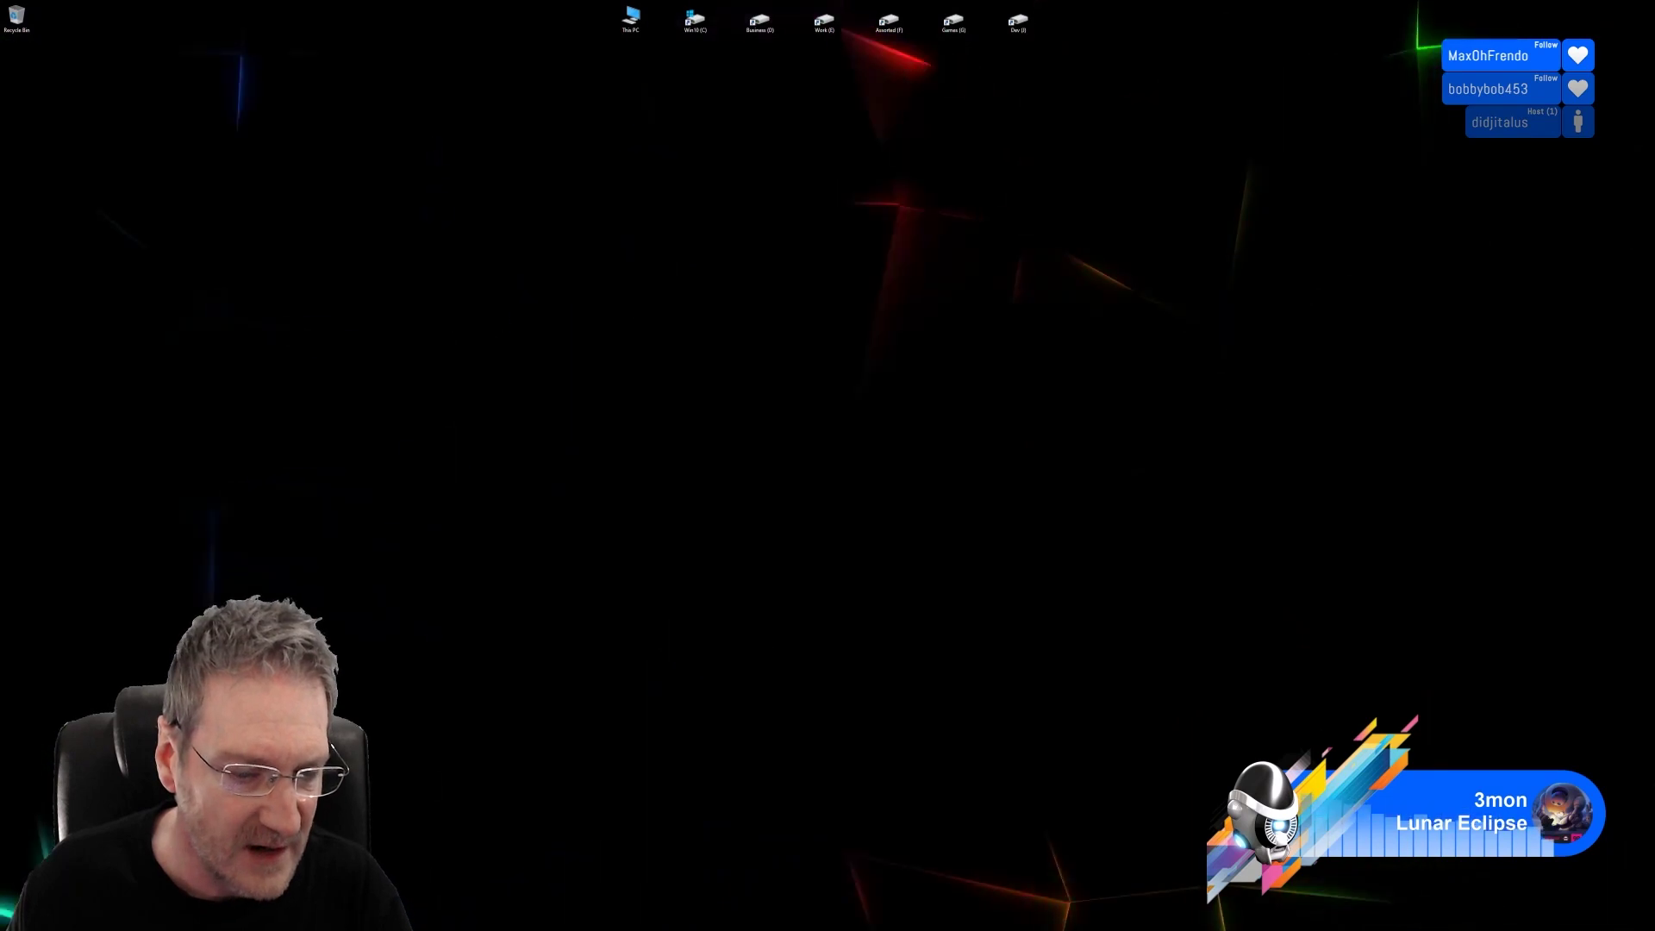
Step: Switch to Unreal Editor and place the all-seeing-eye ceiling panel mesh beneath the attic's ceiling opening, between the red arches
{"action": "key", "text": "alt+Tab"}
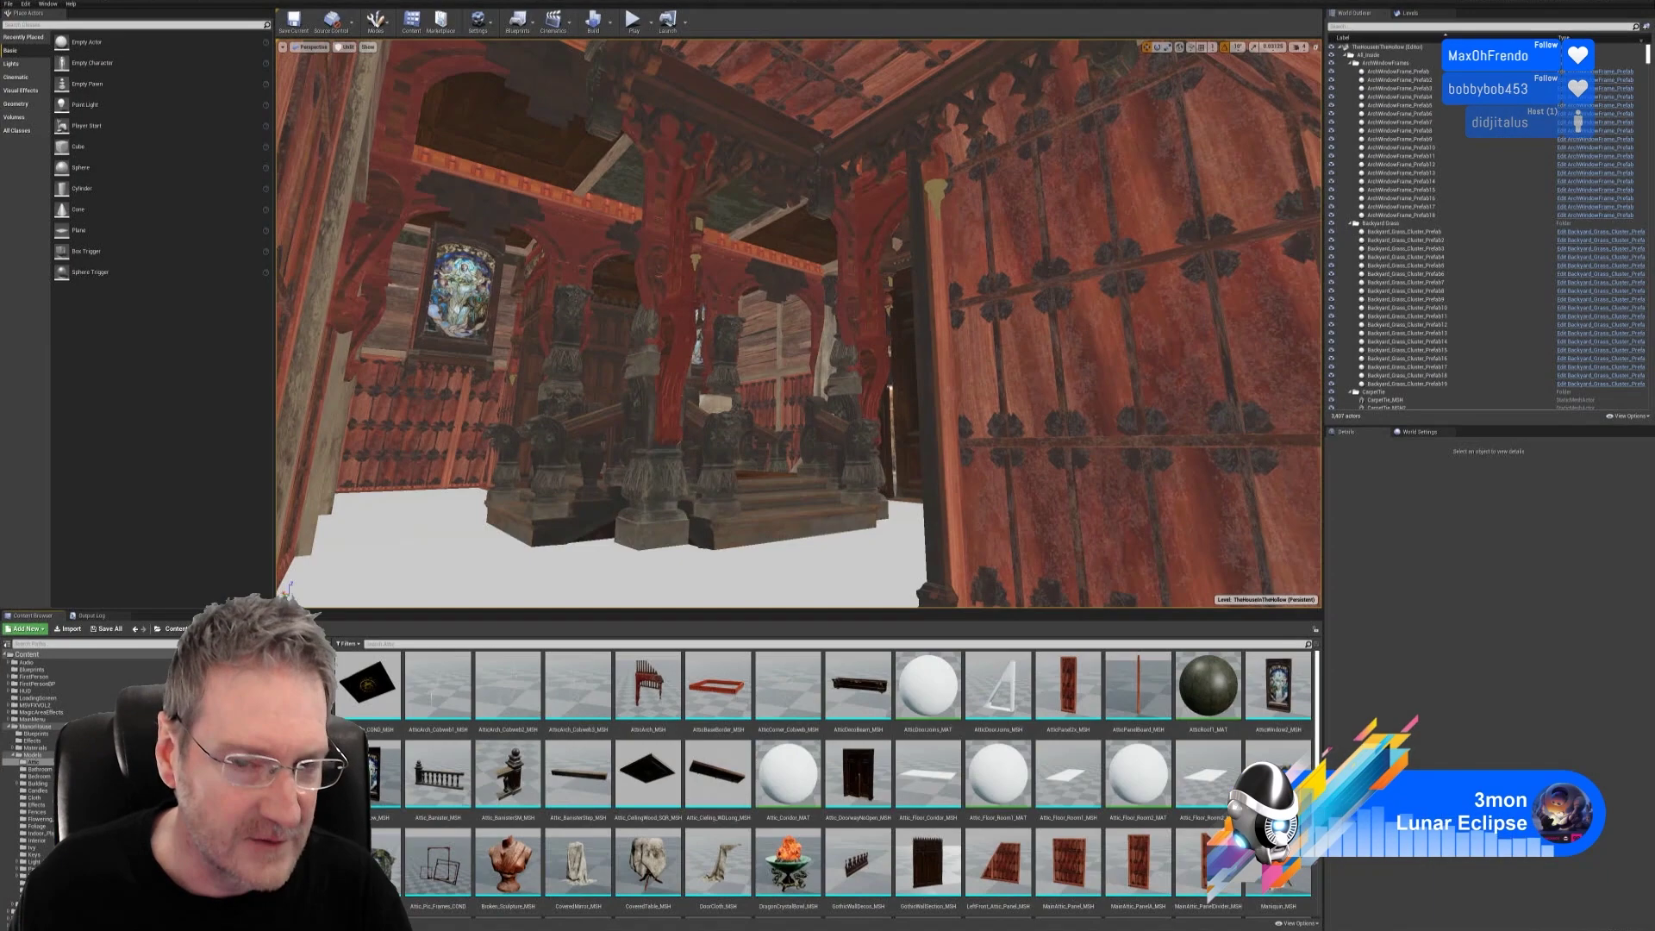
{"action": "mouse_move", "coordinate": [811, 323]}
{"action": "right_mouse_down"}
{"action": "mouse_move", "coordinate": [603, 331]}
{"action": "mouse_move", "coordinate": [388, 311]}
{"action": "mouse_move", "coordinate": [827, 352]}
{"action": "mouse_move", "coordinate": [690, 345]}
{"action": "mouse_move", "coordinate": [819, 310]}
{"action": "mouse_move", "coordinate": [862, 276]}
{"action": "mouse_move", "coordinate": [871, 224]}
{"action": "mouse_move", "coordinate": [854, 233]}
{"action": "mouse_move", "coordinate": [840, 345]}
{"action": "mouse_move", "coordinate": [828, 285]}
{"action": "mouse_move", "coordinate": [812, 325]}
{"action": "right_mouse_up"}
{"action": "key", "text": "w"}
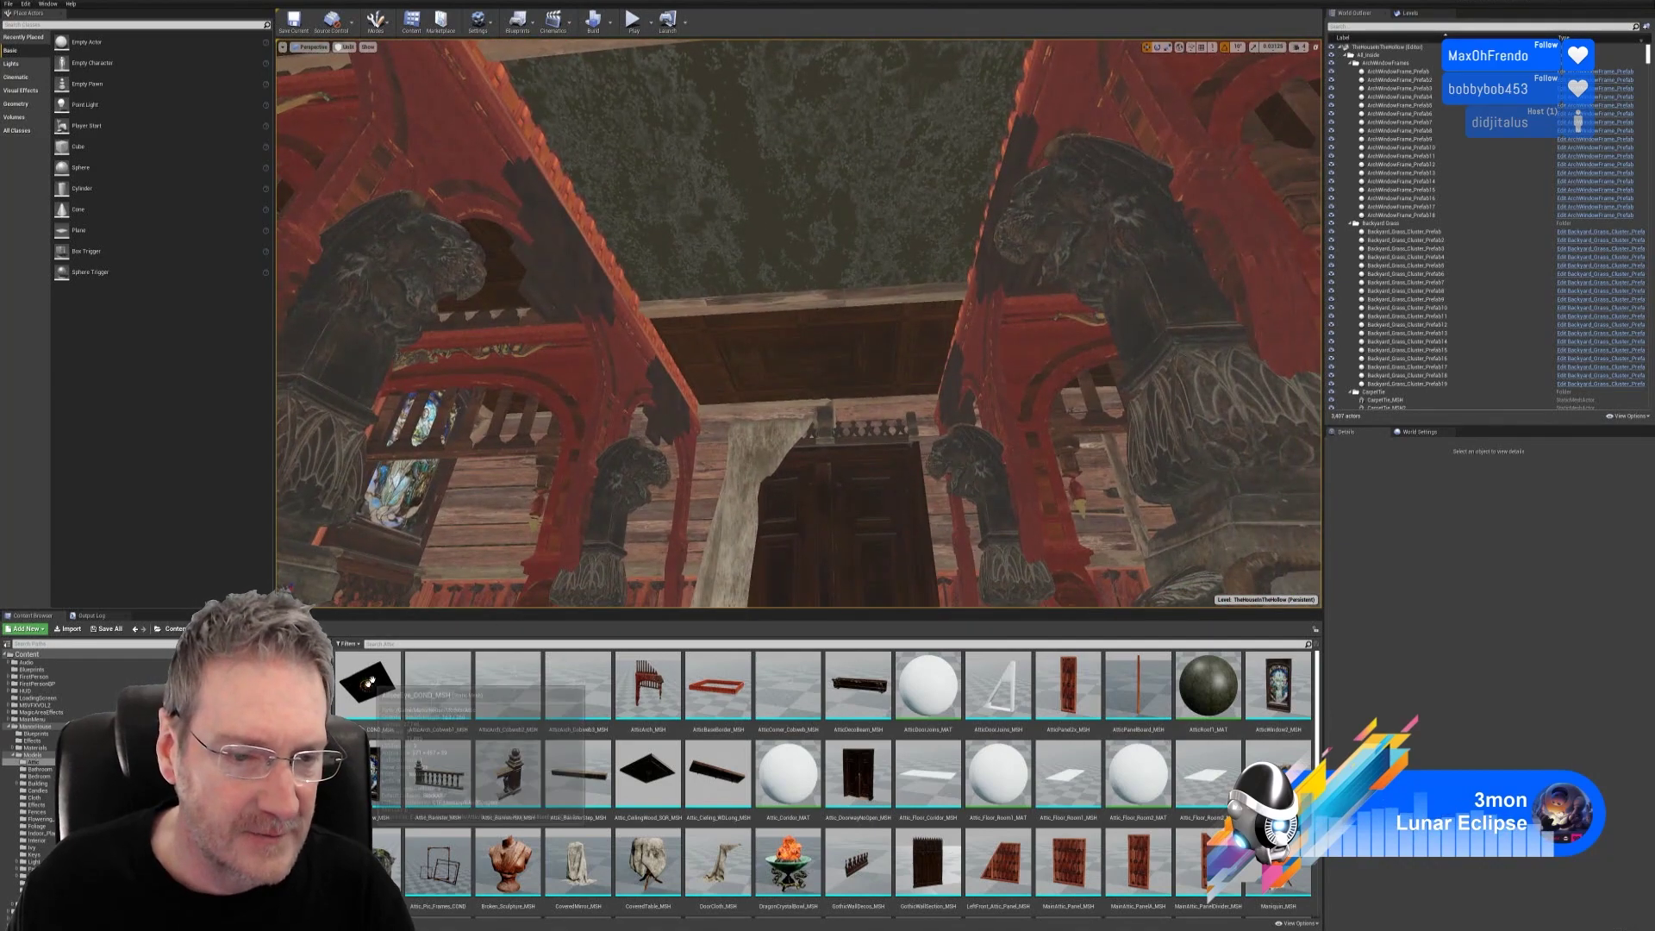
{"action": "left_click_drag", "start_coordinate": [368, 685], "coordinate": [780, 445]}
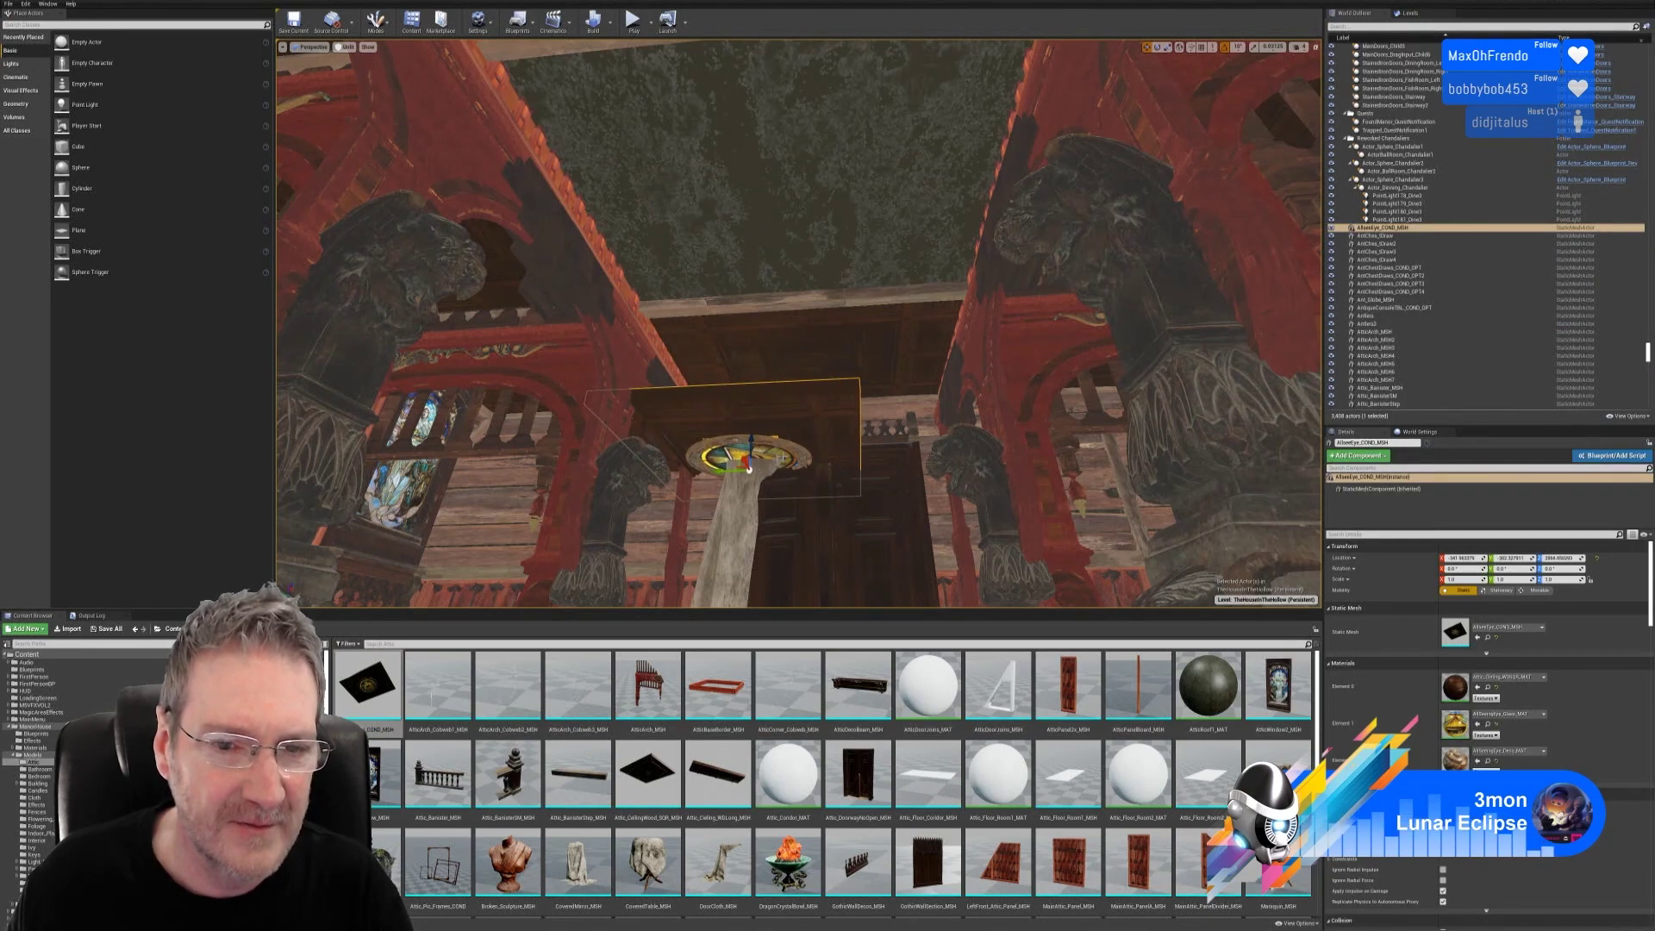
{"action": "right_click_drag", "start_coordinate": [780, 458], "coordinate": [888, 485]}
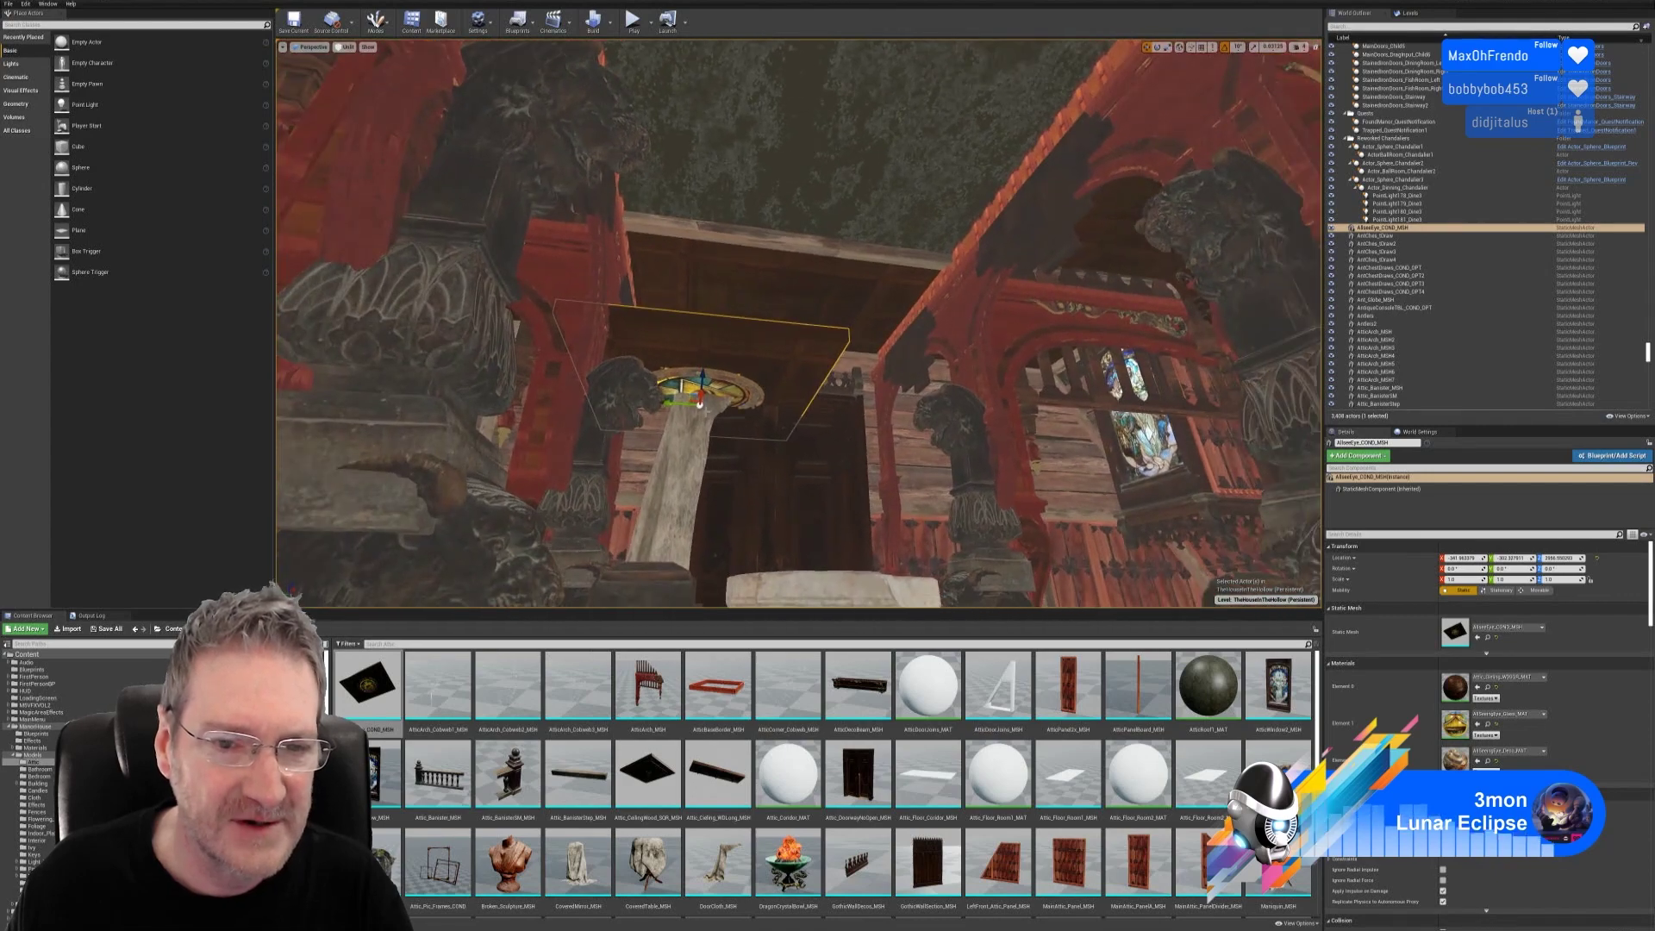
{"action": "left_click_drag", "start_coordinate": [702, 396], "coordinate": [699, 239]}
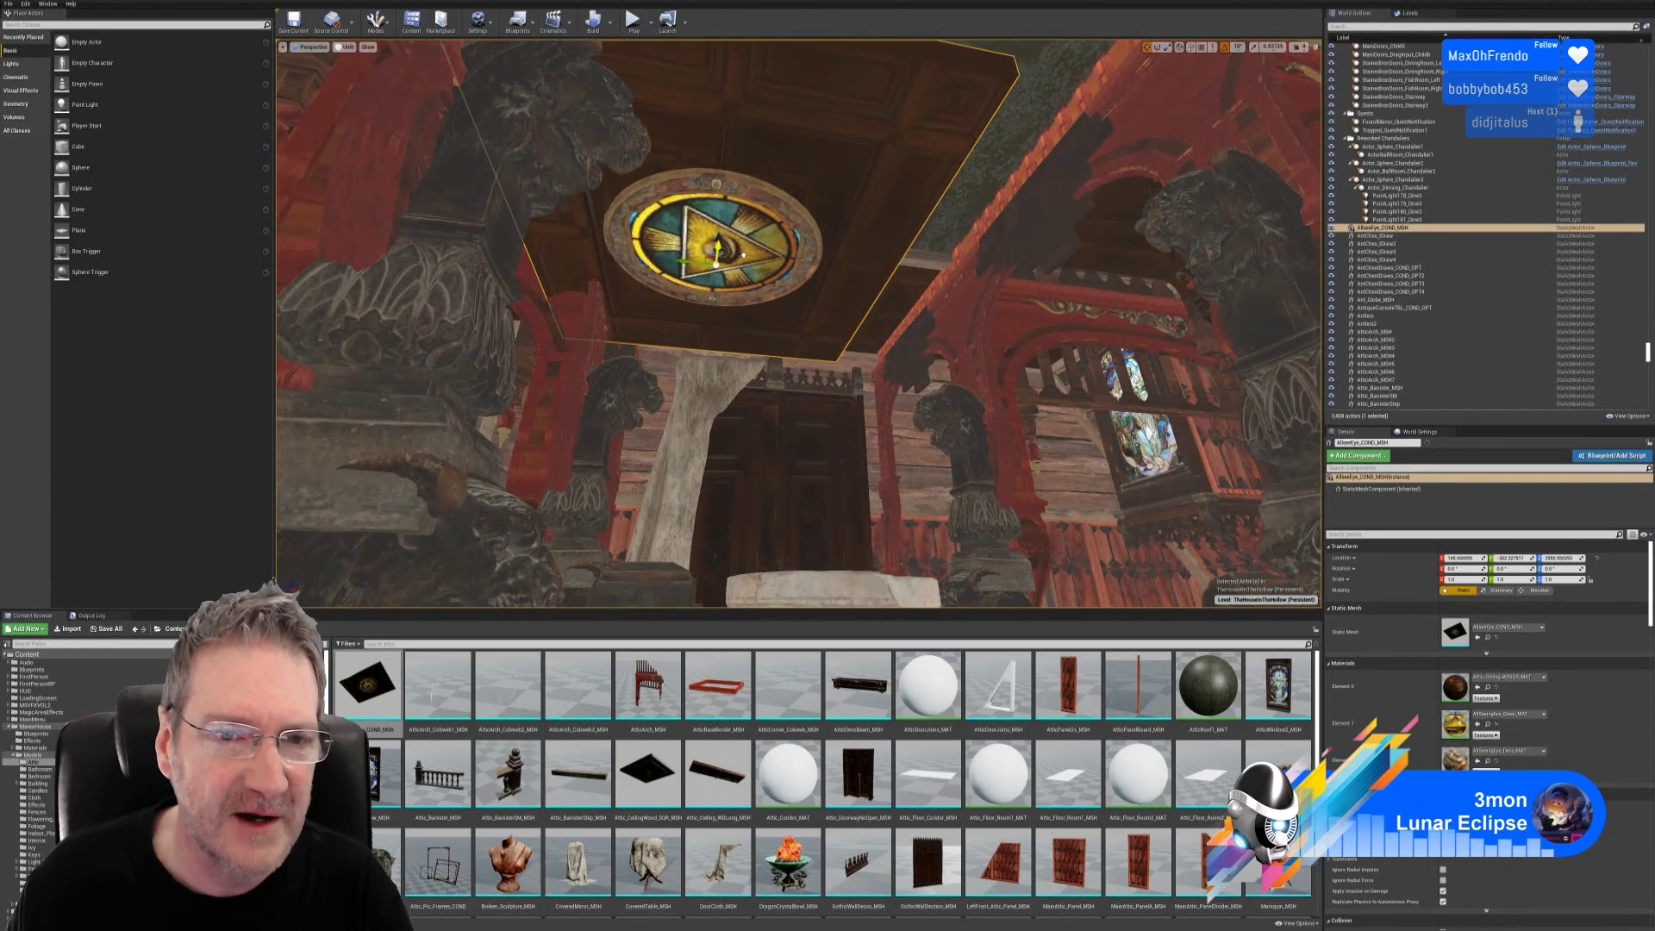
Step: Rotate the eye ceiling panel a quarter turn about its vertical axis
{"action": "right_click_drag", "start_coordinate": [699, 239], "coordinate": [664, 205]}
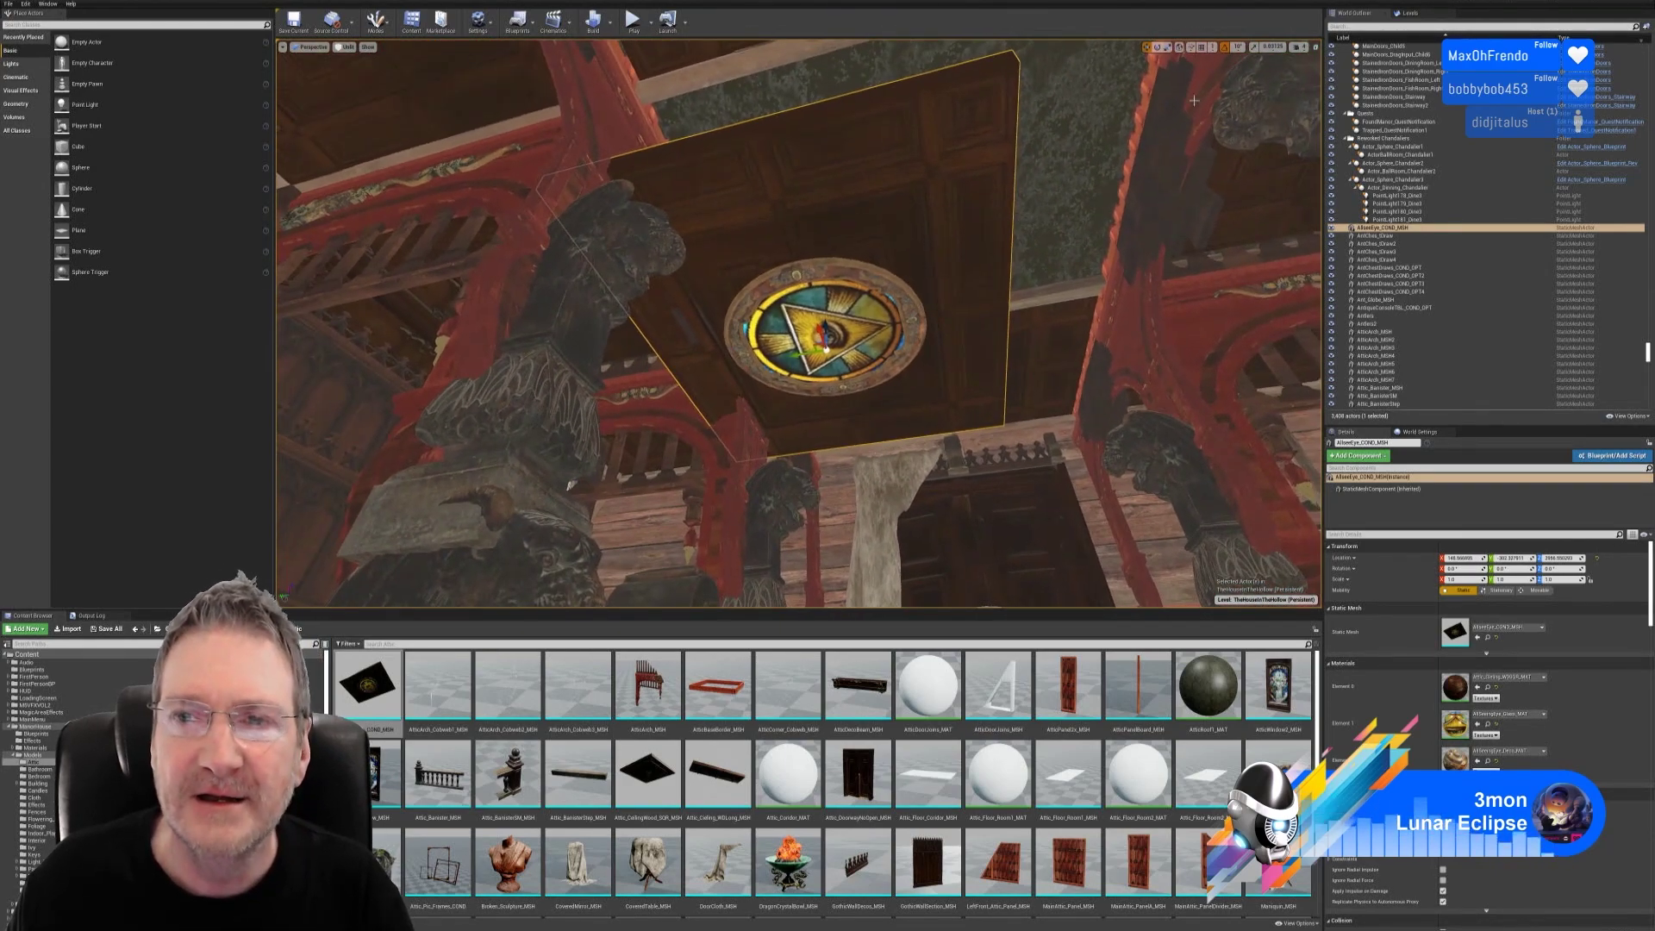
{"action": "left_click", "coordinate": [1157, 47]}
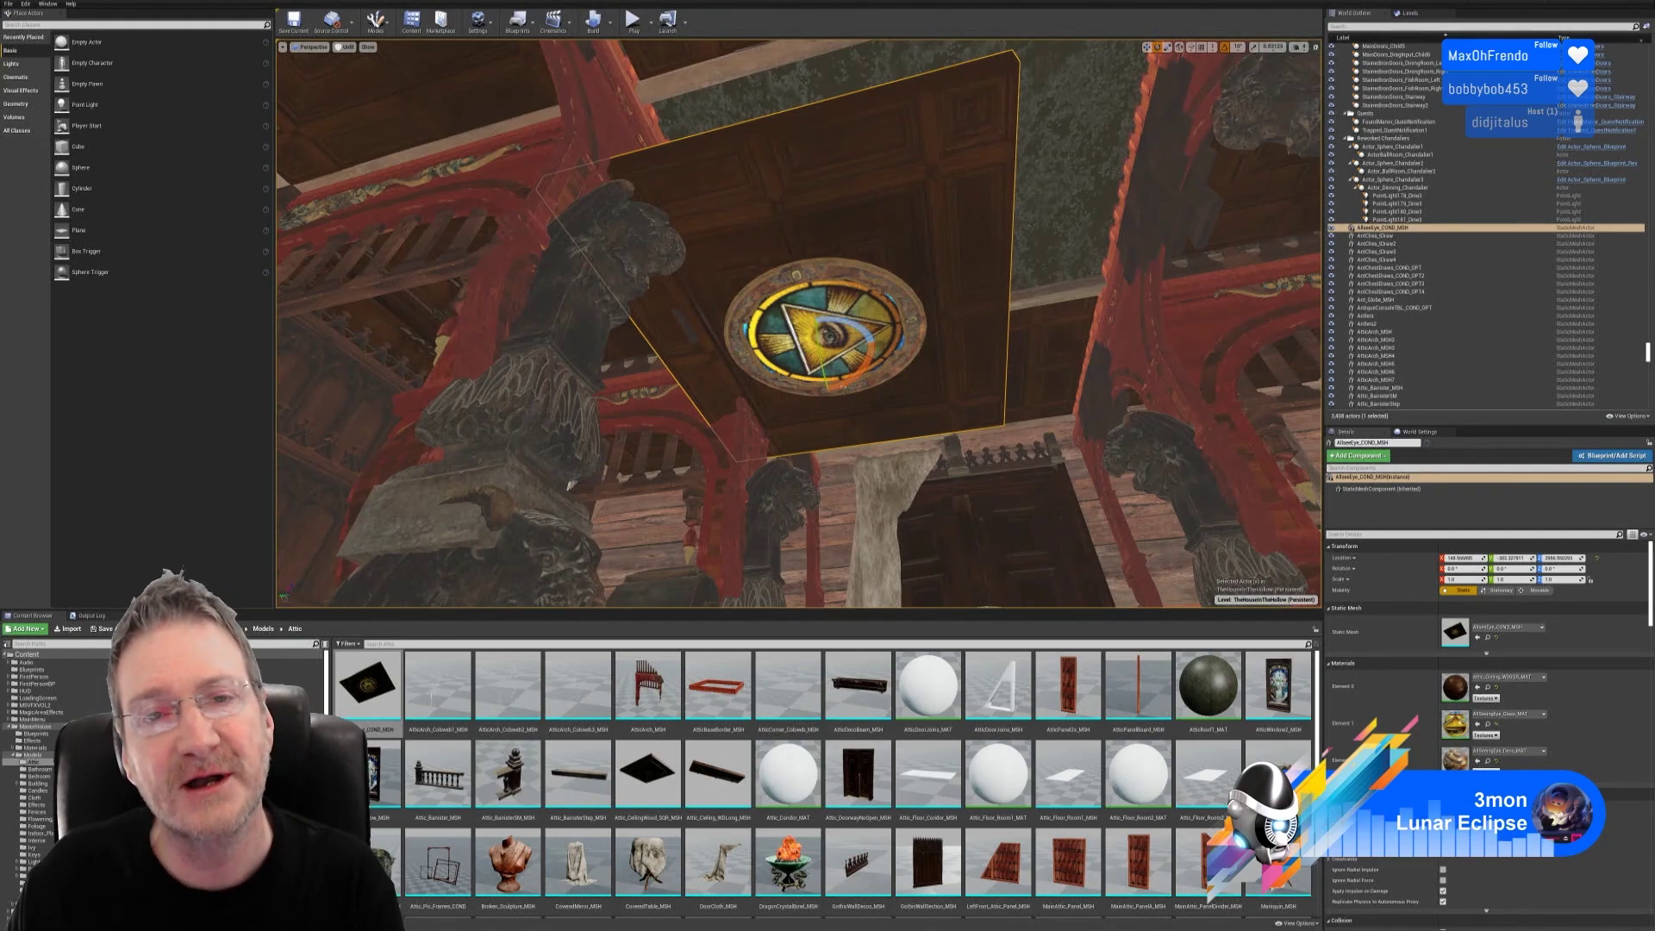
{"action": "right_click_drag", "start_coordinate": [571, 486], "coordinate": [561, 440]}
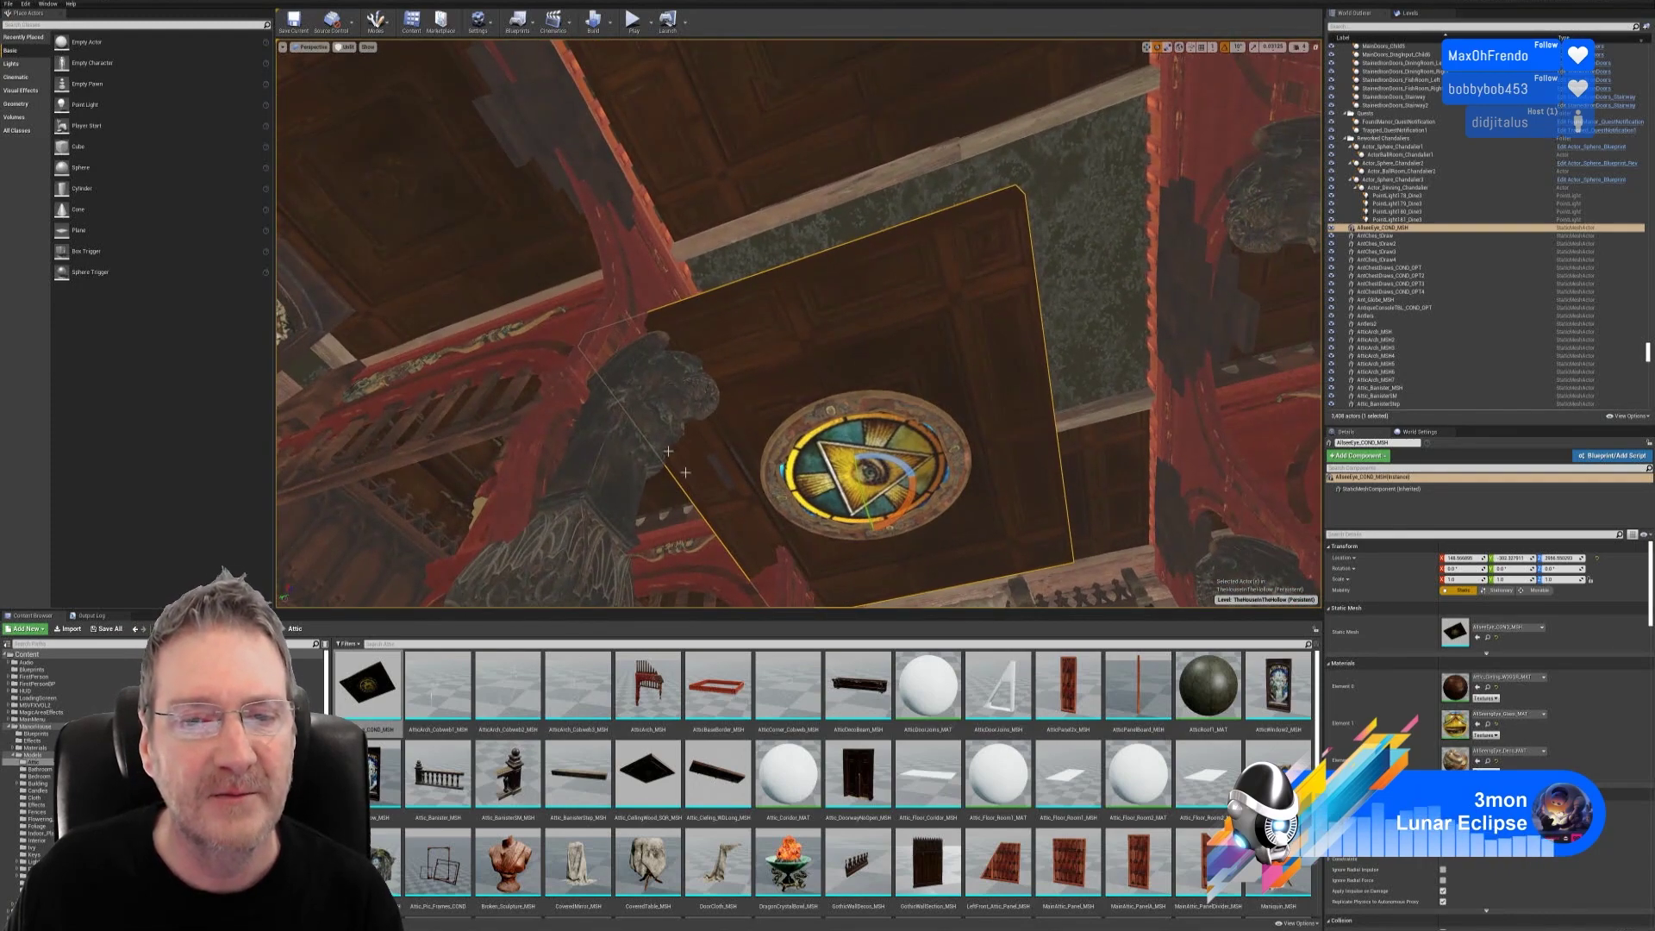
{"action": "right_click_drag", "start_coordinate": [921, 364], "coordinate": [906, 422]}
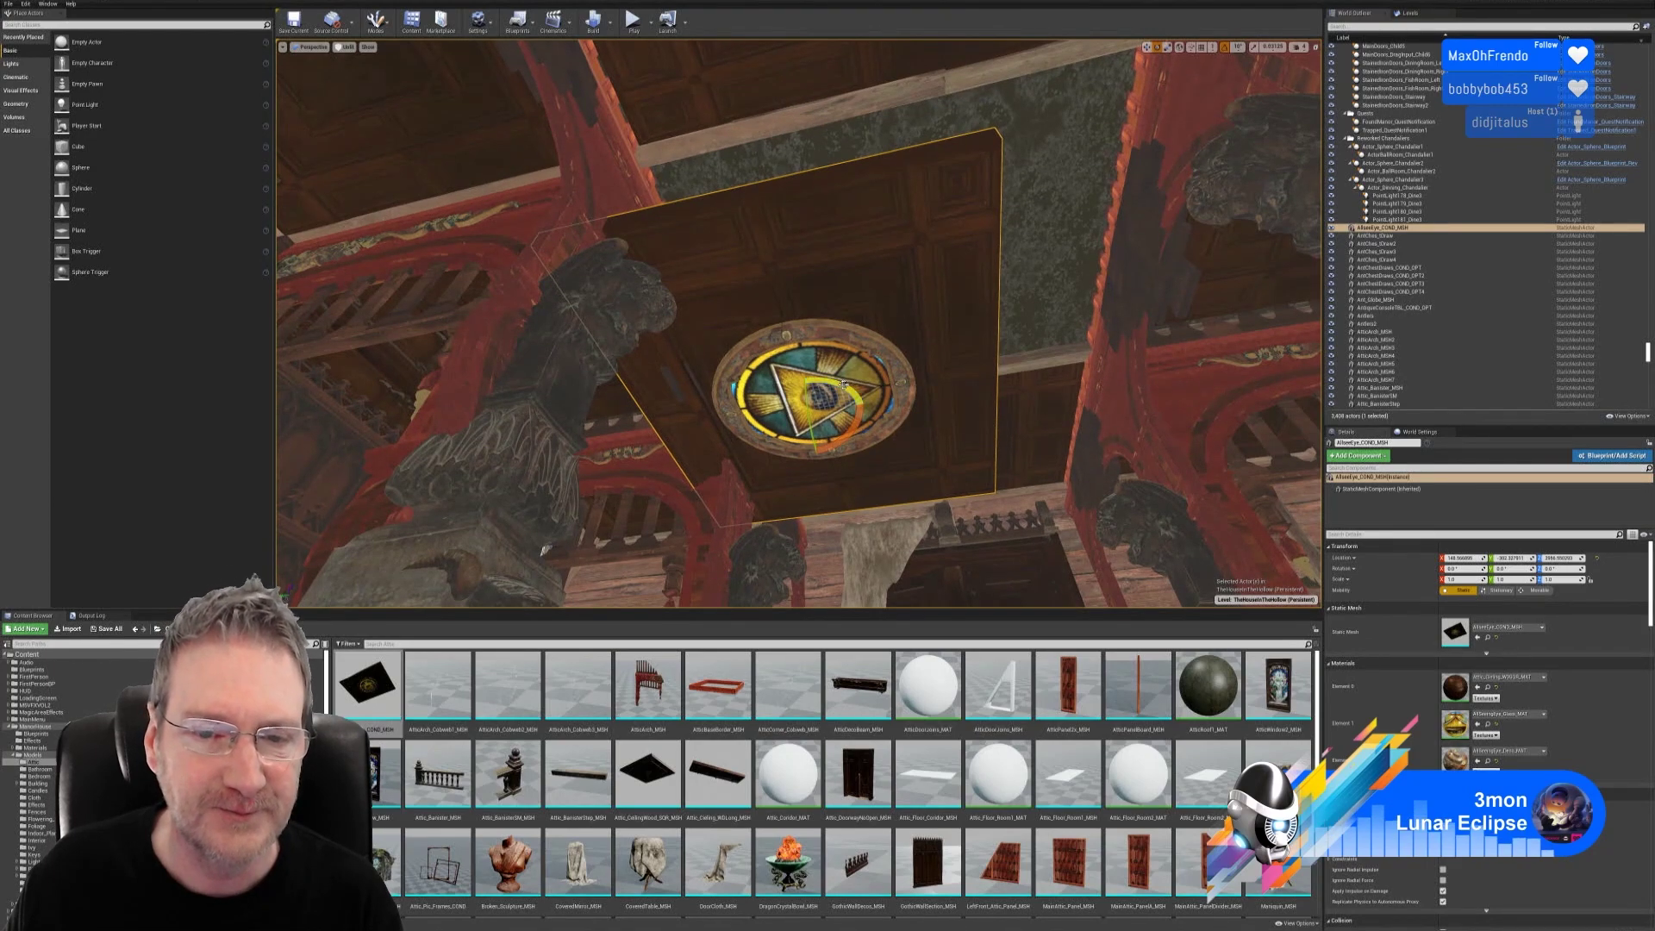
{"action": "left_click_drag", "start_coordinate": [841, 384], "coordinate": [875, 429]}
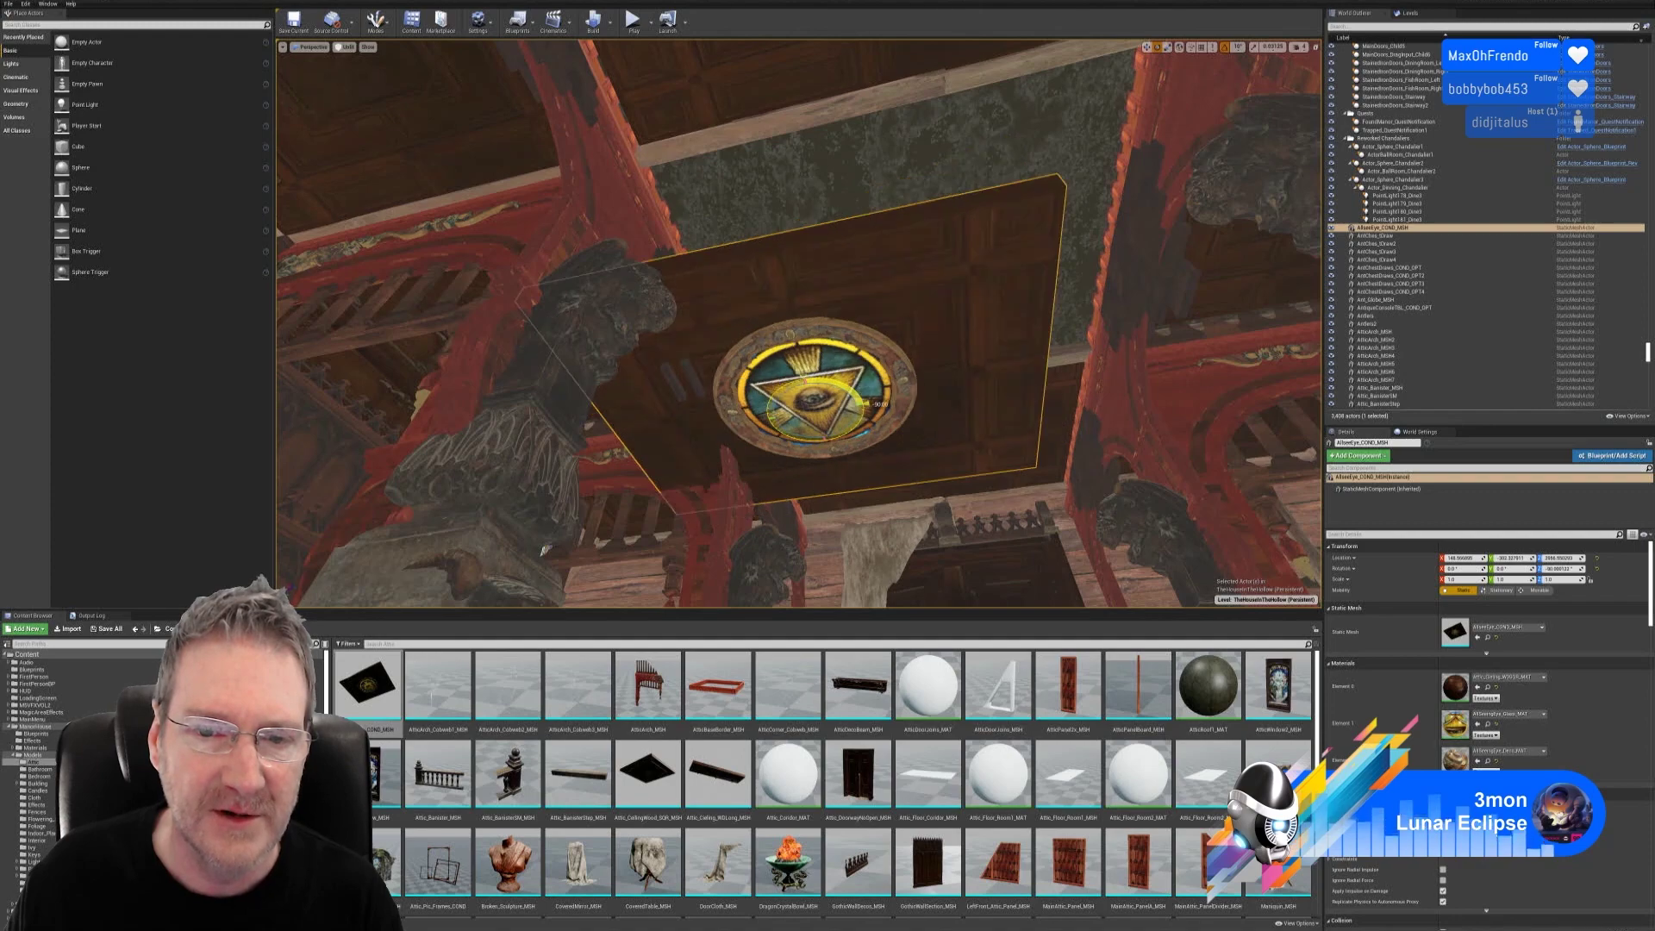
Step: Move the eye panel toward the ceiling opening and raise it to the height of the surrounding ceiling
{"action": "left_click", "coordinate": [1146, 48]}
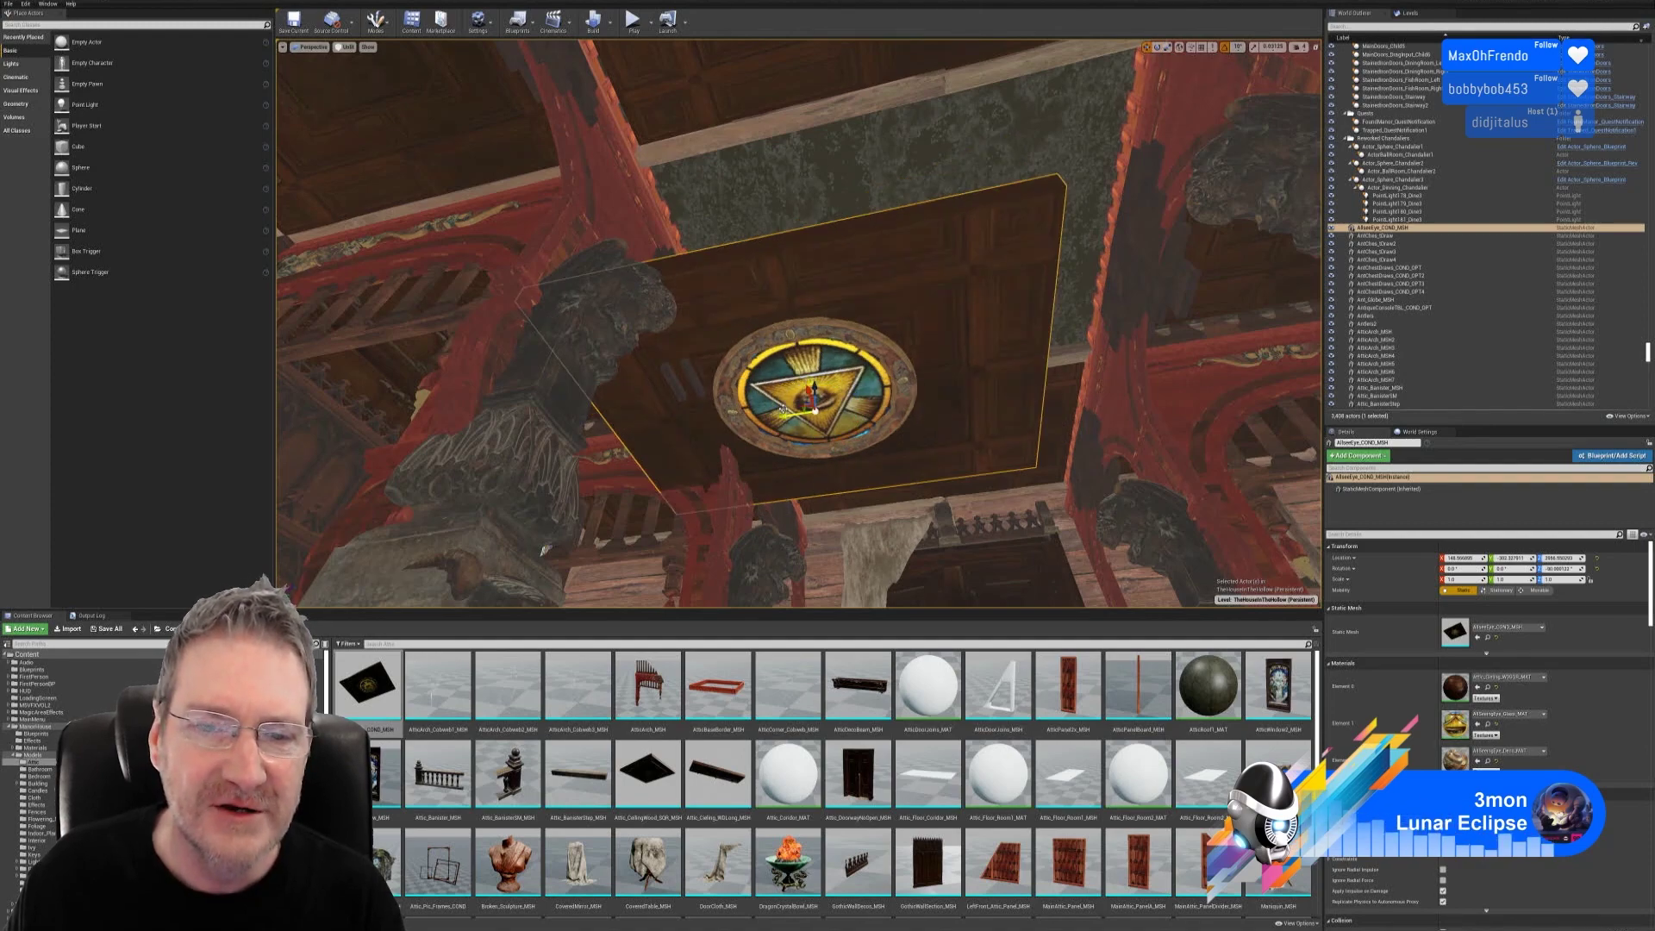
{"action": "left_click_drag", "start_coordinate": [784, 416], "coordinate": [883, 408]}
{"action": "right_click_drag", "start_coordinate": [1048, 345], "coordinate": [978, 389]}
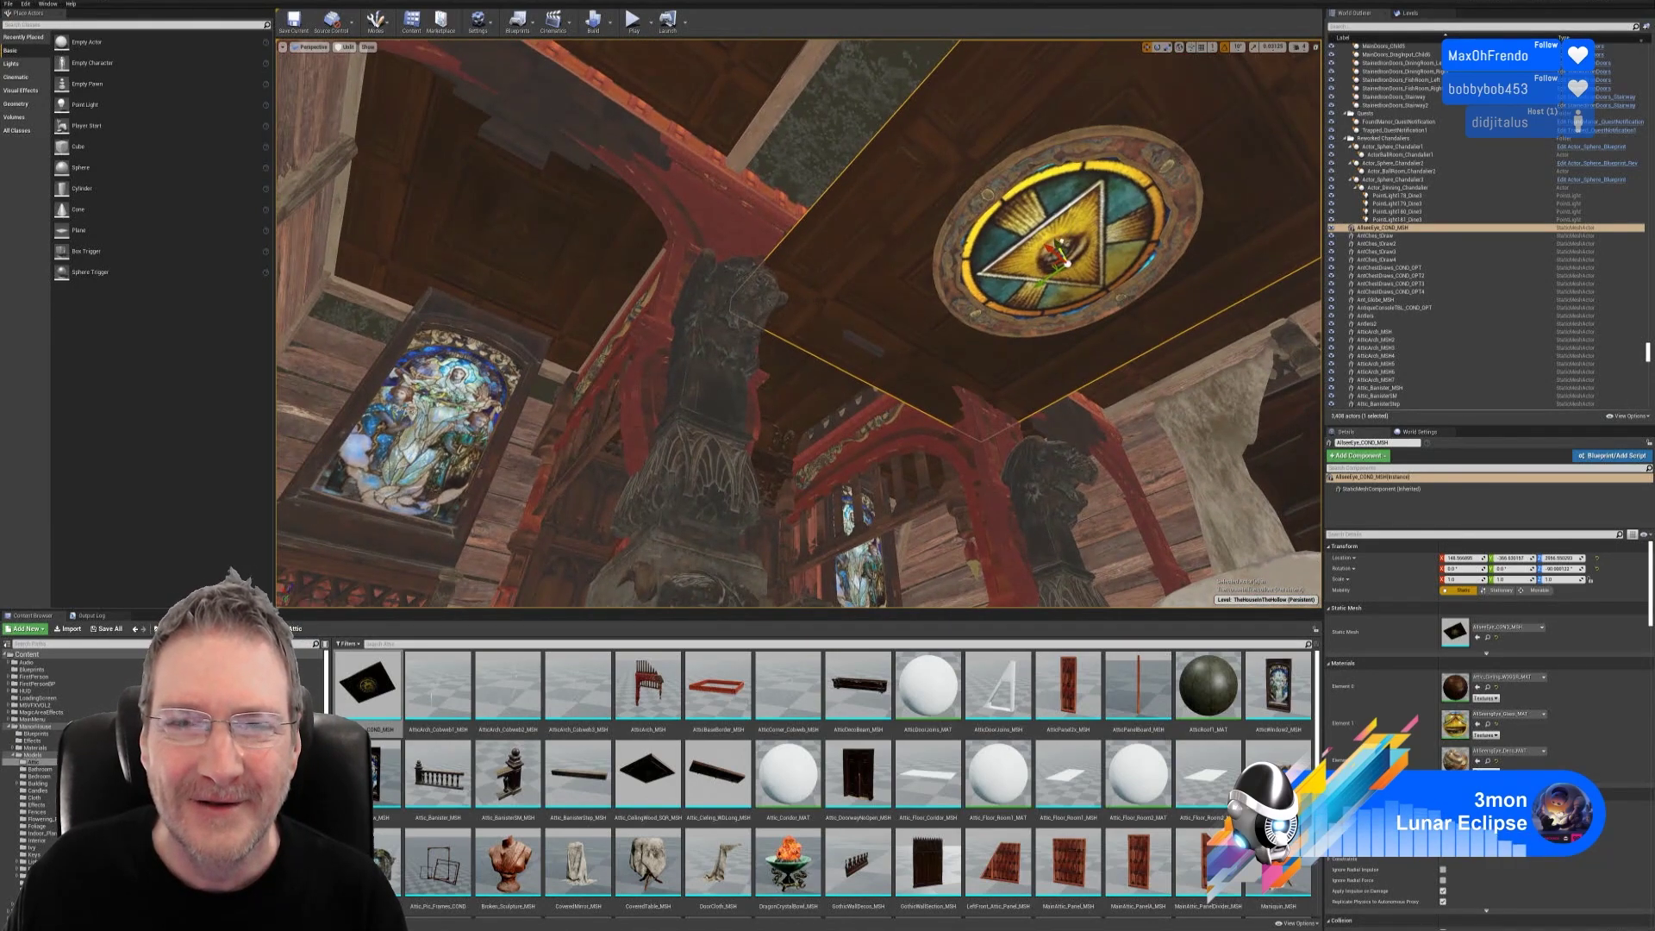
{"action": "left_click_drag", "start_coordinate": [1061, 242], "coordinate": [1066, 207]}
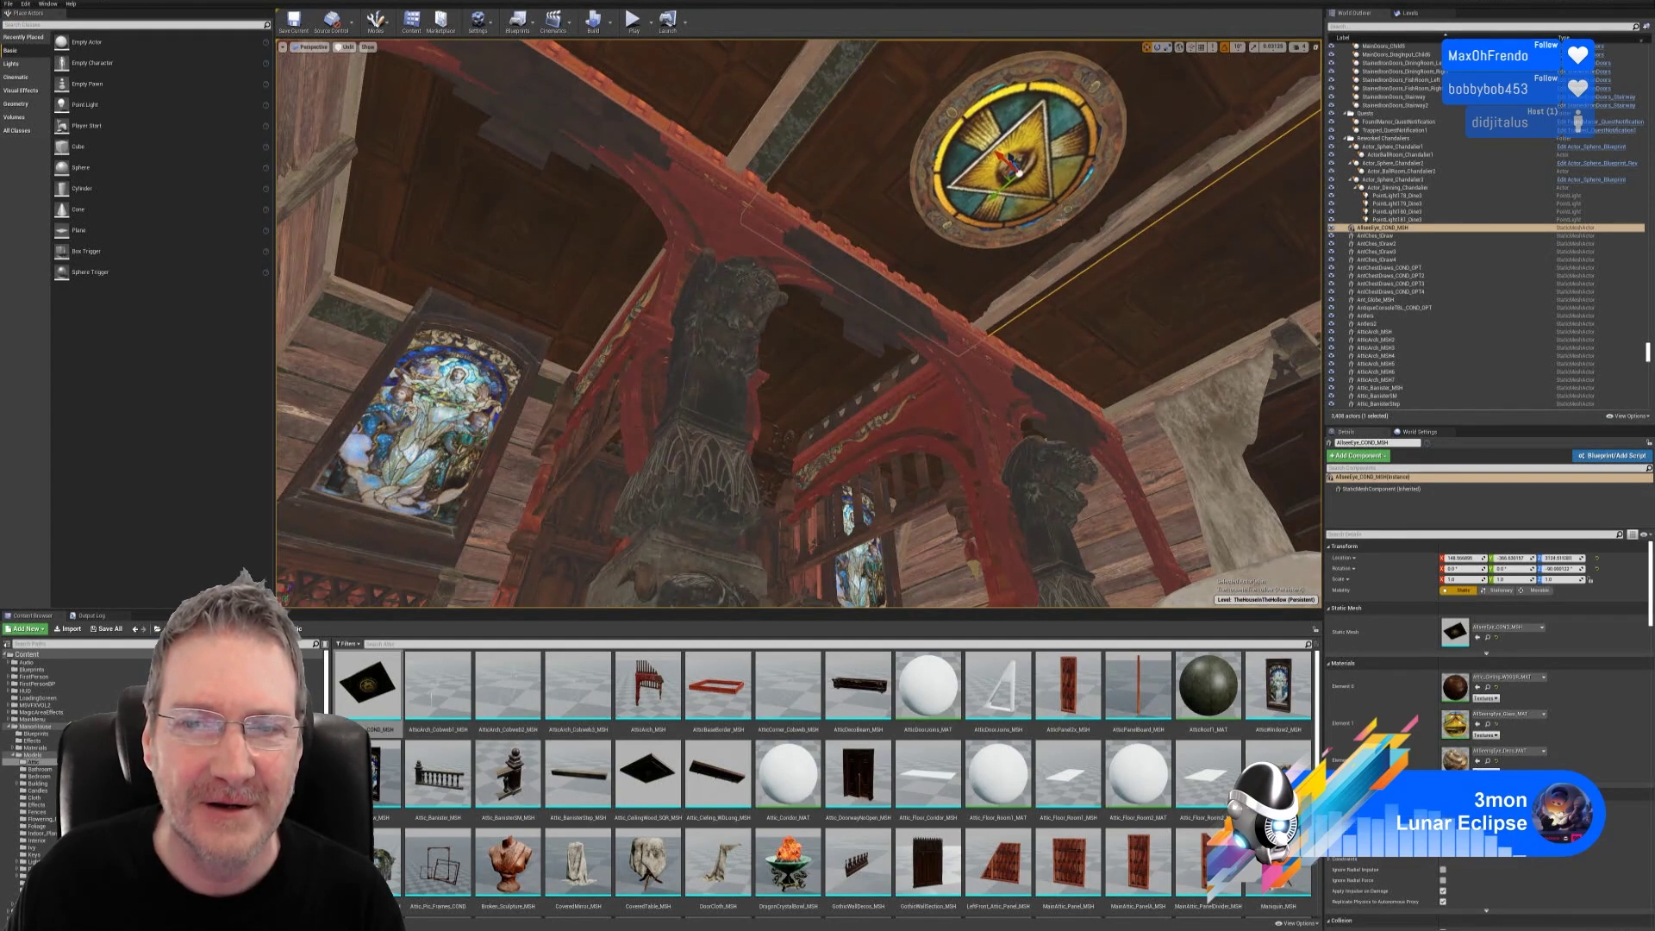
{"action": "left_click_drag", "start_coordinate": [1002, 157], "coordinate": [977, 142]}
Step: Shift the eye panel sideways so it fills the ceiling opening and sits evenly between the wooden beams
{"action": "right_click_drag", "start_coordinate": [996, 191], "coordinate": [1149, 190]}
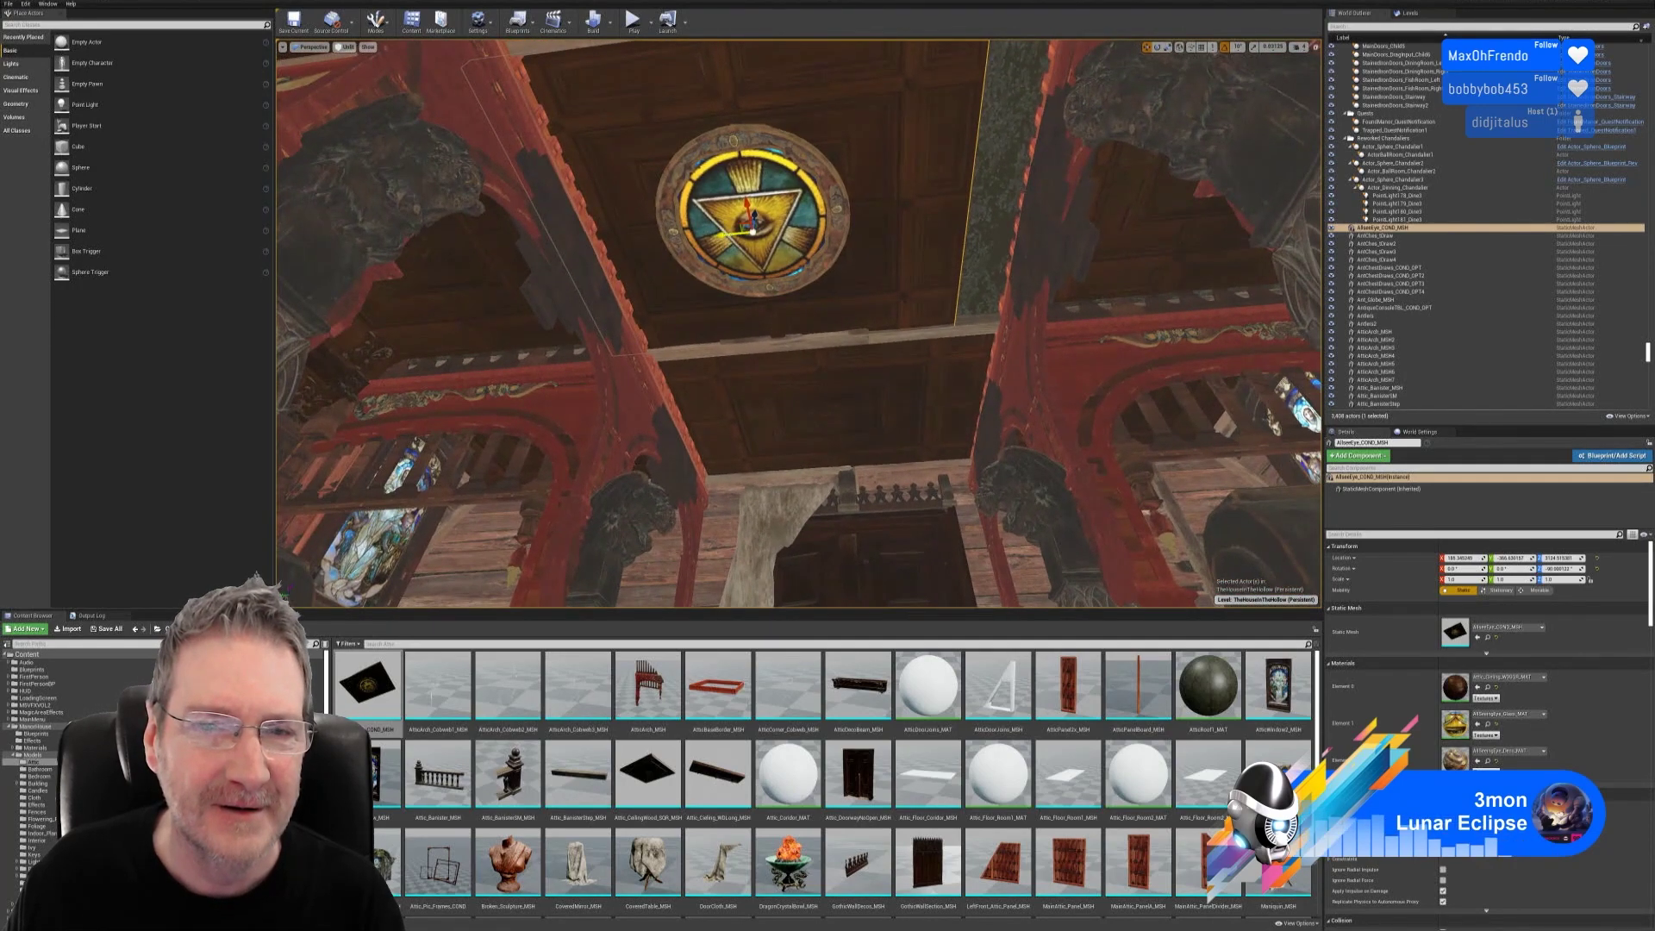
{"action": "left_click_drag", "start_coordinate": [731, 247], "coordinate": [785, 249]}
{"action": "right_click_drag", "start_coordinate": [786, 248], "coordinate": [1014, 423]}
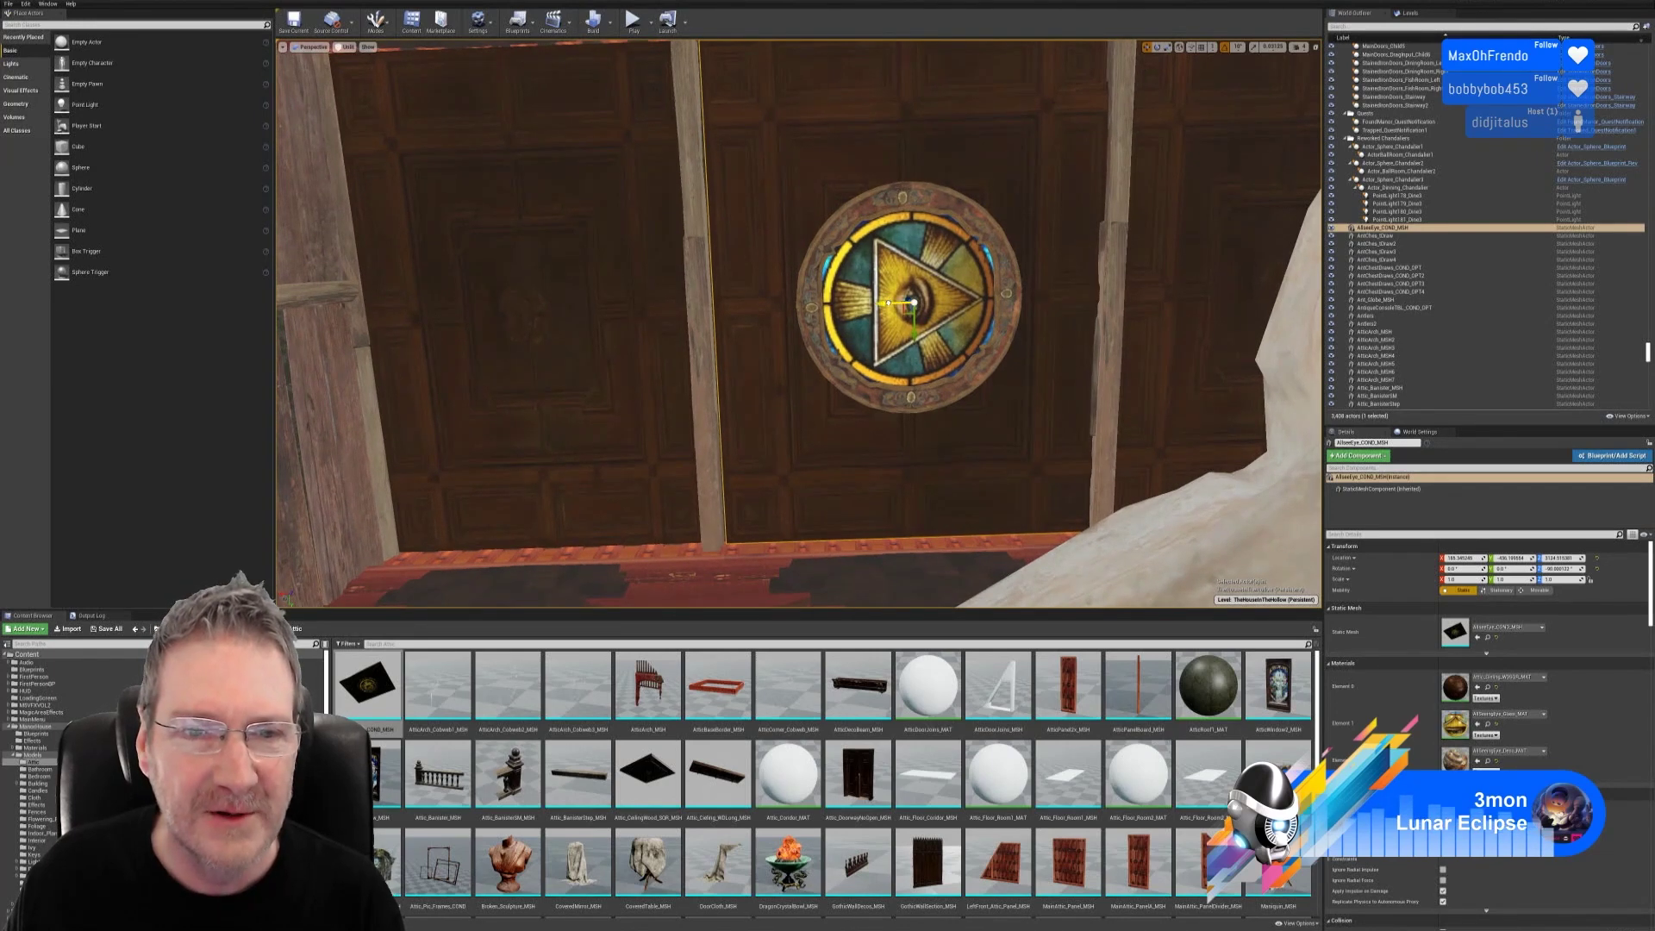
{"action": "left_click_drag", "start_coordinate": [888, 303], "coordinate": [887, 305]}
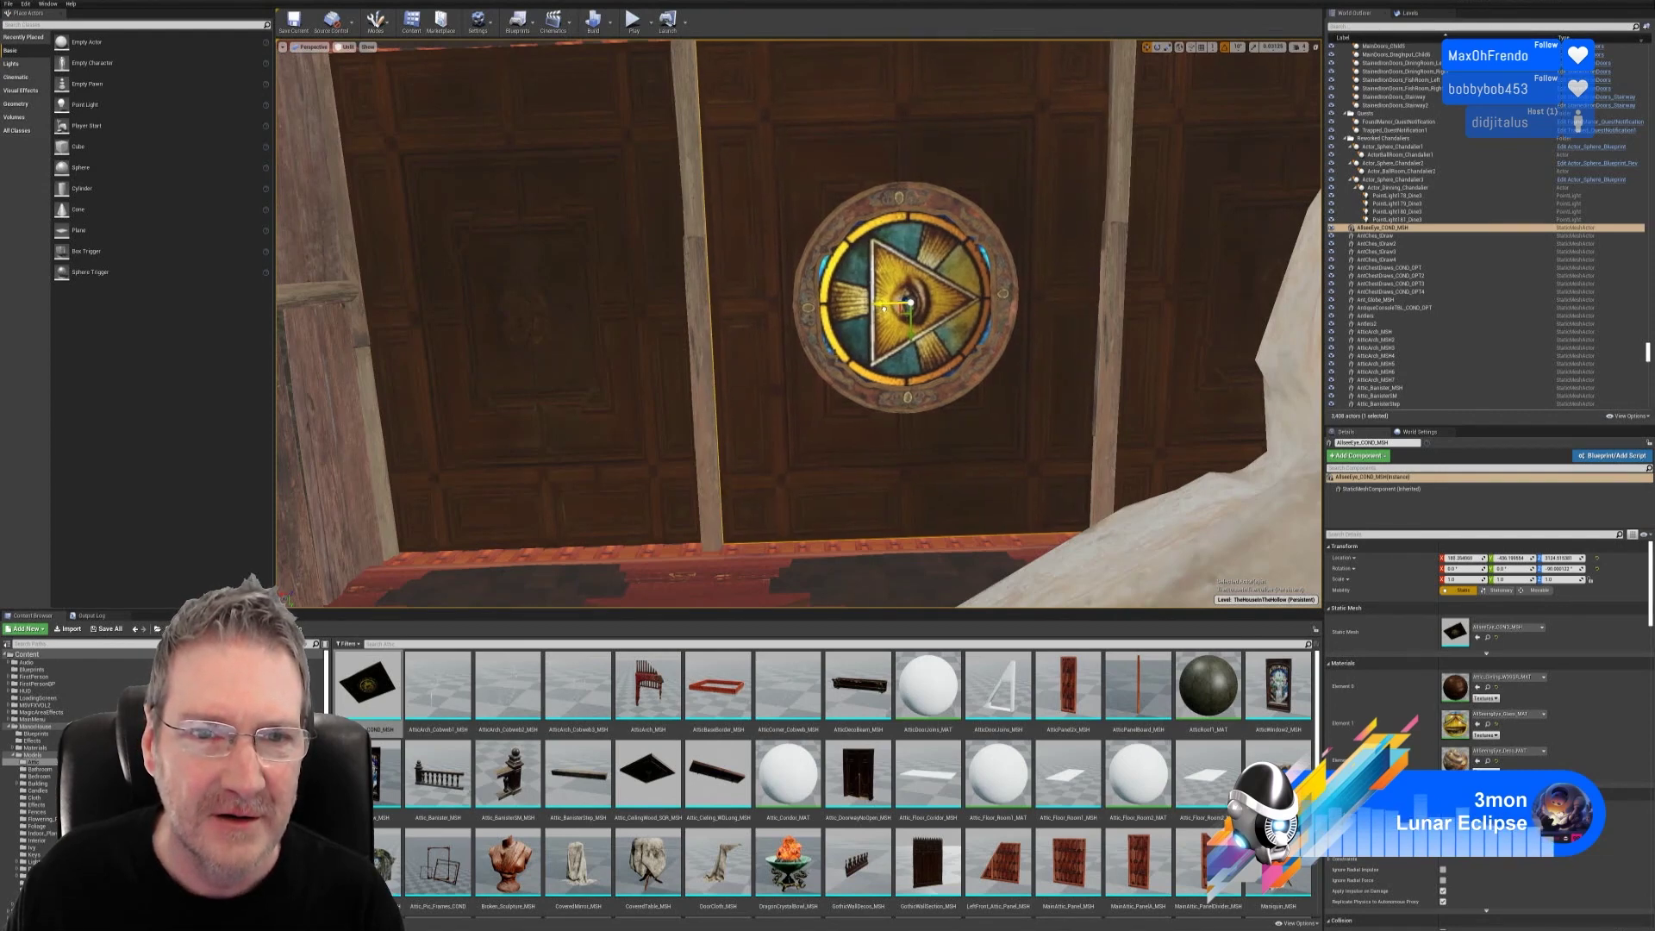
{"action": "right_click_drag", "start_coordinate": [1075, 362], "coordinate": [1414, 560]}
{"action": "right_click_drag", "start_coordinate": [751, 315], "coordinate": [1086, 366]}
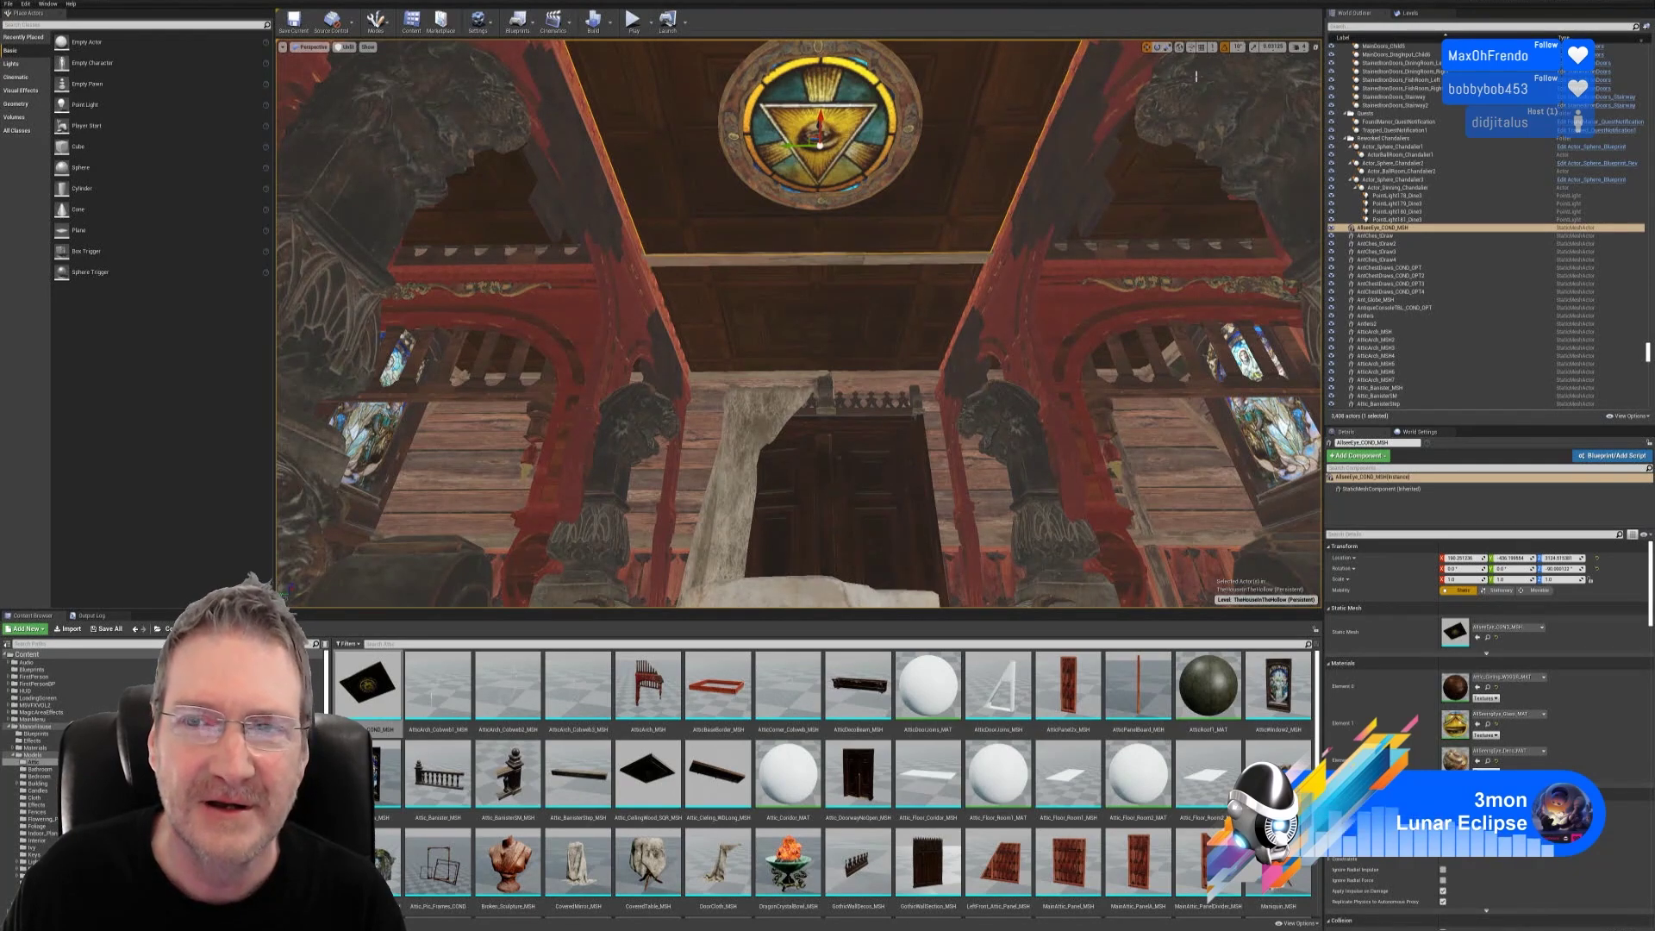
Step: Rotate the eye panel half a turn so the triangle points upward when facing the dark double door
{"action": "left_click", "coordinate": [1157, 47]}
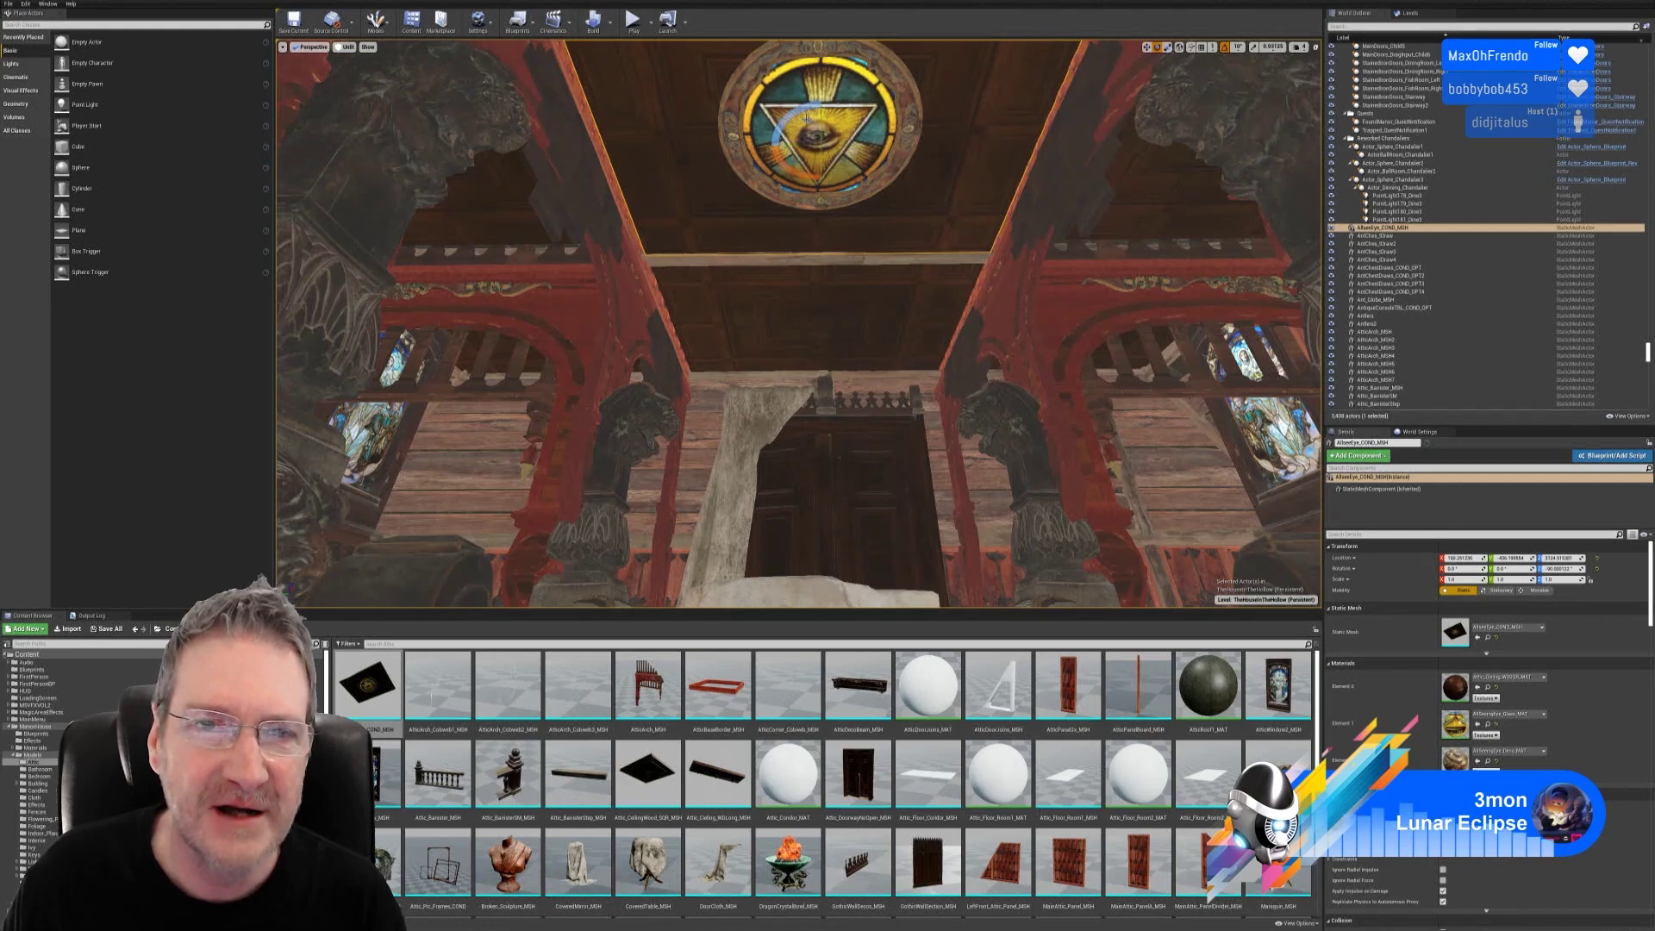
{"action": "left_click_drag", "start_coordinate": [780, 138], "coordinate": [862, 159]}
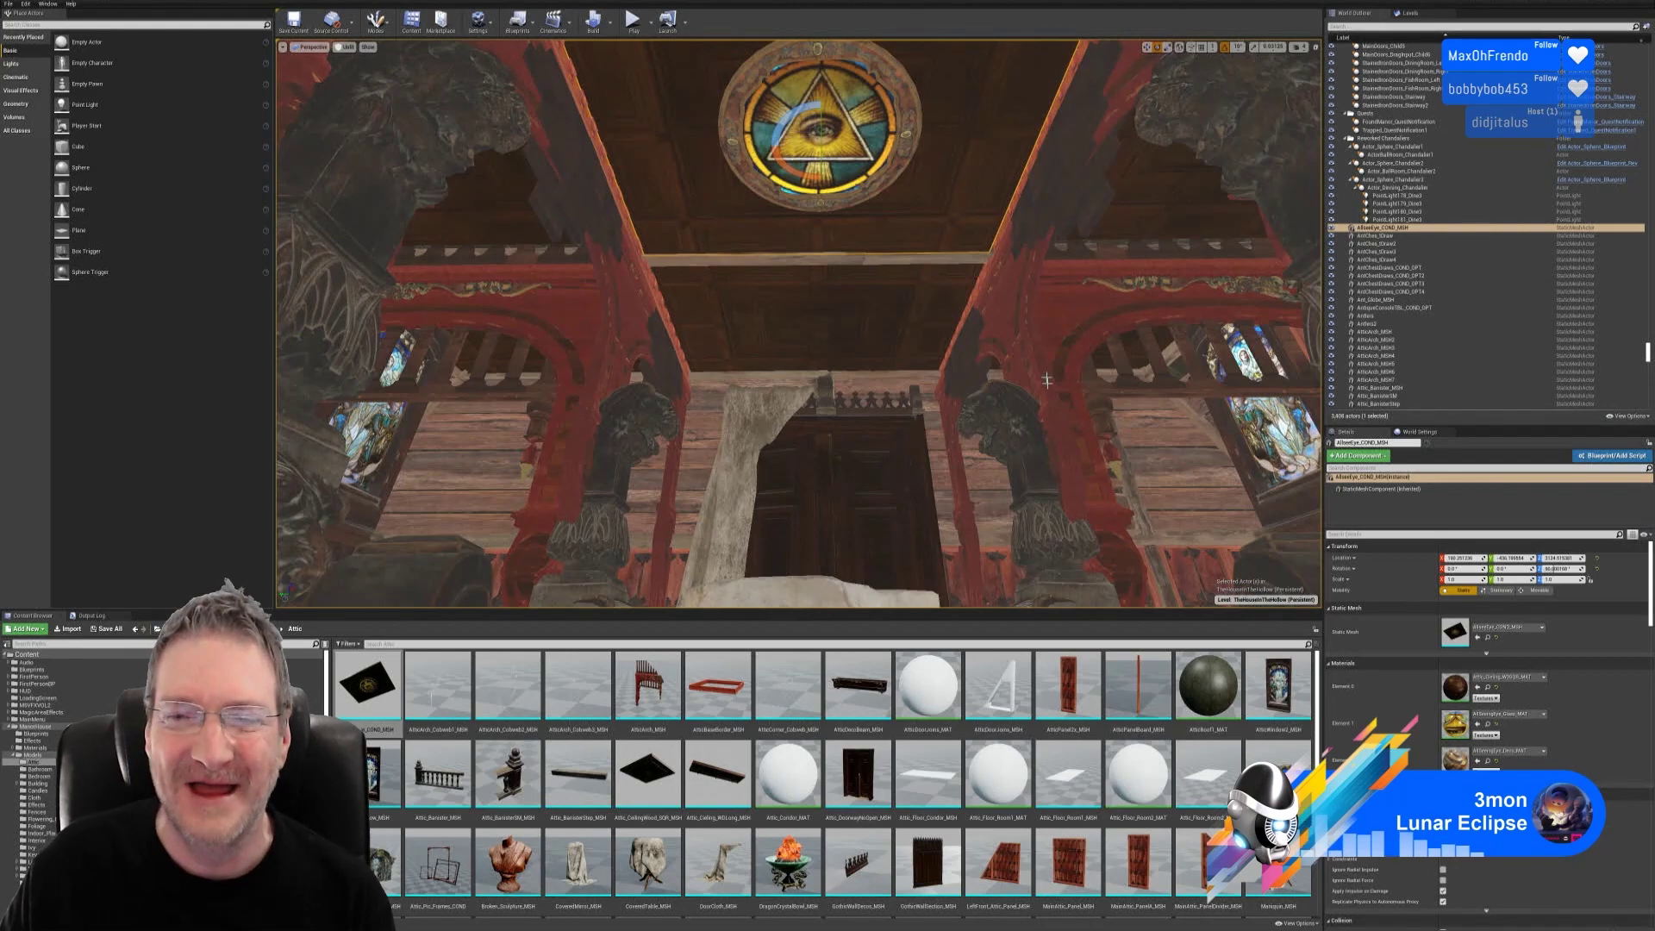
{"action": "right_click_drag", "start_coordinate": [1047, 381], "coordinate": [1039, 311]}
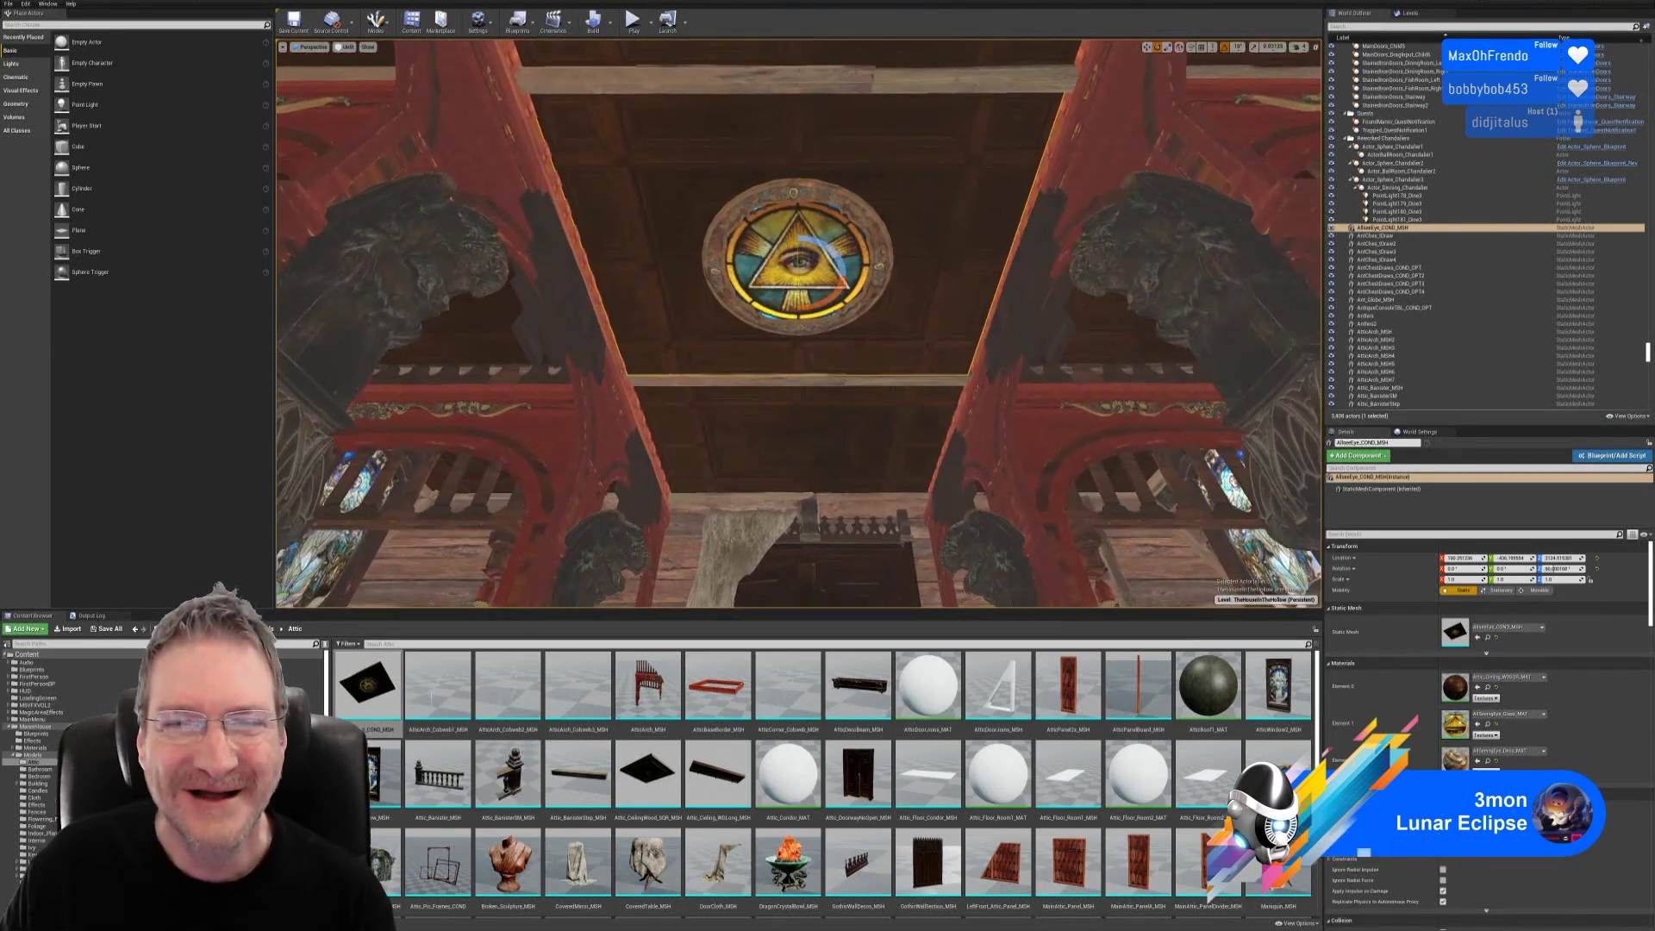
Step: Examine the eye panel's fit and orientation from below, from the attic entrance and from the altar steps
{"action": "mouse_move", "coordinate": [1199, 460]}
{"action": "right_mouse_down"}
{"action": "mouse_move", "coordinate": [1204, 479]}
{"action": "mouse_move", "coordinate": [1198, 459]}
{"action": "right_mouse_up"}
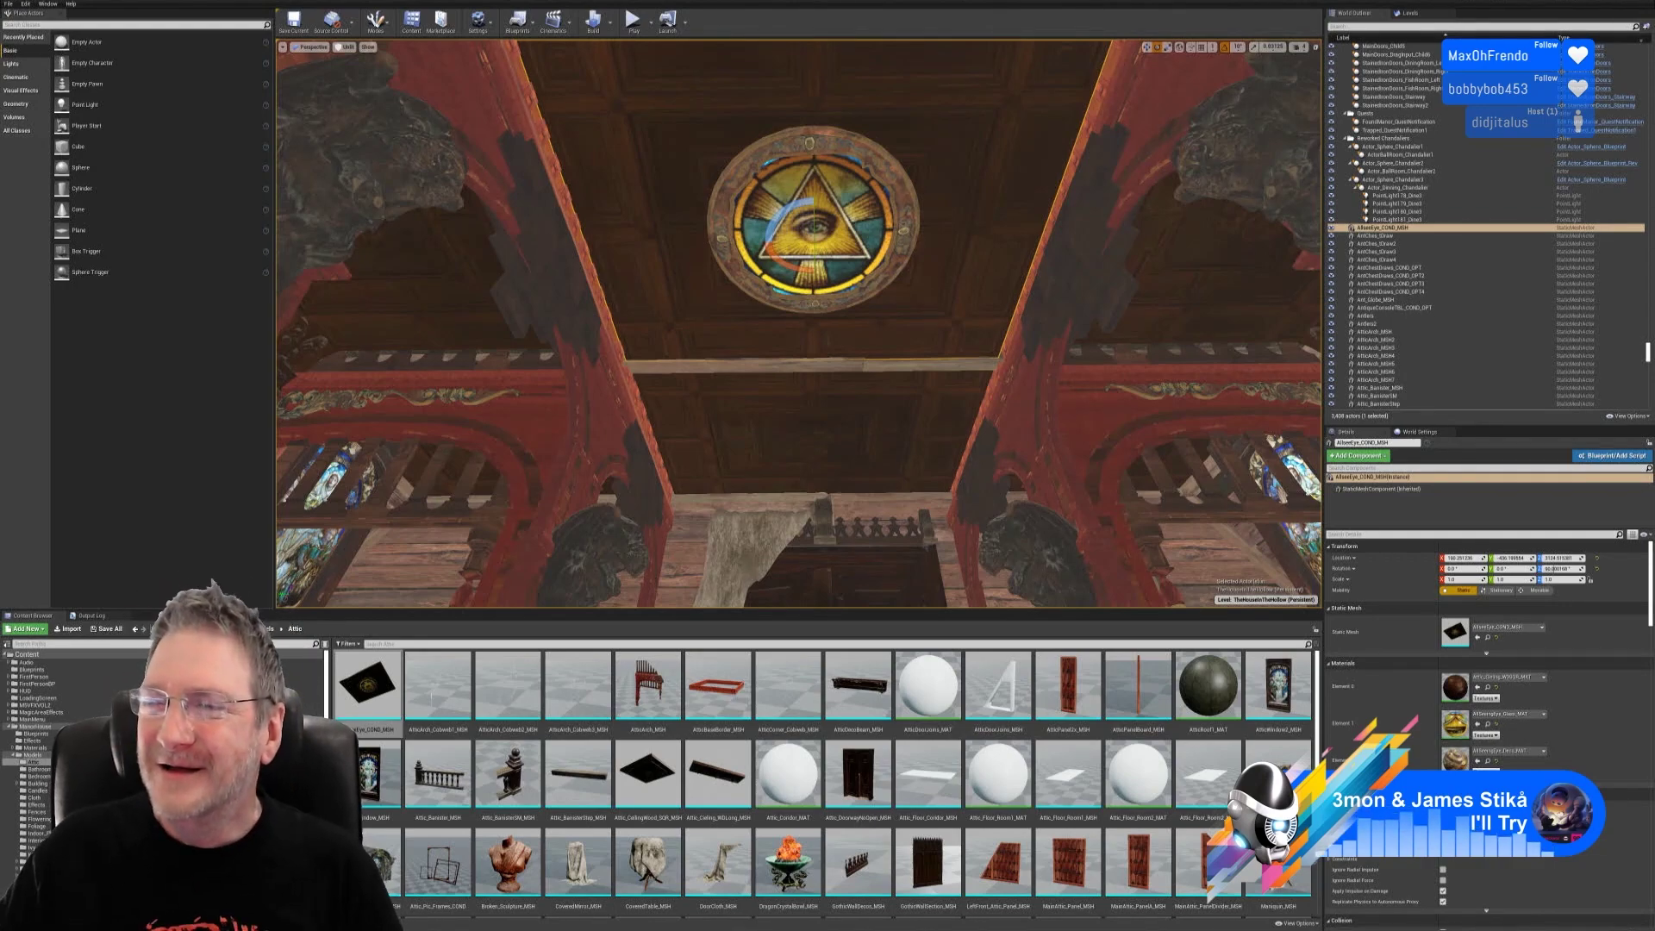
{"action": "mouse_move", "coordinate": [1048, 414]}
{"action": "right_mouse_down"}
{"action": "mouse_move", "coordinate": [1049, 396]}
{"action": "mouse_move", "coordinate": [1049, 414]}
{"action": "right_mouse_up"}
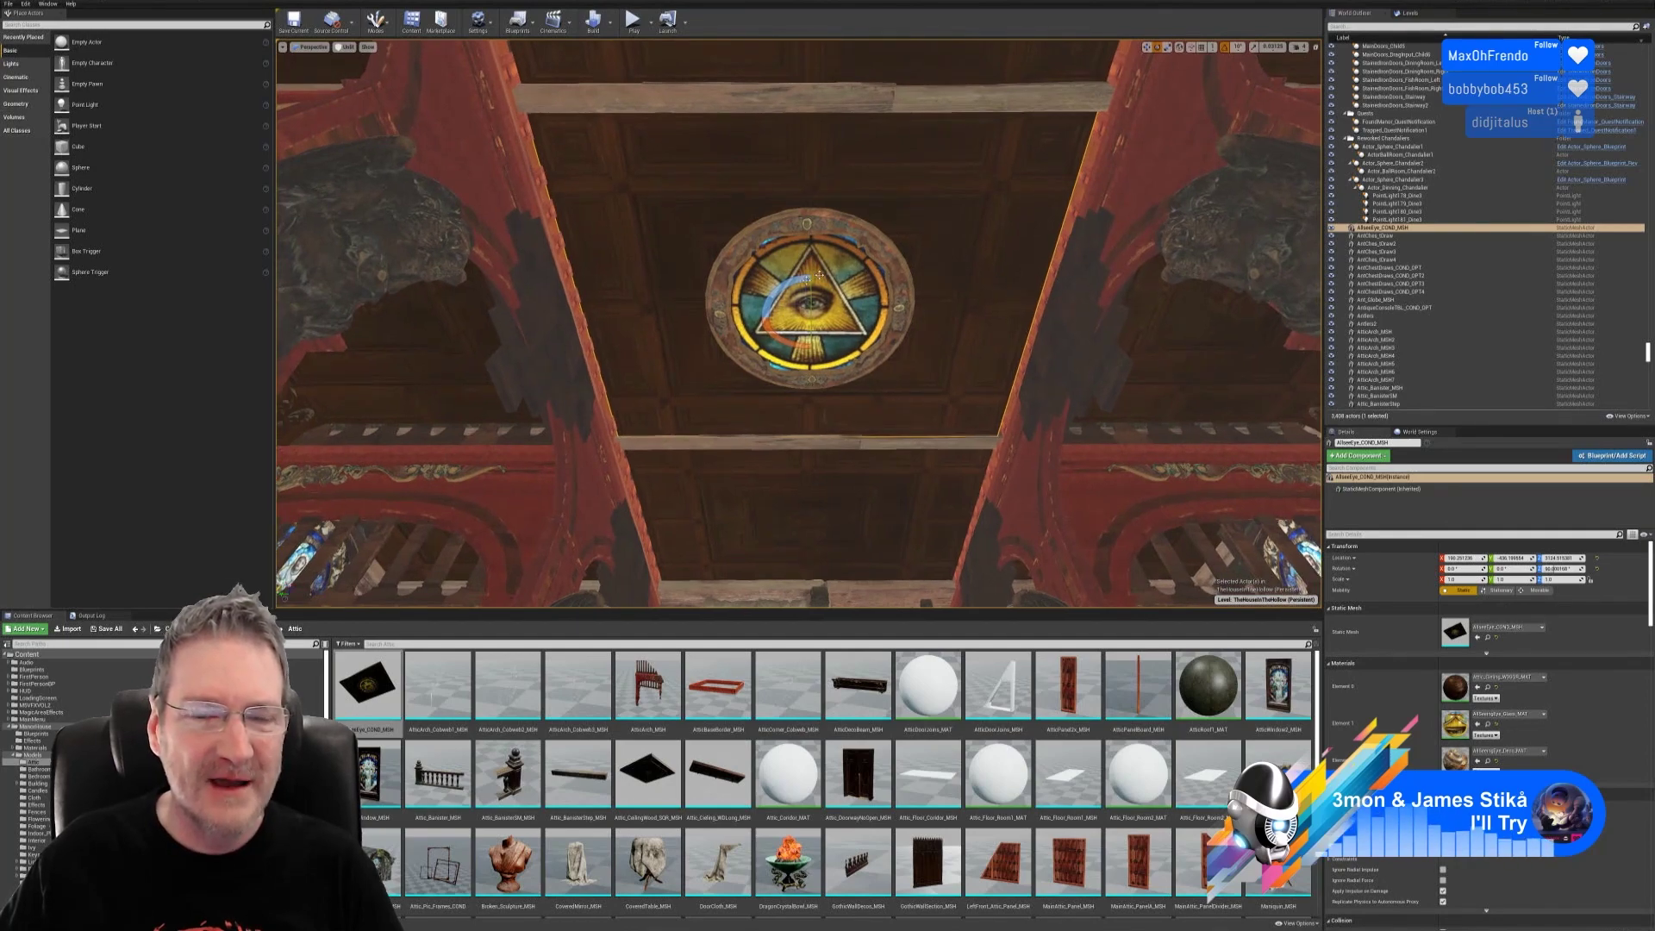
{"action": "right_click_drag", "start_coordinate": [819, 276], "coordinate": [802, 315]}
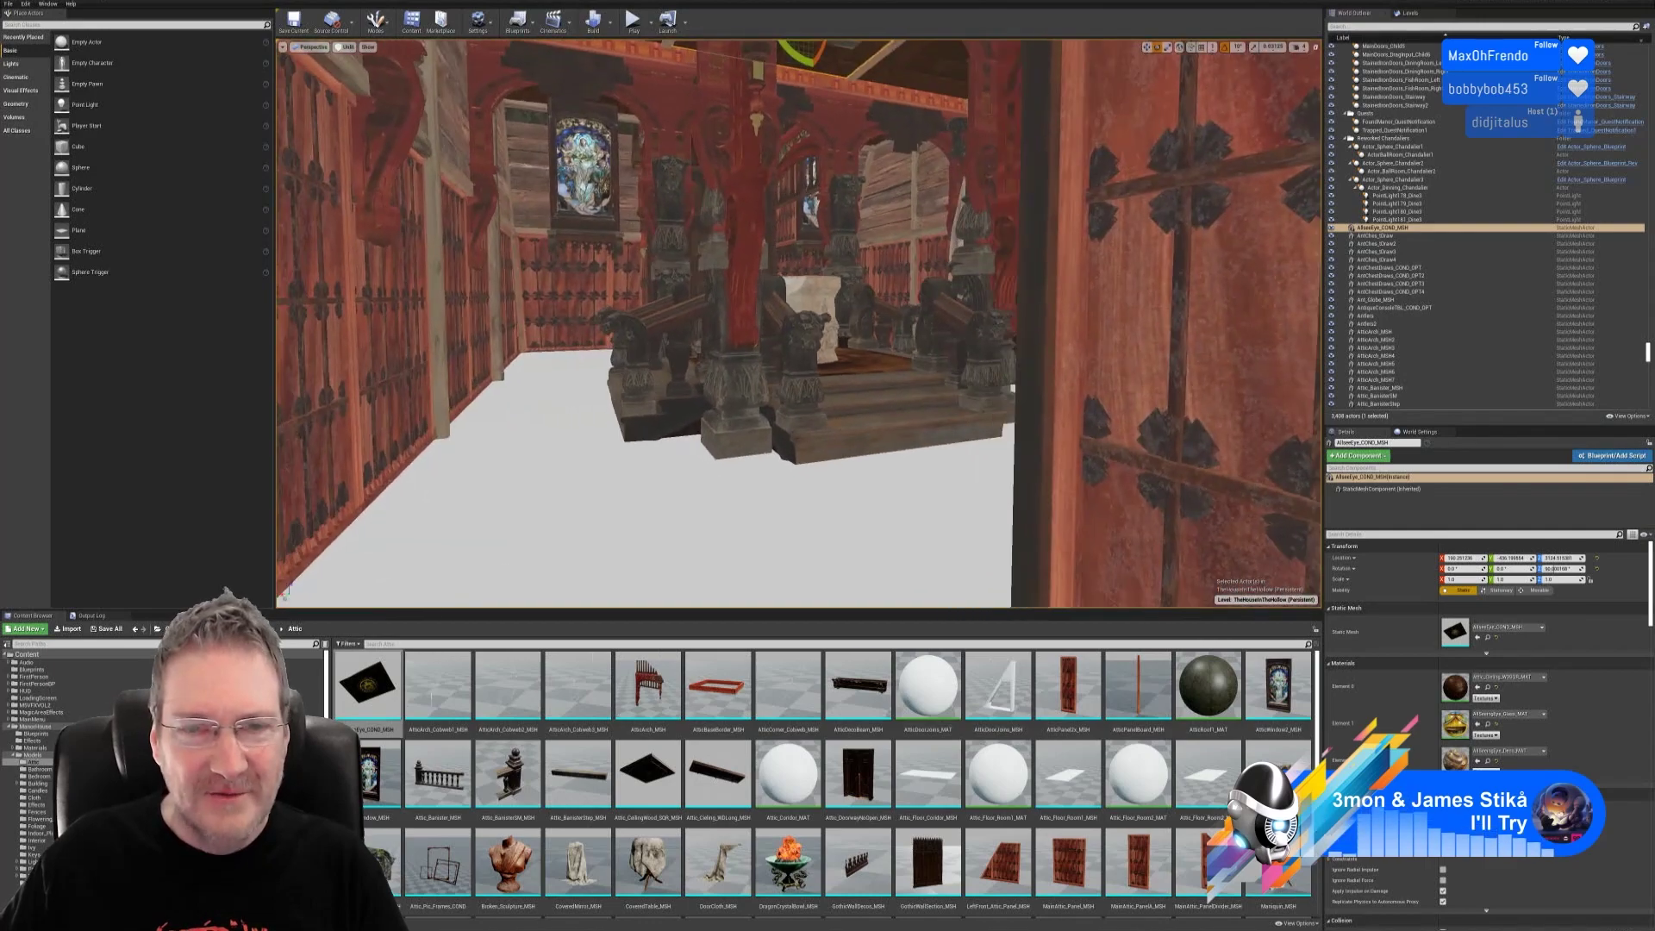
{"action": "right_click_drag", "start_coordinate": [801, 315], "coordinate": [1088, 452]}
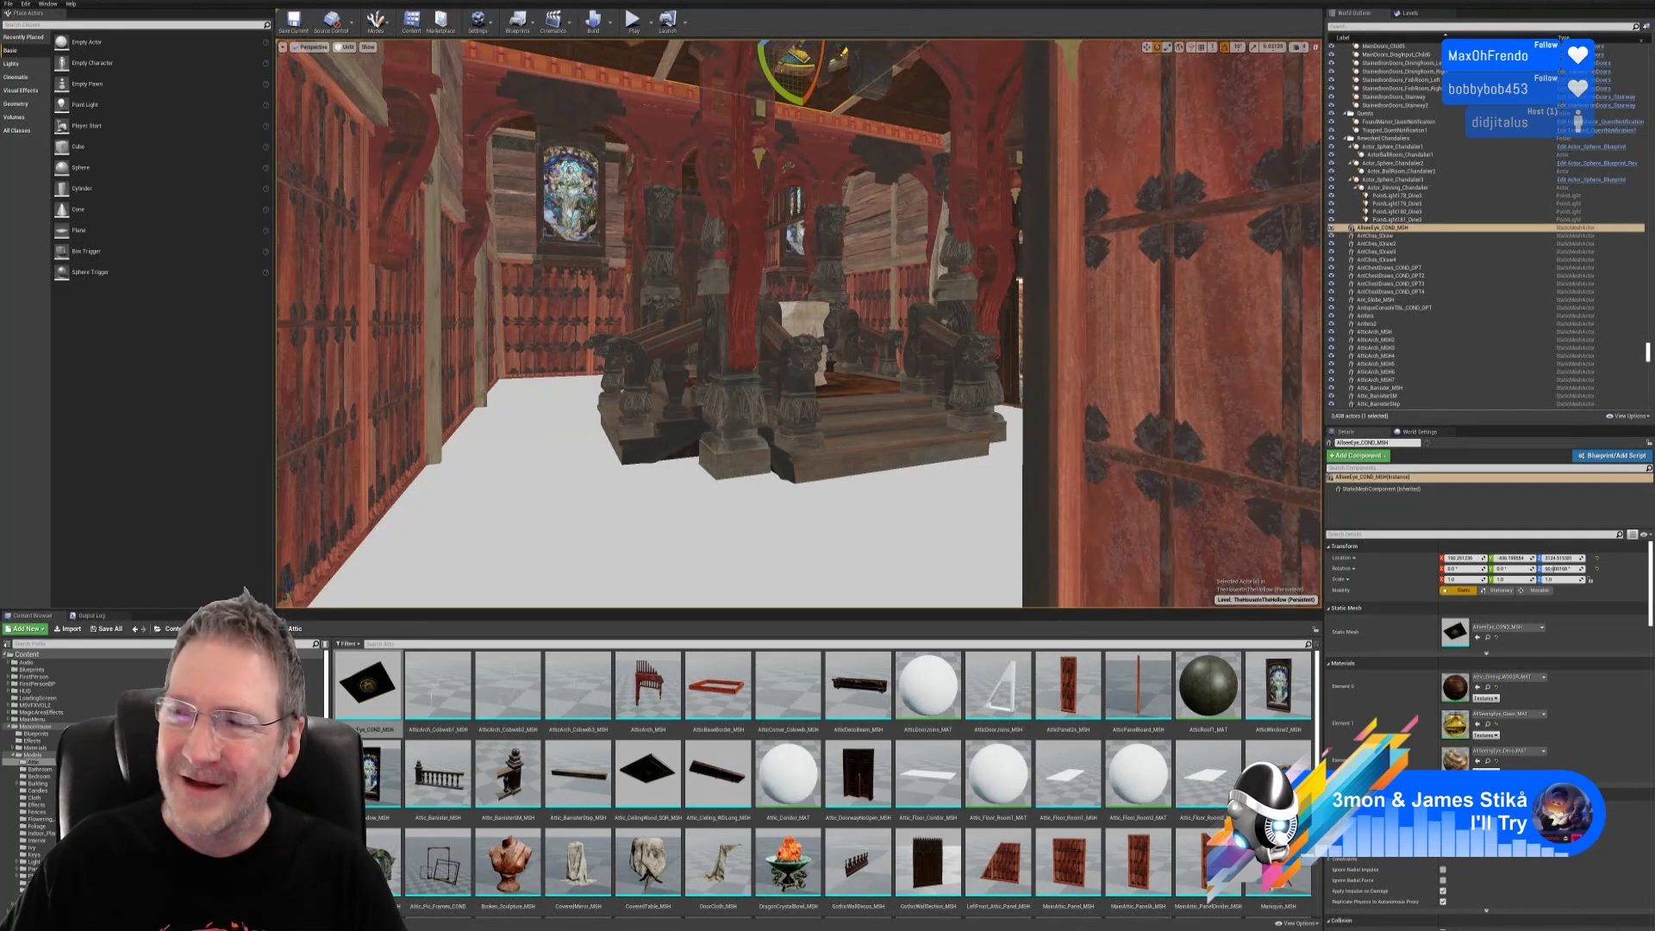
{"action": "right_click_drag", "start_coordinate": [1088, 452], "coordinate": [957, 418]}
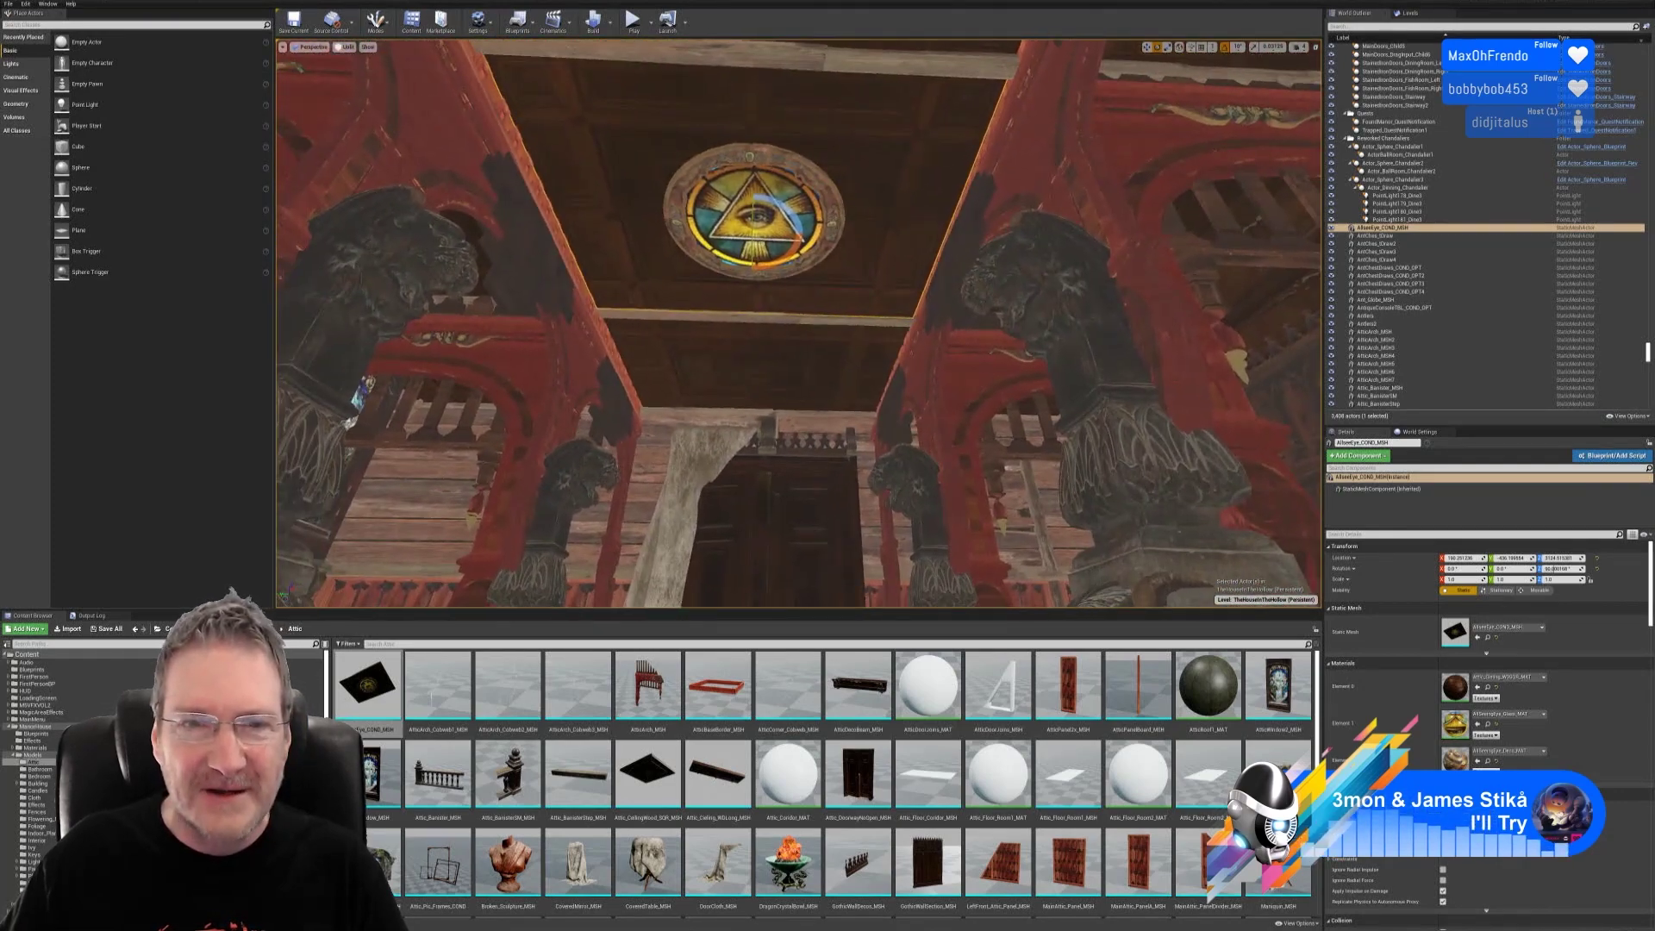
{"action": "left_click", "coordinate": [1147, 47]}
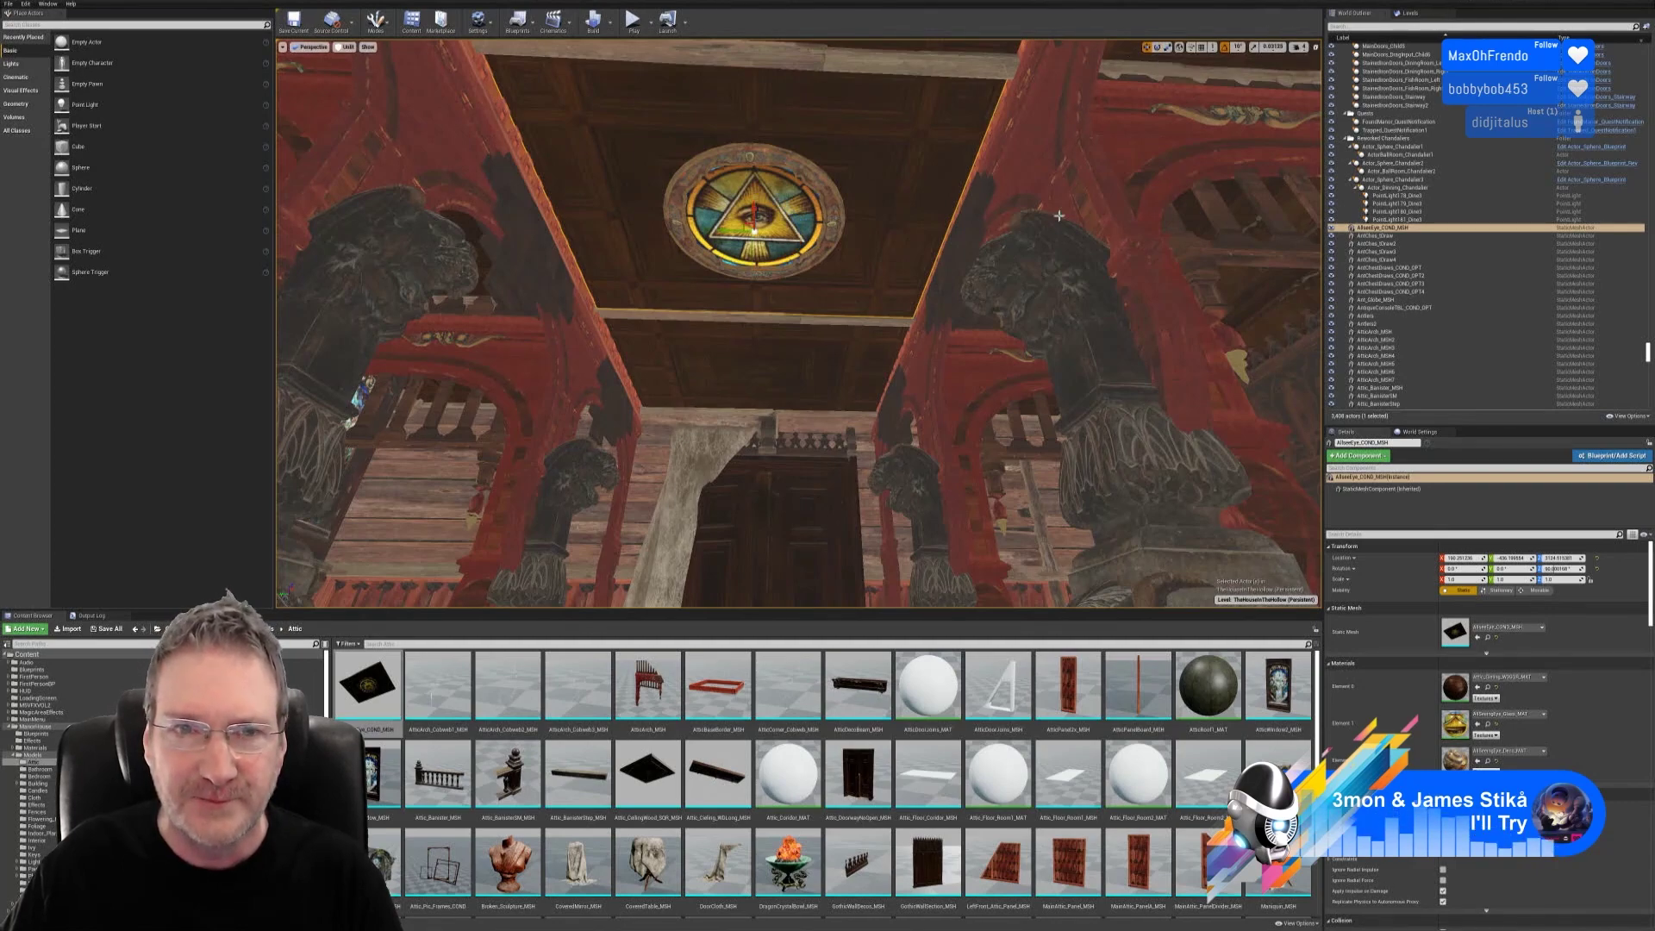
{"action": "key", "text": "Escape"}
{"action": "right_click_drag", "start_coordinate": [1059, 216], "coordinate": [983, 242]}
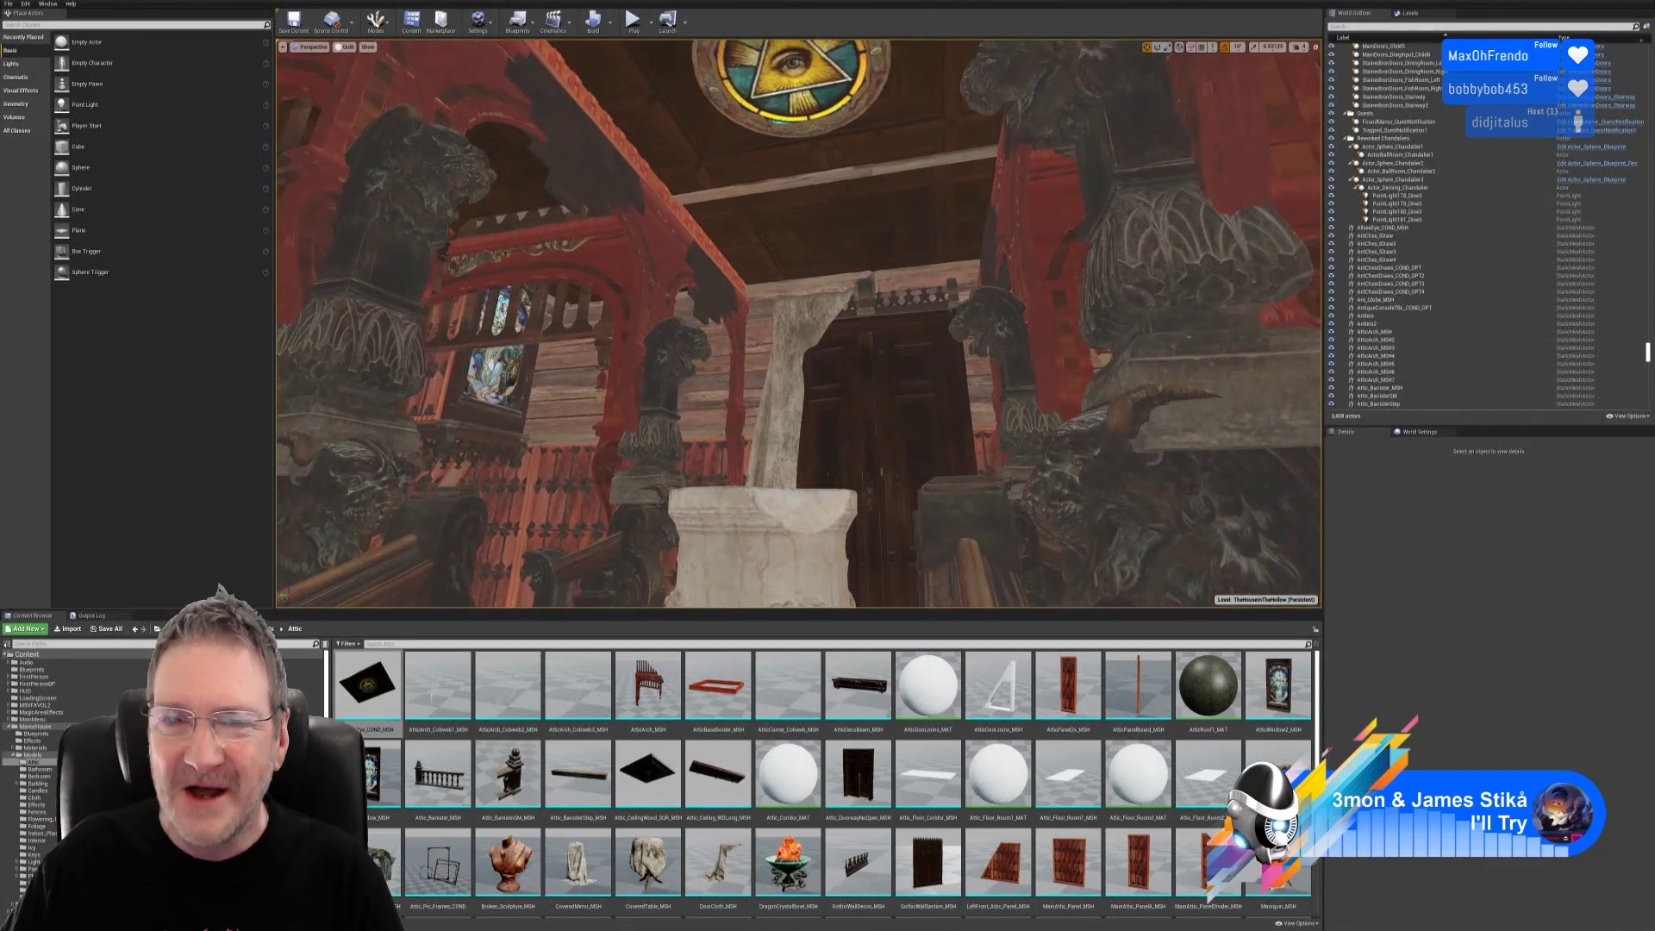
{"action": "mouse_move", "coordinate": [1078, 274]}
{"action": "right_mouse_down"}
{"action": "mouse_move", "coordinate": [1074, 245]}
{"action": "mouse_move", "coordinate": [1077, 273]}
{"action": "right_mouse_up"}
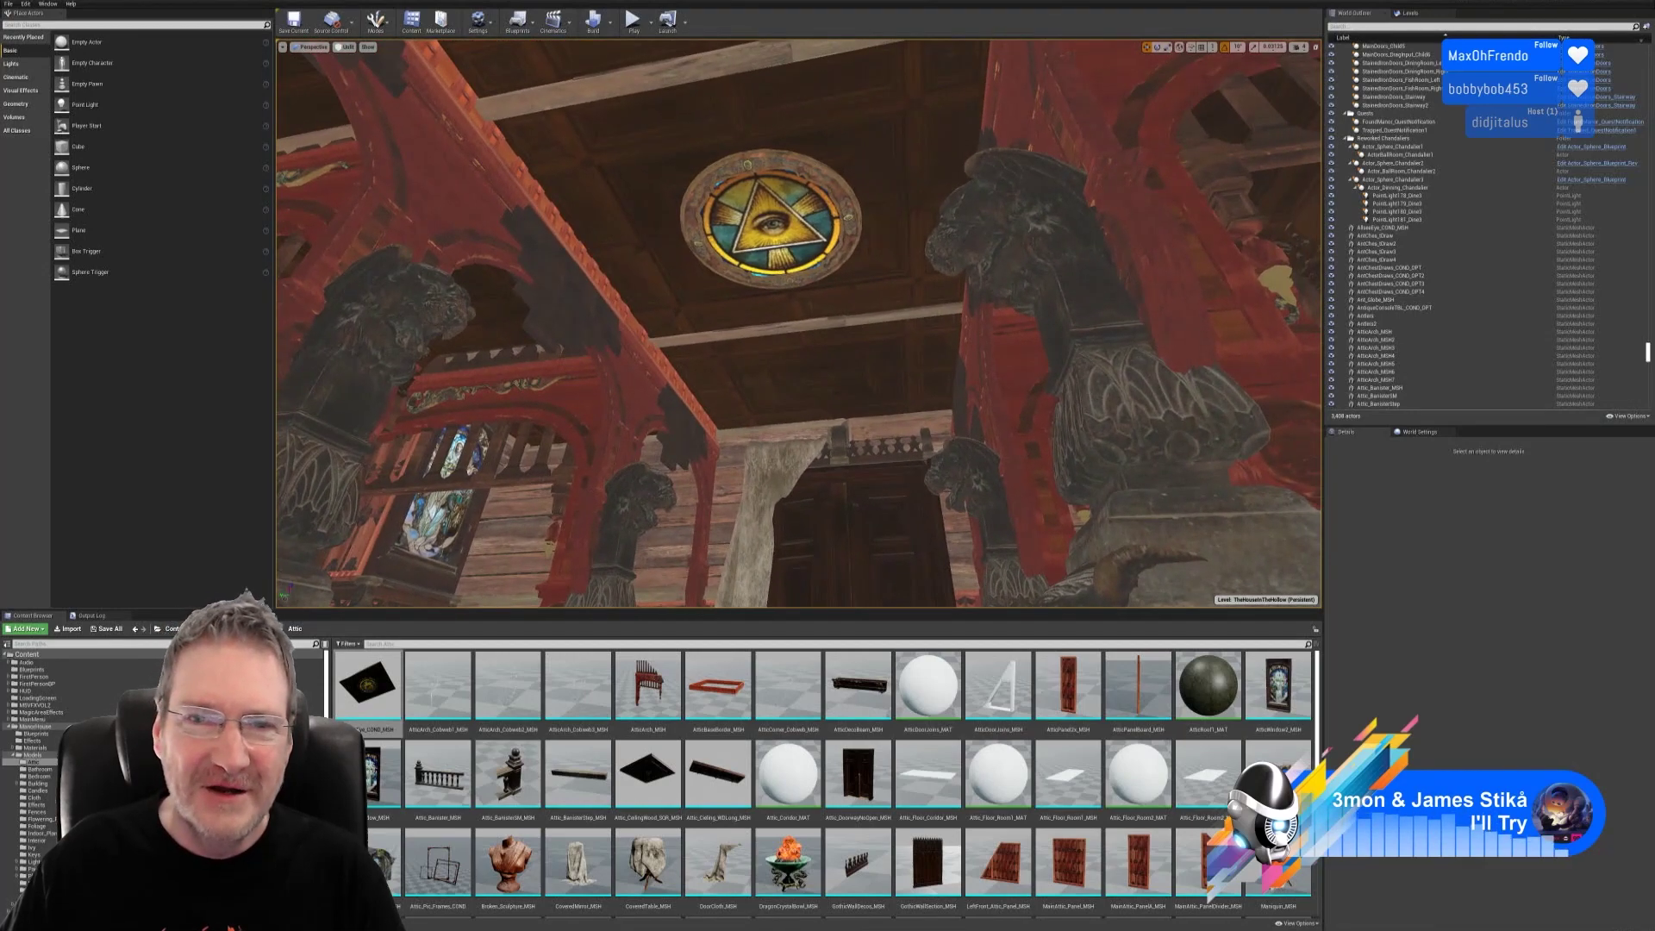
{"action": "left_click", "coordinate": [806, 188]}
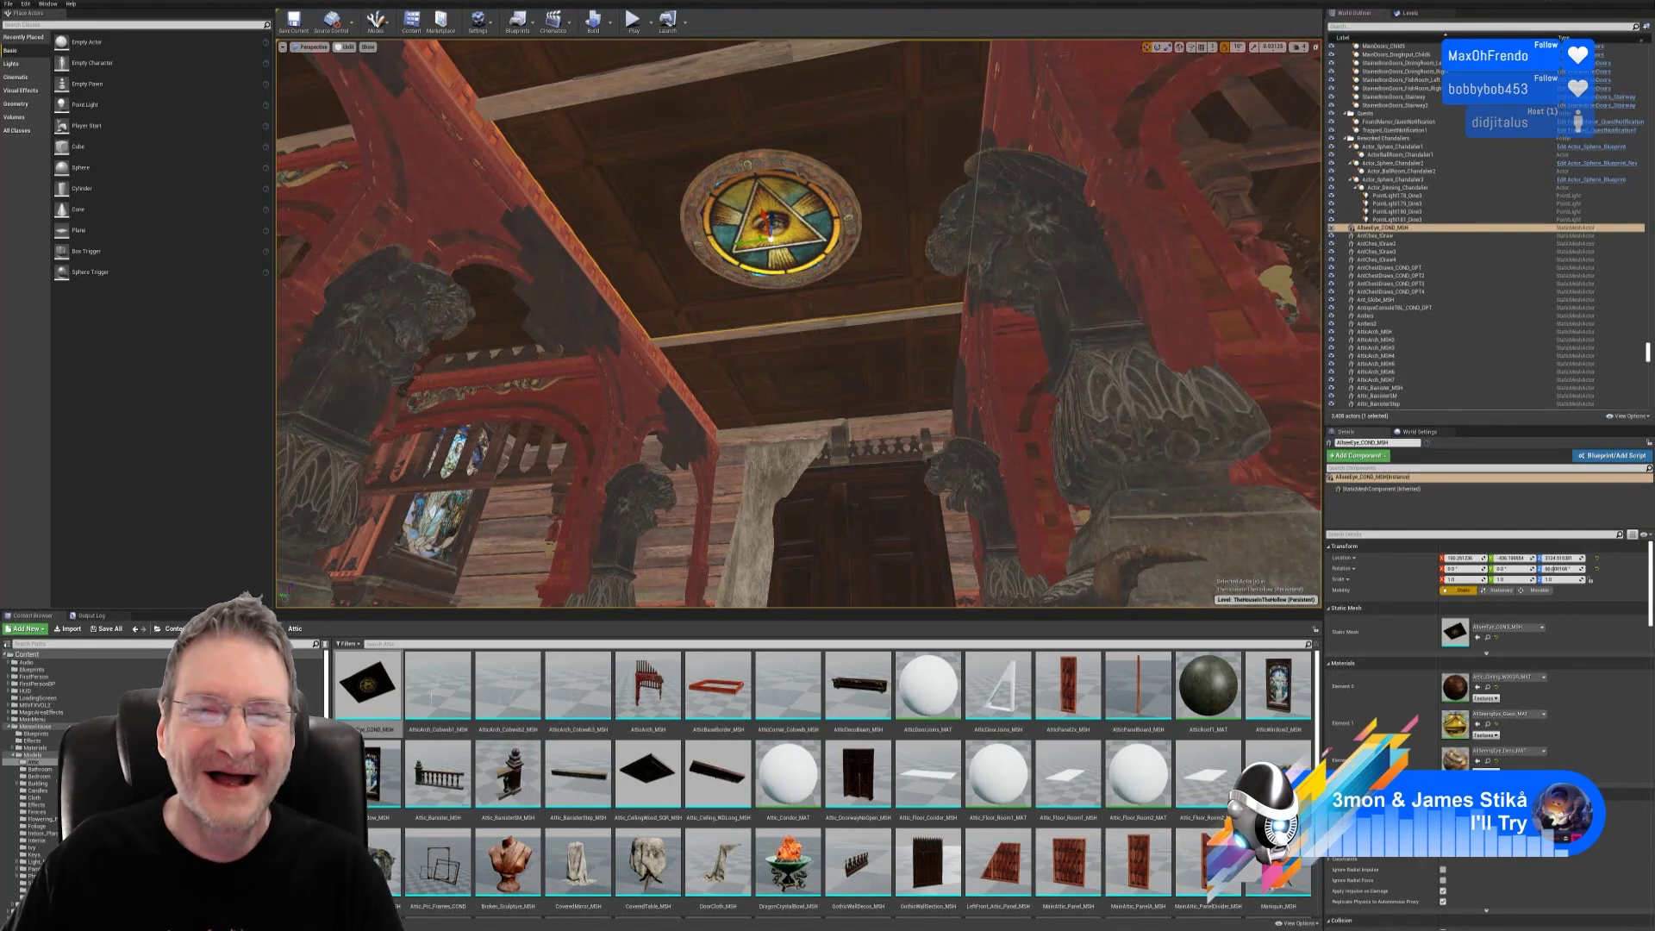
{"action": "right_click_drag", "start_coordinate": [799, 323], "coordinate": [1182, 323]}
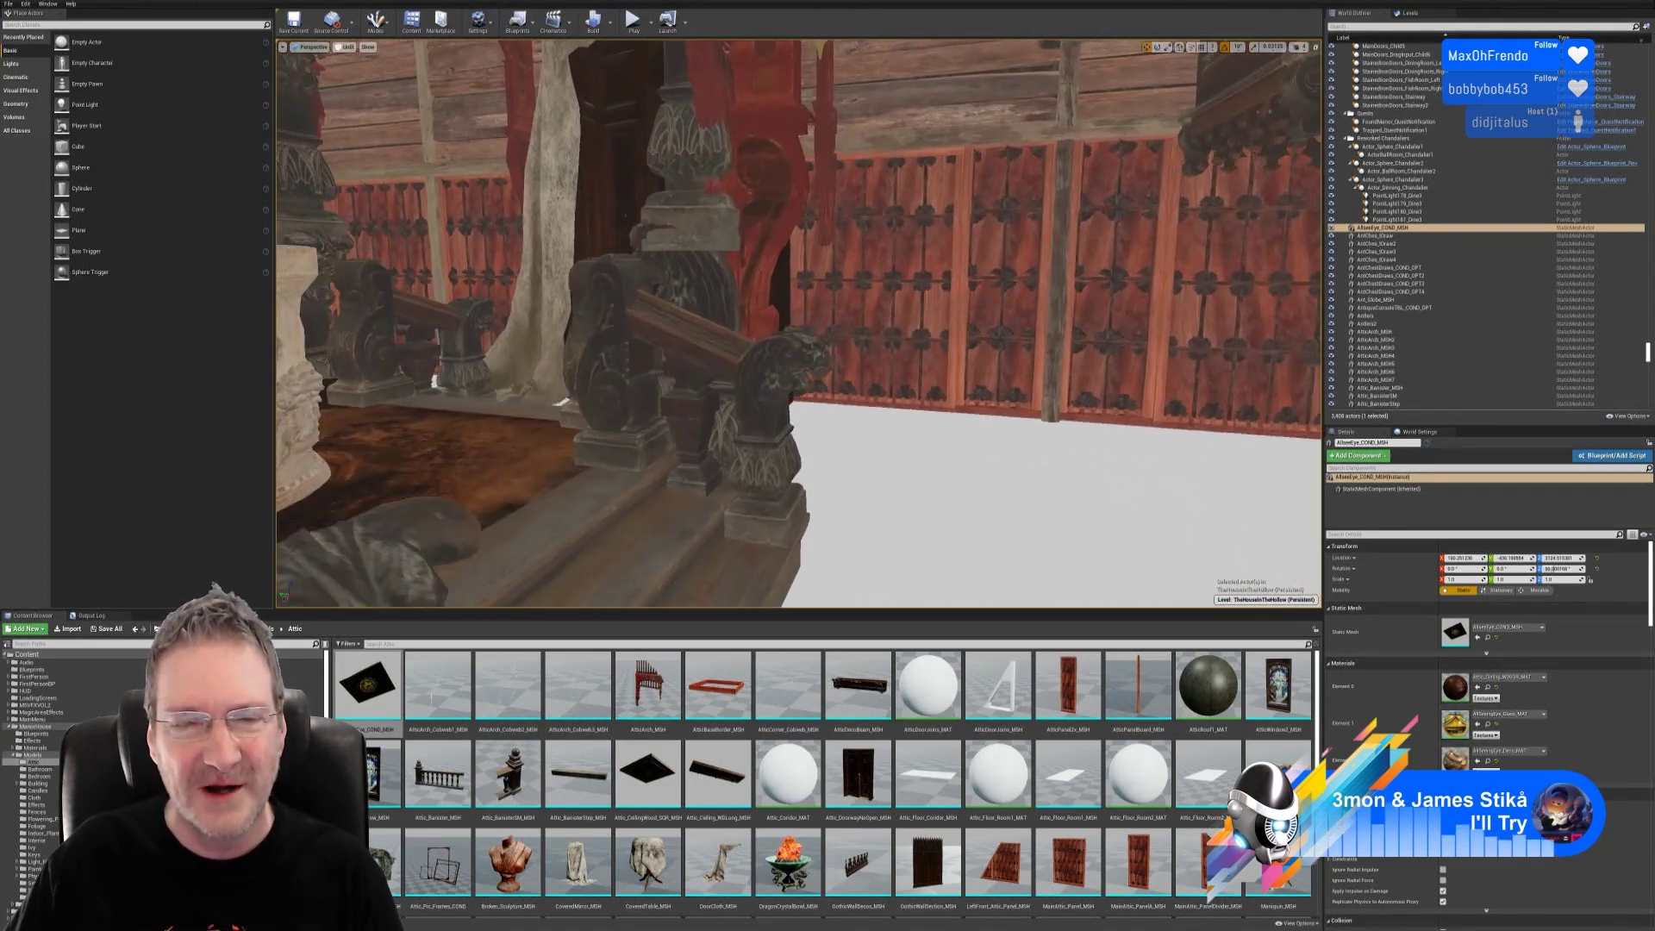
{"action": "right_click_drag", "start_coordinate": [799, 323], "coordinate": [613, 267]}
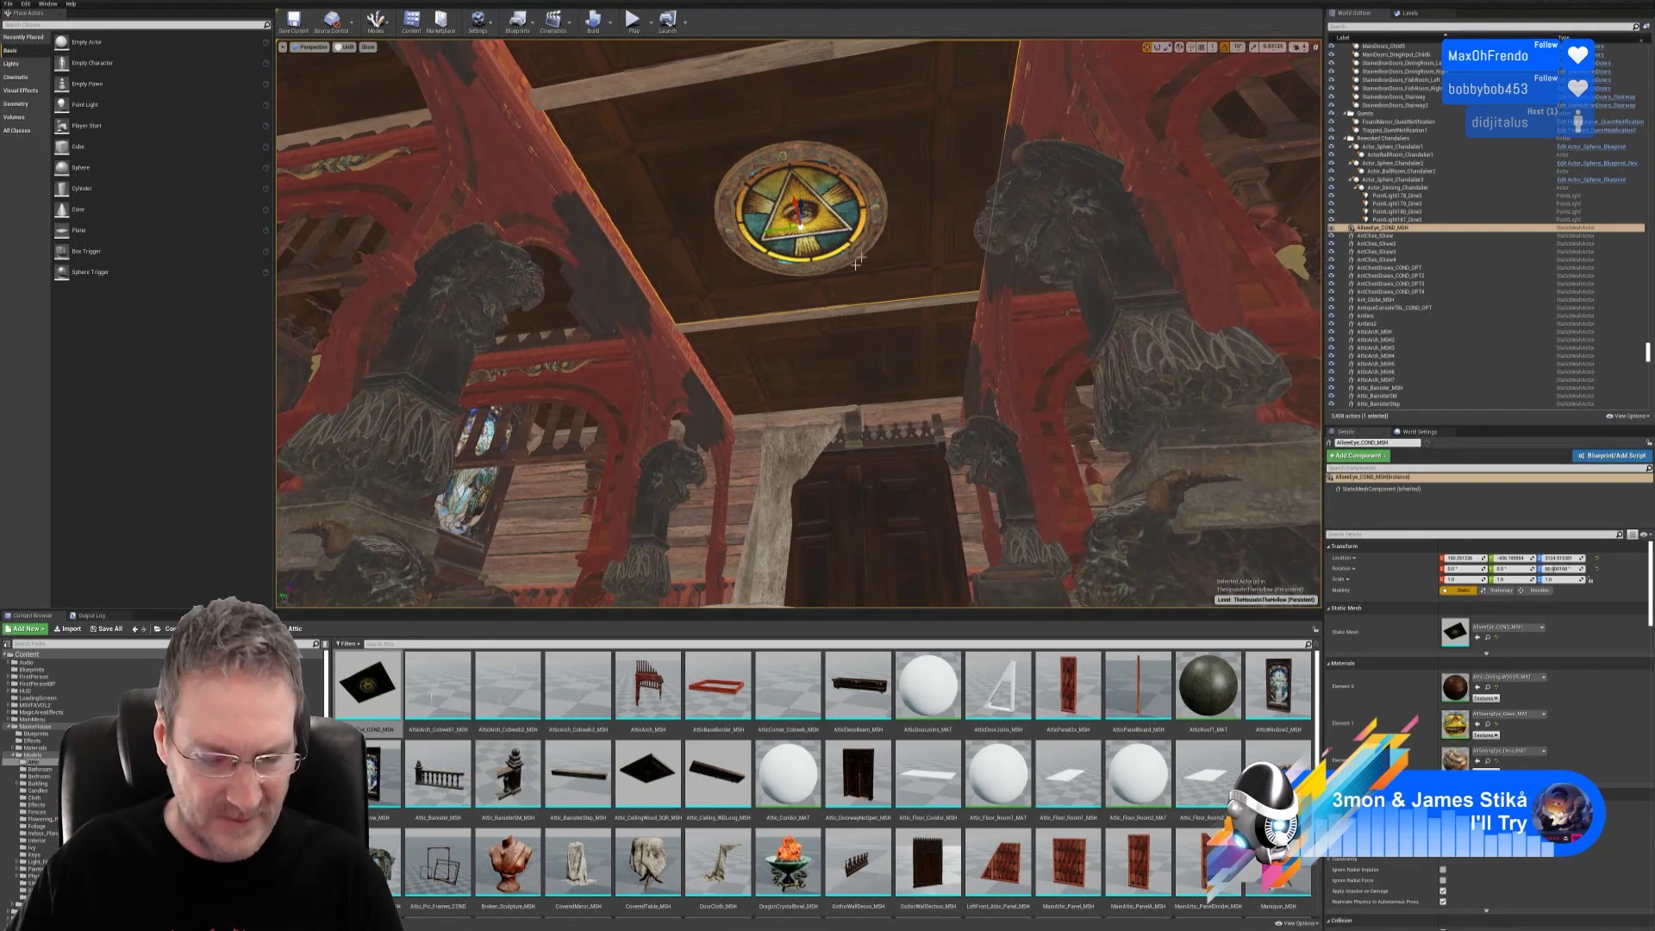
{"action": "right_click_drag", "start_coordinate": [859, 260], "coordinate": [819, 257]}
{"action": "key", "text": "Escape"}
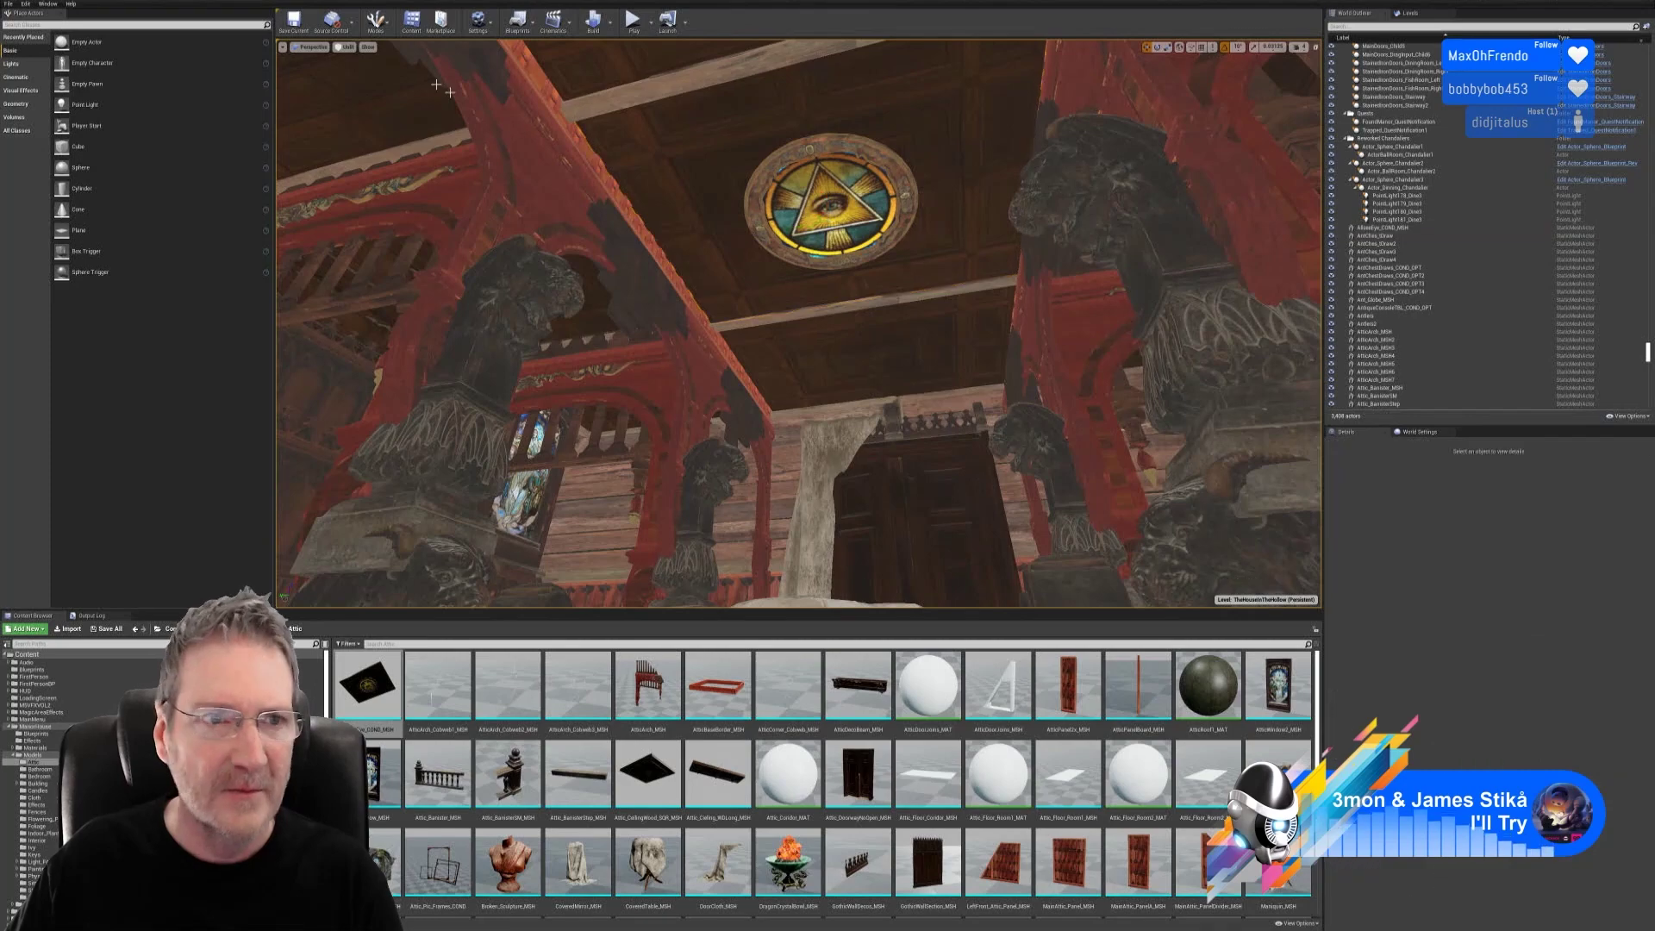
Step: Switch the viewport to Lit mode and inspect the lighting around the eye panel and stained-glass windows
{"action": "left_click", "coordinate": [353, 67]}
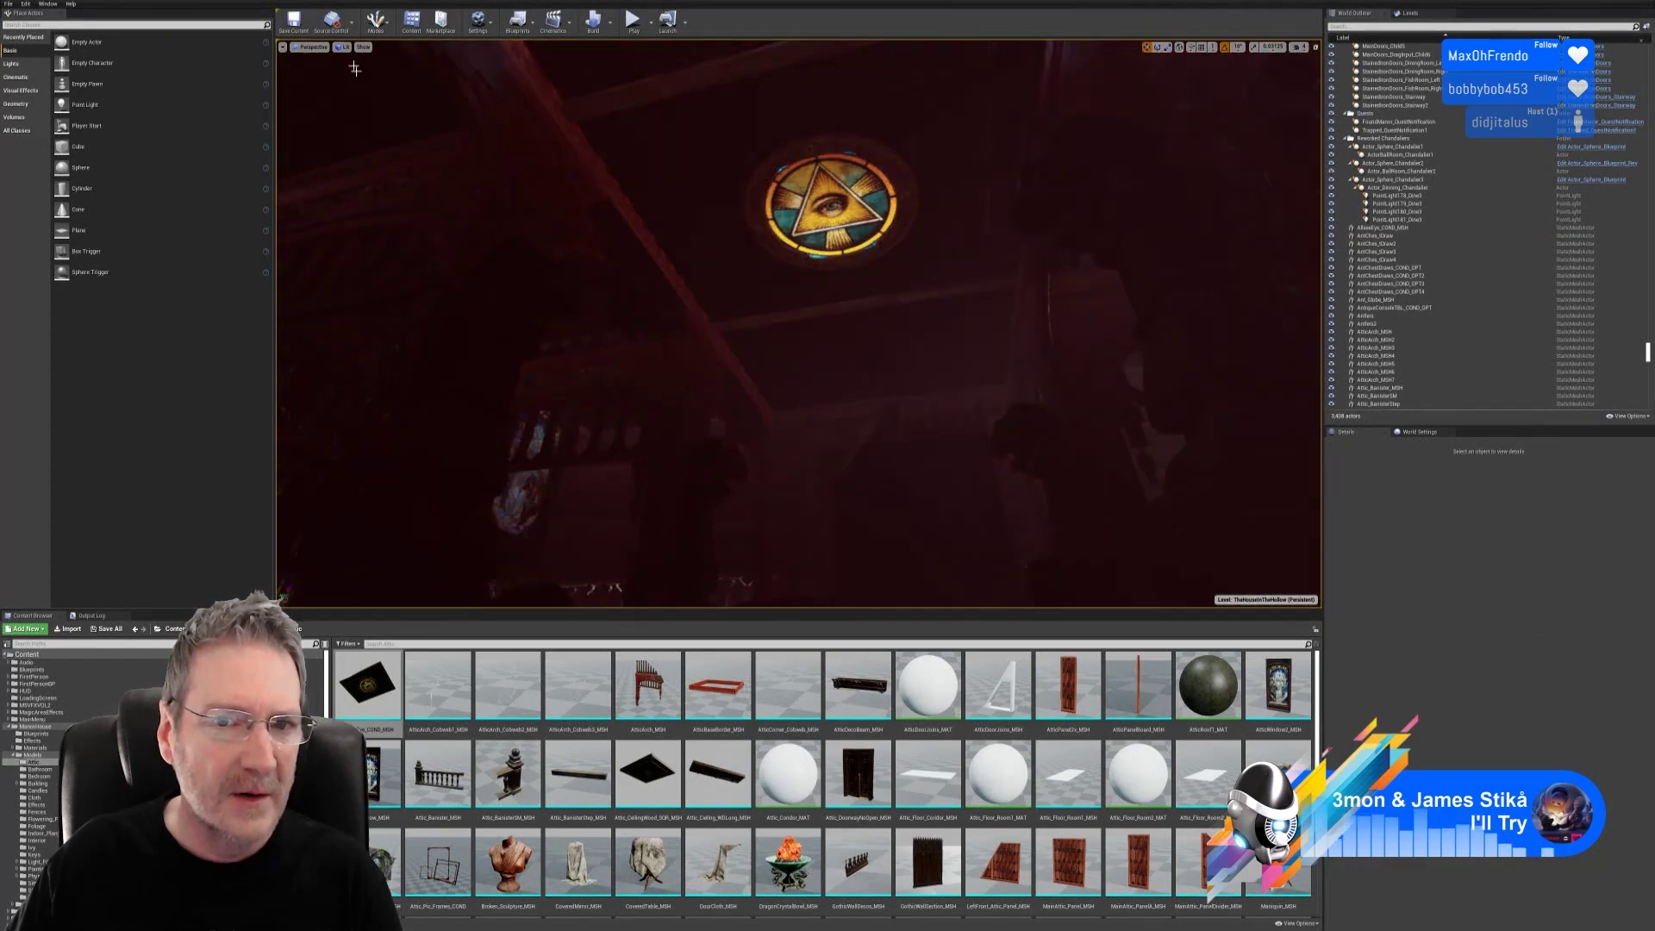
{"action": "right_click_drag", "start_coordinate": [882, 320], "coordinate": [781, 332]}
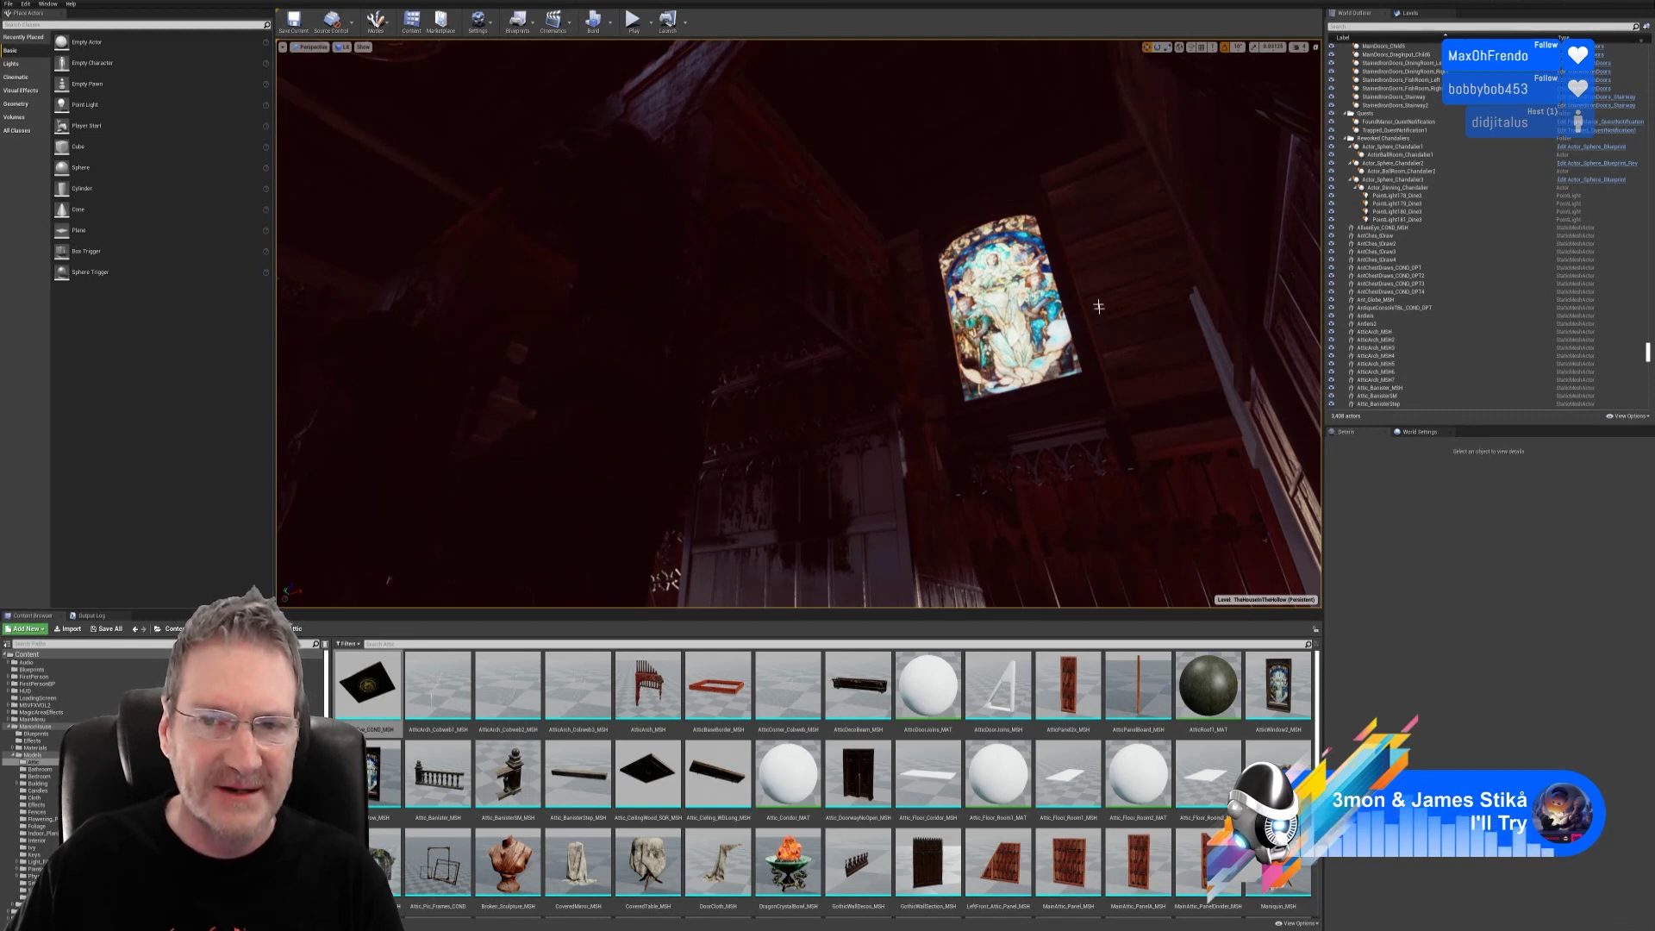
{"action": "mouse_move", "coordinate": [1098, 306]}
{"action": "right_mouse_down"}
{"action": "mouse_move", "coordinate": [1087, 314]}
{"action": "mouse_move", "coordinate": [1121, 311]}
{"action": "mouse_move", "coordinate": [1108, 306]}
{"action": "right_mouse_up"}
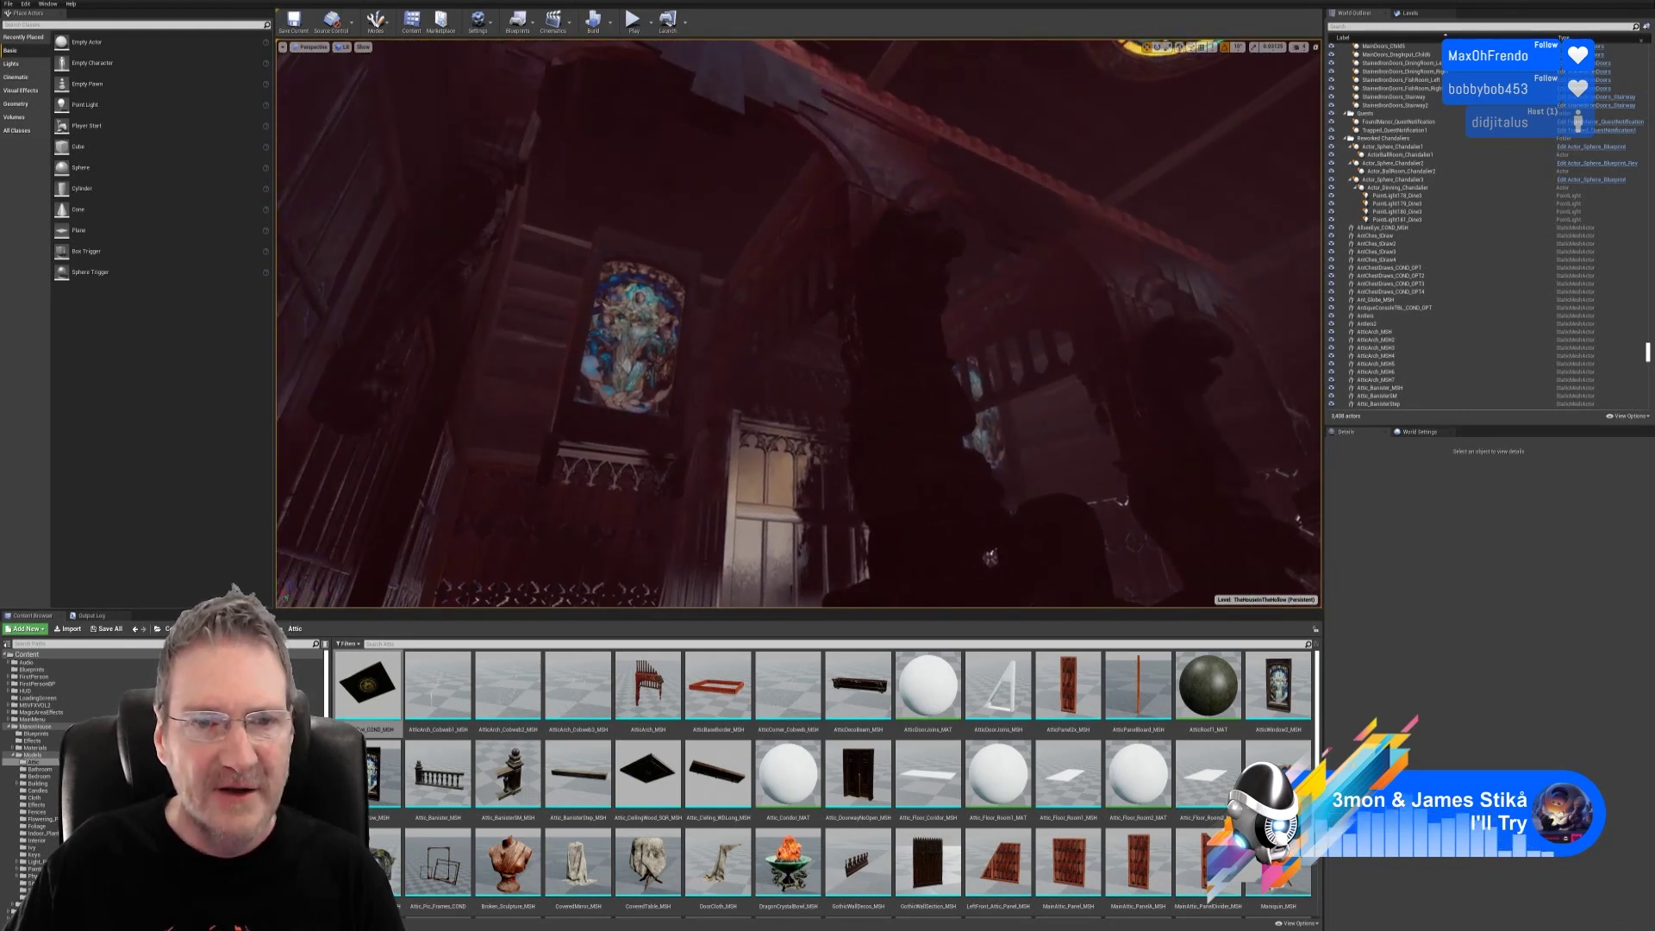
Step: Examine the lit eye panel and stained-glass windows from several viewpoints around the dark attic, including from directly below and from the entrance
{"action": "right_click_drag", "start_coordinate": [1116, 225], "coordinate": [1117, 225]}
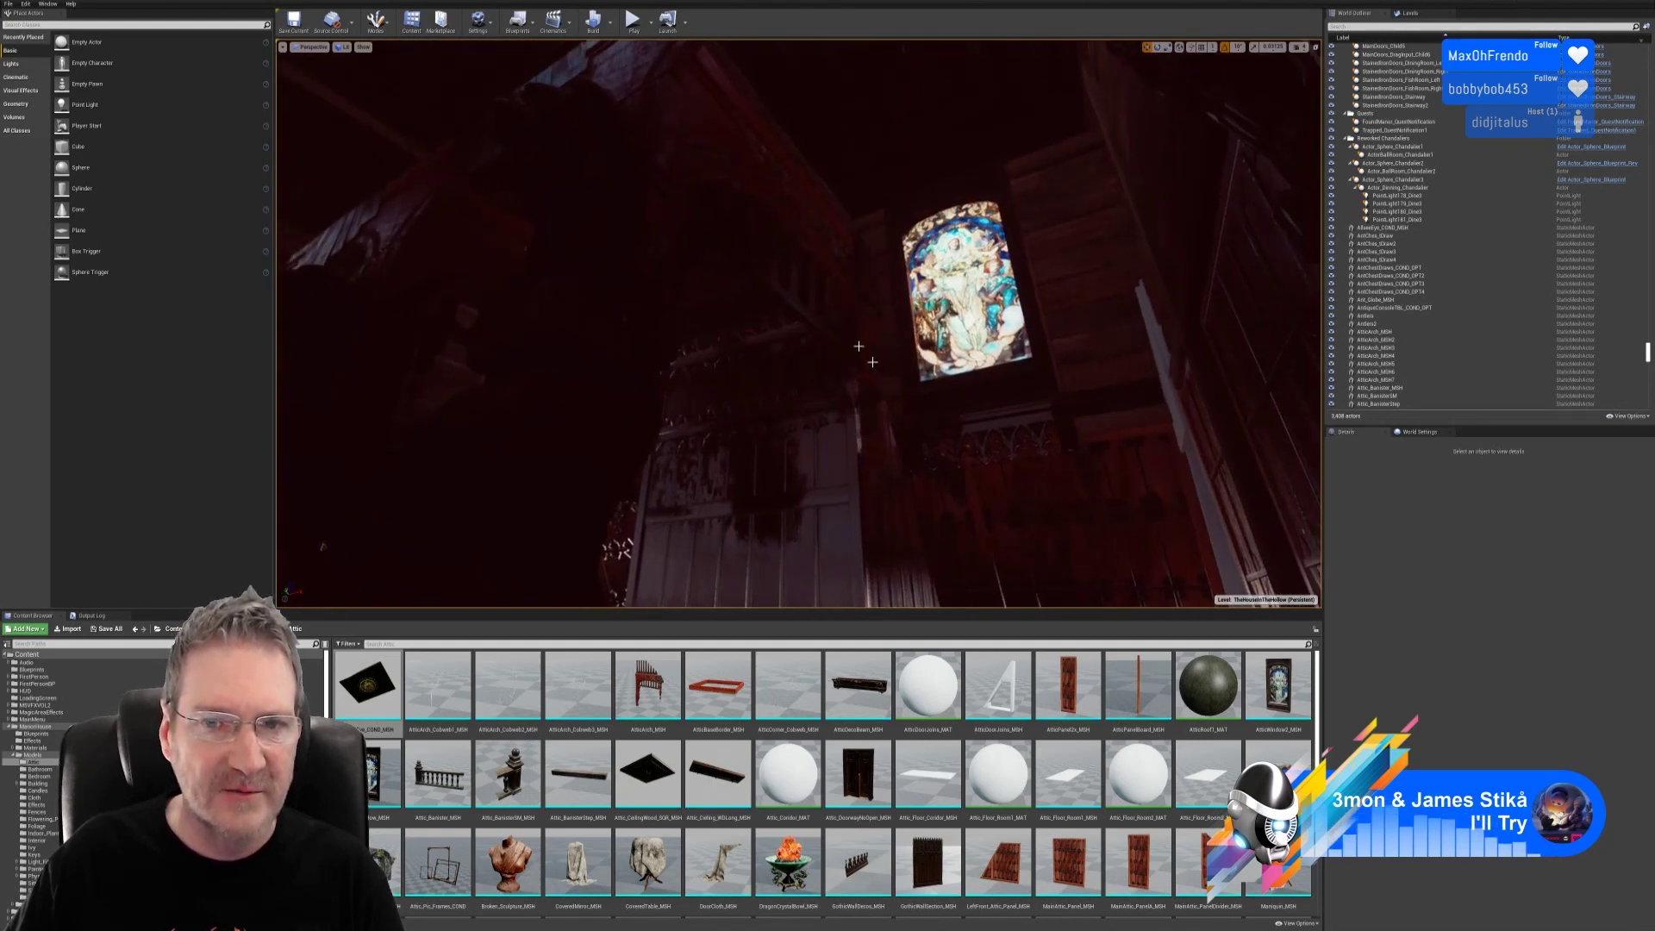
{"action": "right_click_drag", "start_coordinate": [971, 425], "coordinate": [971, 425]}
{"action": "right_click_drag", "start_coordinate": [1100, 253], "coordinate": [1100, 253]}
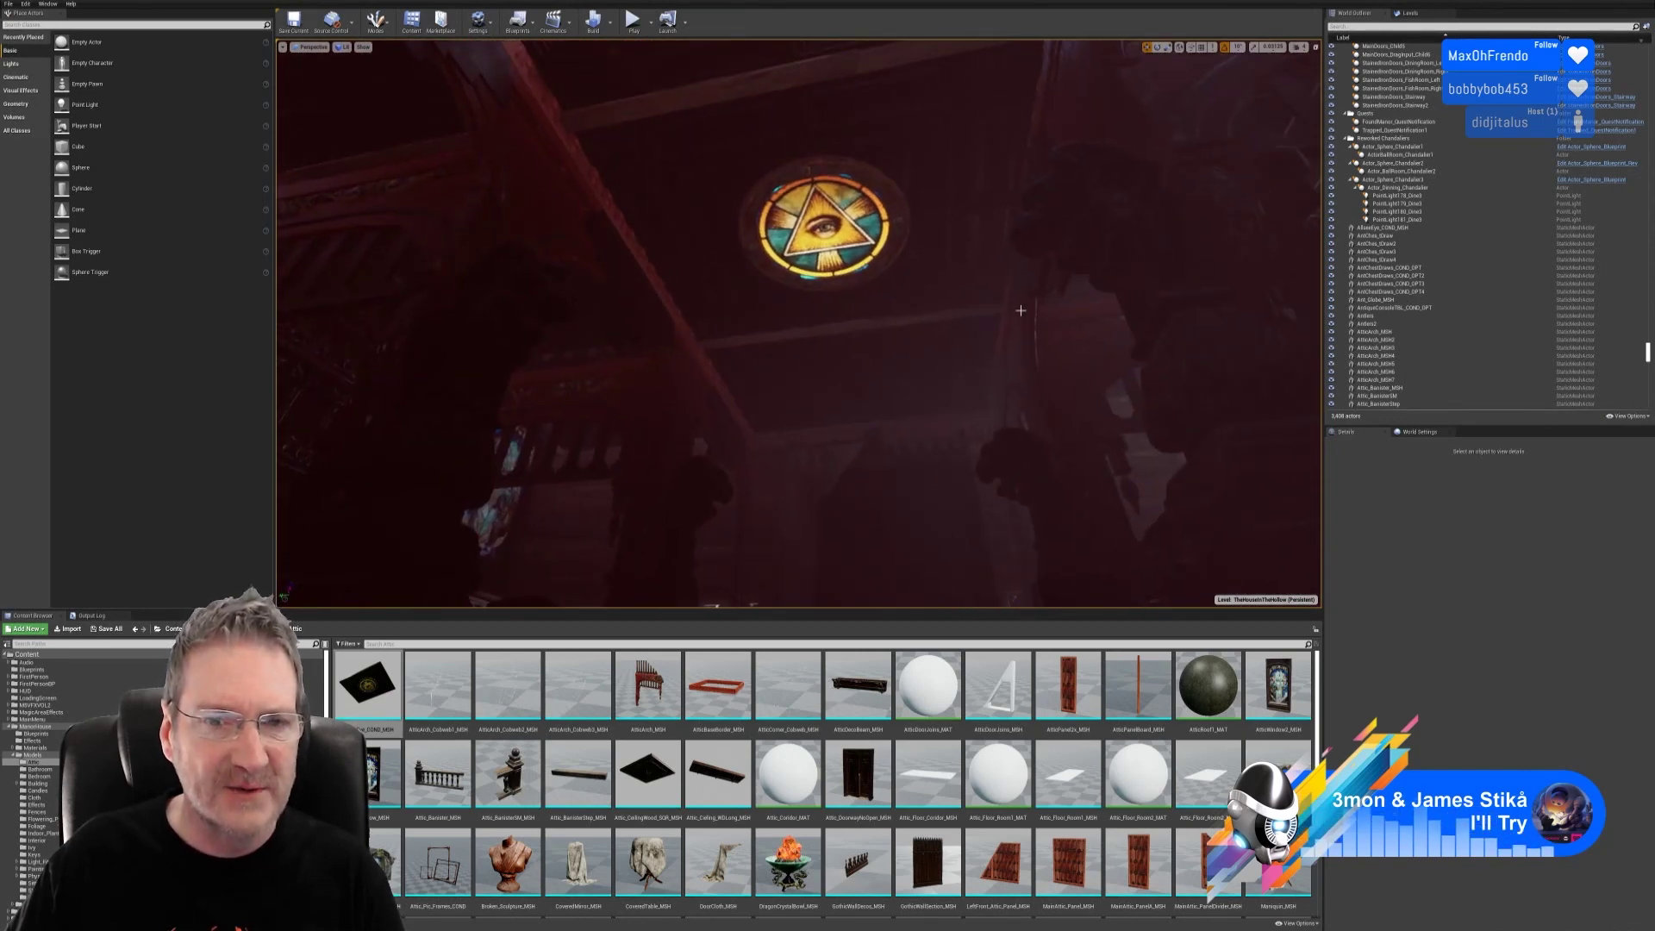
{"action": "right_click_drag", "start_coordinate": [1021, 310], "coordinate": [1019, 310]}
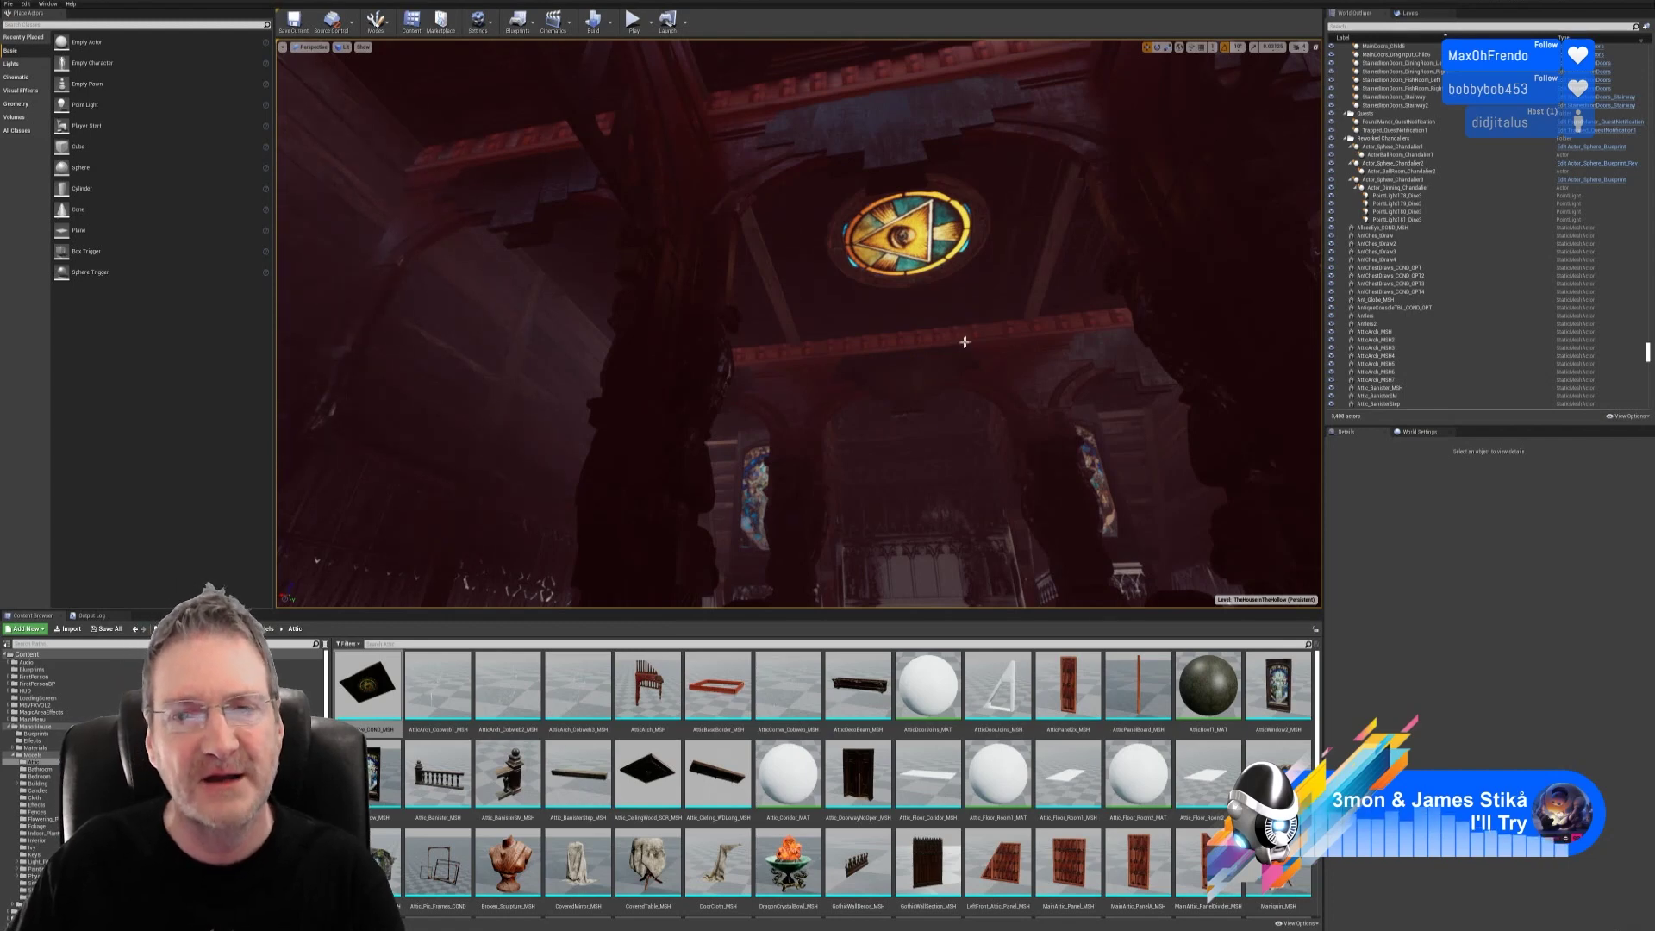
{"action": "right_click_drag", "start_coordinate": [965, 342], "coordinate": [965, 342]}
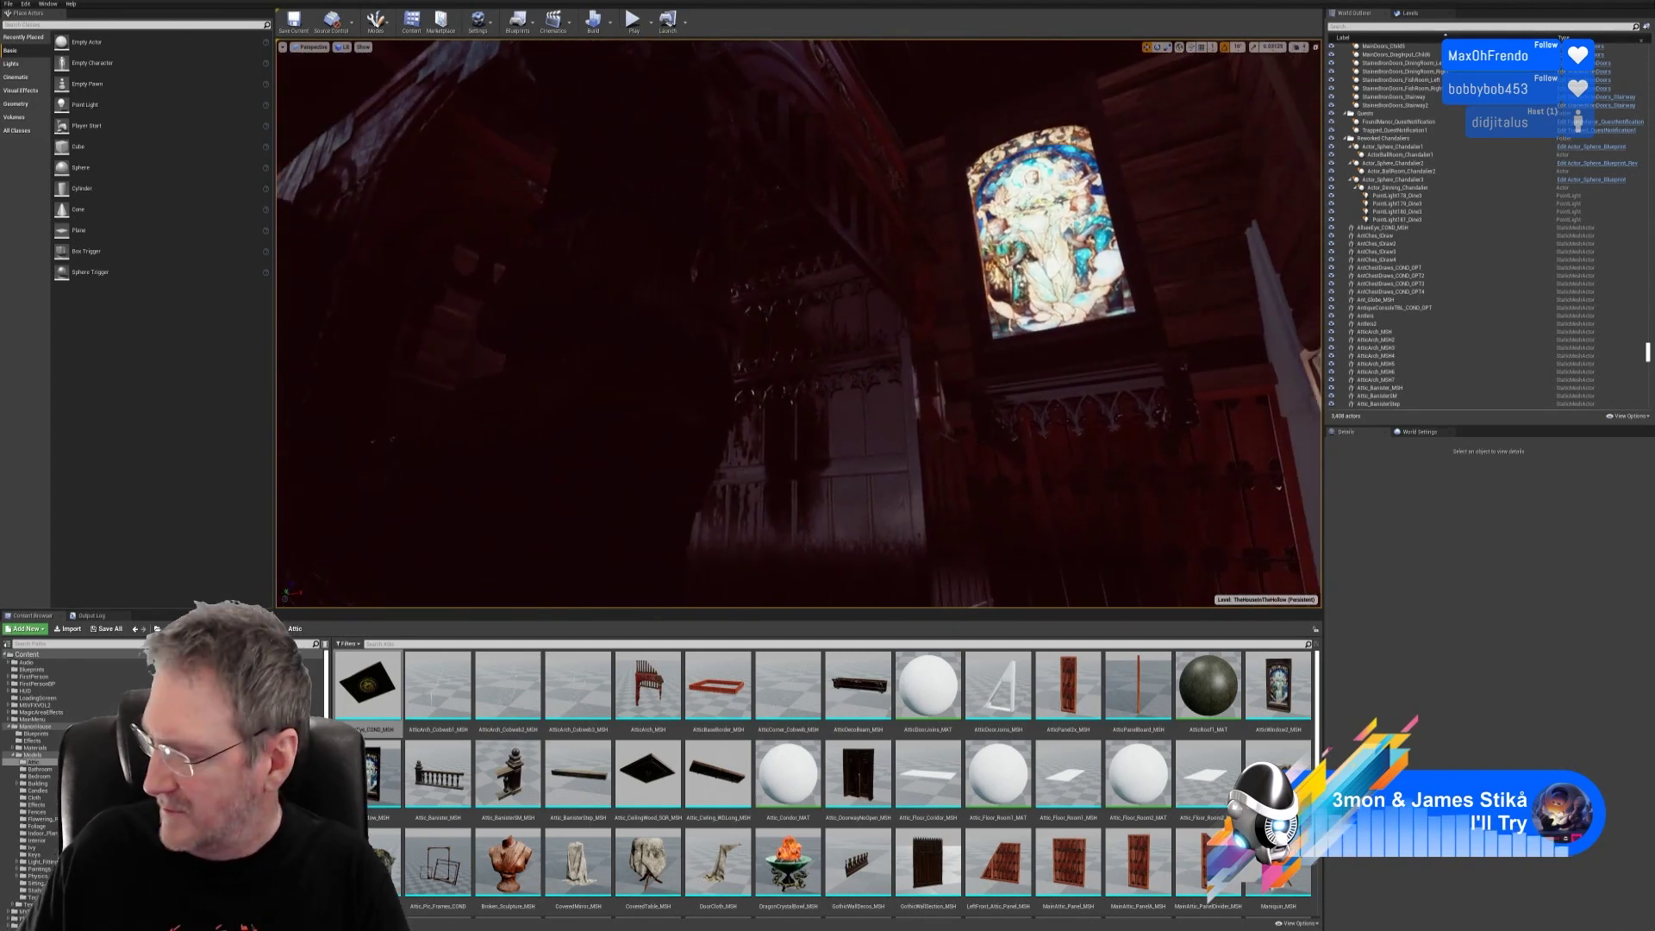
{"action": "right_click_drag", "start_coordinate": [867, 468], "coordinate": [916, 399]}
{"action": "right_click_drag", "start_coordinate": [886, 270], "coordinate": [885, 231]}
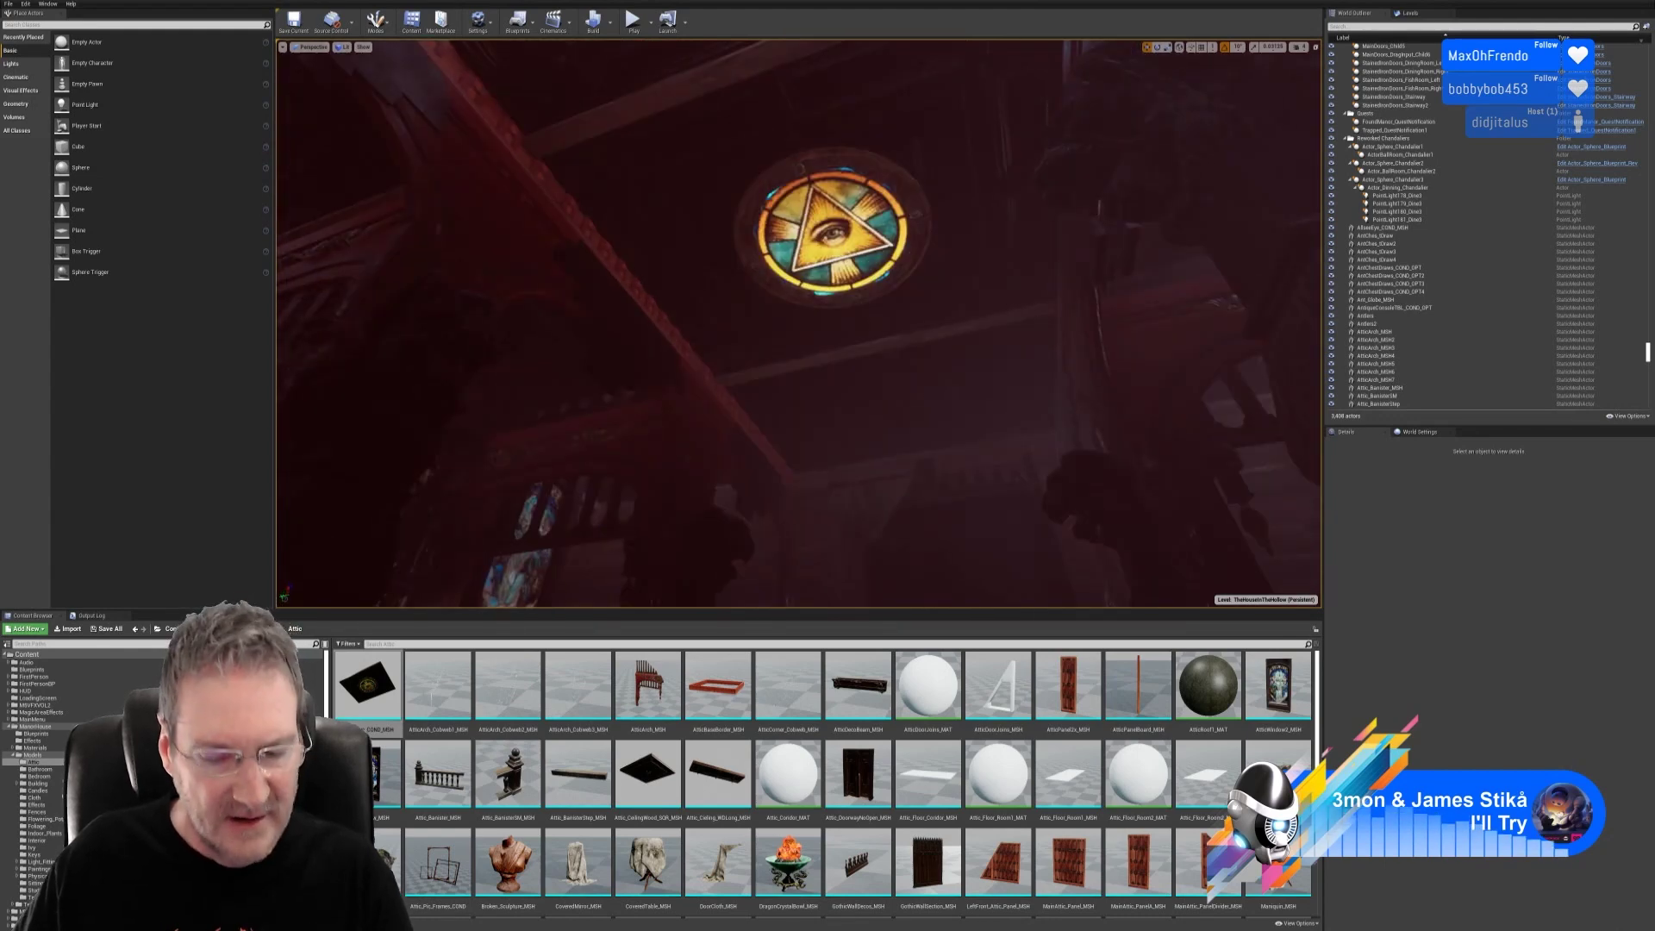
{"action": "mouse_move", "coordinate": [1019, 356]}
{"action": "right_mouse_down"}
{"action": "mouse_move", "coordinate": [1026, 405]}
{"action": "mouse_move", "coordinate": [1021, 362]}
{"action": "mouse_move", "coordinate": [1046, 351]}
{"action": "mouse_move", "coordinate": [1138, 366]}
{"action": "mouse_move", "coordinate": [948, 338]}
{"action": "mouse_move", "coordinate": [990, 350]}
{"action": "right_mouse_up"}
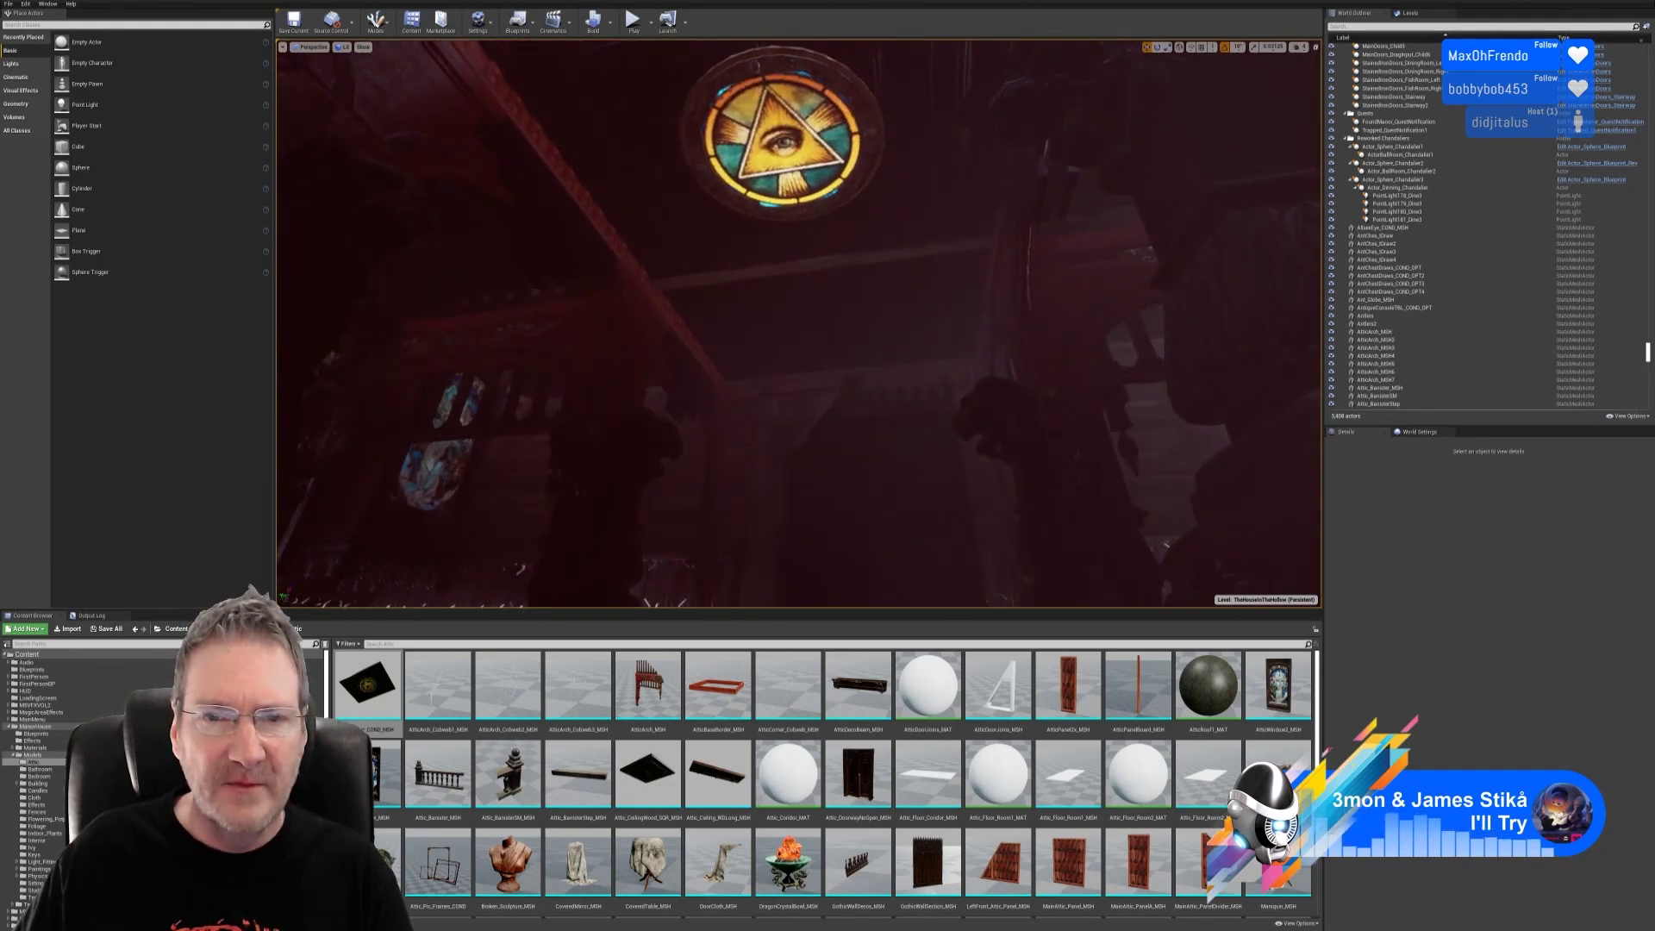
{"action": "mouse_move", "coordinate": [990, 349]}
{"action": "right_mouse_down"}
{"action": "mouse_move", "coordinate": [955, 349]}
{"action": "mouse_move", "coordinate": [1028, 343]}
{"action": "mouse_move", "coordinate": [973, 333]}
{"action": "right_mouse_up"}
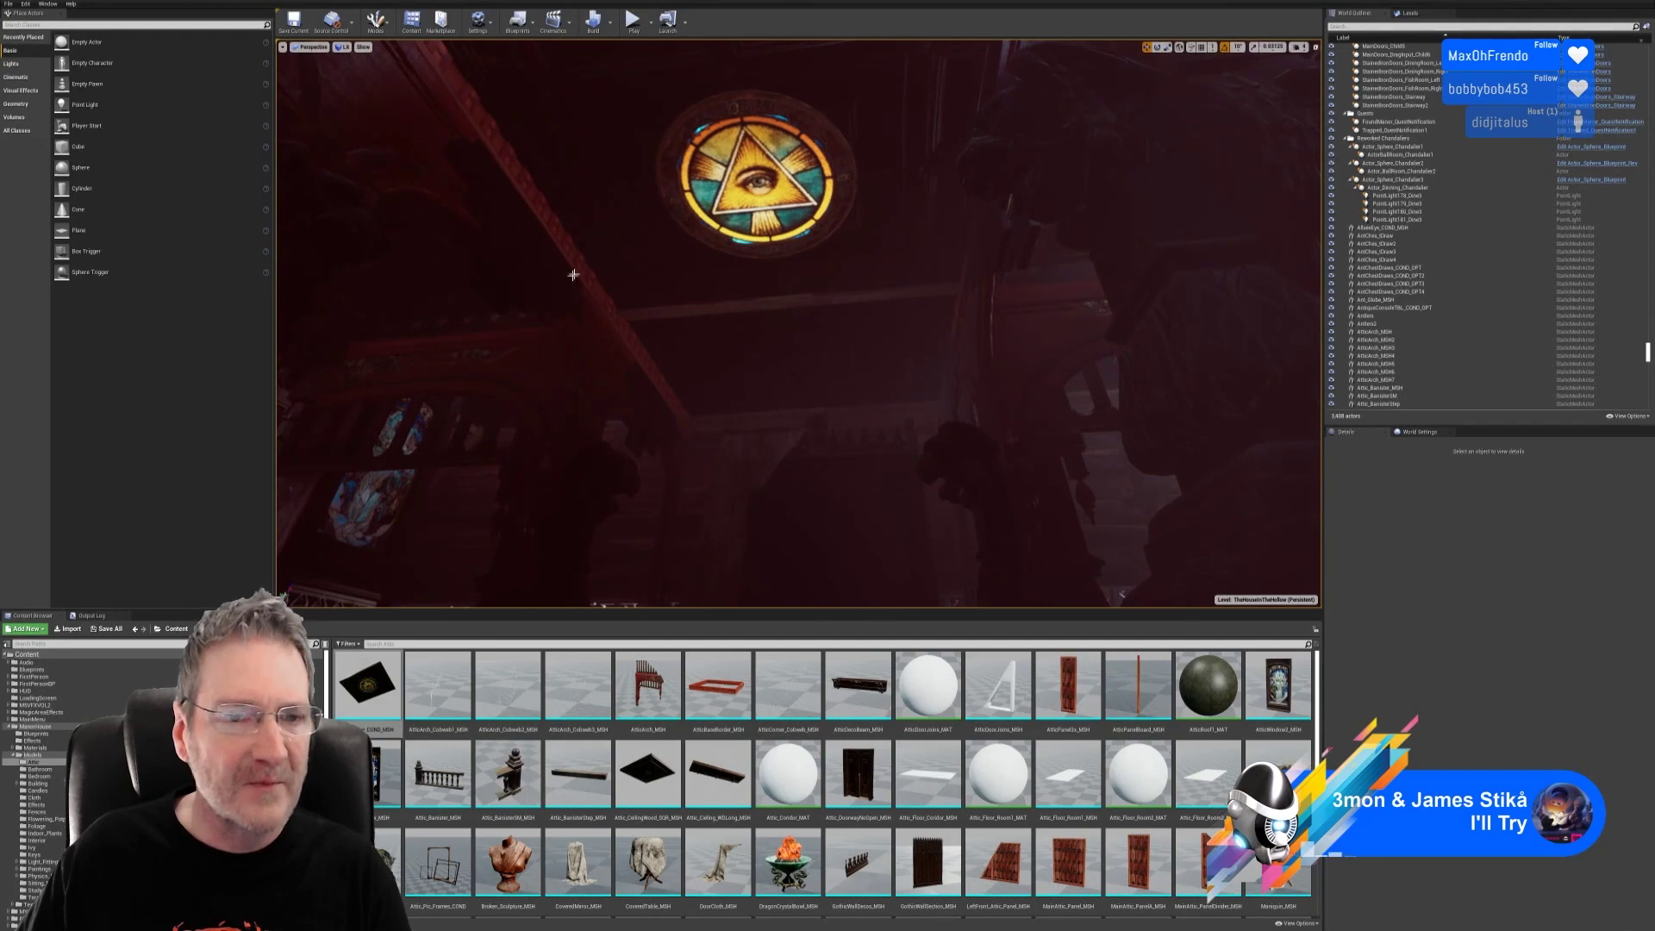
{"action": "right_click_drag", "start_coordinate": [573, 274], "coordinate": [629, 275]}
{"action": "key", "text": "w"}
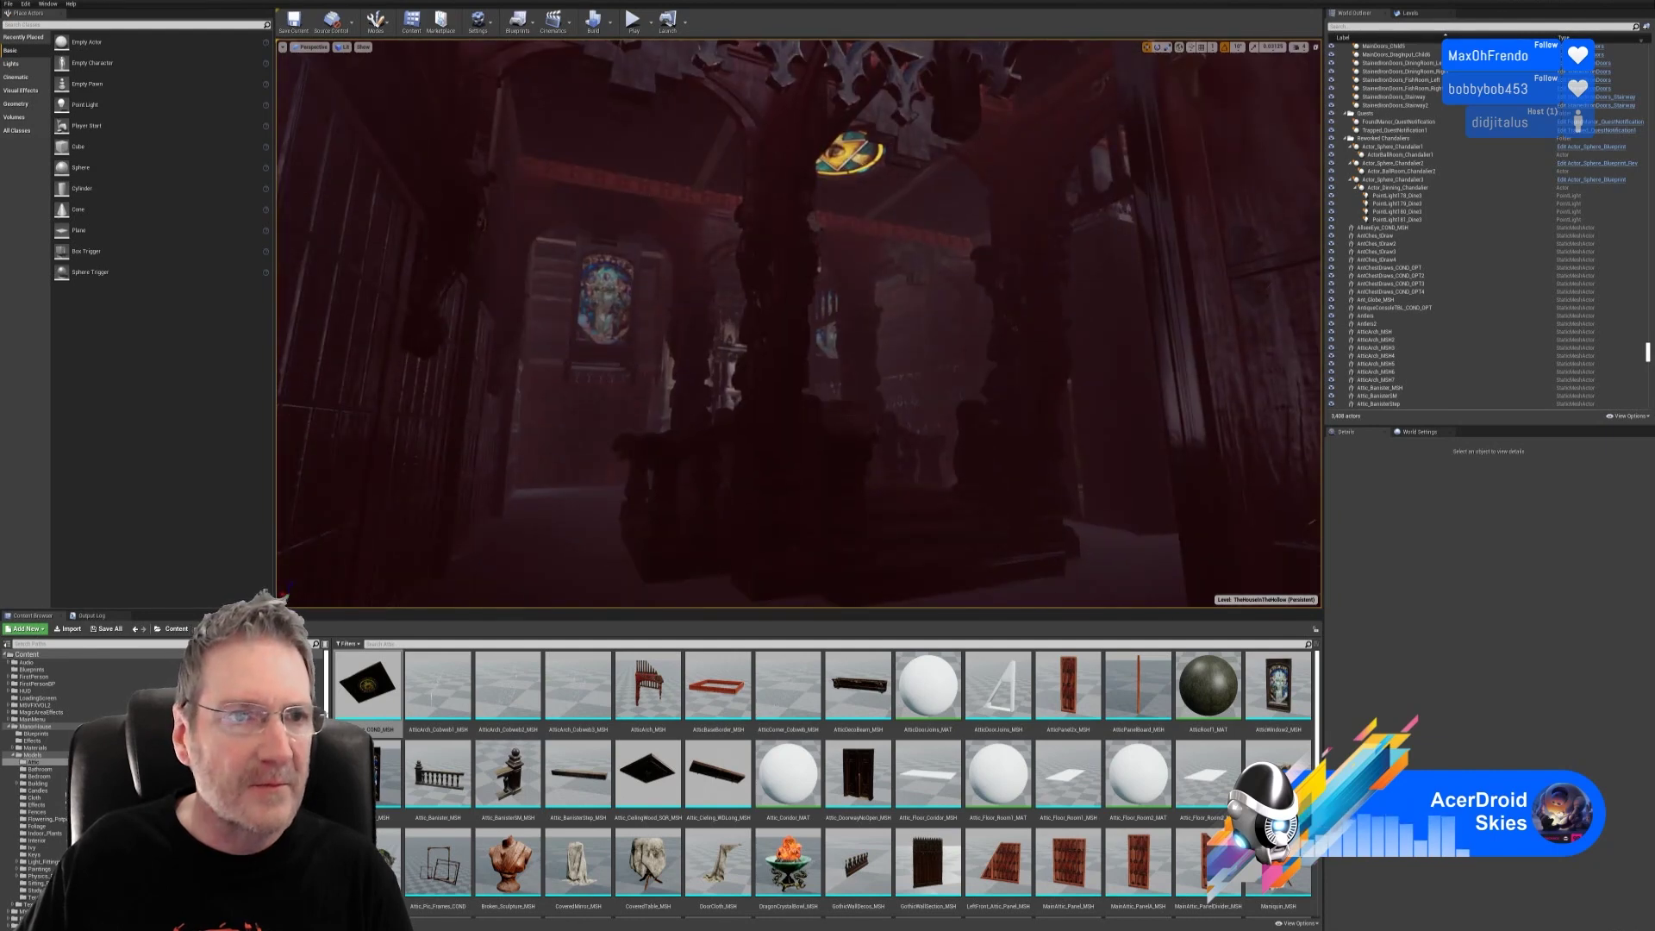
Step: Switch the viewport to Unlit mode and inspect the untextured white floors around the altar stairs, the balustrade and the panelled corridor
{"action": "left_click", "coordinate": [344, 48]}
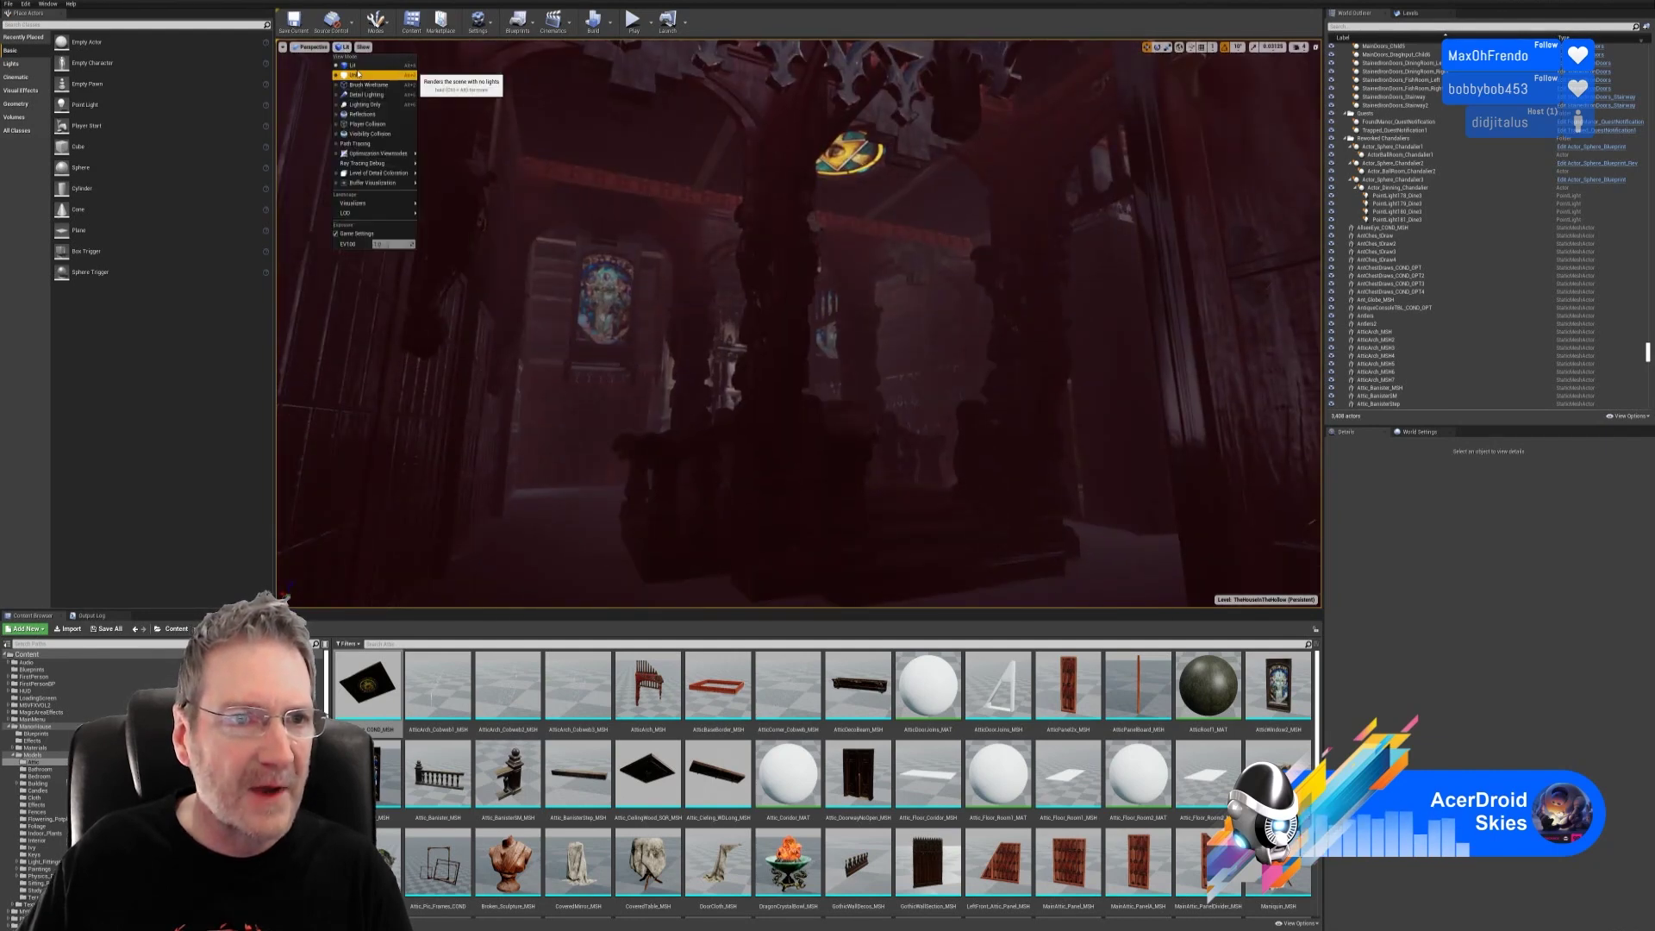
{"action": "left_click", "coordinate": [358, 74]}
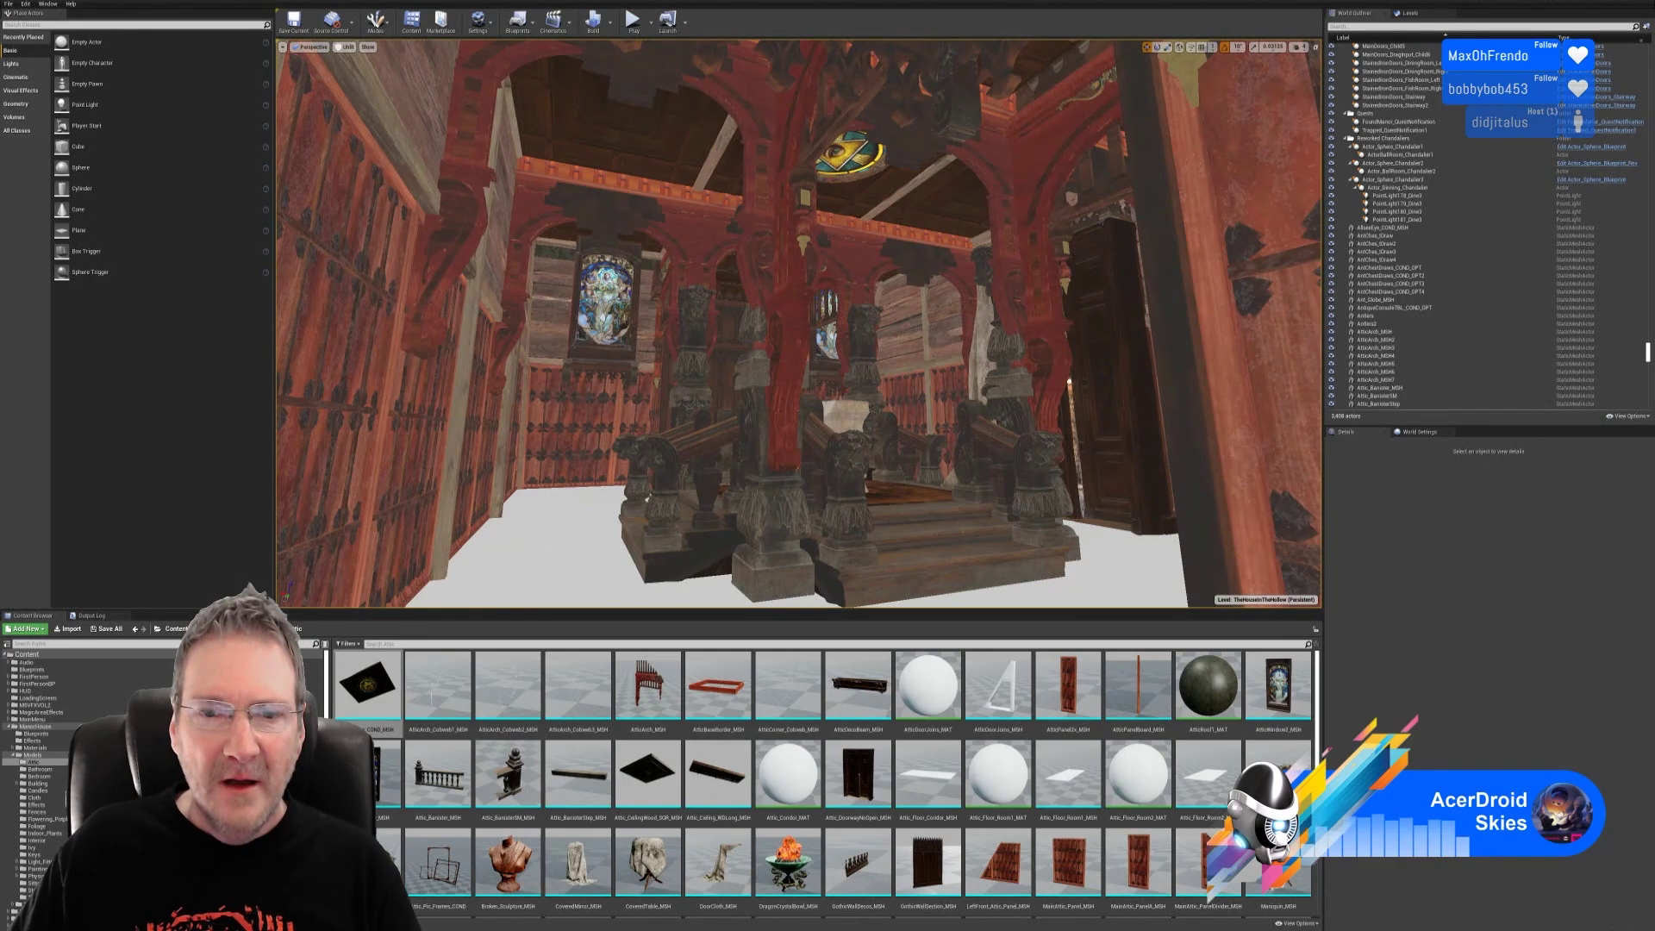
{"action": "right_click_drag", "start_coordinate": [799, 324], "coordinate": [552, 354]}
{"action": "right_click_drag", "start_coordinate": [656, 332], "coordinate": [921, 321]}
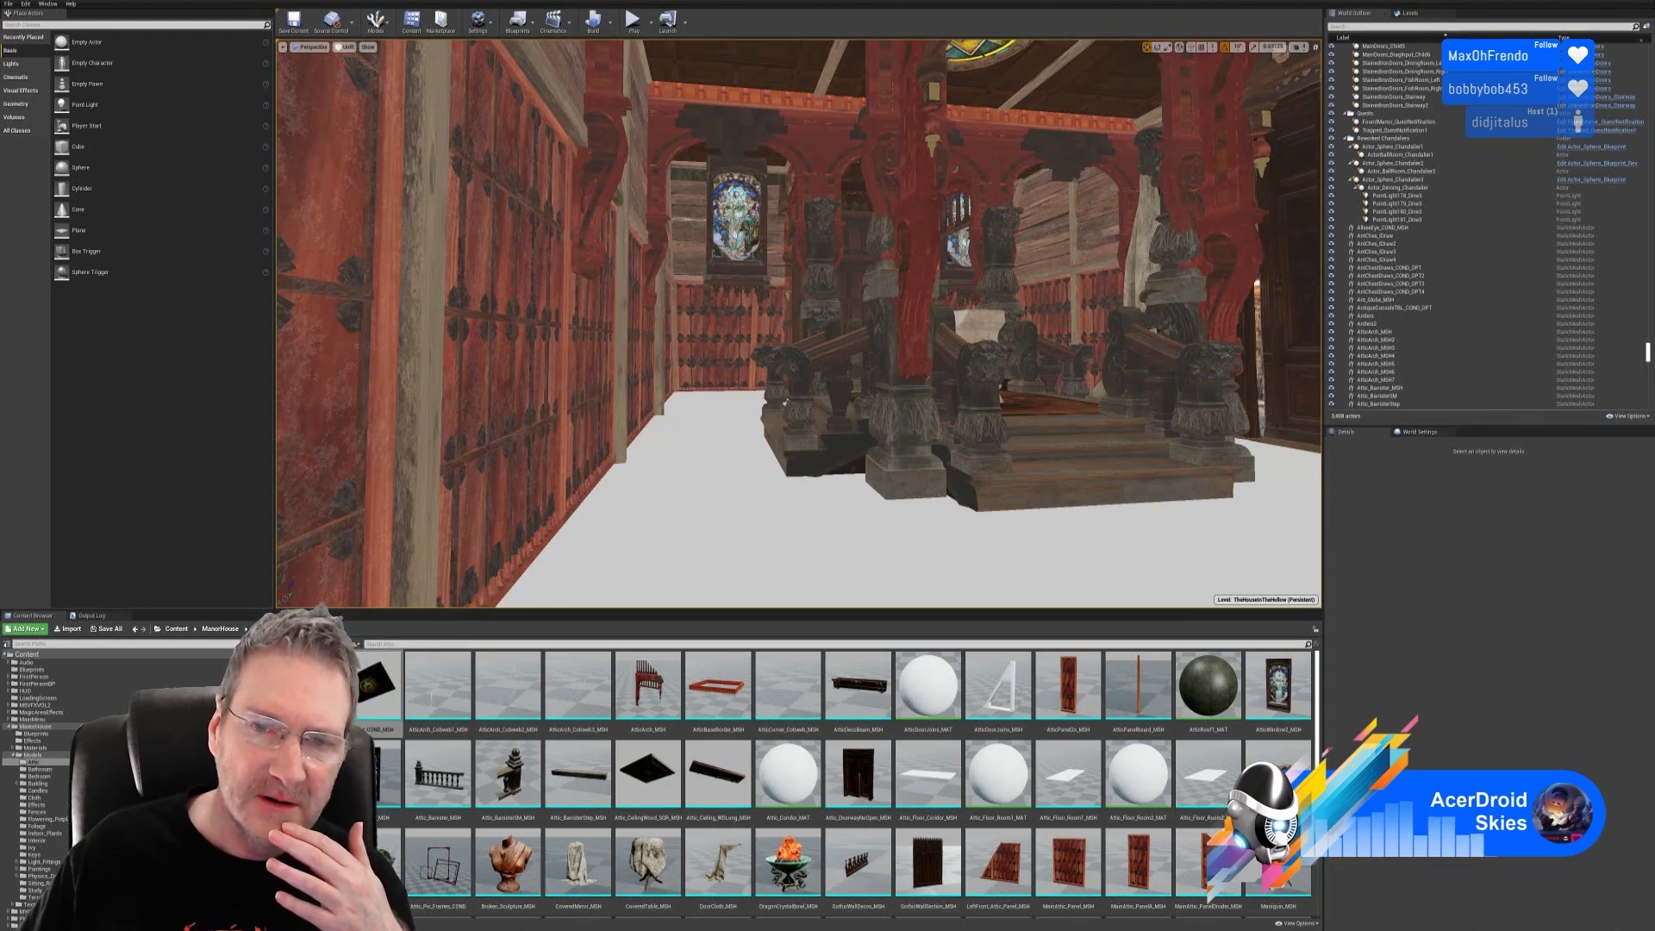
{"action": "right_click_drag", "start_coordinate": [776, 328], "coordinate": [596, 266]}
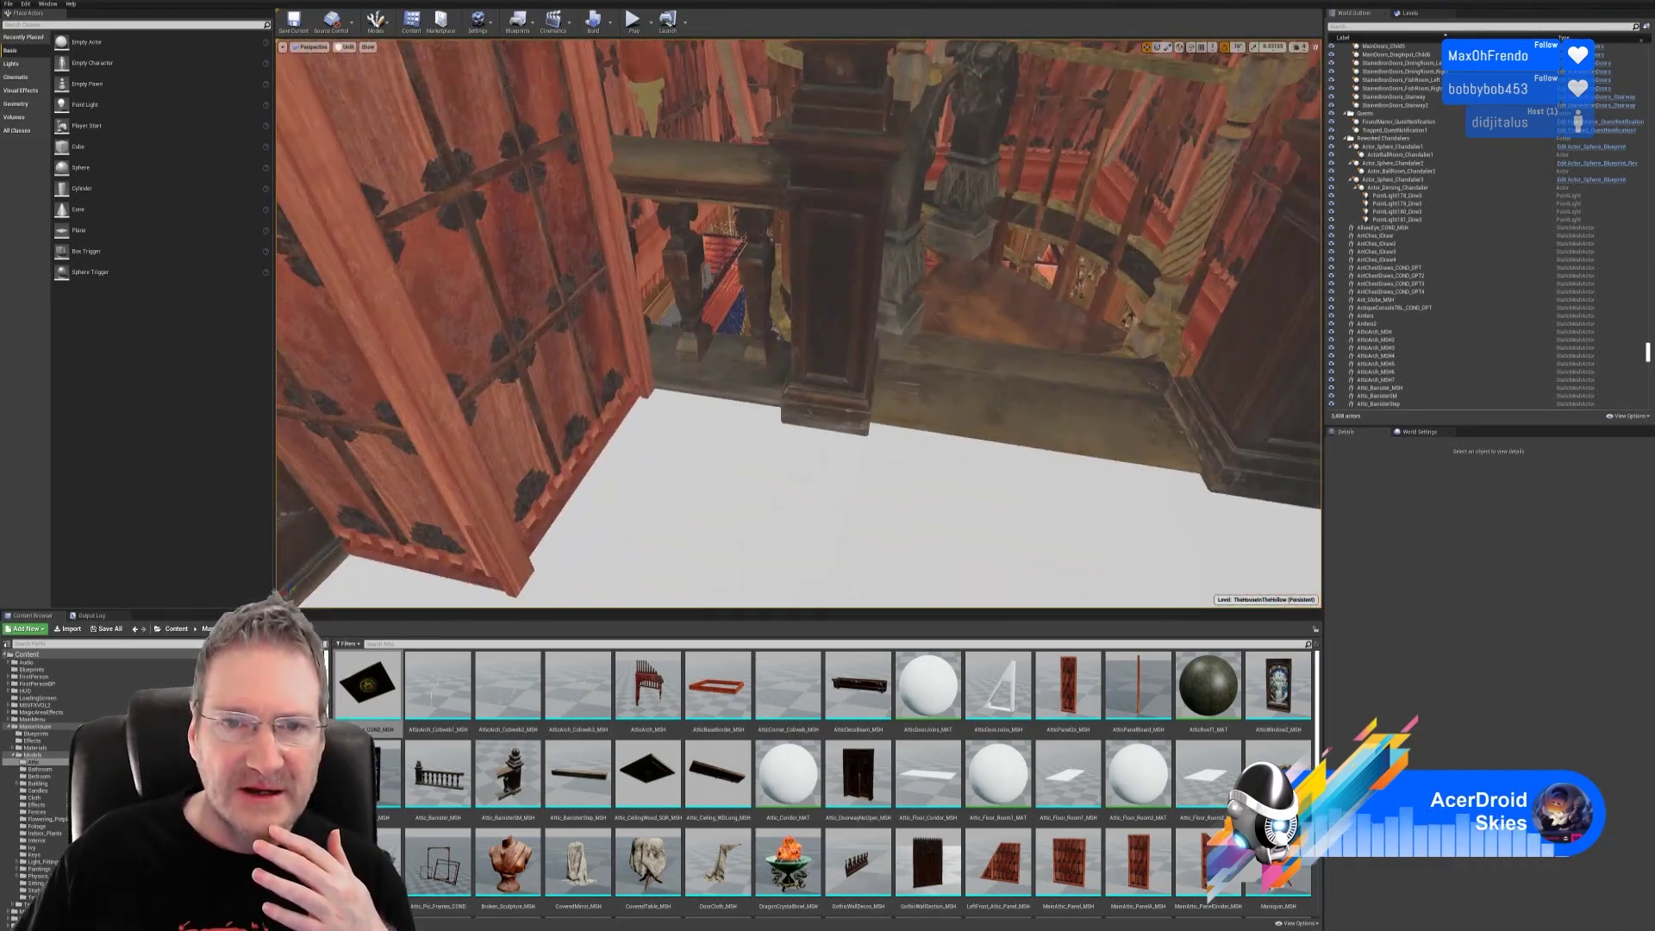
{"action": "right_click_drag", "start_coordinate": [776, 328], "coordinate": [811, 436]}
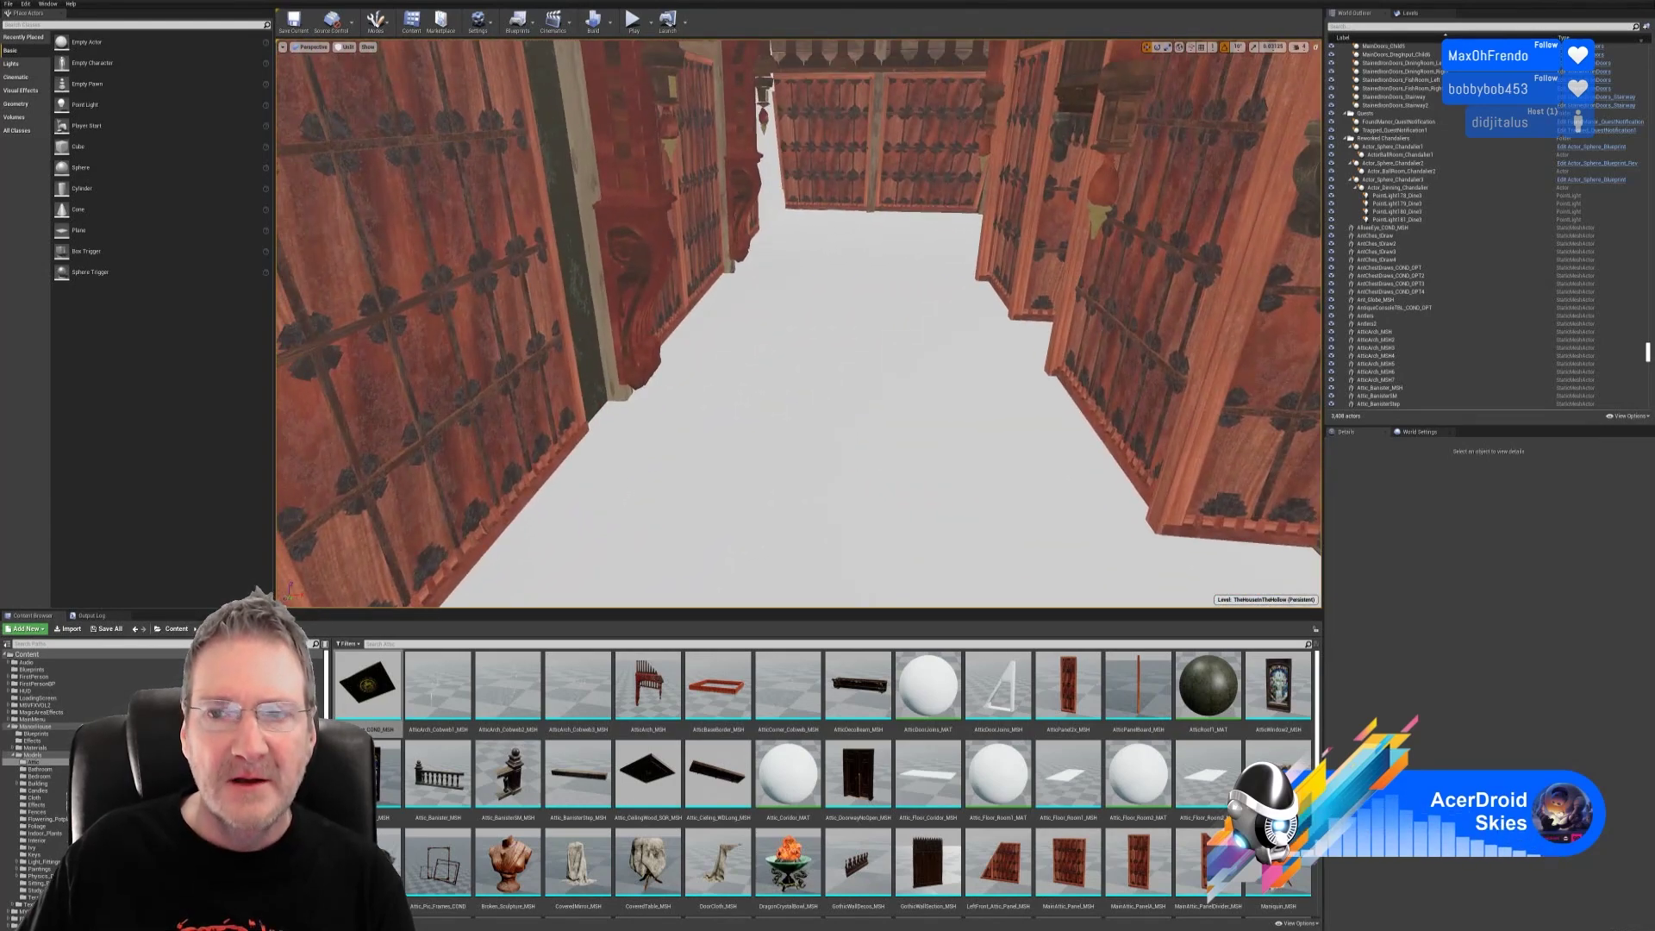
Step: Save all changed levels and assets in the project
{"action": "left_click", "coordinate": [8, 5]}
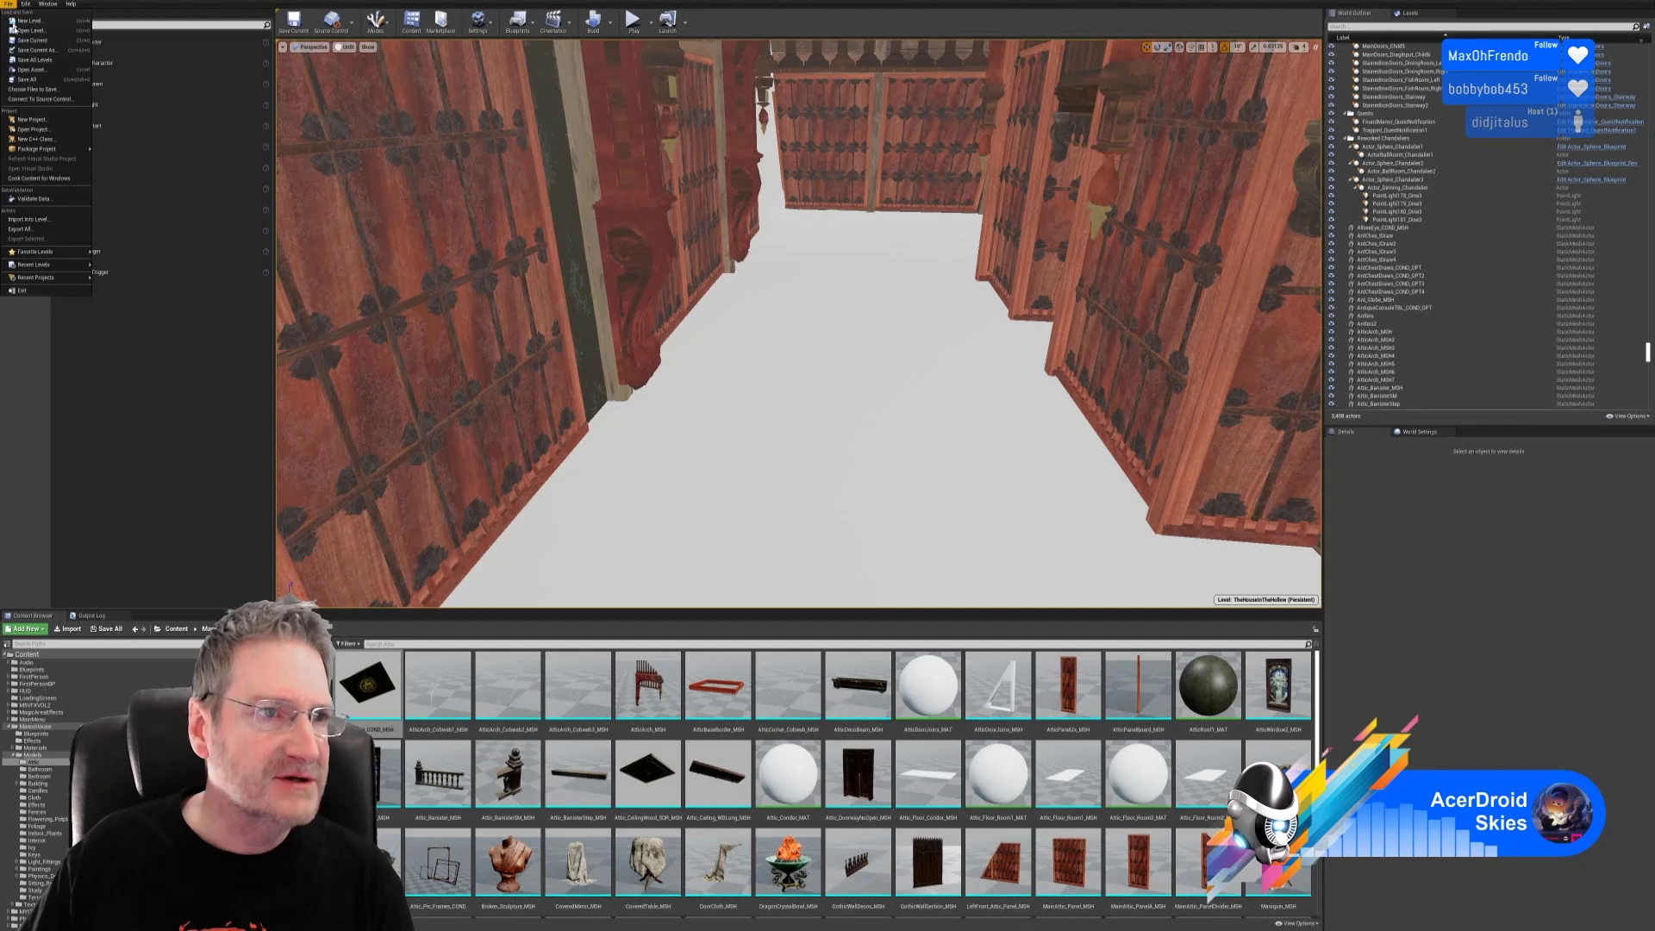
{"action": "left_click", "coordinate": [29, 80]}
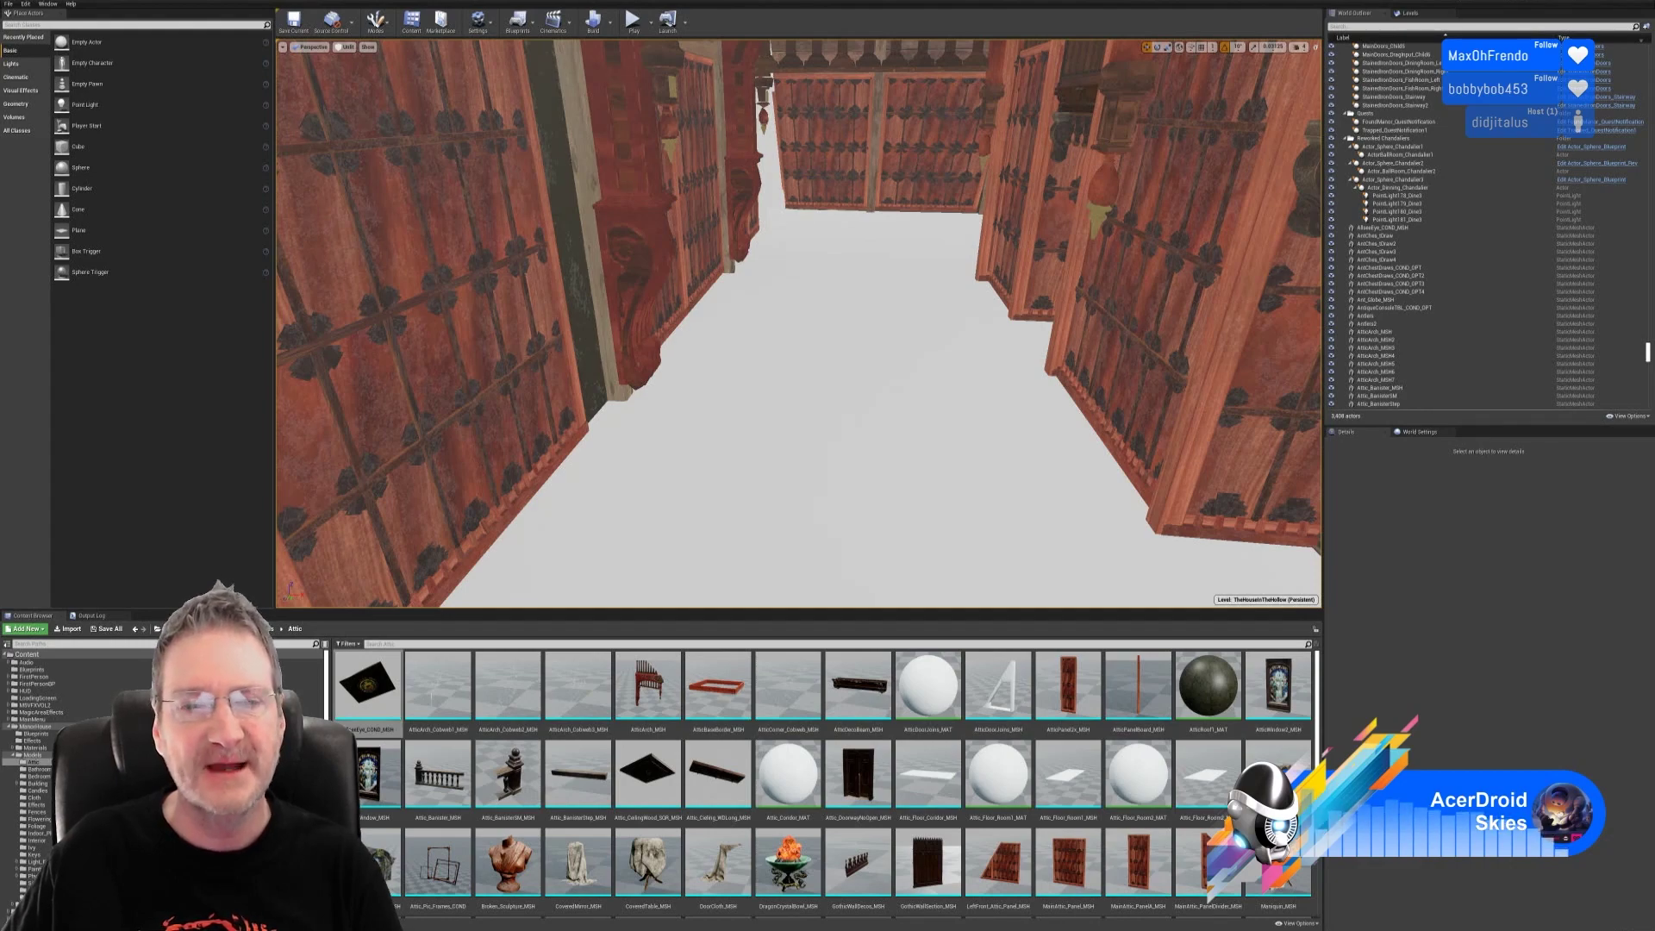
{"action": "right_click_drag", "start_coordinate": [810, 342], "coordinate": [703, 349]}
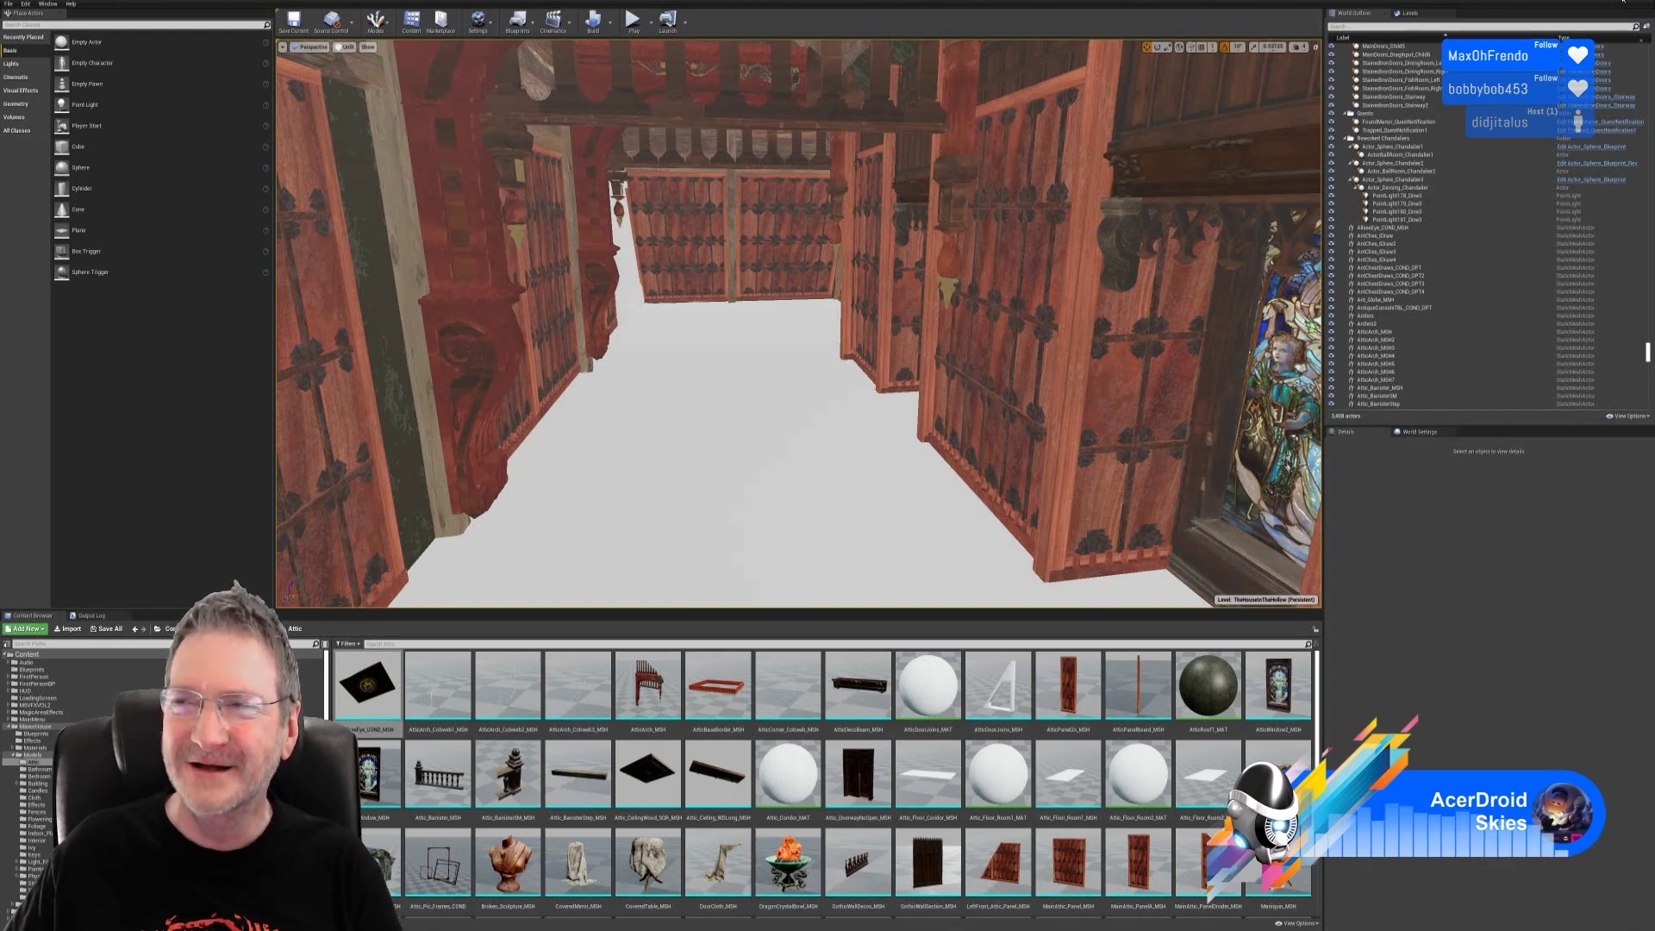
Step: Switch to 3ds Max and open the recently used attic floors scene in place of the light bulb model
{"action": "left_click", "coordinate": [1620, 3]}
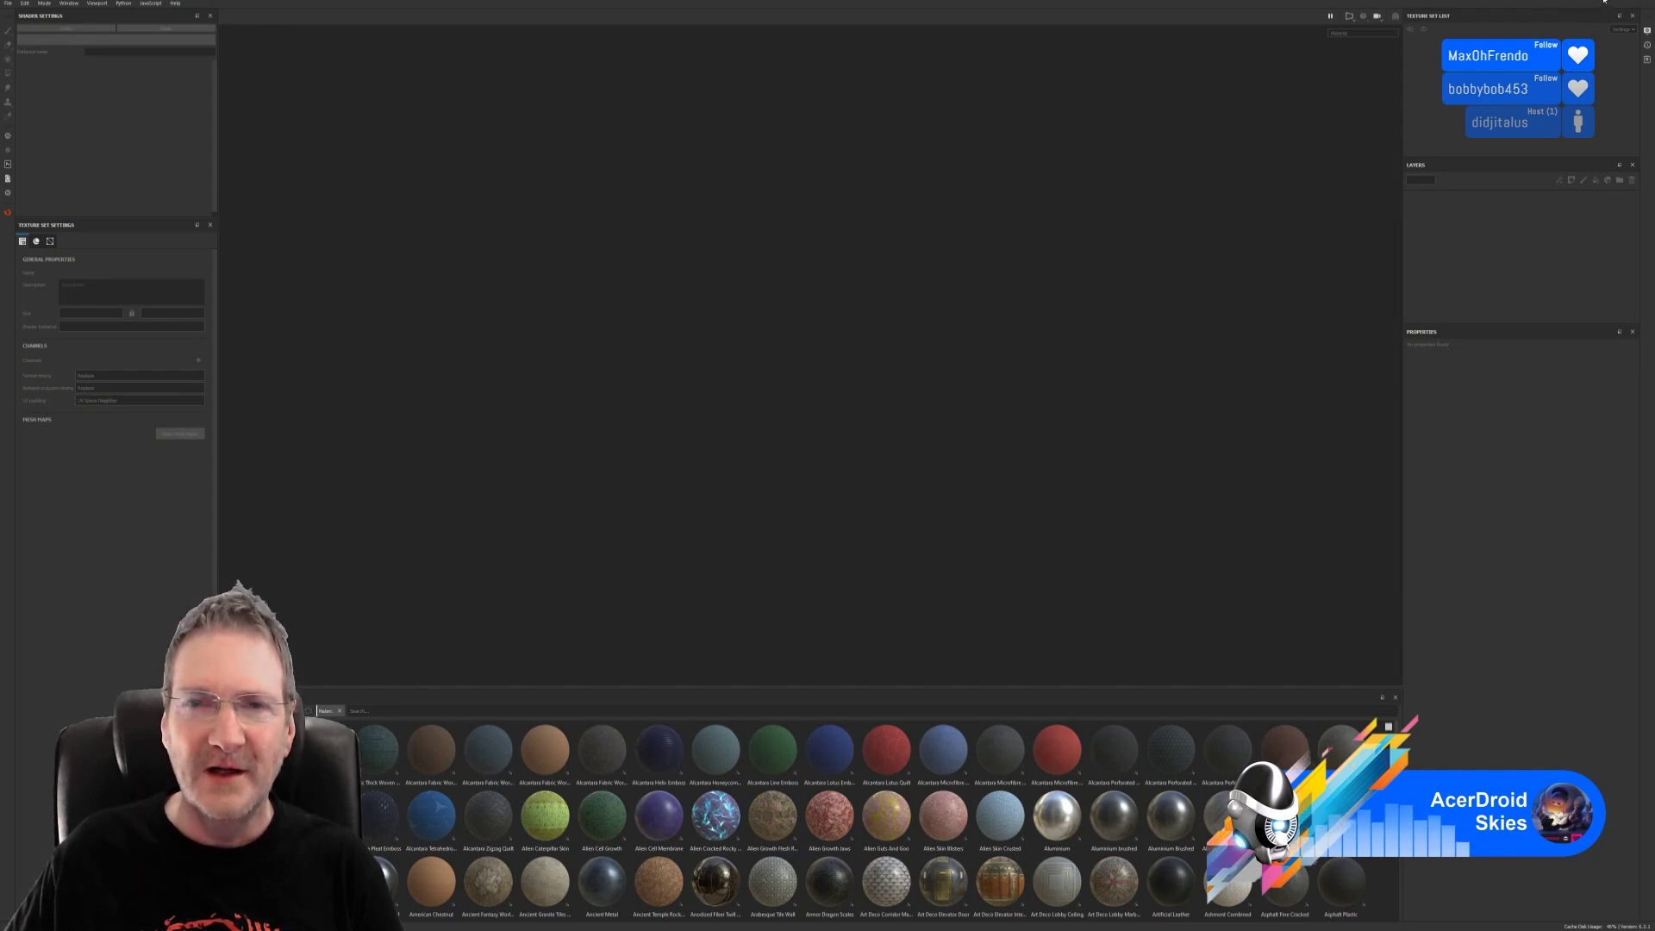
{"action": "left_click", "coordinate": [1605, 1]}
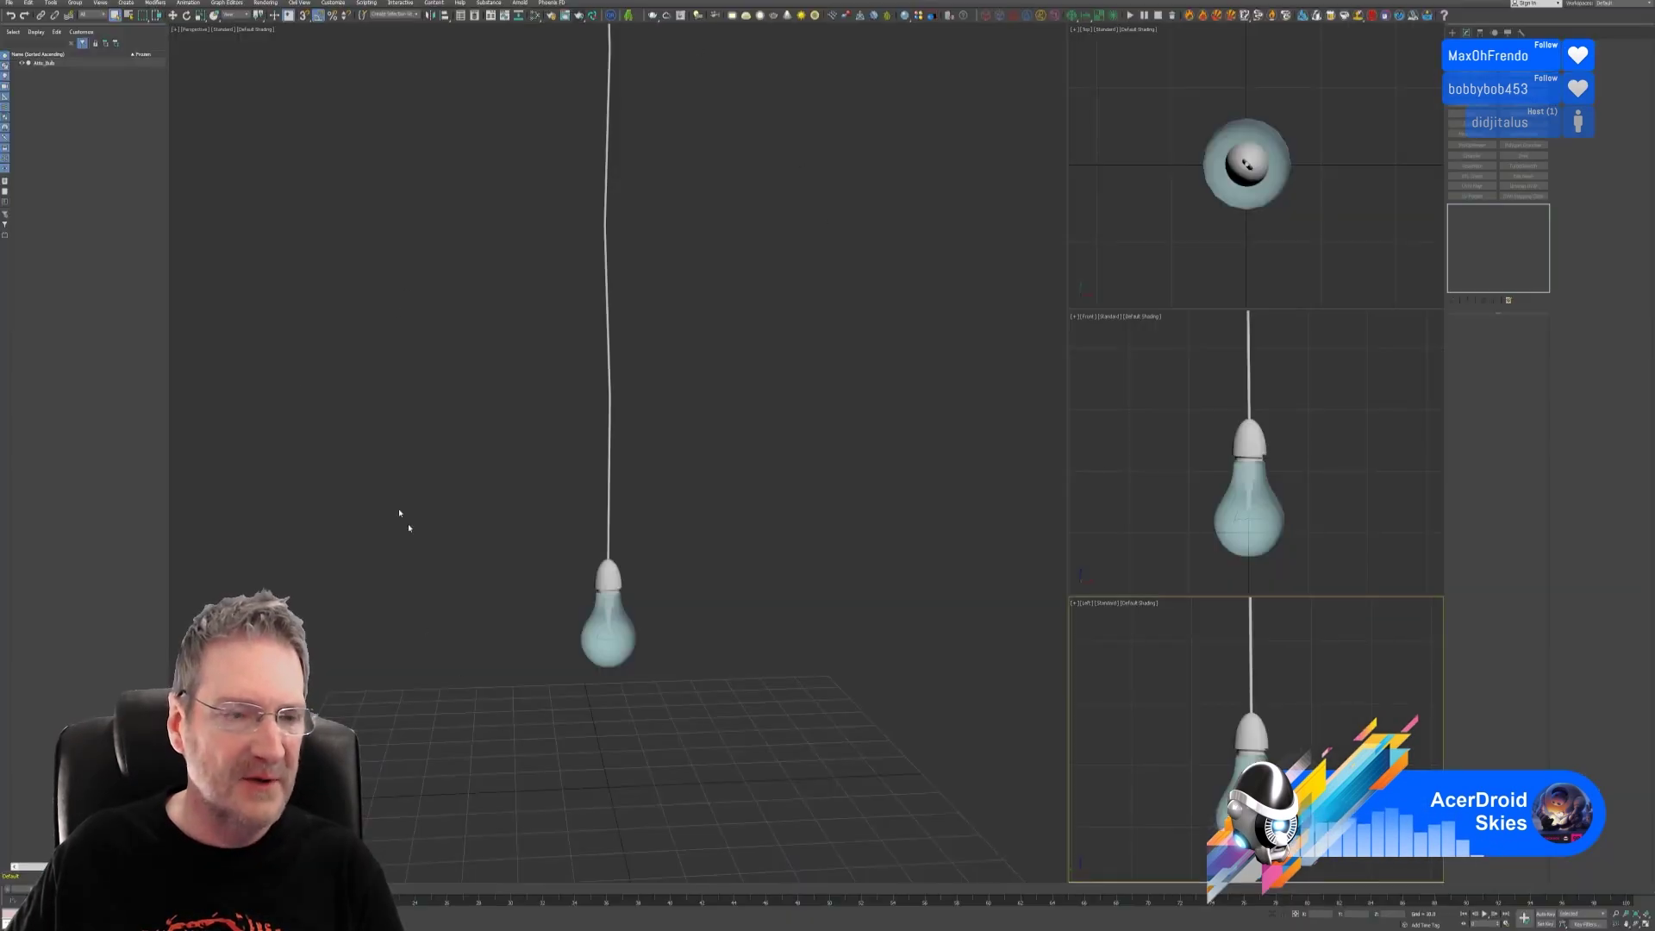
{"action": "left_click", "coordinate": [8, 5]}
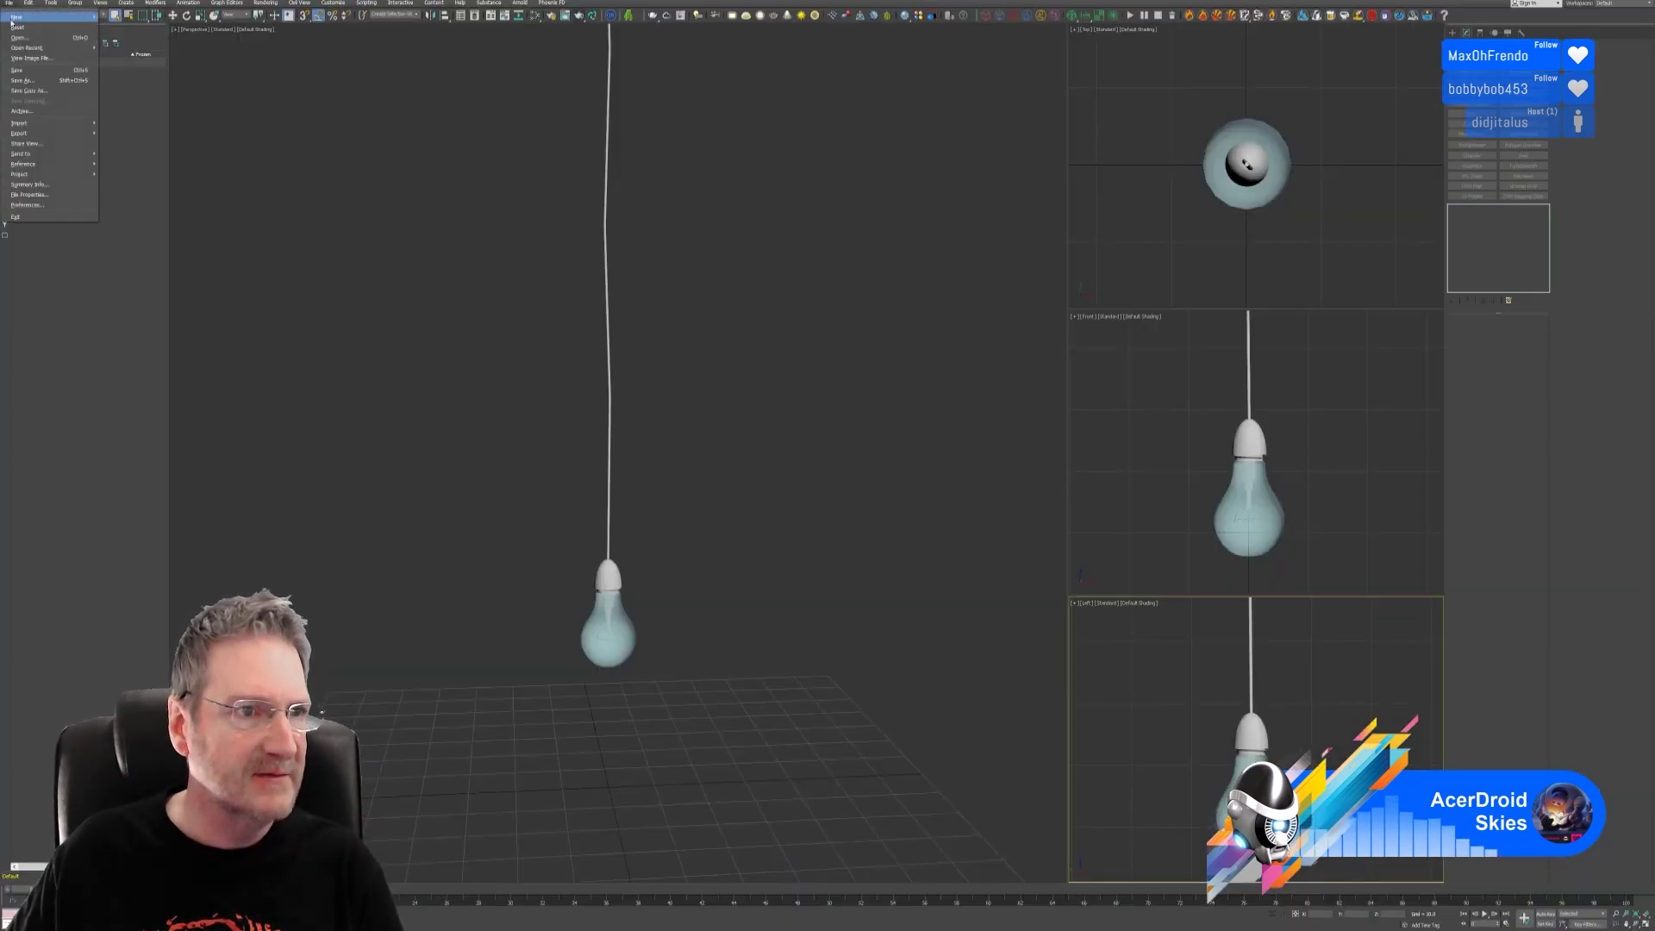
{"action": "mouse_move", "coordinate": [78, 47]}
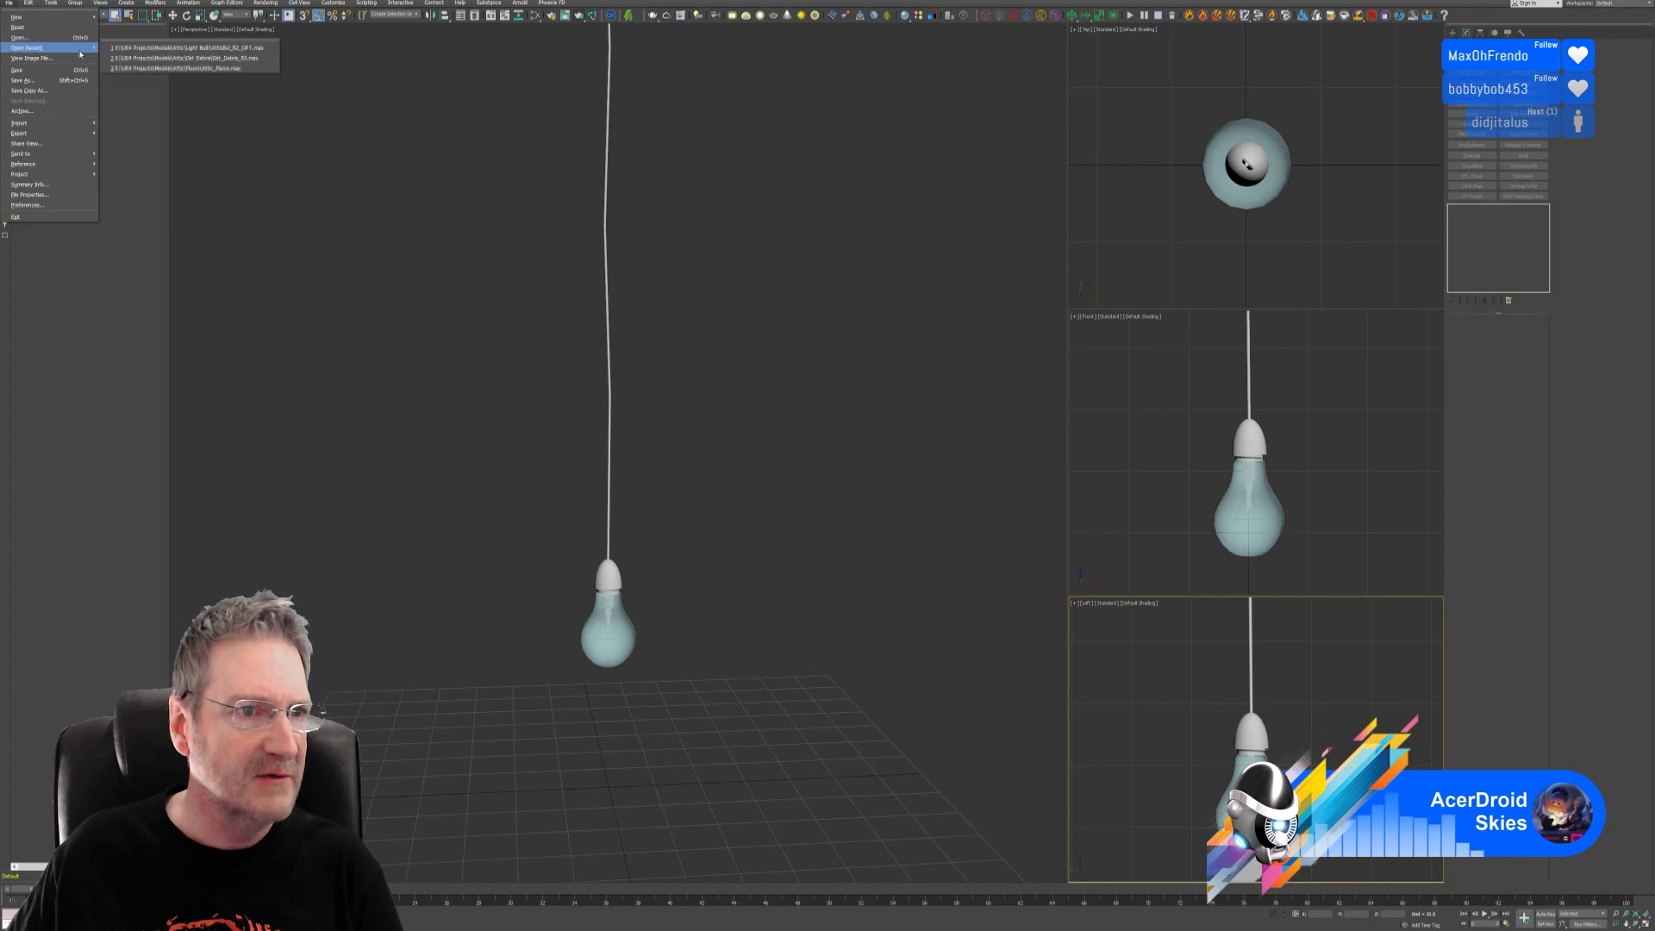
{"action": "left_click", "coordinate": [159, 69]}
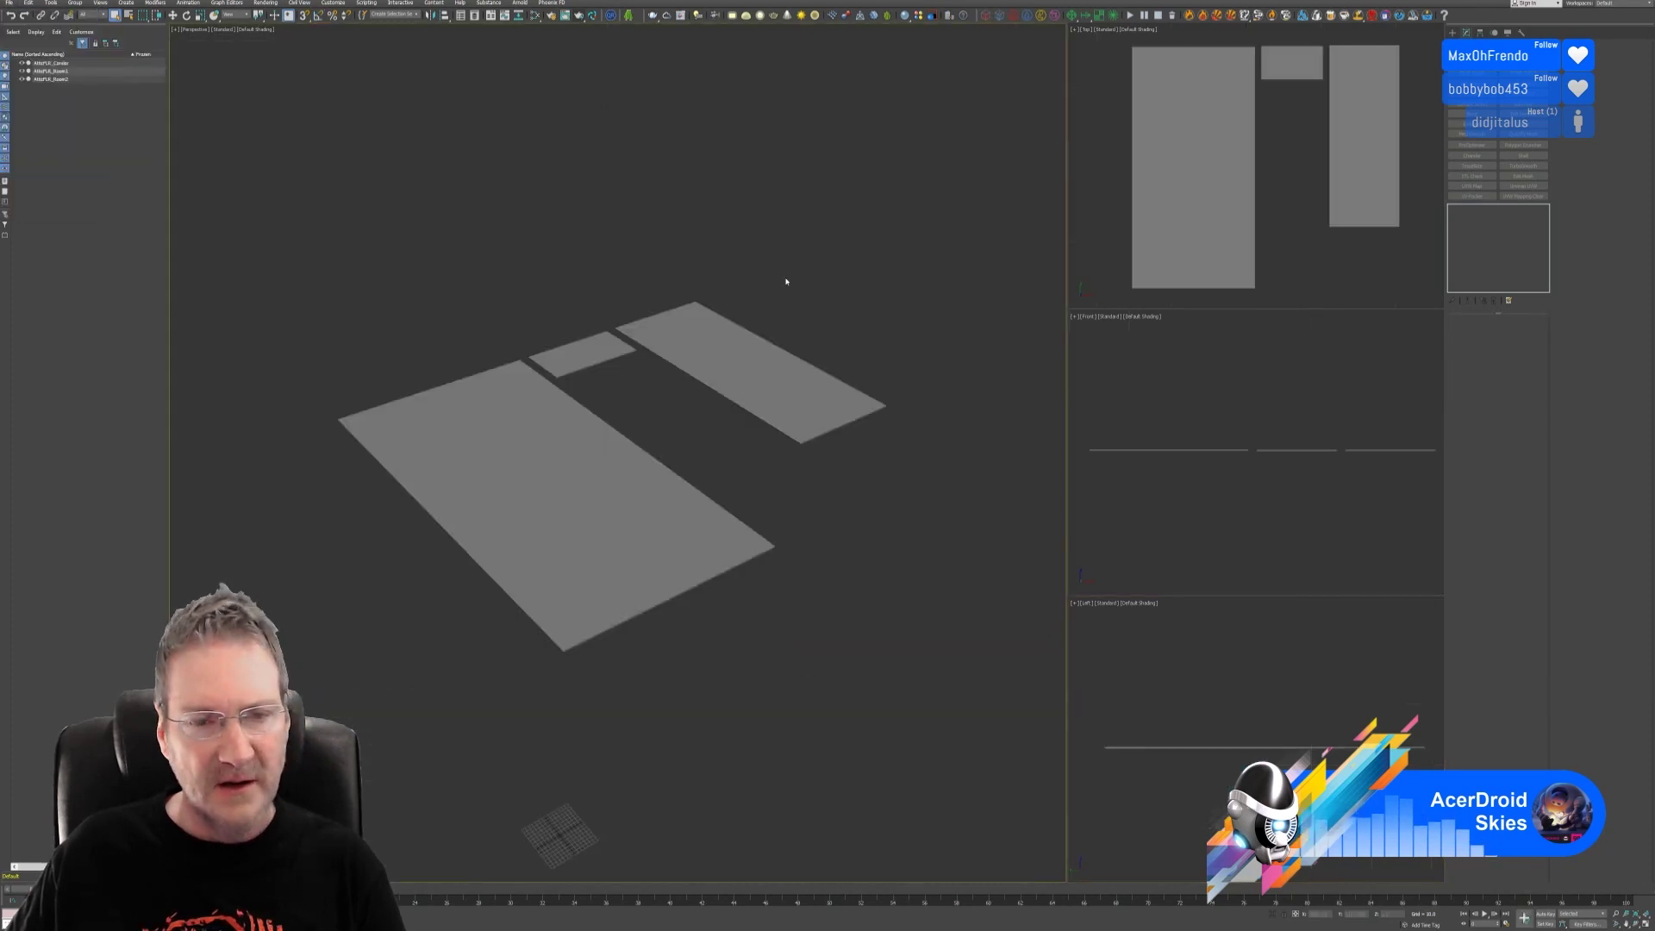
Step: Check the largest floor plane's UV layout with a temporary Unwrap UVW modifier, and remove the modifier after viewing
{"action": "left_click", "coordinate": [577, 484]}
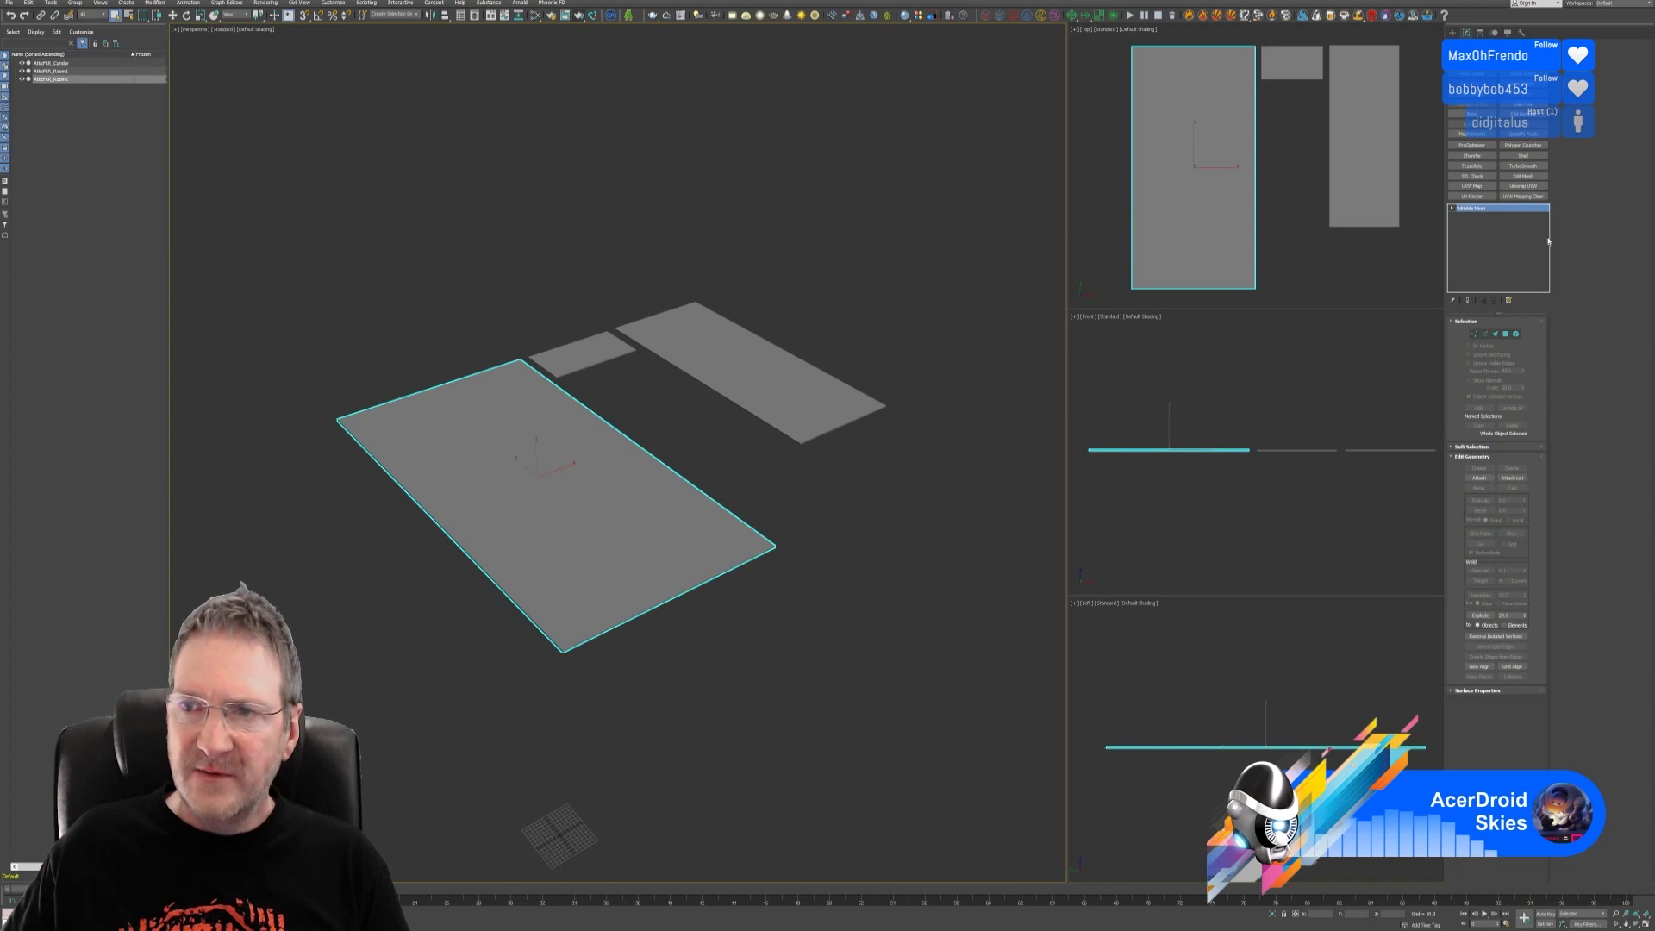
{"action": "left_click", "coordinate": [1526, 186]}
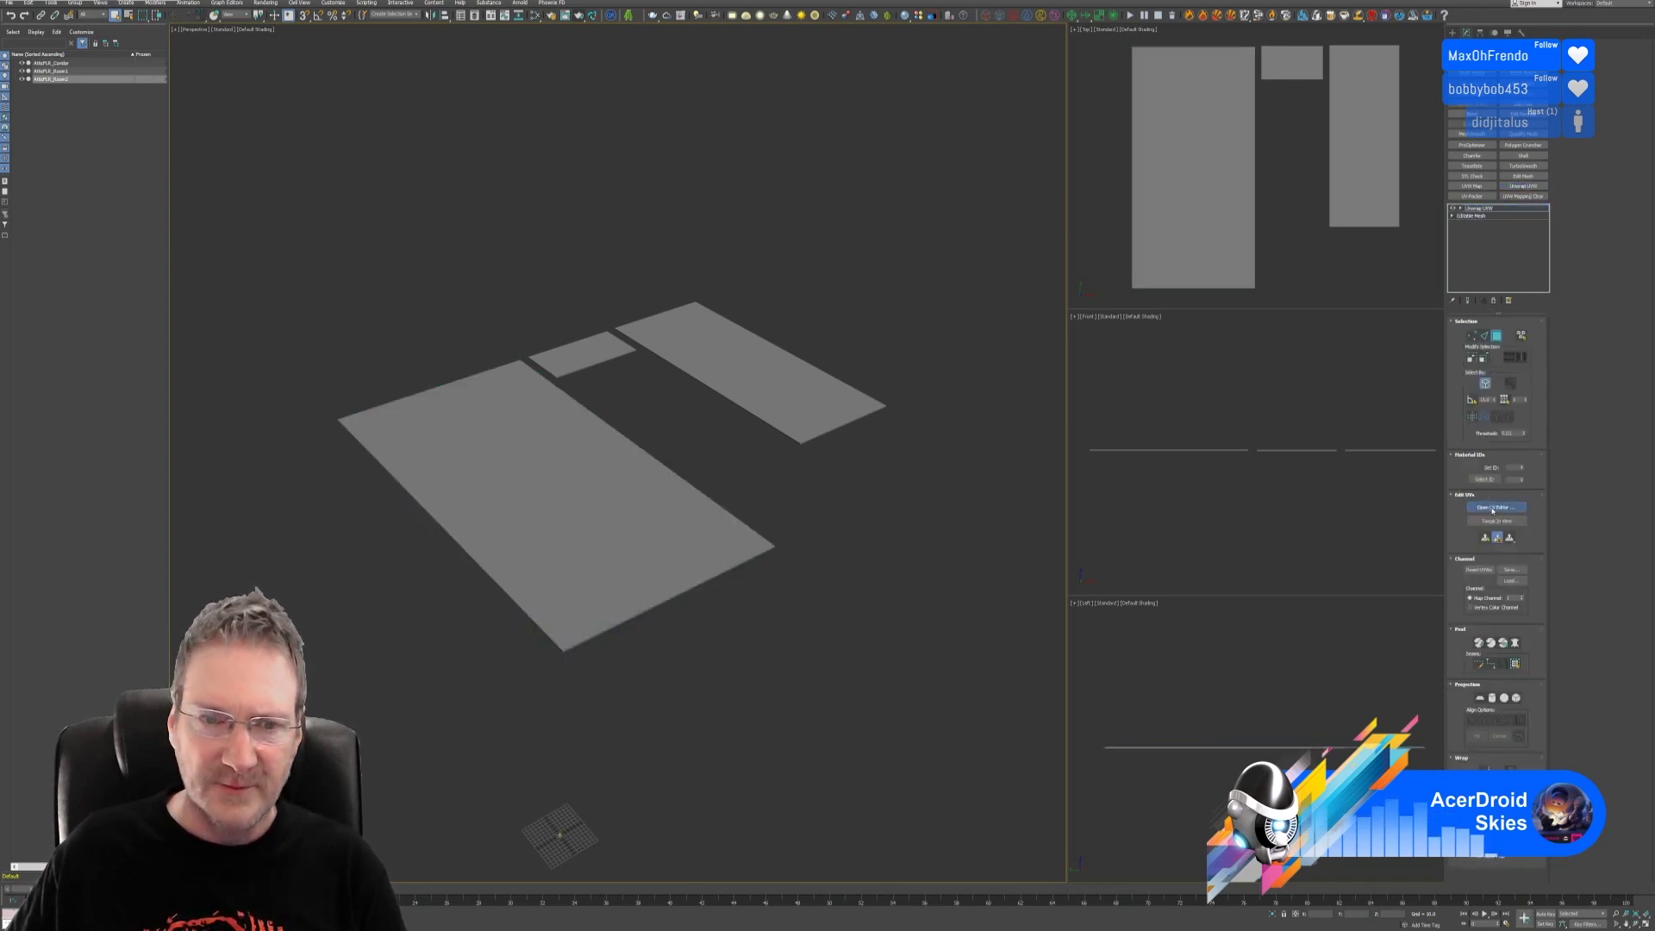
{"action": "left_click", "coordinate": [1494, 508]}
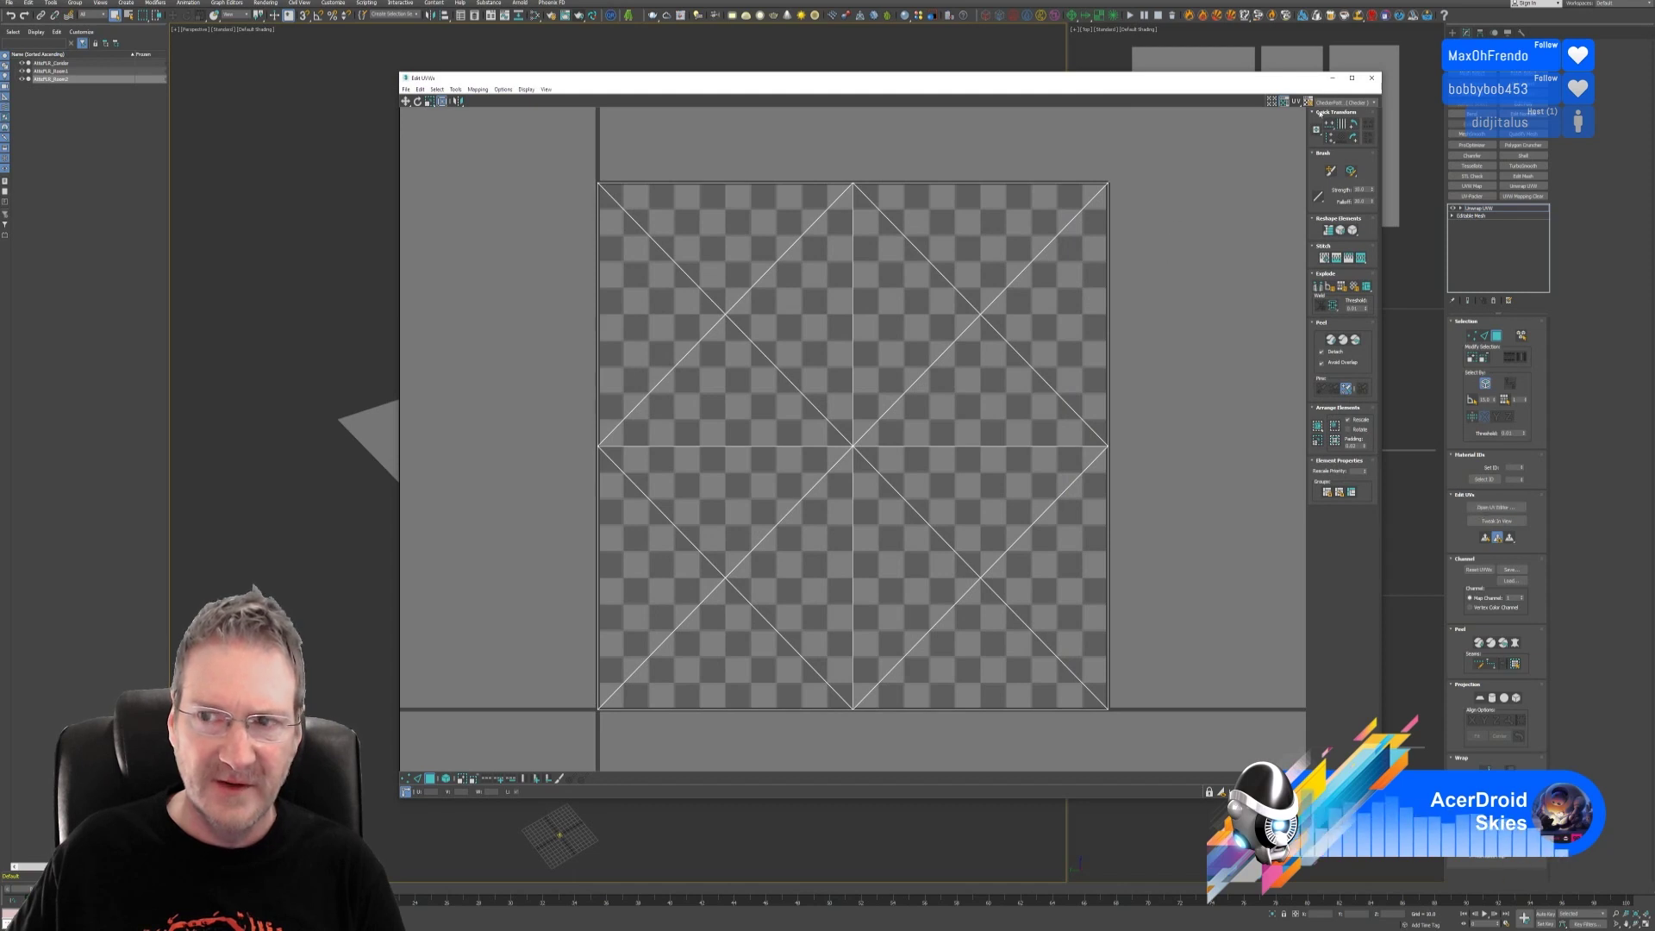
{"action": "left_click", "coordinate": [1372, 77]}
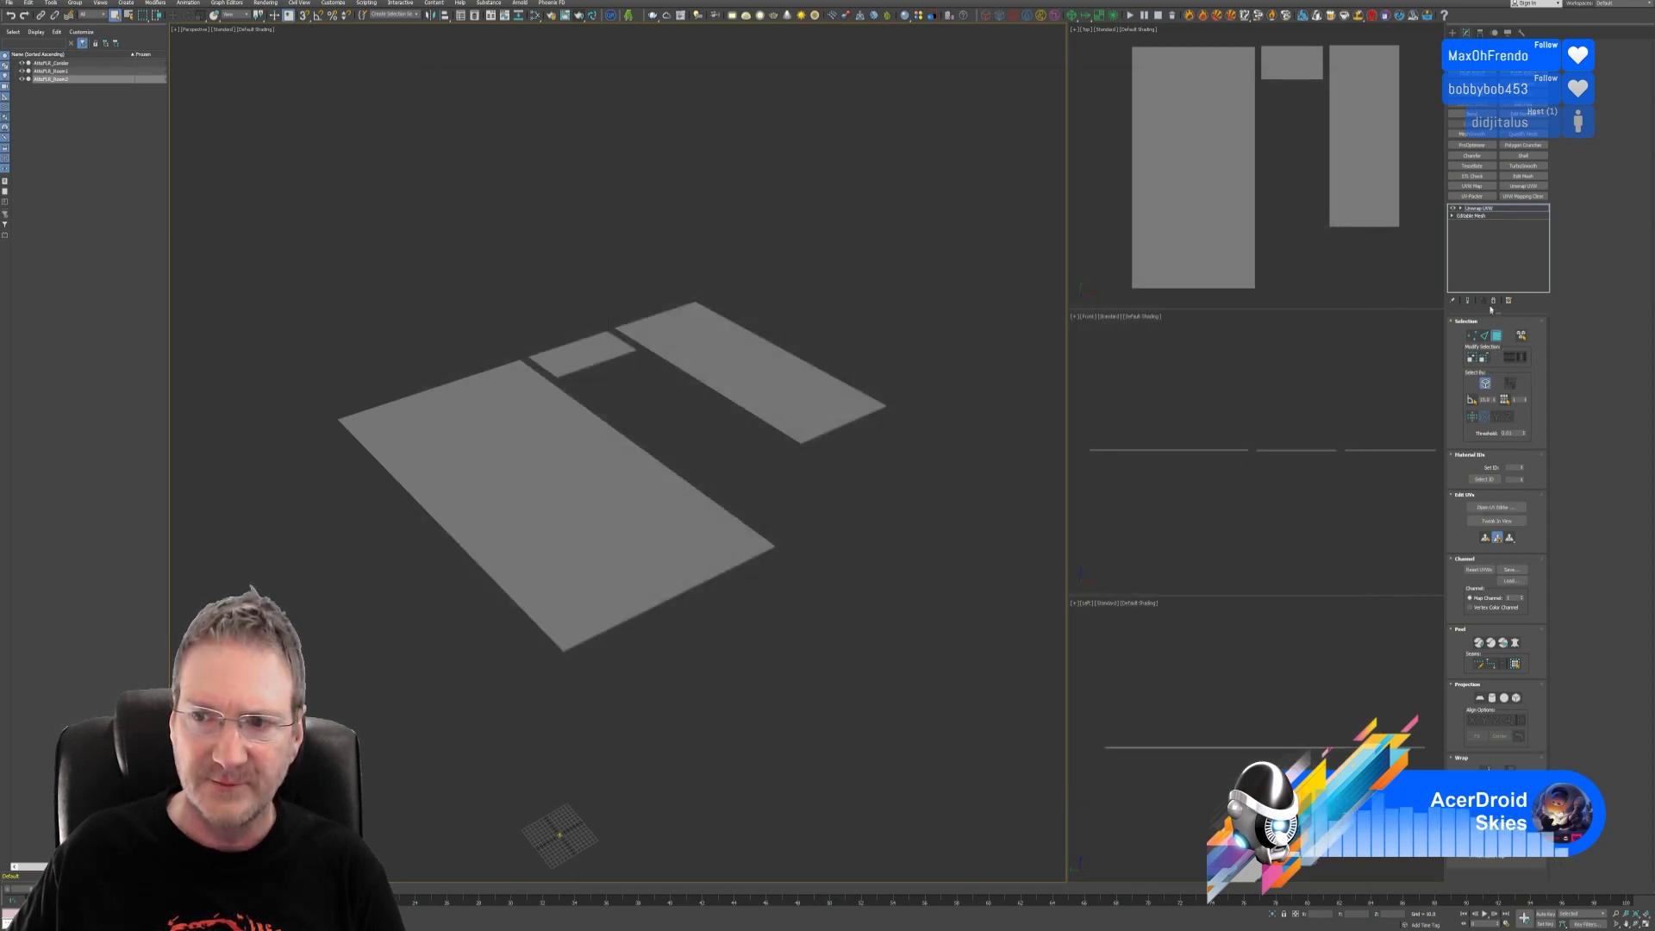
{"action": "left_click", "coordinate": [1494, 301]}
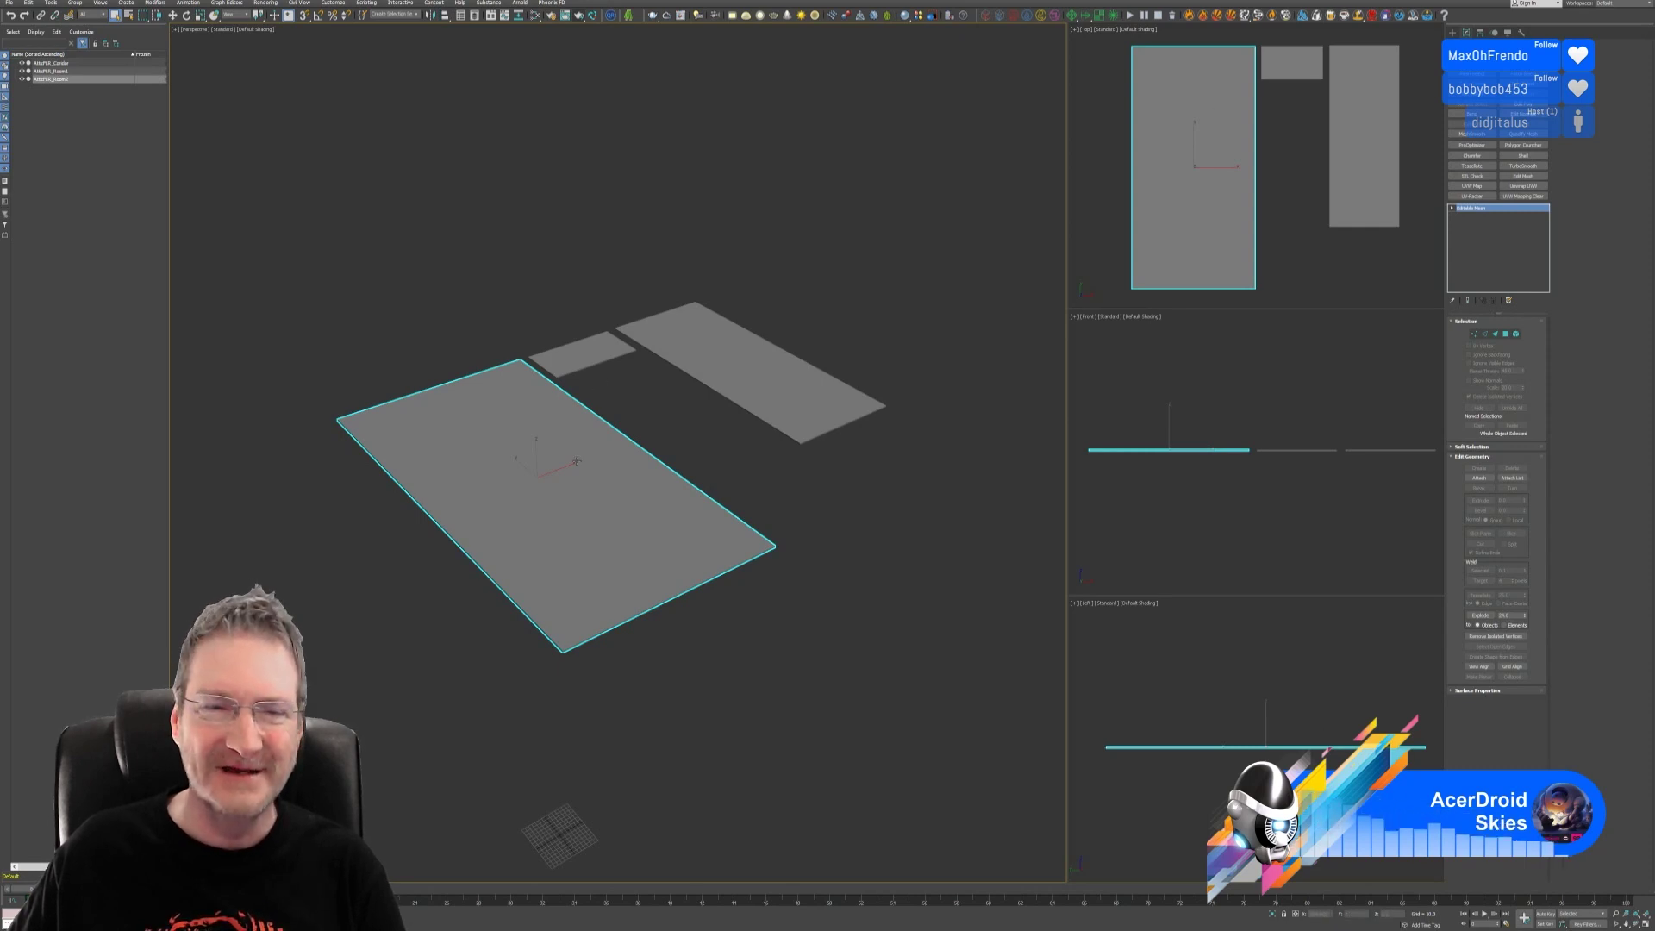
Step: Switch from 3ds Max to Substance Painter
{"action": "left_click", "coordinate": [1610, 2]}
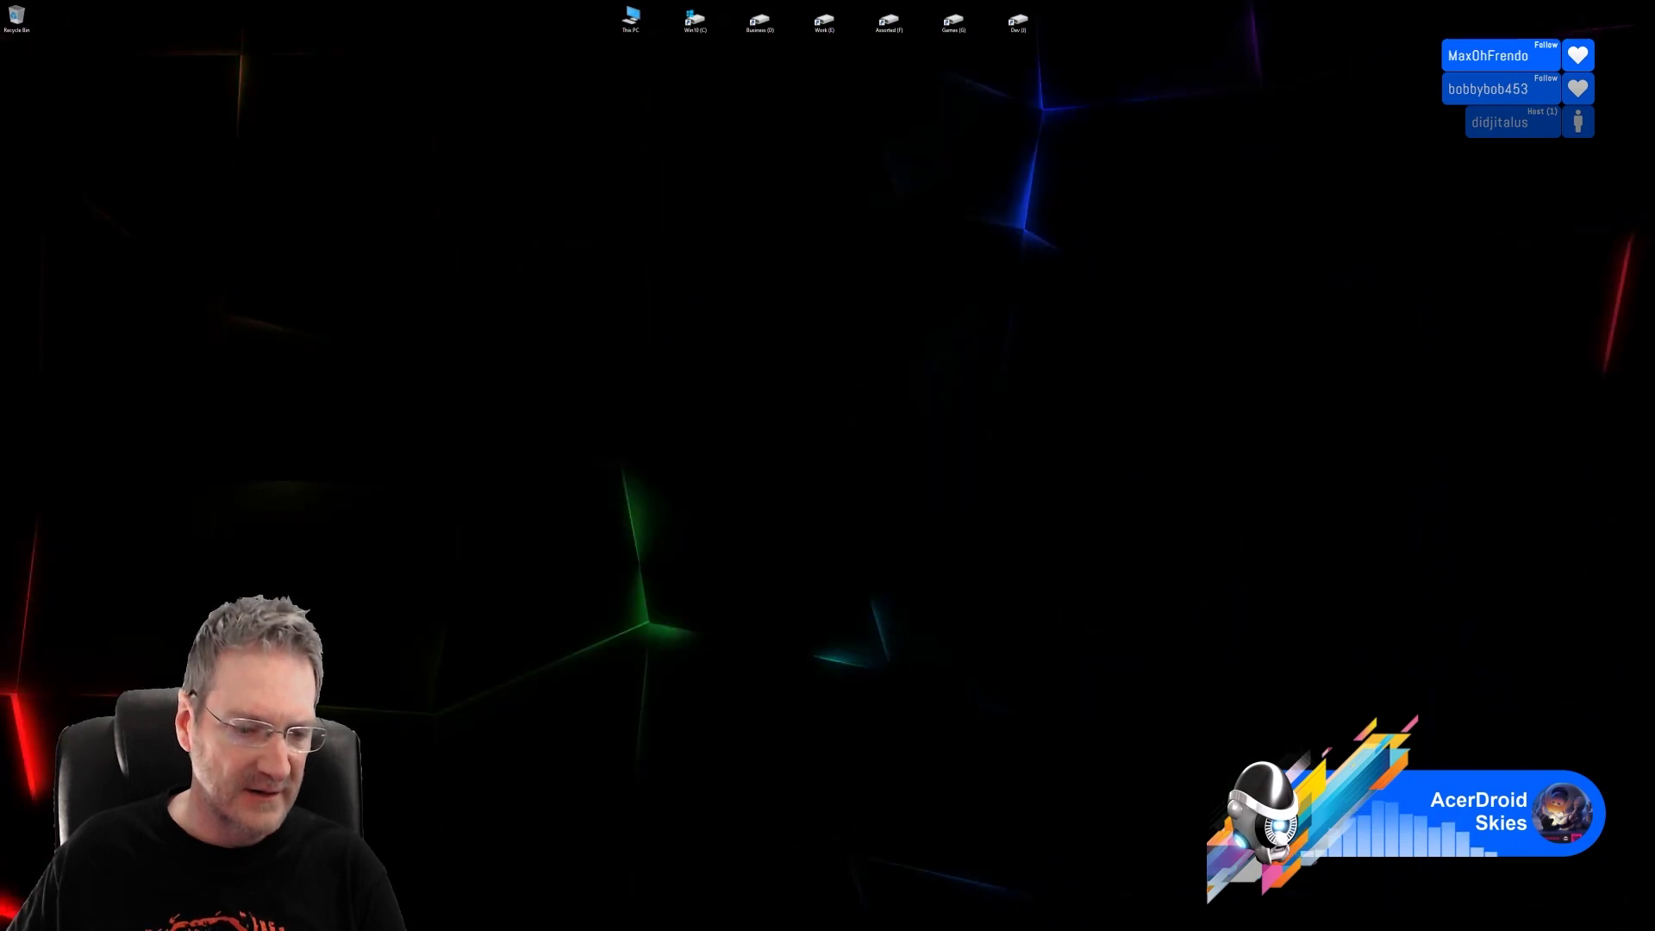
{"action": "key", "text": "alt+Tab"}
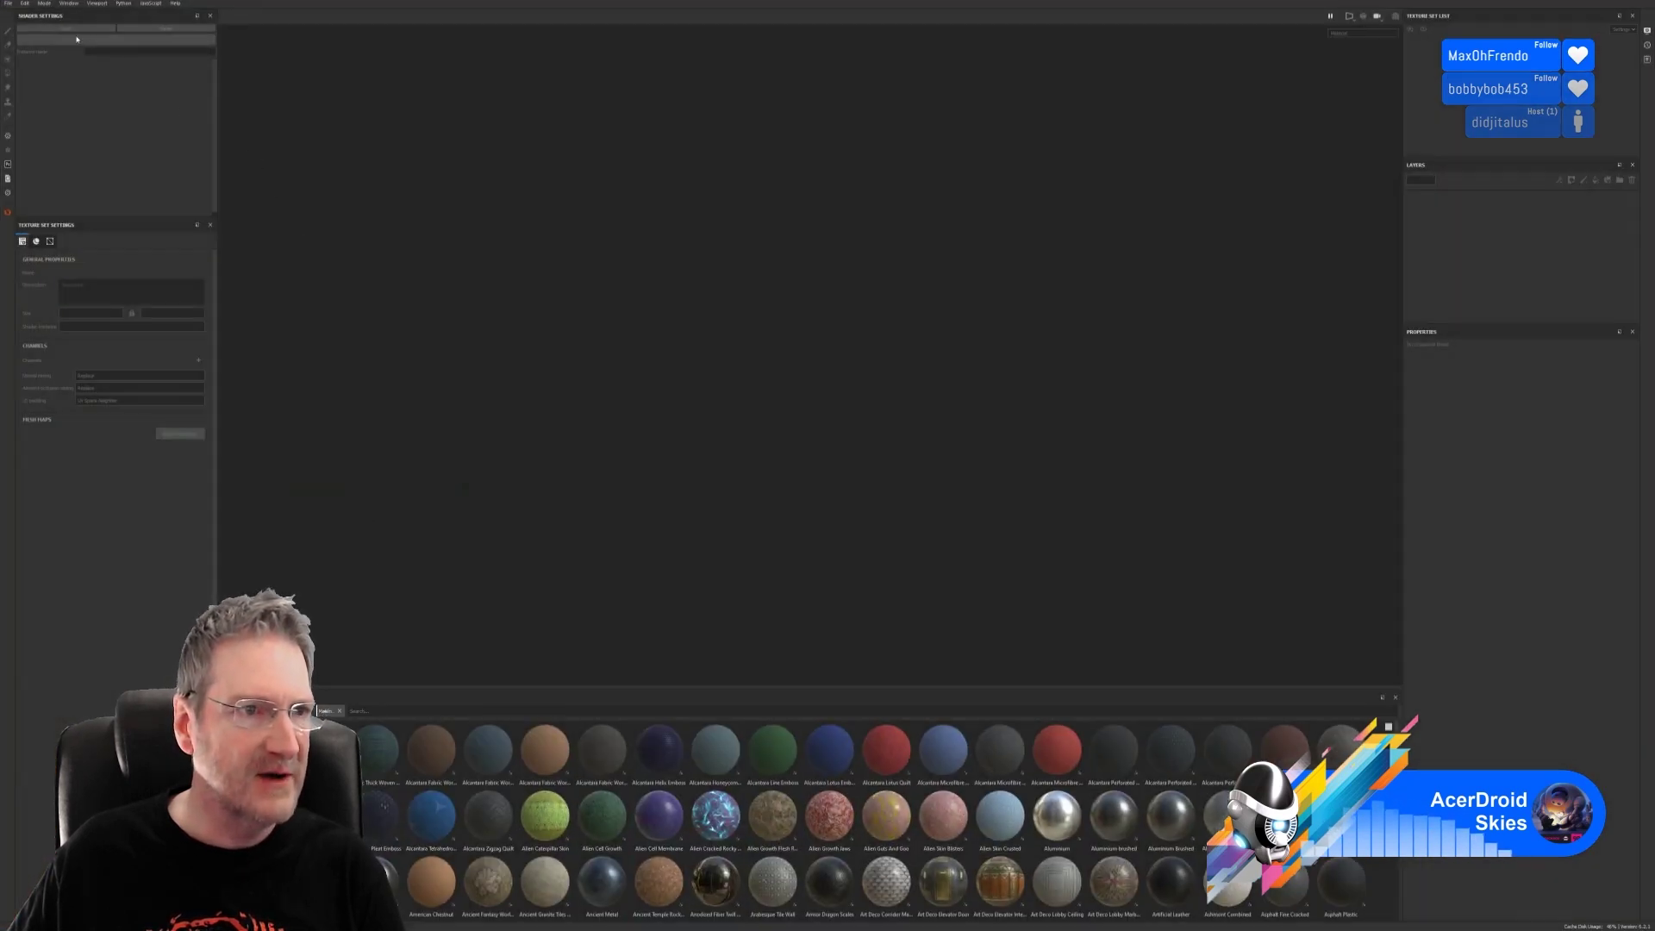
{"action": "left_click", "coordinate": [7, 3]}
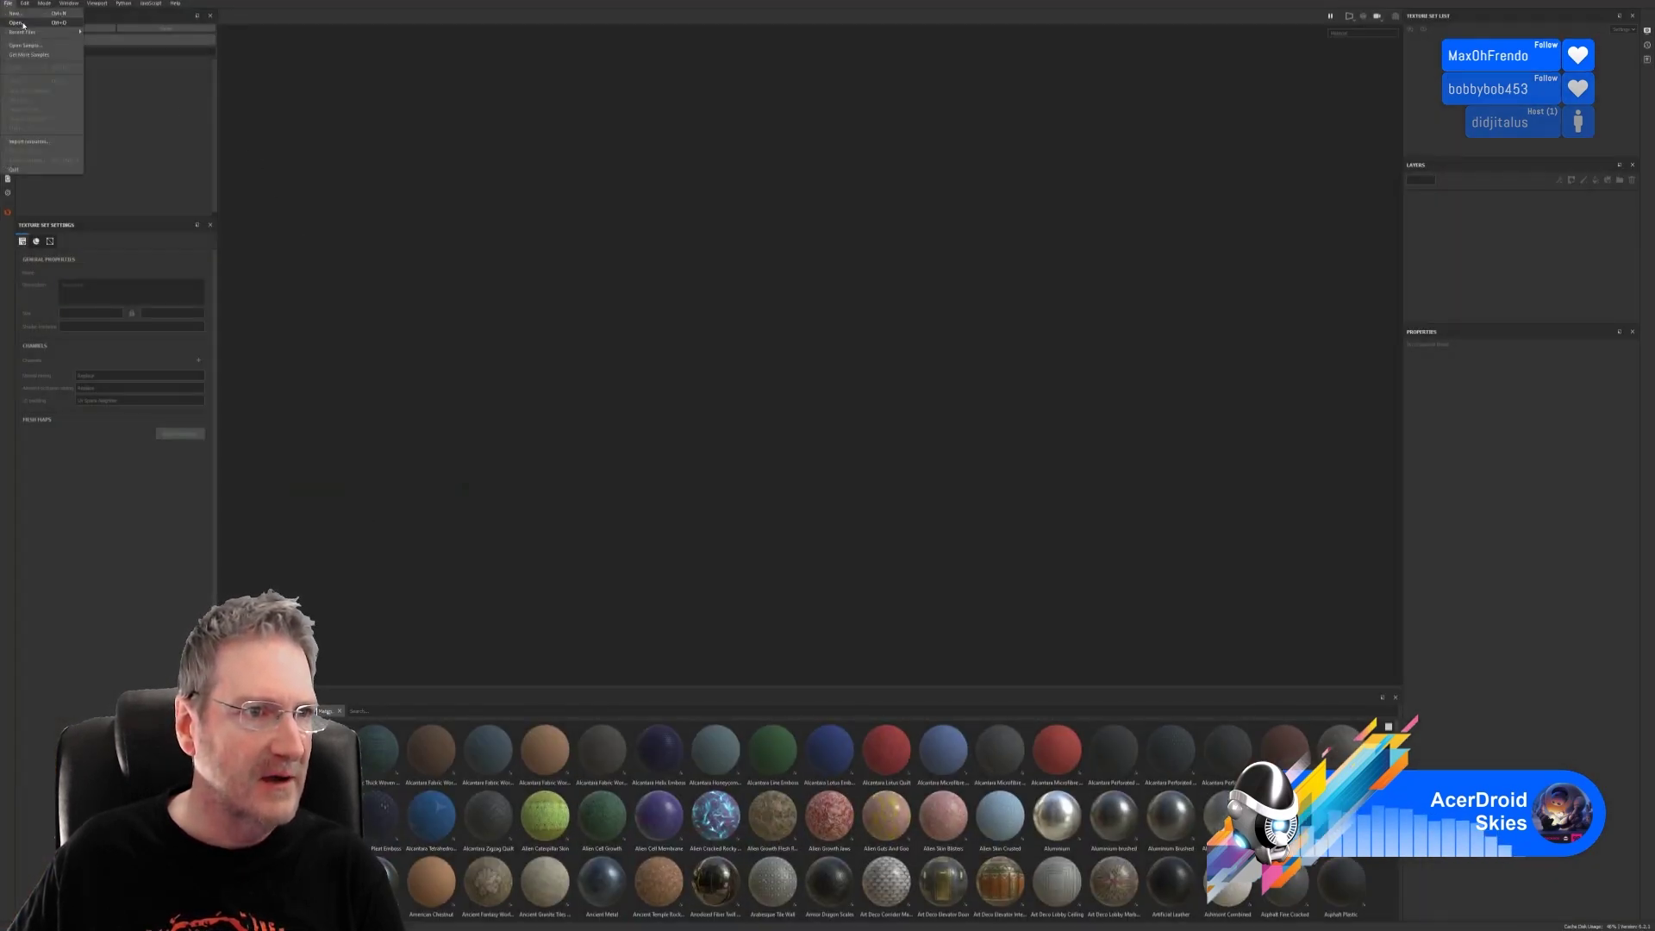
{"action": "left_click", "coordinate": [22, 23]}
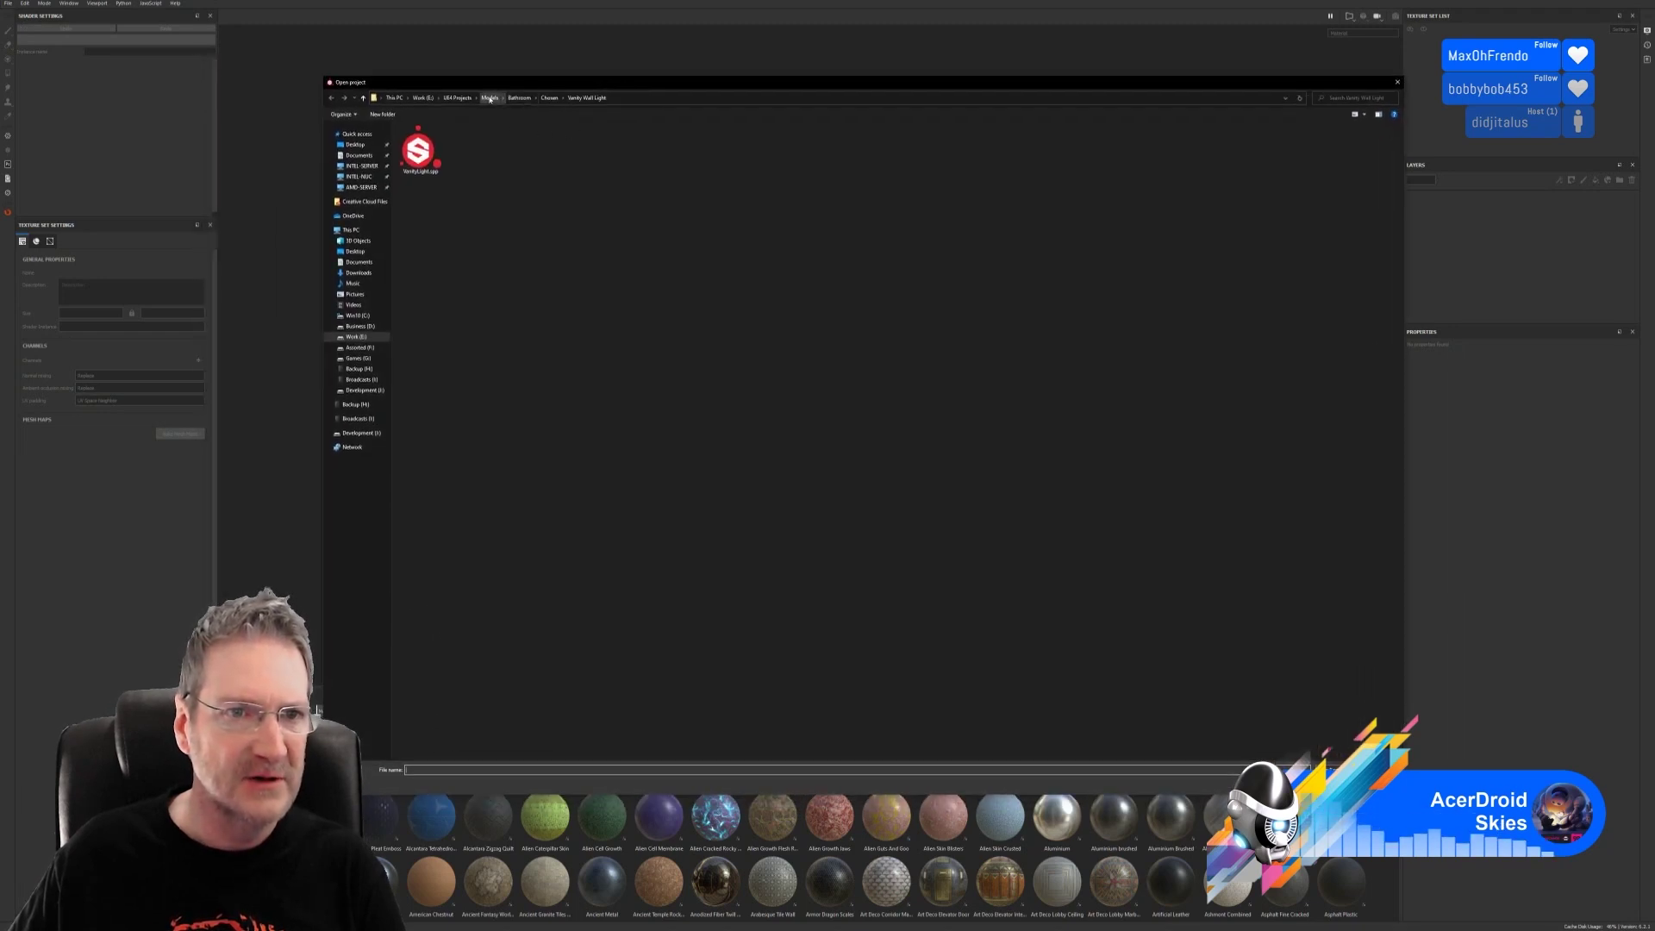
{"action": "left_click", "coordinate": [490, 99]}
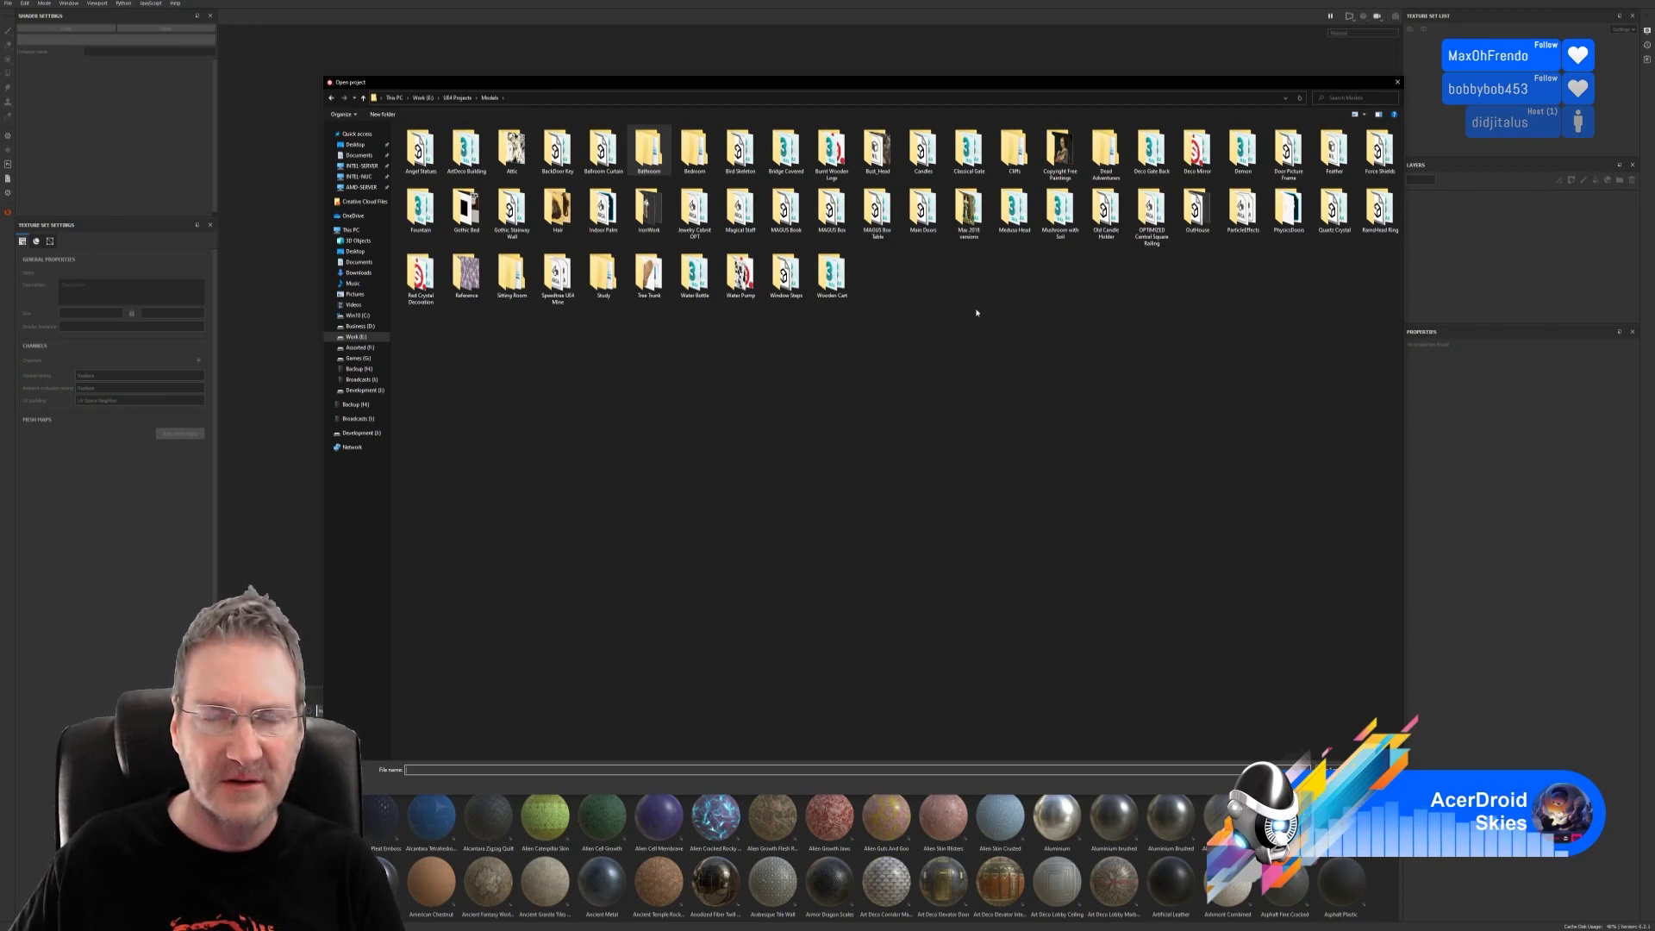
{"action": "left_click", "coordinate": [1398, 82]}
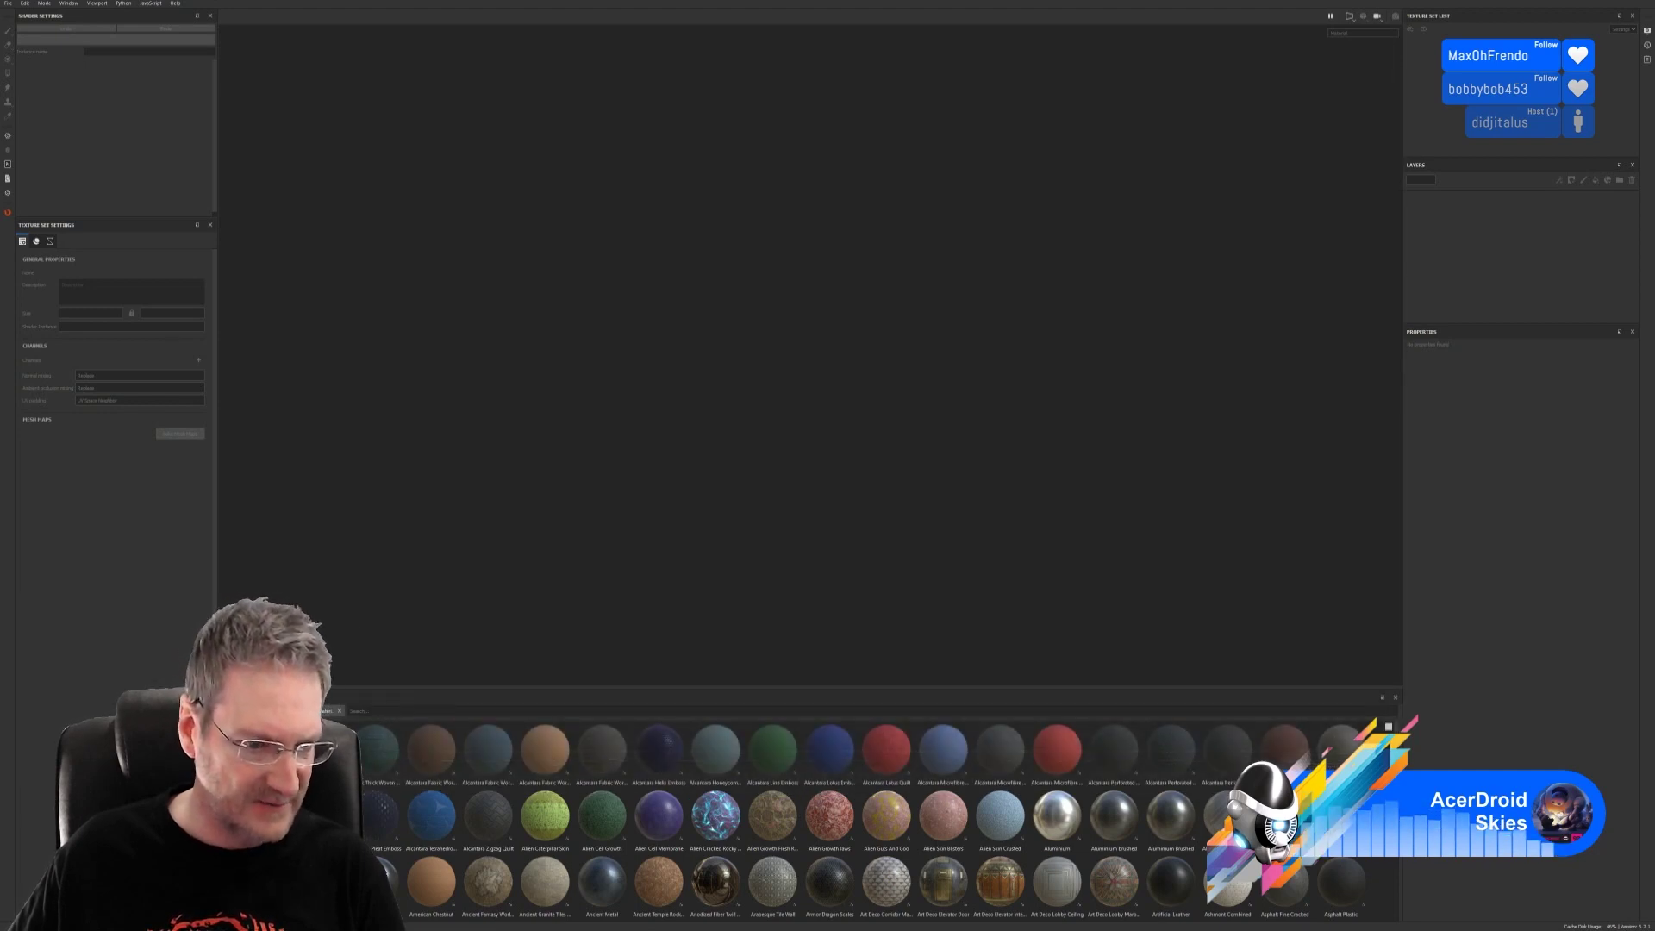
Step: Show the smart materials in the shelf and filter them with the search text "my"
{"action": "left_click", "coordinate": [246, 861]}
{"action": "left_click", "coordinate": [376, 712]}
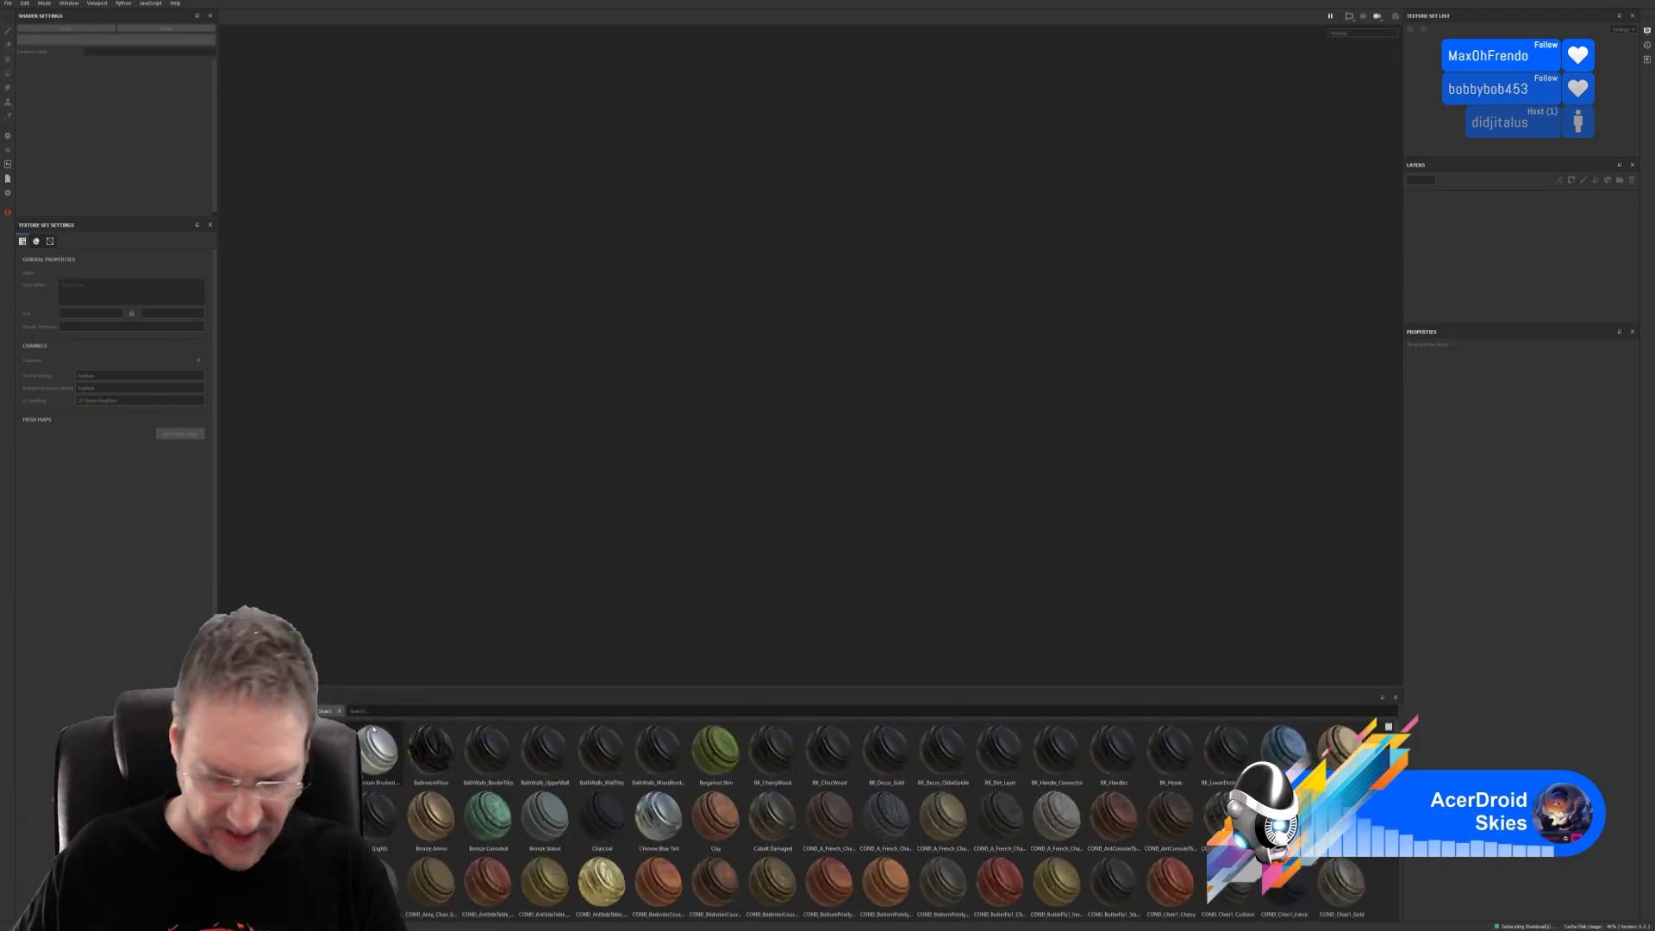
{"action": "mouse_move", "coordinate": [373, 729]}
{"action": "type", "text": "m"}
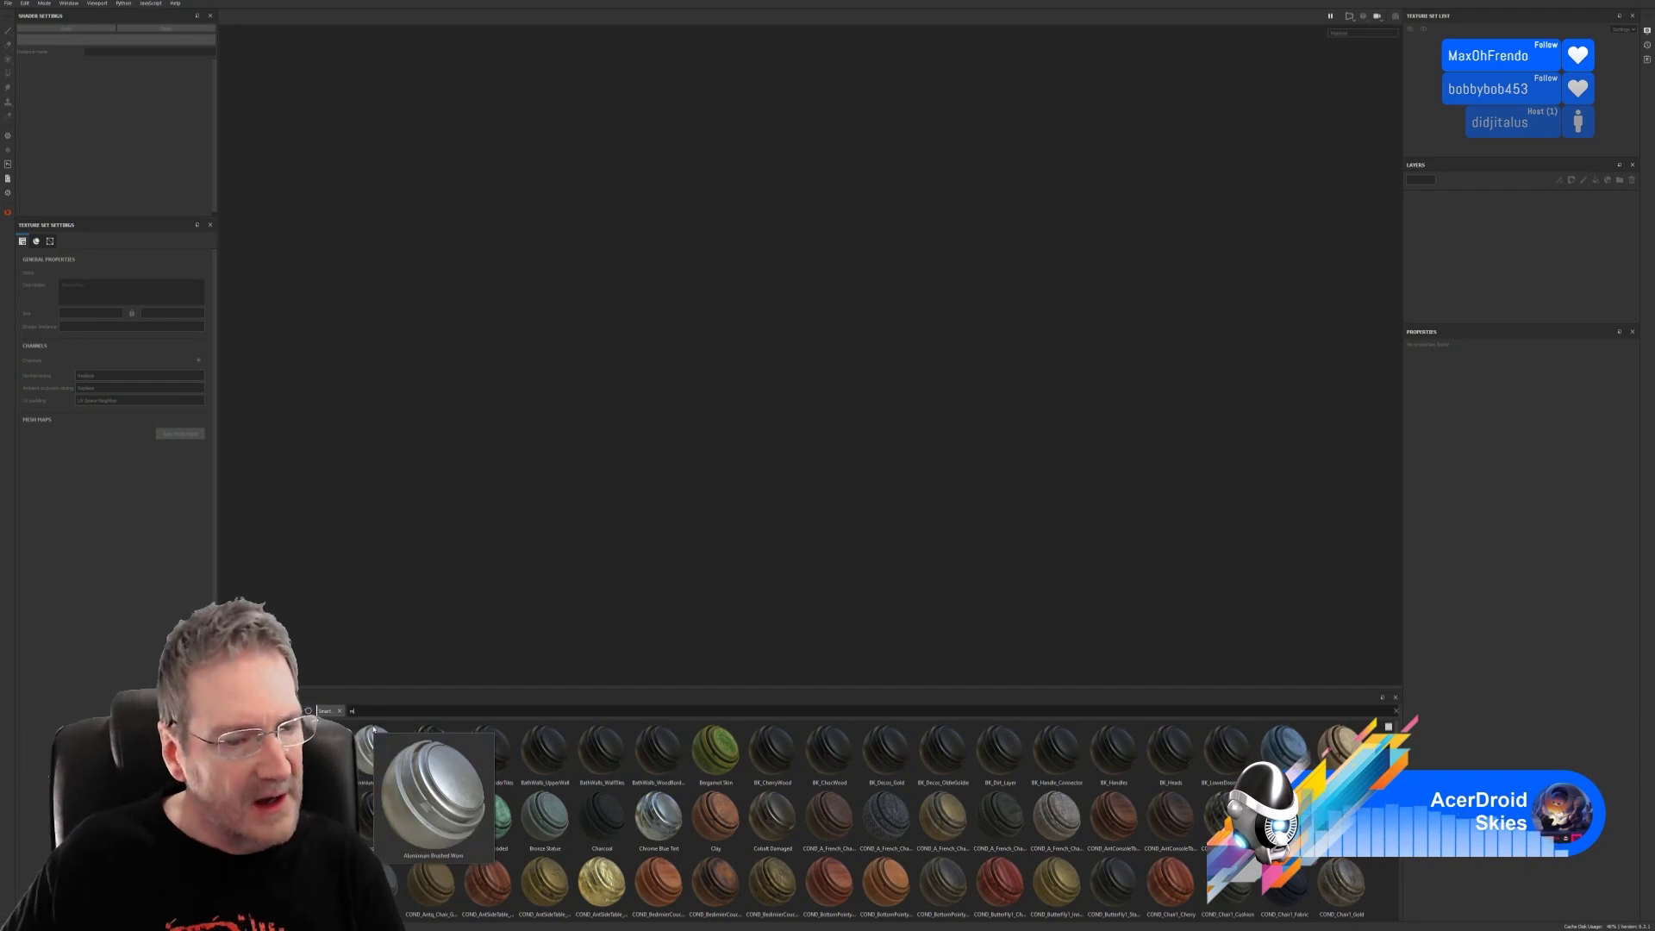
{"action": "type", "text": "y"}
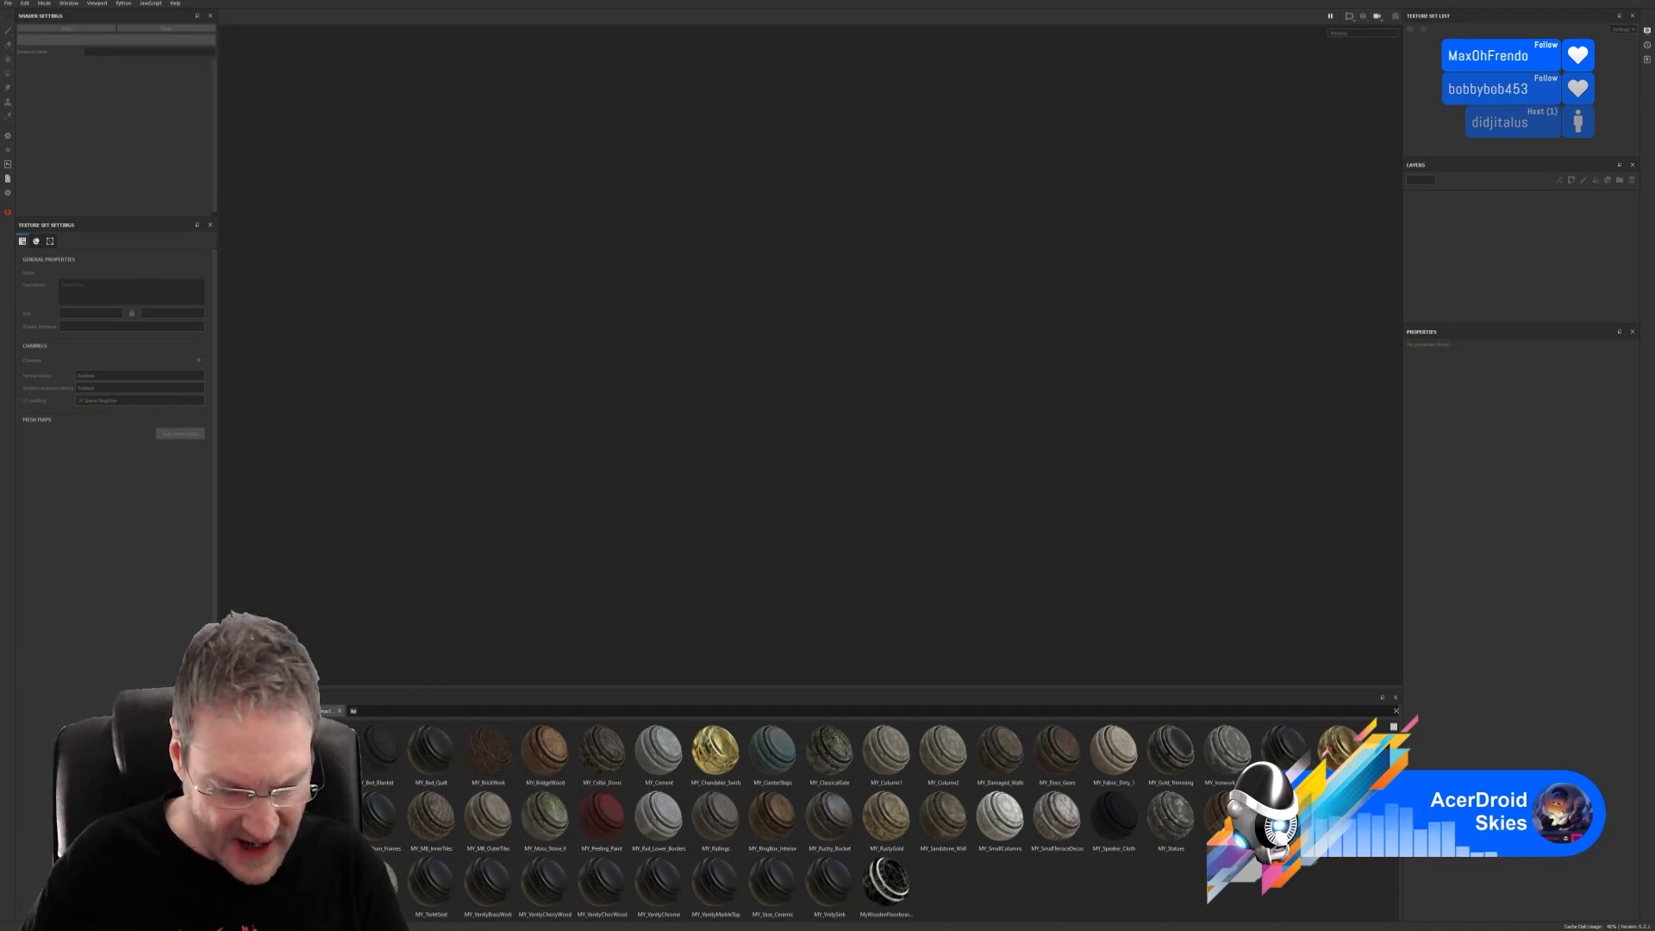
Step: Search the smart materials for "anti" and clear the search filter
{"action": "key", "text": "BackSpace"}
{"action": "key", "text": "BackSpace"}
{"action": "type", "text": "anti"}
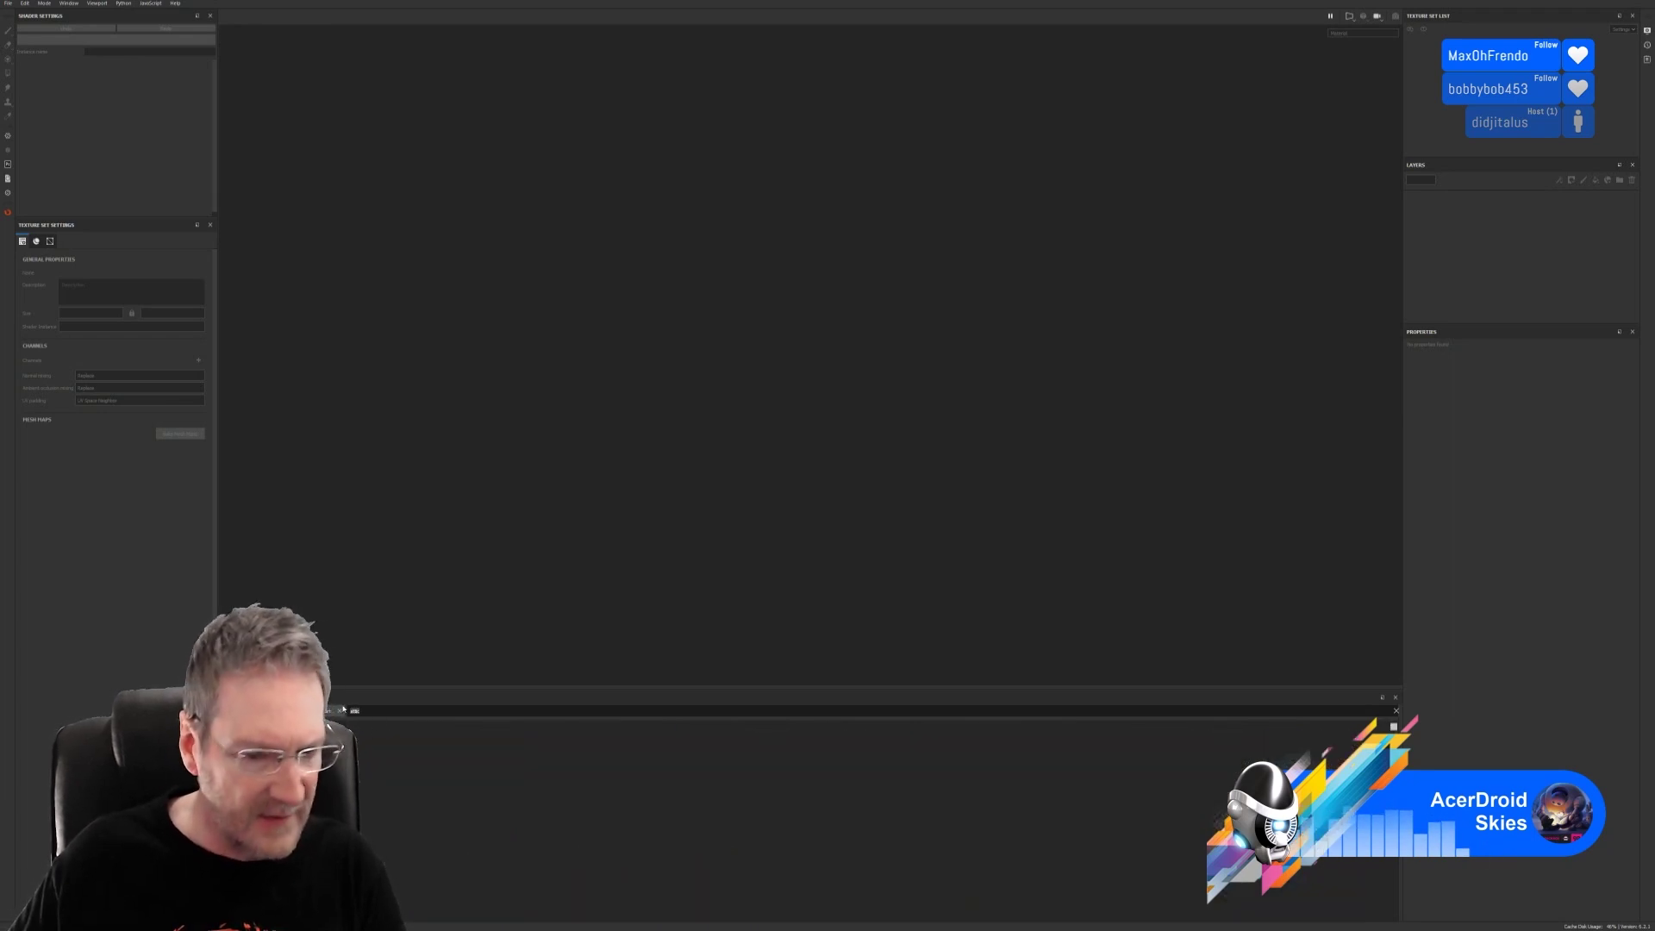
{"action": "key", "text": "BackSpace"}
{"action": "key", "text": "BackSpace"}
{"action": "key", "text": "BackSpace"}
{"action": "key", "text": "BackSpace"}
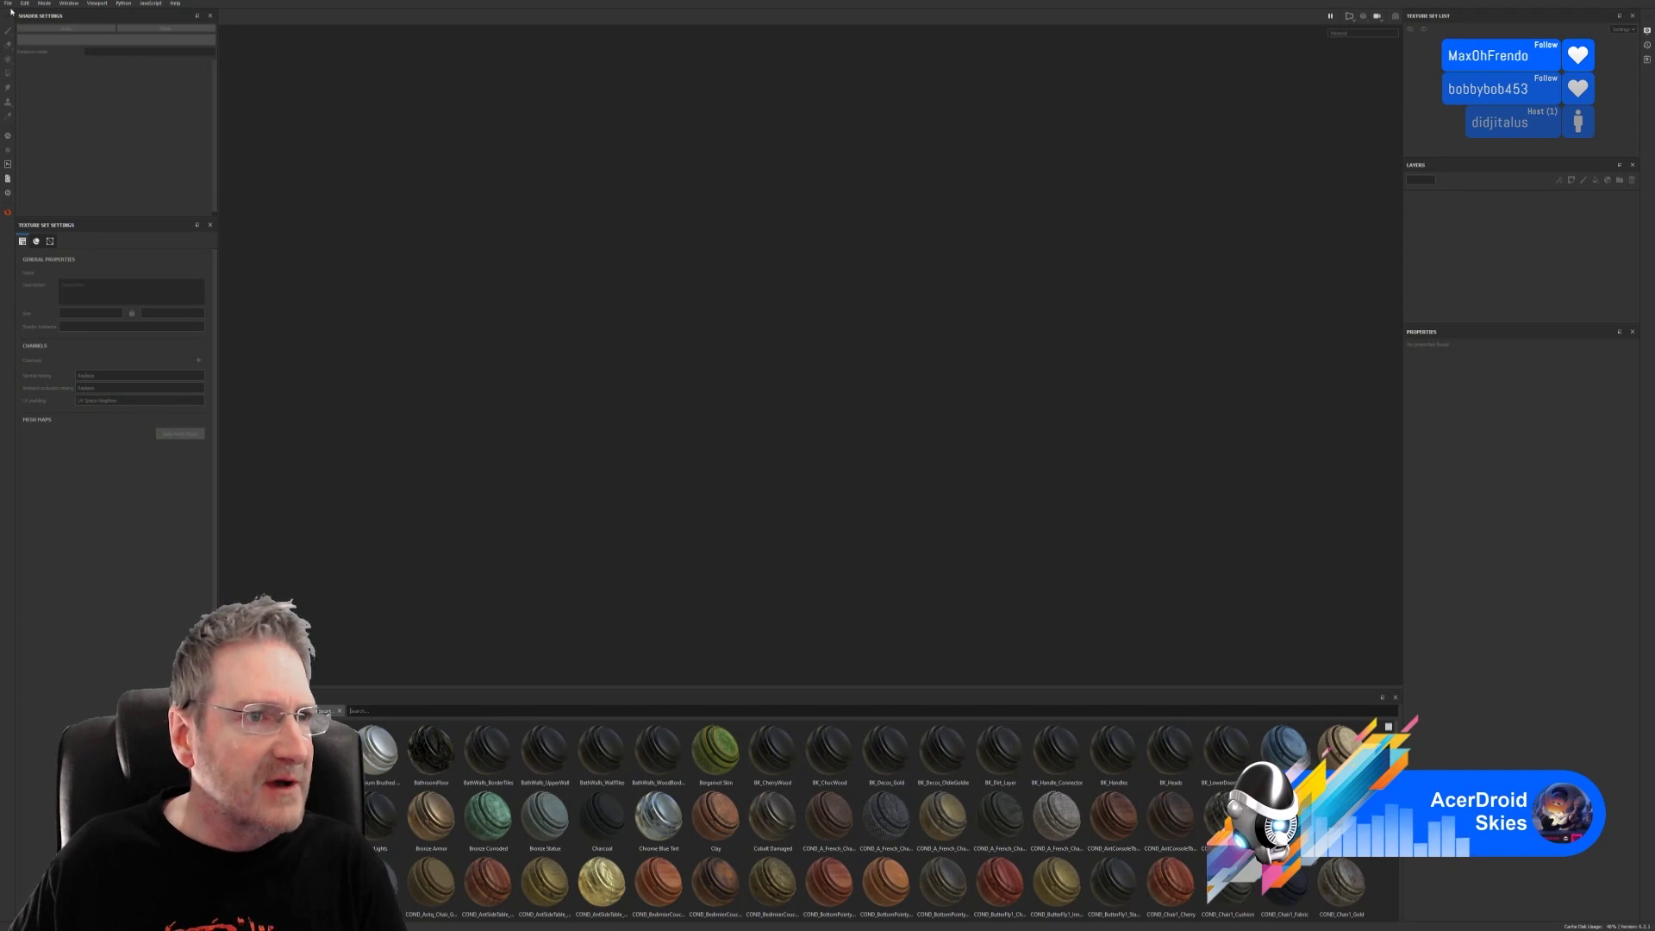
Step: Open the tiled floor project, the last project file in the Floor folder of the chosen bedroom models
{"action": "left_click", "coordinate": [8, 3]}
{"action": "left_click", "coordinate": [17, 22]}
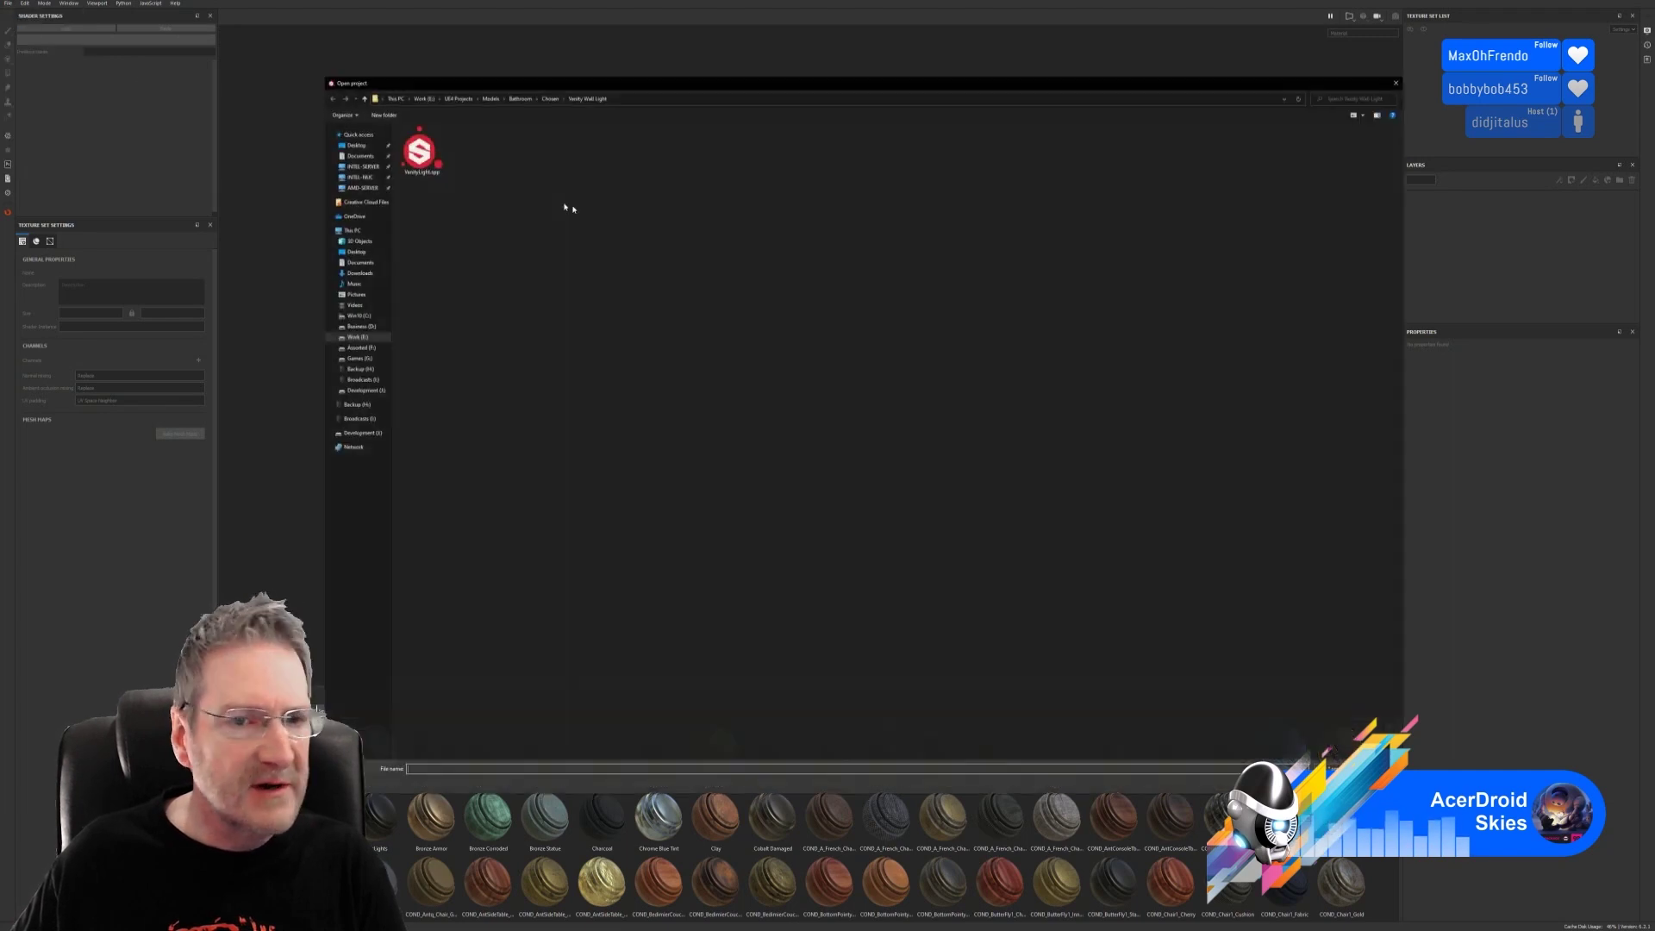
{"action": "left_click", "coordinate": [490, 98]}
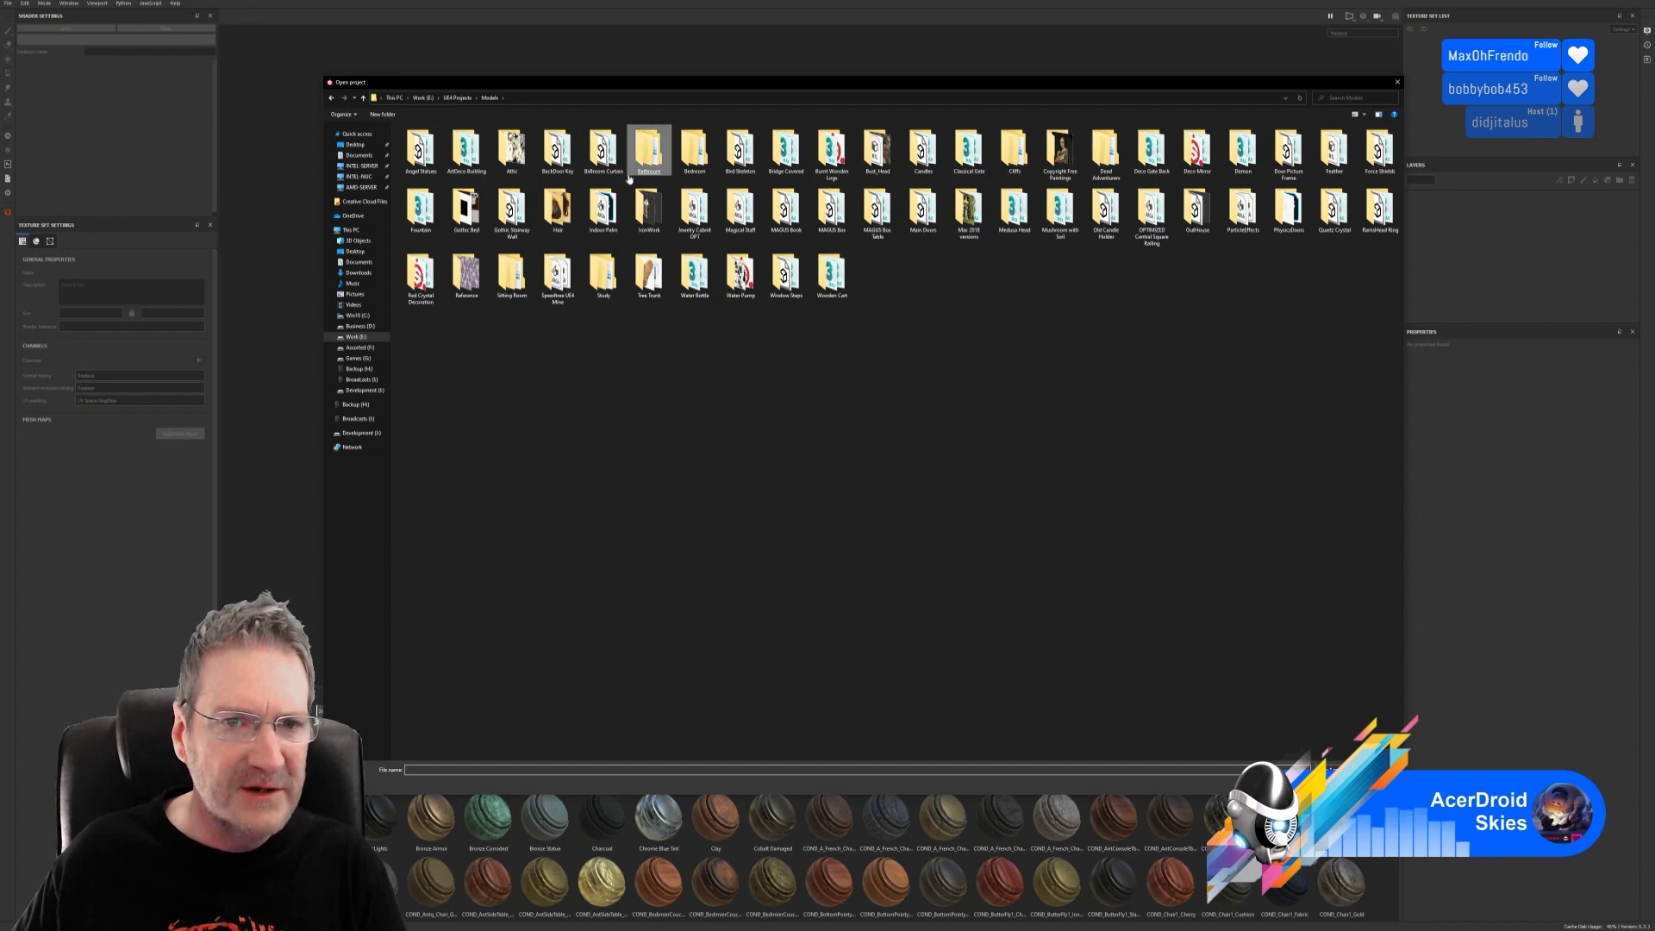
{"action": "double_click", "coordinate": [694, 152]}
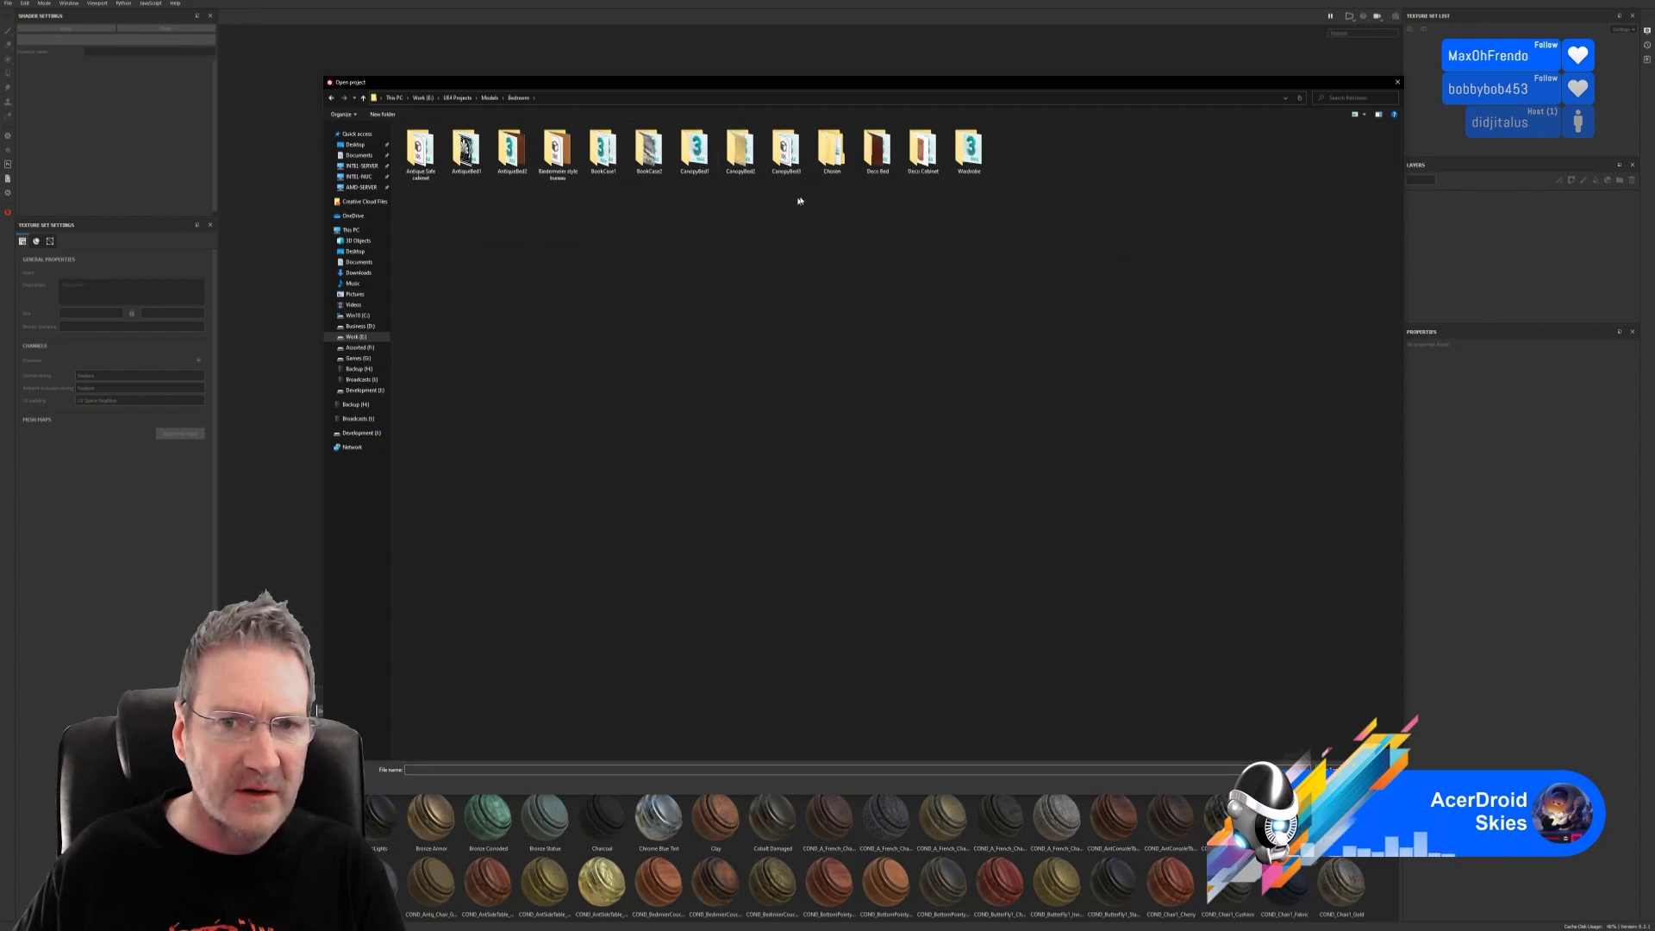
{"action": "double_click", "coordinate": [831, 151]}
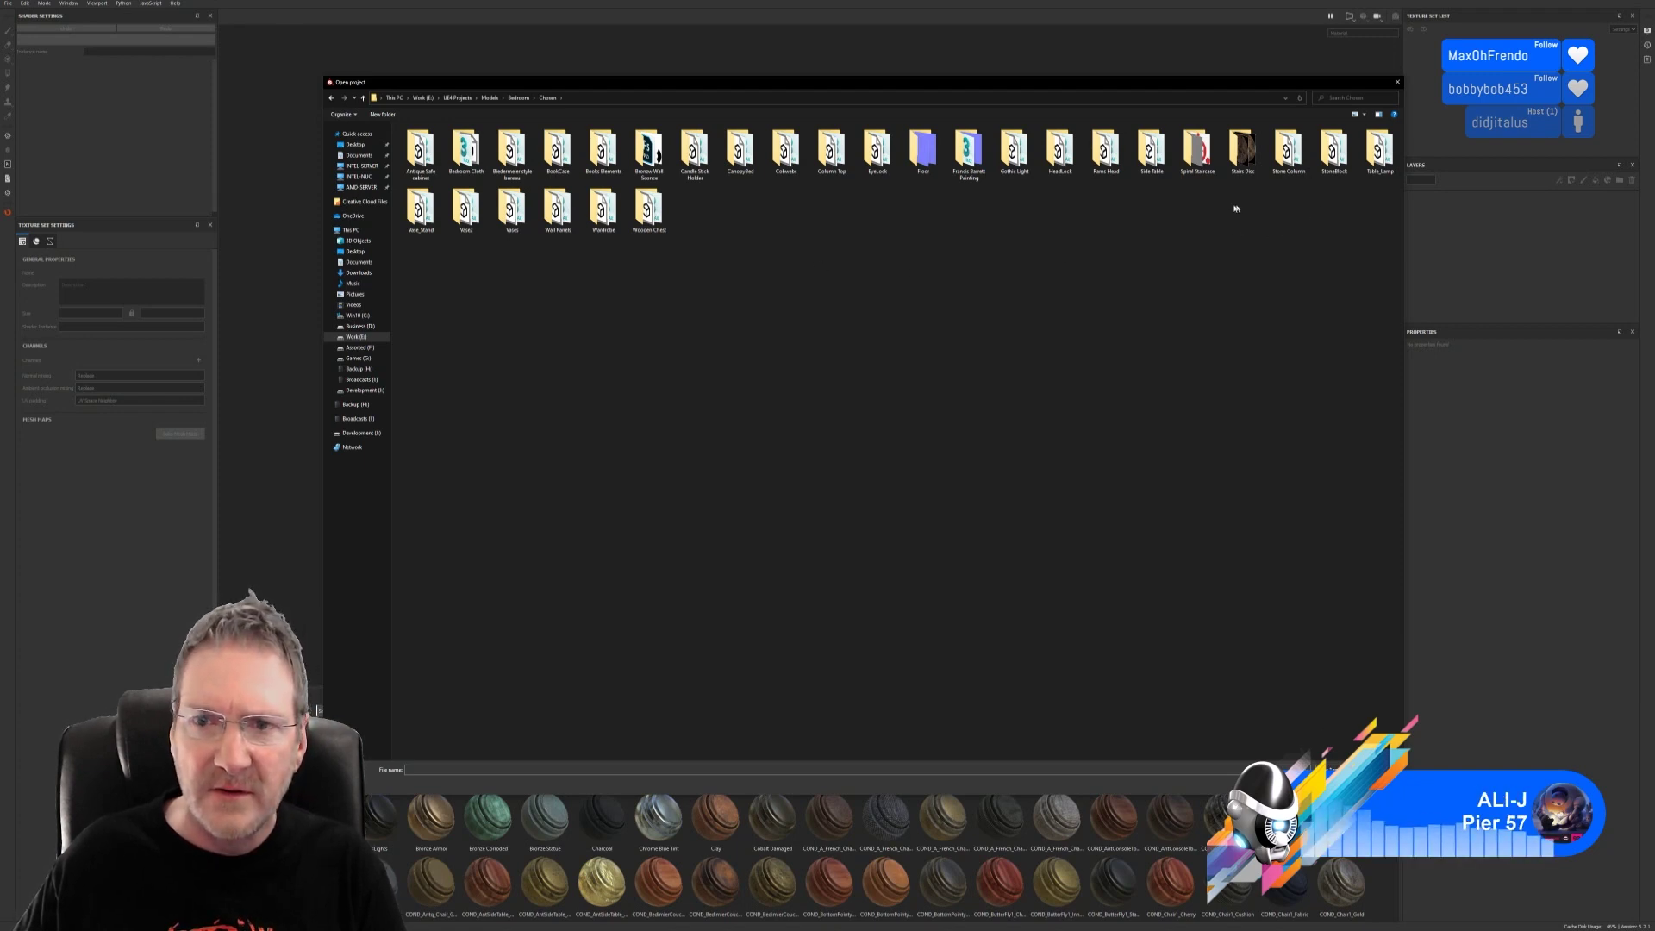
{"action": "double_click", "coordinate": [924, 148]}
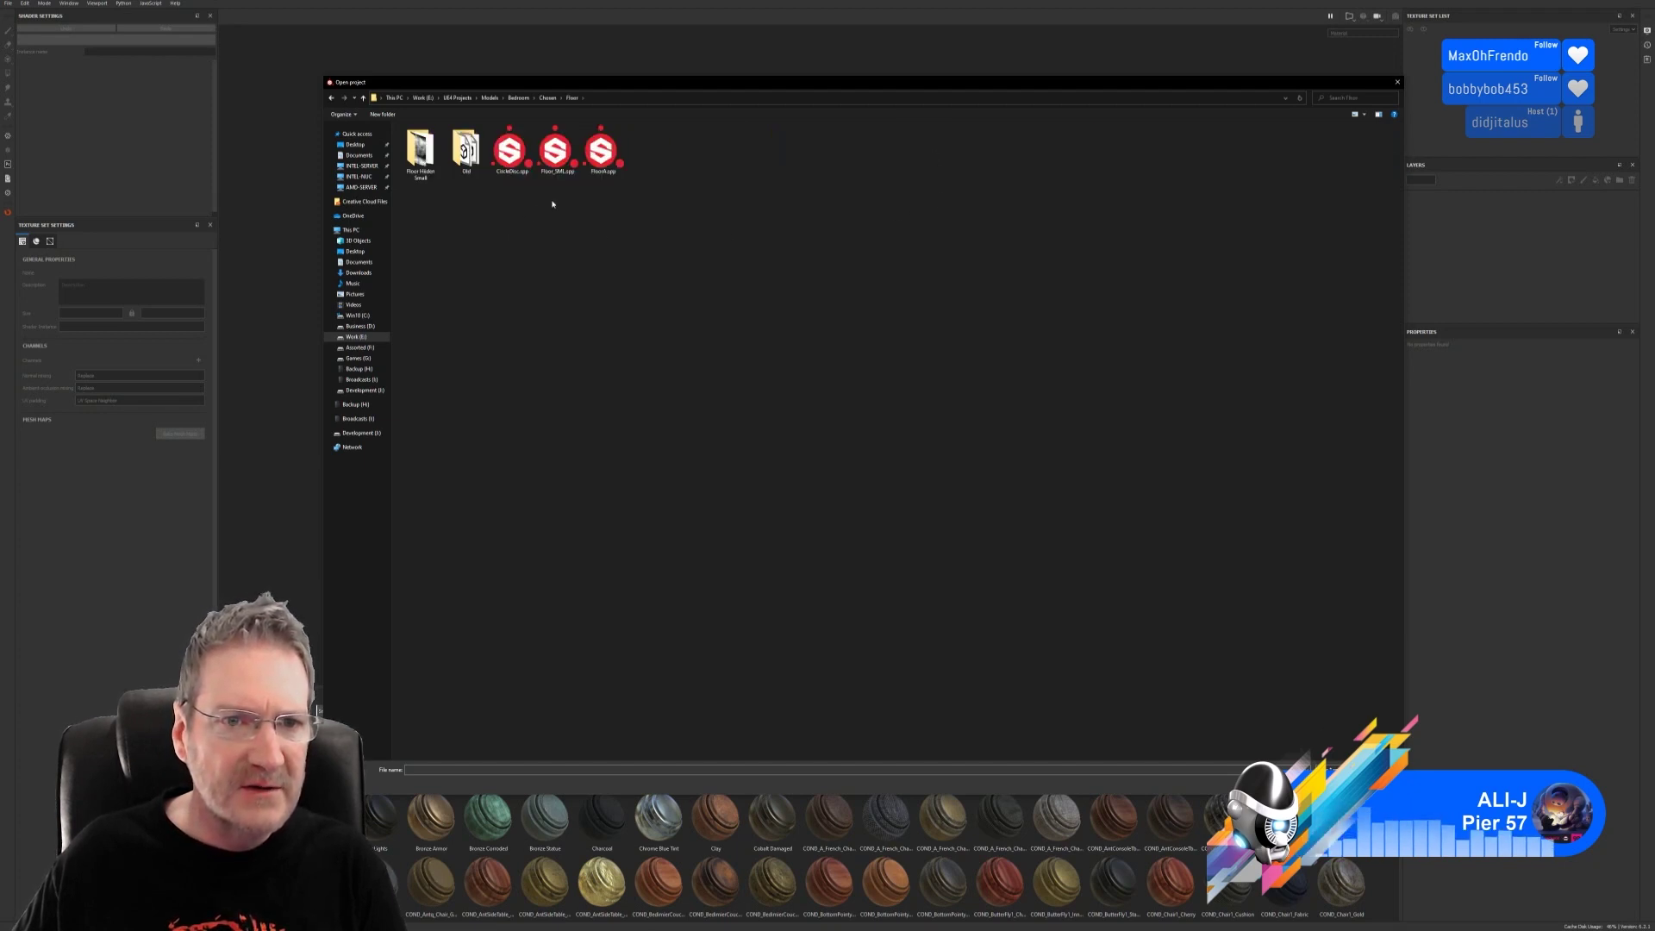
{"action": "left_click", "coordinate": [595, 163]}
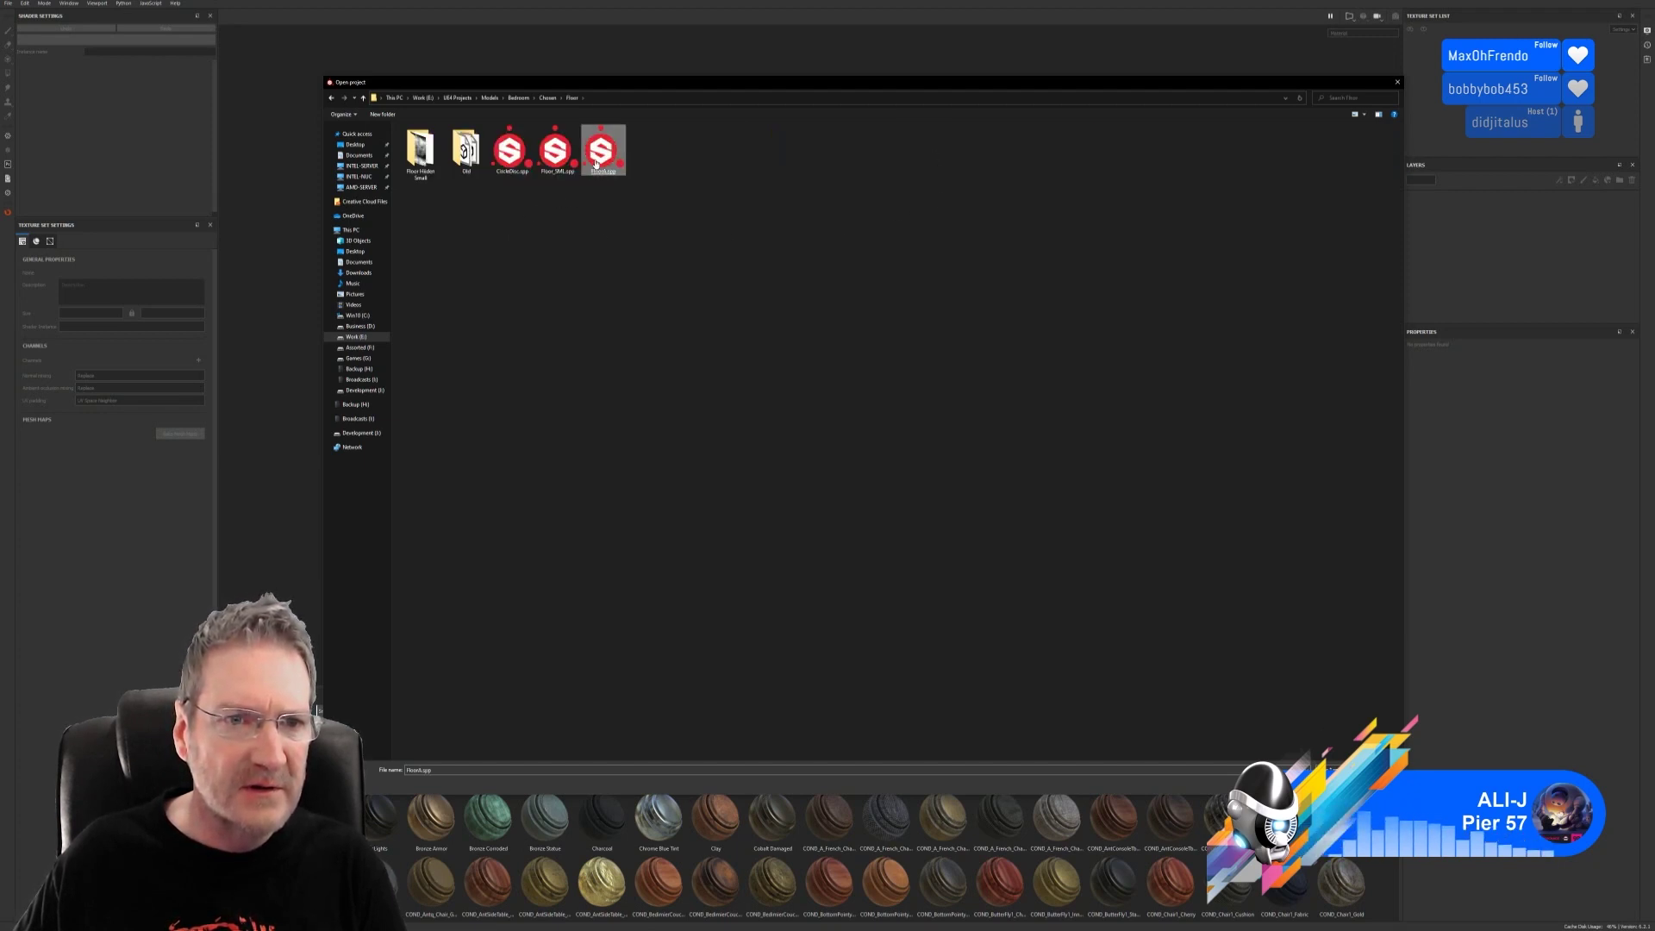
{"action": "double_click", "coordinate": [595, 164]}
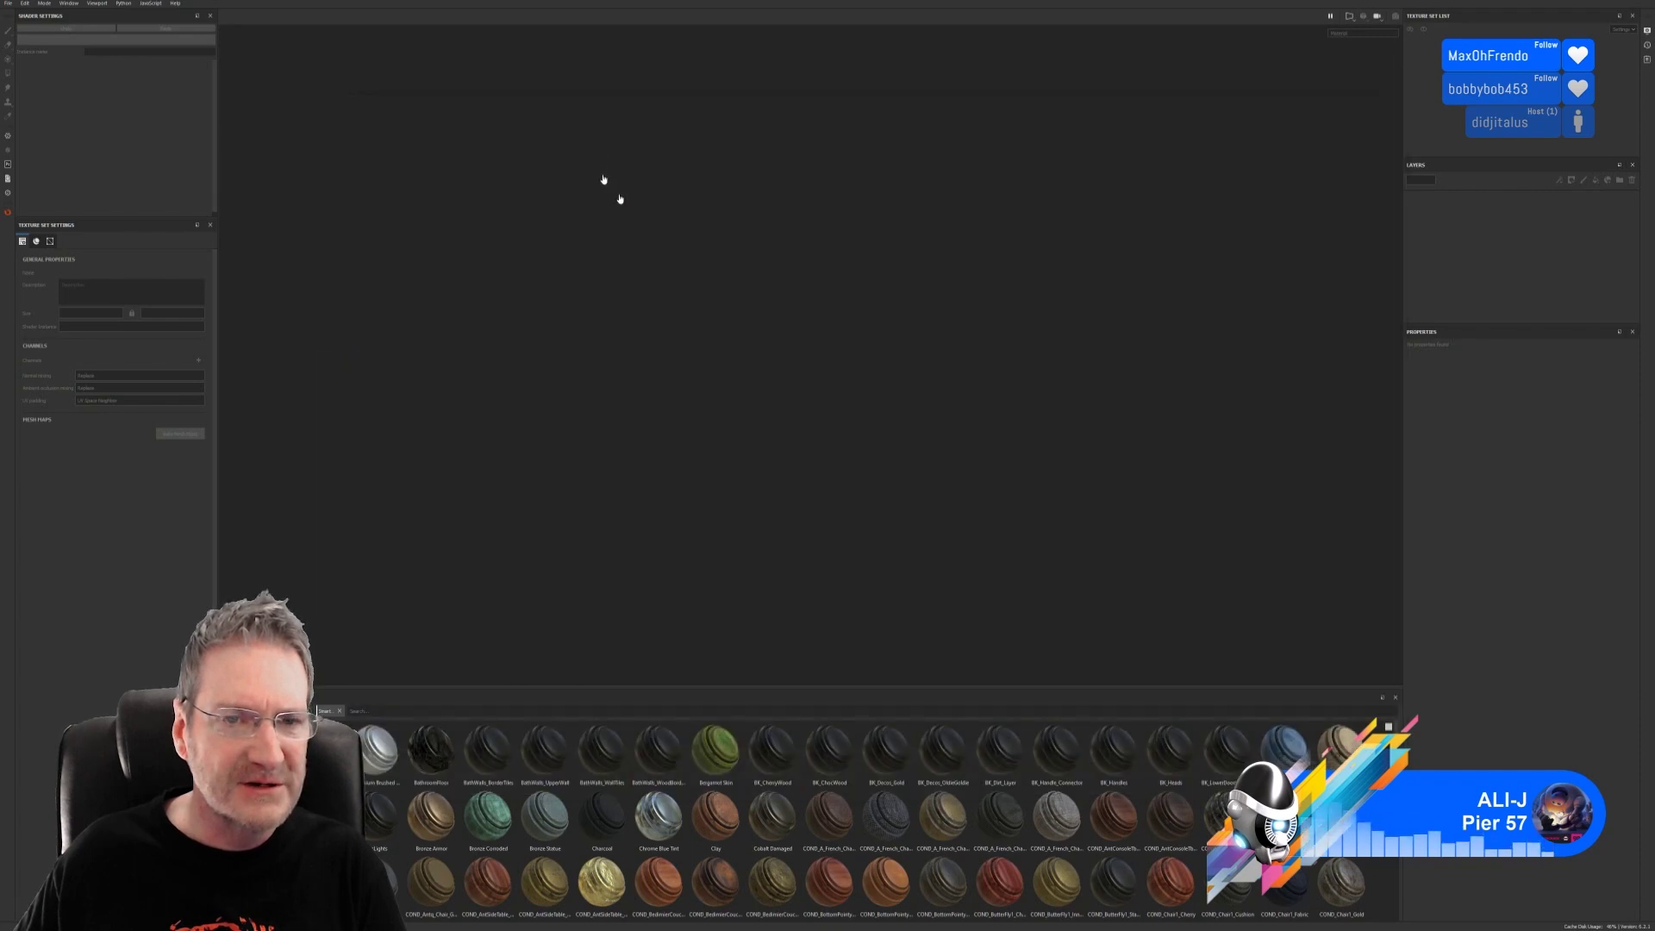
{"action": "left_click", "coordinate": [831, 483]}
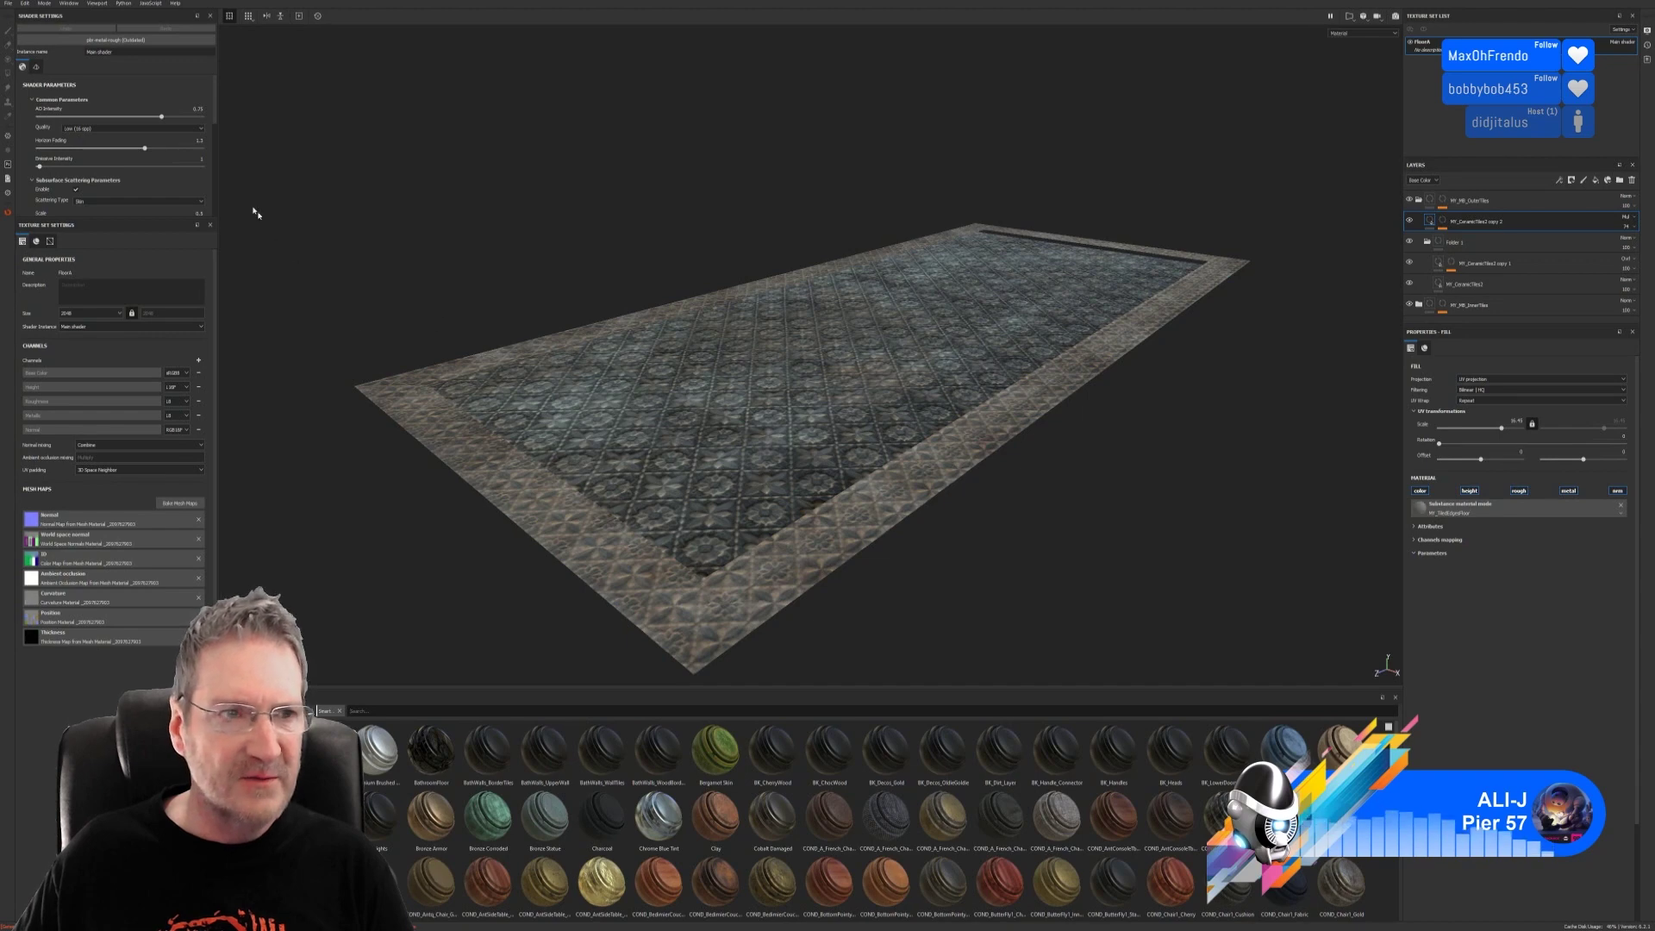
Step: Open the damaged wooden floor project, the middle of the three project files in the Floor folder
{"action": "left_click", "coordinate": [8, 3]}
{"action": "left_click", "coordinate": [12, 13]}
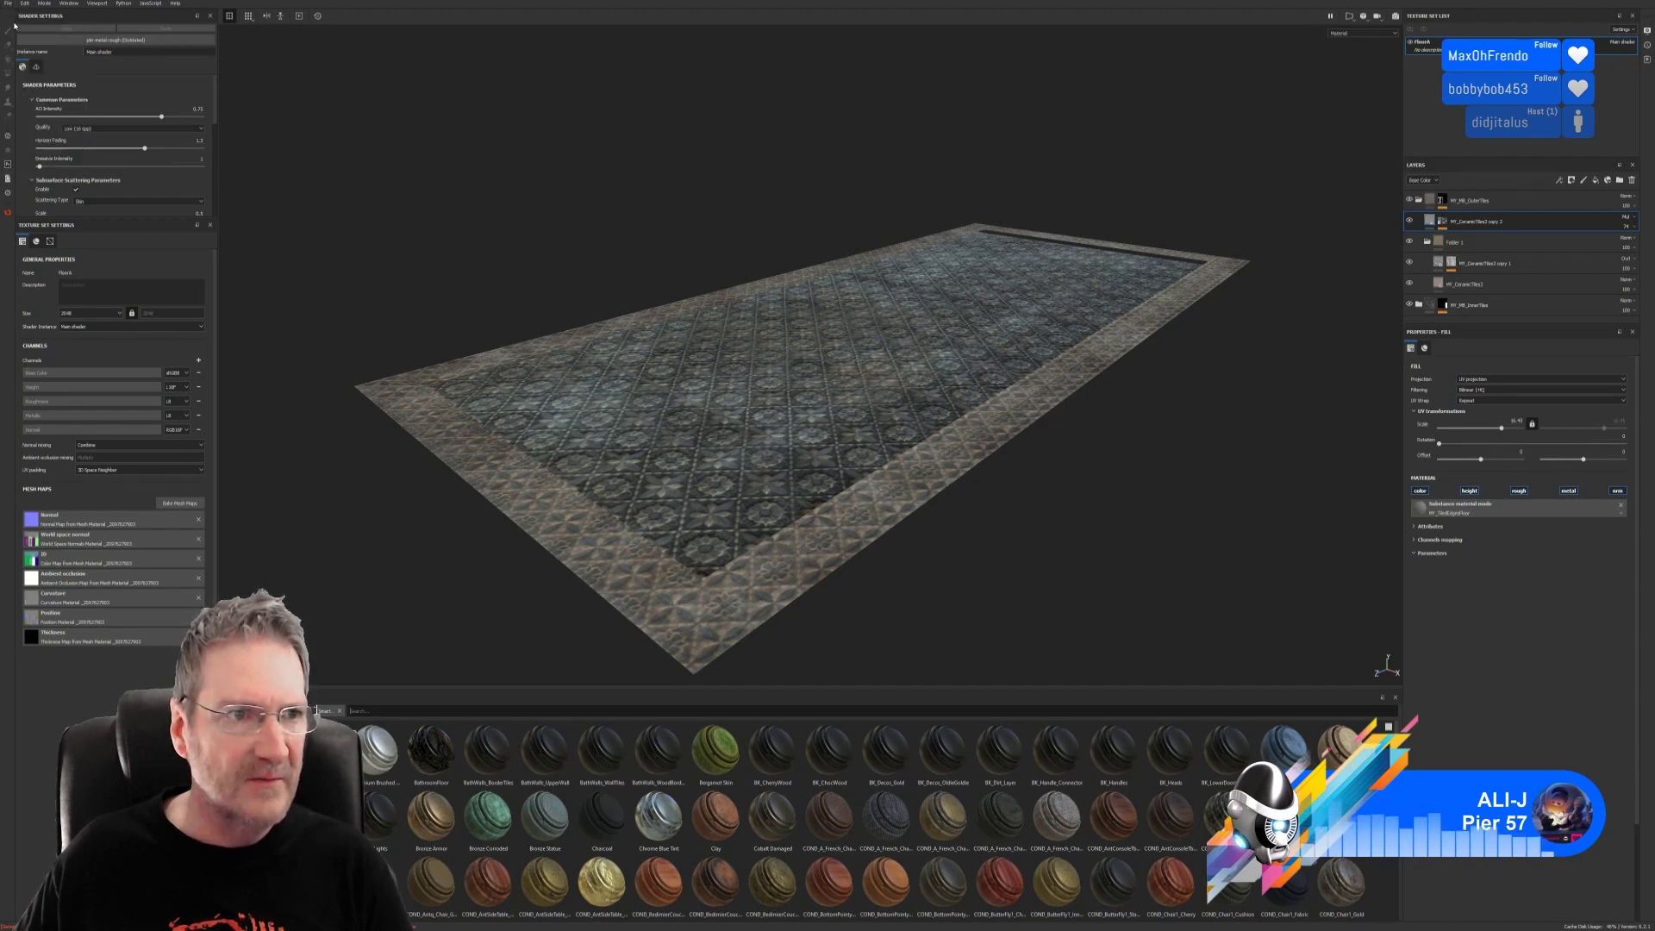
{"action": "left_click", "coordinate": [802, 477]}
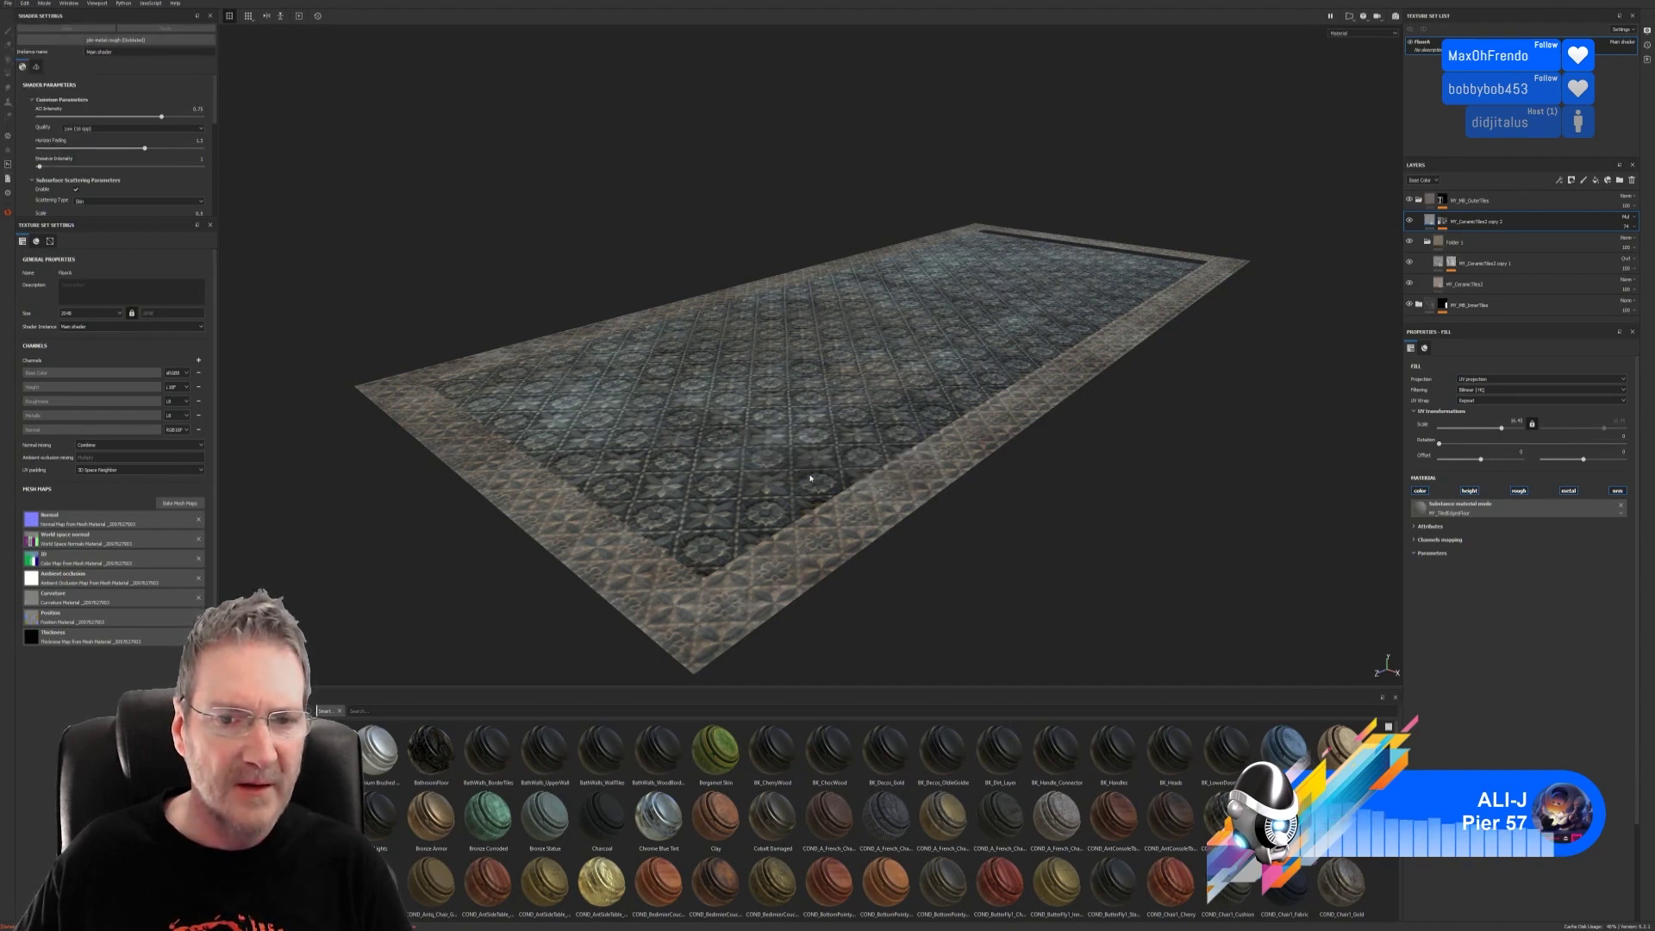
{"action": "double_click", "coordinate": [556, 148]}
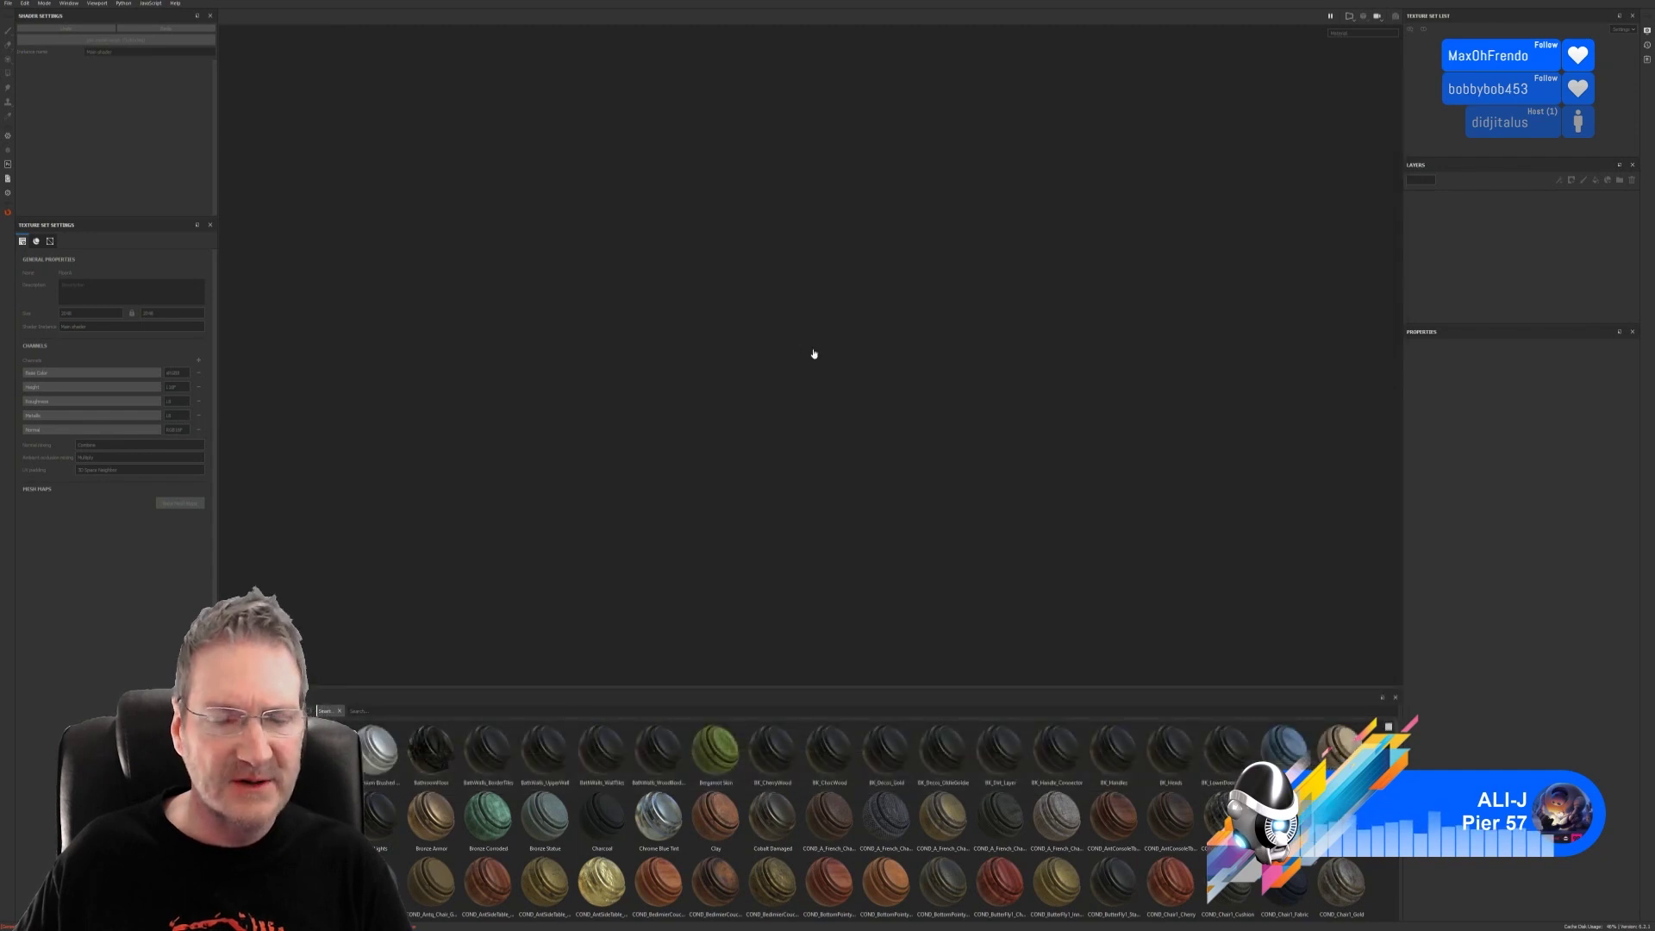
{"action": "left_click", "coordinate": [823, 482]}
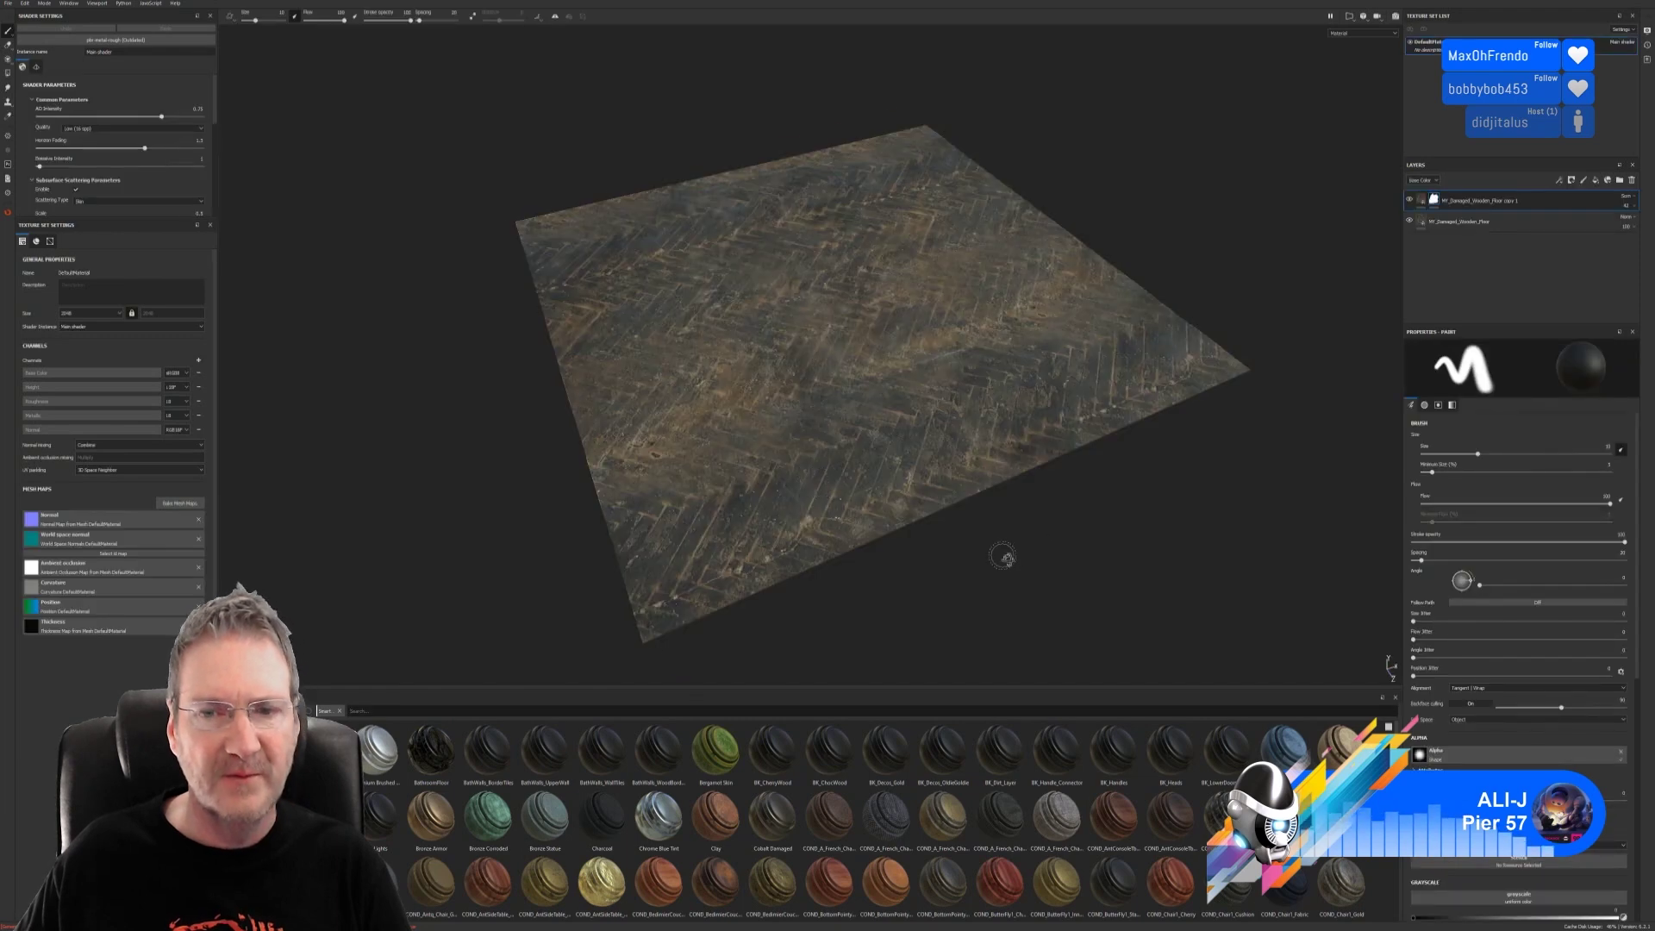
Step: Select both damaged wooden floor layers and group them
{"action": "mouse_move", "coordinate": [1000, 555]}
{"action": "left_mouse_down", "text": "alt"}
{"action": "mouse_move", "coordinate": [1035, 566]}
{"action": "mouse_move", "coordinate": [906, 543]}
{"action": "mouse_move", "coordinate": [886, 502]}
{"action": "mouse_move", "coordinate": [935, 507]}
{"action": "left_mouse_up", "text": "alt"}
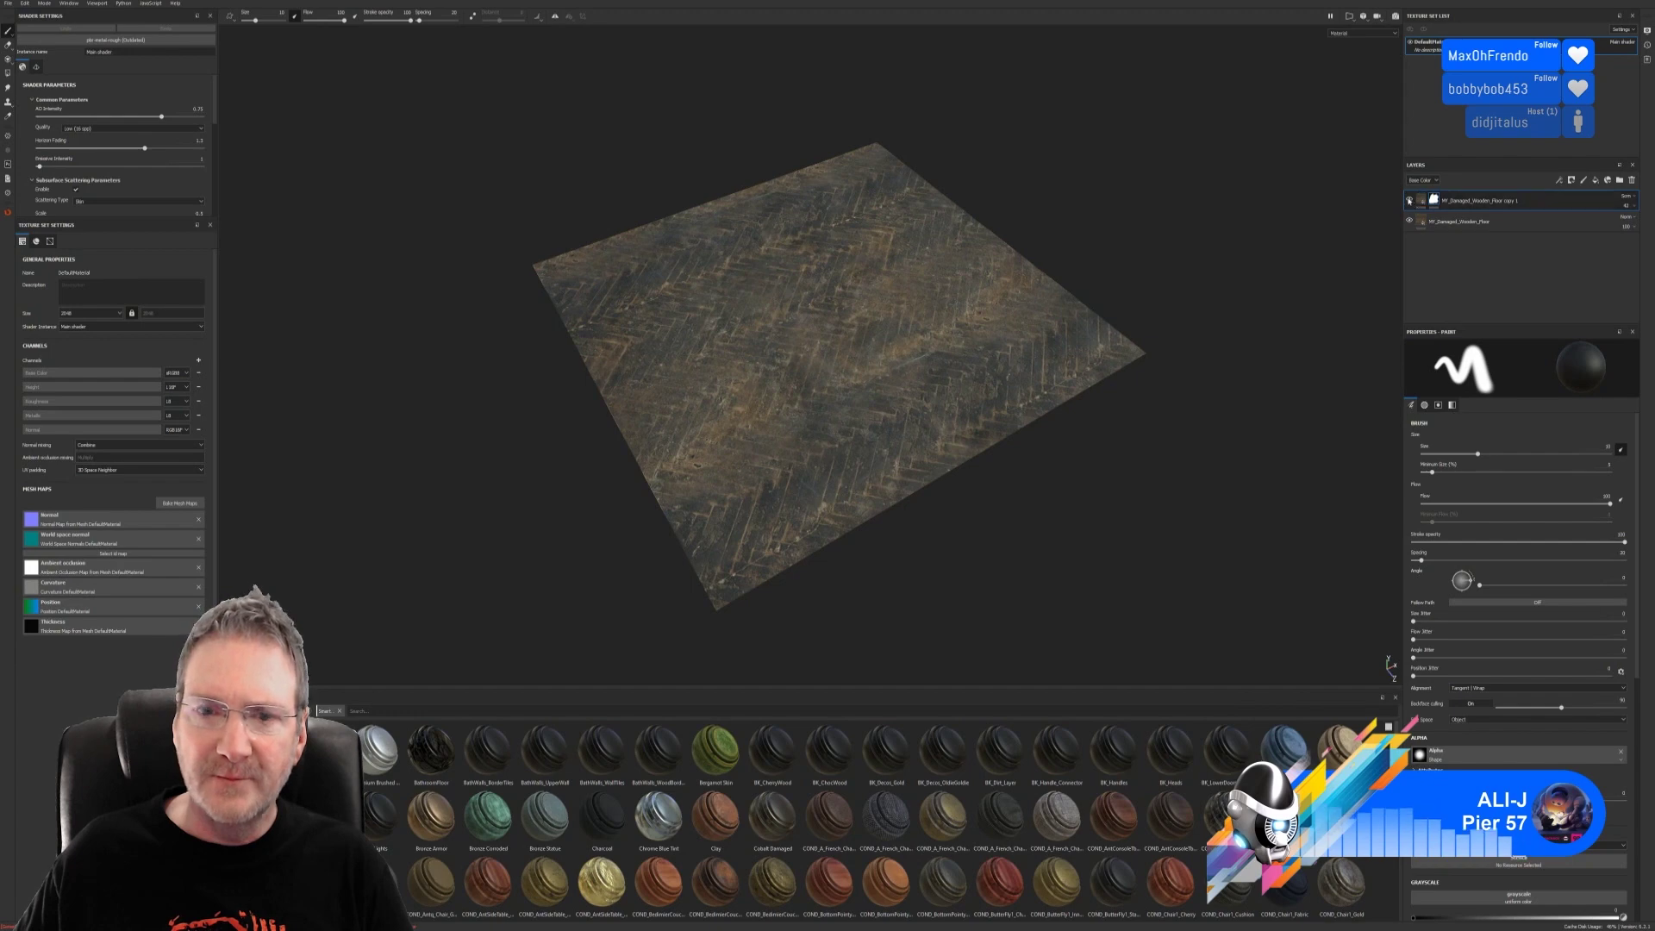
{"action": "left_click", "coordinate": [1409, 200]}
{"action": "left_click", "coordinate": [1478, 225]}
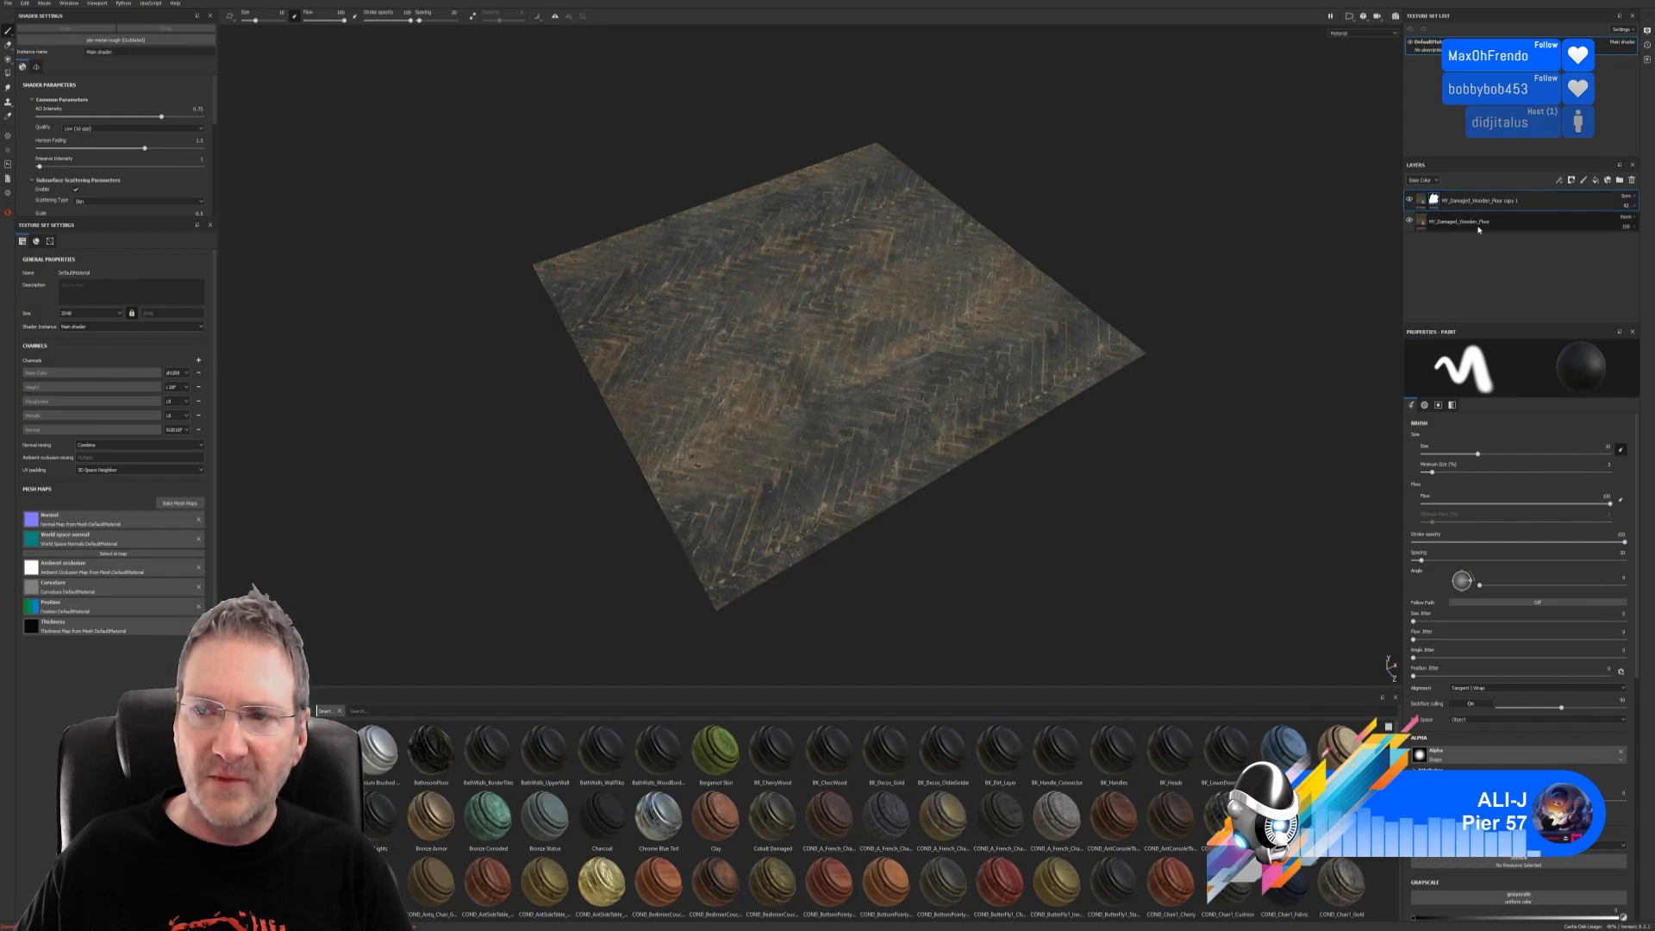
{"action": "right_click", "coordinate": [1479, 228]}
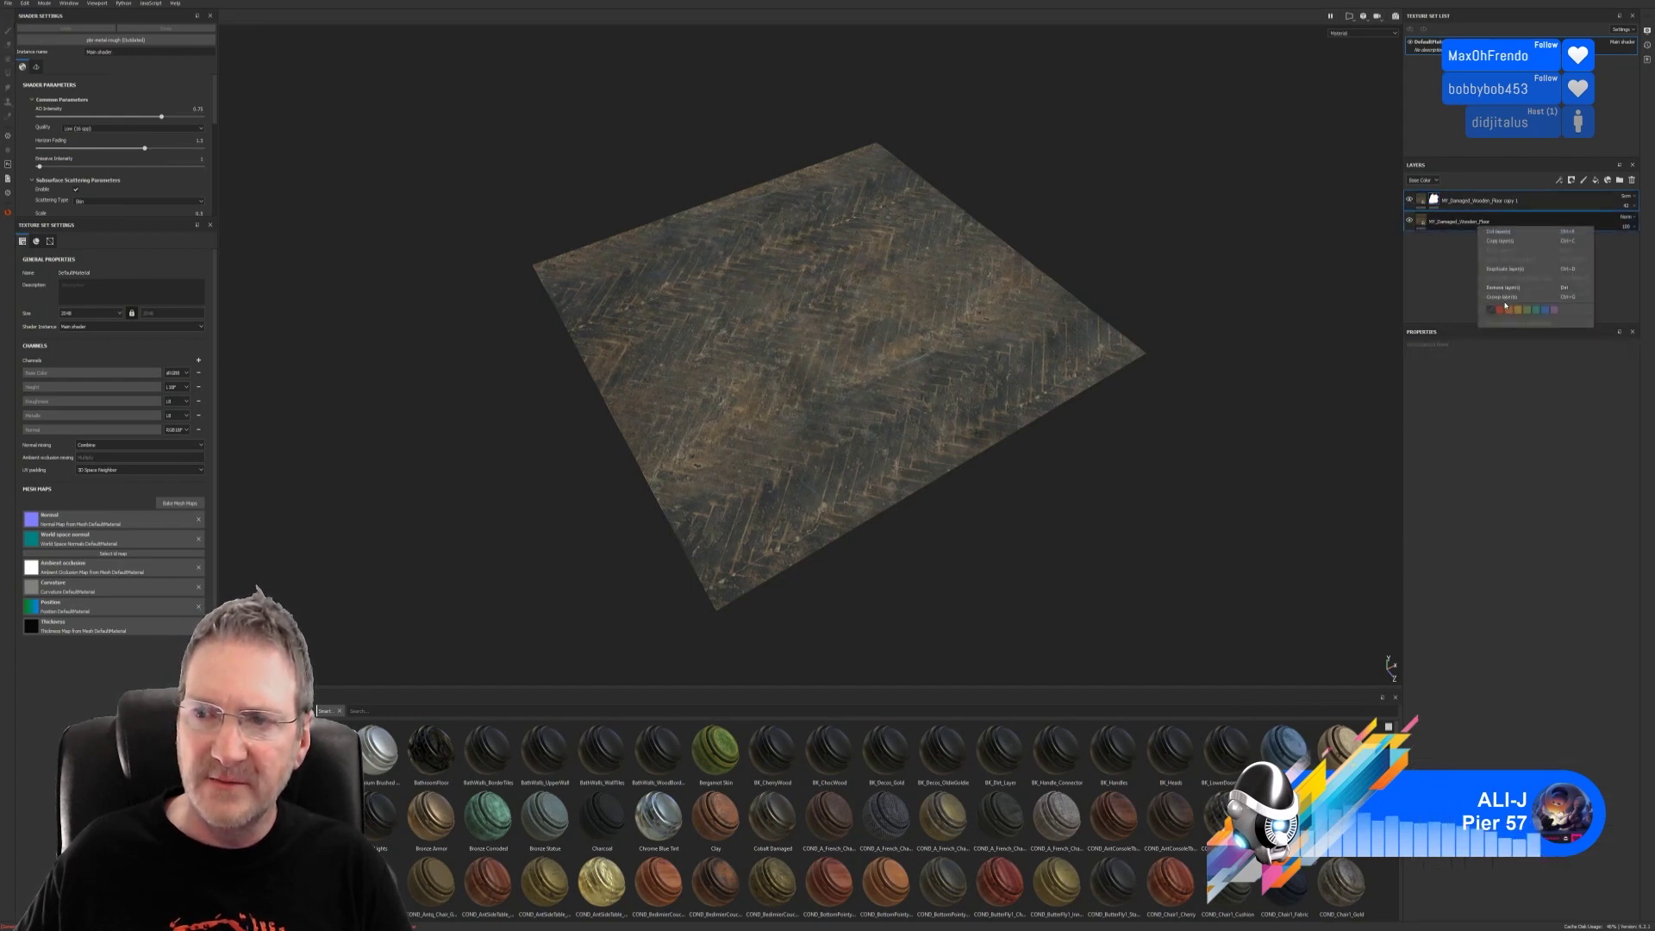
{"action": "left_click", "coordinate": [1503, 304]}
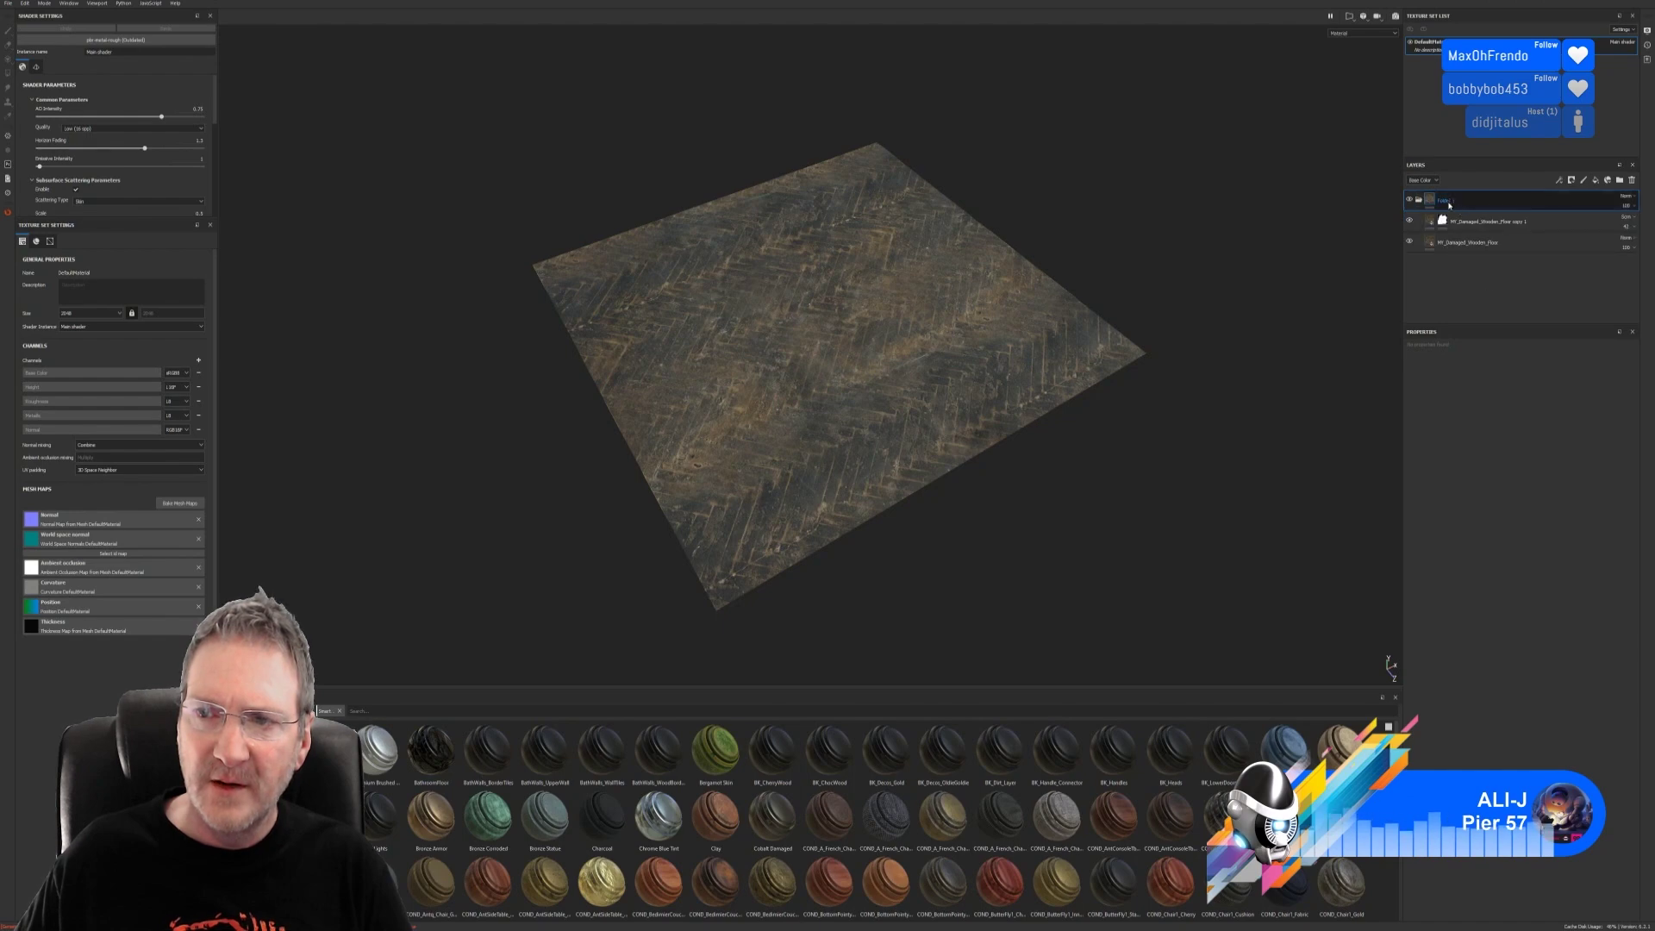
Step: Rename the new layer group as MY_Attic_Floors
{"action": "type", "text": "M"}
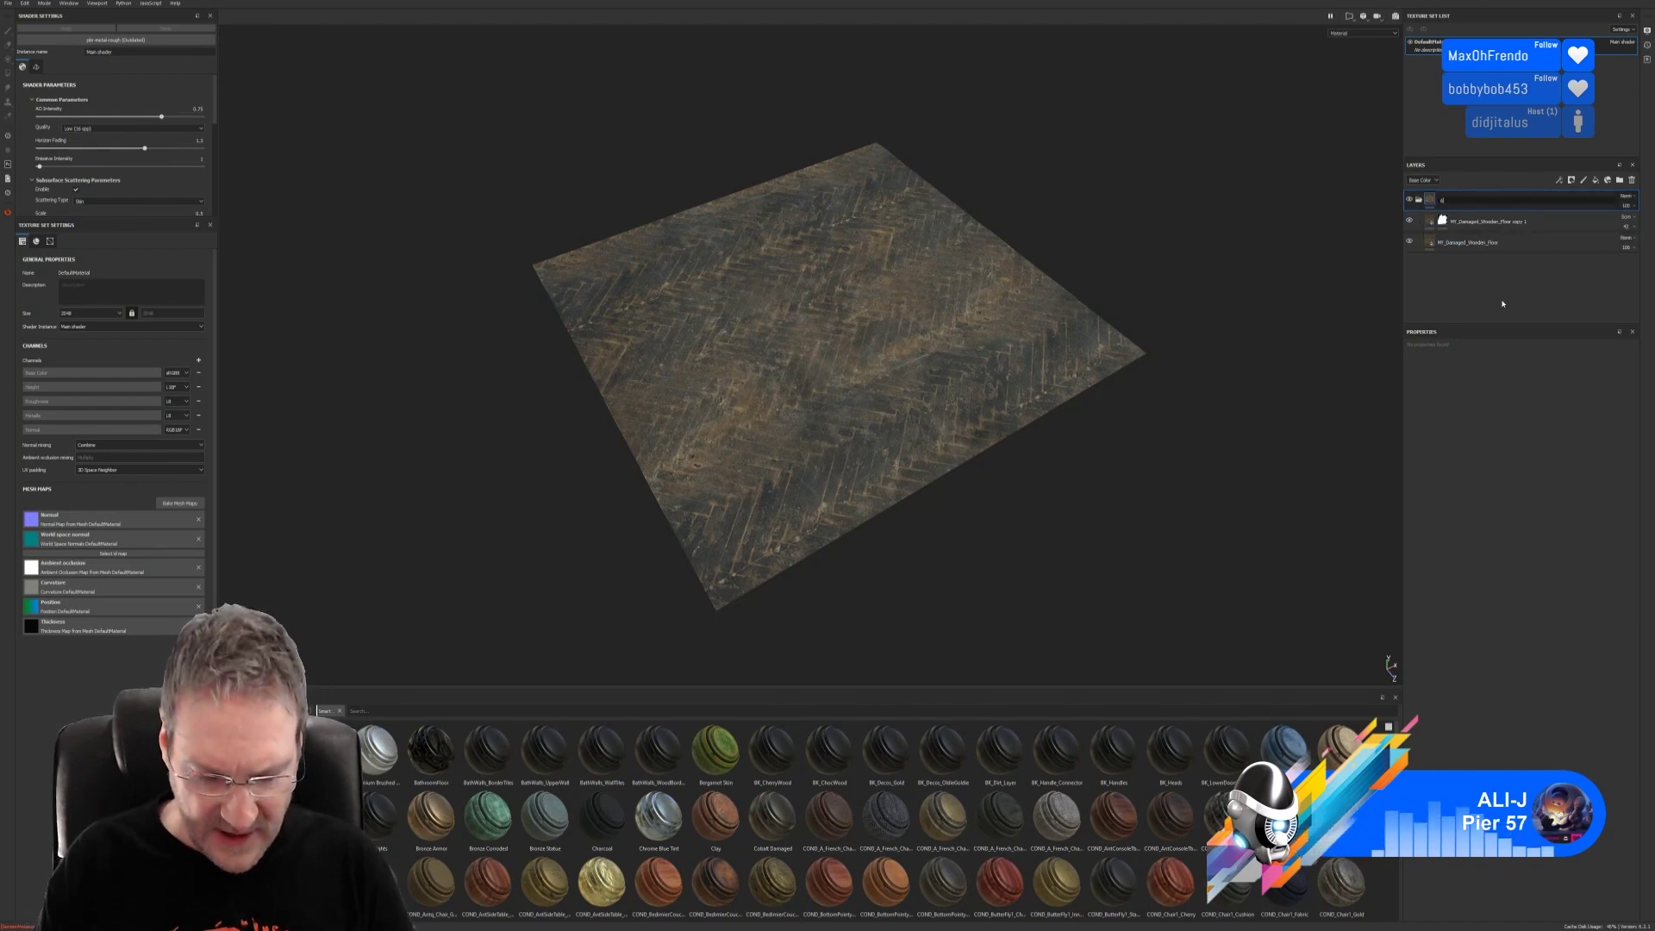
{"action": "type", "text": "et"}
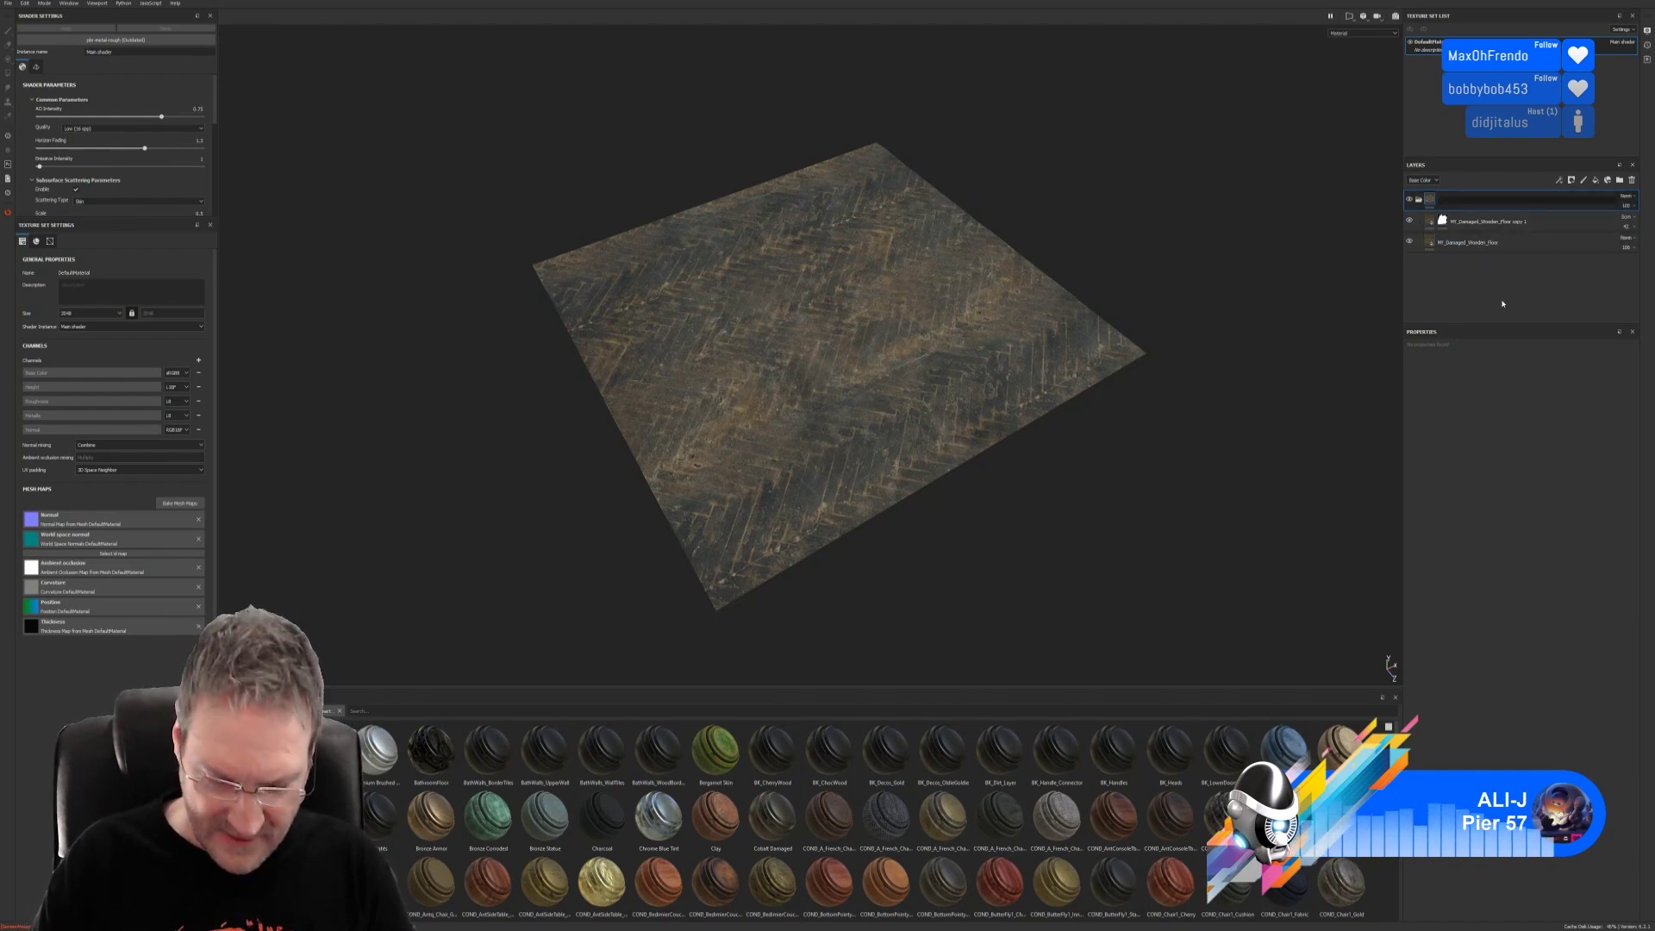
{"action": "type", "text": "_Att"}
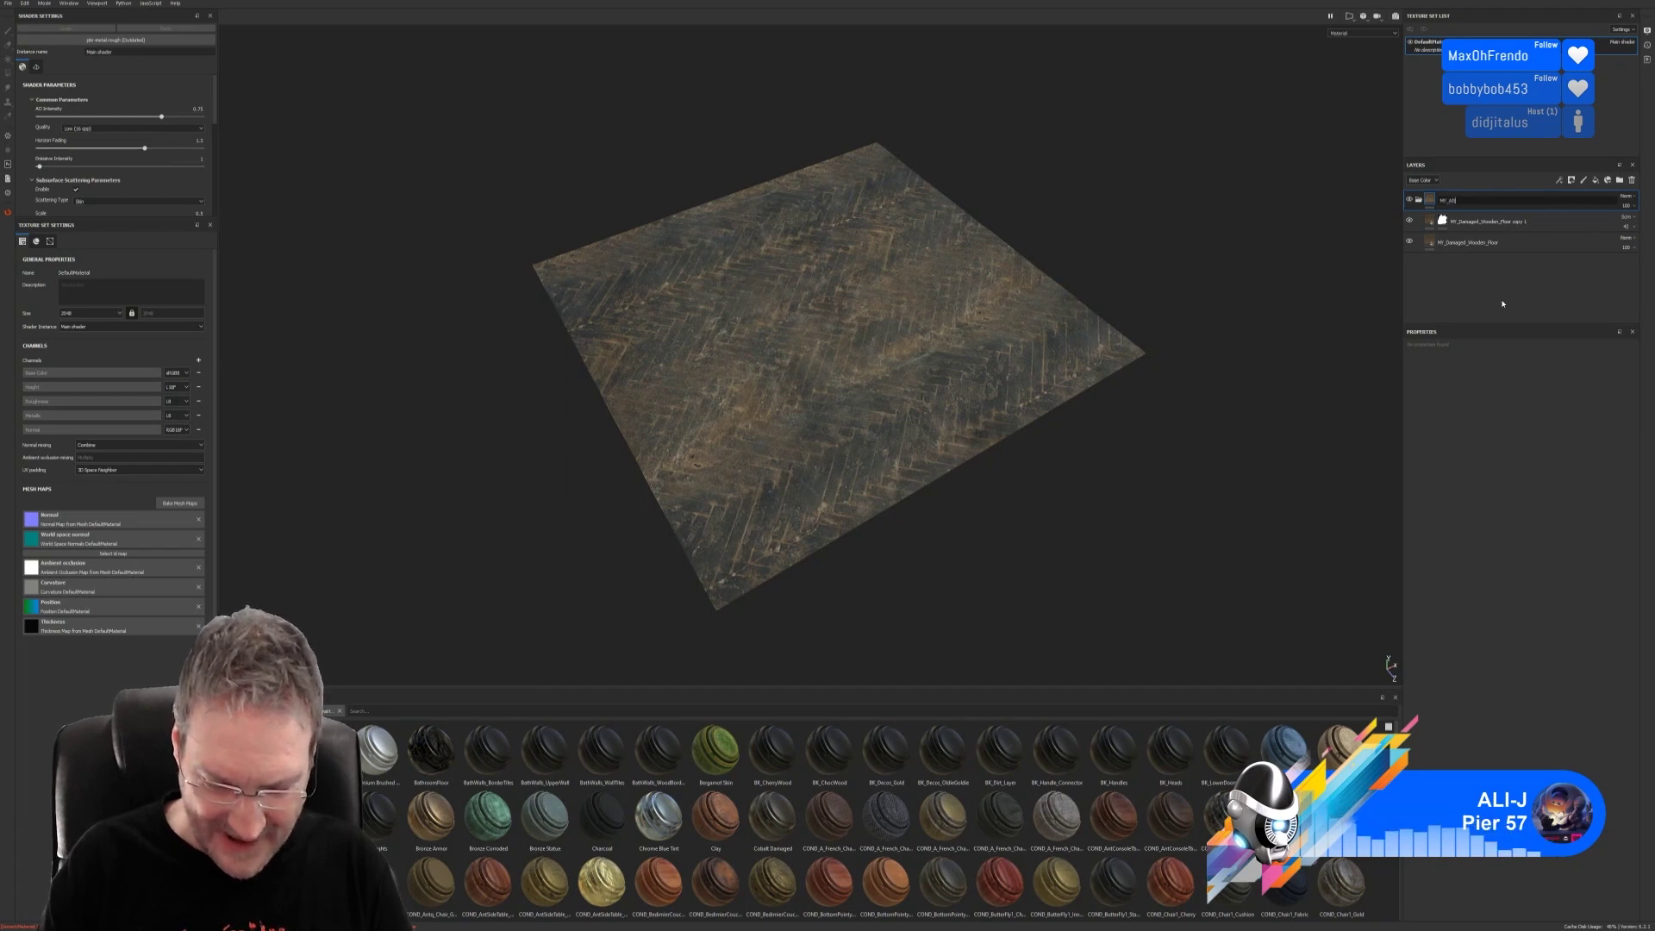
{"action": "type", "text": "ic_Floor"}
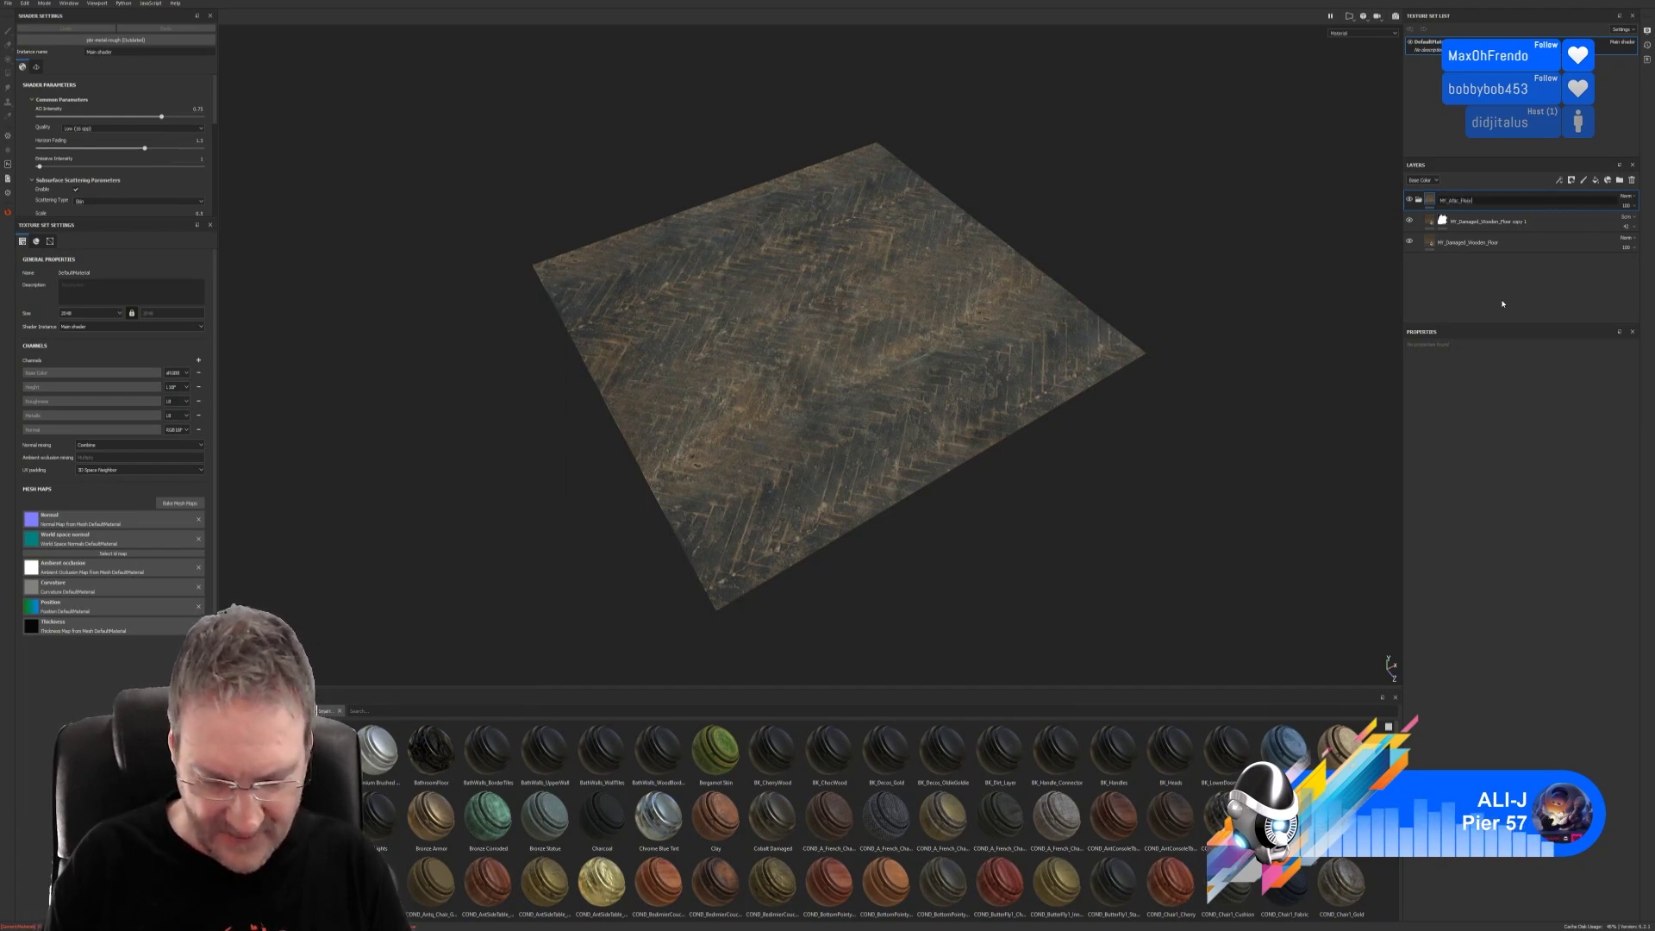
{"action": "key", "text": "Return"}
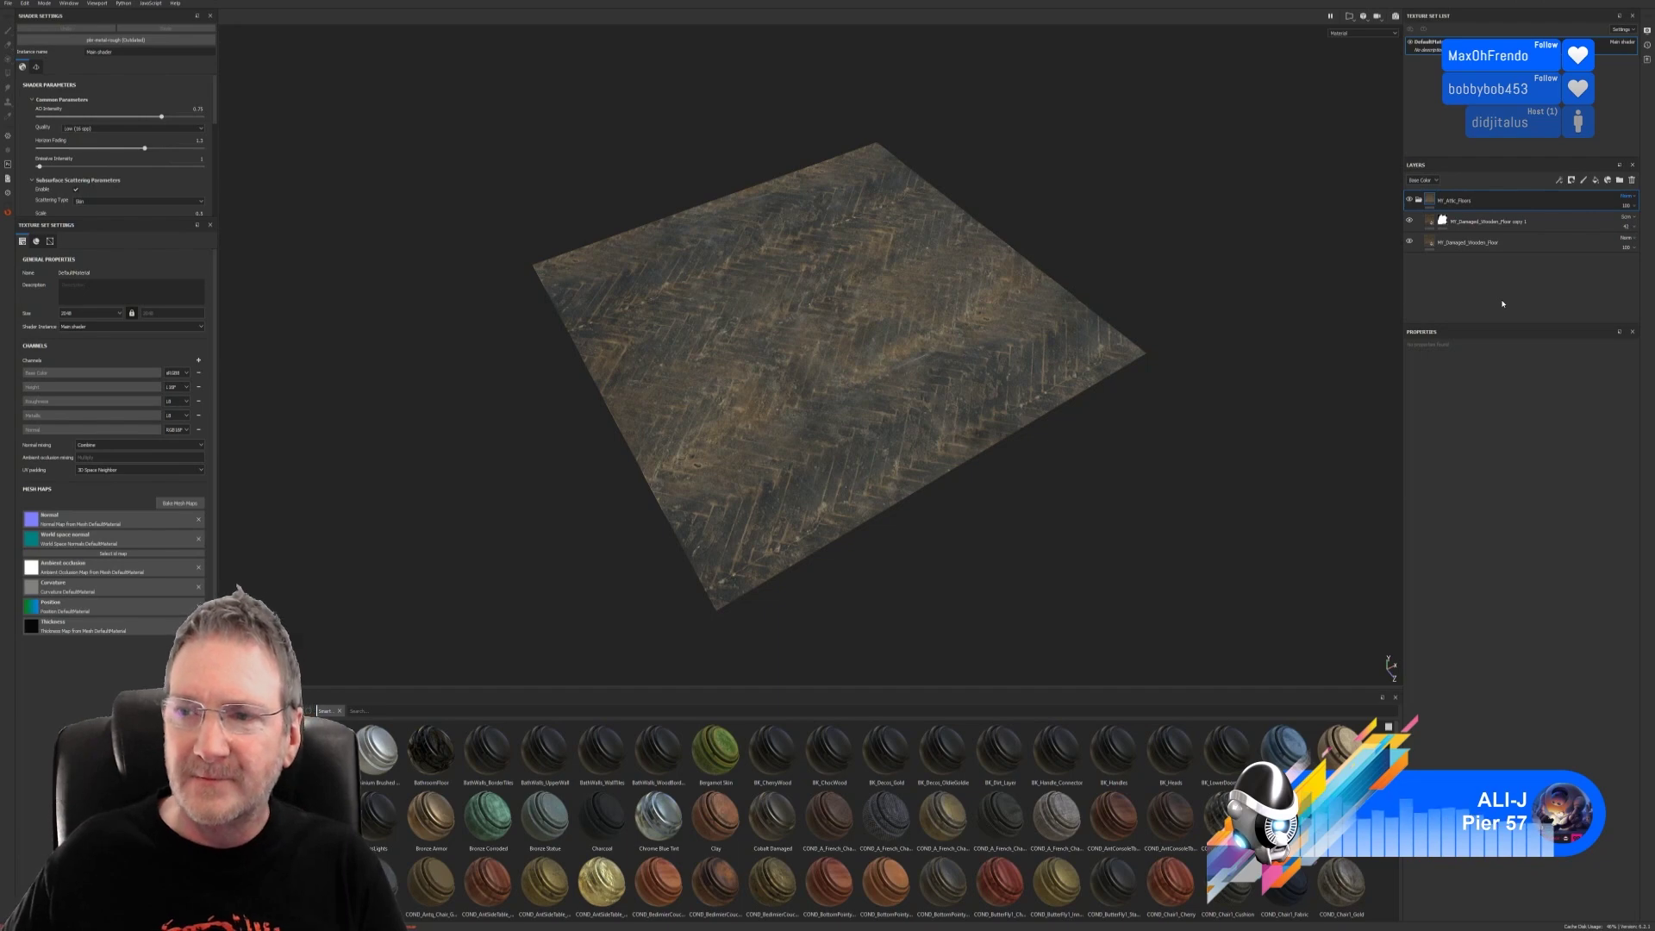
Step: Check the upper wooden floor layer's fill and mask, and create a smart material from the collapsed MY_Attic_Floors group
{"action": "left_click", "coordinate": [1444, 229]}
{"action": "left_click", "coordinate": [1442, 224]}
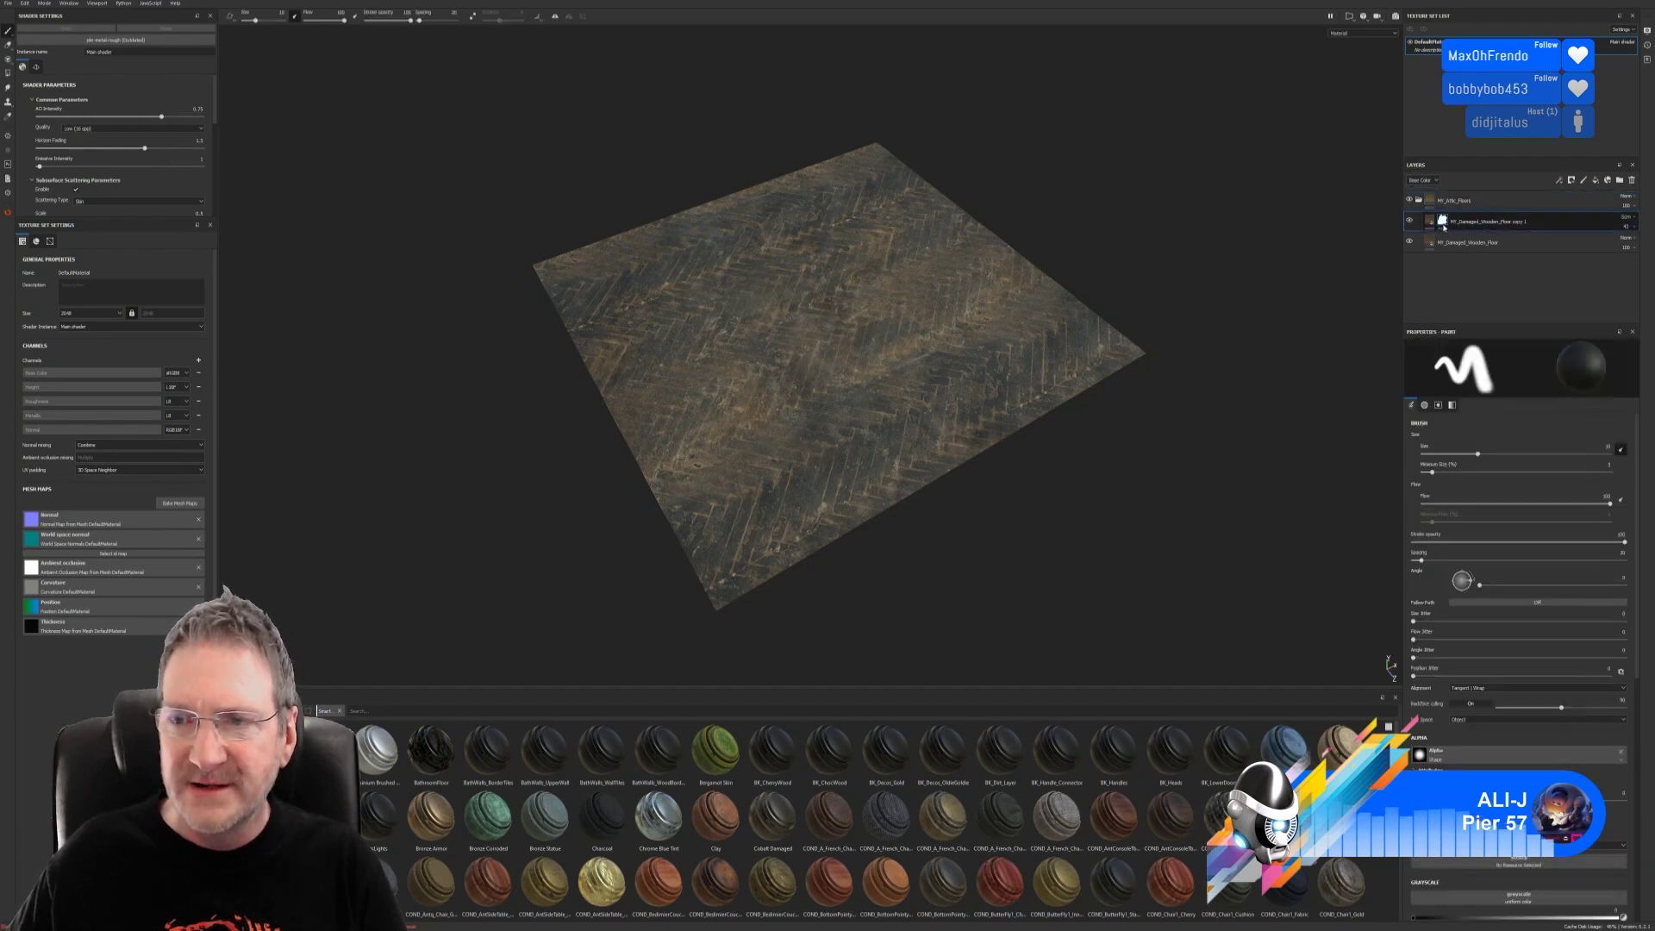
{"action": "left_click", "coordinate": [1431, 220]}
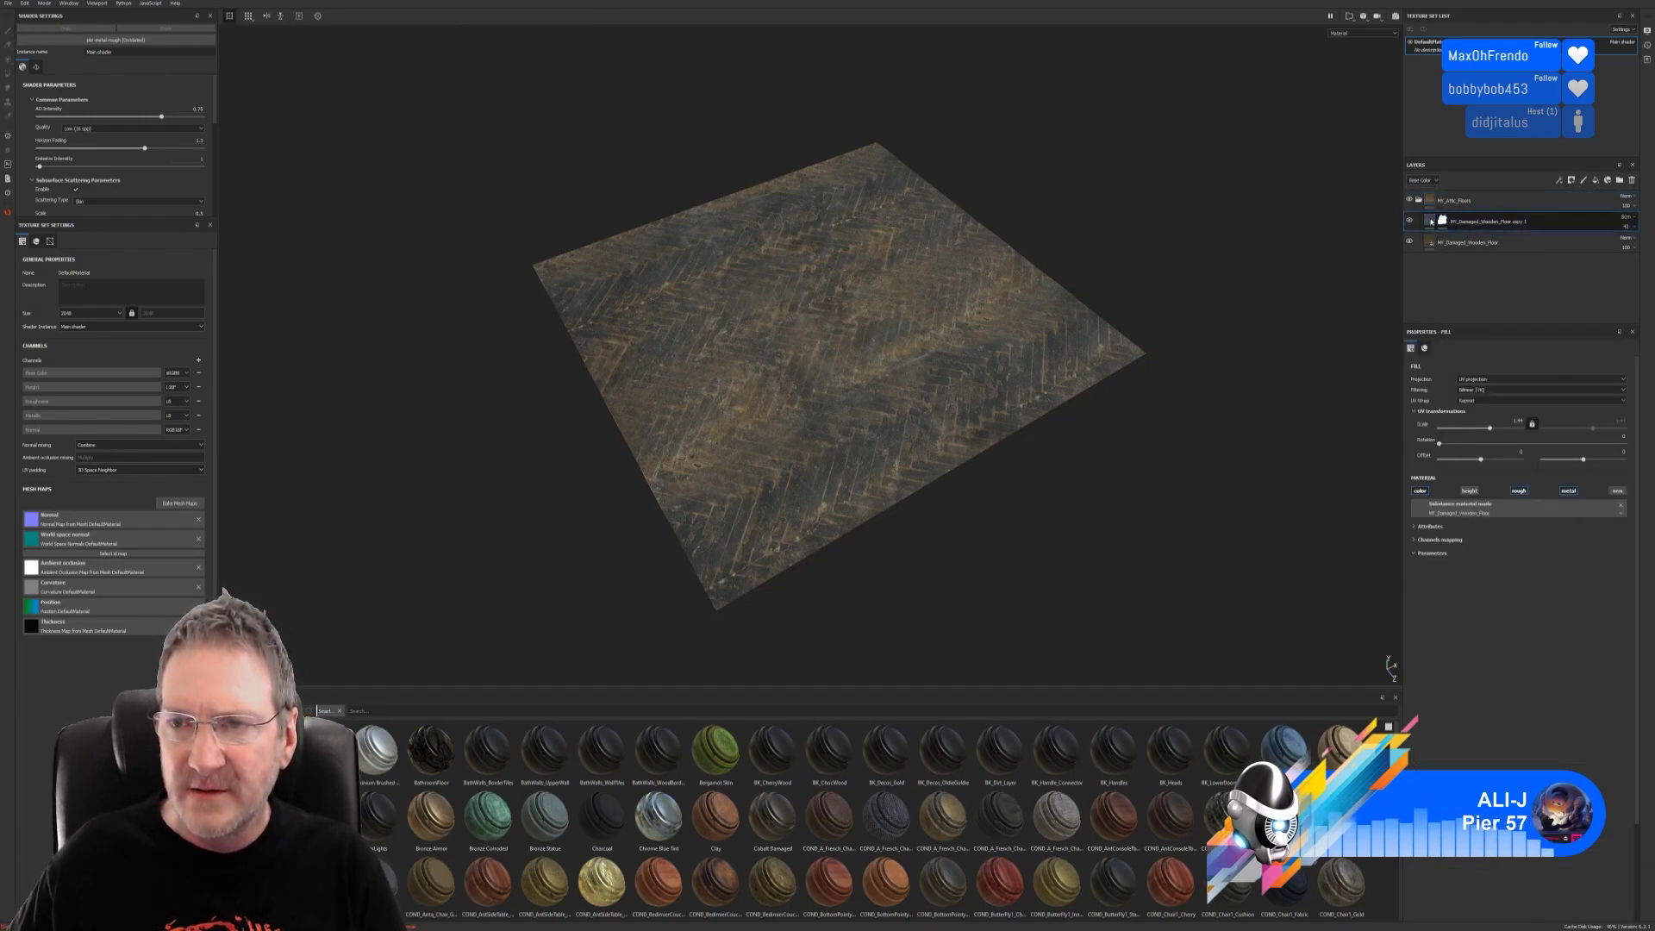
{"action": "left_click", "coordinate": [1442, 222]}
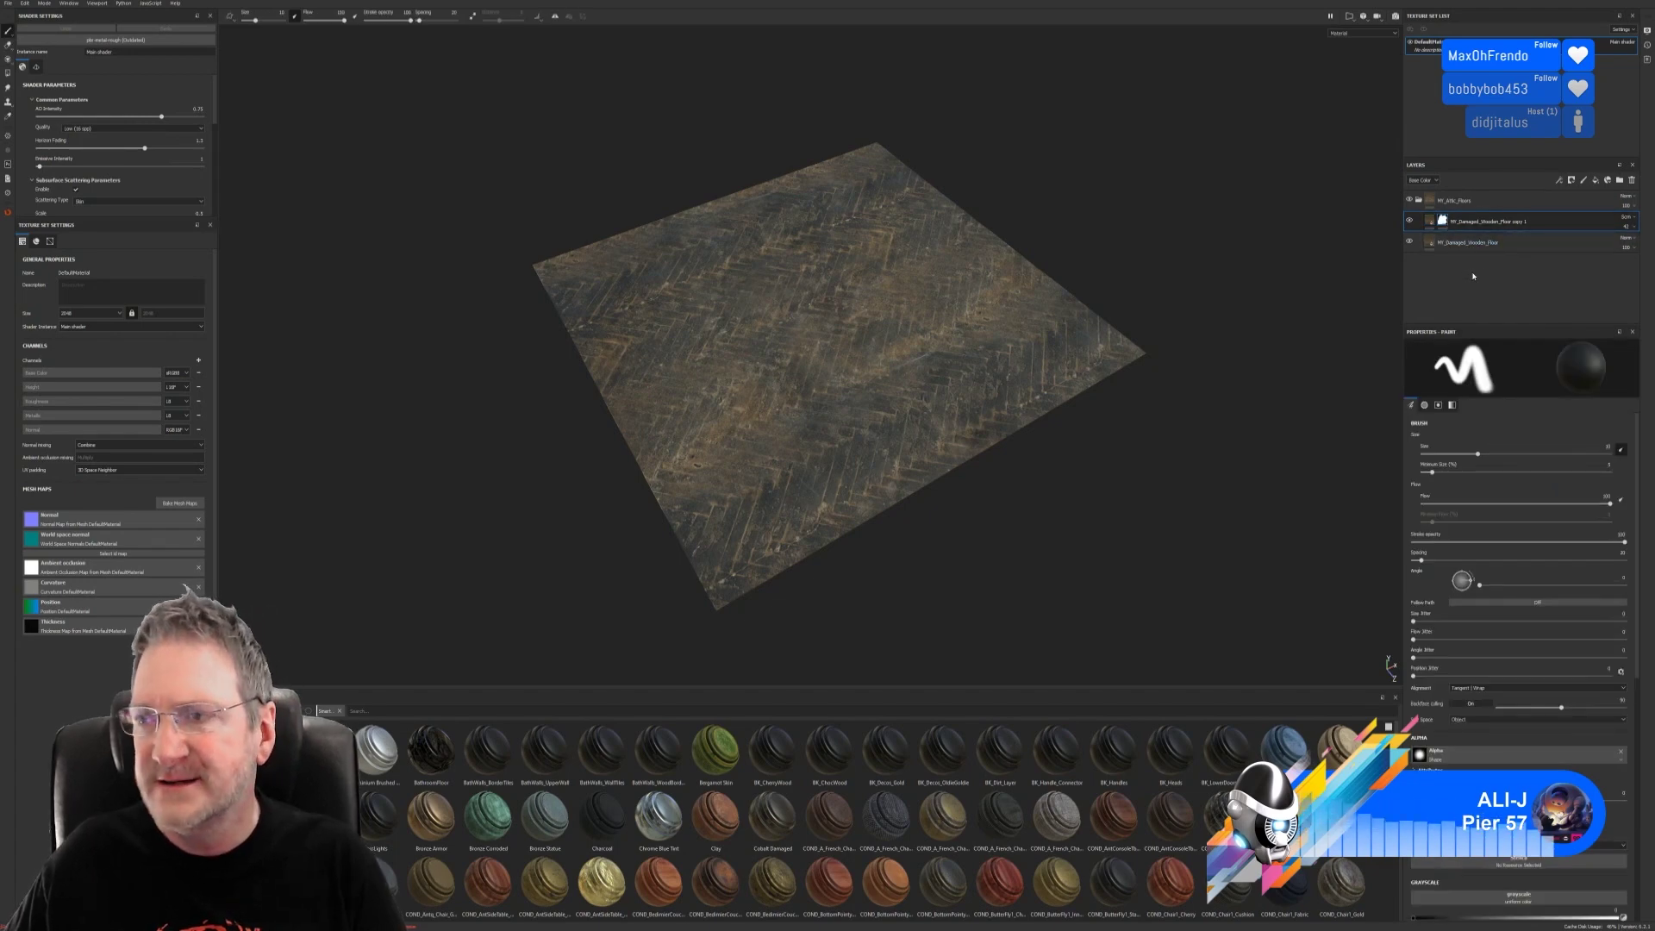
{"action": "left_click", "coordinate": [1419, 201]}
{"action": "right_click", "coordinate": [1480, 200]}
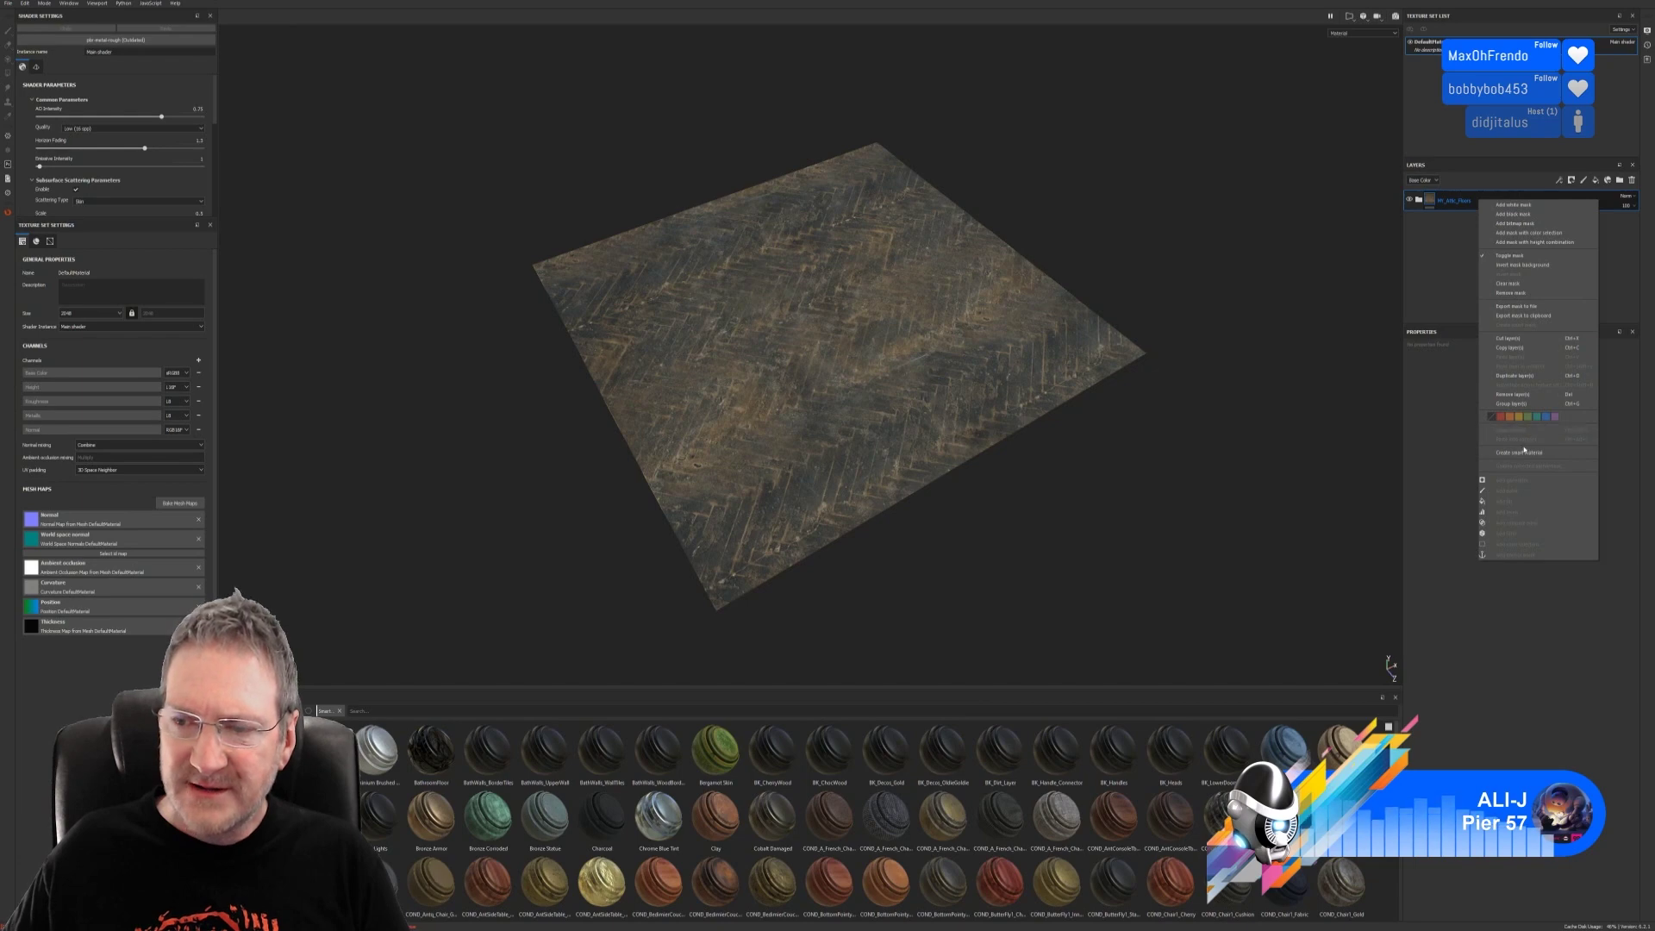
{"action": "left_click", "coordinate": [1519, 452]}
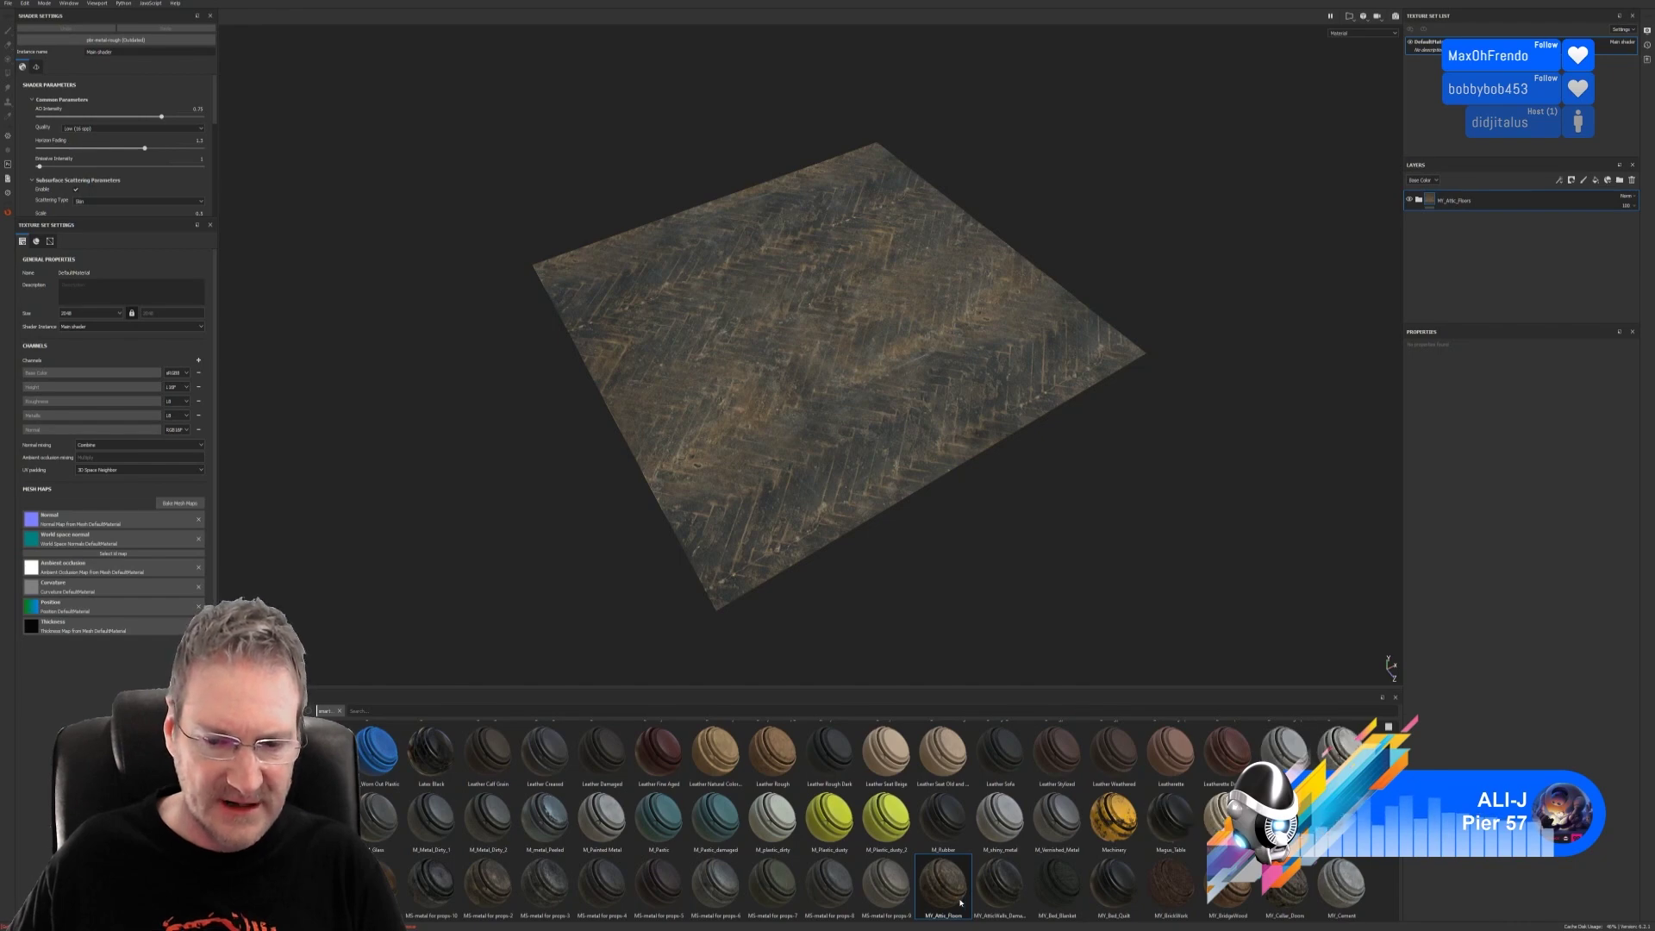
Step: Save the wooden floor project
{"action": "left_click", "coordinate": [24, 3]}
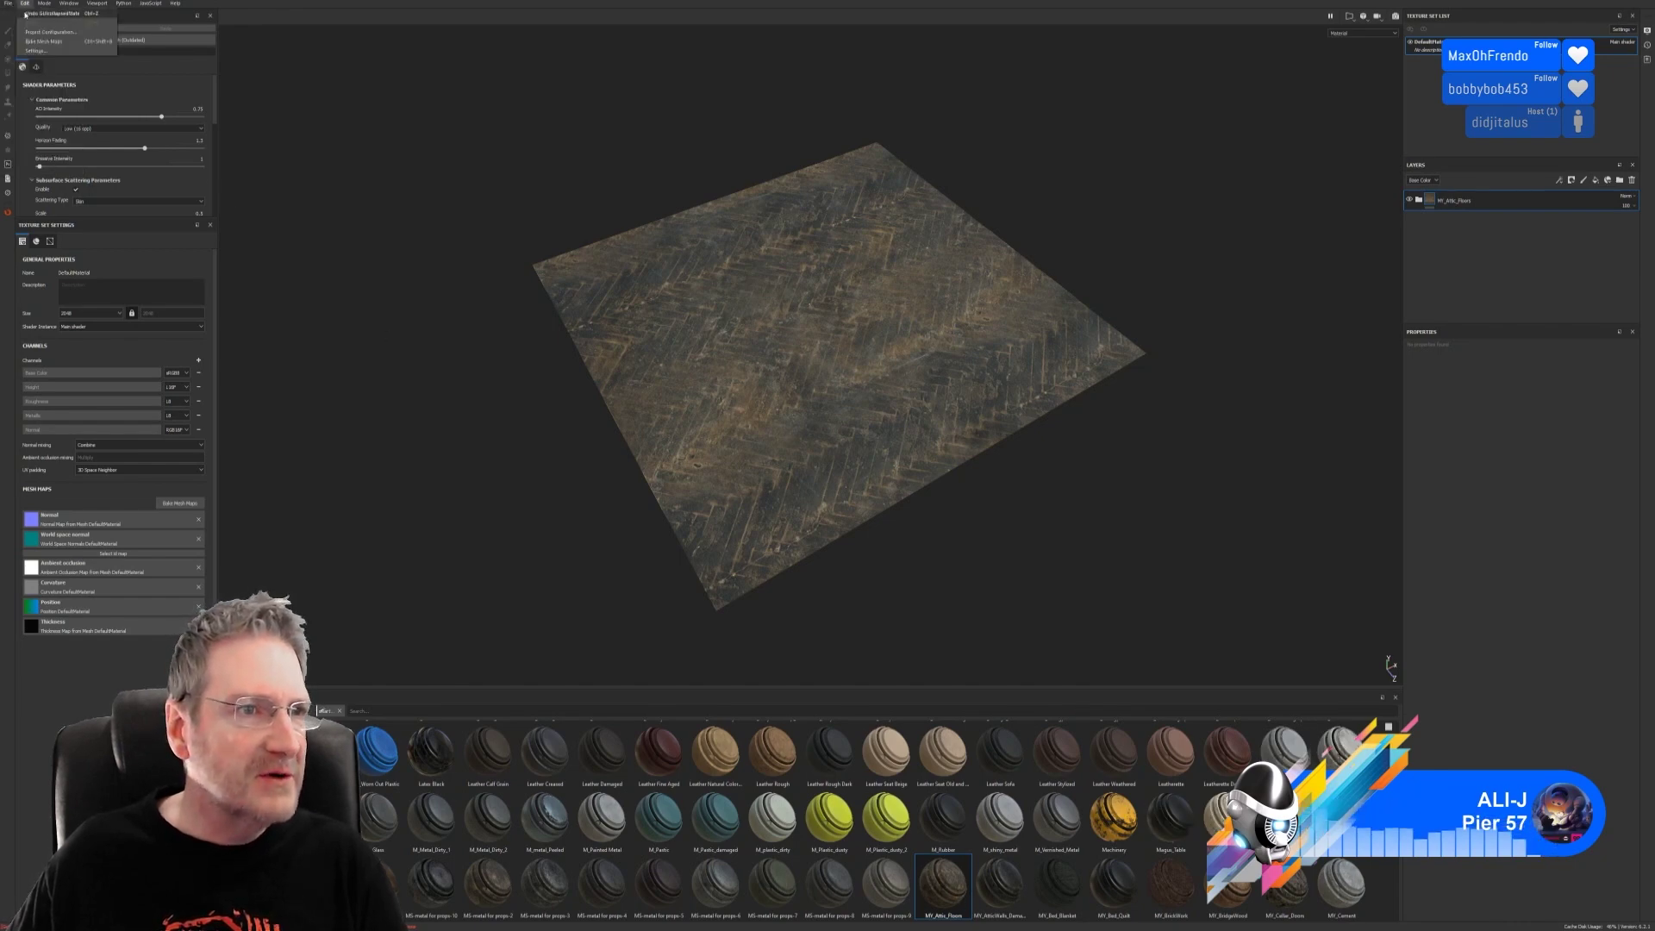
{"action": "mouse_move", "coordinate": [9, 3]}
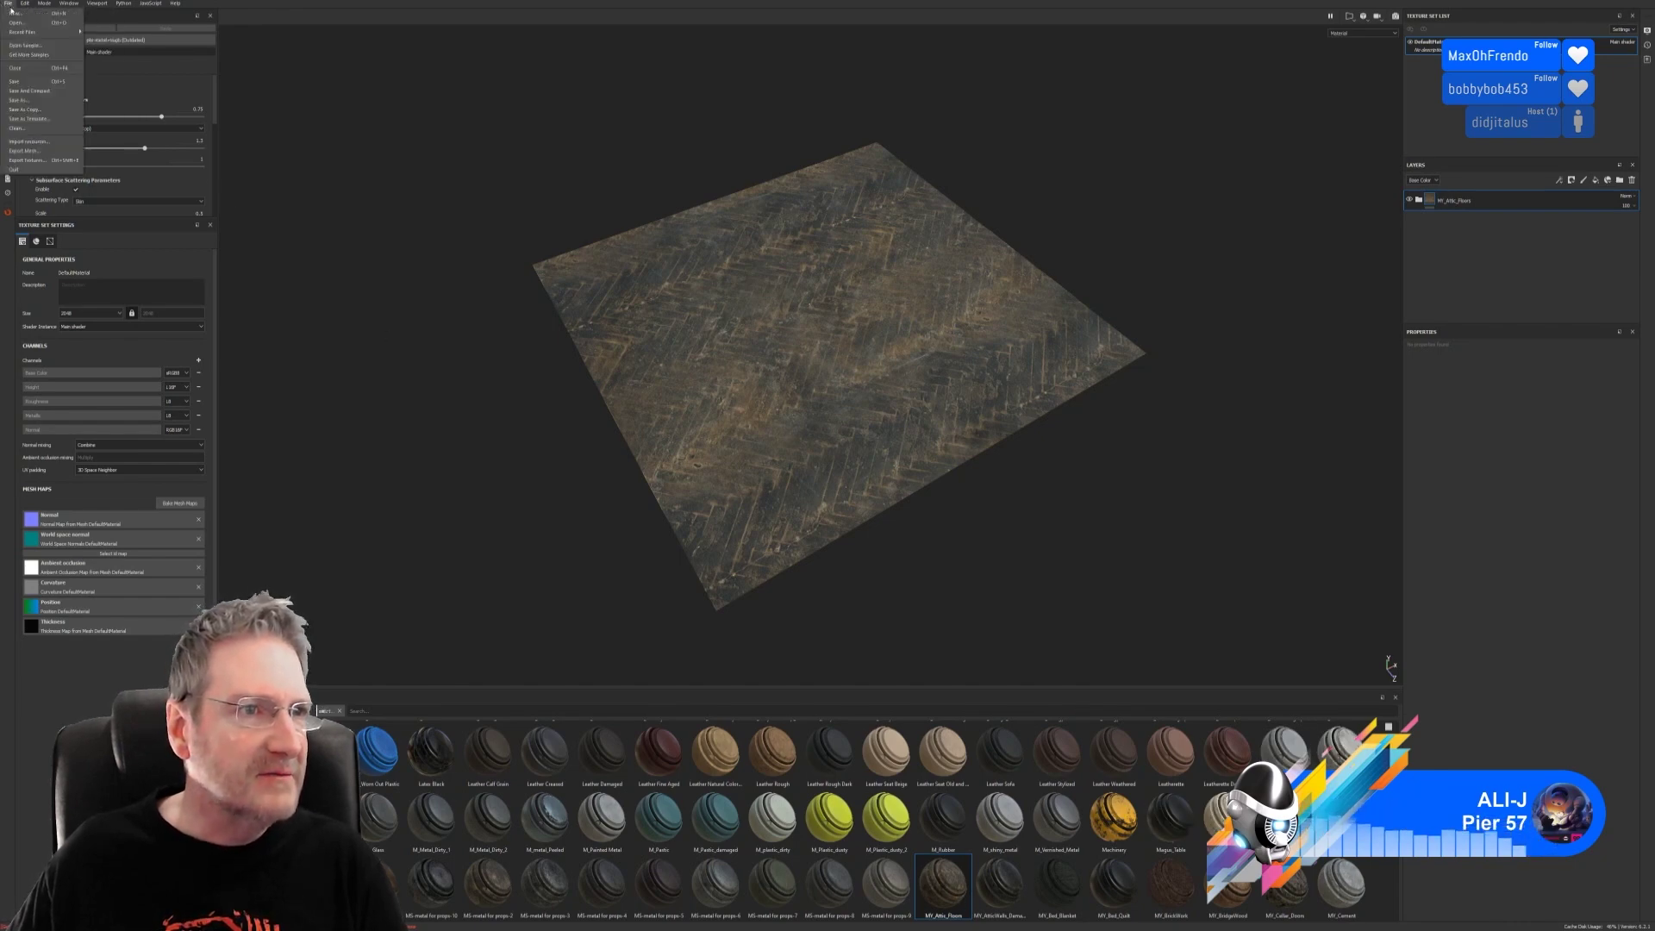
{"action": "left_click", "coordinate": [14, 81]}
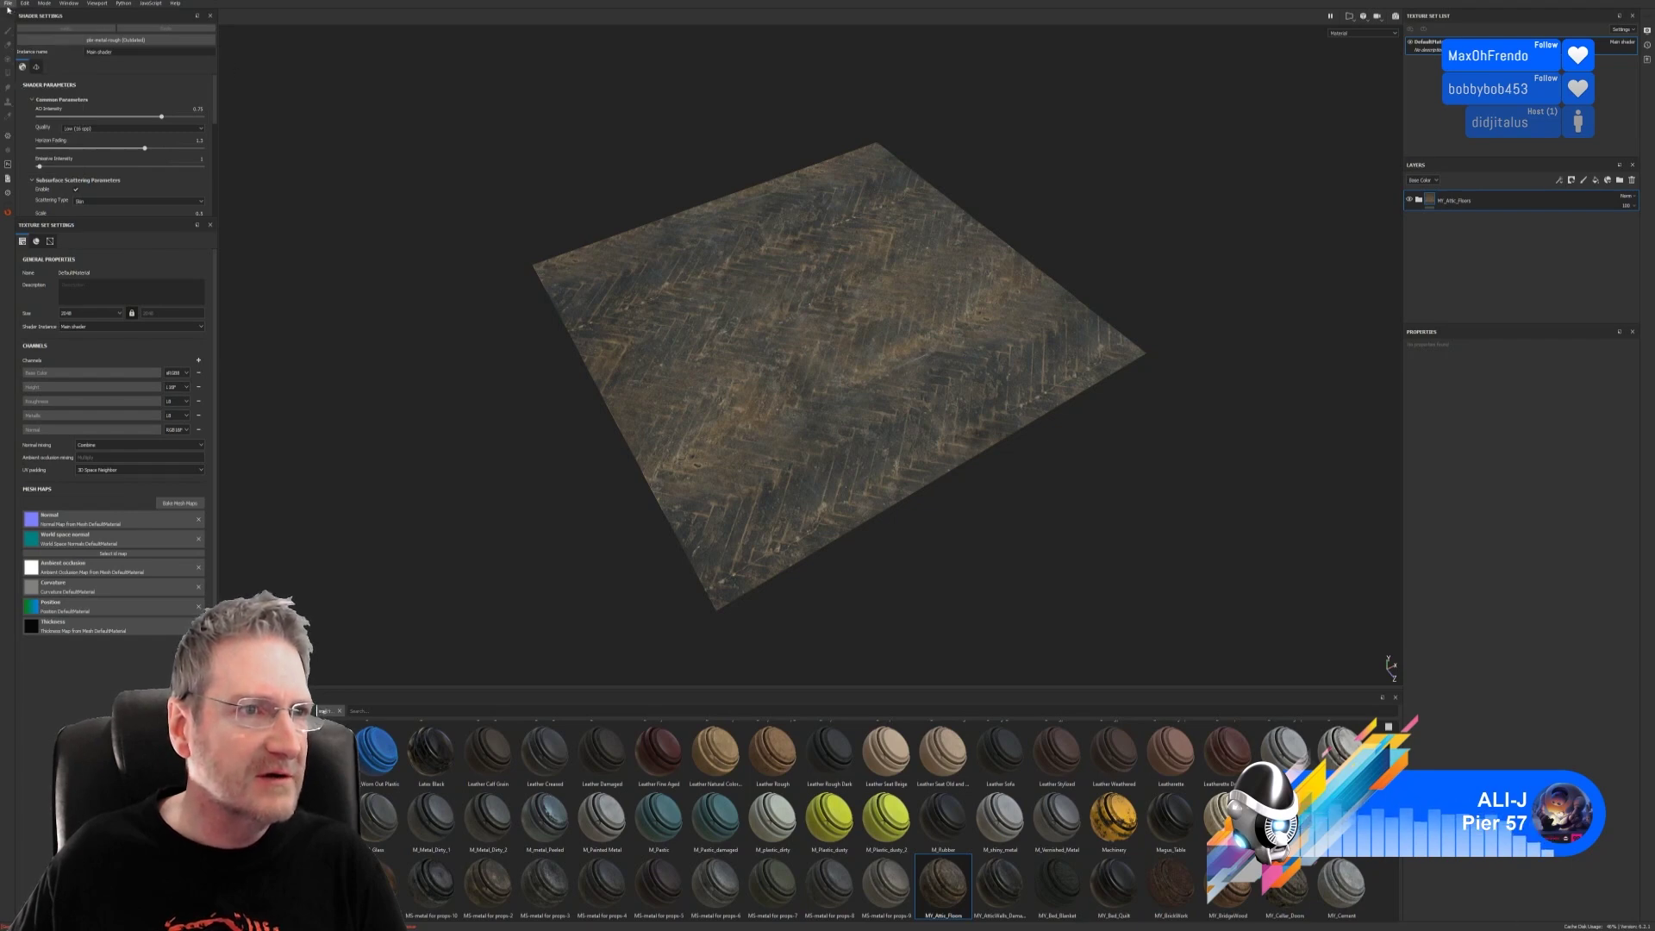
Step: Start a new project with the document resolution set to 2048
{"action": "left_click", "coordinate": [9, 3]}
{"action": "left_click", "coordinate": [19, 15]}
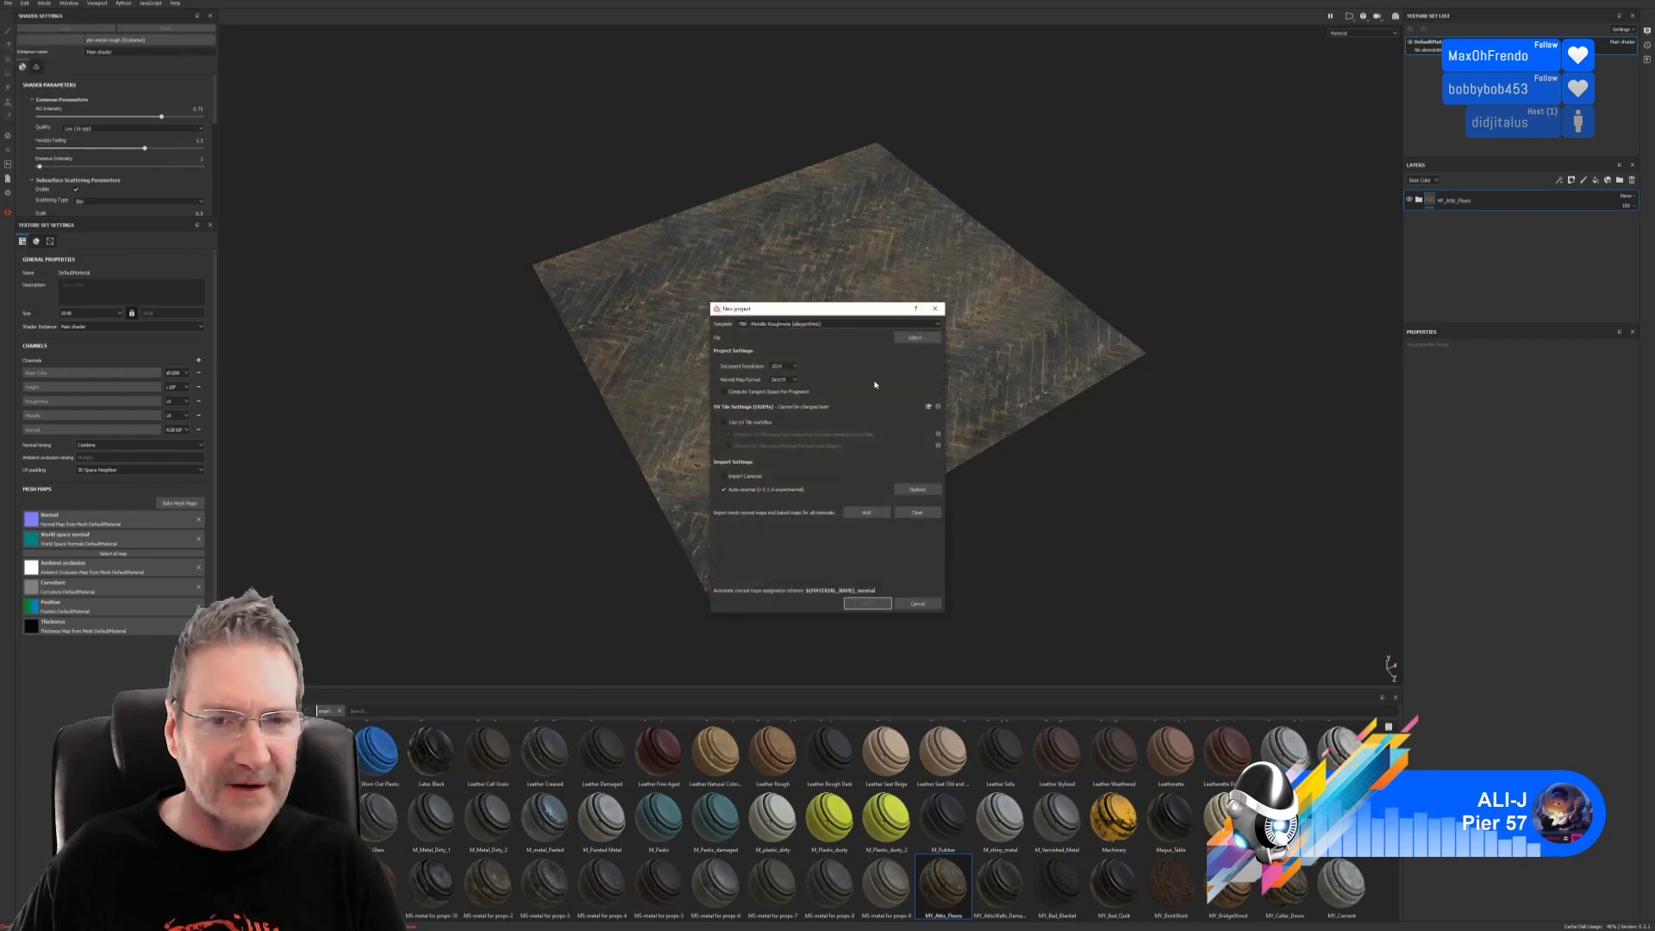
{"action": "left_click", "coordinate": [796, 369]}
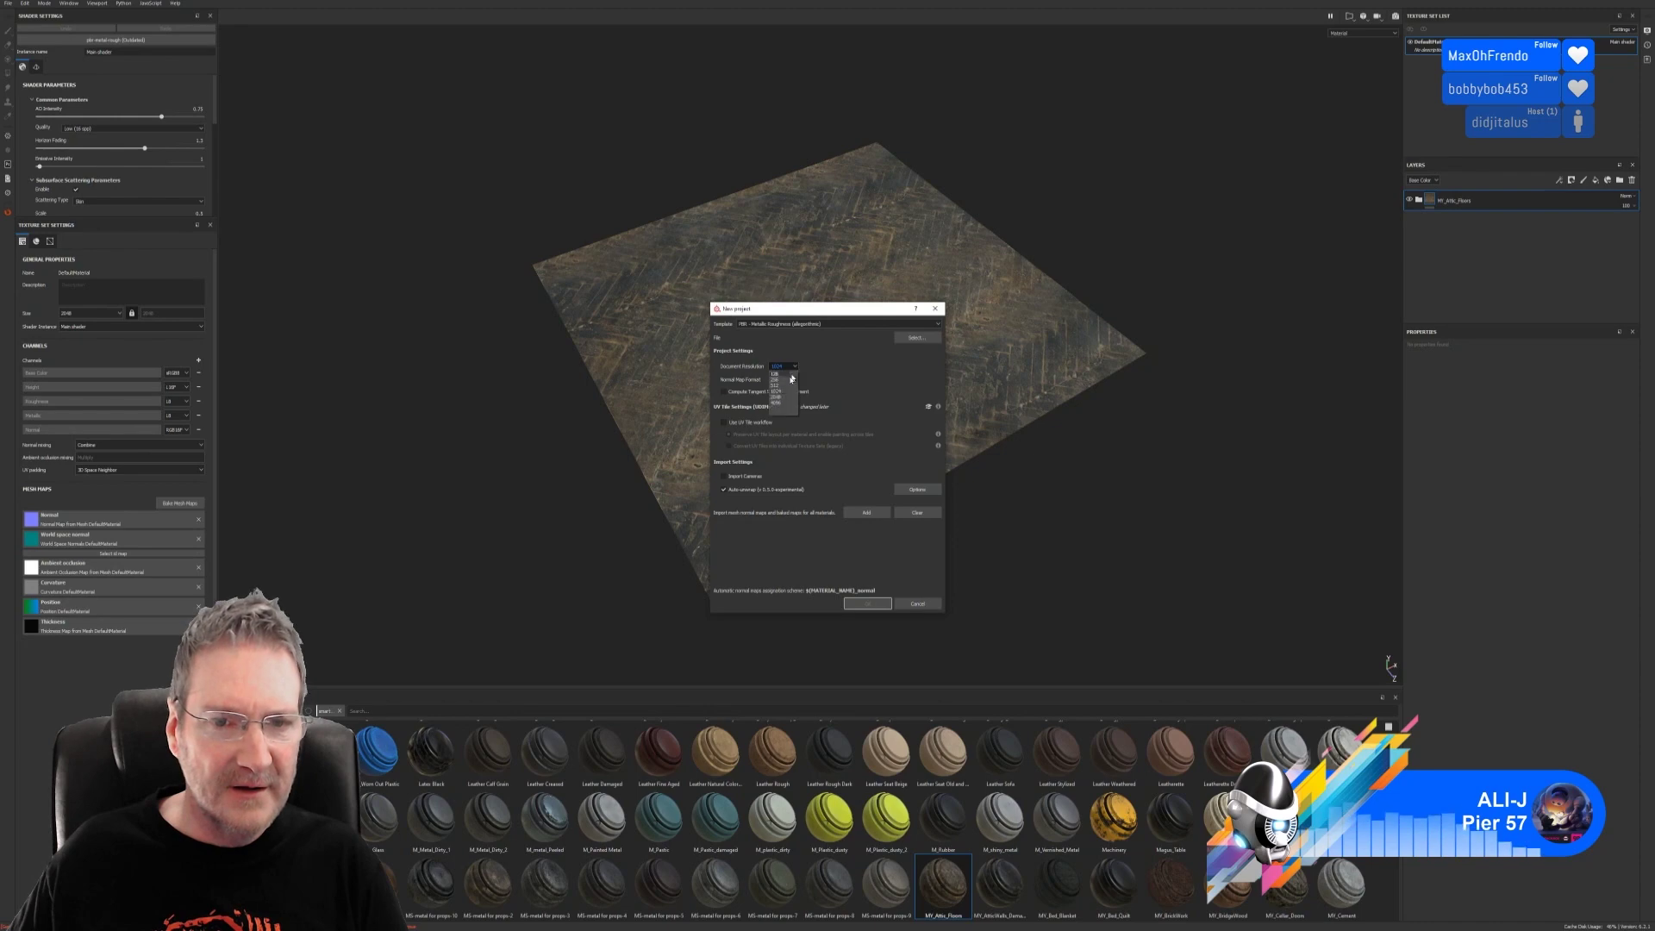
{"action": "left_click", "coordinate": [780, 398]}
Step: Choose Attic_Floor_Room1.fbx from the attic's Floors folder as the mesh, and create the project with tangent space computed per fragment
{"action": "left_click", "coordinate": [917, 337]}
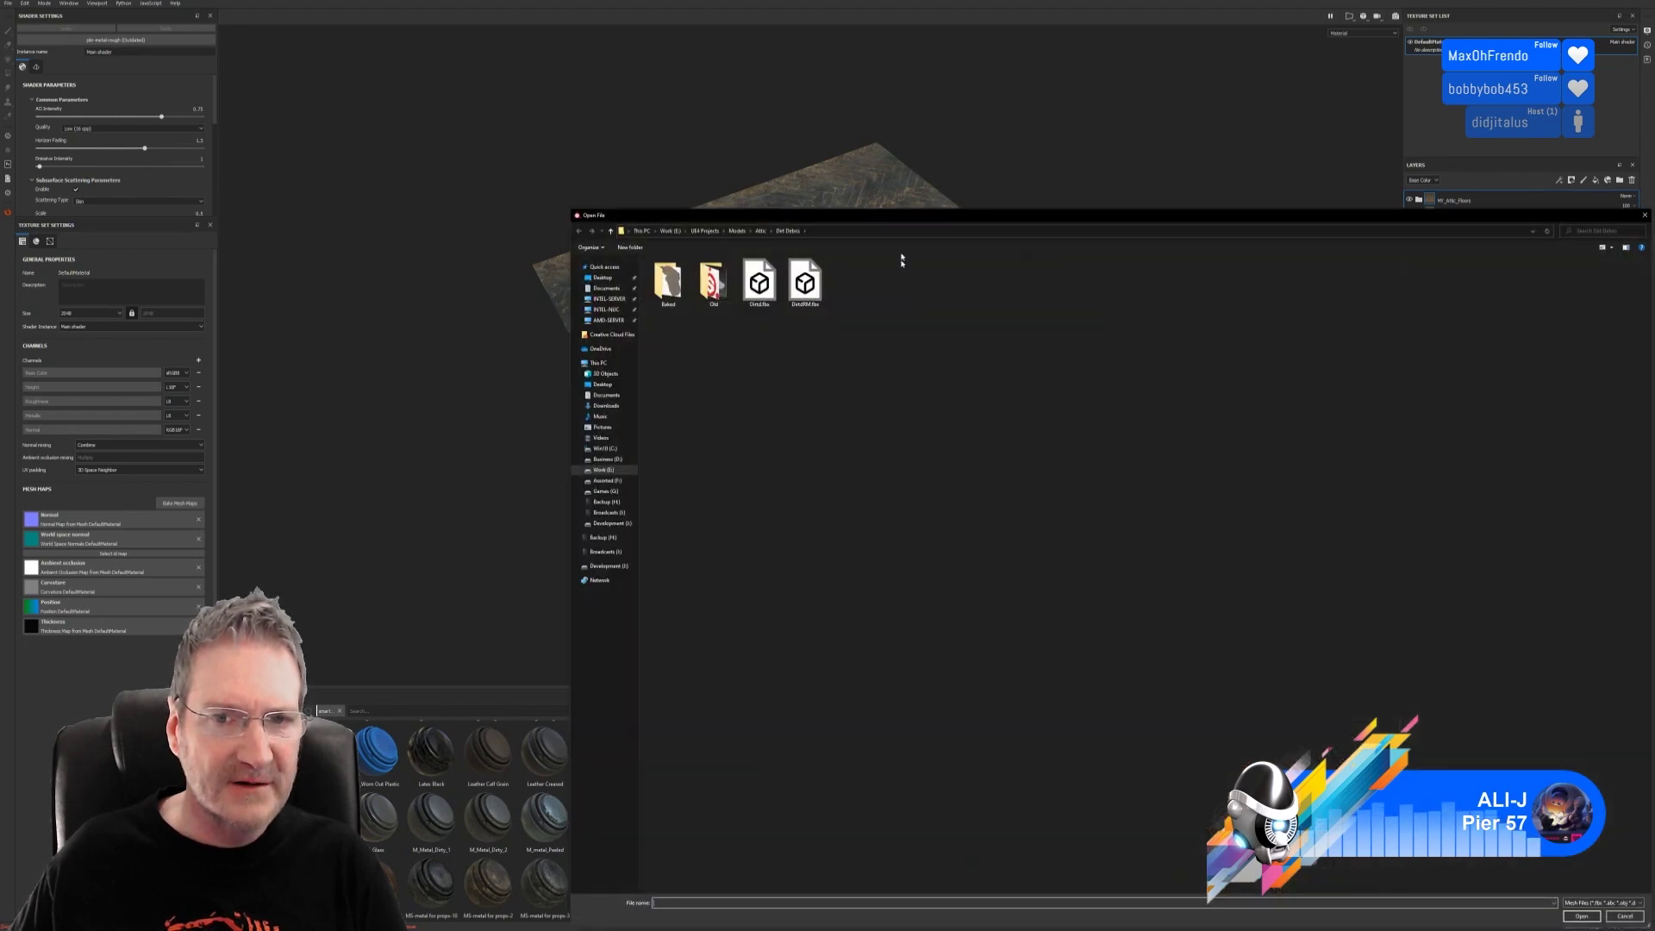
{"action": "left_click_drag", "start_coordinate": [873, 219], "coordinate": [695, 183]}
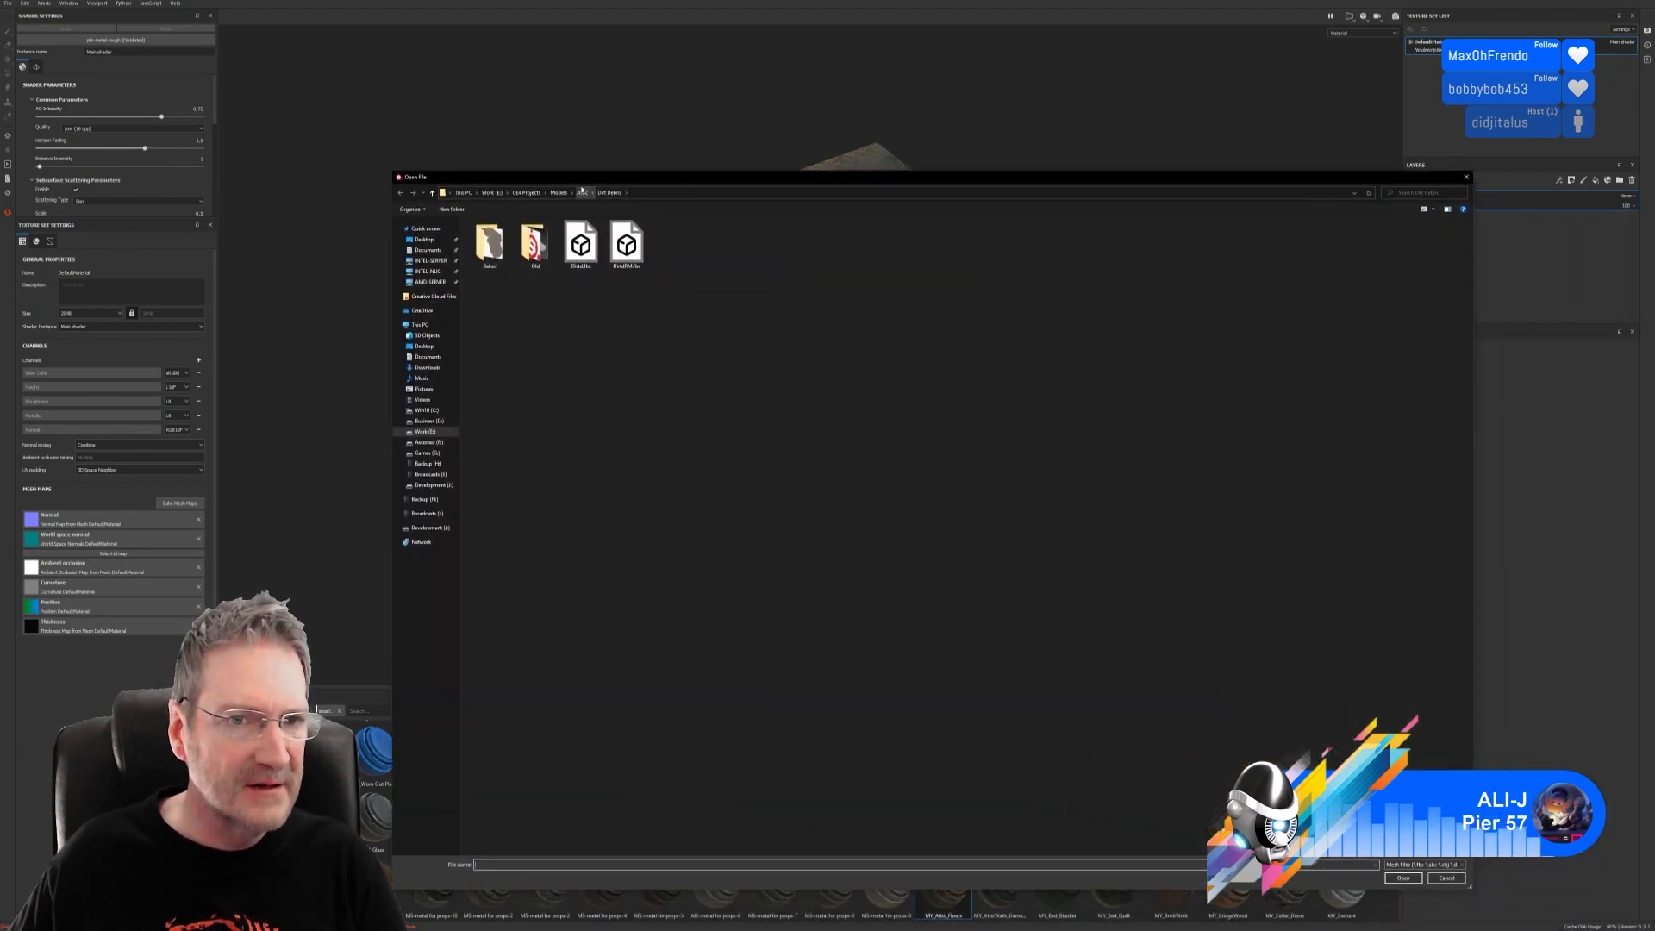
{"action": "left_click", "coordinate": [583, 193]}
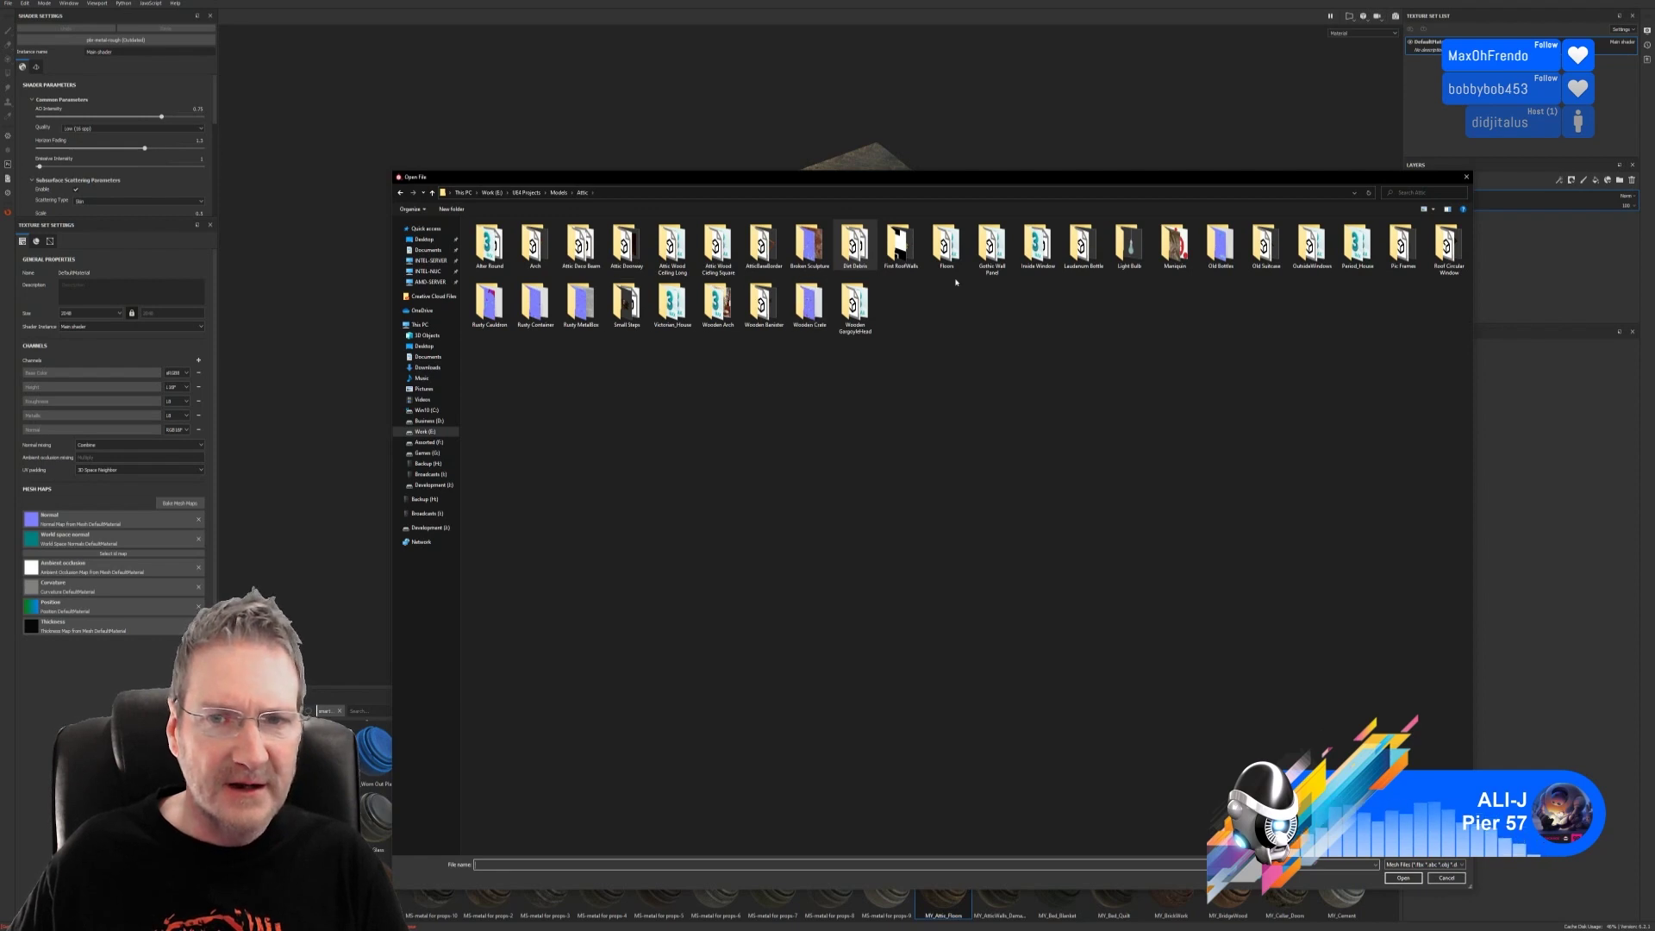
{"action": "double_click", "coordinate": [946, 248]}
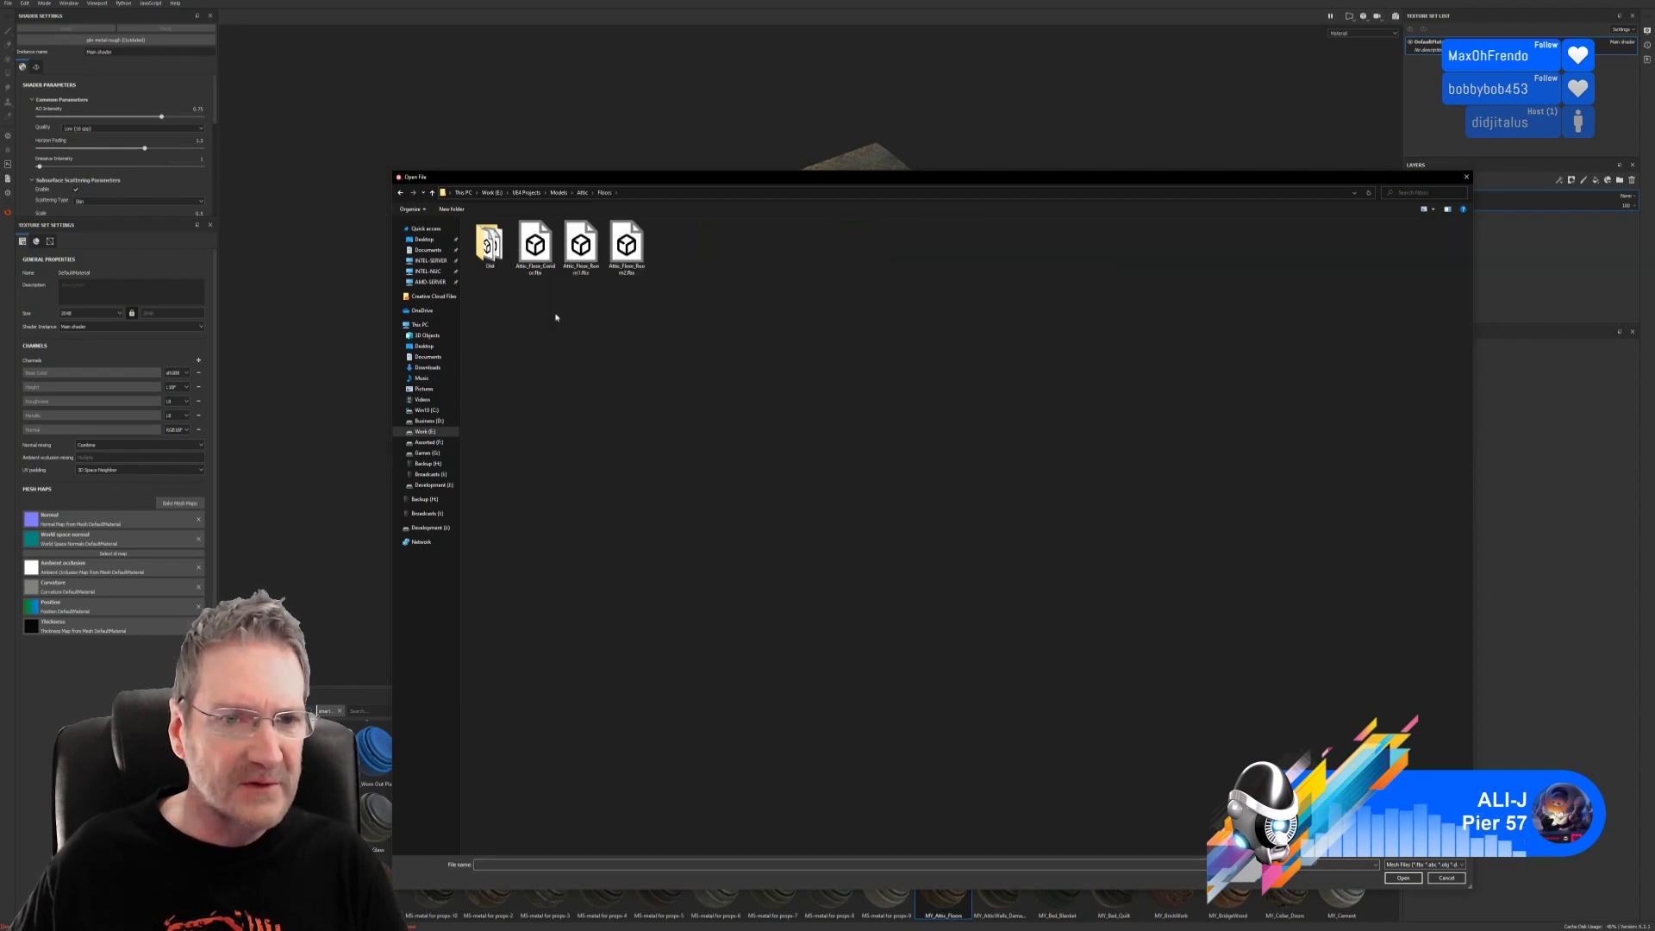
{"action": "double_click", "coordinate": [581, 248]}
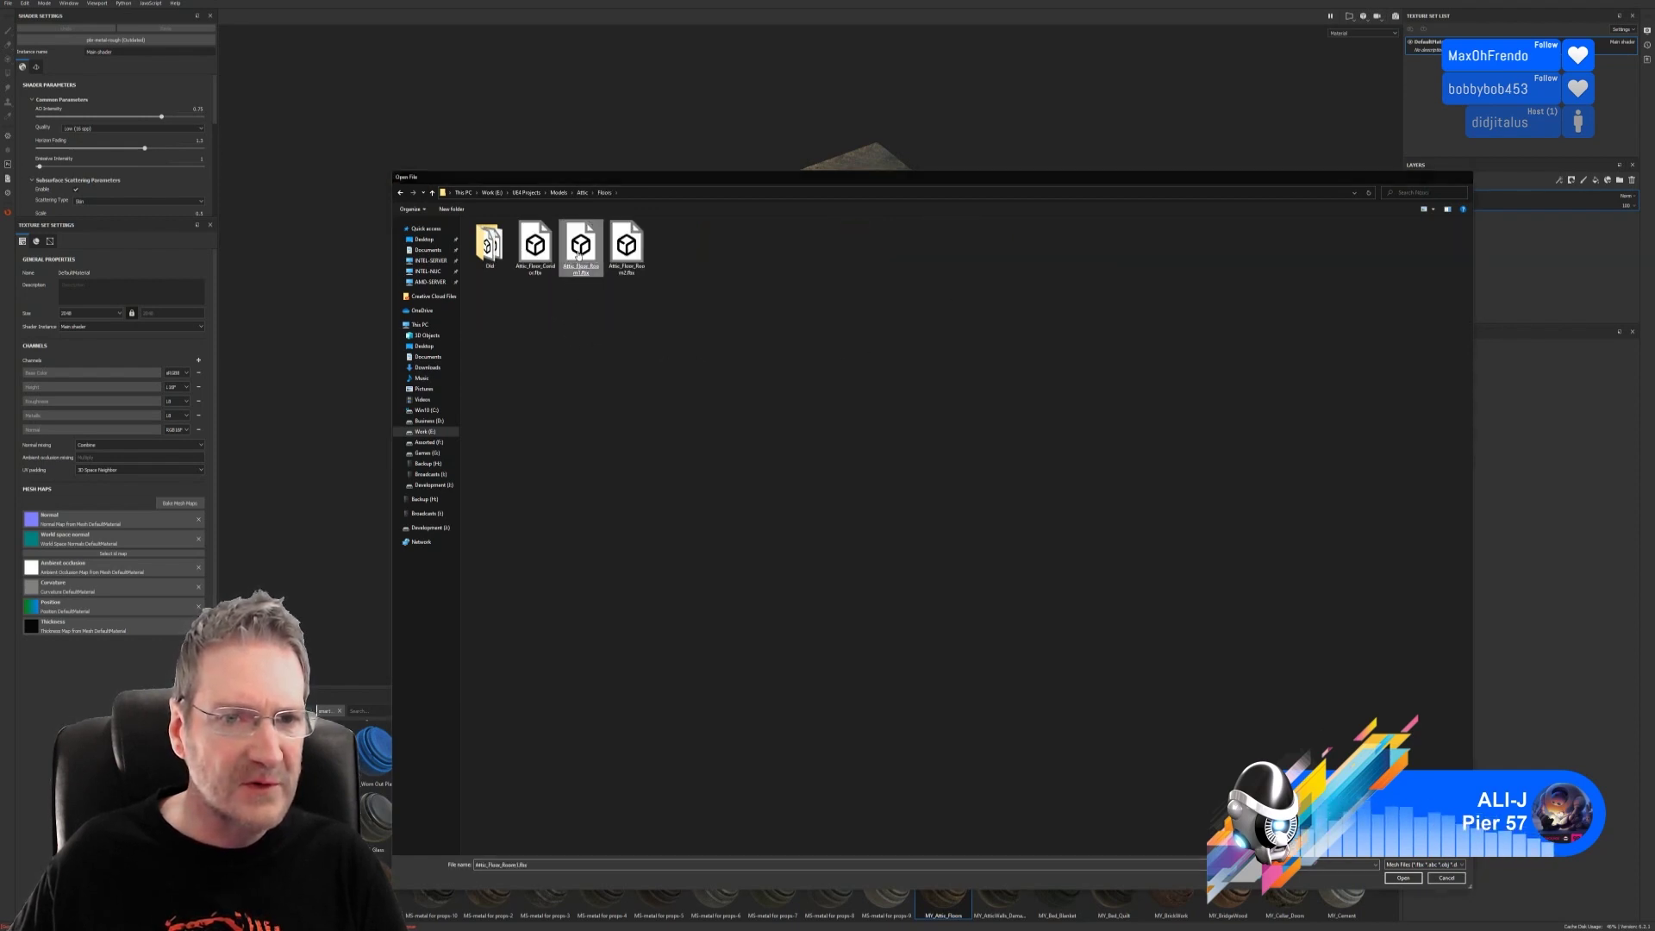
{"action": "left_click", "coordinate": [793, 394]}
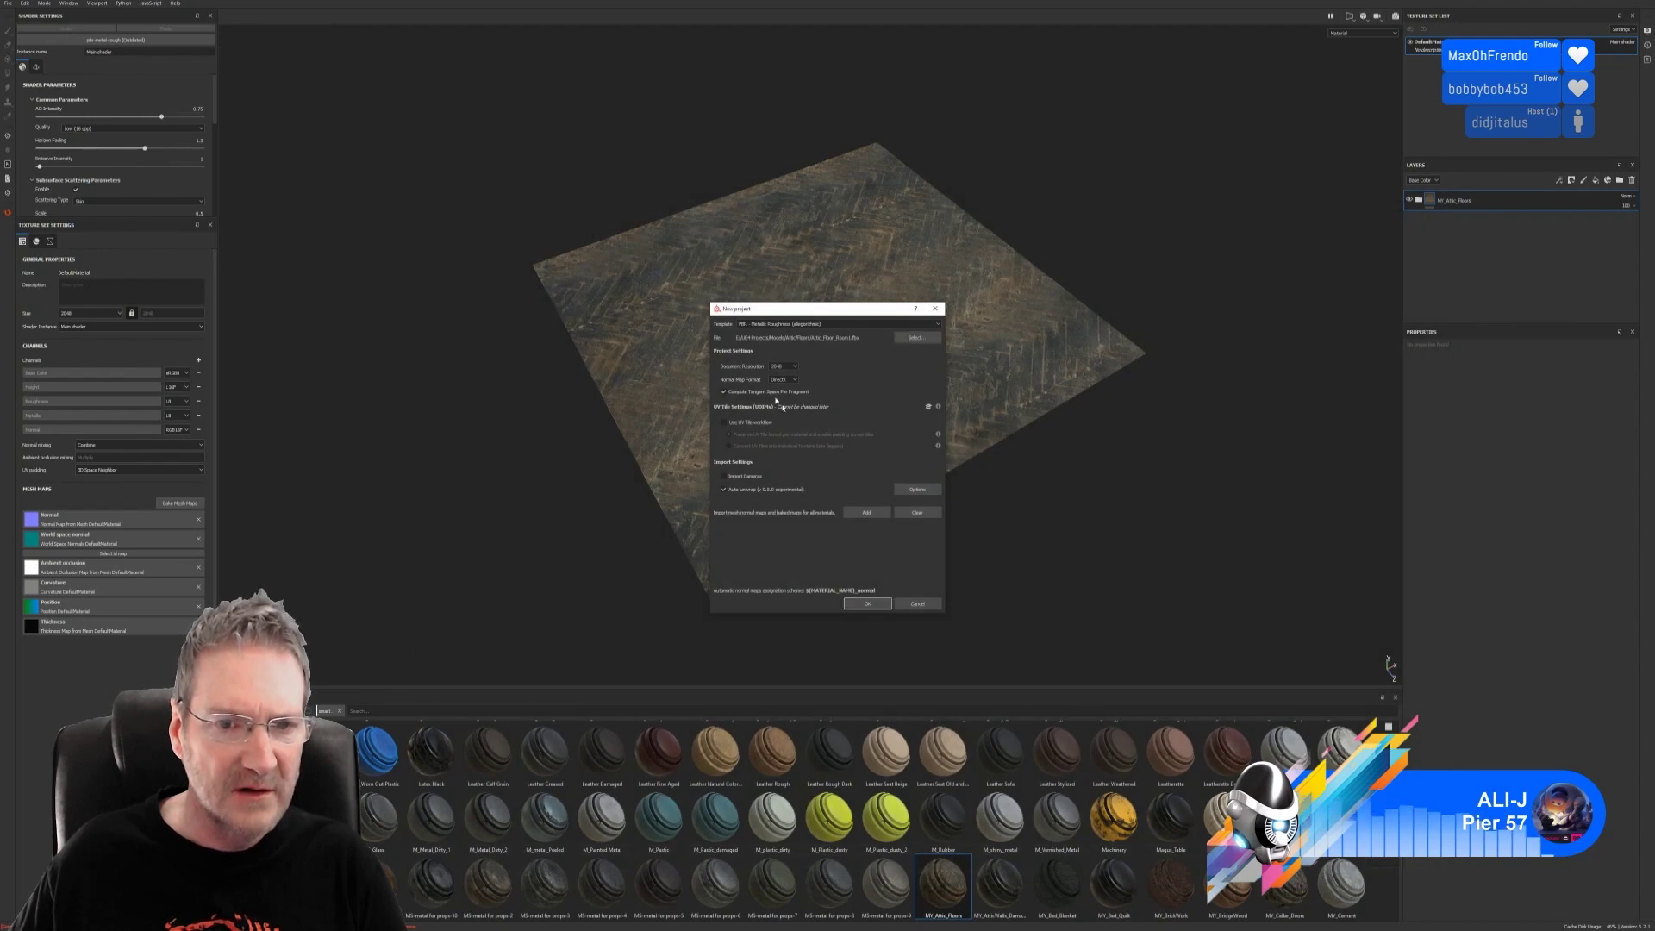
{"action": "left_click", "coordinate": [864, 604]}
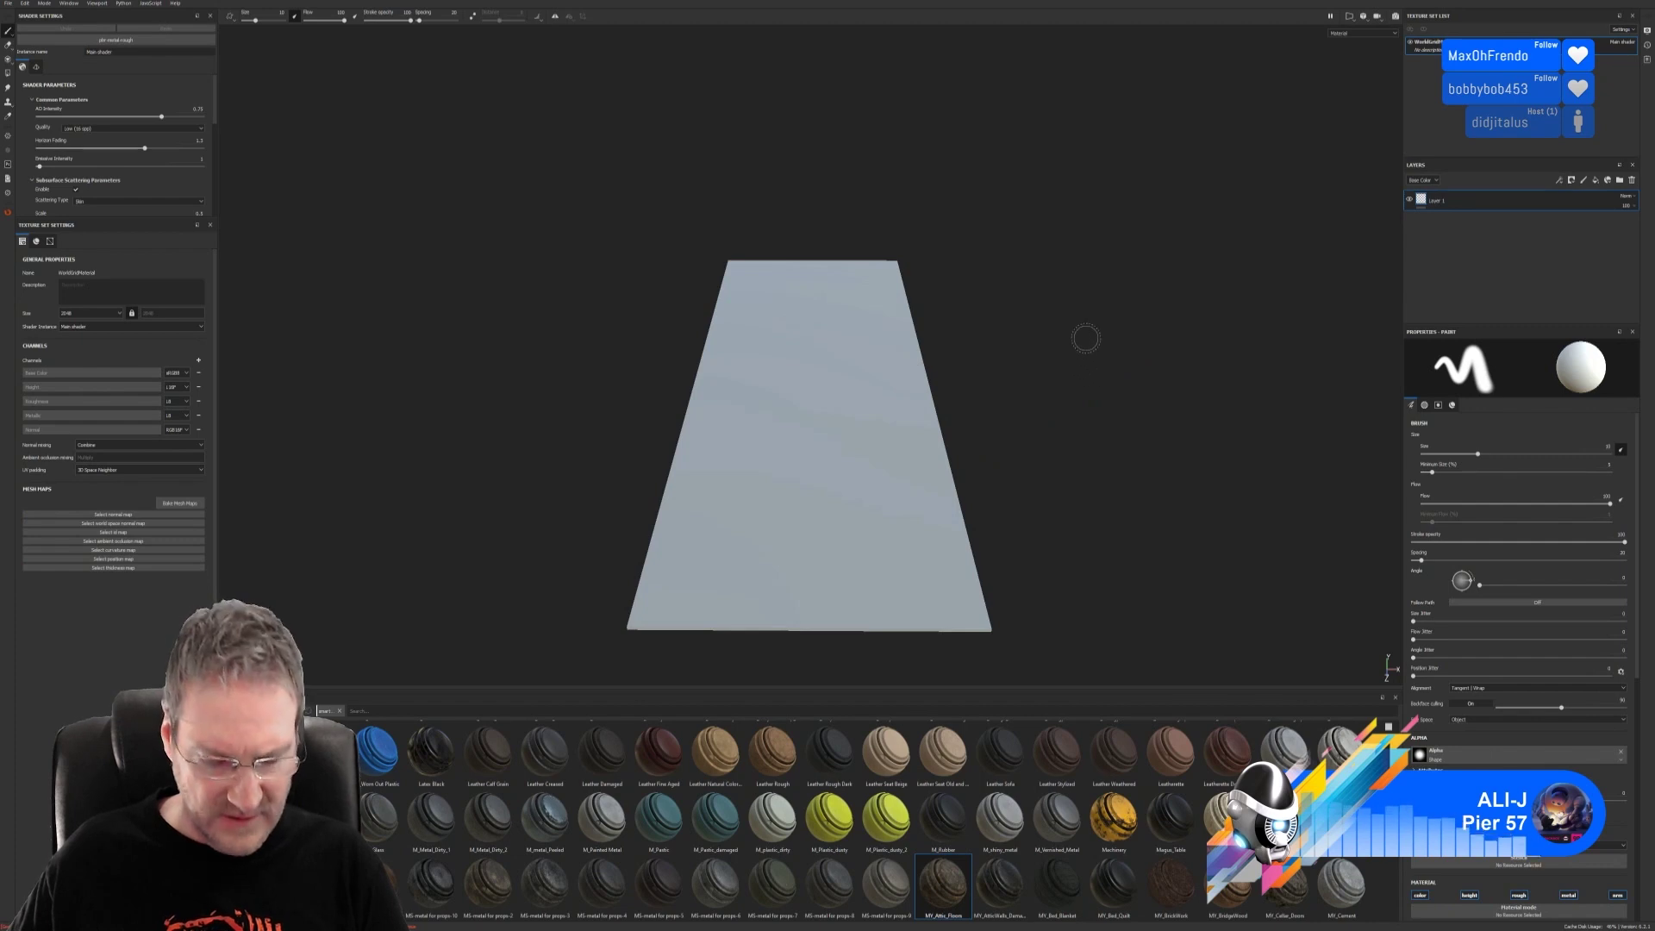
Step: Bake all mesh maps for the floor at 2048 output size, using the low poly mesh as the high poly mesh
{"action": "left_click_drag", "start_coordinate": [1083, 336], "coordinate": [913, 321], "text": "alt"}
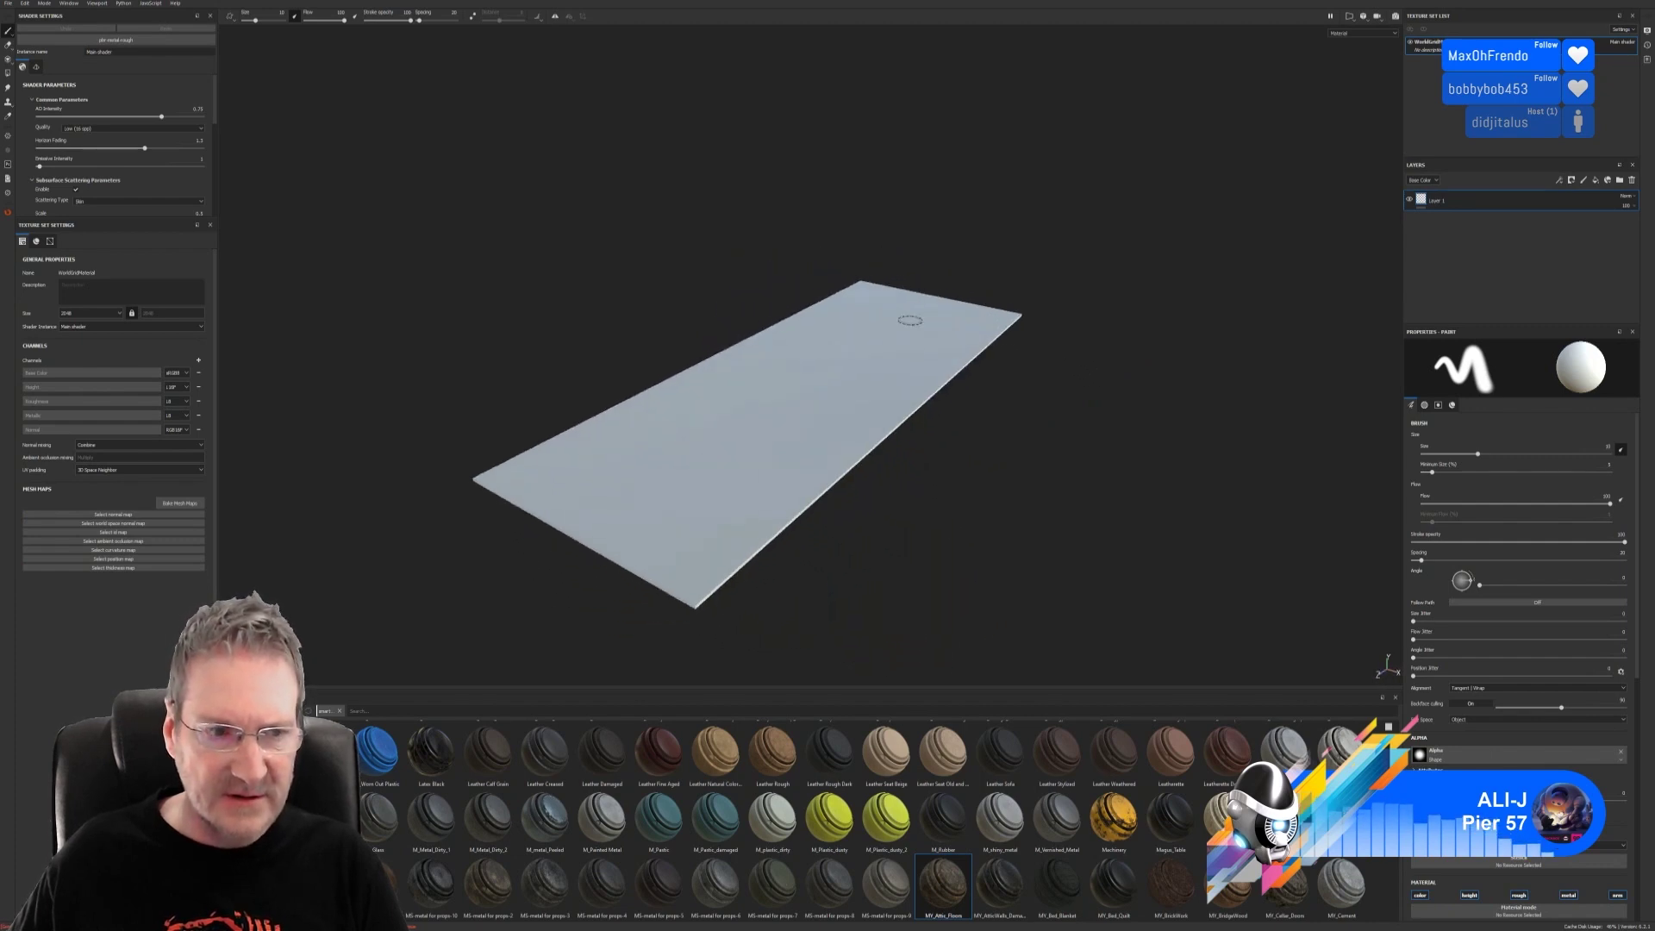
{"action": "left_click", "coordinate": [190, 505]}
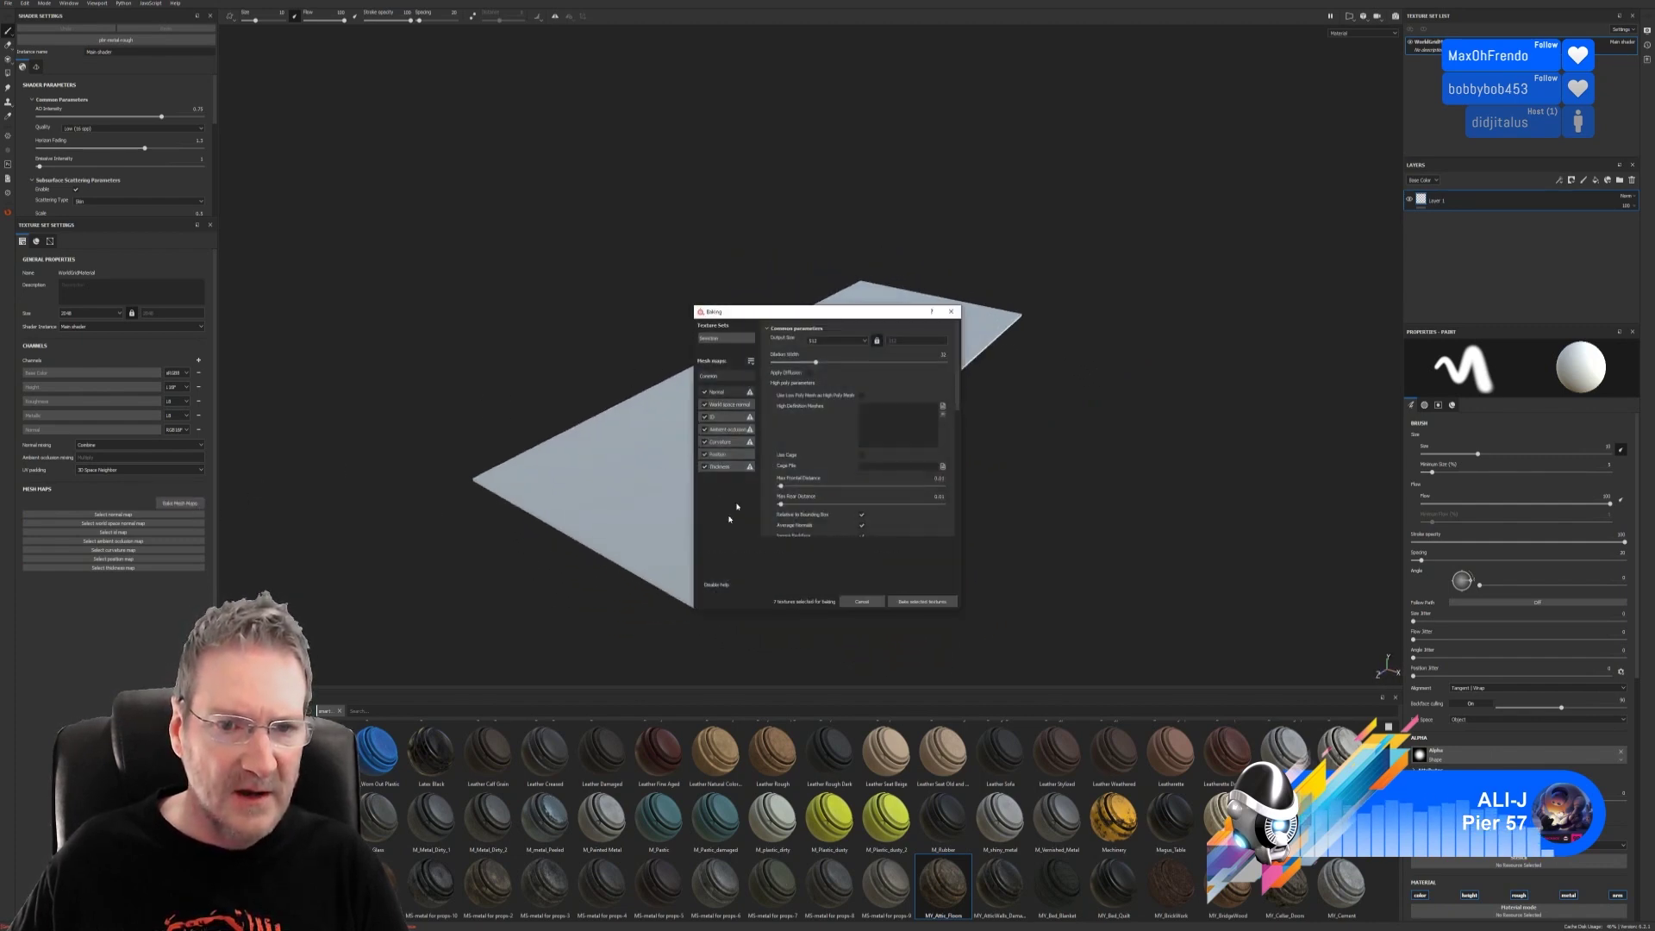
{"action": "left_click", "coordinate": [867, 340]}
{"action": "left_click", "coordinate": [821, 386]}
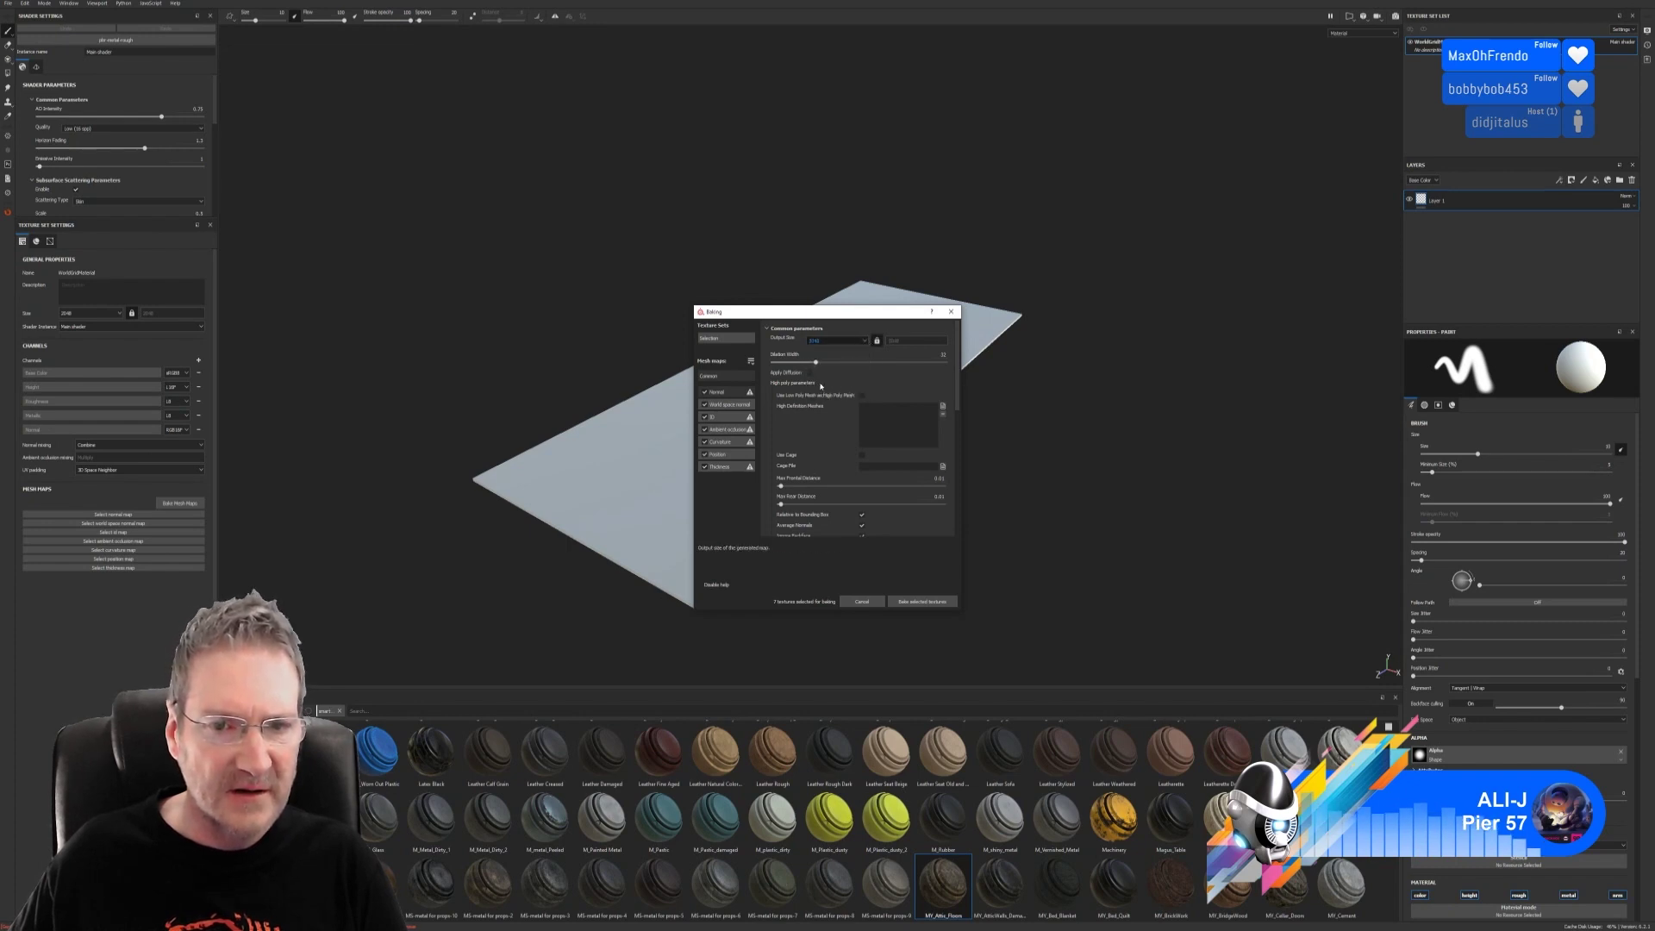
{"action": "left_click", "coordinate": [863, 395]}
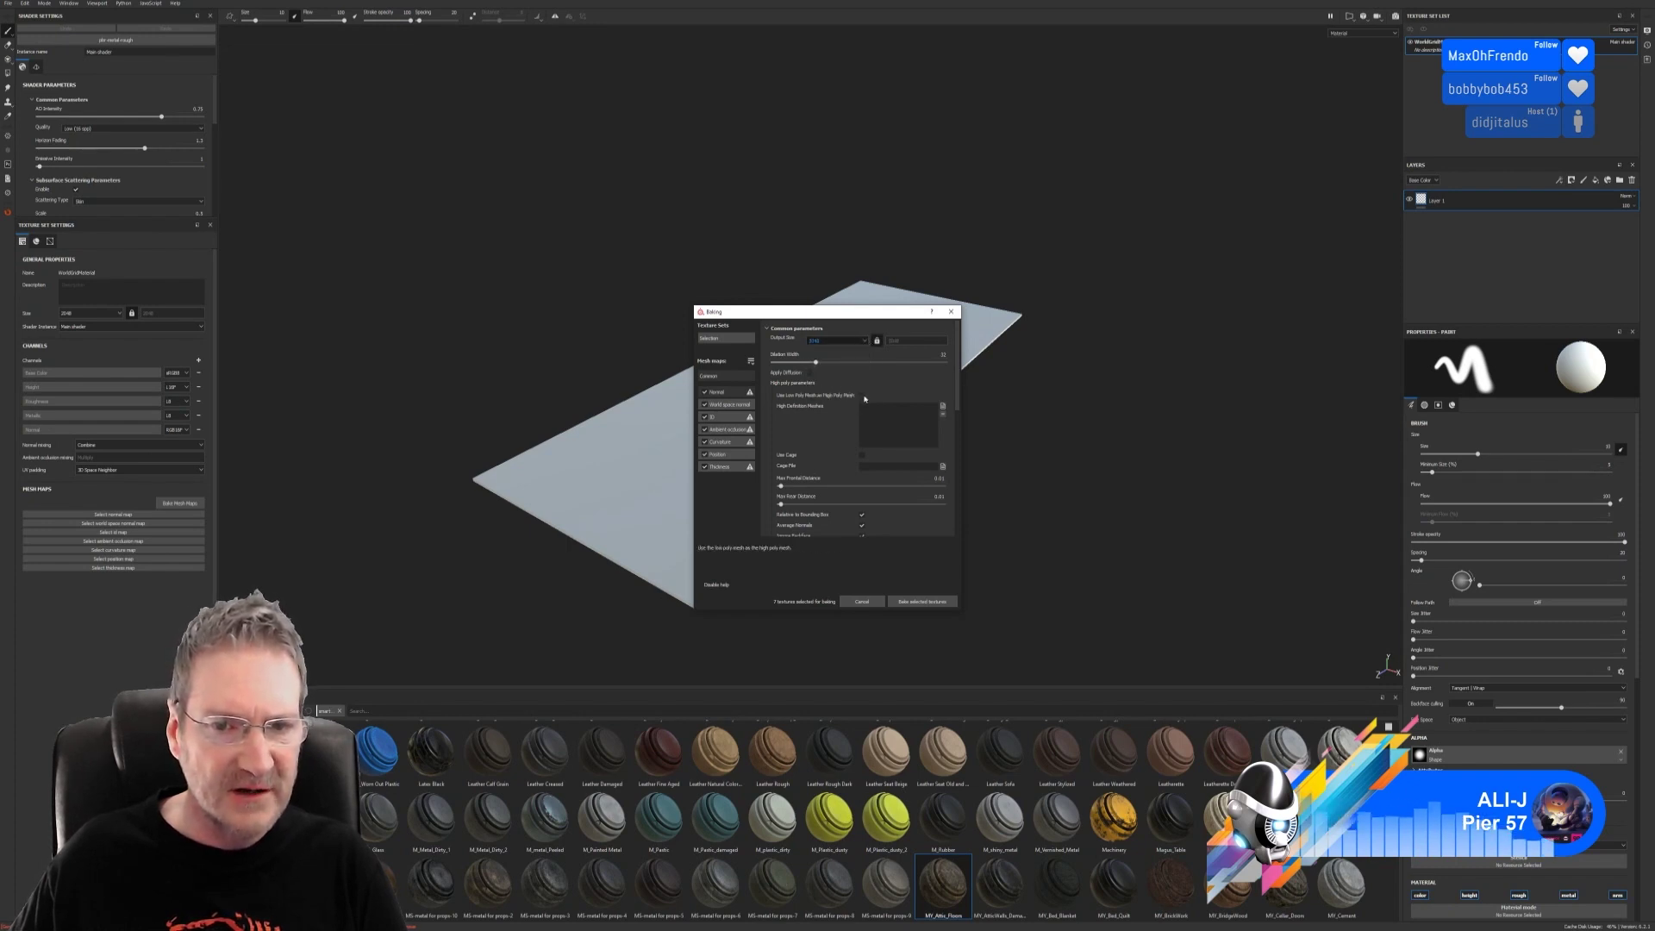
{"action": "left_click", "coordinate": [924, 602]}
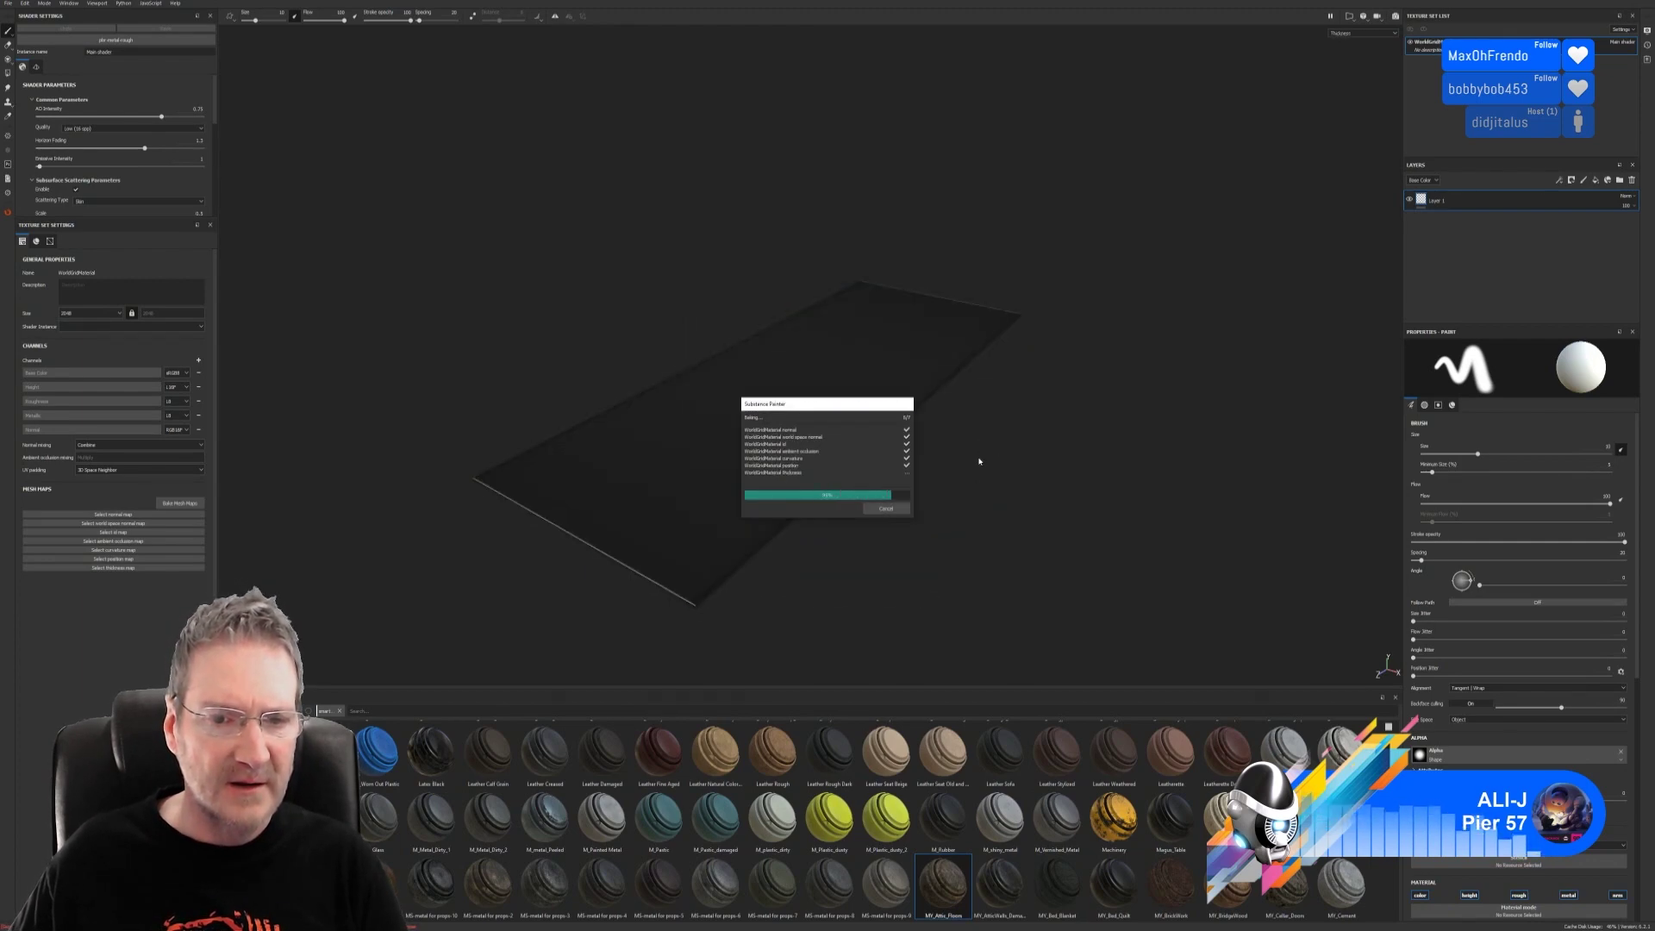
{"action": "left_click", "coordinate": [882, 507]}
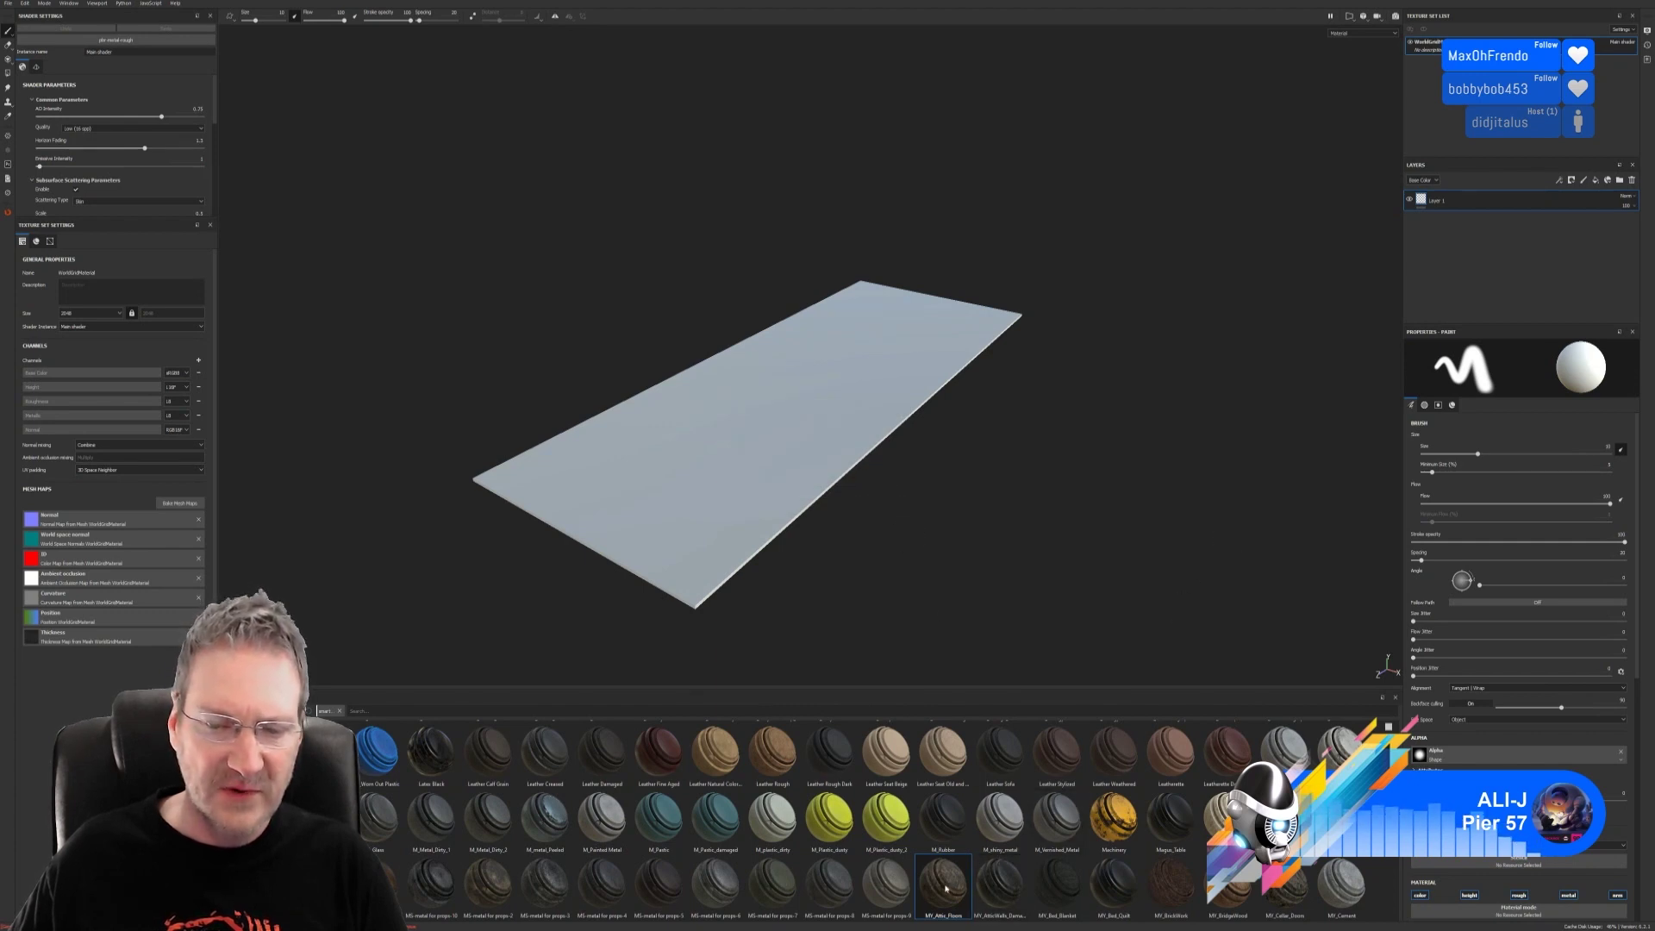
Step: Apply the MY_Attic_Floors smart material to the rectangular floor mesh and check its pattern up close
{"action": "left_click_drag", "start_coordinate": [959, 893], "coordinate": [796, 478]}
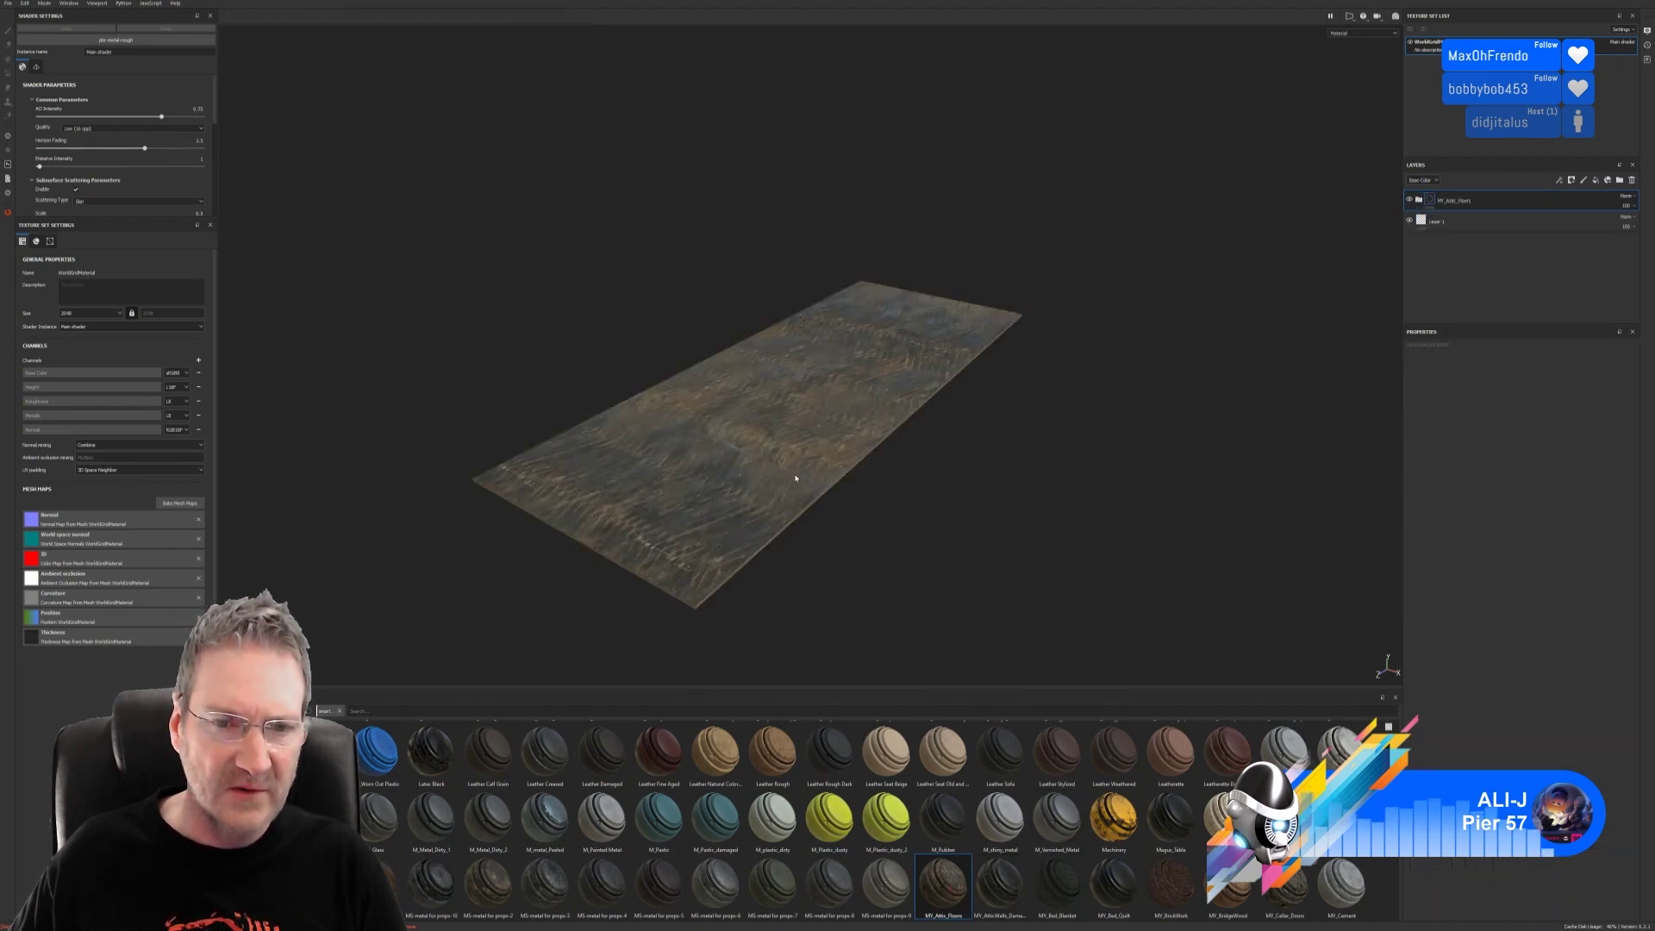
{"action": "left_click_drag", "start_coordinate": [908, 514], "coordinate": [1016, 546], "text": "alt"}
{"action": "mouse_move", "coordinate": [915, 469]}
{"action": "right_mouse_down", "text": "alt"}
{"action": "mouse_move", "coordinate": [1377, 430]}
{"action": "mouse_move", "coordinate": [935, 469]}
{"action": "right_mouse_up", "text": "alt"}
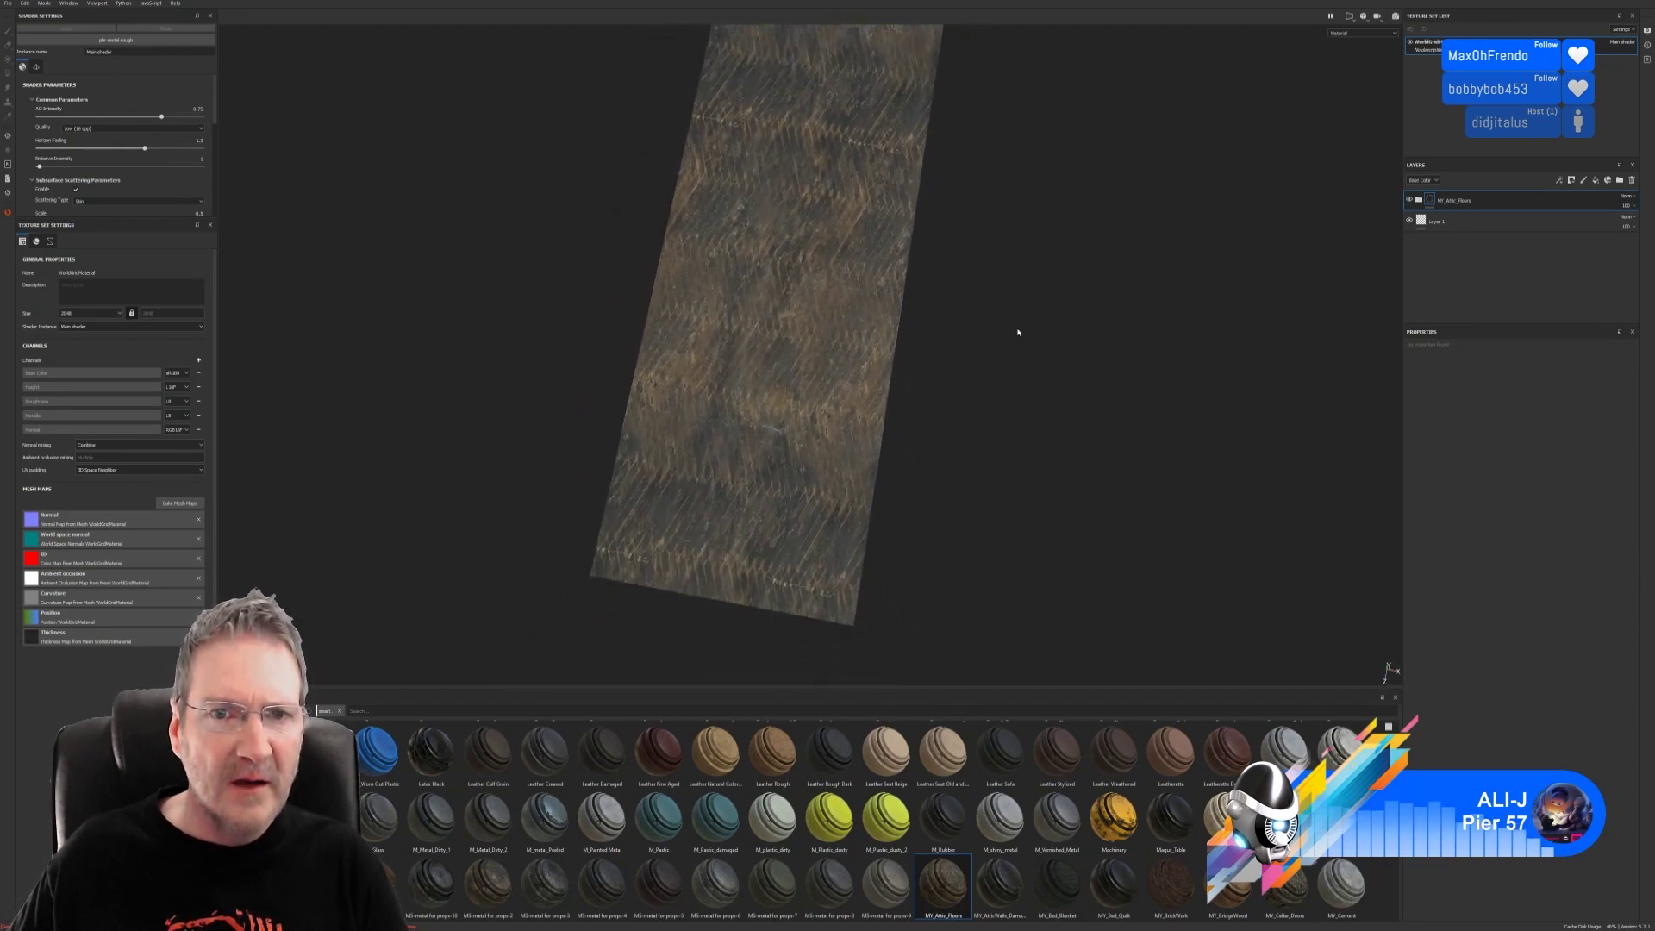
{"action": "middle_click_drag", "start_coordinate": [1017, 337], "coordinate": [1006, 384], "text": "alt"}
Step: Expand the MY_Attic_Floors group, hide the upper damaged wooden floor layer, and adjust the base layer's two UV scale values independently
{"action": "left_click", "coordinate": [1419, 200]}
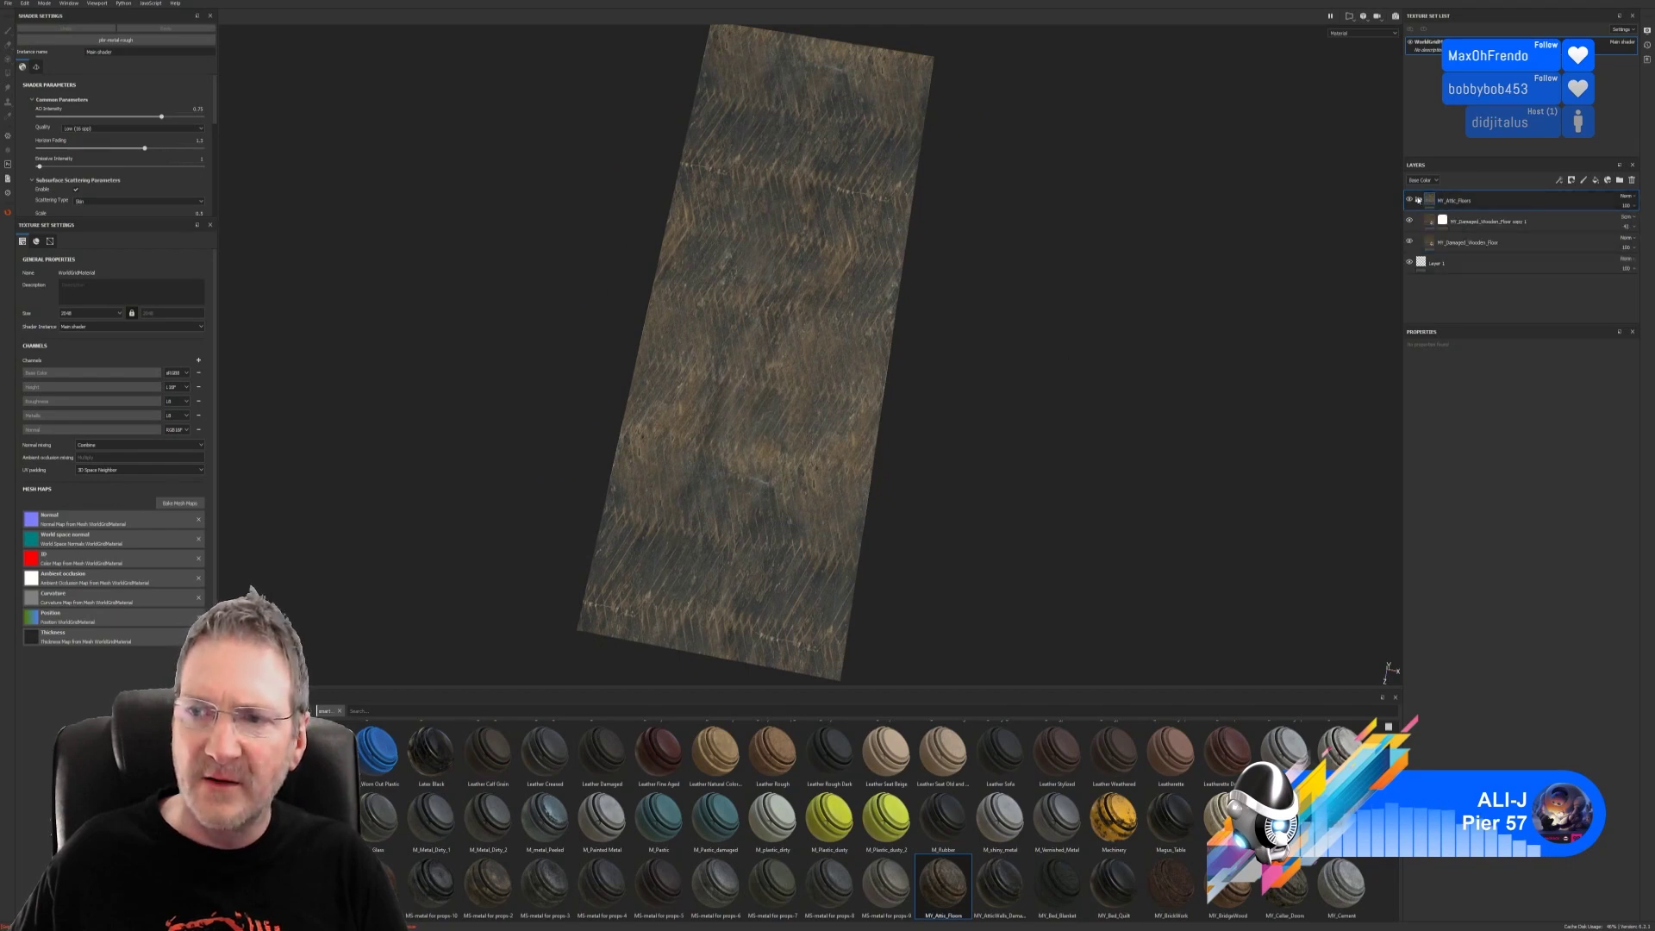
{"action": "left_click", "coordinate": [1433, 245]}
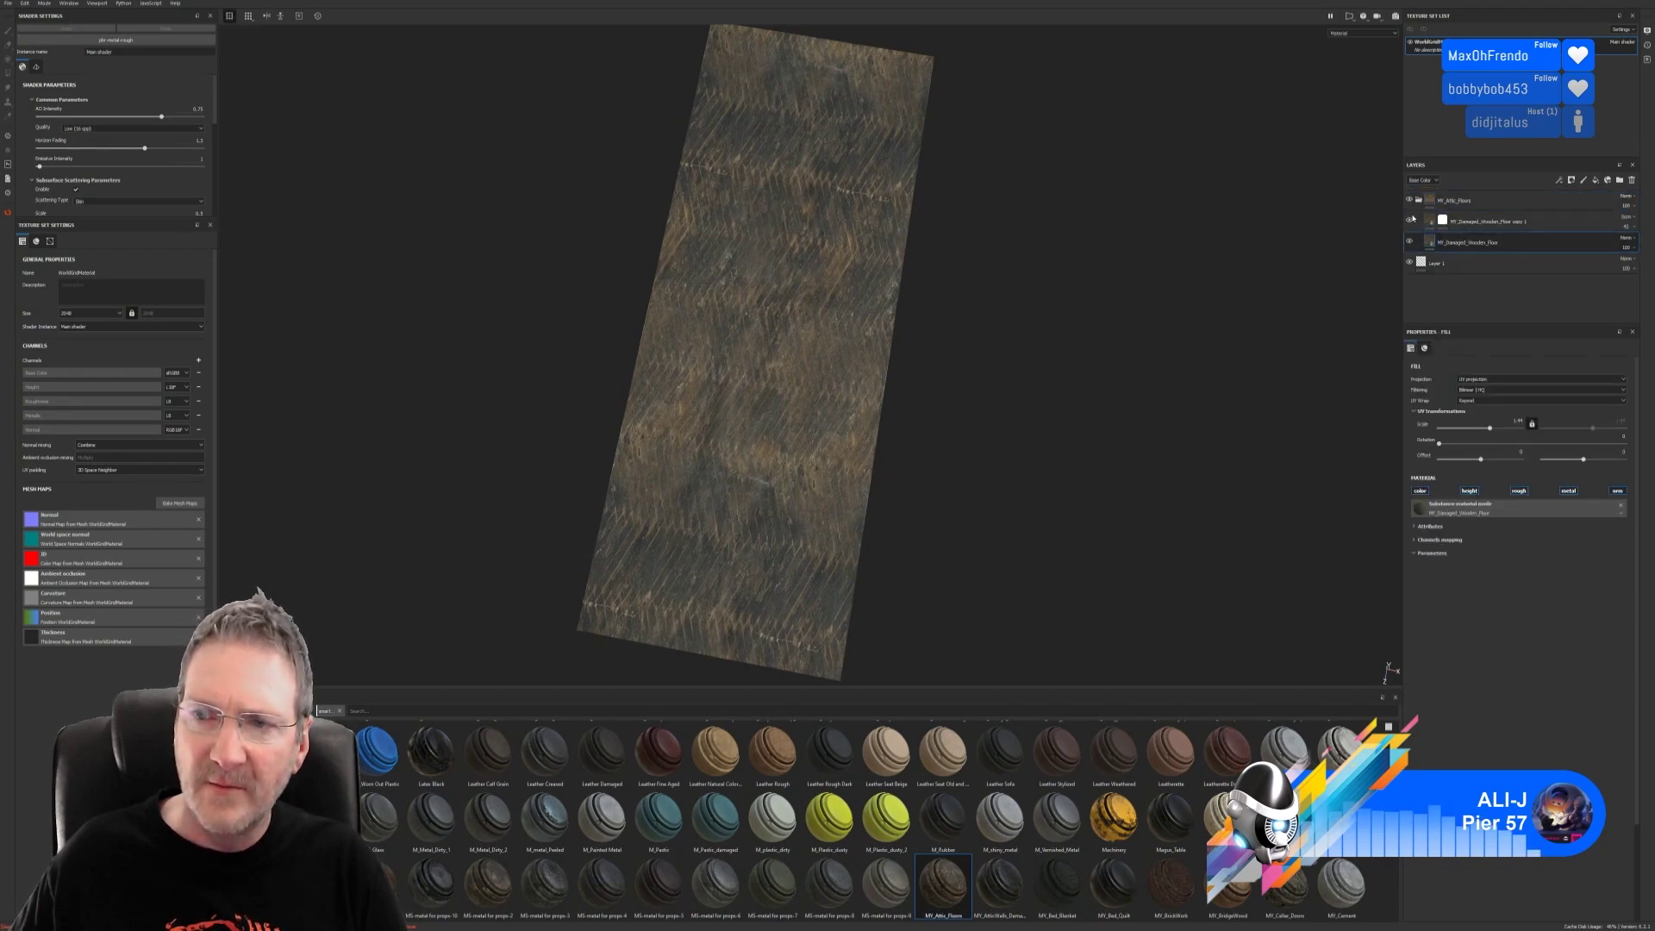
{"action": "left_click", "coordinate": [1410, 221]}
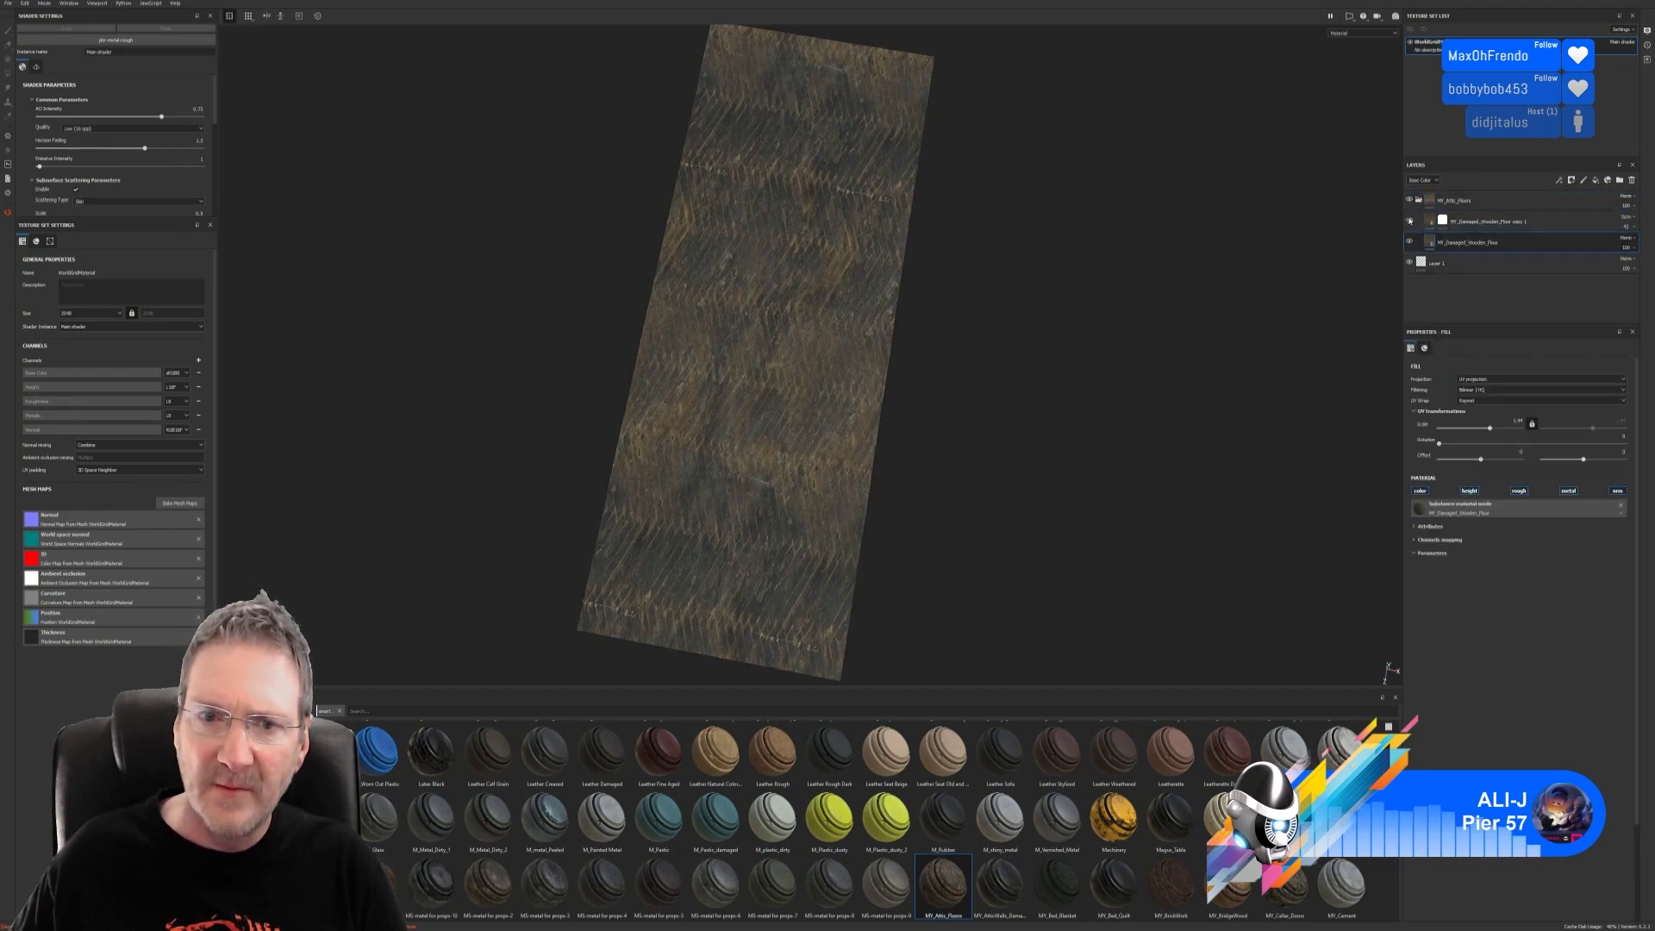
{"action": "left_click", "coordinate": [1493, 431]}
{"action": "left_click_drag", "start_coordinate": [1492, 432], "coordinate": [1492, 434]}
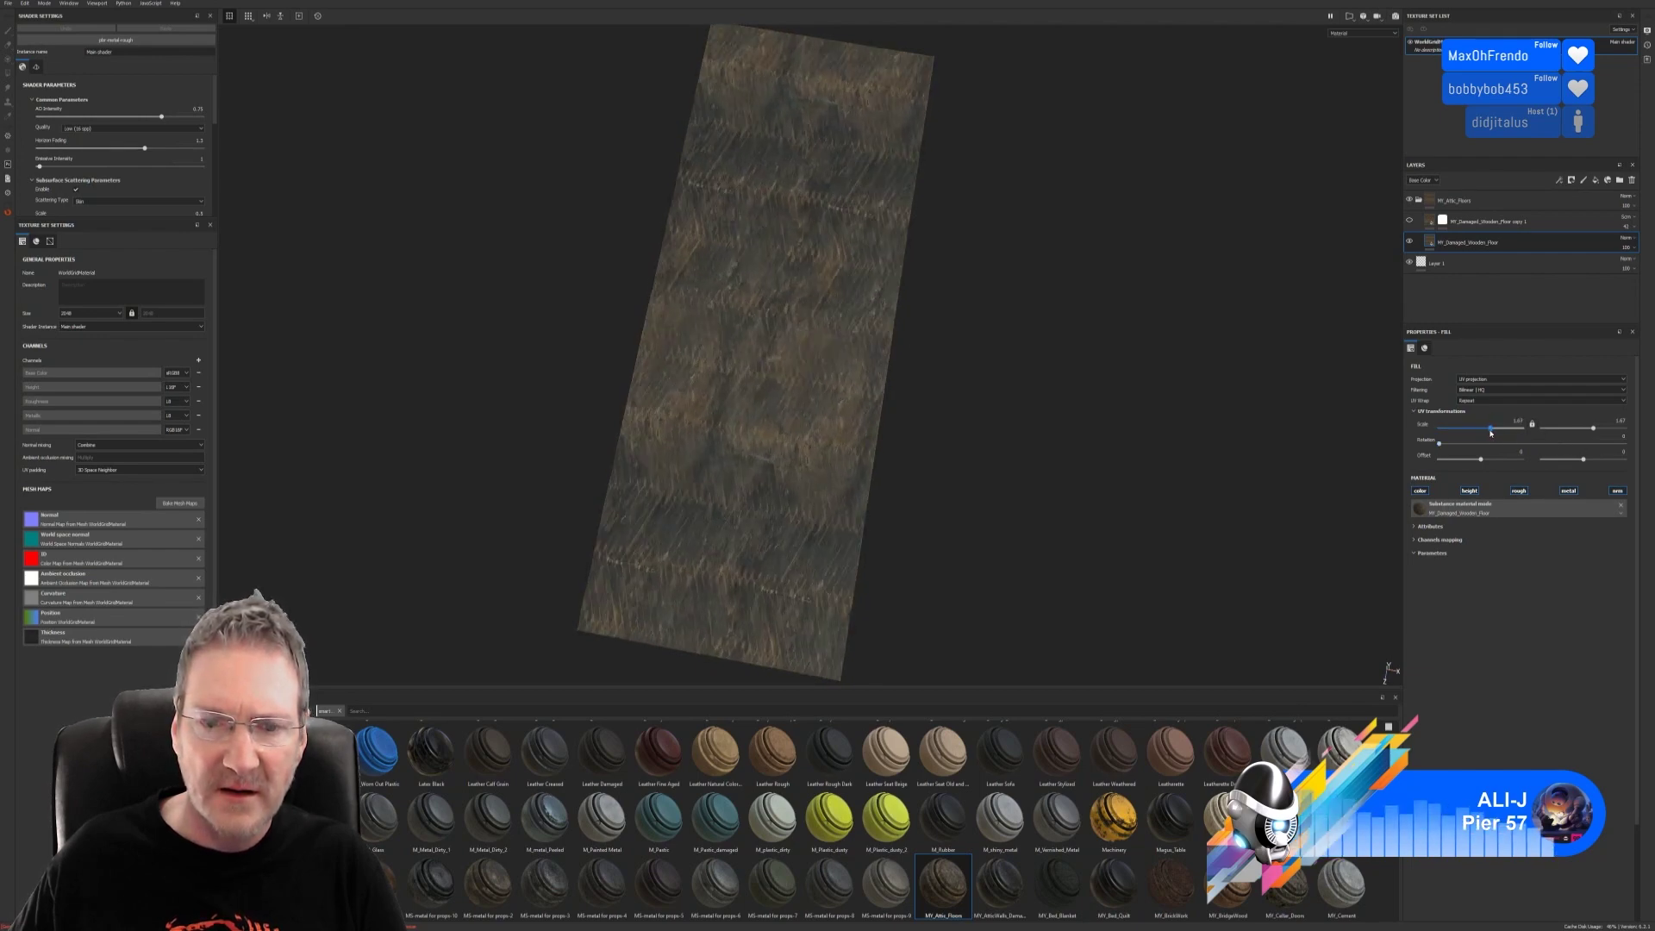
{"action": "left_click_drag", "start_coordinate": [1593, 432], "coordinate": [1594, 432]}
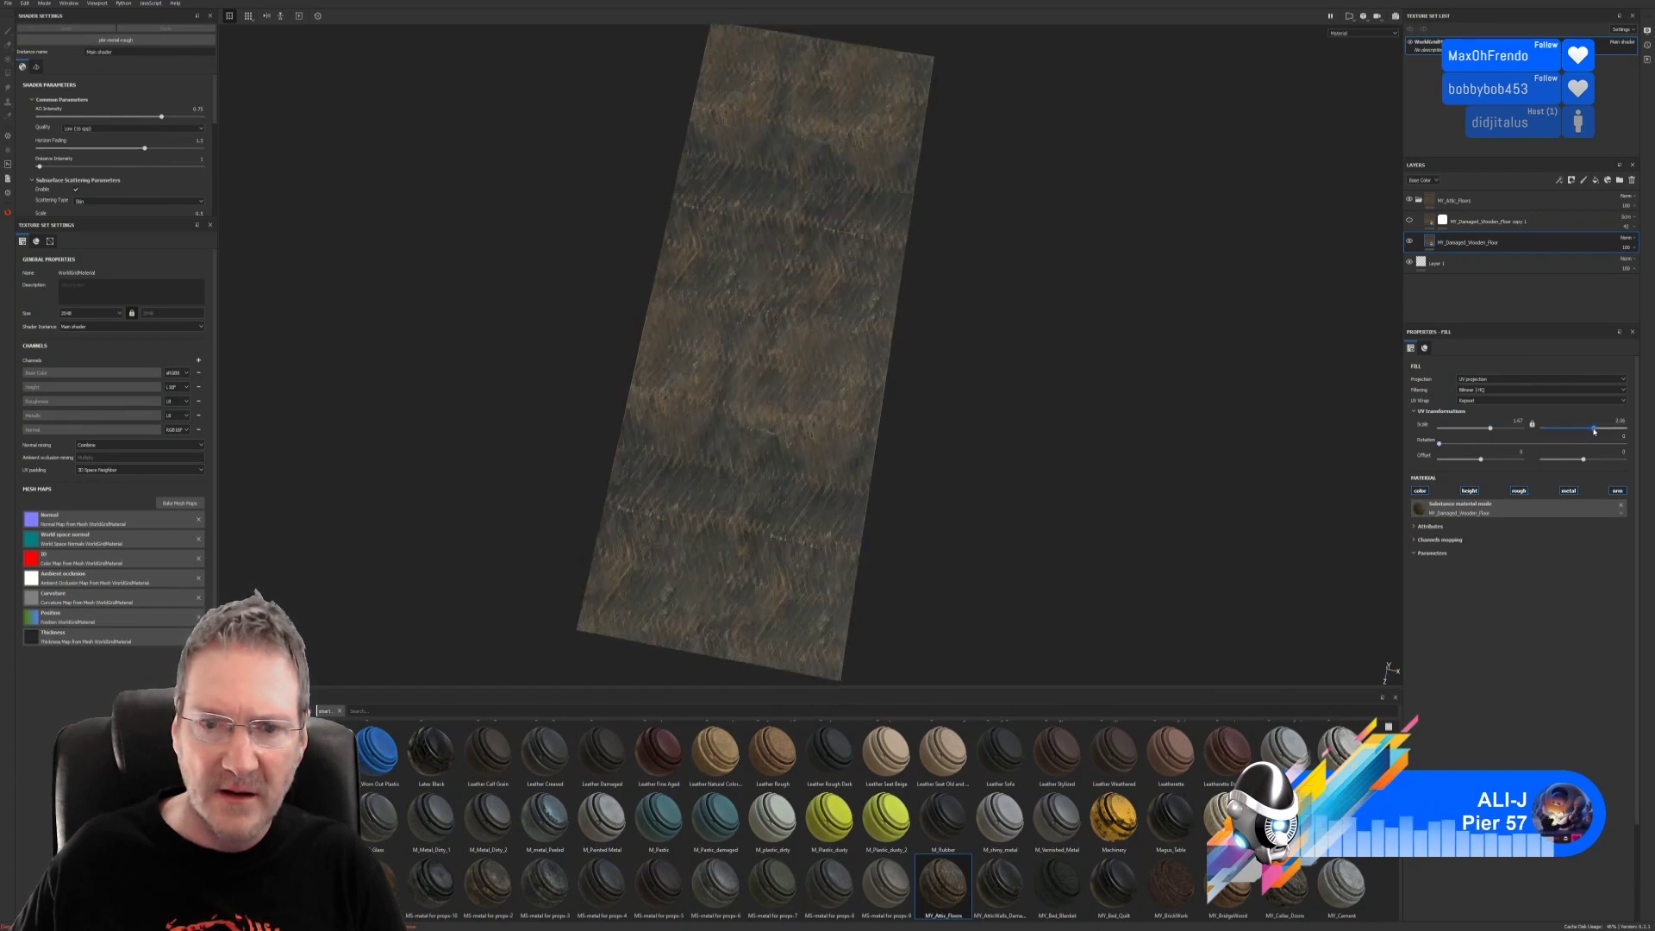
{"action": "right_click_drag", "start_coordinate": [946, 419], "coordinate": [1436, 440], "text": "alt"}
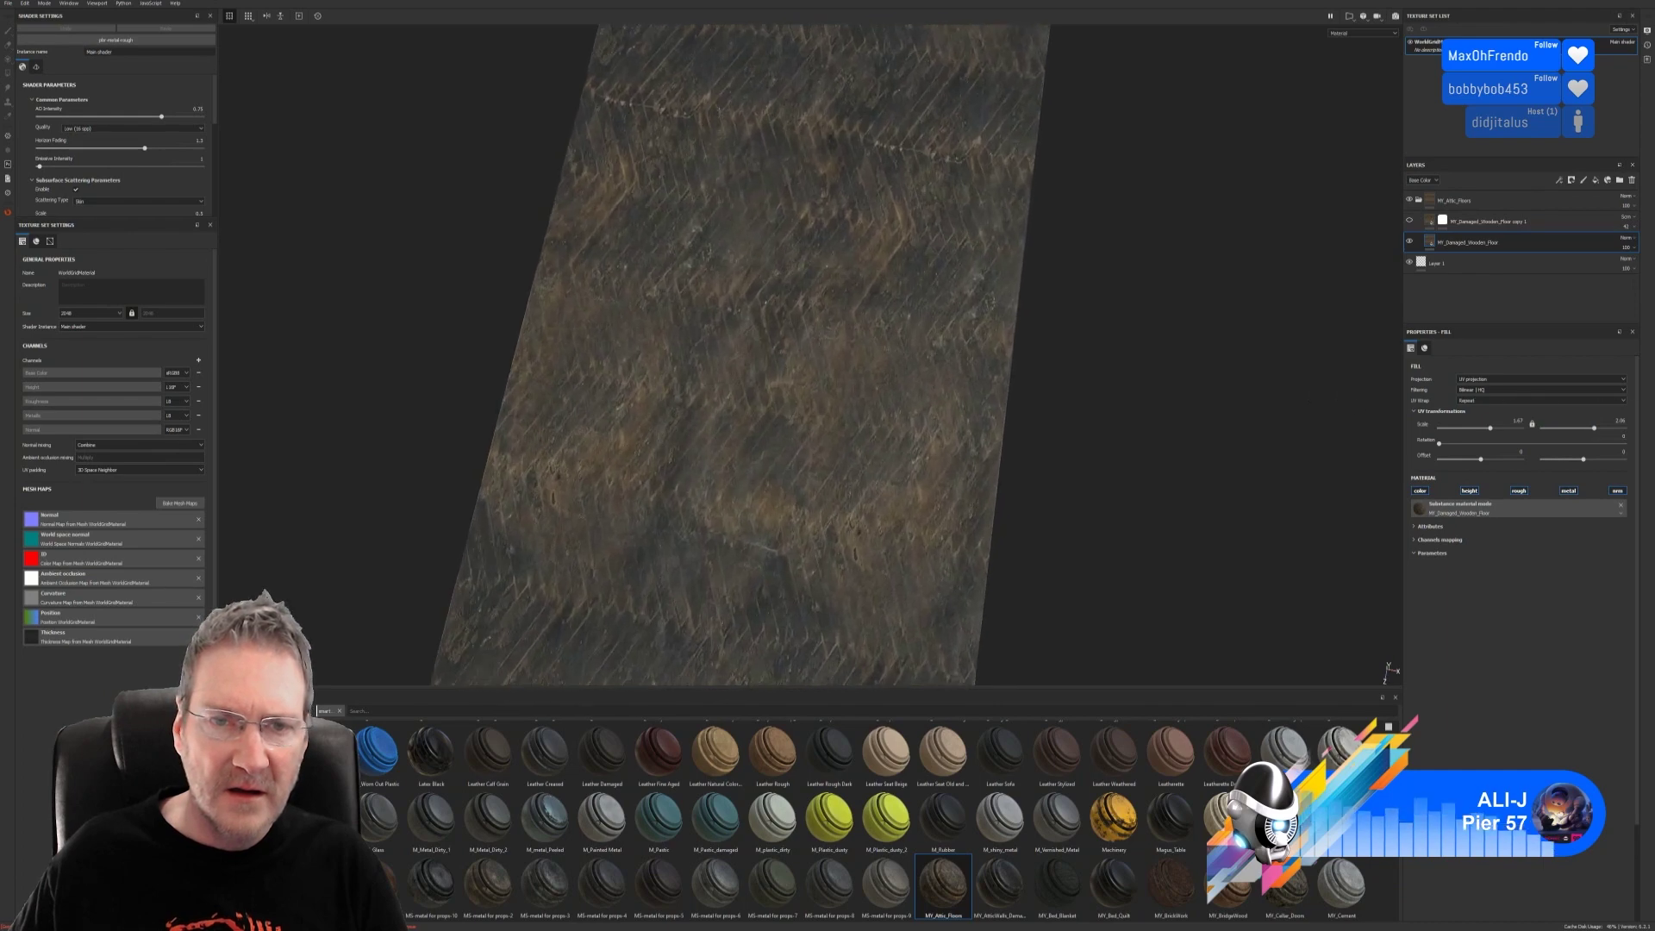
{"action": "left_click_drag", "start_coordinate": [1065, 422], "coordinate": [469, 416], "text": "alt"}
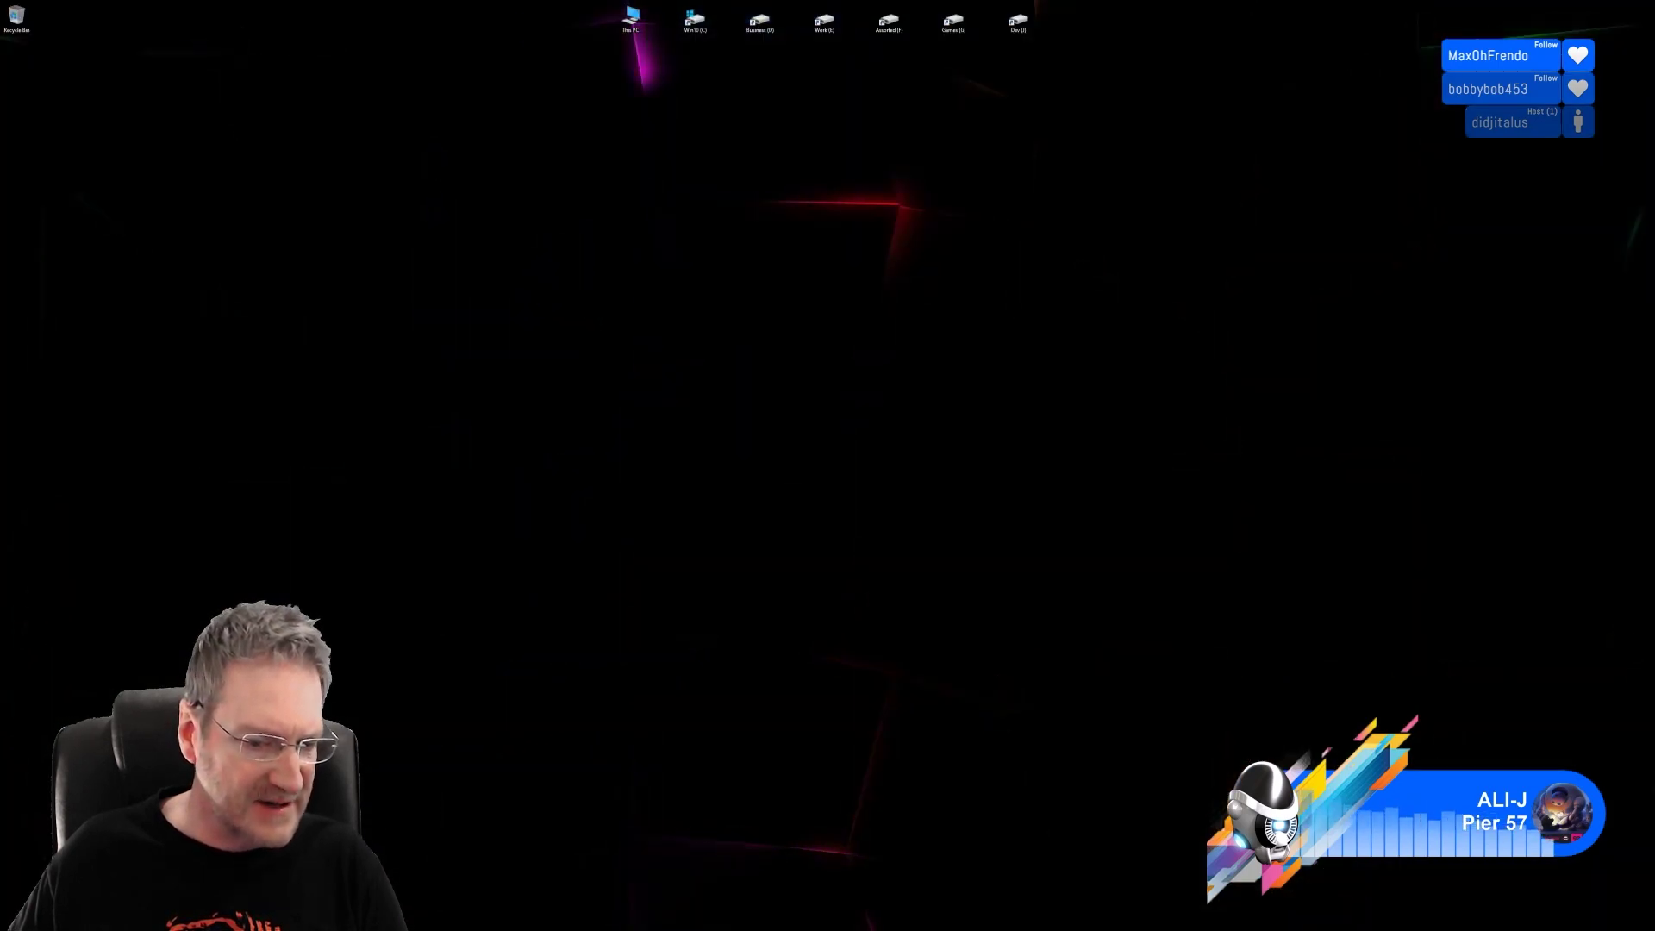
Step: Switch to Unreal Editor and examine the scale of the herringbone wooden floor around the pentagram in the mansion level
{"action": "mouse_move", "coordinate": [373, 926]}
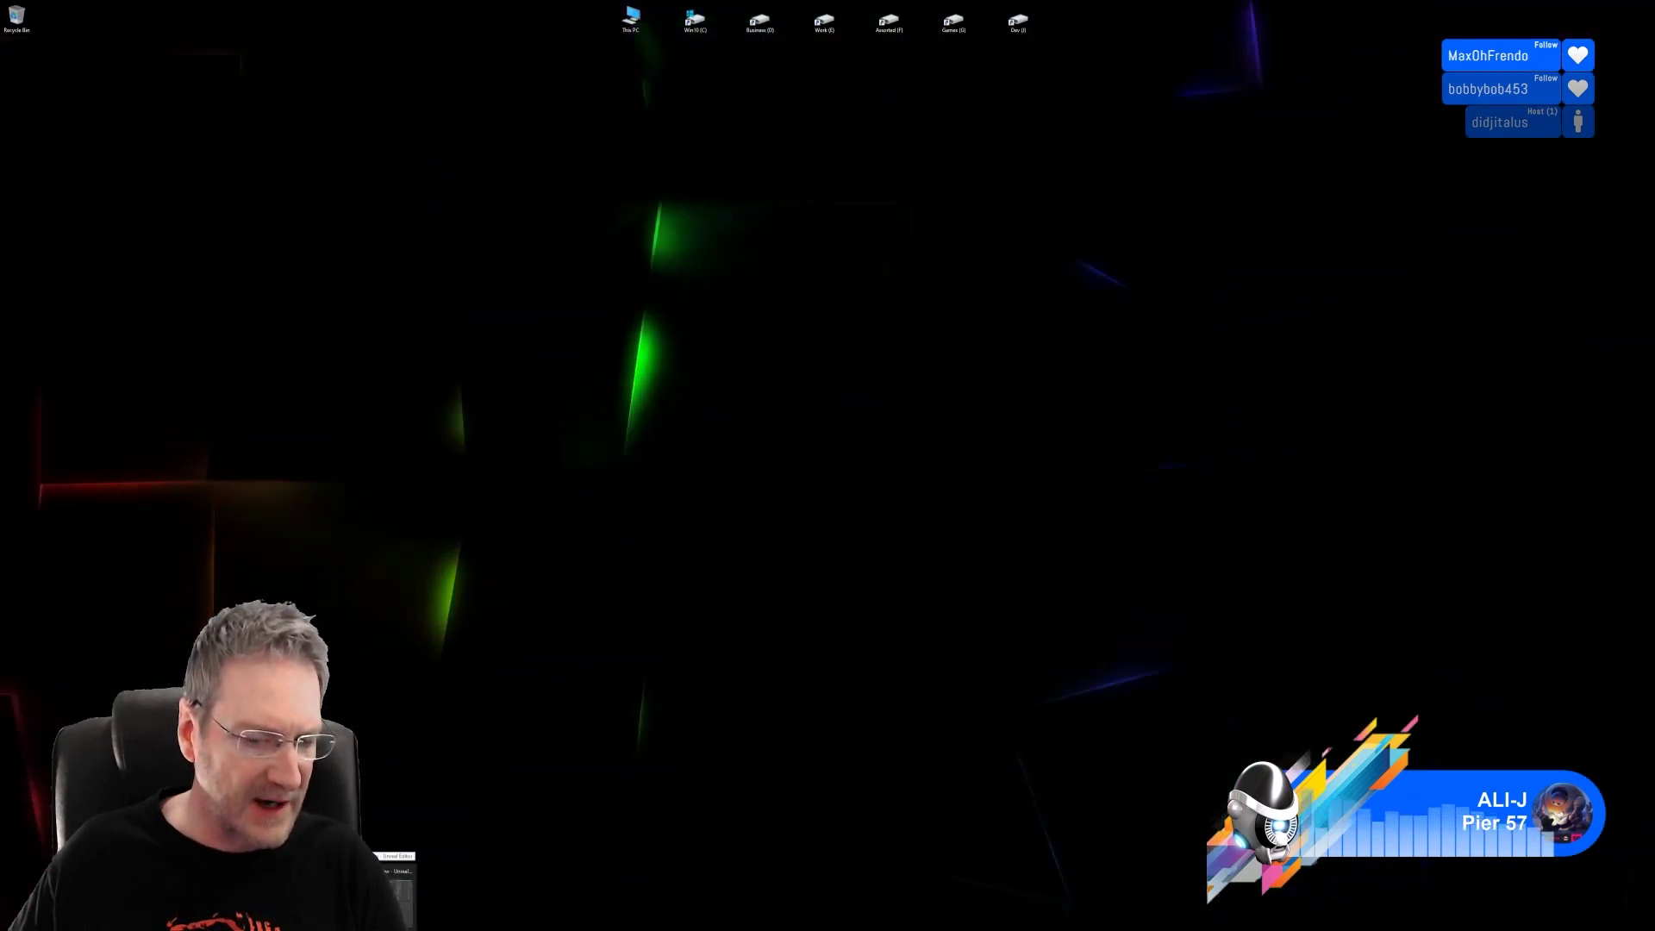
{"action": "left_click", "coordinate": [396, 889]}
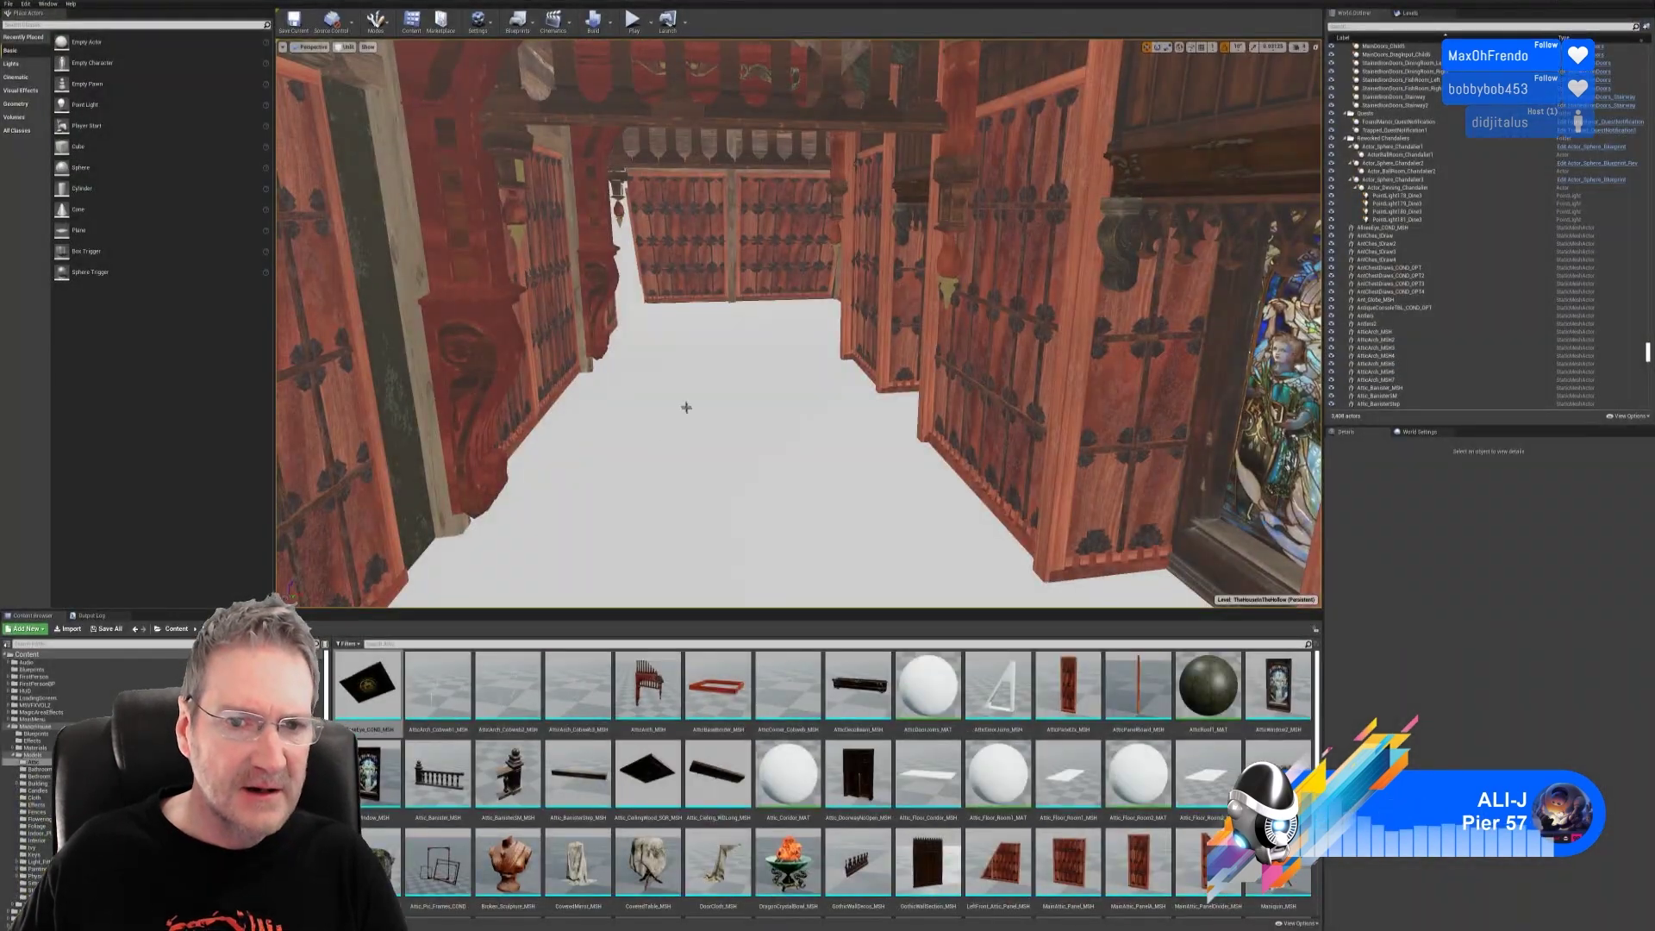
{"action": "right_click_drag", "start_coordinate": [686, 407], "coordinate": [893, 534]}
{"action": "key", "text": "w"}
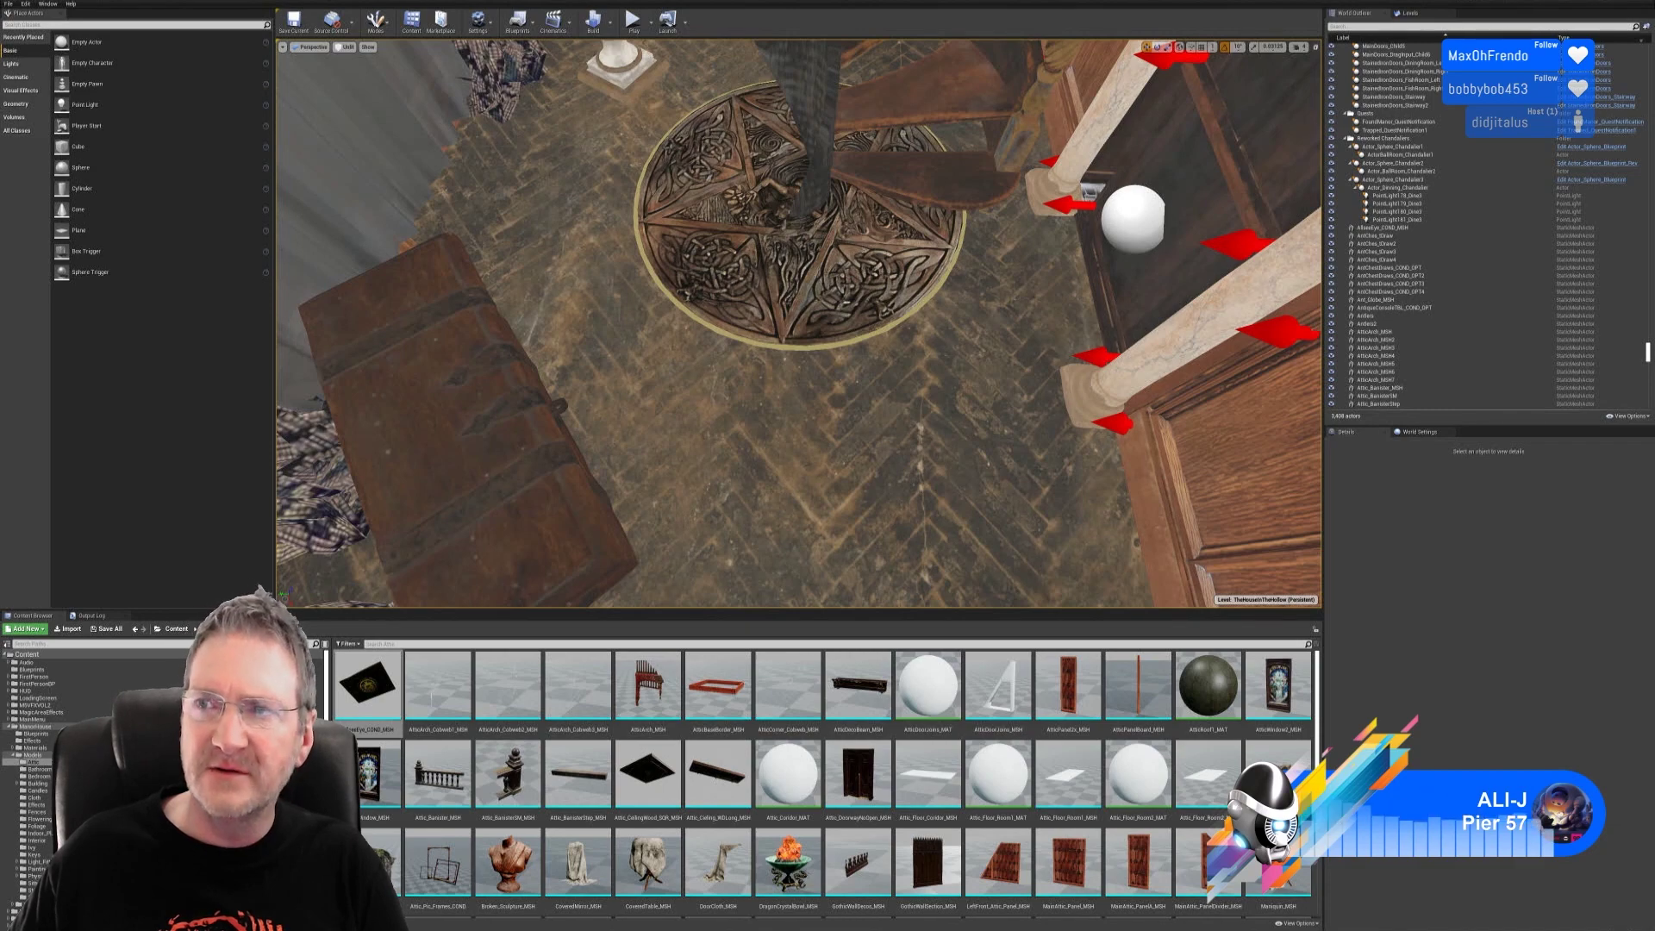
{"action": "left_click", "coordinate": [1624, 5]}
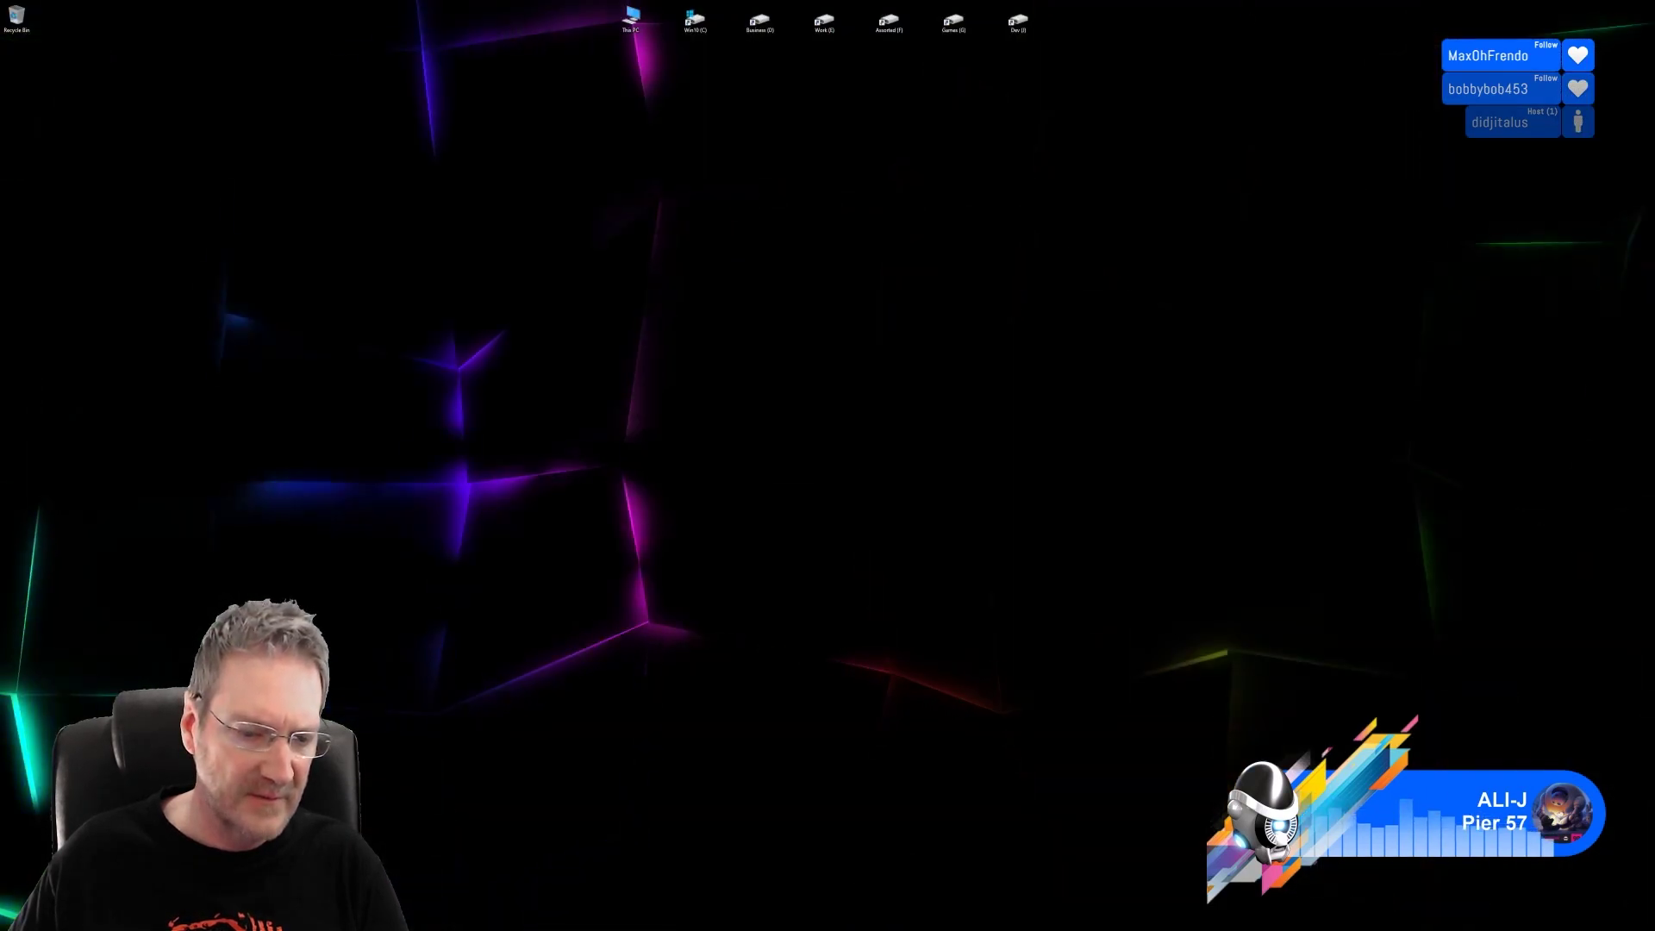
Step: Return to Substance Painter and examine the floor's herringbone scale and proportions from several angles and distances
{"action": "key", "text": "alt+Tab"}
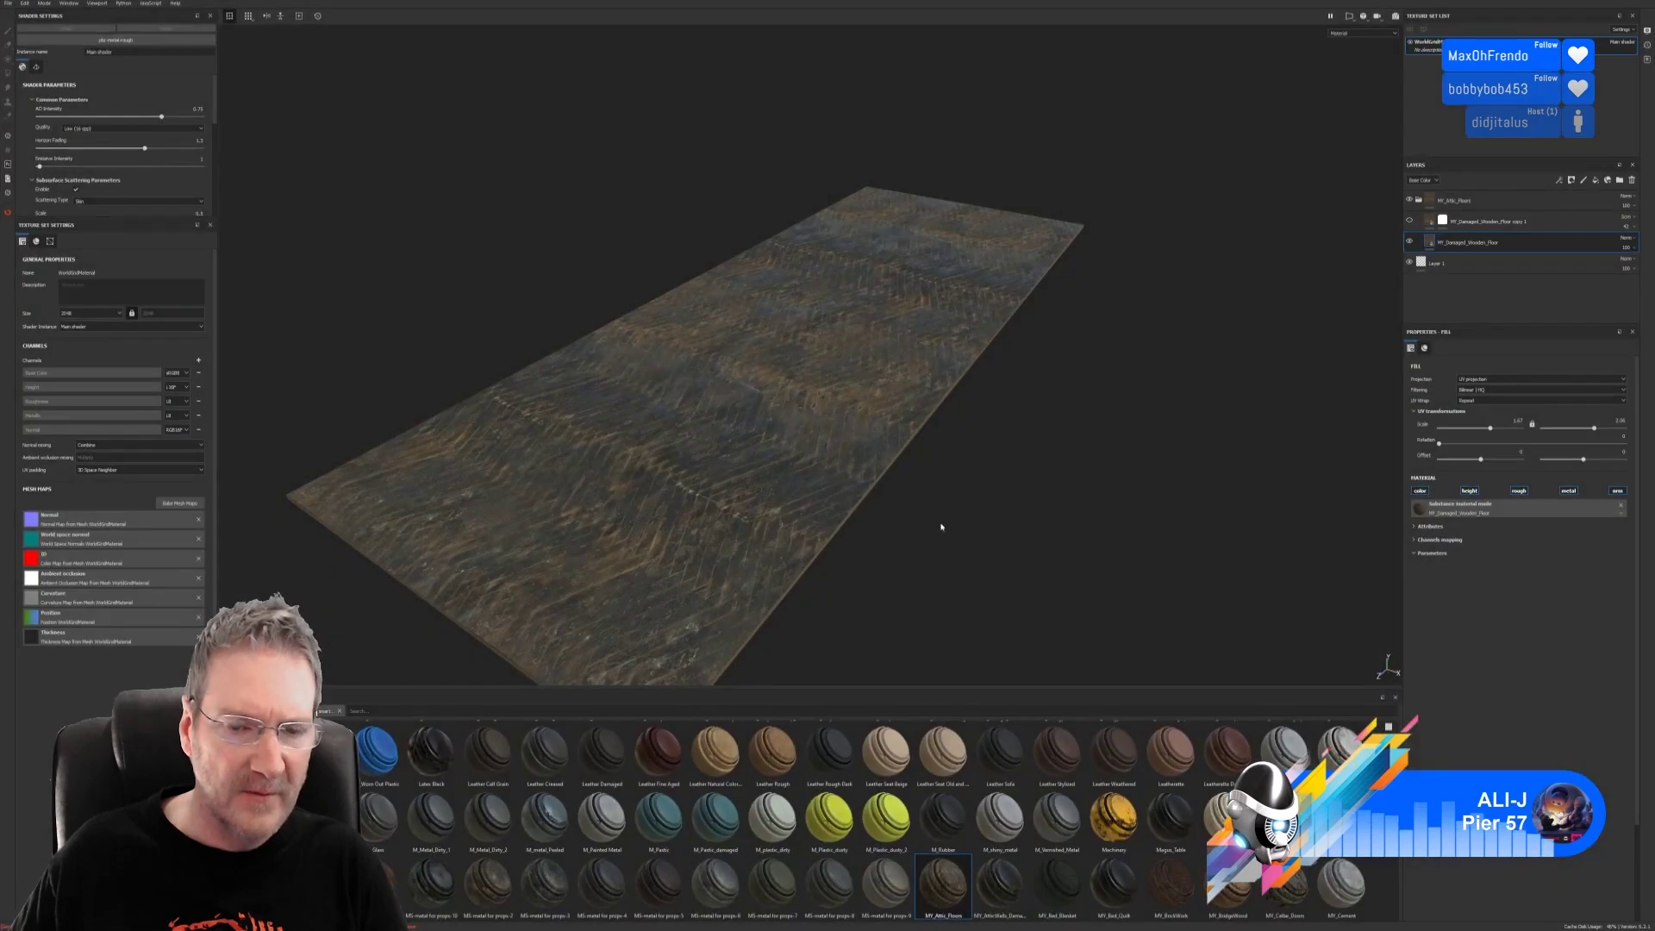
{"action": "left_click_drag", "start_coordinate": [984, 559], "coordinate": [1065, 630], "text": "alt"}
{"action": "left_click_drag", "start_coordinate": [774, 554], "coordinate": [1031, 491], "text": "alt"}
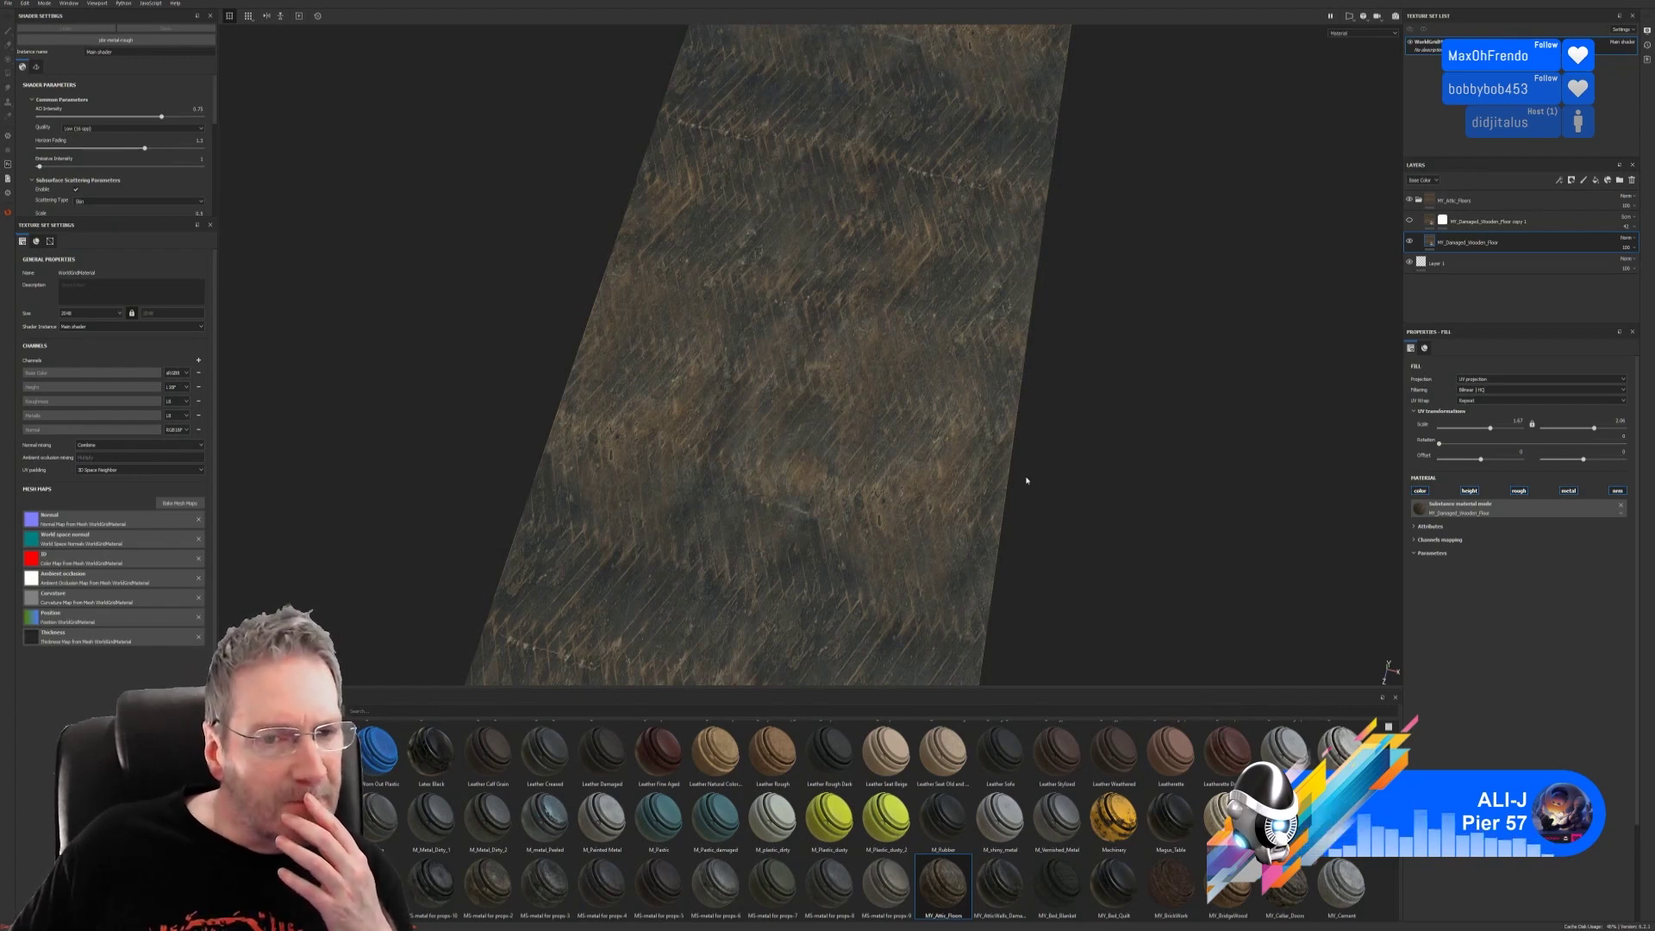
{"action": "left_click_drag", "start_coordinate": [1024, 477], "coordinate": [1053, 432], "text": "alt"}
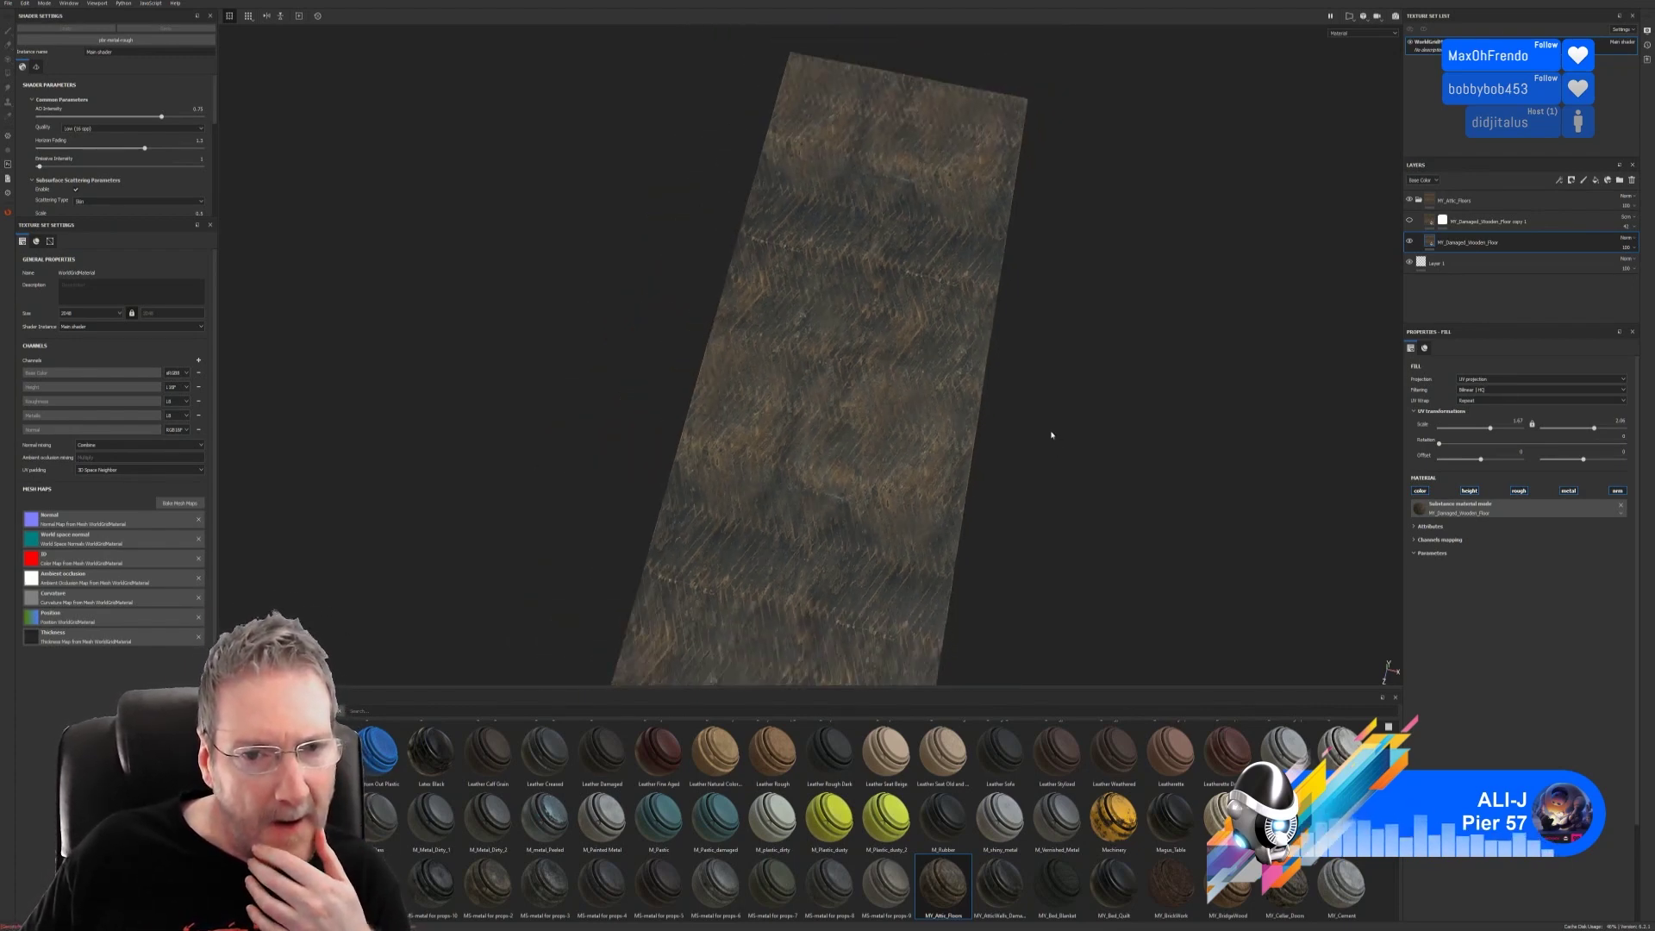
{"action": "scroll", "coordinate": [1052, 436], "scroll_direction": "down", "scroll_amount": 1}
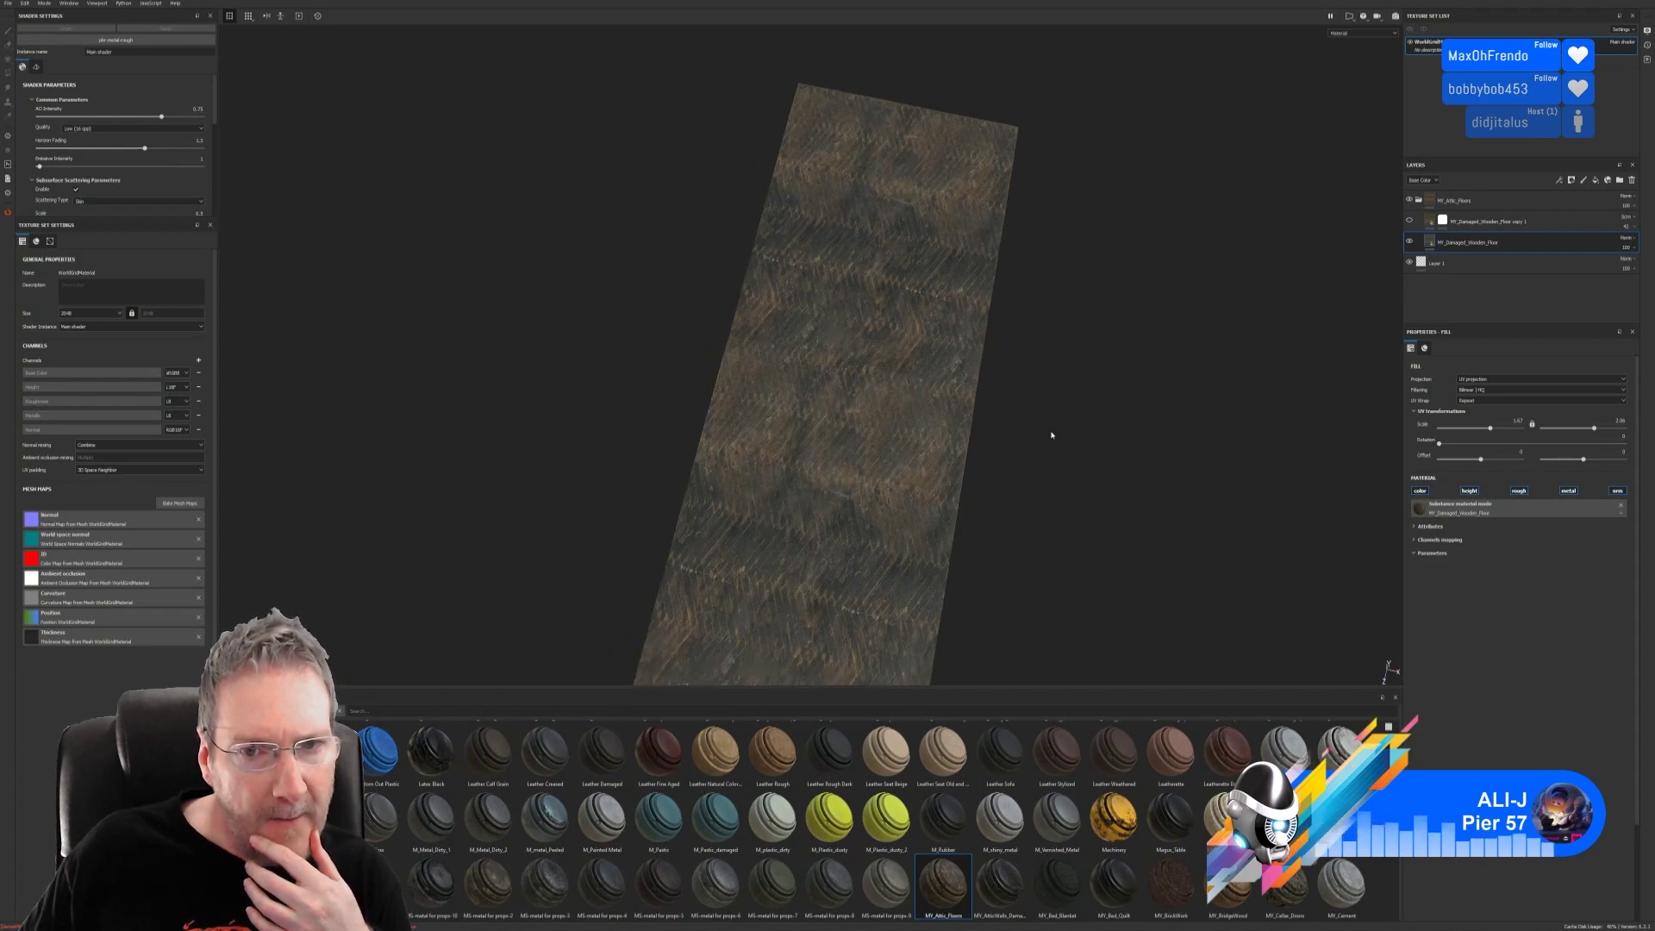
{"action": "scroll", "coordinate": [862, 496], "scroll_direction": "up", "scroll_amount": 2}
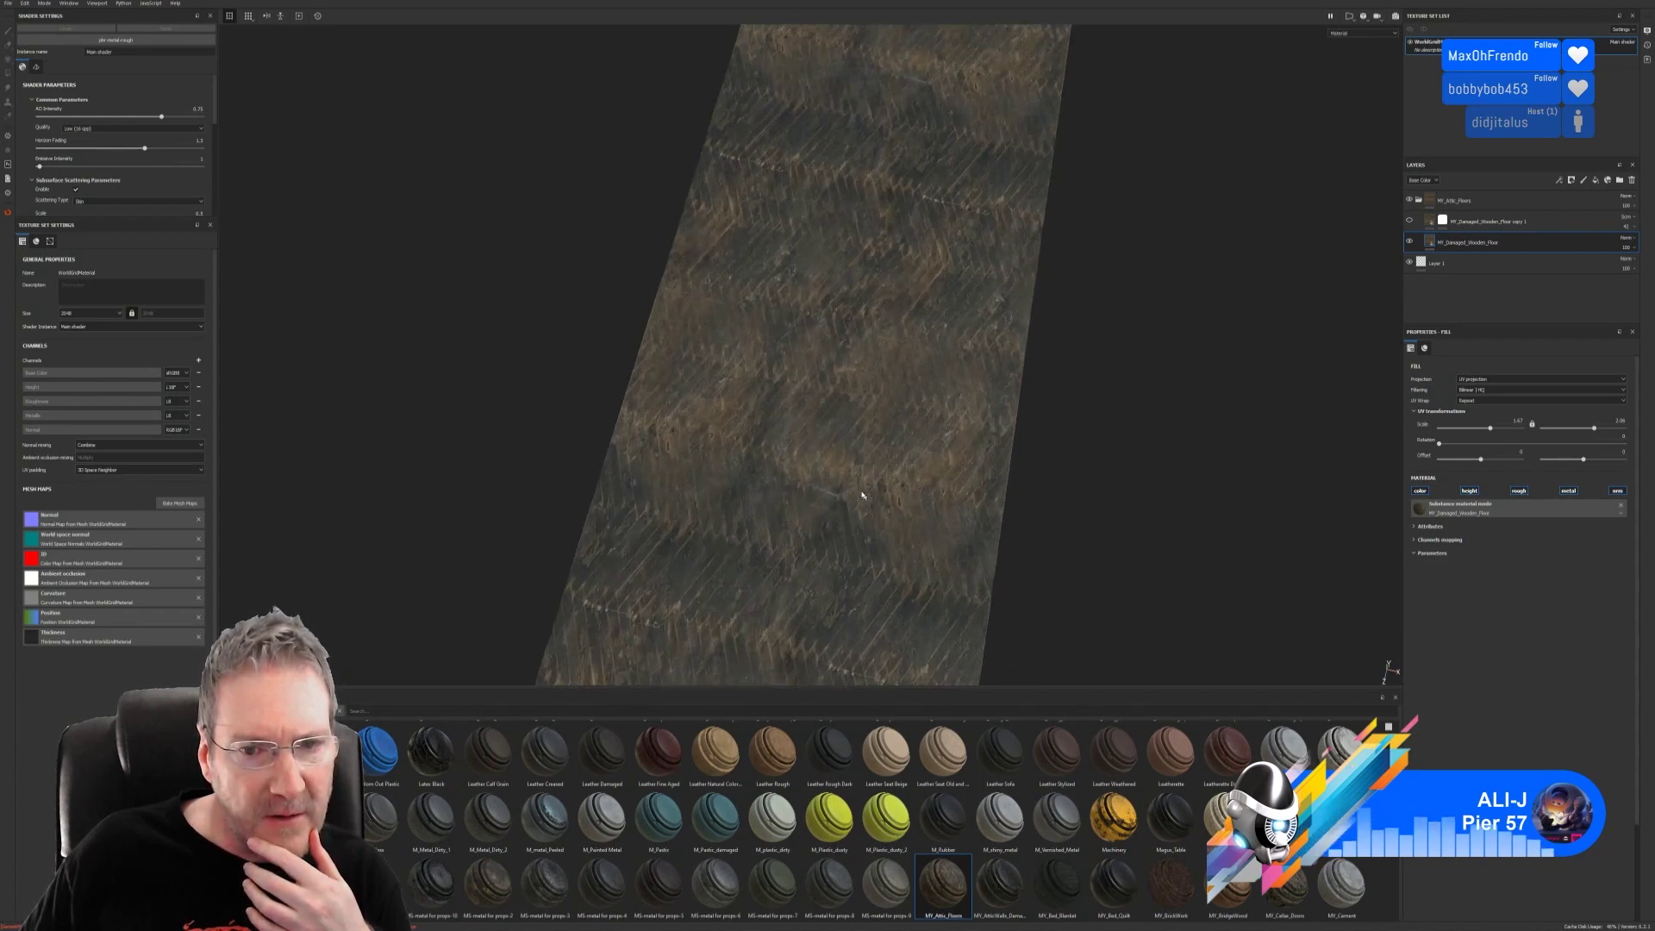
{"action": "scroll", "coordinate": [828, 284], "scroll_direction": "down", "scroll_amount": 2}
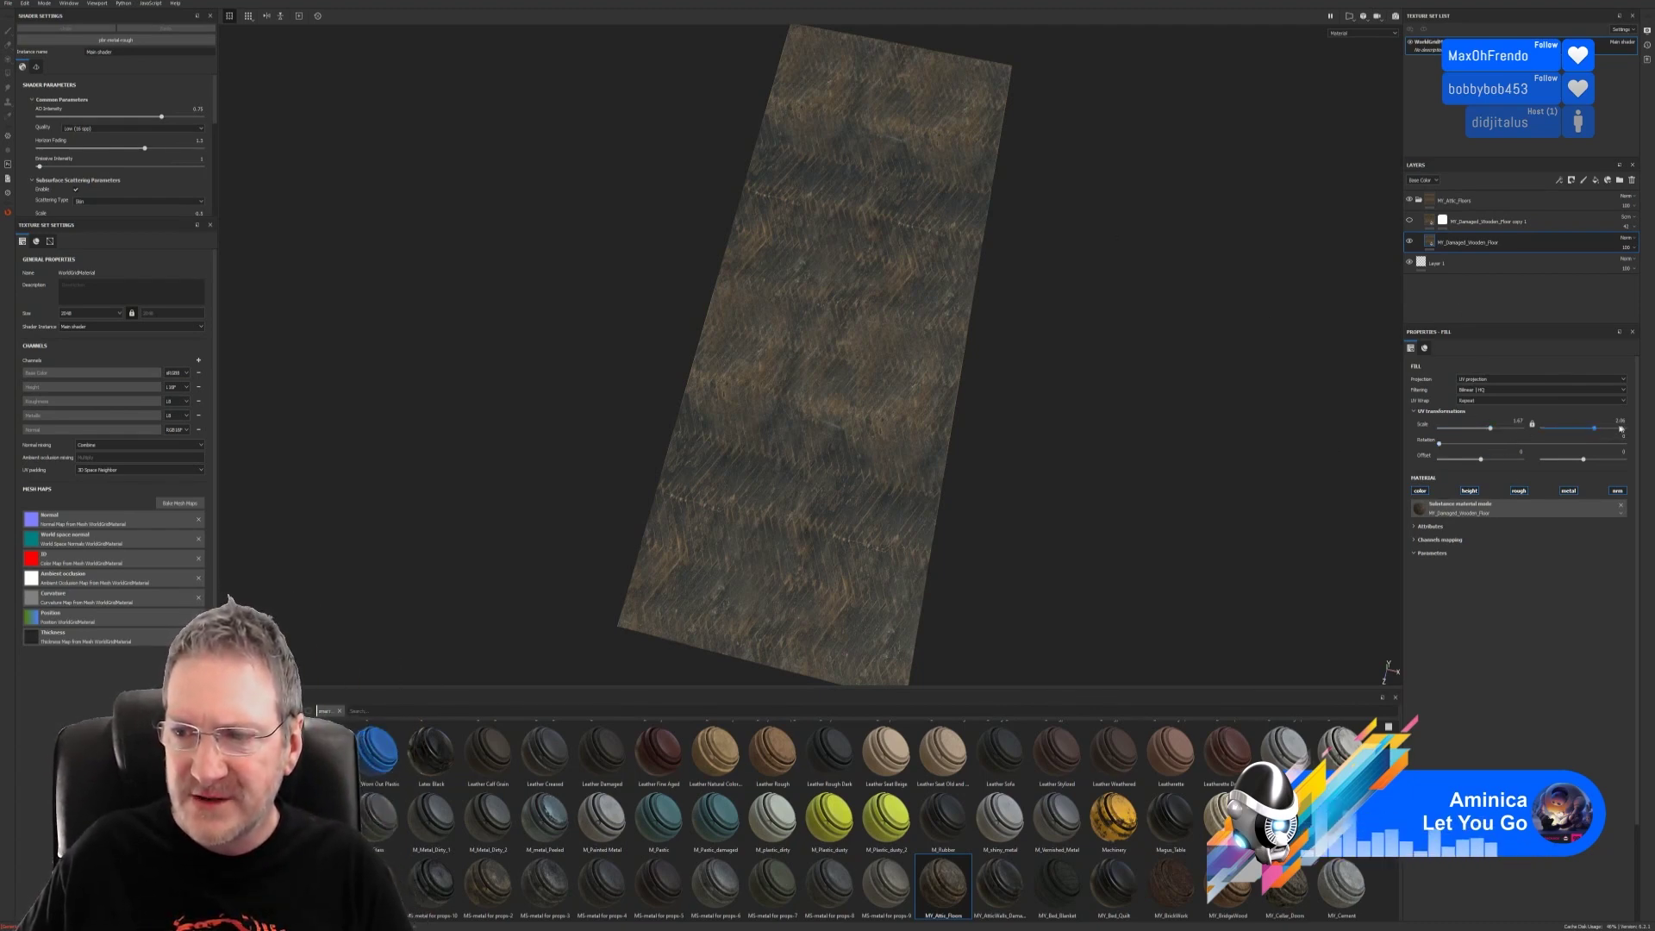
Step: Show the upper damaged wooden floor layer again and delete the unused Layer 1 beneath the MY_Attic_Floors group
{"action": "left_click", "coordinate": [1411, 221]}
{"action": "left_click", "coordinate": [1432, 226]}
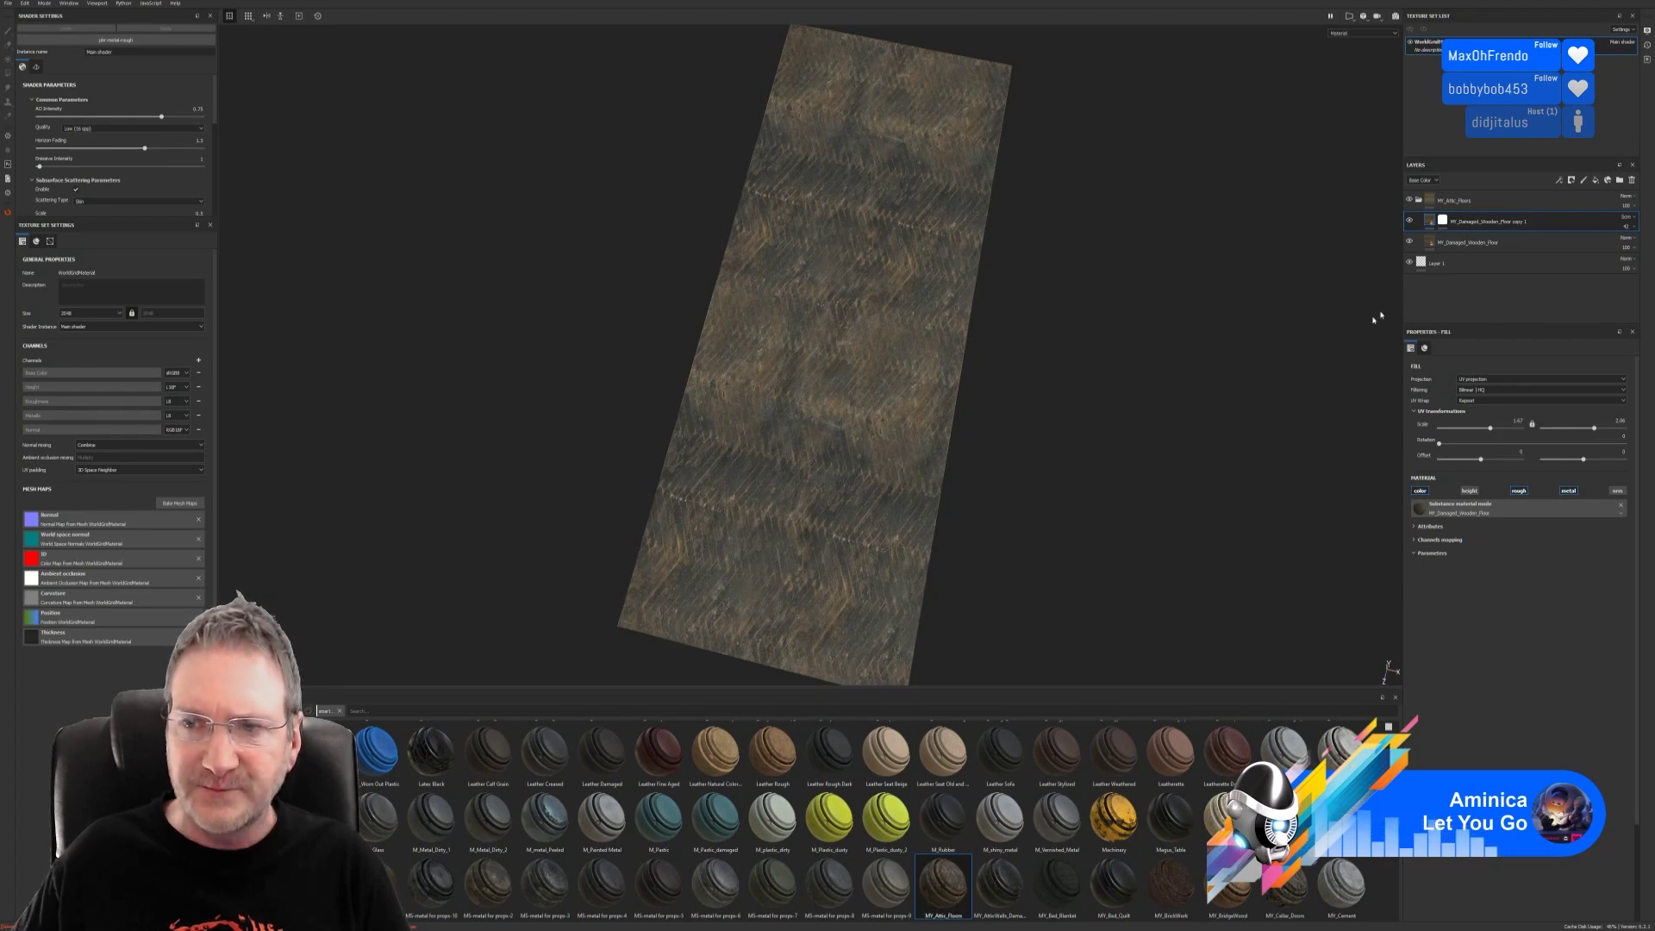
{"action": "left_click", "coordinate": [1466, 265]}
{"action": "key", "text": "Delete"}
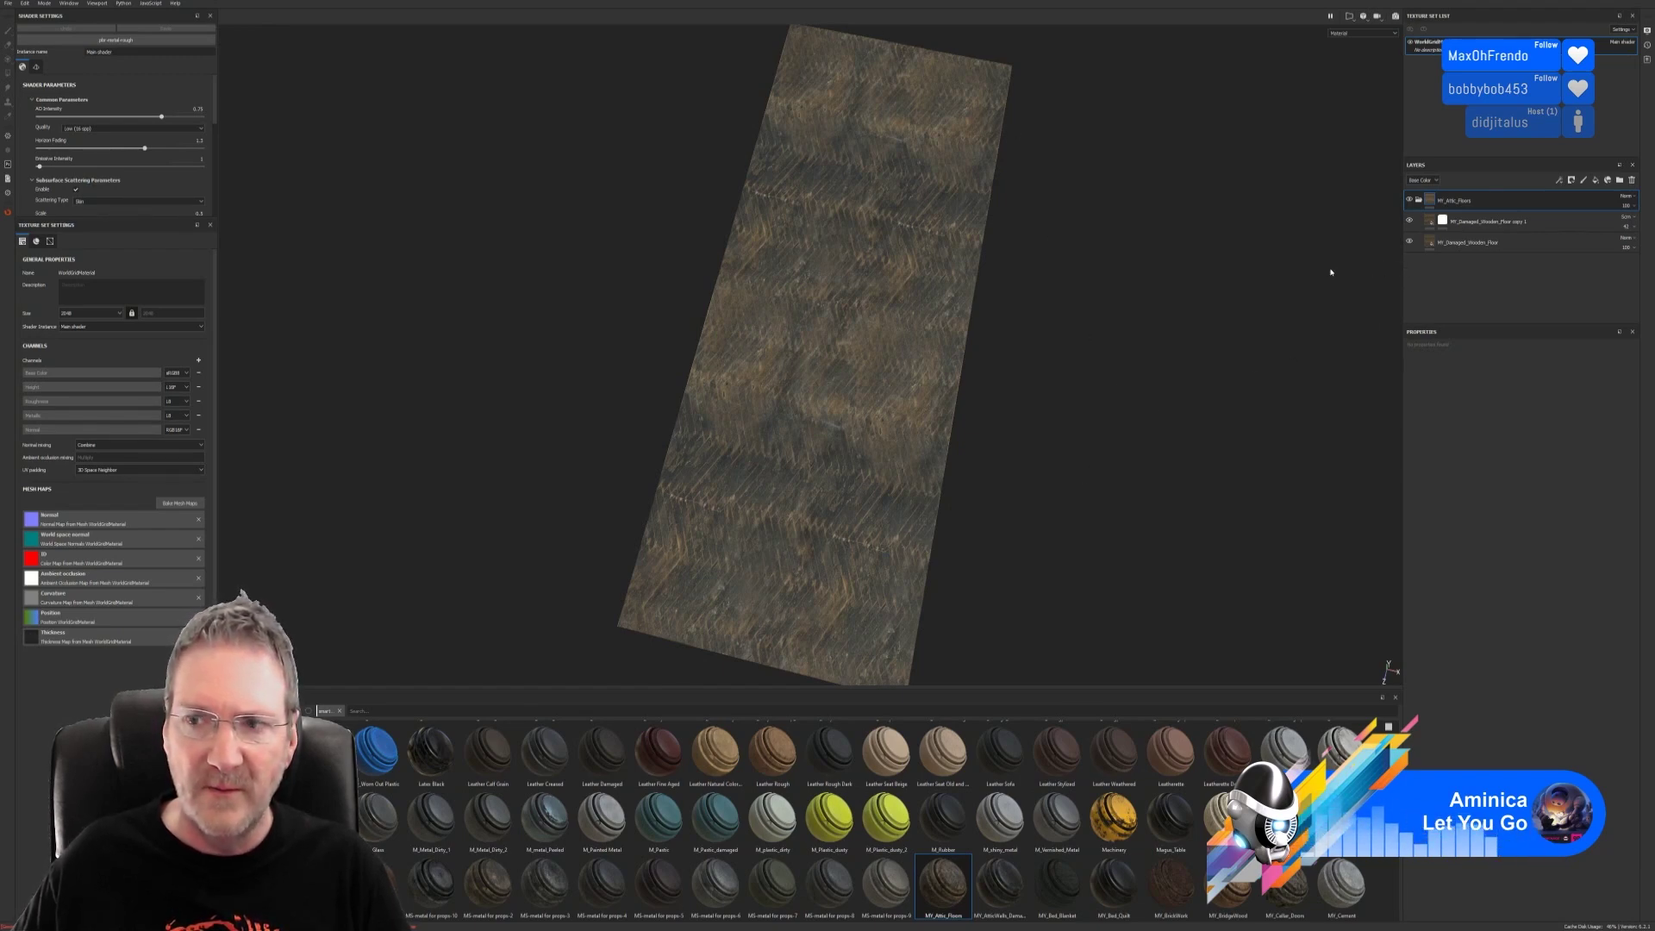
{"action": "left_click", "coordinate": [1419, 201]}
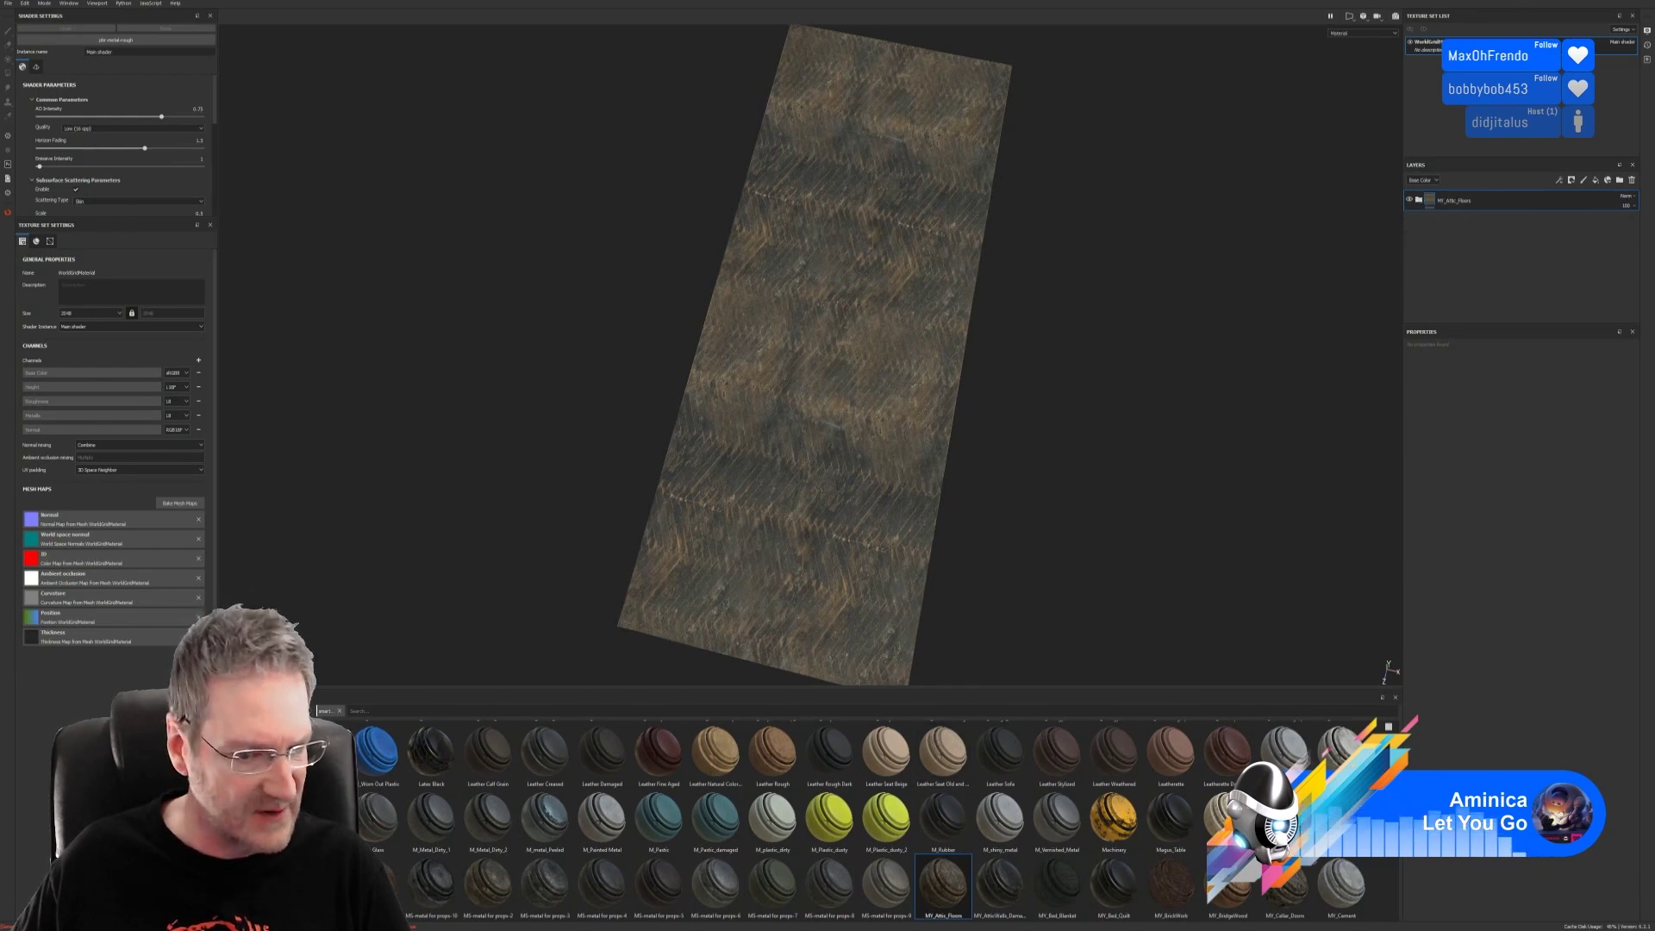
Step: Browse the library's base materials and filter them by "my" to look for an alternative wooden floor material
{"action": "left_click", "coordinate": [248, 849]}
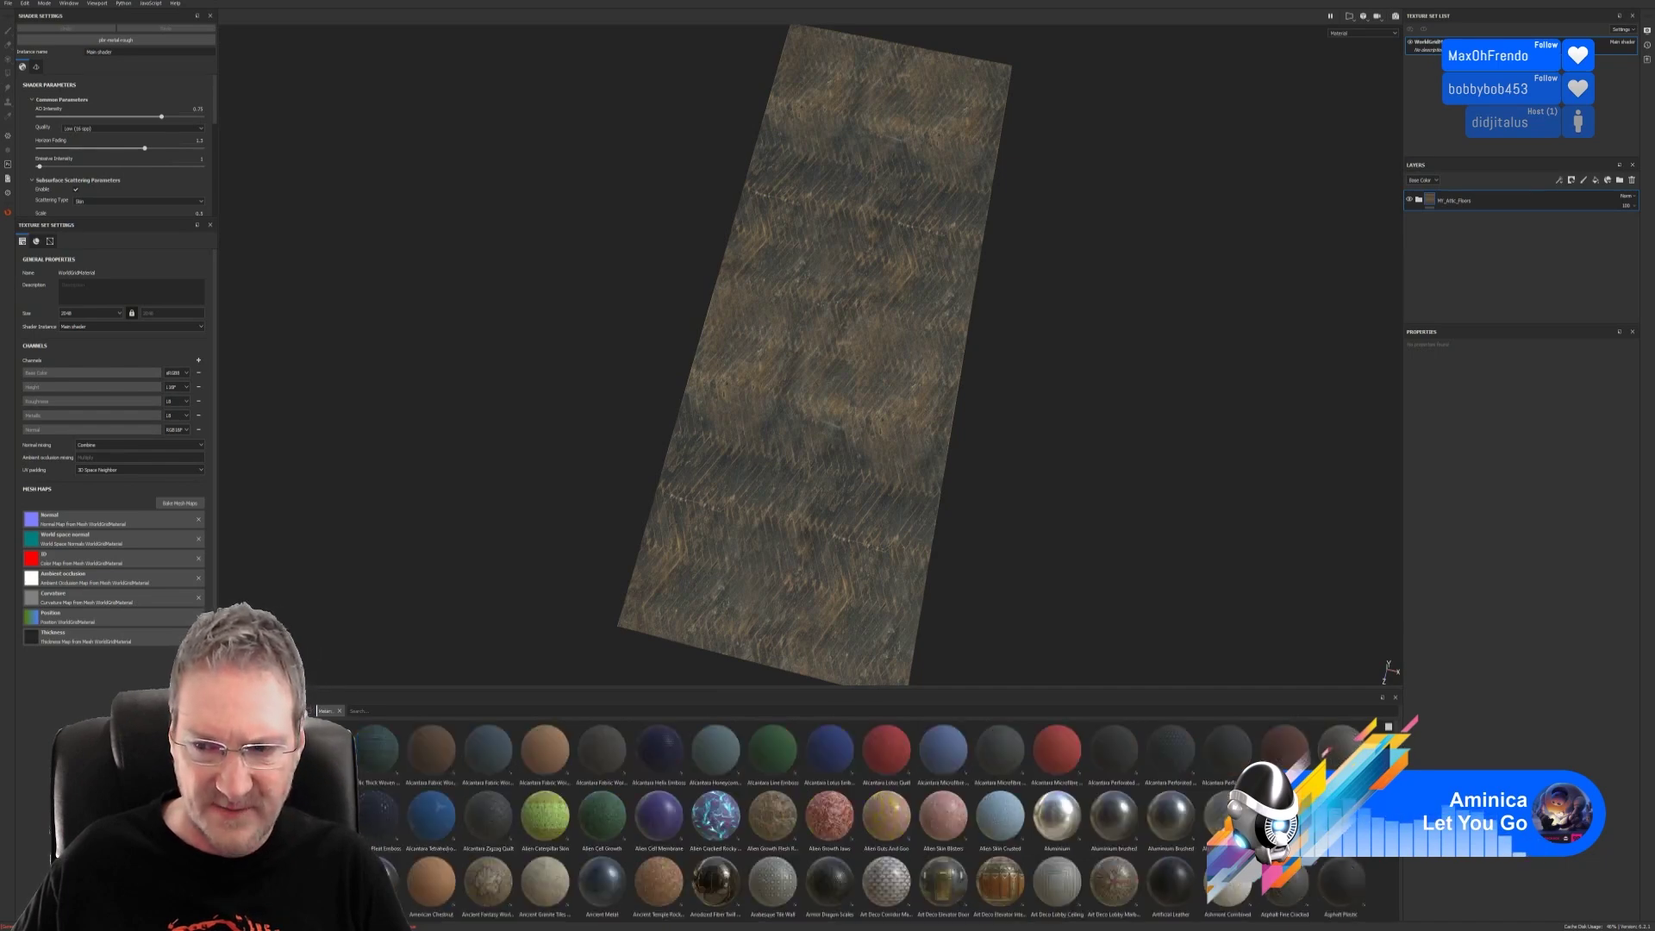
{"action": "scroll", "coordinate": [870, 821], "scroll_direction": "down", "scroll_amount": 1}
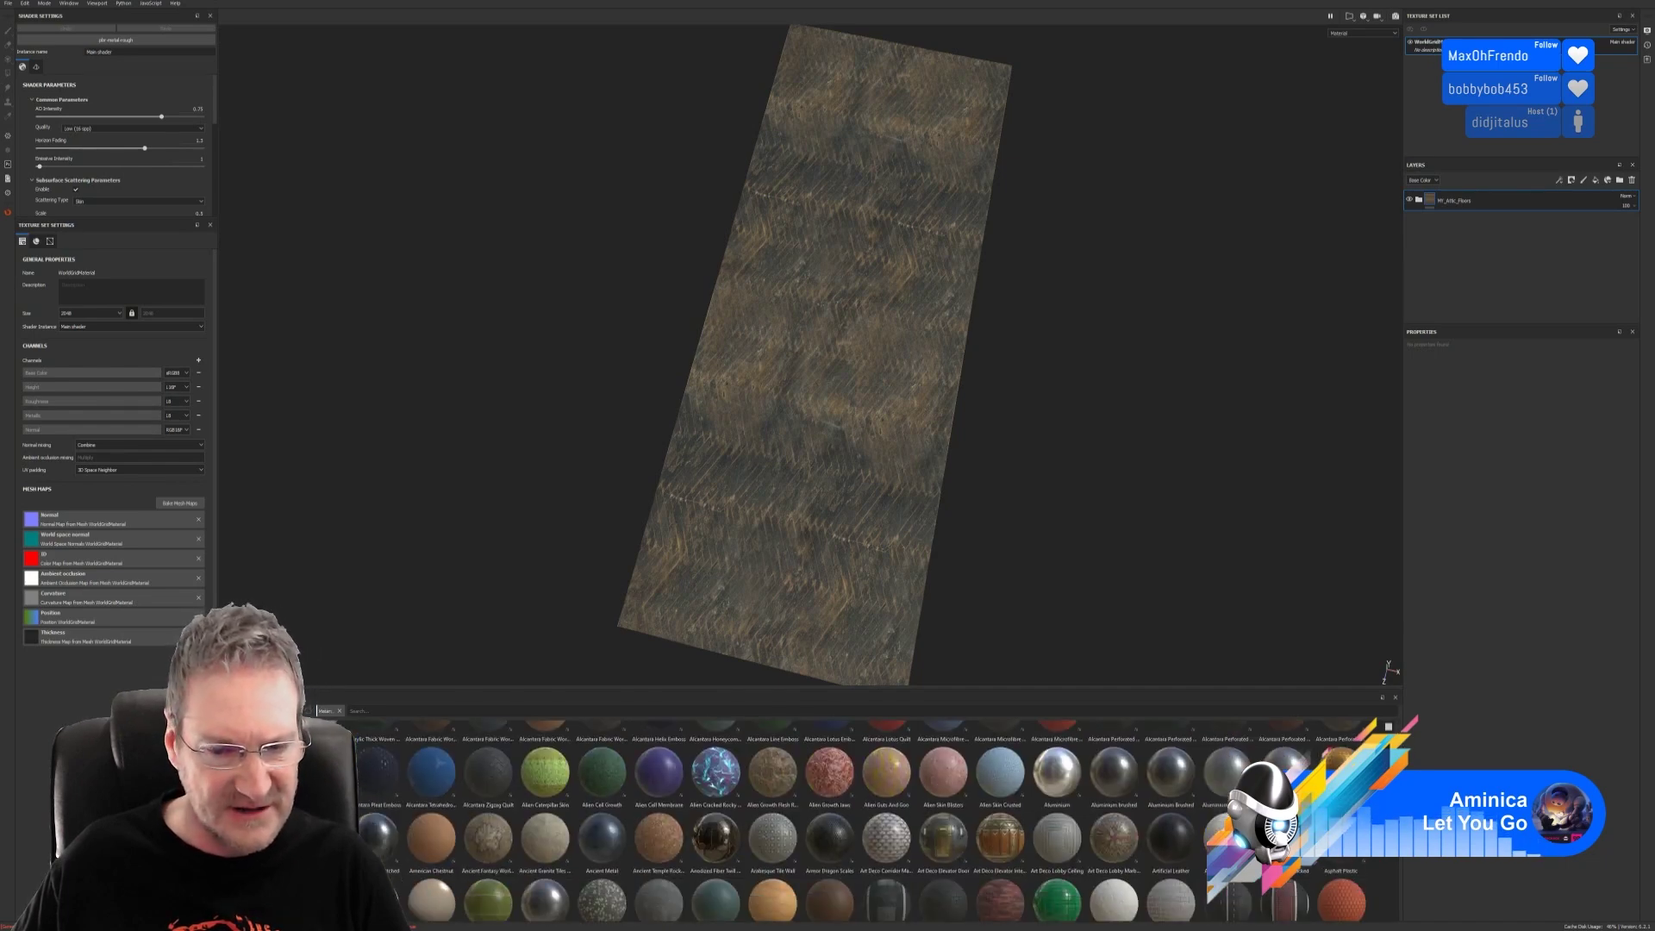
{"action": "scroll", "coordinate": [862, 820], "scroll_direction": "down", "scroll_amount": 1}
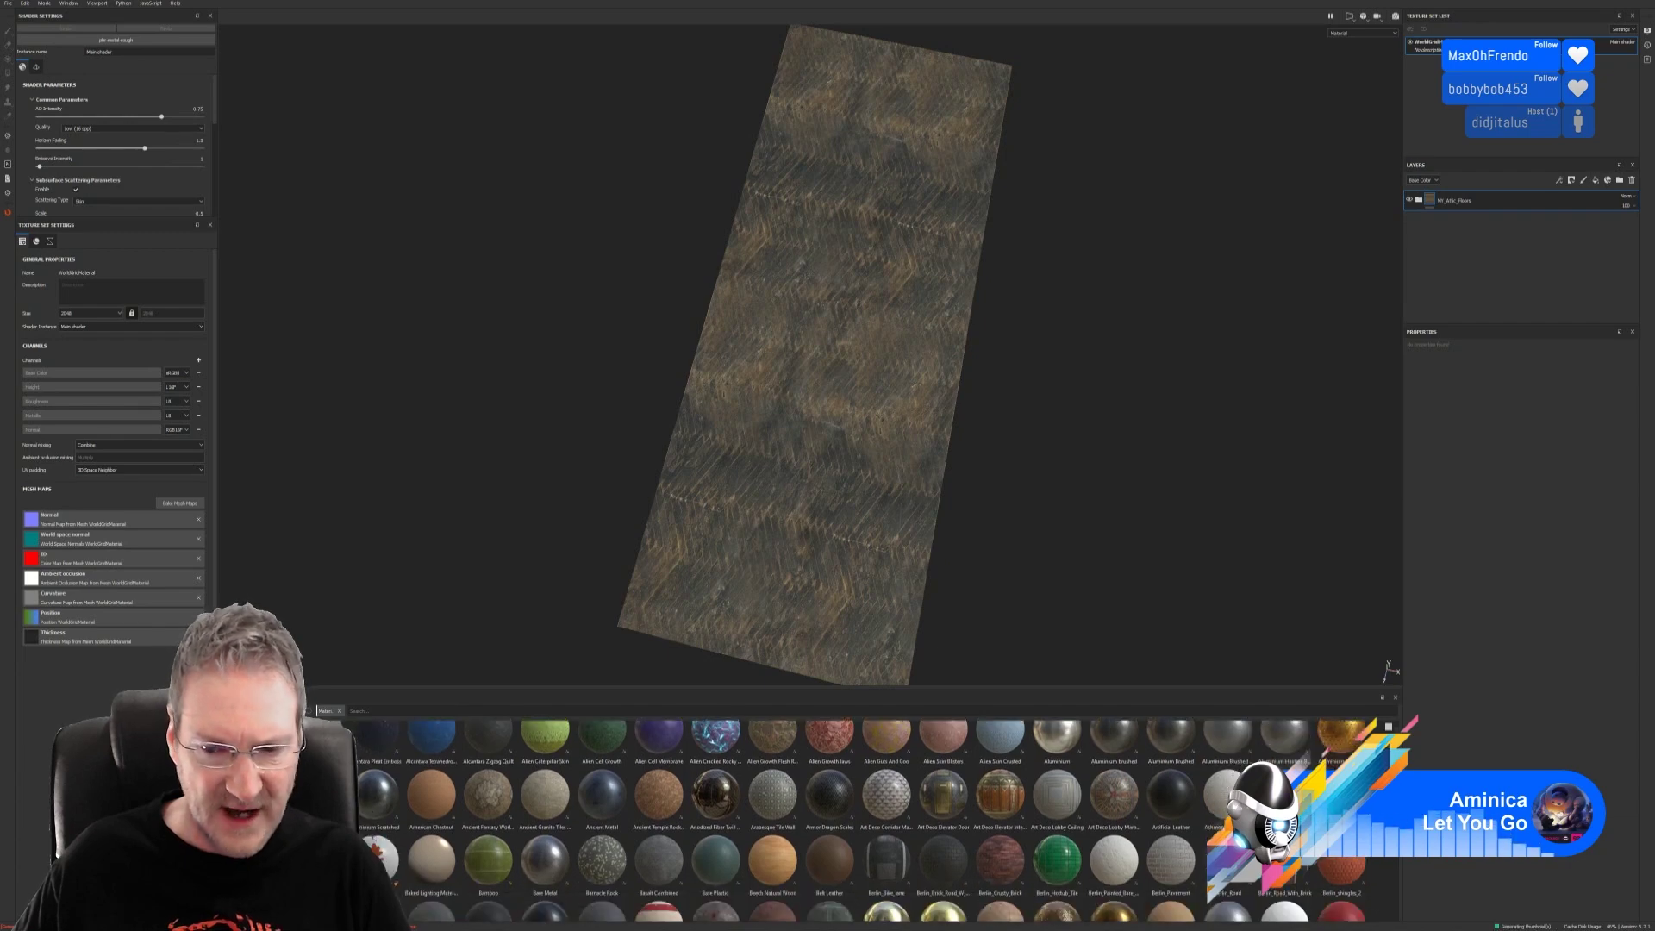
{"action": "scroll", "coordinate": [863, 819], "scroll_direction": "down", "scroll_amount": 1}
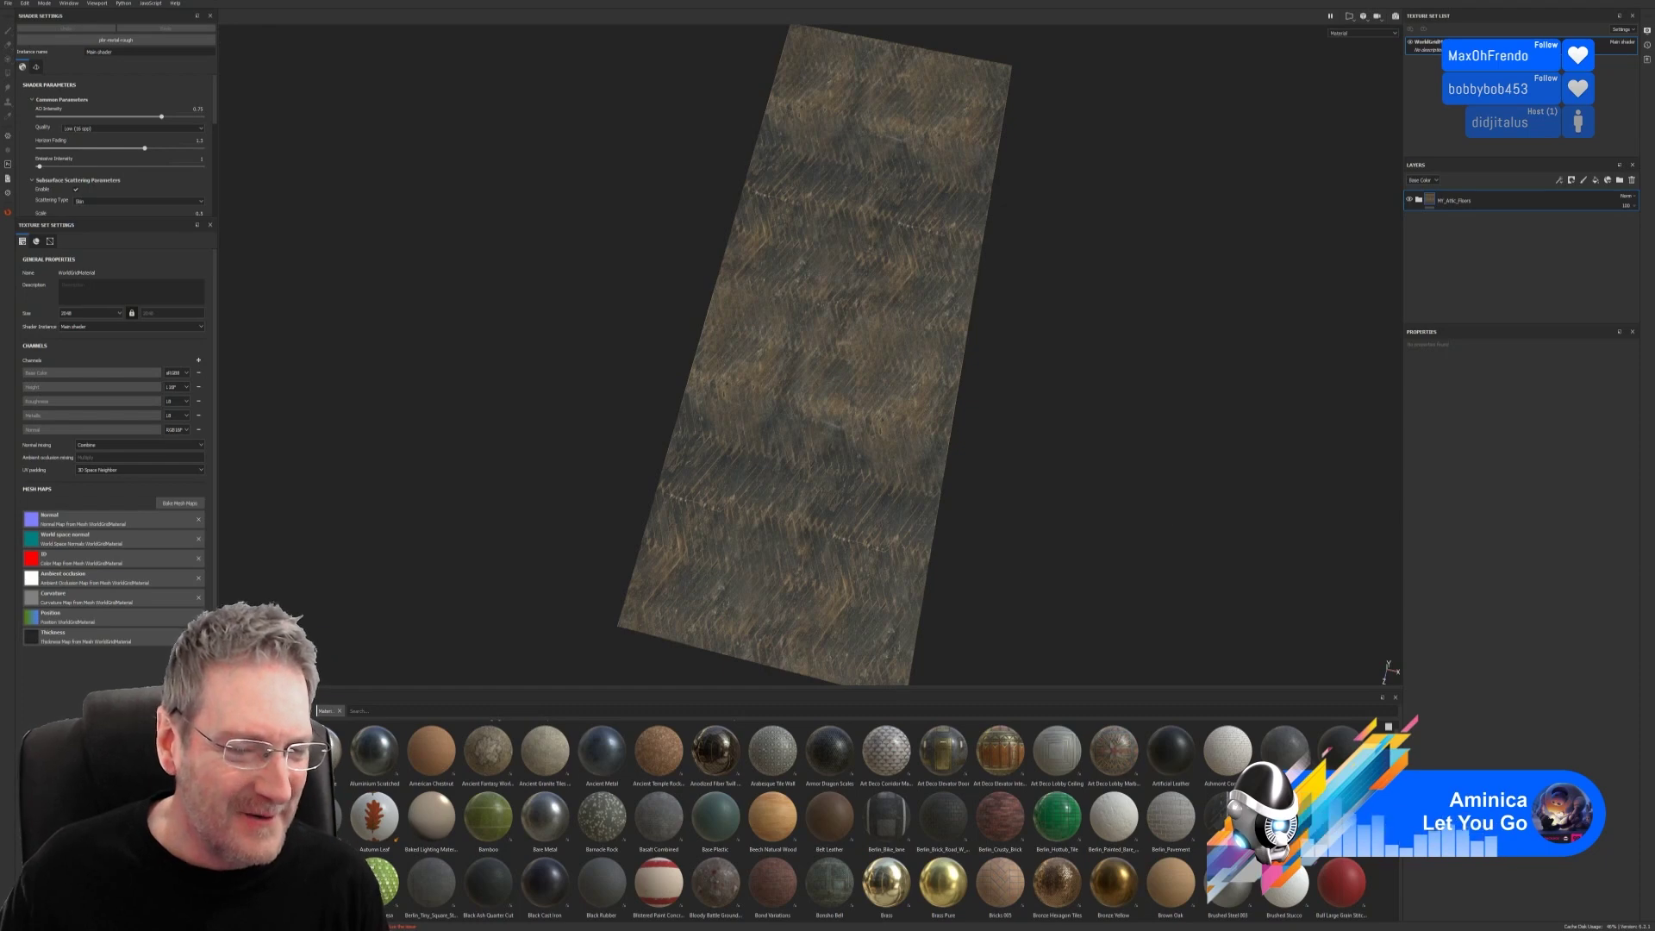
{"action": "left_click", "coordinate": [348, 708]}
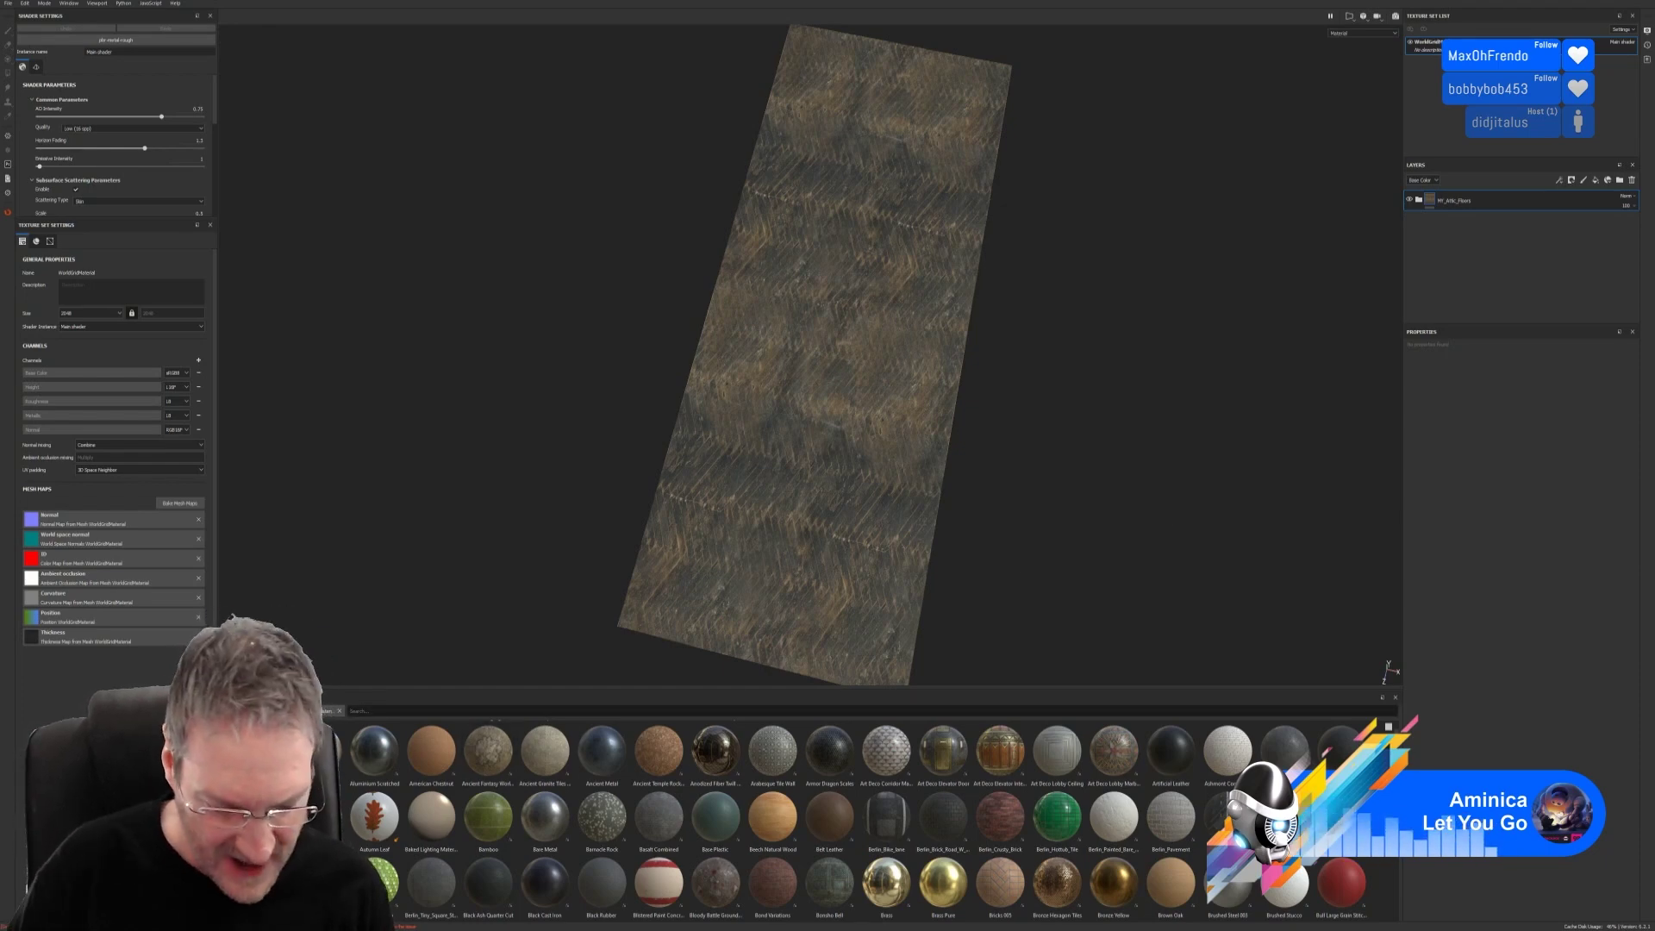
{"action": "type", "text": "attic"}
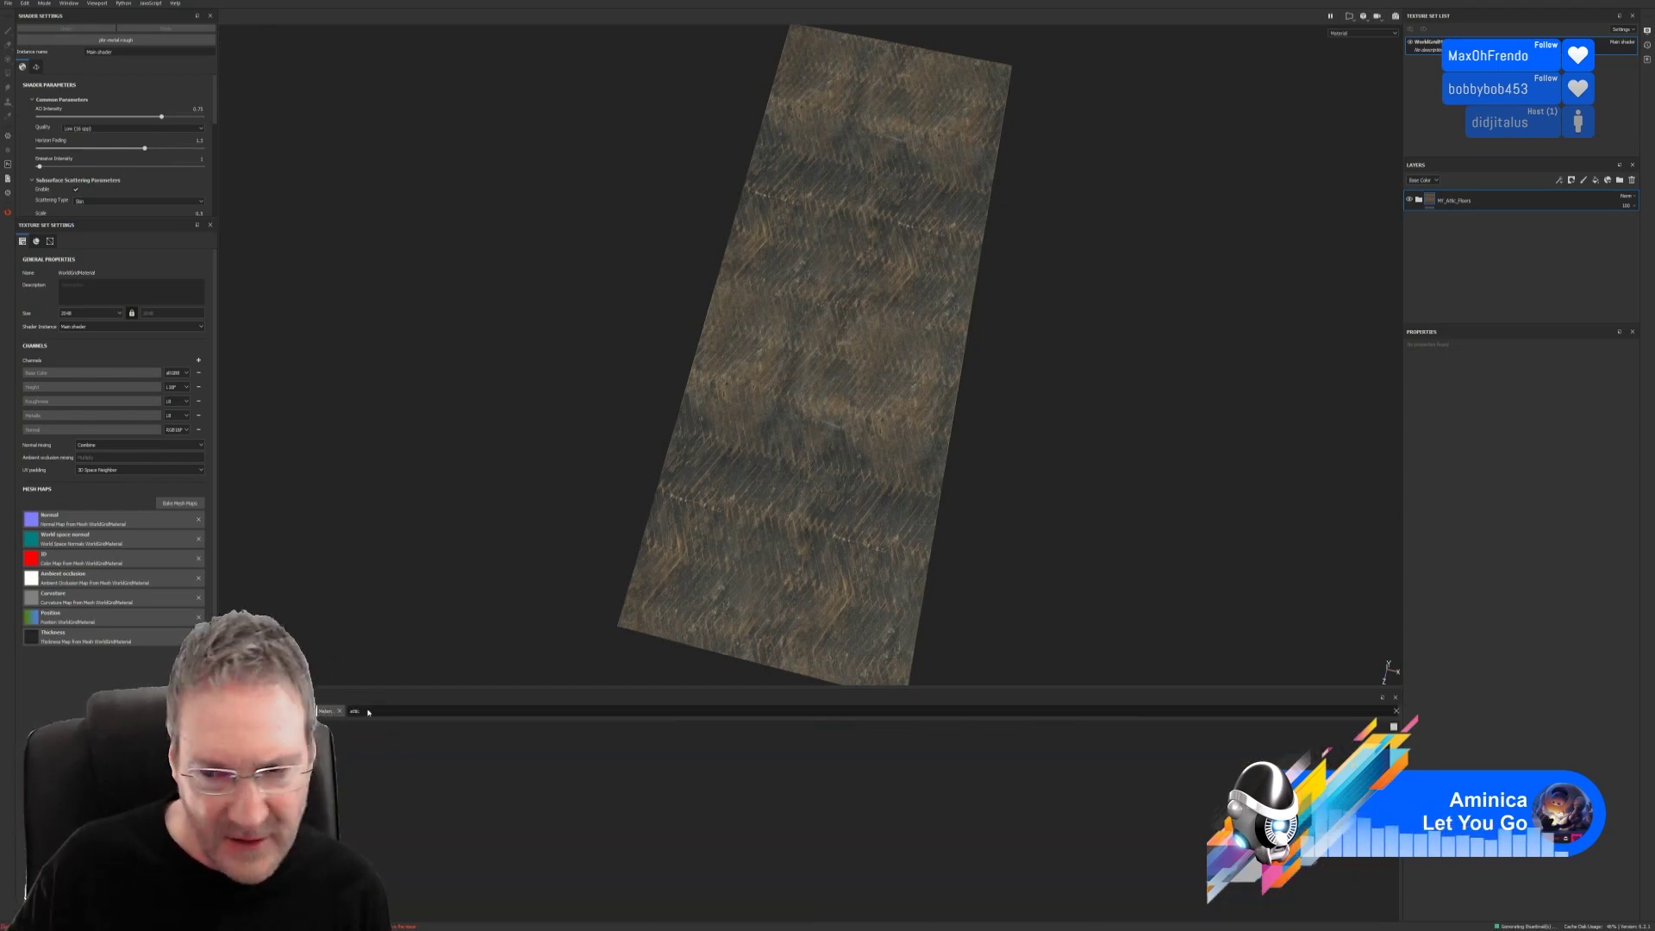
{"action": "key", "text": "BackSpace"}
{"action": "key", "text": "BackSpace"}
{"action": "key", "text": "BackSpace"}
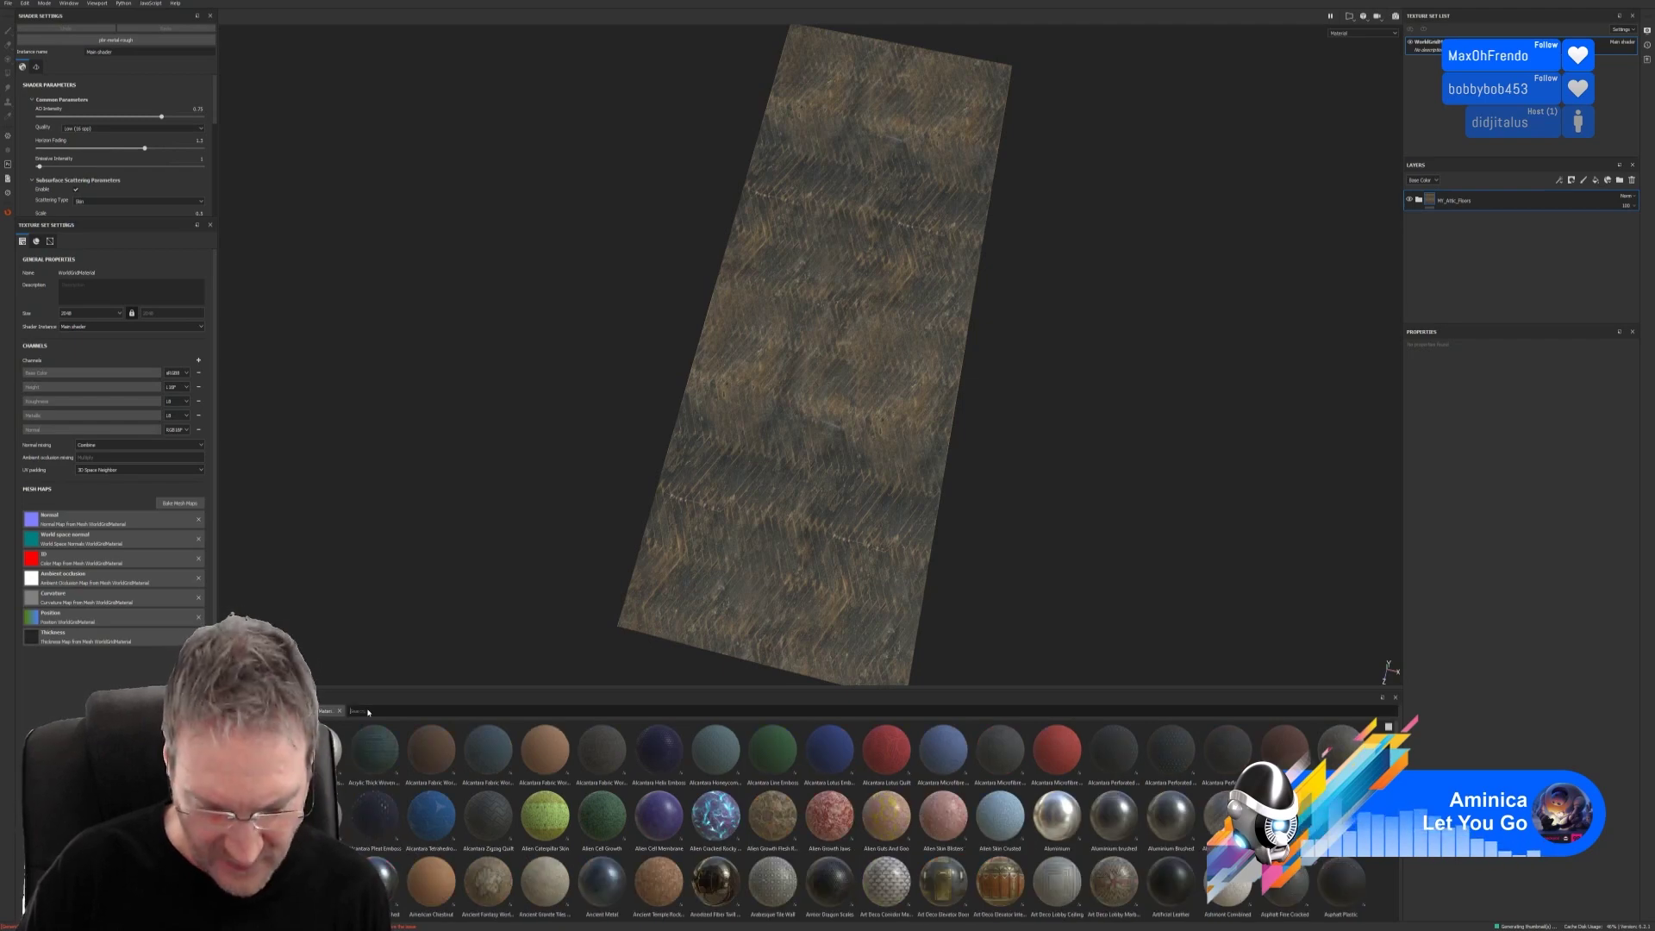
{"action": "type", "text": "my"}
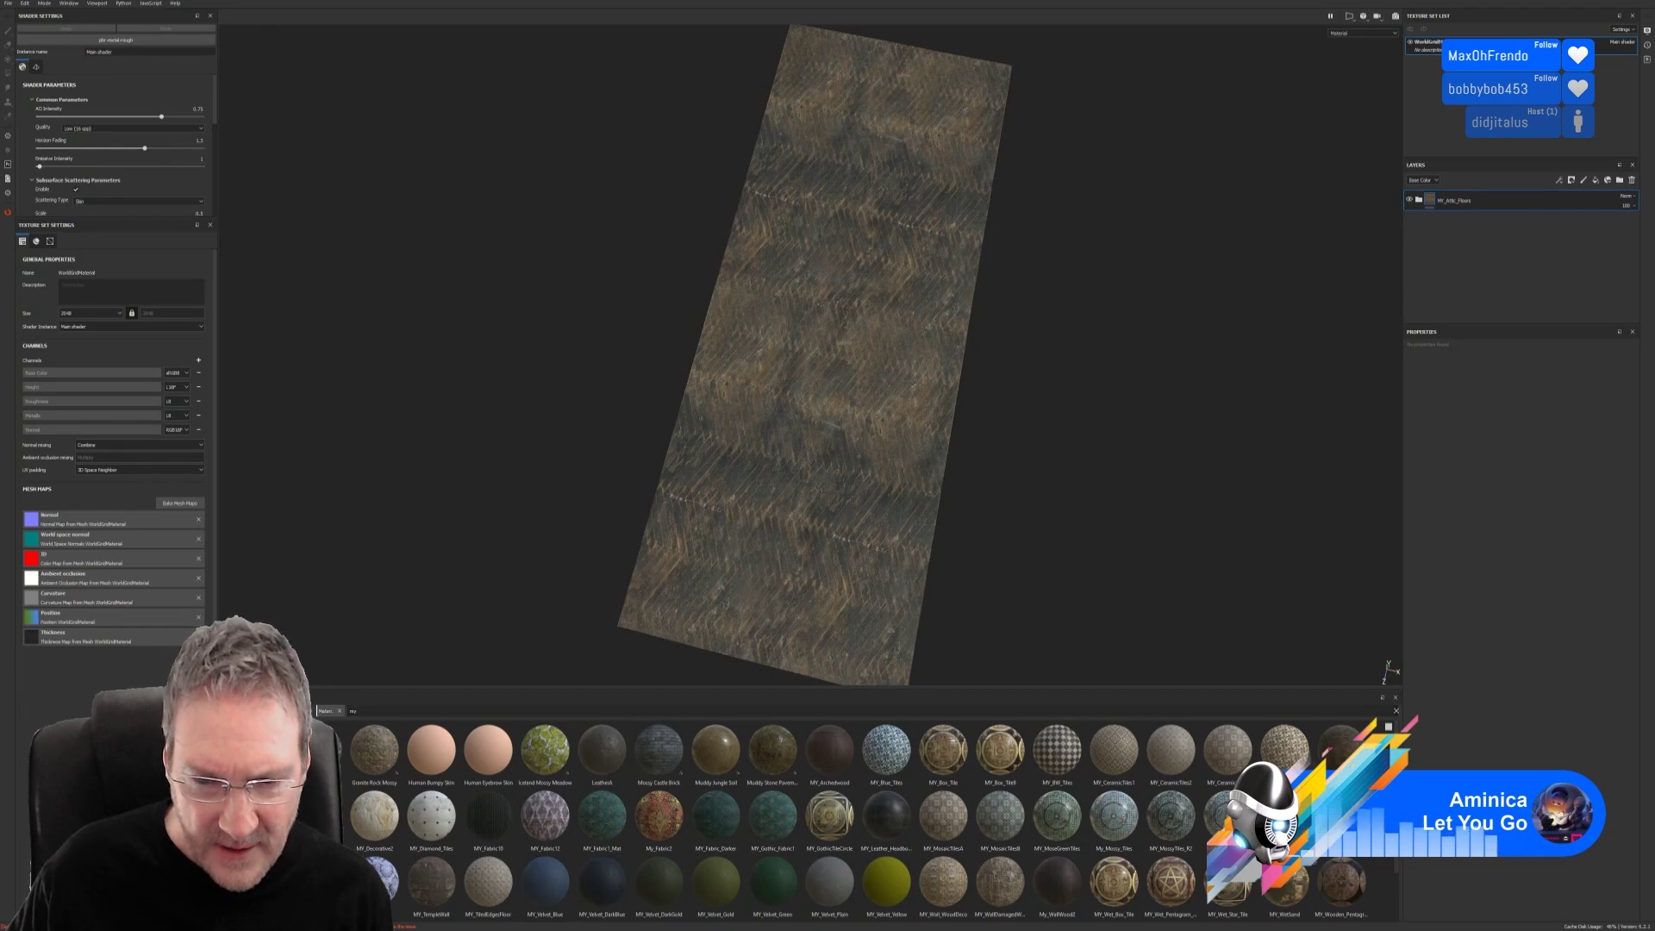
{"action": "scroll", "coordinate": [869, 819], "scroll_direction": "down", "scroll_amount": 1}
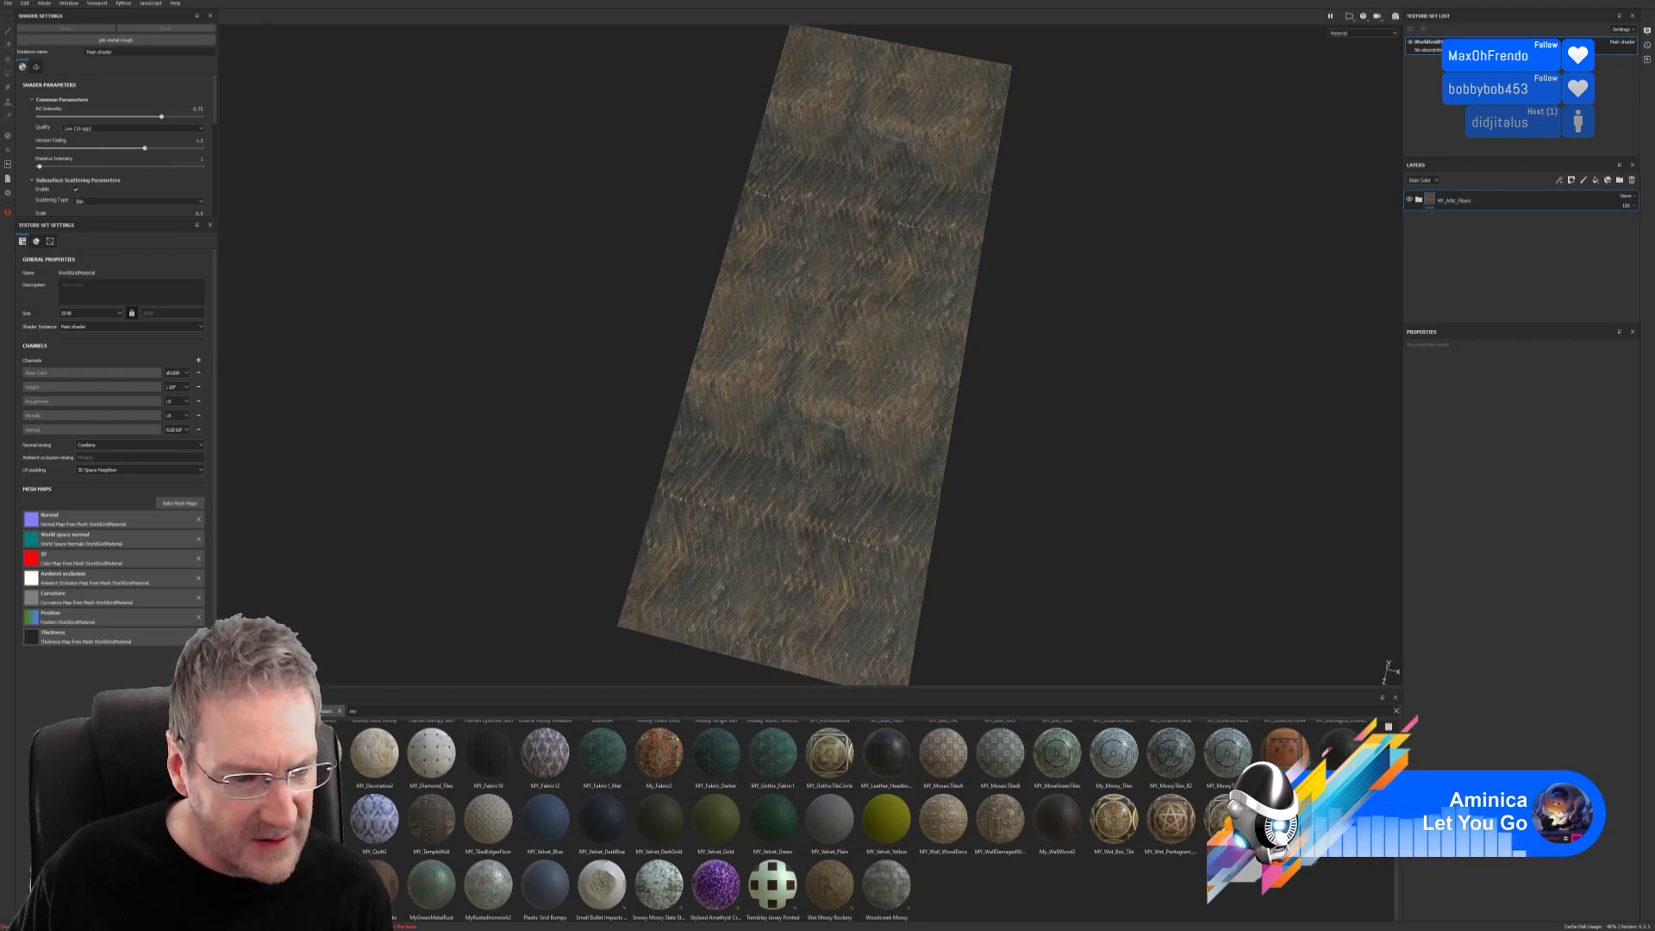
Step: Try the MY_WoodenPlanks material on the floor mesh with an increased UV scale, and delete its layer
{"action": "mouse_move", "coordinate": [321, 739]}
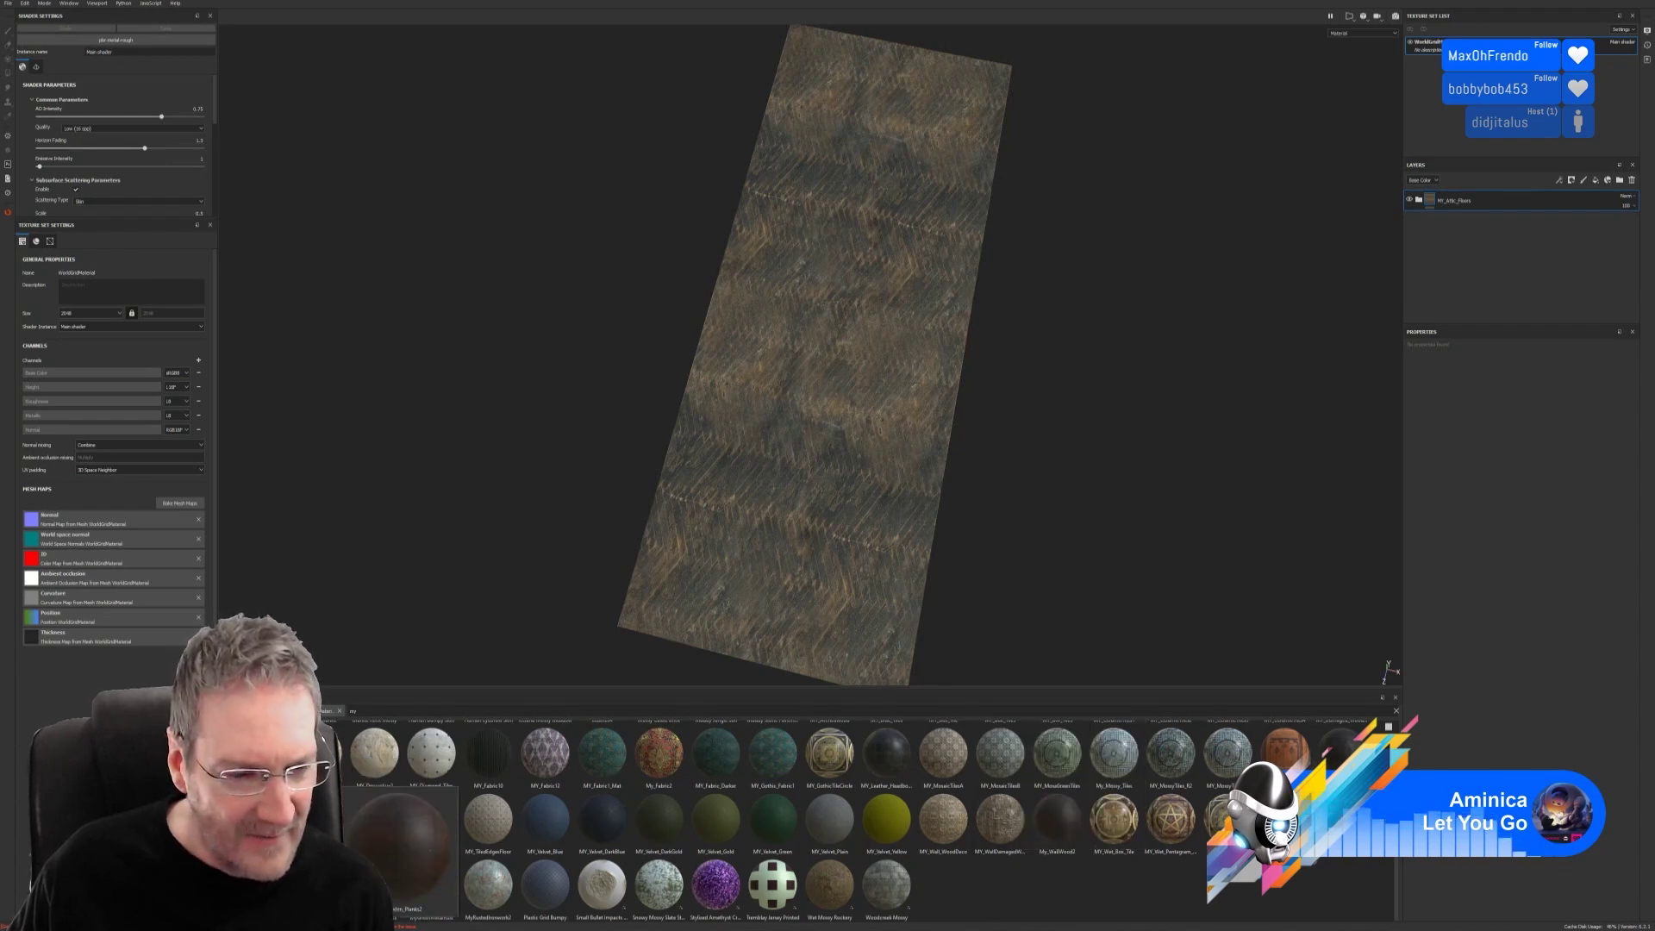
{"action": "mouse_move", "coordinate": [379, 884]}
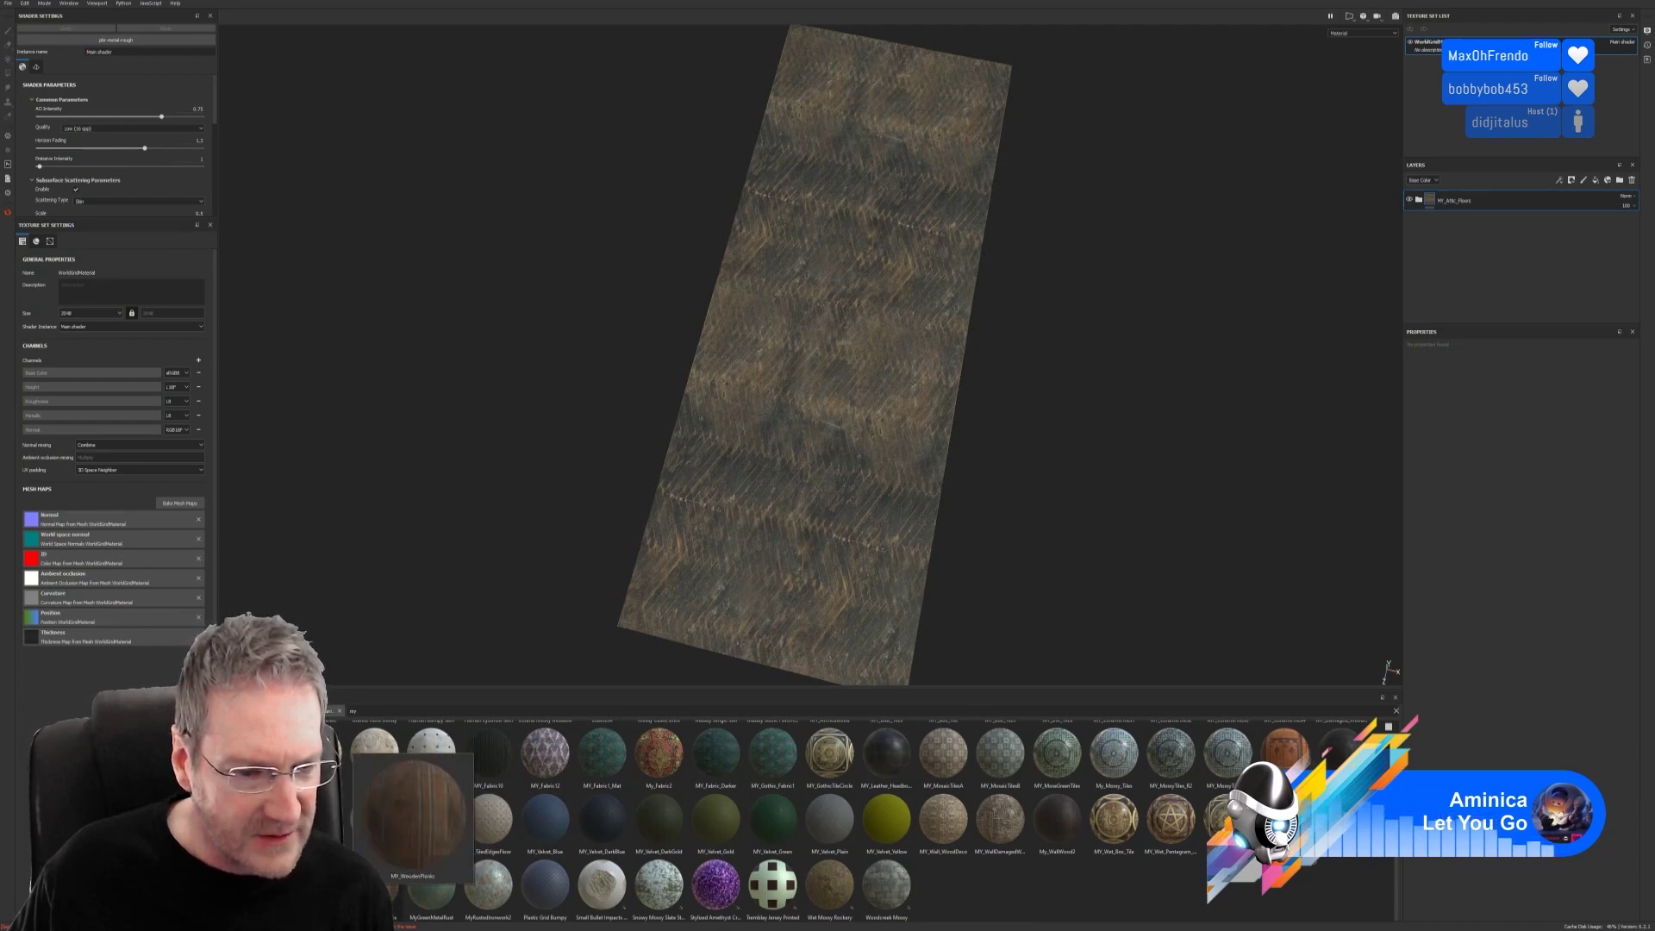
{"action": "left_click_drag", "start_coordinate": [381, 884], "coordinate": [718, 466]}
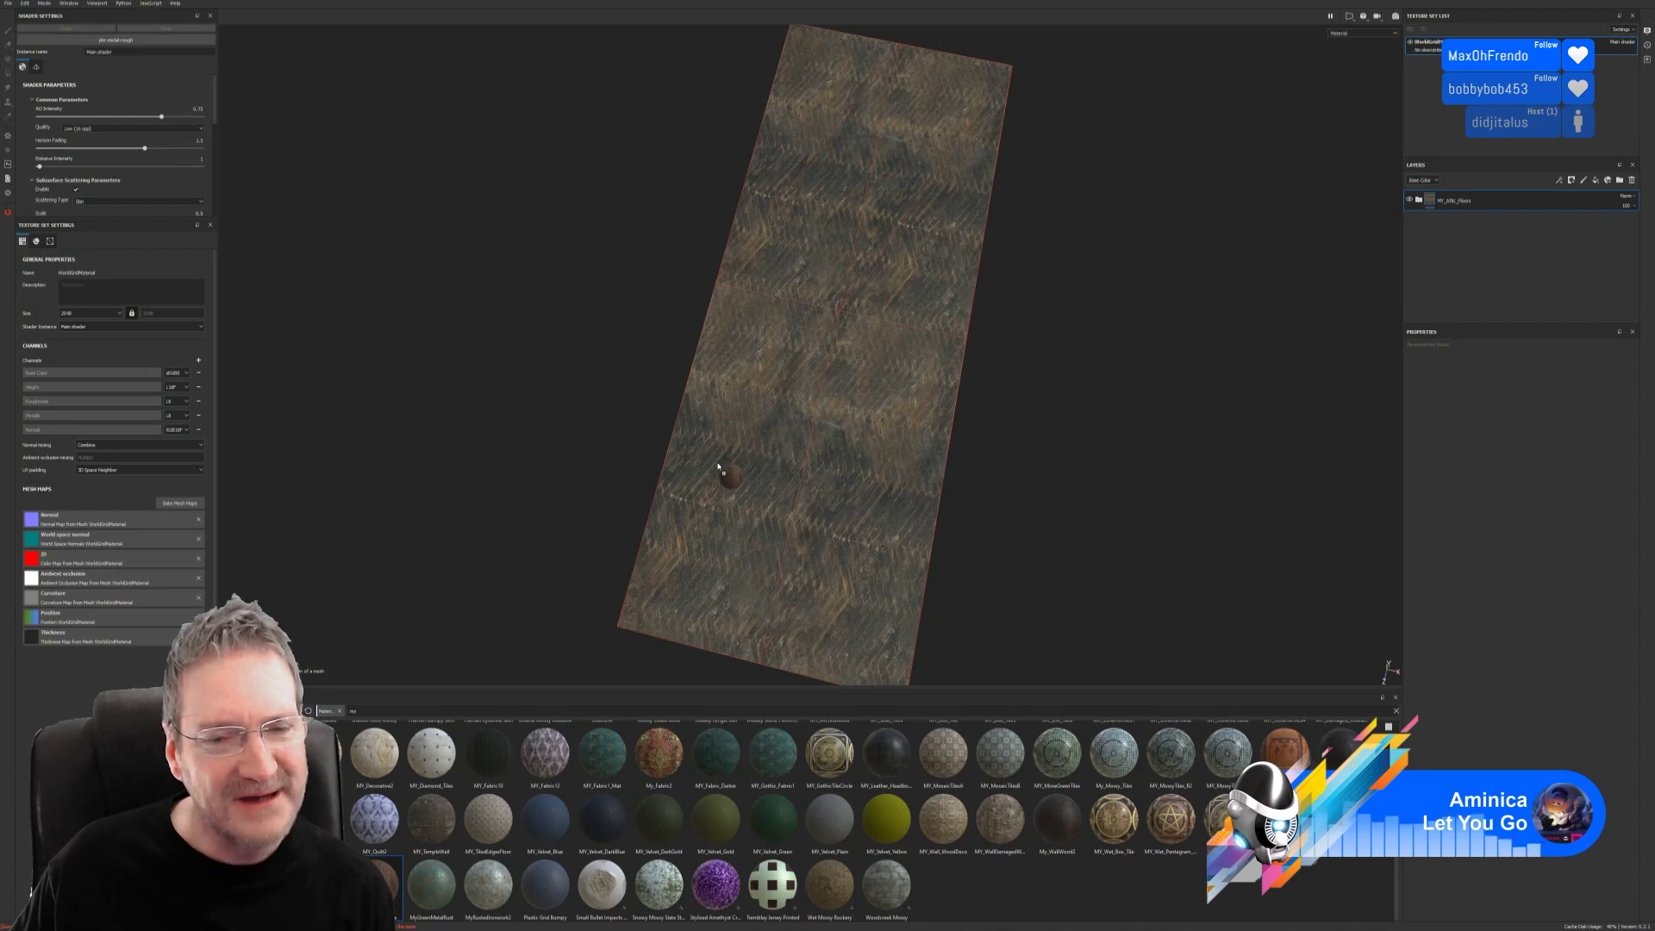
{"action": "left_click_drag", "start_coordinate": [718, 467], "coordinate": [799, 423]}
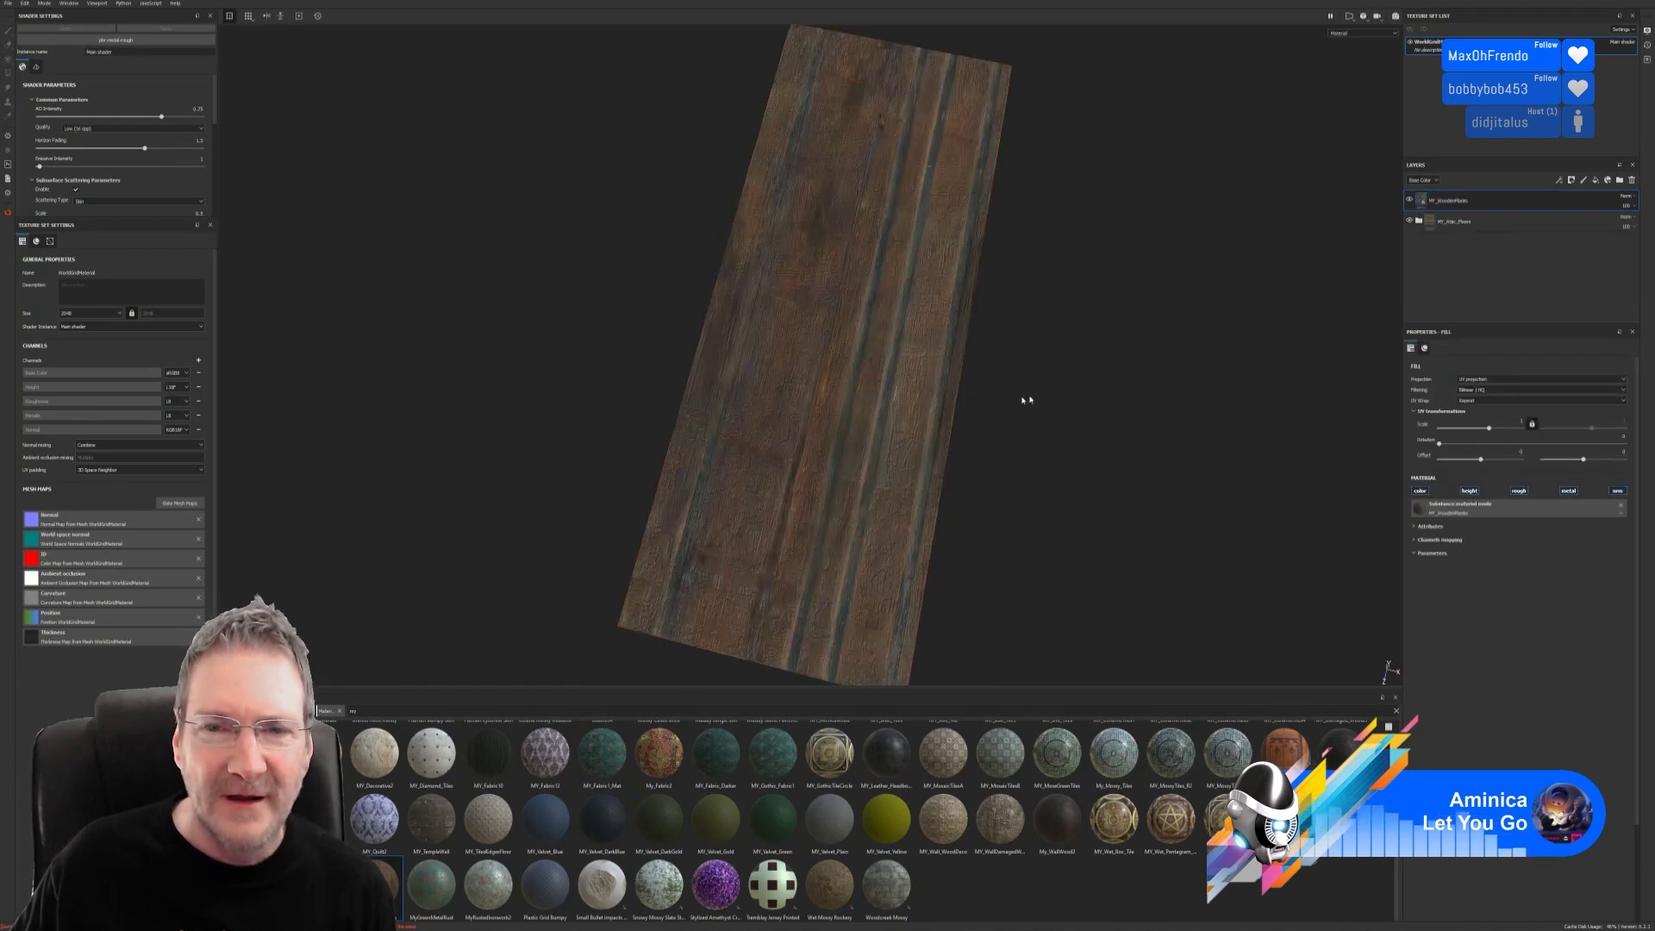
{"action": "left_click_drag", "start_coordinate": [1489, 428], "coordinate": [1494, 446]}
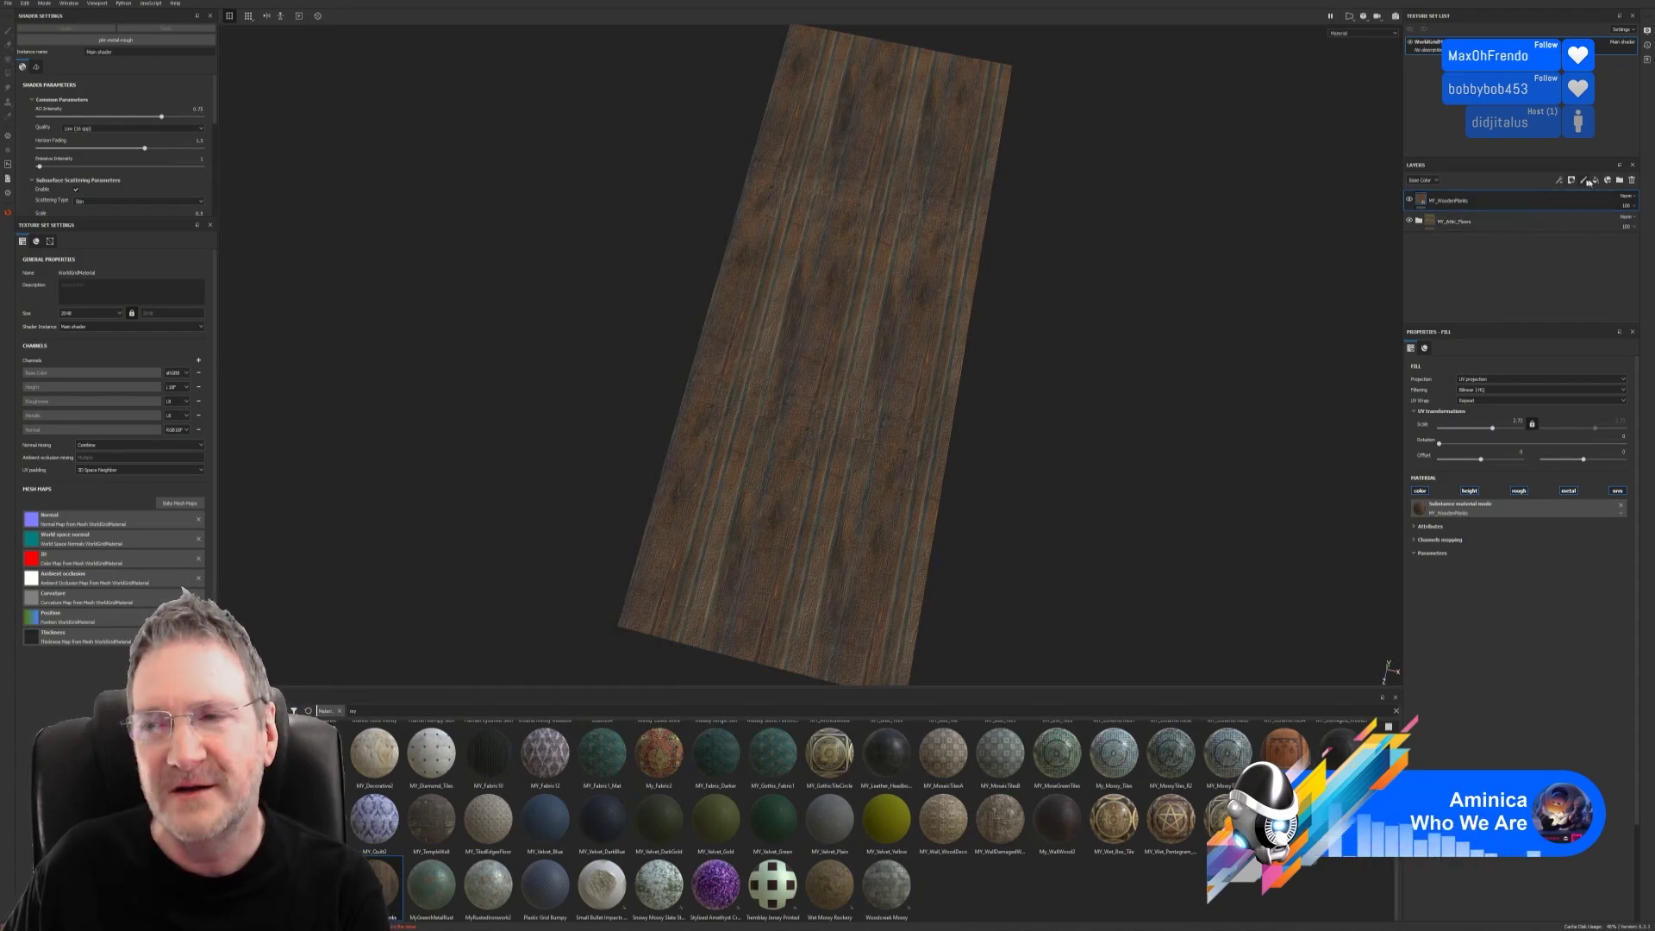
{"action": "left_click", "coordinate": [1632, 181]}
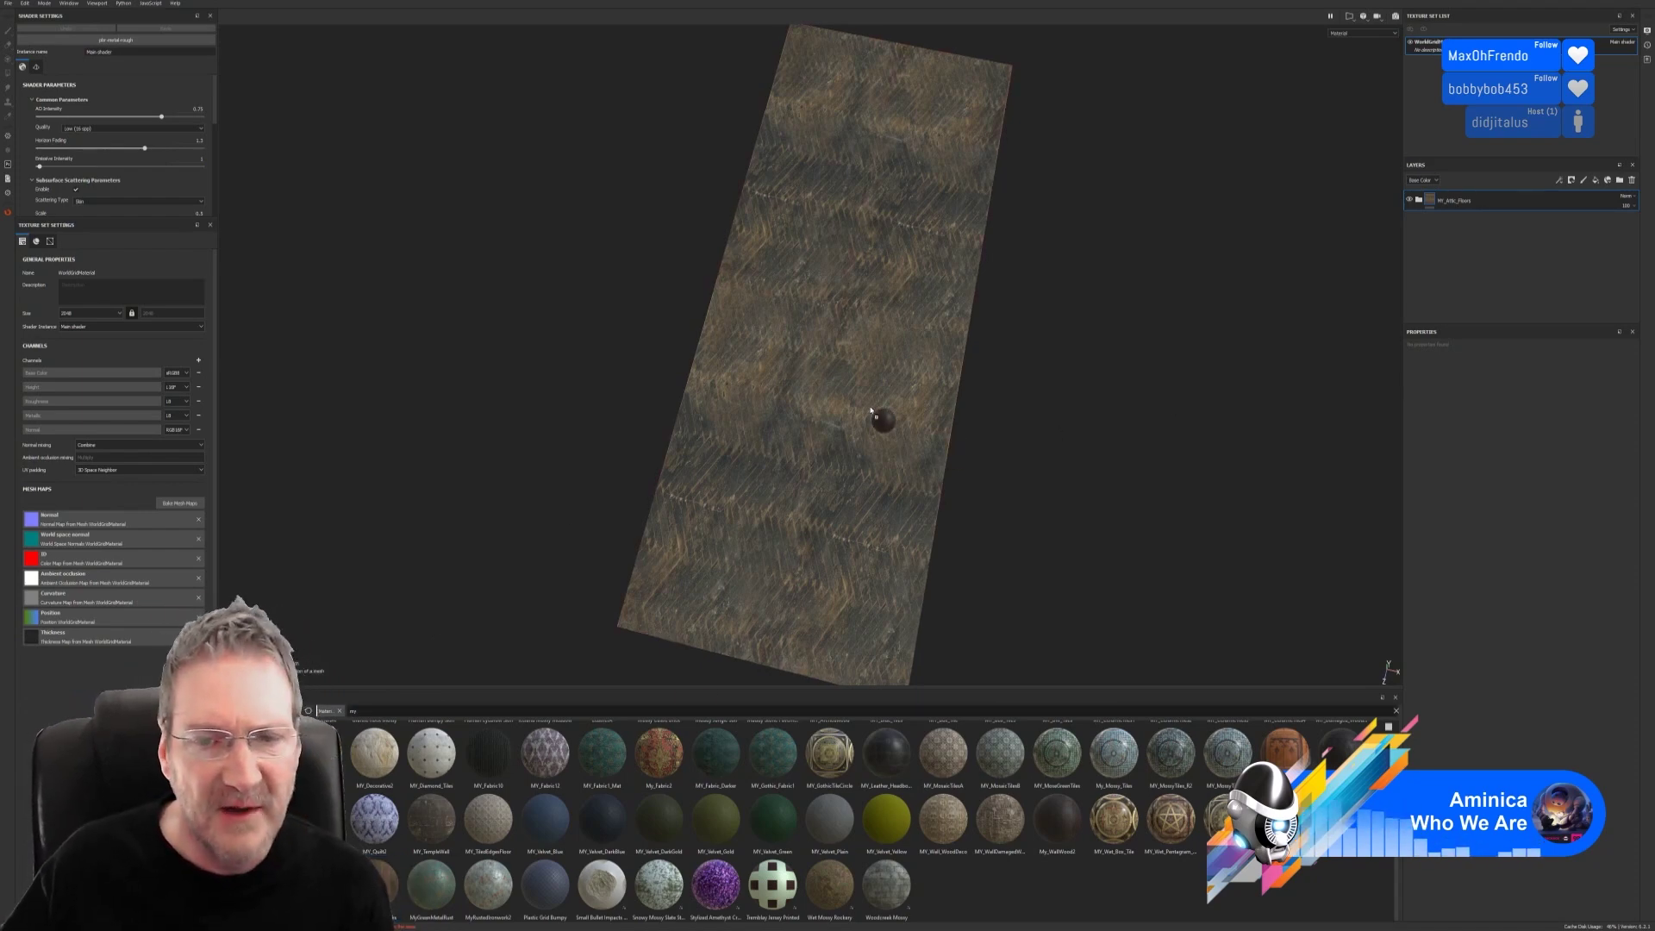
Step: Try the MY_Wooden_Planks2 material on the floor mesh with an increased UV scale and a rotation of 90
{"action": "left_click_drag", "start_coordinate": [871, 411], "coordinate": [872, 412]}
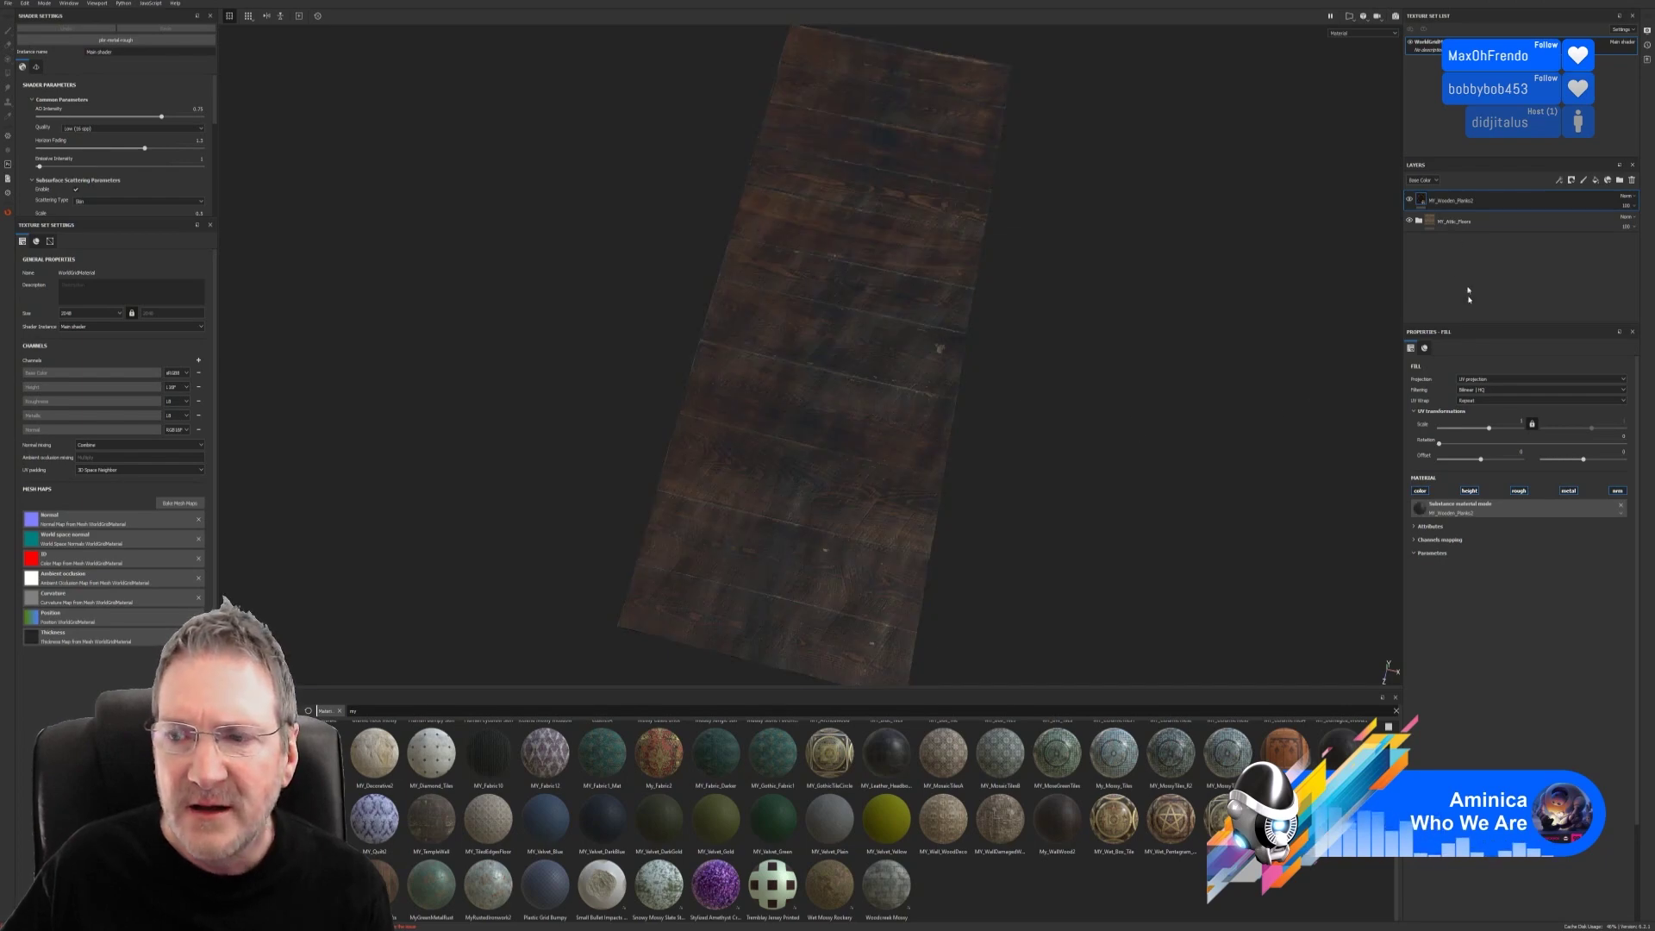
{"action": "left_click_drag", "start_coordinate": [1489, 428], "coordinate": [1494, 429]}
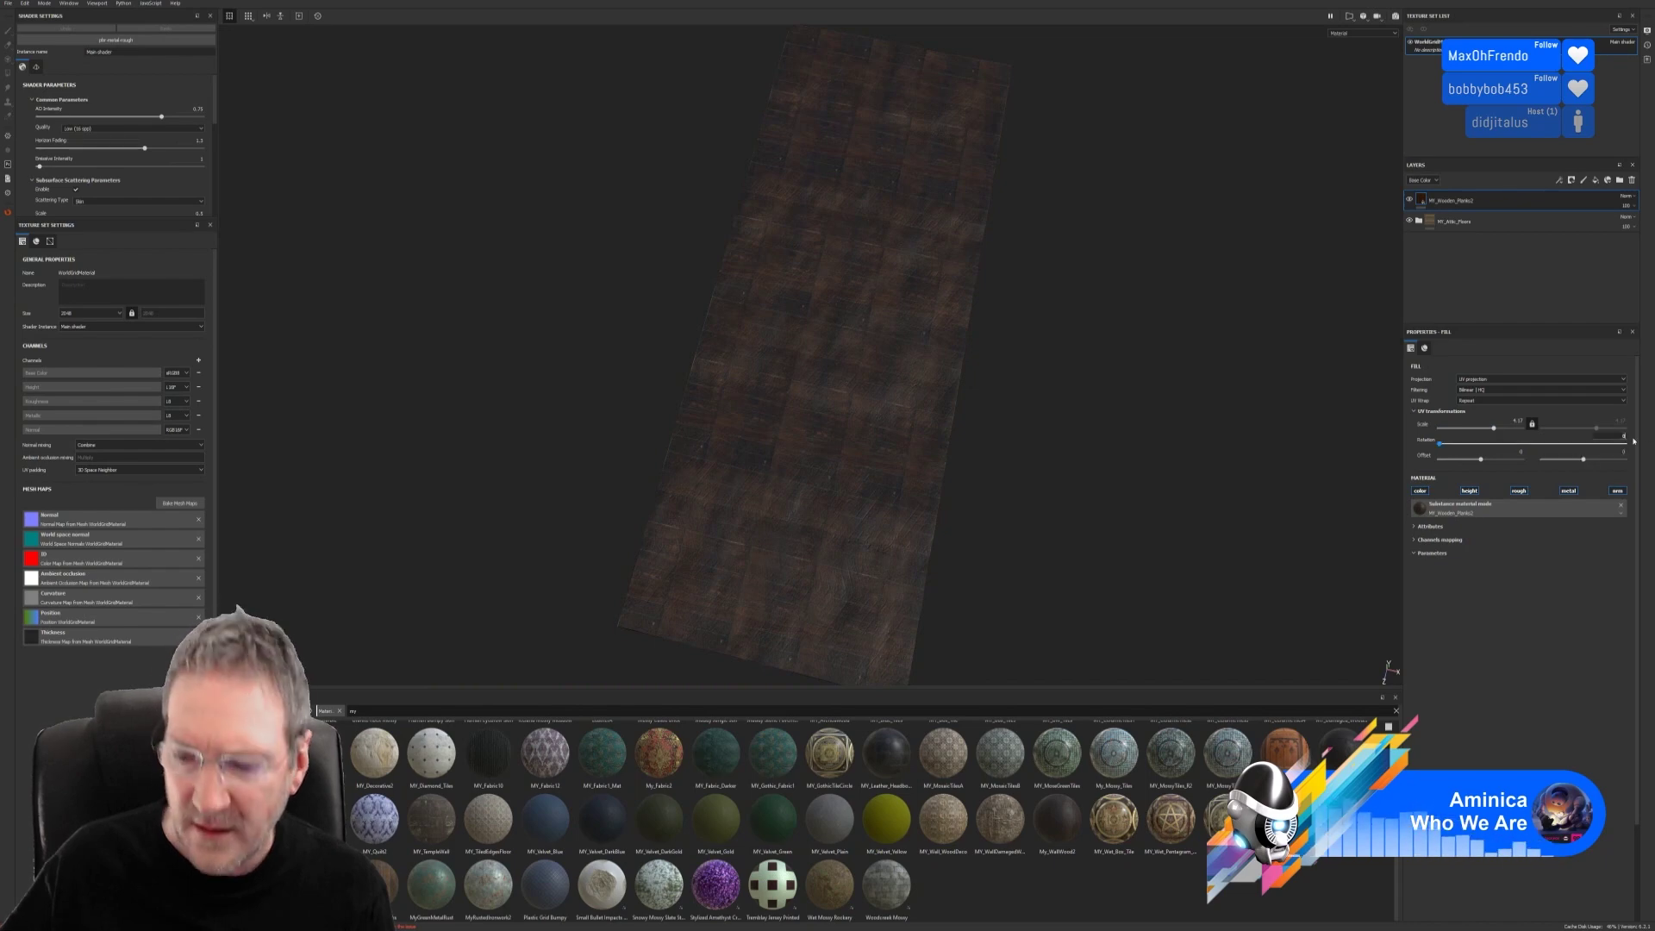
{"action": "type", "text": "90"}
{"action": "key", "text": "Return"}
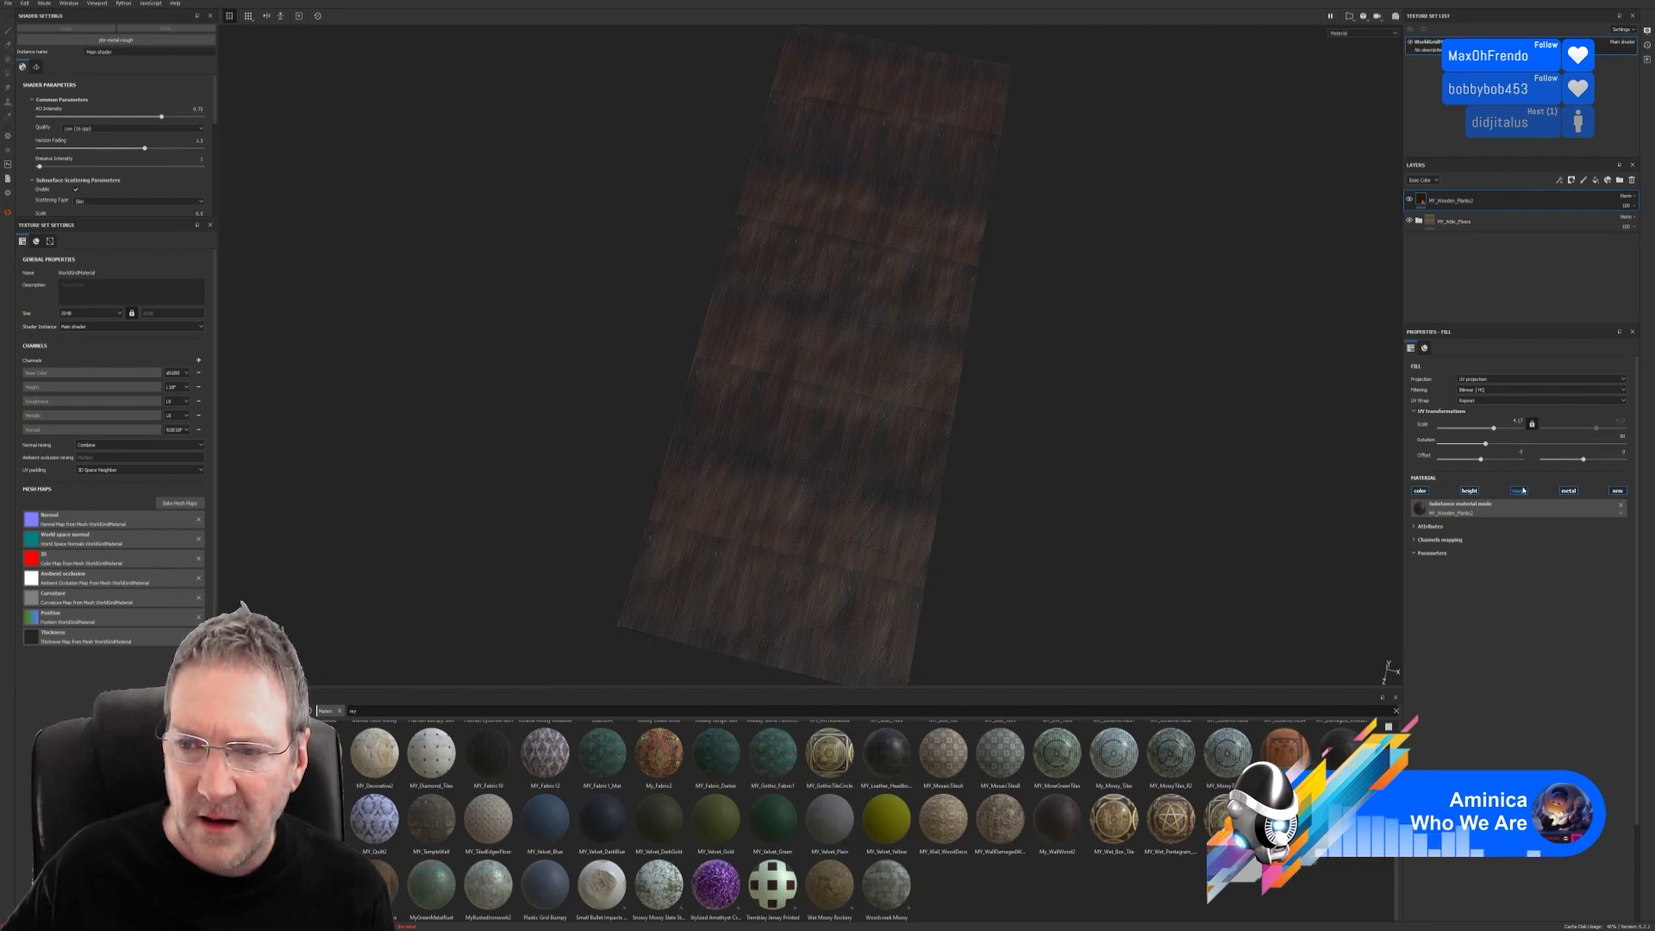
{"action": "left_click", "coordinate": [1471, 491]}
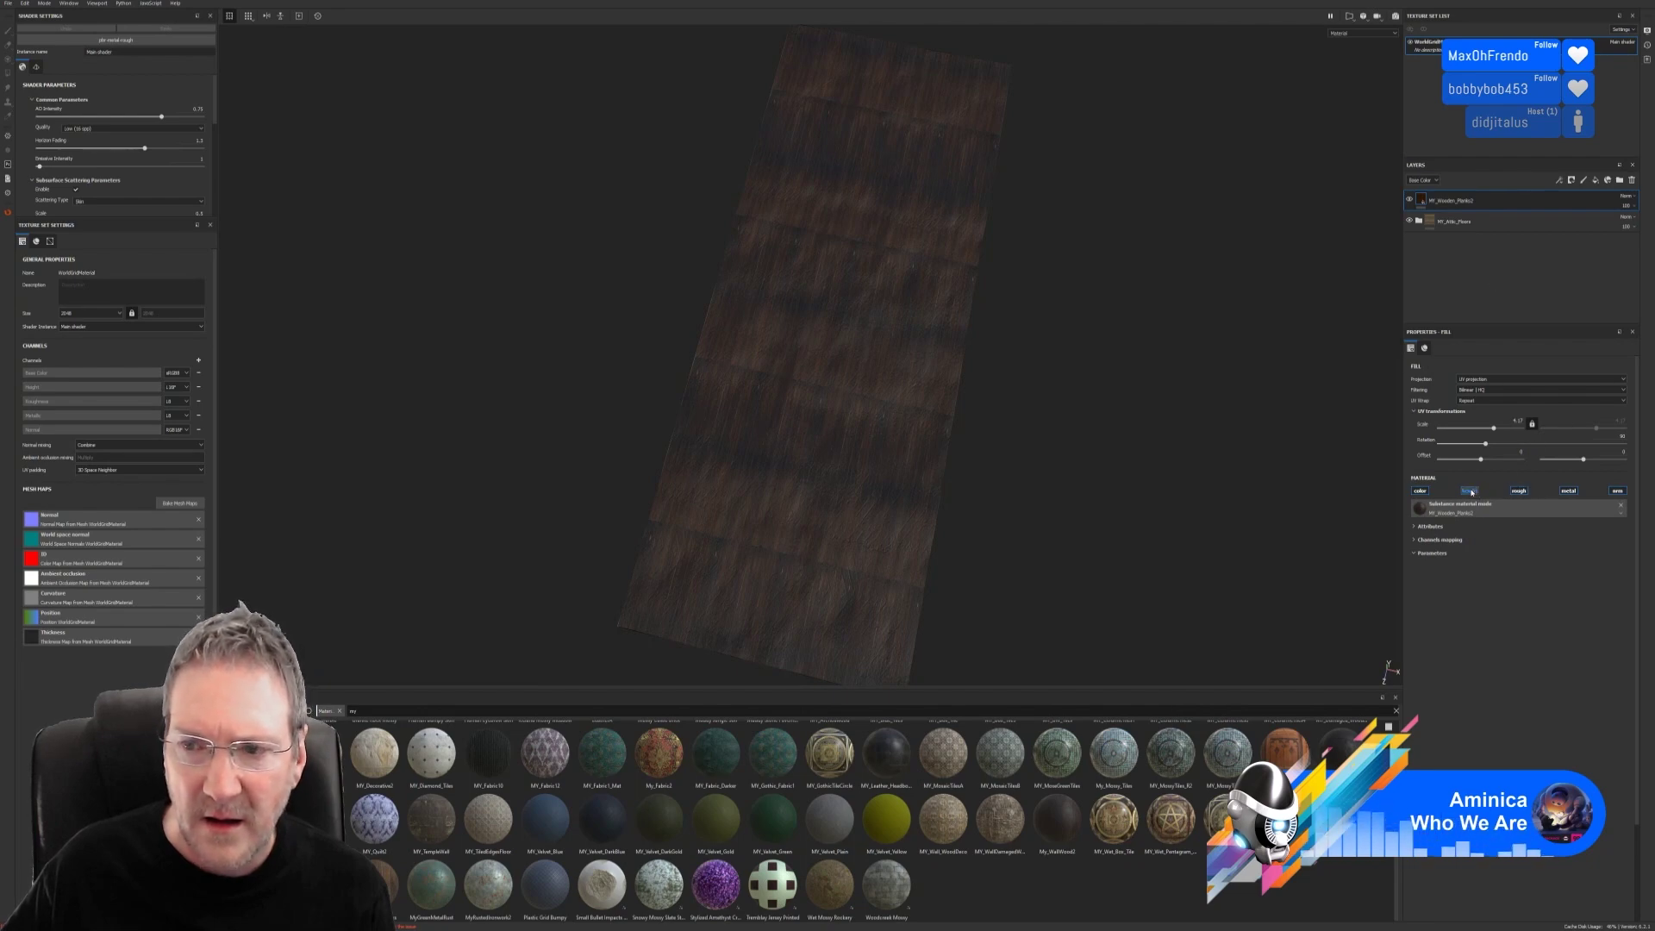
{"action": "left_click", "coordinate": [1618, 492]}
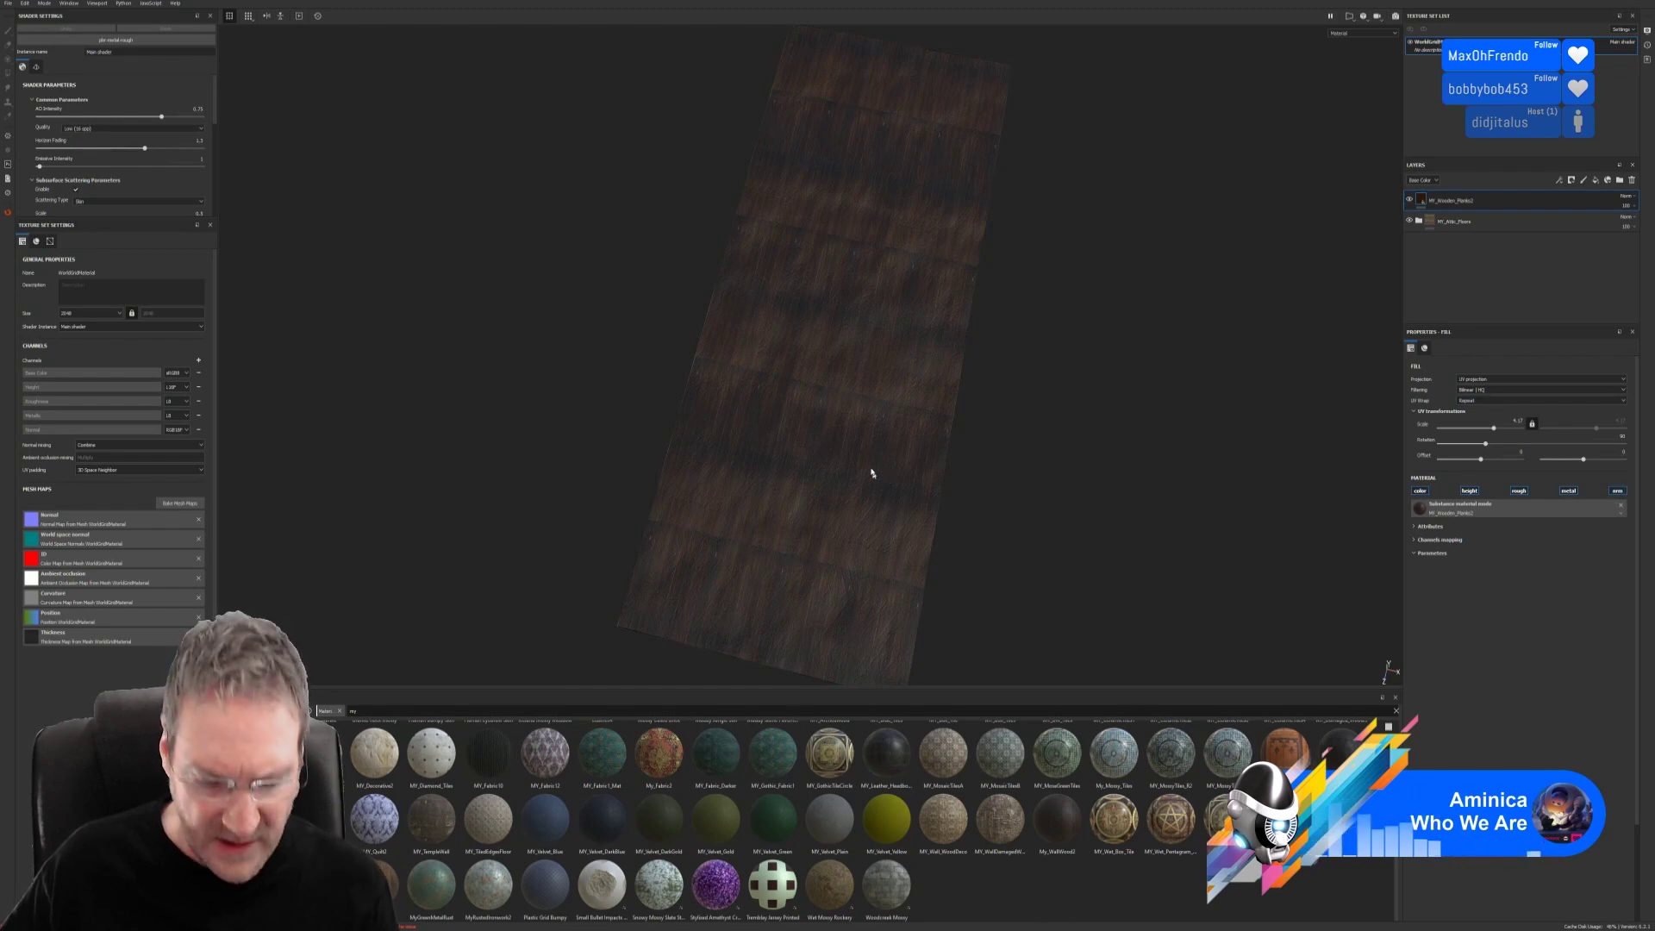
Step: Compare the planks up close with and without the MY_Attic_Floors group, and delete the planks layer
{"action": "scroll", "coordinate": [870, 472], "scroll_direction": "up", "scroll_amount": 5}
{"action": "left_click_drag", "start_coordinate": [836, 482], "coordinate": [1243, 301], "text": "alt"}
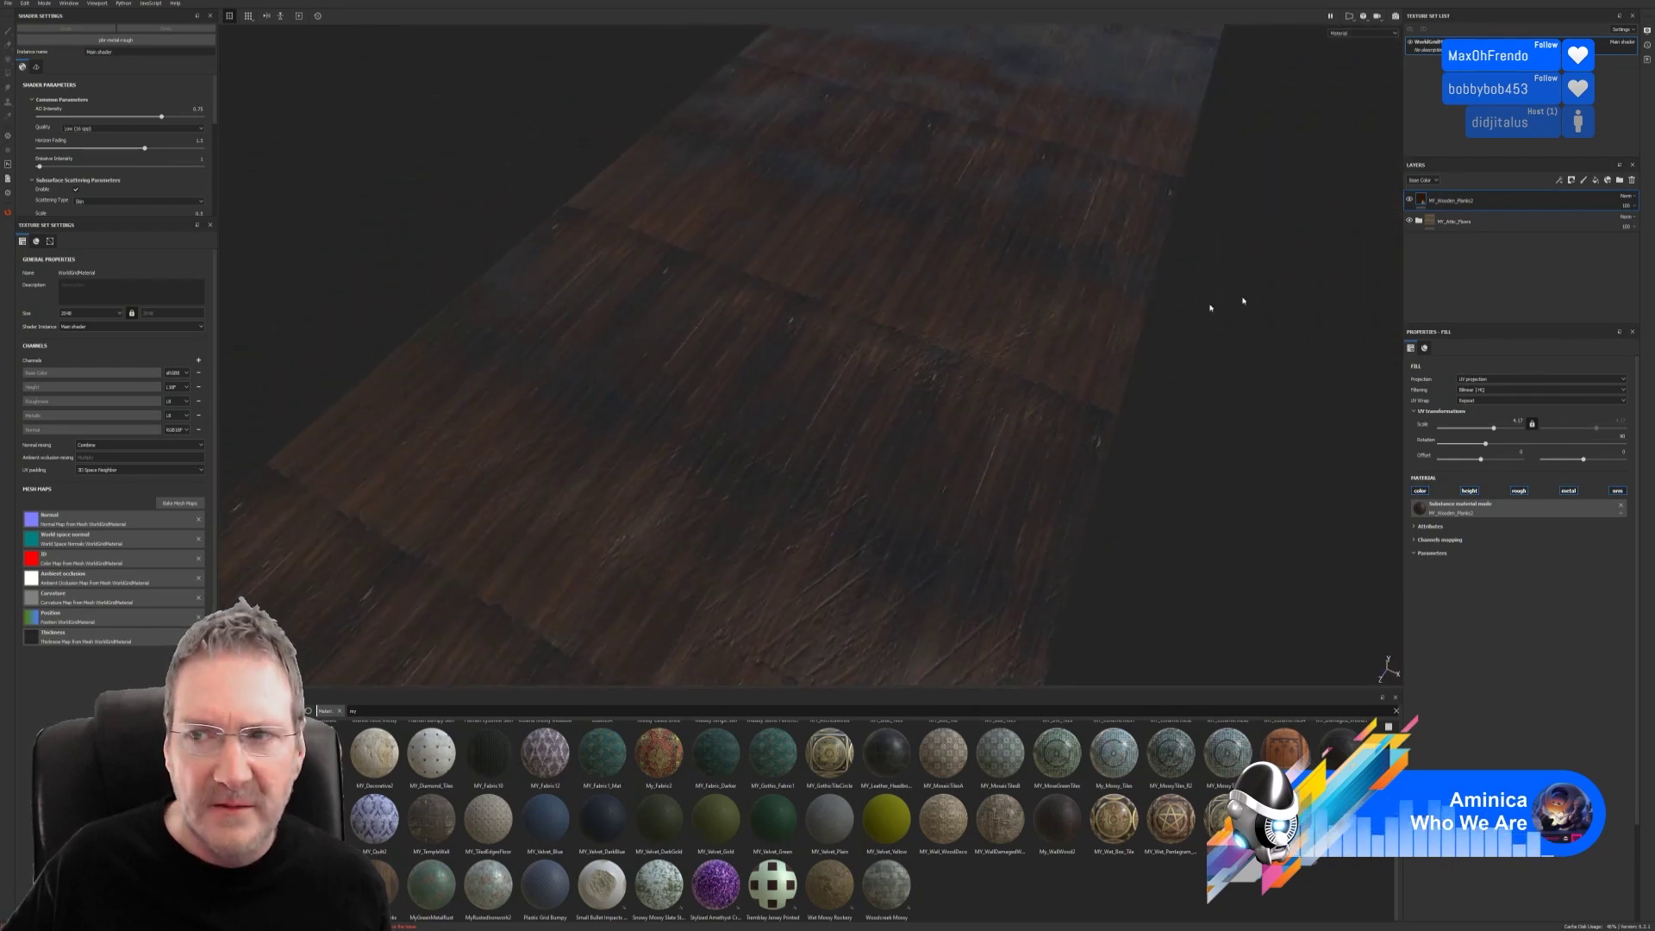
{"action": "left_click", "coordinate": [1411, 221]}
{"action": "left_click_drag", "start_coordinate": [858, 428], "coordinate": [282, 507], "text": "alt"}
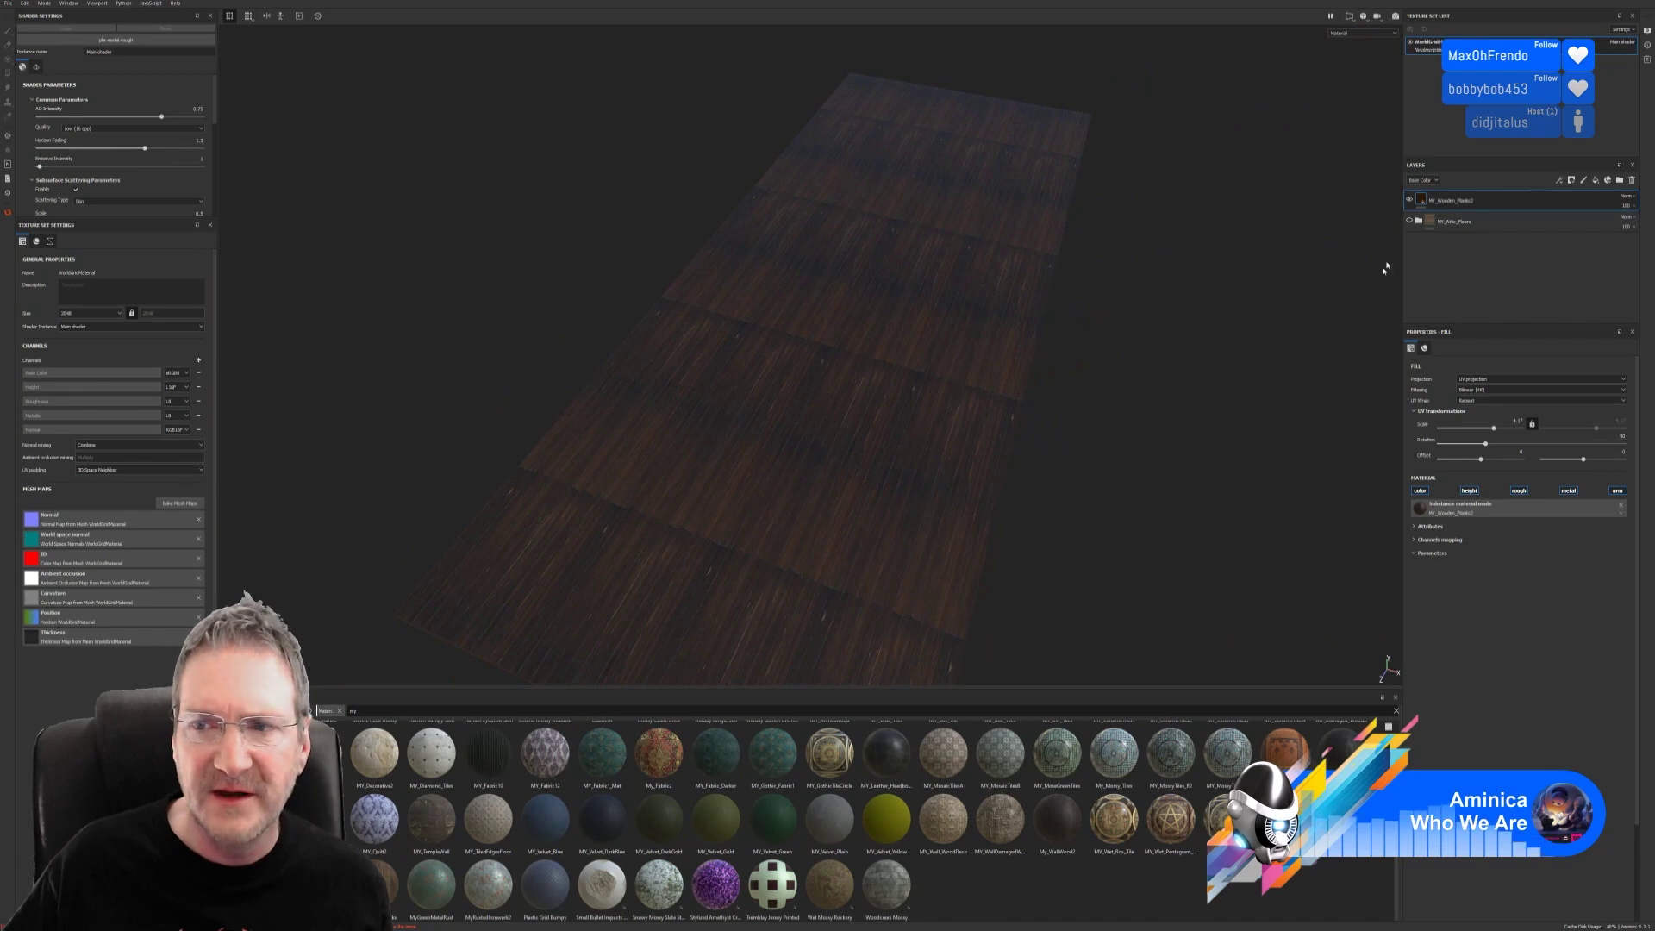
{"action": "left_click", "coordinate": [1411, 220]}
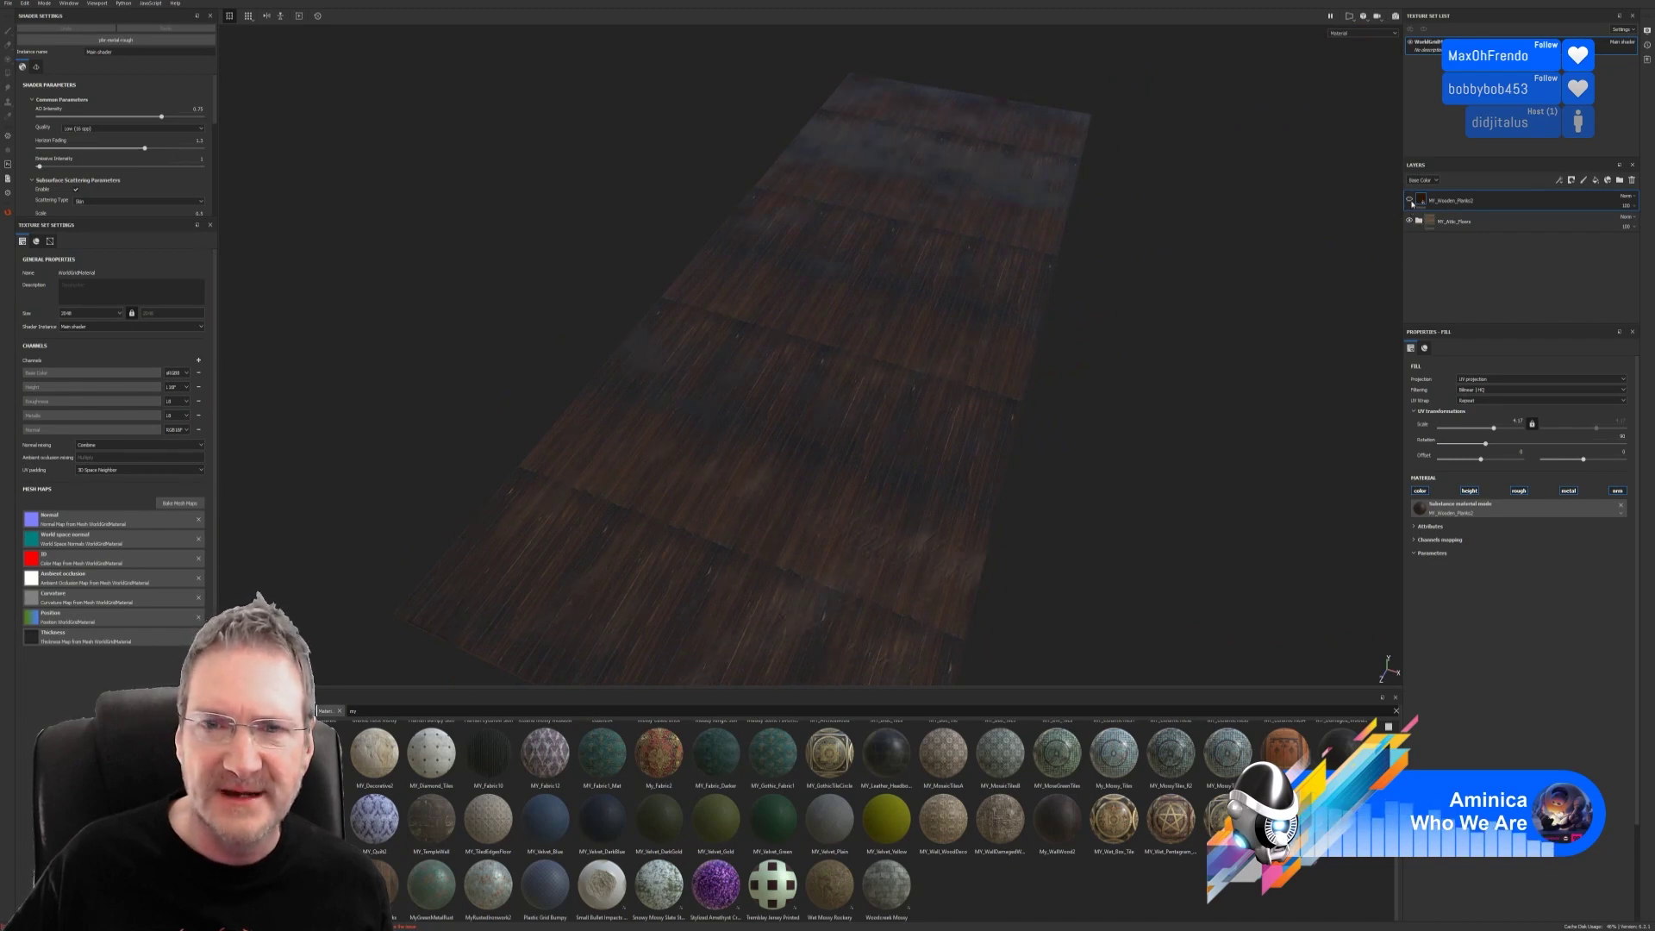
{"action": "left_click", "coordinate": [1411, 200]}
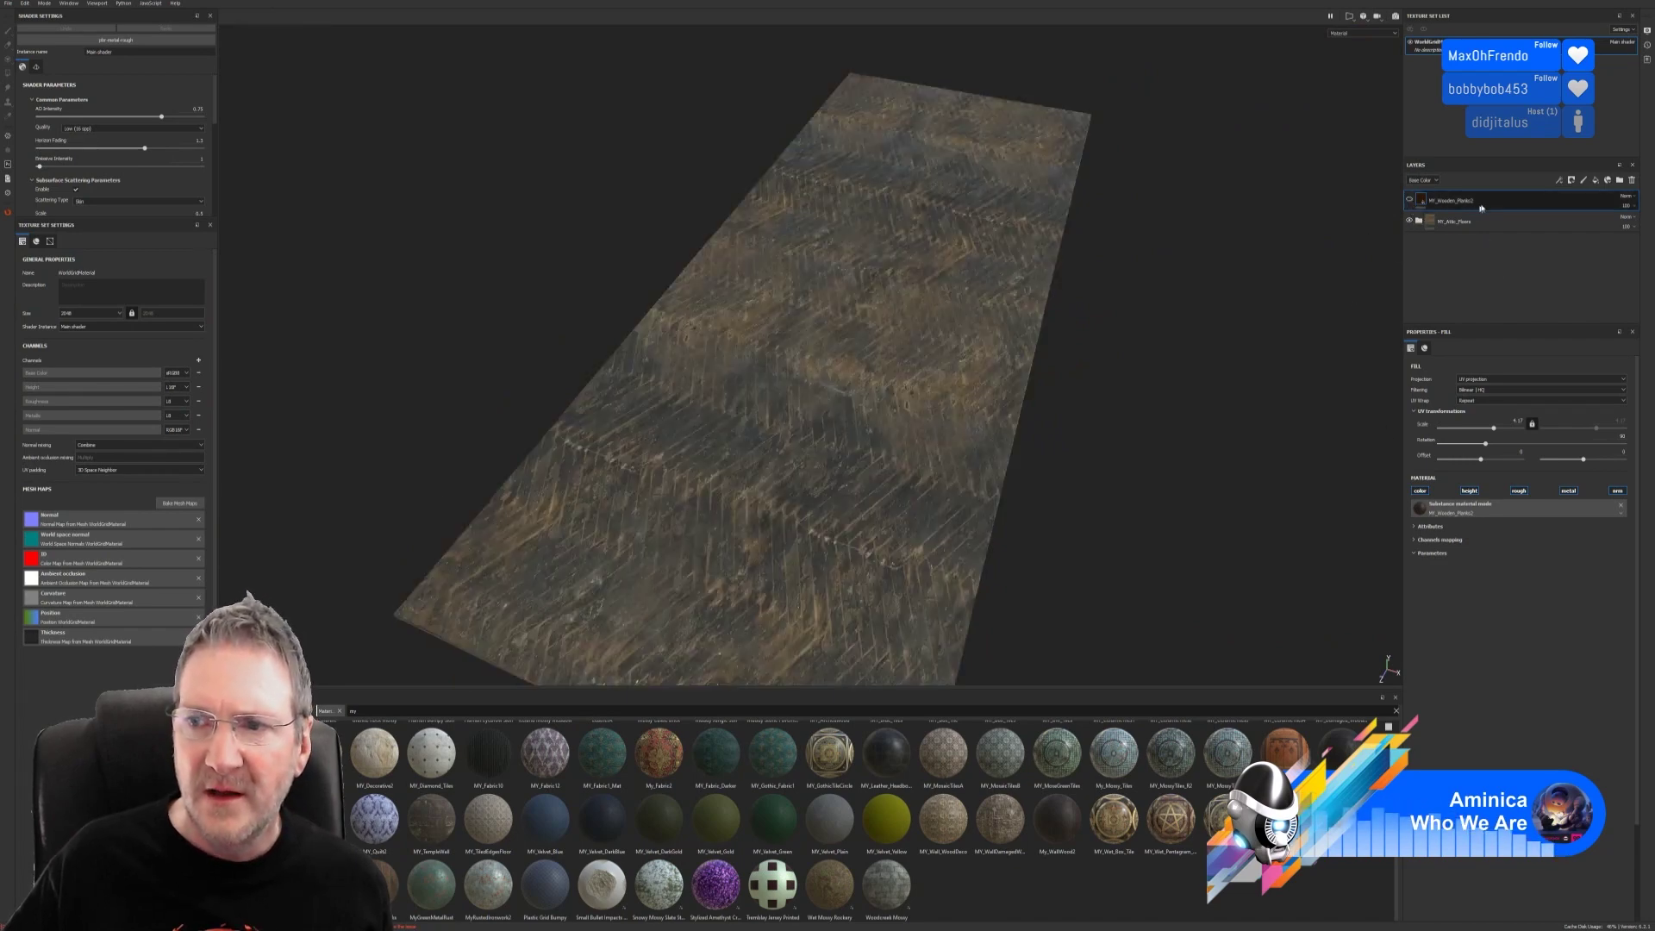
{"action": "key", "text": "Delete"}
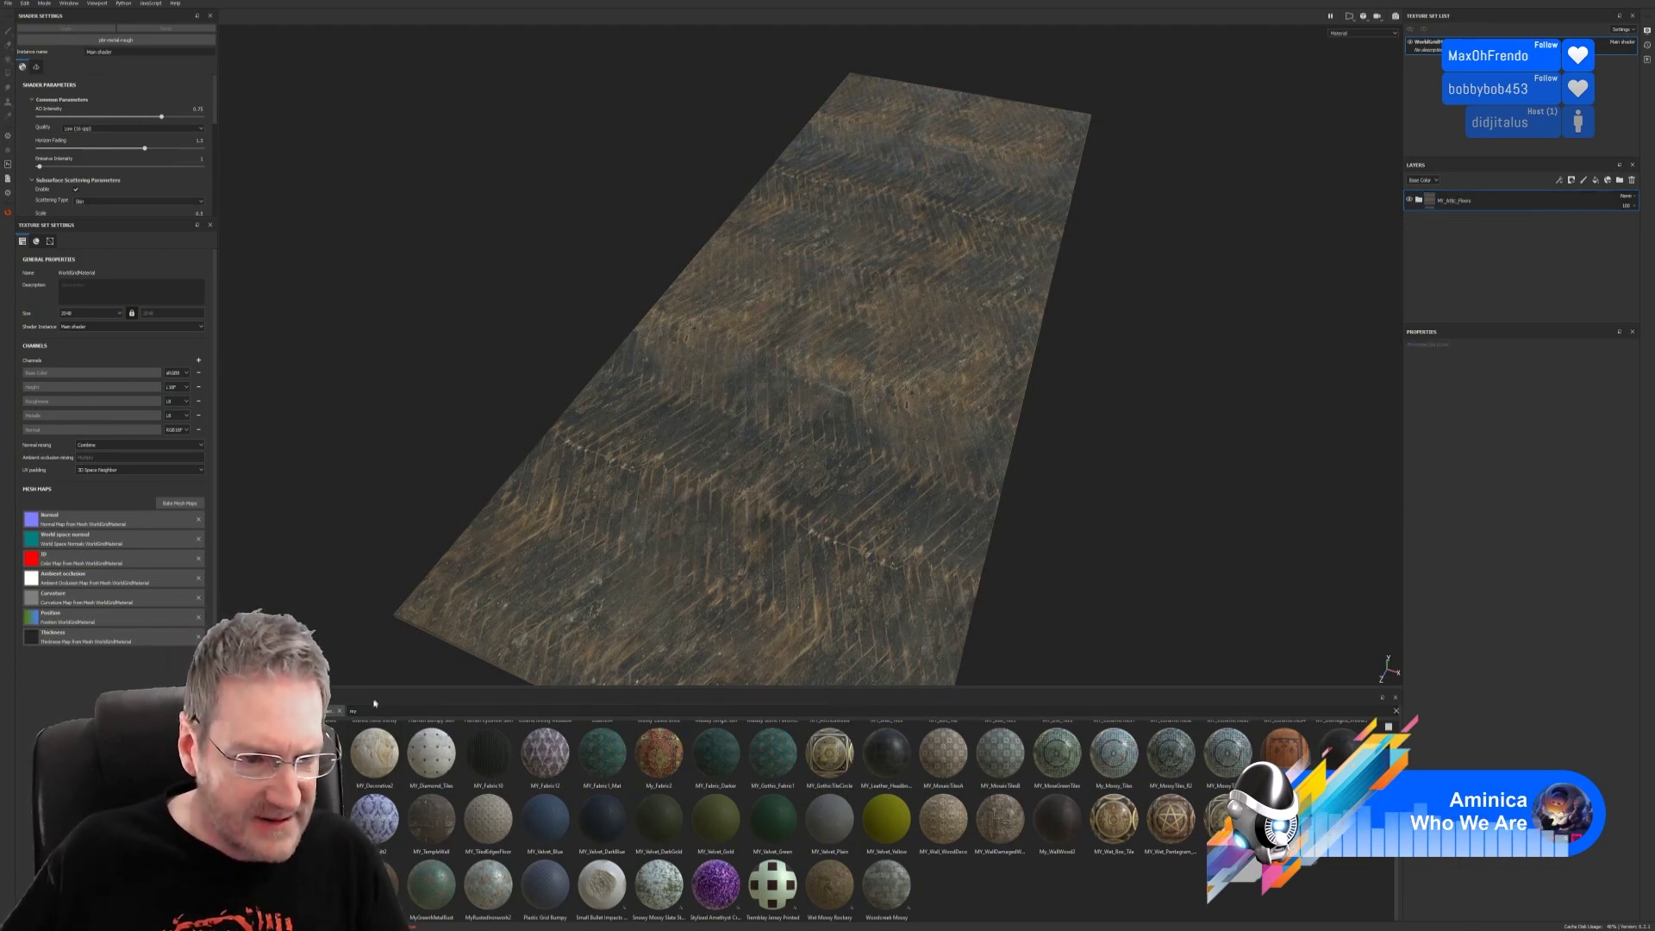
Step: Clear the material search filter and look over the herringbone floor from a slightly different angle
{"action": "key", "text": "BackSpace"}
{"action": "key", "text": "BackSpace"}
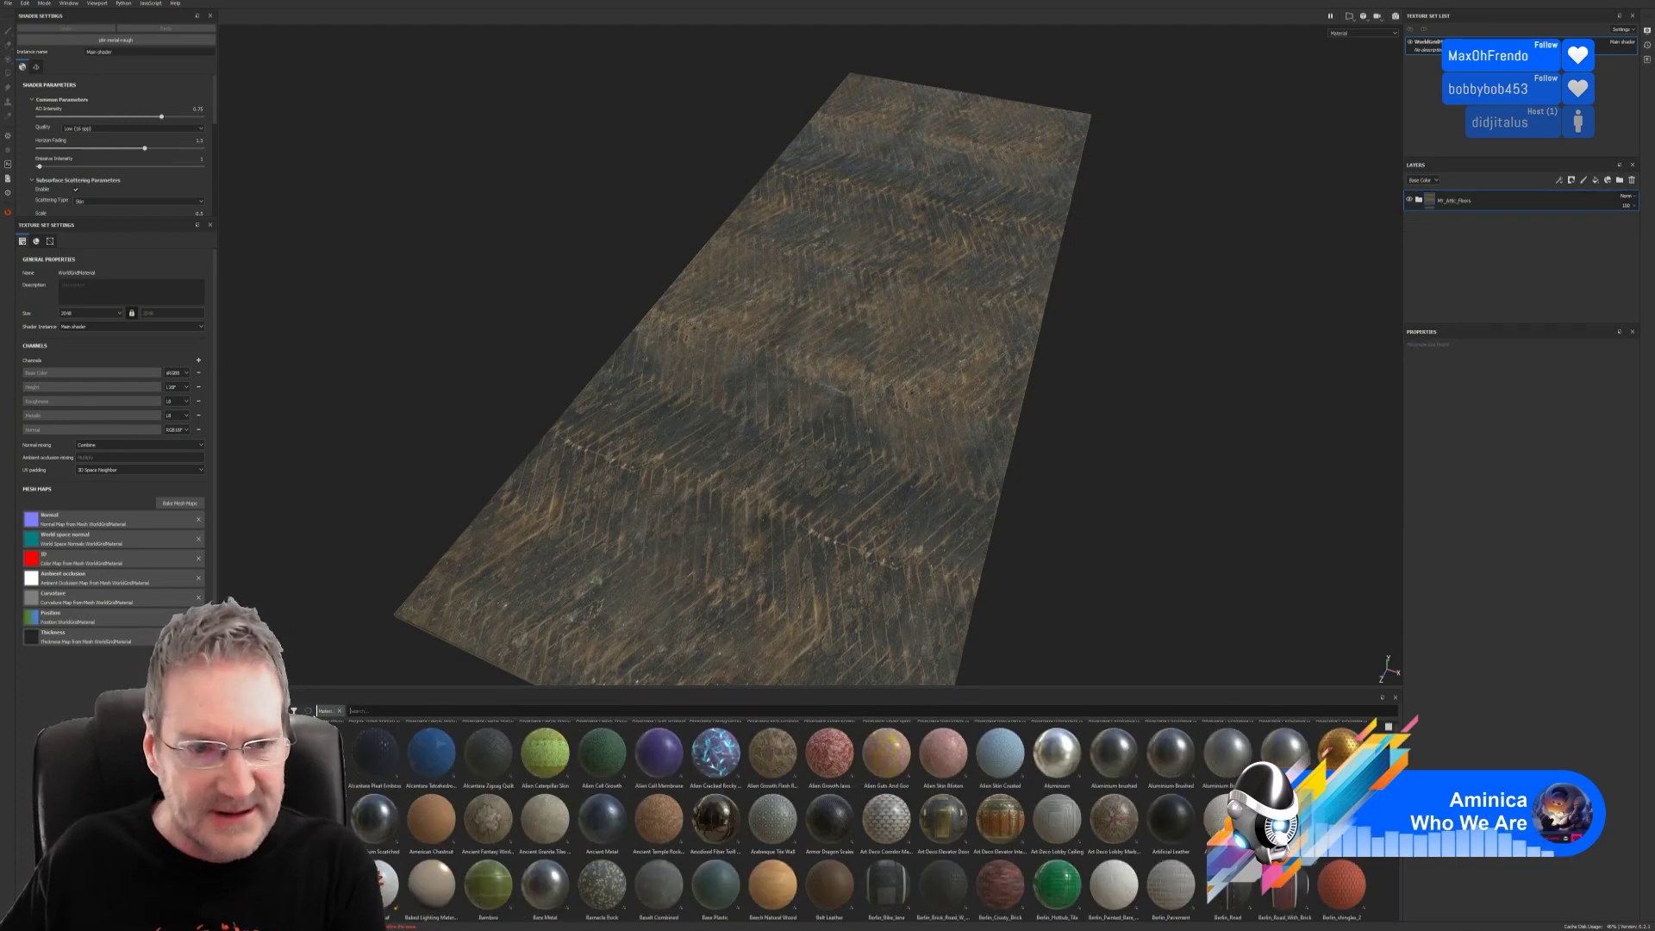
{"action": "scroll", "coordinate": [1019, 401], "scroll_direction": "down", "scroll_amount": 1}
{"action": "scroll", "coordinate": [1014, 414], "scroll_direction": "down", "scroll_amount": 1}
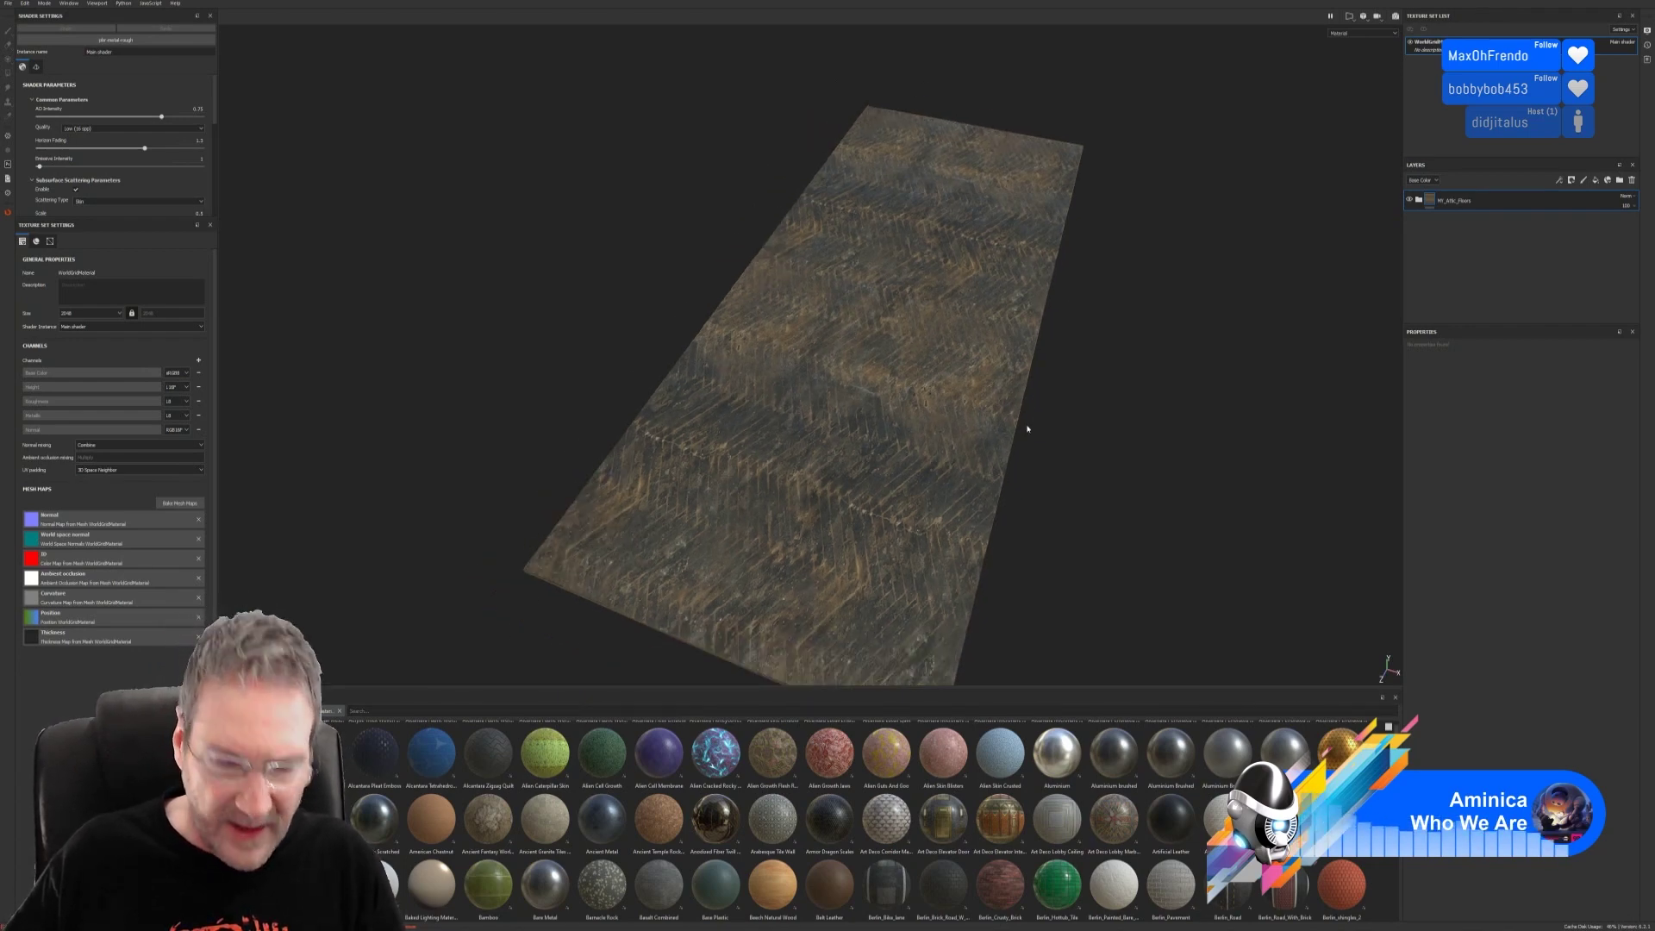
{"action": "mouse_move", "coordinate": [1037, 448]}
{"action": "left_mouse_down", "text": "alt"}
{"action": "mouse_move", "coordinate": [1075, 506]}
{"action": "mouse_move", "coordinate": [1119, 514]}
{"action": "mouse_move", "coordinate": [1060, 458]}
{"action": "left_mouse_up", "text": "alt"}
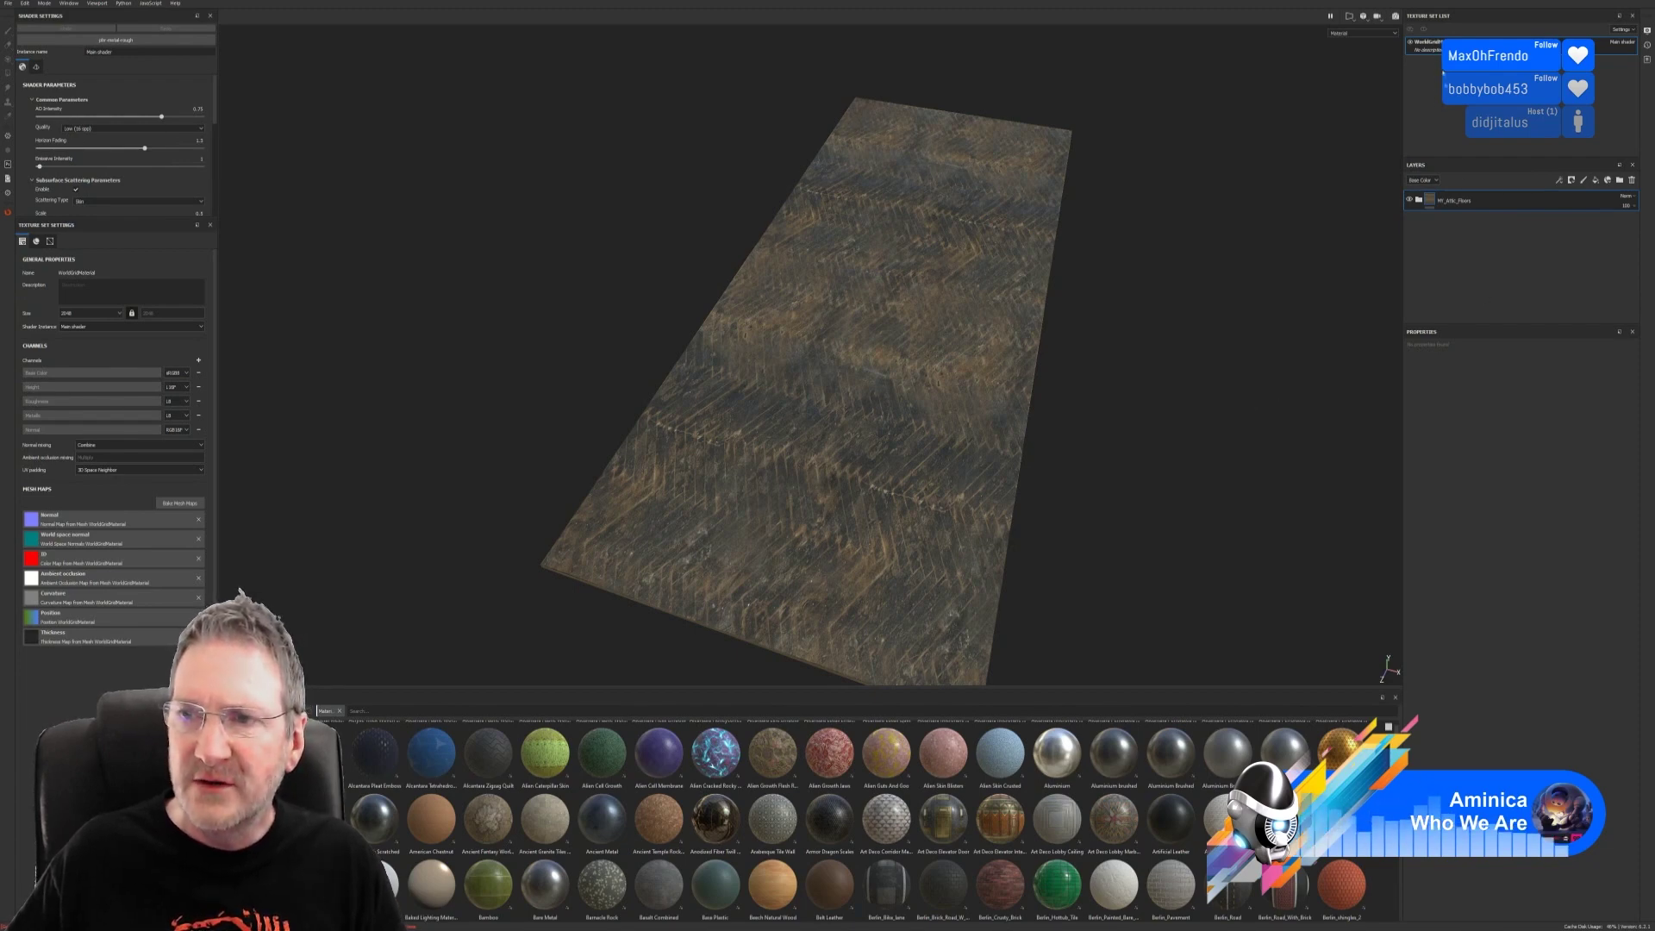
Step: Duplicate the upper damaged wooden floor layer inside the MY_Attic_Floors group and select the new copy's mask
{"action": "left_click", "coordinate": [1419, 199]}
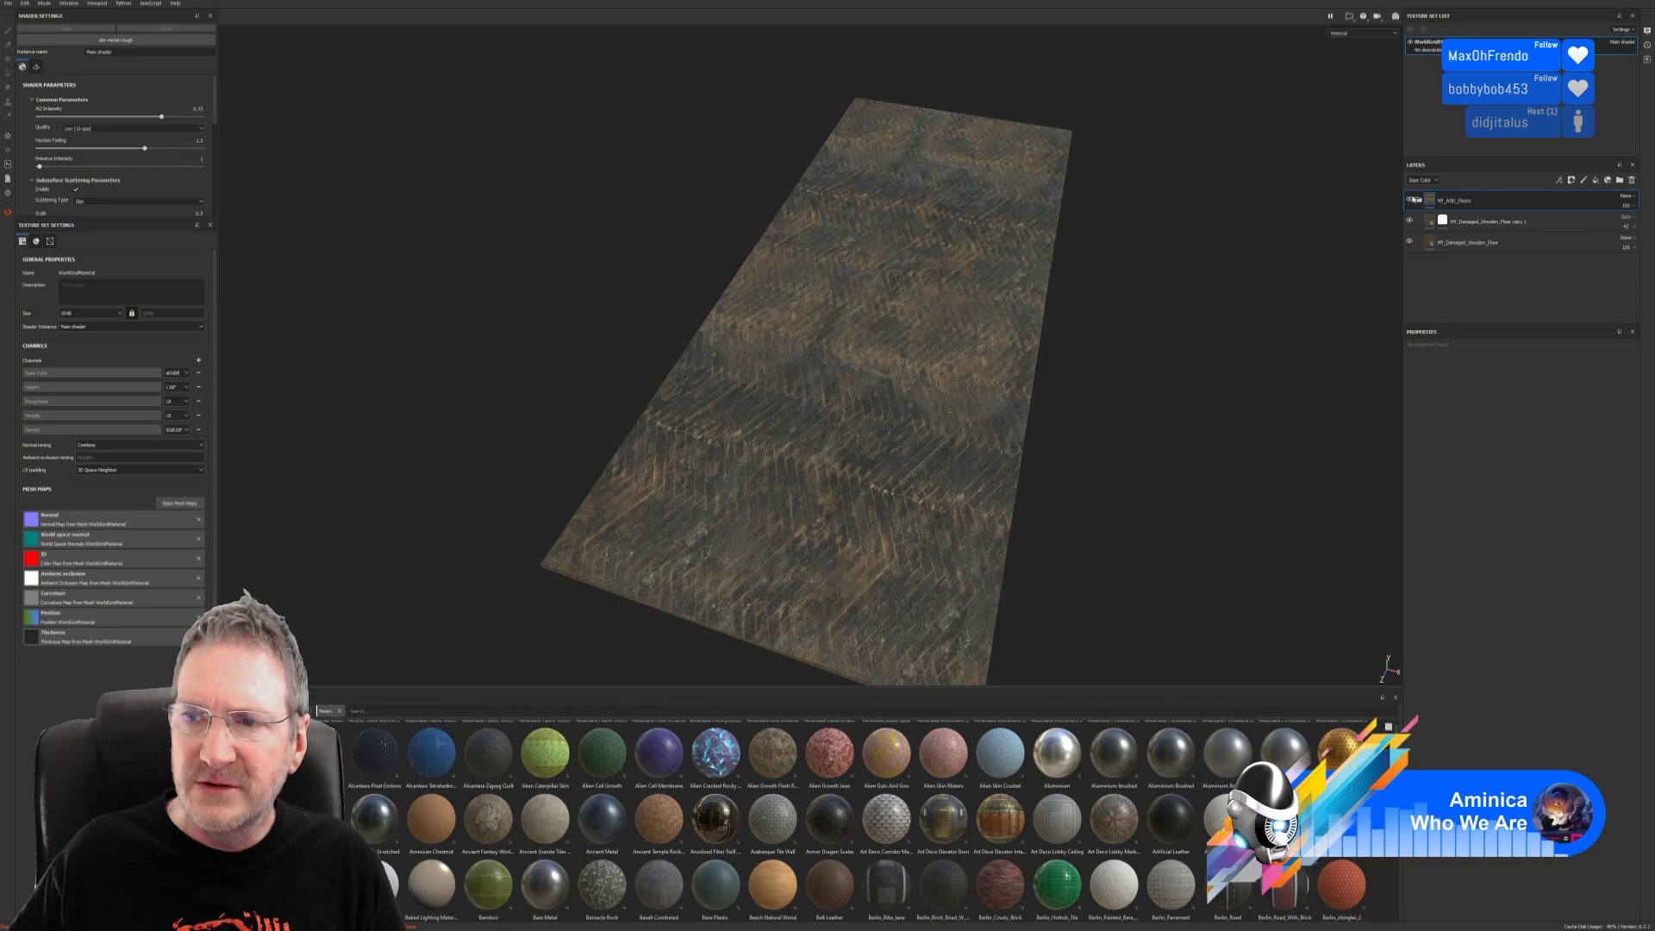
{"action": "left_click", "coordinate": [1440, 217]}
{"action": "right_click", "coordinate": [1439, 217]}
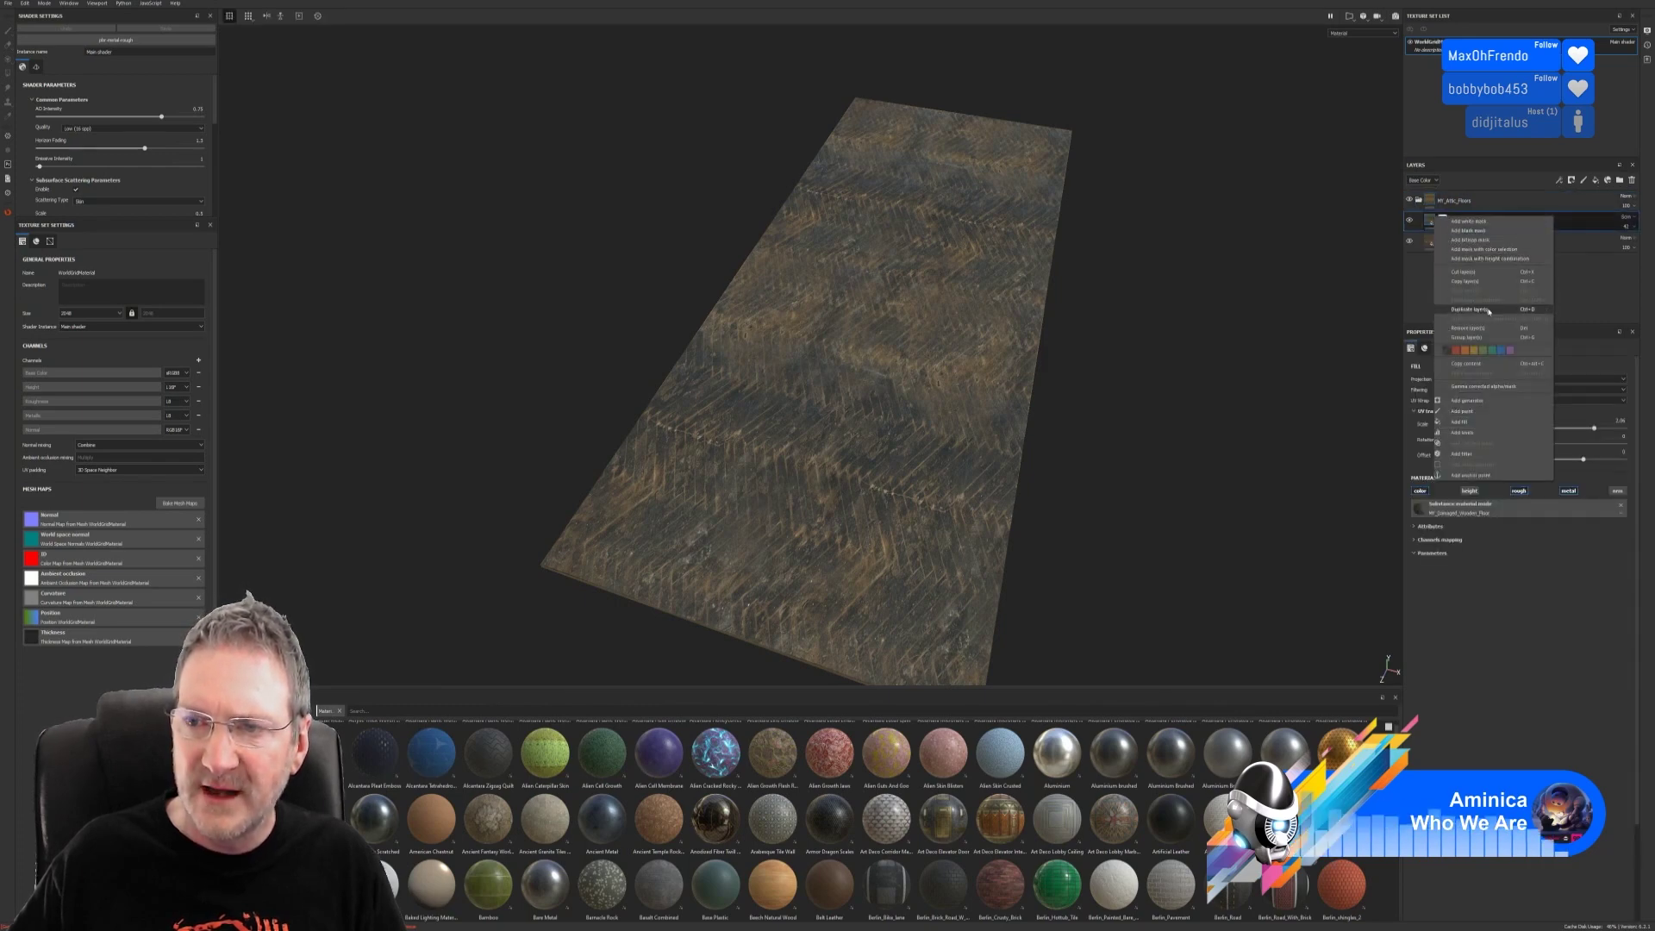
{"action": "key", "text": "Escape"}
{"action": "key", "text": "ctrl+d"}
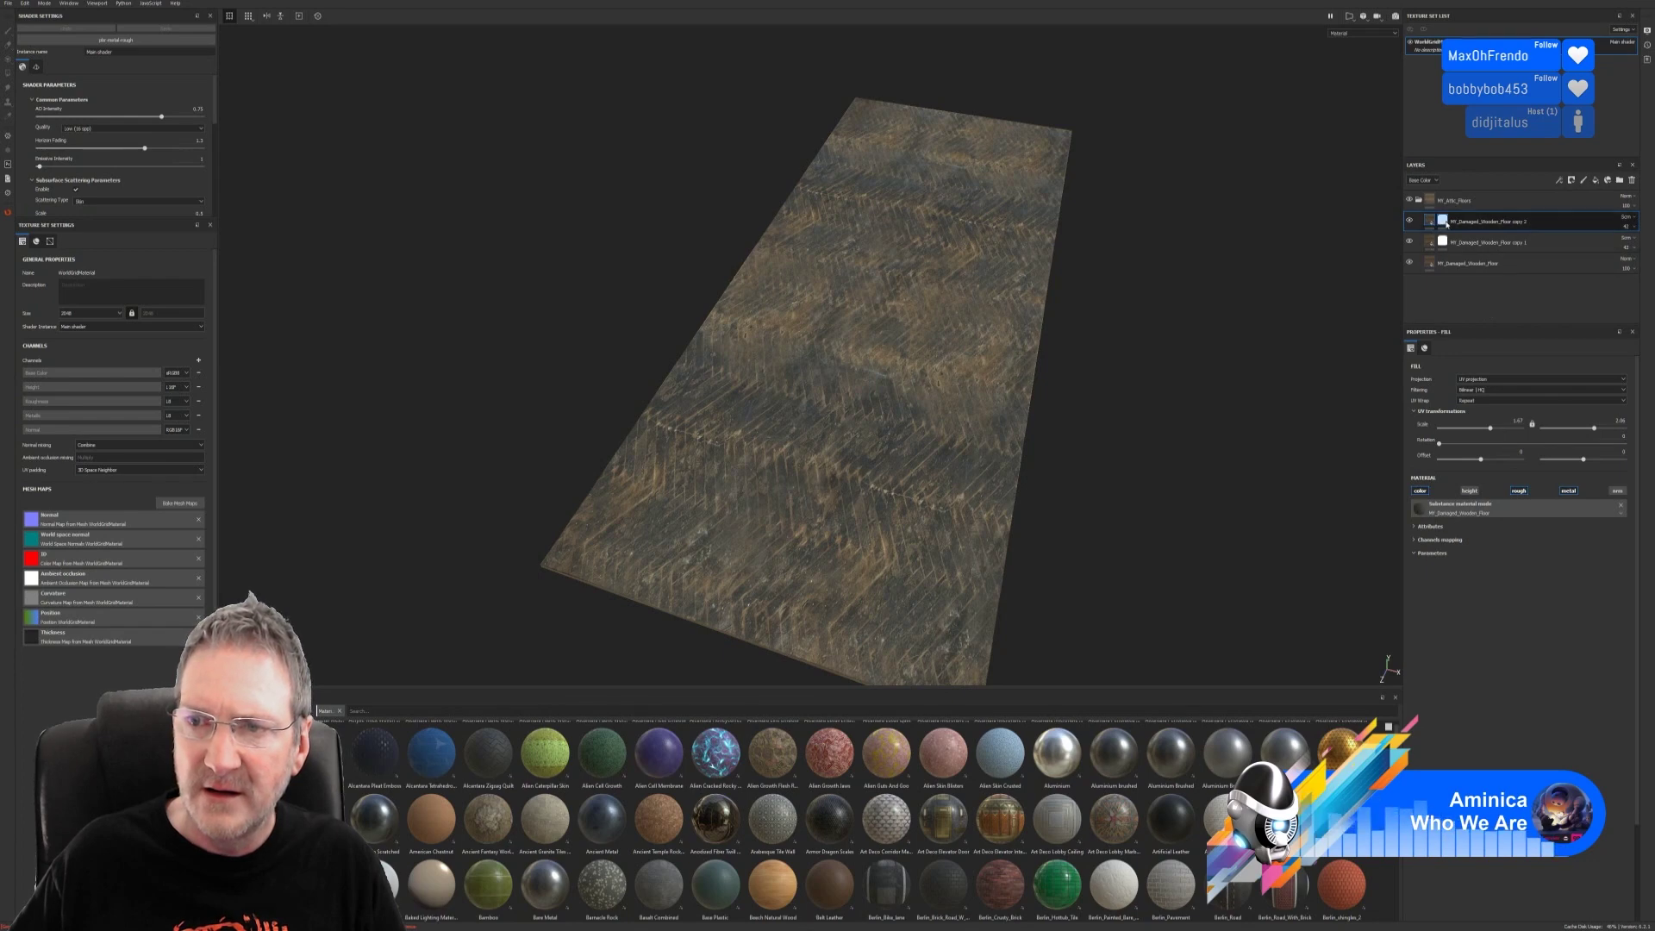
{"action": "left_click", "coordinate": [1443, 221]}
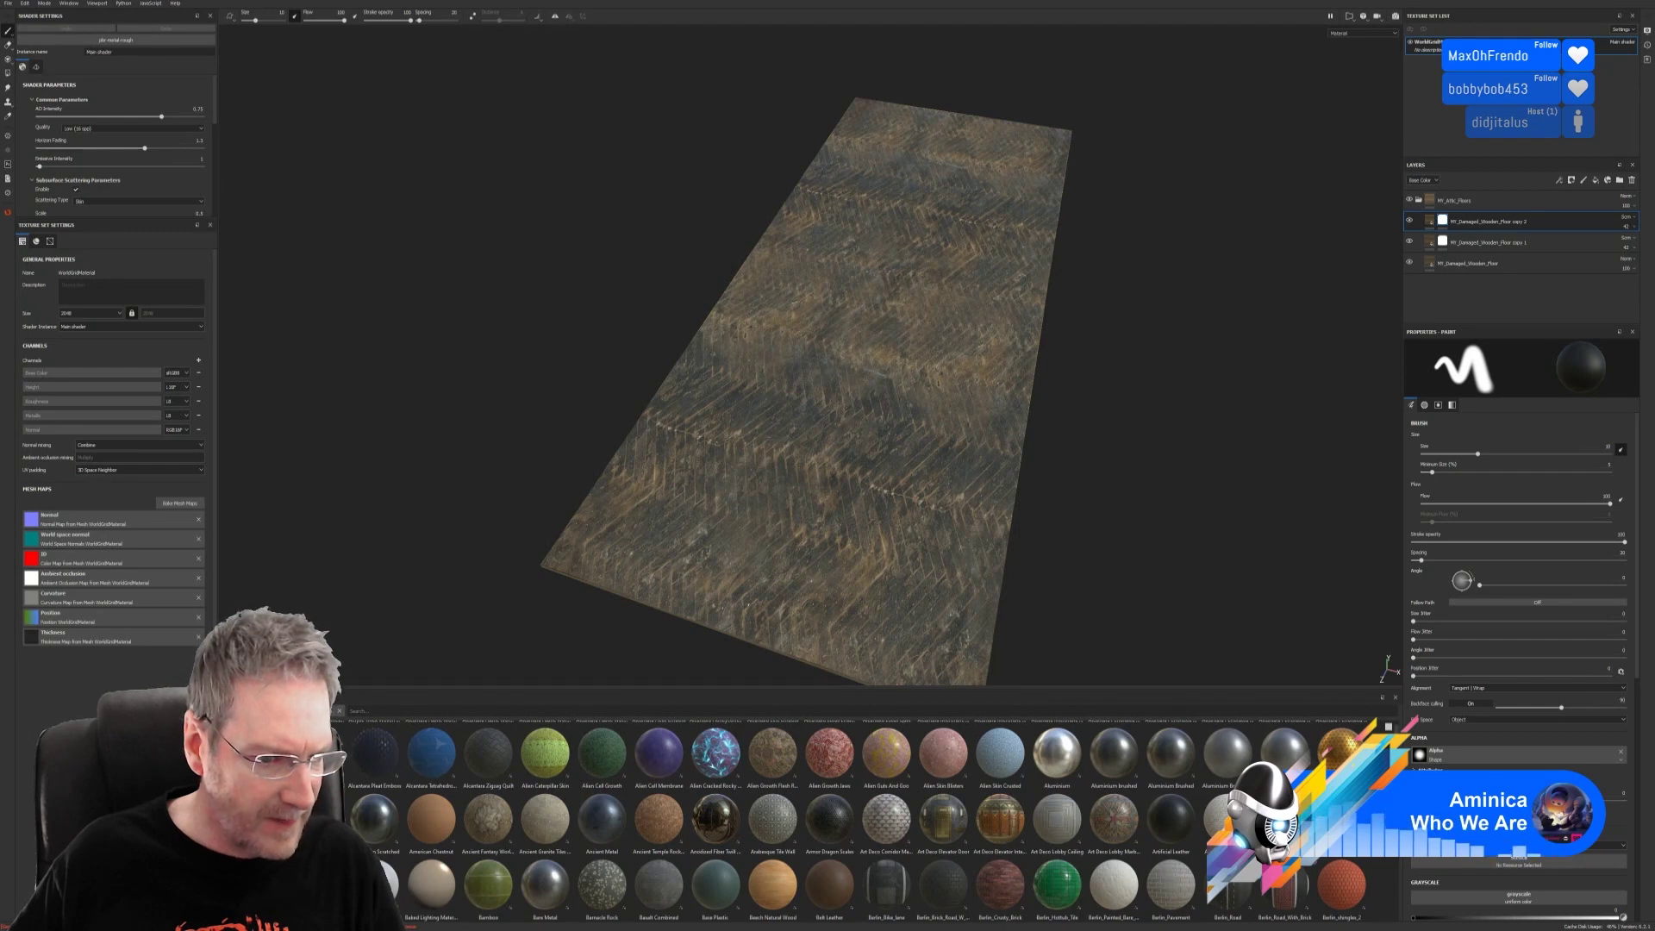
Step: Choose a wispy, smoke-like brush, try it on the top damaged wooden floor copy's mask, and remove that mask
{"action": "left_click", "coordinate": [250, 826]}
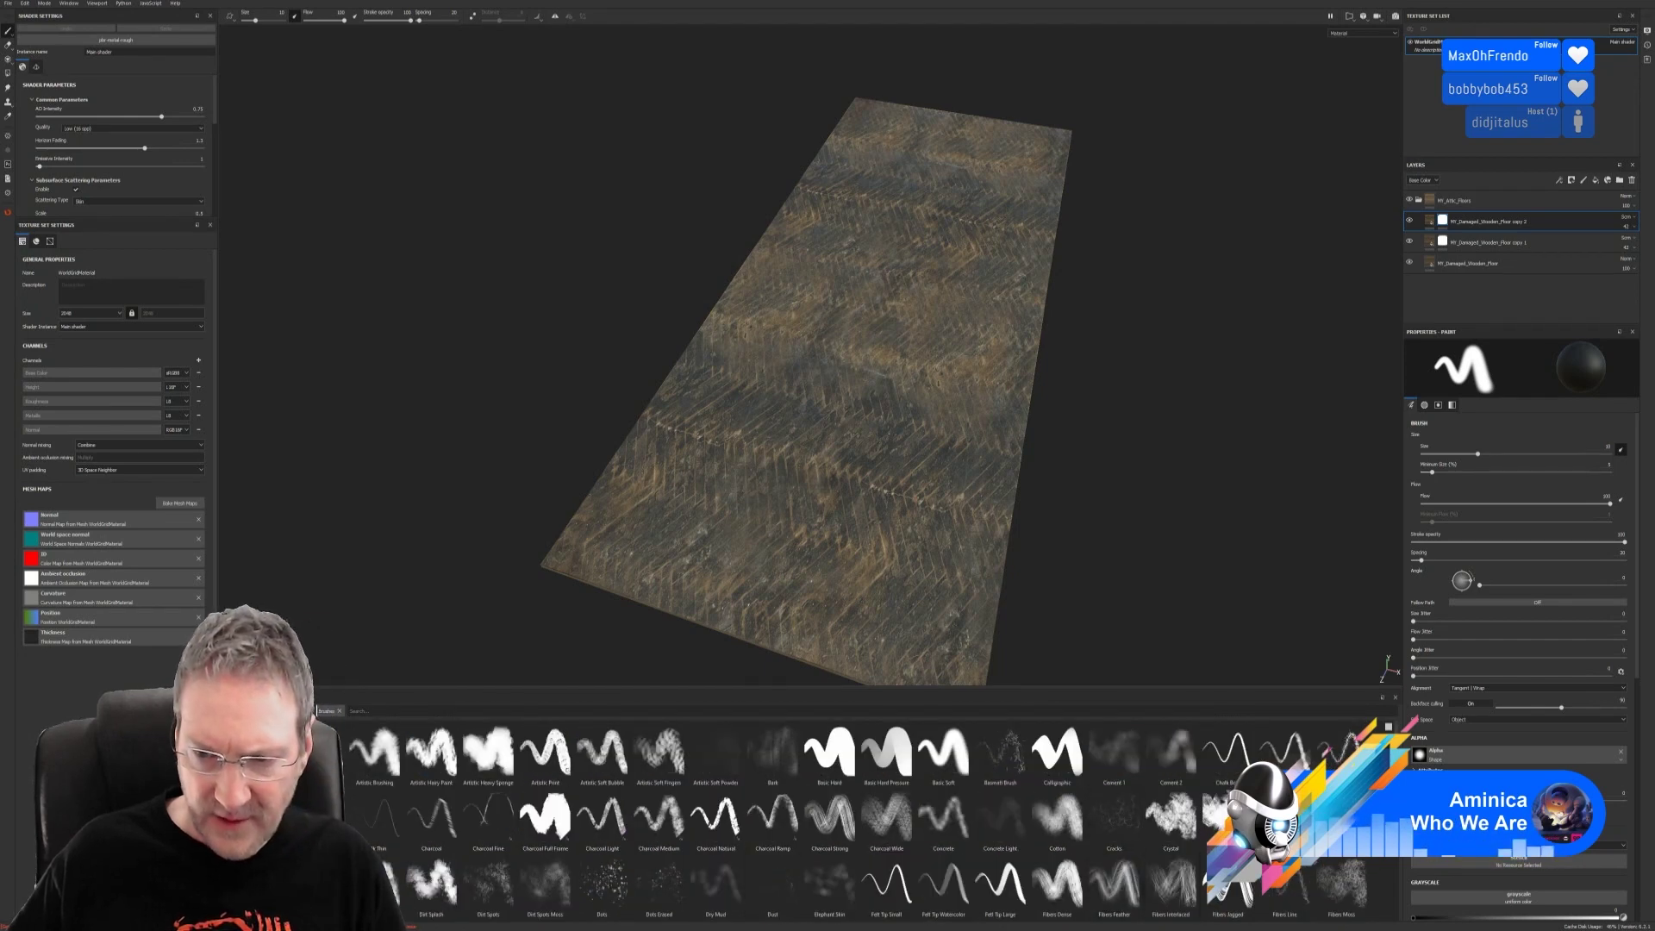
{"action": "left_click", "coordinate": [1239, 817]}
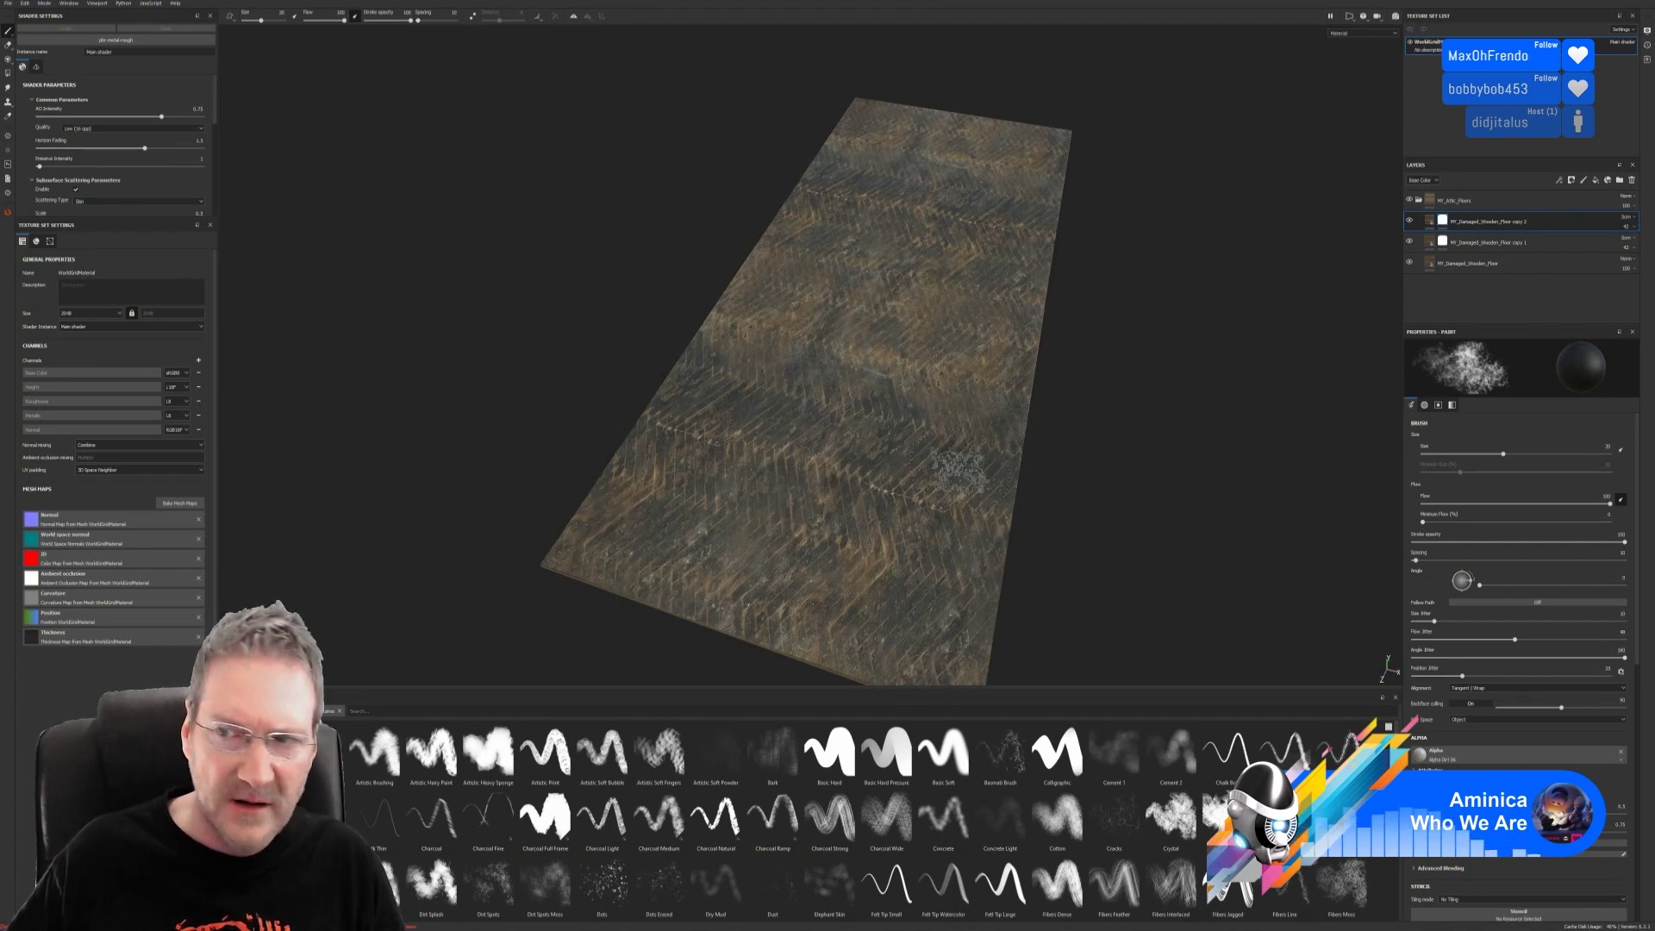
{"action": "left_click", "coordinate": [1415, 223]}
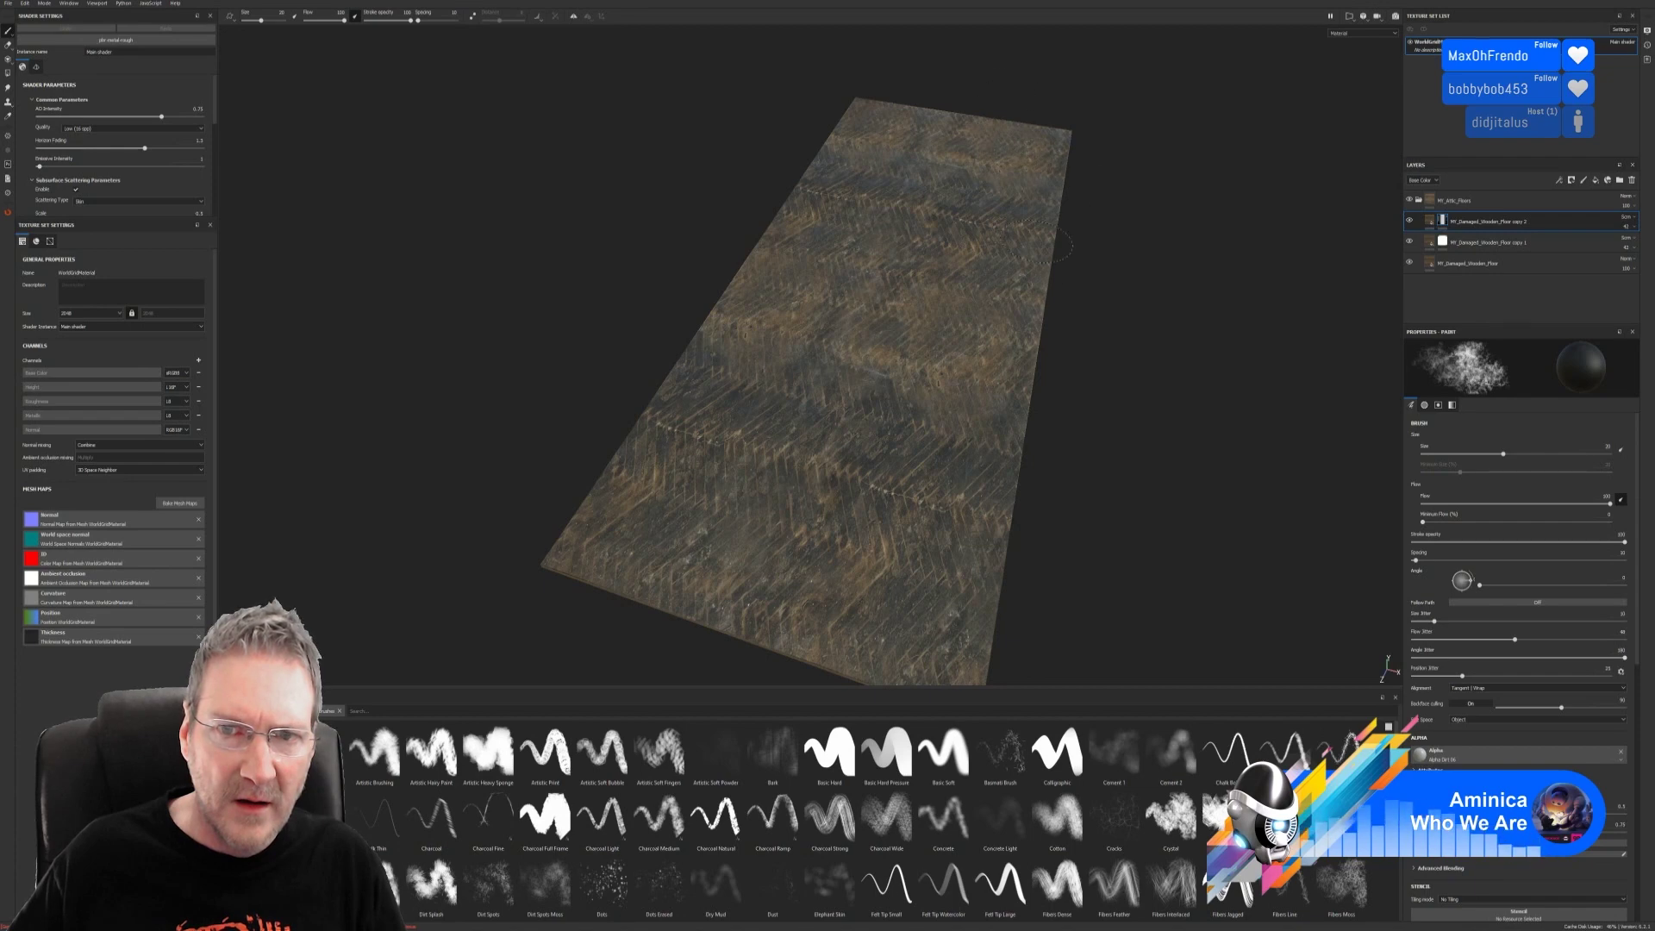
{"action": "right_click", "coordinate": [1444, 223]}
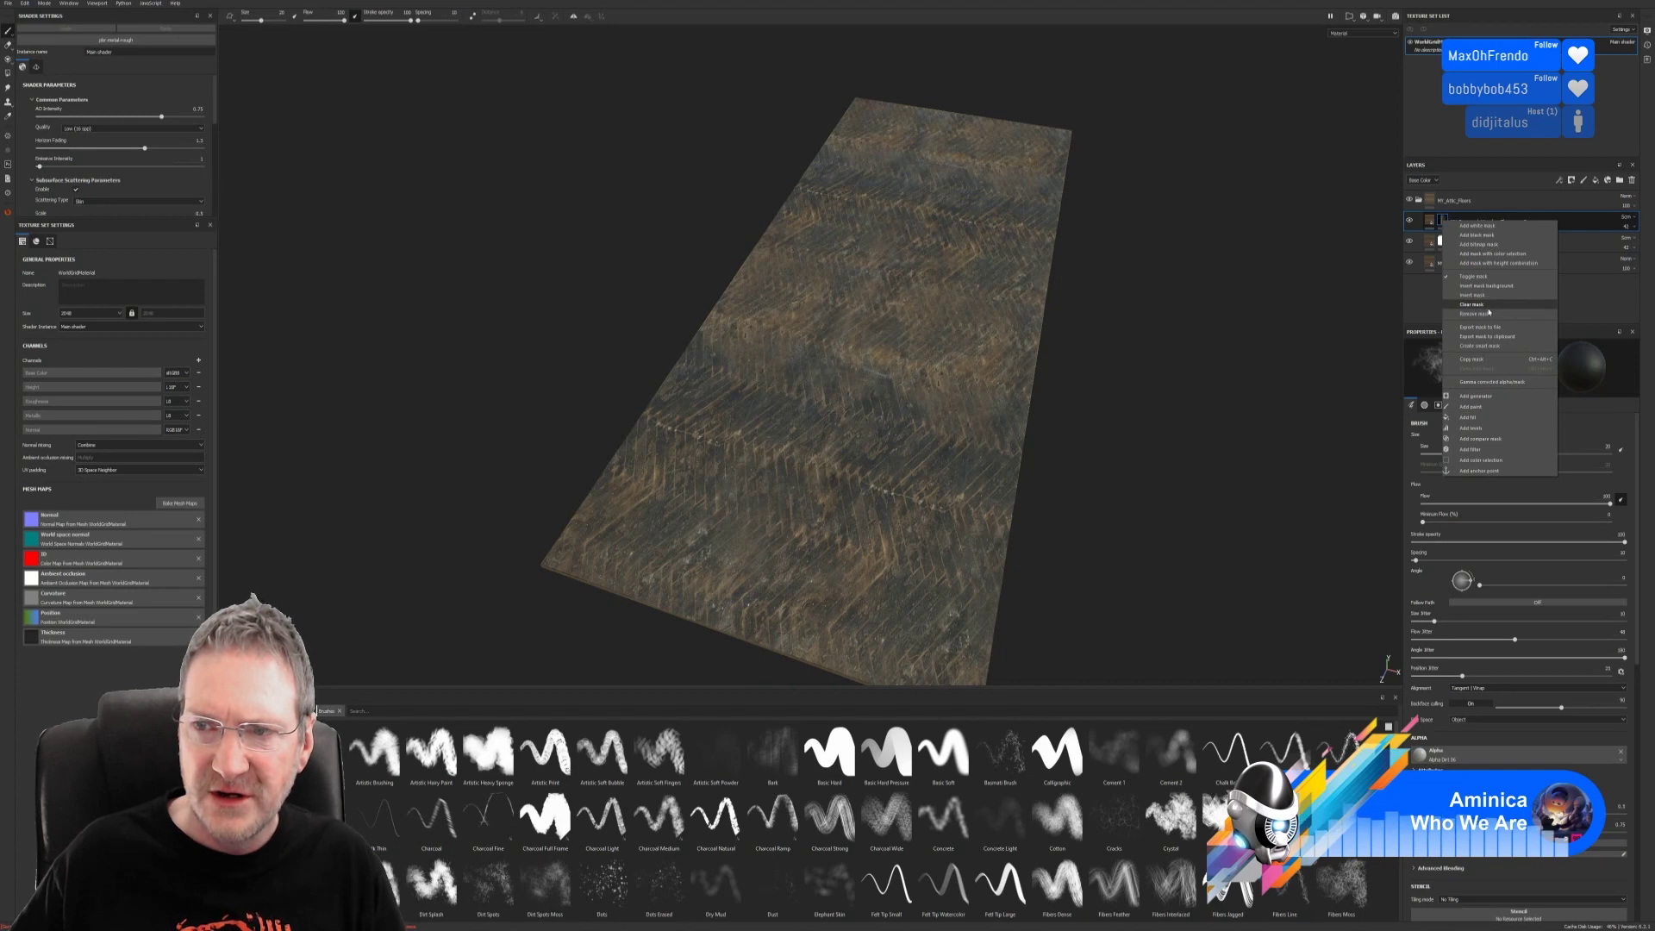
{"action": "left_click", "coordinate": [1483, 314]}
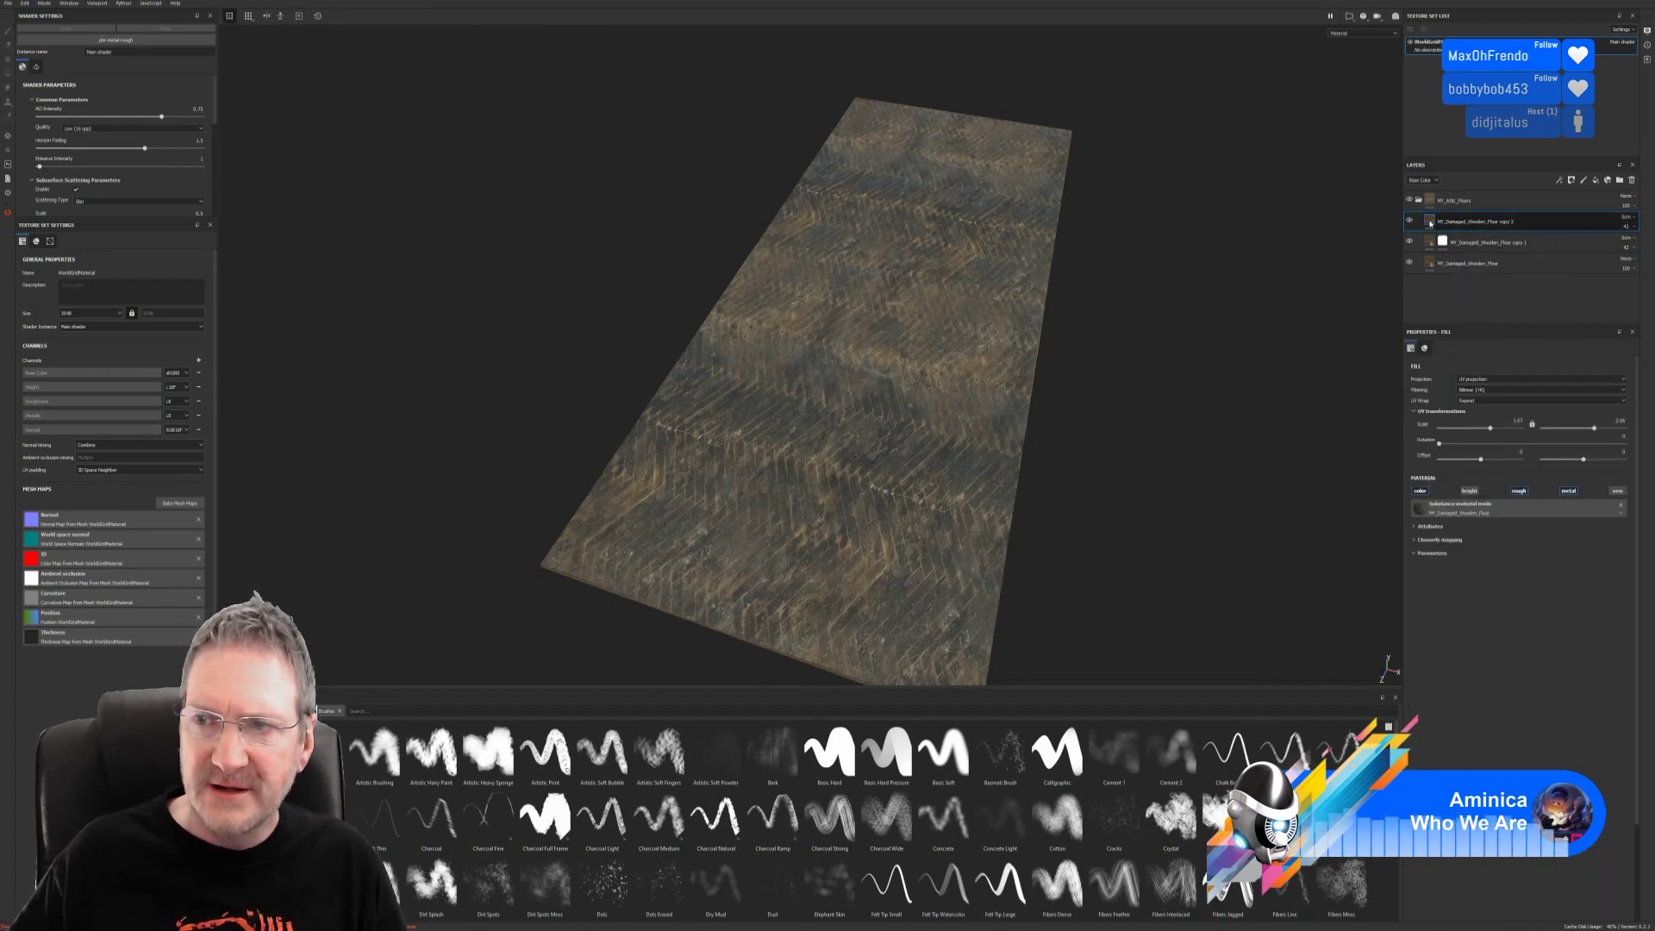
Step: Try a wispy brush stroke on the floor's near corner using a paint effect on the top copy, and remove the effect
{"action": "right_click", "coordinate": [1435, 224]}
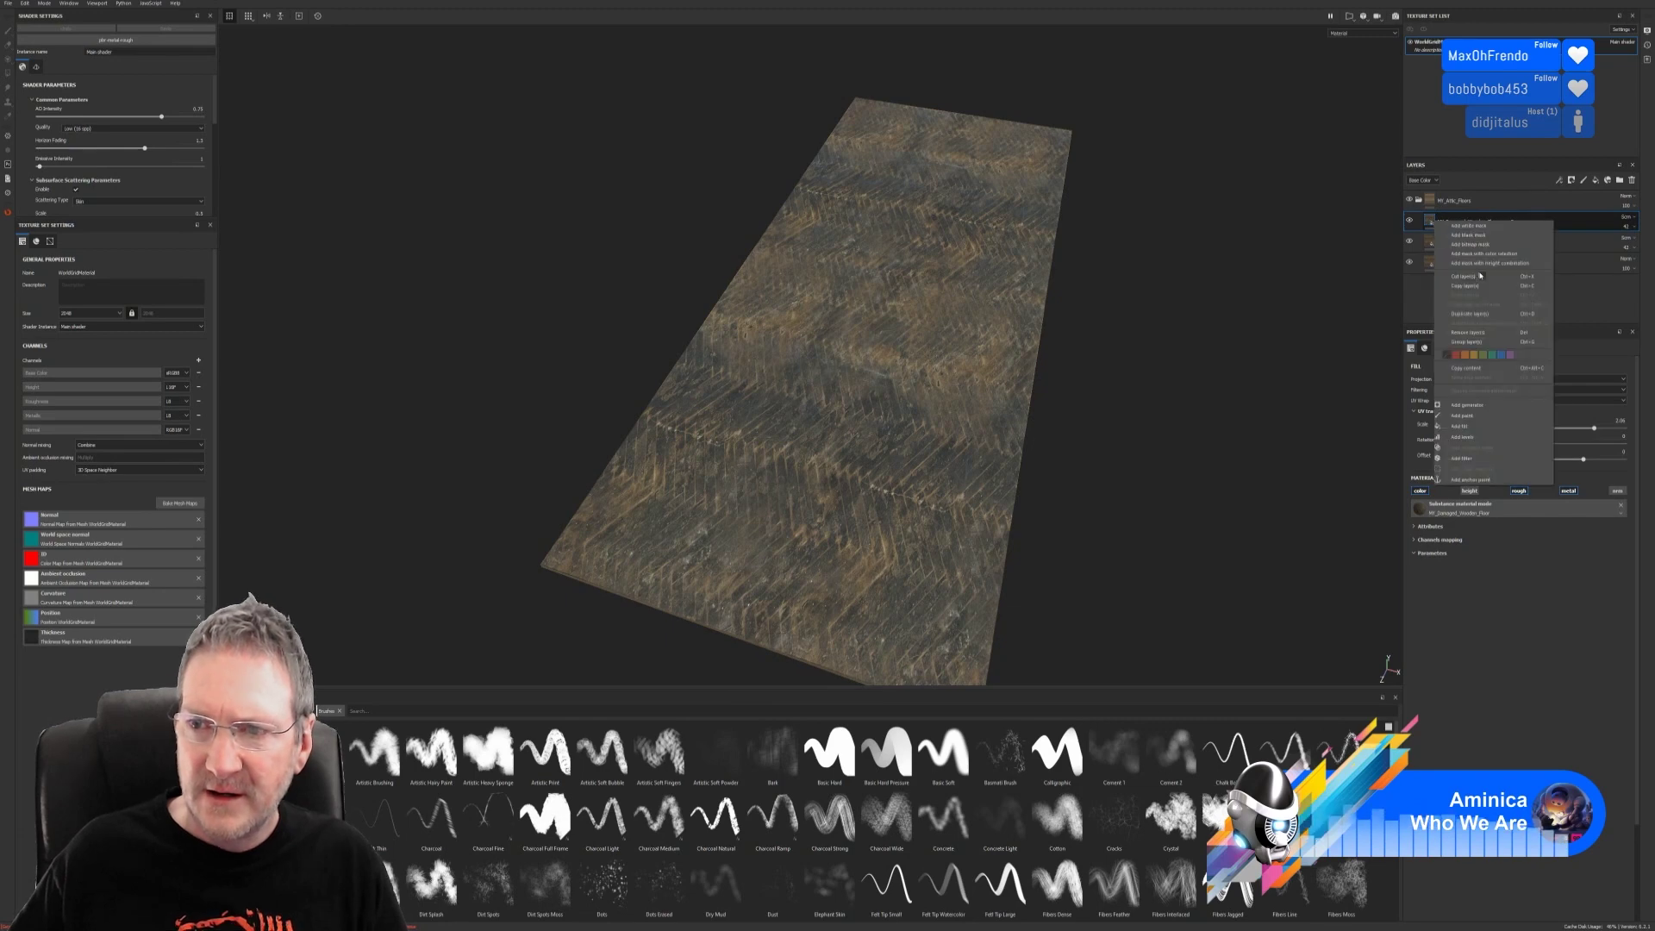
{"action": "left_click", "coordinate": [1463, 415]}
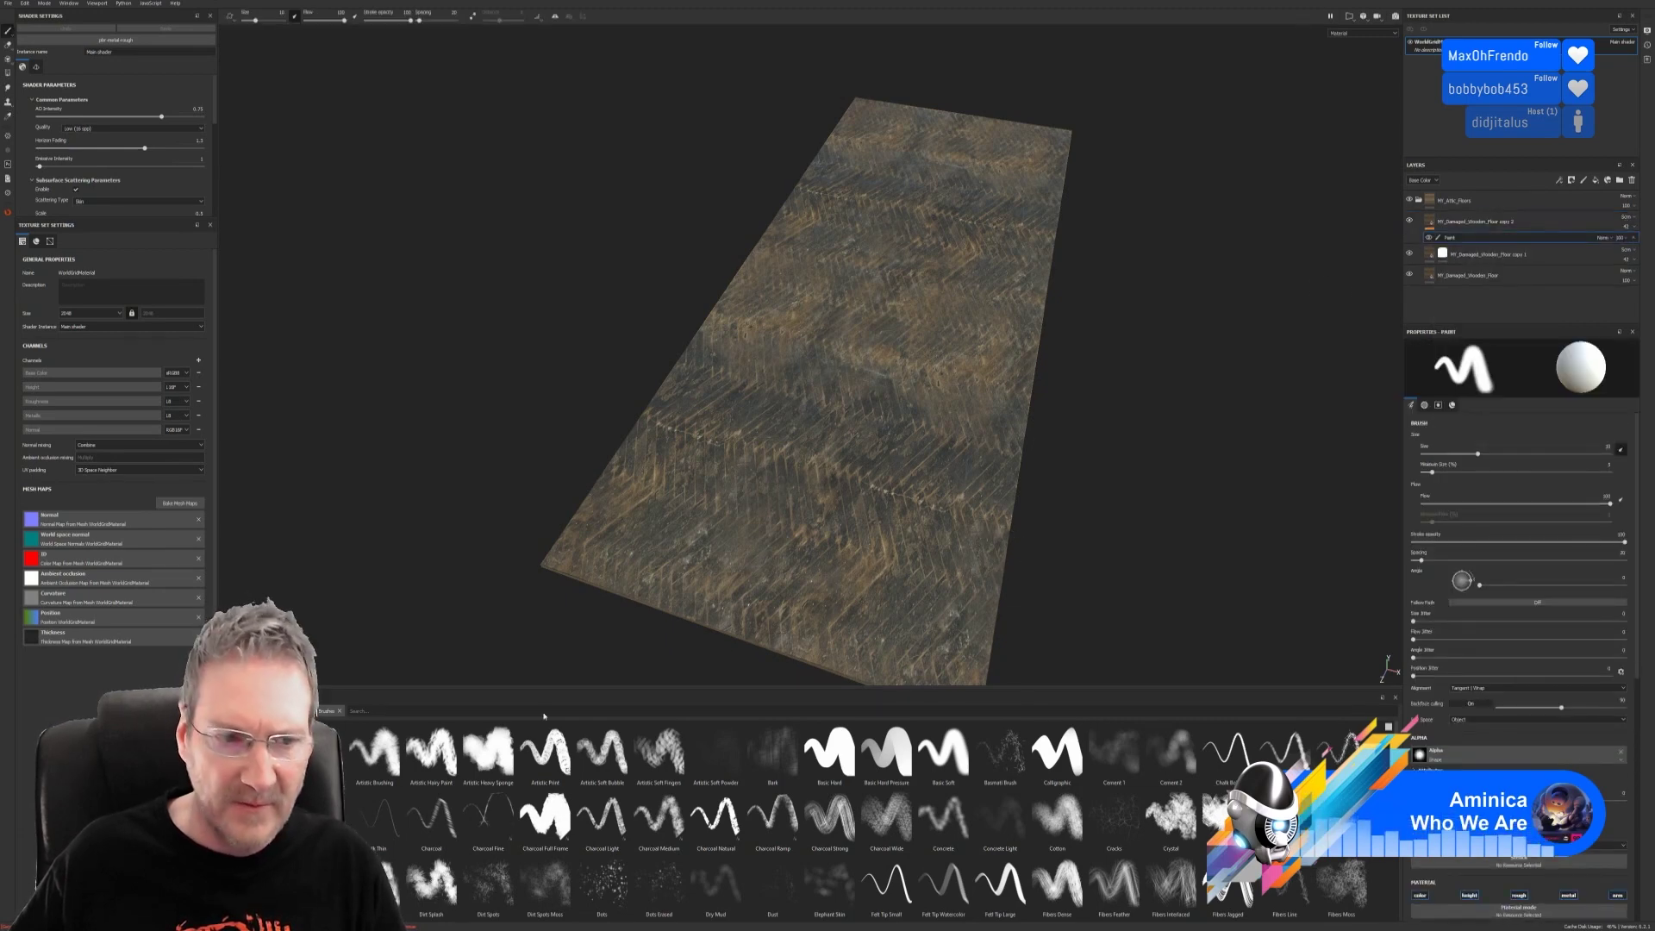
{"action": "left_click", "coordinate": [1284, 815]}
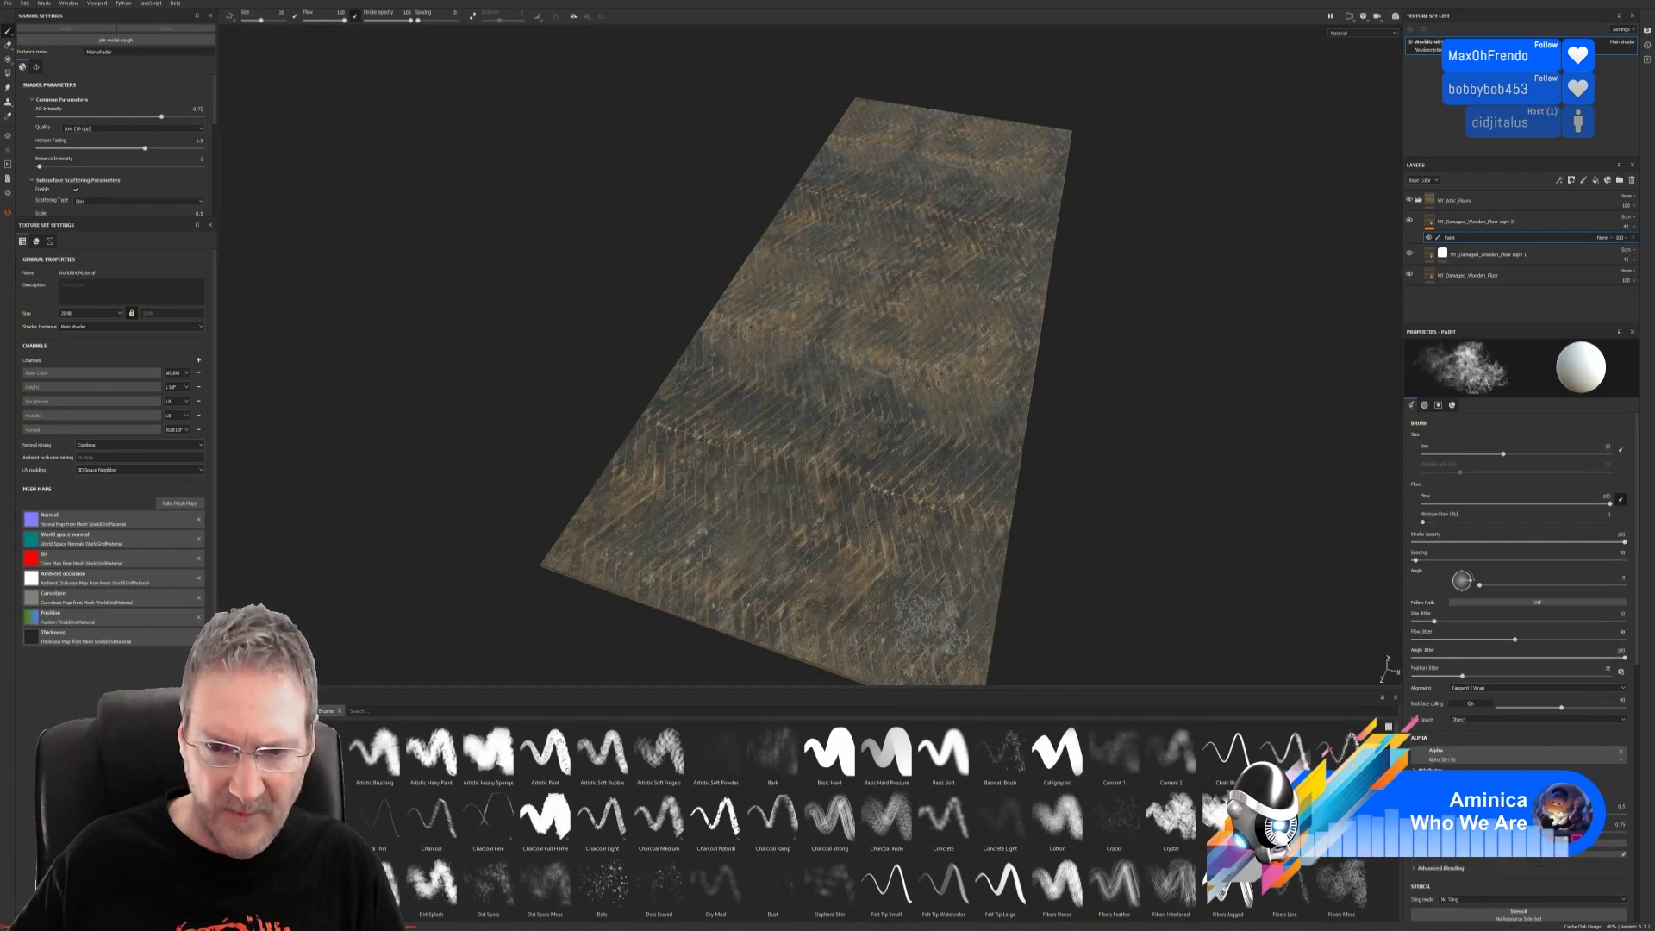
{"action": "left_click_drag", "start_coordinate": [924, 618], "coordinate": [972, 664]}
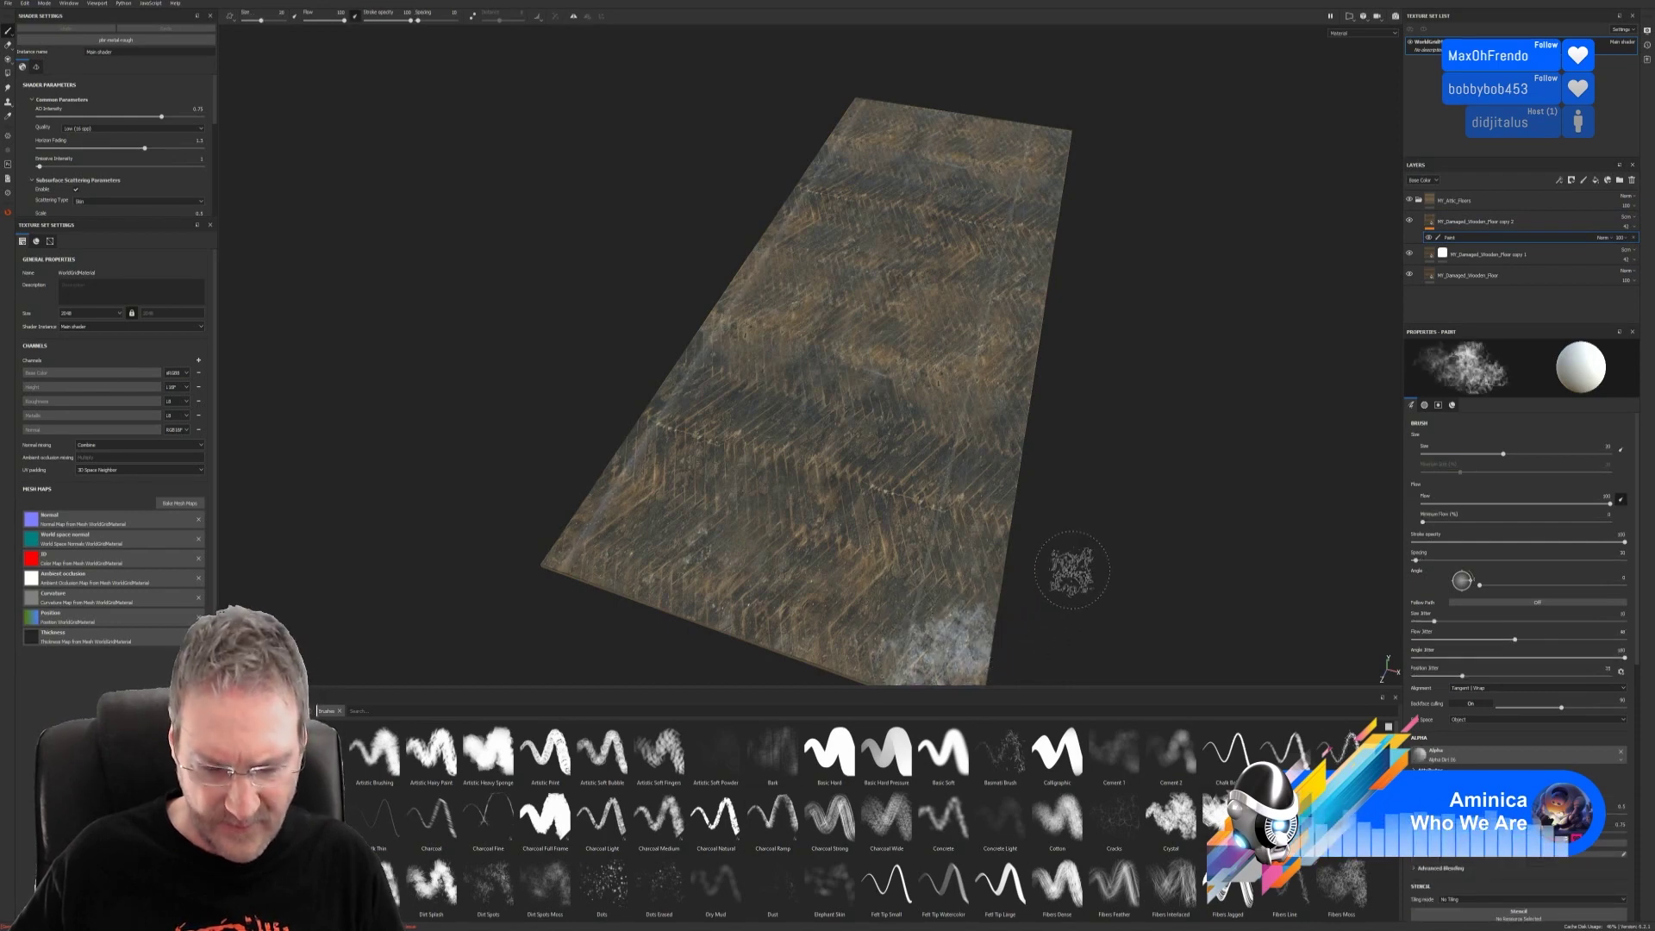
{"action": "key", "text": "ctrl+z"}
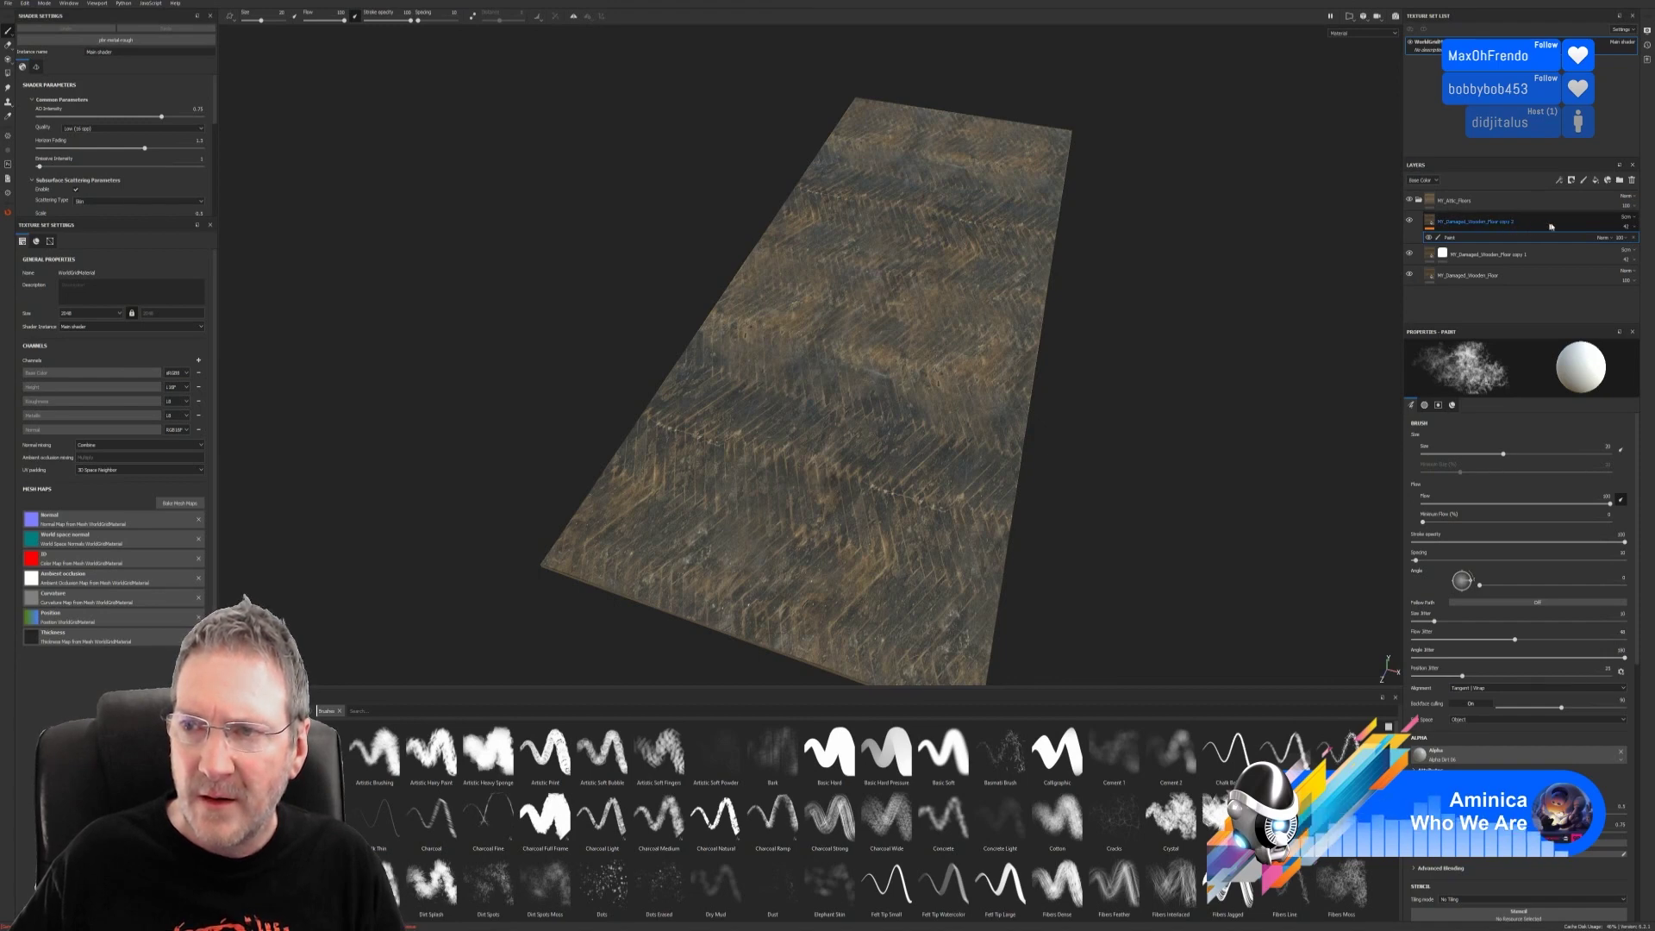
{"action": "right_click", "coordinate": [1465, 241]}
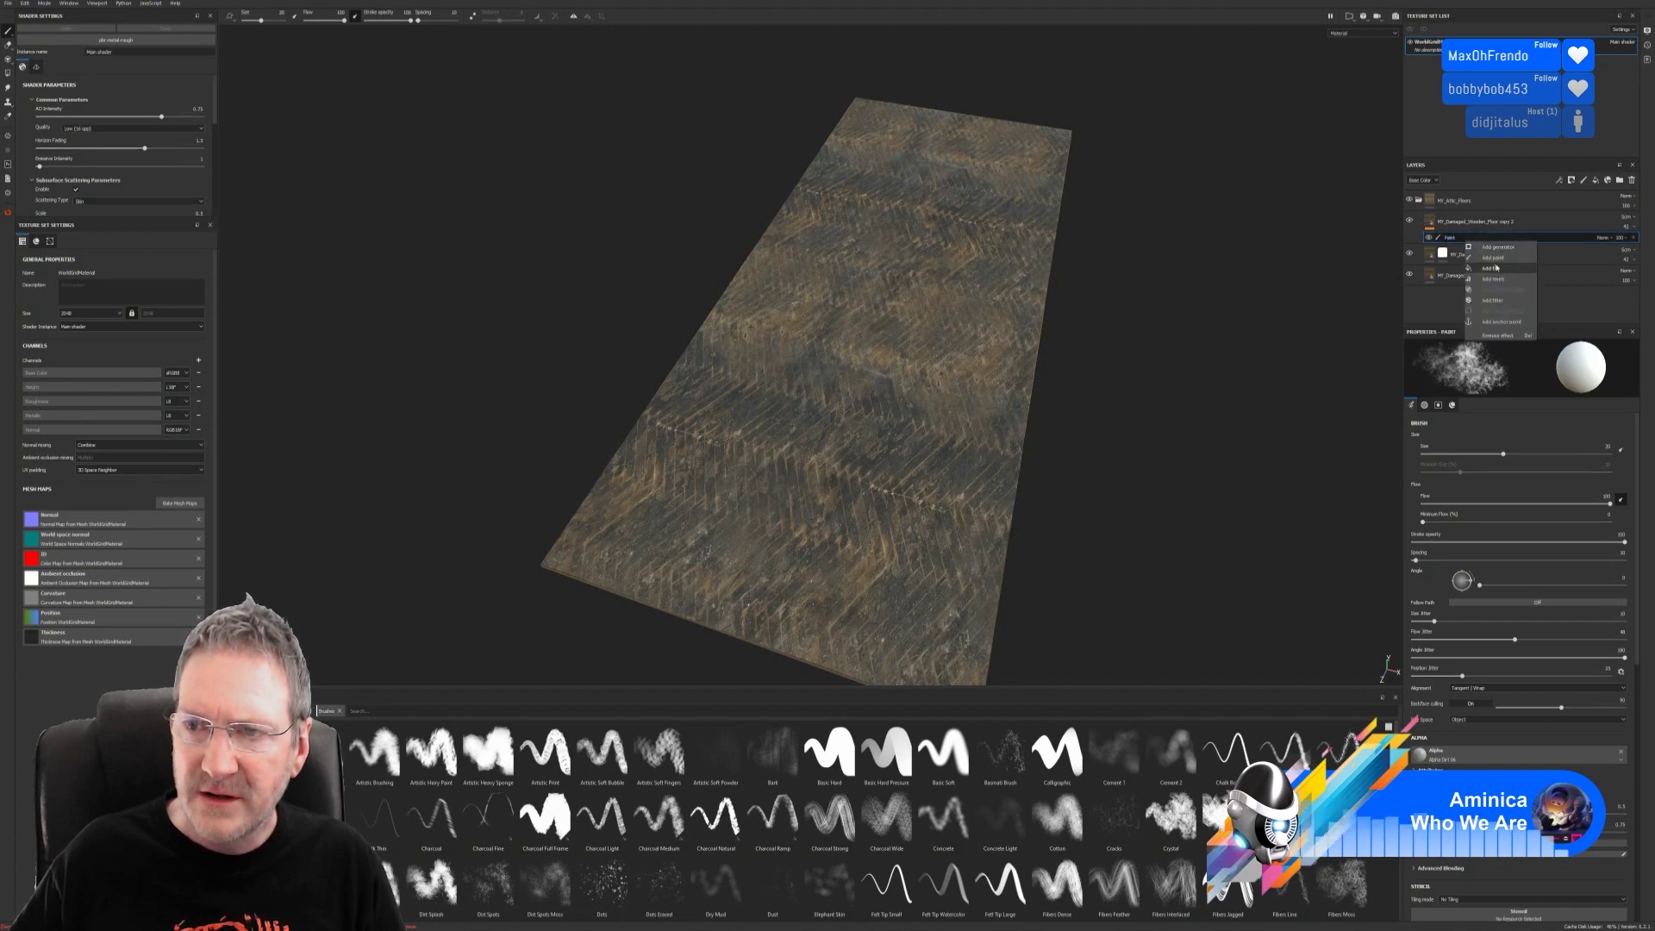
{"action": "left_click", "coordinate": [1508, 336]}
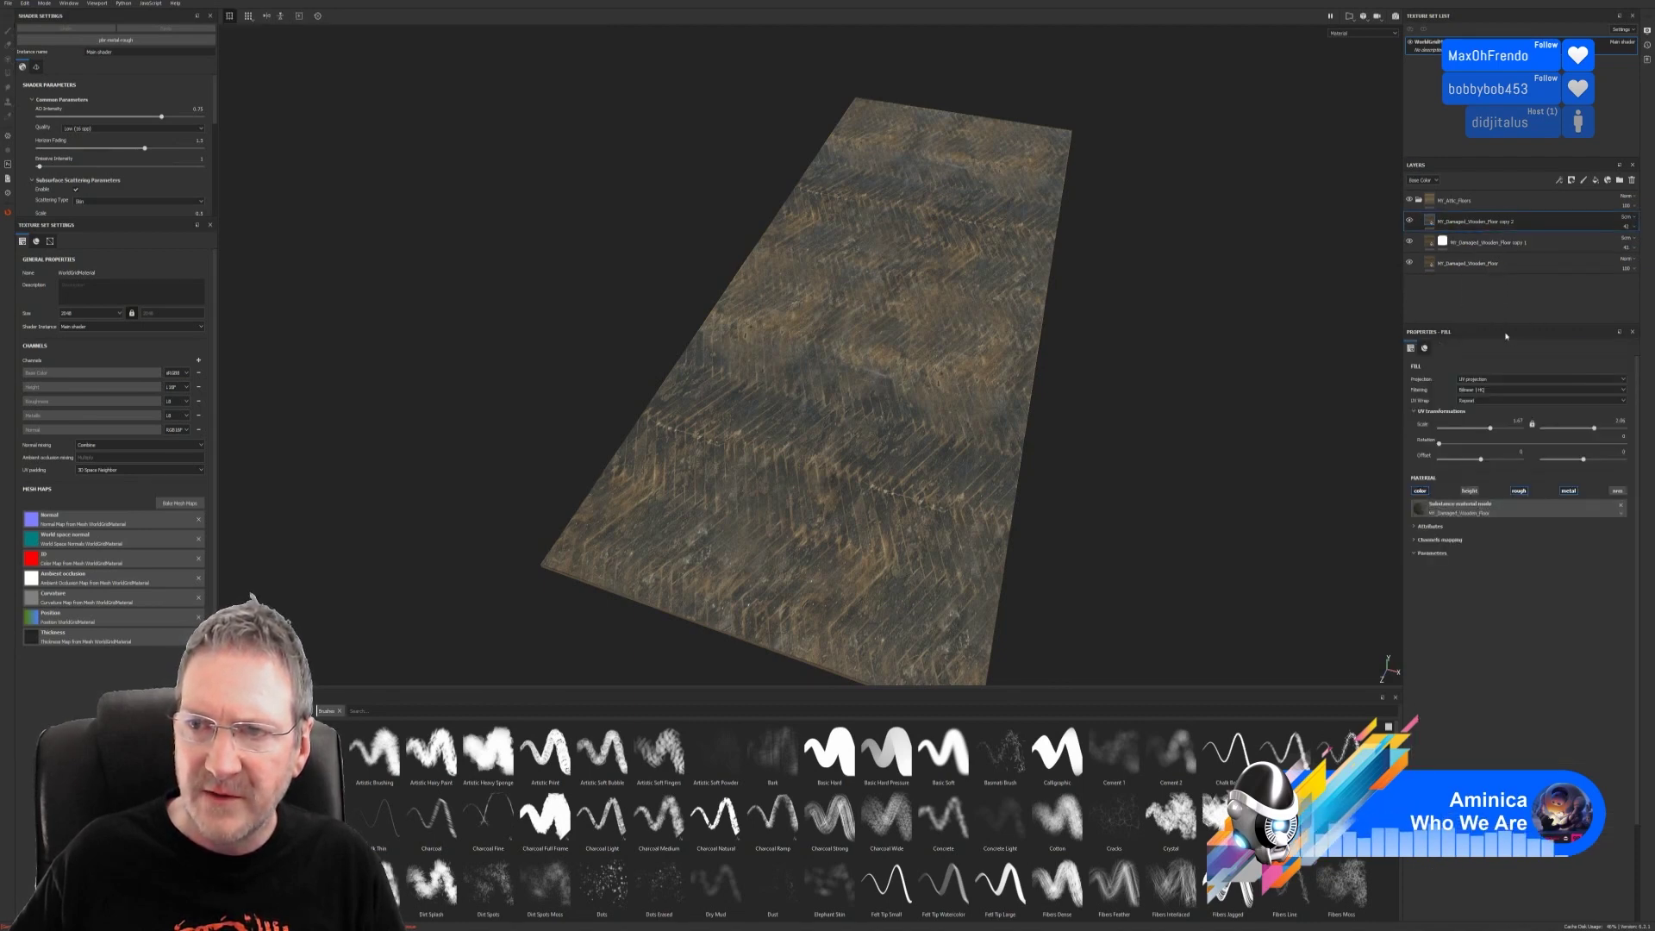
Step: Add a new mask to the top damaged wooden floor copy, make it white and select it for painting
{"action": "right_click", "coordinate": [1447, 228]}
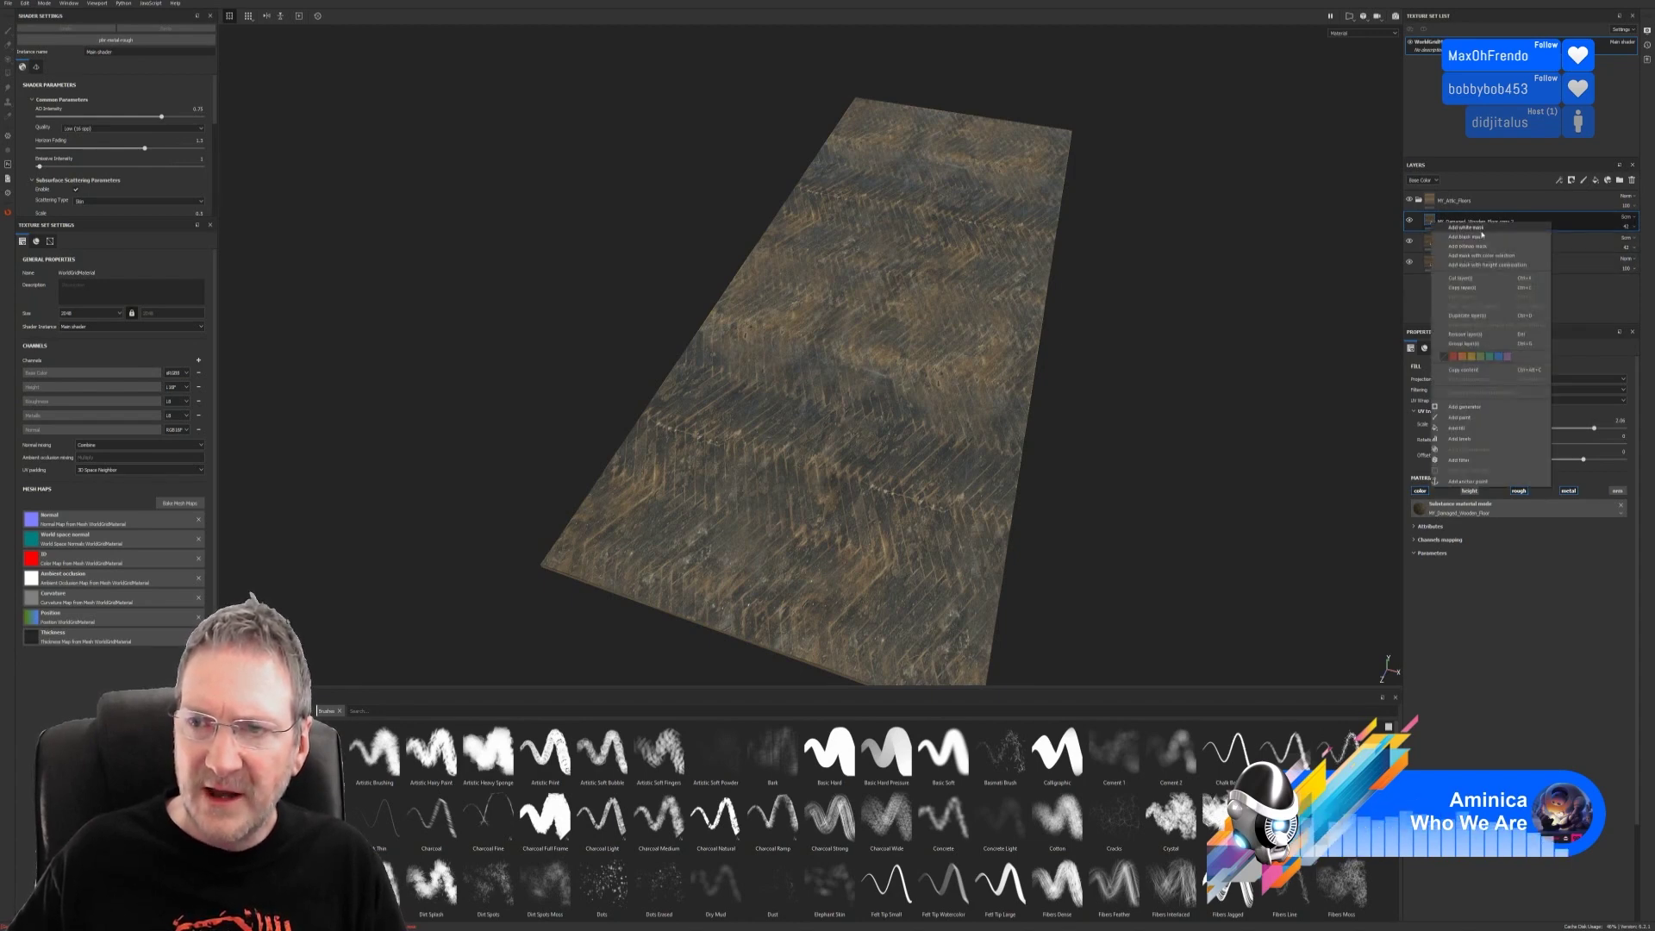
{"action": "left_click", "coordinate": [1476, 237]}
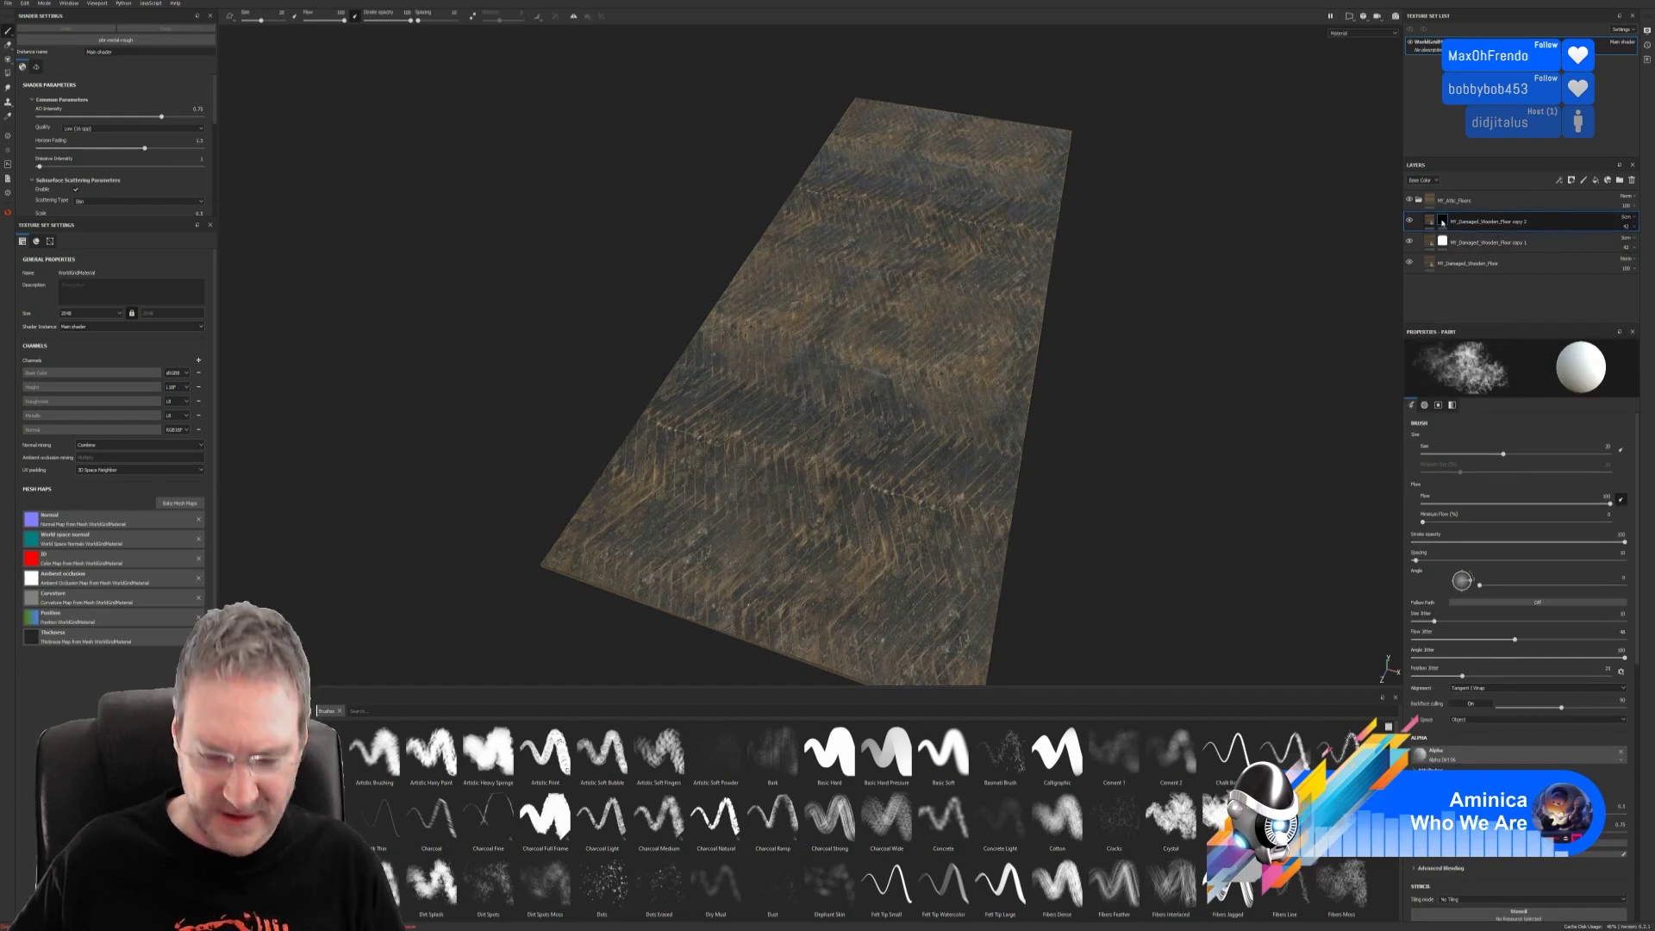
{"action": "left_click", "coordinate": [1442, 223]}
{"action": "left_click", "coordinate": [1442, 222]}
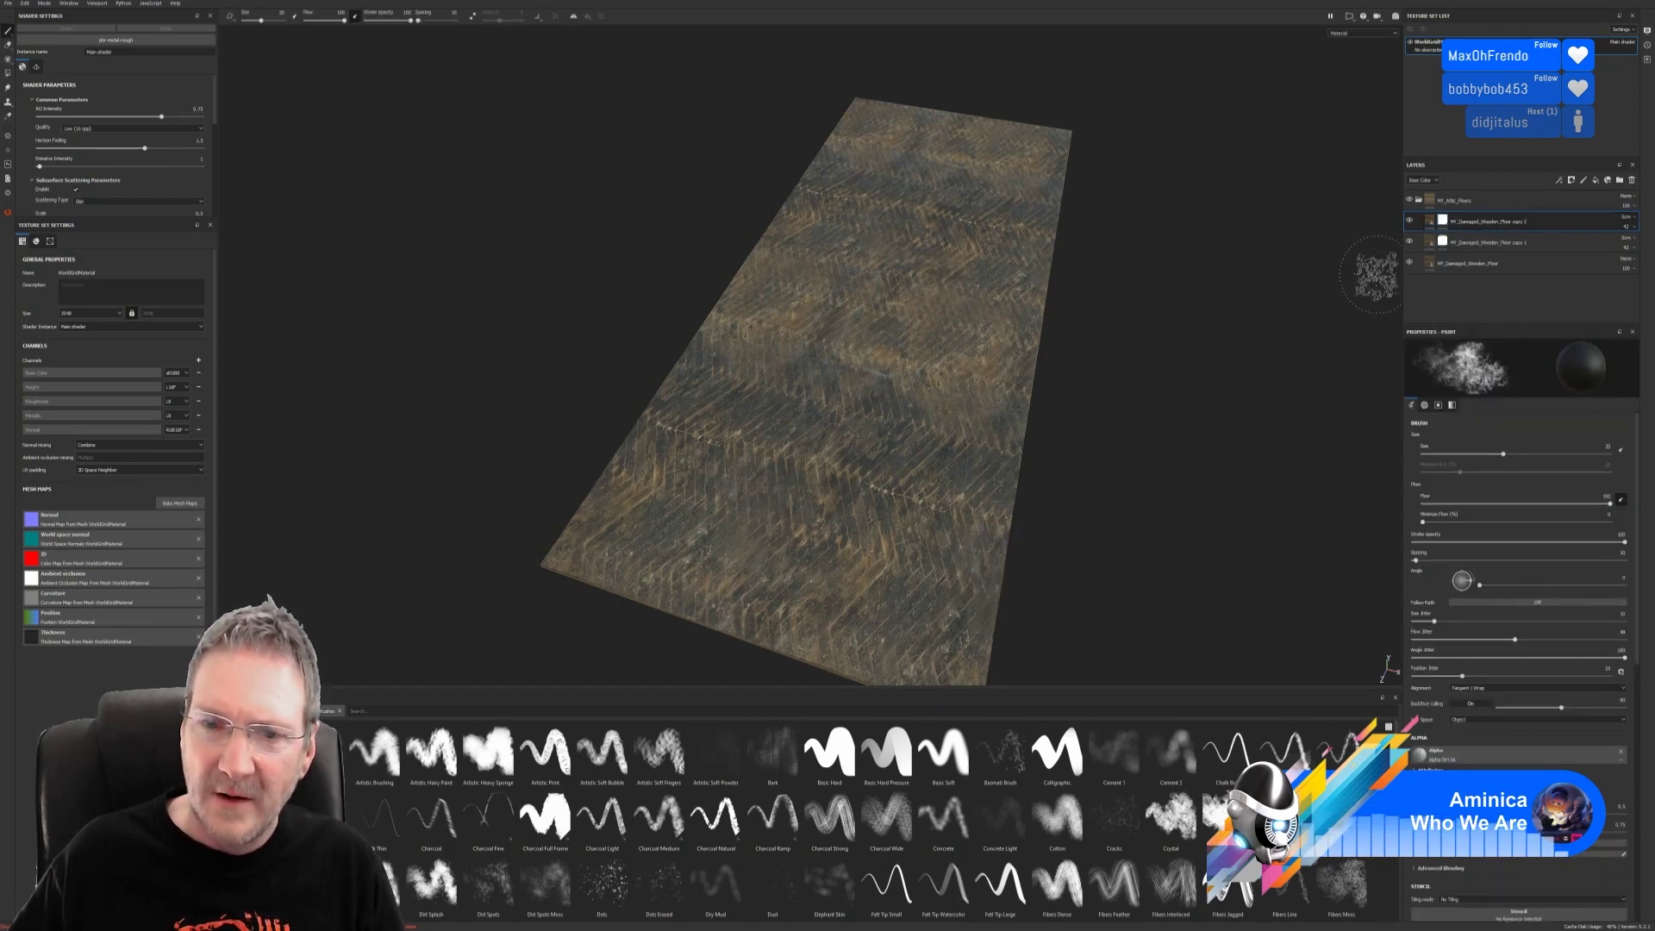
Step: Hide the two lower damaged wooden floor layers and brush wispy strokes along the floor on the top copy's mask
{"action": "right_click", "coordinate": [1078, 483]}
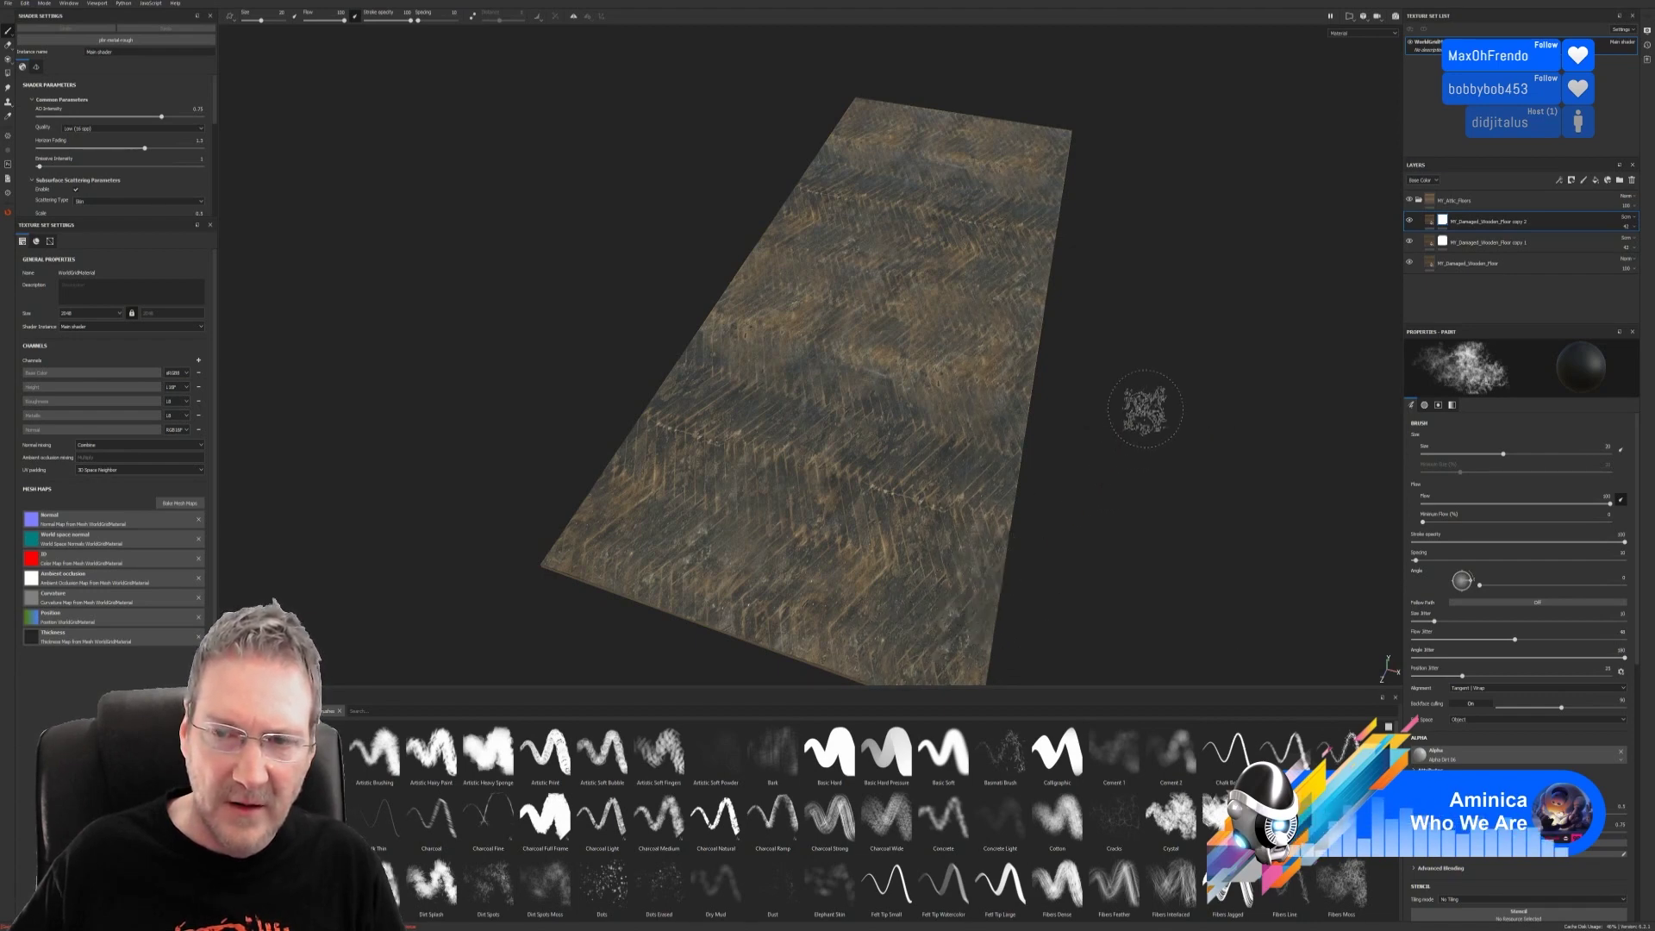
{"action": "left_click_drag", "start_coordinate": [1145, 399], "coordinate": [1121, 479], "text": "alt"}
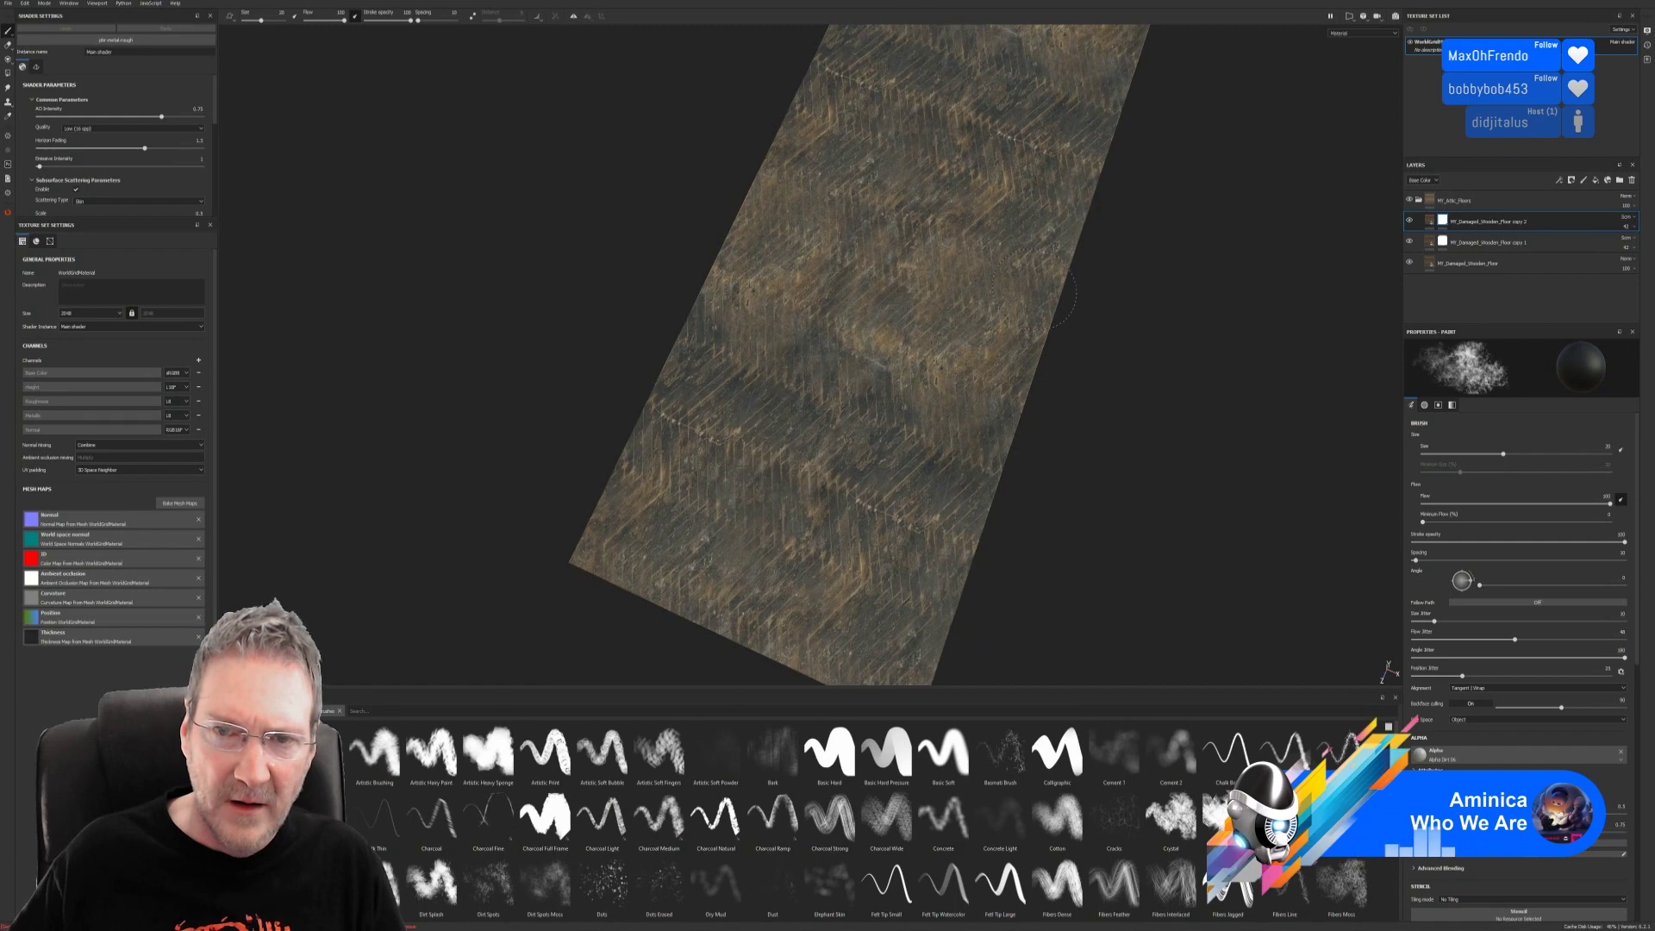
{"action": "mouse_move", "coordinate": [1035, 366]}
{"action": "left_mouse_down", "text": "alt"}
{"action": "mouse_move", "coordinate": [1080, 354]}
{"action": "mouse_move", "coordinate": [1057, 311]}
{"action": "mouse_move", "coordinate": [968, 384]}
{"action": "left_mouse_up", "text": "alt"}
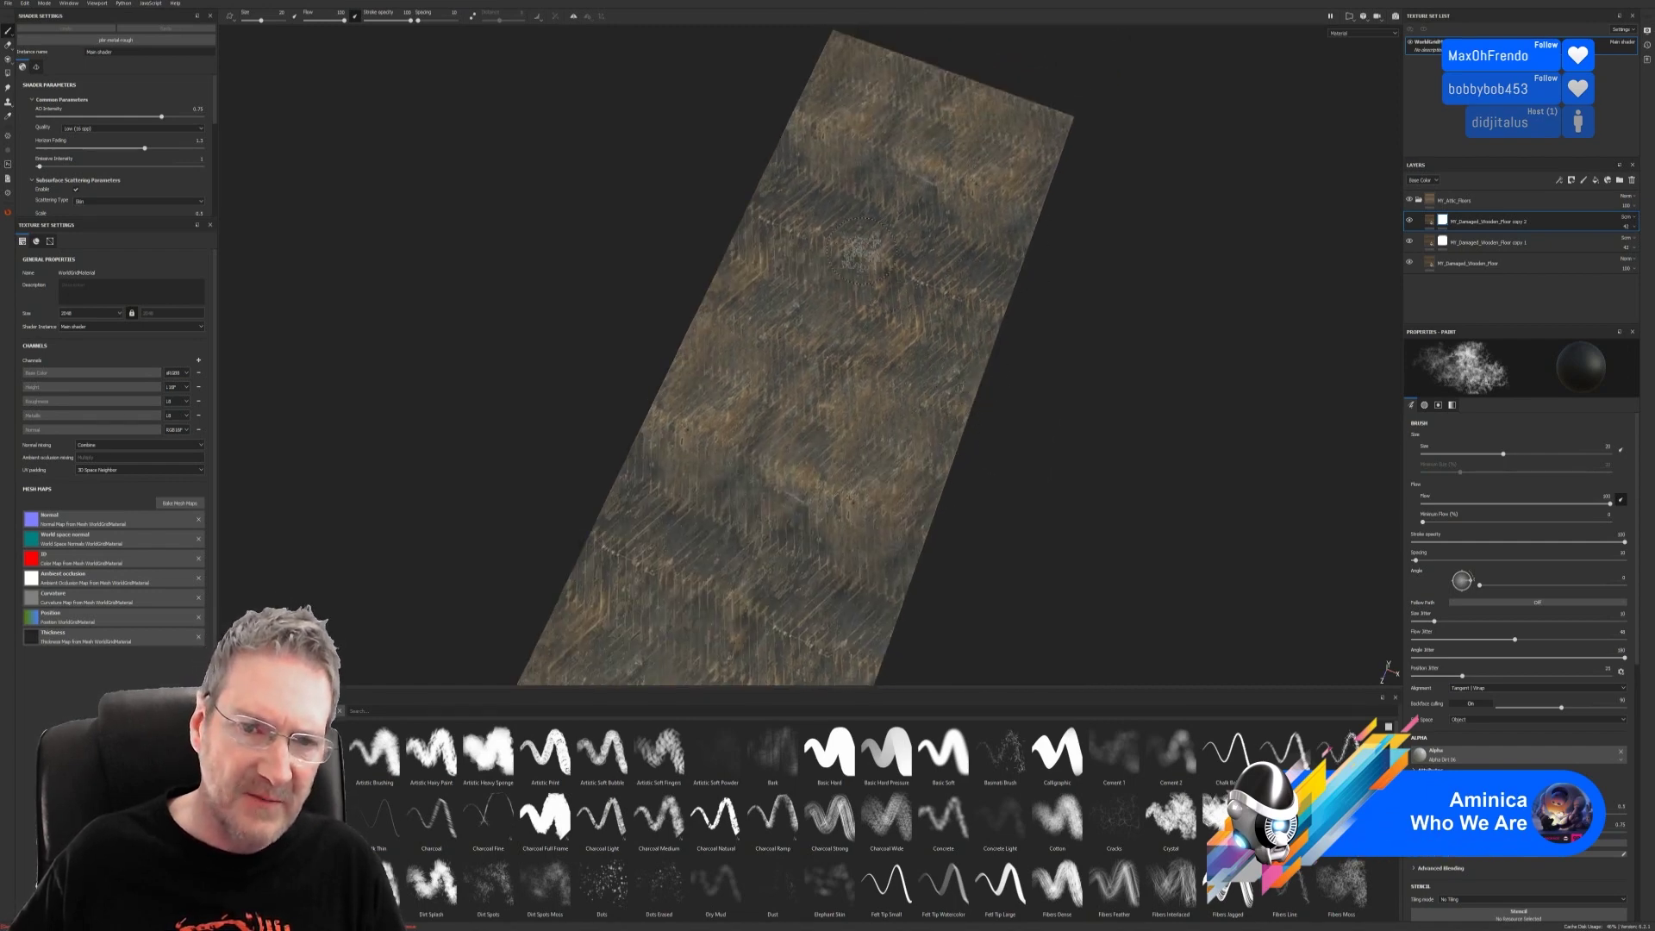
{"action": "left_click", "coordinate": [1410, 243]}
{"action": "left_click", "coordinate": [1410, 263]}
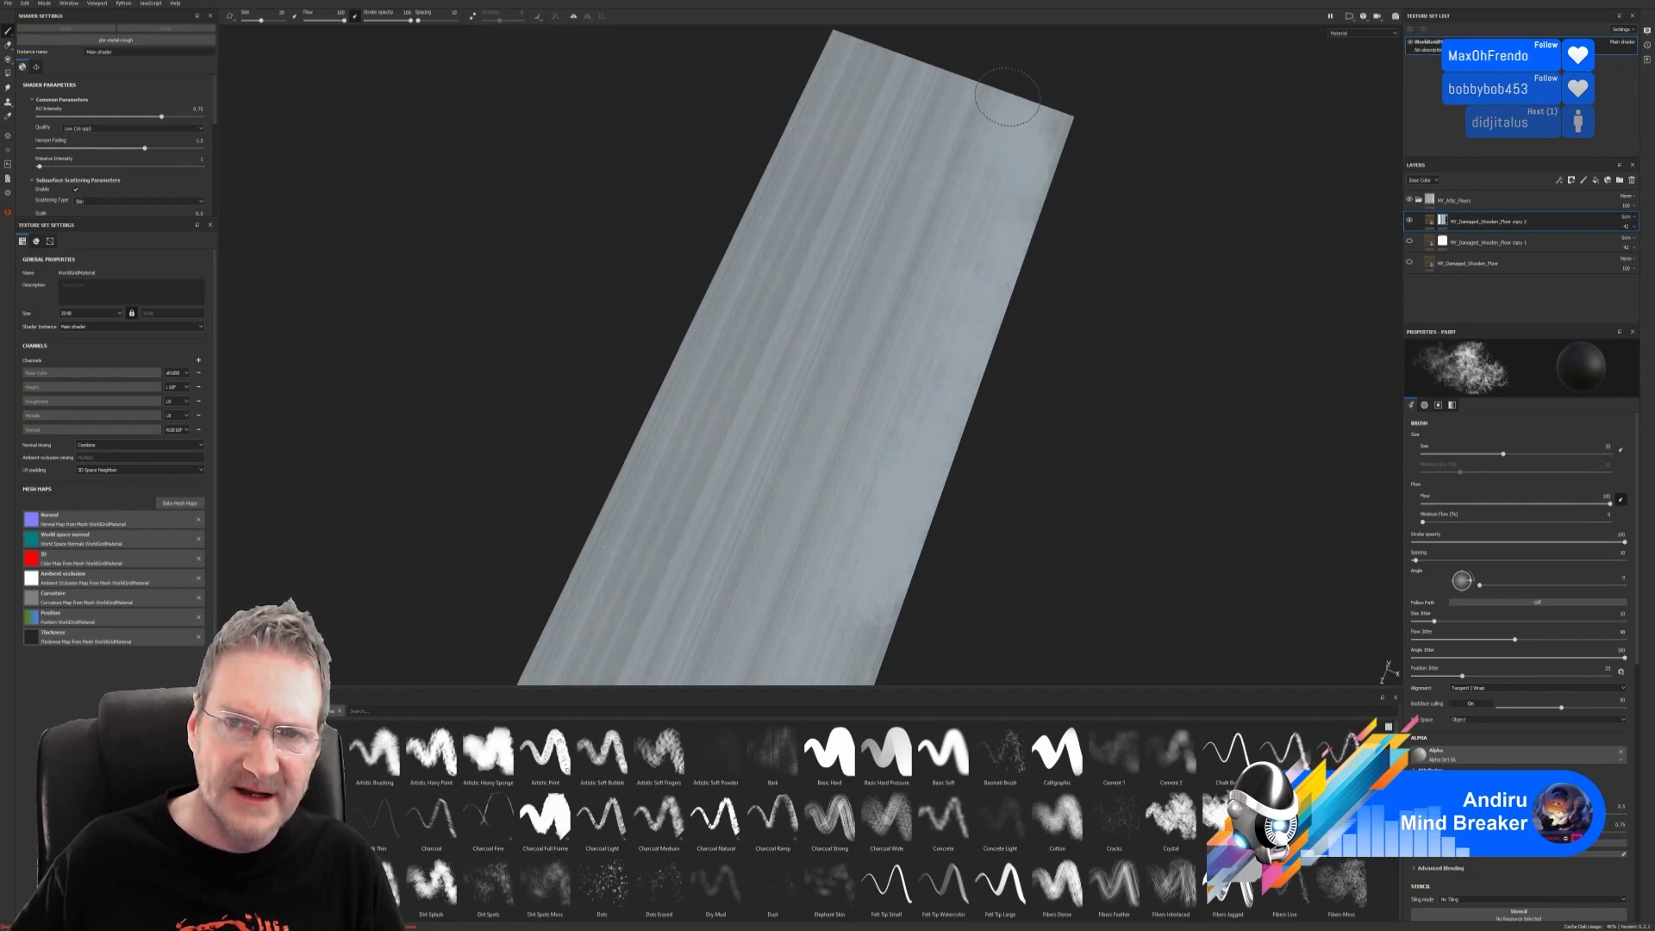
{"action": "mouse_move", "coordinate": [800, 98]}
{"action": "left_mouse_down"}
{"action": "mouse_move", "coordinate": [849, 77]}
{"action": "mouse_move", "coordinate": [763, 207]}
{"action": "mouse_move", "coordinate": [748, 263]}
{"action": "left_mouse_up"}
{"action": "right_click_drag", "start_coordinate": [1140, 426], "coordinate": [914, 473], "text": "alt"}
{"action": "middle_click_drag", "start_coordinate": [865, 481], "coordinate": [910, 368], "text": "alt"}
{"action": "right_click_drag", "start_coordinate": [774, 545], "coordinate": [809, 540], "text": "alt"}
{"action": "mouse_move", "coordinate": [695, 537]}
{"action": "left_mouse_down"}
{"action": "mouse_move", "coordinate": [702, 492]}
{"action": "mouse_move", "coordinate": [668, 517]}
{"action": "left_mouse_up"}
{"action": "left_click_drag", "start_coordinate": [831, 638], "coordinate": [703, 461]}
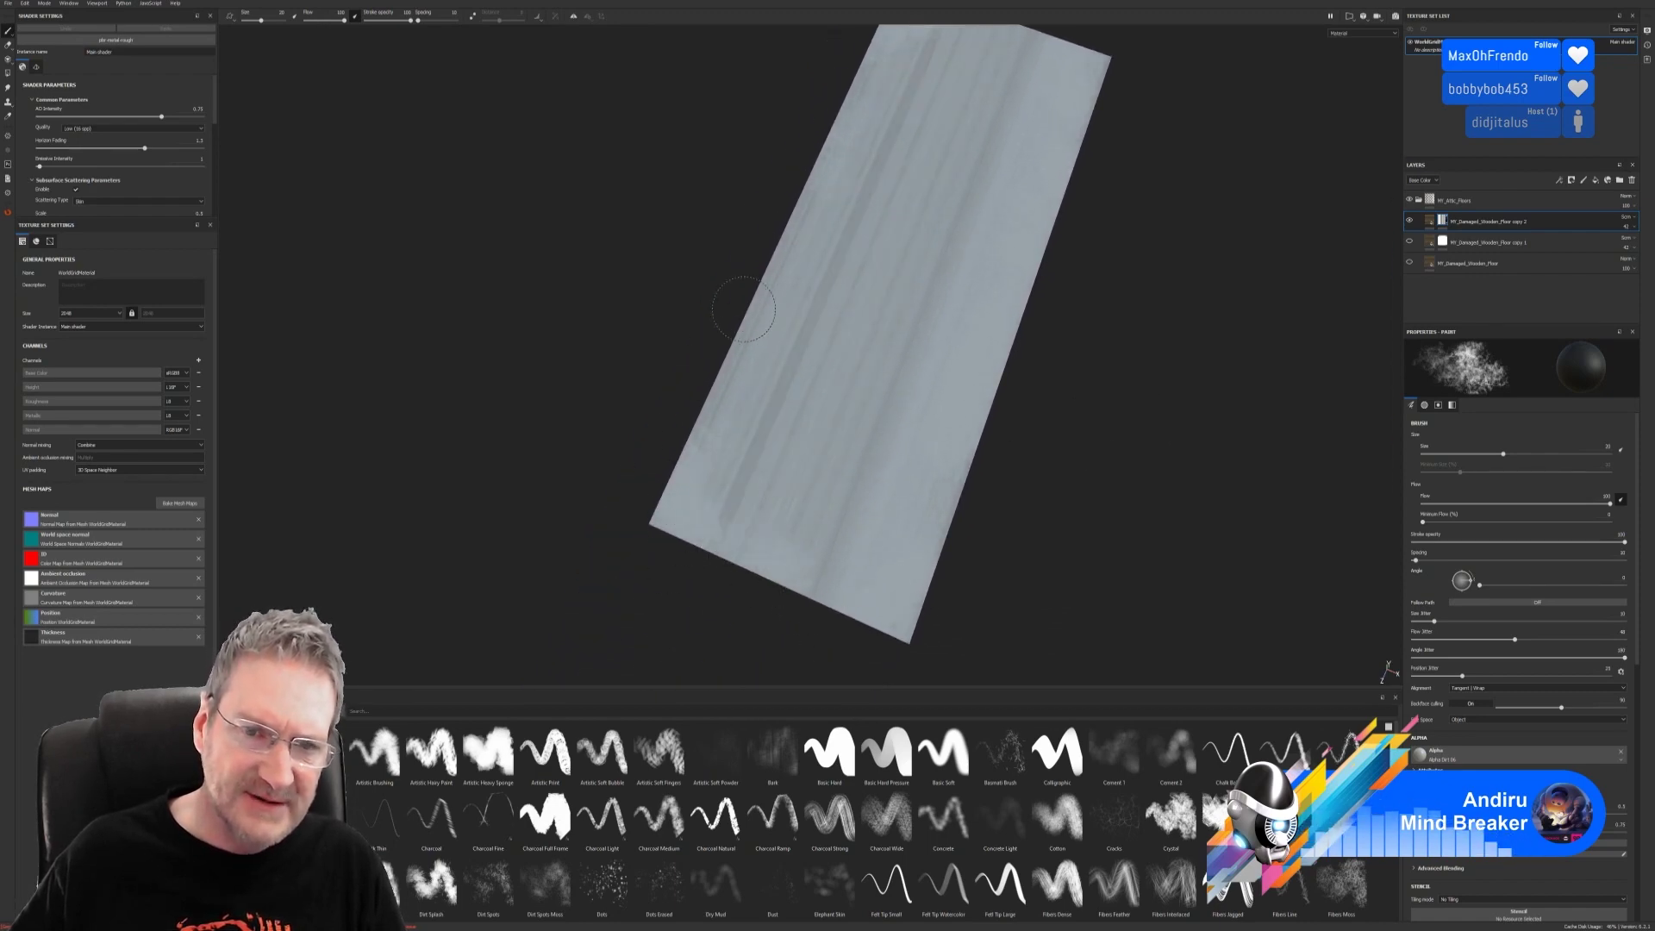
{"action": "mouse_move", "coordinate": [1086, 358]}
{"action": "left_mouse_down", "text": "alt"}
{"action": "mouse_move", "coordinate": [1098, 436]}
{"action": "mouse_move", "coordinate": [968, 332]}
{"action": "mouse_move", "coordinate": [1124, 285]}
{"action": "mouse_move", "coordinate": [991, 328]}
{"action": "mouse_move", "coordinate": [957, 250]}
{"action": "left_mouse_up", "text": "alt"}
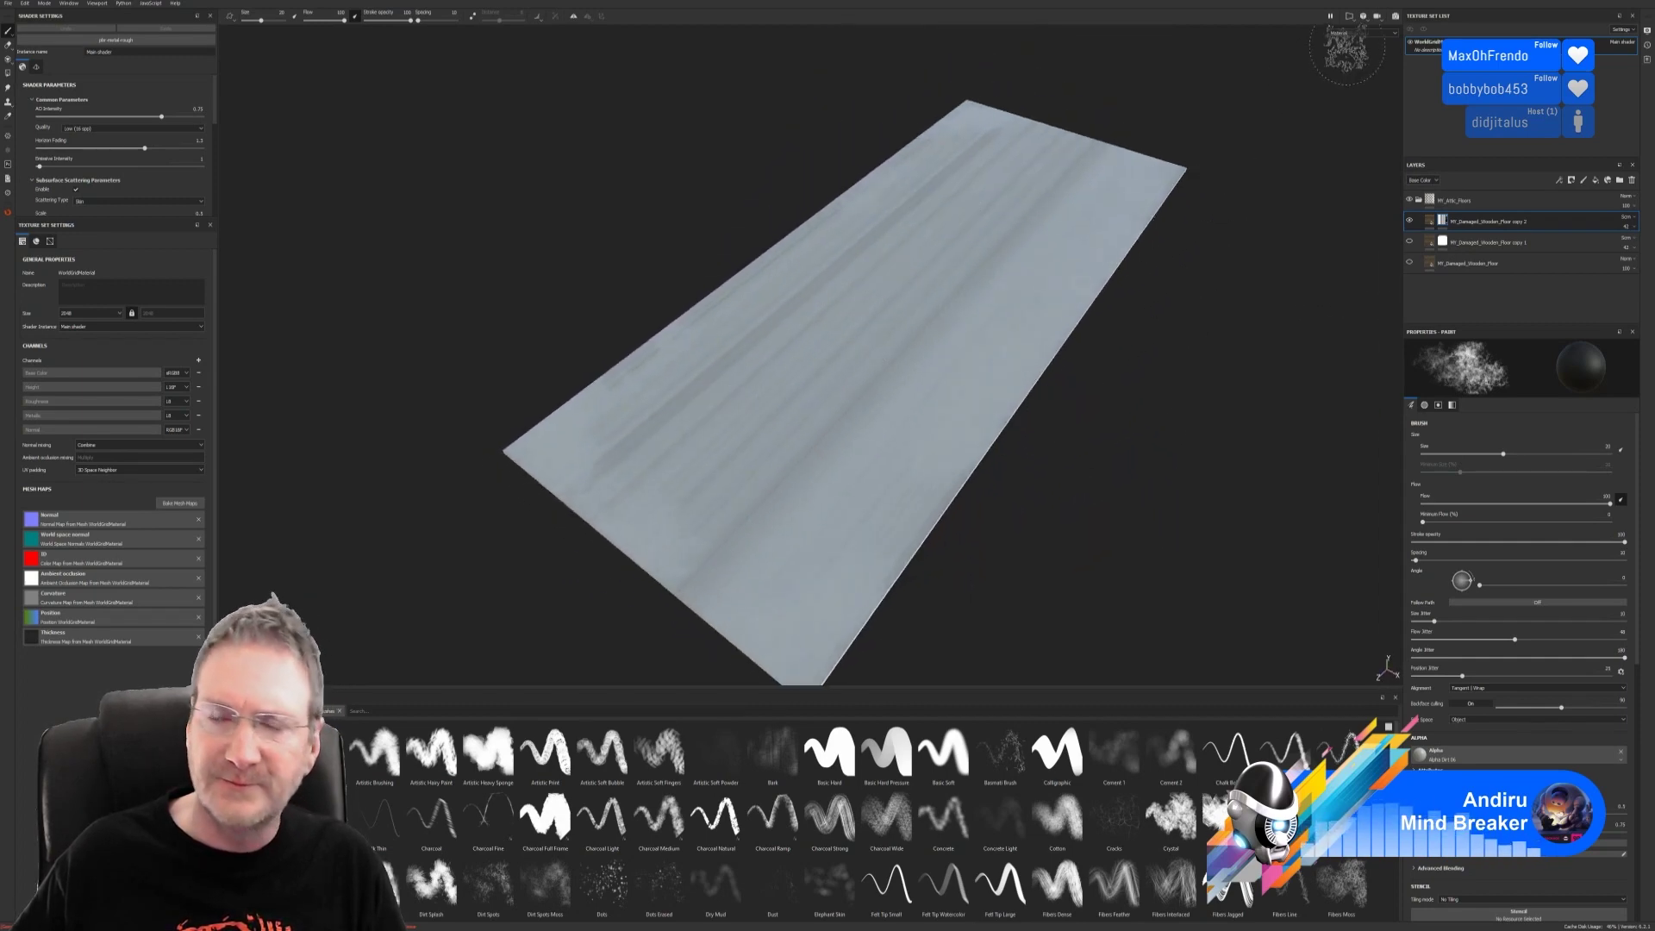
Step: Switch to 3ds Max and convert the selected largest floor piece to an Editable Poly
{"action": "key", "text": "super+d"}
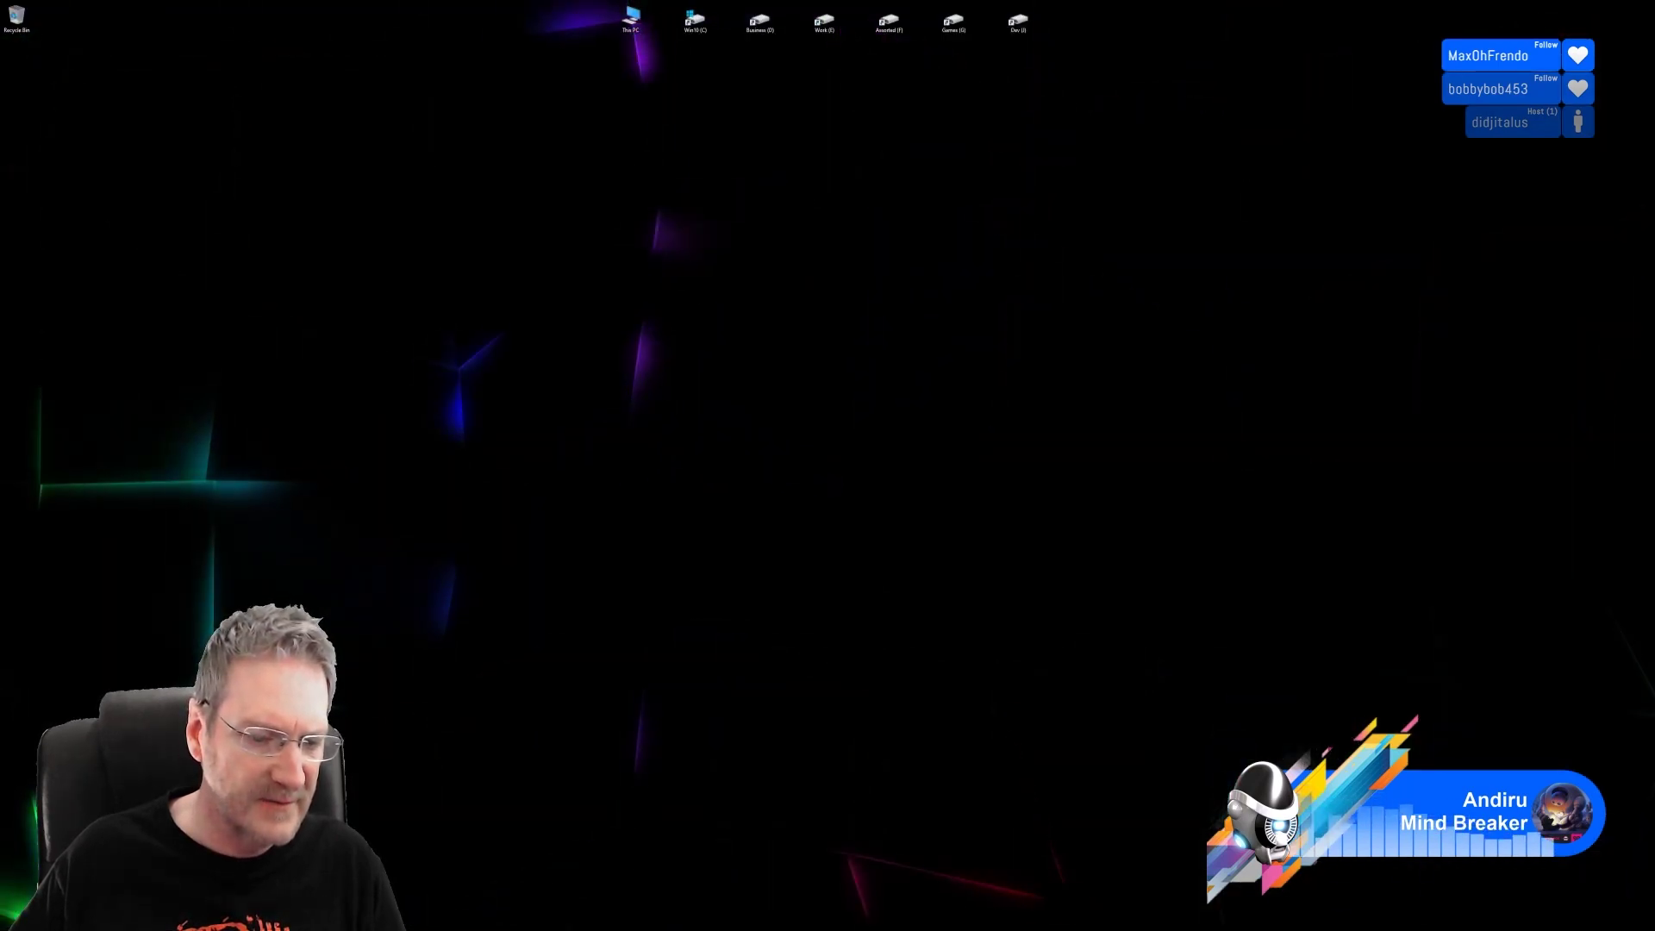
{"action": "left_click", "coordinate": [416, 928]}
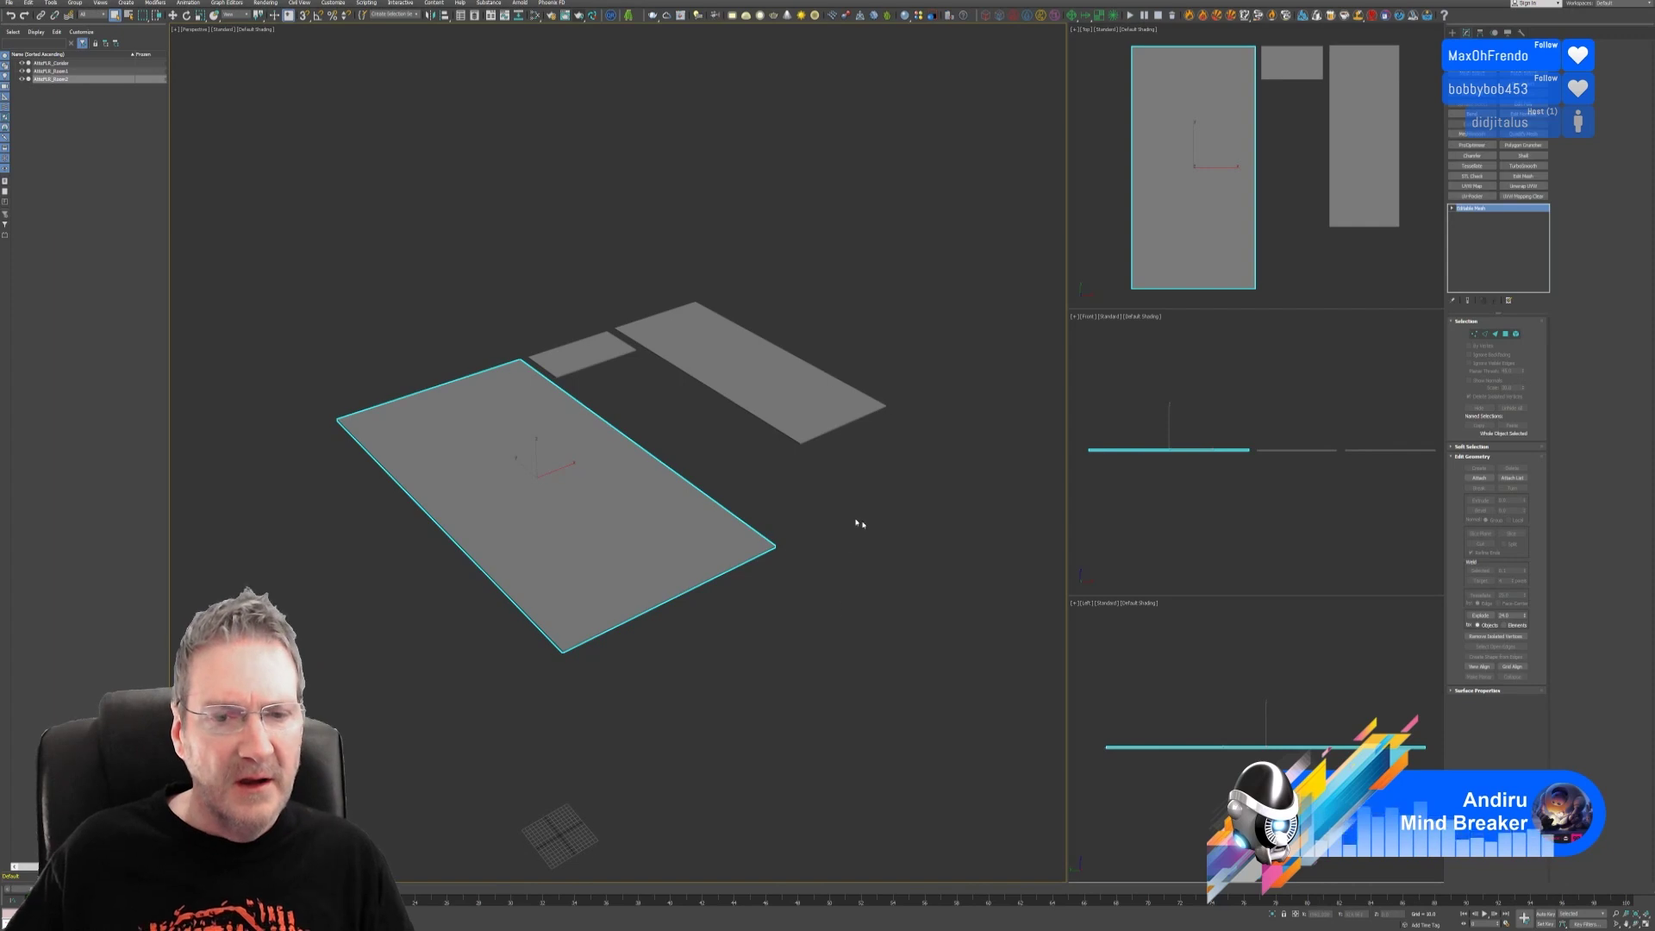
{"action": "middle_click_drag", "start_coordinate": [800, 486], "coordinate": [656, 544], "text": "alt"}
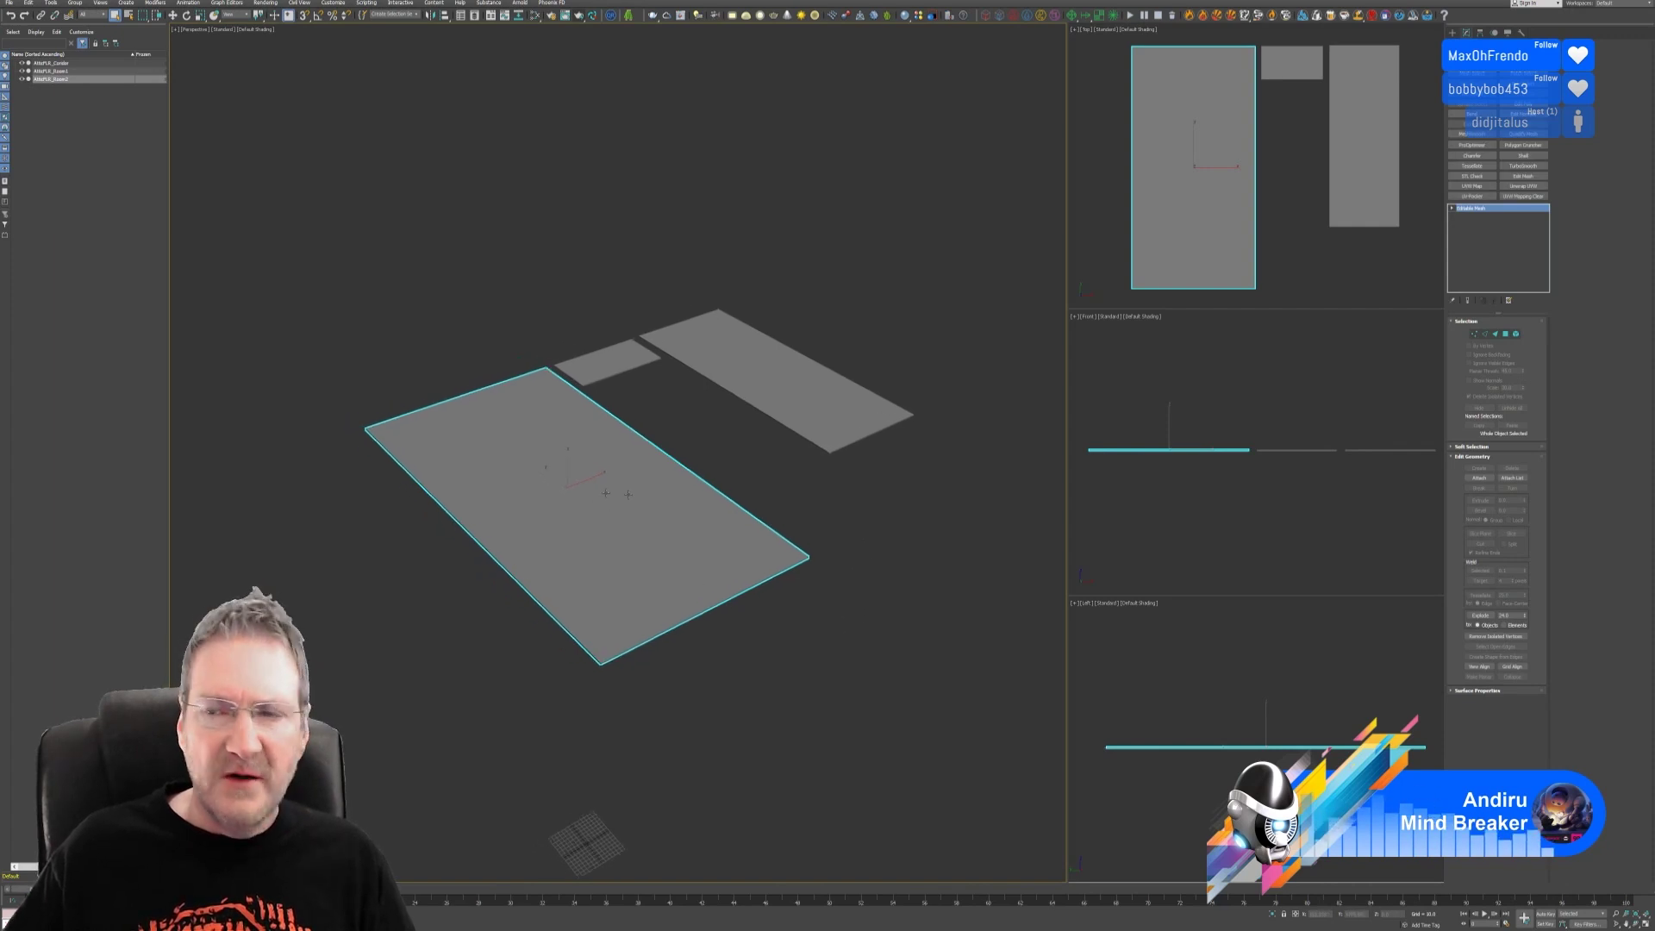
{"action": "right_click", "coordinate": [1475, 211]}
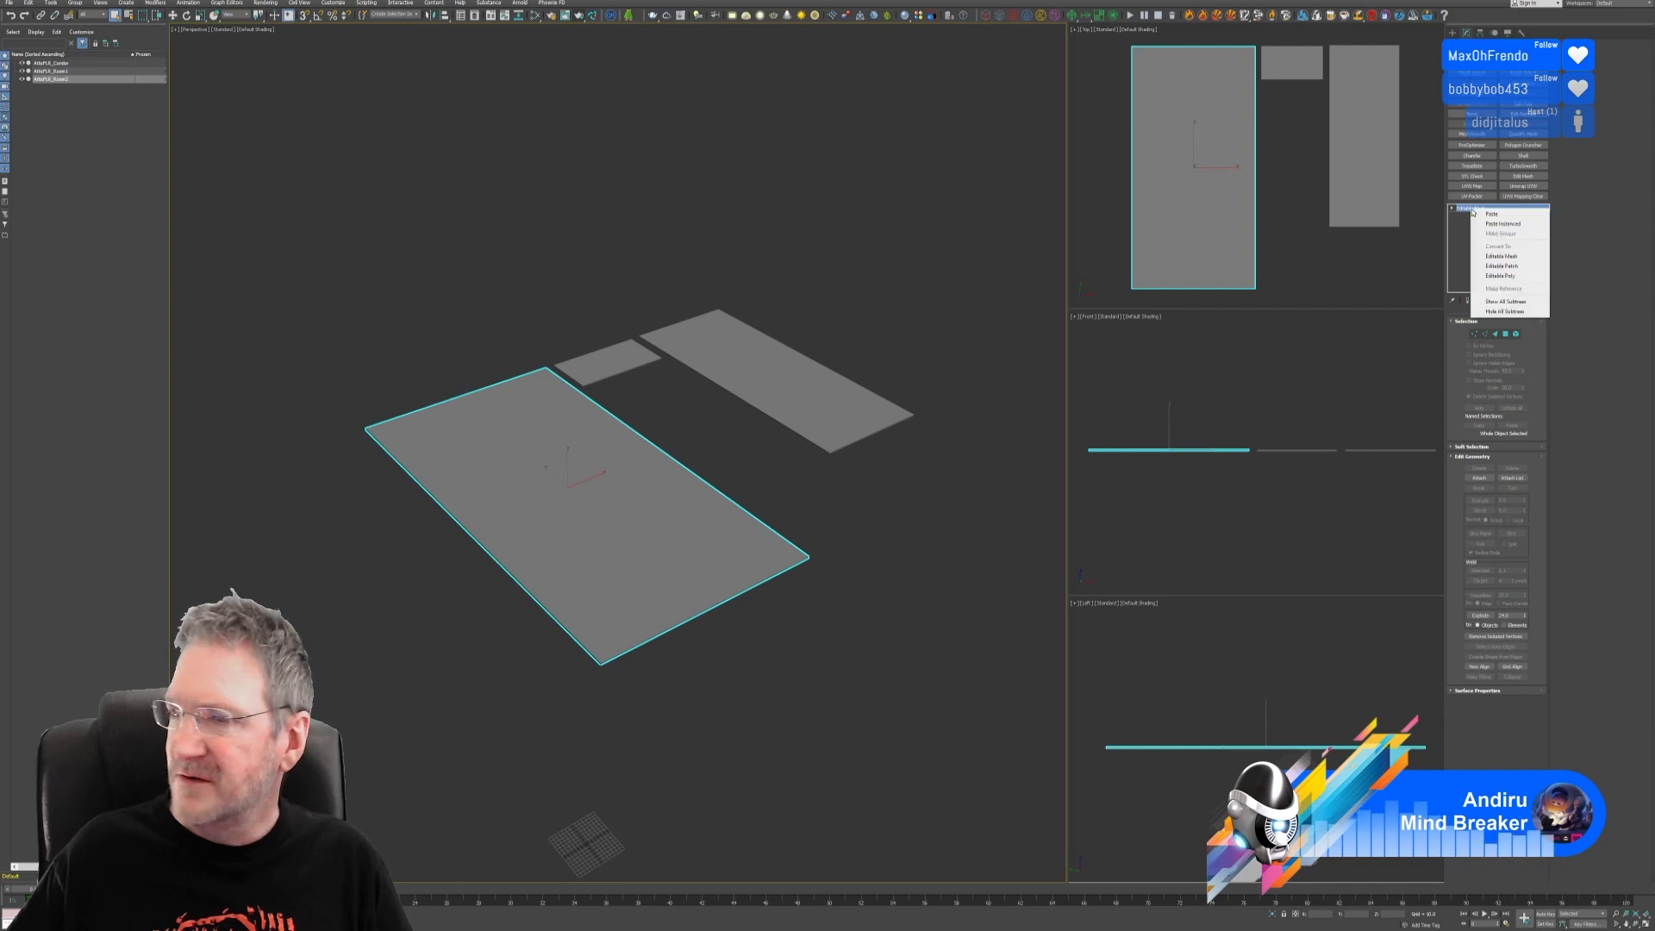
{"action": "left_click", "coordinate": [1517, 277]}
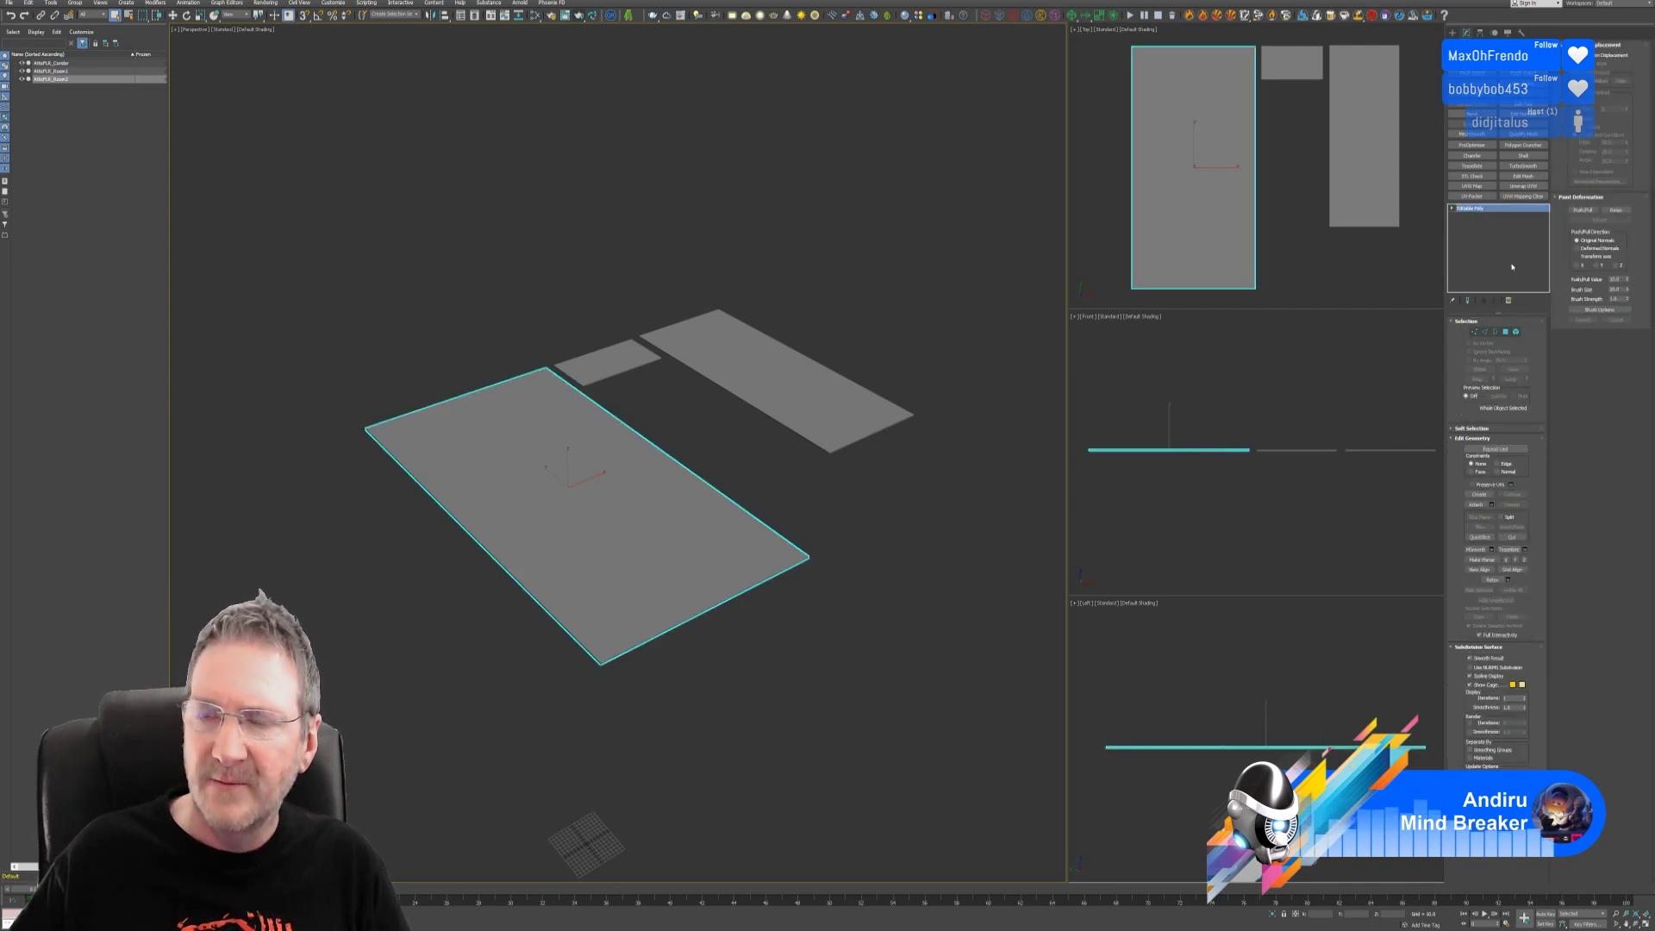
Step: Add an Unwrap UVW modifier to the largest floor piece and apply Flatten Mapping to all its faces in the UV editor
{"action": "left_click", "coordinate": [1523, 186]}
{"action": "left_click", "coordinate": [1497, 507]}
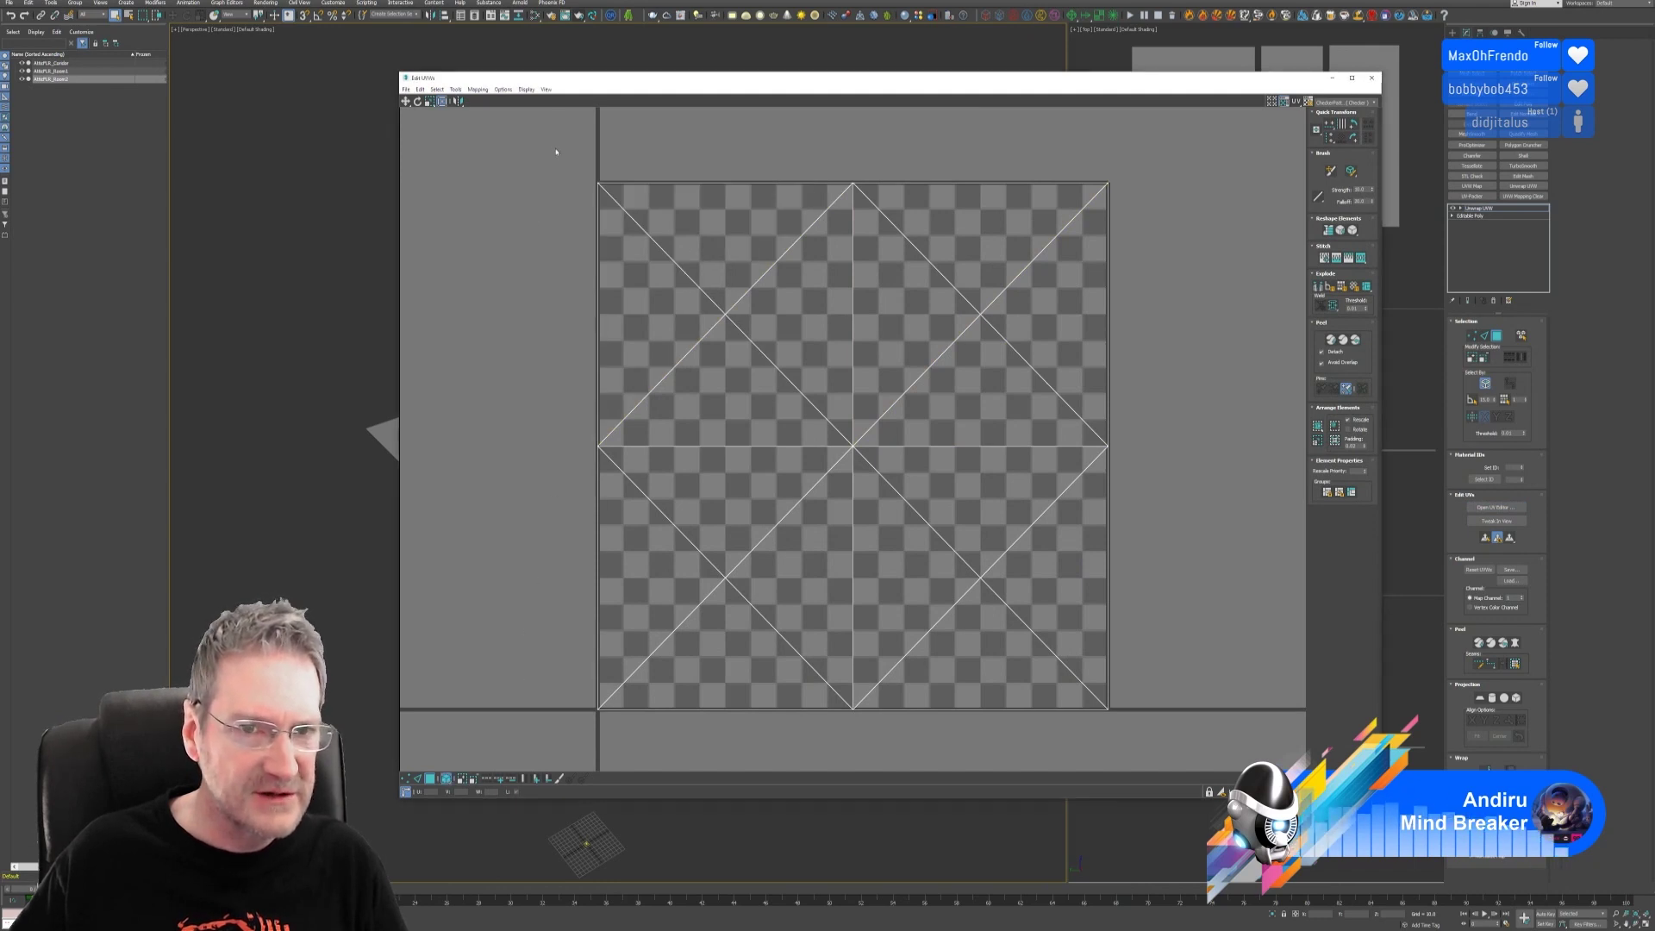
{"action": "left_click_drag", "start_coordinate": [554, 150], "coordinate": [1194, 720]}
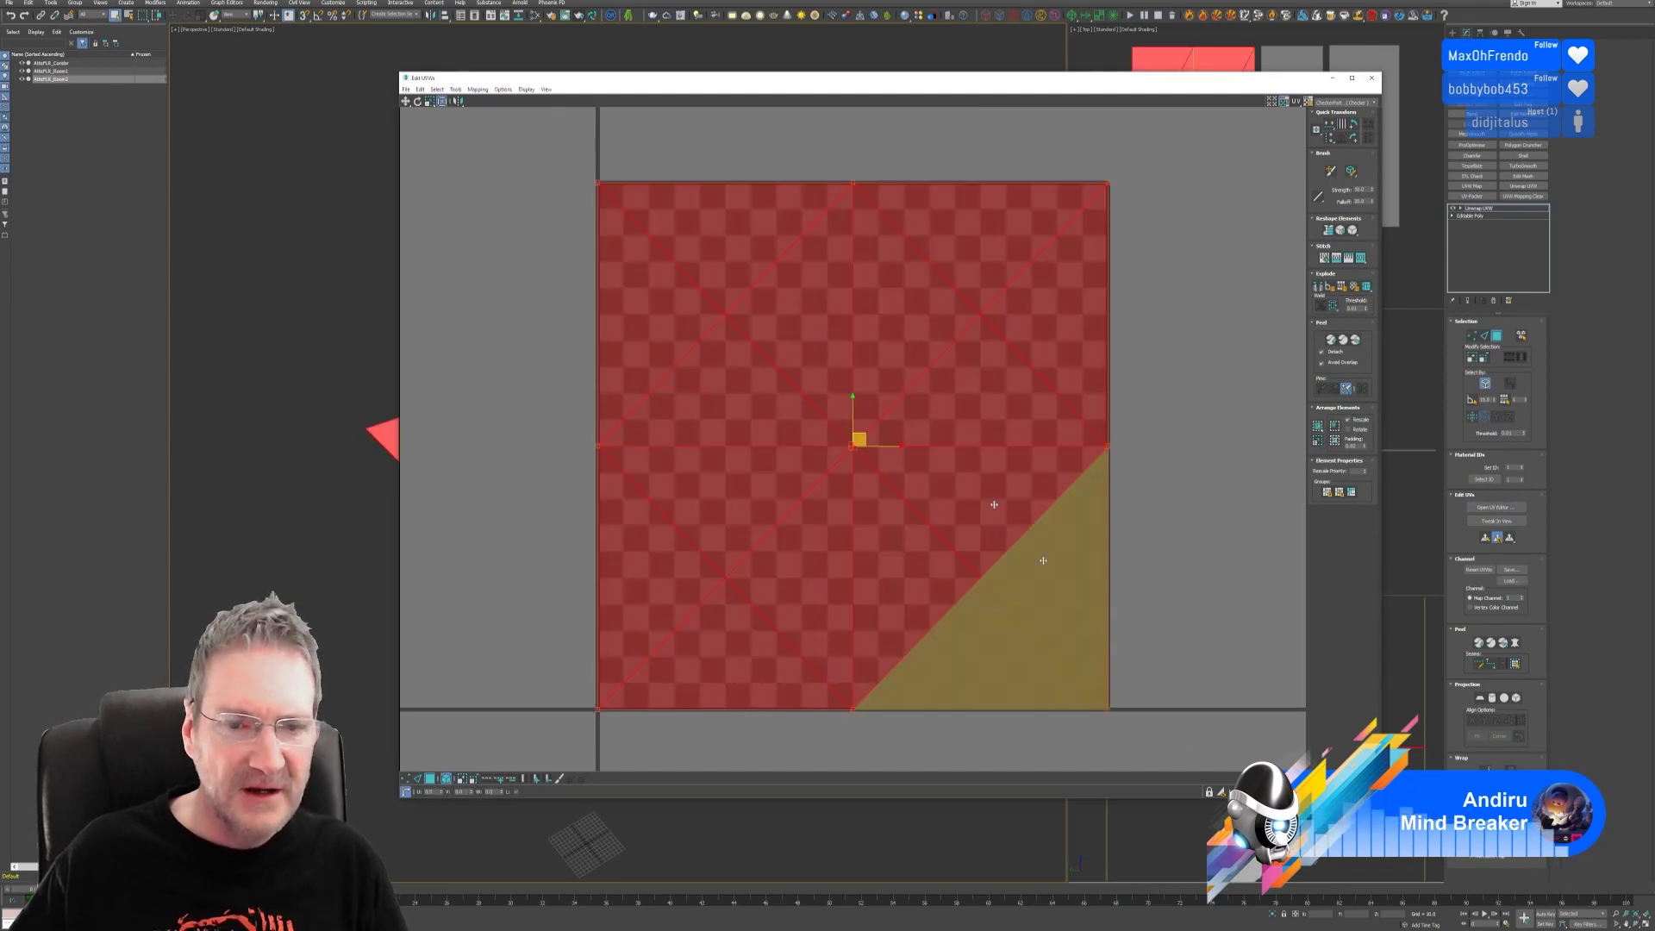
{"action": "left_click", "coordinate": [477, 89]}
{"action": "left_click", "coordinate": [486, 100]}
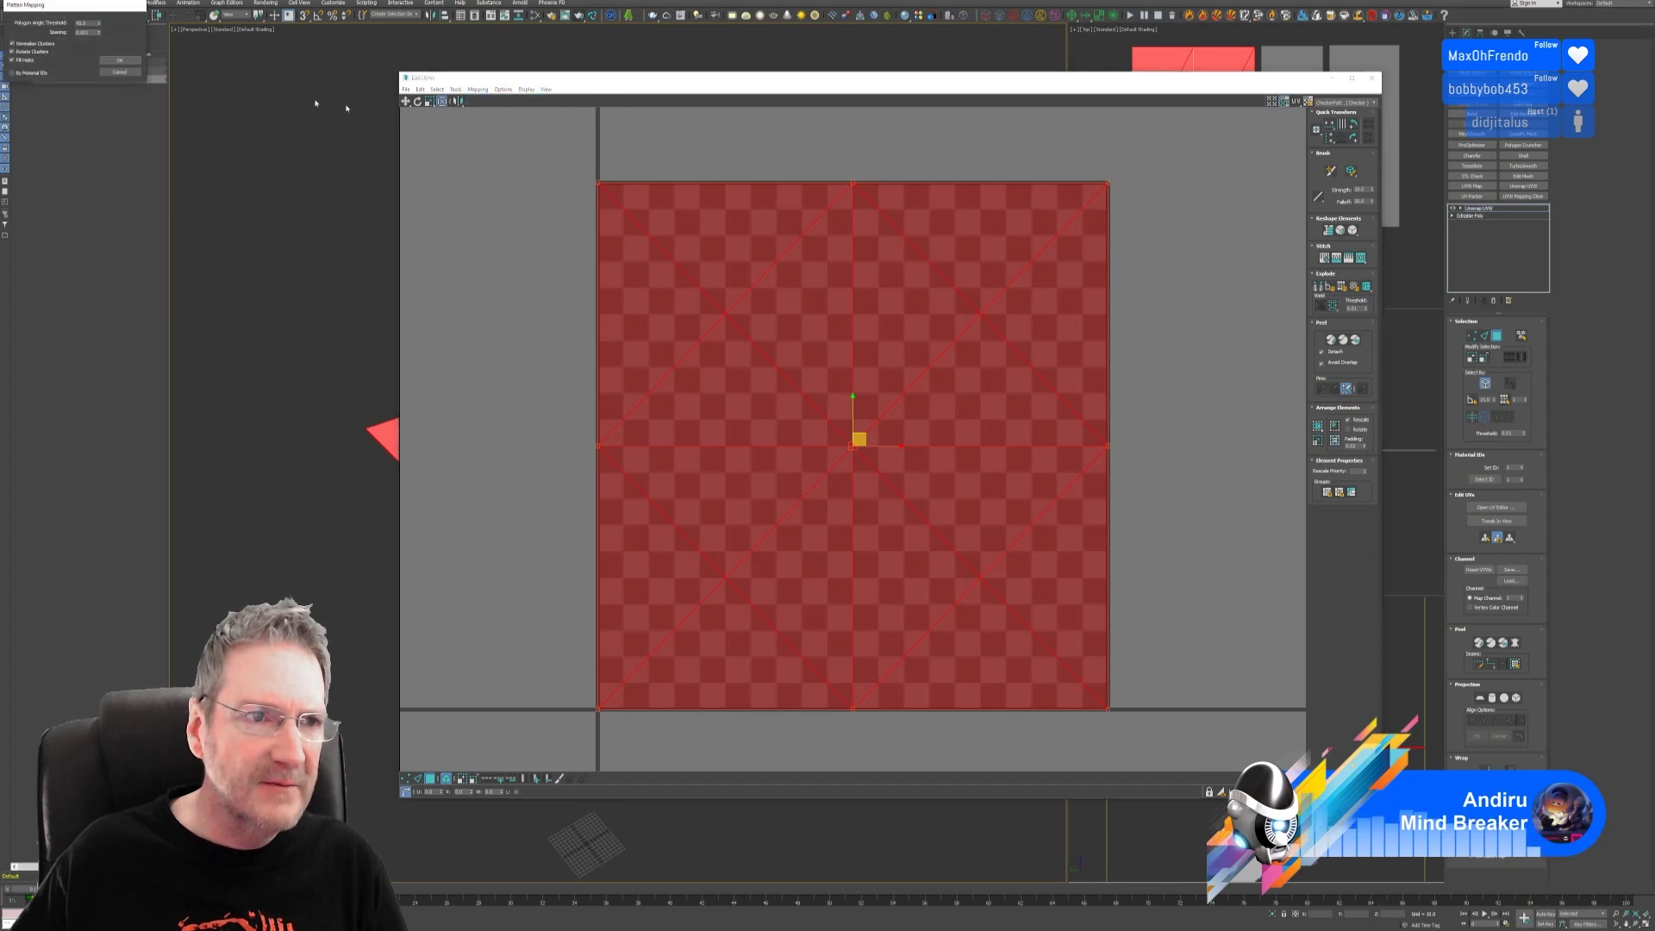
{"action": "left_click", "coordinate": [121, 61]}
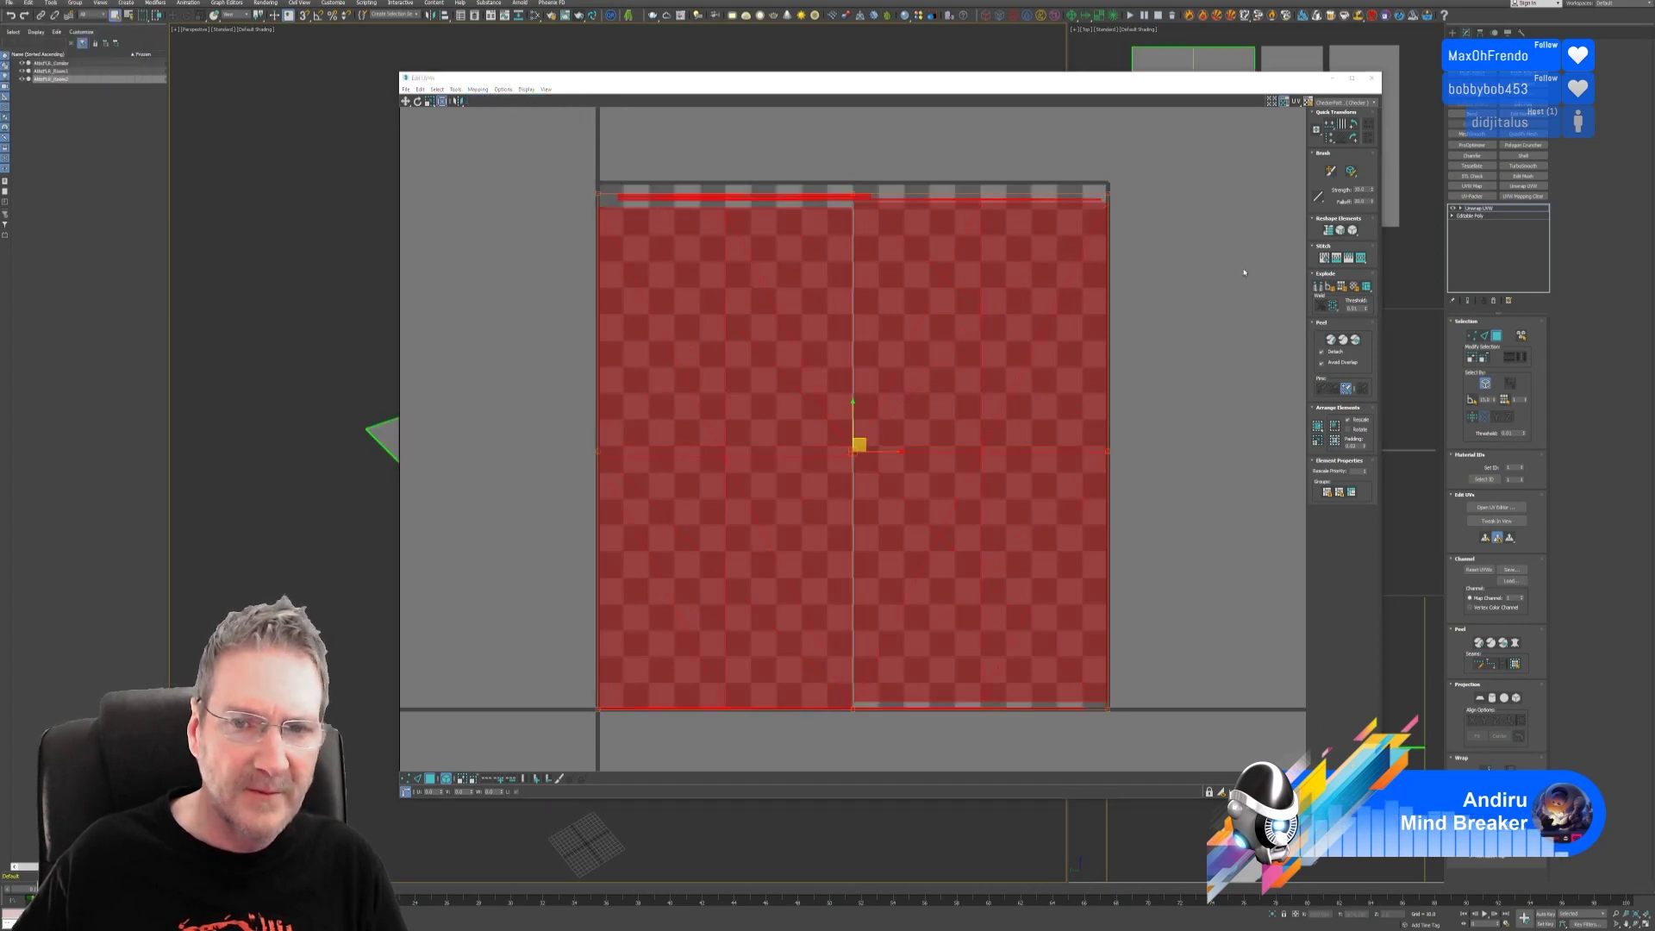
Step: Select the large left UV island of the flattened floor piece and scale it down to almost a point
{"action": "left_click_drag", "start_coordinate": [1033, 86], "coordinate": [1381, 176]}
{"action": "middle_click_drag", "start_coordinate": [528, 402], "coordinate": [538, 206], "text": "alt"}
{"action": "left_click", "coordinate": [1026, 422]}
{"action": "double_click", "coordinate": [987, 449]}
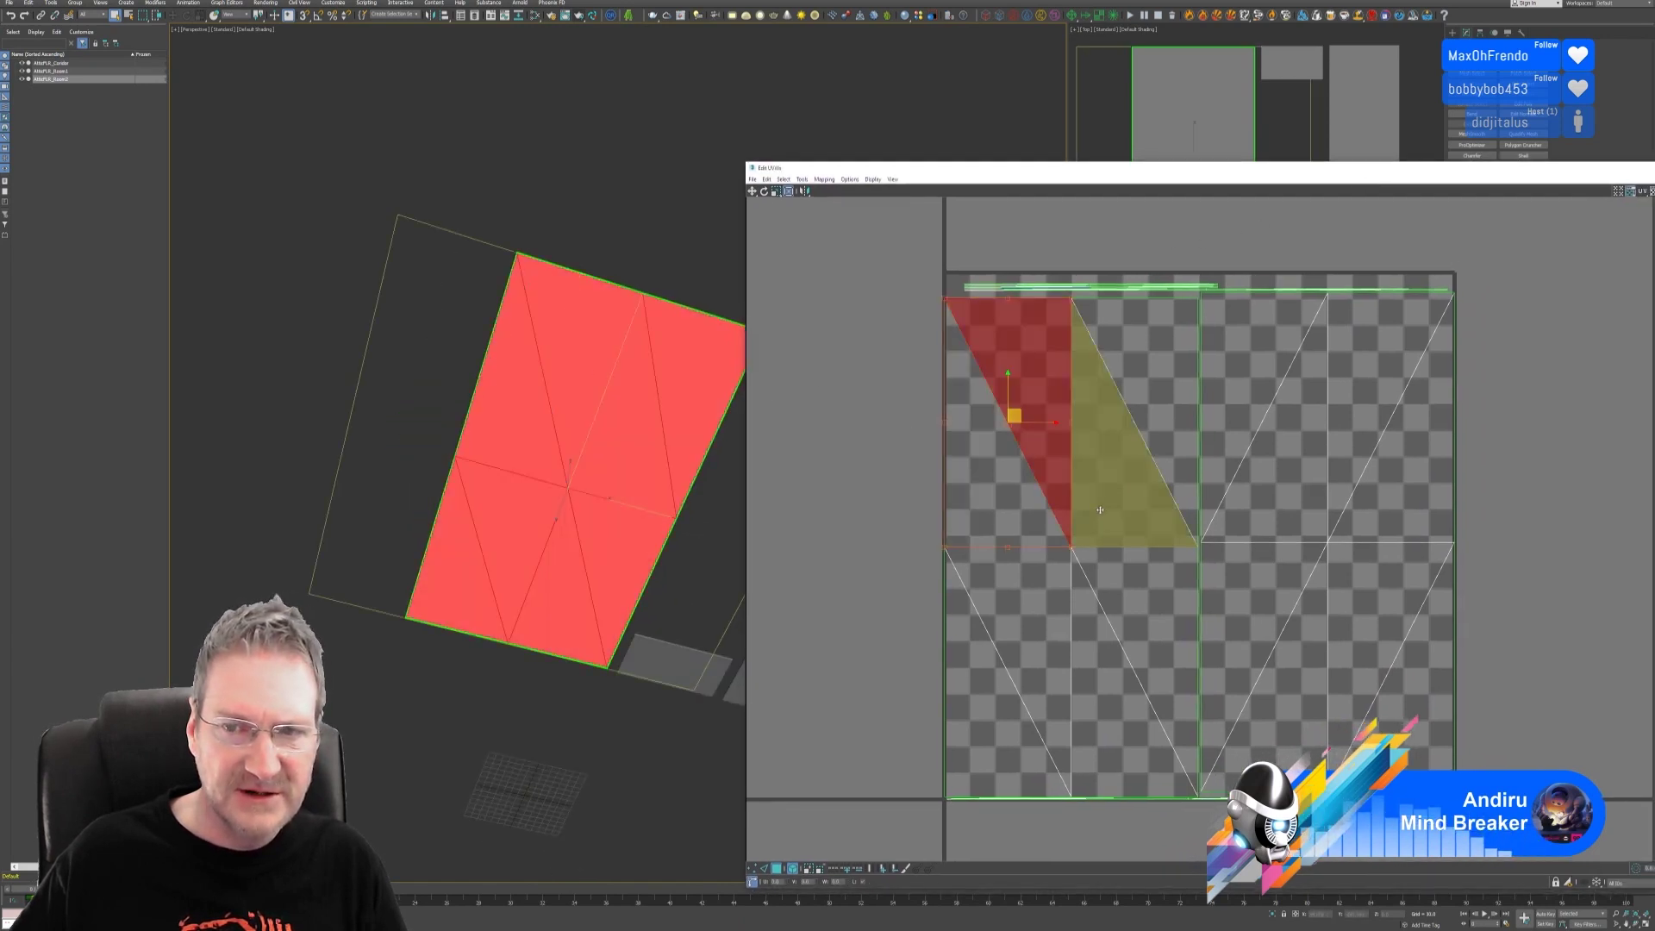
{"action": "left_click_drag", "start_coordinate": [1111, 177], "coordinate": [775, 78]}
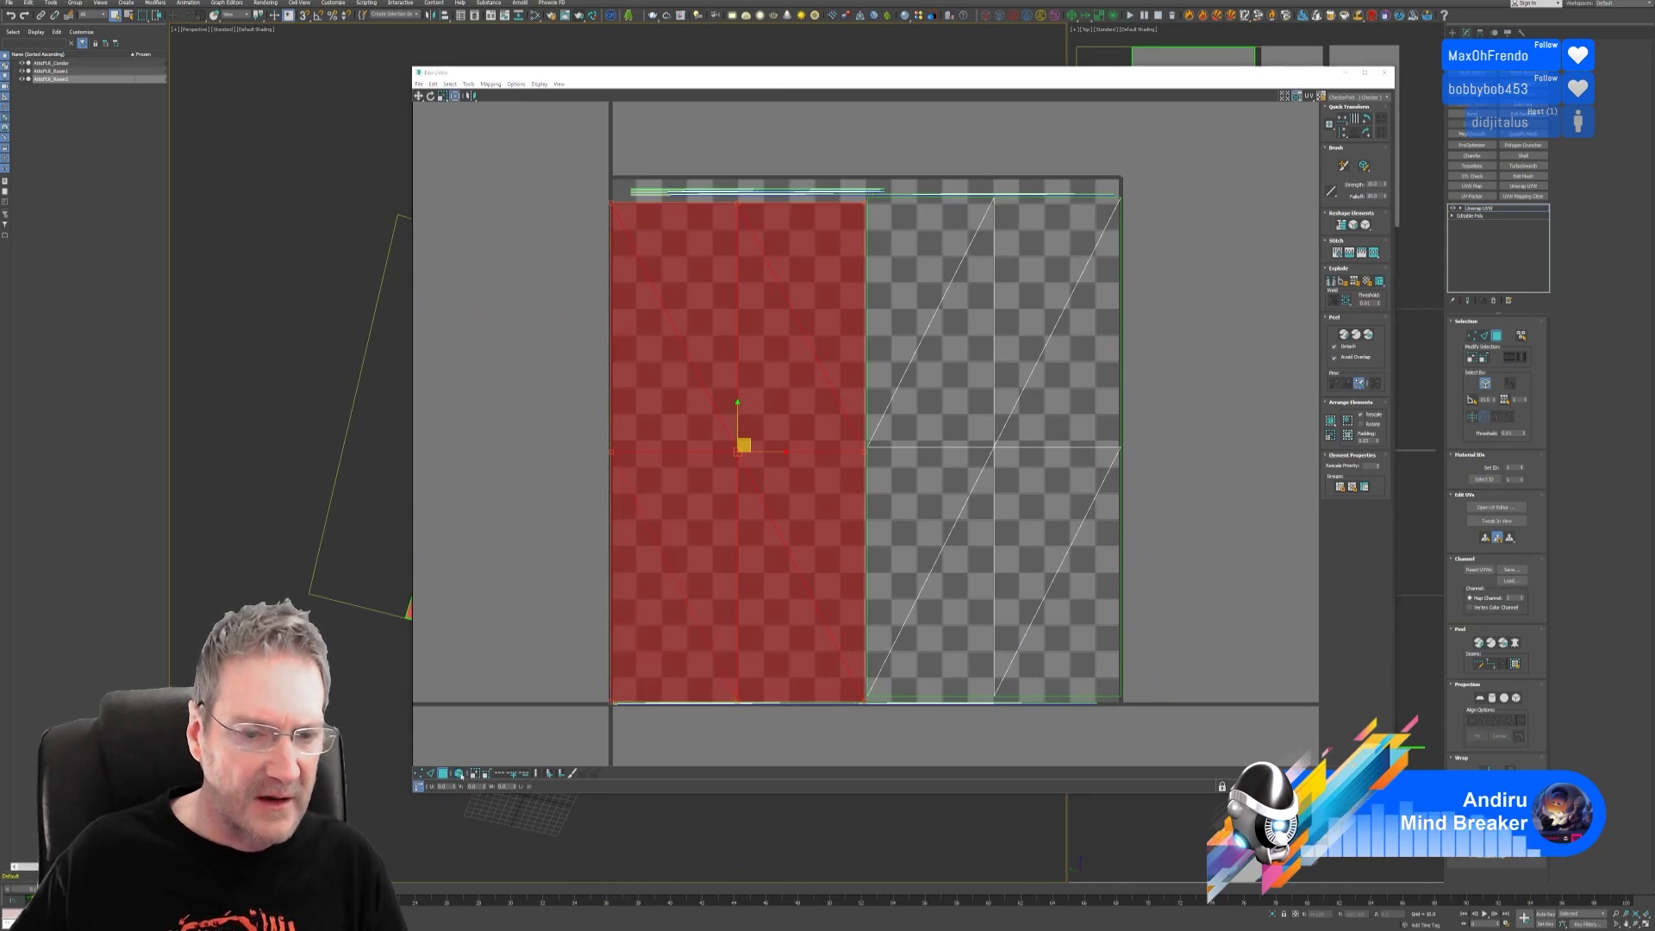
{"action": "left_click", "coordinate": [442, 96]}
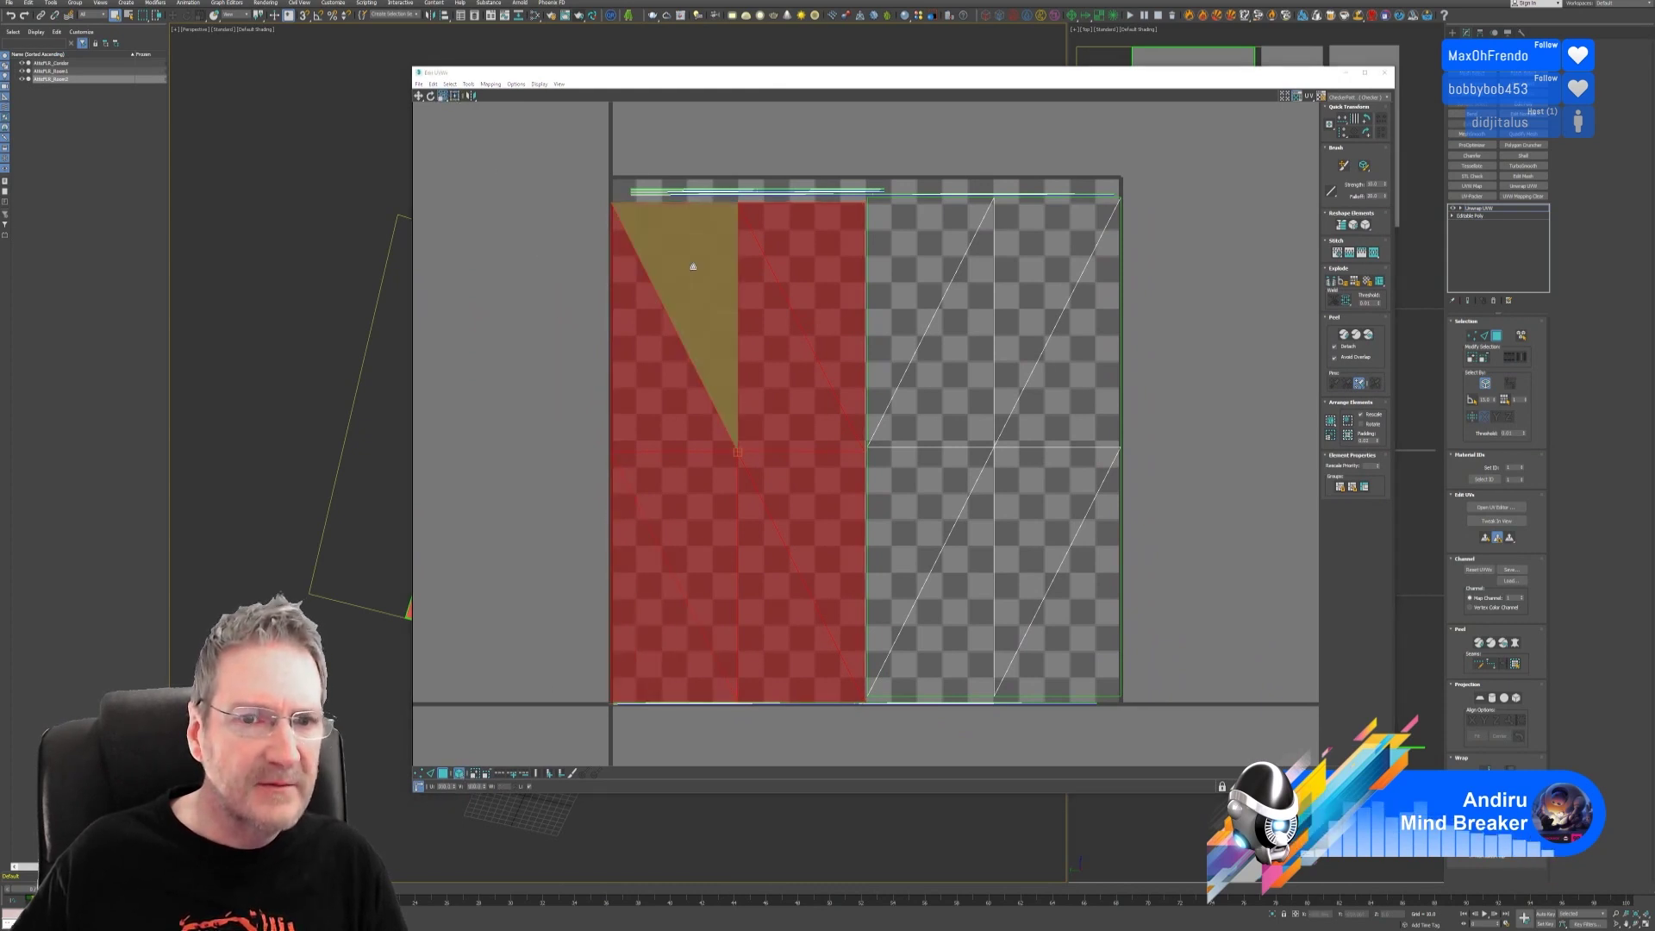
{"action": "left_click_drag", "start_coordinate": [688, 266], "coordinate": [815, 494]}
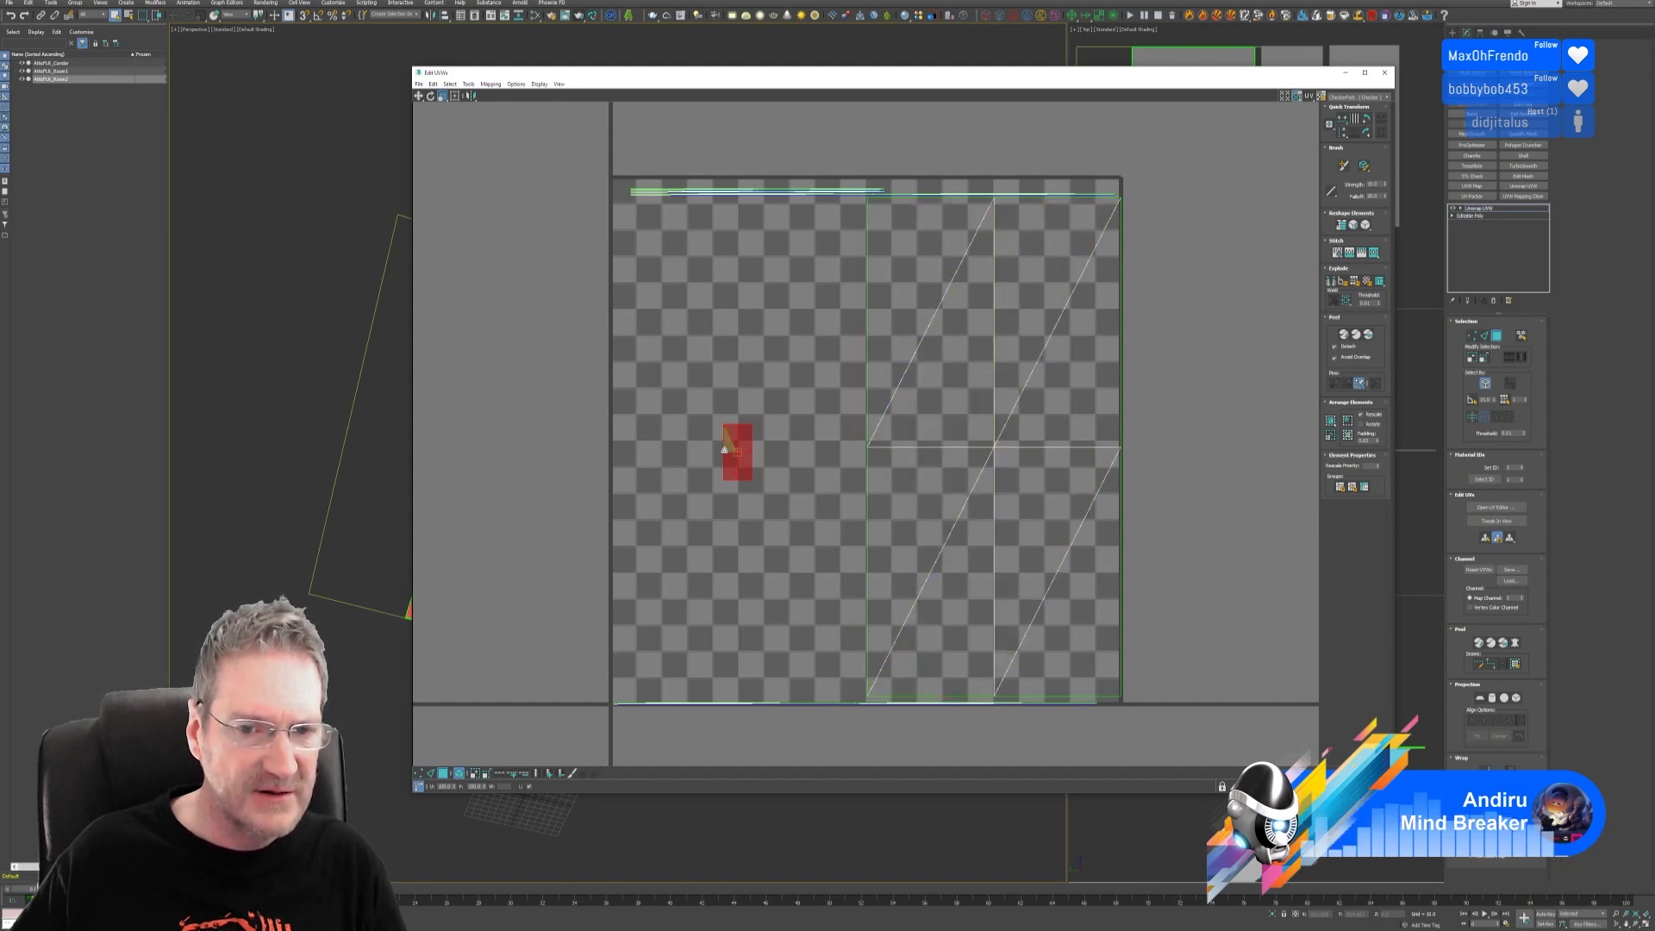
{"action": "left_click_drag", "start_coordinate": [726, 442], "coordinate": [708, 488]}
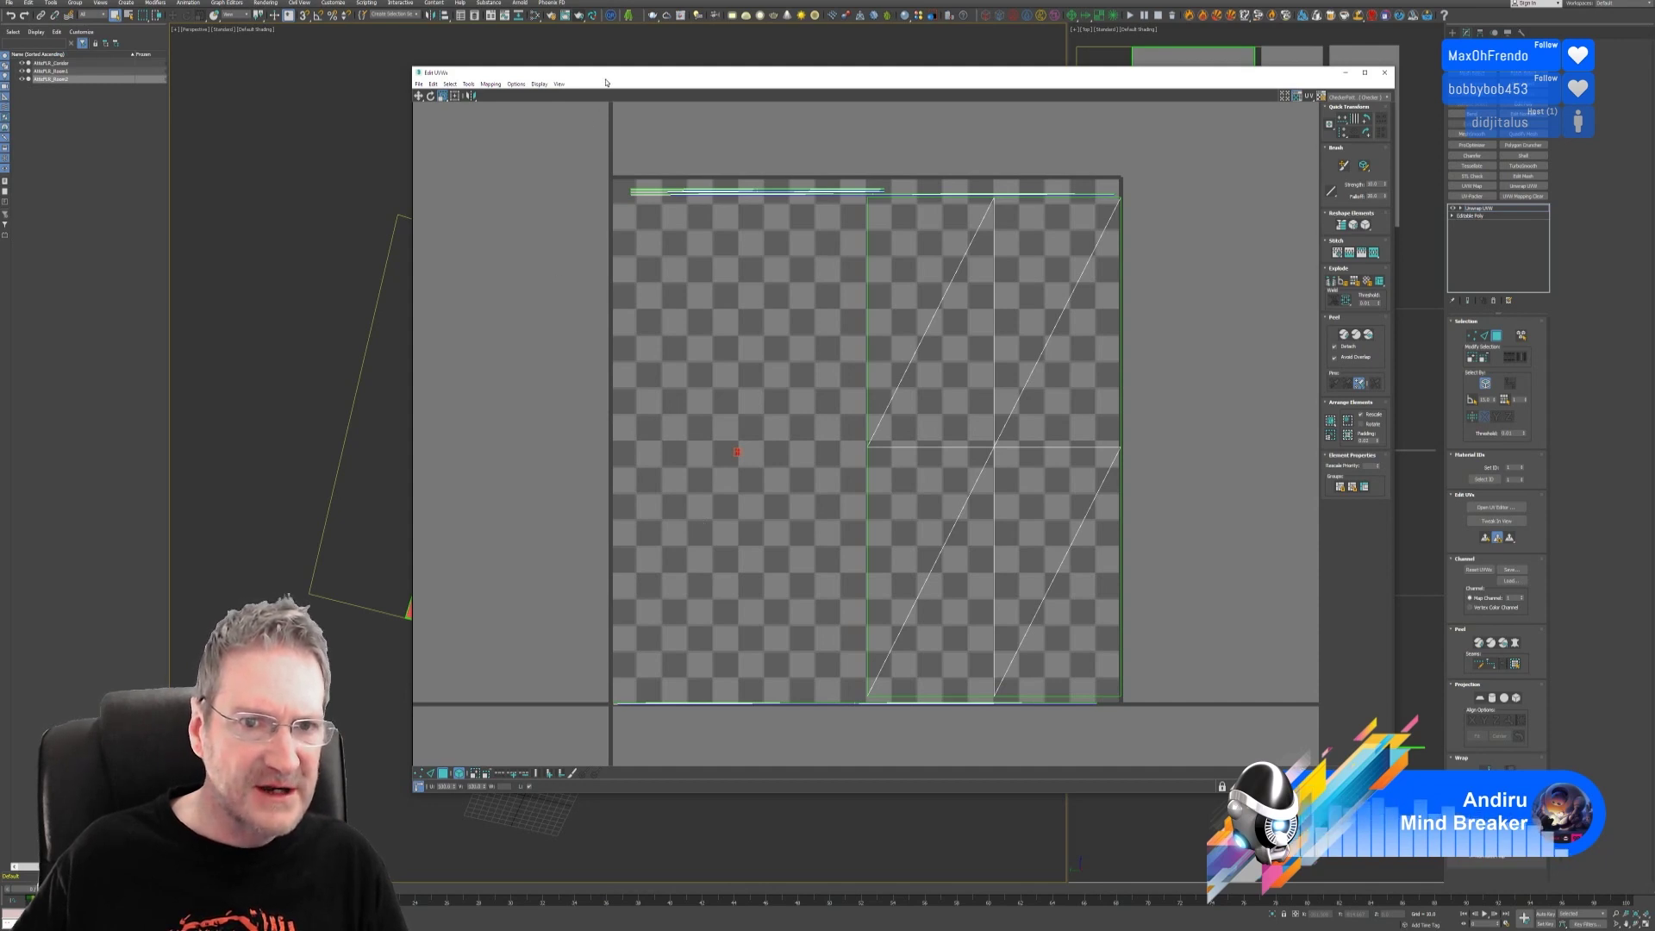
Step: Scale down the thin UV strips along the top and bottom edges of the largest floor piece's layout
{"action": "left_click_drag", "start_coordinate": [684, 158], "coordinate": [704, 263]}
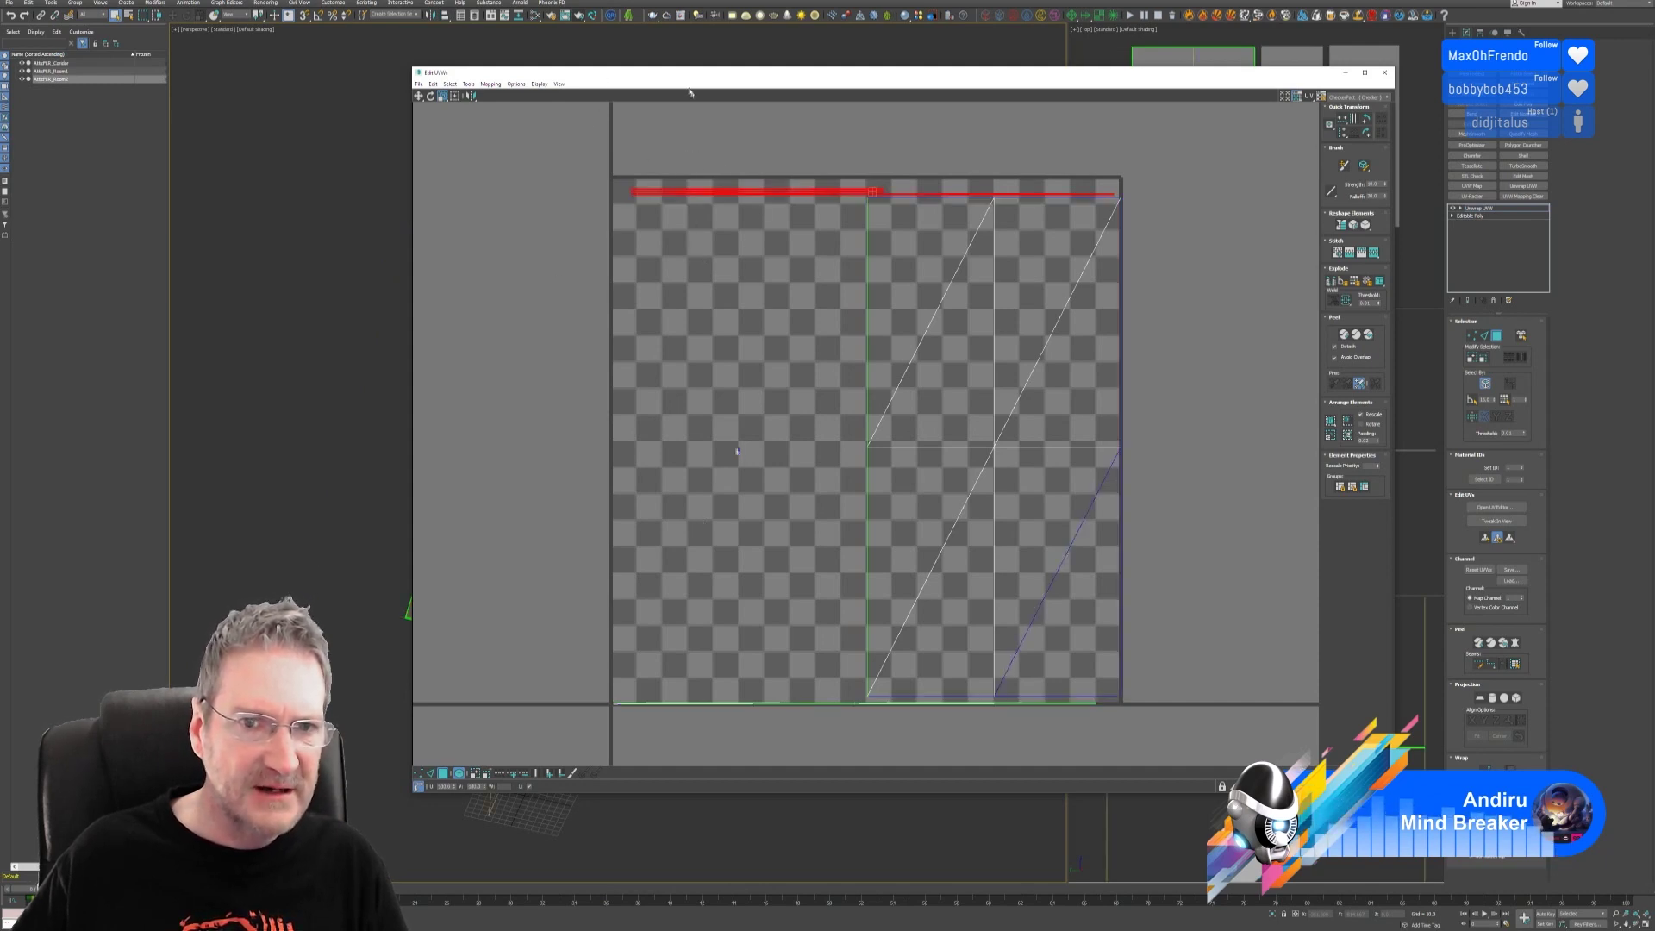
{"action": "left_click_drag", "start_coordinate": [690, 74], "coordinate": [857, 61]}
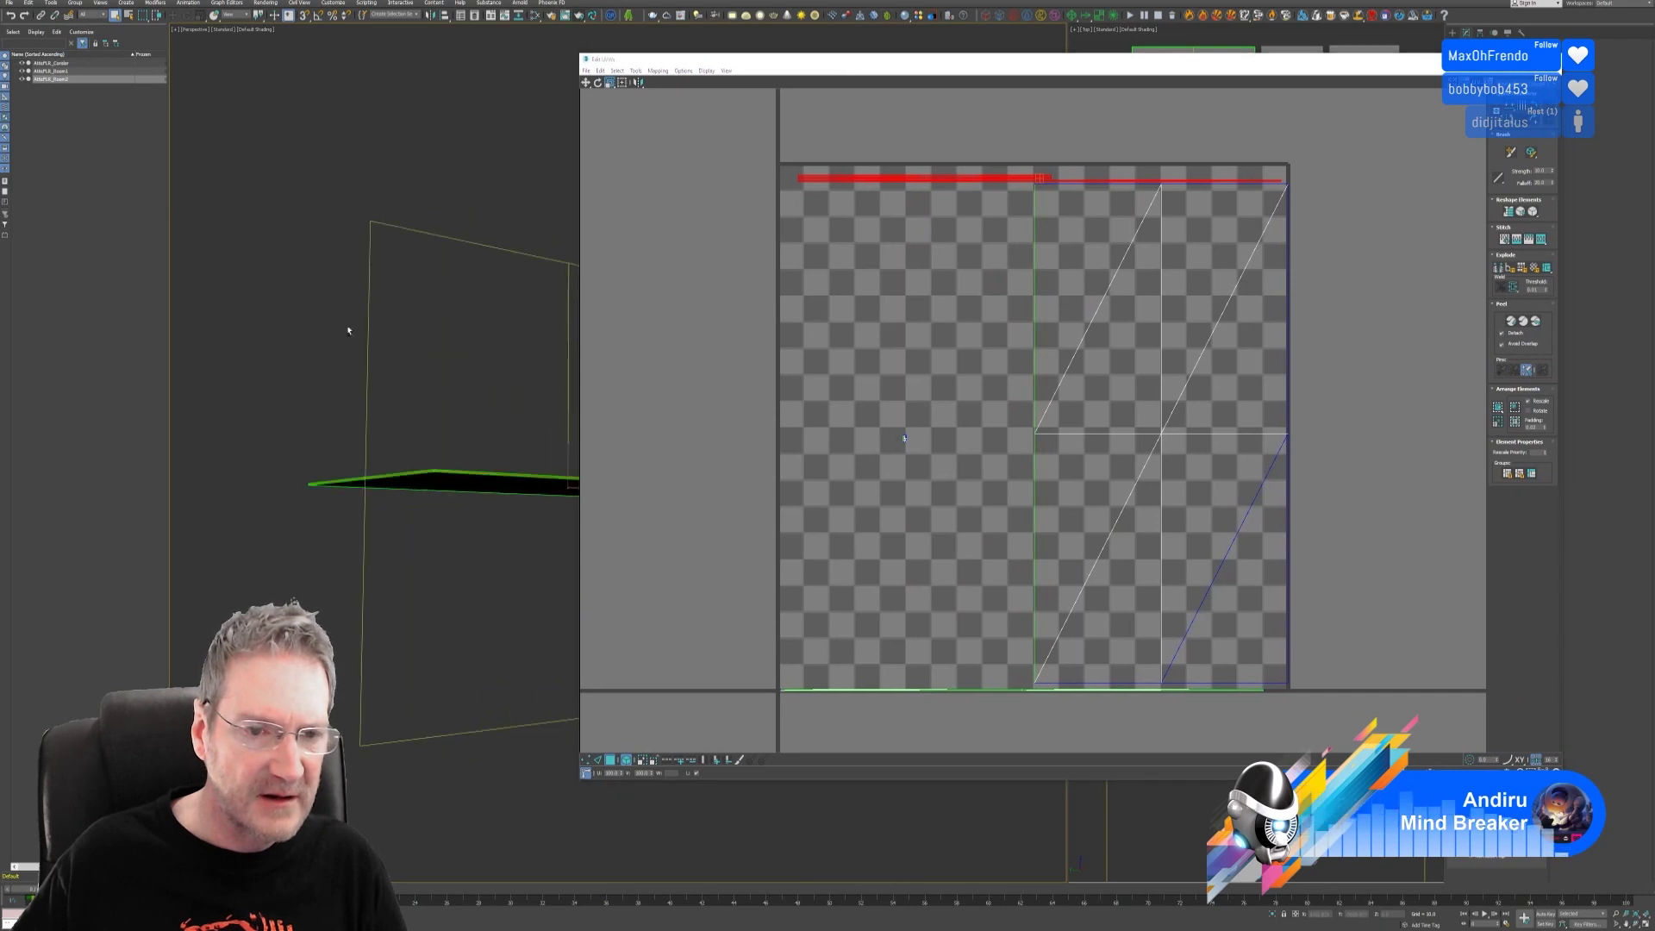
{"action": "middle_click_drag", "start_coordinate": [348, 330], "coordinate": [532, 539], "text": "alt"}
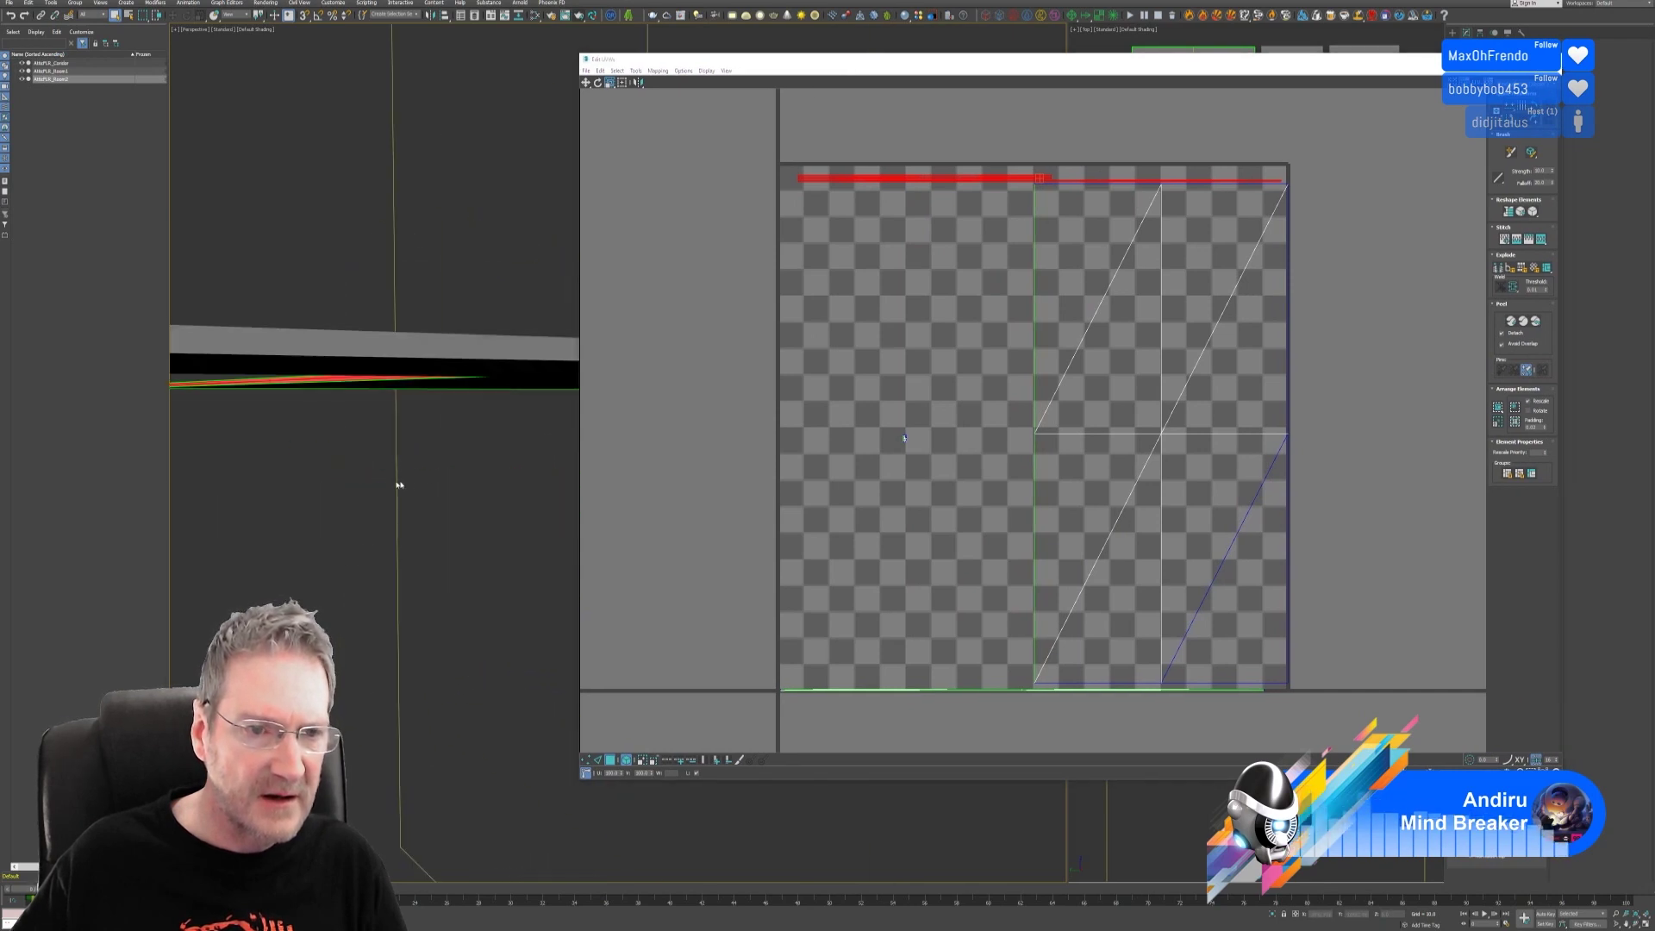
{"action": "middle_click_drag", "start_coordinate": [399, 485], "coordinate": [500, 482], "text": "alt"}
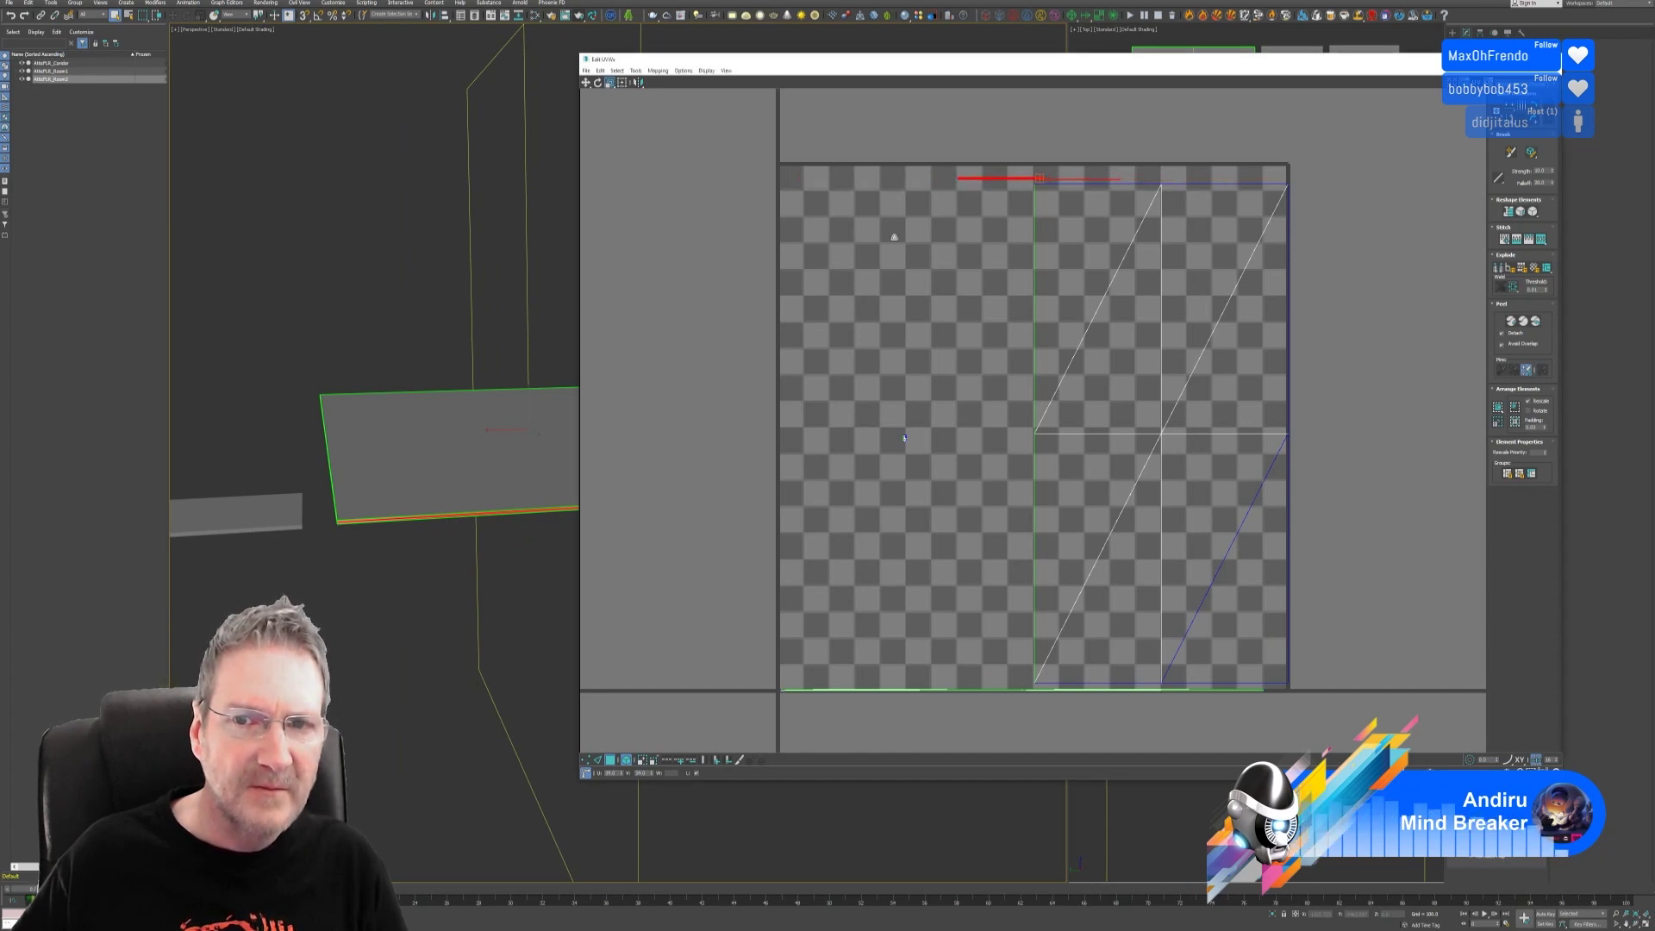
{"action": "left_click", "coordinate": [920, 690]}
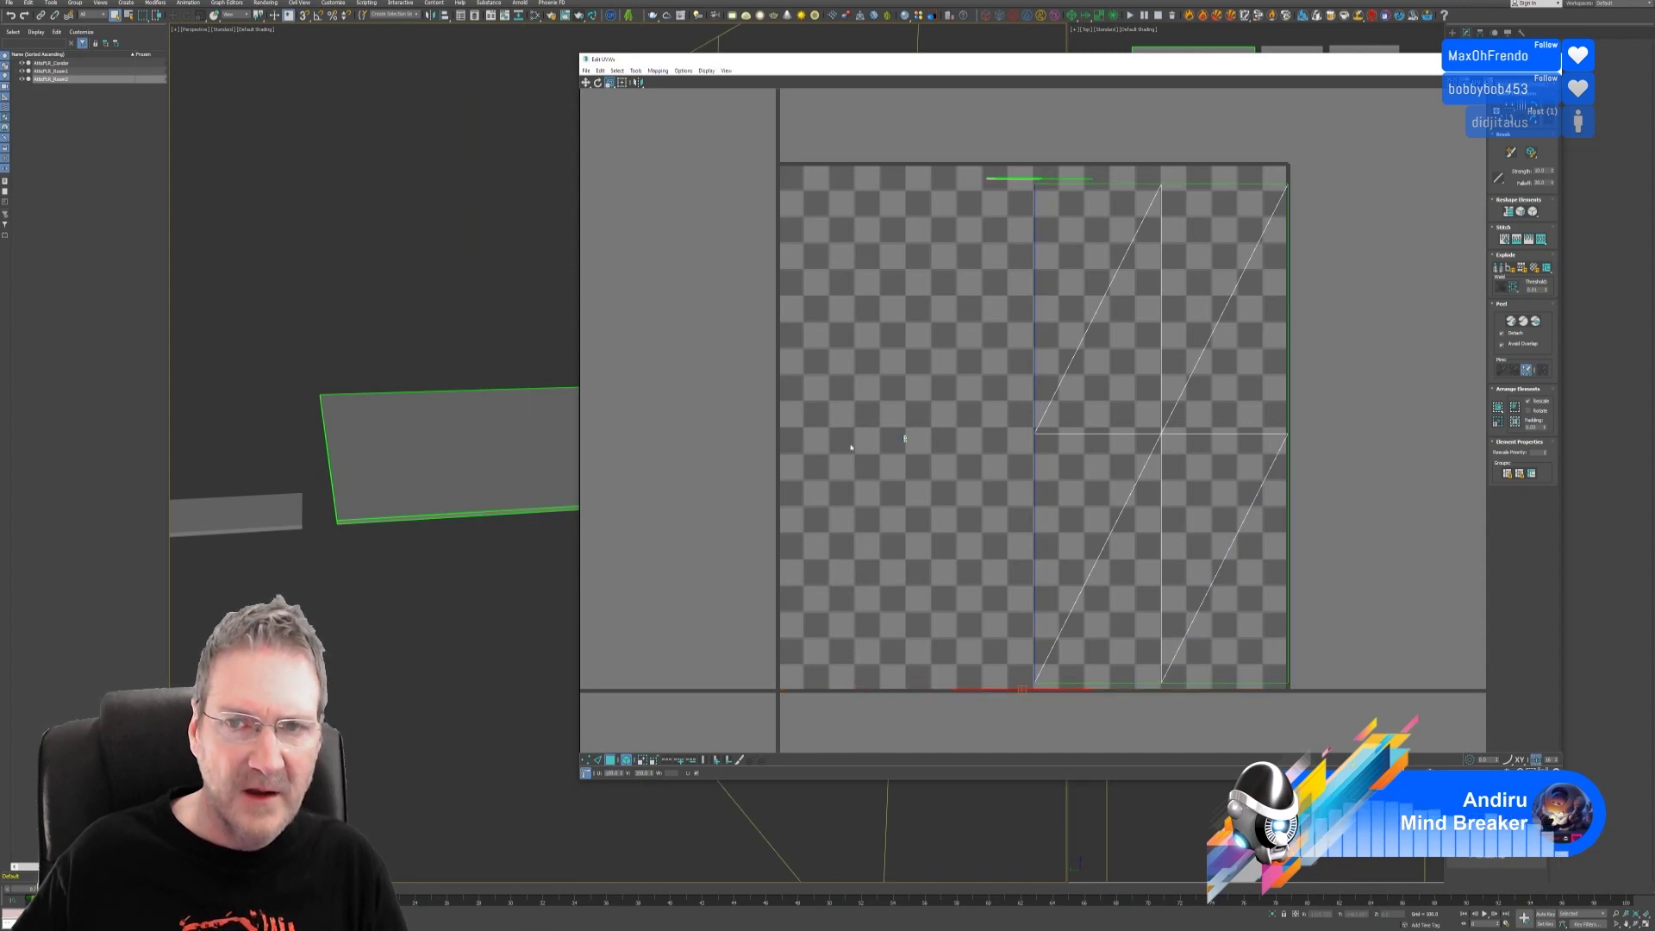
Step: Select all the floor piece's UV faces, arrange them with Pack UVs and close the UV editor
{"action": "scroll", "coordinate": [851, 448], "scroll_direction": "down", "scroll_amount": 2}
{"action": "key", "text": "3"}
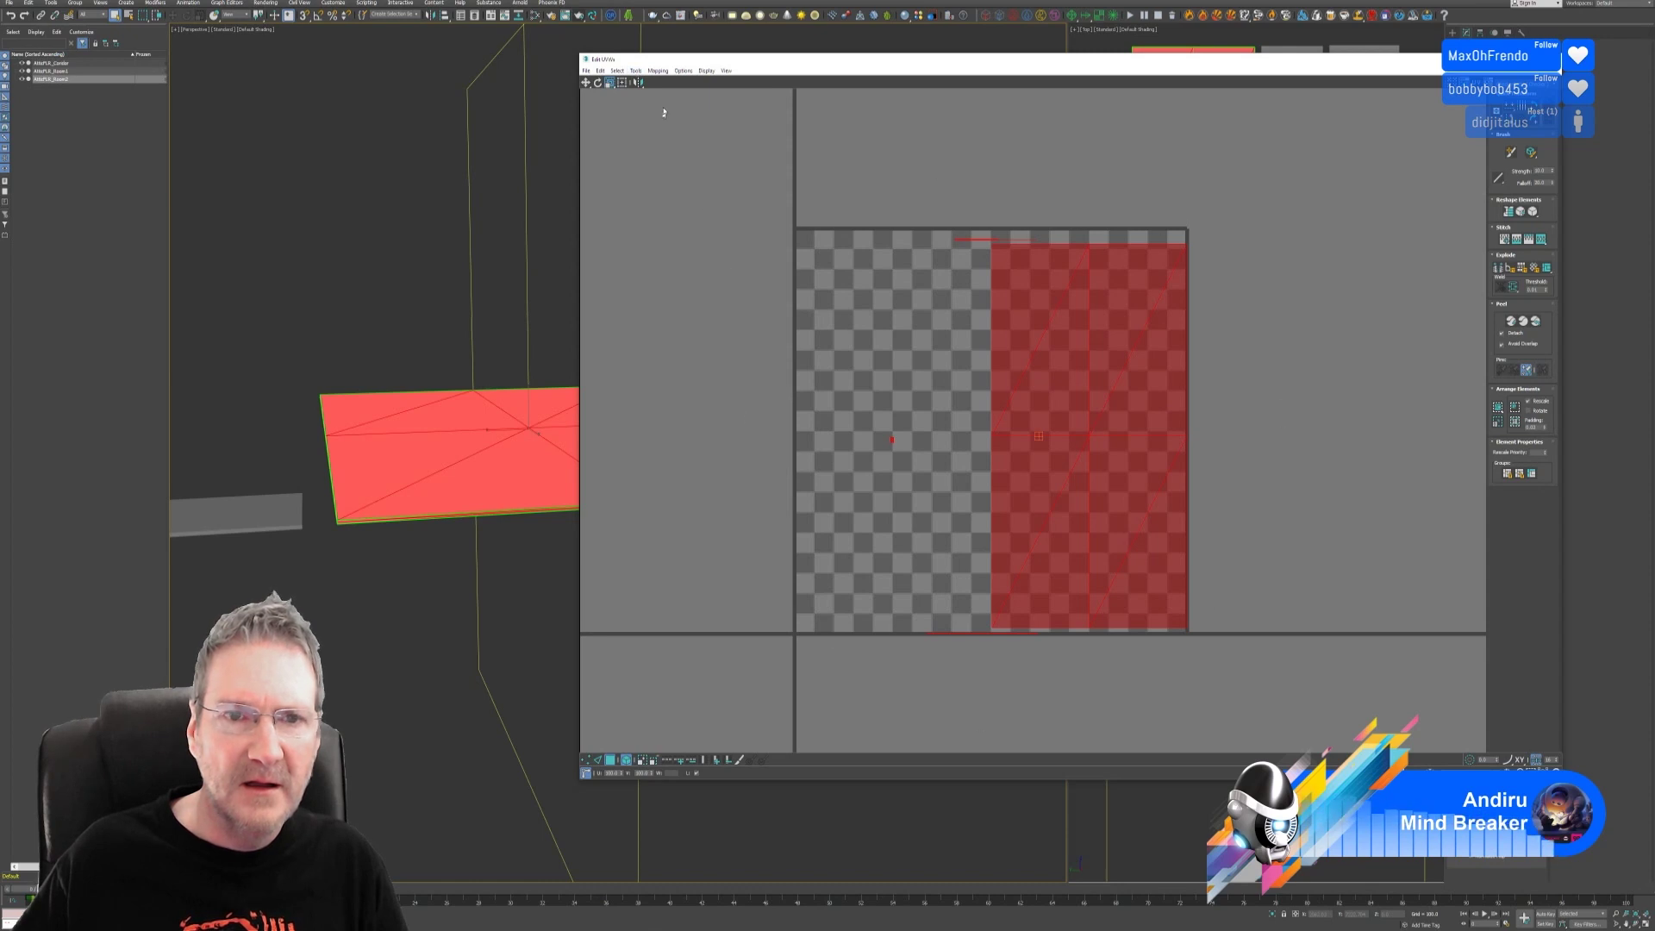
{"action": "left_click", "coordinate": [635, 70]}
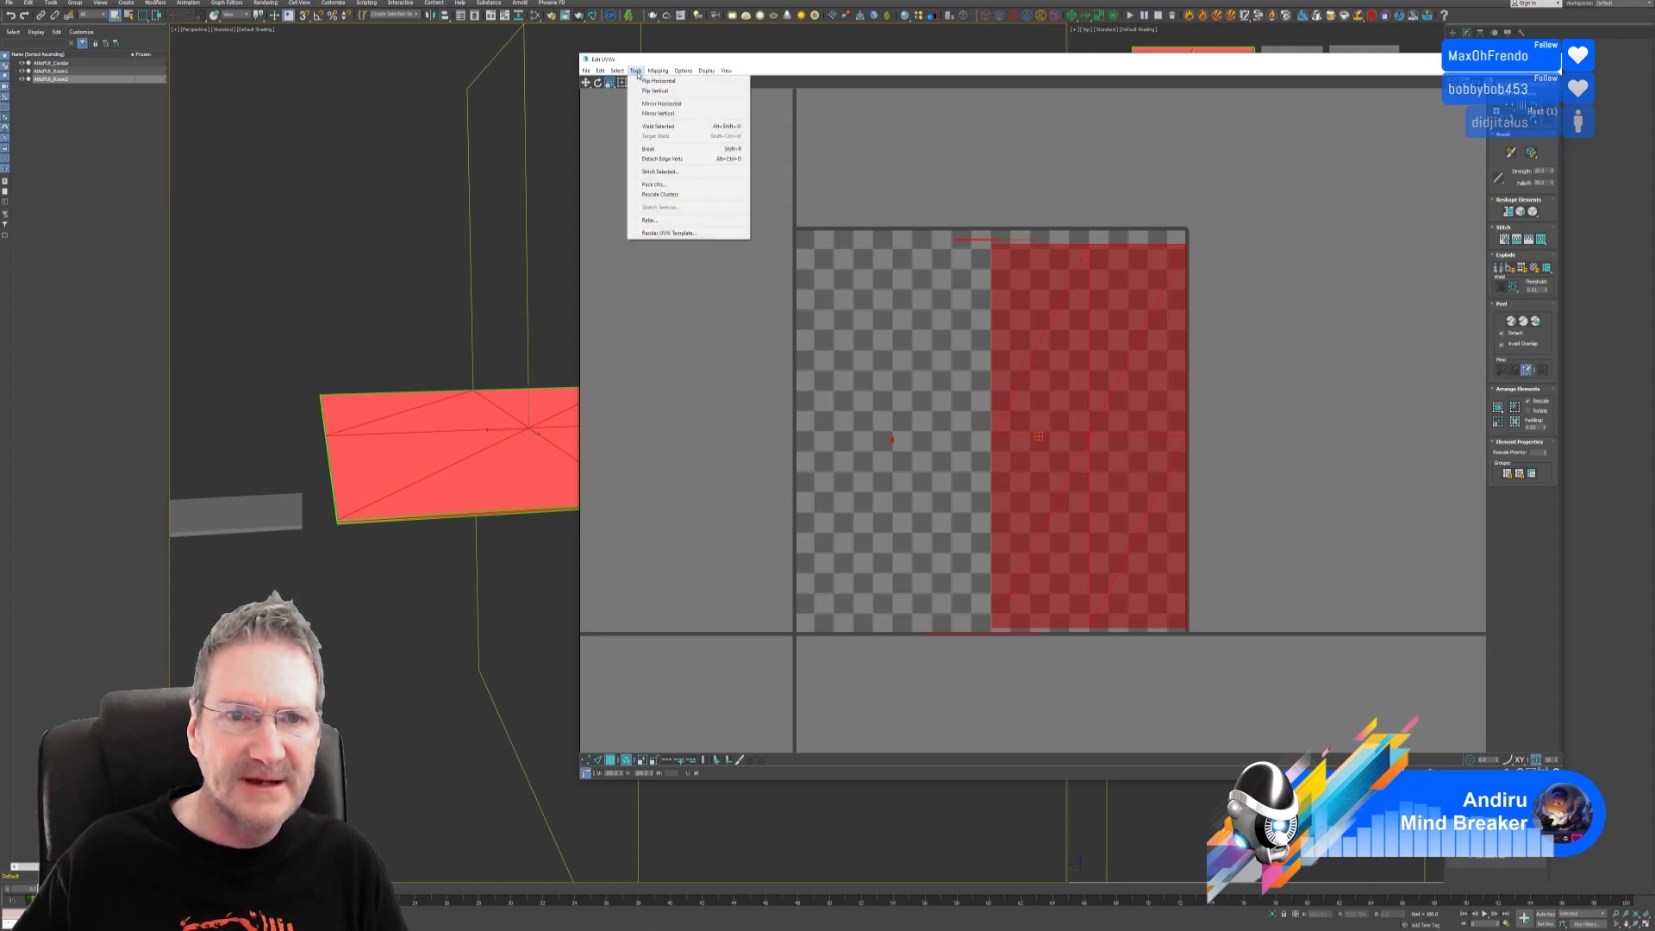
{"action": "left_click", "coordinate": [666, 187]}
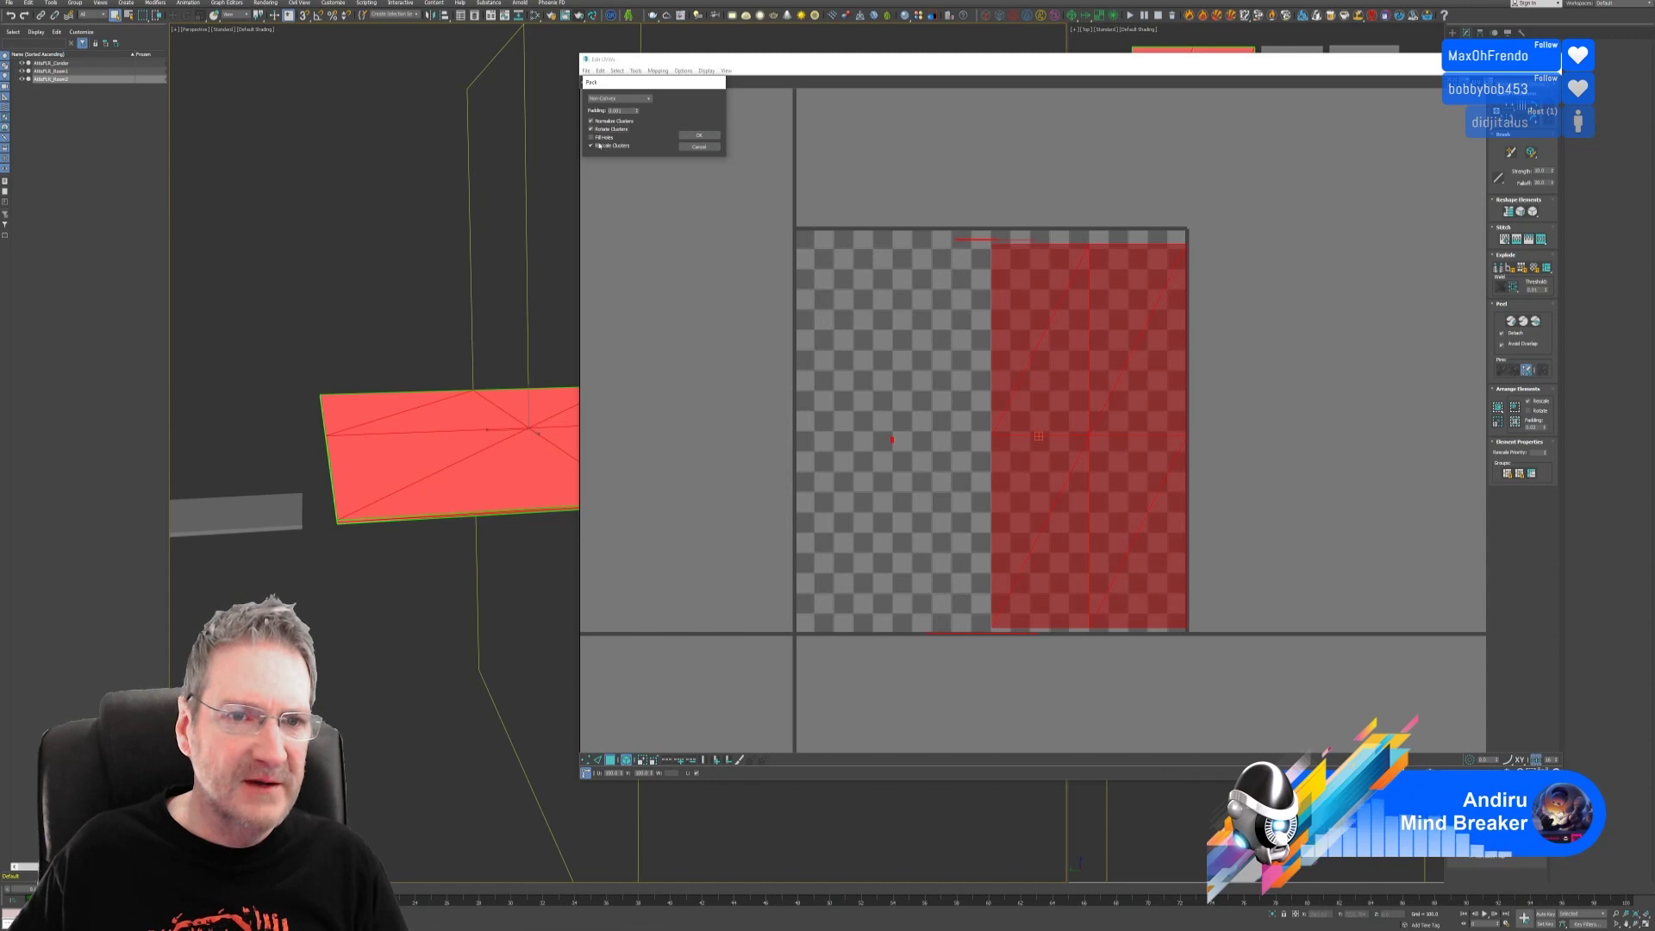
{"action": "left_click", "coordinate": [699, 135]}
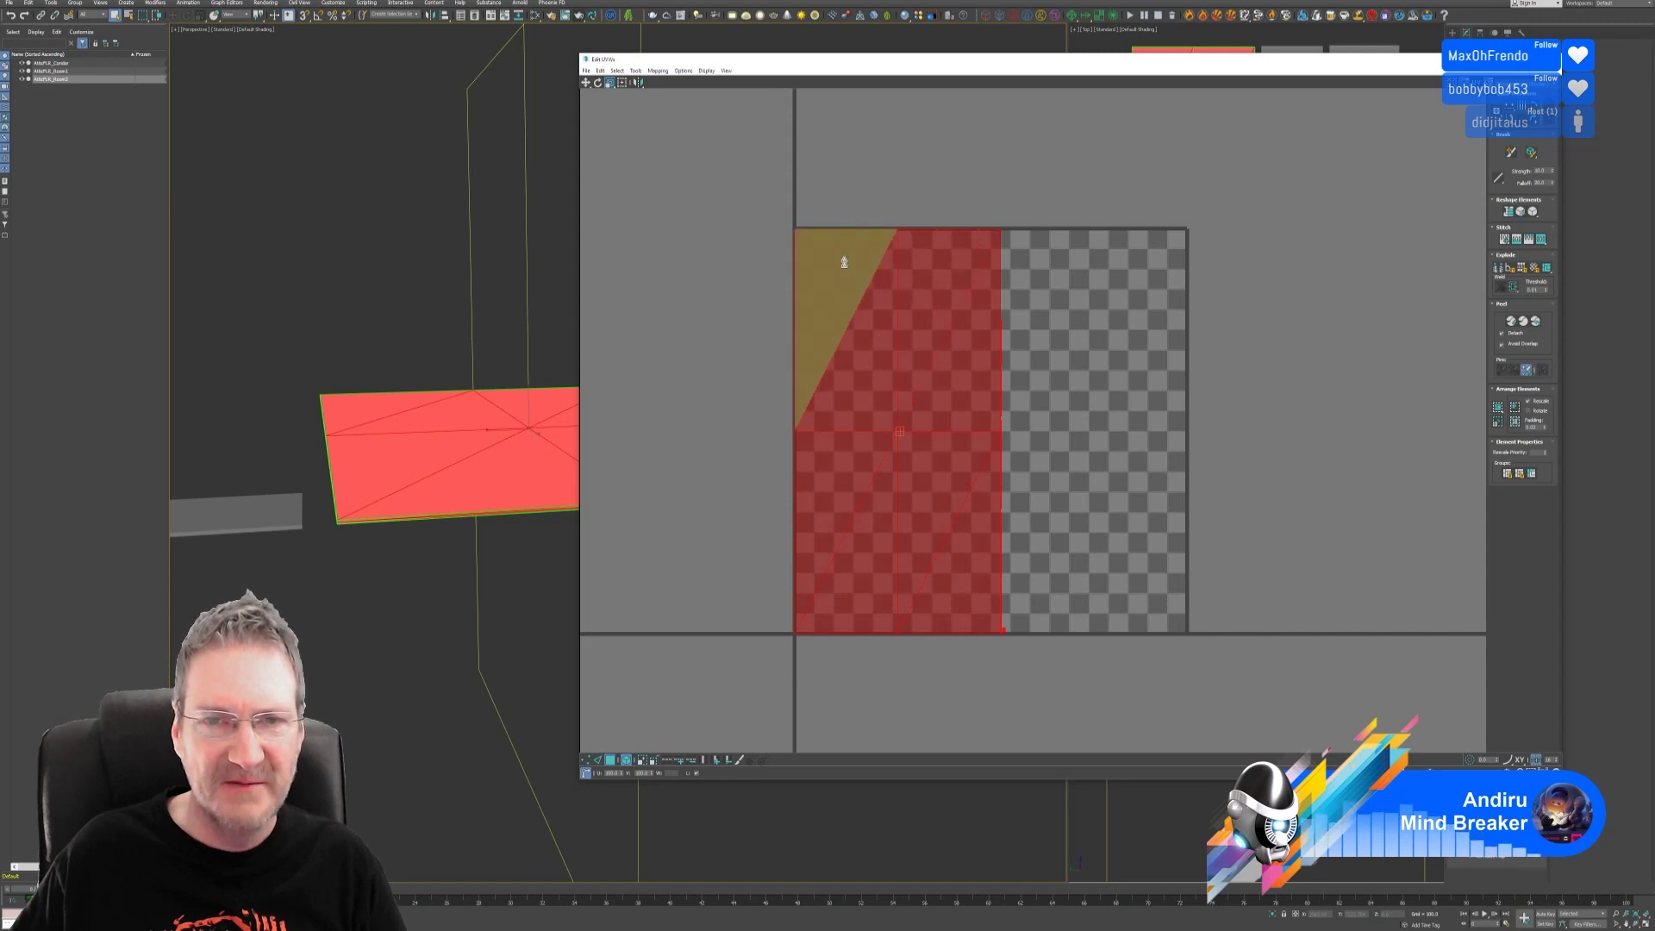
{"action": "left_click", "coordinate": [1554, 60]}
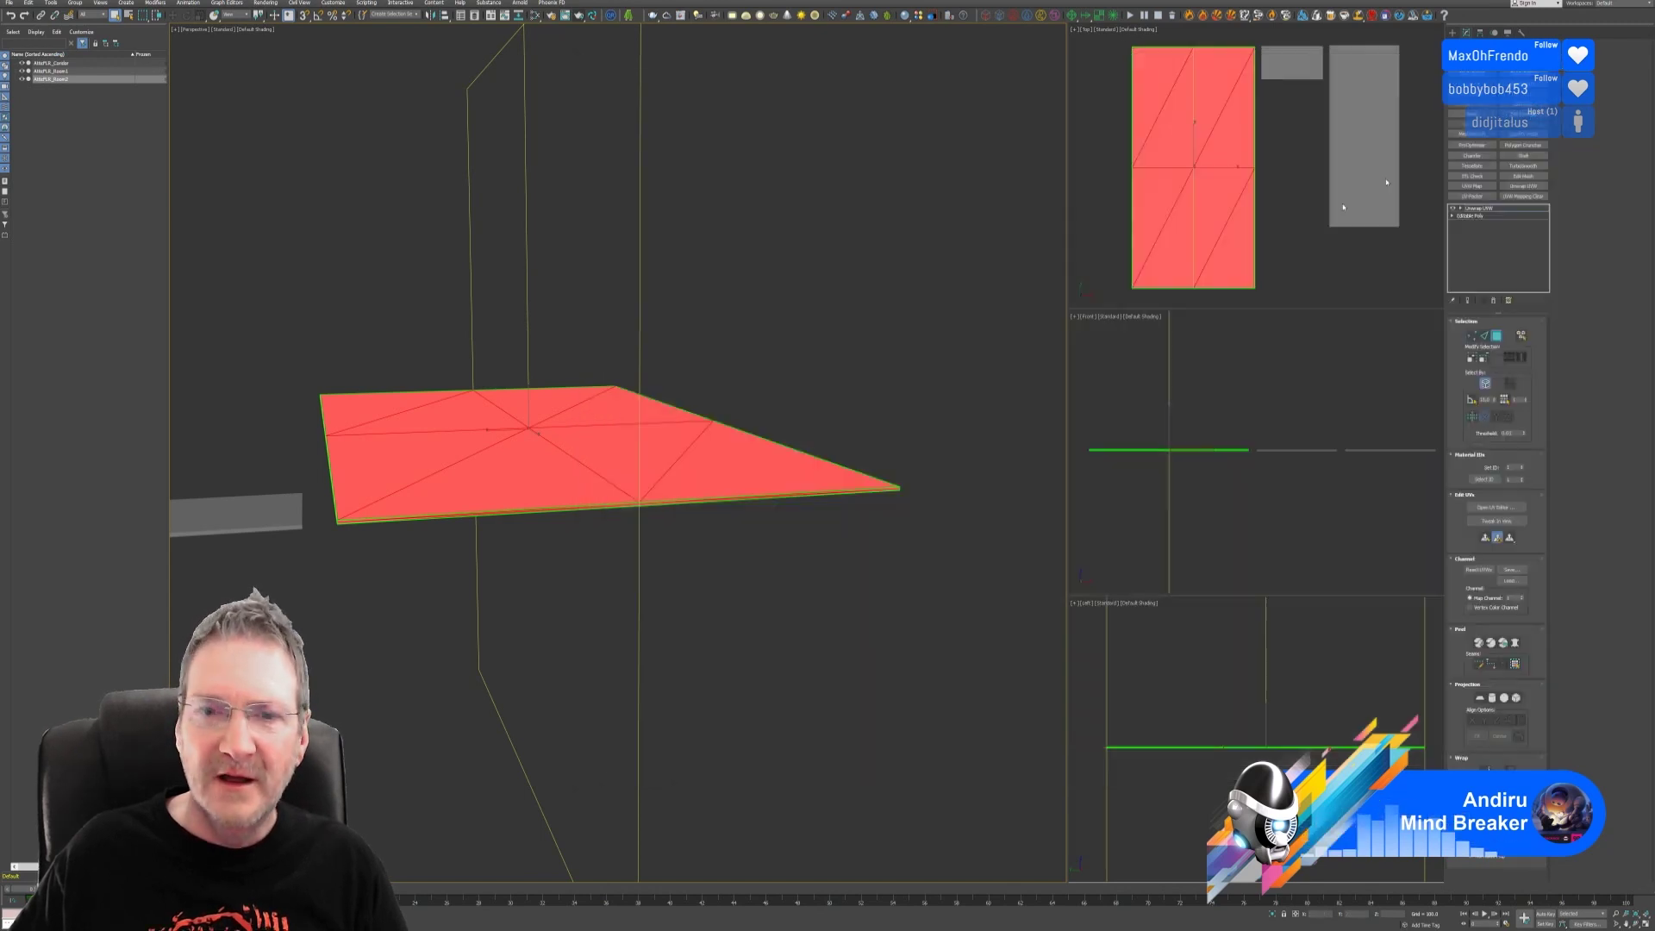
Step: Inspect the largest floor piece in perspective and check its packed layout in the UV editor
{"action": "scroll", "coordinate": [712, 336], "scroll_direction": "up", "scroll_amount": 2}
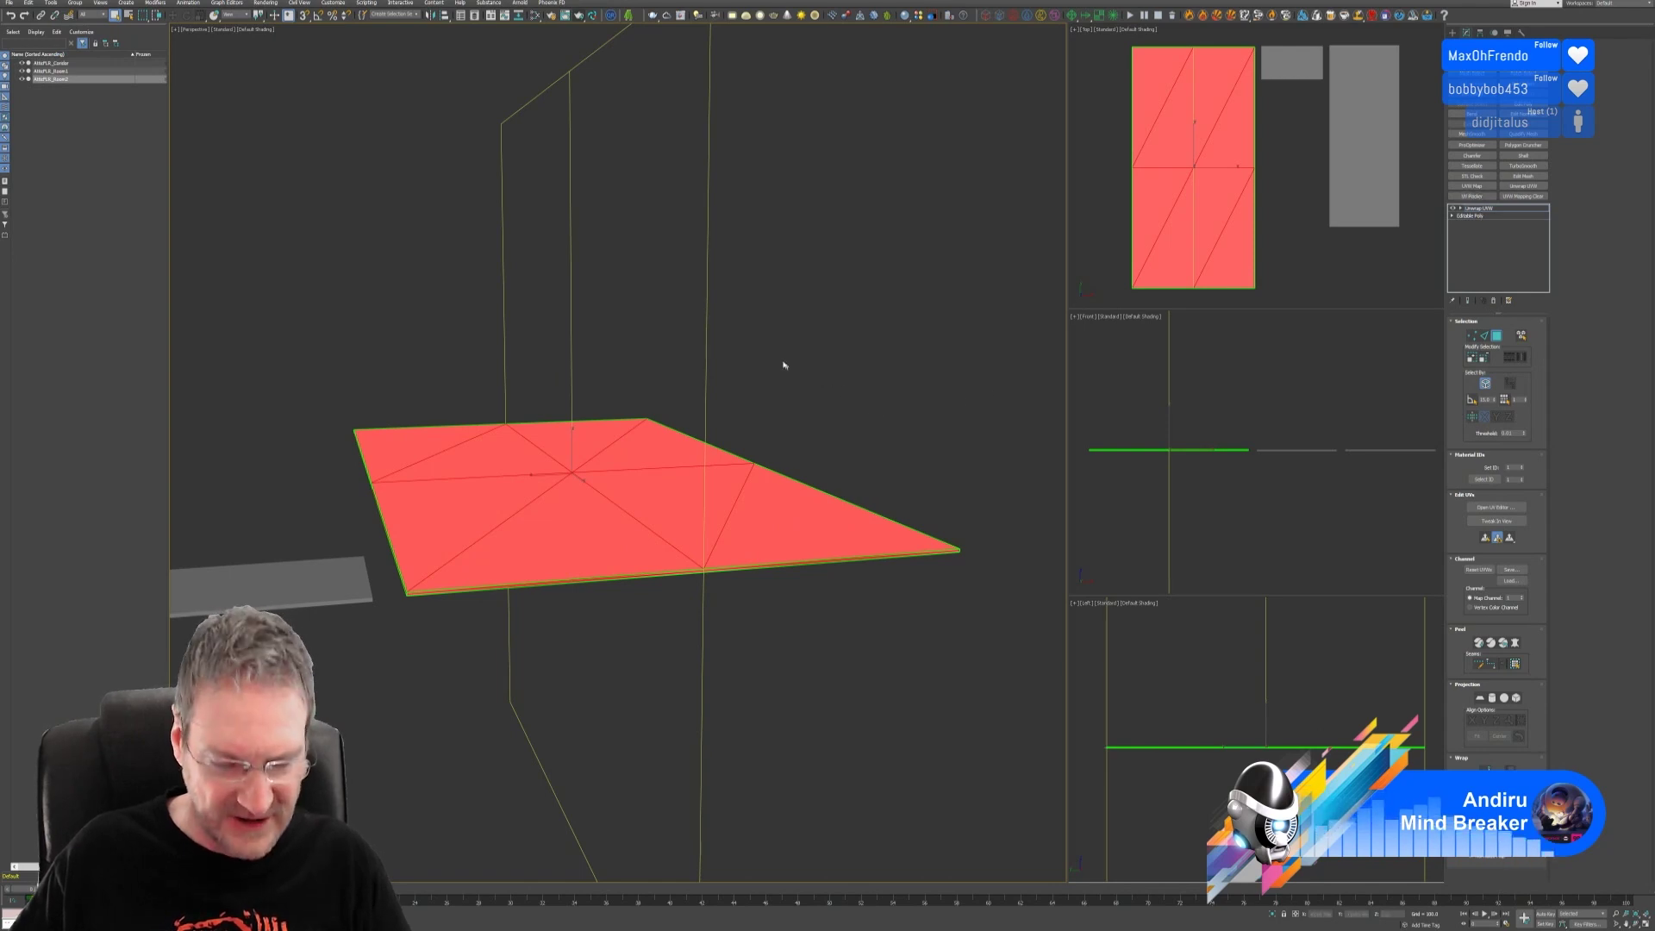
{"action": "middle_click_drag", "start_coordinate": [784, 366], "coordinate": [809, 366], "text": "alt"}
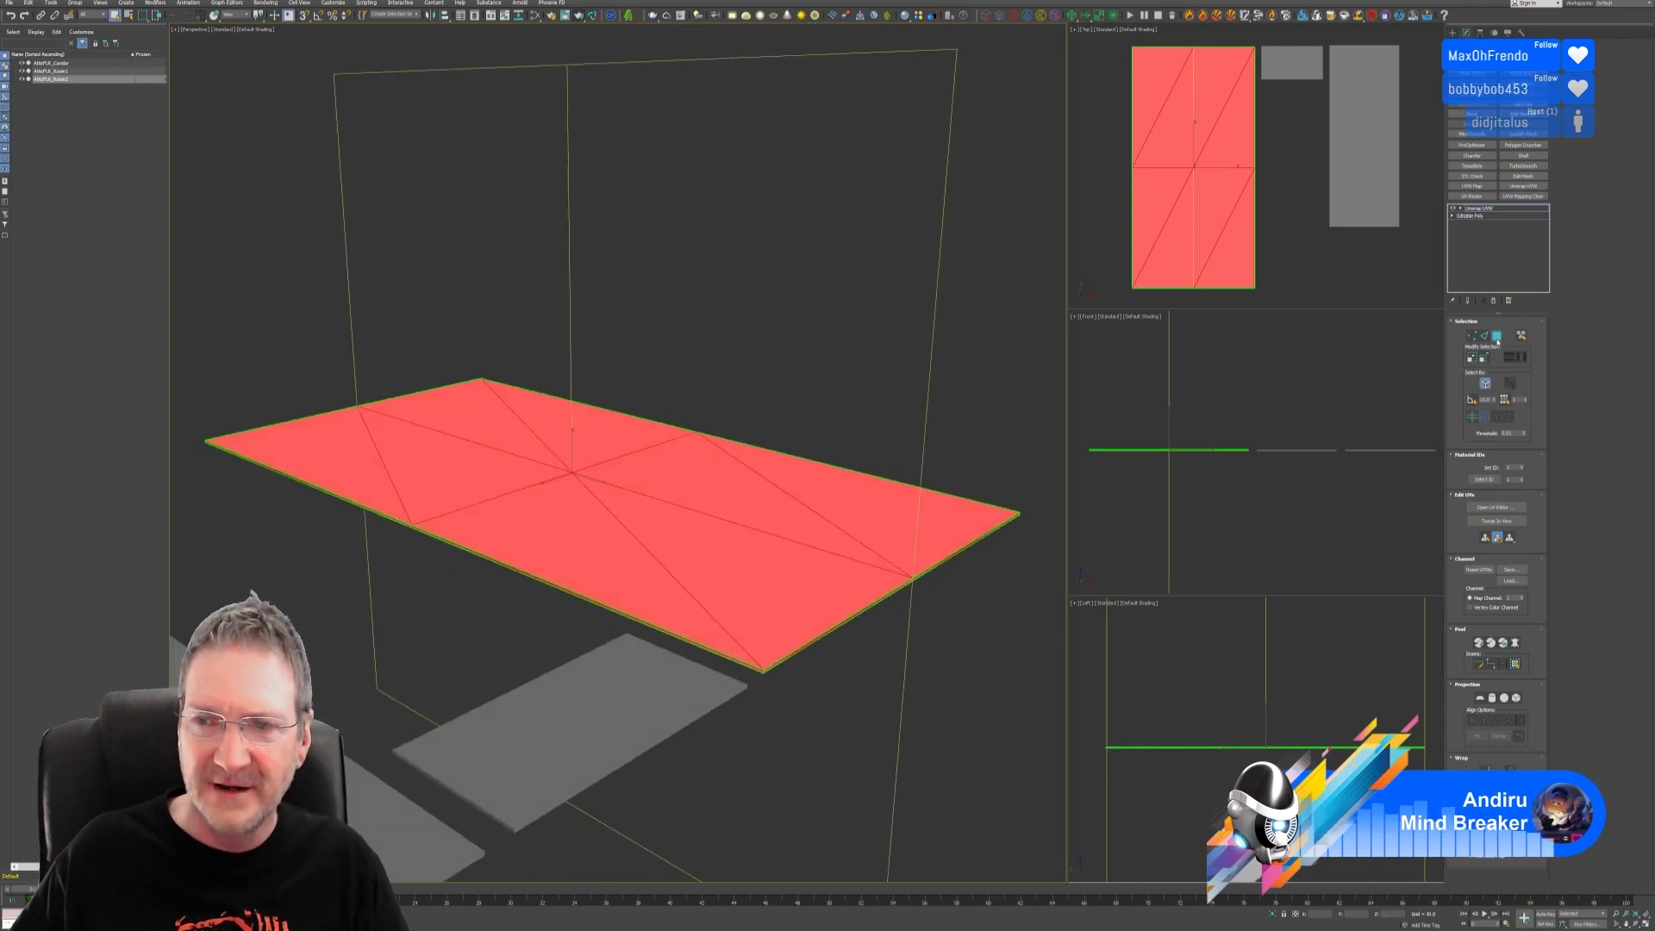
{"action": "left_click", "coordinate": [1497, 338]}
{"action": "left_click", "coordinate": [1497, 508]}
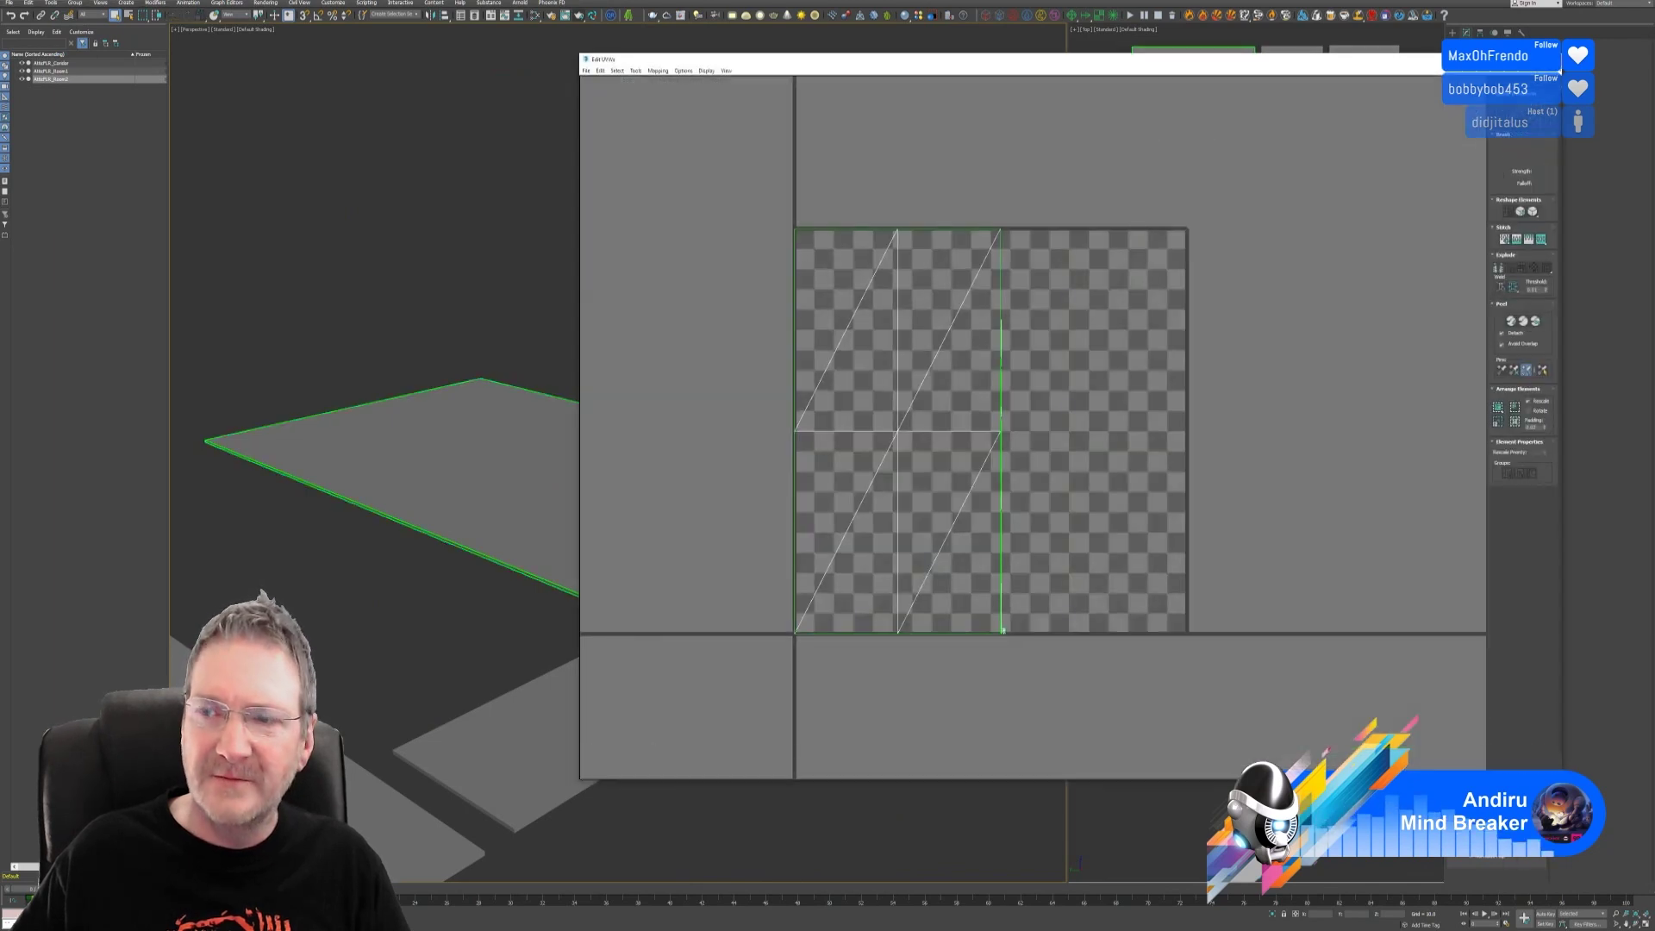
{"action": "left_click", "coordinate": [1555, 60]}
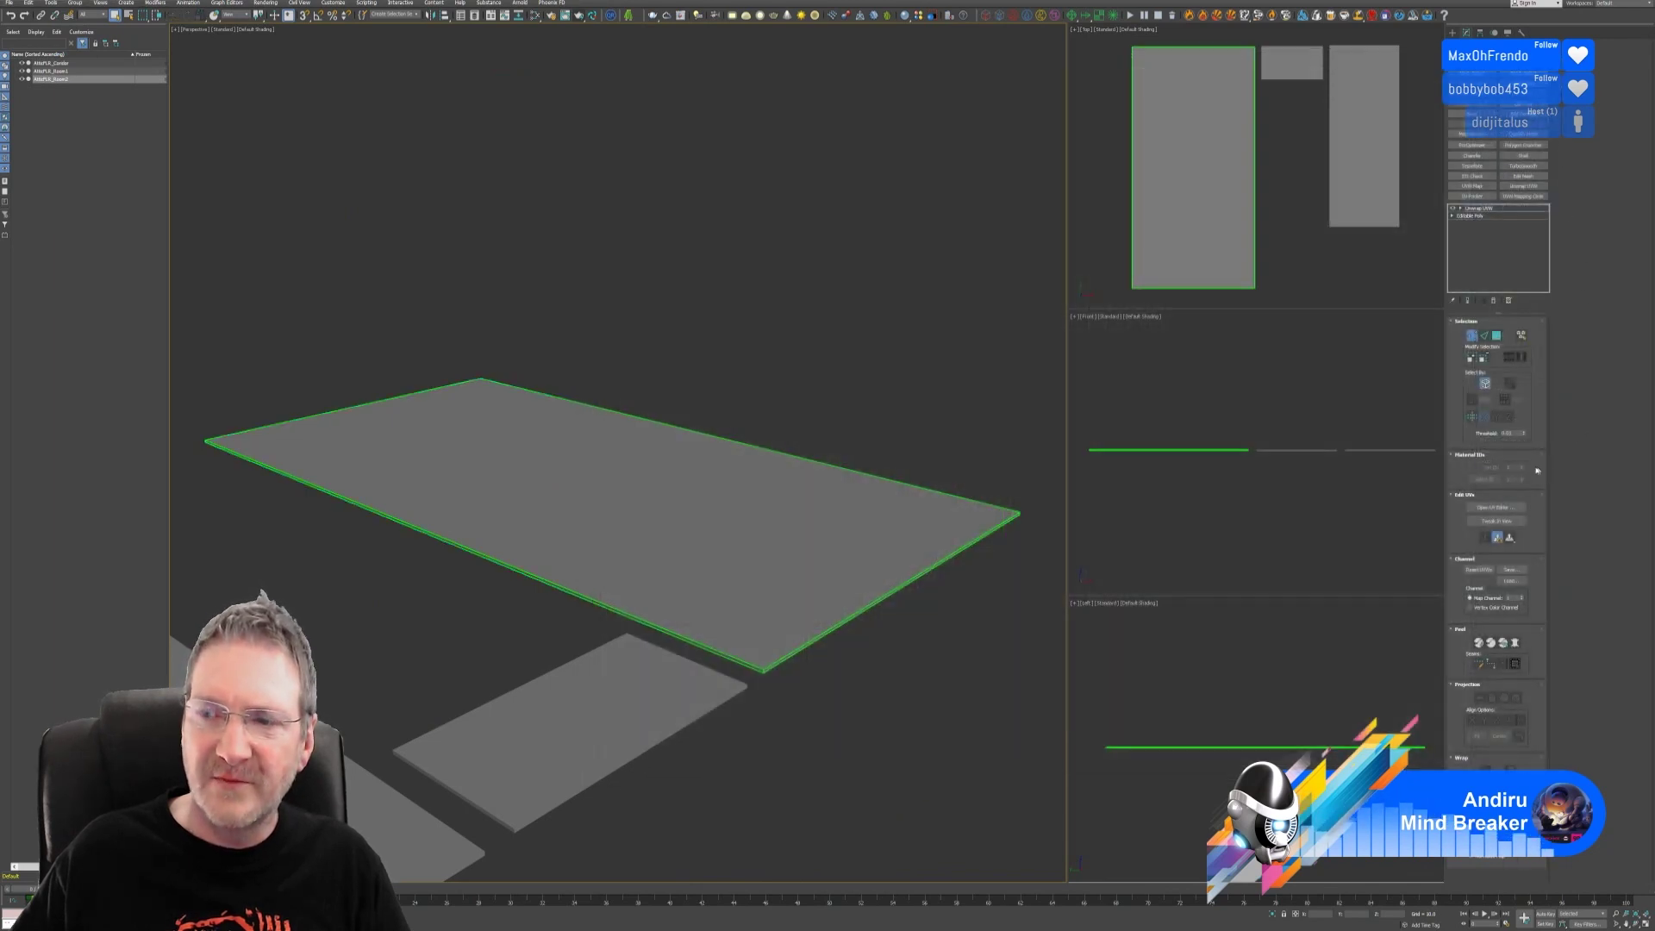
Step: Try packing the largest floor piece's UVs with a UV Packer modifier at a larger sheet size, and delete the modifier
{"action": "left_click", "coordinate": [1474, 335]}
{"action": "left_click", "coordinate": [1473, 197]}
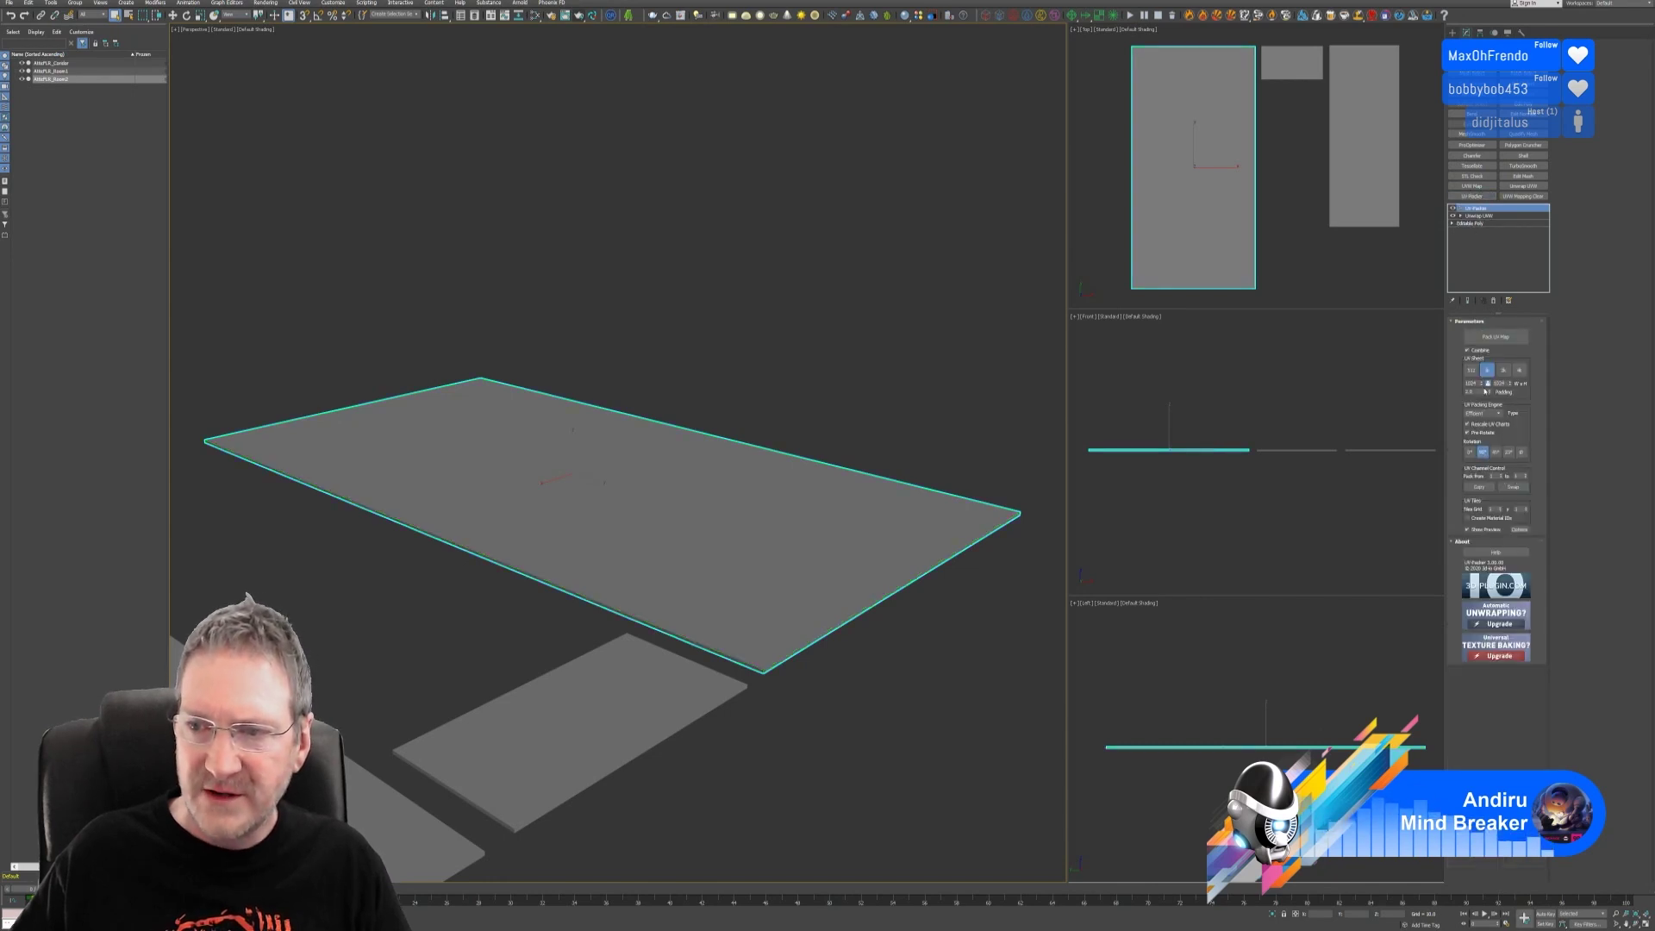
{"action": "left_click", "coordinate": [1503, 369]}
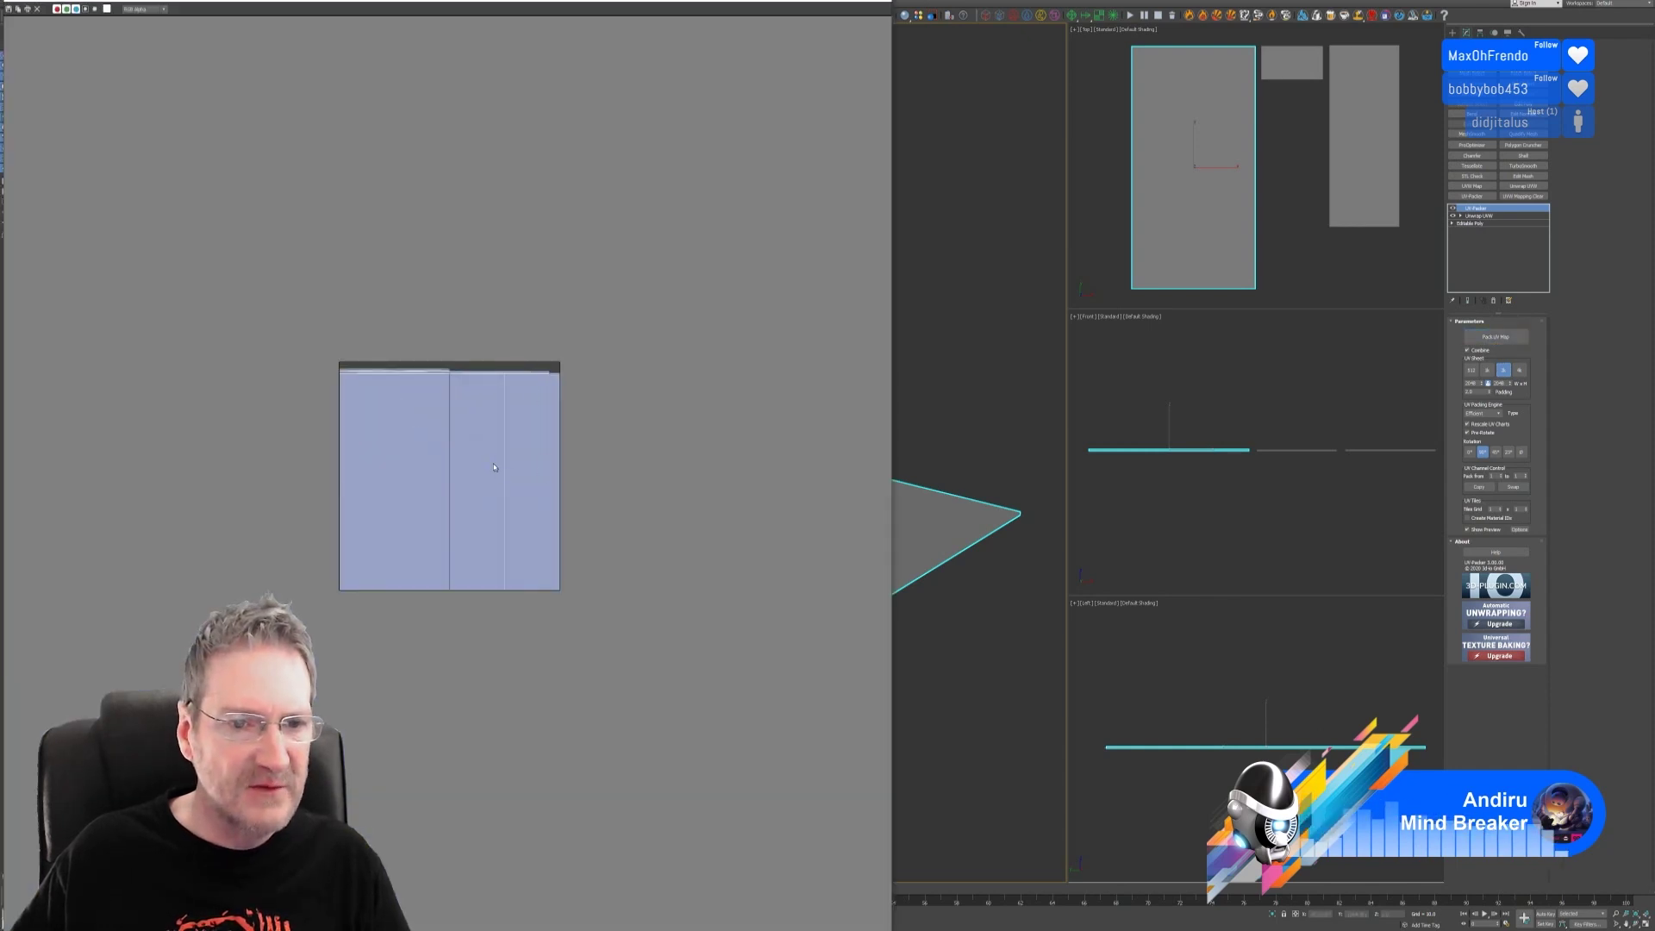
{"action": "scroll", "coordinate": [508, 372], "scroll_direction": "up", "scroll_amount": 1}
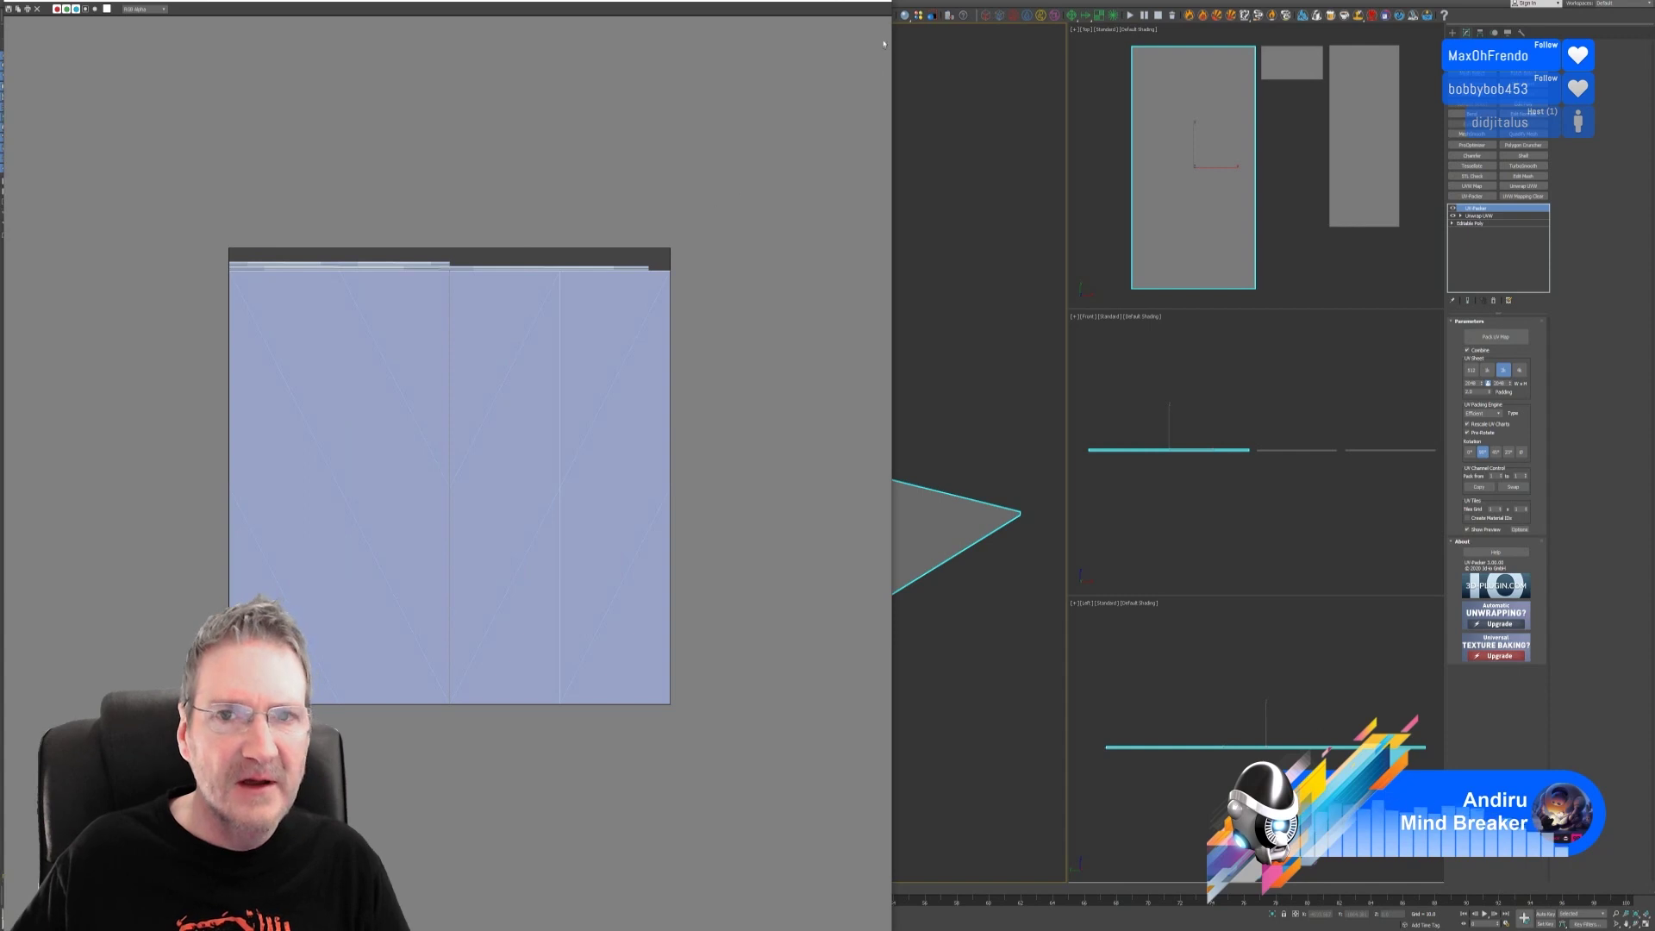
{"action": "left_click", "coordinate": [882, 2]}
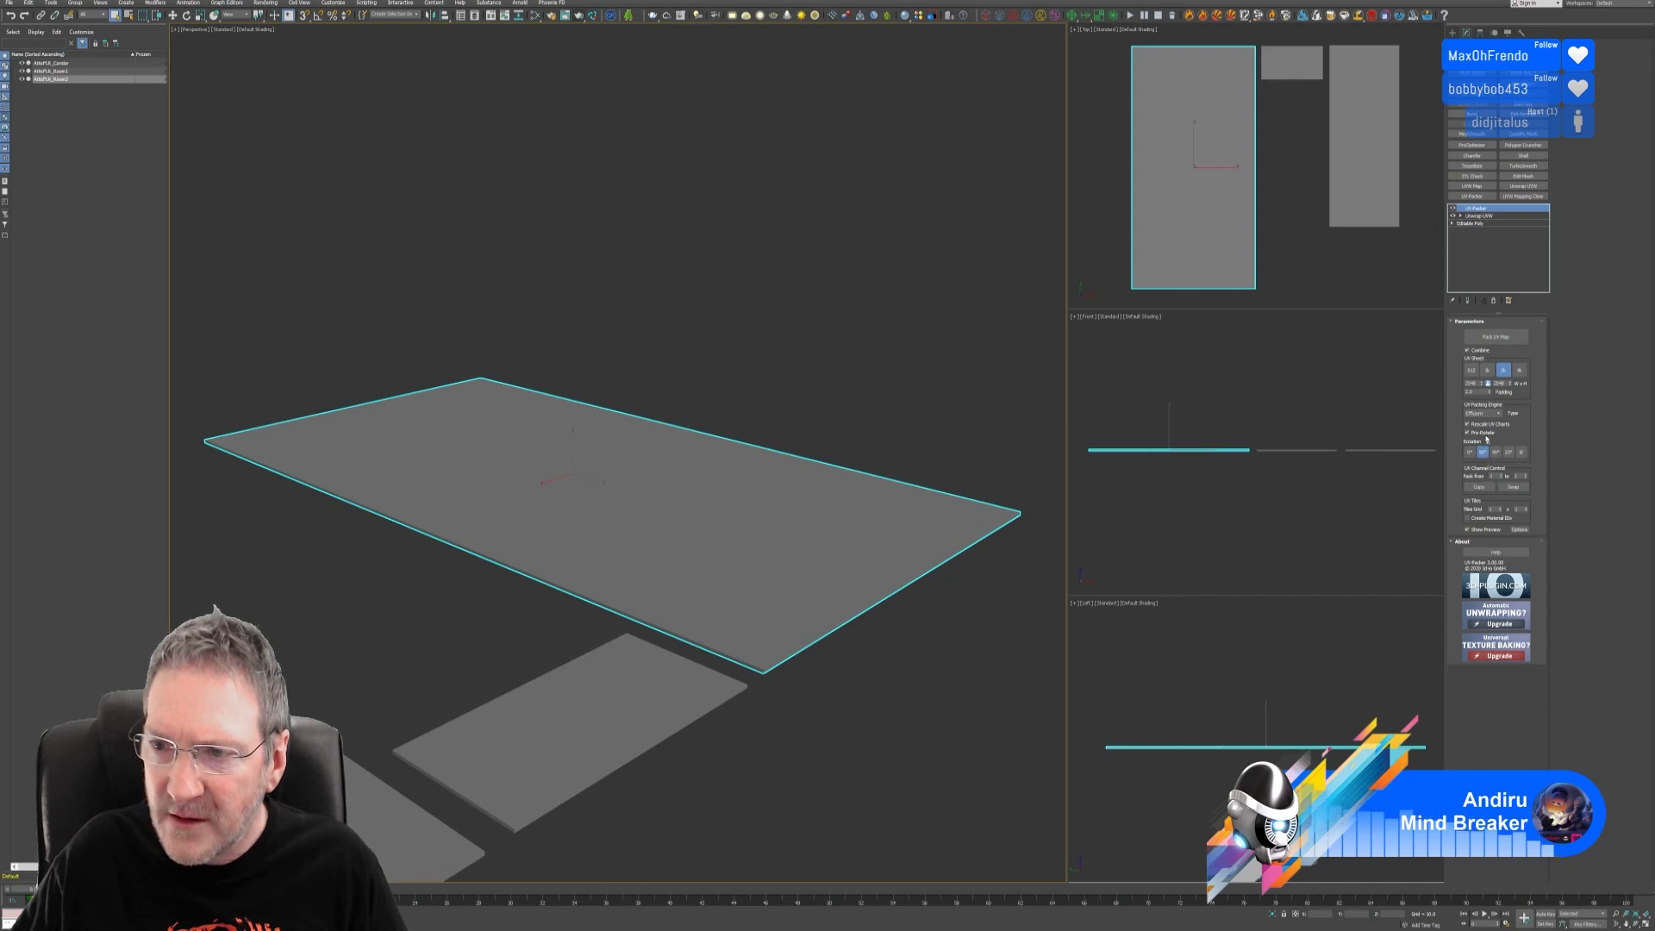
{"action": "left_click", "coordinate": [1495, 300]}
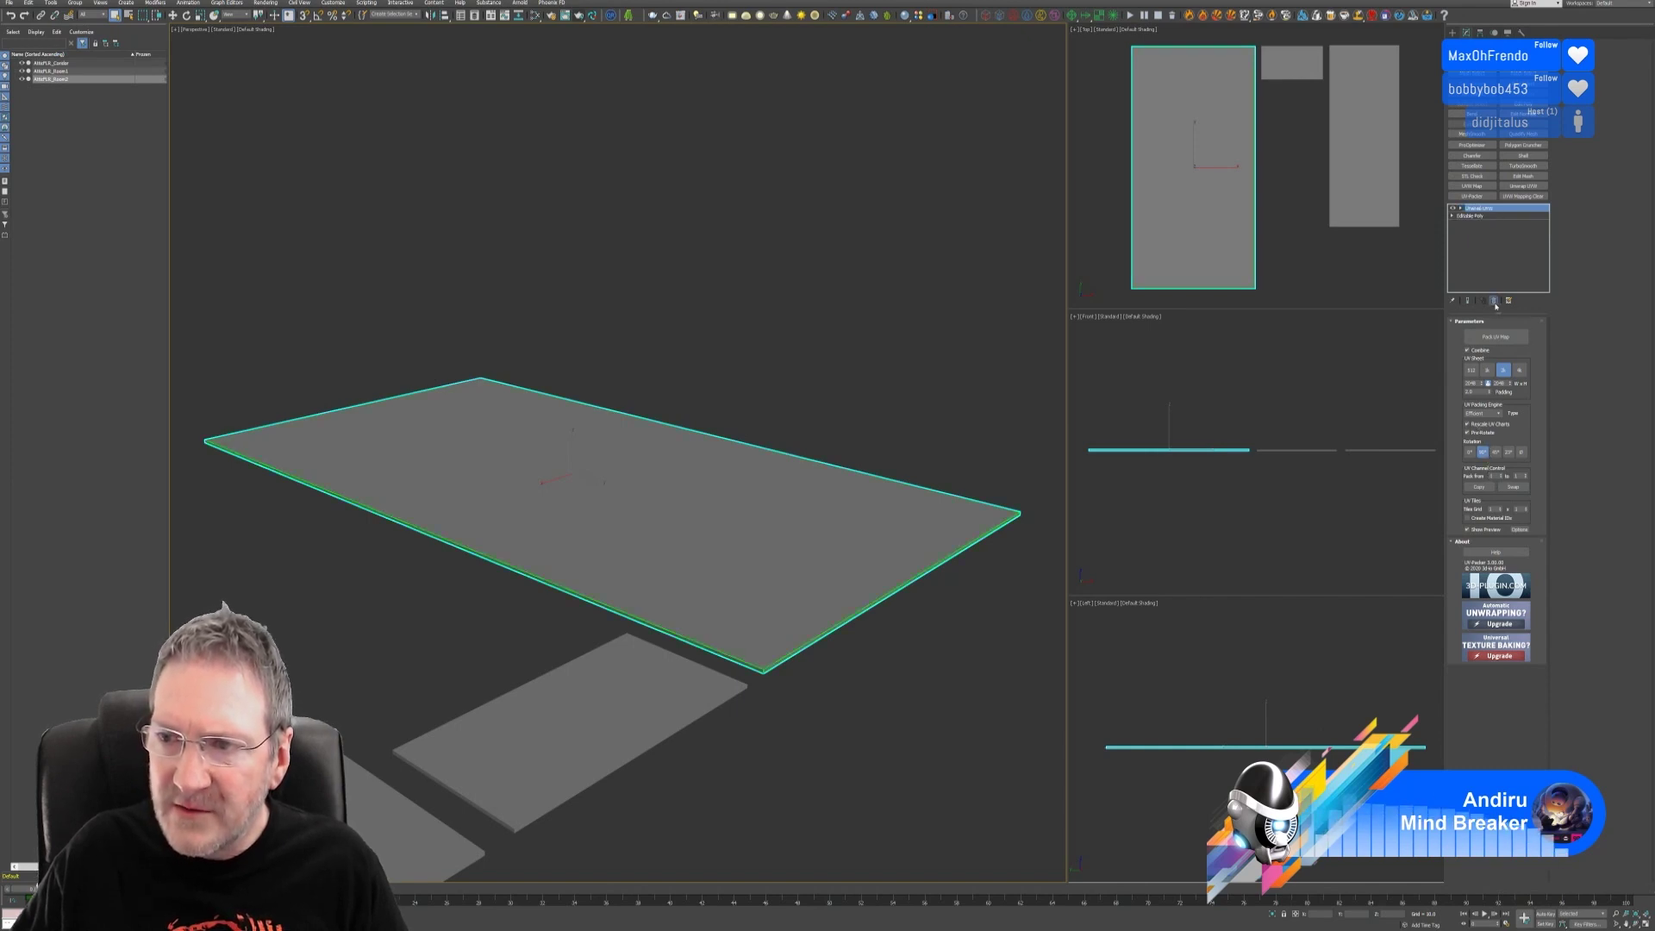
Step: Try UV Packer on the largest floor piece with Rescale UV Charts off and the larger sheet size, and remove the modifier
{"action": "left_click", "coordinate": [1481, 198]}
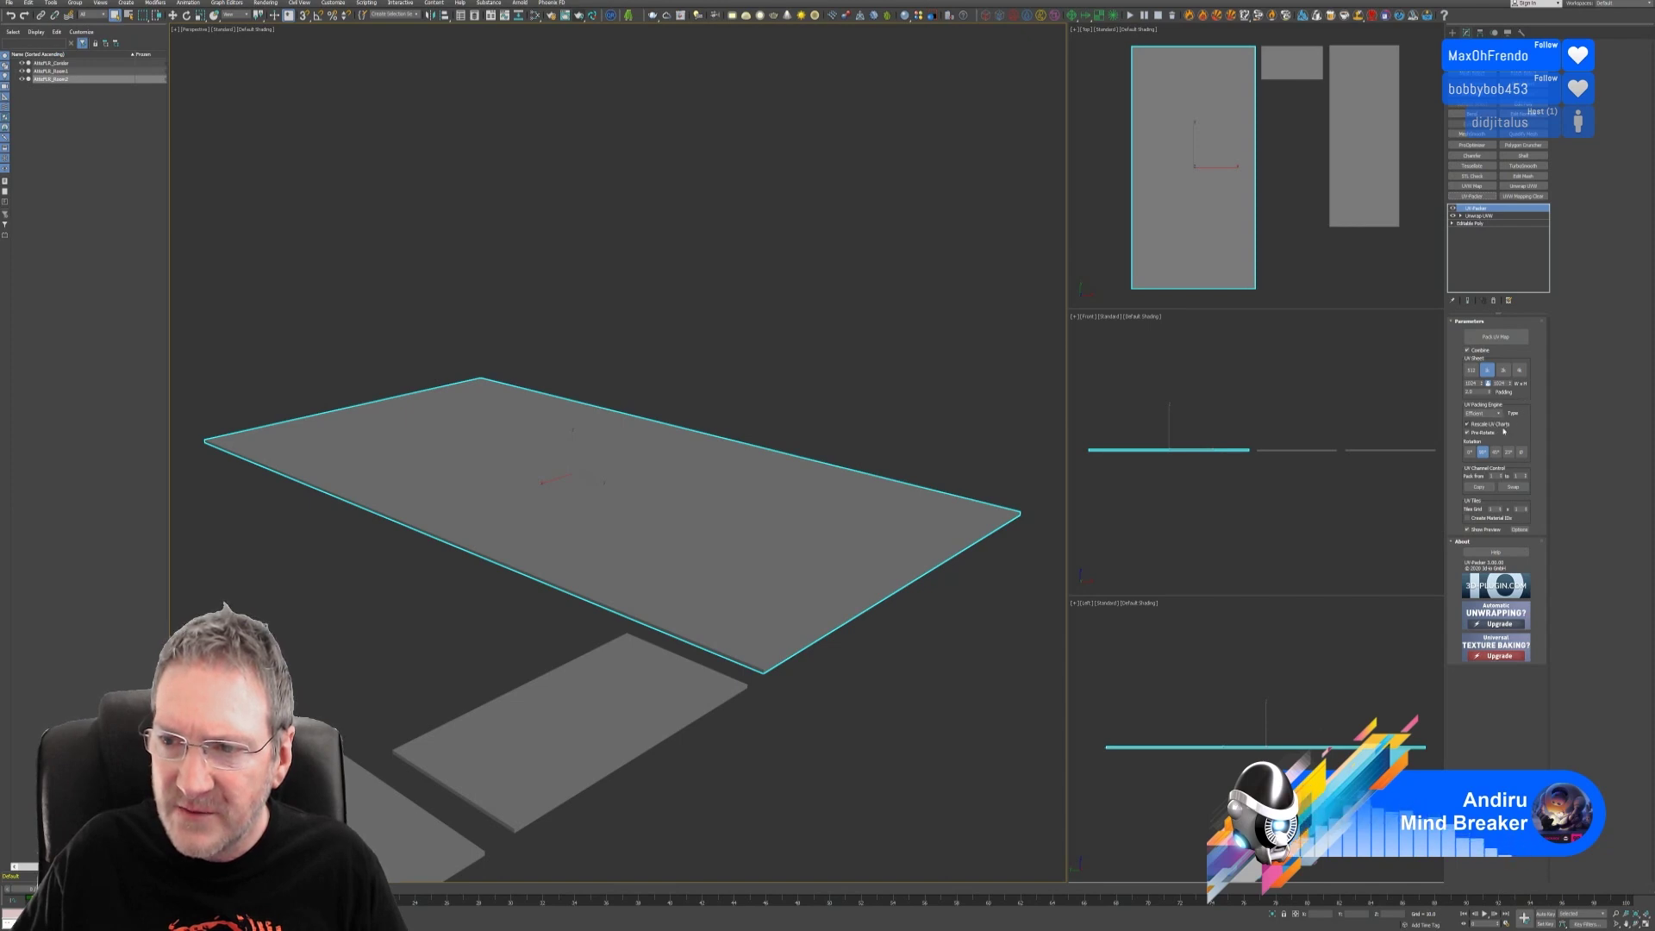
{"action": "left_click", "coordinate": [1504, 370]}
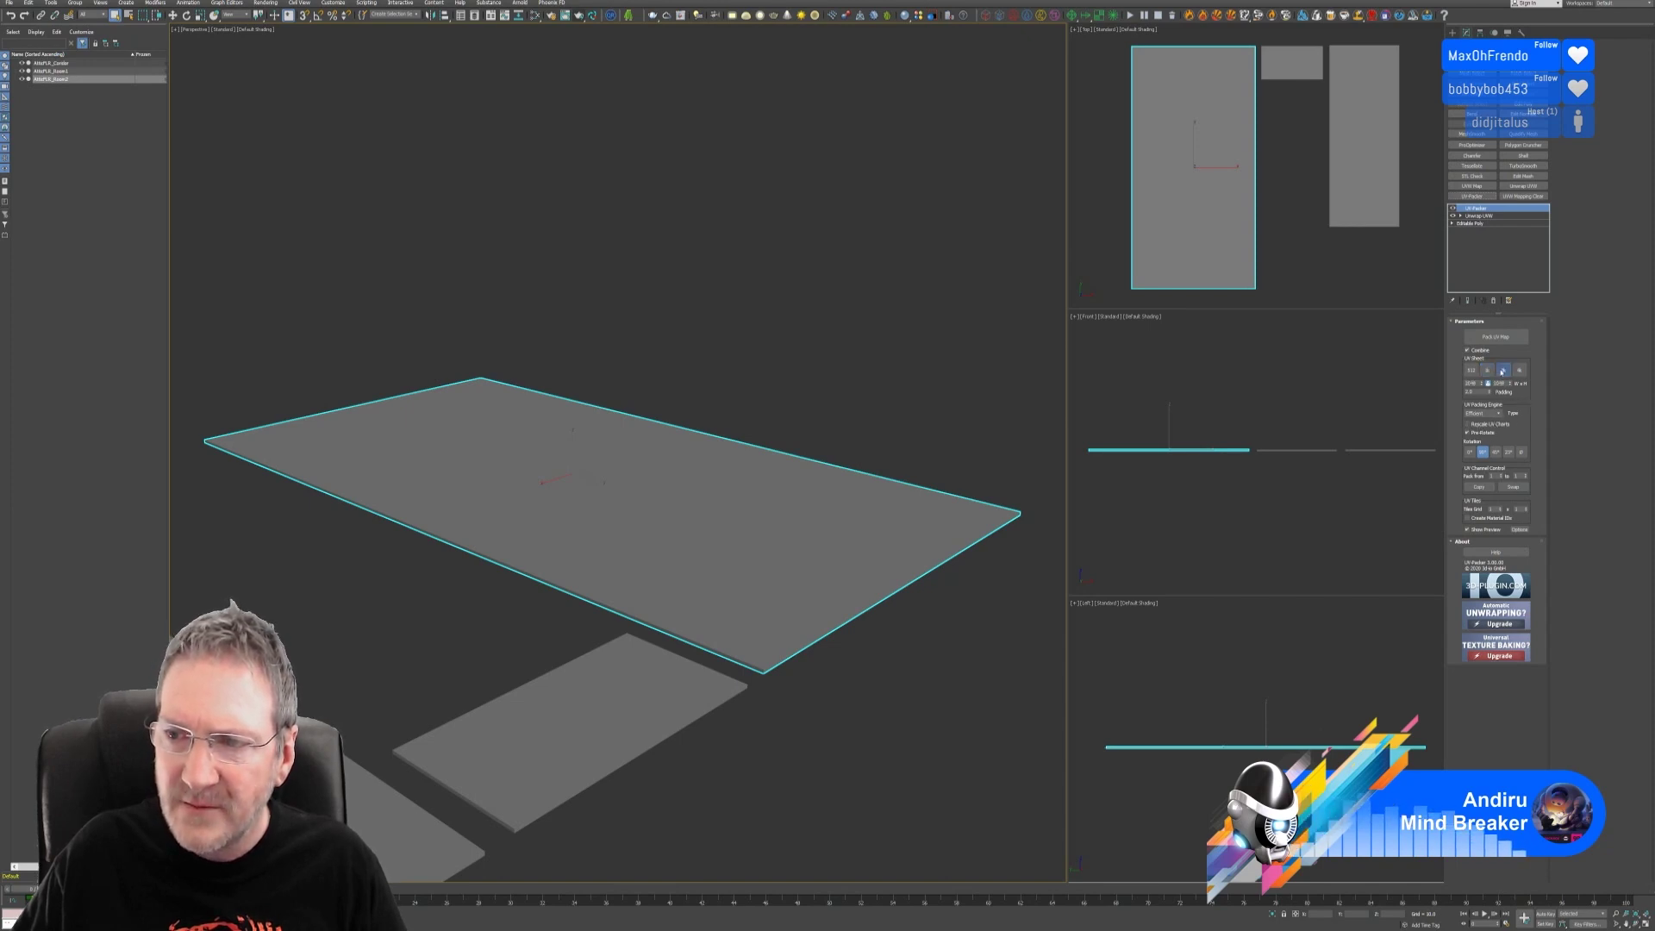
{"action": "left_click", "coordinate": [1496, 336]}
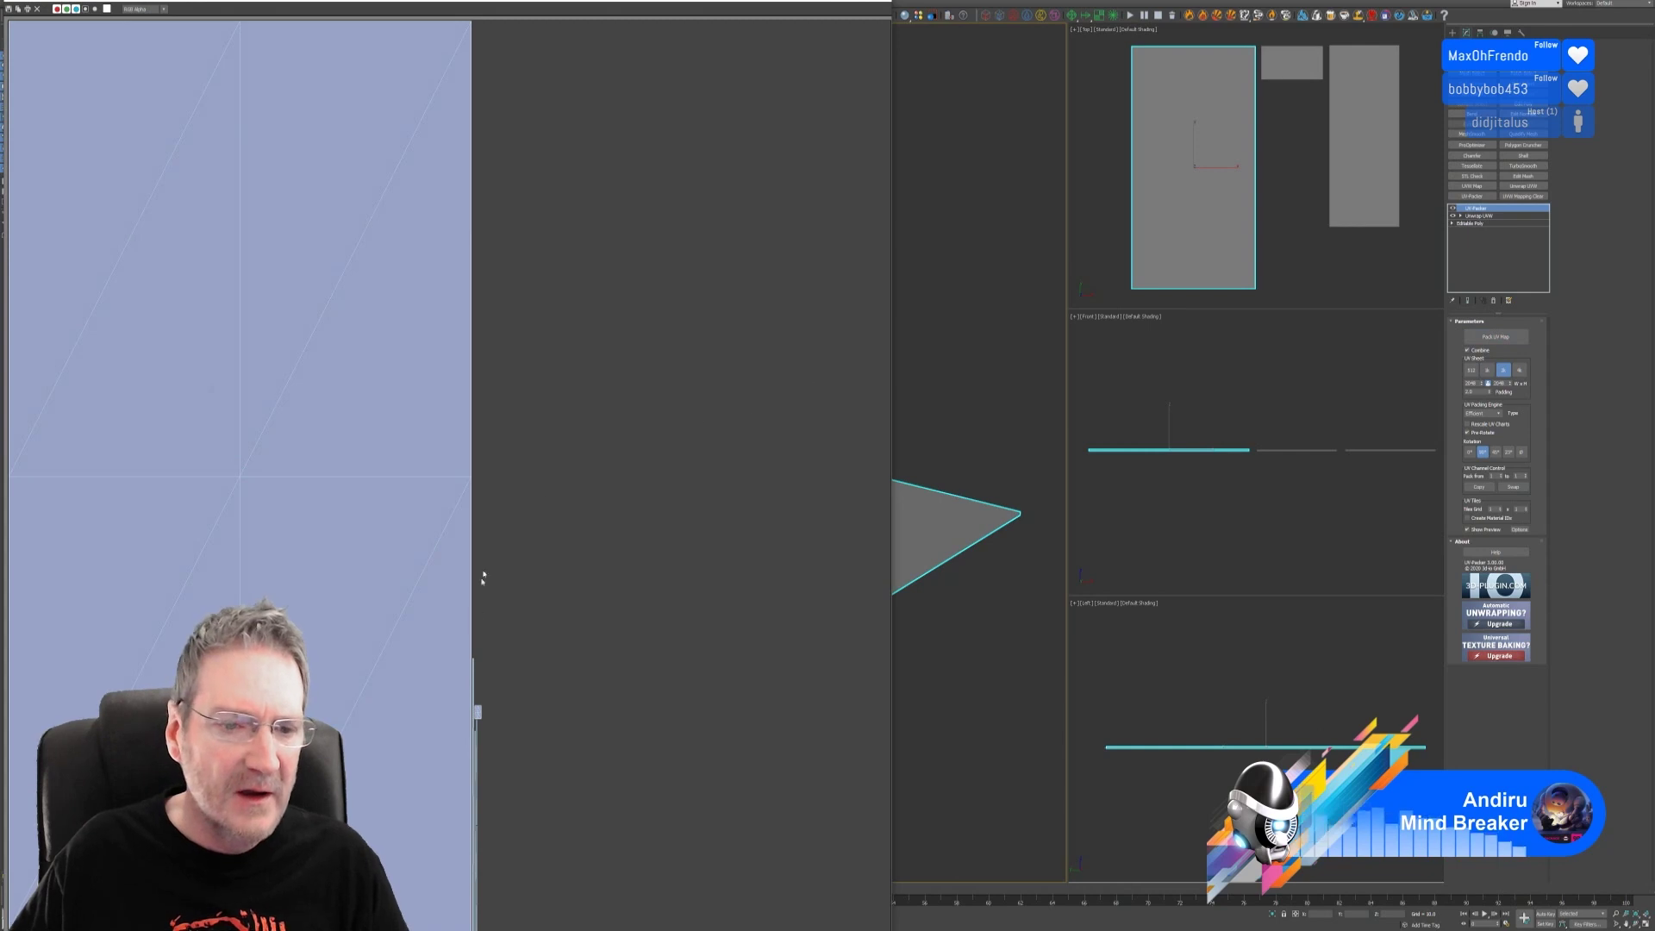
{"action": "scroll", "coordinate": [425, 479], "scroll_direction": "up", "scroll_amount": 2}
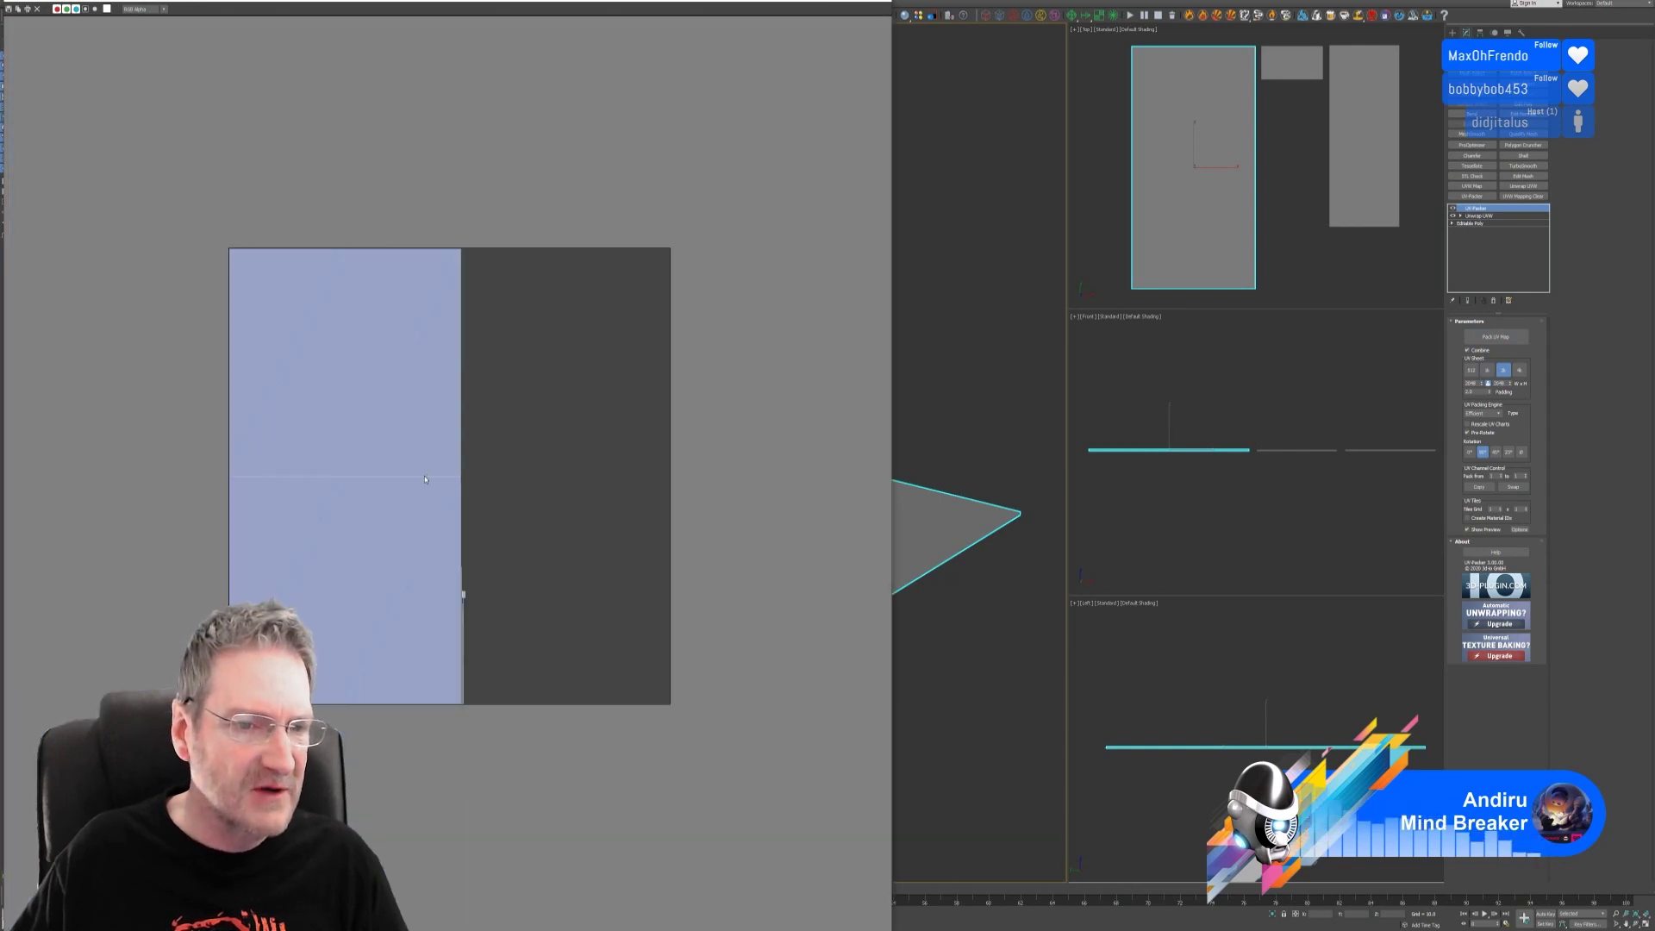
{"action": "left_click", "coordinate": [877, 4]}
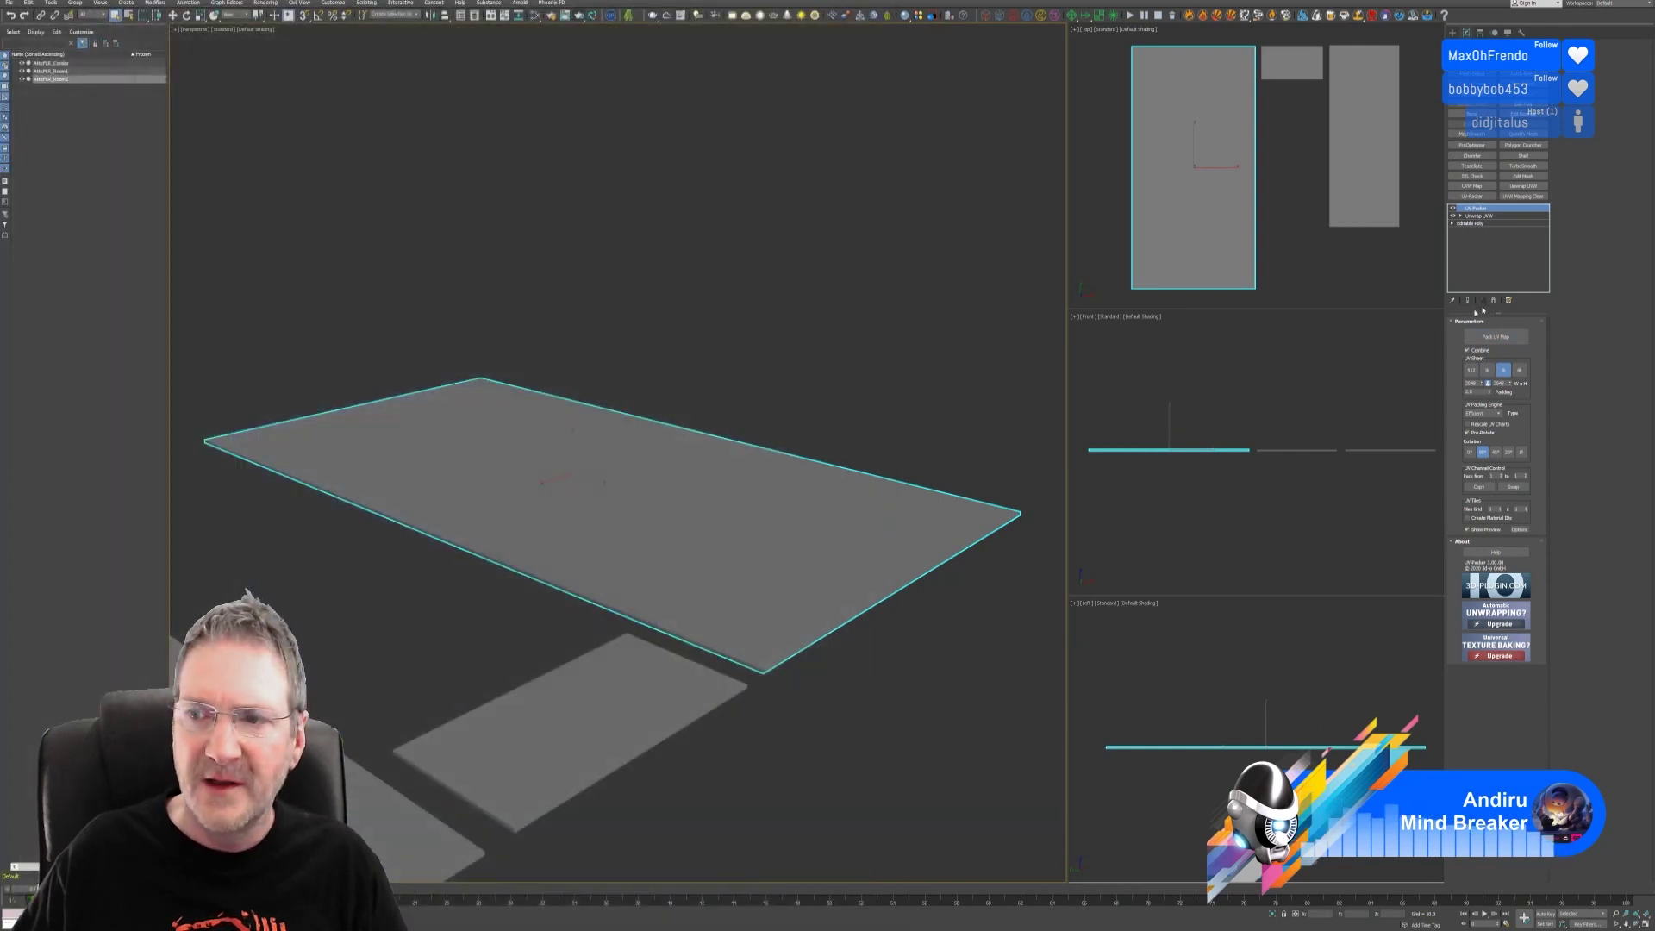
{"action": "left_click", "coordinate": [1495, 300]}
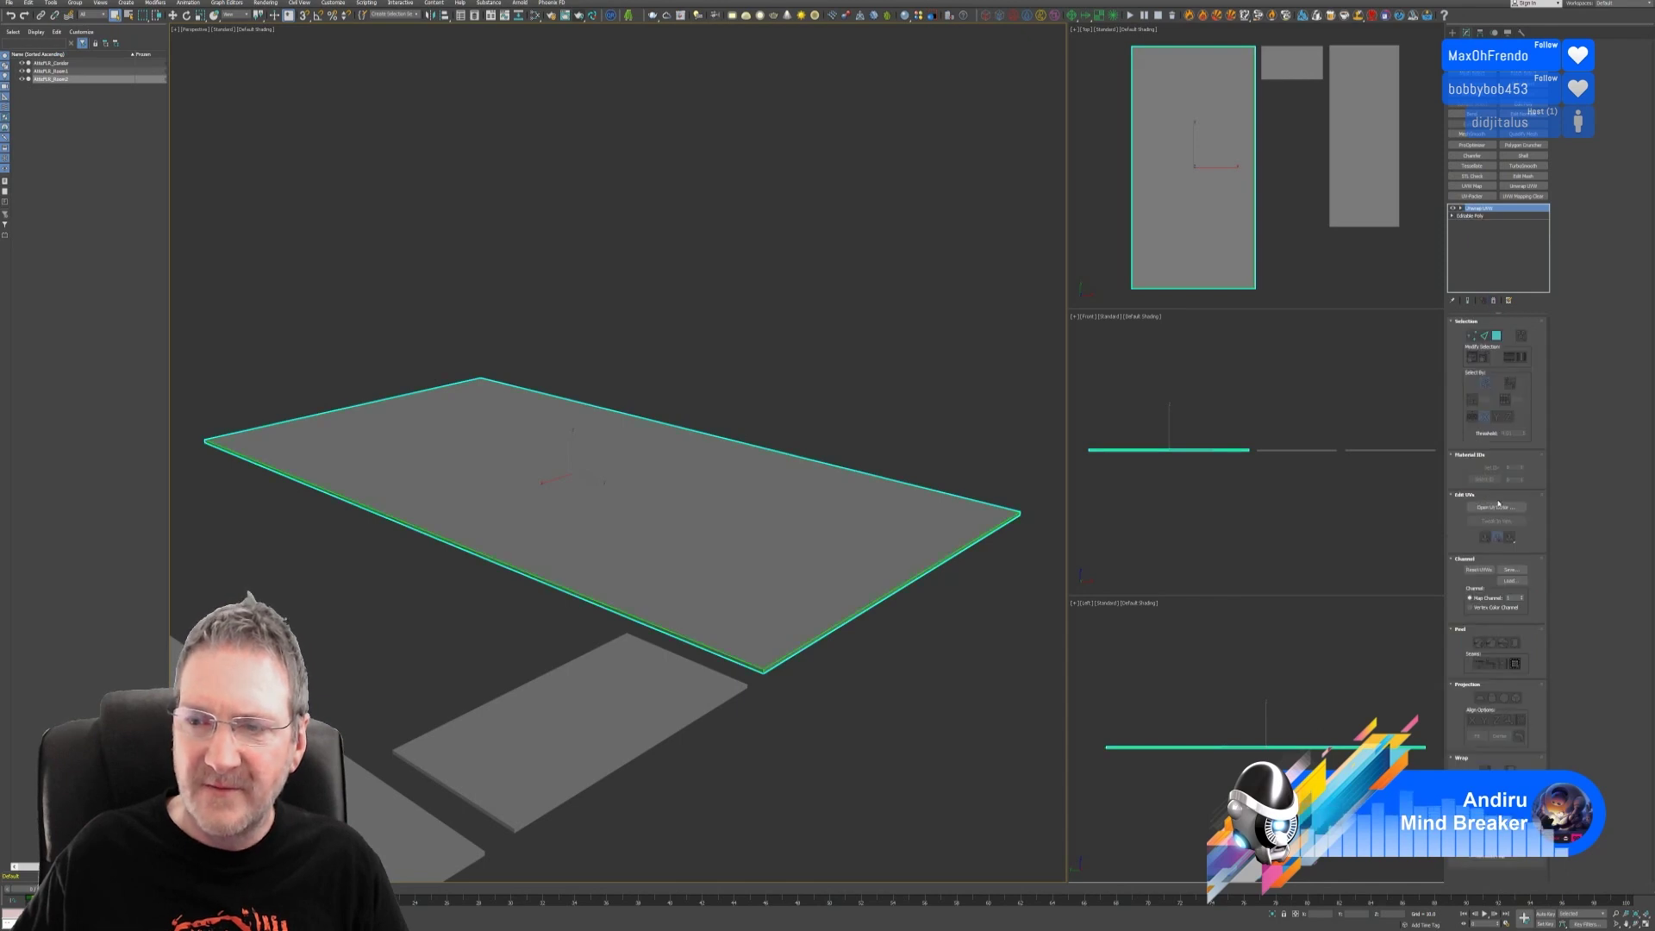
Step: Recheck the largest floor piece's layout in the UV editor and view all three floor pieces in perspective
{"action": "left_click", "coordinate": [1486, 509]}
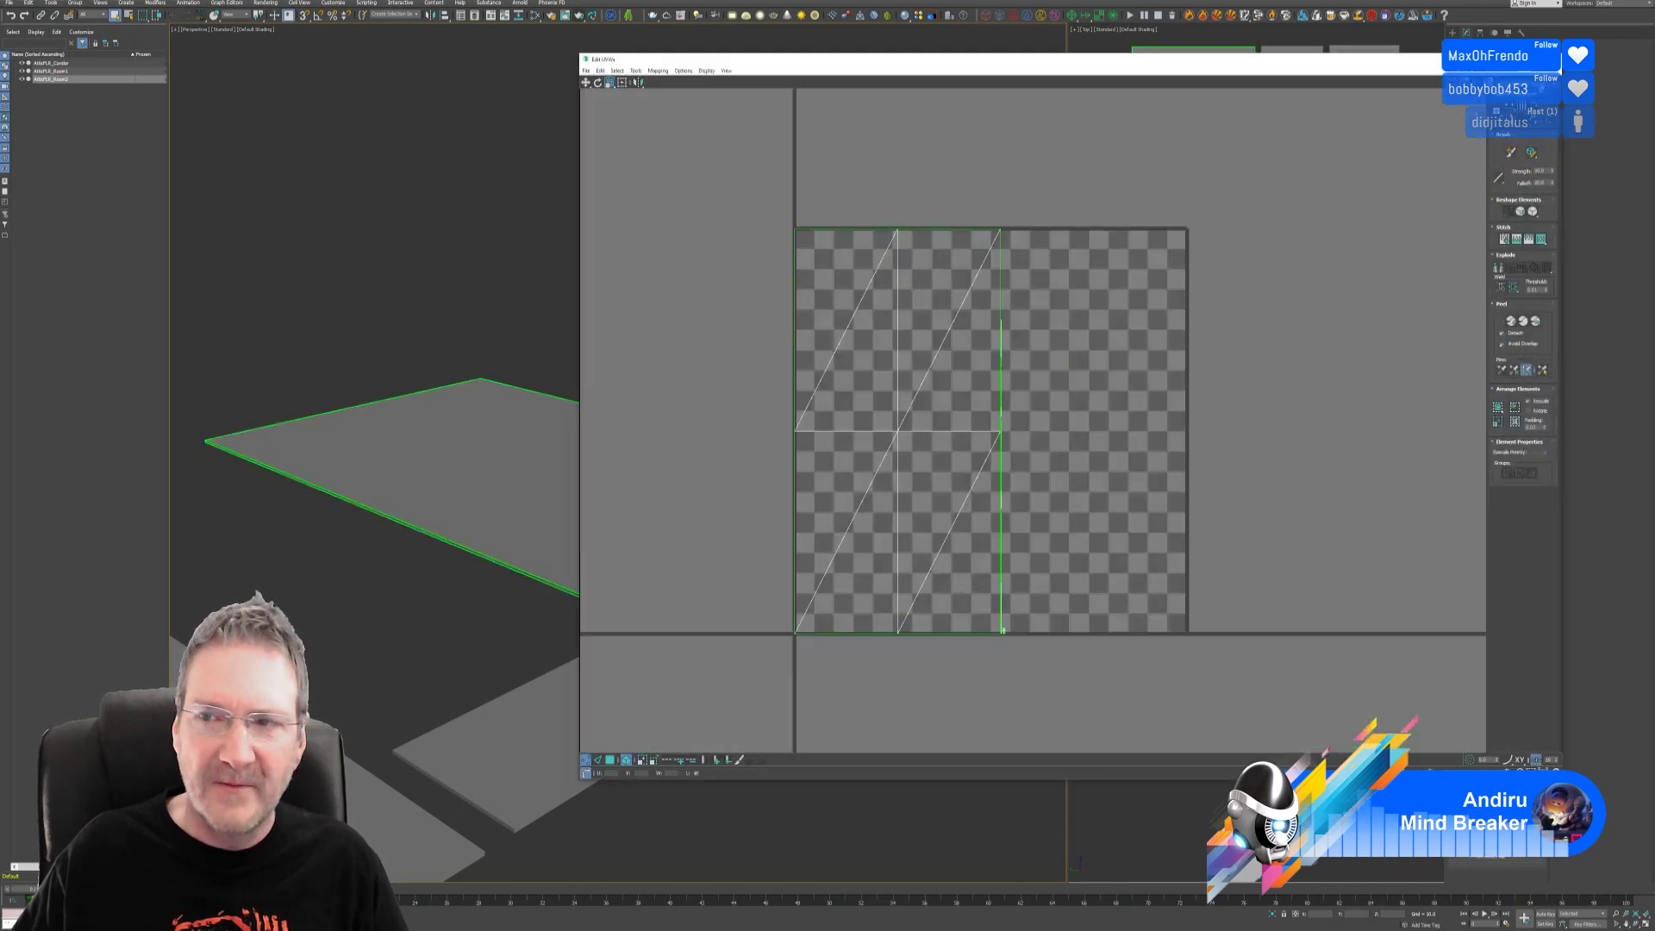
{"action": "left_click", "coordinate": [1554, 60]}
{"action": "middle_click_drag", "start_coordinate": [668, 345], "coordinate": [702, 351]}
{"action": "scroll", "coordinate": [702, 352], "scroll_direction": "down", "scroll_amount": 5}
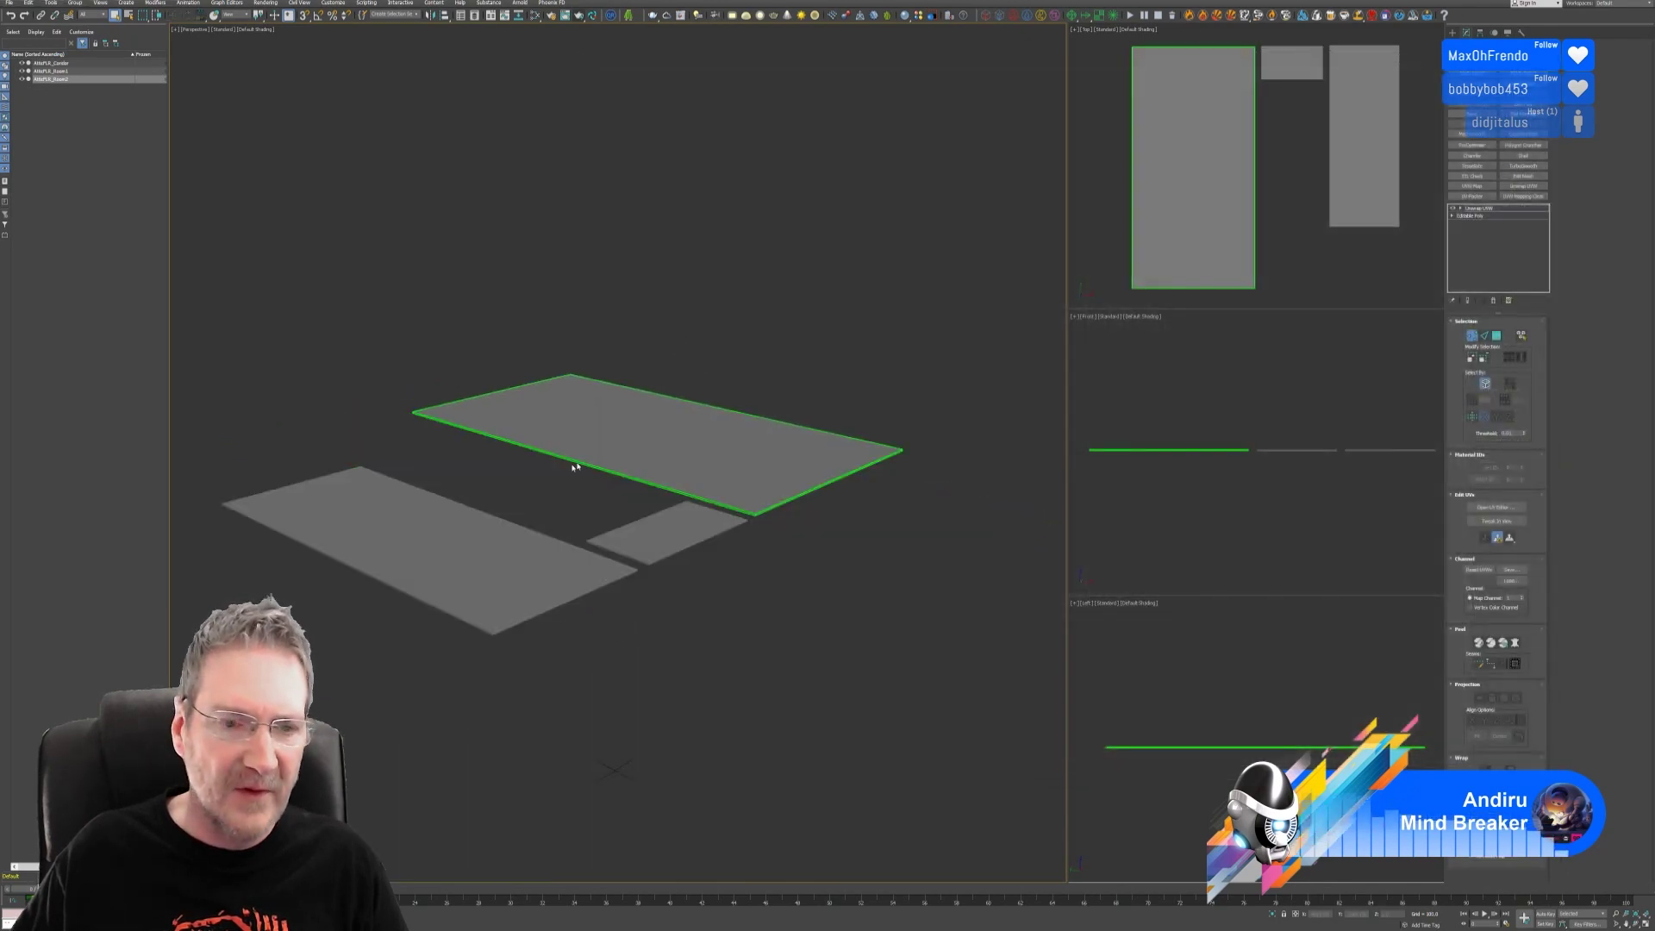
{"action": "middle_click_drag", "start_coordinate": [577, 466], "coordinate": [599, 364], "text": "alt"}
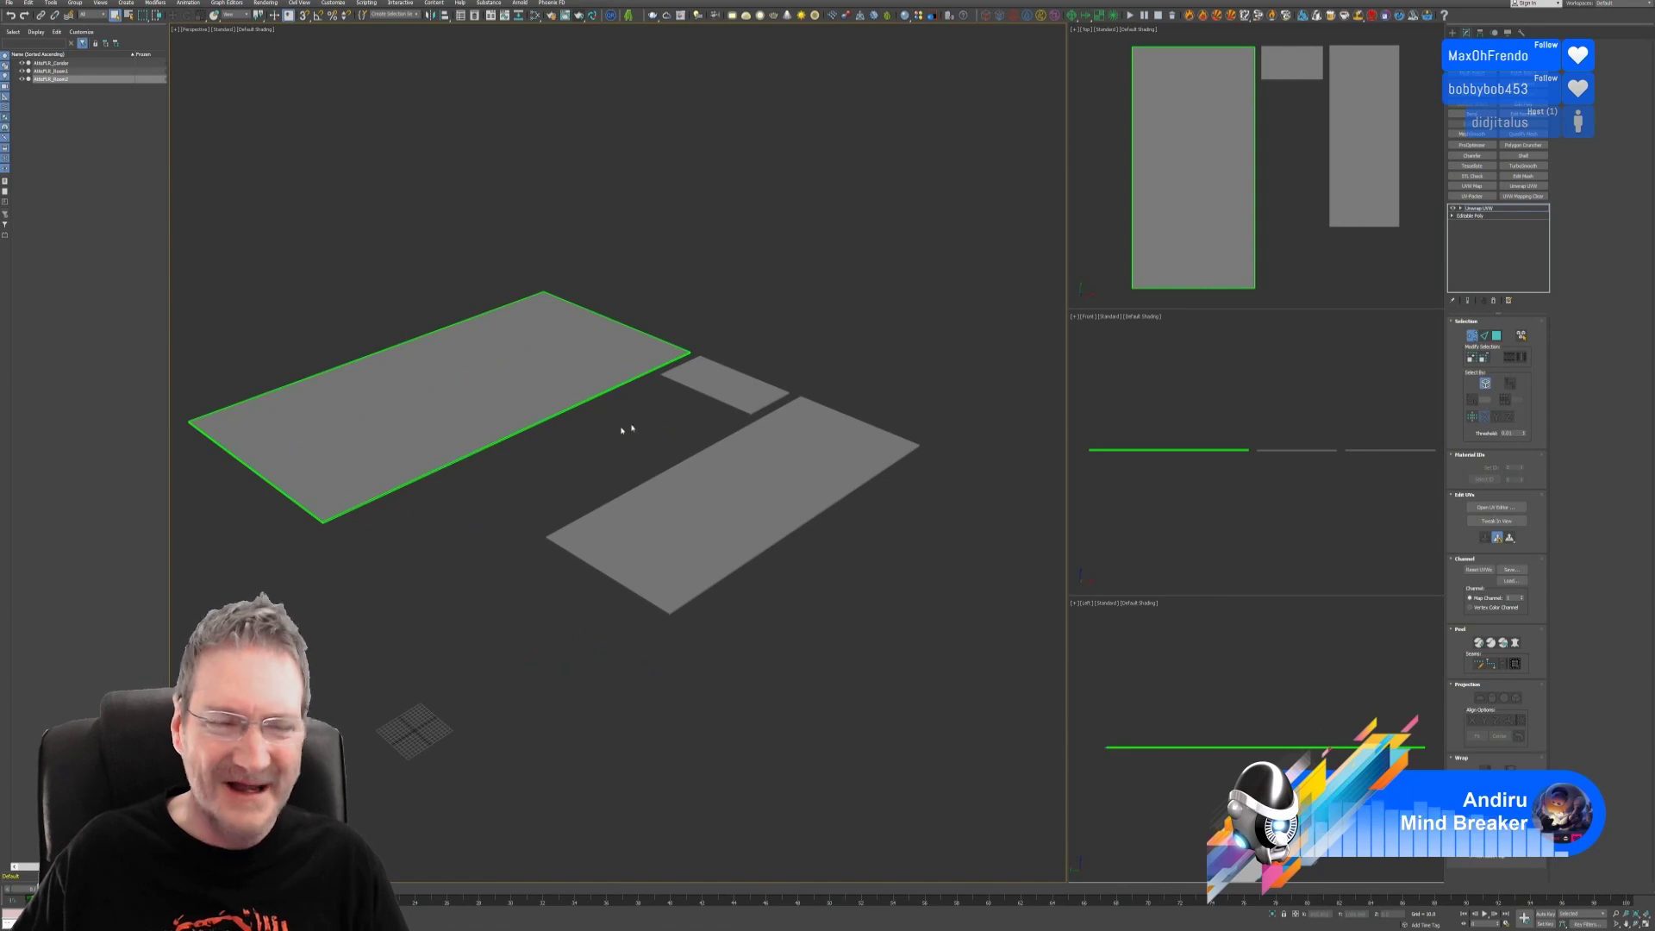
Step: Select the second-largest floor piece, add an Unwrap UVW modifier and open its UV editor
{"action": "left_click", "coordinate": [1473, 336]}
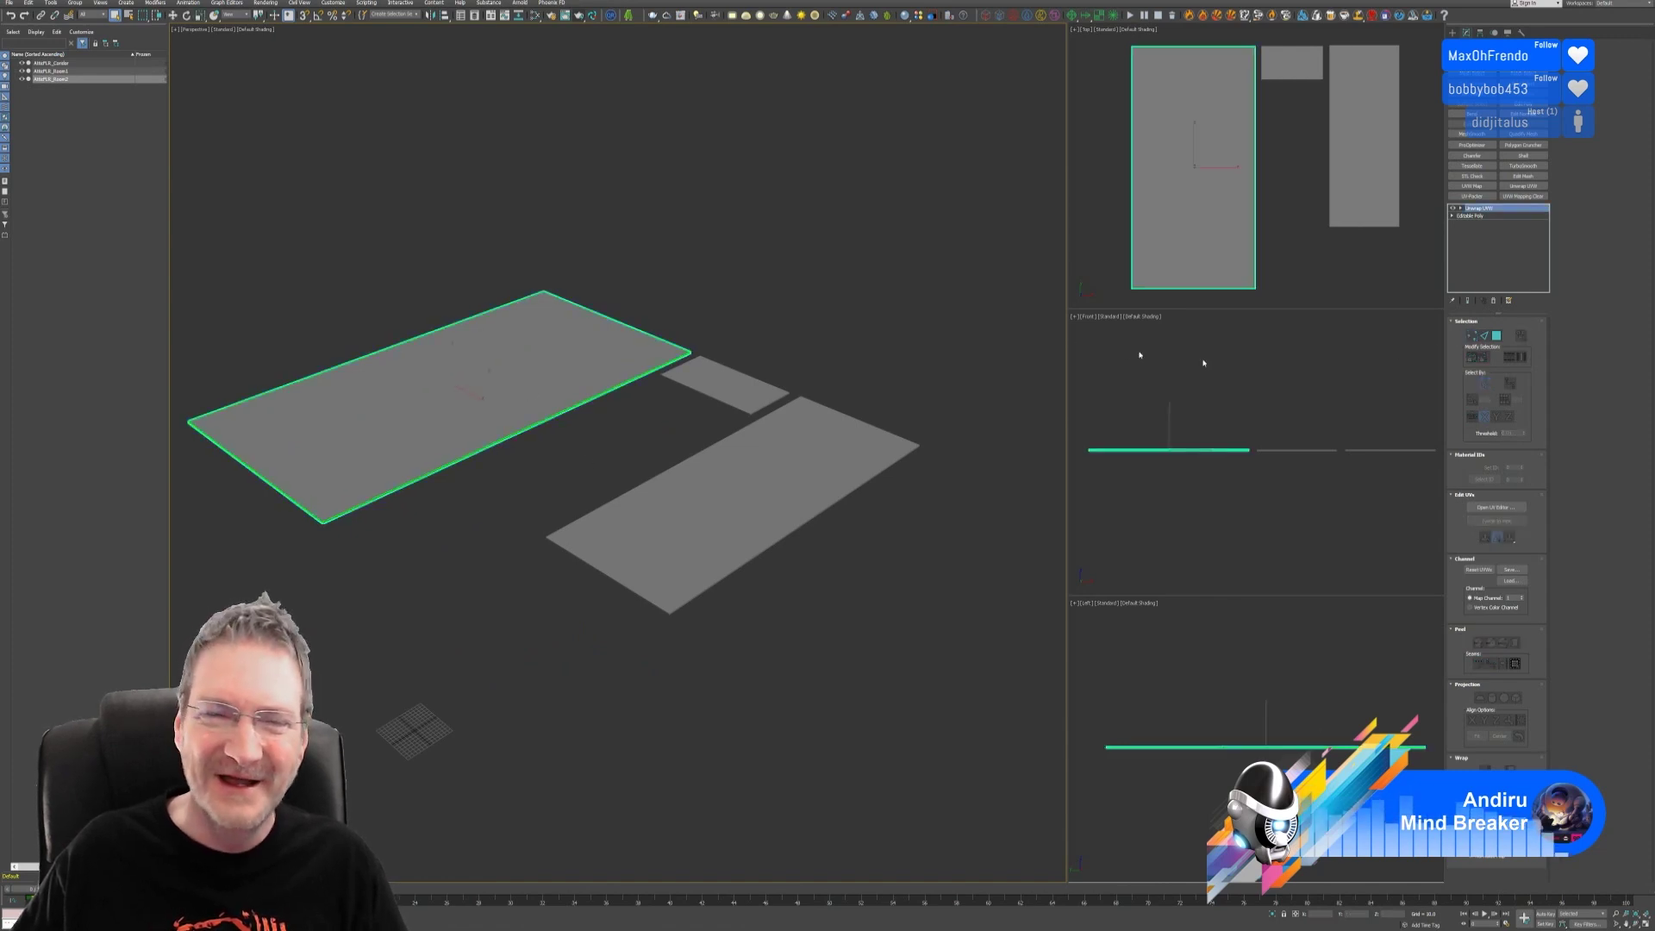
{"action": "left_click", "coordinate": [832, 483]}
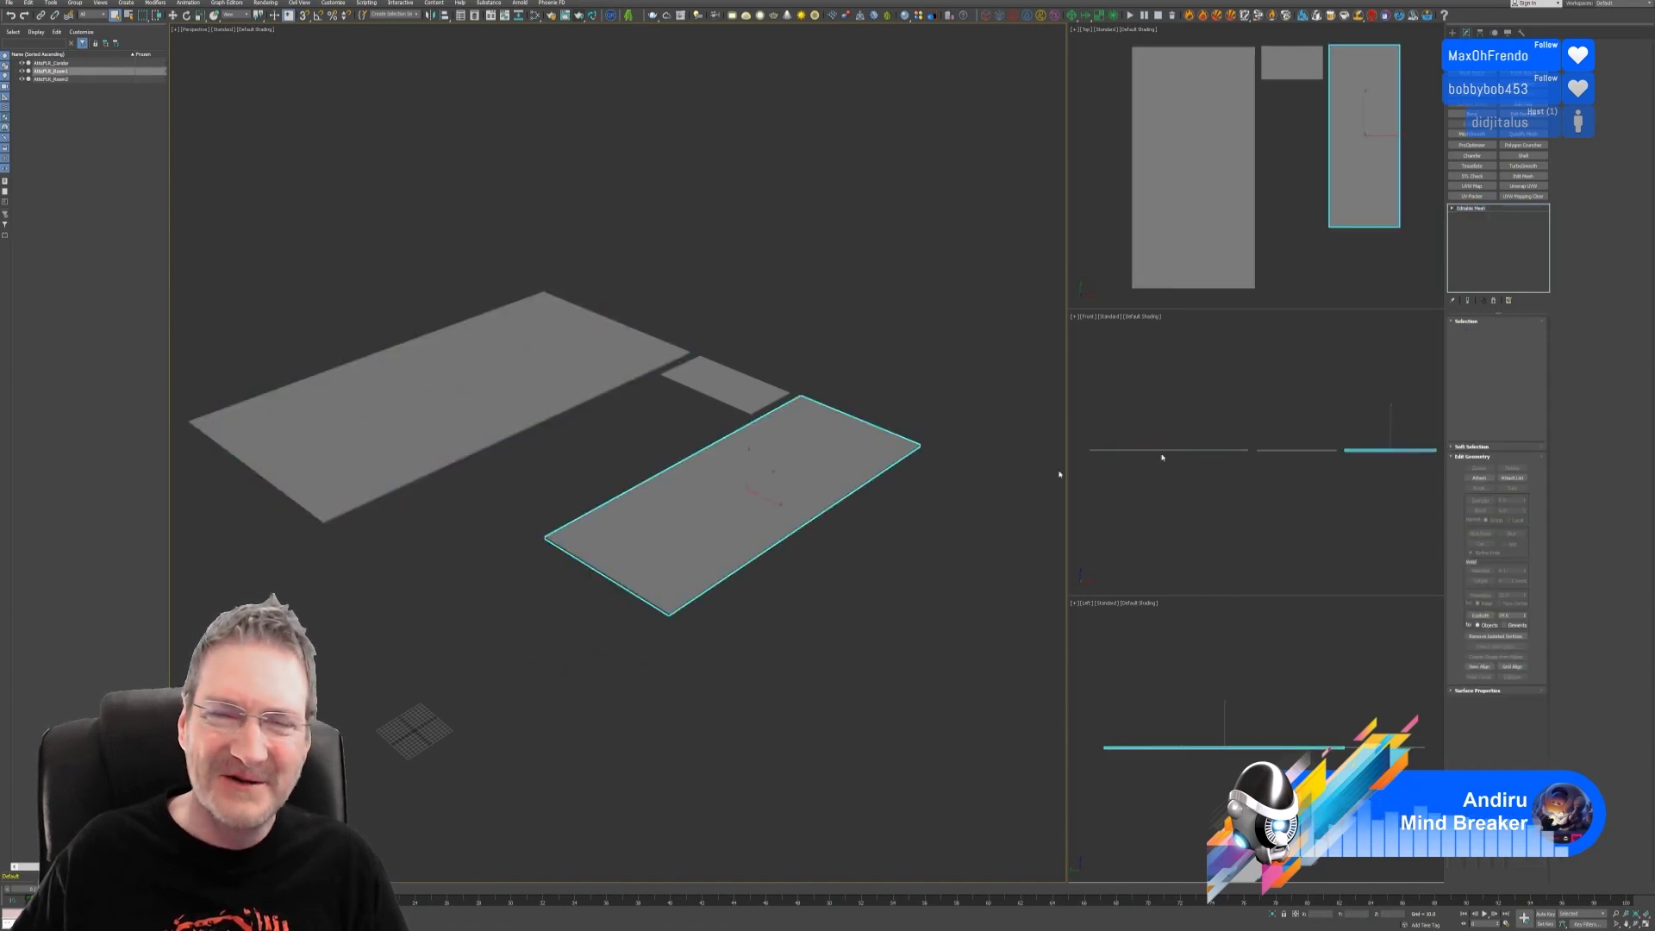
{"action": "left_click", "coordinate": [1524, 186]}
{"action": "left_click", "coordinate": [1497, 507]}
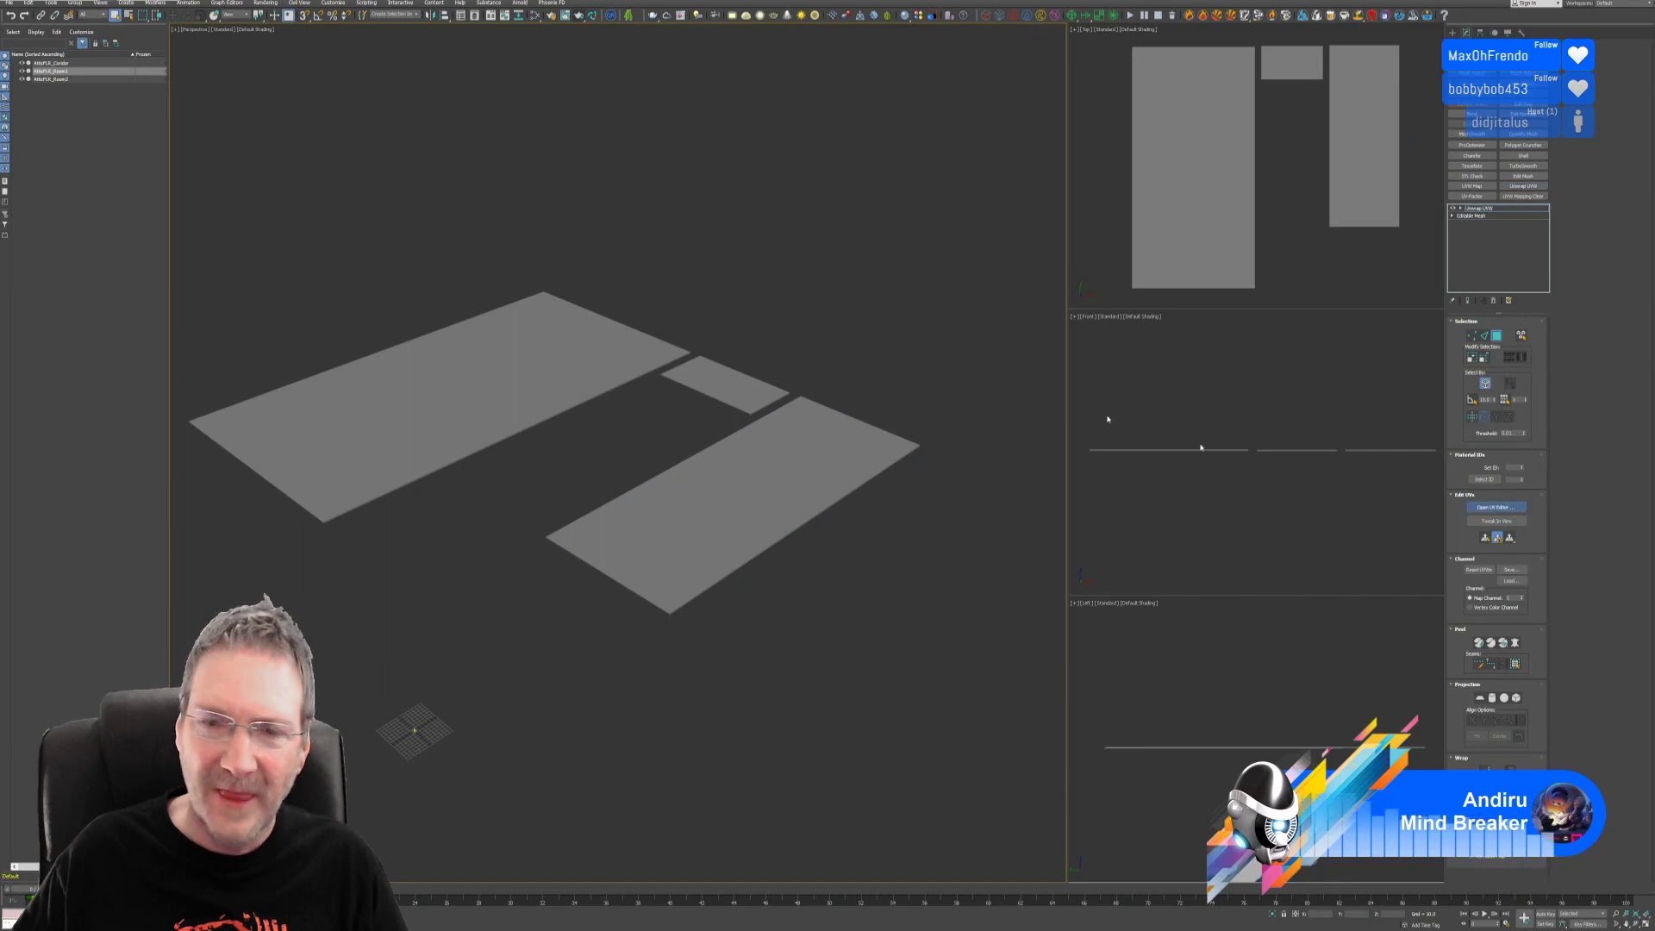
{"action": "scroll", "coordinate": [837, 336], "scroll_direction": "down", "scroll_amount": 2}
Step: Select all of the second-largest floor piece's UVs and apply Flatten Mapping with the default settings
{"action": "left_click", "coordinate": [447, 778]}
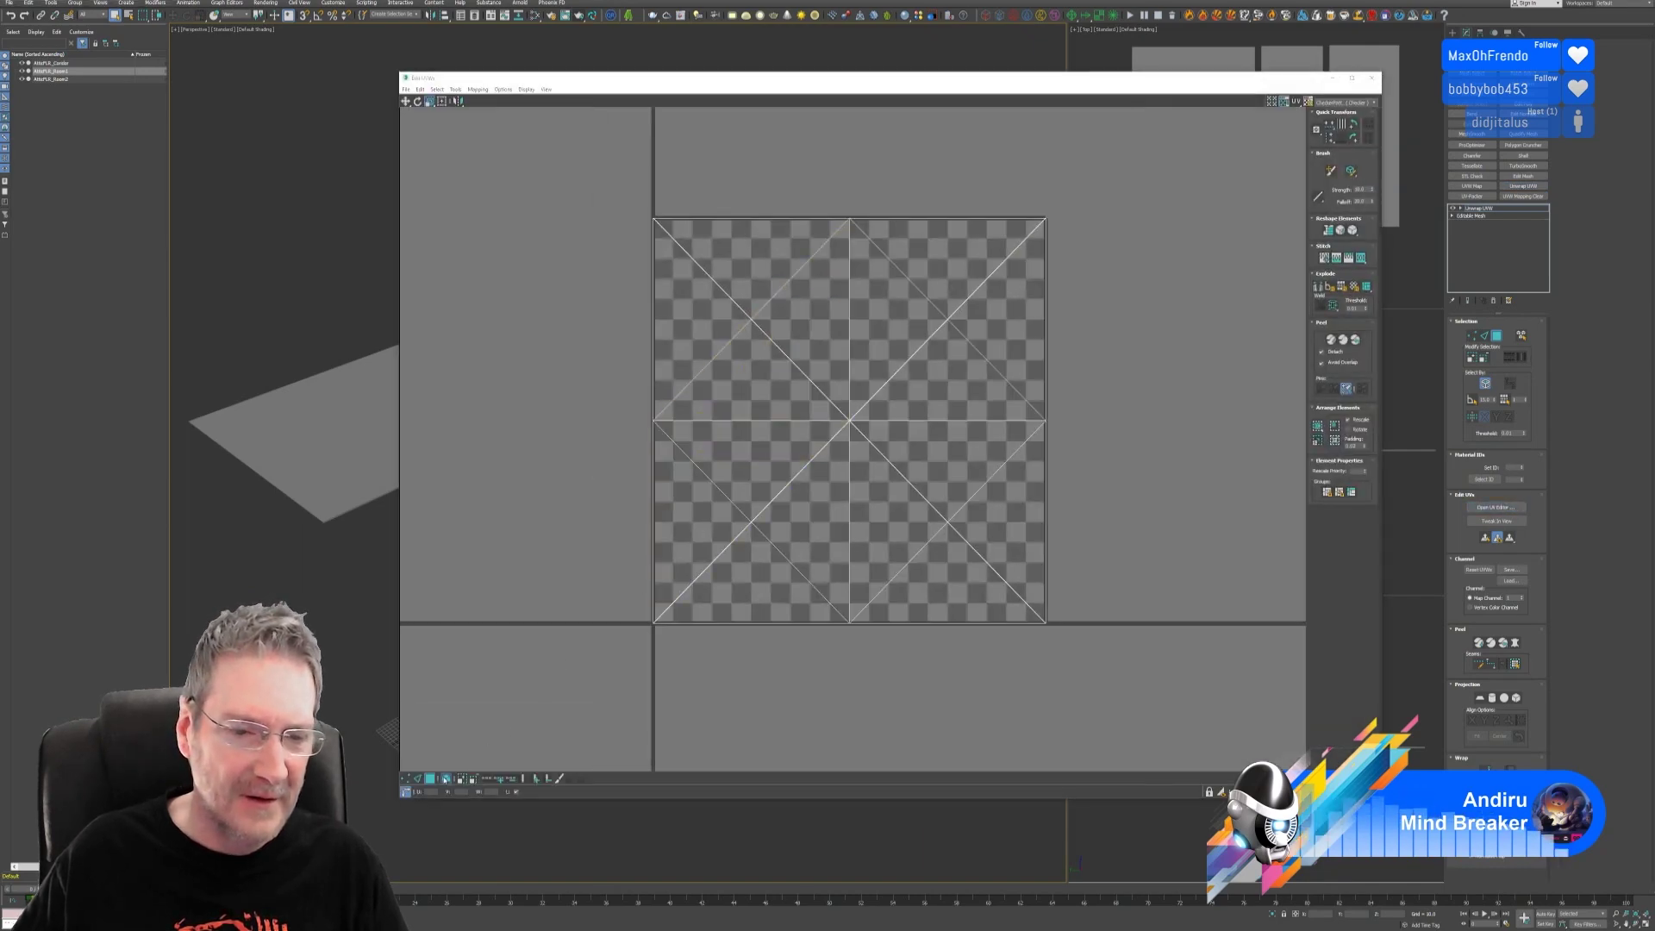
{"action": "left_click", "coordinate": [597, 181]}
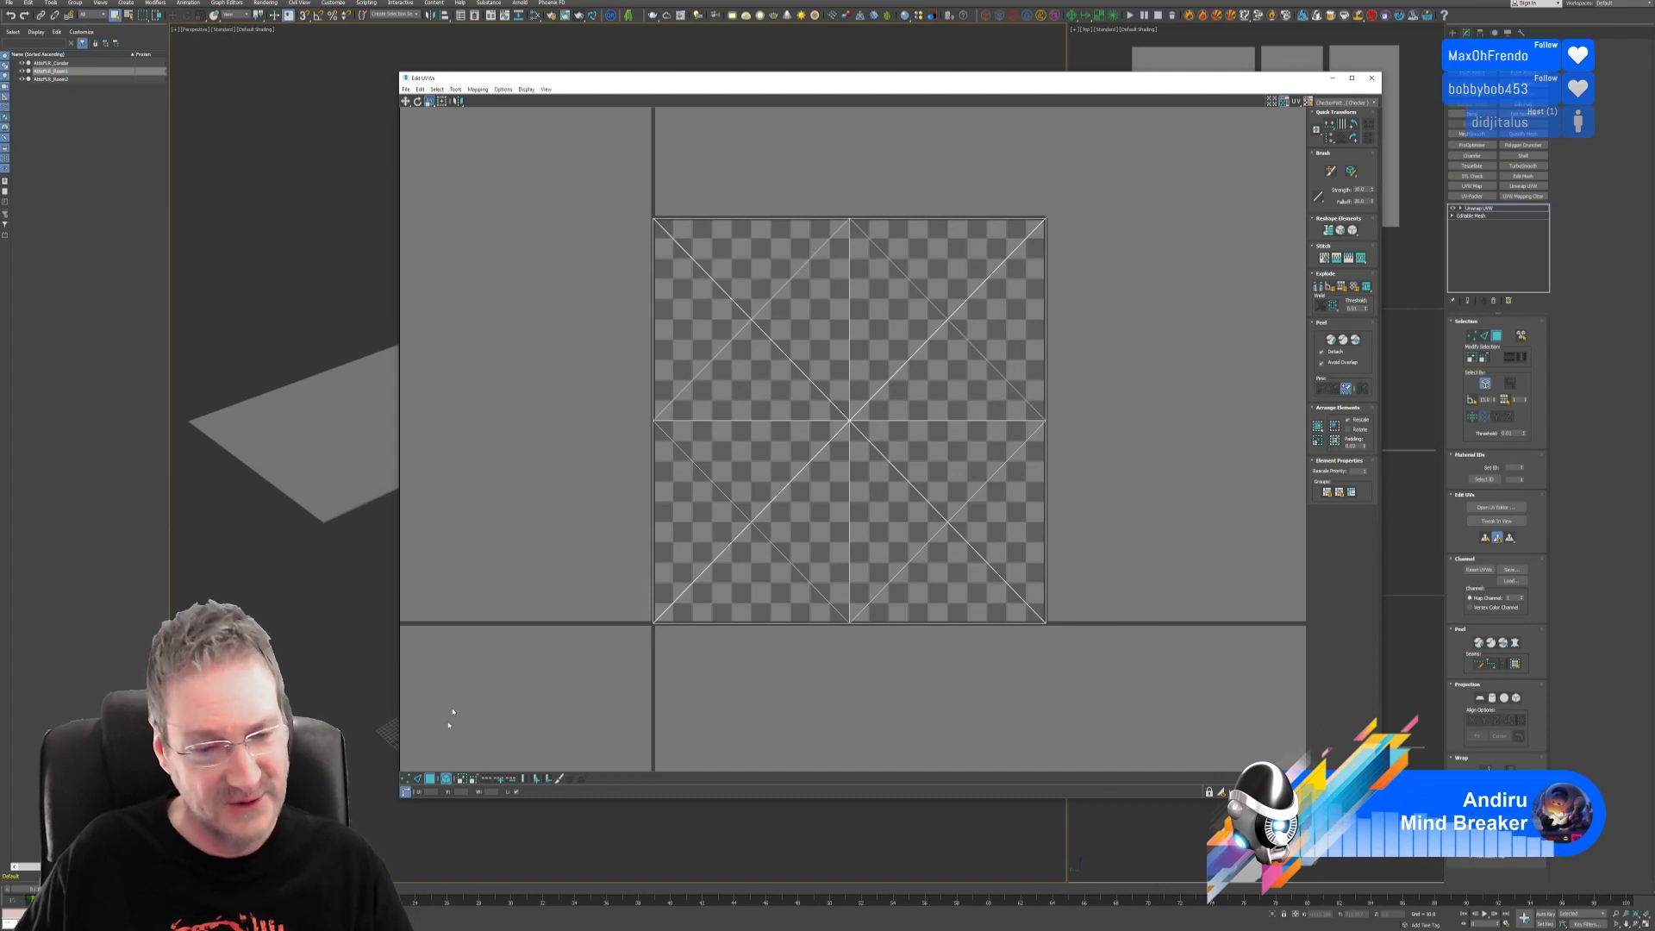
{"action": "left_click_drag", "start_coordinate": [600, 197], "coordinate": [1146, 708]}
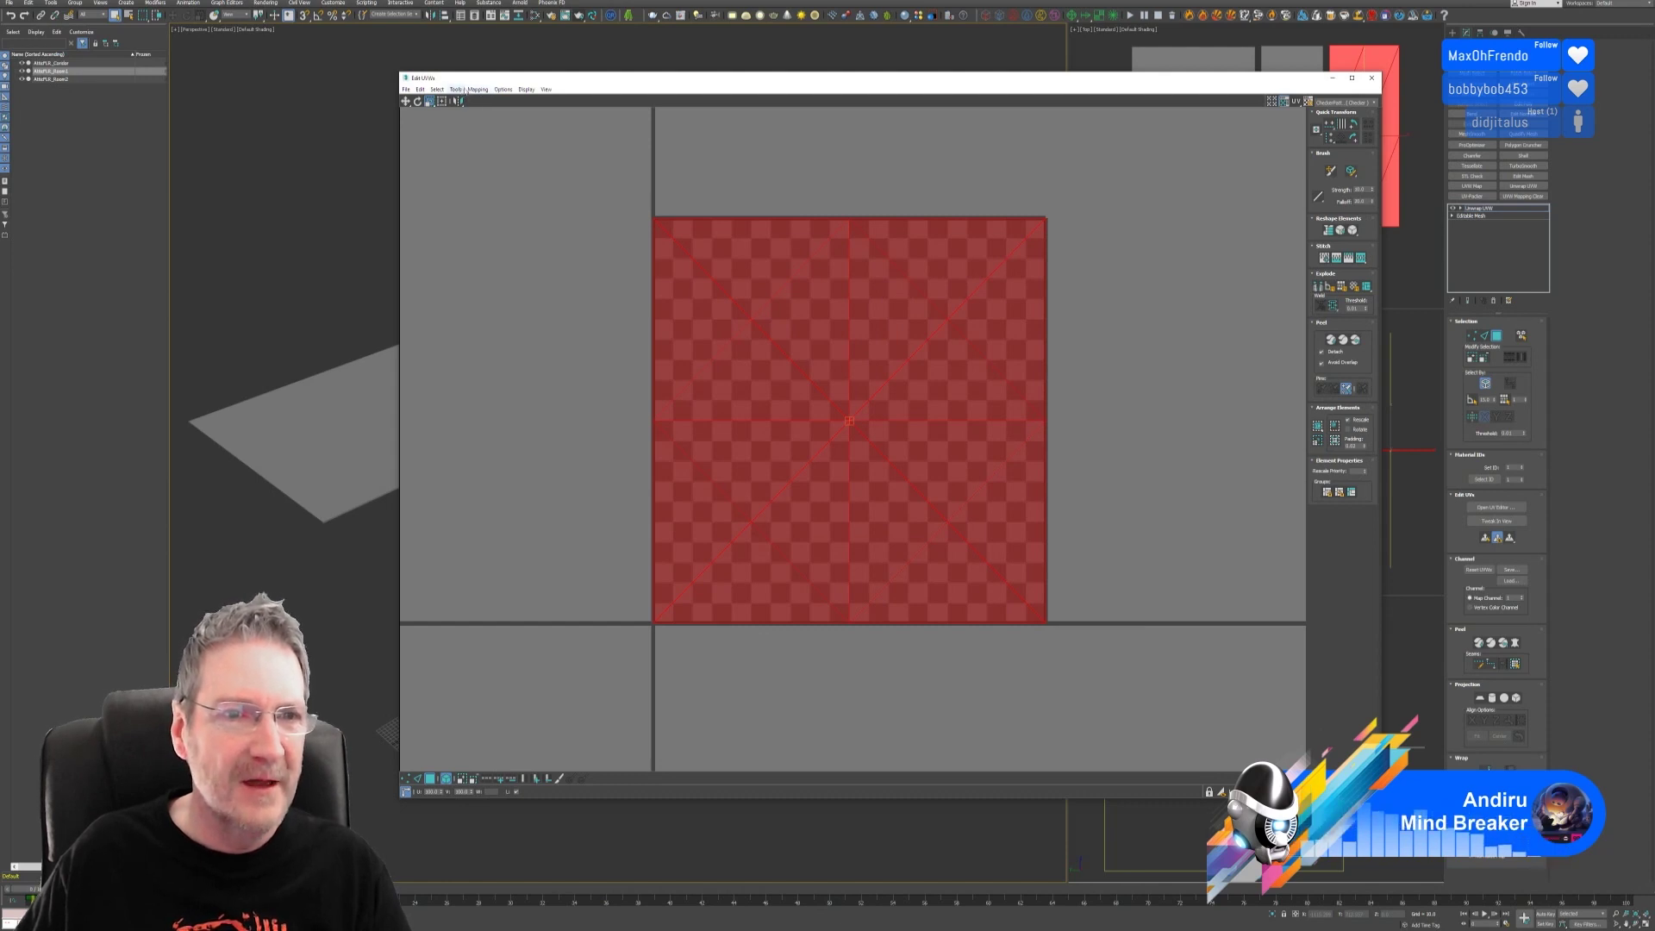
{"action": "left_click", "coordinate": [474, 89]}
{"action": "left_click", "coordinate": [487, 101]}
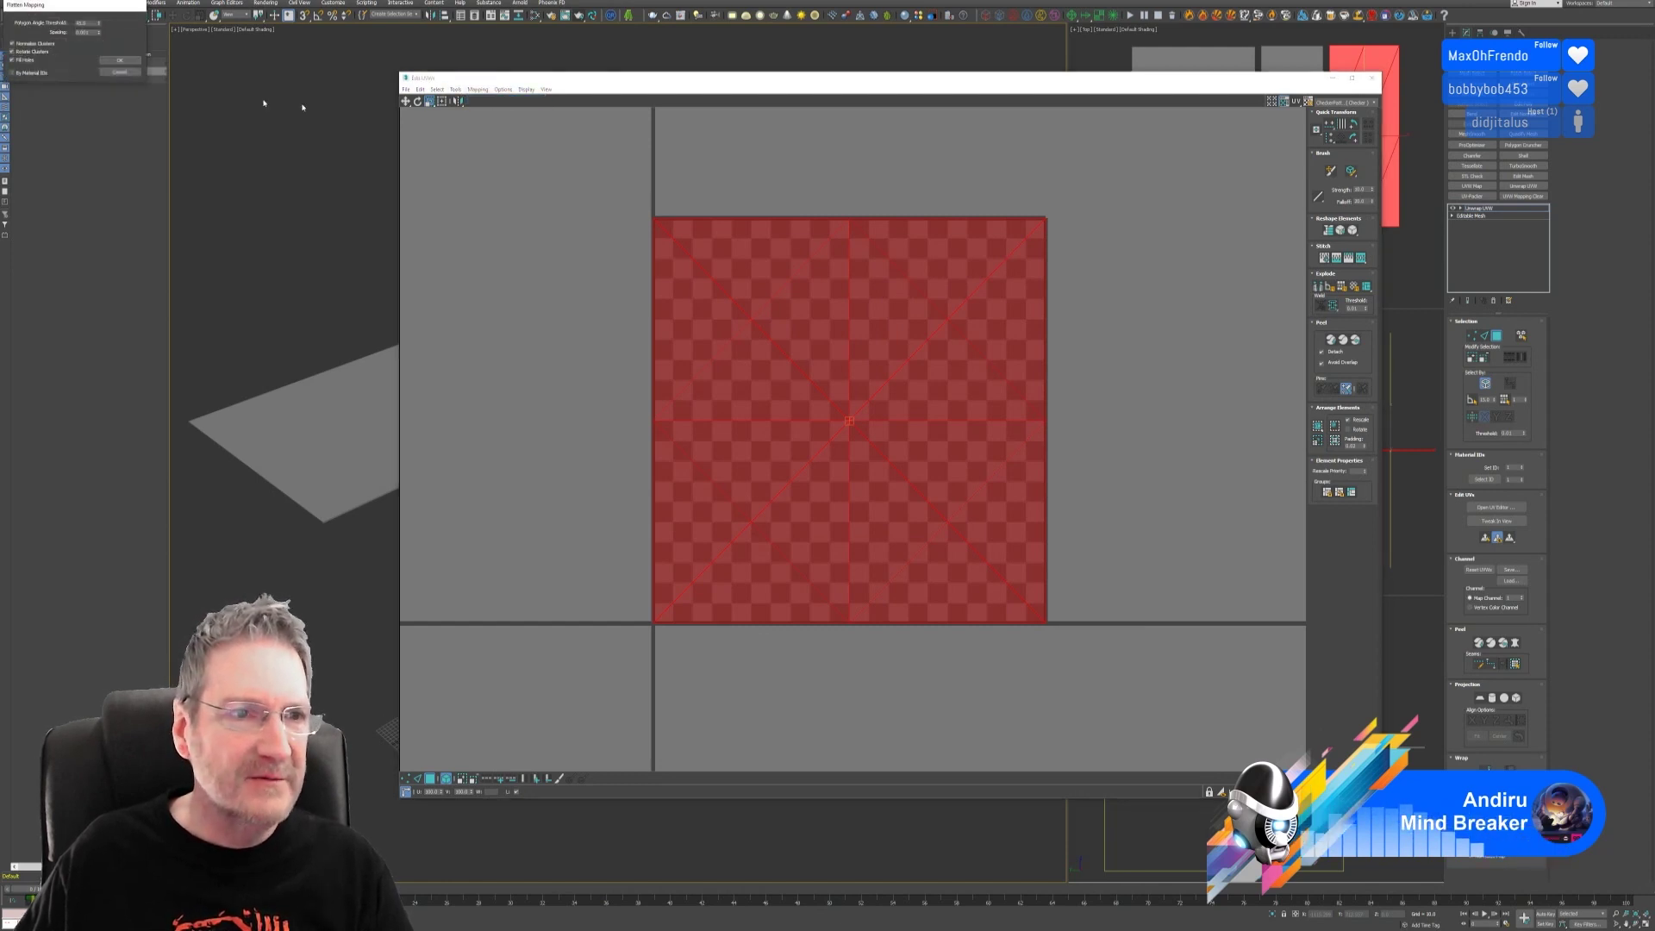
{"action": "left_click", "coordinate": [123, 64]}
Step: Scale the UV island of the floor piece's underside down to a tiny patch and shrink the thin edge-strip islands
{"action": "left_click", "coordinate": [181, 414]}
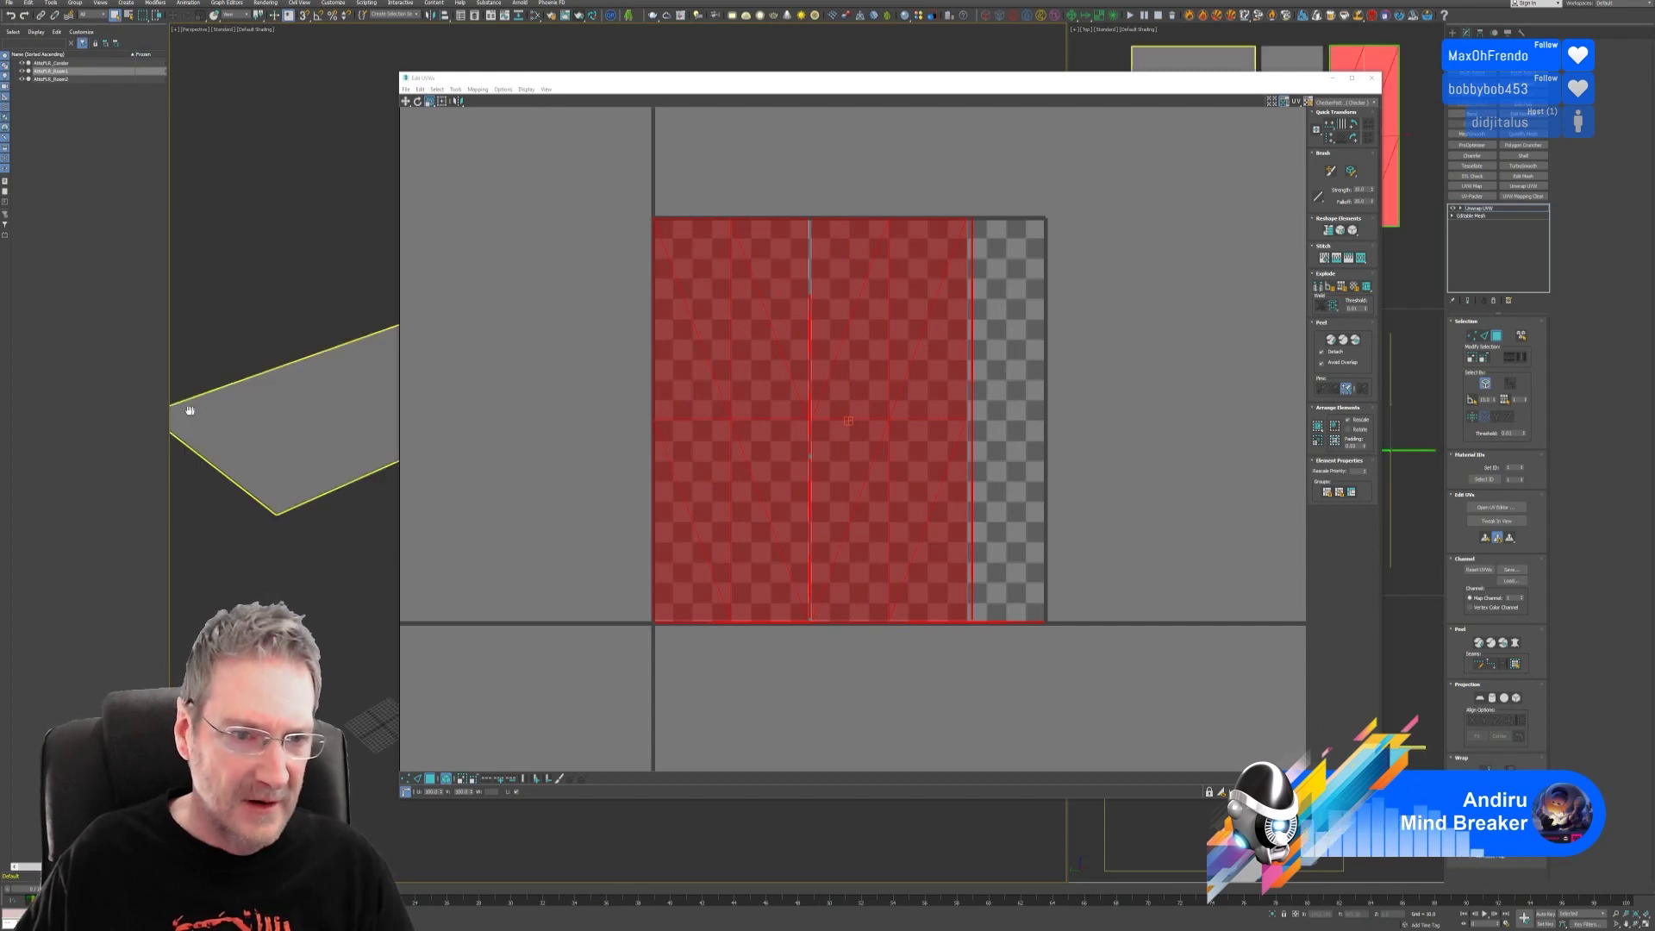
{"action": "middle_click_drag", "start_coordinate": [248, 490], "coordinate": [247, 425], "text": "alt"}
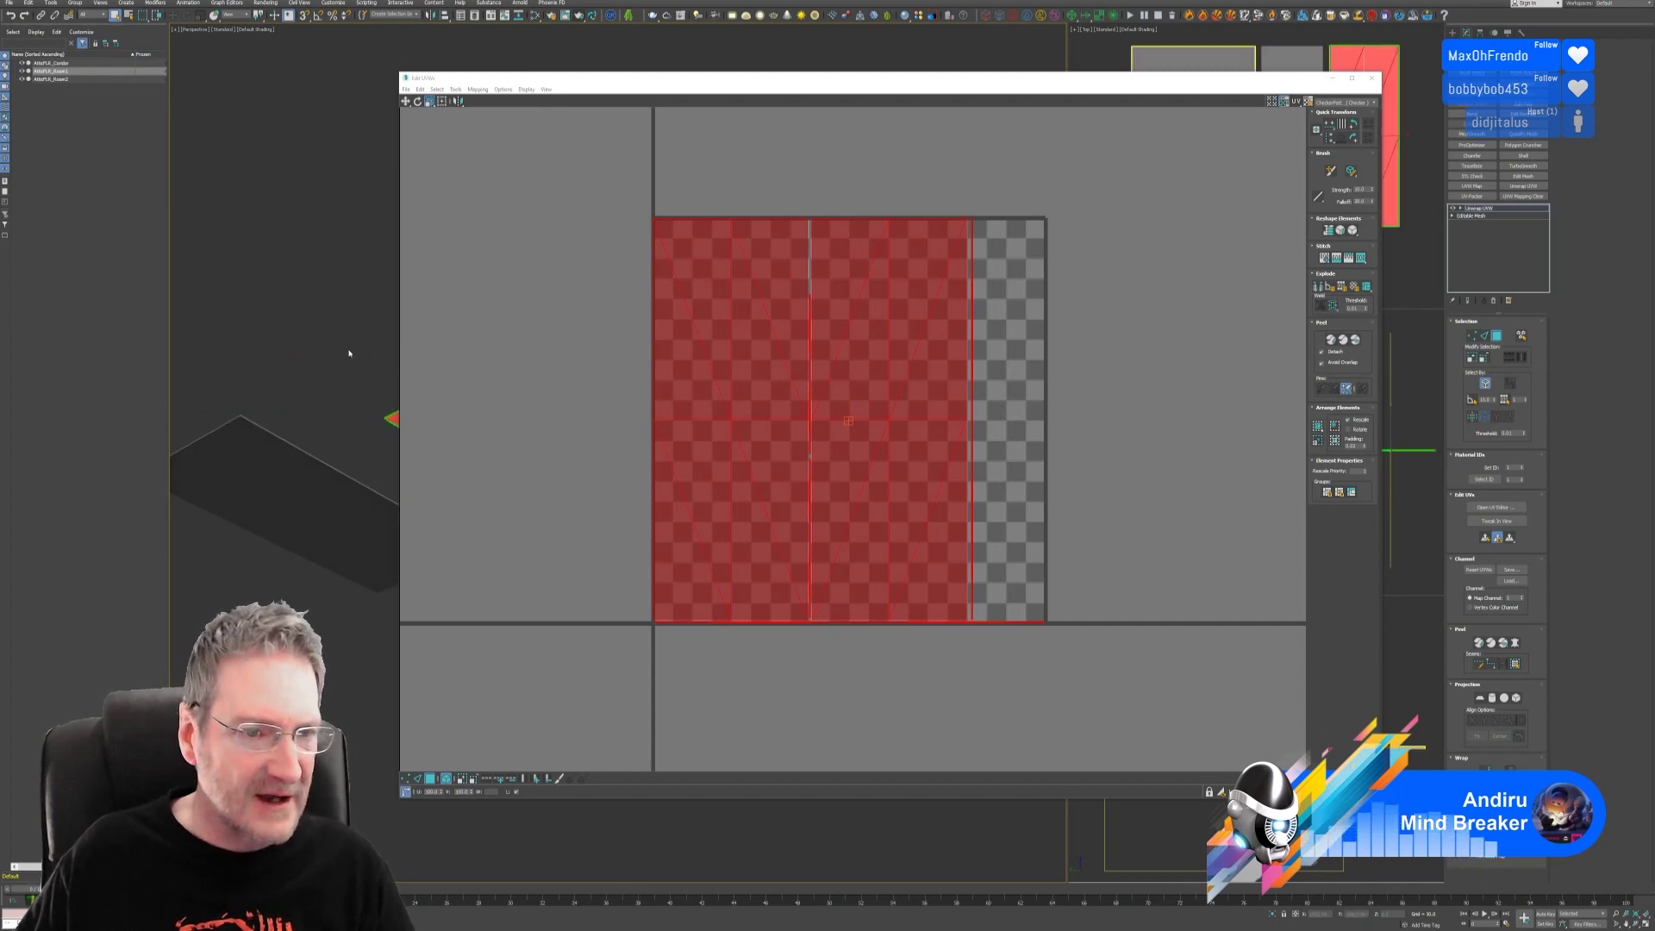
{"action": "middle_click_drag", "start_coordinate": [351, 355], "coordinate": [241, 391]}
{"action": "left_click", "coordinate": [328, 471]}
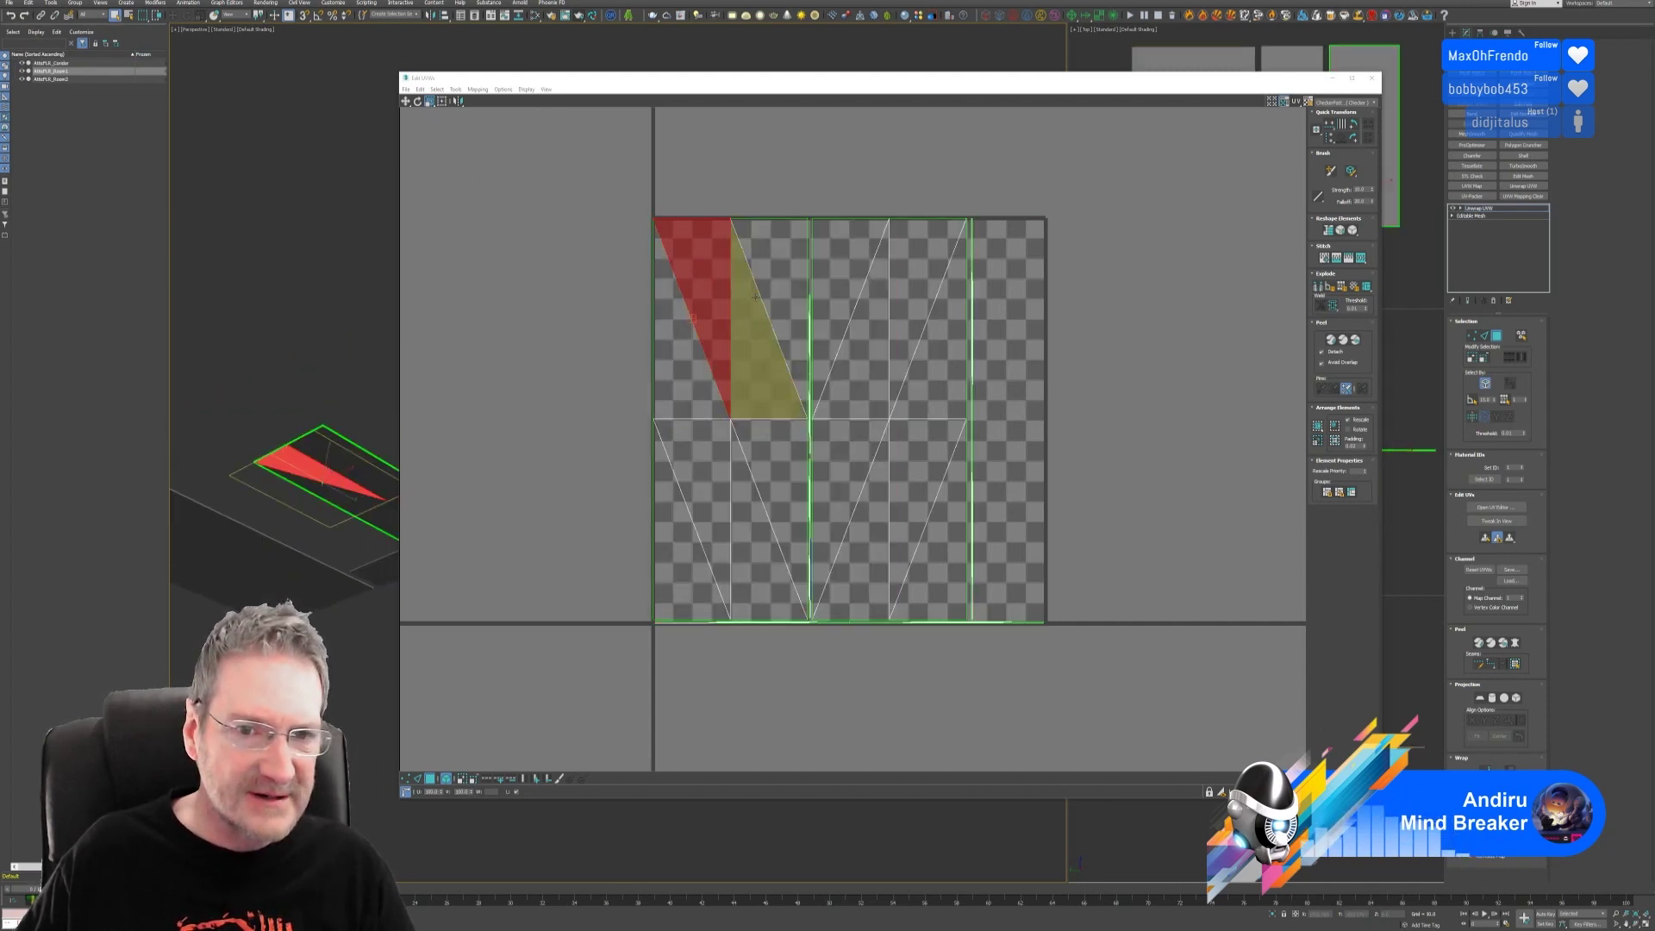
{"action": "left_click", "coordinate": [429, 100]}
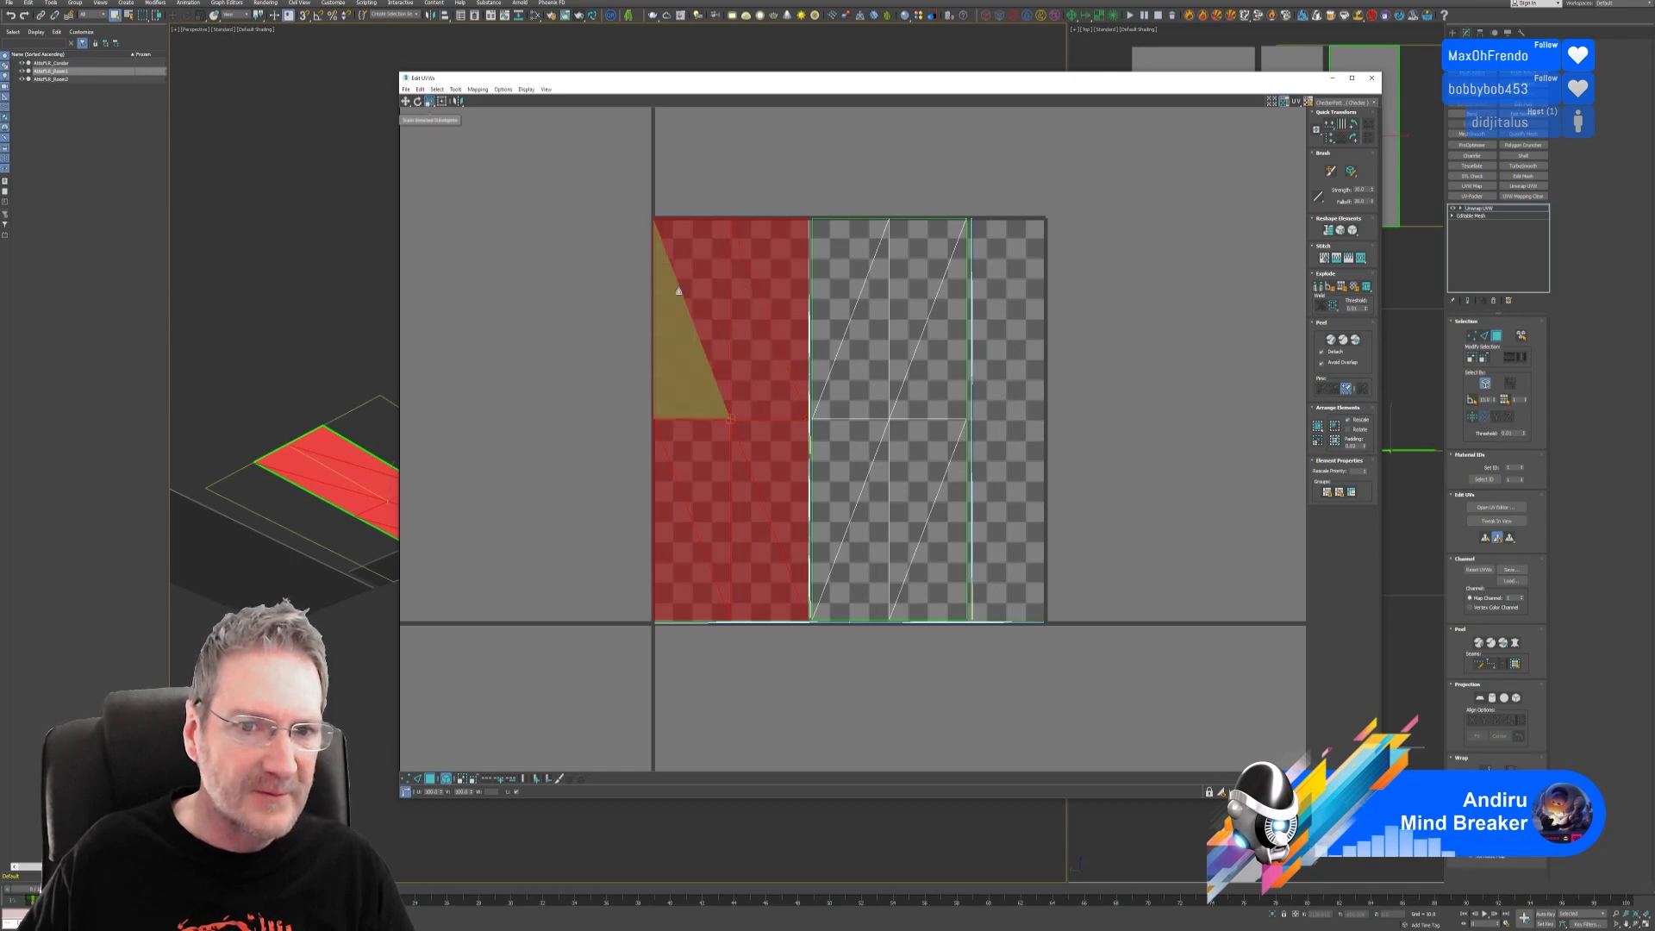
{"action": "left_click_drag", "start_coordinate": [690, 281], "coordinate": [657, 747]}
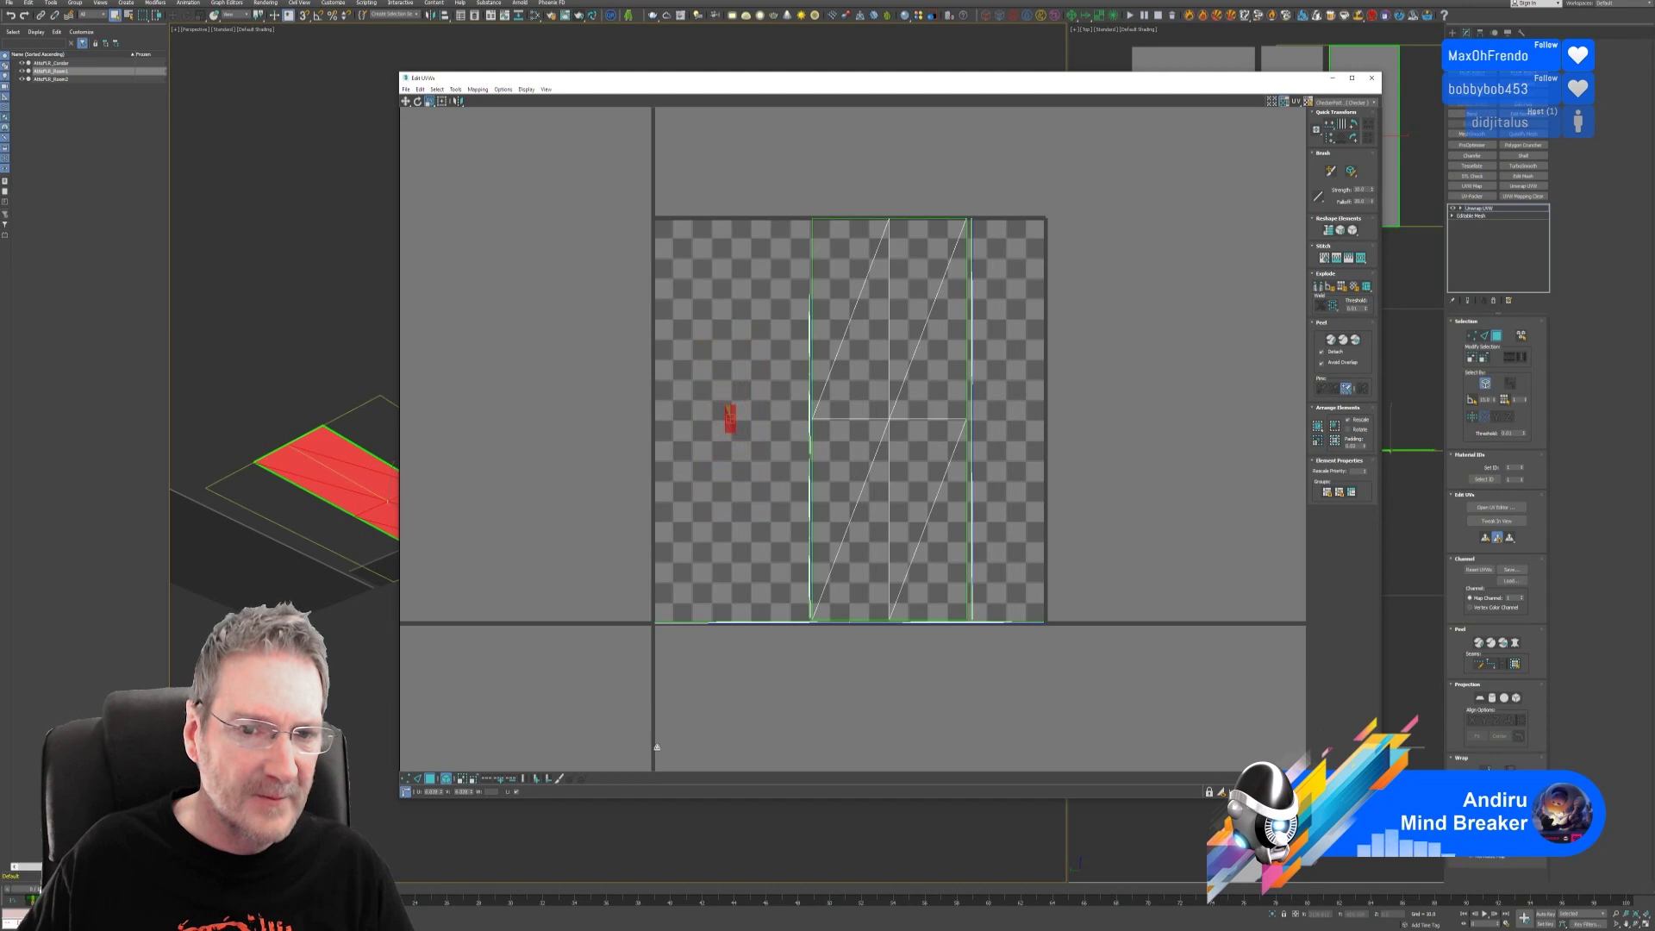
{"action": "left_click", "coordinate": [734, 623]}
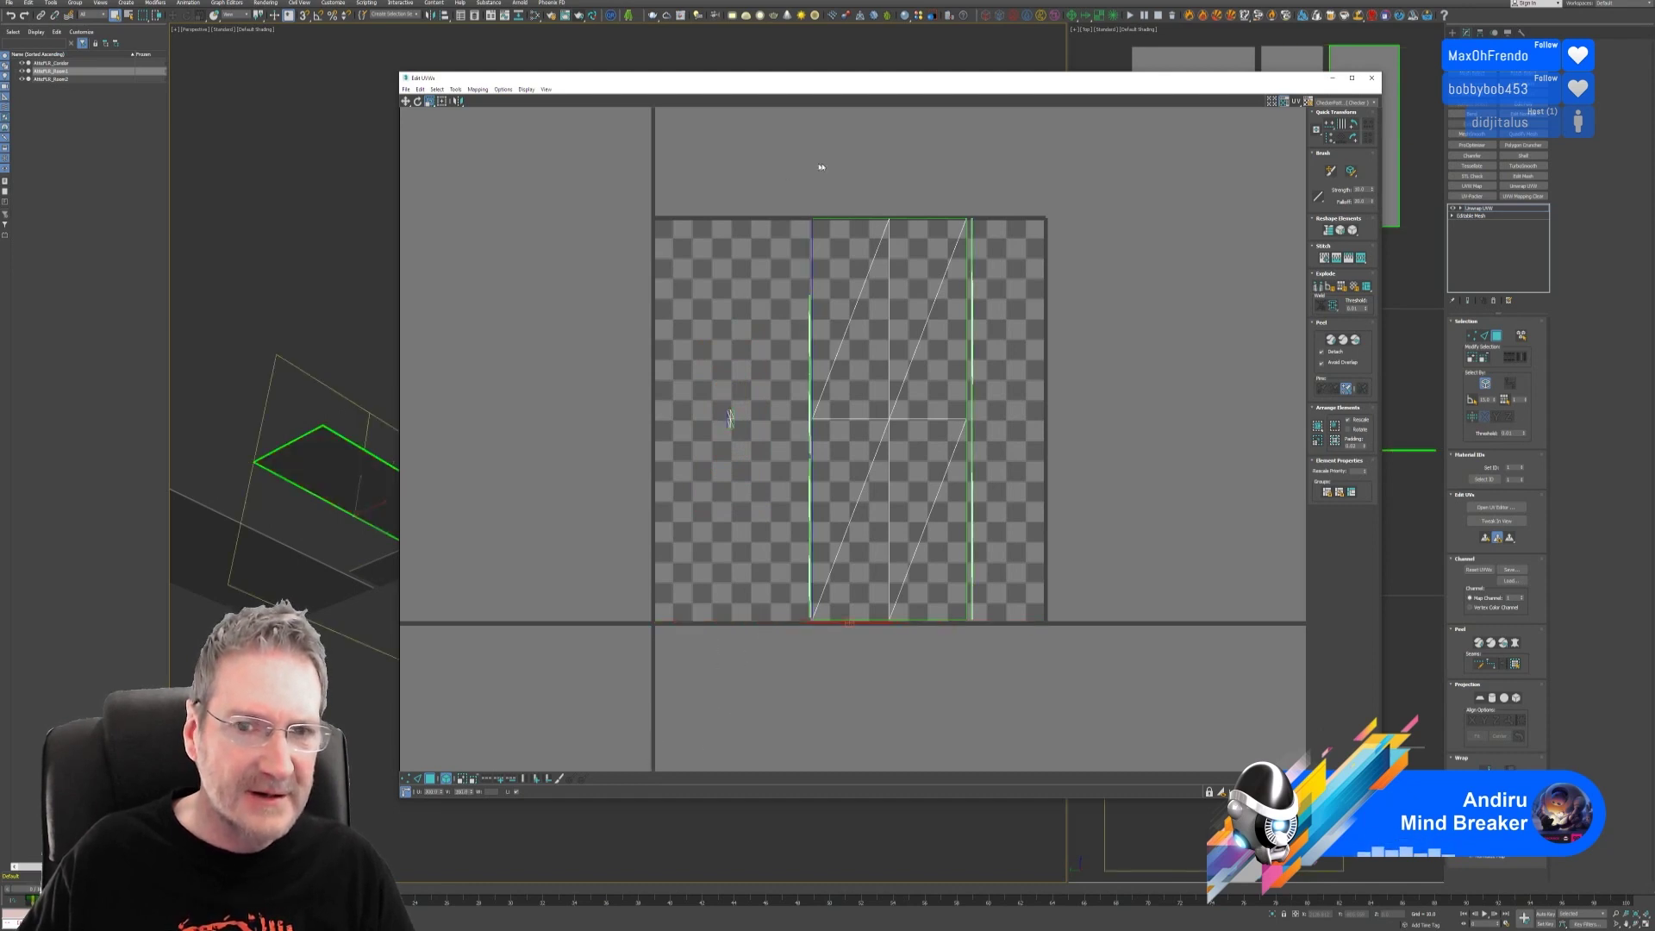
{"action": "left_click_drag", "start_coordinate": [1012, 257], "coordinate": [954, 556]}
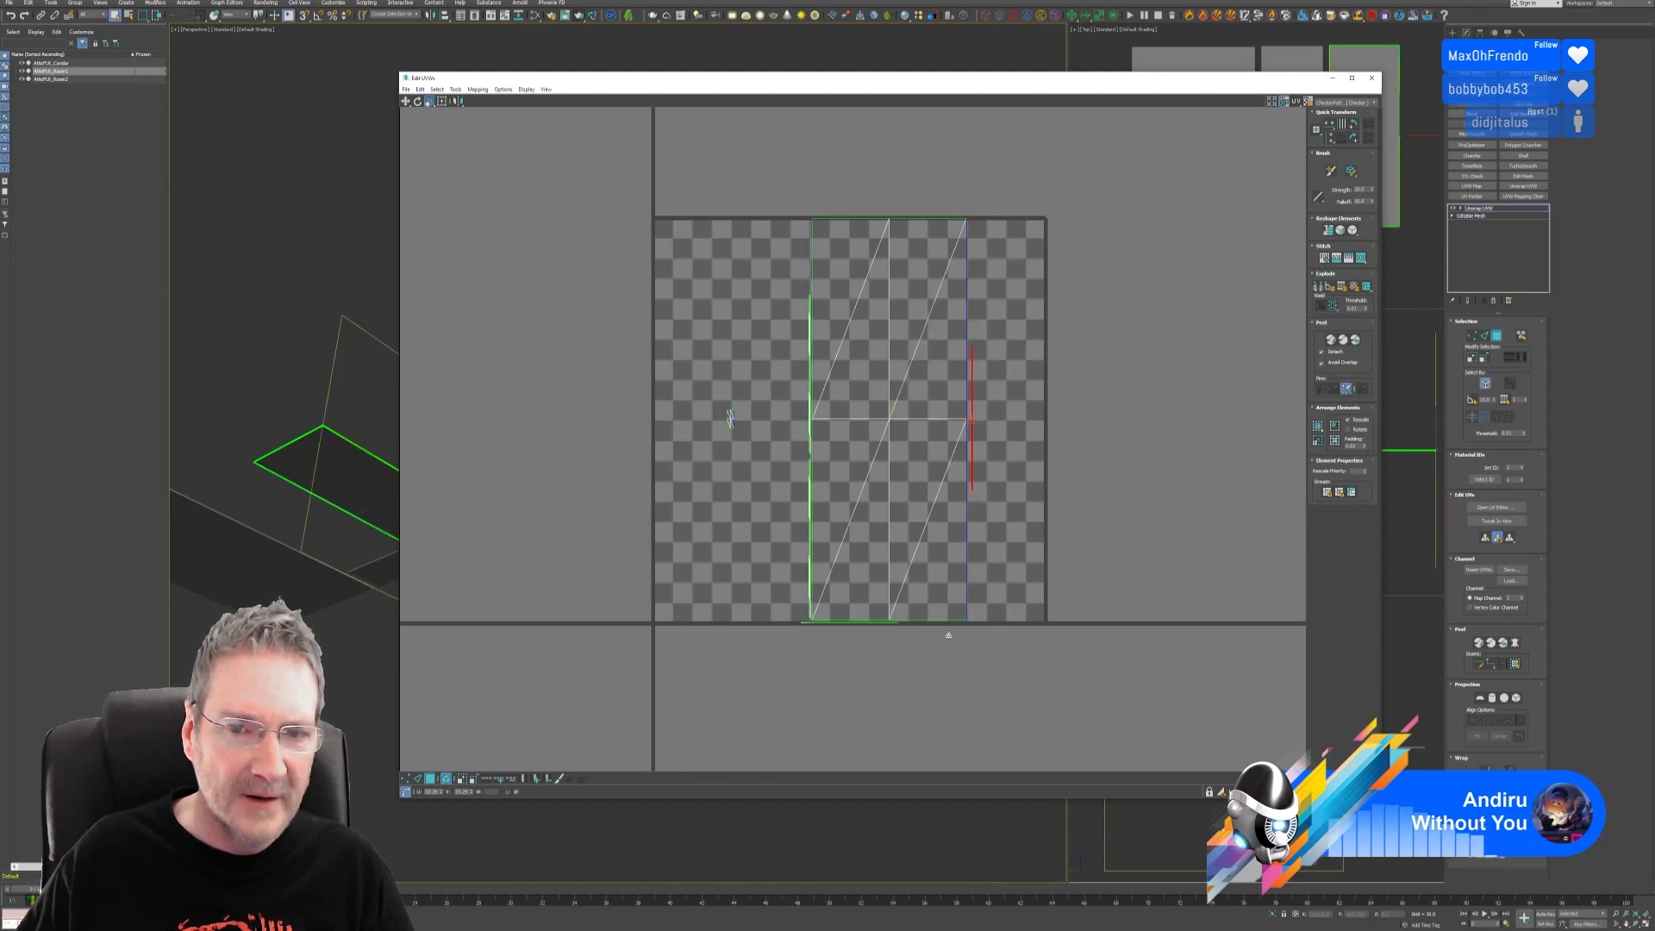
Step: Select all the floor piece's UV islands, pack them with Pack UVs and close the UV editor
{"action": "left_click_drag", "start_coordinate": [562, 164], "coordinate": [1070, 702]}
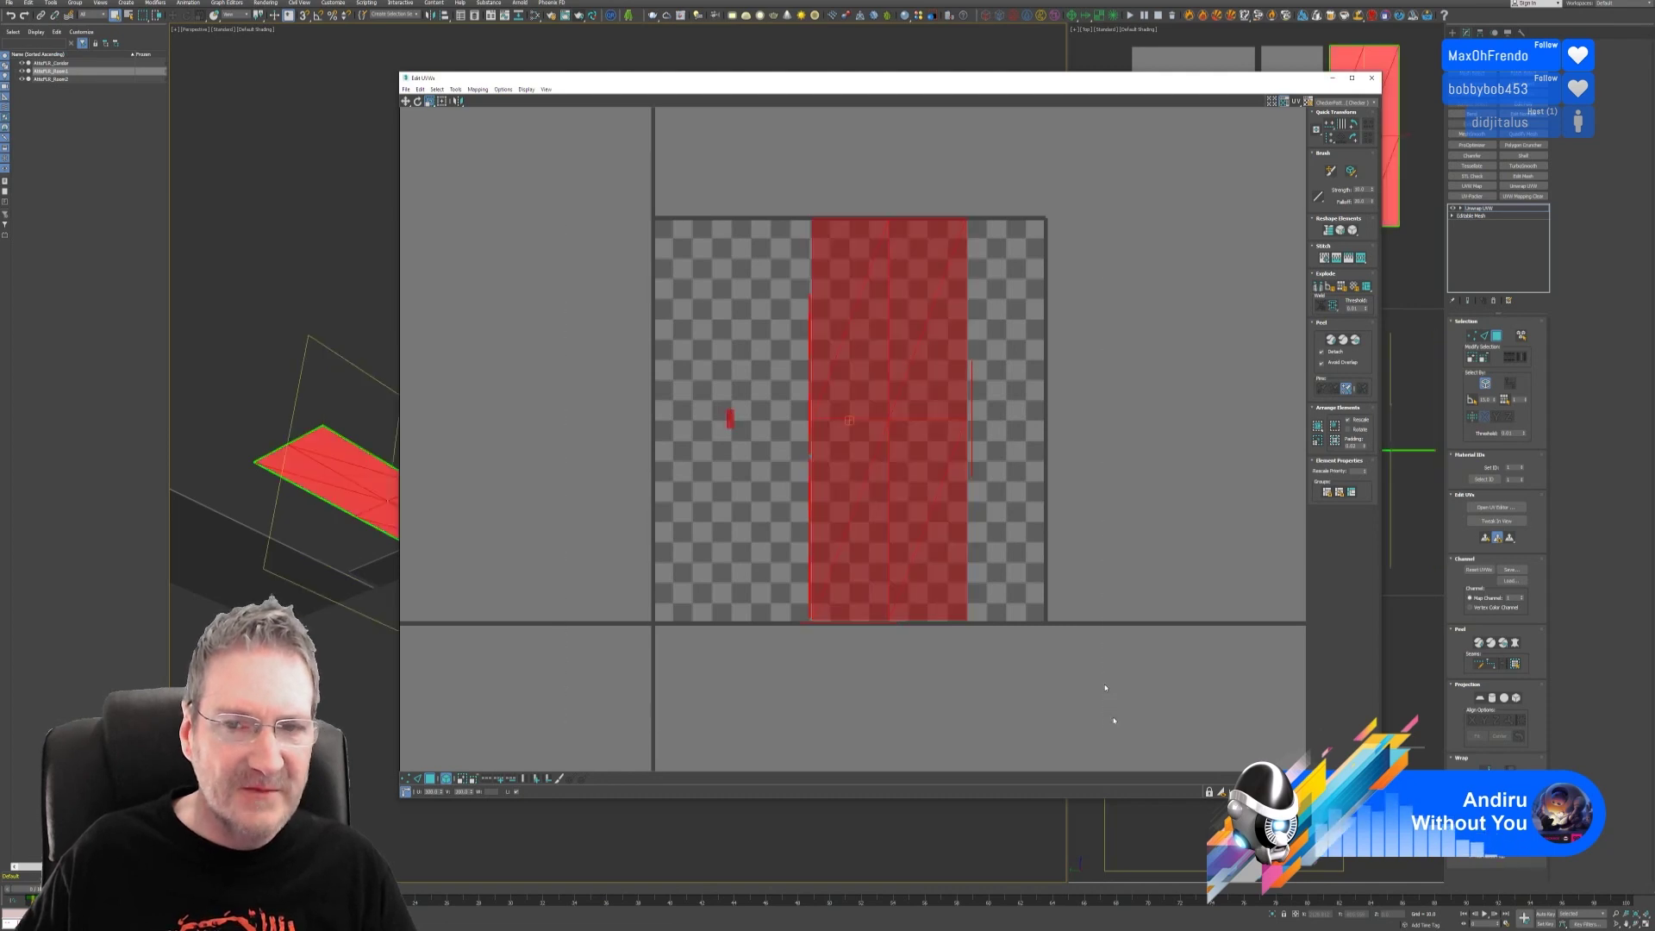
{"action": "left_click", "coordinate": [477, 89]}
{"action": "mouse_move", "coordinate": [455, 88]}
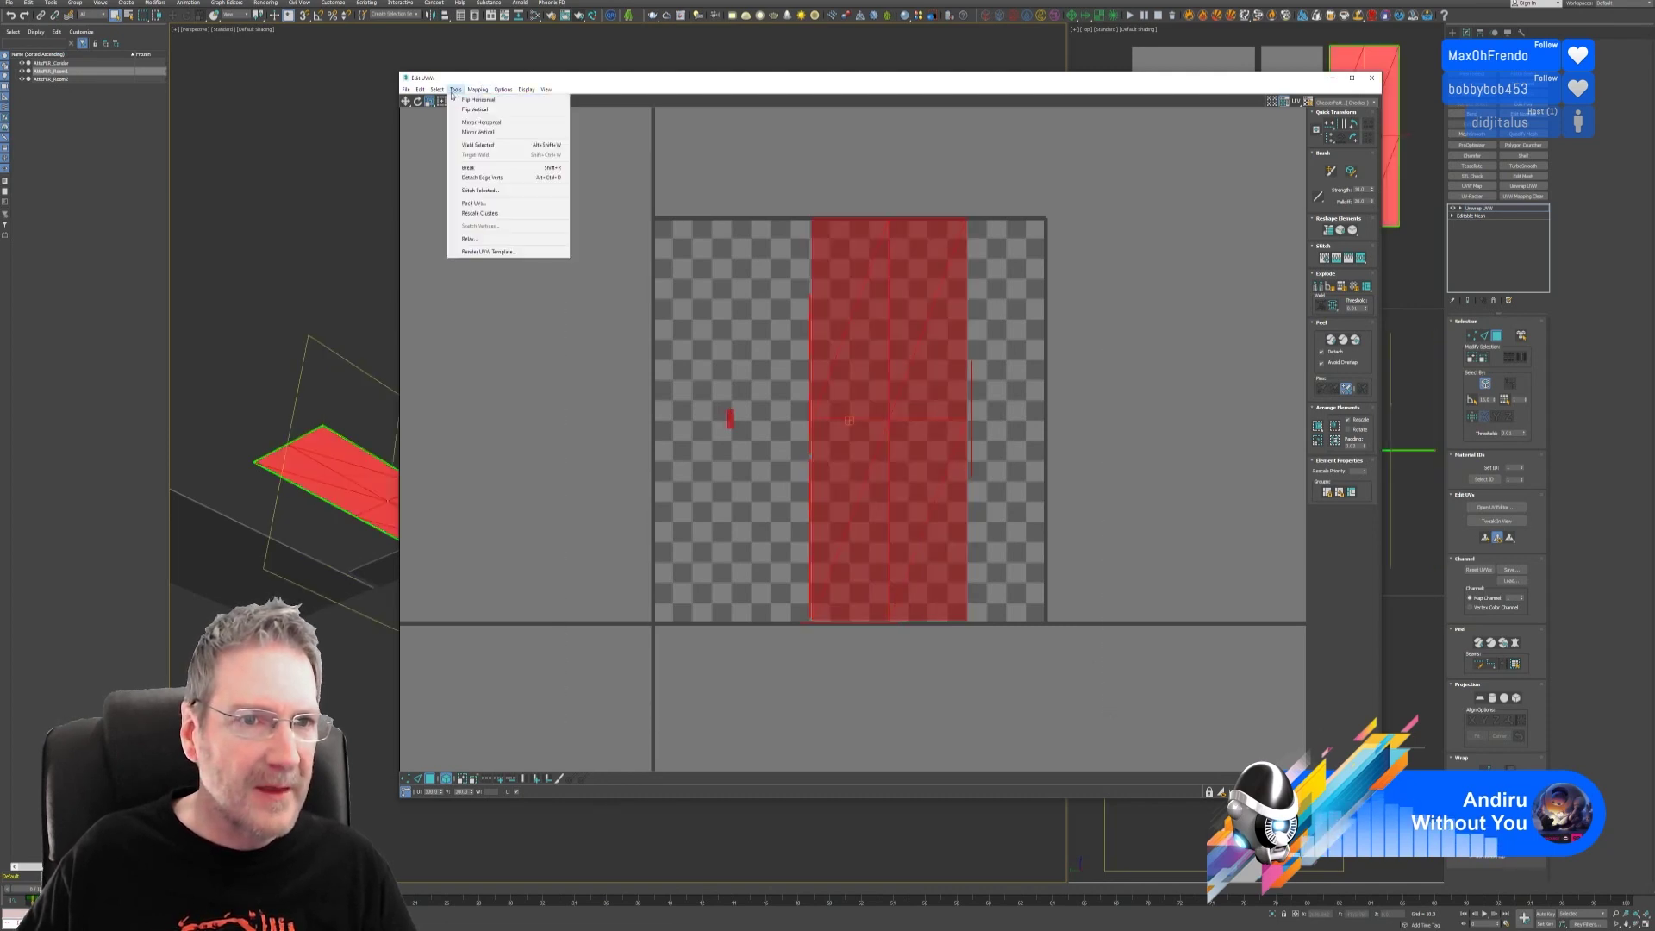
{"action": "left_click", "coordinate": [490, 202]}
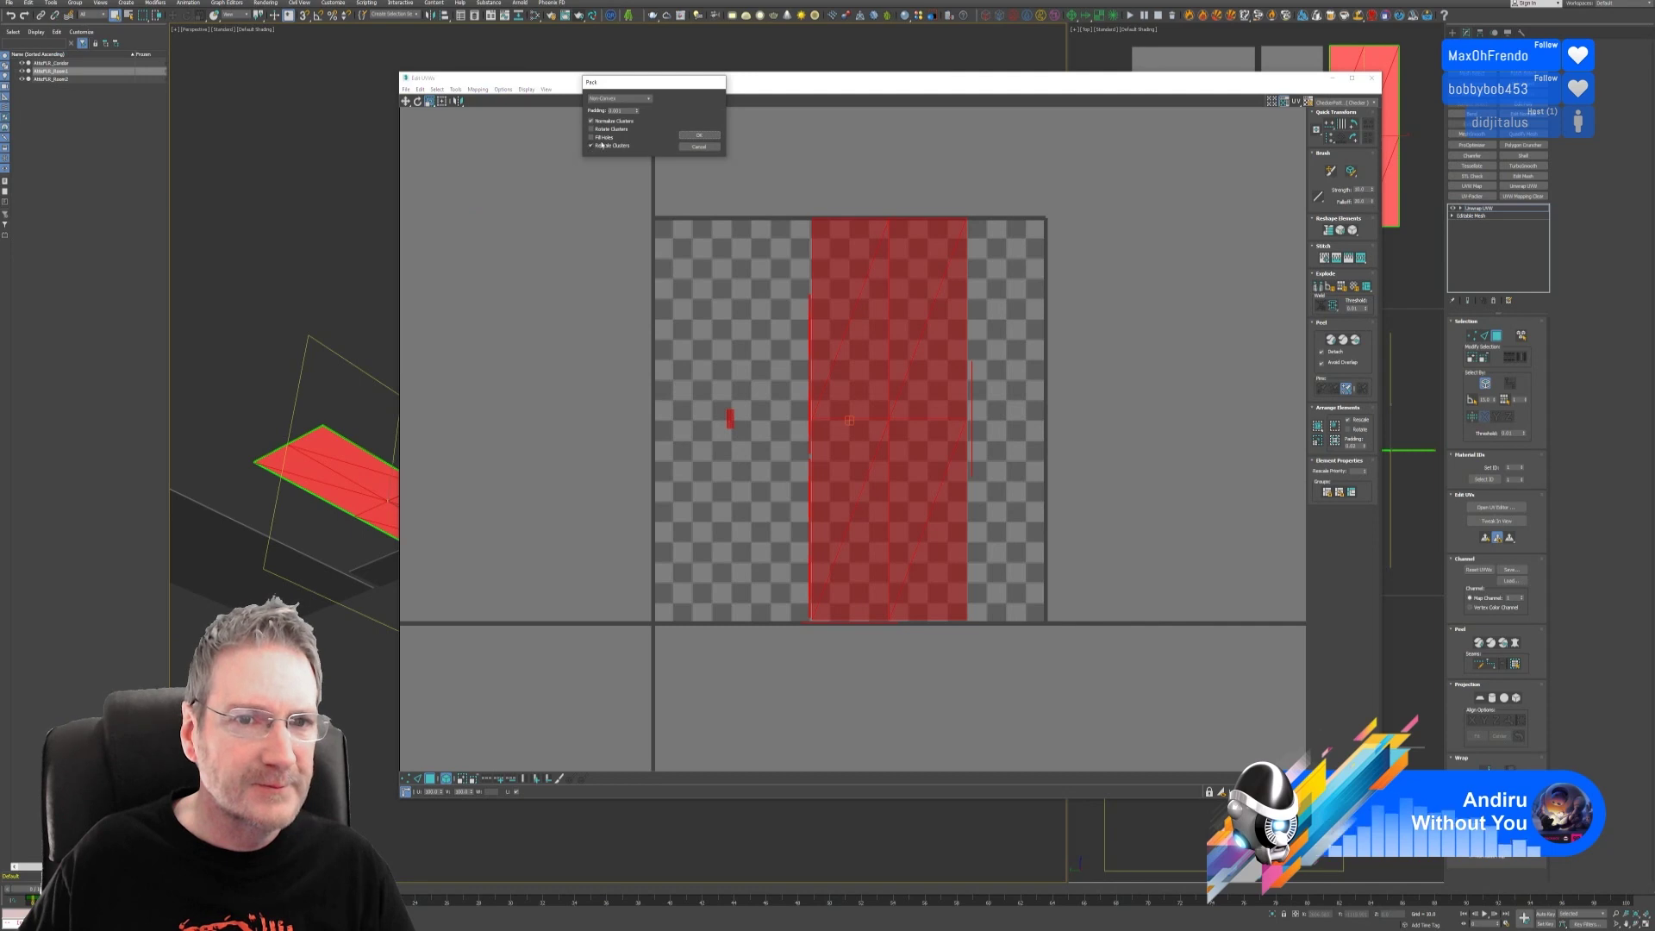
{"action": "left_click", "coordinate": [699, 136]}
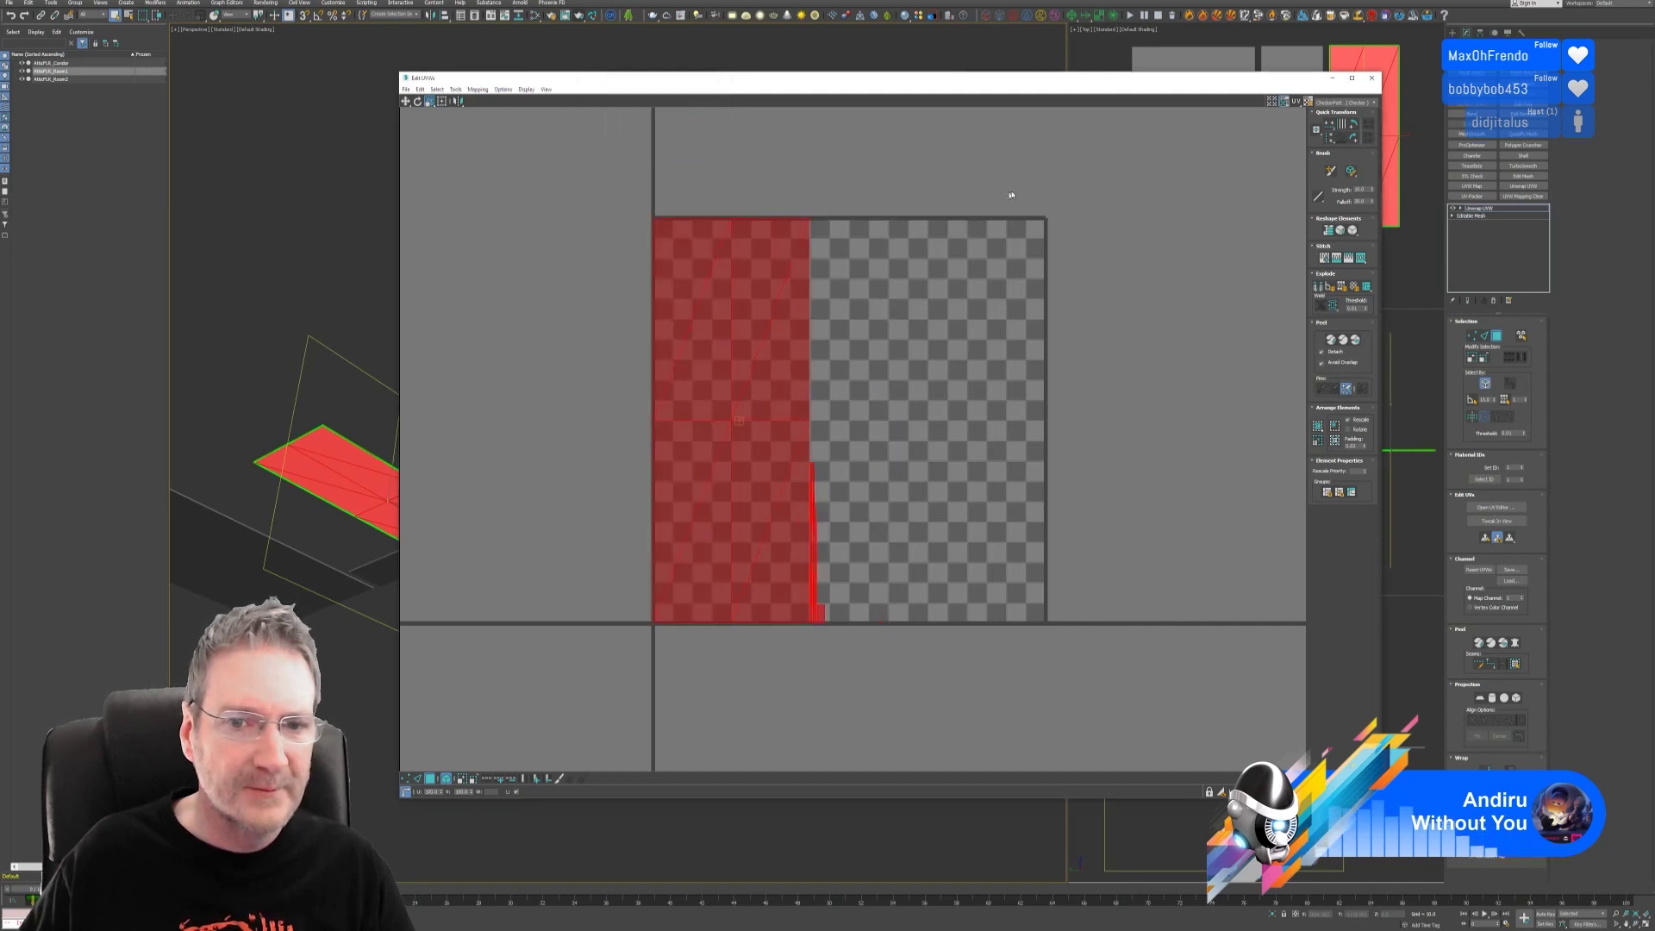
{"action": "left_click", "coordinate": [819, 612]}
{"action": "left_click", "coordinate": [1372, 78]}
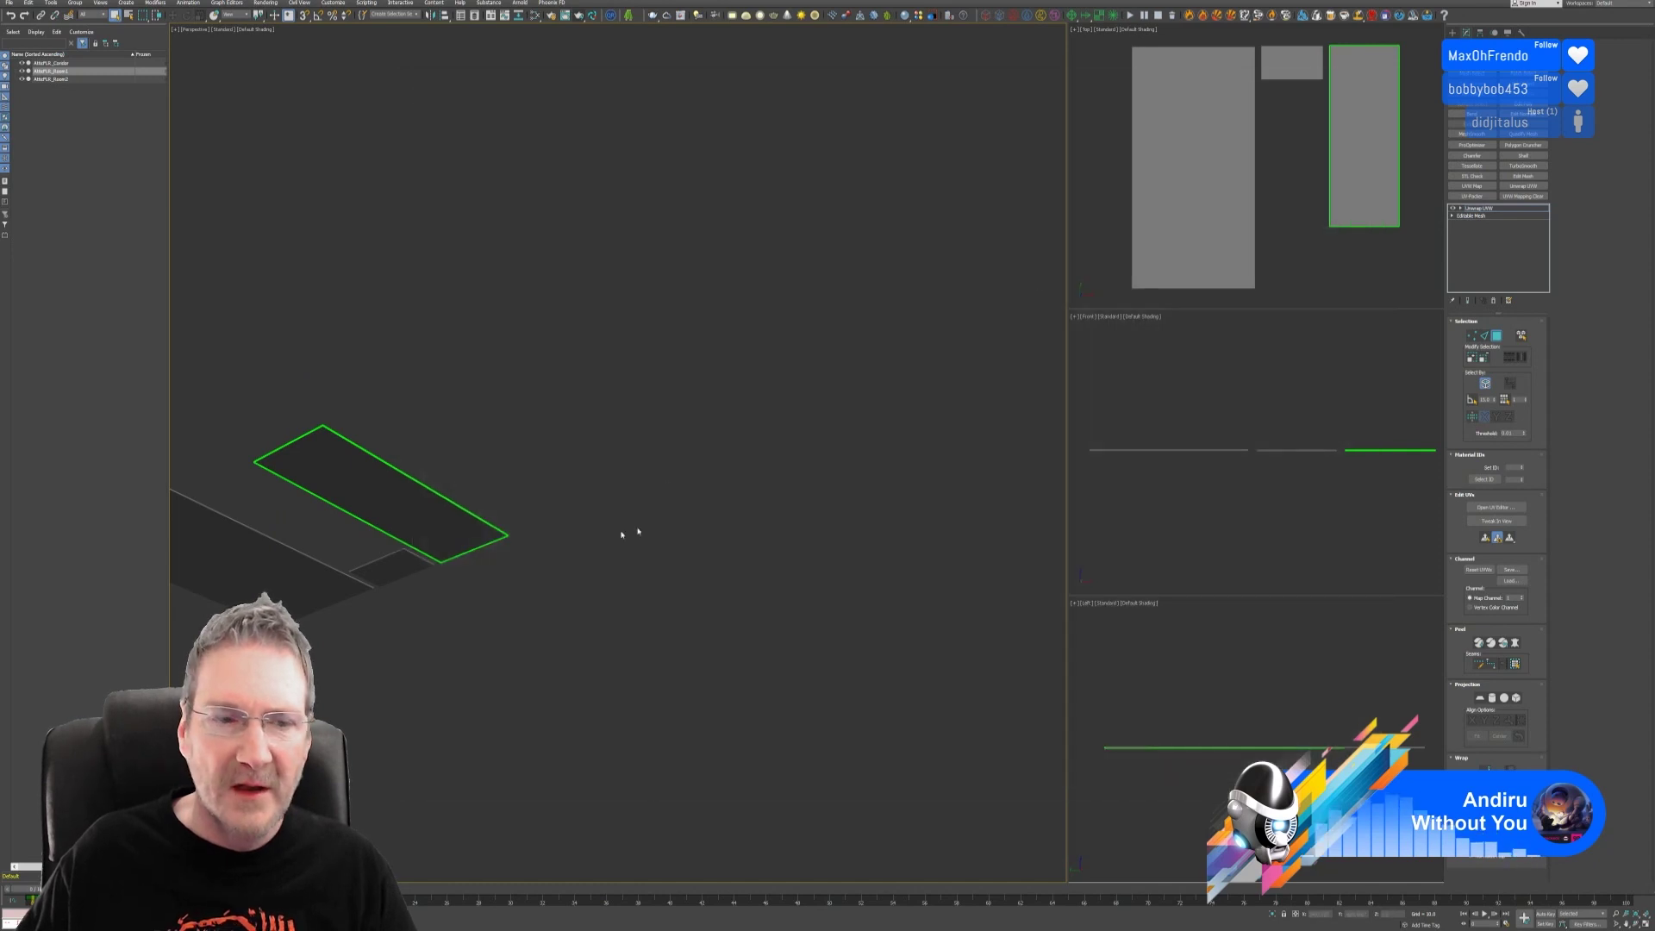
Step: Export the selected floor piece to the Floors folder, overwriting Attic_Floor_Room1.fbx with the current FBX settings
{"action": "middle_click_drag", "start_coordinate": [413, 380], "coordinate": [674, 339], "text": "alt"}
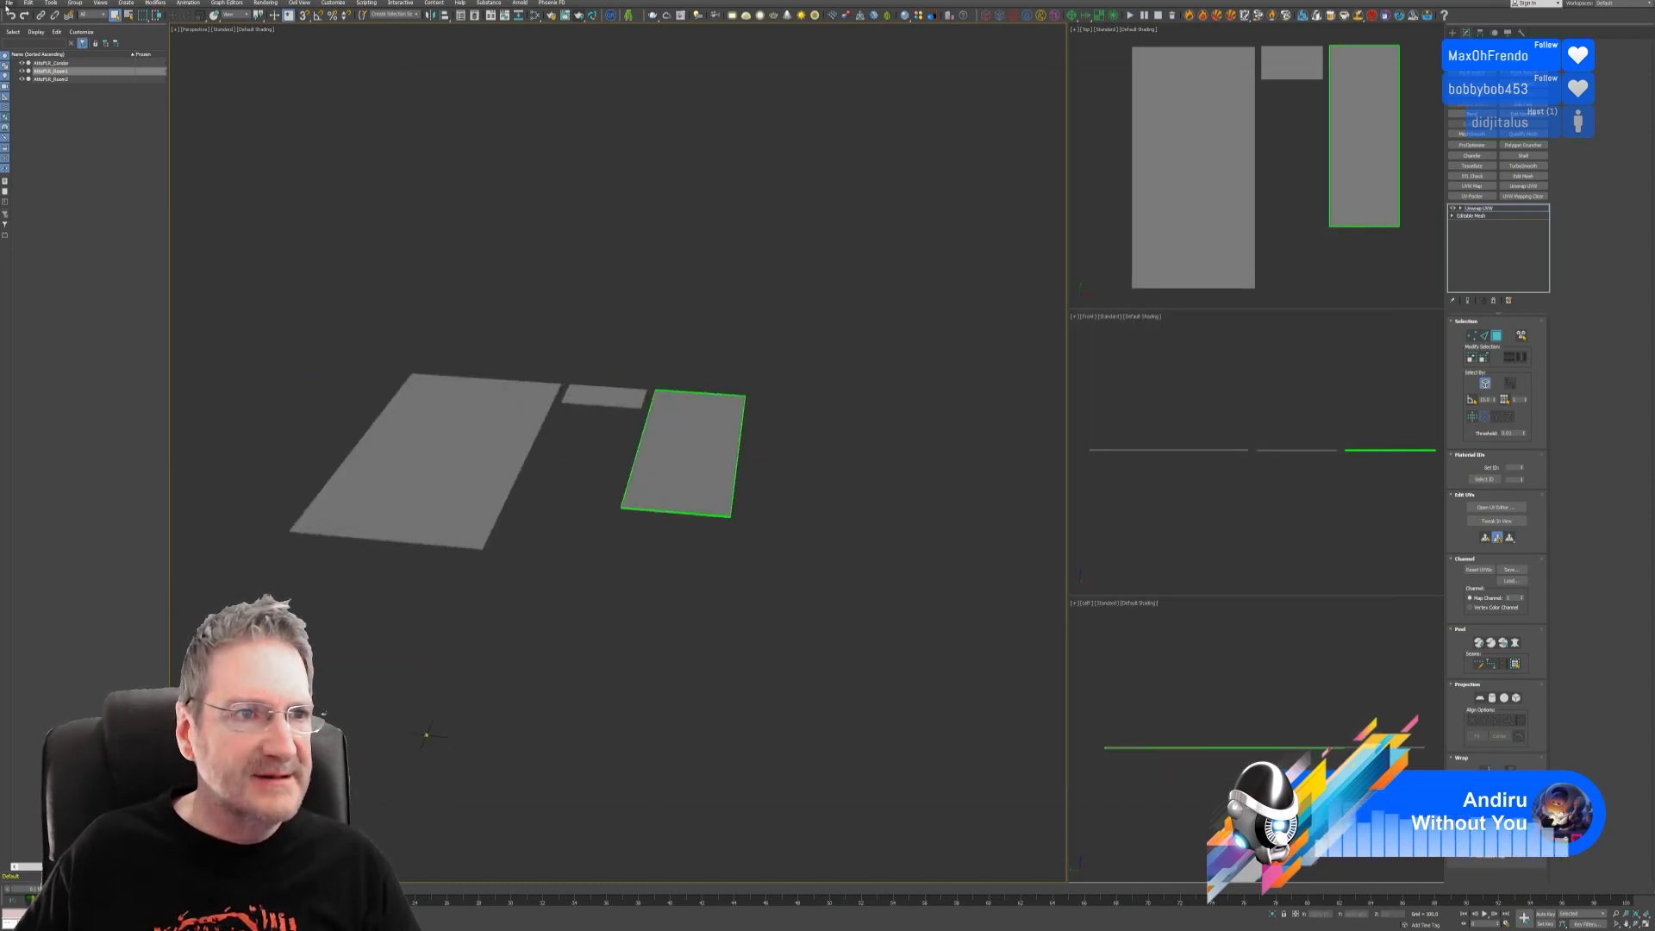
{"action": "left_click", "coordinate": [8, 3]}
{"action": "mouse_move", "coordinate": [52, 132]}
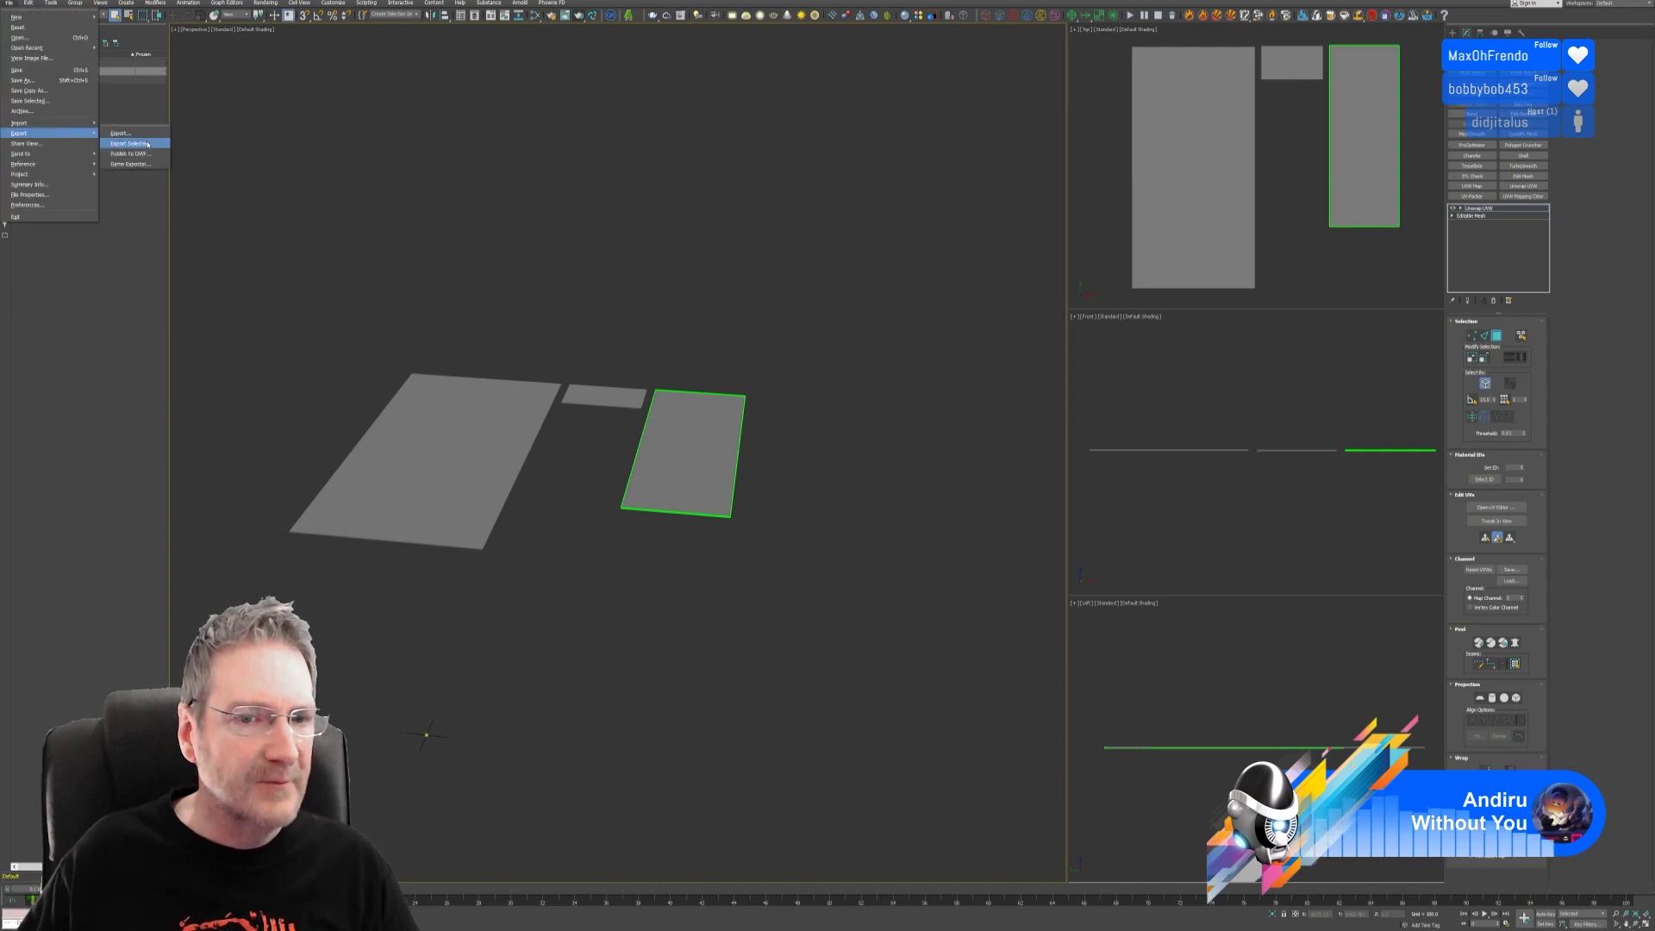
{"action": "left_click", "coordinate": [148, 144]}
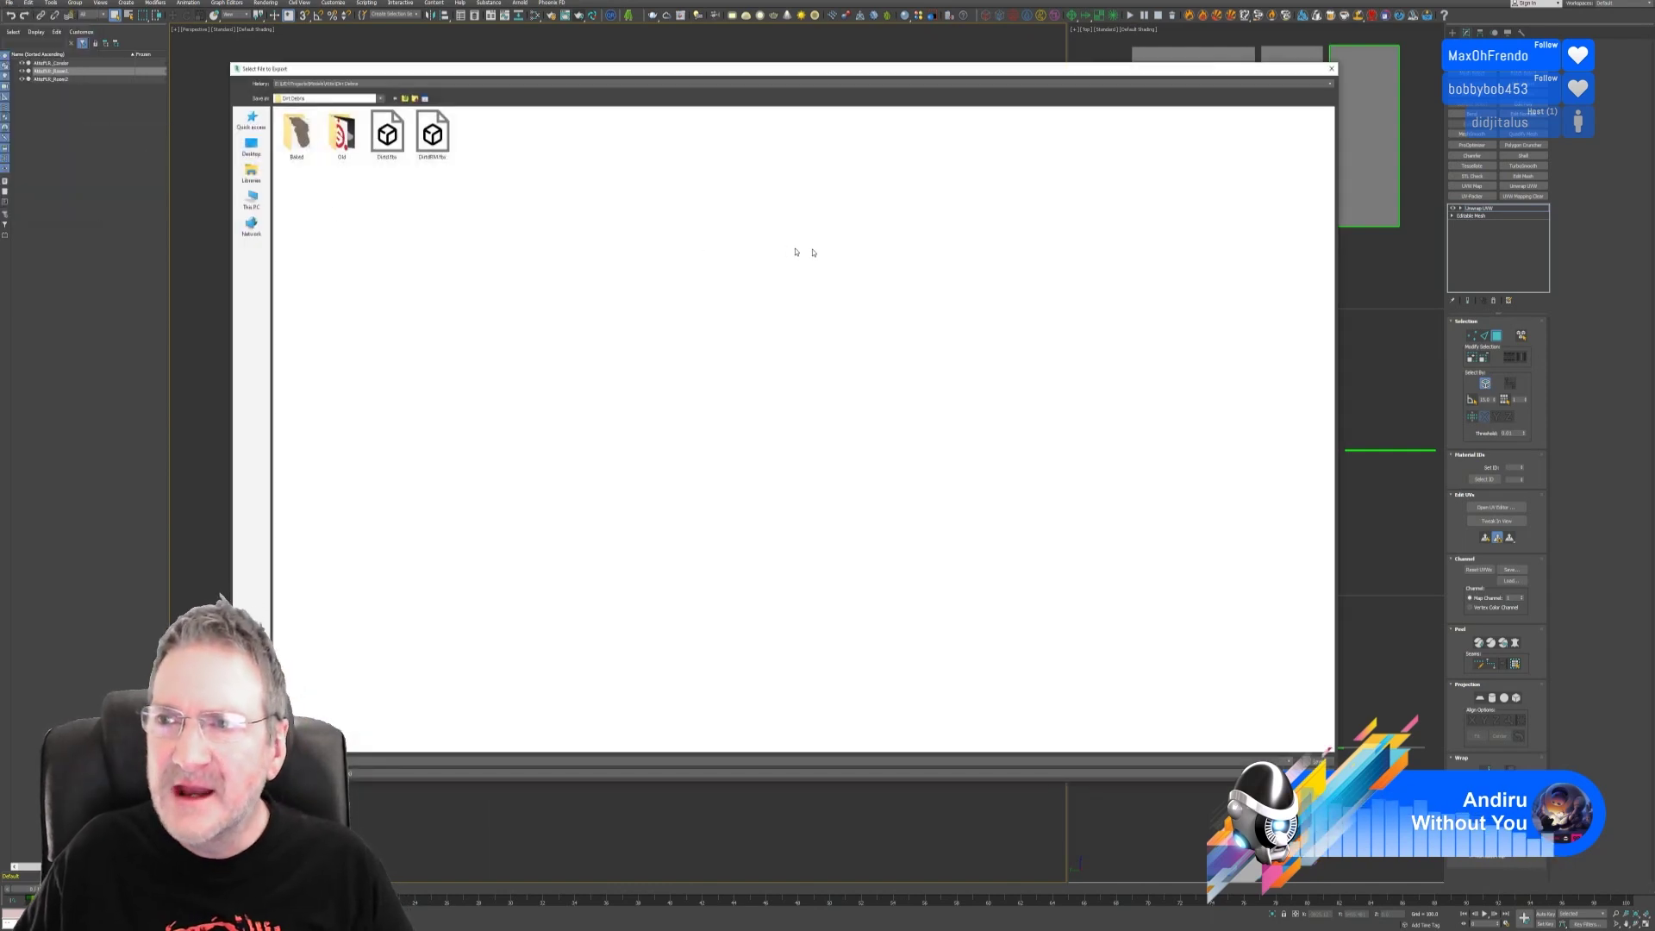
{"action": "left_click", "coordinate": [405, 99]}
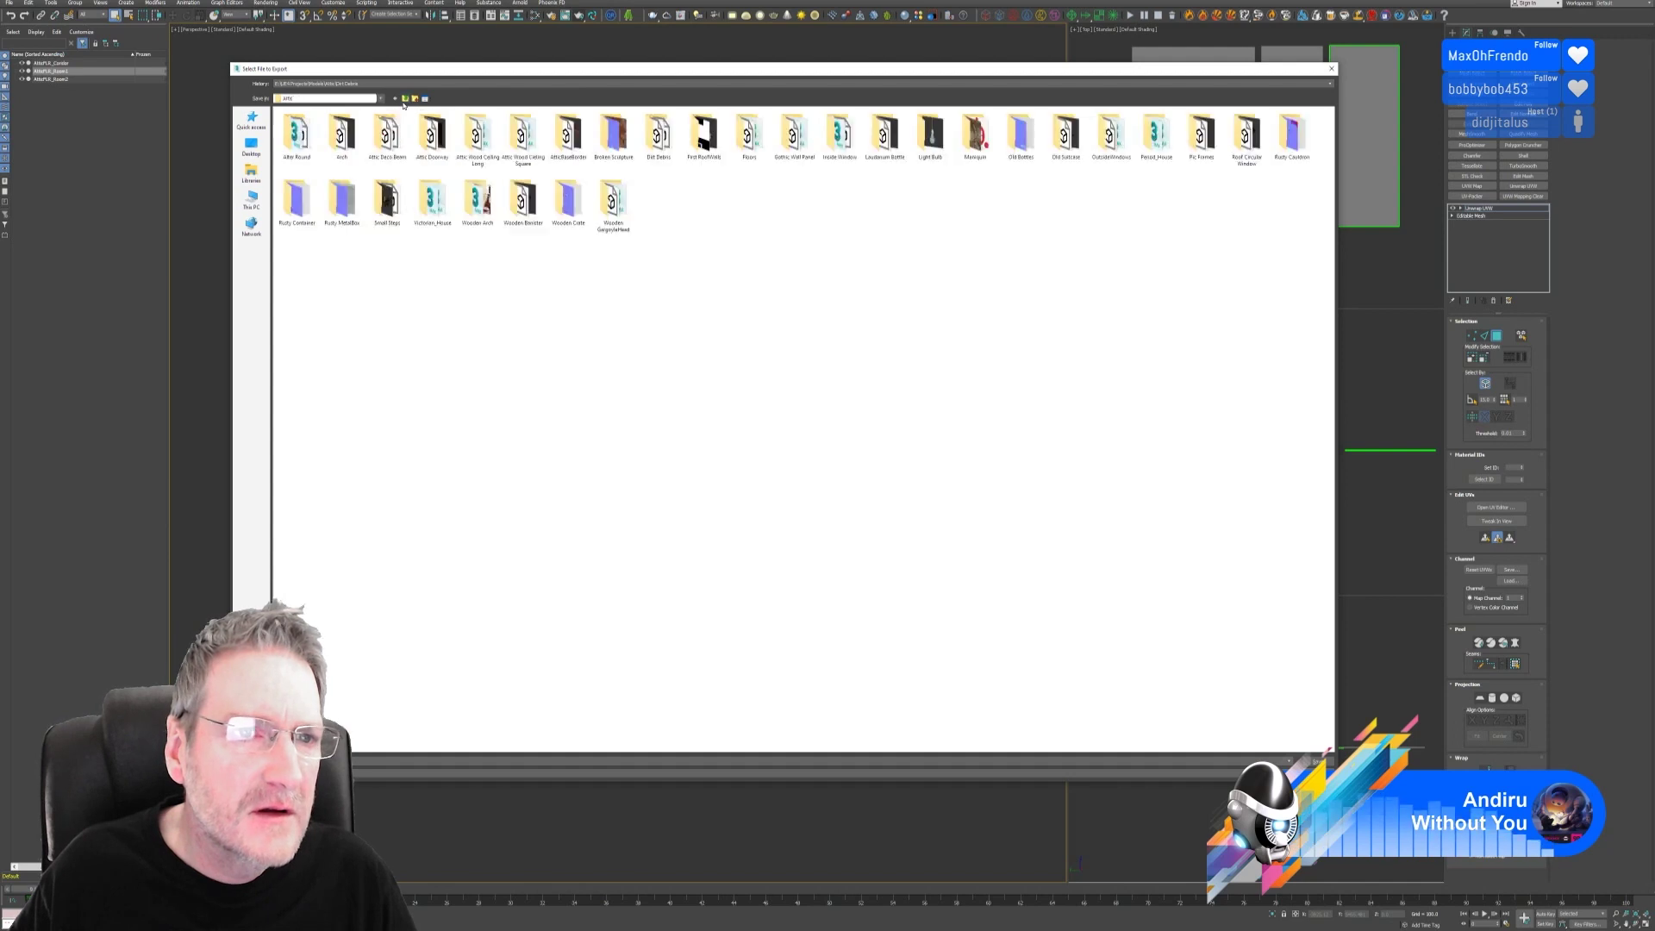
{"action": "double_click", "coordinate": [750, 142]}
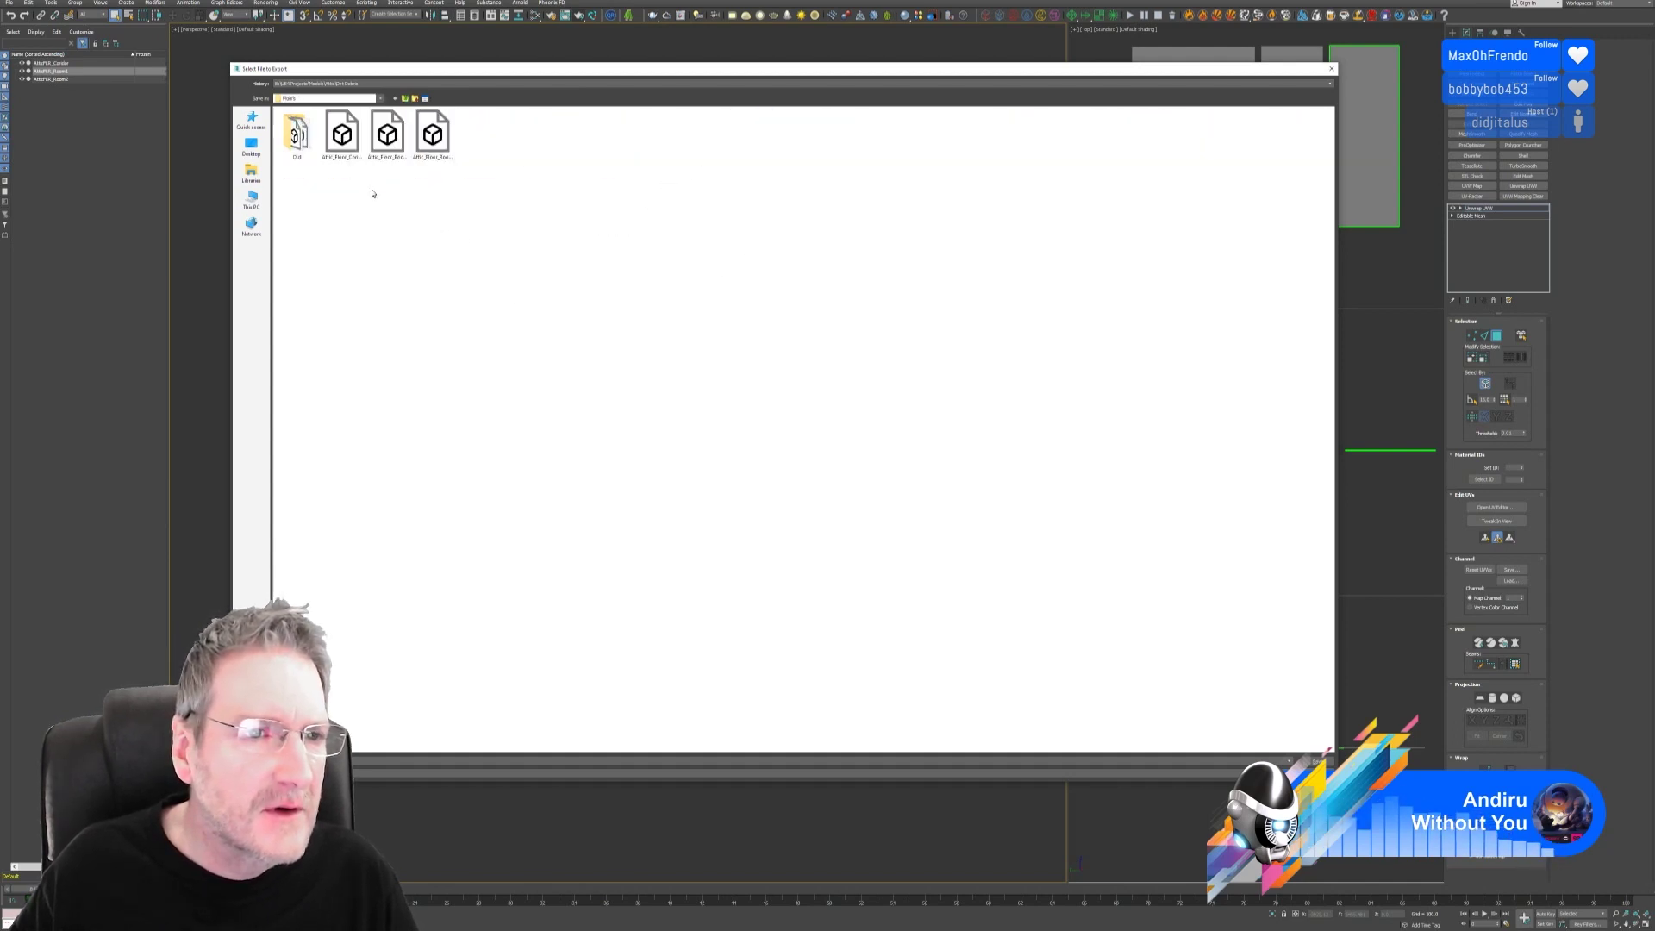
{"action": "left_click", "coordinate": [400, 140]}
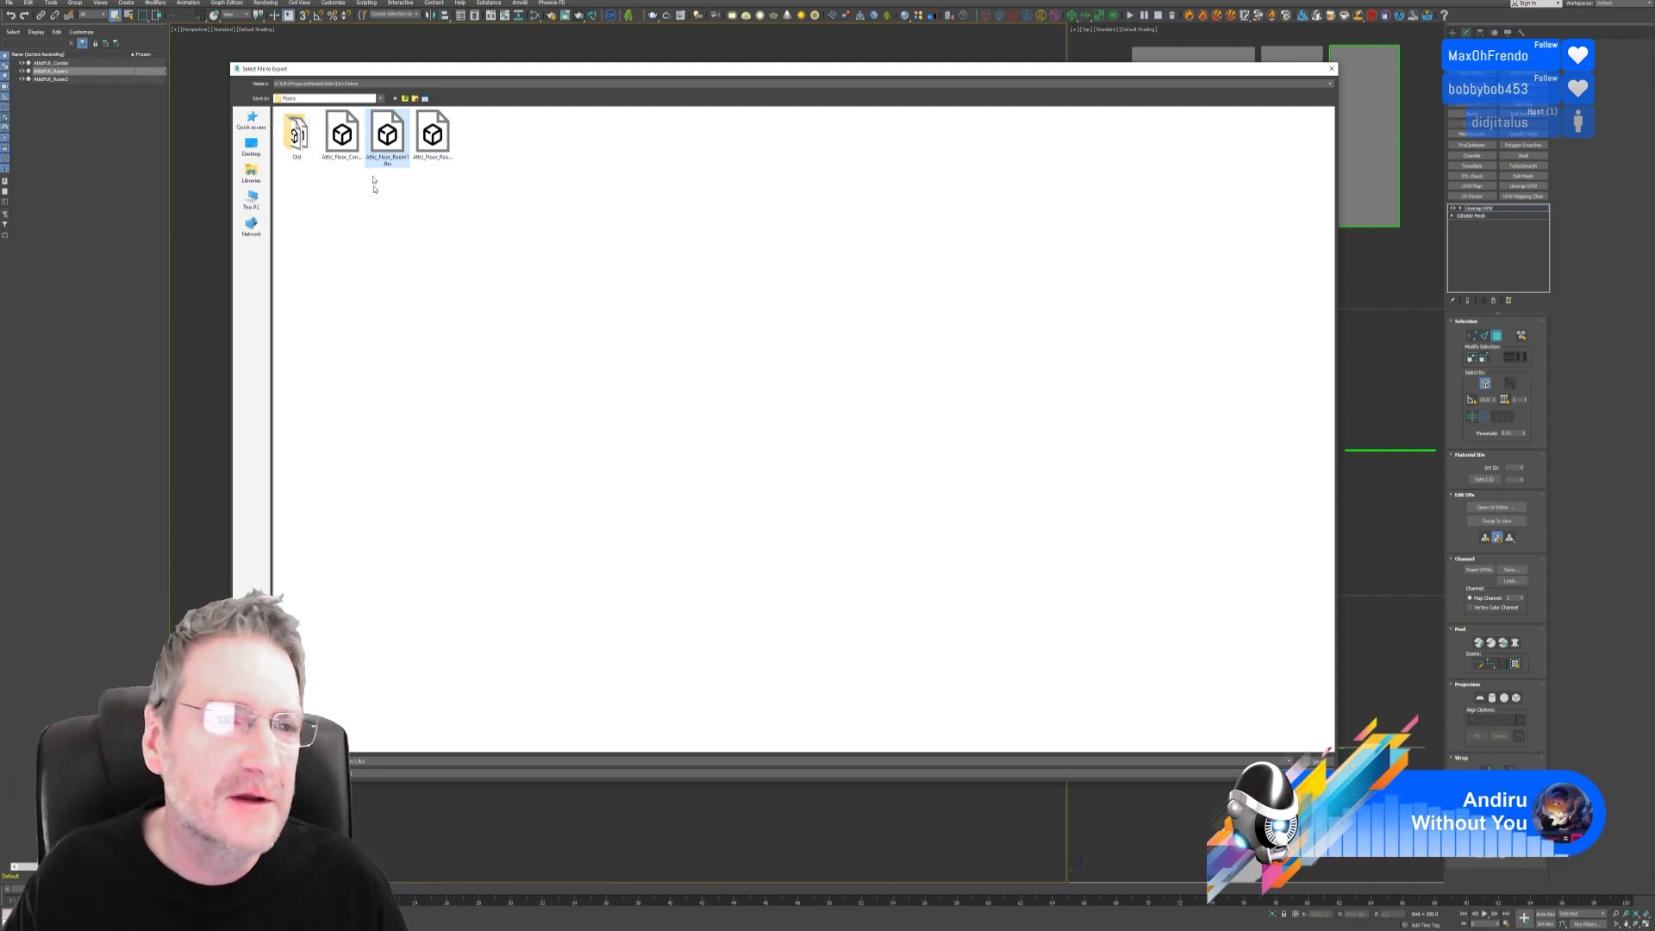
{"action": "key", "text": "Return"}
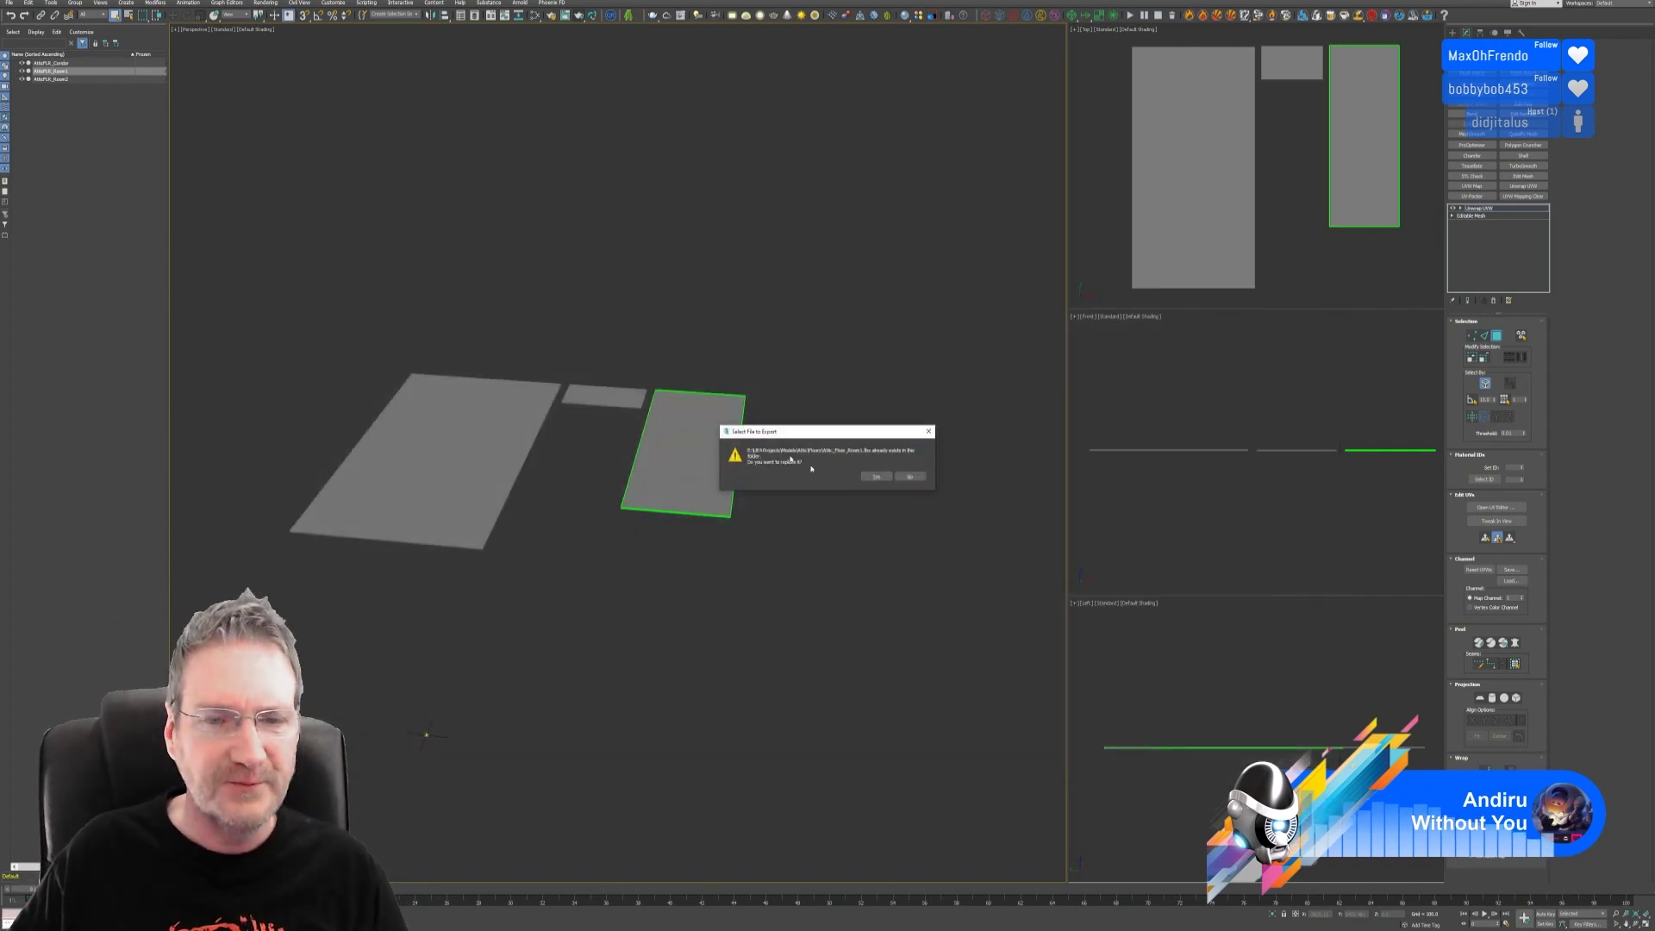
{"action": "left_click", "coordinate": [876, 476]}
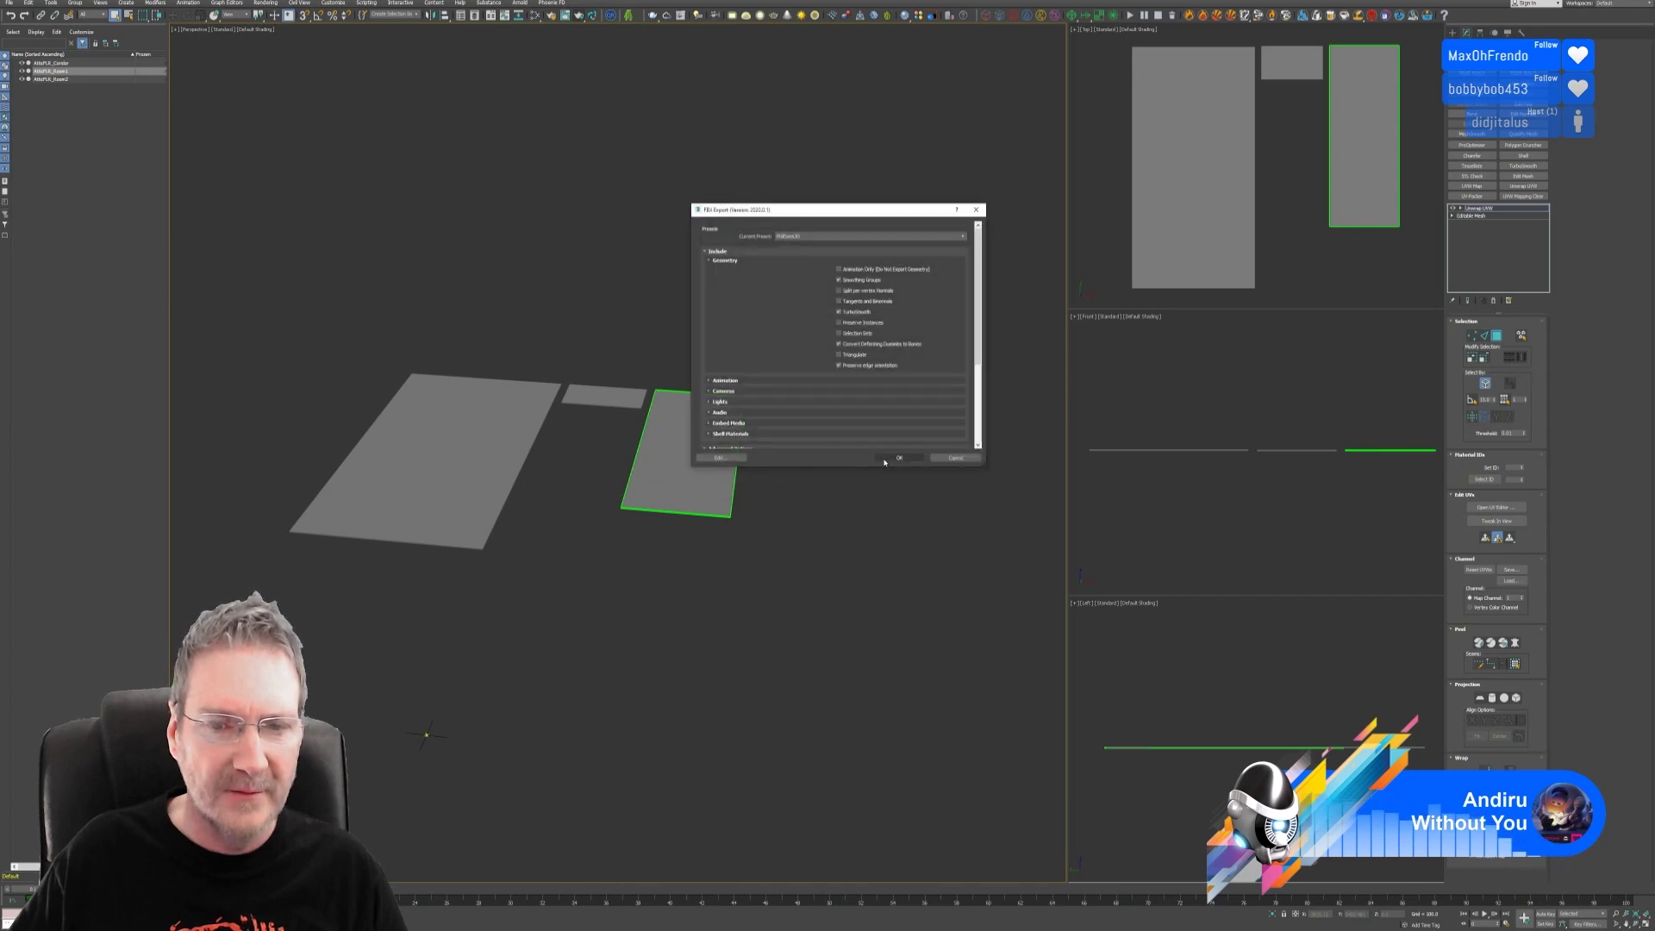
{"action": "left_click", "coordinate": [890, 428]}
Step: Switch to Substance Painter and reload the project's mesh from the re-exported Attic_Floor_Room1.fbx
{"action": "key", "text": "super+d"}
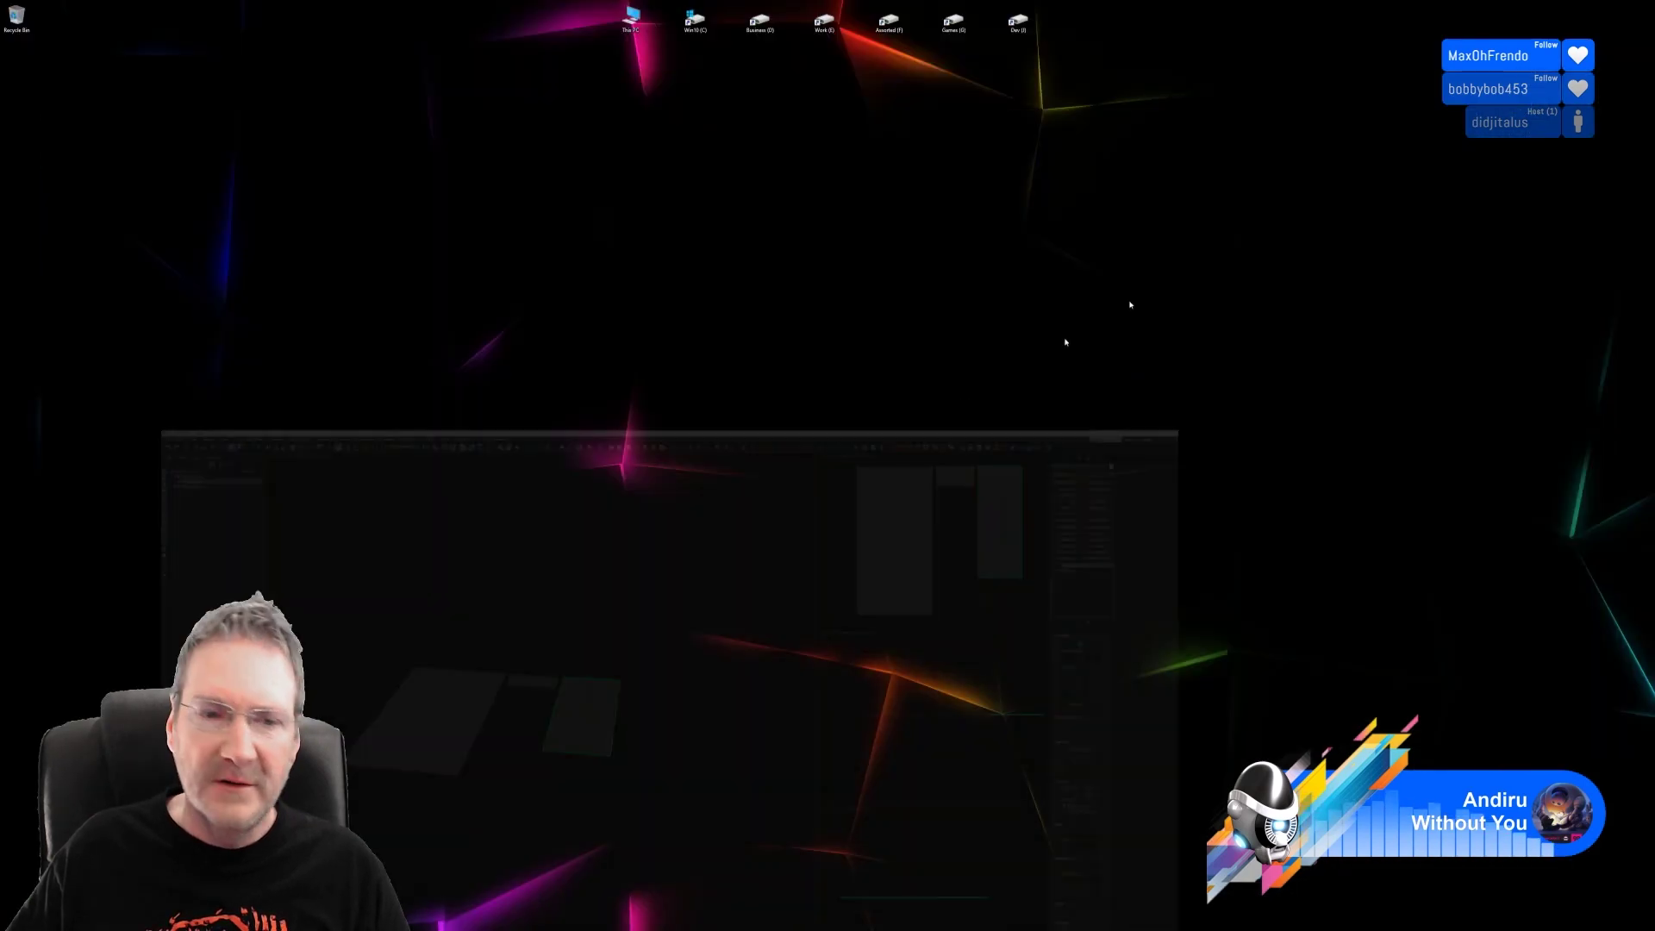
{"action": "left_click", "coordinate": [414, 925]}
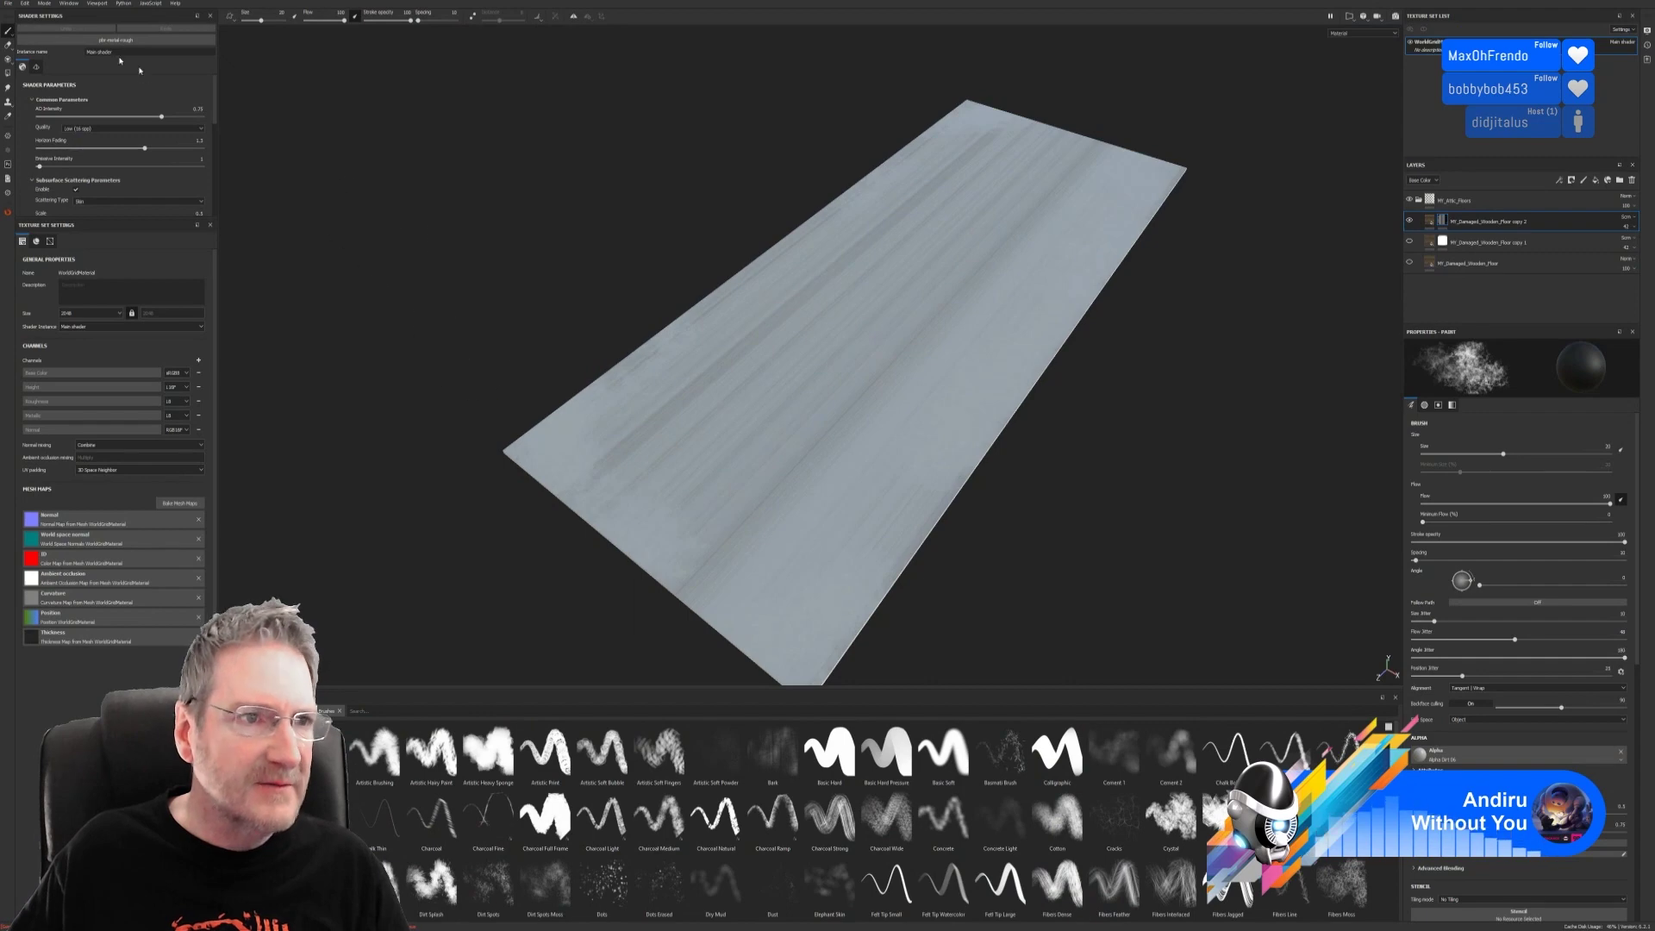
{"action": "left_click", "coordinate": [25, 4]}
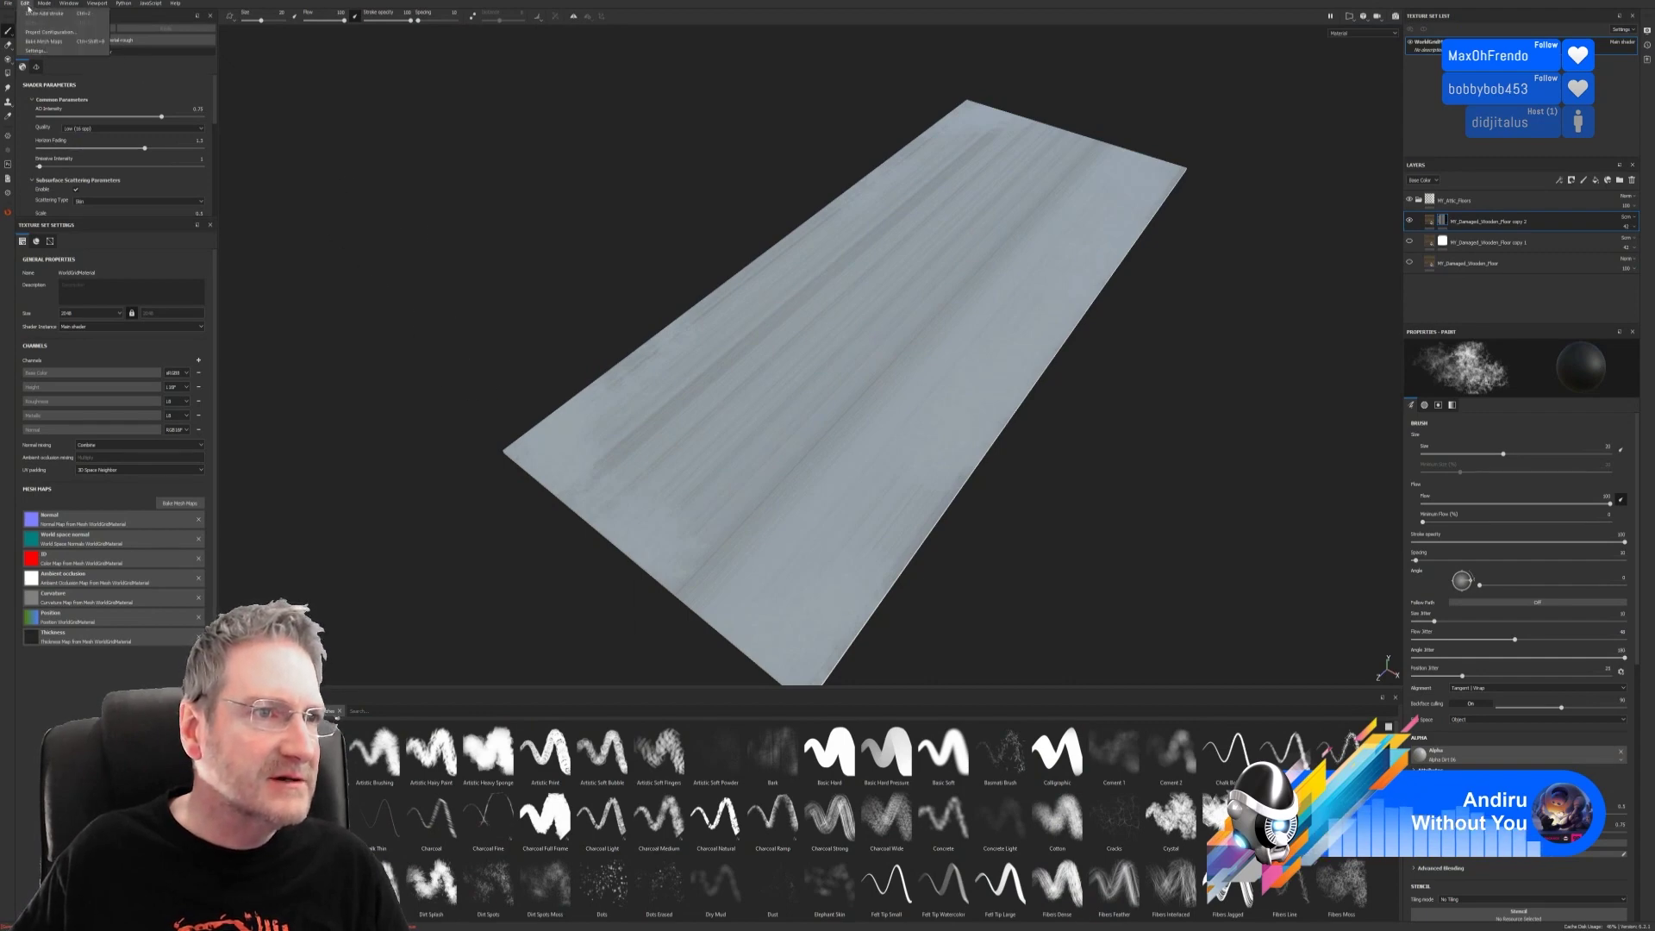
{"action": "left_click", "coordinate": [41, 31]}
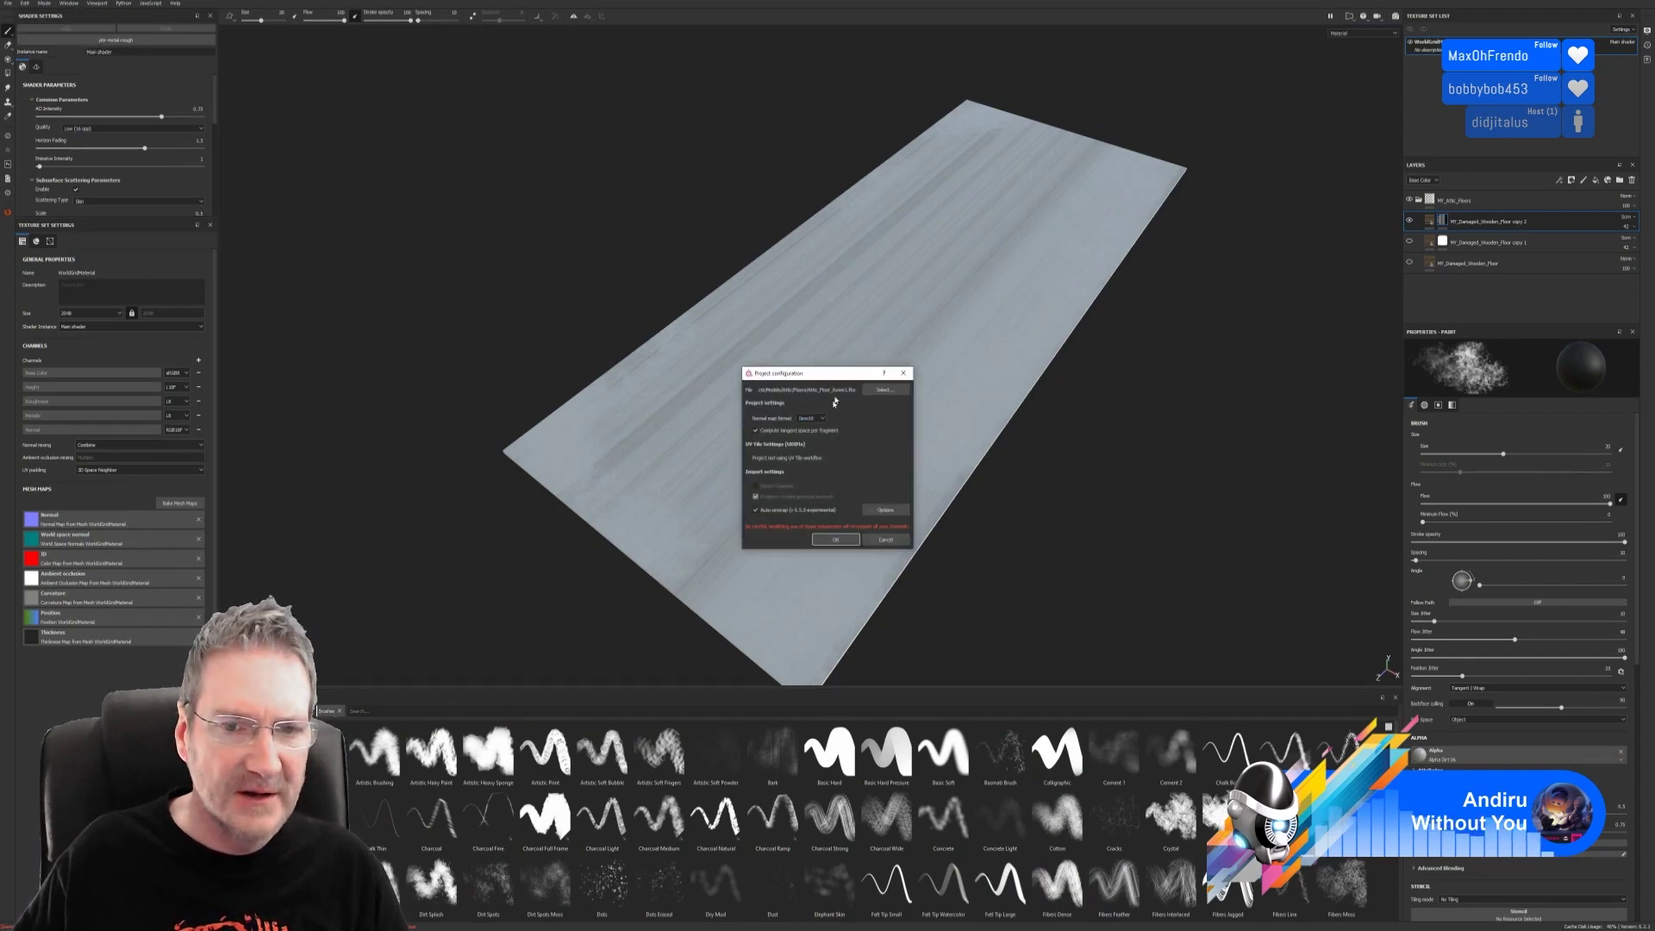
{"action": "left_click", "coordinate": [883, 390]}
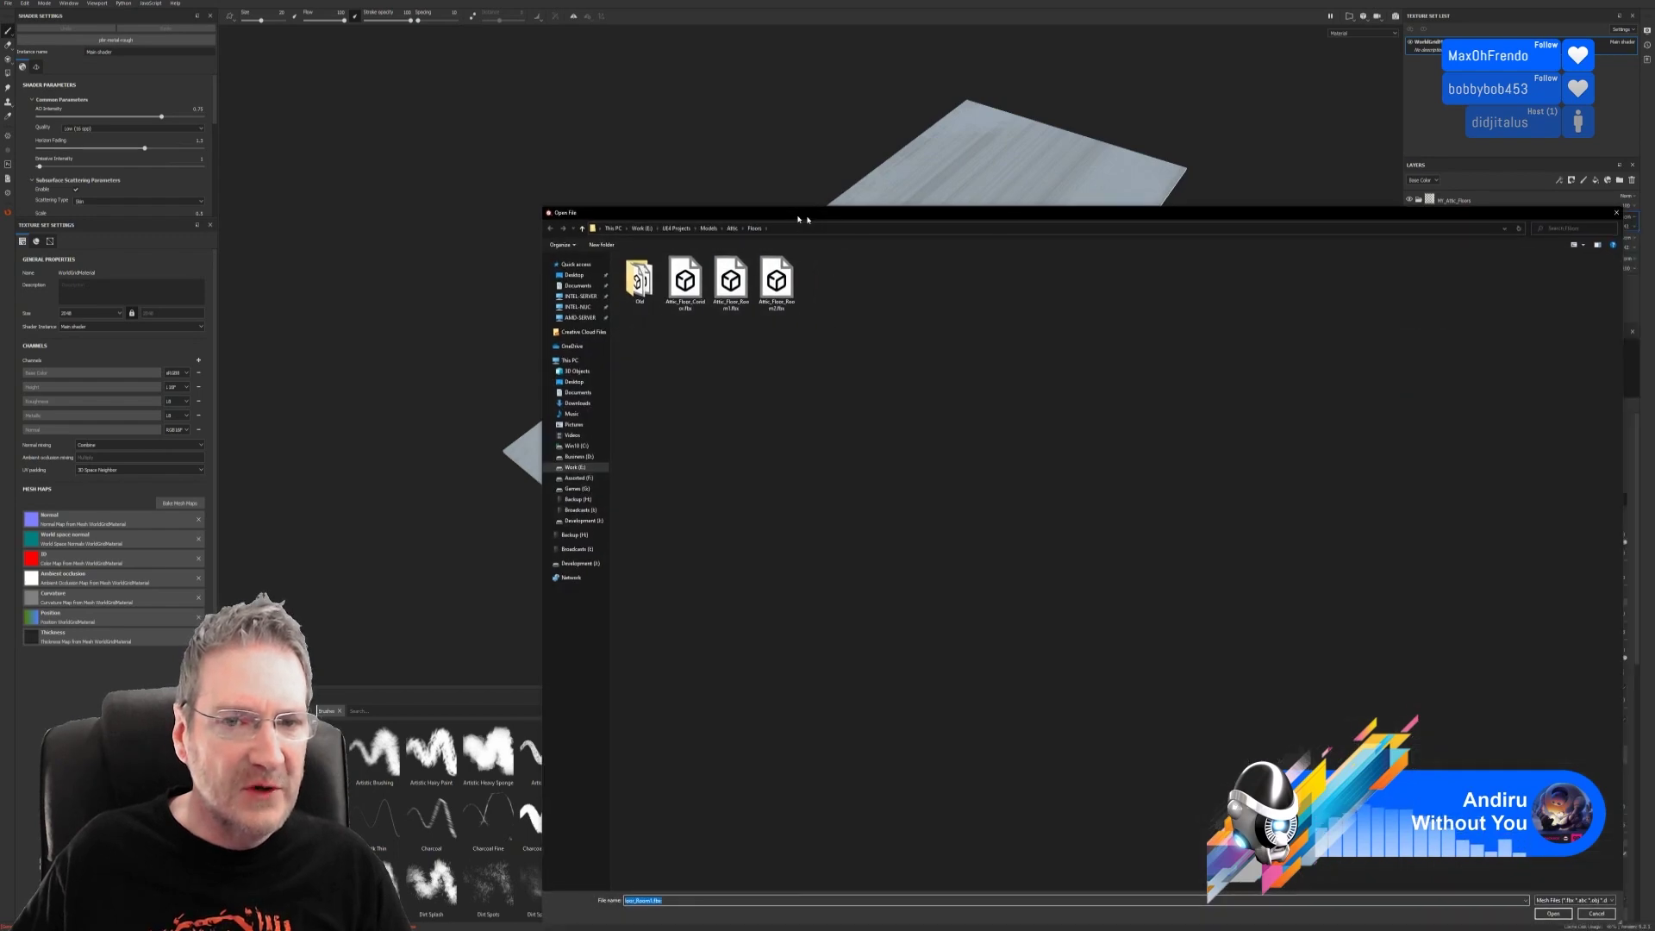
{"action": "double_click", "coordinate": [598, 235]}
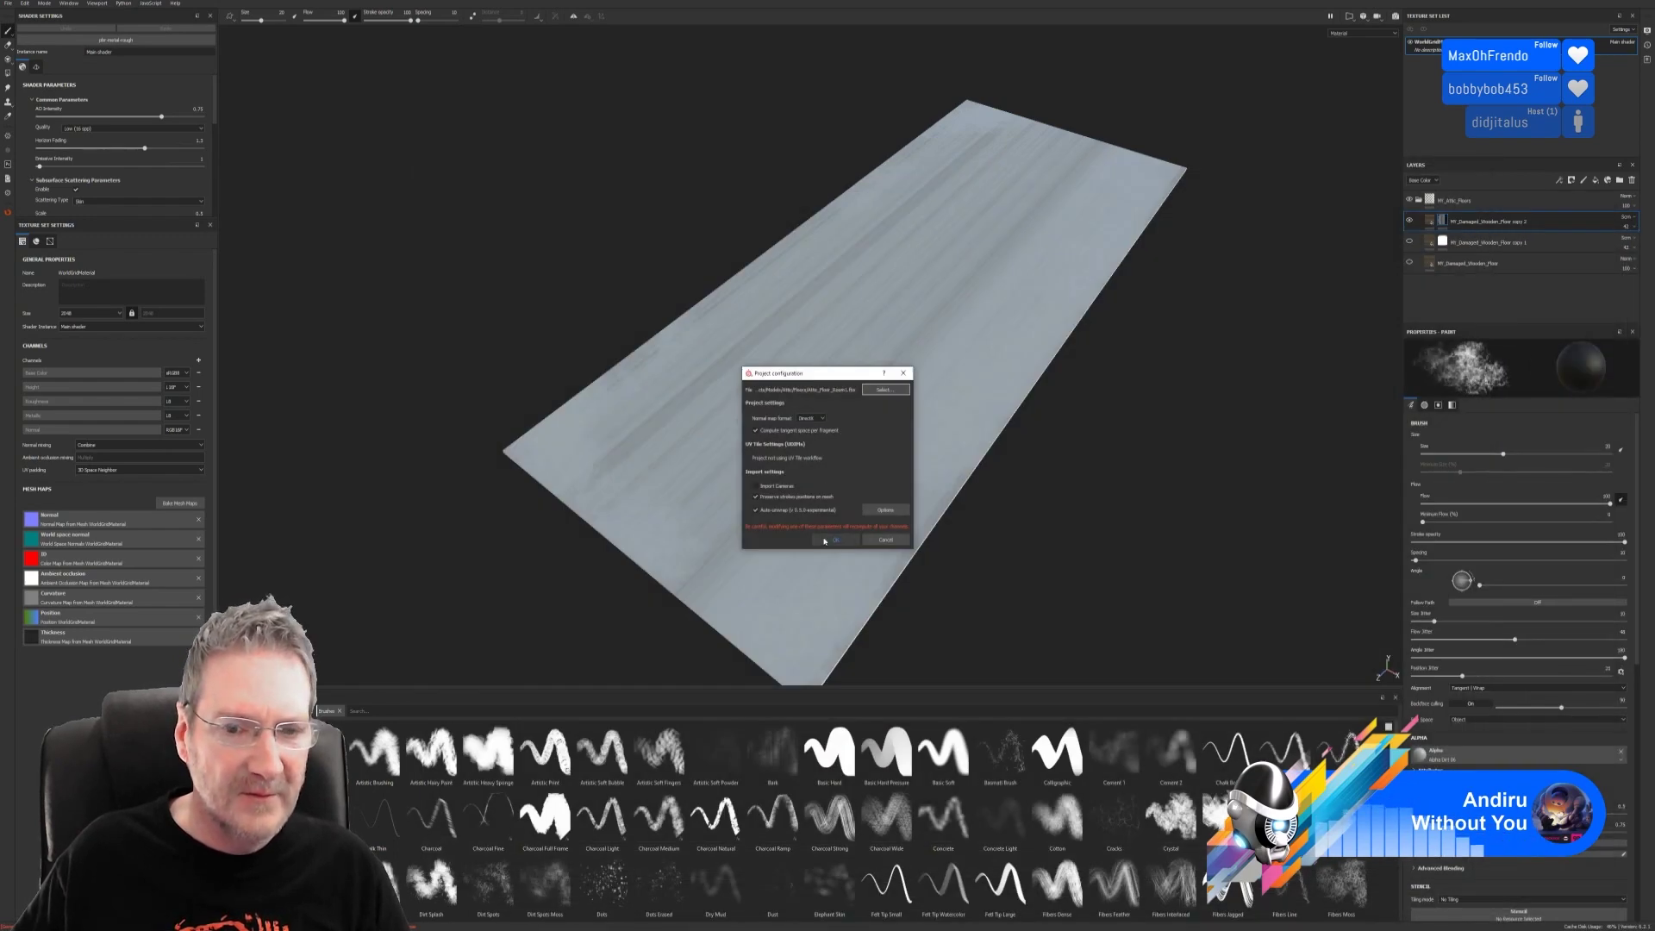
{"action": "left_click", "coordinate": [829, 540]}
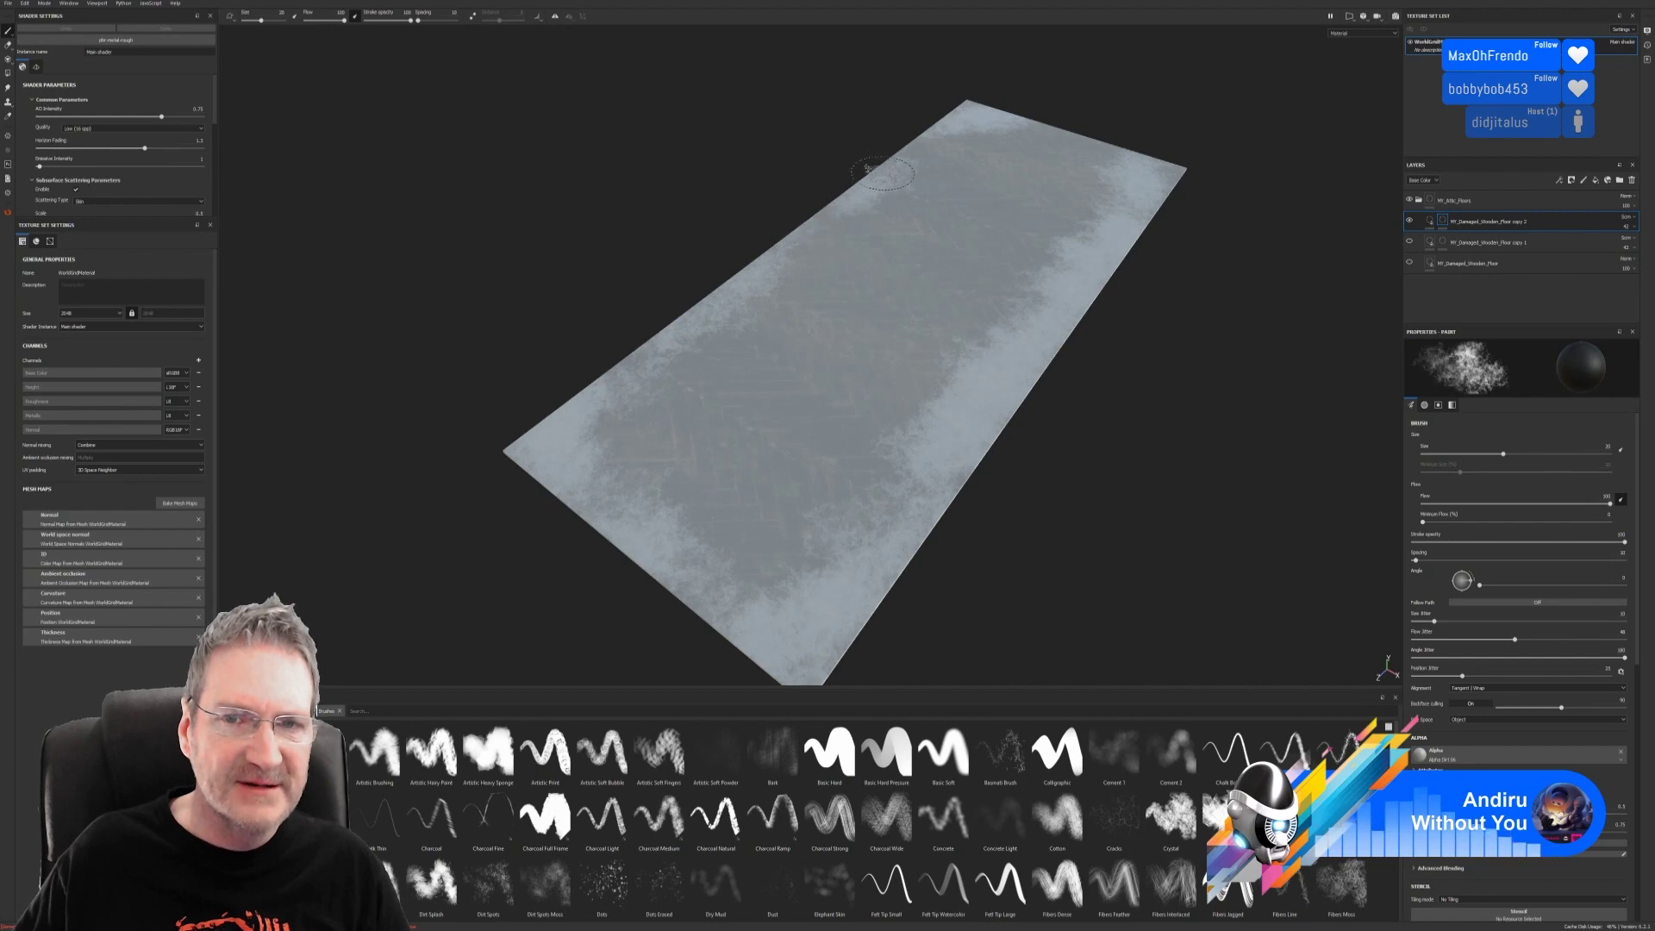
Step: Show the two lower Damaged_Wooden_Floor layers to check the texture on the reloaded mesh, and hide both again
{"action": "mouse_move", "coordinate": [1164, 394]}
{"action": "left_mouse_down", "text": "alt"}
{"action": "mouse_move", "coordinate": [1189, 451]}
{"action": "mouse_move", "coordinate": [1285, 380]}
{"action": "left_mouse_up", "text": "alt"}
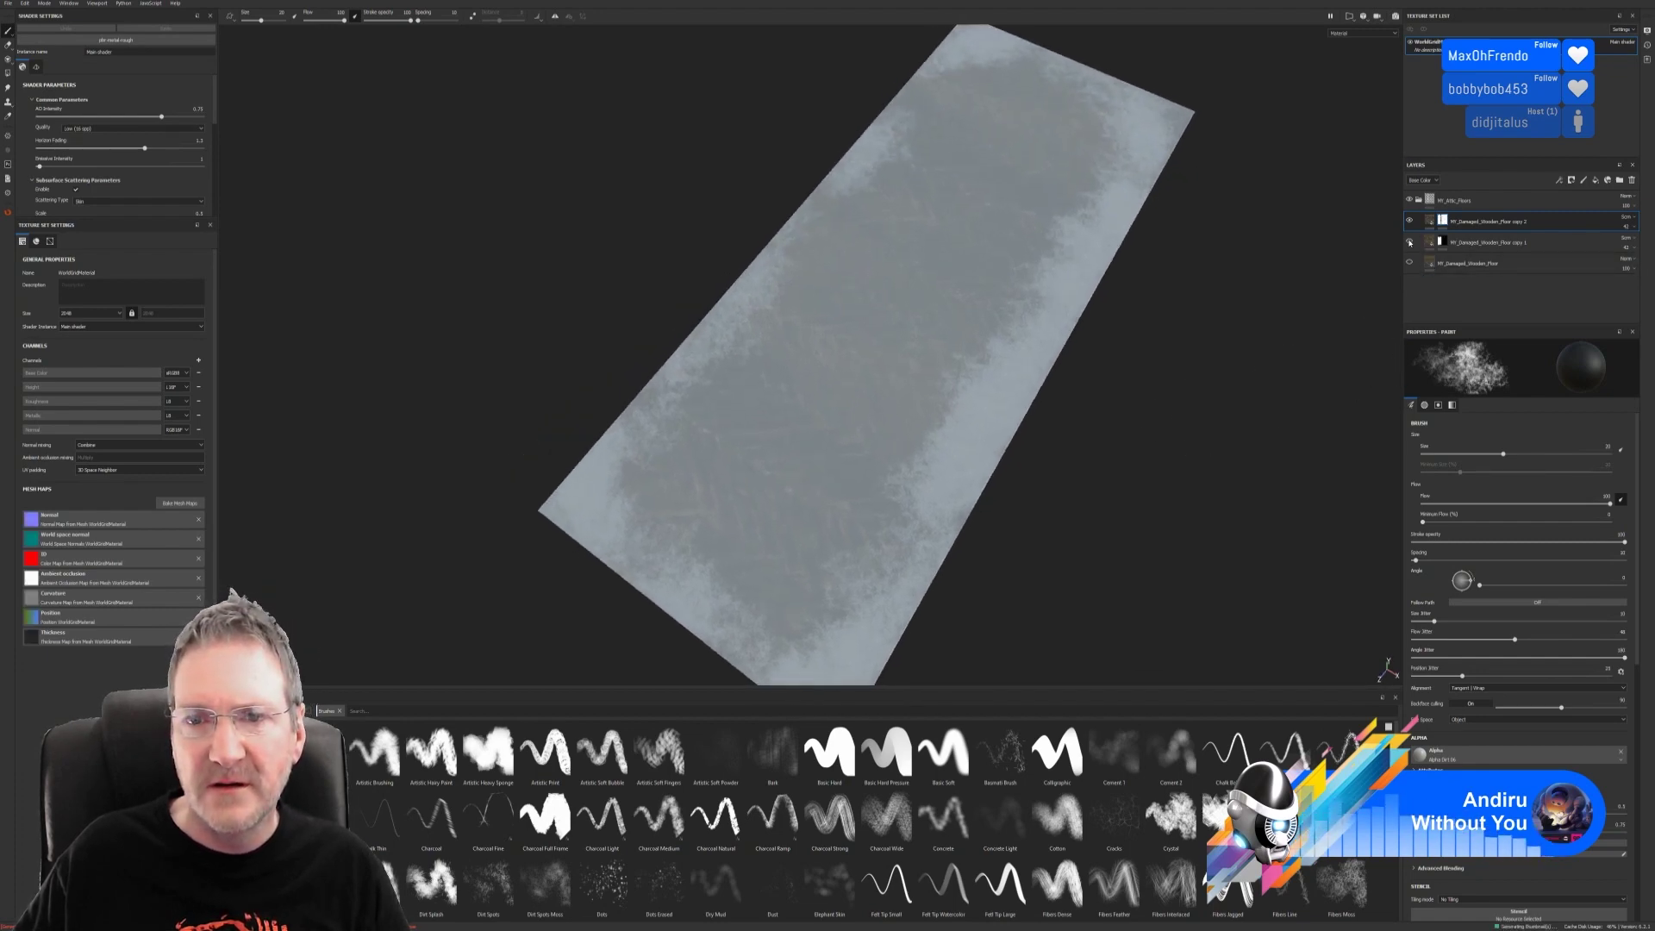
{"action": "left_click", "coordinate": [1411, 243]}
{"action": "left_click", "coordinate": [1411, 264]}
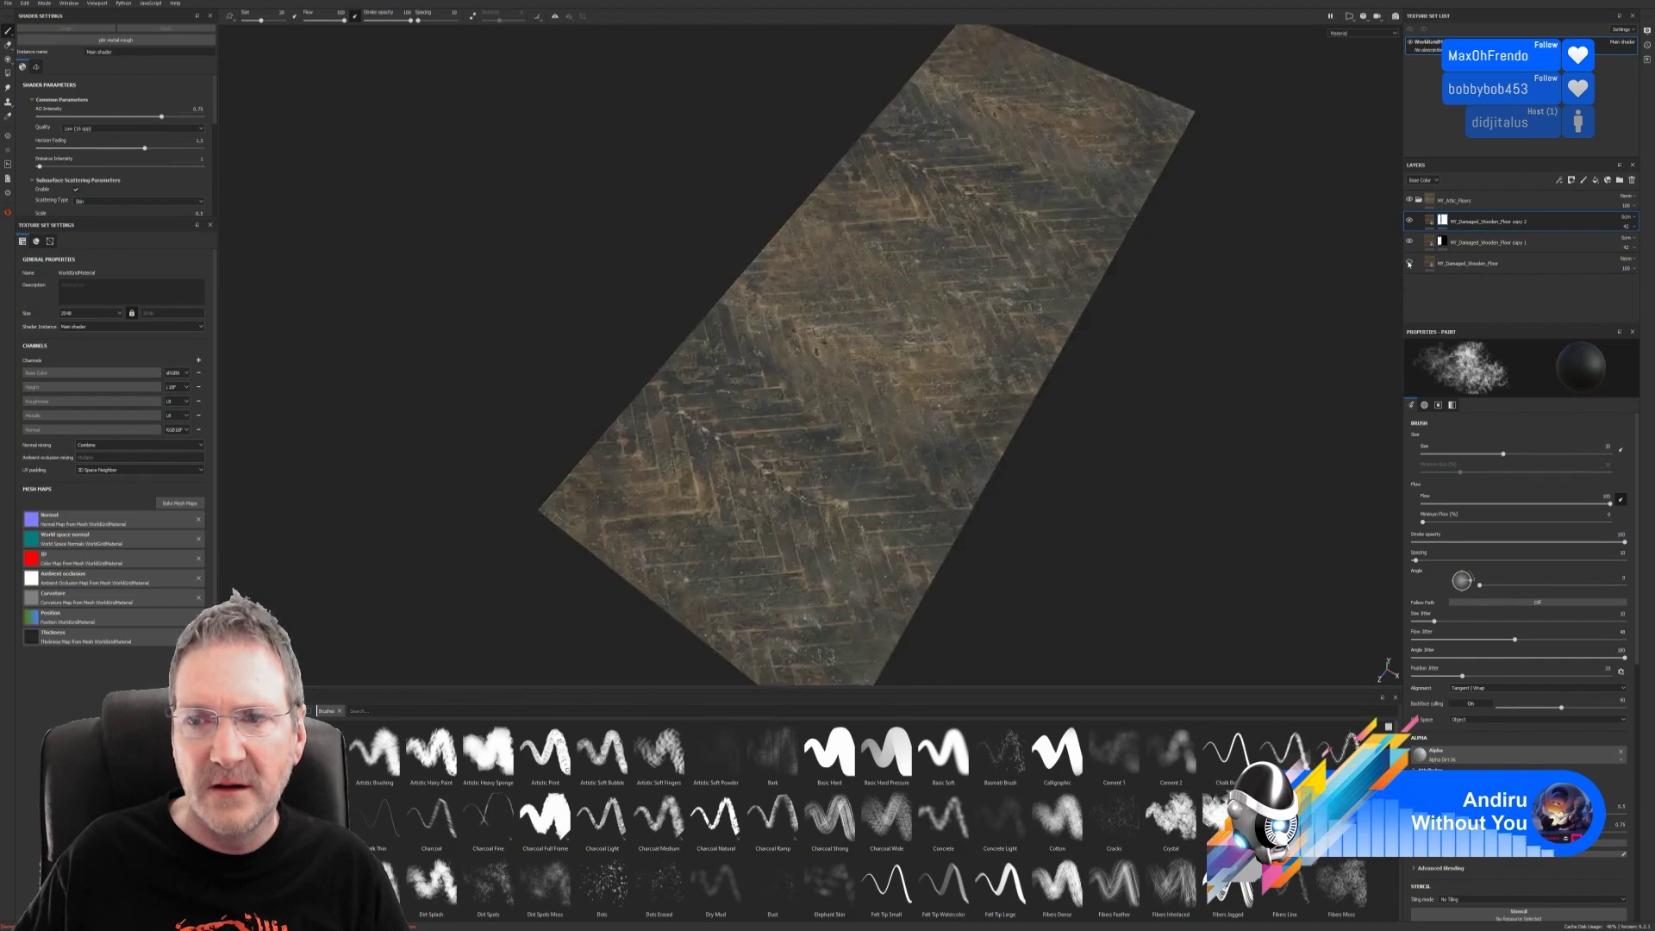
{"action": "left_click", "coordinate": [1409, 243]}
{"action": "left_click", "coordinate": [1410, 244]}
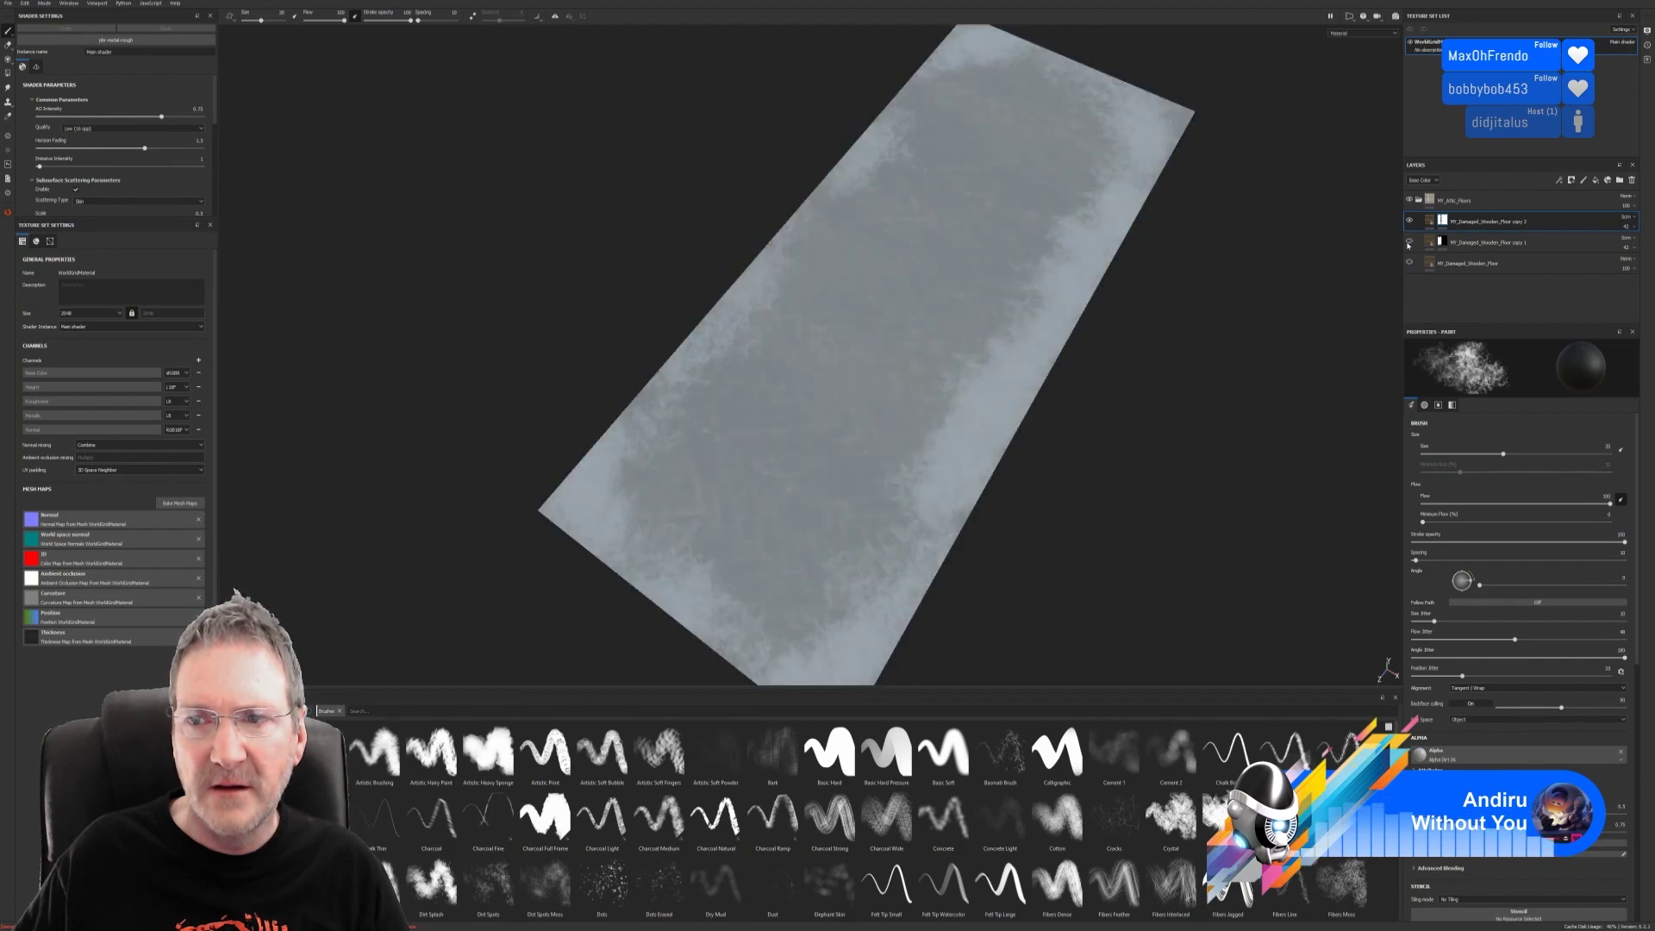
Step: Paint black on the top Damaged_Wooden_Floor copy's mask to clear a patch along the floor's long left edge
{"action": "left_click_drag", "start_coordinate": [1142, 369], "coordinate": [1194, 342], "text": "alt"}
{"action": "mouse_move", "coordinate": [753, 360]}
{"action": "left_mouse_down"}
{"action": "mouse_move", "coordinate": [789, 349]}
{"action": "mouse_move", "coordinate": [837, 295]}
{"action": "left_mouse_up"}
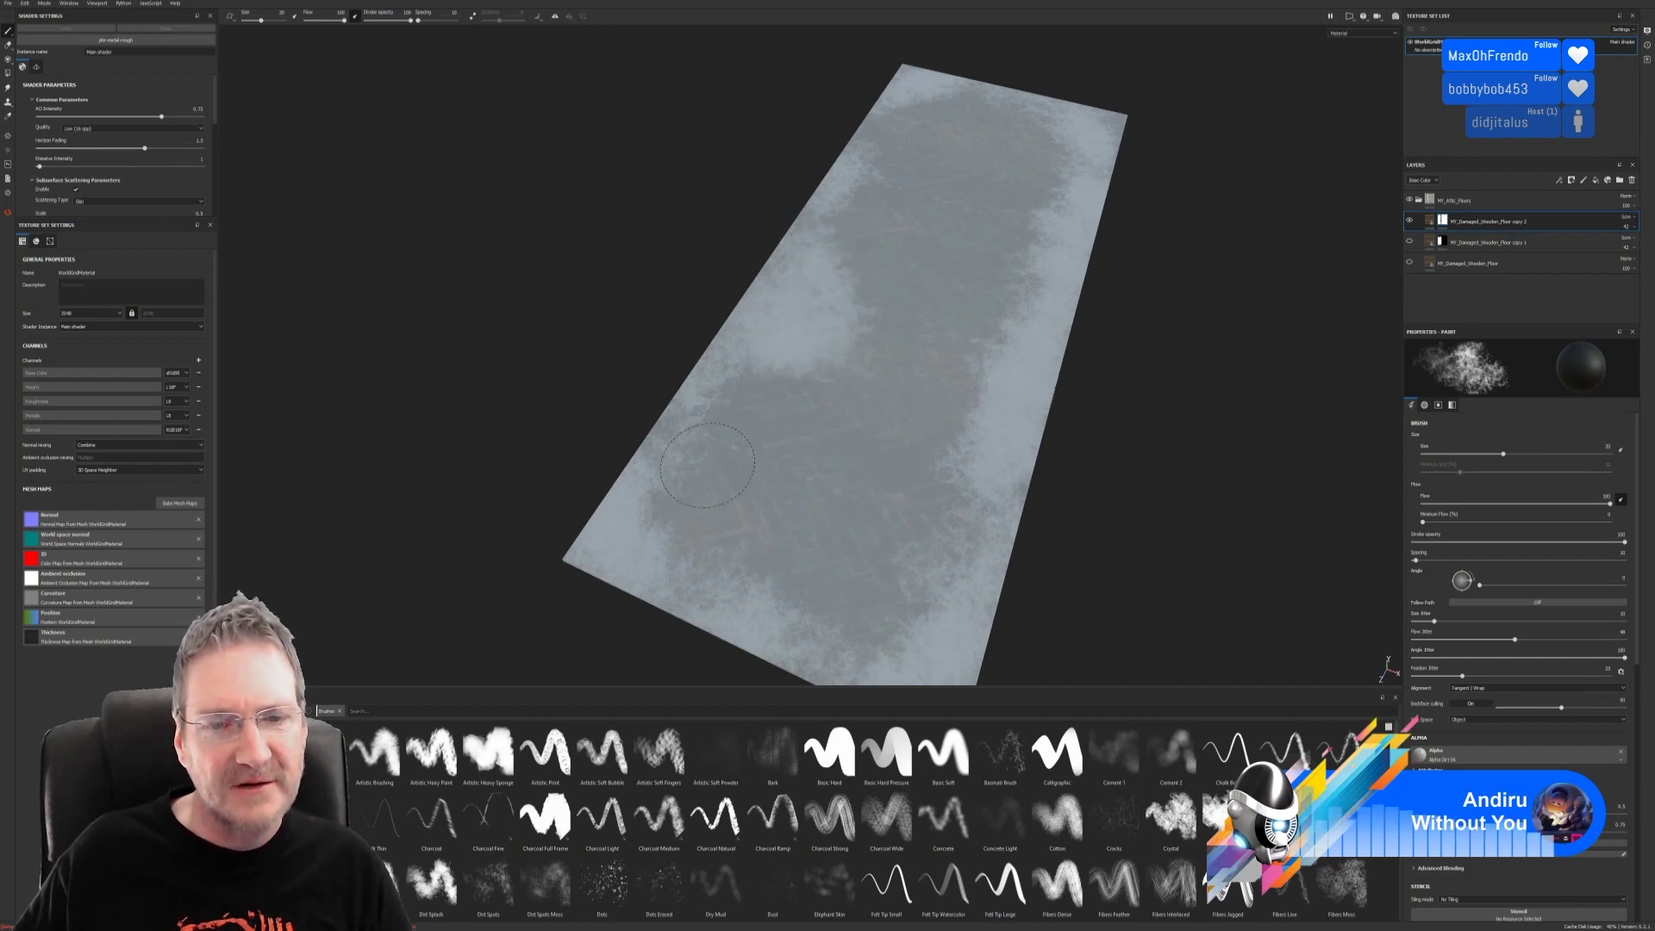
{"action": "mouse_move", "coordinate": [1092, 445]}
{"action": "left_mouse_down", "text": "alt"}
{"action": "mouse_move", "coordinate": [1127, 481]}
{"action": "mouse_move", "coordinate": [1075, 358]}
{"action": "mouse_move", "coordinate": [1068, 450]}
{"action": "left_mouse_up", "text": "alt"}
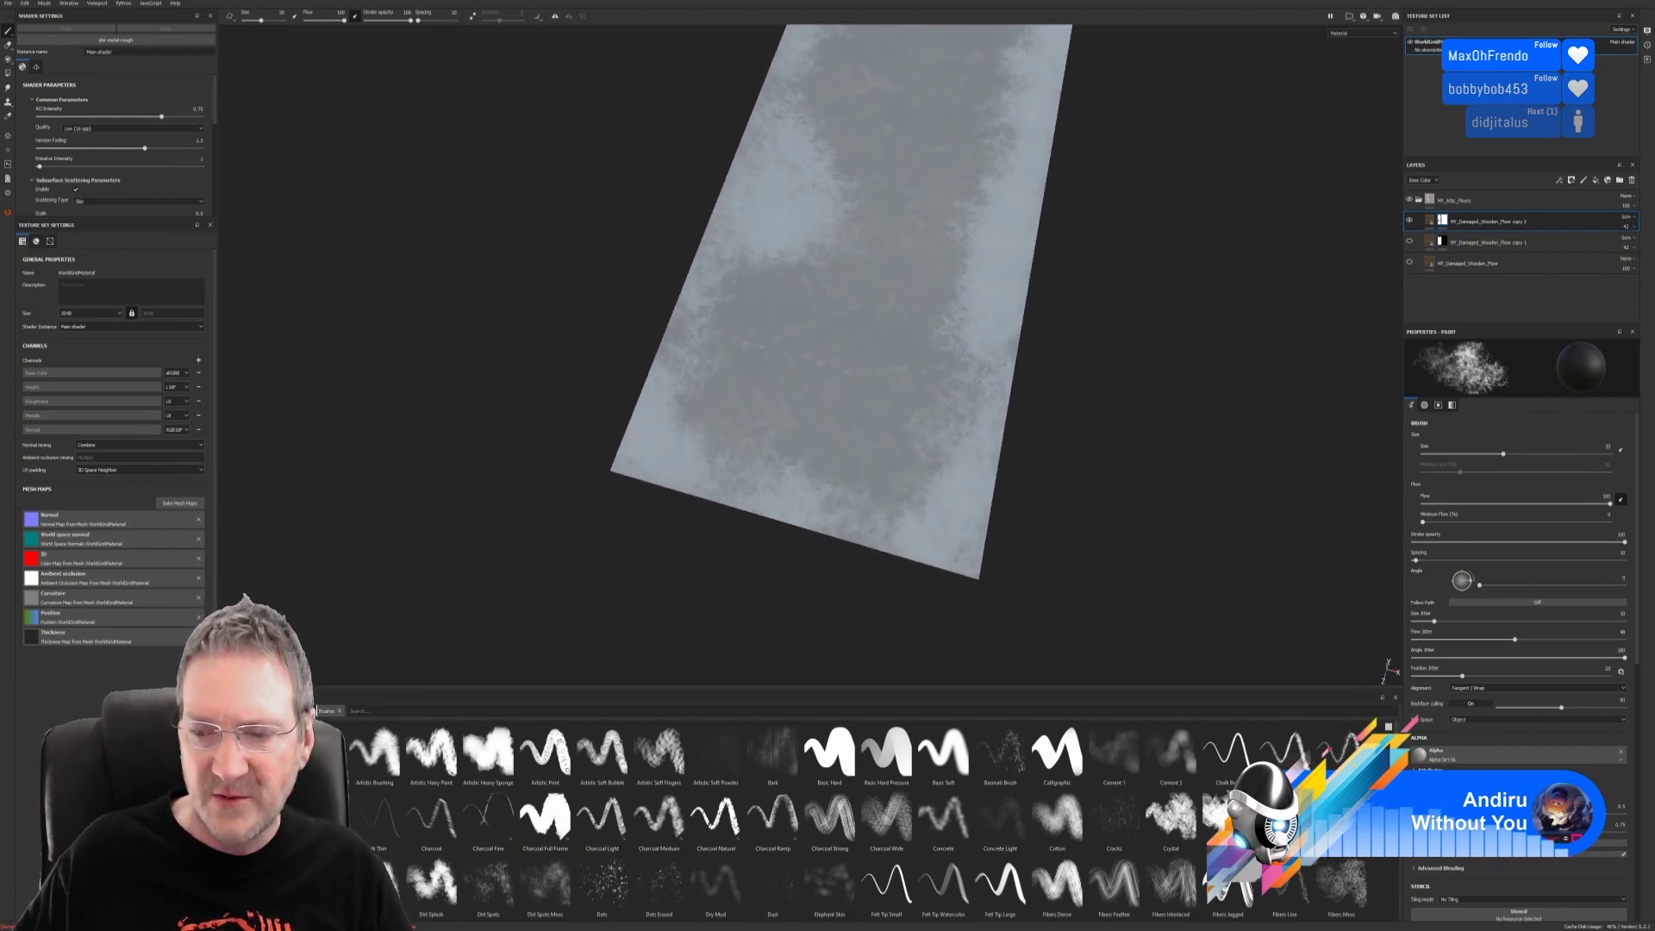
Step: Set the brush's grayscale to white and paint the top copy's mask back in at the floor's near left corner
{"action": "scroll", "coordinate": [1414, 721], "scroll_direction": "down", "scroll_amount": 5}
{"action": "left_click", "coordinate": [1619, 758]}
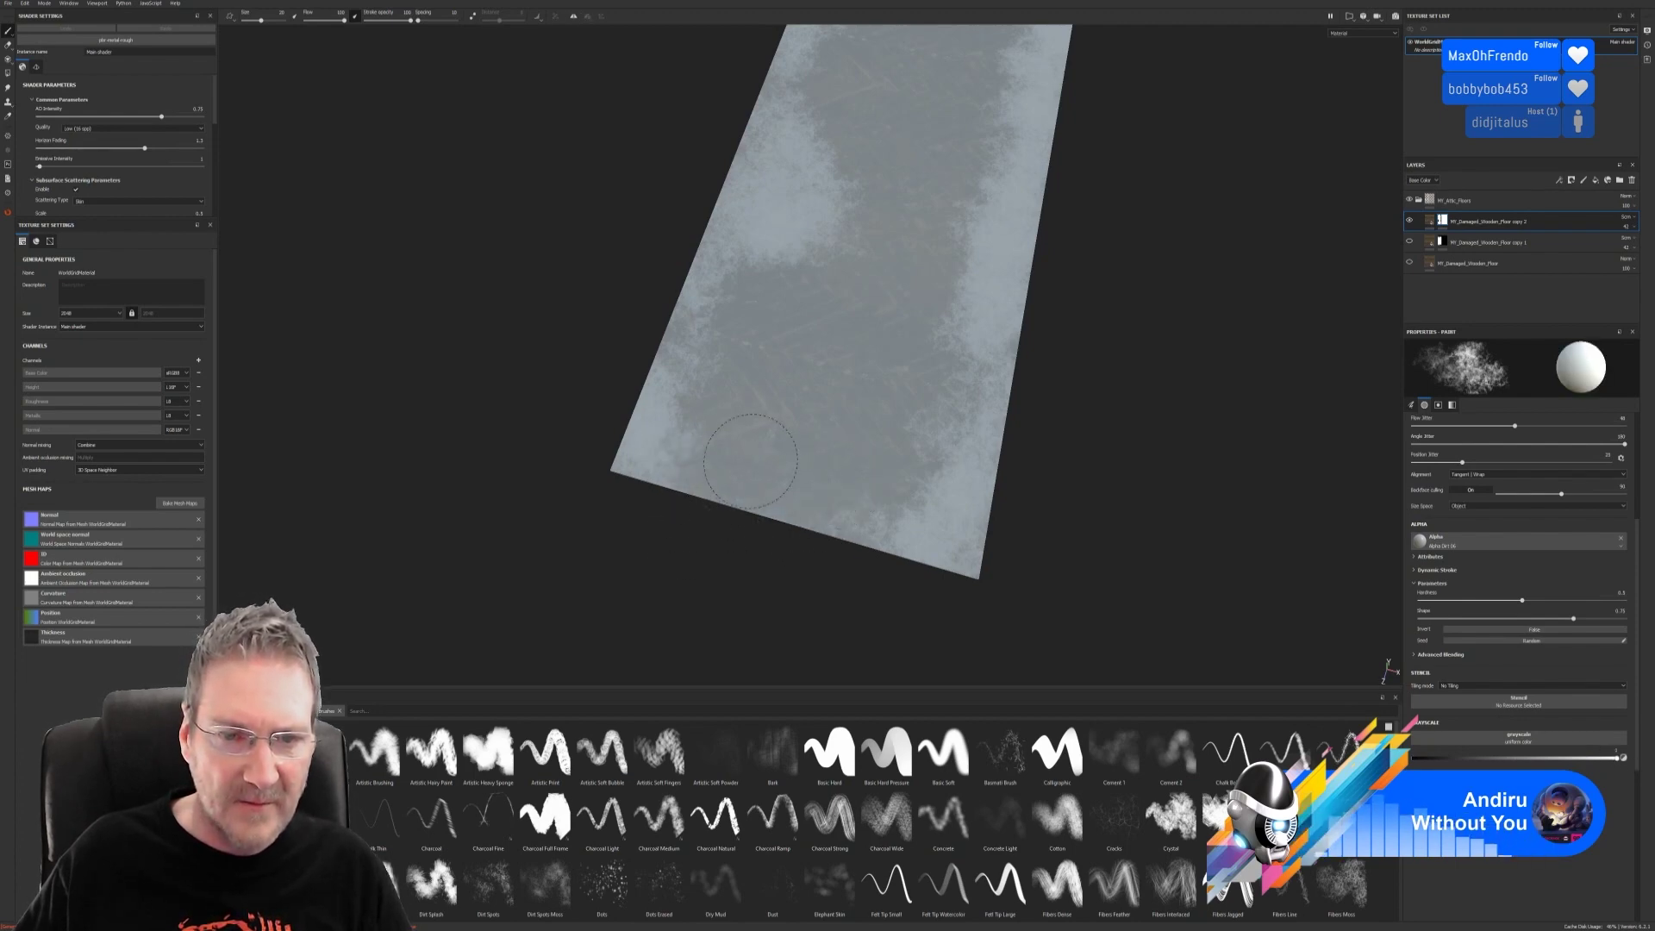
{"action": "mouse_move", "coordinate": [1108, 295]}
{"action": "left_mouse_down", "text": "alt"}
{"action": "mouse_move", "coordinate": [1068, 432]}
{"action": "mouse_move", "coordinate": [1016, 369]}
{"action": "left_mouse_up", "text": "alt"}
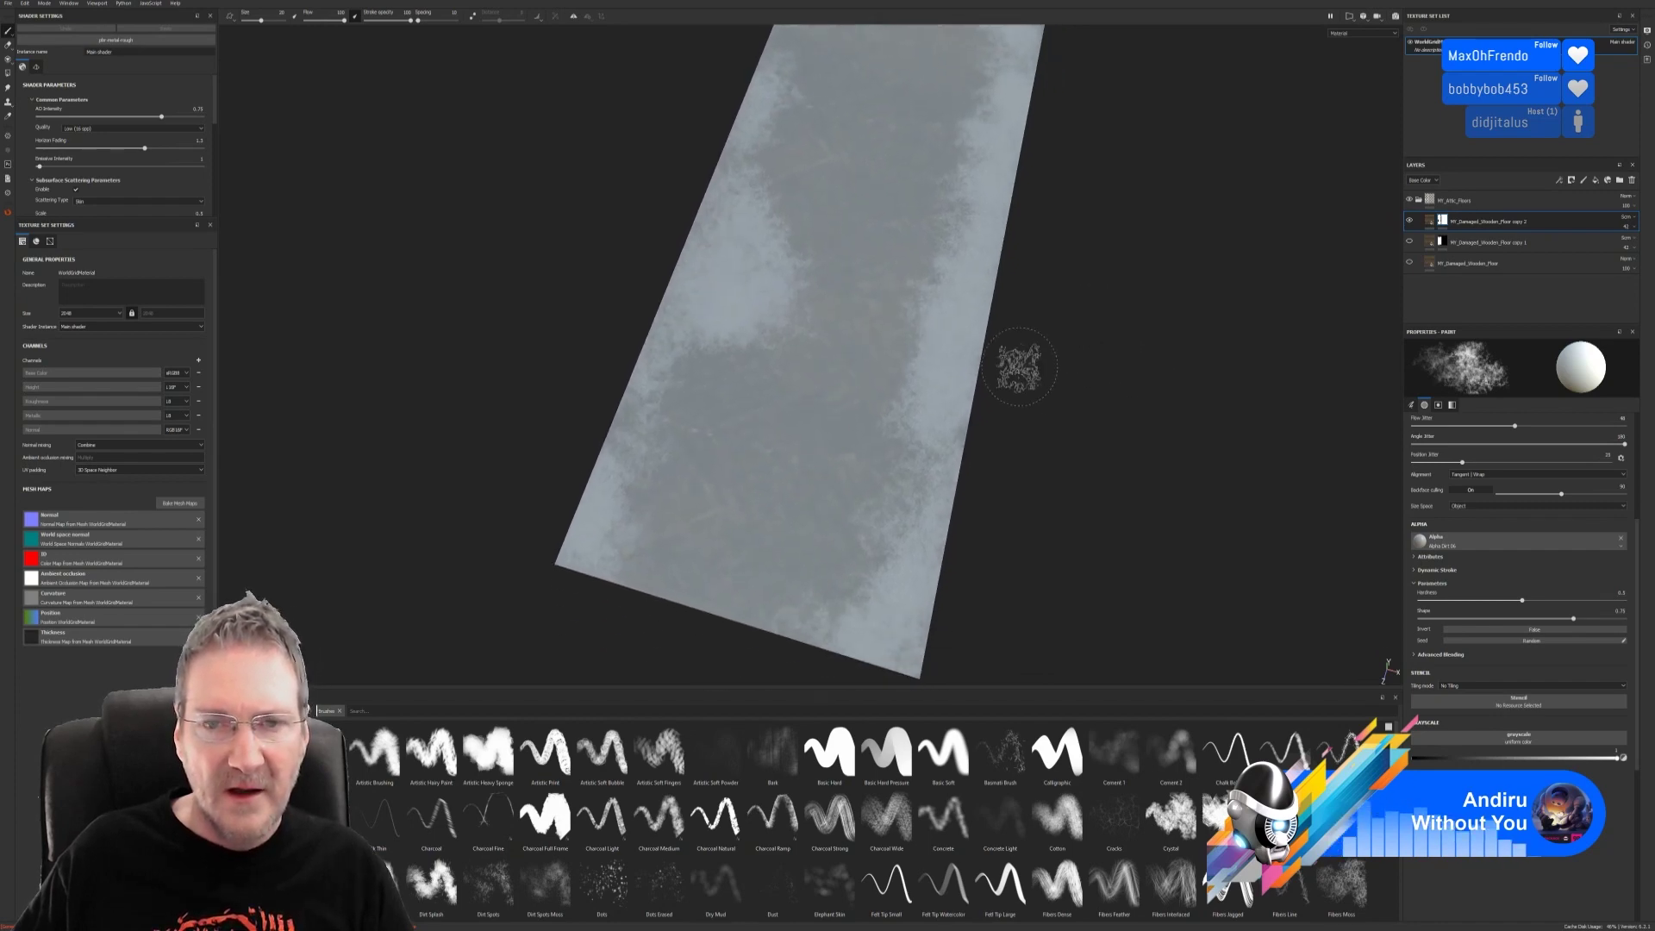
Step: Return the brush's grayscale to black and paint out more irregular patches along both long edges of the top copy's mask
{"action": "left_click", "coordinate": [1429, 759]}
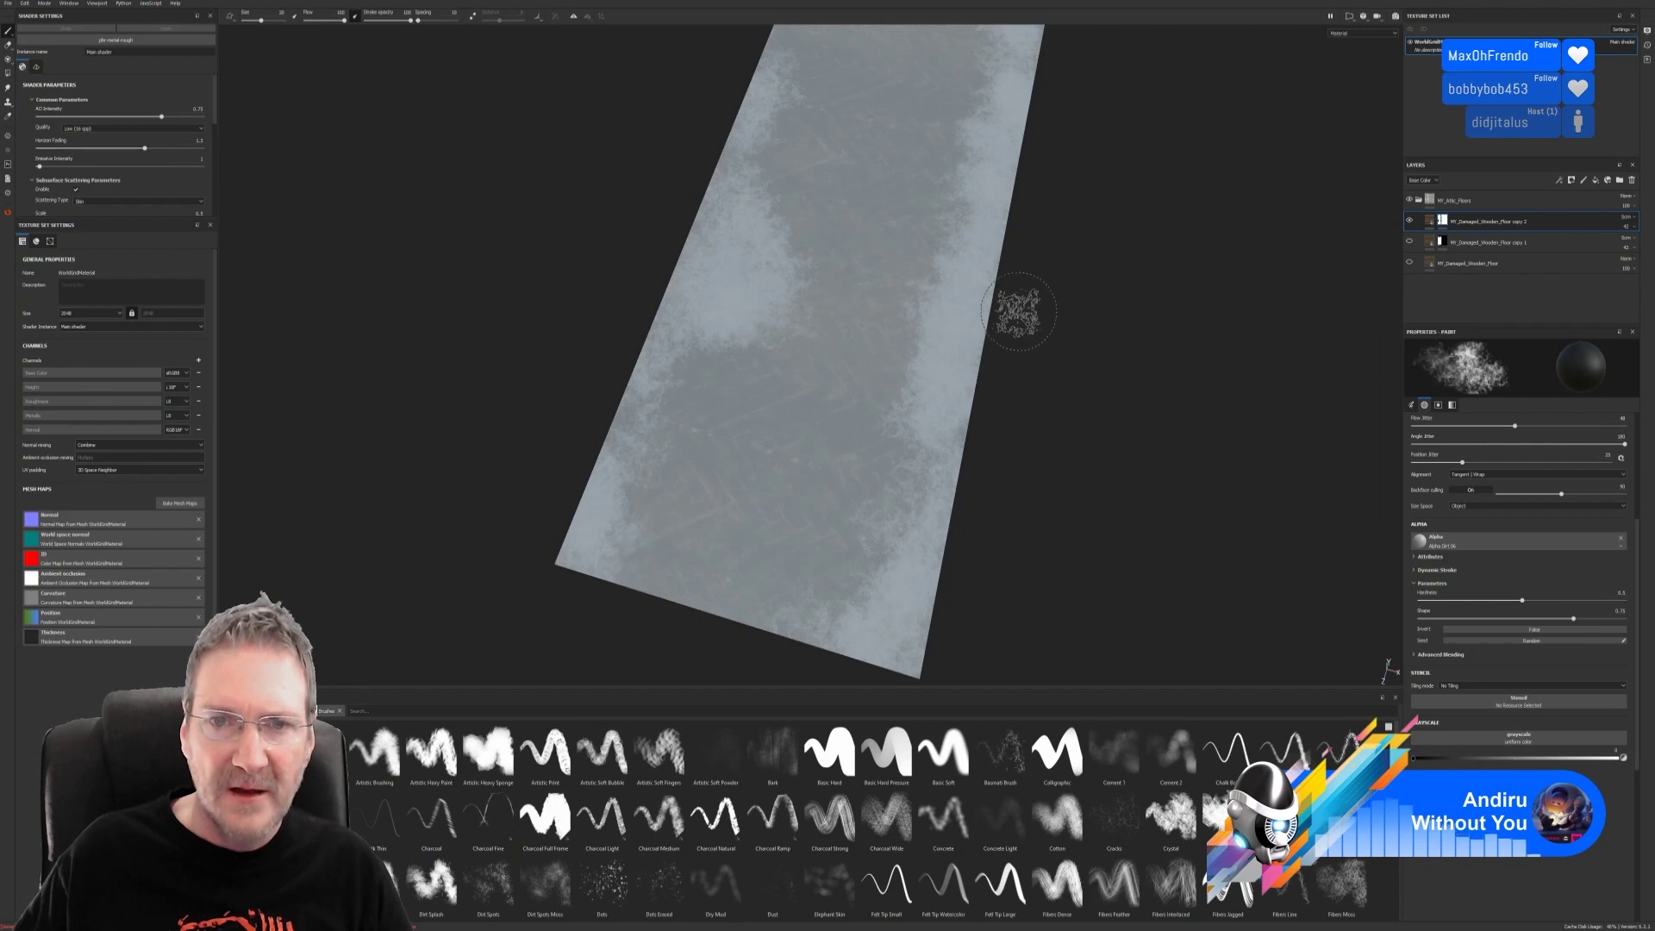
{"action": "mouse_move", "coordinate": [1020, 325]}
{"action": "left_mouse_down", "text": "alt"}
{"action": "mouse_move", "coordinate": [1041, 367]}
{"action": "mouse_move", "coordinate": [966, 393]}
{"action": "left_mouse_up", "text": "alt"}
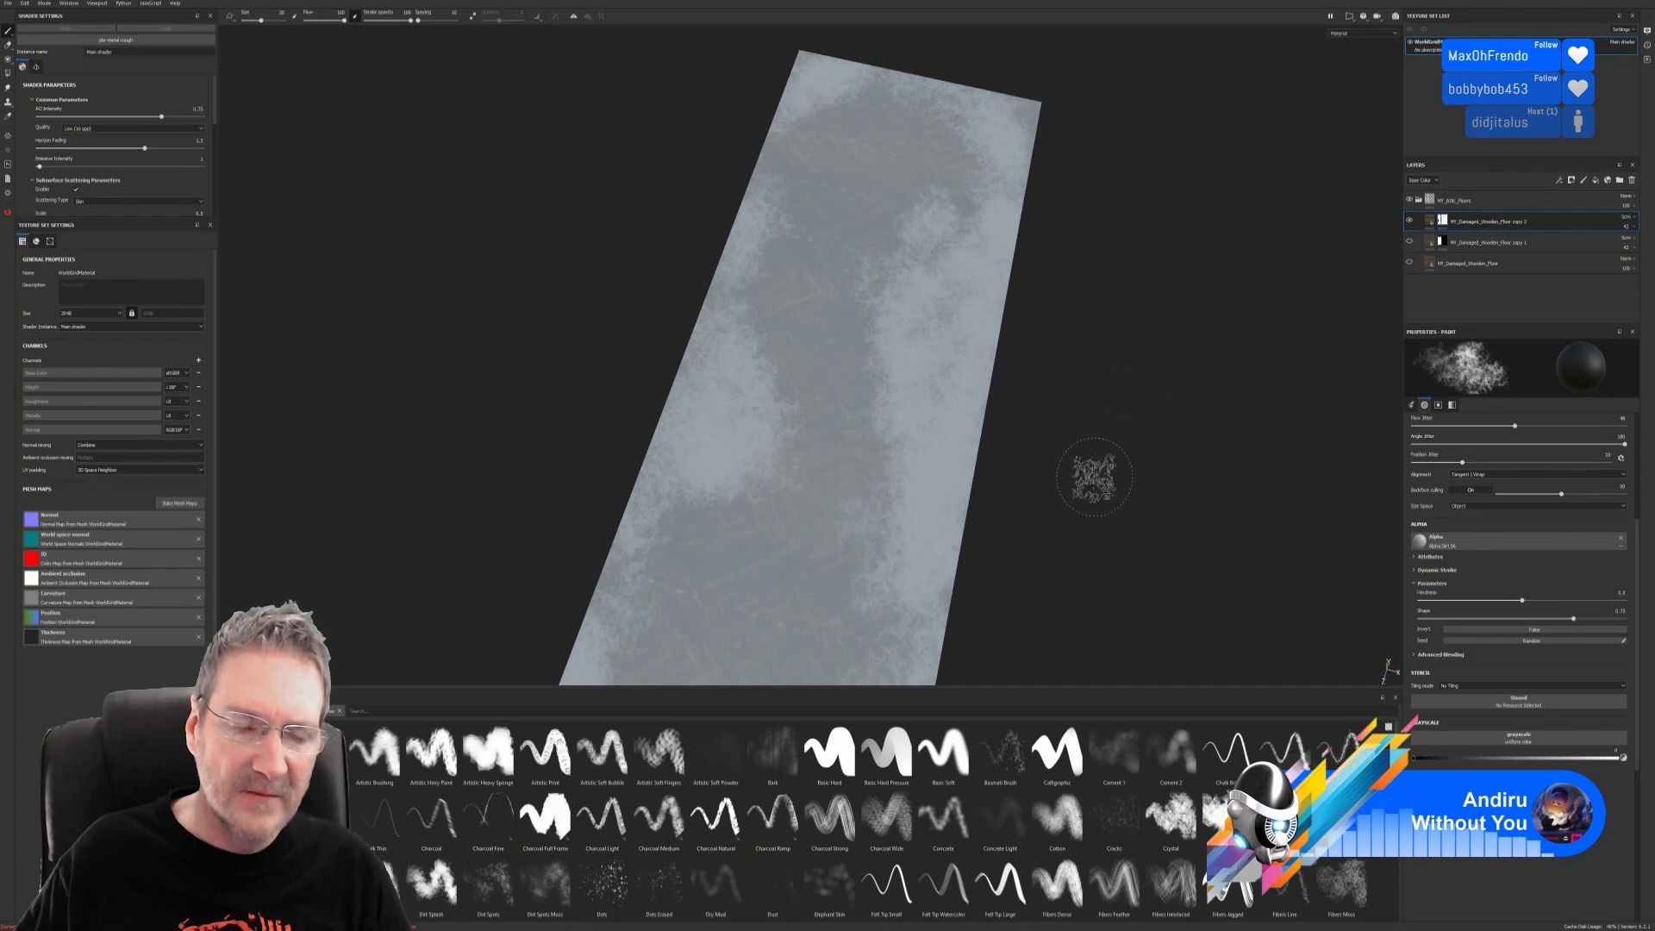
{"action": "left_click_drag", "start_coordinate": [1097, 480], "coordinate": [1076, 310], "text": "alt"}
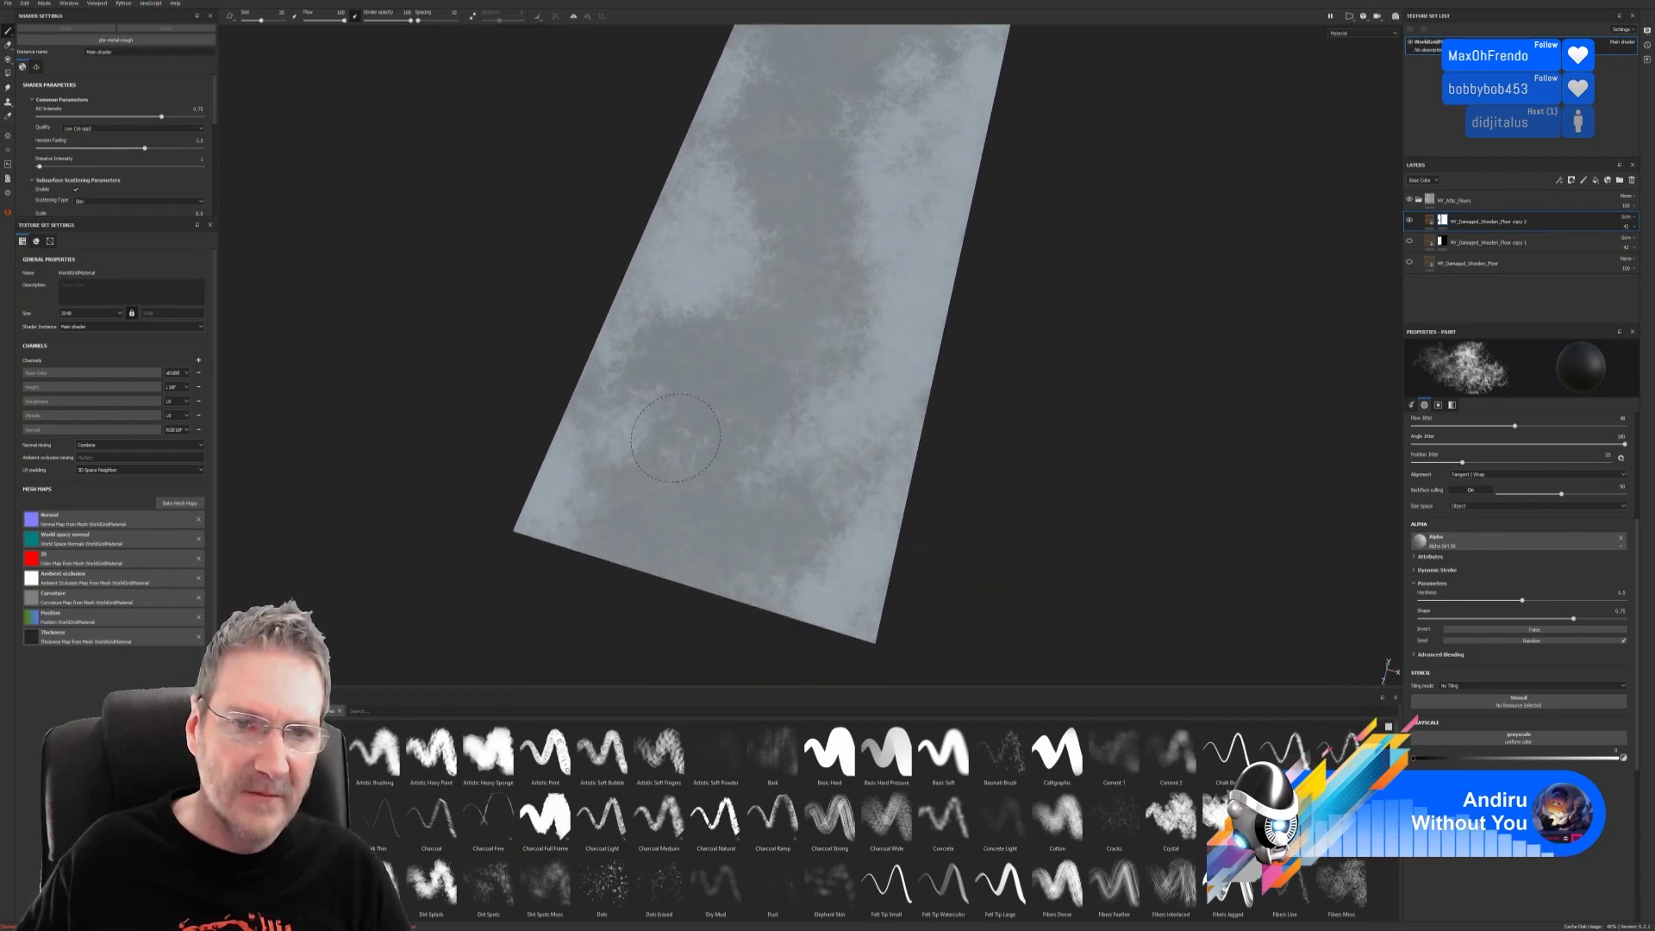
{"action": "mouse_move", "coordinate": [682, 424]}
{"action": "left_mouse_down", "text": "alt"}
{"action": "mouse_move", "coordinate": [1027, 444]}
{"action": "mouse_move", "coordinate": [968, 425]}
{"action": "left_mouse_up", "text": "alt"}
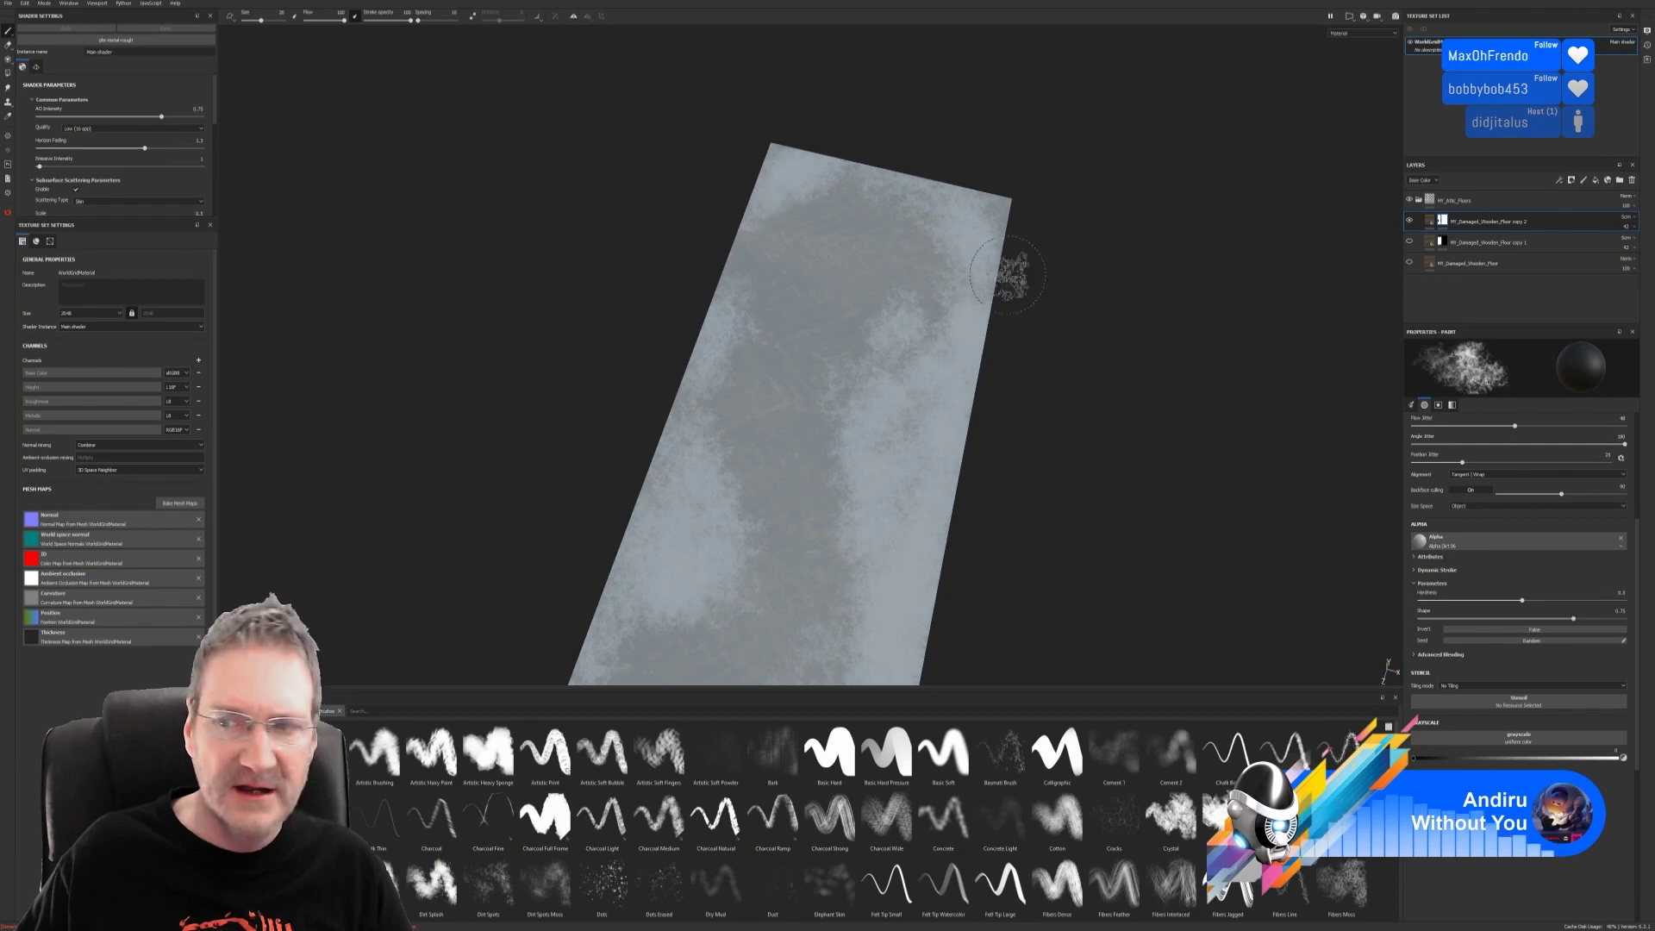
{"action": "left_click", "coordinate": [1613, 759]}
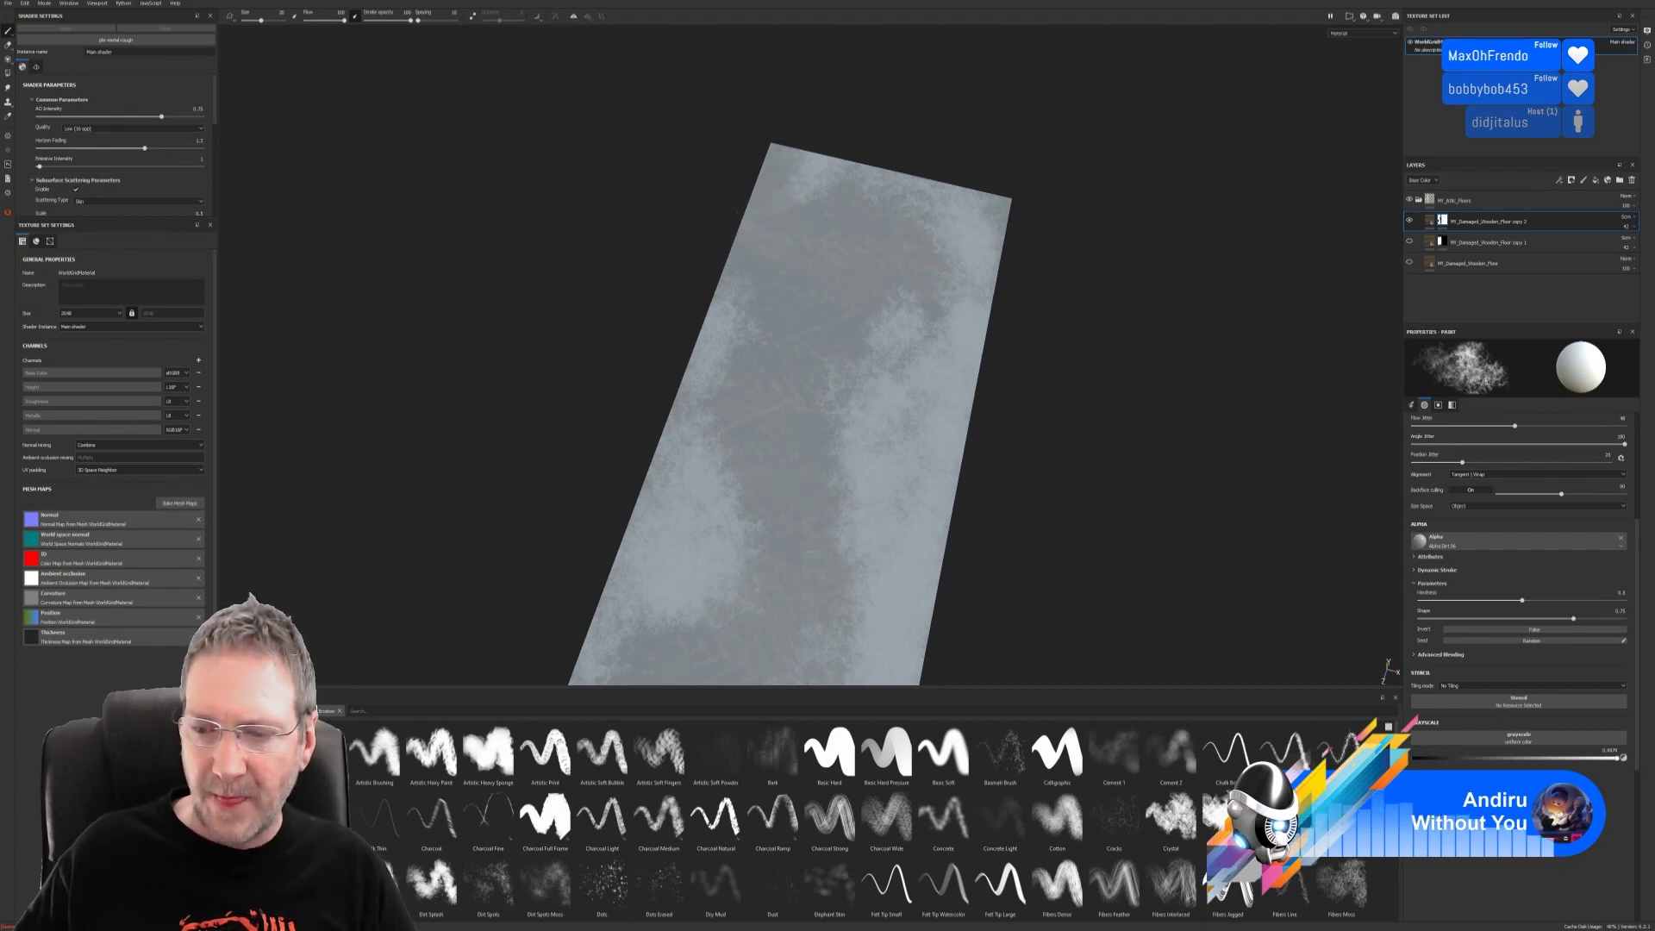
{"action": "left_click", "coordinate": [1414, 758]}
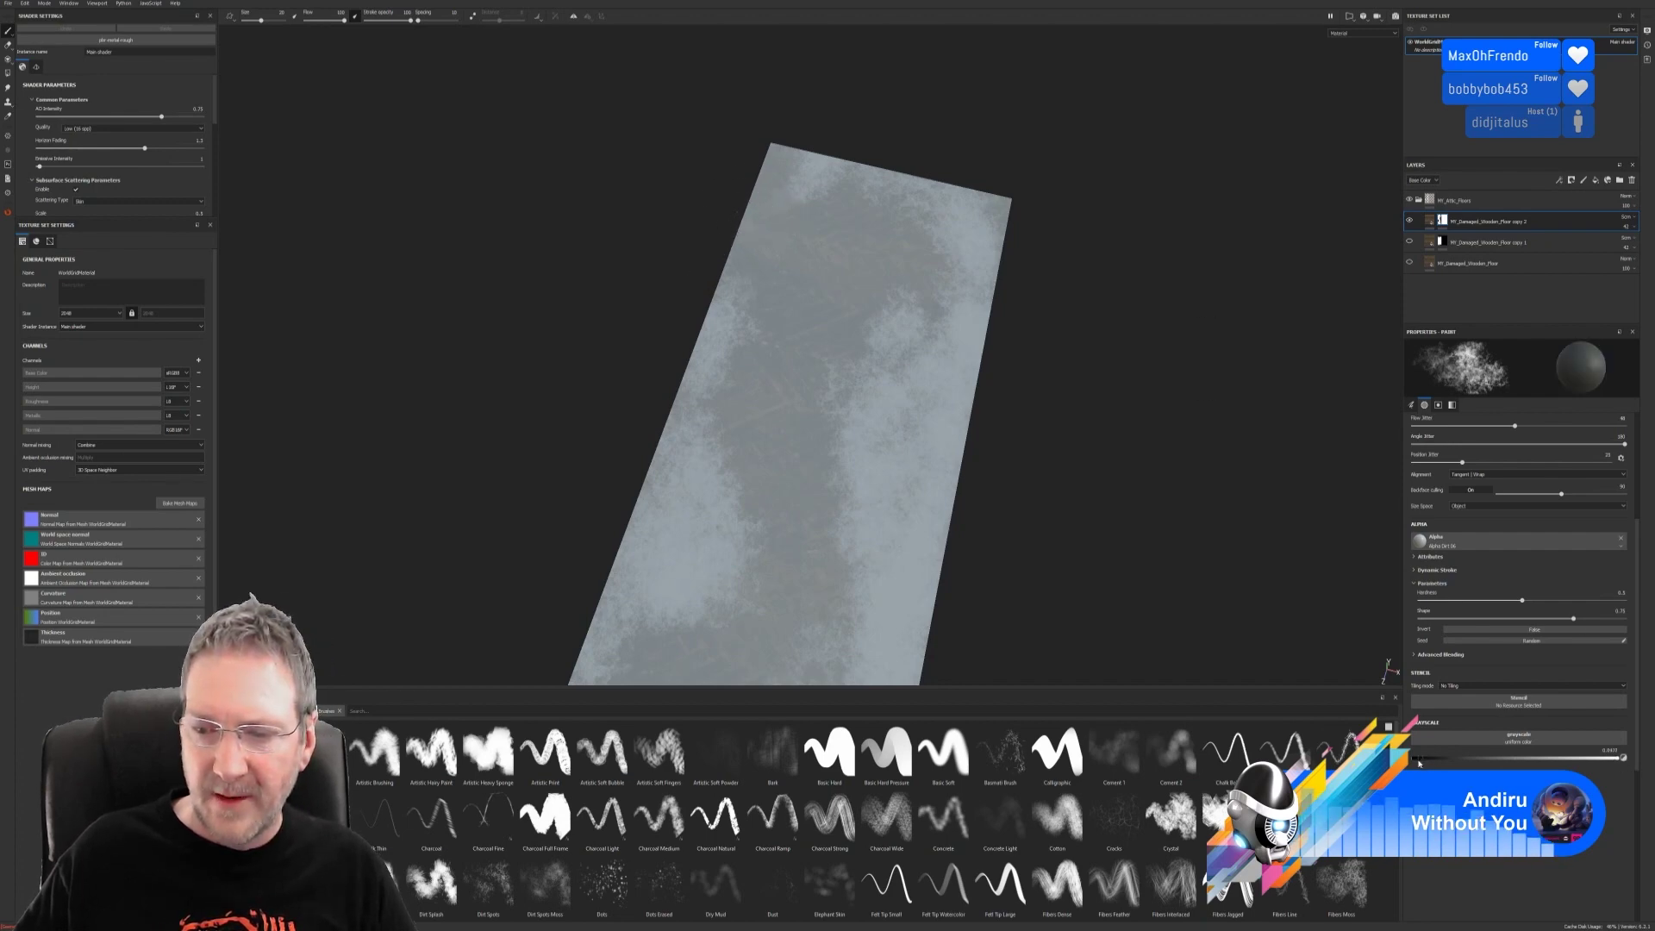
Step: Show the two lower Damaged_Wooden_Floor layers and check the blended wood texture from several angles
{"action": "left_click", "coordinate": [1410, 263]}
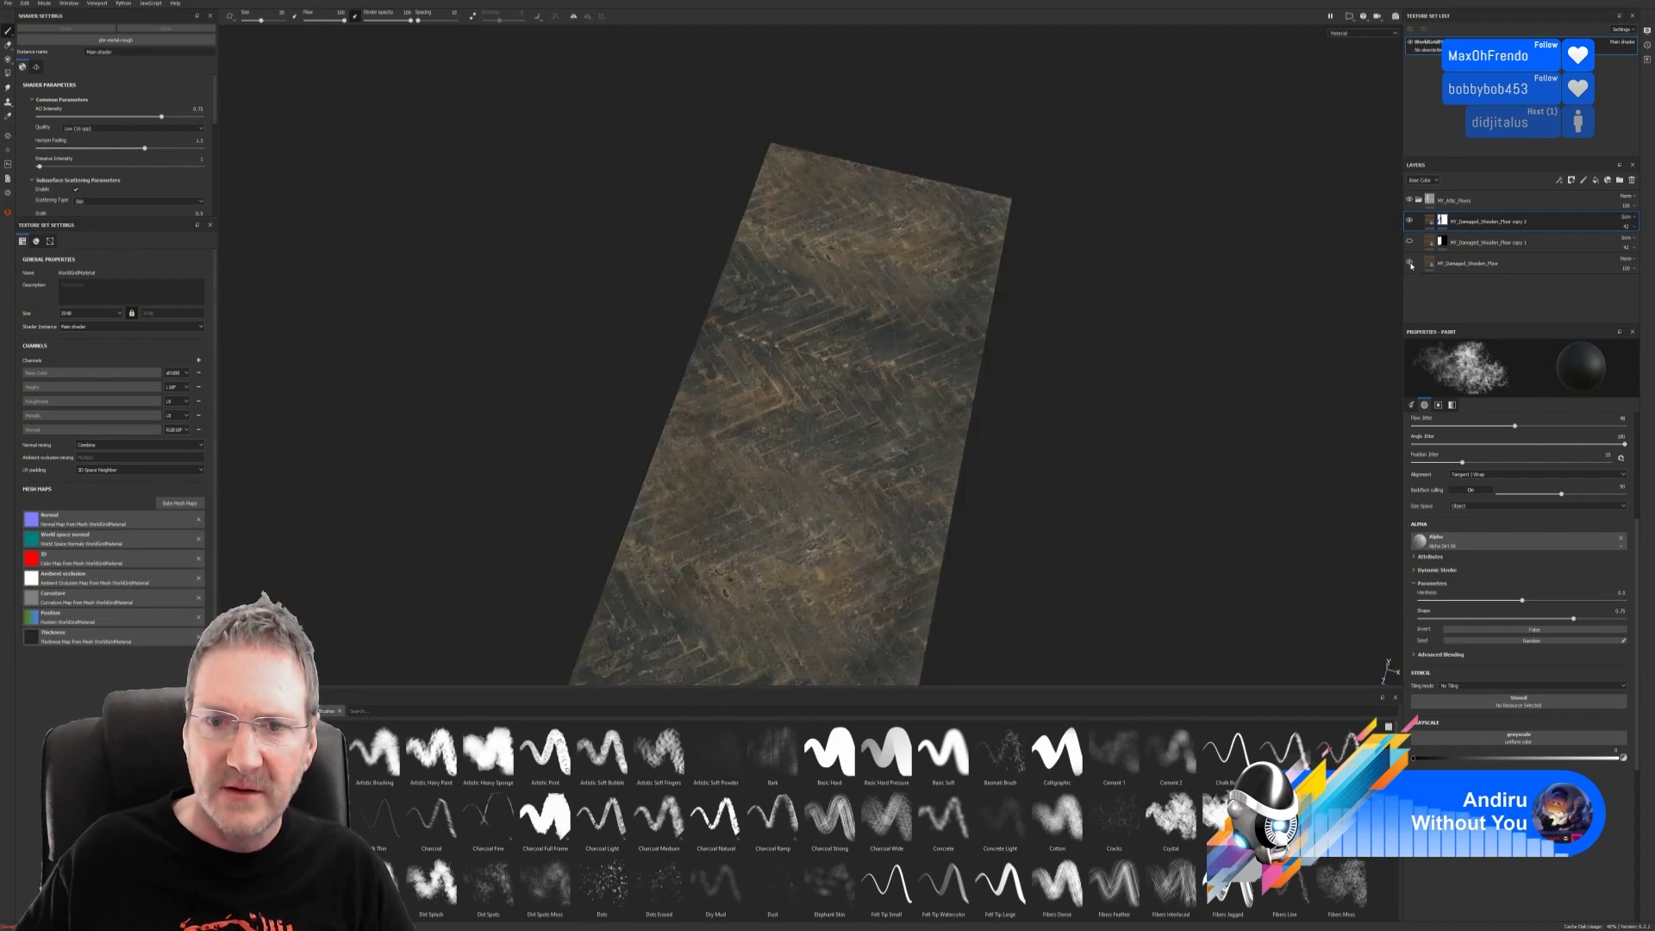
{"action": "left_click", "coordinate": [1410, 244]}
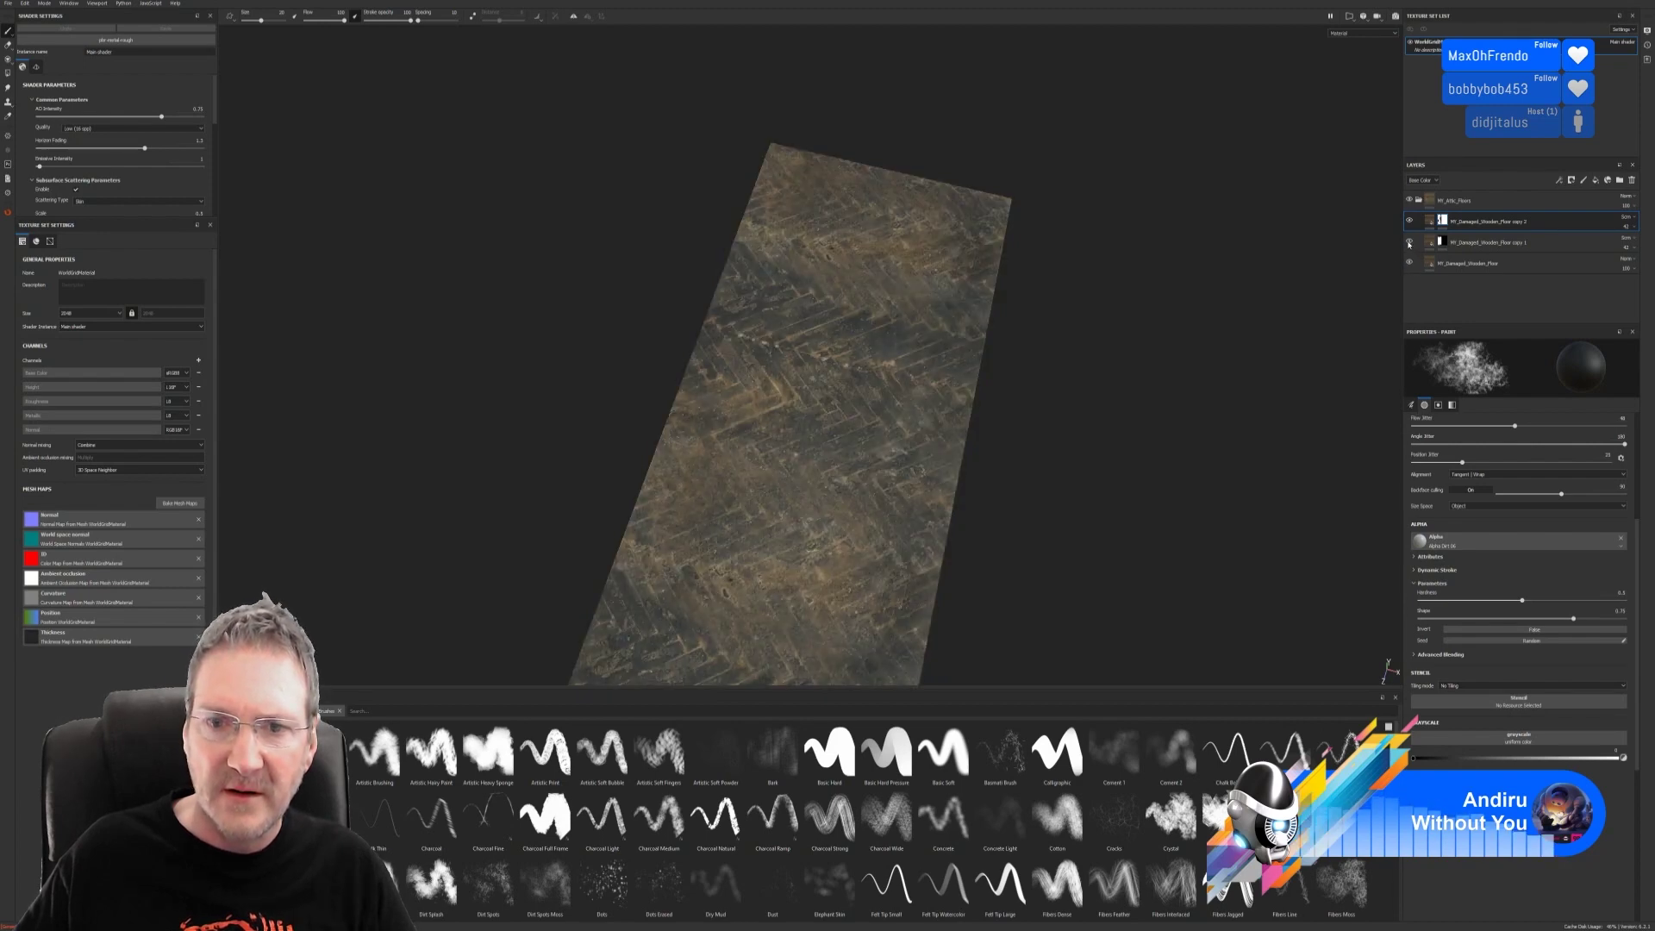
{"action": "scroll", "coordinate": [996, 366], "scroll_direction": "down", "scroll_amount": 2}
{"action": "middle_click_drag", "start_coordinate": [996, 366], "coordinate": [1037, 192], "text": "alt"}
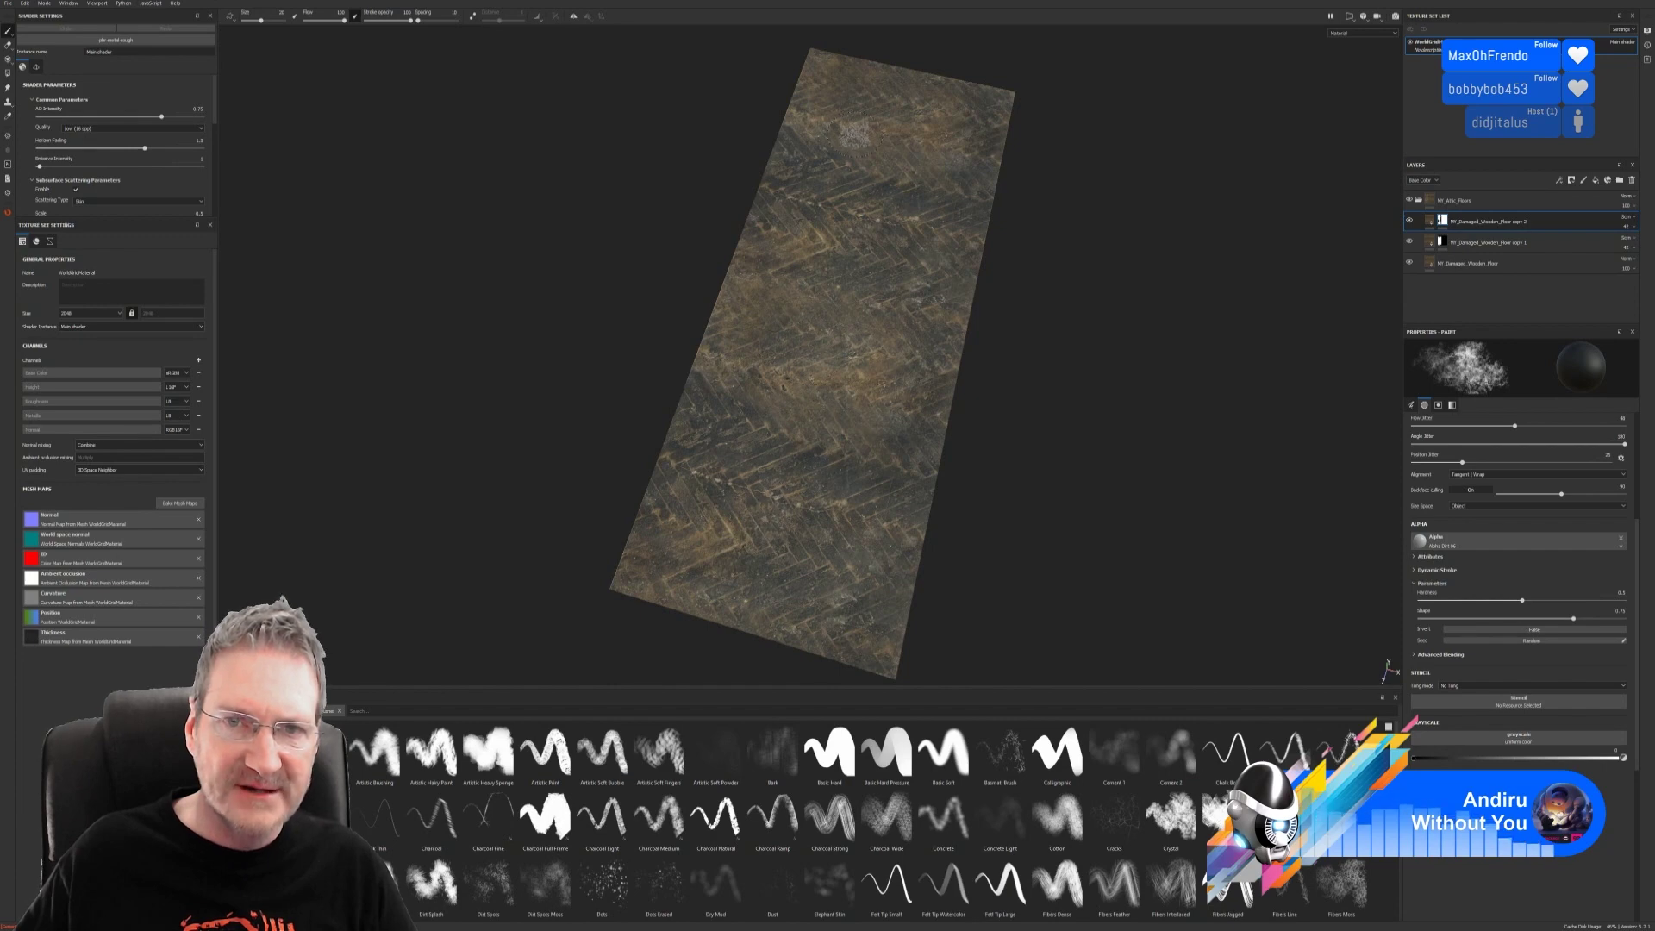
{"action": "mouse_move", "coordinate": [1017, 432]}
{"action": "right_mouse_down", "text": "alt"}
{"action": "mouse_move", "coordinate": [1090, 434]}
{"action": "mouse_move", "coordinate": [1130, 471]}
{"action": "right_mouse_up", "text": "alt"}
{"action": "left_click_drag", "start_coordinate": [1129, 471], "coordinate": [1172, 385], "text": "alt"}
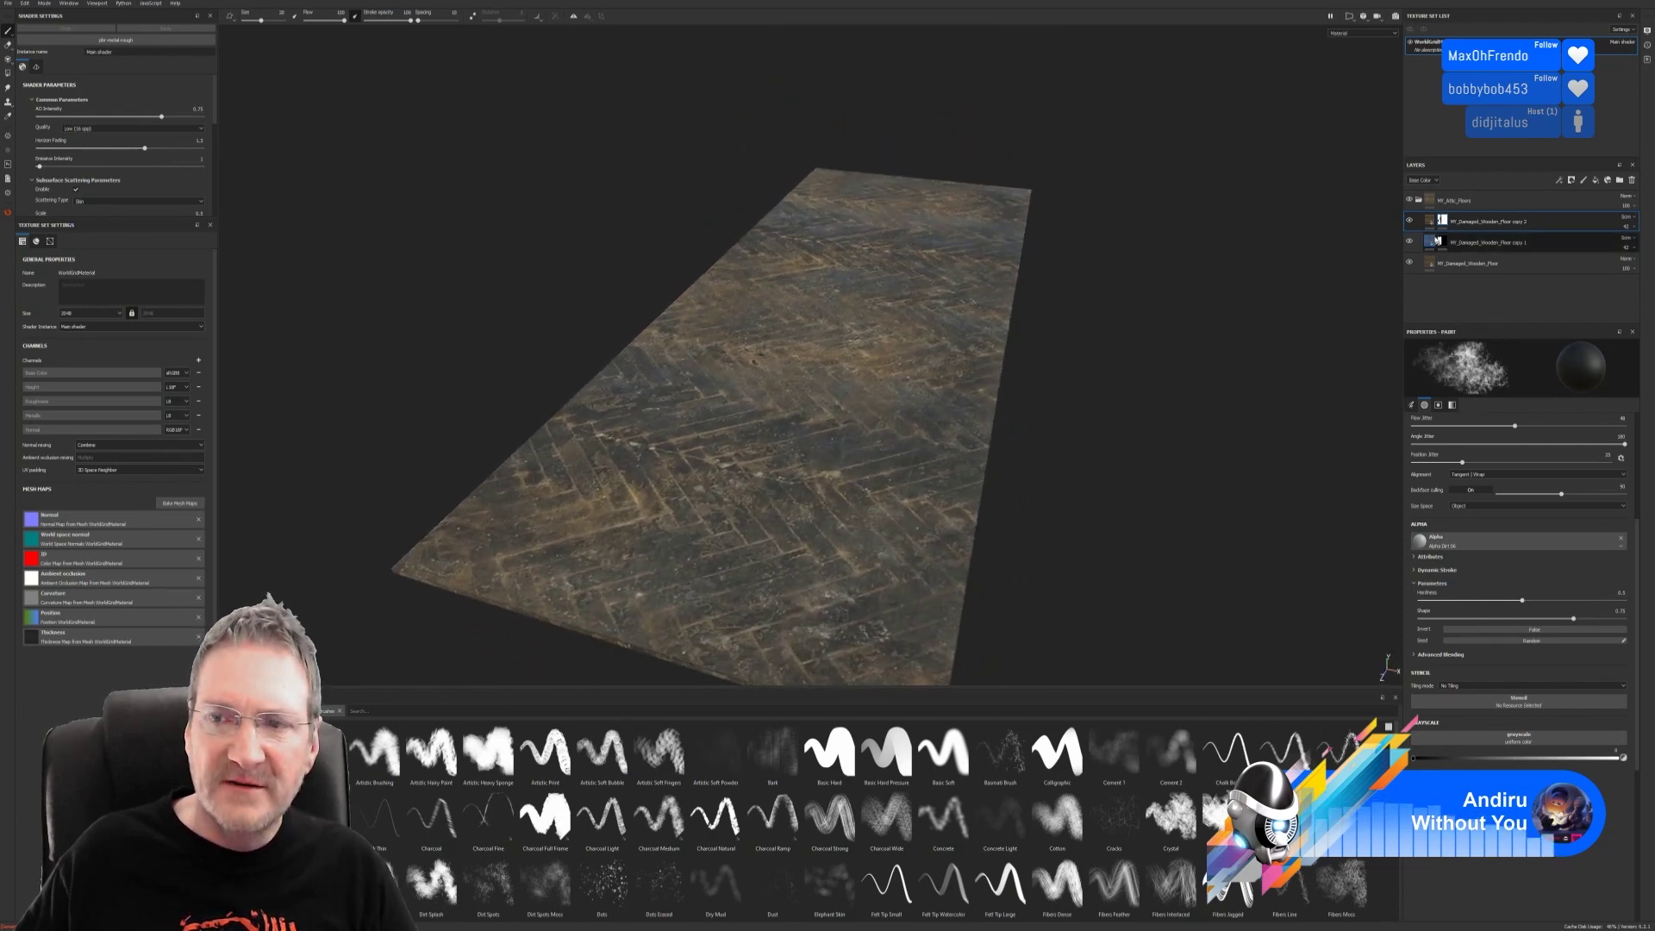
{"action": "left_click", "coordinate": [1409, 221]}
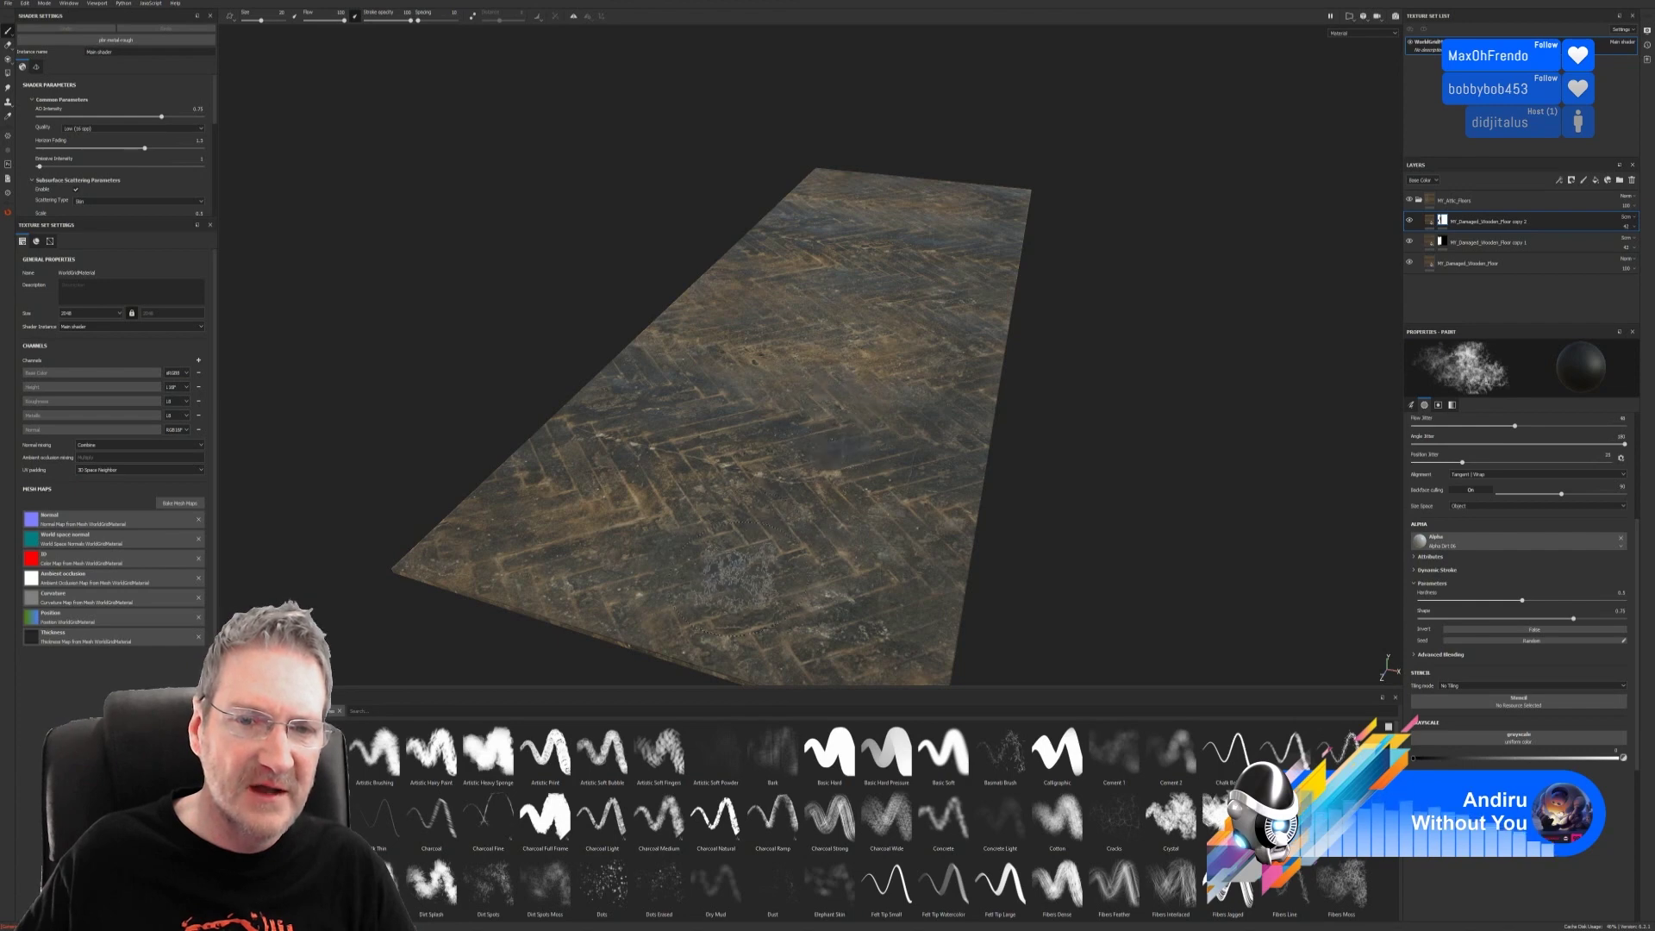
{"action": "left_click_drag", "start_coordinate": [1156, 380], "coordinate": [919, 522], "text": "alt"}
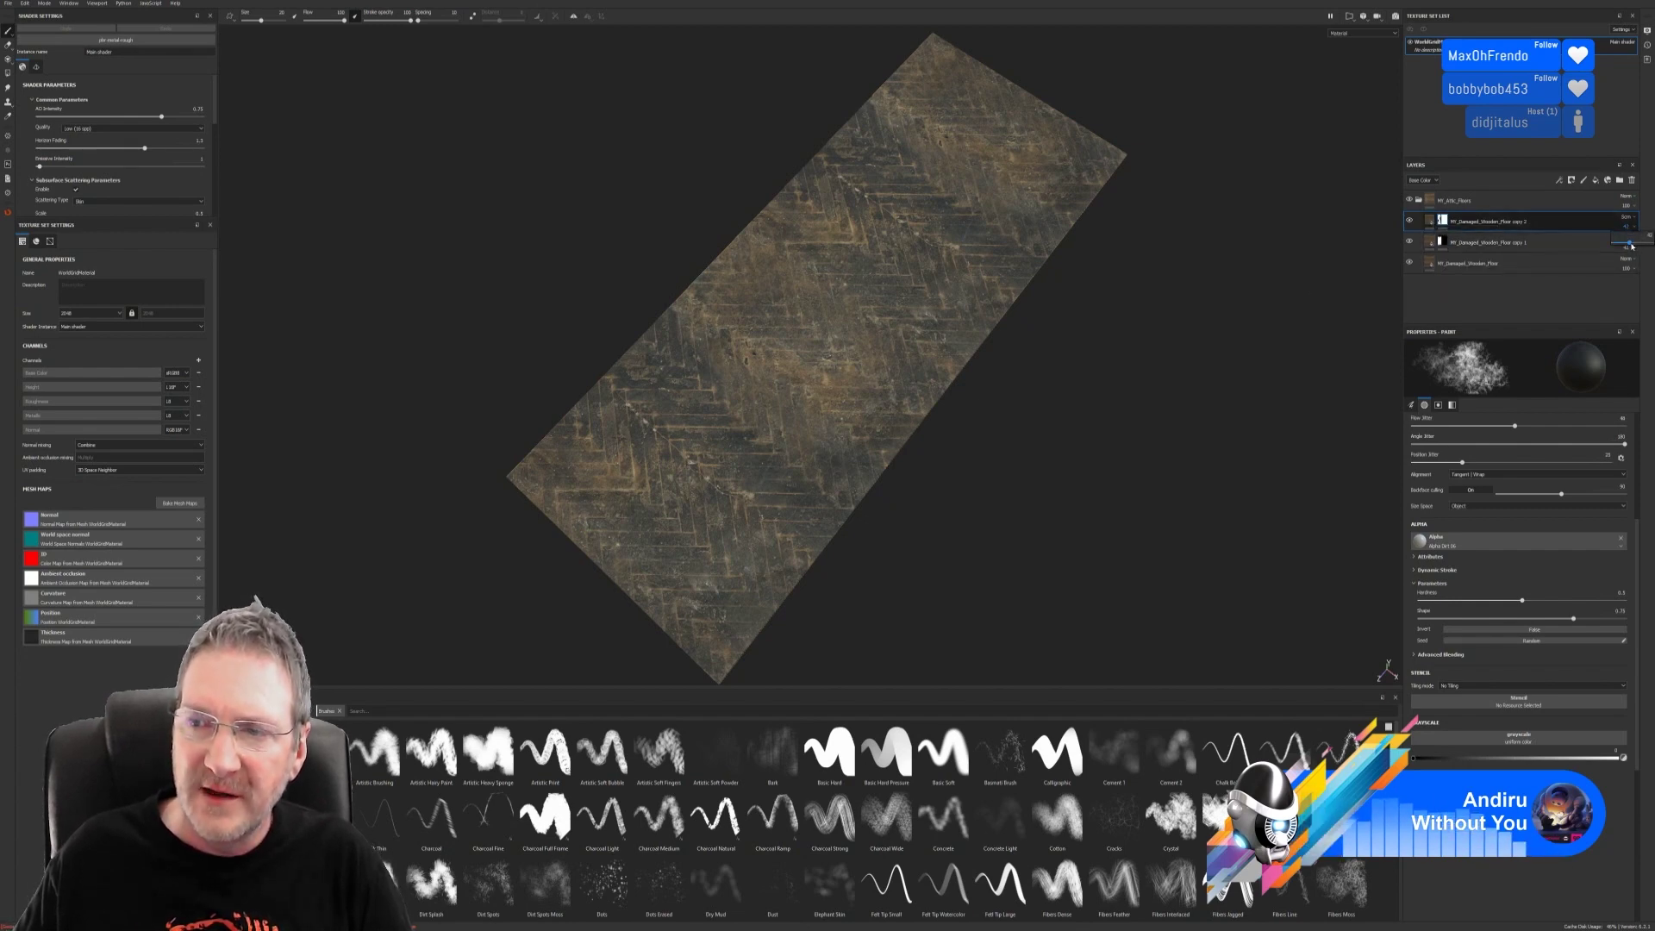
Step: Raise the top Damaged_Wooden_Floor copy's opacity to the maximum and compare the floor with that layer hidden and shown
{"action": "left_click_drag", "start_coordinate": [1619, 246], "coordinate": [1639, 246]}
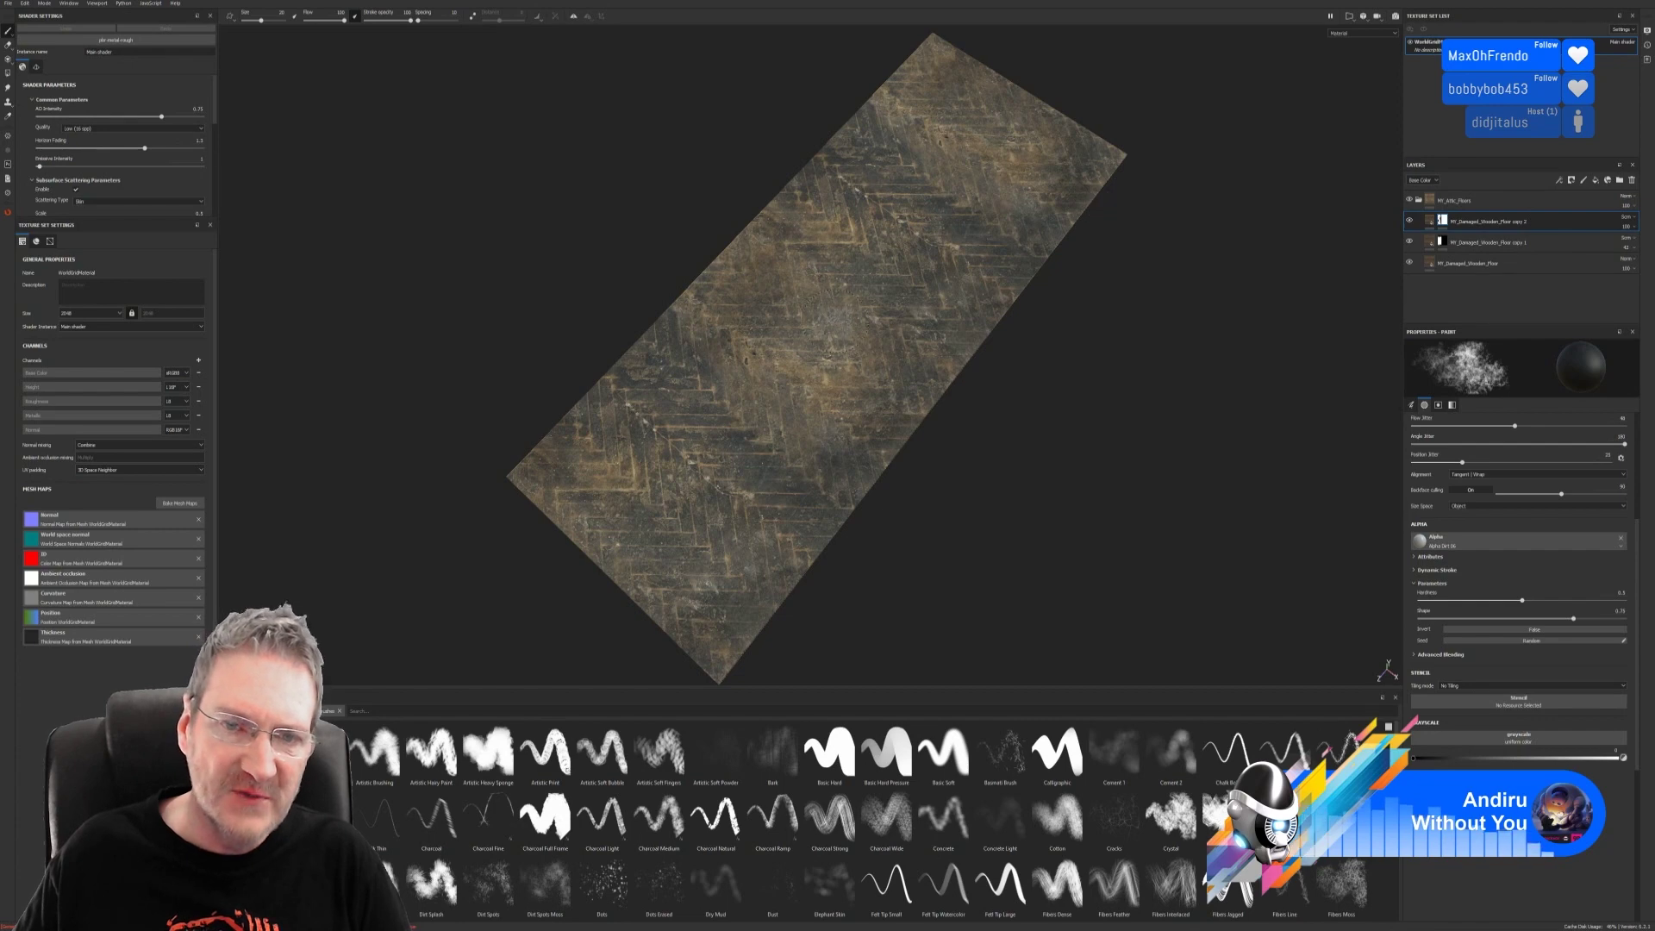
{"action": "left_click", "coordinate": [1412, 222]}
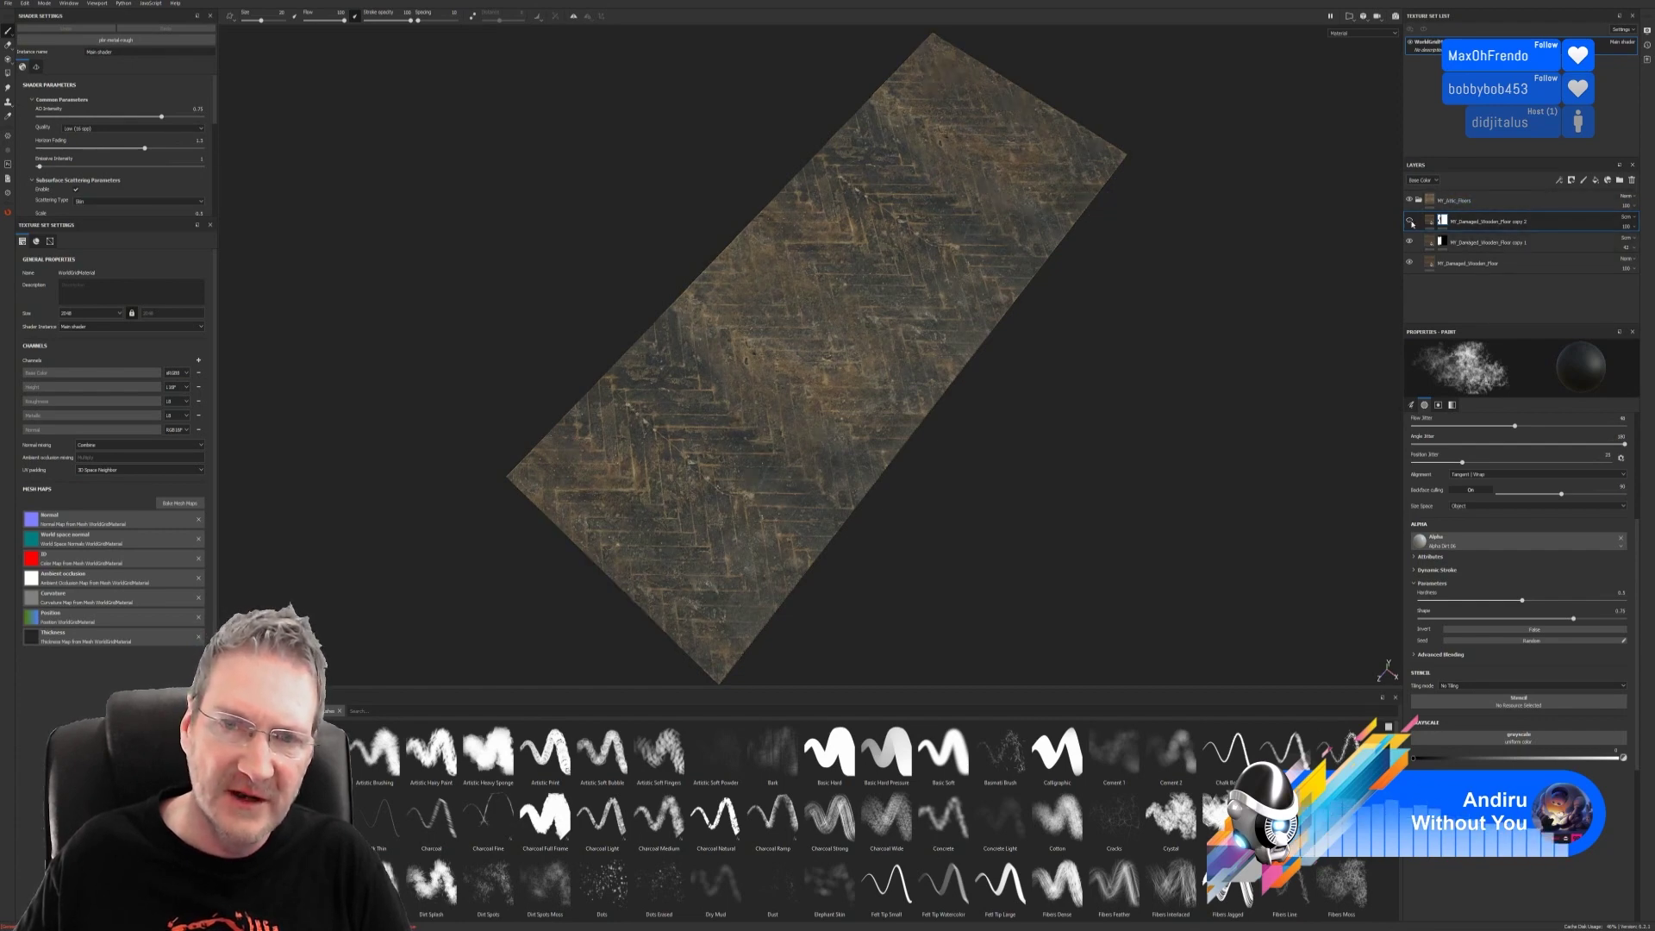
{"action": "left_click", "coordinate": [1411, 222]}
{"action": "left_click", "coordinate": [1411, 223]}
{"action": "left_click", "coordinate": [1411, 223]}
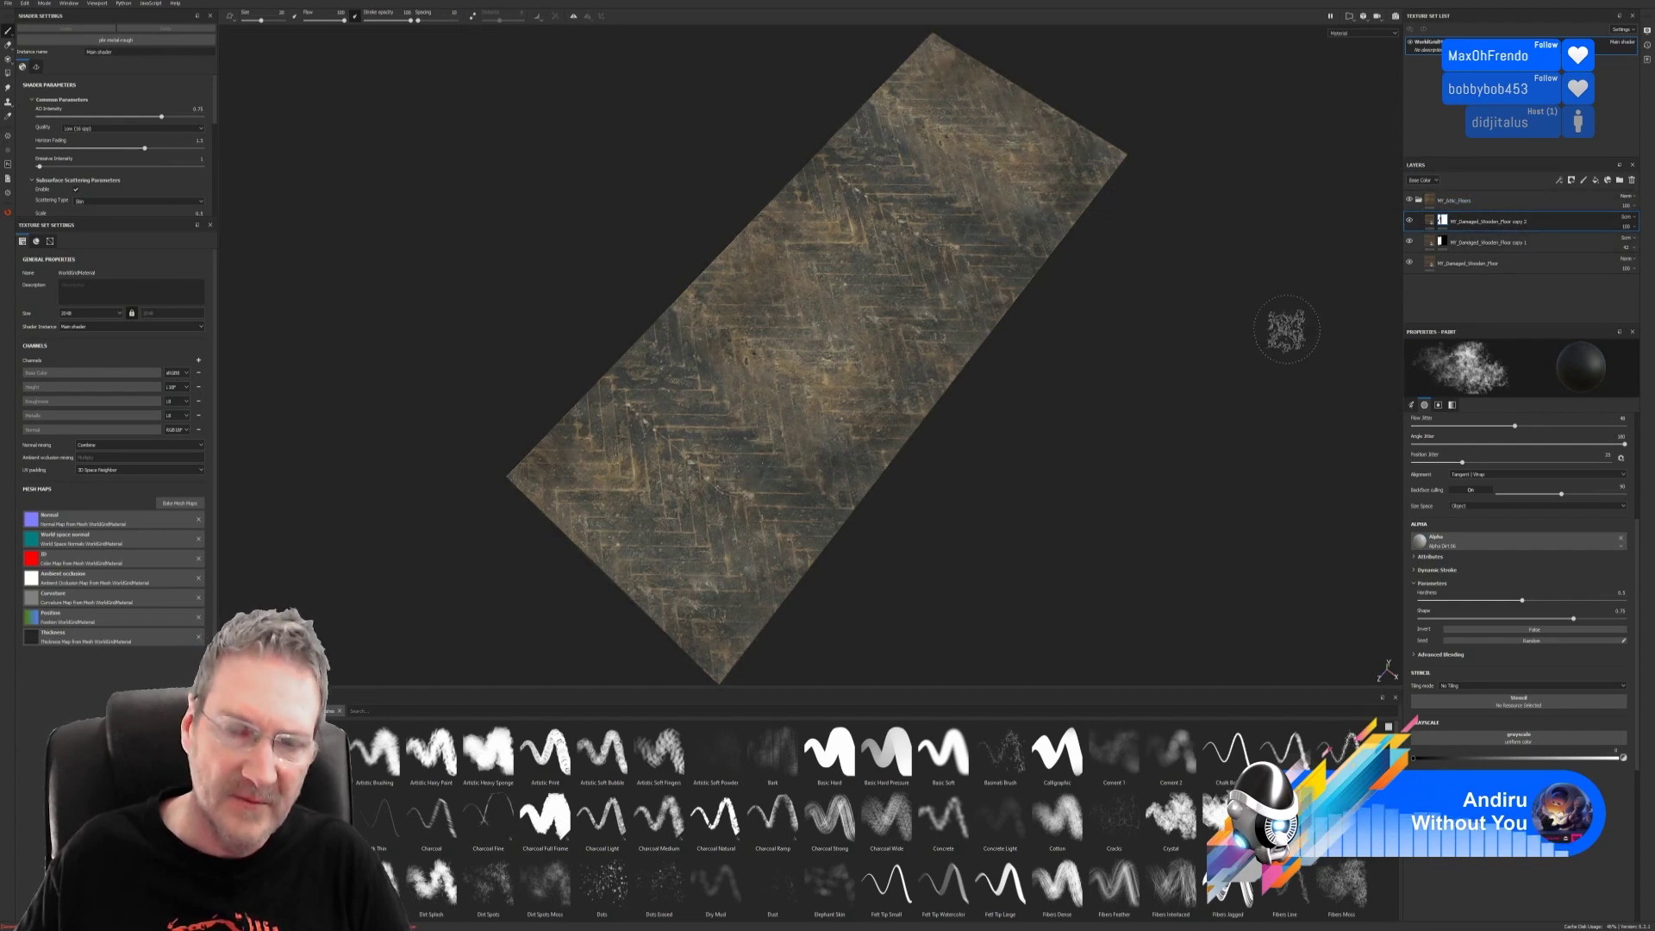
{"action": "left_click_drag", "start_coordinate": [952, 518], "coordinate": [1031, 480], "text": "alt"}
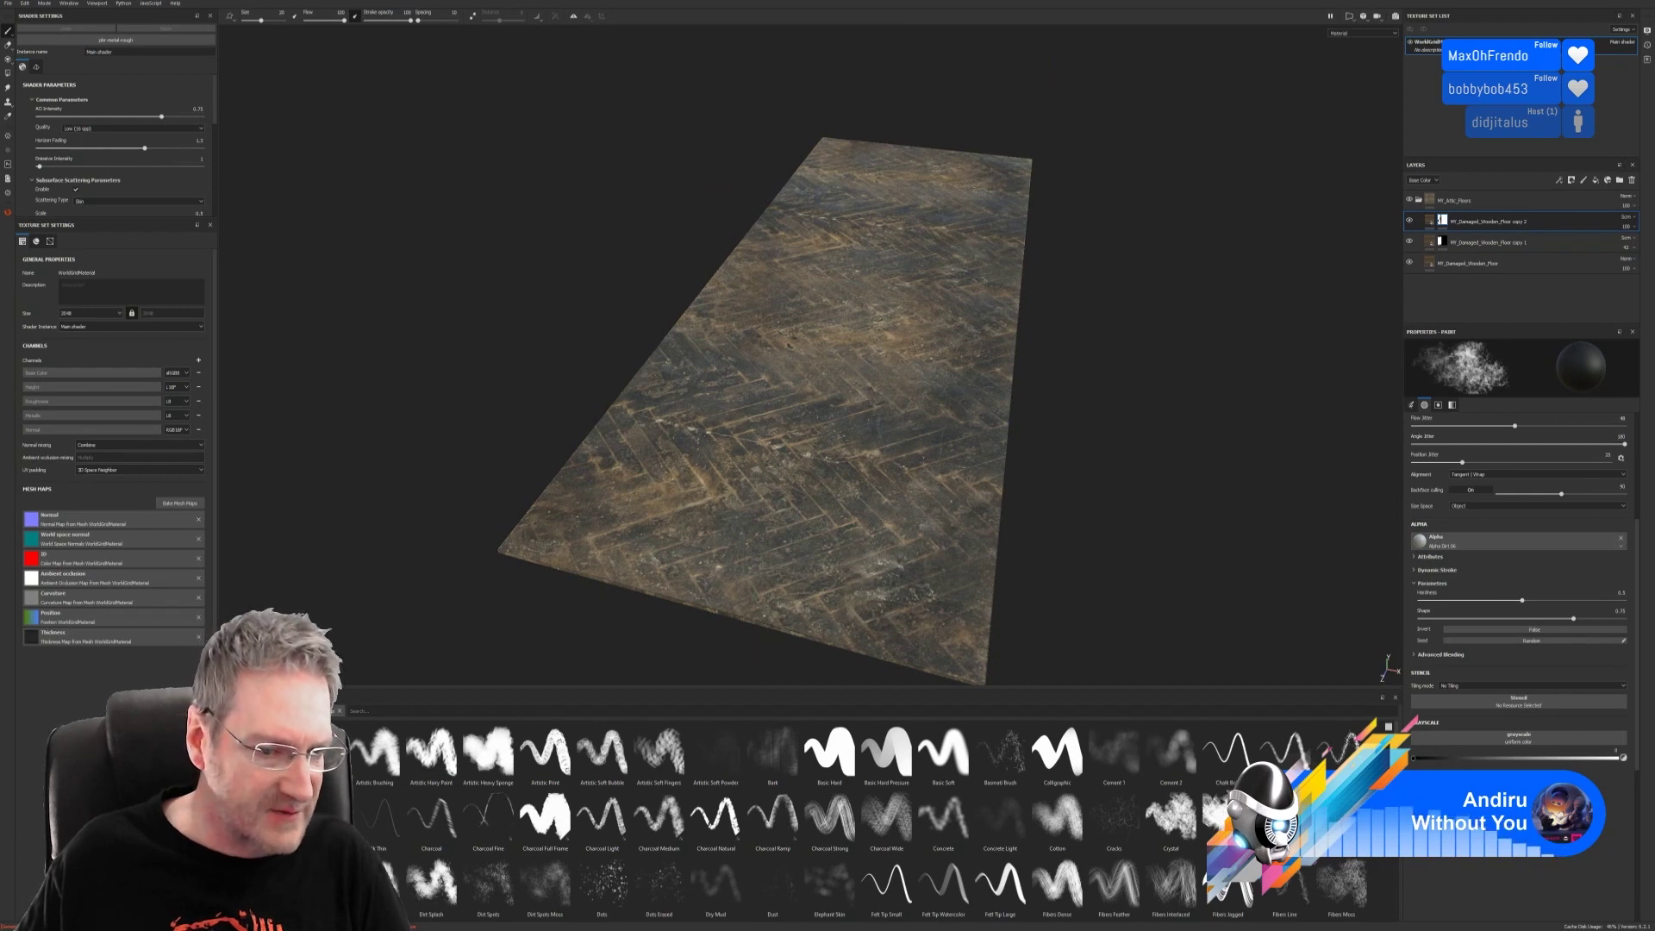
Step: Show the material assets in the library and examine the wooden floor texture up close
{"action": "left_click", "coordinate": [250, 860]}
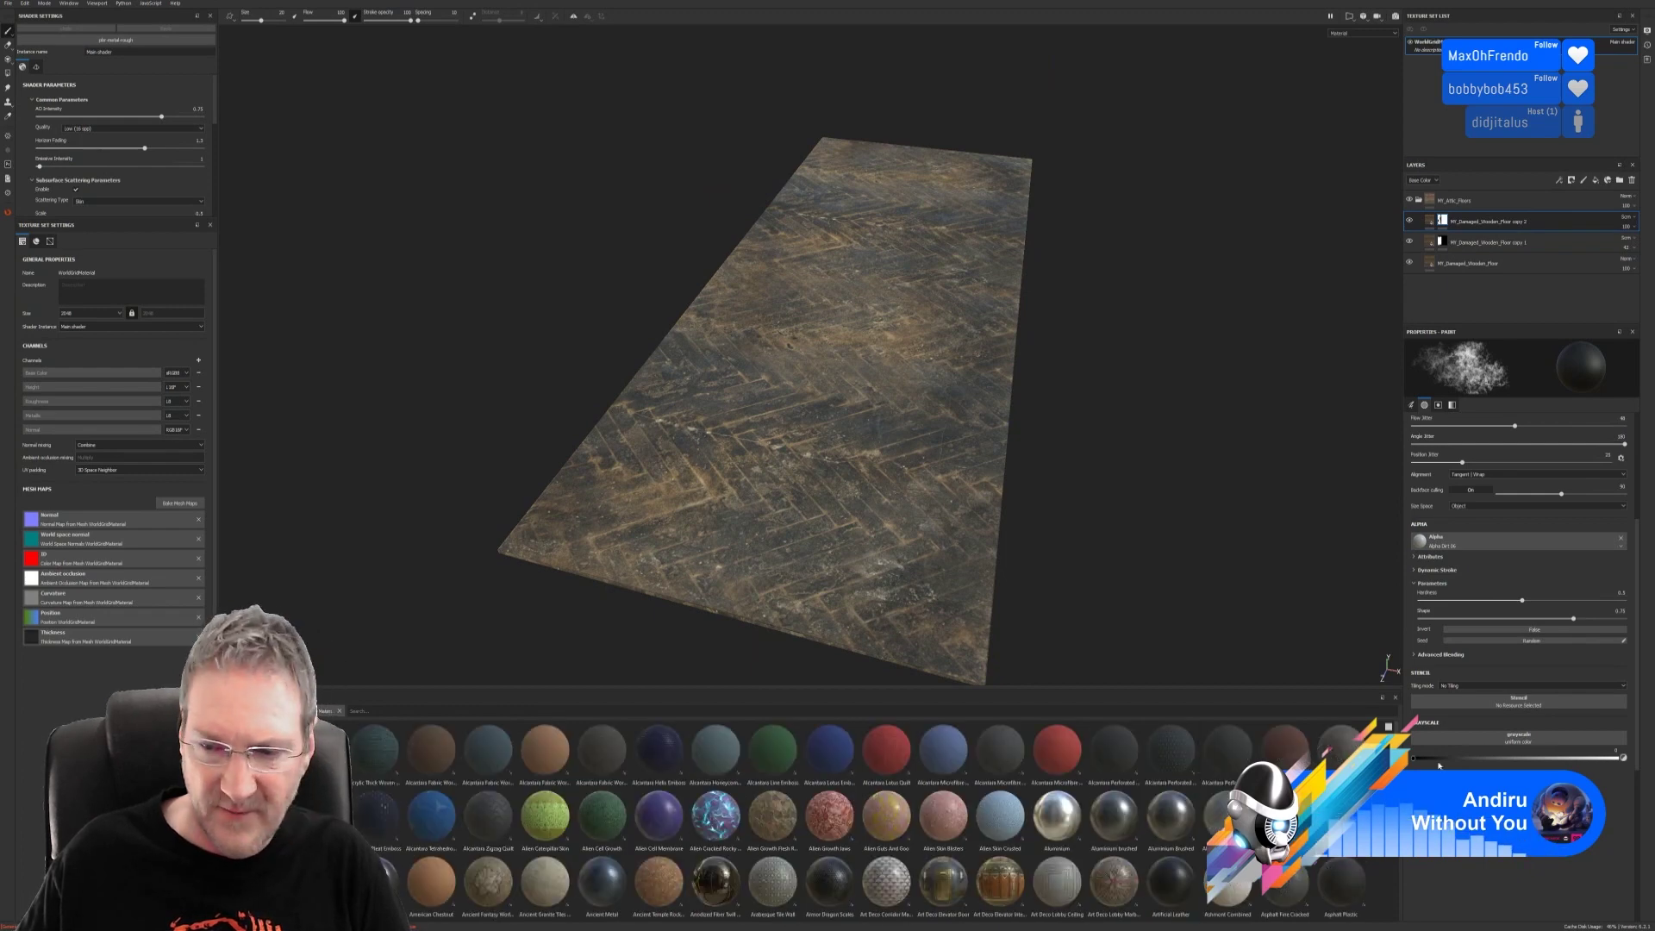
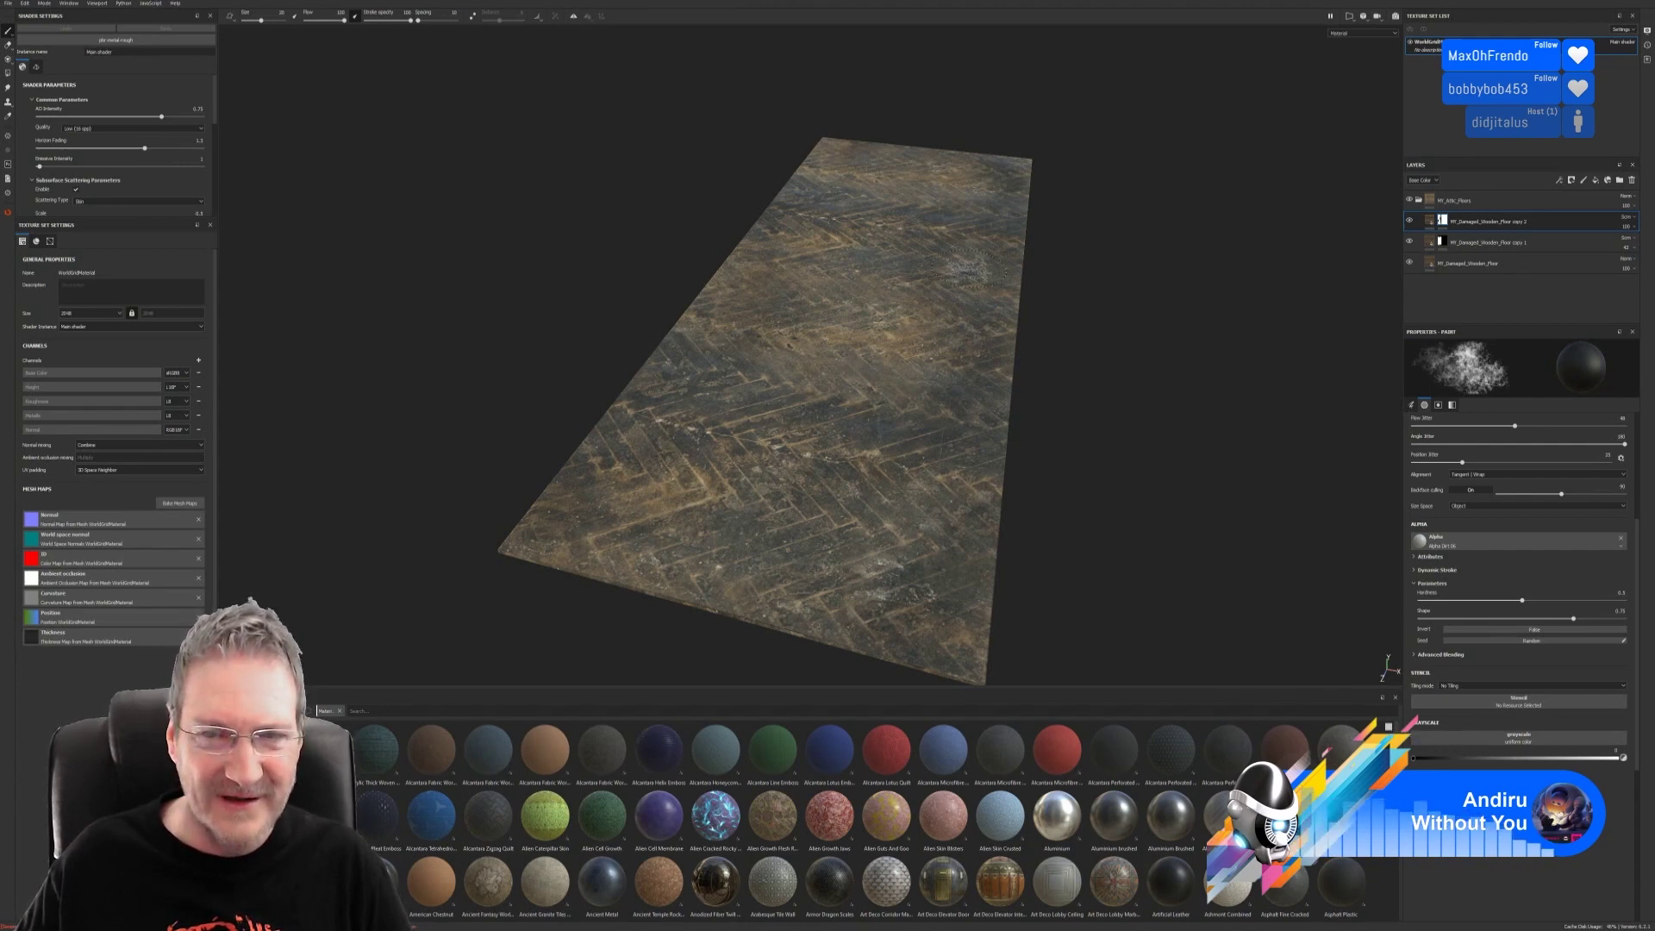
{"action": "scroll", "coordinate": [1089, 452], "scroll_direction": "up", "scroll_amount": 2}
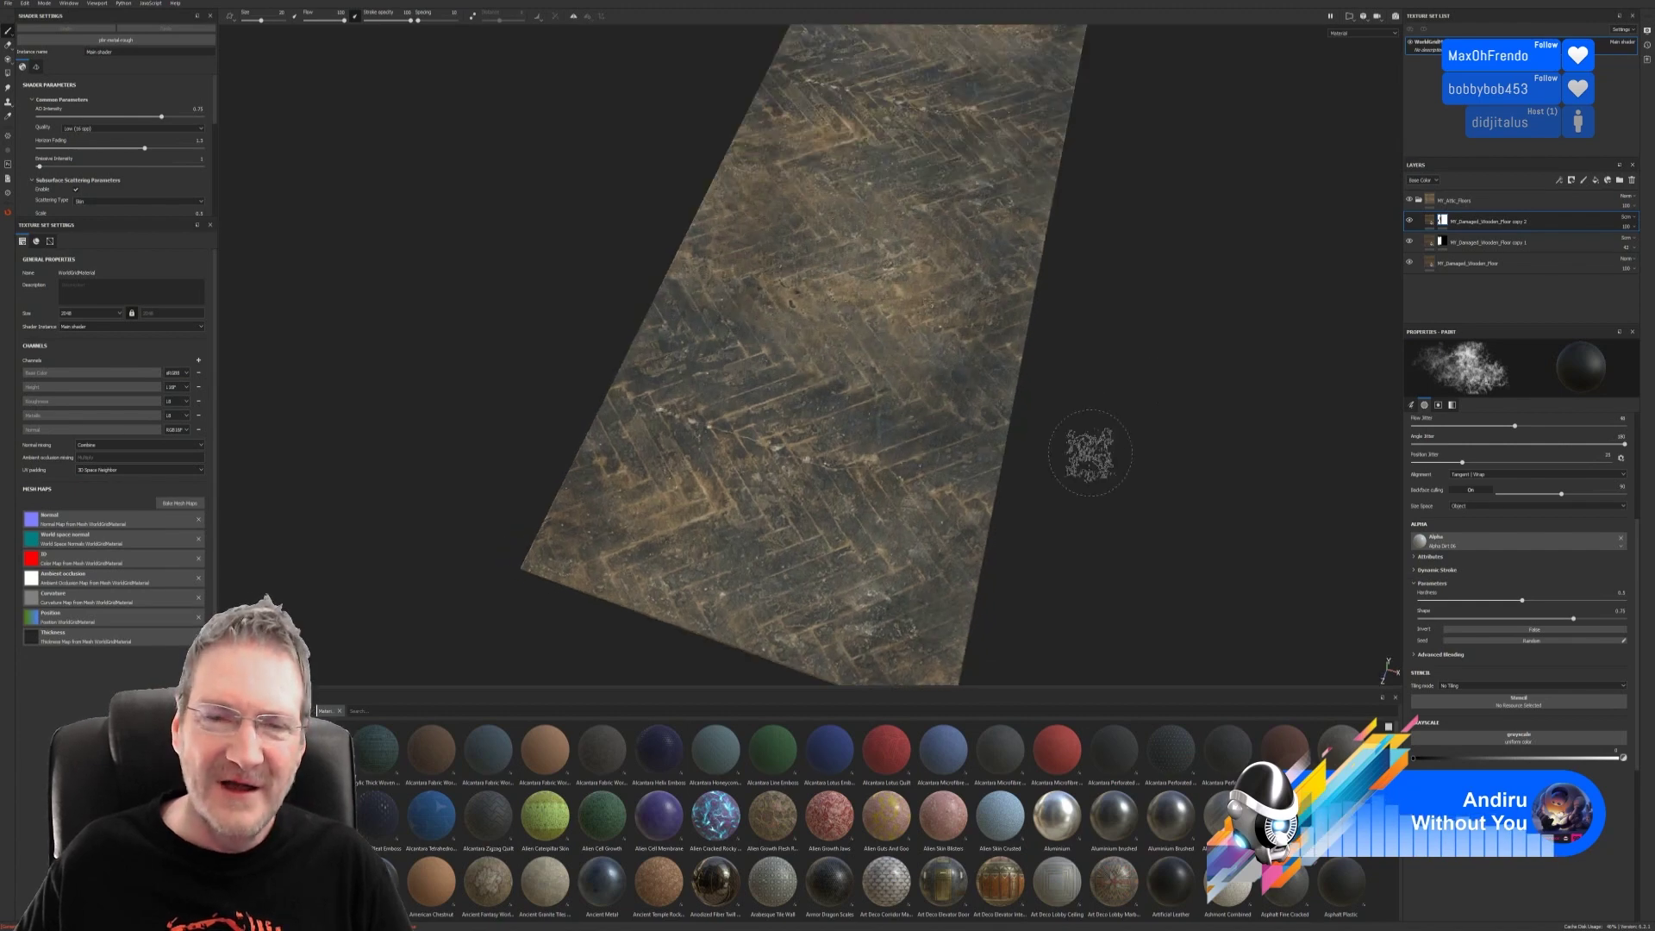
{"action": "scroll", "coordinate": [1090, 453], "scroll_direction": "up", "scroll_amount": 2}
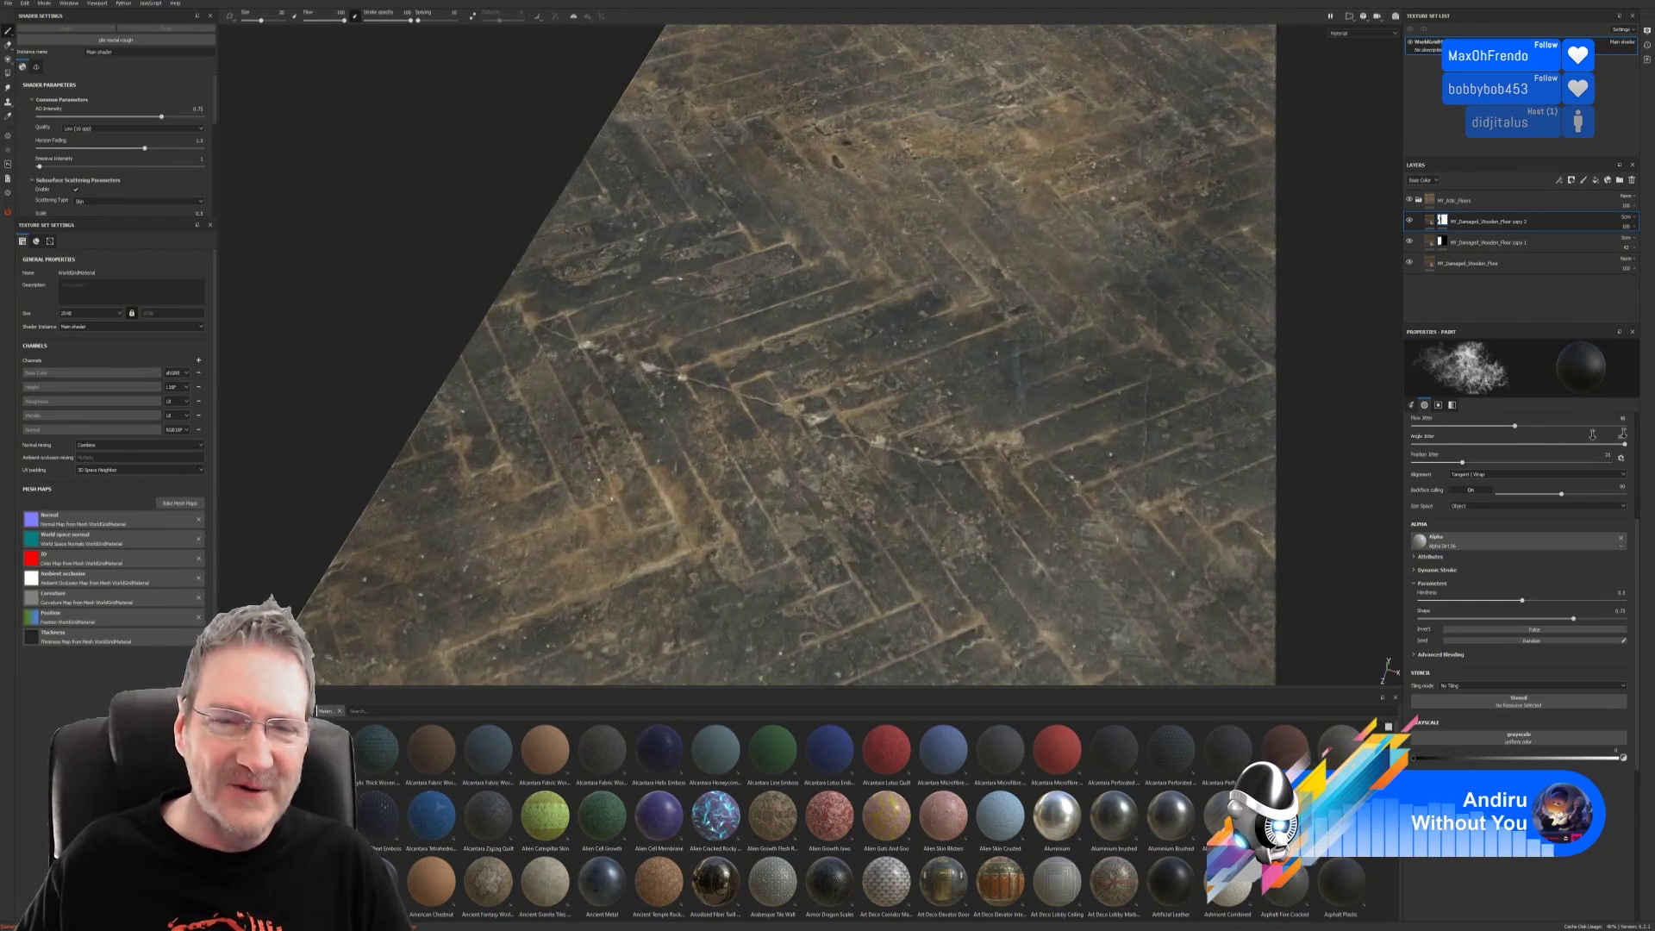
{"action": "scroll", "coordinate": [657, 431], "scroll_direction": "down", "scroll_amount": 3}
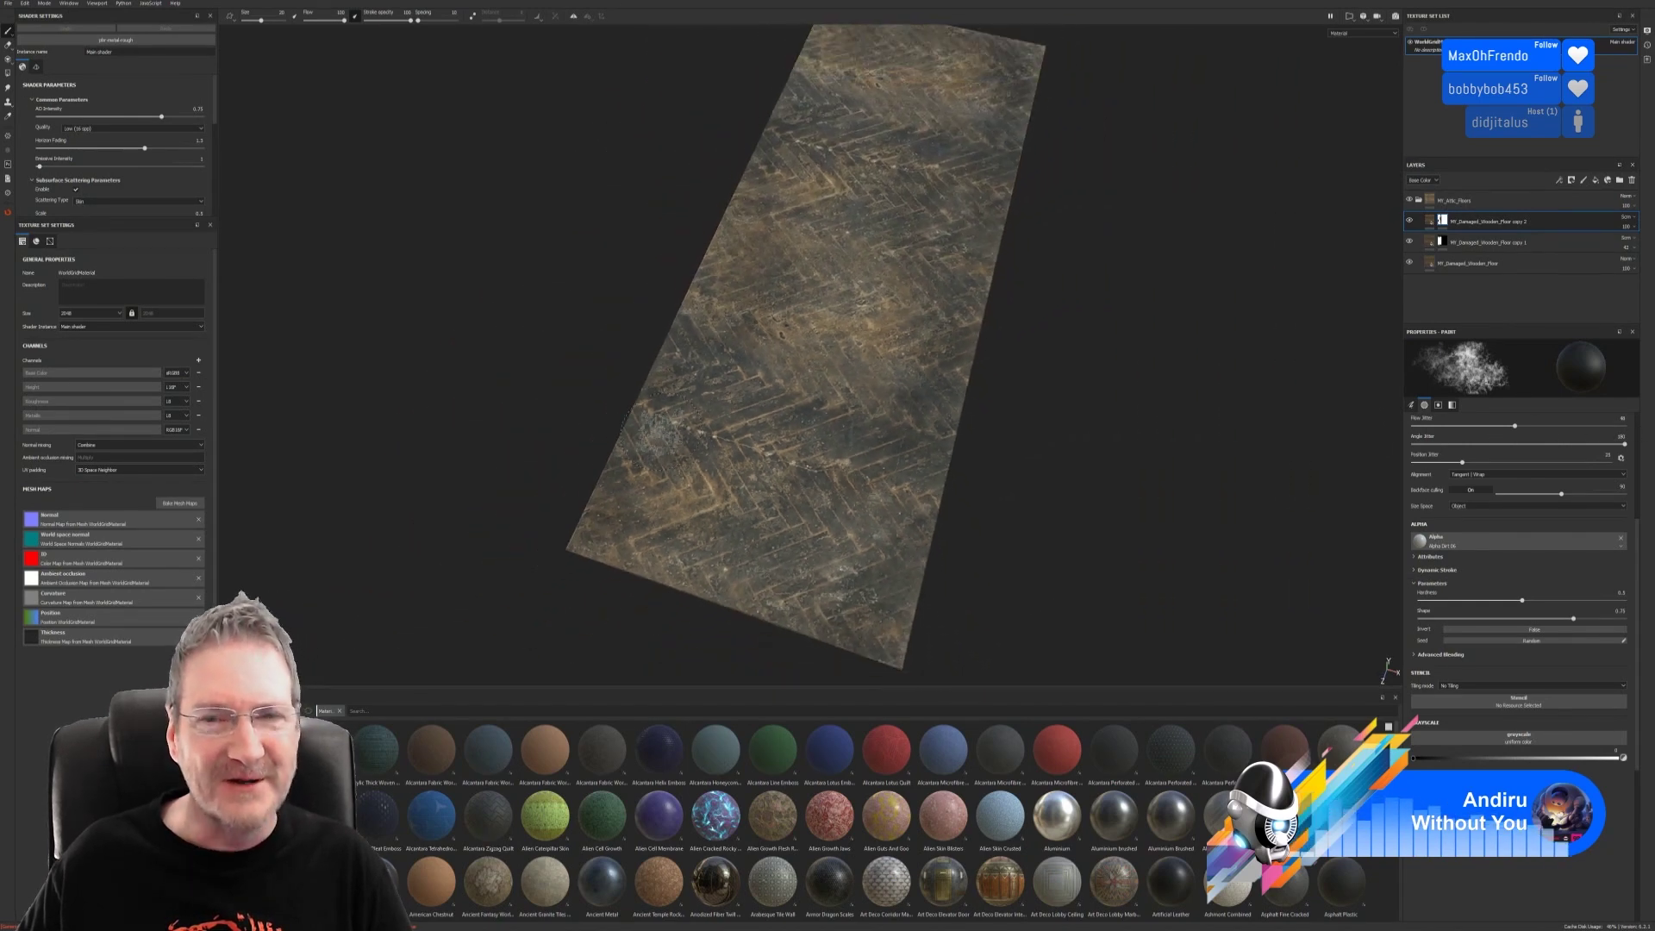
{"action": "mouse_move", "coordinate": [660, 432]}
{"action": "left_mouse_down", "text": "alt"}
{"action": "mouse_move", "coordinate": [1009, 449]}
{"action": "mouse_move", "coordinate": [988, 366]}
{"action": "left_mouse_up", "text": "alt"}
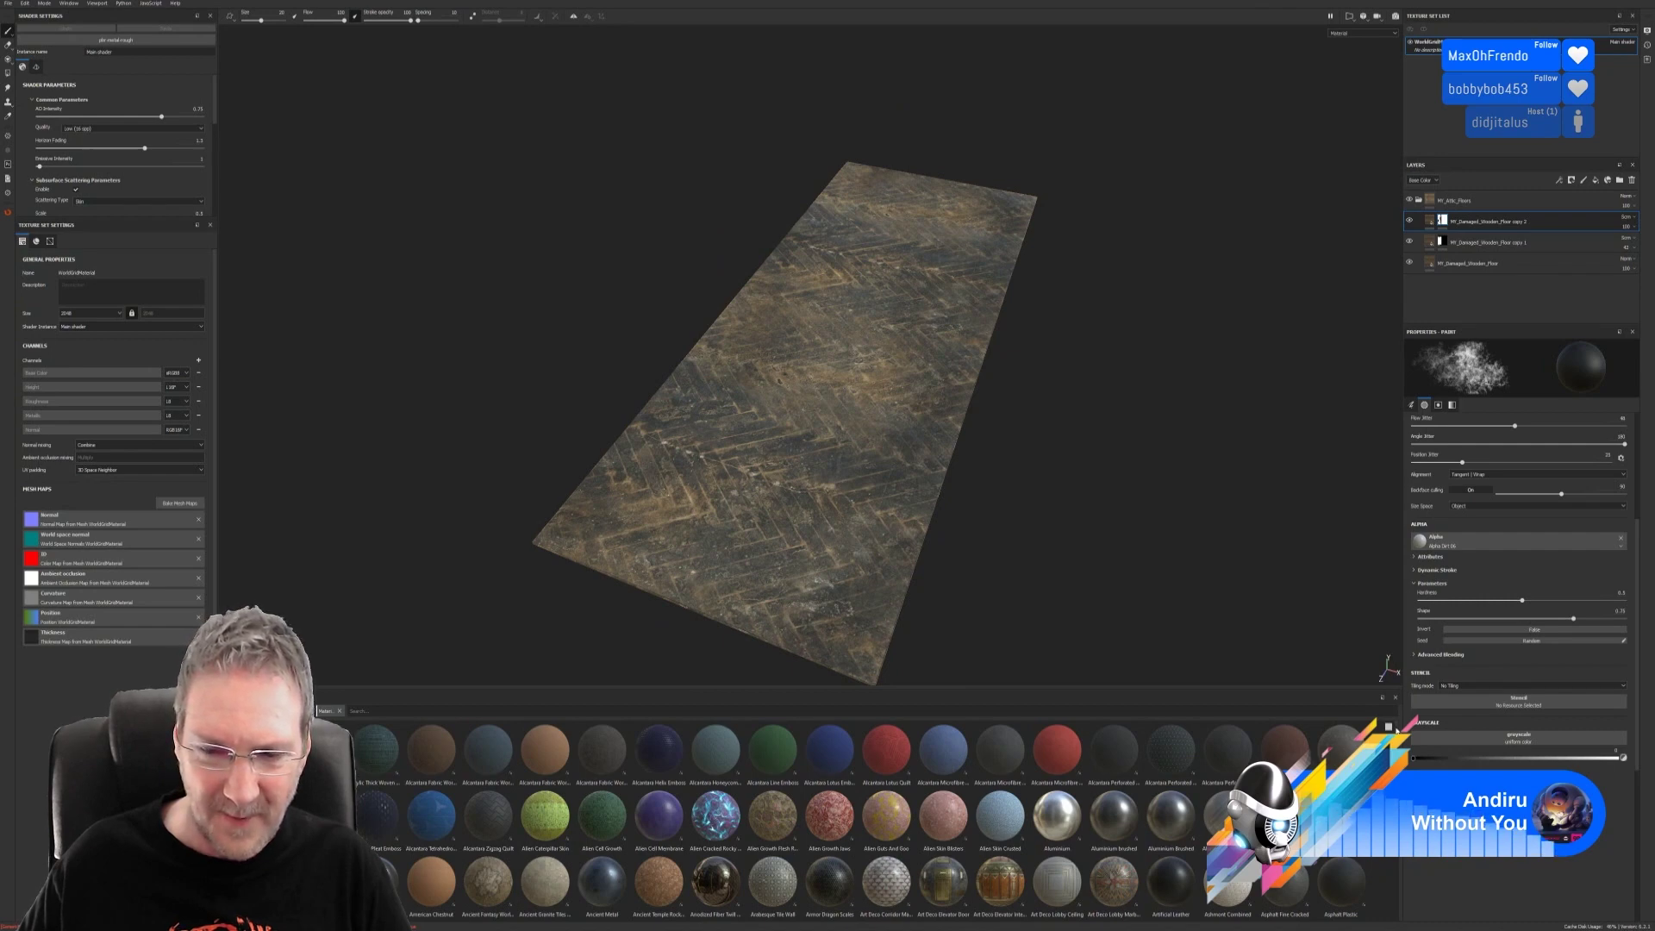
Step: Find the Clay Rough material in the library and add it as a fill layer at the top of the attic floor folder
{"action": "scroll", "coordinate": [863, 819], "scroll_direction": "down", "scroll_amount": 2}
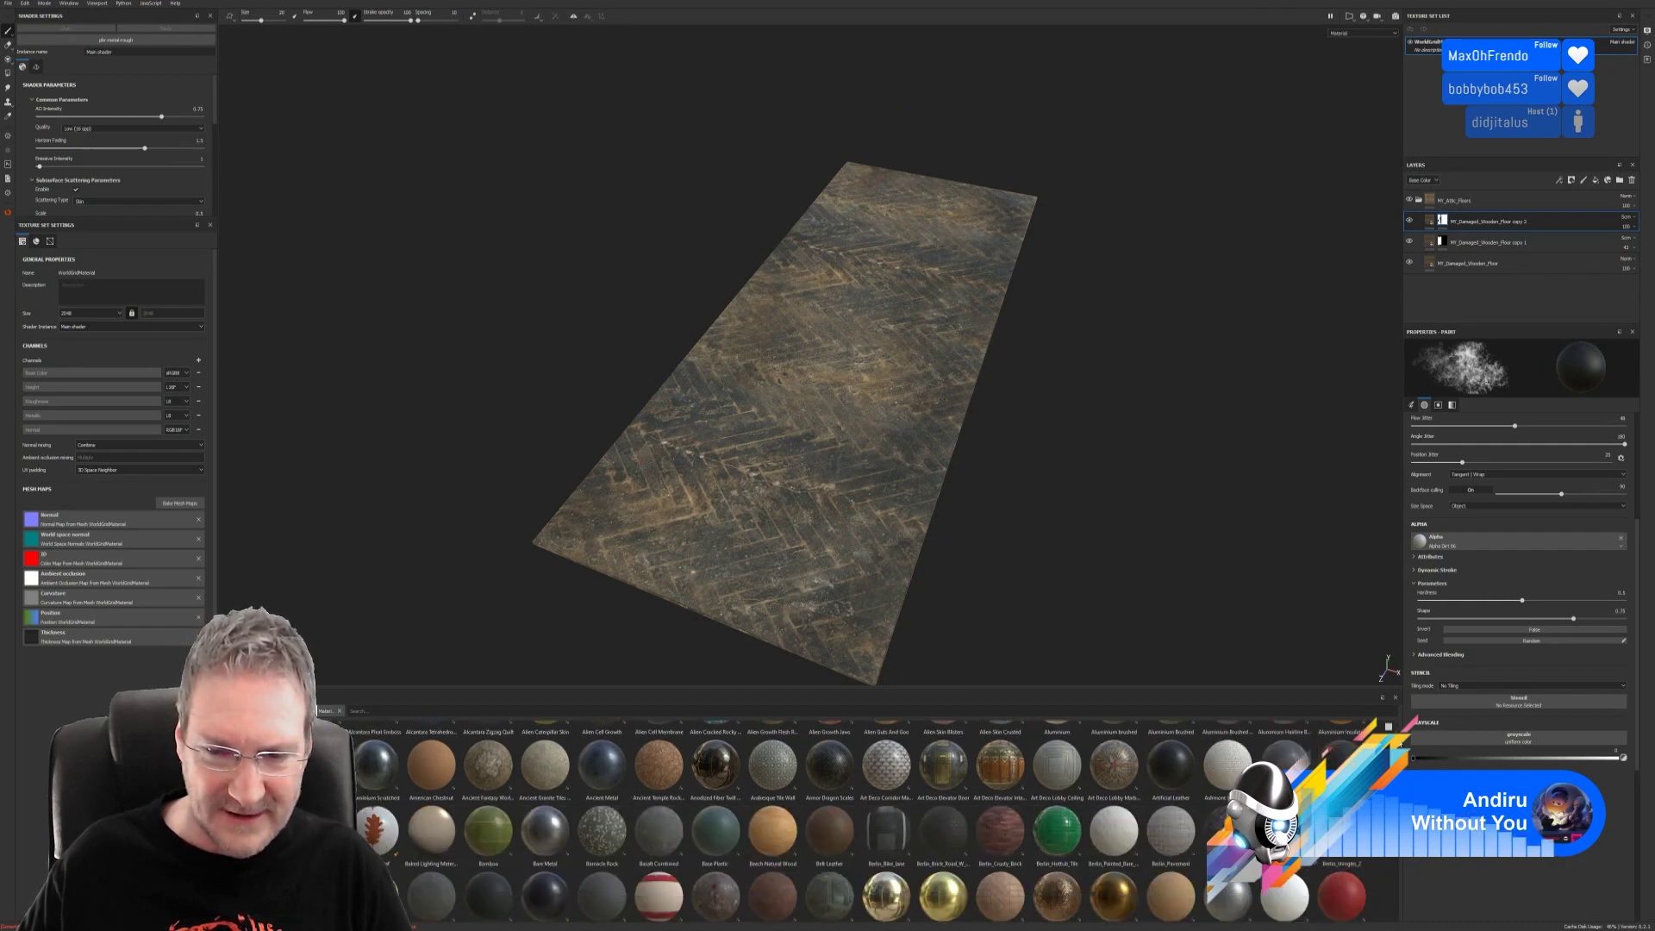
{"action": "scroll", "coordinate": [863, 819], "scroll_direction": "down", "scroll_amount": 3}
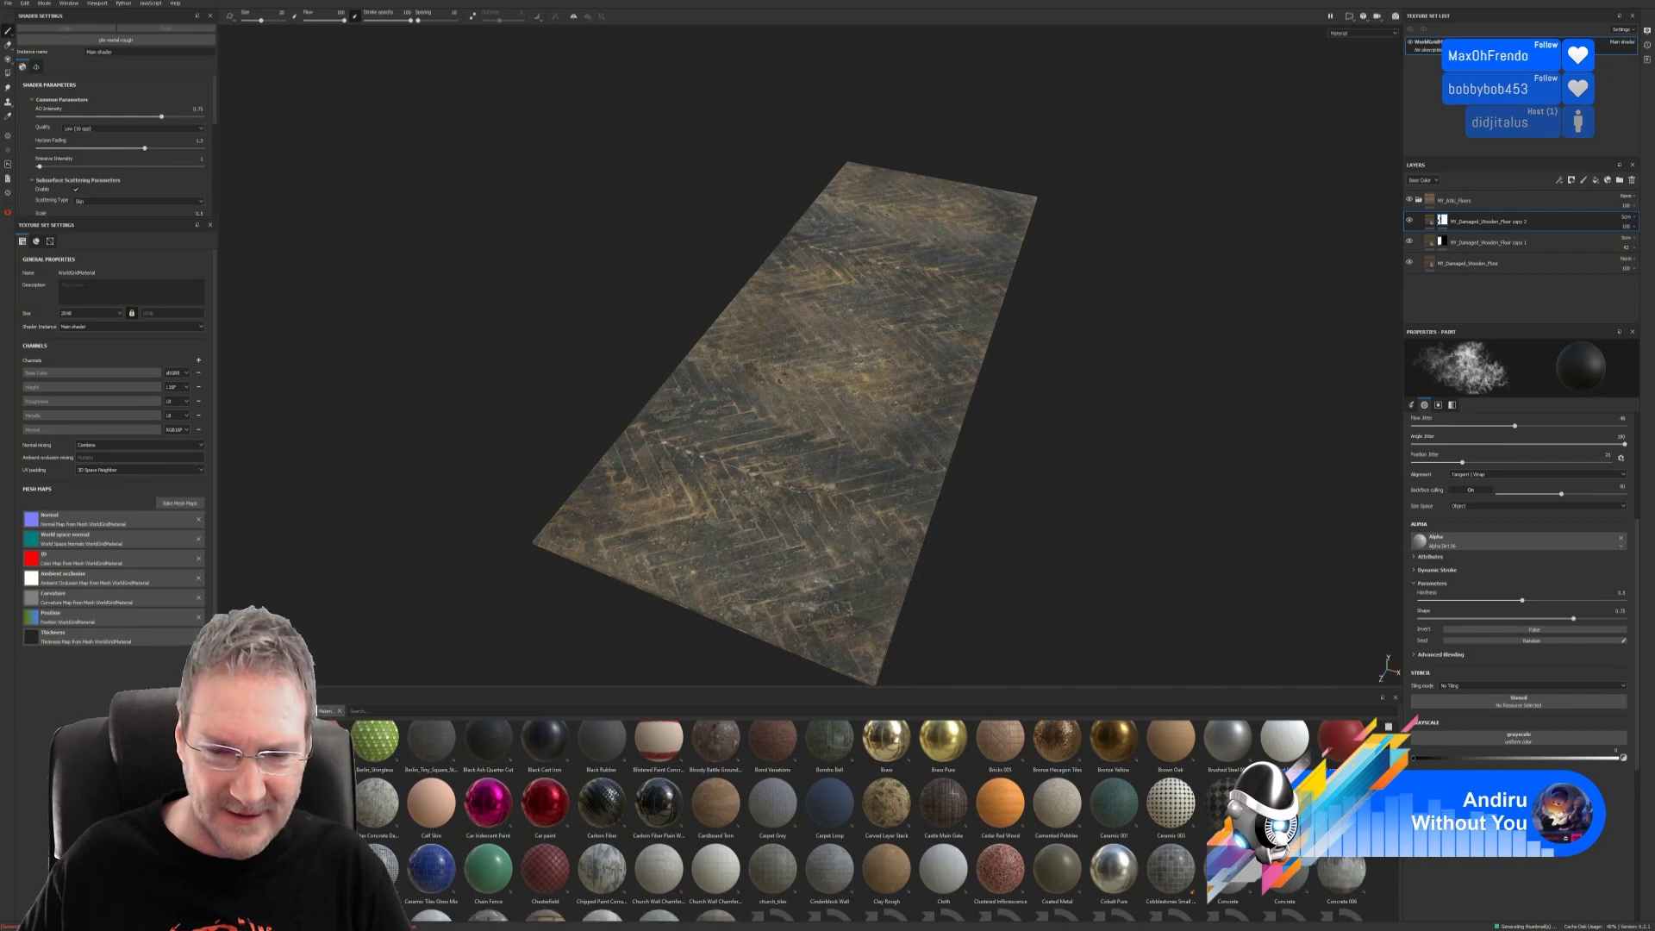
{"action": "scroll", "coordinate": [985, 840], "scroll_direction": "down", "scroll_amount": 2}
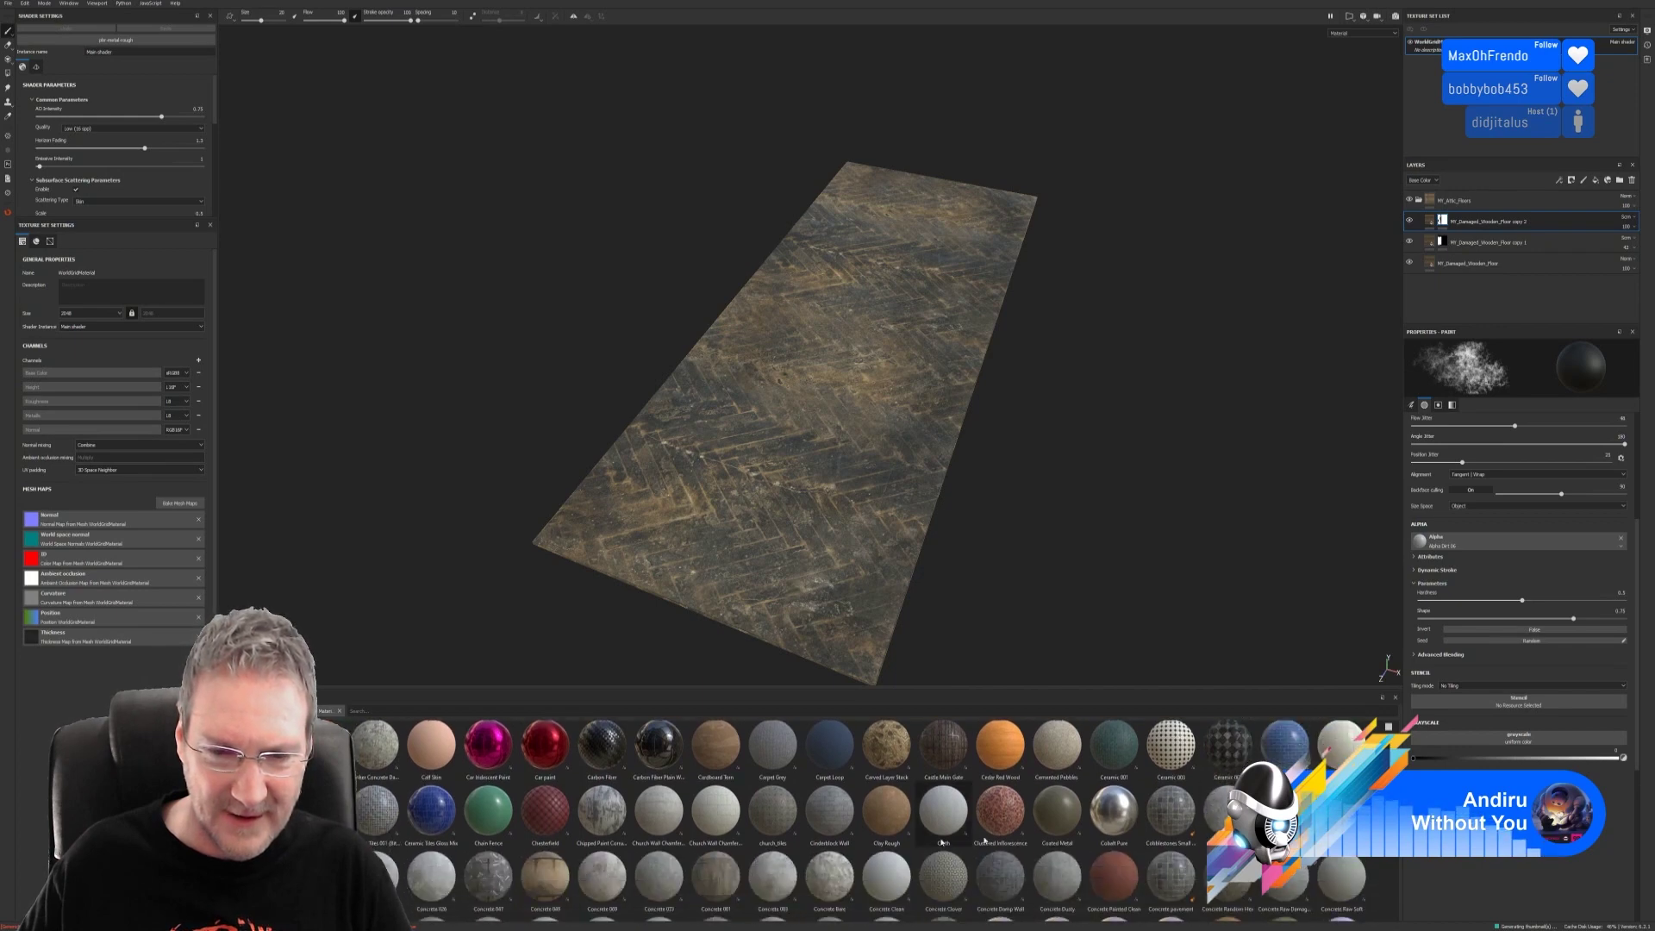
{"action": "mouse_move", "coordinate": [900, 822]}
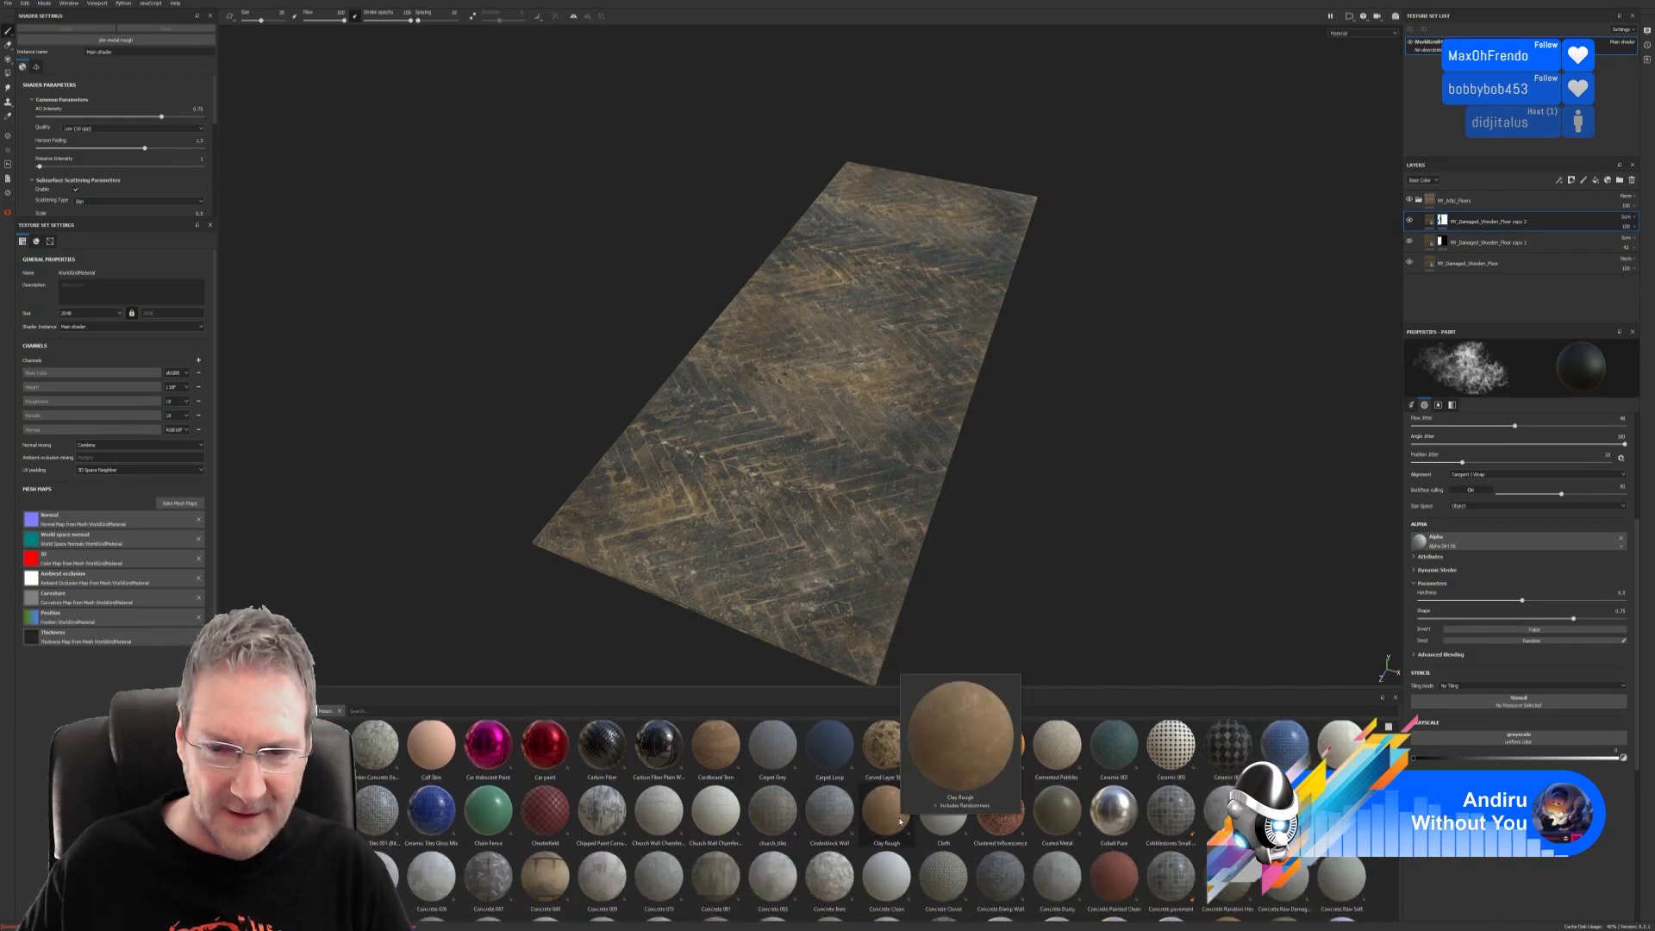
{"action": "left_click_drag", "start_coordinate": [900, 821], "coordinate": [888, 470]}
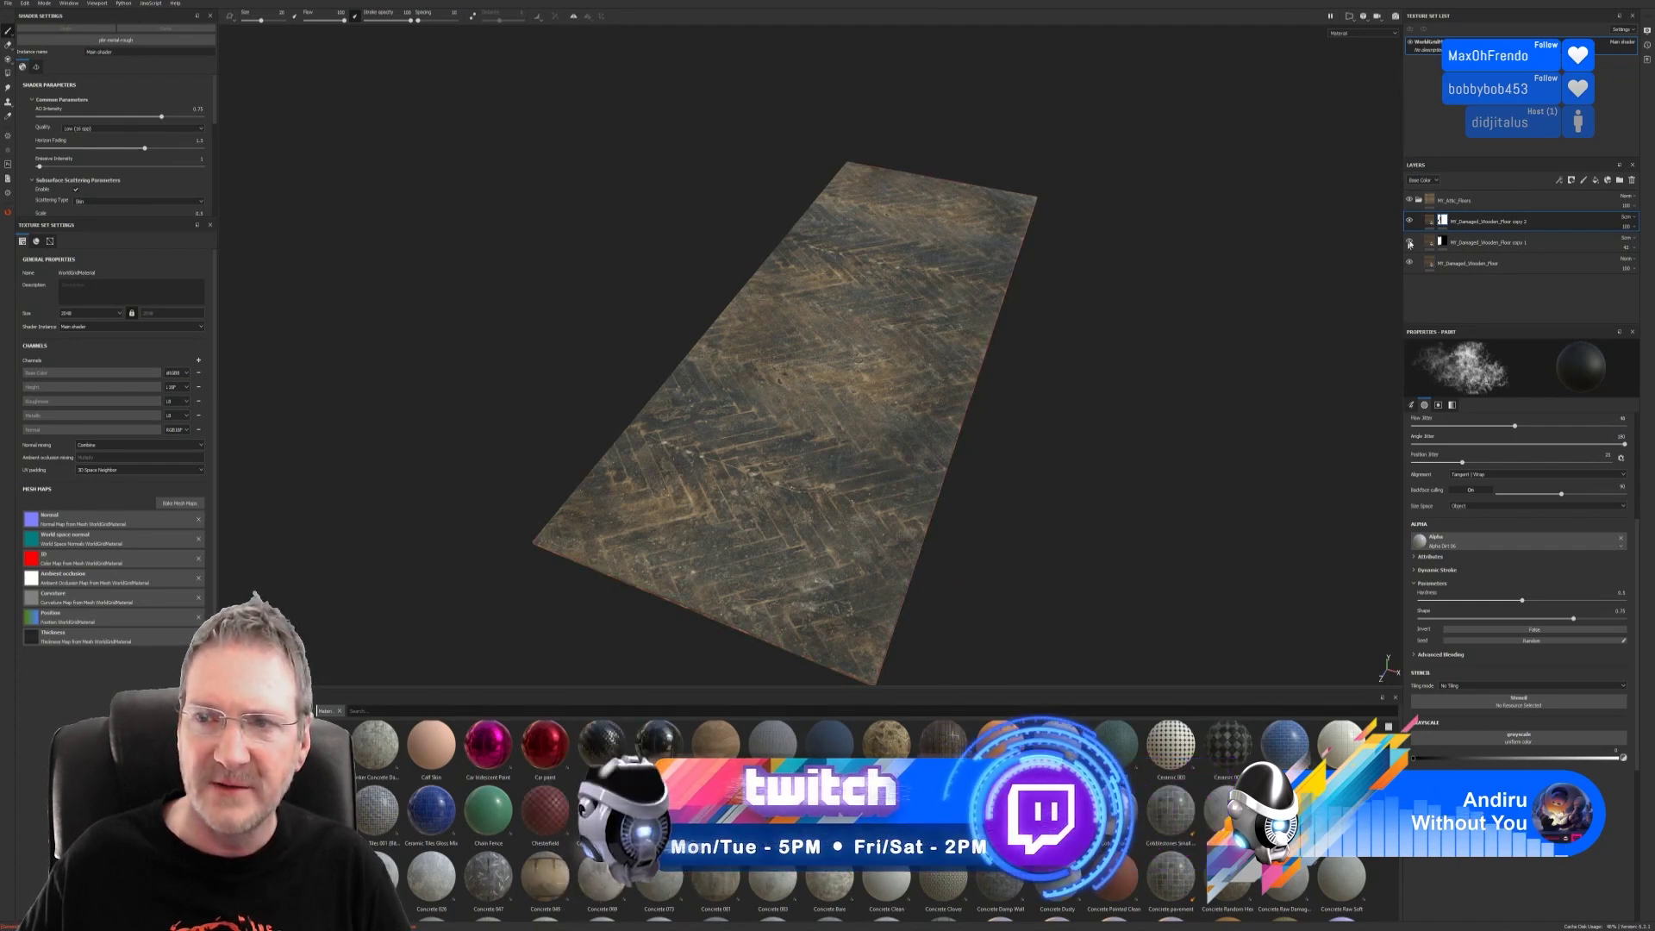
{"action": "left_click", "coordinate": [1418, 200]}
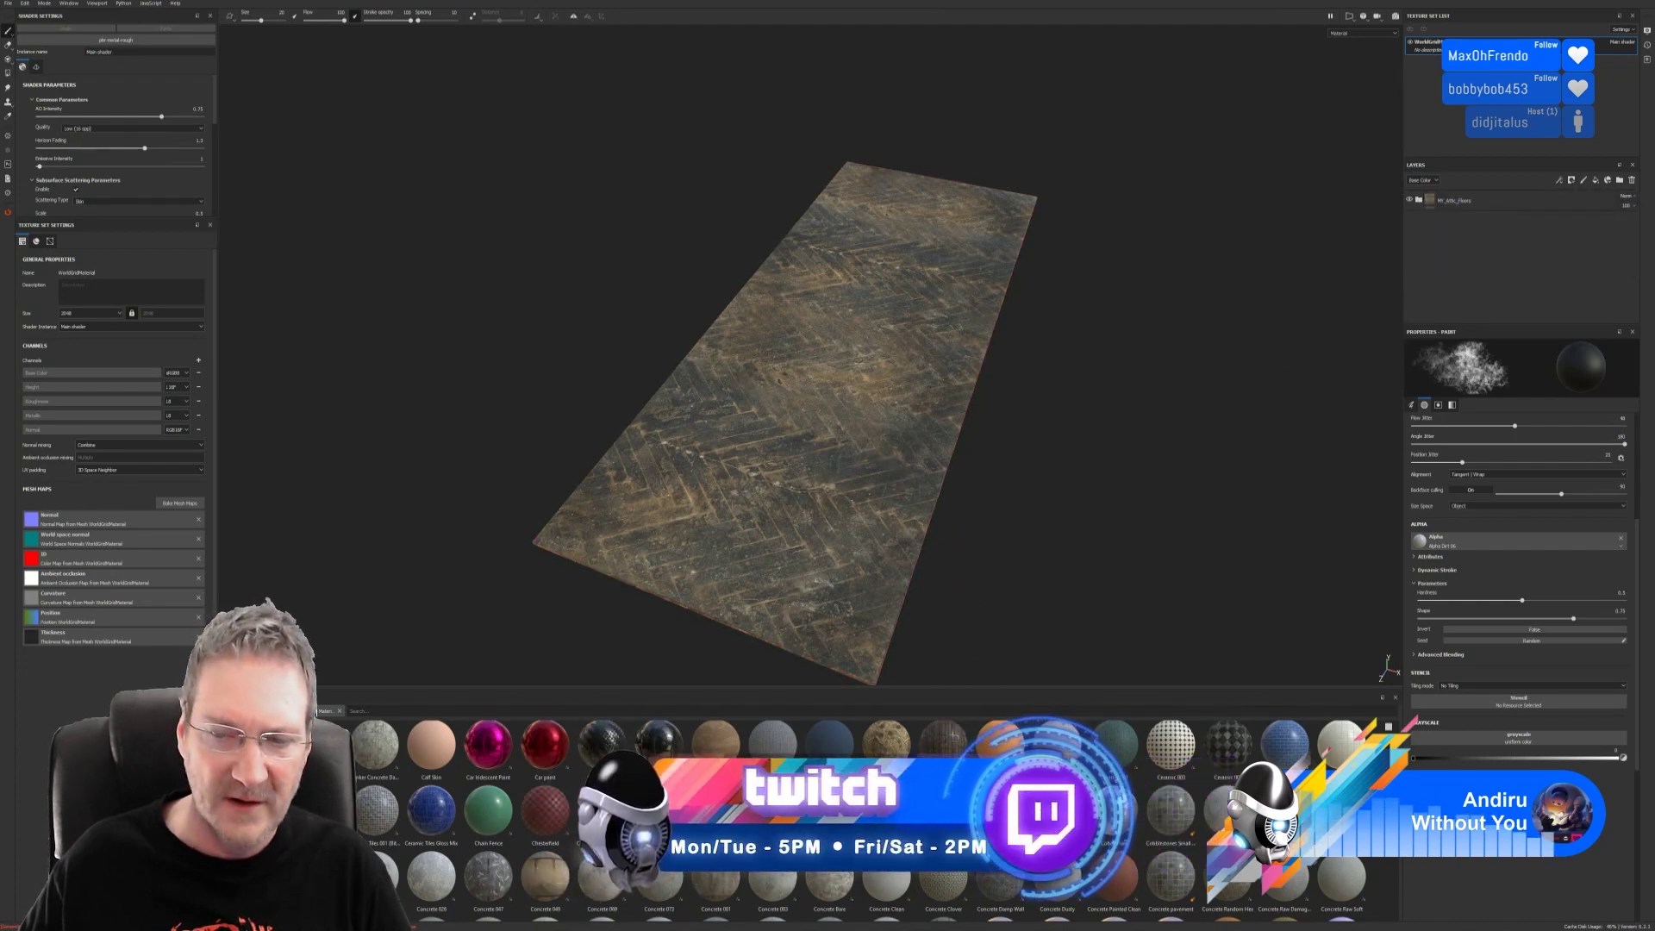
{"action": "left_click", "coordinate": [1419, 200]}
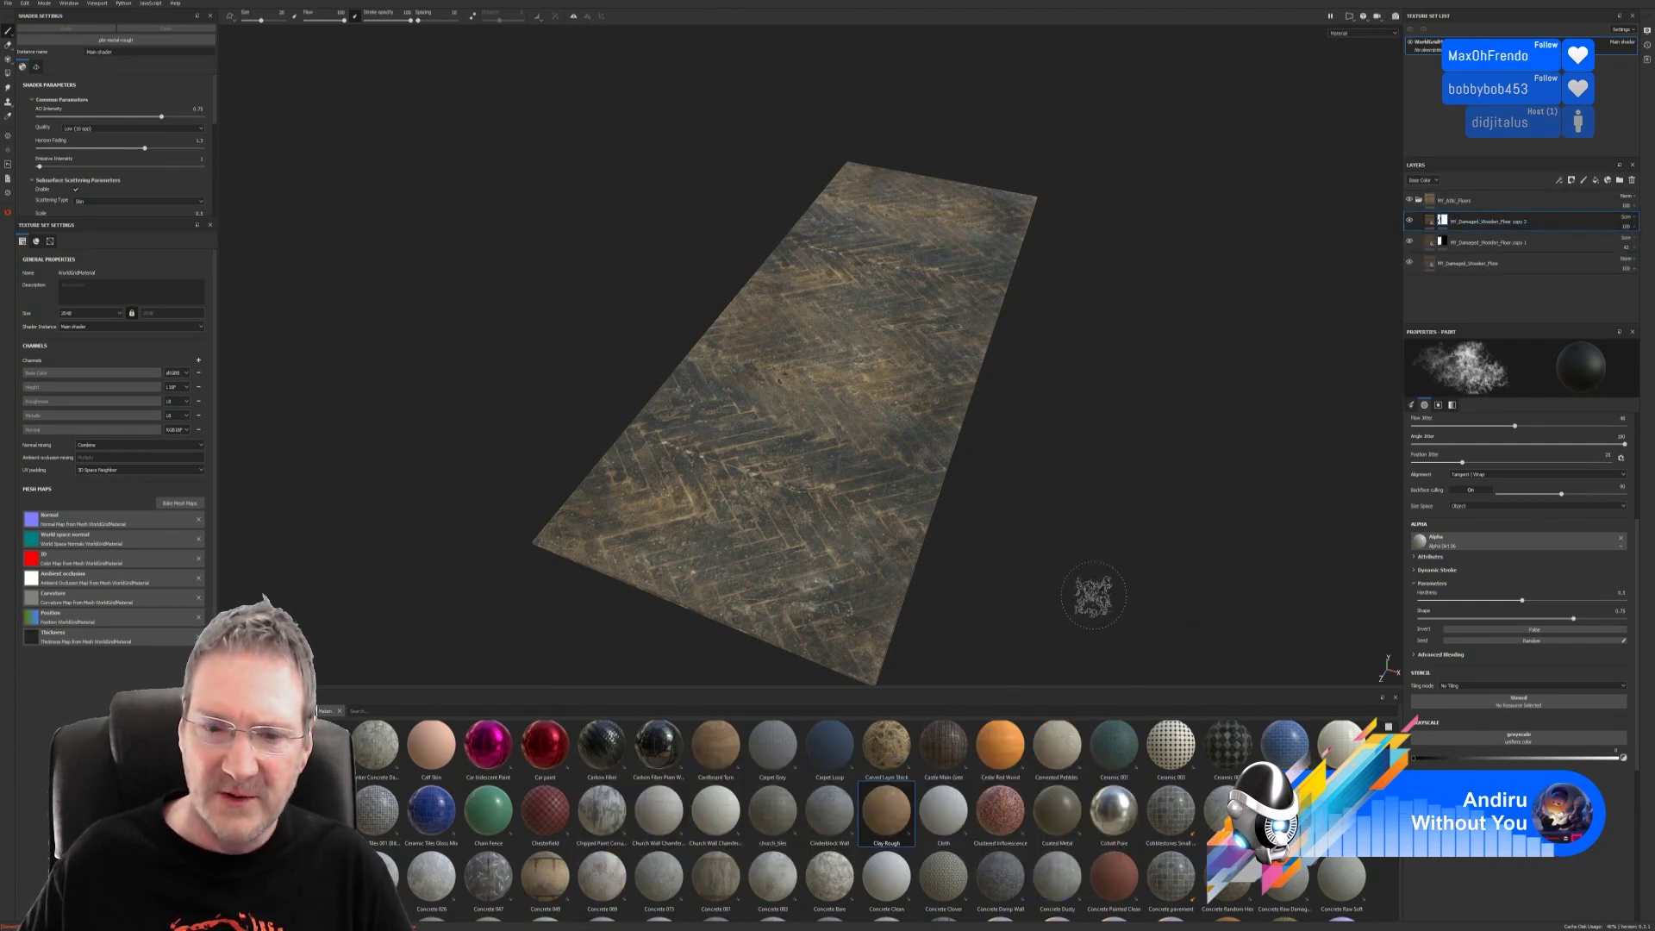
{"action": "left_click_drag", "start_coordinate": [996, 700], "coordinate": [1466, 209]}
Step: Slightly increase the UV scale of the Clay Rough fill layer
{"action": "scroll", "coordinate": [1113, 517], "scroll_direction": "up", "scroll_amount": 3}
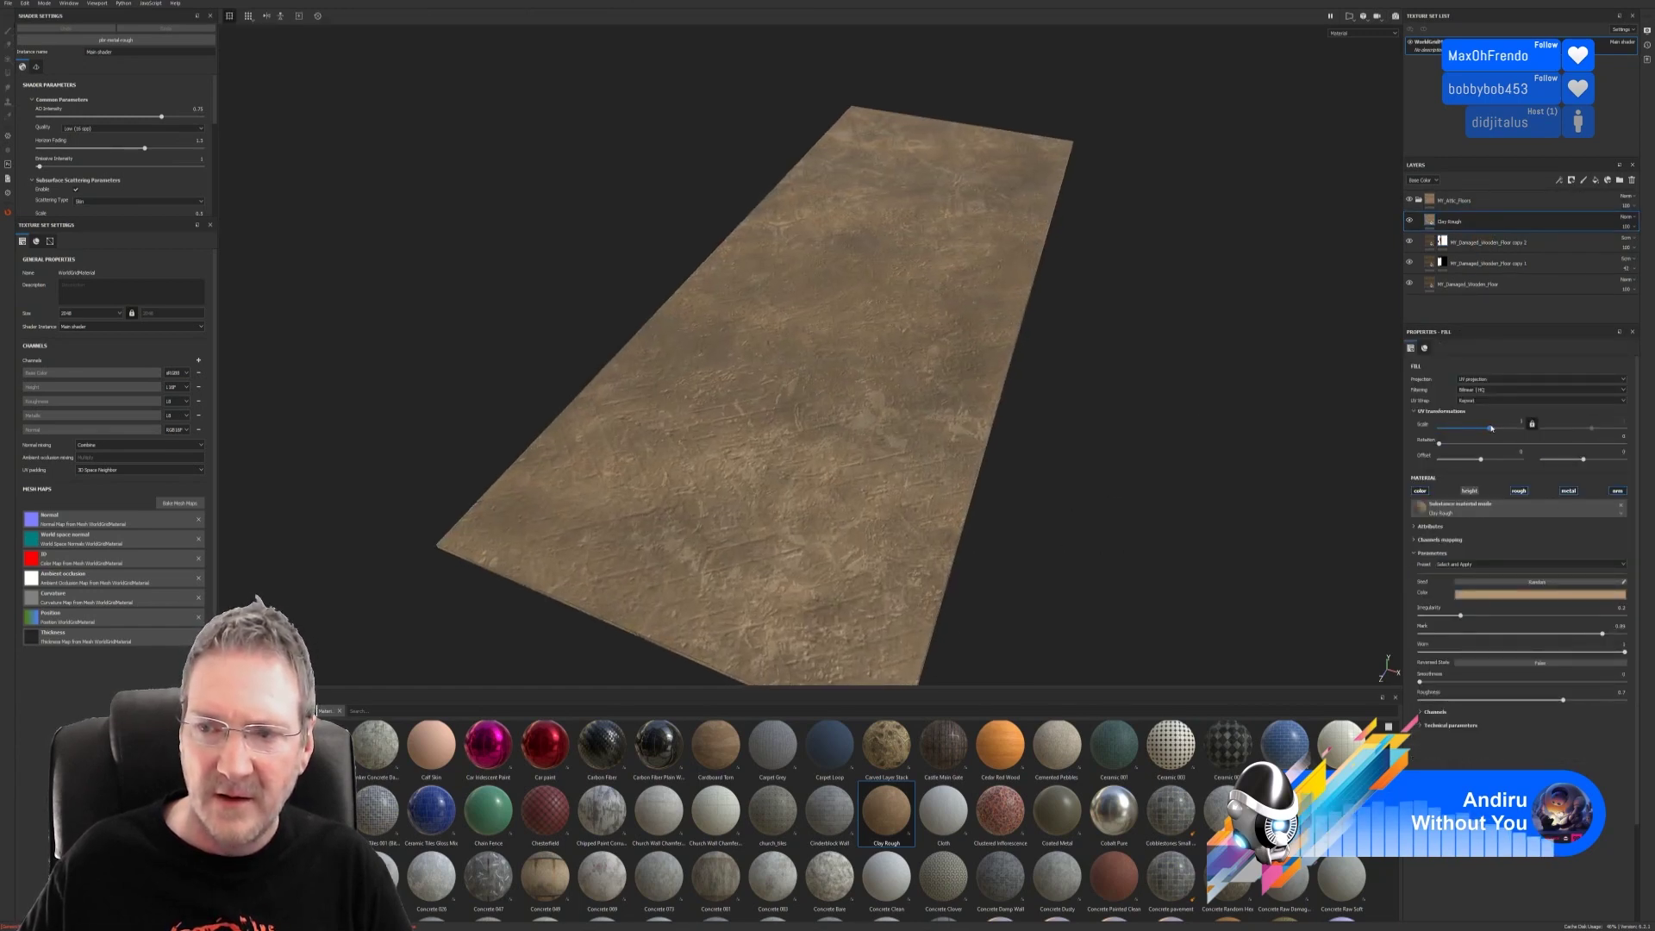
{"action": "left_click_drag", "start_coordinate": [1492, 429], "coordinate": [1495, 445]}
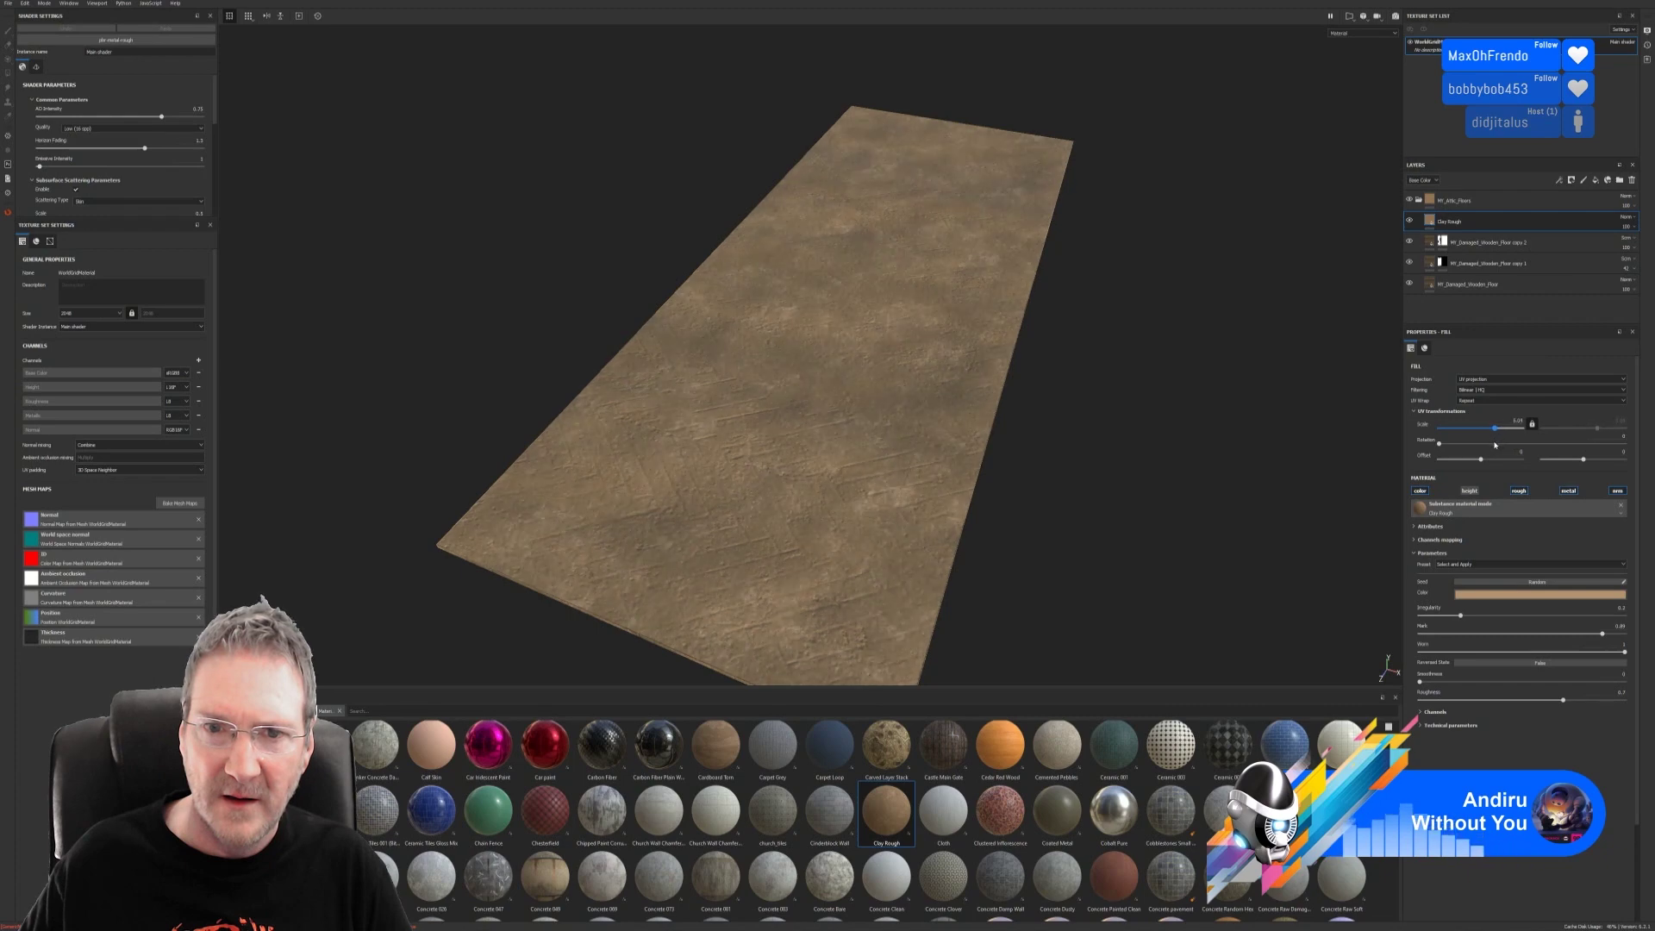
Step: Change the Clay Rough fill layer's colour to a darker, less saturated greyish brown
{"action": "left_click", "coordinate": [1541, 596]}
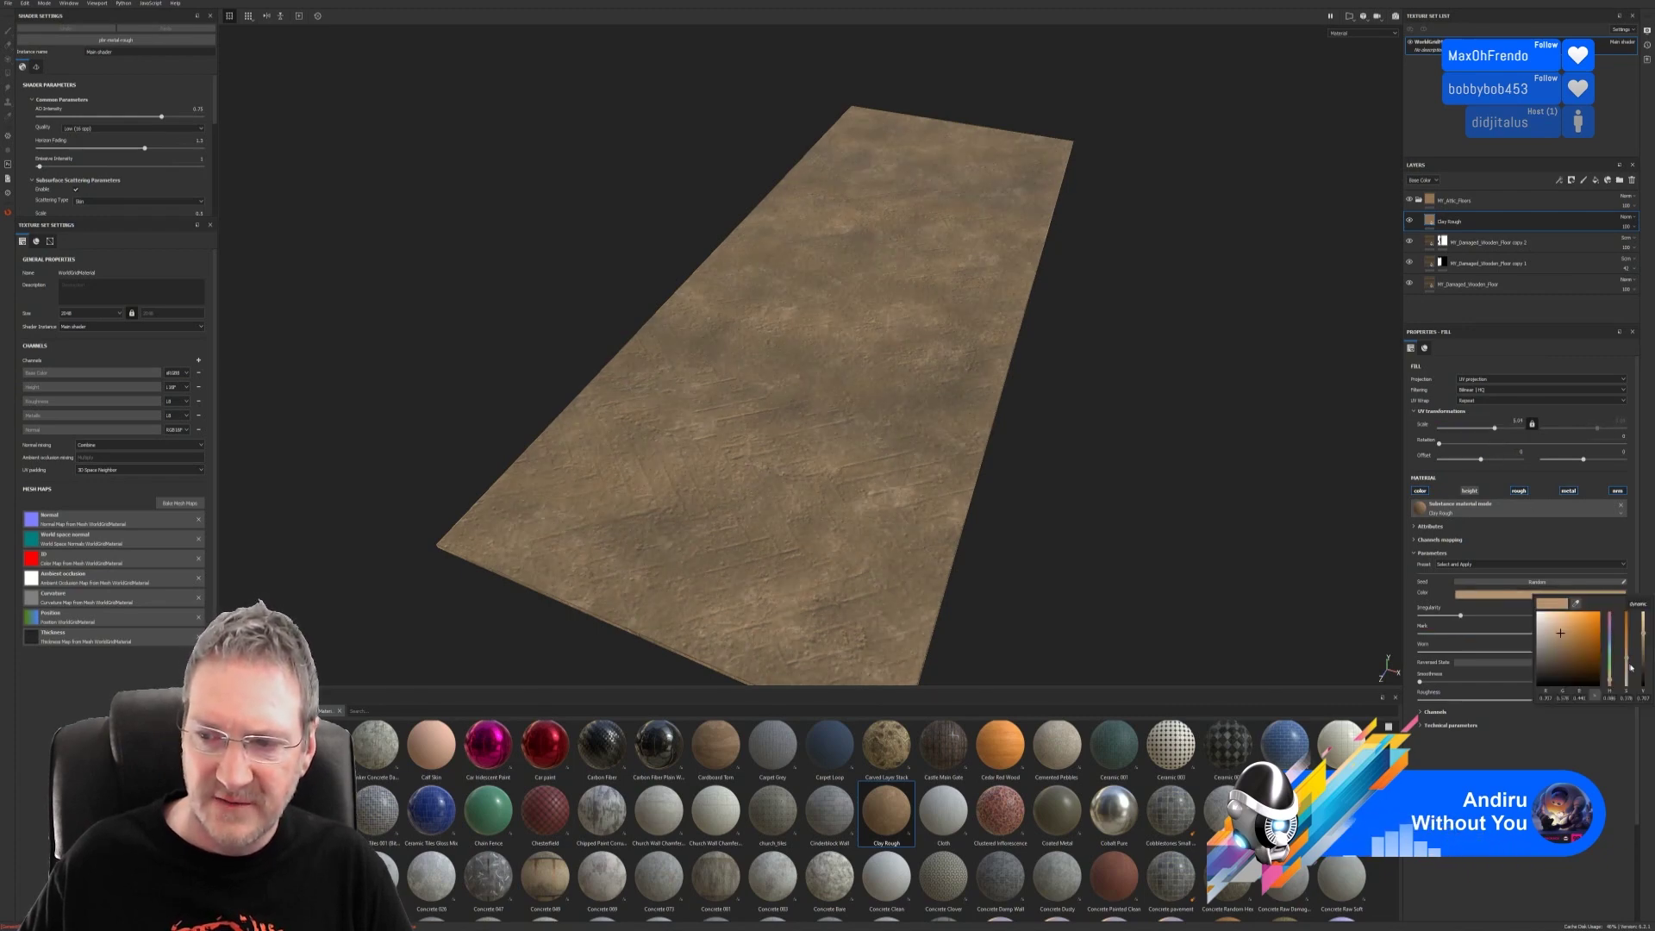
{"action": "left_click_drag", "start_coordinate": [1622, 677], "coordinate": [1624, 686]}
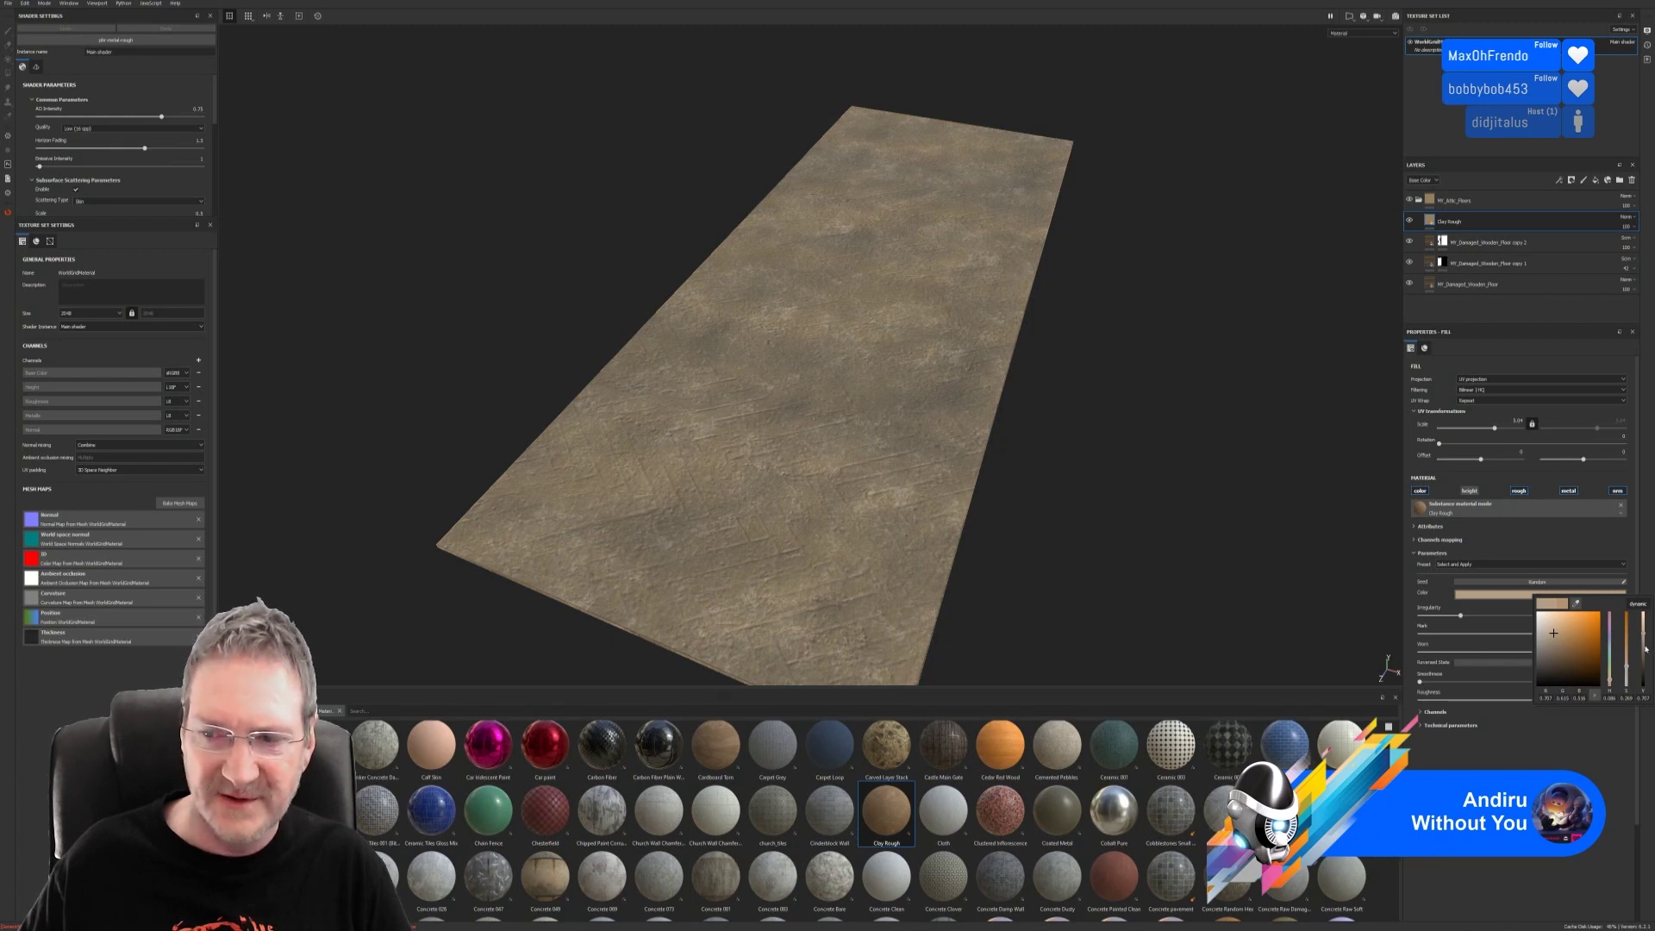
{"action": "left_click_drag", "start_coordinate": [1645, 648], "coordinate": [1628, 678]}
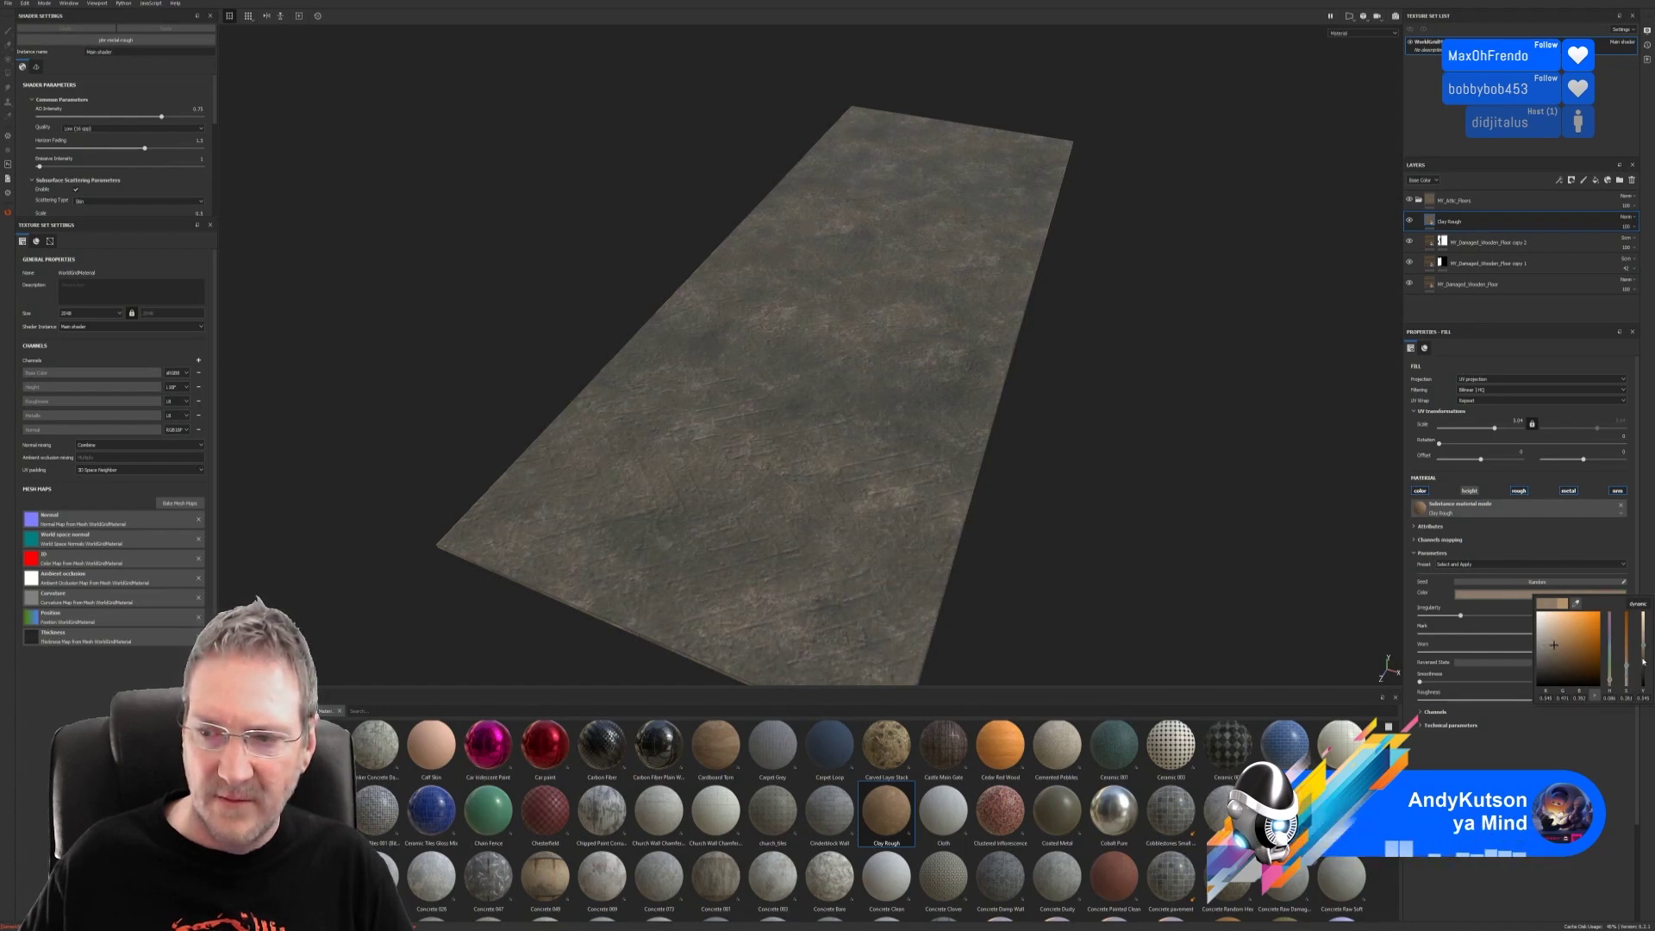
{"action": "left_click_drag", "start_coordinate": [1645, 654], "coordinate": [1644, 653]}
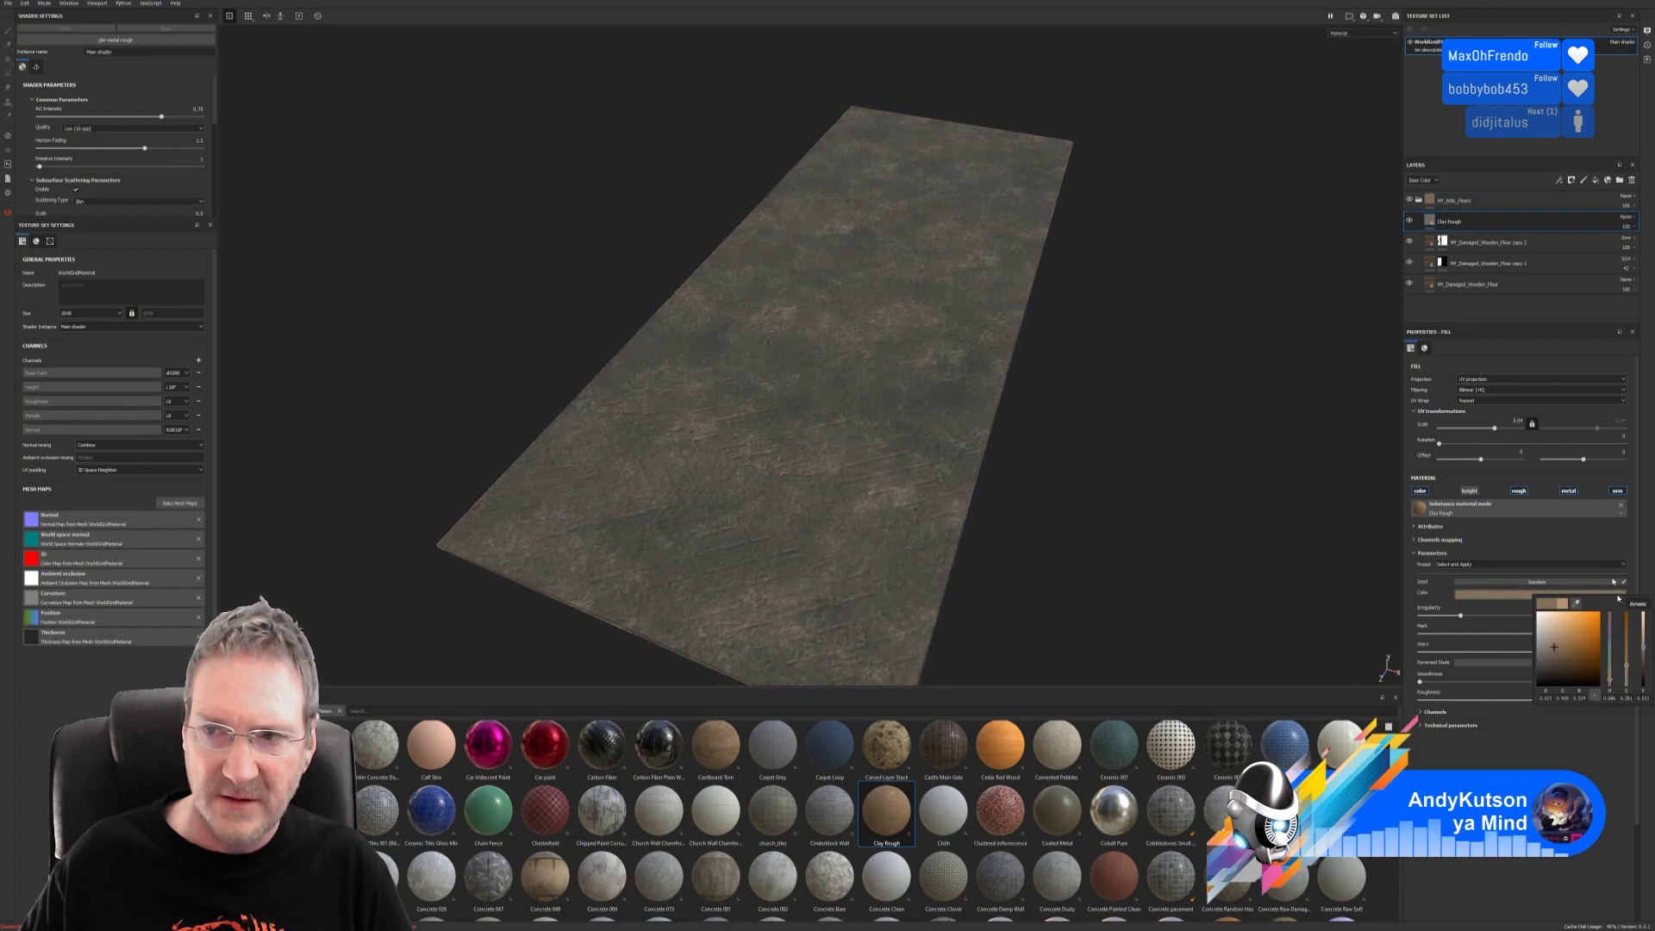
{"action": "left_click_drag", "start_coordinate": [1101, 446], "coordinate": [950, 414], "text": "alt"}
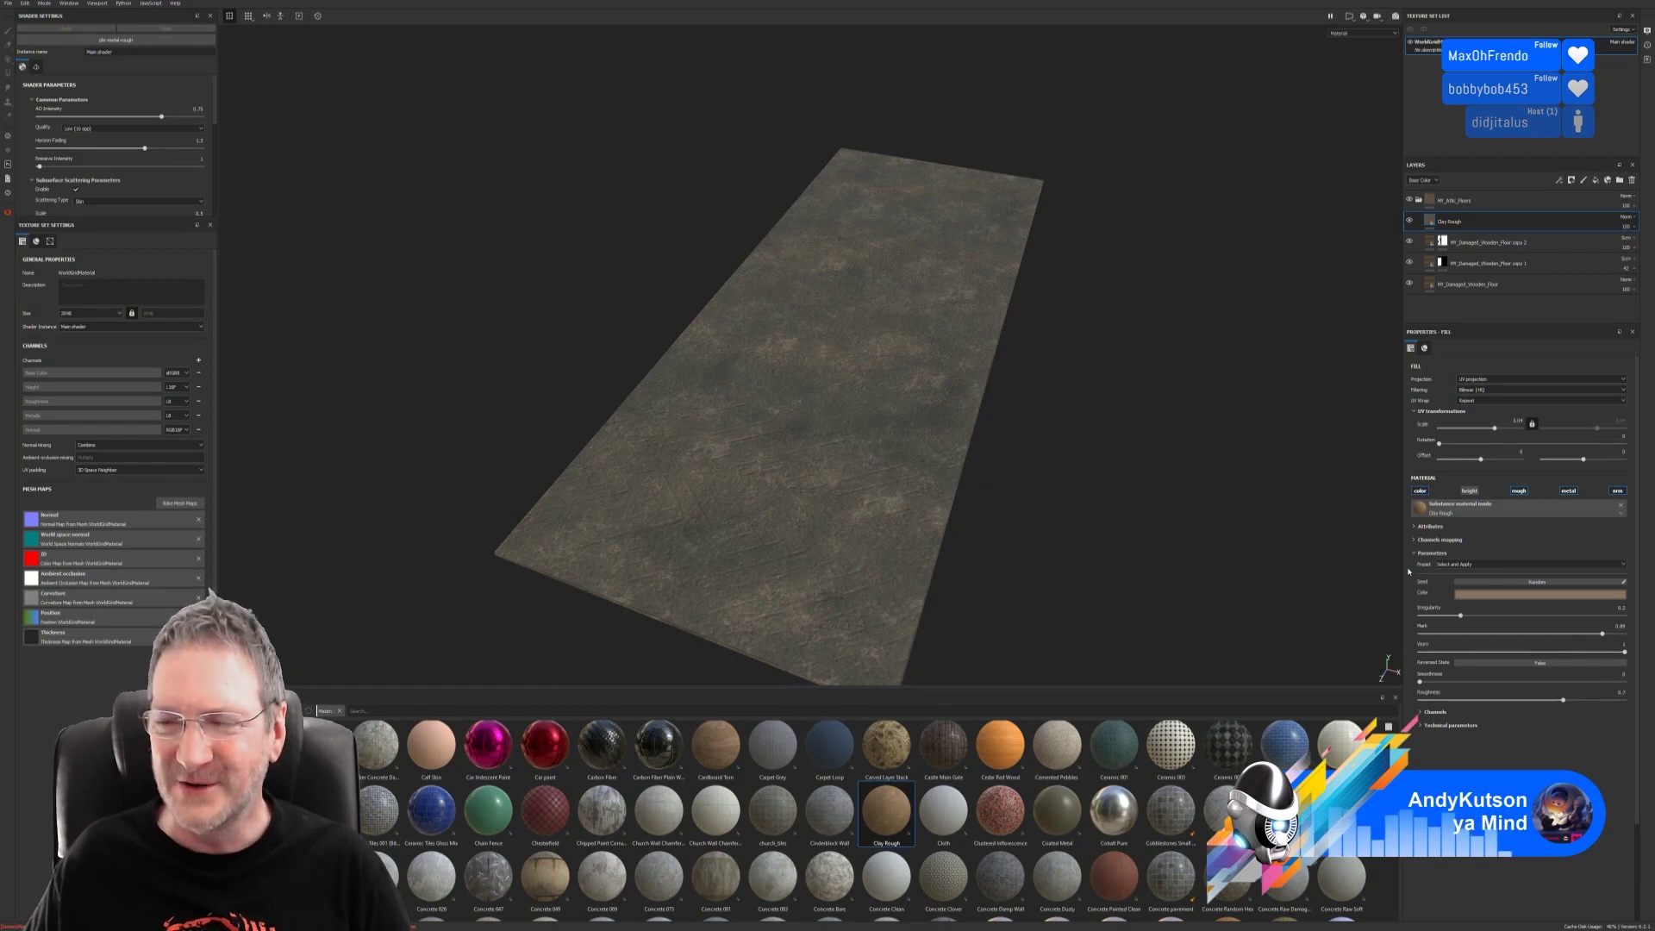
Step: Add a black mask to the Clay Rough layer and paint clay dirt into the floor's near corner with an enlarged brush
{"action": "right_click", "coordinate": [1432, 222]}
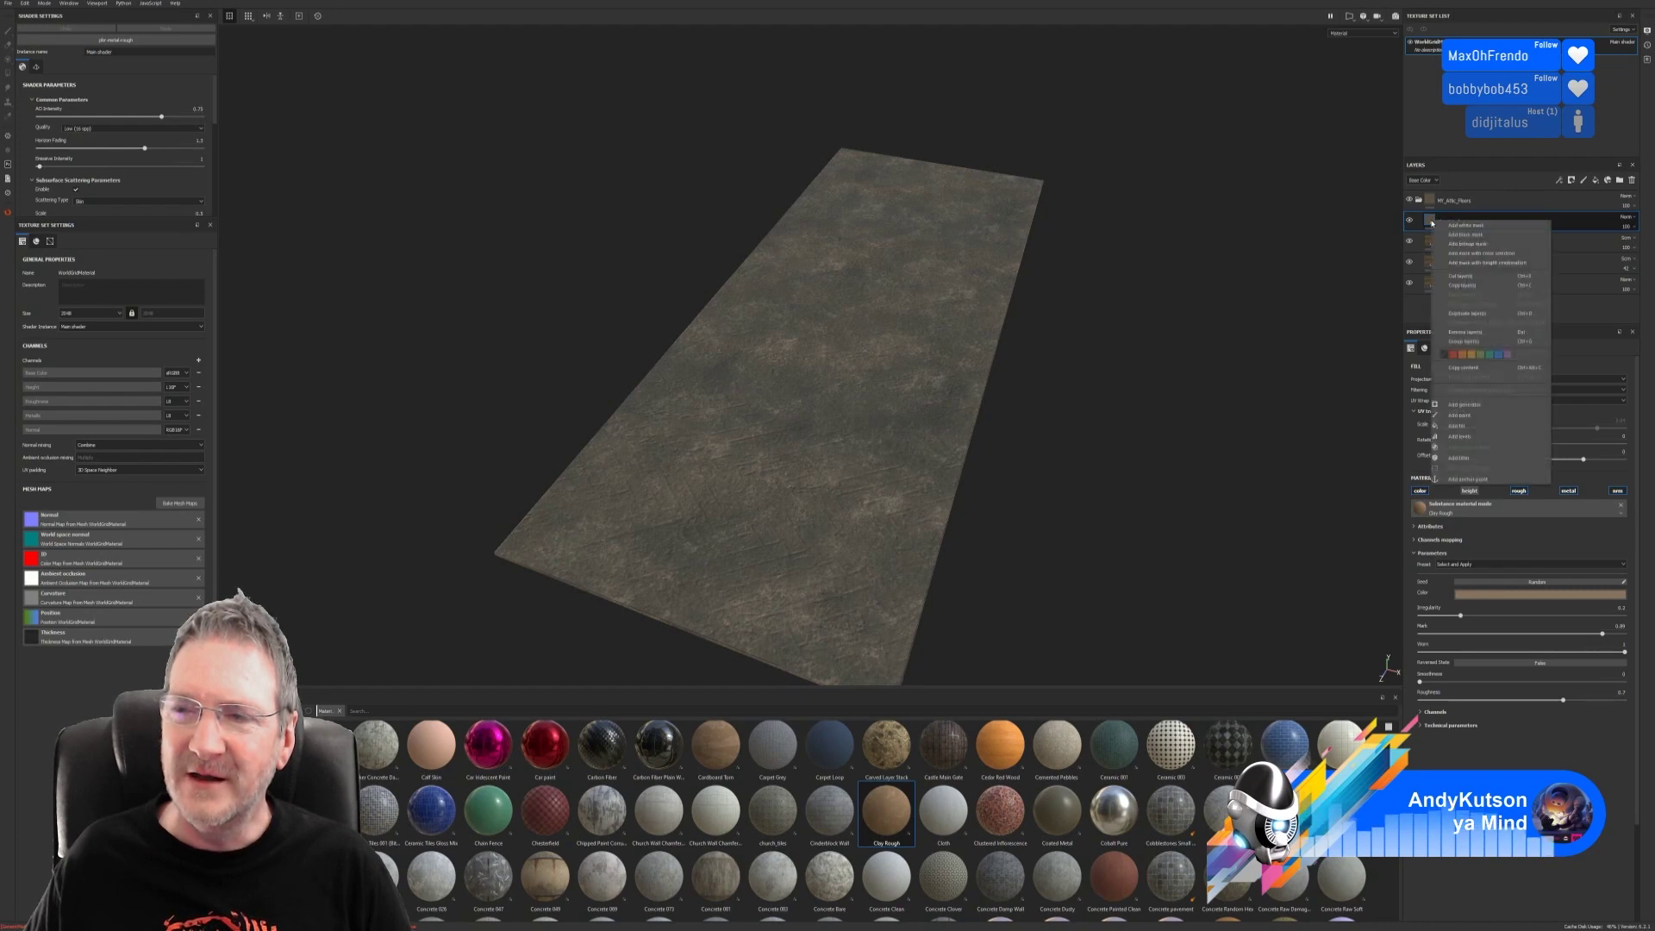
{"action": "left_click", "coordinate": [1486, 235]}
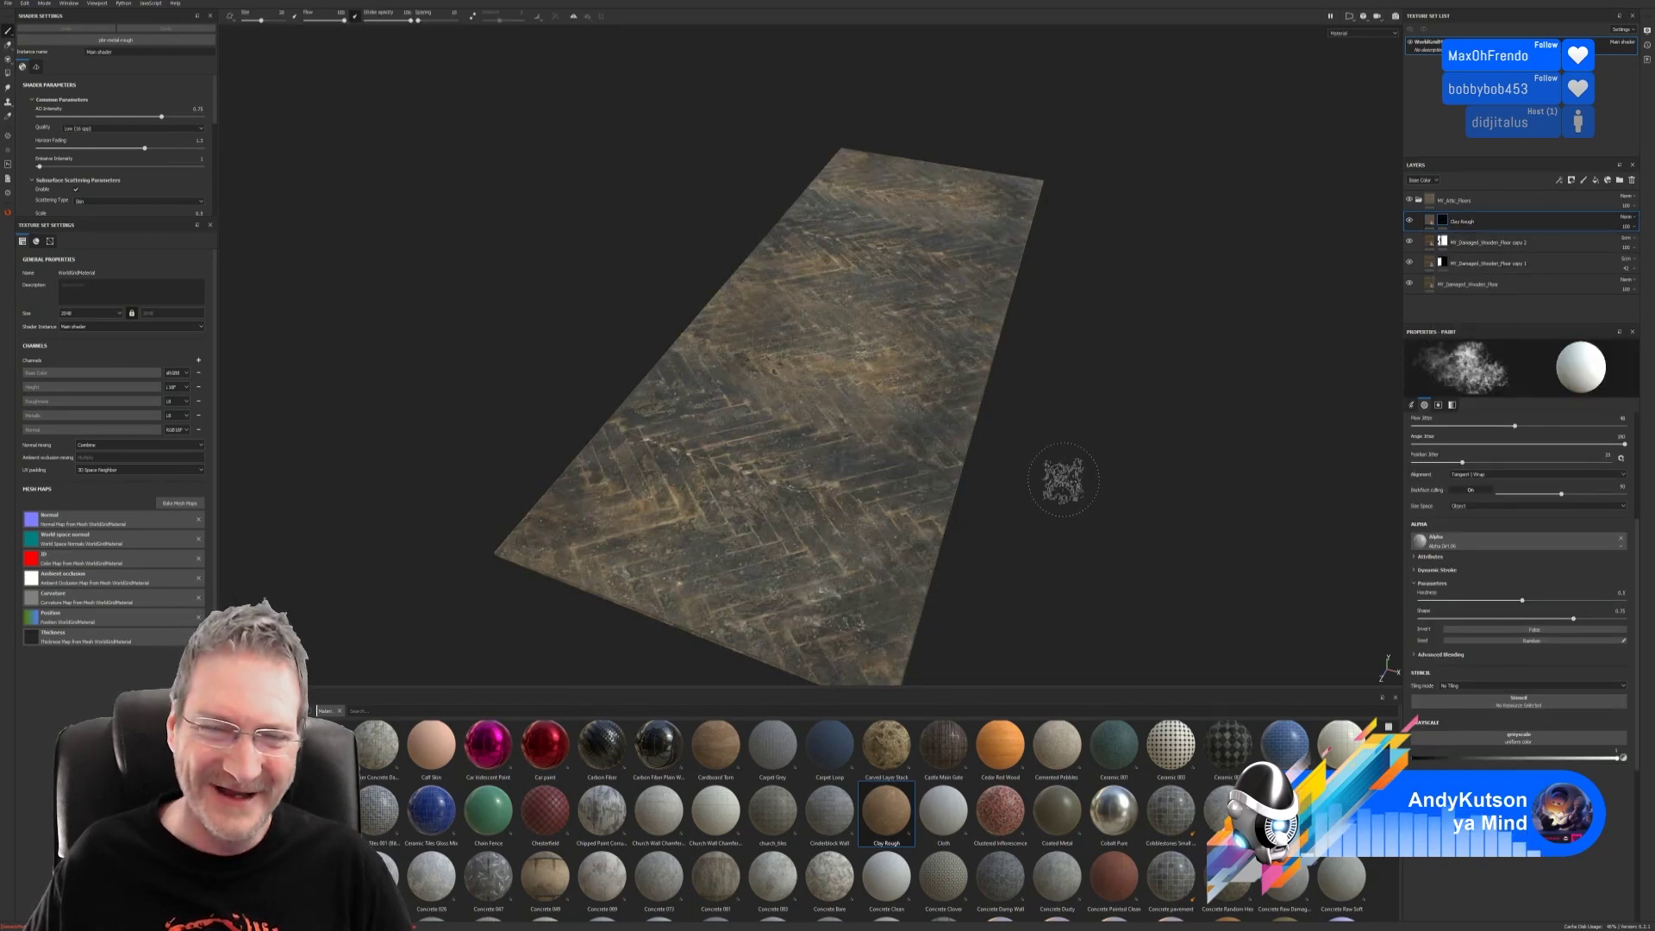
{"action": "right_click_drag", "start_coordinate": [1063, 481], "coordinate": [1271, 510], "text": "alt"}
{"action": "middle_click_drag", "start_coordinate": [1108, 501], "coordinate": [1067, 203], "text": "alt"}
{"action": "right_click_drag", "start_coordinate": [1011, 314], "coordinate": [1129, 379], "text": "alt"}
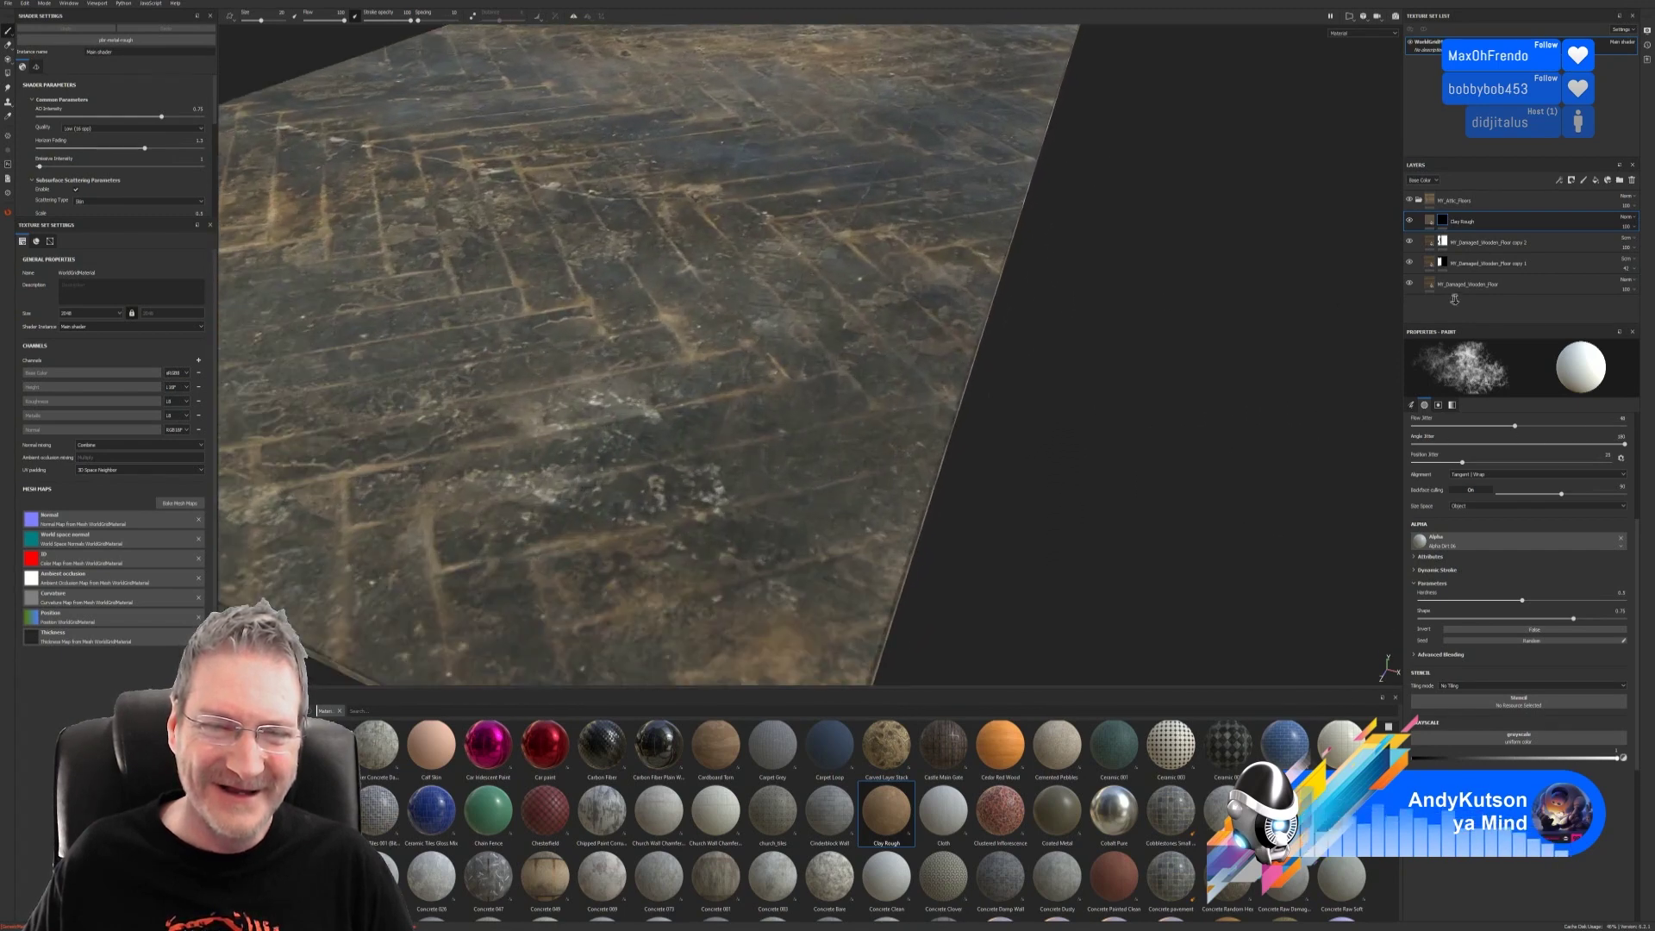
{"action": "left_click_drag", "start_coordinate": [1139, 389], "coordinate": [1171, 425], "text": "alt"}
{"action": "right_click_drag", "start_coordinate": [1172, 425], "coordinate": [1015, 479], "text": "alt"}
{"action": "middle_click_drag", "start_coordinate": [1015, 478], "coordinate": [1046, 414], "text": "alt"}
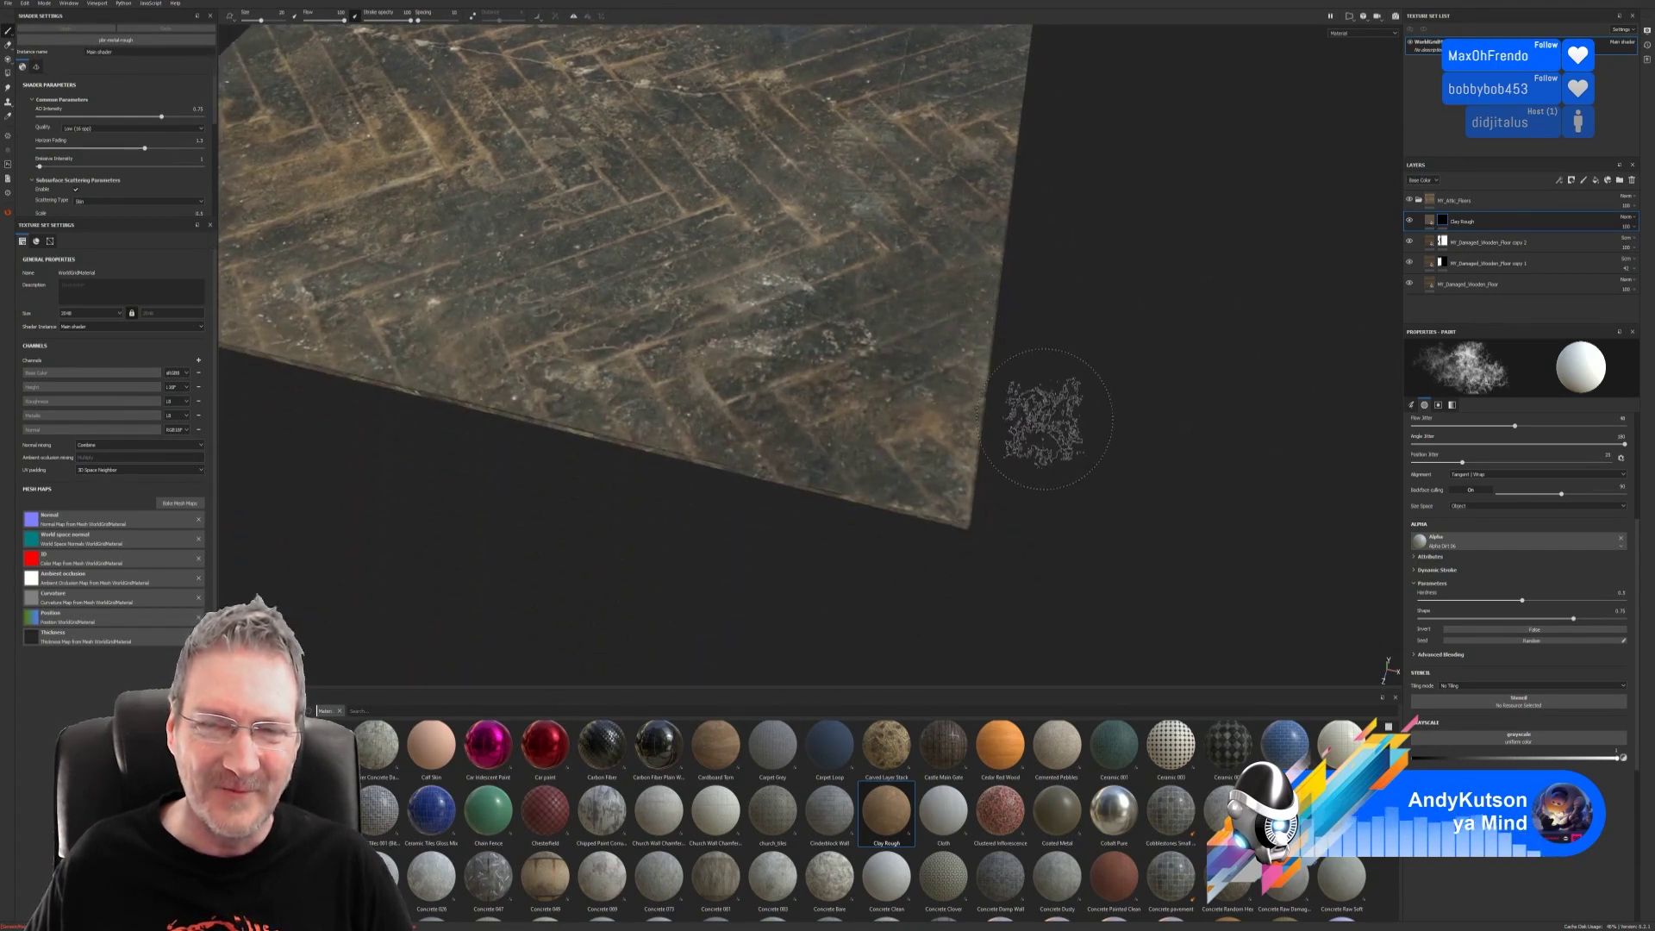
{"action": "right_click_drag", "start_coordinate": [957, 490], "coordinate": [1021, 490], "text": "ctrl"}
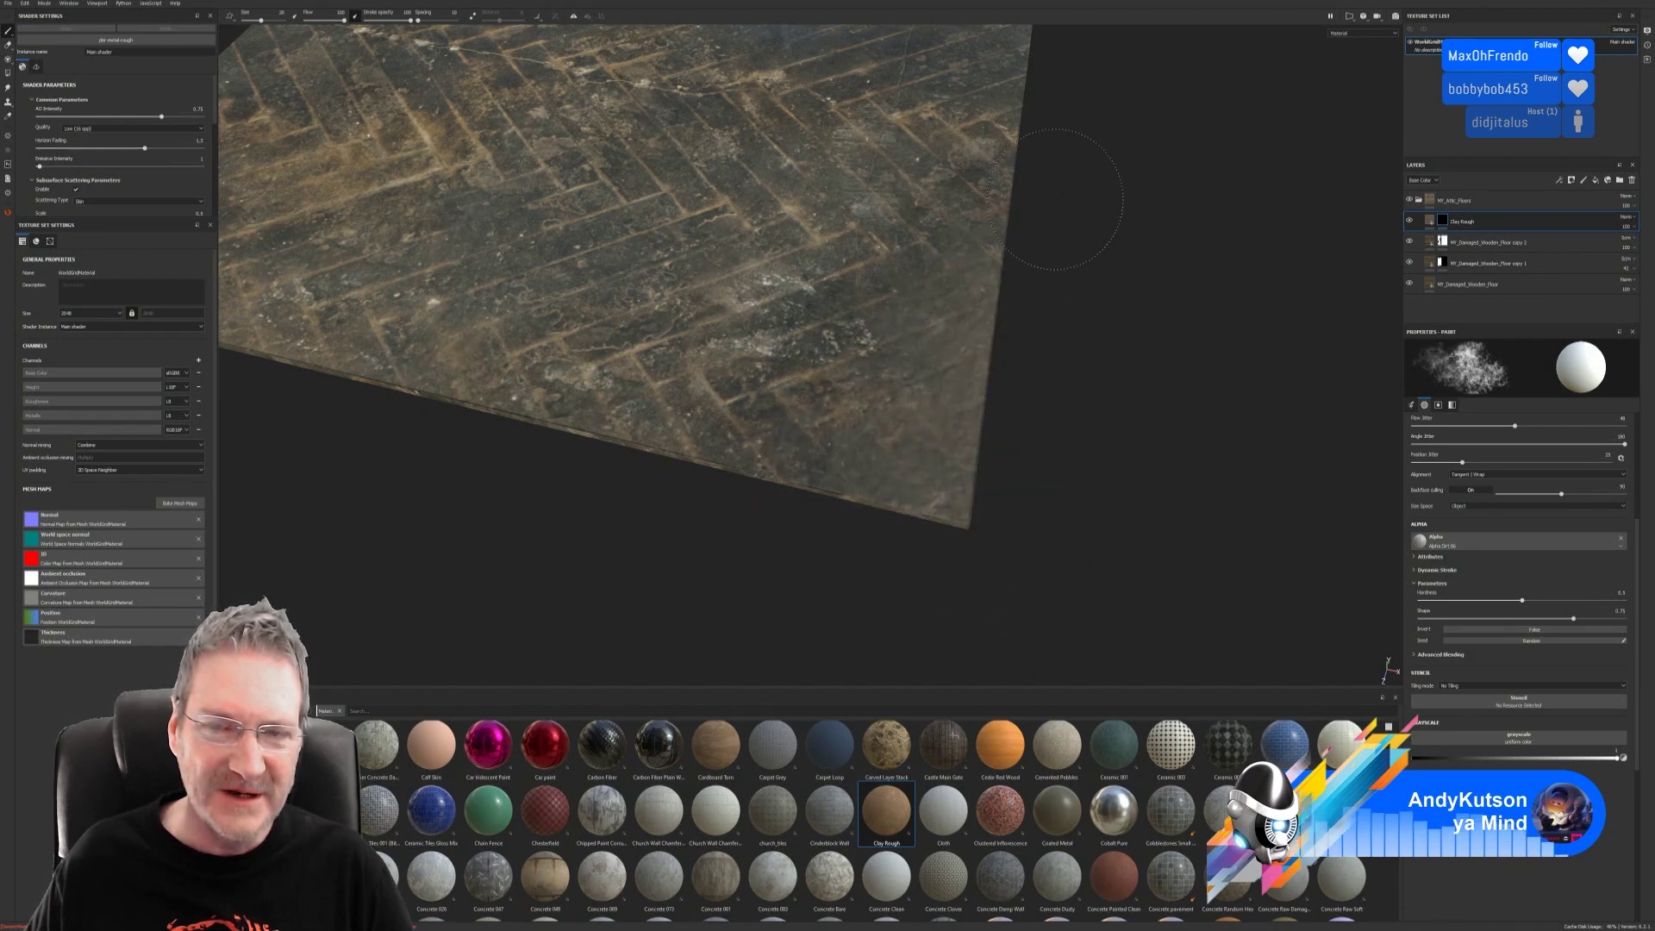
{"action": "mouse_move", "coordinate": [851, 461]}
{"action": "left_mouse_down"}
{"action": "mouse_move", "coordinate": [776, 415]}
{"action": "mouse_move", "coordinate": [717, 444]}
{"action": "mouse_move", "coordinate": [844, 377]}
{"action": "left_mouse_up"}
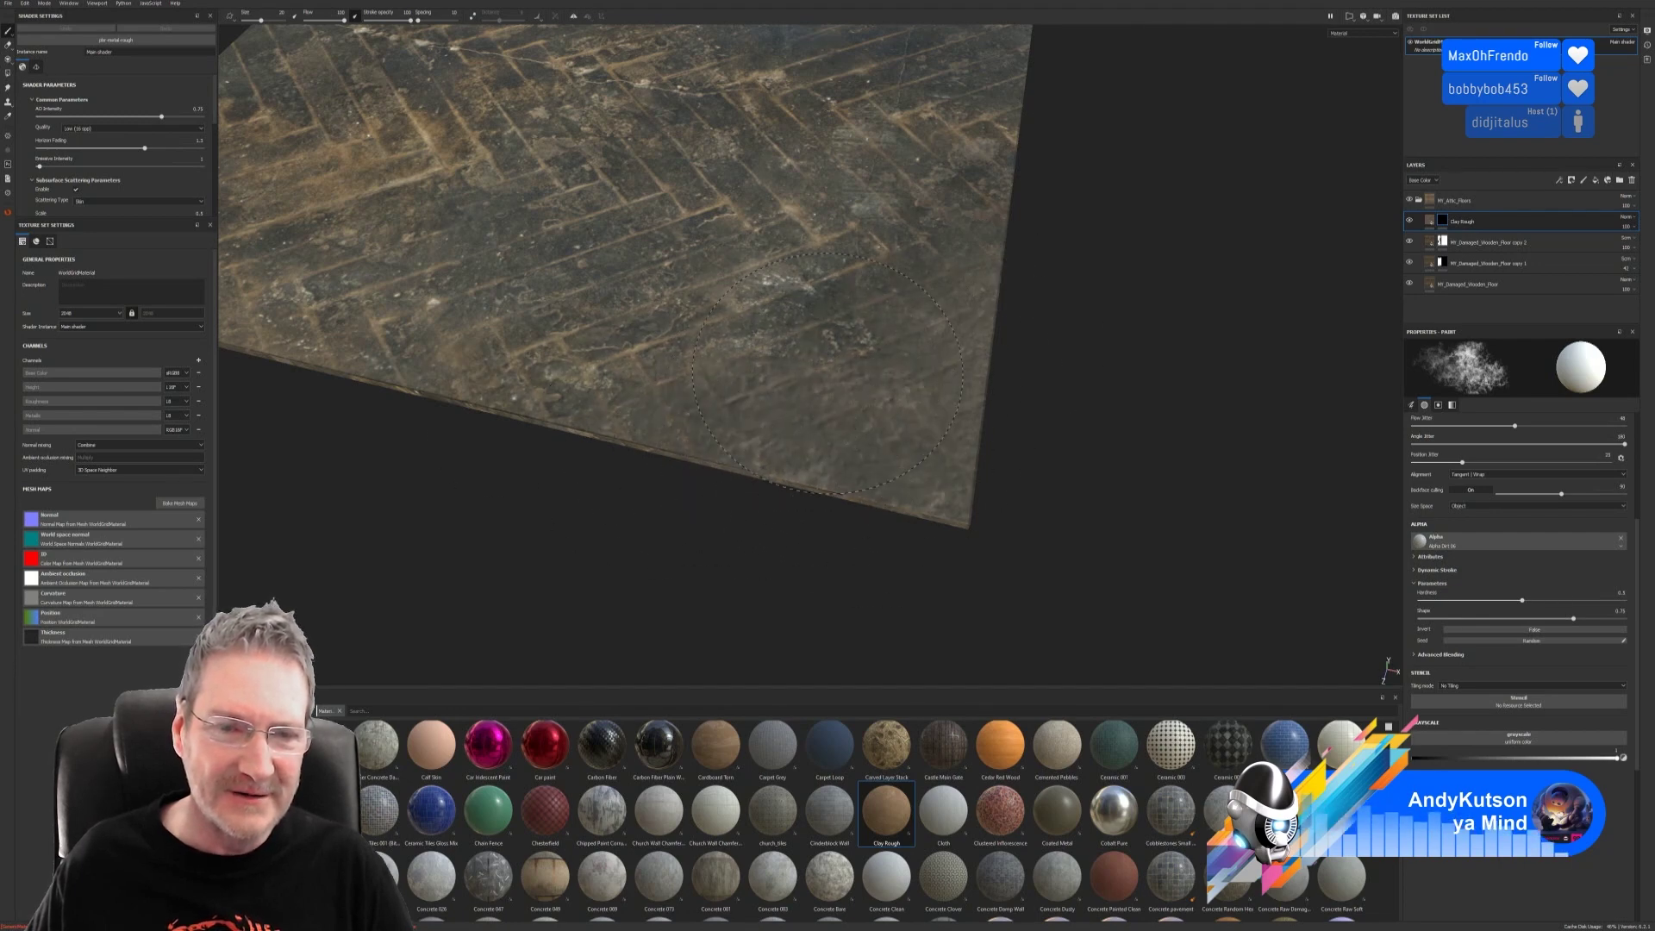
Step: Lighten the Clay Rough layer's colour to a dusty beige-brown while checking the painted corner of the floor
{"action": "mouse_move", "coordinate": [1079, 340]}
{"action": "left_mouse_down", "text": "alt"}
{"action": "mouse_move", "coordinate": [1042, 344]}
{"action": "mouse_move", "coordinate": [1059, 422]}
{"action": "left_mouse_up", "text": "alt"}
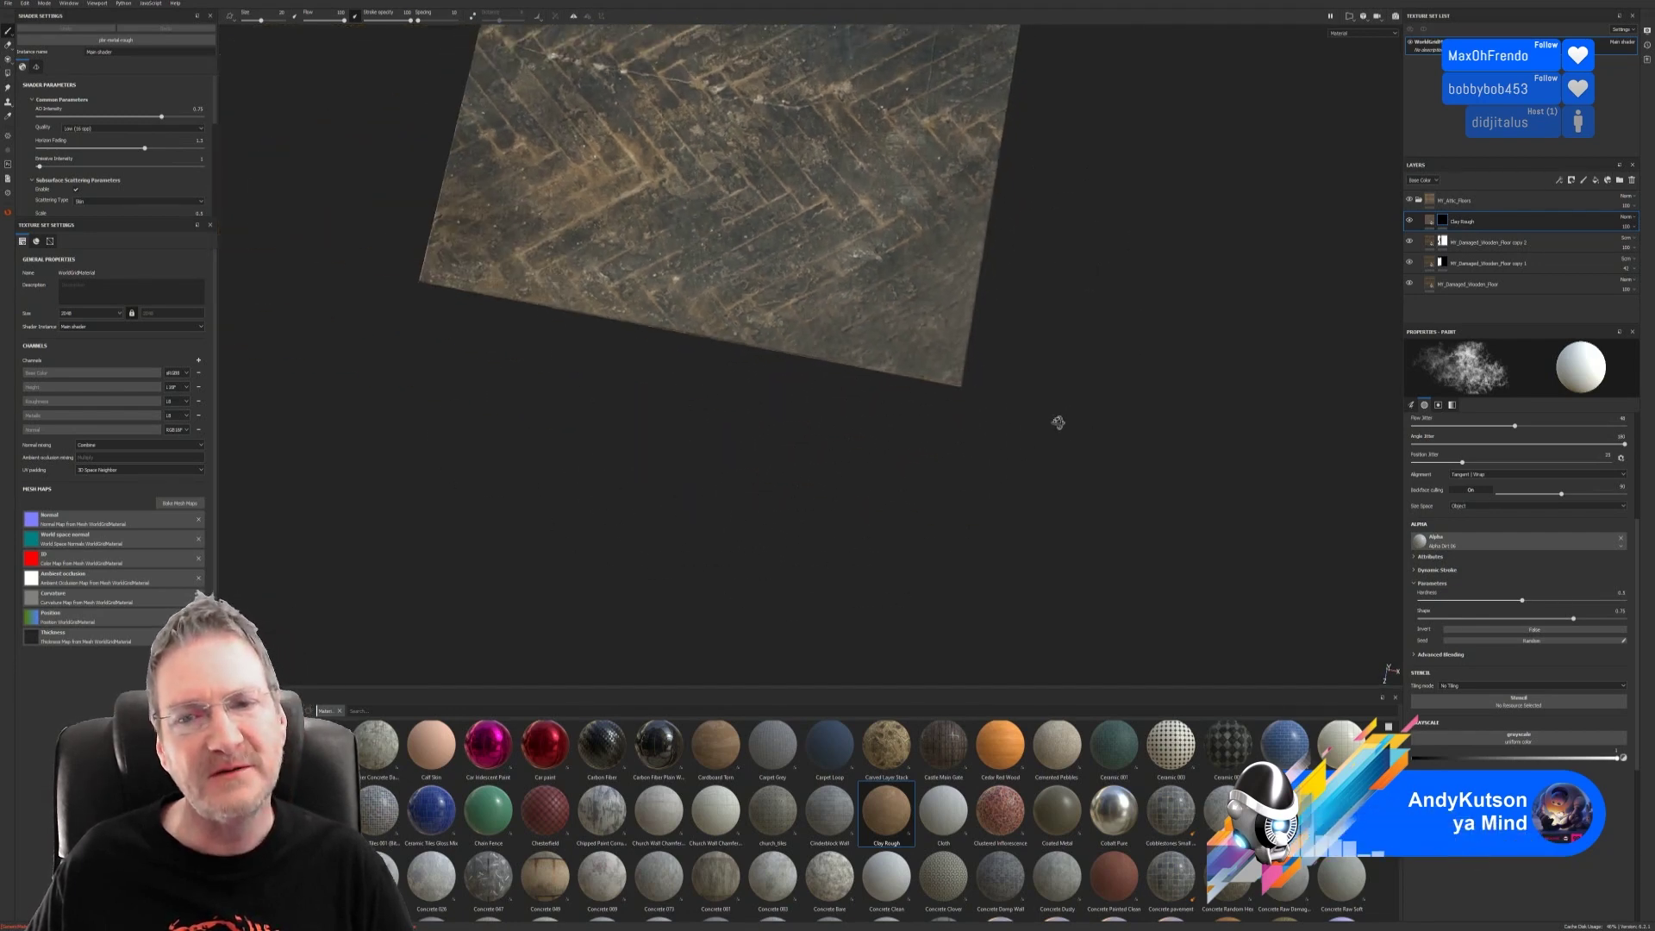
{"action": "mouse_move", "coordinate": [1023, 401]}
{"action": "right_mouse_down", "text": "alt"}
{"action": "mouse_move", "coordinate": [946, 407]}
{"action": "mouse_move", "coordinate": [1172, 380]}
{"action": "right_mouse_up", "text": "alt"}
{"action": "middle_click_drag", "start_coordinate": [1174, 379], "coordinate": [1176, 309], "text": "alt"}
{"action": "left_click_drag", "start_coordinate": [1129, 362], "coordinate": [1134, 276], "text": "alt"}
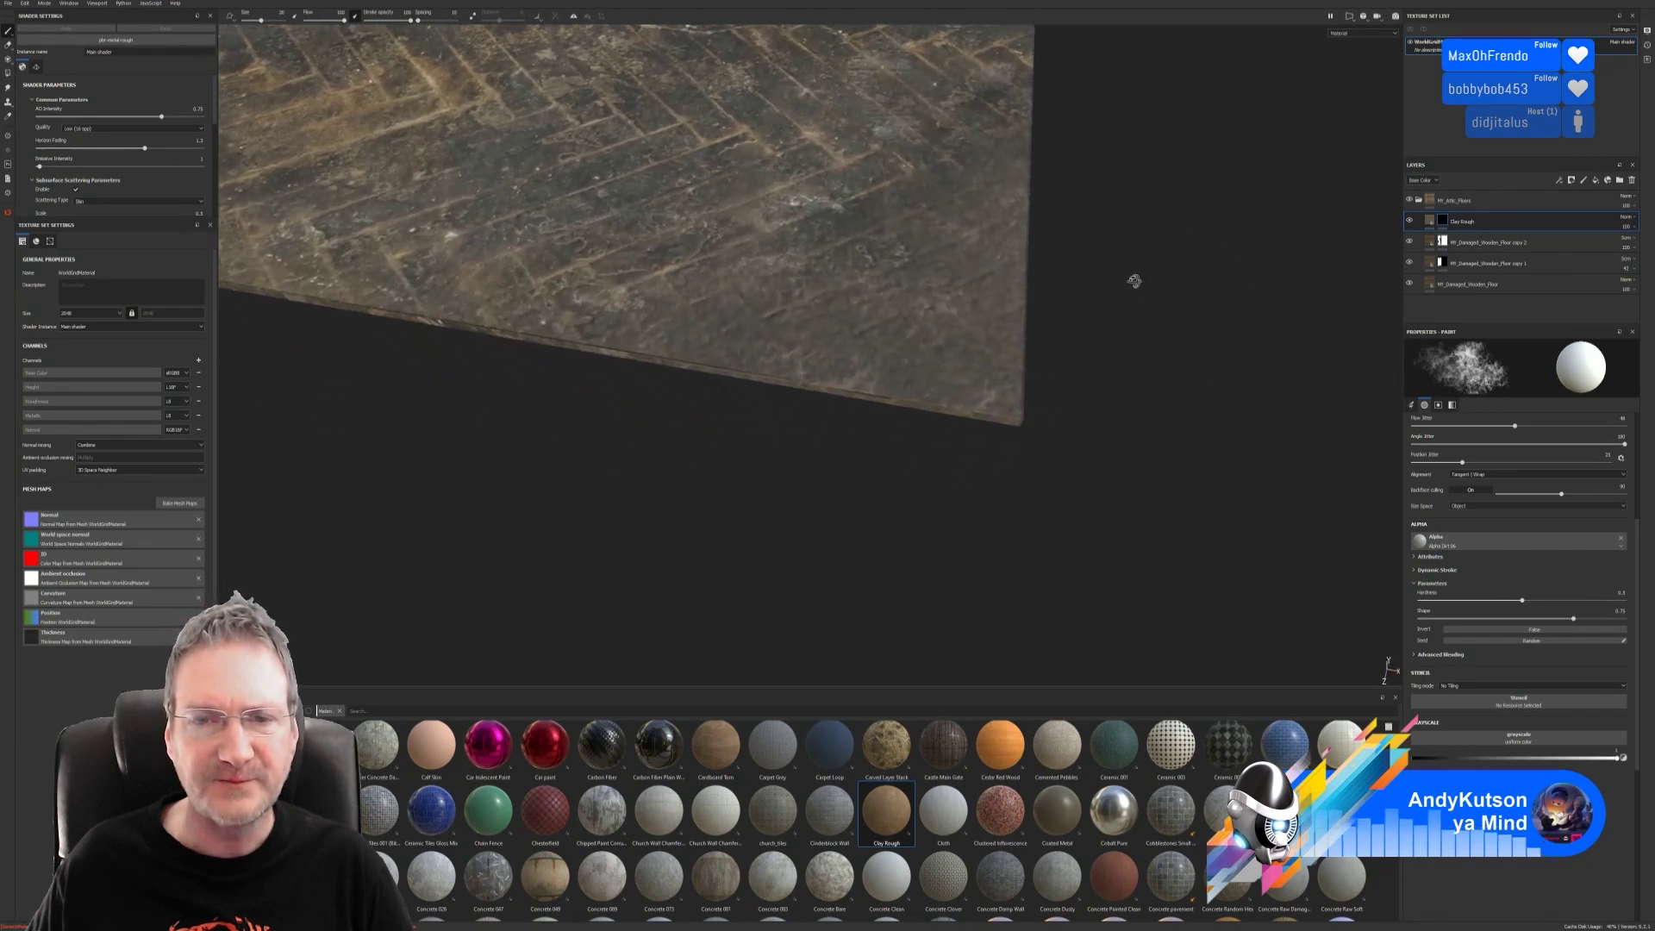
{"action": "left_click", "coordinate": [1461, 223]}
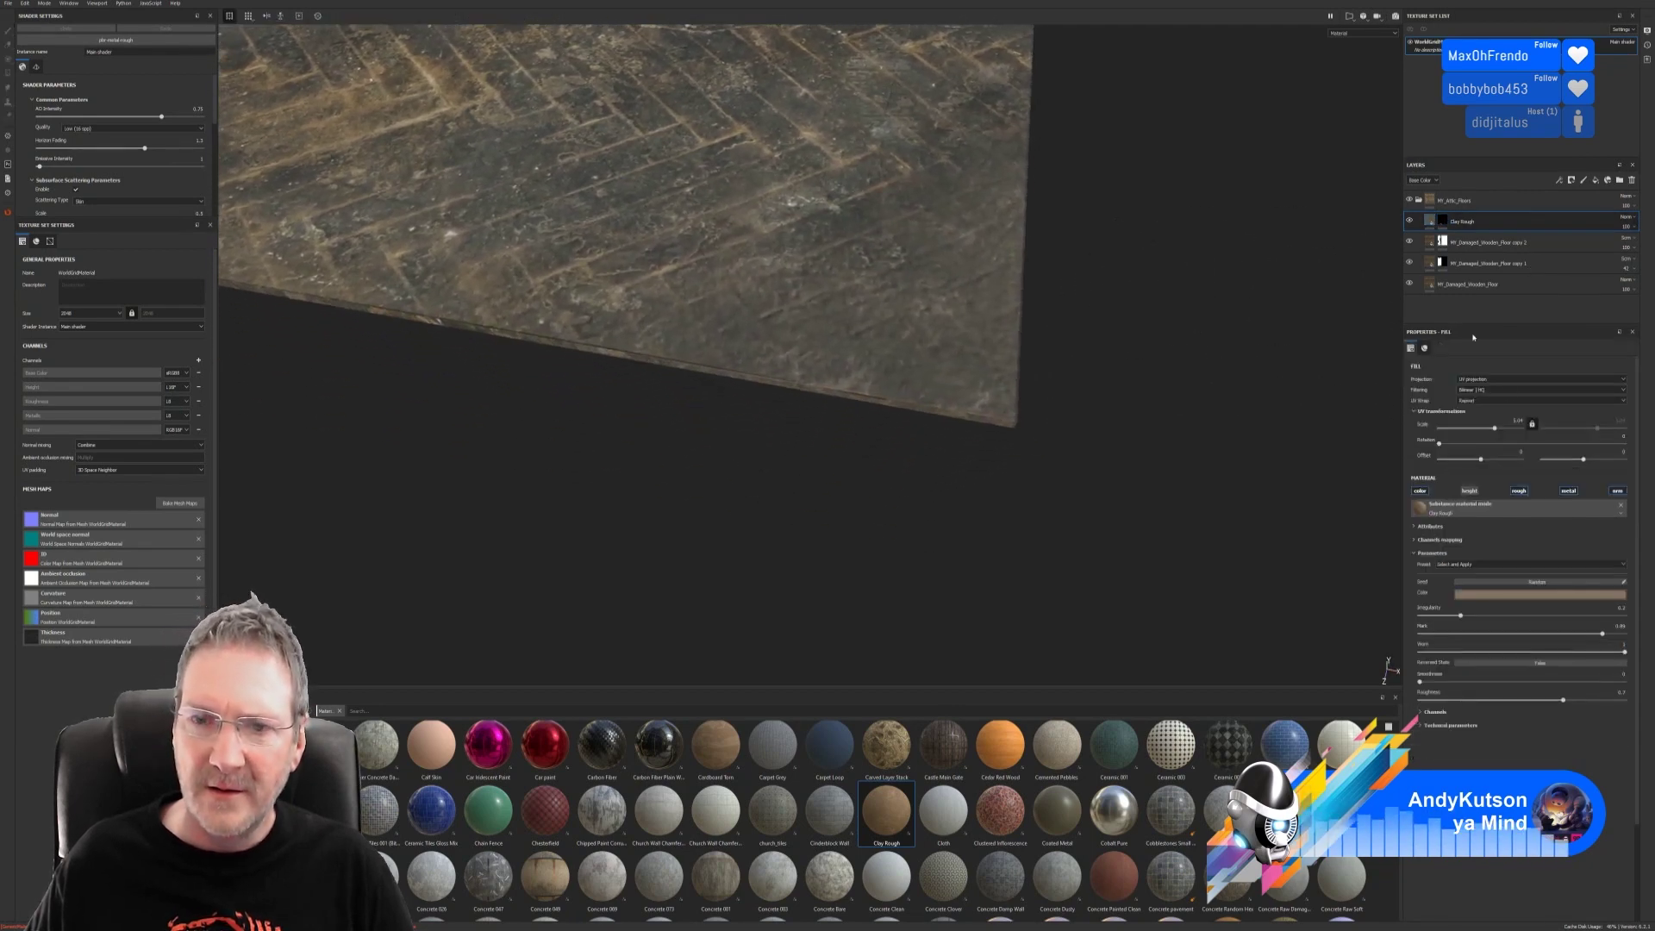
{"action": "left_click", "coordinate": [1592, 595]}
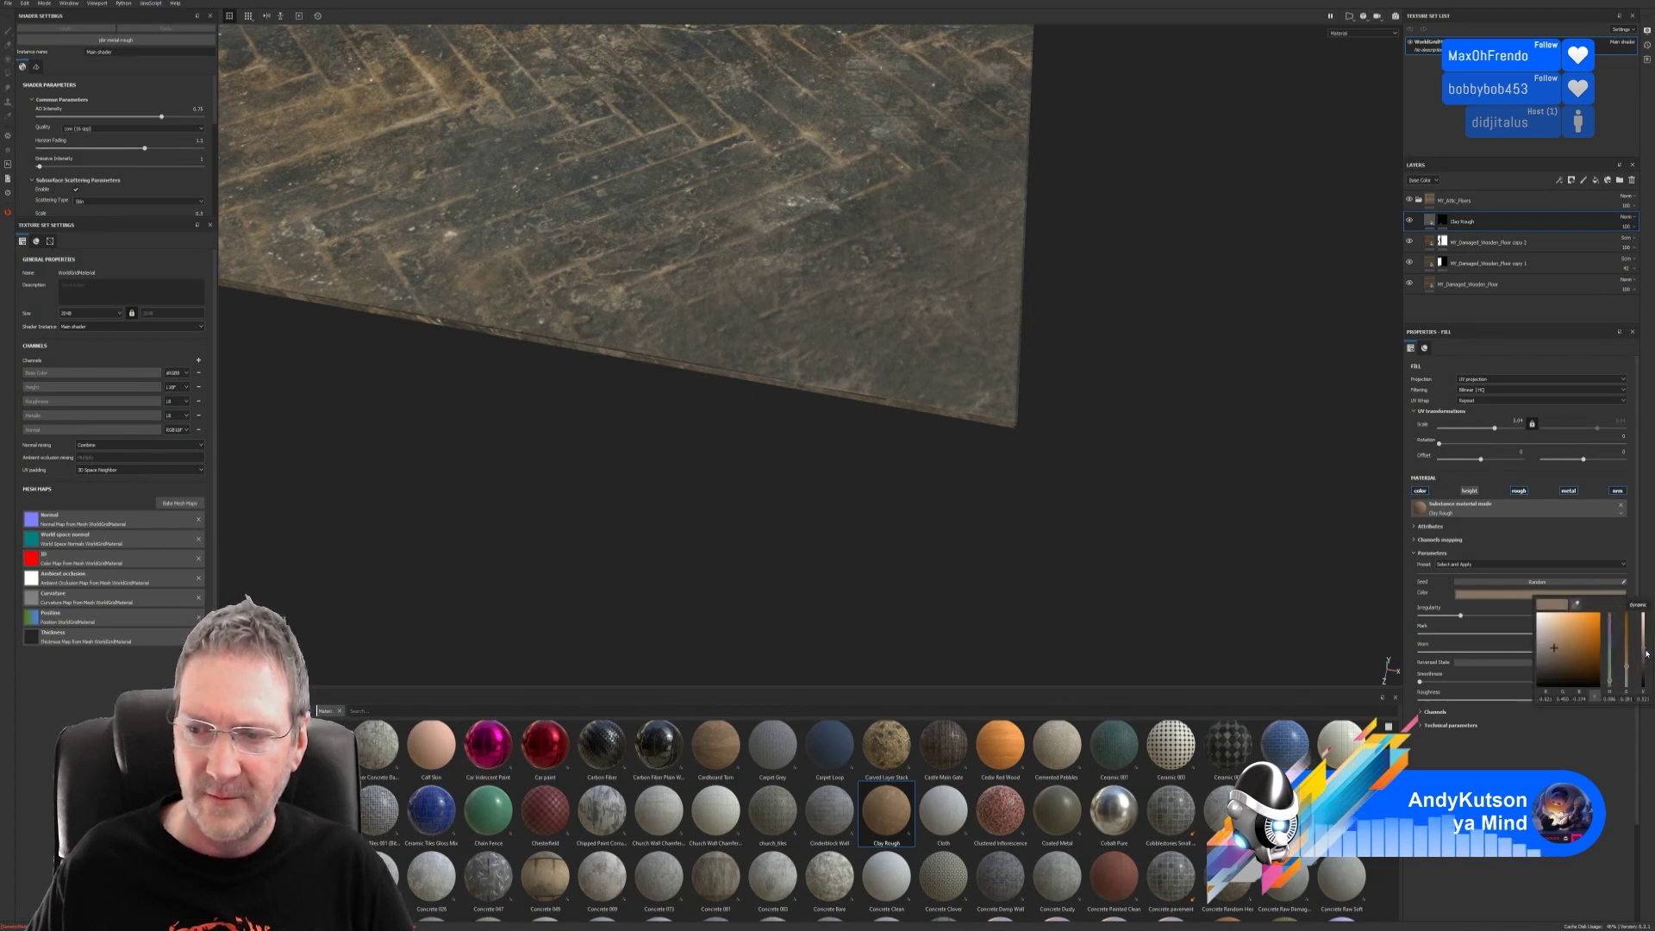
{"action": "mouse_move", "coordinate": [1642, 655]}
{"action": "left_mouse_down"}
{"action": "mouse_move", "coordinate": [1639, 678]}
{"action": "mouse_move", "coordinate": [1637, 611]}
{"action": "mouse_move", "coordinate": [1625, 667]}
{"action": "left_mouse_up"}
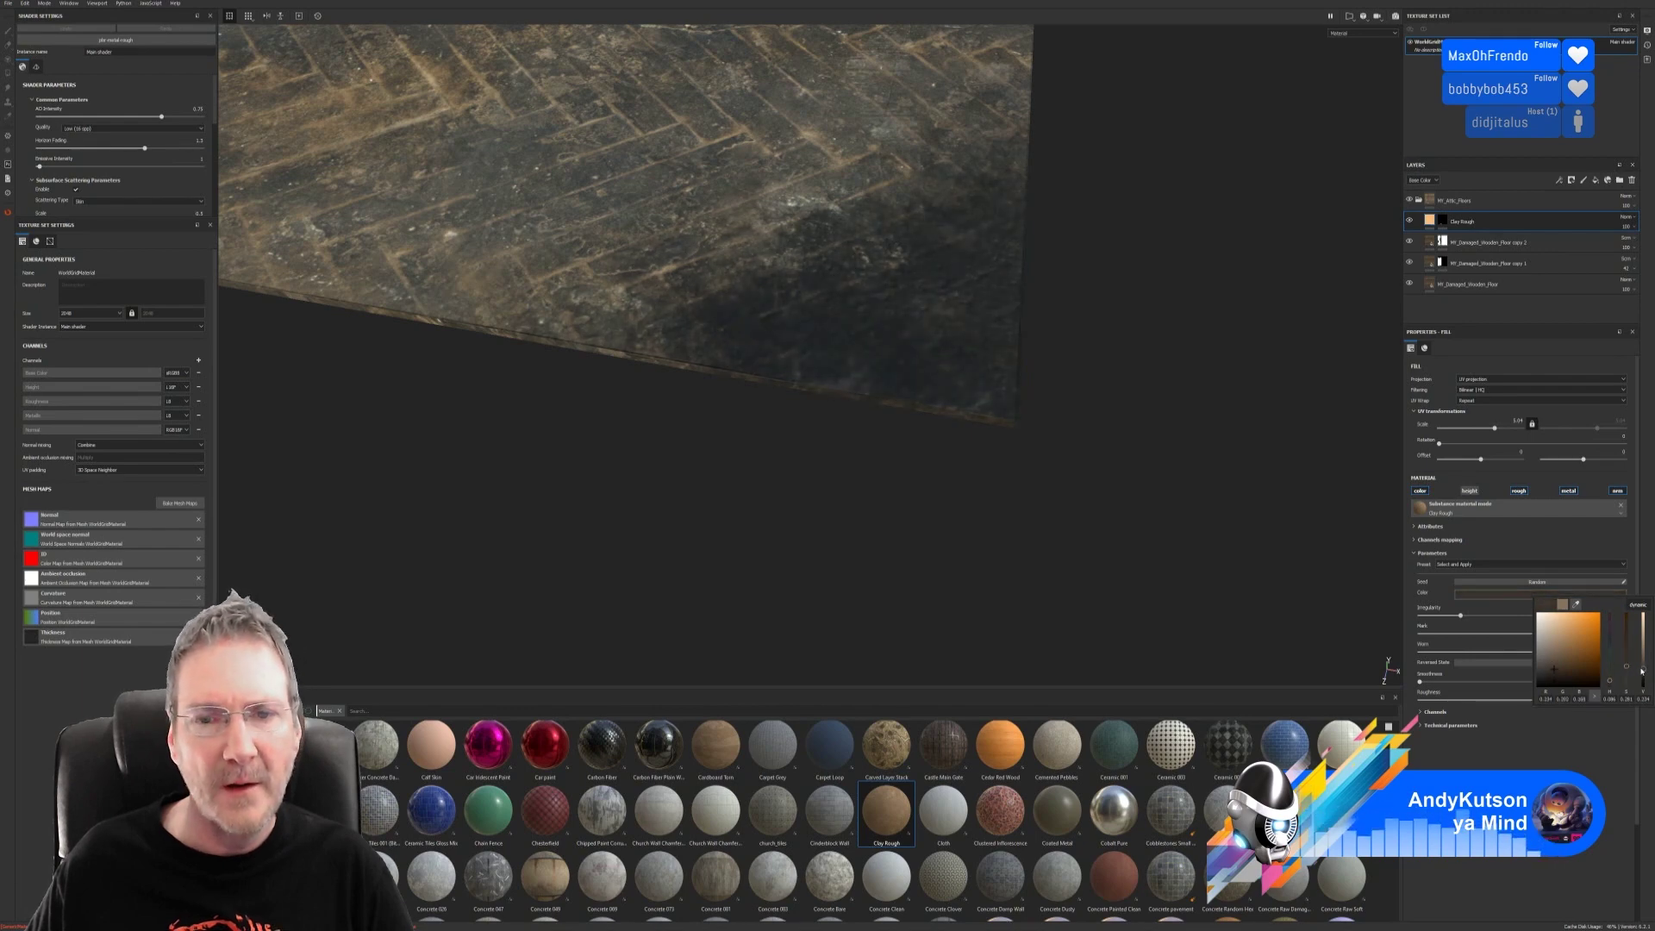
{"action": "left_click_drag", "start_coordinate": [1649, 657], "coordinate": [1644, 639]}
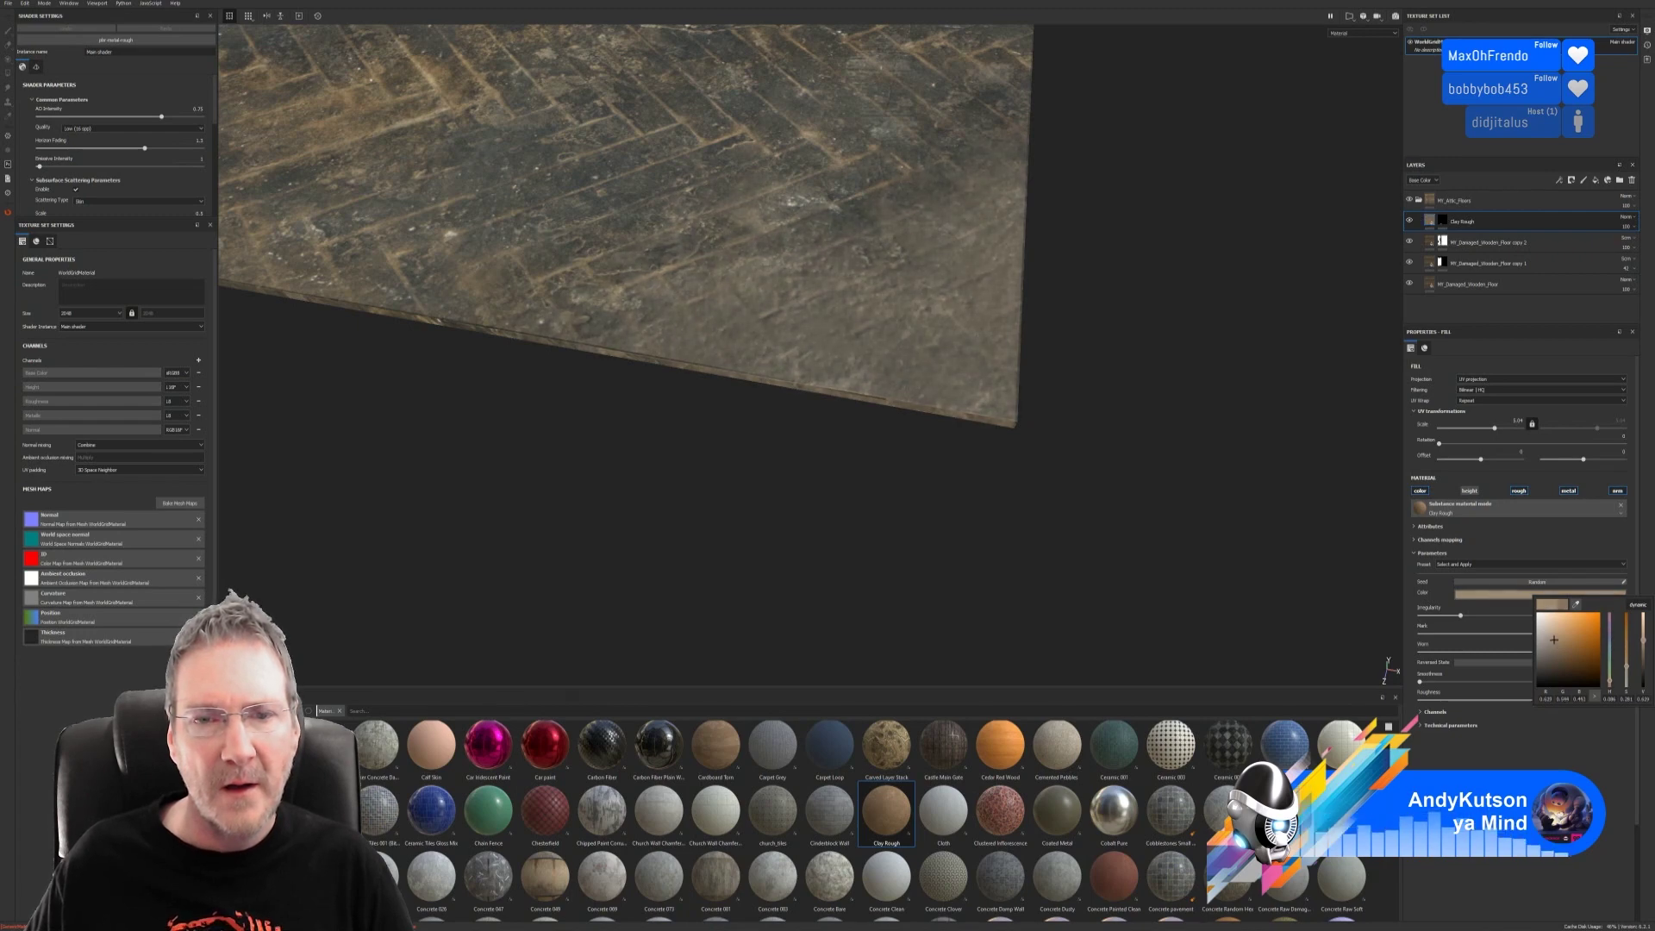
{"action": "left_click_drag", "start_coordinate": [1101, 485], "coordinate": [834, 472], "text": "alt"}
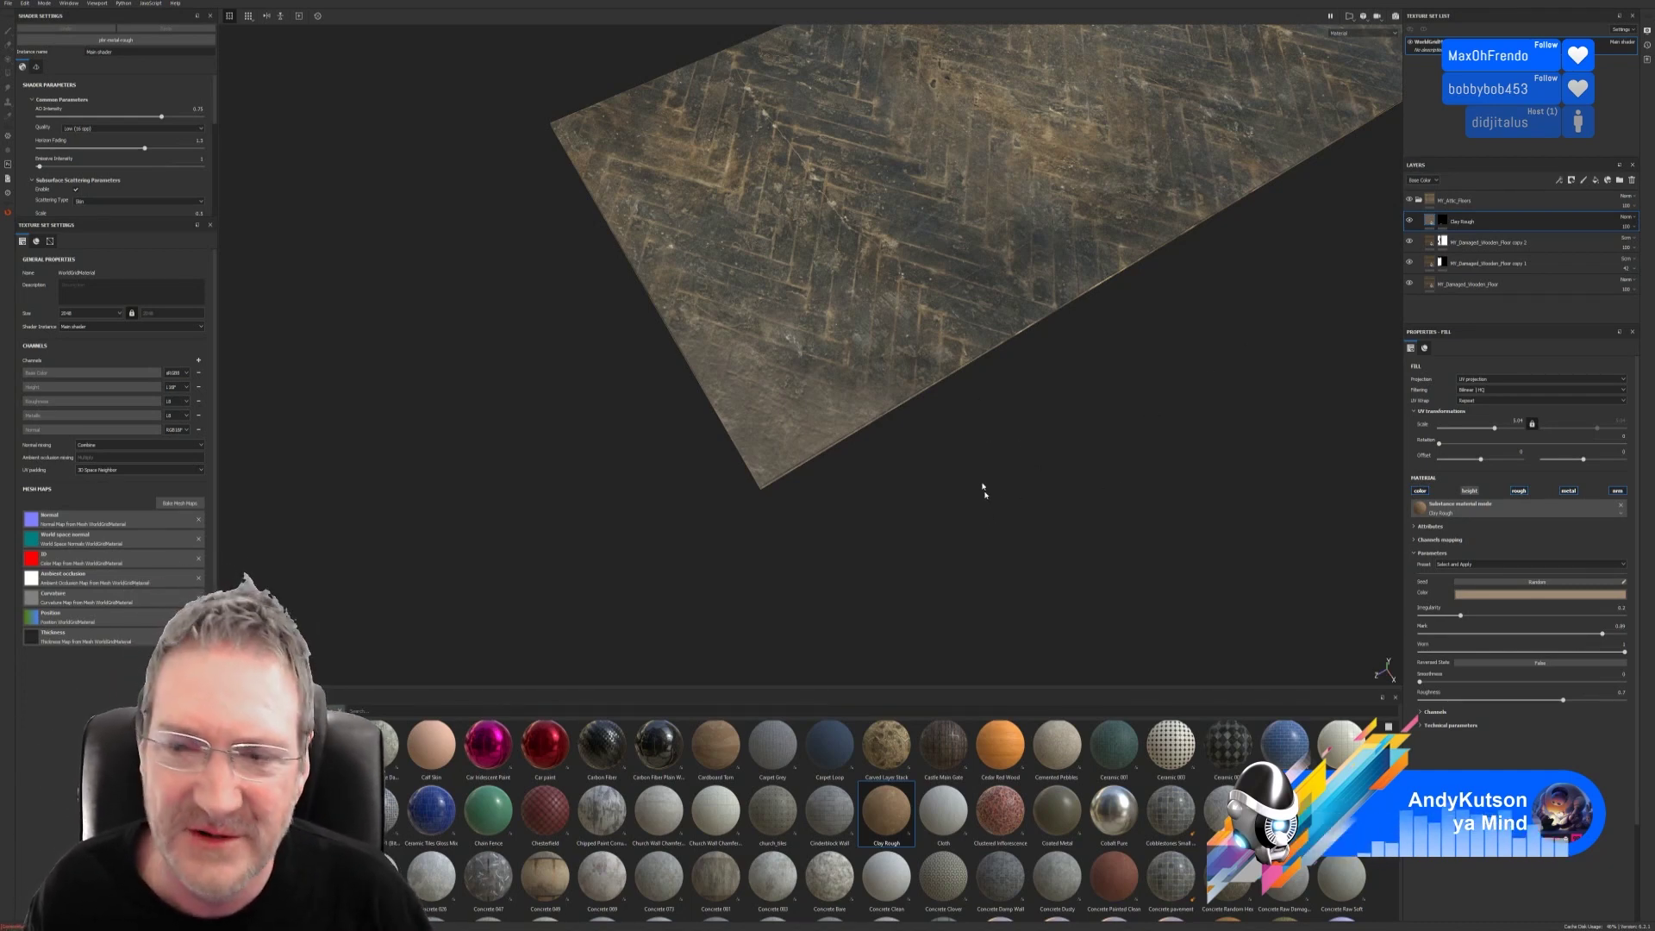
{"action": "left_click_drag", "start_coordinate": [1066, 355], "coordinate": [977, 488], "text": "alt"}
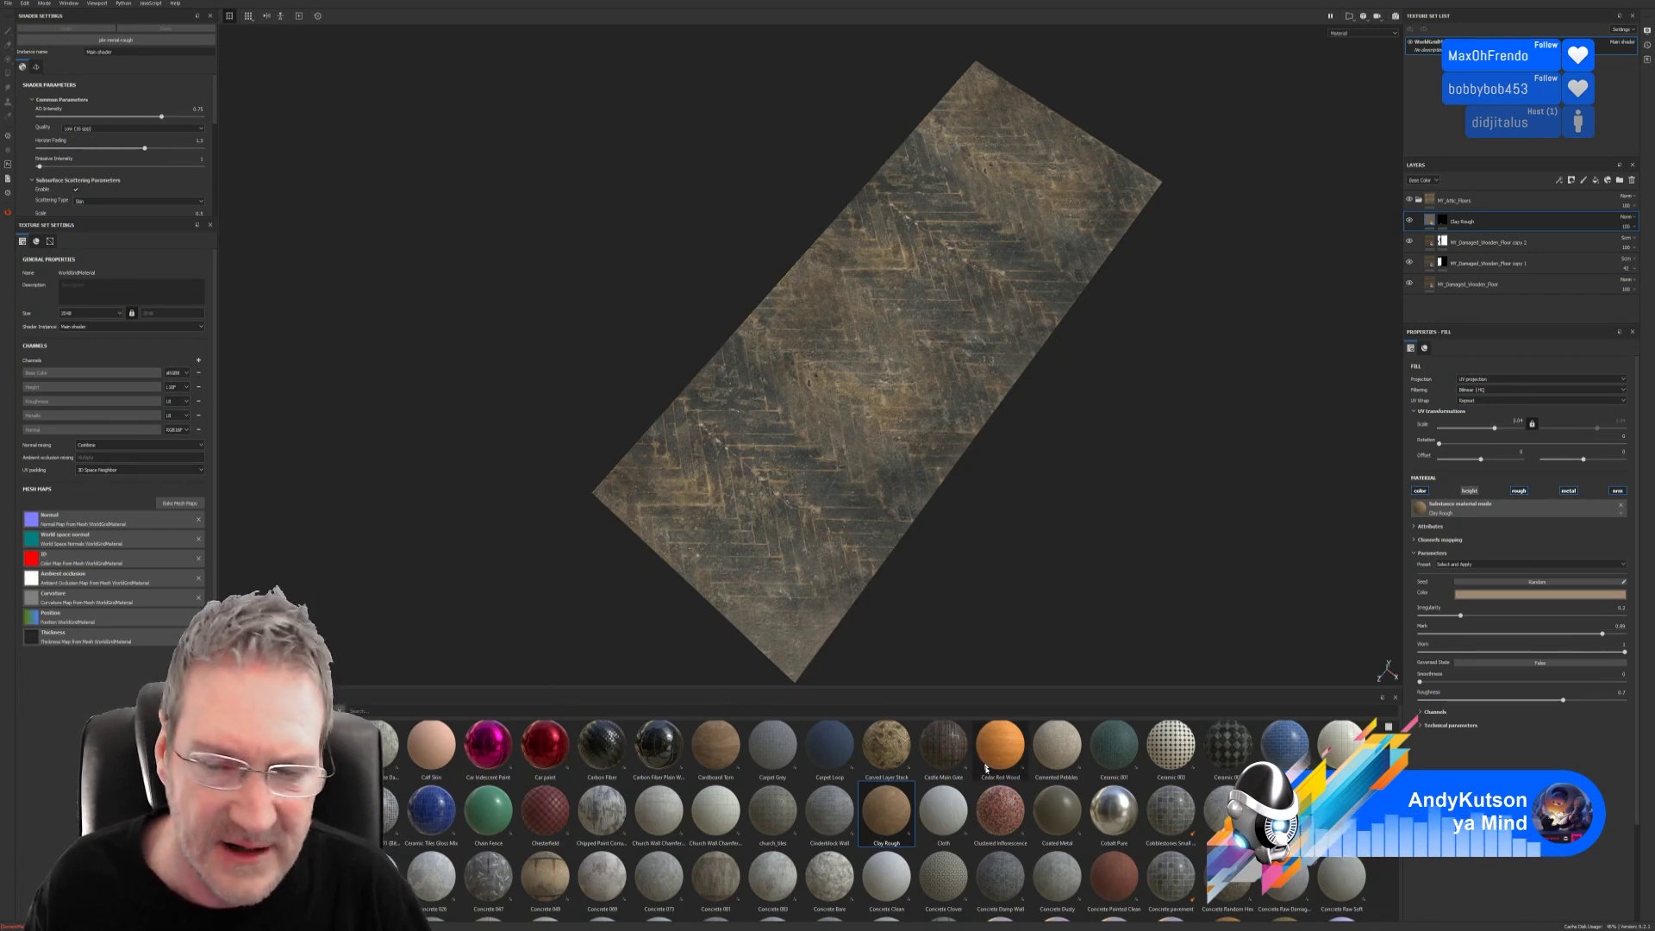
Step: Show the brushes in the library and paint the Clay Rough mask along the floor's edges and in patches across its middle
{"action": "left_click", "coordinate": [1442, 221]}
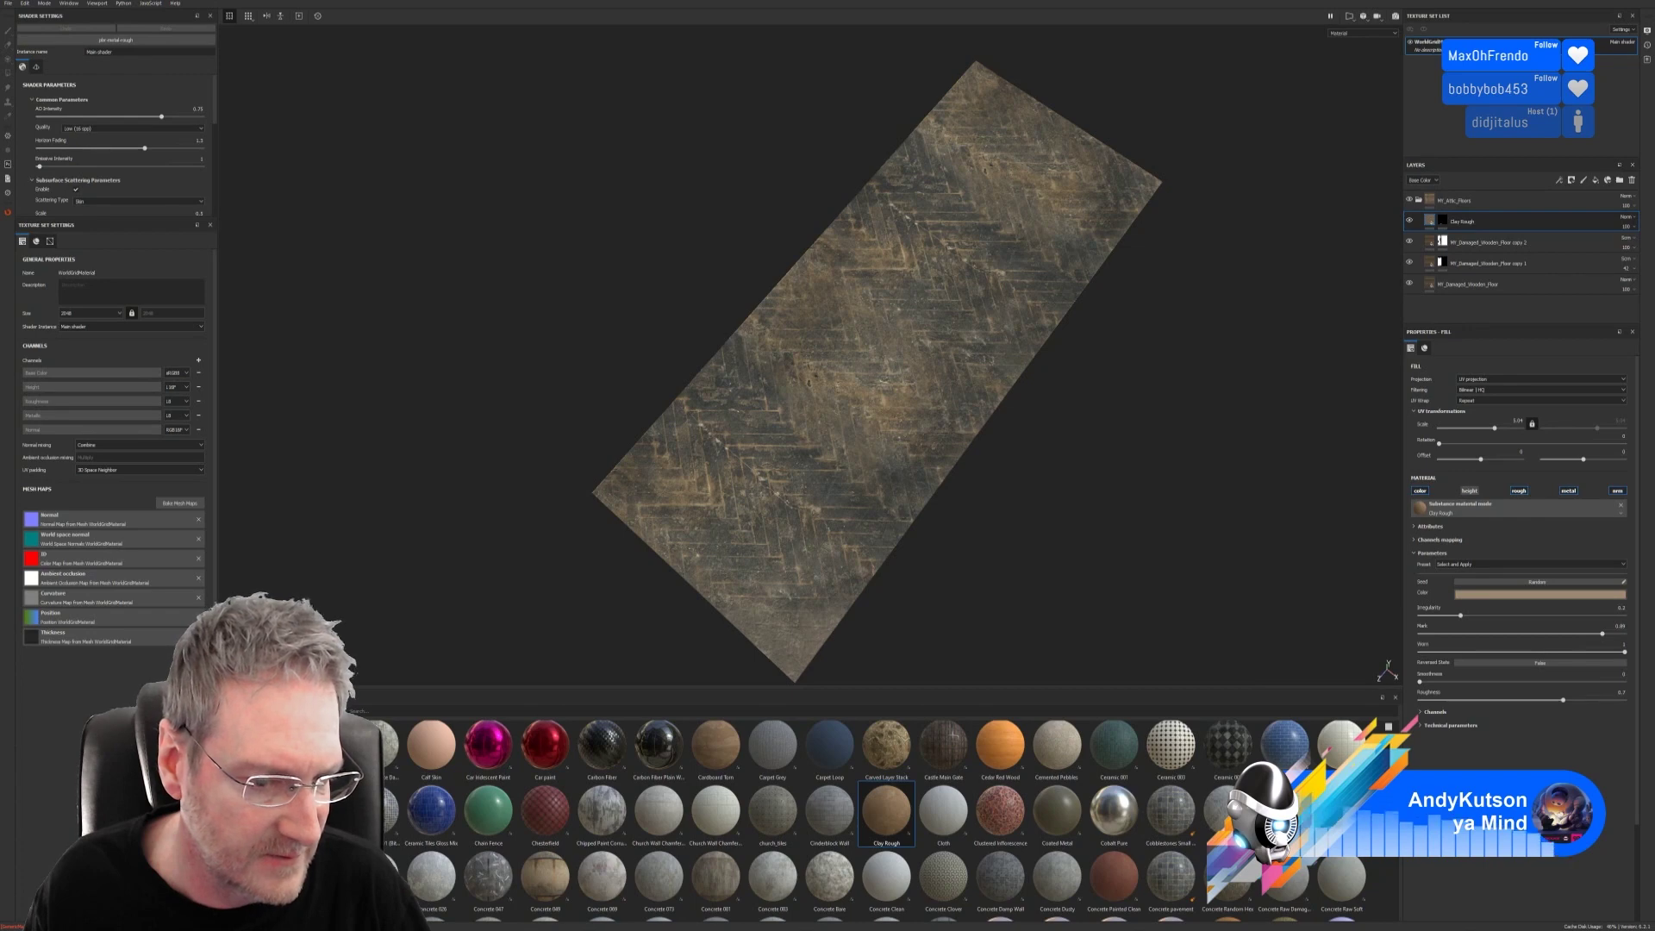
{"action": "left_click", "coordinate": [250, 815]}
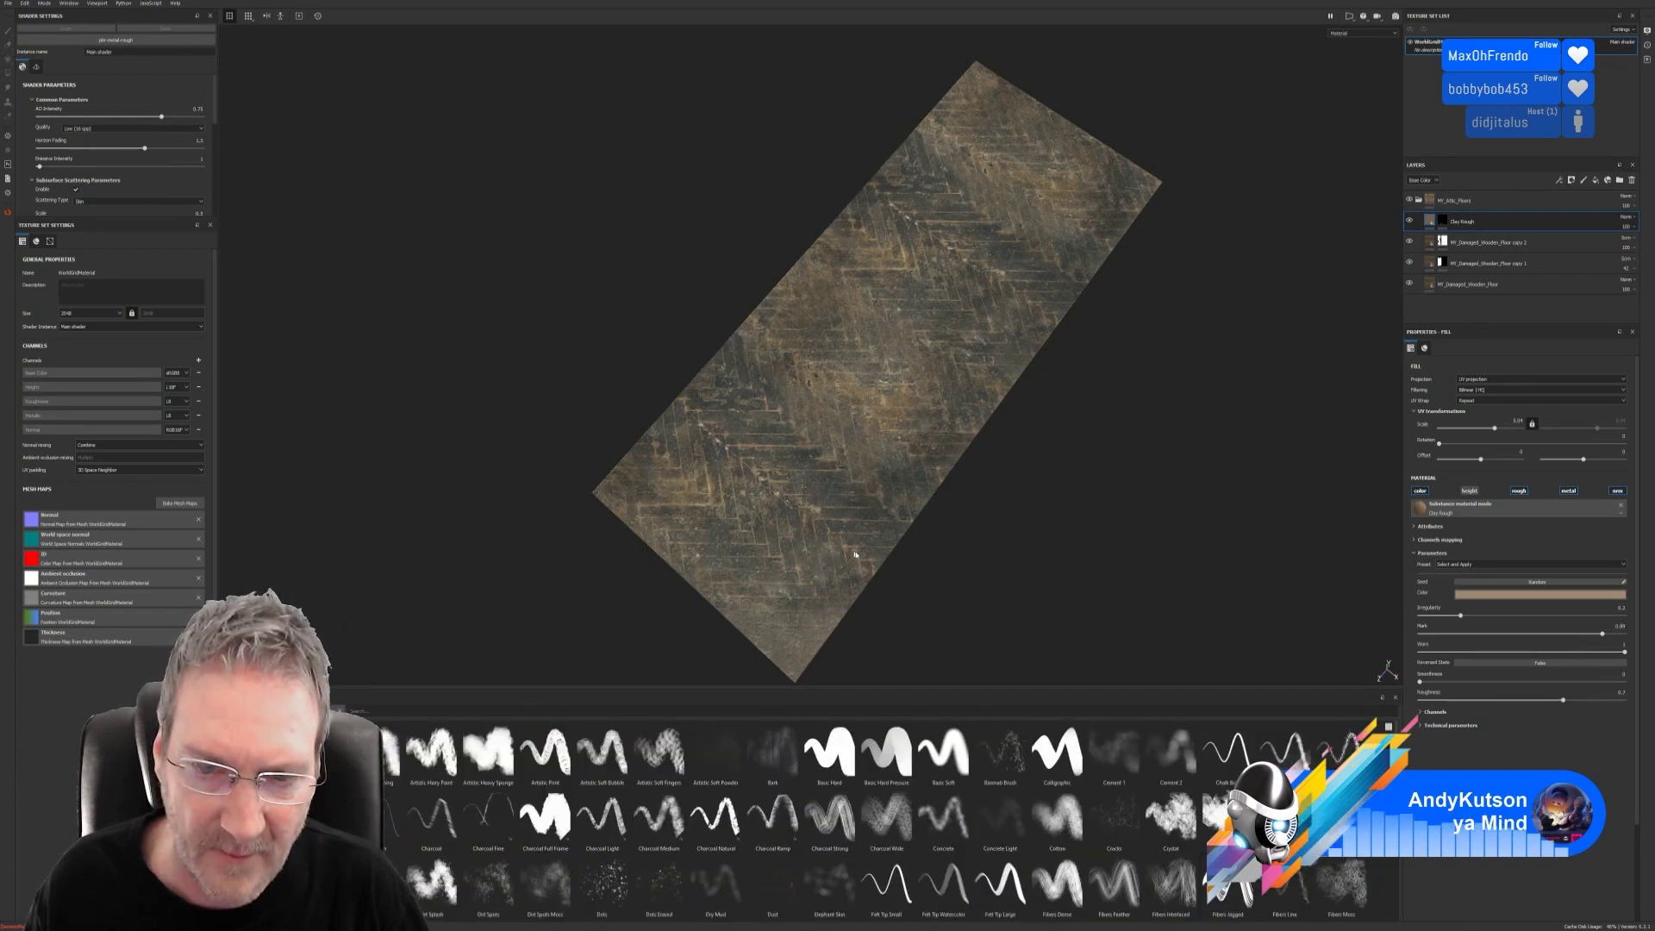
{"action": "left_click", "coordinate": [1442, 222]}
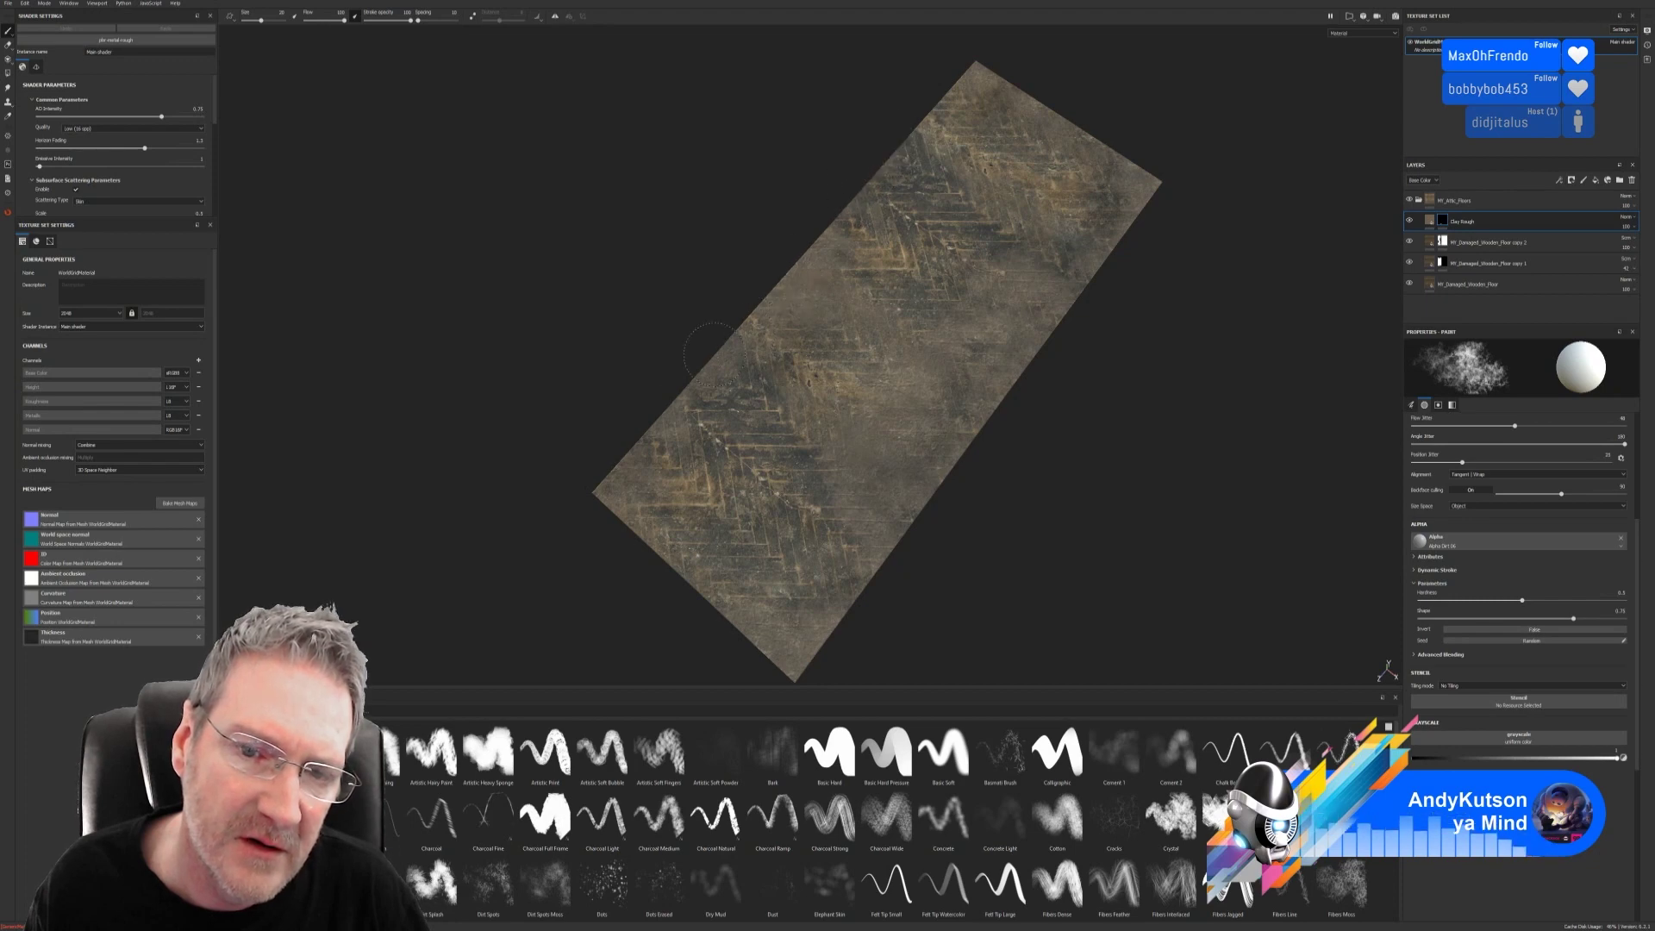
{"action": "right_click_drag", "start_coordinate": [1079, 505], "coordinate": [1174, 482], "text": "alt"}
{"action": "mouse_move", "coordinate": [1174, 482]}
{"action": "left_mouse_down", "text": "alt"}
{"action": "mouse_move", "coordinate": [1079, 454]}
{"action": "mouse_move", "coordinate": [997, 492]}
{"action": "mouse_move", "coordinate": [1072, 436]}
{"action": "mouse_move", "coordinate": [1156, 435]}
{"action": "left_mouse_up", "text": "alt"}
{"action": "scroll", "coordinate": [1205, 400], "scroll_direction": "up", "scroll_amount": 1}
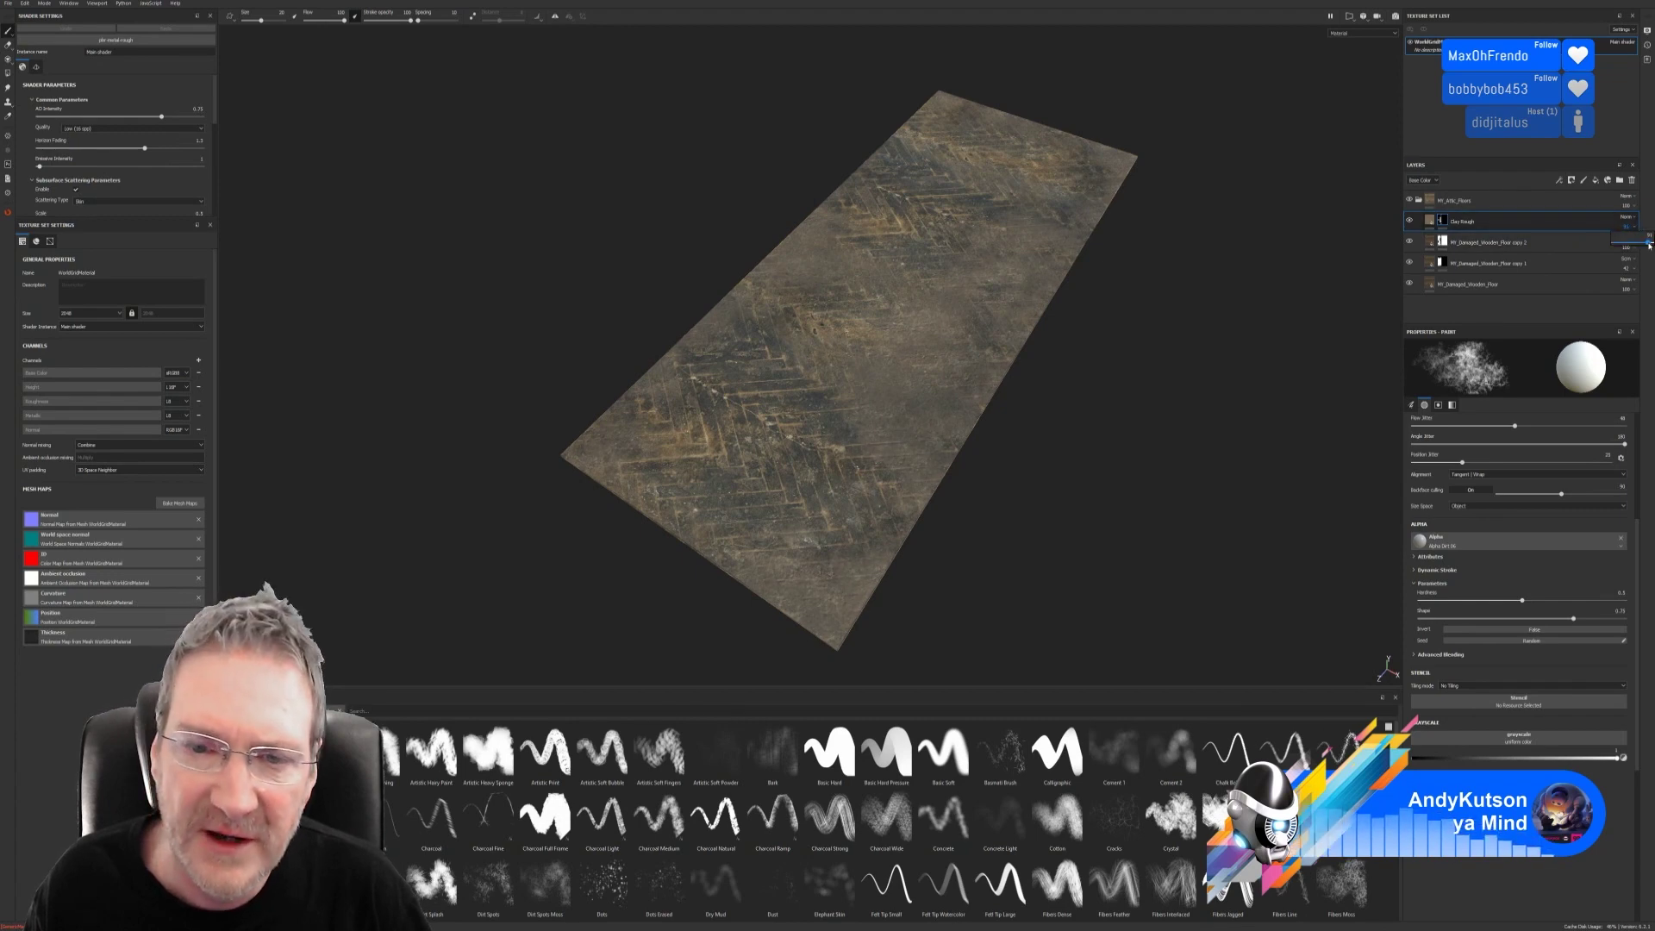
Step: Reduce the Clay Rough layer's opacity so the dirt blends with the wood, and review the whole floor from several angles
{"action": "left_click_drag", "start_coordinate": [1634, 247], "coordinate": [1625, 246]}
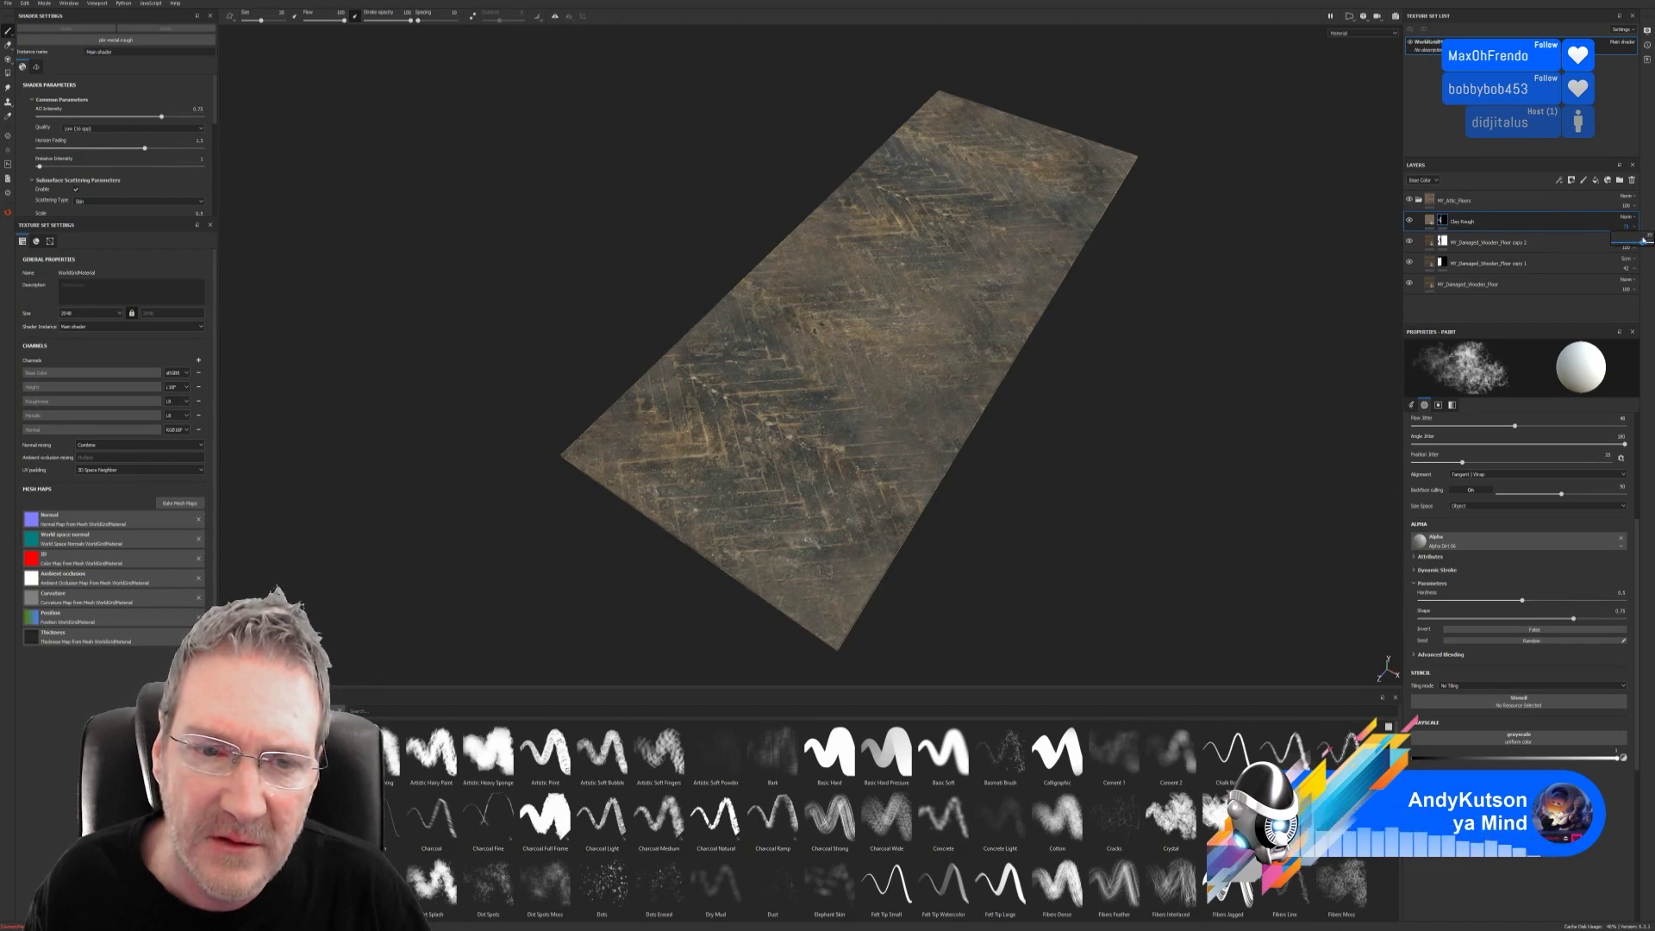
{"action": "left_click_drag", "start_coordinate": [957, 403], "coordinate": [853, 233], "text": "alt"}
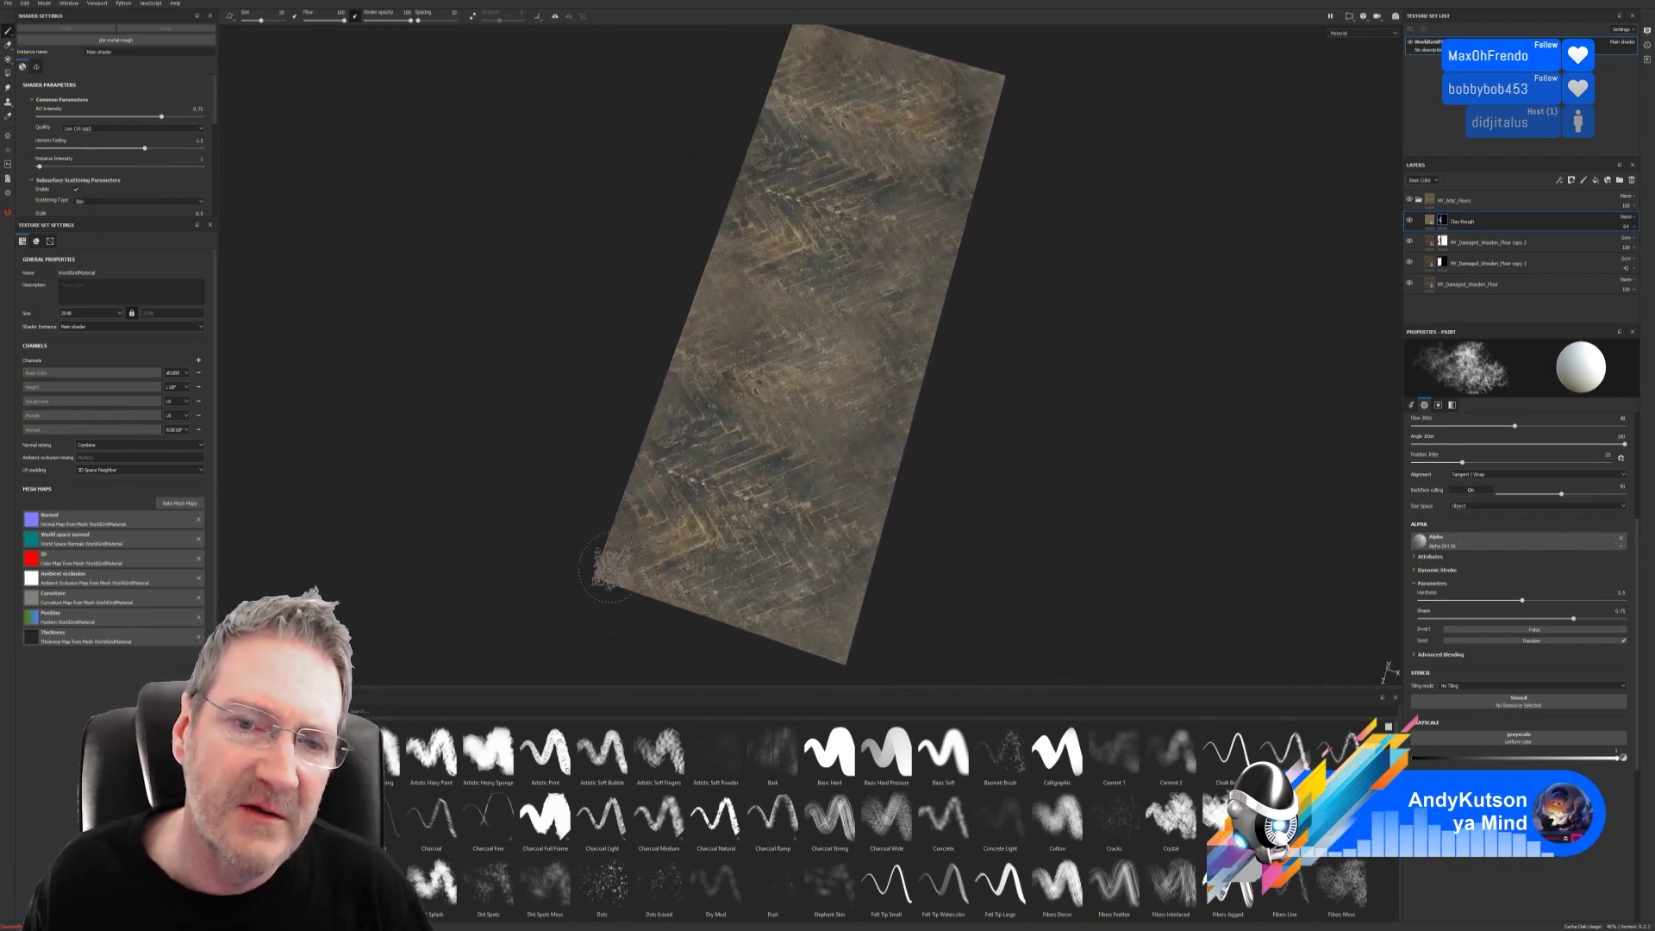
{"action": "left_click_drag", "start_coordinate": [1001, 394], "coordinate": [1061, 362], "text": "alt"}
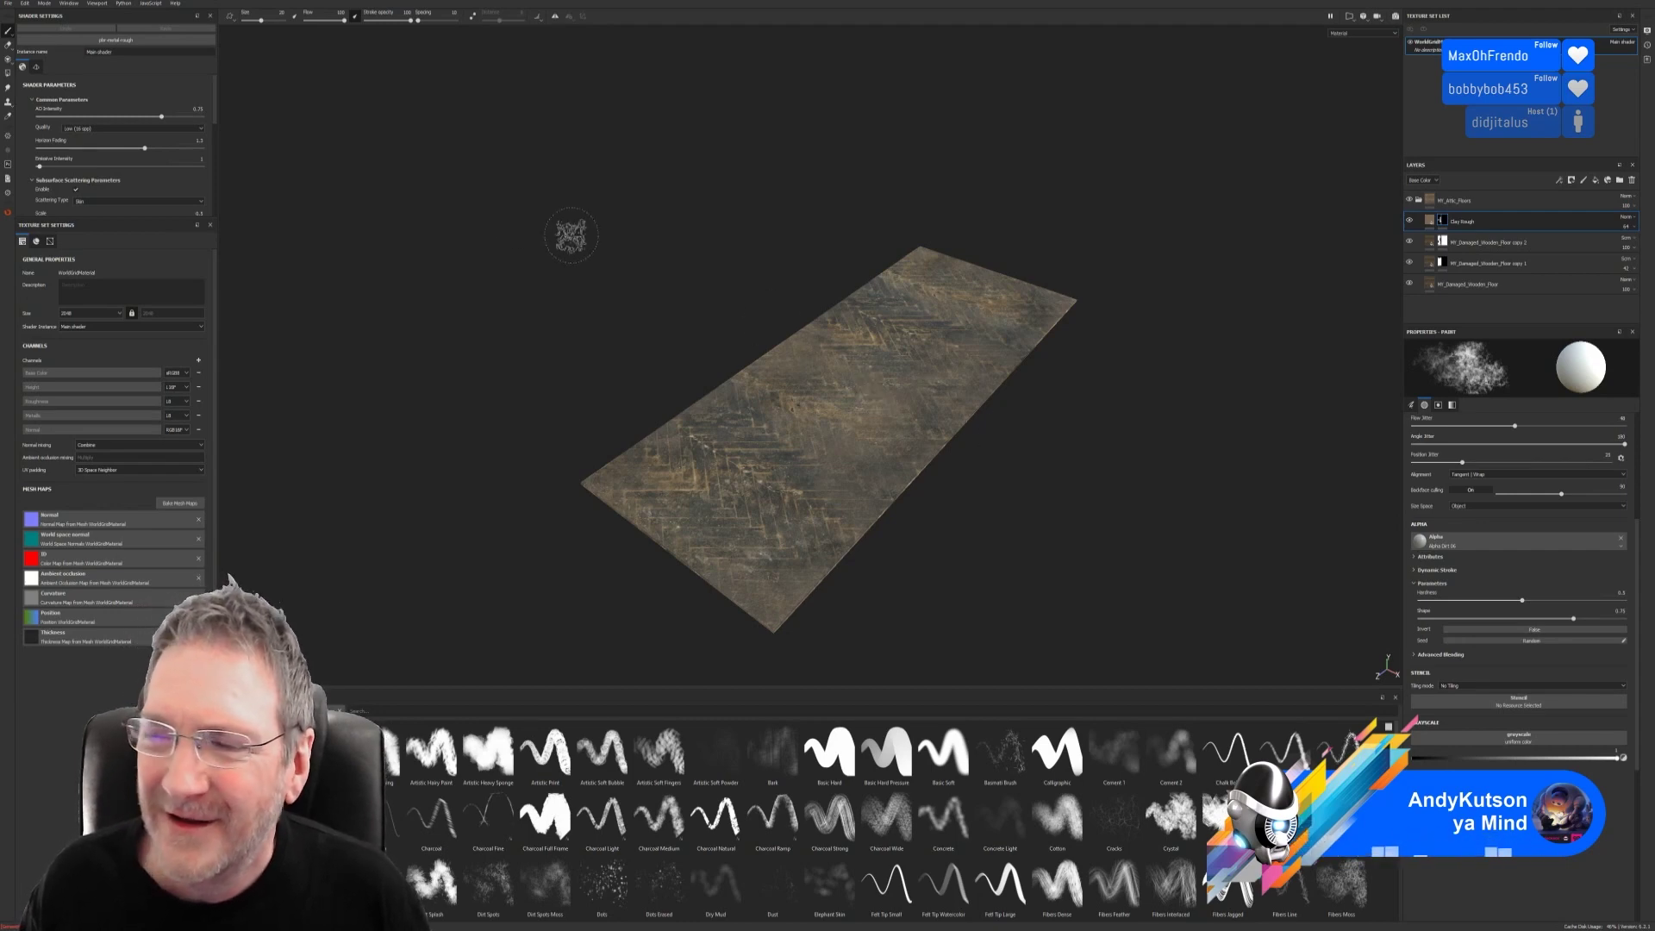
Step: Open the project's save and export commands
{"action": "left_click", "coordinate": [9, 4]}
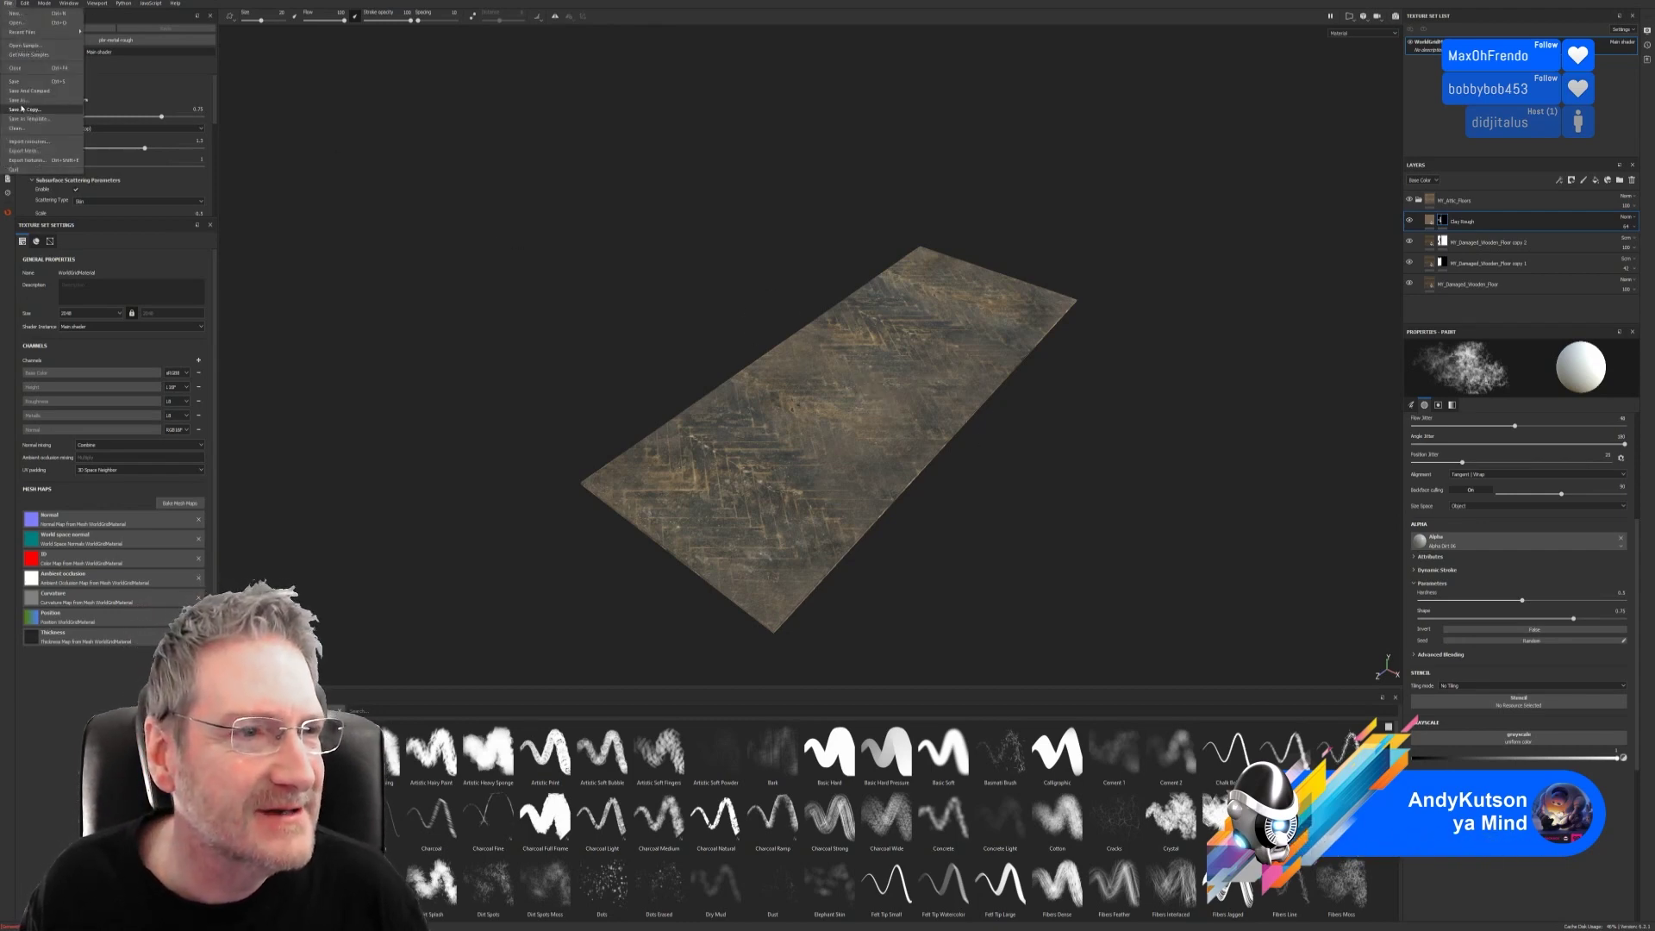
Step: Save the project under the new name Attic_Floor_Room1 in the UE4 Projects > Models > Attic > Floors folder
{"action": "left_click", "coordinate": [17, 100]}
{"action": "left_click_drag", "start_coordinate": [500, 11], "coordinate": [770, 80]}
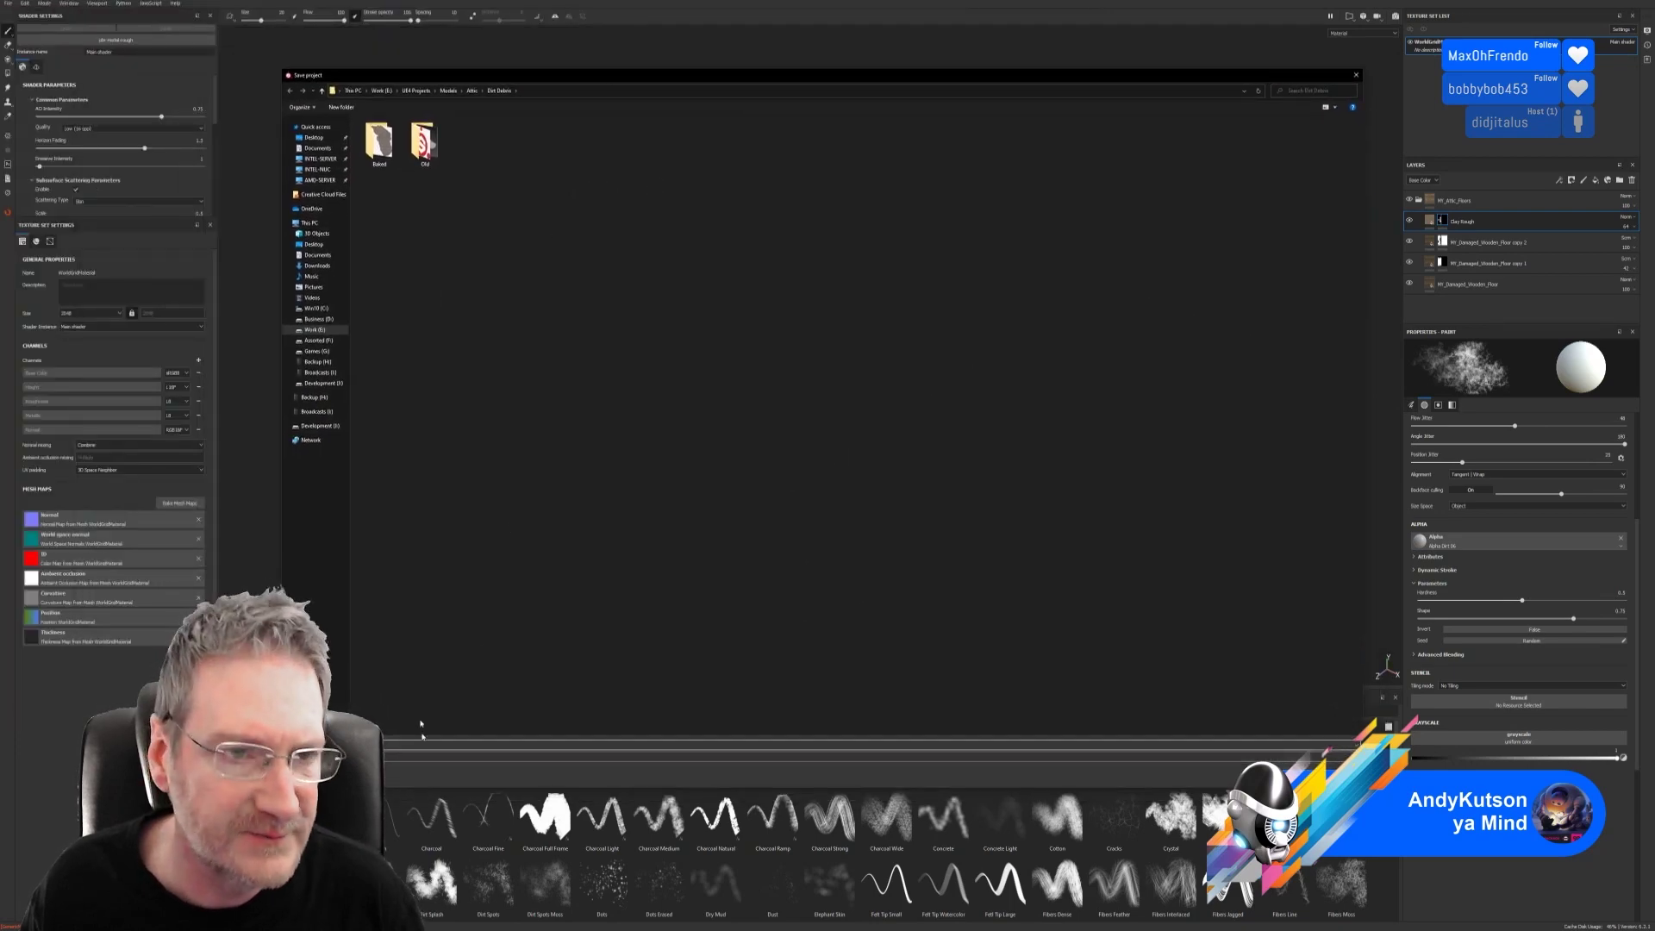
{"action": "left_click", "coordinate": [471, 91]}
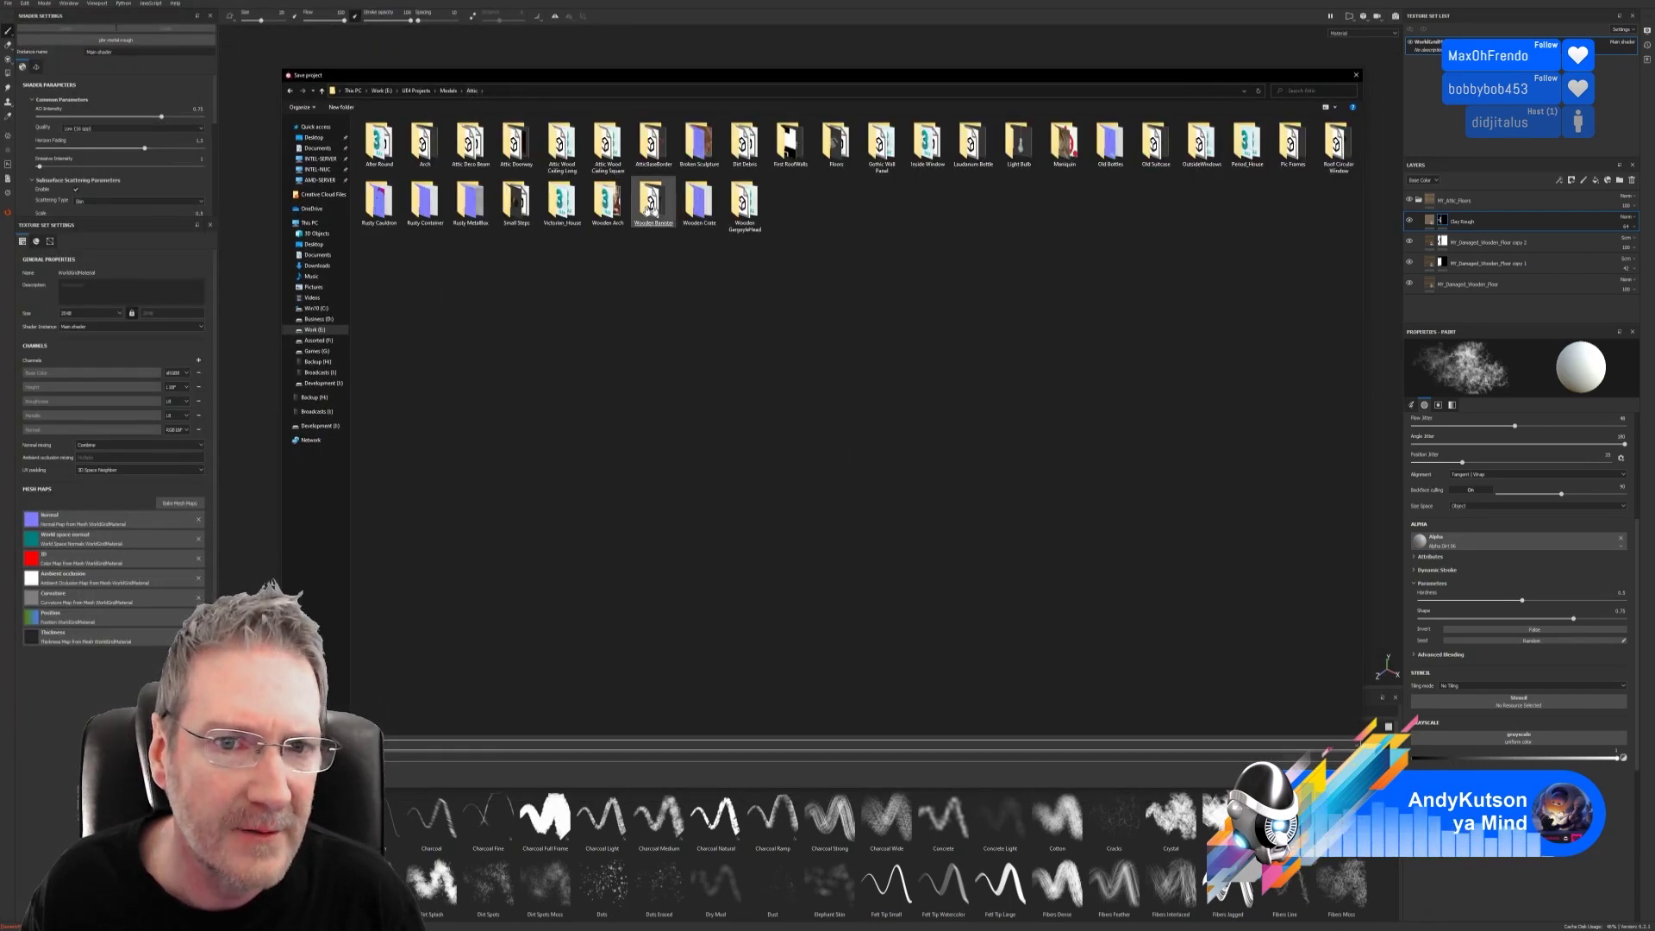
{"action": "double_click", "coordinate": [836, 142]}
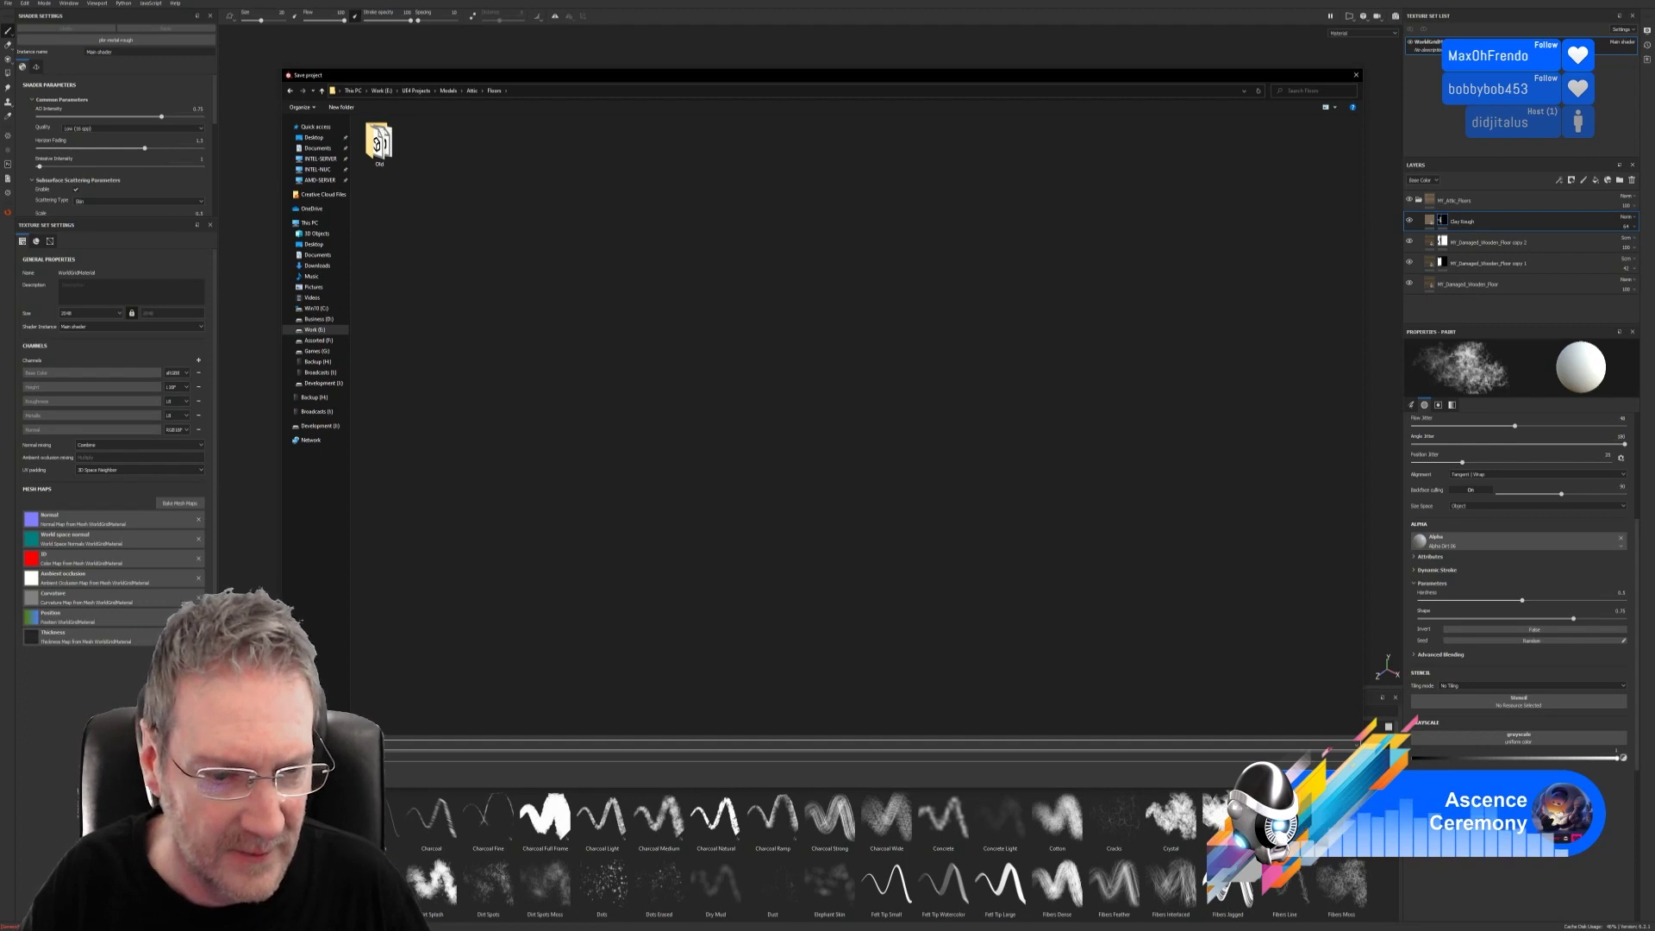
{"action": "key", "text": "Escape"}
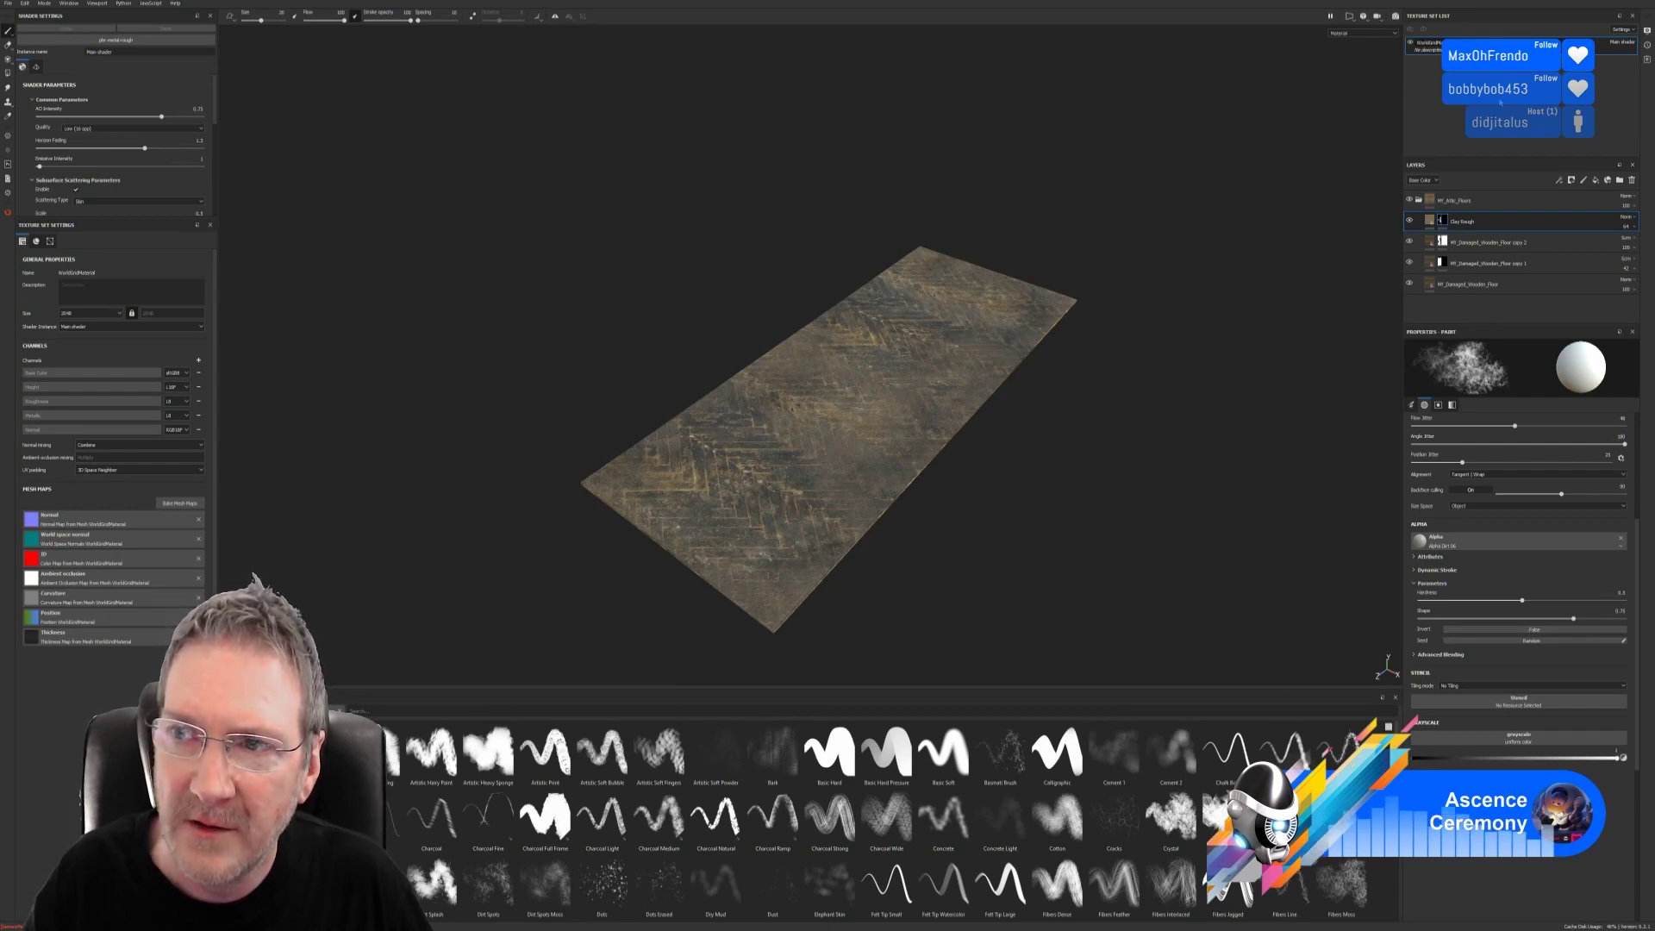
Step: Try to rename the texture set as Attic_Floors
{"action": "type", "text": "A"}
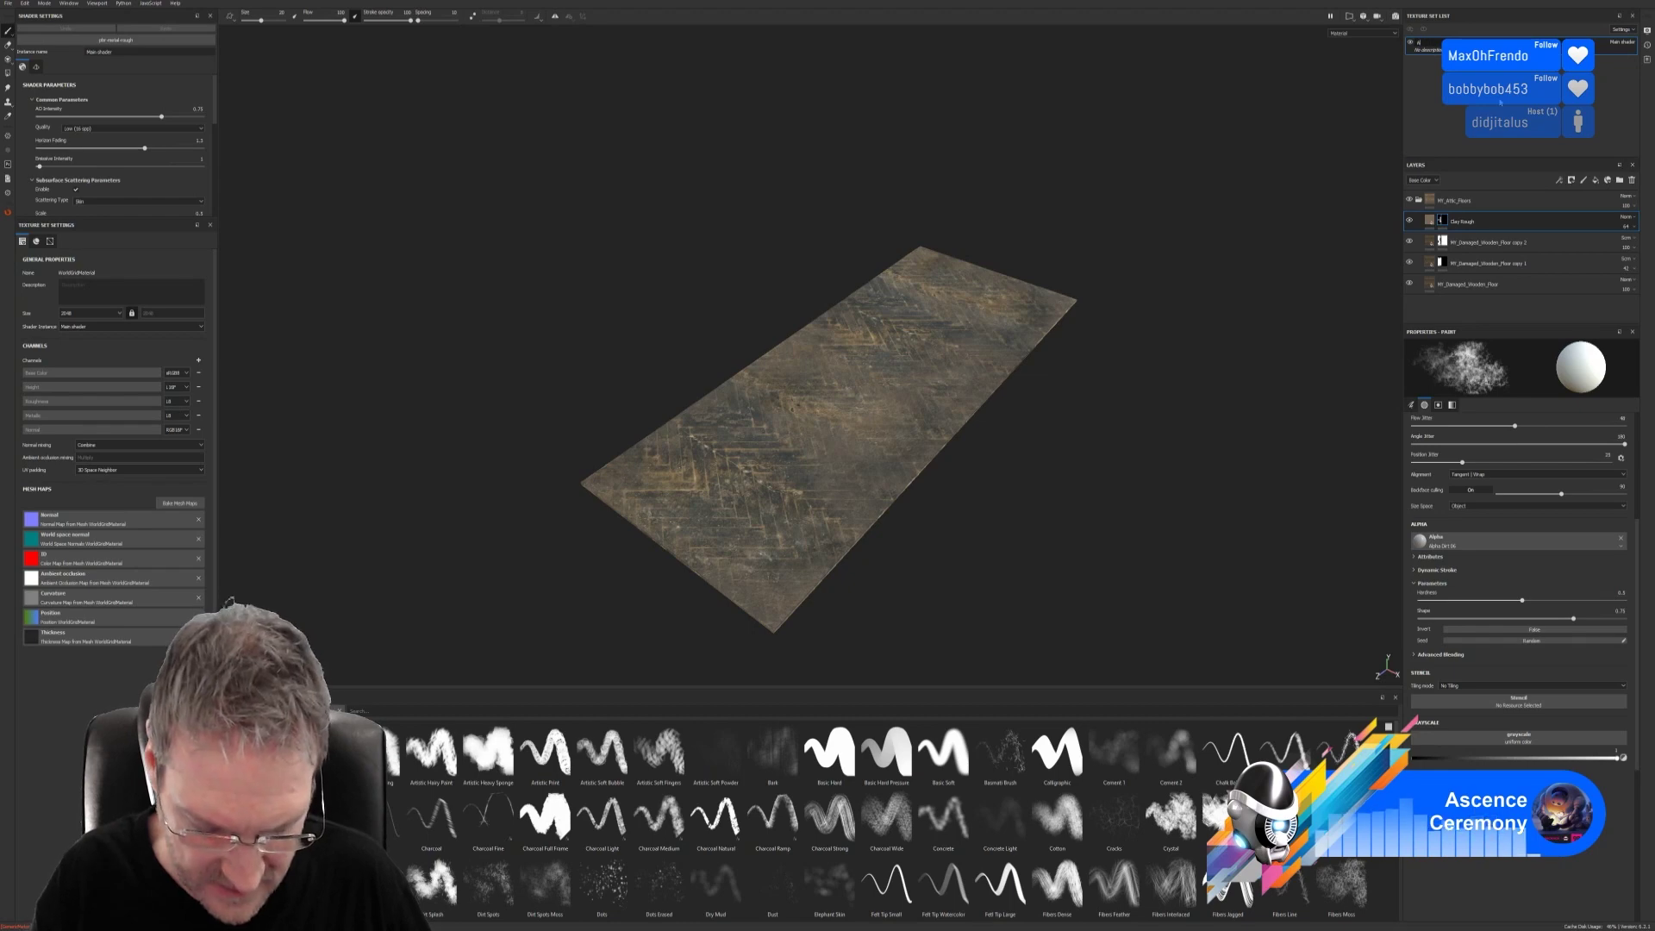
{"action": "type", "text": "ttic_Floors"}
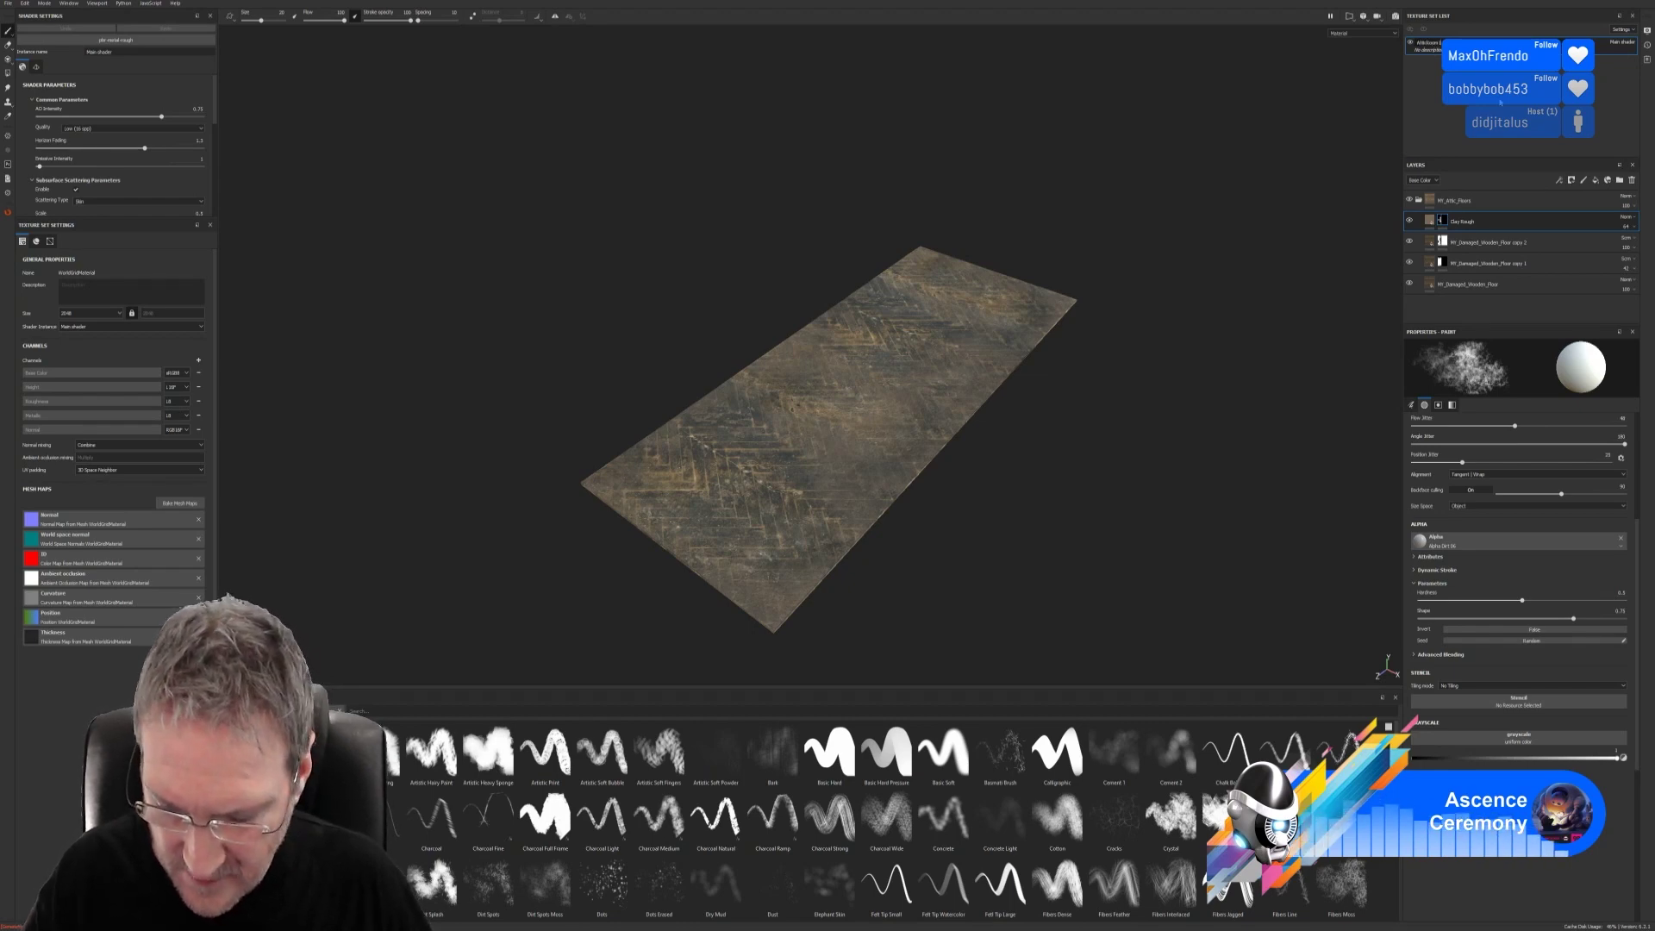
{"action": "key", "text": "Return"}
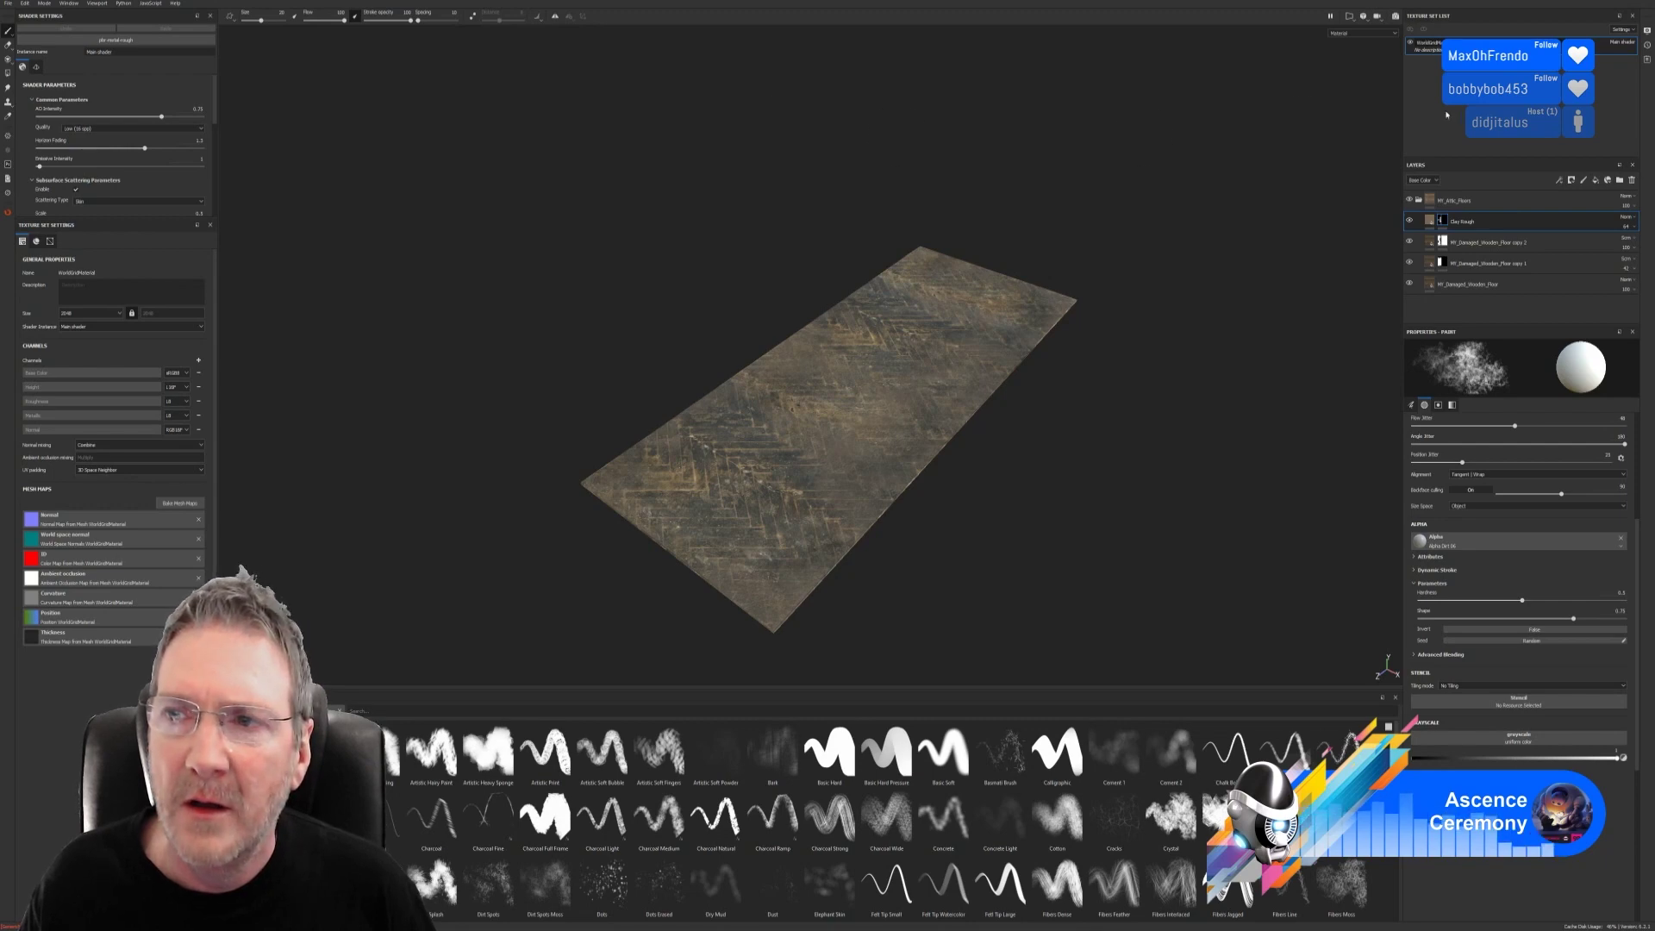
Step: Rename the texture set as AtticRoom1 and save the project
{"action": "left_click", "coordinate": [1470, 200]}
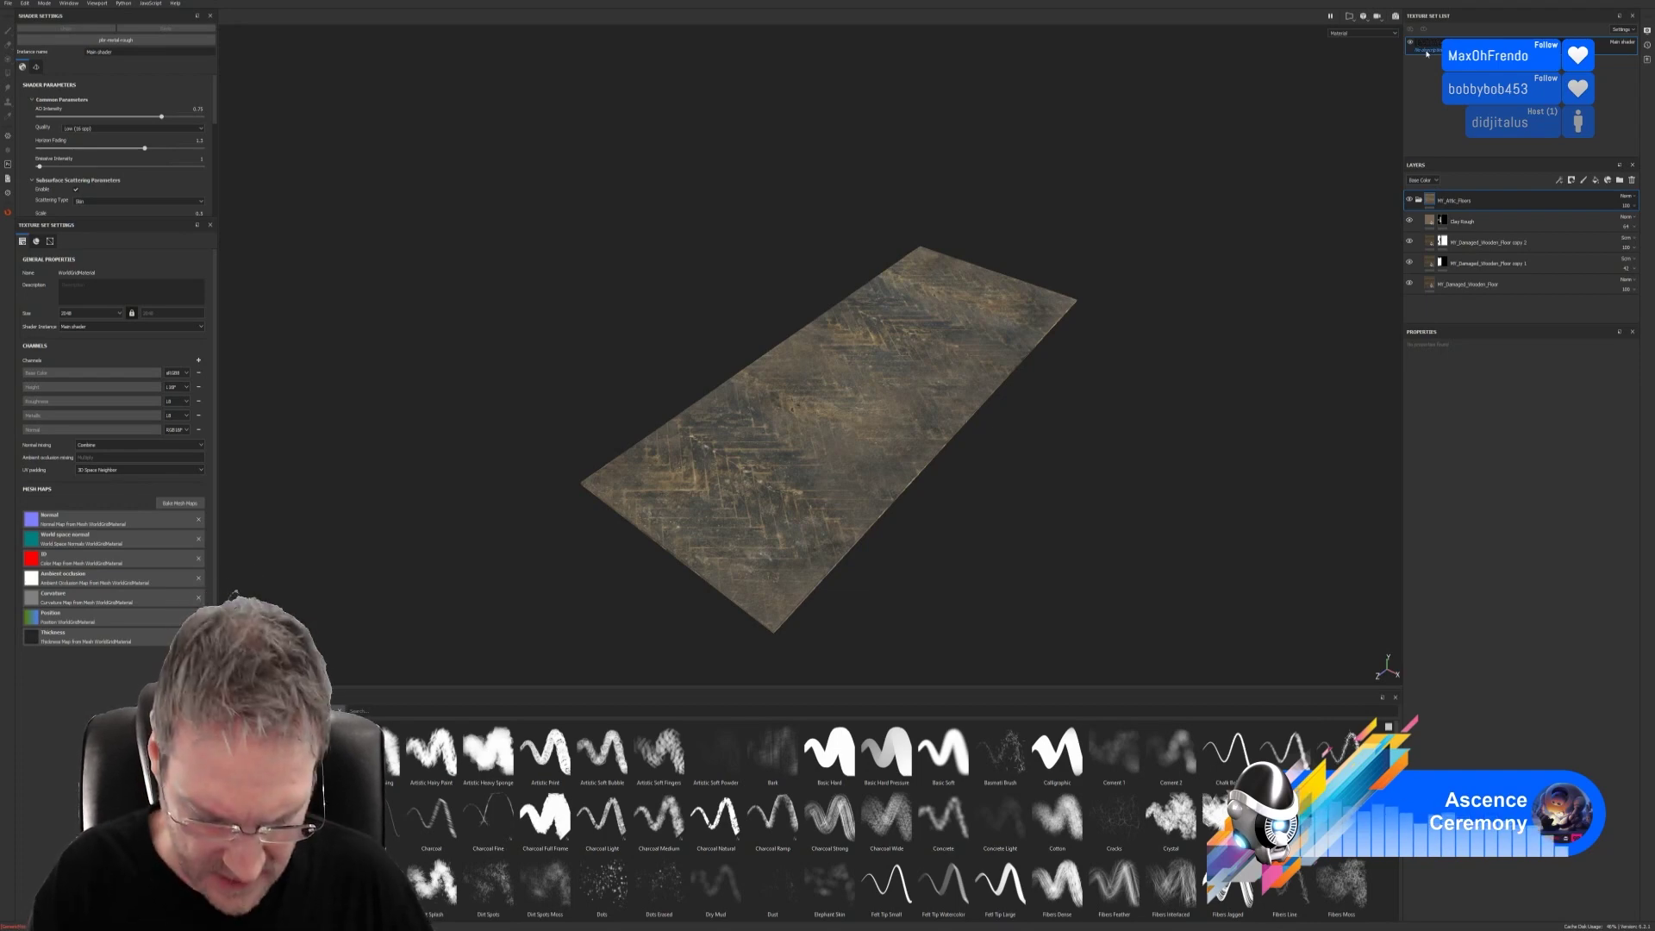
{"action": "type", "text": "Attic"}
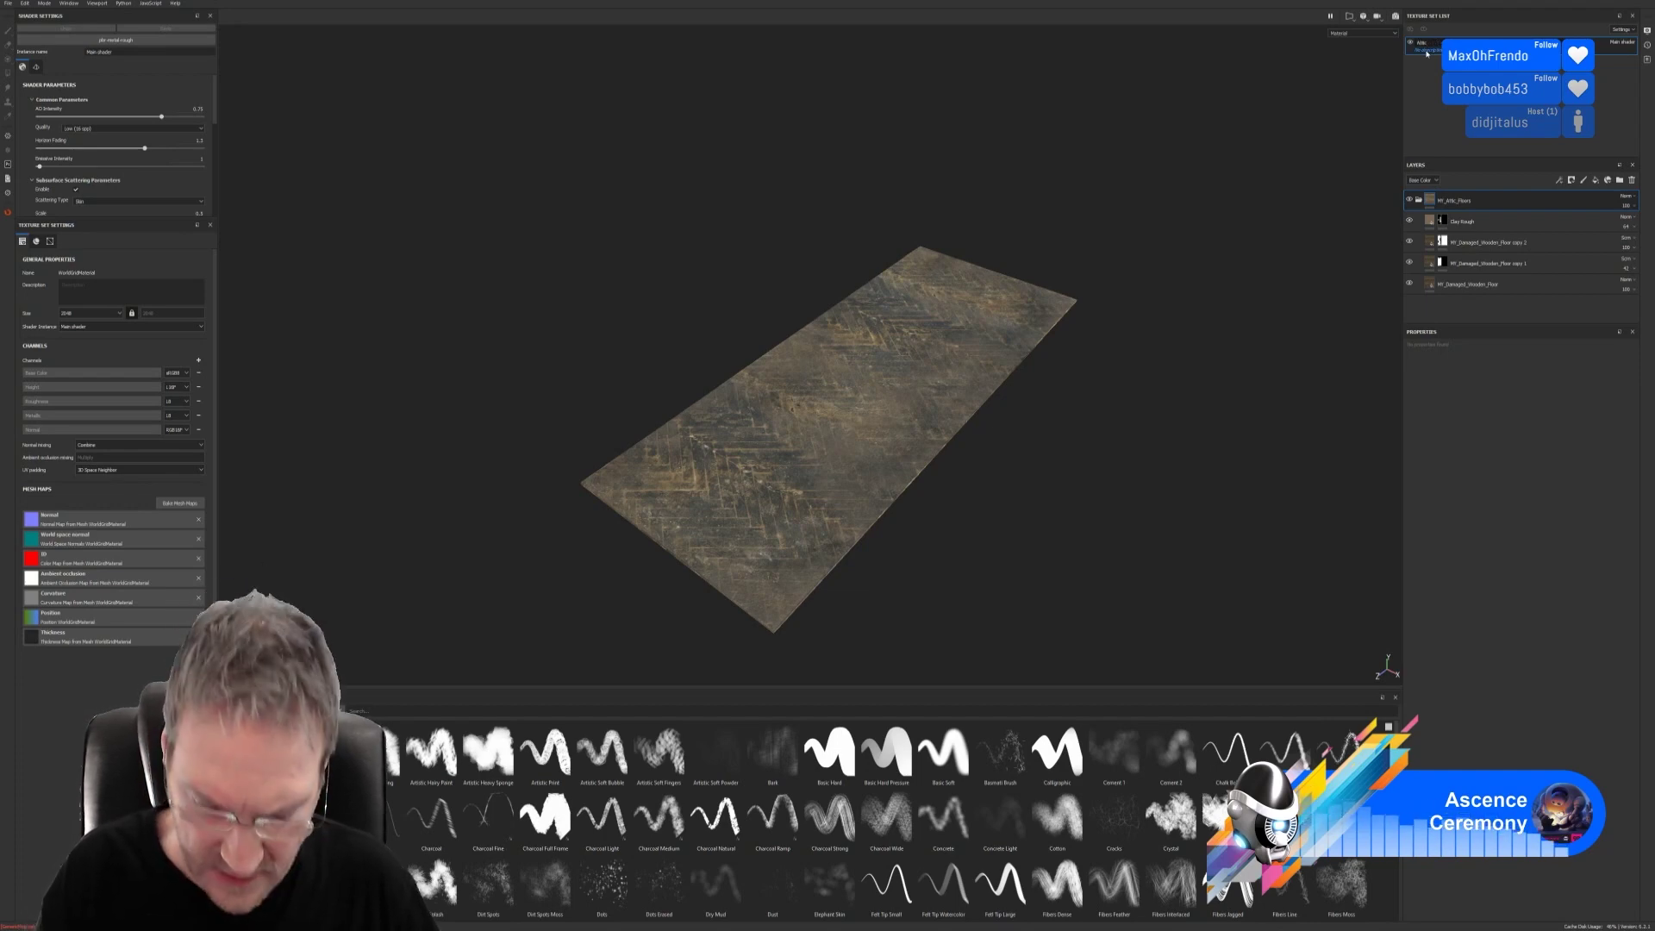
{"action": "type", "text": "Room1"}
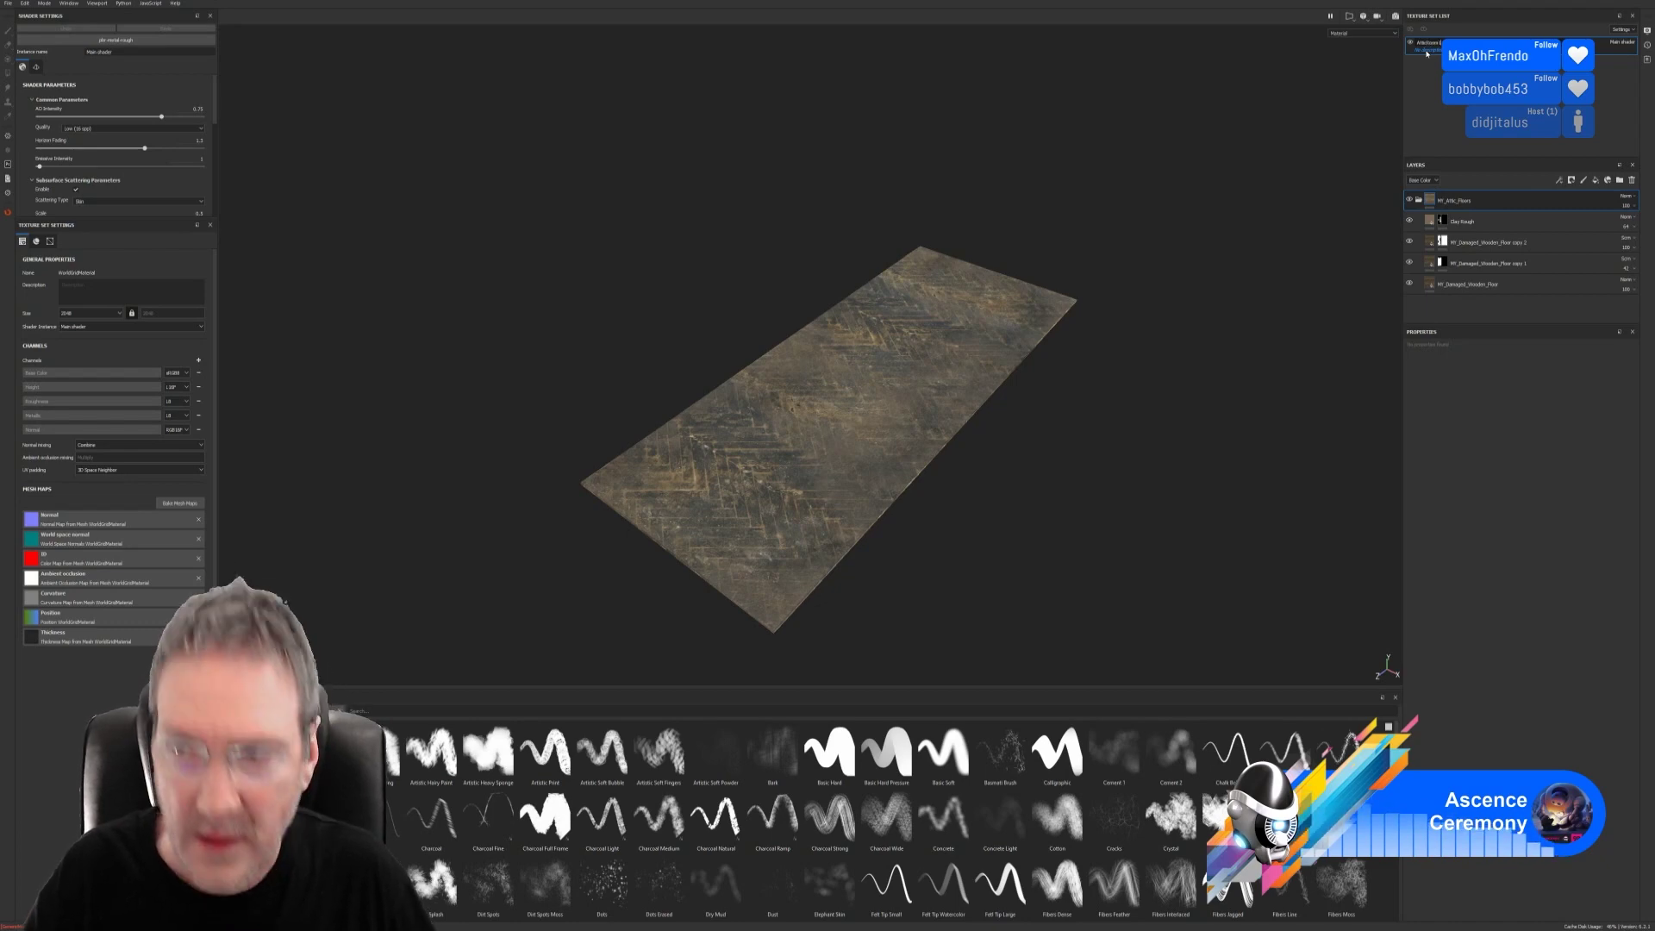
{"action": "key", "text": "Return"}
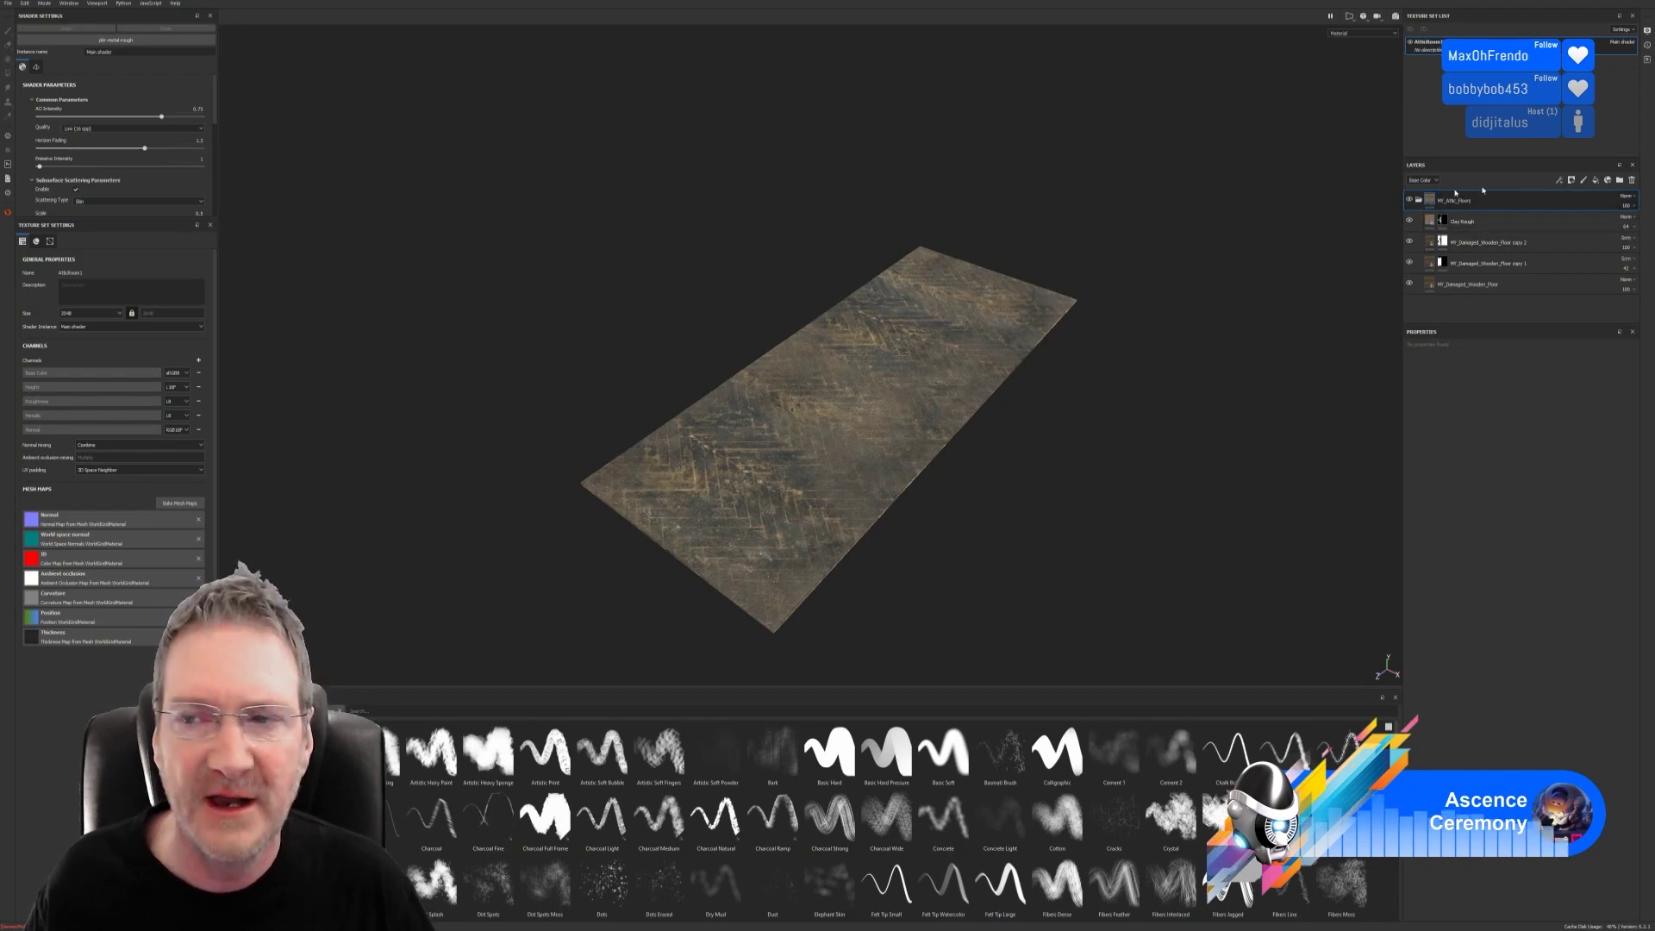
{"action": "left_click", "coordinate": [7, 4]}
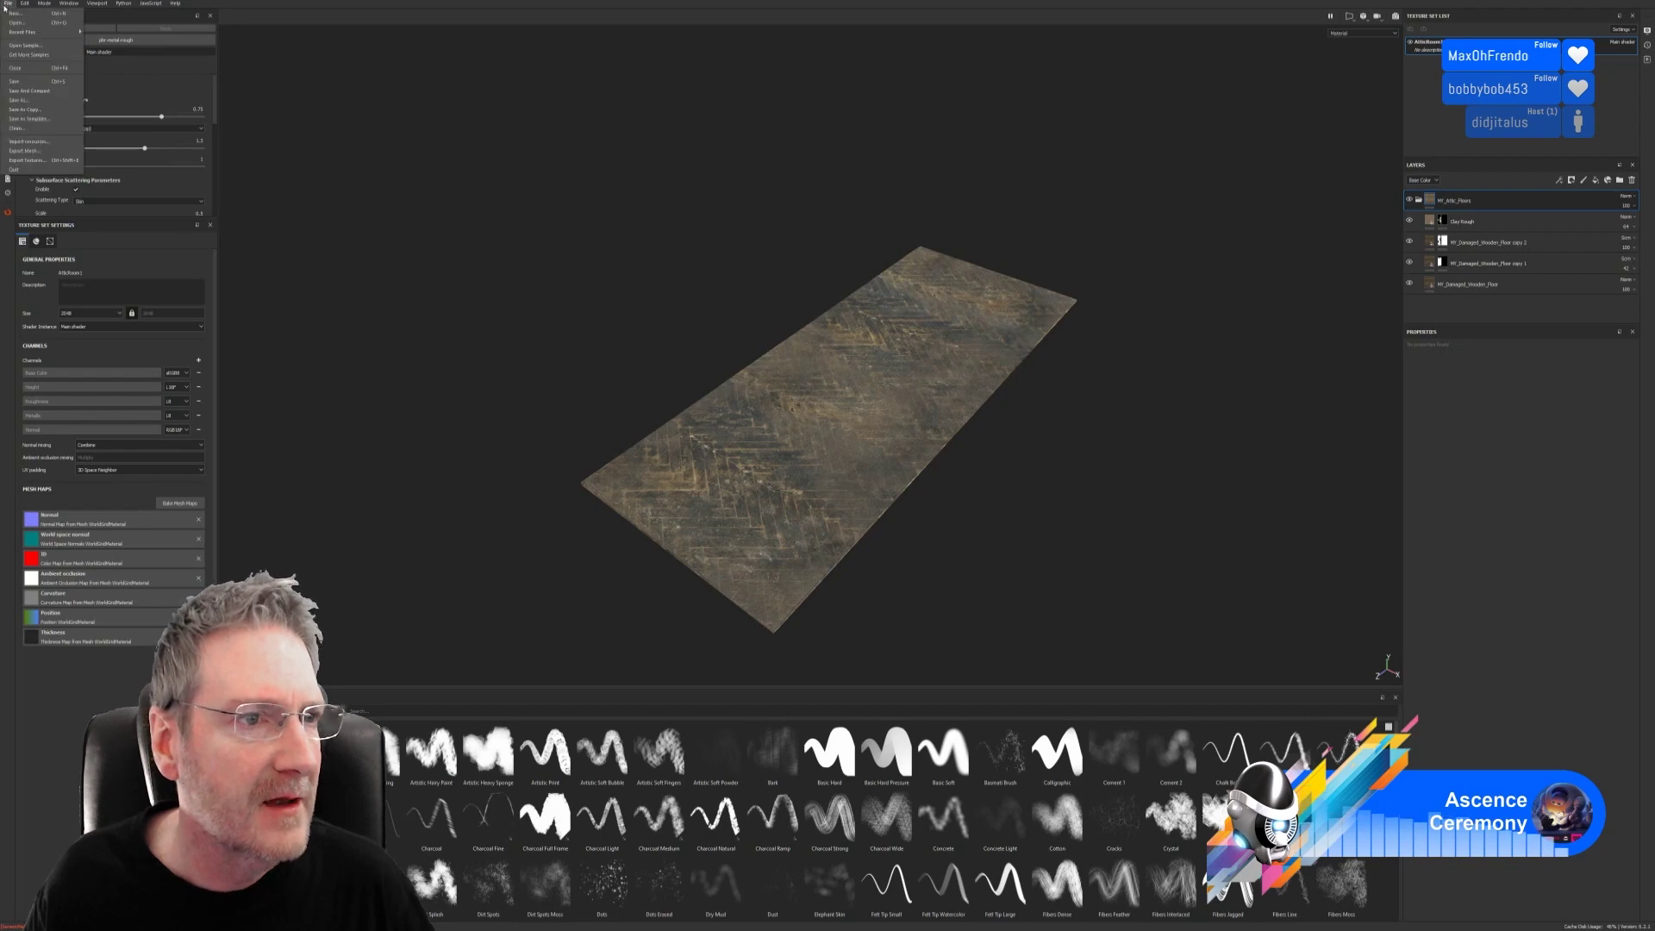
{"action": "left_click", "coordinate": [15, 81]}
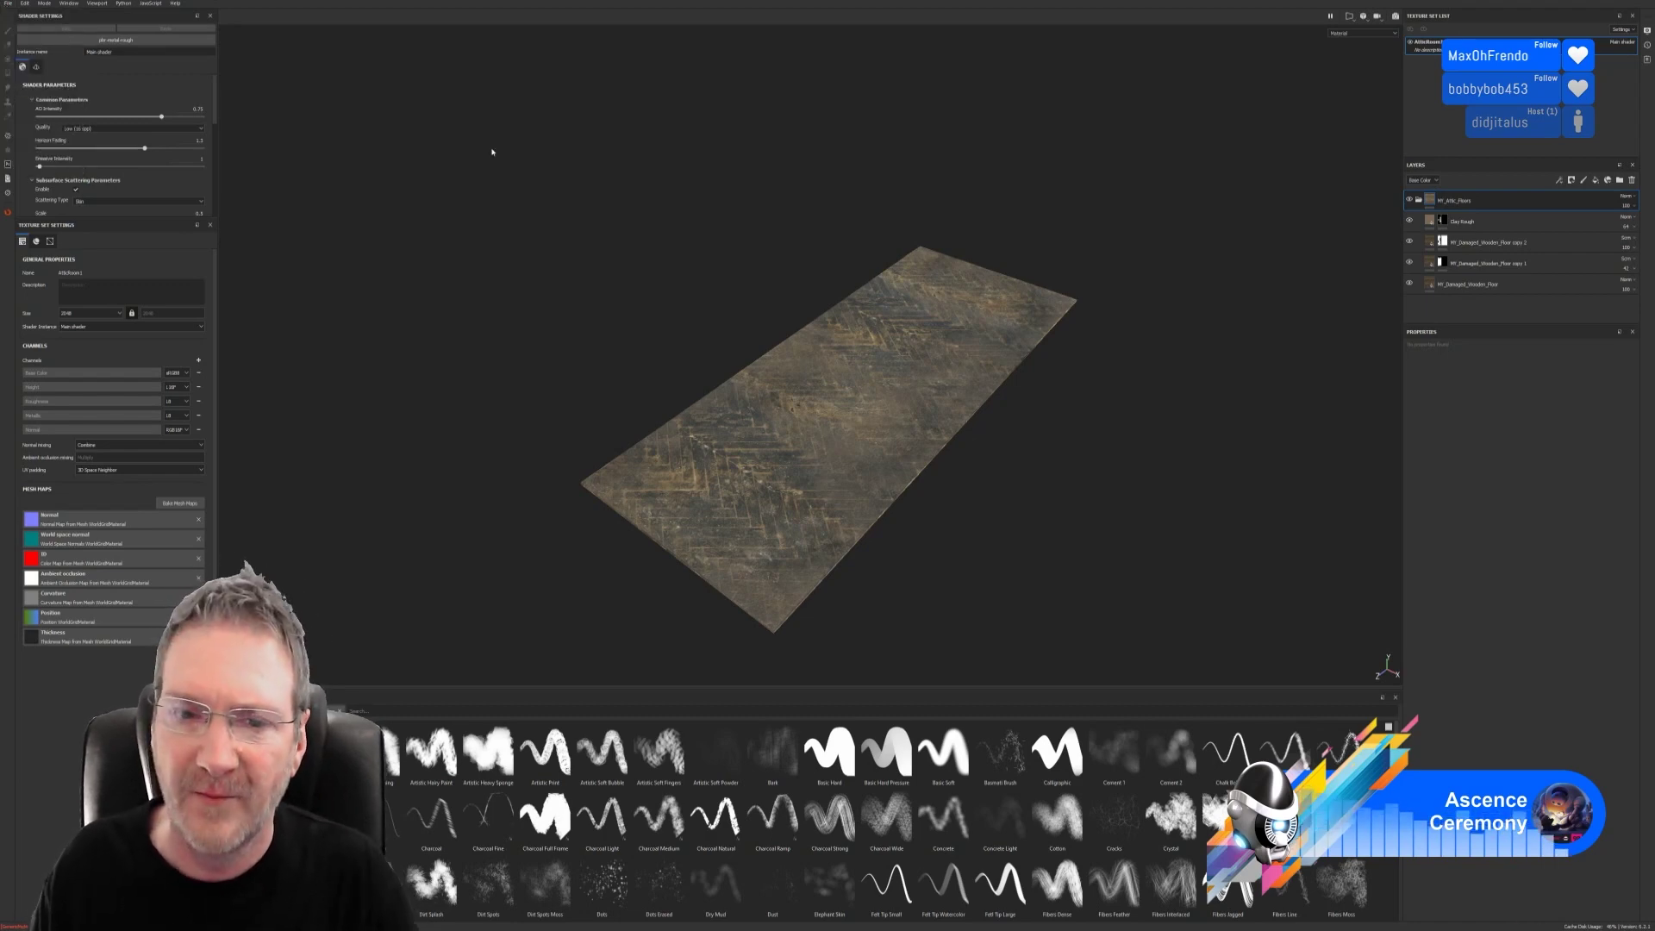
Step: Start a texture export and browse for its output directory to Work (E:) > UE4 Projects > Models > Attic > Floors
{"action": "left_click", "coordinate": [8, 5]}
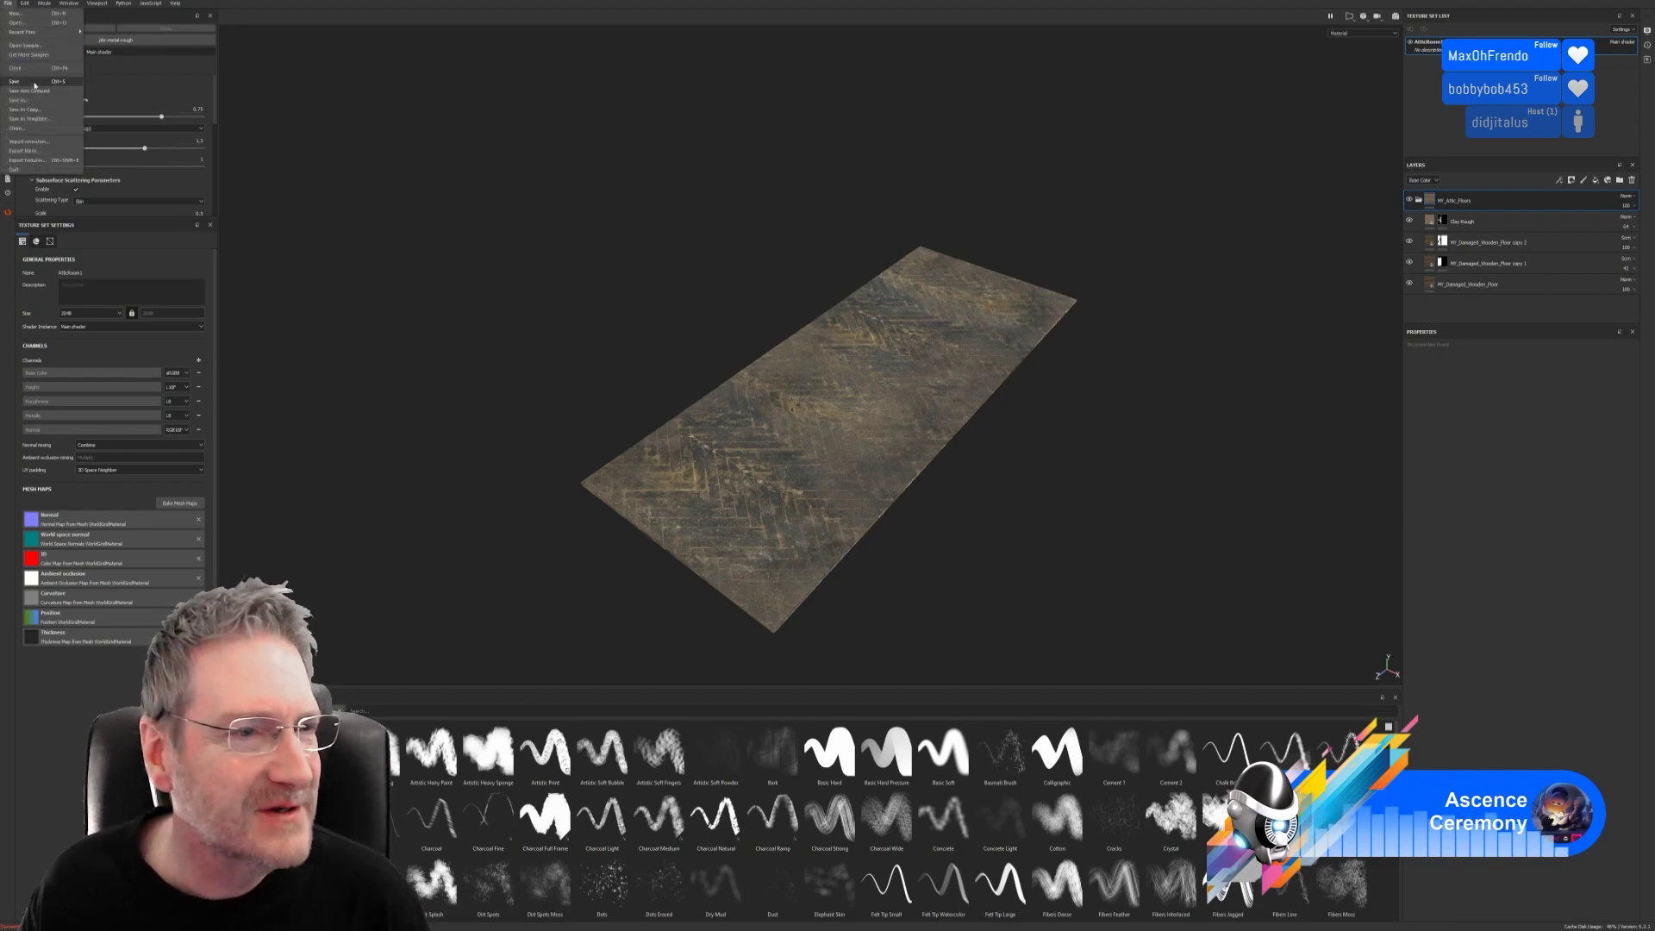
{"action": "left_click", "coordinate": [34, 160]}
{"action": "left_click", "coordinate": [891, 347]}
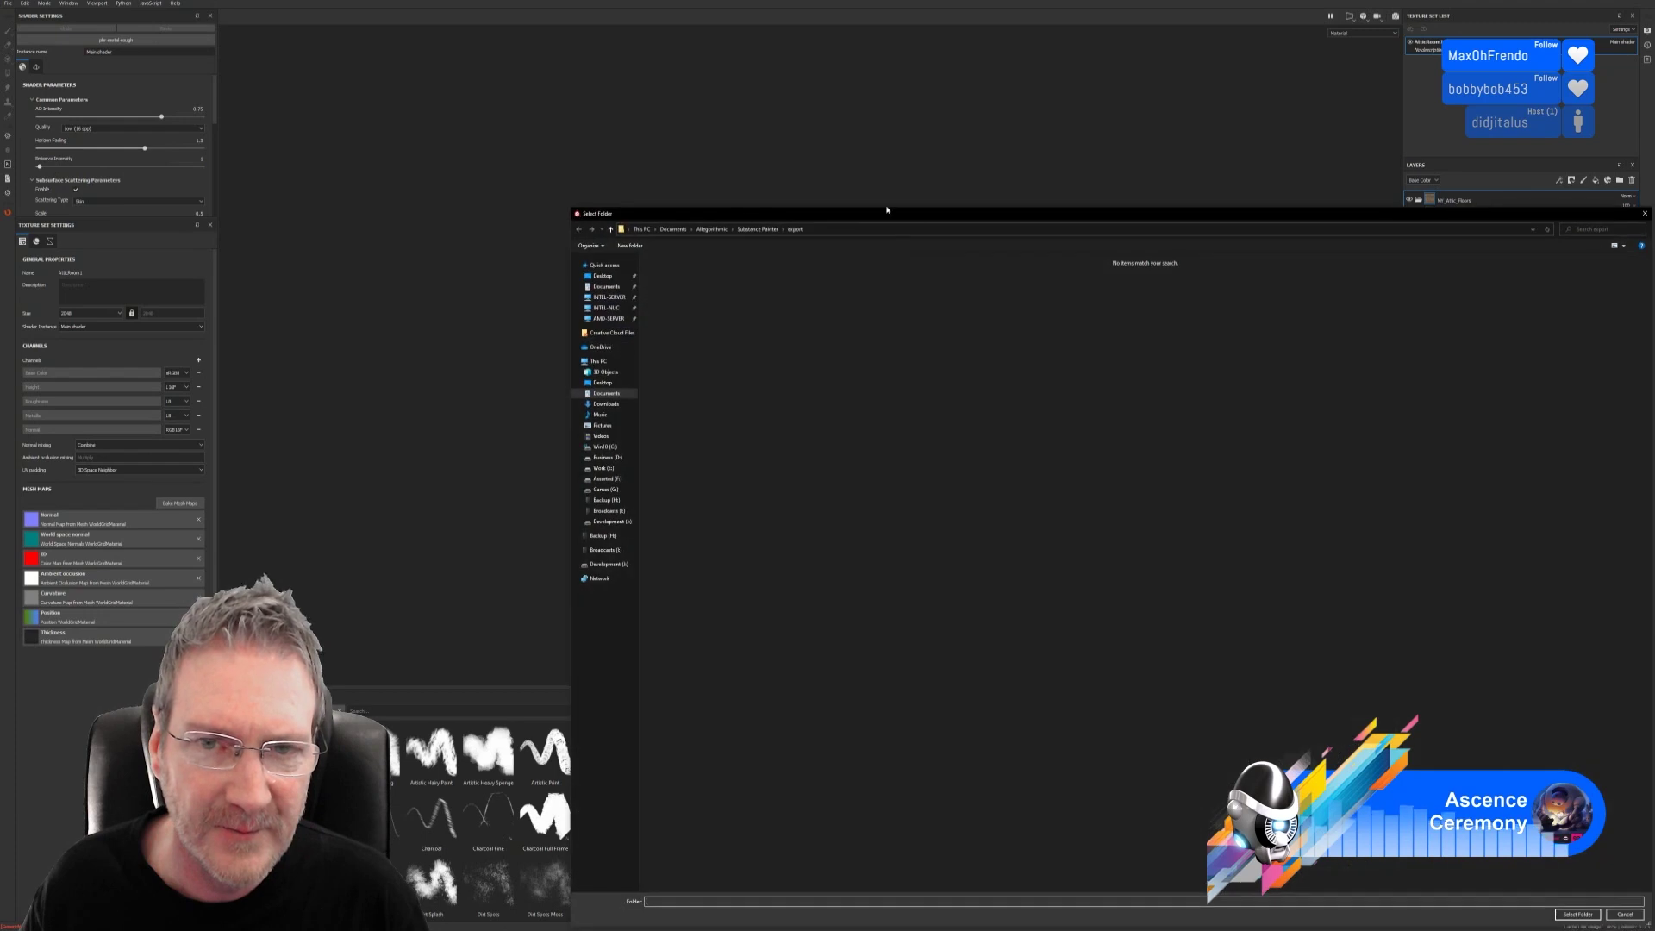
{"action": "left_click_drag", "start_coordinate": [887, 210], "coordinate": [697, 123]}
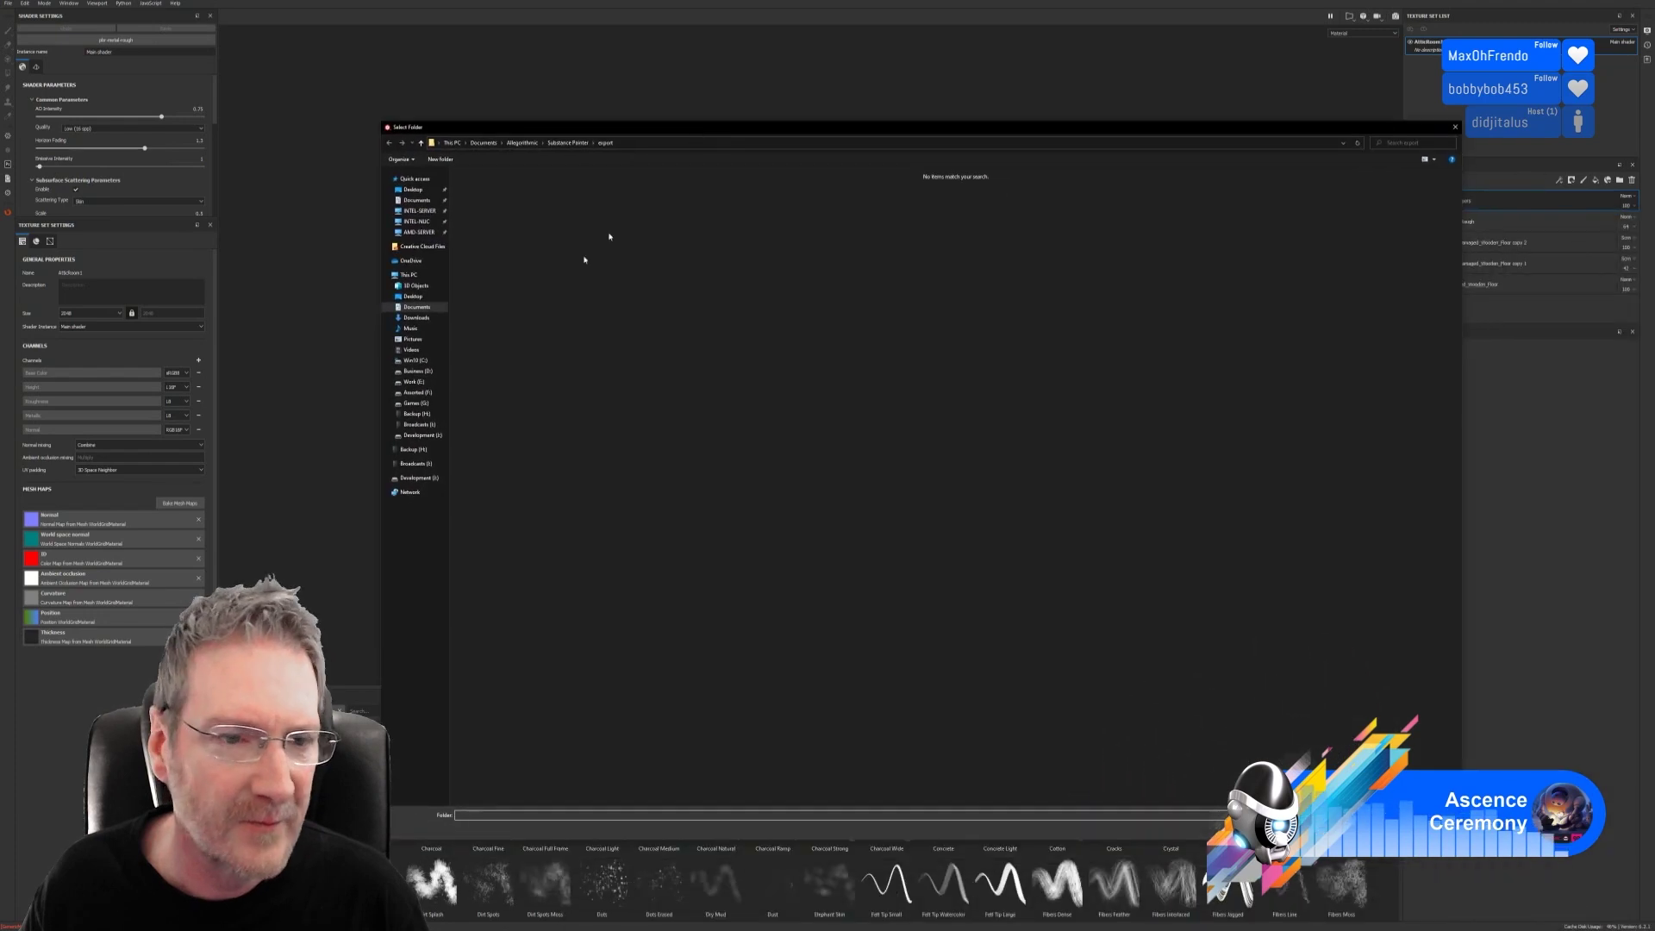
{"action": "left_click", "coordinate": [417, 384]}
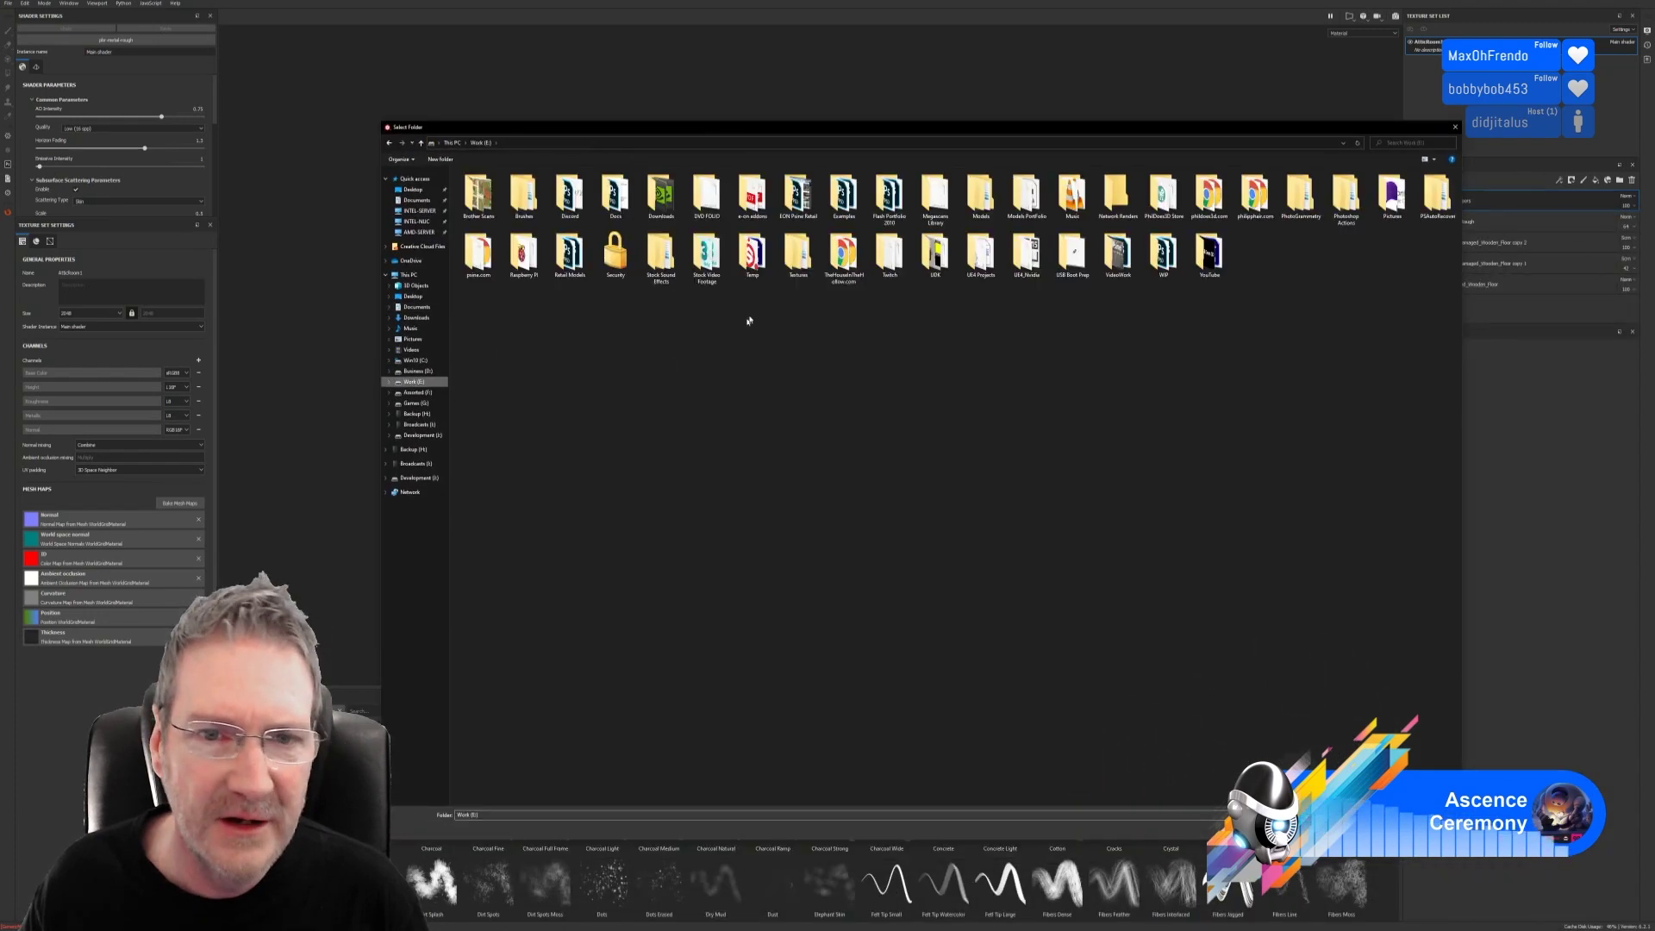
{"action": "left_click", "coordinate": [982, 207]}
{"action": "double_click", "coordinate": [981, 256]}
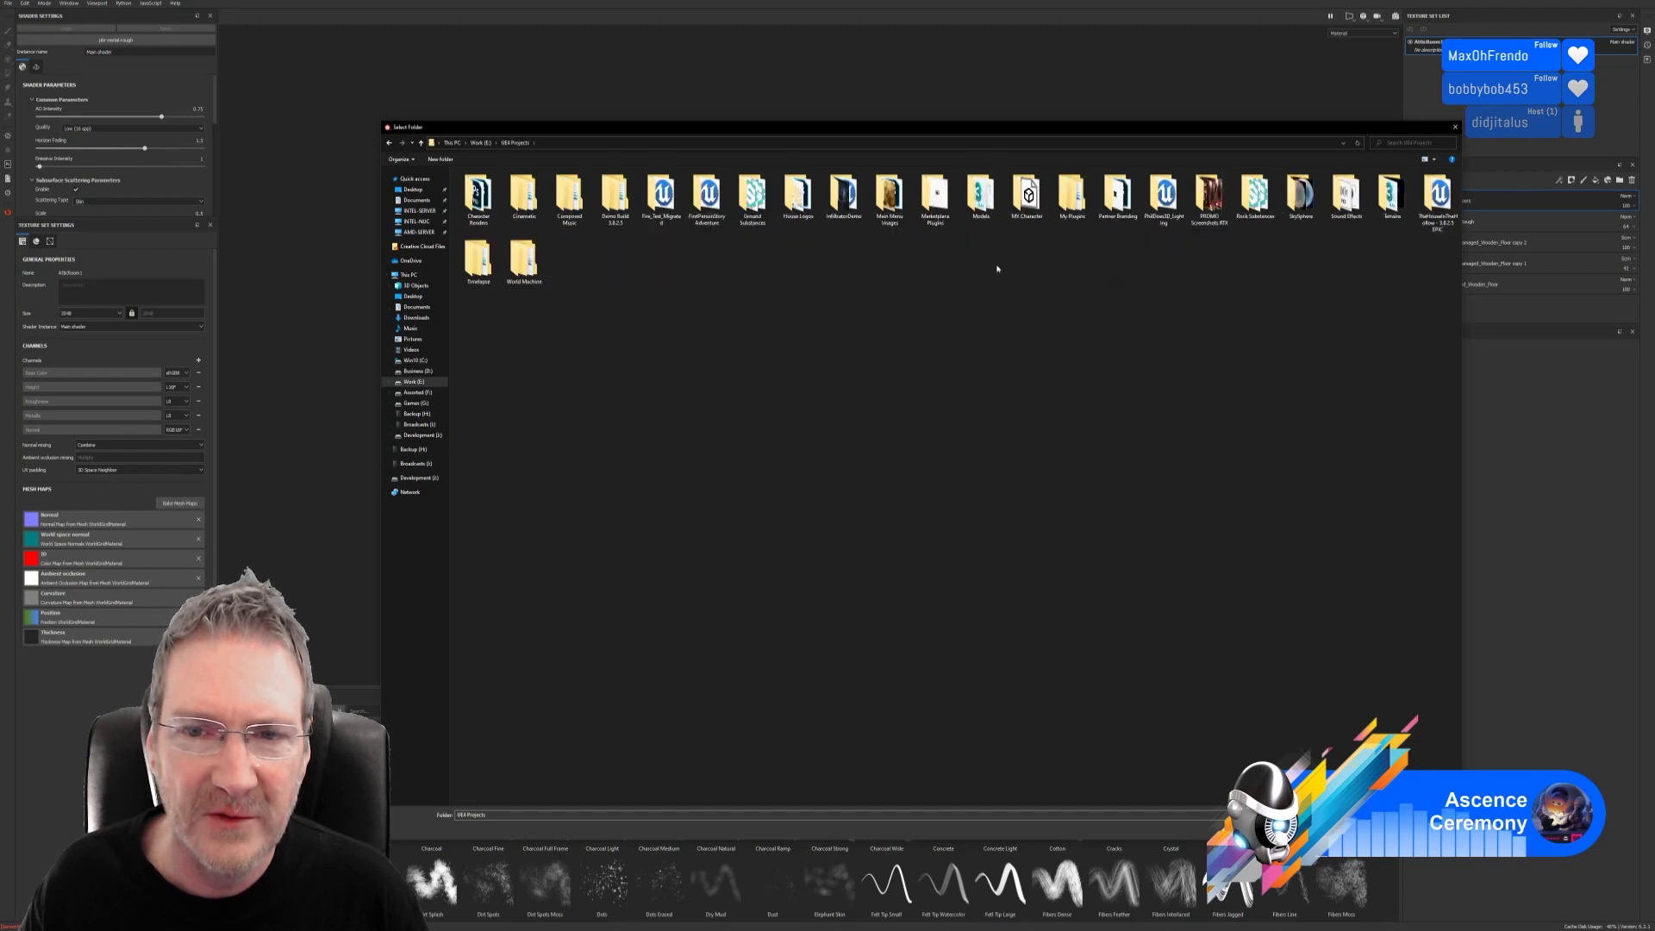
{"action": "double_click", "coordinate": [982, 194]}
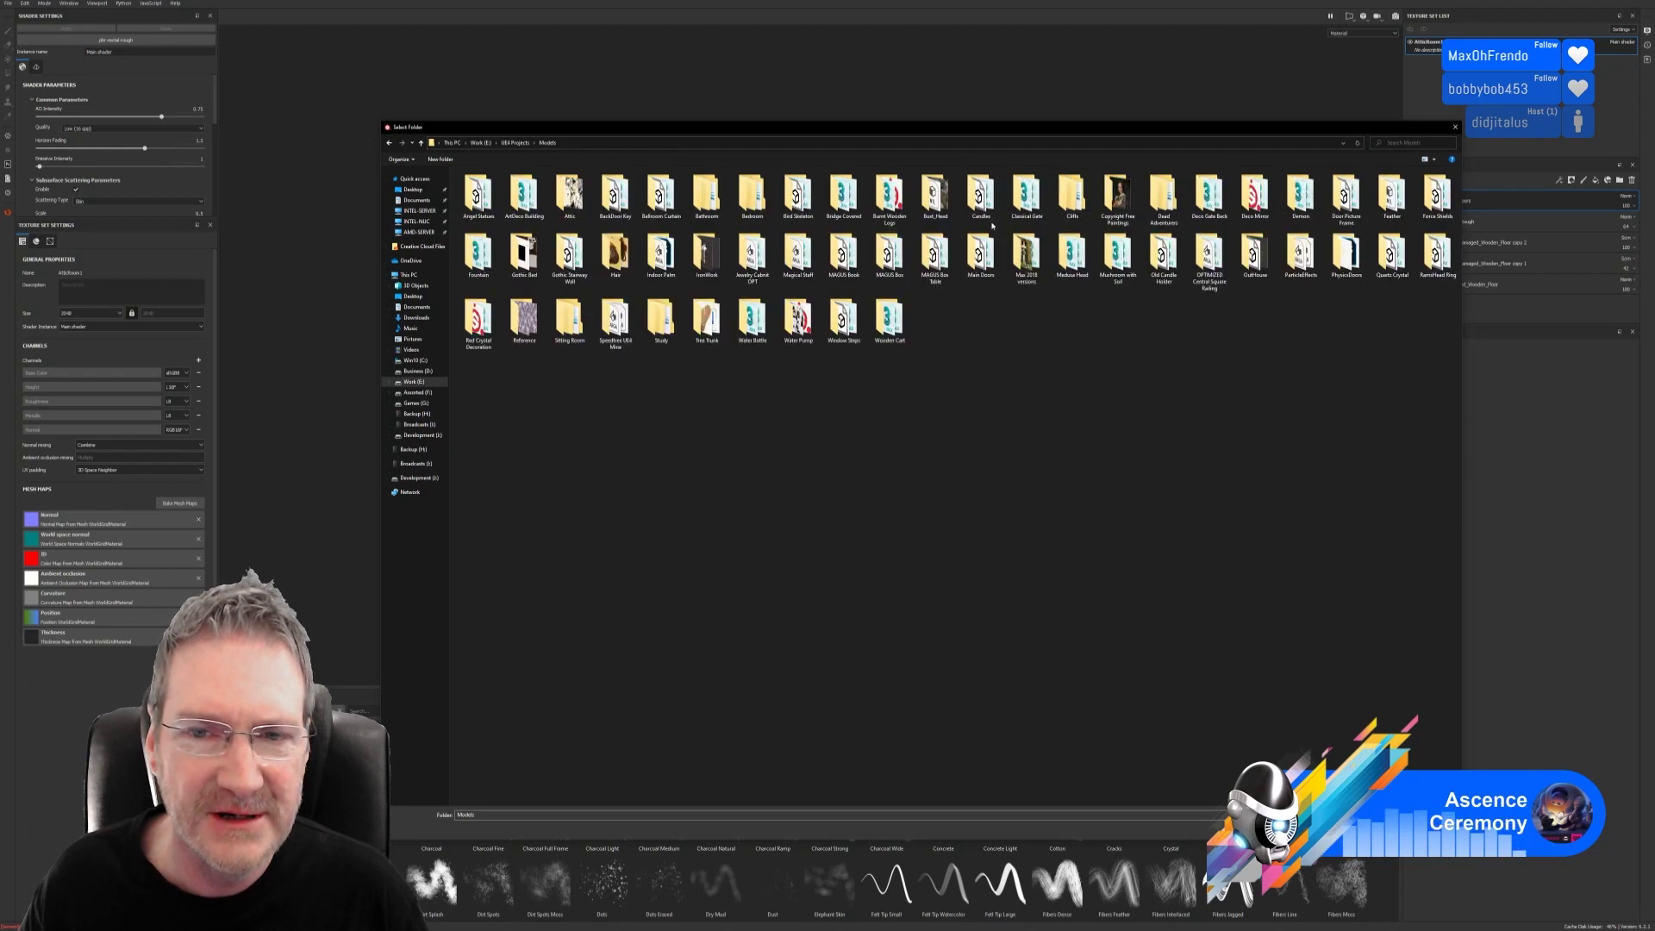
{"action": "double_click", "coordinate": [570, 194]}
{"action": "left_click", "coordinate": [928, 207]}
{"action": "double_click", "coordinate": [929, 207]}
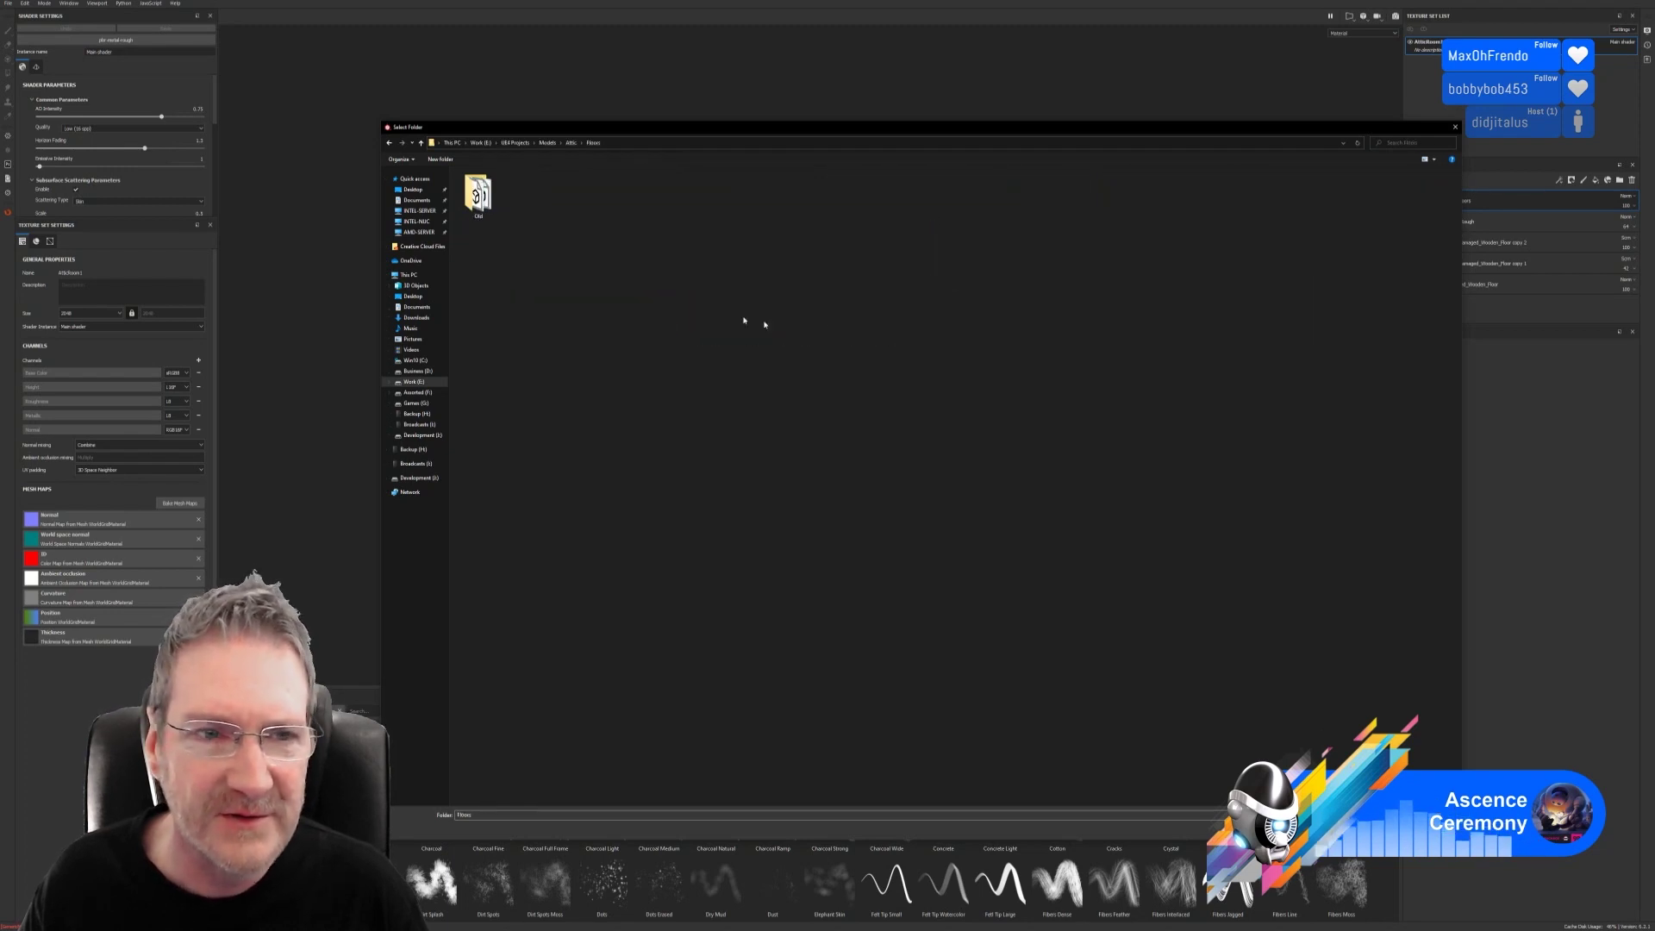
Step: Create a folder named Room Floor1 inside Floors and choose it as the export's output directory
{"action": "right_click", "coordinate": [638, 246]}
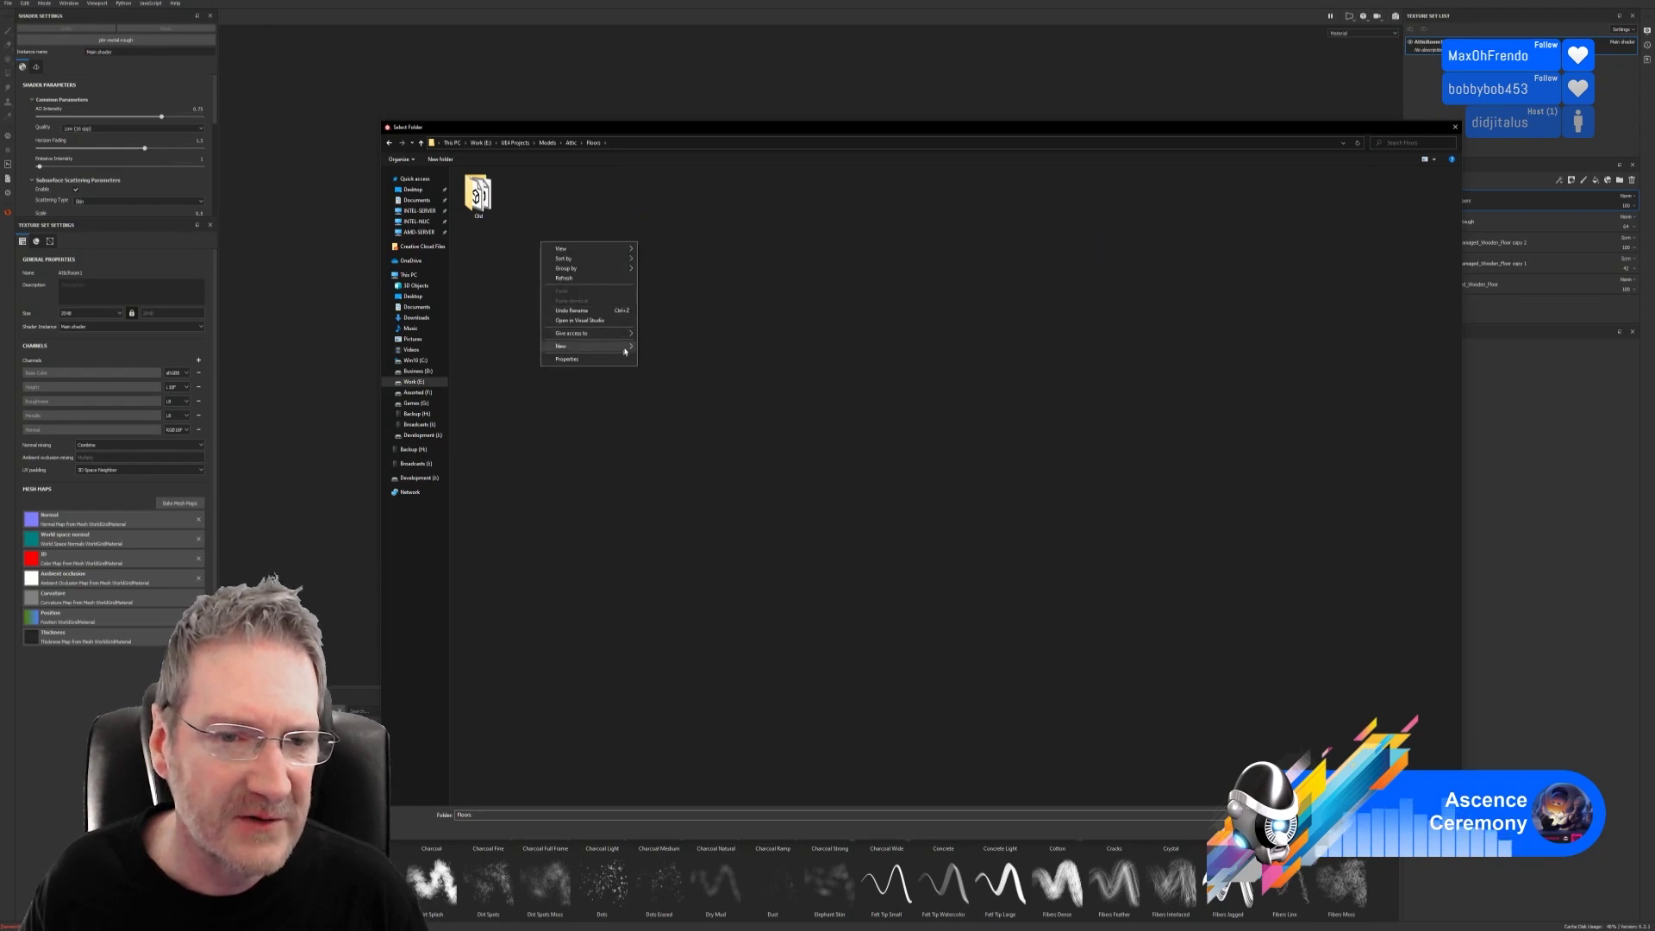
{"action": "mouse_move", "coordinate": [634, 347]}
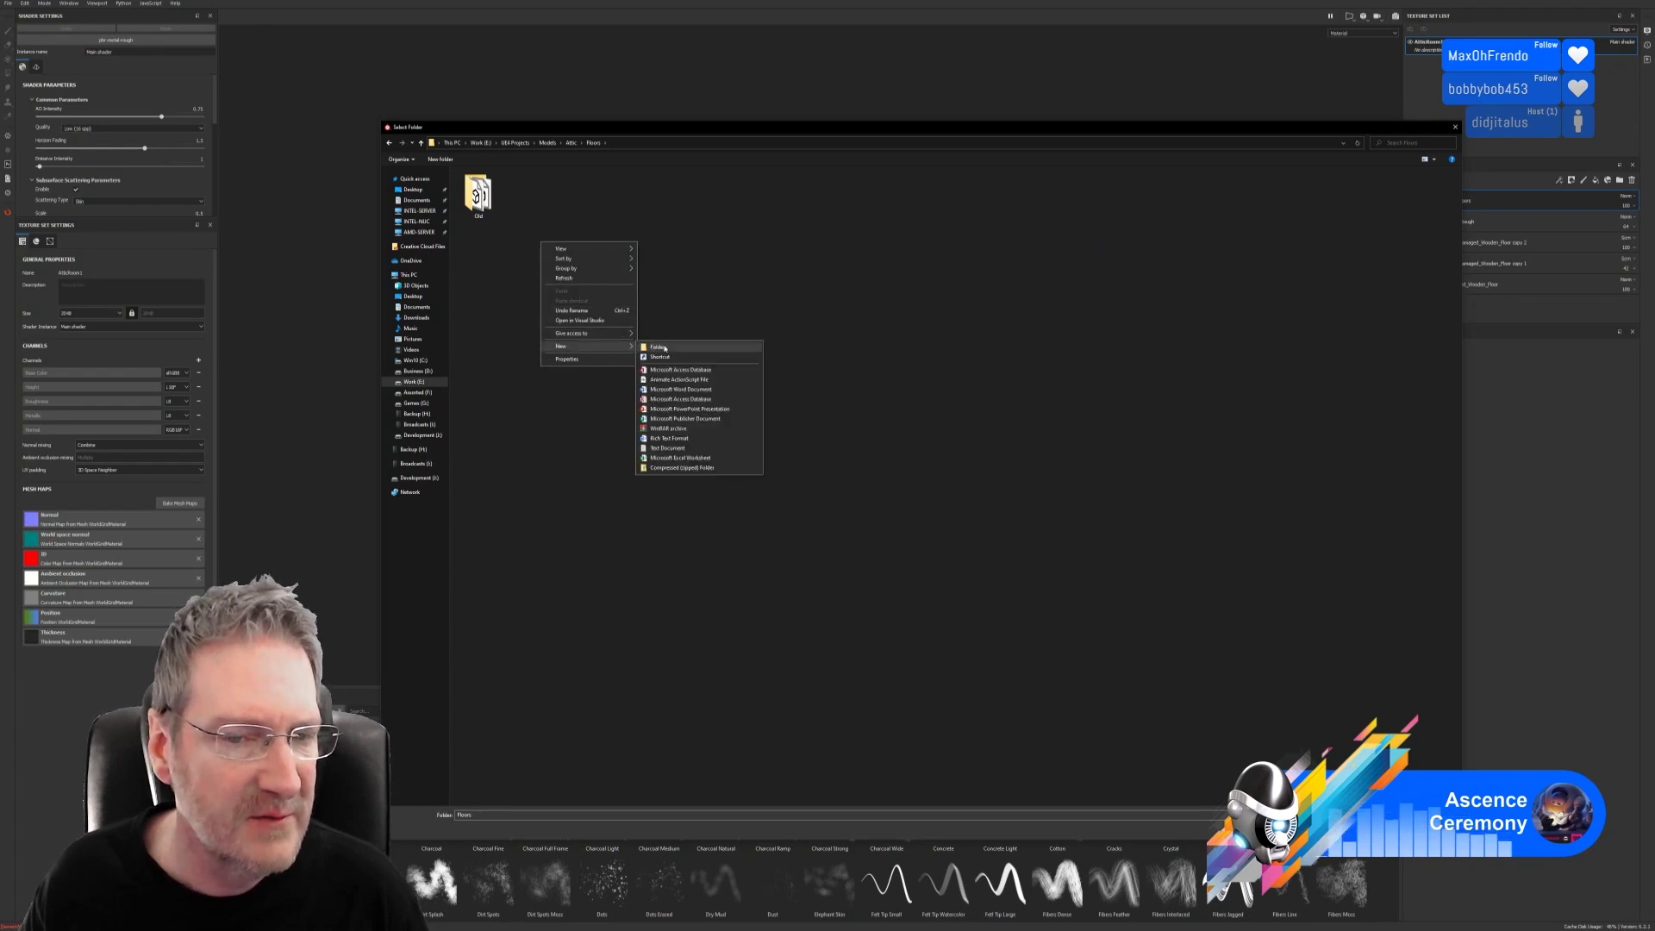
{"action": "left_click", "coordinate": [665, 347]}
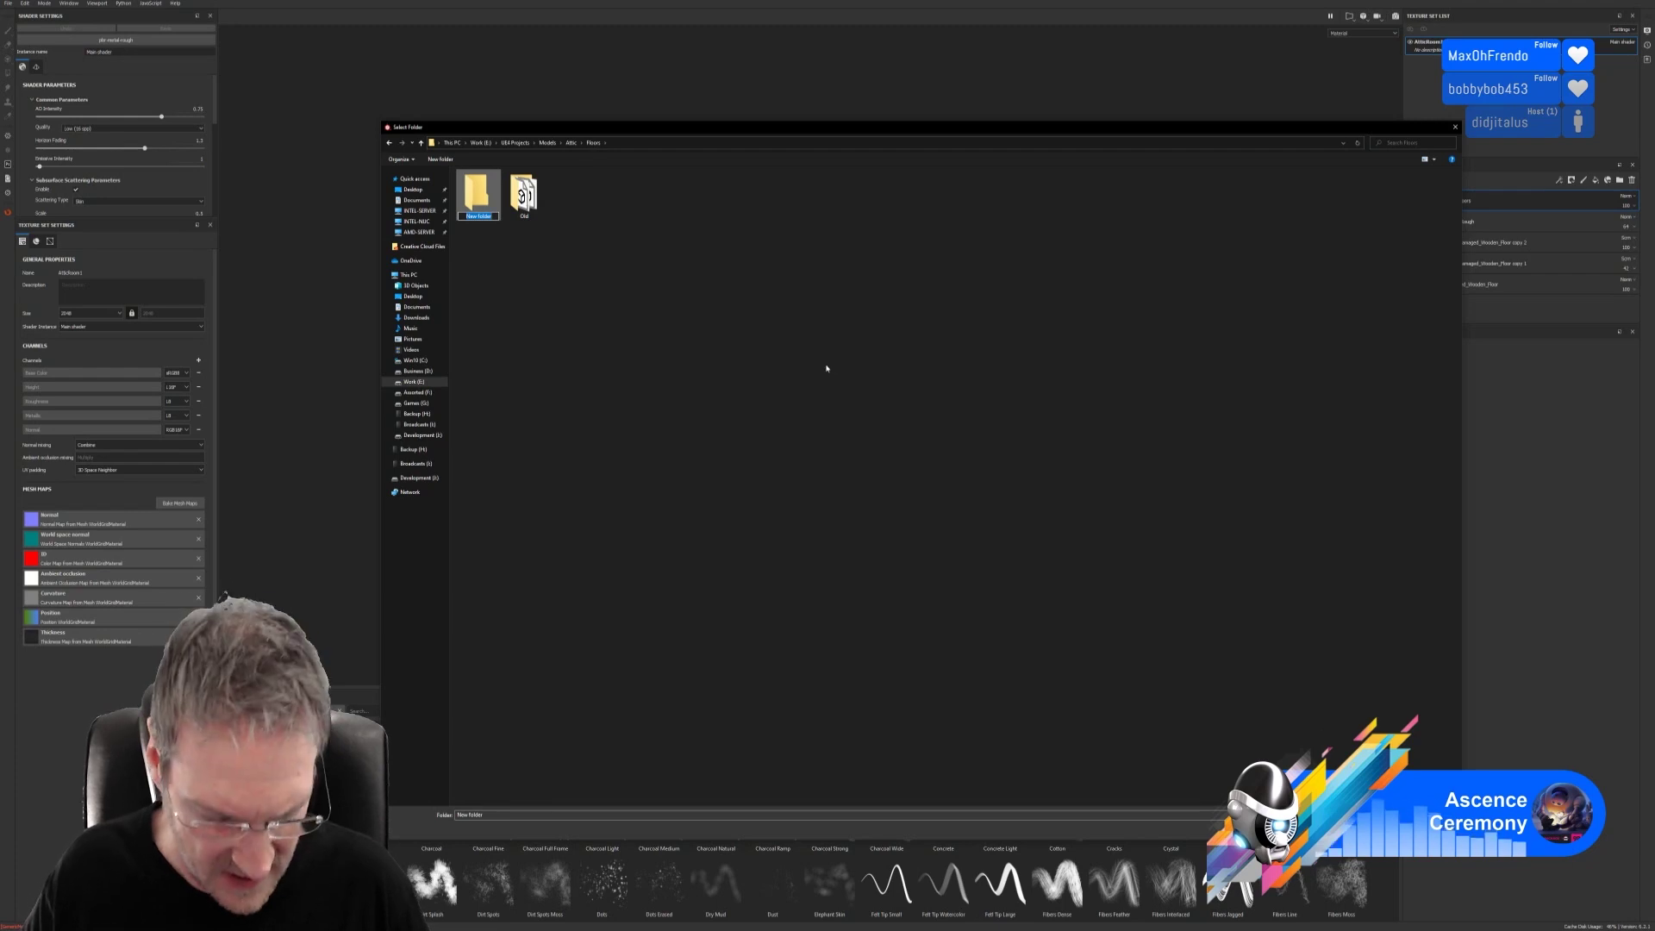
{"action": "type", "text": "Room"}
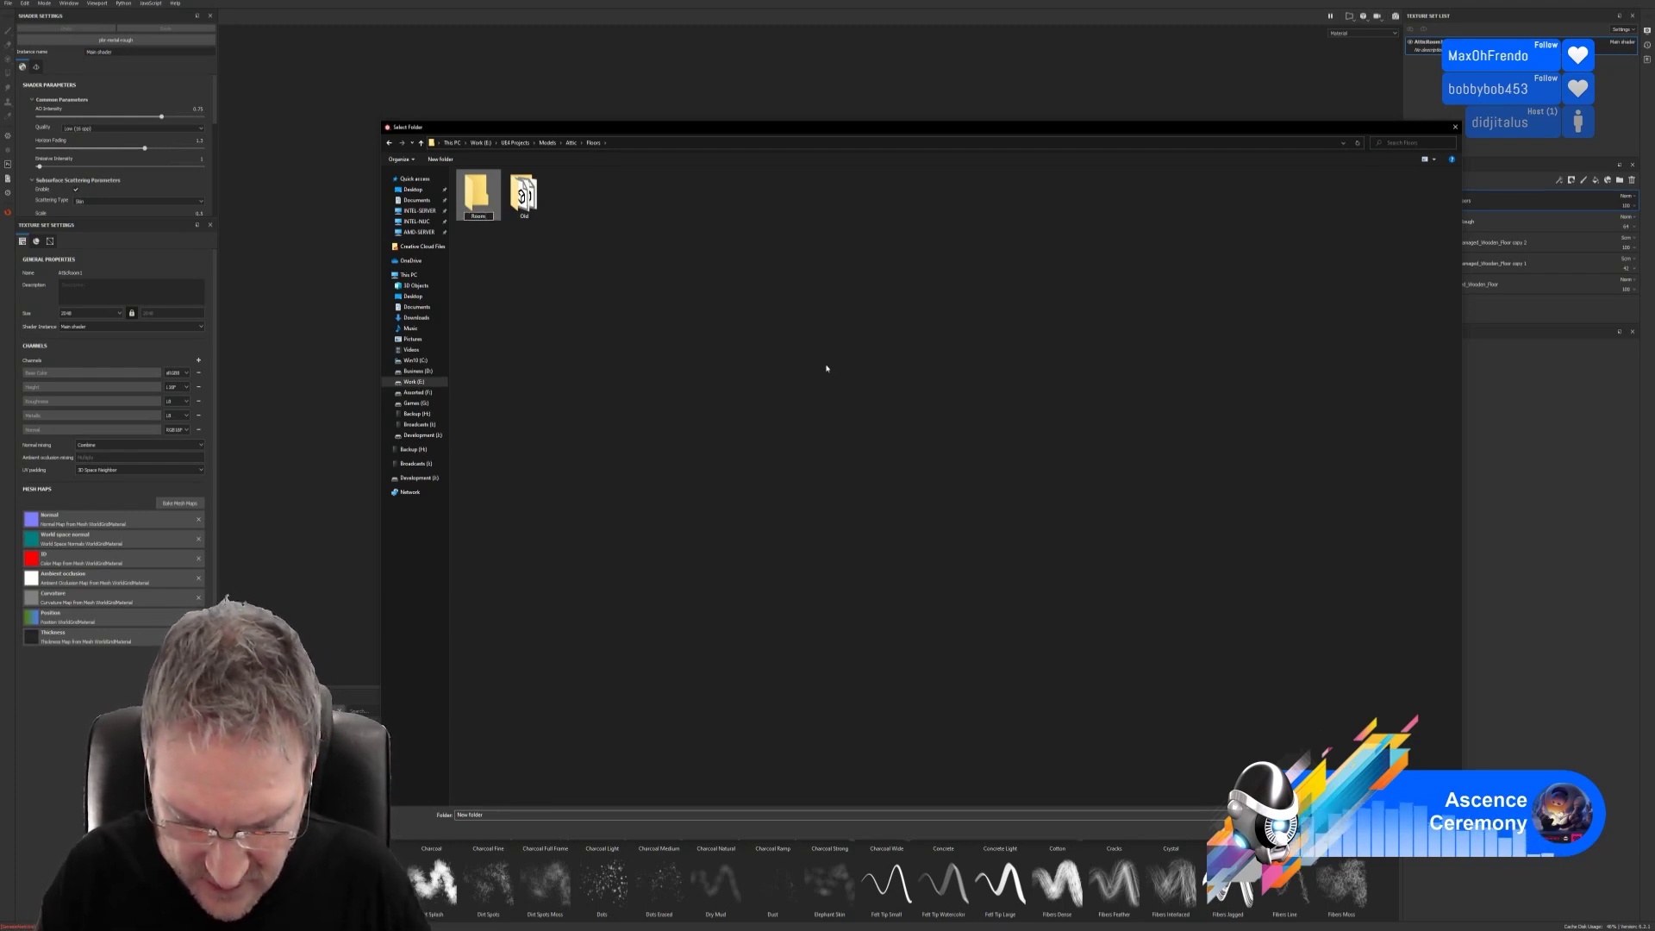
{"action": "type", "text": " Floor1"}
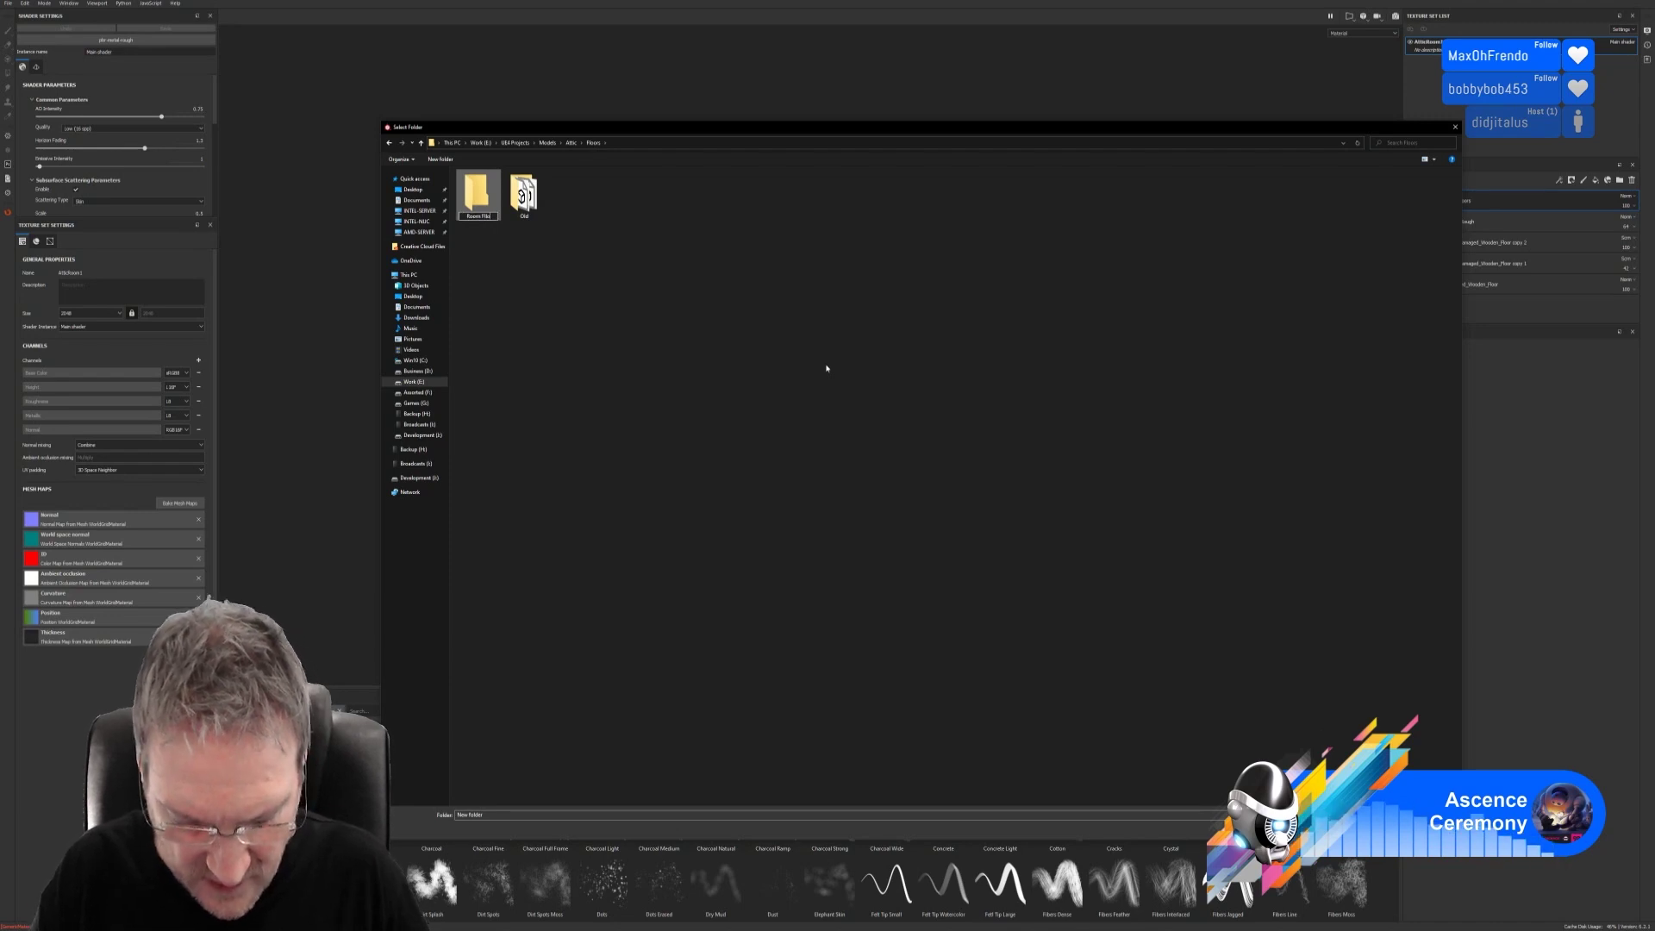
{"action": "key", "text": "Return"}
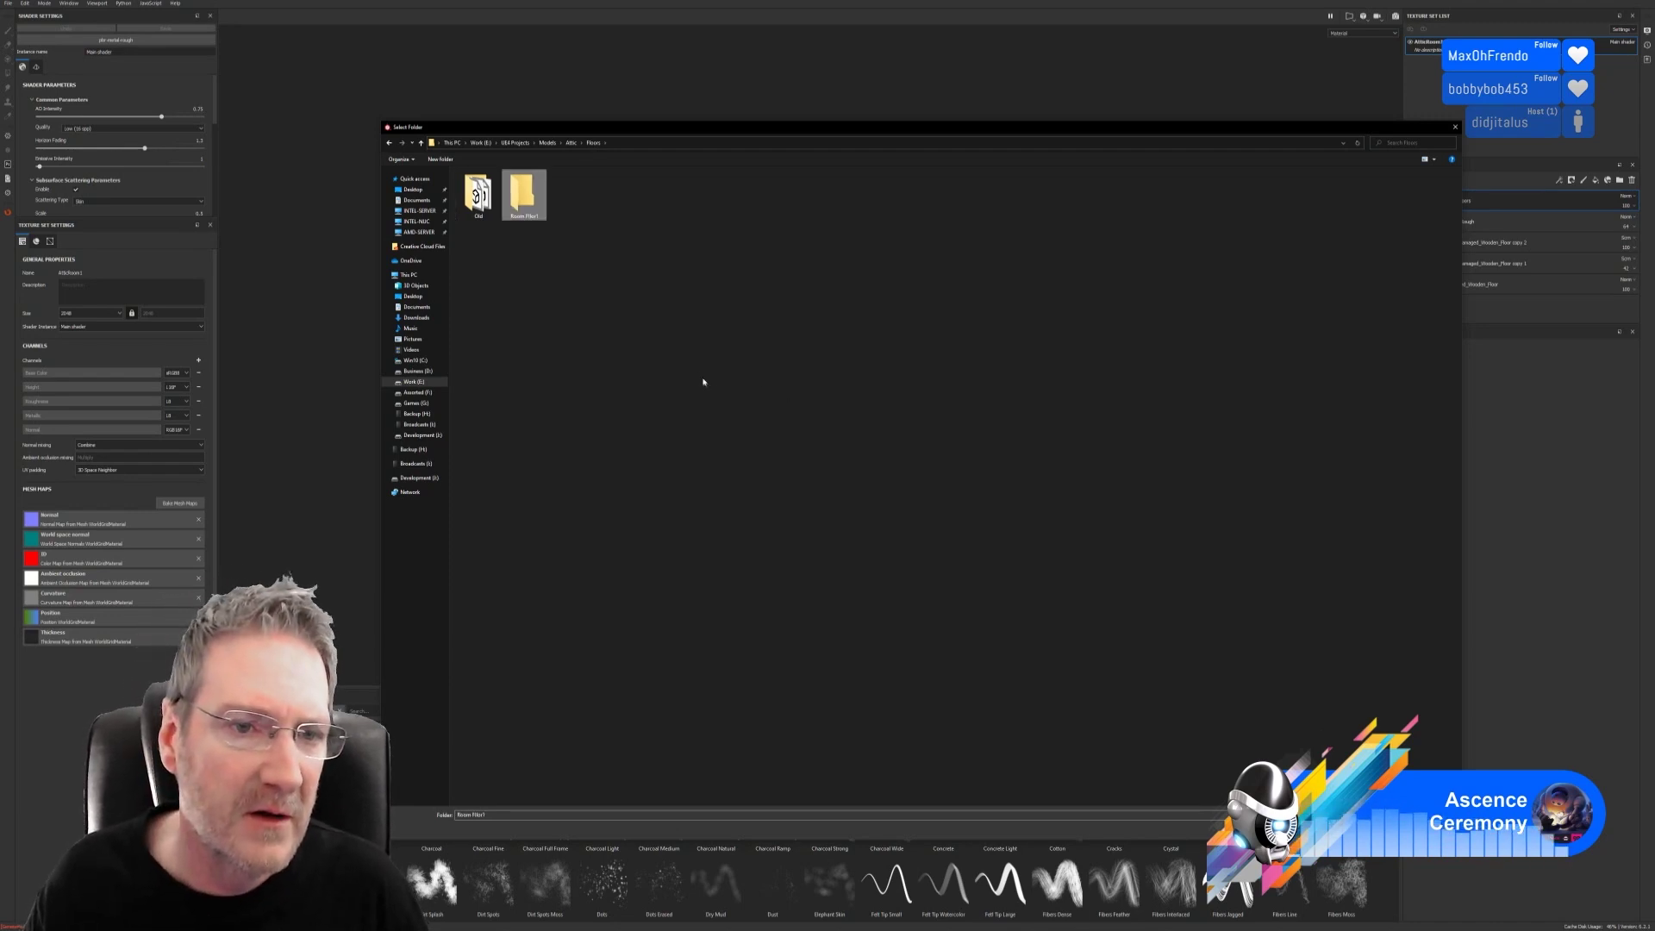
{"action": "right_click", "coordinate": [535, 218]}
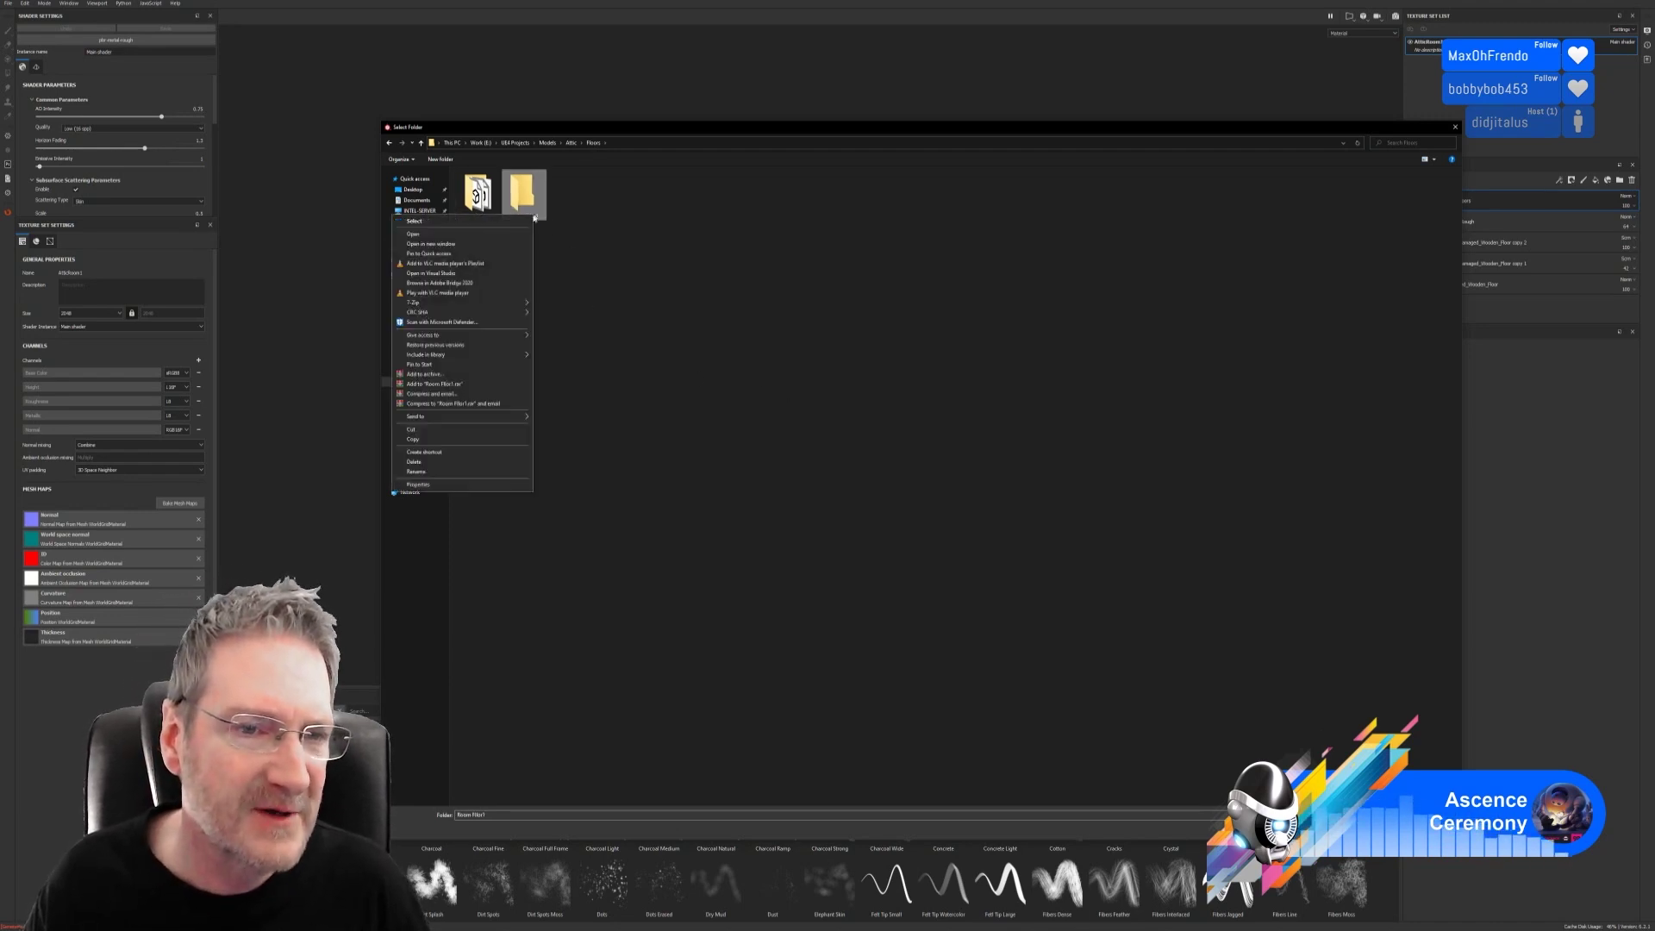
{"action": "left_click", "coordinate": [466, 470]}
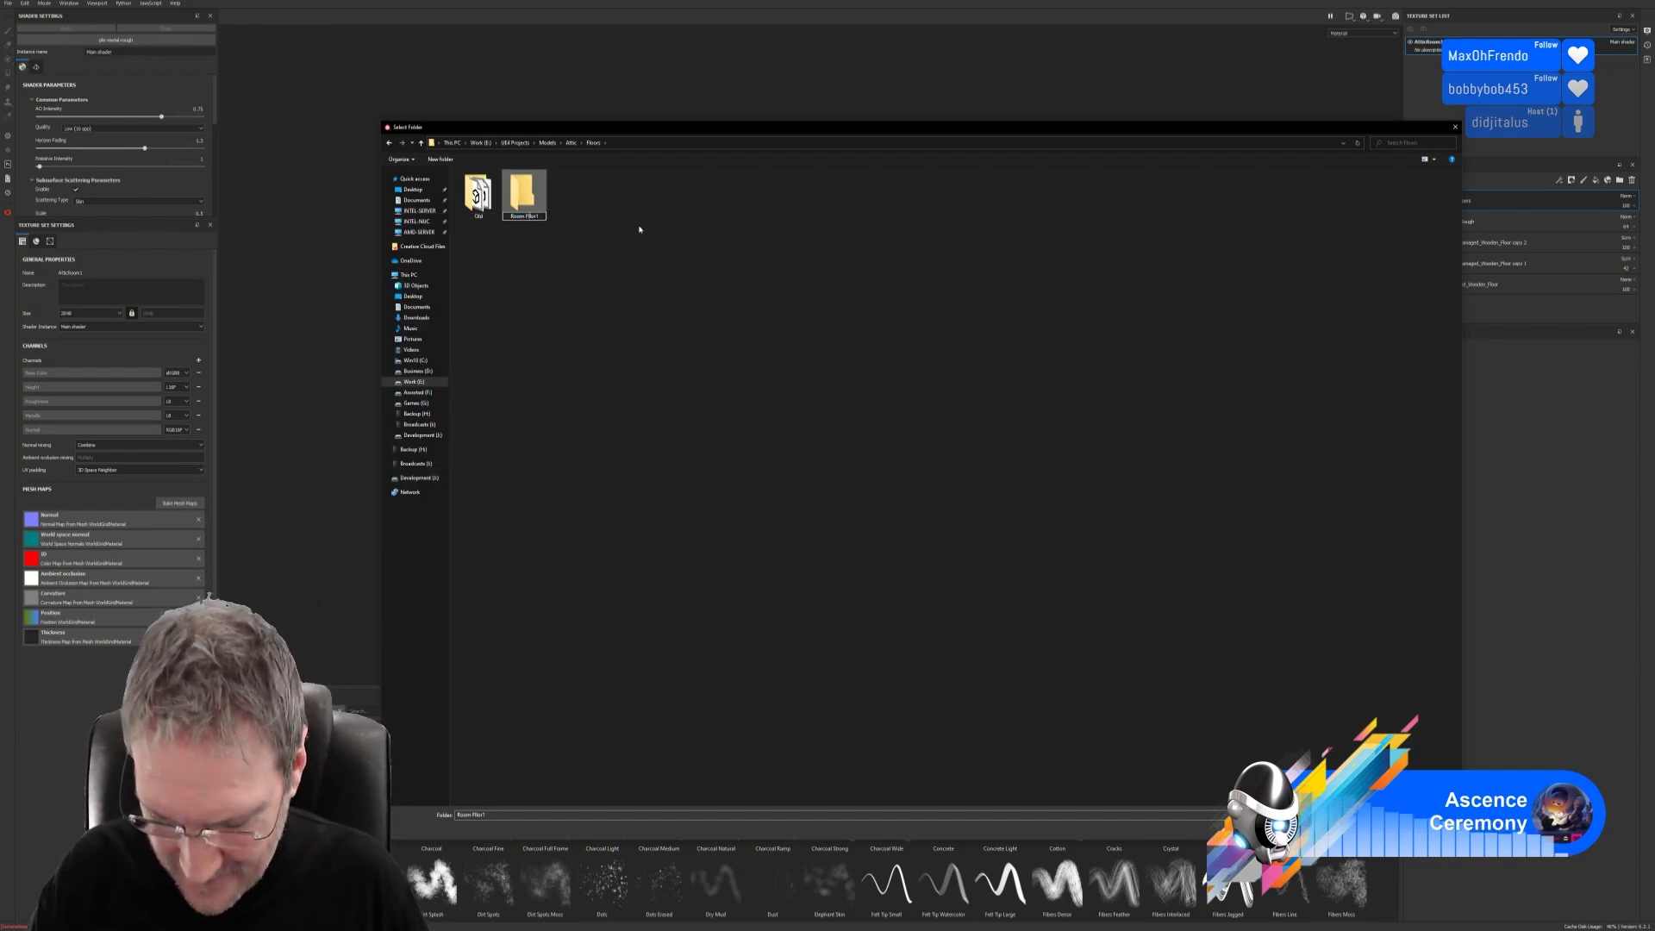
{"action": "key", "text": "Return"}
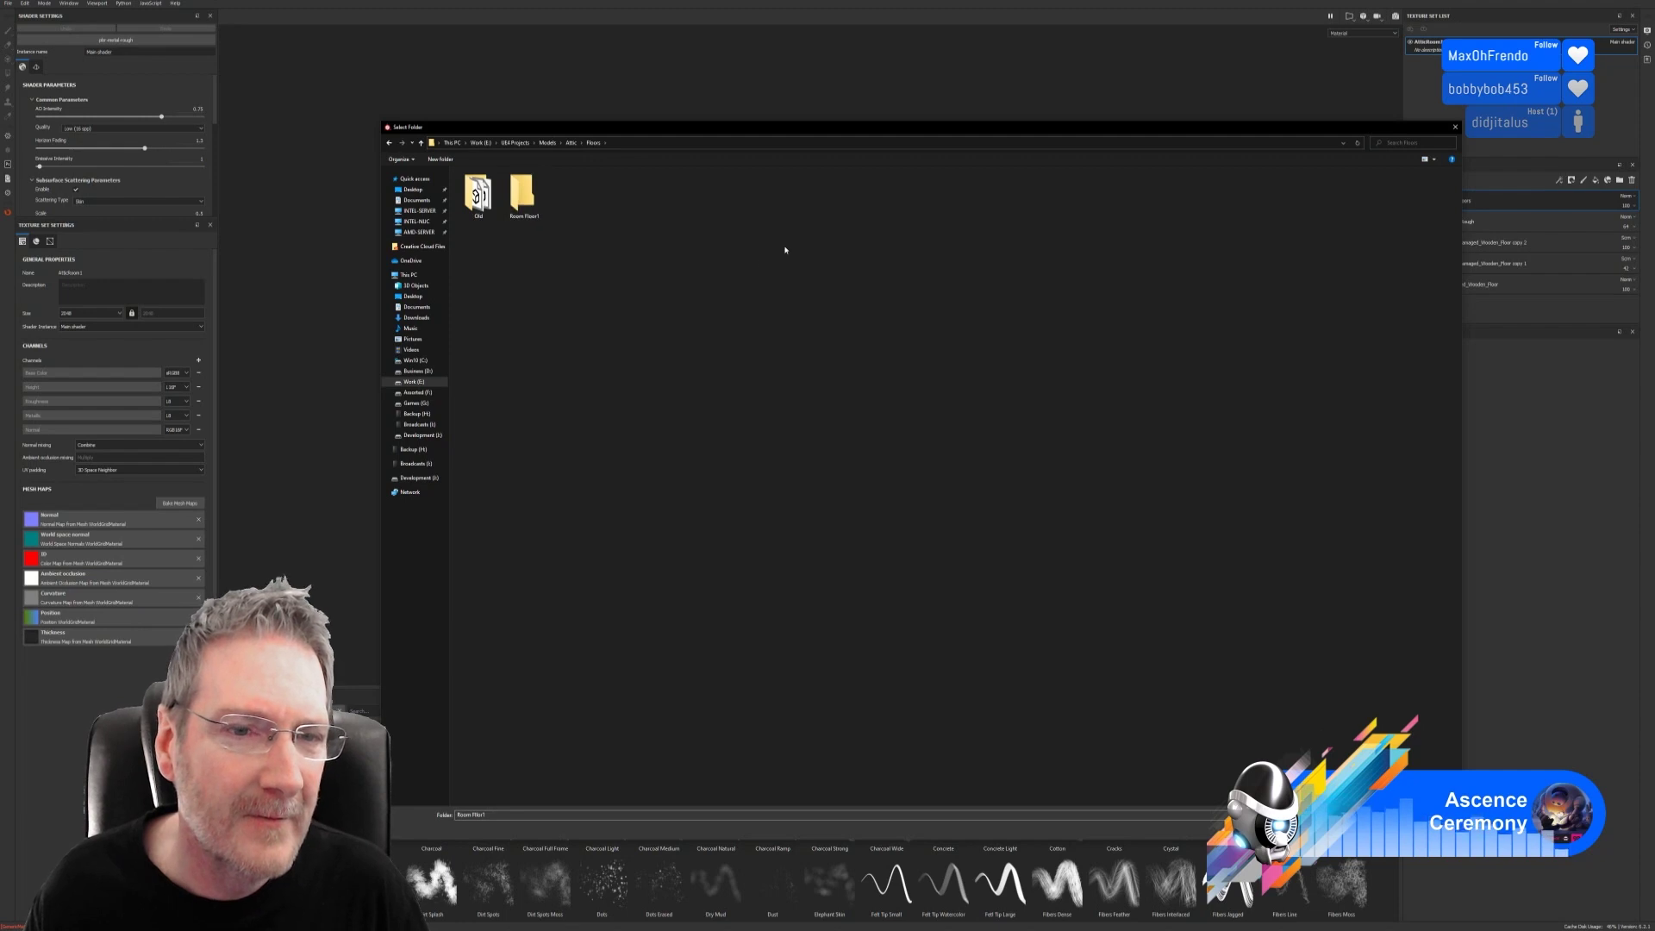
{"action": "key", "text": "Return"}
{"action": "key", "text": "Return"}
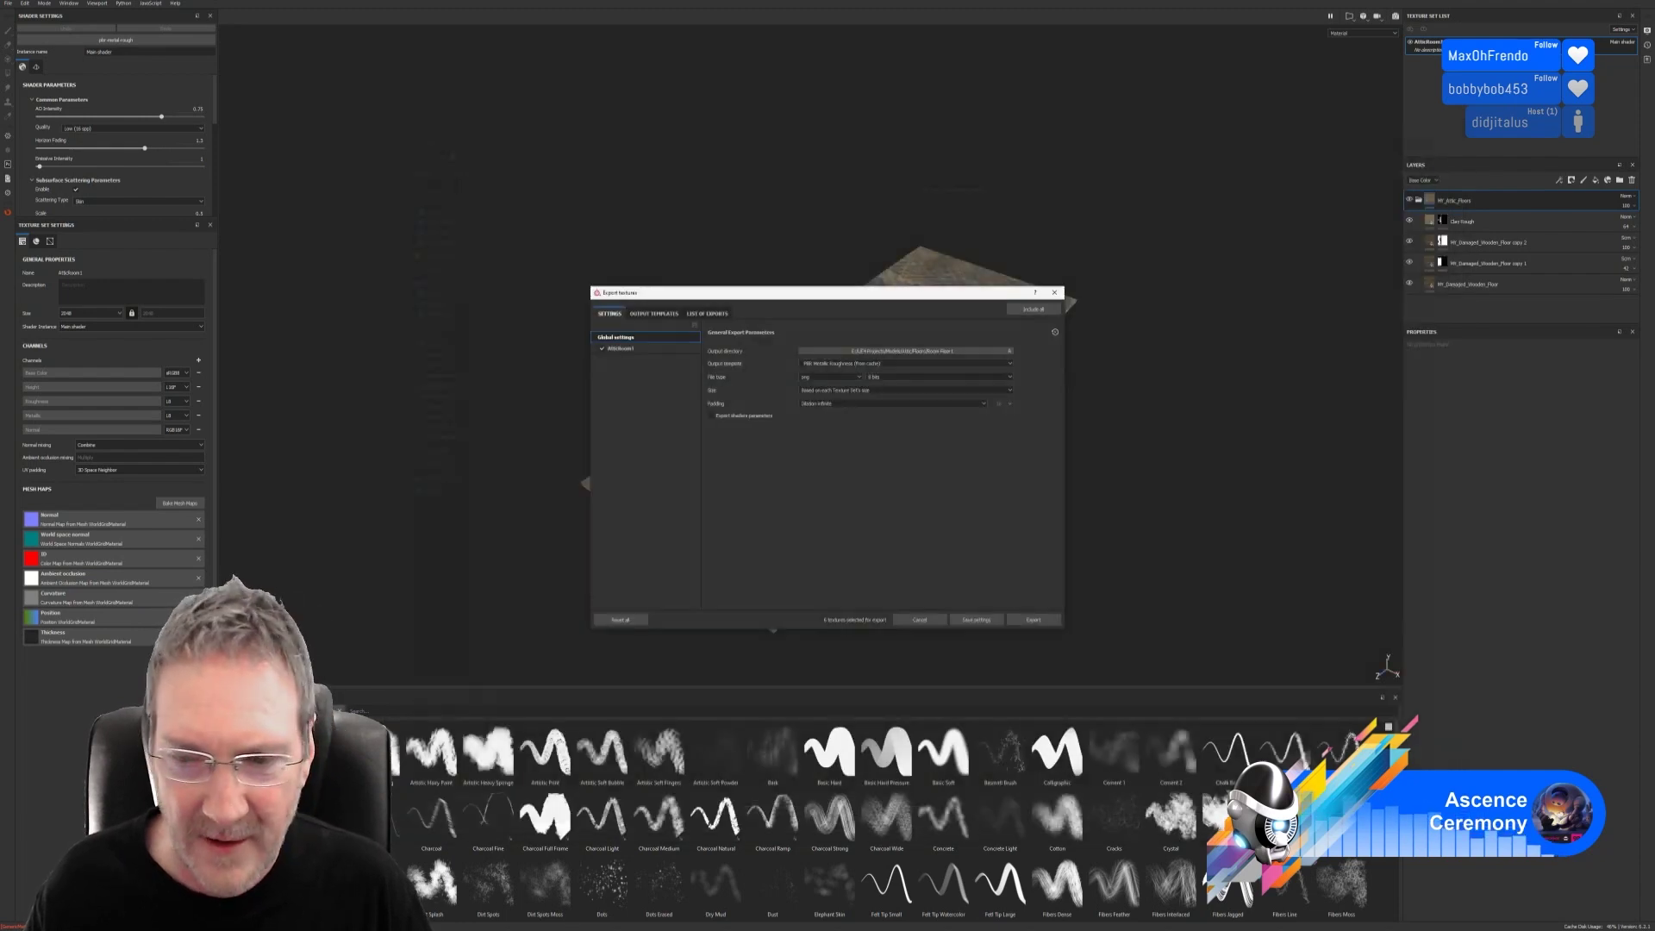
Step: Export the AtticRoom1 textures with the current settings and save the project
{"action": "left_click", "coordinate": [1033, 620]}
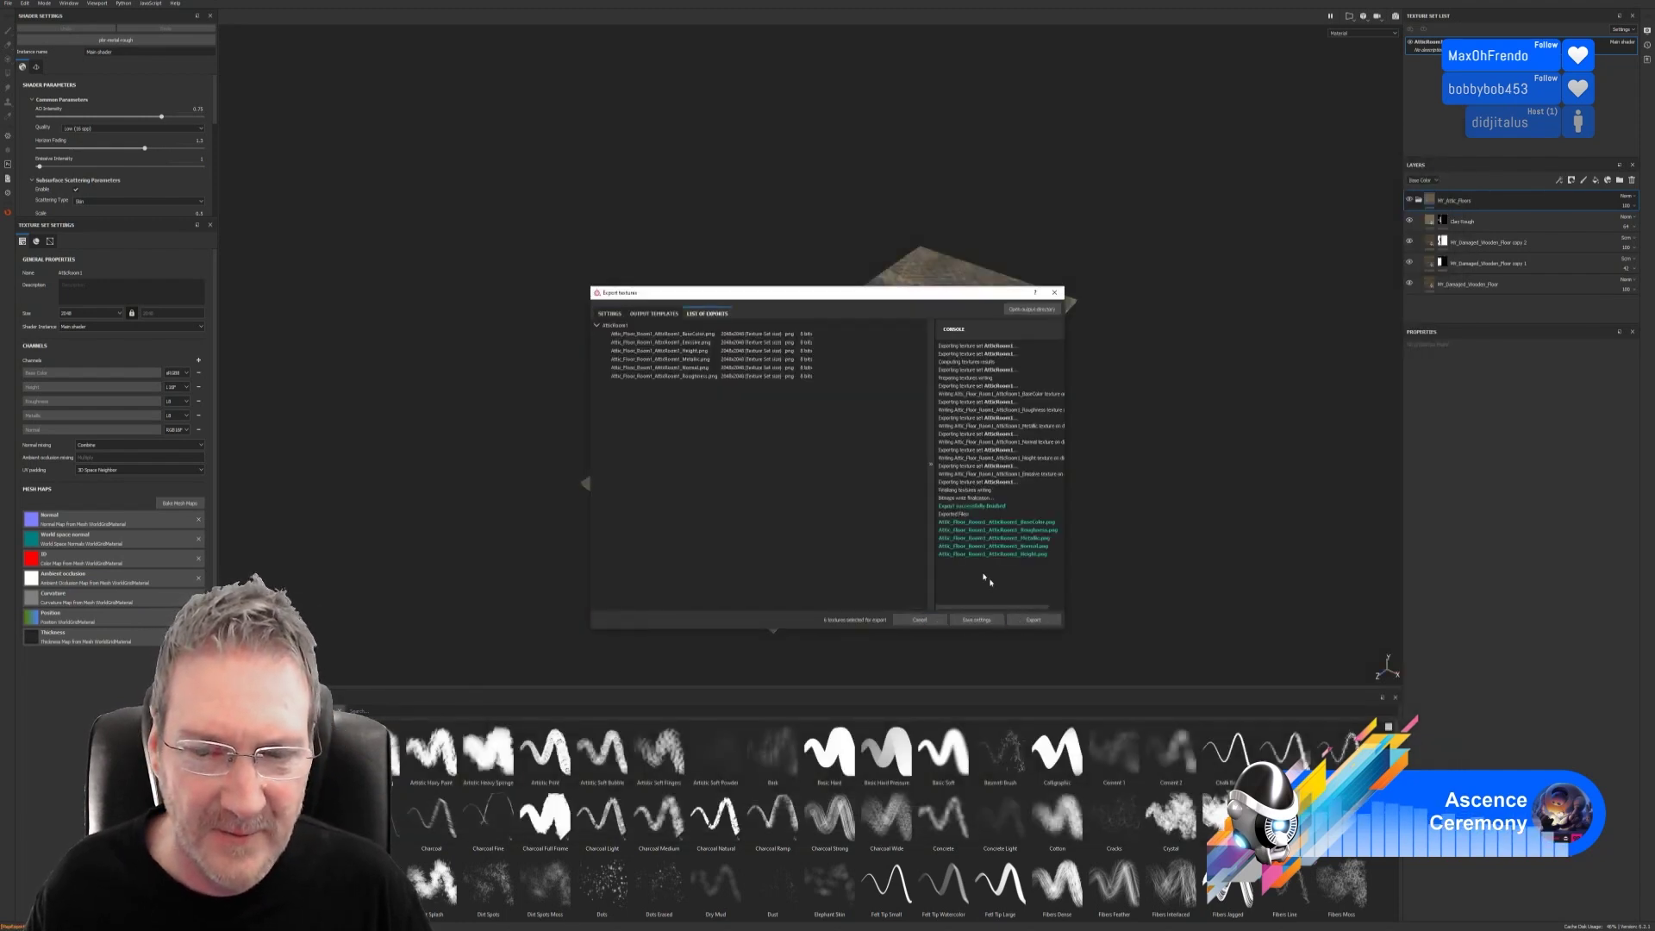
{"action": "left_click", "coordinate": [1055, 292]}
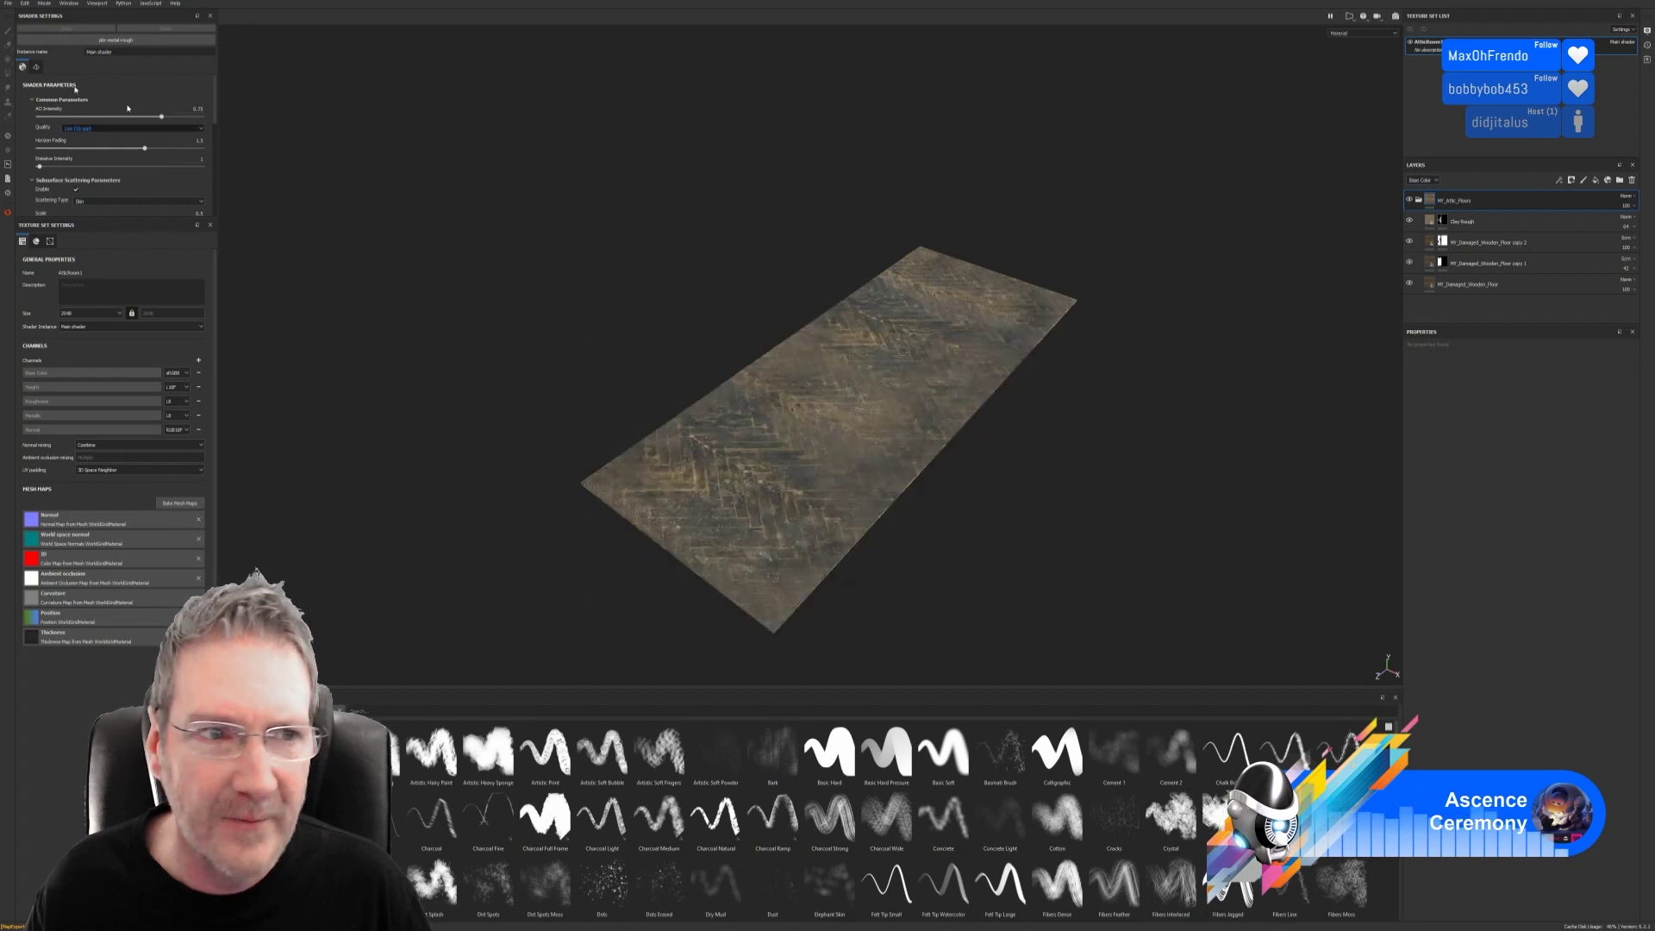
{"action": "left_click", "coordinate": [8, 4]}
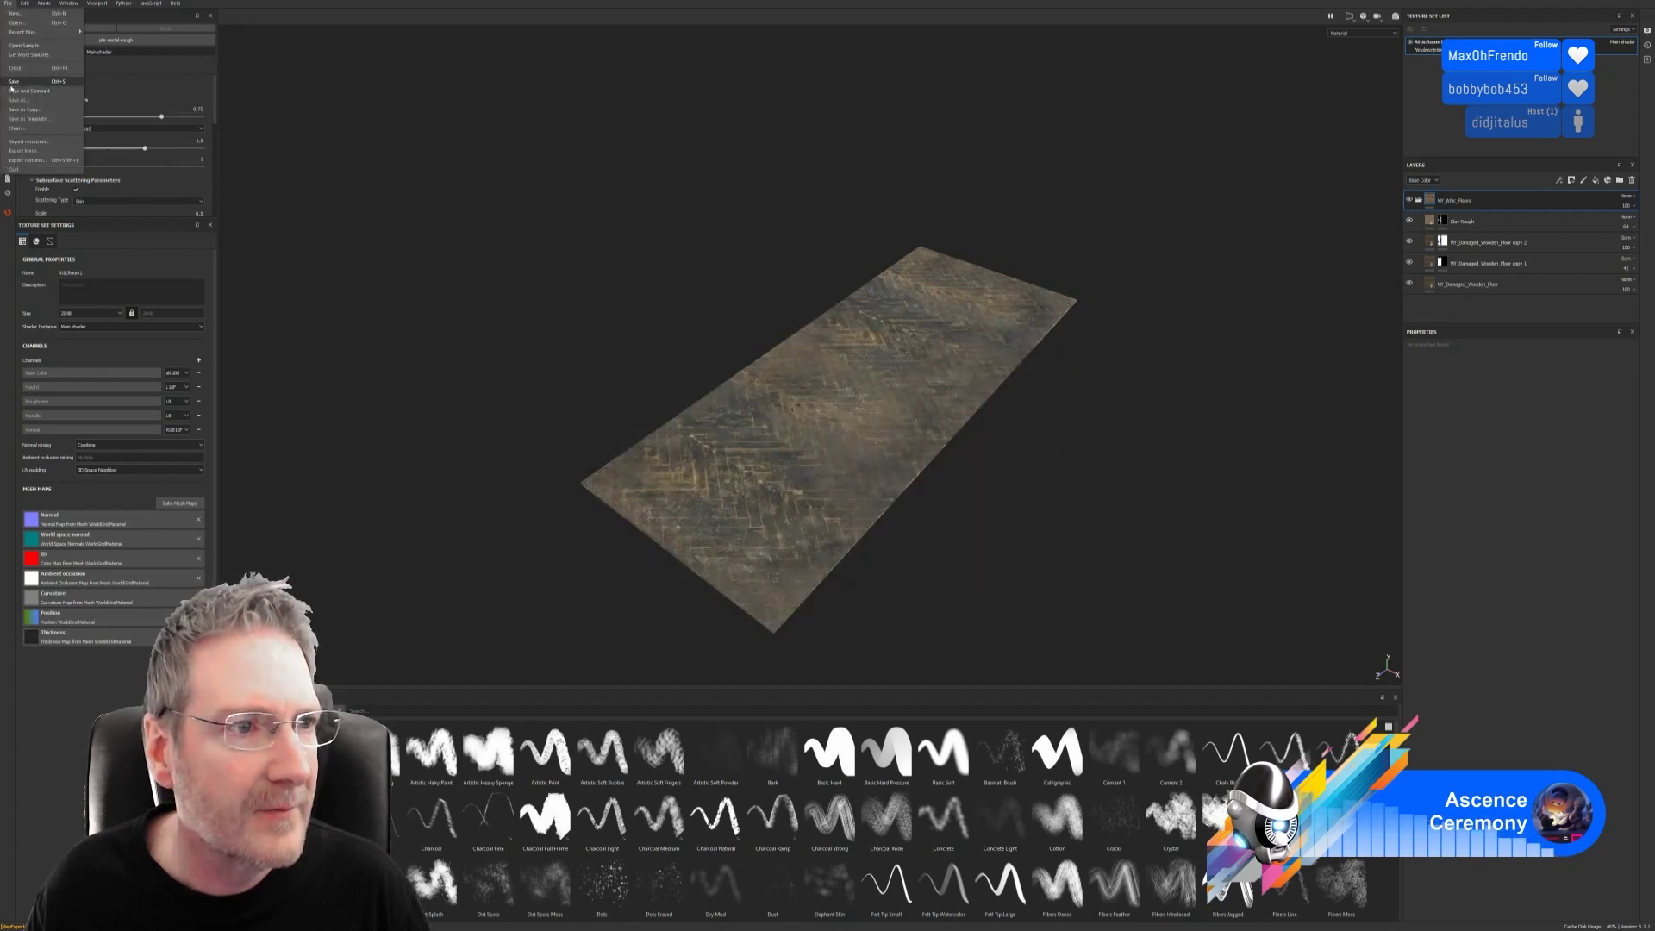
{"action": "left_click", "coordinate": [14, 82]}
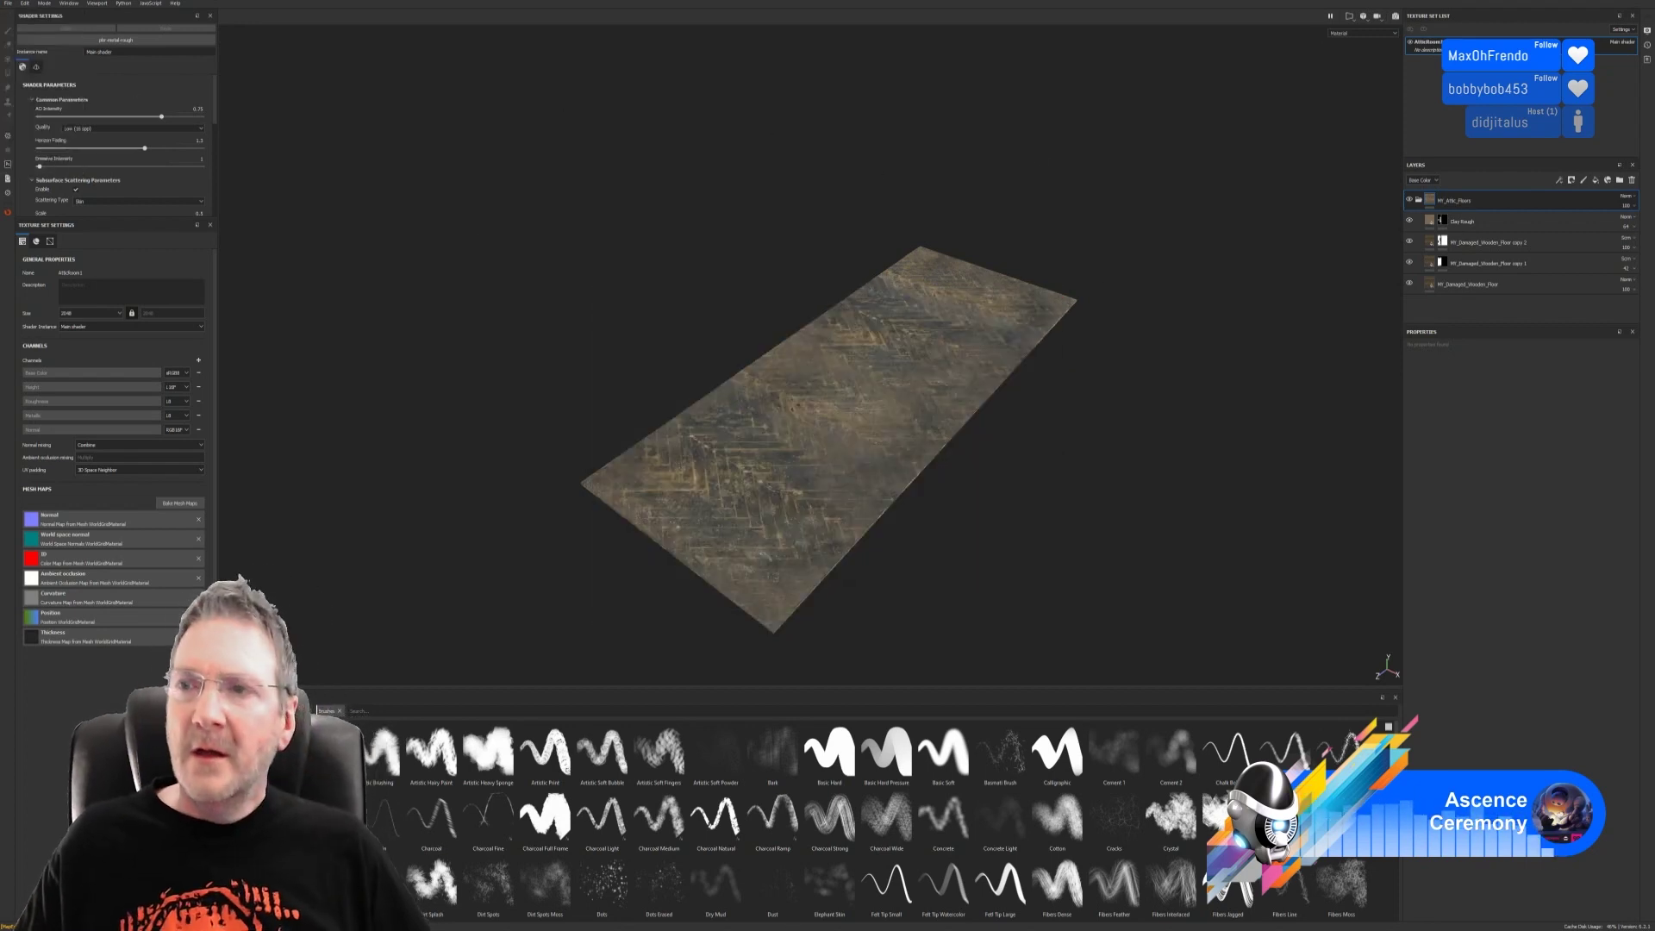
Step: Switch to the Unreal Editor with the attic level open
{"action": "left_click", "coordinate": [451, 929]}
{"action": "left_click", "coordinate": [483, 930]}
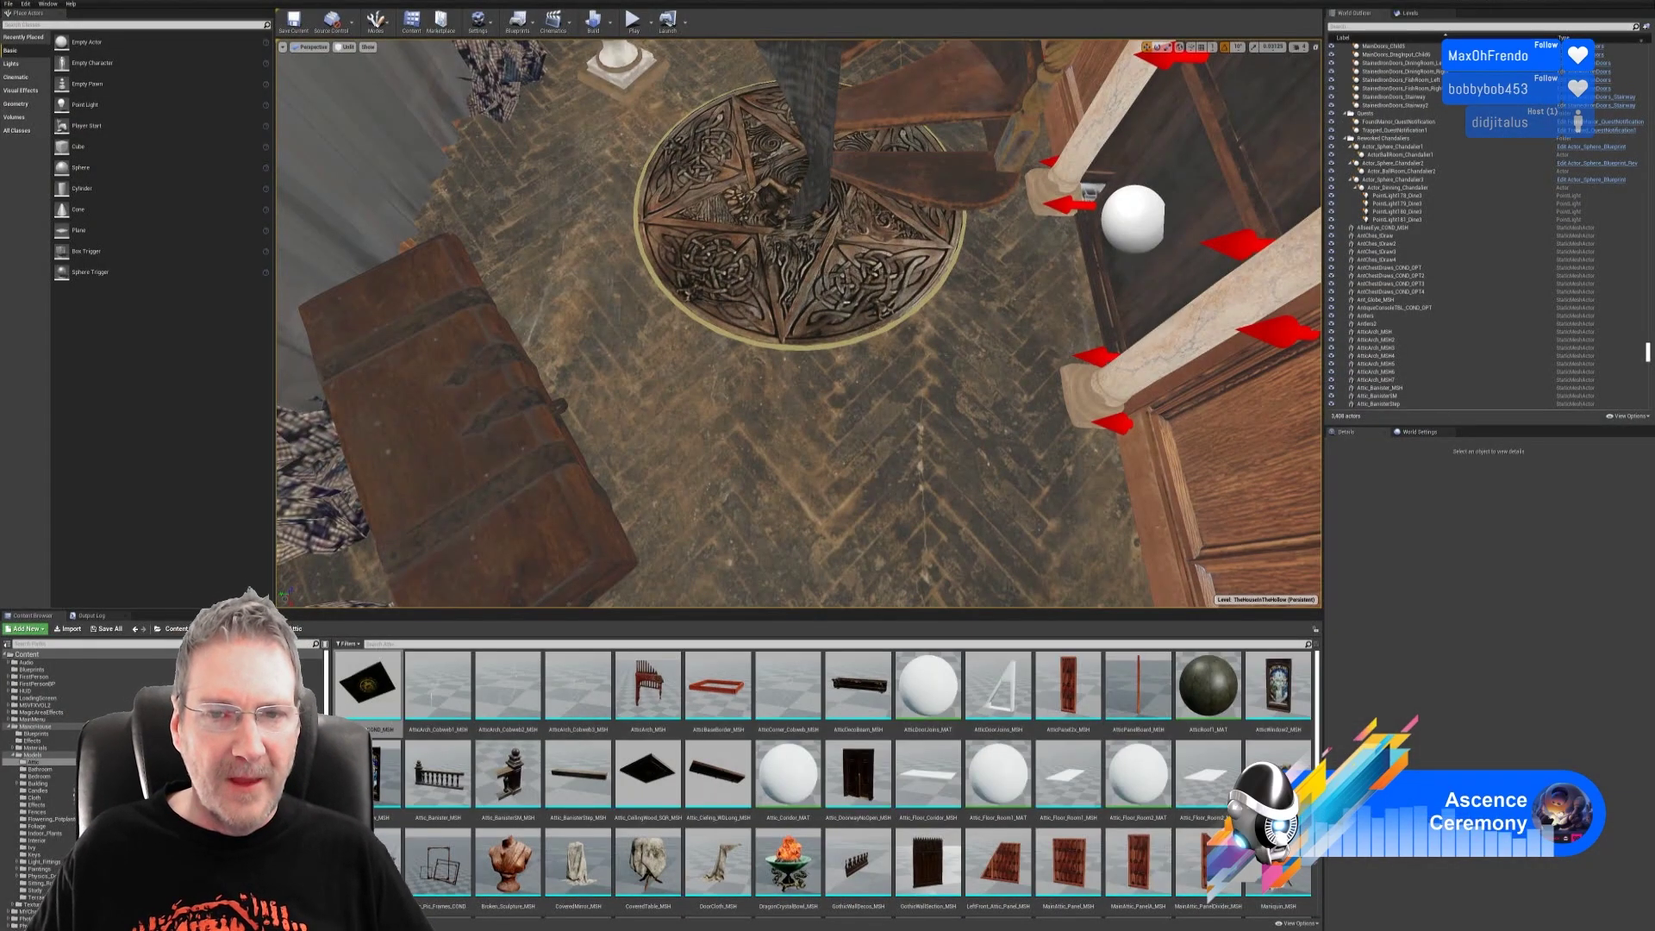
Step: Open the Attic_Floor_Room1_MAT material and import the BaseColor, Normal and Roughness textures from Attic > Floors > Room Floor1
{"action": "right_click_drag", "start_coordinate": [800, 546], "coordinate": [737, 539]}
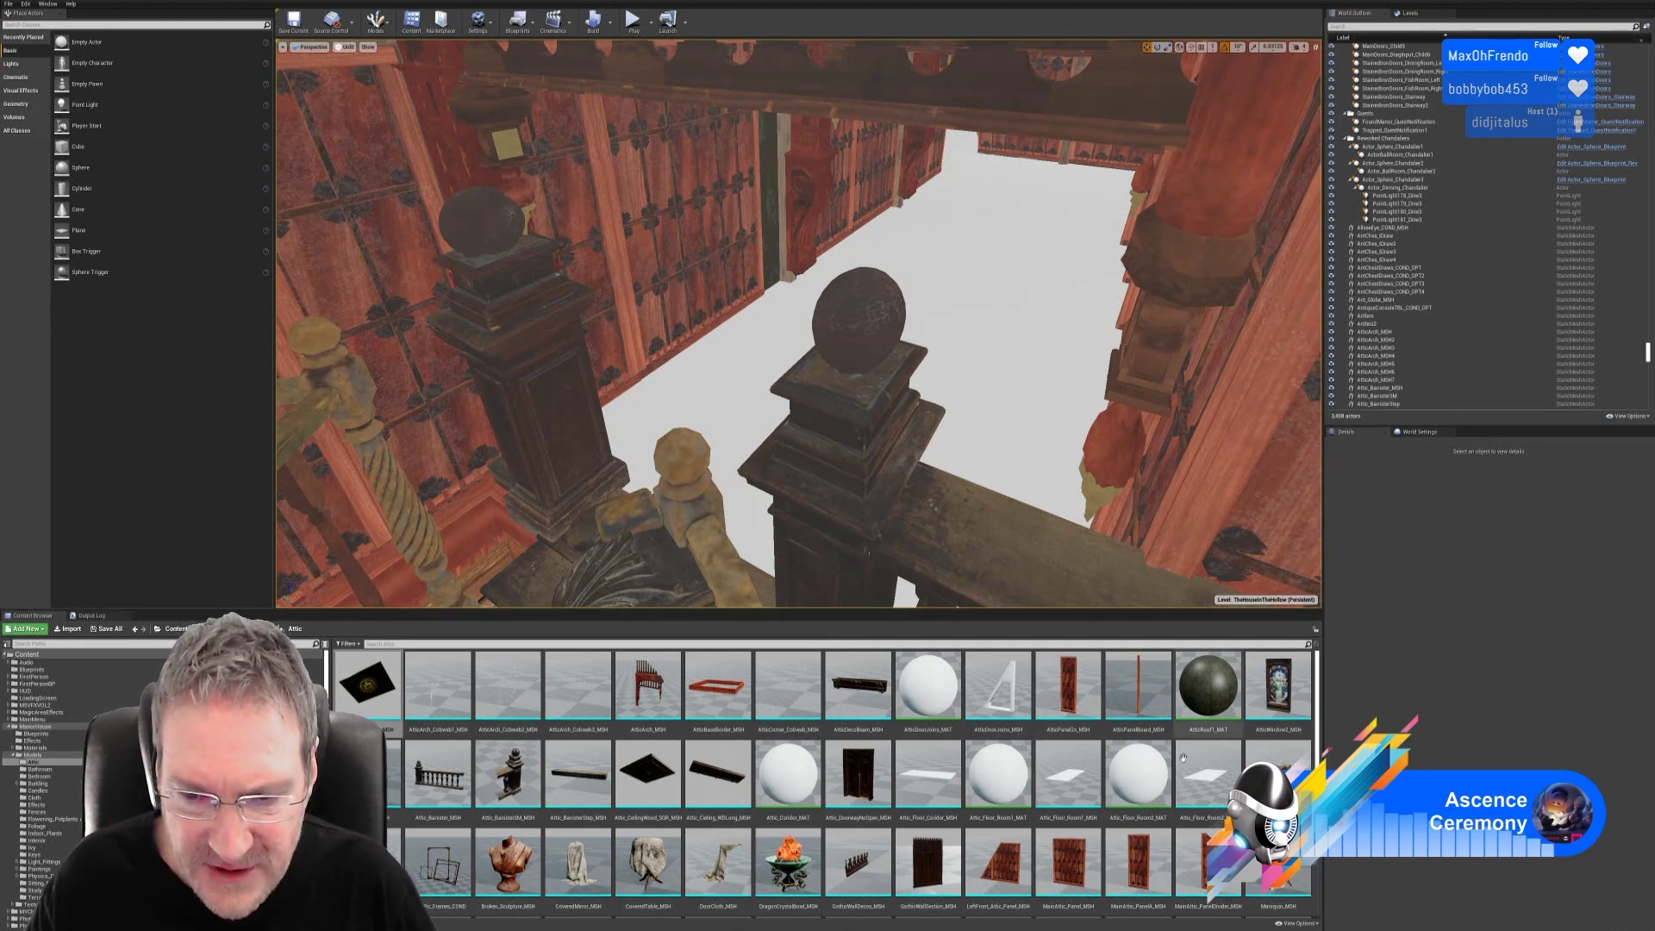
{"action": "left_click", "coordinate": [1003, 781]}
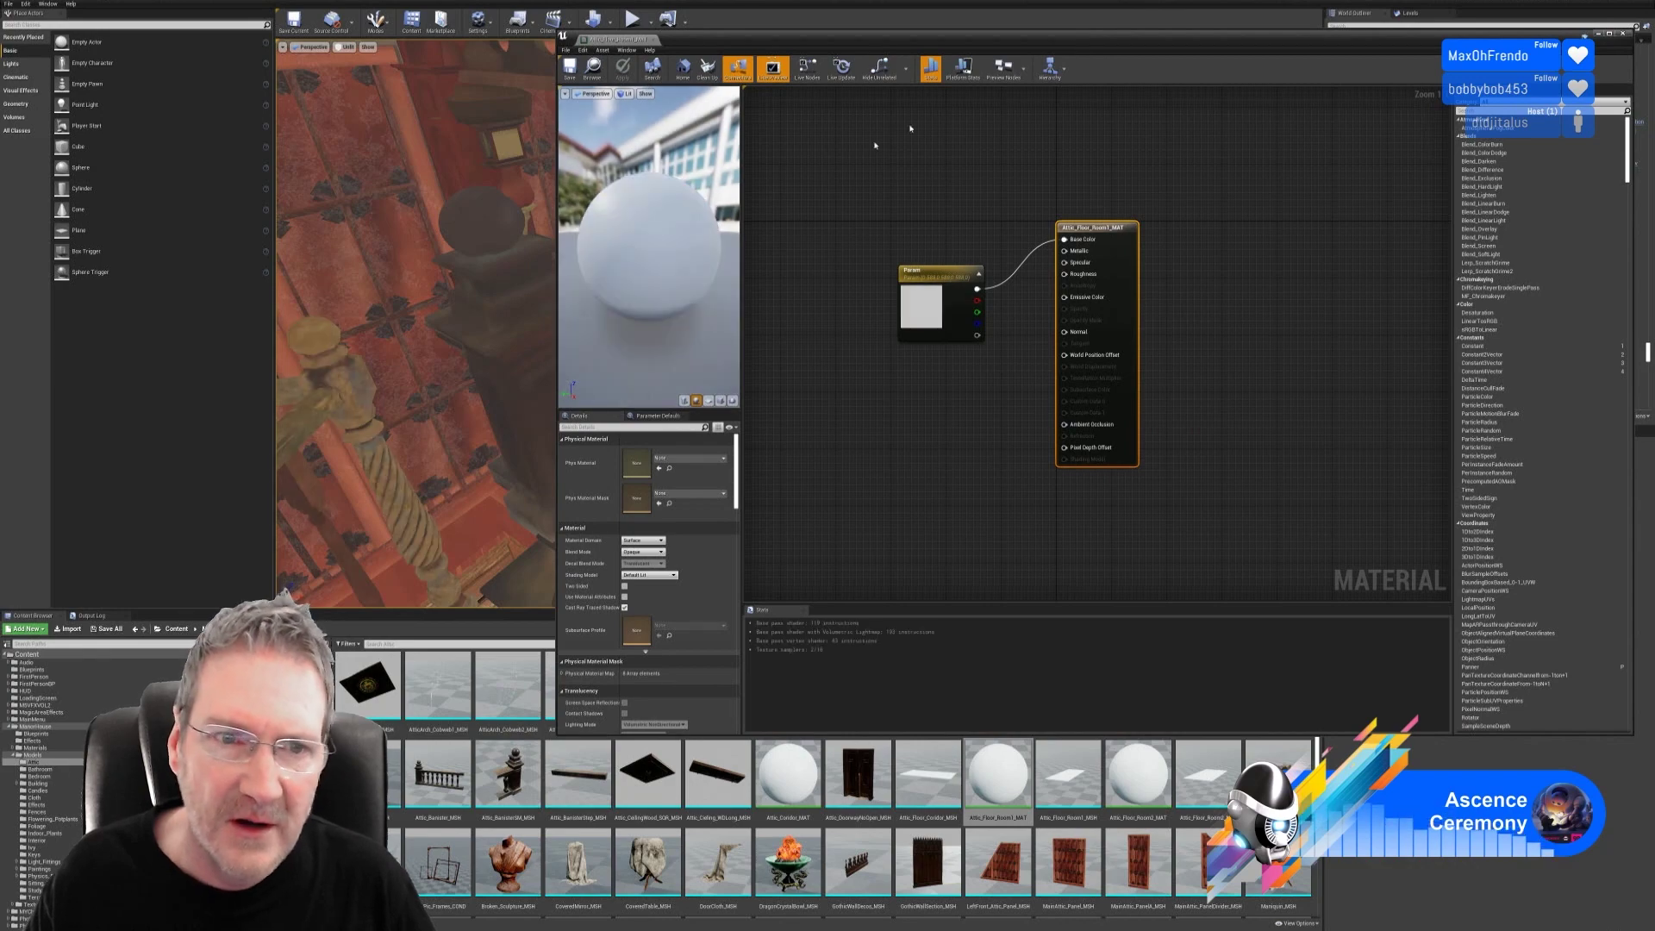
{"action": "left_click", "coordinate": [69, 628]}
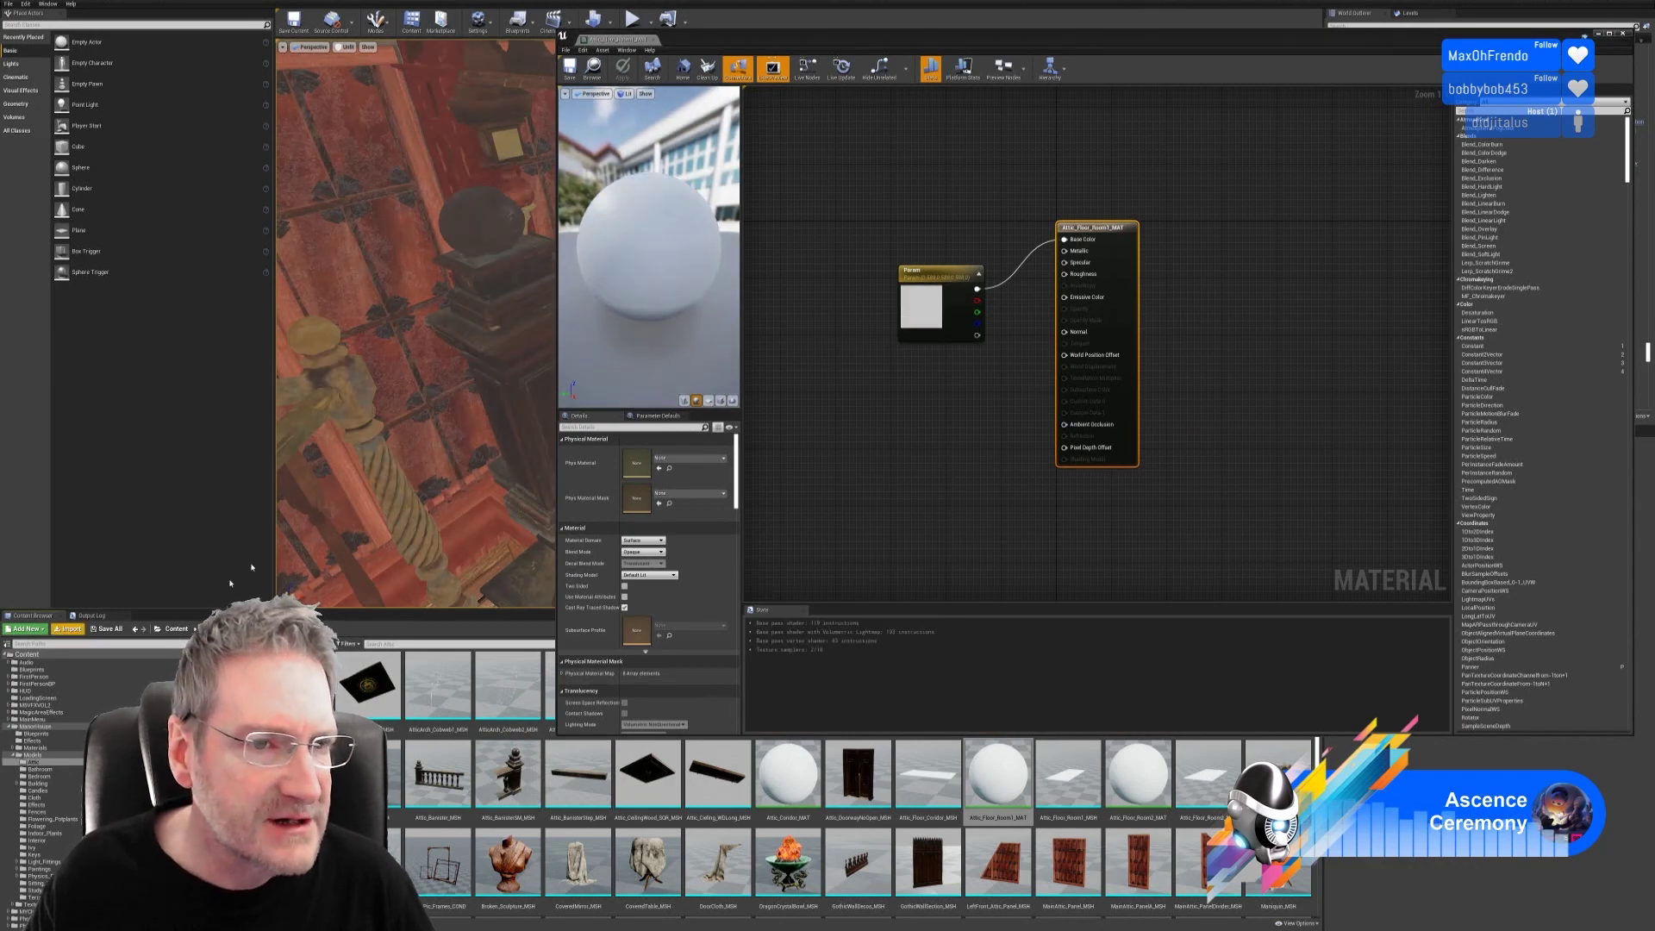
{"action": "left_click", "coordinate": [489, 105]}
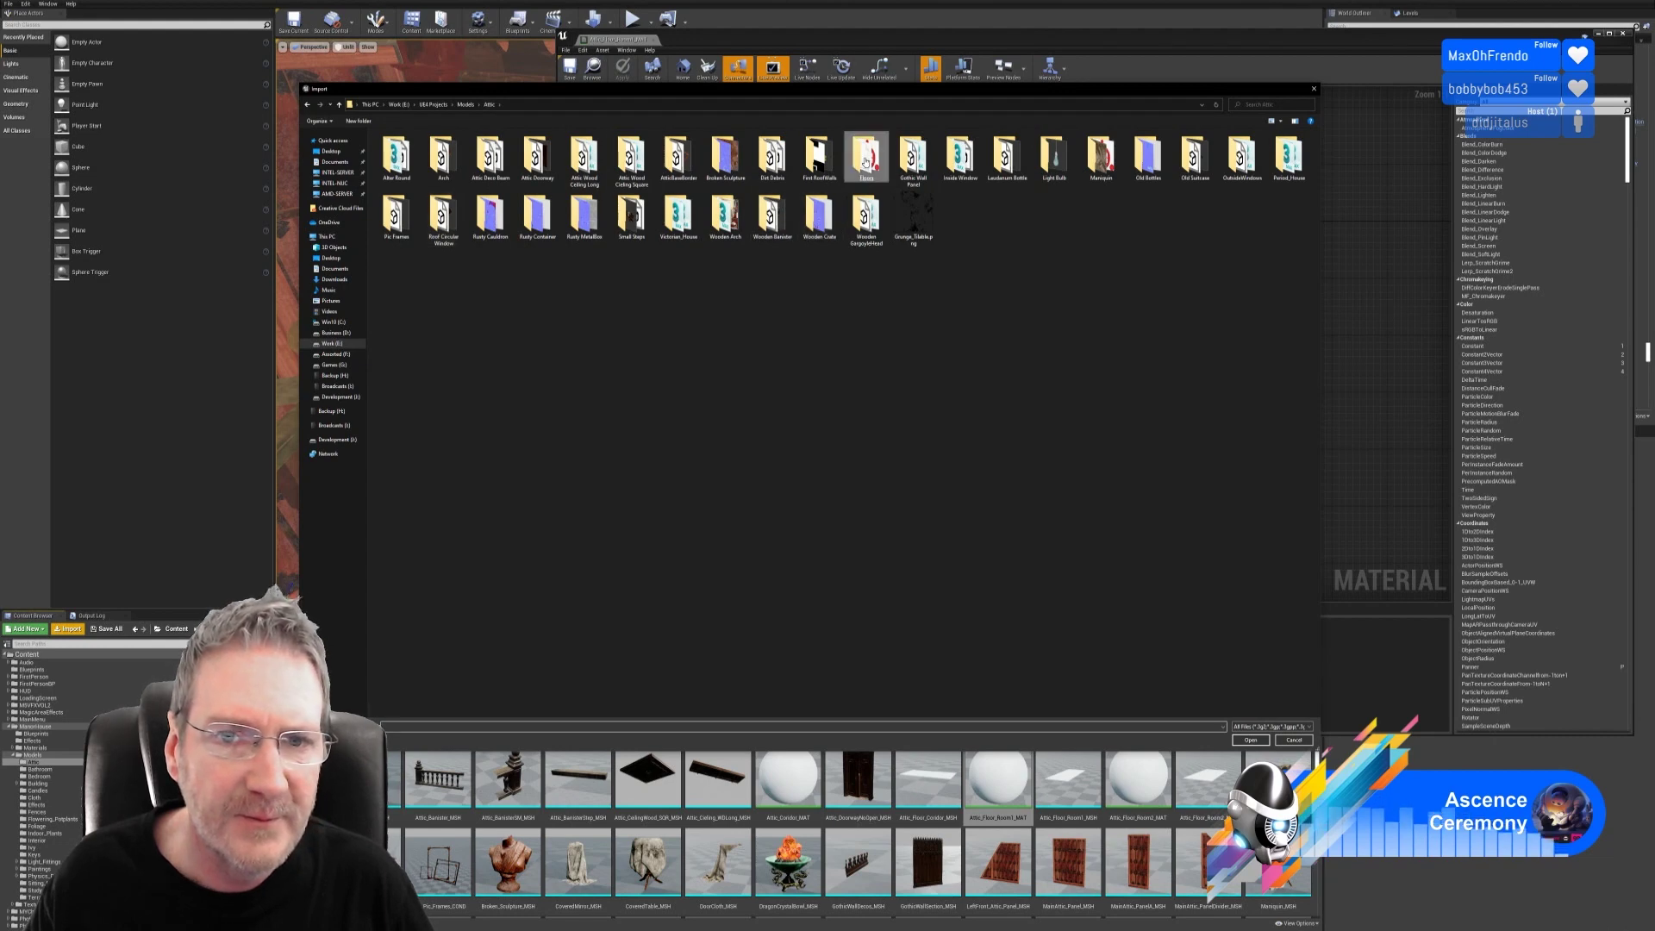
{"action": "double_click", "coordinate": [863, 164]}
{"action": "double_click", "coordinate": [442, 157]}
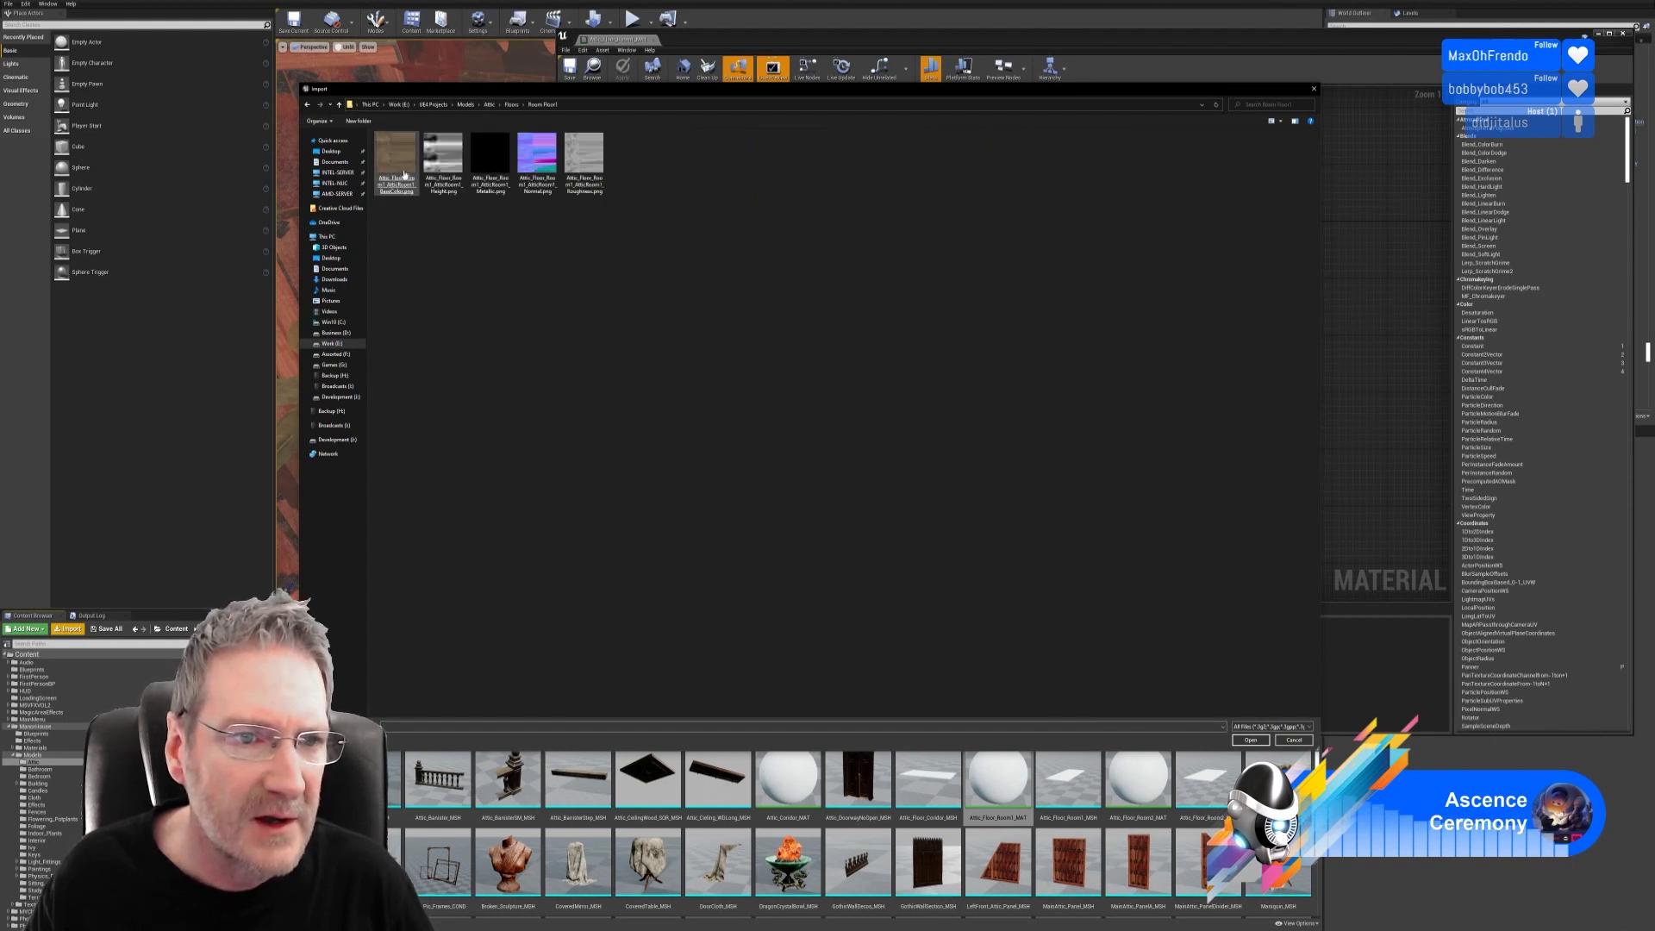
{"action": "left_click", "coordinate": [404, 173]}
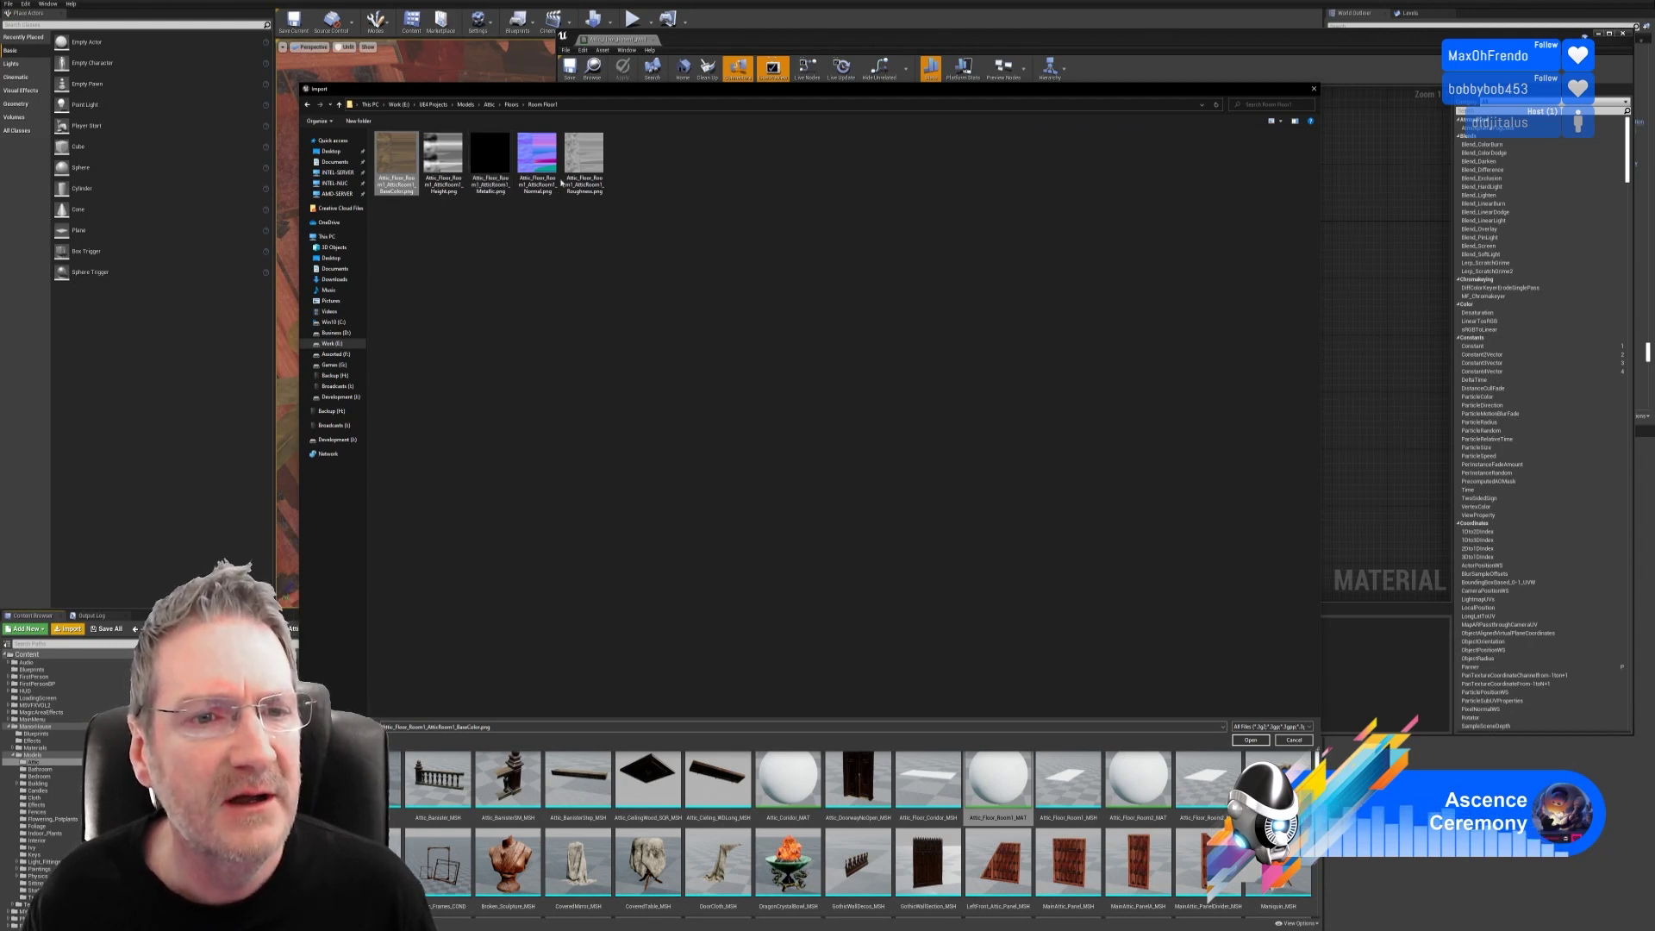
{"action": "left_click", "coordinate": [539, 164], "text": "ctrl"}
{"action": "left_click", "coordinate": [590, 179], "text": "ctrl"}
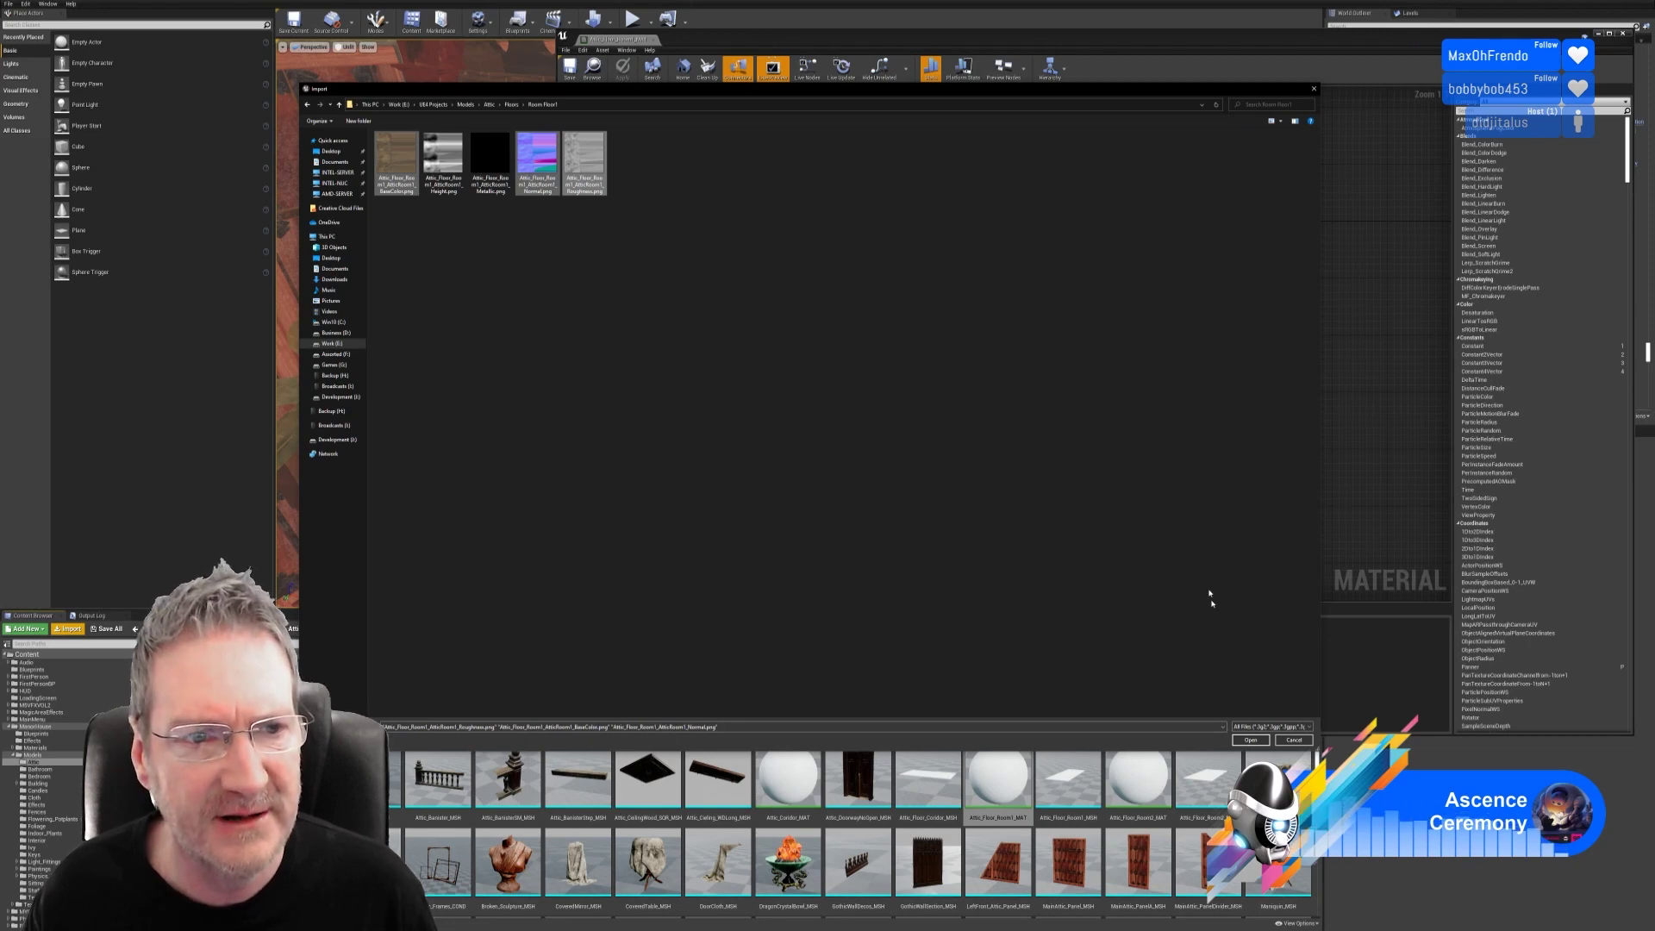
{"action": "left_click", "coordinate": [1259, 741]}
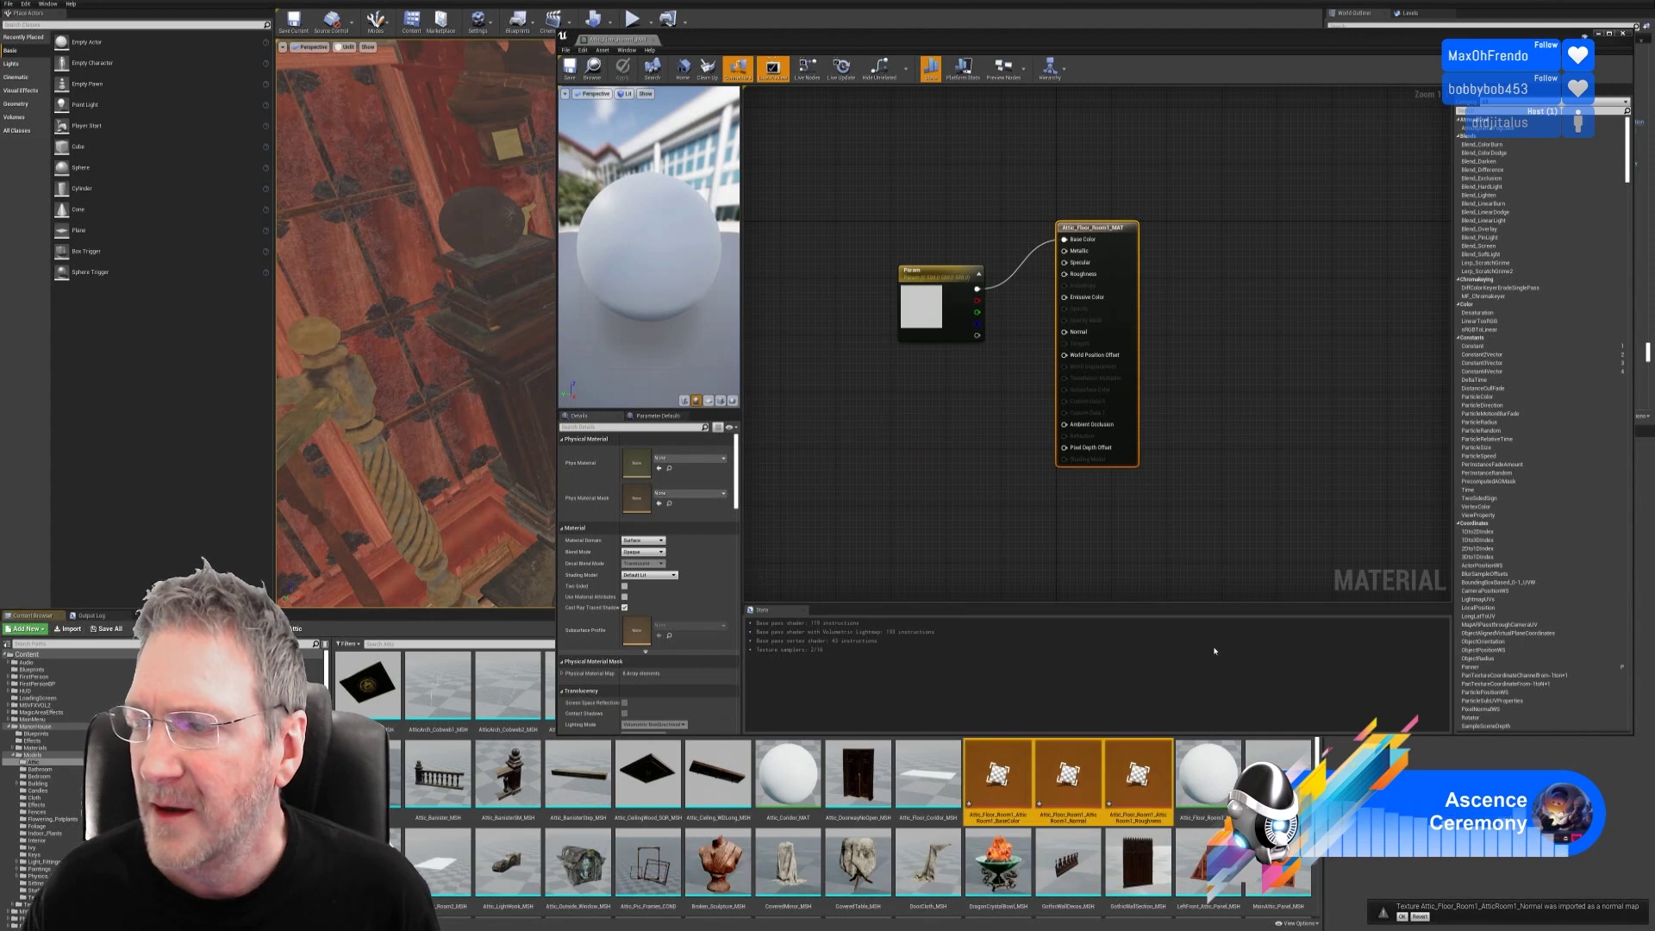
Step: Add the three imported textures to the material graph and stack their sample nodes beside the material node, with the Param node above
{"action": "left_click_drag", "start_coordinate": [1082, 744], "coordinate": [934, 420]}
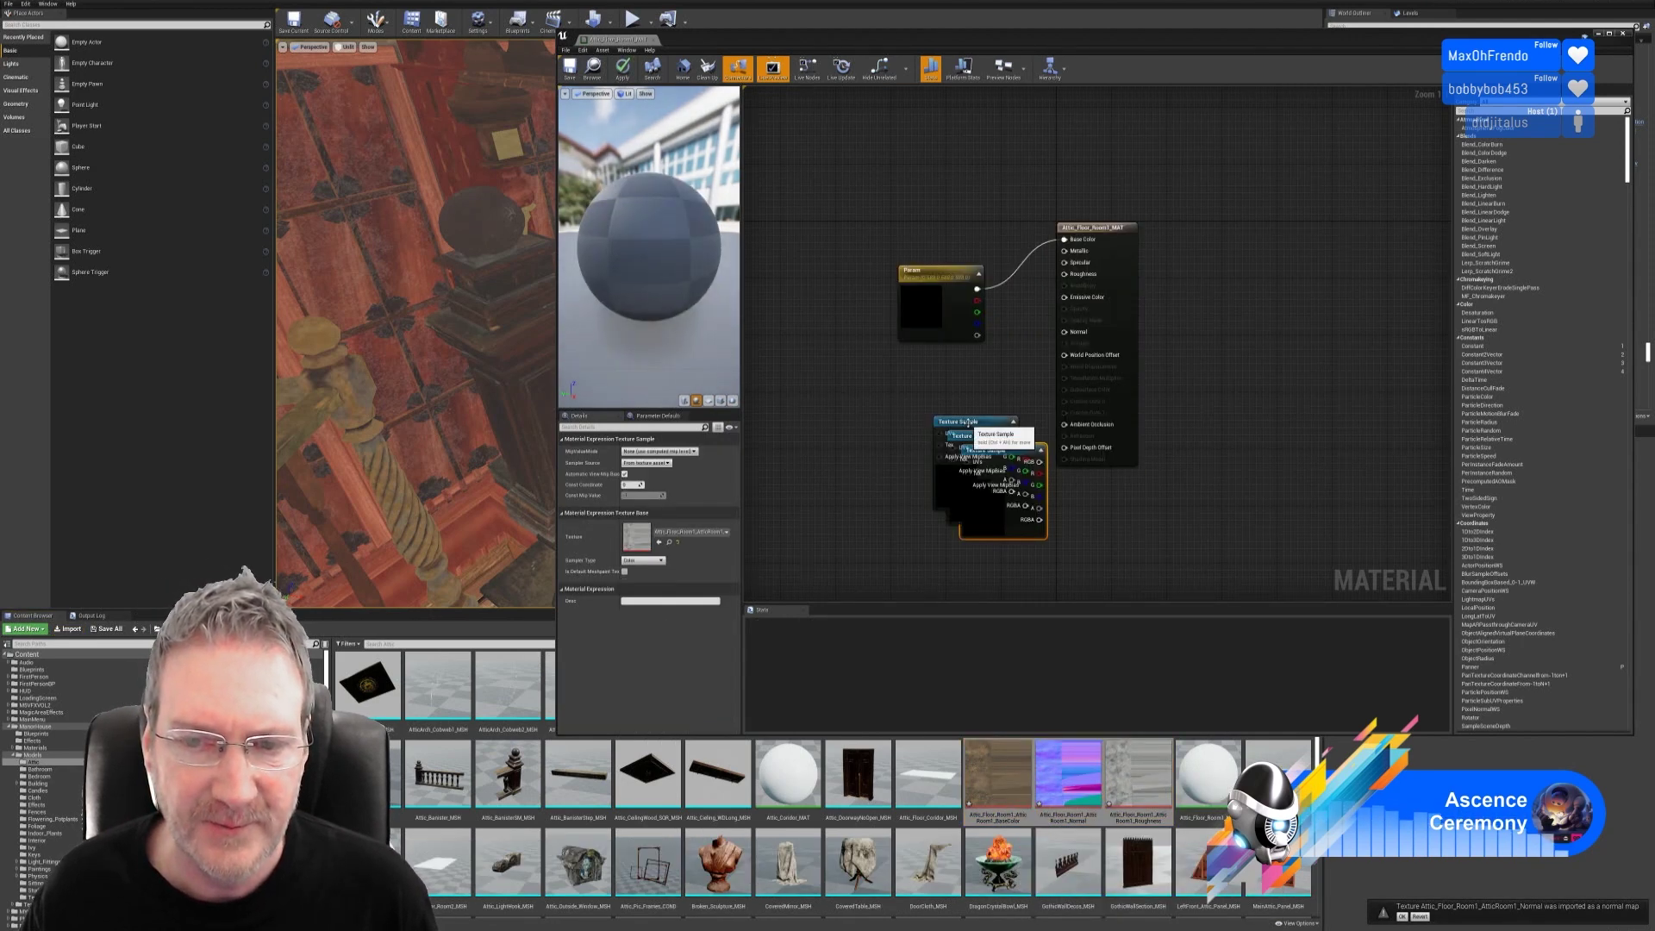
{"action": "left_click_drag", "start_coordinate": [948, 274], "coordinate": [1015, 123]}
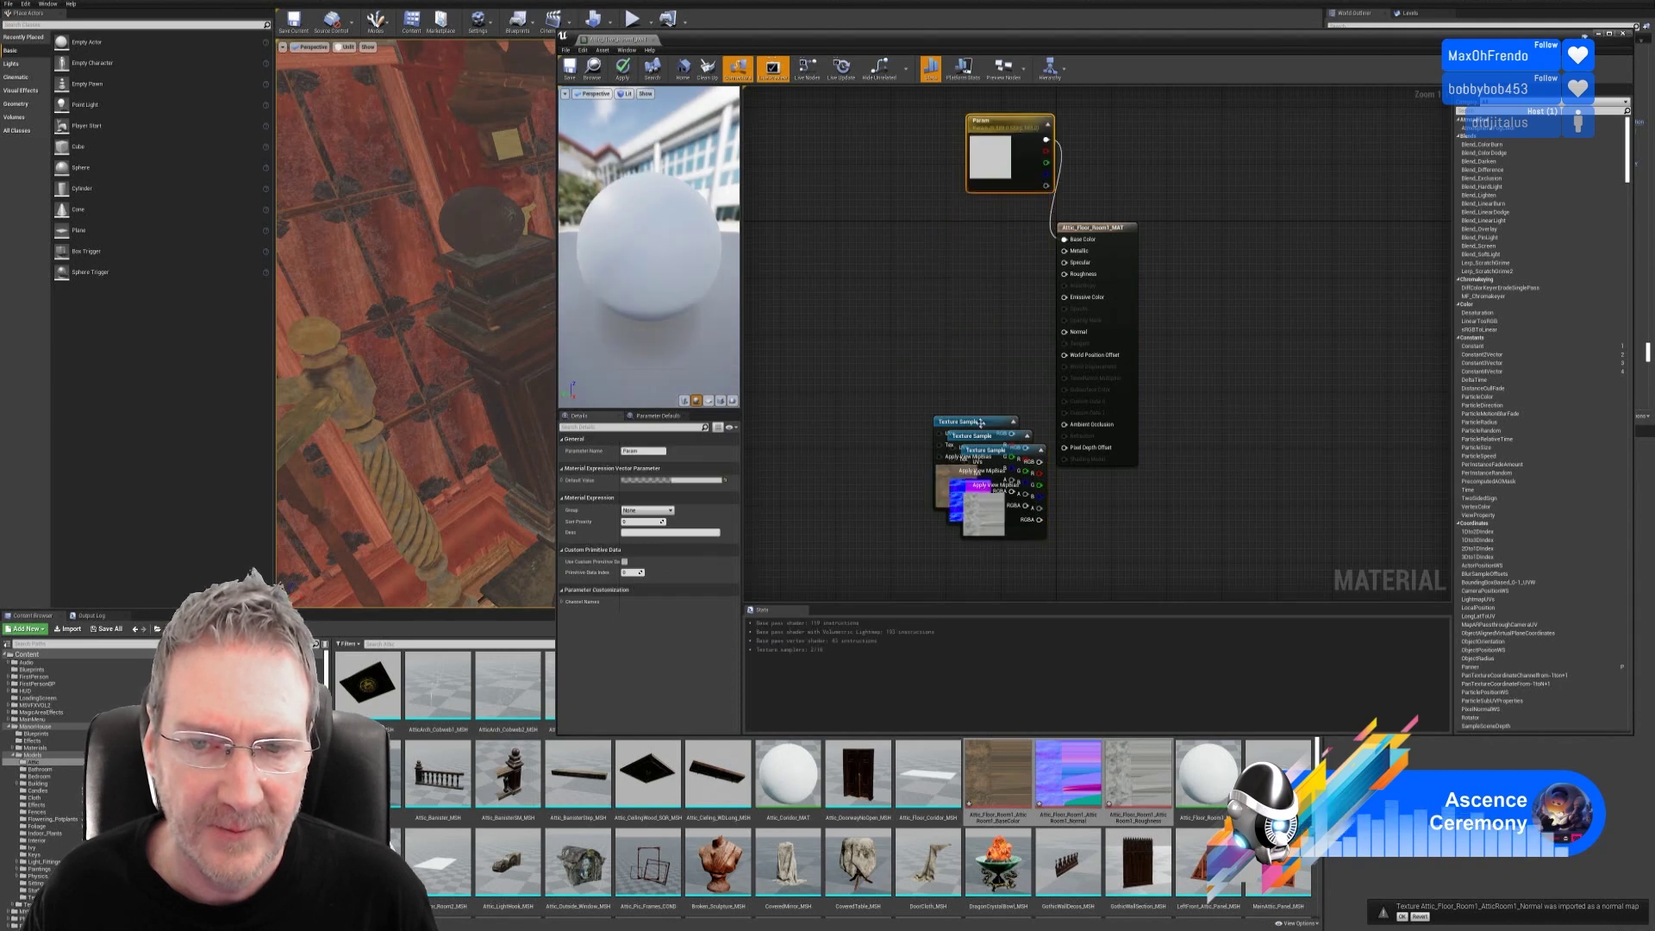
{"action": "left_click_drag", "start_coordinate": [957, 422], "coordinate": [900, 227]}
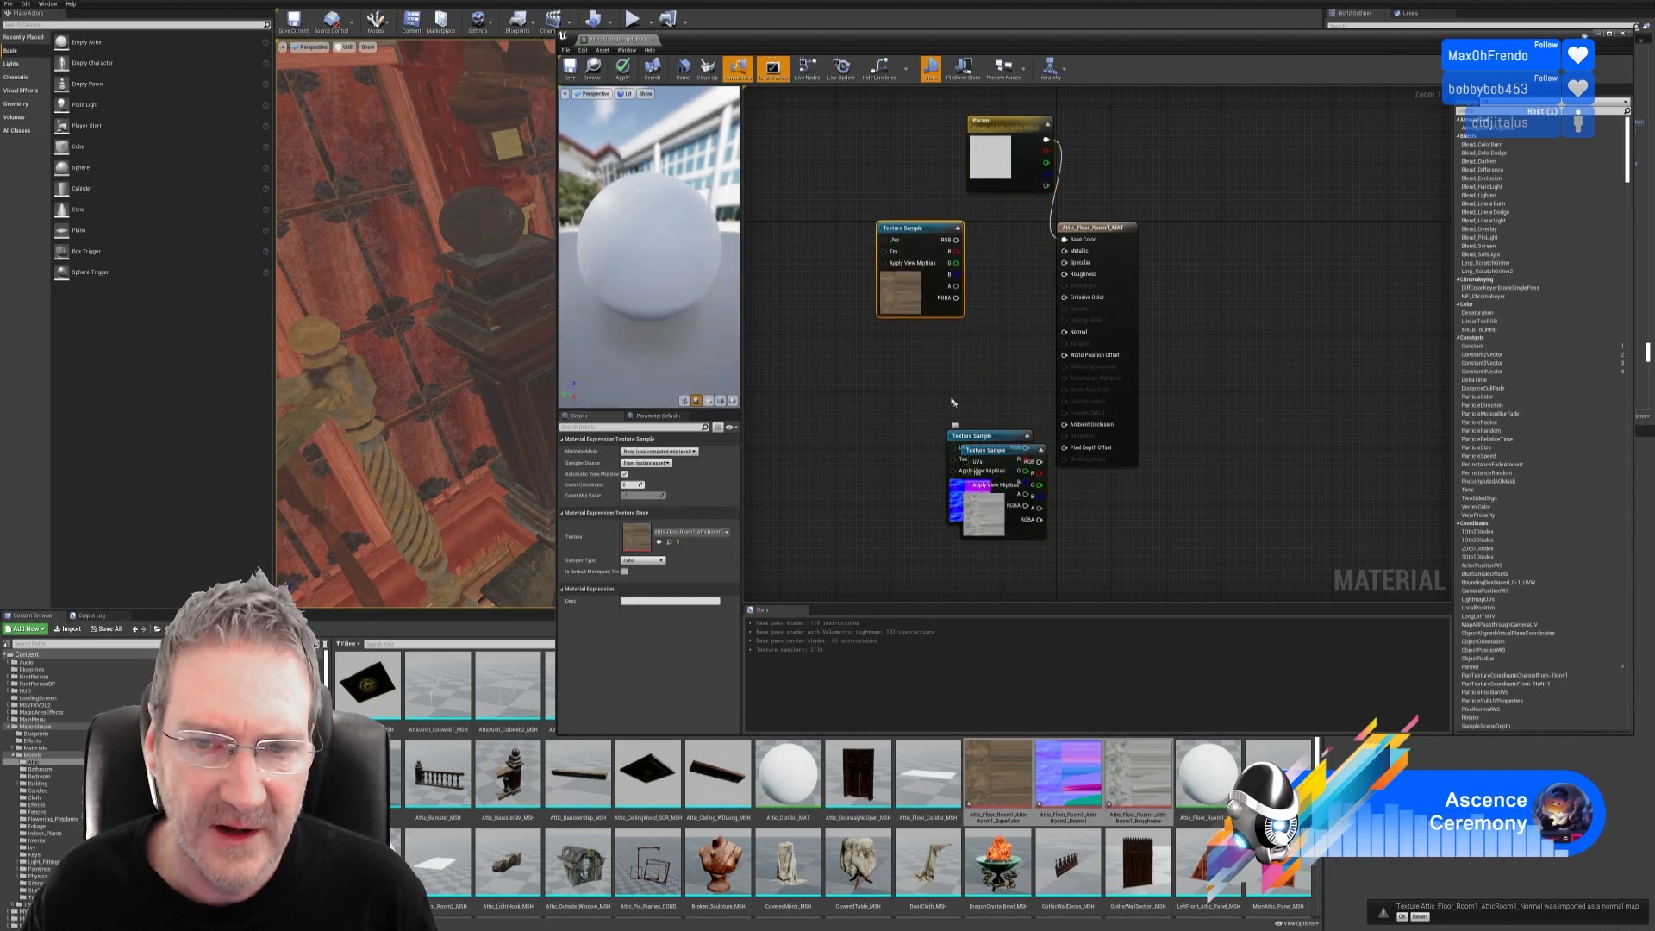
{"action": "left_click_drag", "start_coordinate": [987, 435], "coordinate": [916, 341]}
{"action": "left_click_drag", "start_coordinate": [1012, 458], "coordinate": [927, 463]}
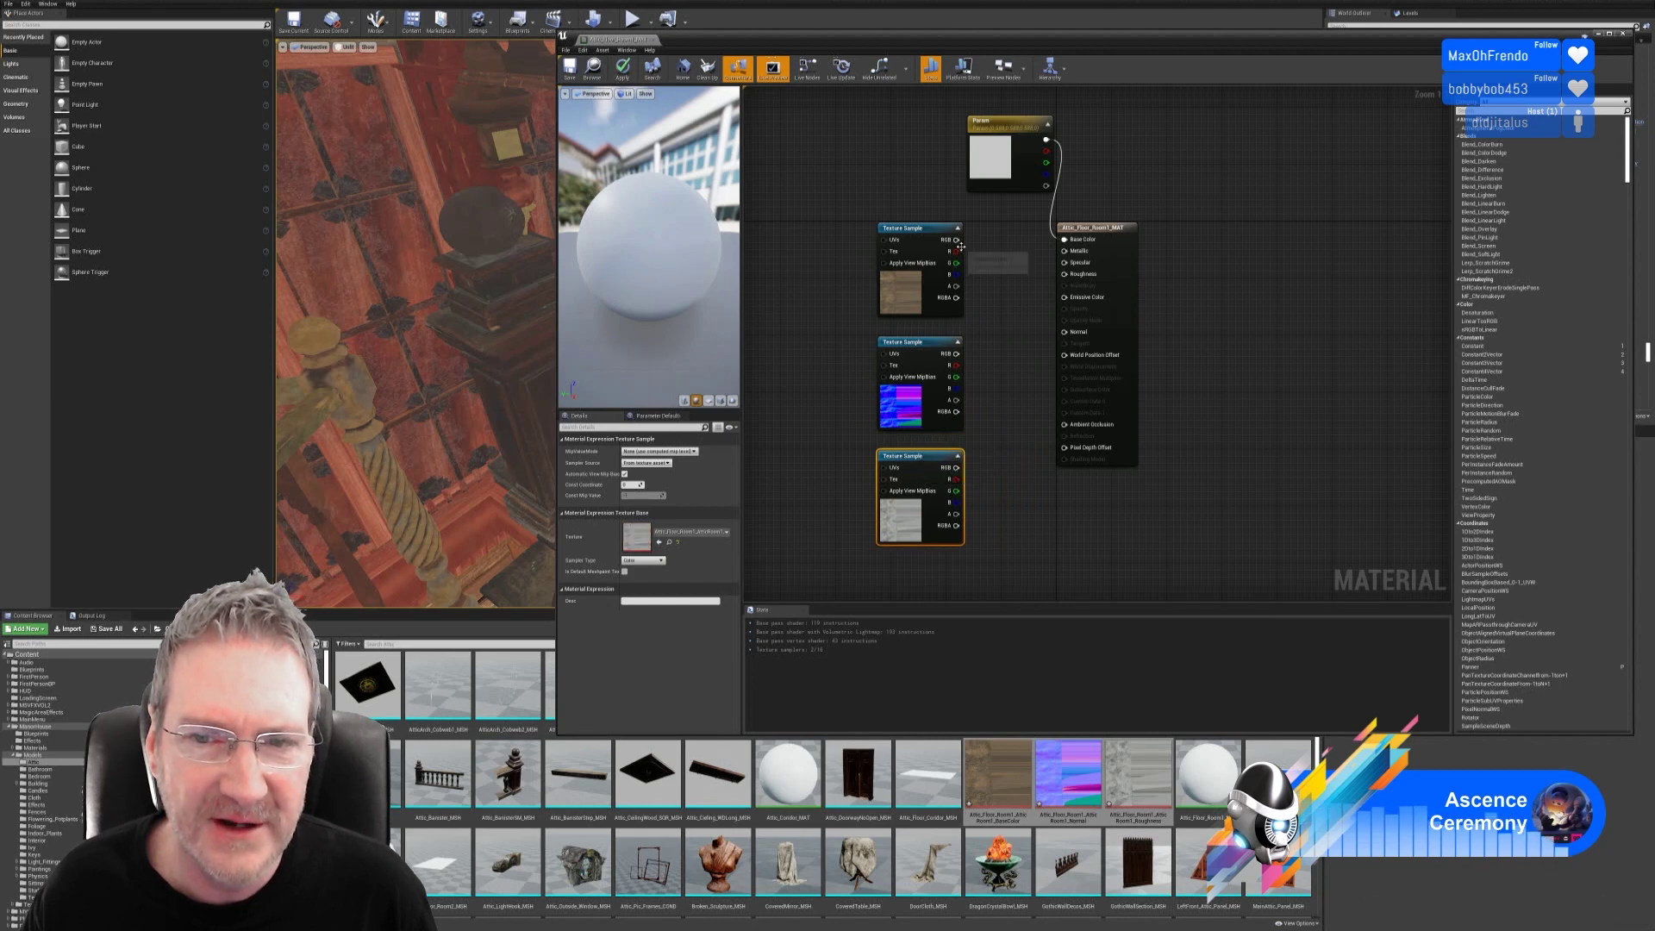
Step: Connect the color texture to Base Color, the normal map to Normal and the roughness texture to Roughness
{"action": "left_click_drag", "start_coordinate": [957, 239], "coordinate": [1065, 239]}
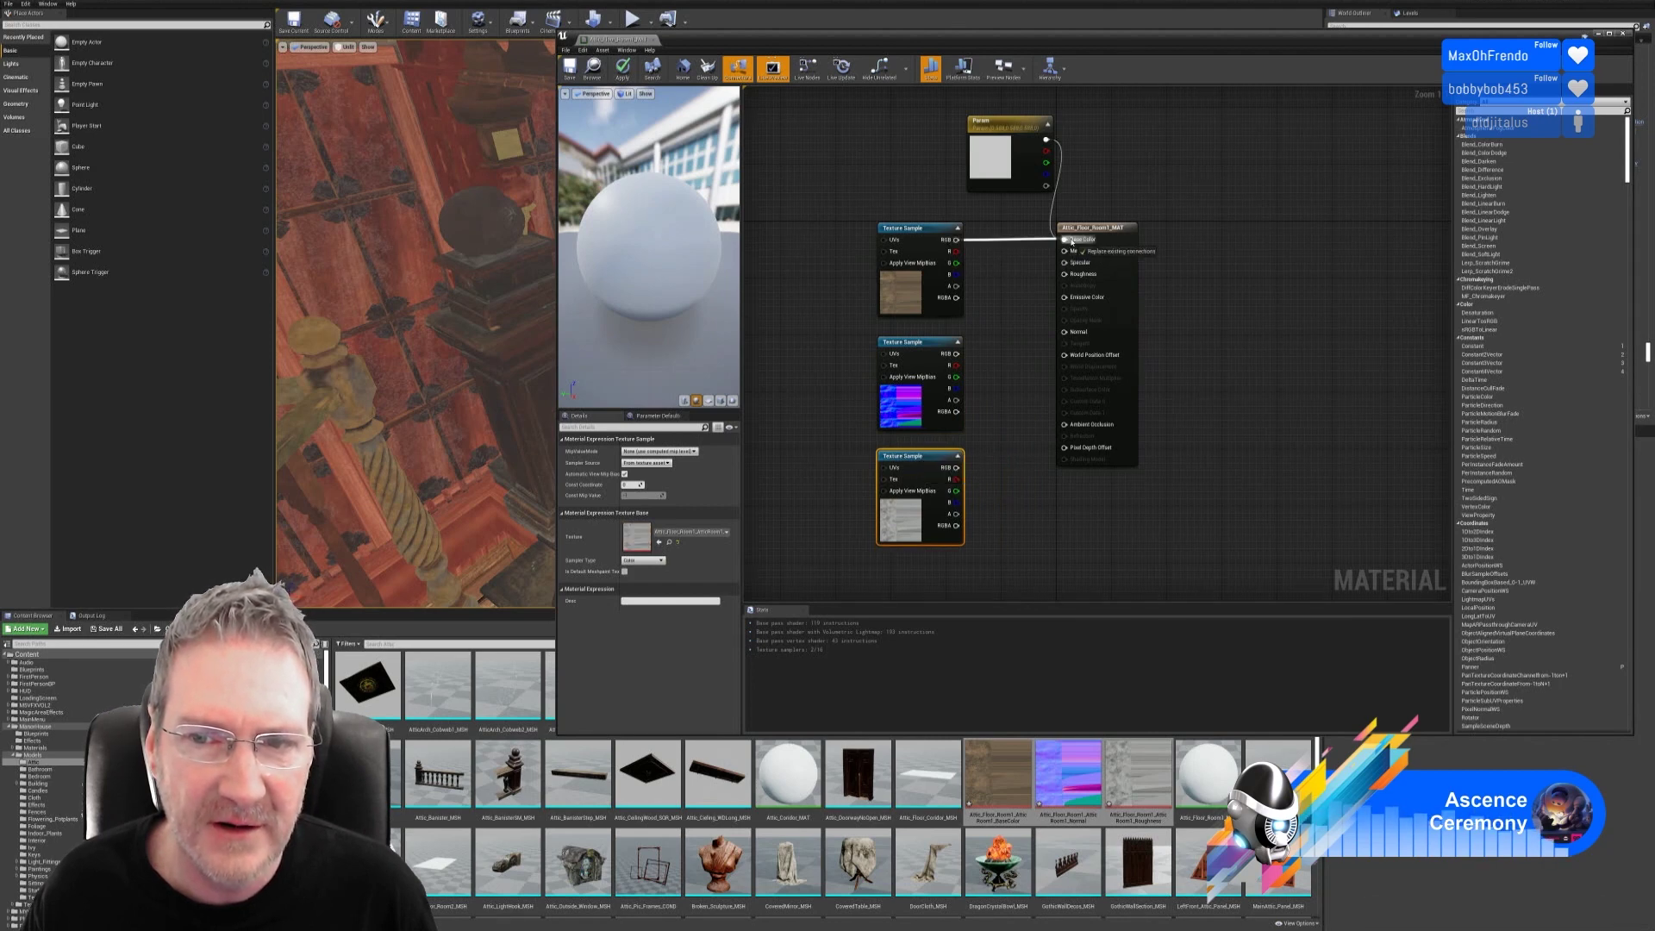
{"action": "left_click_drag", "start_coordinate": [955, 354], "coordinate": [1064, 332]}
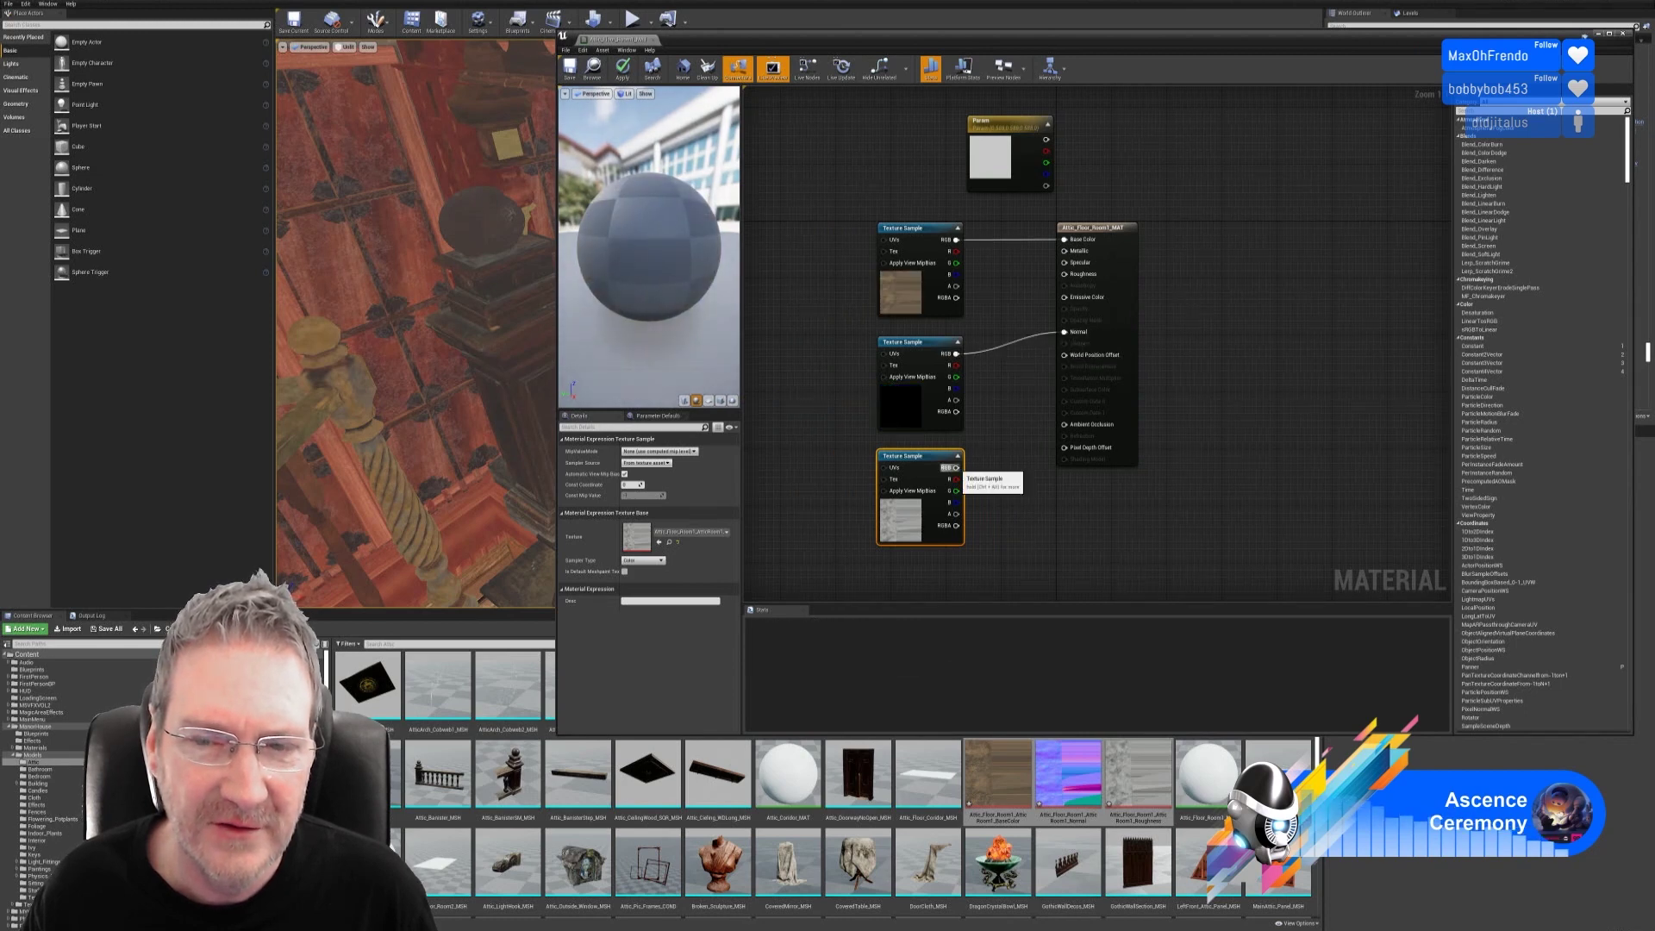
{"action": "left_click_drag", "start_coordinate": [956, 467], "coordinate": [1073, 274]}
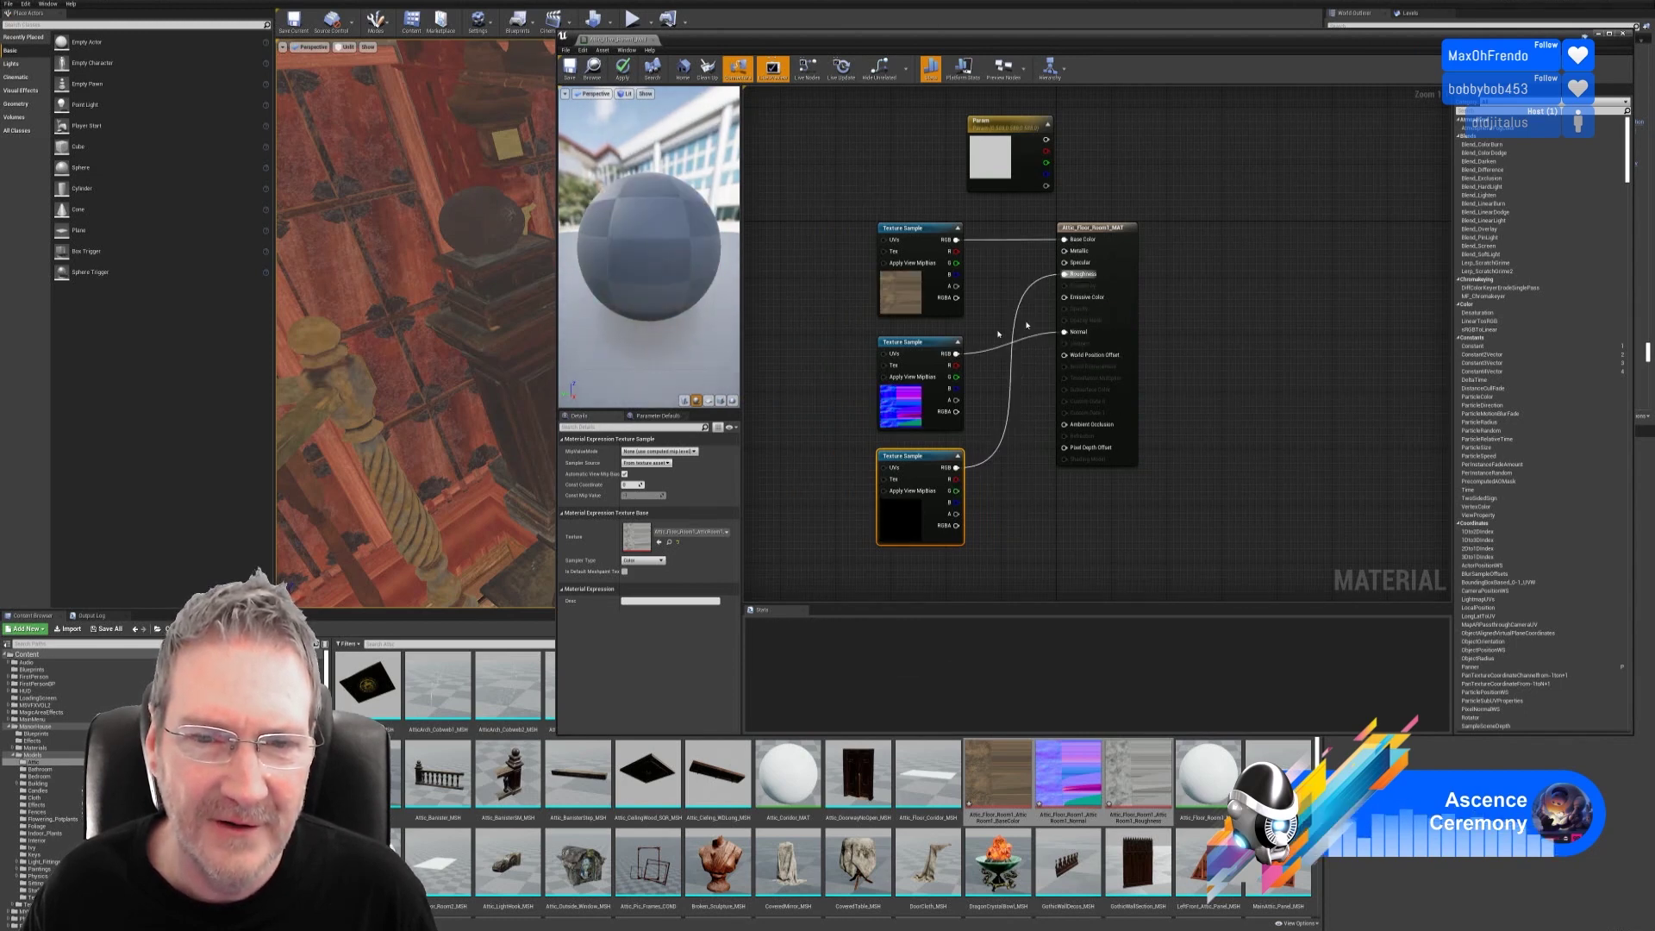
Step: Add a Constant node with a value of 1 and connect it to the material's Metallic input
{"action": "left_click", "coordinate": [807, 300]}
{"action": "left_click", "coordinate": [807, 299]}
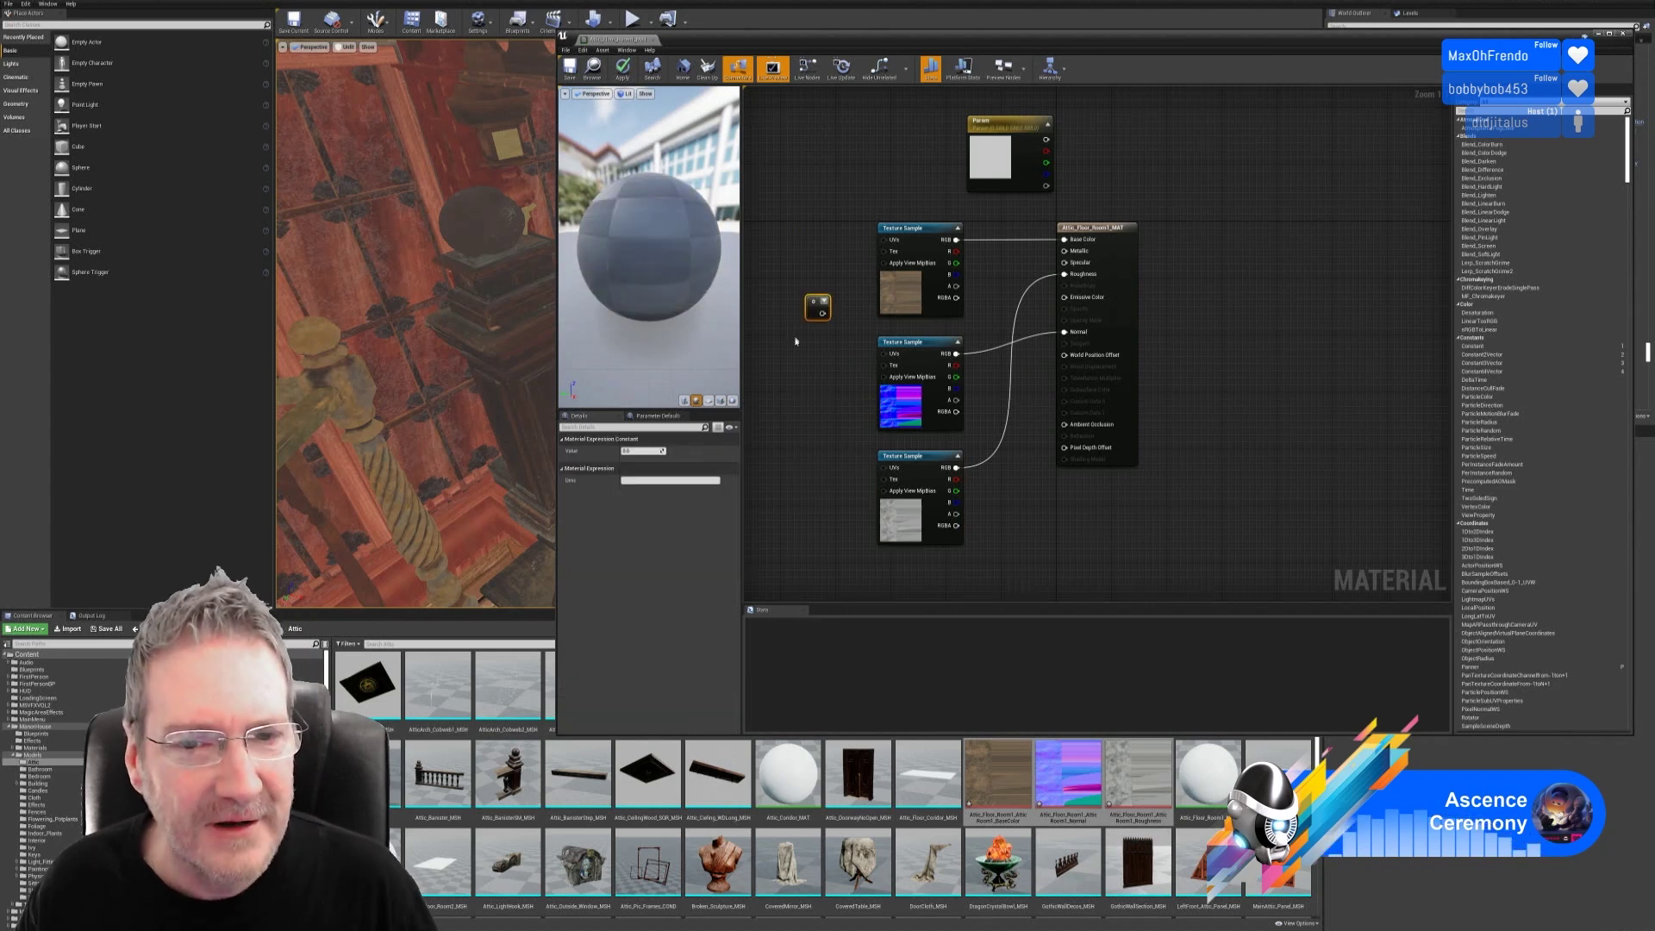
{"action": "type", "text": "1"}
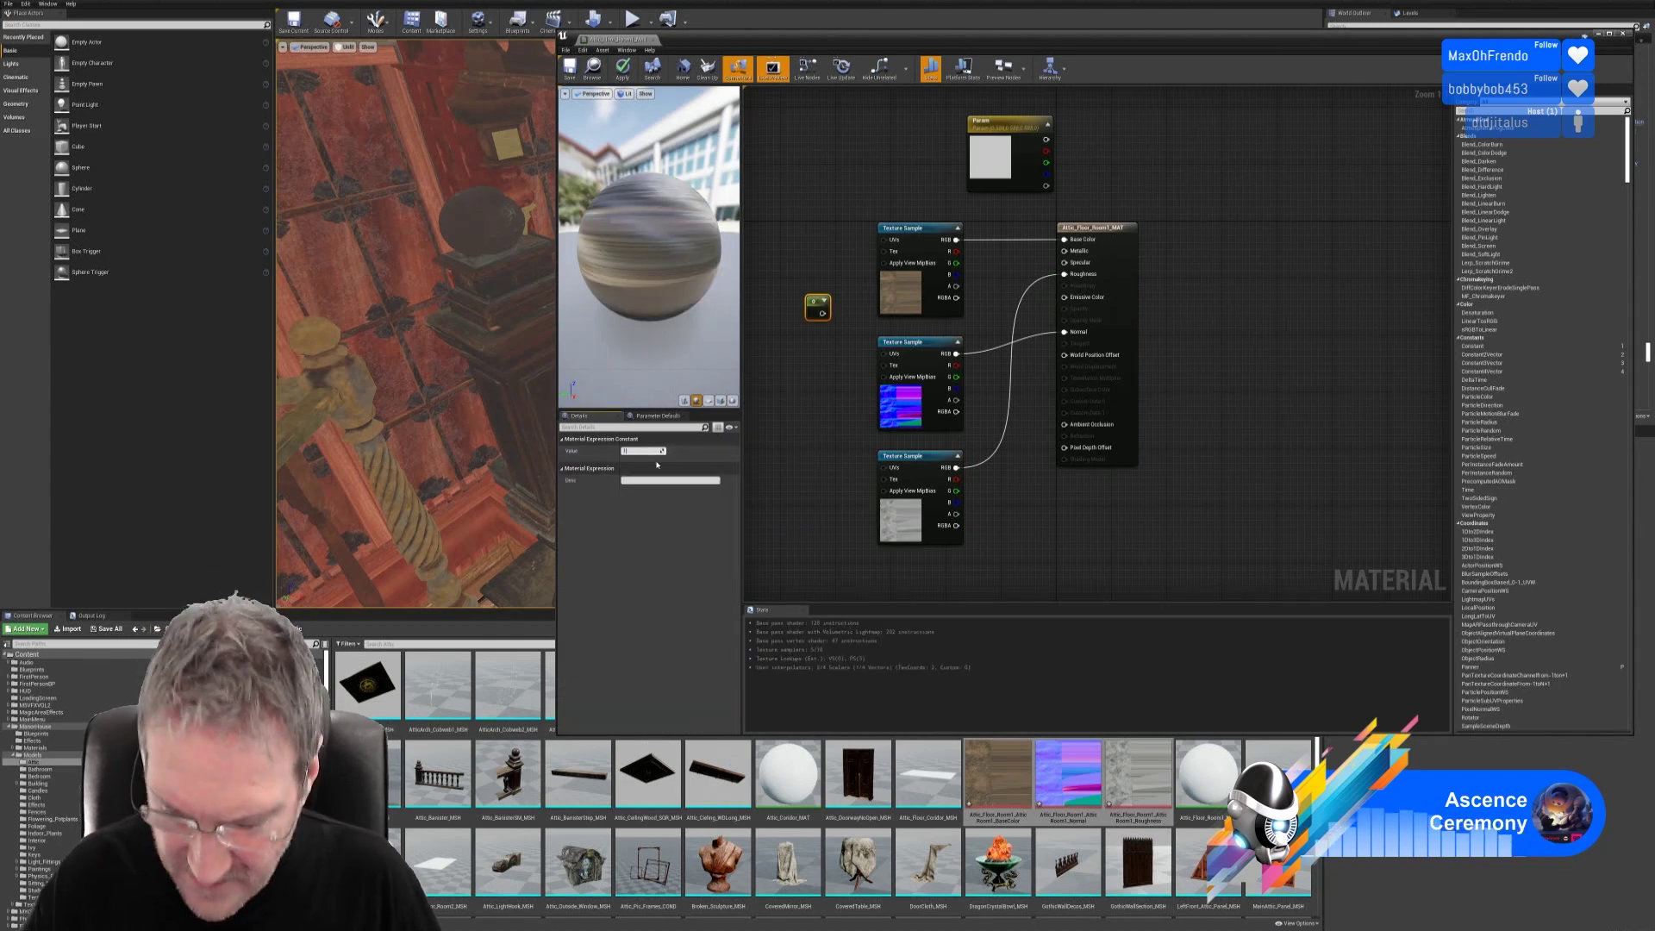
{"action": "key", "text": "Return"}
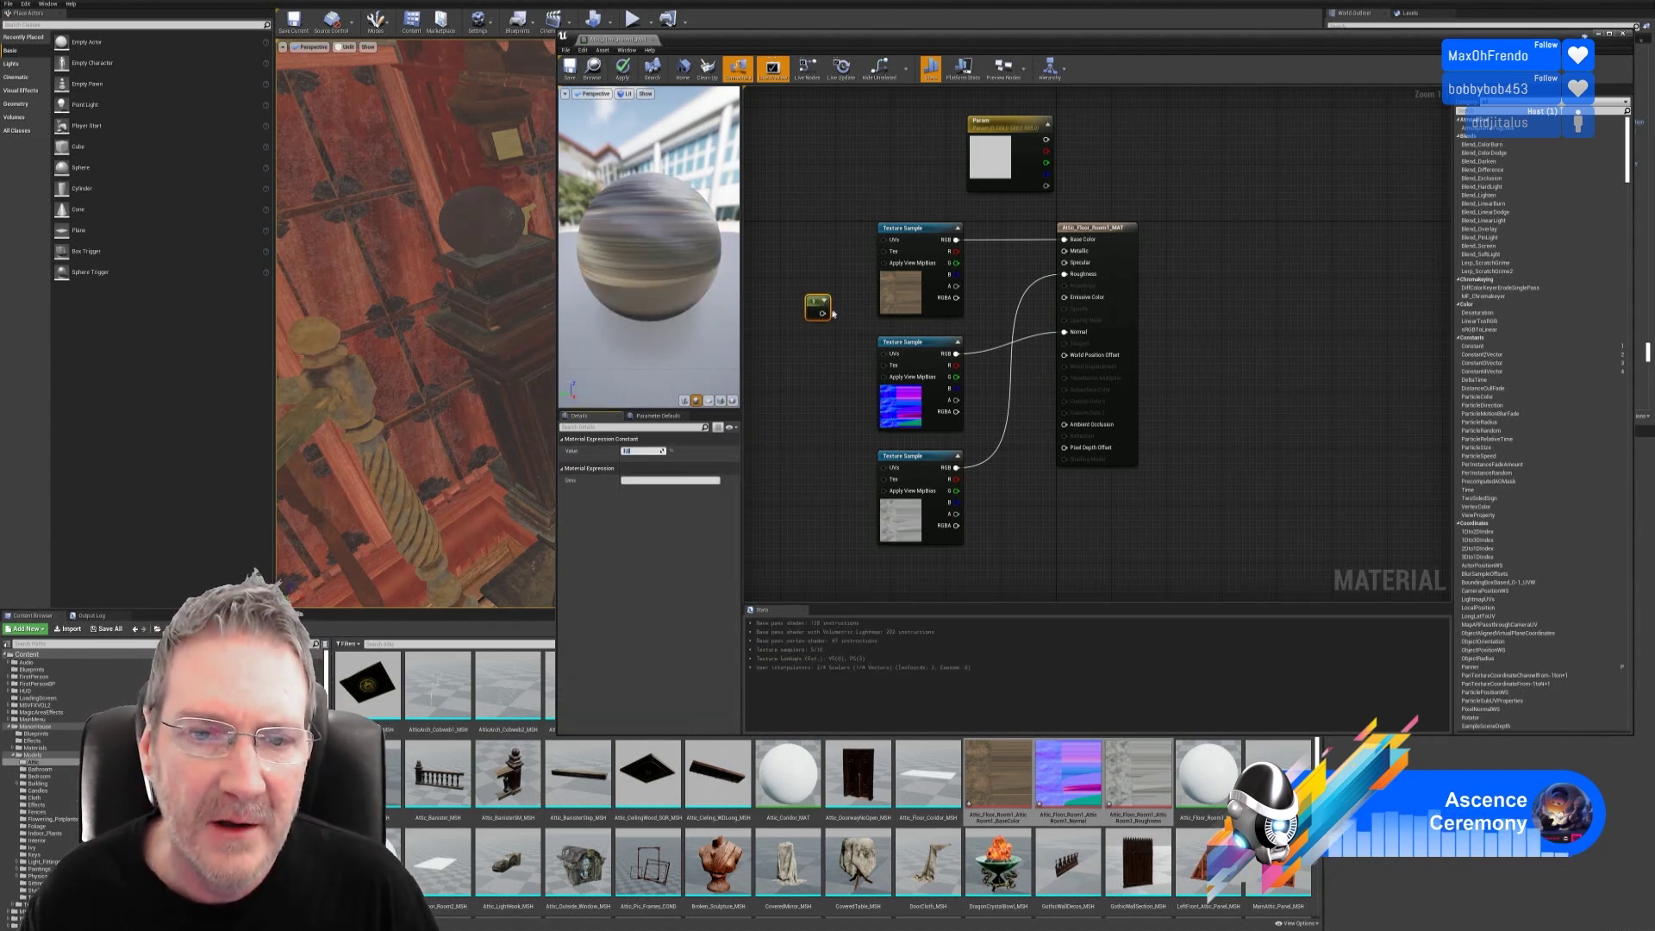
{"action": "left_click_drag", "start_coordinate": [833, 314], "coordinate": [1066, 251]}
Step: Set the Metallic constant to 0, apply the material changes and close the material editor
{"action": "mouse_move", "coordinate": [642, 246]}
{"action": "left_mouse_down"}
{"action": "mouse_move", "coordinate": [716, 259]}
{"action": "mouse_move", "coordinate": [659, 225]}
{"action": "left_mouse_up"}
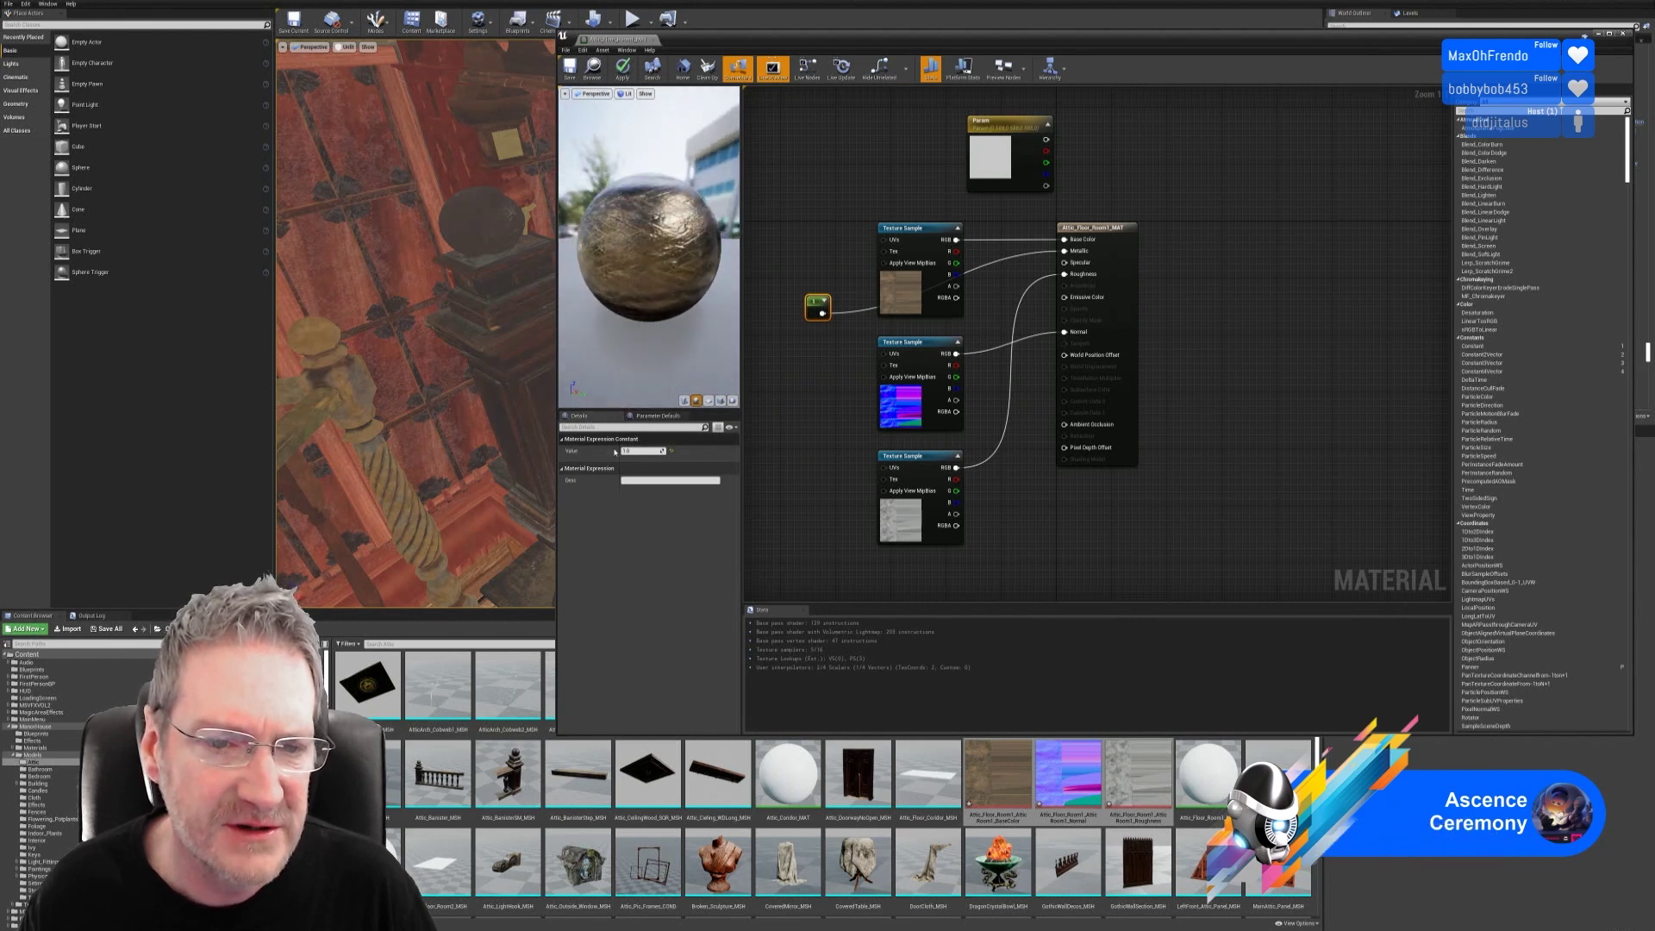
{"action": "type", "text": "0"}
{"action": "key", "text": "Return"}
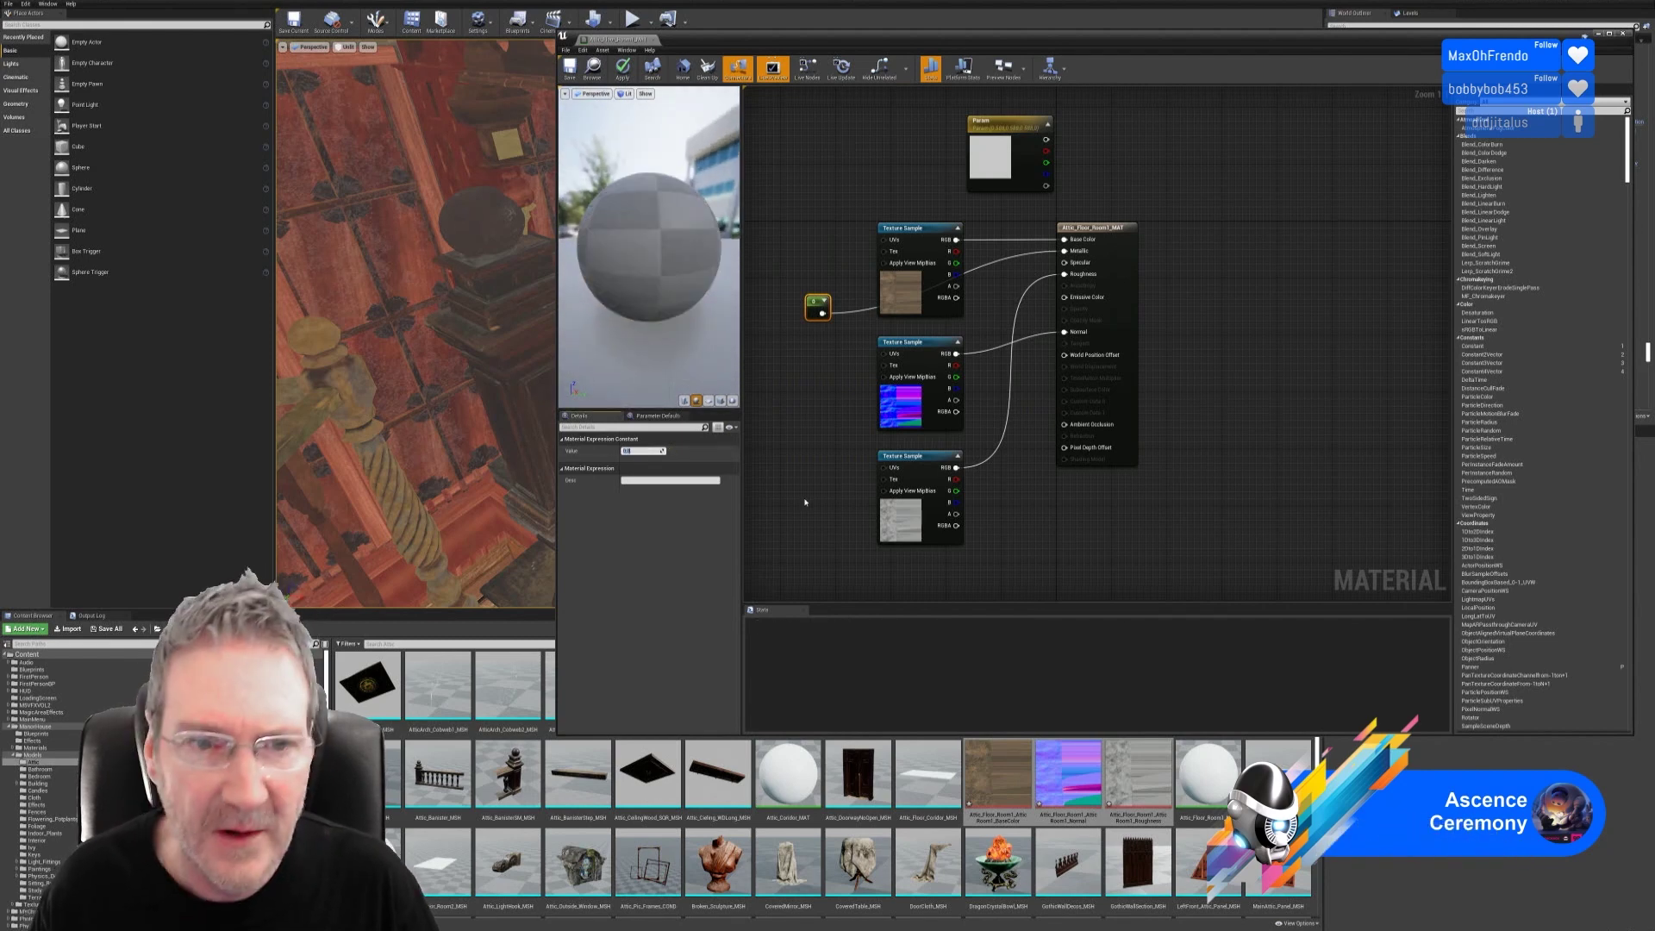
{"action": "left_click_drag", "start_coordinate": [655, 242], "coordinate": [621, 246]}
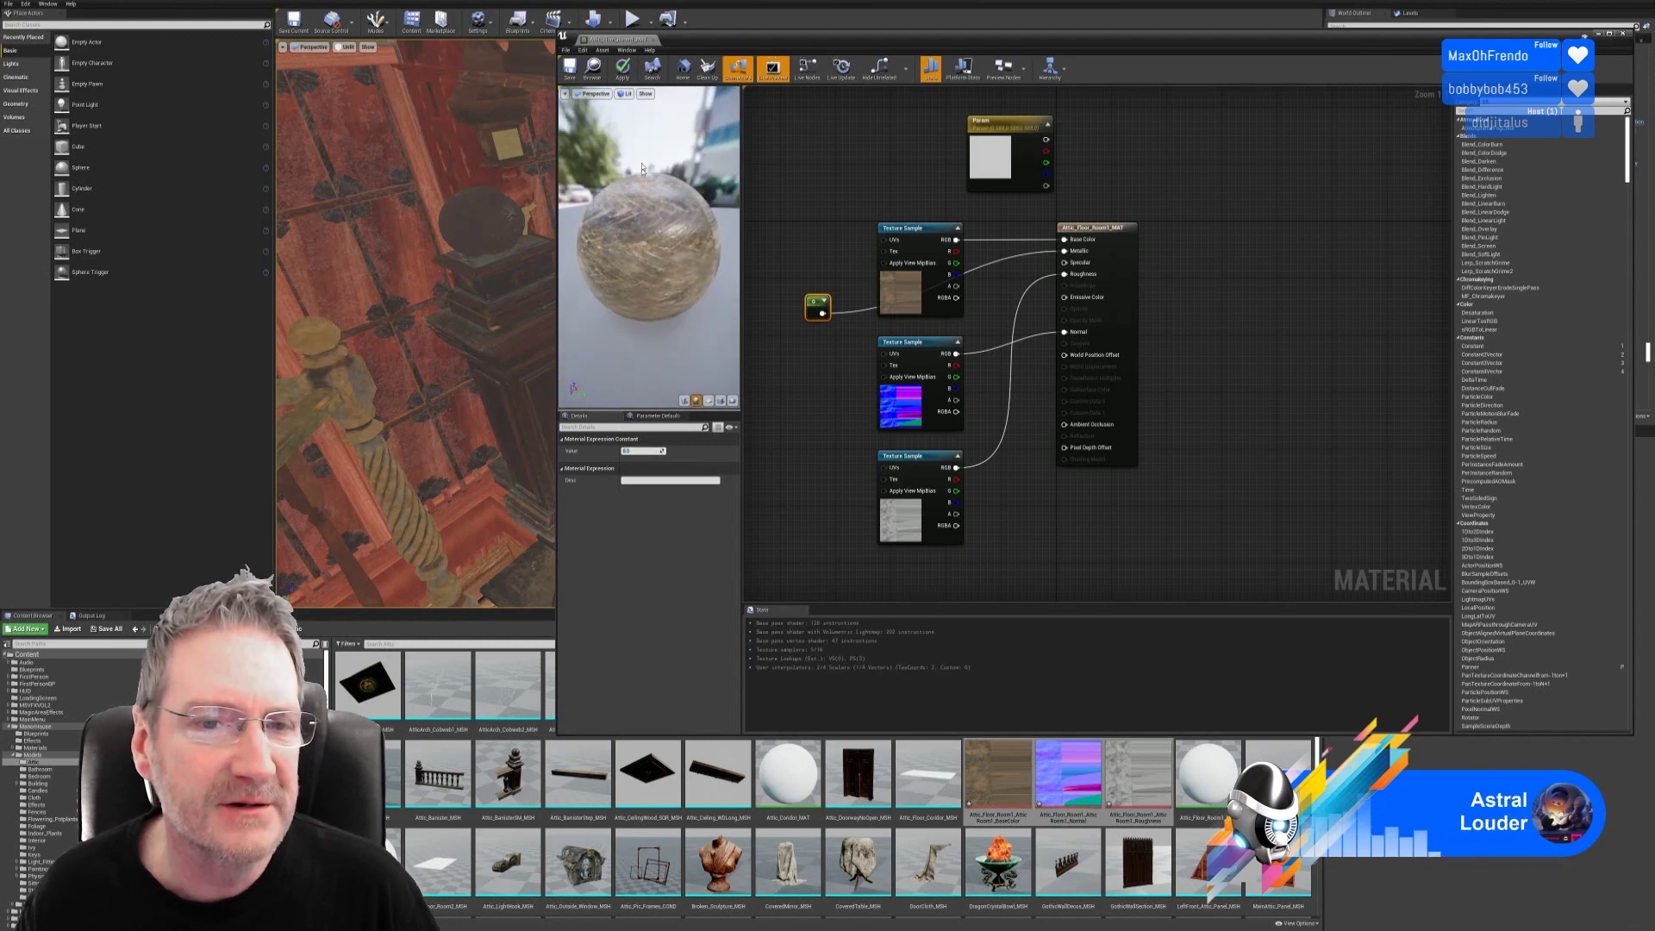
{"action": "left_click", "coordinate": [622, 68]}
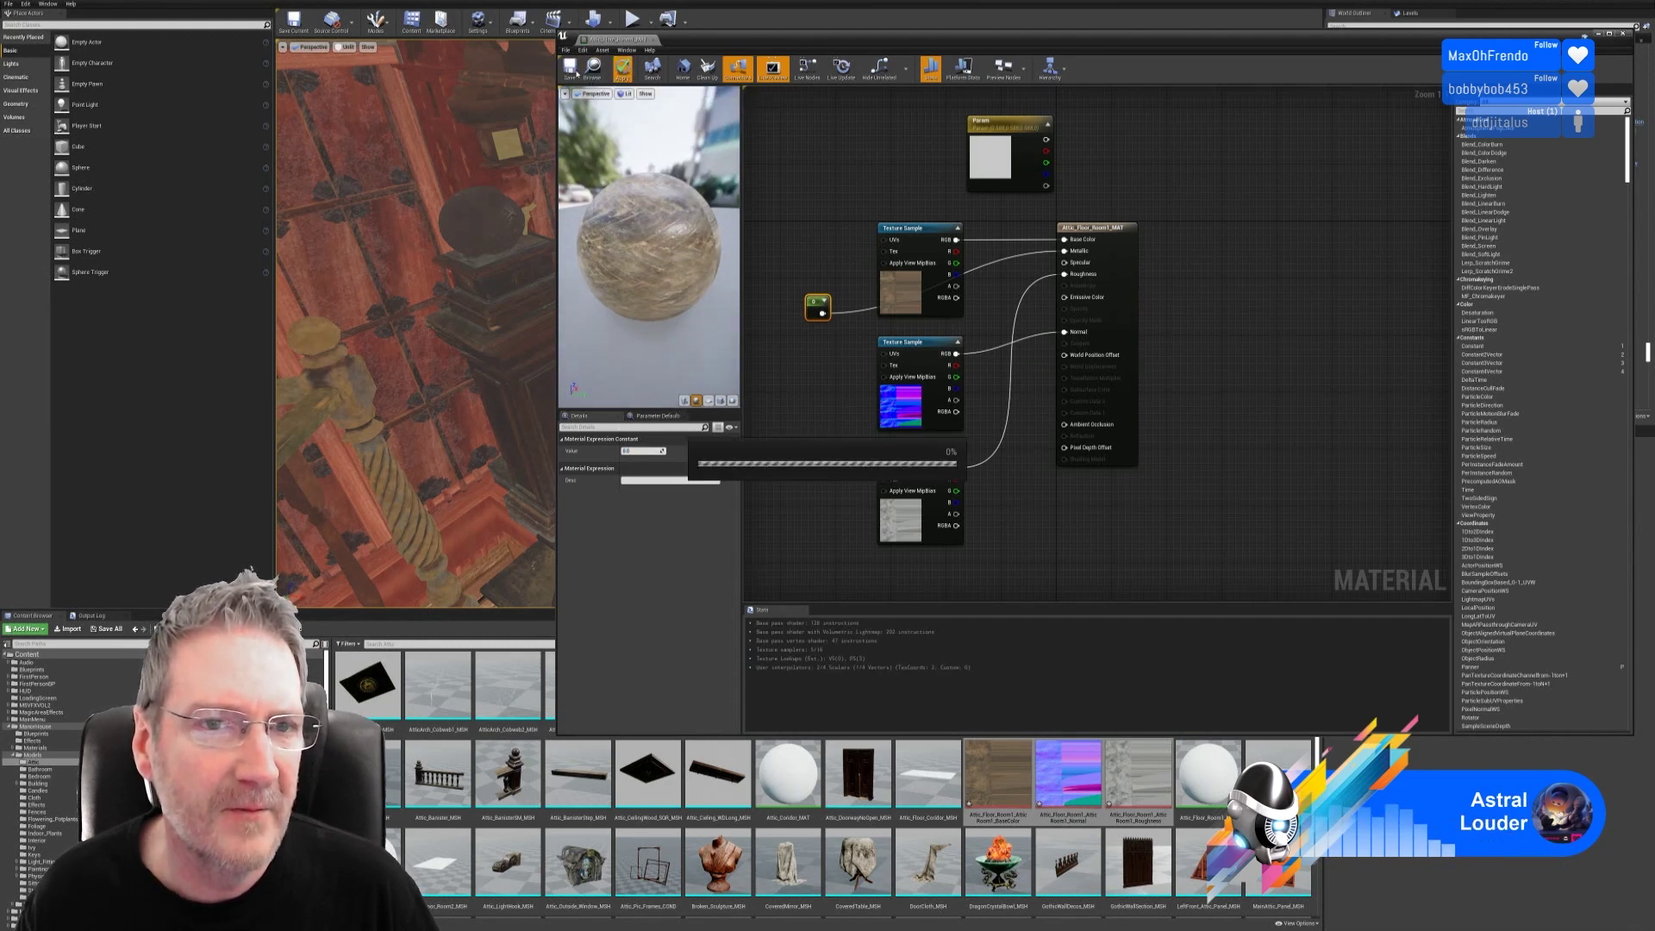
{"action": "left_click", "coordinate": [1626, 33]}
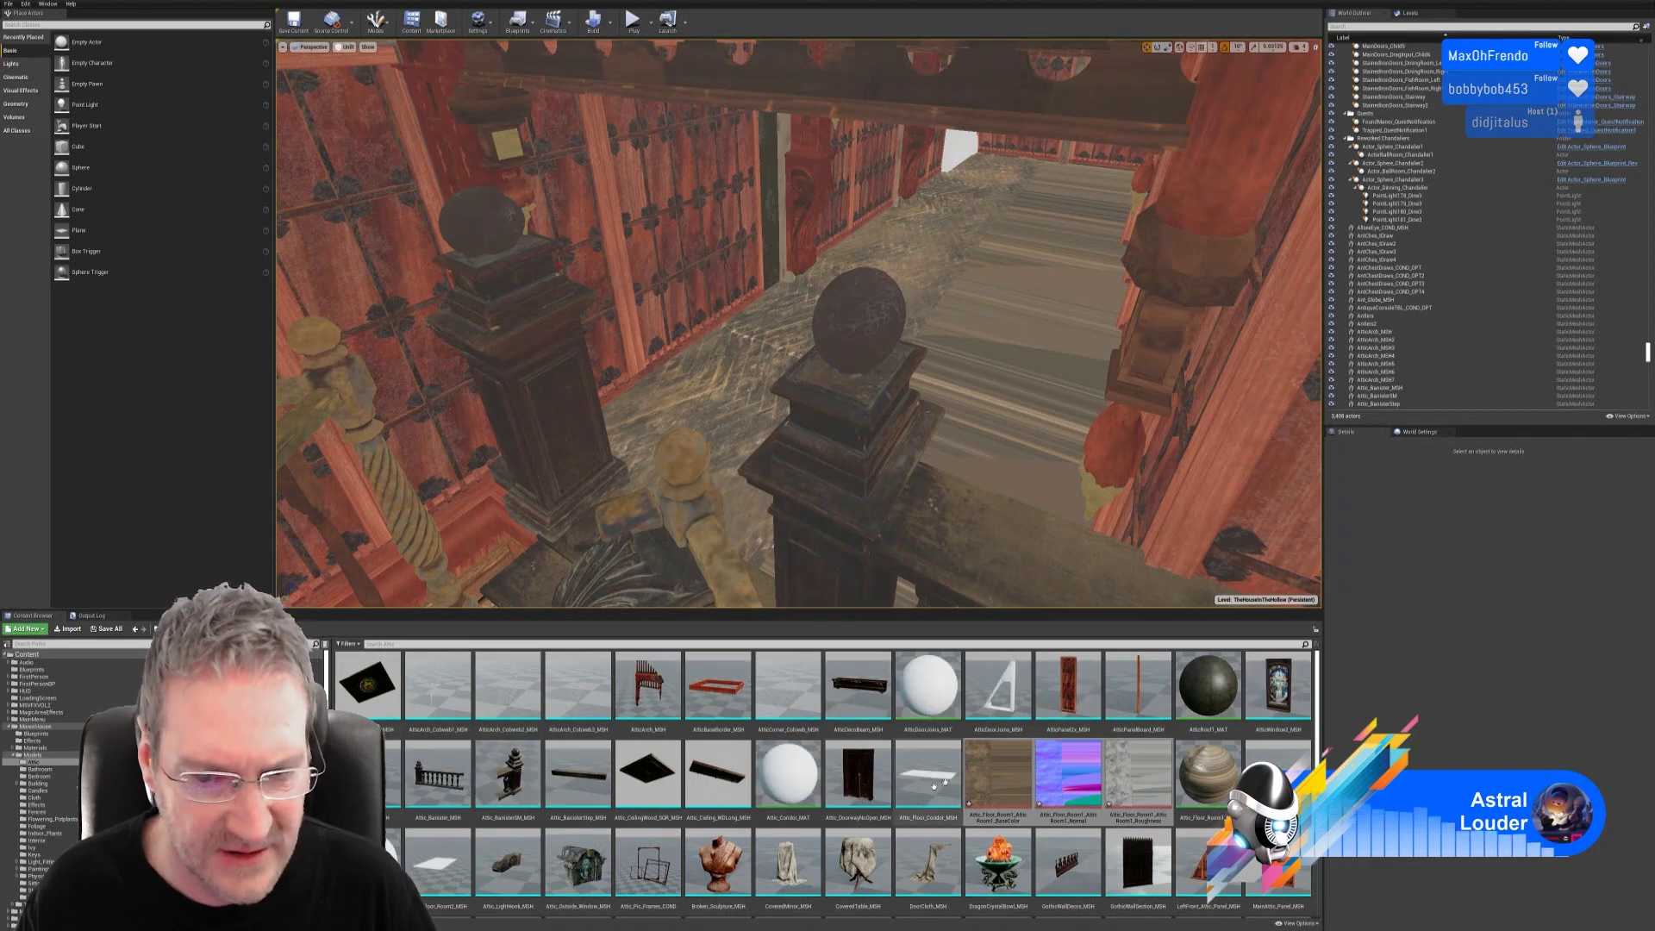
Step: Reimport the Attic_Floor_Room1_MSH static mesh from its source file
{"action": "scroll", "coordinate": [964, 755], "scroll_direction": "down", "scroll_amount": 5}
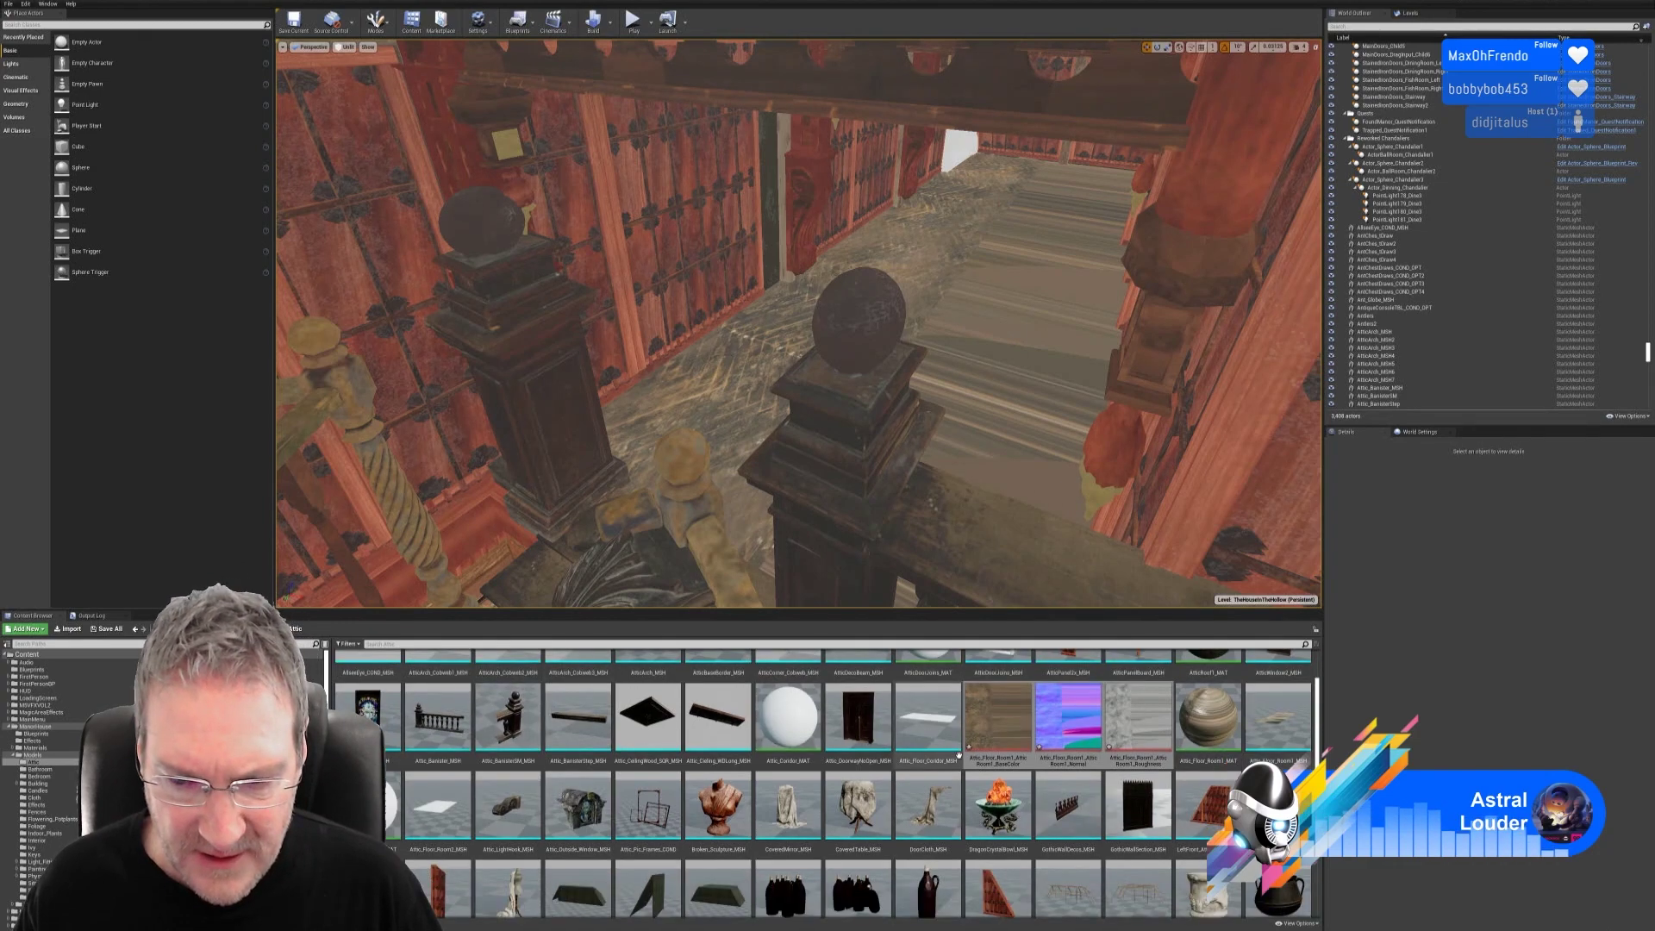
{"action": "scroll", "coordinate": [482, 812], "scroll_direction": "up", "scroll_amount": 2}
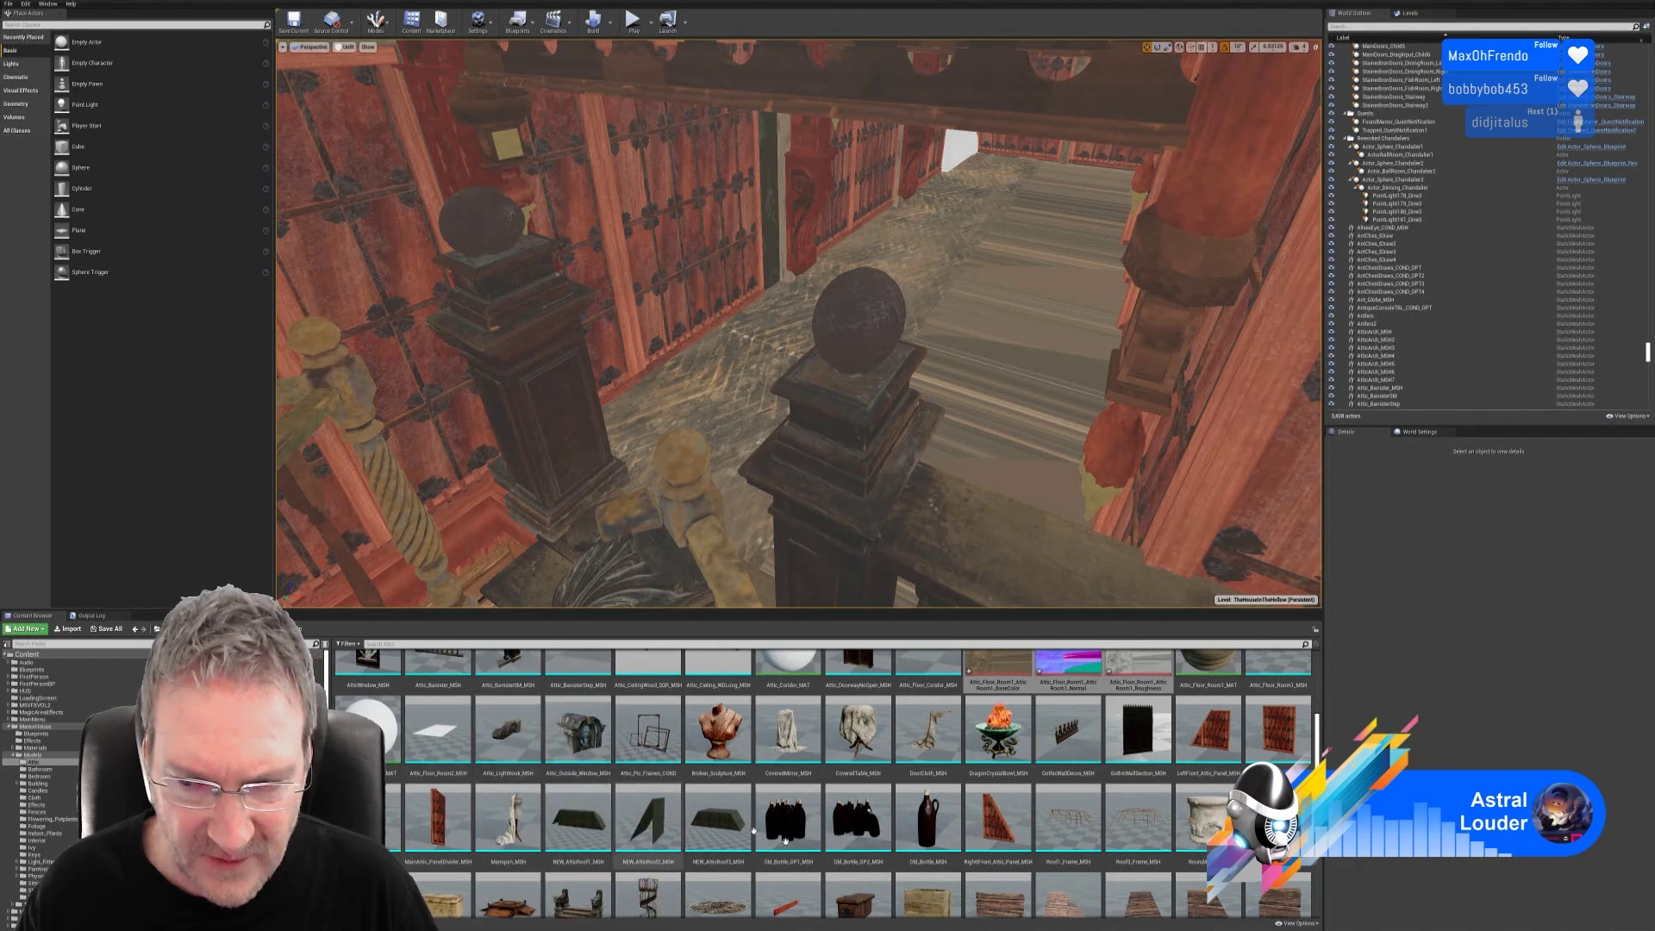
{"action": "scroll", "coordinate": [992, 828], "scroll_direction": "up", "scroll_amount": 1}
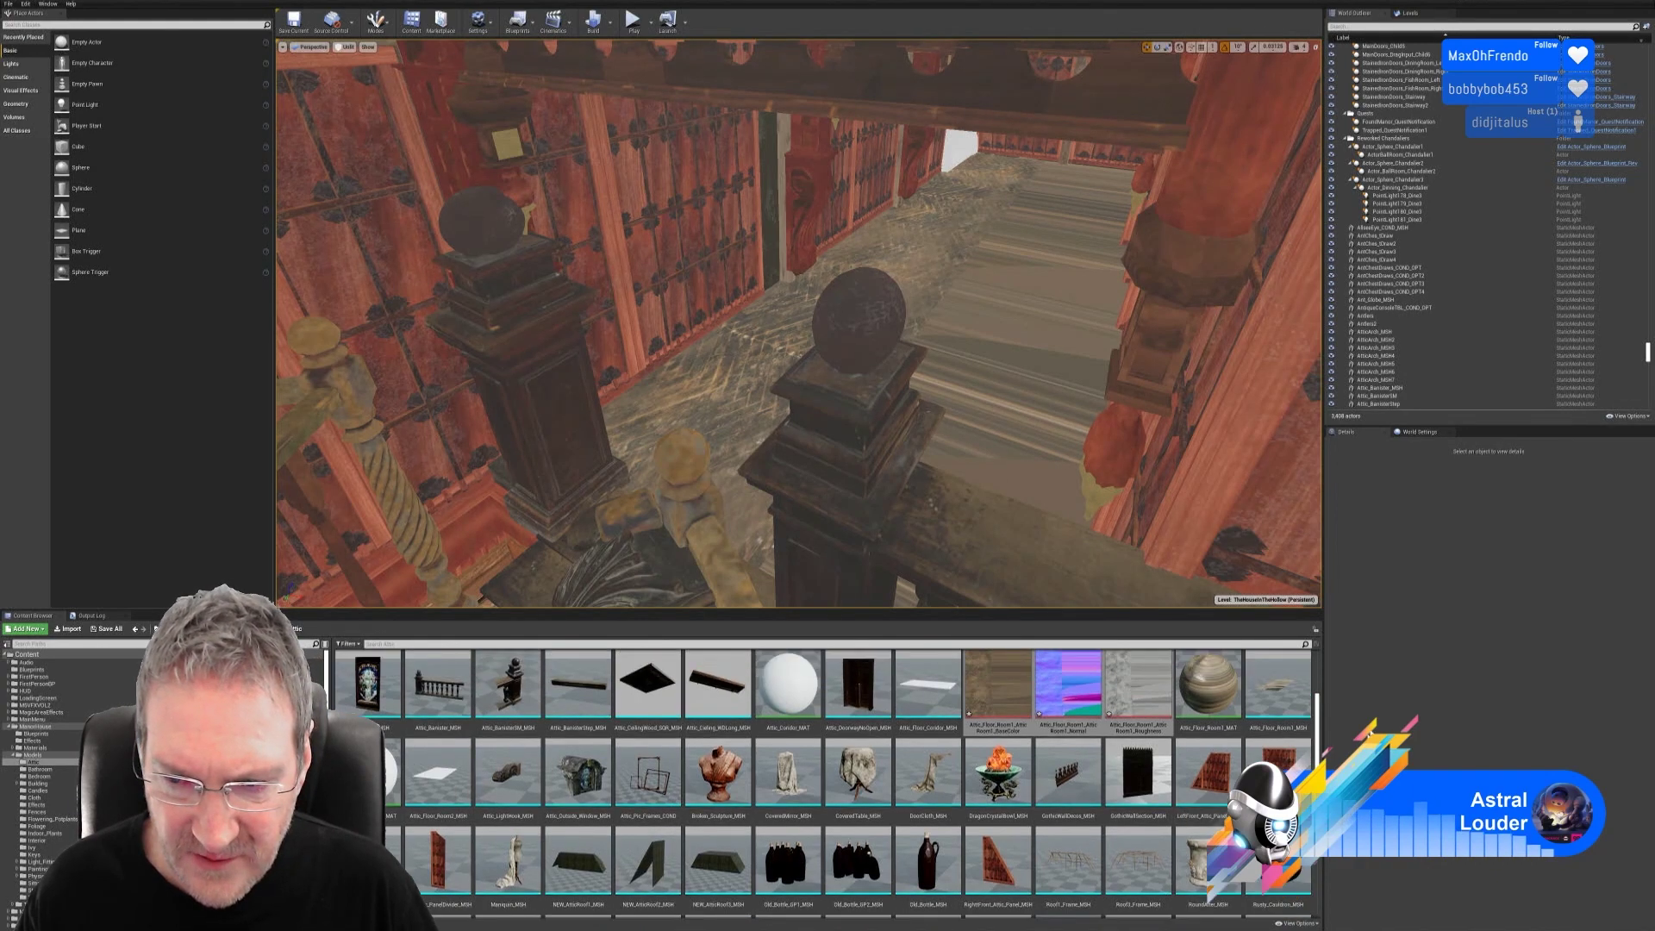
{"action": "right_click", "coordinate": [1274, 688]}
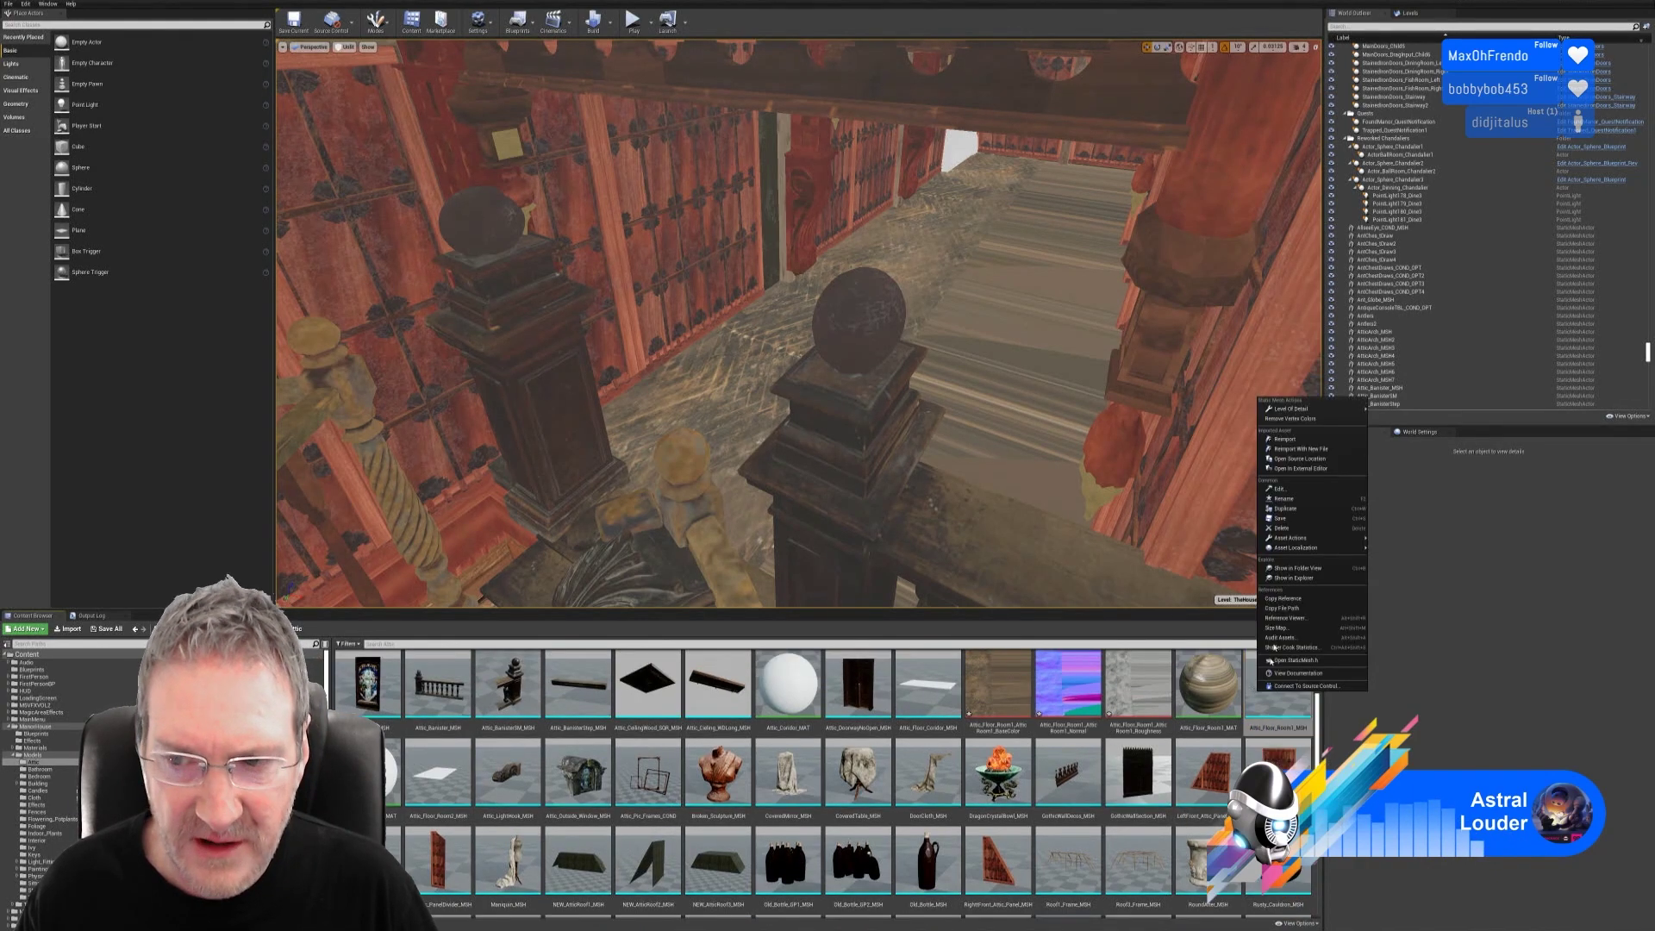
{"action": "left_click", "coordinate": [1299, 442]}
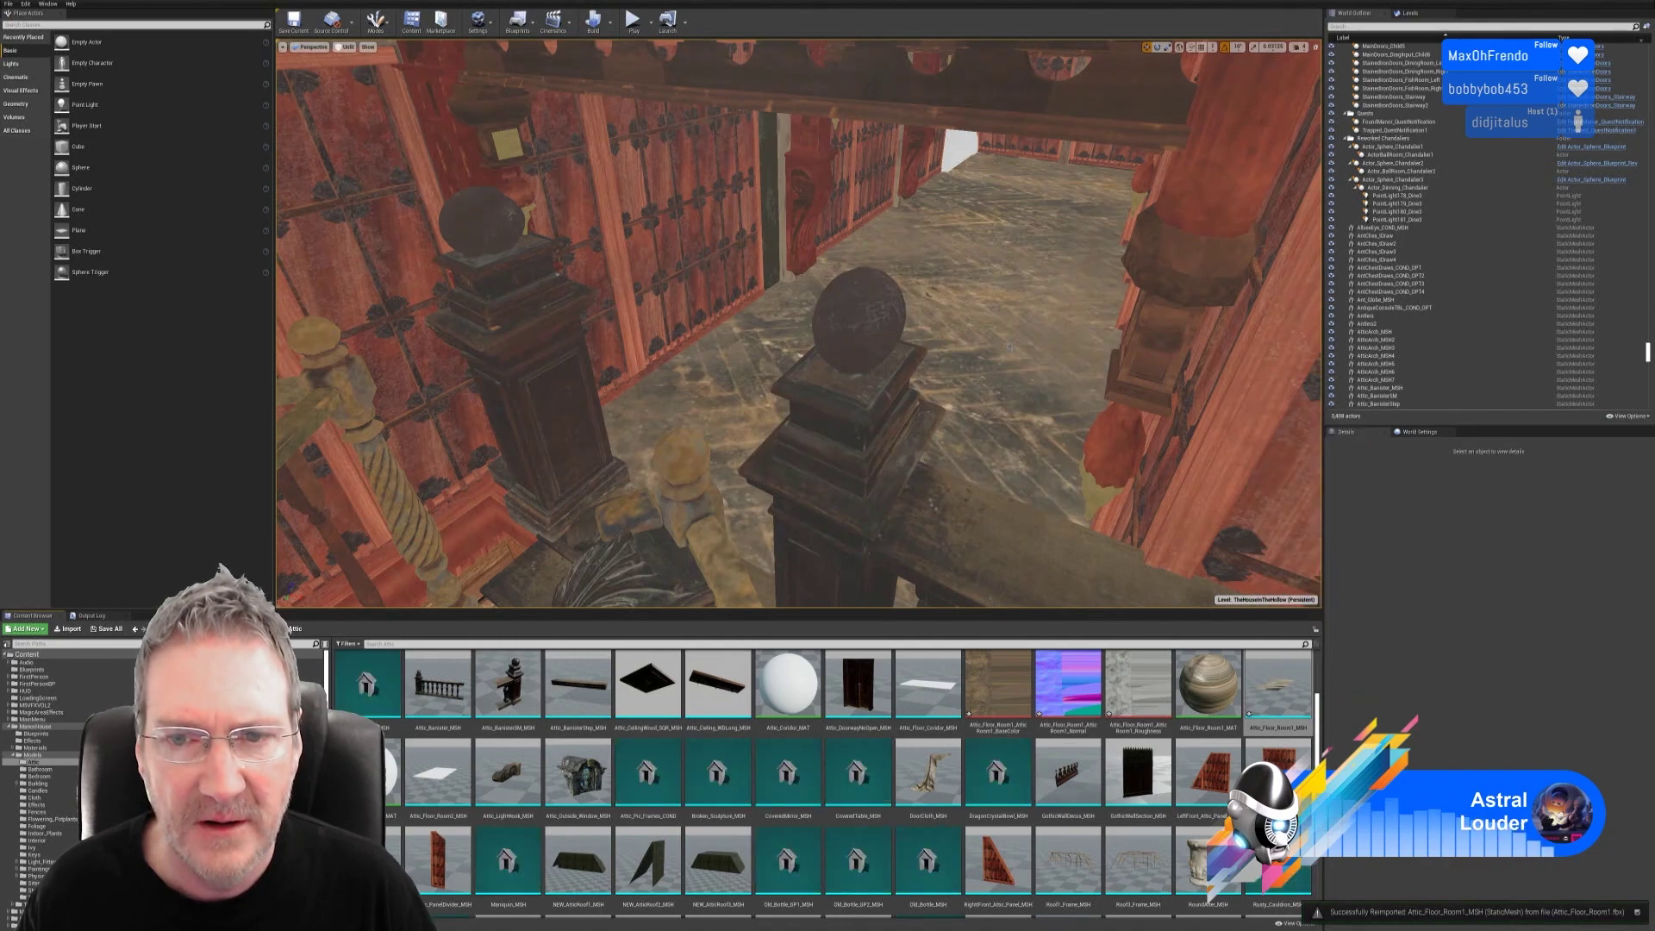
Step: Examine the textured herringbone floor up close between the banister posts in the level
{"action": "right_click_drag", "start_coordinate": [1077, 400], "coordinate": [1295, 448]}
{"action": "key", "text": "w"}
{"action": "key", "text": "s"}
{"action": "key", "text": "w"}
{"action": "key", "text": "a"}
{"action": "key", "text": "w"}
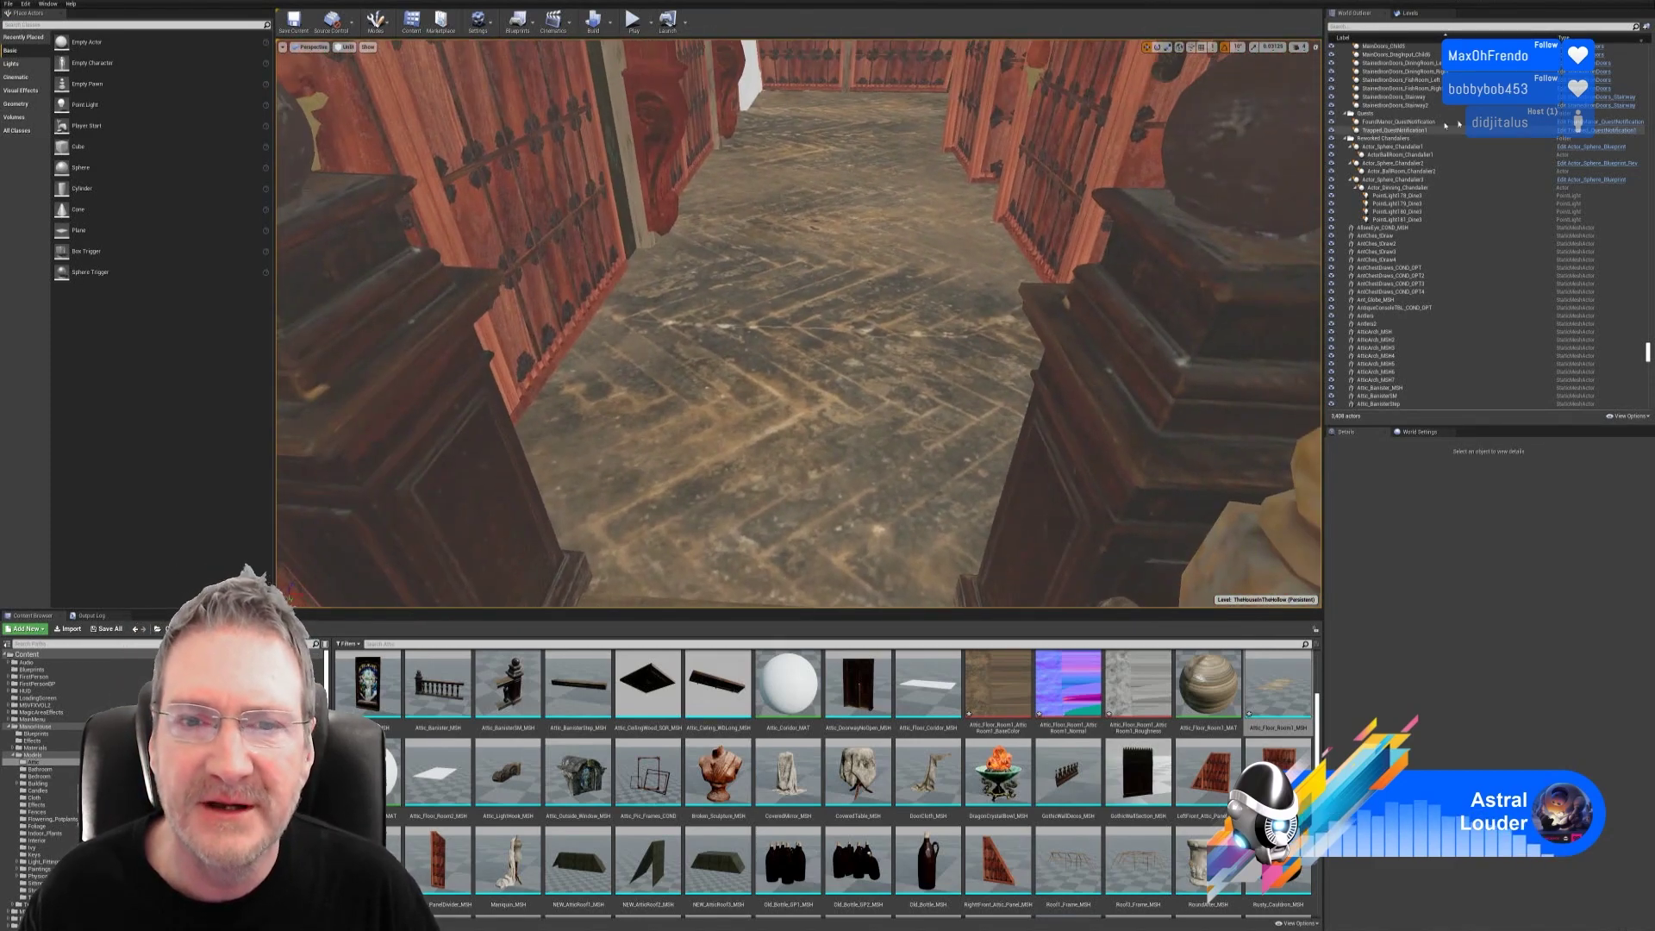
Step: Switch to Substance Painter, hide the three layers above the base damaged wooden floor layer and select that base layer
{"action": "left_click", "coordinate": [1620, 2]}
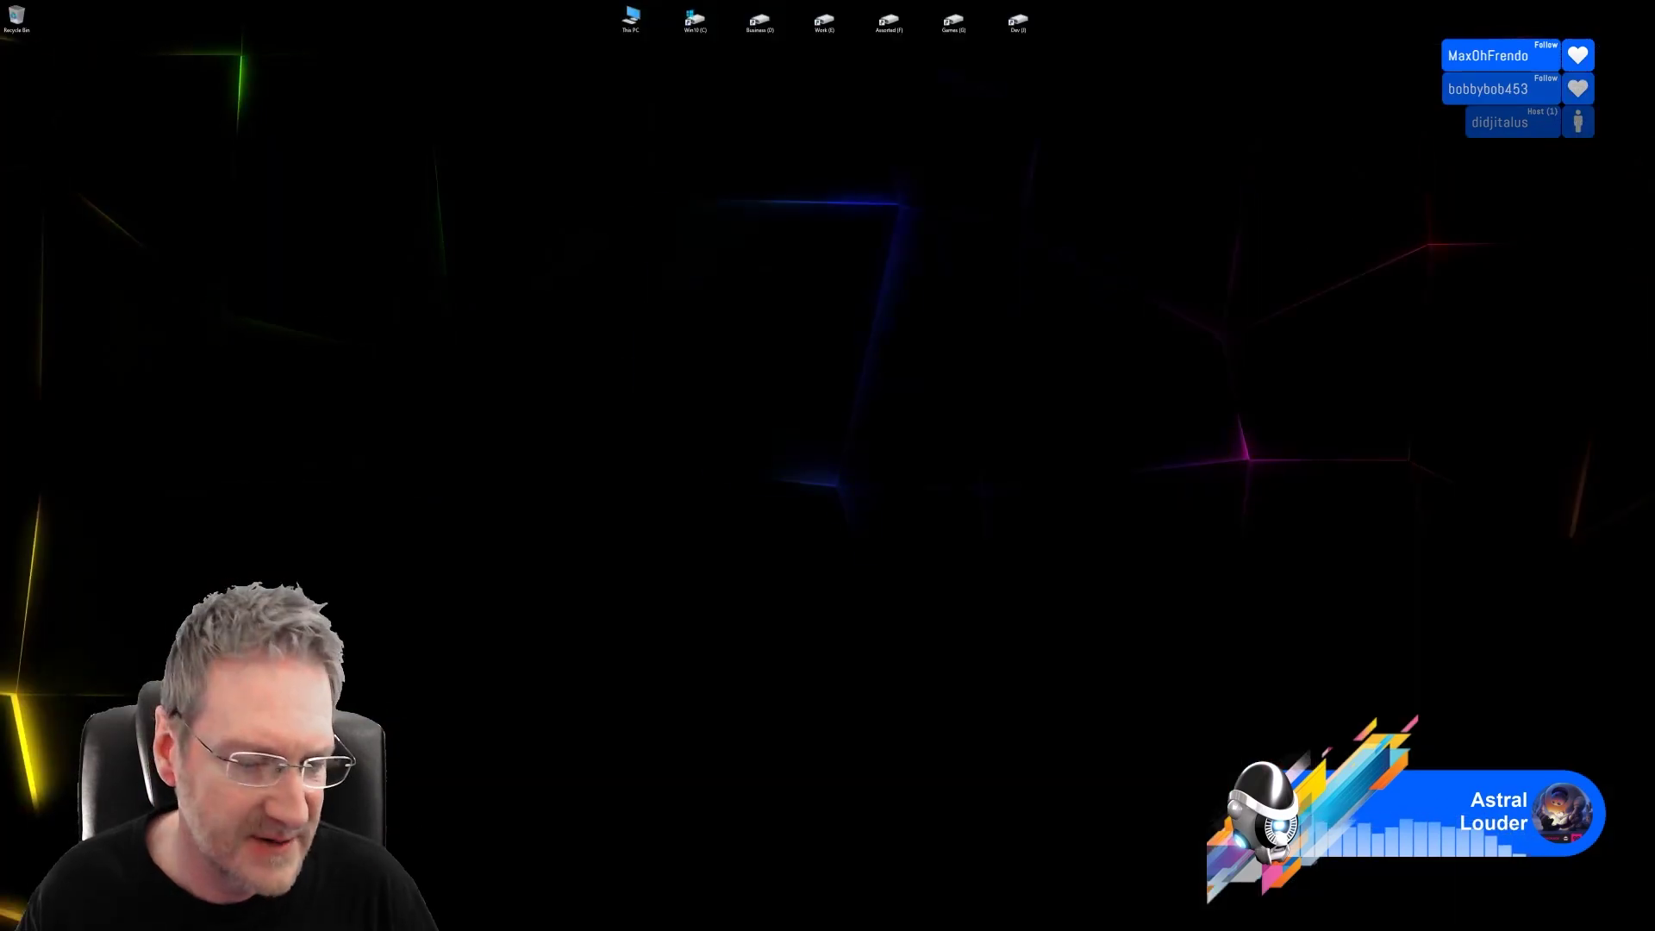
{"action": "left_click", "coordinate": [638, 929]}
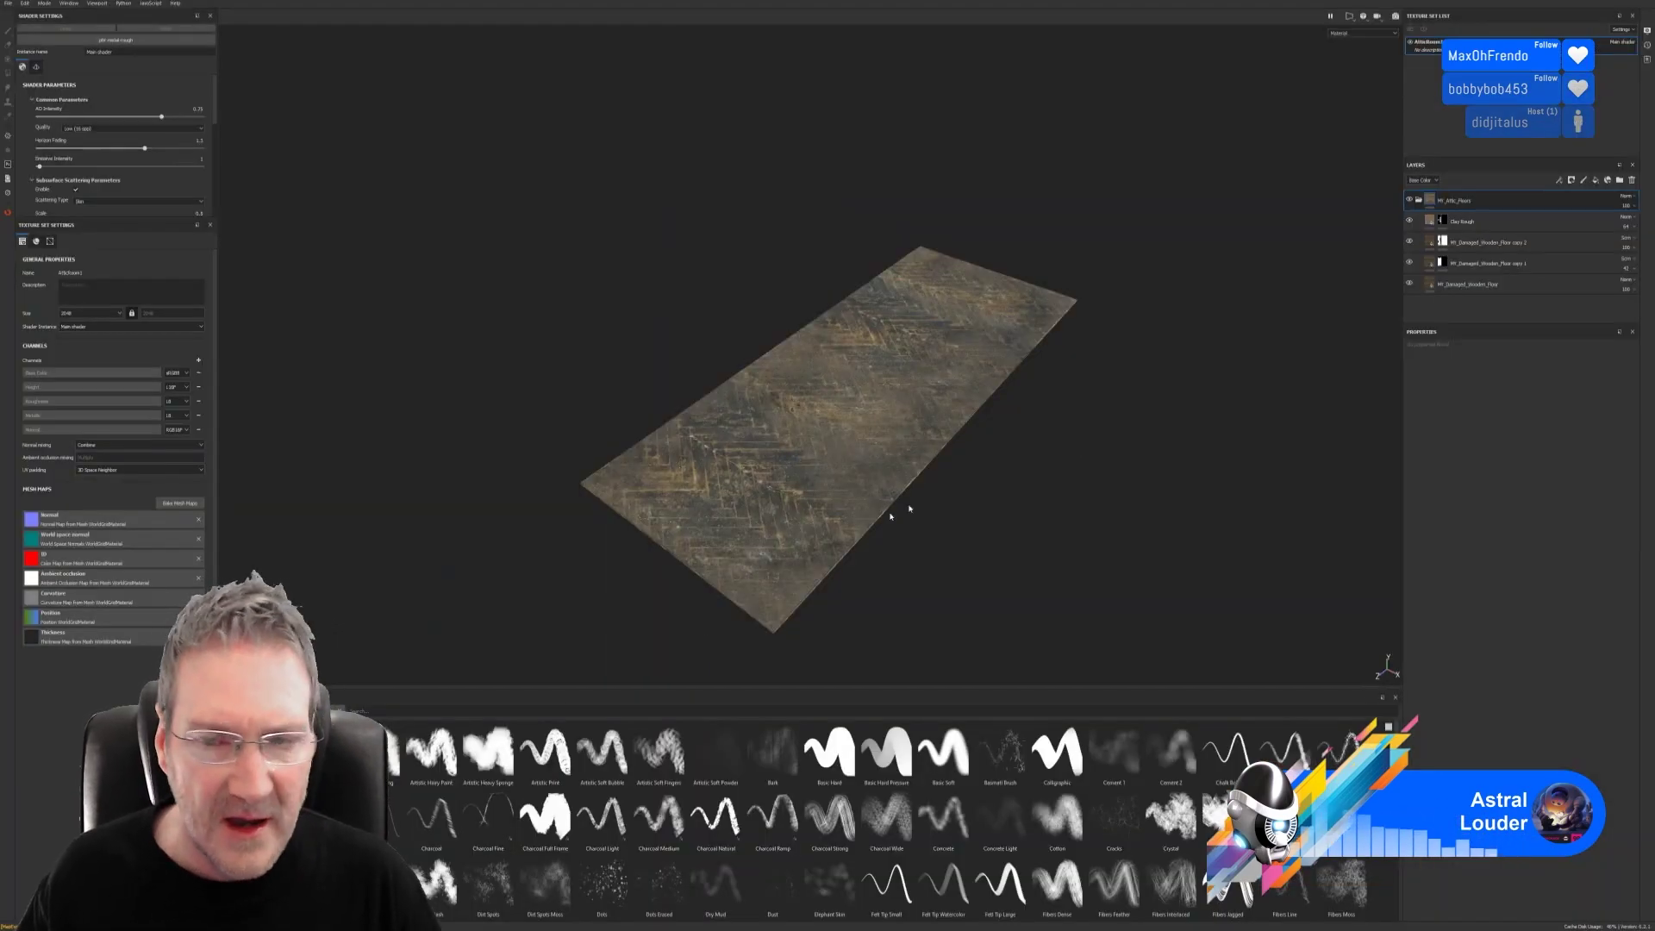
{"action": "left_click", "coordinate": [1410, 221]}
{"action": "left_click", "coordinate": [1411, 242]}
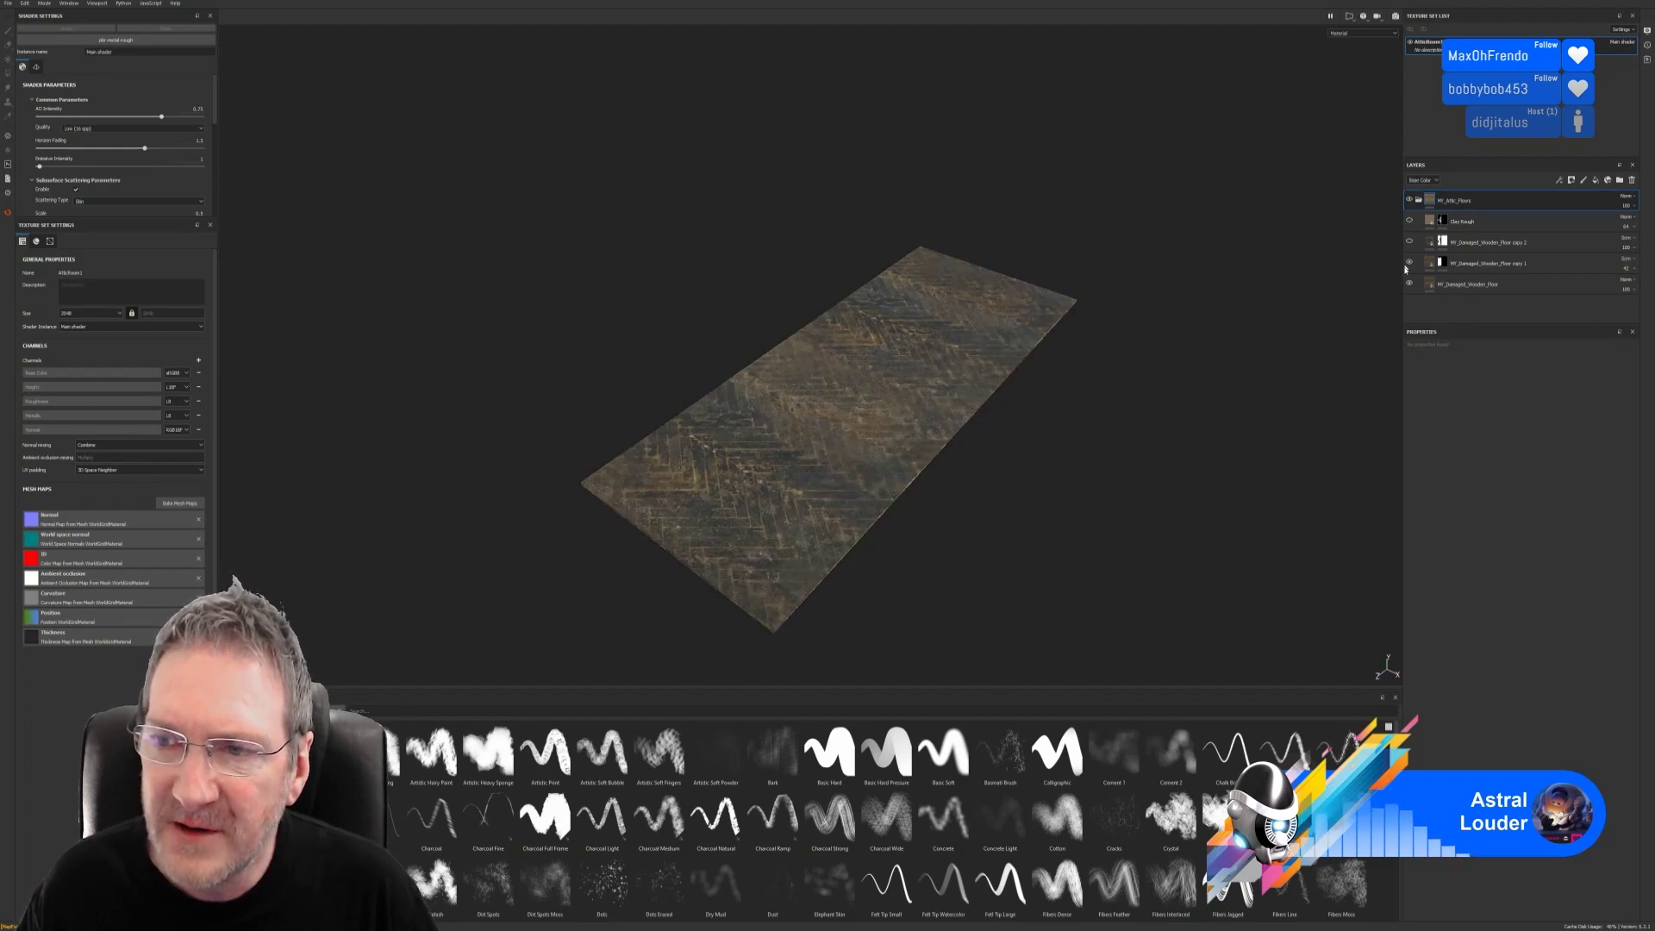
{"action": "left_click", "coordinate": [1411, 263]}
{"action": "left_click", "coordinate": [1478, 284]}
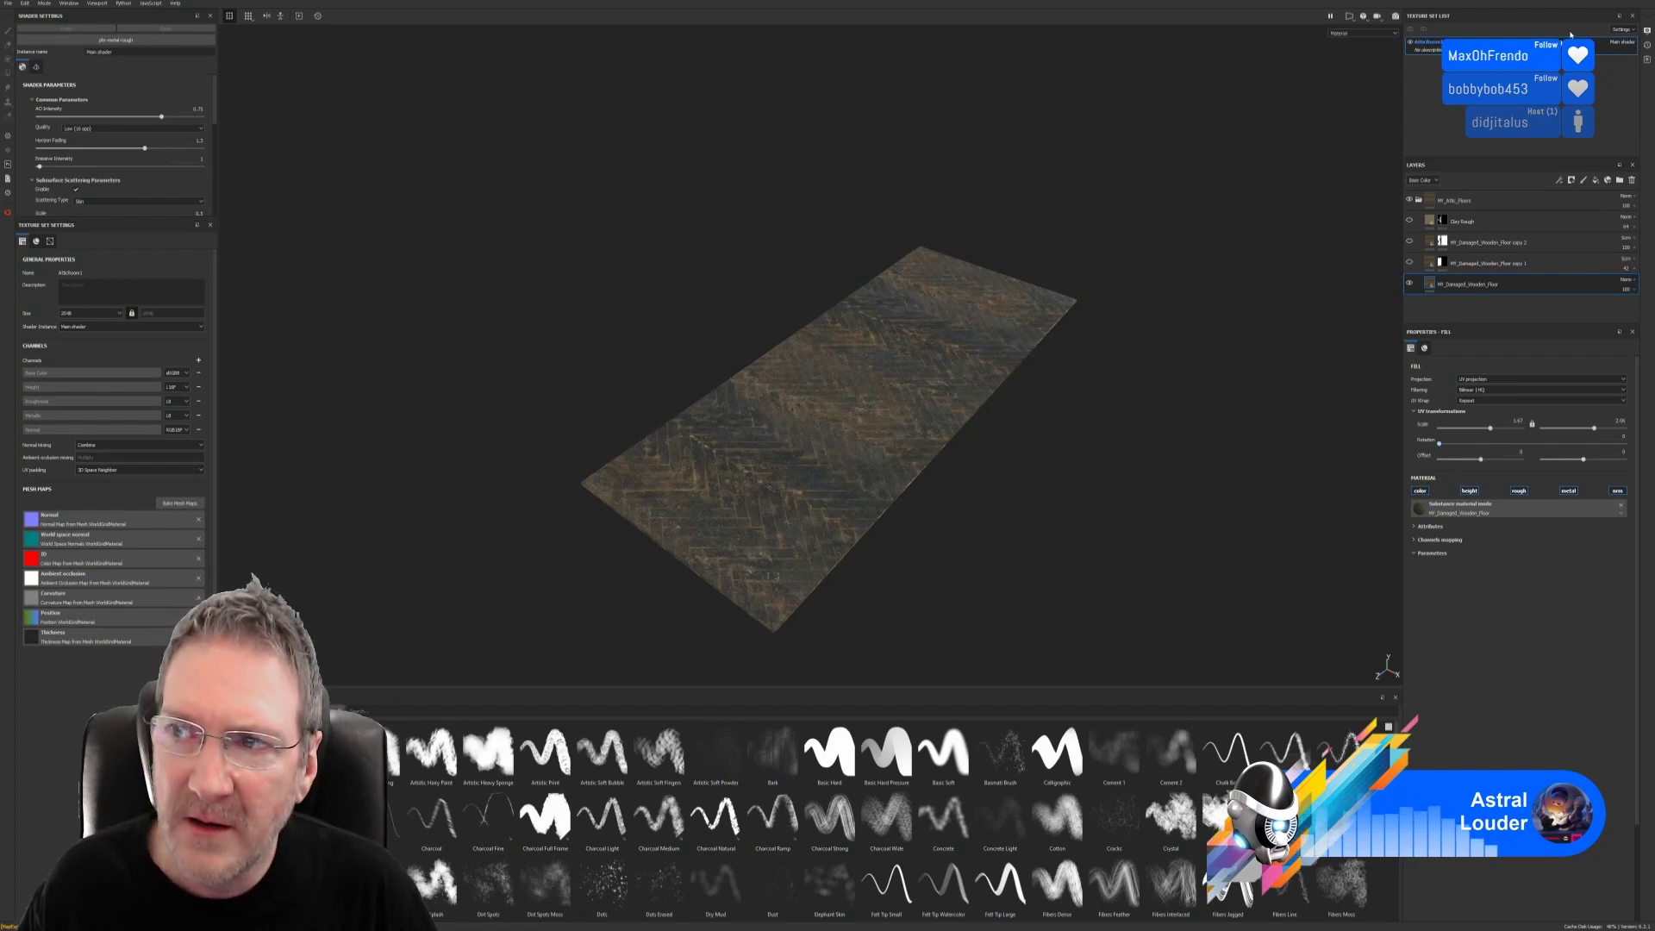
Step: Switch back to the Unreal Editor with the attic level open
{"action": "key", "text": "super+d"}
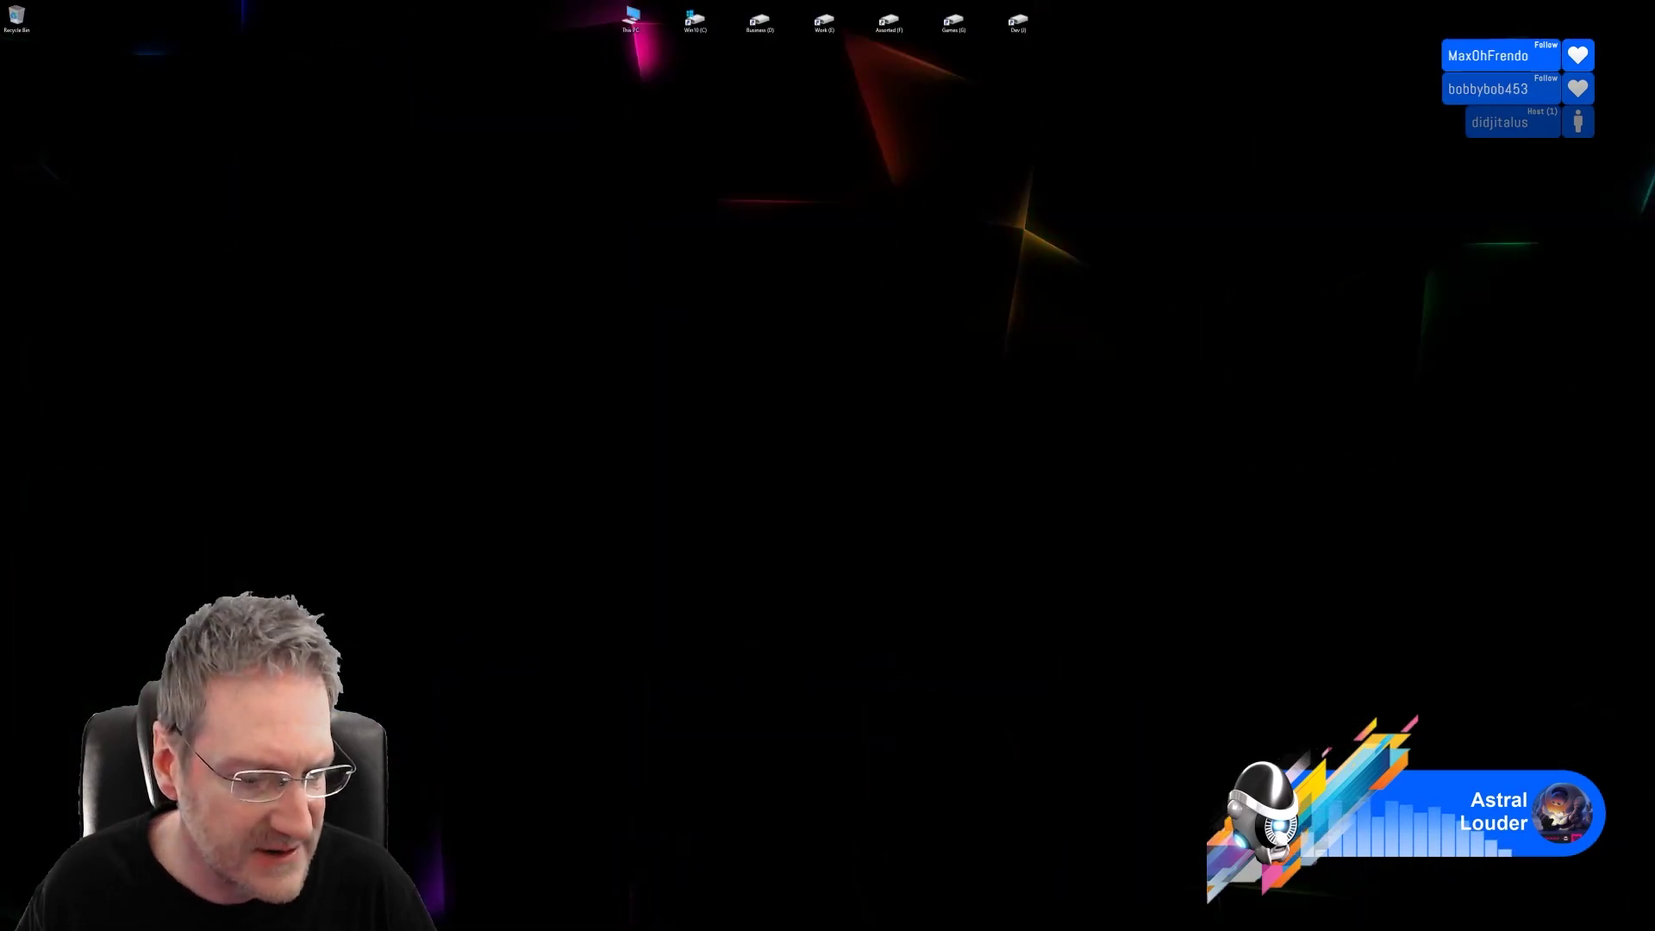
{"action": "left_click", "coordinate": [455, 921]}
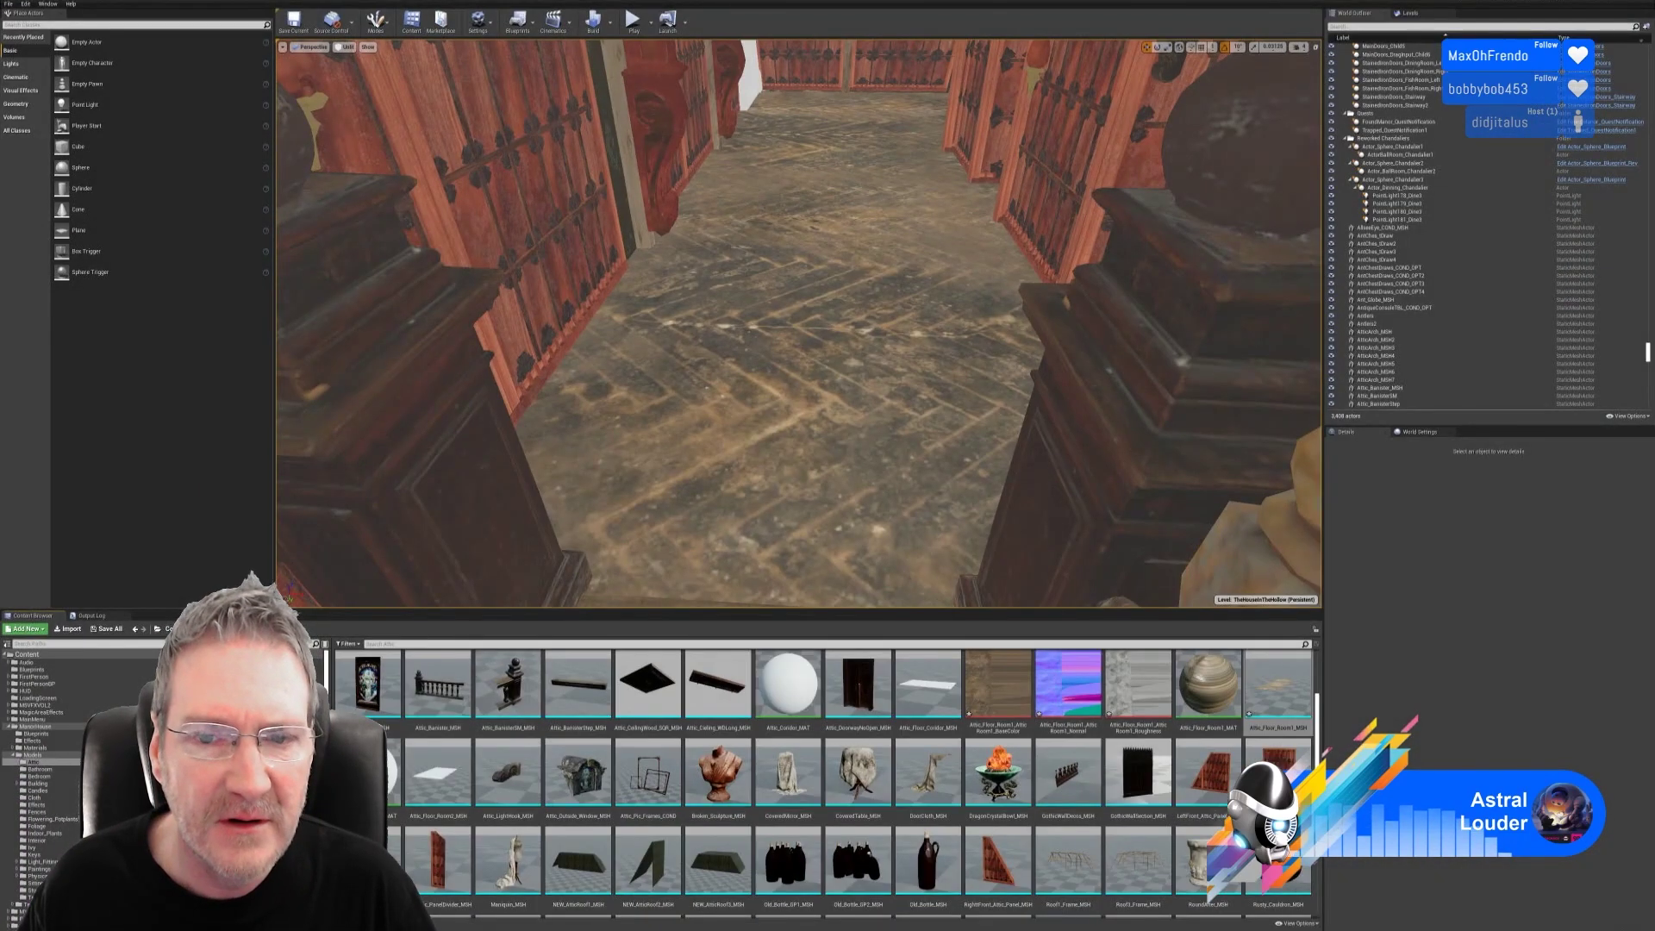
Step: Look over the attic floor from above the banister posts and switch to Substance Painter
{"action": "right_click_drag", "start_coordinate": [798, 323], "coordinate": [920, 475]}
{"action": "right_click_drag", "start_coordinate": [758, 535], "coordinate": [863, 271]}
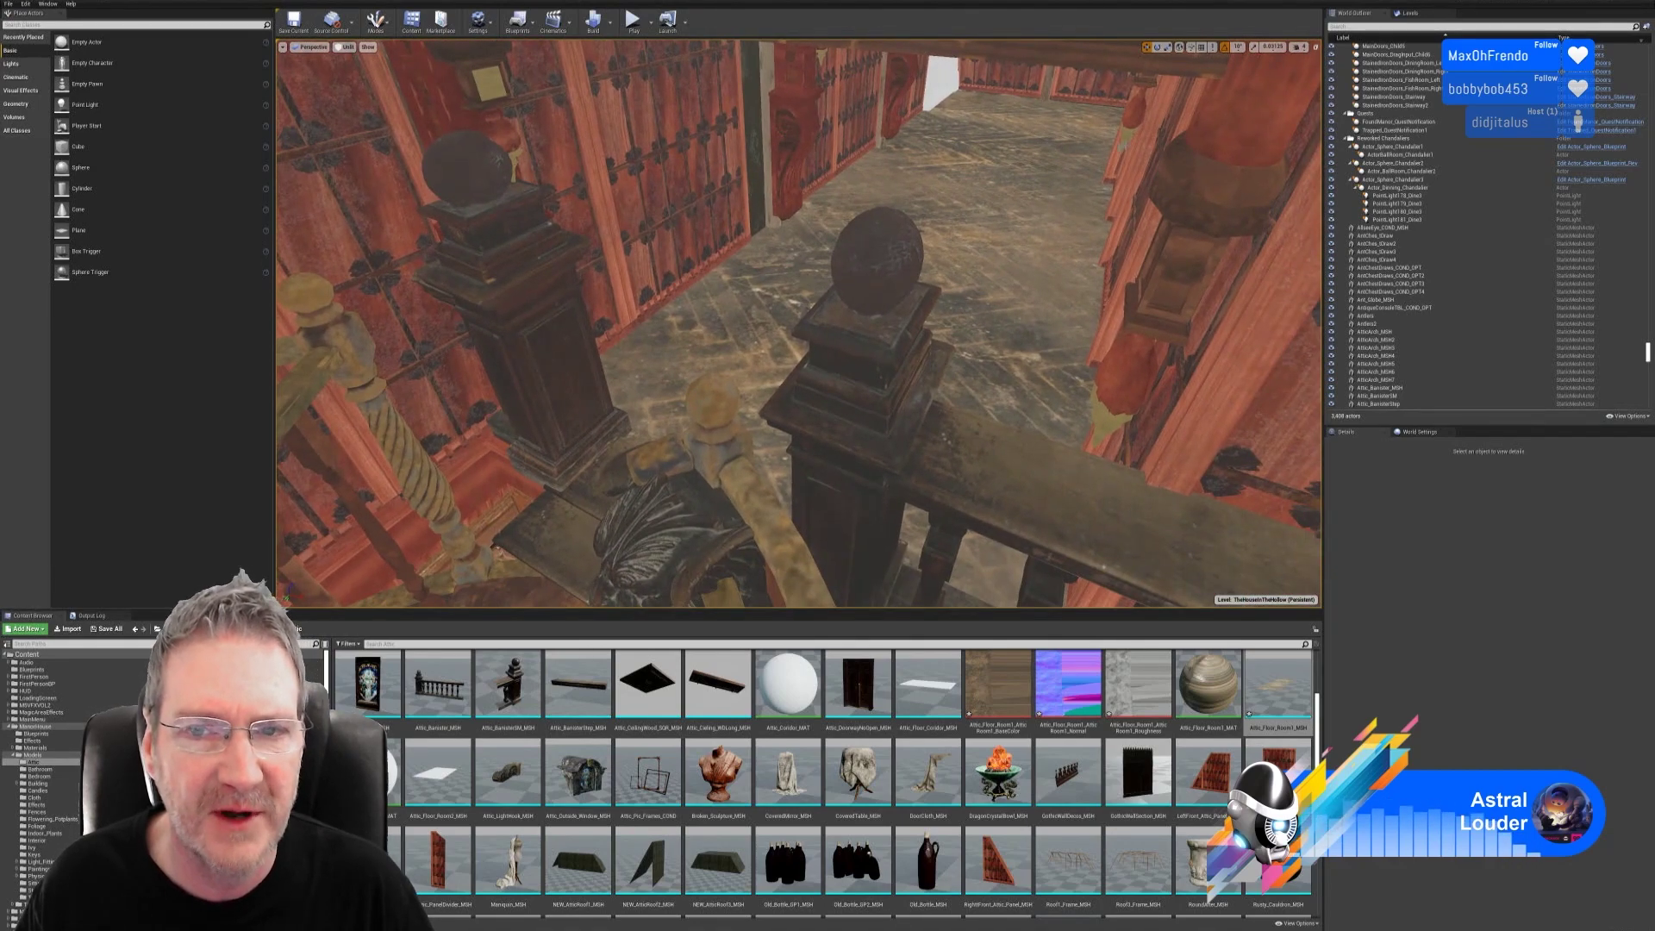
{"action": "key", "text": "super+d"}
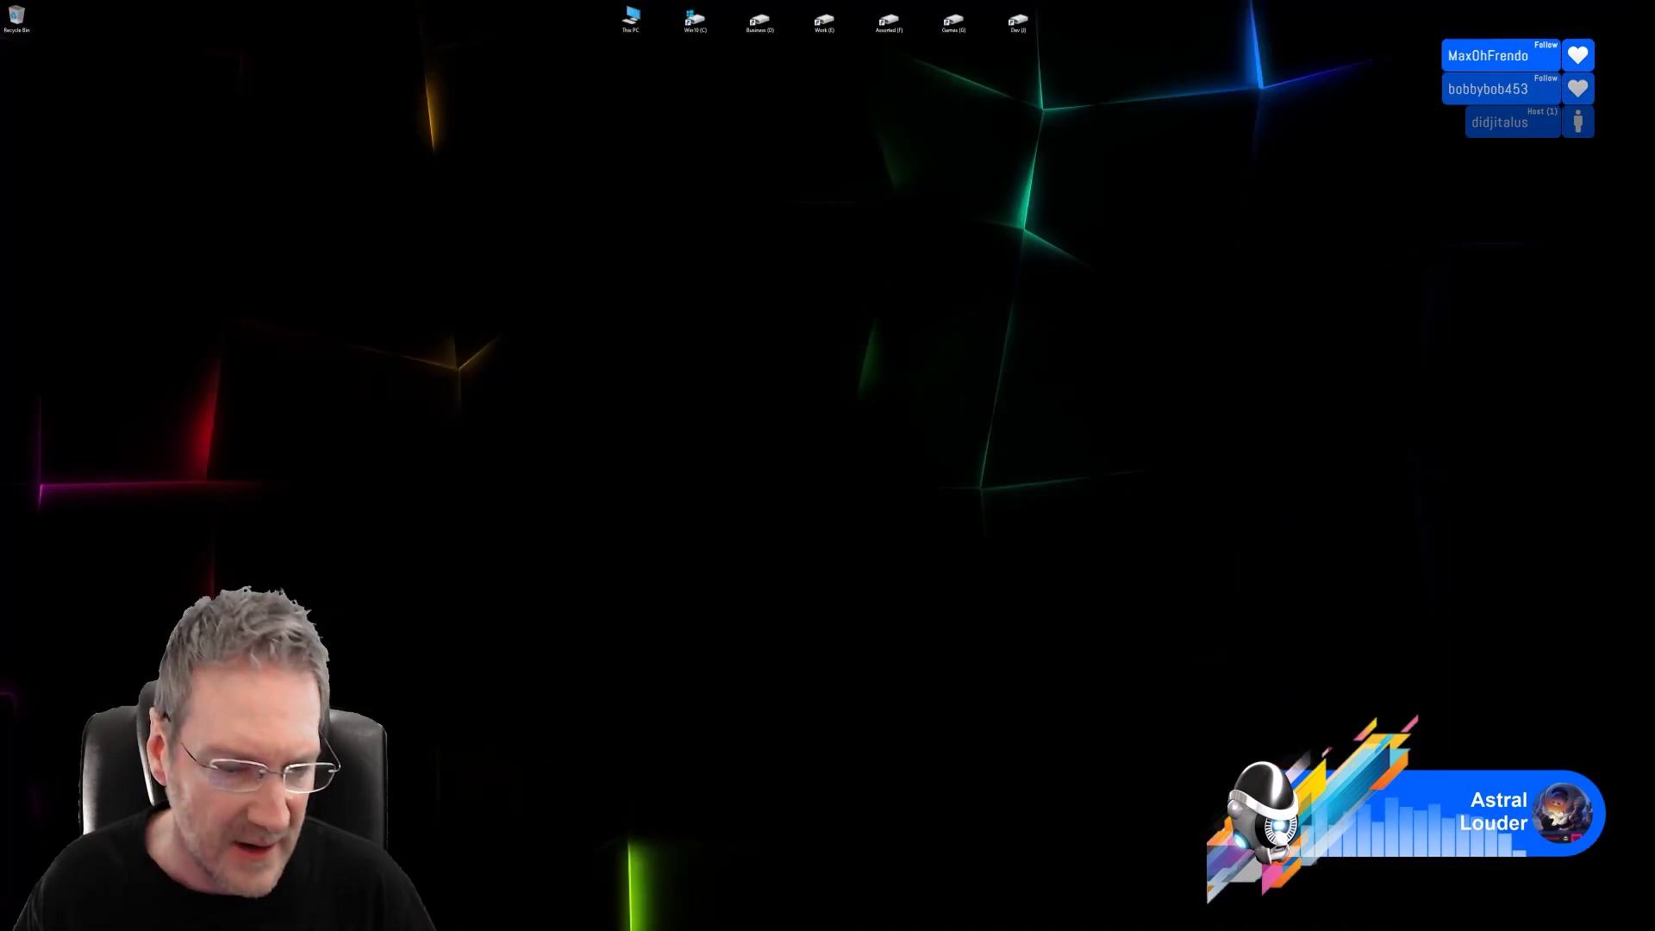
{"action": "key", "text": "alt+Tab"}
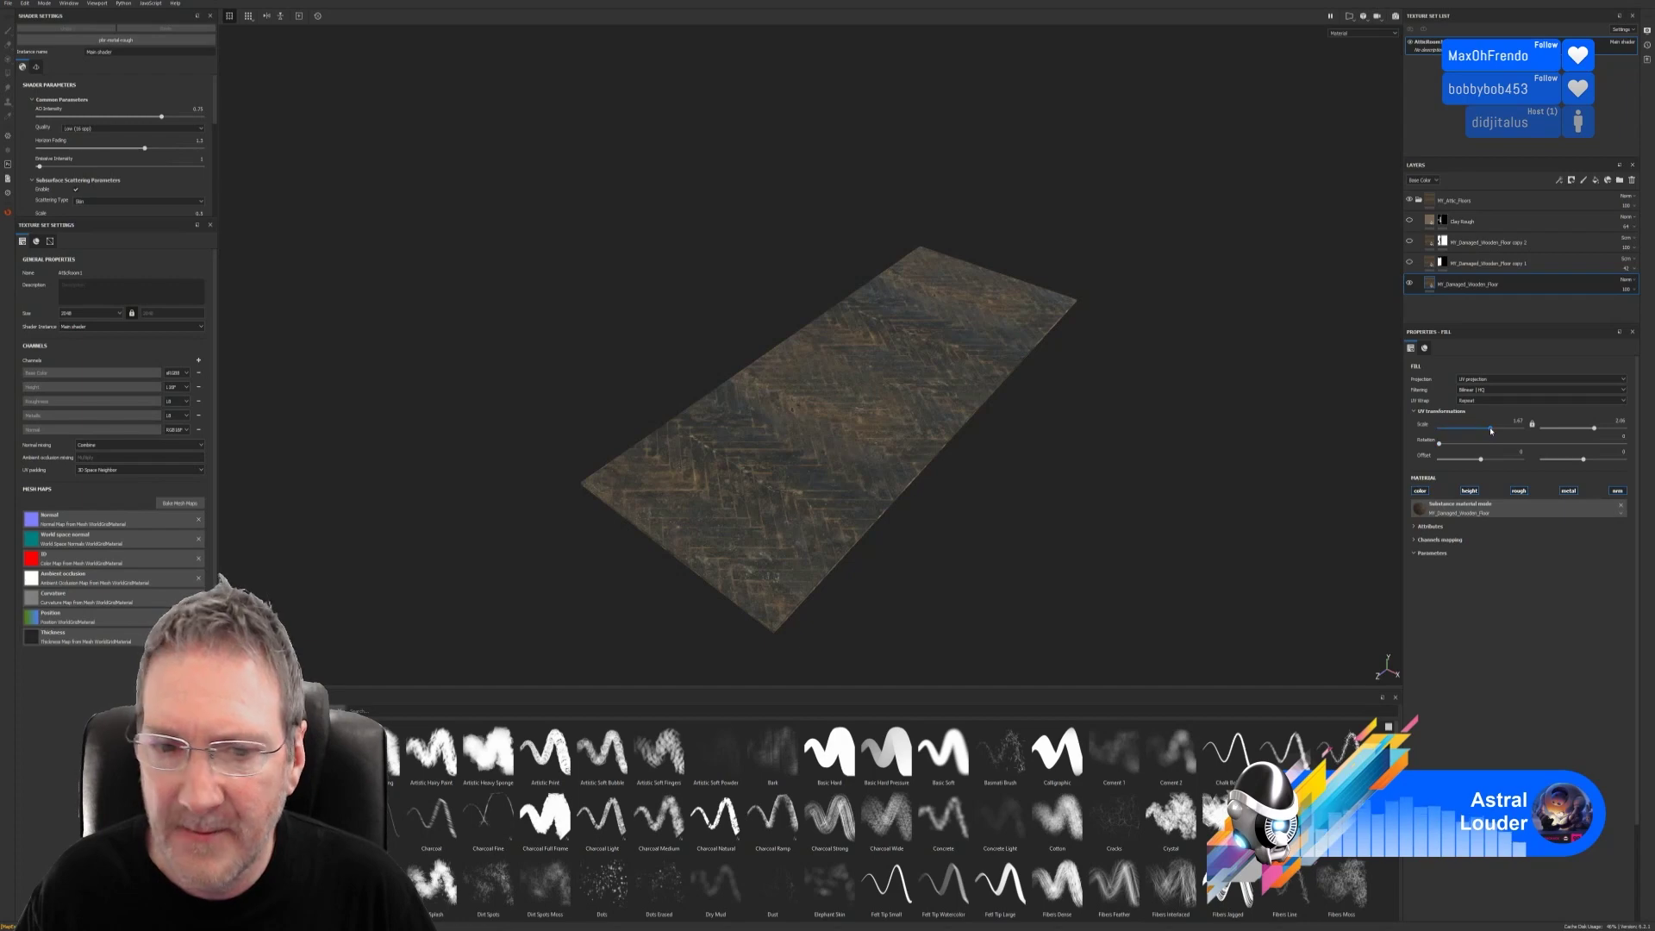
Step: Set the base damaged wooden floor layer's UV scale to 3.77 by 3.64 and check the herringbone pattern on the floor
{"action": "left_click_drag", "start_coordinate": [1492, 431], "coordinate": [1494, 430]}
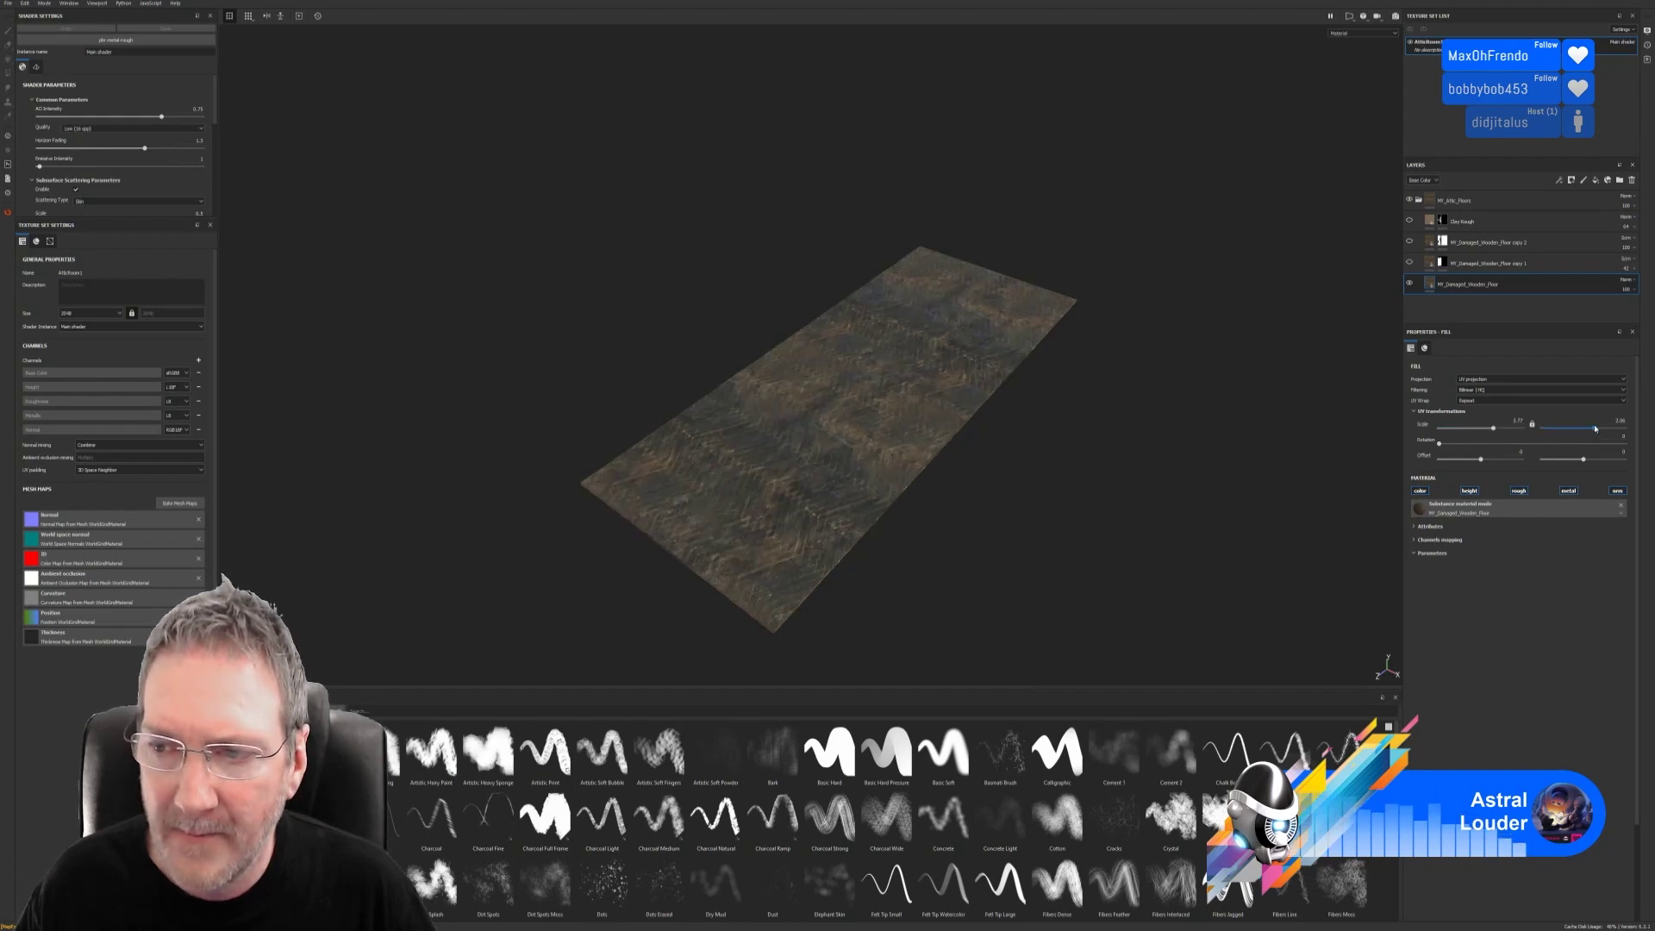
{"action": "left_click_drag", "start_coordinate": [1594, 430], "coordinate": [1597, 429]}
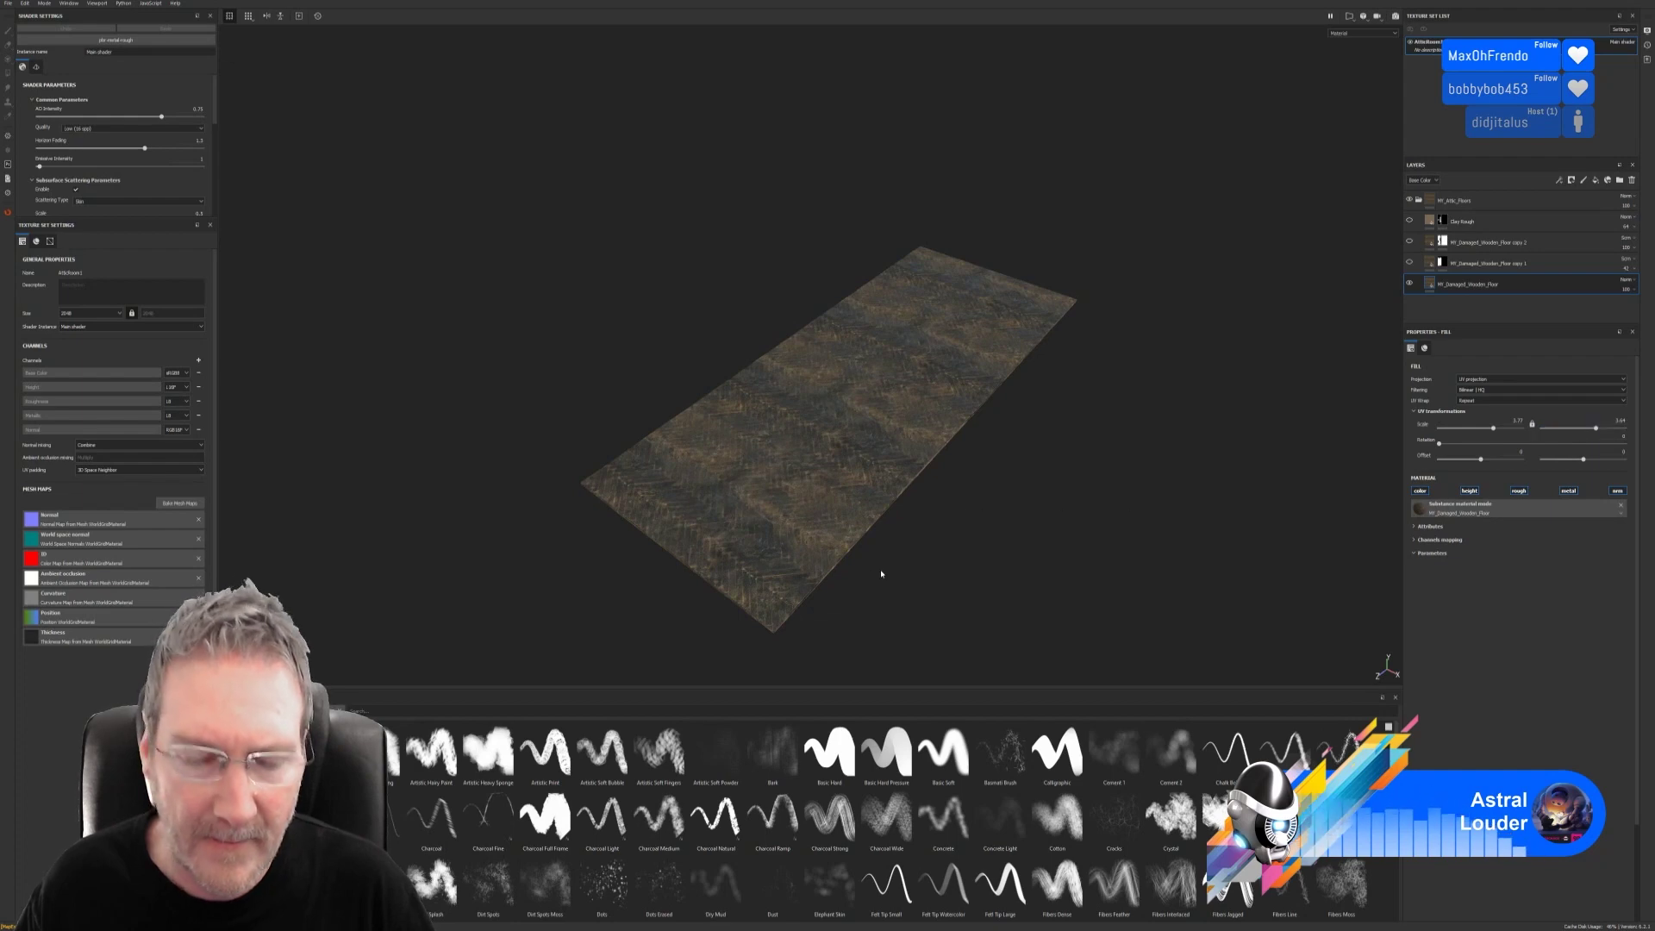
{"action": "scroll", "coordinate": [798, 483], "scroll_direction": "up", "scroll_amount": 5}
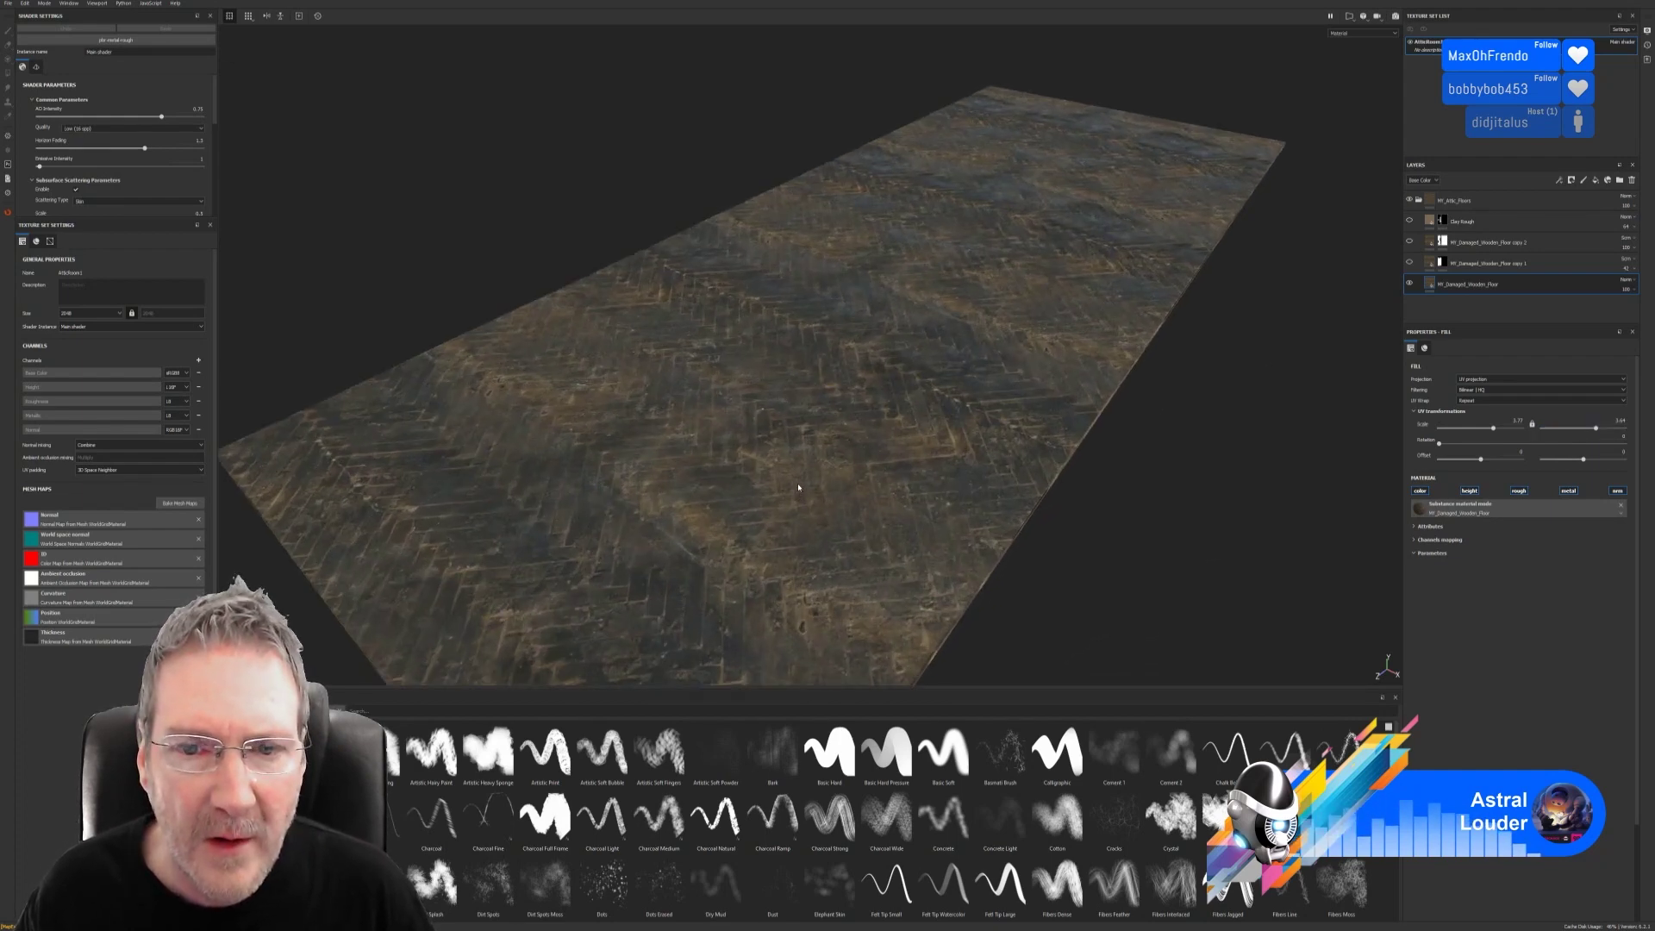
{"action": "left_click_drag", "start_coordinate": [1152, 533], "coordinate": [893, 474], "text": "alt"}
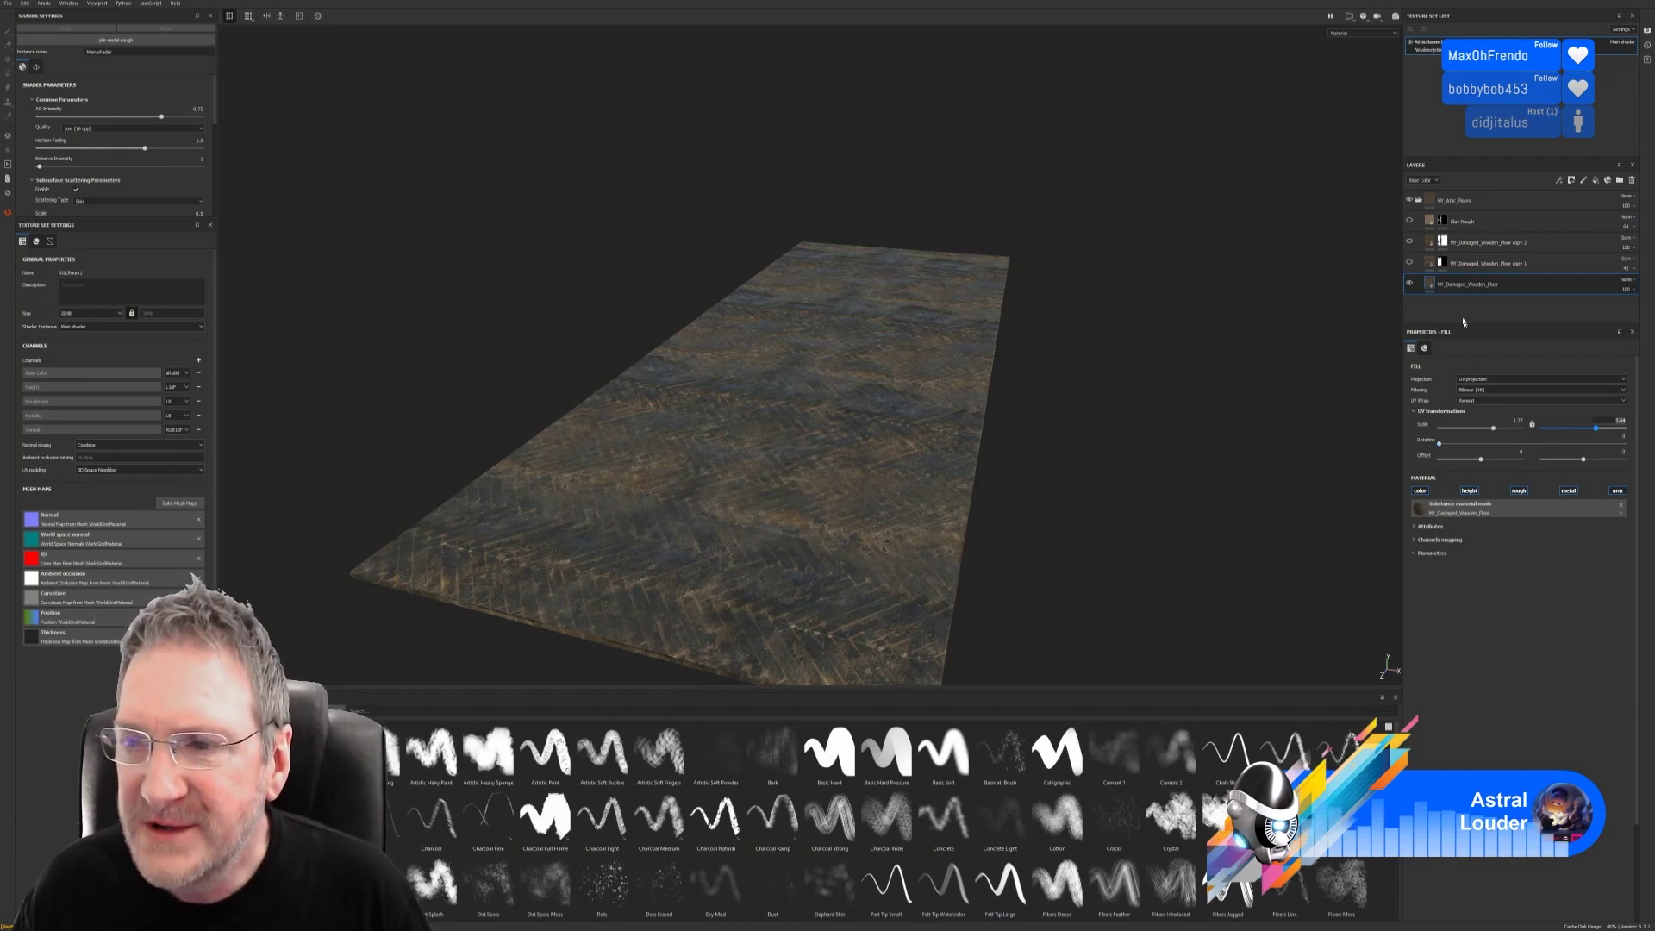
Step: Set the UV scale of the damaged wooden floor copy 1 layer to 3.77 by 3.64
{"action": "left_click", "coordinate": [1488, 263]}
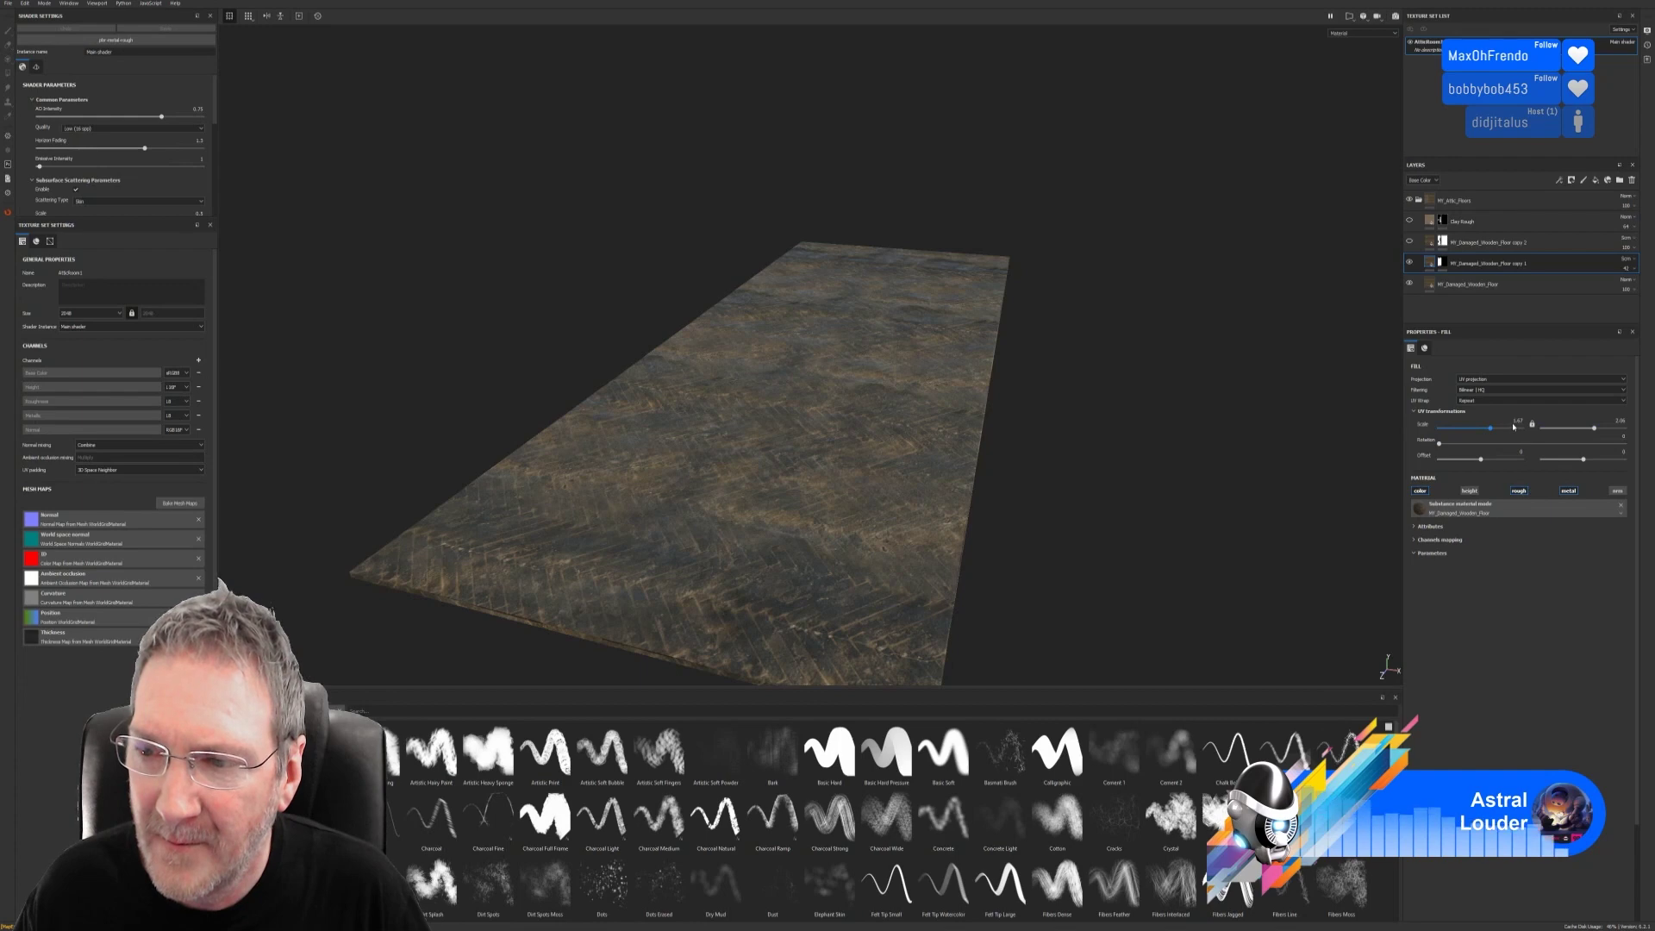
{"action": "type", "text": "3."}
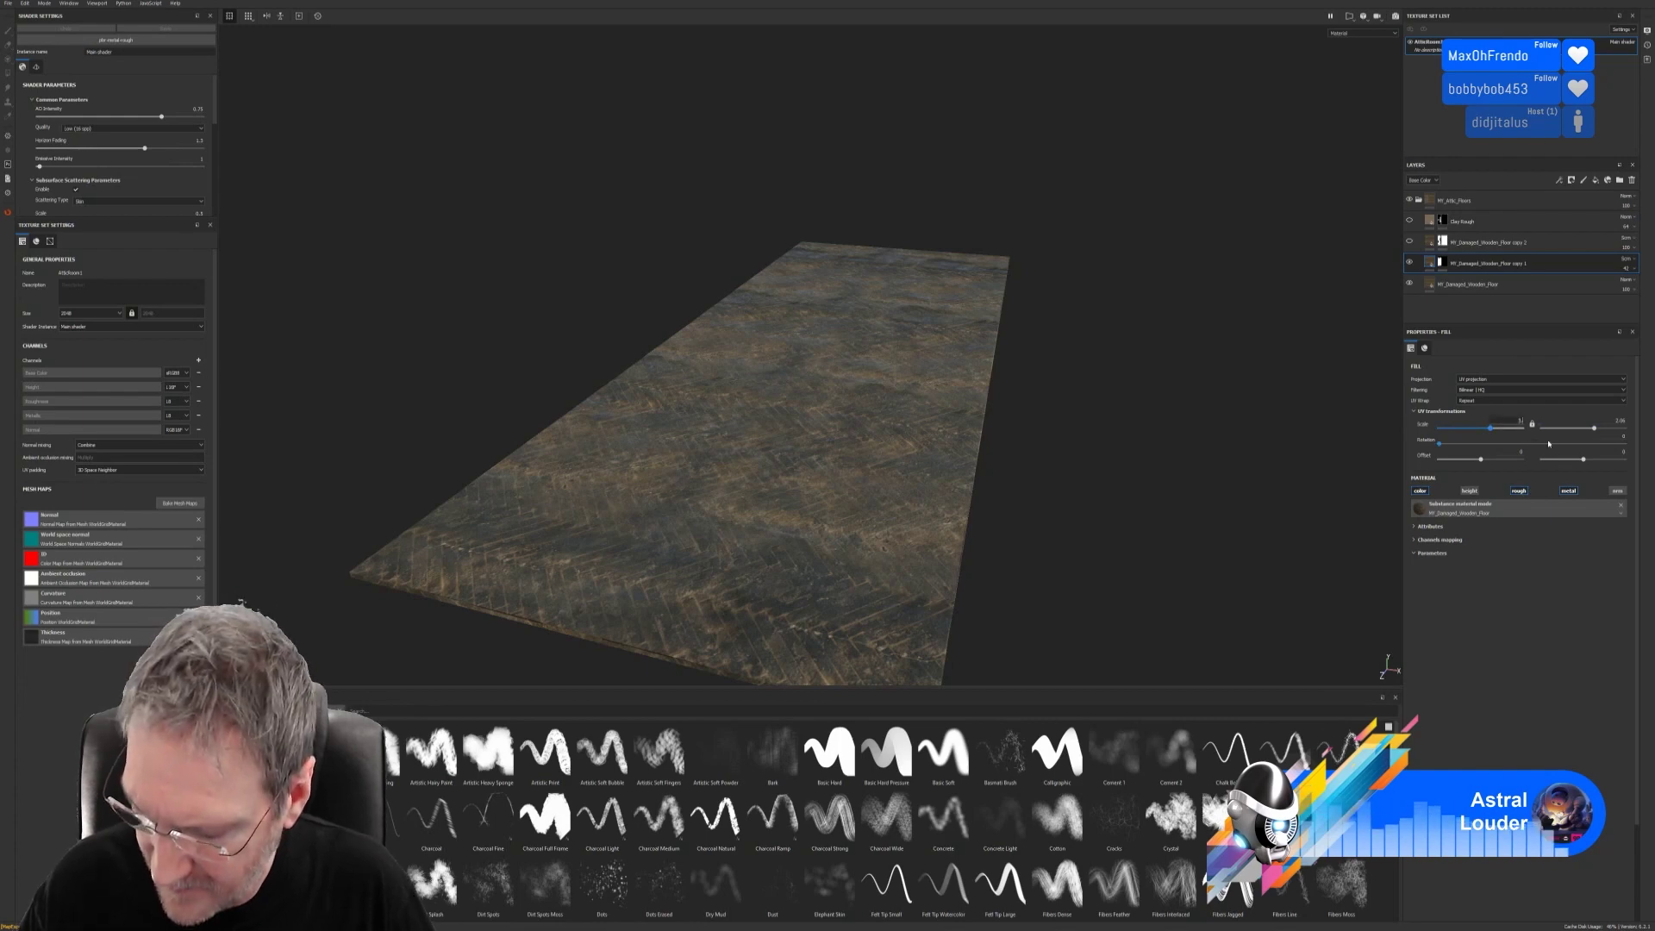
{"action": "type", "text": "77"}
{"action": "key", "text": "Return"}
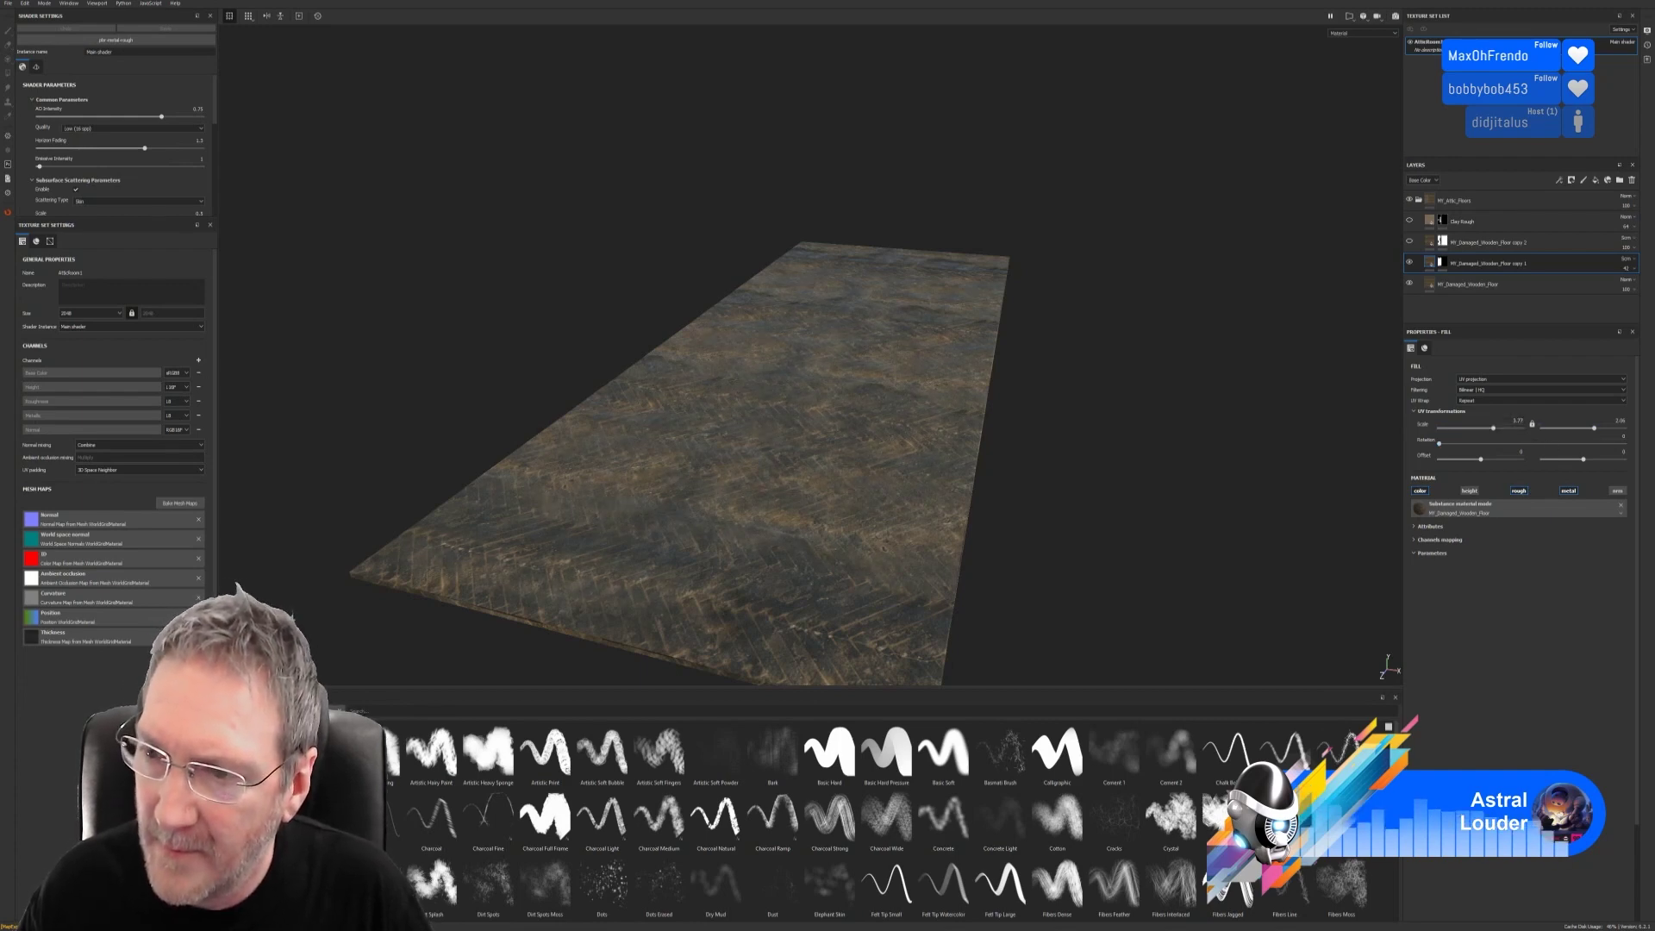
{"action": "left_click", "coordinate": [1600, 421]}
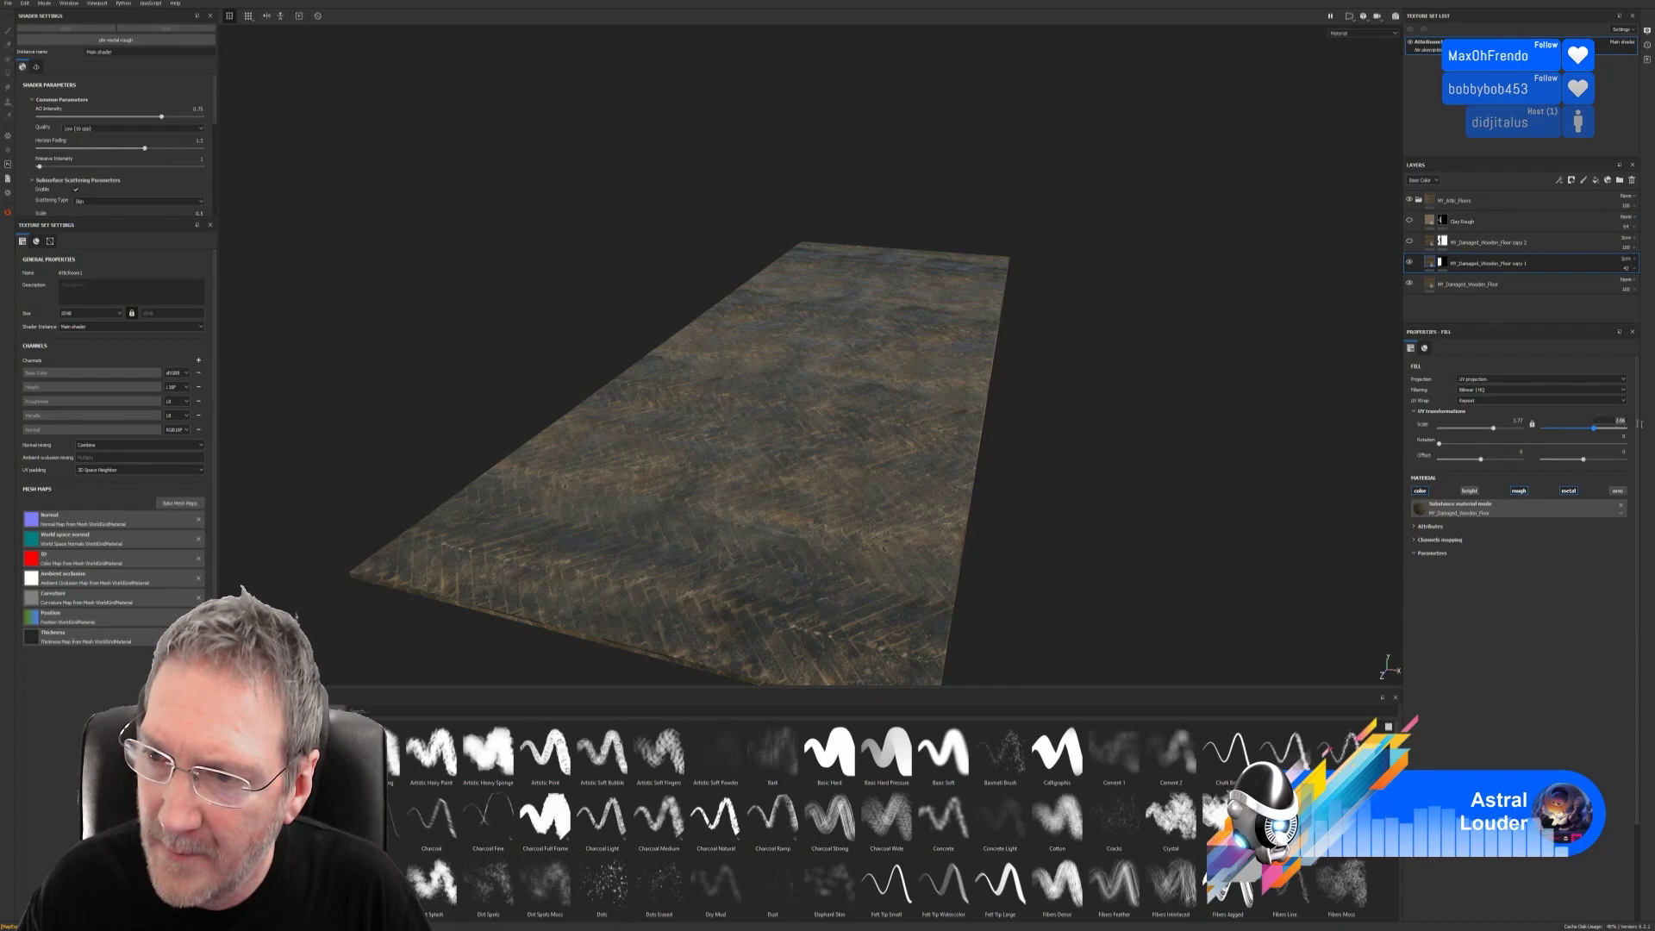
{"action": "key", "text": "Return"}
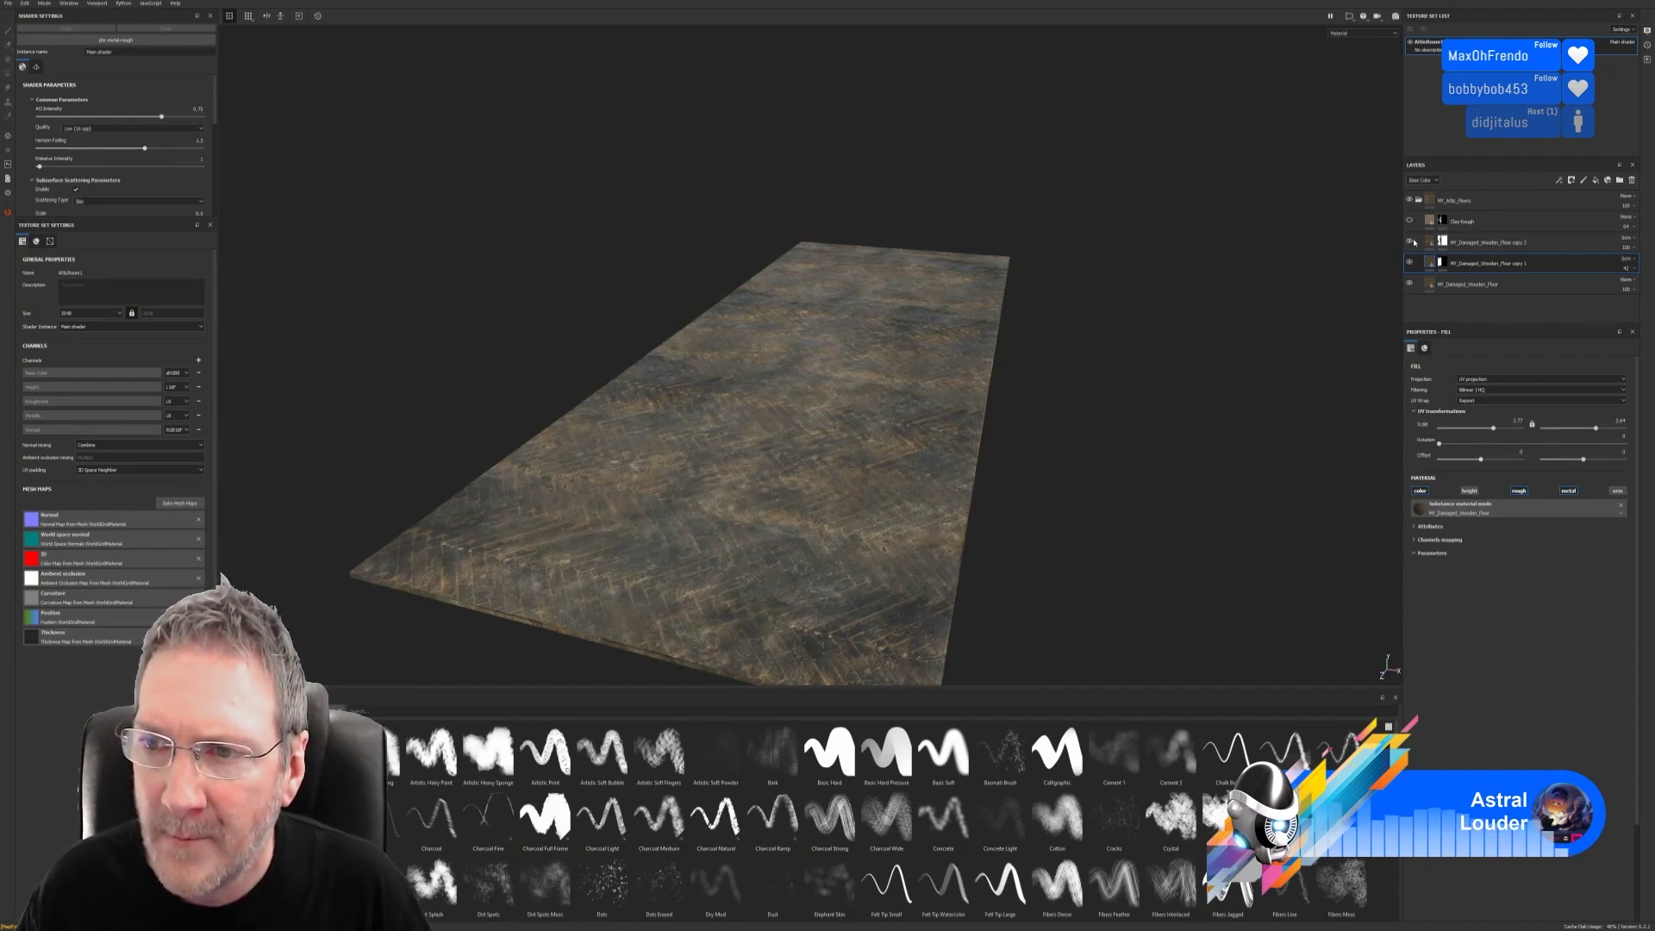
Step: Set the UV scale of the damaged wooden floor copy 2 layer to 3.77 by 3.64 and show the rough layer above it
{"action": "left_click", "coordinate": [1444, 244]}
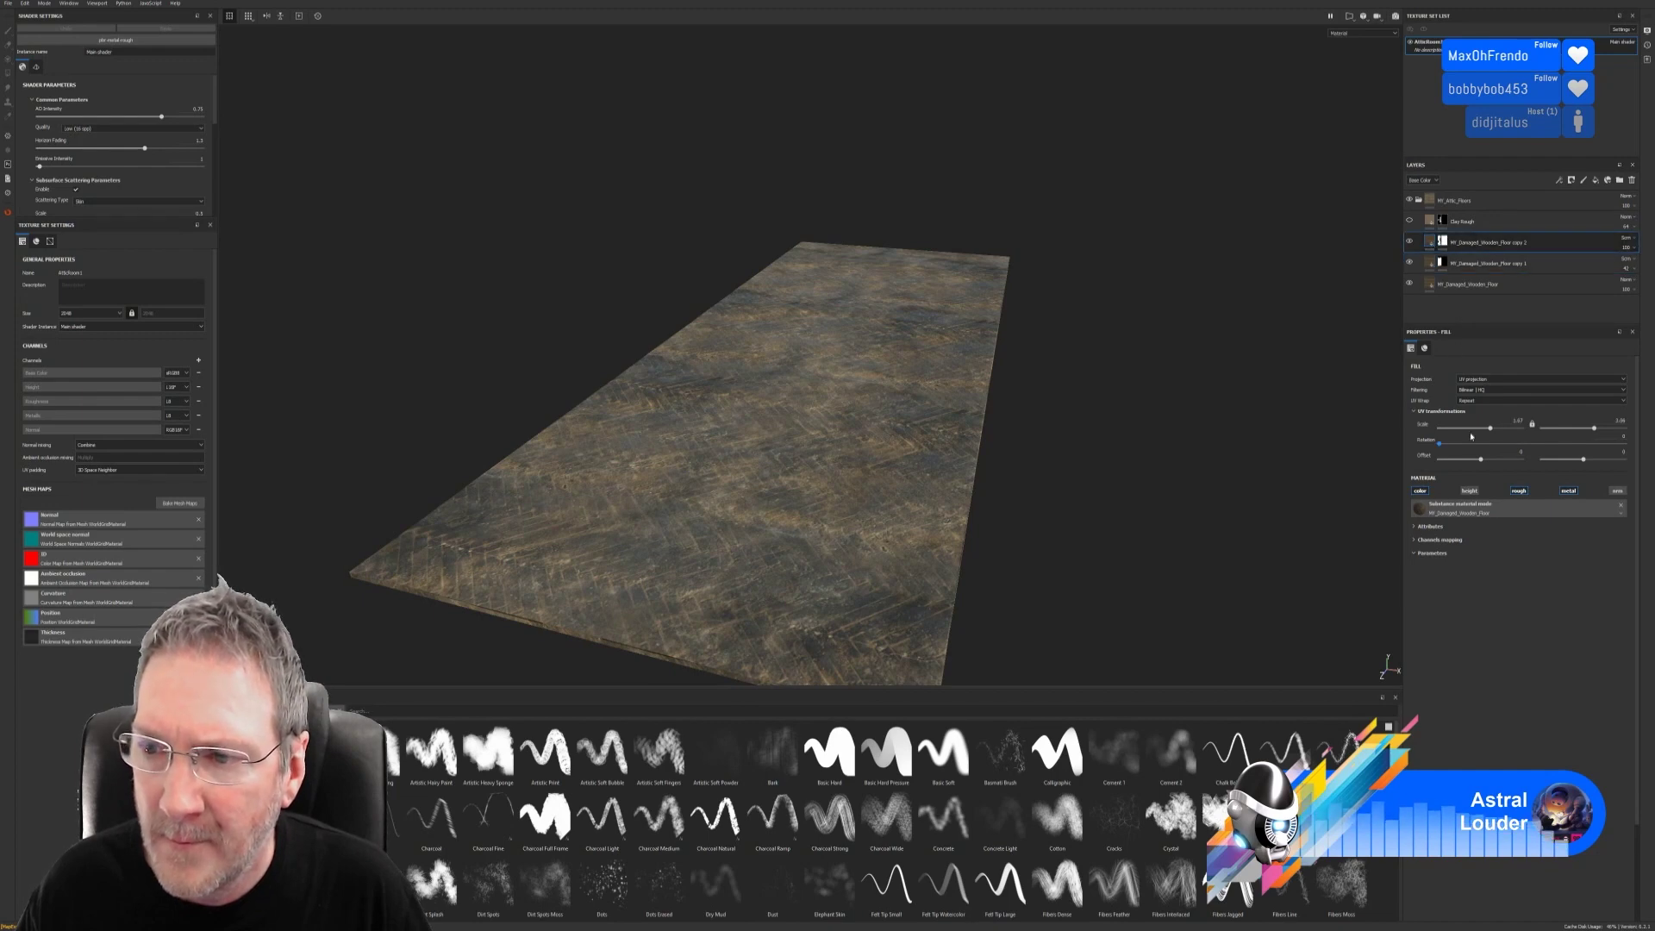
{"action": "type", "text": "3"}
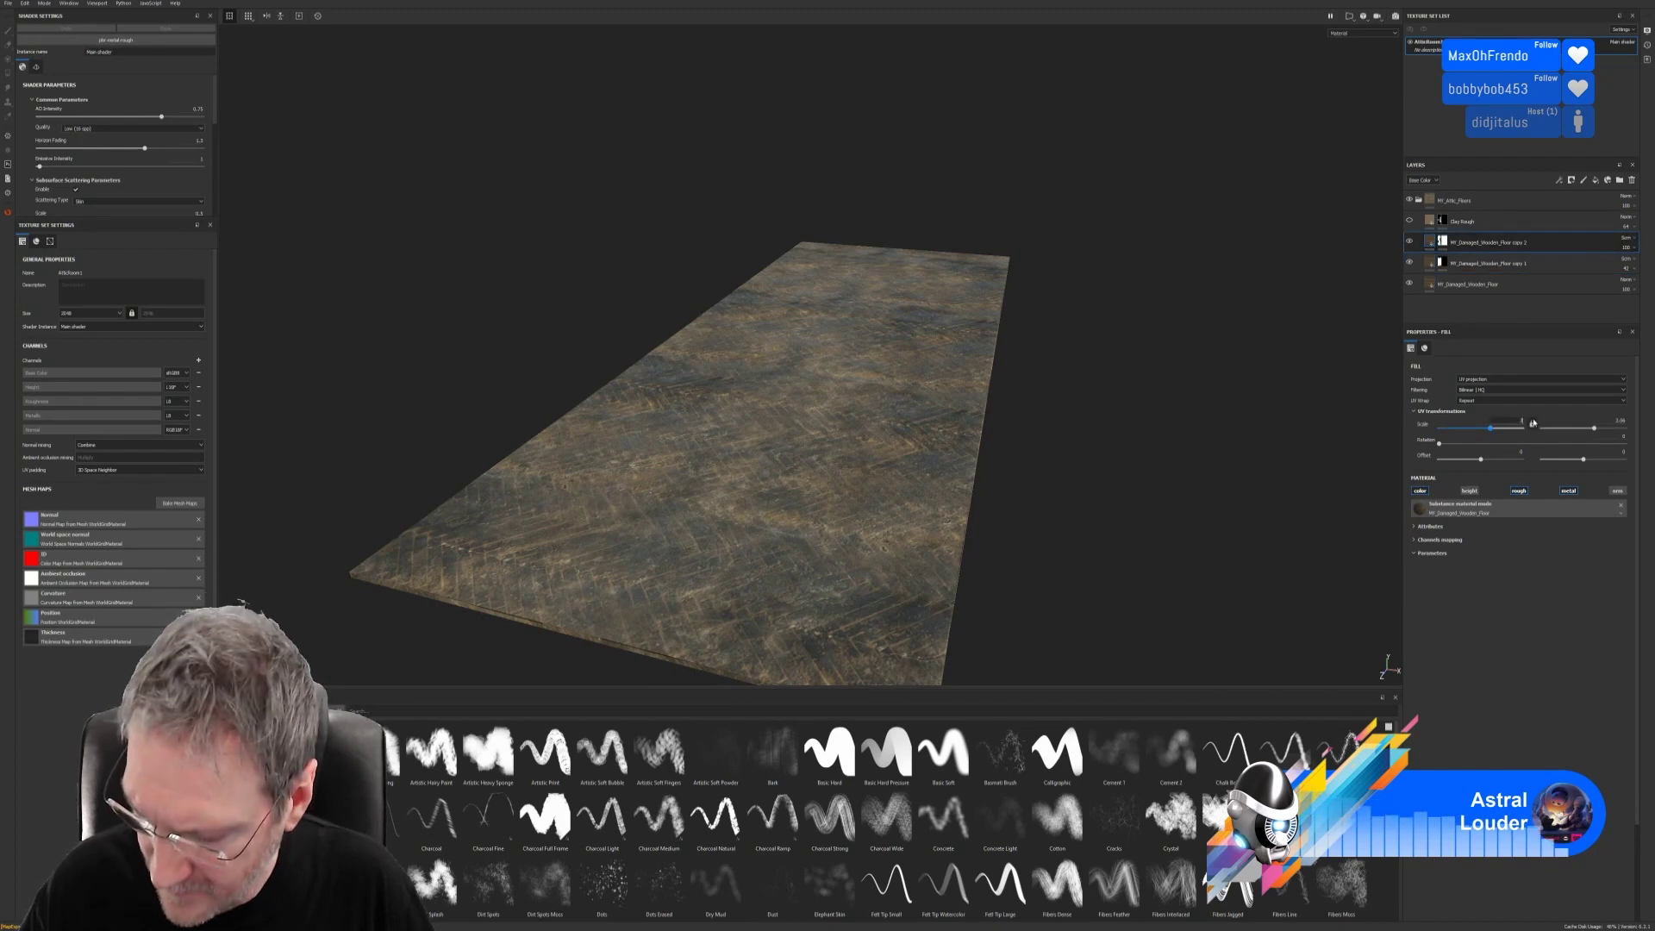
{"action": "type", "text": ".77"}
{"action": "key", "text": "Return"}
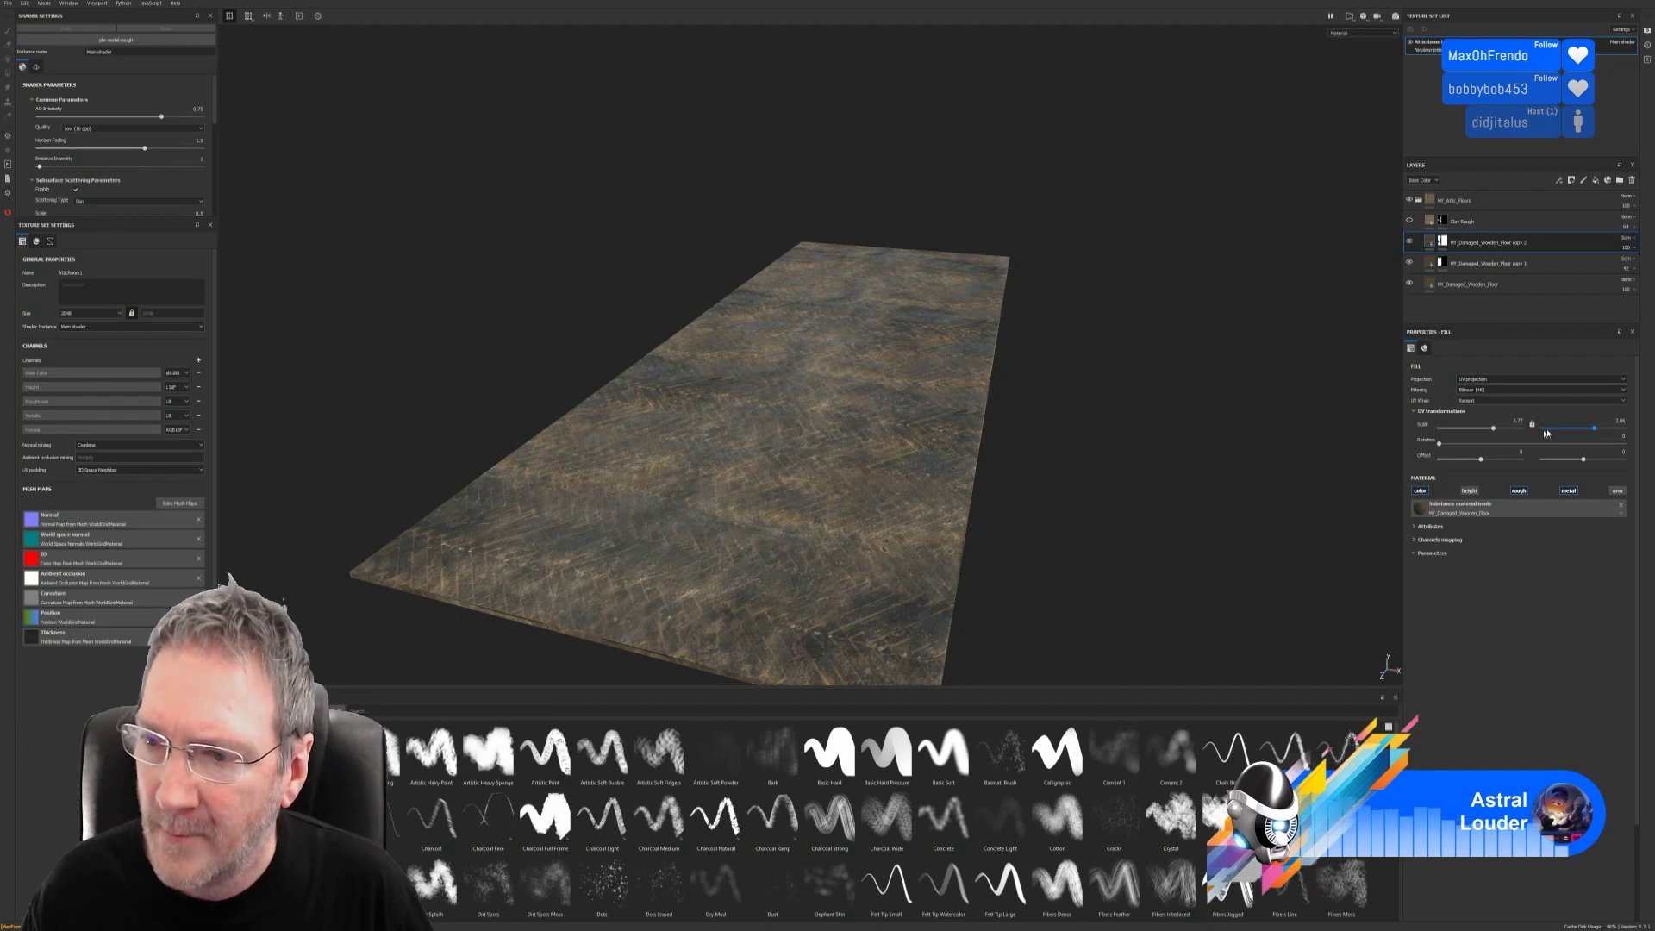
{"action": "type", "text": "3.64"}
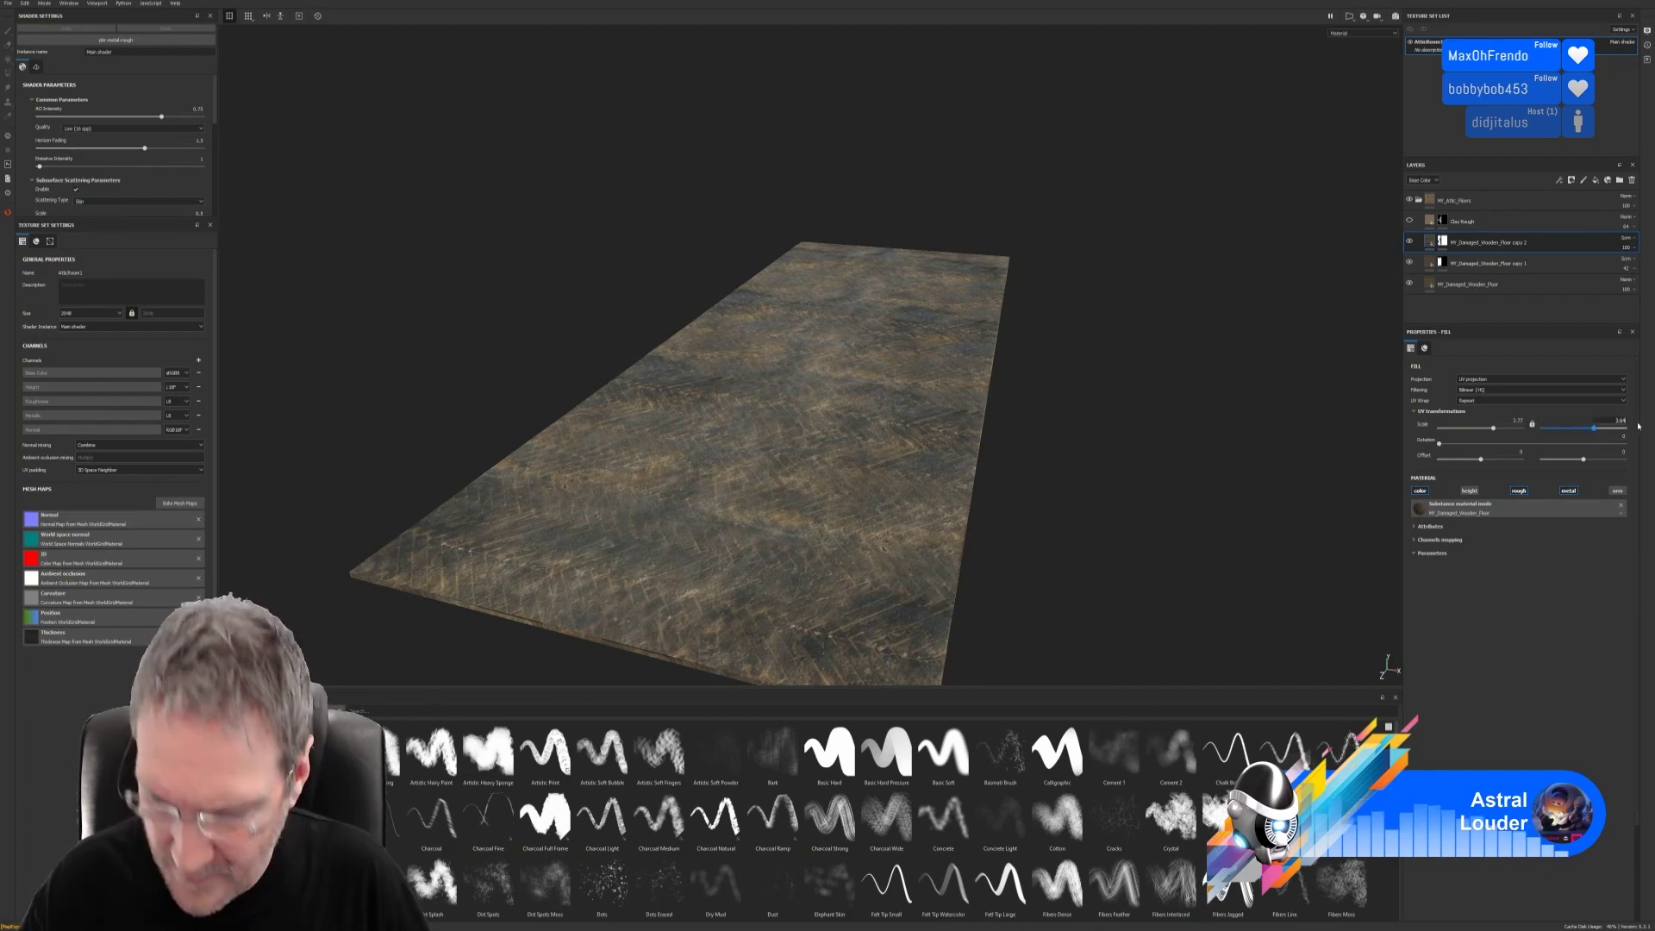
{"action": "key", "text": "Return"}
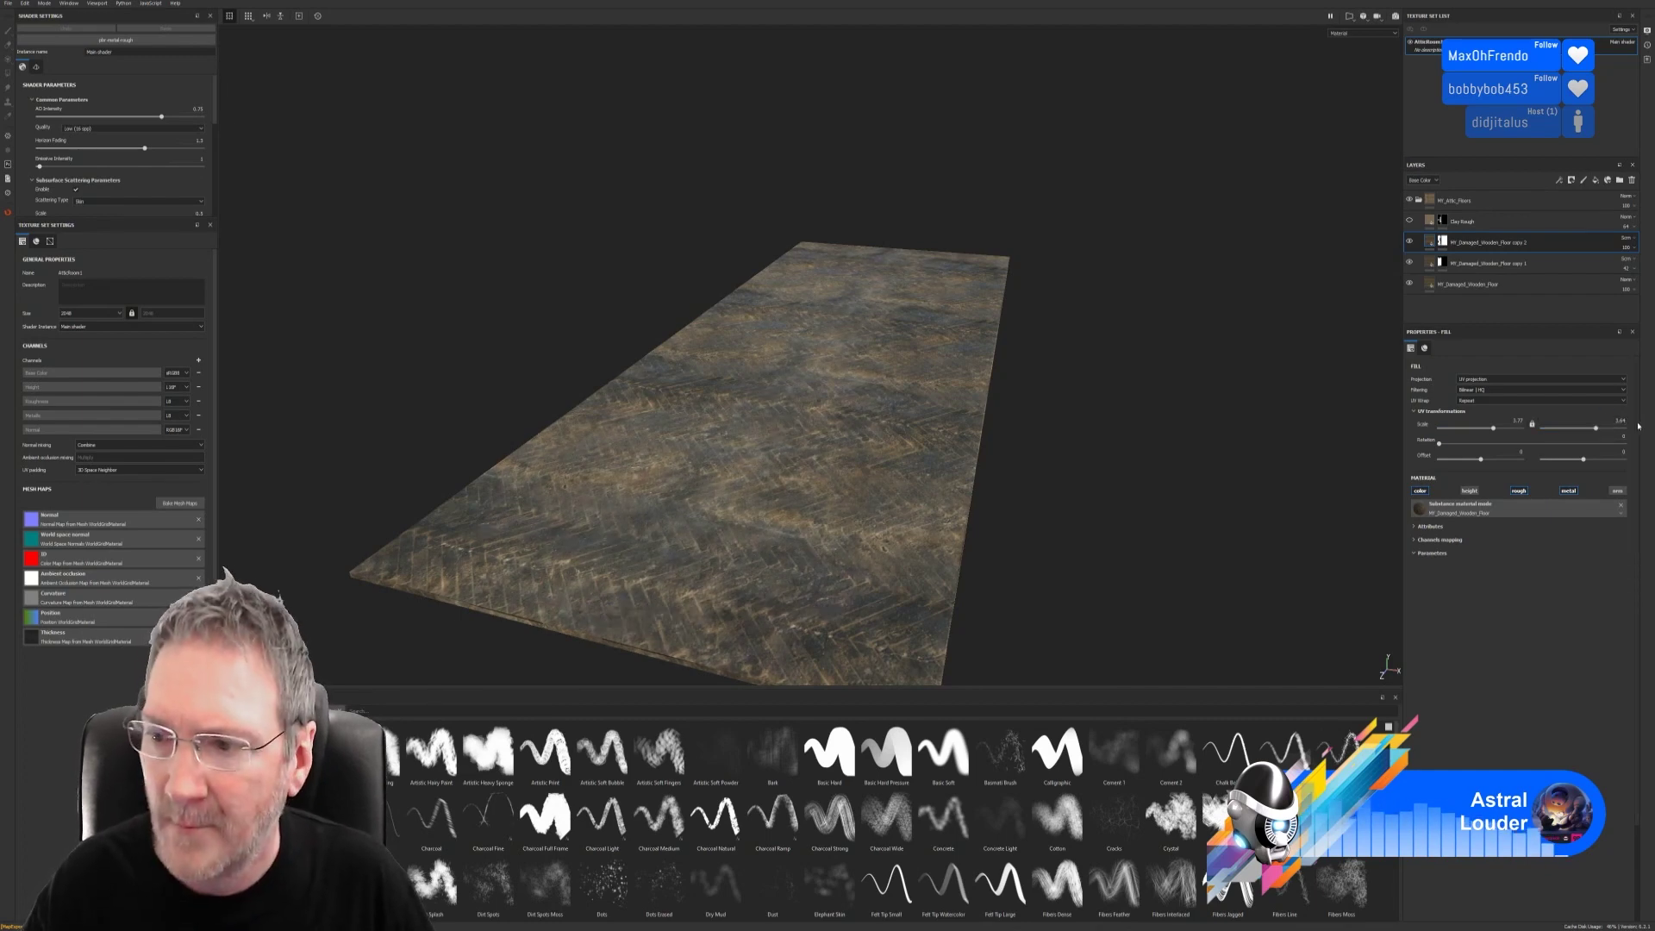
{"action": "left_click", "coordinate": [1411, 223]}
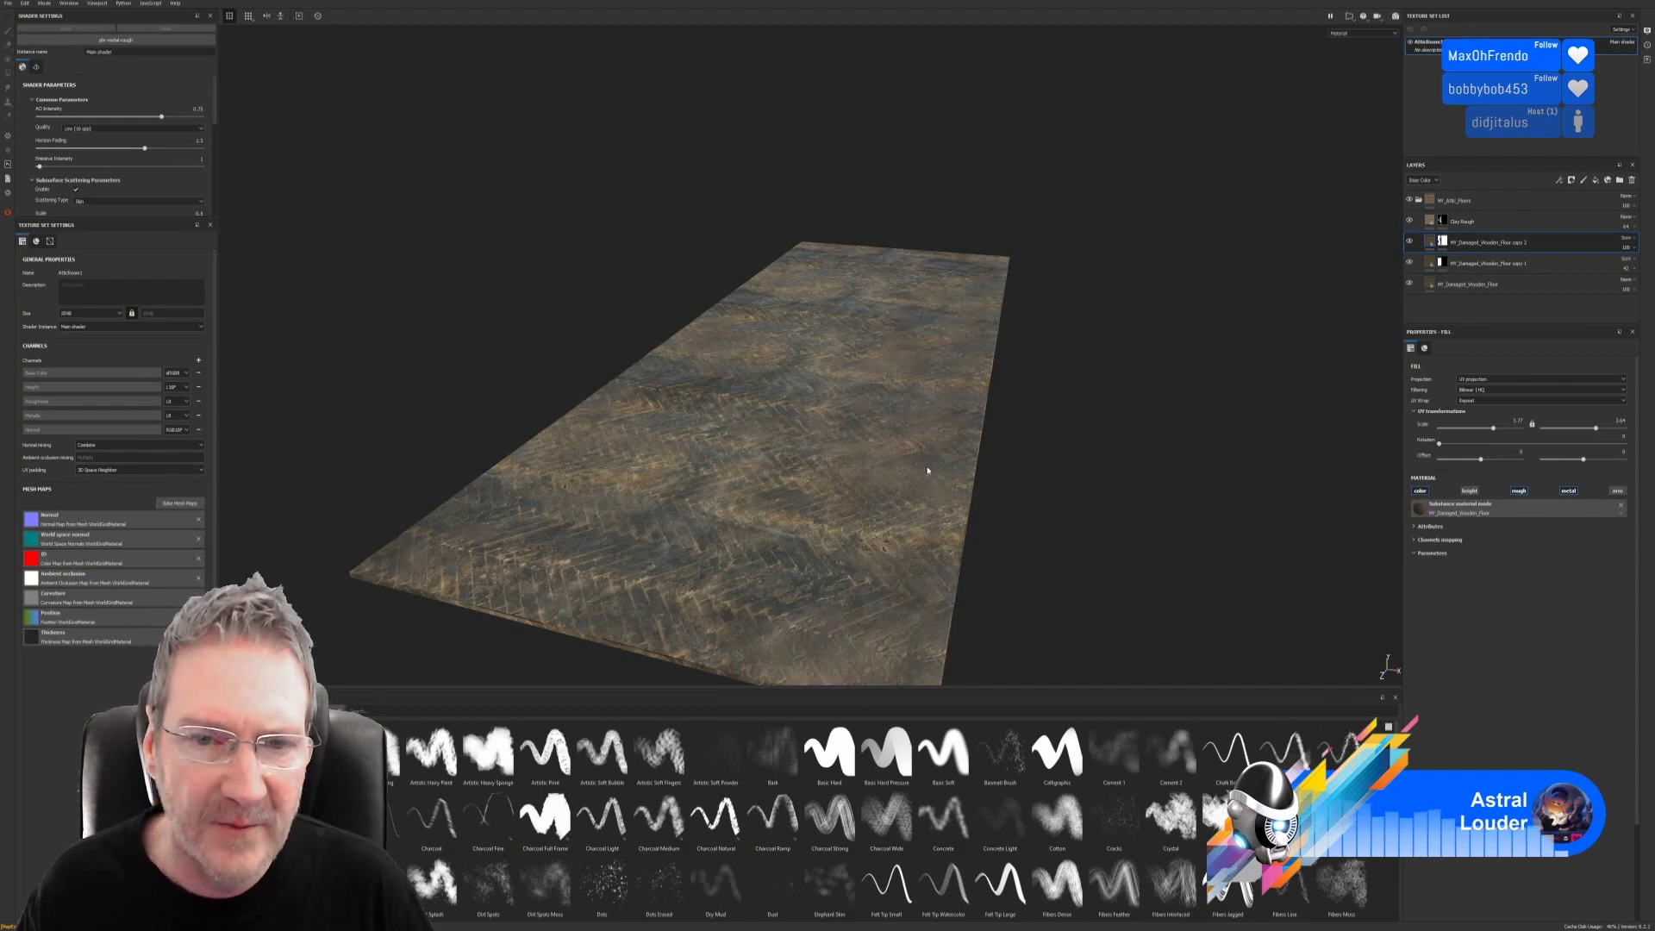
{"action": "left_click_drag", "start_coordinate": [1102, 329], "coordinate": [758, 312], "text": "alt"}
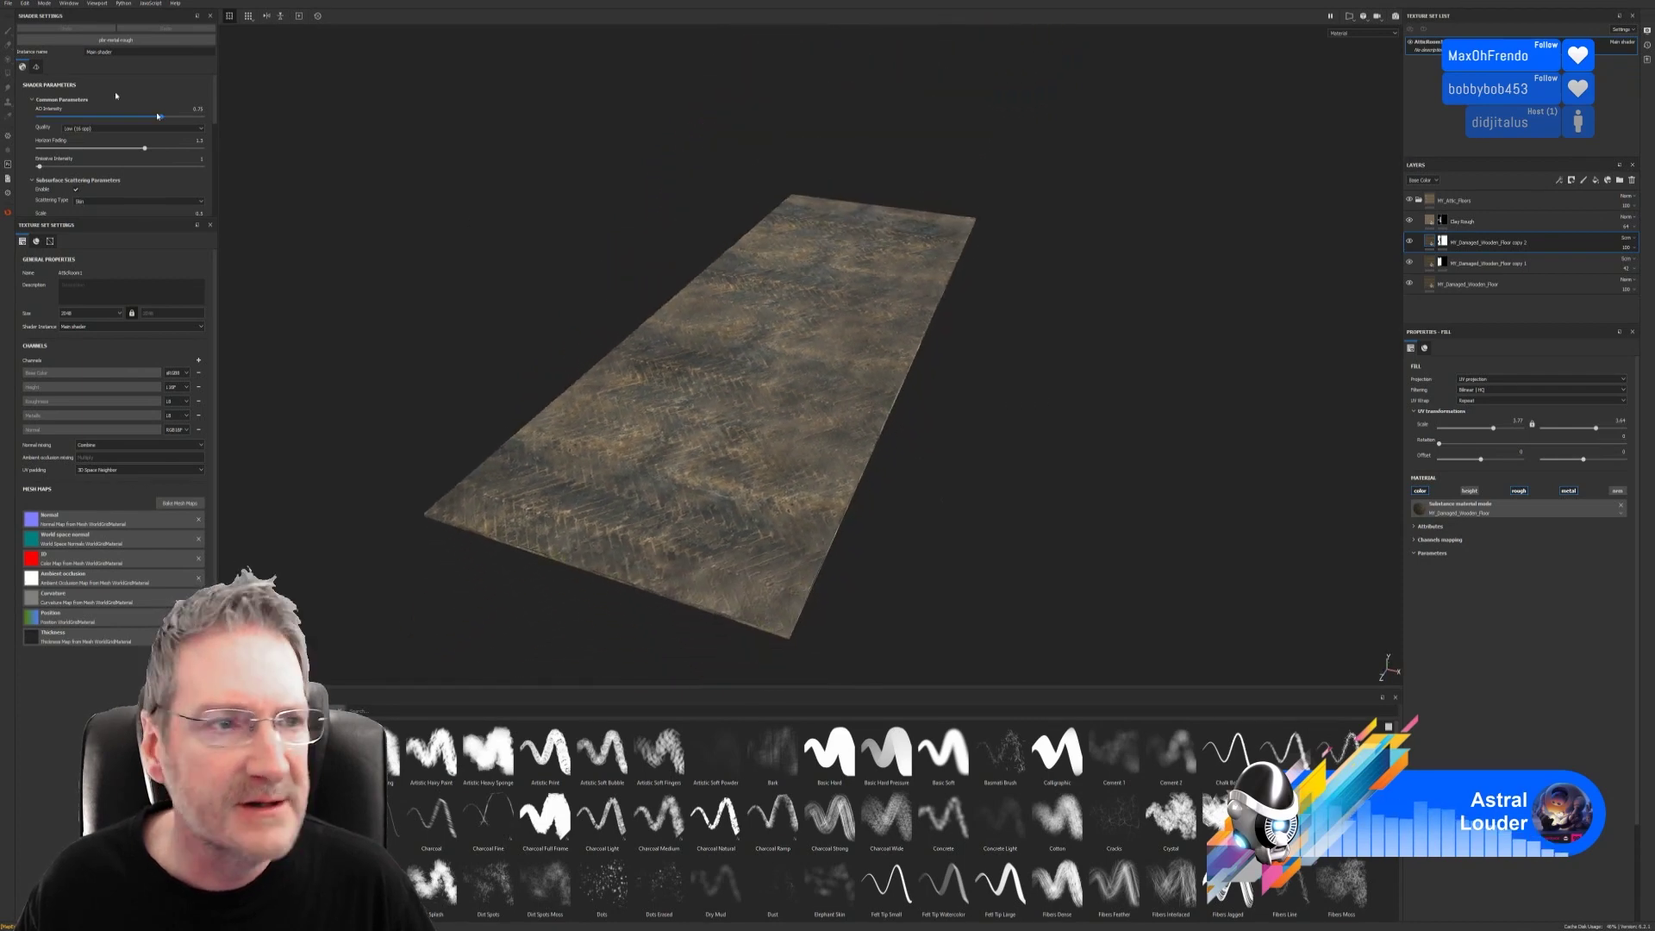
Step: Export the attic floor textures with the existing export settings and save the project
{"action": "left_click", "coordinate": [7, 3]}
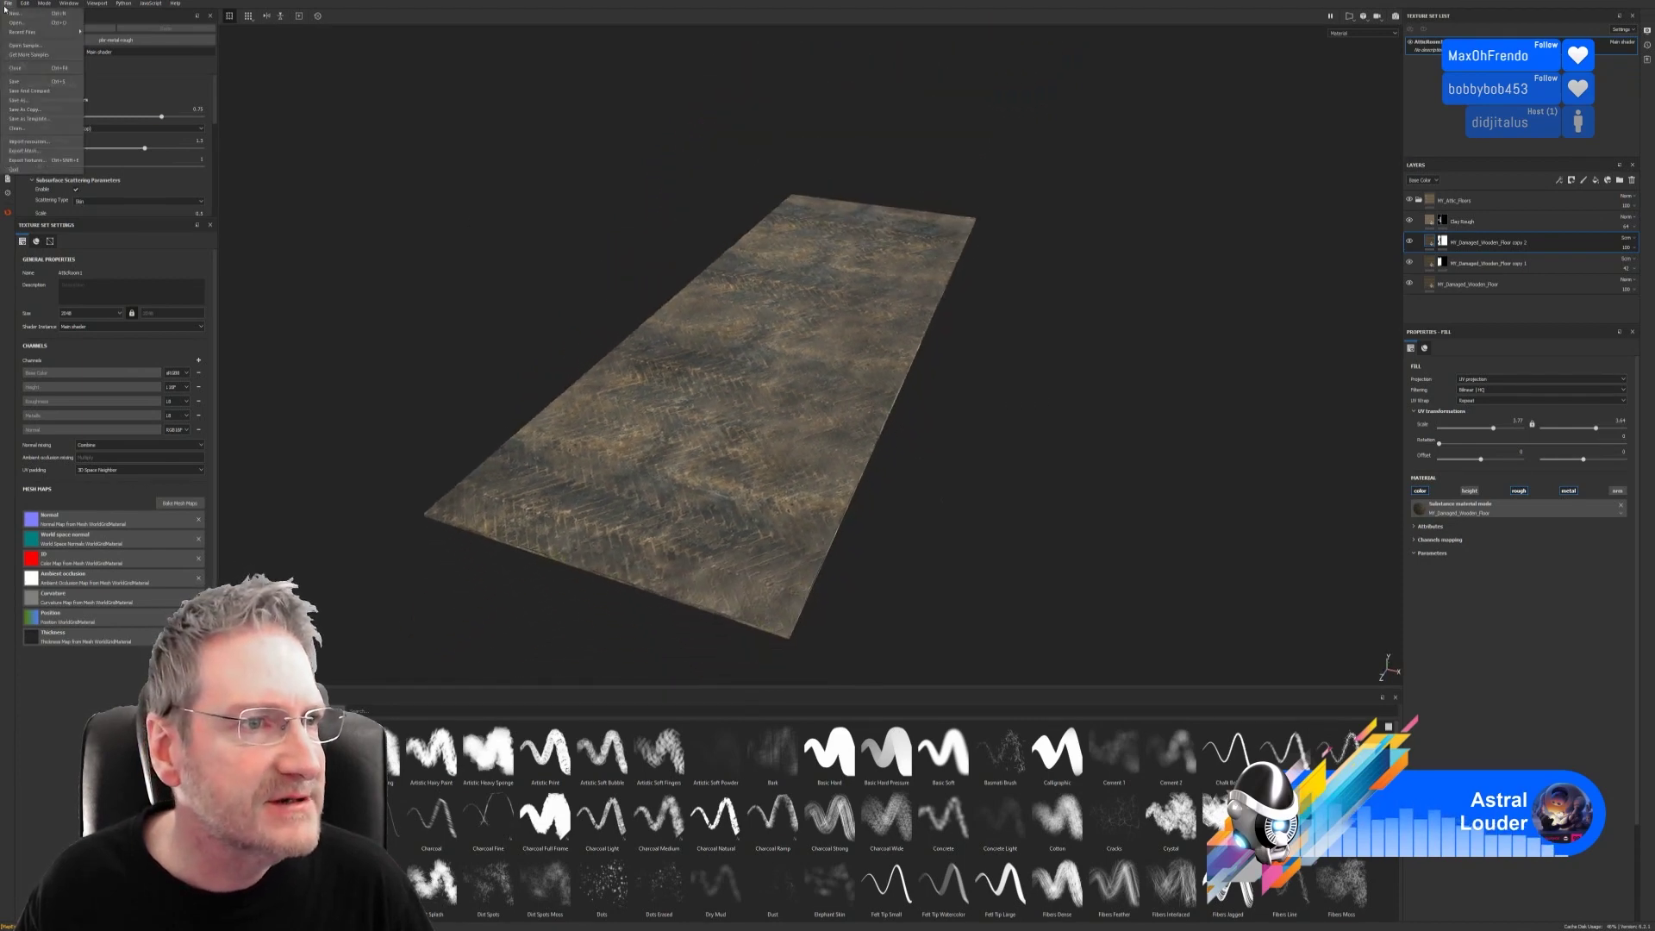
{"action": "left_click", "coordinate": [31, 160]}
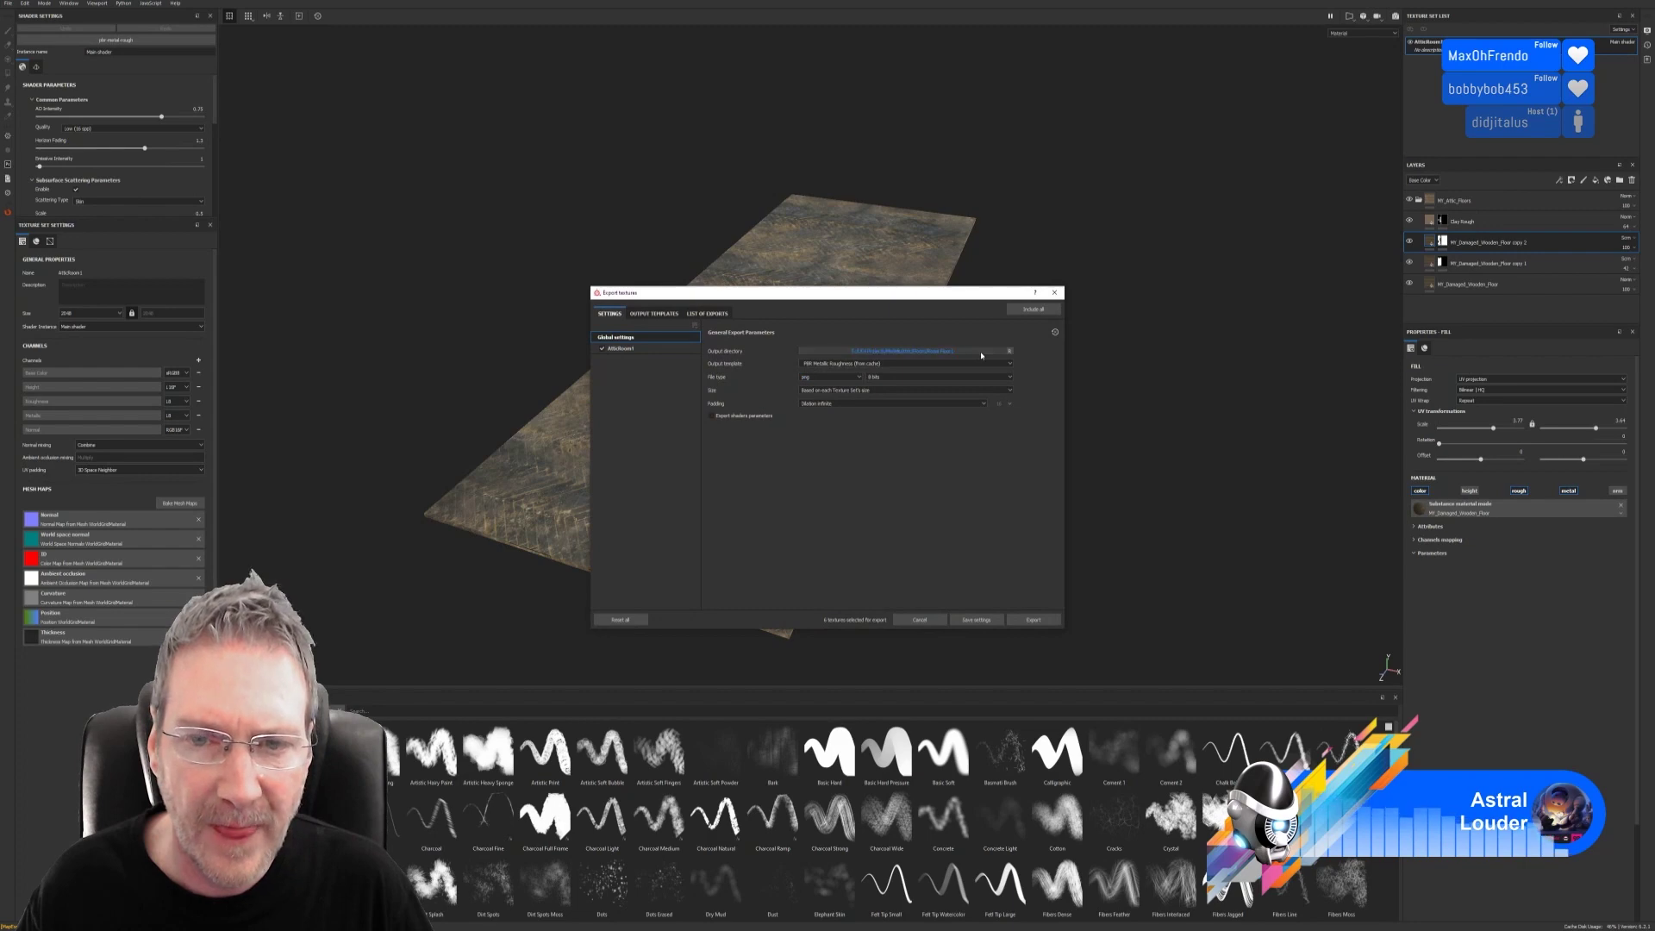
{"action": "left_click", "coordinate": [1034, 620]}
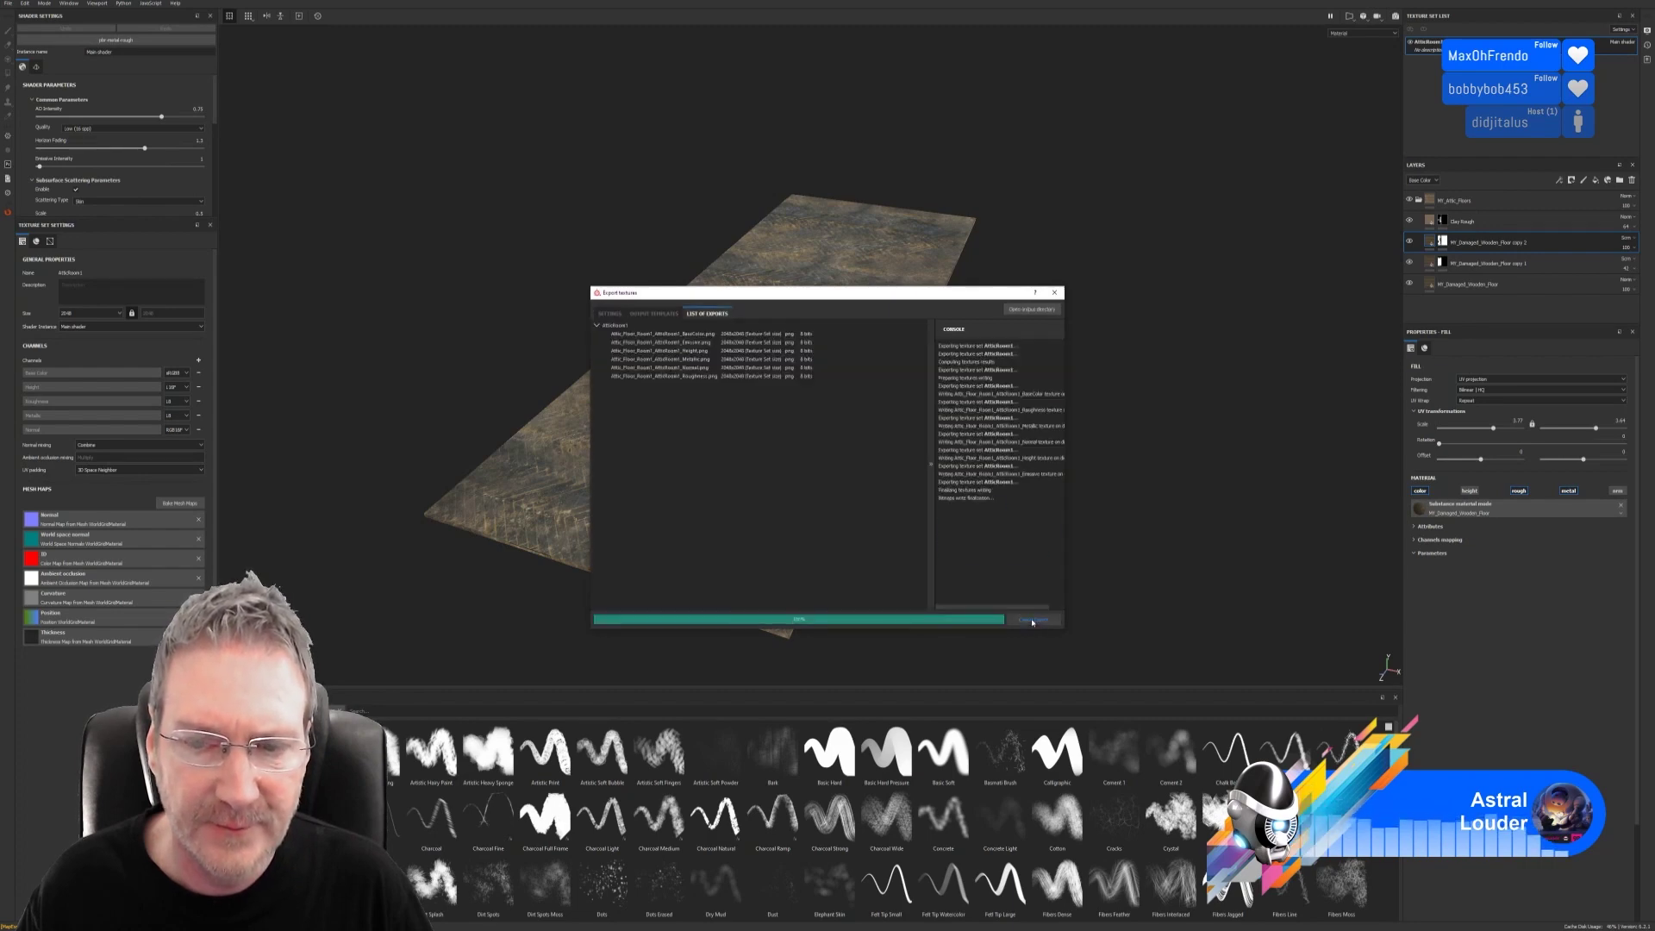
{"action": "left_click", "coordinate": [1055, 293]}
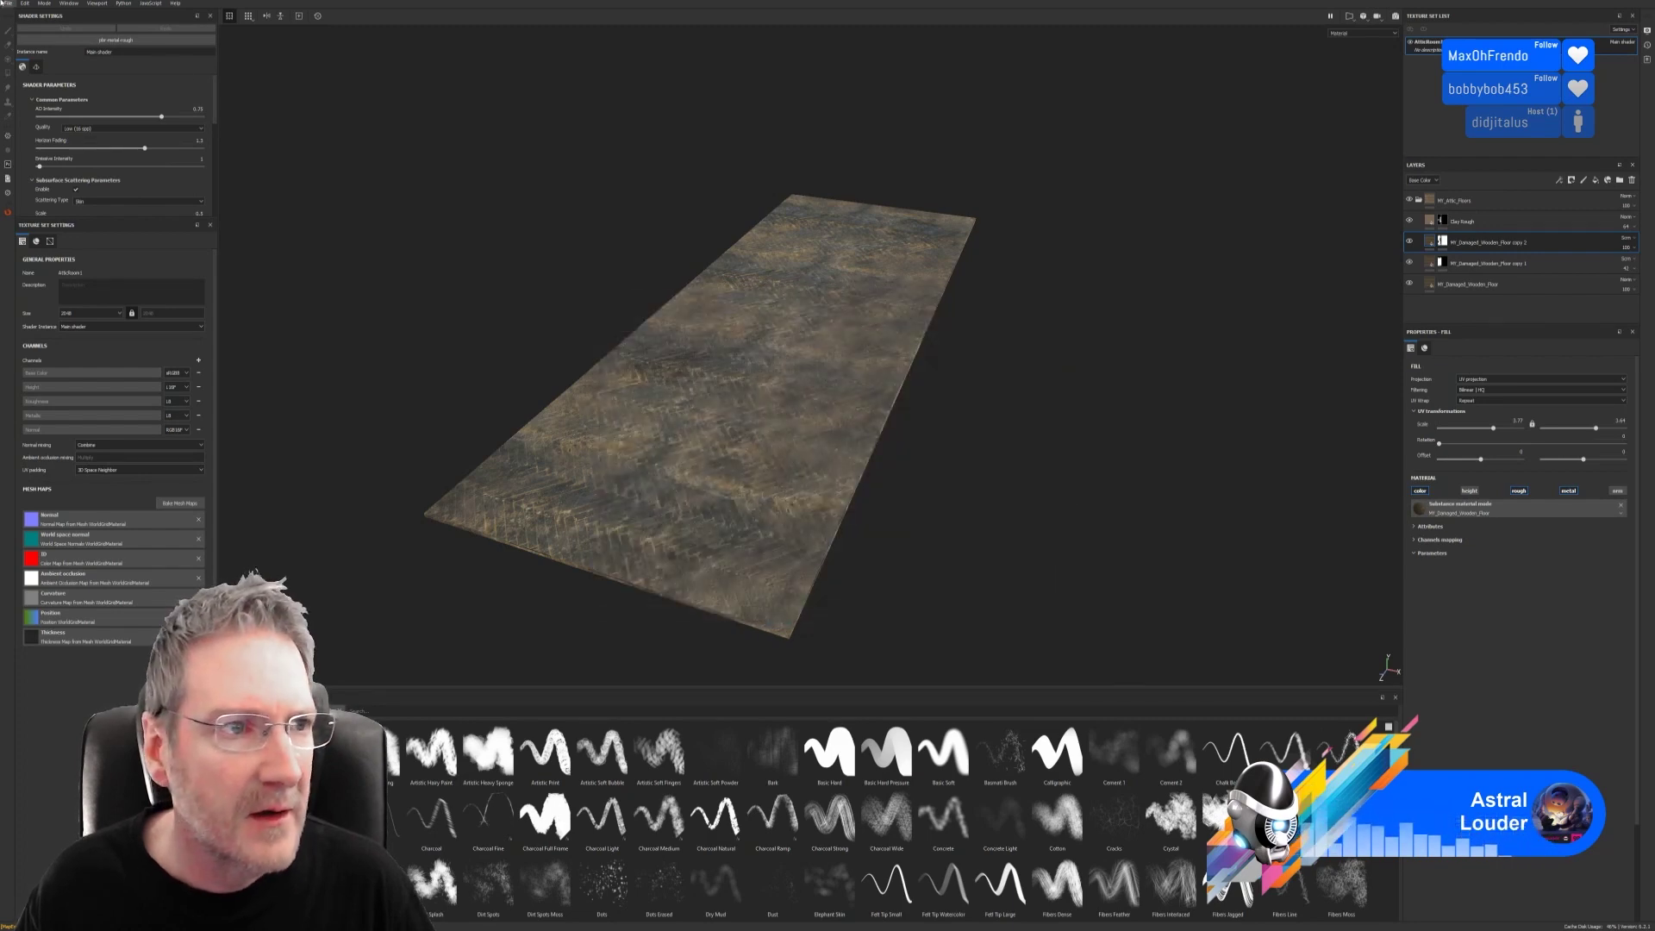
{"action": "left_click", "coordinate": [7, 3]}
{"action": "left_click", "coordinate": [20, 87]}
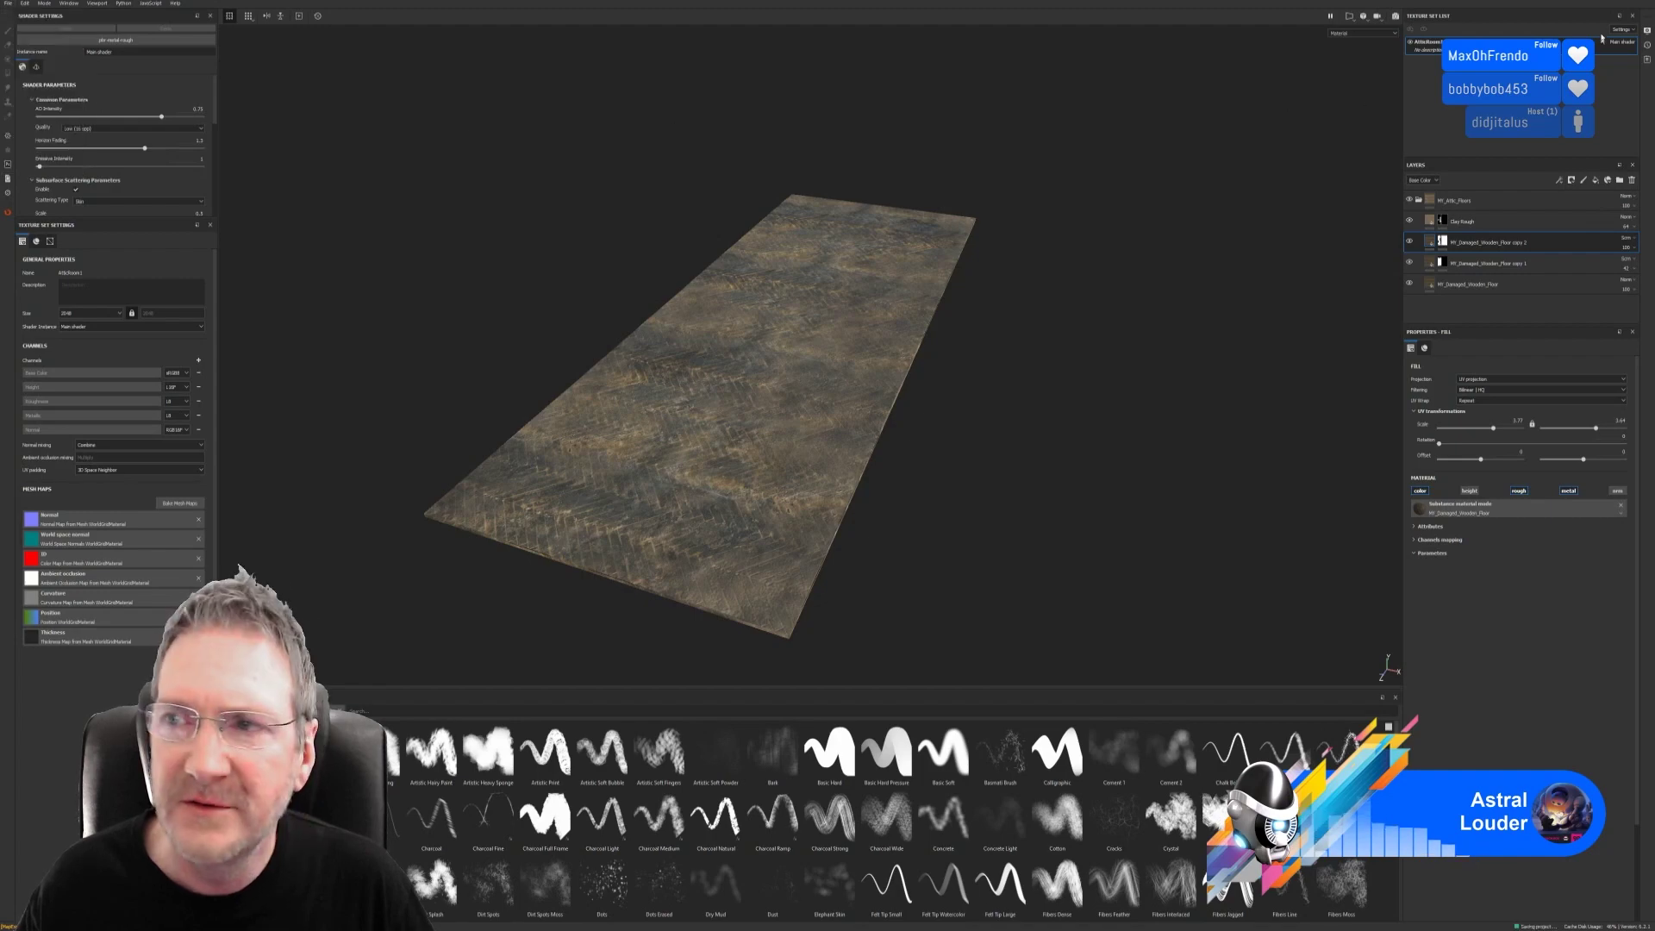
Step: Switch to the Unreal Editor and reimport the Attic_Floor_Room1 base color, normal and roughness textures from their source files
{"action": "key", "text": "super+d"}
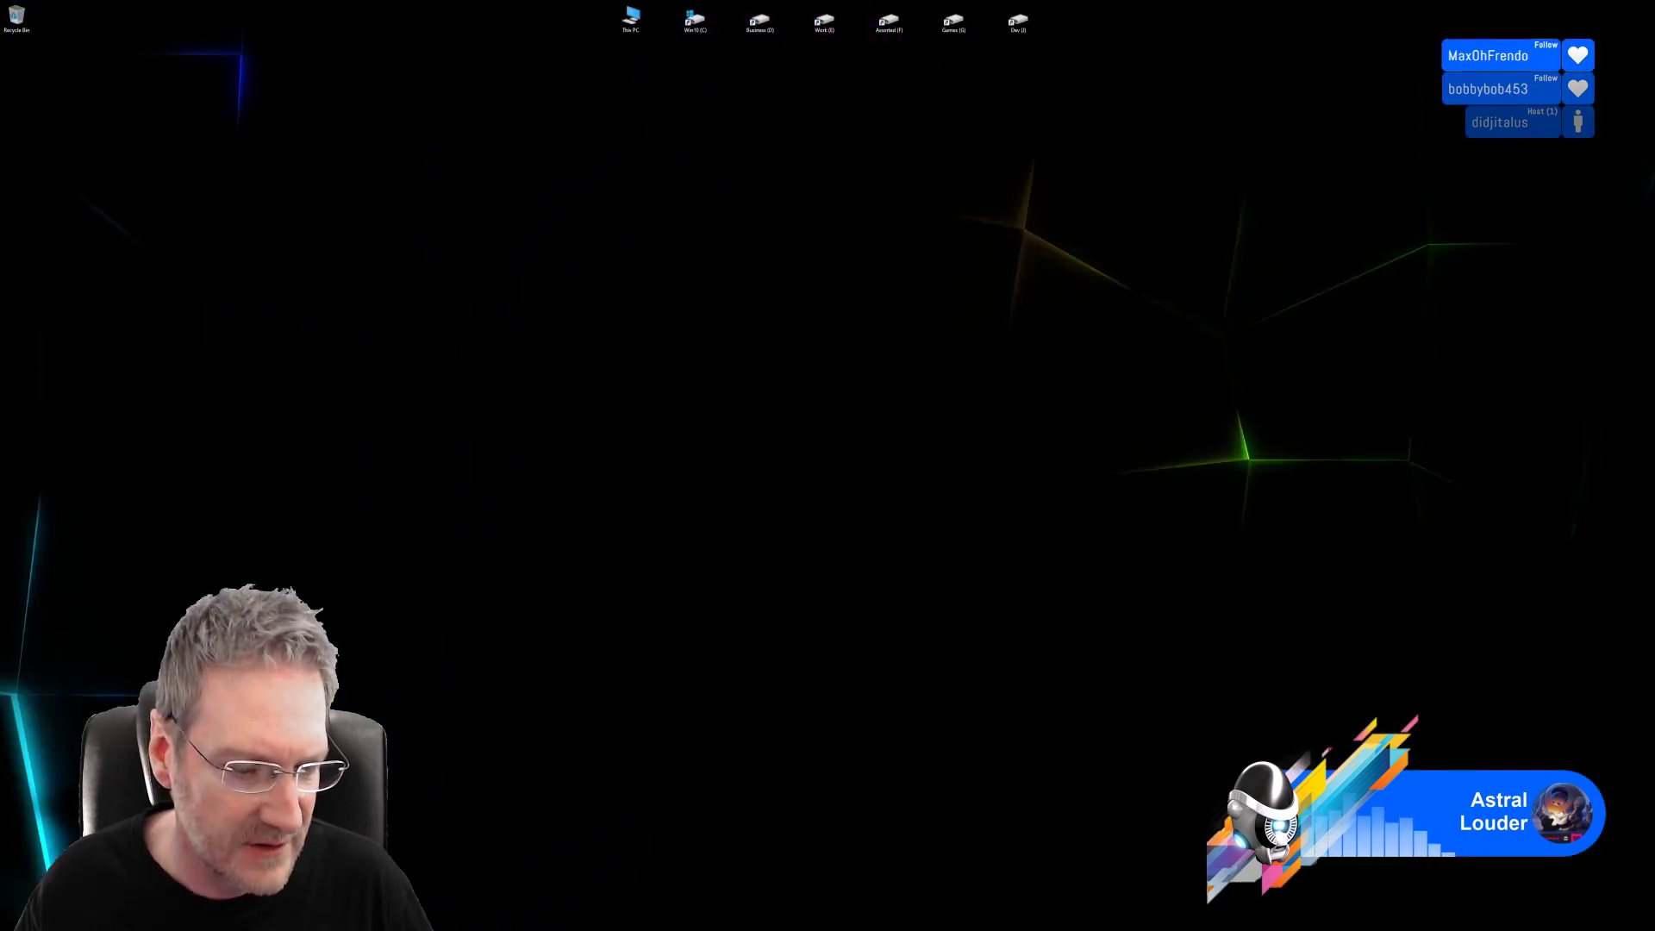
{"action": "key", "text": "alt+Tab"}
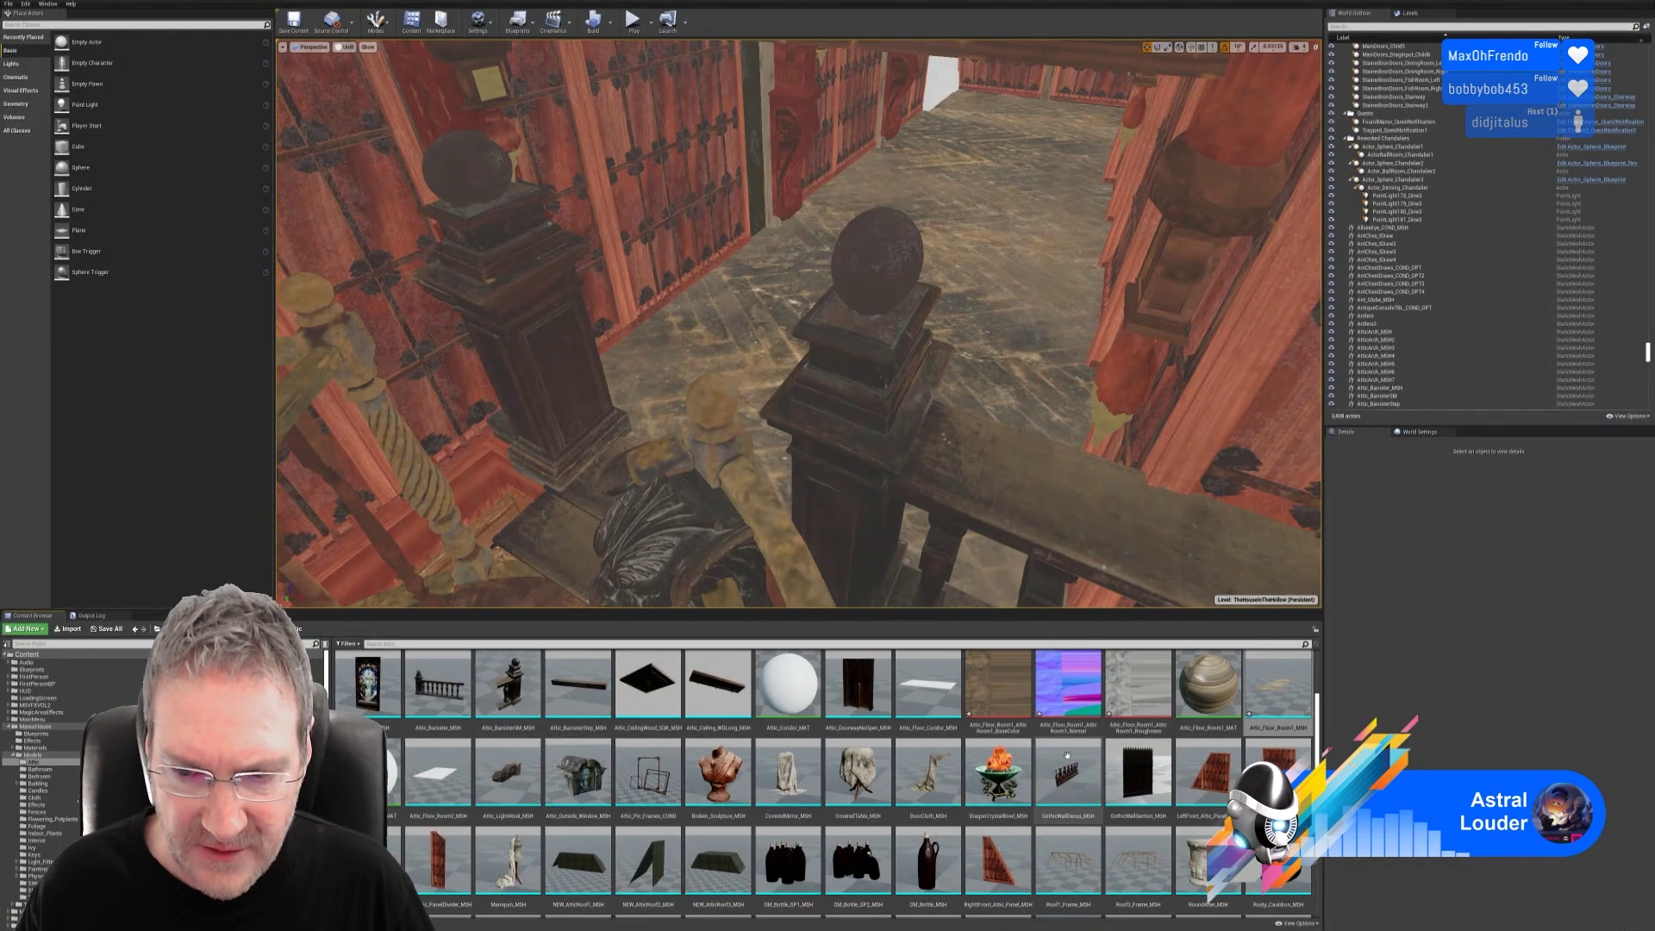
{"action": "right_click", "coordinate": [1001, 692]}
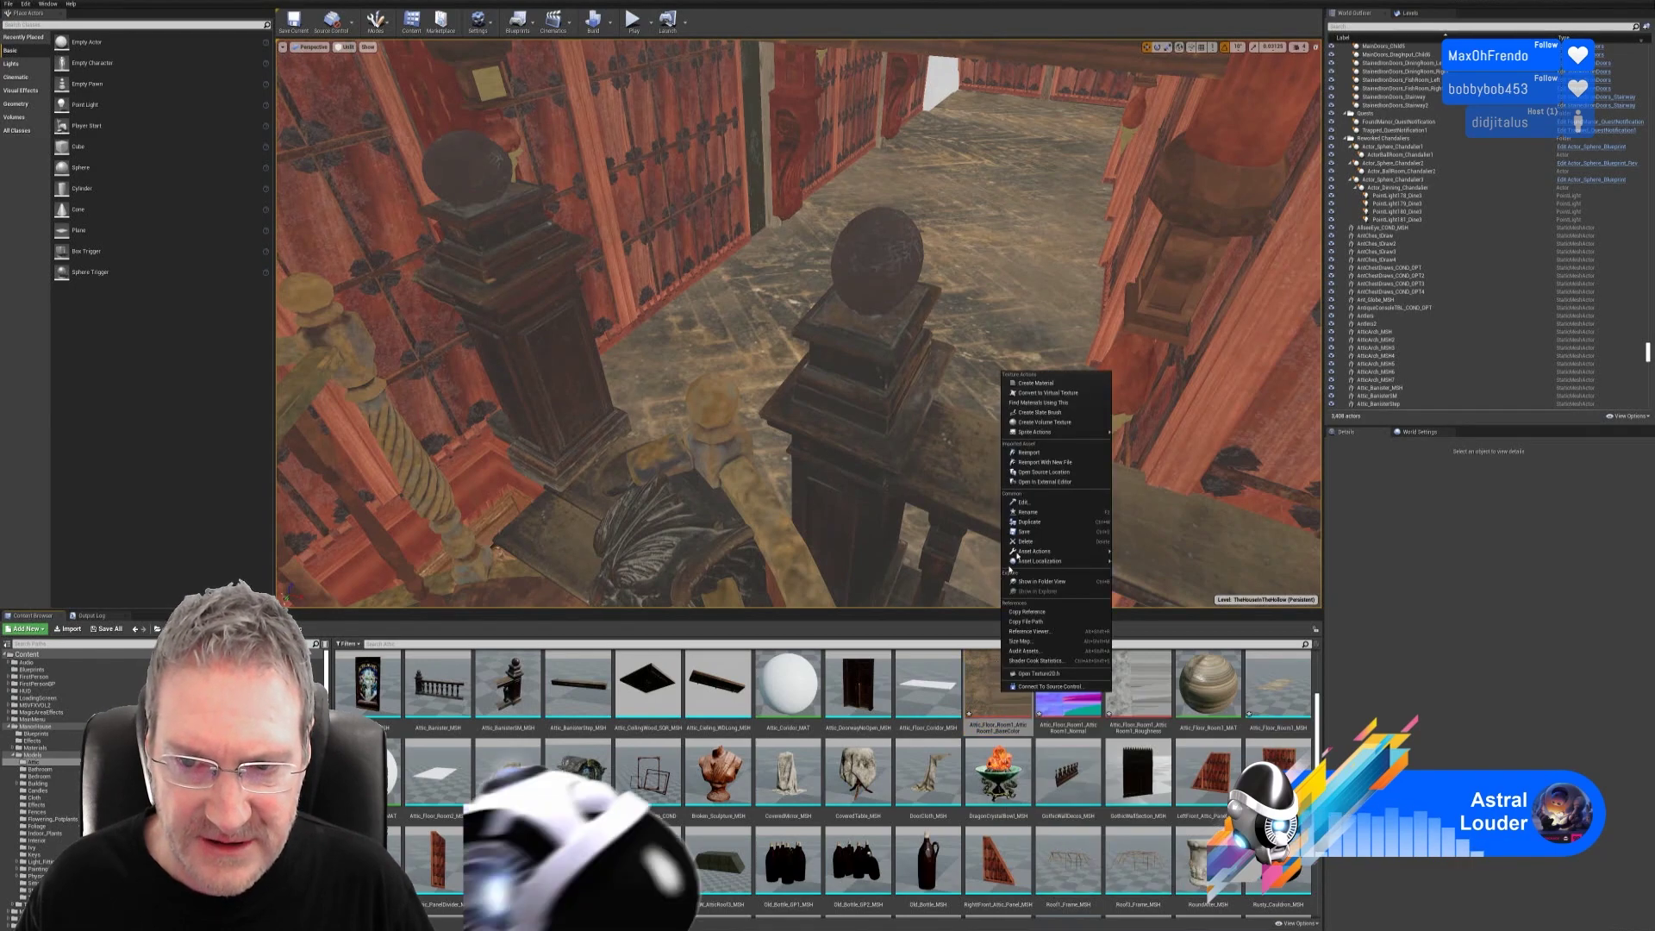
{"action": "left_click", "coordinate": [1026, 457]}
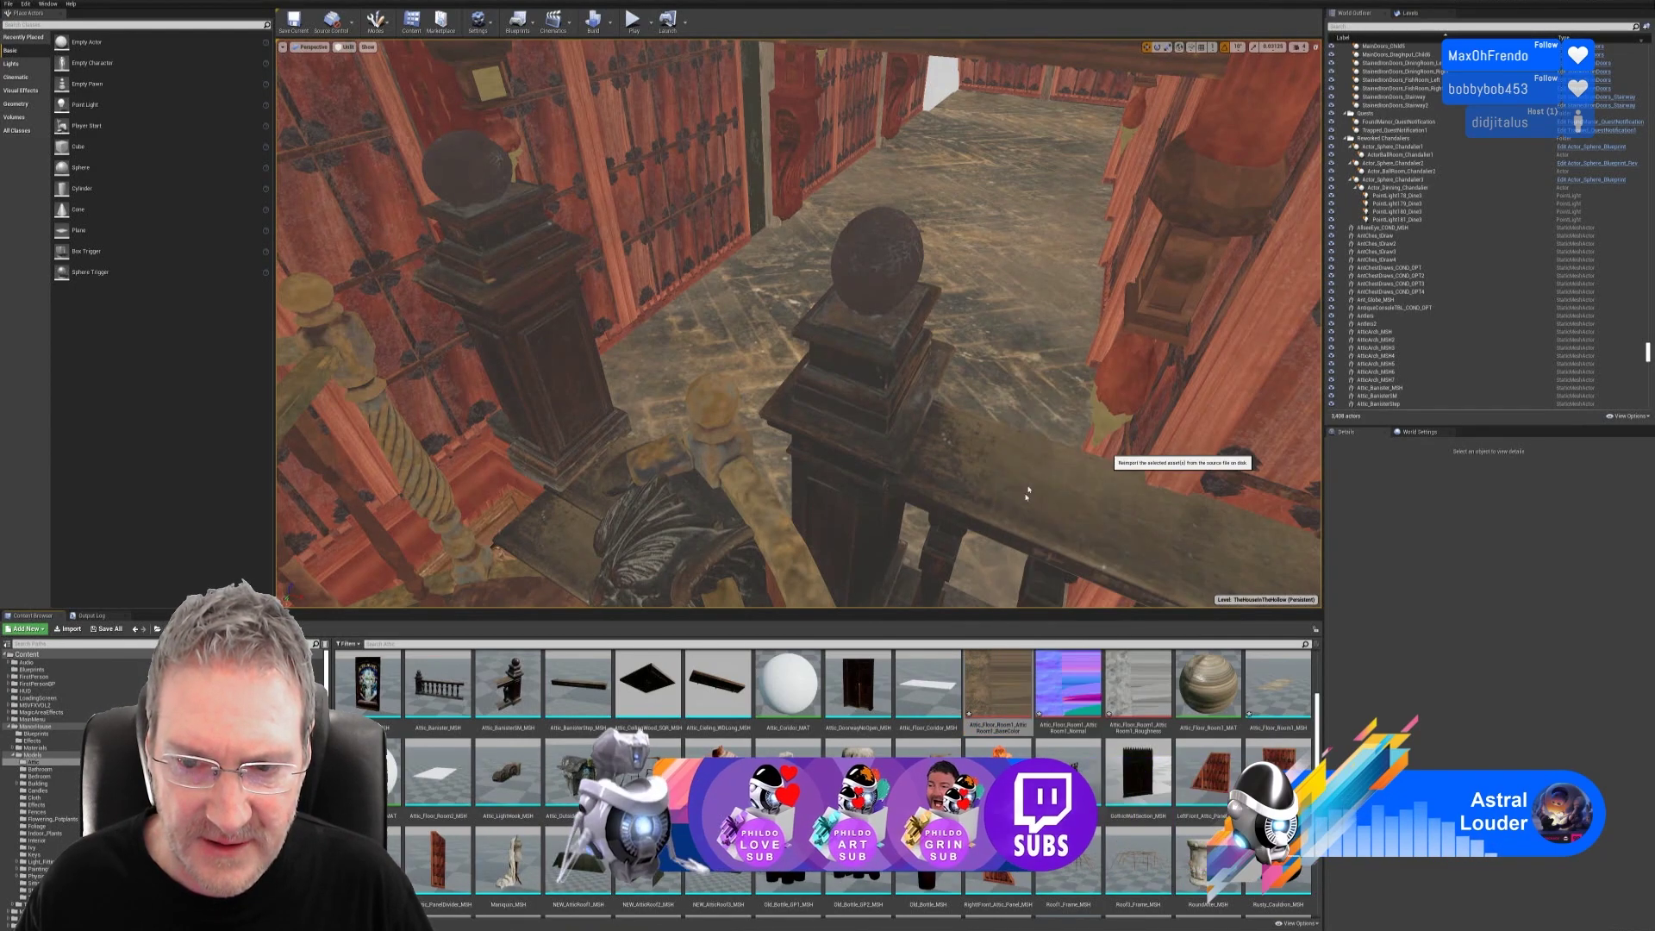
{"action": "right_click", "coordinate": [1067, 683]}
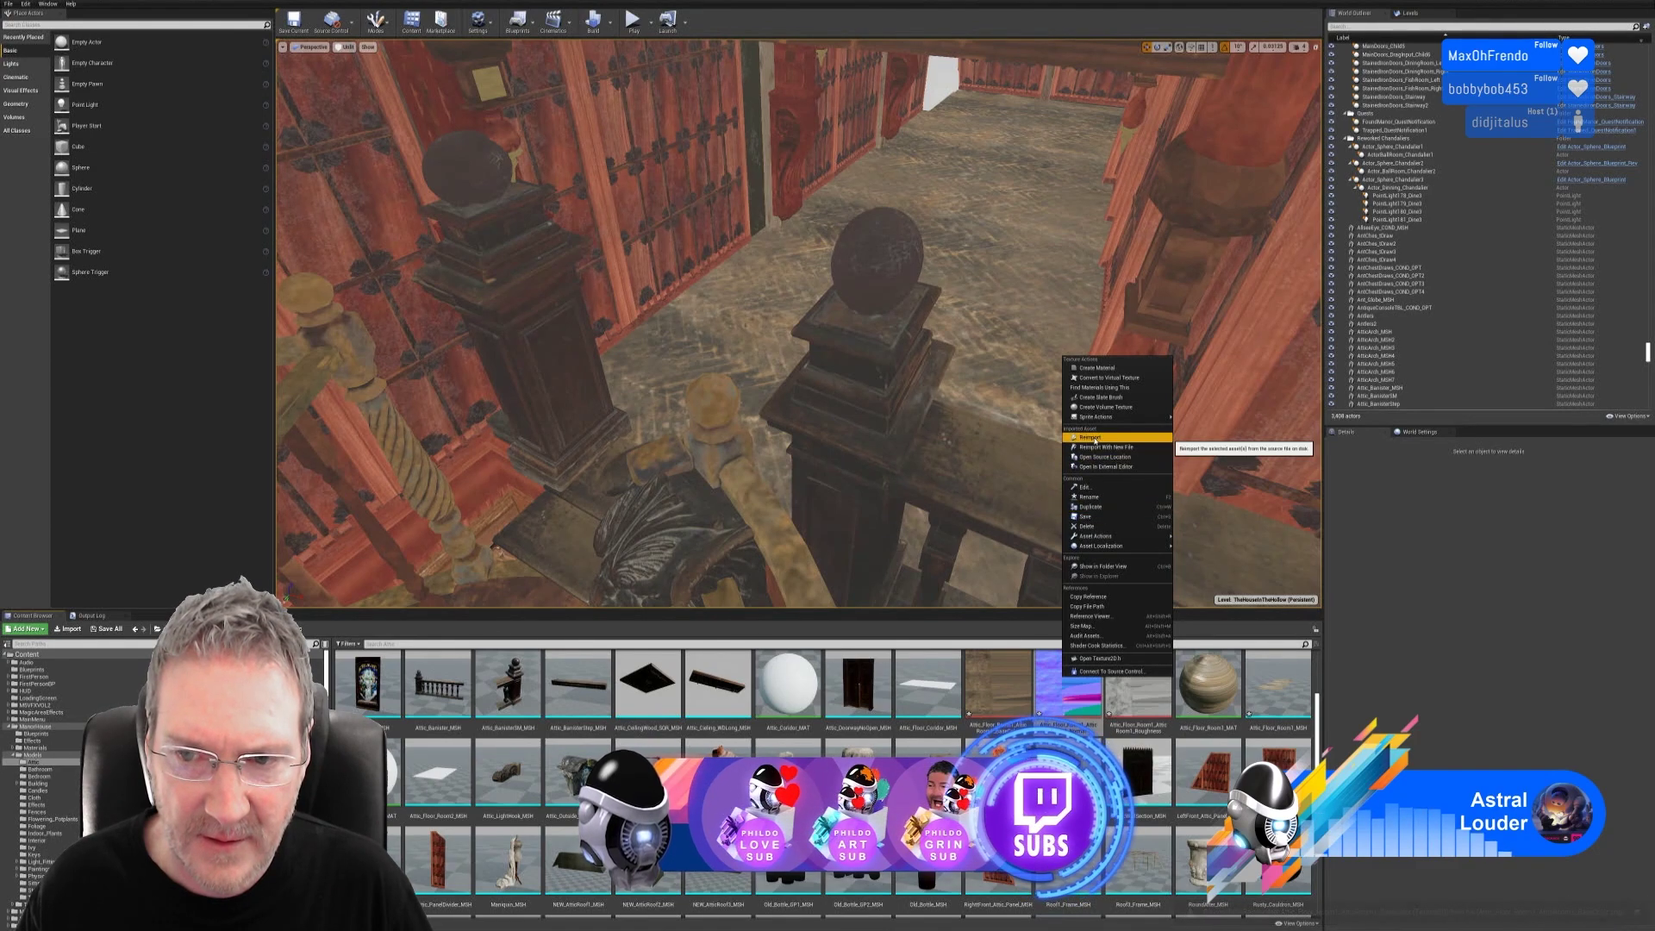
{"action": "left_click", "coordinate": [1094, 438]}
{"action": "right_click", "coordinate": [1138, 681]}
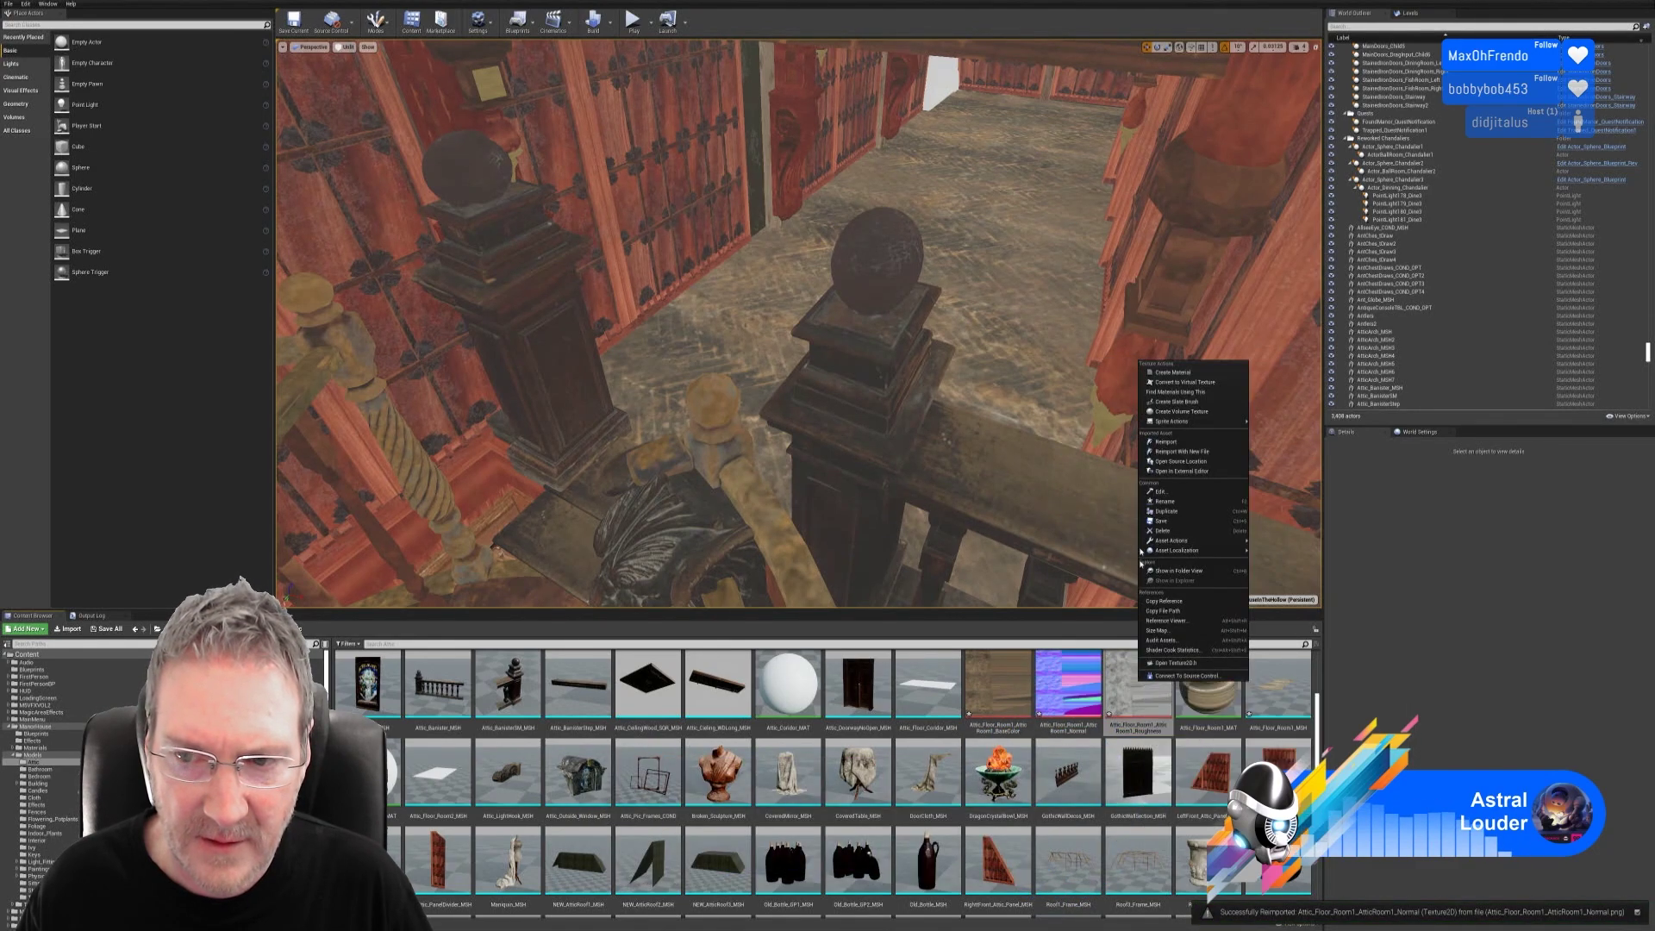
{"action": "left_click", "coordinate": [1166, 442]}
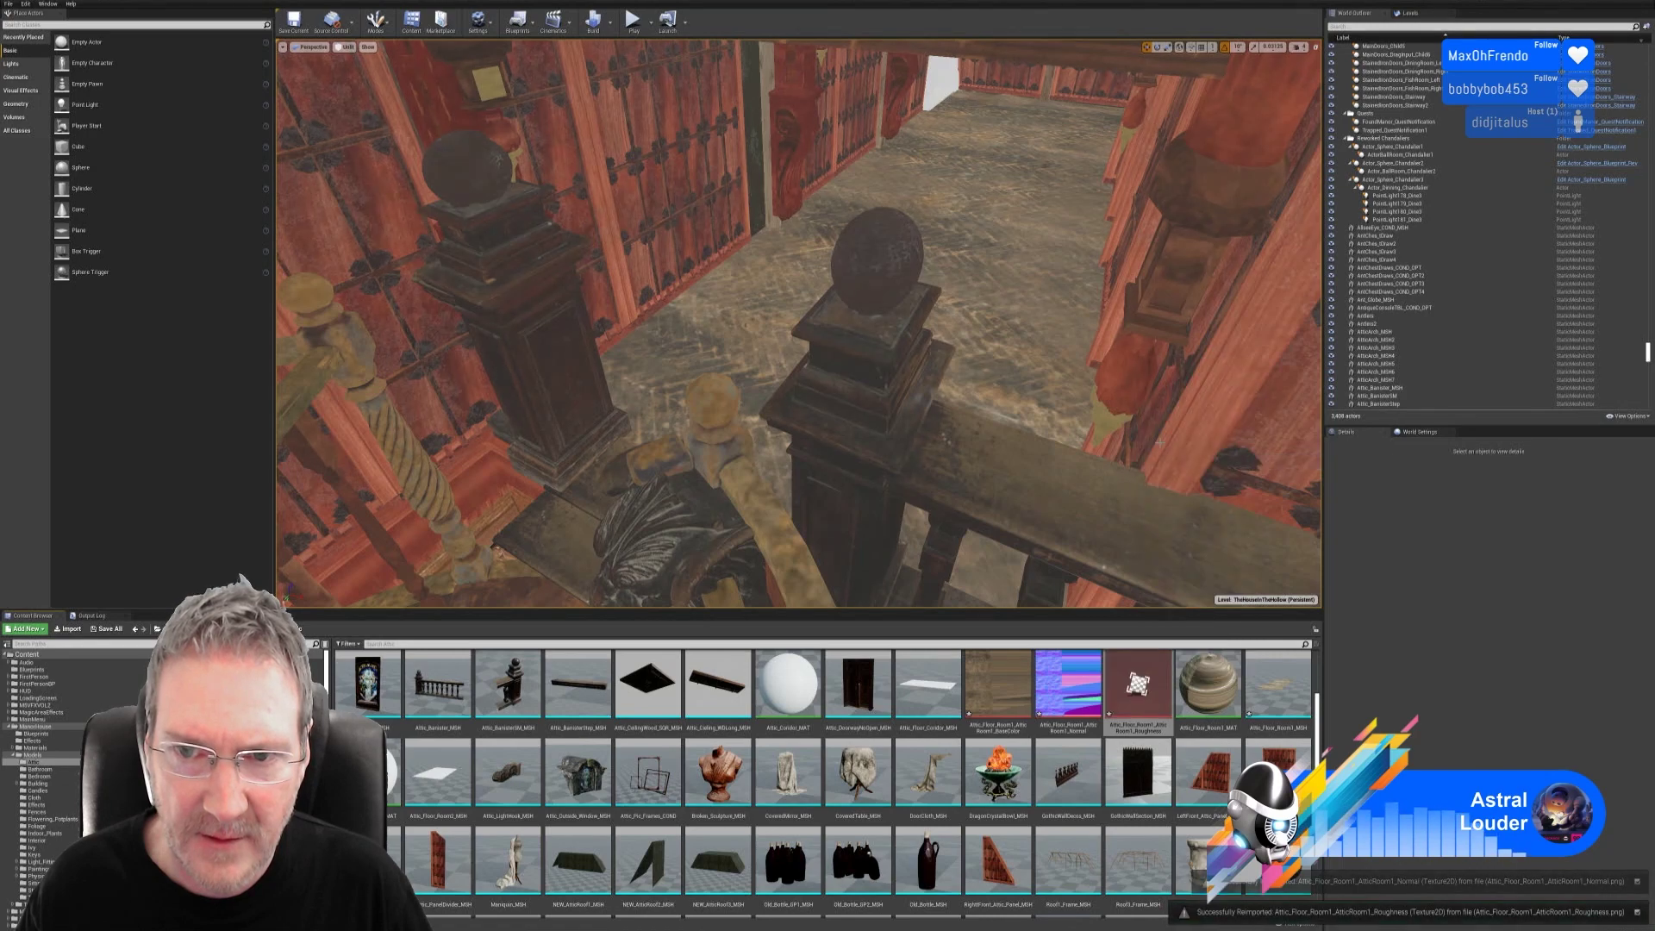
Step: Examine the rescaled herringbone attic floor up close and compare it with the floor around the pentagram downstairs
{"action": "right_click_drag", "start_coordinate": [798, 324], "coordinate": [741, 328]}
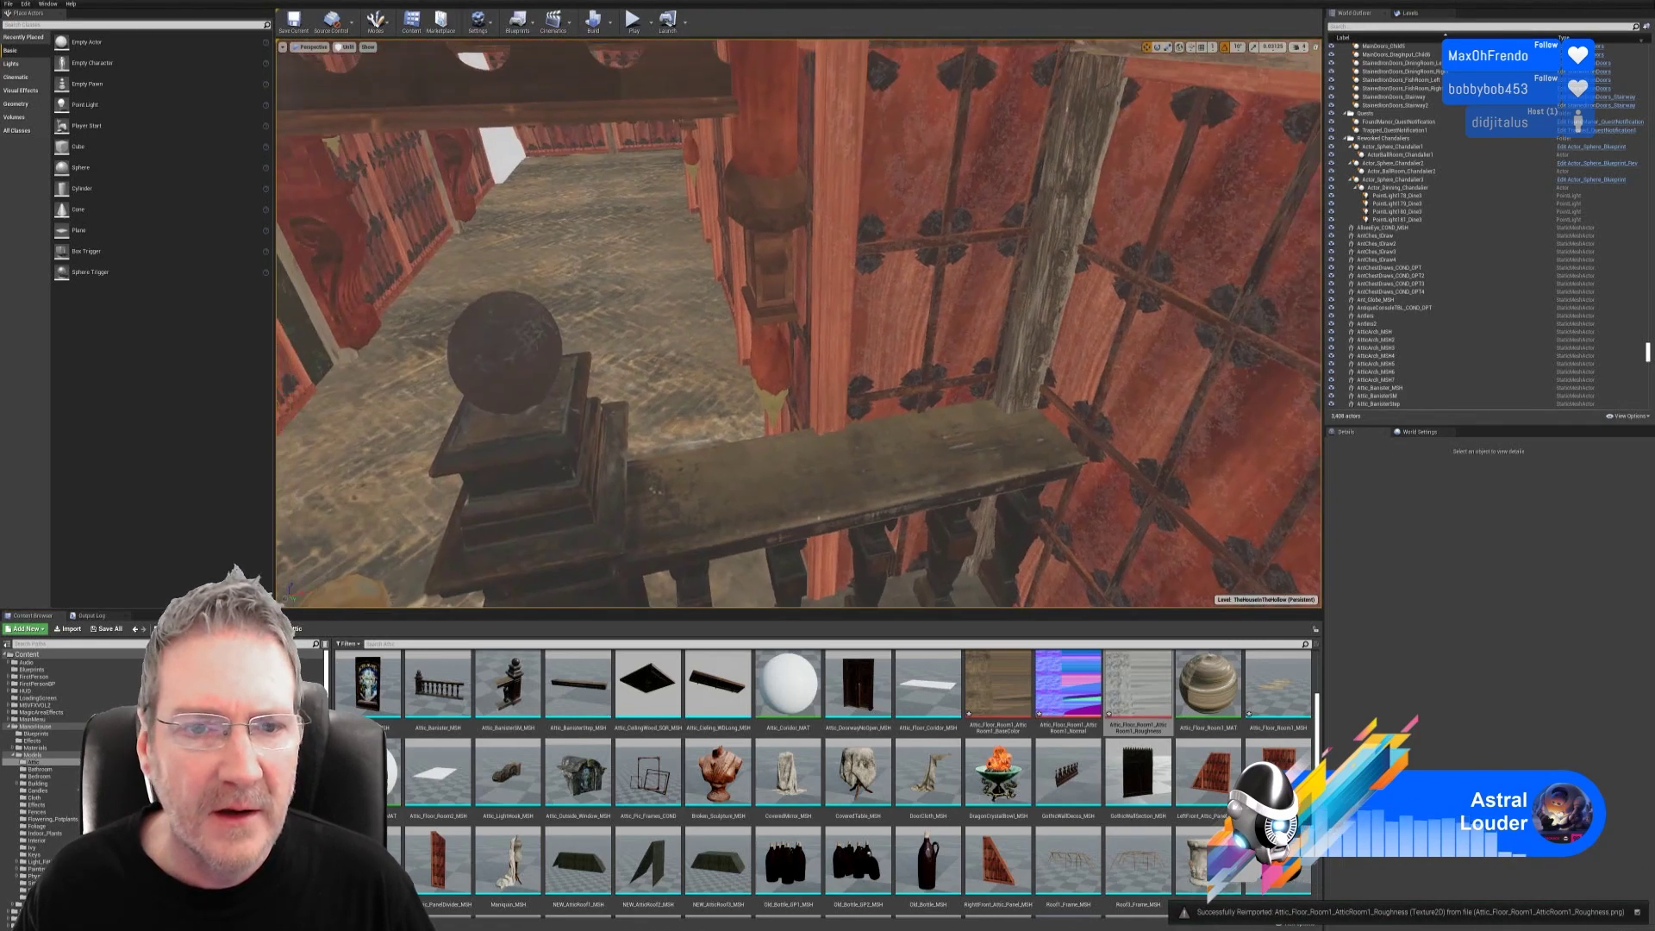
{"action": "right_click_drag", "start_coordinate": [802, 414], "coordinate": [829, 517]}
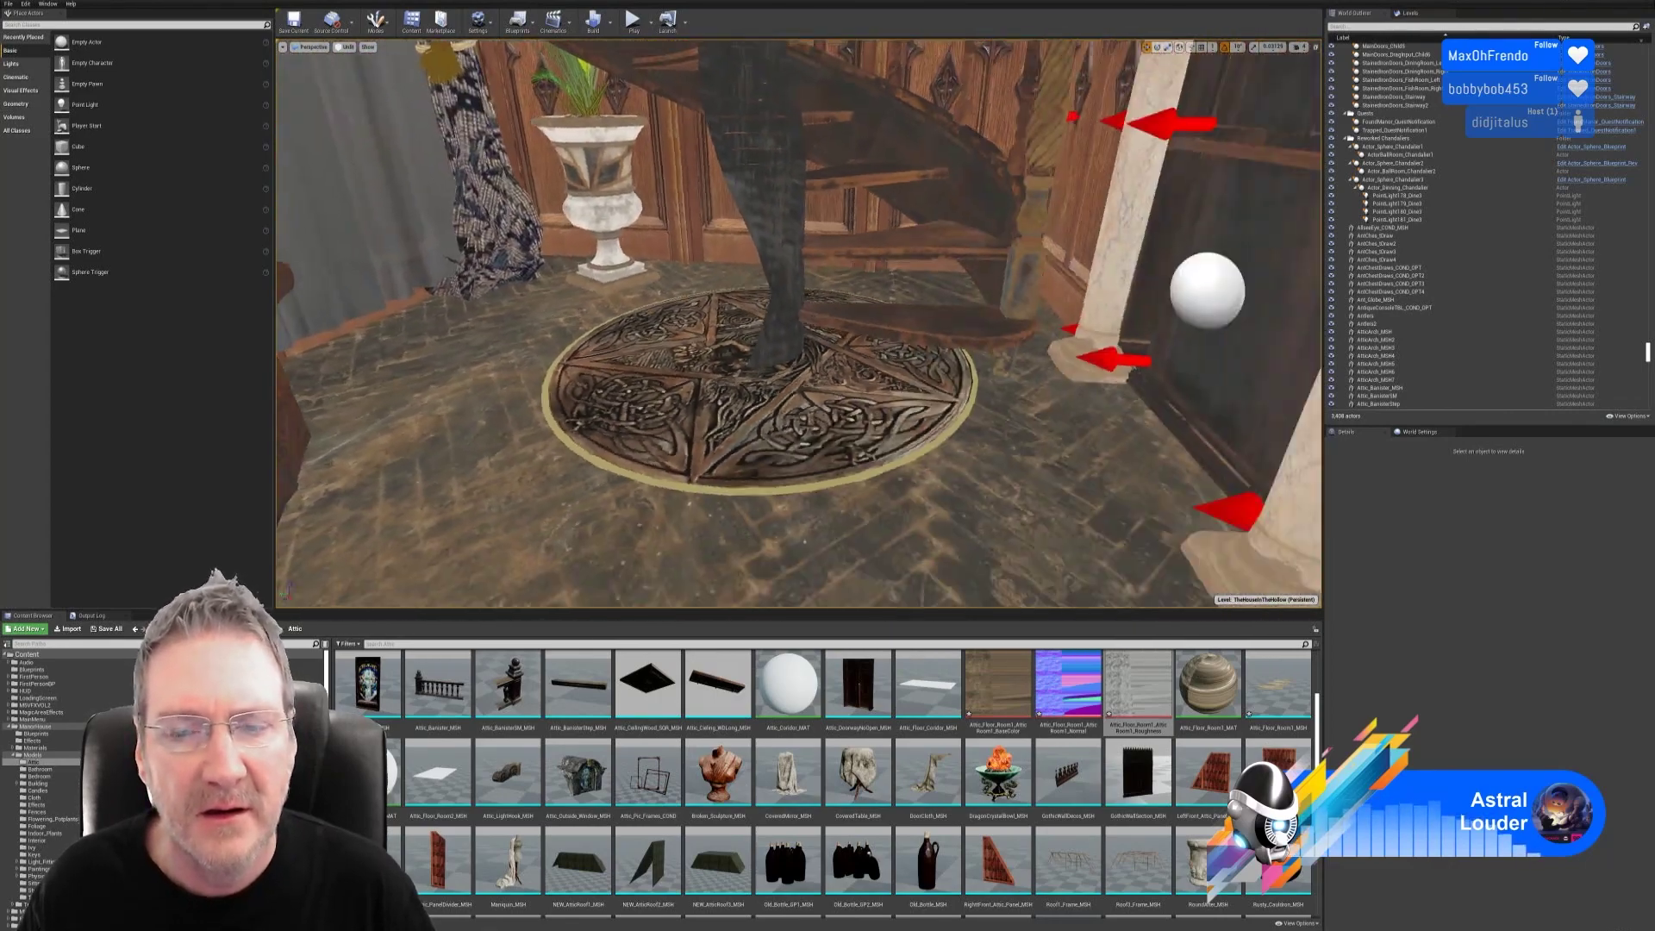
{"action": "right_click_drag", "start_coordinate": [830, 517], "coordinate": [841, 508]}
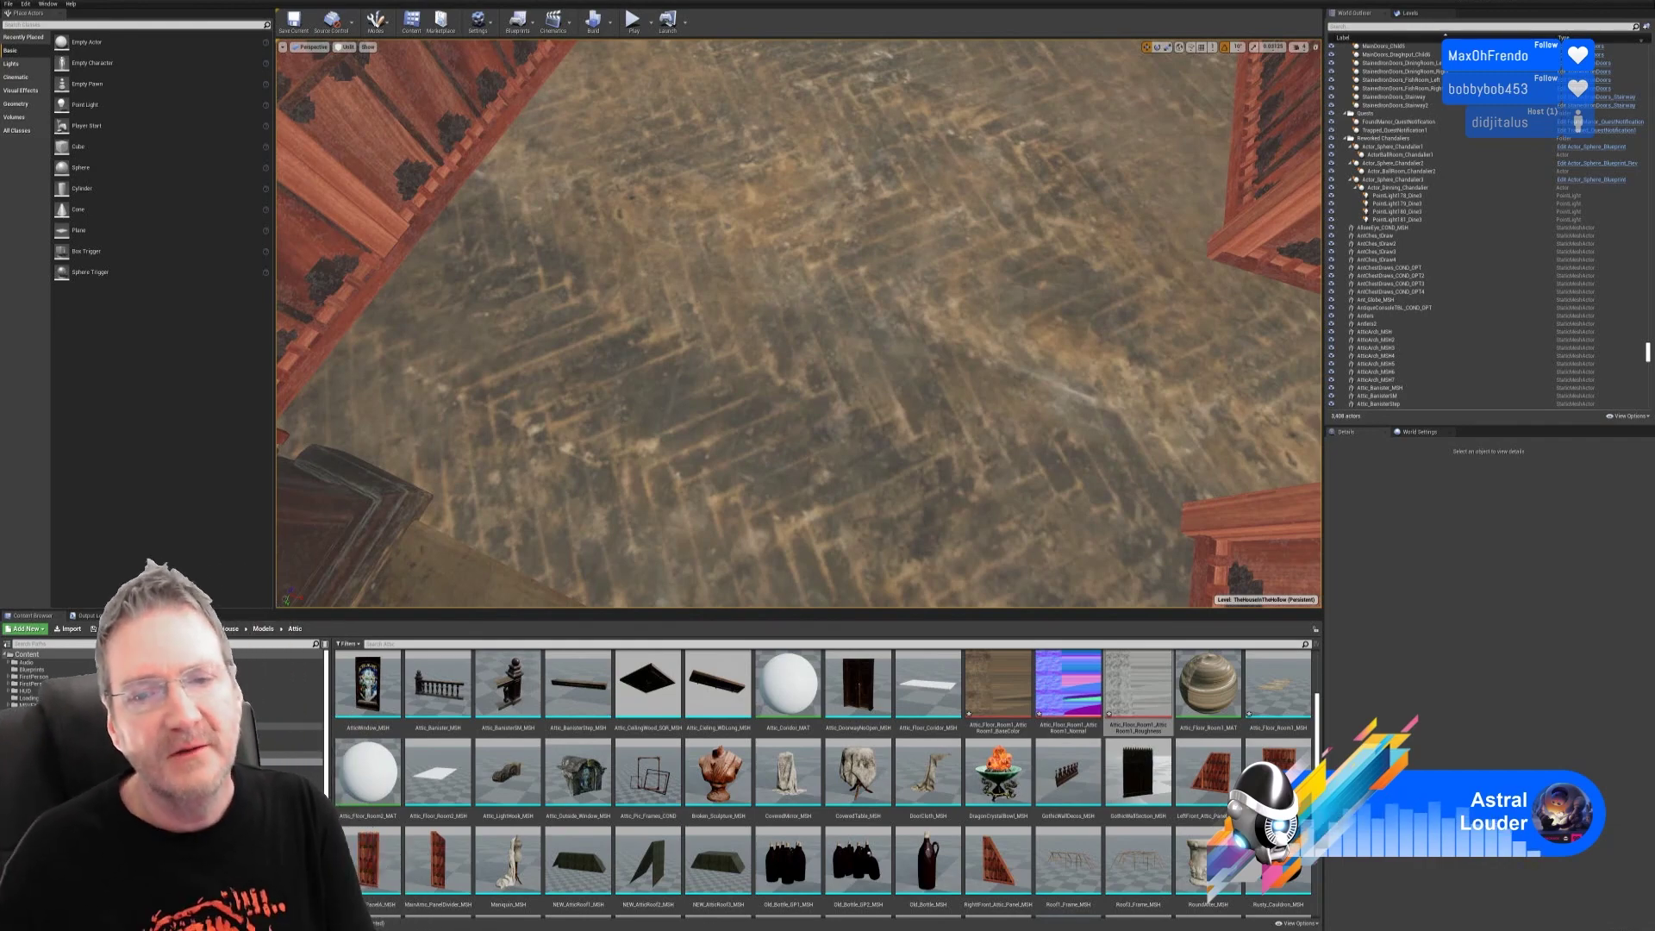
{"action": "right_click_drag", "start_coordinate": [798, 323], "coordinate": [905, 362]}
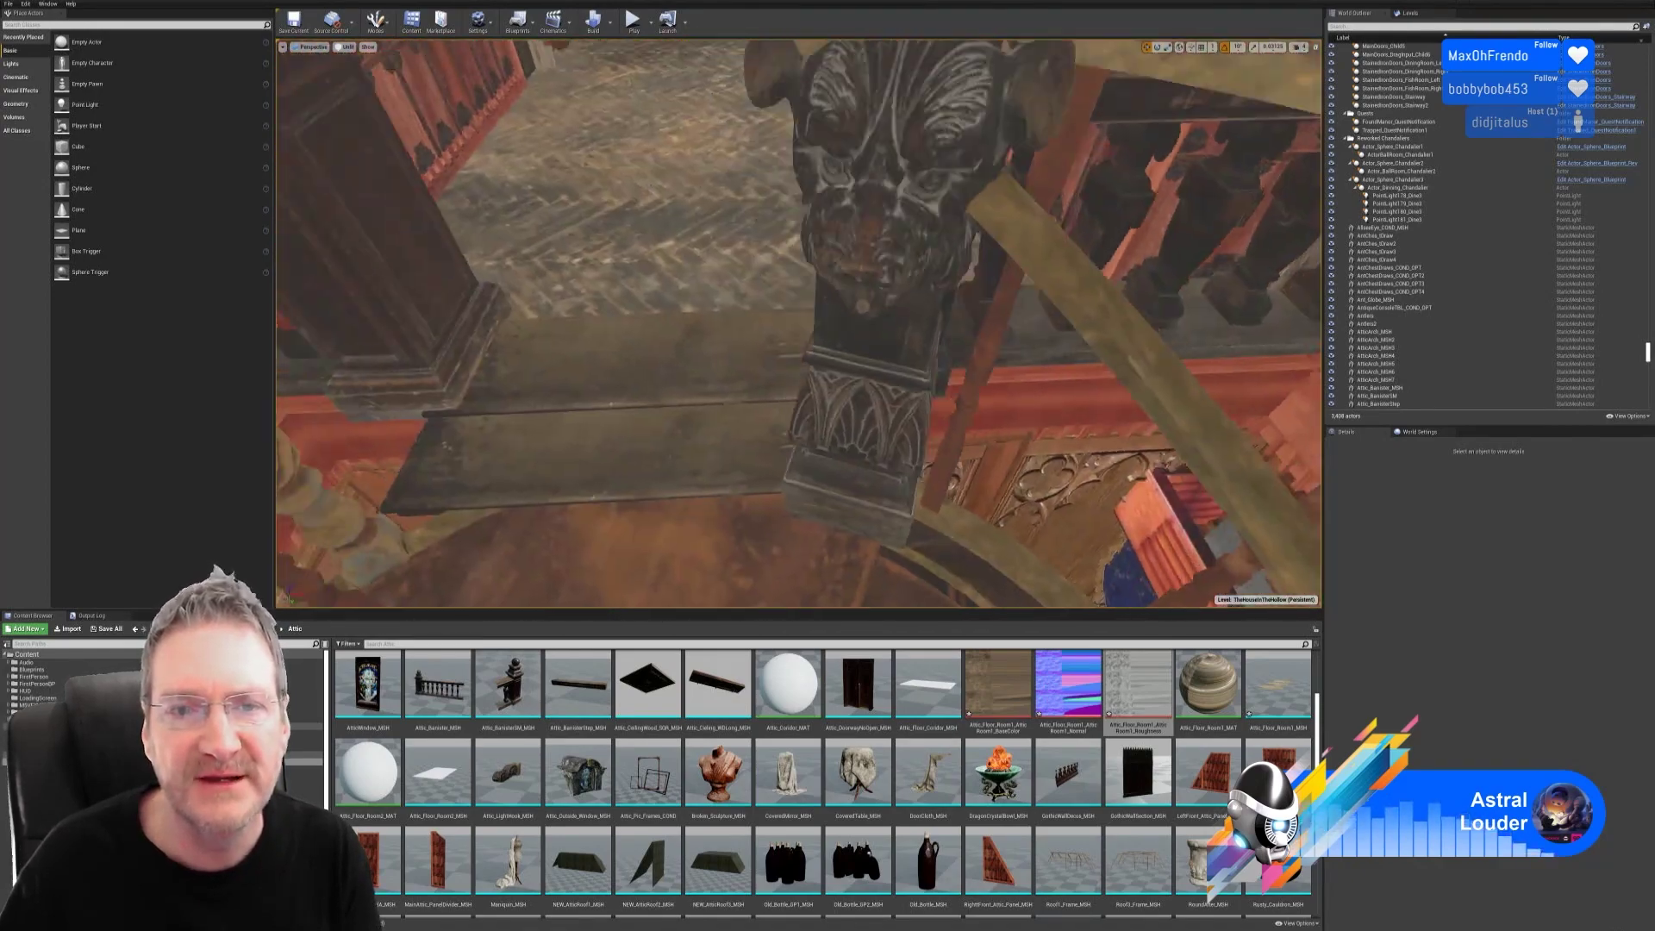
Step: Examine the attic floor along the corridor and inspect the Attic_Floor_Room1 base color texture and its properties
{"action": "right_click_drag", "start_coordinate": [798, 324], "coordinate": [836, 364]}
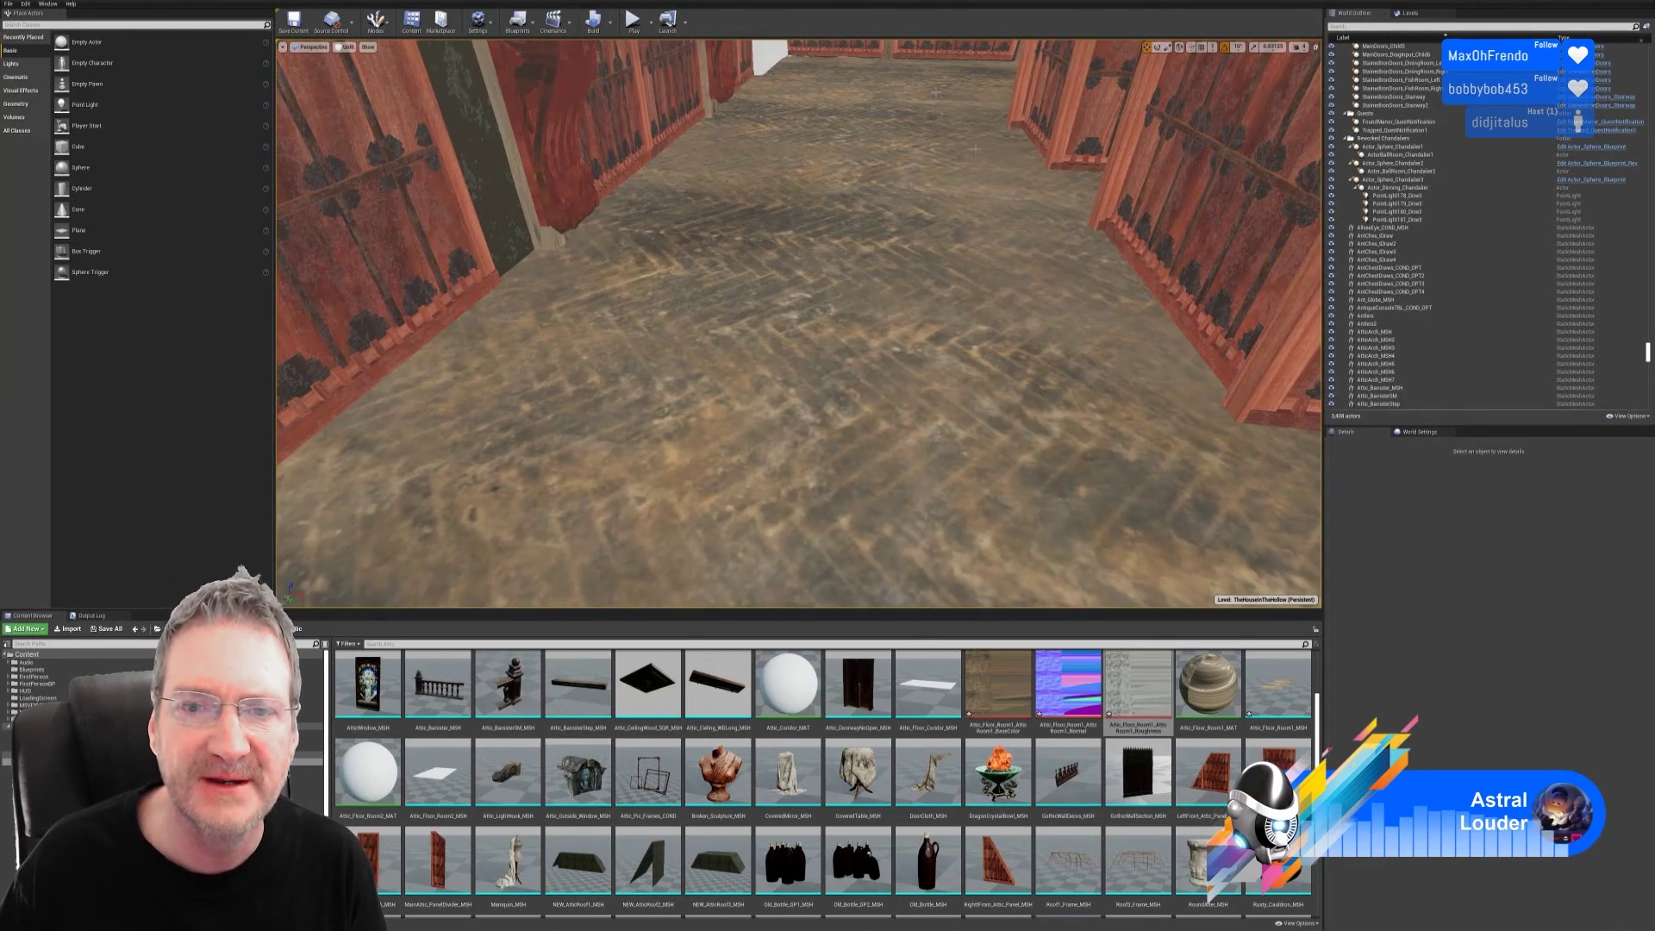
{"action": "right_click_drag", "start_coordinate": [738, 314], "coordinate": [827, 327]}
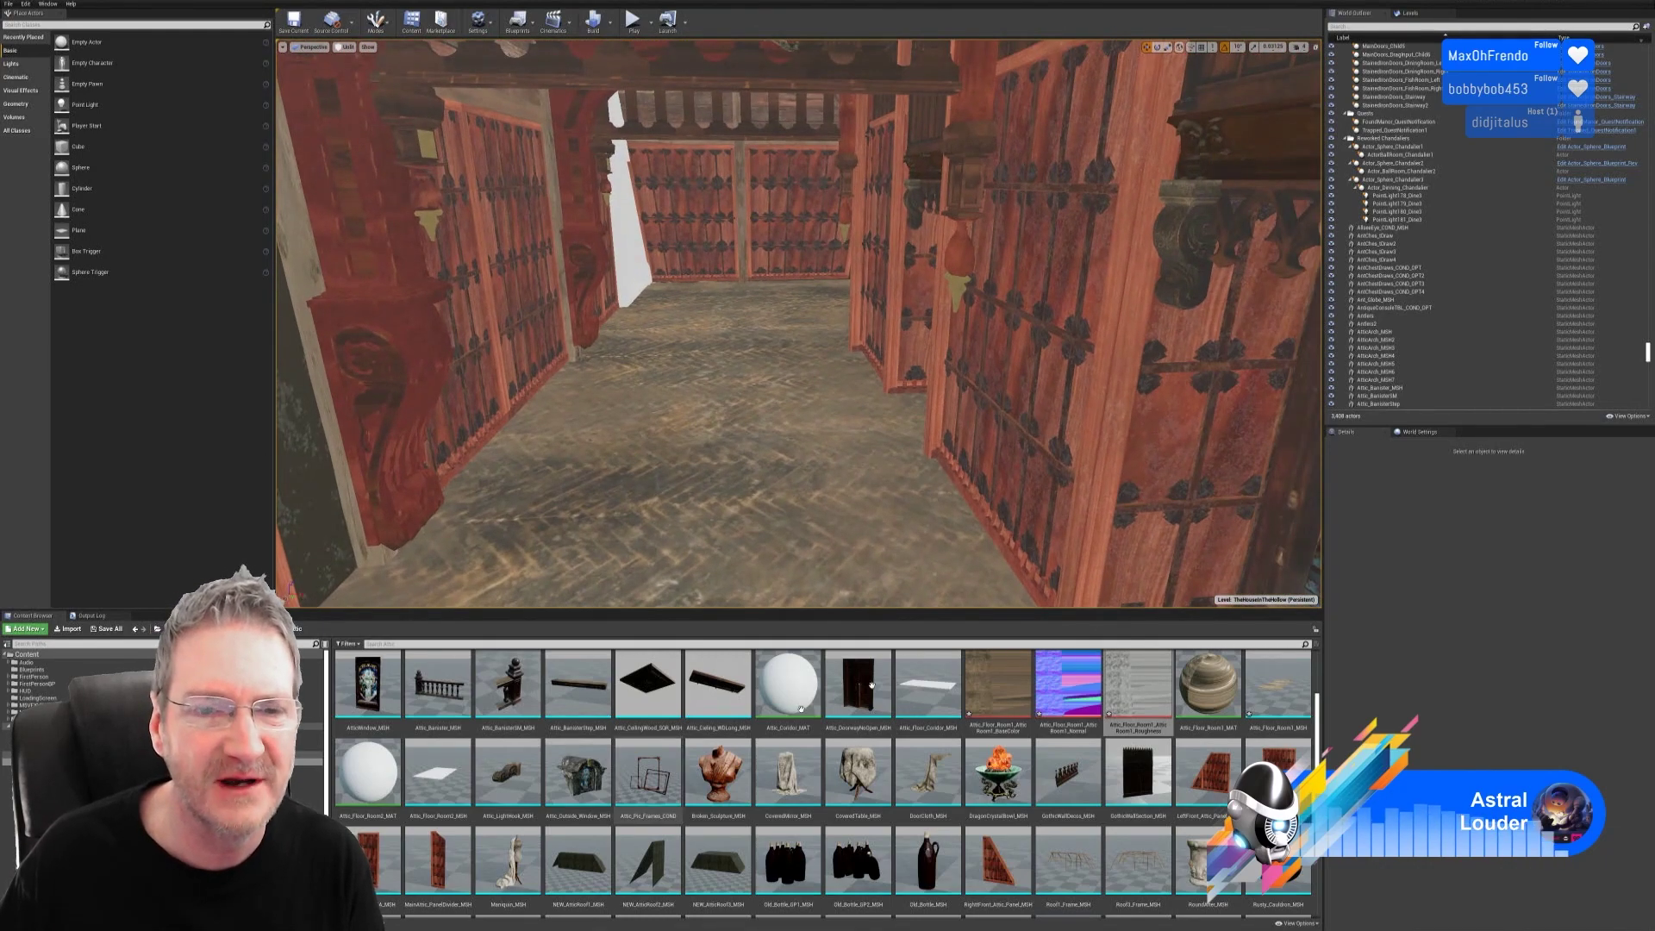
{"action": "right_click_drag", "start_coordinate": [686, 349], "coordinate": [741, 351]}
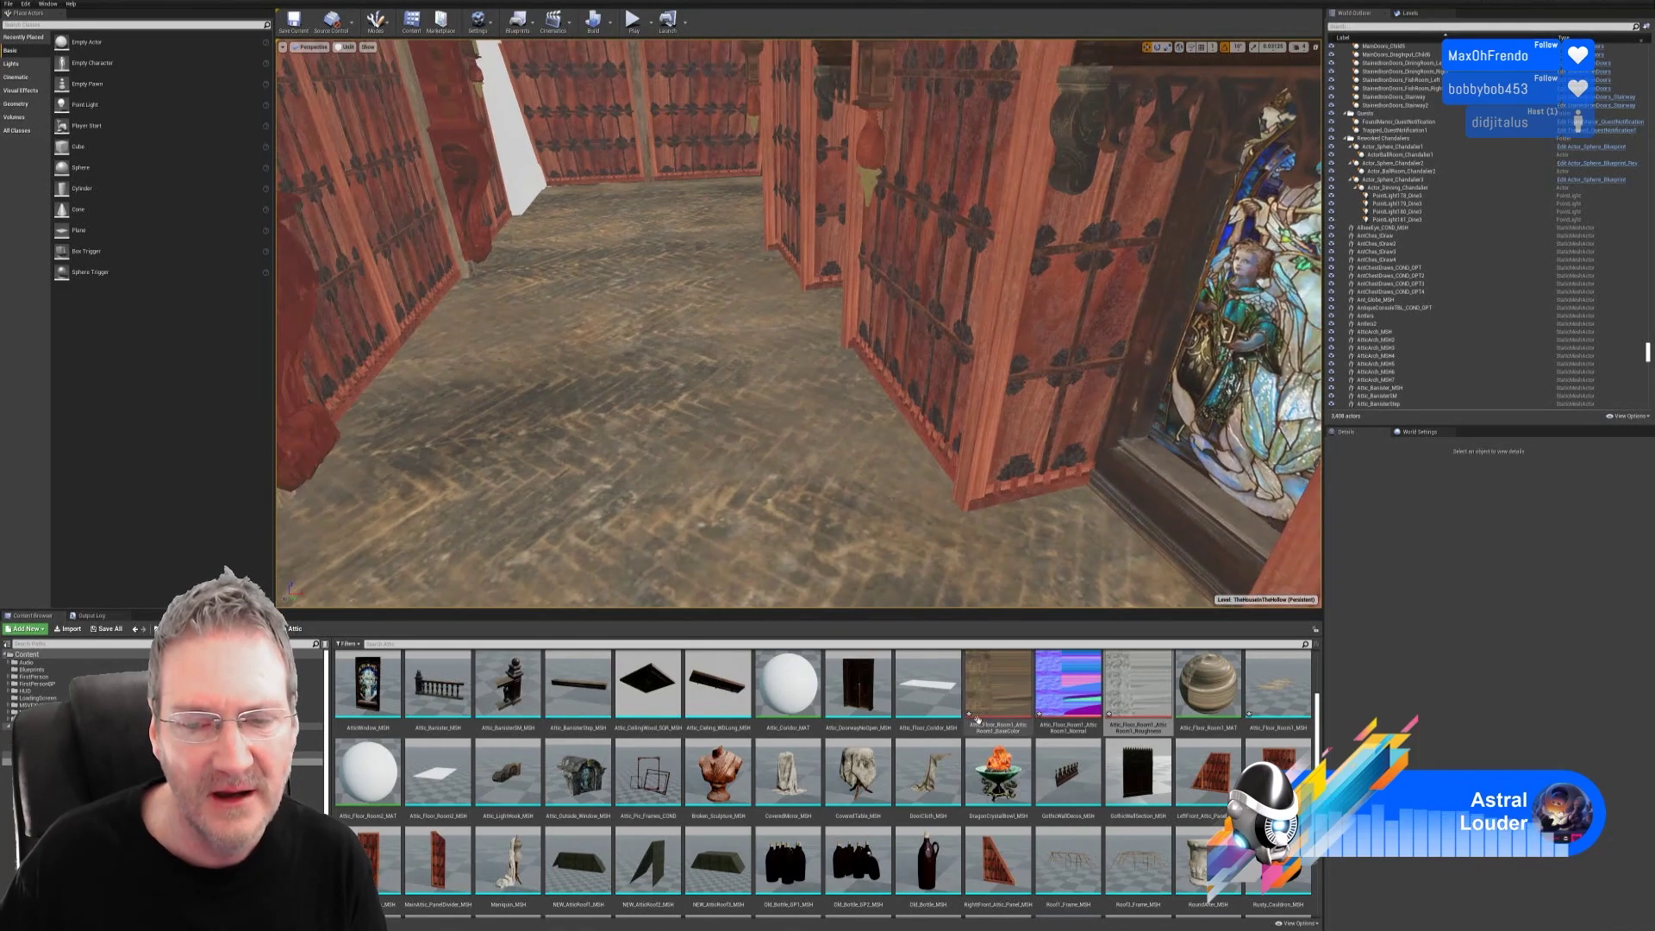
{"action": "double_click", "coordinate": [993, 681]}
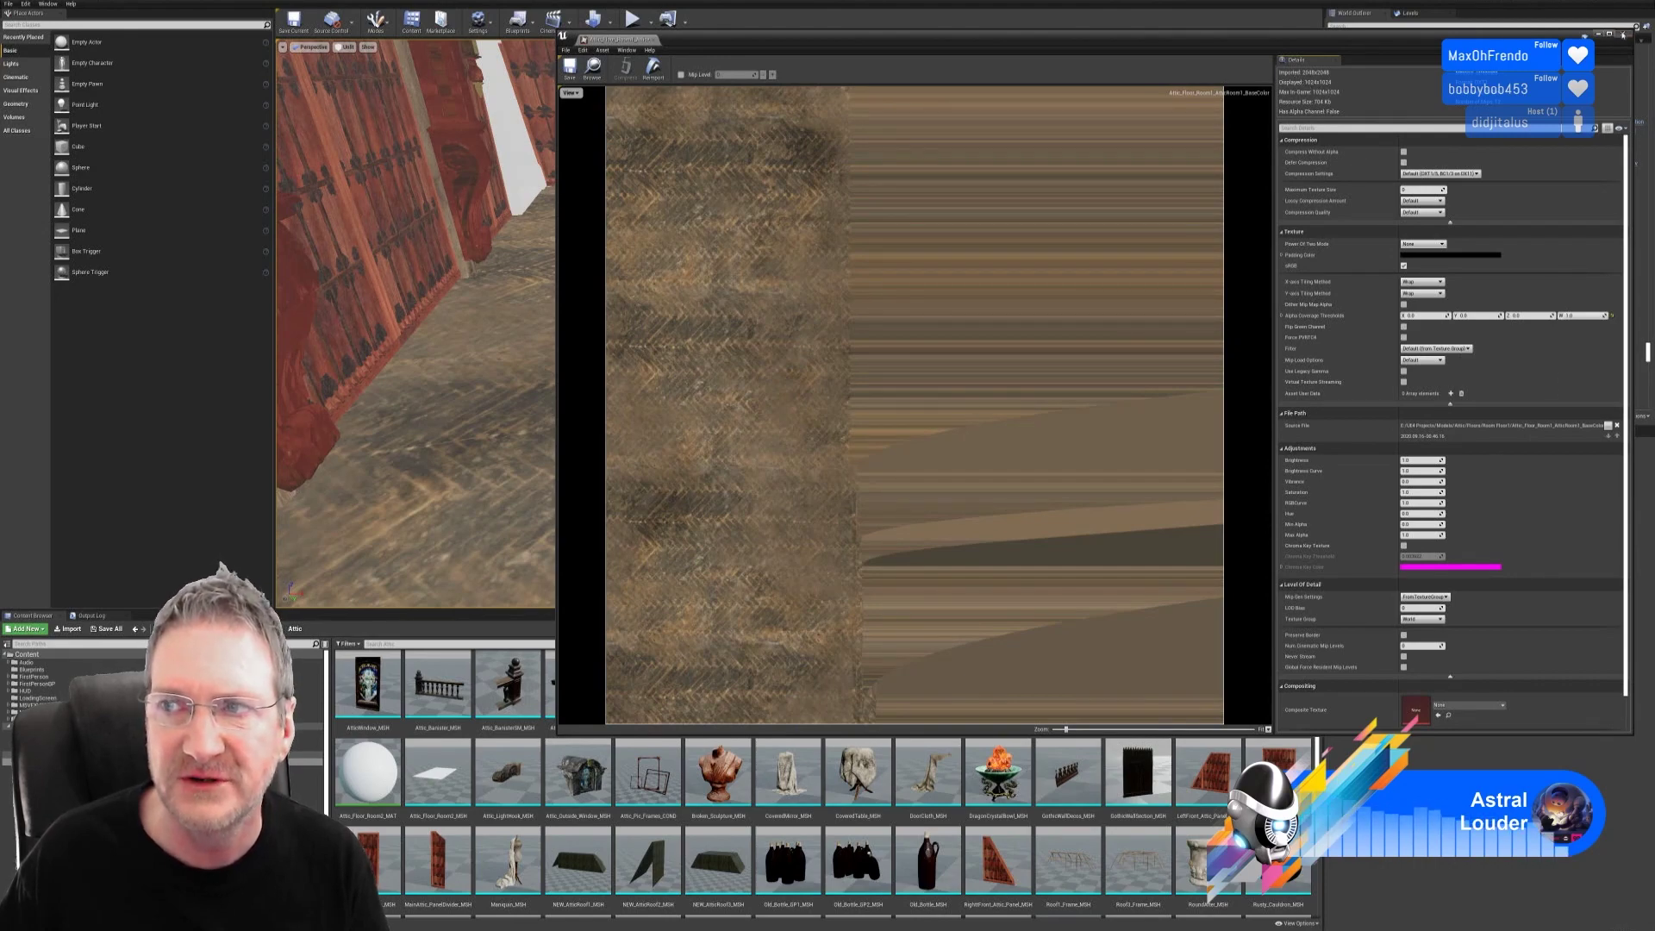
{"action": "left_click", "coordinate": [1623, 34]}
Step: Switch to Substance Painter and set the attic floor texture set's size to 4096
{"action": "left_click", "coordinate": [1620, 3]}
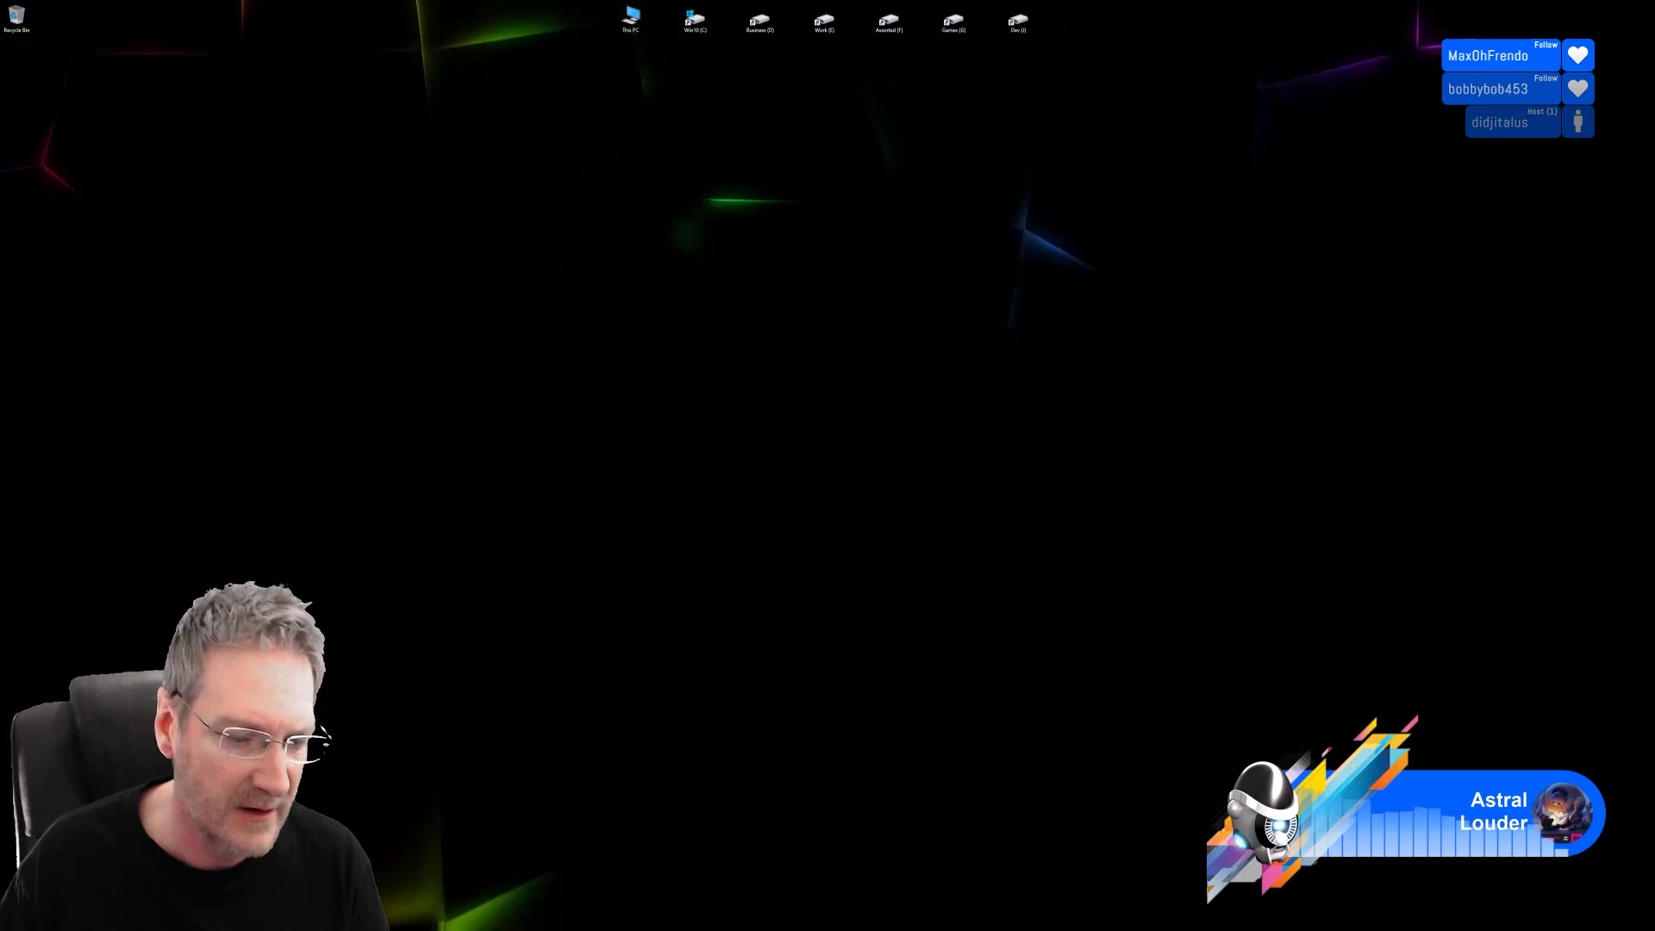
{"action": "key", "text": "alt+Tab"}
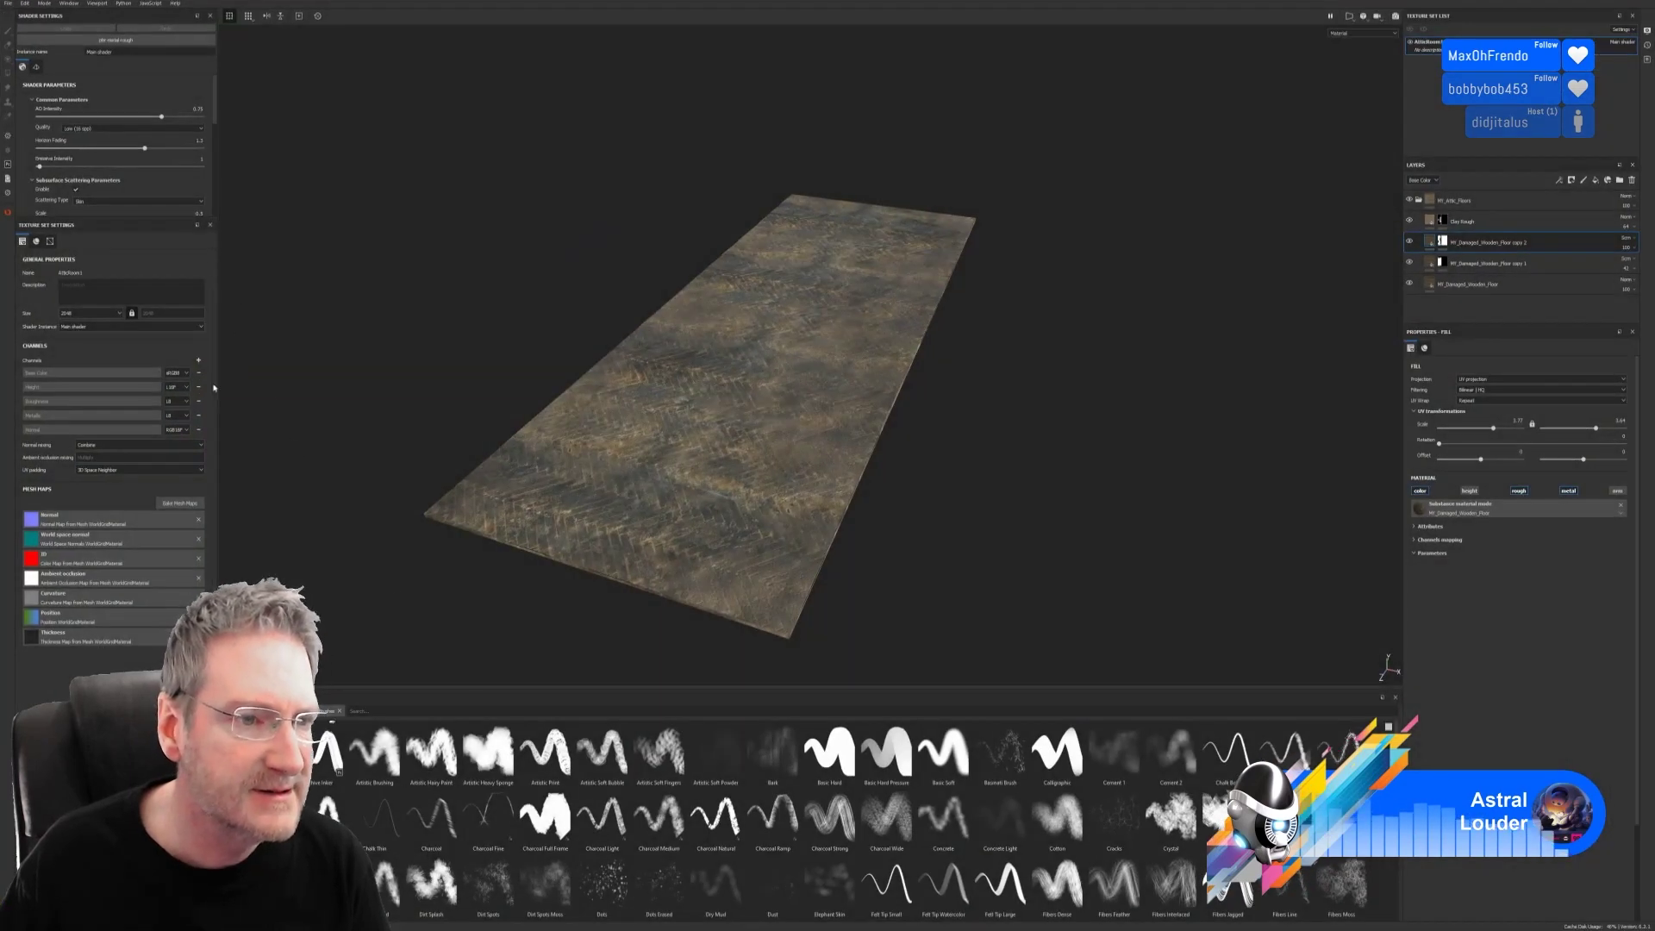
{"action": "left_click", "coordinate": [116, 316]}
{"action": "left_click", "coordinate": [75, 353]}
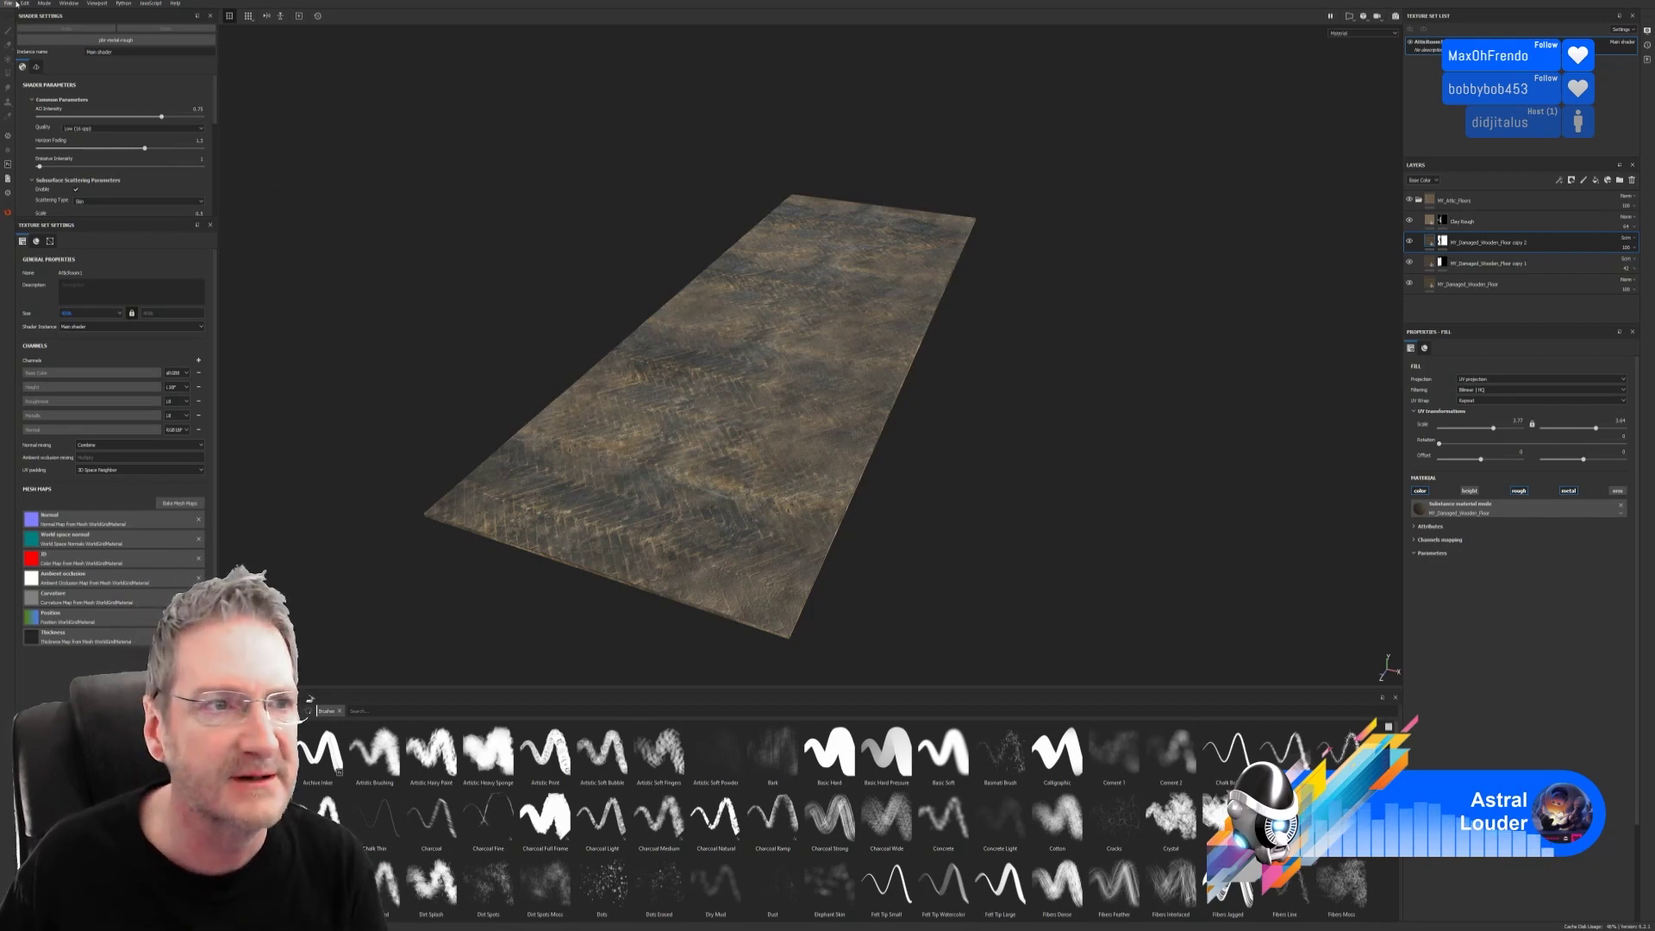
Step: Export the AtticRoom1 texture set's 4096 x 4096 maps as PNG files with the PBR Metallic Roughness template
{"action": "left_click", "coordinate": [8, 3]}
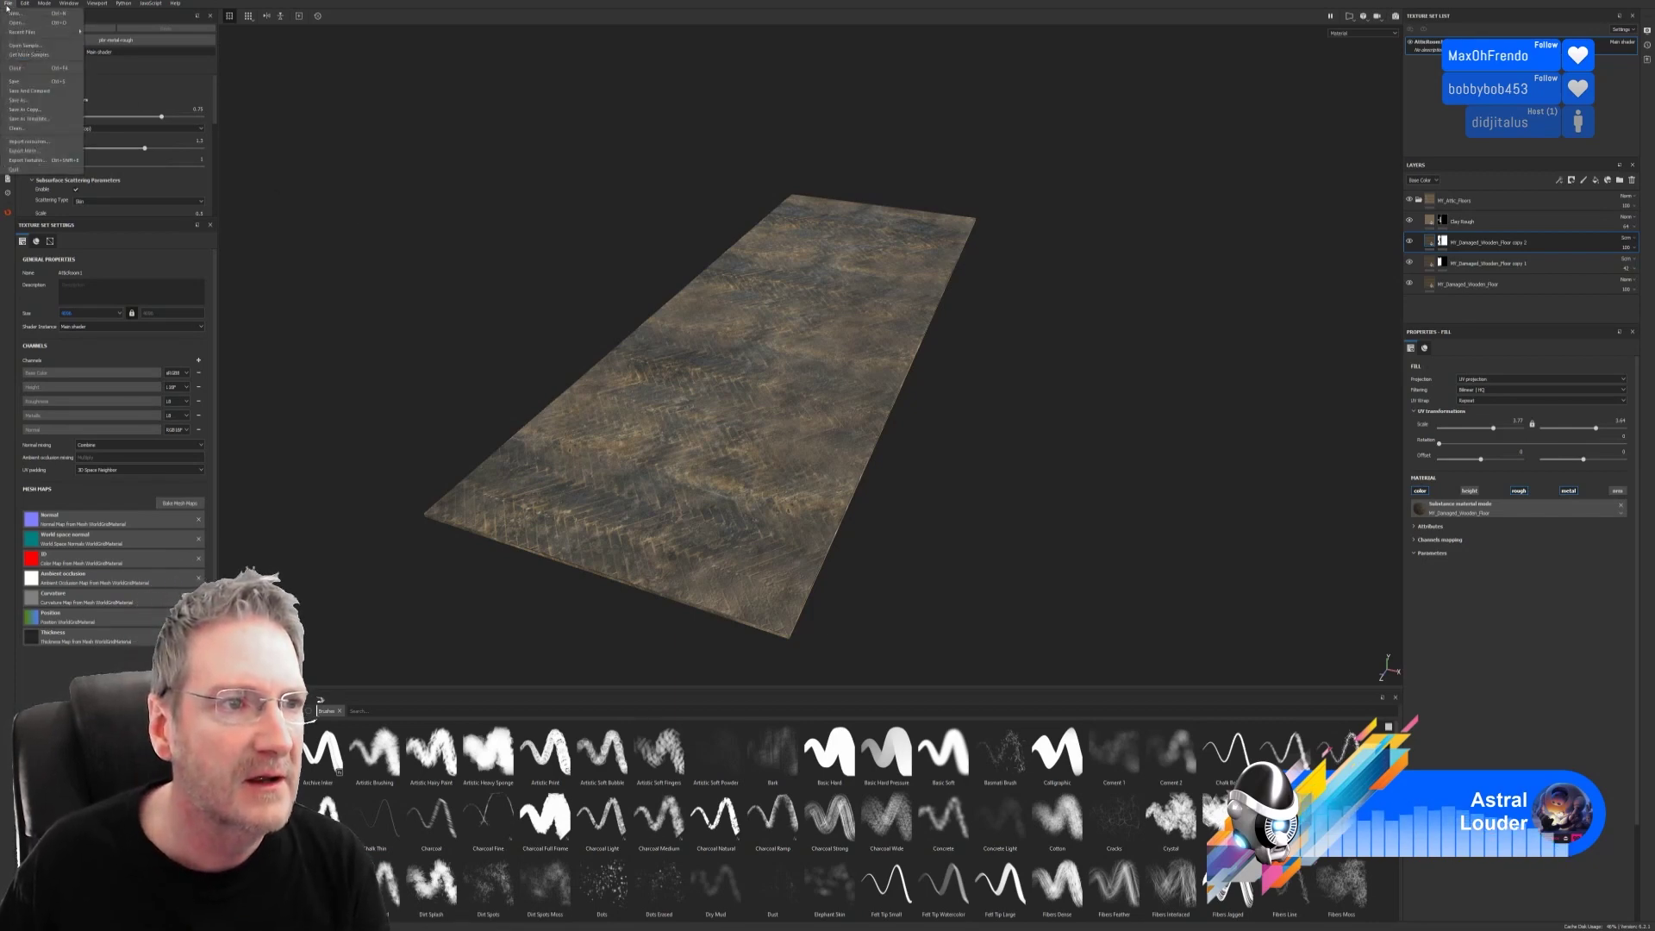
{"action": "left_click", "coordinate": [28, 160]}
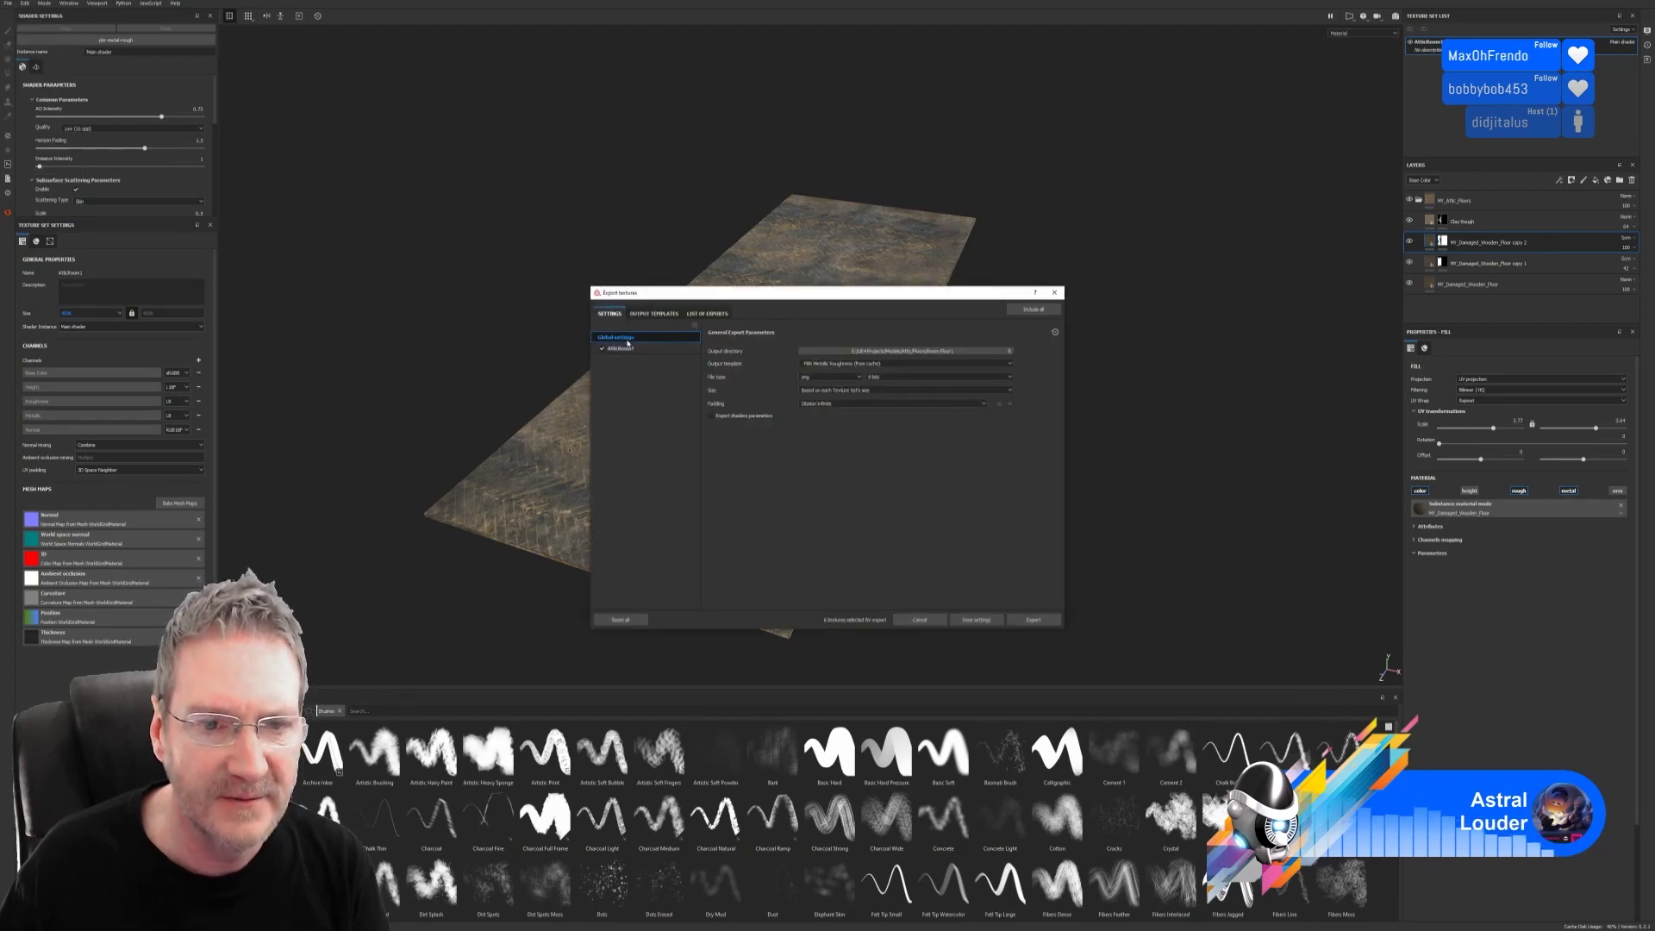
{"action": "left_click", "coordinate": [620, 348]}
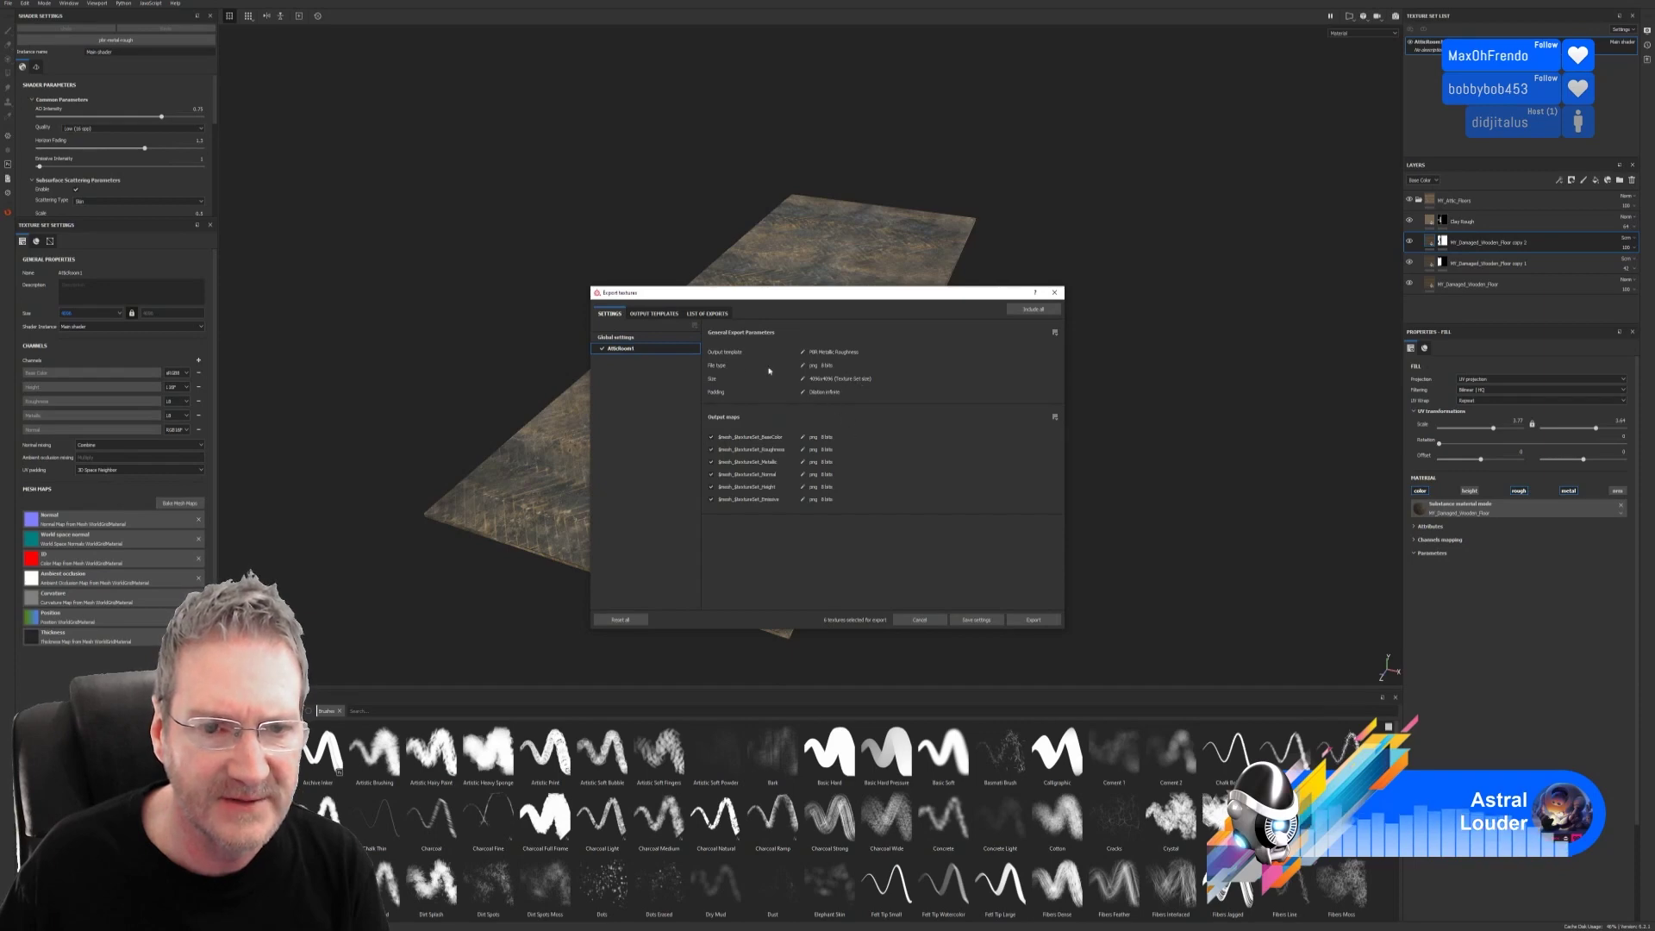
{"action": "left_click", "coordinate": [615, 337]}
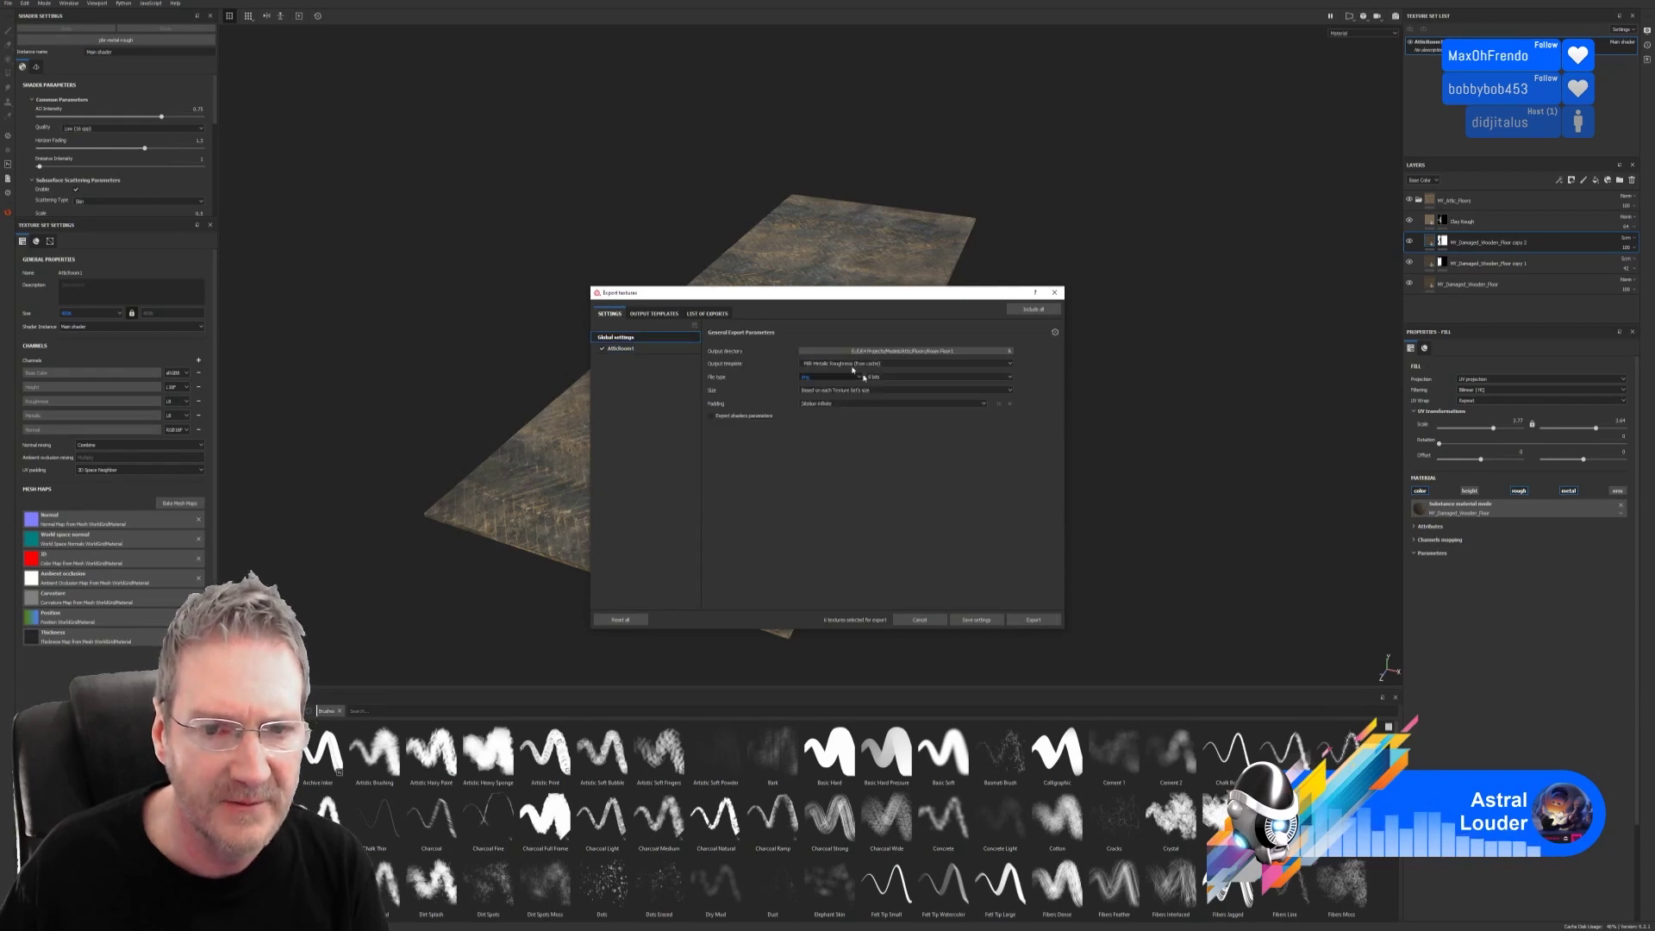
{"action": "left_click", "coordinate": [1033, 620]}
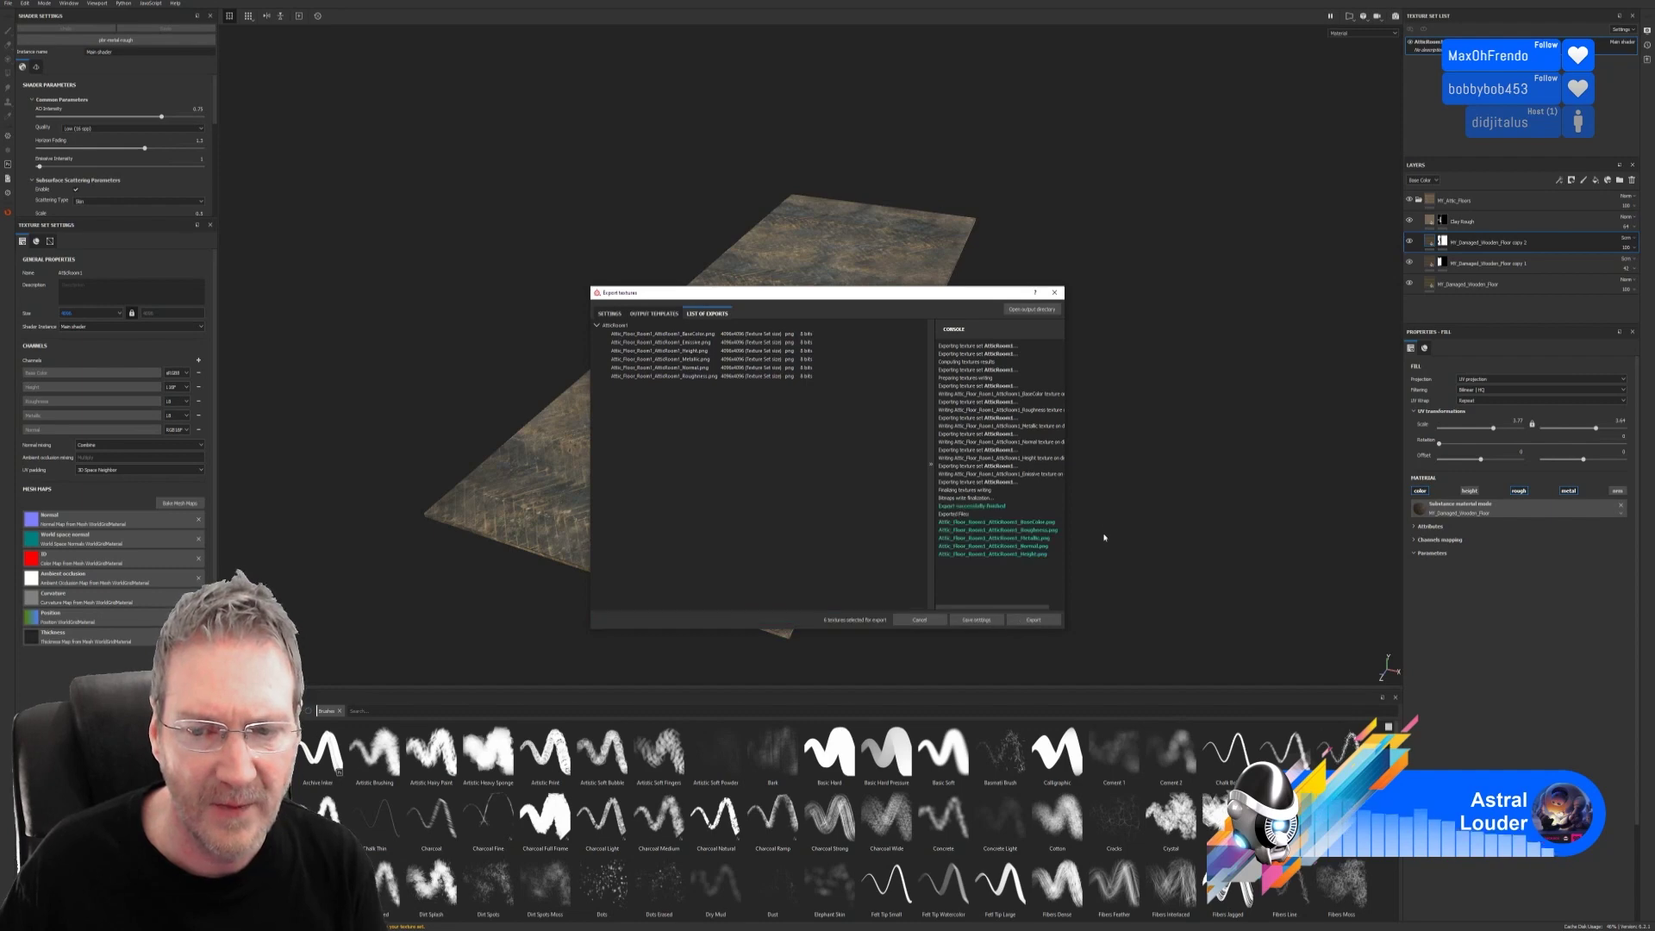
{"action": "left_click", "coordinate": [1055, 293]}
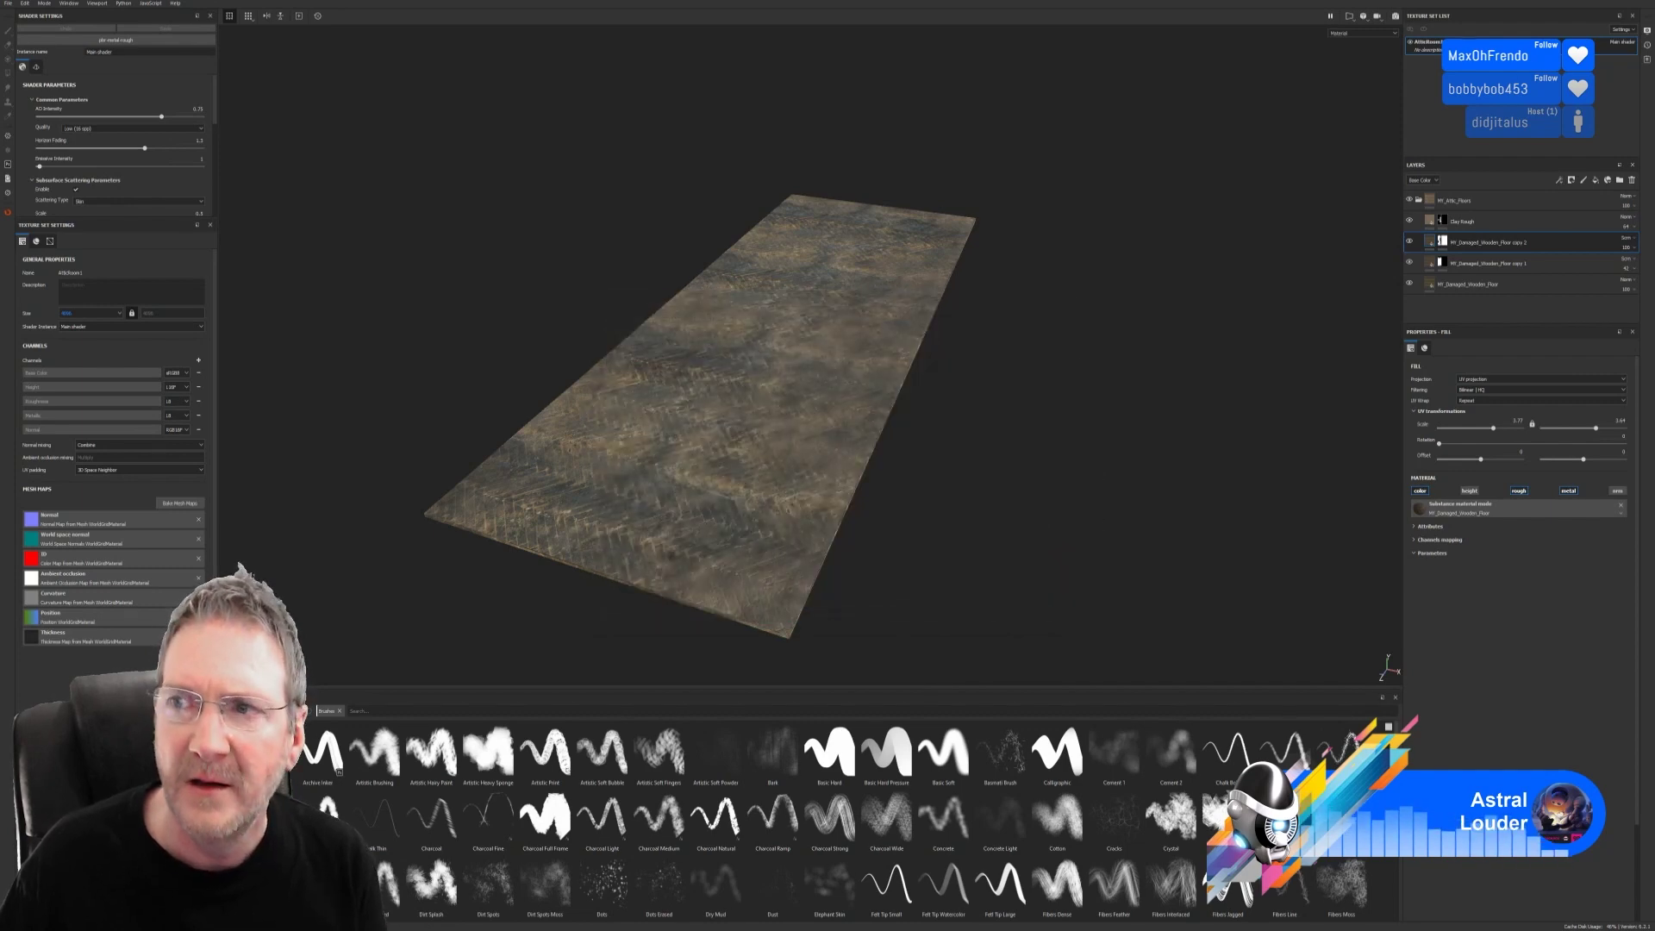
Step: Switch to the Unreal Editor and reimport the 4096-pixel base color, normal and roughness textures of Attic_Floor_Room1
{"action": "key", "text": "super+d"}
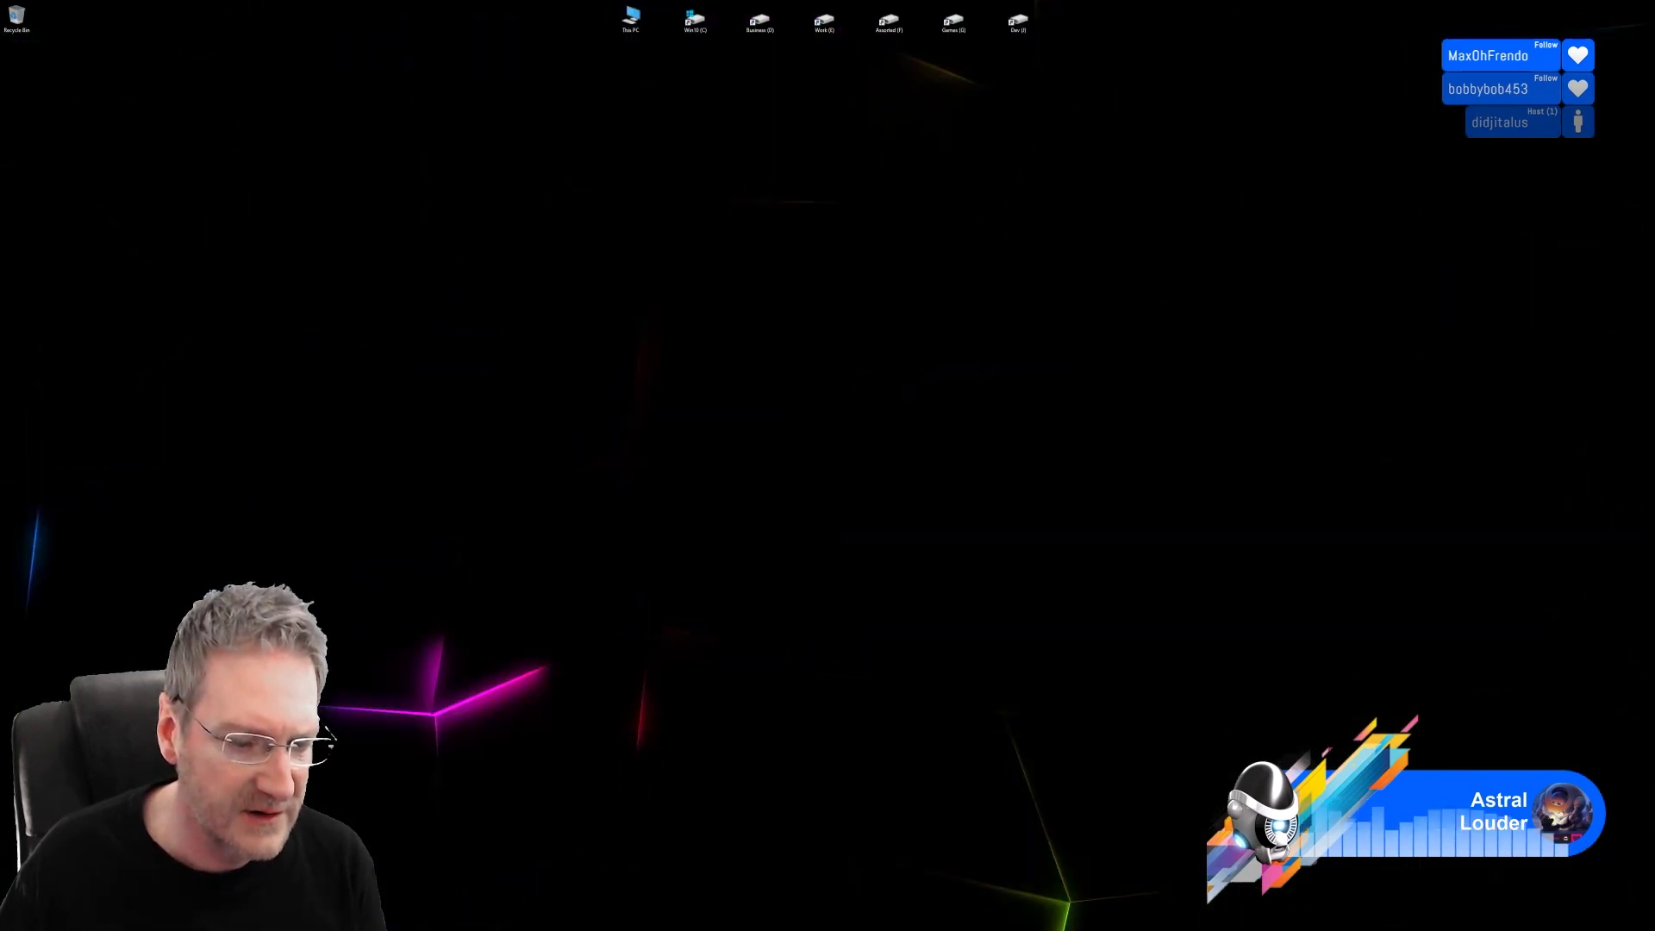
{"action": "key", "text": "alt+Tab"}
{"action": "right_click", "coordinate": [1011, 699]}
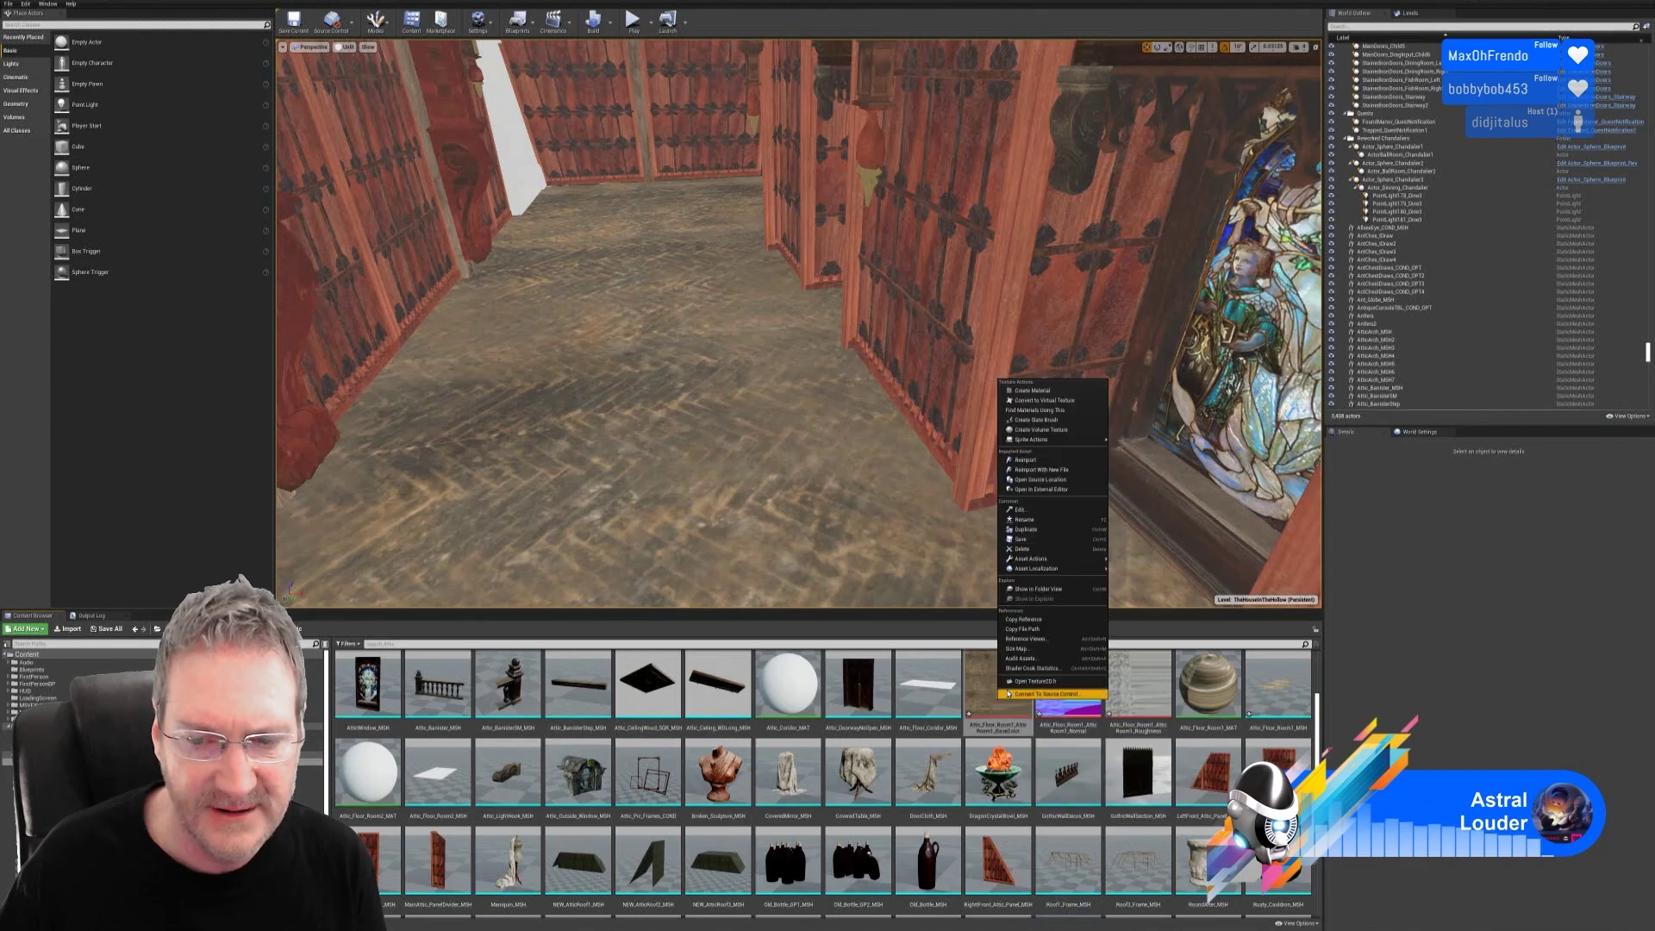
{"action": "left_click", "coordinate": [1034, 462]}
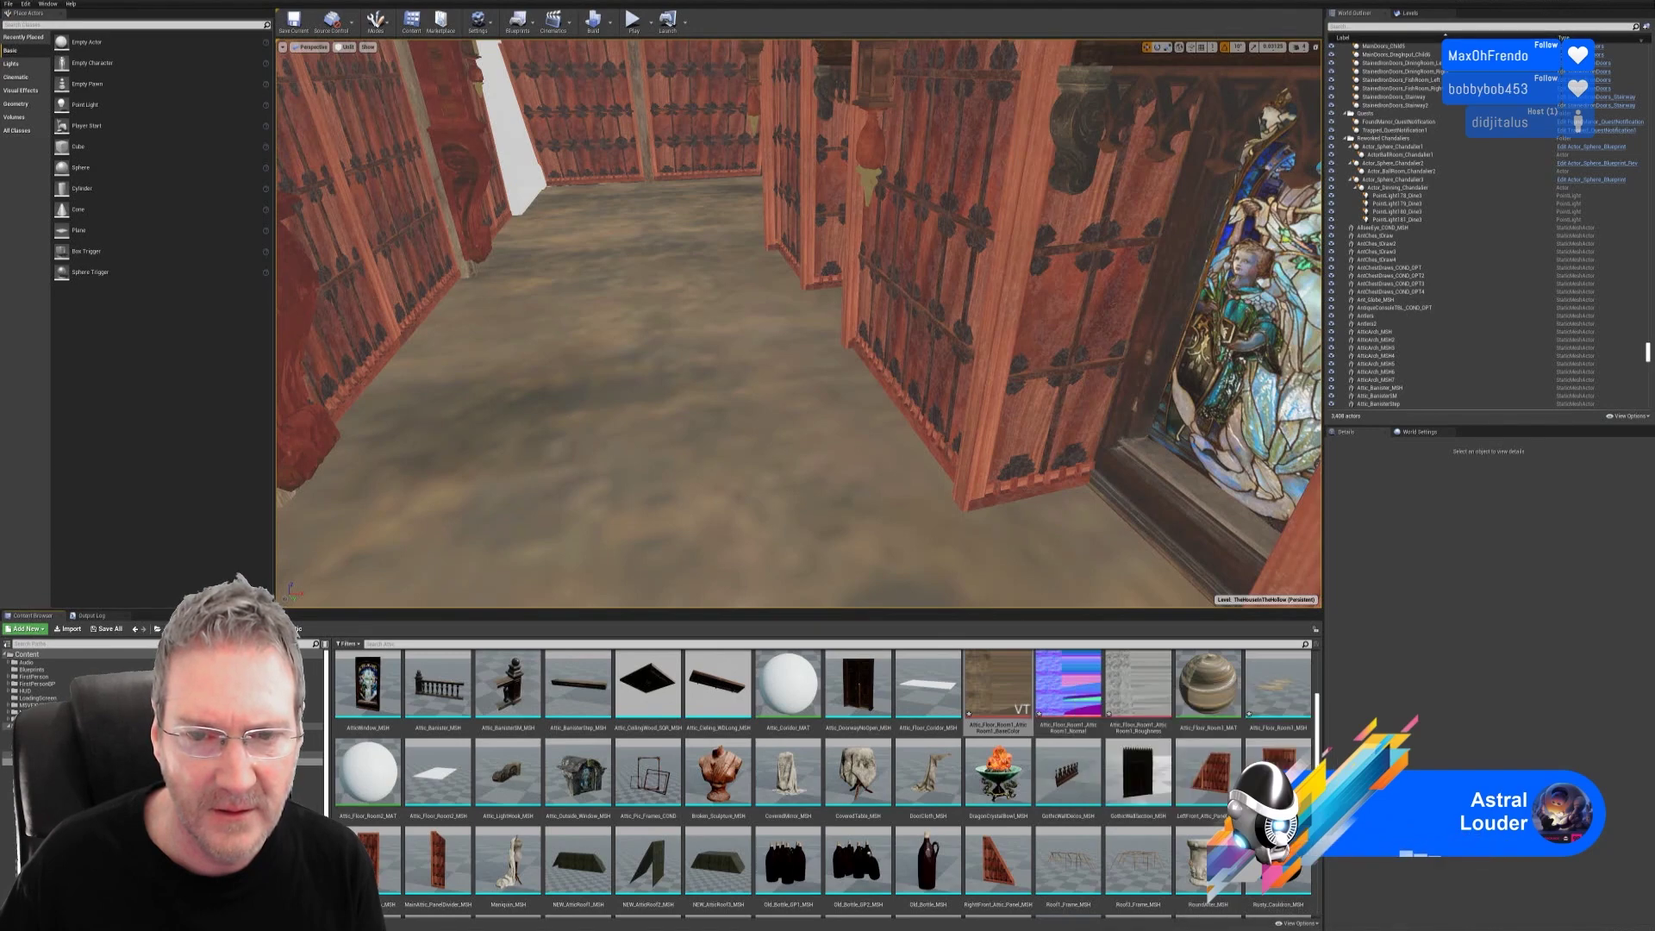
{"action": "right_click_drag", "start_coordinate": [798, 323], "coordinate": [853, 401]}
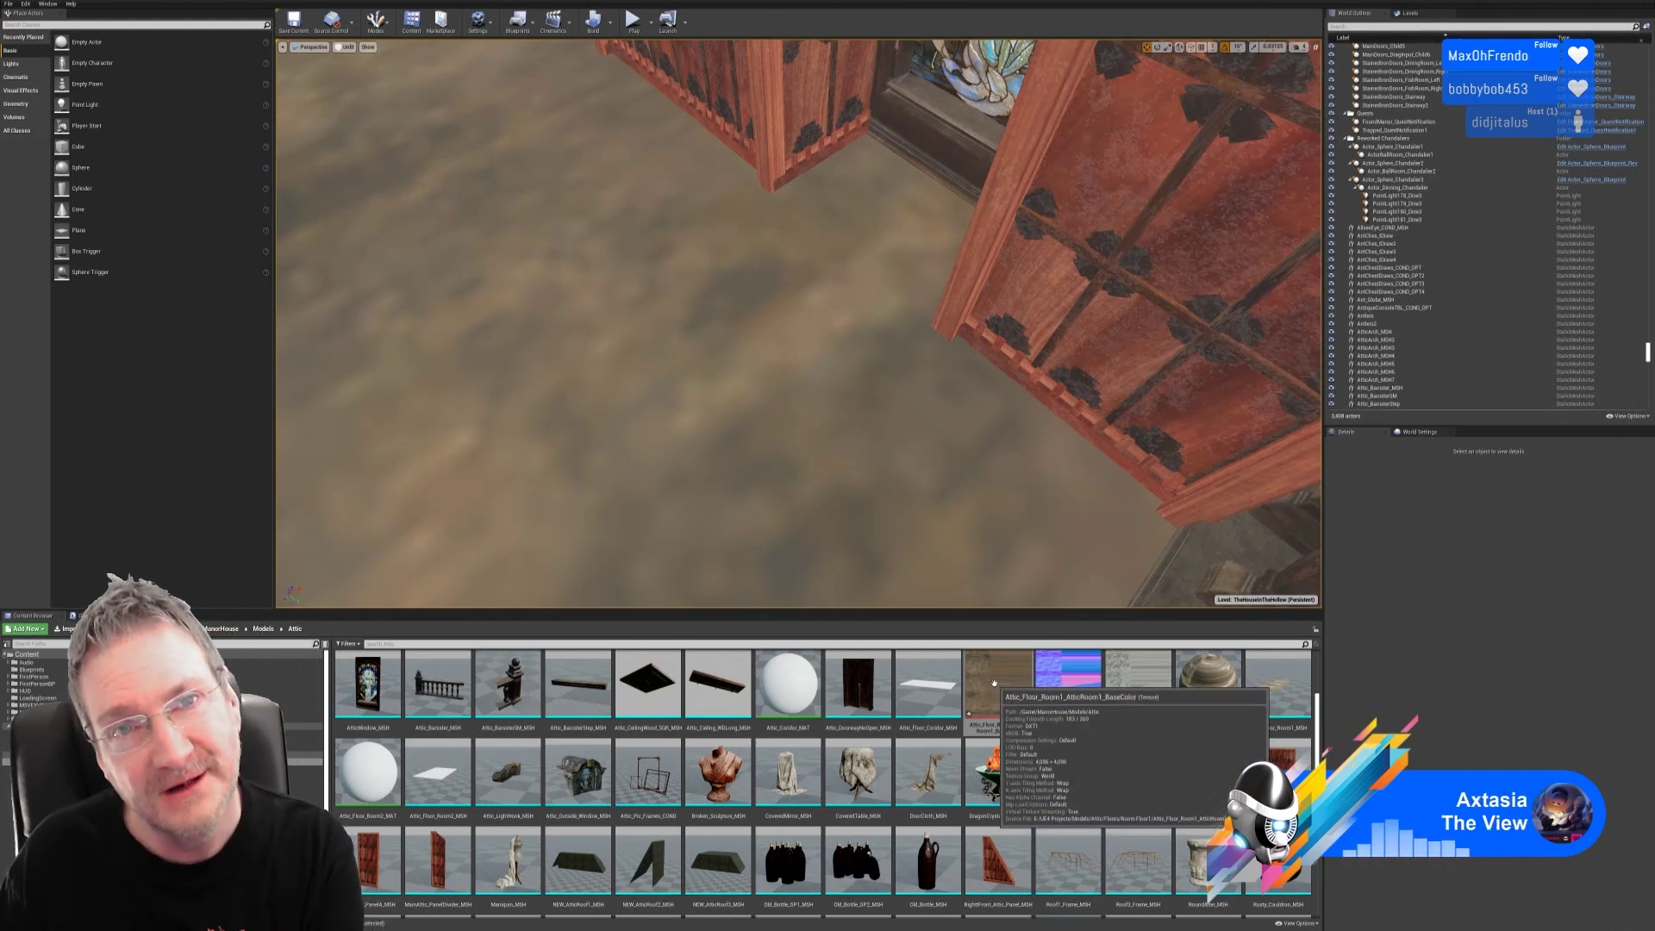
{"action": "right_click", "coordinate": [1053, 683]}
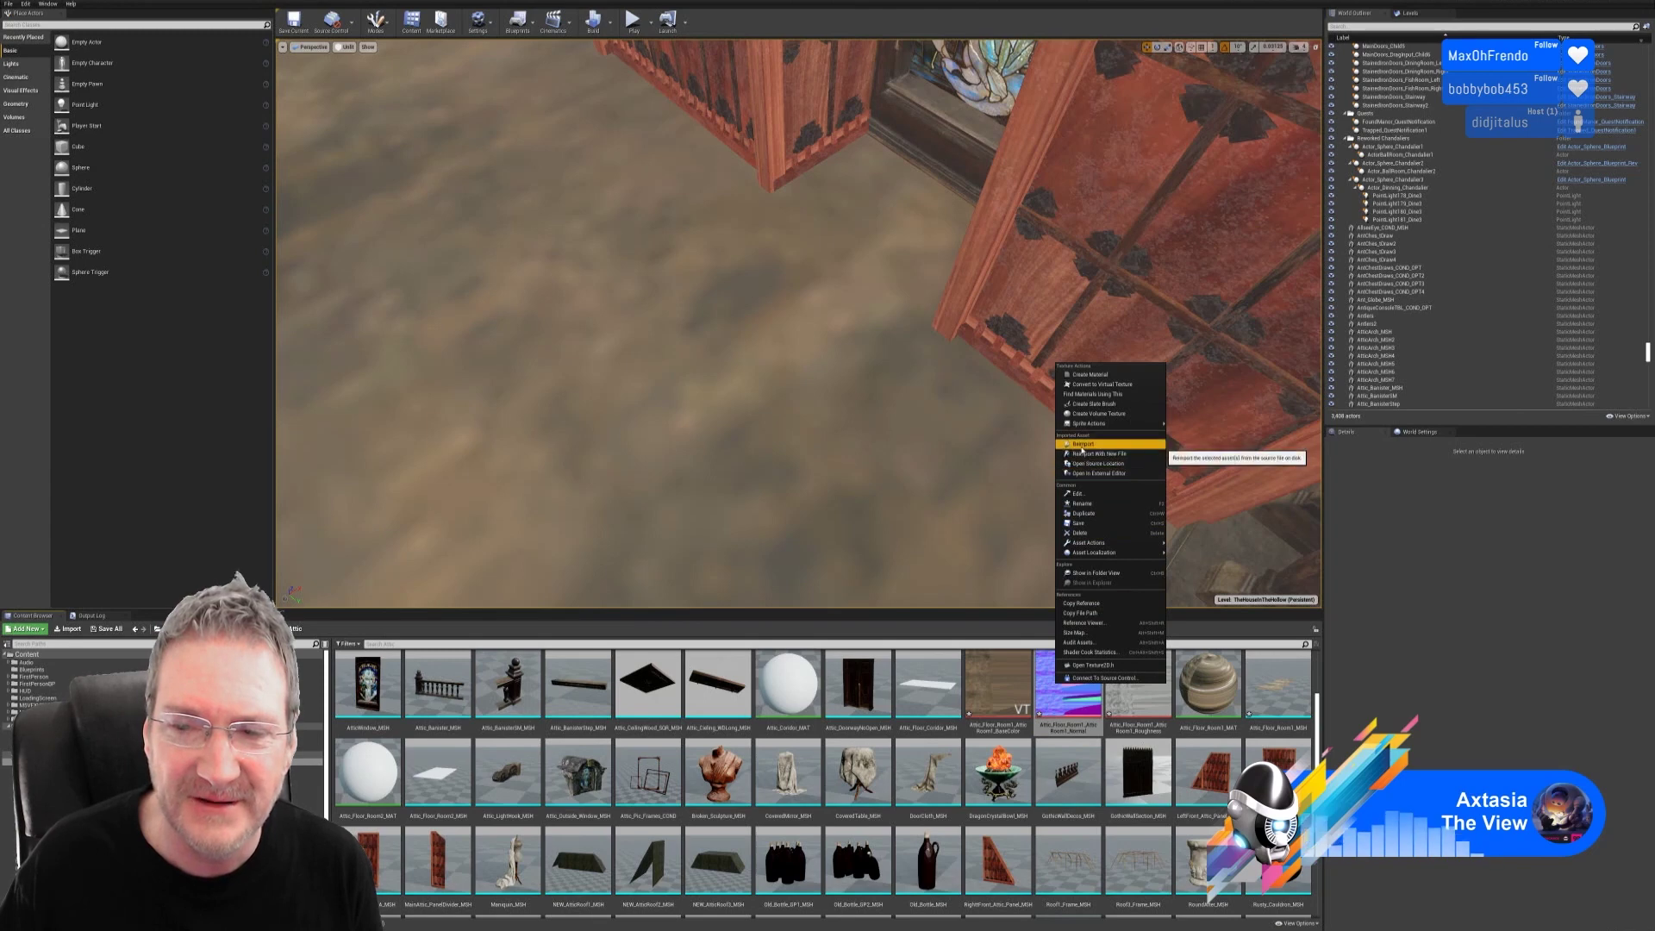
{"action": "left_click", "coordinate": [1082, 445]}
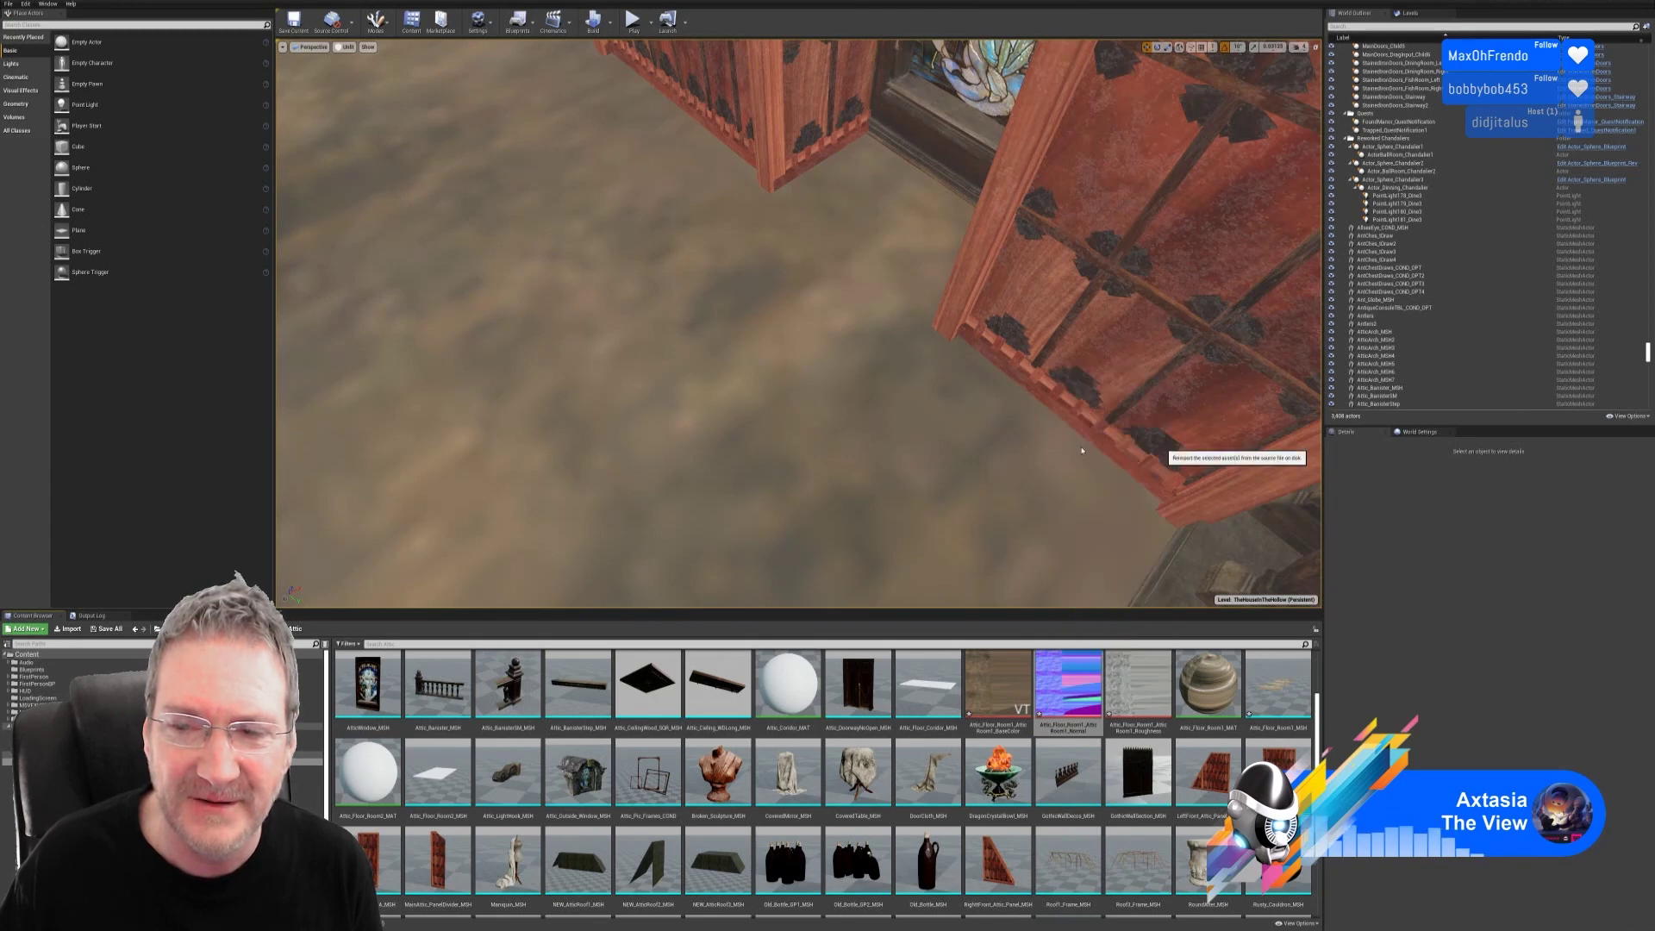
{"action": "right_click", "coordinate": [1122, 689]}
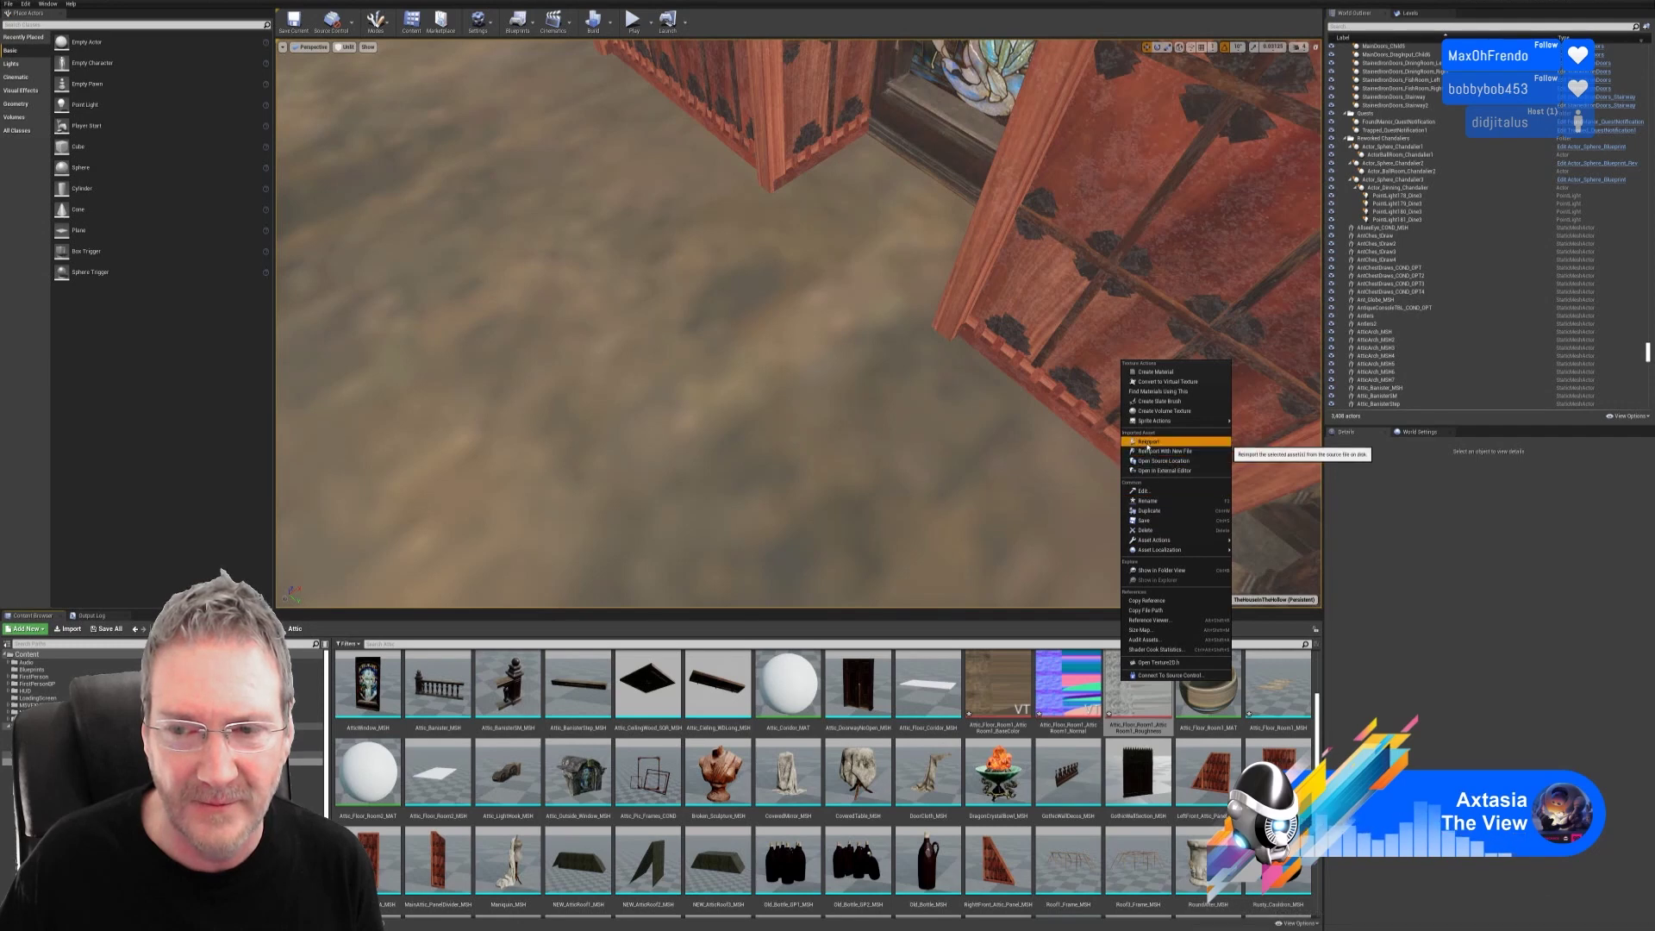
{"action": "left_click", "coordinate": [1148, 443]}
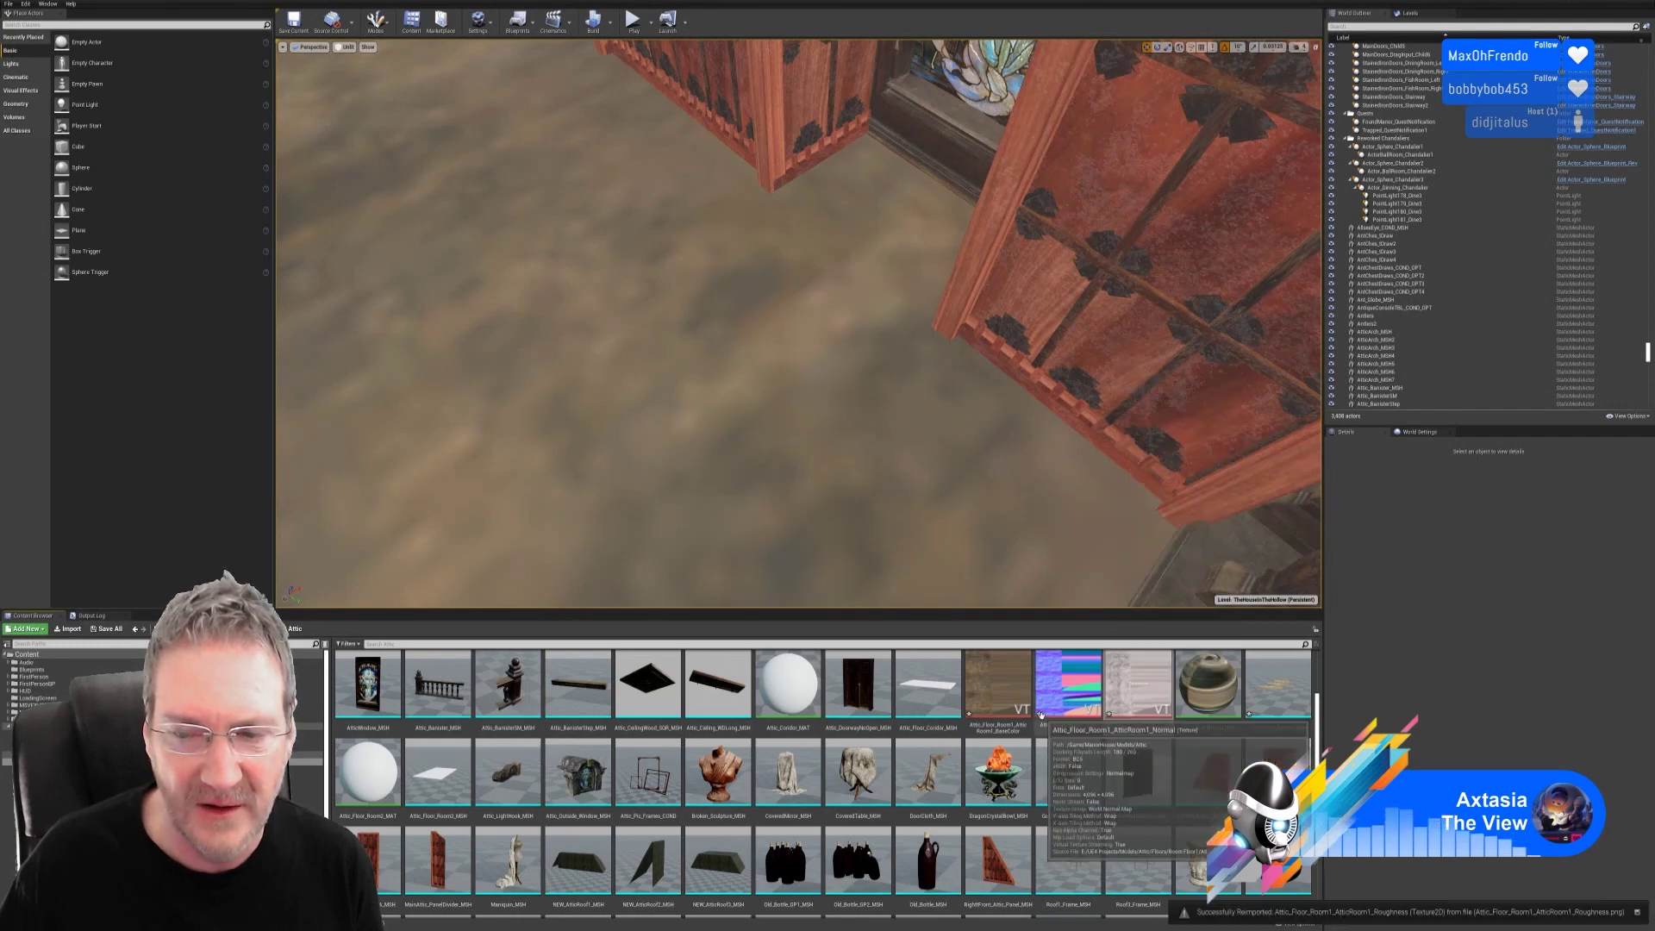
Step: Check the Attic_Floor_Room1 material, disable Virtual Texture Streaming on its base color texture and save that texture
{"action": "double_click", "coordinate": [1215, 690]}
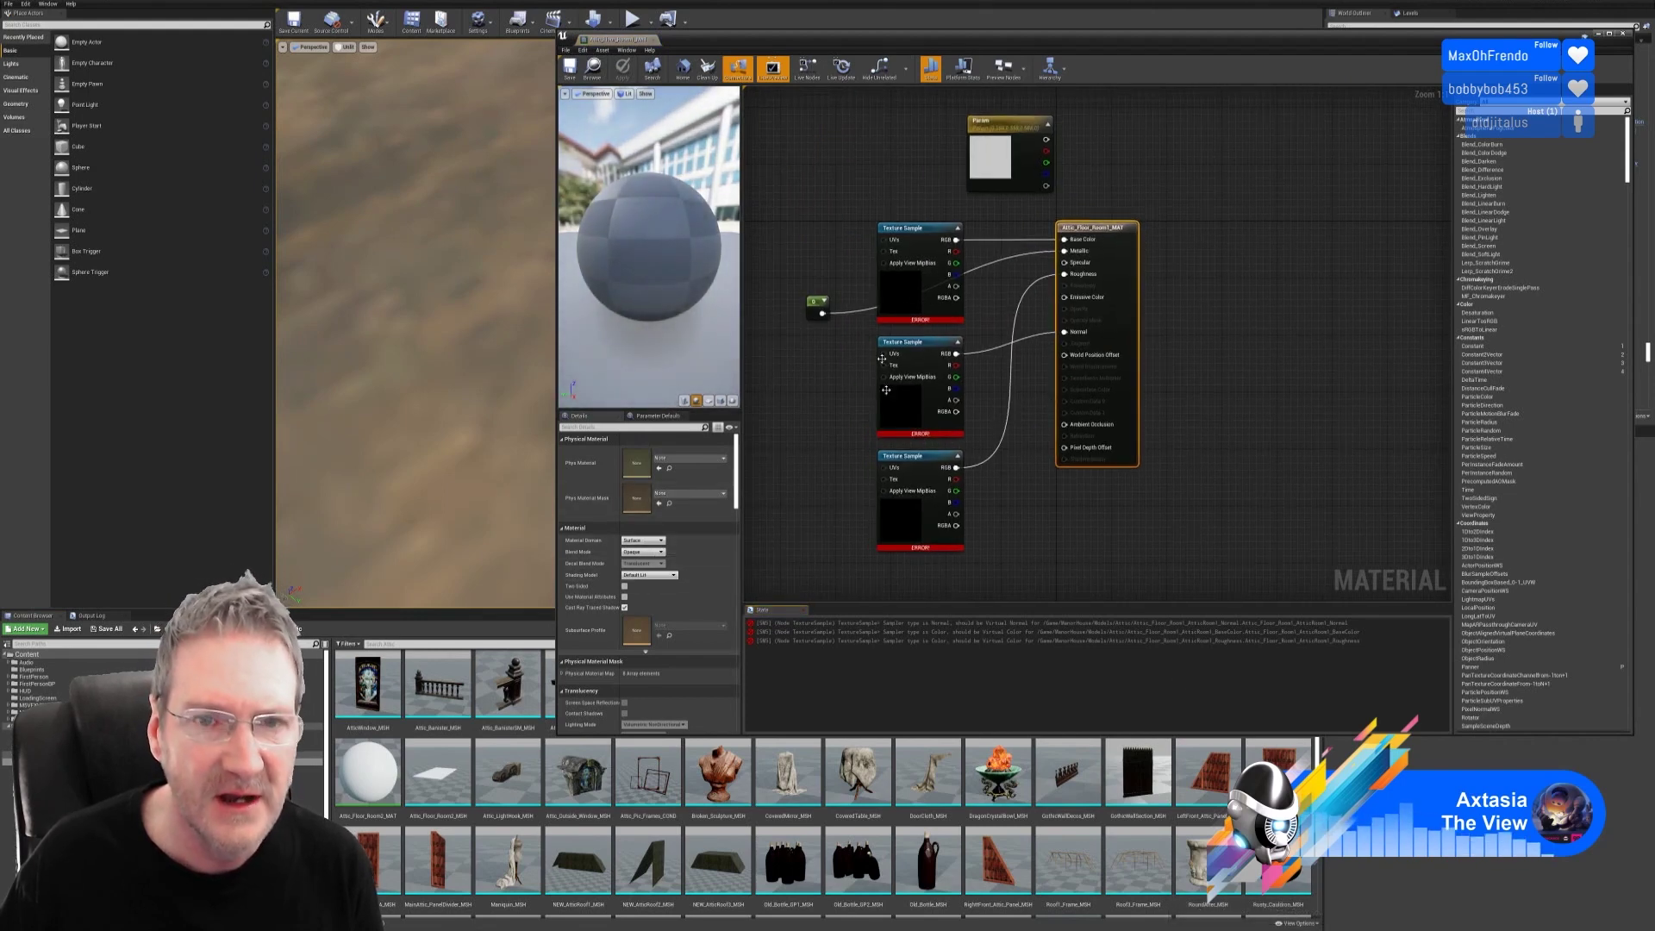
{"action": "left_click", "coordinate": [1625, 33]}
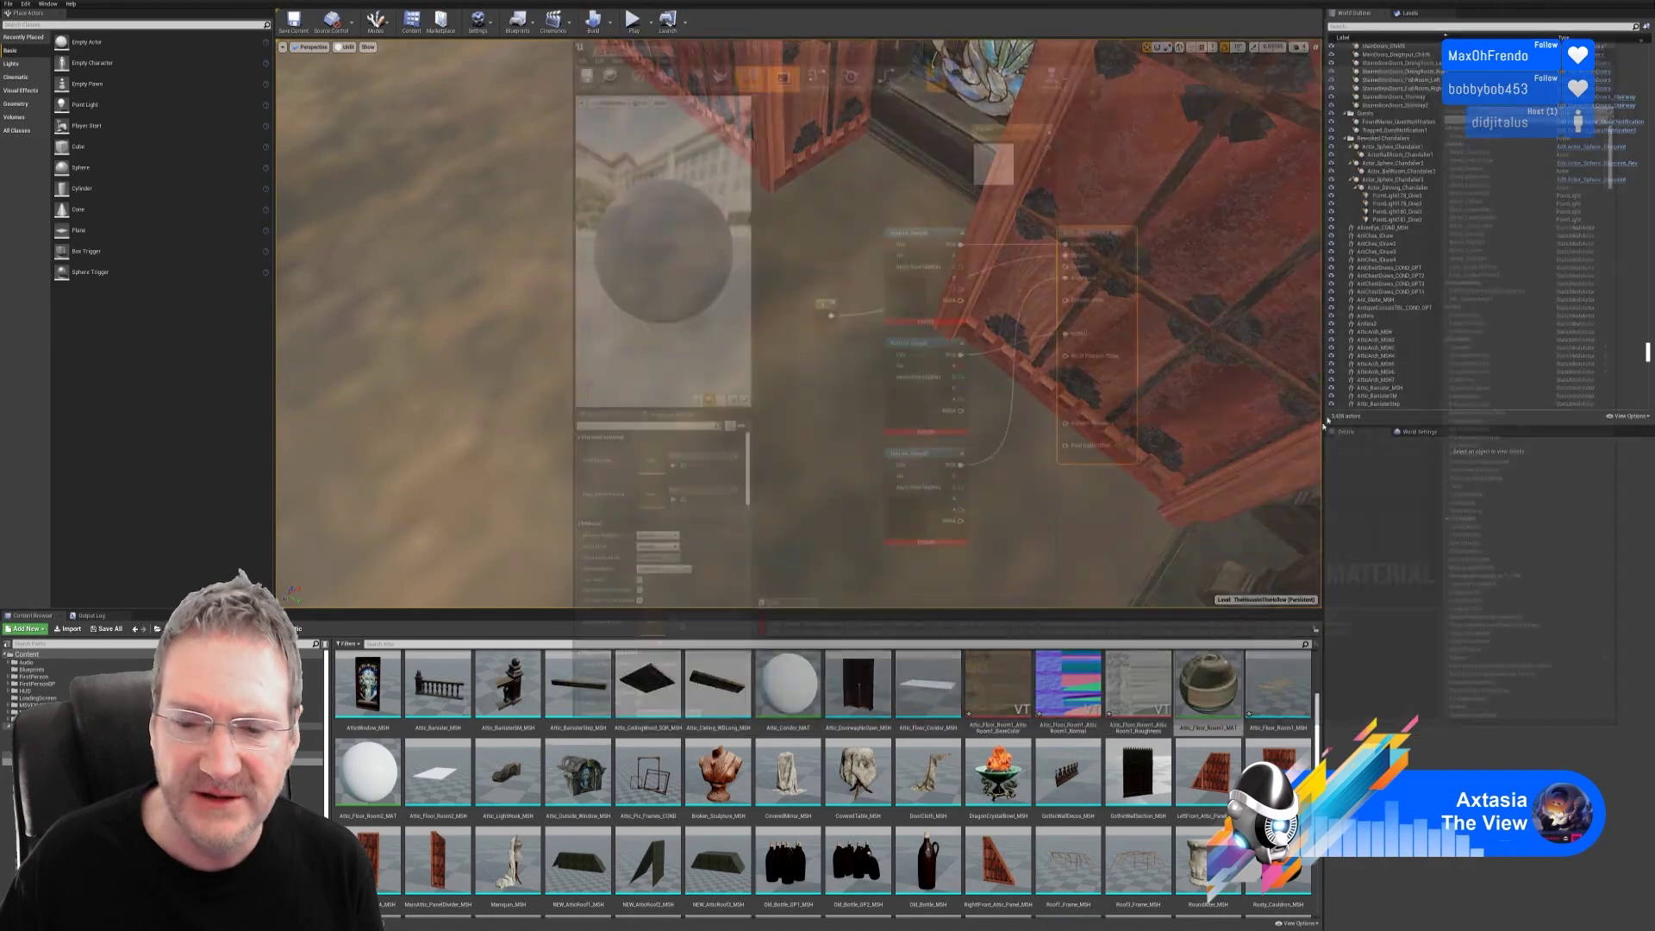
{"action": "double_click", "coordinate": [999, 686]}
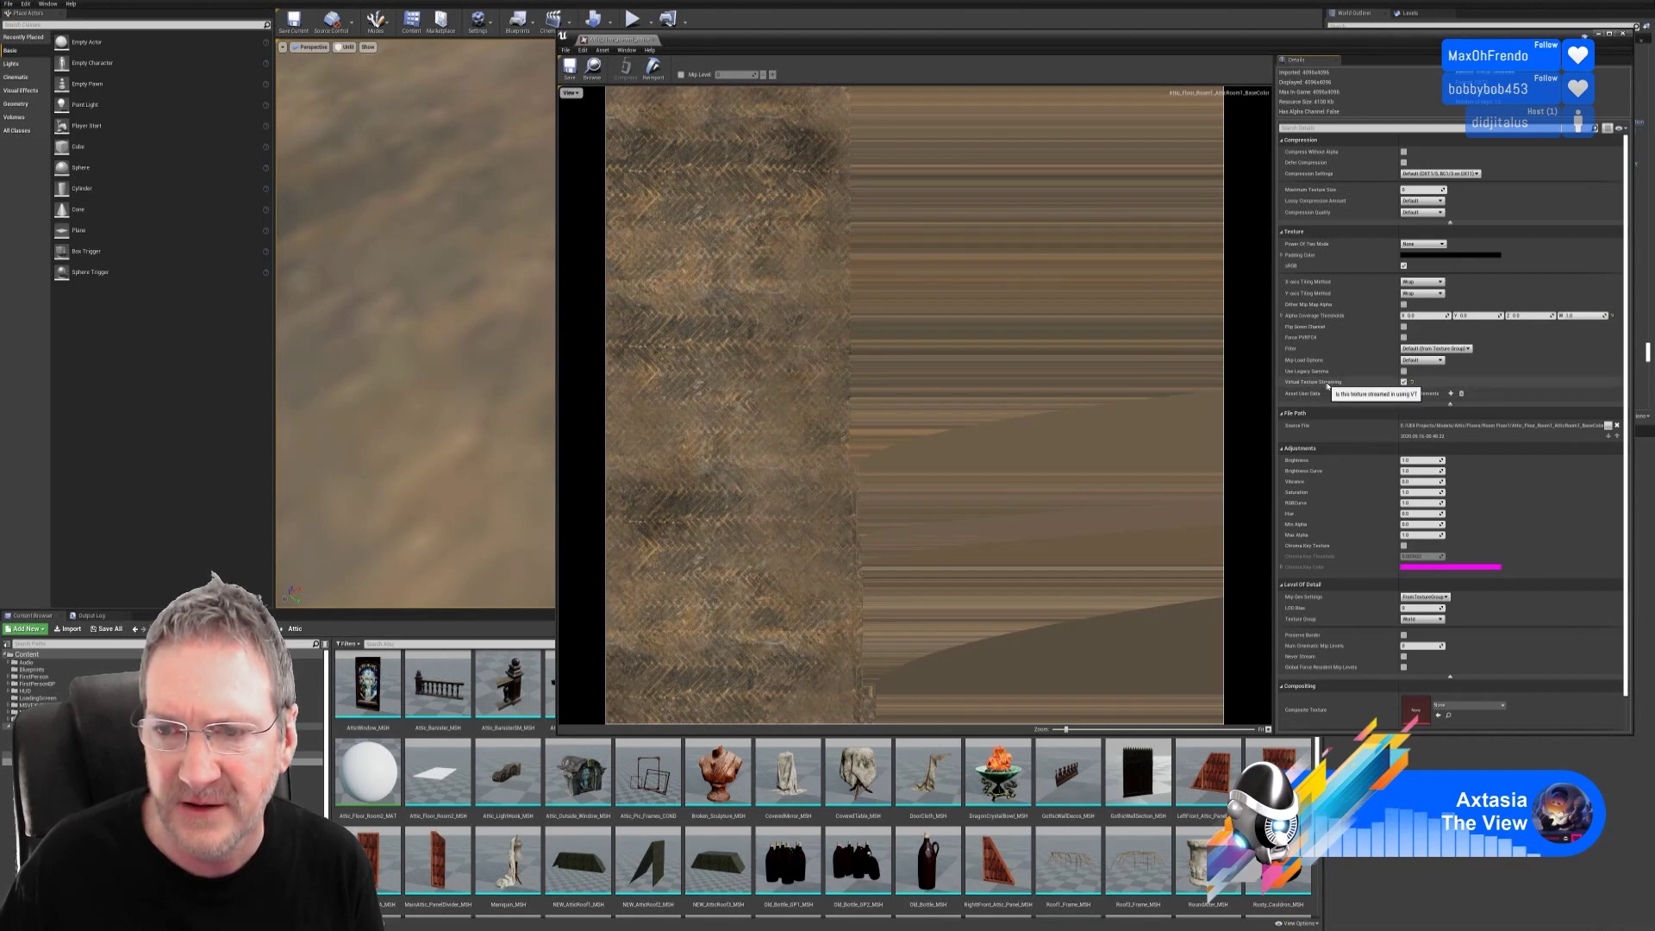
{"action": "left_click", "coordinate": [1403, 382]}
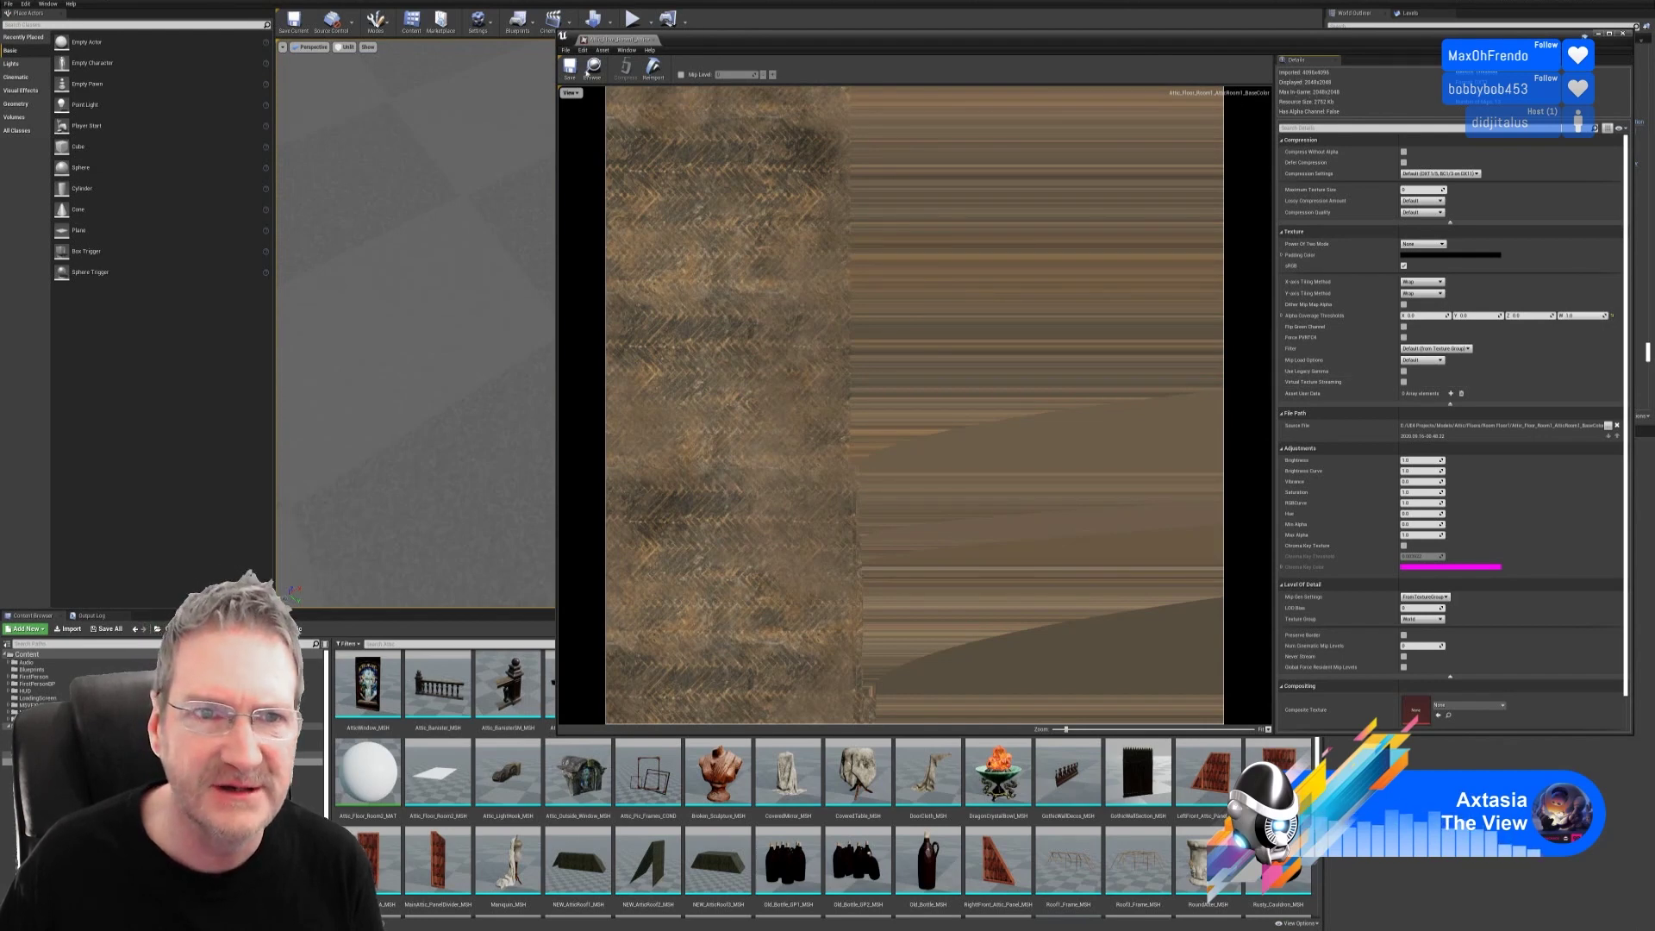
{"action": "left_click", "coordinate": [570, 68]}
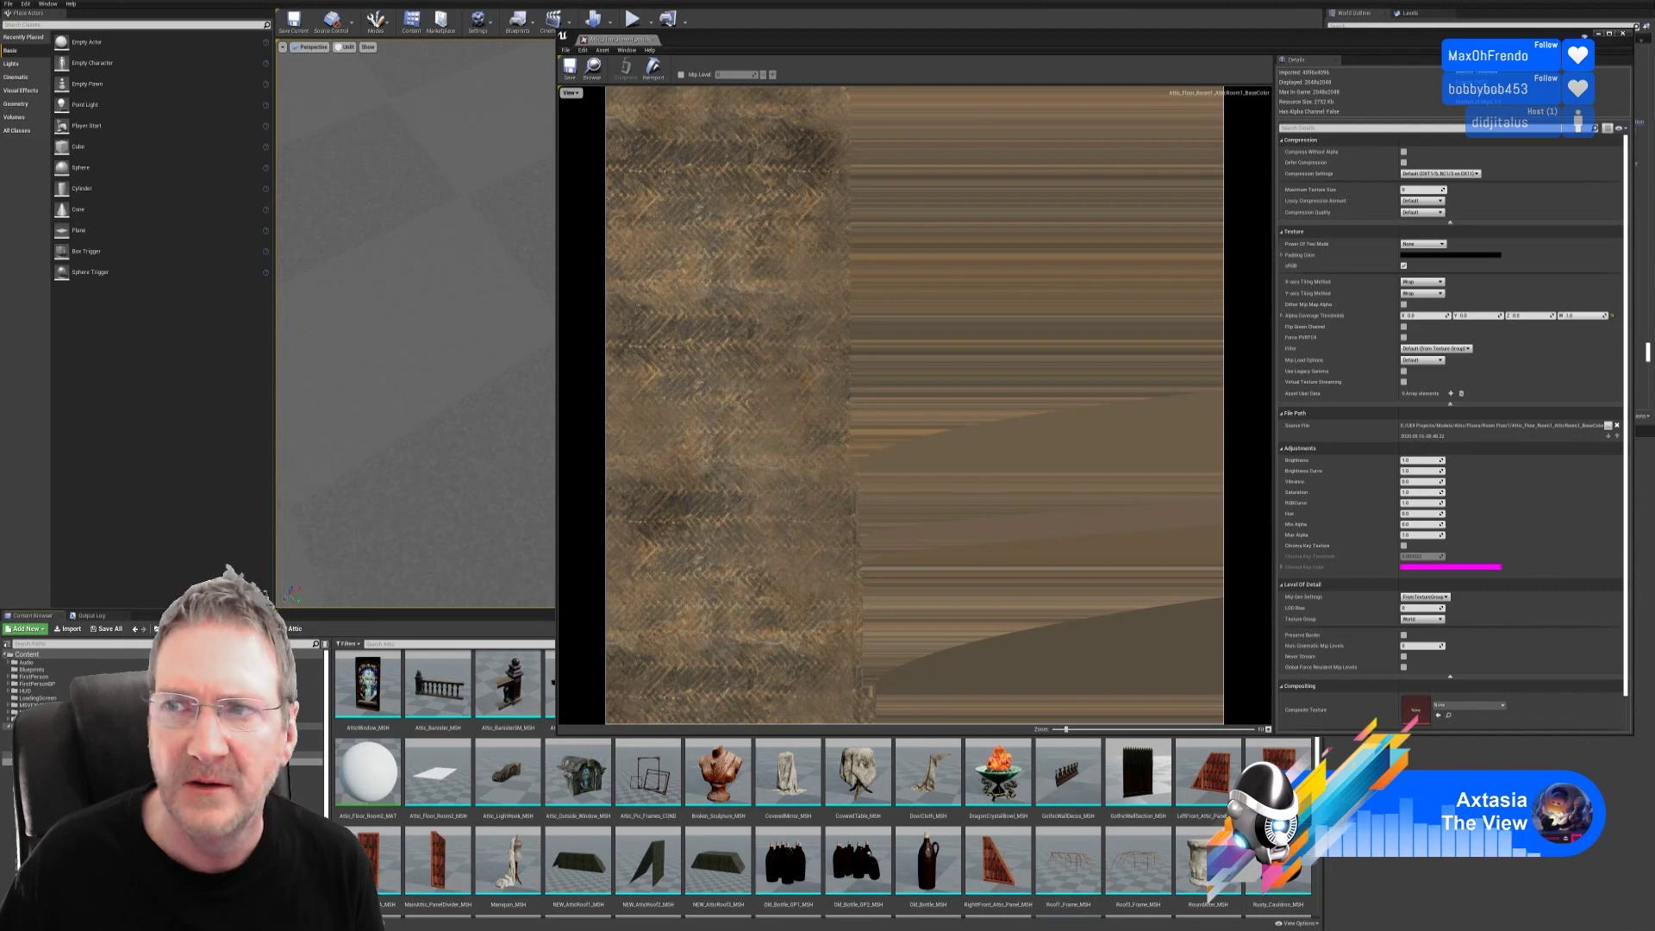
{"action": "left_click", "coordinate": [1622, 33]}
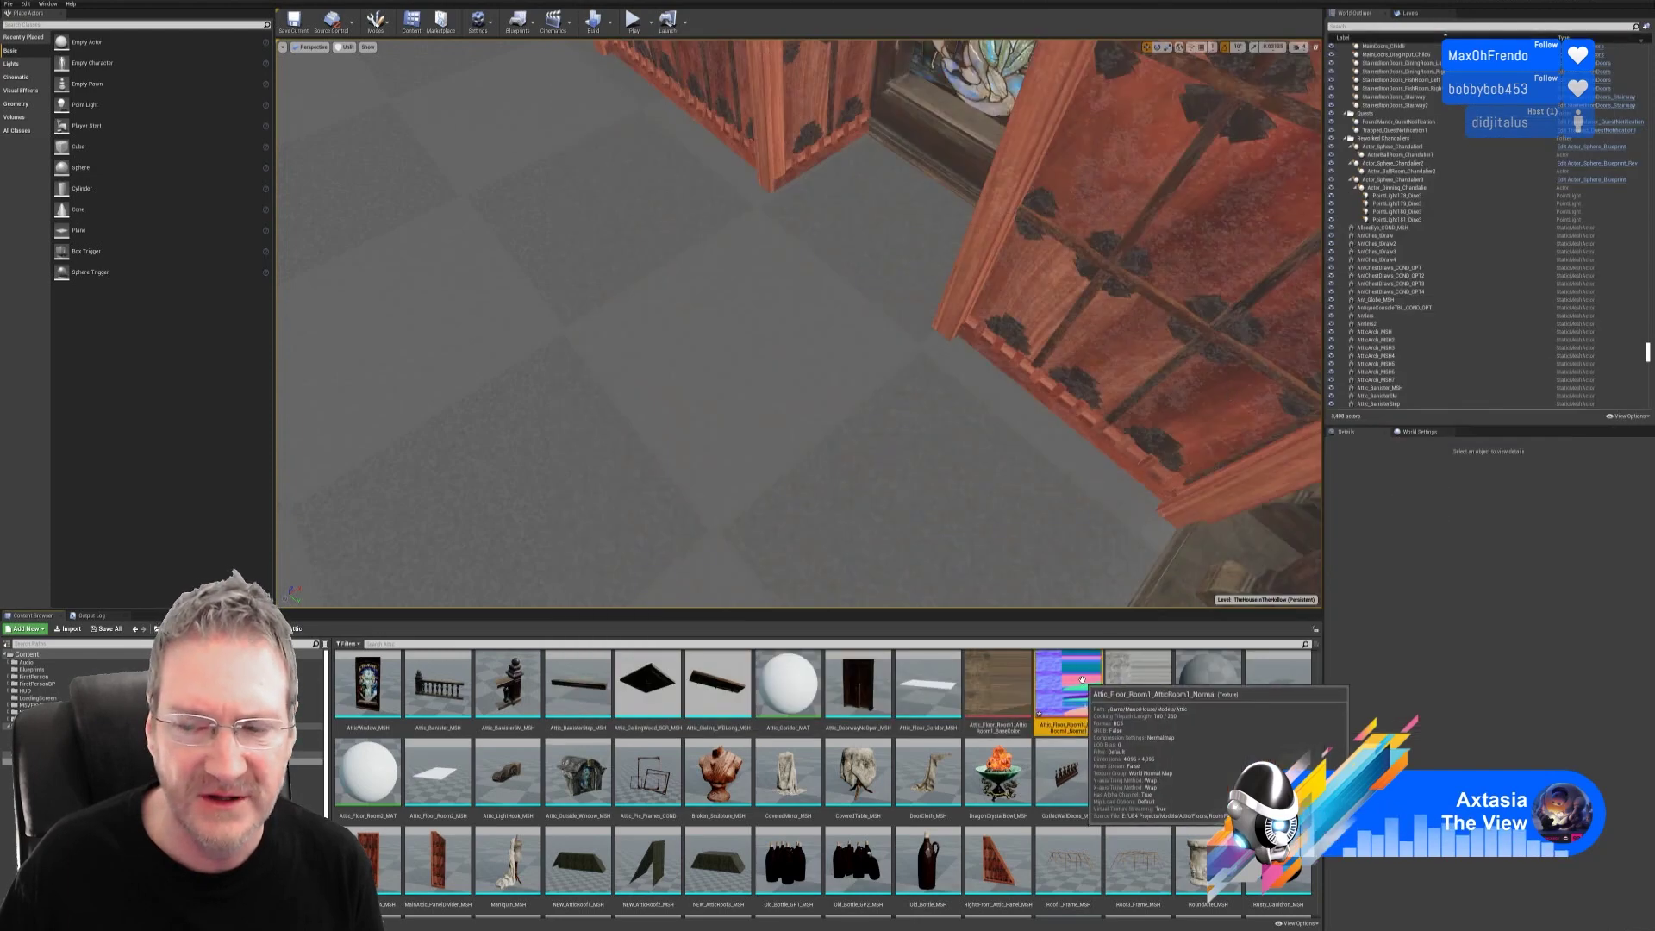
Step: Disable Virtual Texture Streaming on the Attic_Floor_Room1 normal texture and save it
{"action": "double_click", "coordinate": [1079, 678]}
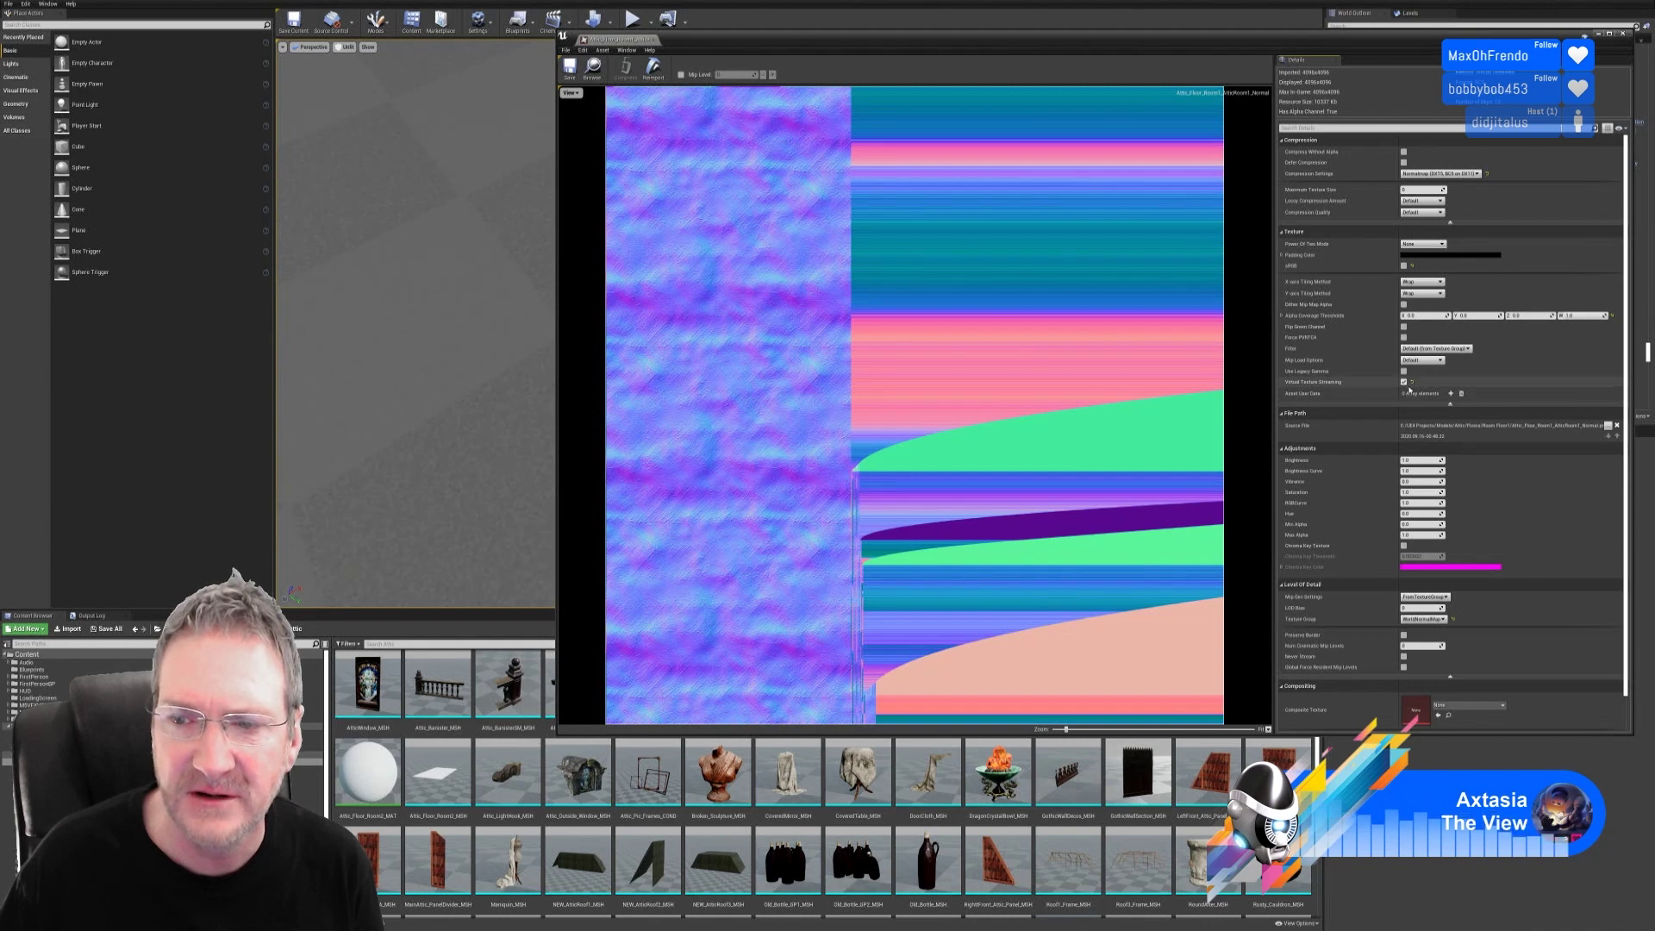
{"action": "left_click", "coordinate": [1405, 382]}
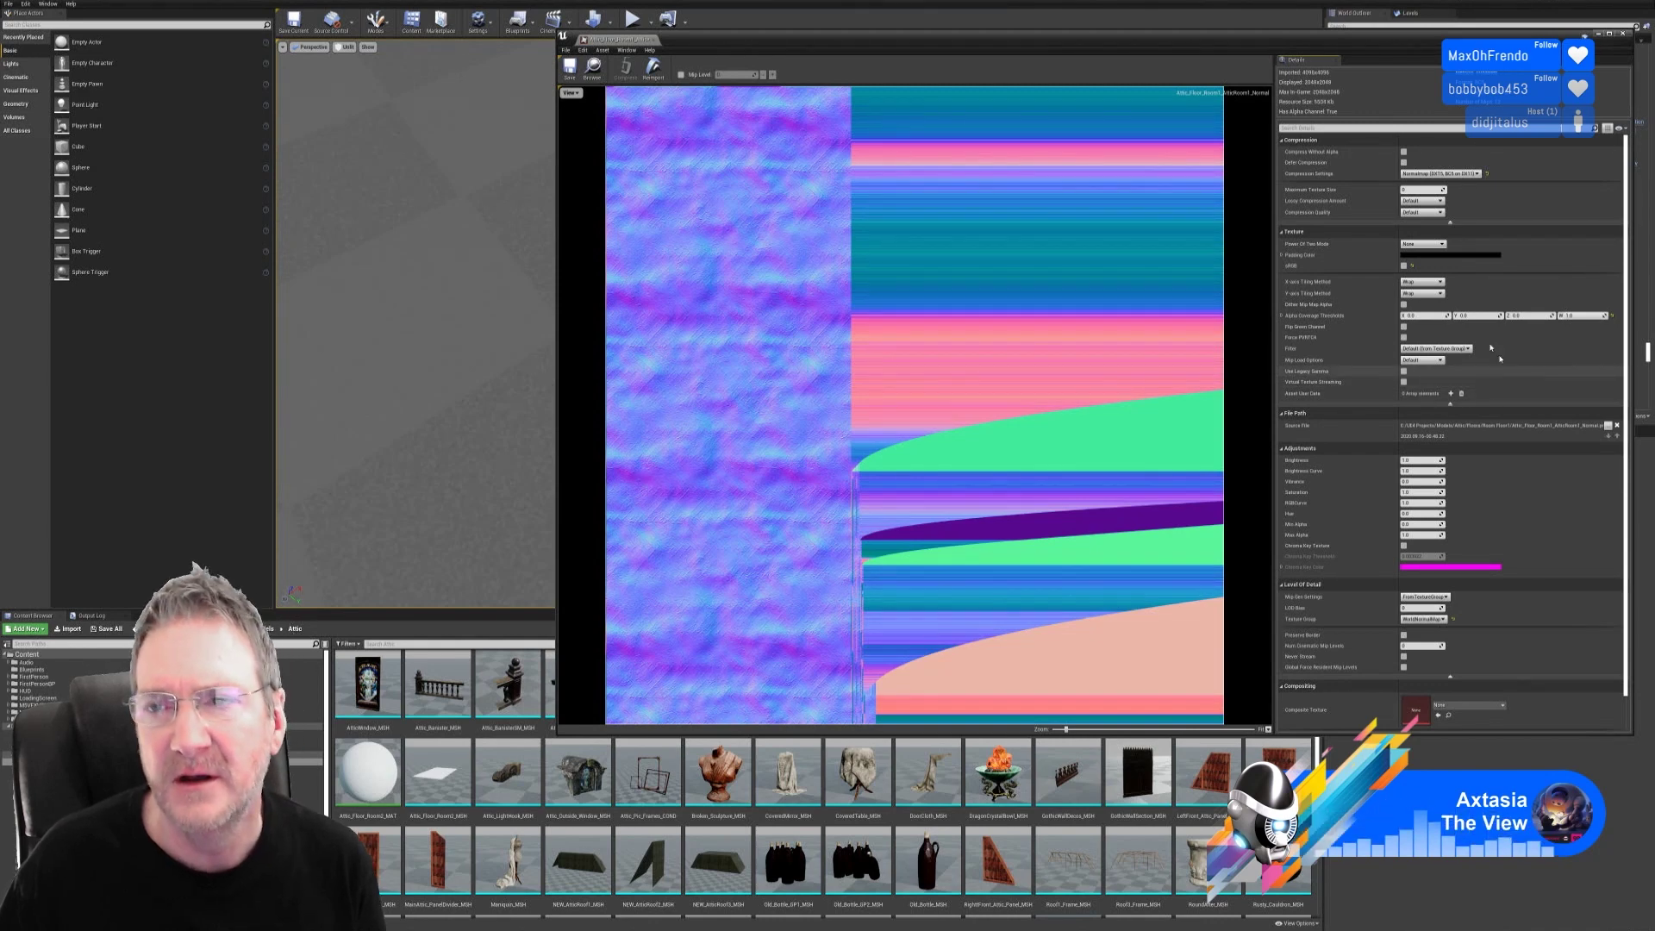
{"action": "left_click", "coordinate": [622, 67]}
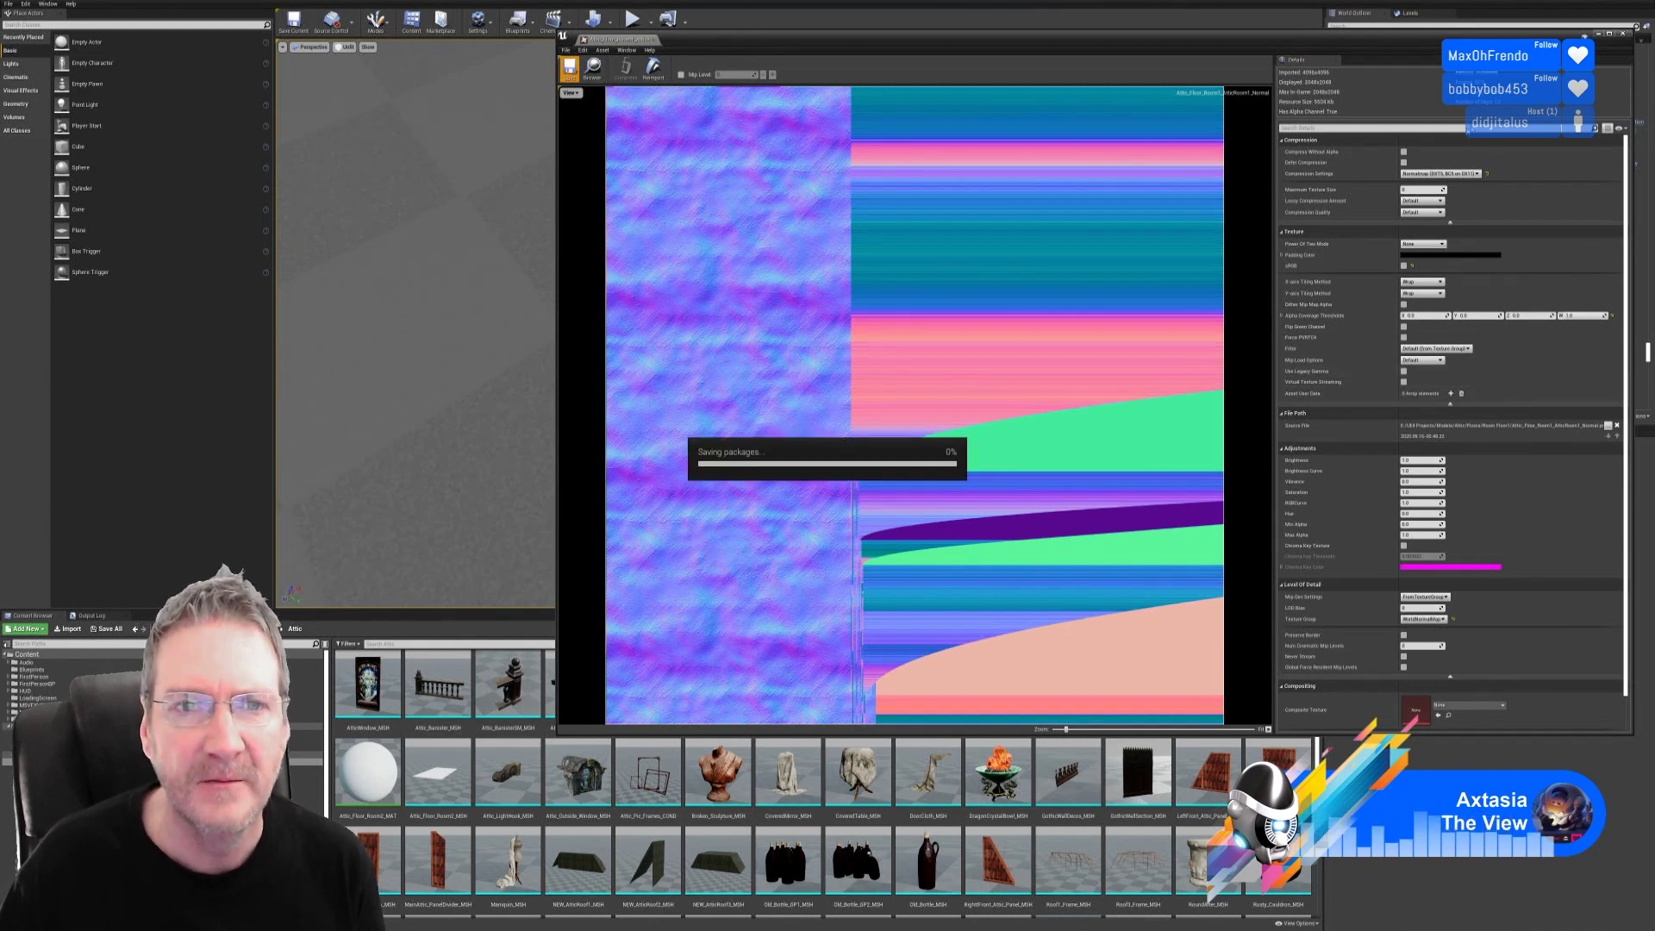
{"action": "left_click", "coordinate": [1624, 34]}
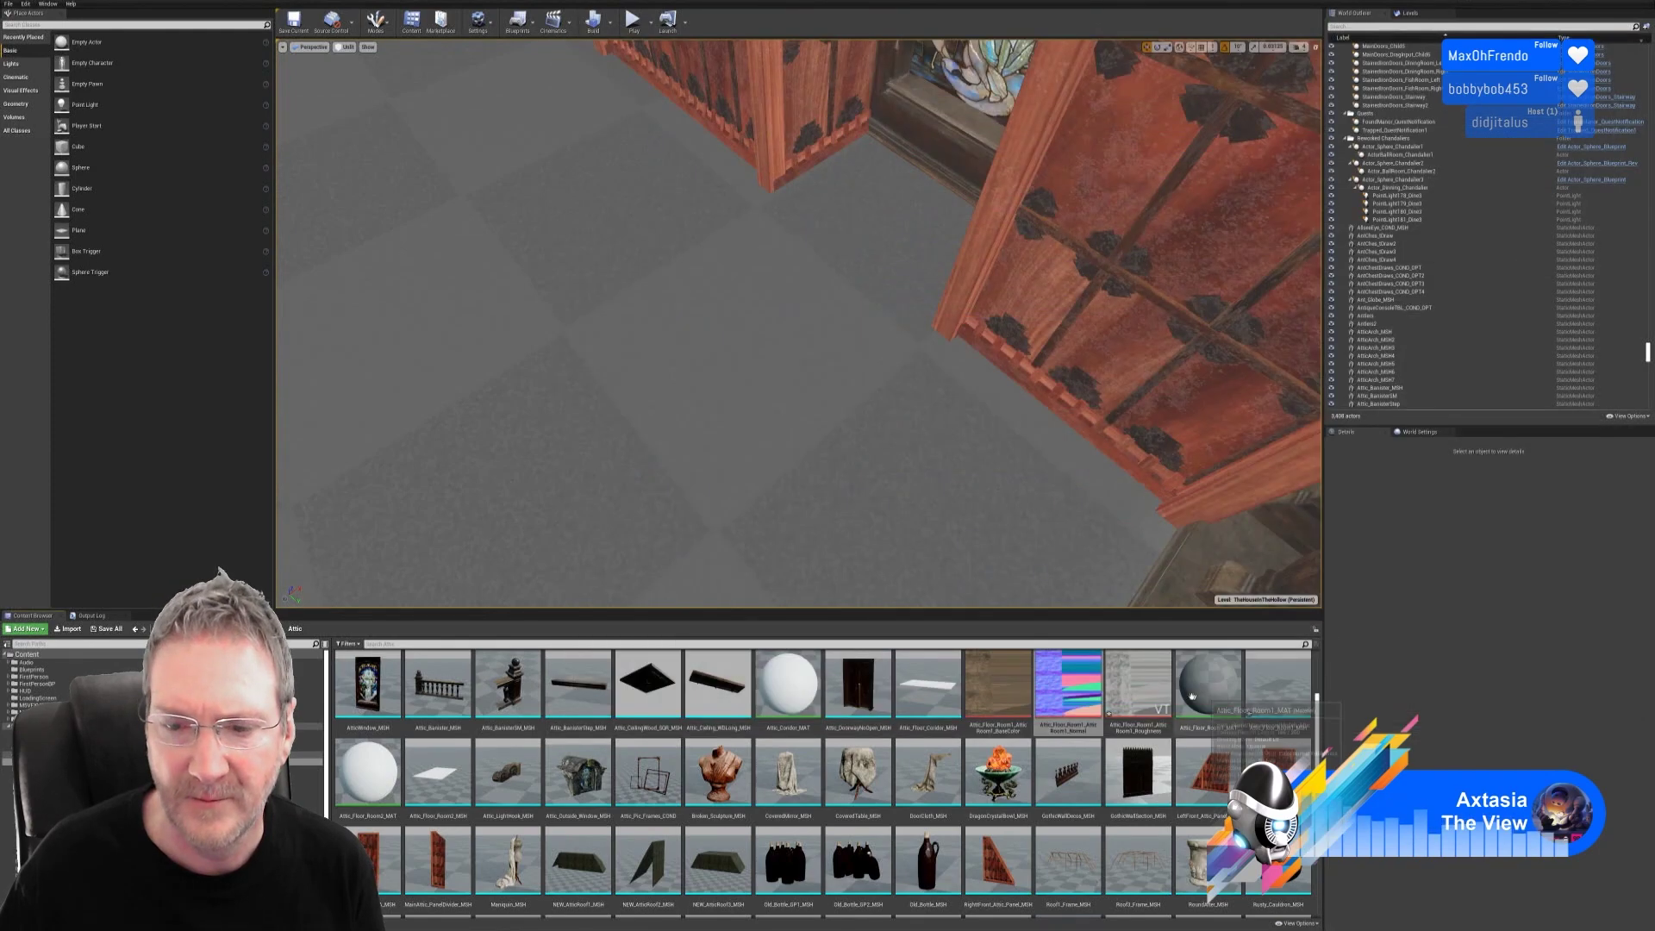
Step: Disable Virtual Texture Streaming on the Attic_Floor_Room1 roughness texture and open the floor material that uses the textures
{"action": "double_click", "coordinate": [1132, 673]}
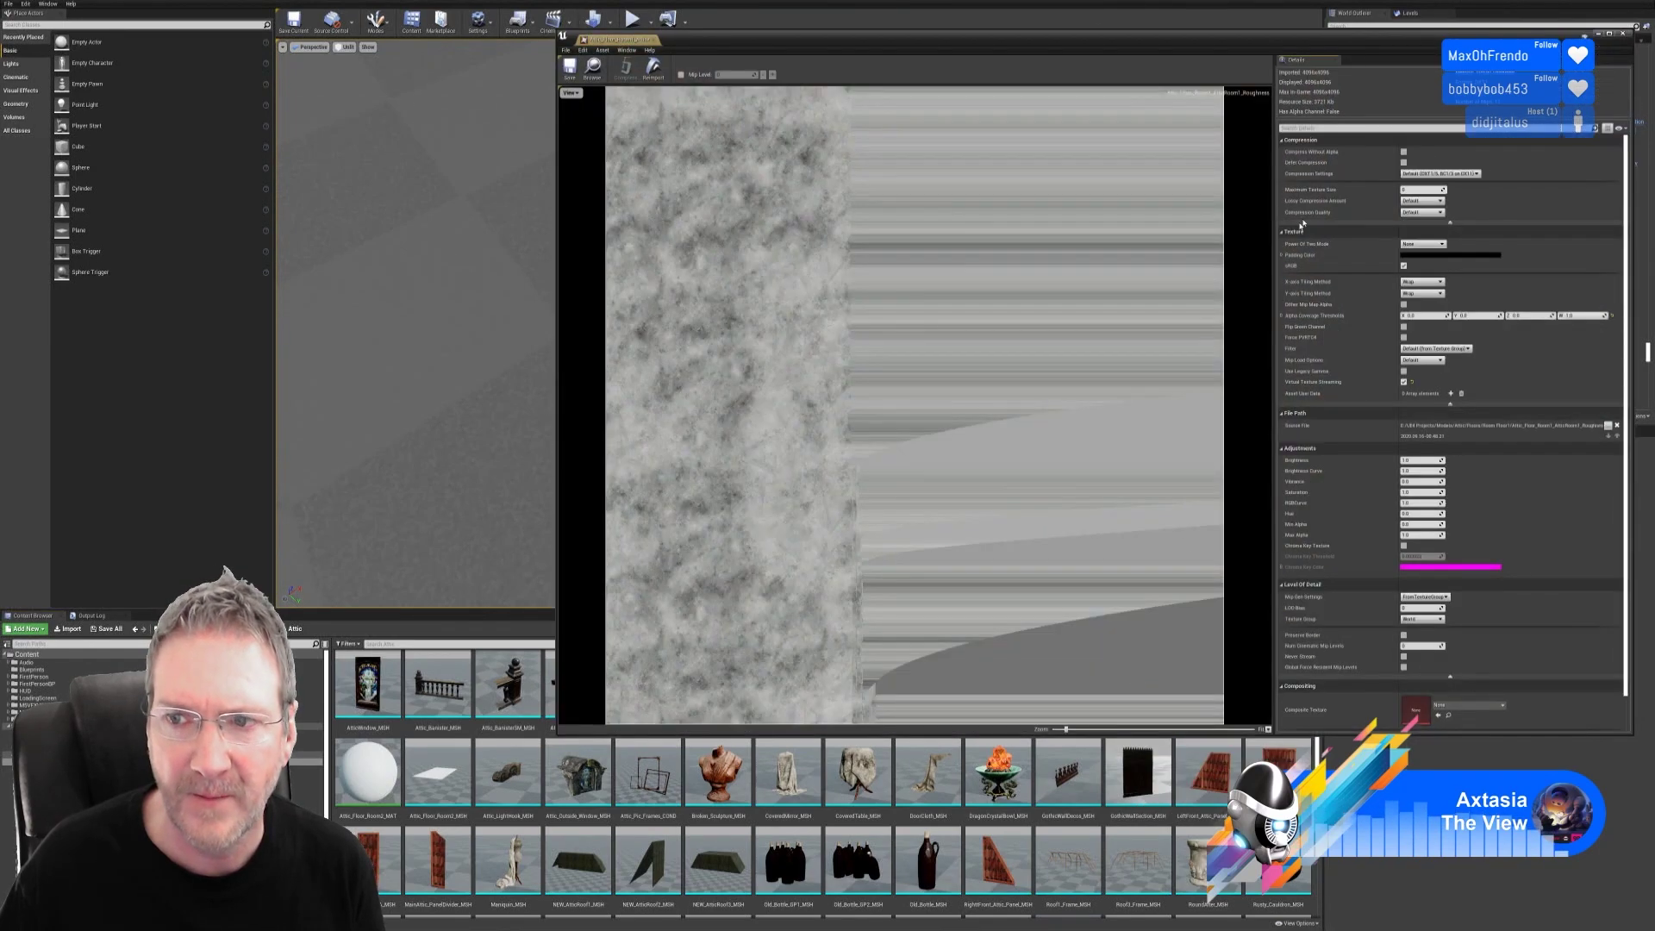
{"action": "left_click", "coordinate": [1404, 382]}
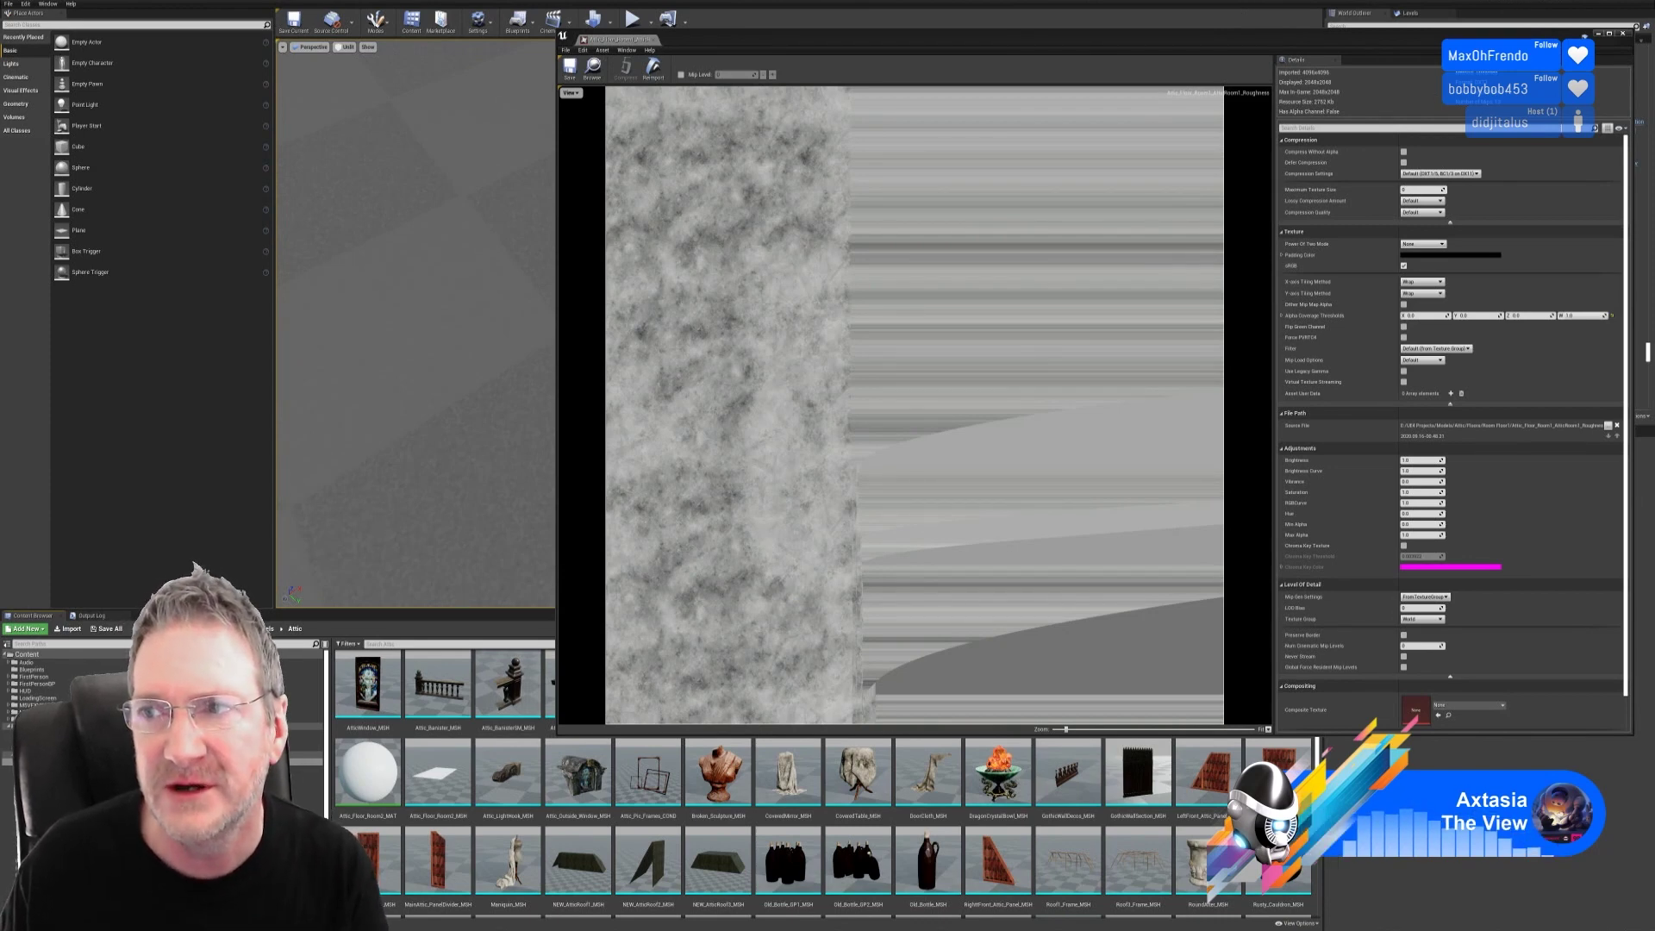
{"action": "left_click", "coordinate": [1623, 34]}
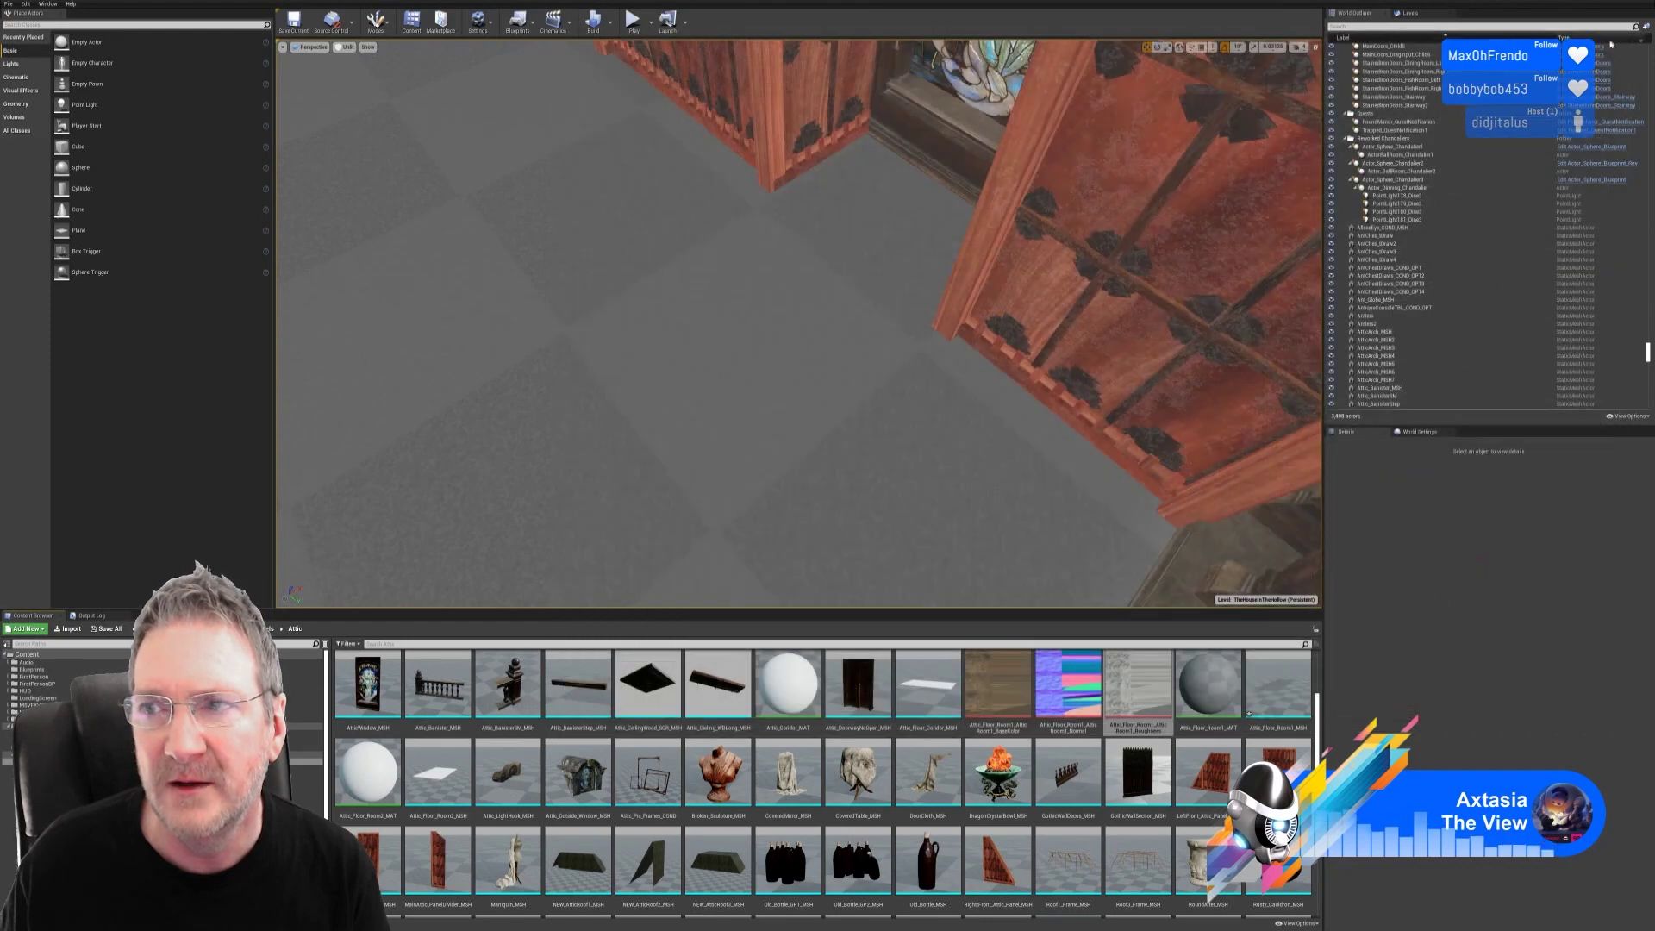
{"action": "double_click", "coordinate": [1209, 685]}
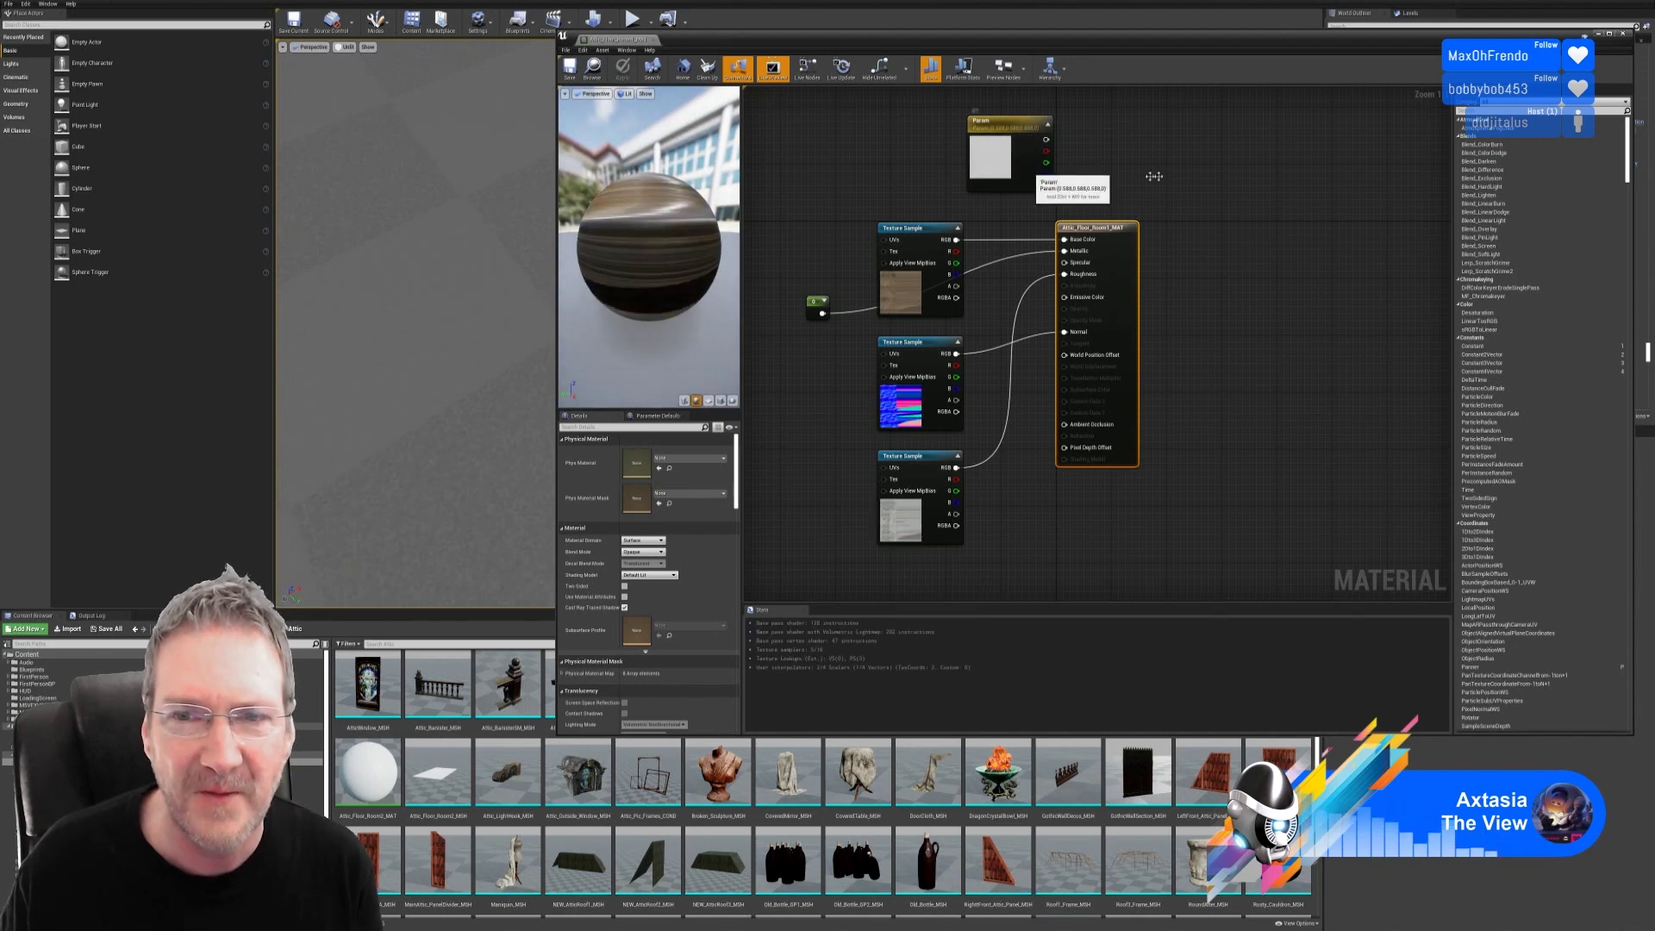
Step: Delete the unused Param node from the attic floor material, check its texture samples, apply the change and close the material
{"action": "left_click", "coordinate": [1030, 171]}
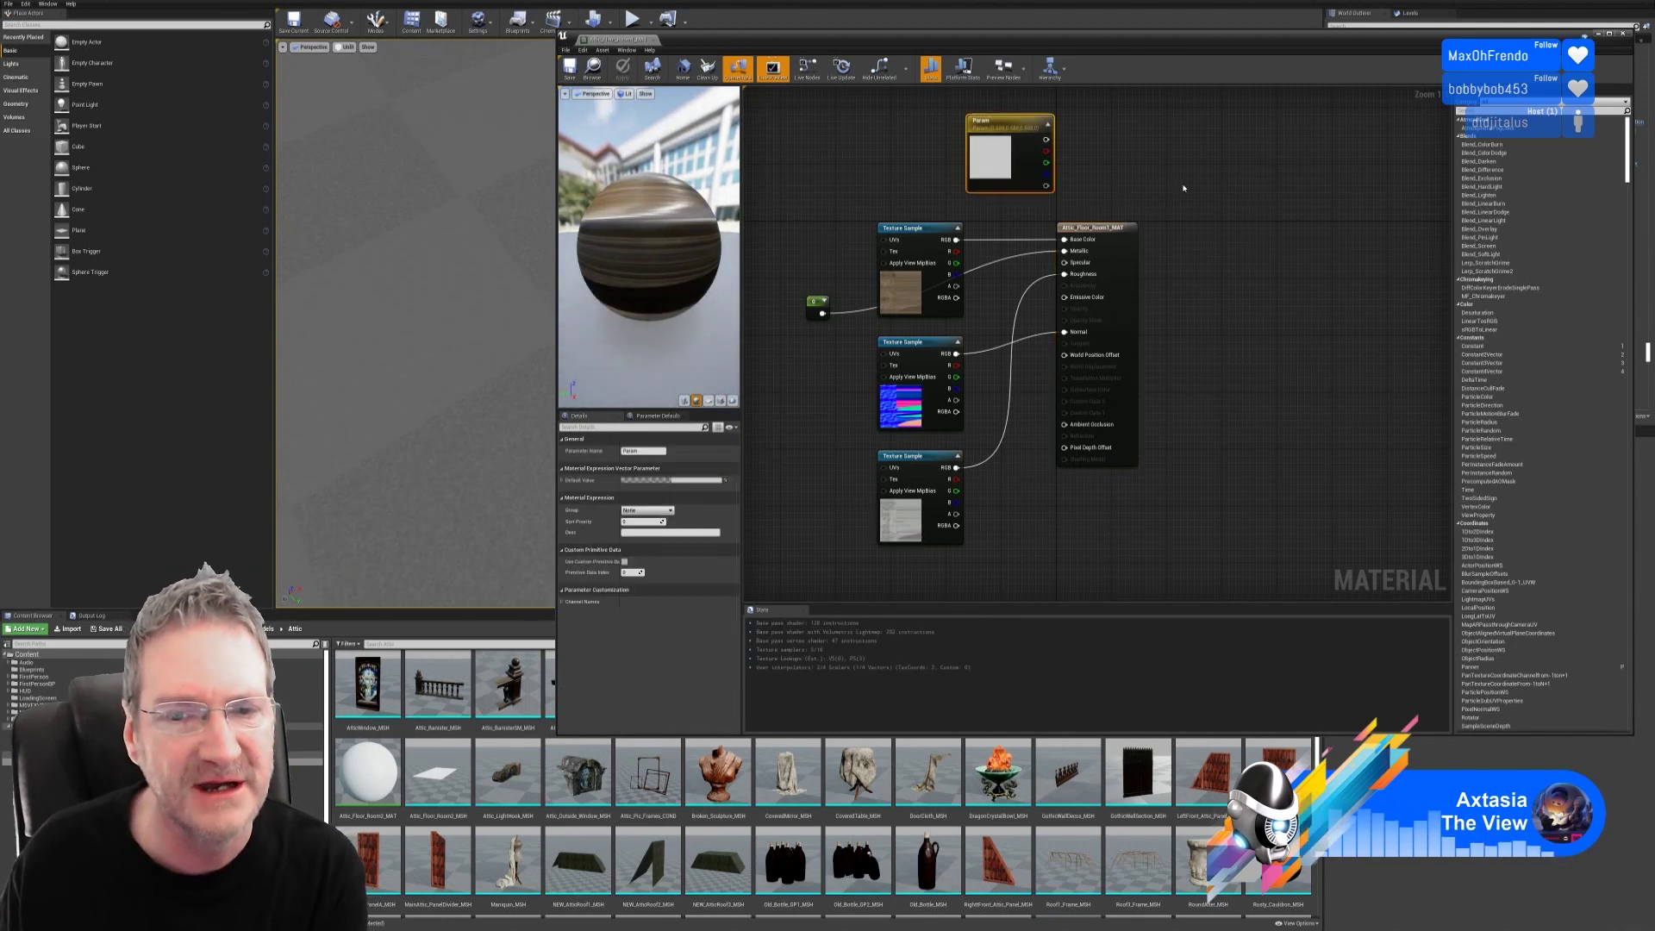
{"action": "key", "text": "Delete"}
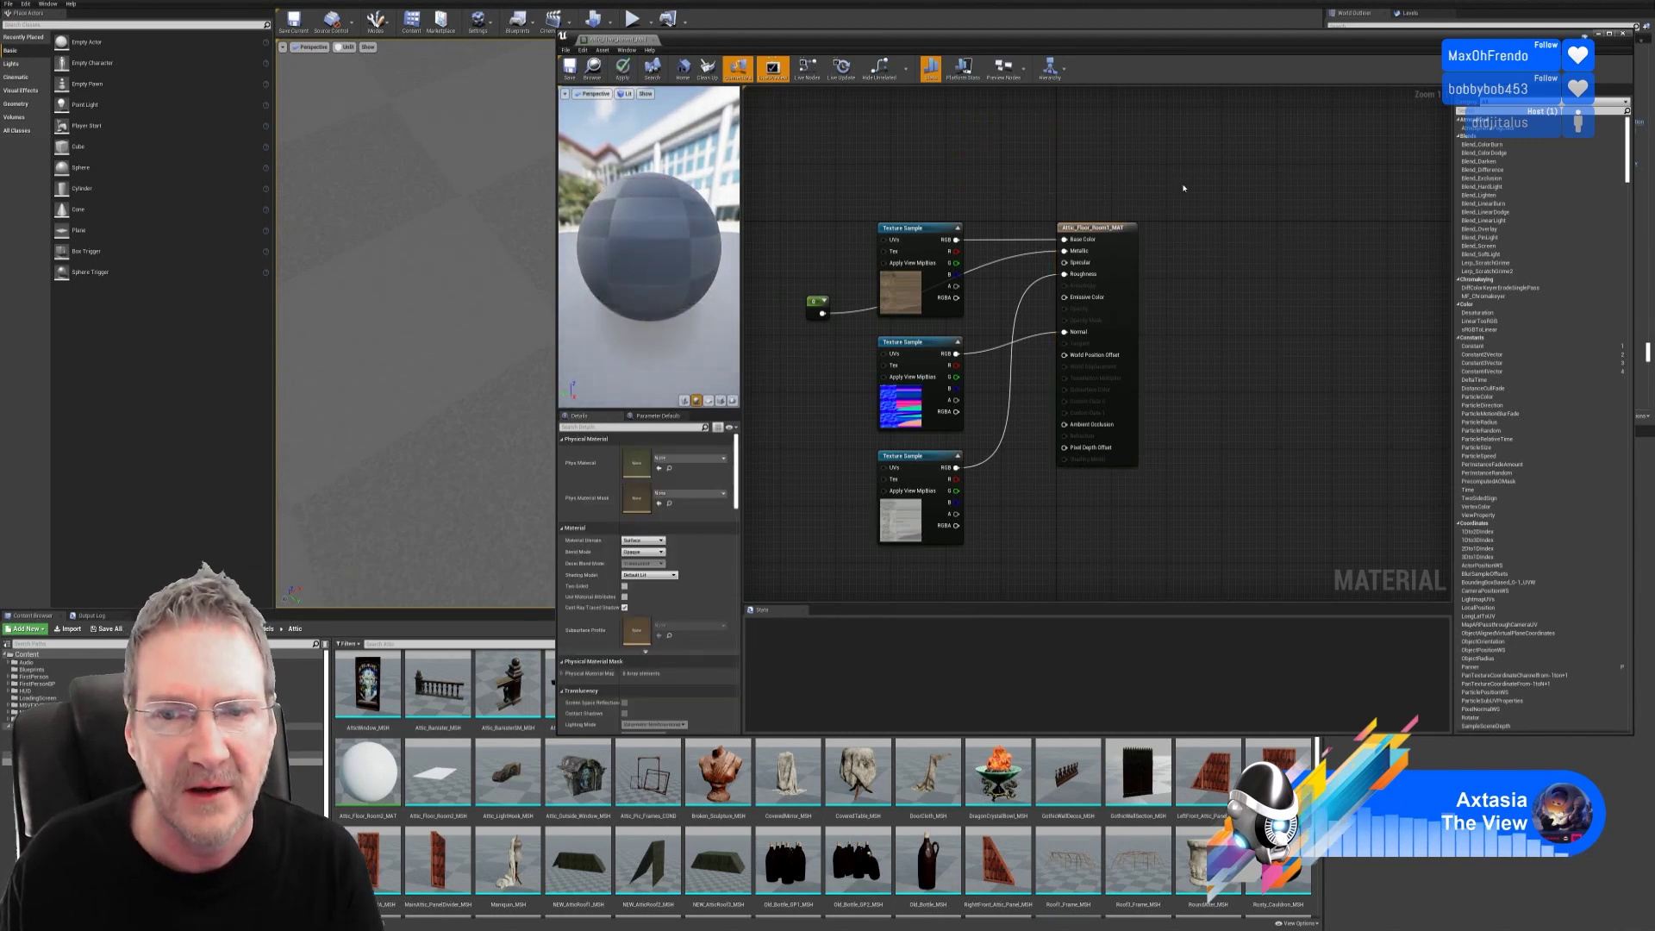
{"action": "left_click", "coordinate": [948, 263]}
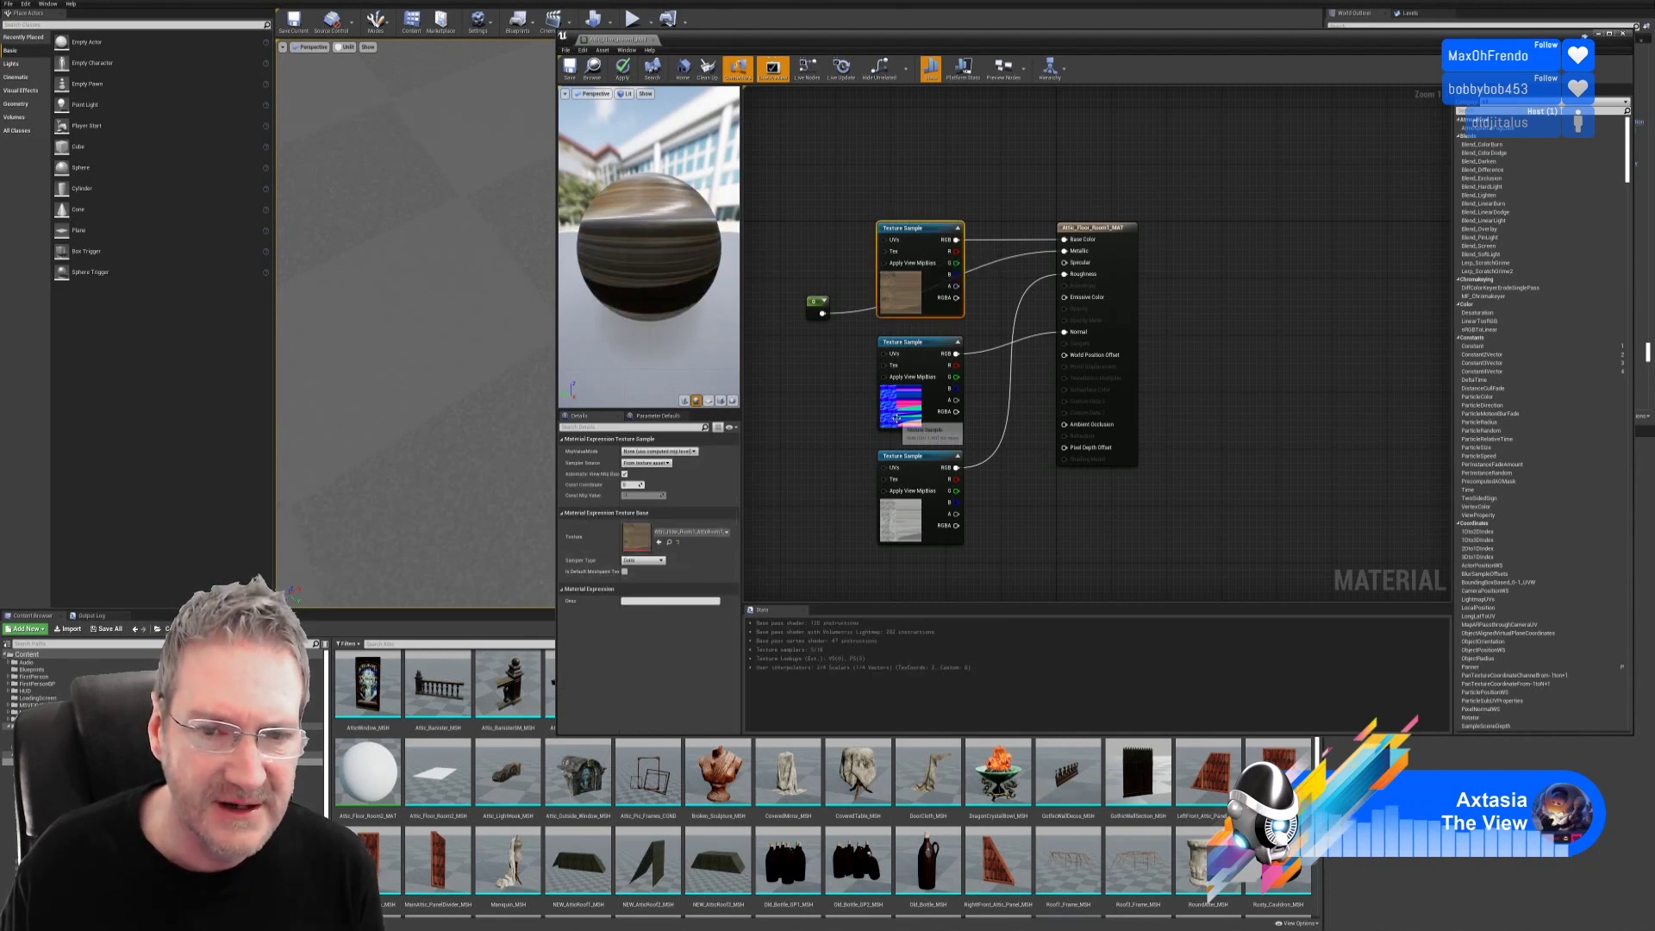
{"action": "left_click", "coordinate": [931, 422]}
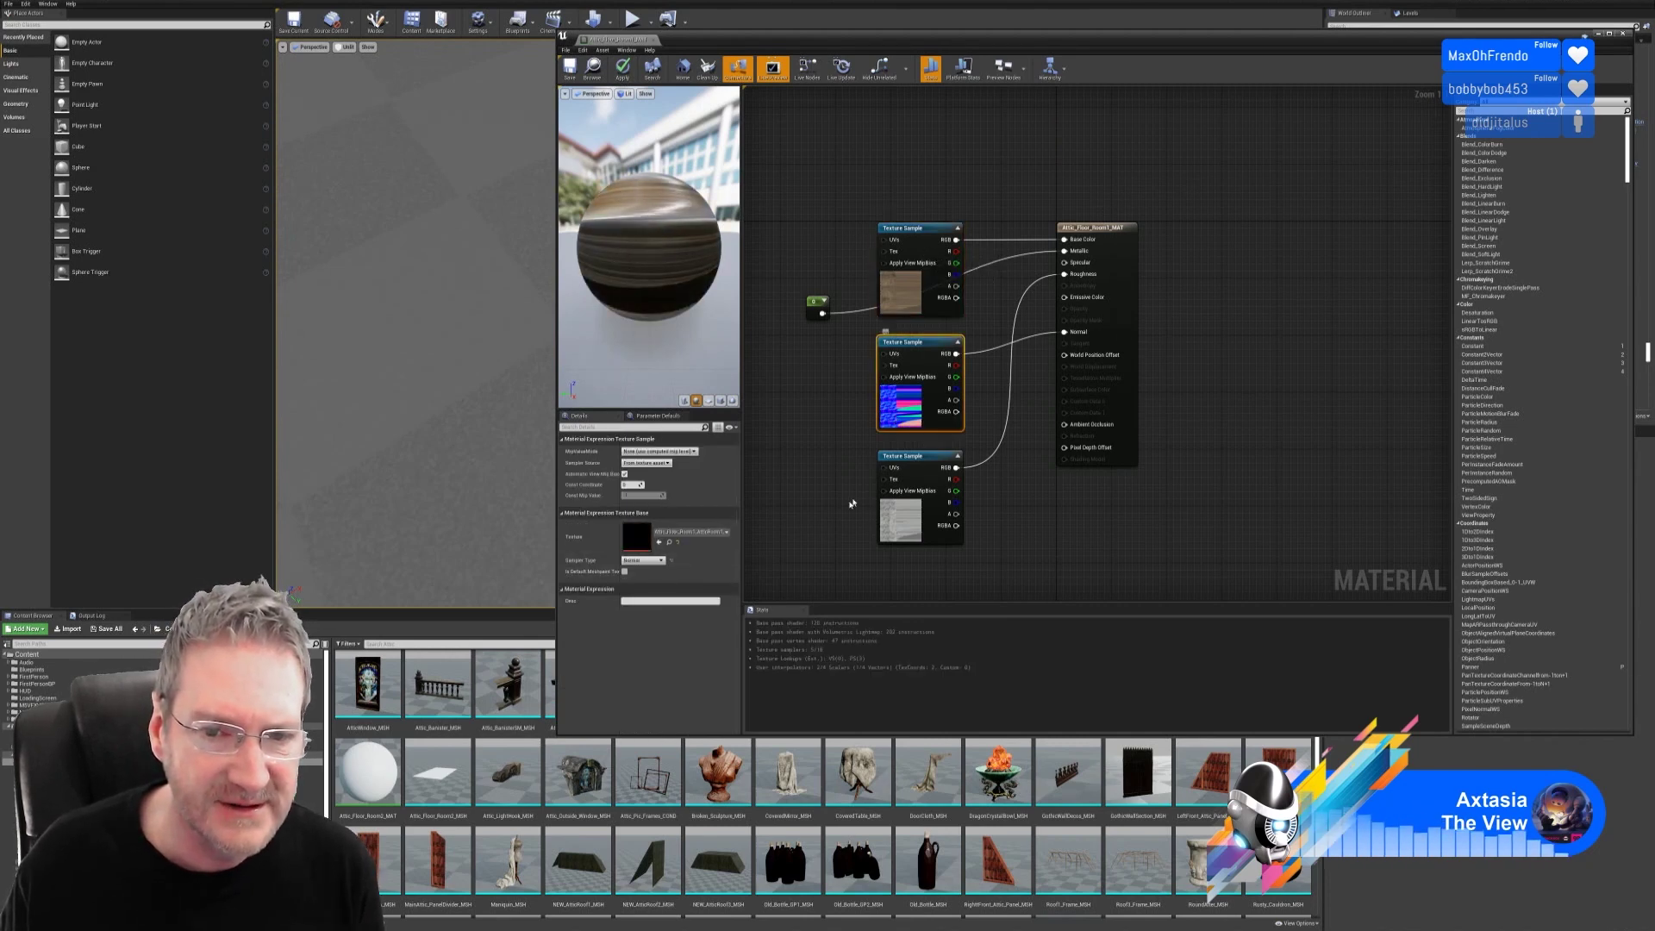
{"action": "left_click", "coordinate": [913, 515]}
{"action": "left_click", "coordinate": [623, 67]}
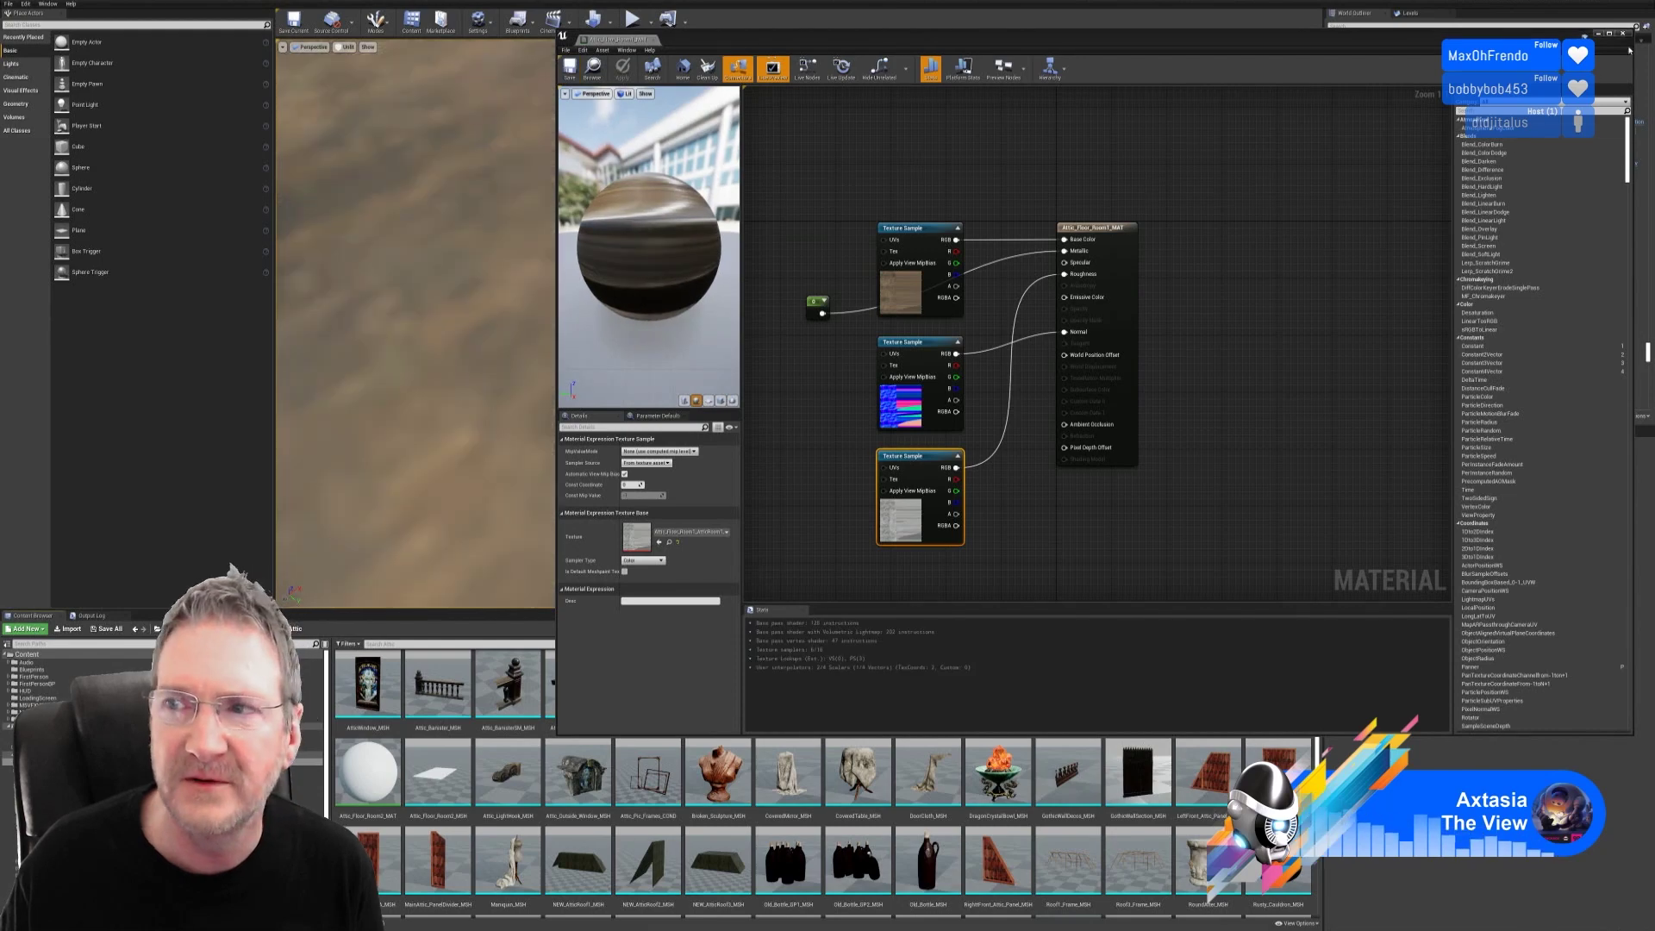
{"action": "left_click", "coordinate": [1625, 35]}
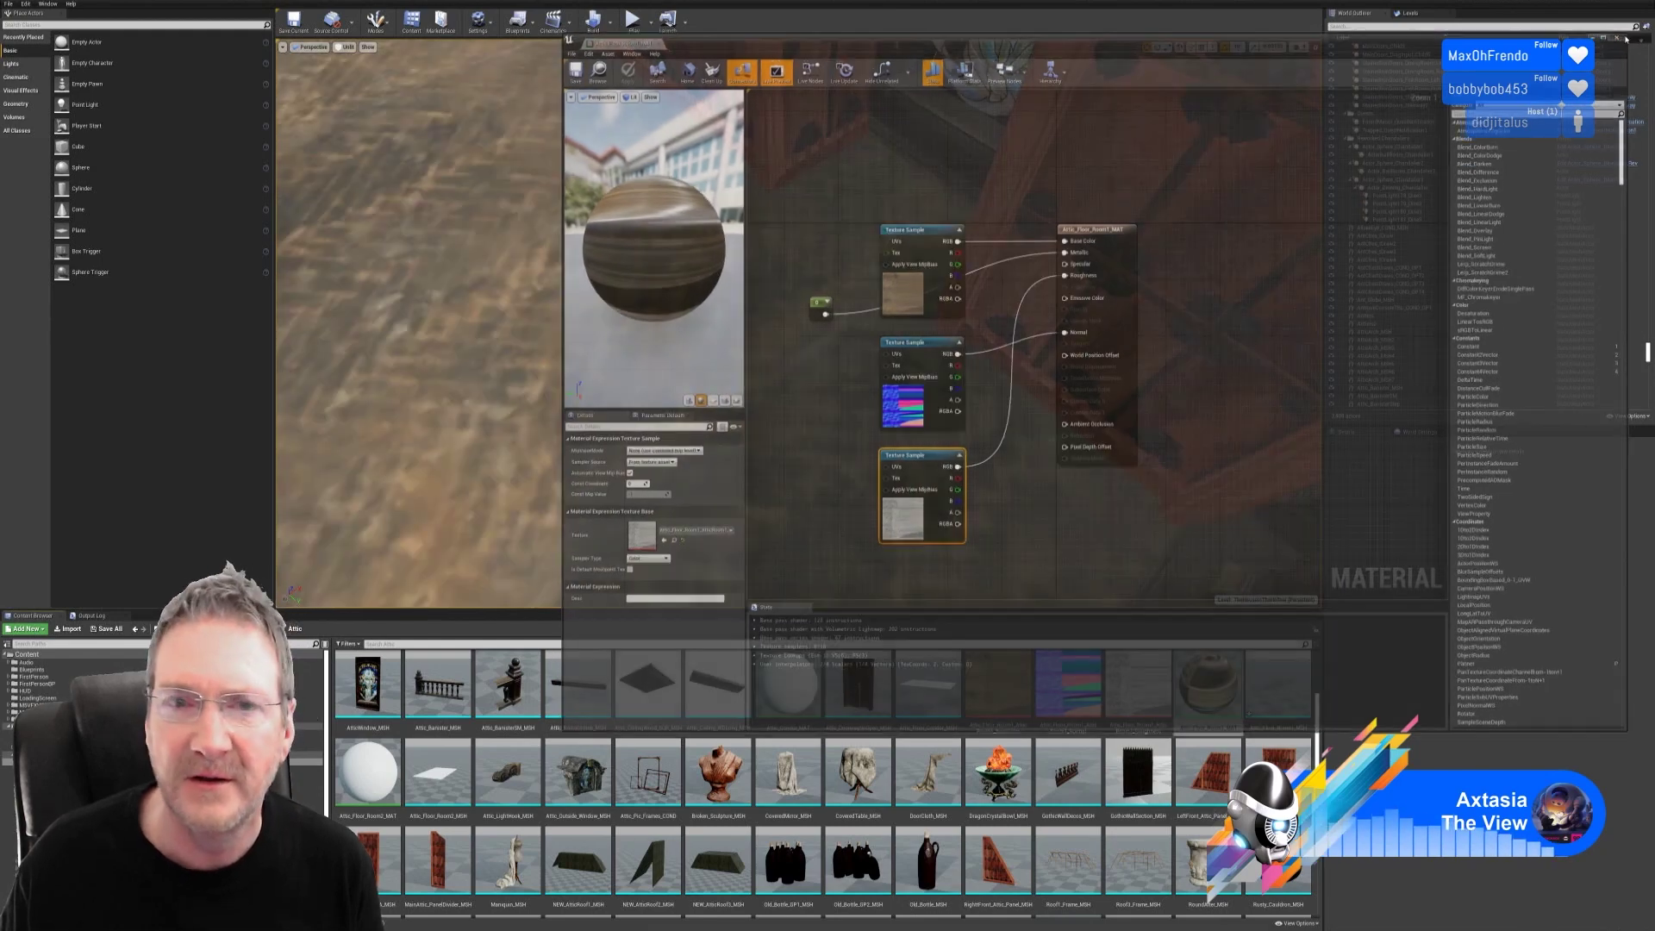
Step: Inspect the herringbone floor texture in the level, up close and along the length of the attic room
{"action": "right_click_drag", "start_coordinate": [812, 349], "coordinate": [709, 315]}
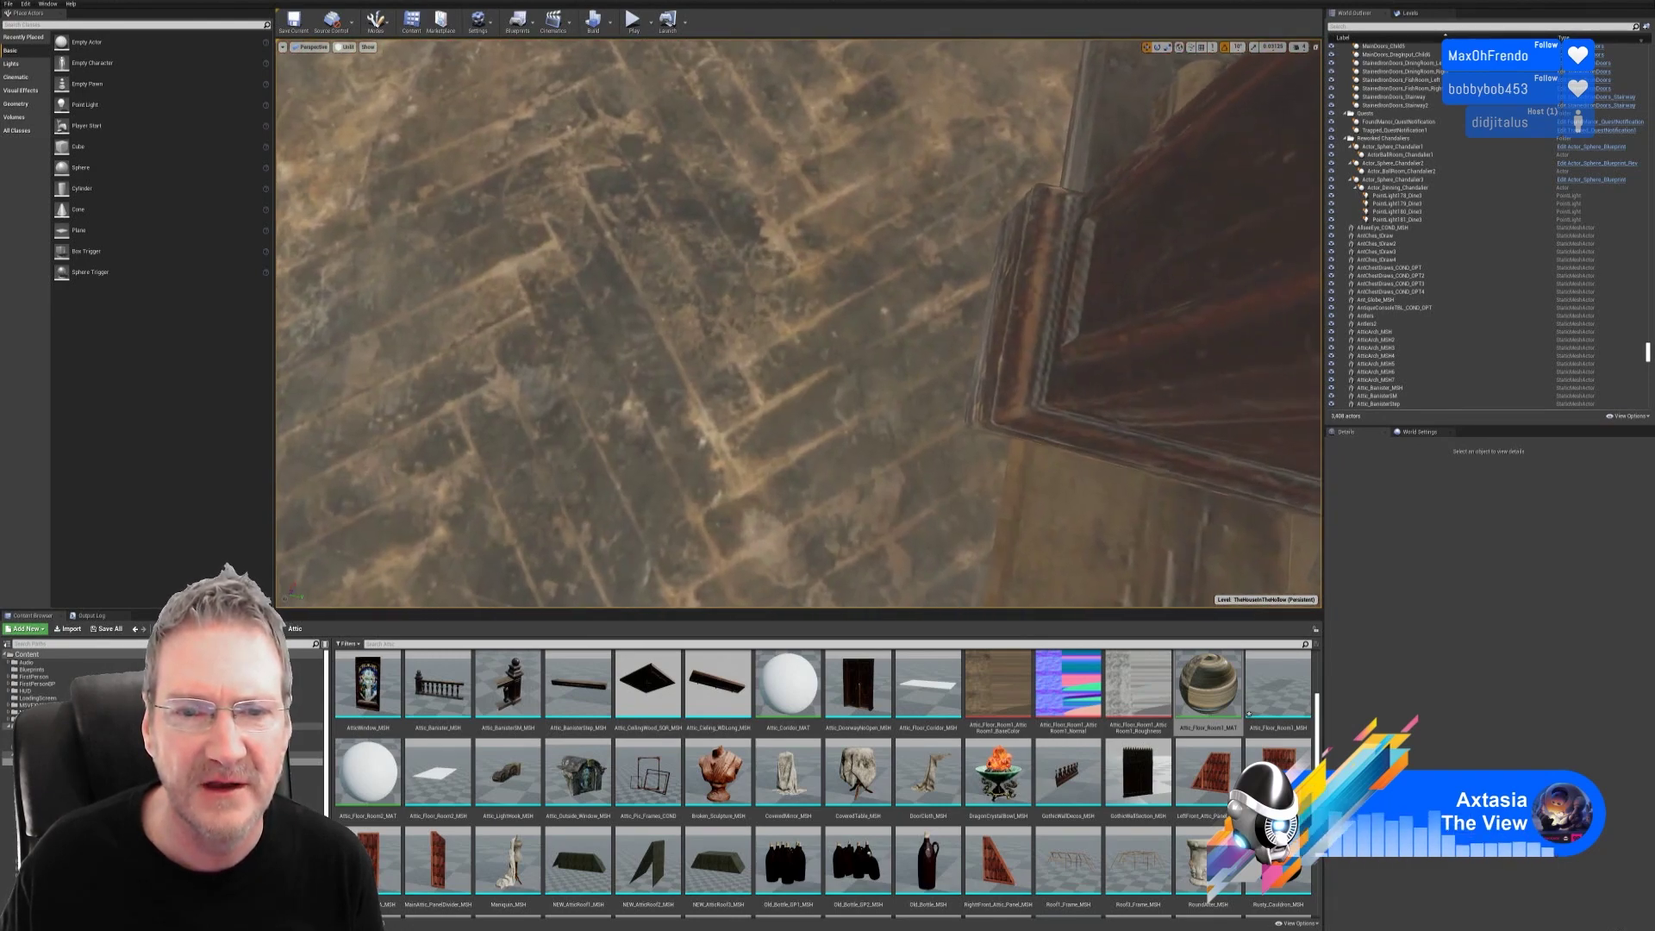
{"action": "right_click_drag", "start_coordinate": [798, 323], "coordinate": [713, 375]}
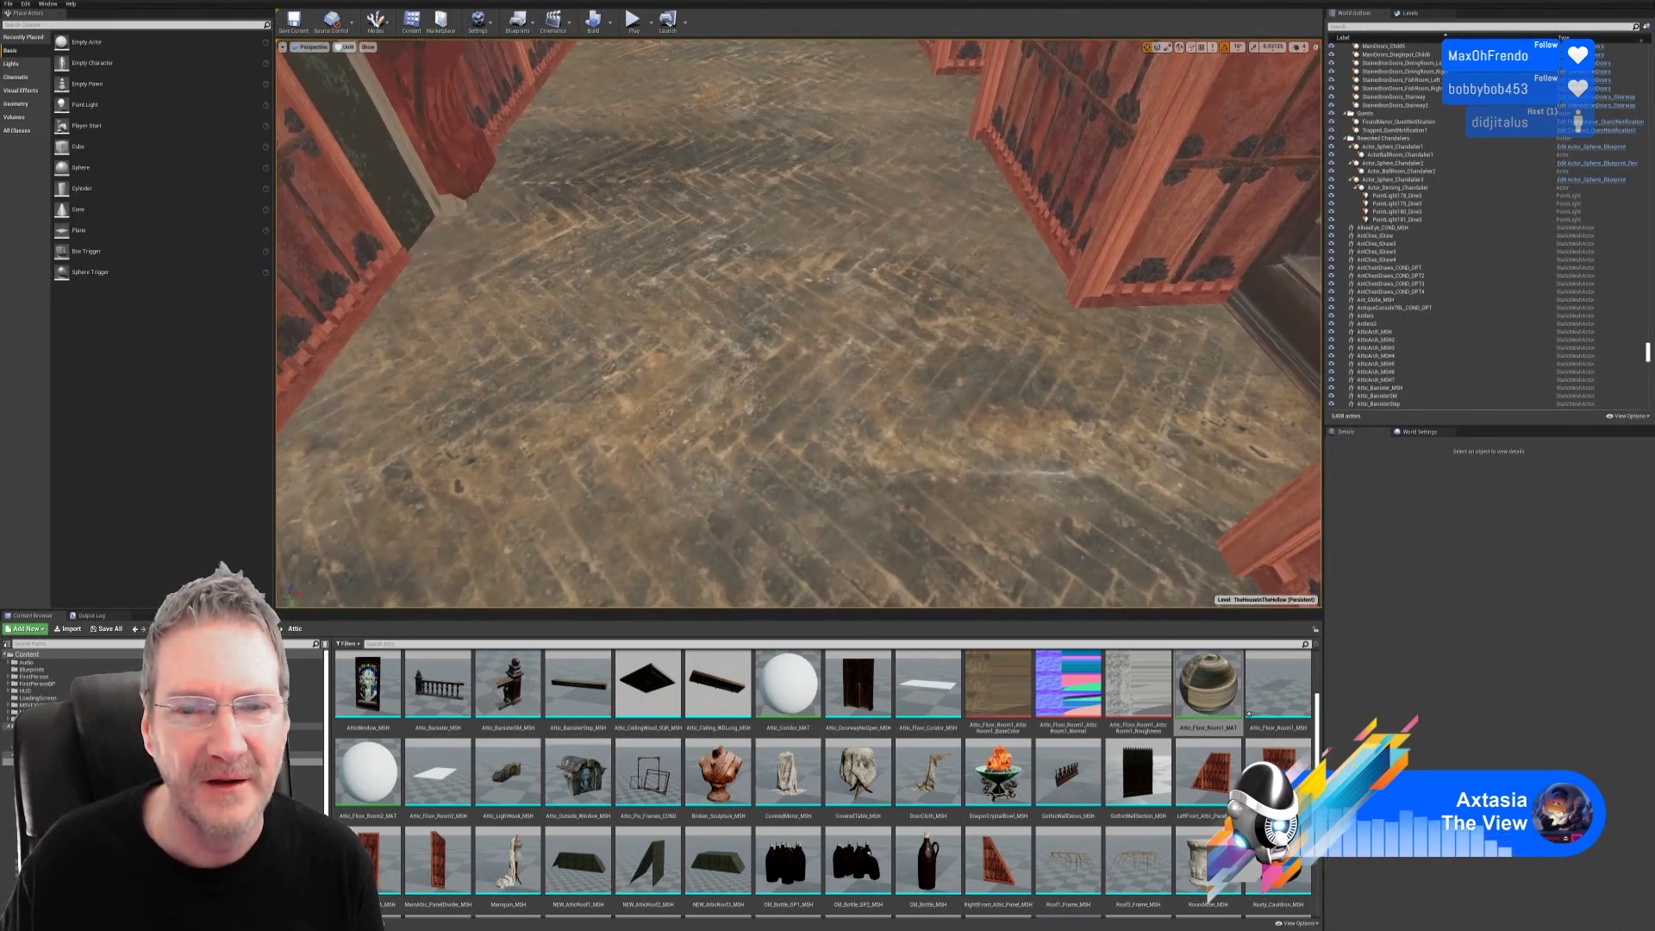
{"action": "key", "text": "s"}
{"action": "right_click_drag", "start_coordinate": [798, 323], "coordinate": [868, 427]}
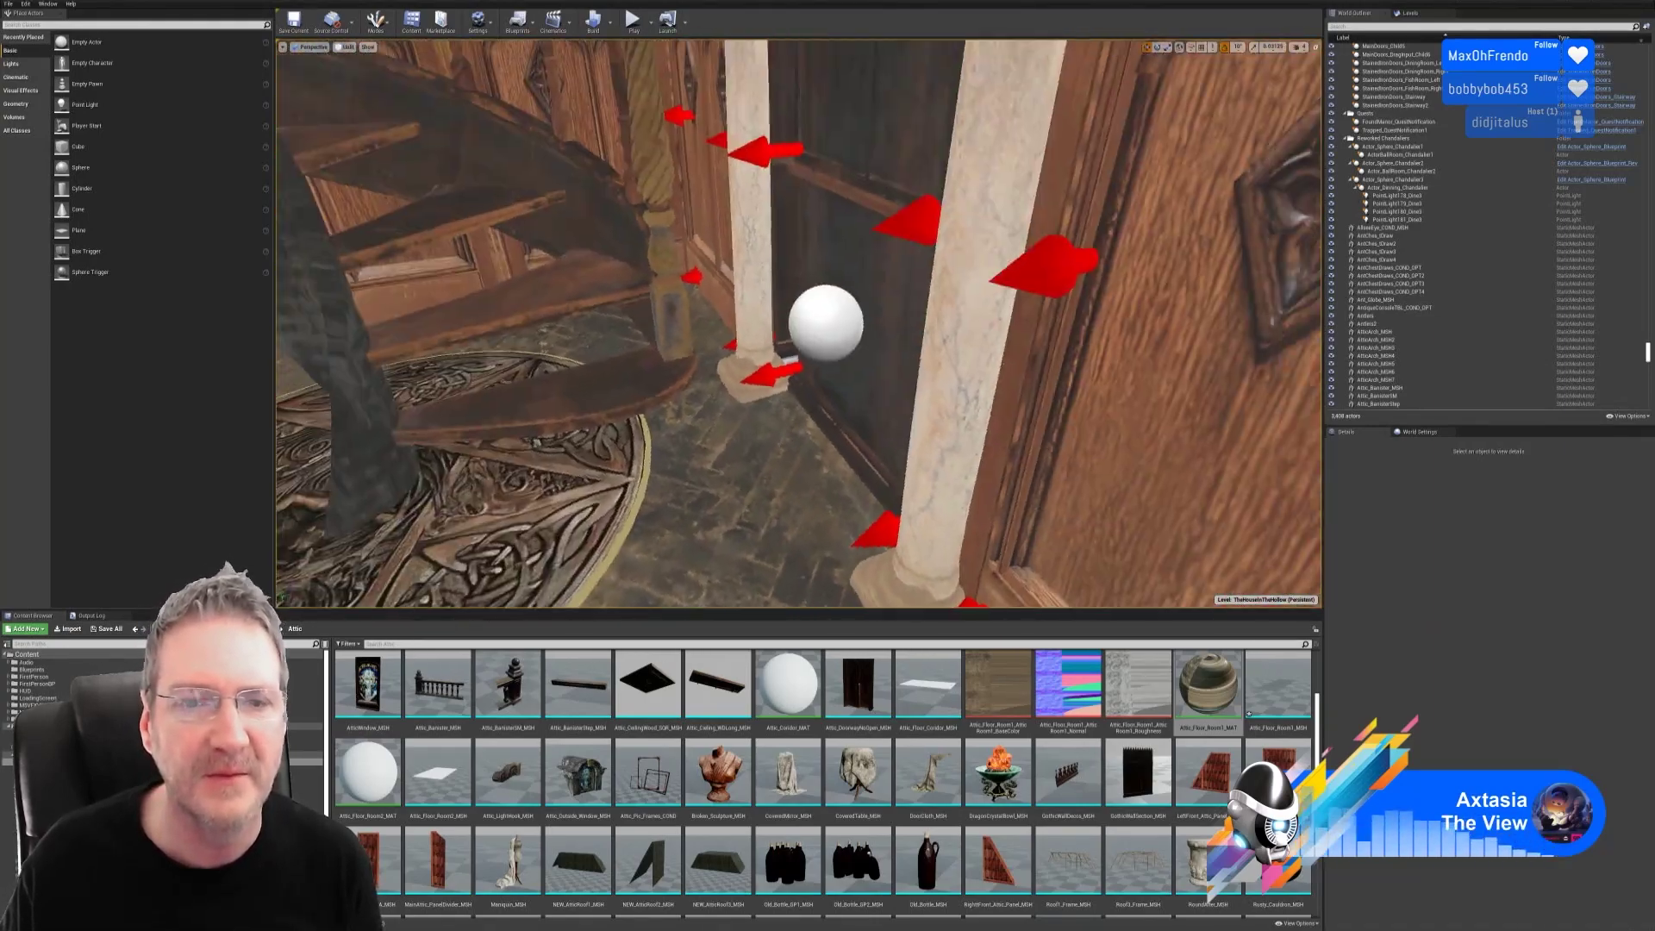
{"action": "key", "text": "e"}
{"action": "mouse_move", "coordinate": [798, 324]}
{"action": "right_mouse_down"}
{"action": "mouse_move", "coordinate": [730, 314]}
{"action": "mouse_move", "coordinate": [721, 340]}
{"action": "mouse_move", "coordinate": [790, 349]}
{"action": "right_mouse_up"}
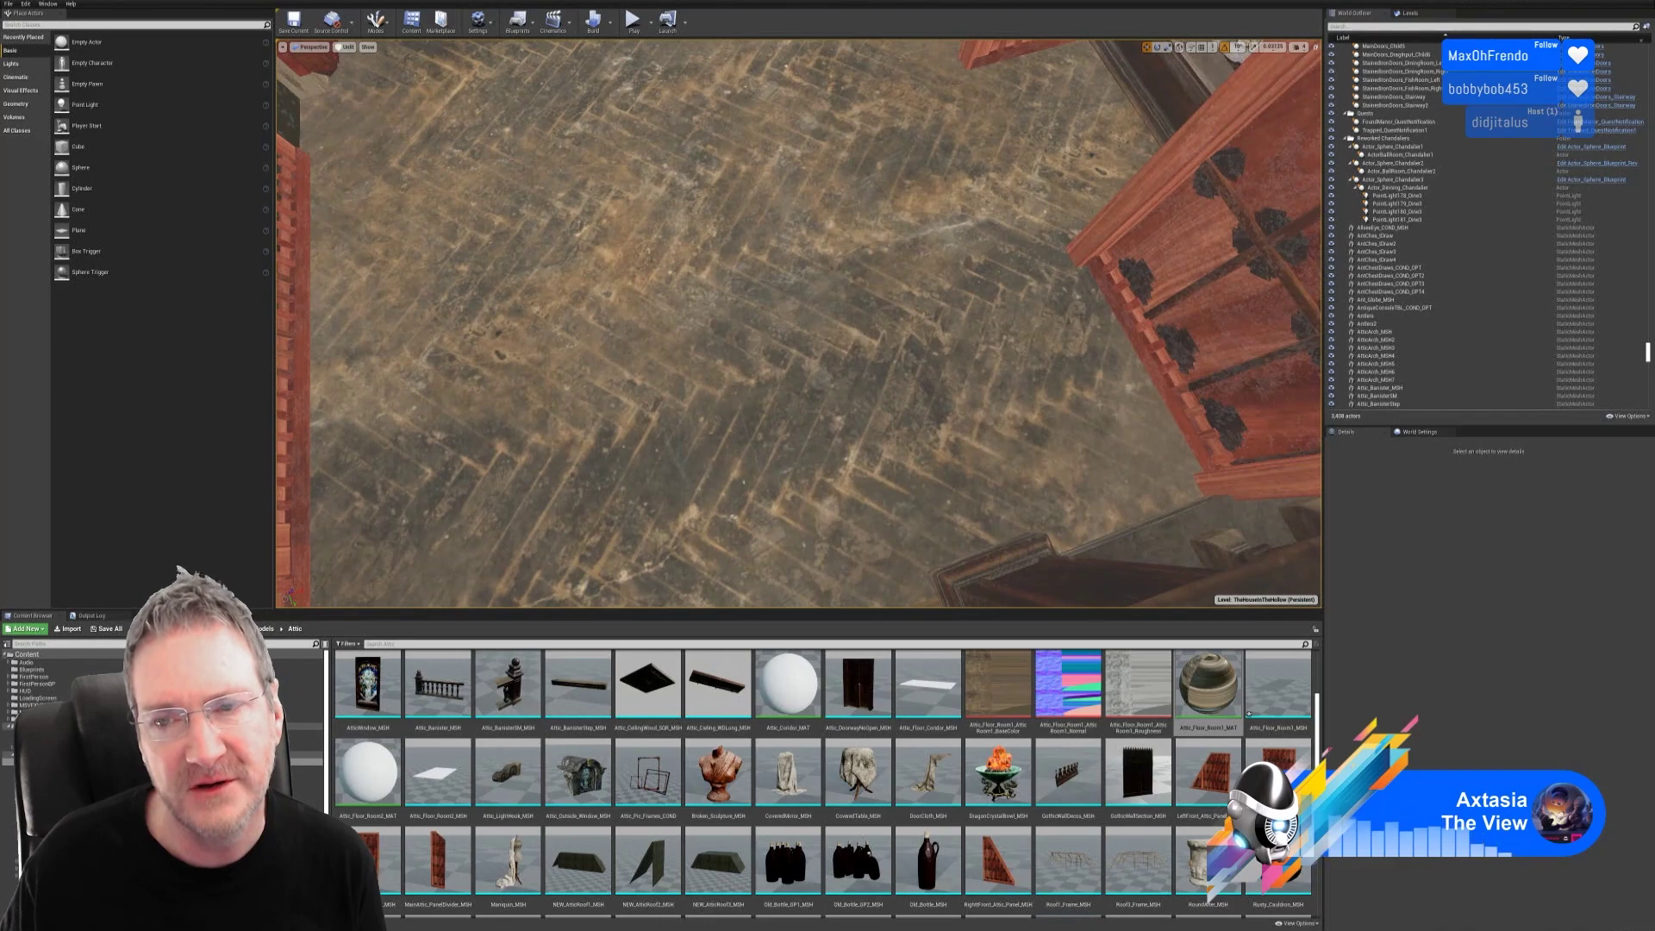
{"action": "right_click_drag", "start_coordinate": [798, 324], "coordinate": [841, 328]}
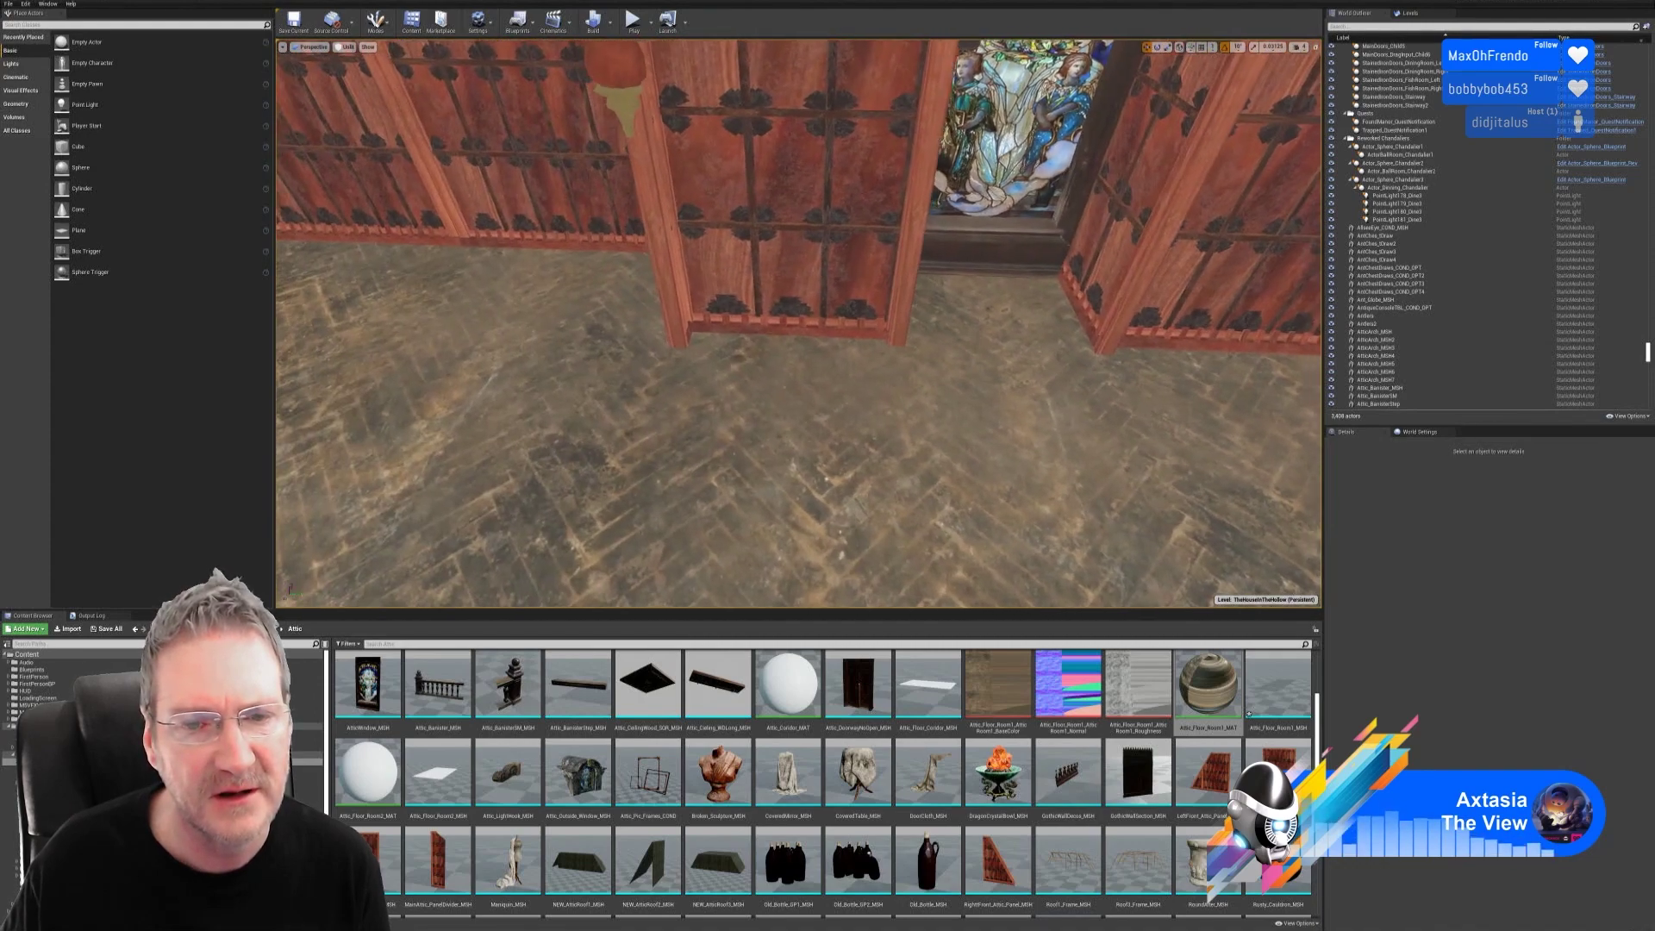
{"action": "right_click_drag", "start_coordinate": [798, 323], "coordinate": [712, 341]}
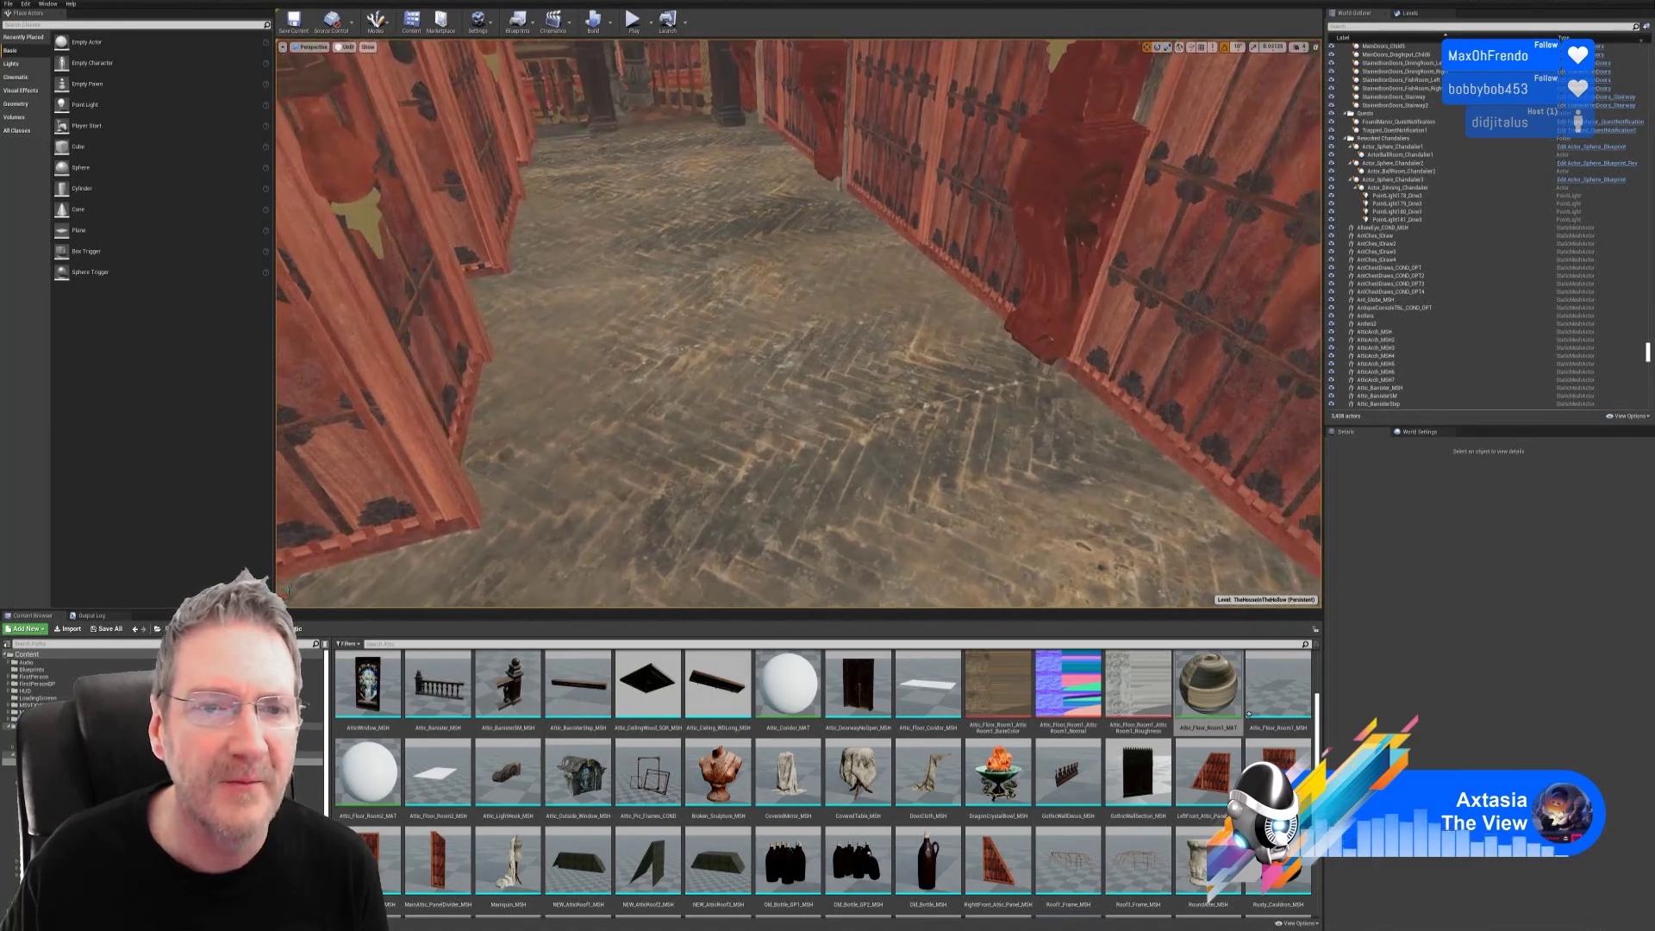
{"action": "right_click_drag", "start_coordinate": [799, 324], "coordinate": [791, 321]}
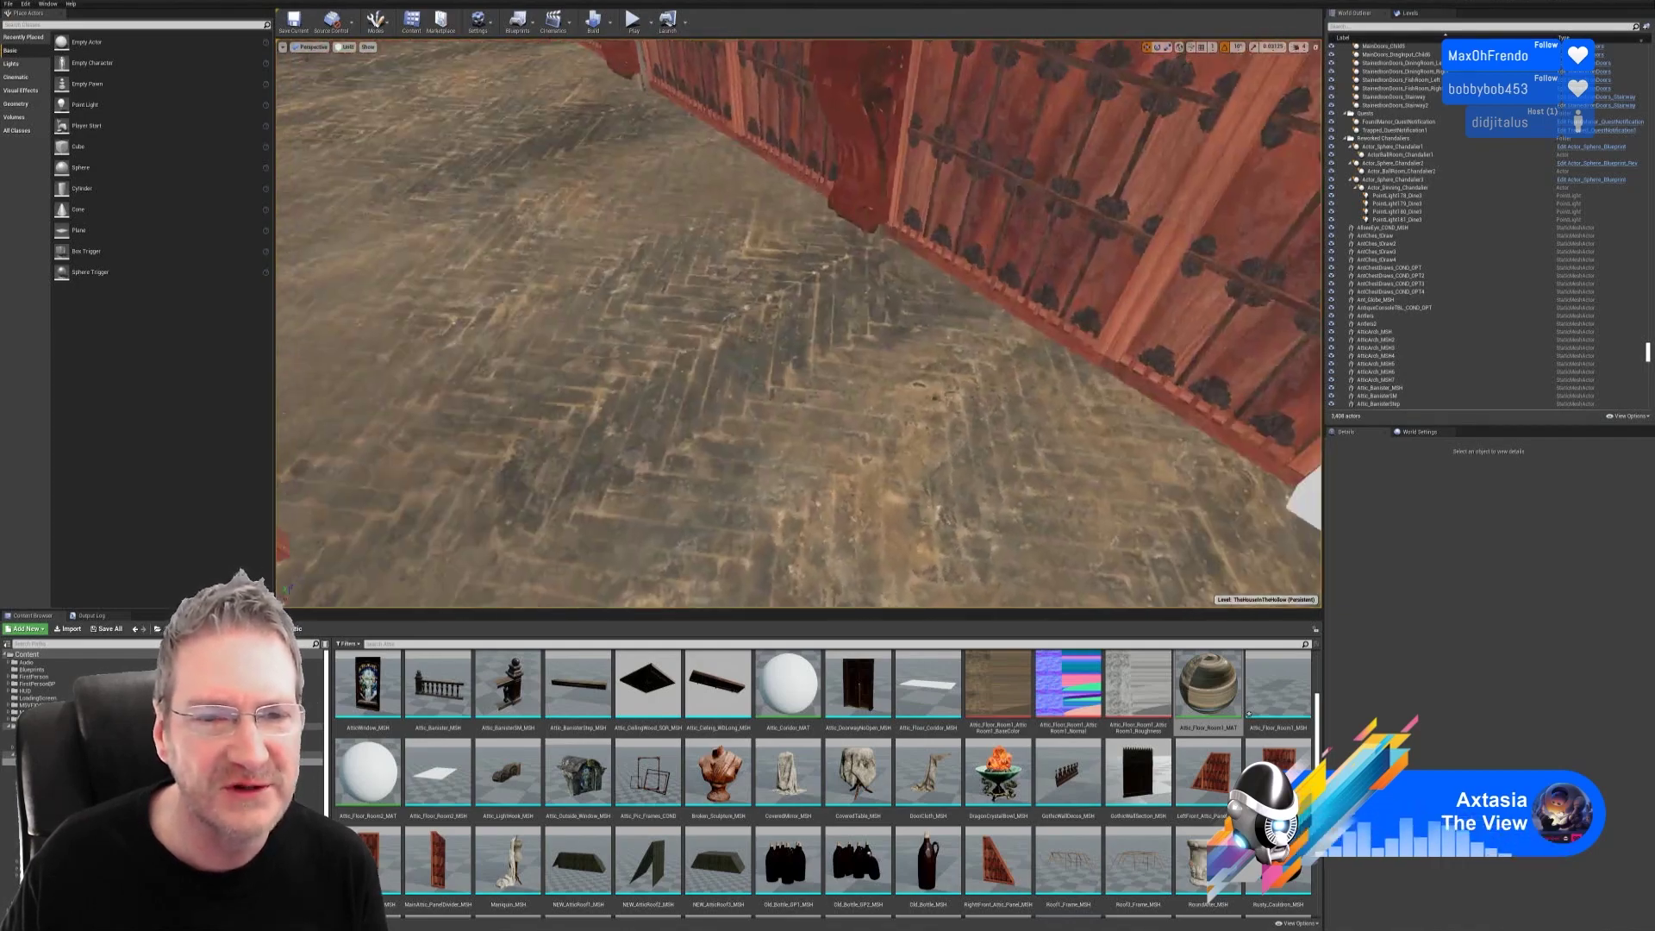
{"action": "right_click_drag", "start_coordinate": [798, 324], "coordinate": [858, 286]}
{"action": "key", "text": "w"}
{"action": "key", "text": "w"}
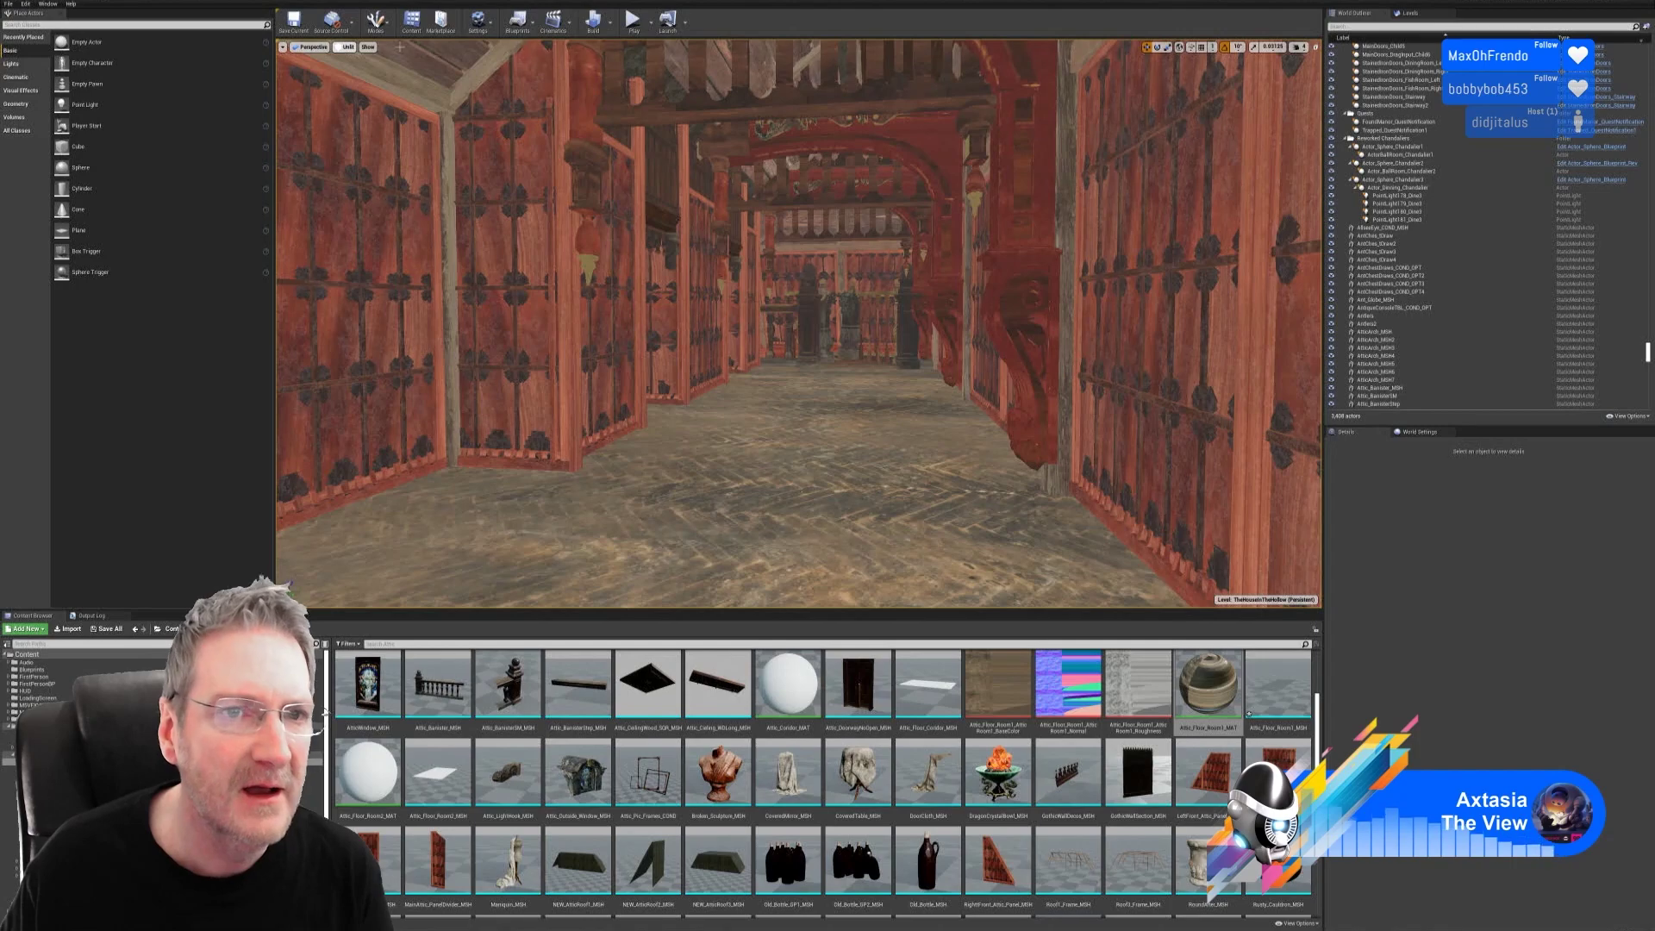
{"action": "left_click", "coordinate": [611, 22]}
{"action": "left_click", "coordinate": [644, 107]}
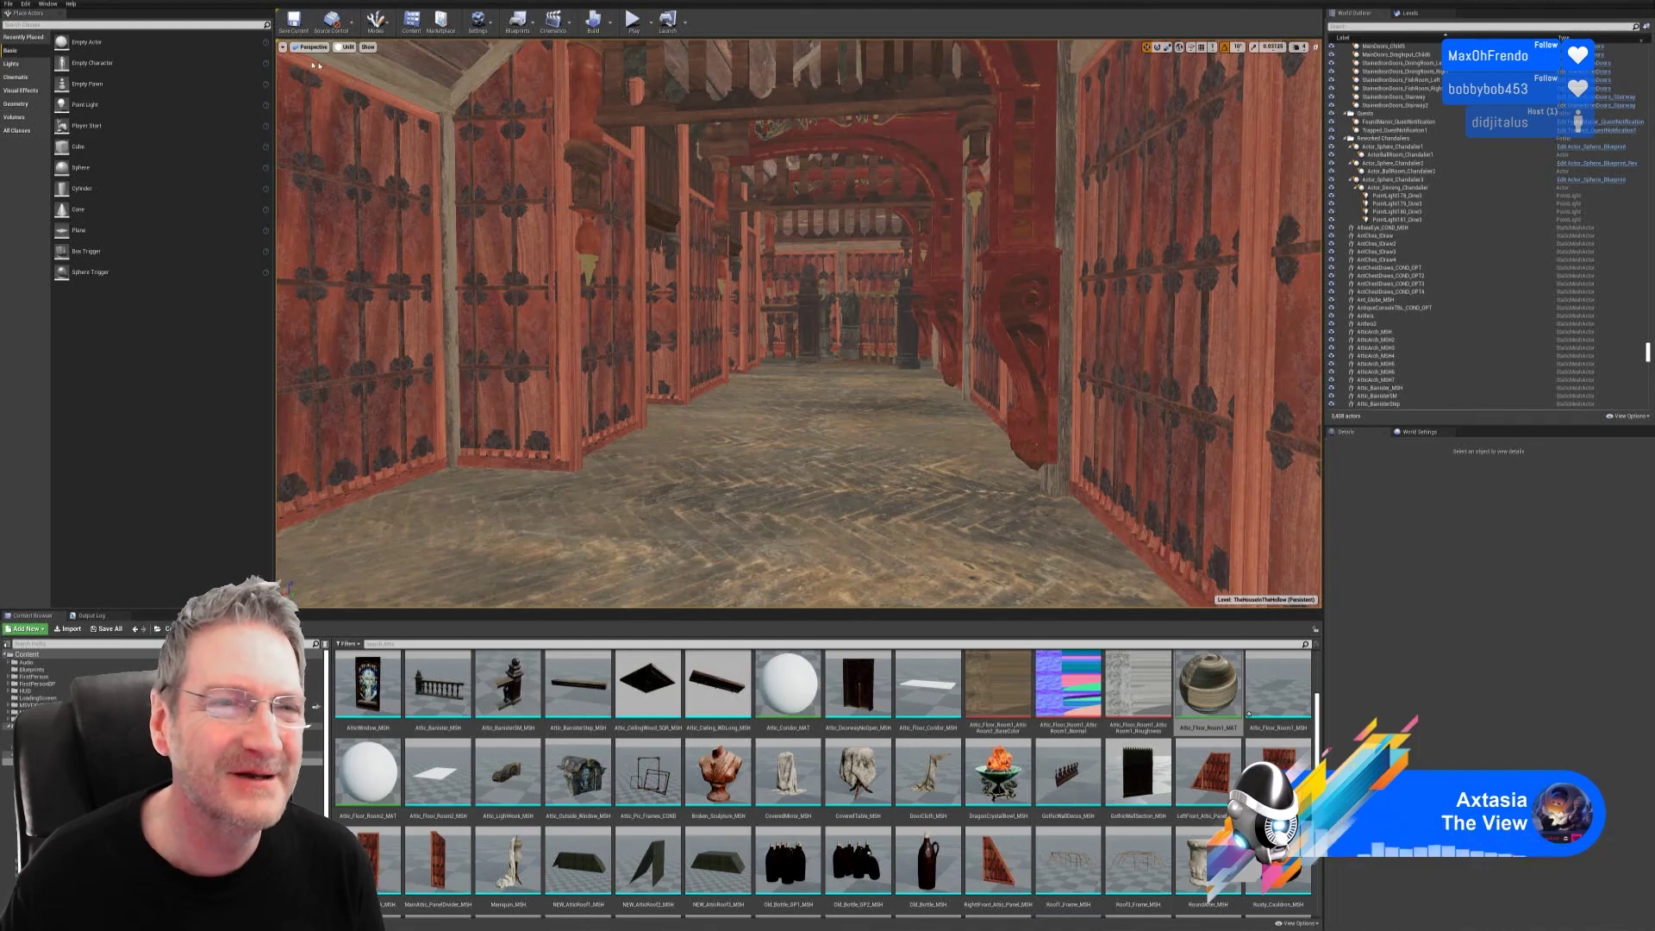
{"action": "left_click", "coordinate": [345, 46]}
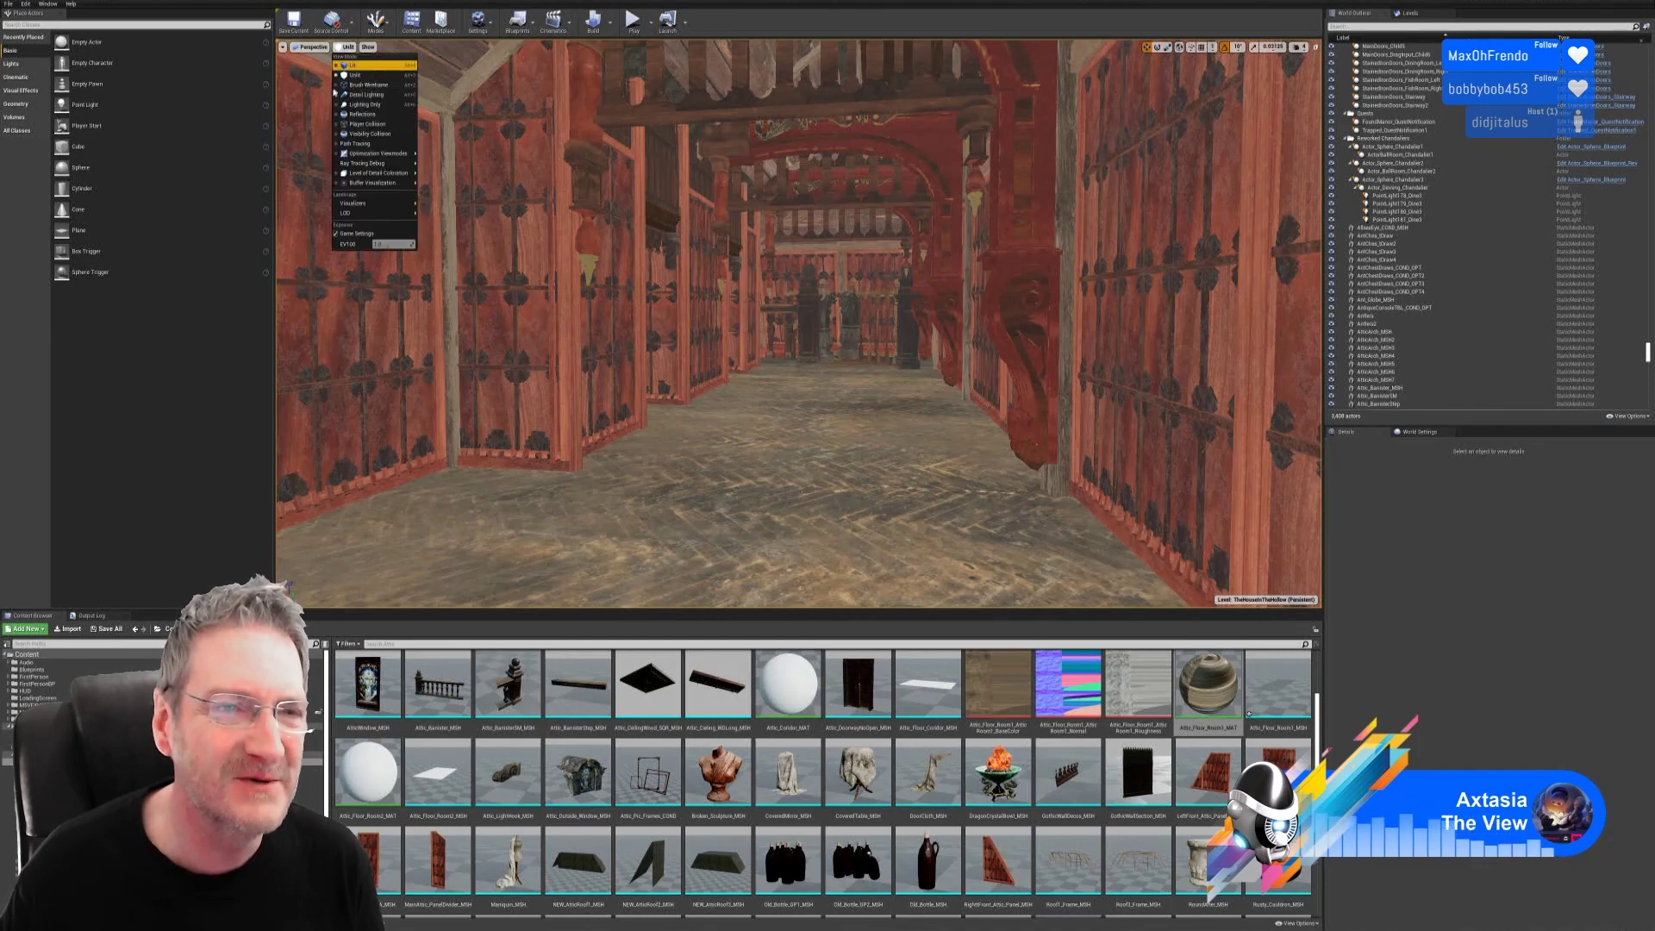
{"action": "left_click", "coordinate": [1071, 23]}
{"action": "right_click_drag", "start_coordinate": [1220, 259], "coordinate": [1379, 258]}
{"action": "right_click_drag", "start_coordinate": [1137, 295], "coordinate": [845, 302]}
{"action": "right_click_drag", "start_coordinate": [1031, 287], "coordinate": [1250, 289]}
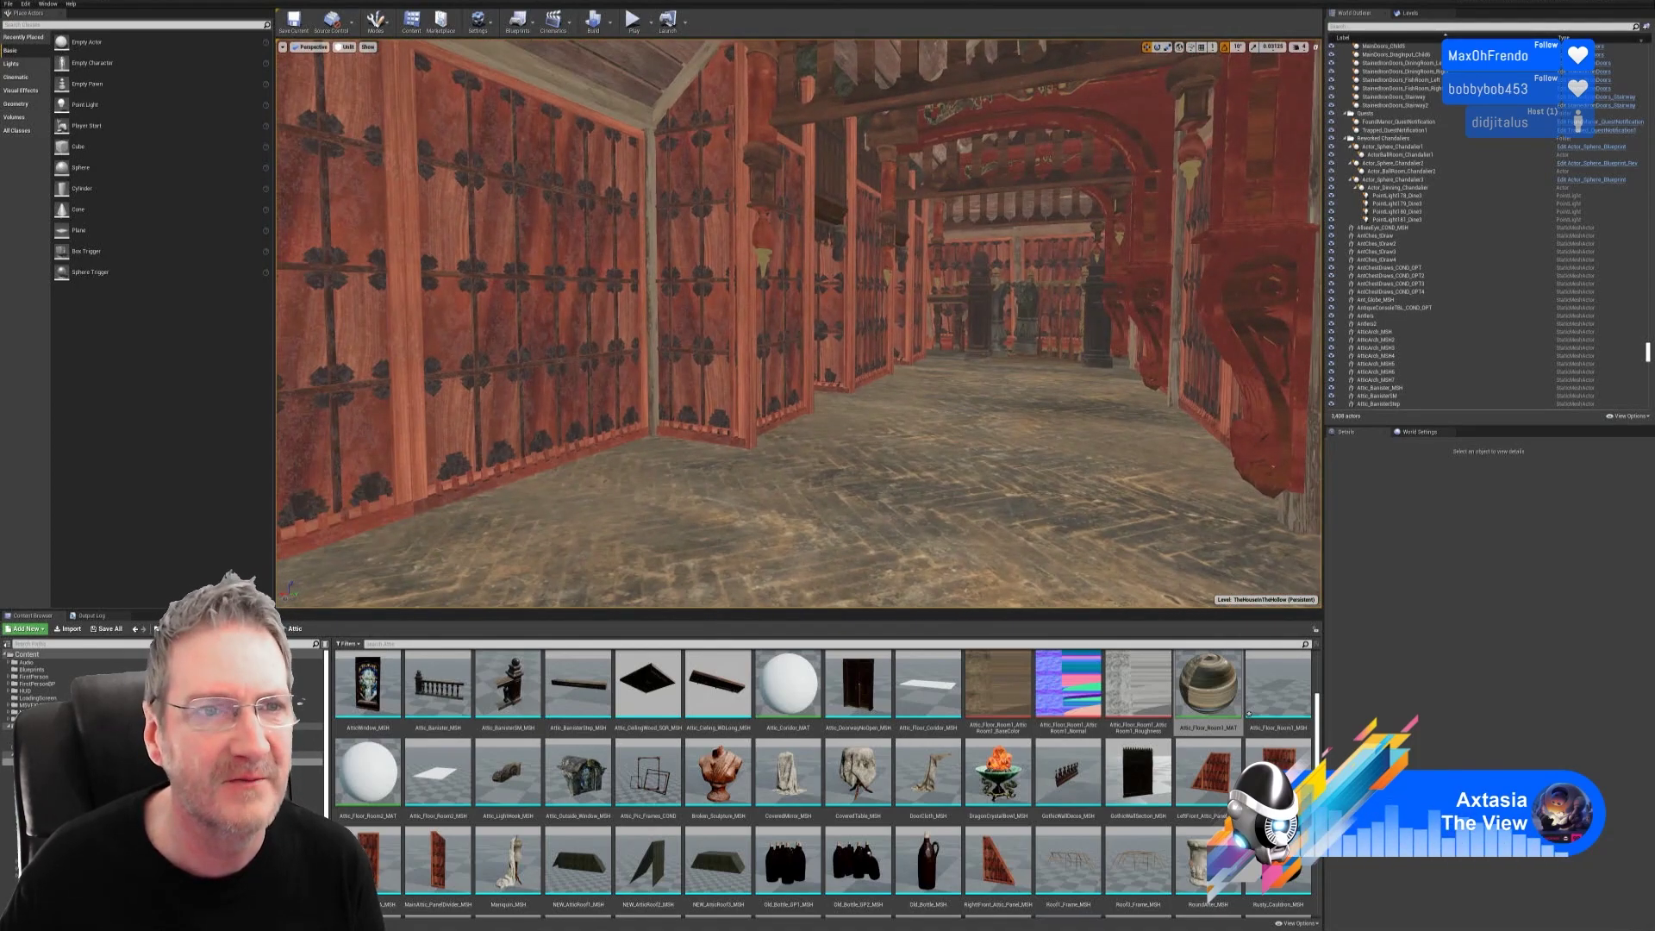
Step: Switch the level view to Lit shading and examine the herringbone floor under the scene lighting
{"action": "left_click", "coordinate": [345, 48]}
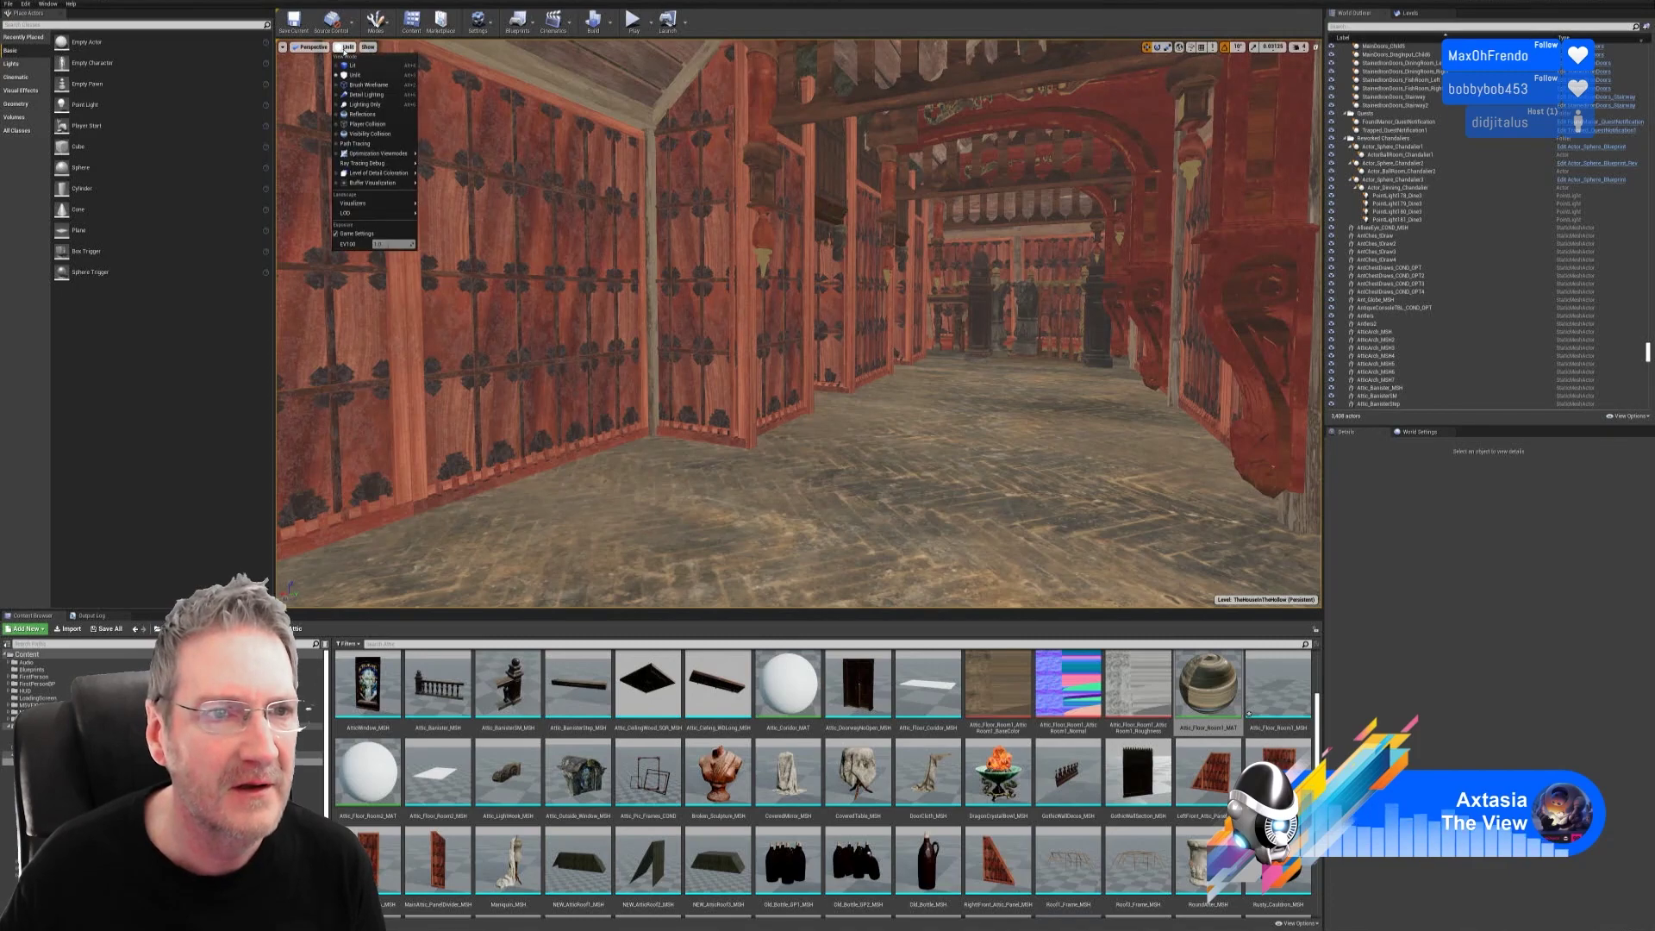
{"action": "left_click", "coordinate": [347, 72]}
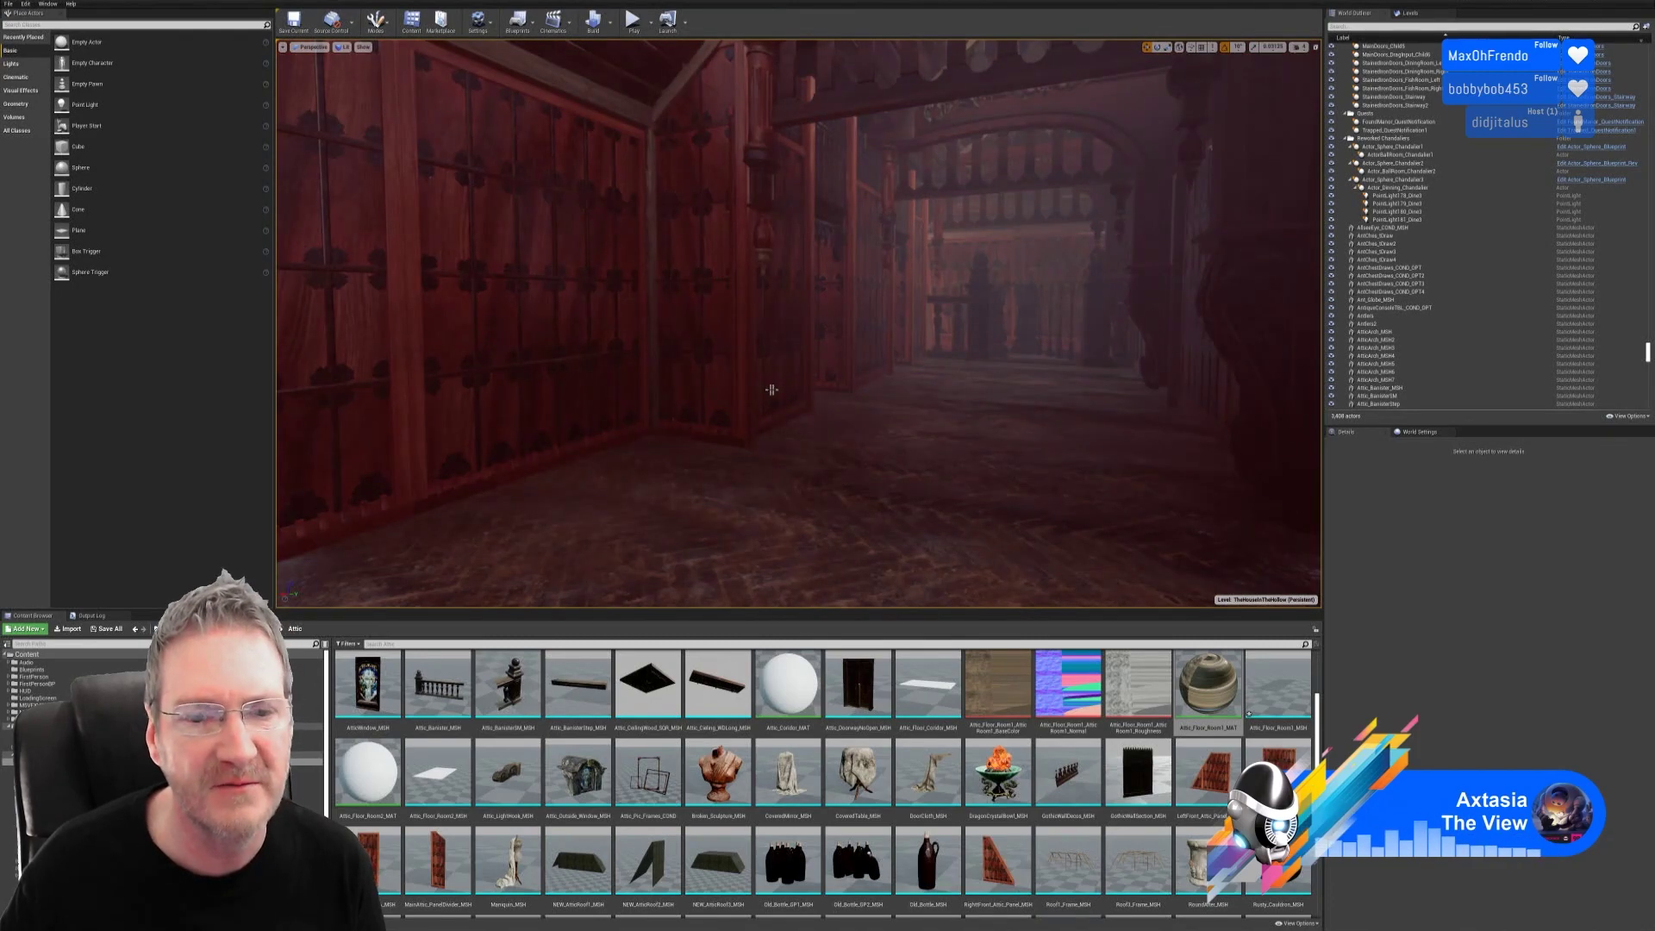
{"action": "right_click_drag", "start_coordinate": [771, 390], "coordinate": [836, 386]}
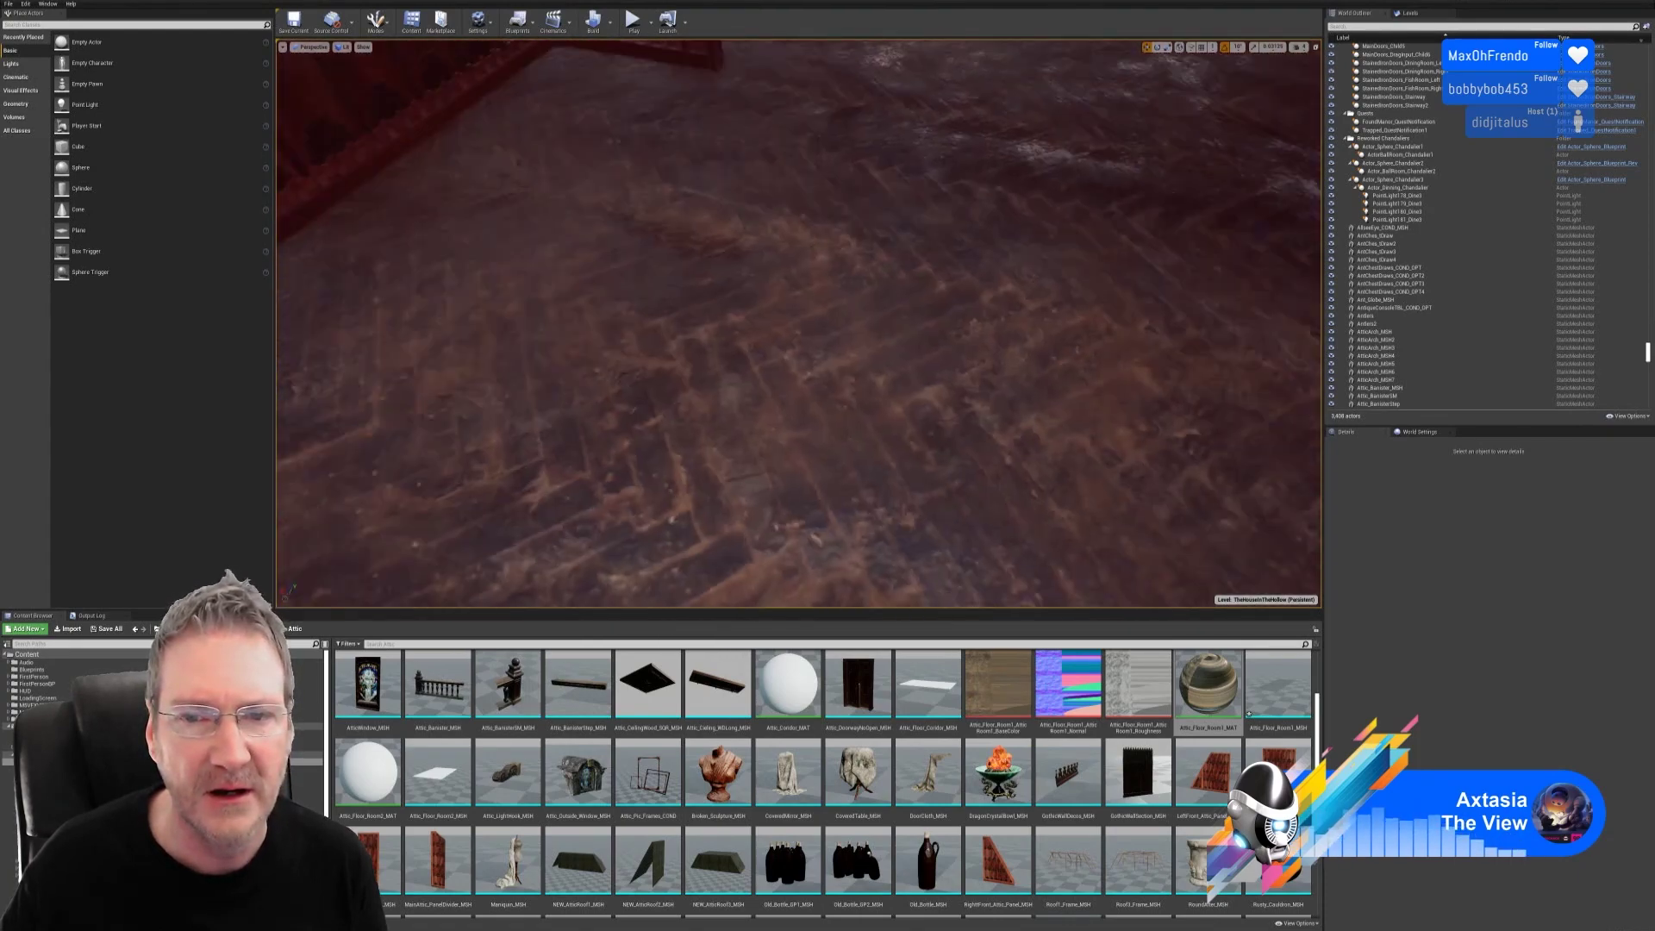
{"action": "right_click_drag", "start_coordinate": [798, 323], "coordinate": [703, 353]}
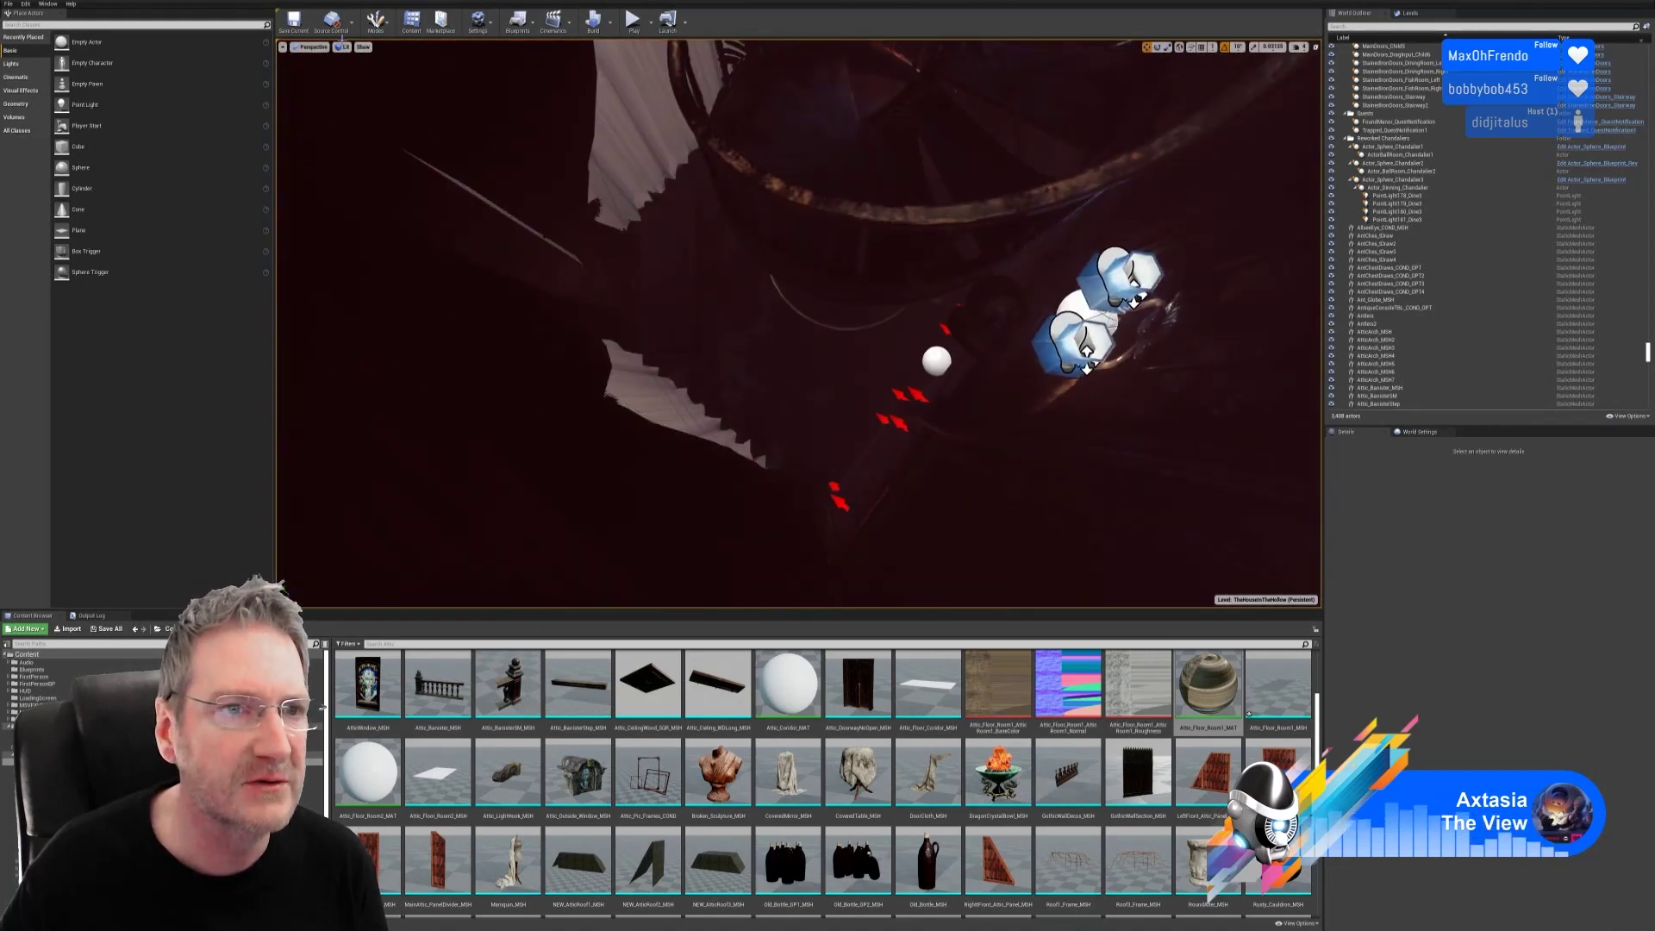
Step: Return the level view to Unlit shading and check how the master bedroom floor's material is set up
{"action": "left_click", "coordinate": [343, 46]}
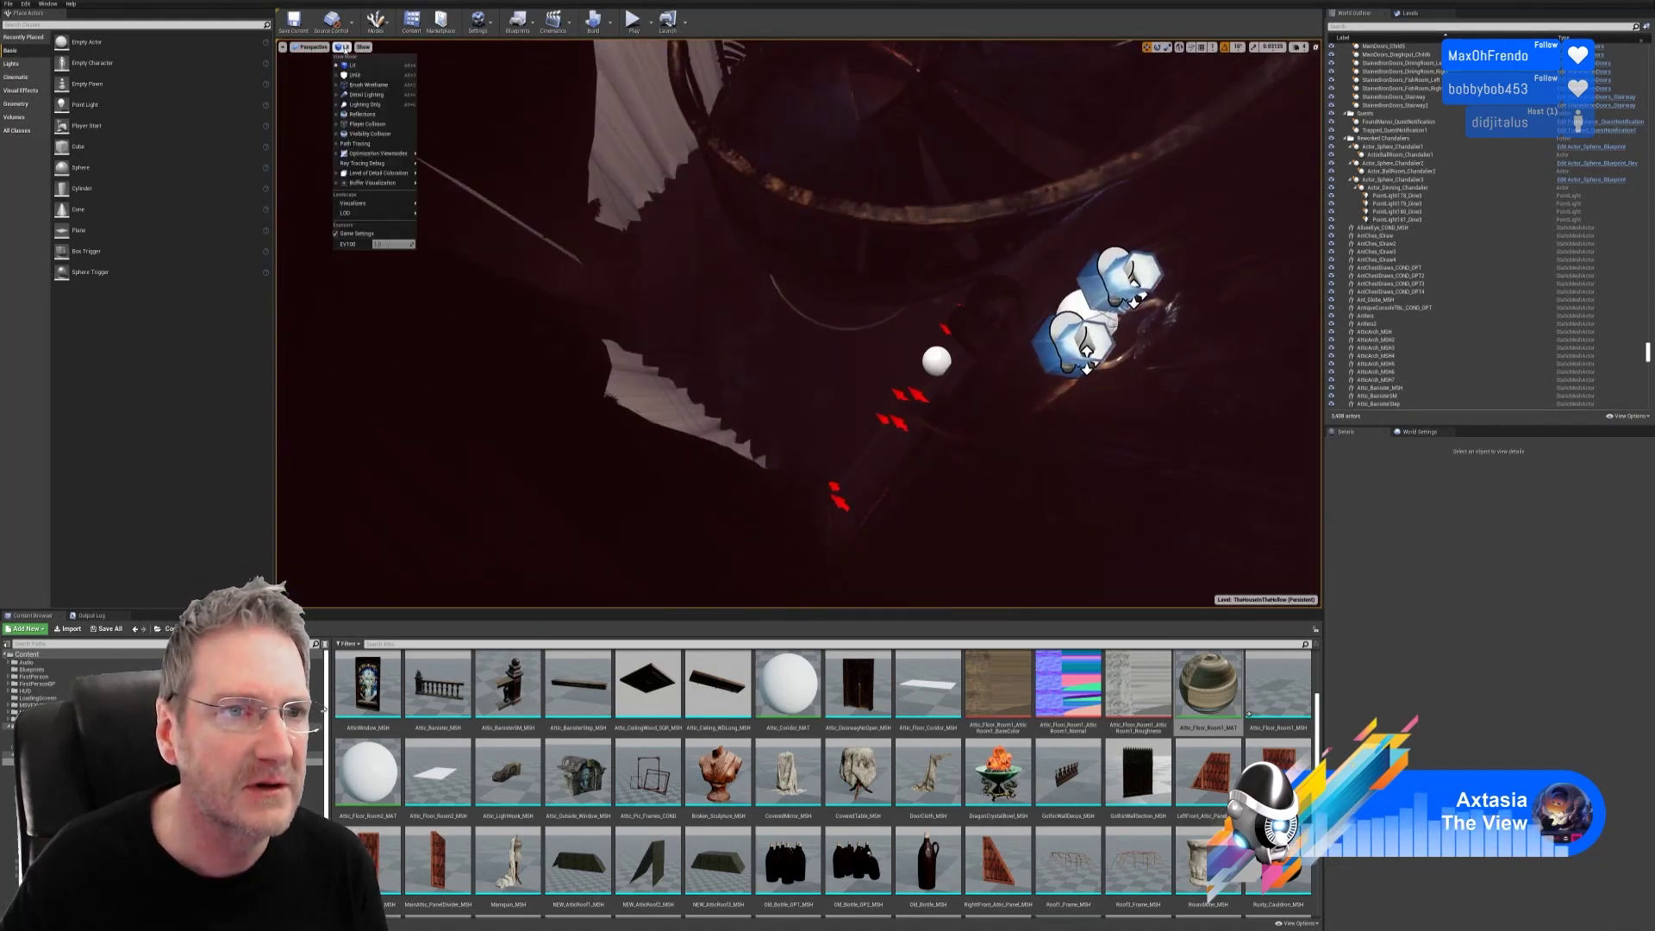
{"action": "left_click", "coordinate": [372, 75]}
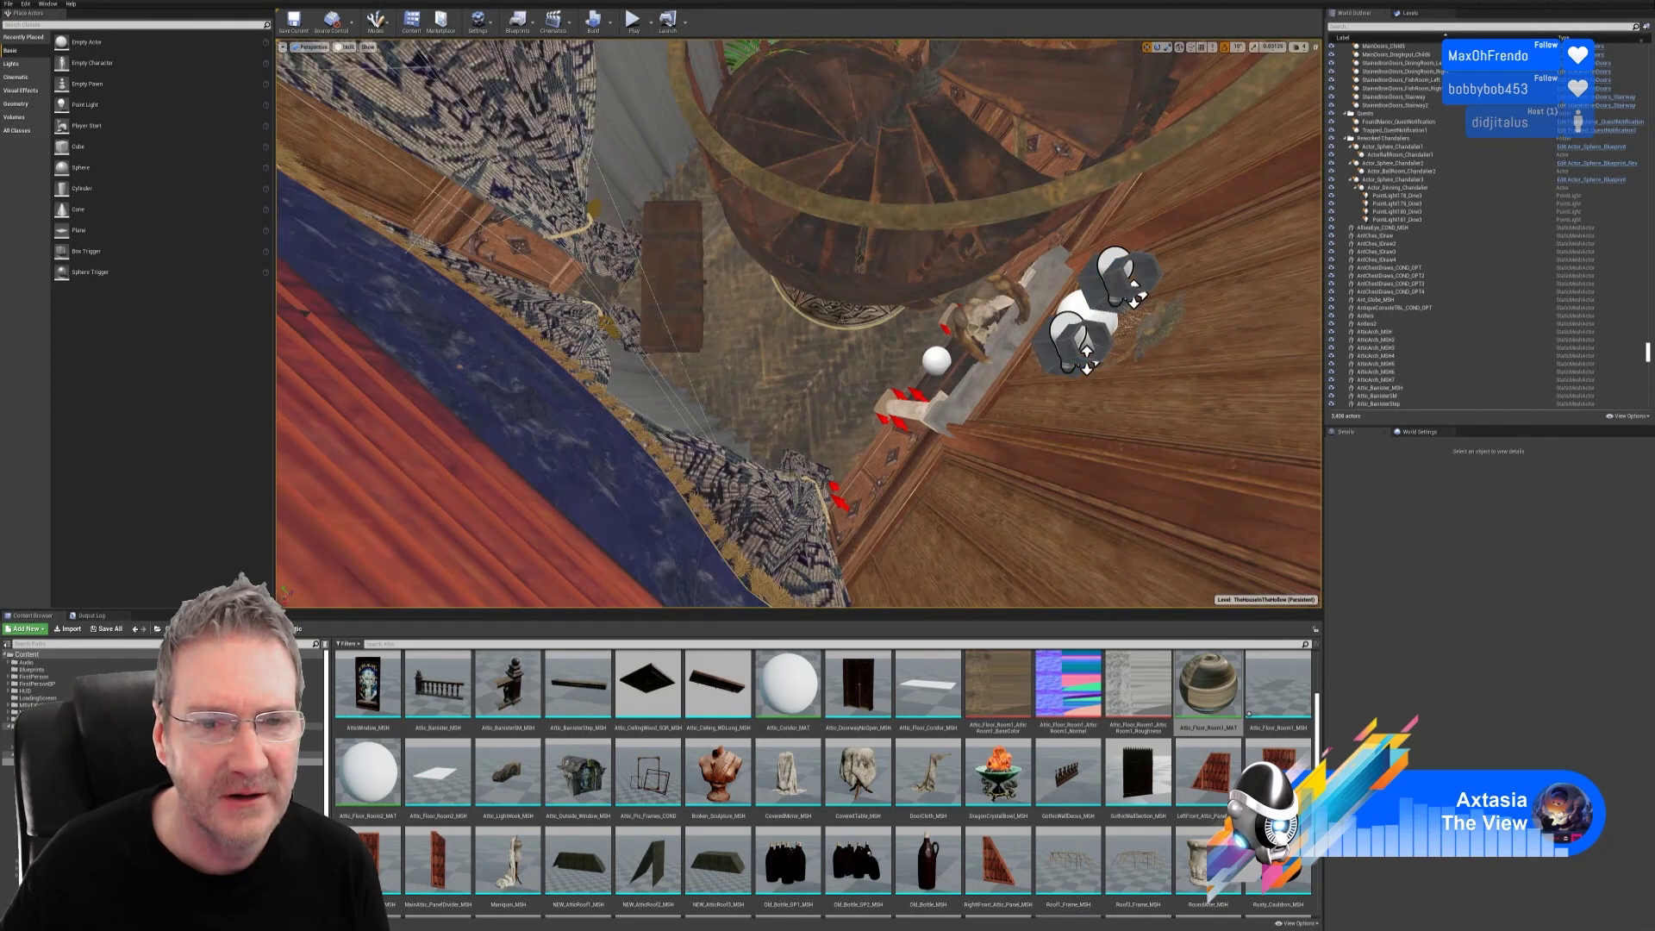
{"action": "left_click", "coordinate": [737, 366]}
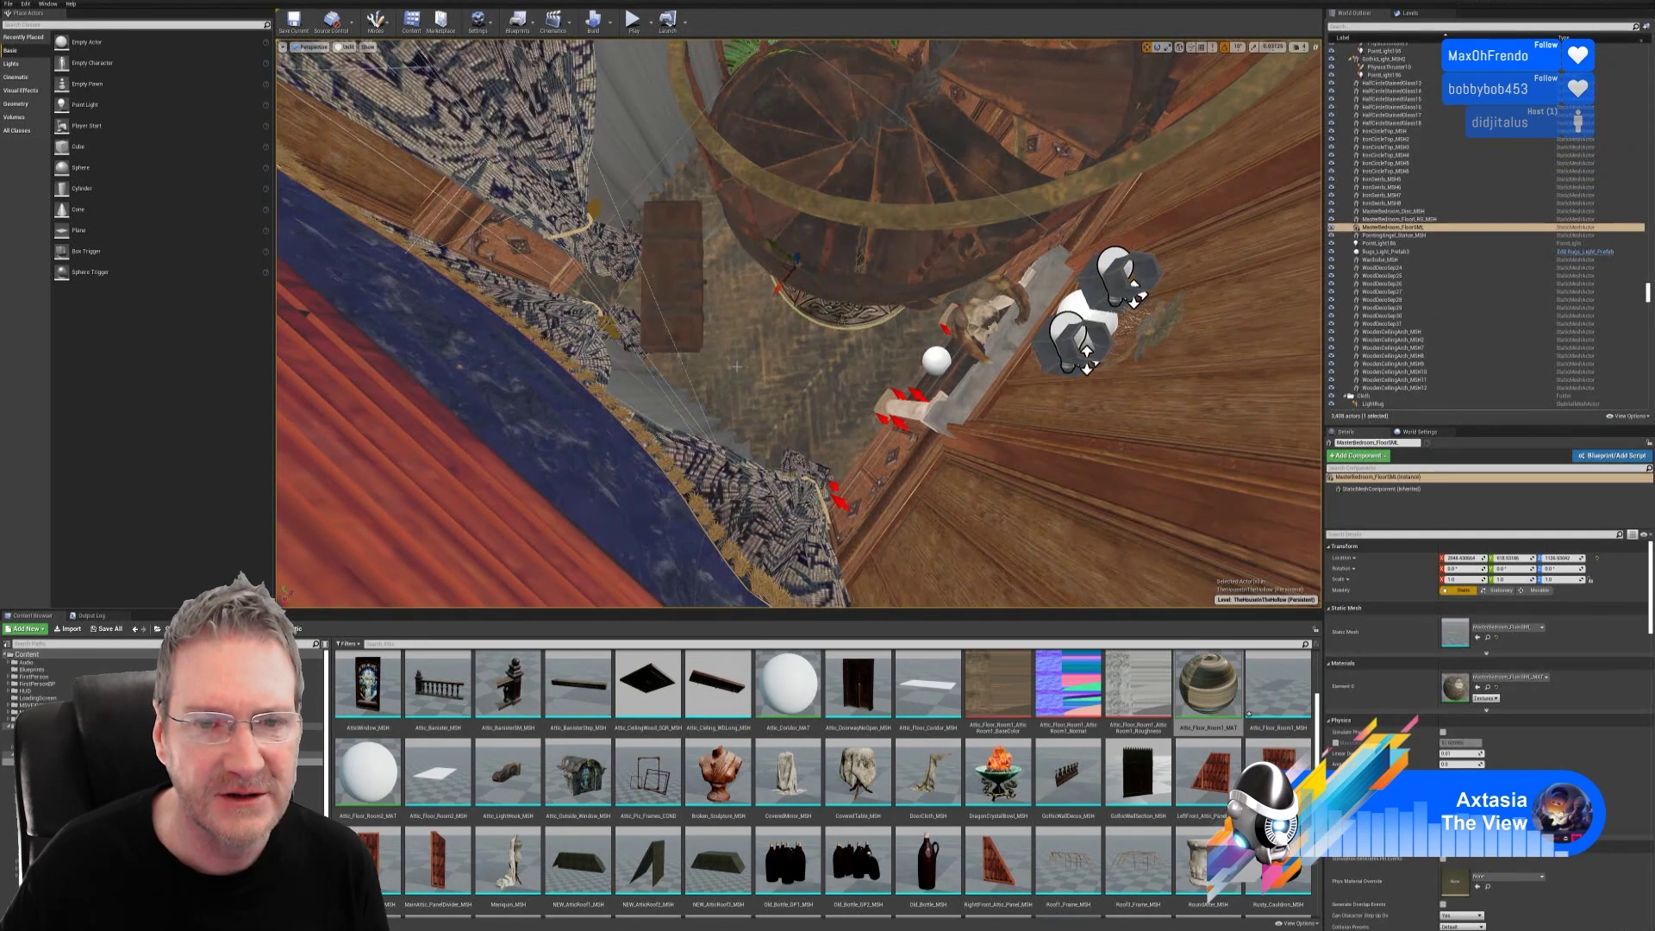
{"action": "double_click", "coordinate": [1459, 687]}
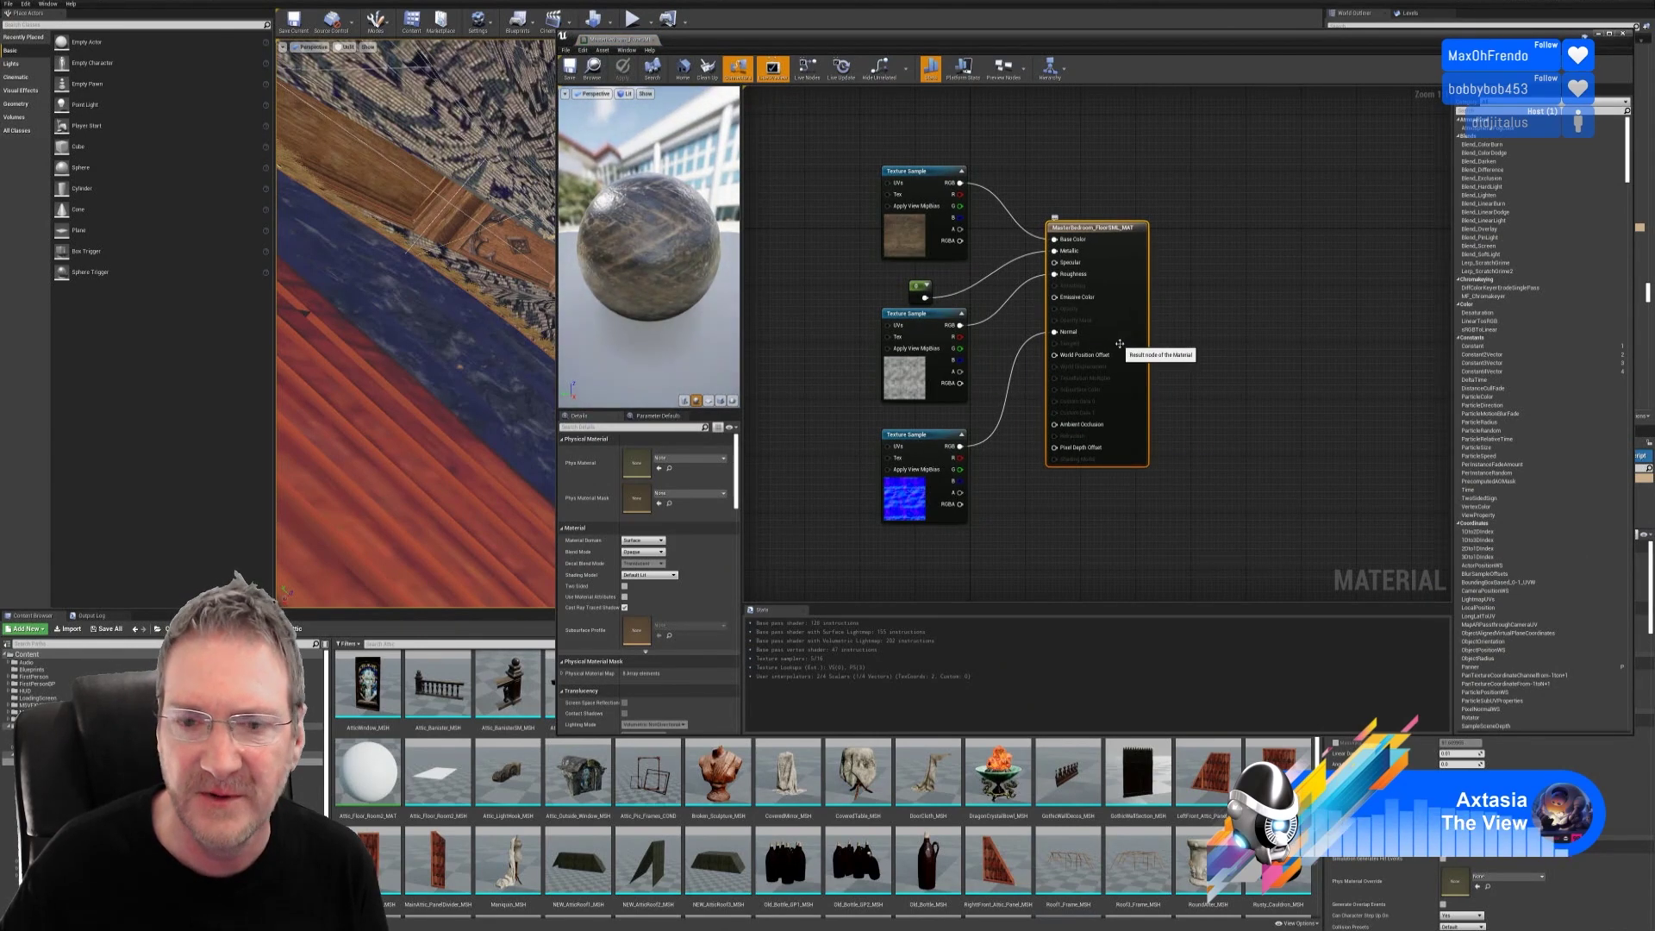
{"action": "left_click", "coordinate": [1624, 34]}
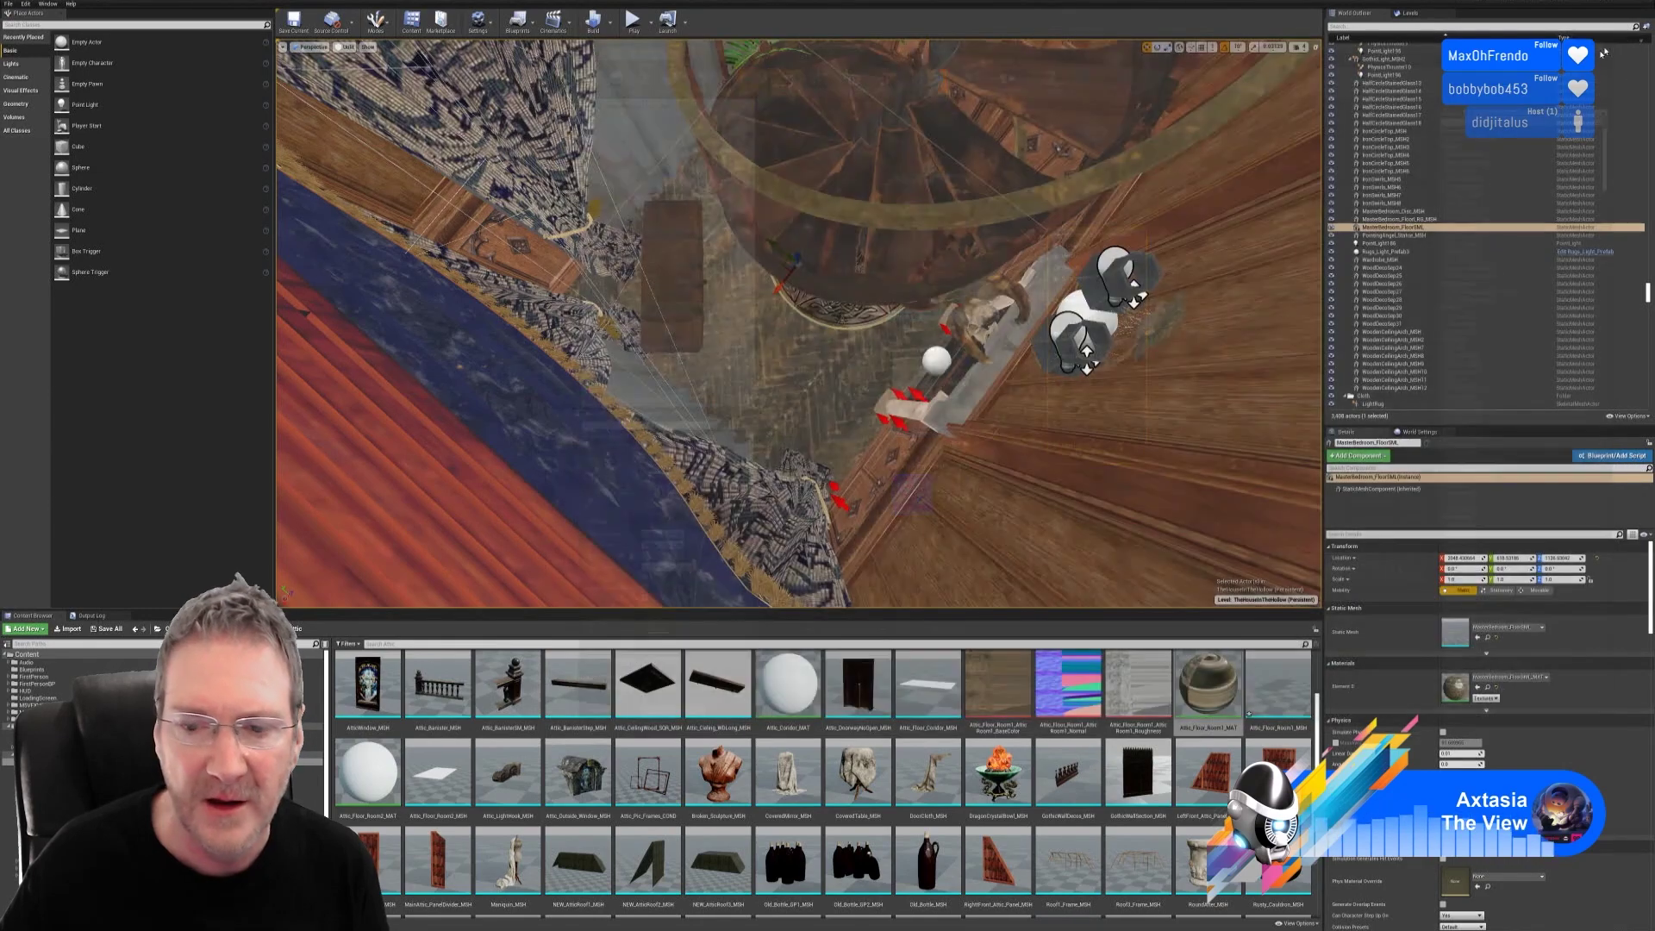
{"action": "key", "text": "Escape"}
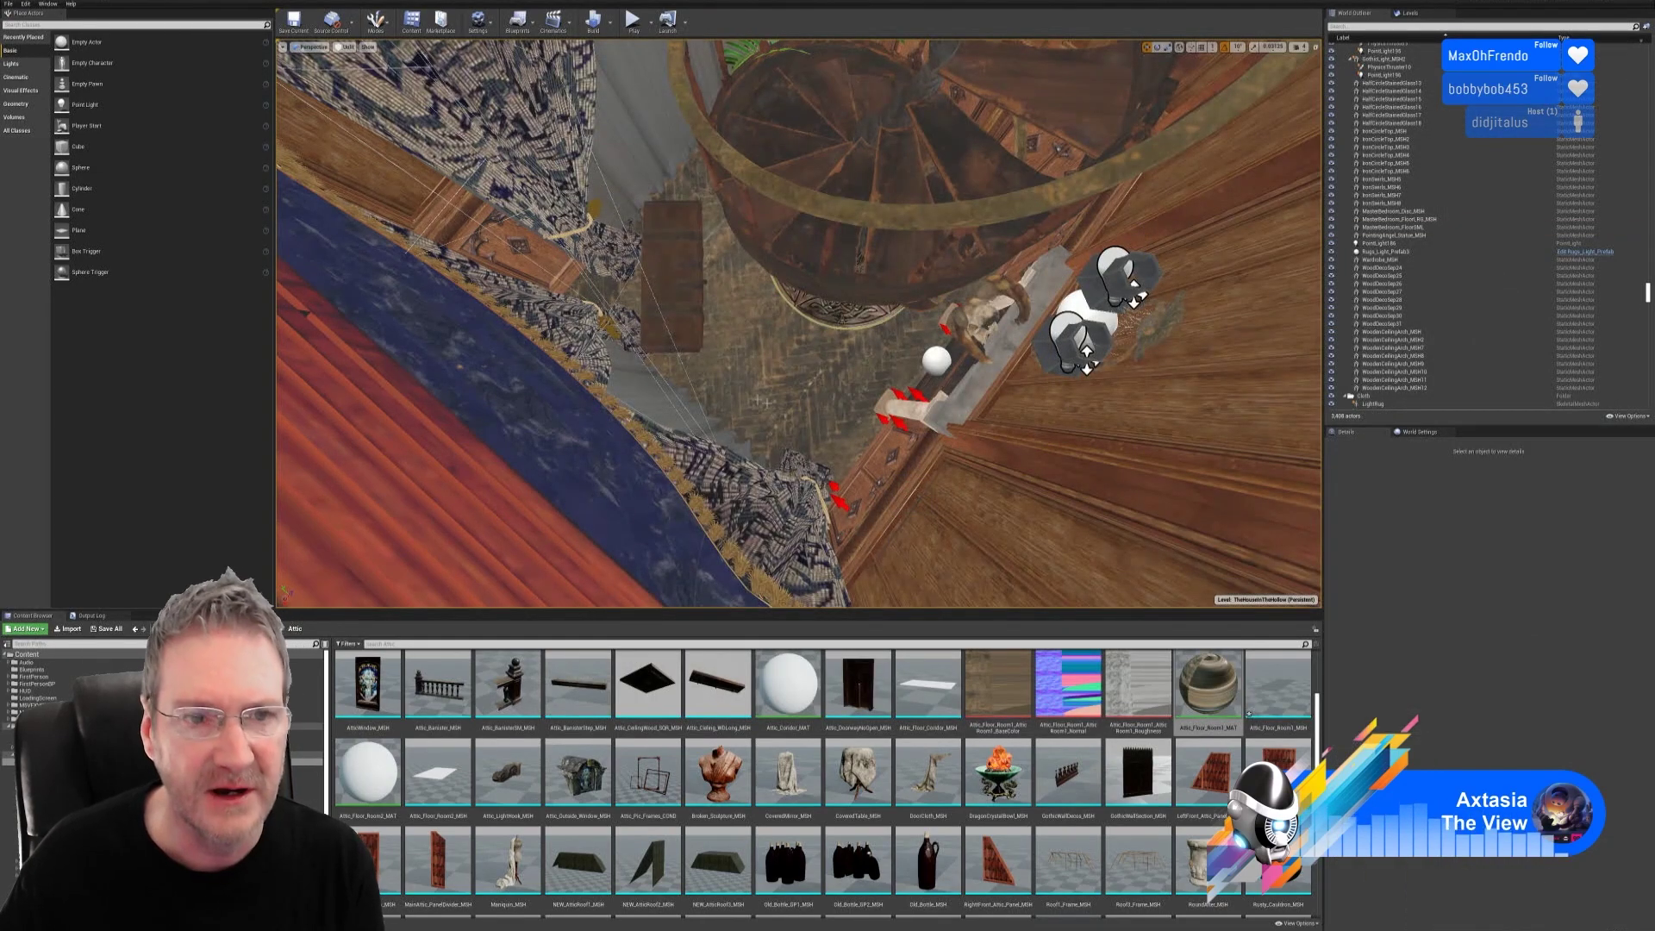
Step: Open the material of the attic room floor and examine its surface on an enlarged preview sphere from several angles
{"action": "right_click_drag", "start_coordinate": [799, 323], "coordinate": [733, 280]}
{"action": "key", "text": "w"}
{"action": "left_click", "coordinate": [719, 502]}
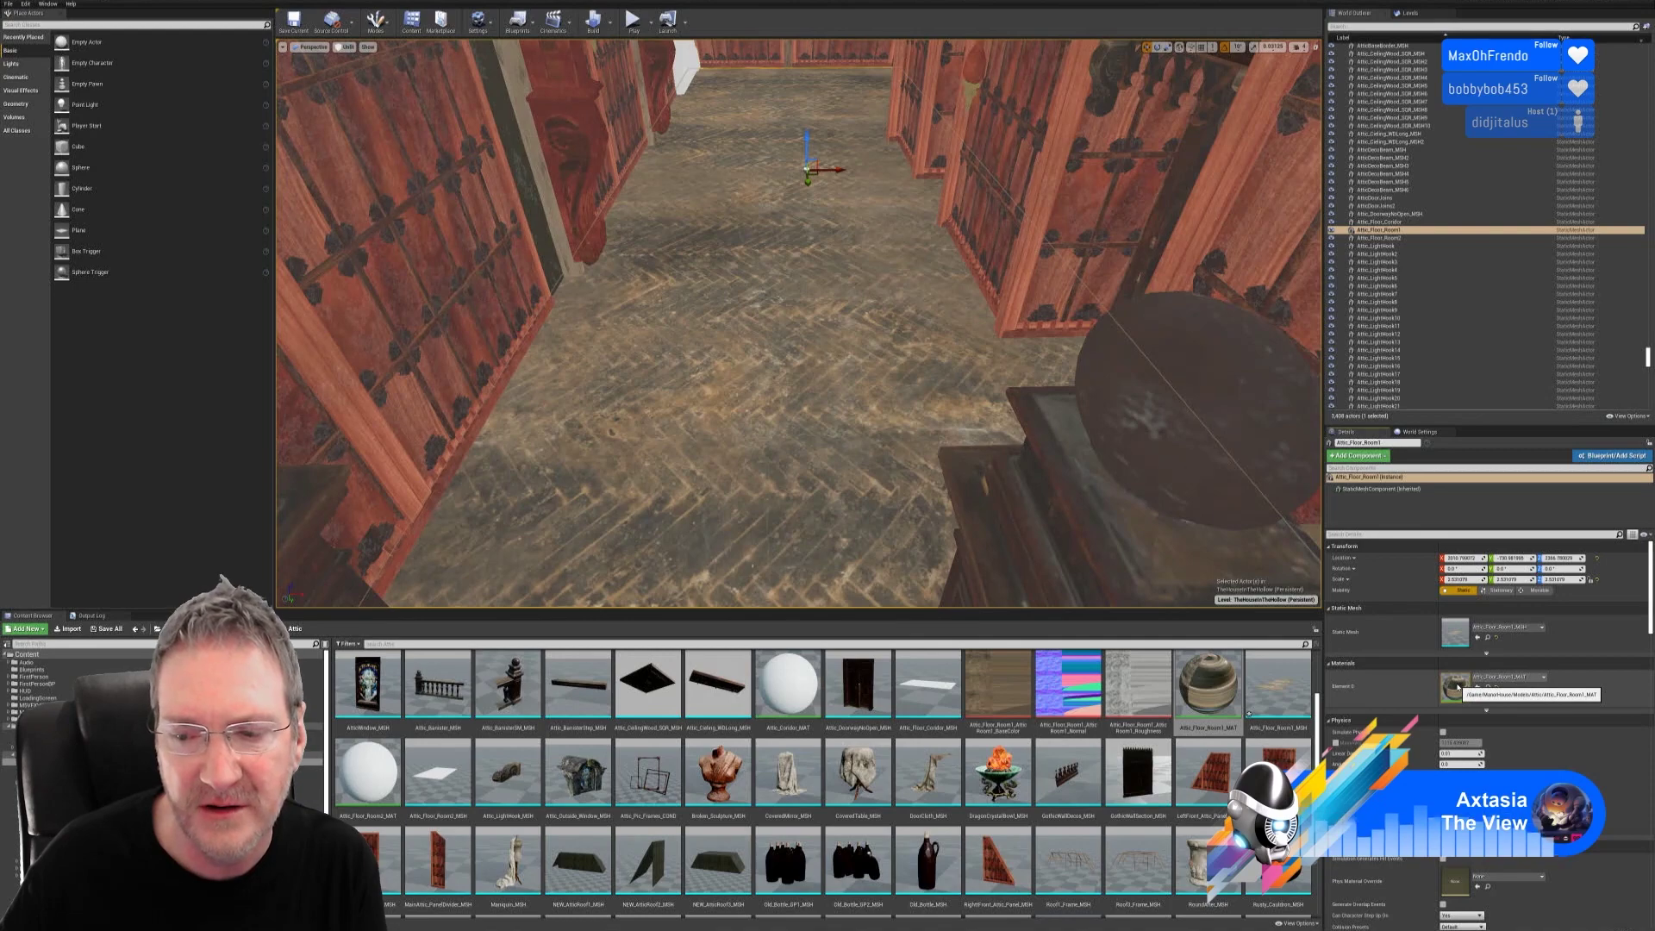
{"action": "double_click", "coordinate": [1456, 688]}
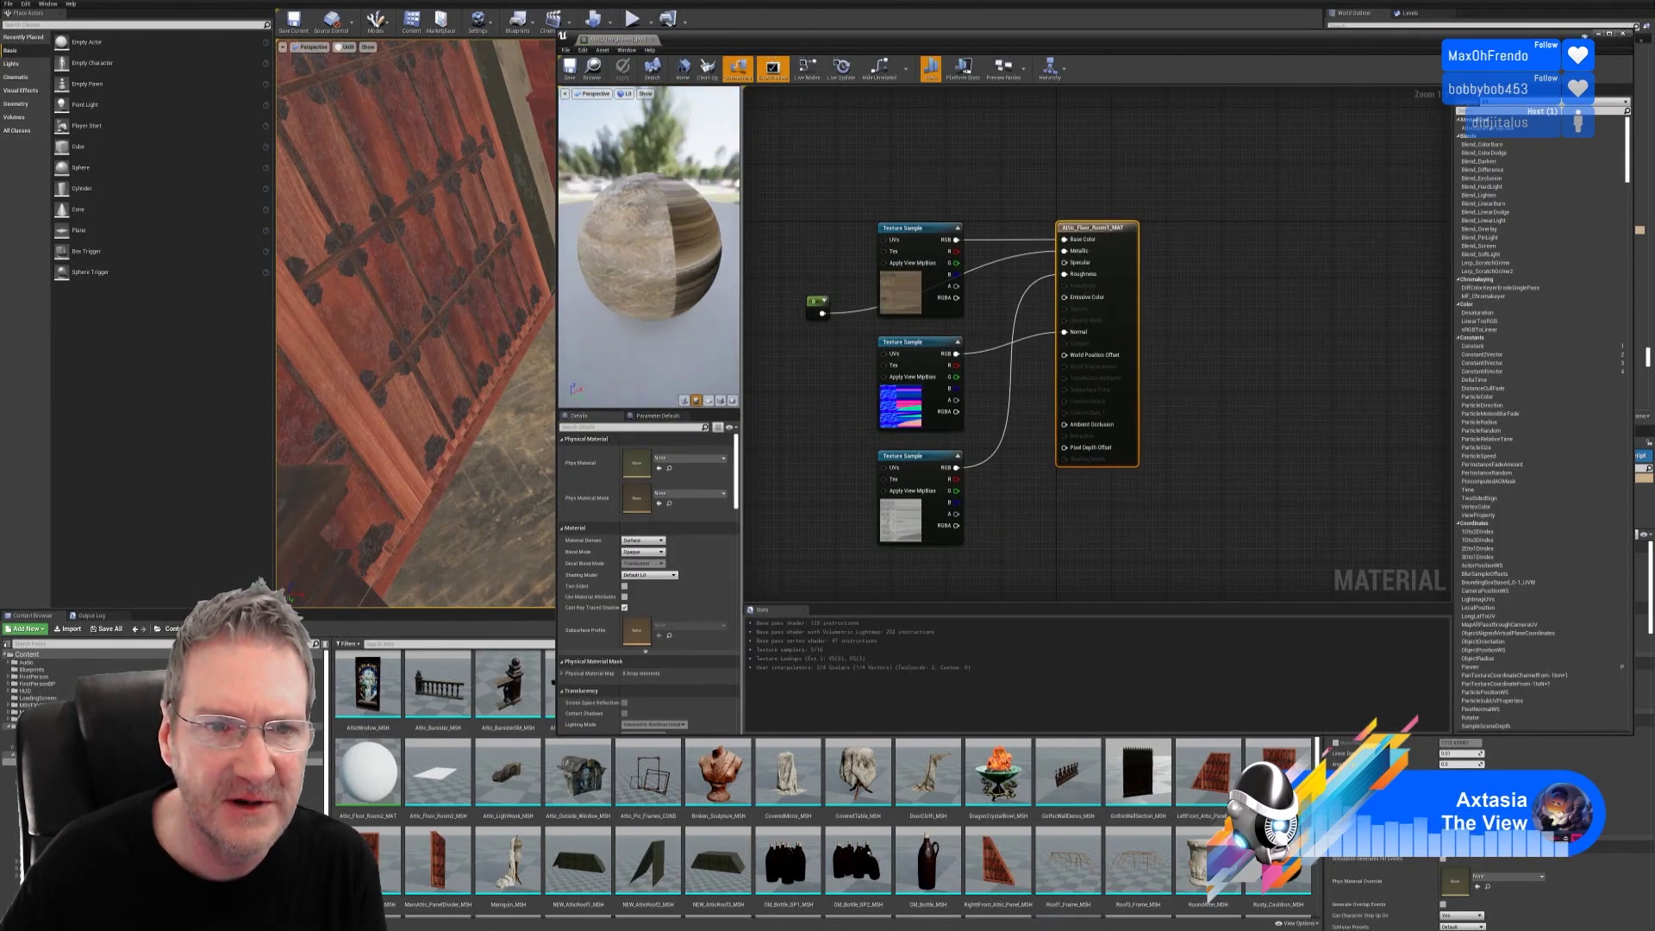
{"action": "left_click_drag", "start_coordinate": [638, 250], "coordinate": [740, 249]}
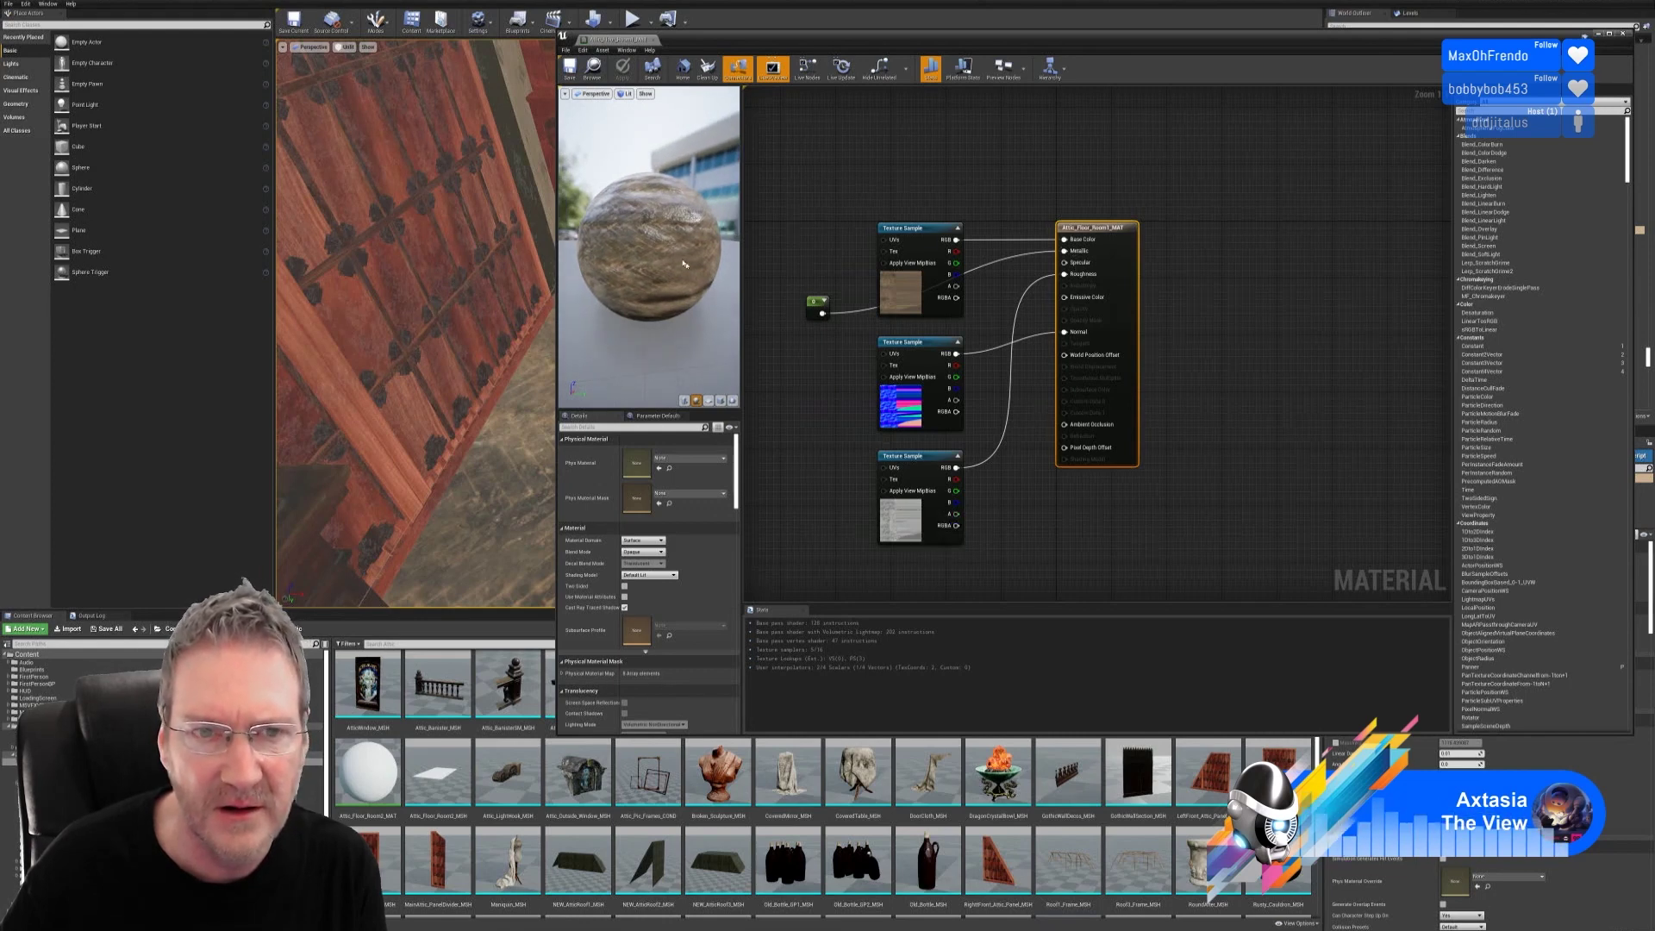
{"action": "left_click_drag", "start_coordinate": [649, 249], "coordinate": [636, 233]}
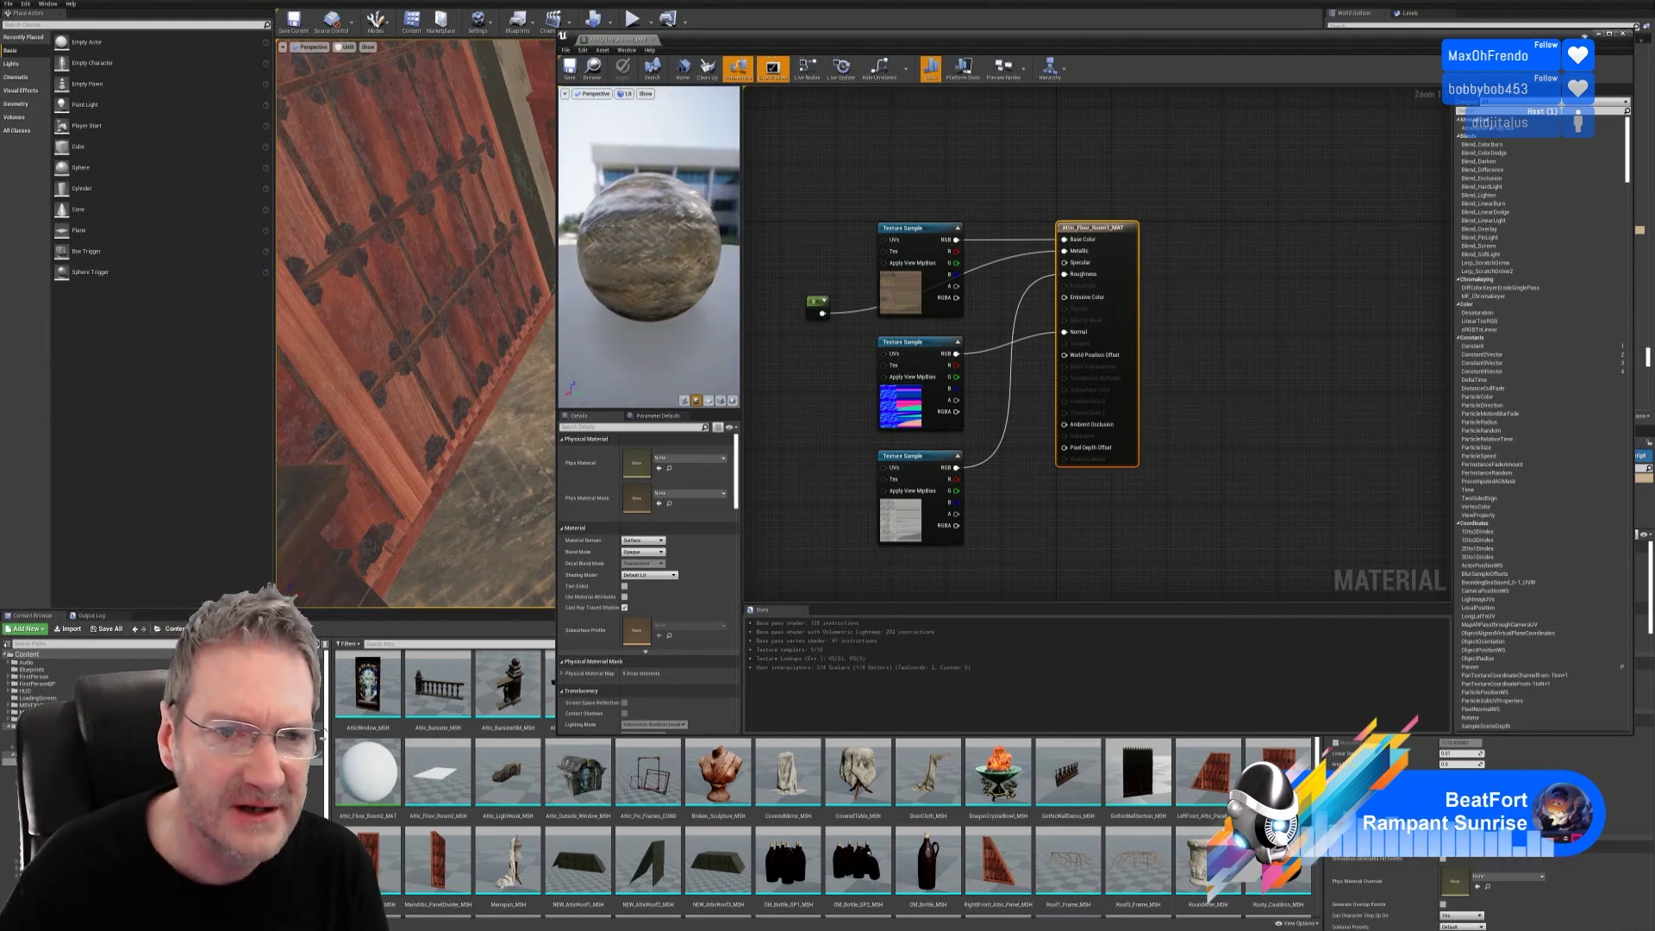
{"action": "left_click_drag", "start_coordinate": [649, 248], "coordinate": [817, 249]}
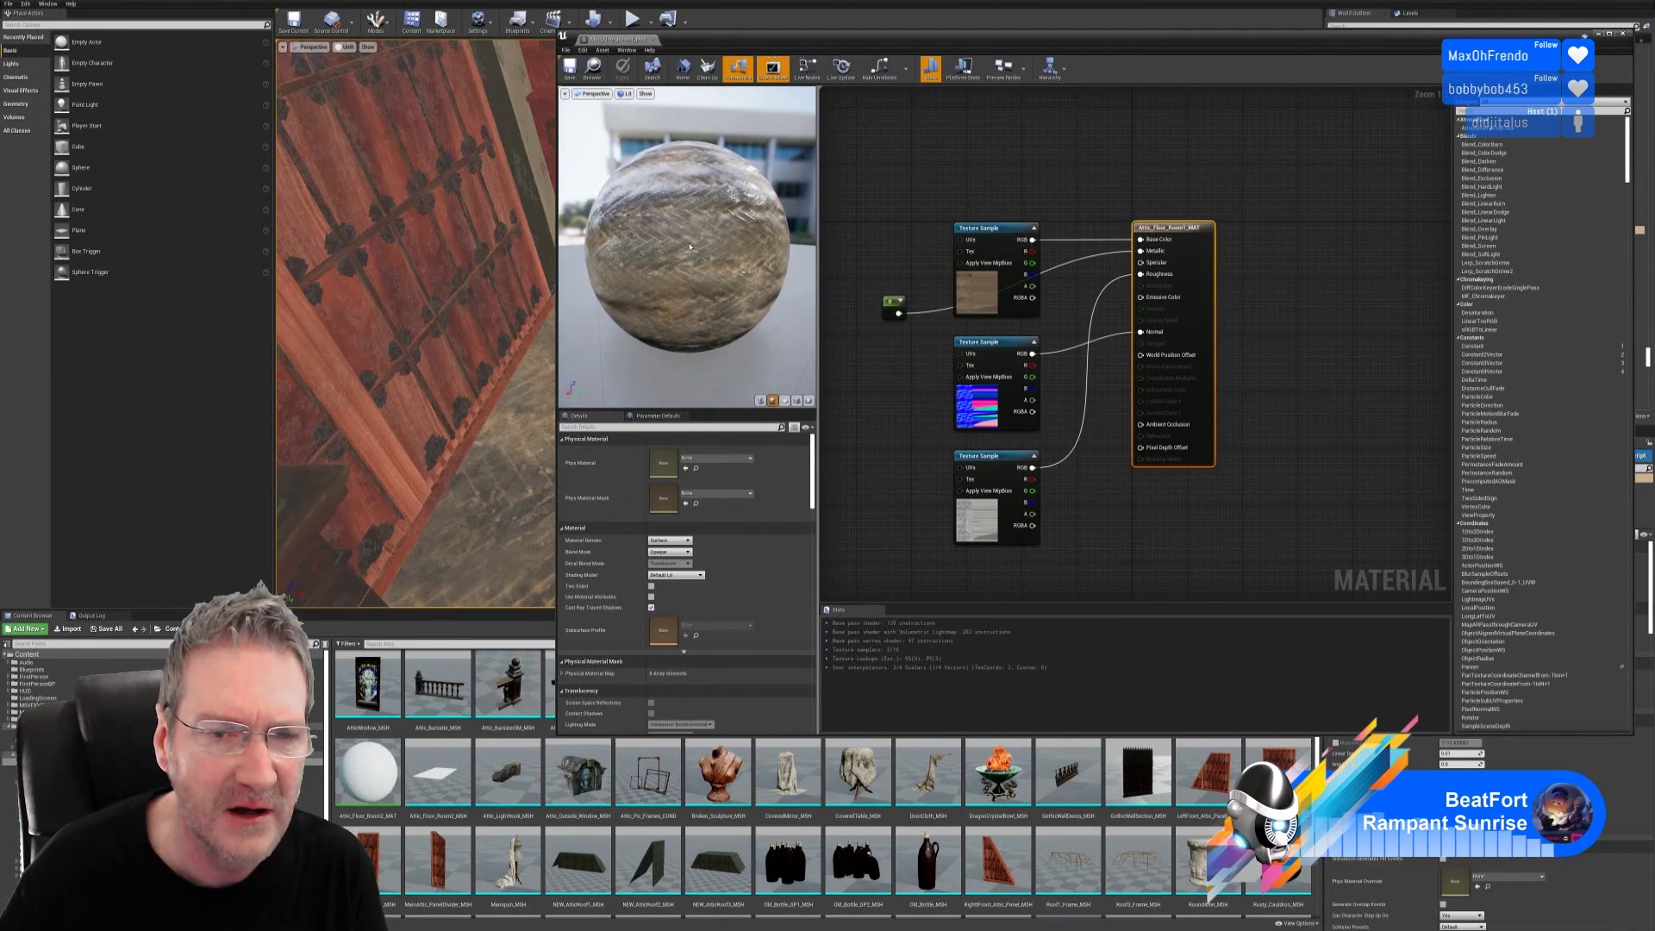
{"action": "left_click_drag", "start_coordinate": [690, 248], "coordinate": [721, 286]}
Step: Add a Constant node to the attic floor material and connect it to the Specular input
{"action": "left_click", "coordinate": [862, 187]}
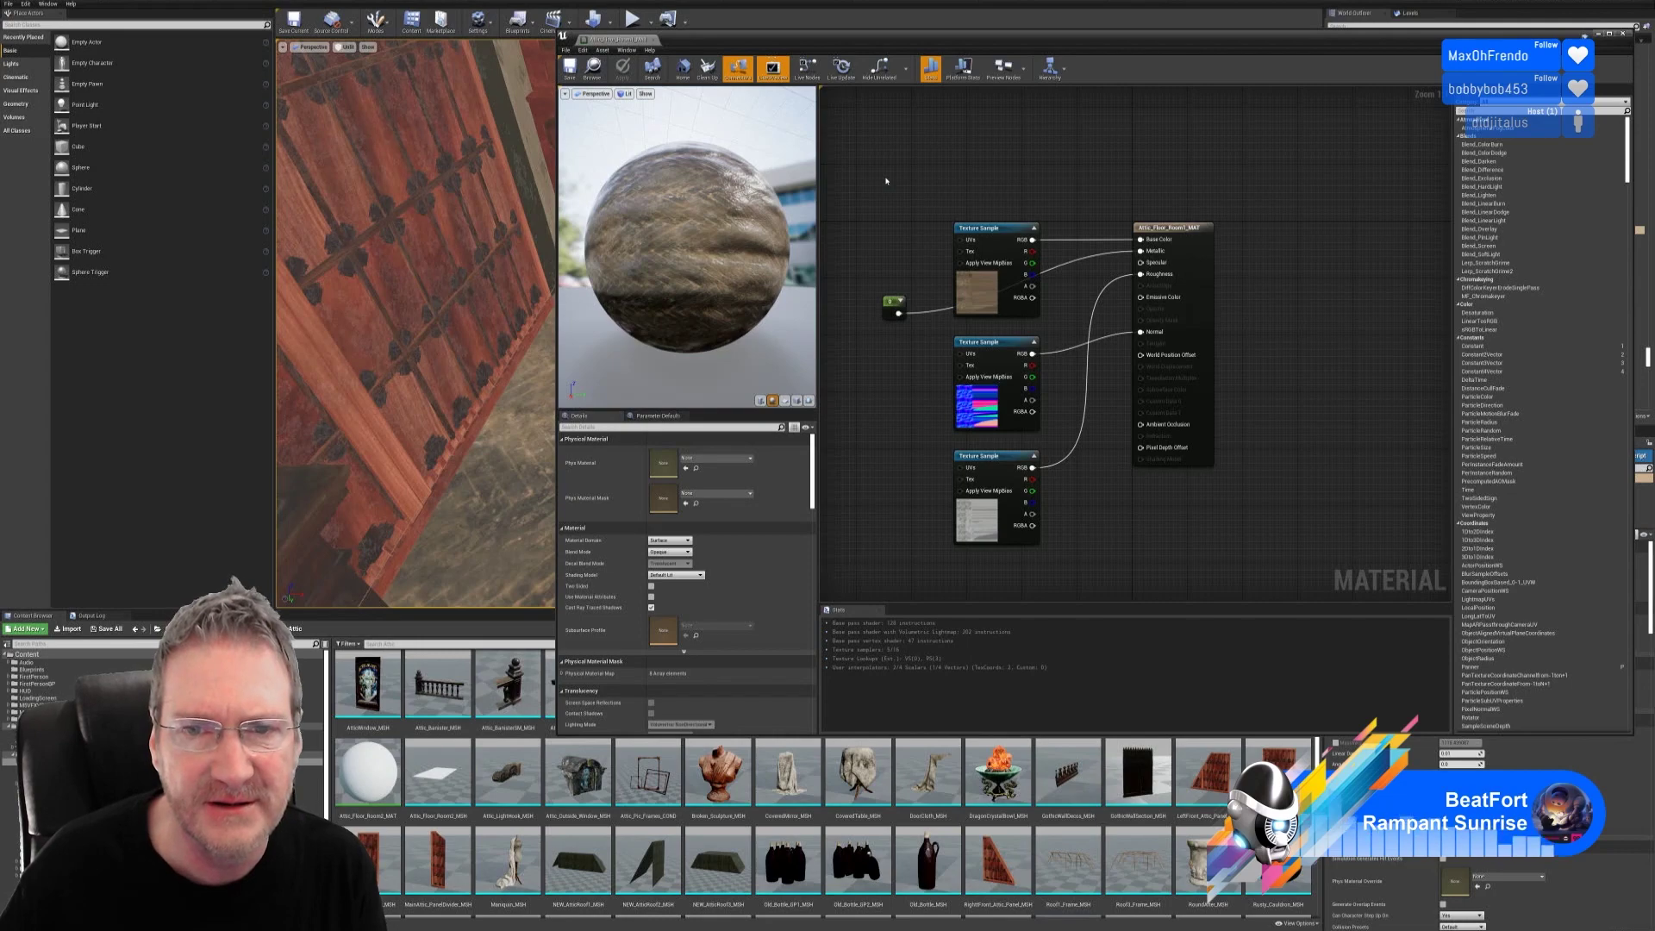
{"action": "left_click", "coordinate": [888, 181]}
{"action": "left_click_drag", "start_coordinate": [901, 195], "coordinate": [1135, 264]}
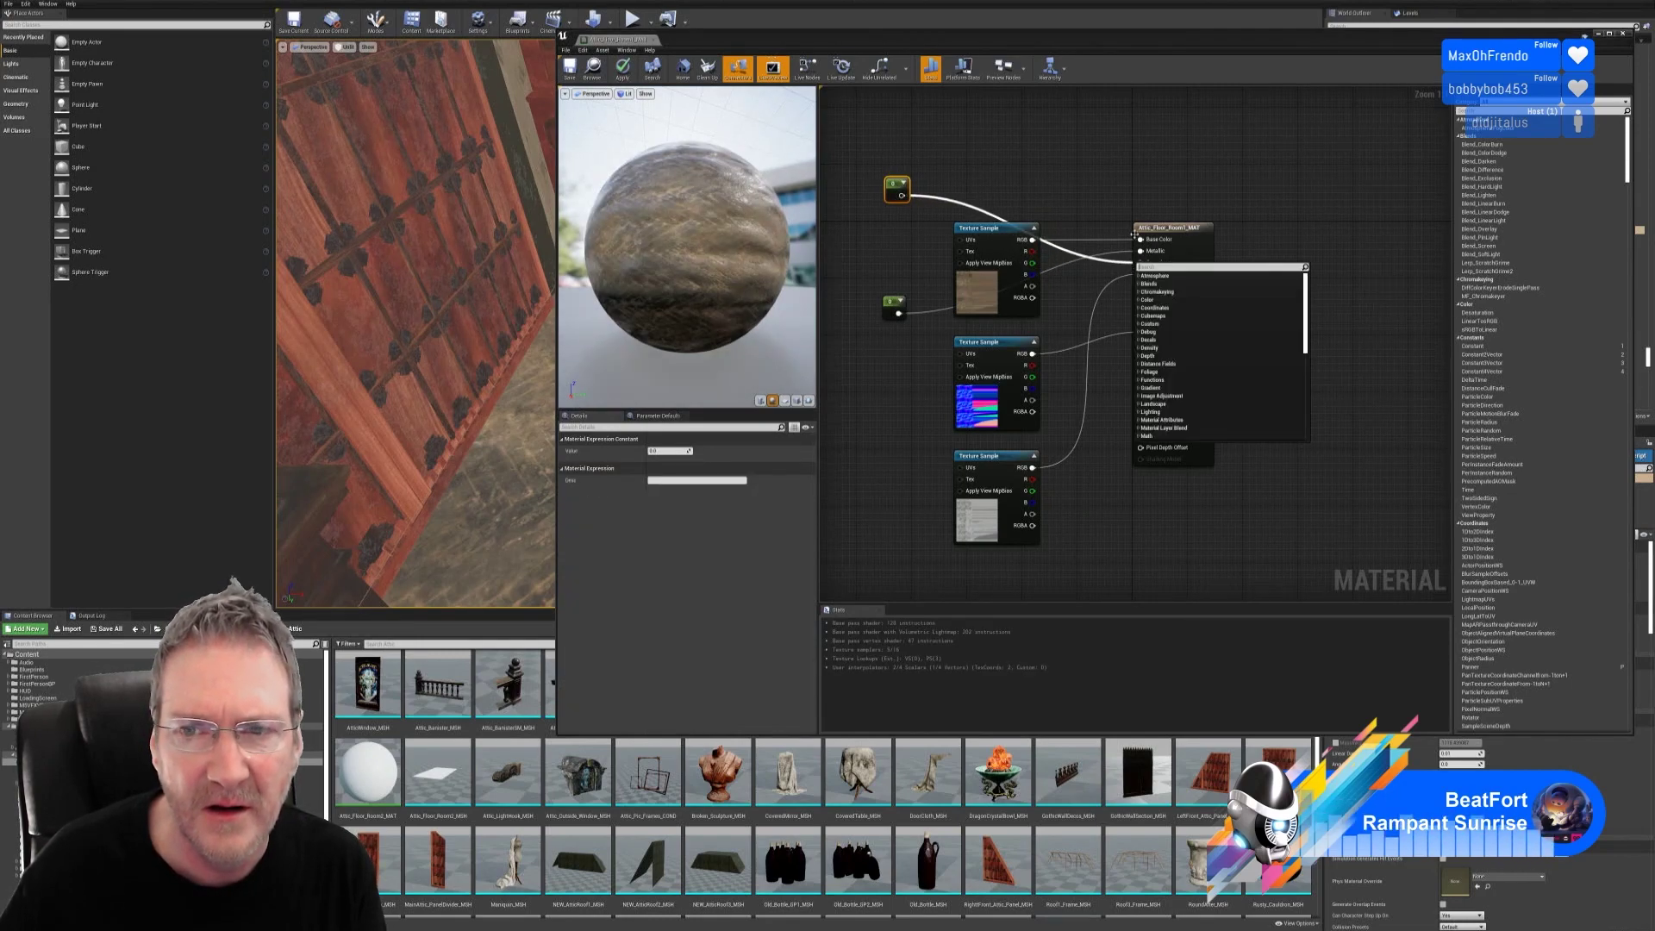
{"action": "left_click", "coordinate": [942, 198]}
{"action": "left_click_drag", "start_coordinate": [903, 195], "coordinate": [1141, 262]}
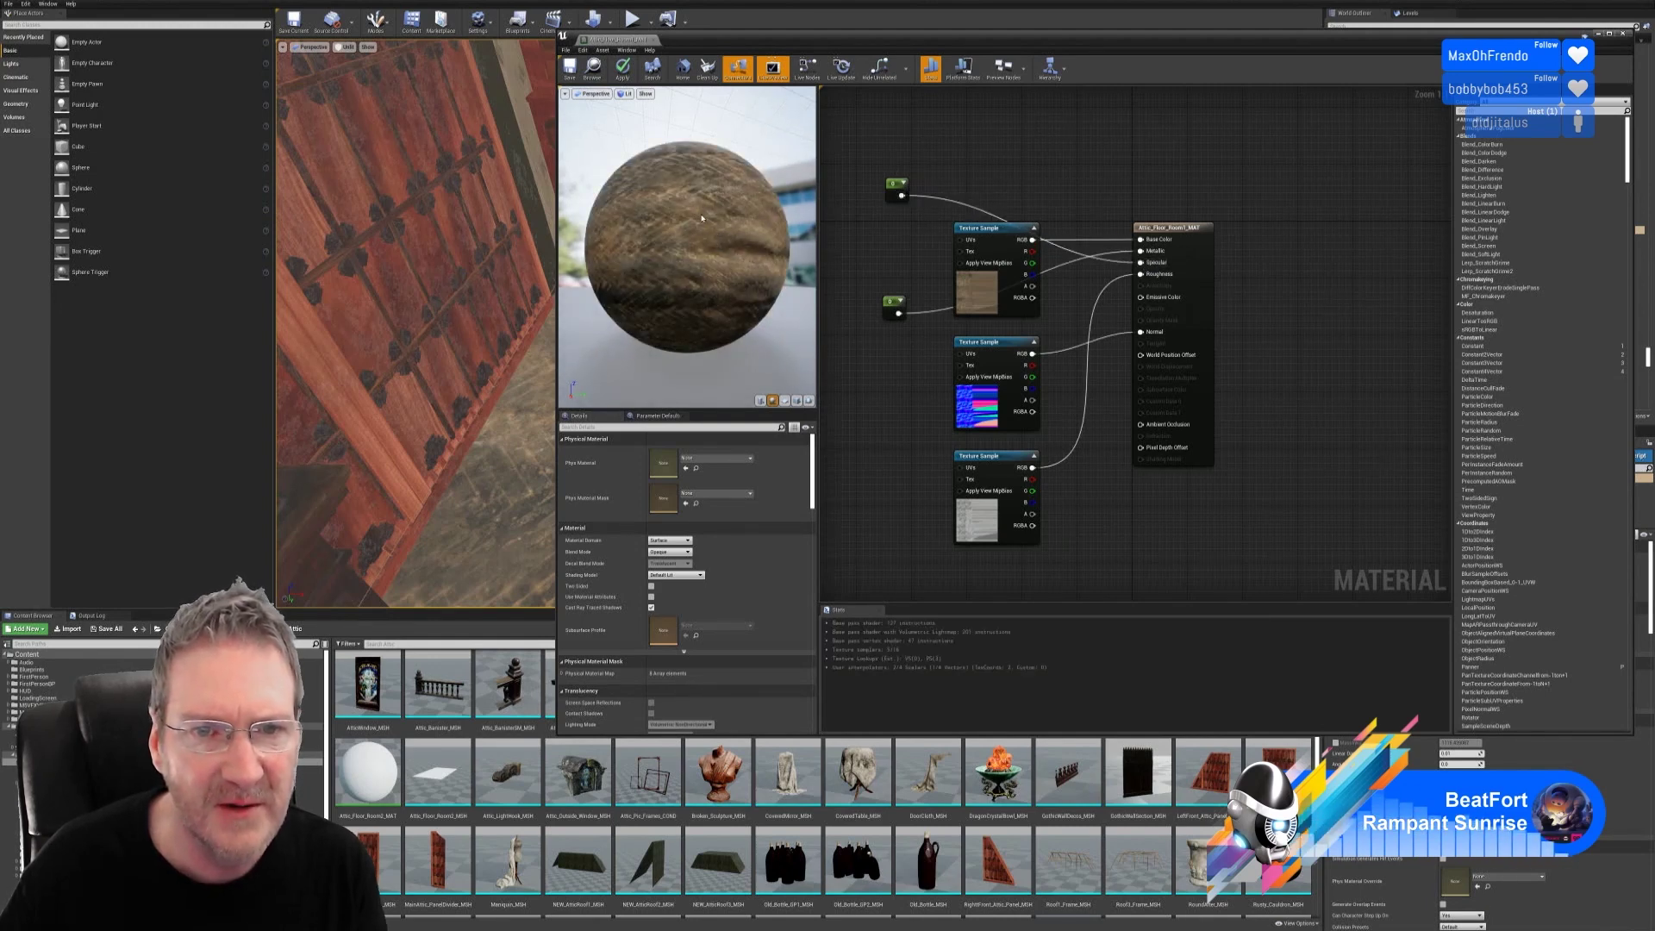
Step: Set the Constant node feeding the attic floor material's Specular input to 0.2
{"action": "left_click_drag", "start_coordinate": [721, 280], "coordinate": [619, 250]}
{"action": "left_click_drag", "start_coordinate": [694, 223], "coordinate": [687, 258]}
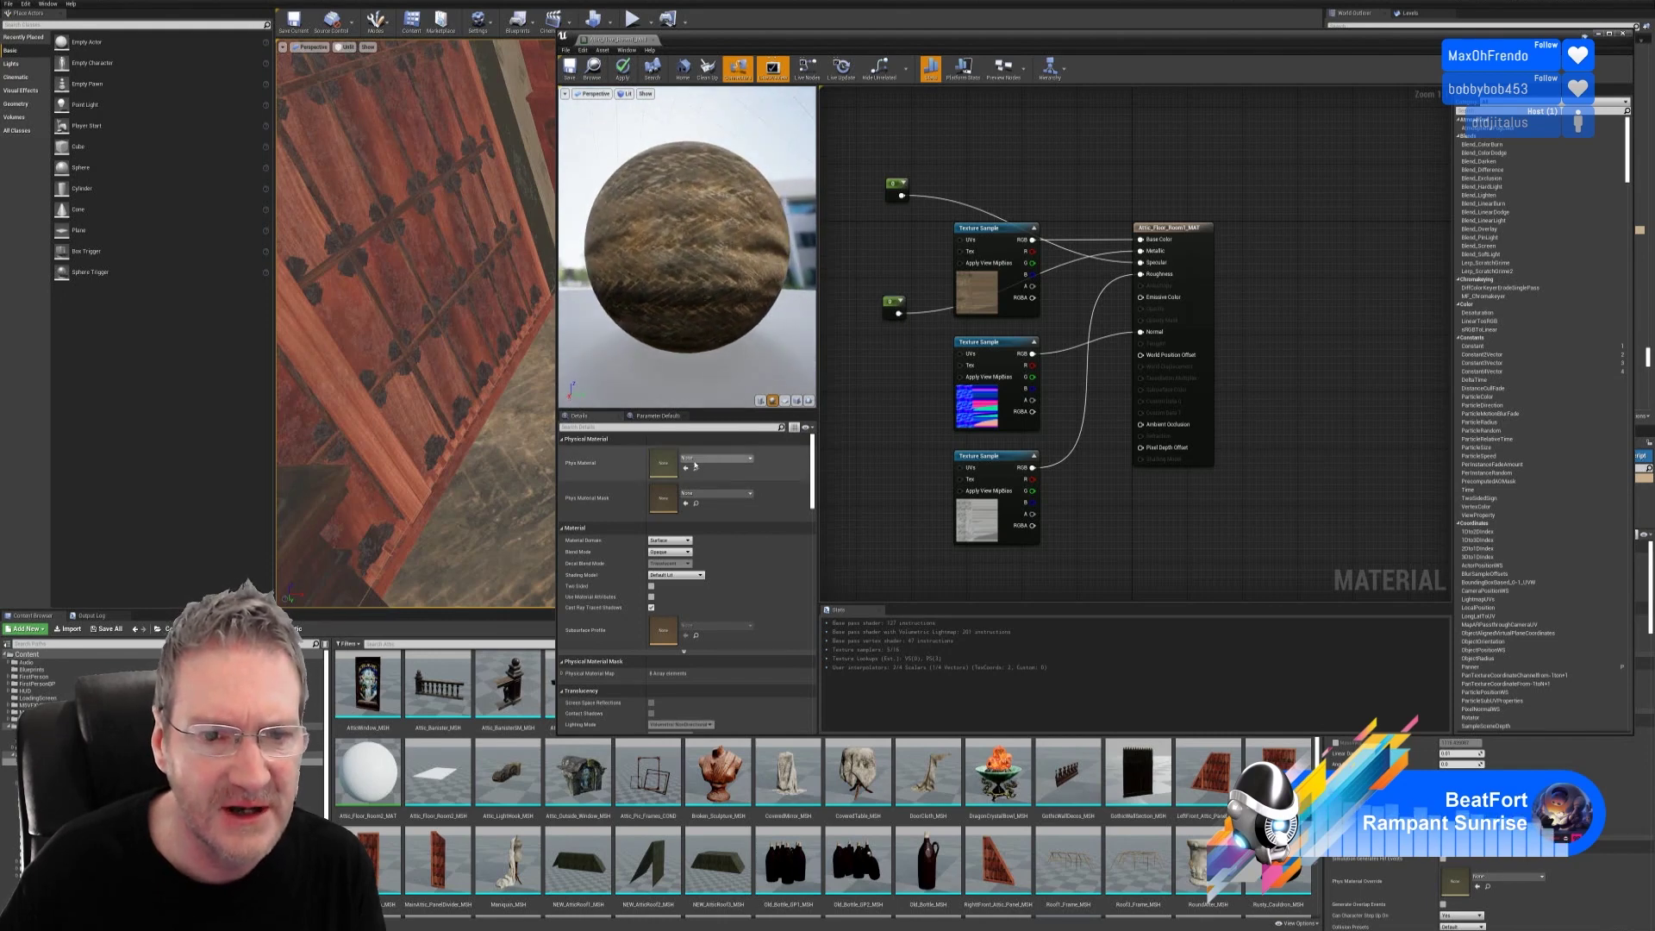
{"action": "left_click", "coordinate": [896, 186]}
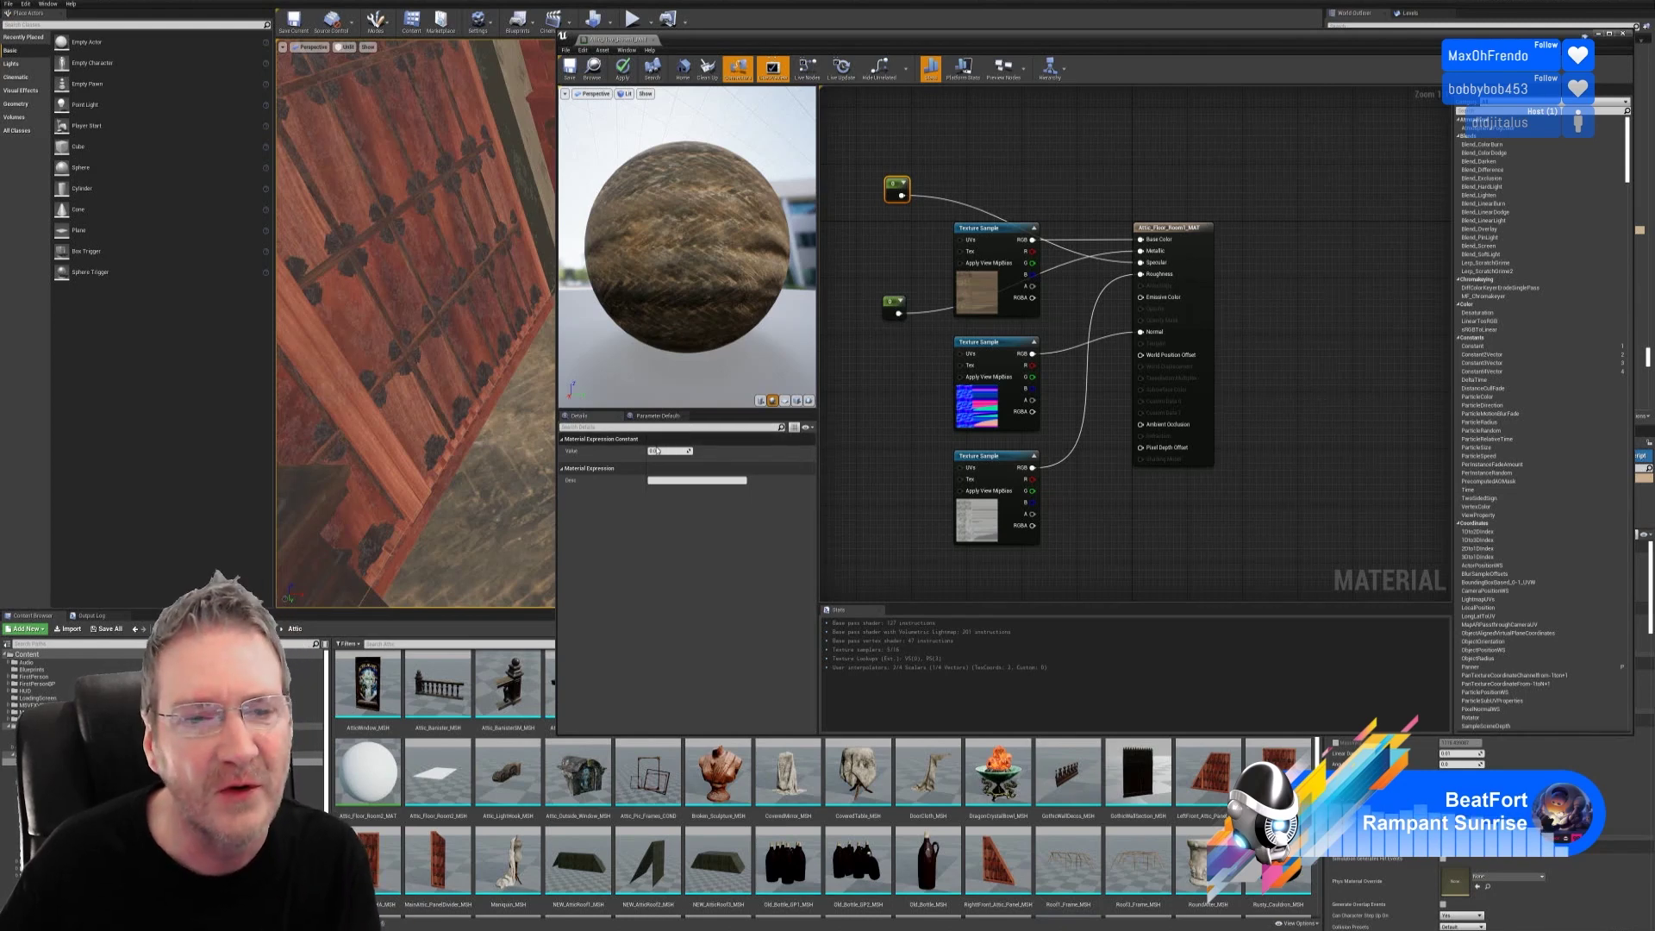
{"action": "left_click_drag", "start_coordinate": [656, 451], "coordinate": [731, 460]}
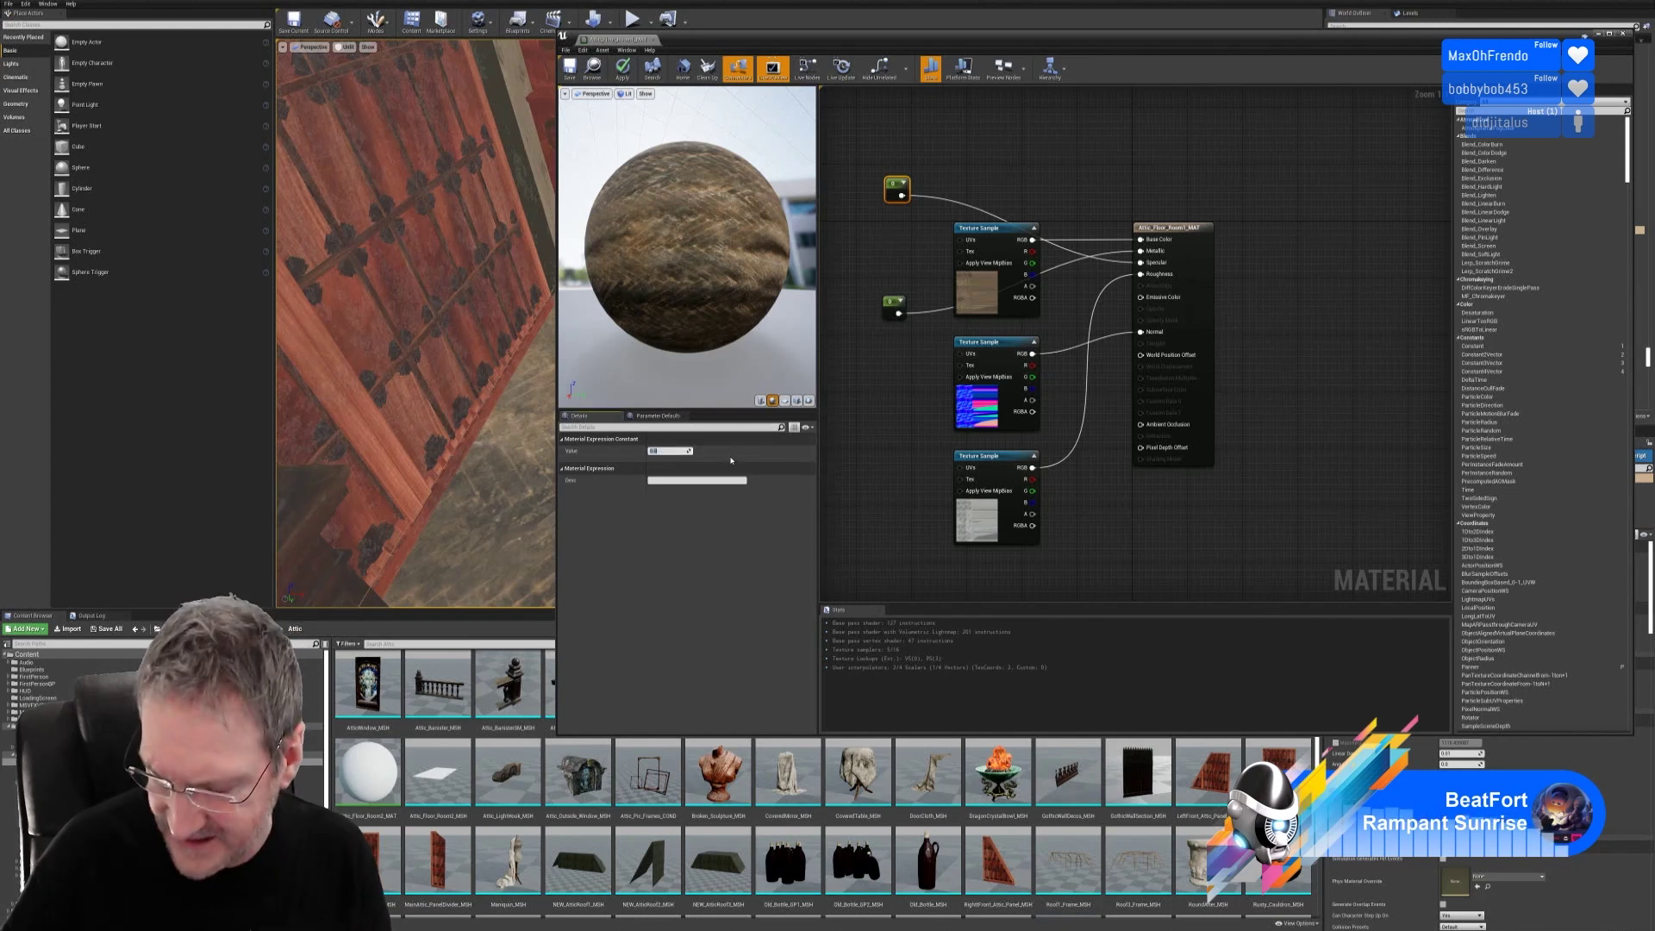
{"action": "type", "text": "0.2"}
{"action": "key", "text": "Return"}
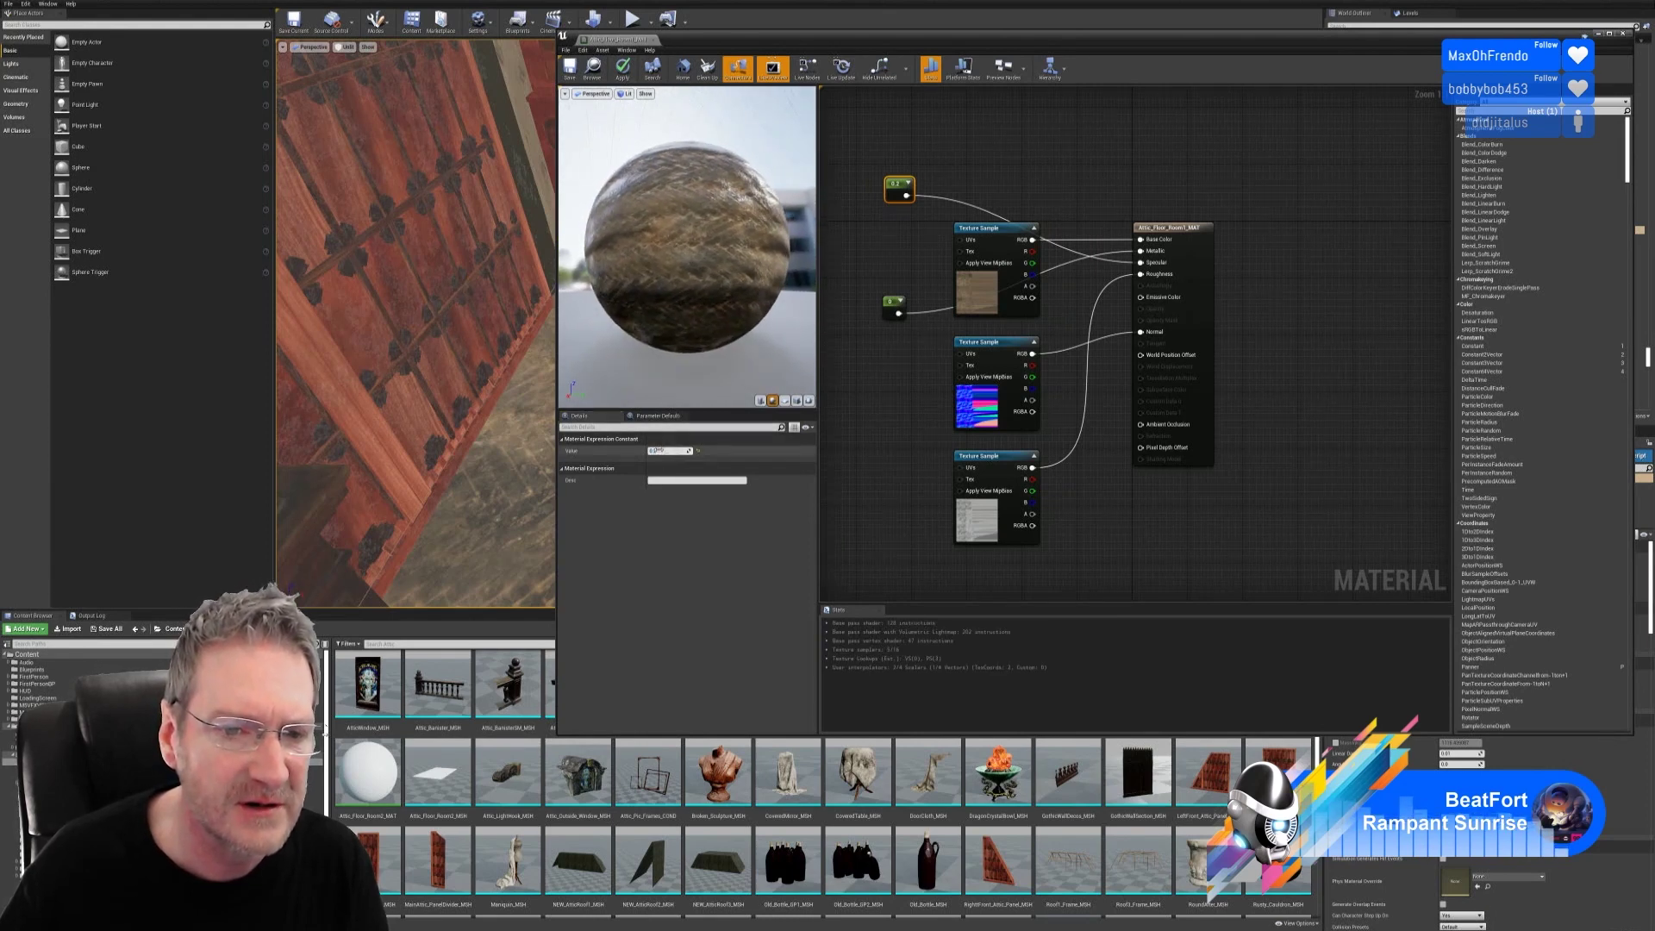
Step: Lower the Specular constant to 0.1, apply the change to the attic floor material and close its editor
{"action": "left_click", "coordinate": [669, 451]}
{"action": "type", "text": "0.1"}
{"action": "key", "text": "Return"}
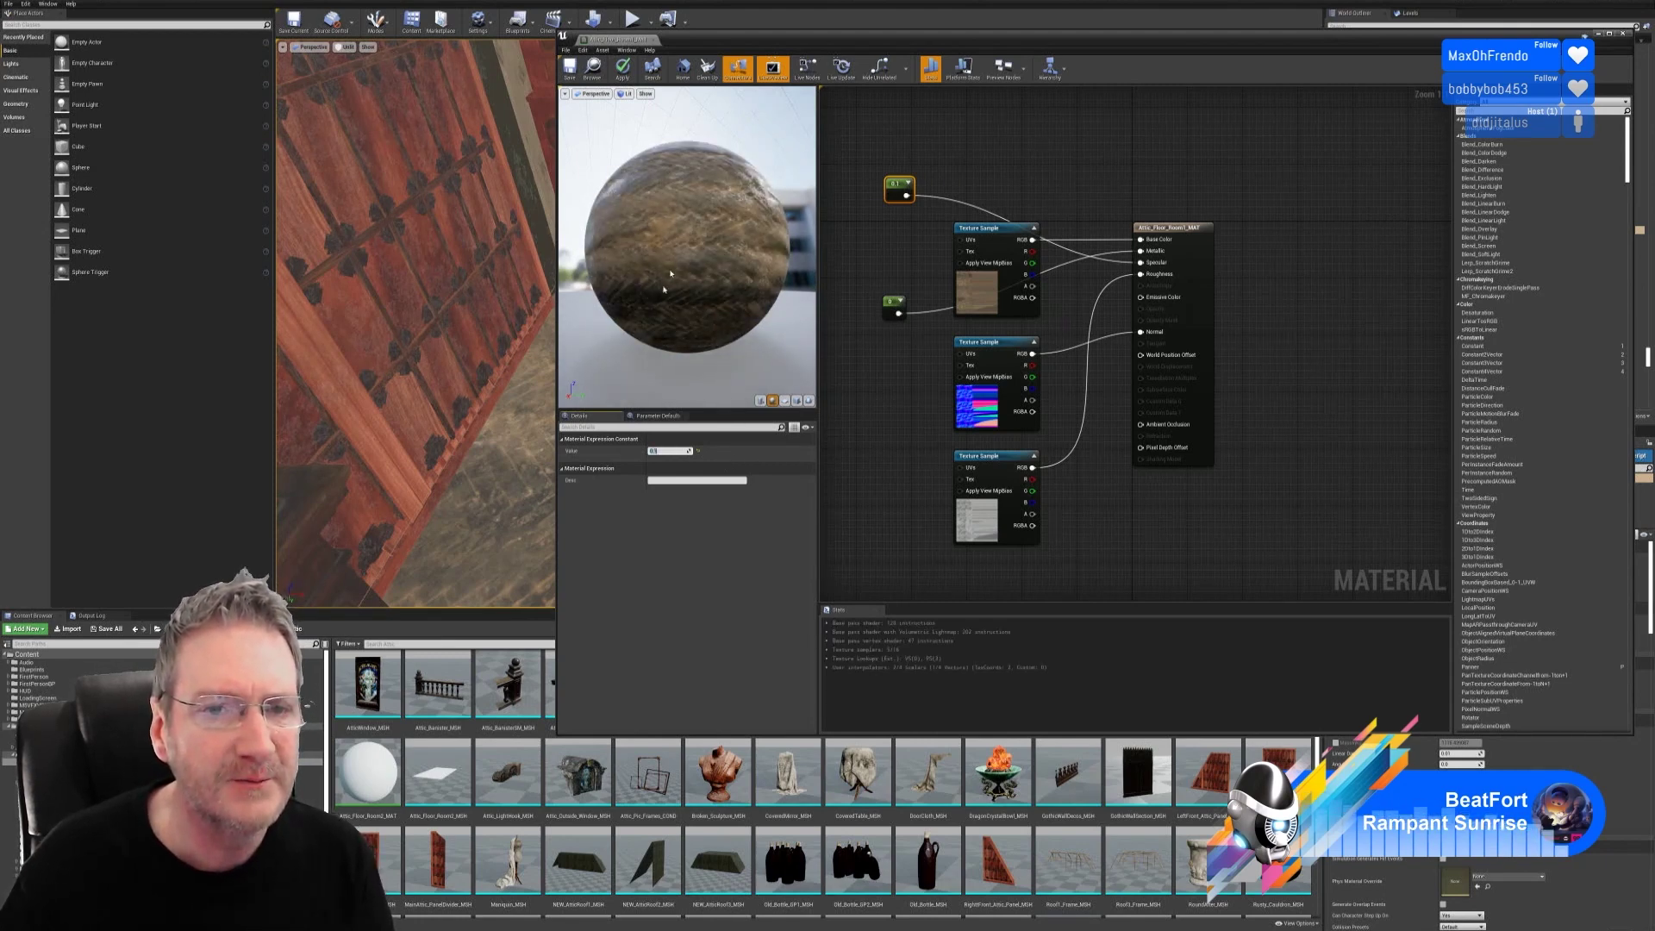
{"action": "left_click_drag", "start_coordinate": [687, 259], "coordinate": [755, 287]}
{"action": "left_click", "coordinate": [622, 67]}
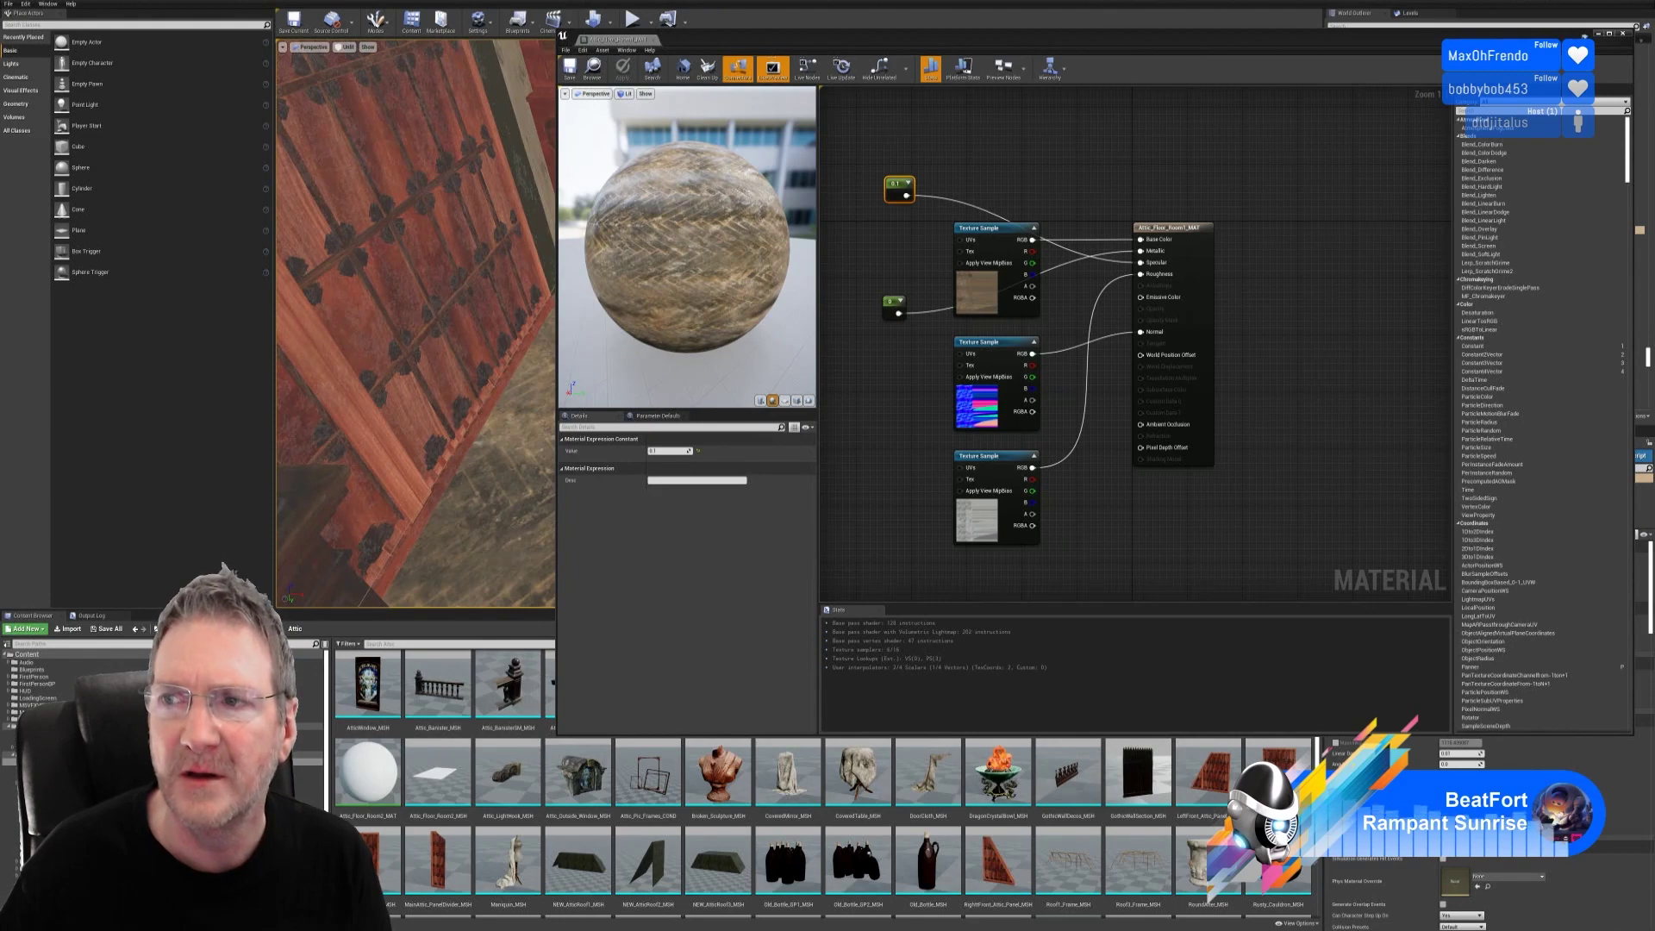
{"action": "left_click", "coordinate": [1625, 33]}
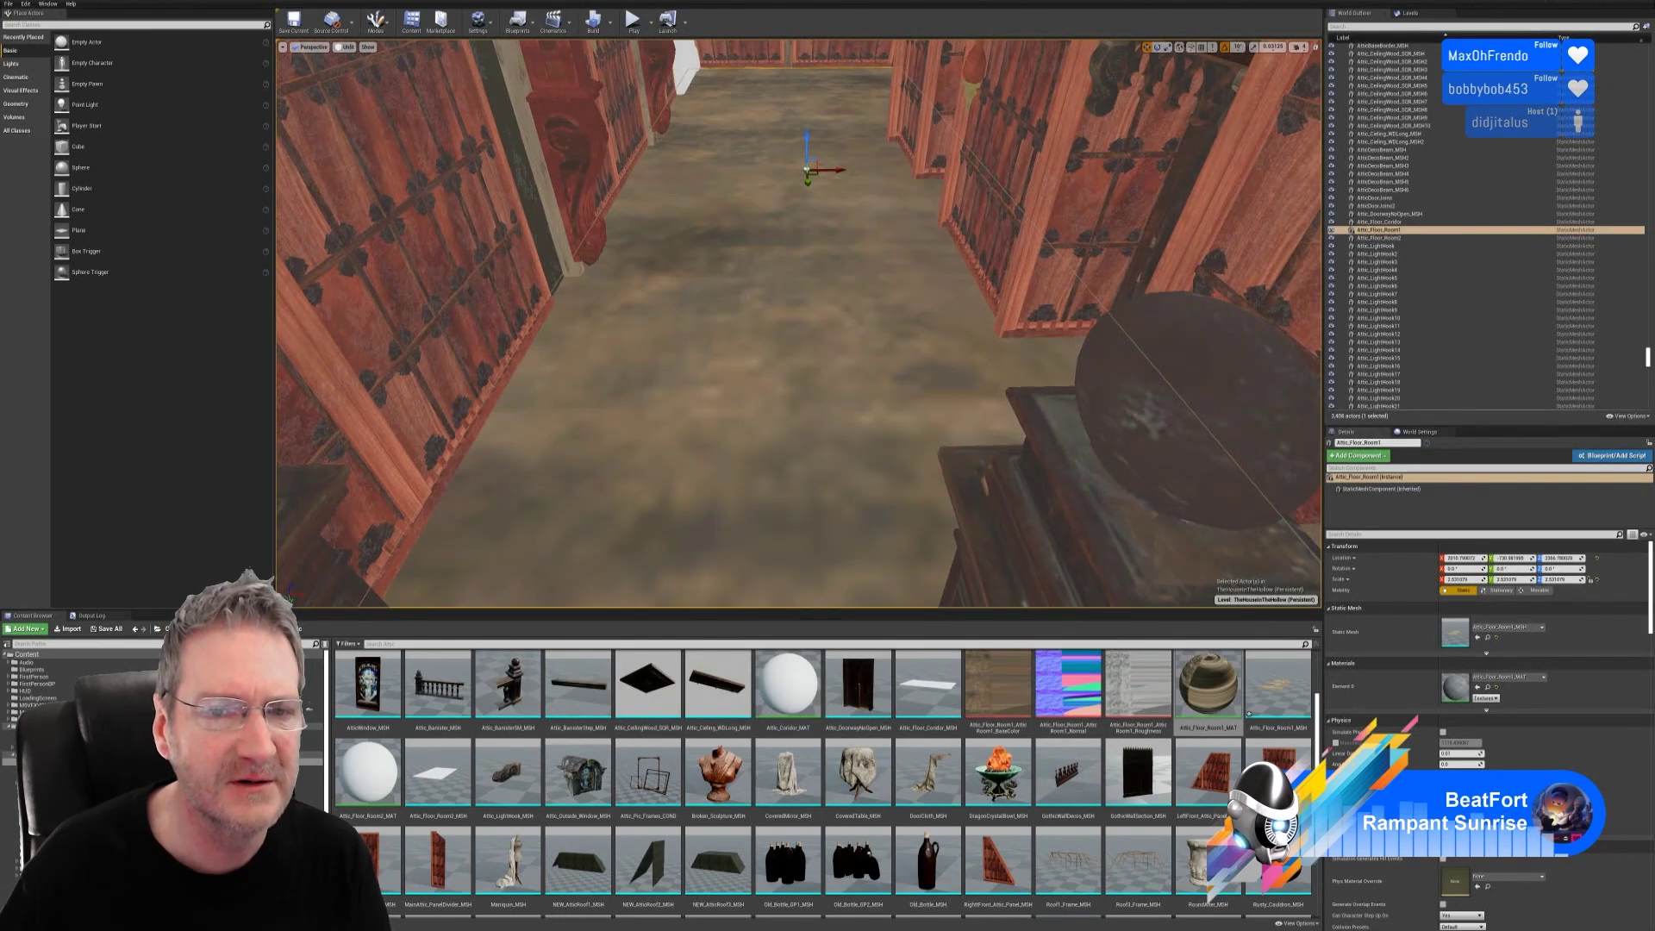
Step: Deselect the attic room floor, switch the level view to Lit shading and examine the herringbone surface up close
{"action": "right_click_drag", "start_coordinate": [799, 323], "coordinate": [722, 270]}
{"action": "key", "text": "w"}
{"action": "key", "text": "s"}
{"action": "key", "text": "s"}
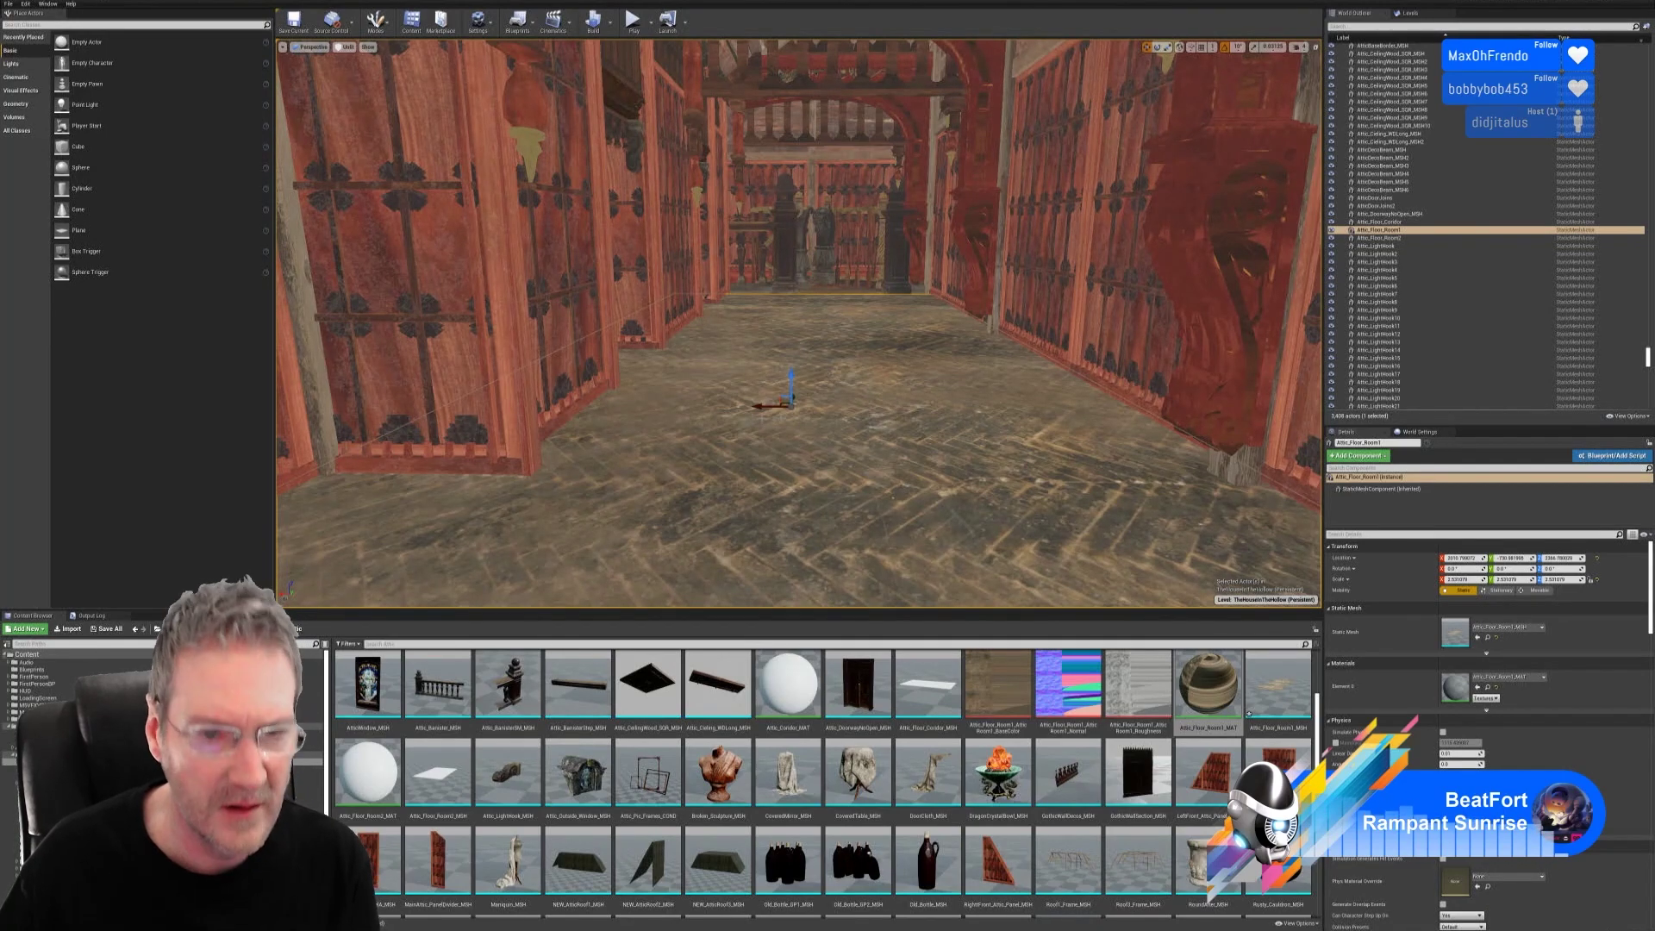
{"action": "right_click_drag", "start_coordinate": [832, 331], "coordinate": [862, 343]}
{"action": "key", "text": "Escape"}
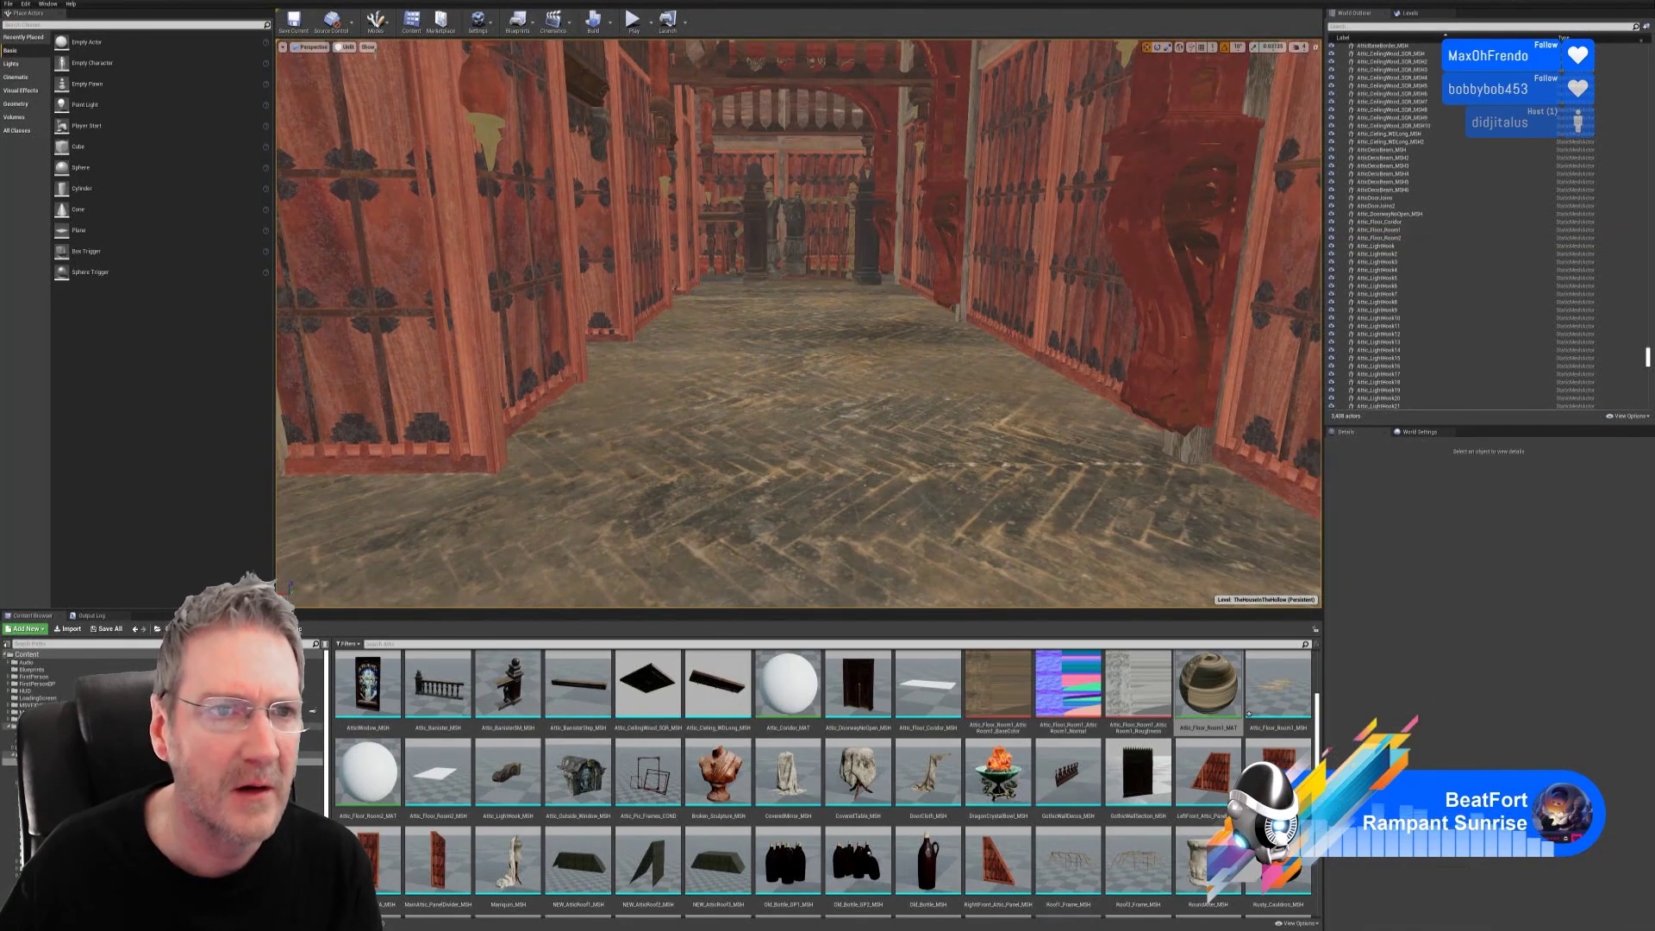
{"action": "left_click", "coordinate": [353, 66]}
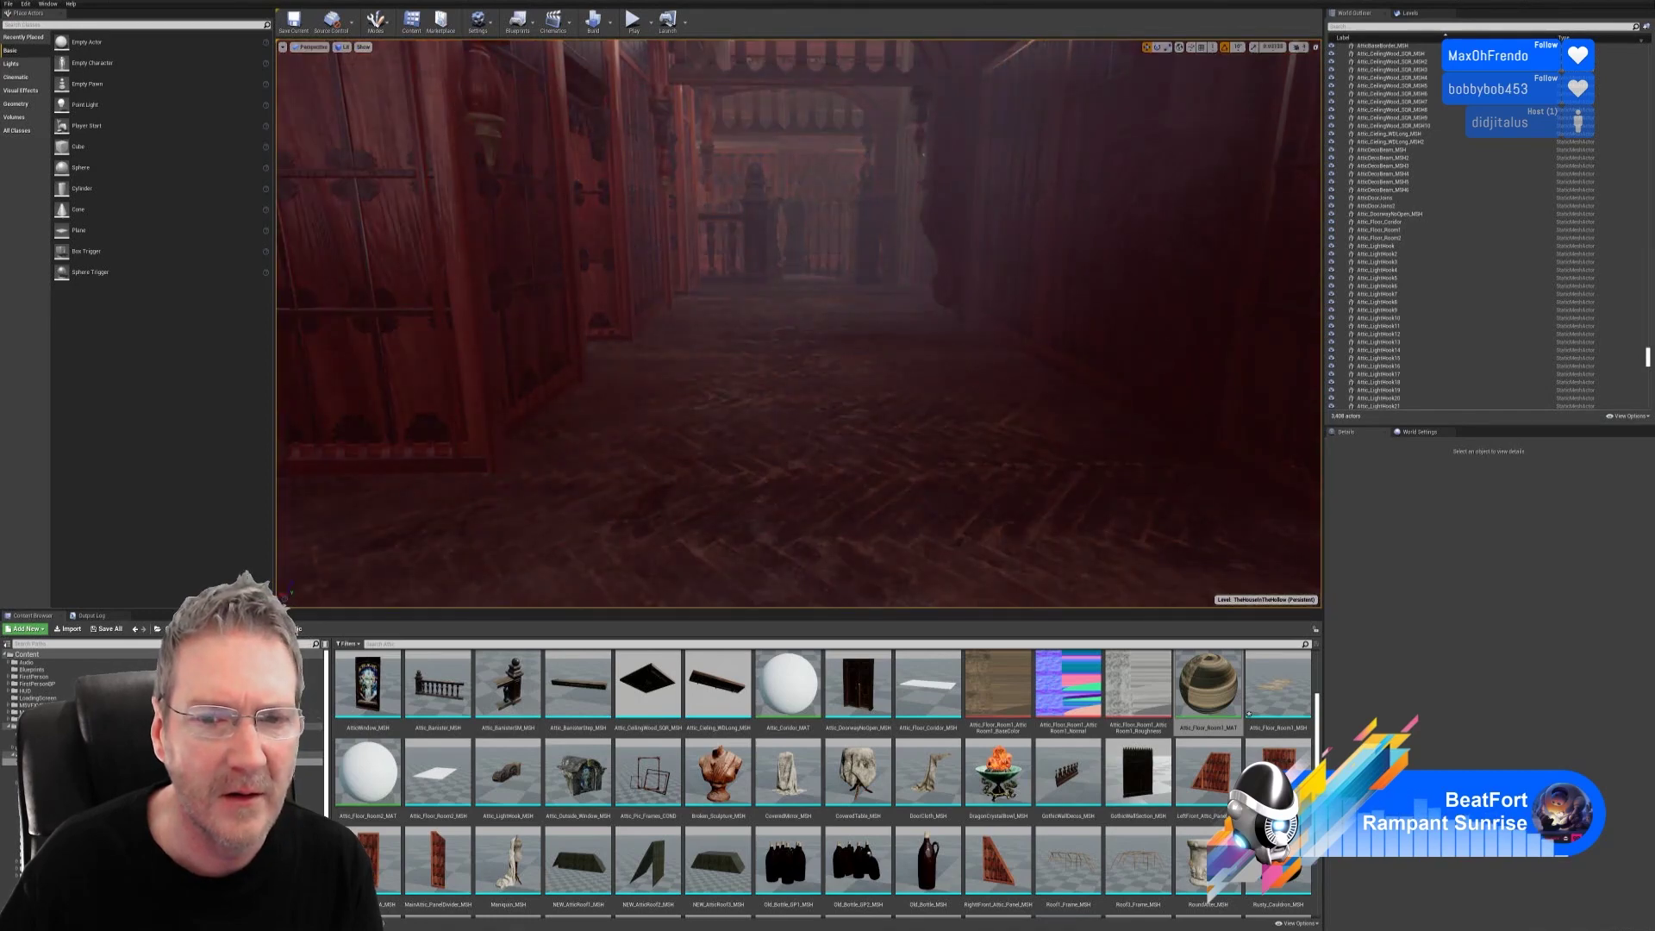
{"action": "key", "text": "w"}
{"action": "right_click_drag", "start_coordinate": [798, 324], "coordinate": [676, 443]}
{"action": "key", "text": "s"}
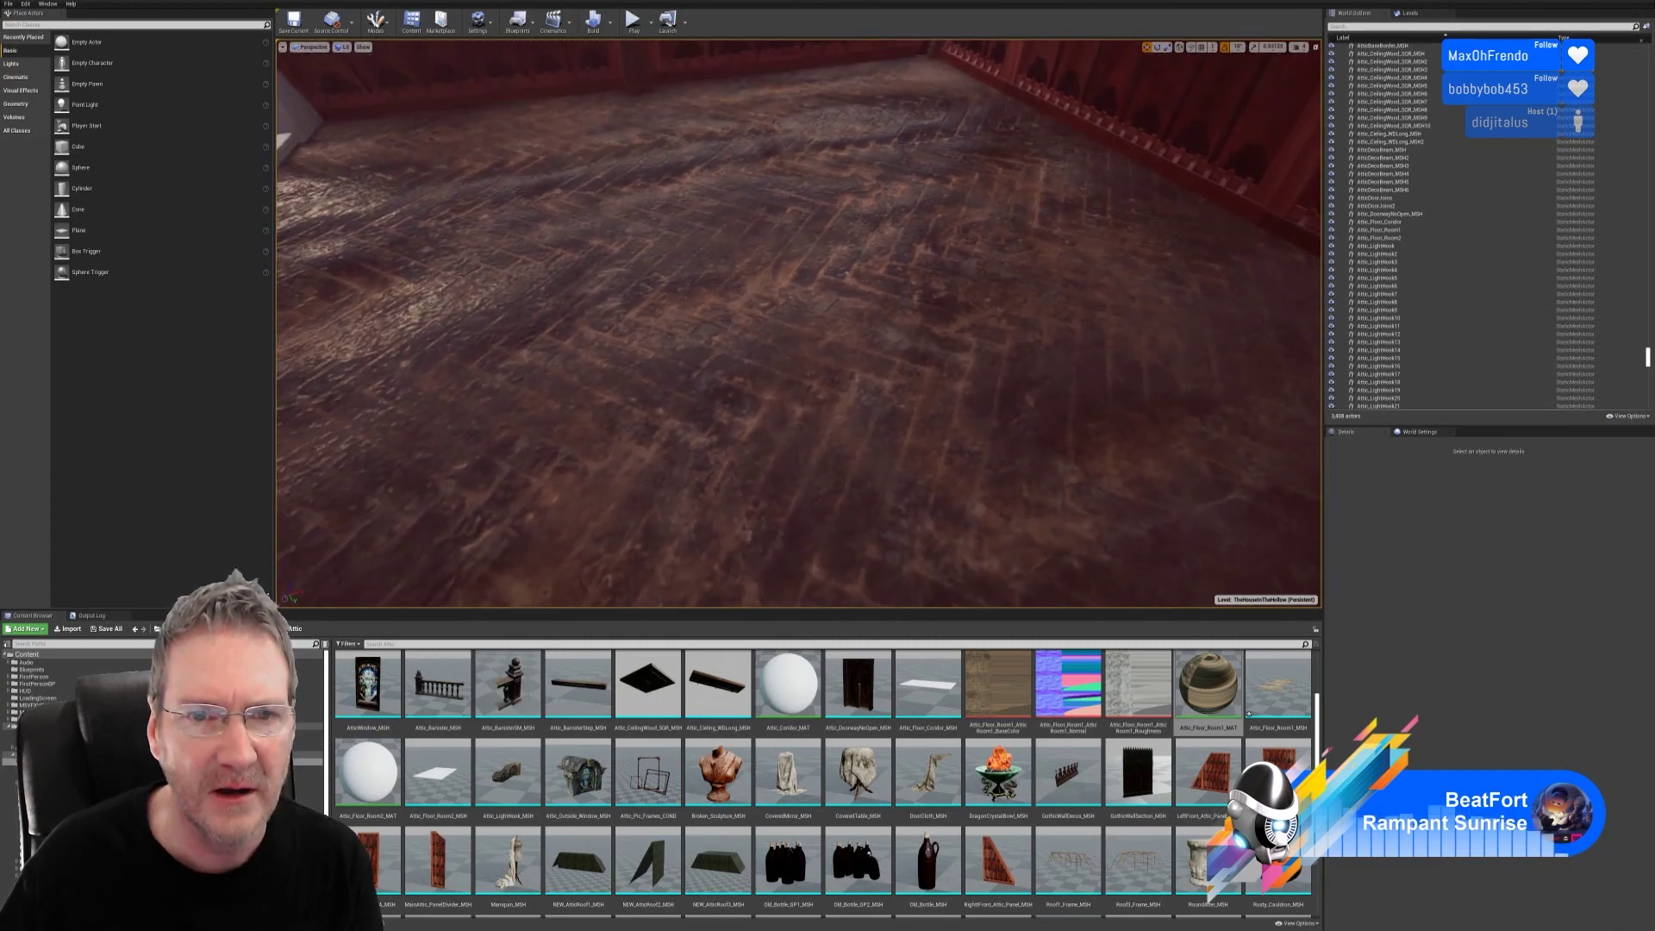
Step: Reopen the attic room floor material and set the Specular constant to 0.05
{"action": "double_click", "coordinate": [1208, 685]}
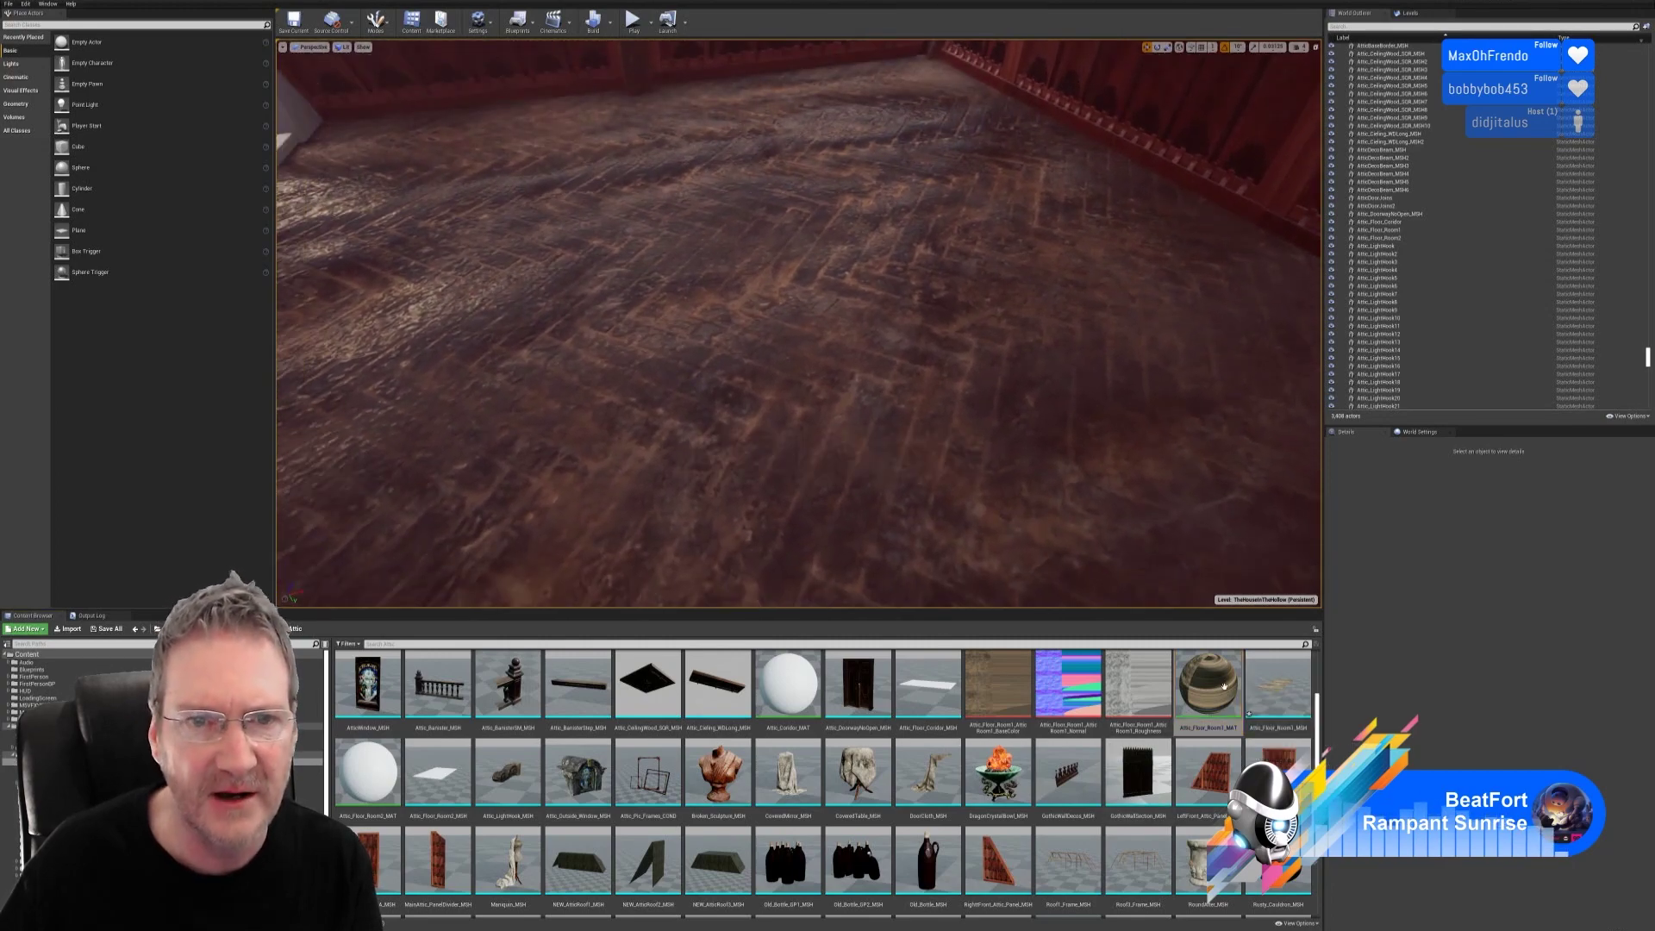
{"action": "left_click", "coordinate": [860, 186]}
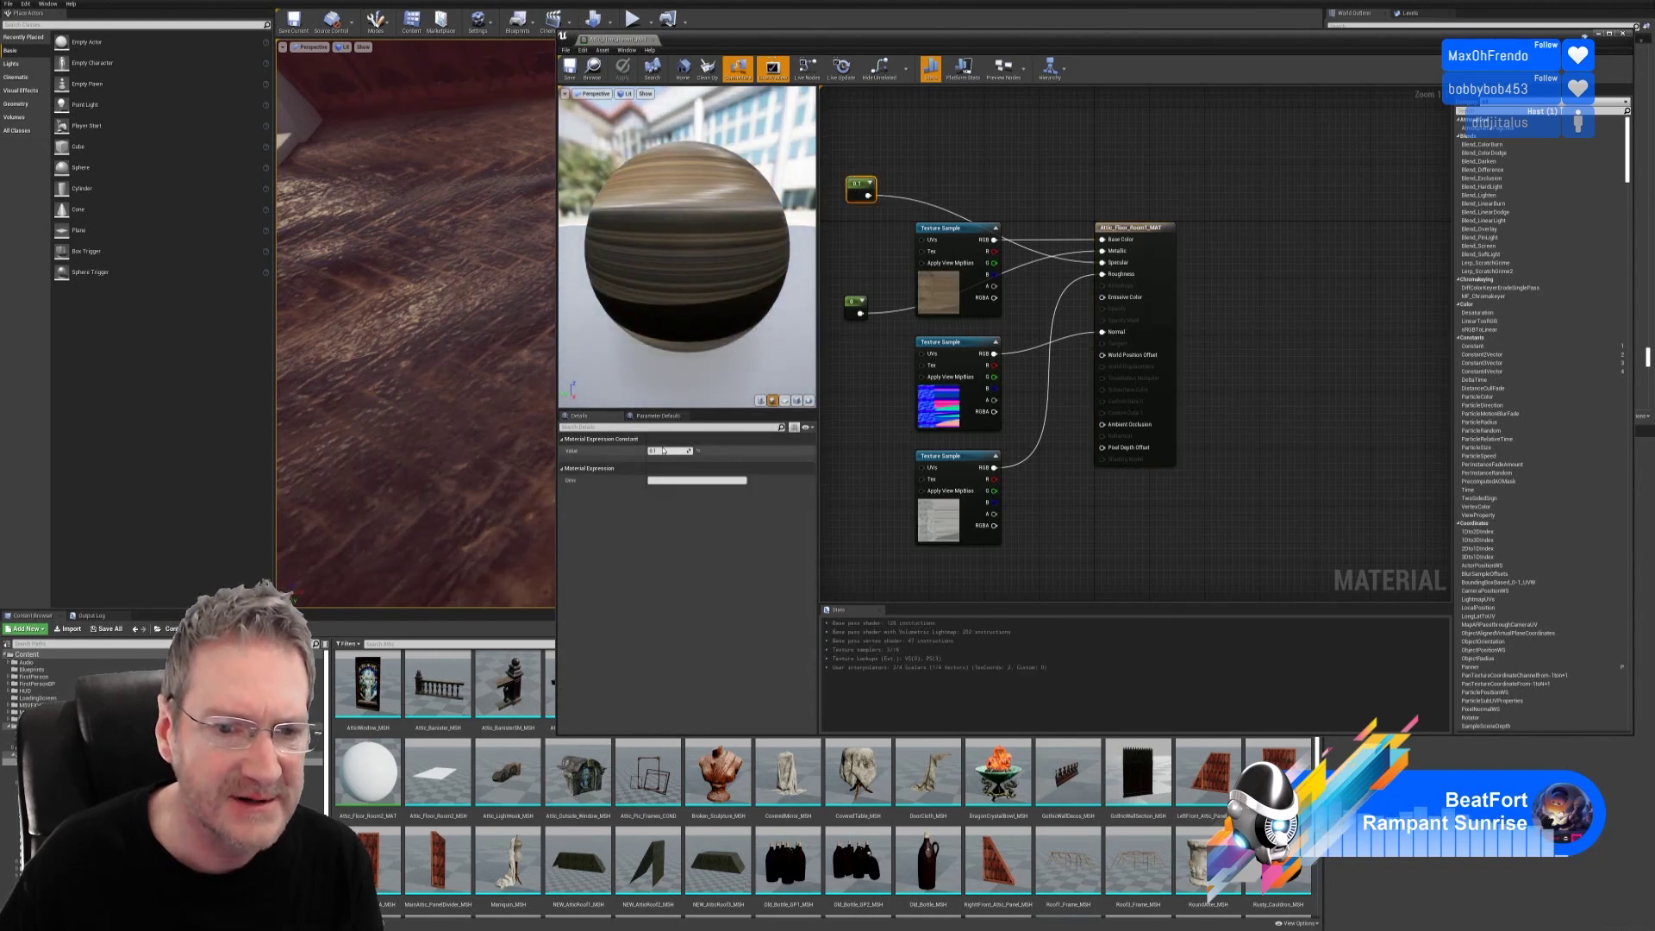
{"action": "left_click", "coordinate": [656, 451]}
{"action": "type", "text": "0"}
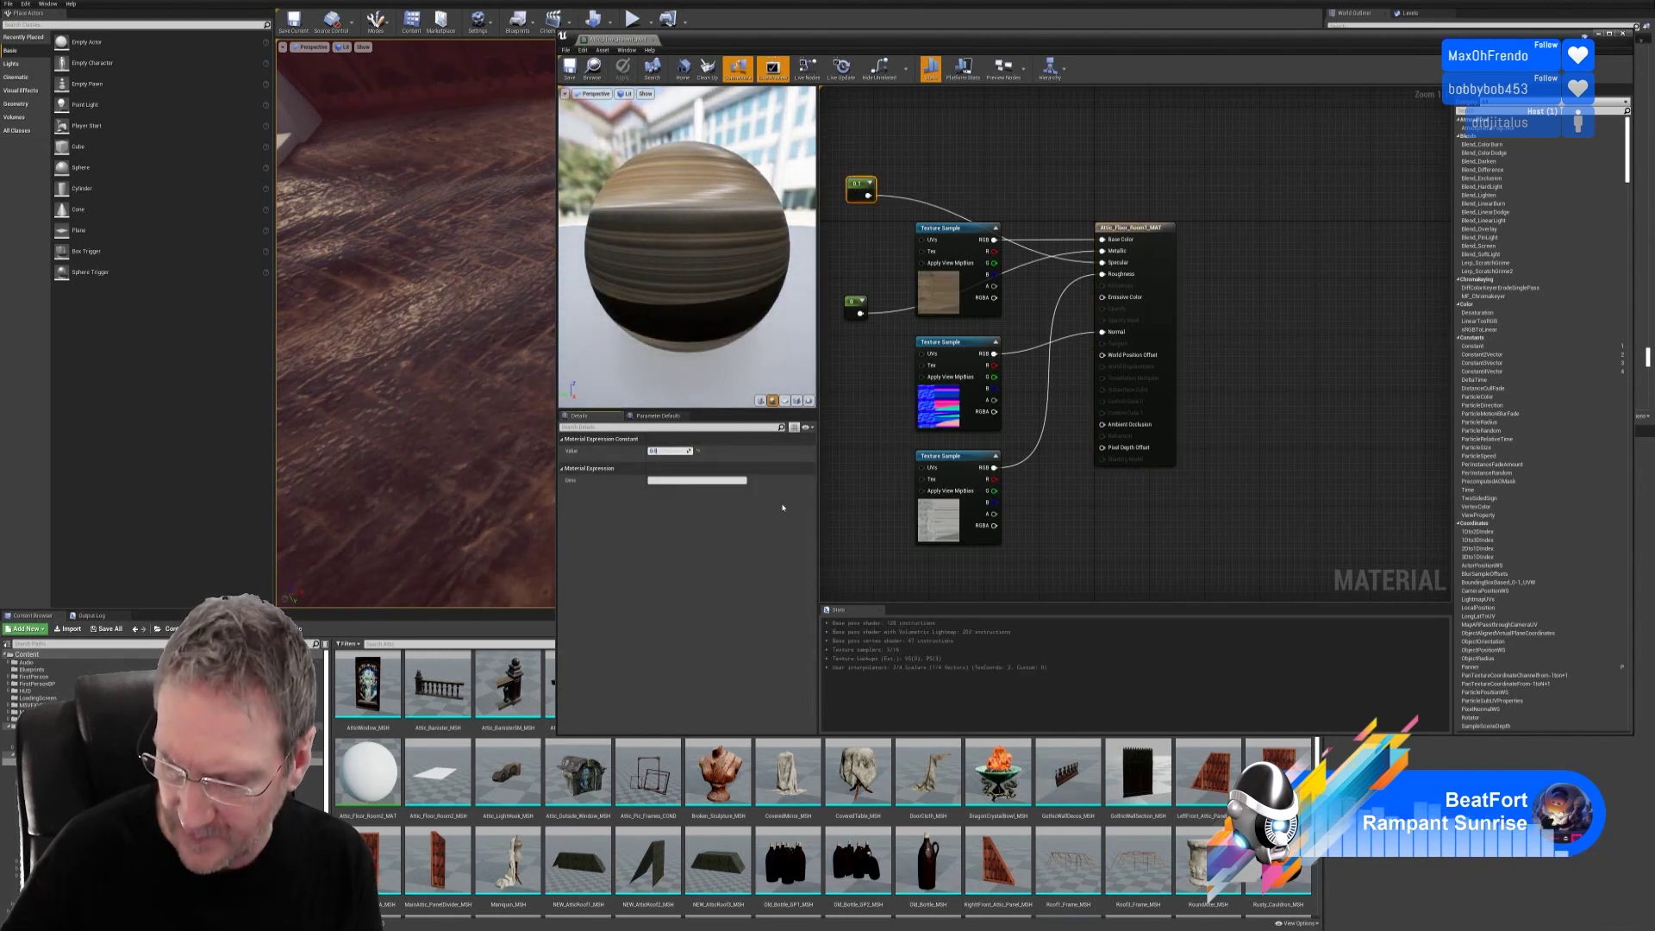
{"action": "type", "text": ".05"}
{"action": "key", "text": "Return"}
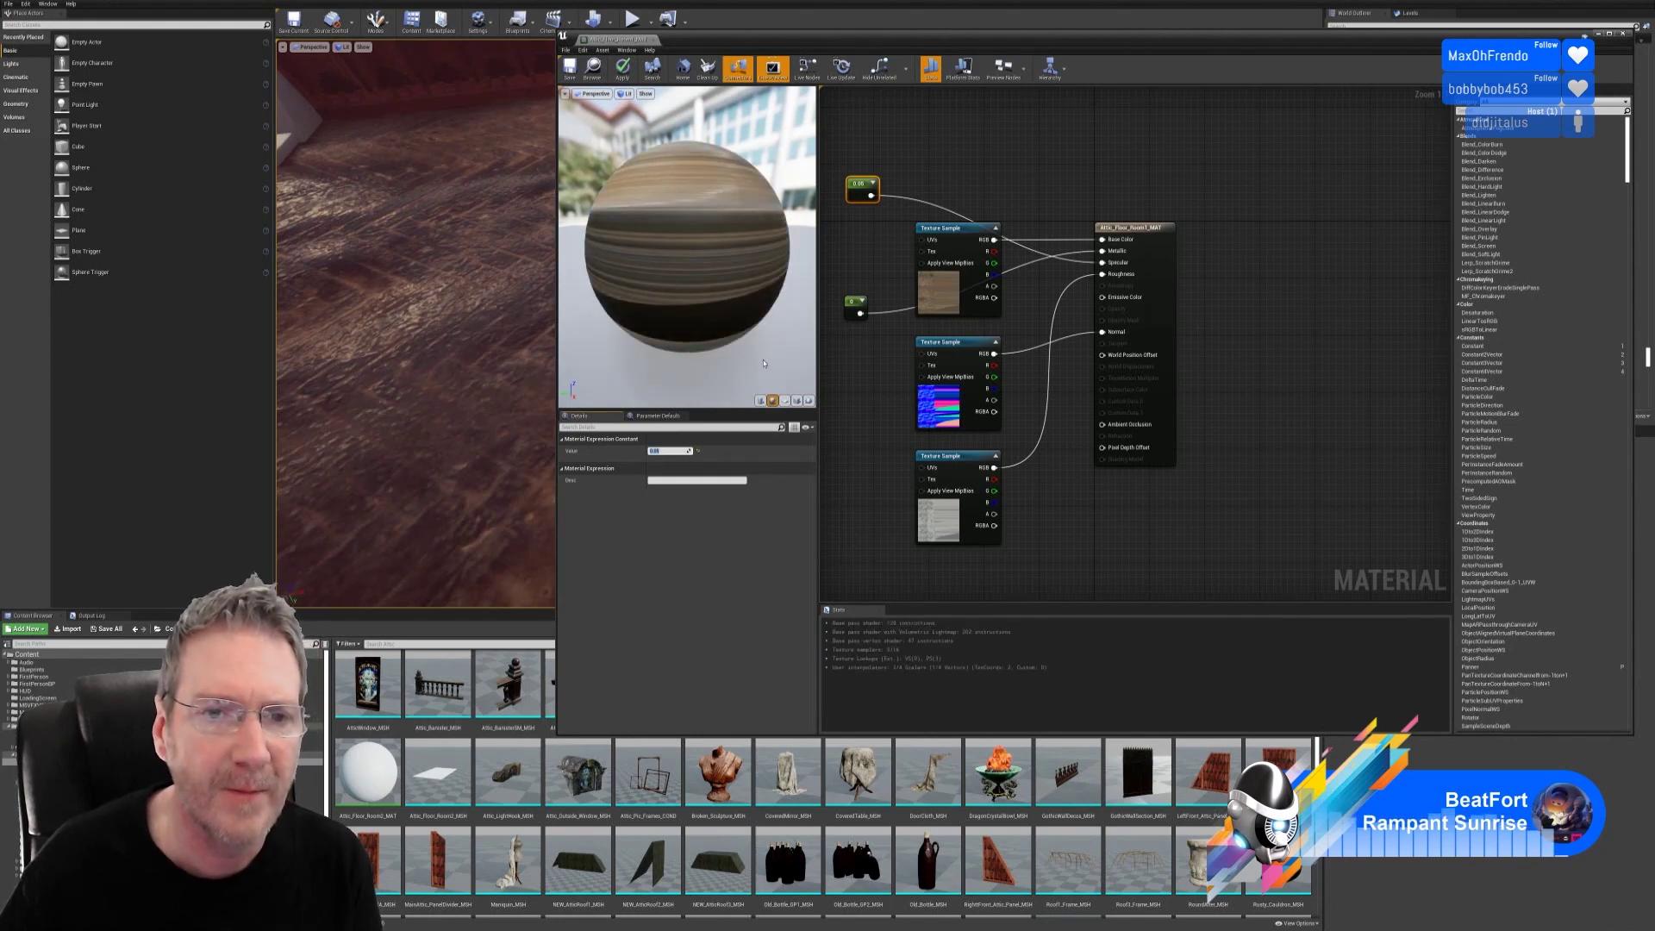
Step: Check the preview sphere, apply the attic floor material change and close the material editor
{"action": "left_click_drag", "start_coordinate": [764, 363], "coordinate": [654, 260]}
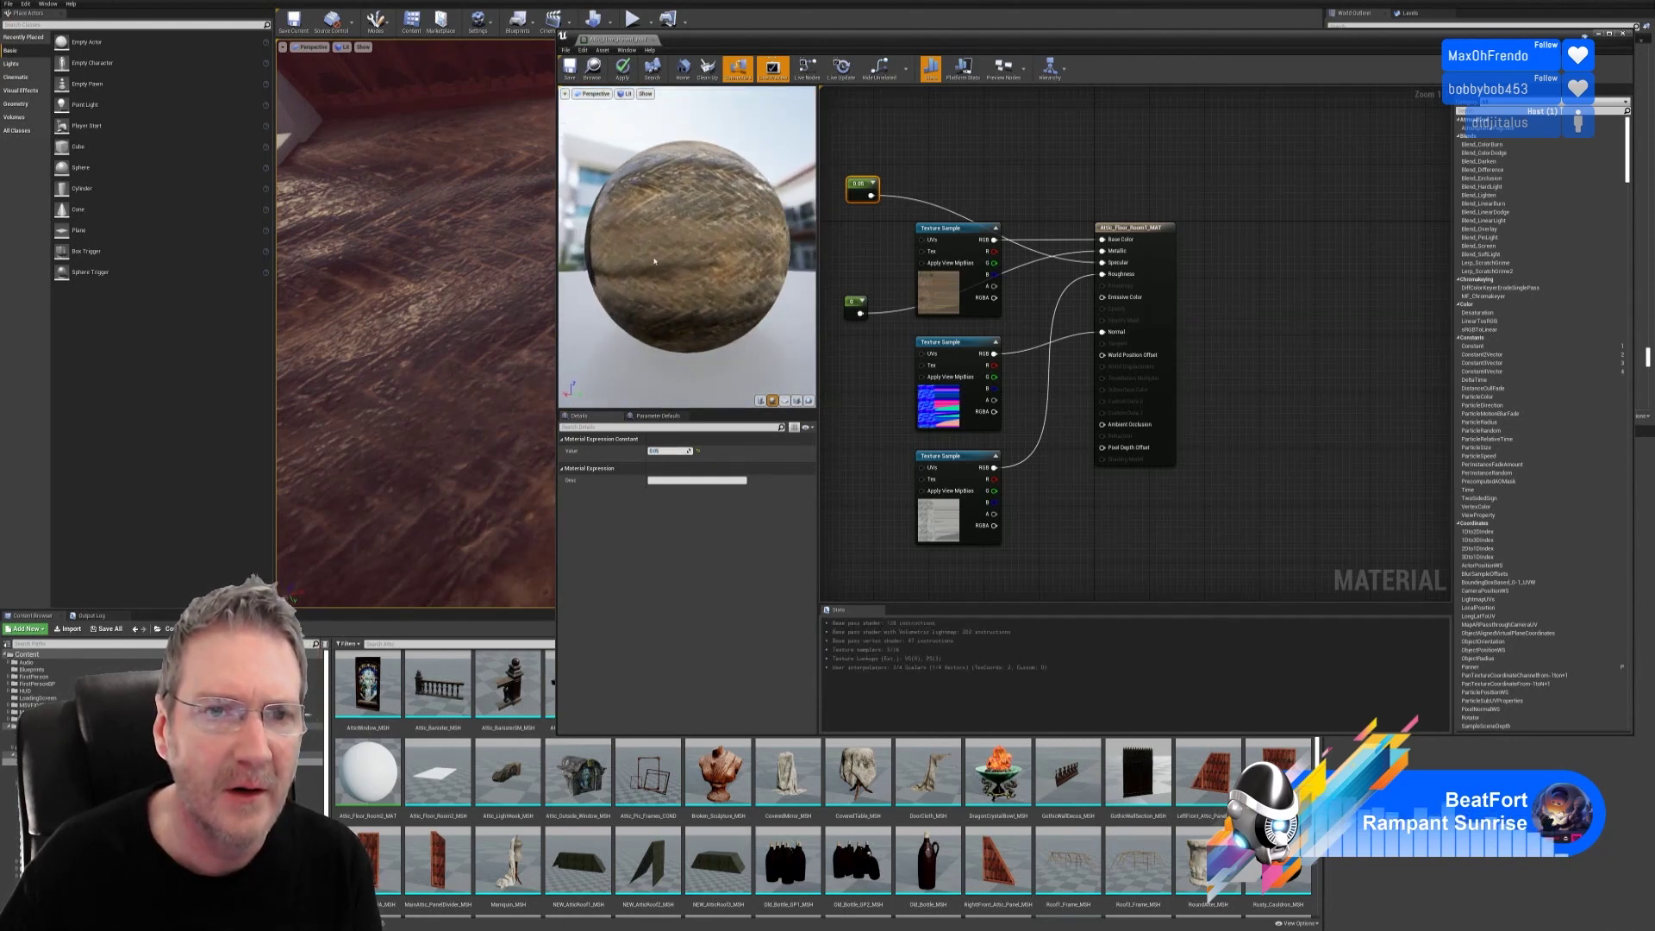
{"action": "left_click", "coordinate": [622, 69]}
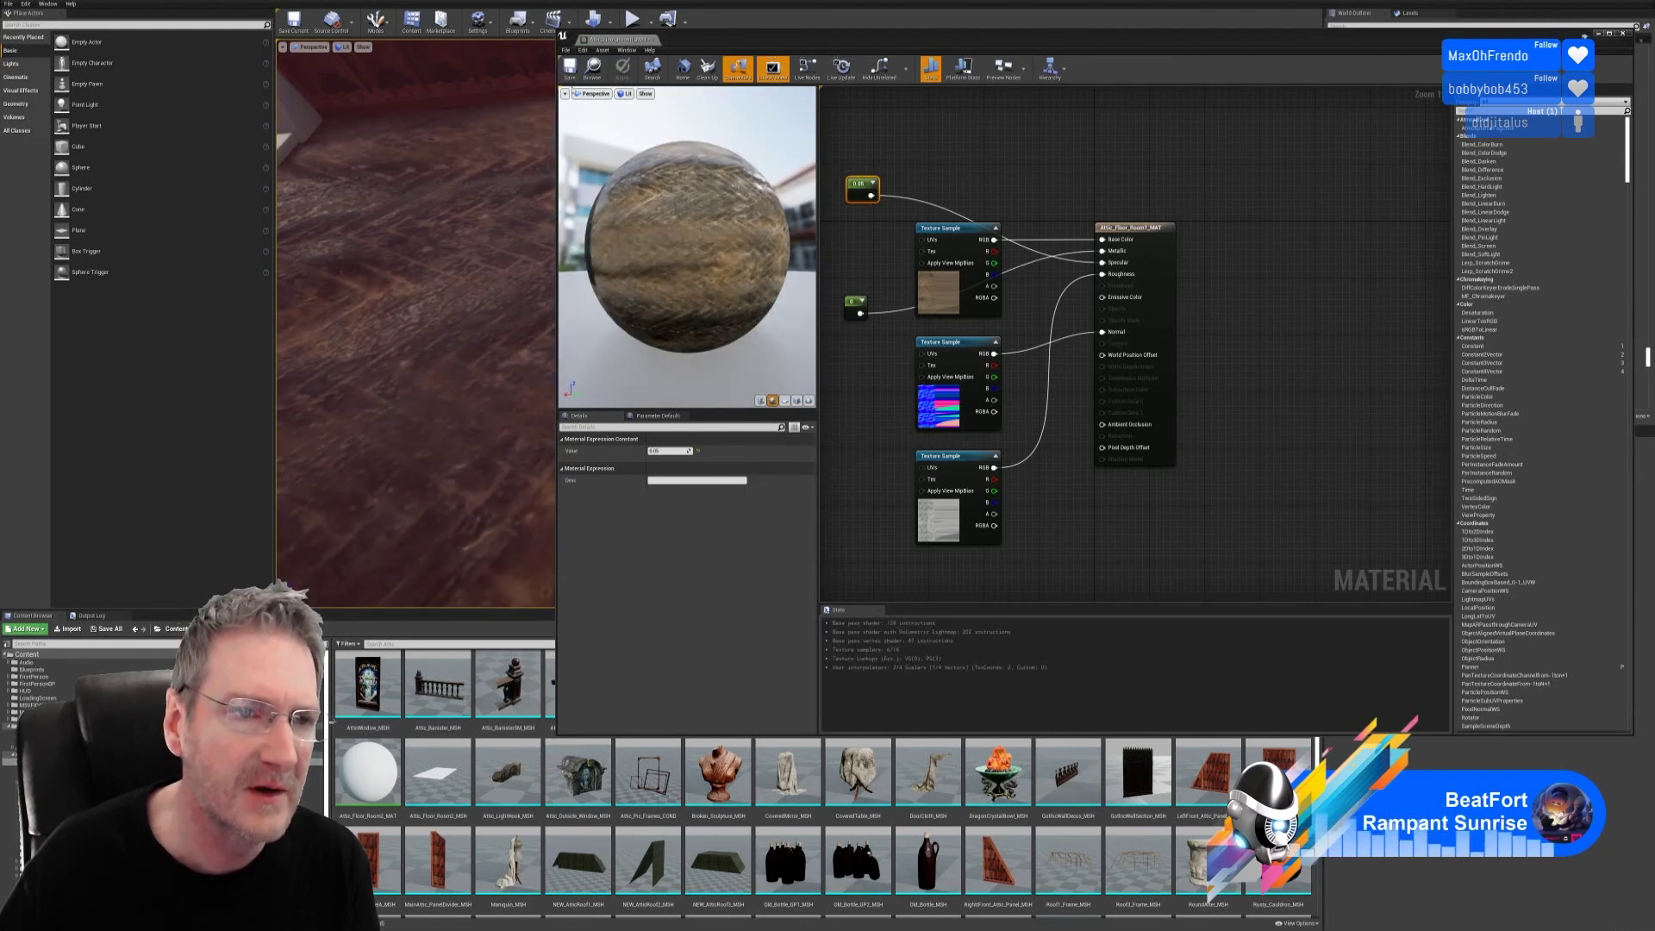
{"action": "mouse_move", "coordinate": [438, 226]}
{"action": "right_mouse_down"}
{"action": "mouse_move", "coordinate": [403, 235]}
{"action": "mouse_move", "coordinate": [448, 218]}
{"action": "right_mouse_up"}
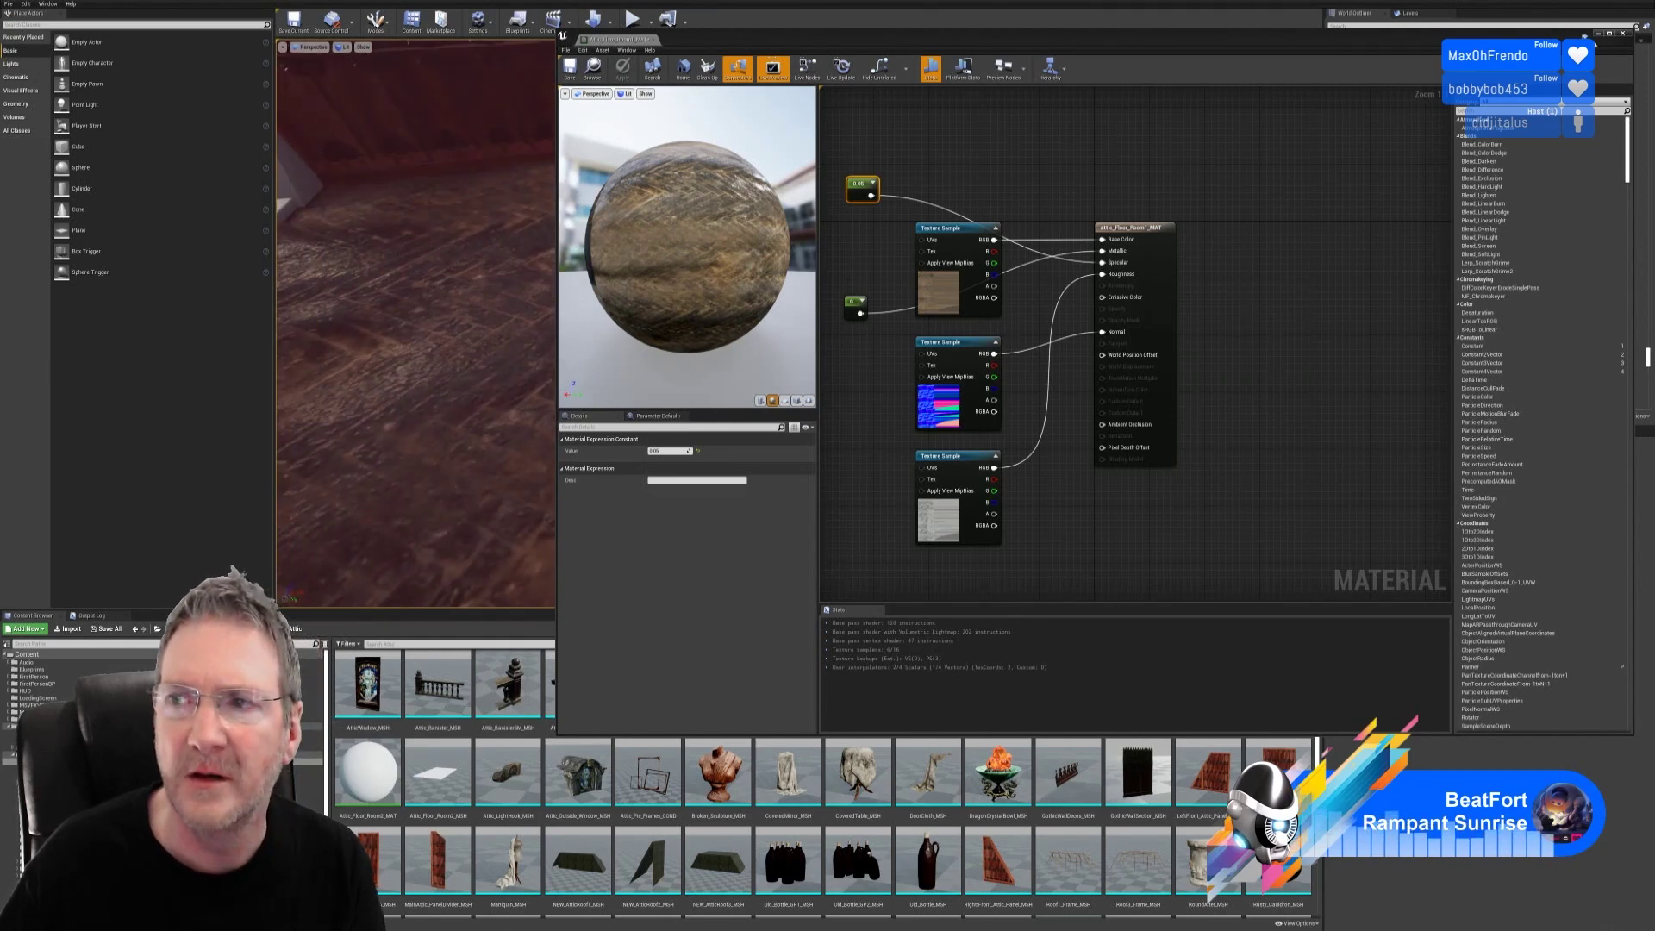
{"action": "left_click", "coordinate": [1630, 34]}
Step: Examine the attic floor's shine under the scene lighting from several viewpoints along the room
{"action": "right_click_drag", "start_coordinate": [776, 328], "coordinate": [732, 347]}
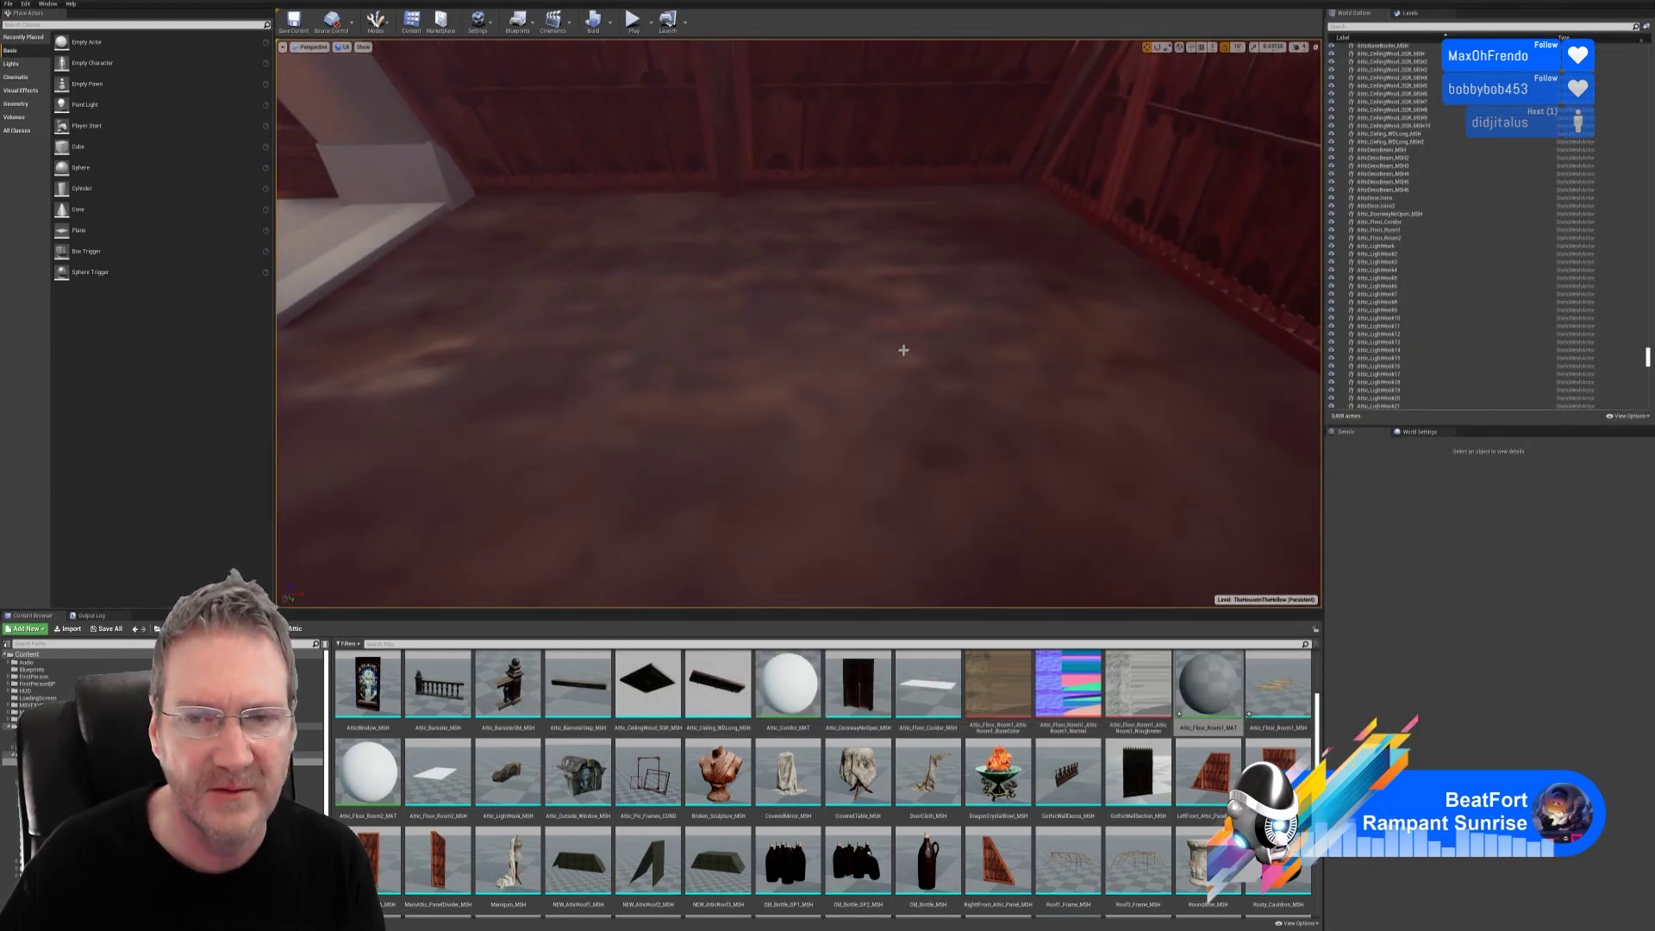
{"action": "right_click_drag", "start_coordinate": [904, 350], "coordinate": [761, 344]}
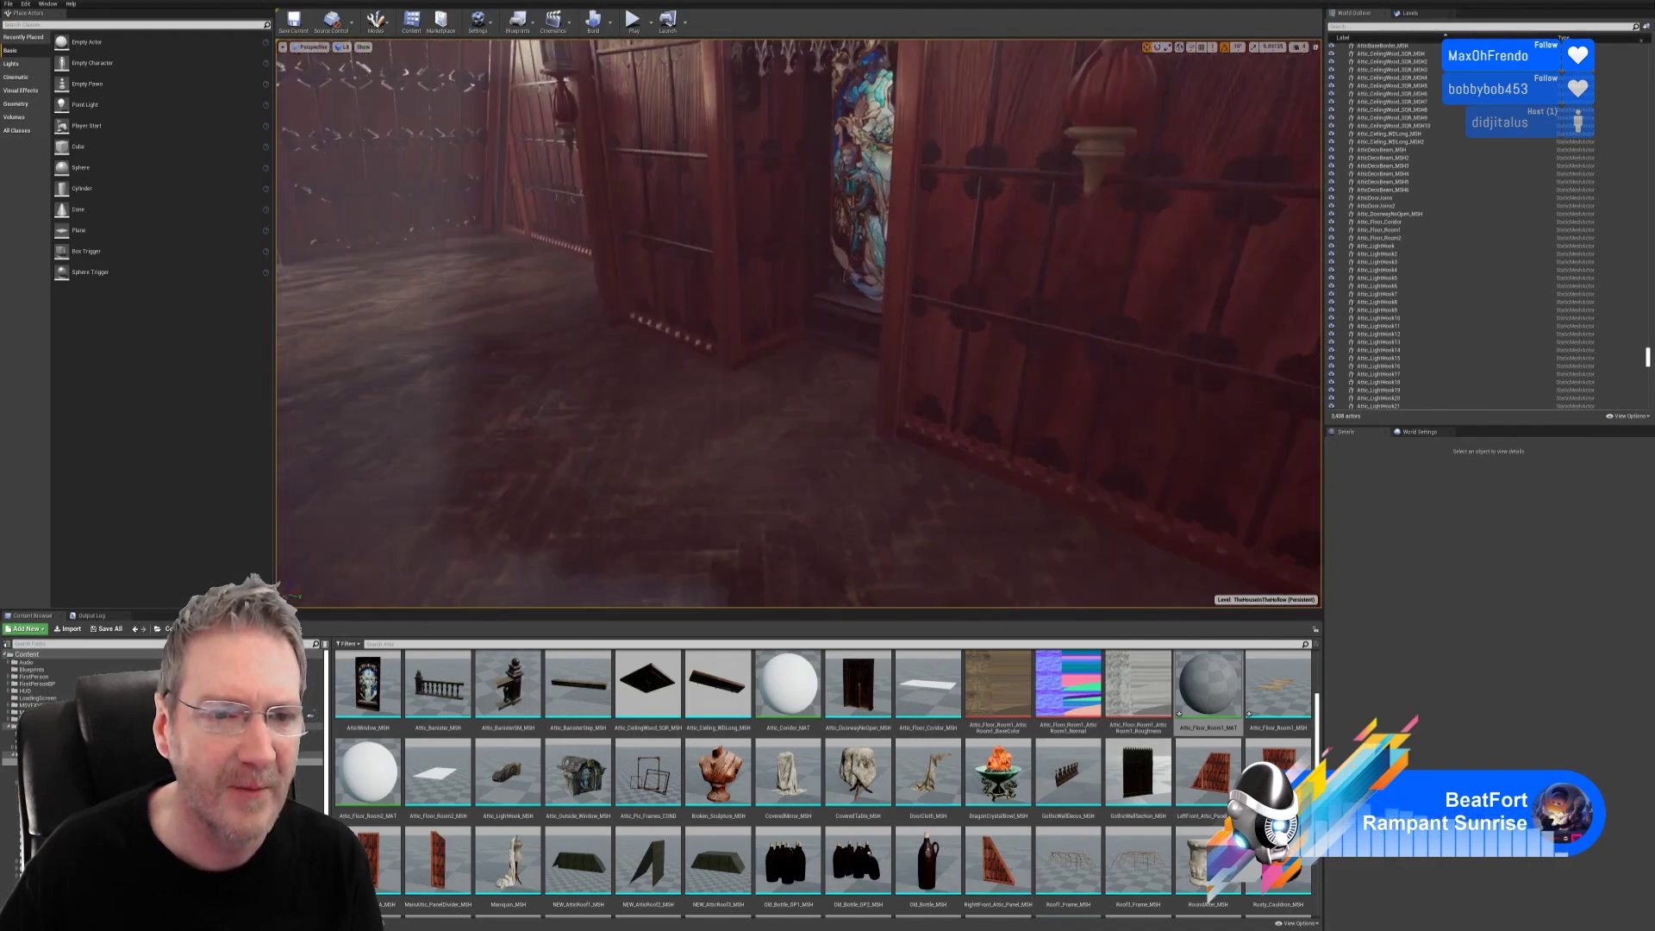
{"action": "right_click_drag", "start_coordinate": [798, 324], "coordinate": [858, 298]}
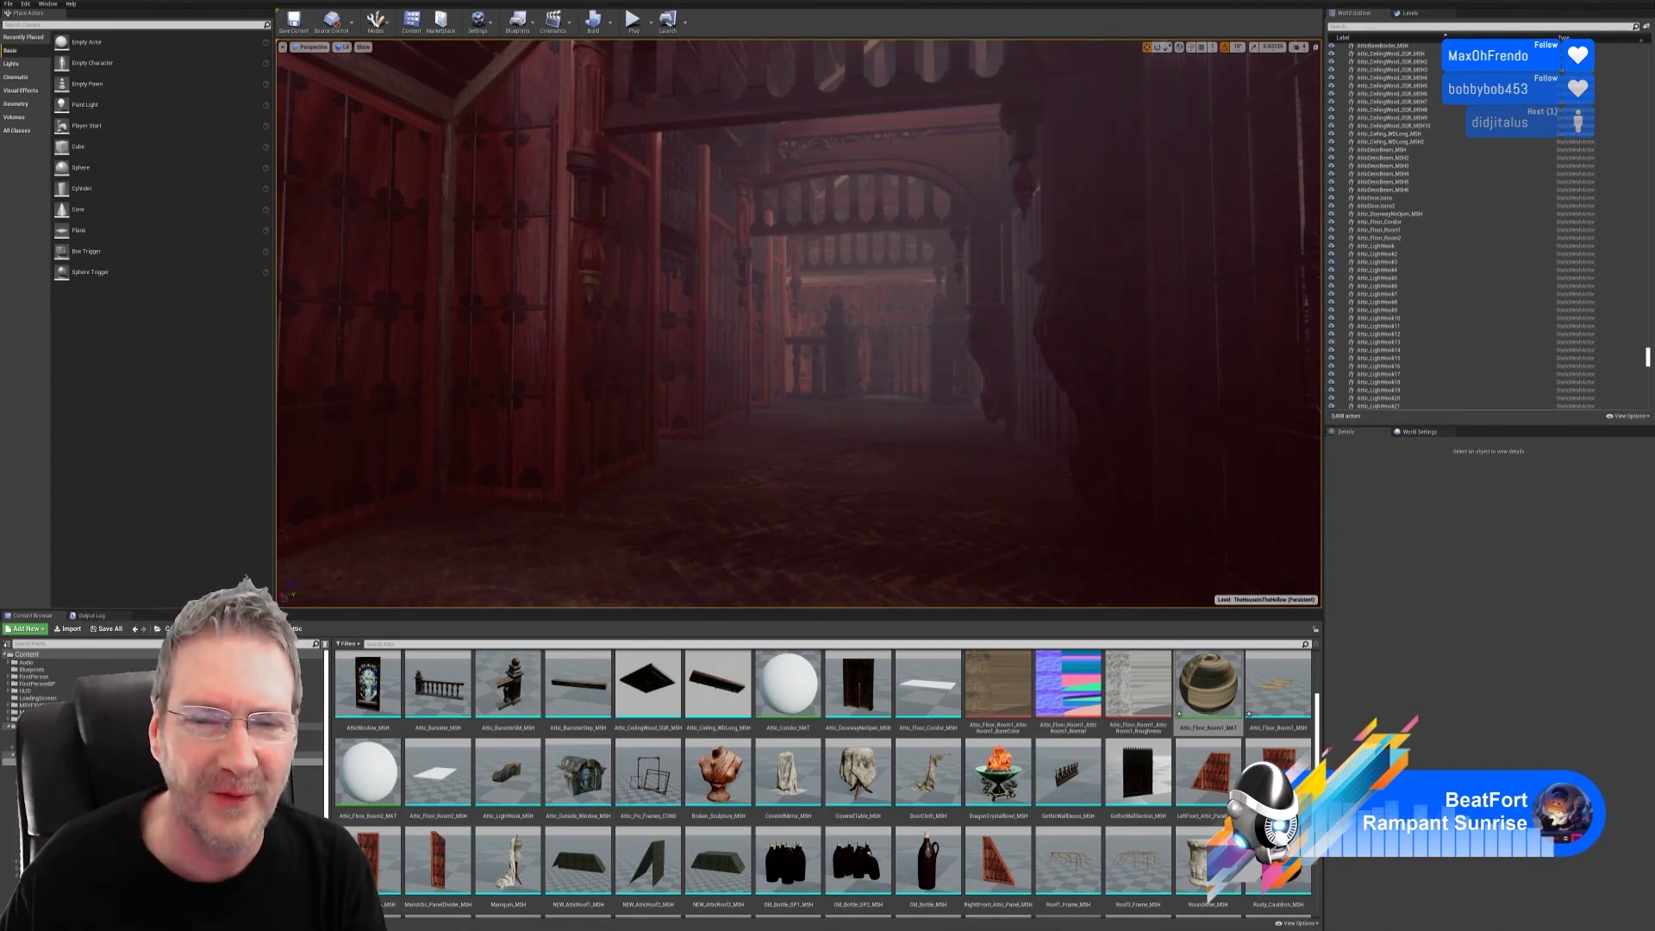
{"action": "right_click_drag", "start_coordinate": [800, 517], "coordinate": [776, 565]}
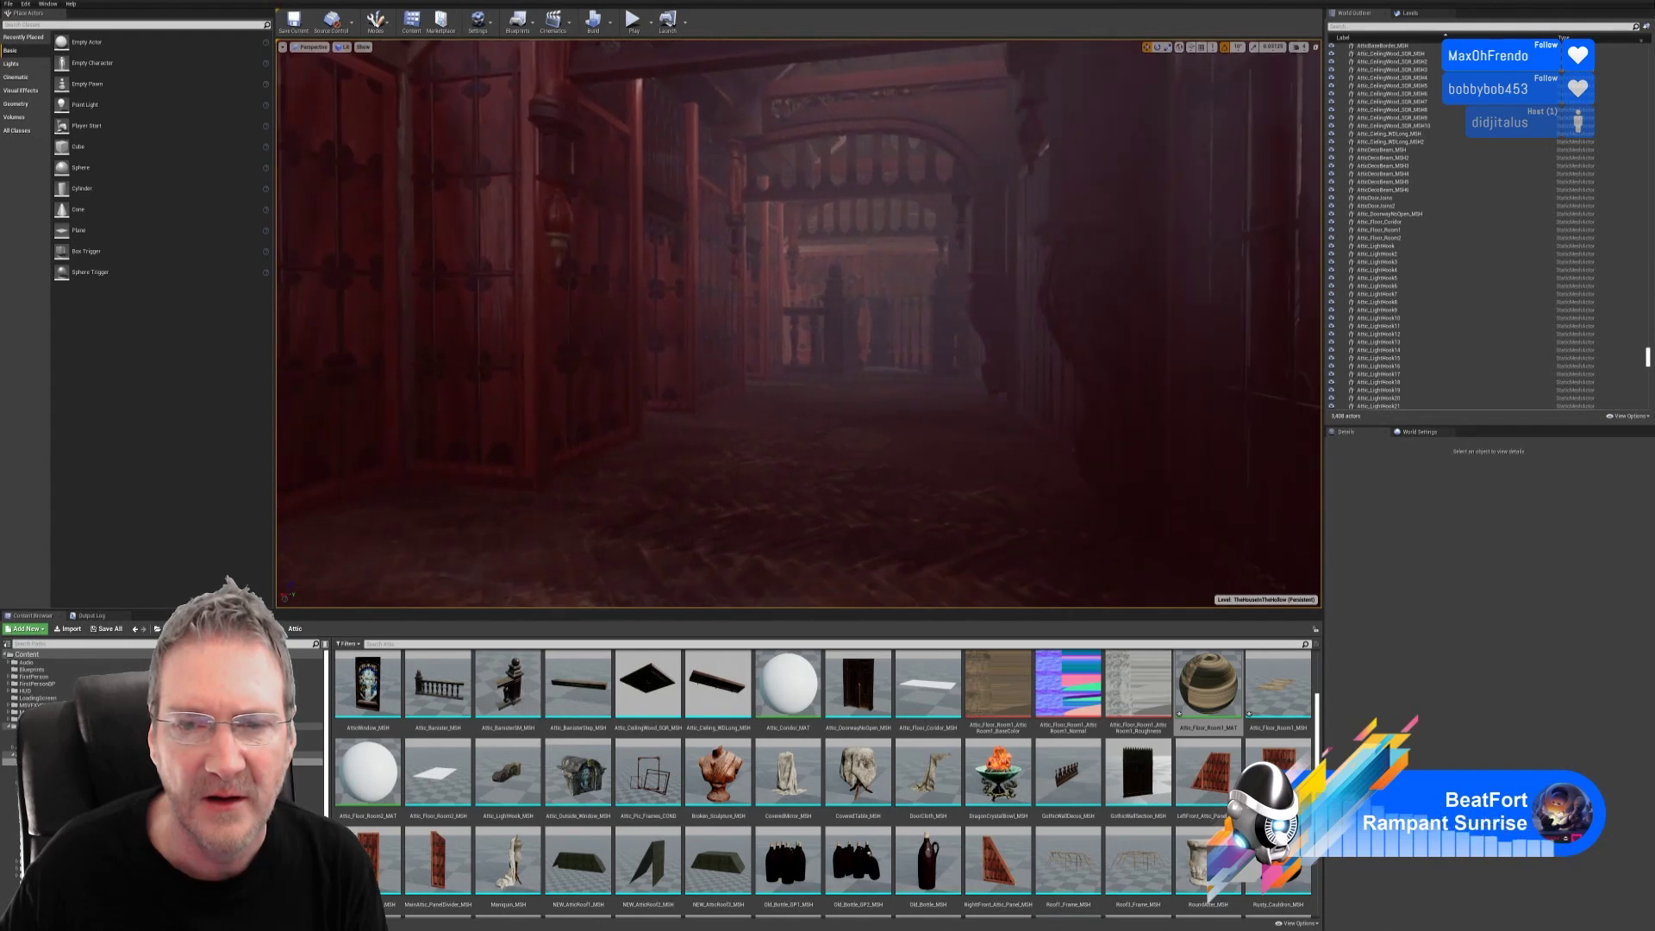
{"action": "right_click_drag", "start_coordinate": [813, 532], "coordinate": [823, 527]}
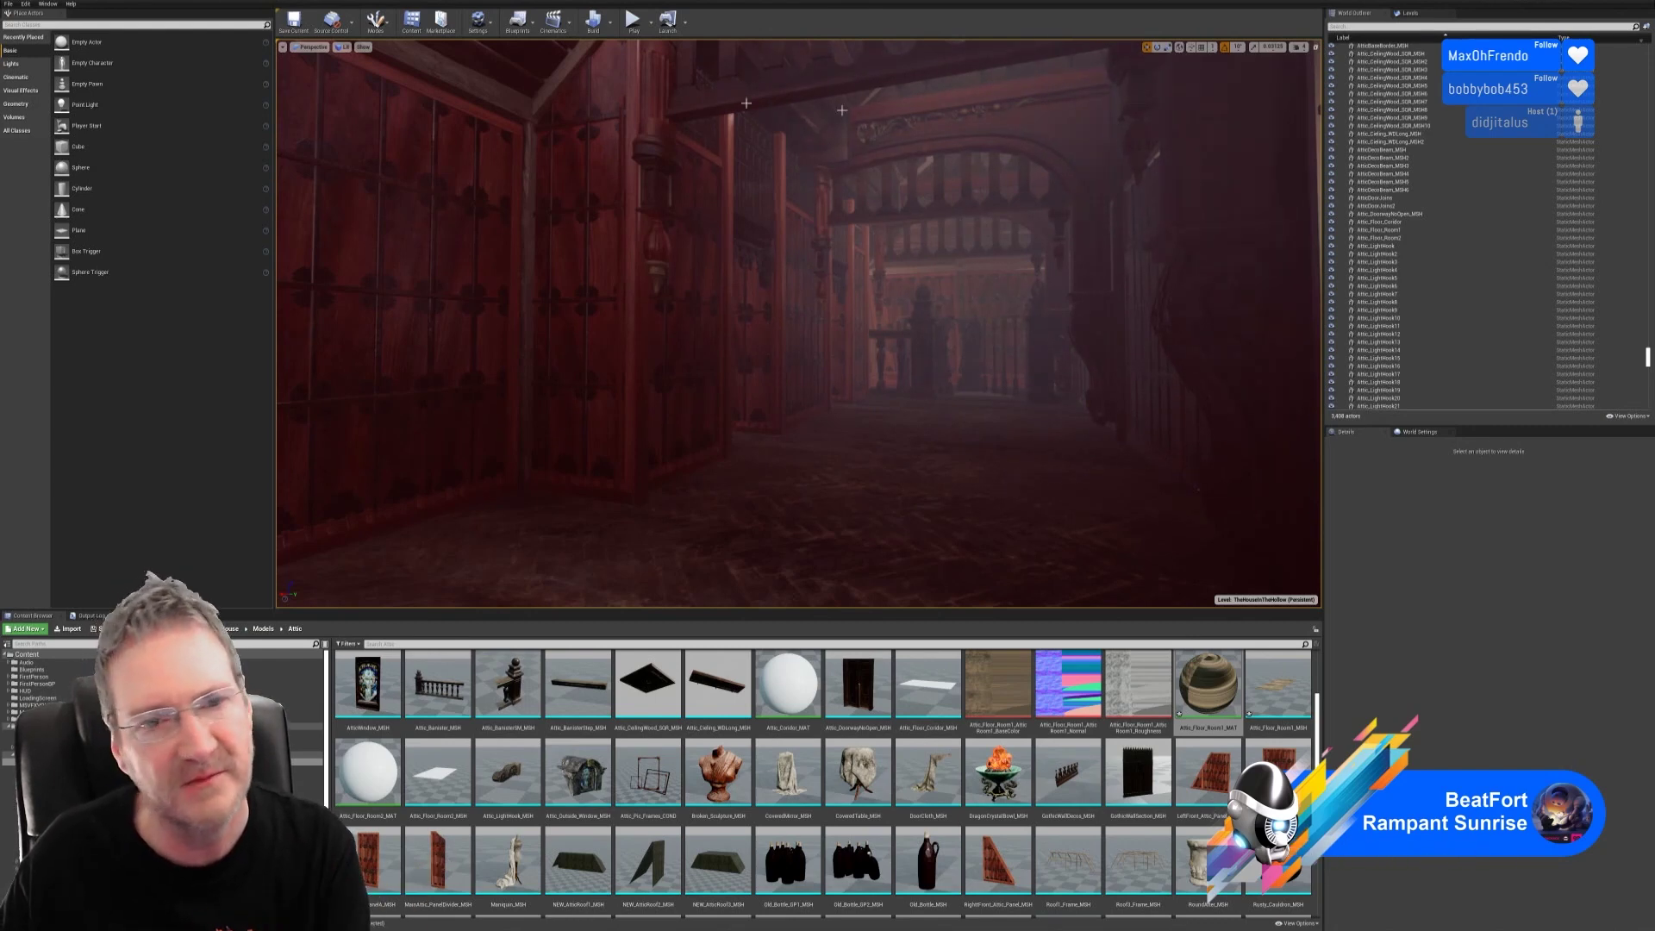
{"action": "left_click_drag", "start_coordinate": [727, 370], "coordinate": [720, 302]}
{"action": "right_click_drag", "start_coordinate": [682, 250], "coordinate": [659, 199]}
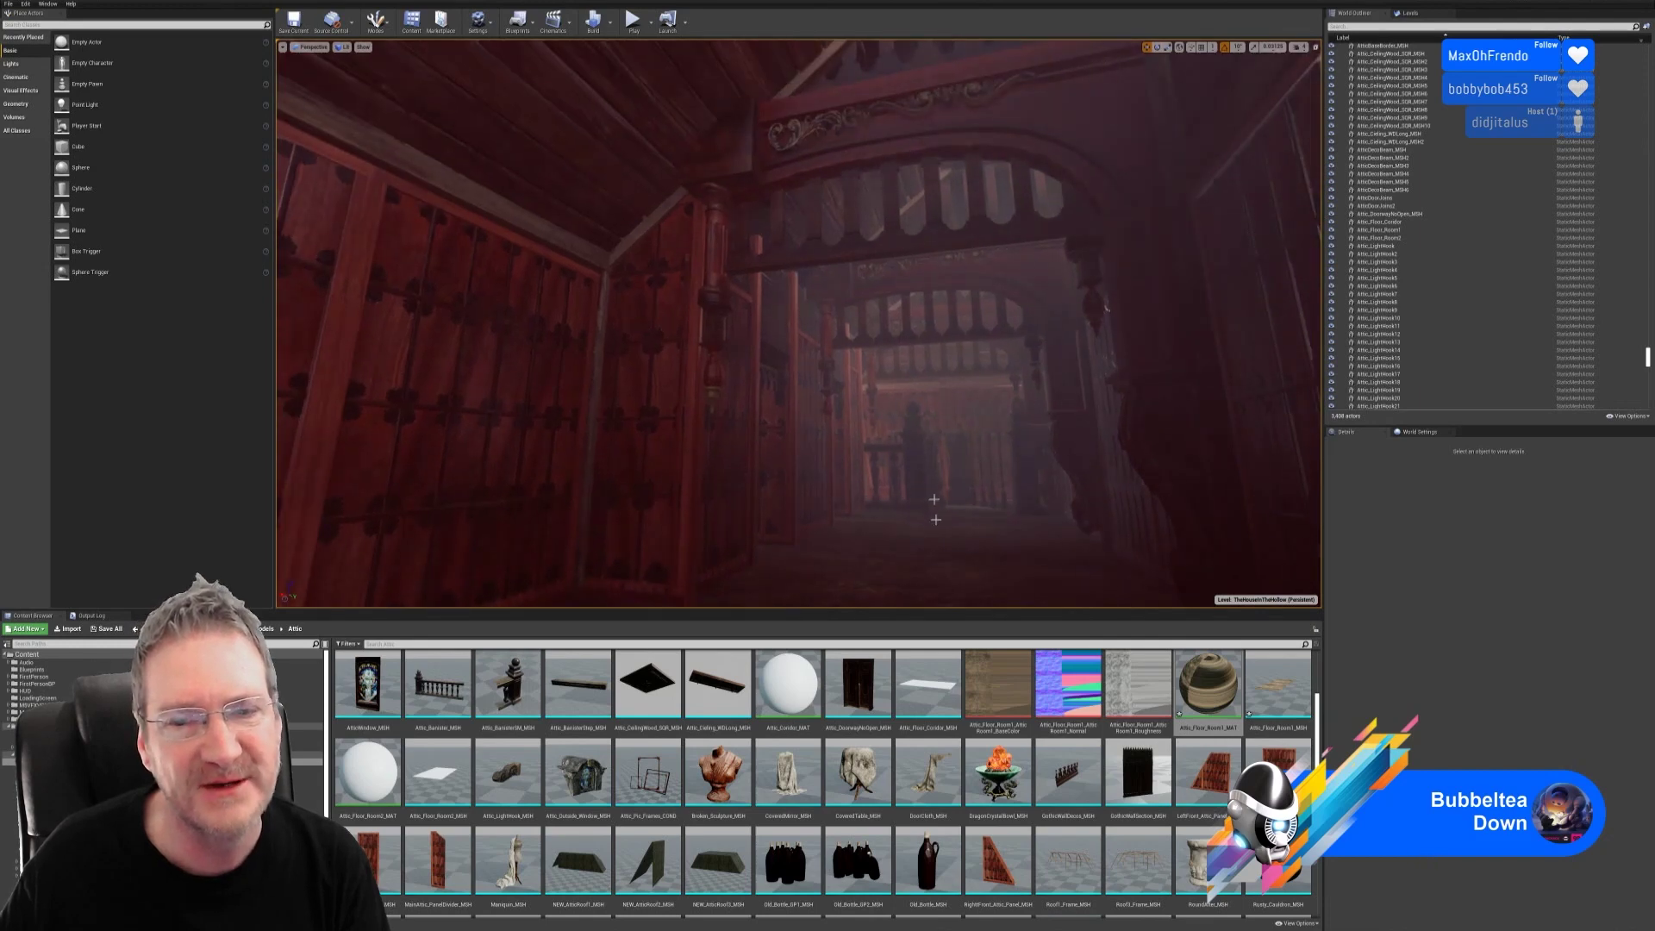
{"action": "mouse_move", "coordinate": [945, 441]}
{"action": "right_mouse_down"}
{"action": "mouse_move", "coordinate": [962, 500]}
{"action": "mouse_move", "coordinate": [952, 455]}
{"action": "right_mouse_up"}
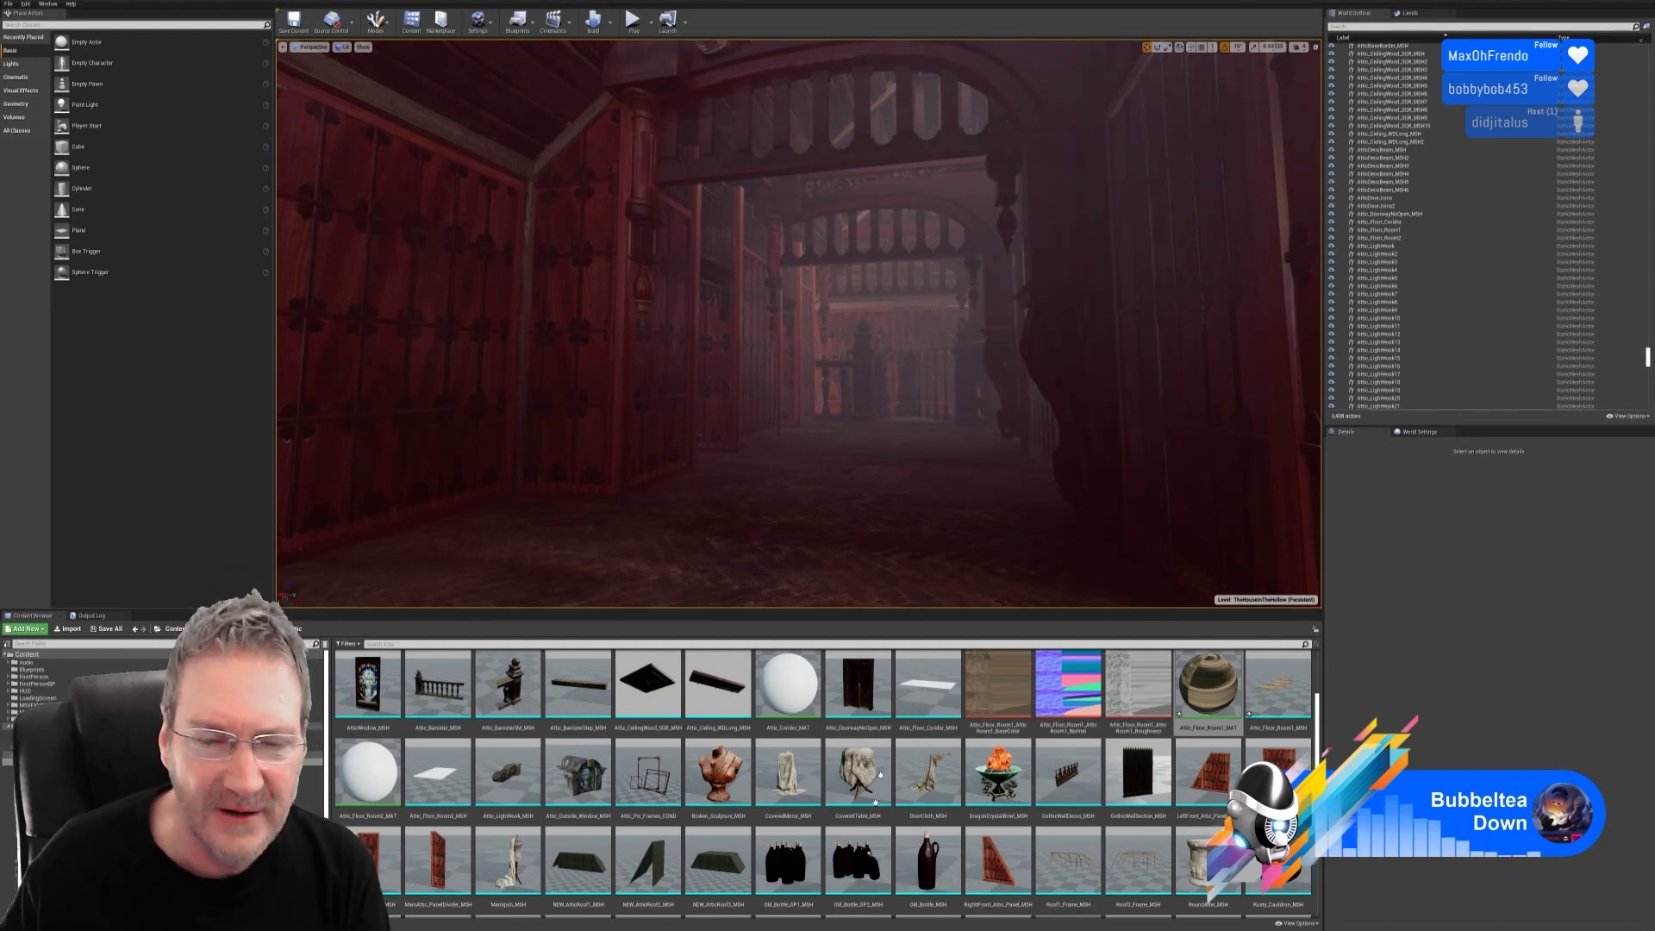
{"action": "scroll", "coordinate": [880, 774], "scroll_direction": "up", "scroll_amount": 2}
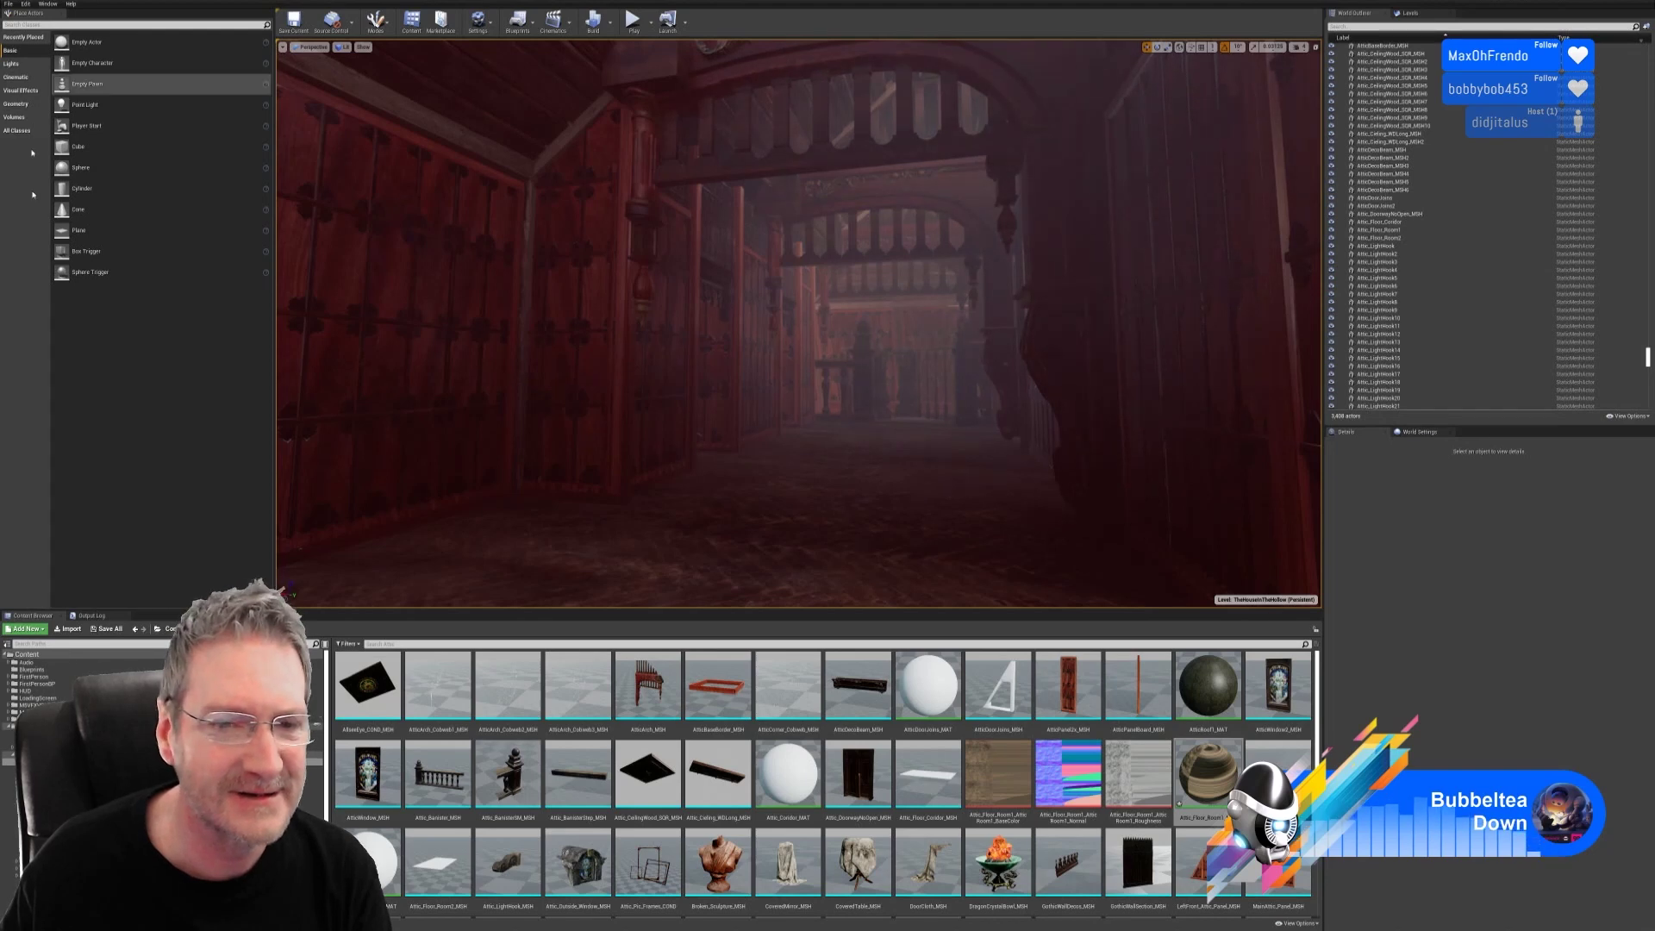
Step: Return the level view to Unlit shading and save all modified levels and assets
{"action": "left_click", "coordinate": [343, 46]}
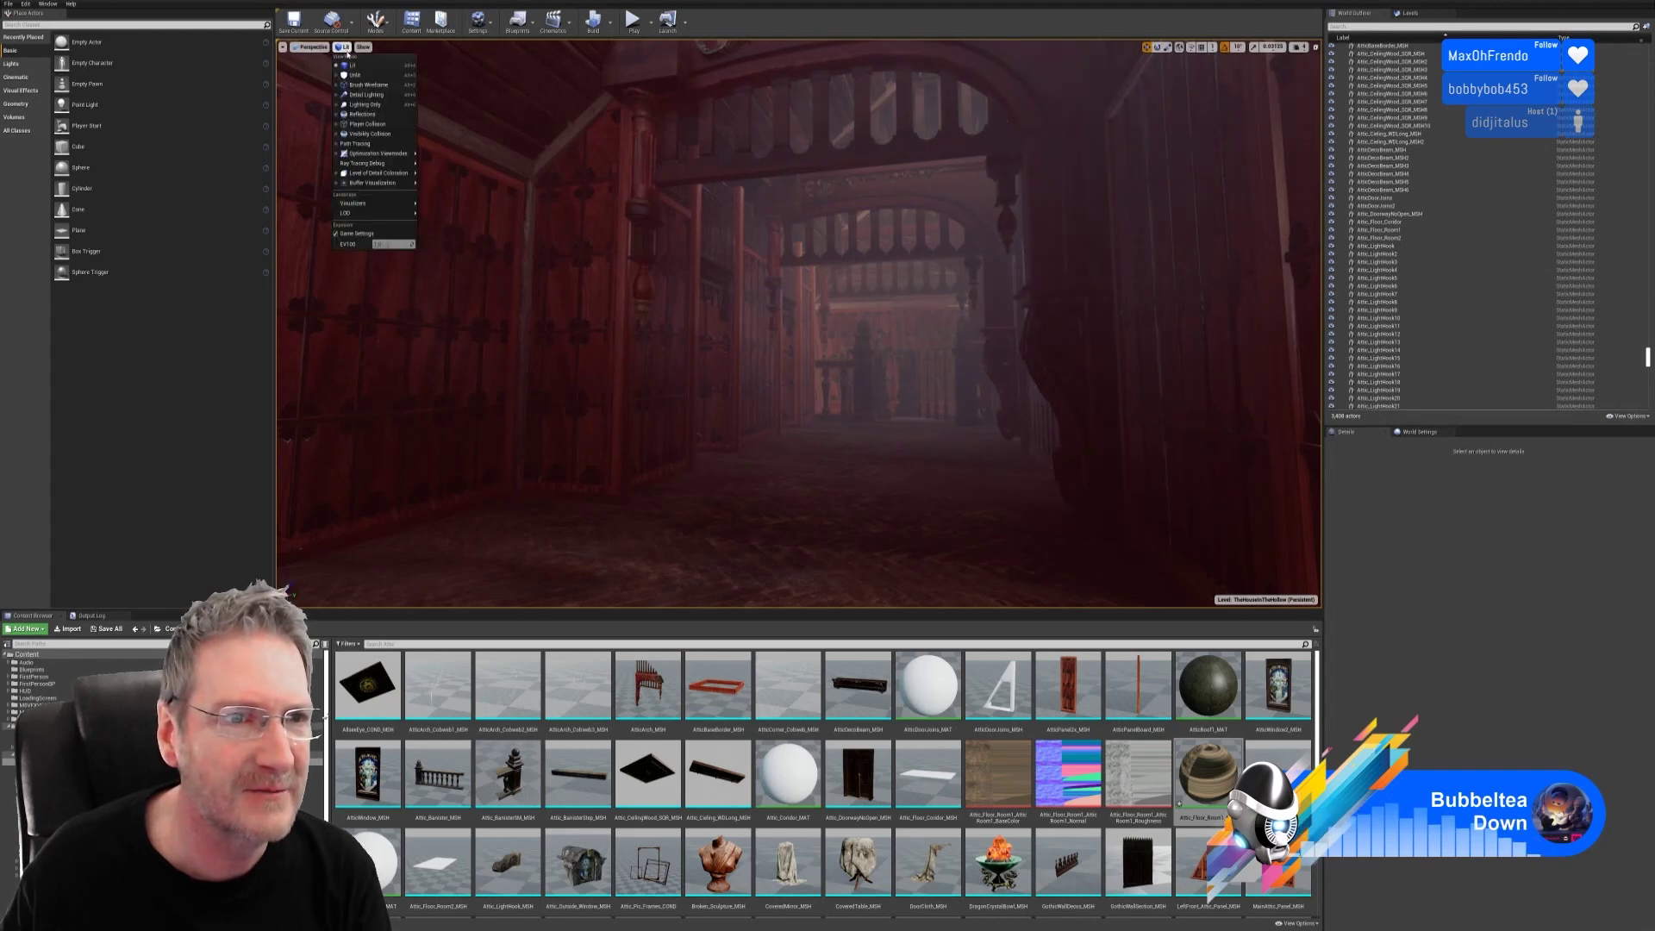
{"action": "left_click", "coordinate": [356, 75]}
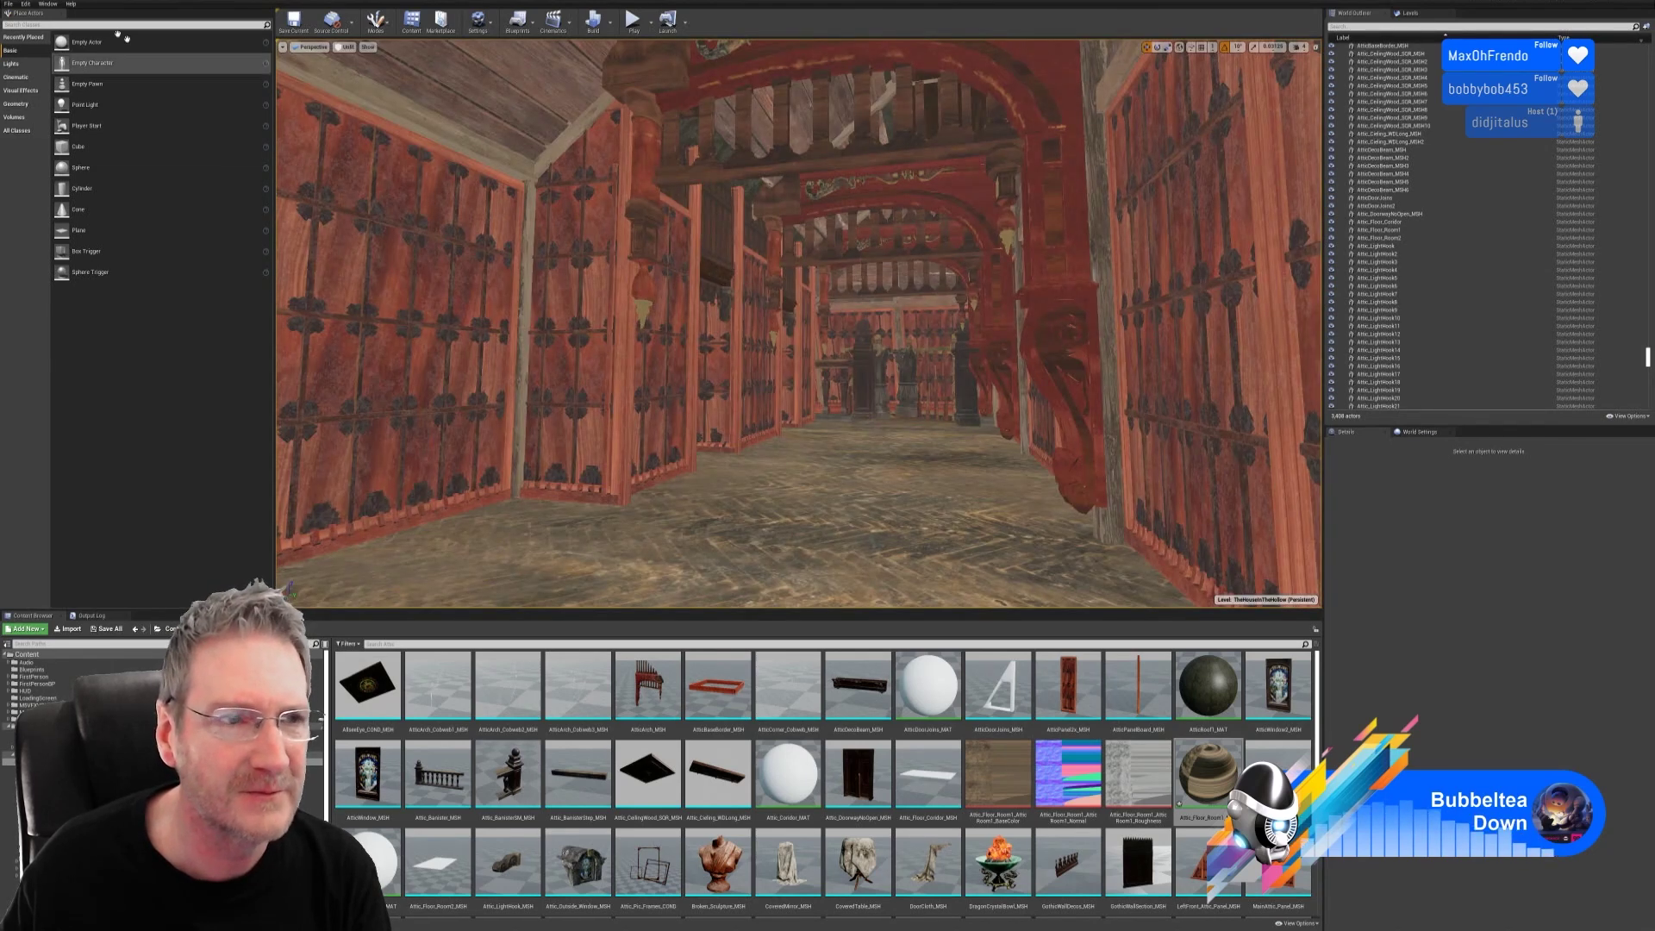
{"action": "left_click", "coordinate": [8, 4]}
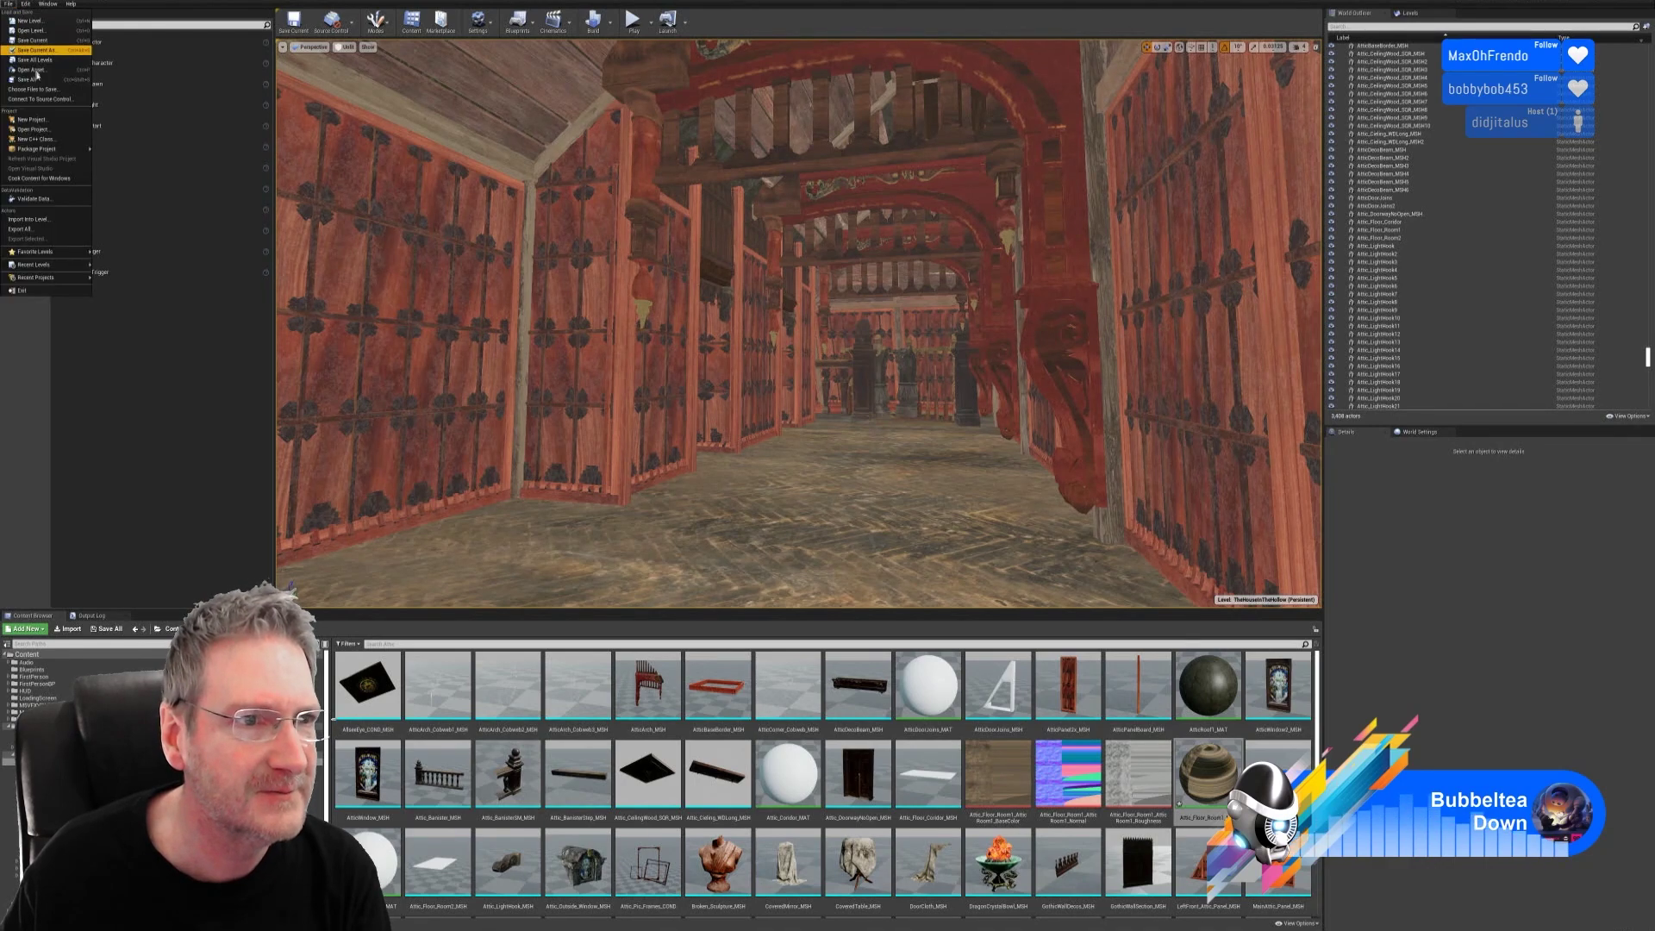
{"action": "left_click", "coordinate": [35, 80]}
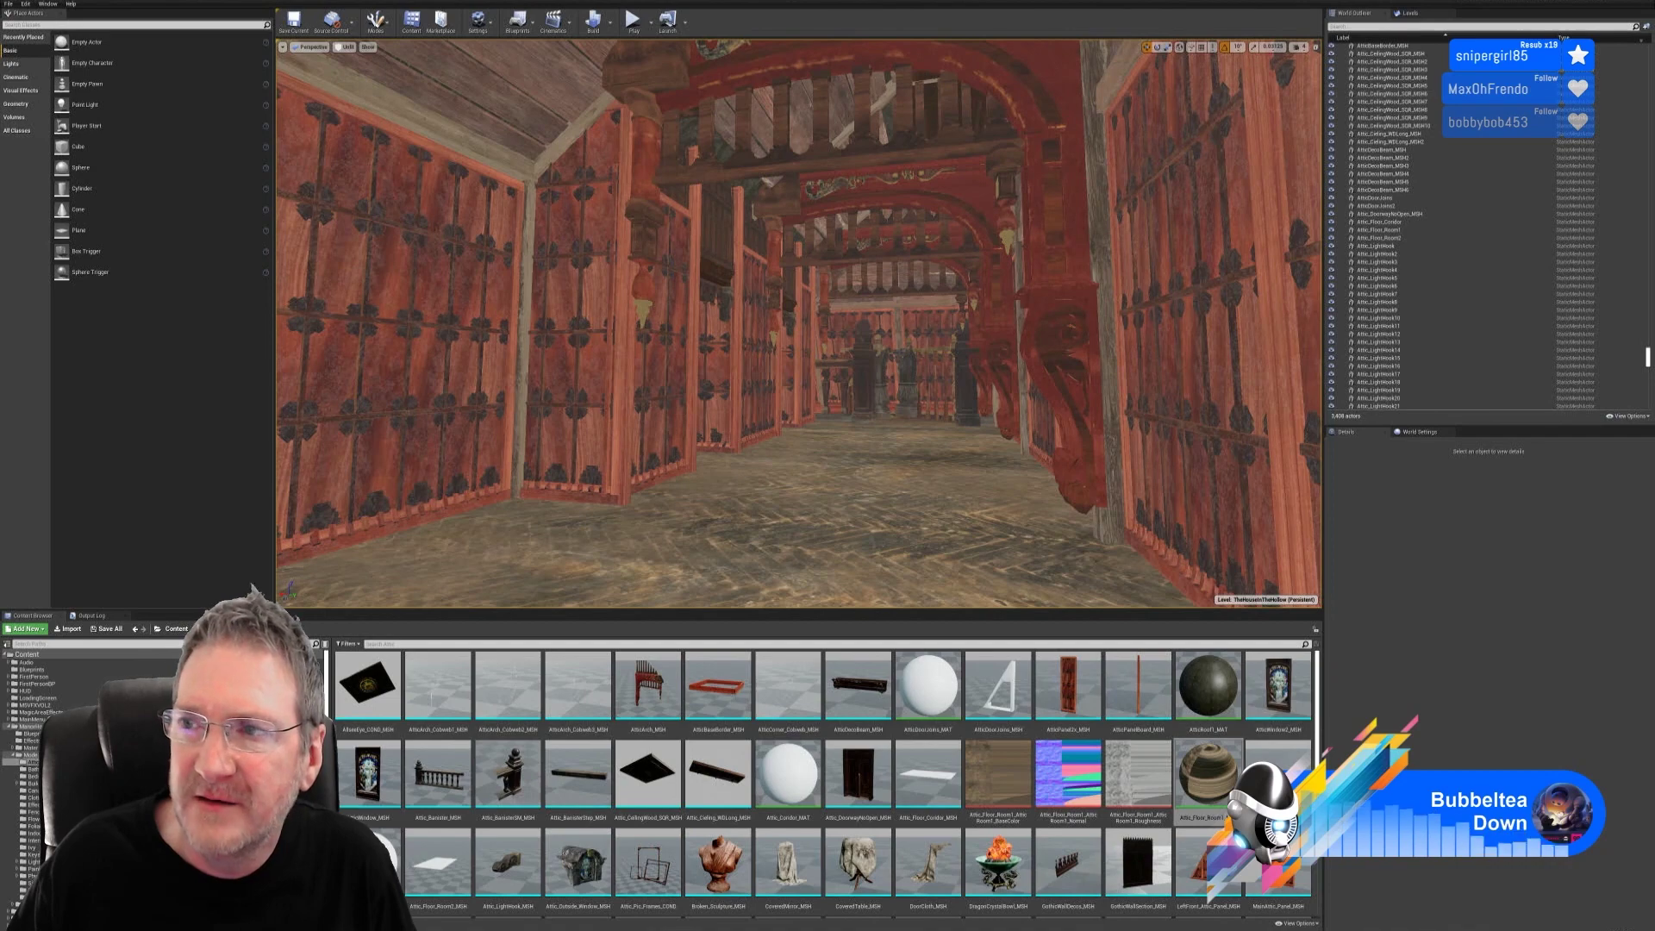
Step: Switch to 3ds Max and use Save As on the scene with the attic floor planes
{"action": "key", "text": "super+d"}
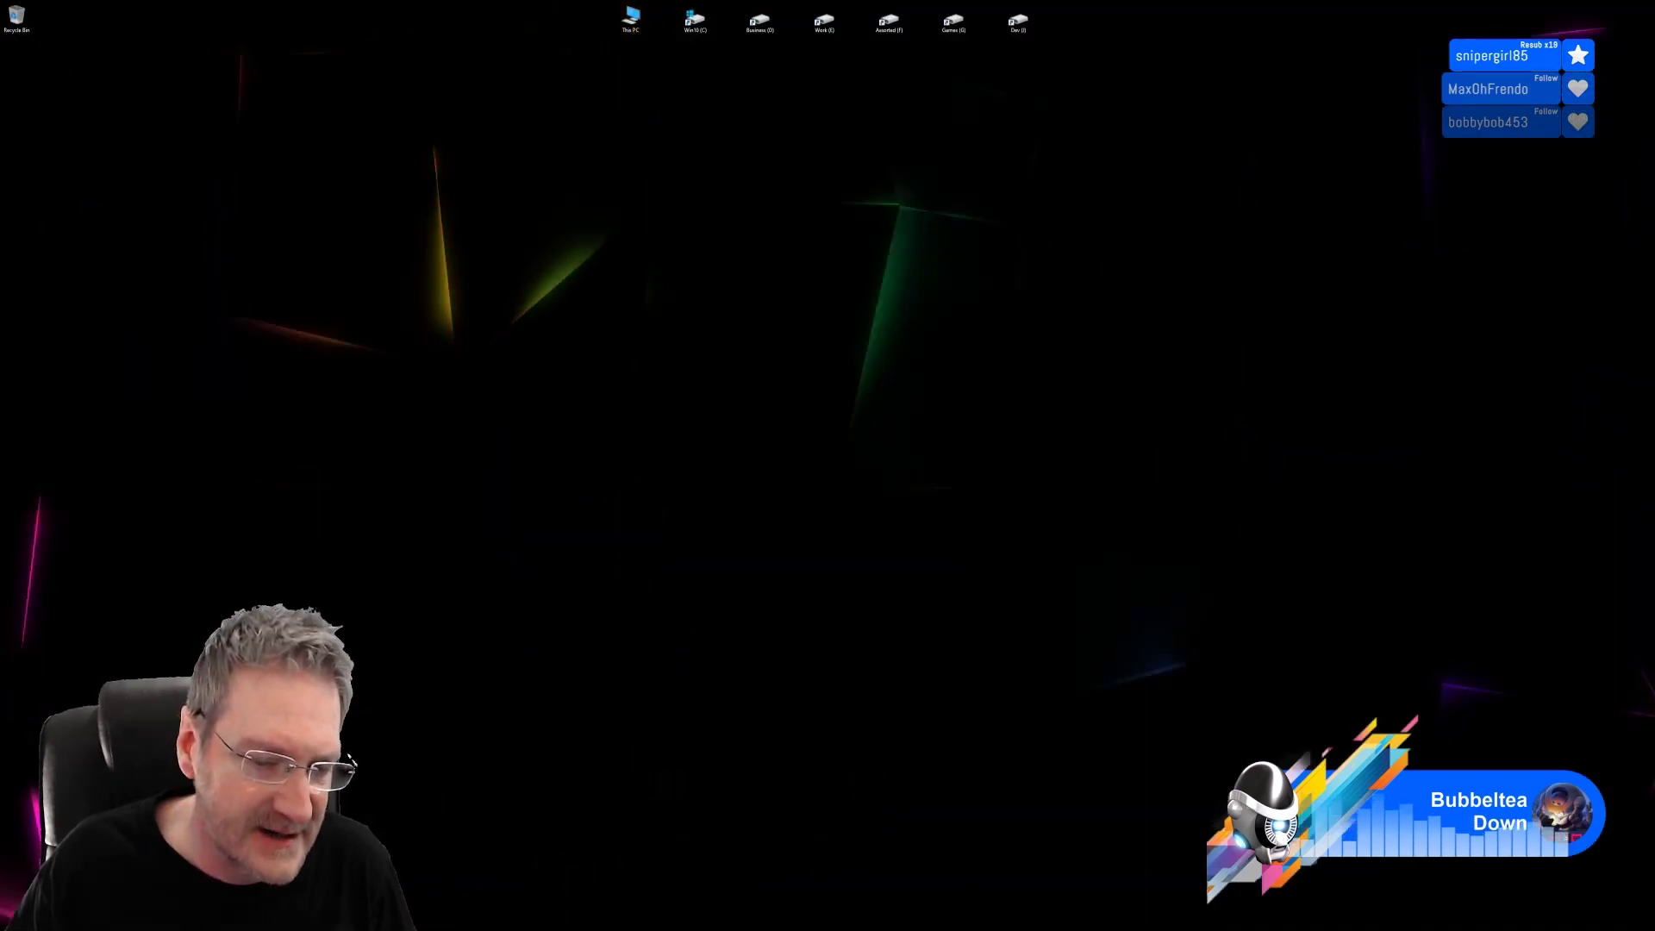
{"action": "key", "text": "alt+Tab"}
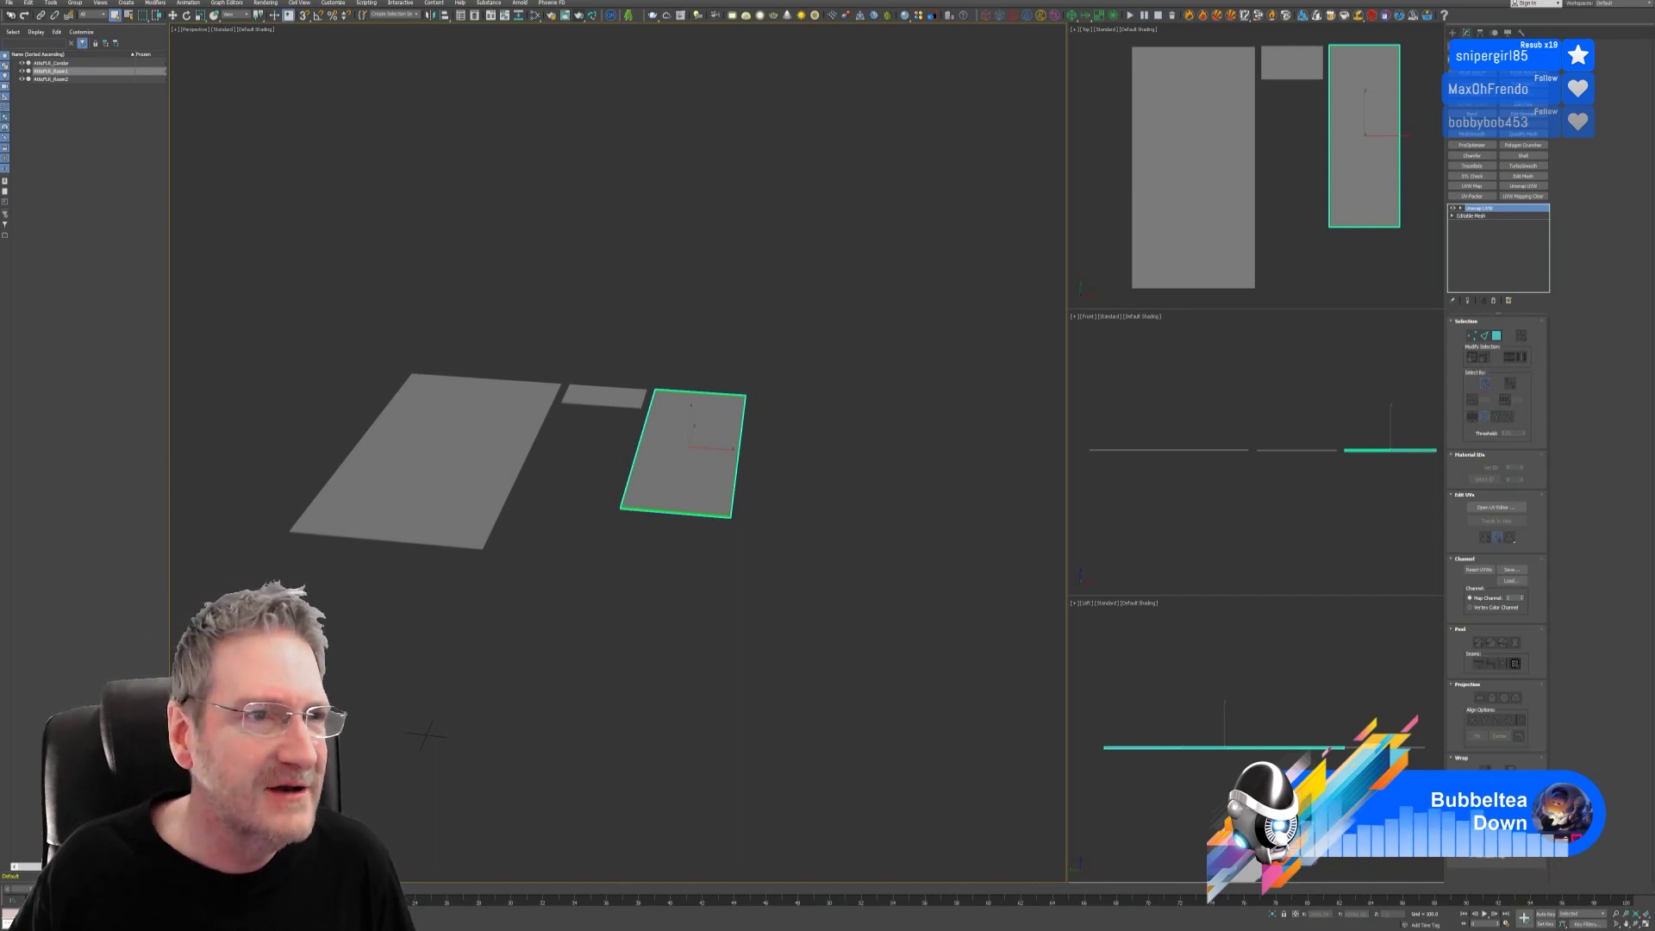
{"action": "left_click", "coordinate": [10, 6]}
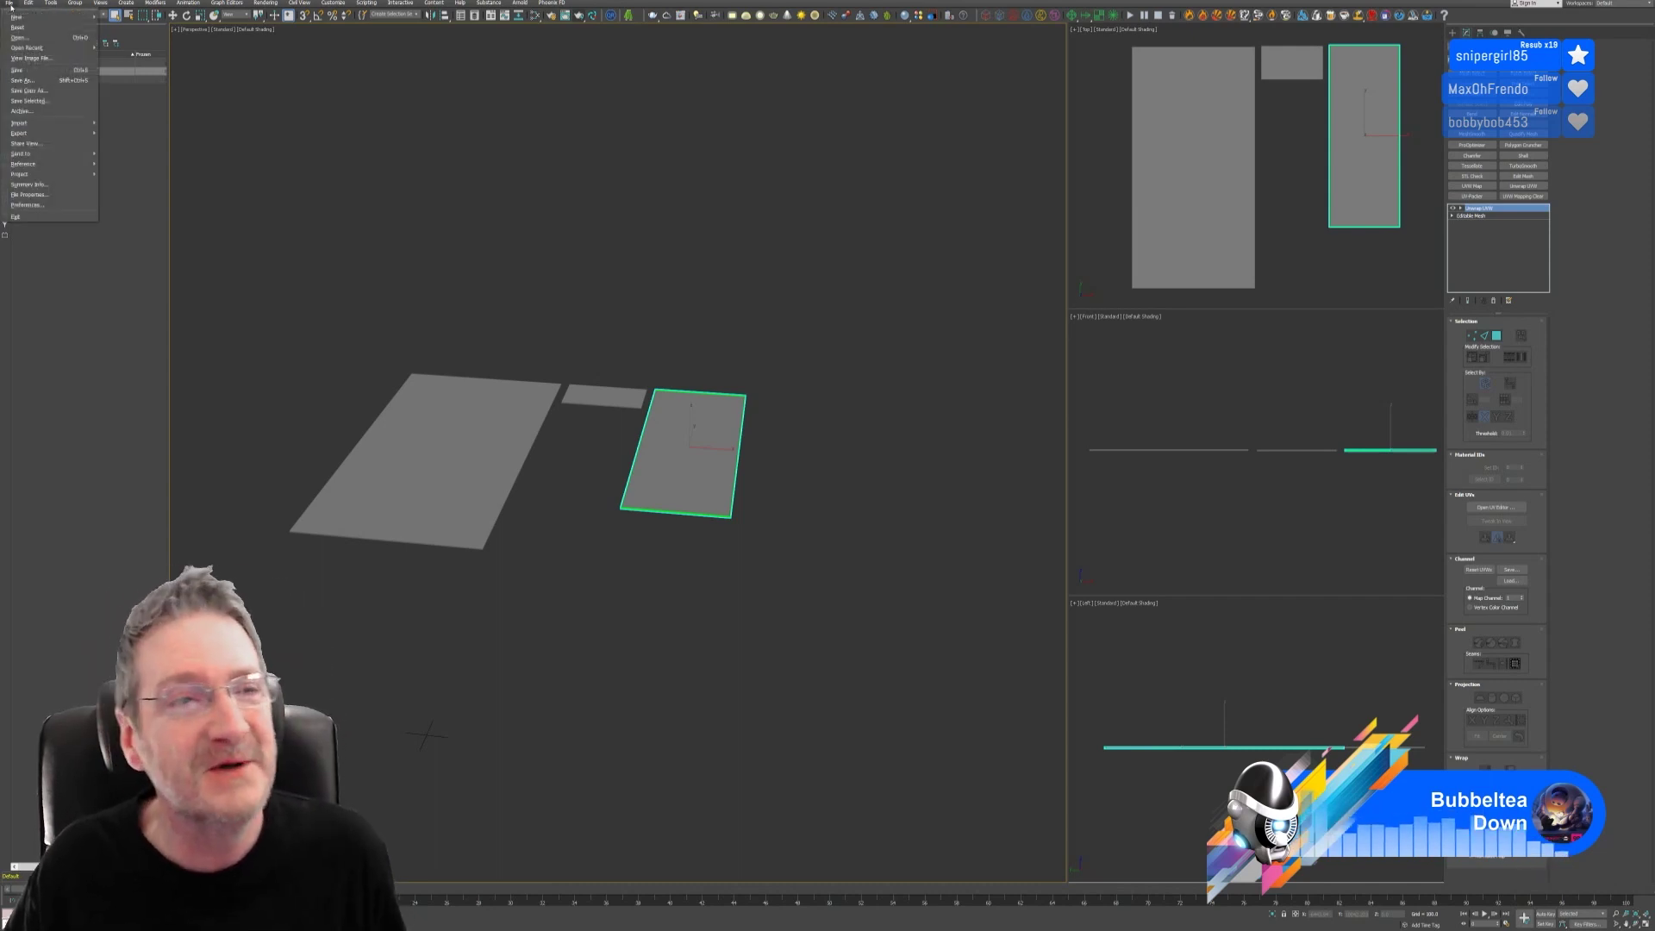
{"action": "left_click", "coordinate": [19, 79]}
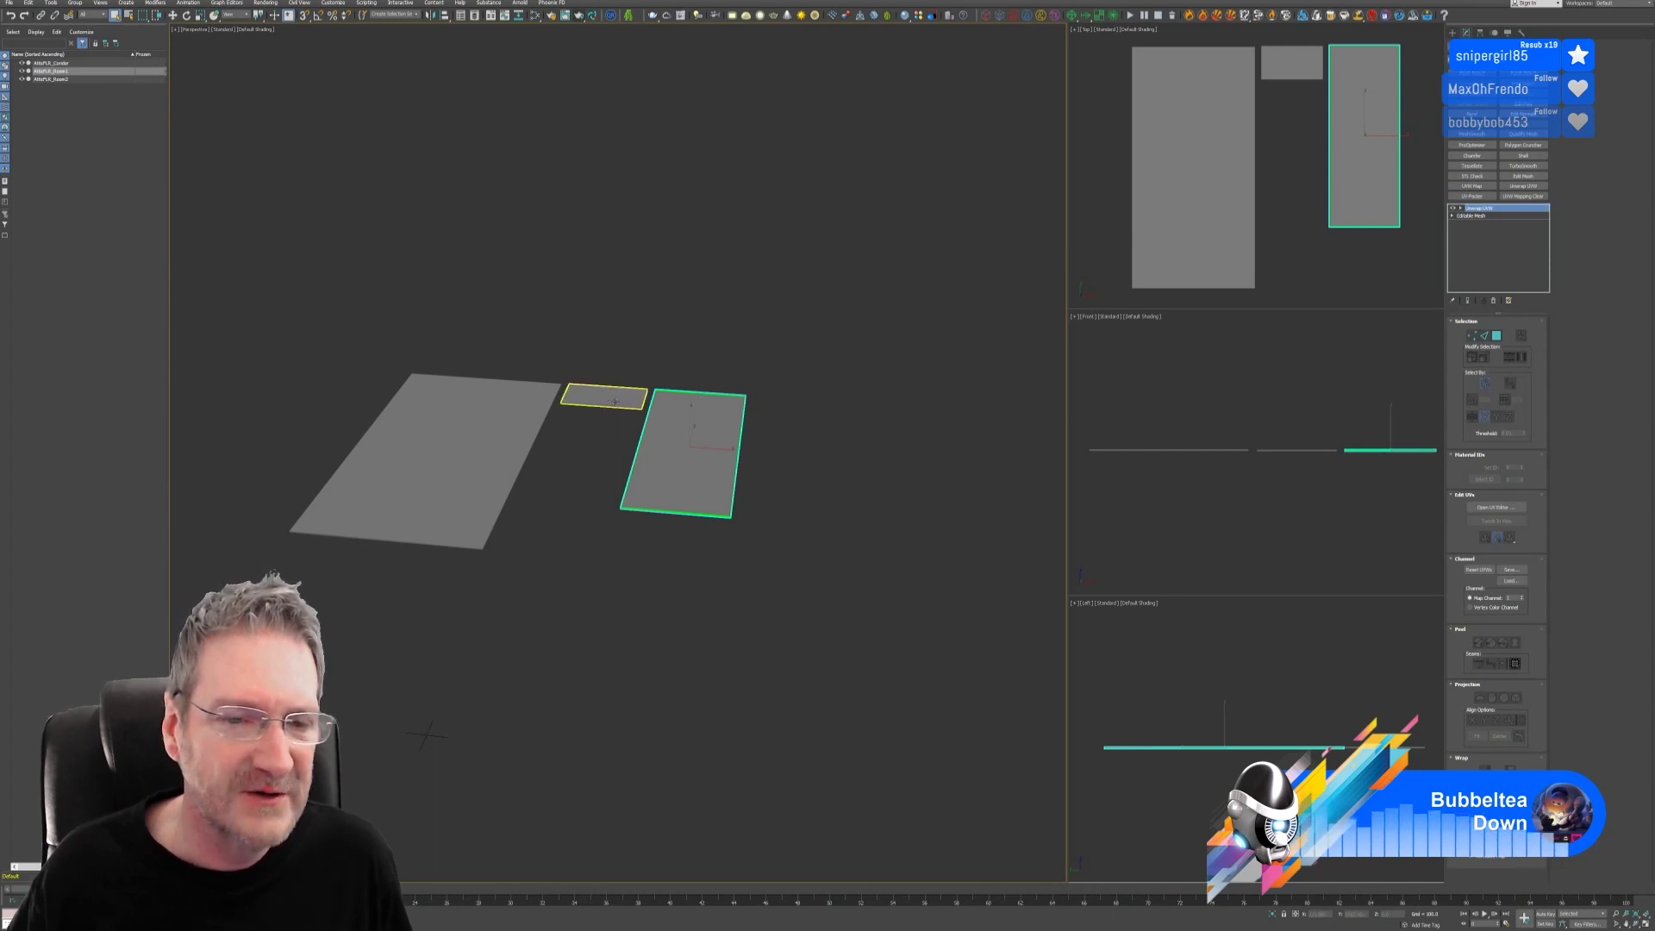
Step: Convert the small corridor floor piece to Editable Poly, add an Unwrap UVW modifier and open its UV editor
{"action": "left_click", "coordinate": [601, 392]}
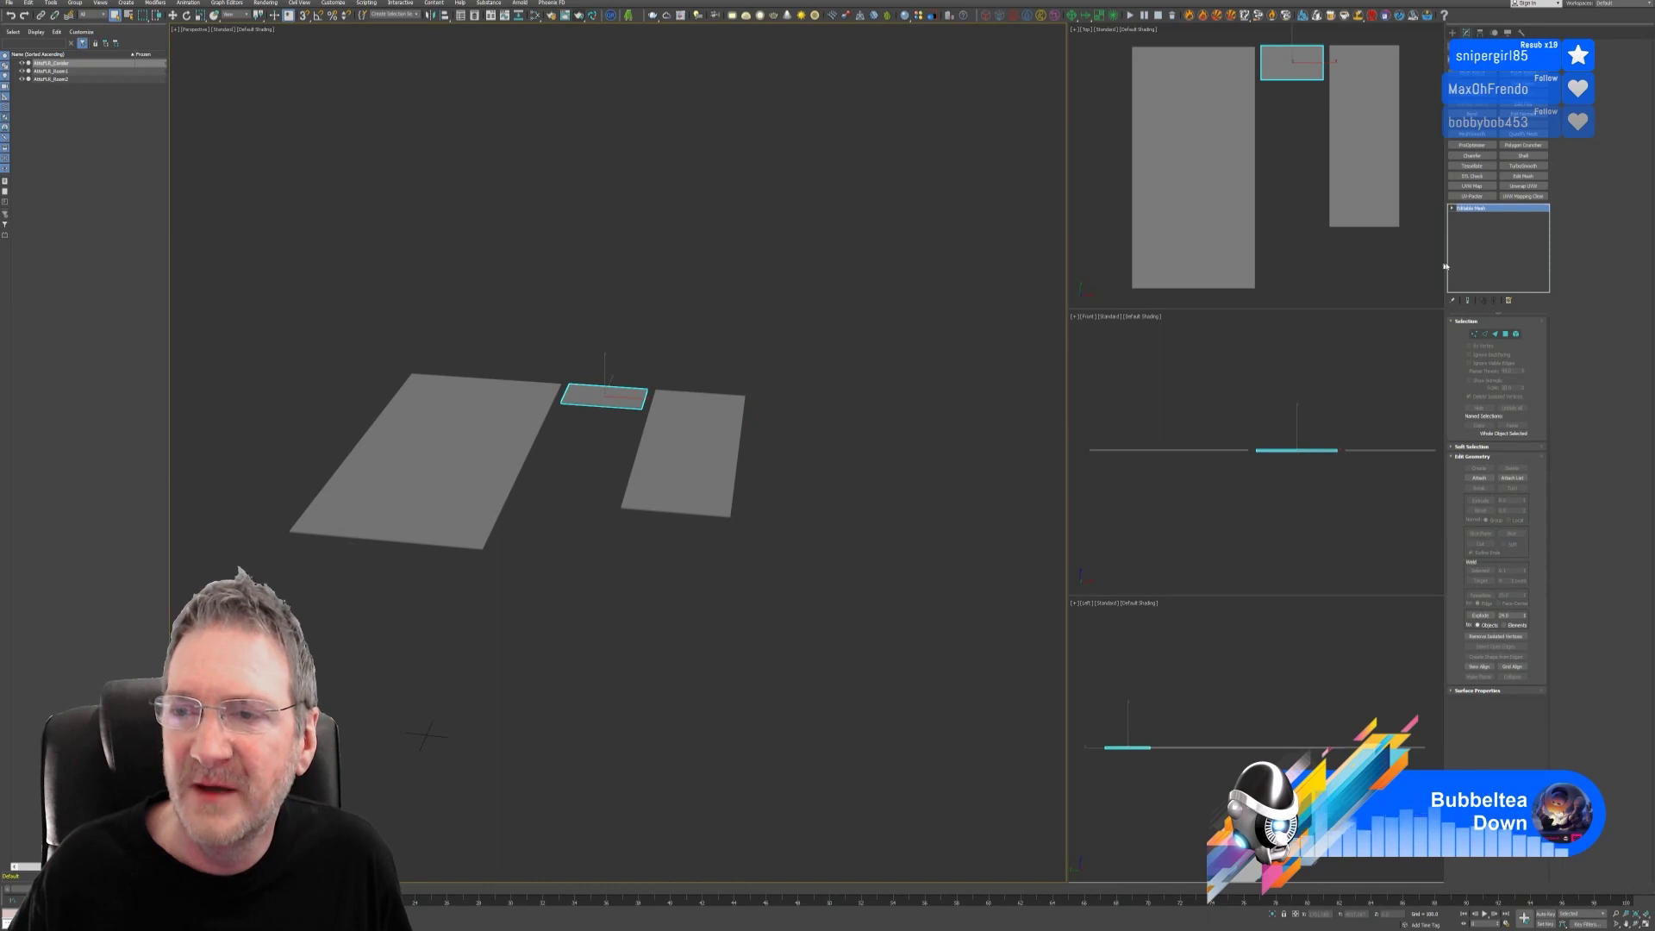
{"action": "right_click", "coordinate": [1494, 213]}
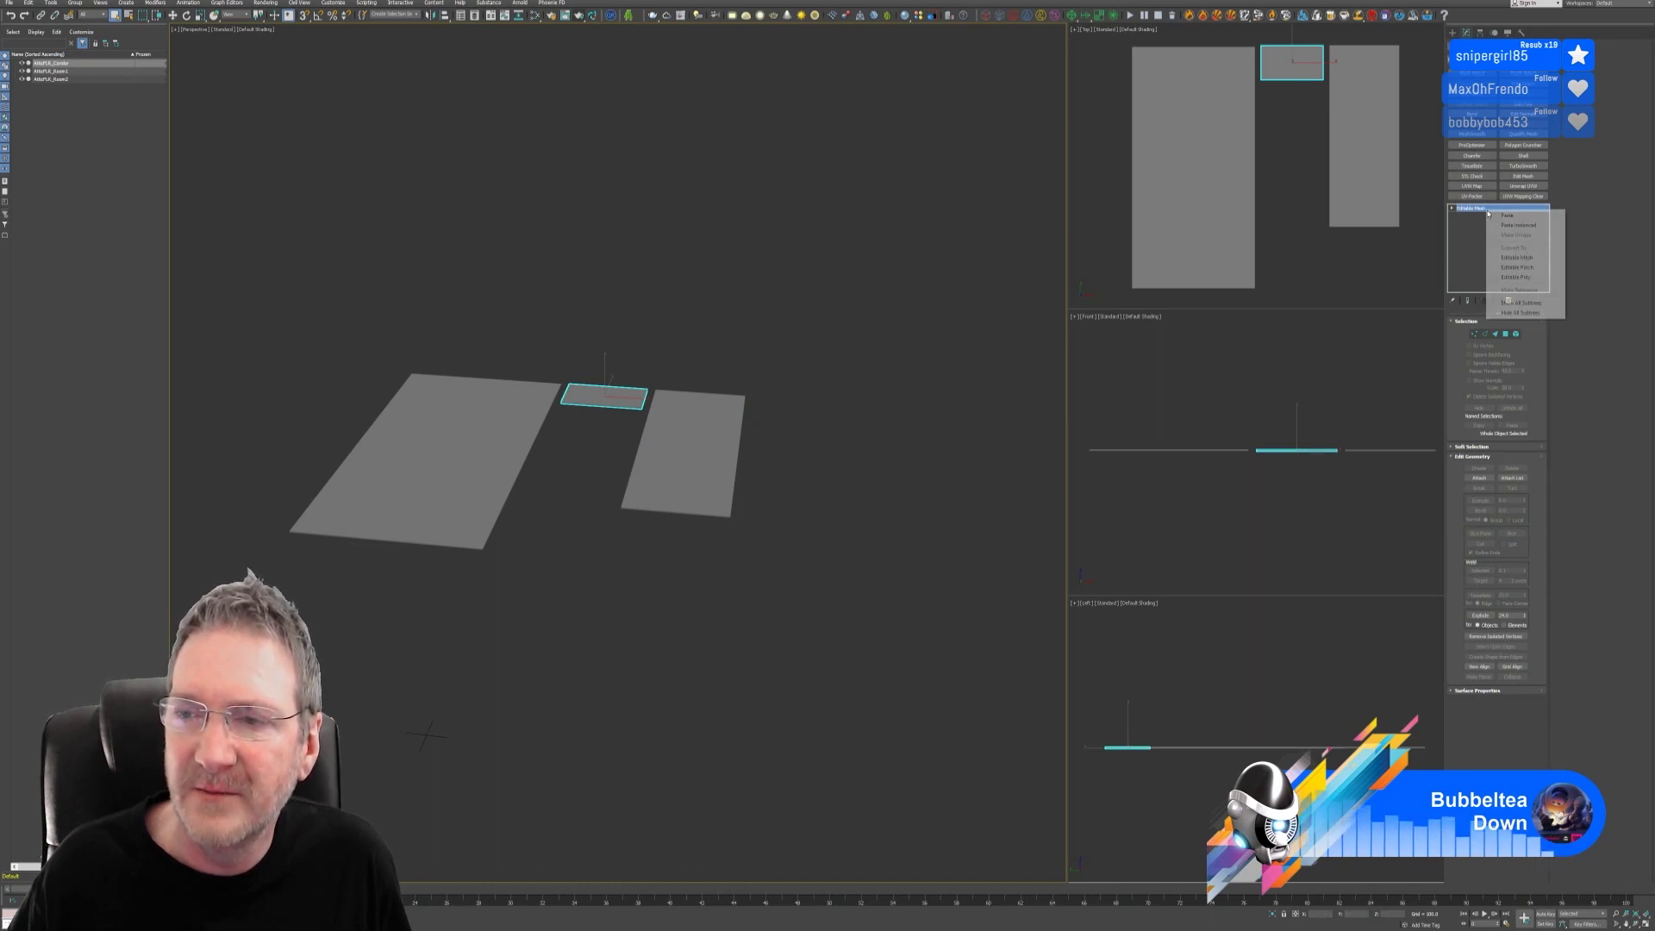
{"action": "left_click", "coordinate": [1531, 280]}
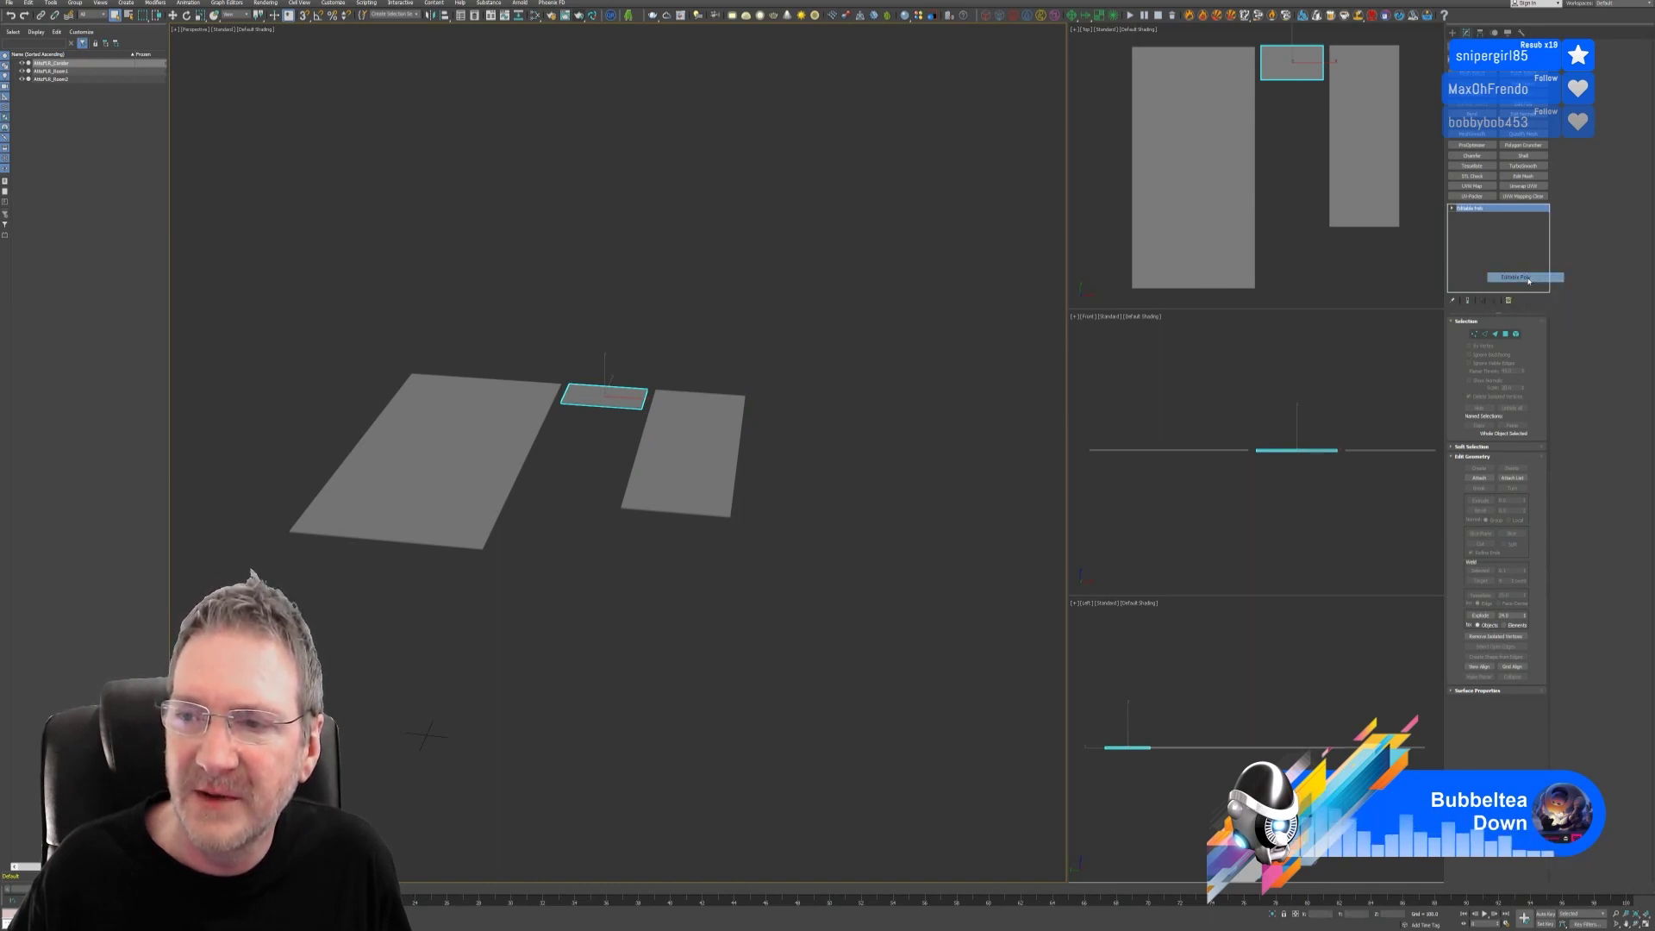
{"action": "left_click", "coordinate": [1522, 187]}
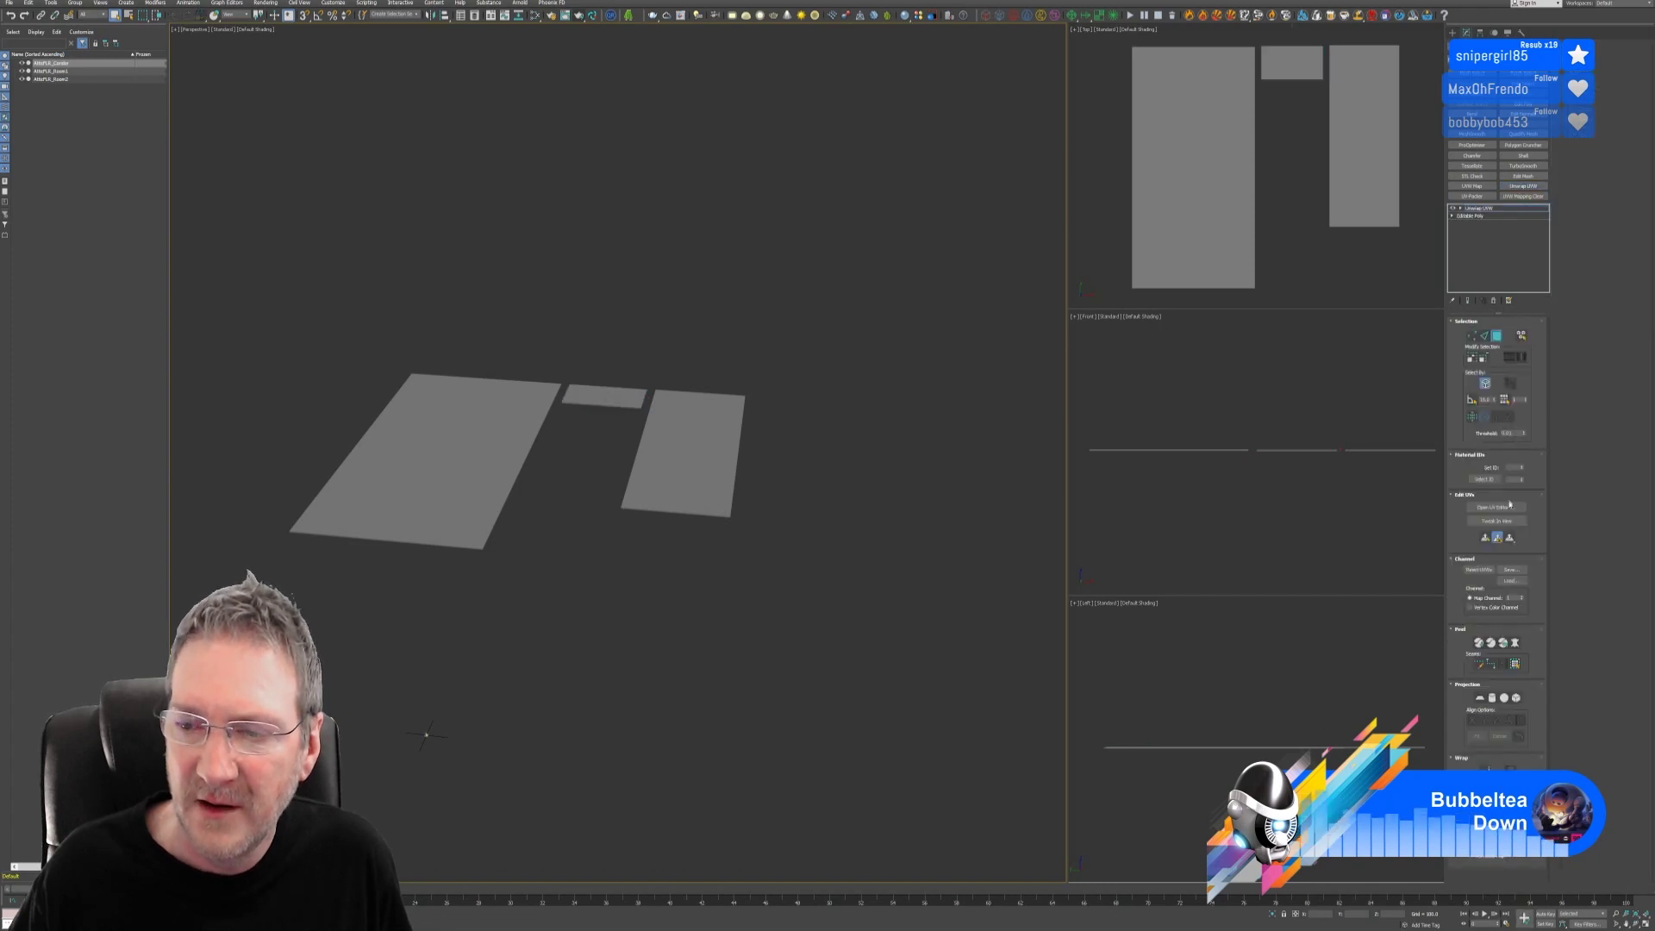
{"action": "left_click", "coordinate": [1496, 508]}
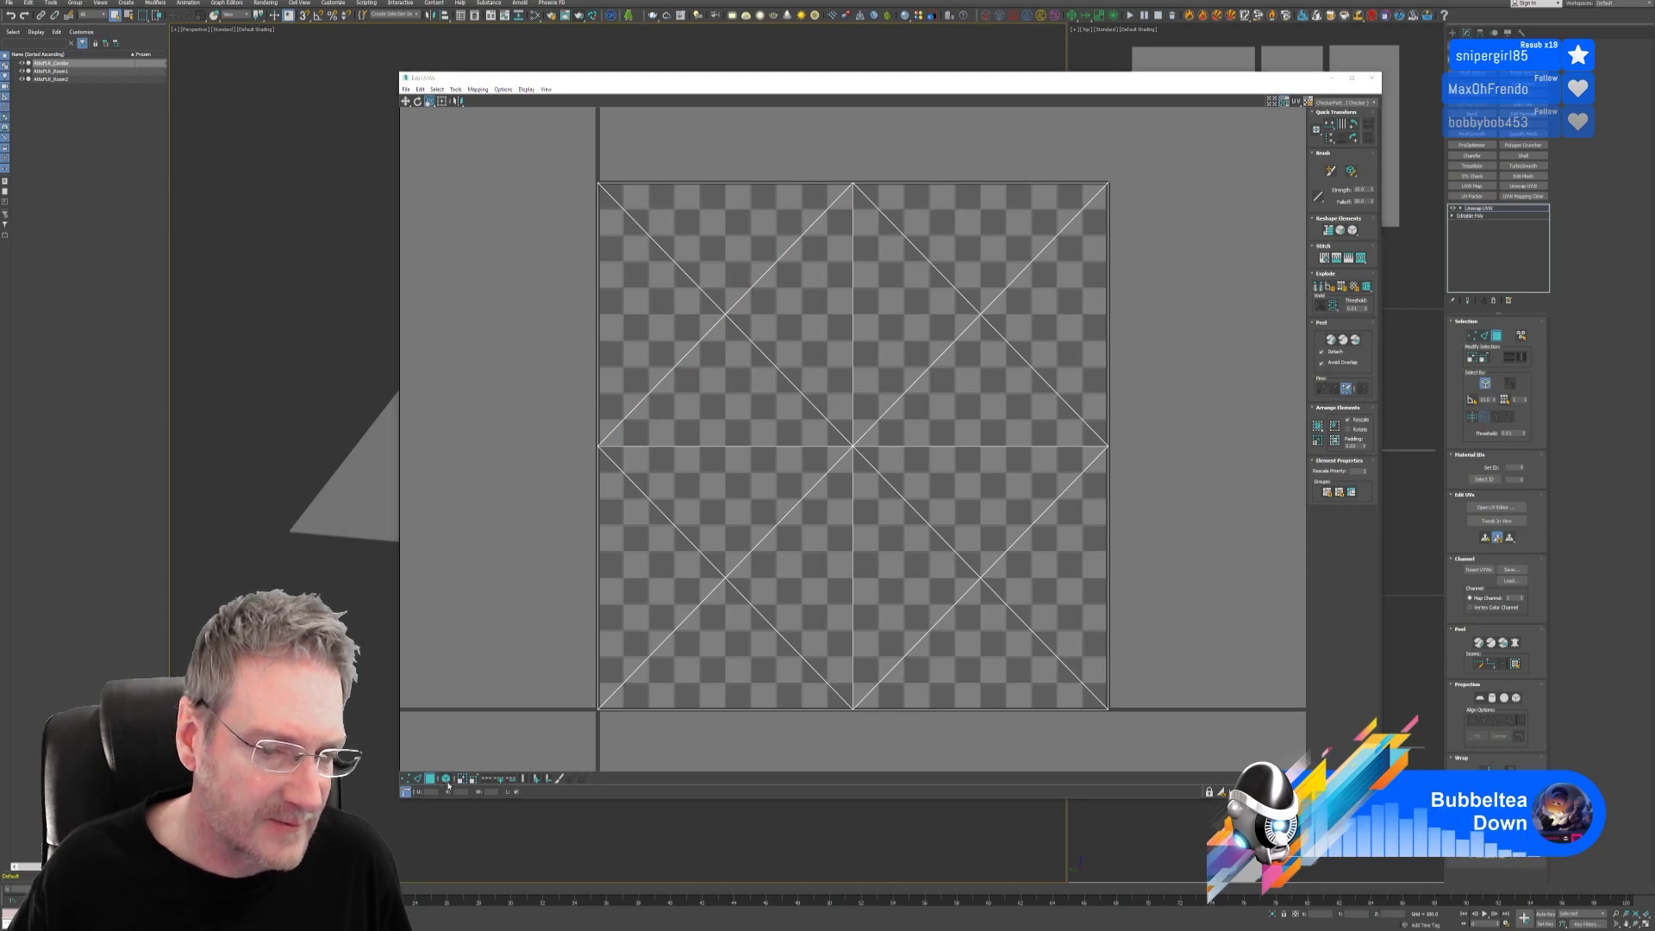
Step: Apply Flatten Mapping to all of the corridor floor's UV polygons
{"action": "left_click_drag", "start_coordinate": [545, 153], "coordinate": [1122, 730]}
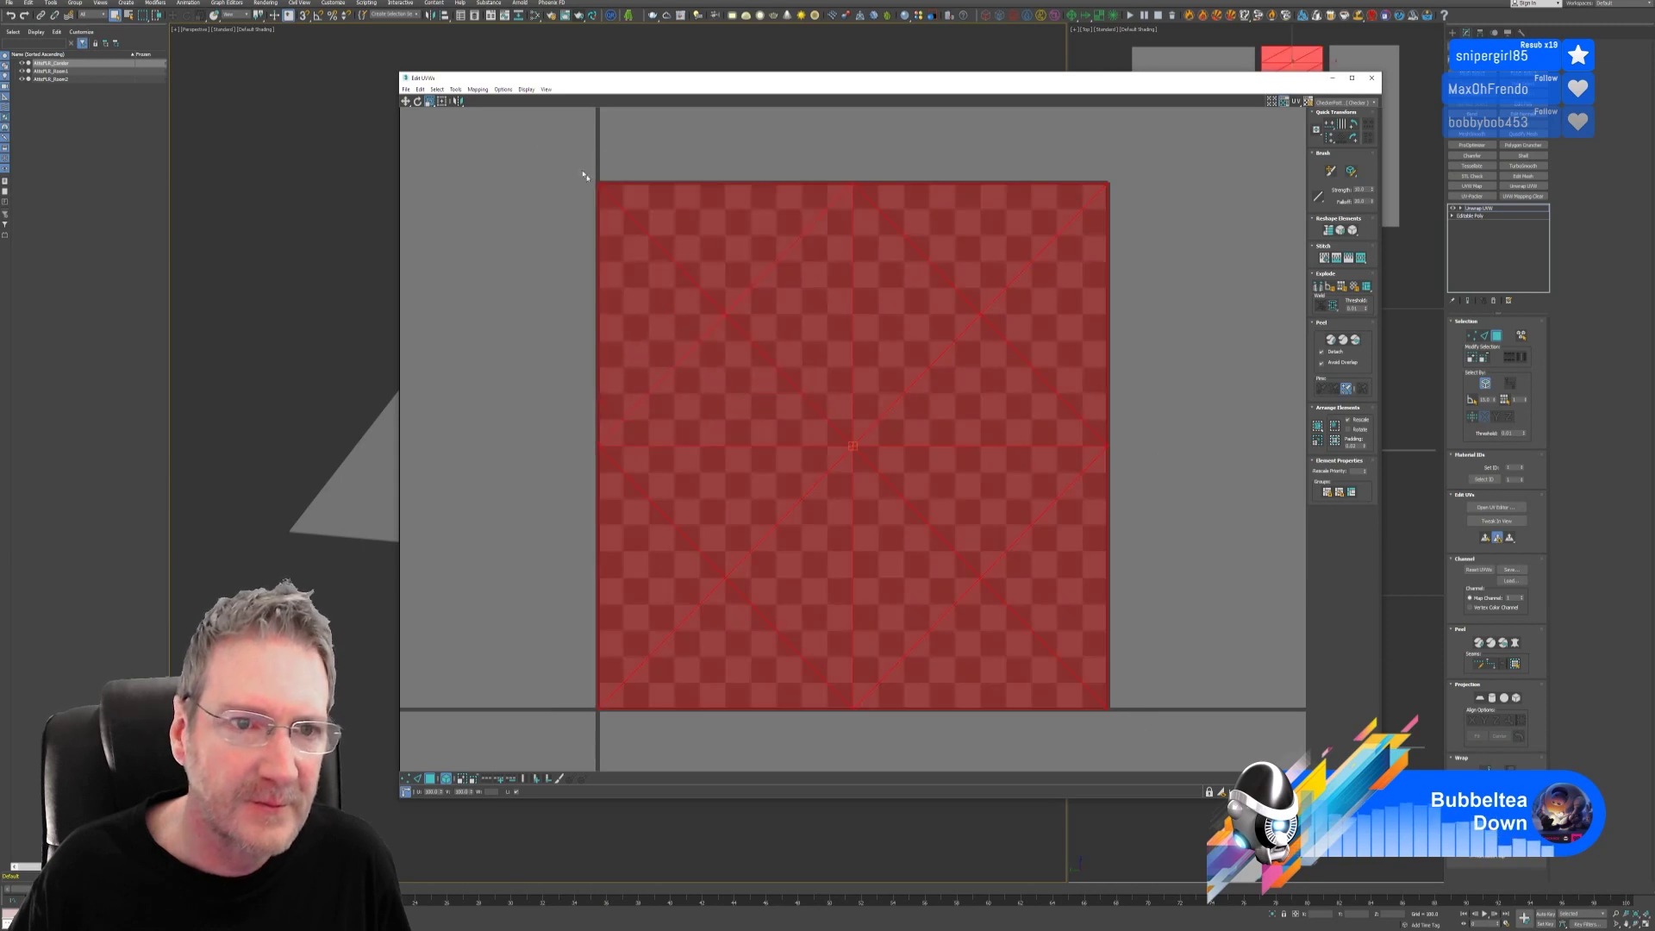
{"action": "left_click", "coordinate": [476, 90]}
{"action": "left_click", "coordinate": [487, 100]}
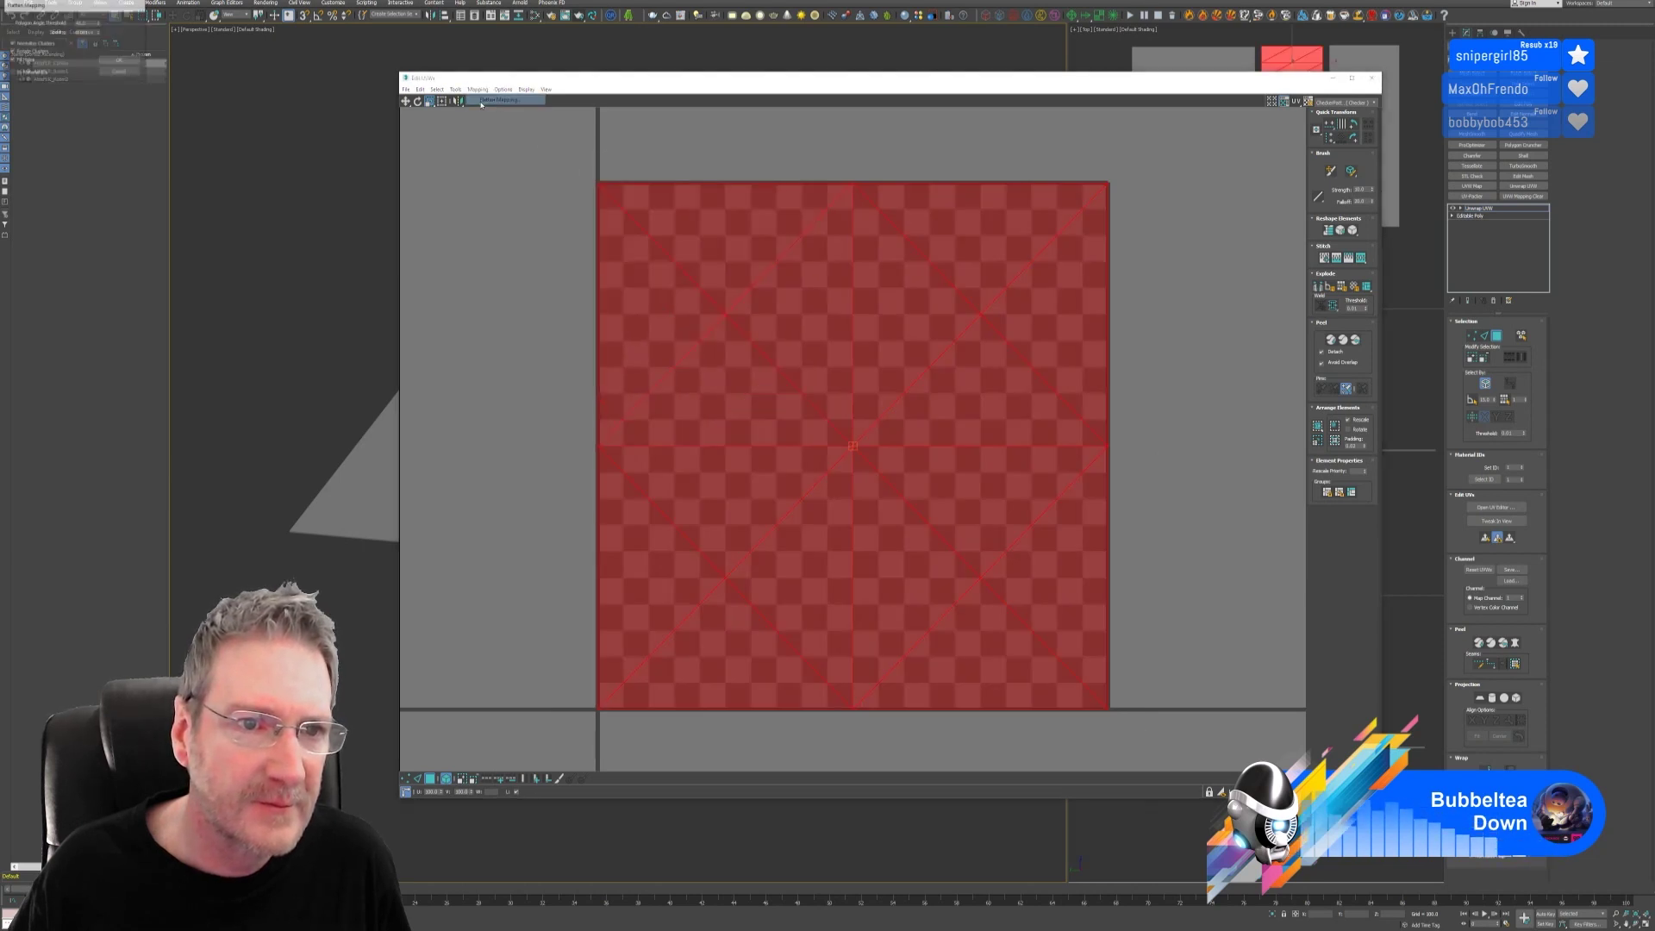
{"action": "left_click", "coordinate": [119, 60]}
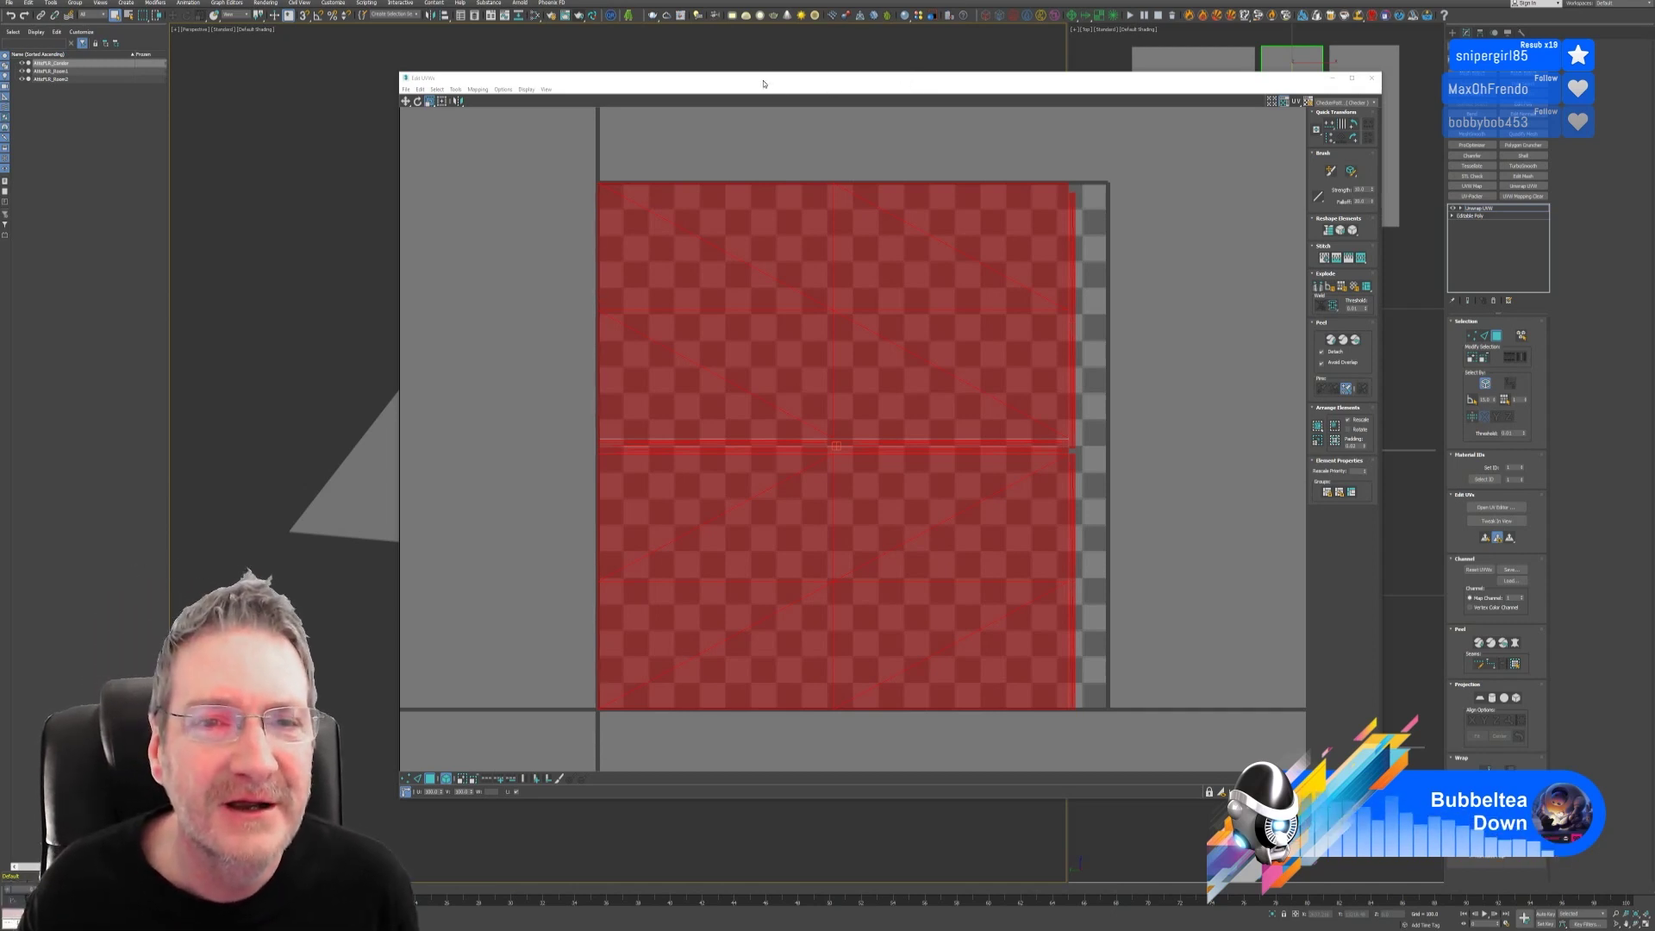
Step: Identify the corridor floor's underside, select its whole UV island and scale it down to a tiny patch
{"action": "left_click_drag", "start_coordinate": [833, 89], "coordinate": [1003, 91]}
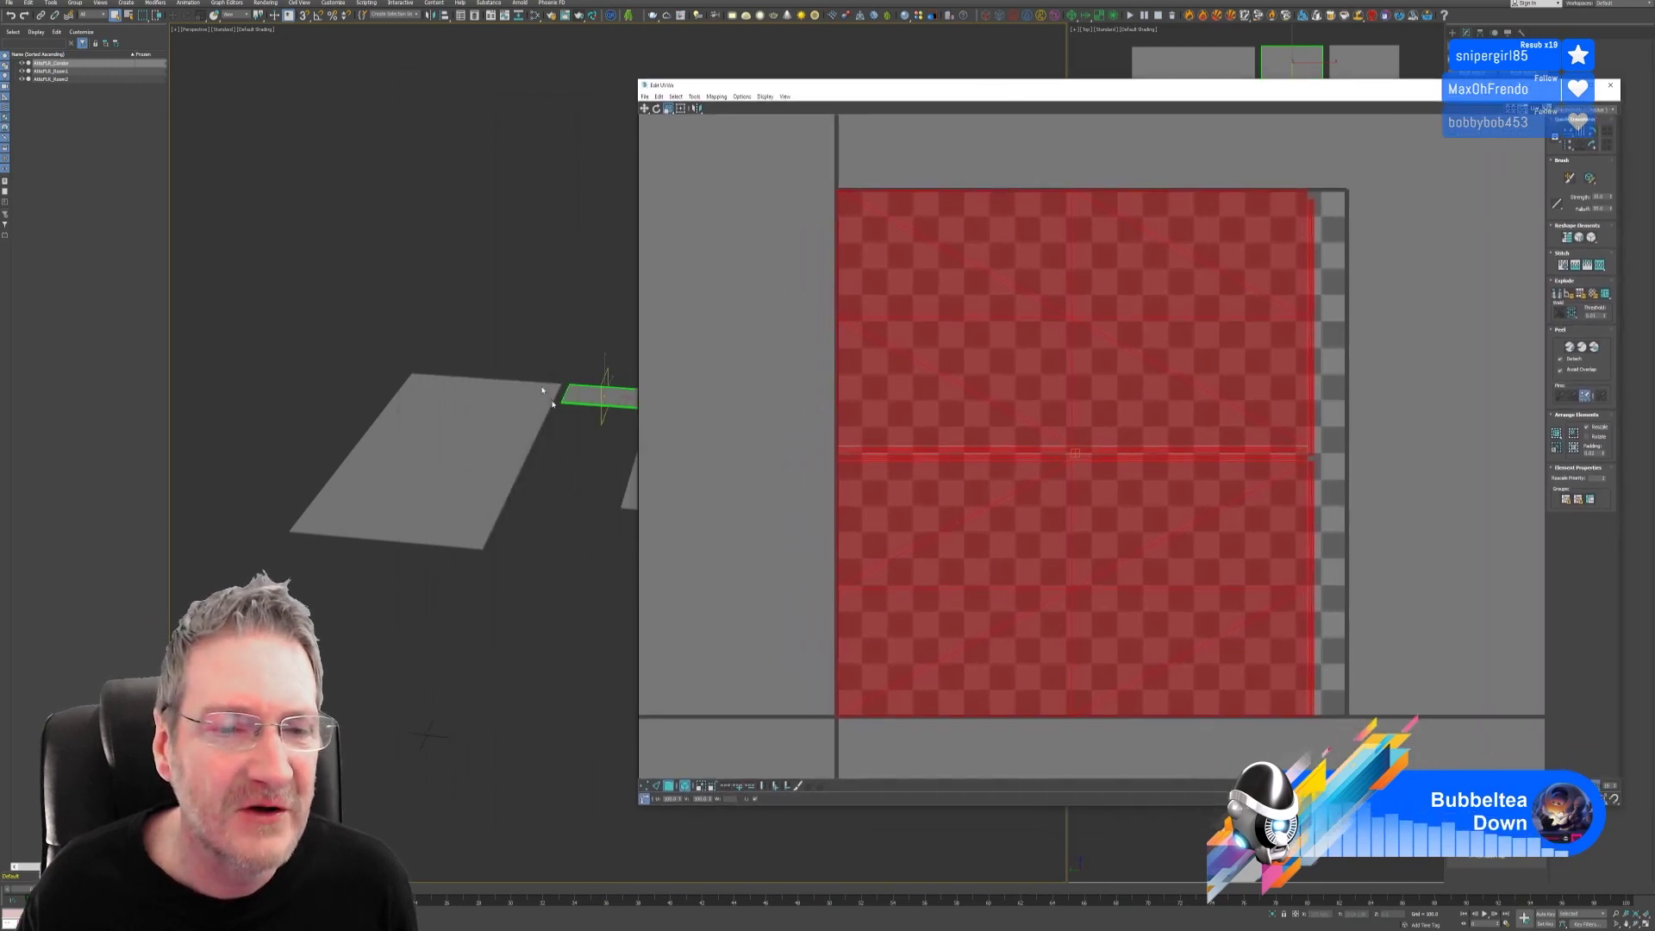
{"action": "mouse_move", "coordinate": [517, 351]}
{"action": "middle_mouse_down"}
{"action": "mouse_move", "coordinate": [474, 344]}
{"action": "mouse_move", "coordinate": [493, 366]}
{"action": "middle_mouse_up"}
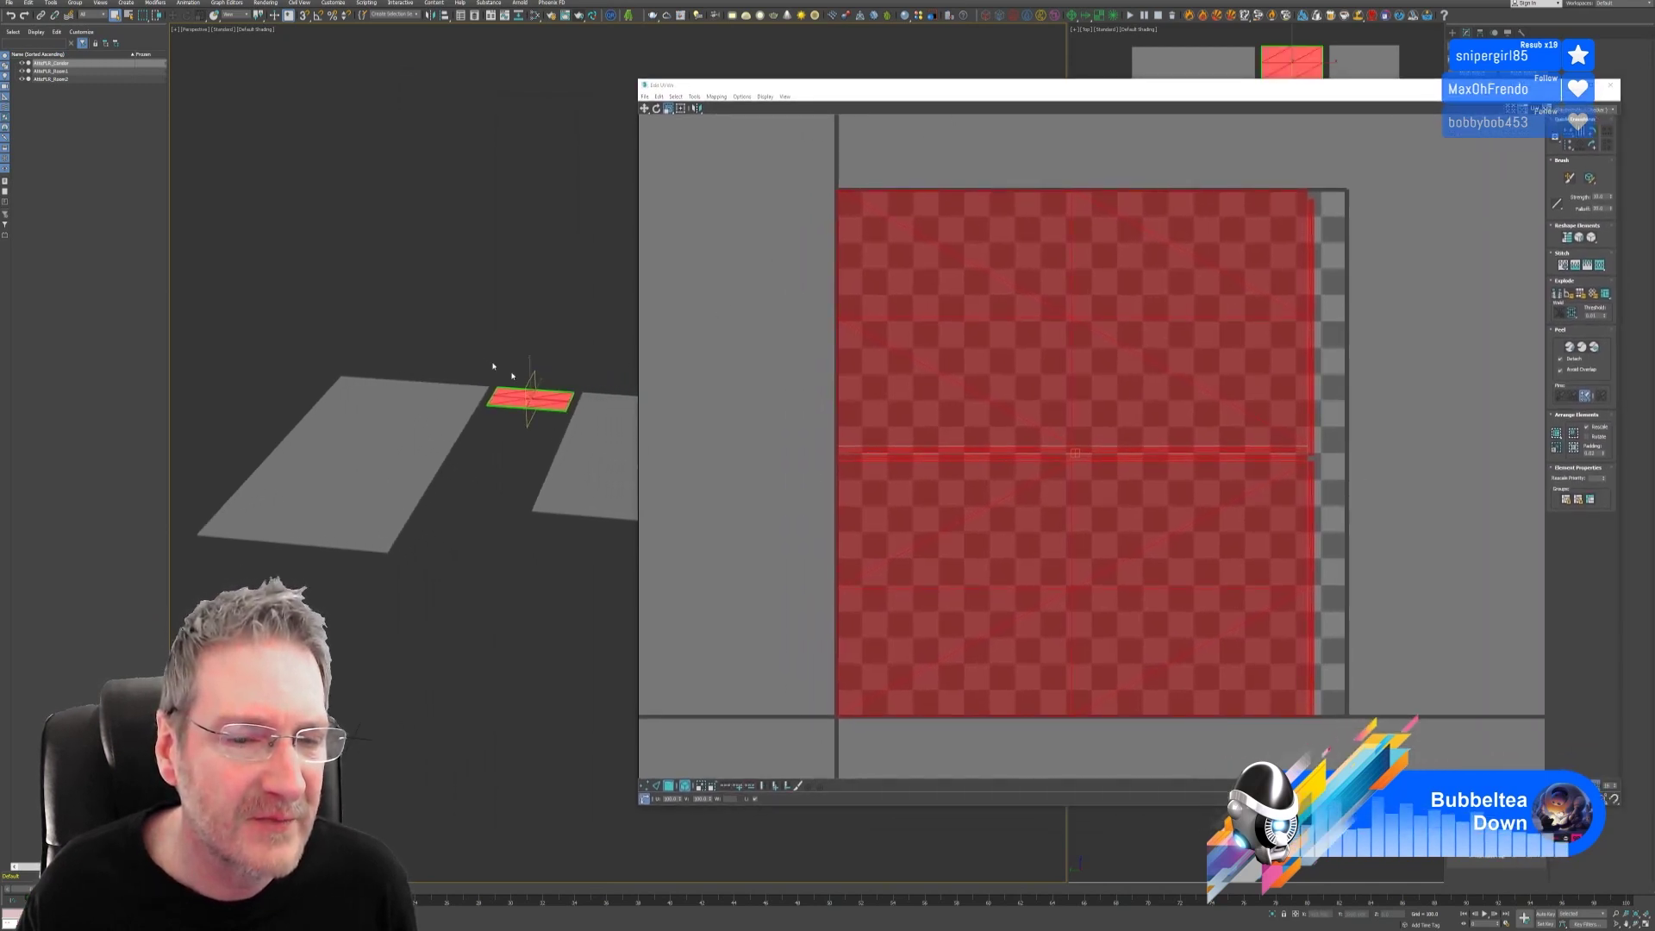
{"action": "scroll", "coordinate": [505, 500], "scroll_direction": "up", "scroll_amount": 4}
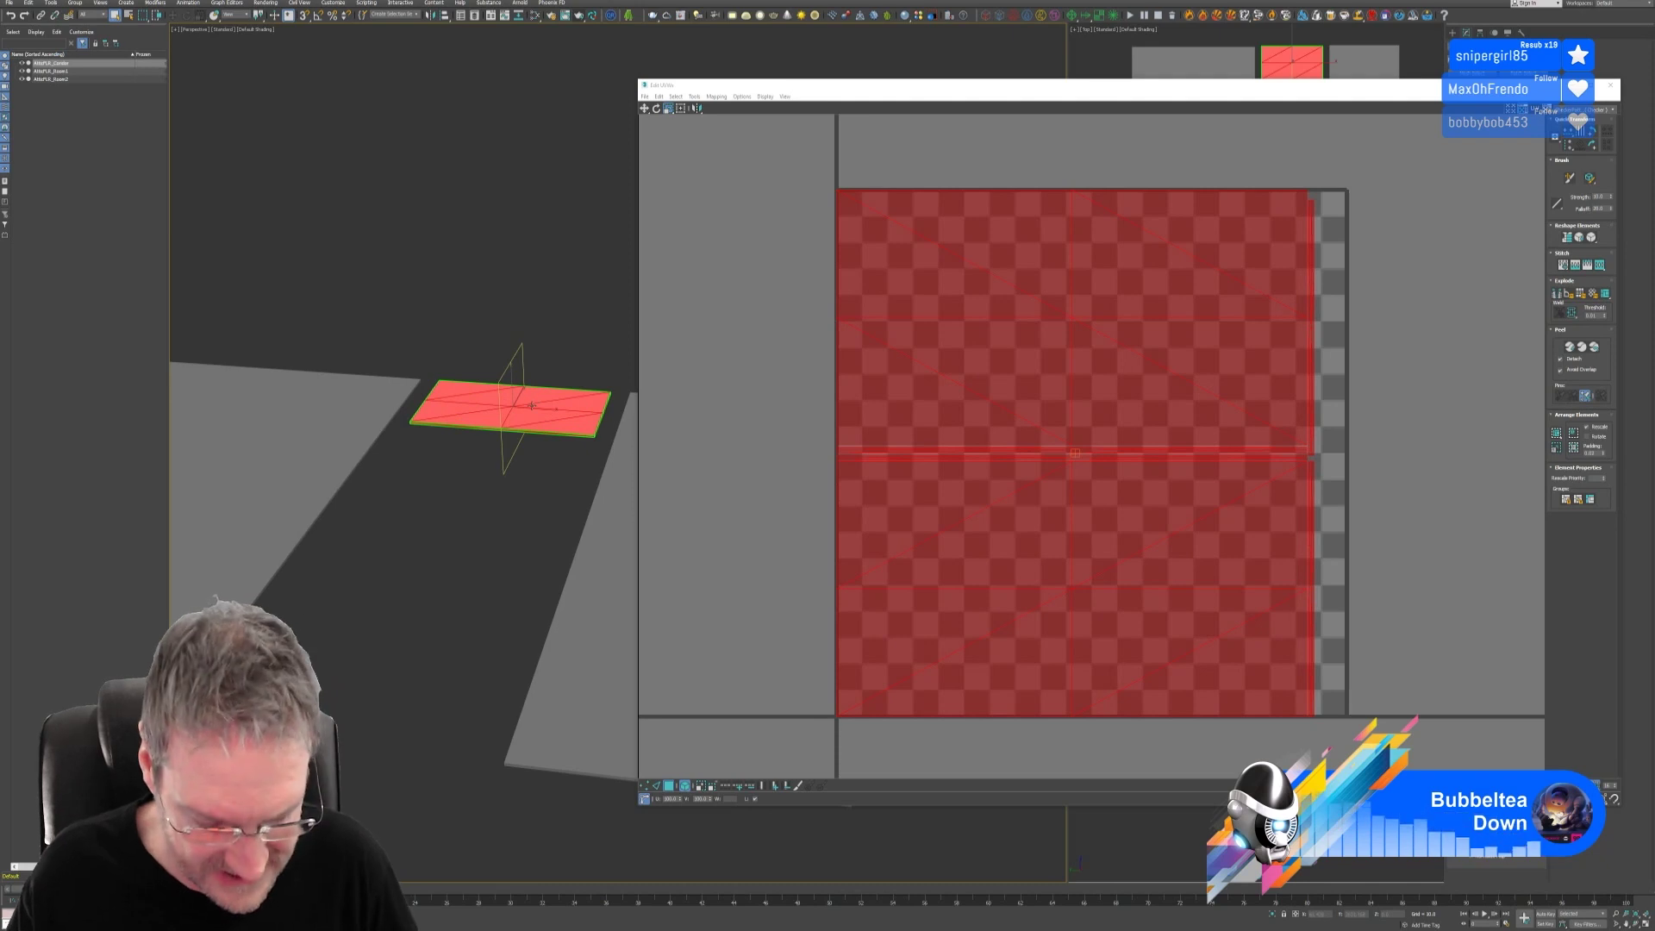
{"action": "middle_click_drag", "start_coordinate": [540, 522], "coordinate": [545, 467], "text": "alt"}
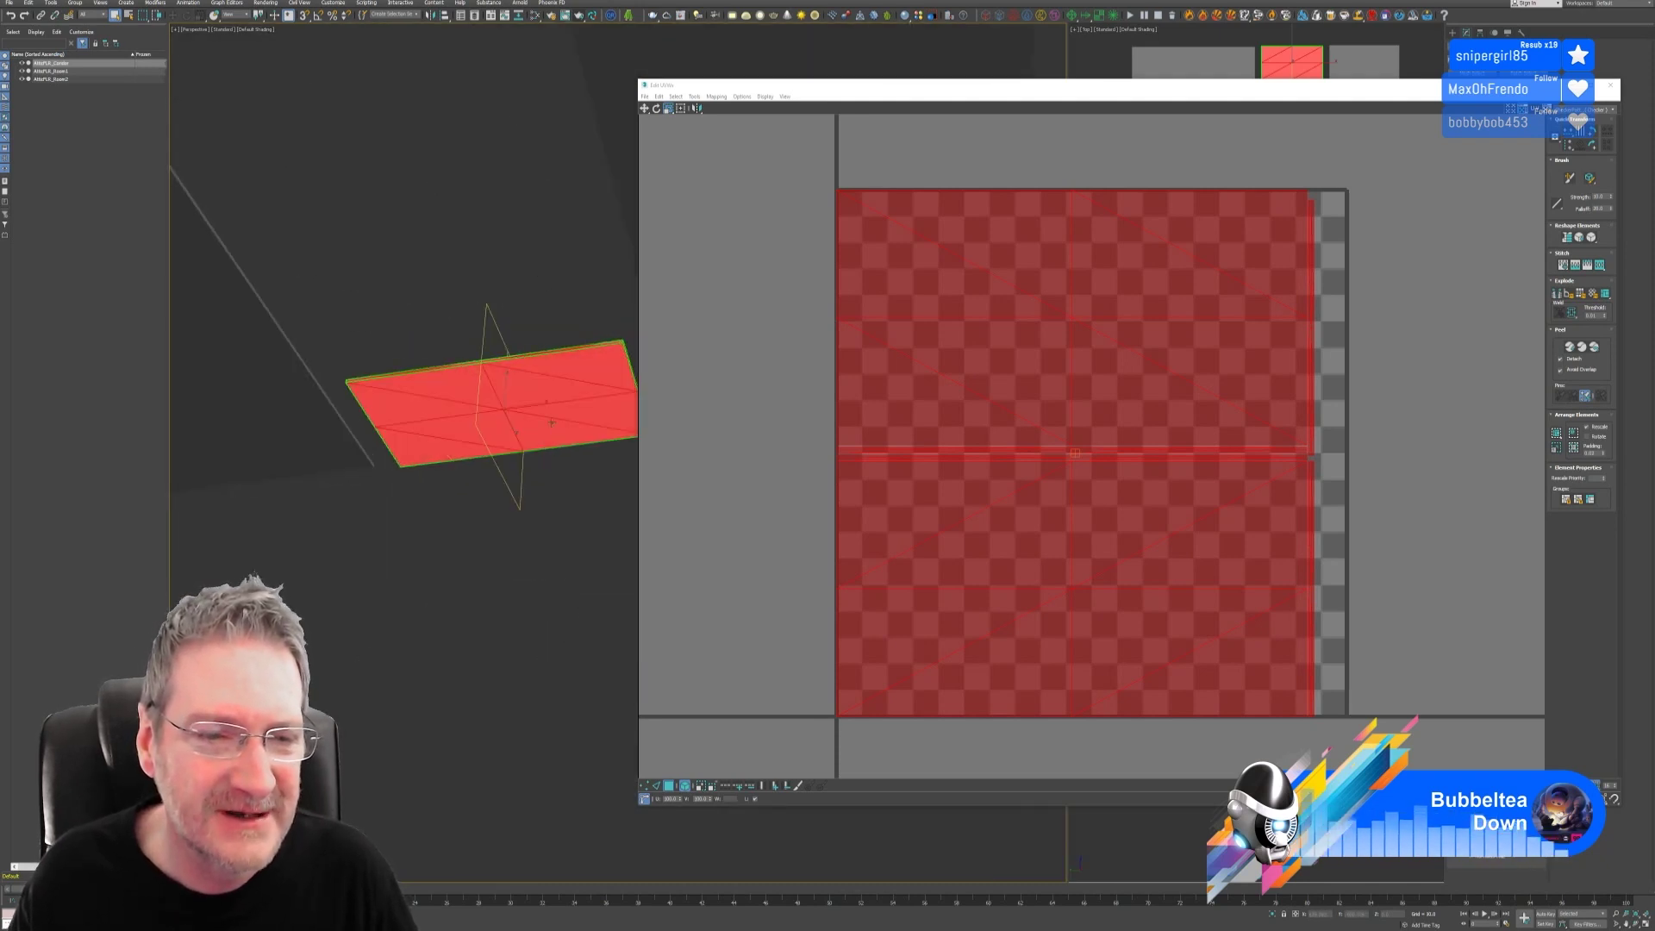
{"action": "left_click", "coordinate": [552, 422]}
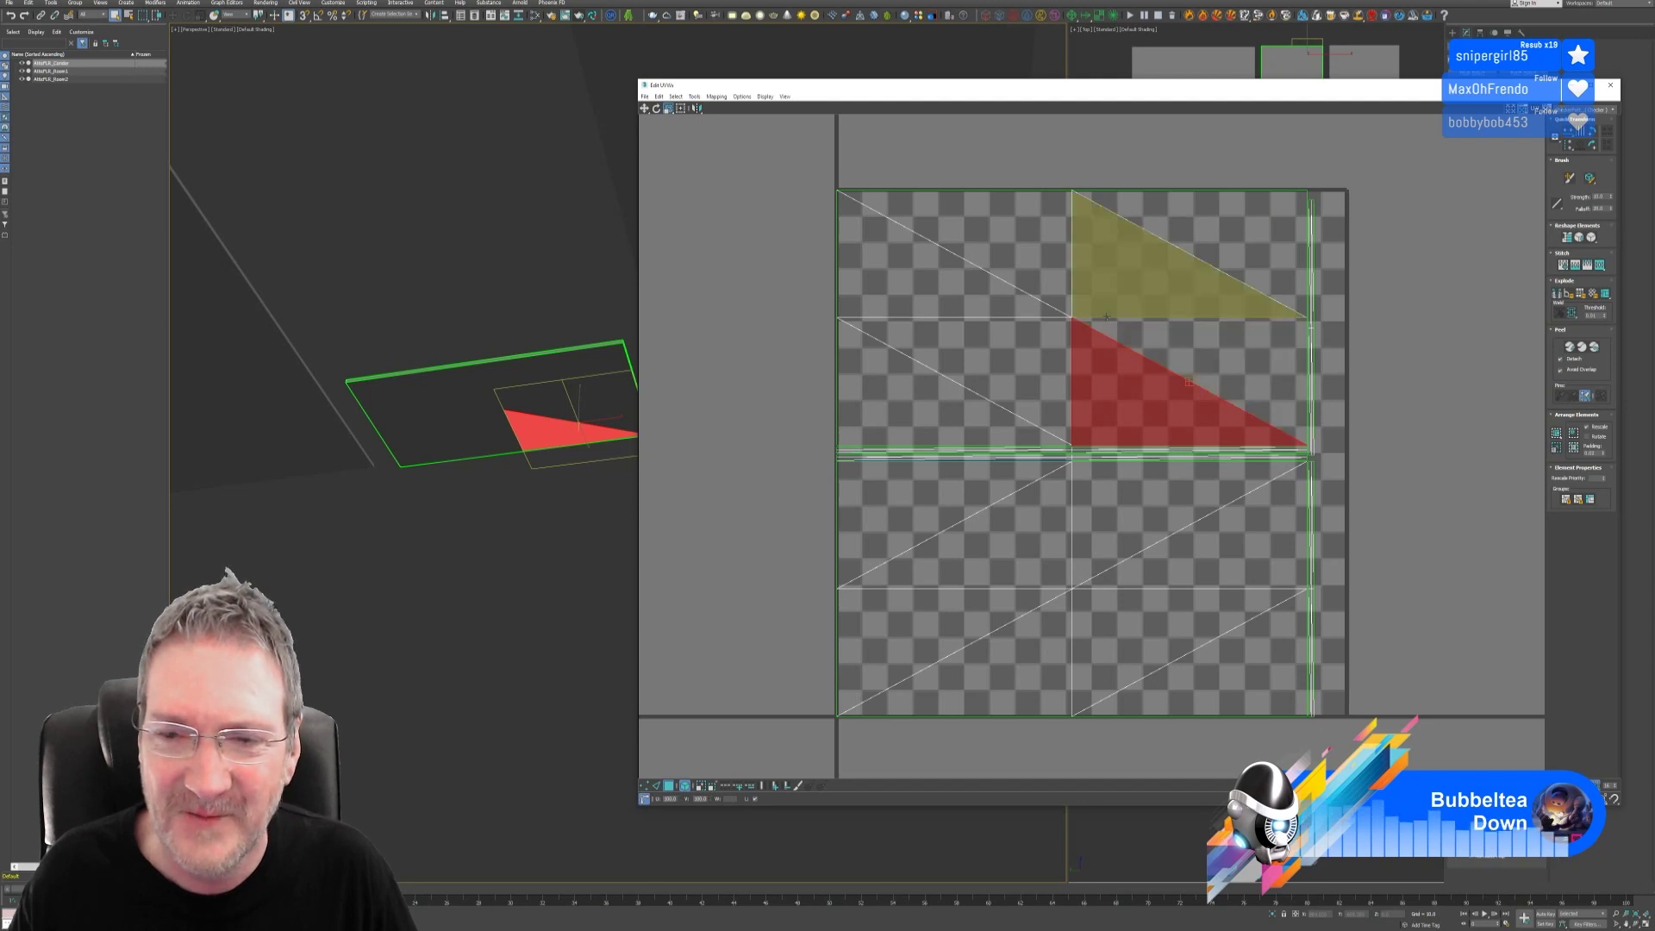
{"action": "left_click", "coordinate": [1107, 316]}
{"action": "scroll", "coordinate": [1107, 317], "scroll_direction": "down", "scroll_amount": 2}
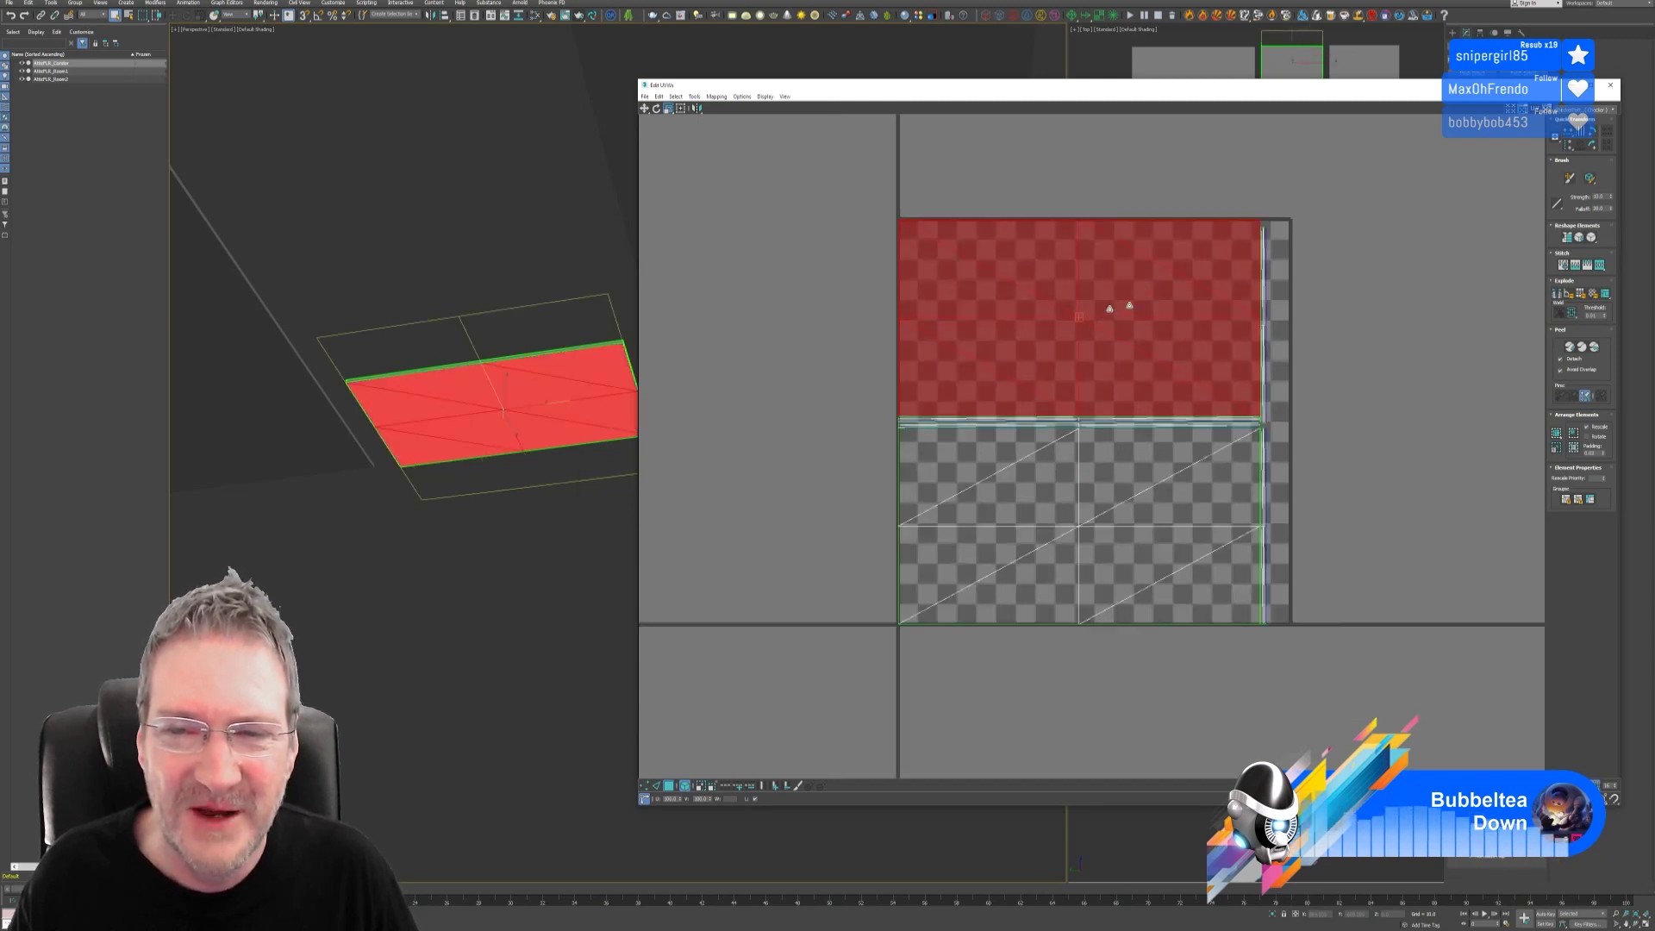
{"action": "scroll", "coordinate": [1107, 315], "scroll_direction": "down", "scroll_amount": 1}
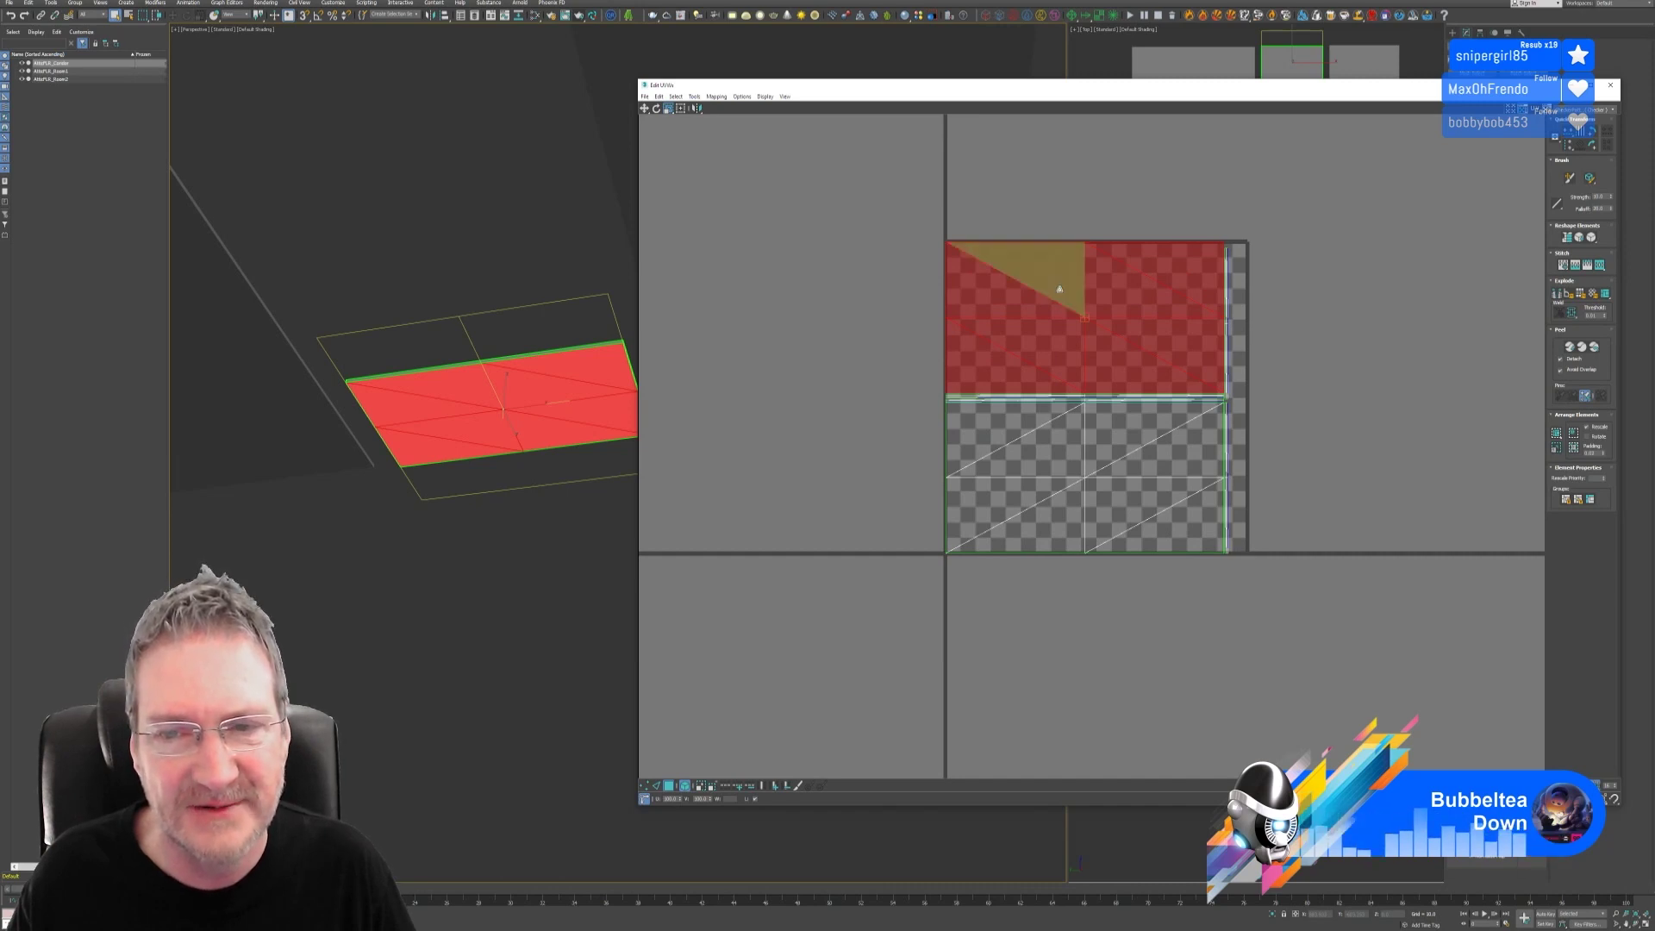
{"action": "left_click_drag", "start_coordinate": [1060, 290], "coordinate": [1023, 348]}
{"action": "left_click_drag", "start_coordinate": [1014, 356], "coordinate": [1001, 394]}
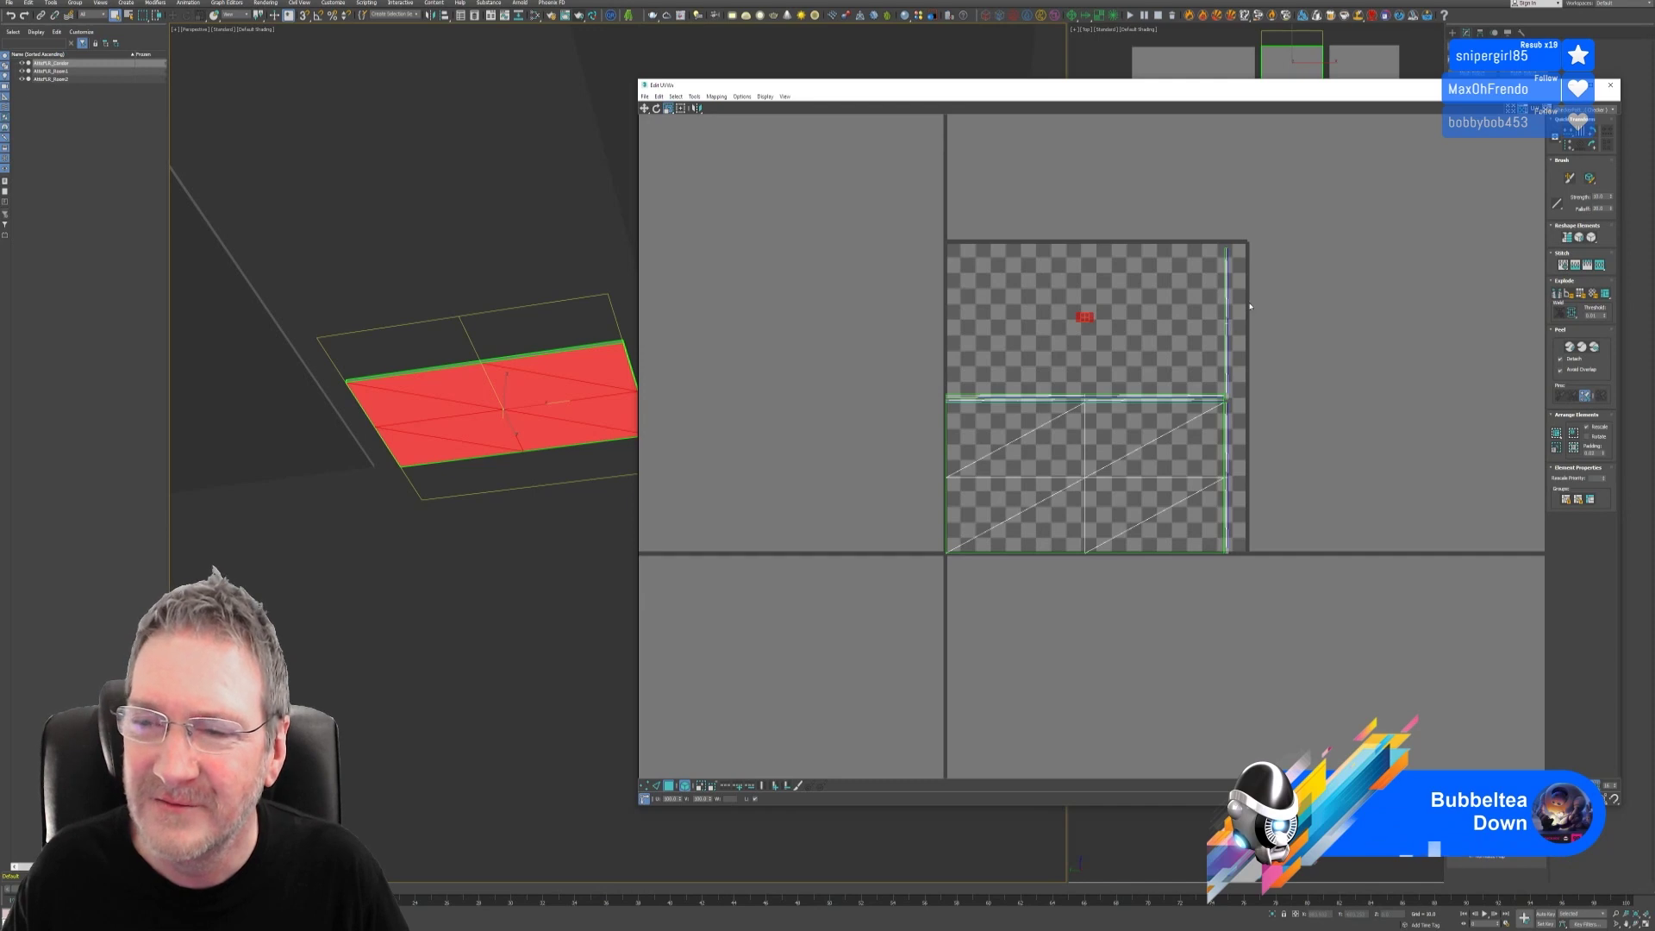
Step: Scale down the thin UV islands of one short end and the long side edge of the corridor floor
{"action": "left_click", "coordinate": [1223, 323]}
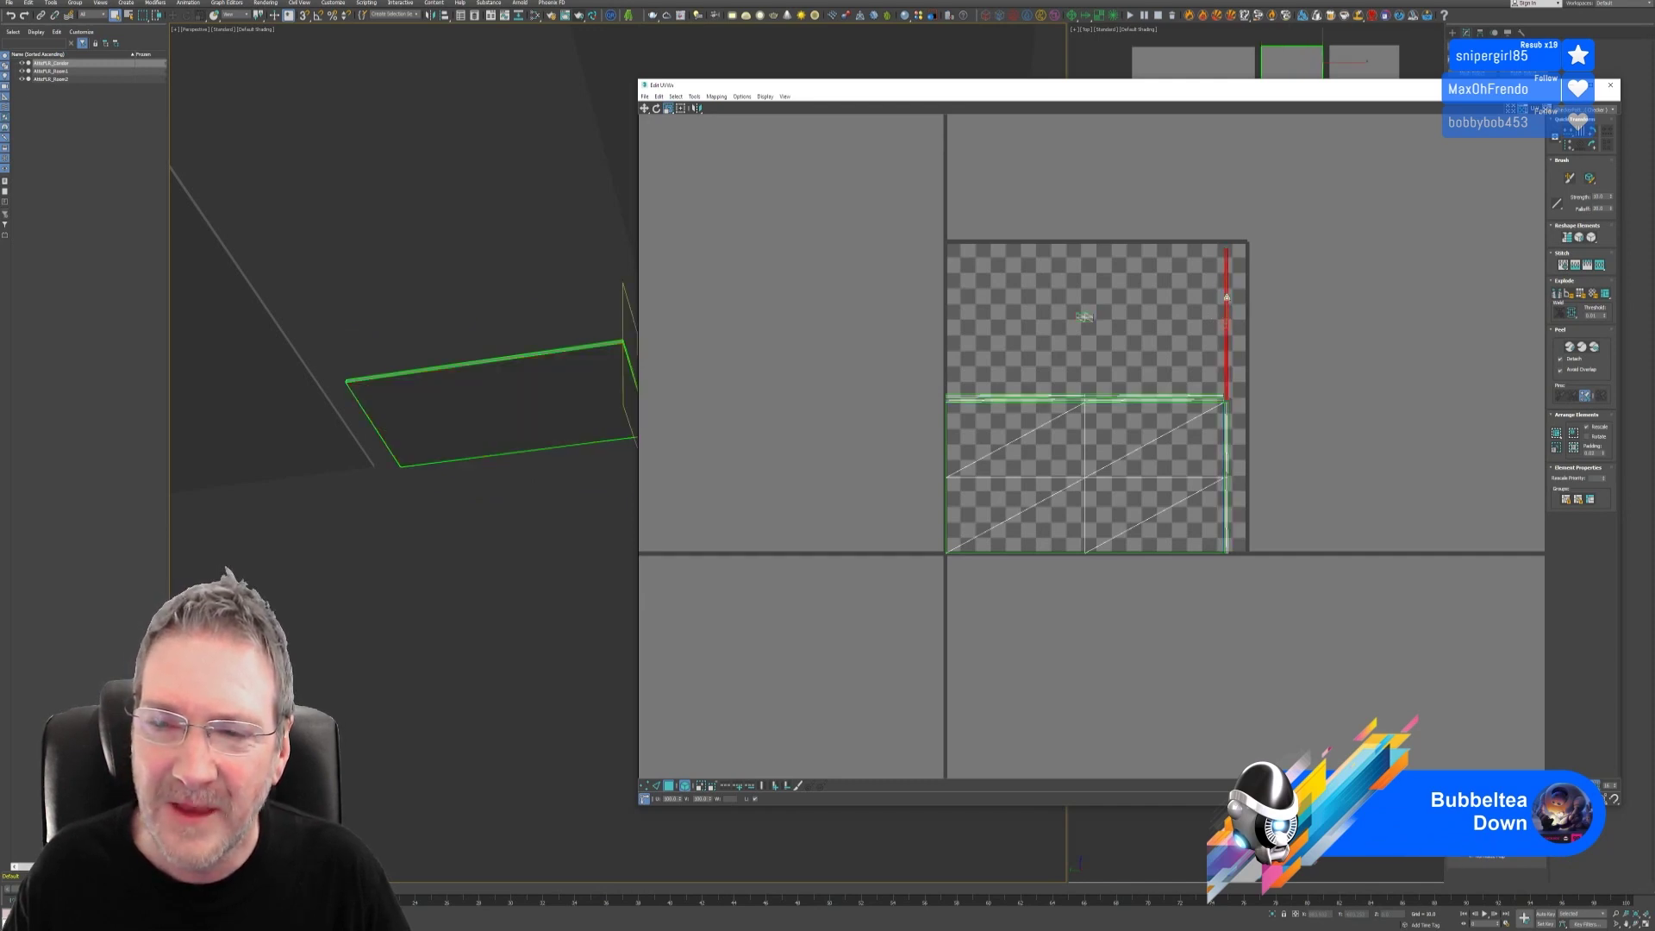
{"action": "left_click_drag", "start_coordinate": [1228, 312], "coordinate": [1215, 369]}
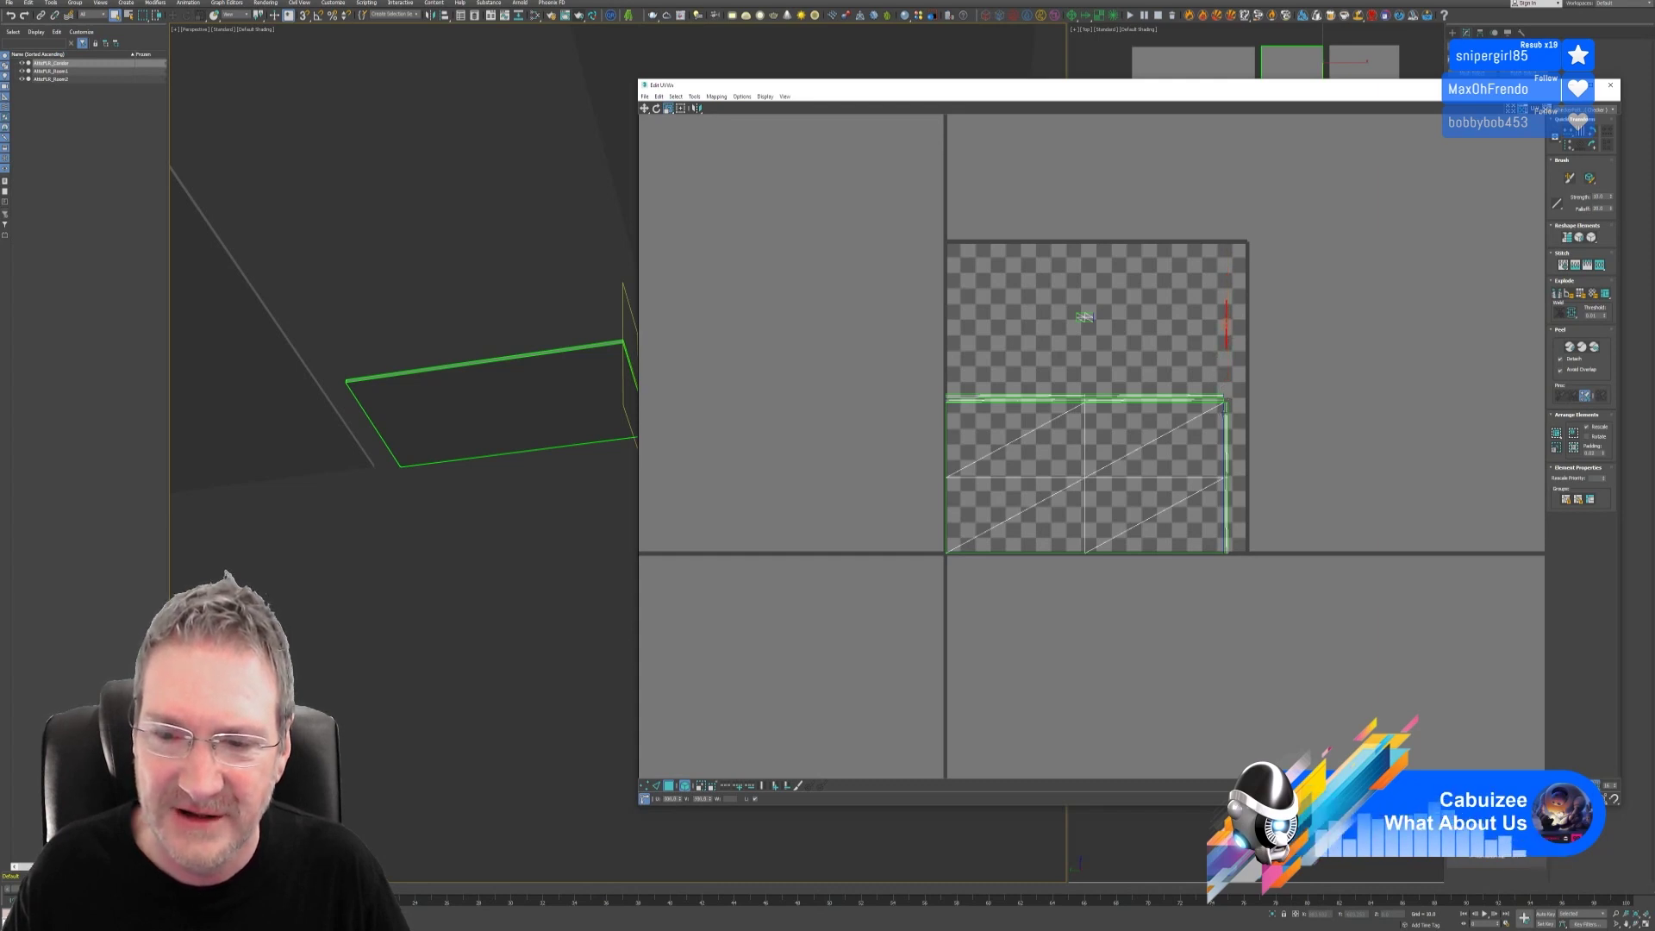
{"action": "scroll", "coordinate": [1220, 362], "scroll_direction": "up", "scroll_amount": 5}
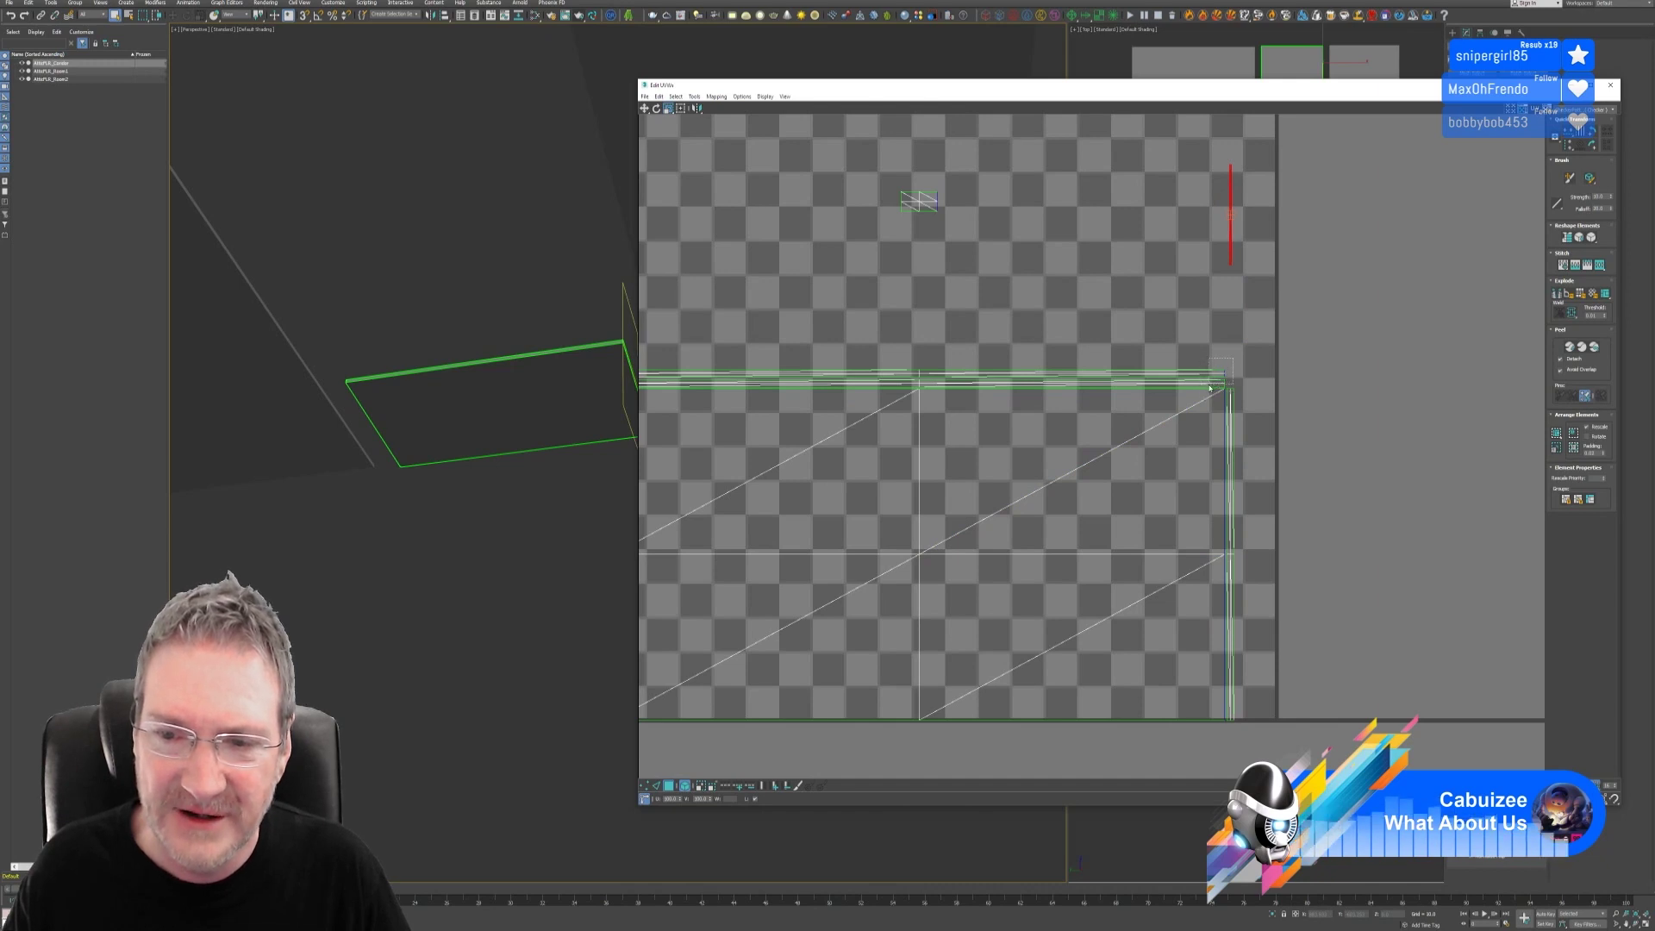
{"action": "left_click", "coordinate": [1206, 387]}
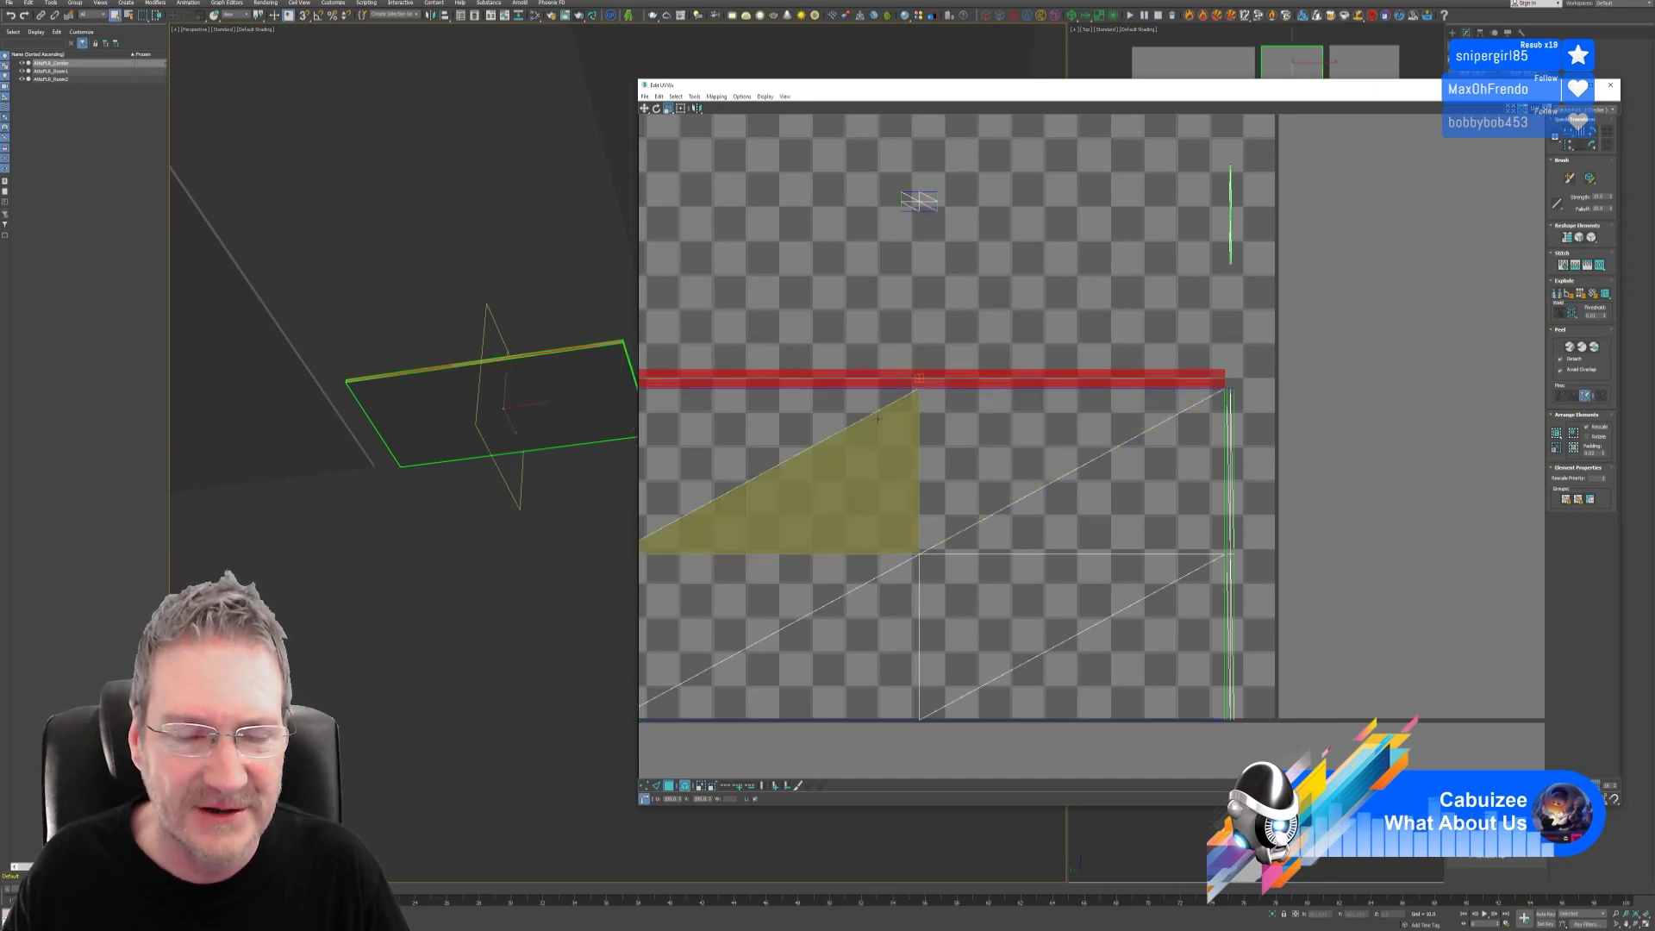
{"action": "scroll", "coordinate": [878, 420], "scroll_direction": "down", "scroll_amount": 2}
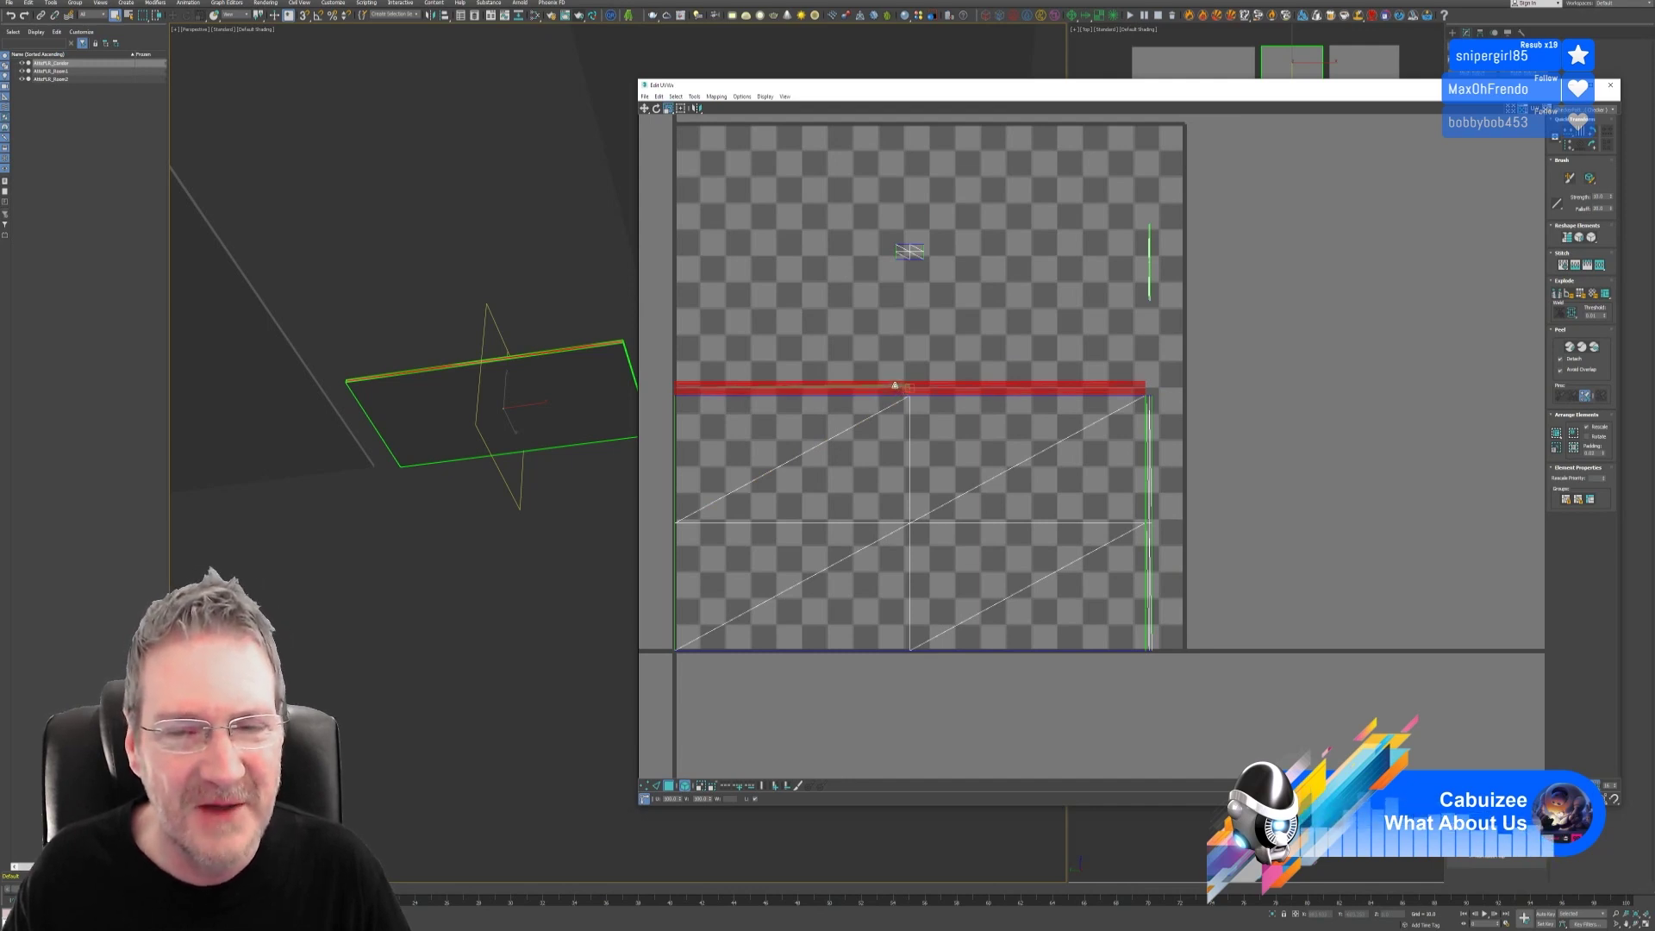
{"action": "left_click_drag", "start_coordinate": [893, 389], "coordinate": [874, 449]}
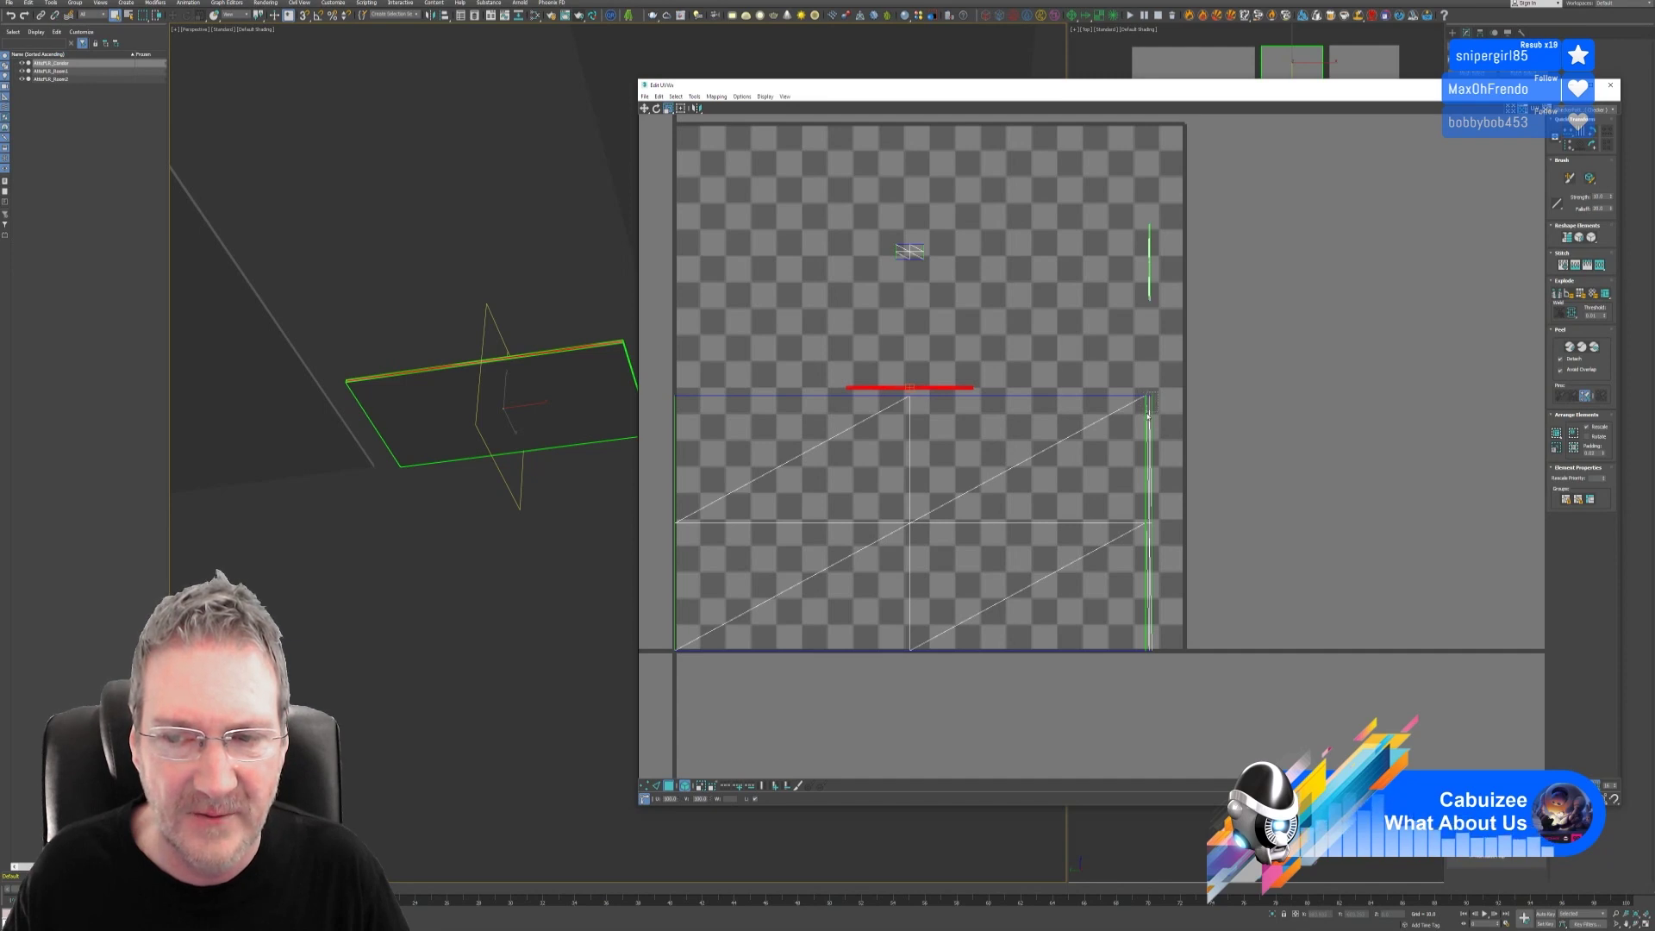
Step: Scale down the UV island of the corridor floor's remaining short end
{"action": "left_click", "coordinate": [1147, 415]}
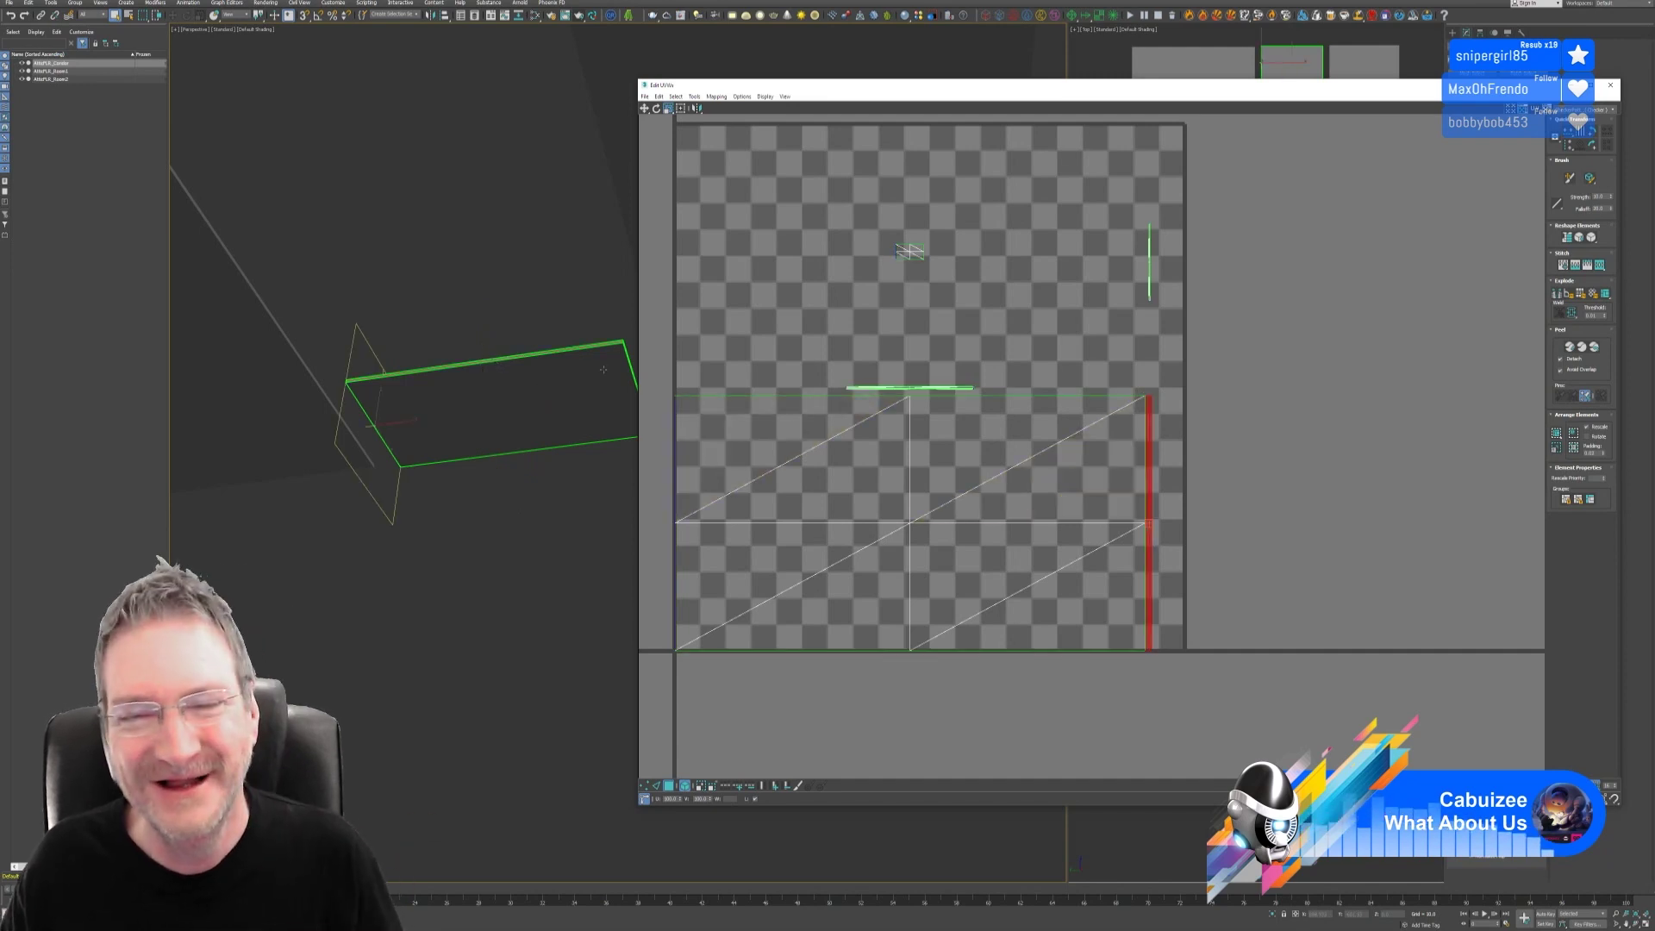
{"action": "scroll", "coordinate": [982, 462], "scroll_direction": "up", "scroll_amount": 3}
{"action": "scroll", "coordinate": [1085, 466], "scroll_direction": "down", "scroll_amount": 1}
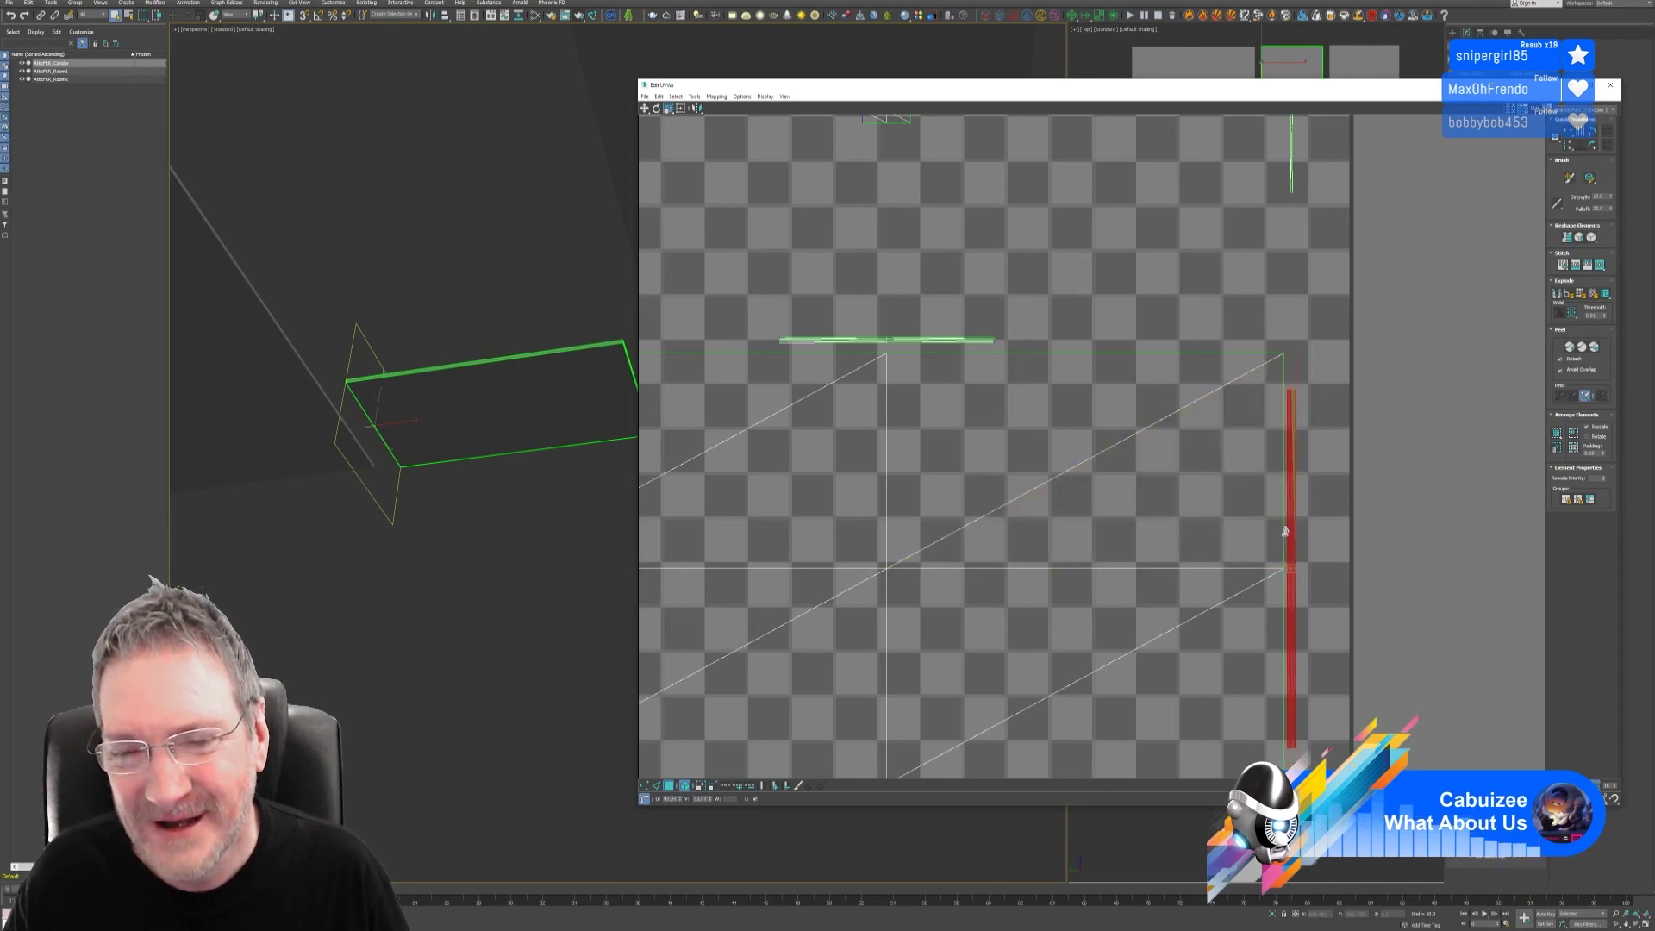
{"action": "left_click_drag", "start_coordinate": [1286, 532], "coordinate": [1288, 741]}
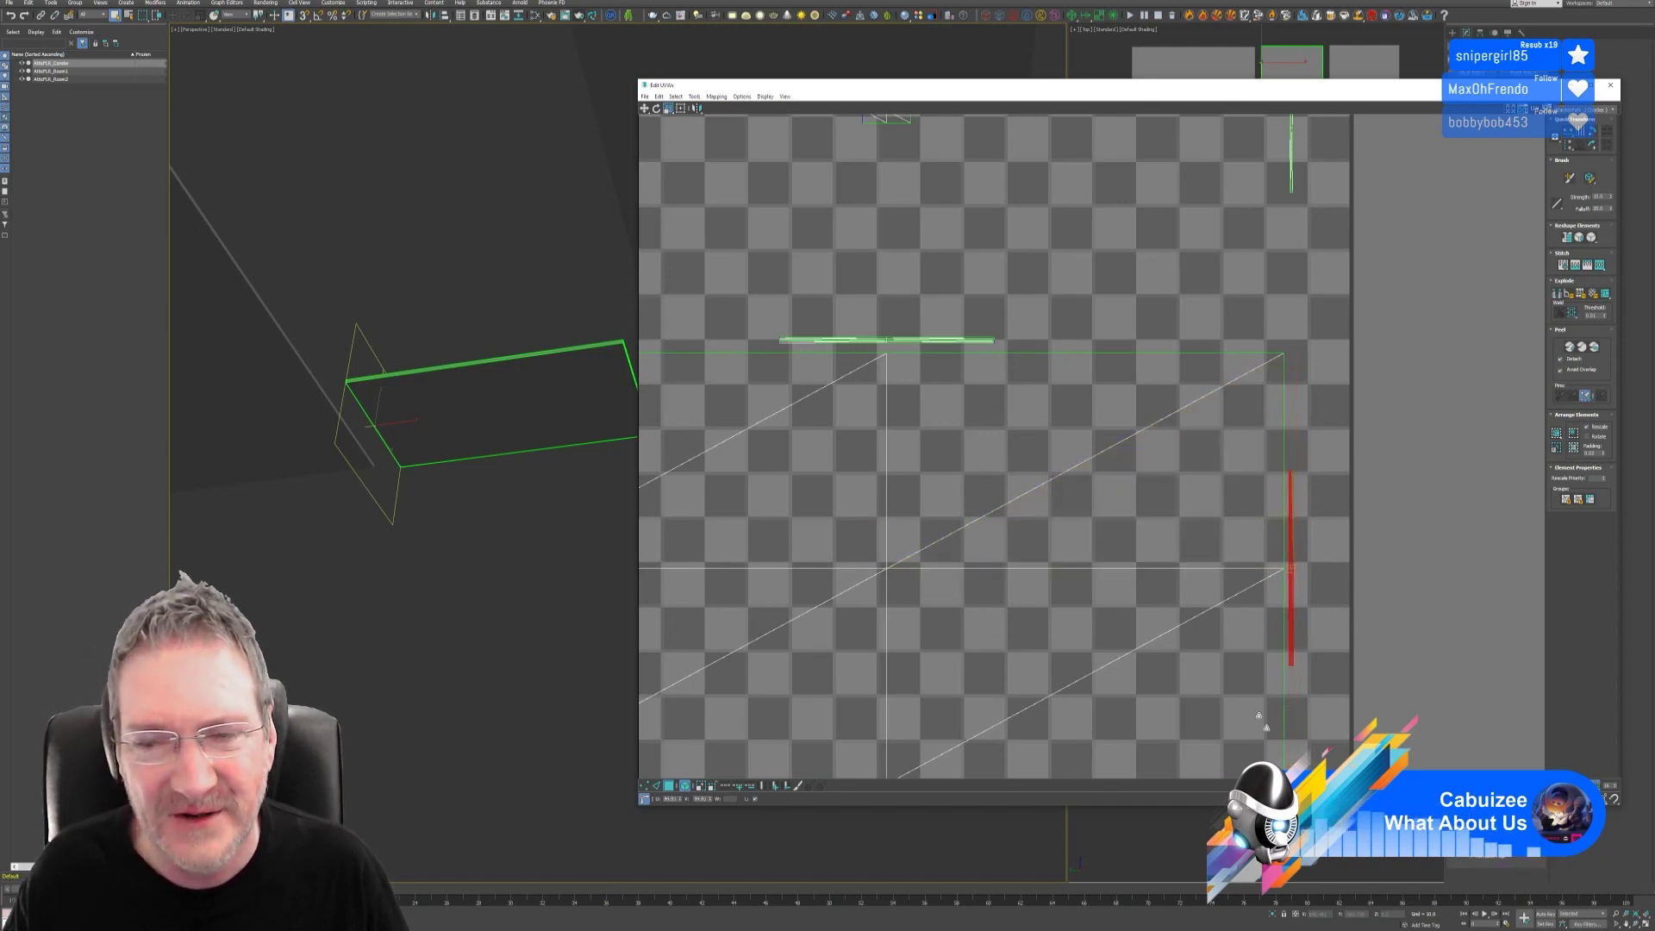
{"action": "scroll", "coordinate": [1116, 549], "scroll_direction": "down", "scroll_amount": 4}
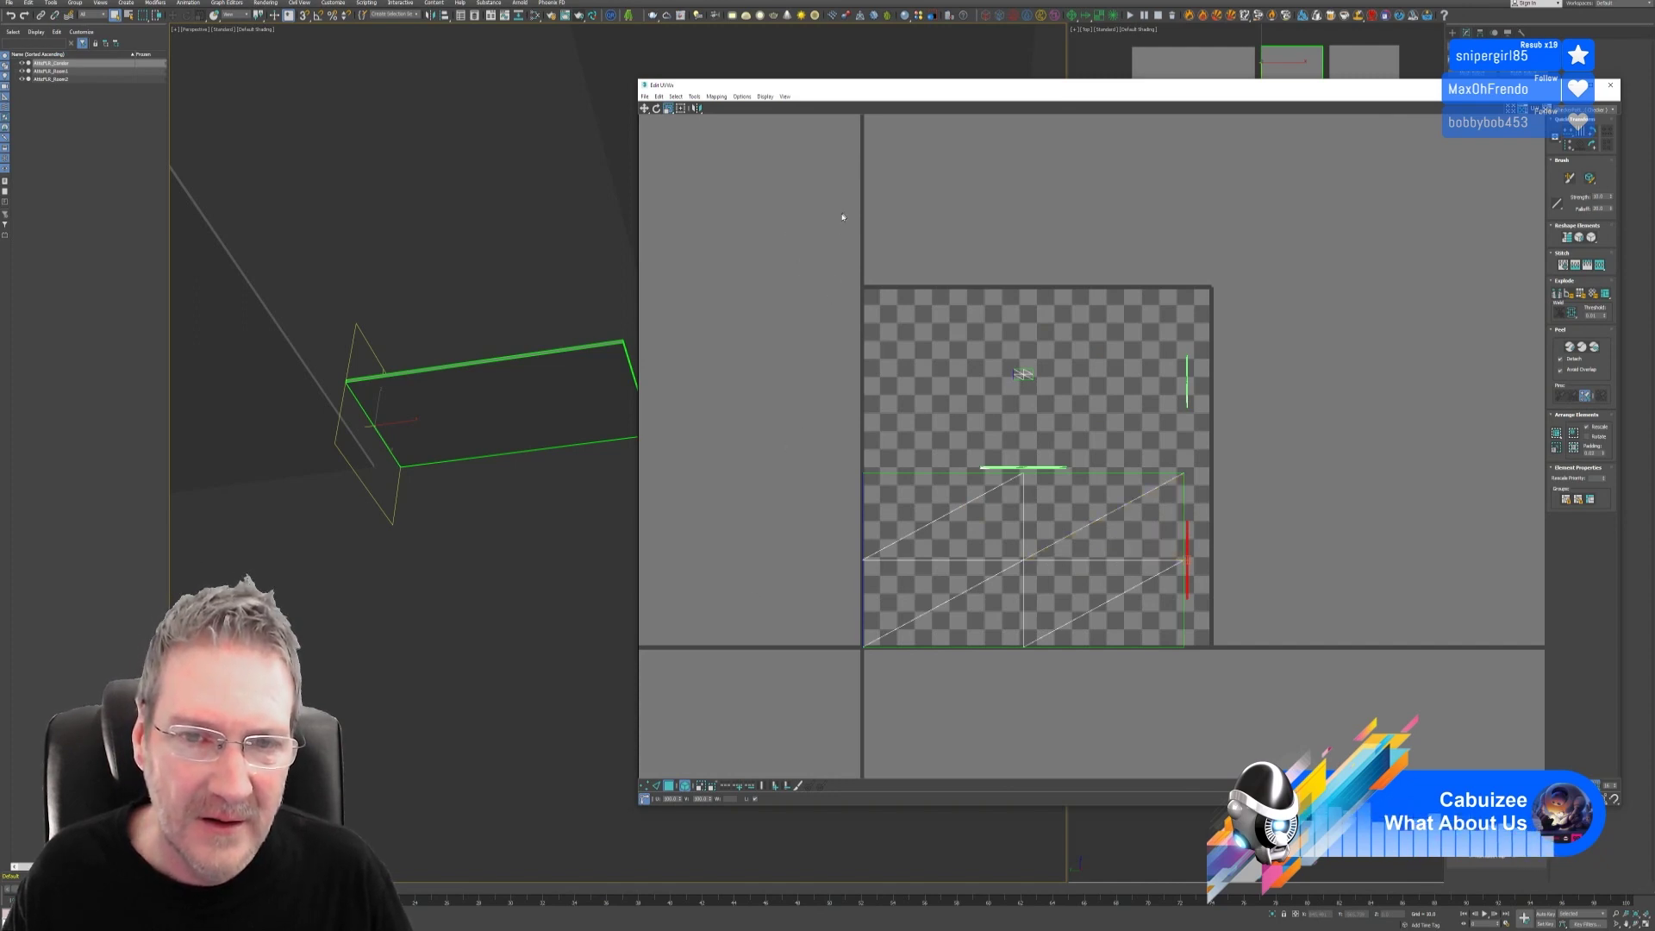
Step: Pack all of the corridor floor's UV islands with Rescale Clusters enabled and close the UV editor
{"action": "left_click_drag", "start_coordinate": [842, 216], "coordinate": [1236, 695]}
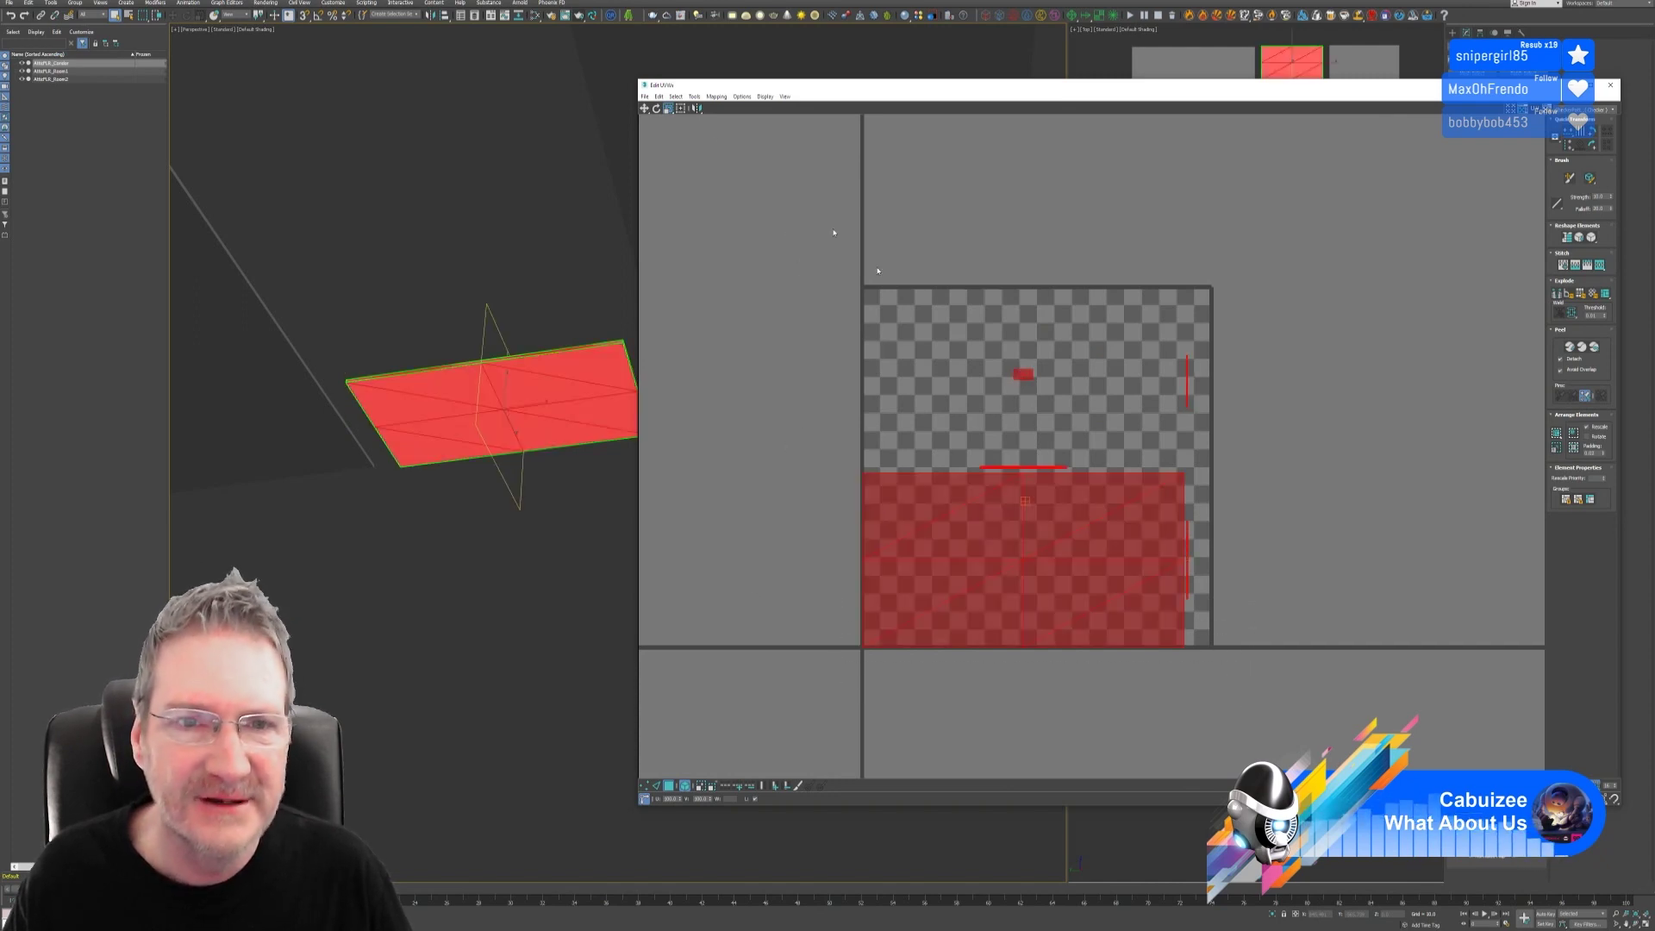
{"action": "left_click", "coordinate": [695, 97]}
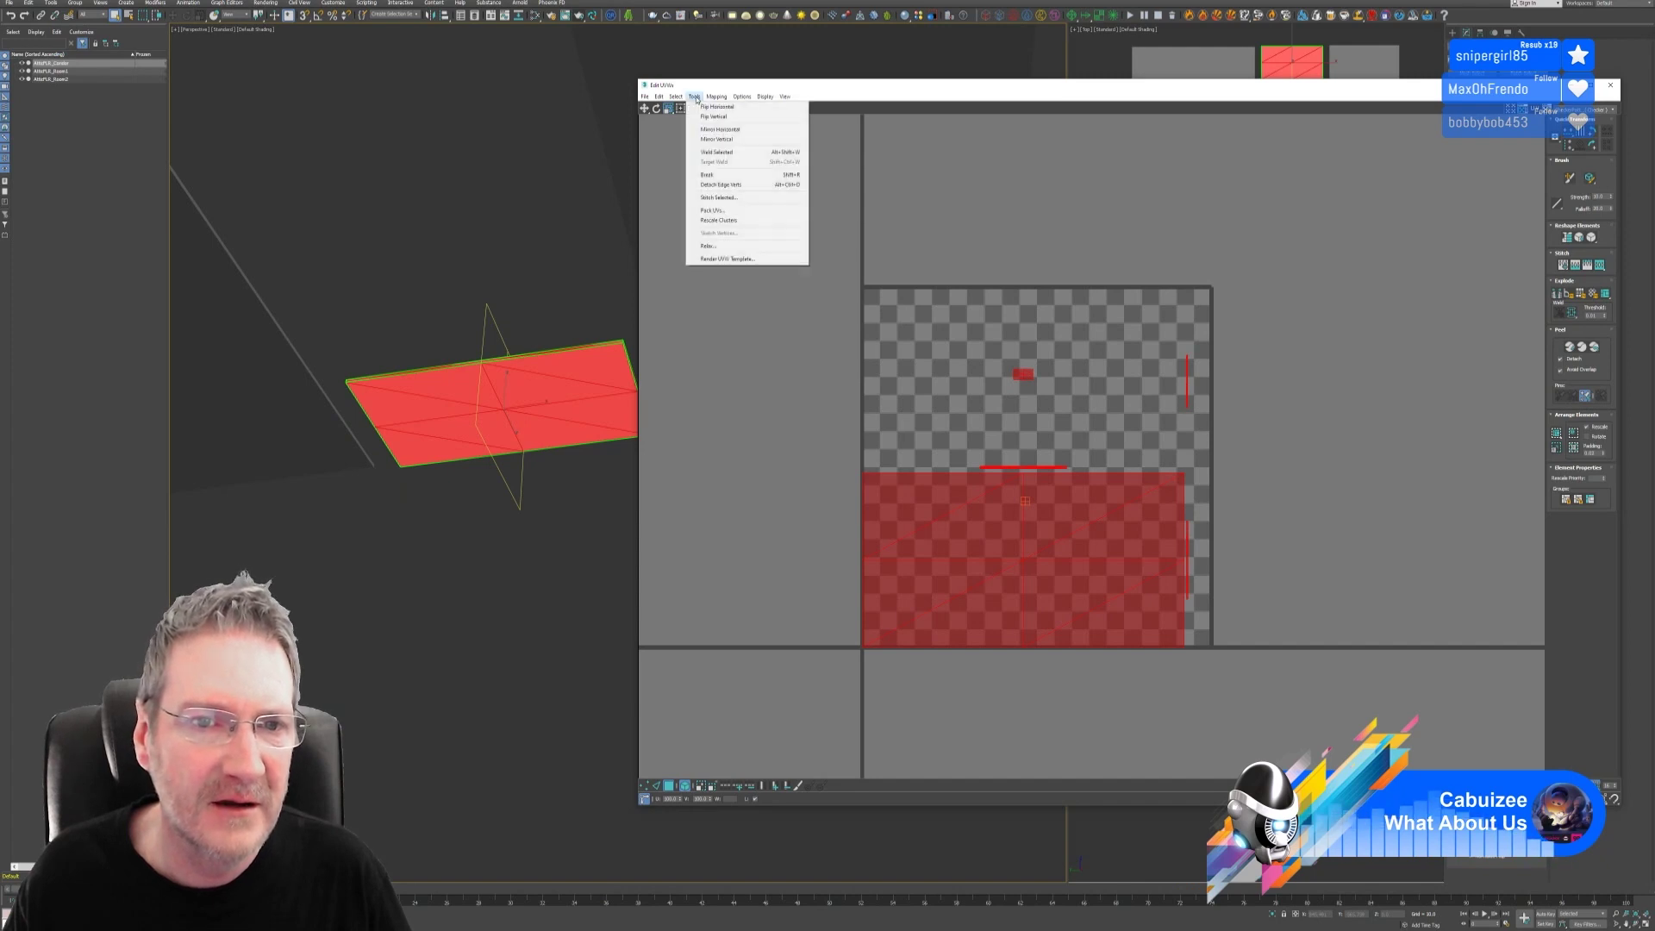
{"action": "left_click", "coordinate": [720, 212]}
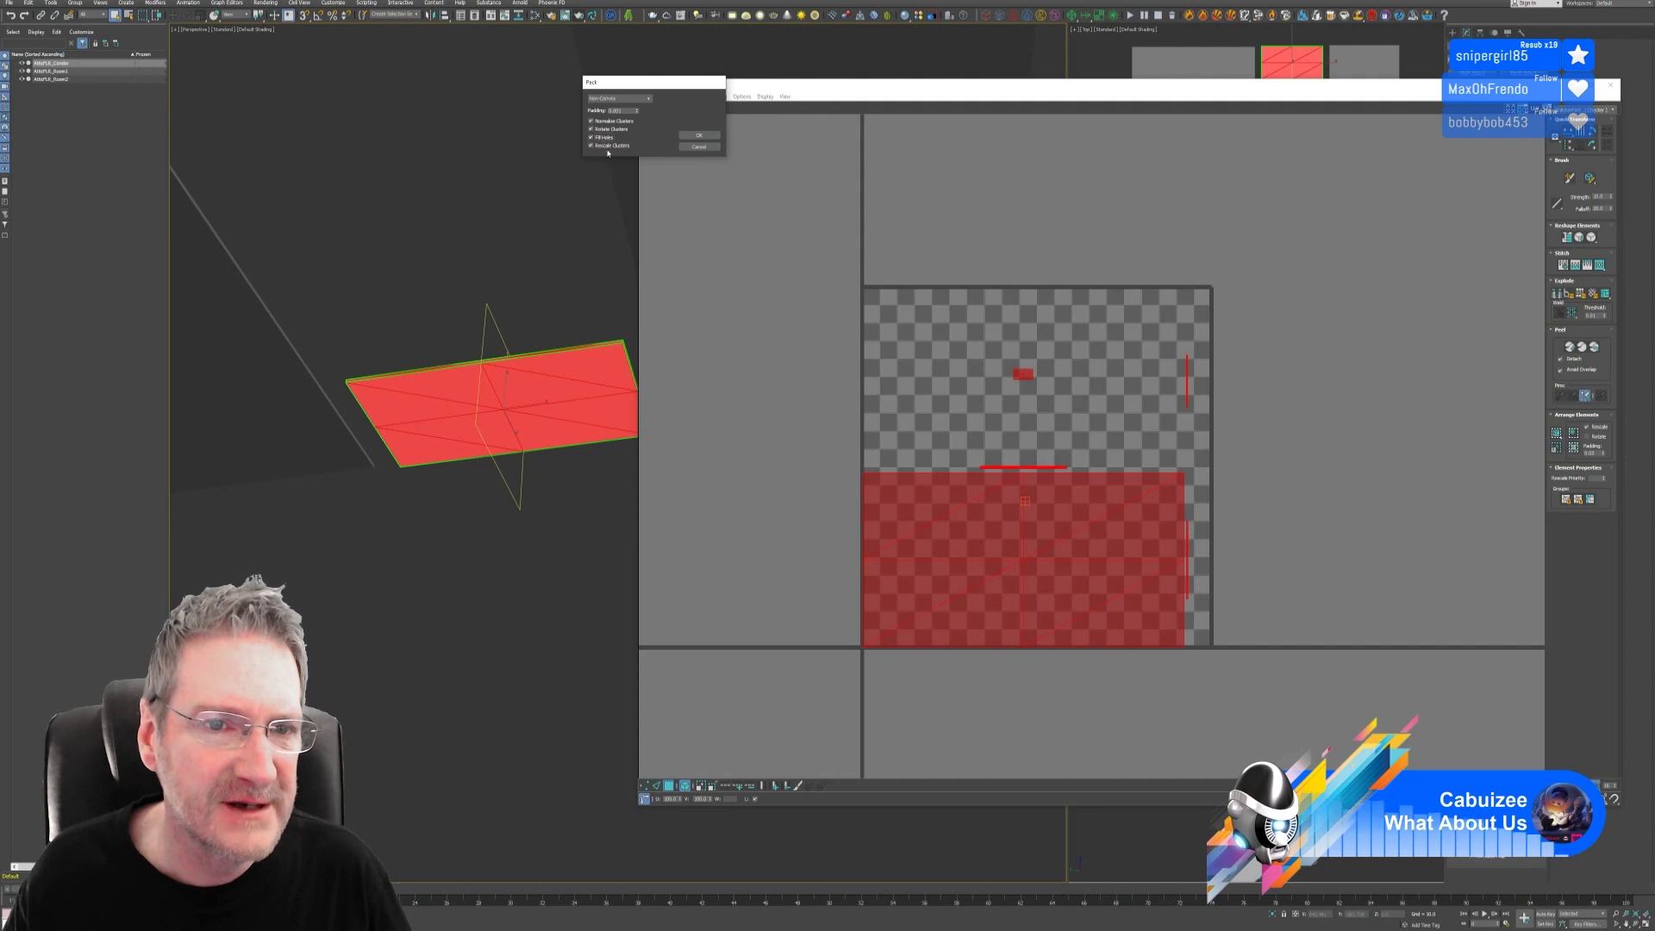
{"action": "left_click", "coordinate": [700, 135]}
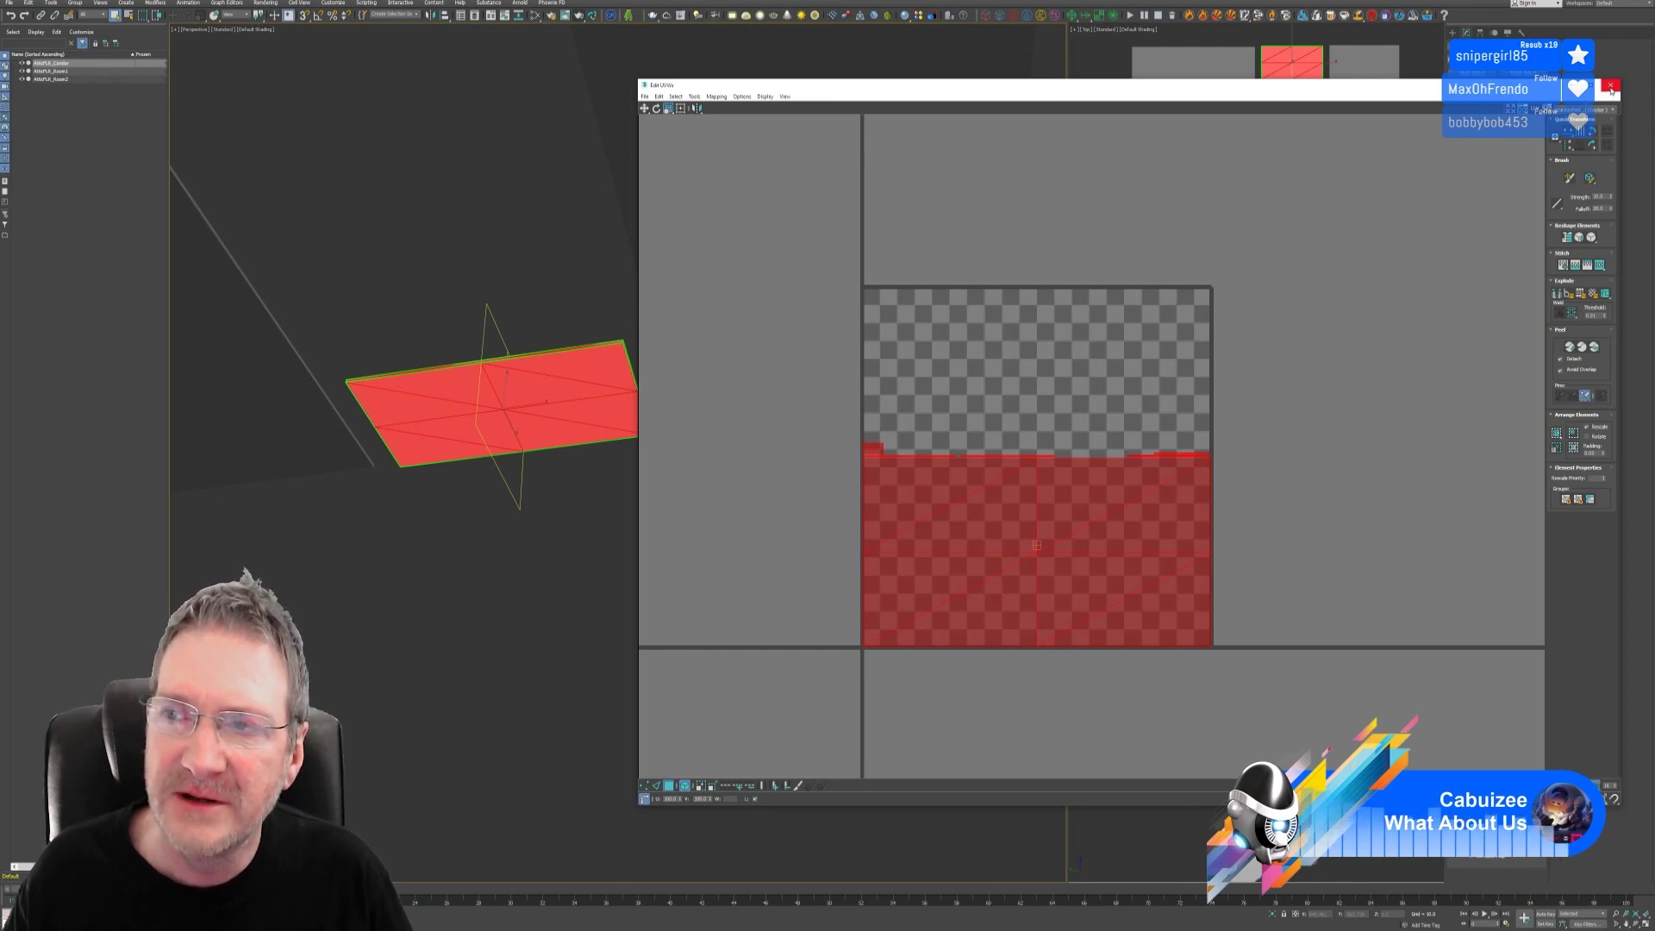
{"action": "left_click", "coordinate": [1609, 87]}
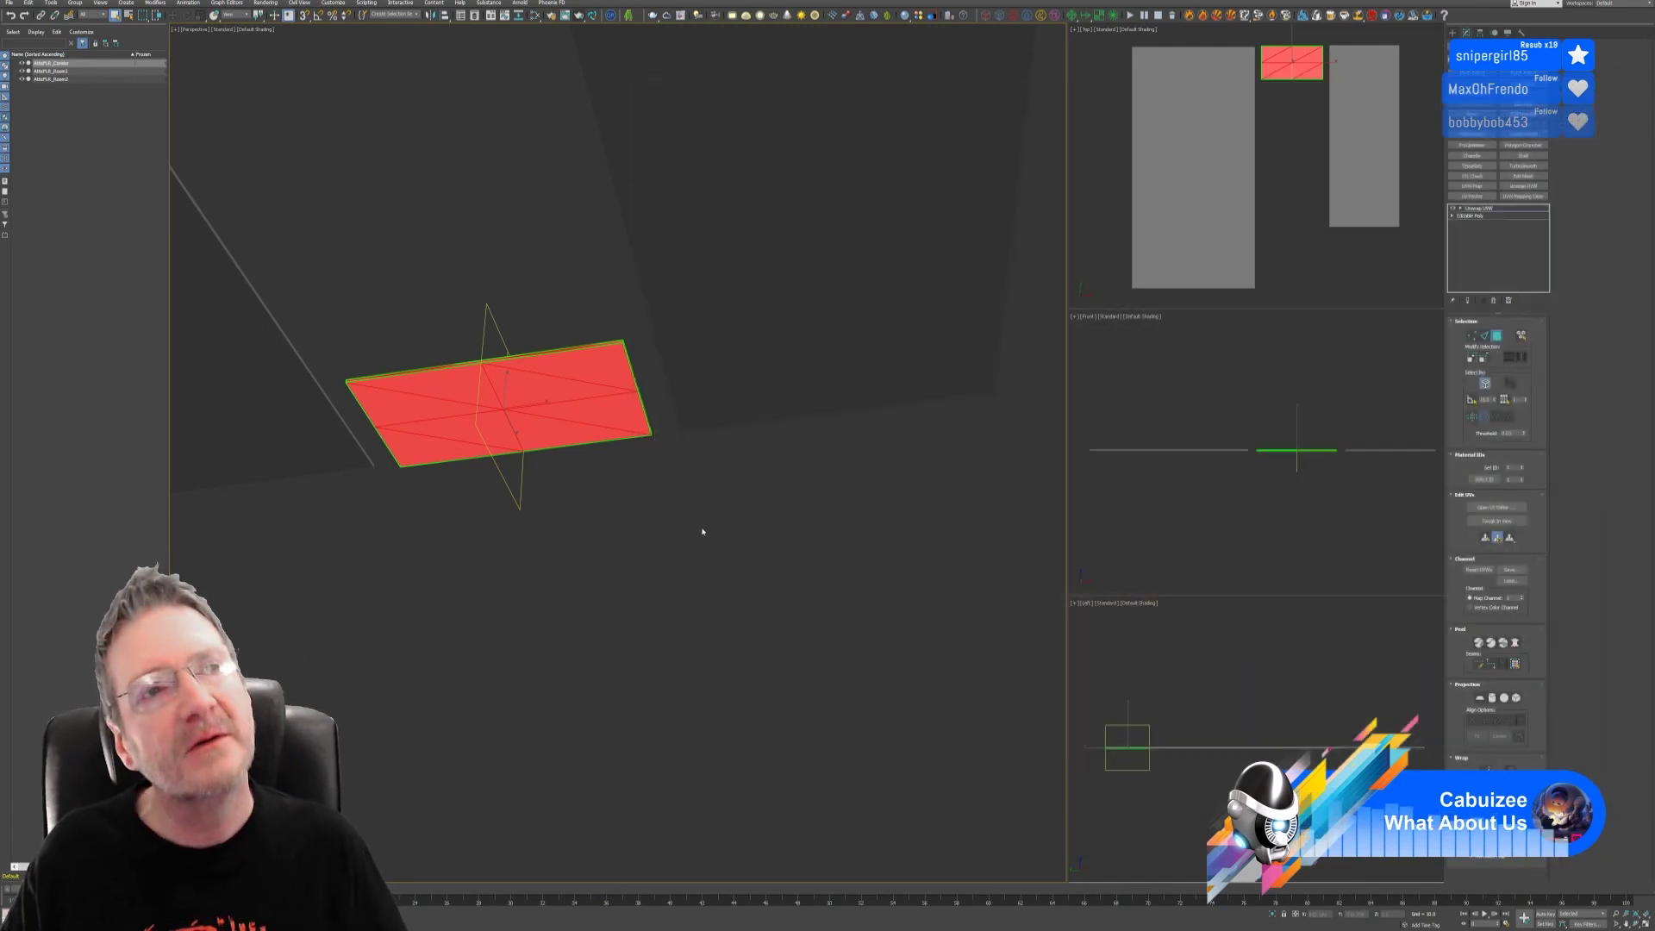
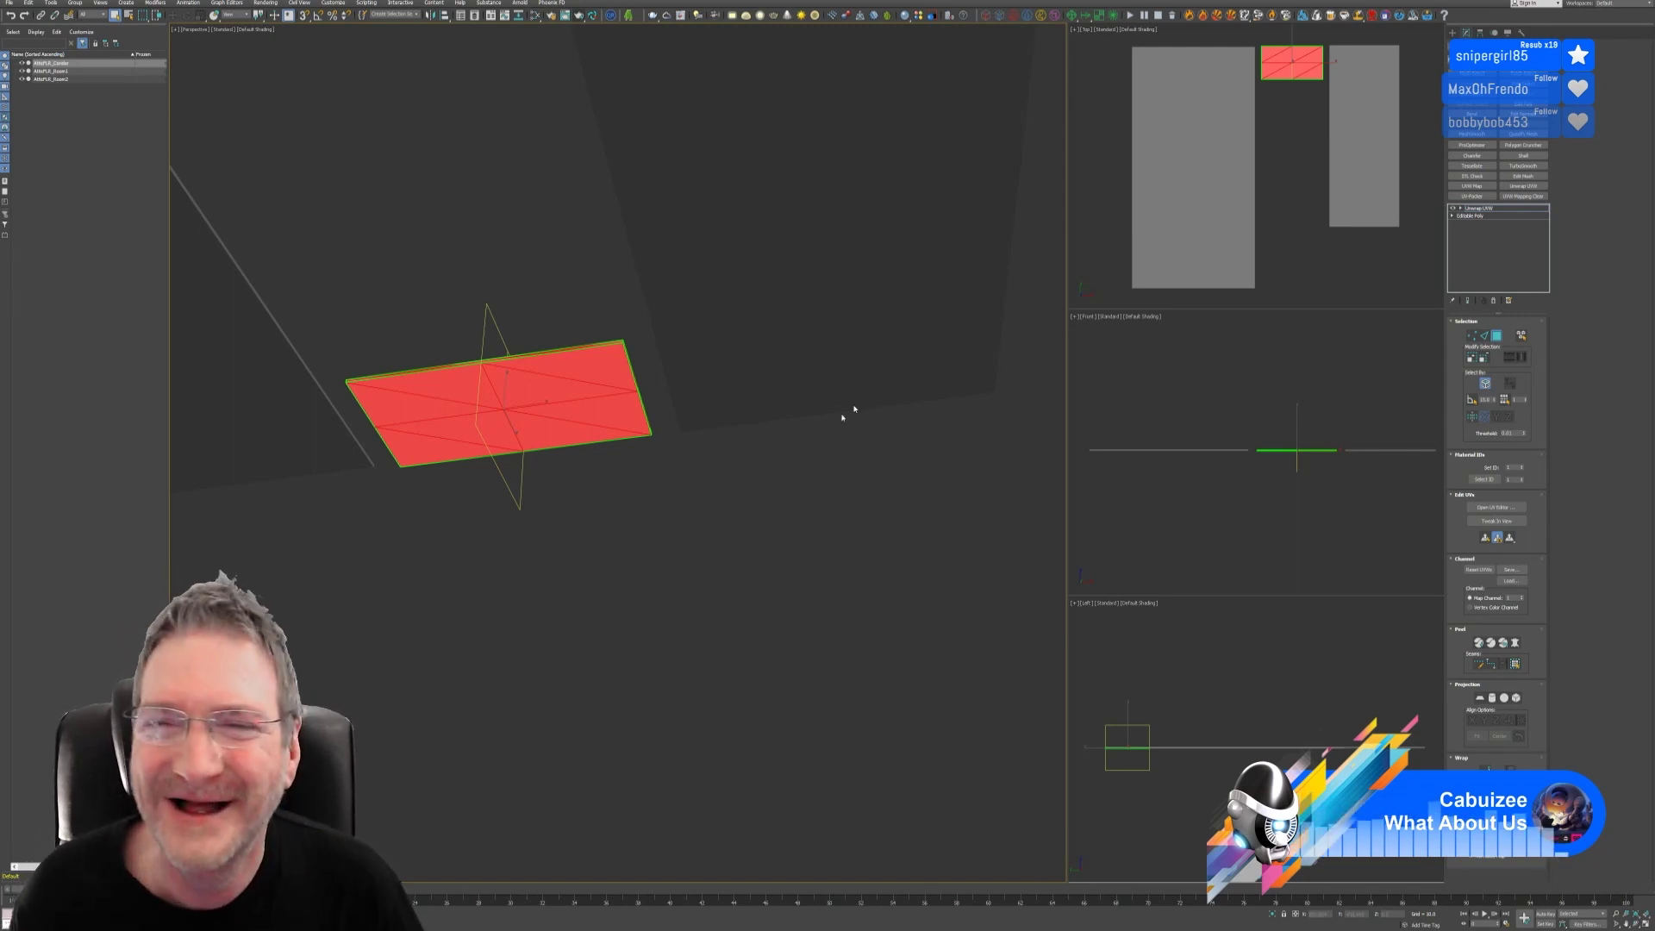
Step: Leave UV polygon selection and export only the corridor floor as FBX, overwriting the existing Attic_Floor_Corridor.fbx with the current export options
{"action": "left_click", "coordinate": [1498, 336]}
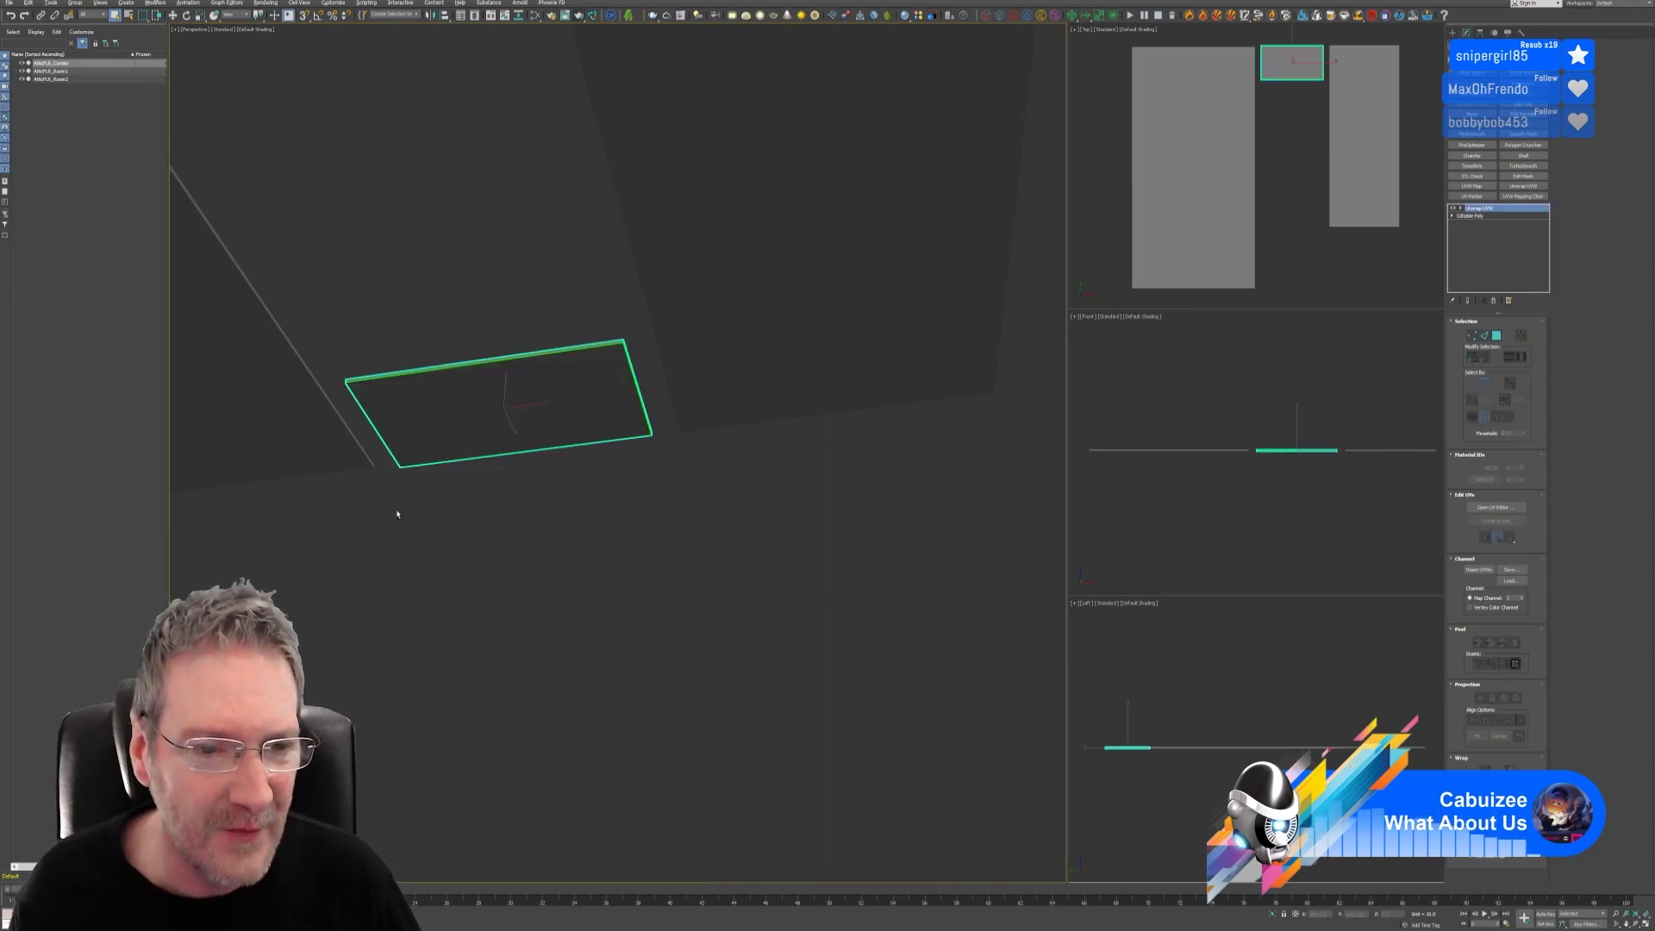
{"action": "middle_click_drag", "start_coordinate": [437, 535], "coordinate": [441, 557], "text": "alt"}
{"action": "middle_click_drag", "start_coordinate": [461, 616], "coordinate": [480, 491], "text": "alt"}
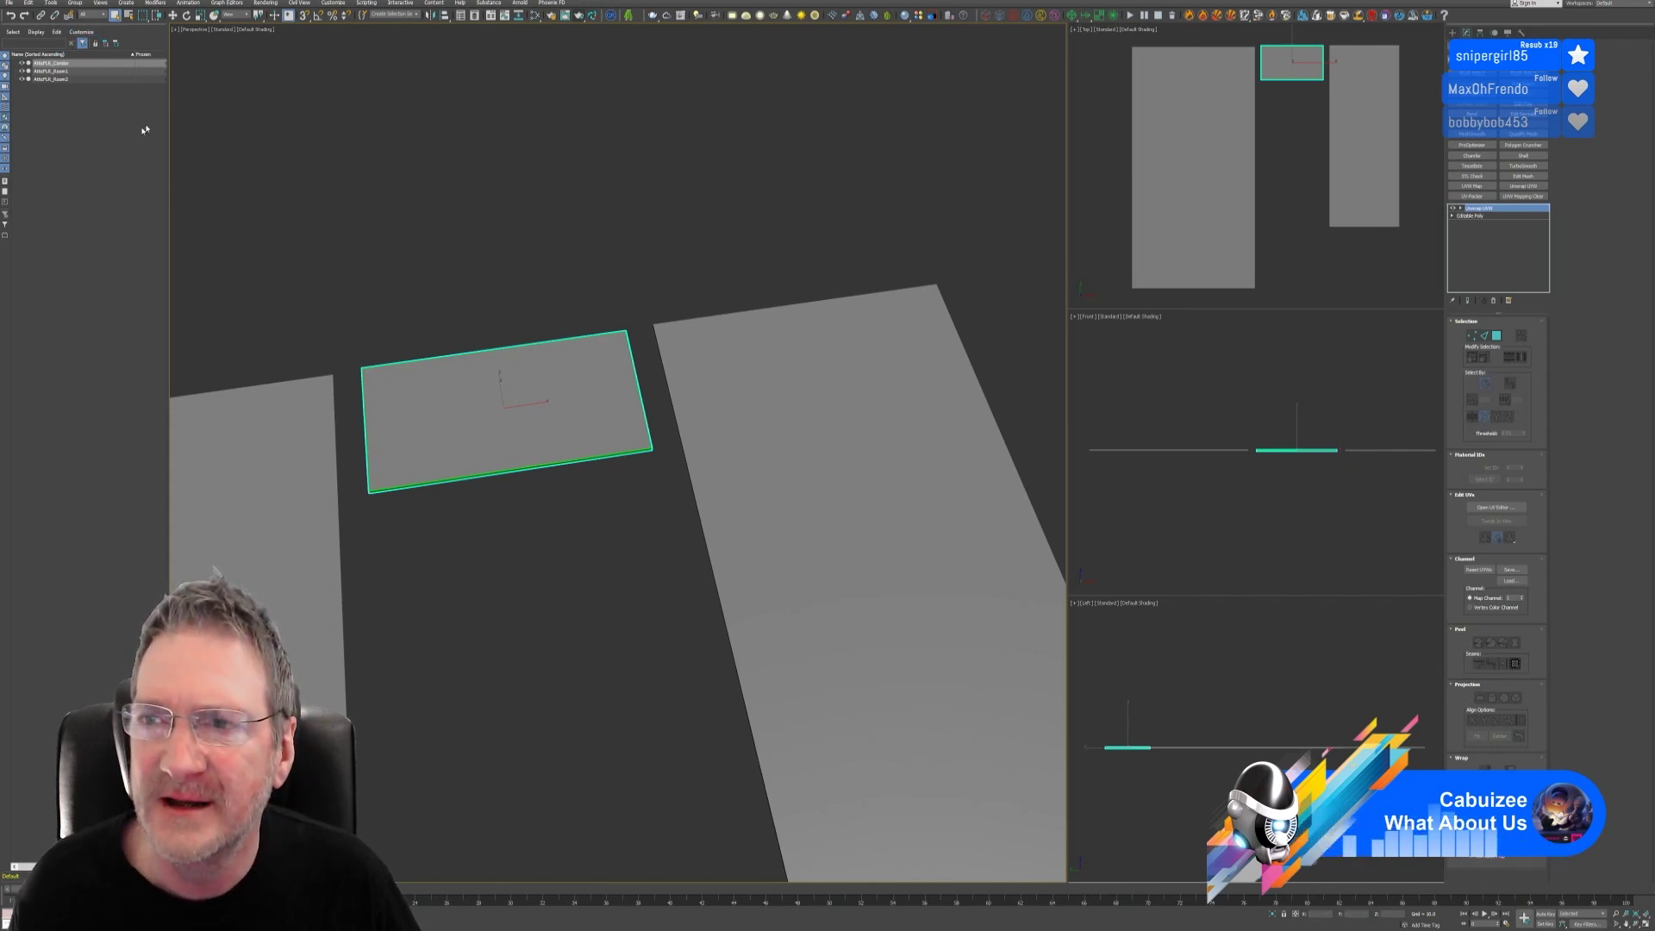
{"action": "left_click", "coordinate": [8, 4]}
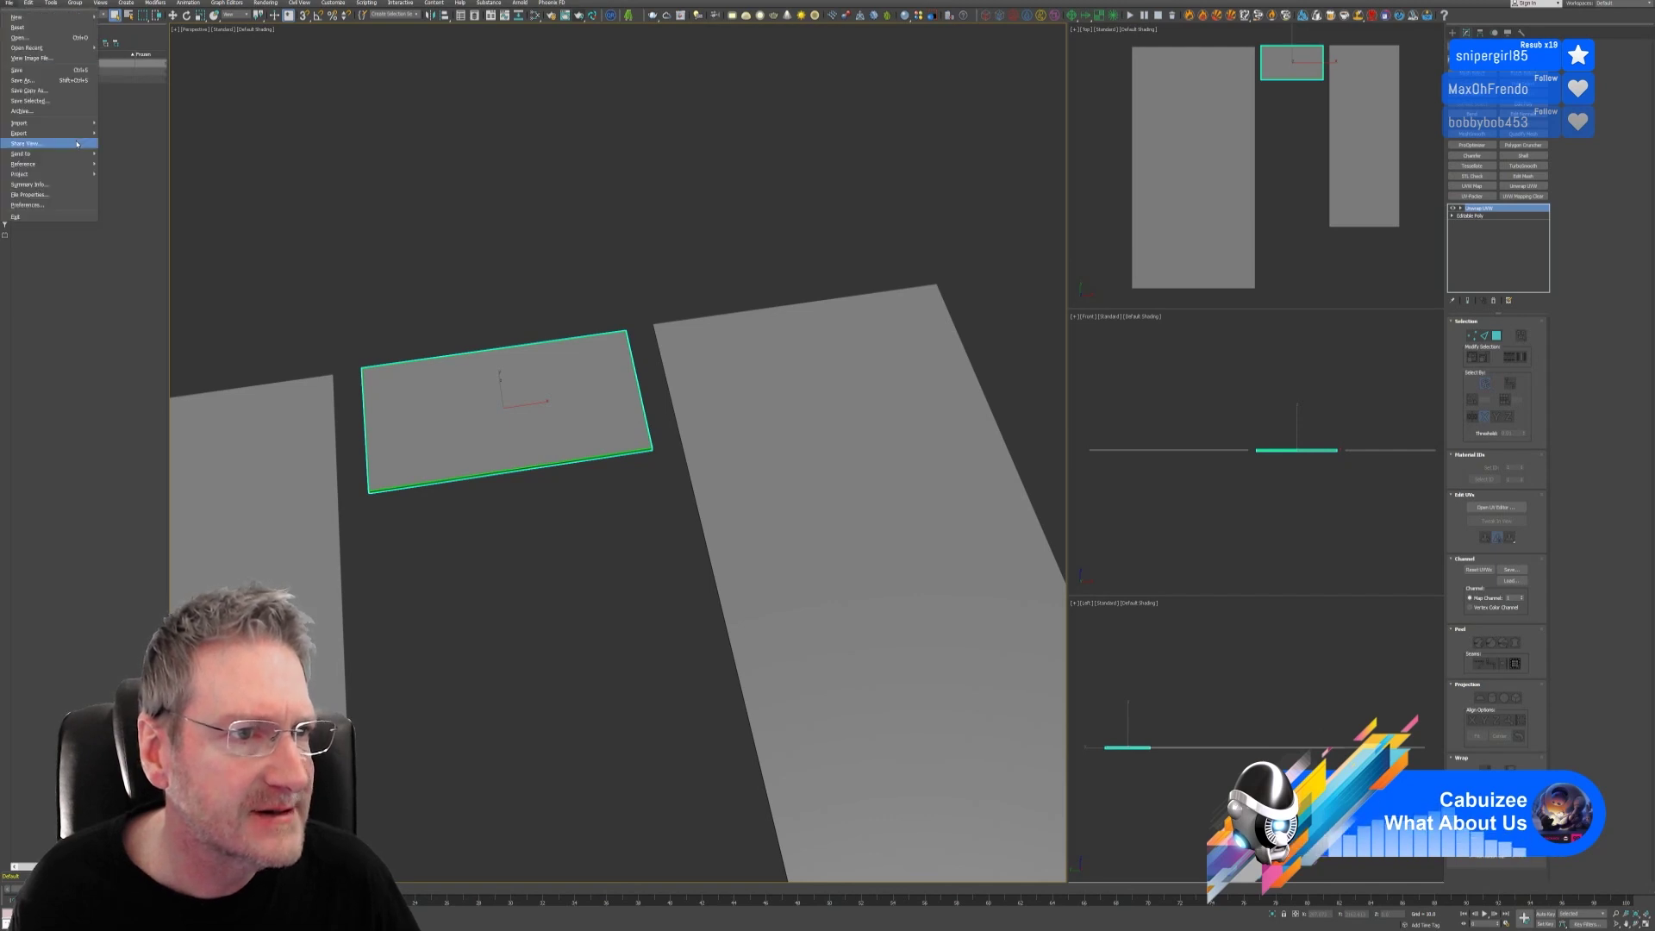
{"action": "mouse_move", "coordinate": [51, 133]}
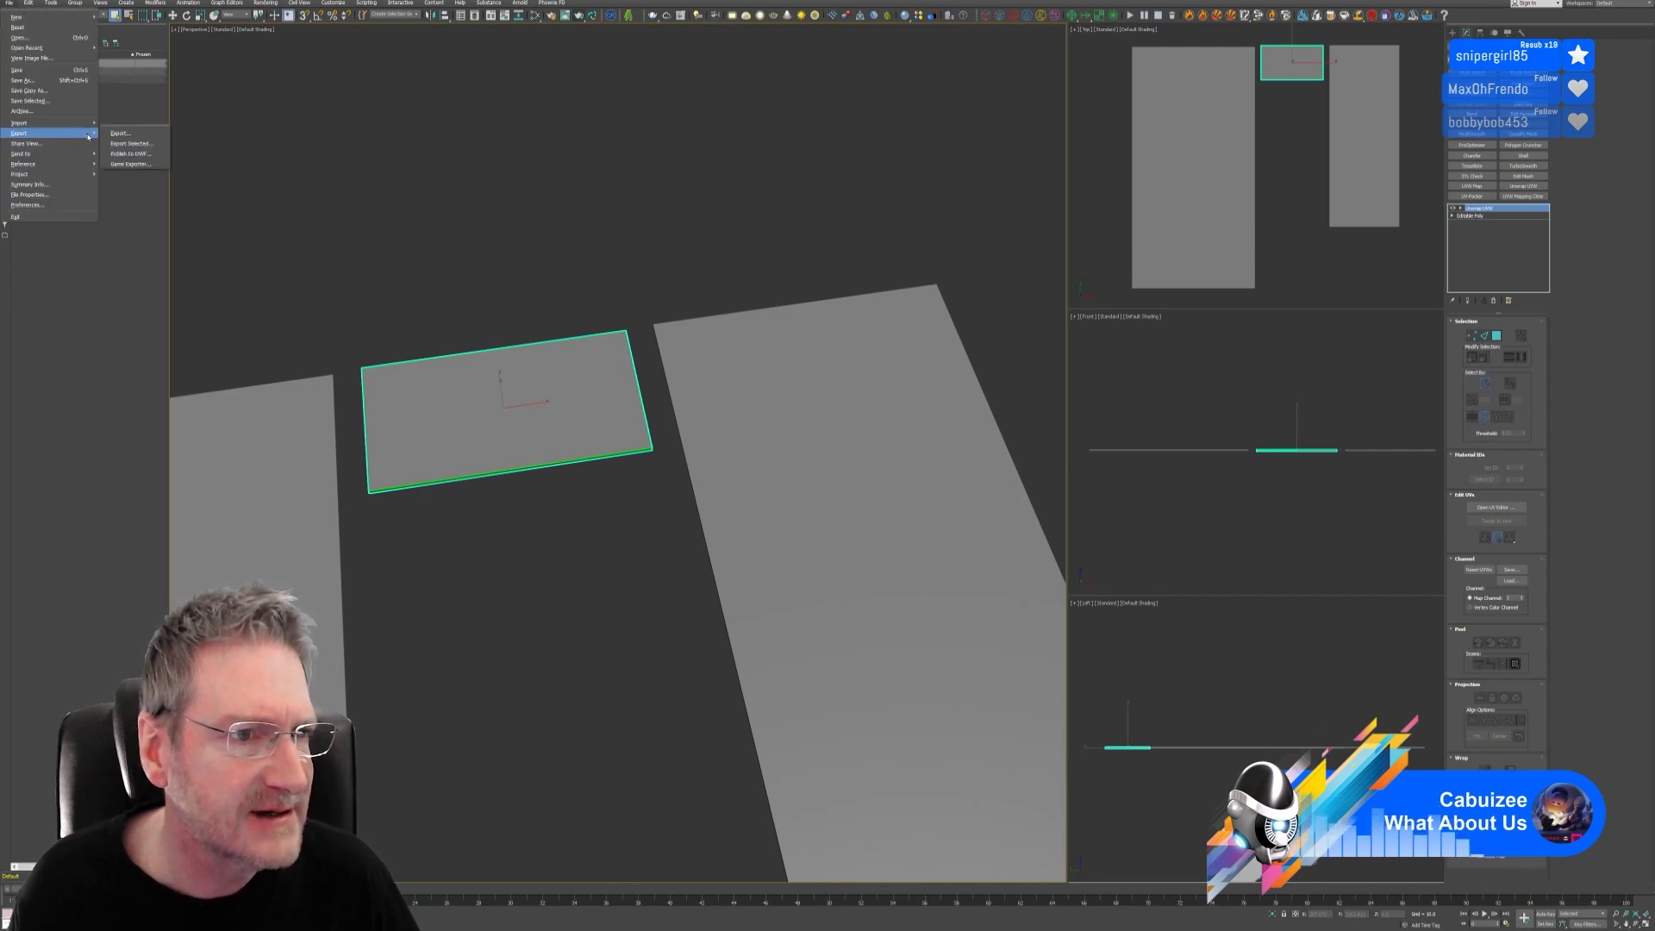
{"action": "left_click", "coordinate": [140, 143]}
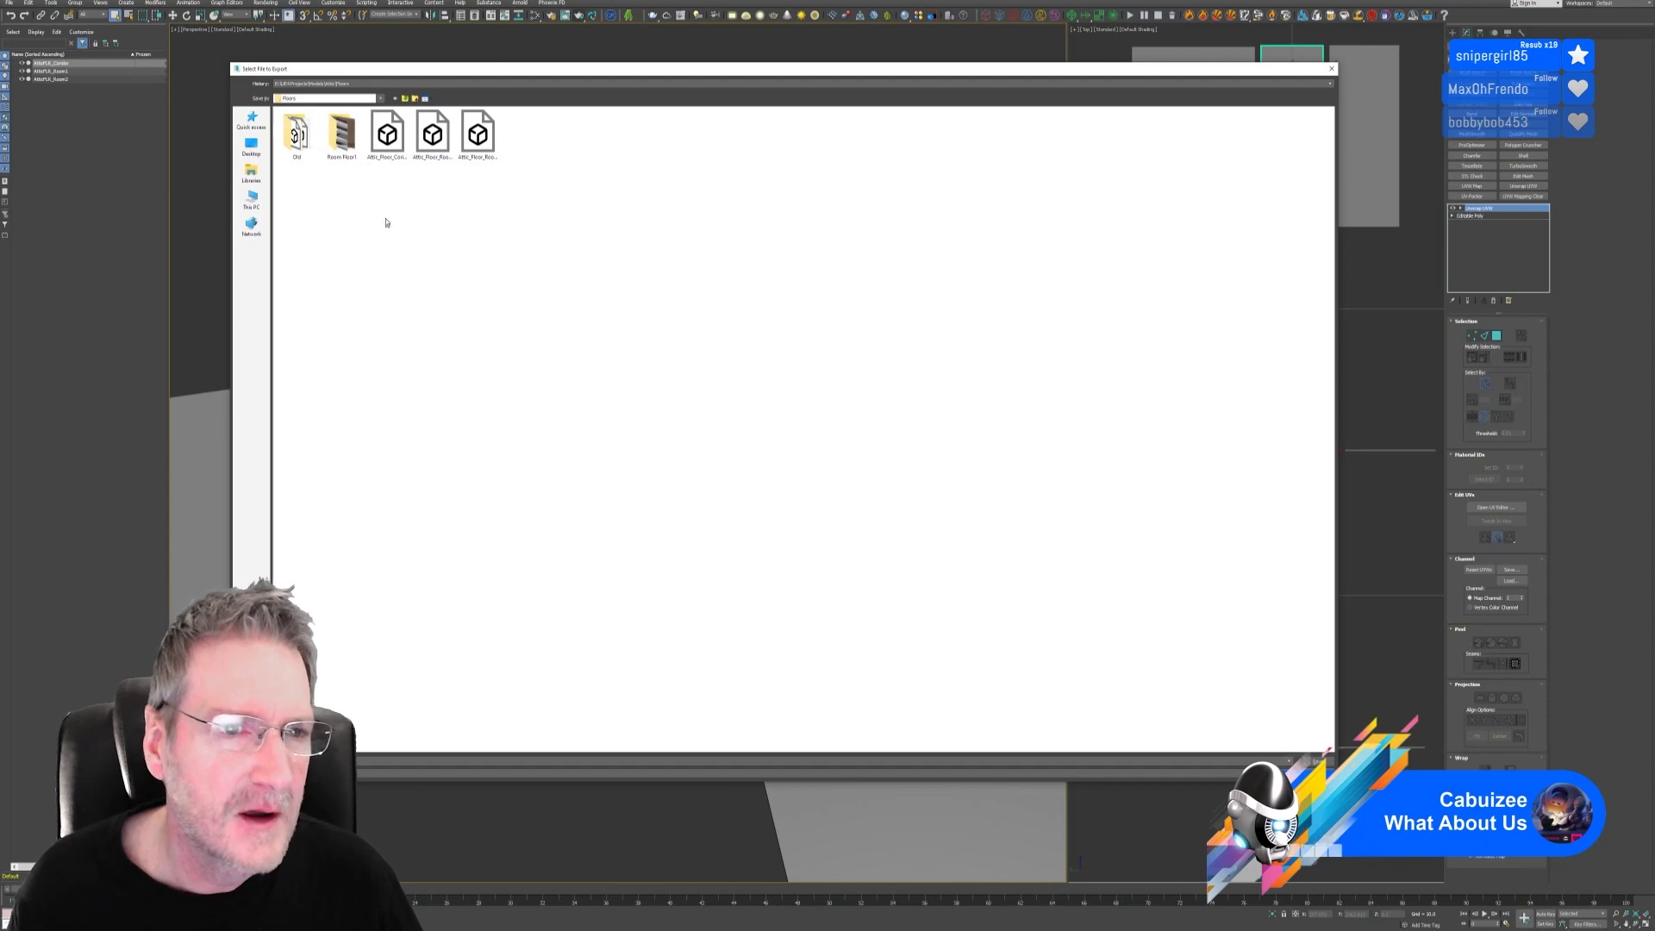
{"action": "left_click", "coordinate": [387, 135]}
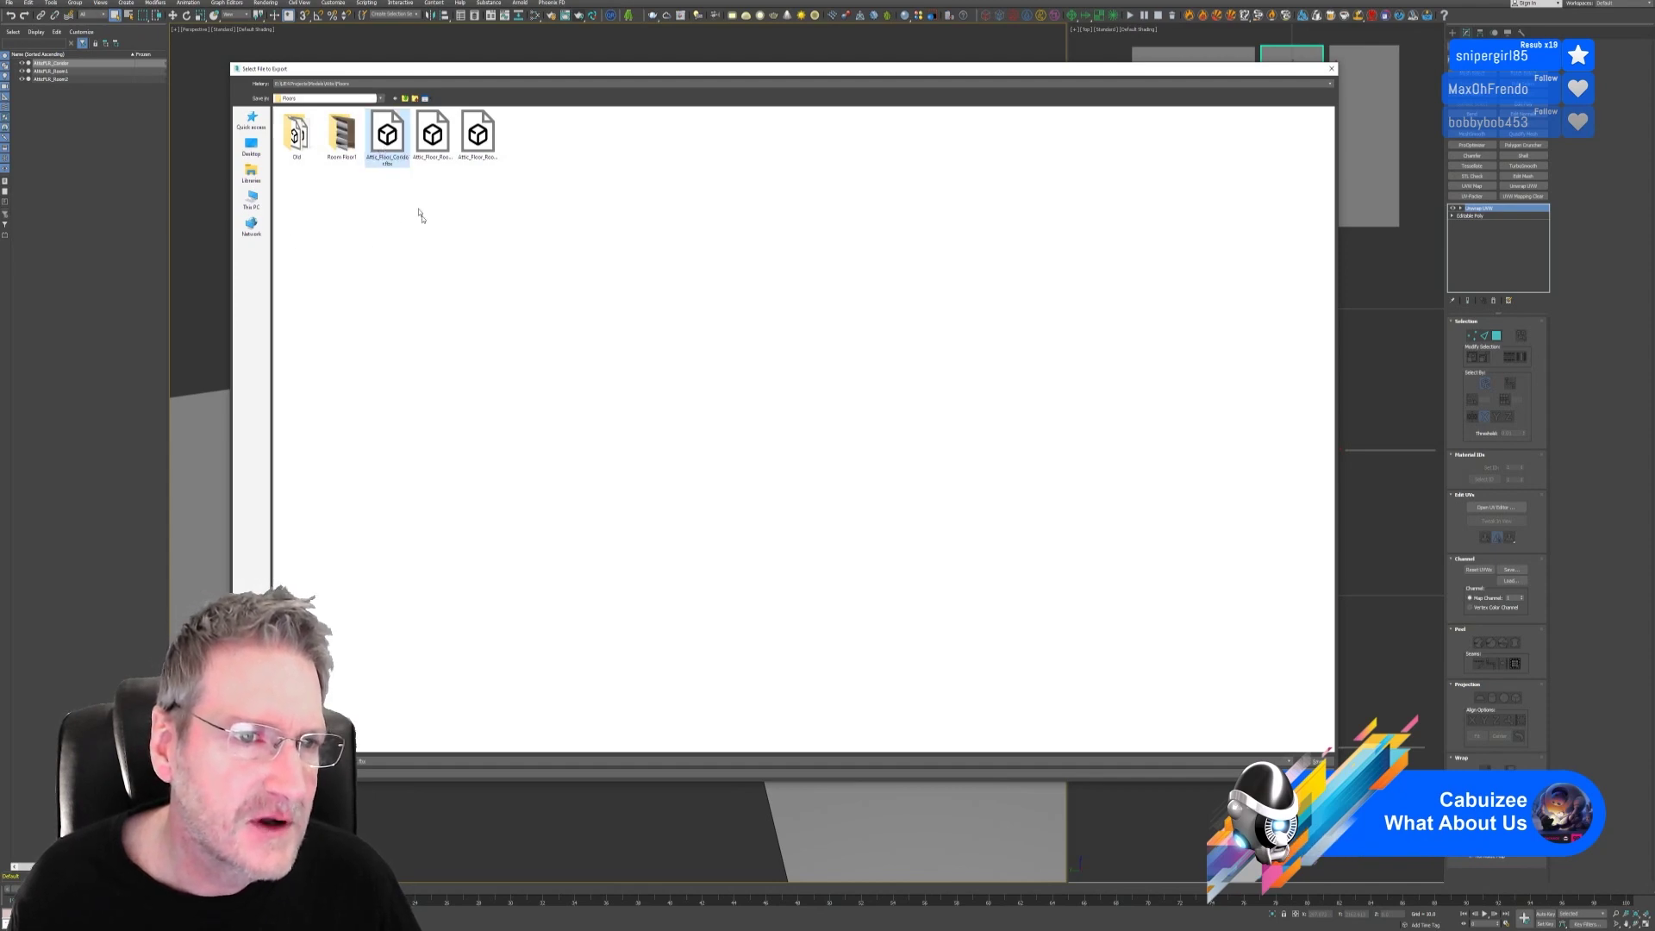
{"action": "key", "text": "Return"}
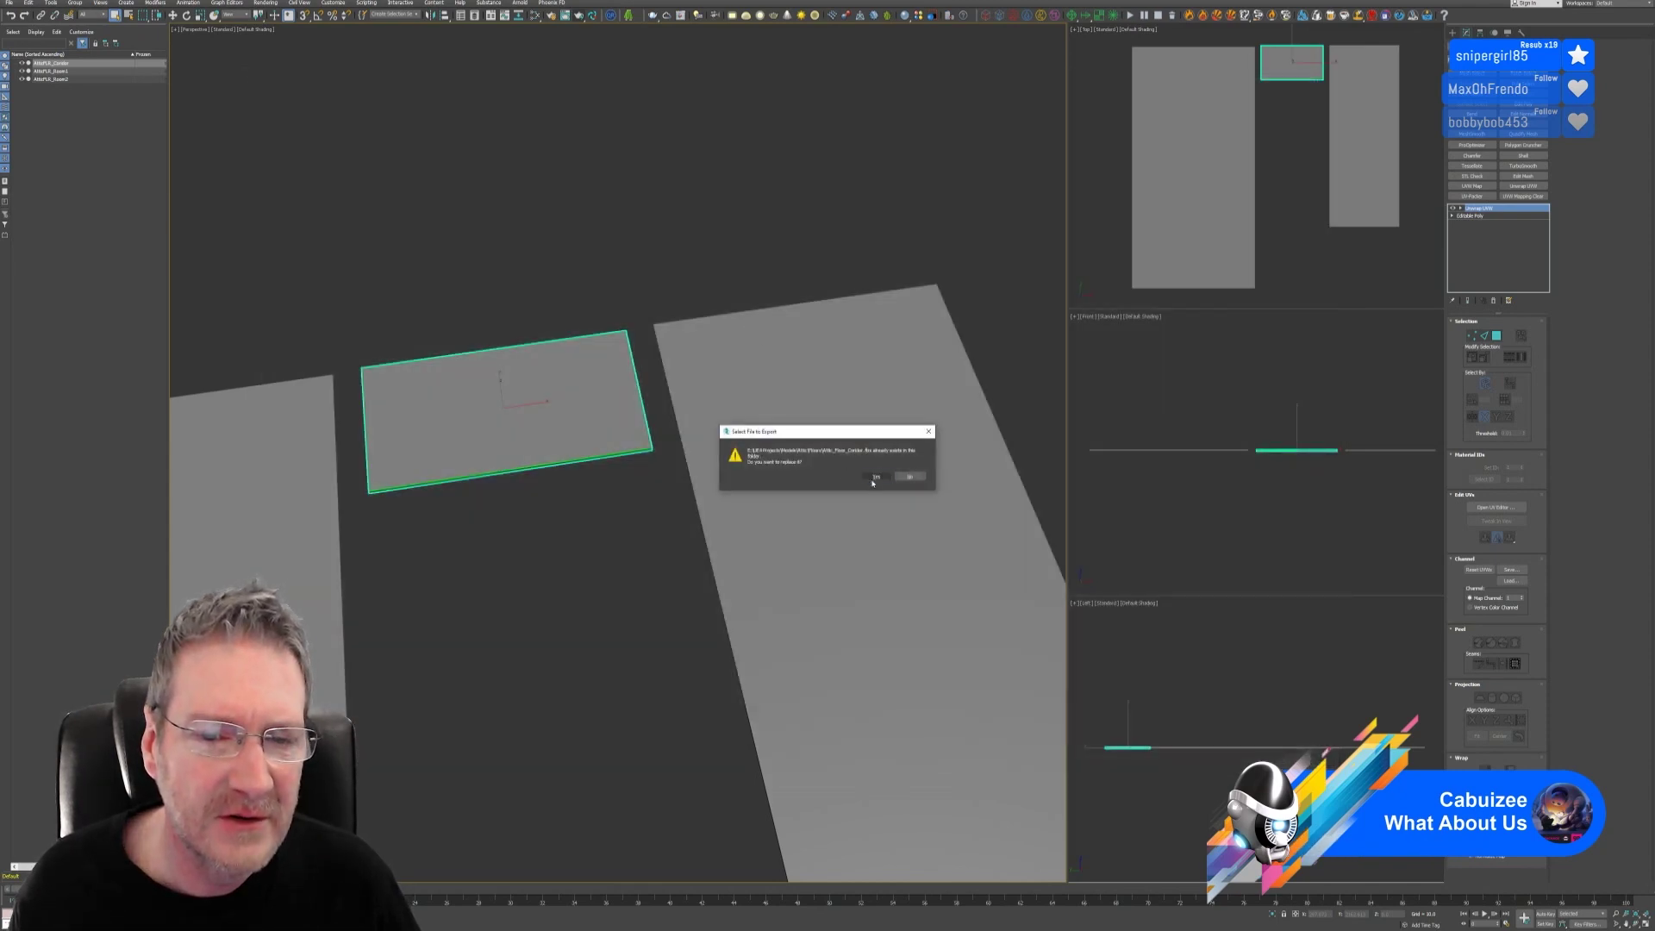
{"action": "left_click", "coordinate": [875, 477]}
{"action": "left_click", "coordinate": [899, 459]}
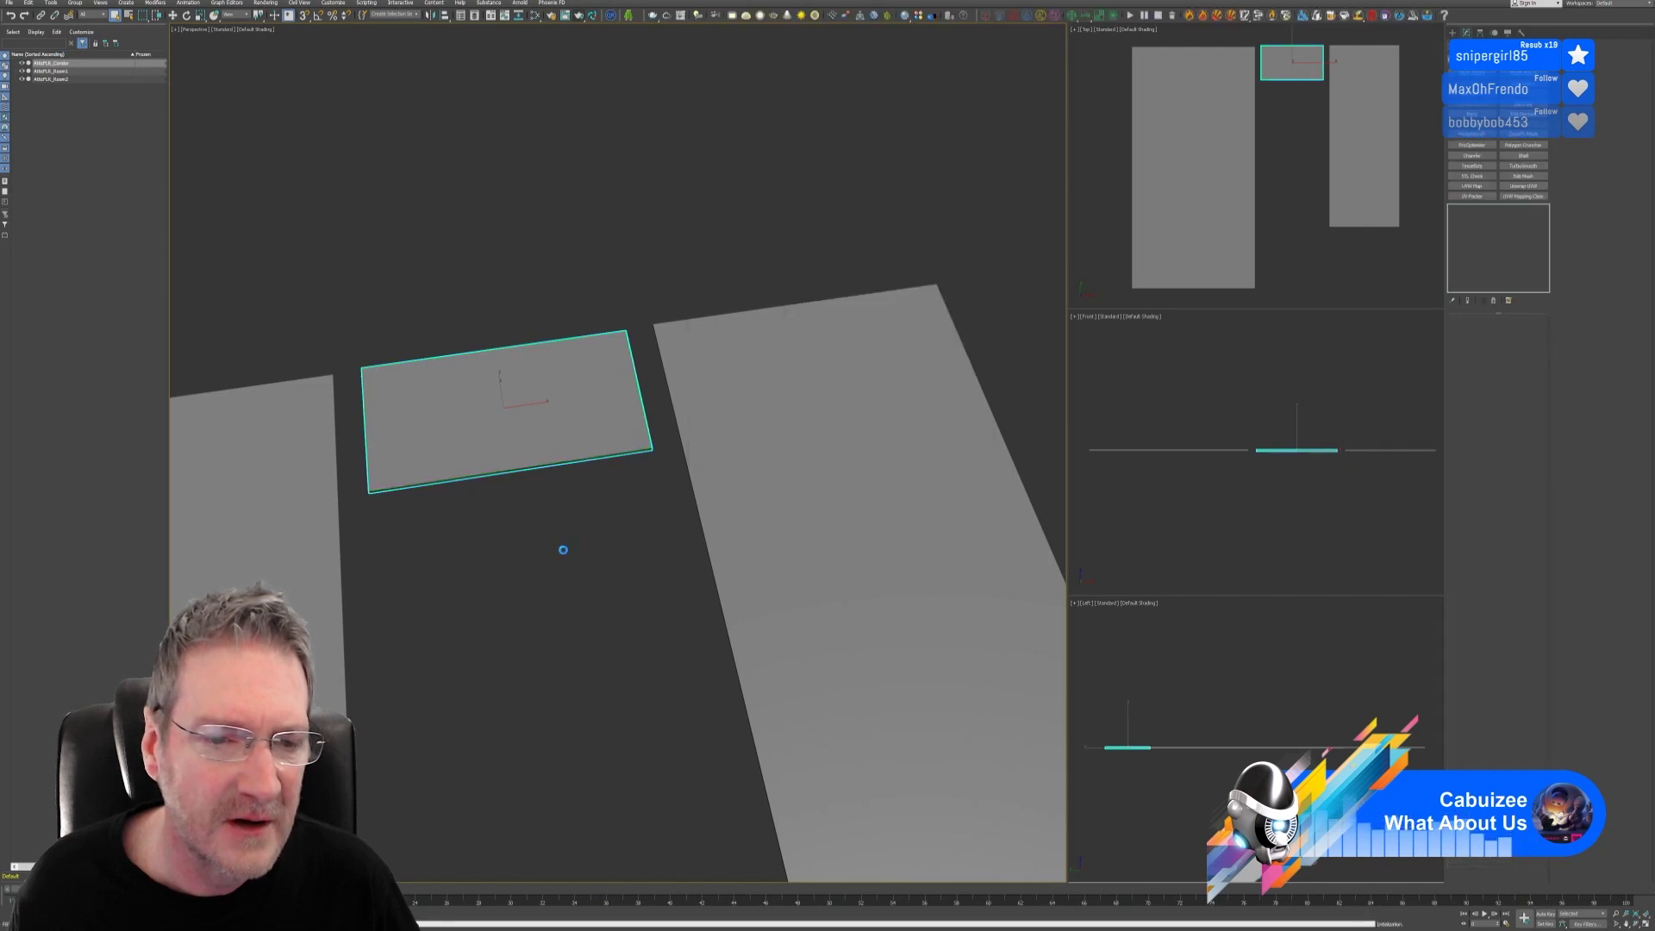
Step: Select the large room floor and export it as FBX over the existing Attic_Floor_Room2.fbx with the current export options
{"action": "scroll", "coordinate": [558, 549], "scroll_direction": "down", "scroll_amount": 5}
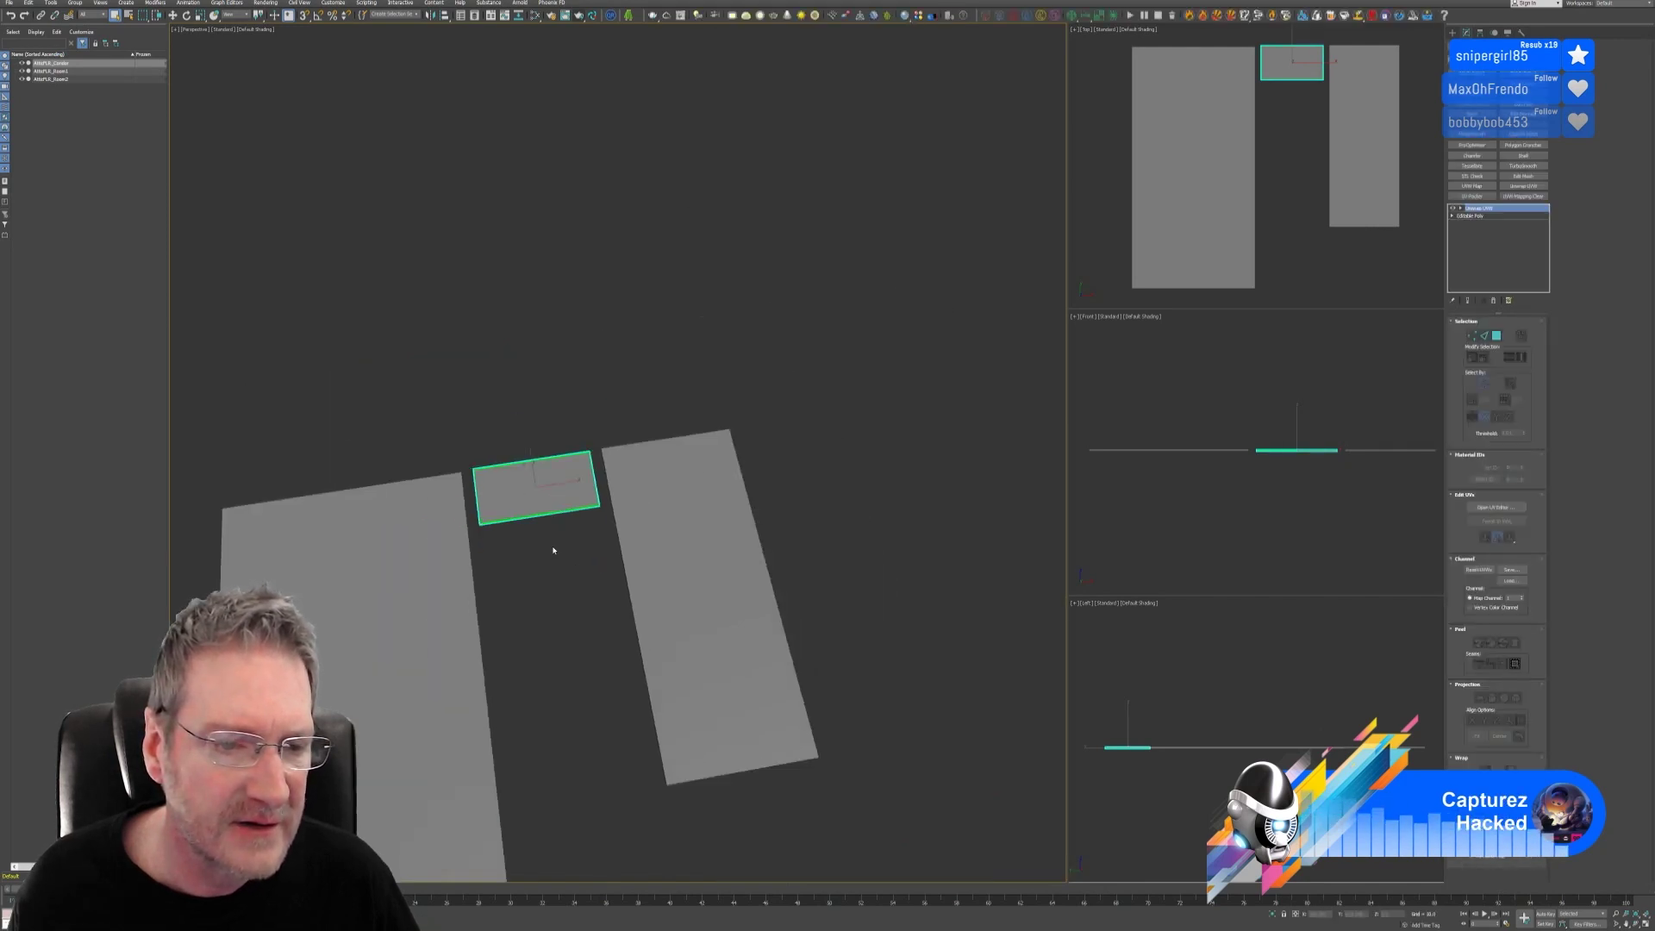
{"action": "middle_click_drag", "start_coordinate": [548, 553], "coordinate": [646, 397]}
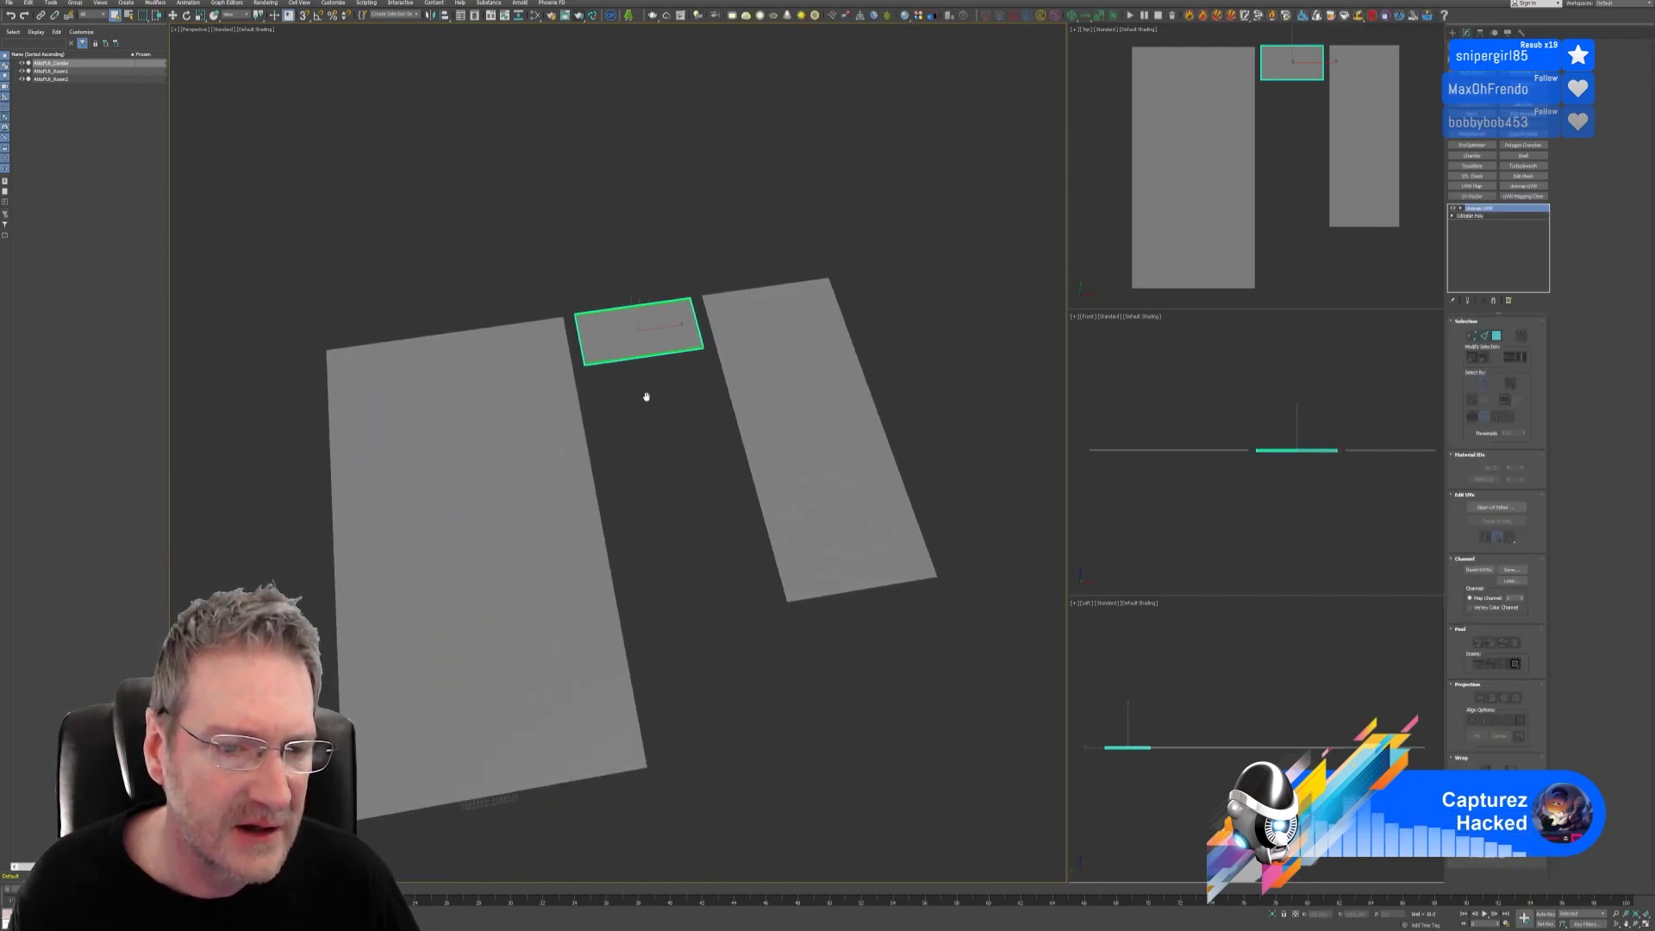
{"action": "left_click", "coordinate": [549, 436]}
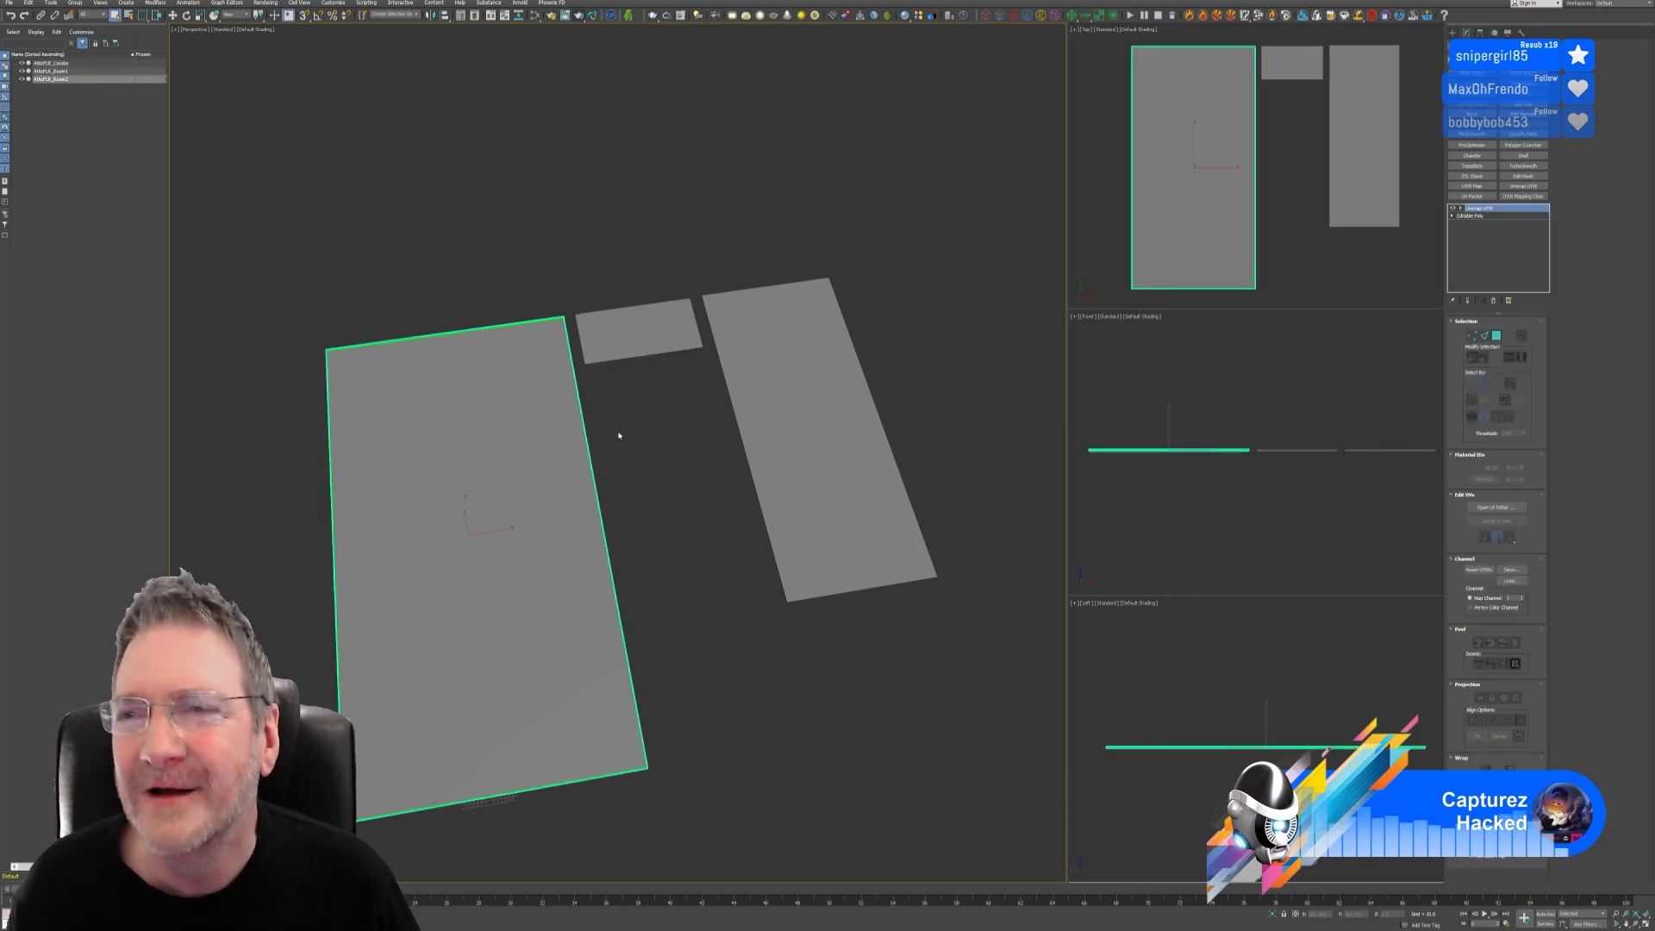
{"action": "left_click", "coordinate": [10, 4]}
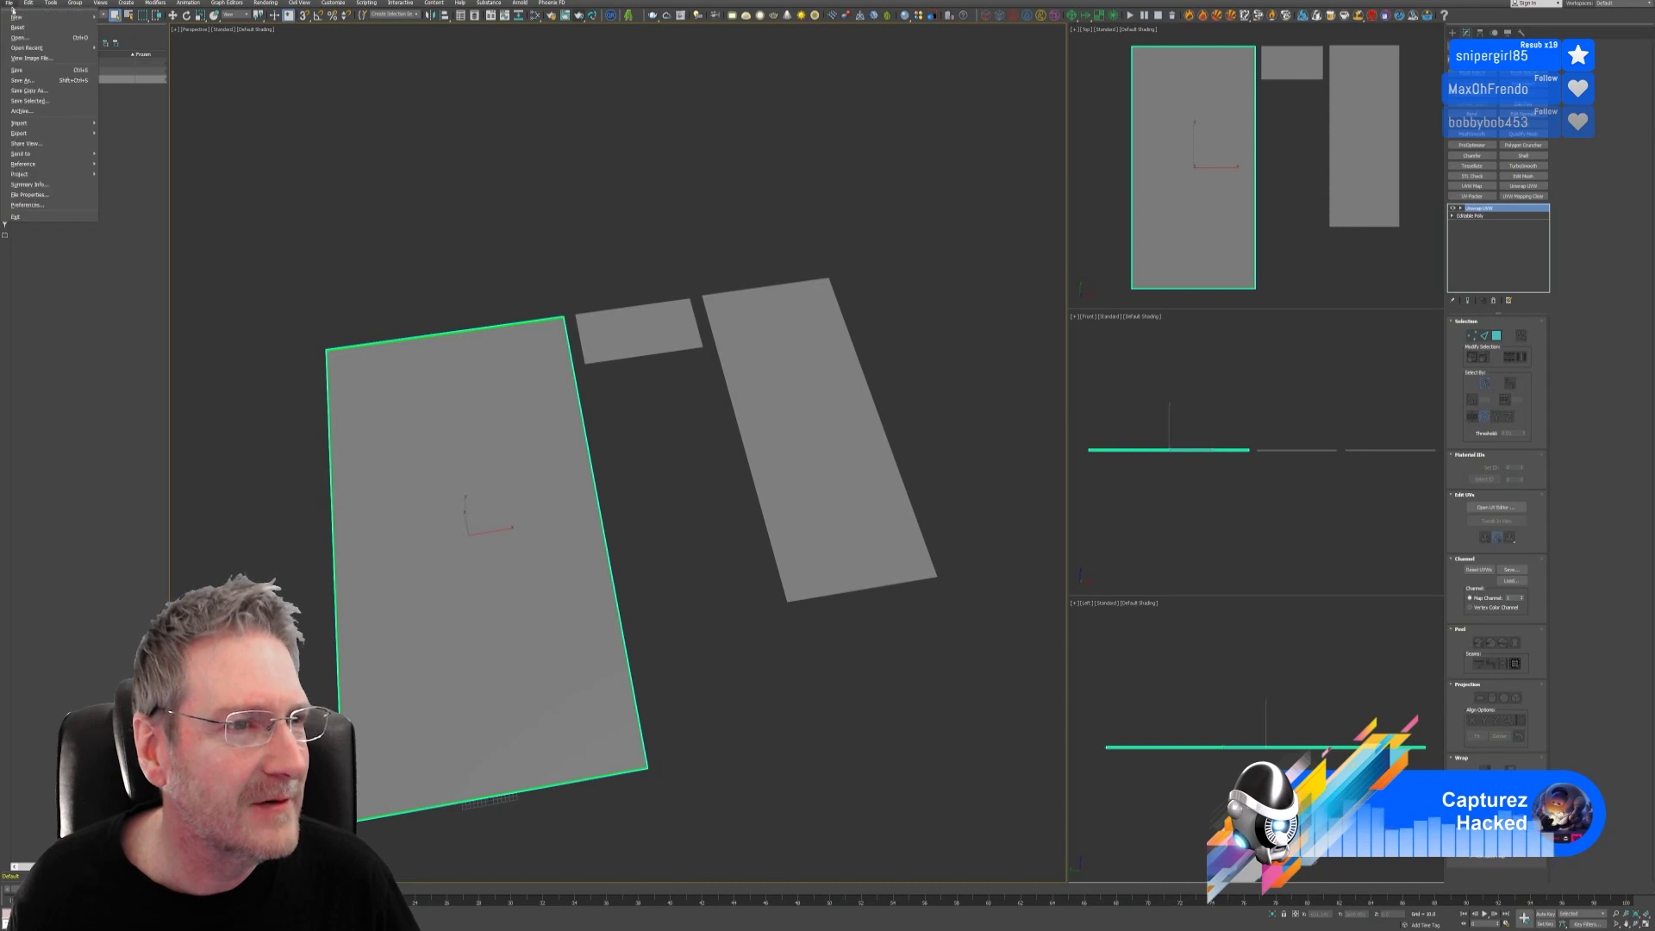
{"action": "mouse_move", "coordinate": [84, 133]}
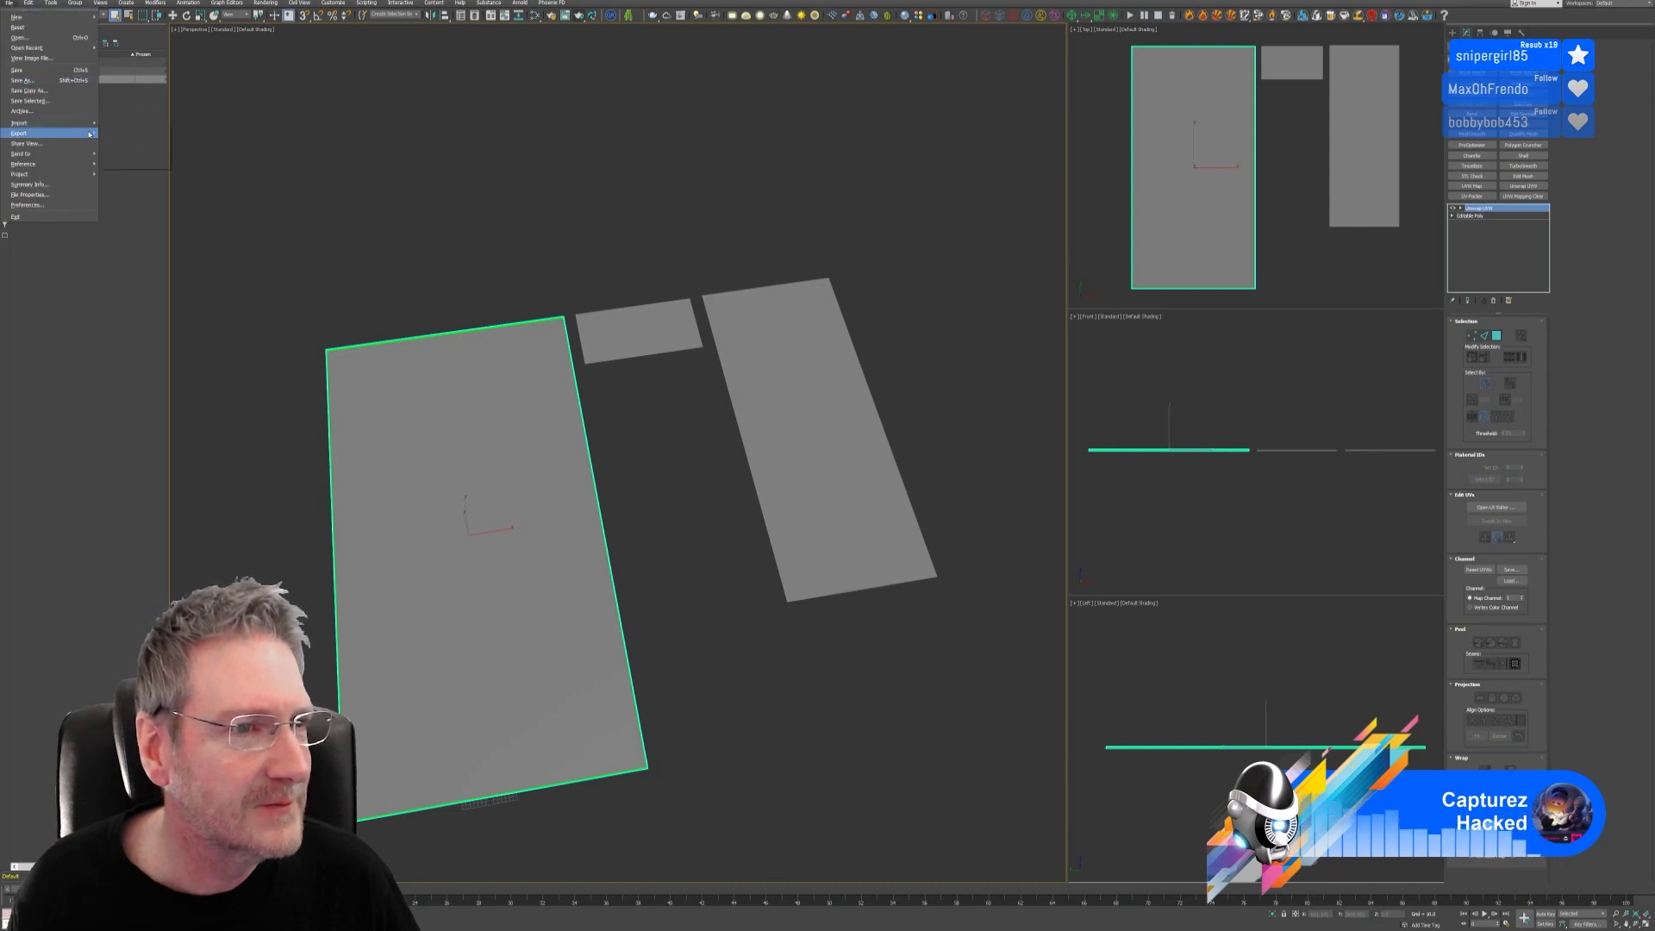
{"action": "left_click", "coordinate": [117, 135]}
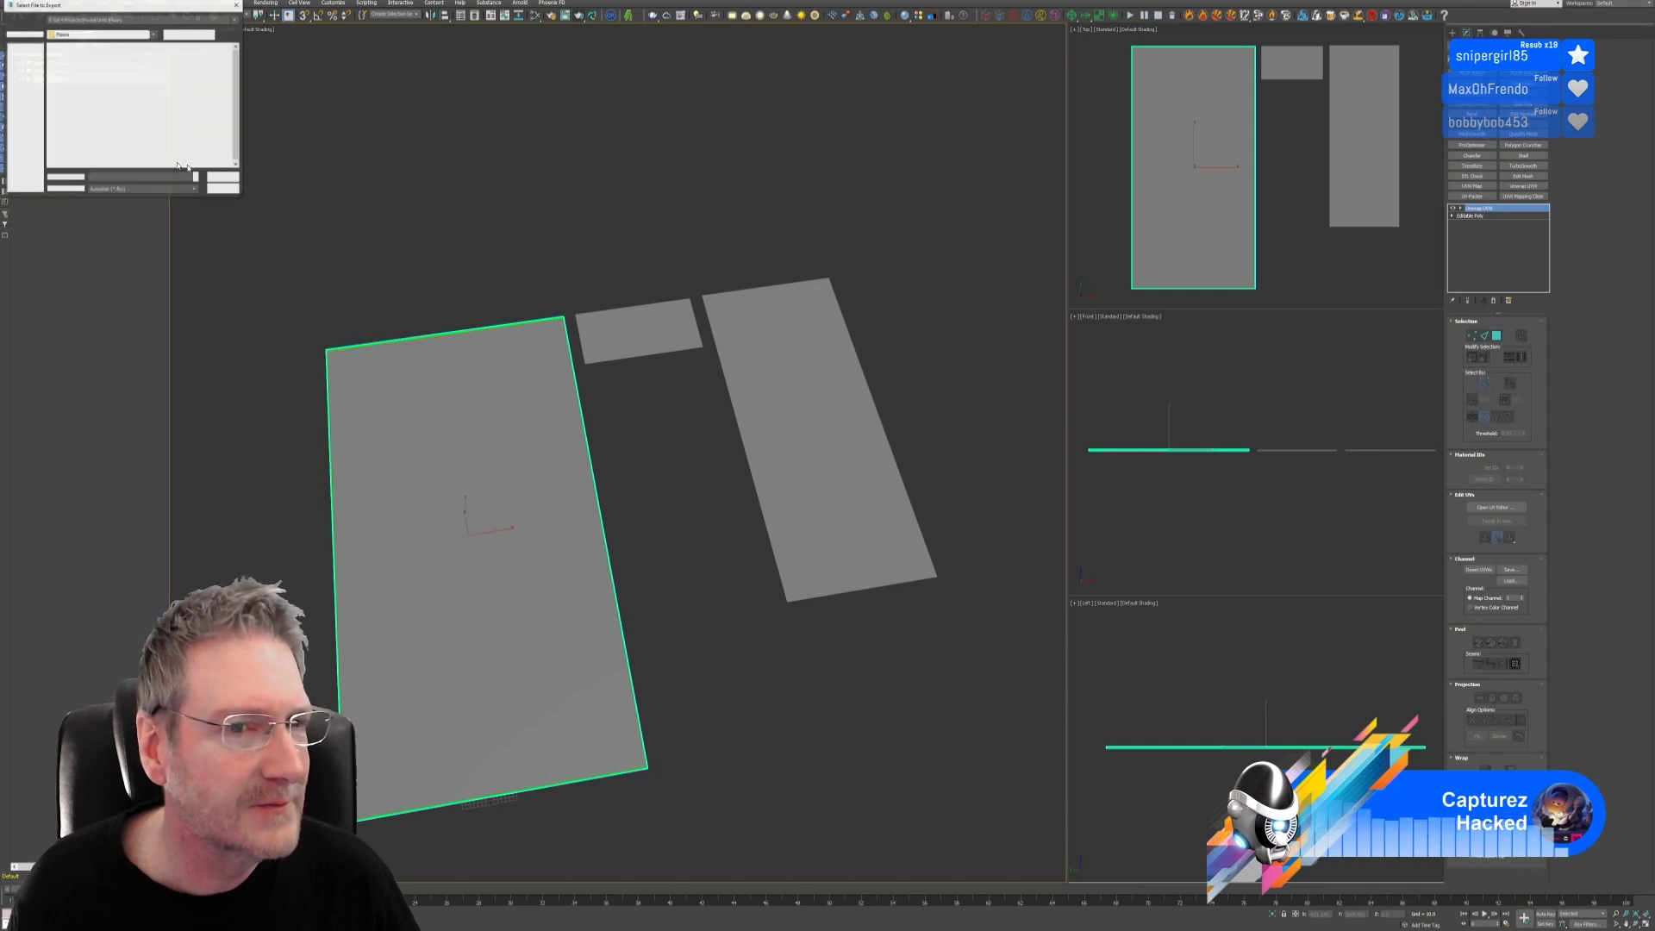
{"action": "left_click", "coordinate": [477, 138]}
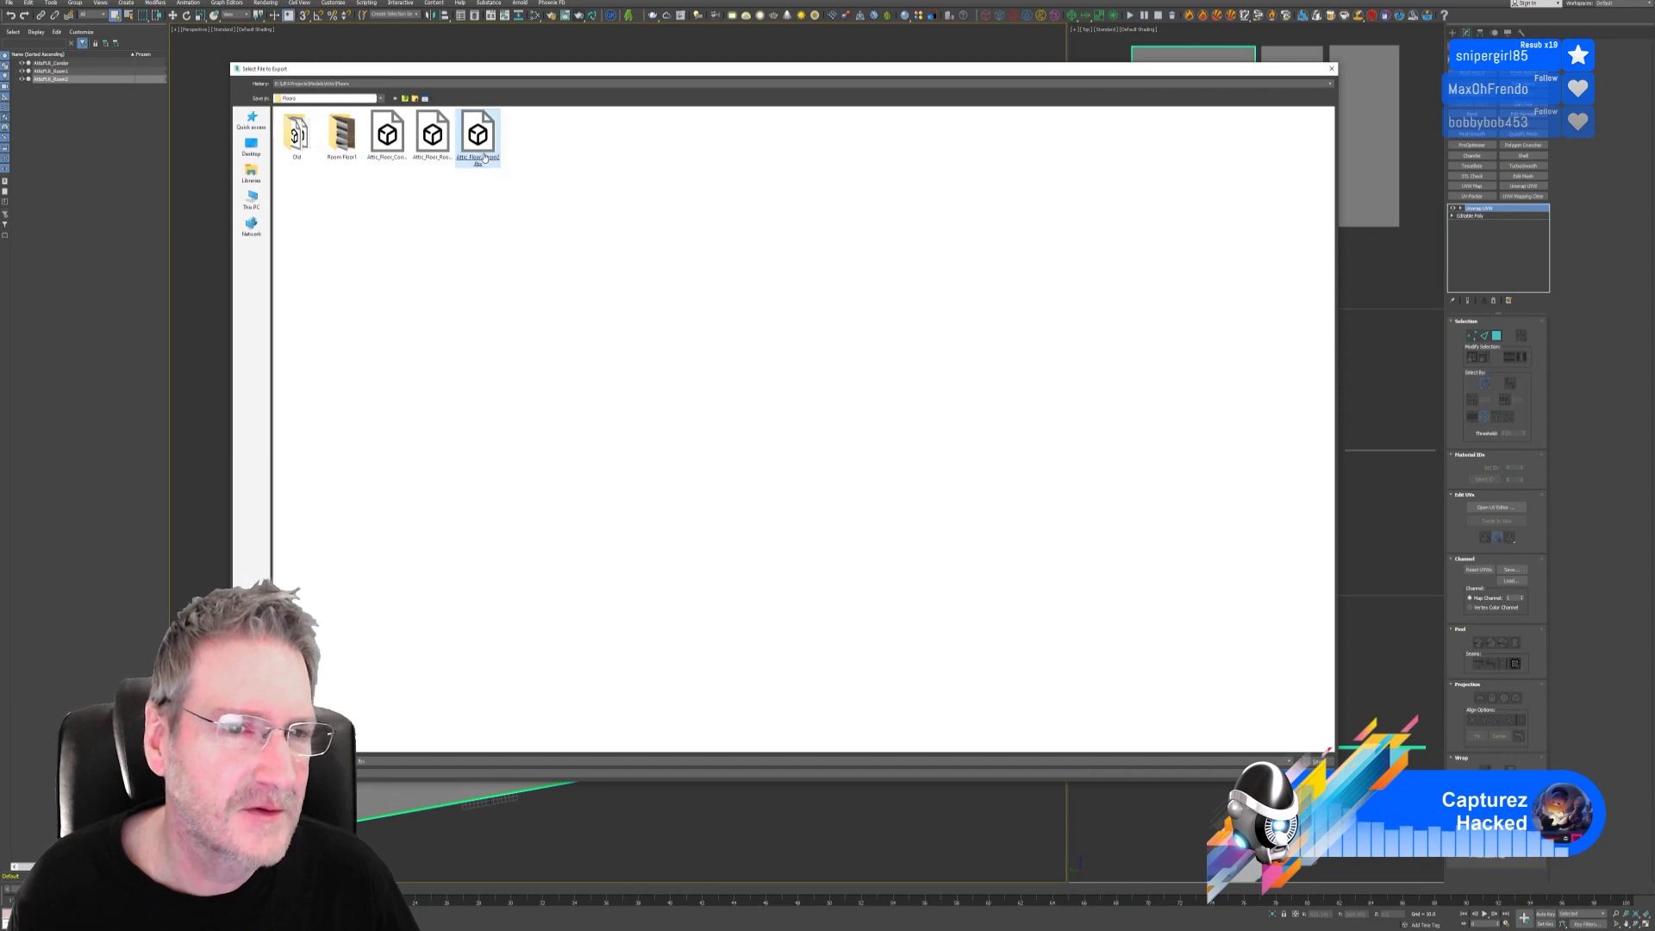
{"action": "key", "text": "Return"}
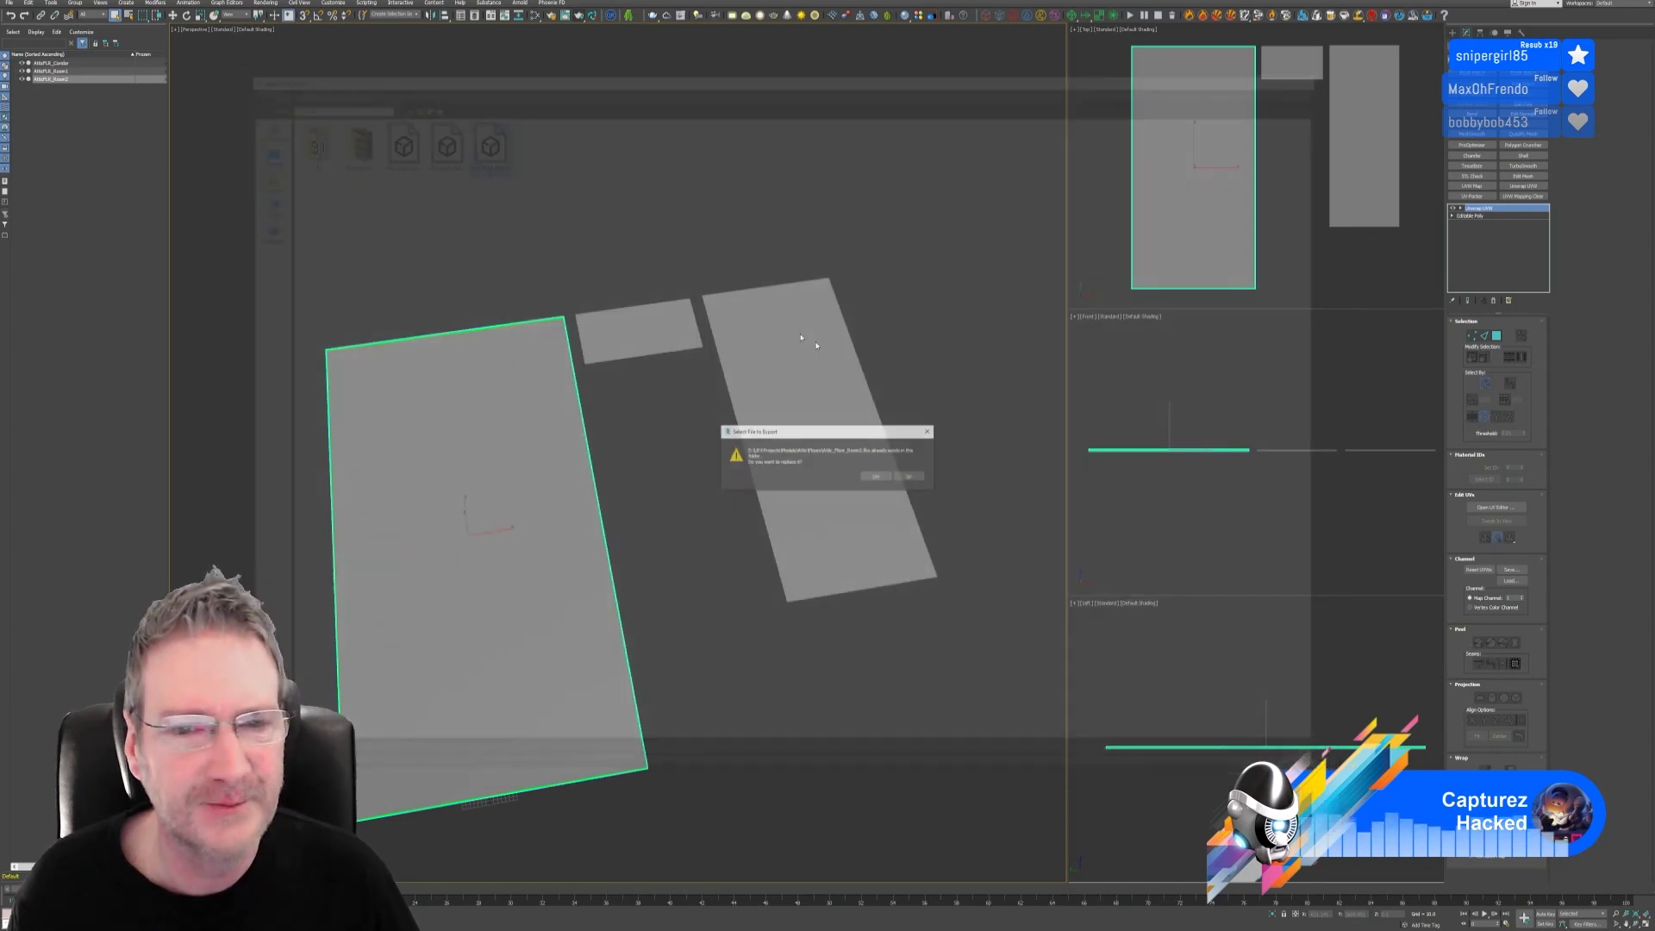
{"action": "left_click", "coordinate": [876, 478]}
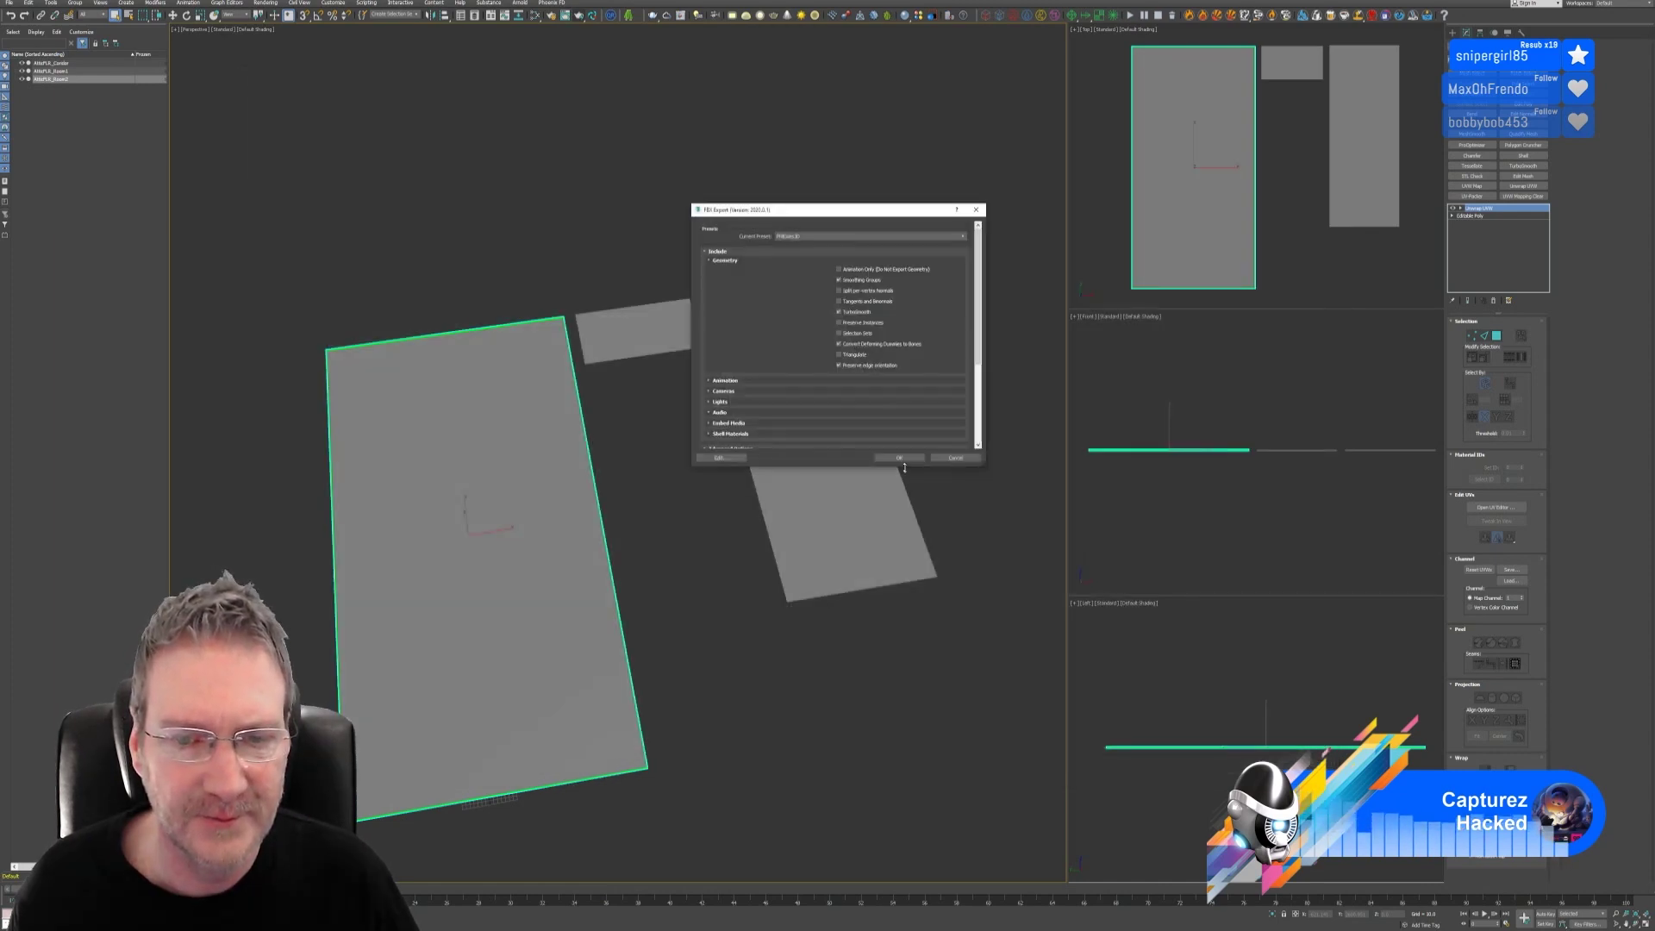
{"action": "left_click", "coordinate": [901, 462]}
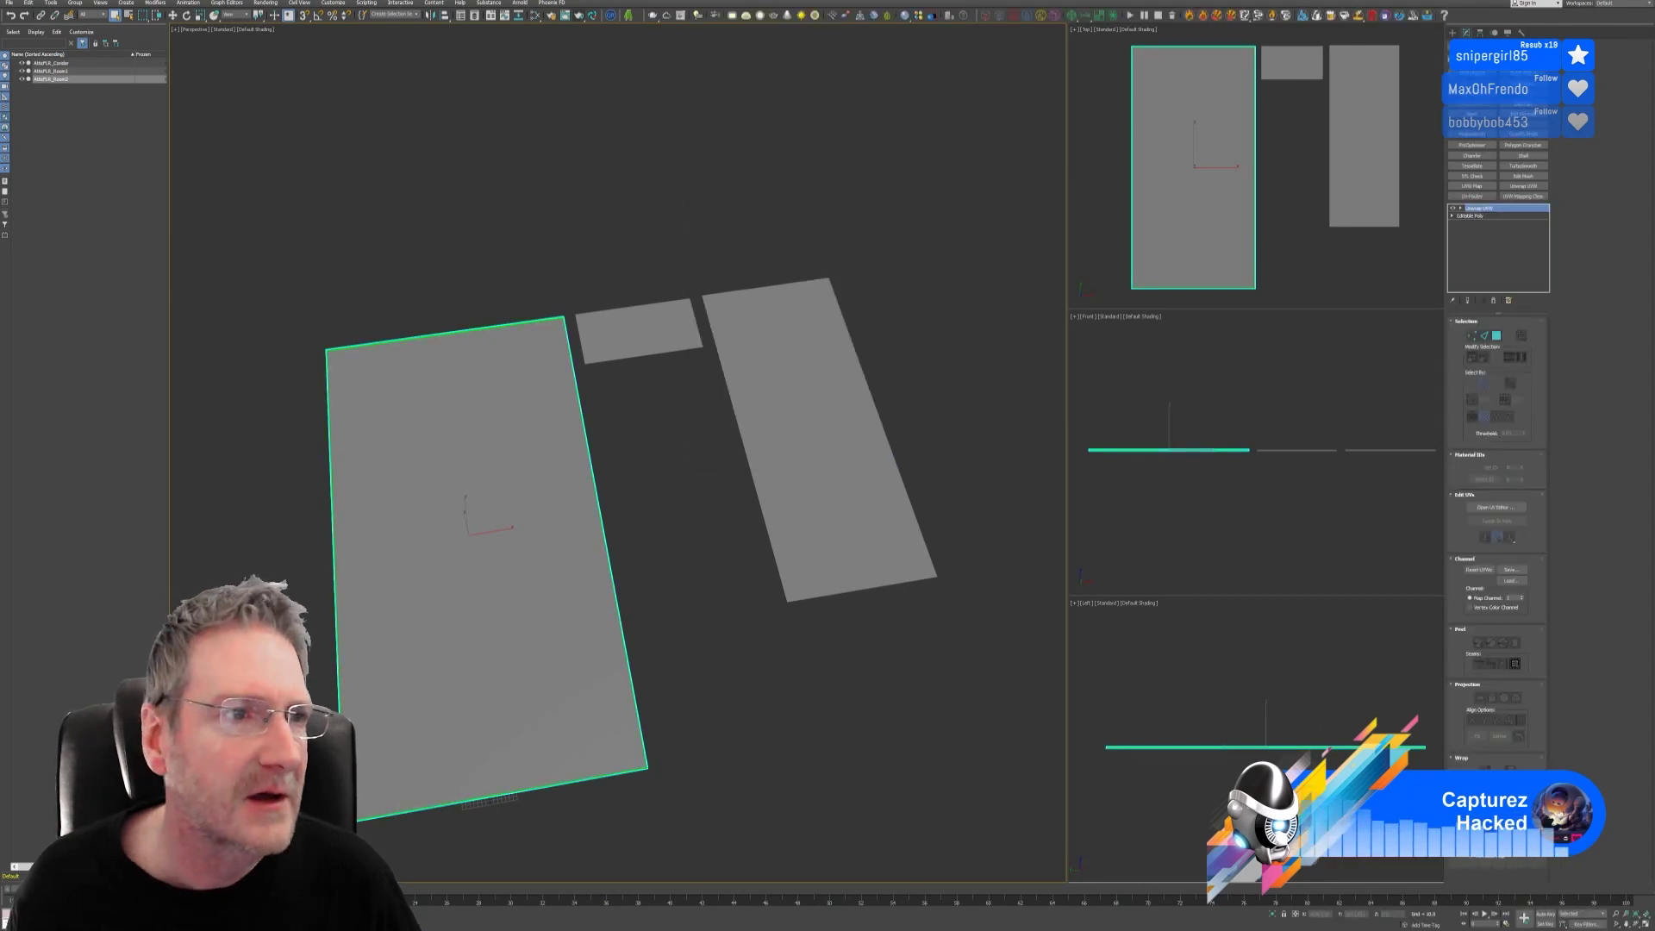
Step: Save the 3ds Max scene and switch to the textured floor project in Substance 3D Painter
{"action": "left_click", "coordinate": [9, 5]}
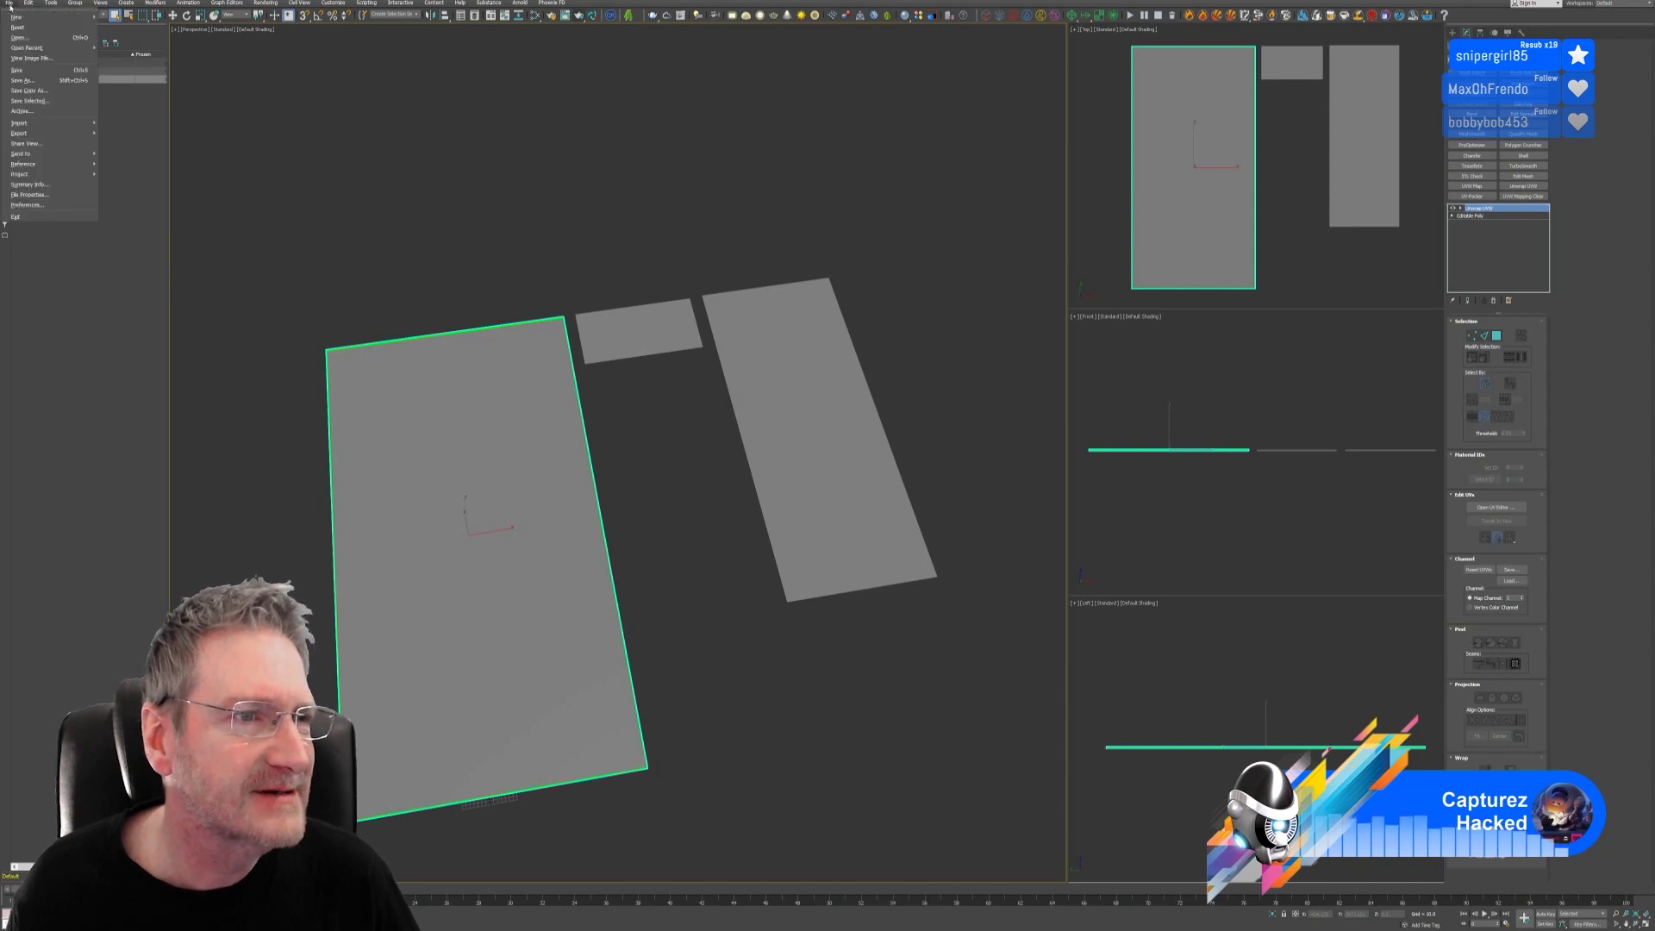
{"action": "left_click", "coordinate": [30, 74]}
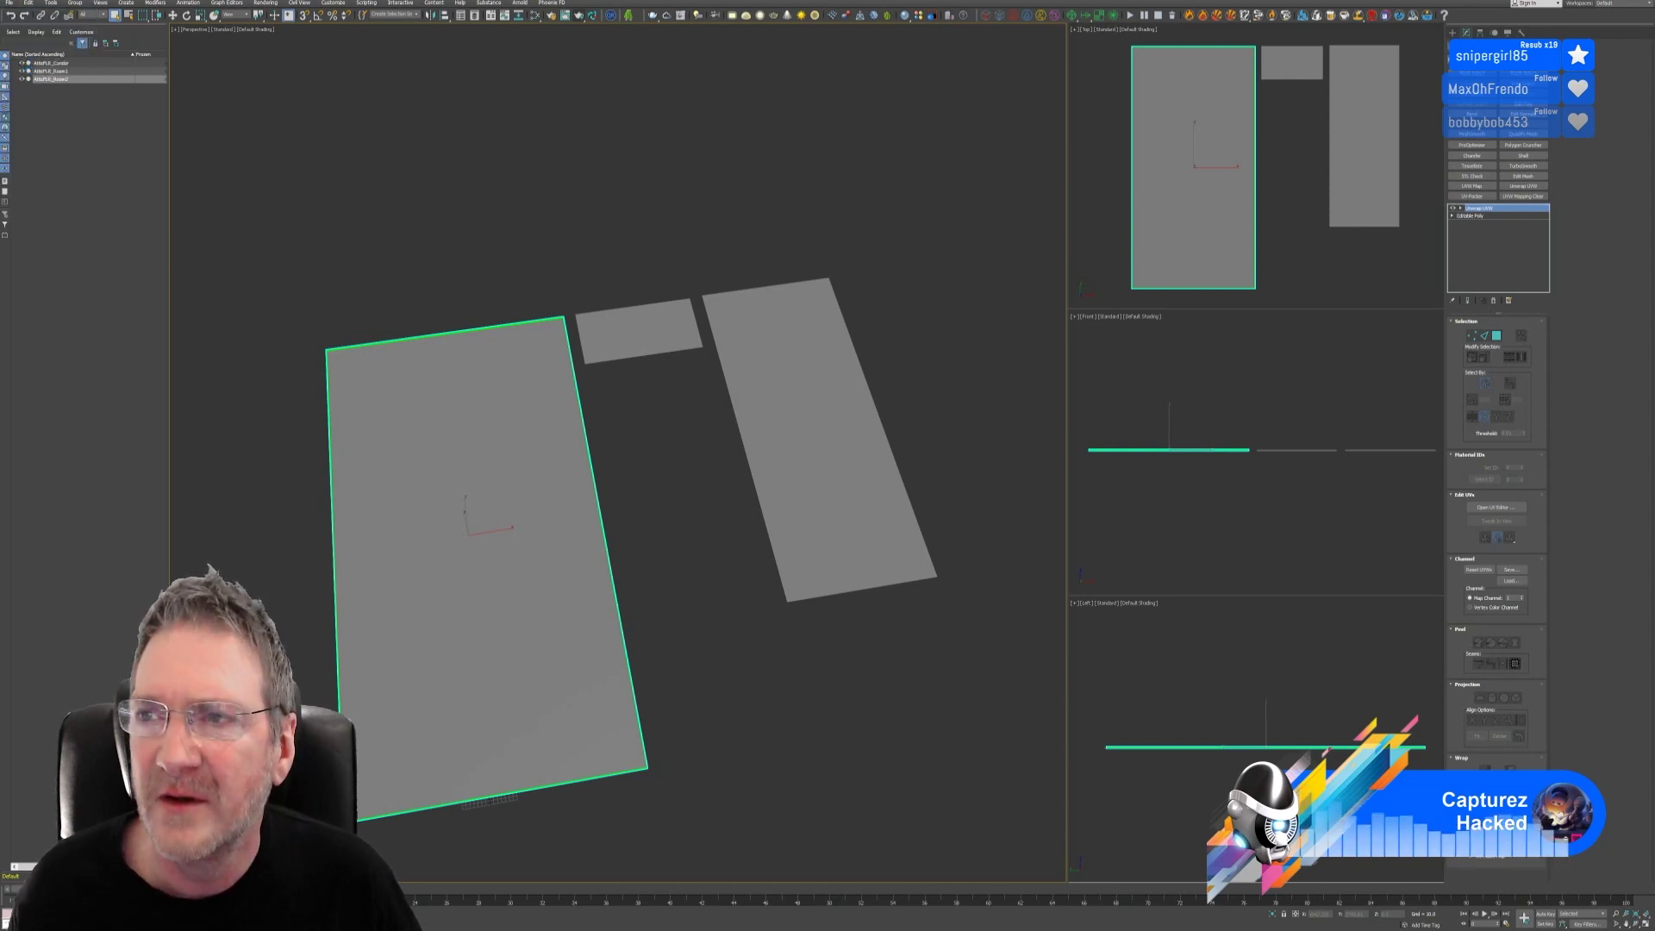
{"action": "key", "text": "super+d"}
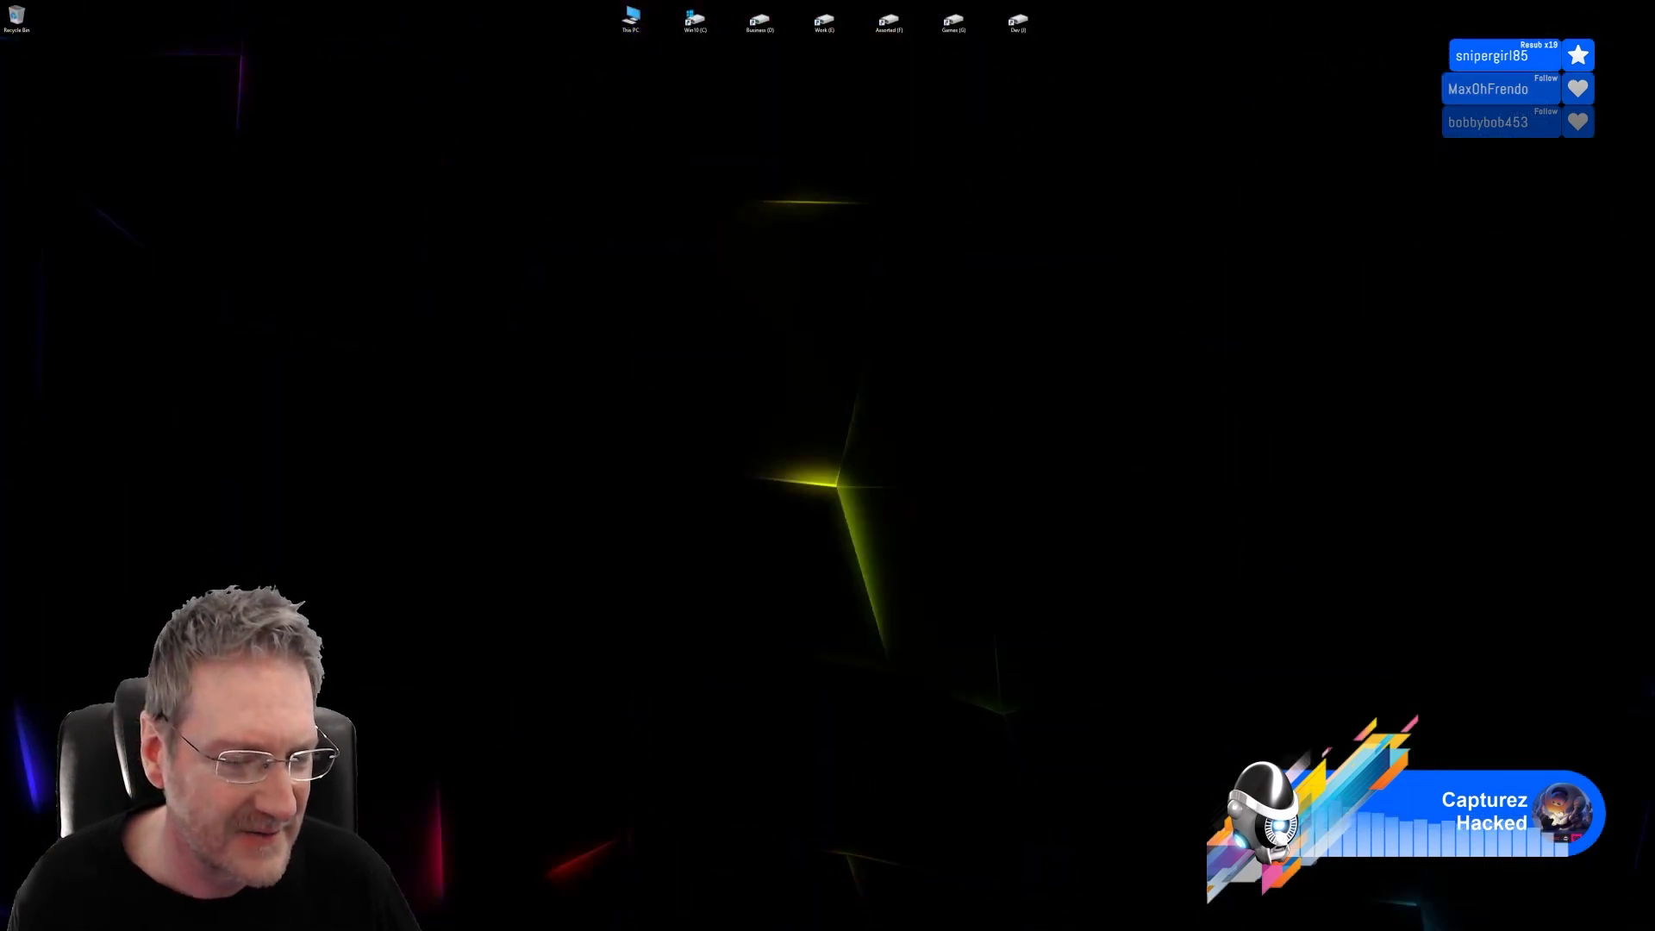
{"action": "key", "text": "alt+Tab"}
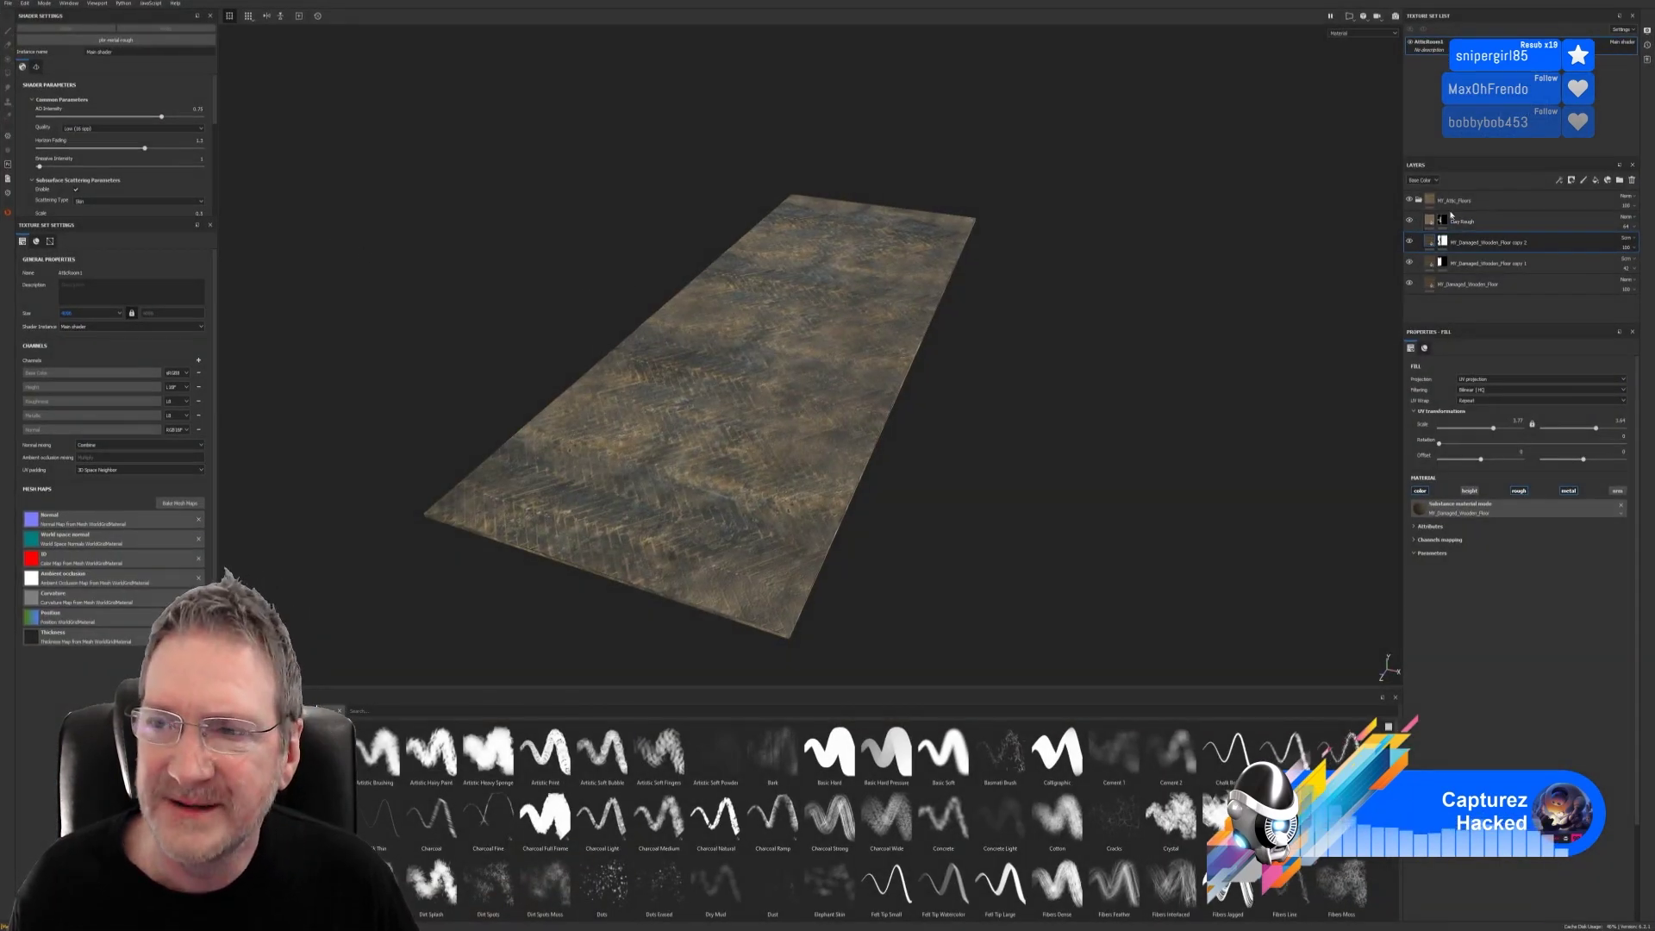
Step: Collapse the attic floor layer group, show the smart materials in the asset shelf and add 2 to the end of the group's name
{"action": "left_click", "coordinate": [1419, 199]}
{"action": "left_click", "coordinate": [1487, 207]}
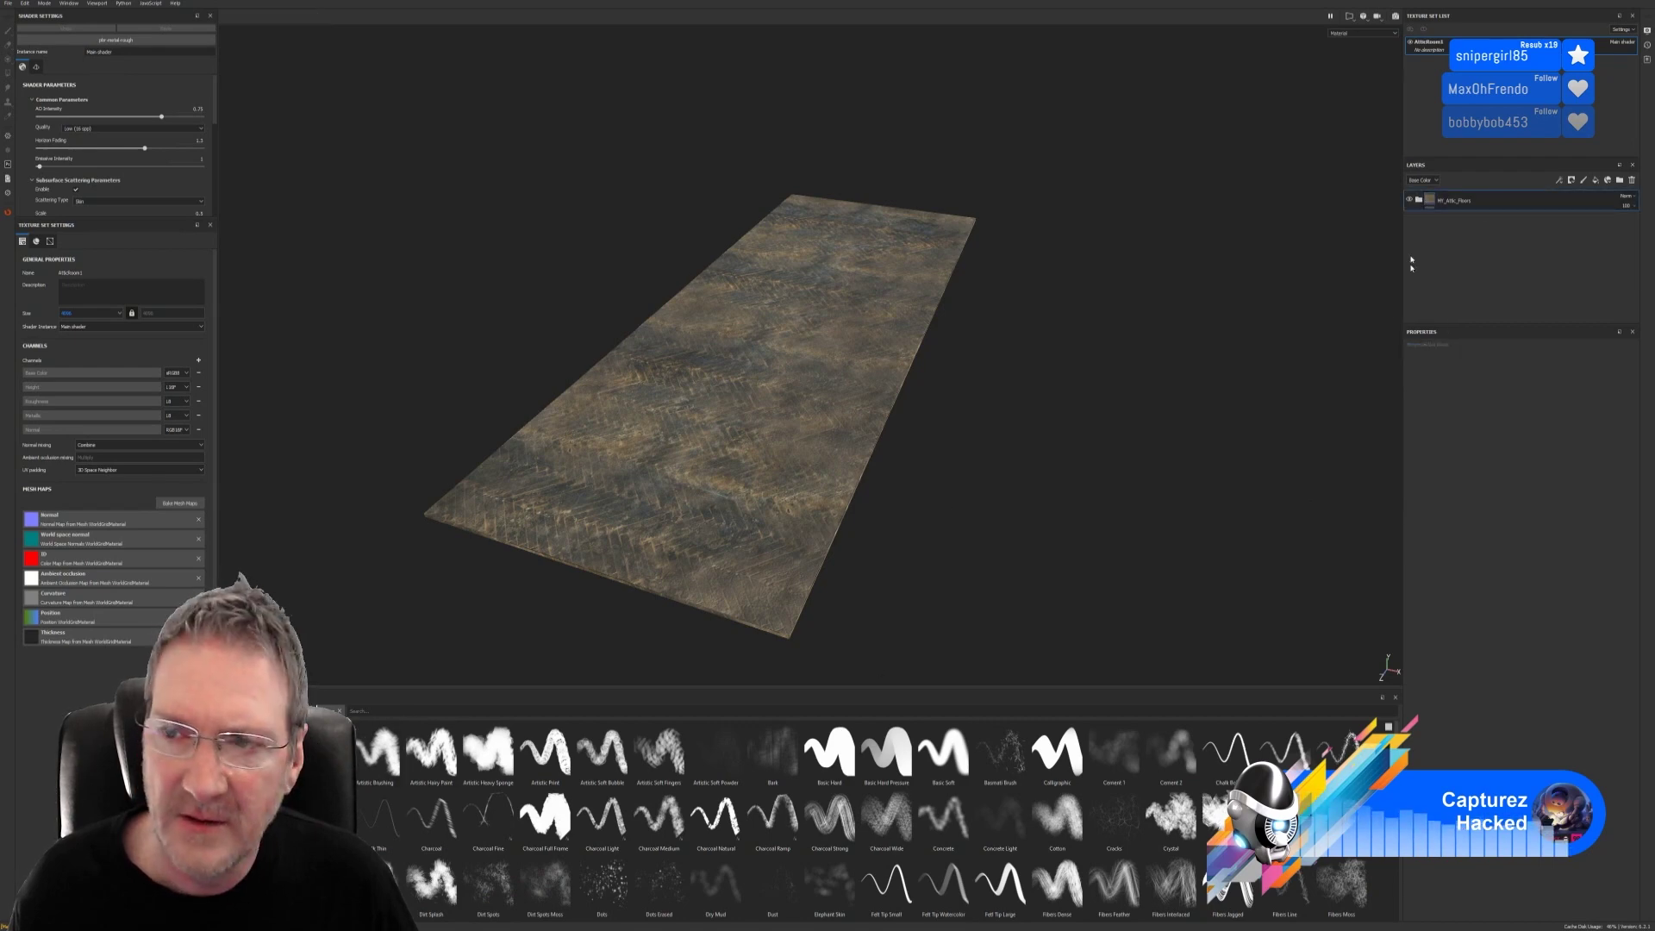
{"action": "double_click", "coordinate": [1466, 205]}
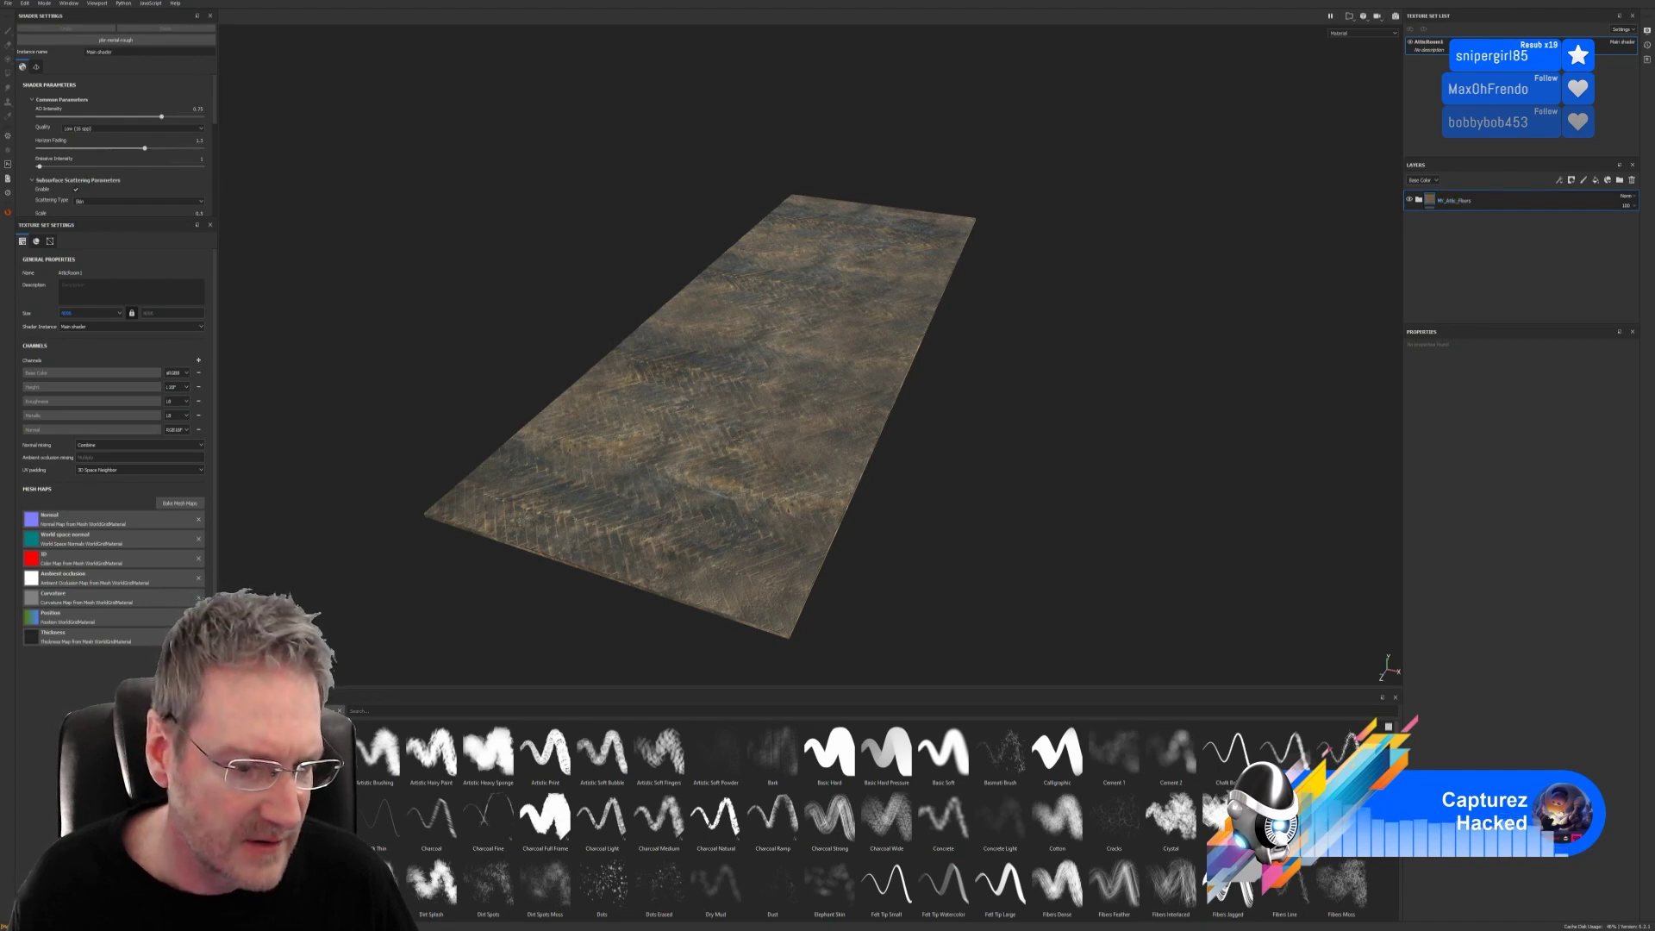
{"action": "left_click", "coordinate": [245, 868]}
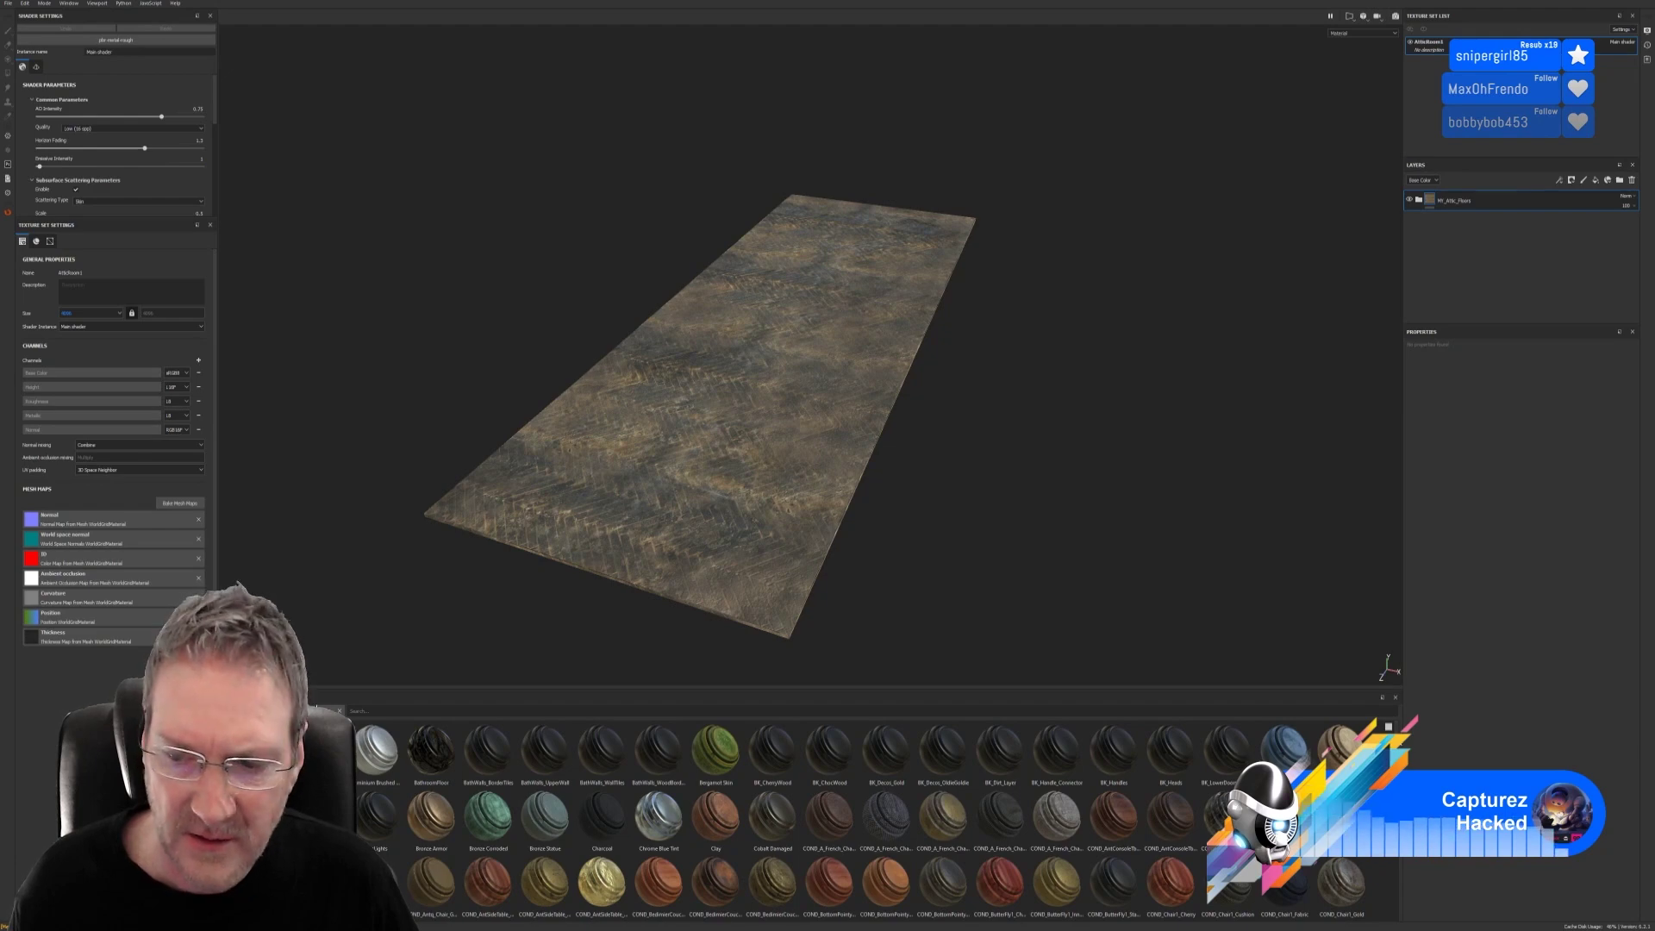
{"action": "double_click", "coordinate": [1466, 203]}
{"action": "left_click", "coordinate": [1475, 203]}
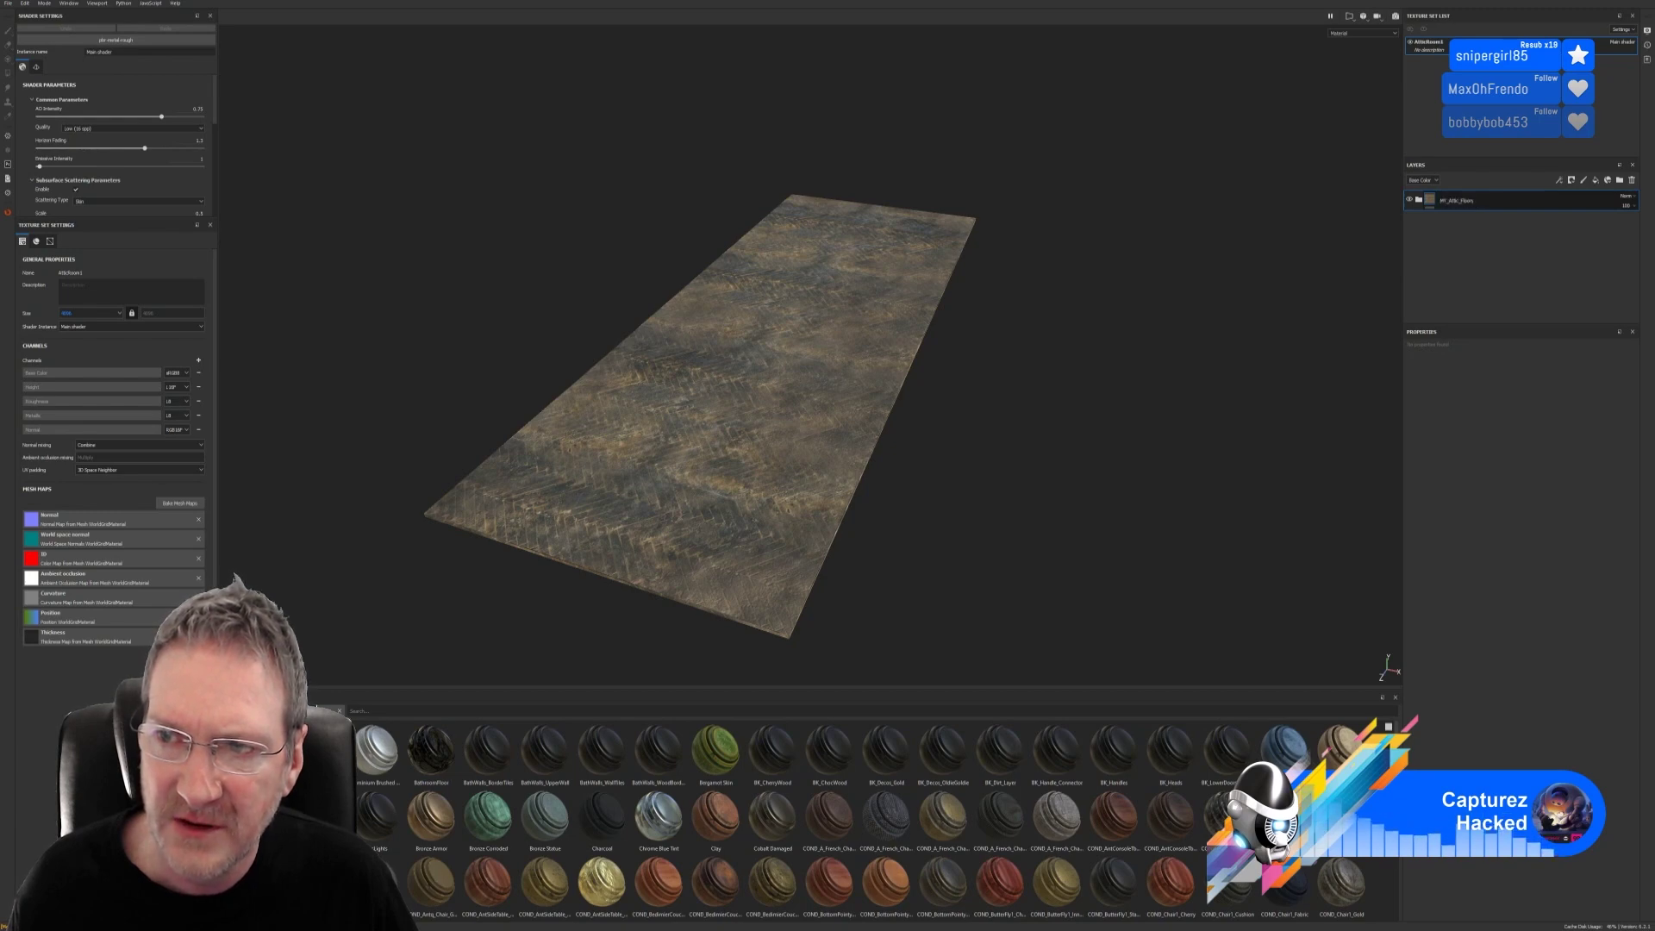
{"action": "type", "text": "2"}
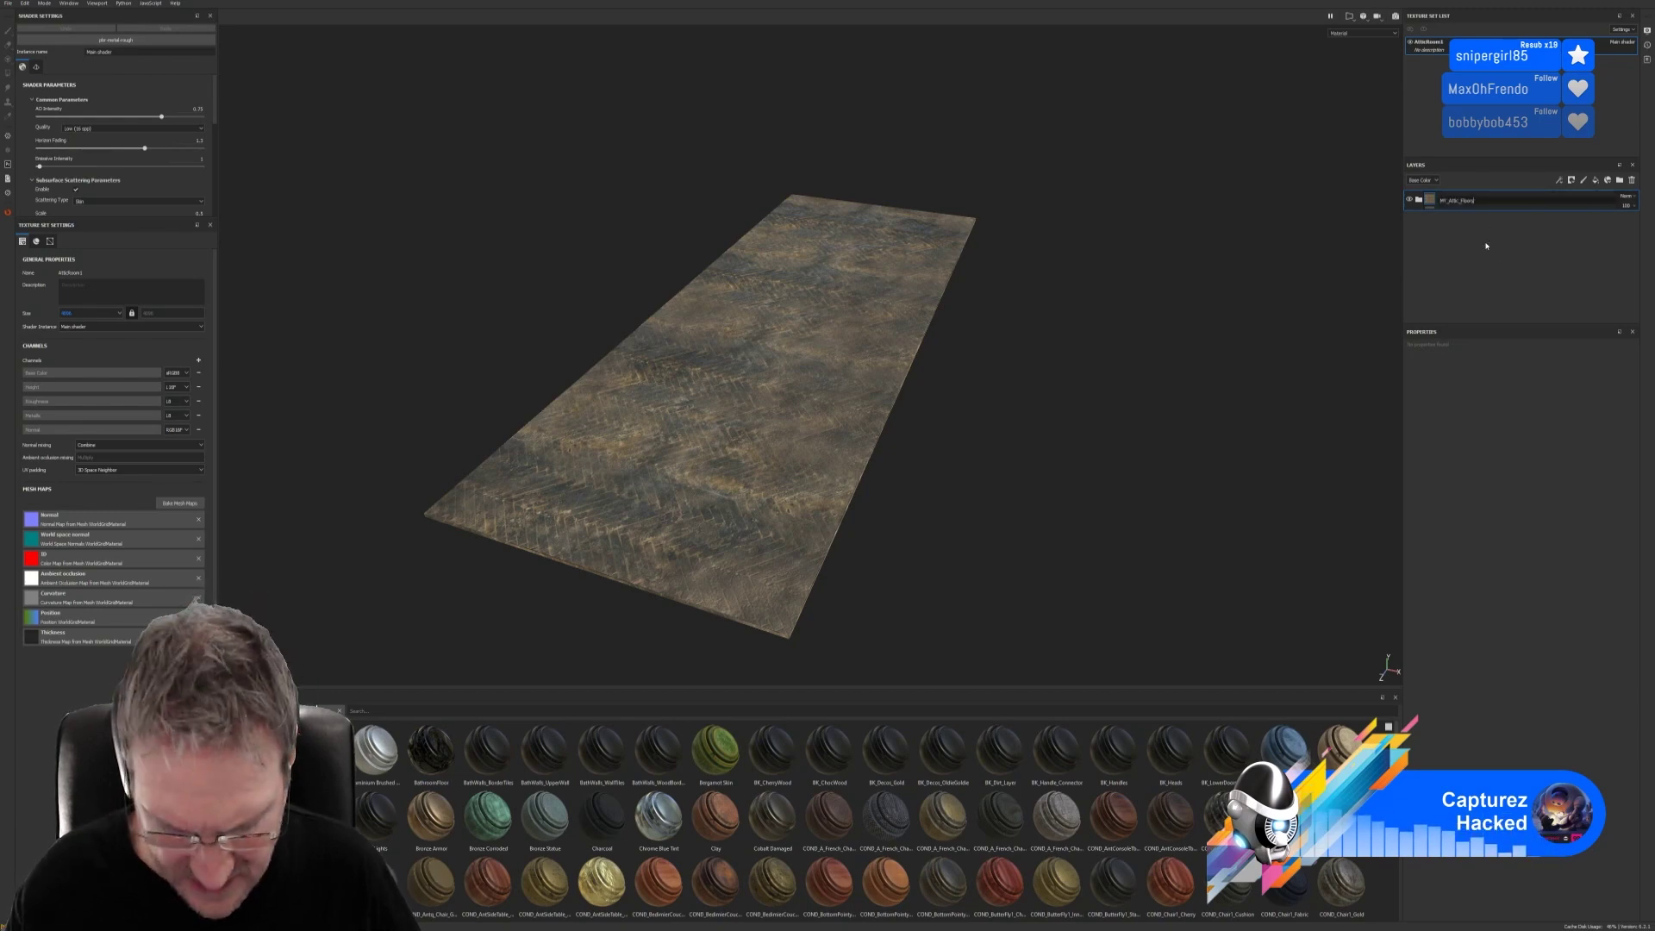
{"action": "key", "text": "Return"}
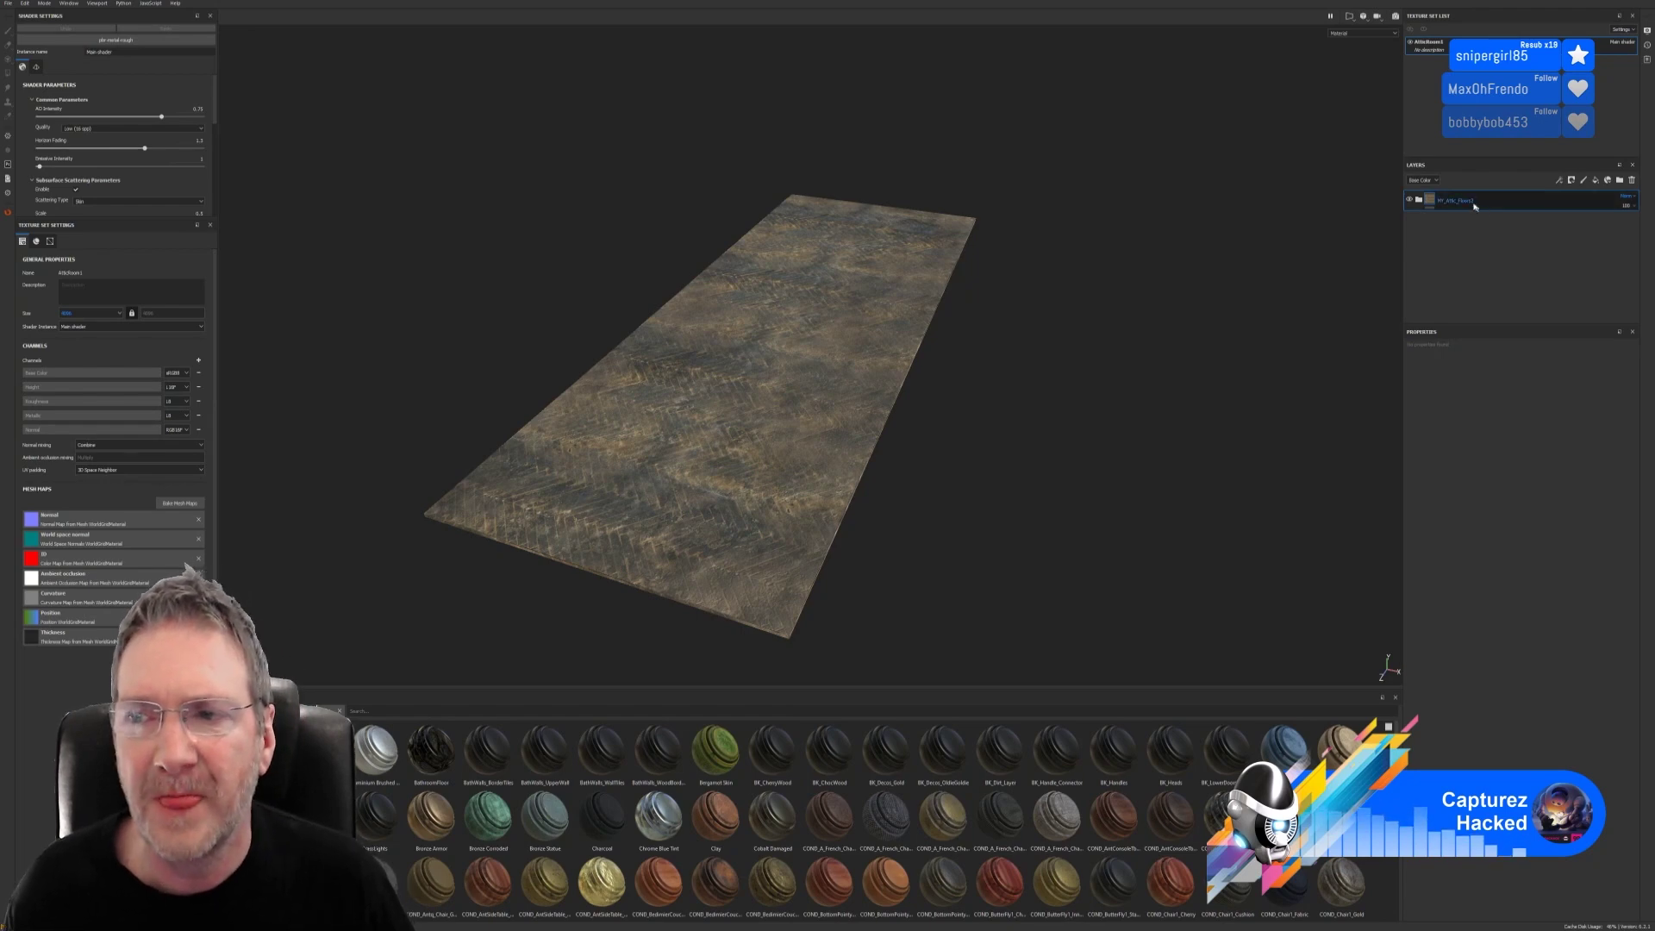
Step: Create a smart material from the renamed attic floor layer group and save the project
{"action": "right_click", "coordinate": [1475, 204]}
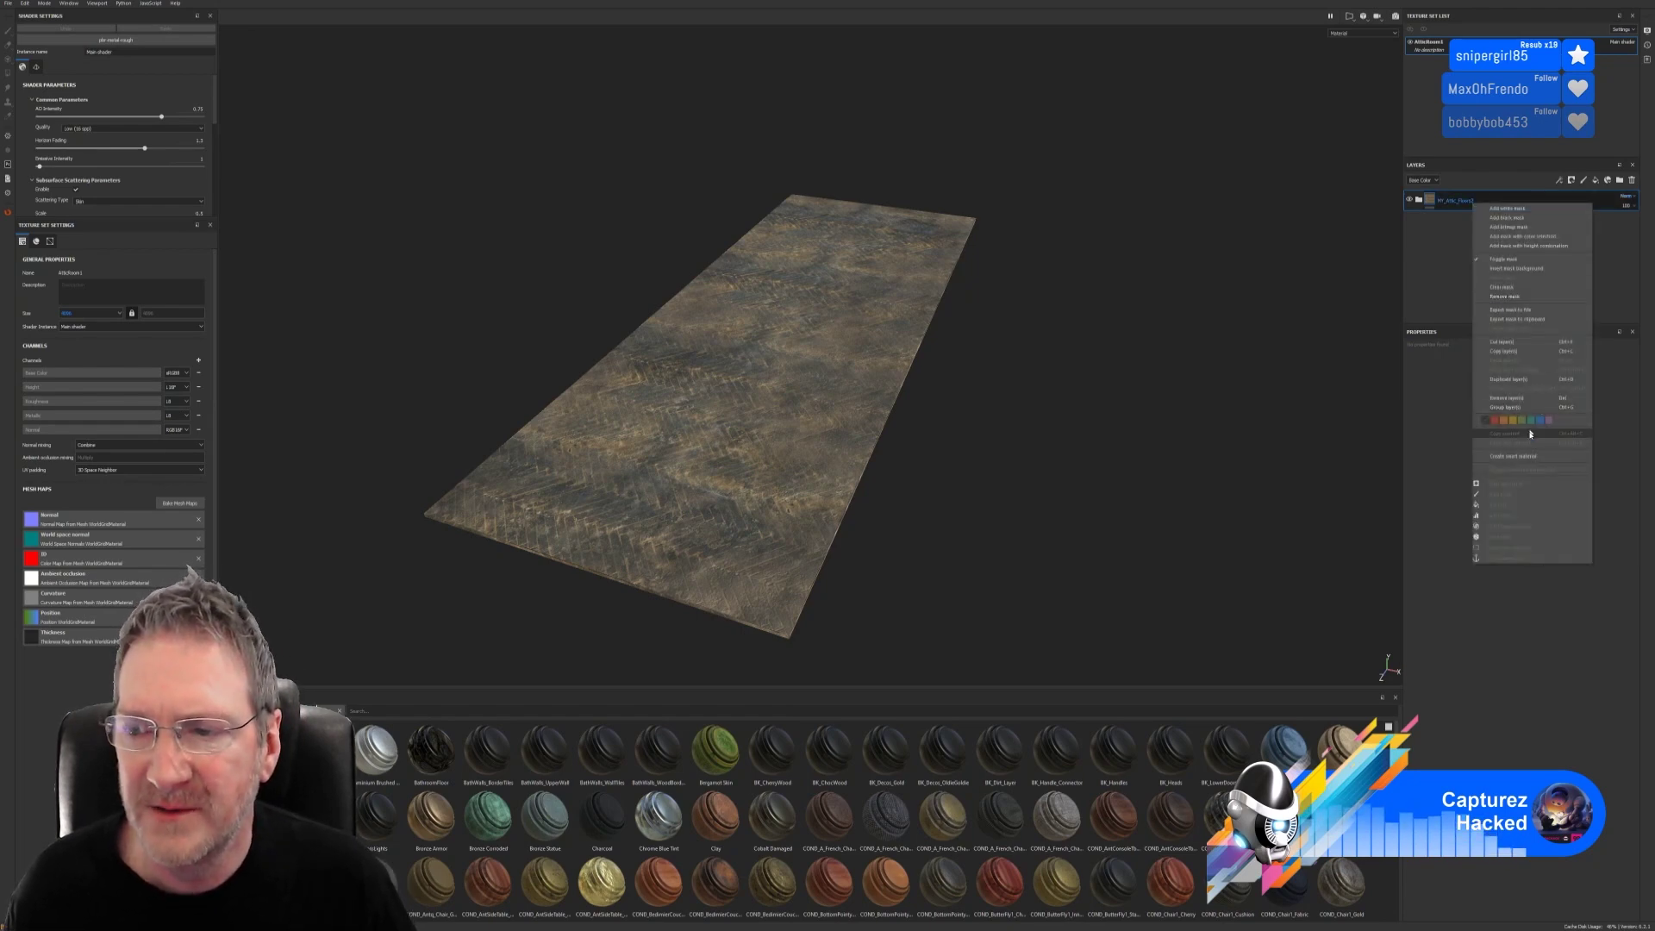
{"action": "left_click", "coordinate": [1510, 457]}
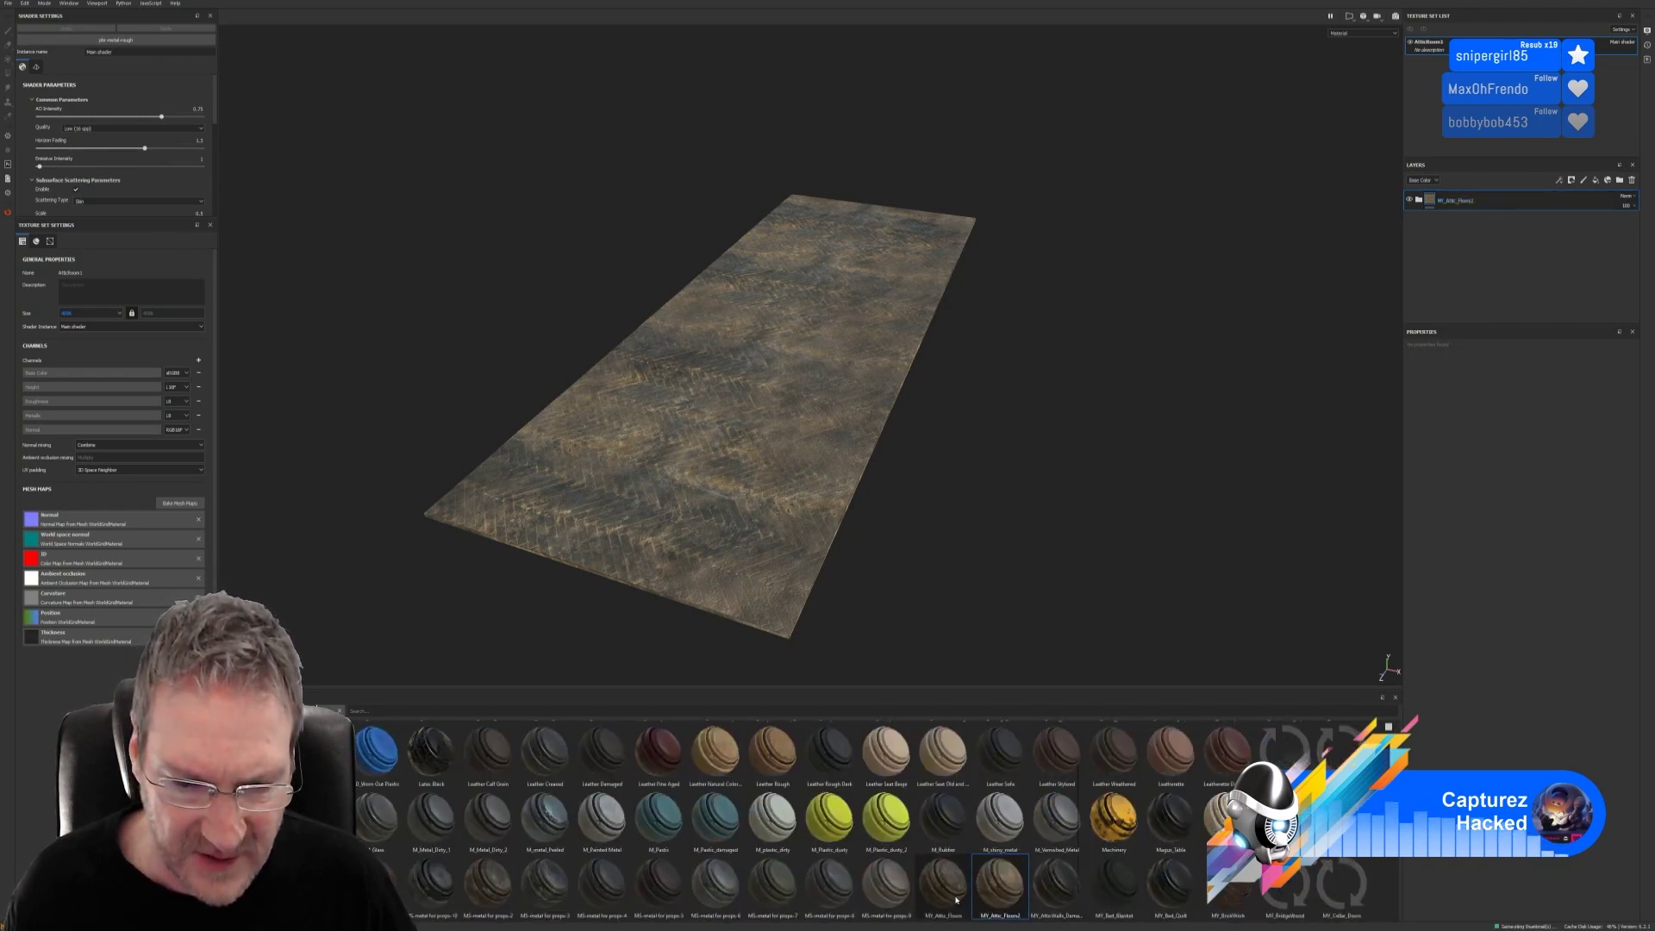
{"action": "mouse_move", "coordinate": [956, 900]}
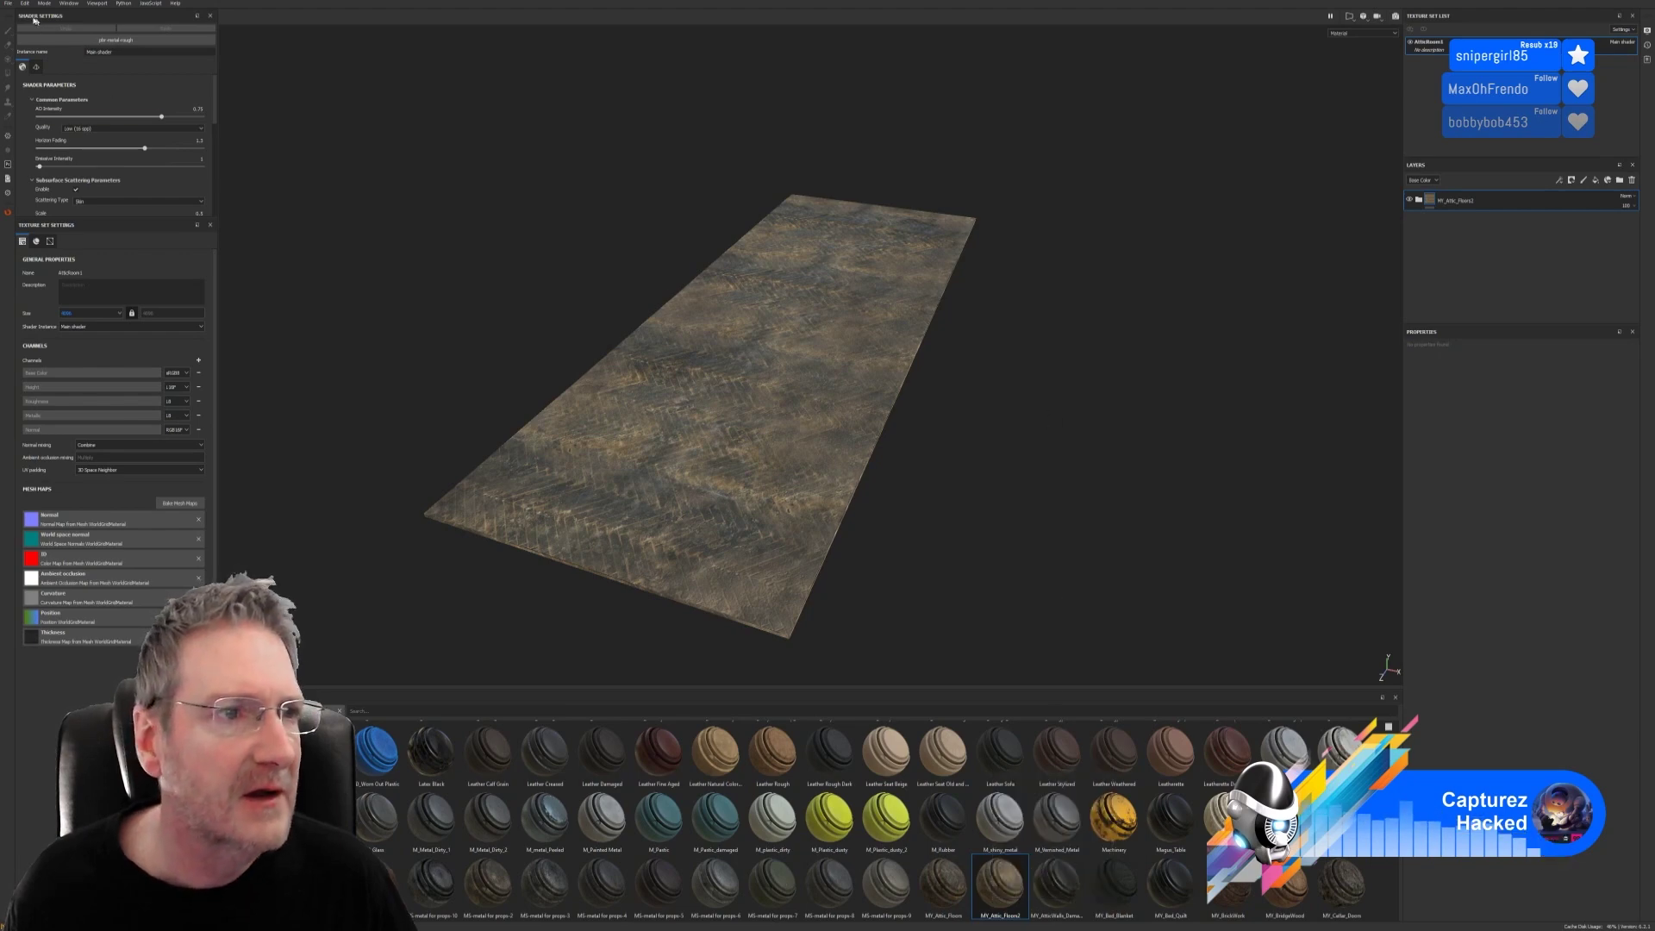
{"action": "left_click", "coordinate": [8, 4]}
{"action": "key", "text": "ctrl+s"}
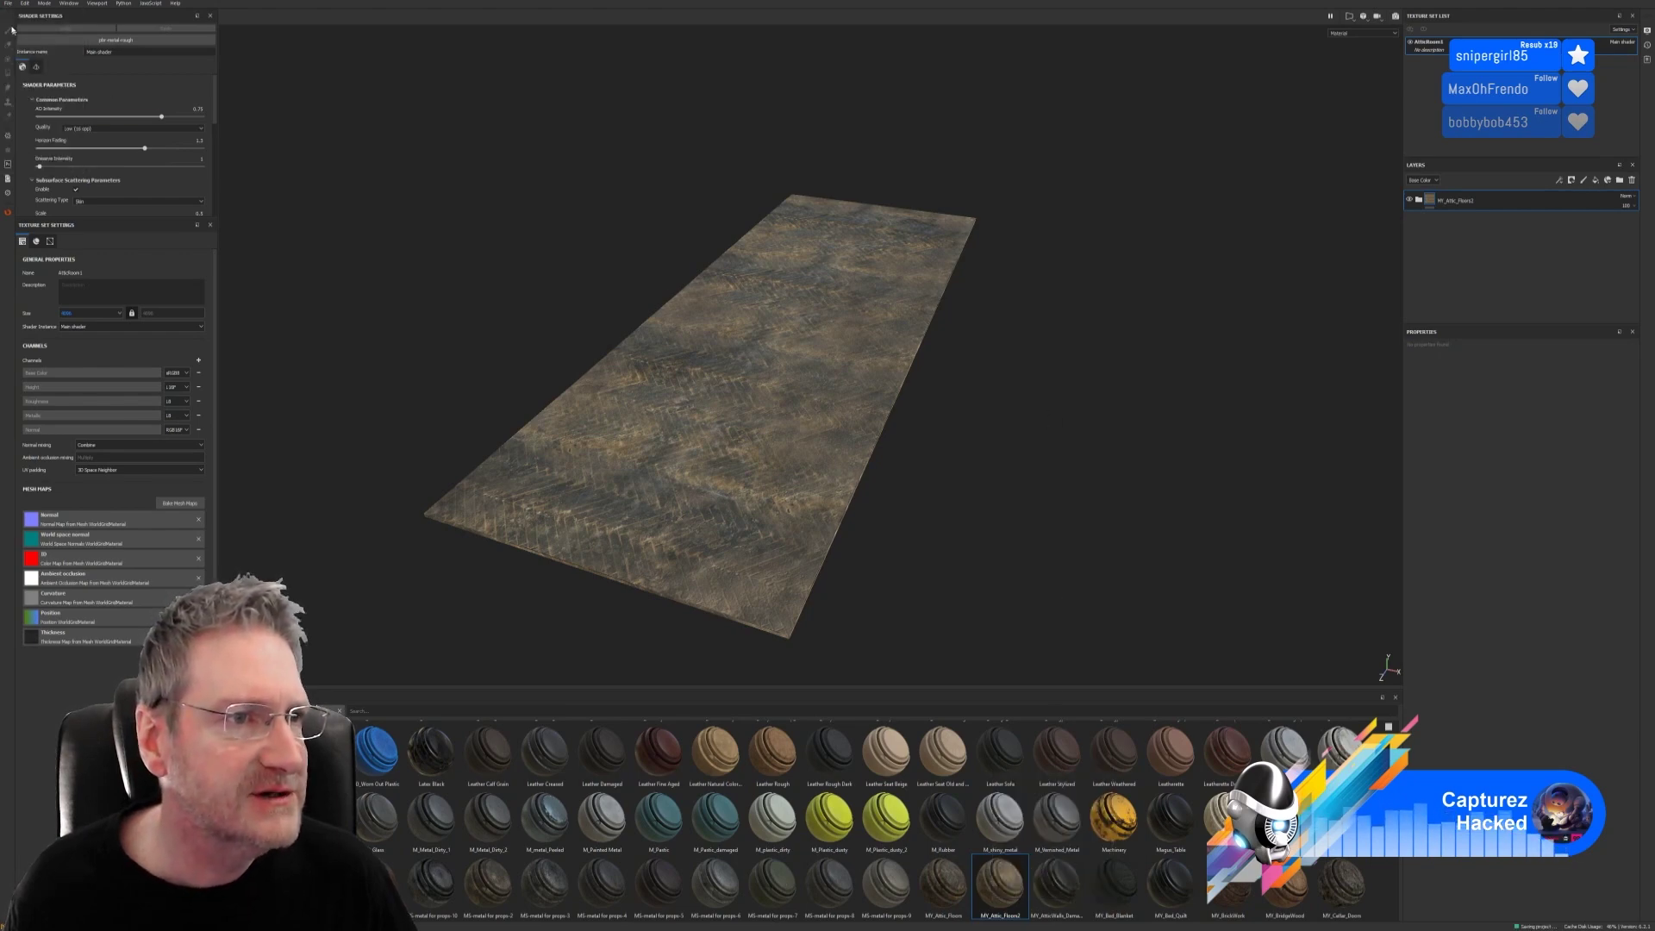
Step: Create a new project from the Attic_Floor_Room2.fbx mesh with a 4096 document resolution and tangent space computed per fragment
{"action": "left_click", "coordinate": [9, 4]}
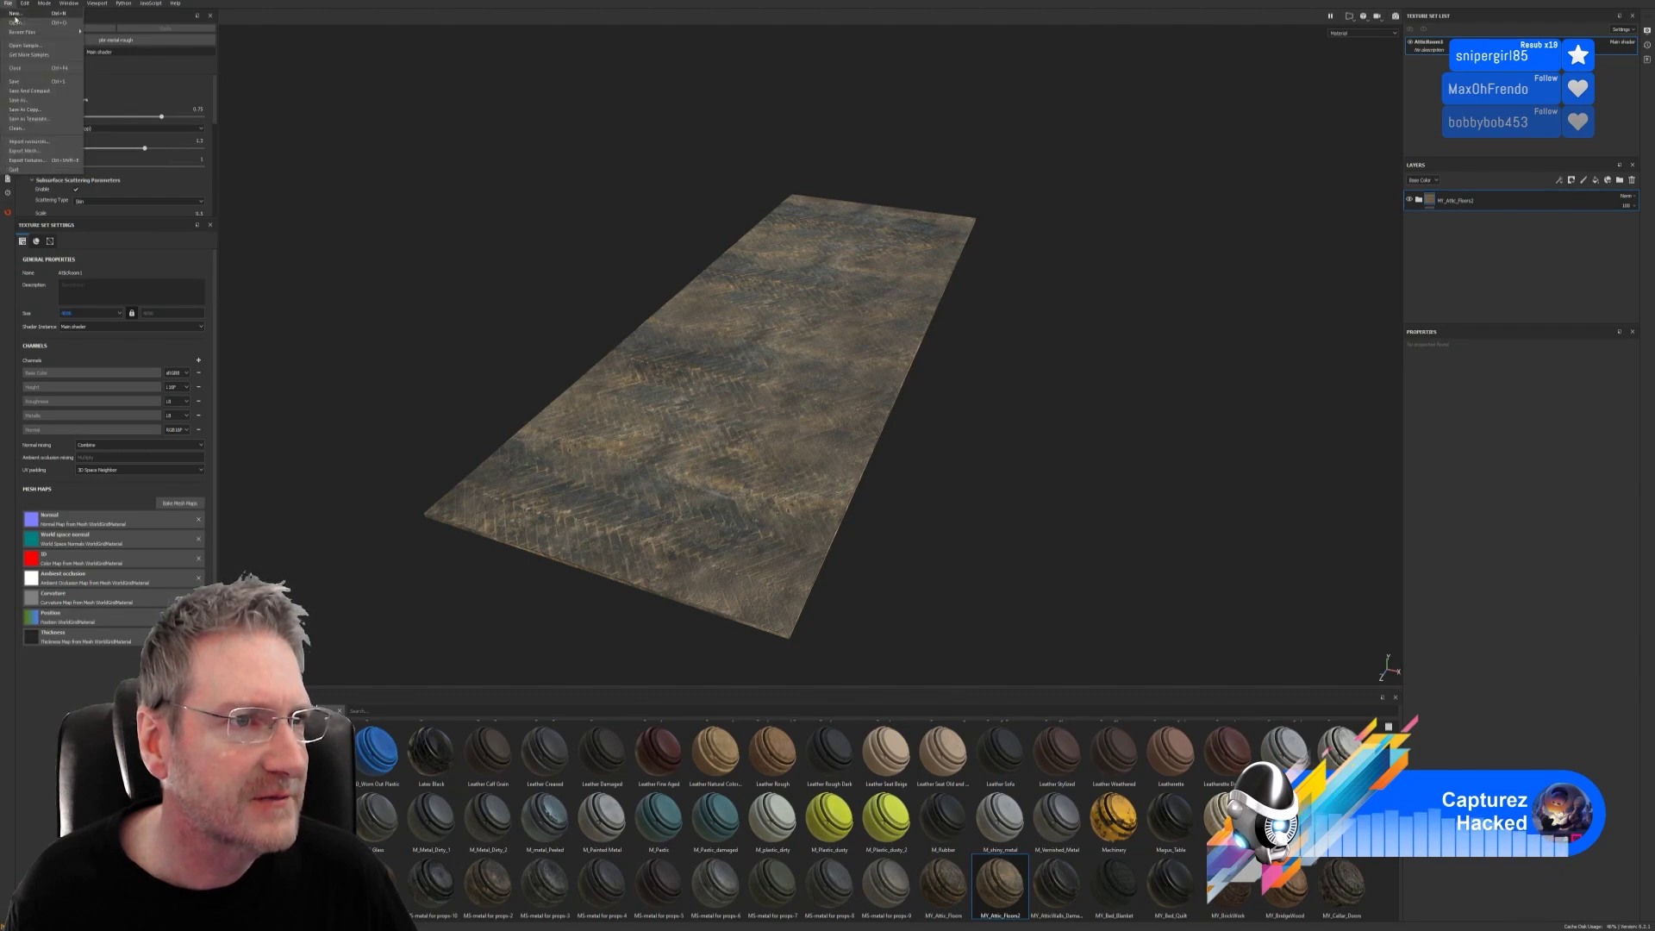
{"action": "left_click", "coordinate": [26, 15]}
{"action": "left_click", "coordinate": [915, 338]}
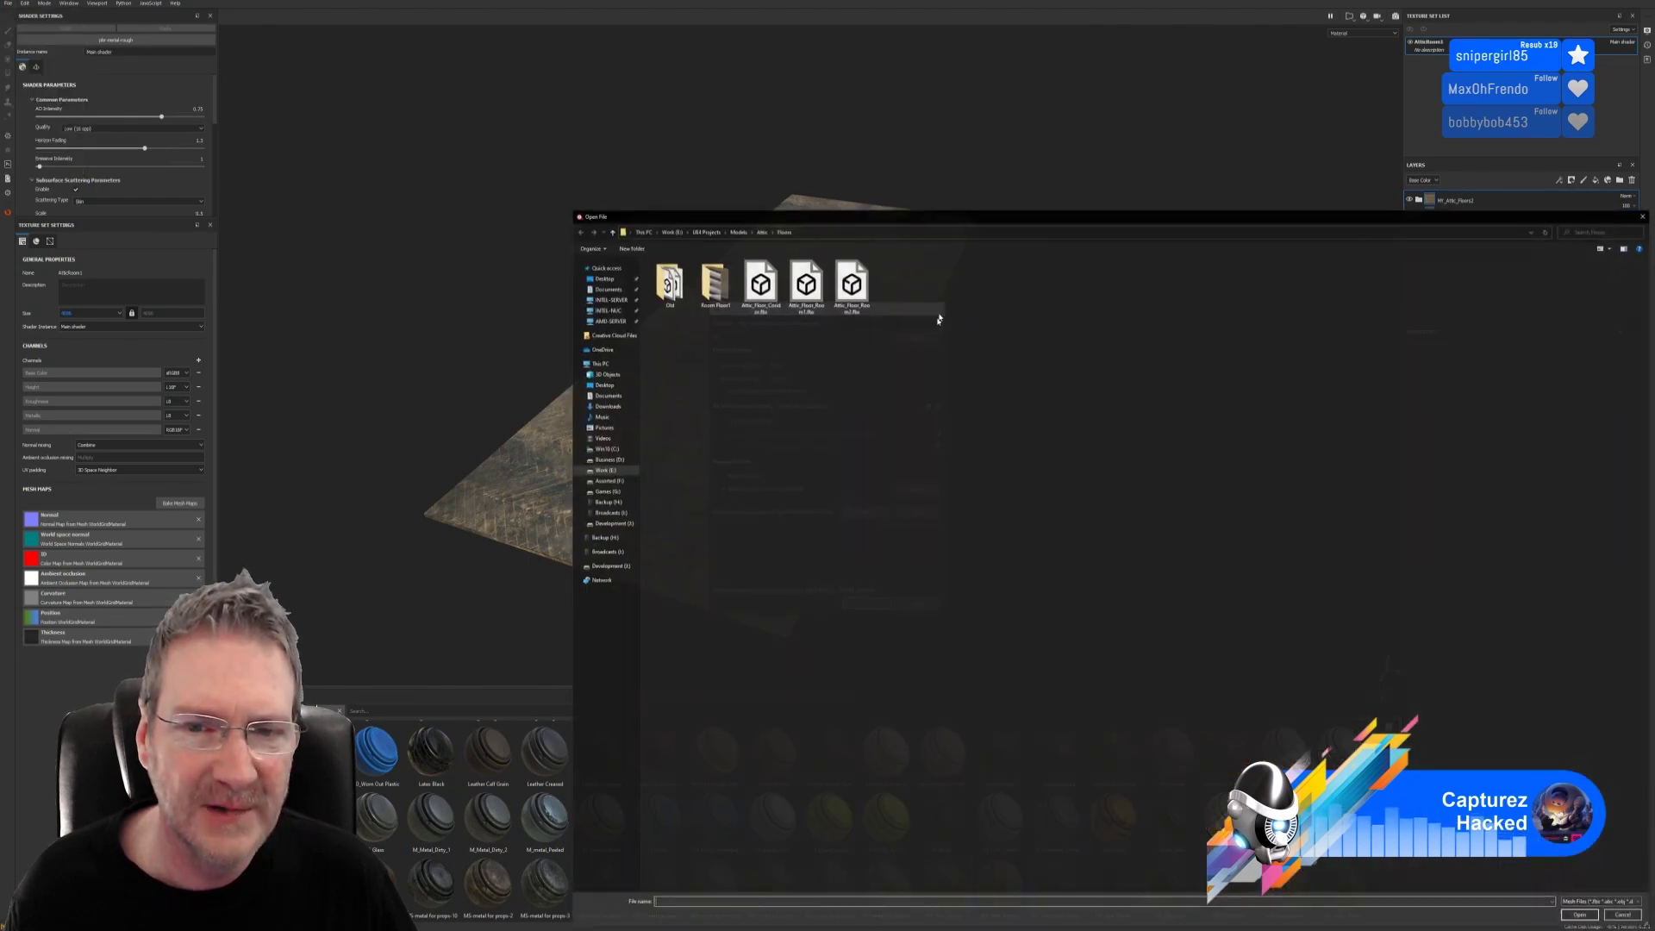
{"action": "left_click_drag", "start_coordinate": [905, 221], "coordinate": [694, 169]}
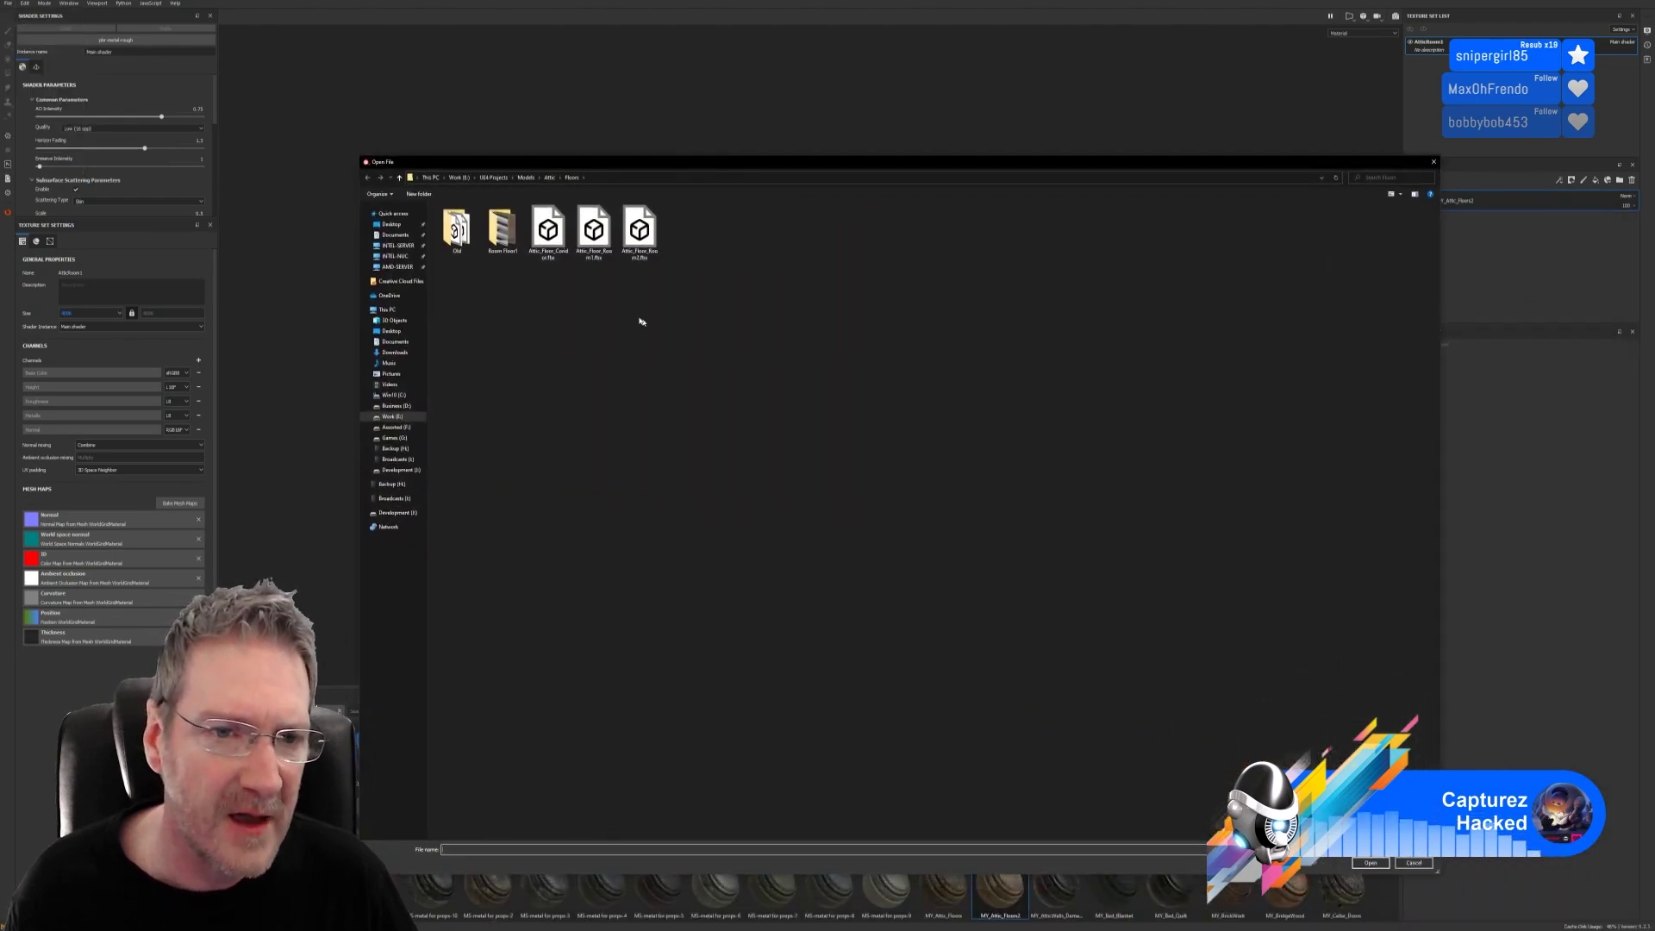
{"action": "double_click", "coordinate": [639, 230]}
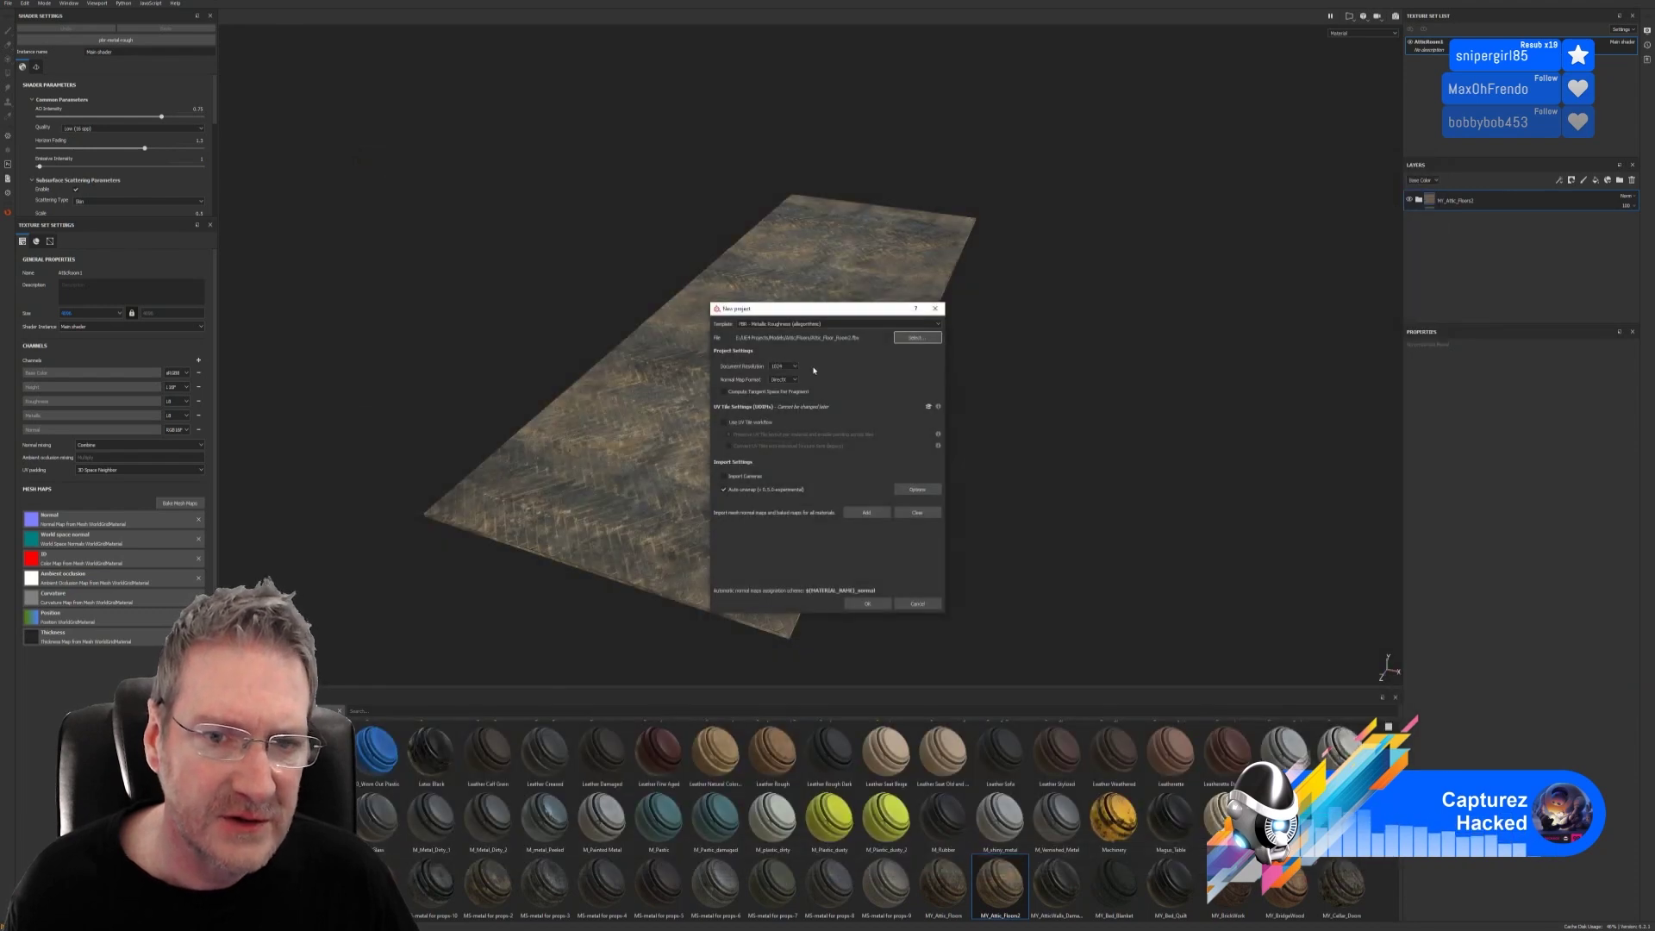
{"action": "left_click", "coordinate": [784, 366]}
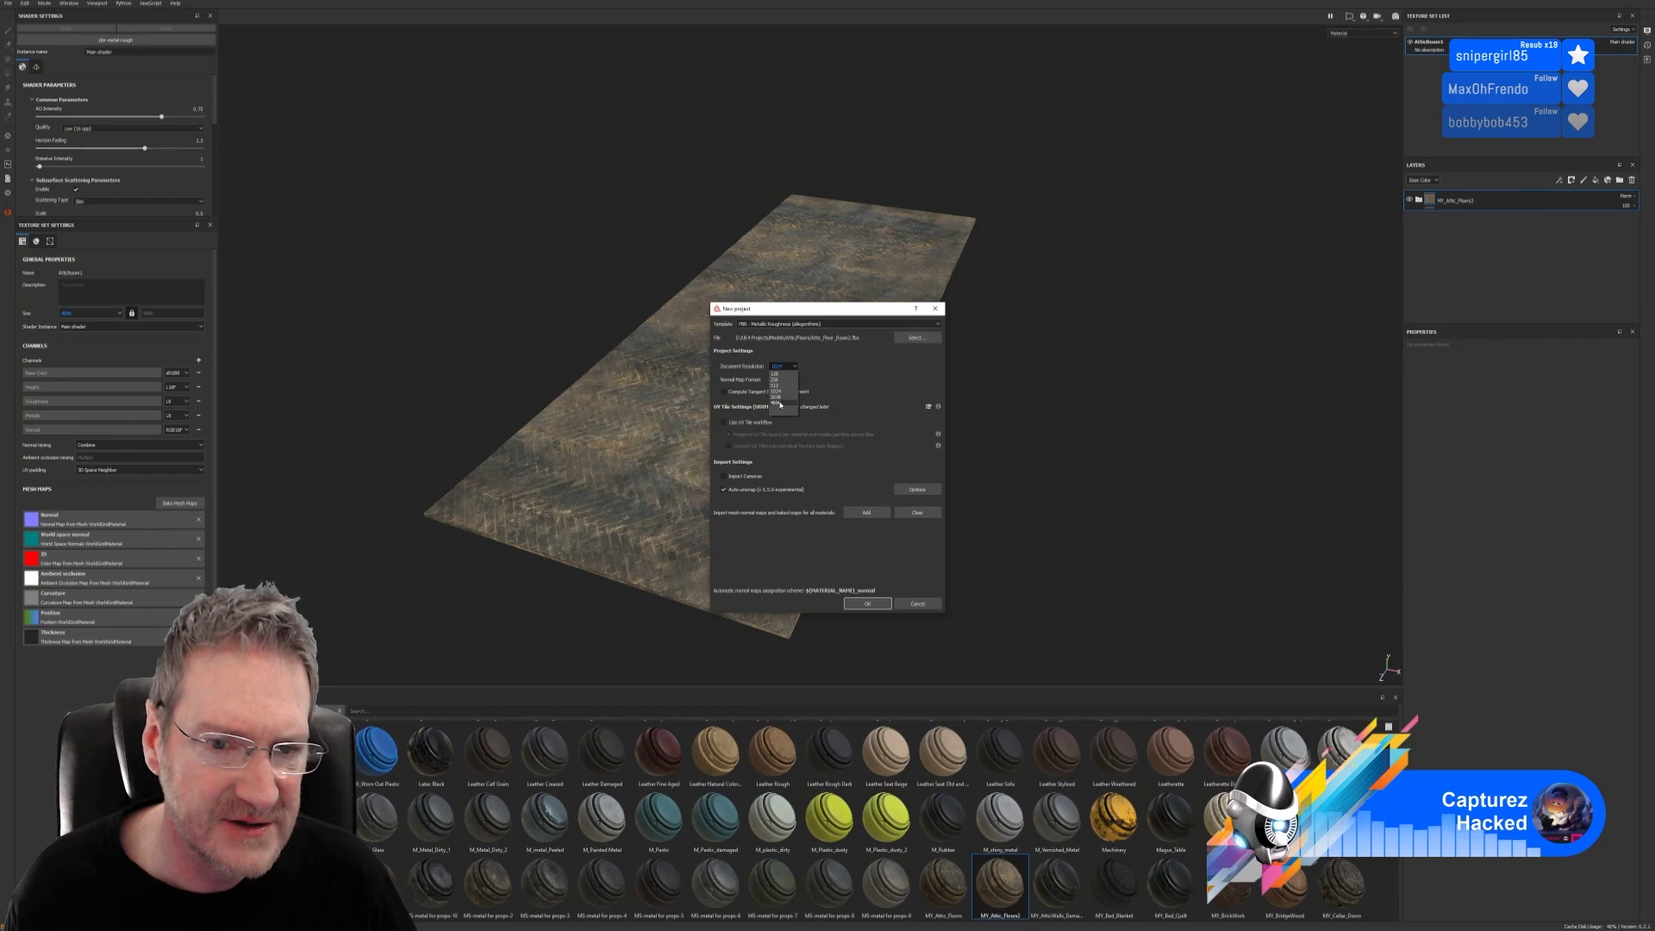
{"action": "left_click", "coordinate": [777, 402]}
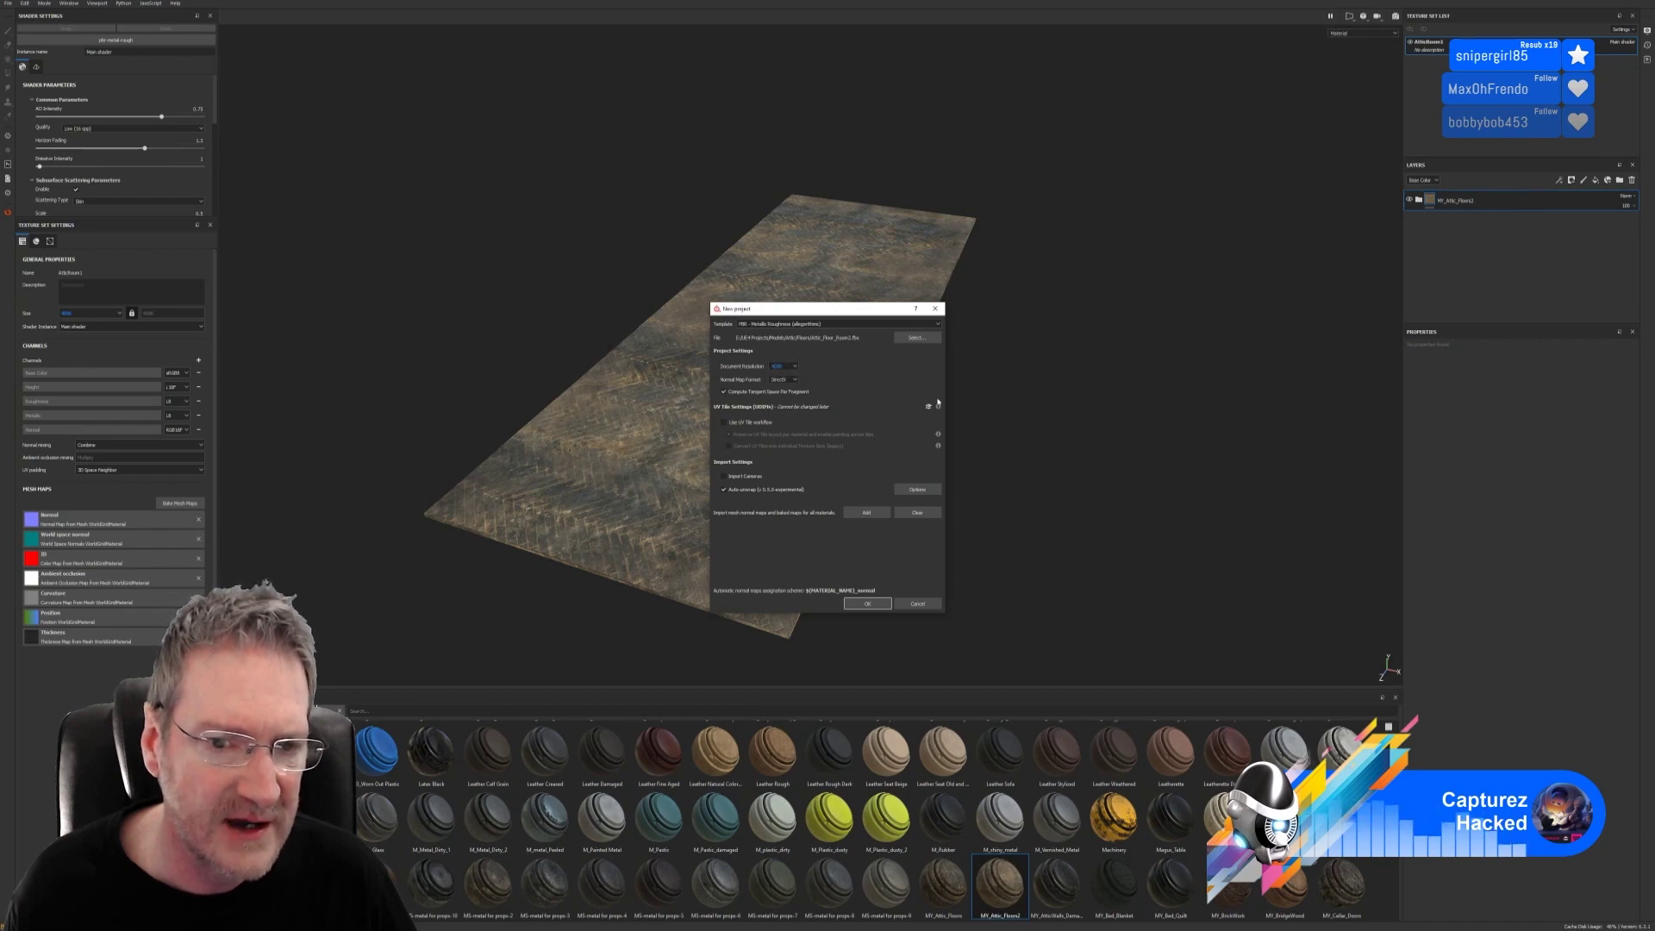
{"action": "left_click", "coordinate": [873, 602]}
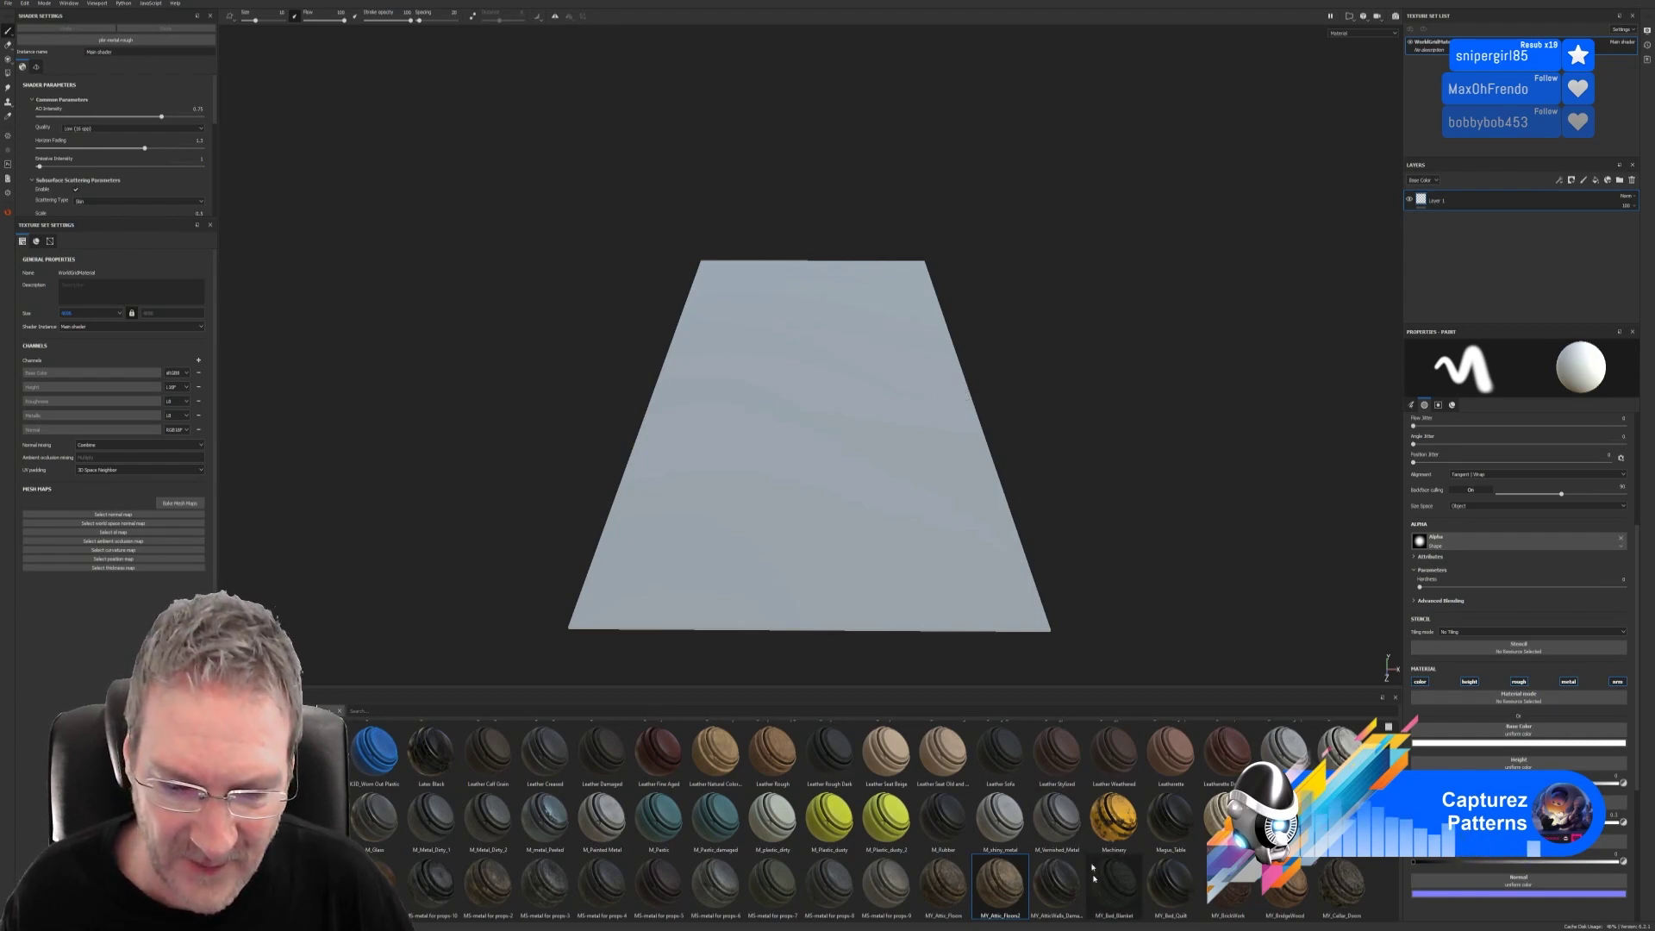
Step: Apply the MY_Attic_Floor2 smart material to the new floor mesh
{"action": "mouse_move", "coordinate": [1081, 354]}
{"action": "left_mouse_down", "text": "alt"}
{"action": "mouse_move", "coordinate": [1053, 370]}
{"action": "mouse_move", "coordinate": [1027, 358]}
{"action": "mouse_move", "coordinate": [1027, 391]}
{"action": "mouse_move", "coordinate": [1083, 647]}
{"action": "left_mouse_up", "text": "alt"}
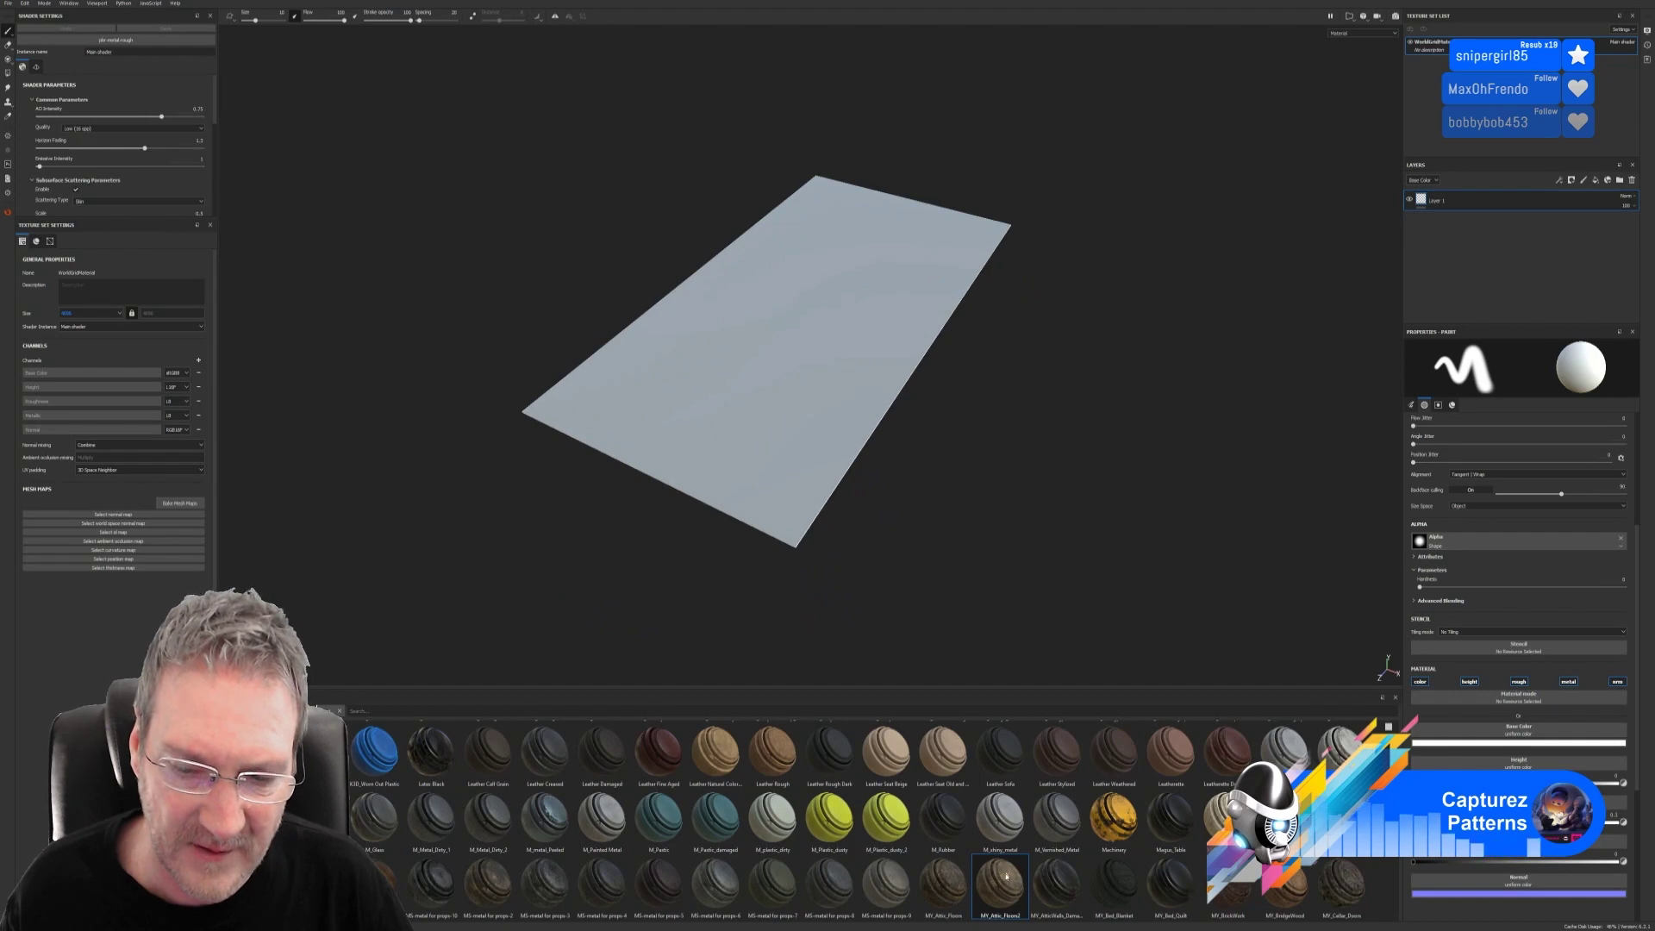
{"action": "left_click_drag", "start_coordinate": [961, 562], "coordinate": [888, 350]}
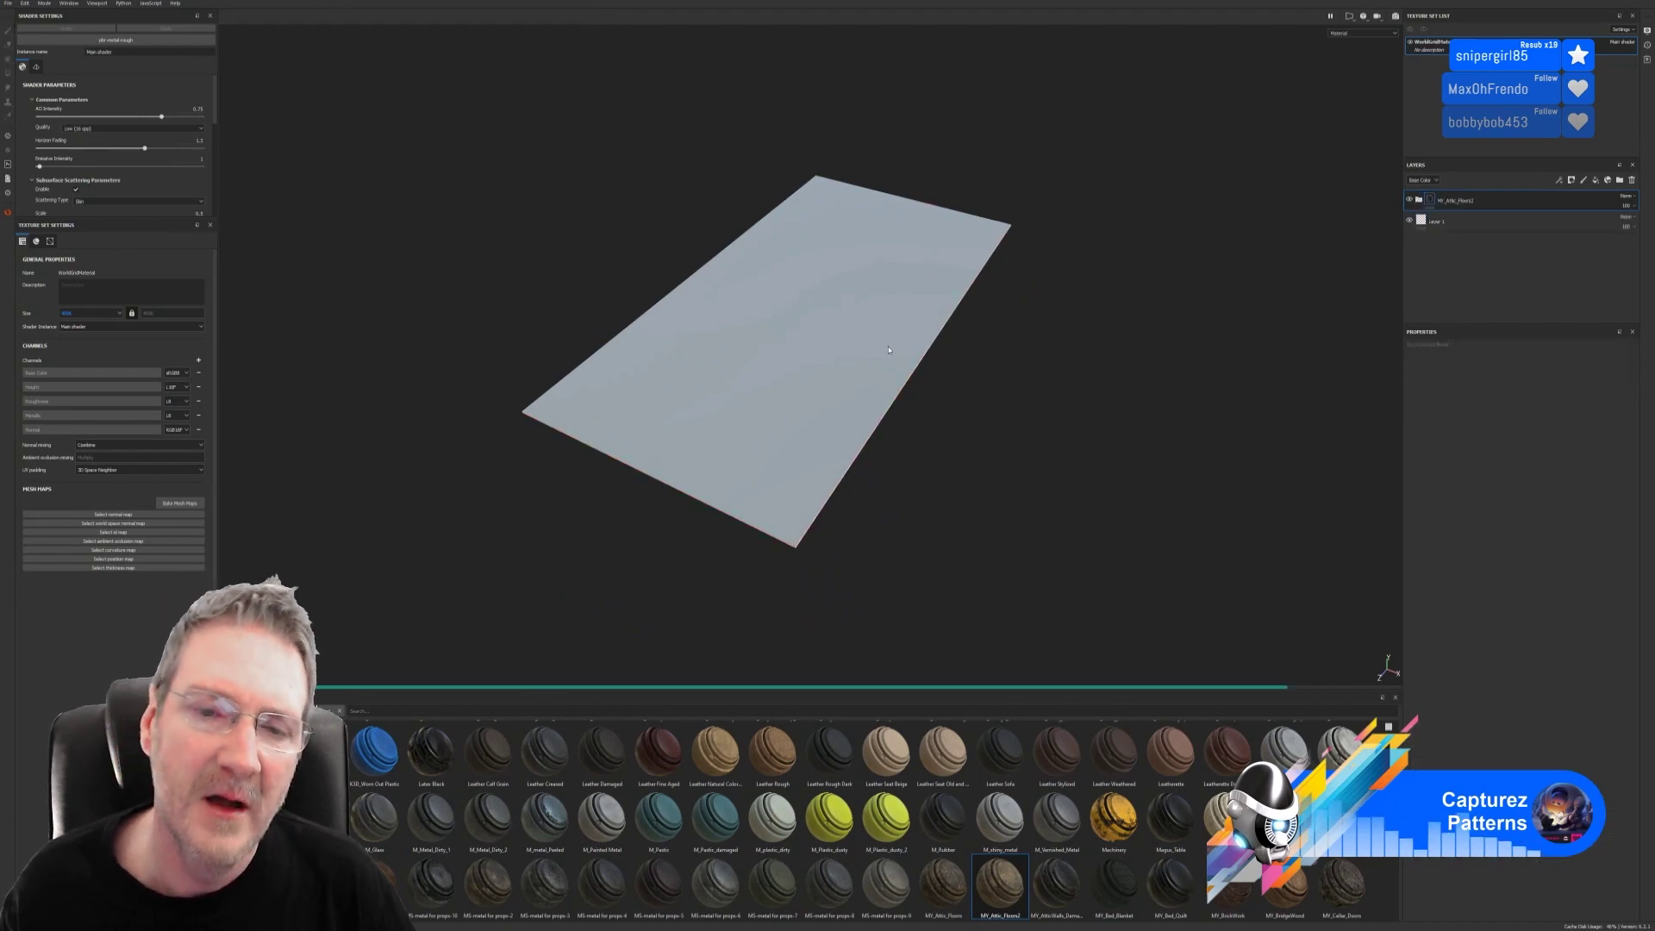
{"action": "left_click_drag", "start_coordinate": [889, 349], "coordinate": [1109, 336], "text": "alt"}
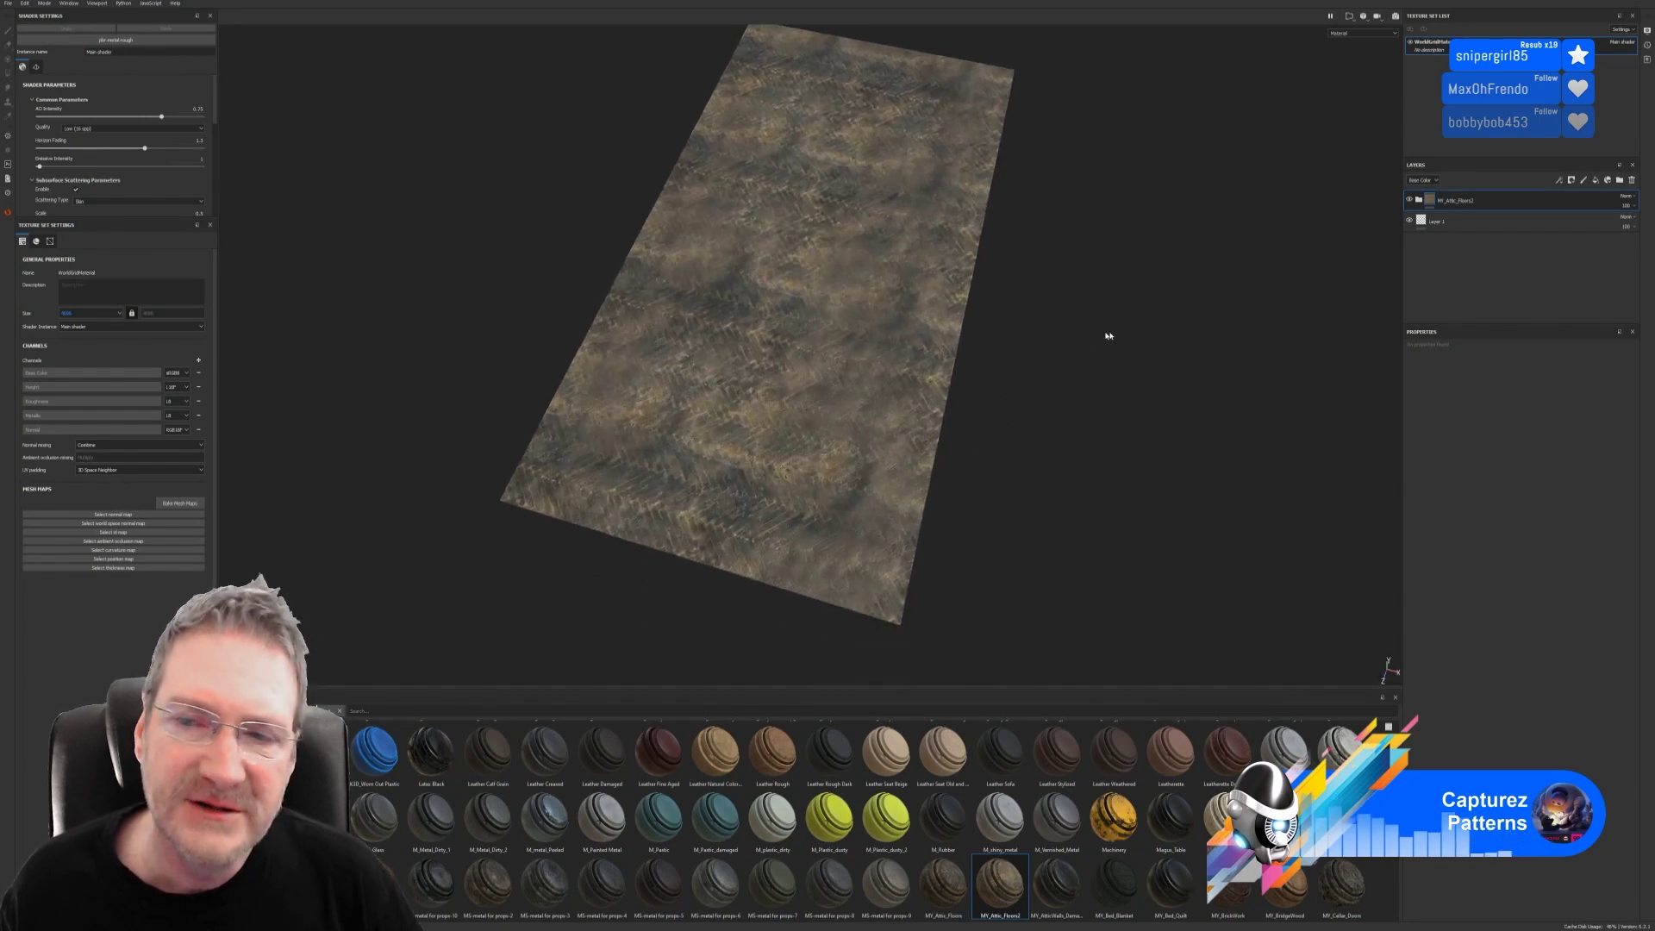
Step: Expand the attic floor layer group and clear the mask of its topmost layer
{"action": "left_click", "coordinate": [1419, 200]}
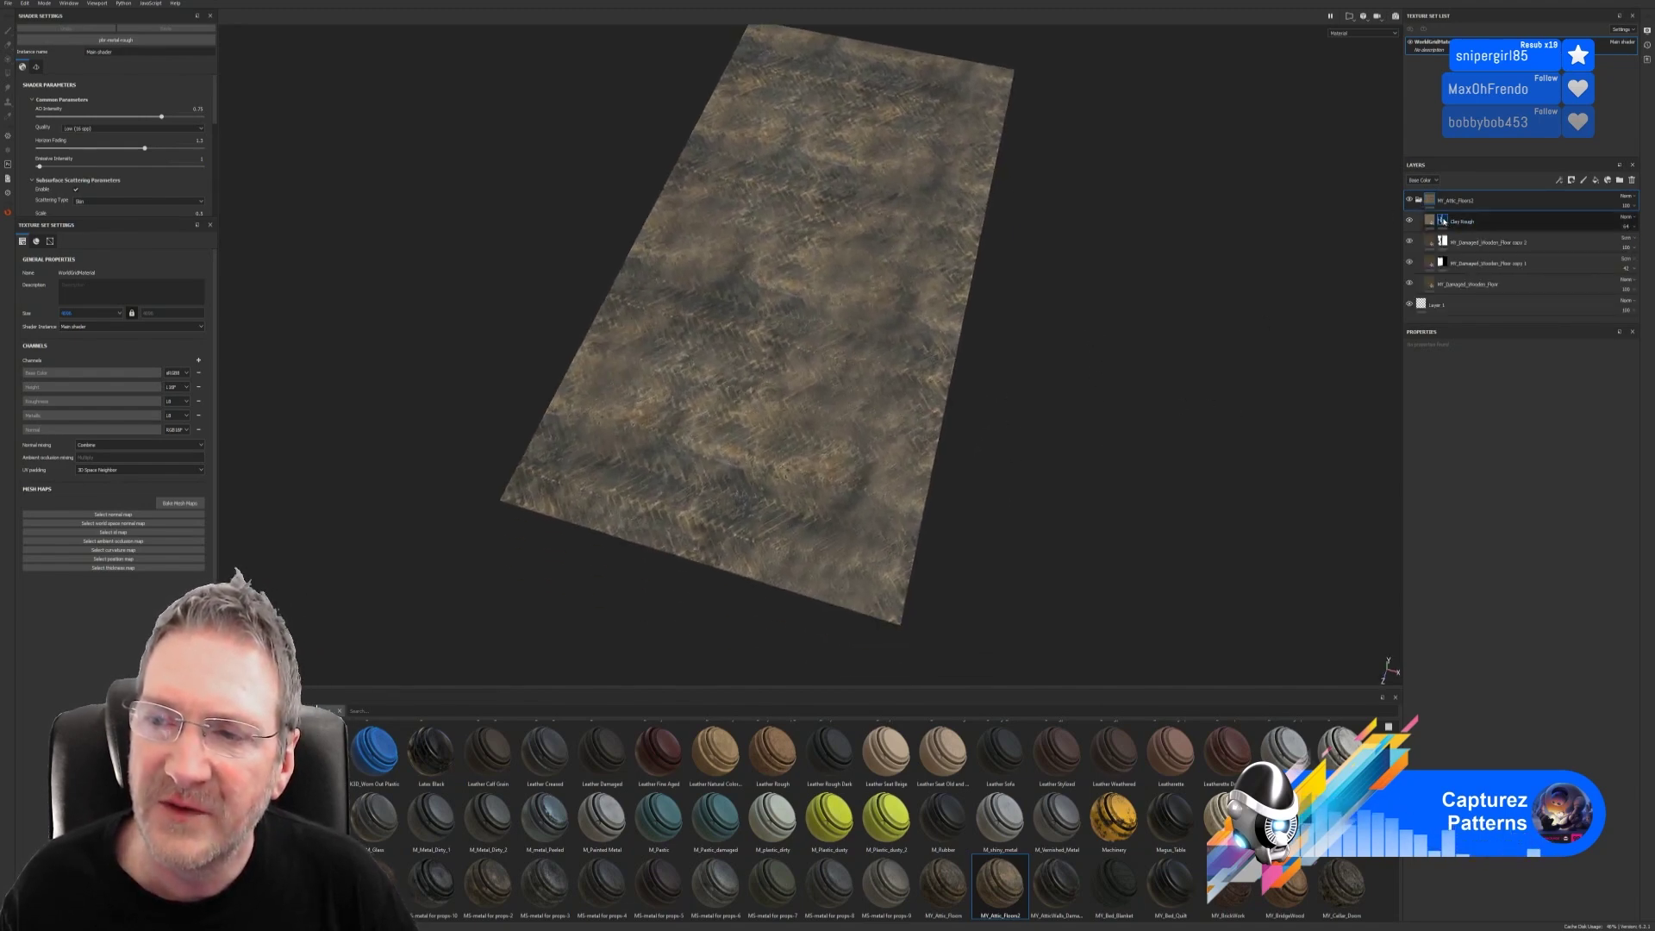
{"action": "left_click", "coordinate": [1444, 223]}
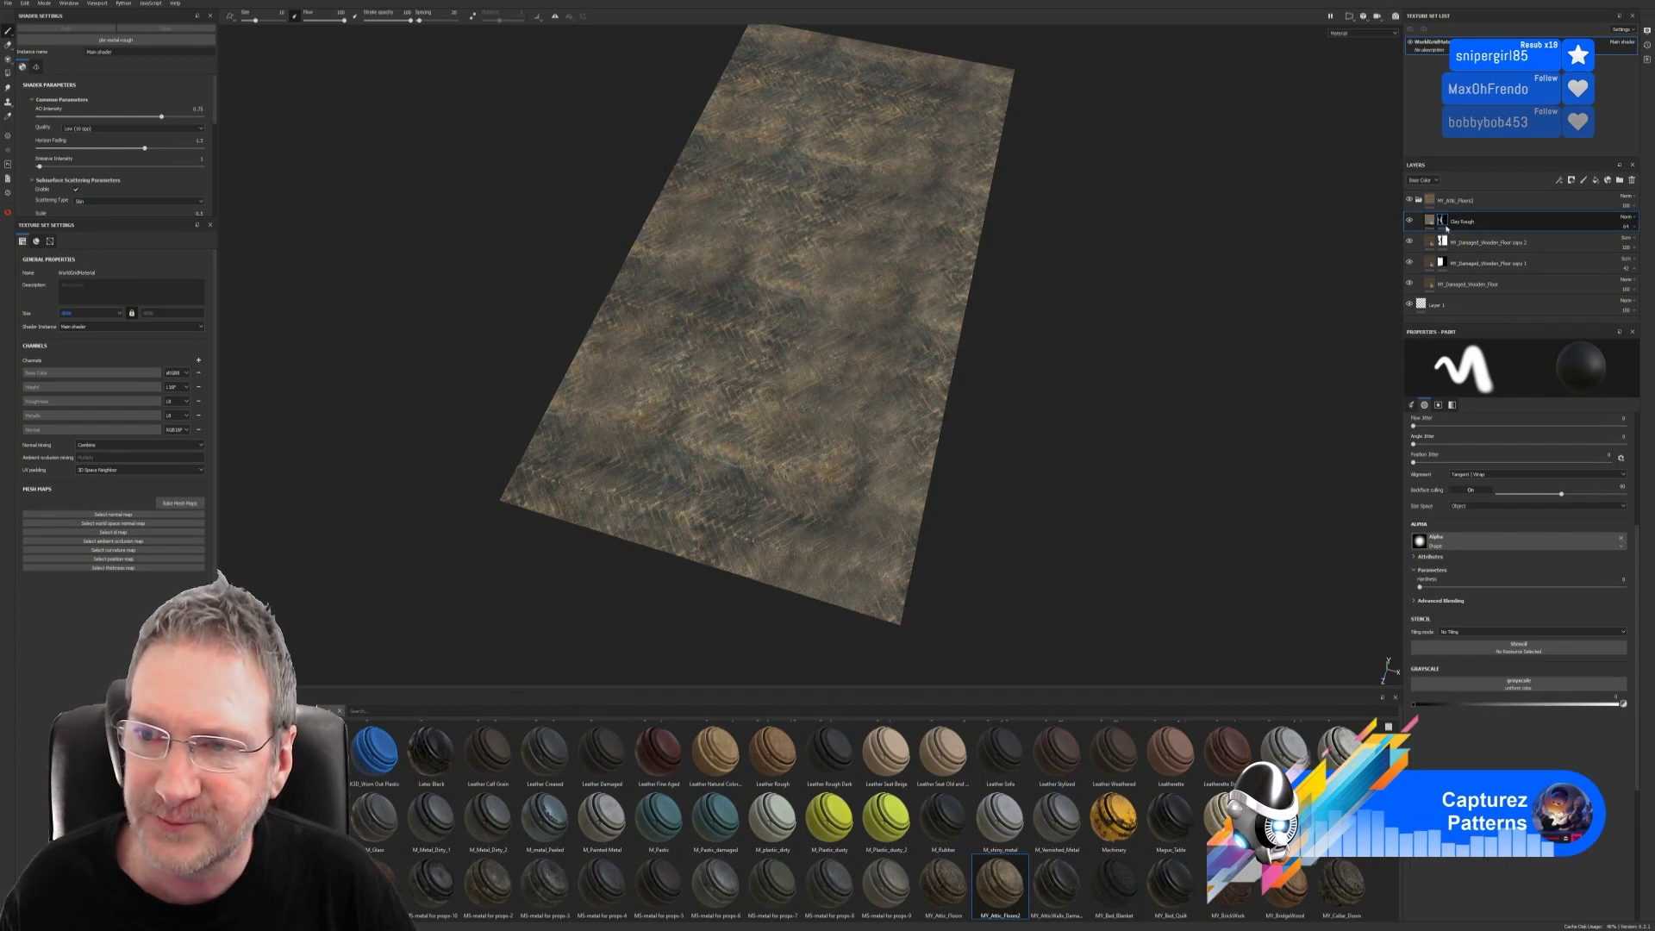
{"action": "right_click", "coordinate": [1442, 225]}
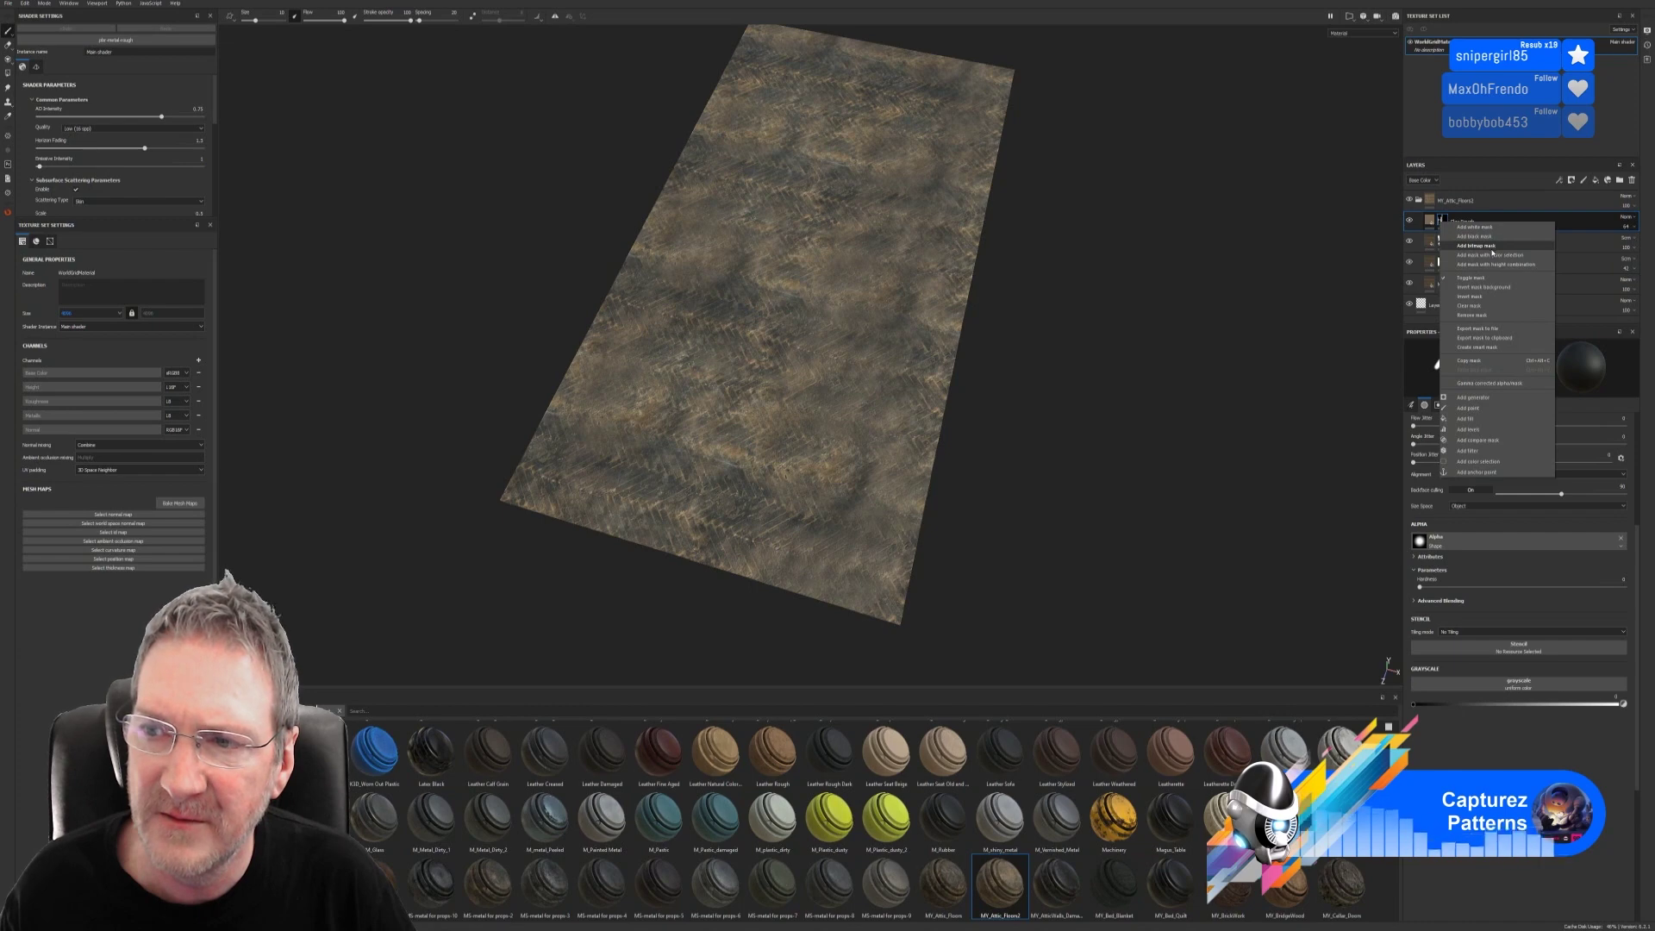
{"action": "left_click", "coordinate": [1489, 307]}
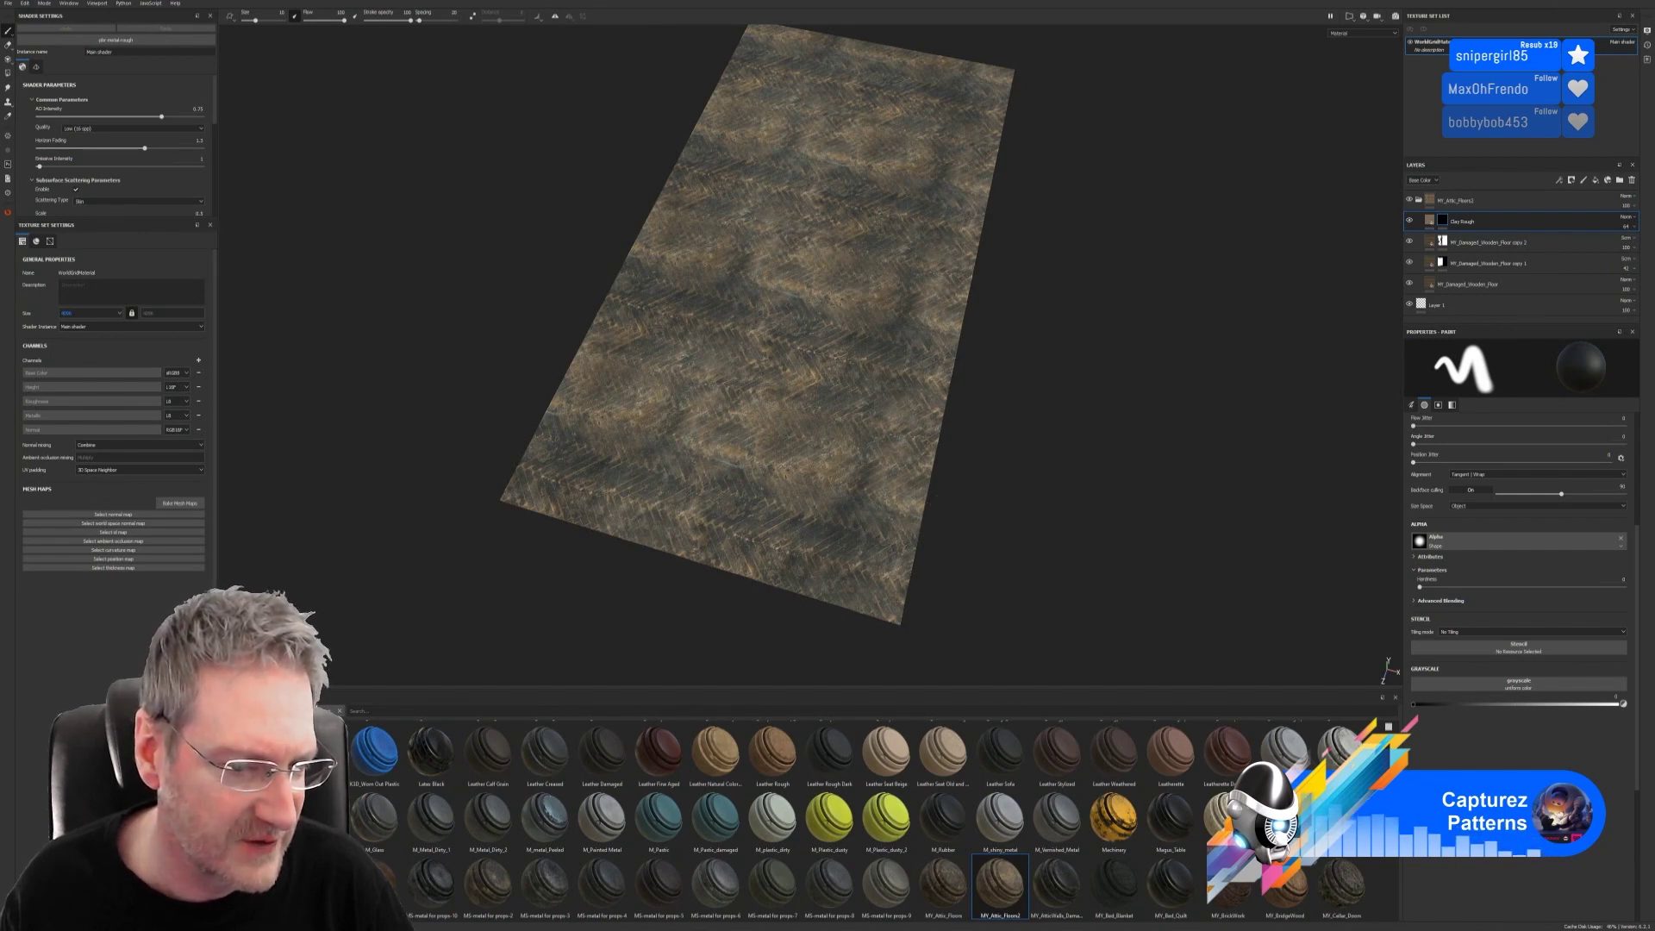
Step: Choose a dirt brush for painting the cleared mask and set its greyscale value to white
{"action": "left_click", "coordinate": [250, 825]}
{"action": "left_click", "coordinate": [1284, 819]}
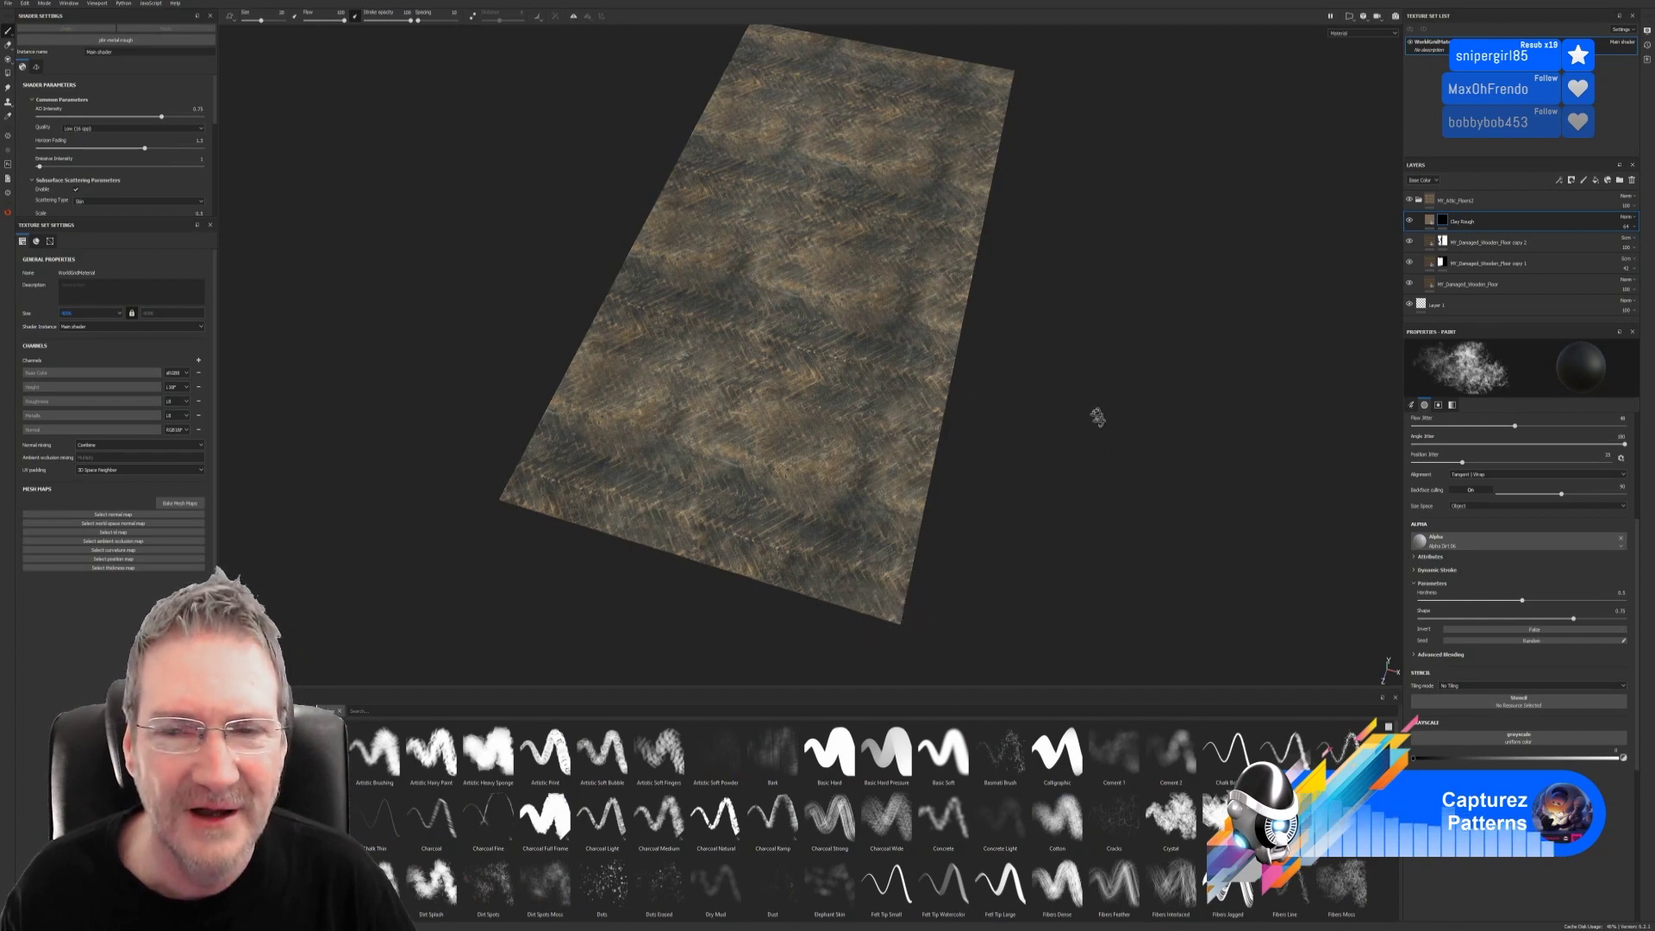
{"action": "left_click_drag", "start_coordinate": [1097, 418], "coordinate": [1079, 380], "text": "alt"}
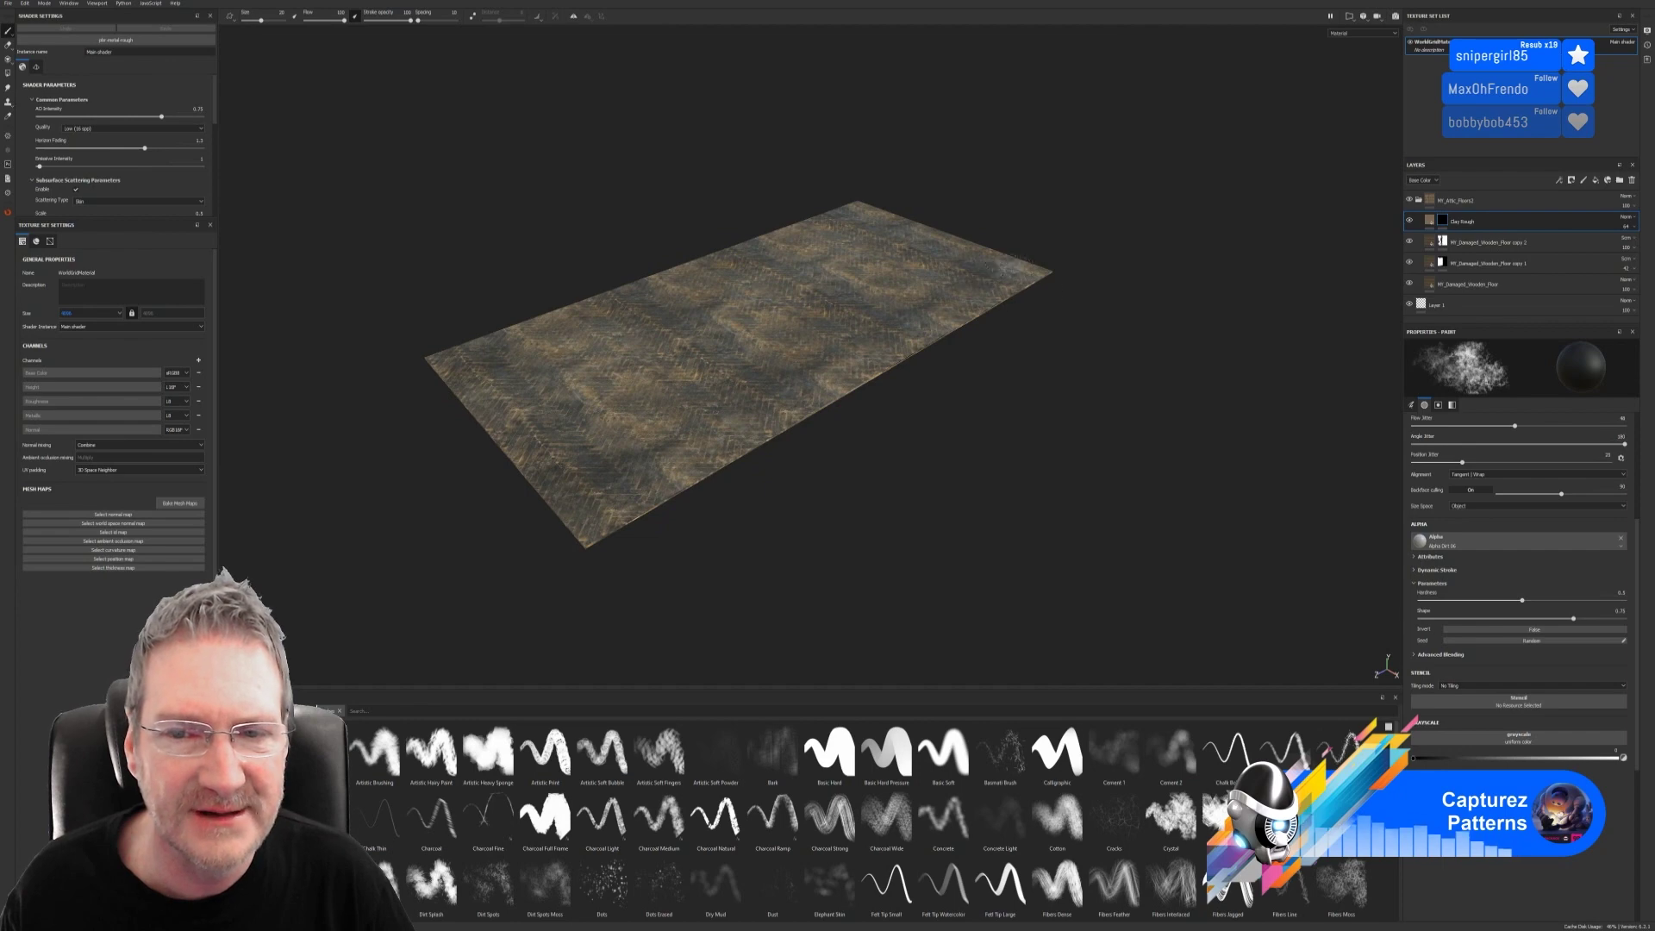
{"action": "left_click_drag", "start_coordinate": [949, 368], "coordinate": [826, 554], "text": "alt"}
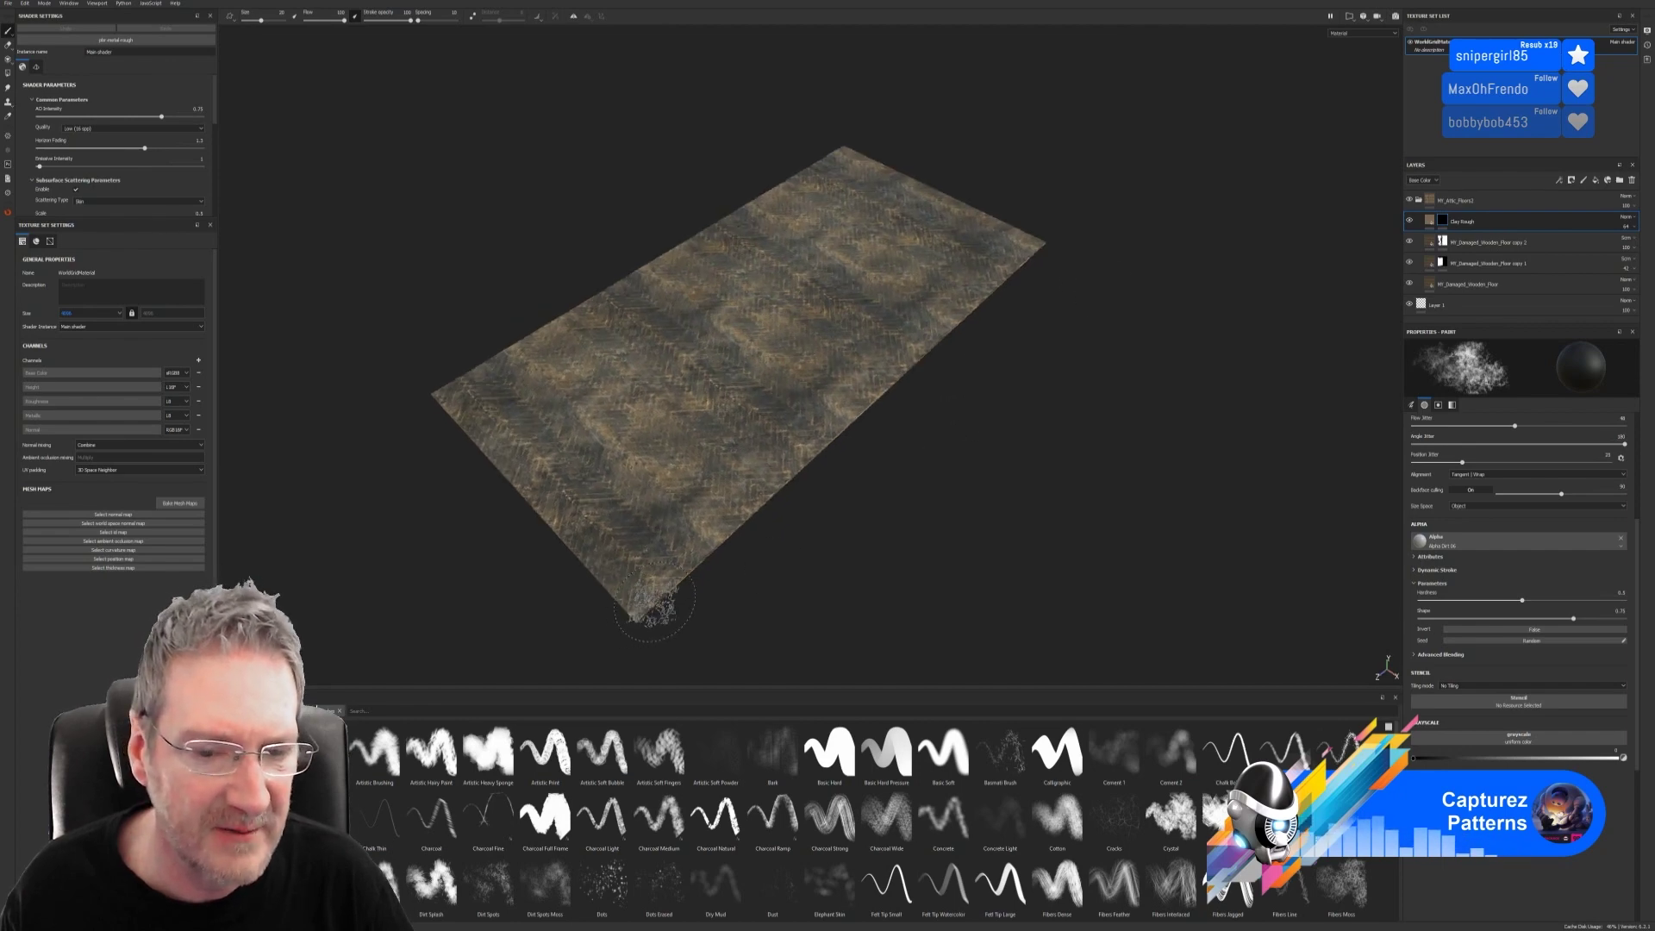
{"action": "right_click_drag", "start_coordinate": [668, 621], "coordinate": [1059, 616], "text": "alt"}
{"action": "middle_click_drag", "start_coordinate": [989, 526], "coordinate": [1097, 363], "text": "alt"}
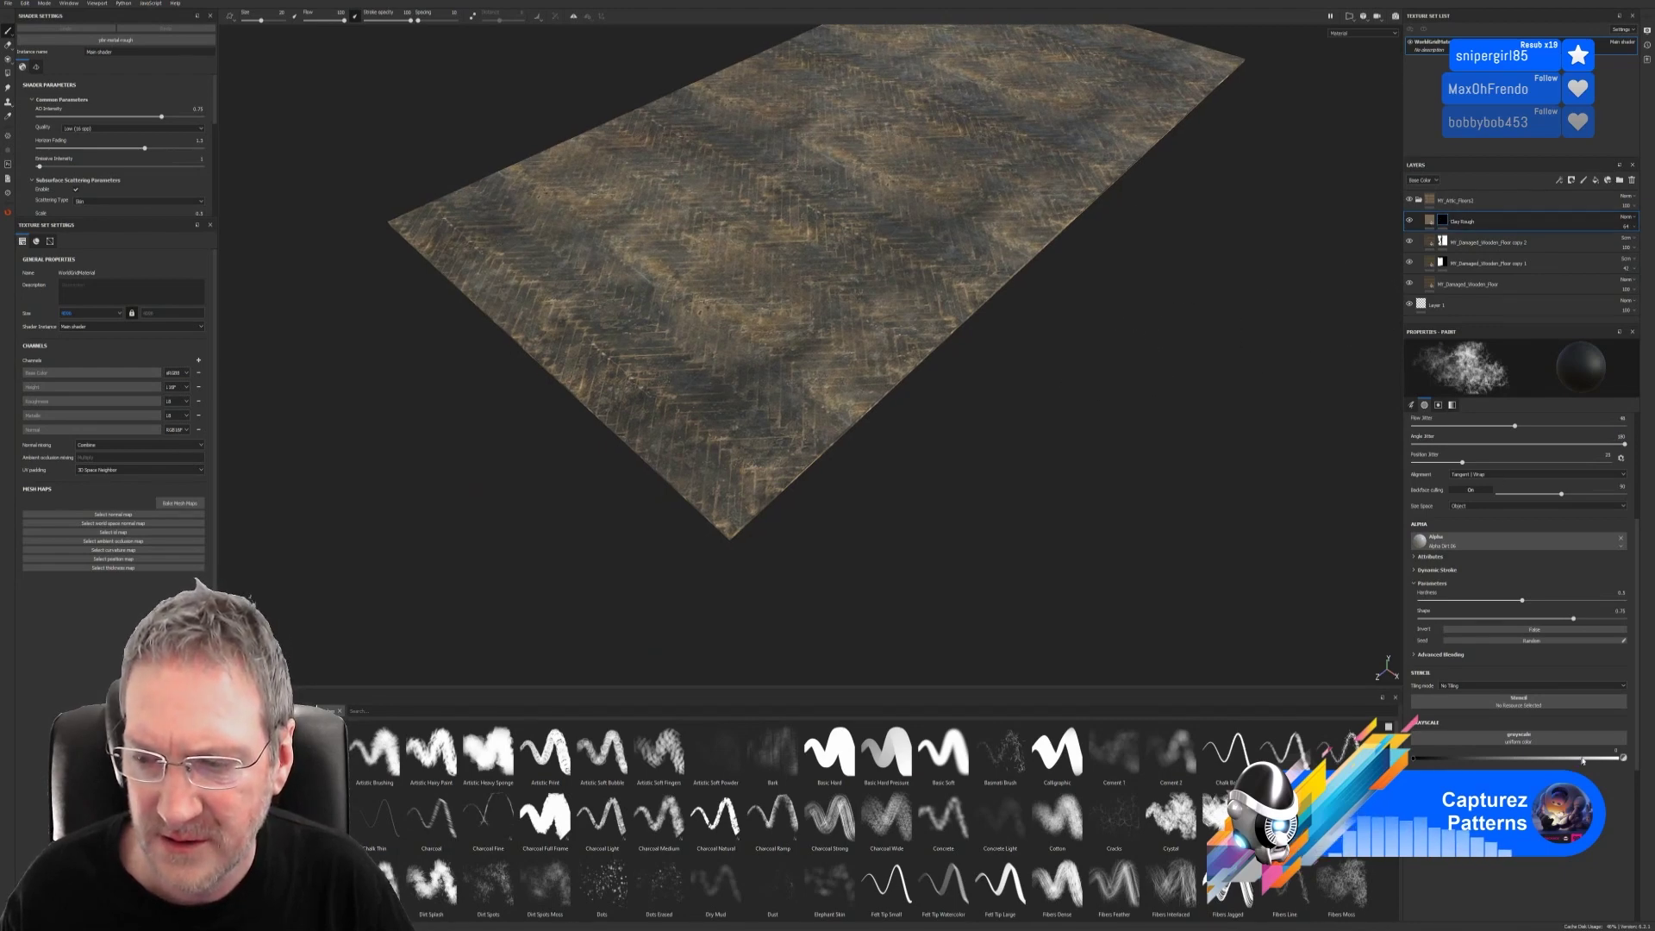
{"action": "left_click_drag", "start_coordinate": [1583, 759], "coordinate": [1619, 759]}
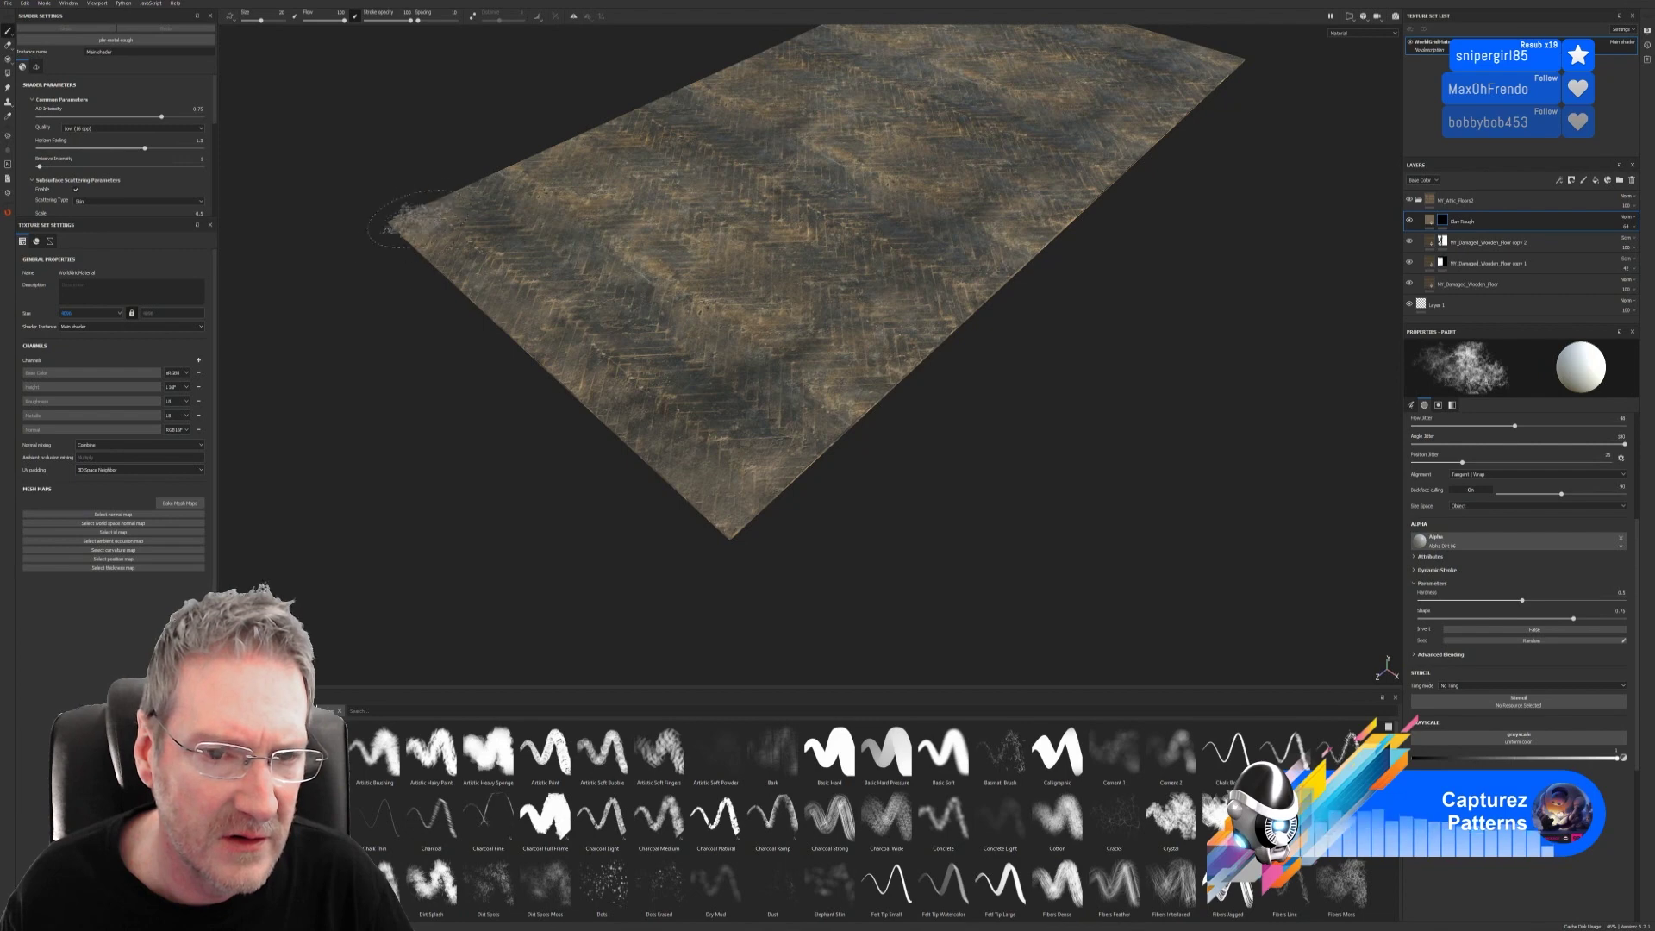
Step: Paint dirt patches into the topmost layer's mask along the floor's edges and across its middle
{"action": "right_click_drag", "start_coordinate": [1011, 450], "coordinate": [788, 444], "text": "alt"}
{"action": "middle_click_drag", "start_coordinate": [788, 443], "coordinate": [845, 576], "text": "alt"}
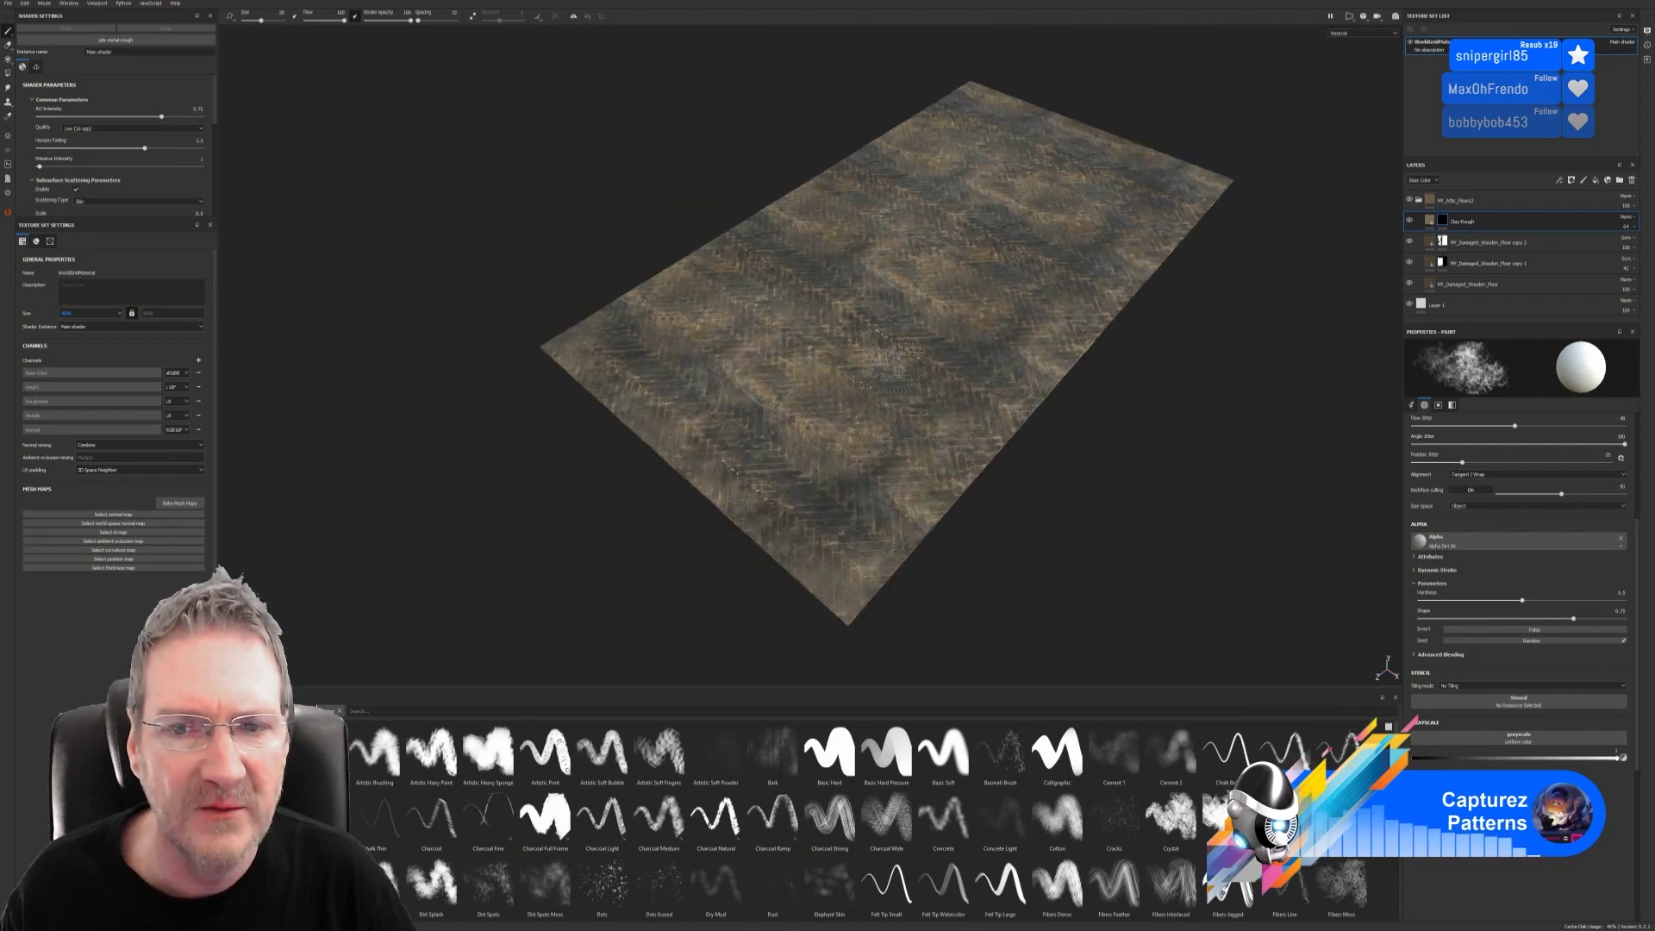
{"action": "left_click_drag", "start_coordinate": [1172, 440], "coordinate": [1181, 491], "text": "alt"}
{"action": "middle_click_drag", "start_coordinate": [1121, 368], "coordinate": [1131, 502], "text": "alt"}
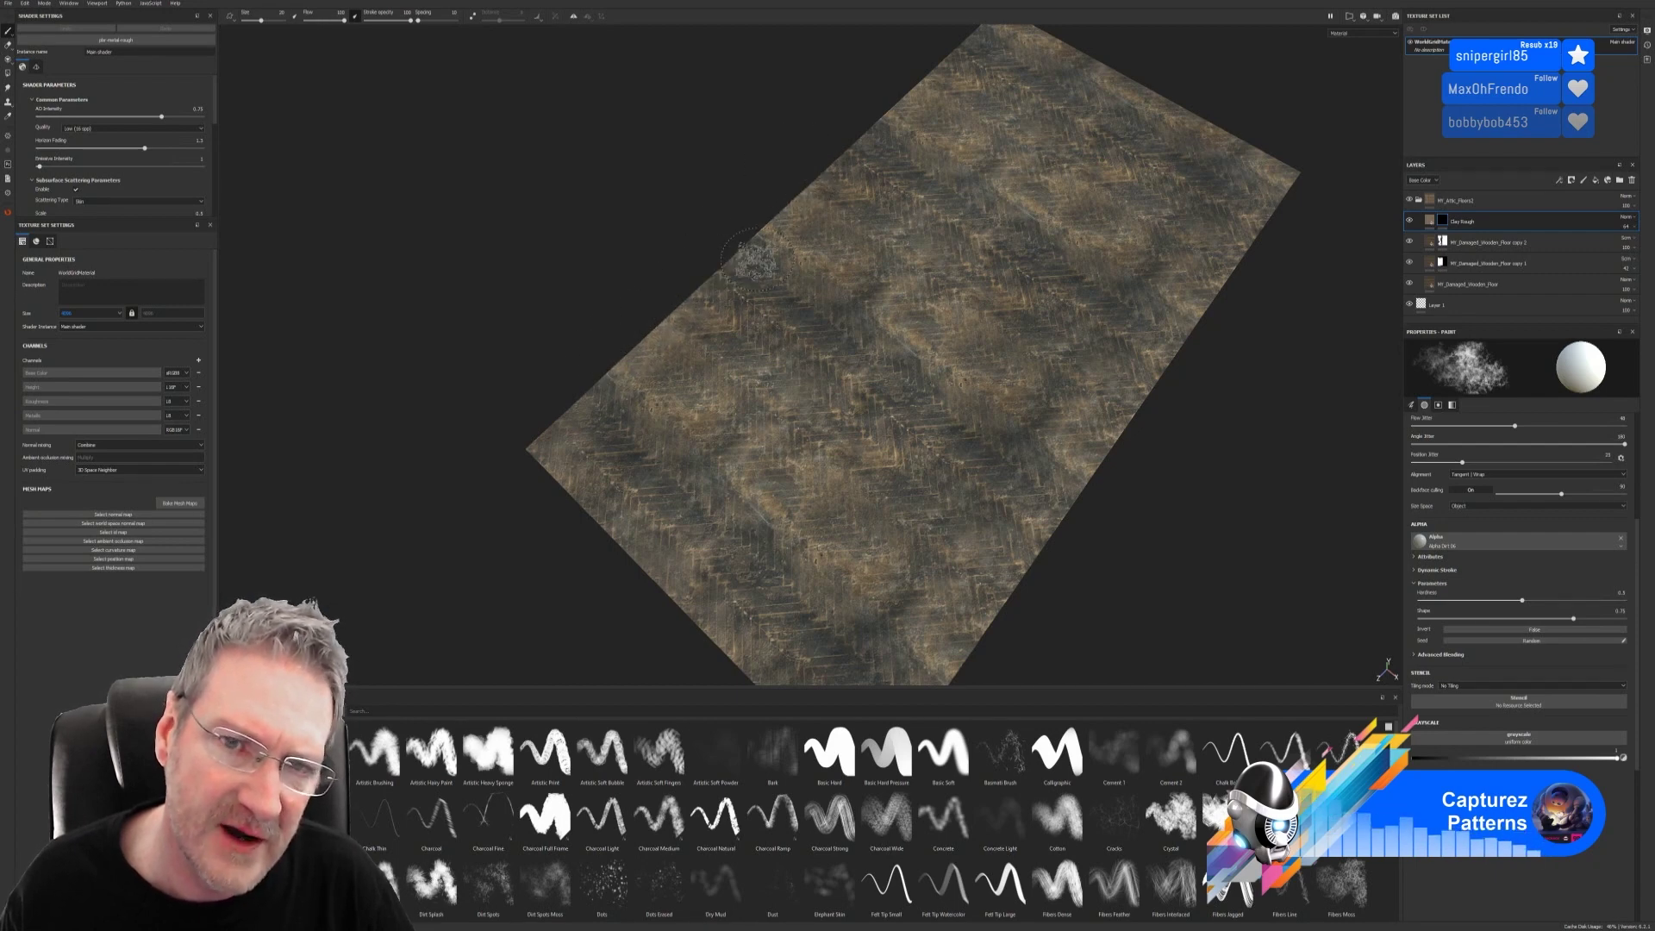
{"action": "left_click_drag", "start_coordinate": [1145, 432], "coordinate": [1029, 446], "text": "alt"}
{"action": "middle_click_drag", "start_coordinate": [1026, 448], "coordinate": [766, 432], "text": "alt"}
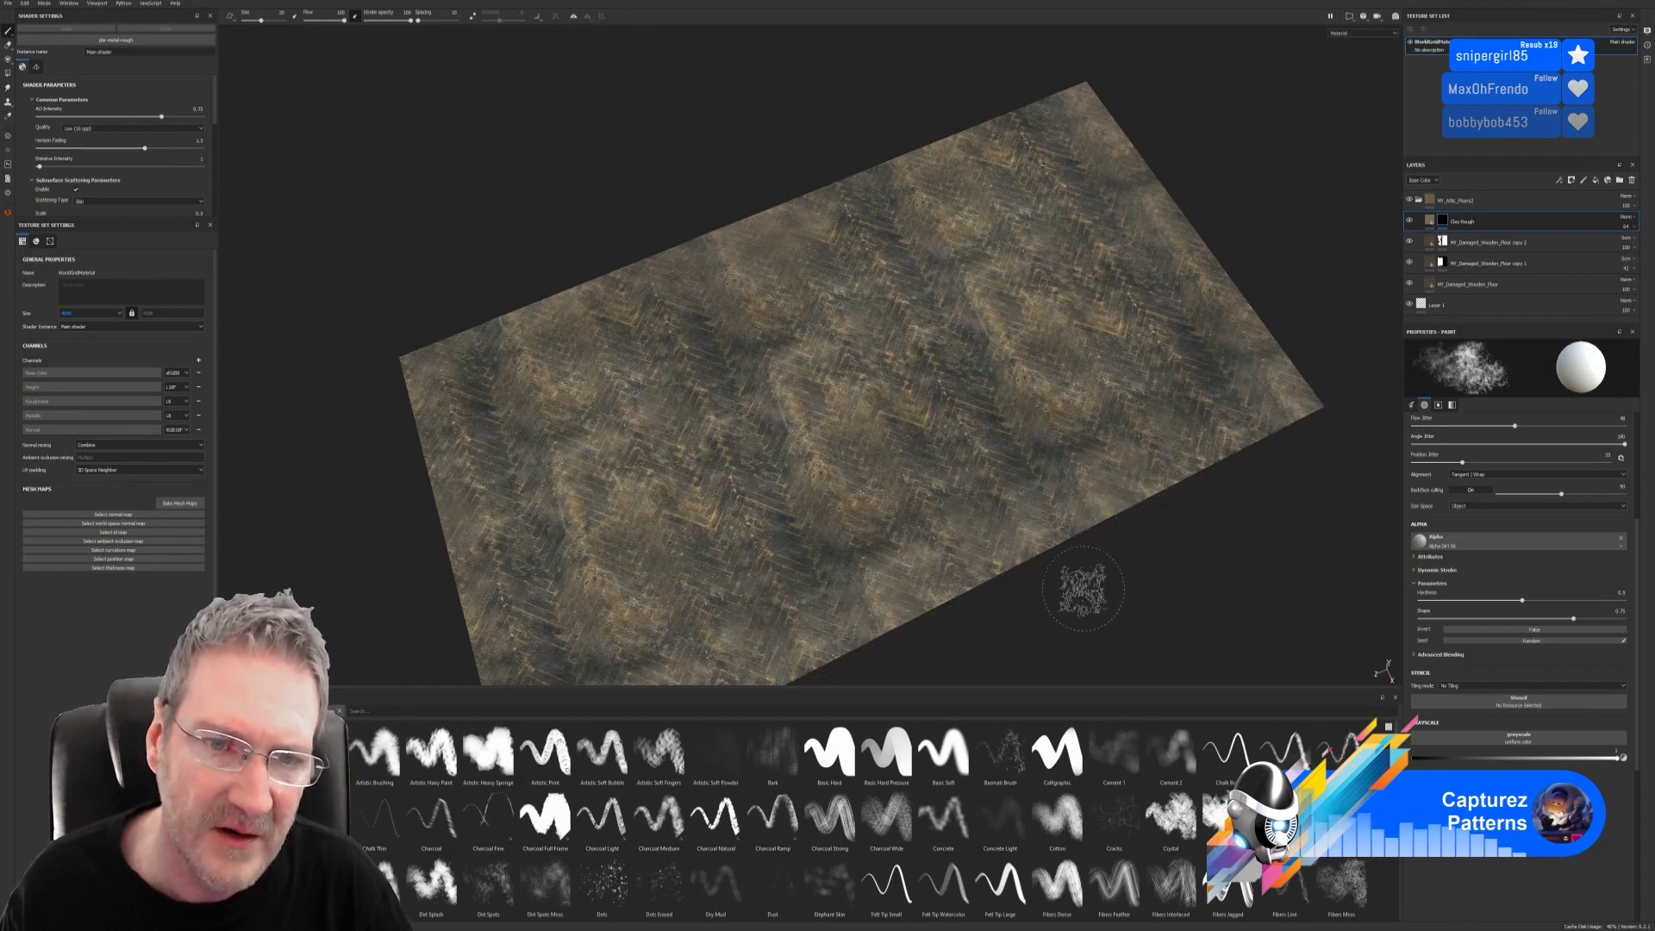
{"action": "mouse_move", "coordinate": [1084, 583]}
{"action": "left_mouse_down", "text": "alt"}
{"action": "mouse_move", "coordinate": [1223, 514]}
{"action": "mouse_move", "coordinate": [1146, 482]}
{"action": "left_mouse_up", "text": "alt"}
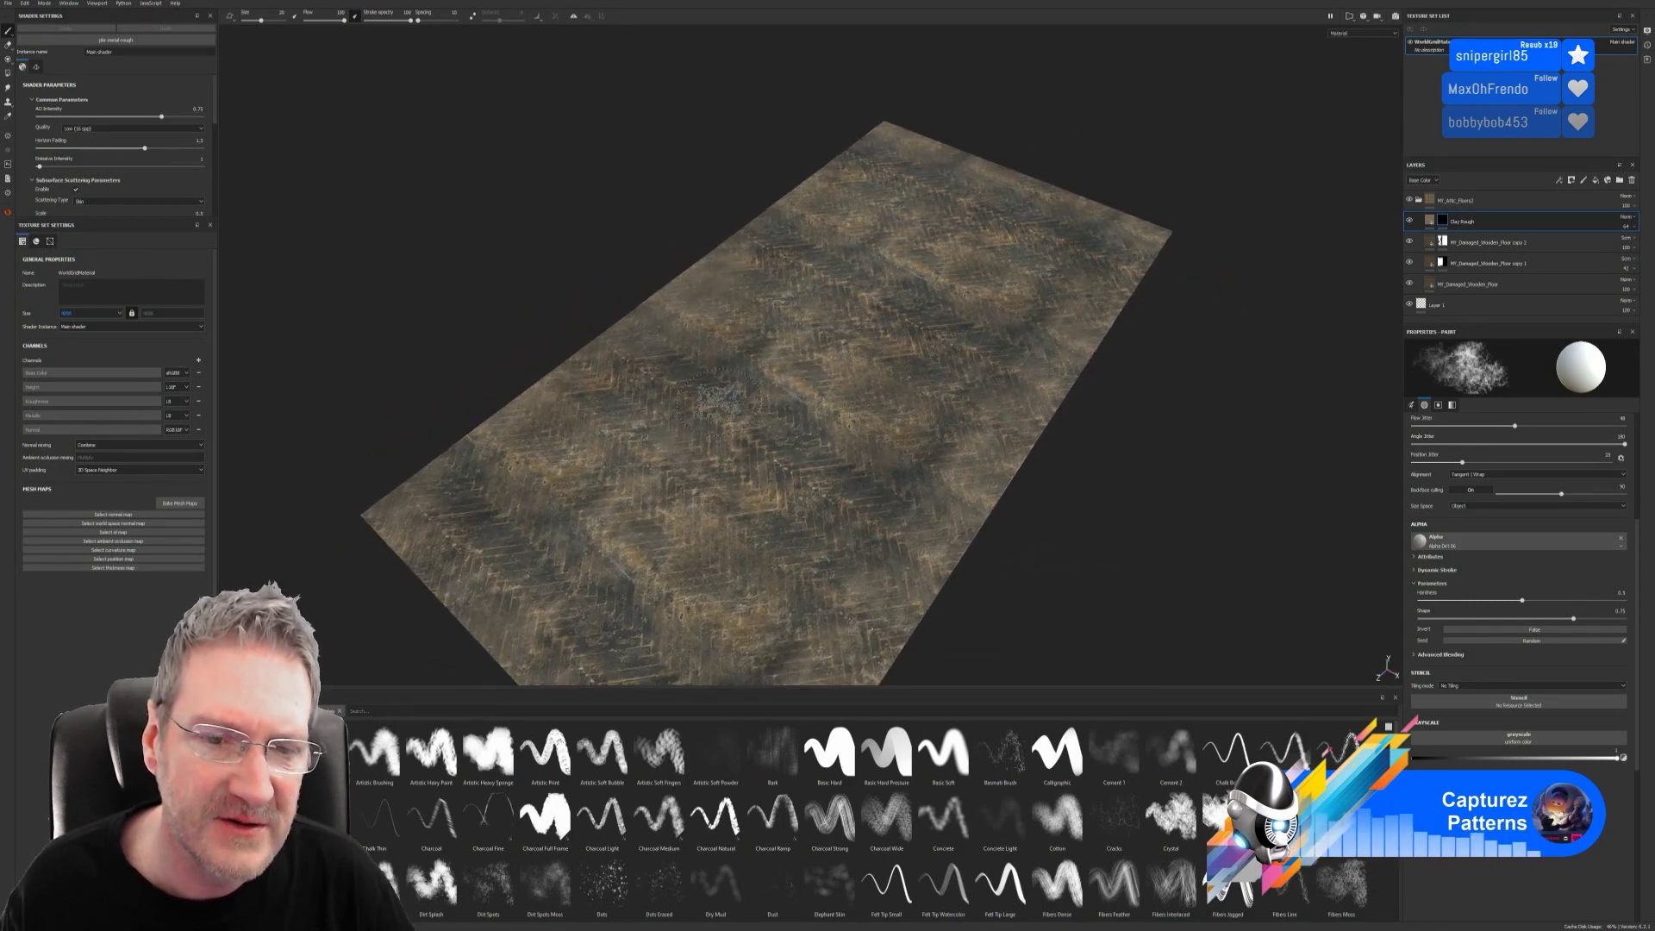
{"action": "left_click_drag", "start_coordinate": [1053, 517], "coordinate": [828, 552], "text": "alt"}
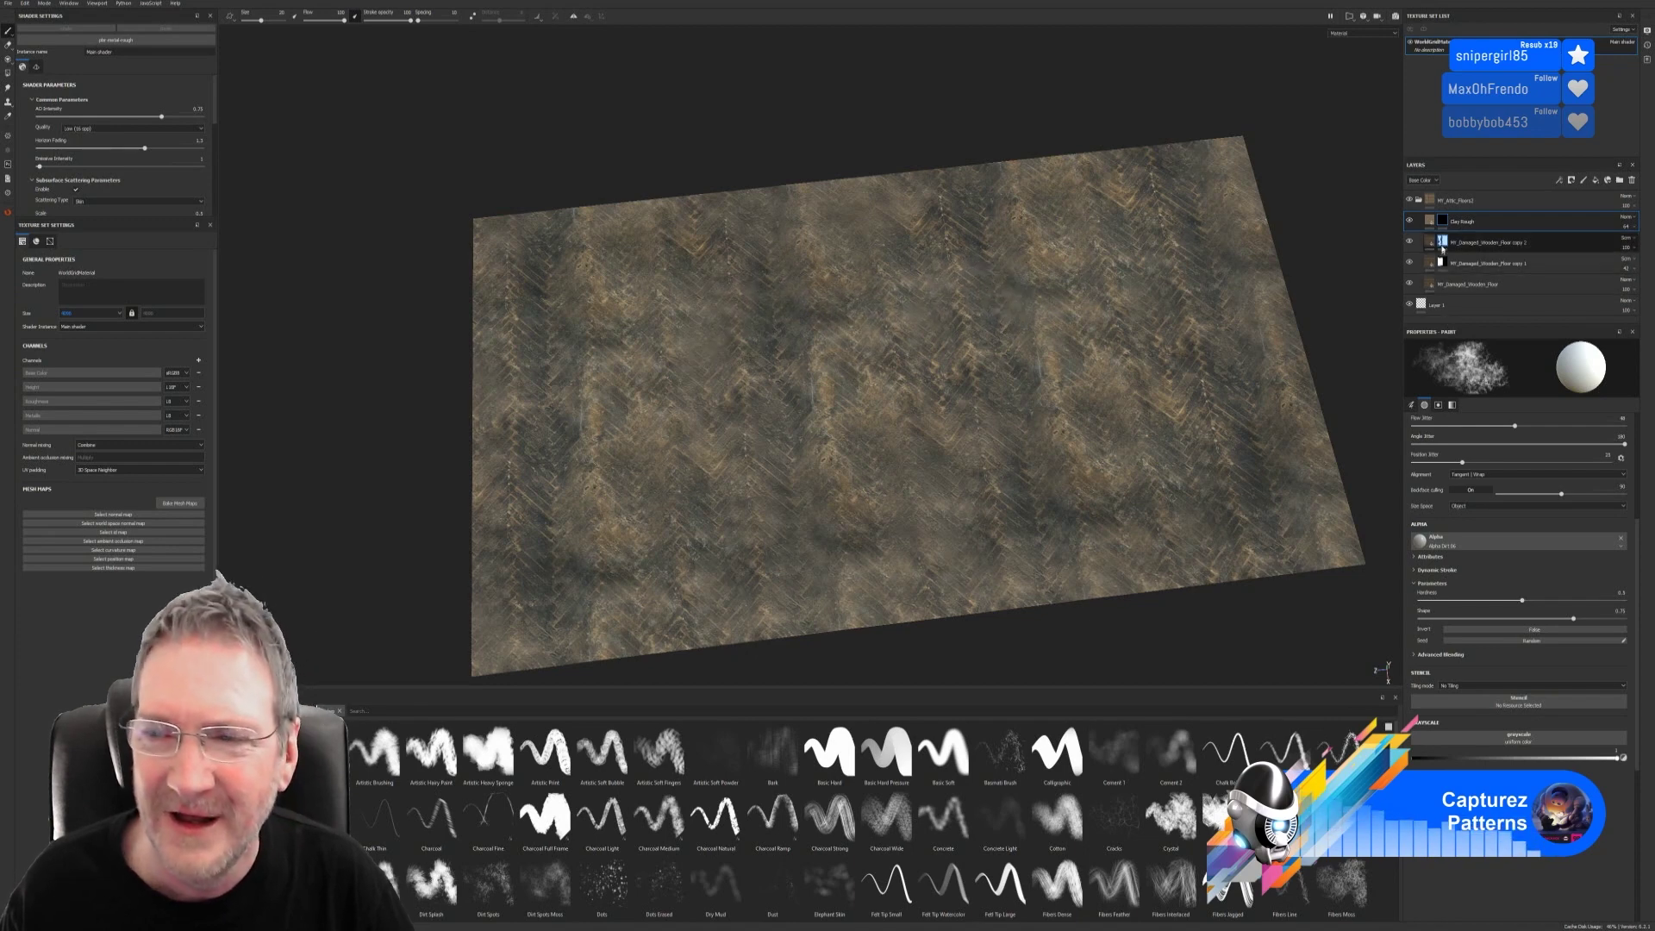
Step: Delete the empty Layer 1 and hide the three damaged wooden floor layers to isolate the painted dirt mask
{"action": "left_click", "coordinate": [1420, 306]}
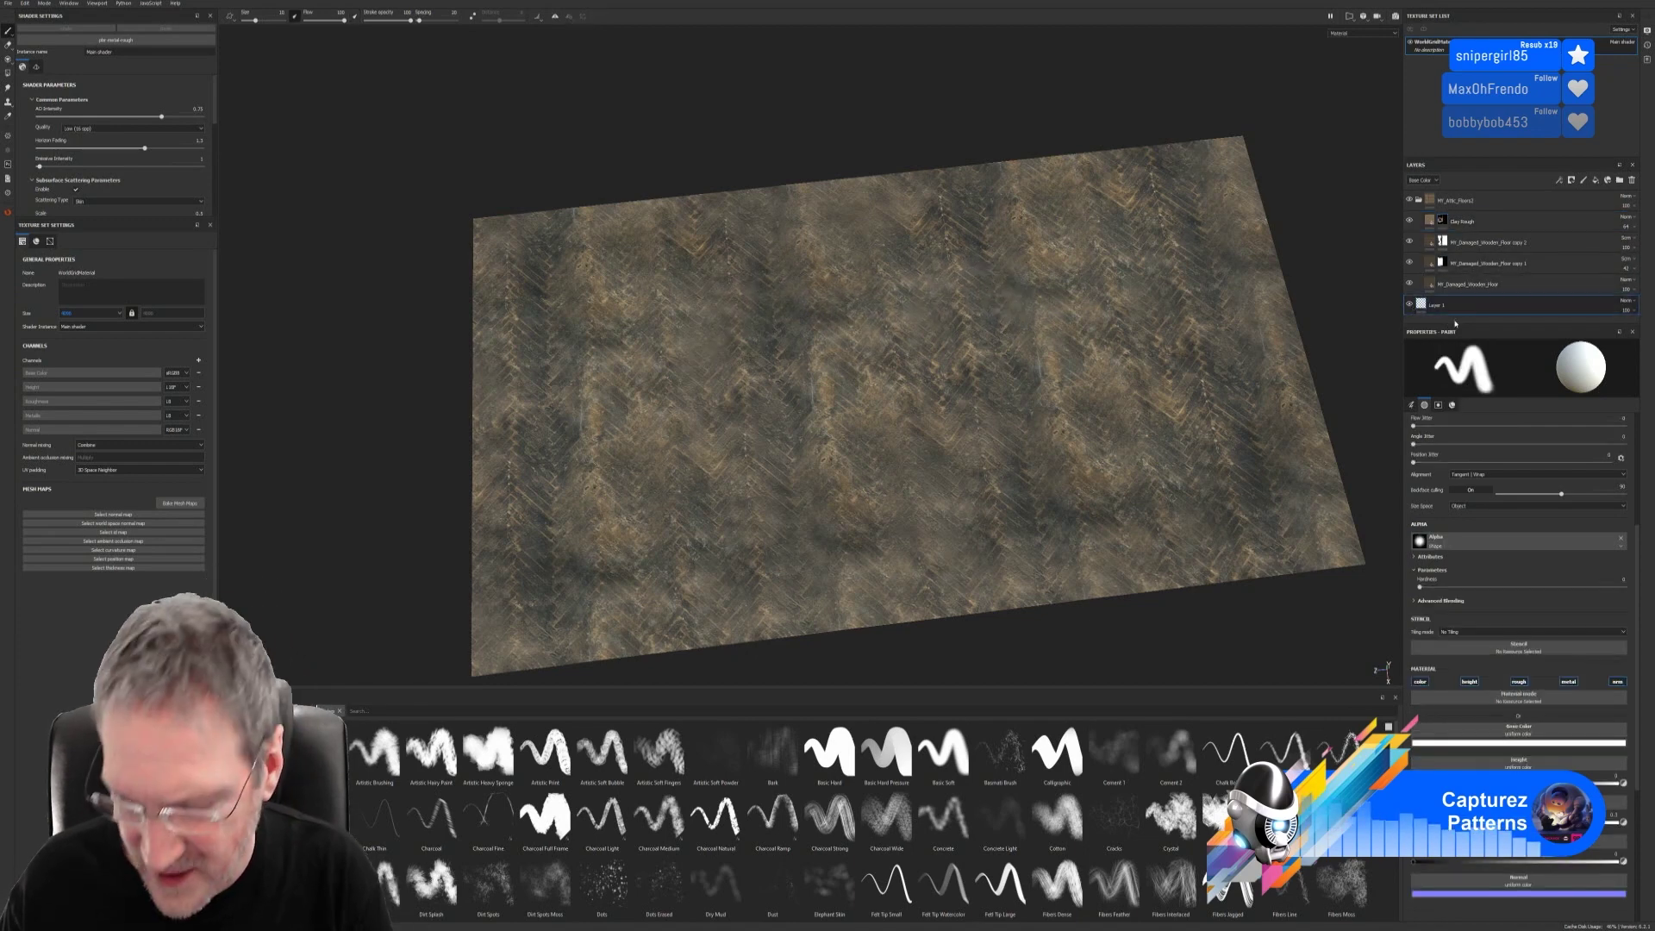
{"action": "key", "text": "Delete"}
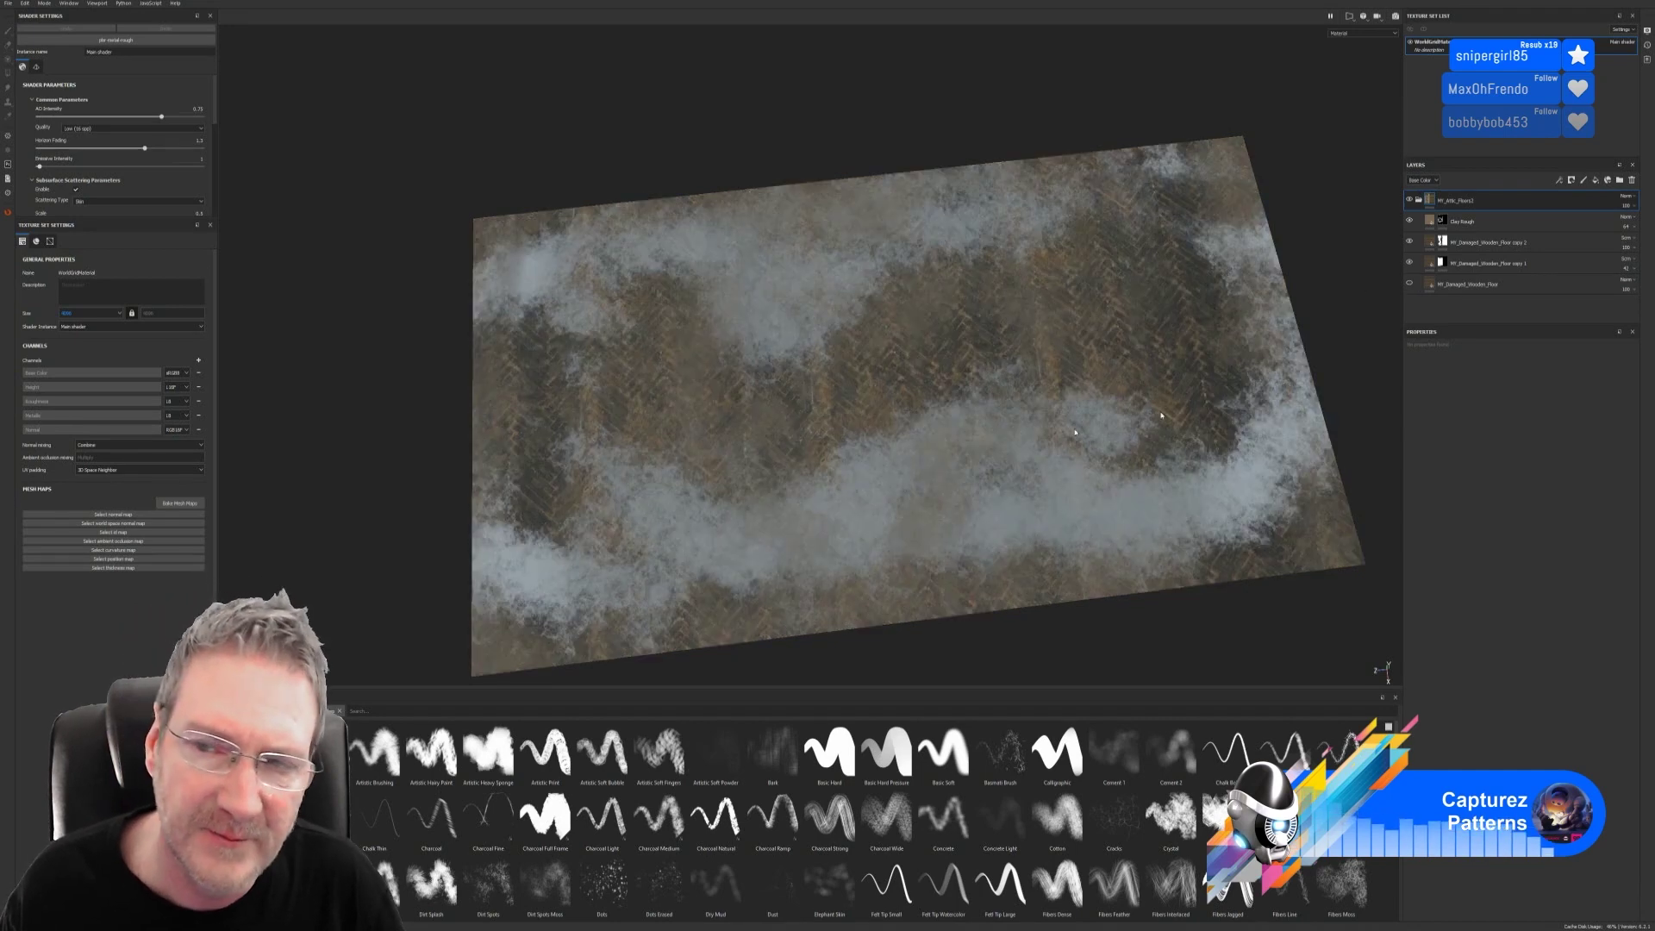
{"action": "left_click", "coordinate": [1445, 223]}
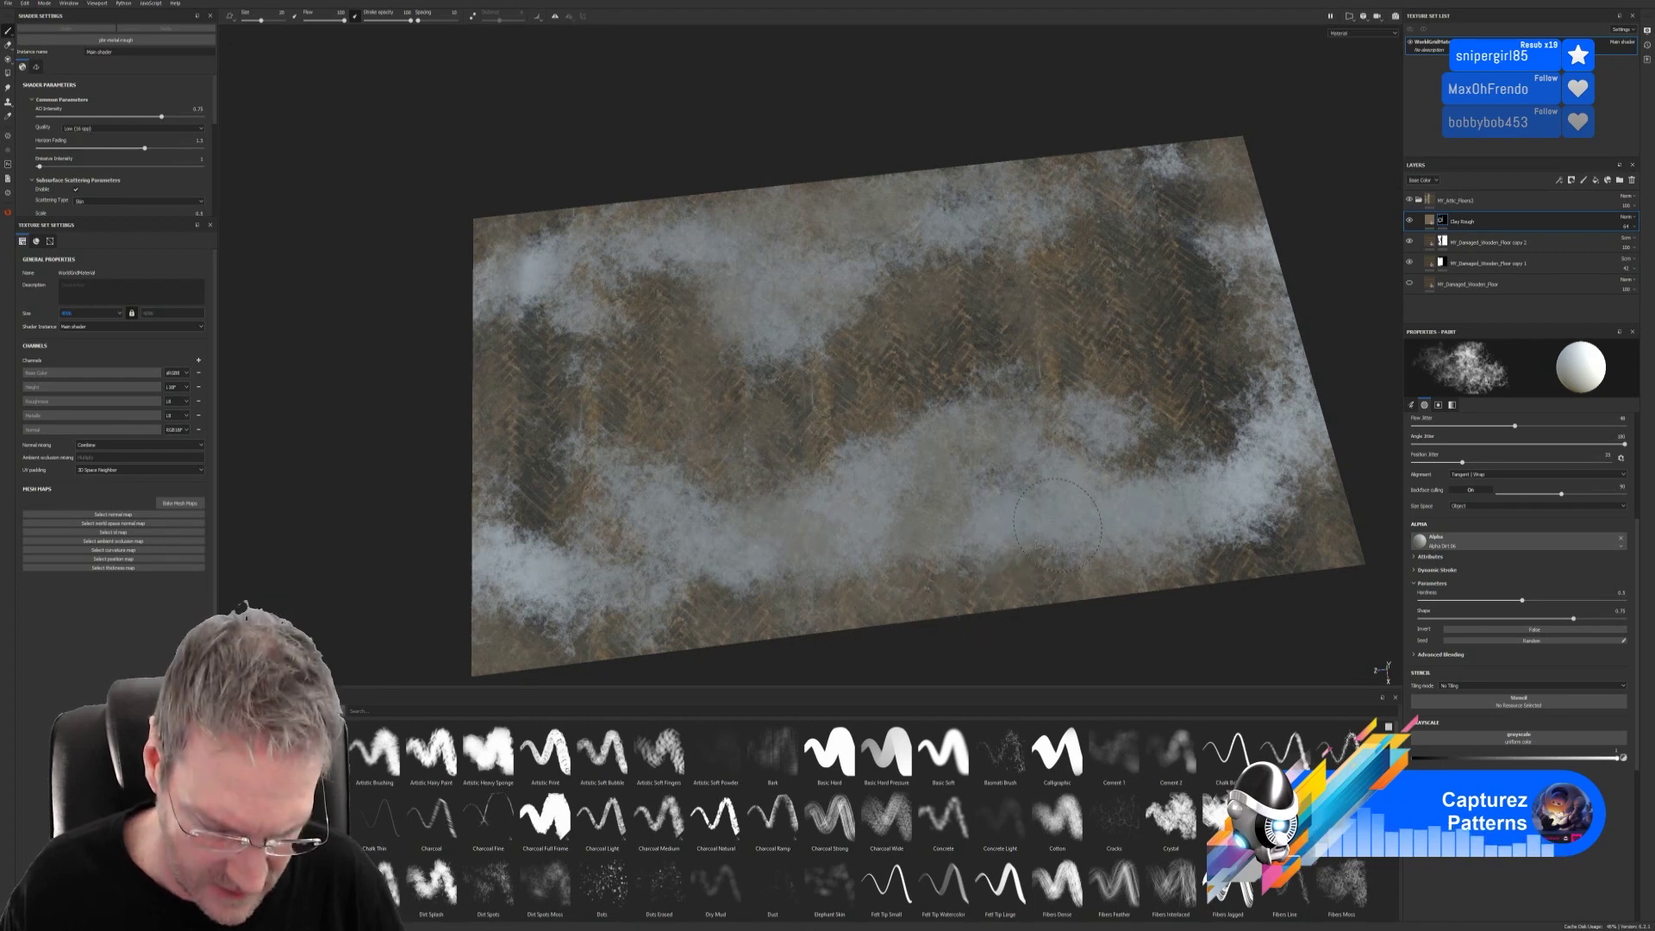
{"action": "mouse_move", "coordinate": [1040, 546]}
{"action": "left_mouse_down", "text": "alt"}
{"action": "mouse_move", "coordinate": [940, 463]}
{"action": "mouse_move", "coordinate": [1267, 406]}
{"action": "left_mouse_up", "text": "alt"}
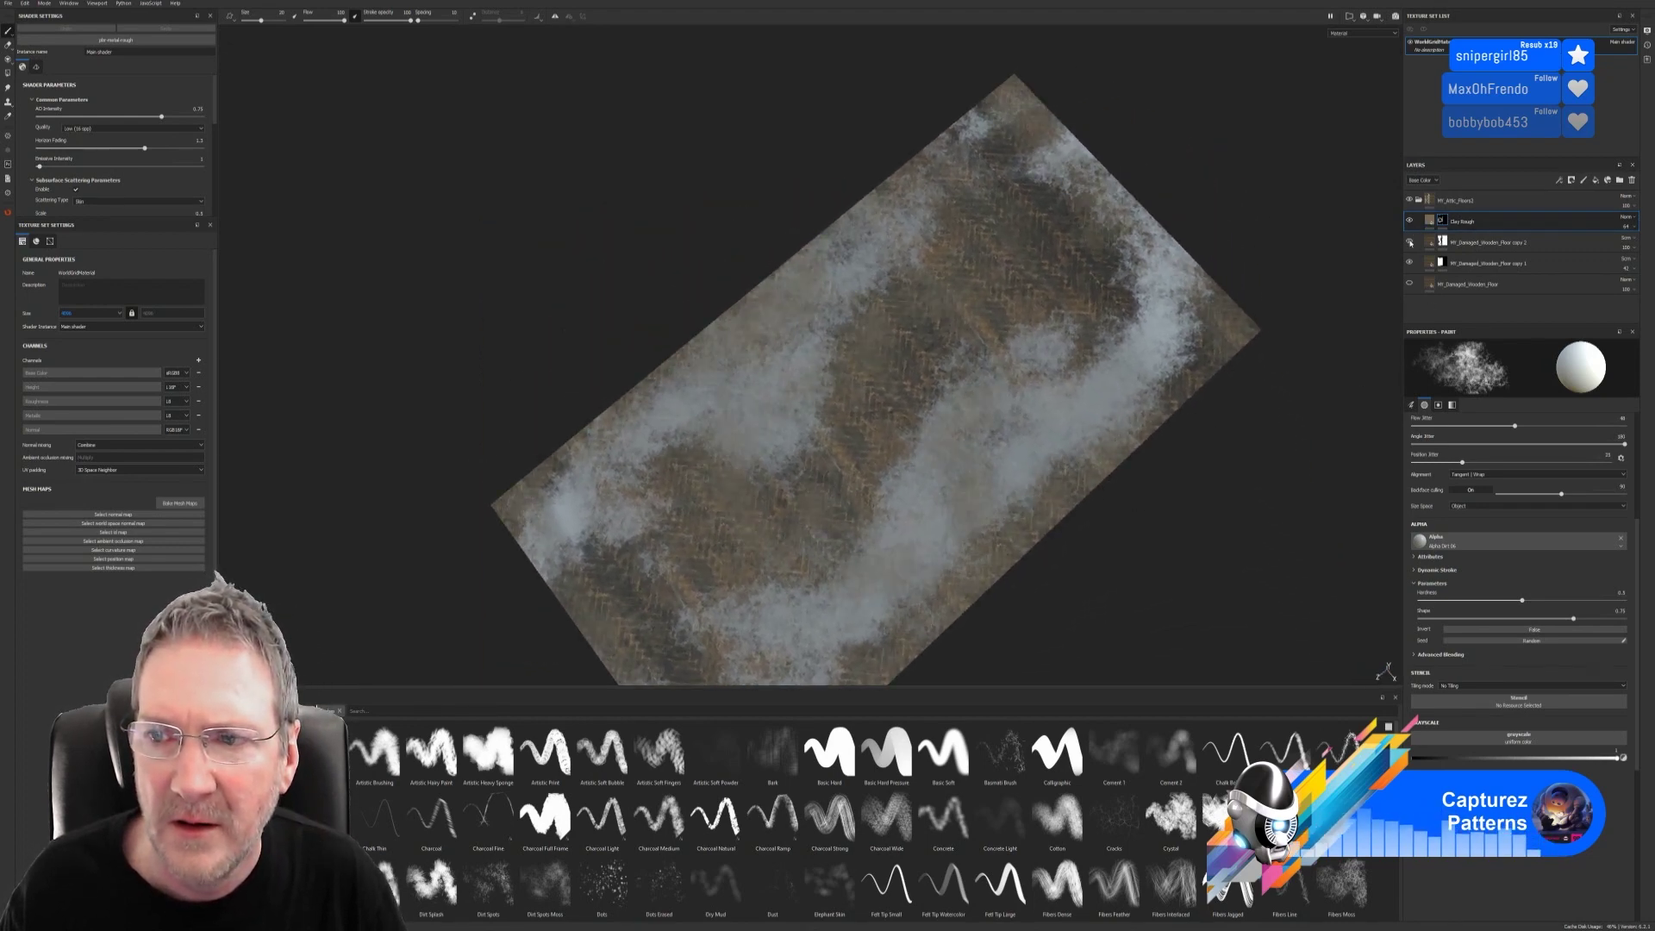
{"action": "left_click", "coordinate": [1411, 241]}
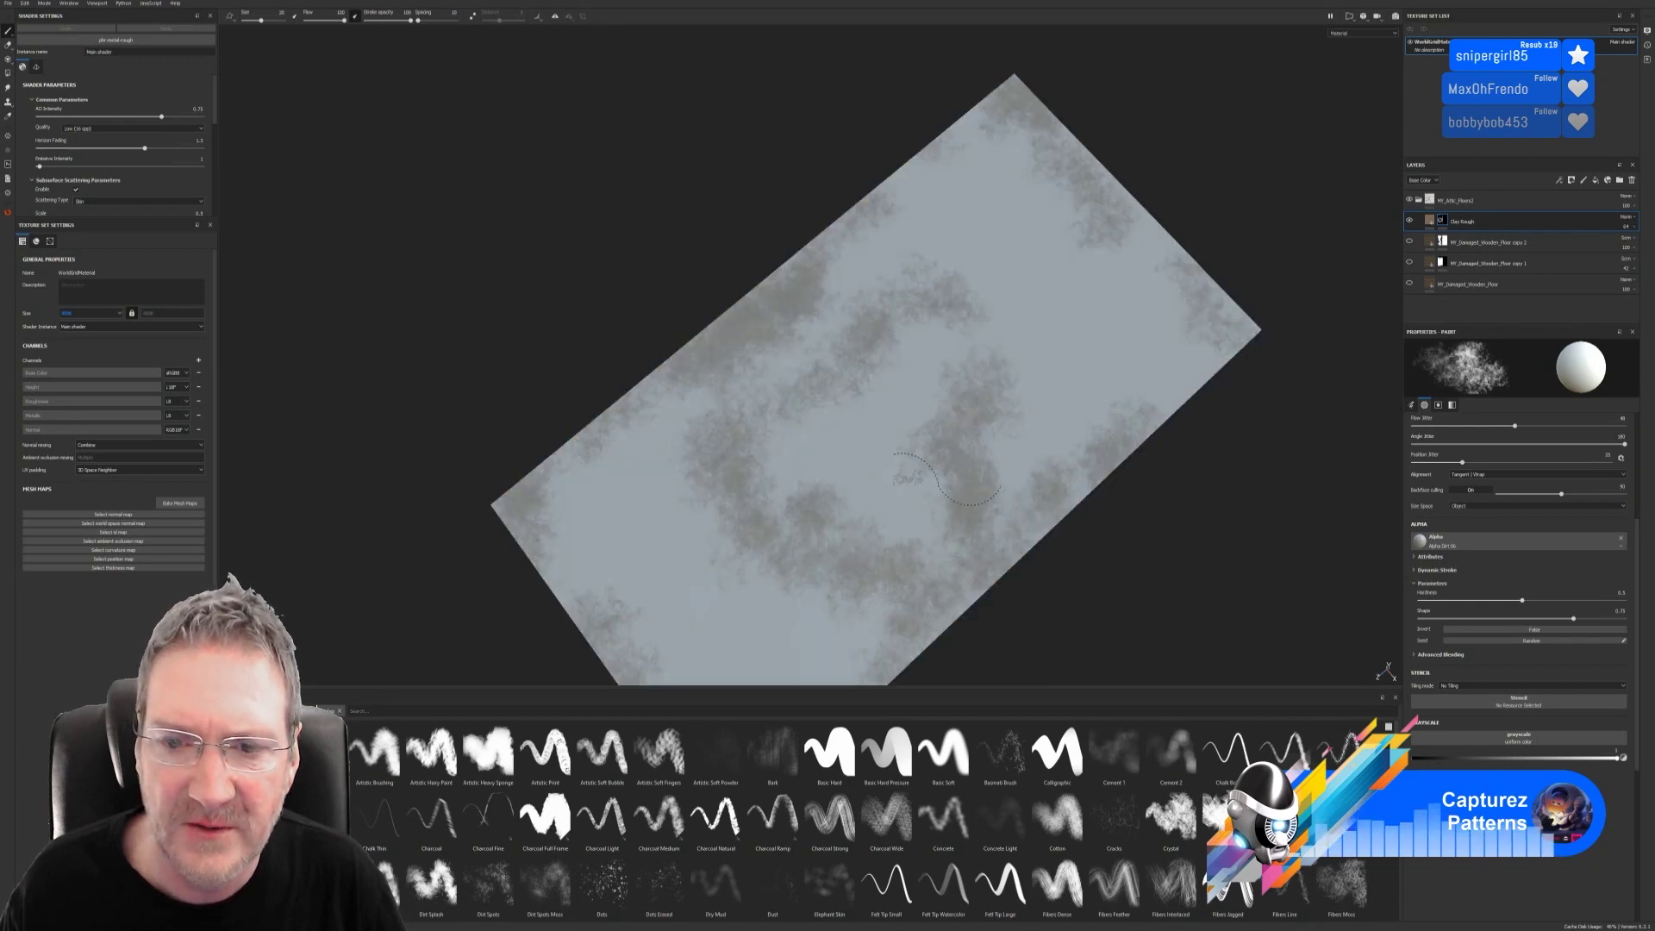
Step: Refine the dirt mask by joining patches around the floor's middle with white and erasing part of the ring with black
{"action": "mouse_move", "coordinate": [1086, 488]}
{"action": "middle_mouse_down", "text": "alt"}
{"action": "mouse_move", "coordinate": [1069, 457]}
{"action": "mouse_move", "coordinate": [962, 452]}
{"action": "middle_mouse_up", "text": "alt"}
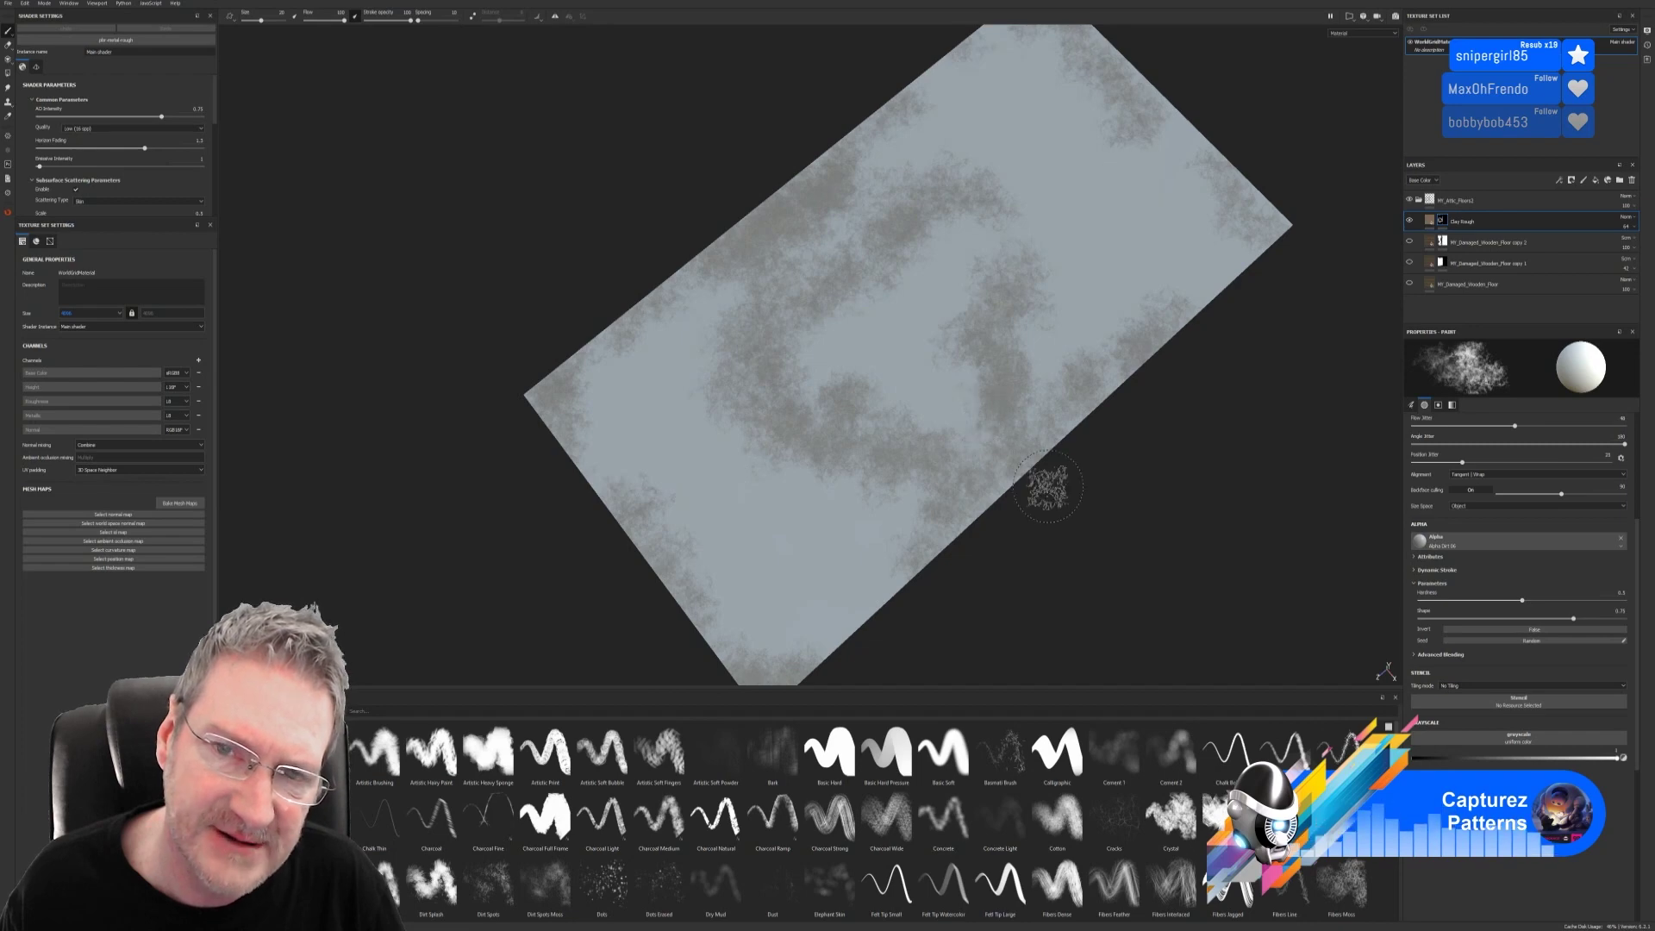
{"action": "left_click_drag", "start_coordinate": [981, 178], "coordinate": [1035, 270]}
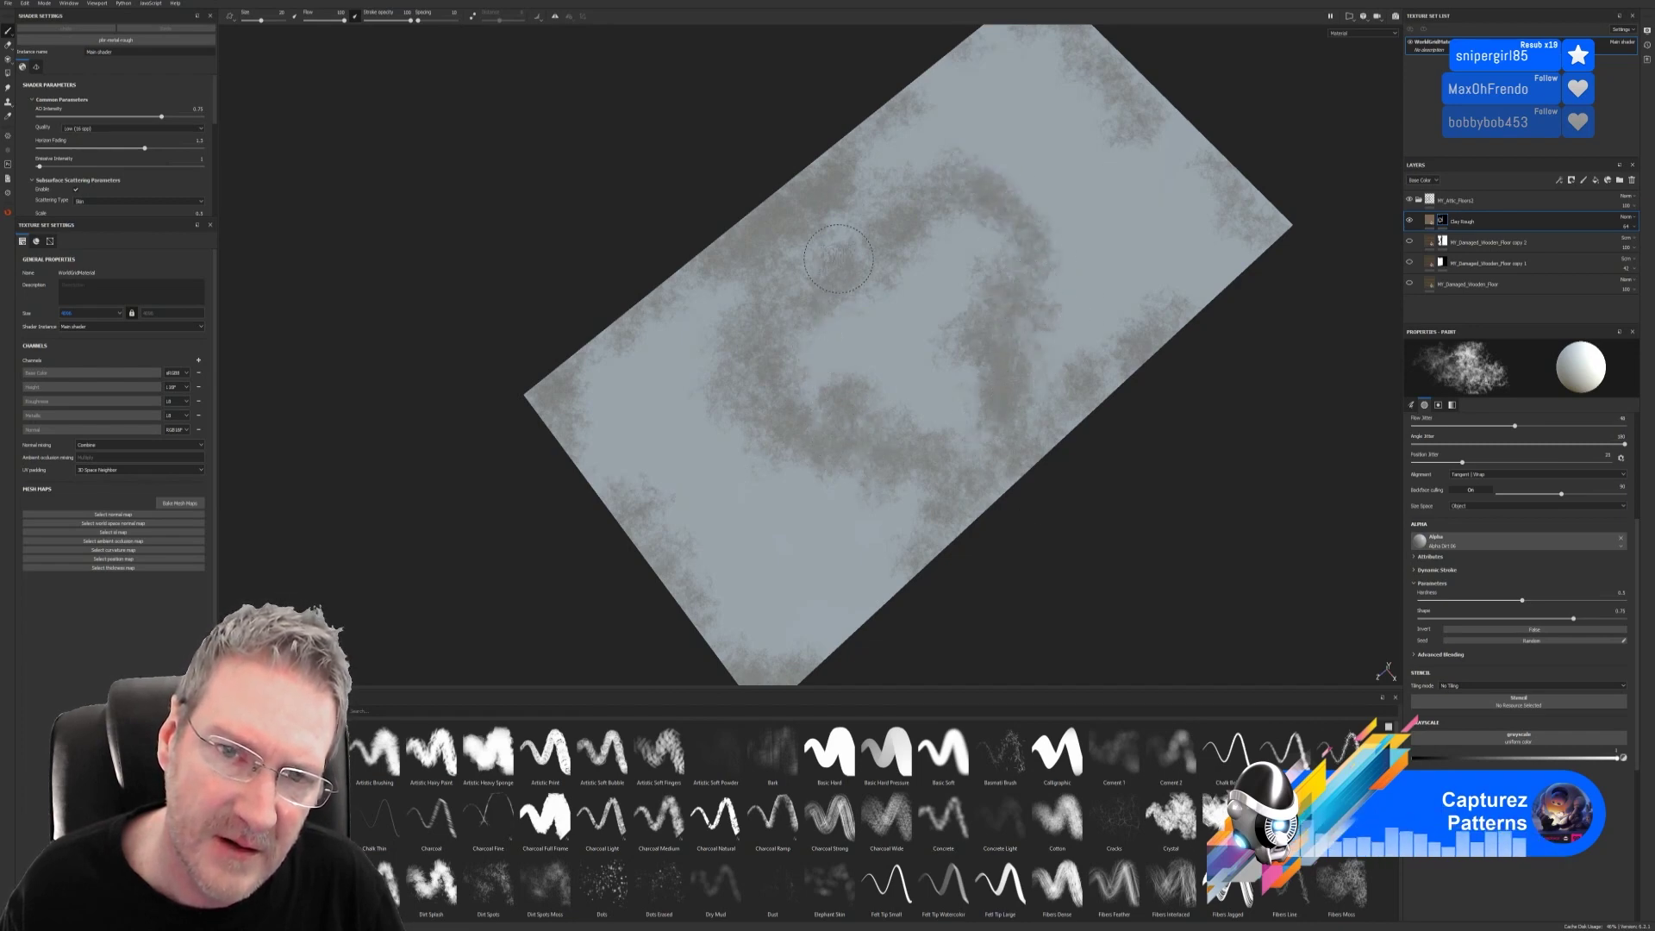
{"action": "left_click_drag", "start_coordinate": [1067, 561], "coordinate": [983, 544], "text": "alt"}
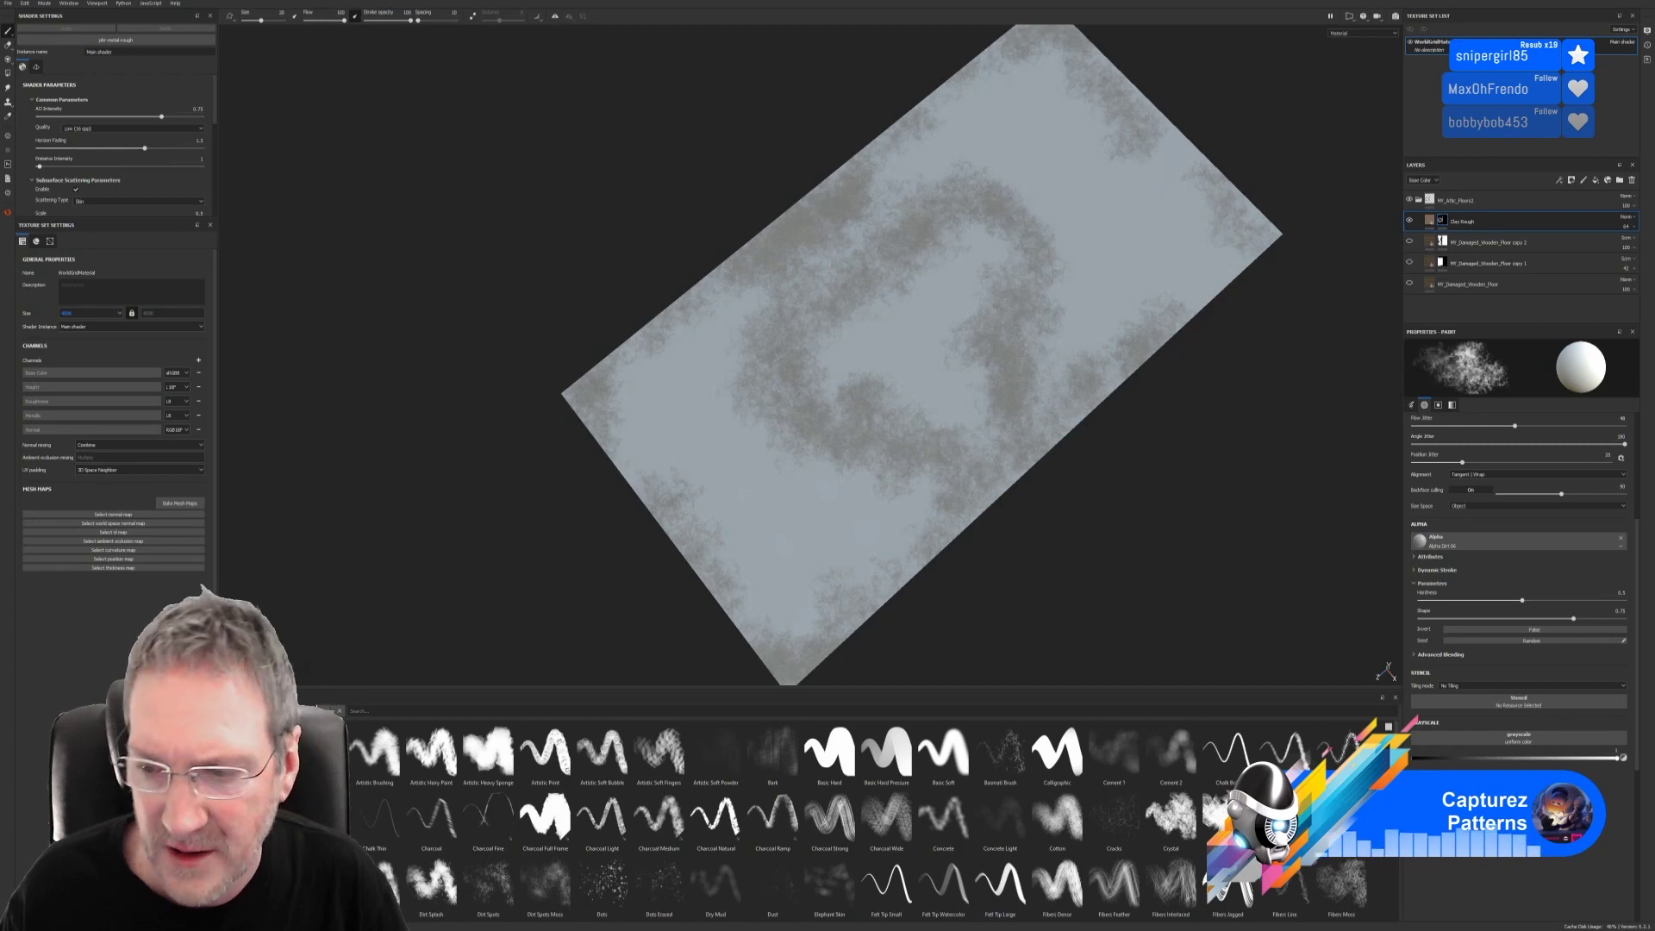
{"action": "left_click", "coordinate": [1438, 759]}
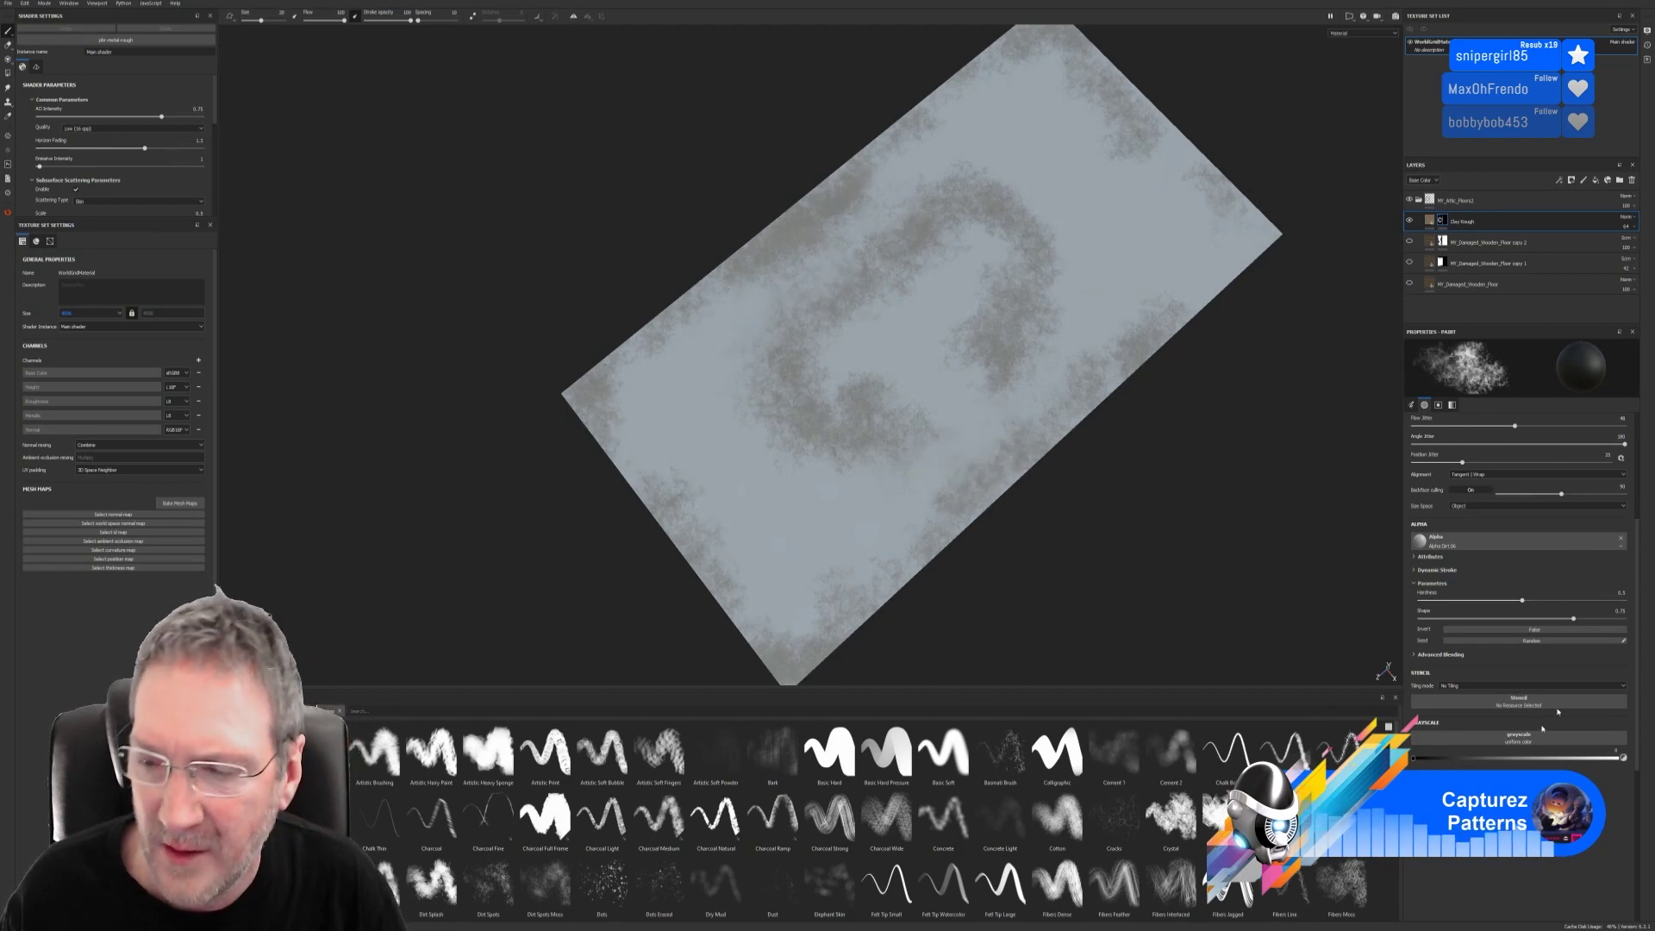
{"action": "left_click", "coordinate": [1623, 758]}
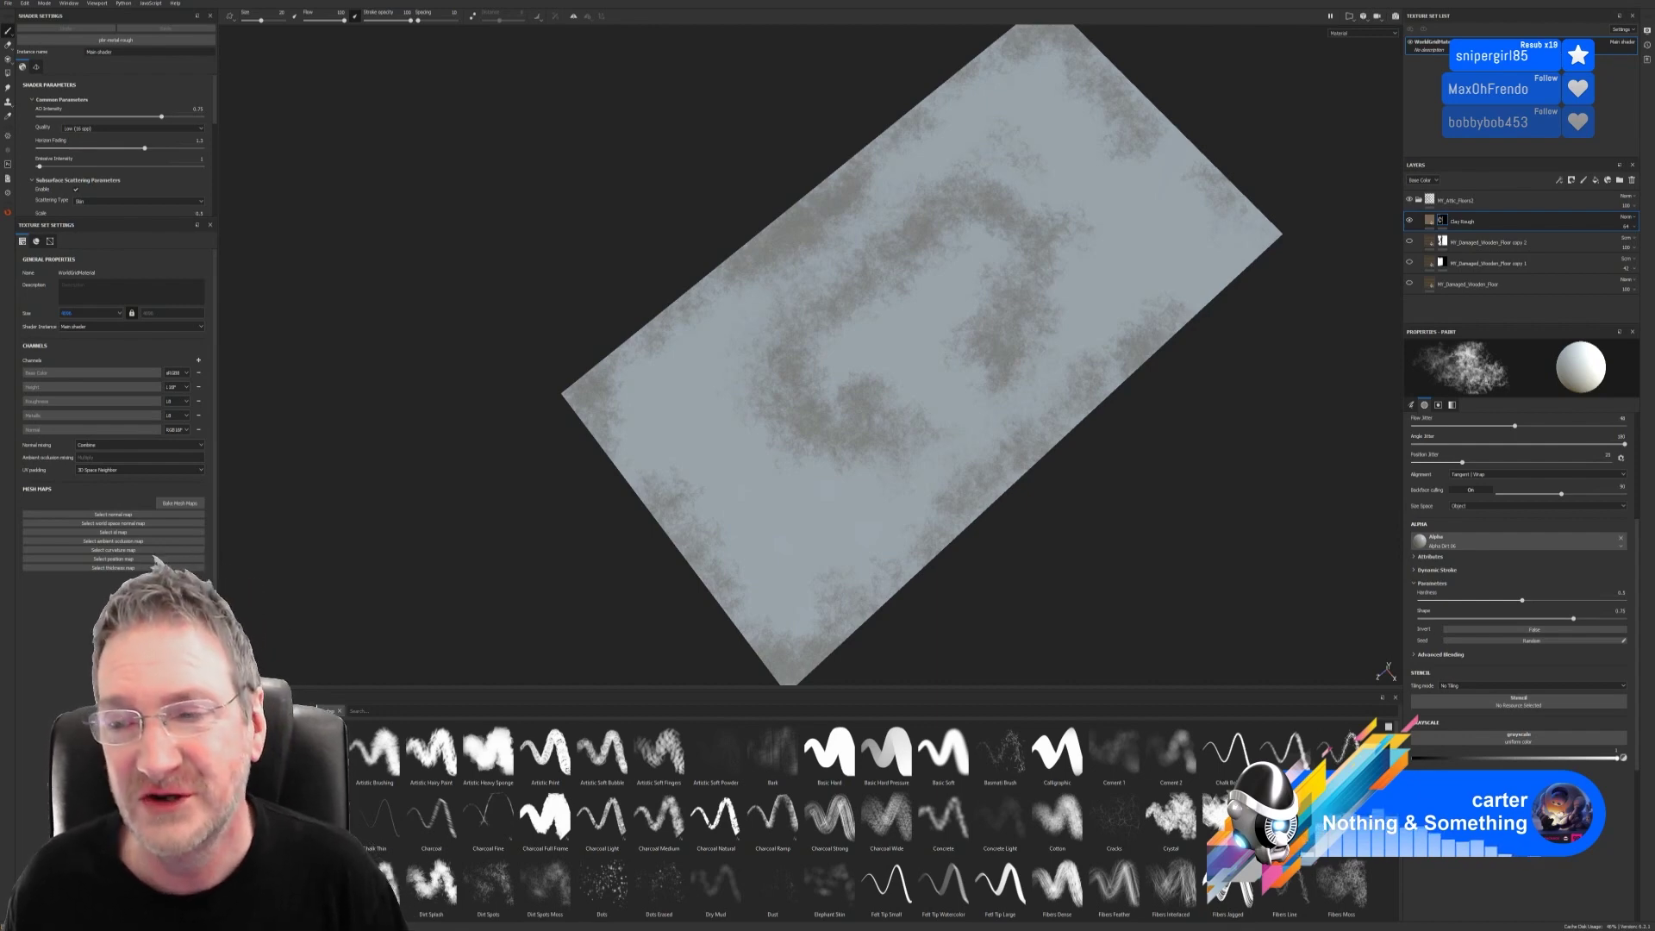
Step: Show the three damaged wooden floor layers again beneath the painted dirt layer
{"action": "left_click", "coordinate": [1411, 285]}
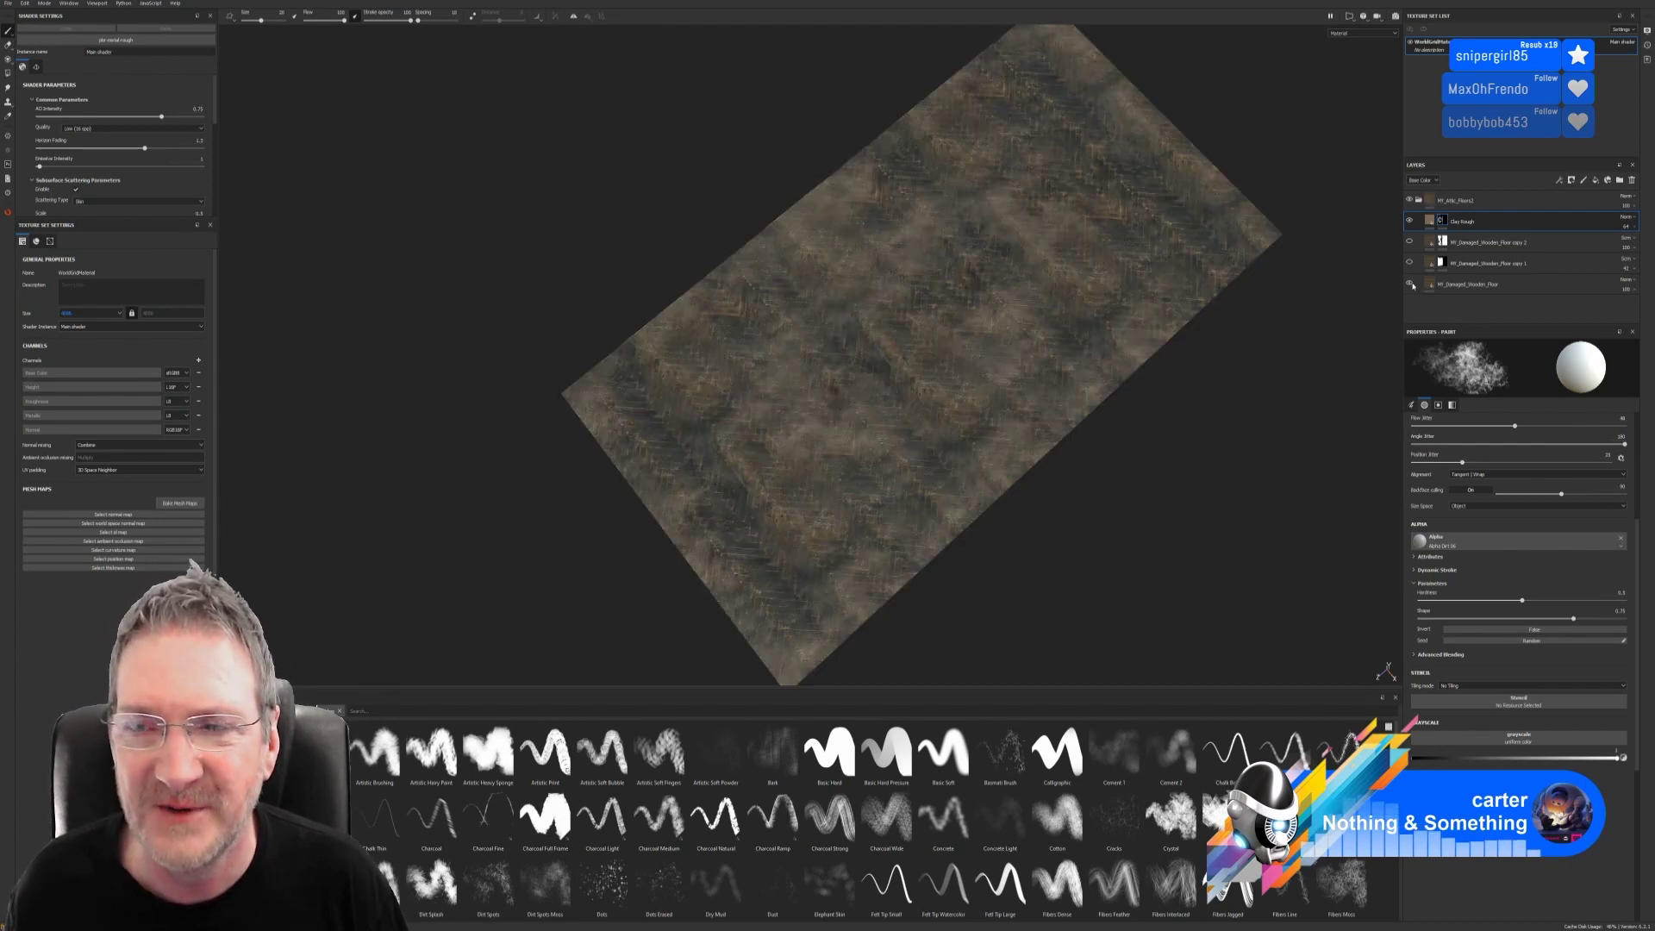
{"action": "left_click", "coordinate": [1410, 264]}
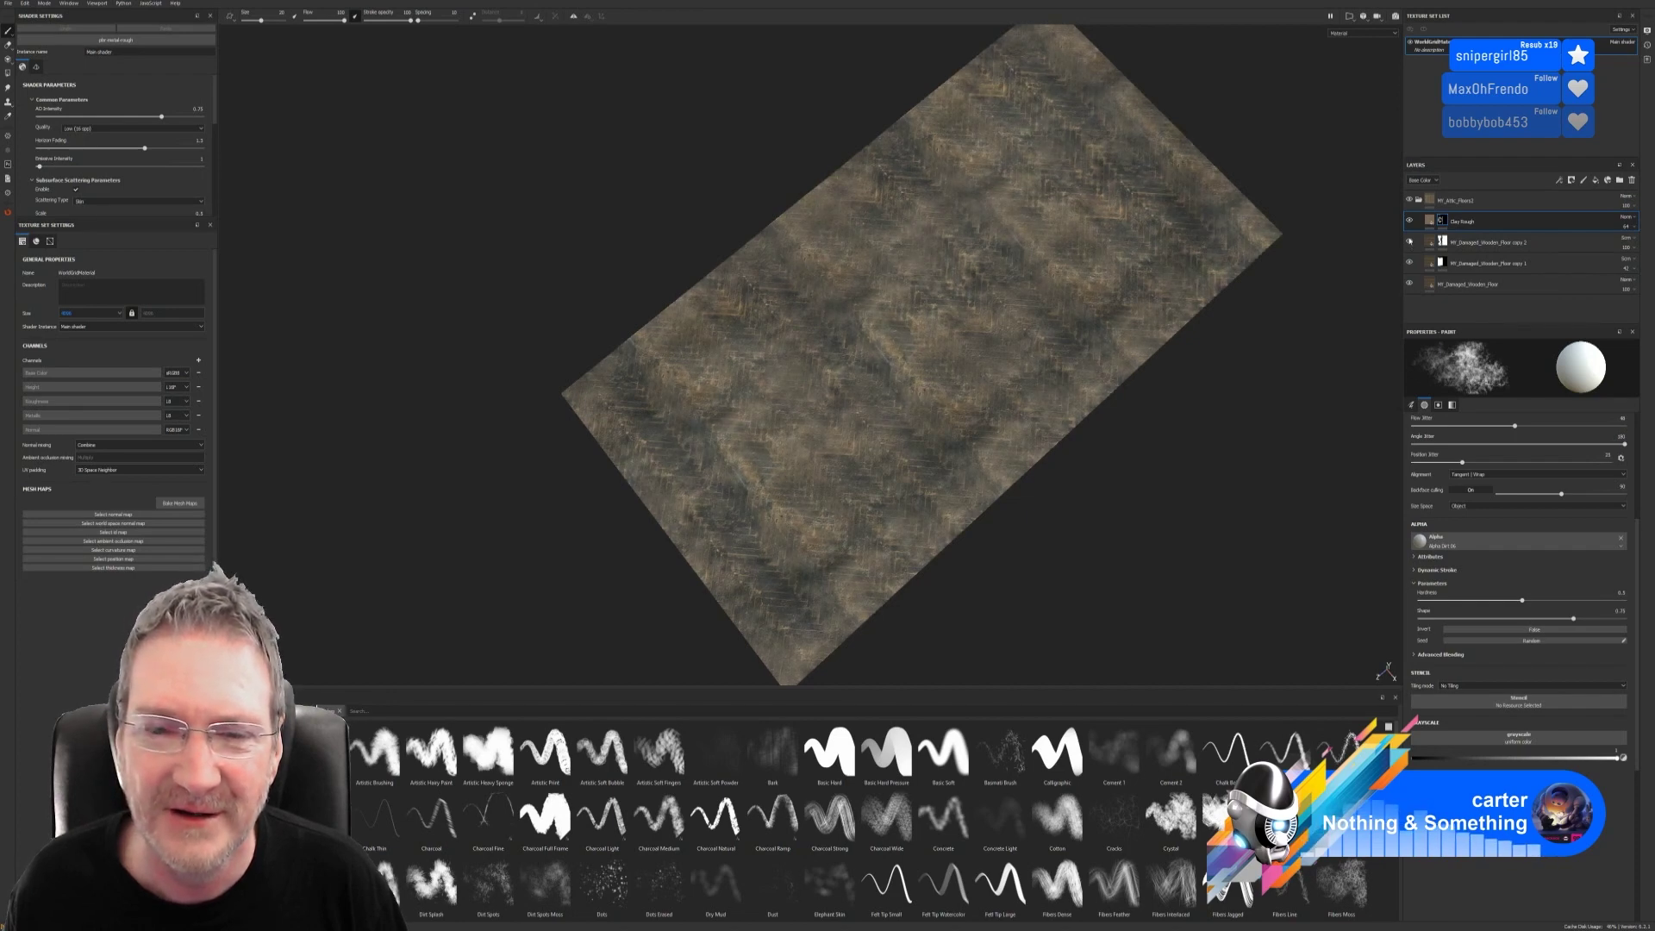
{"action": "left_click", "coordinate": [1411, 222]}
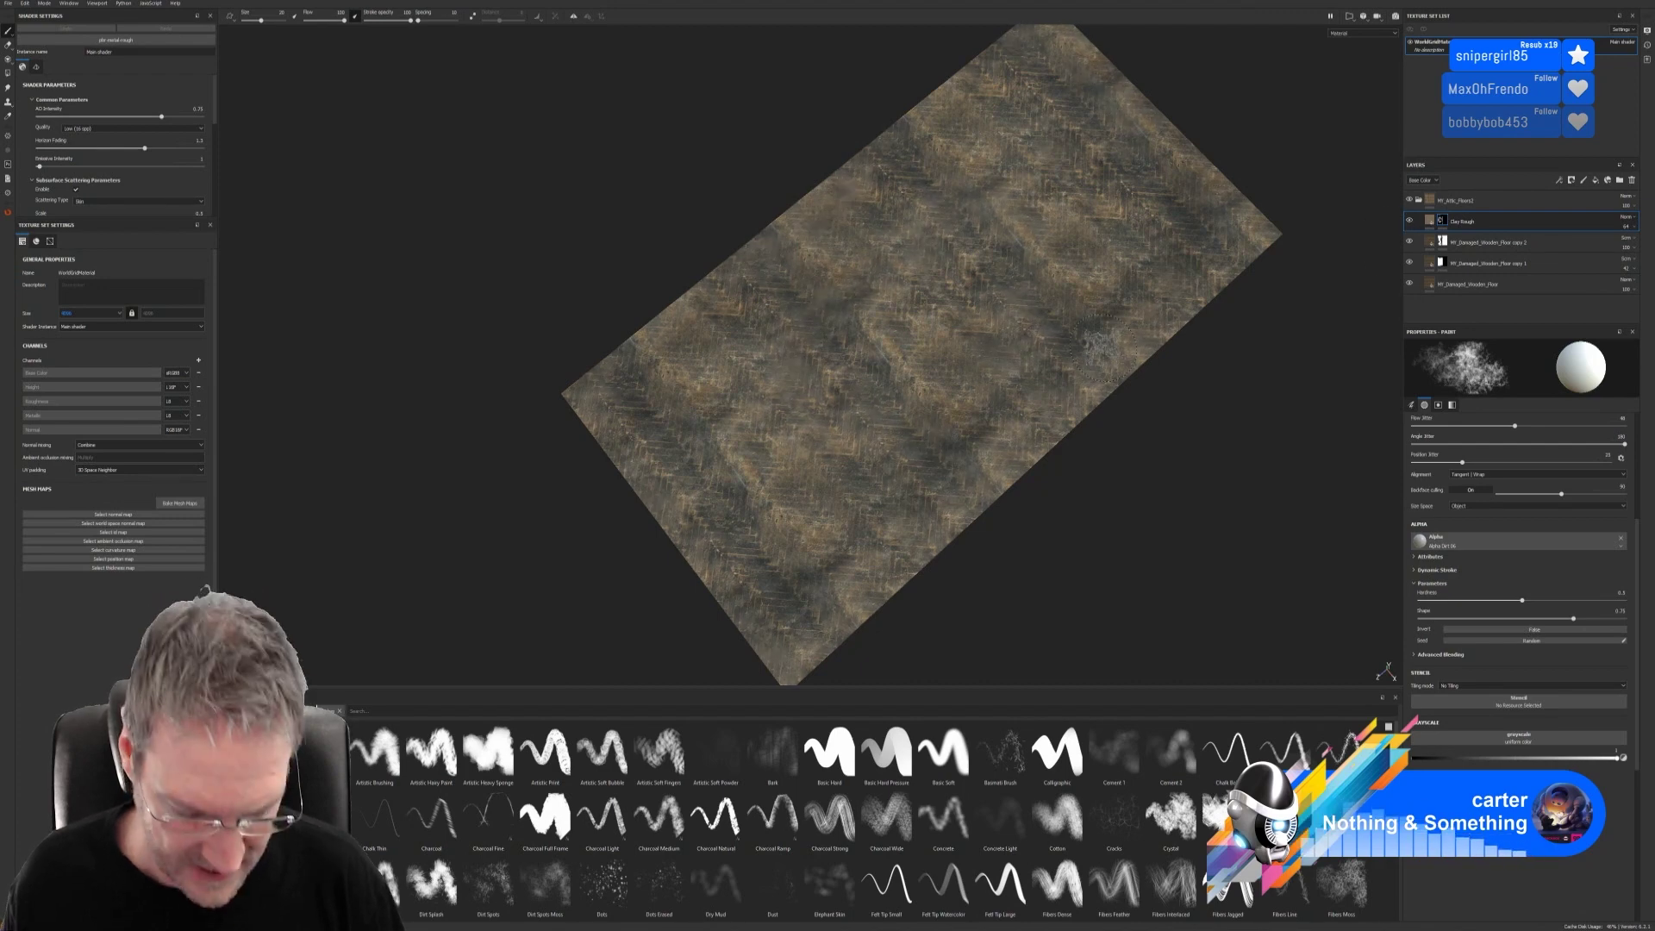
Step: Examine from several angles how the painted dirt blends with the damaged wooden floor
{"action": "mouse_move", "coordinate": [923, 405]}
{"action": "left_mouse_down", "text": "alt"}
{"action": "mouse_move", "coordinate": [1176, 469]}
{"action": "mouse_move", "coordinate": [1223, 351]}
{"action": "mouse_move", "coordinate": [1149, 380]}
{"action": "mouse_move", "coordinate": [1171, 416]}
{"action": "mouse_move", "coordinate": [1275, 388]}
{"action": "left_mouse_up", "text": "alt"}
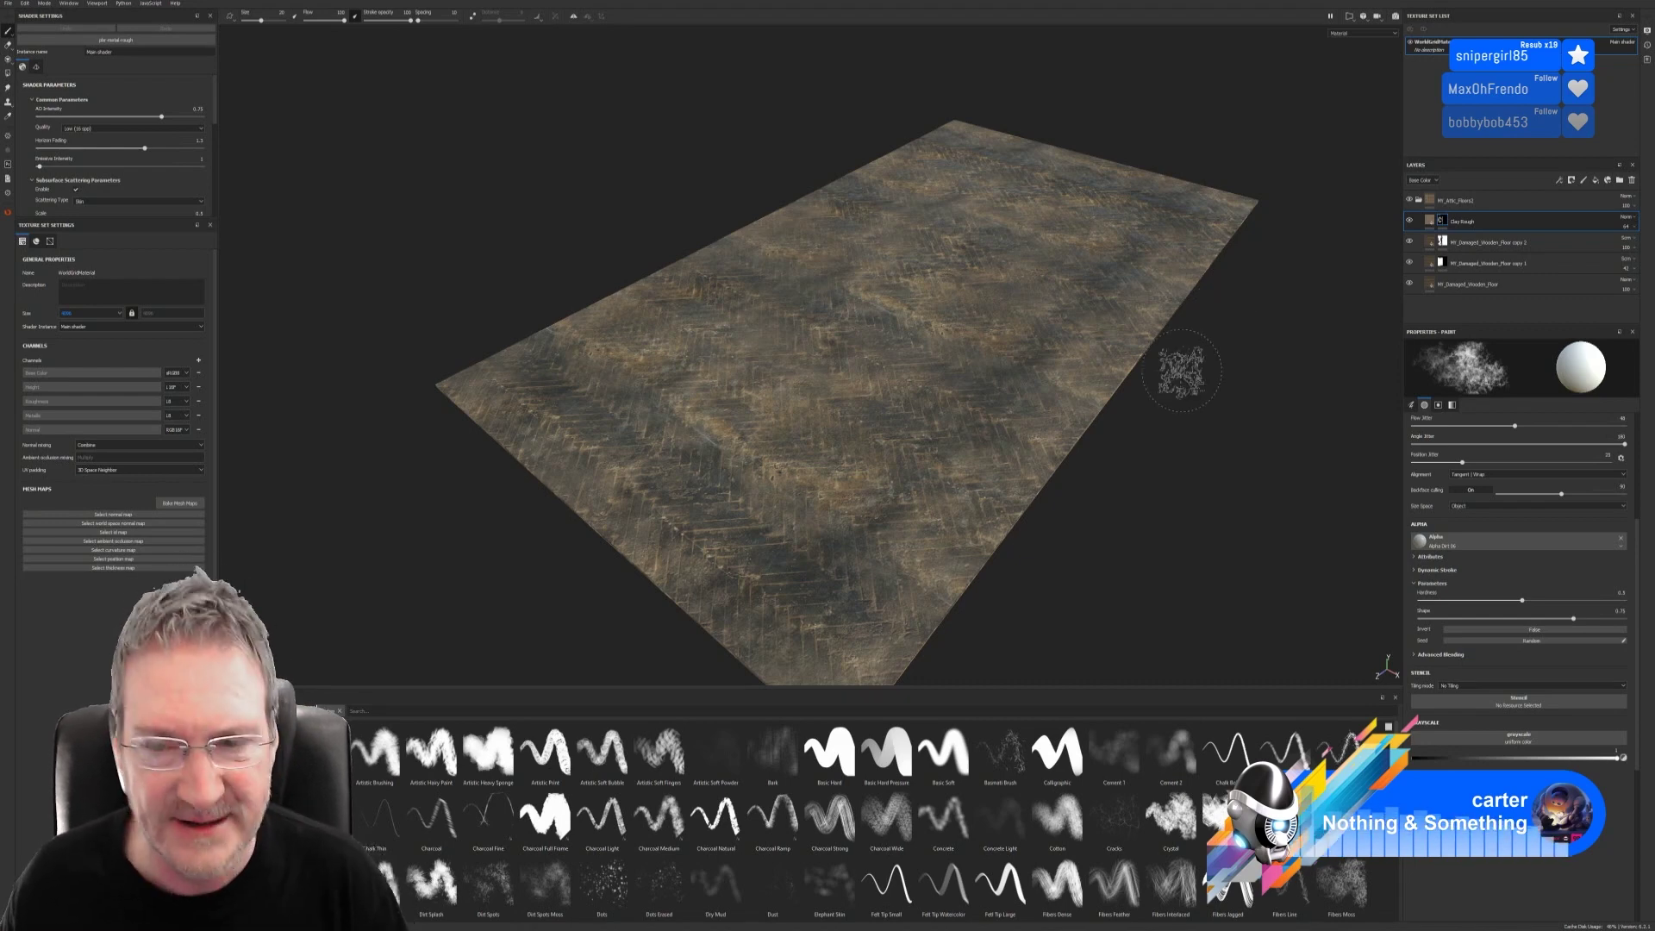
{"action": "left_click_drag", "start_coordinate": [1138, 417], "coordinate": [916, 517], "text": "alt"}
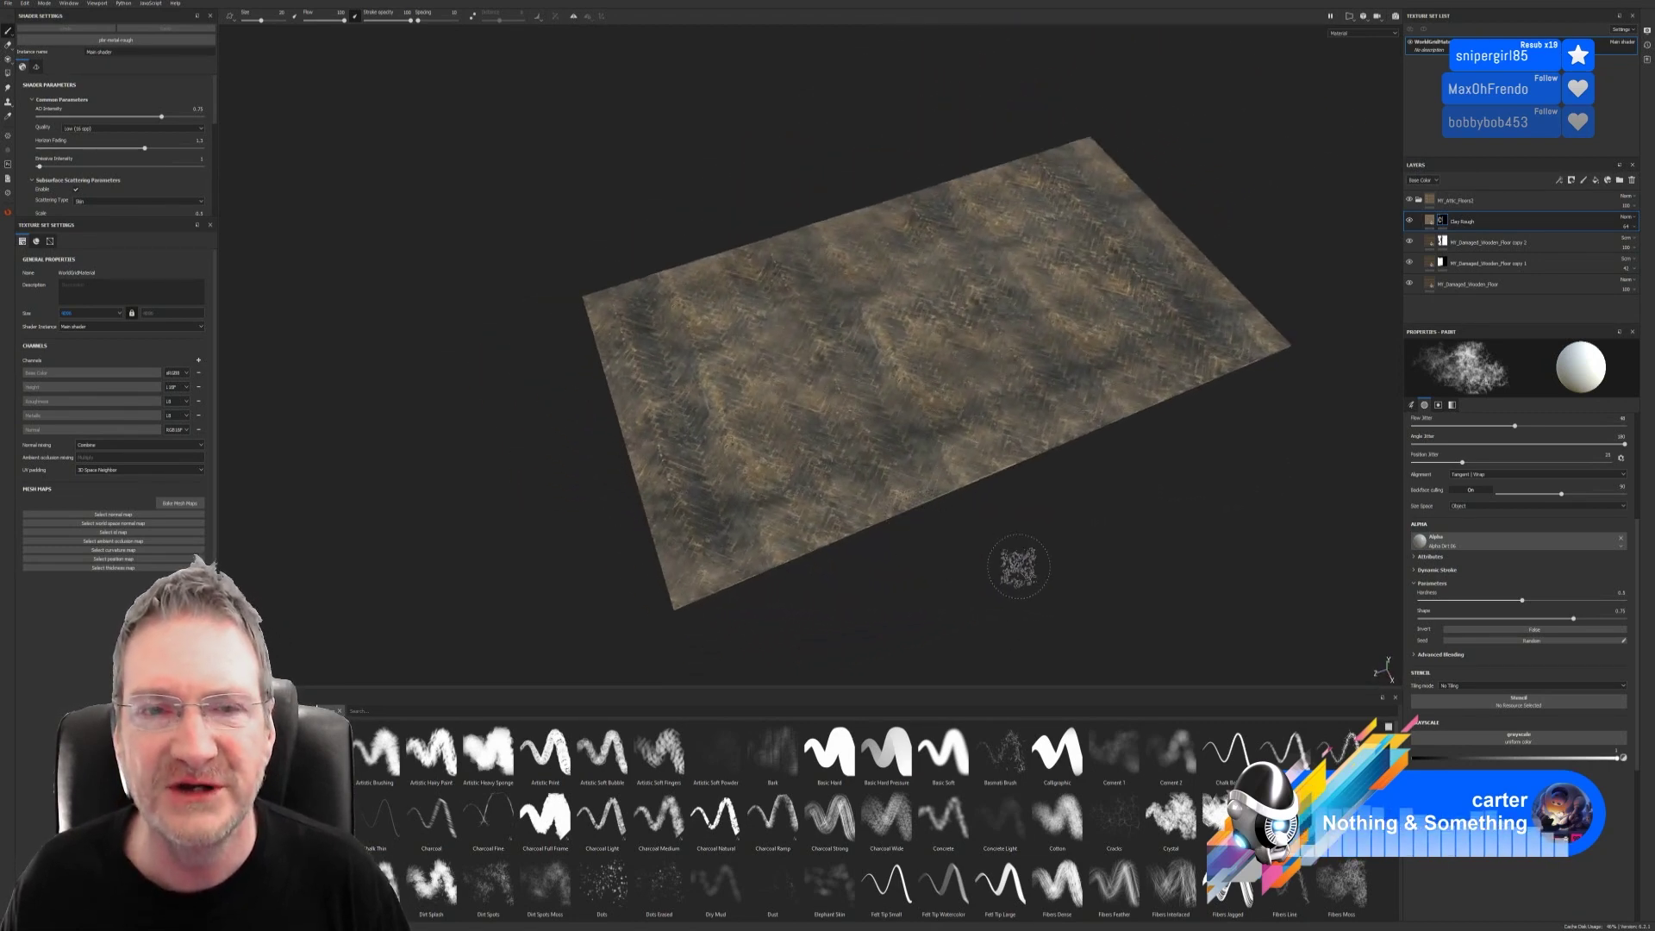
{"action": "mouse_move", "coordinate": [1001, 537]}
{"action": "left_mouse_down", "text": "alt"}
{"action": "mouse_move", "coordinate": [1098, 509]}
{"action": "mouse_move", "coordinate": [1023, 536]}
{"action": "mouse_move", "coordinate": [1130, 457]}
{"action": "mouse_move", "coordinate": [1228, 439]}
{"action": "mouse_move", "coordinate": [1156, 517]}
{"action": "mouse_move", "coordinate": [1120, 499]}
{"action": "mouse_move", "coordinate": [1128, 597]}
{"action": "mouse_move", "coordinate": [758, 577]}
{"action": "mouse_move", "coordinate": [520, 481]}
{"action": "mouse_move", "coordinate": [333, 469]}
{"action": "mouse_move", "coordinate": [1141, 481]}
{"action": "left_mouse_up", "text": "alt"}
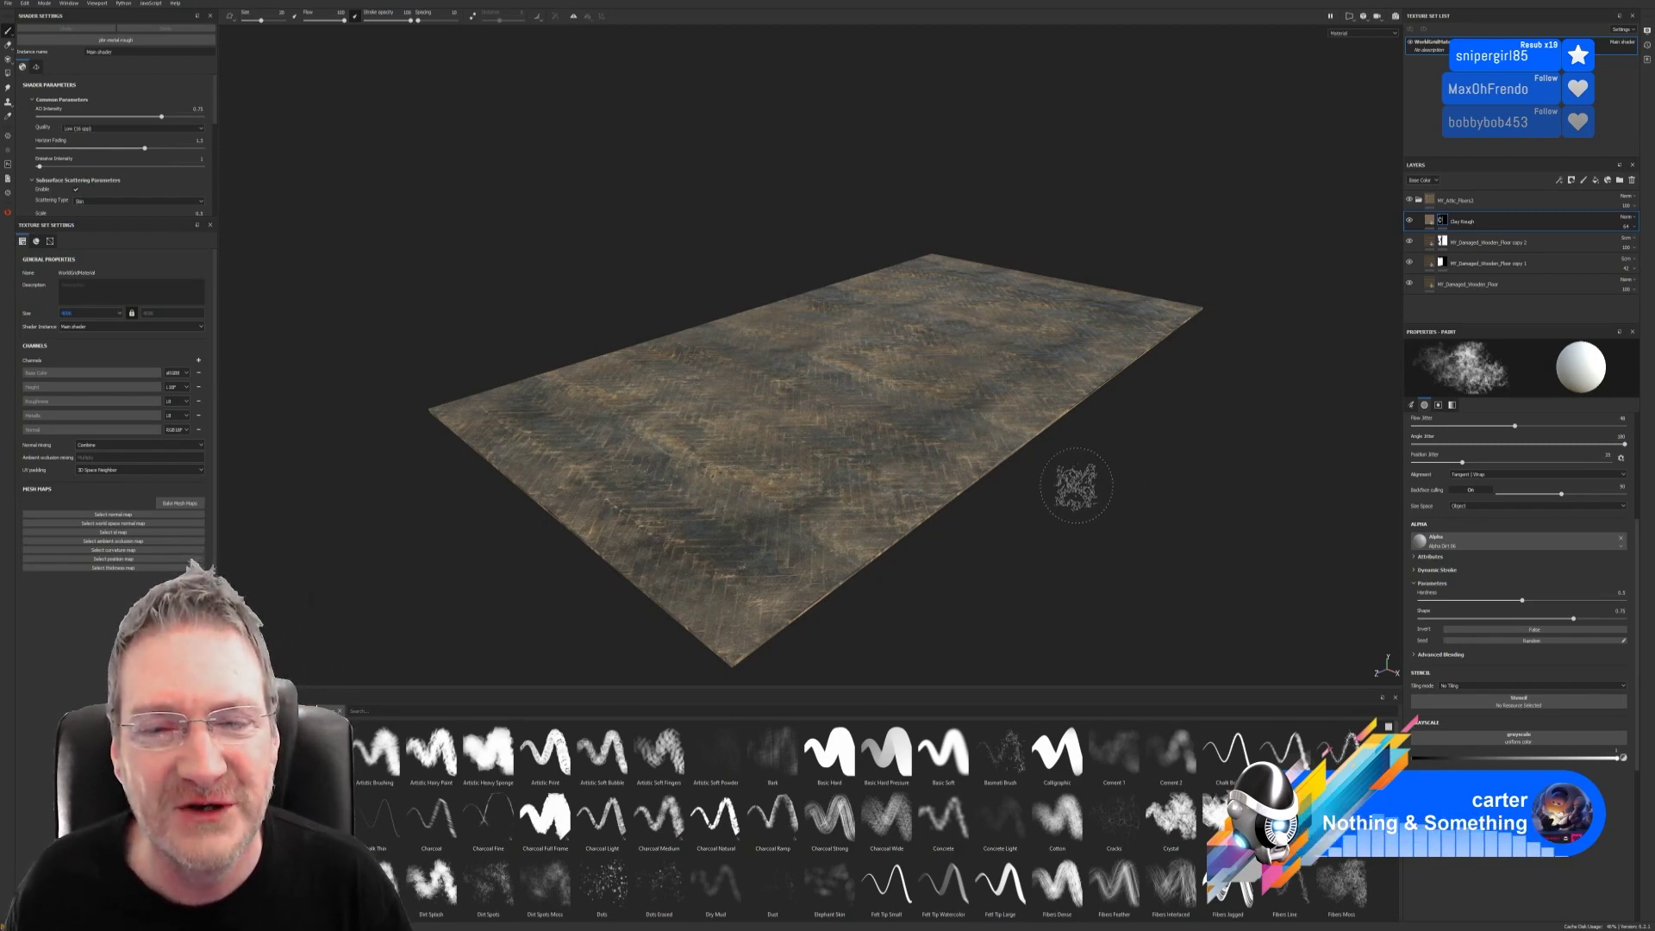
{"action": "mouse_move", "coordinate": [1072, 480]}
{"action": "left_mouse_down", "text": "alt"}
{"action": "mouse_move", "coordinate": [1079, 536]}
{"action": "mouse_move", "coordinate": [1126, 517]}
{"action": "mouse_move", "coordinate": [926, 544]}
{"action": "mouse_move", "coordinate": [1053, 547]}
{"action": "mouse_move", "coordinate": [1075, 599]}
{"action": "mouse_move", "coordinate": [1035, 499]}
{"action": "mouse_move", "coordinate": [1083, 443]}
{"action": "mouse_move", "coordinate": [1127, 454]}
{"action": "mouse_move", "coordinate": [1013, 540]}
{"action": "mouse_move", "coordinate": [1027, 581]}
{"action": "mouse_move", "coordinate": [1167, 573]}
{"action": "mouse_move", "coordinate": [1145, 566]}
{"action": "mouse_move", "coordinate": [1127, 517]}
{"action": "mouse_move", "coordinate": [1094, 525]}
{"action": "left_mouse_up", "text": "alt"}
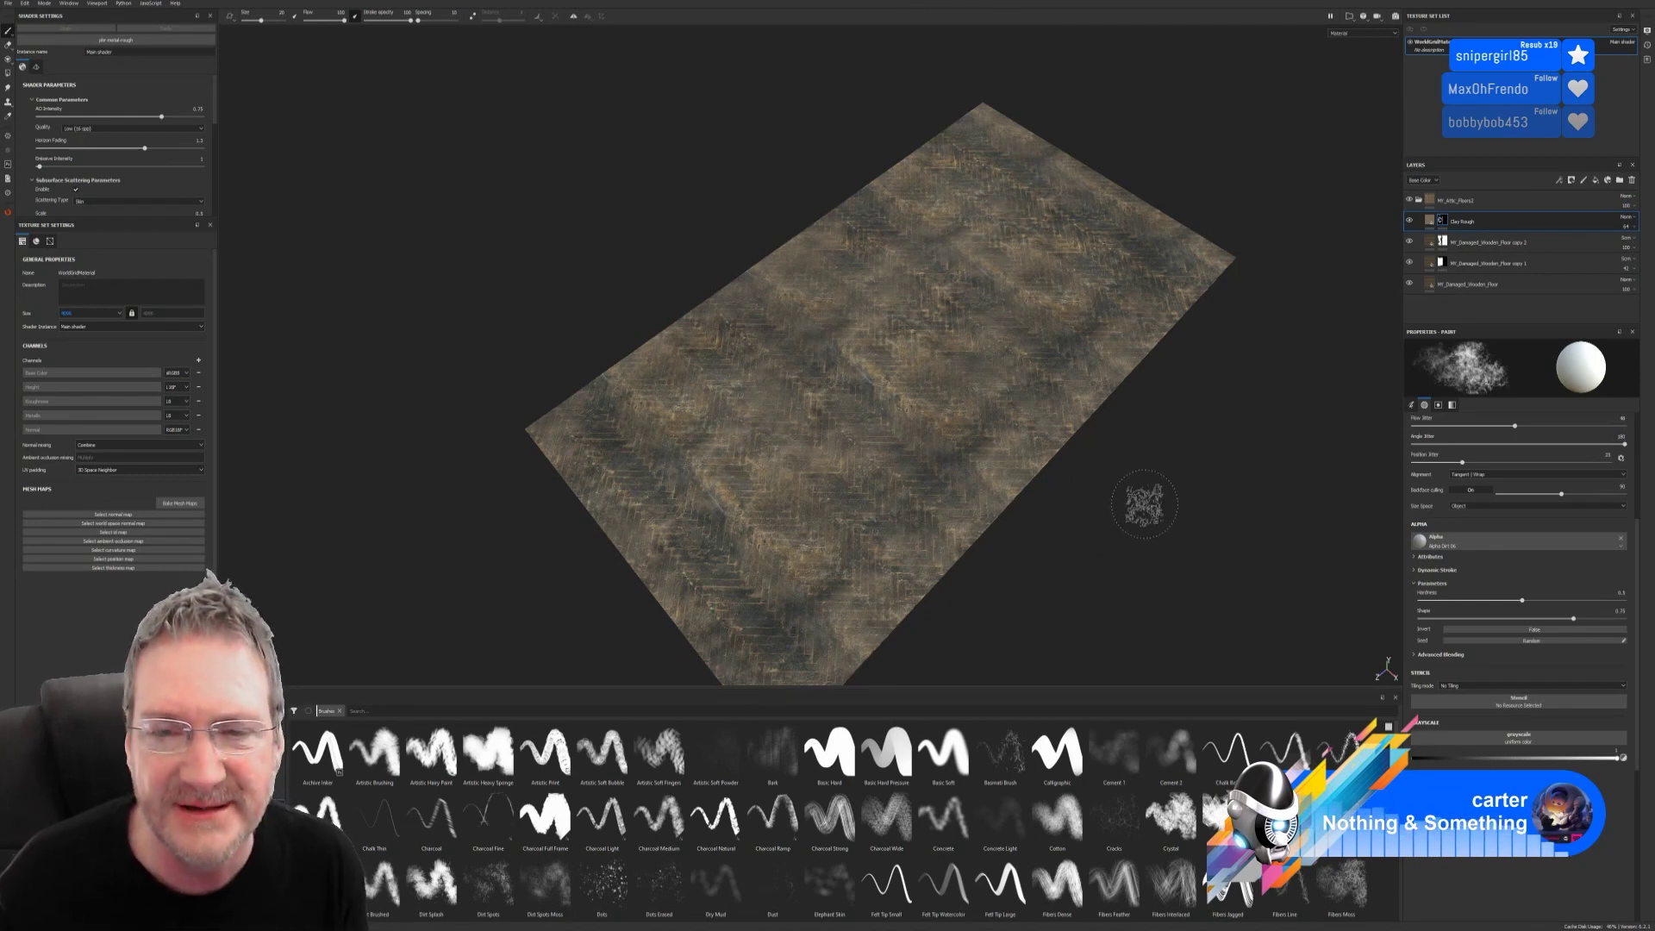
{"action": "left_click_drag", "start_coordinate": [1145, 504], "coordinate": [1190, 407], "text": "alt"}
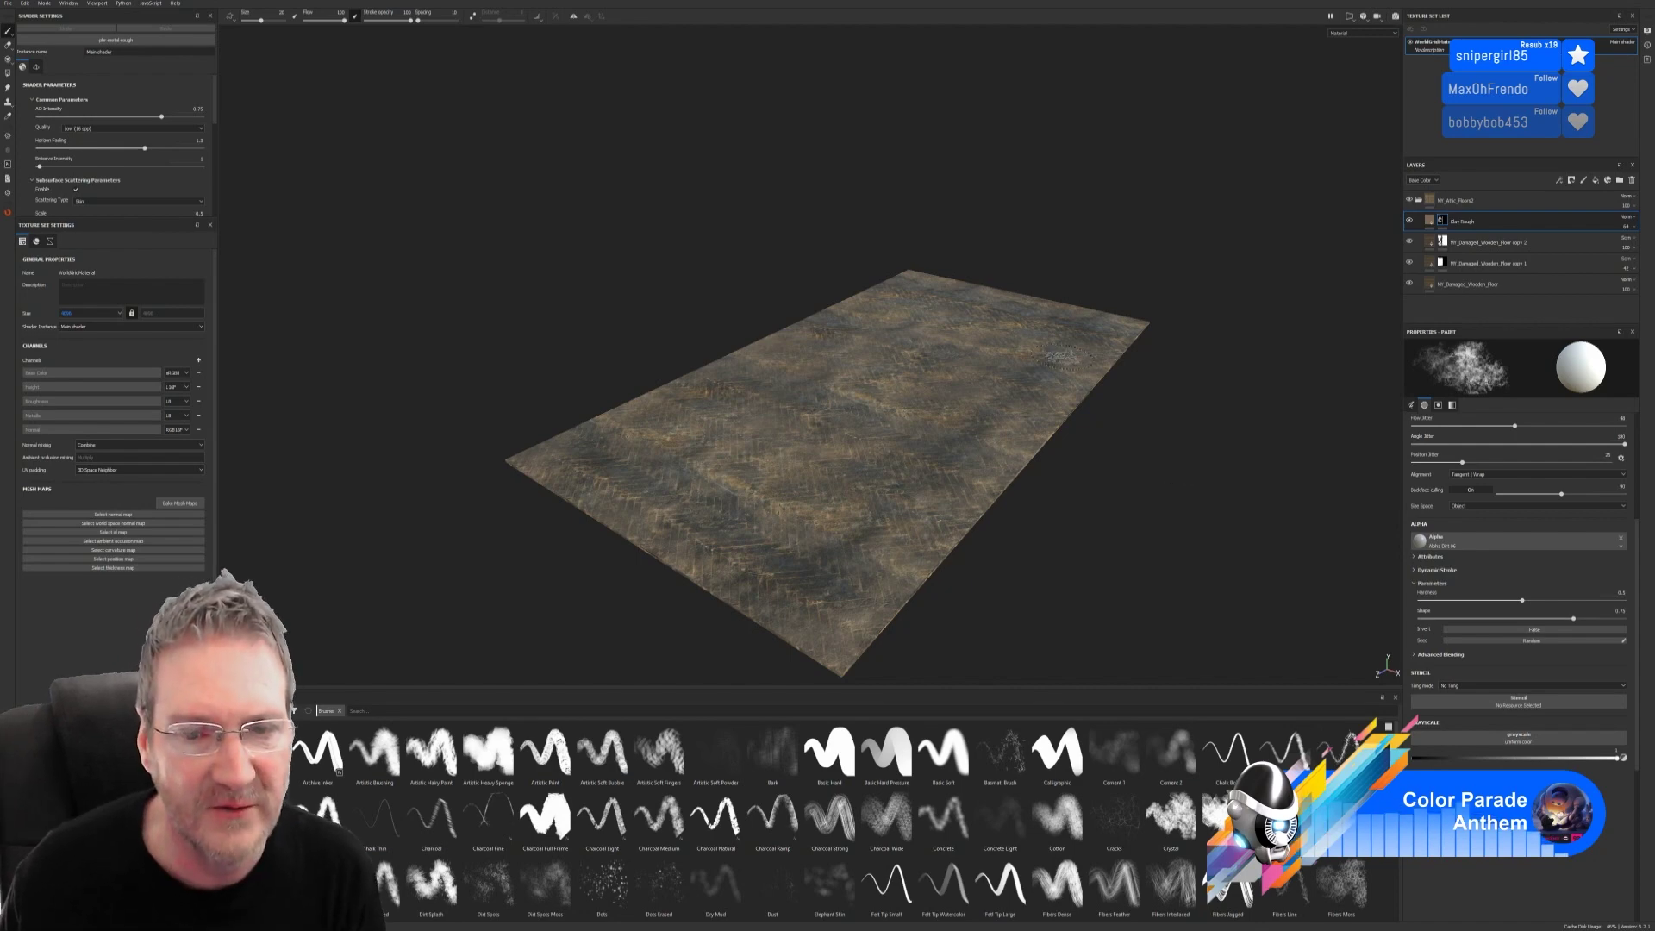
{"action": "left_click_drag", "start_coordinate": [1102, 504], "coordinate": [1099, 562], "text": "alt"}
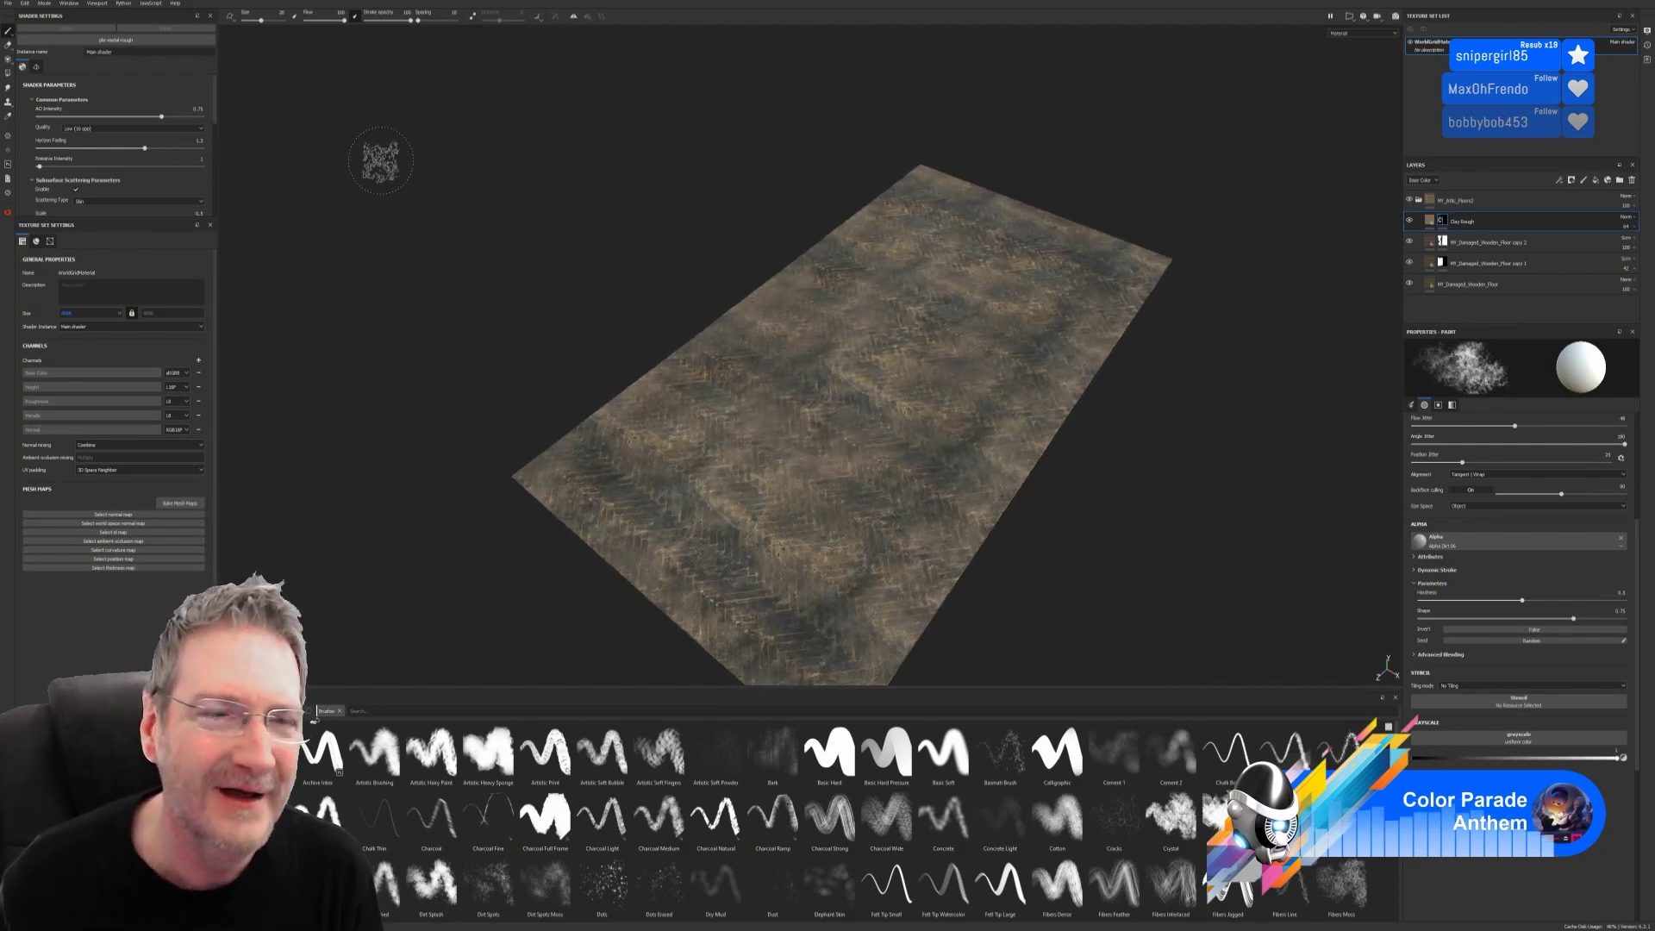
Step: Save the project under the name Room2 in the attic's Floors folder
{"action": "left_click", "coordinate": [9, 4]}
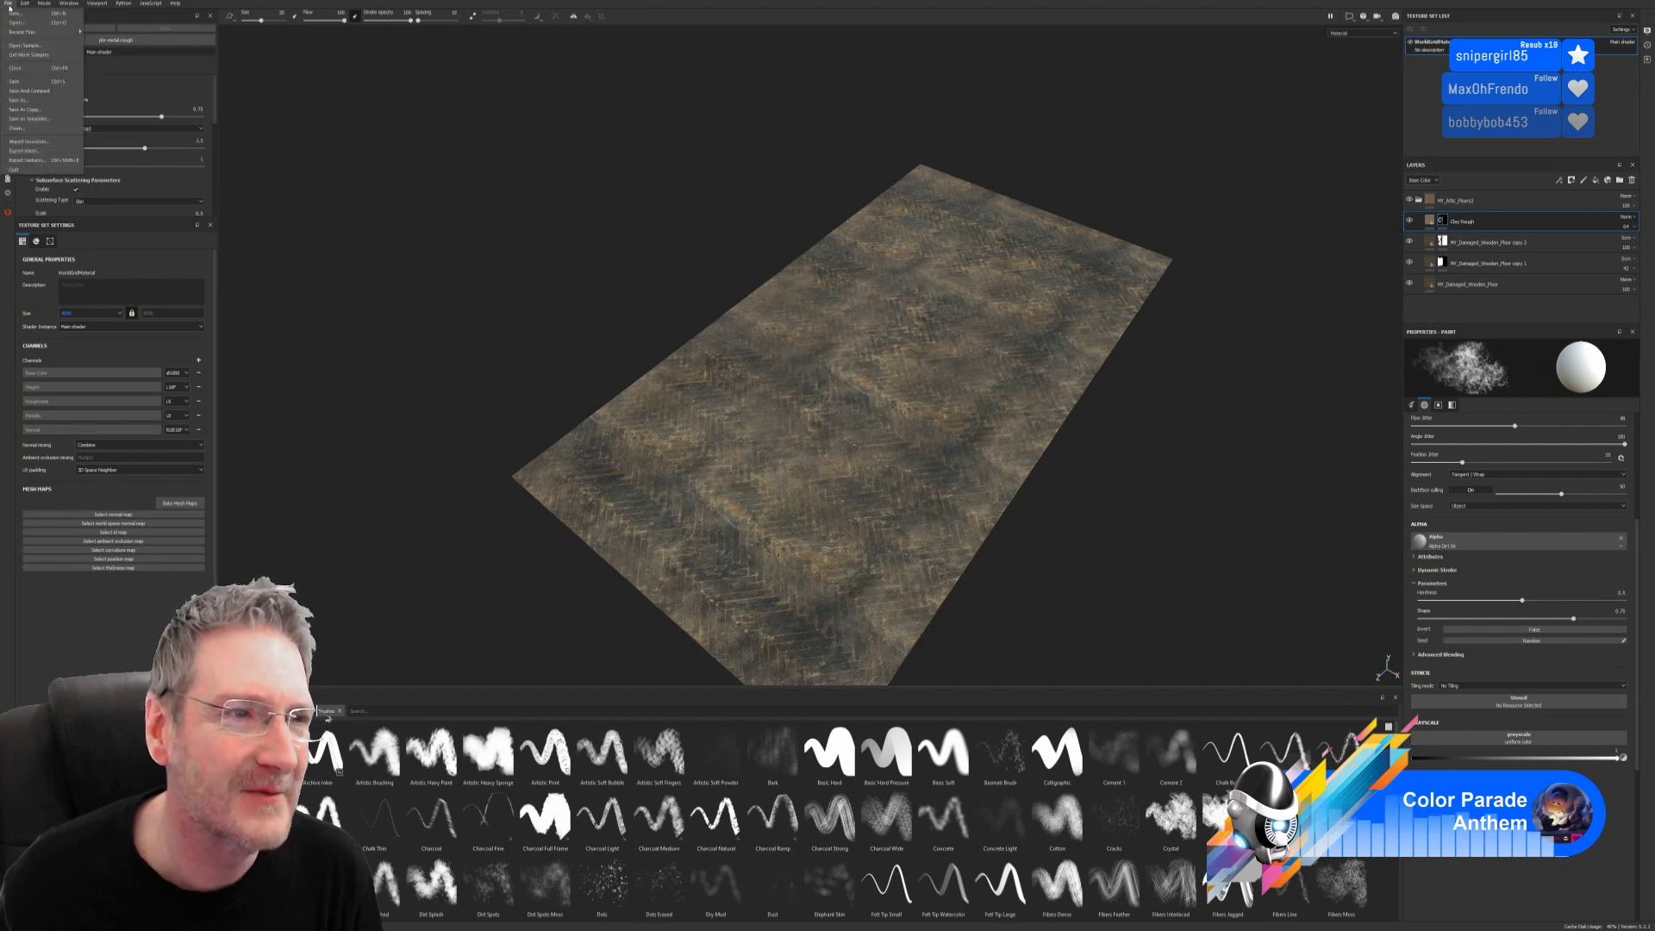
{"action": "left_click", "coordinate": [21, 100]}
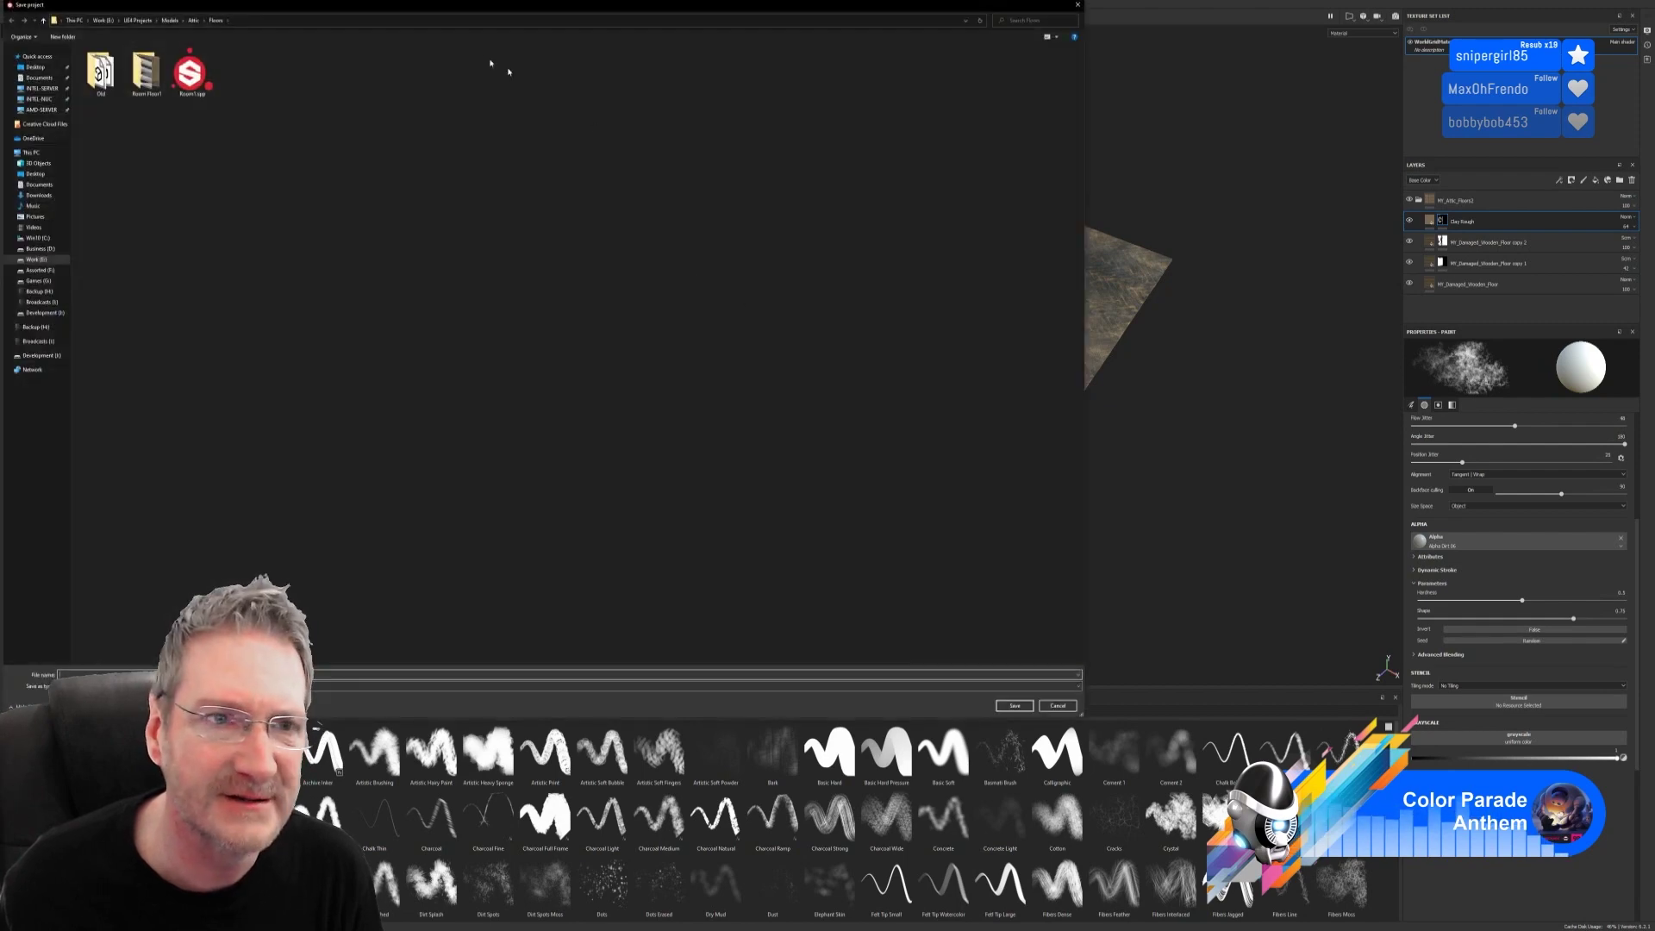
{"action": "left_click_drag", "start_coordinate": [433, 14], "coordinate": [727, 101]}
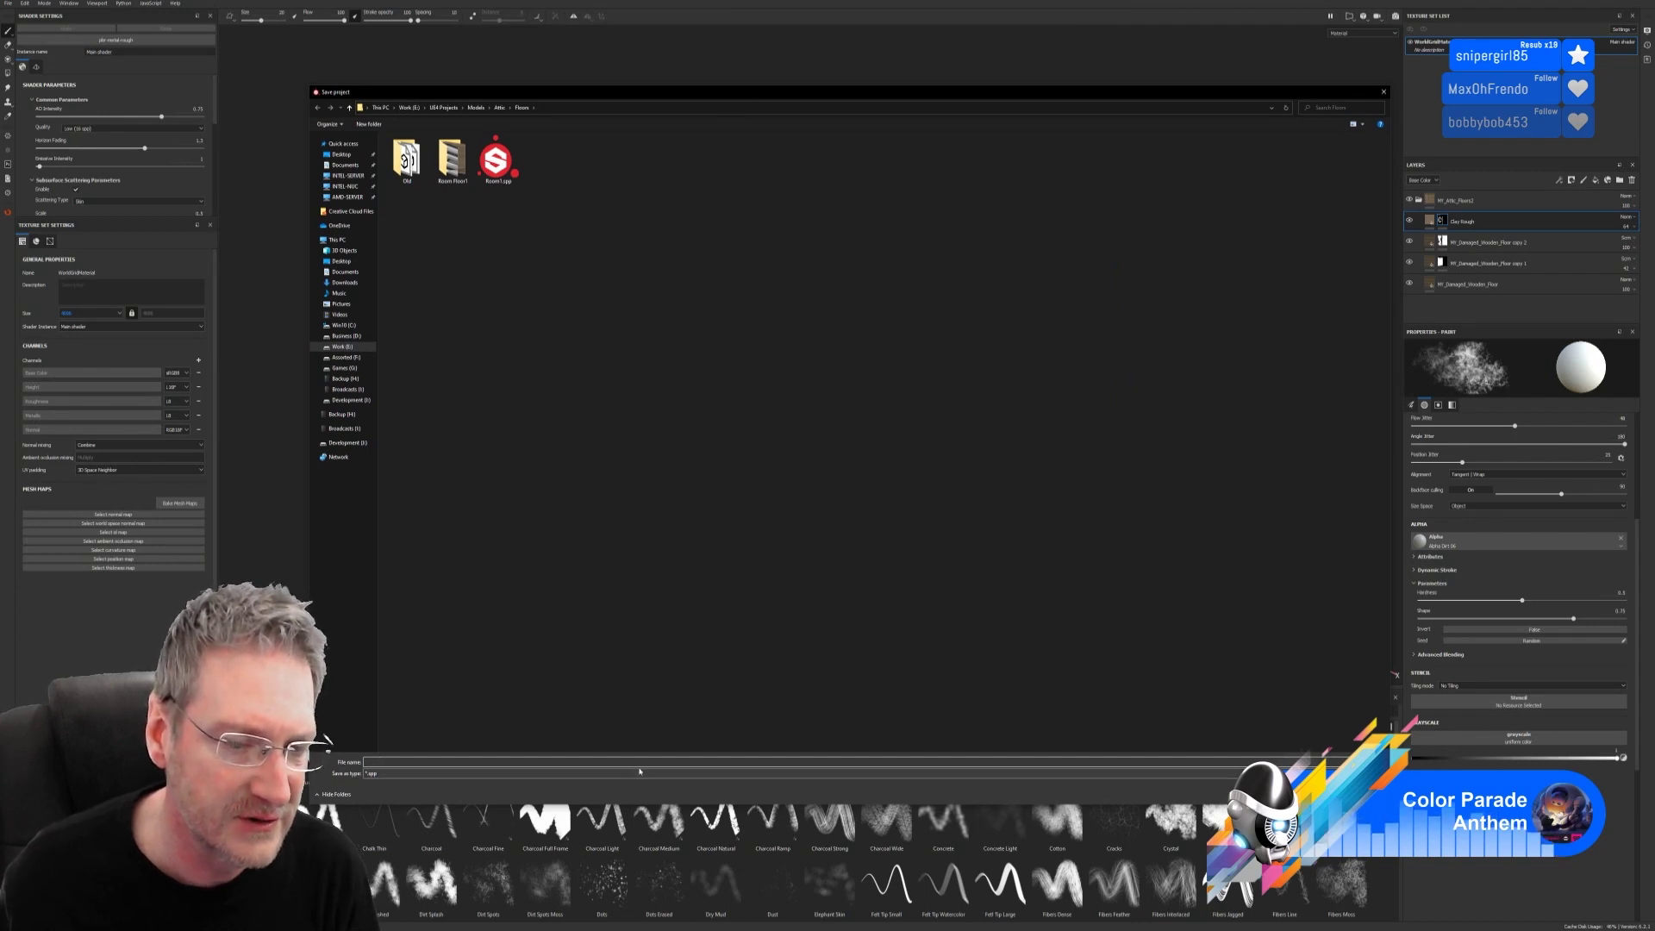
{"action": "type", "text": "R"}
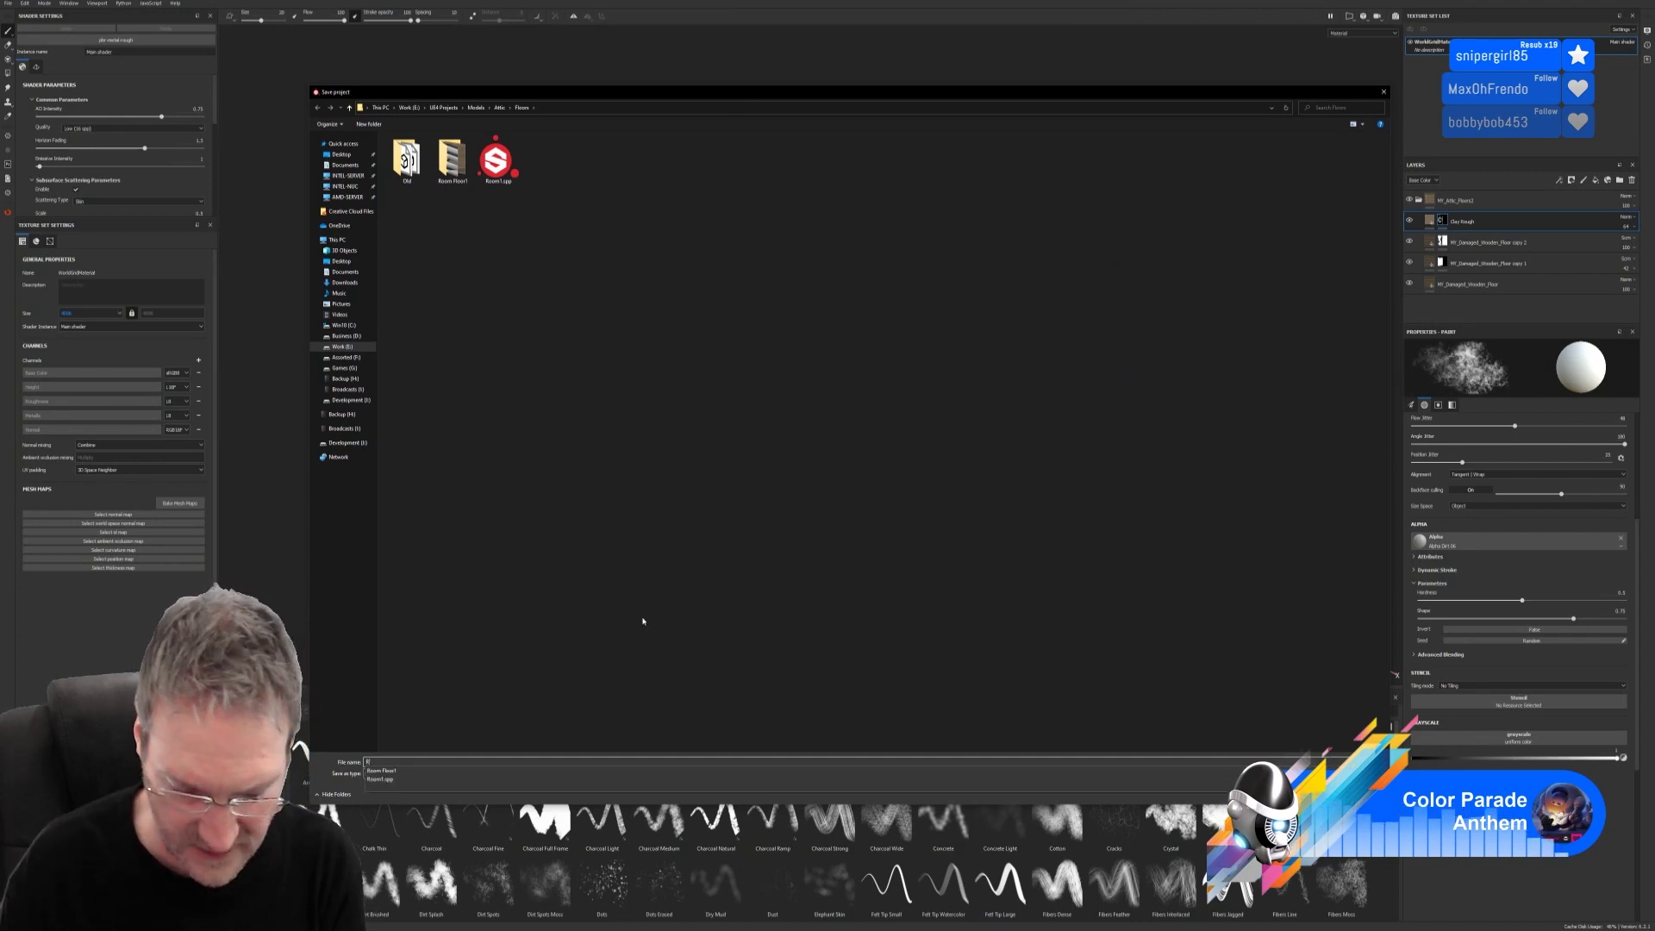
{"action": "type", "text": "oom2"}
{"action": "key", "text": "Return"}
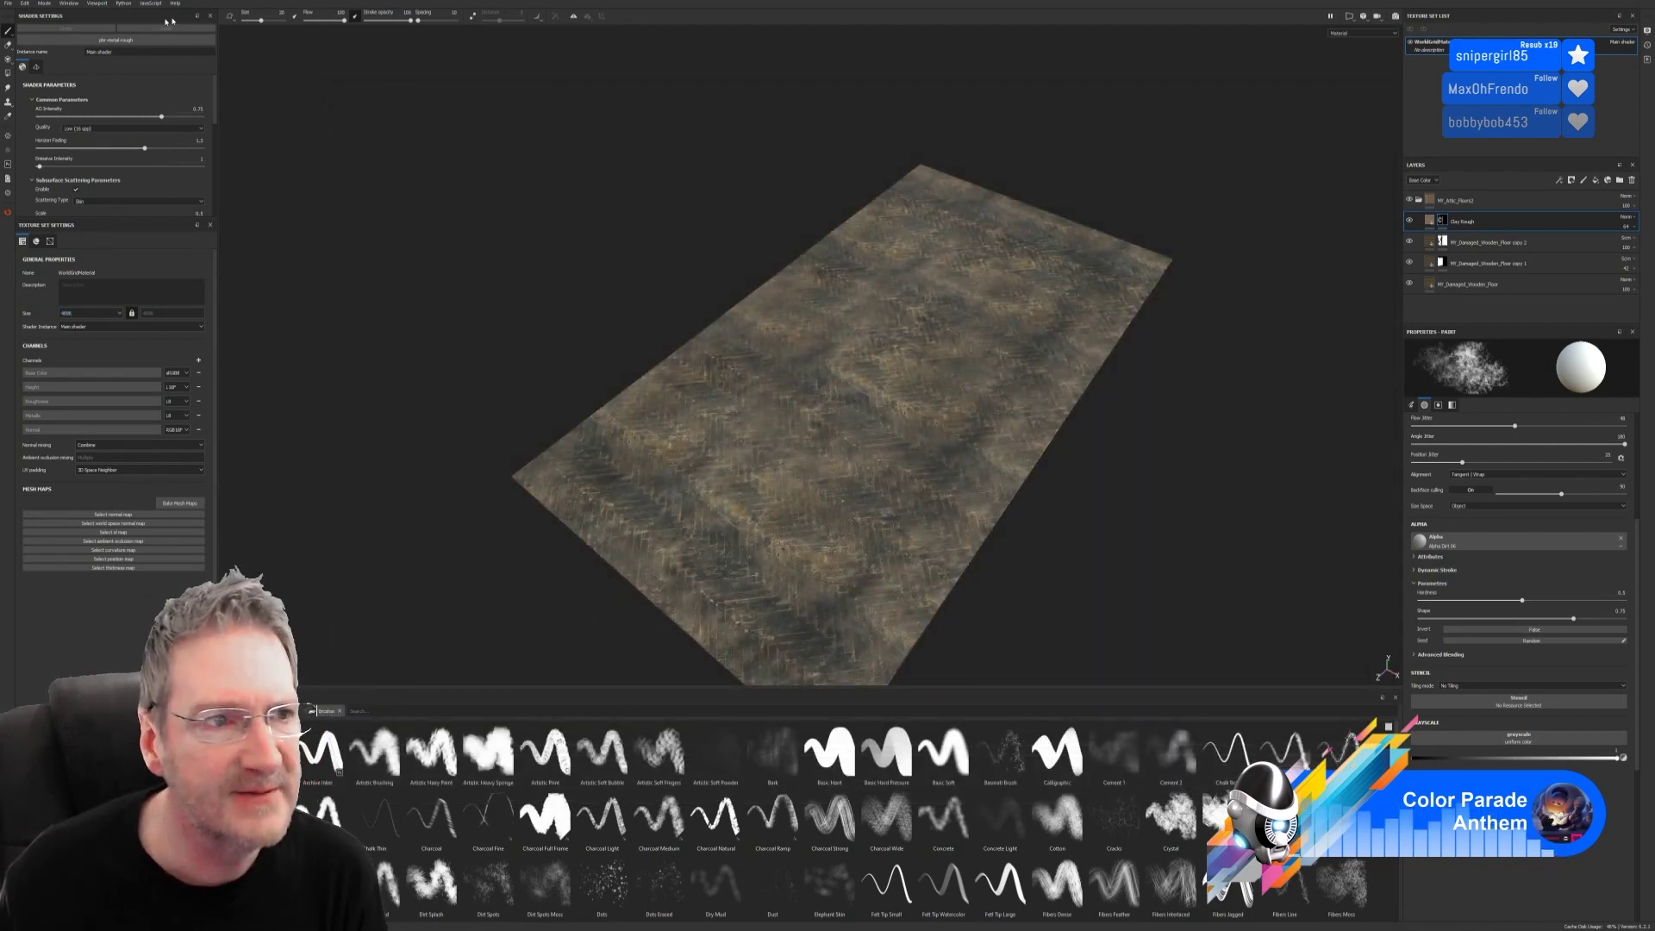
Step: Begin a texture export and browse for its output directory in UE4 Projects > Models > Attic > Floors on the Work drive
{"action": "left_click", "coordinate": [8, 3]}
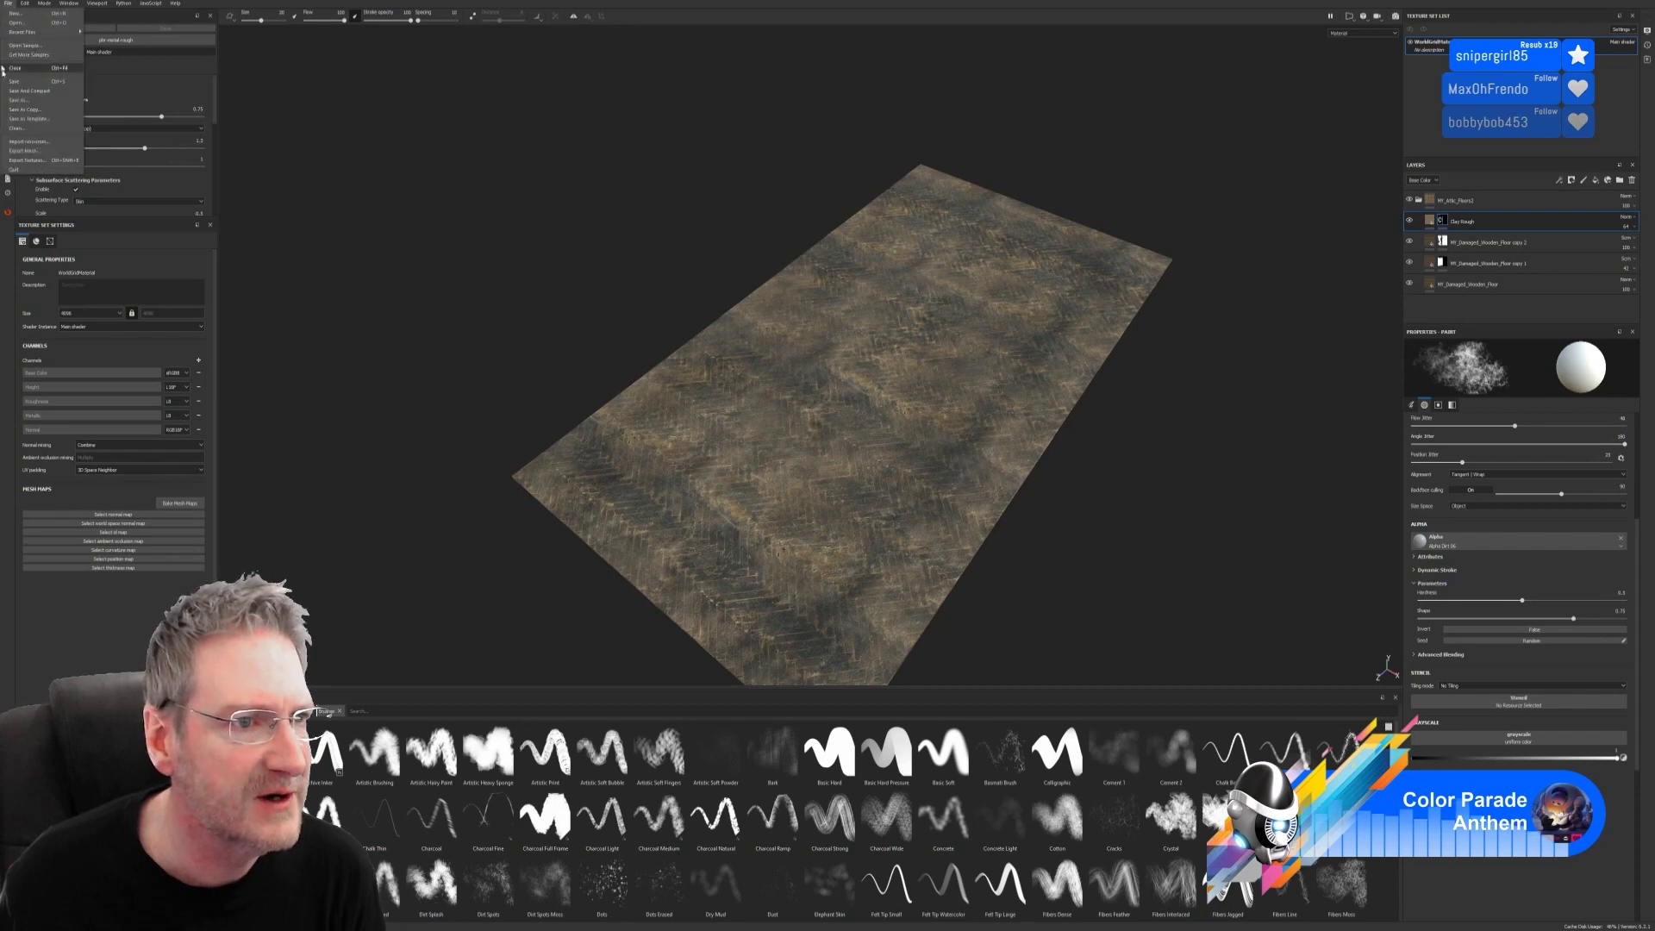
{"action": "left_click", "coordinate": [38, 162]}
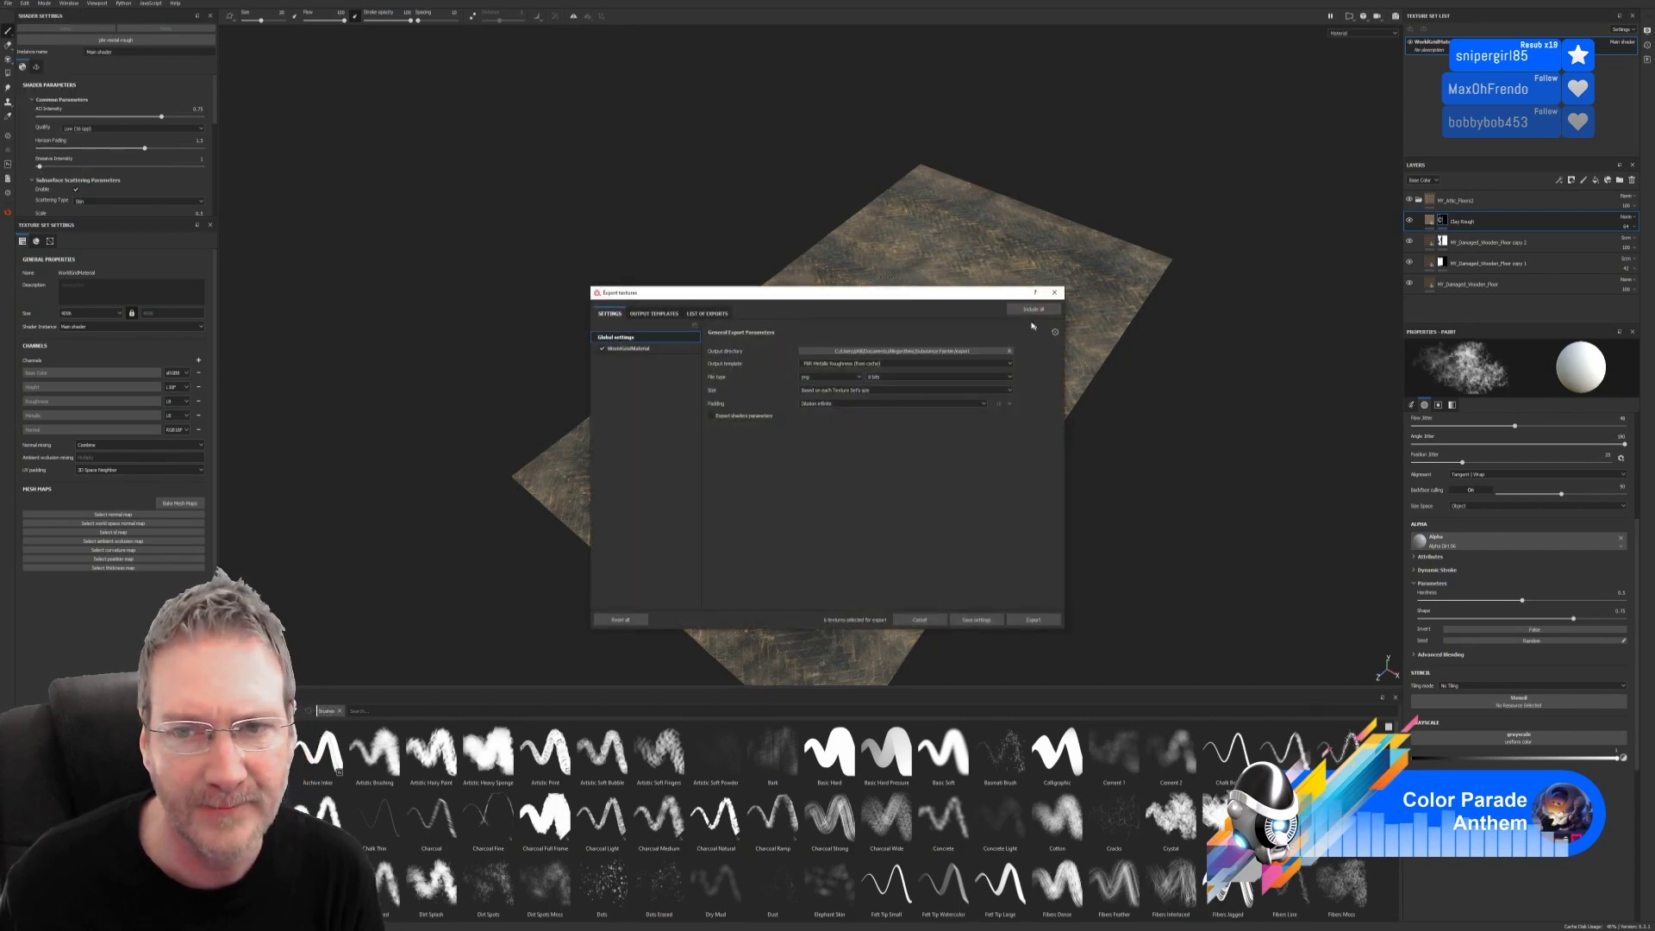
{"action": "left_click", "coordinate": [872, 351]}
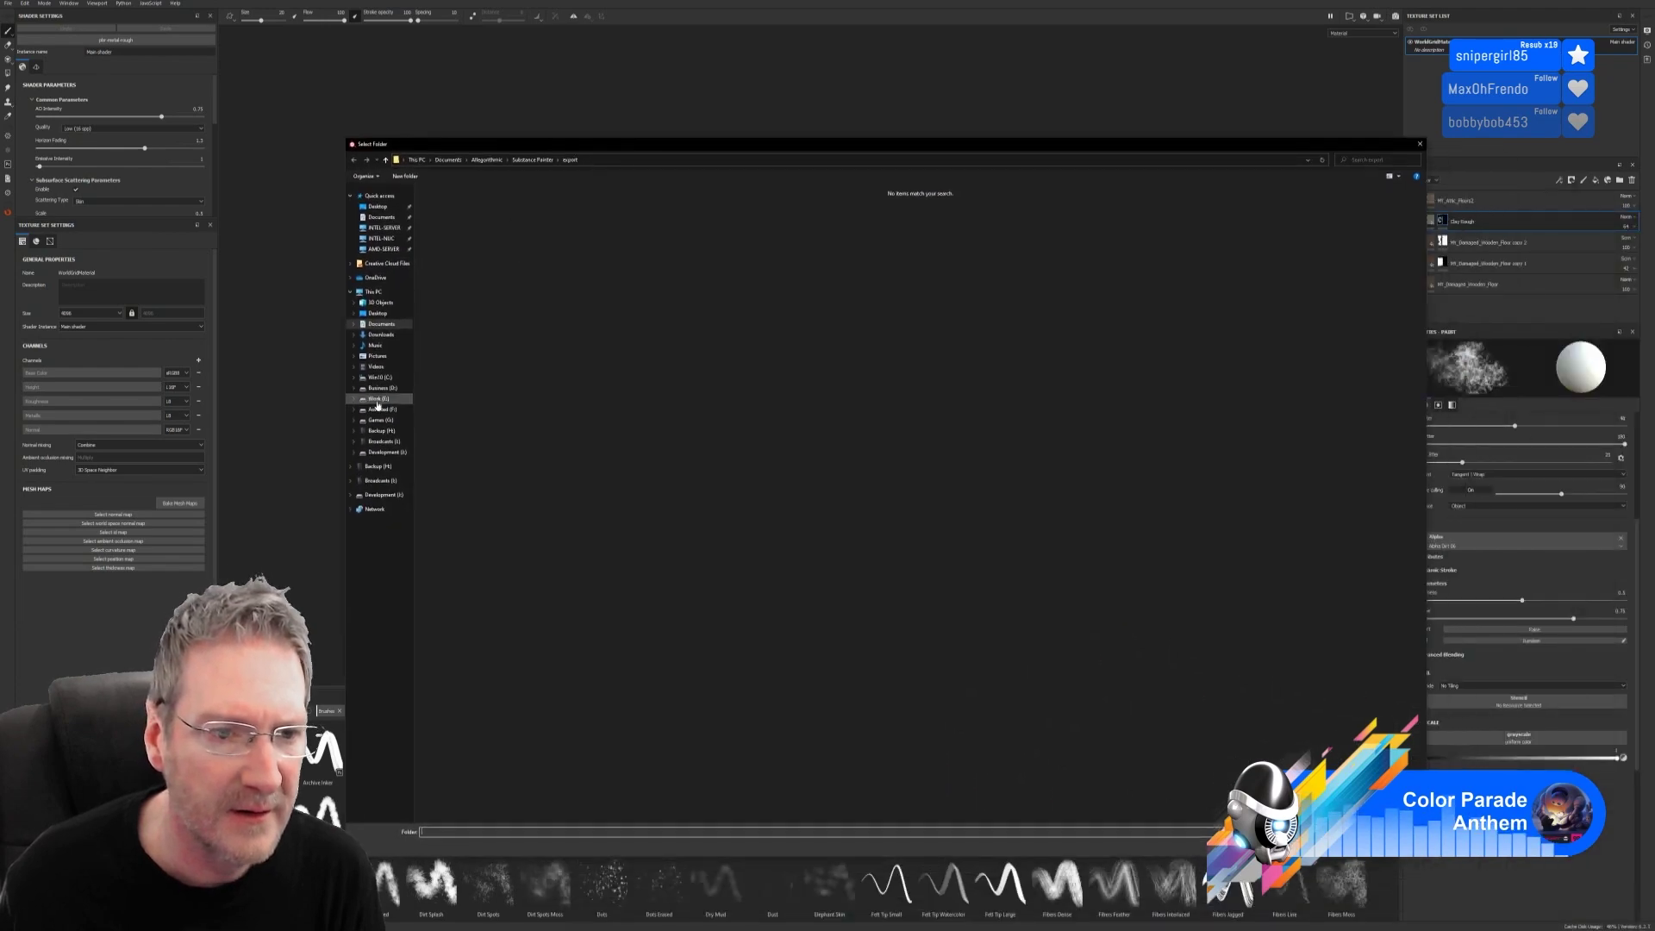
{"action": "left_click", "coordinate": [378, 400]}
{"action": "double_click", "coordinate": [946, 269]}
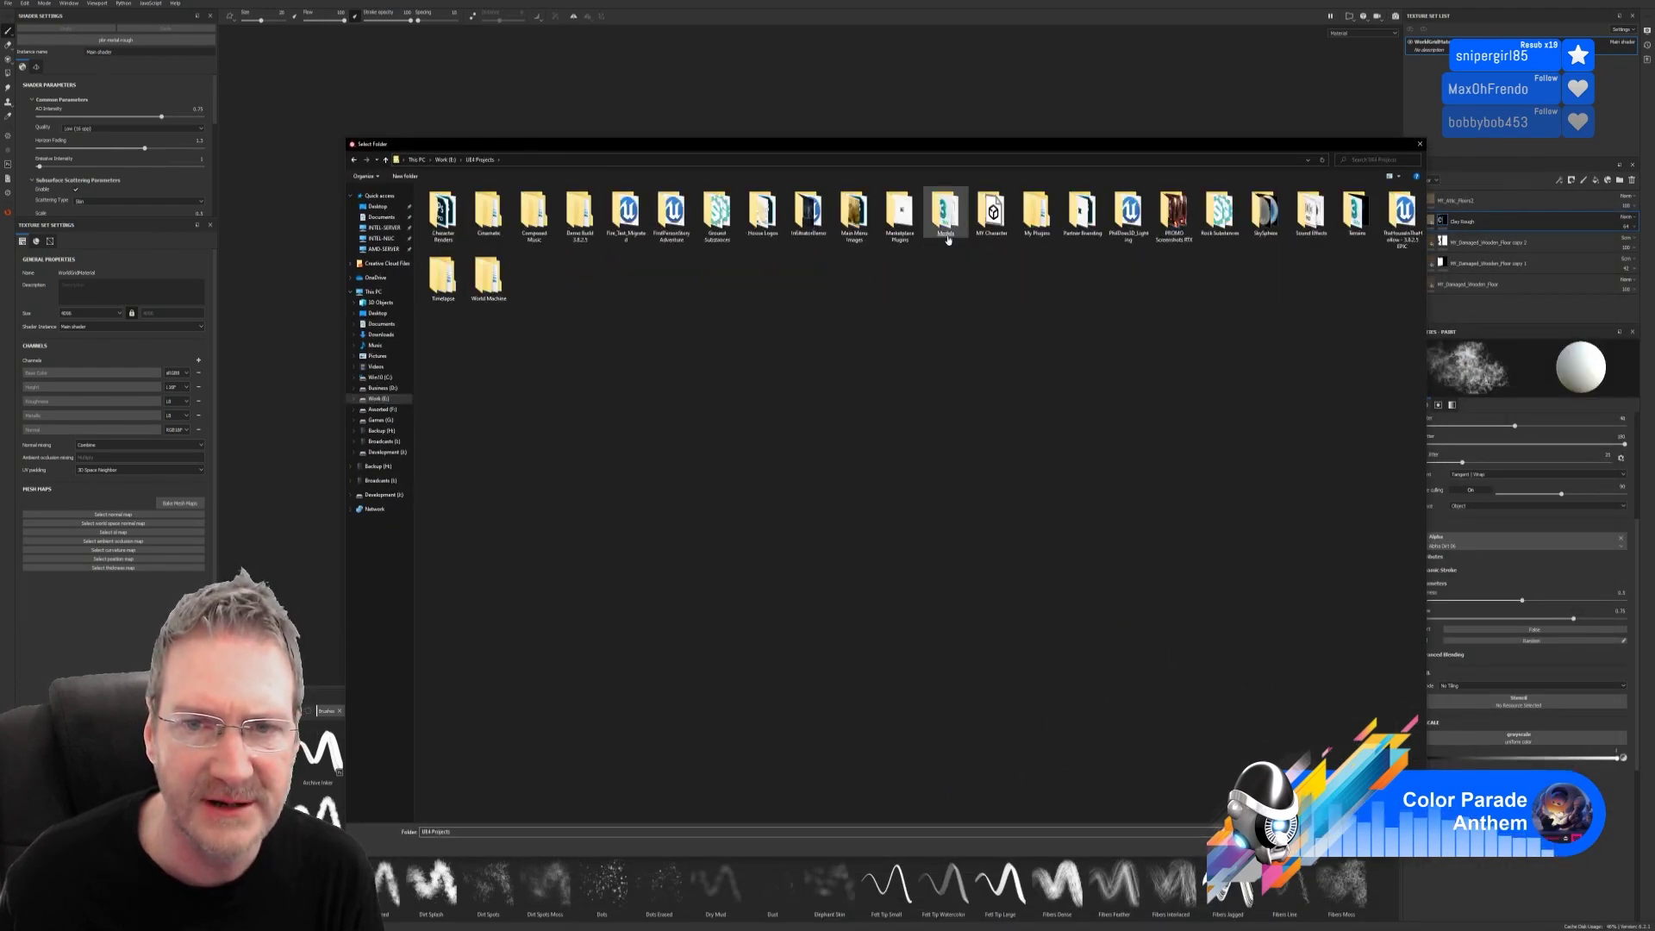
{"action": "double_click", "coordinate": [947, 211]}
{"action": "double_click", "coordinate": [530, 215]}
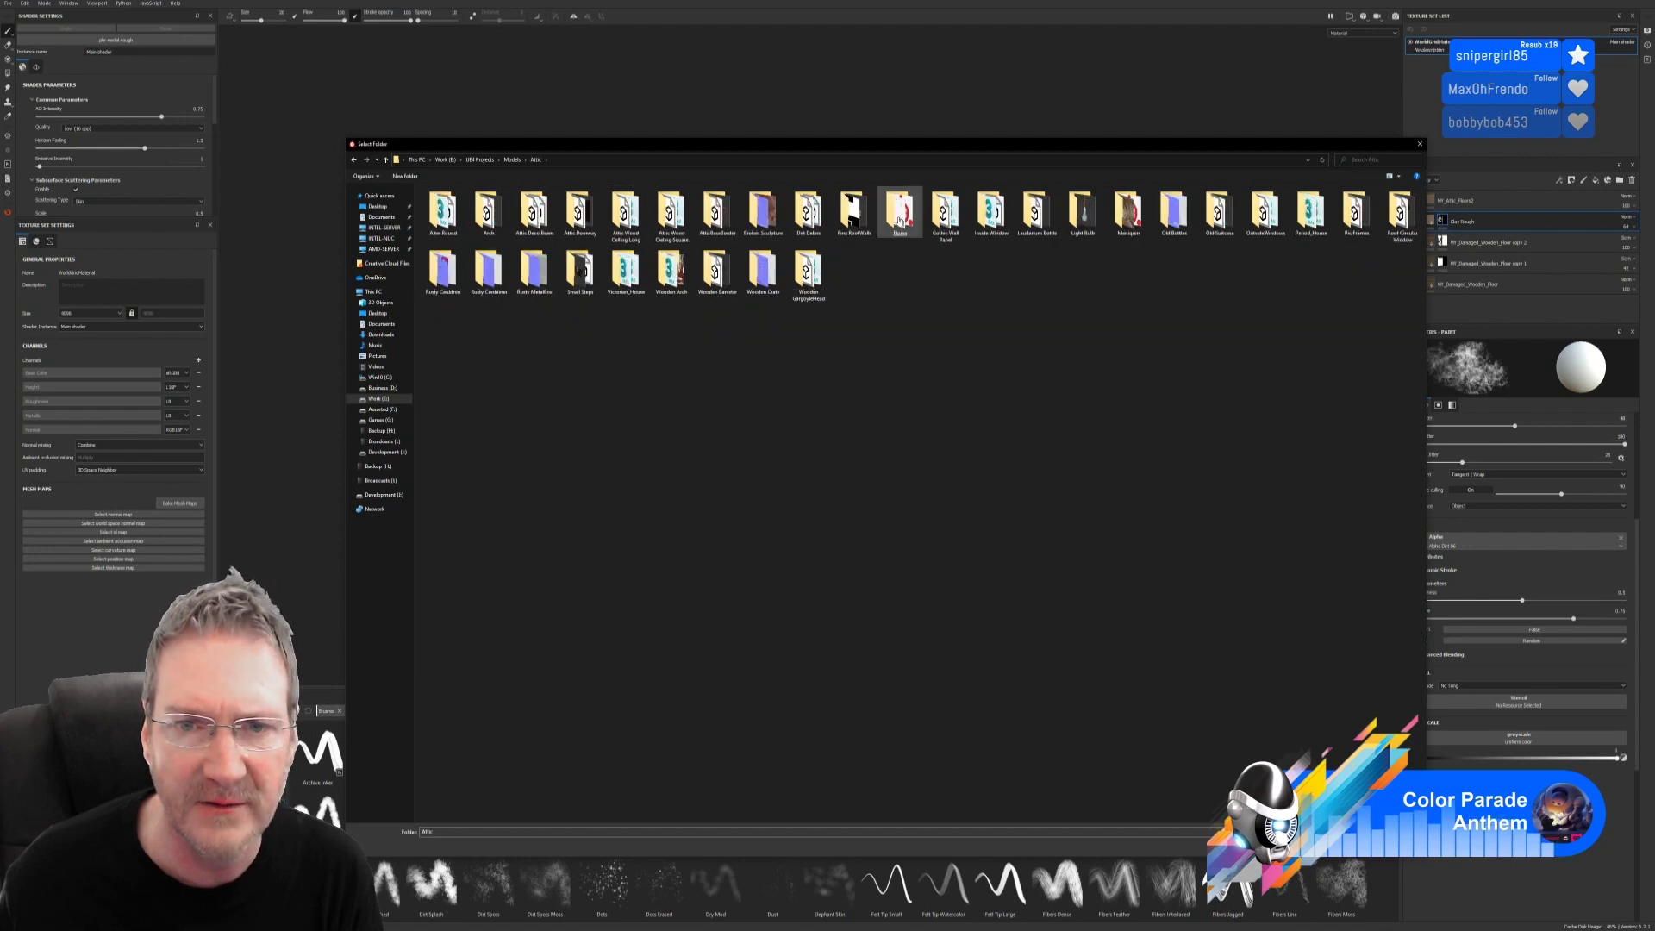
{"action": "double_click", "coordinate": [900, 214]}
Step: Create a new folder named Room Floor2 inside Floors and open it as the export location
{"action": "right_click", "coordinate": [513, 307]}
{"action": "mouse_move", "coordinate": [569, 410]}
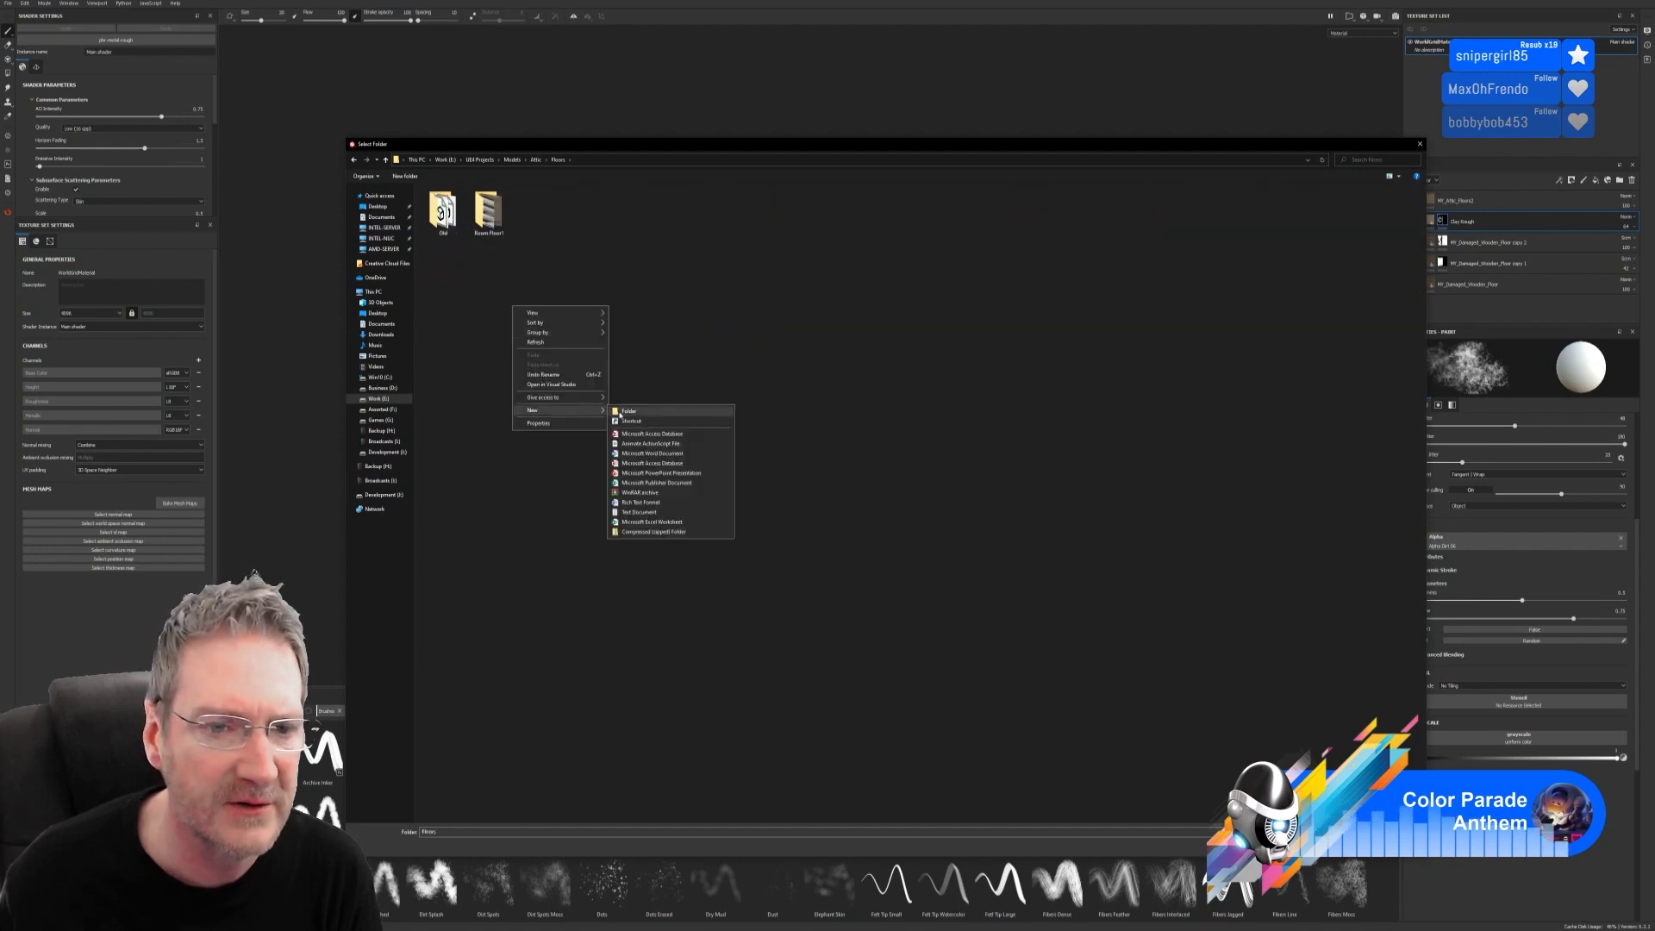
{"action": "left_click", "coordinate": [638, 416]}
{"action": "type", "text": "Room"}
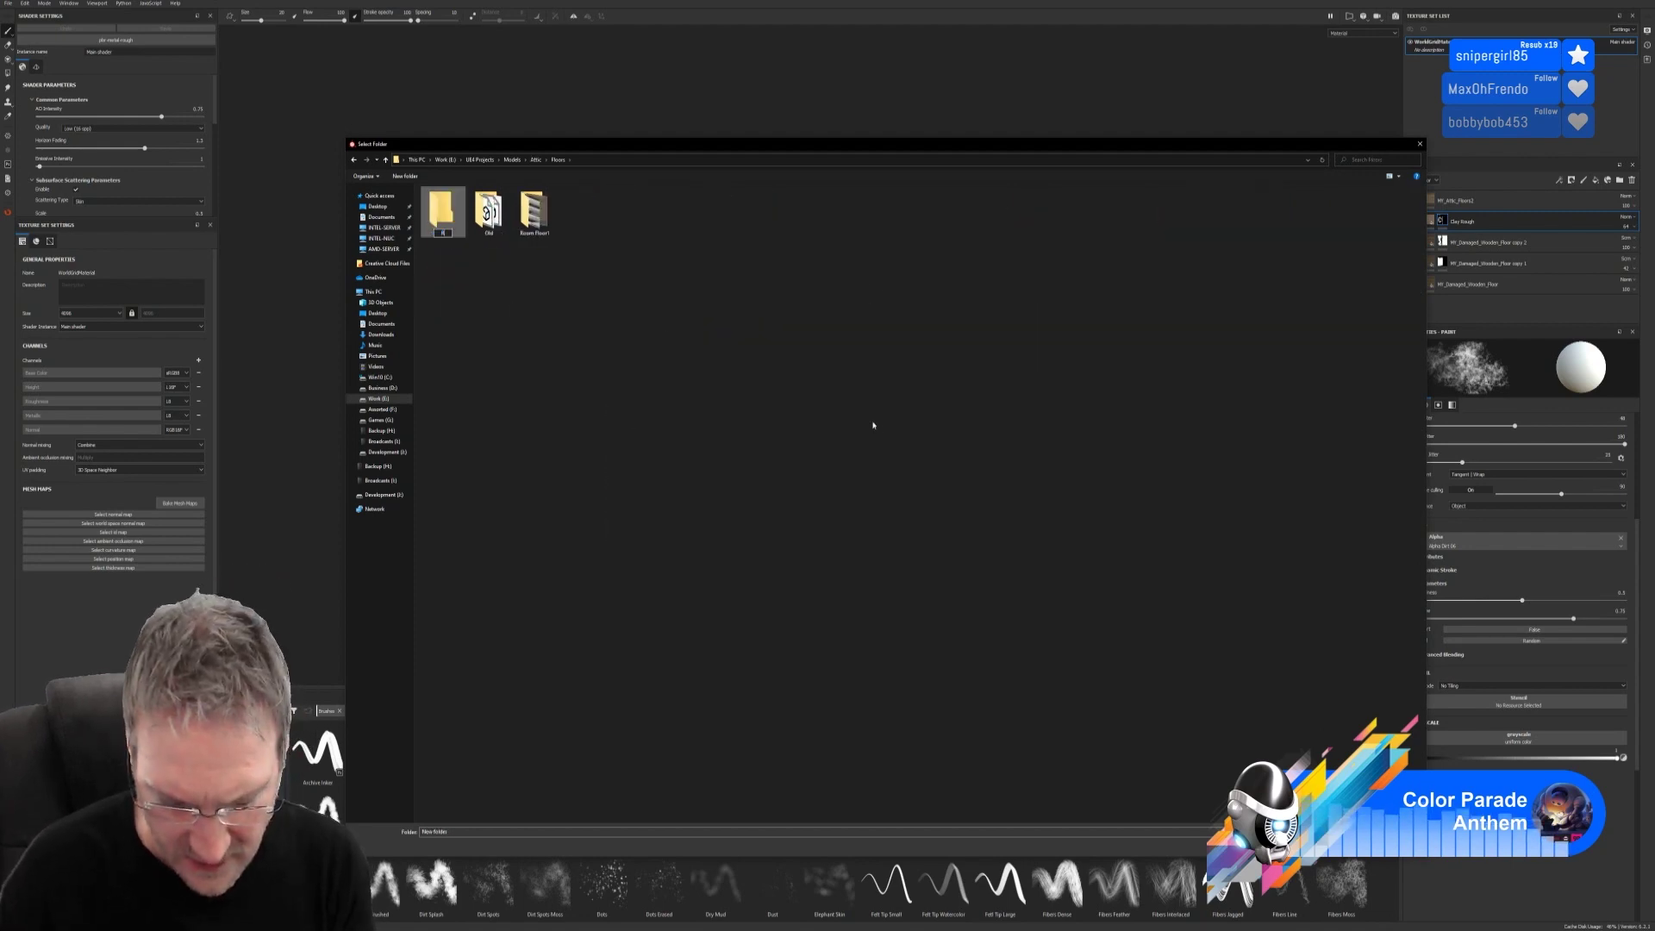
{"action": "type", "text": "2"}
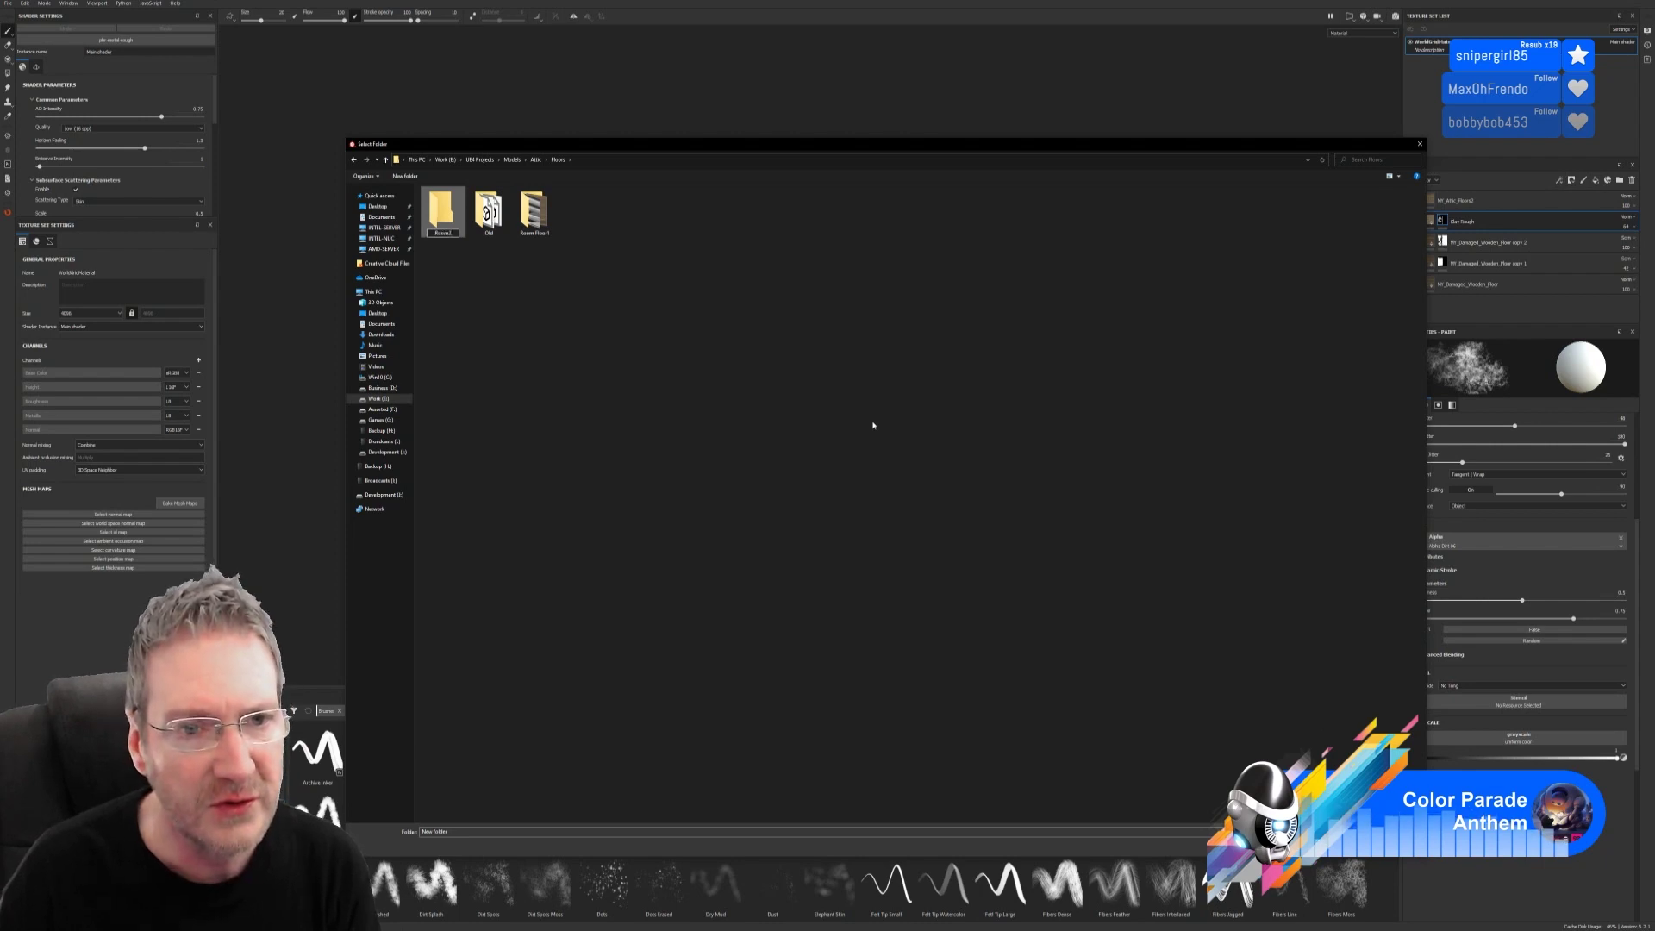
{"action": "key", "text": "BackSpace"}
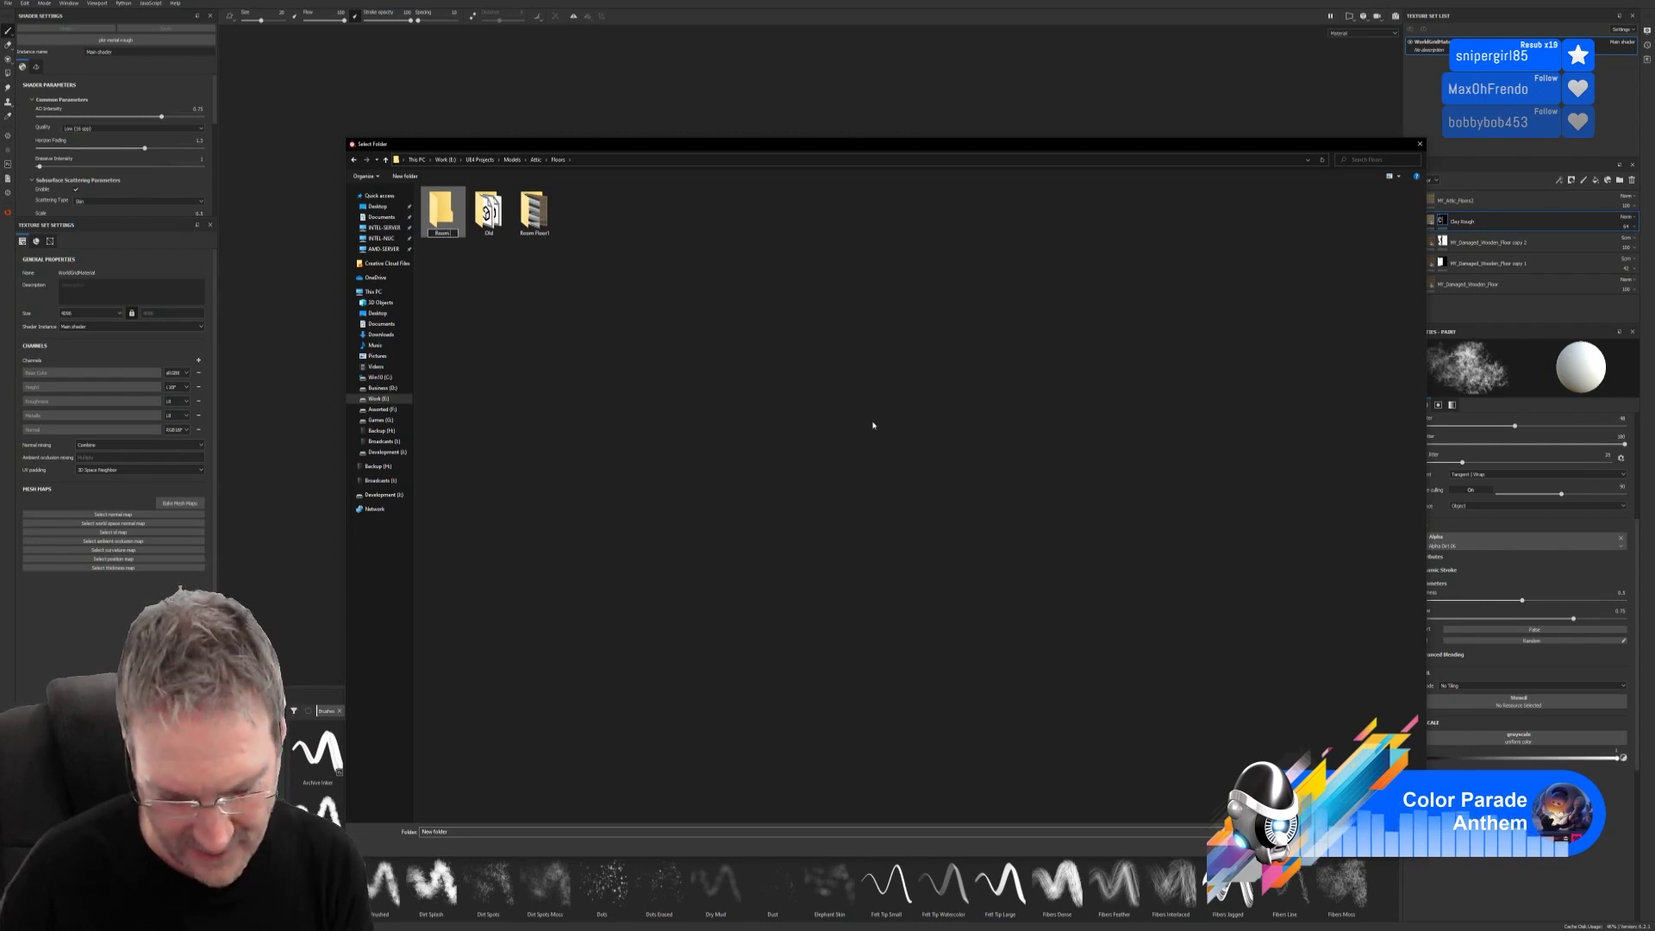
{"action": "type", "text": "Floor2"}
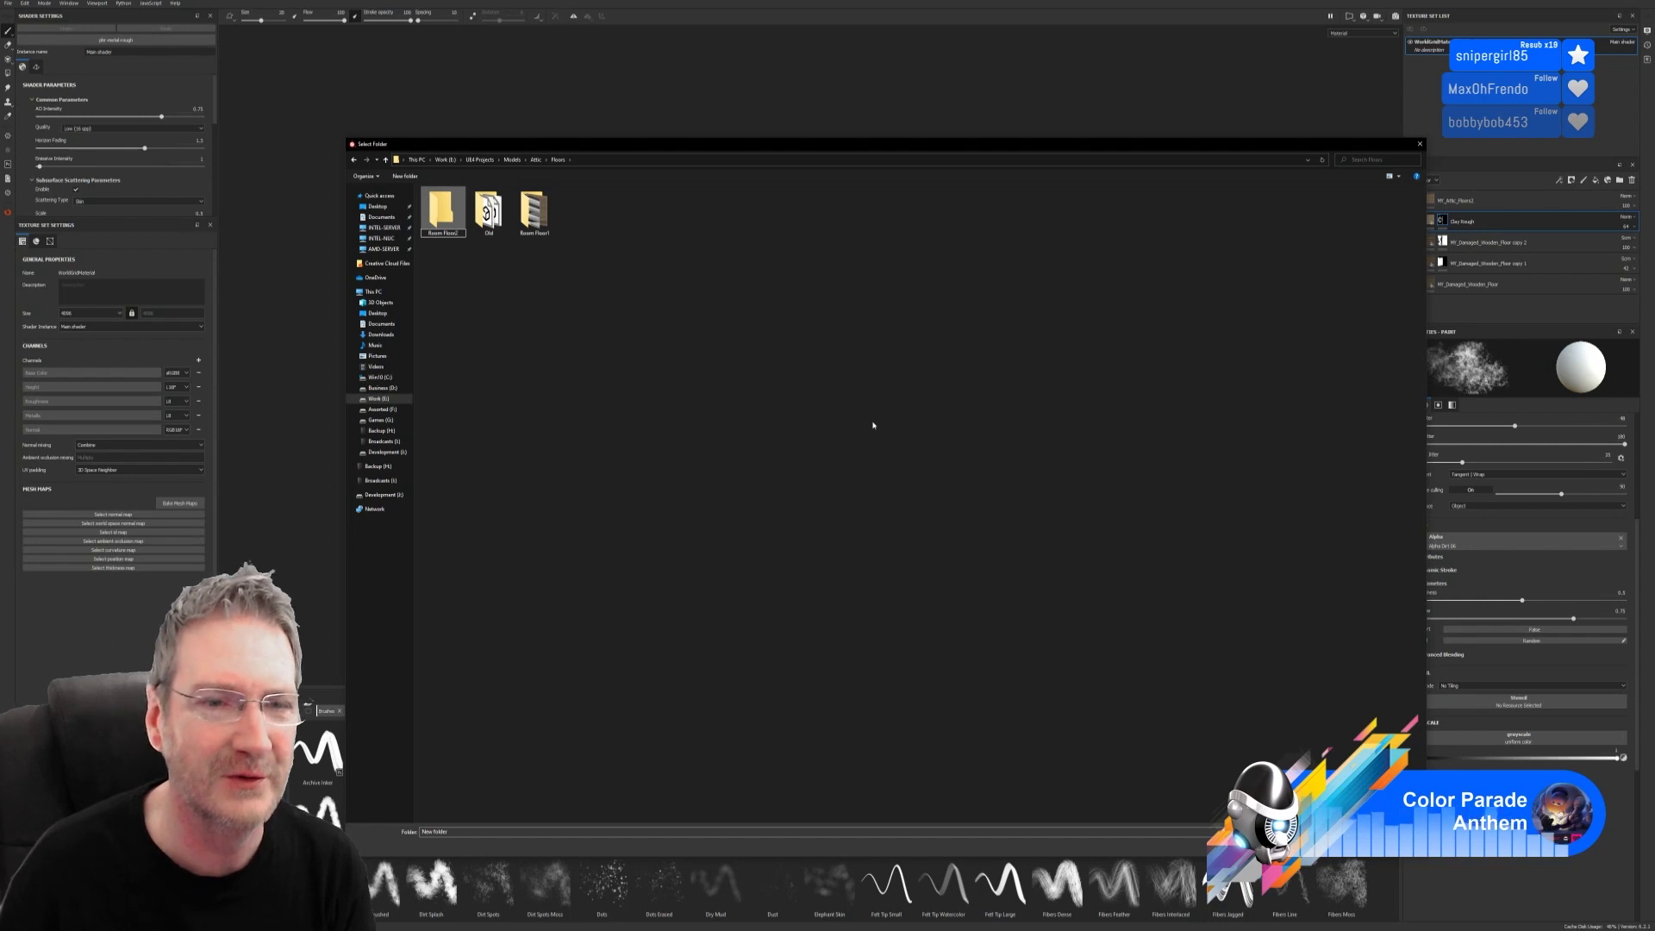
{"action": "key", "text": "Return"}
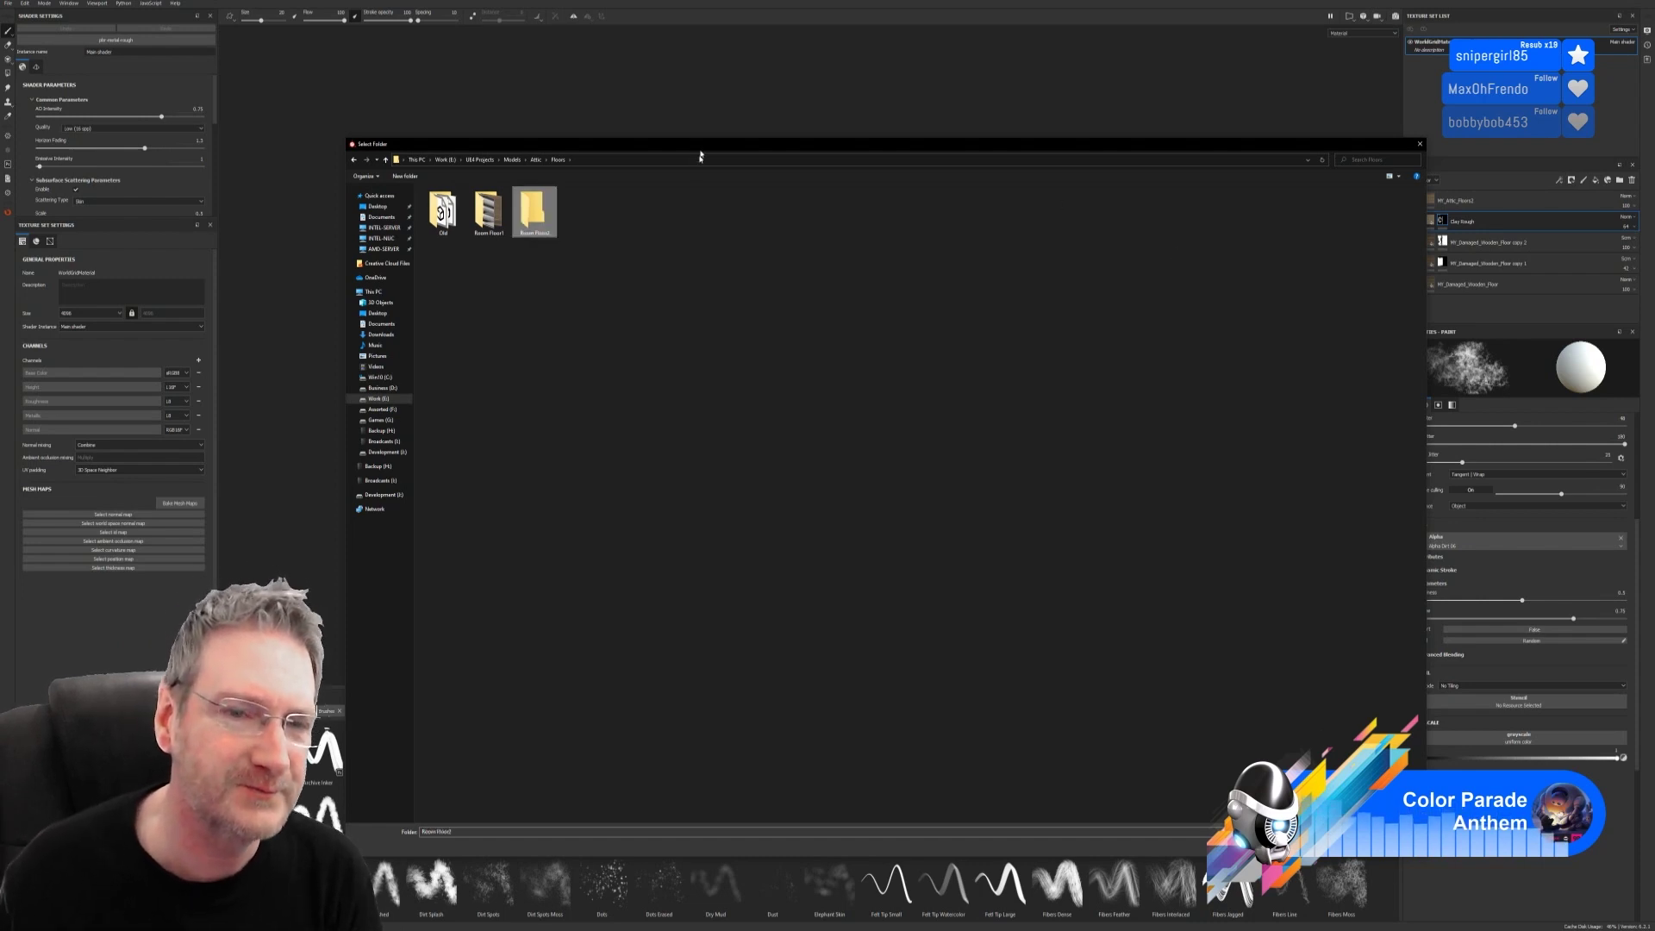
{"action": "double_click", "coordinate": [526, 209]}
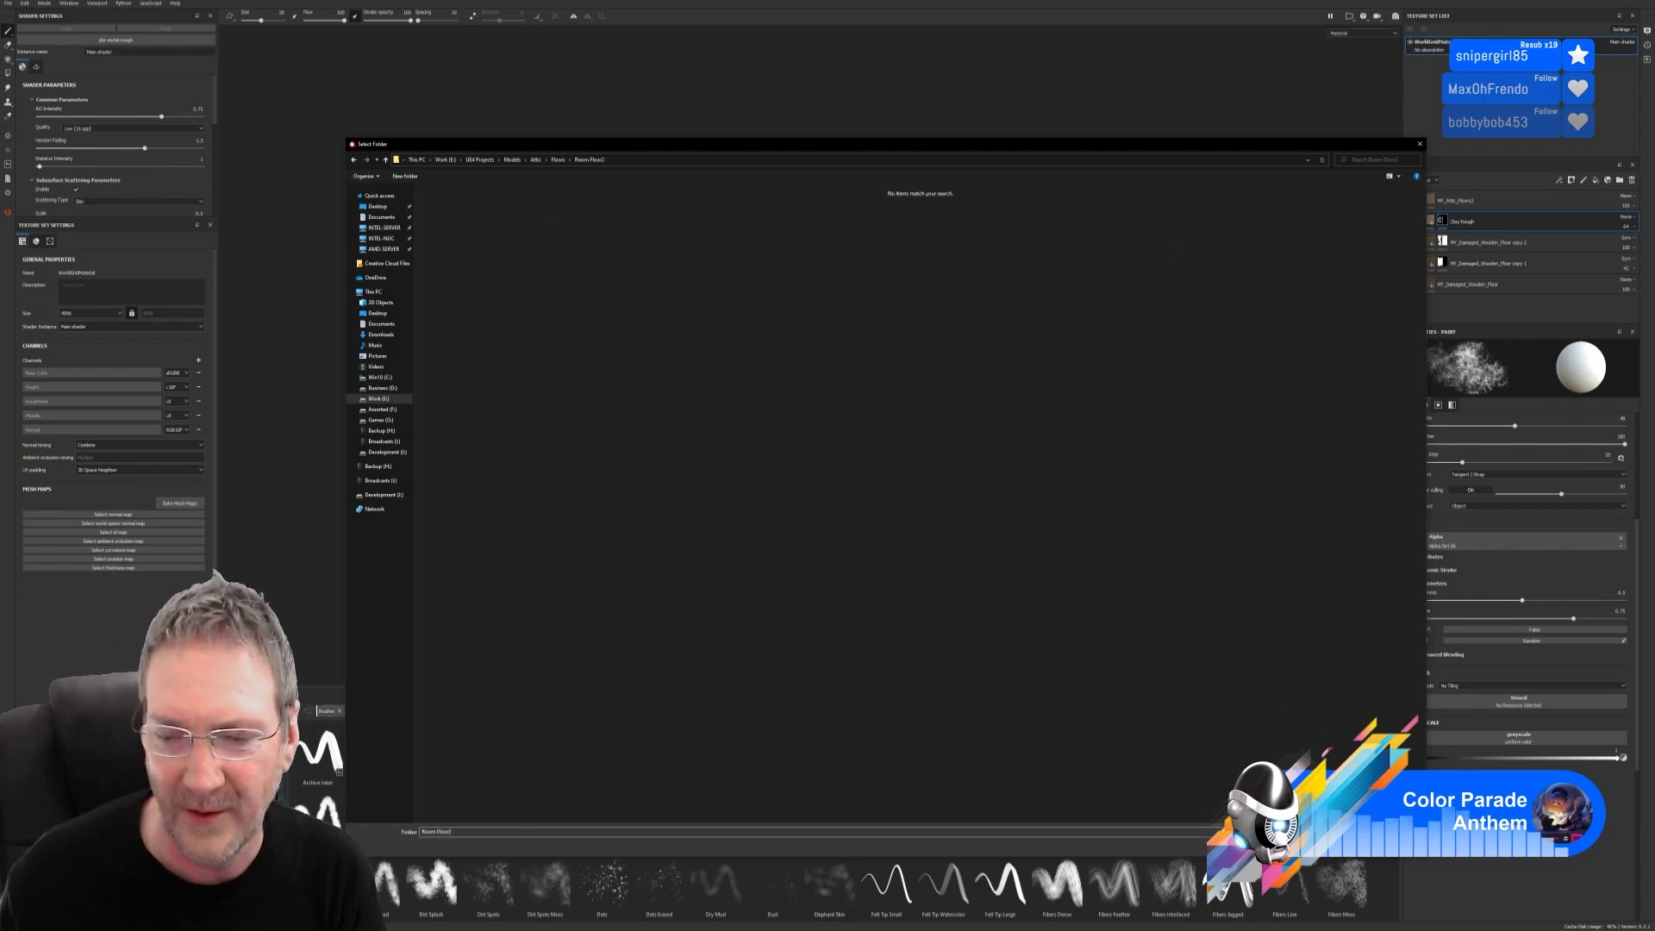
Step: Export the floor material's textures into the Room Floor2 folder and close the export dialog
{"action": "key", "text": "Return"}
{"action": "left_click", "coordinate": [1034, 619]}
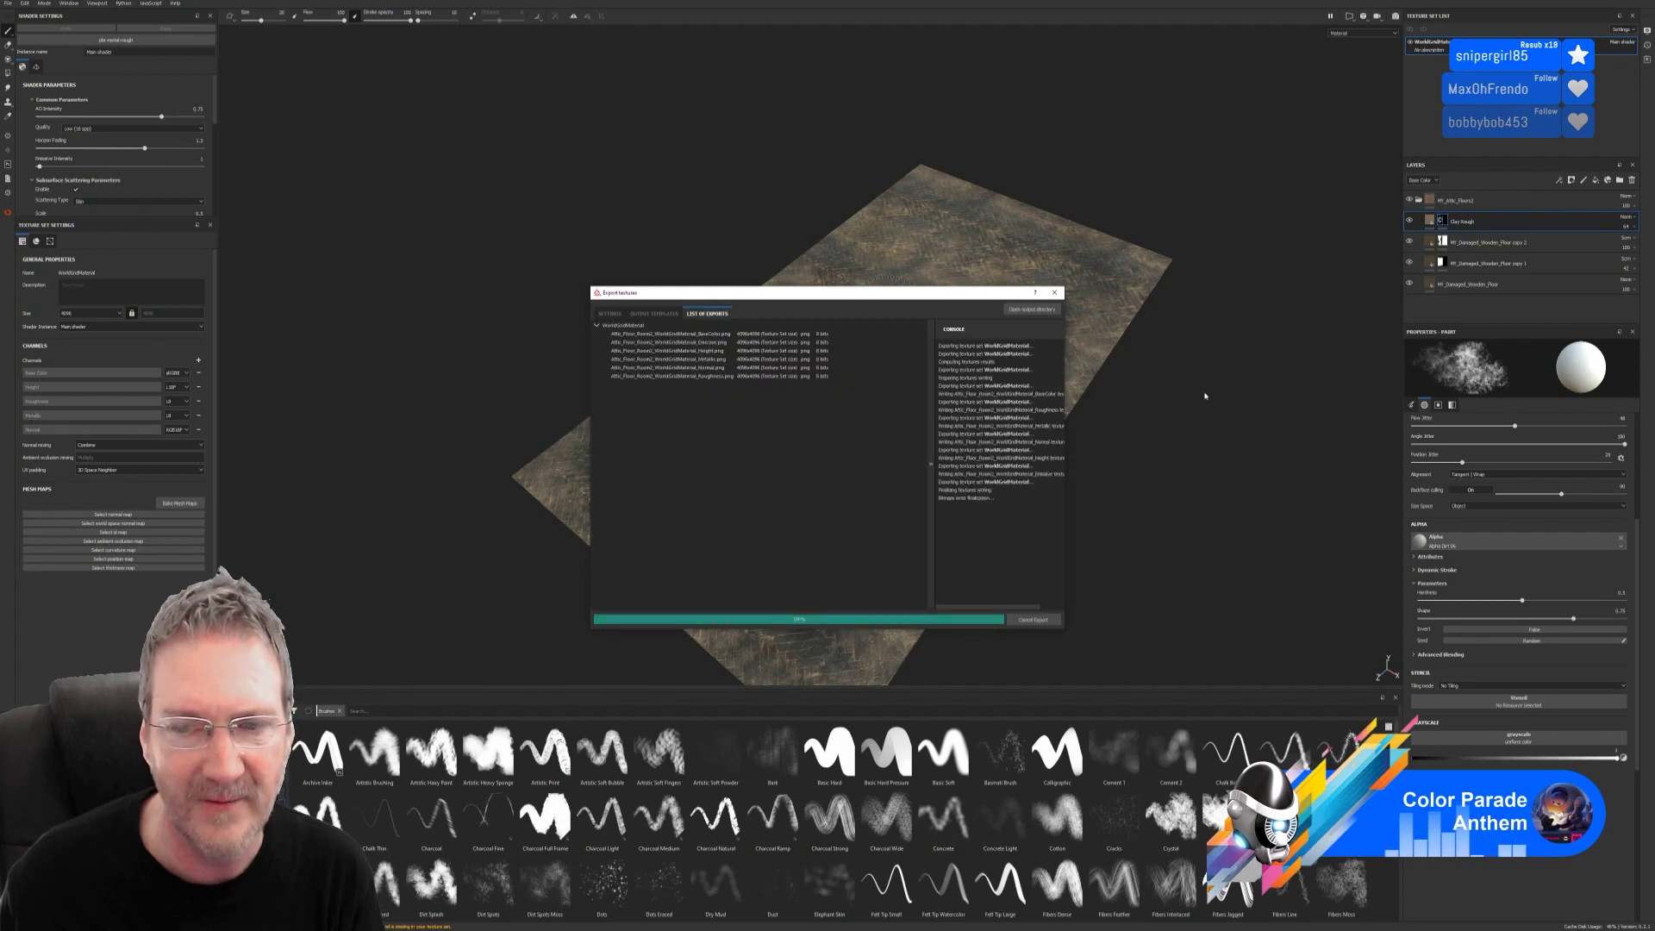
{"action": "left_click", "coordinate": [1054, 292]}
Step: Switch to Unreal Editor and reimport the Attic_Floor_Room2_MSH static mesh from the new Attic_Floor_Room2.fbx file
{"action": "key", "text": "super+d"}
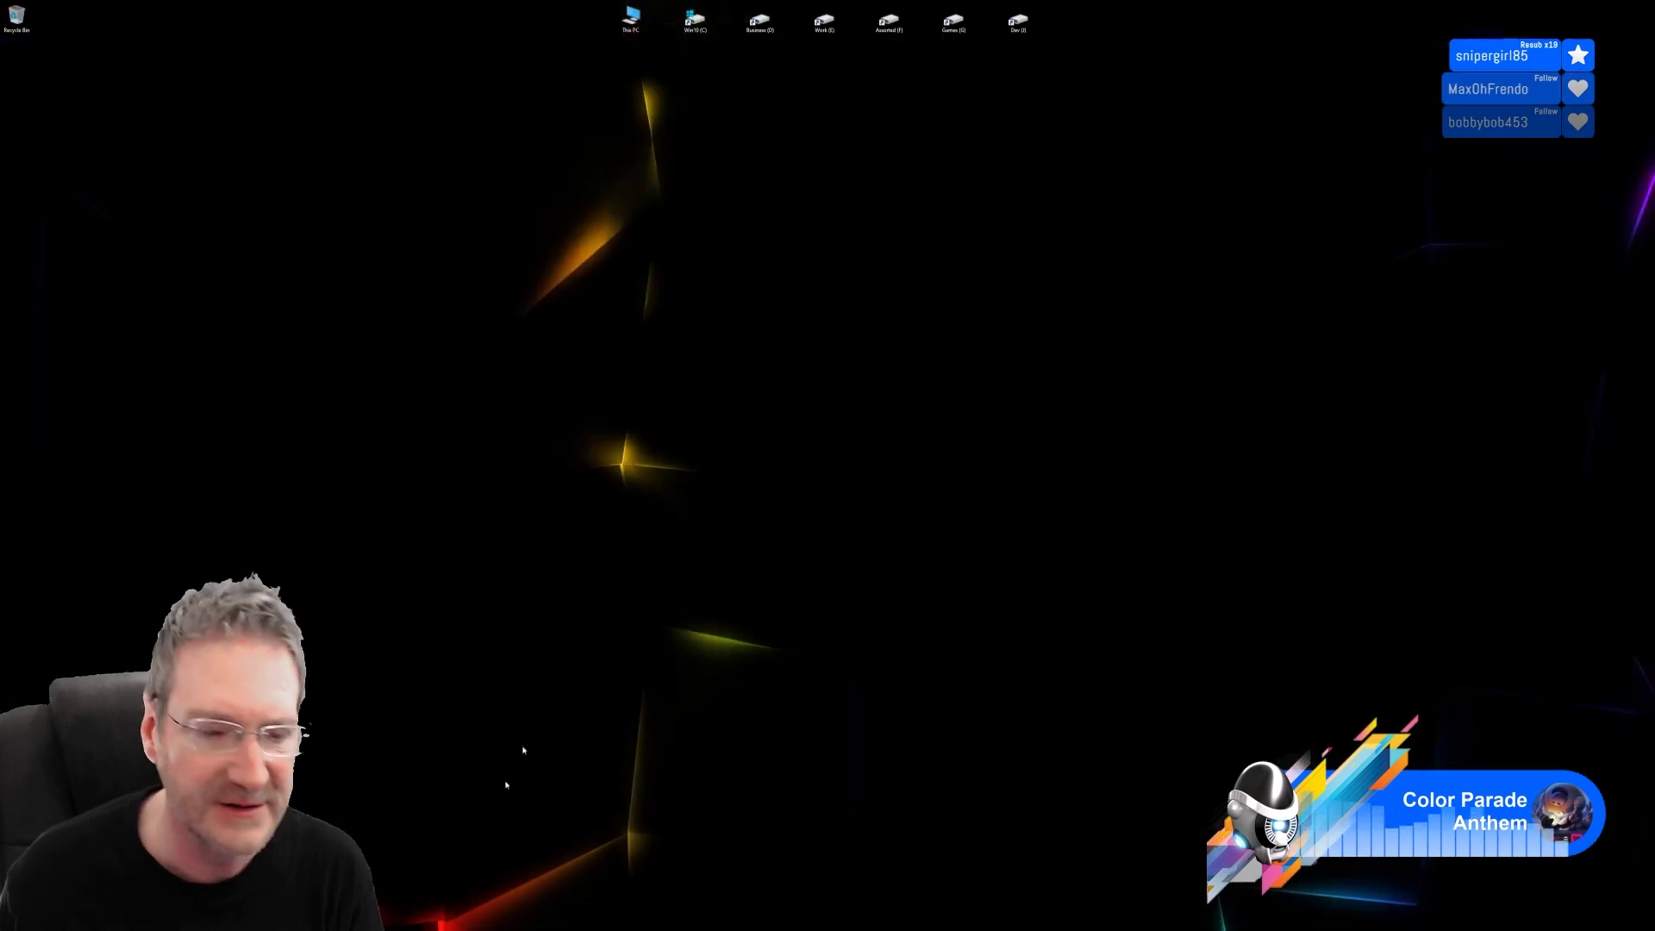
{"action": "key", "text": "alt+Tab"}
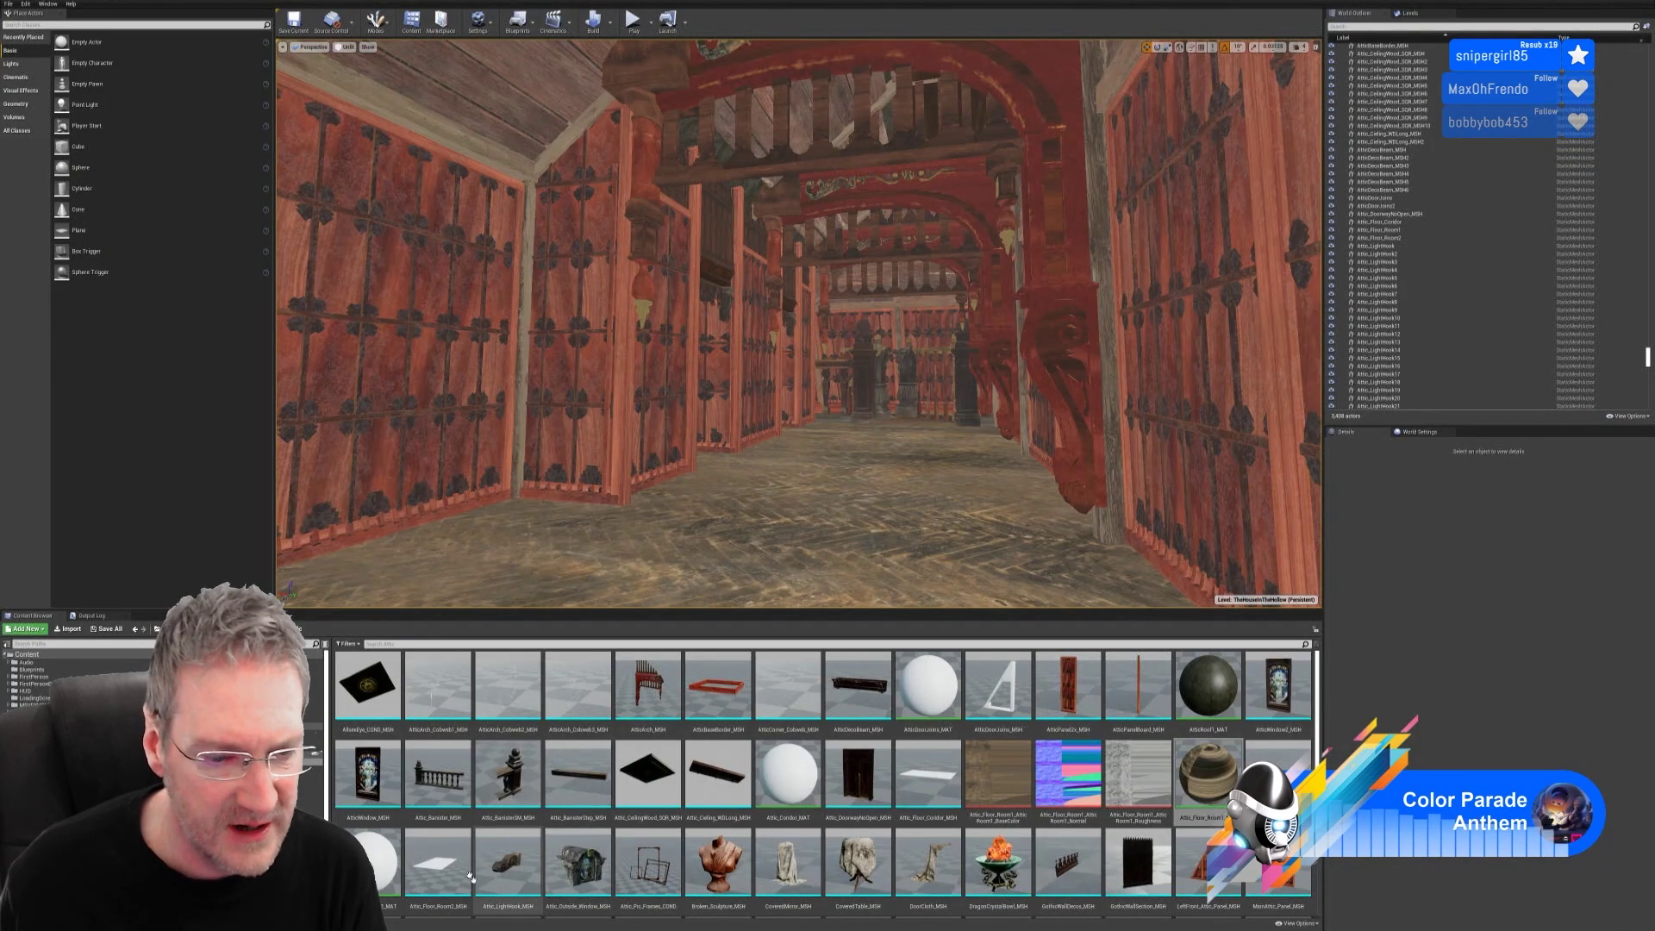
{"action": "left_click", "coordinate": [444, 862]}
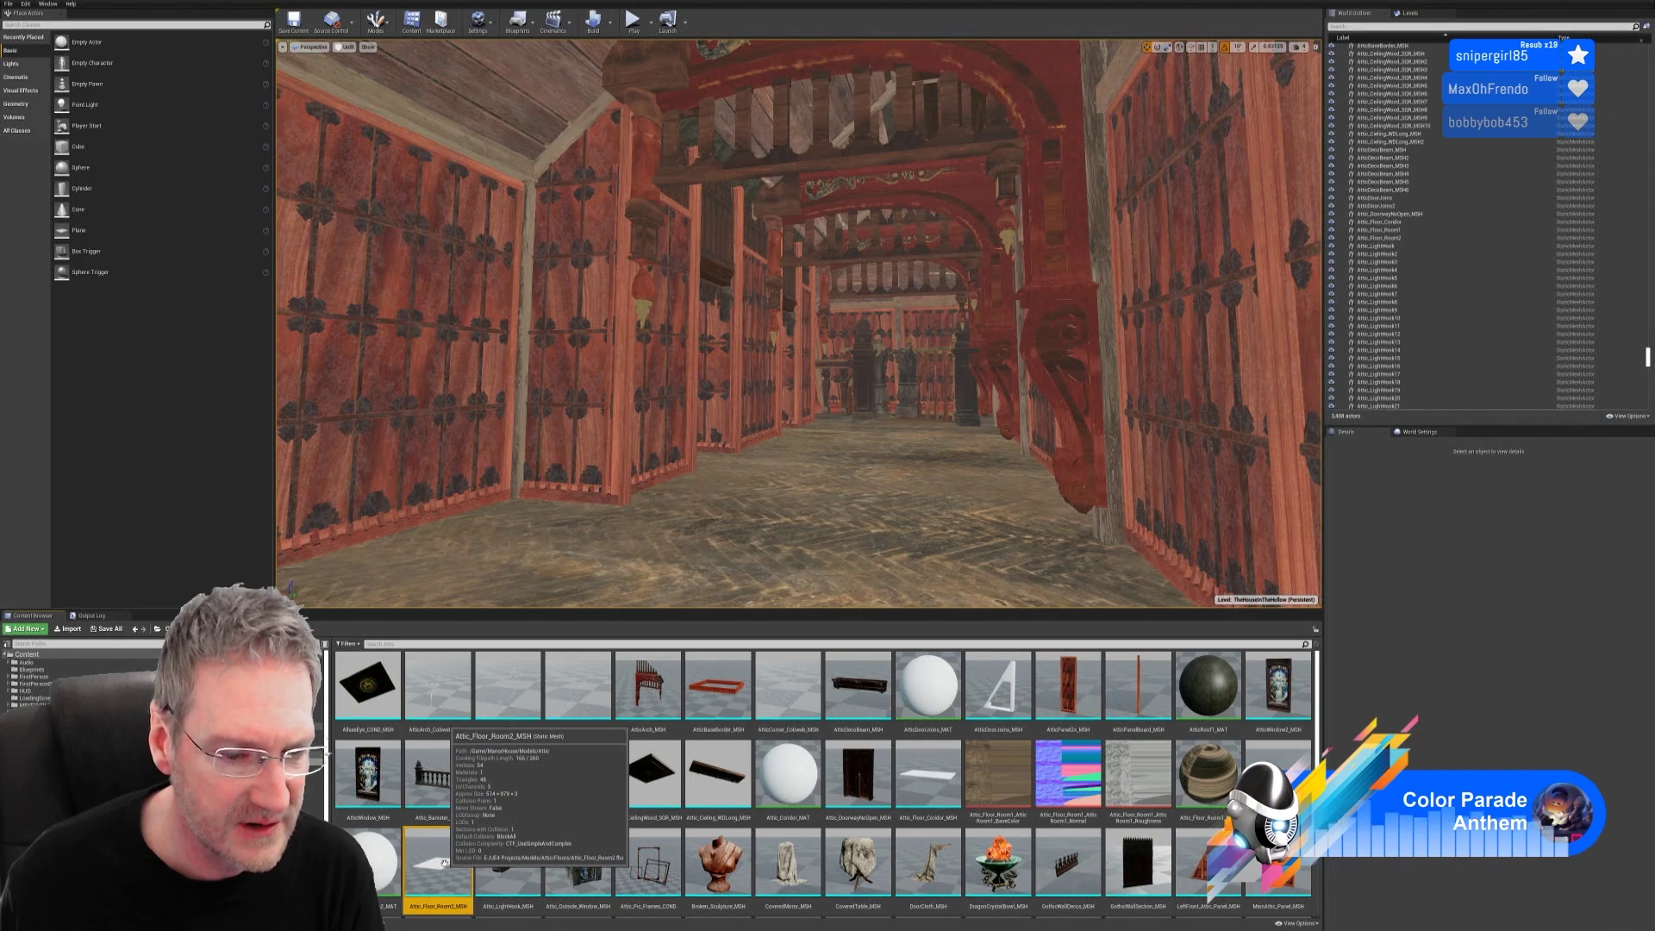
{"action": "right_click", "coordinate": [444, 862]}
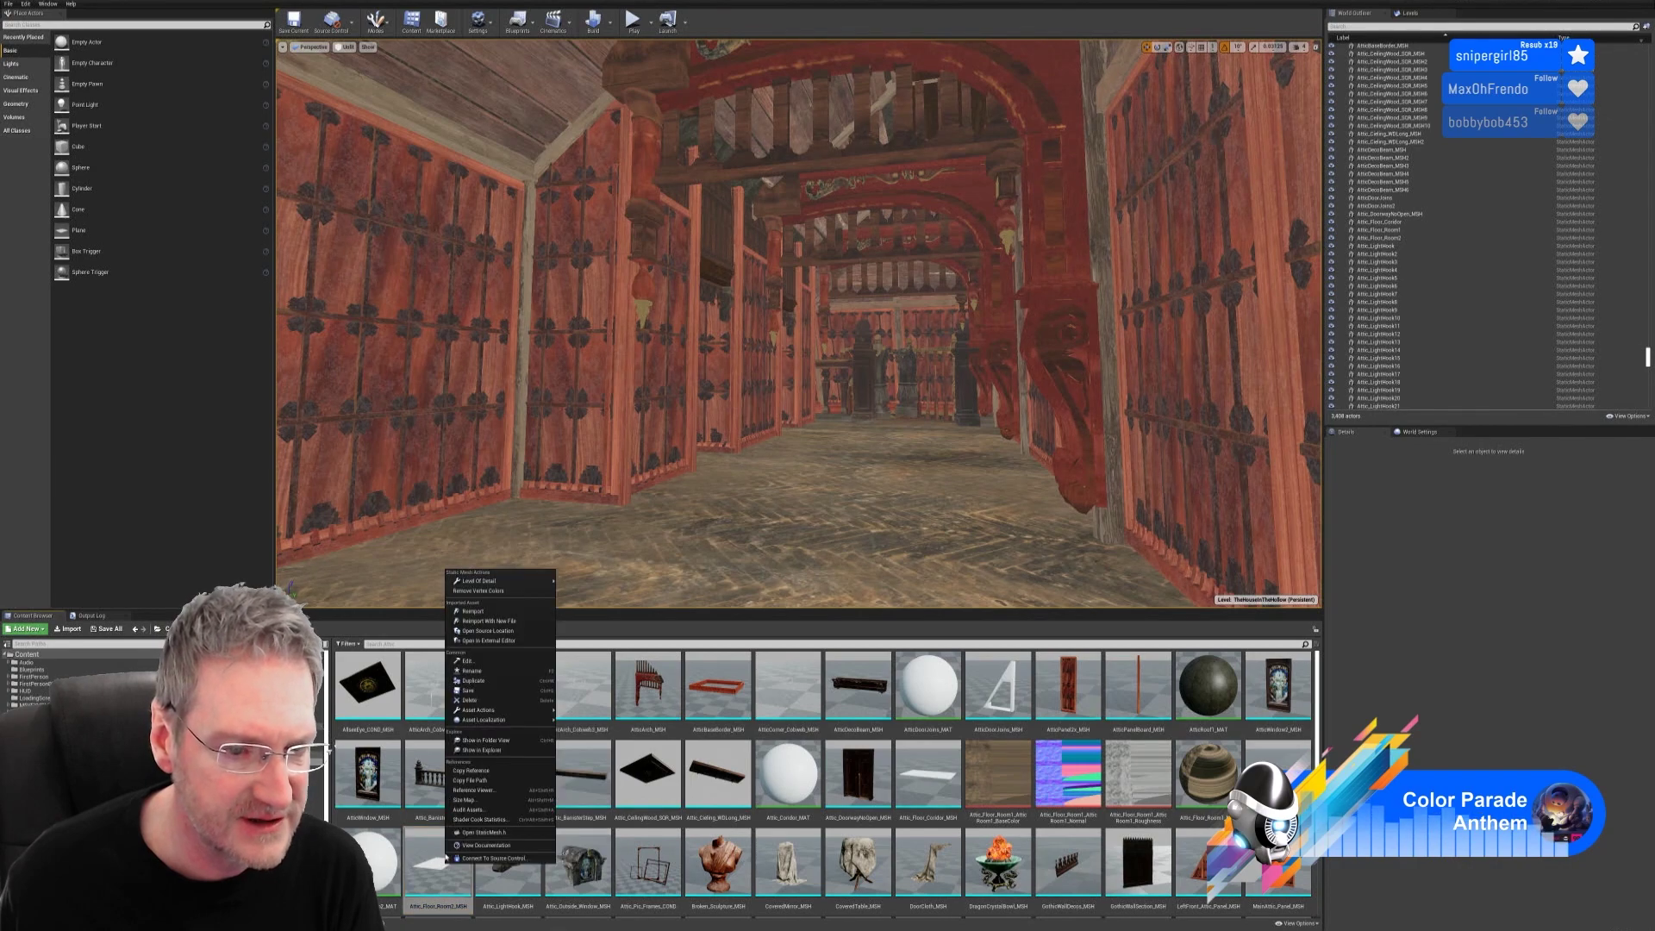
{"action": "left_click", "coordinate": [490, 620]}
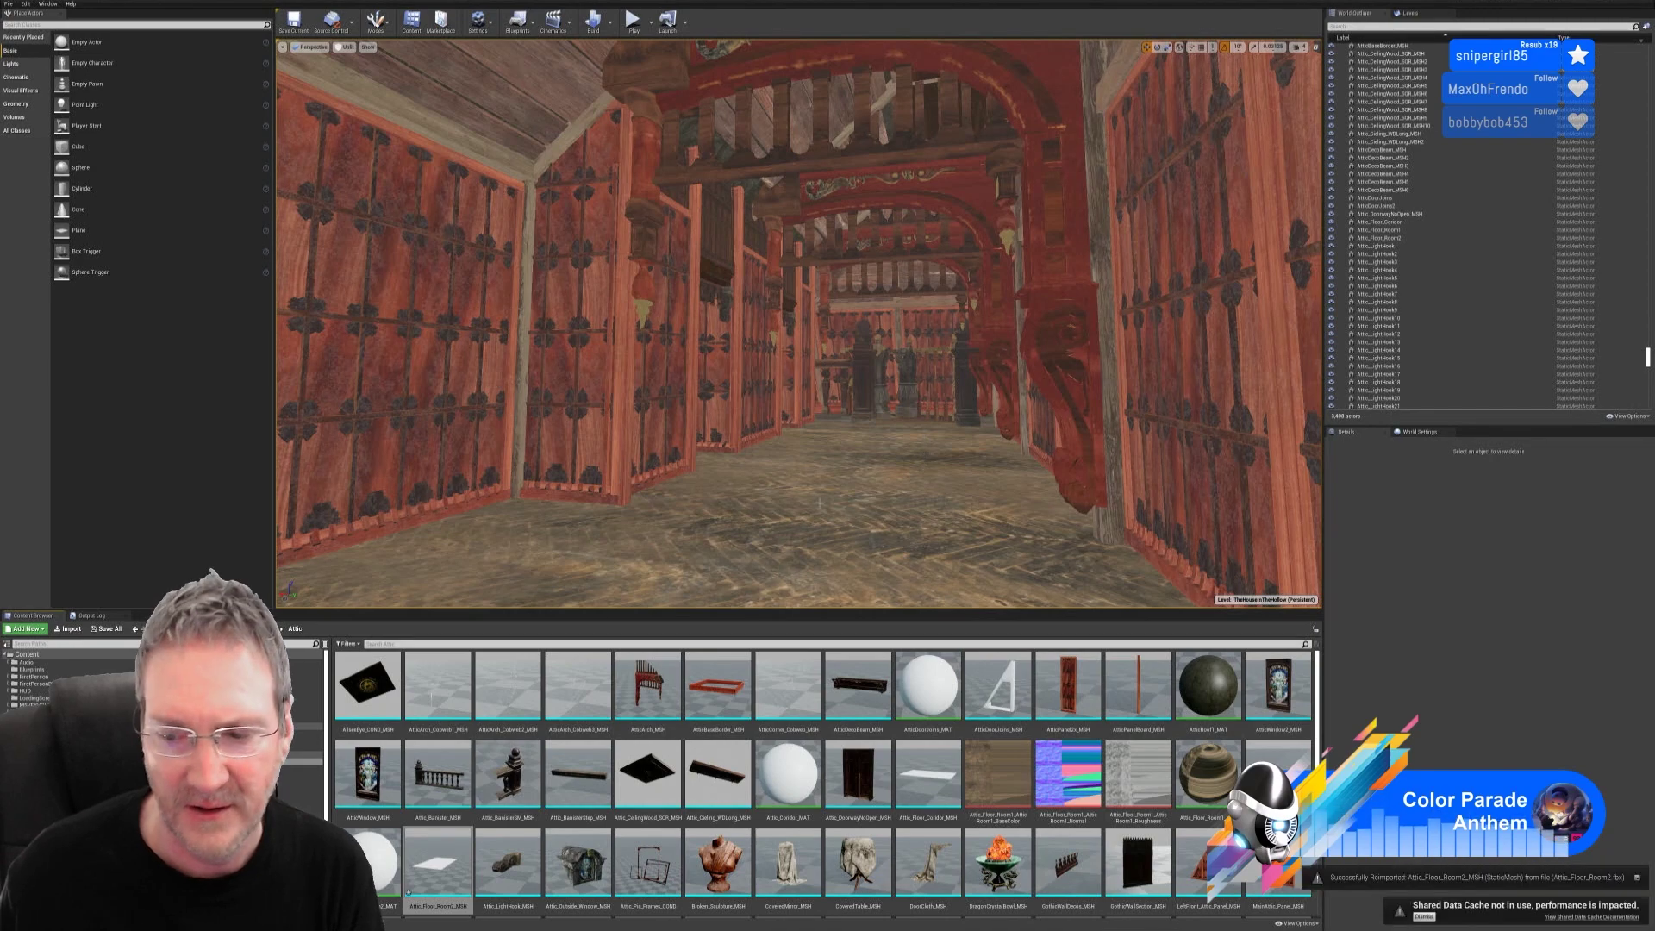
{"action": "left_click", "coordinate": [1421, 918]}
Step: Open the Attic_Floor_Room2_MAT material for editing and place its window clear of the asset thumbnails
{"action": "right_click_drag", "start_coordinate": [1018, 388], "coordinate": [1095, 362]}
{"action": "key", "text": "w"}
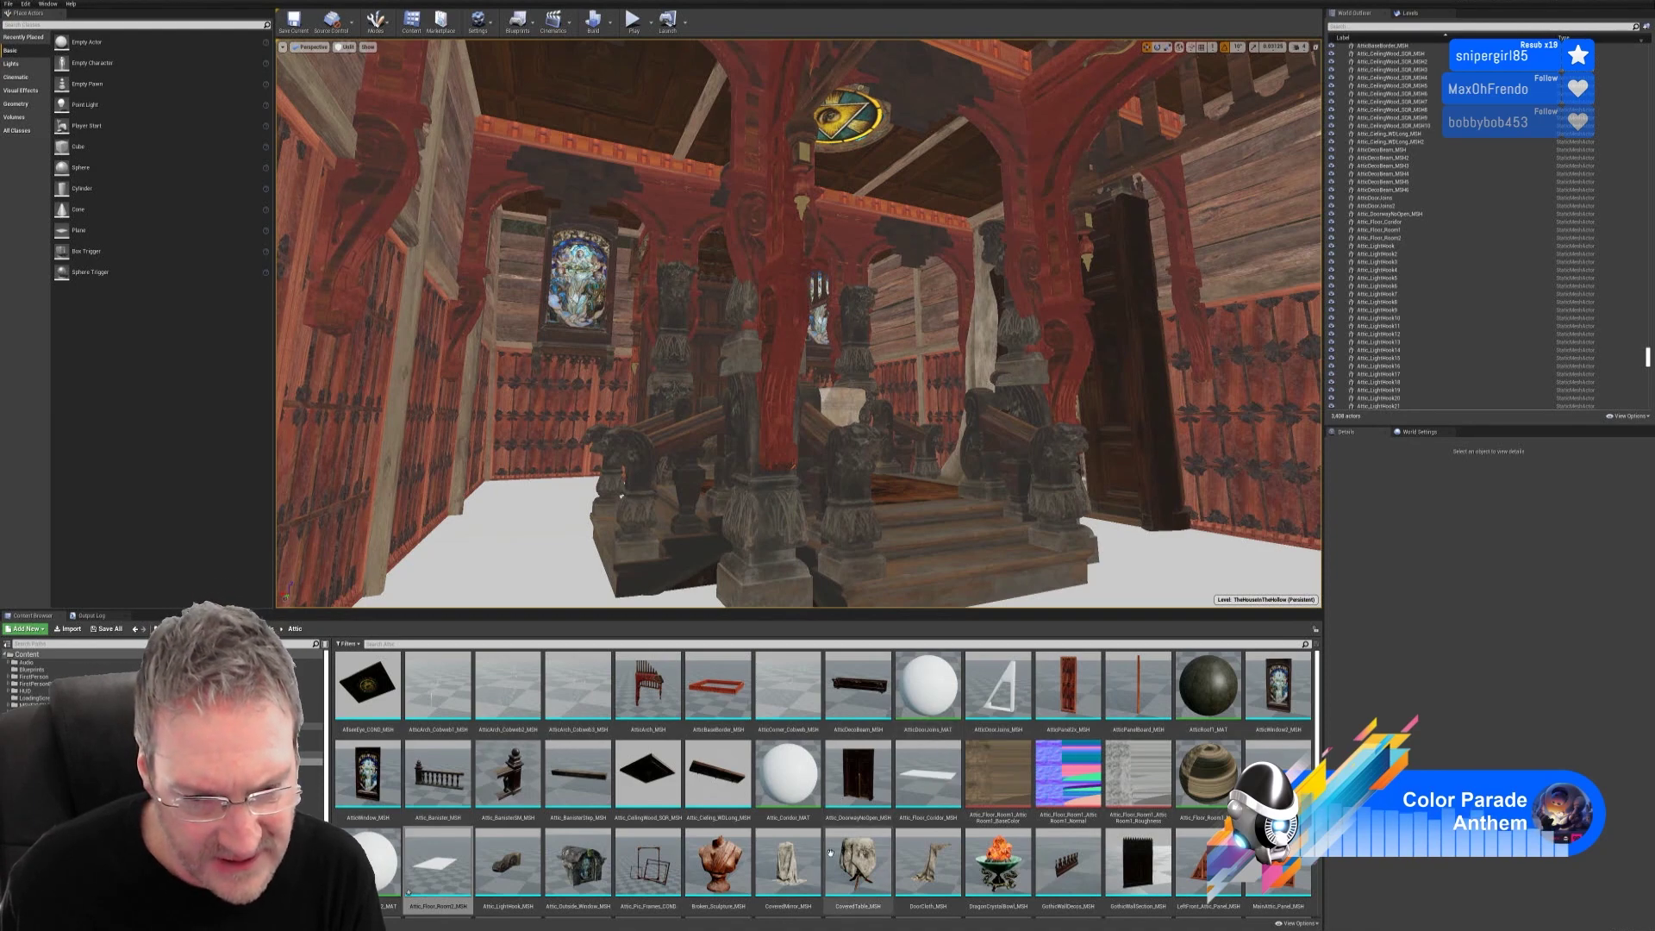
{"action": "left_click", "coordinate": [376, 881]}
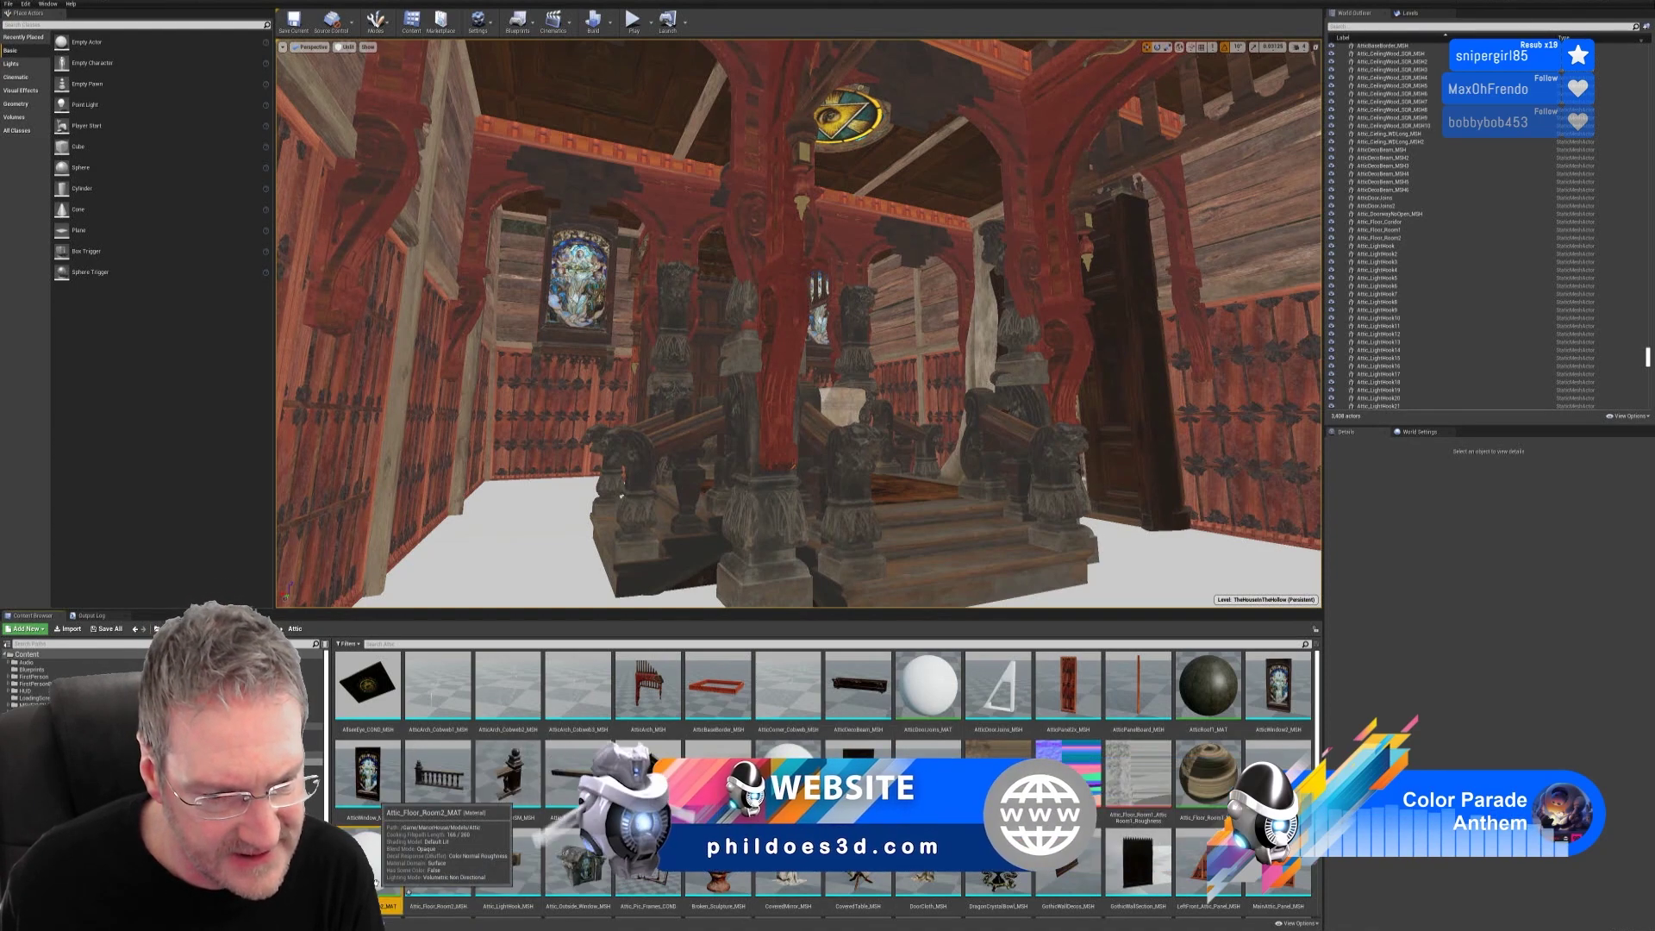
{"action": "double_click", "coordinate": [376, 881]}
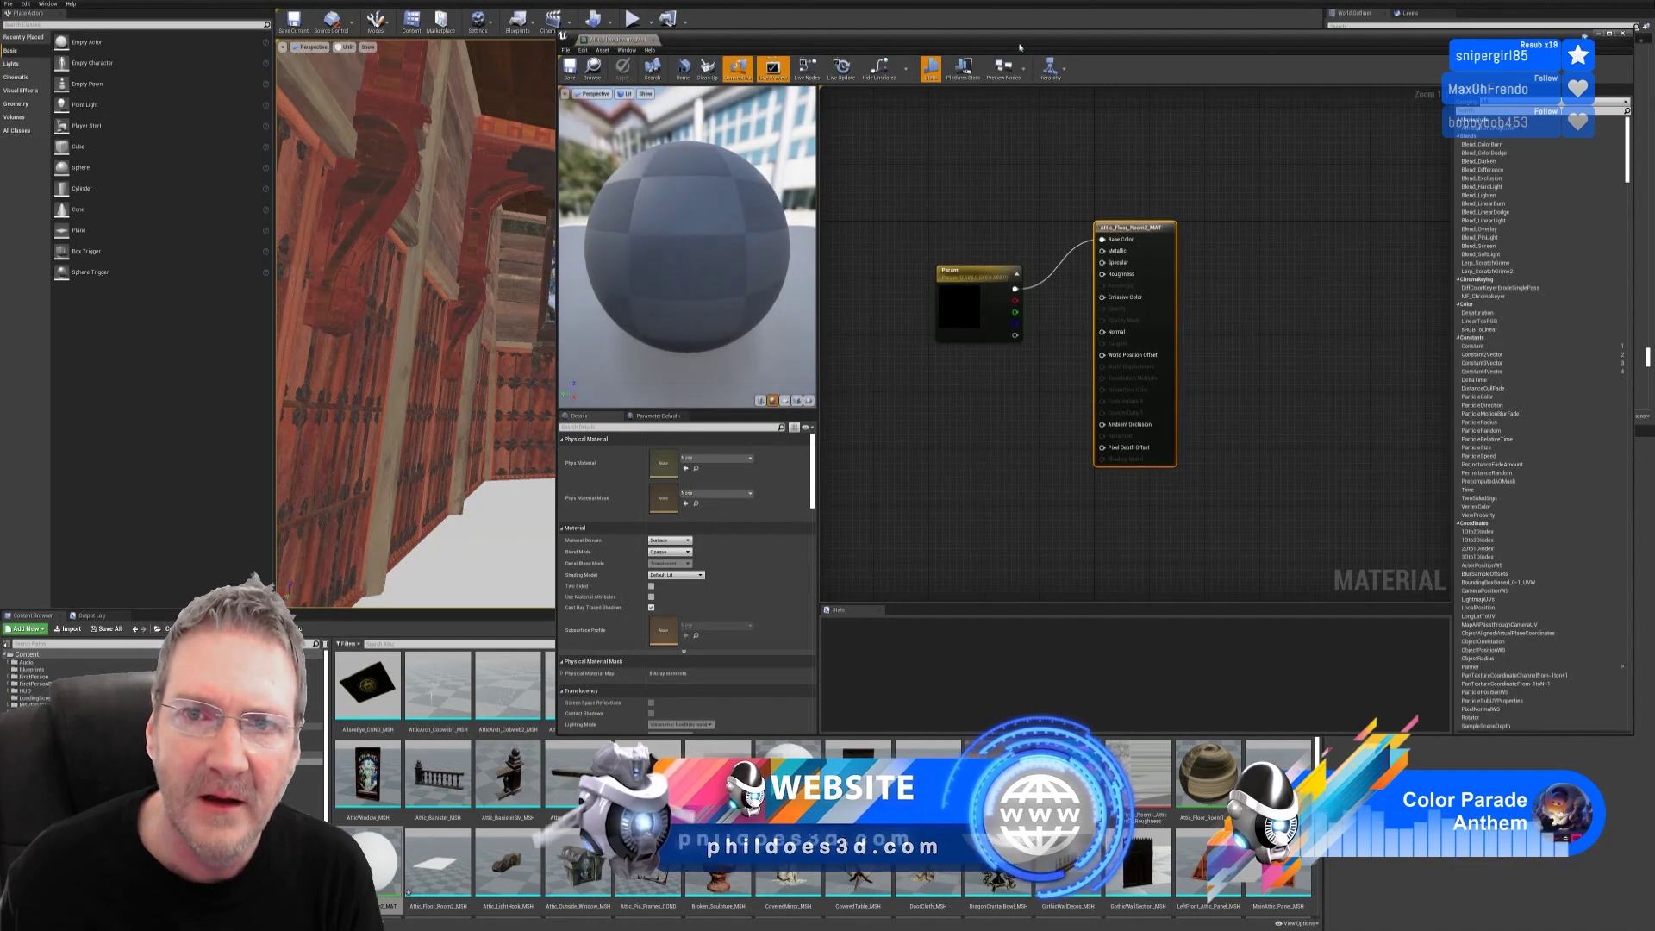
{"action": "left_click_drag", "start_coordinate": [1020, 47], "coordinate": [1024, 9]}
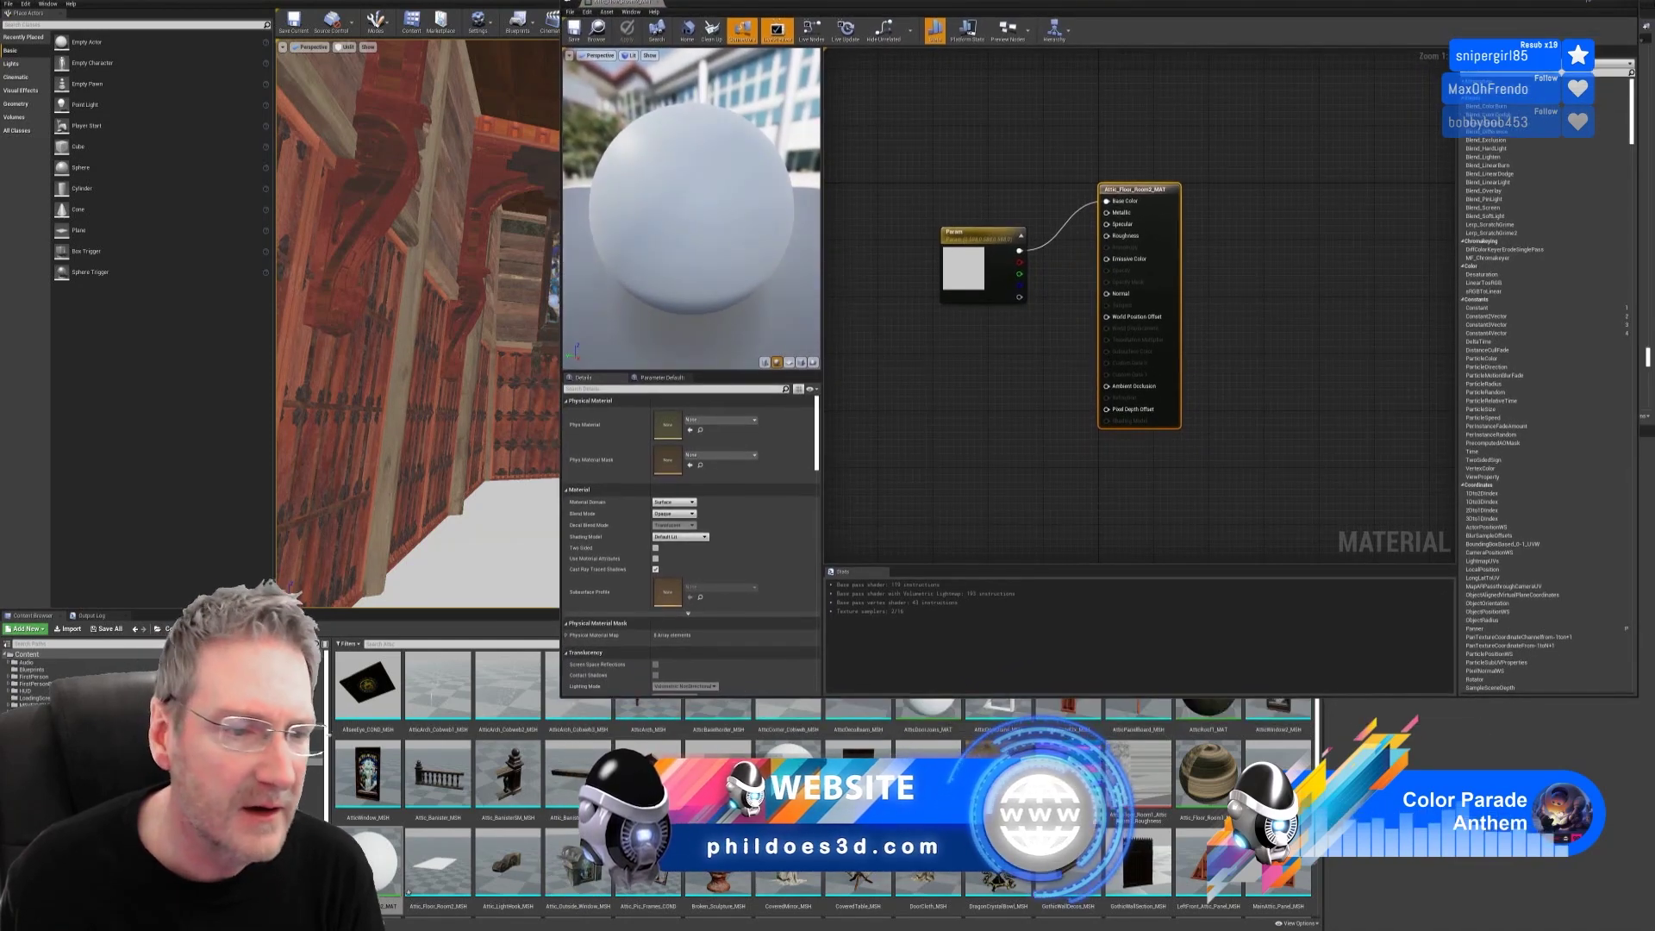
Step: Import the BaseColor, Normal and Roughness PNG textures from the Room Floor2 folder into the Attic content folder
{"action": "left_click", "coordinate": [69, 629]}
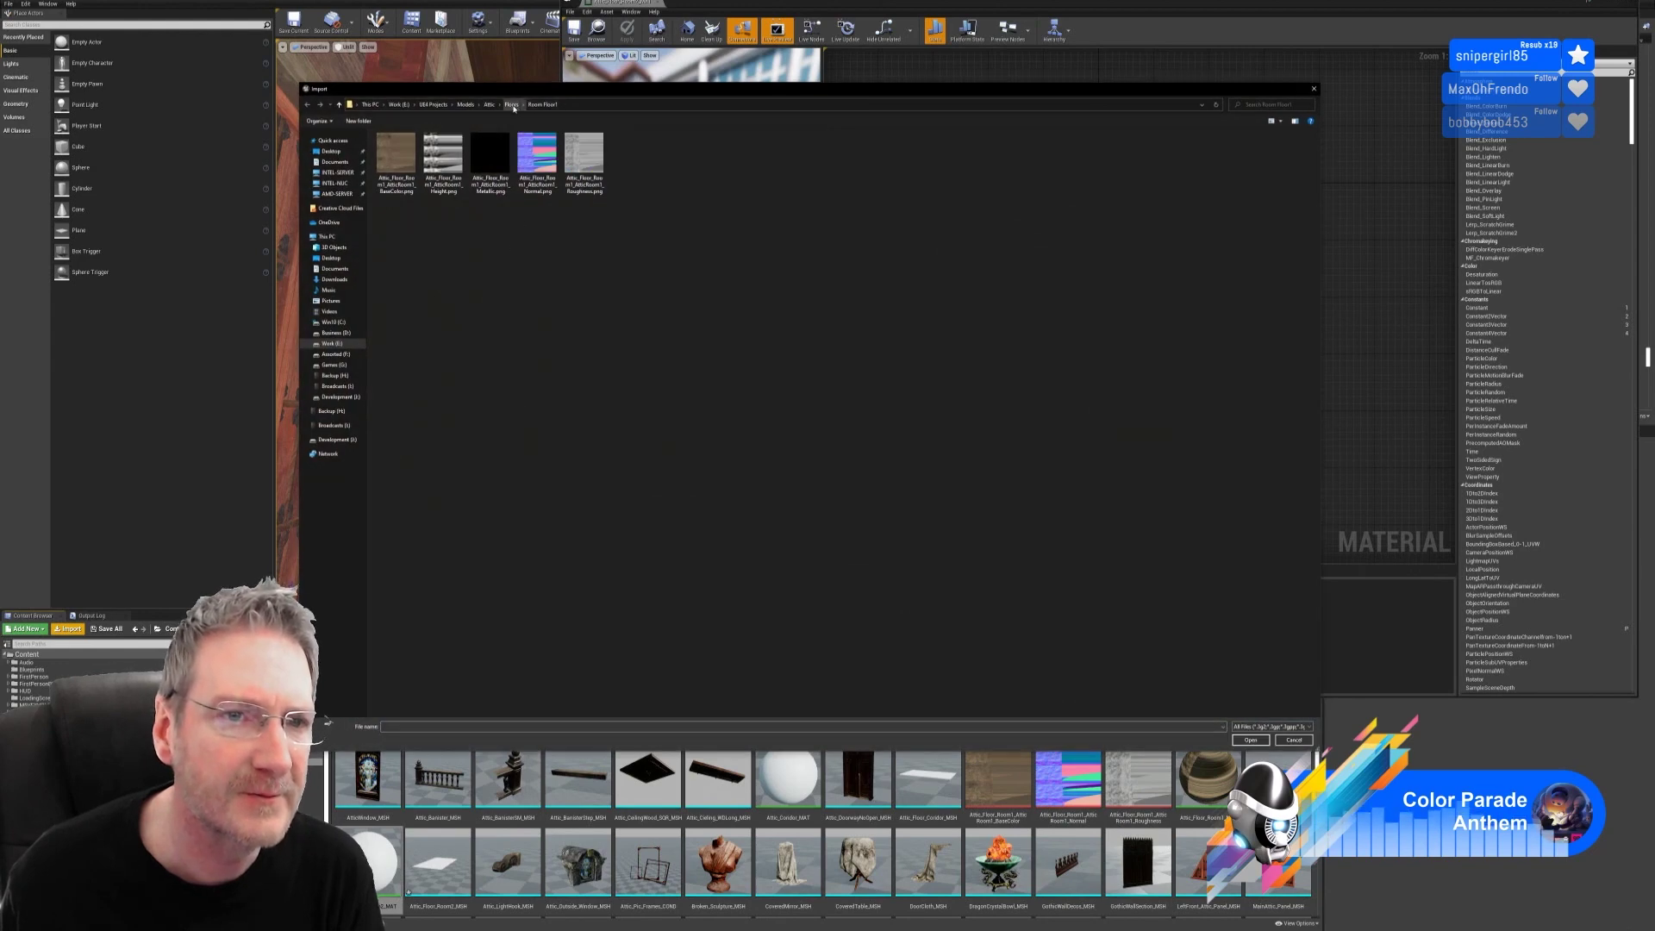
{"action": "left_click", "coordinate": [512, 104]}
{"action": "double_click", "coordinate": [507, 171]}
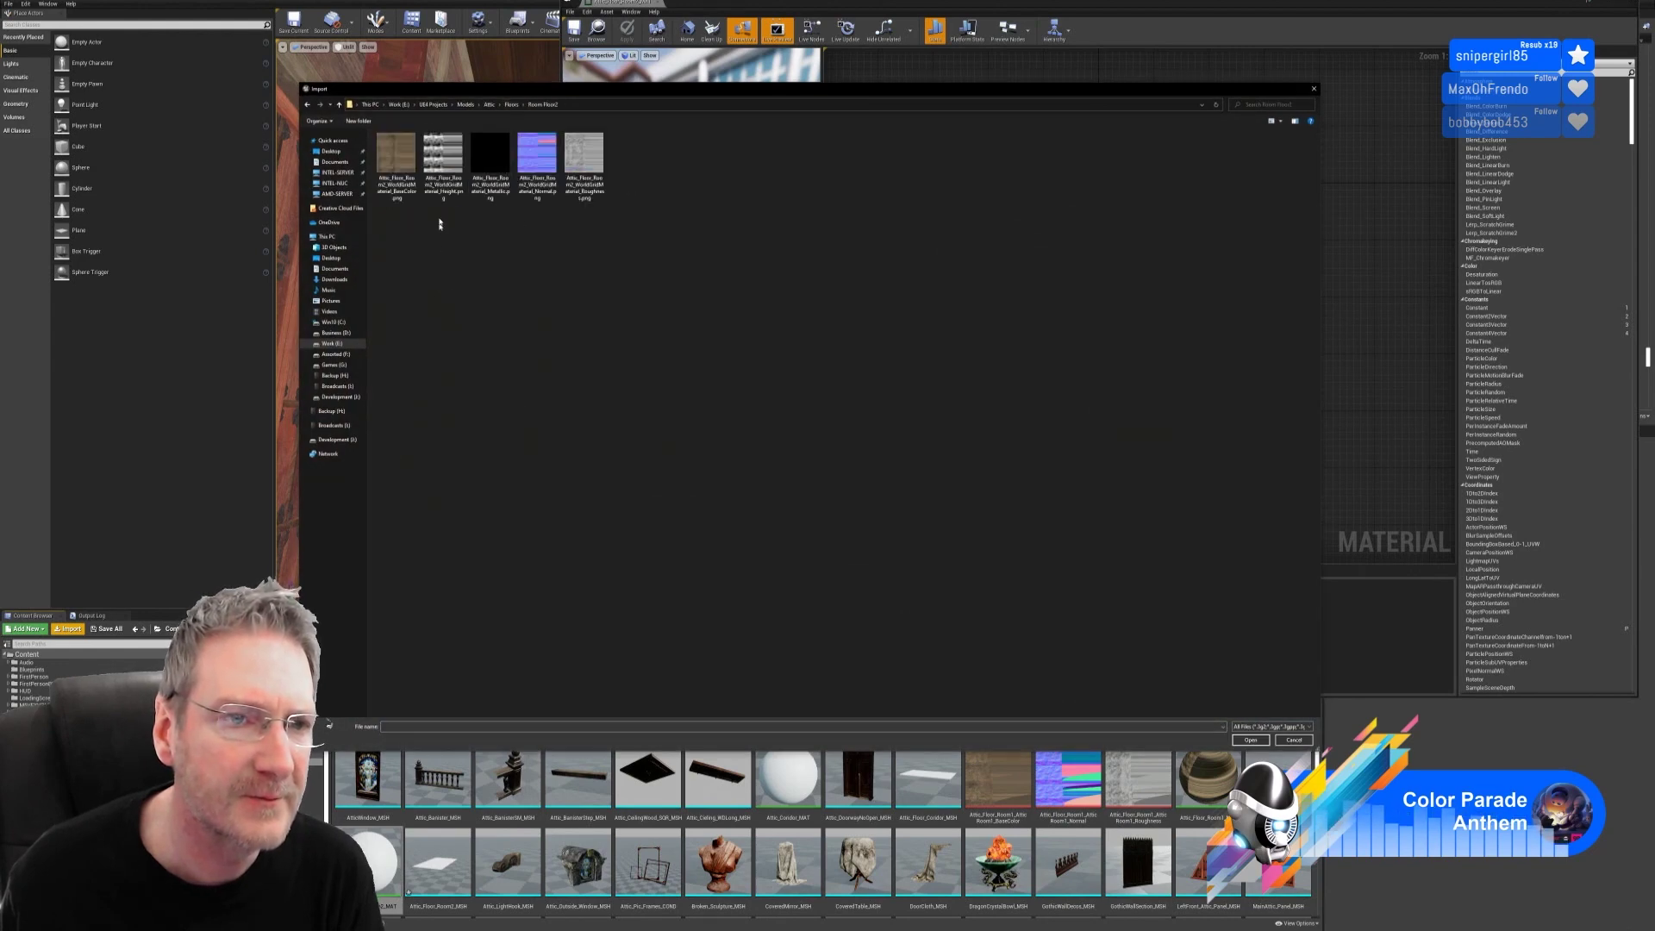
{"action": "left_click", "coordinate": [398, 168]}
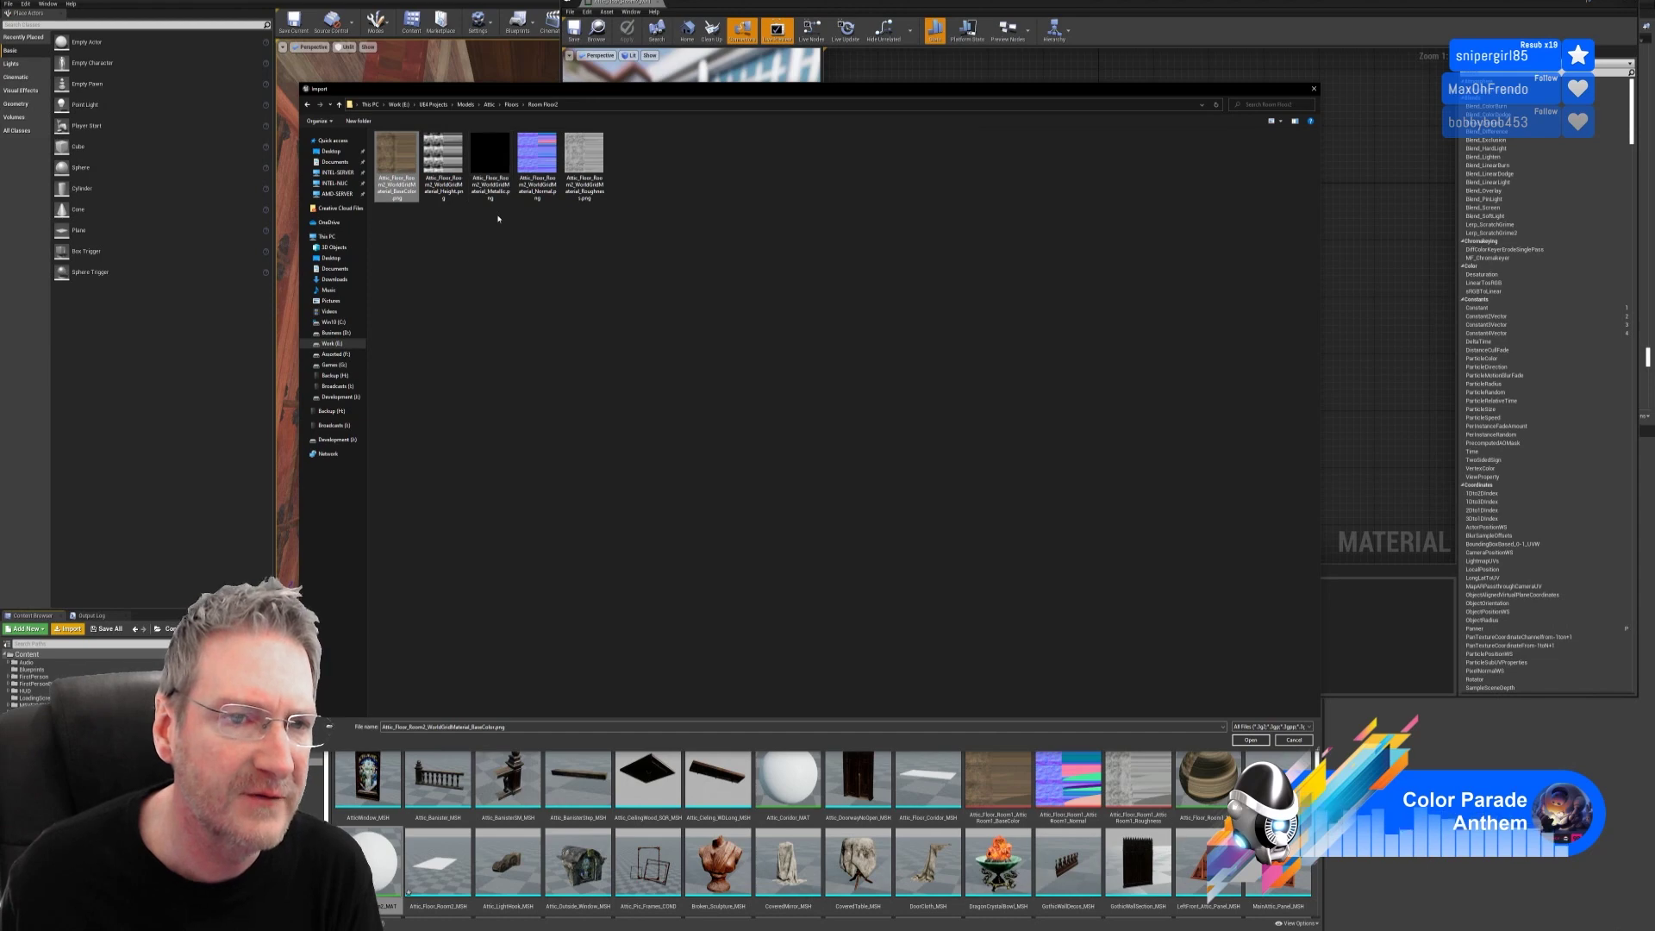
{"action": "left_click", "coordinate": [538, 164], "text": "ctrl"}
{"action": "left_click", "coordinate": [584, 164], "text": "ctrl"}
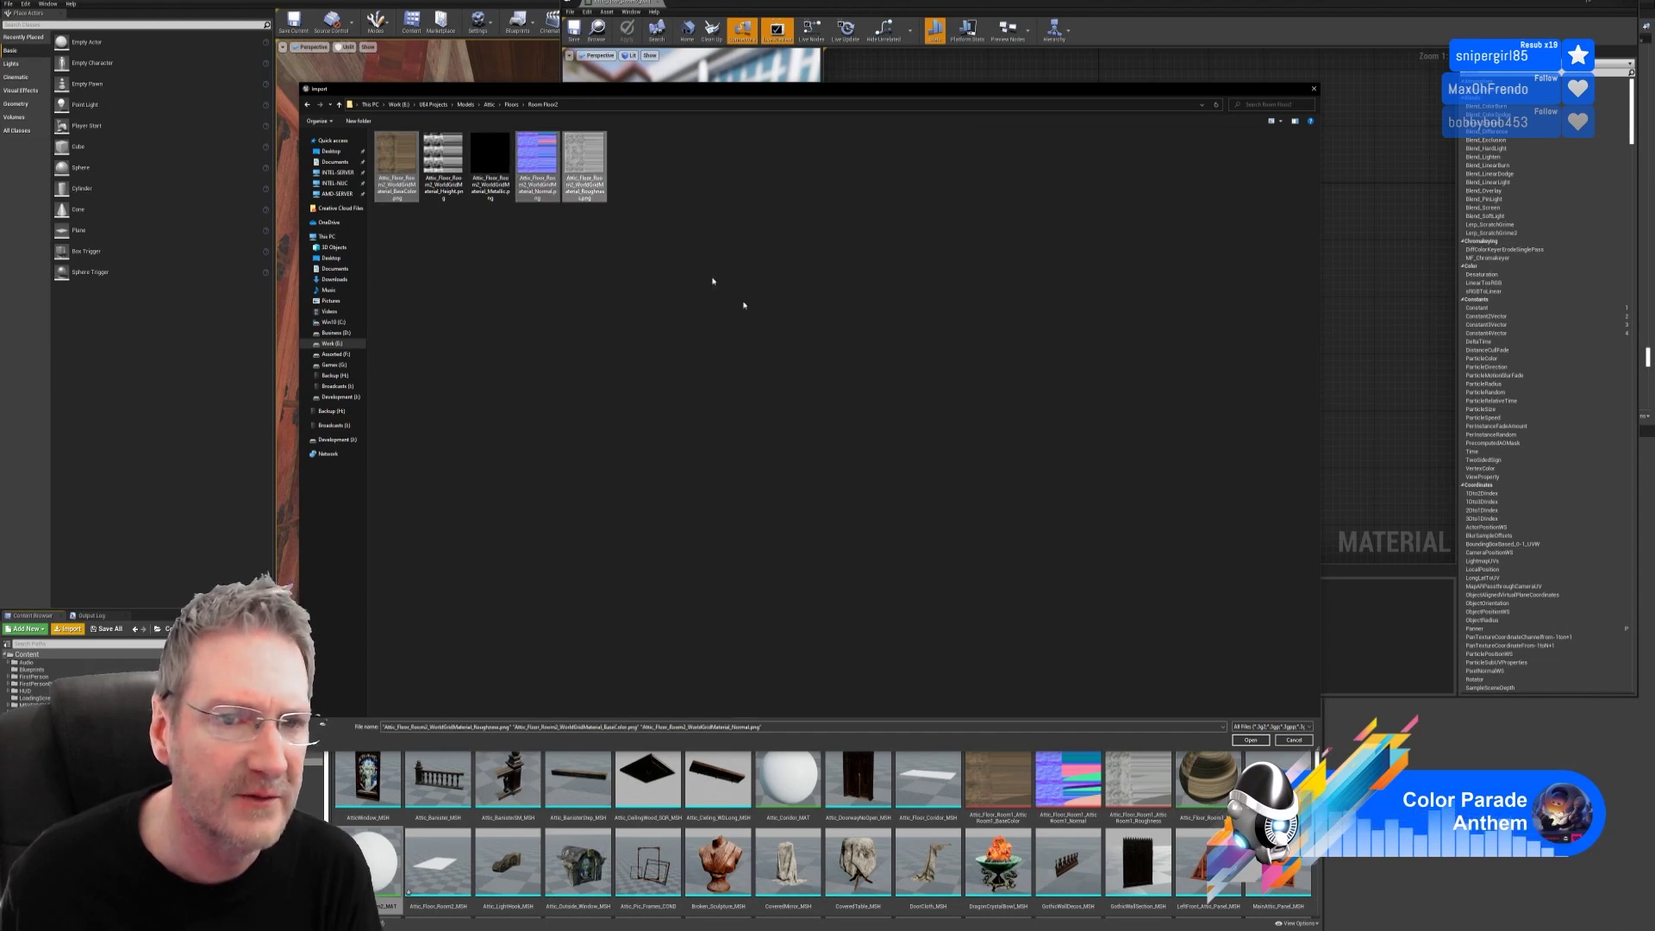
{"action": "left_click", "coordinate": [1250, 740]}
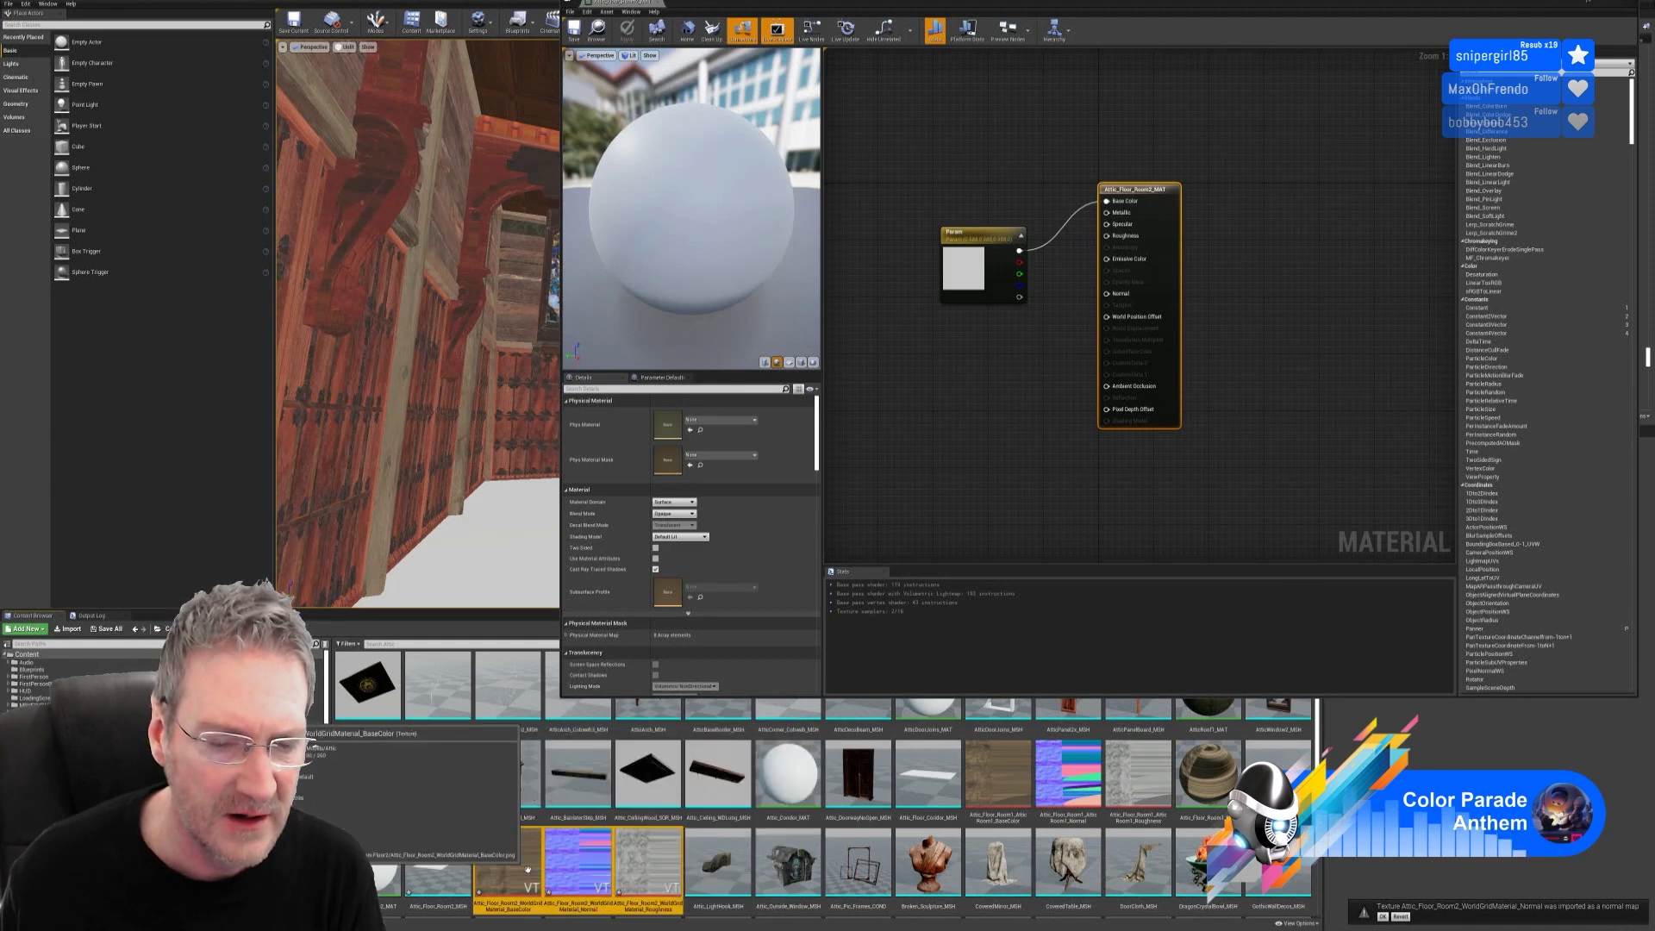
Step: Turn off Virtual Texture Streaming for the Room2 BaseColor texture, save it and close its editor
{"action": "left_click", "coordinate": [520, 852]}
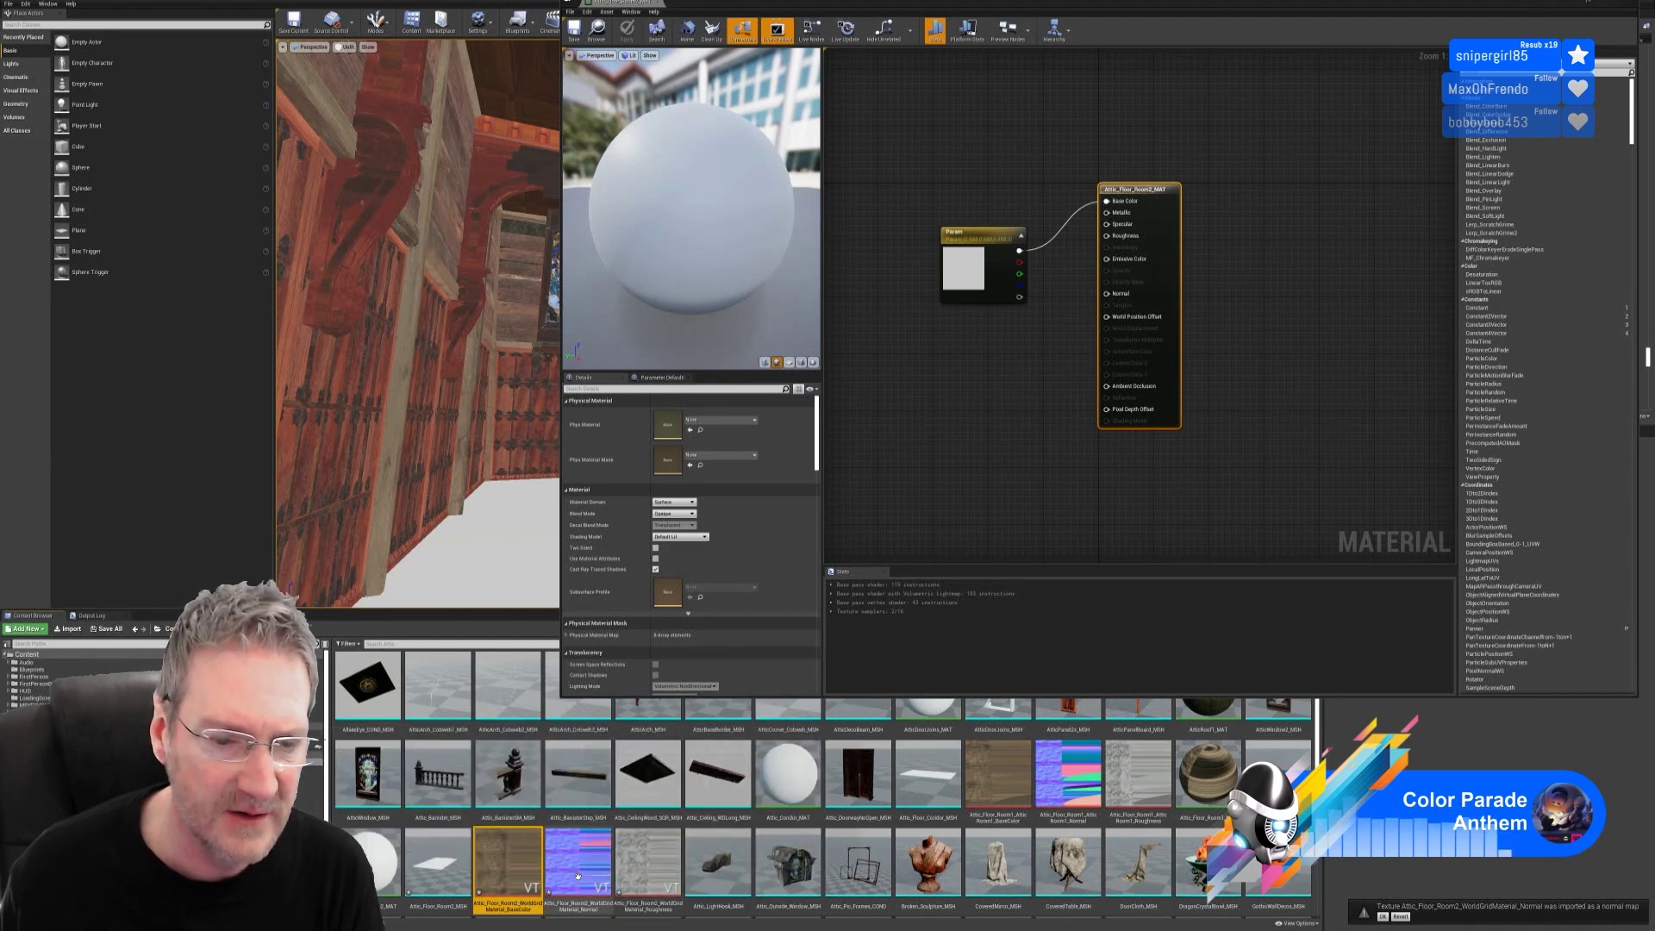
{"action": "double_click", "coordinate": [514, 862]}
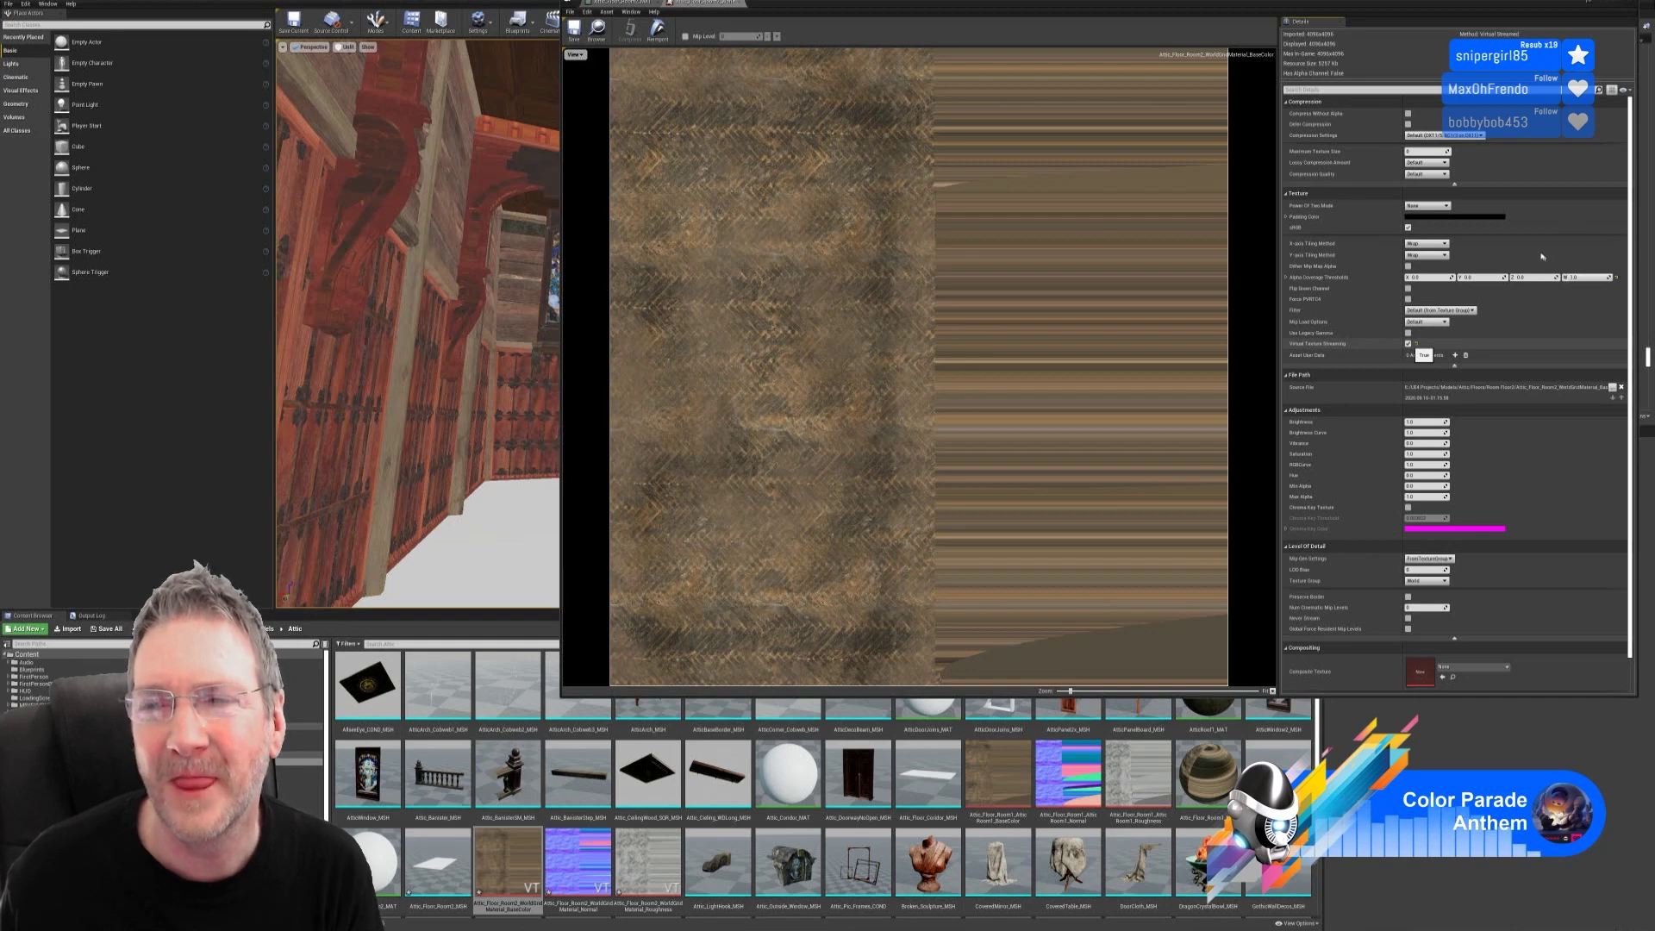
{"action": "left_click", "coordinate": [1408, 343]}
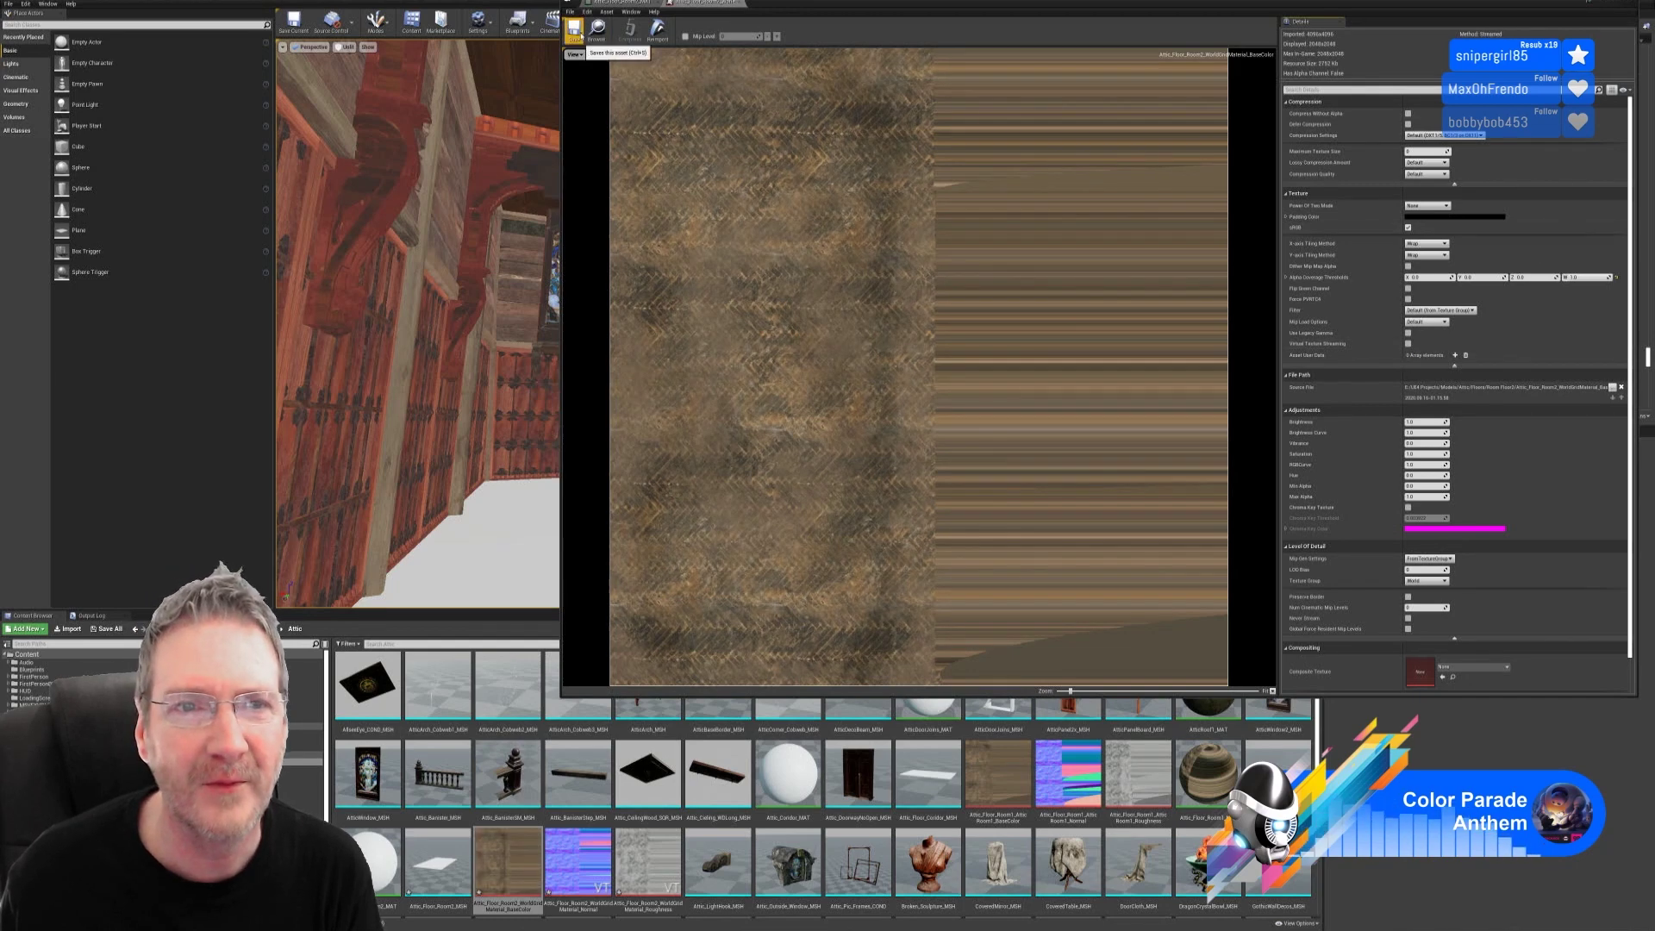
{"action": "left_click", "coordinate": [603, 35]}
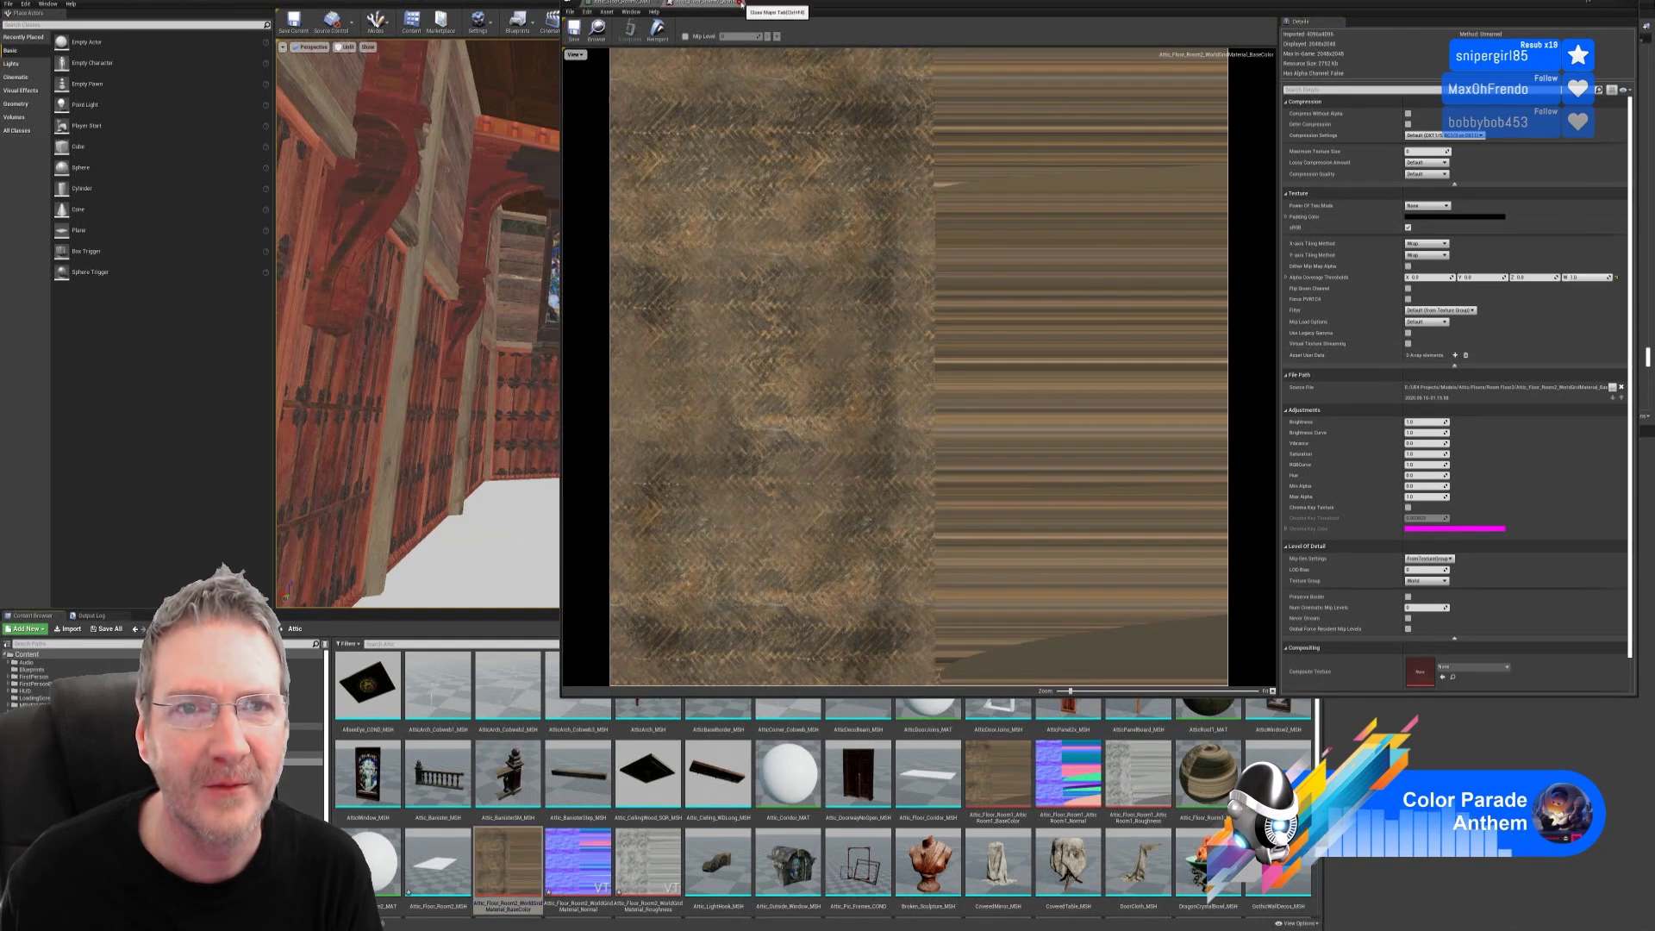
{"action": "left_click", "coordinate": [742, 5]}
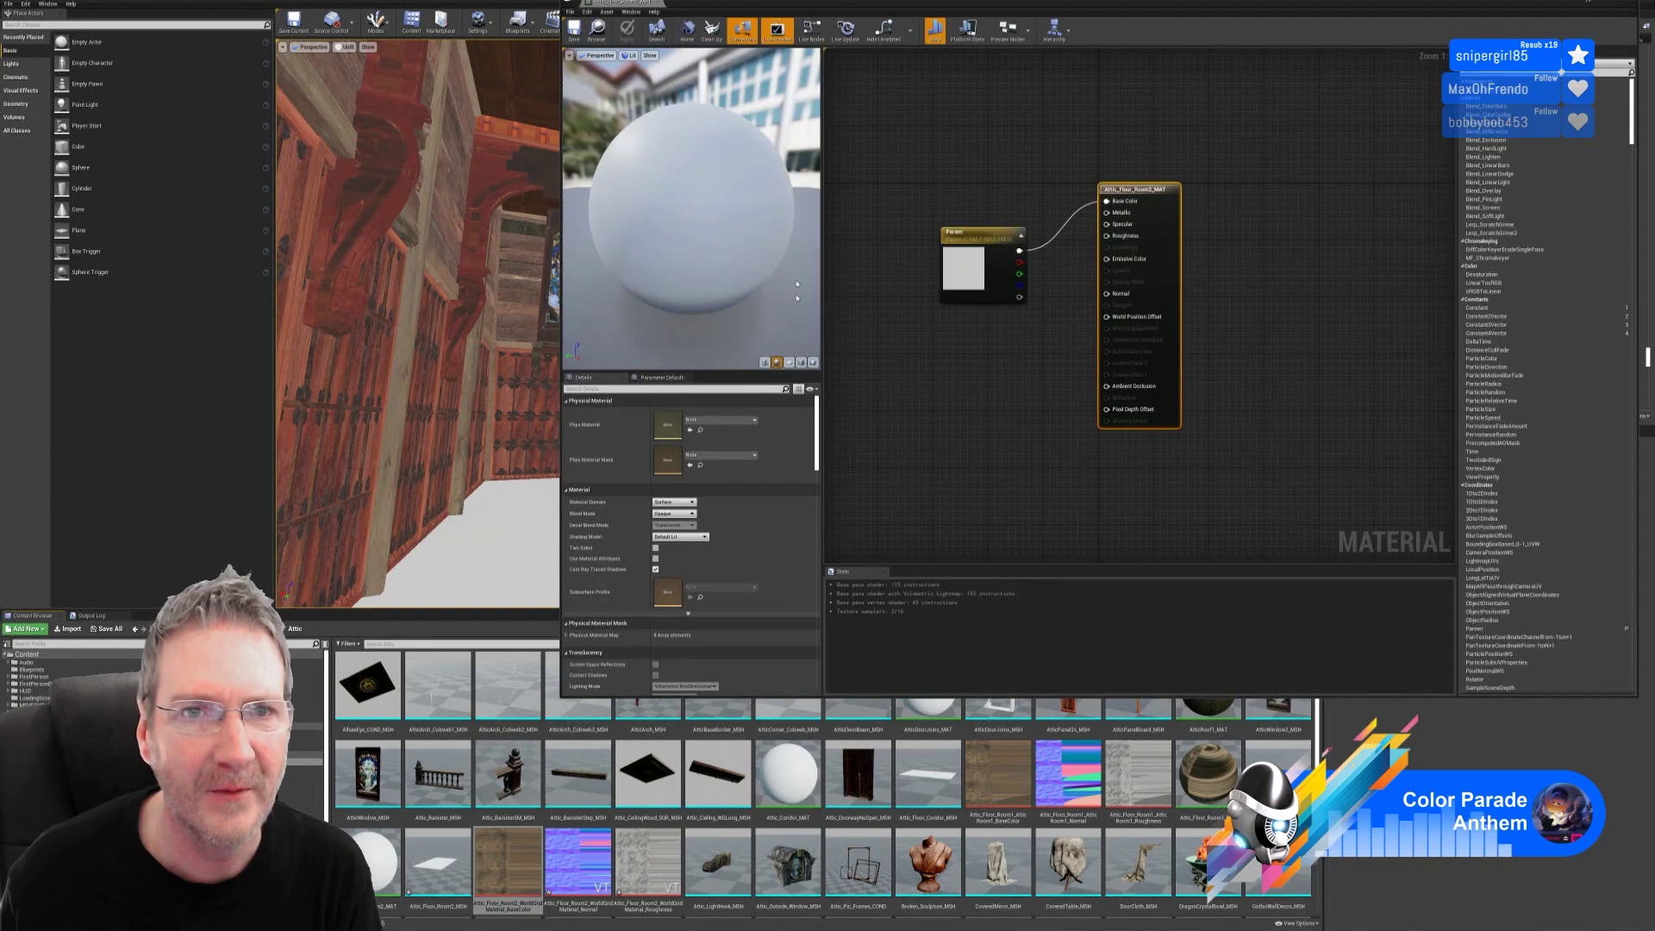
Step: Disable Virtual Texture Streaming on the Room2 Normal texture, save the asset and close it
{"action": "double_click", "coordinate": [604, 854]}
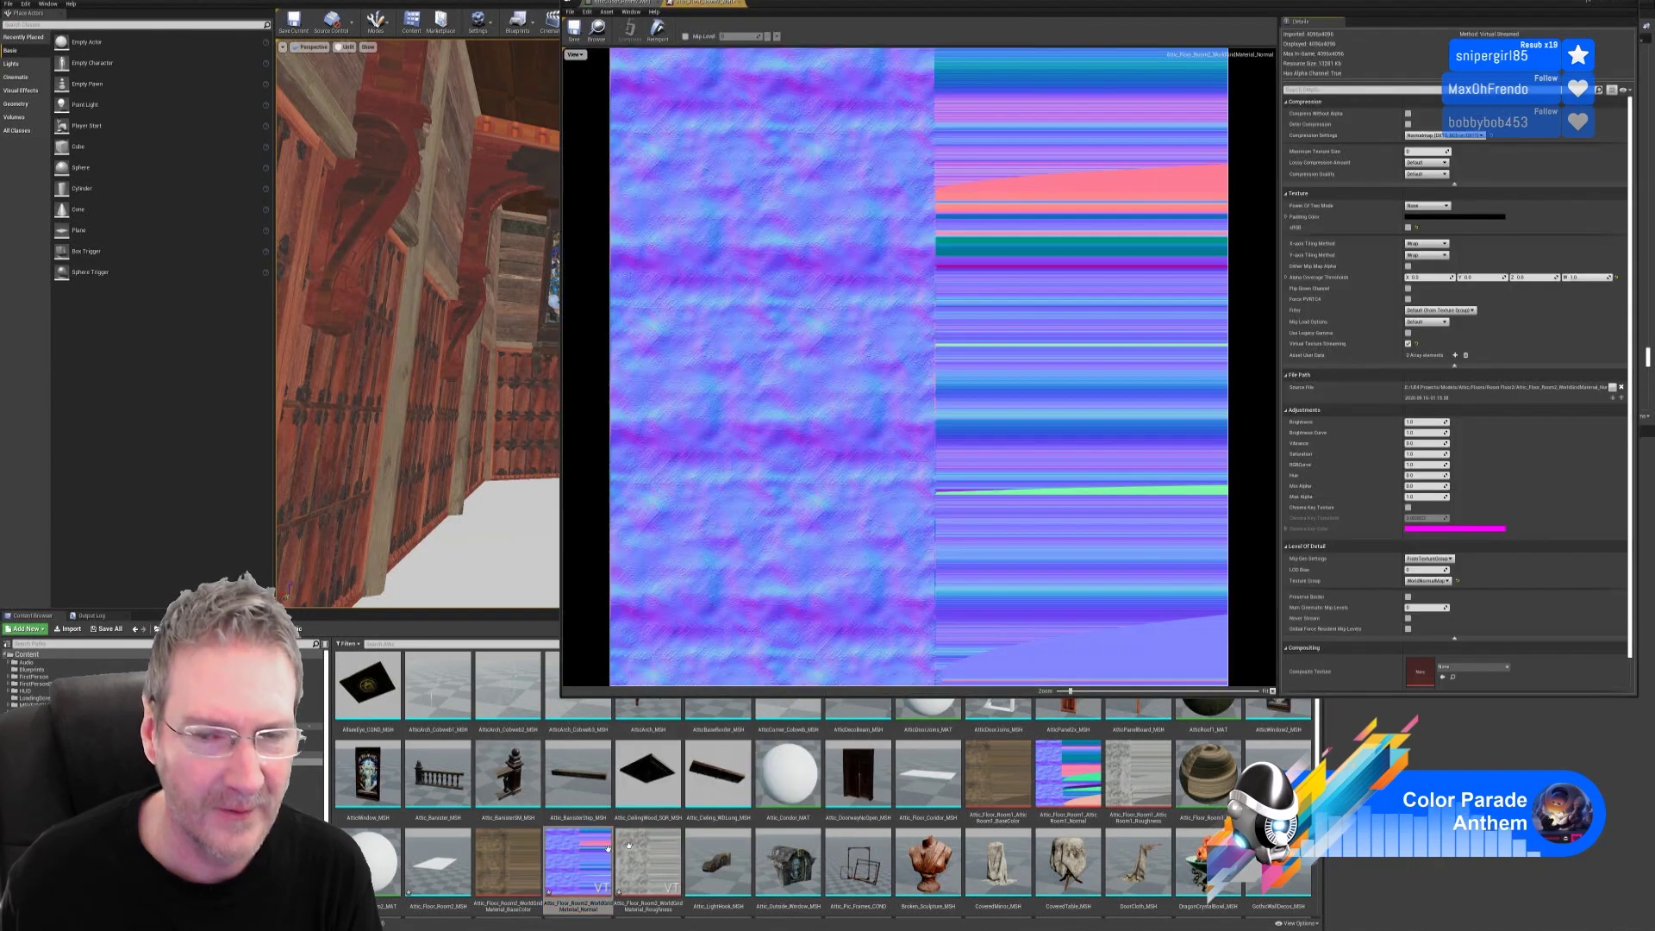
{"action": "left_click", "coordinate": [1410, 345]}
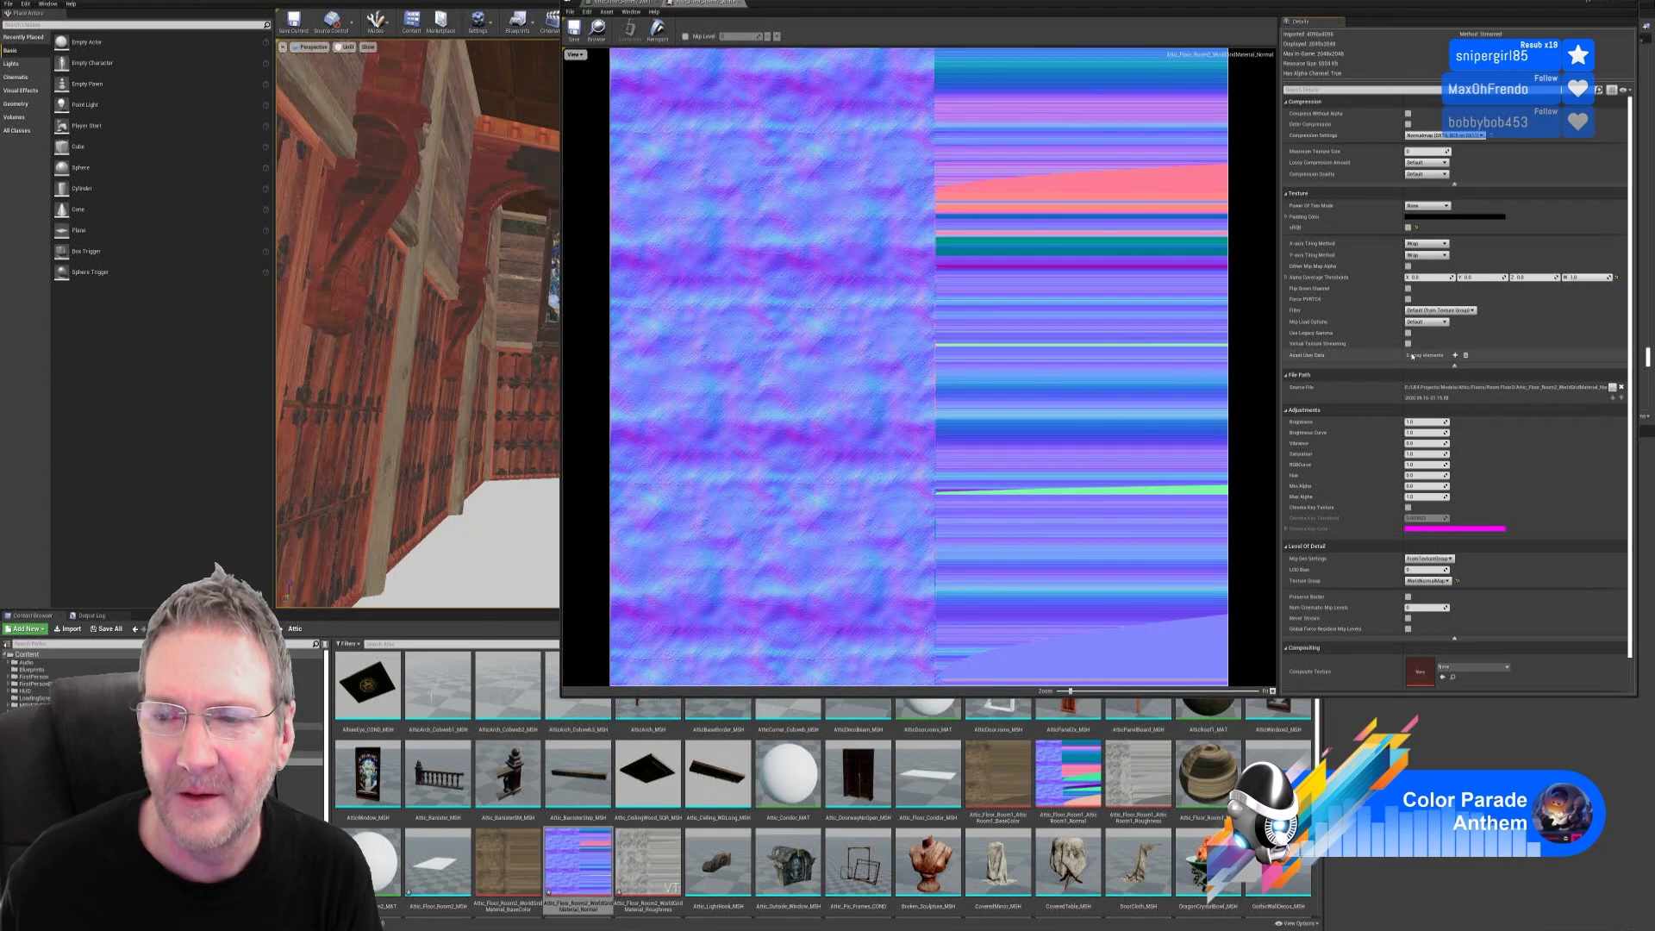
{"action": "left_click", "coordinate": [575, 36]}
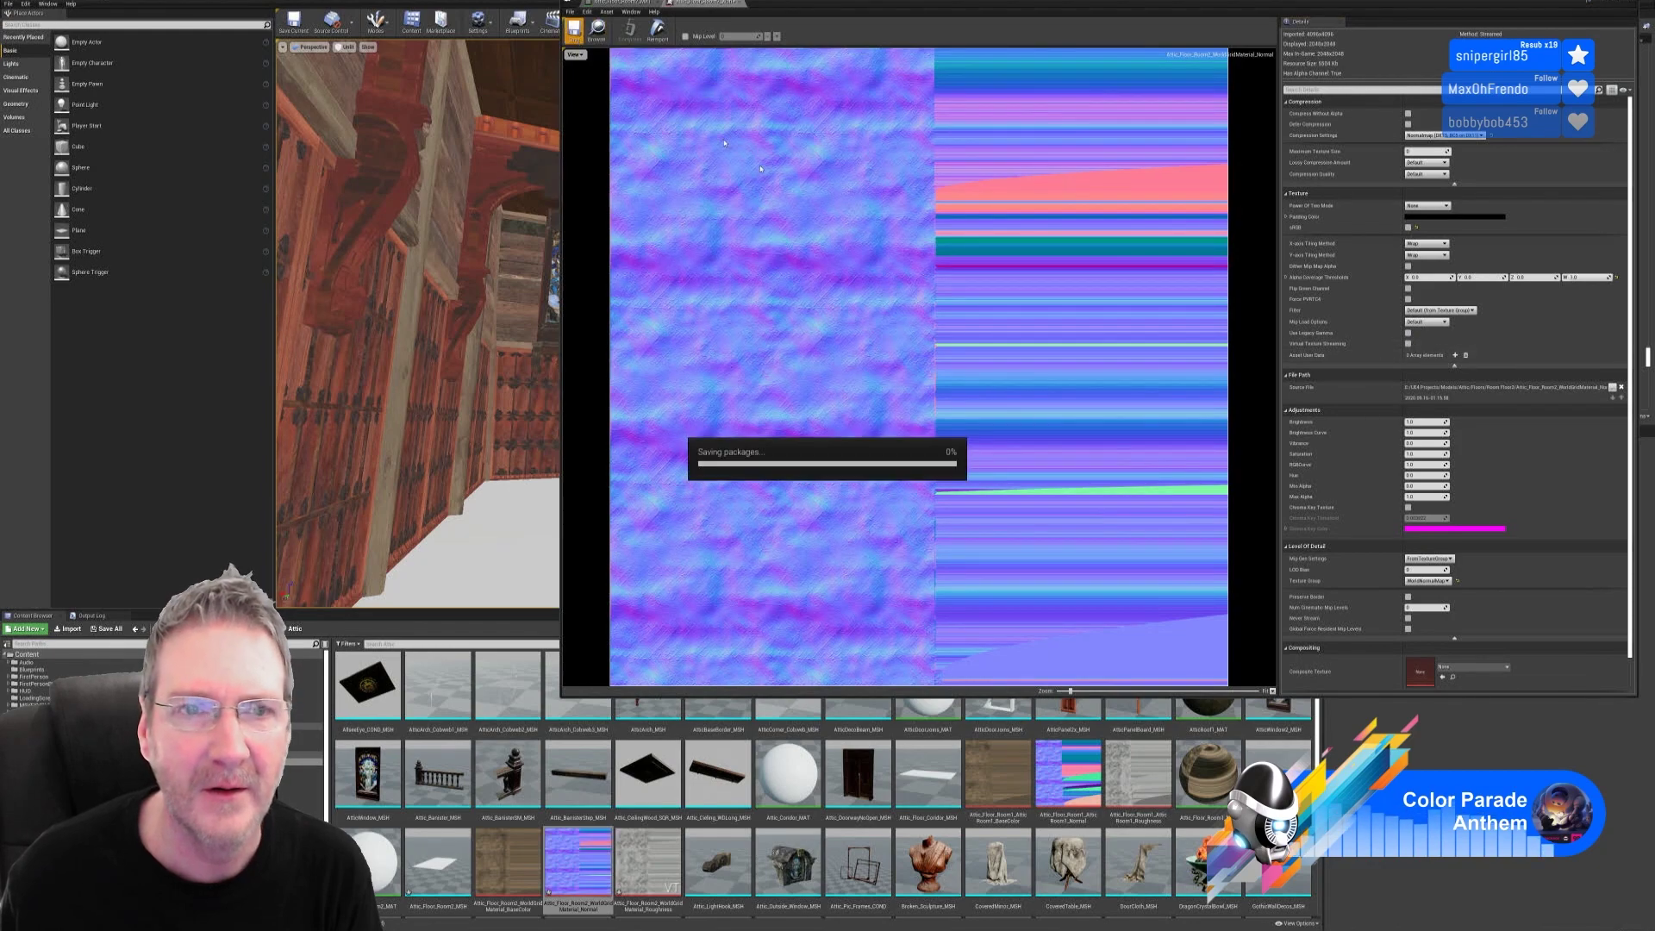
{"action": "left_click", "coordinate": [740, 3]}
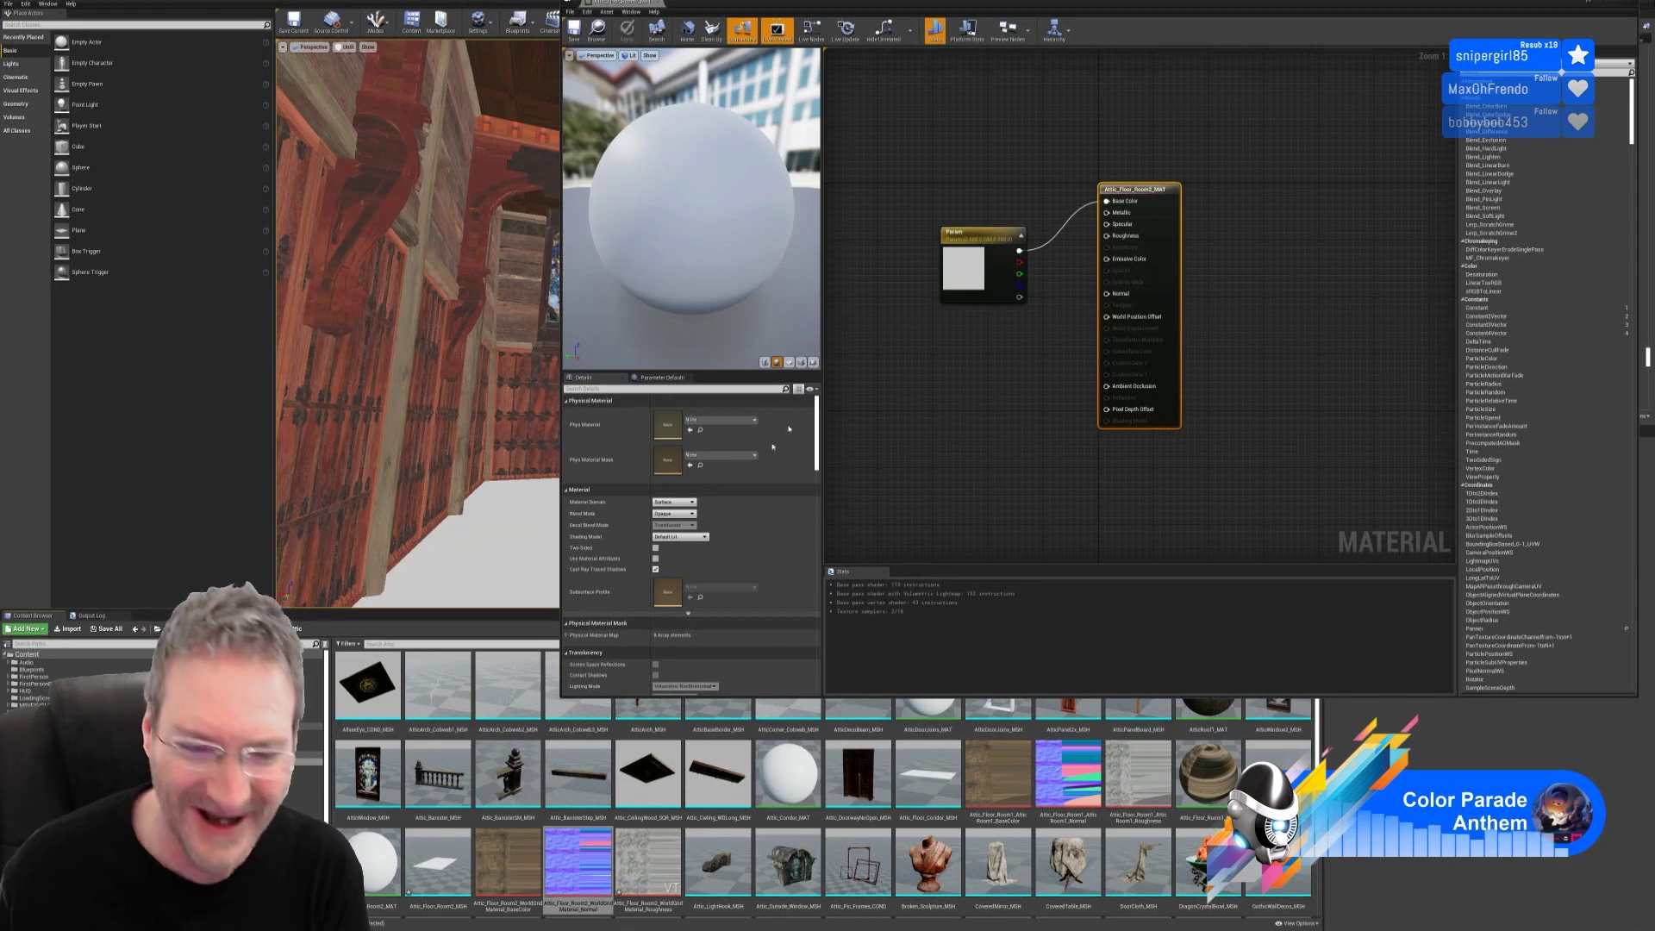
Step: Disable Virtual Texture Streaming on the Room2 Roughness texture, save the asset and close it
{"action": "double_click", "coordinate": [647, 862]}
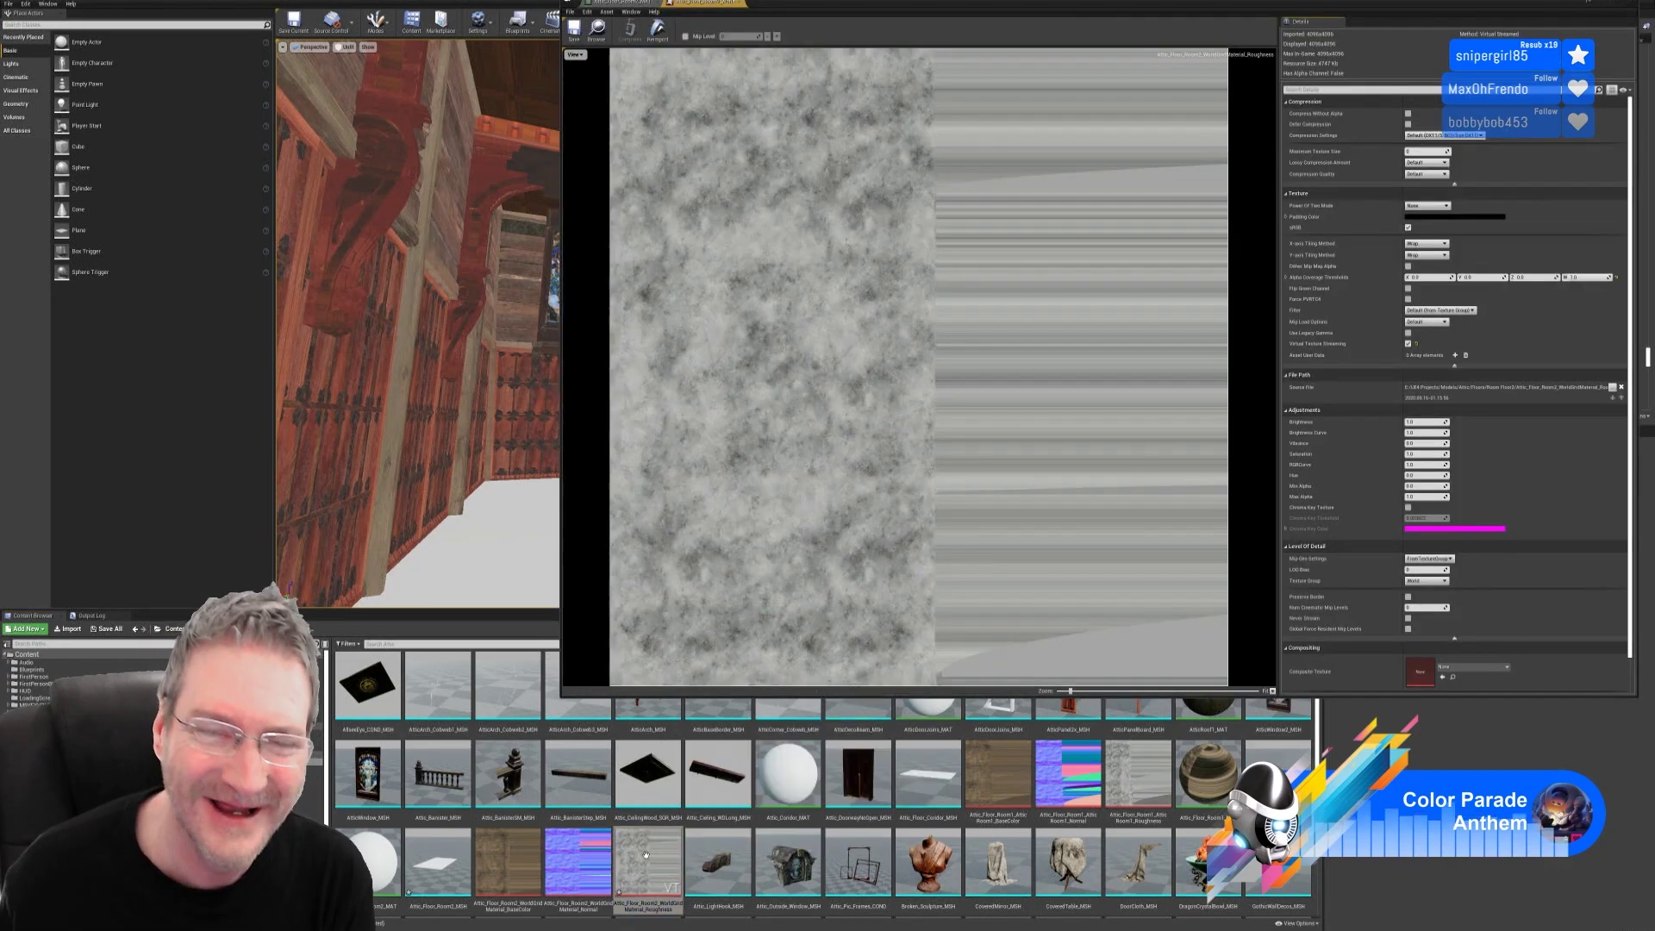
{"action": "left_click", "coordinate": [1409, 344]}
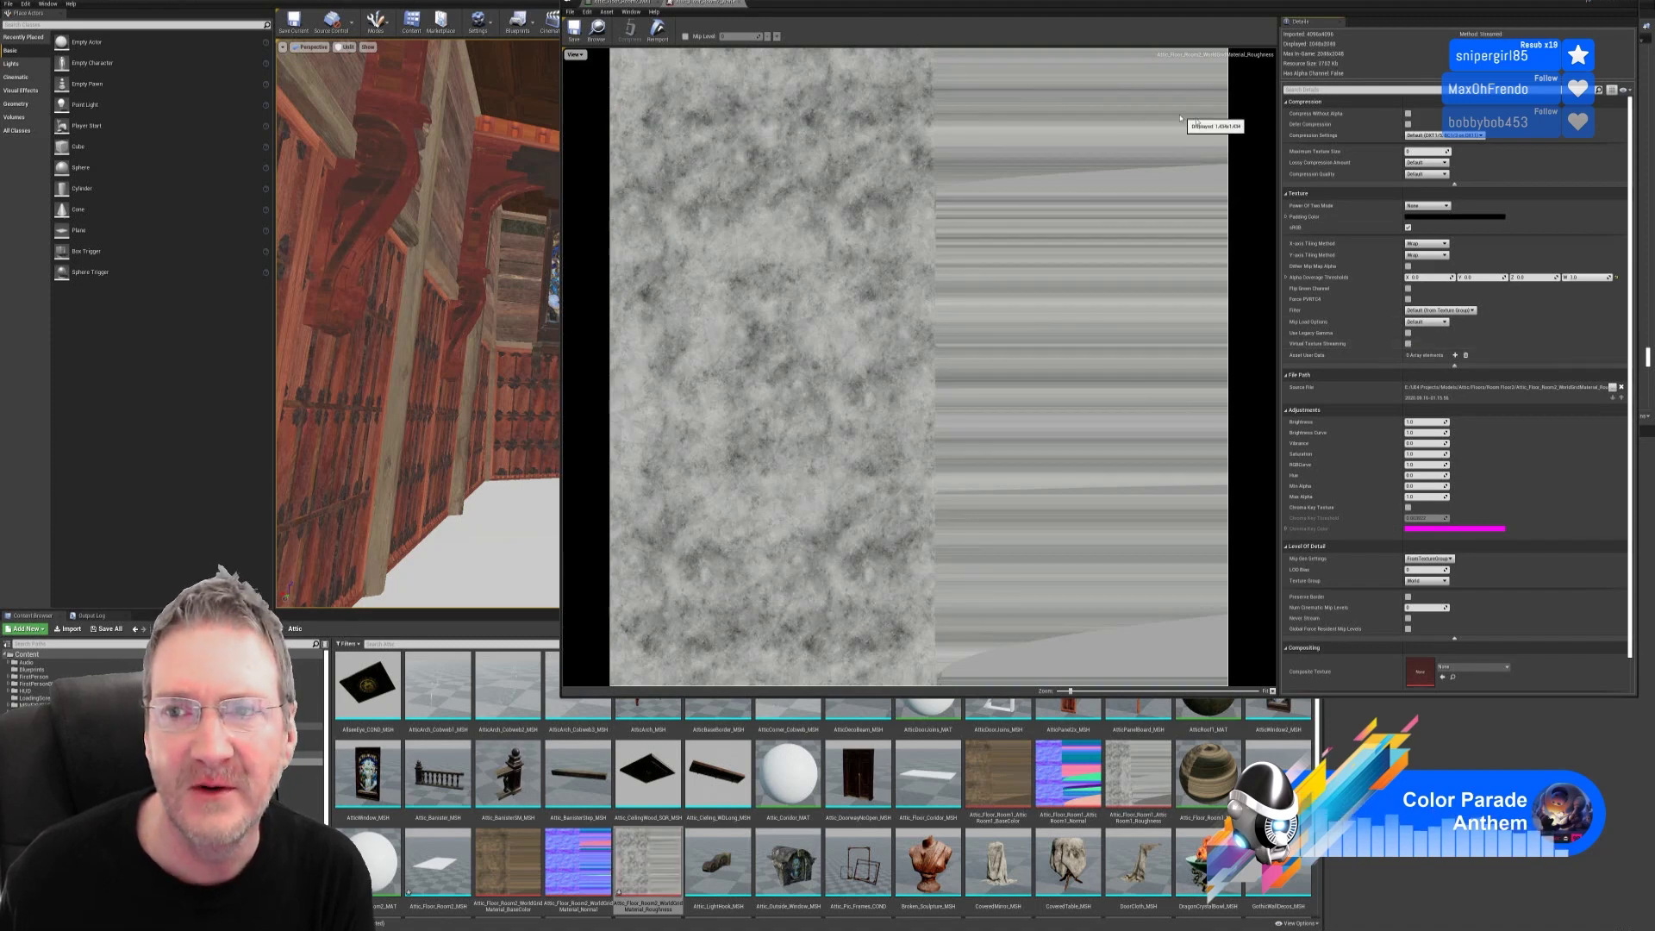
{"action": "left_click", "coordinate": [575, 38]}
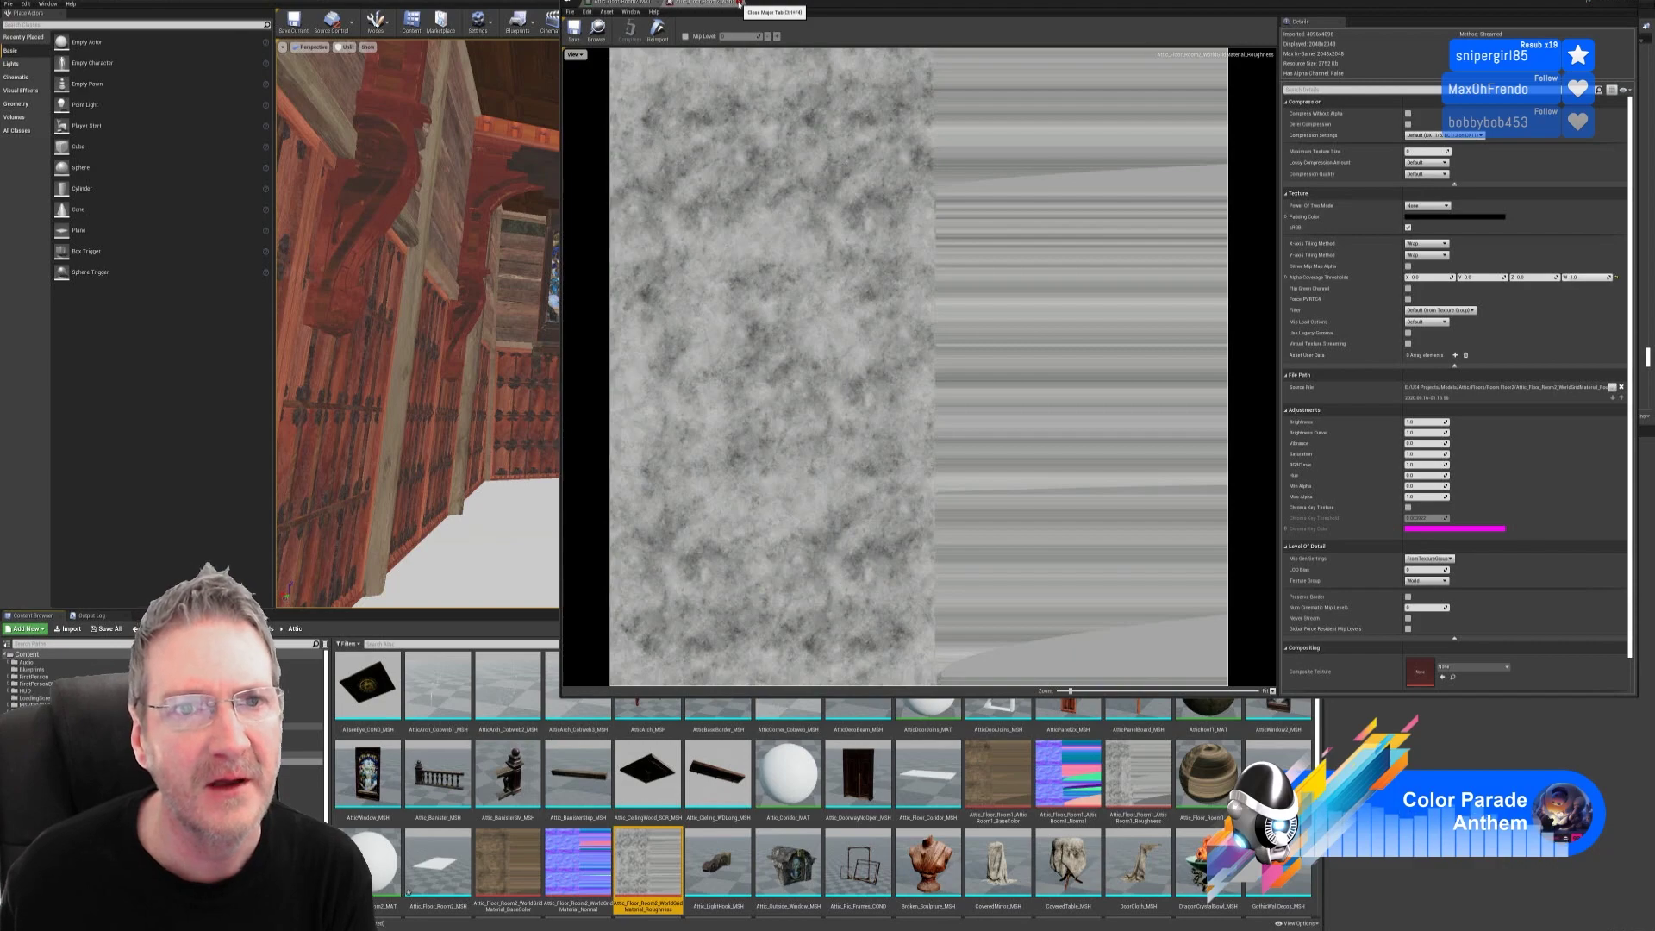
{"action": "left_click", "coordinate": [738, 4]}
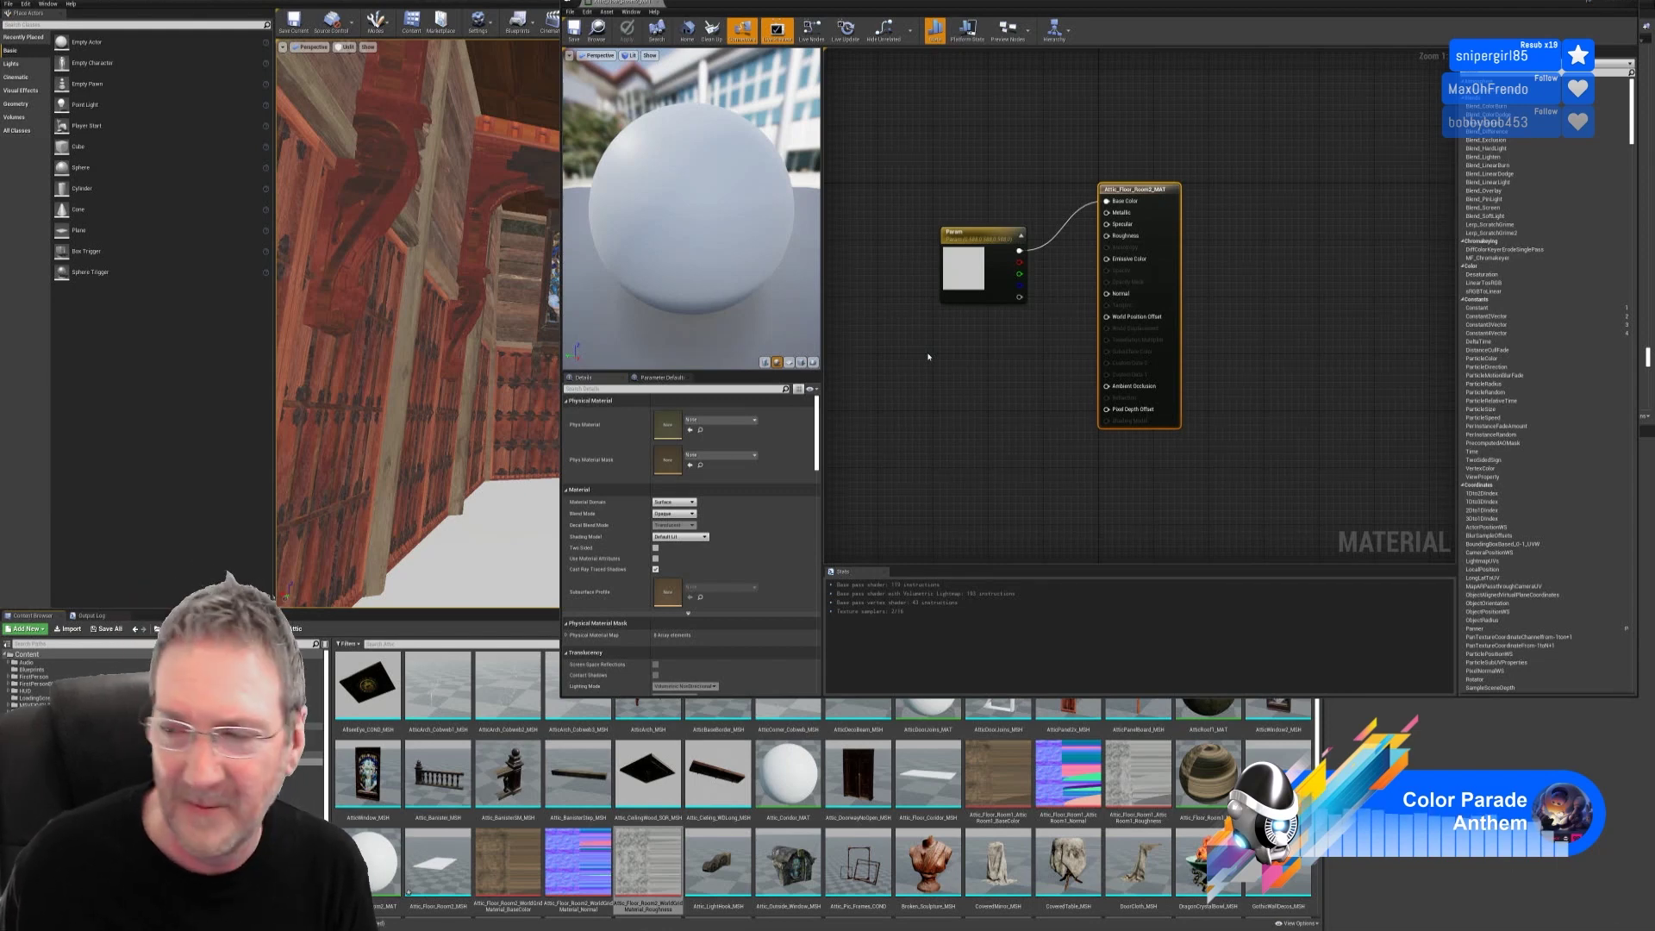
Step: Move the Param node upward and add the Room2 BaseColor, Normal and Roughness textures to the material graph
{"action": "left_click", "coordinate": [1000, 231]}
{"action": "left_click_drag", "start_coordinate": [1000, 231], "coordinate": [1000, 138]}
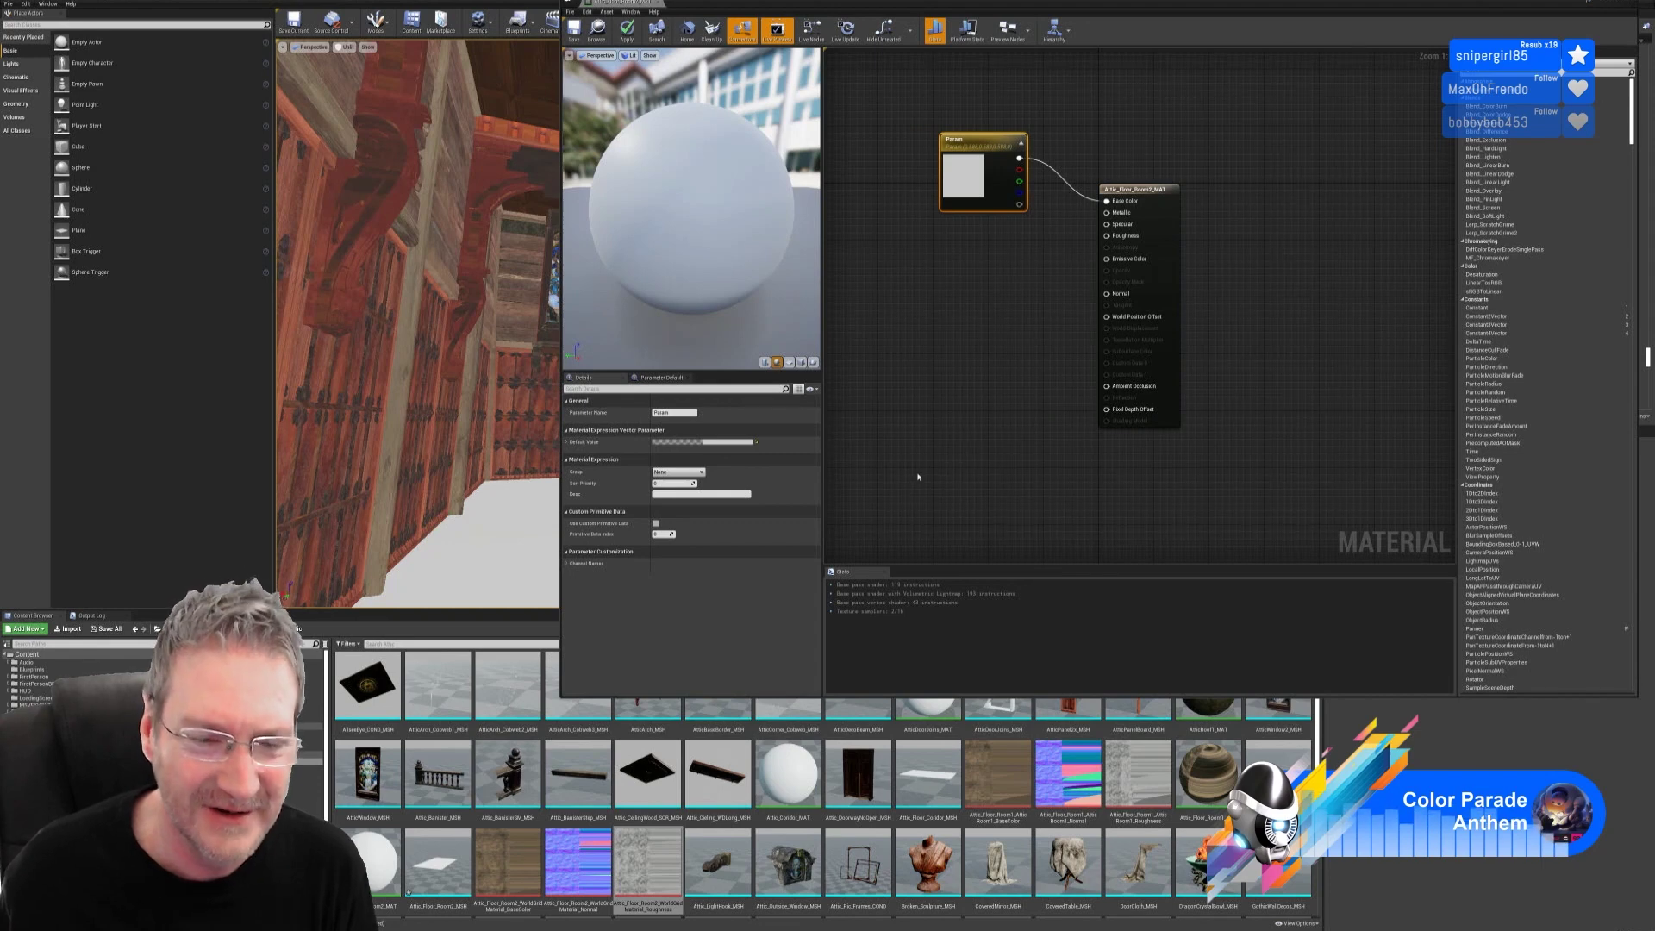
{"action": "left_click", "coordinate": [576, 858]}
{"action": "left_click", "coordinate": [508, 857], "text": "ctrl"}
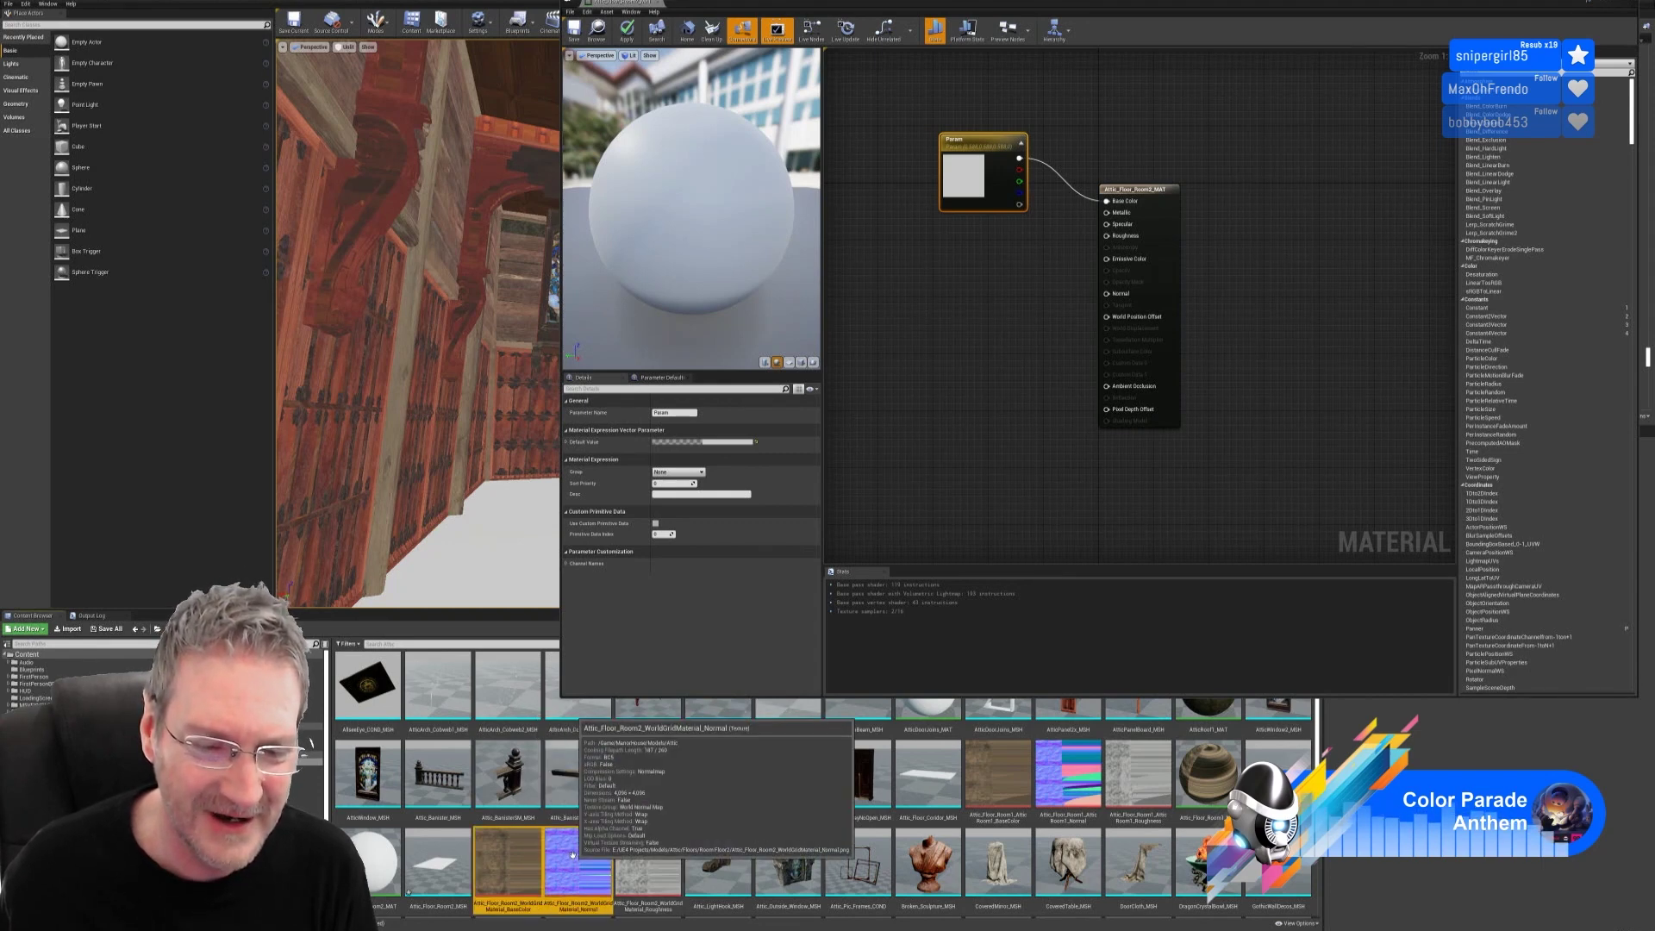
{"action": "left_click", "coordinate": [649, 858], "text": "ctrl"}
{"action": "left_click_drag", "start_coordinate": [648, 858], "coordinate": [929, 353]}
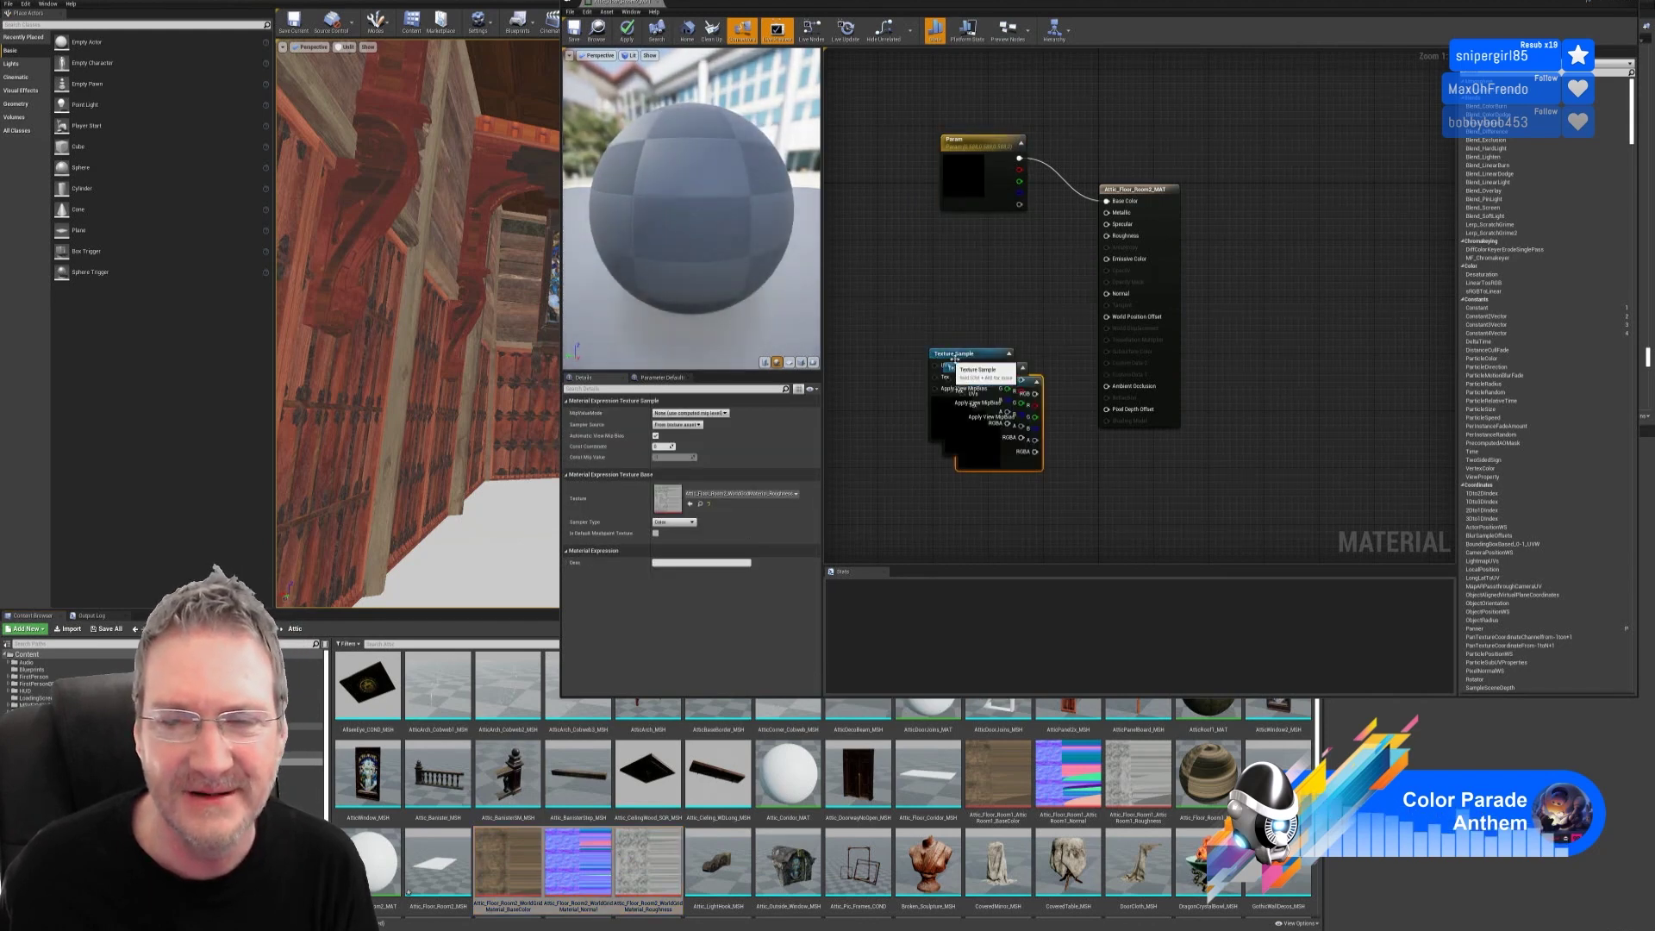
Step: Arrange the three texture samples in a column below the Param node, ordered BaseColor, Normal, Roughness
{"action": "left_click_drag", "start_coordinate": [962, 356], "coordinate": [916, 256]}
{"action": "left_click_drag", "start_coordinate": [969, 366], "coordinate": [912, 359]}
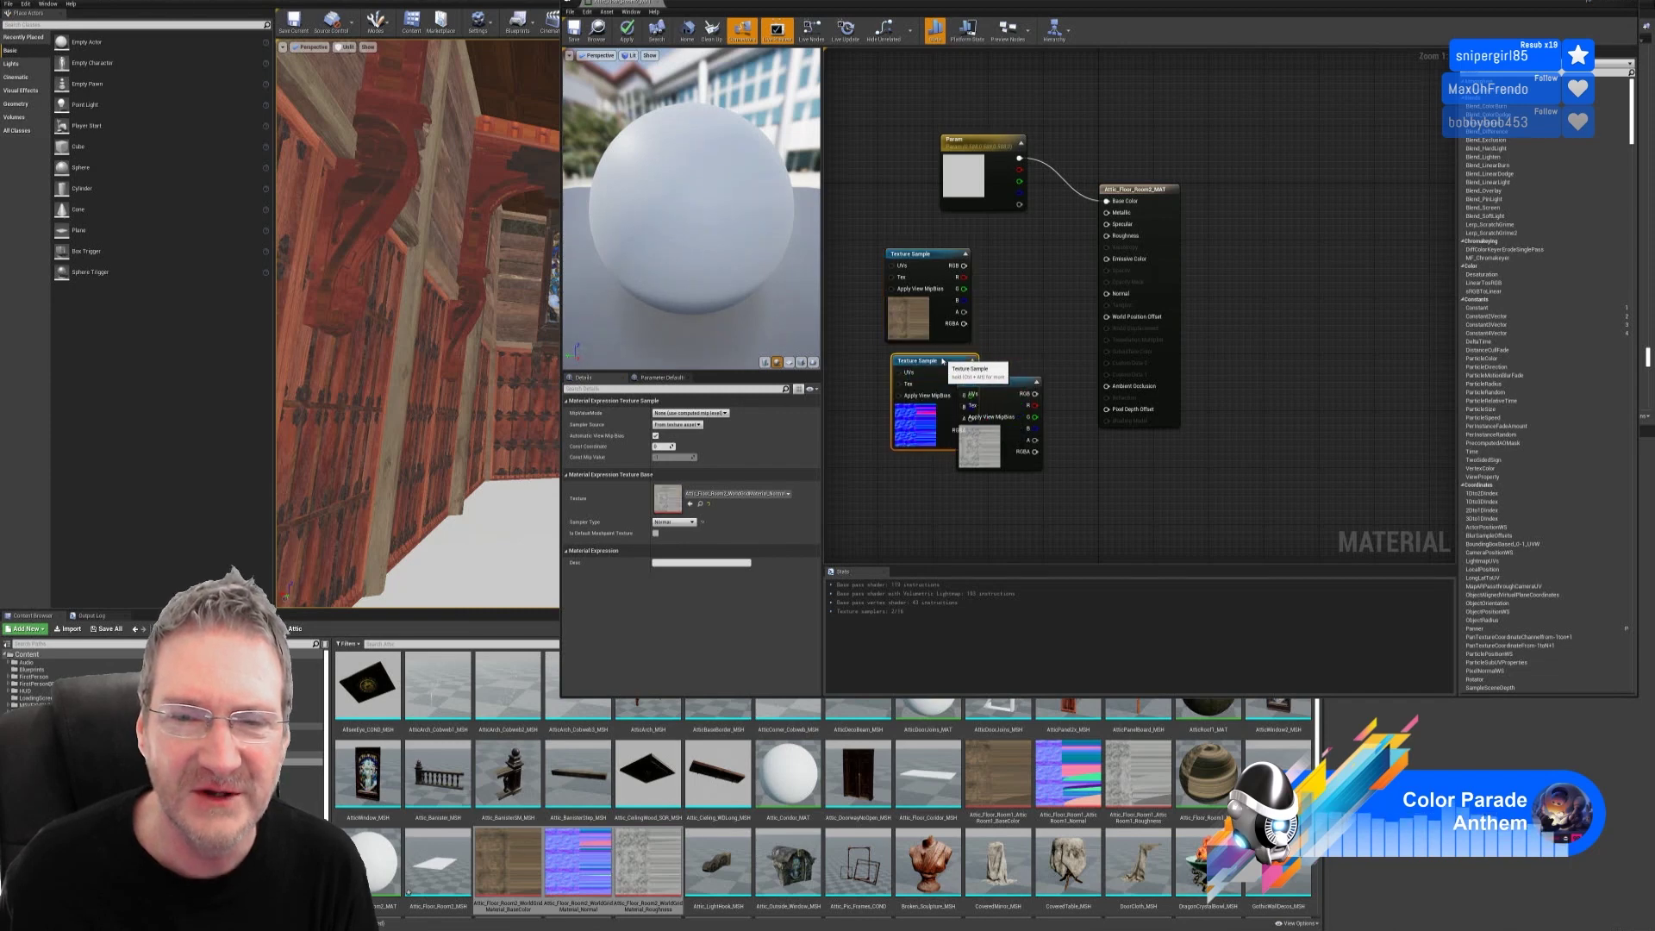
{"action": "left_click_drag", "start_coordinate": [1006, 382], "coordinate": [932, 475]}
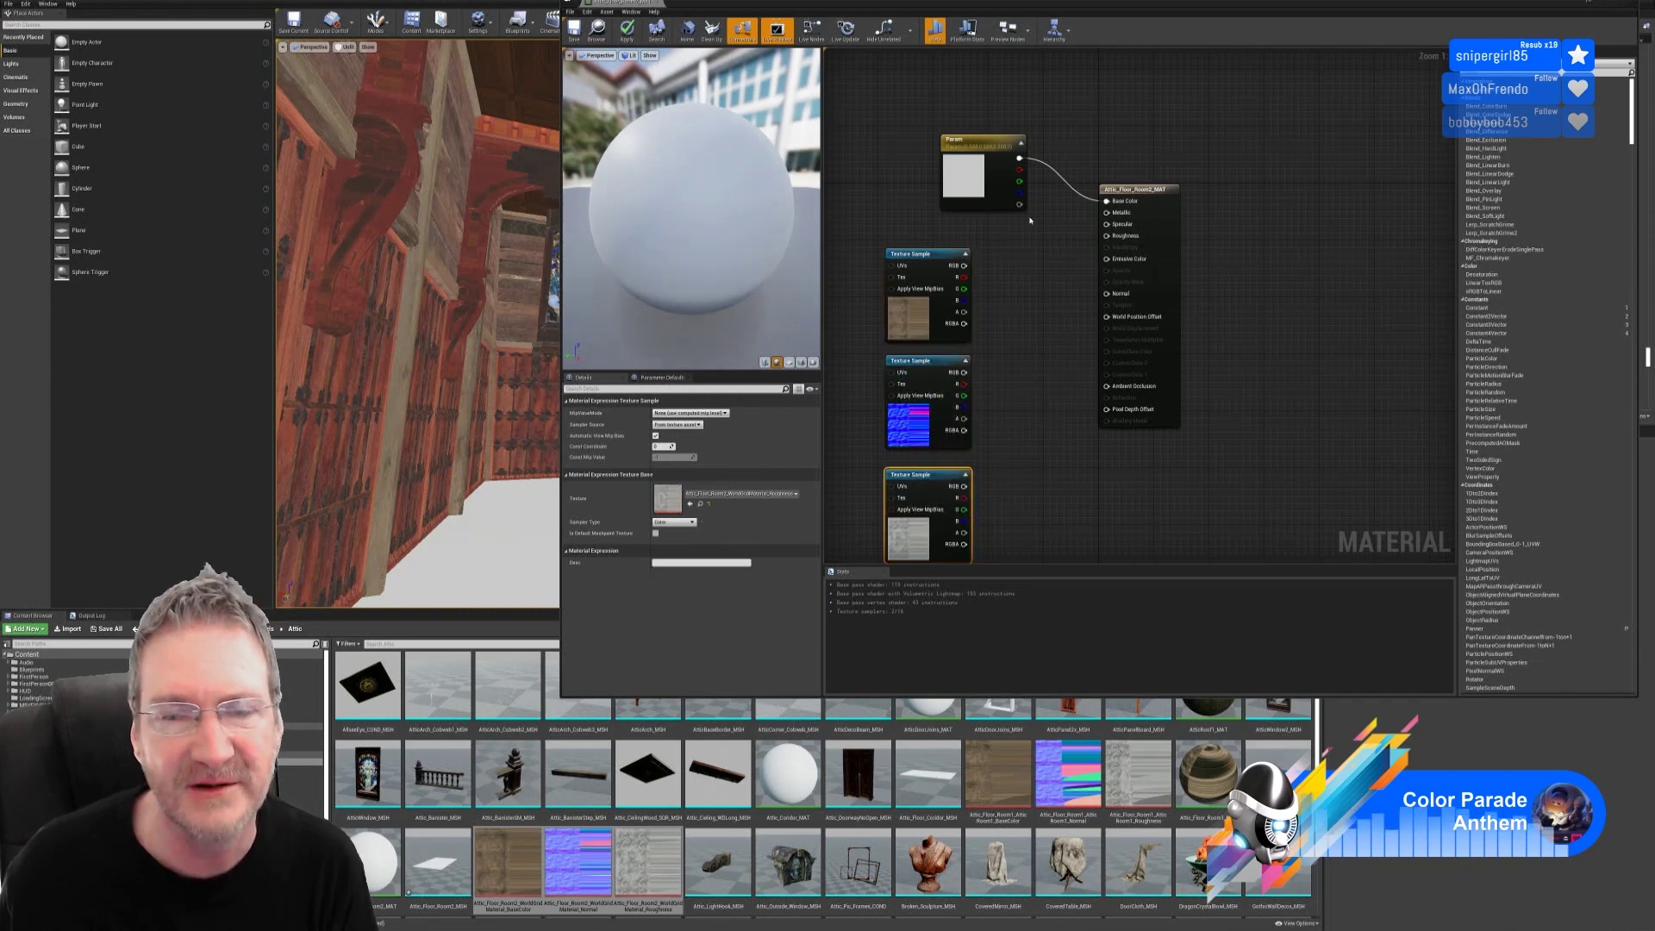
Step: Connect the BaseColor texture sample's RGB output to the material's Base Color input, replacing the Param connection
{"action": "left_click_drag", "start_coordinate": [1016, 205], "coordinate": [1013, 211]}
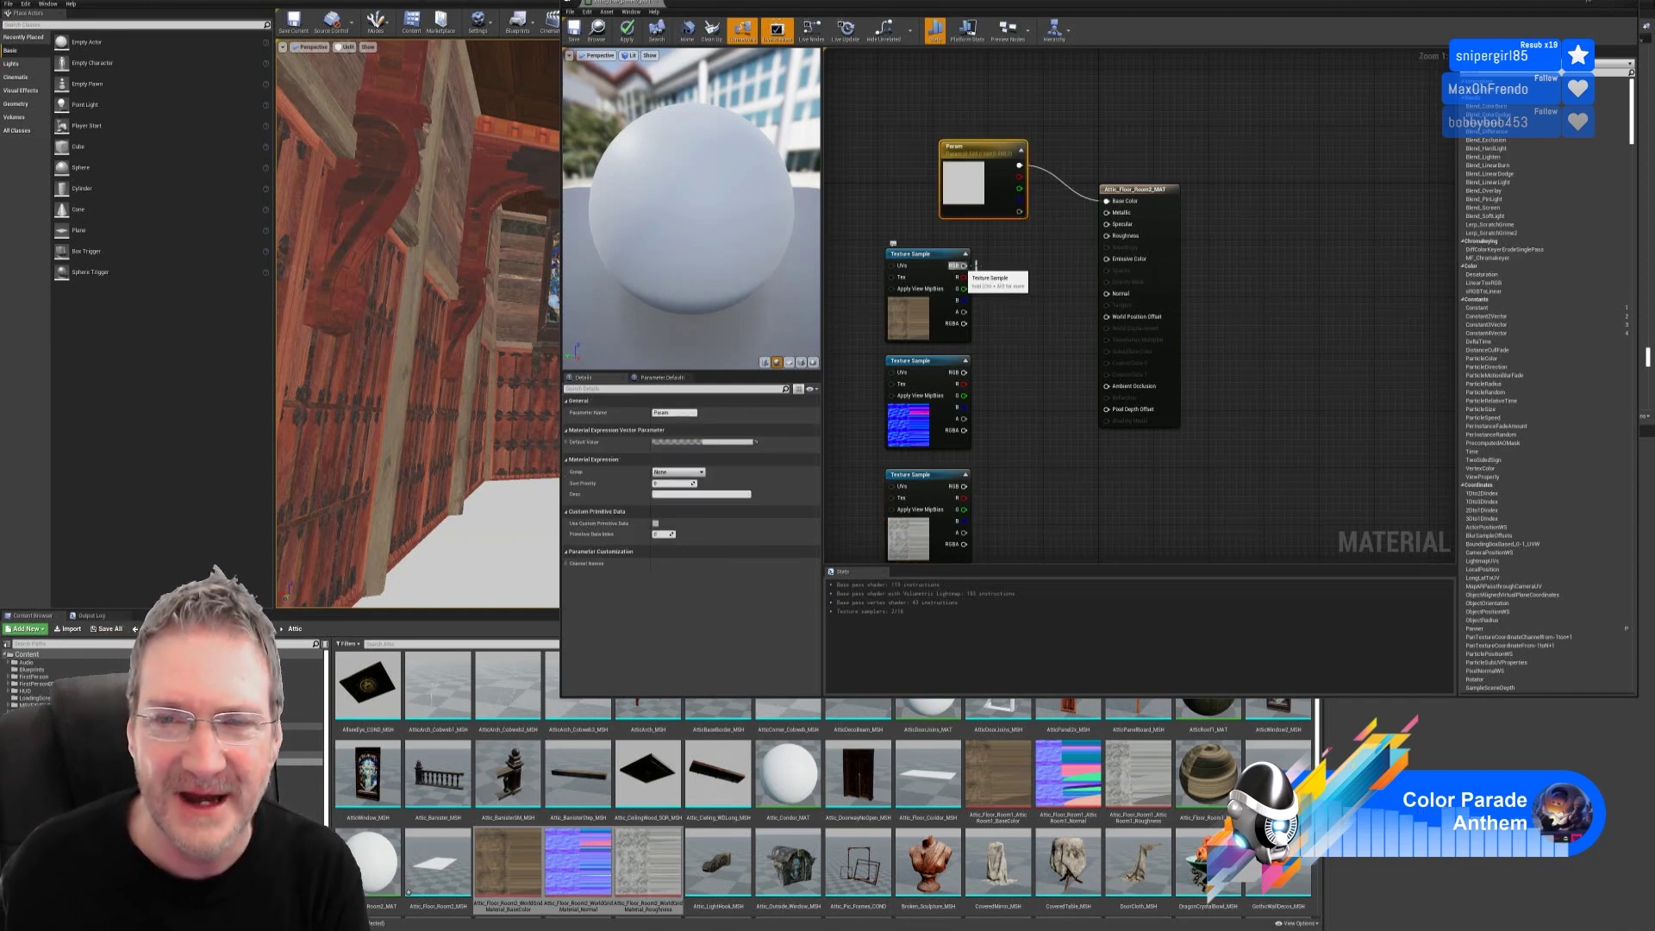
{"action": "left_click_drag", "start_coordinate": [964, 266], "coordinate": [1109, 201]}
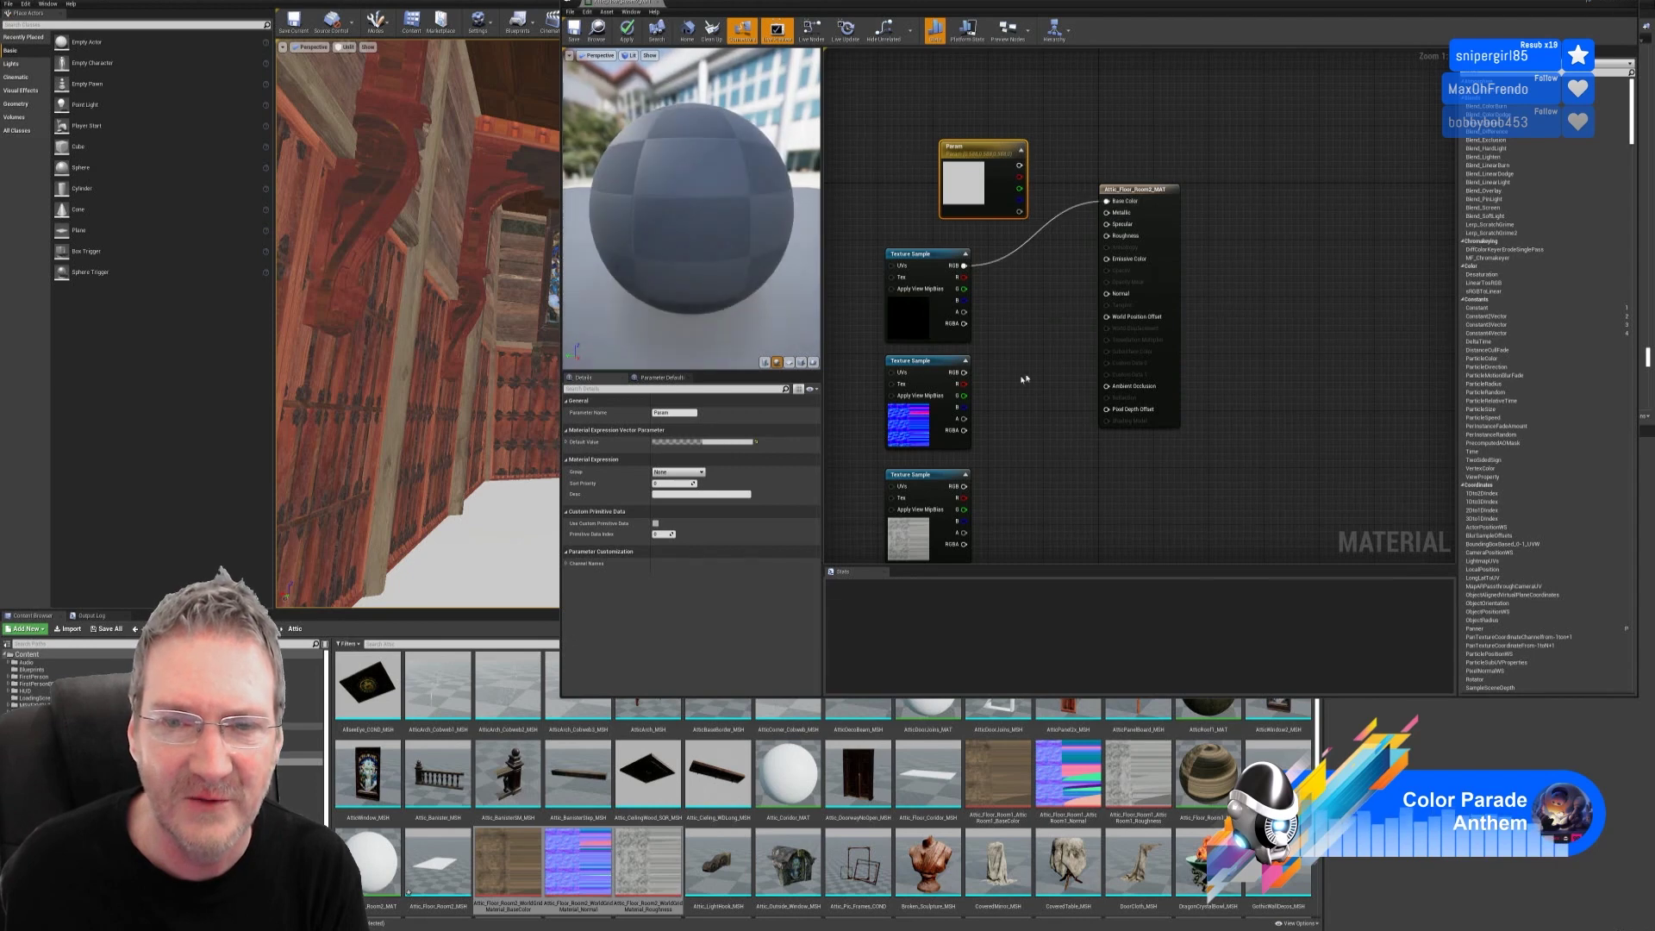
Step: Connect the Normal and Roughness samples' RGB outputs to the matching material inputs, remove the unused Param node and apply the material
{"action": "left_click_drag", "start_coordinate": [954, 372], "coordinate": [1108, 294]}
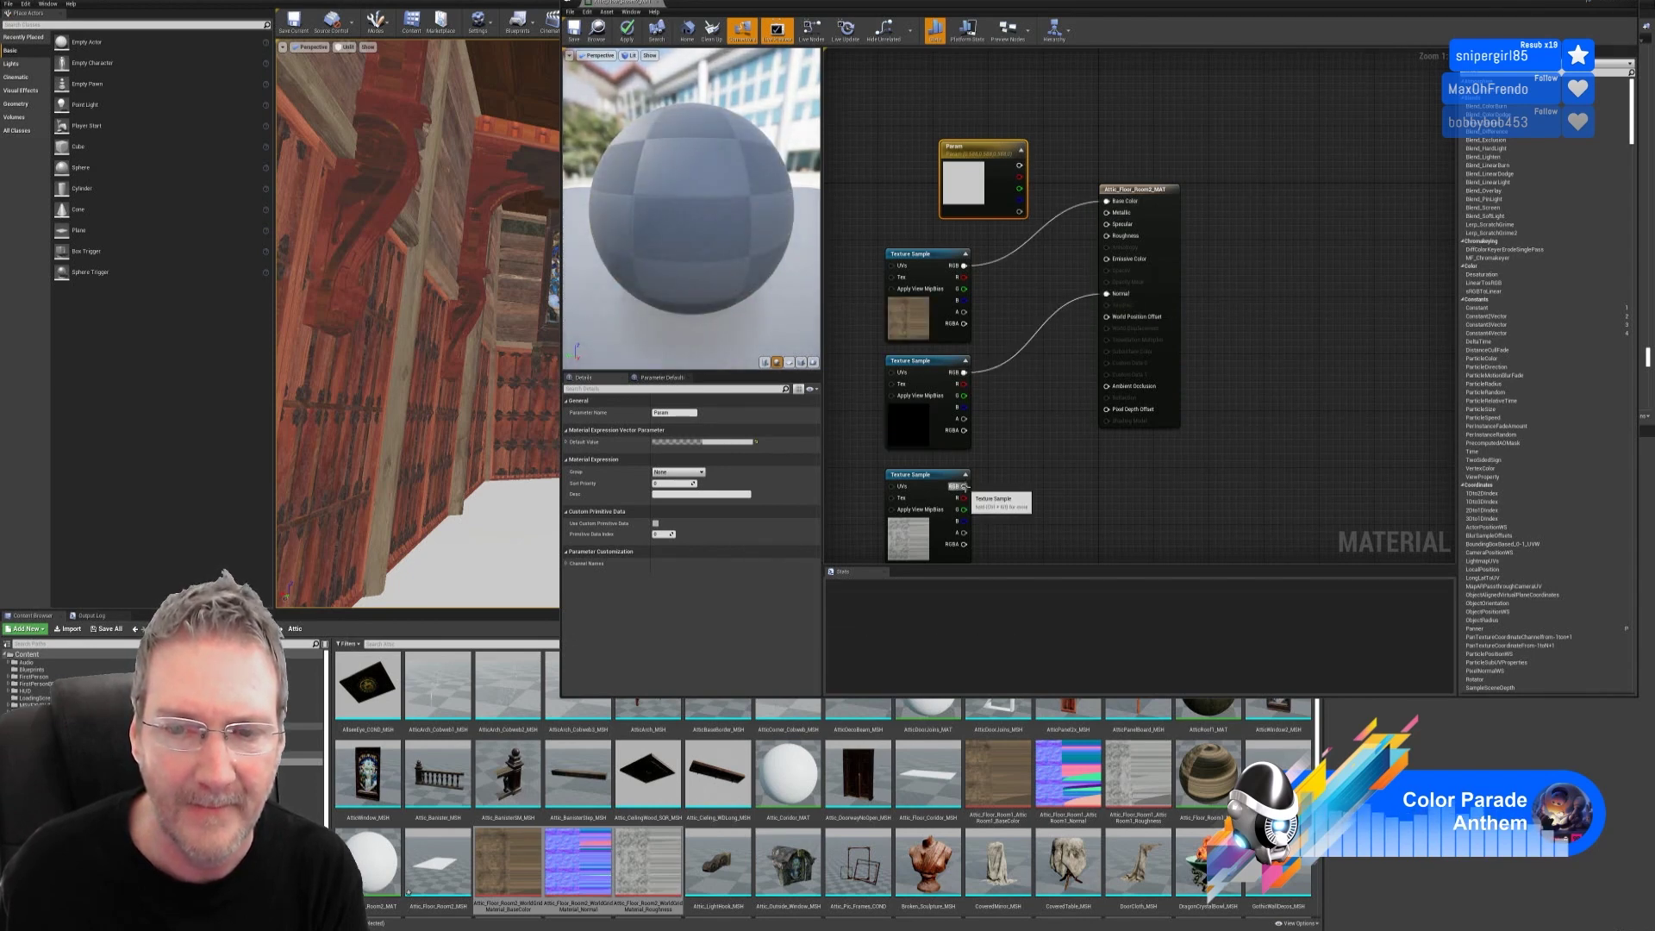
{"action": "left_click_drag", "start_coordinate": [964, 486], "coordinate": [1108, 235]}
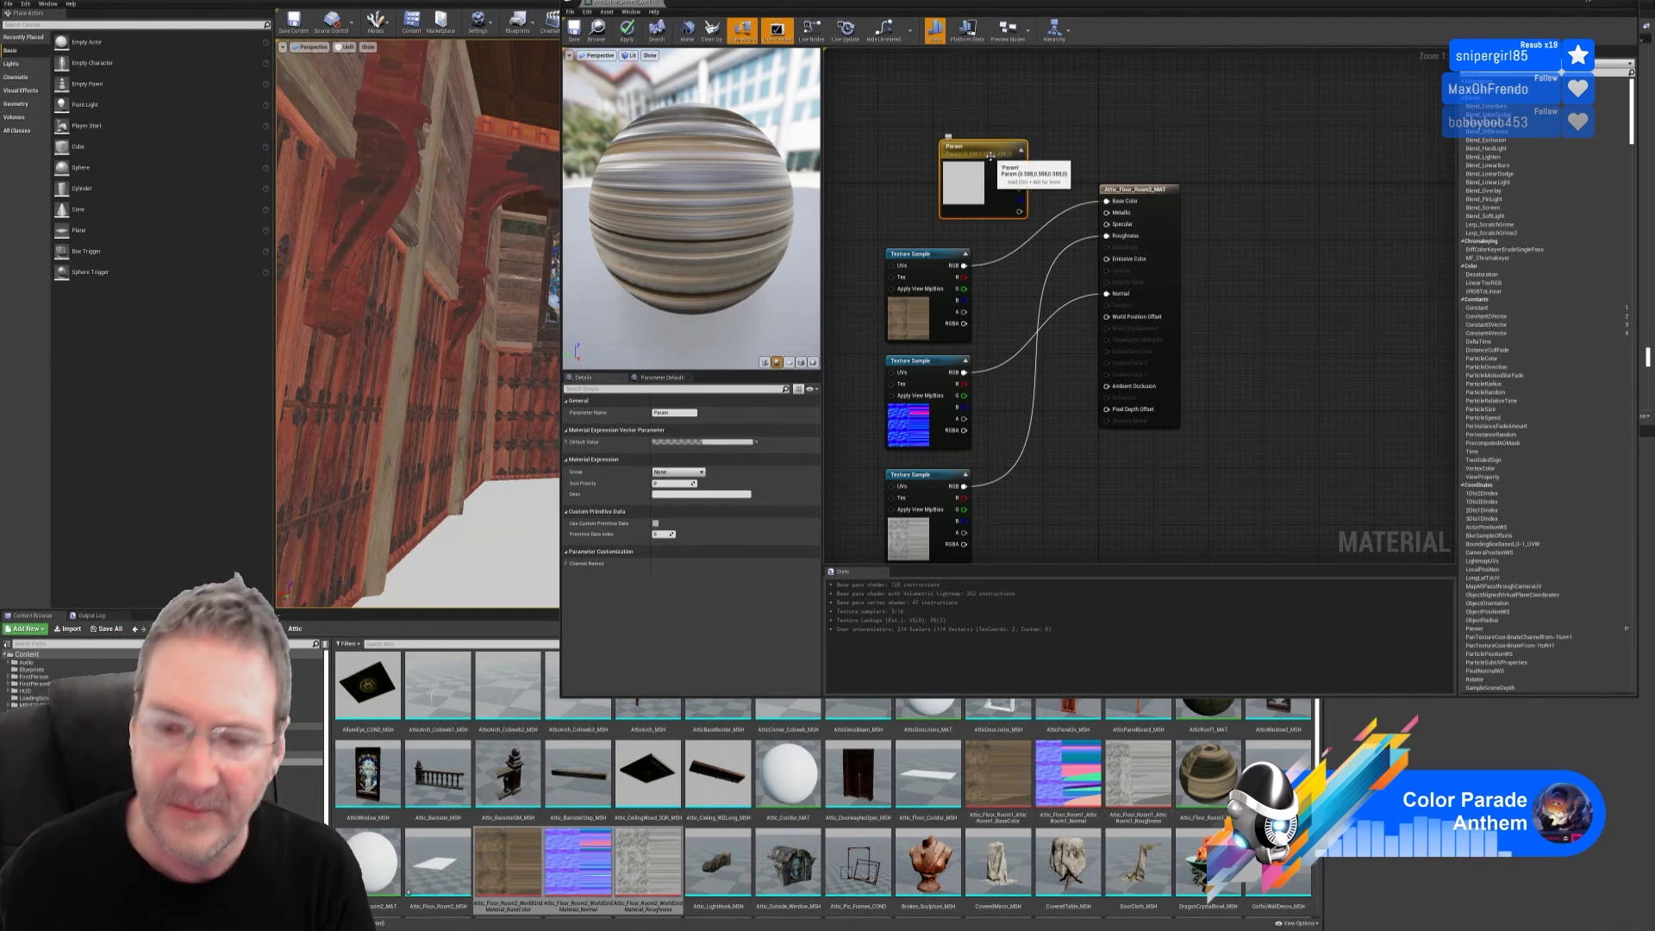
{"action": "key", "text": "Delete"}
{"action": "left_click", "coordinate": [627, 31]}
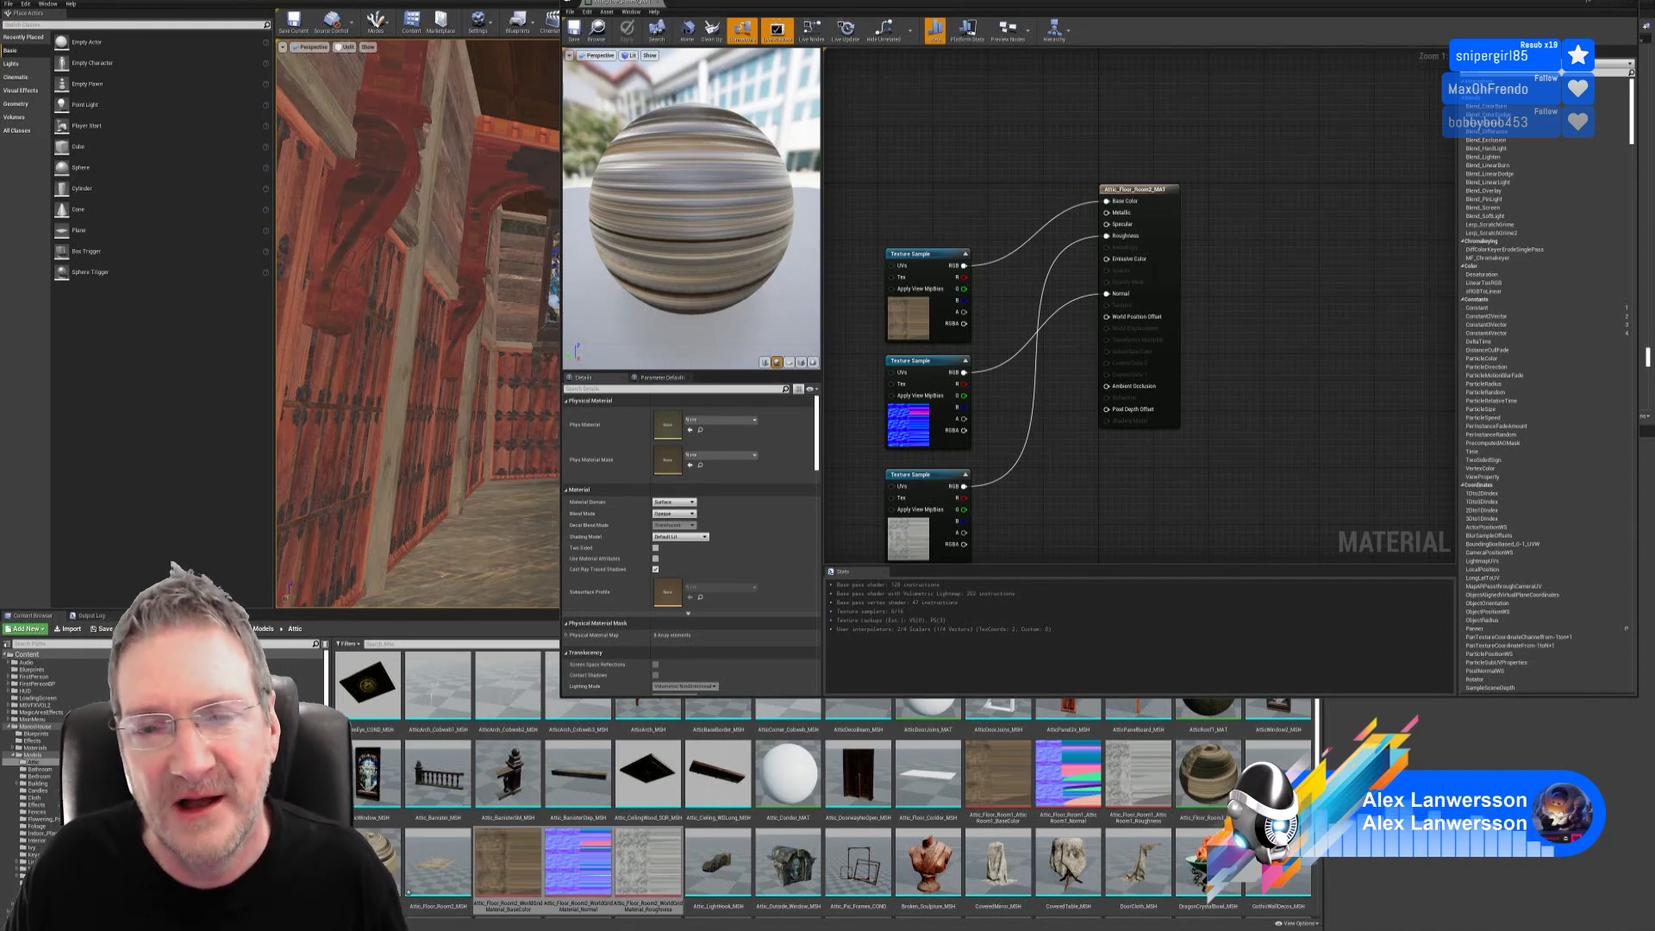
Step: Open the Room1 floor material and check which constants feed its Metallic and Specular inputs, and return to the Room2 floor material
{"action": "right_click_drag", "start_coordinate": [1266, 467], "coordinate": [1268, 417]}
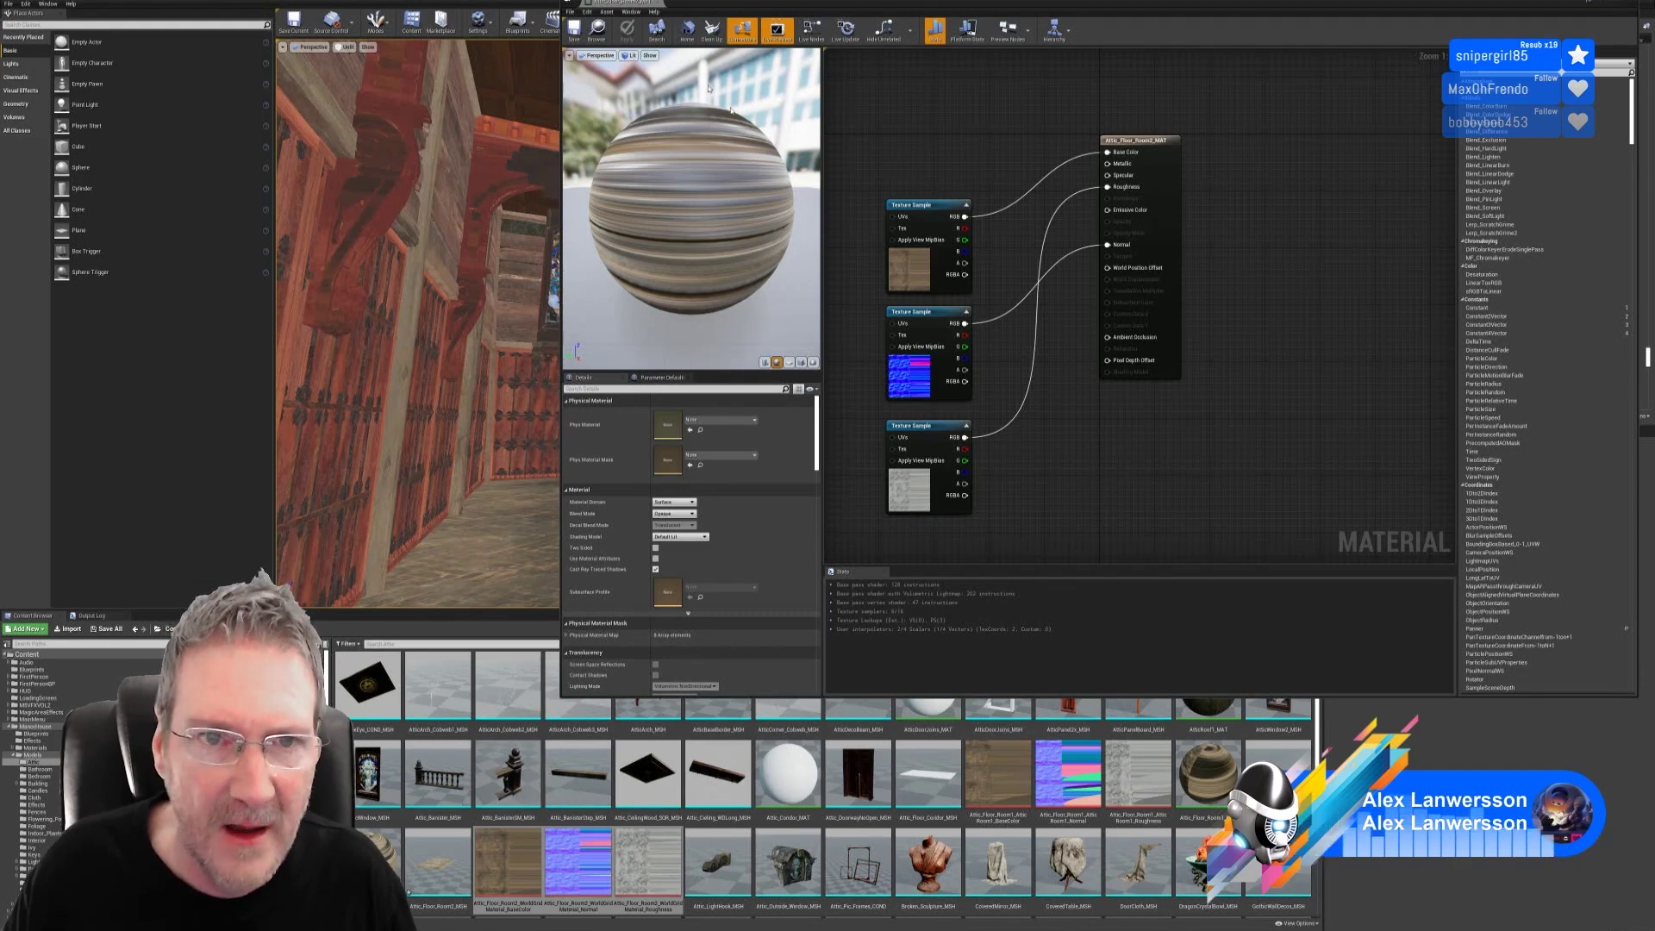
{"action": "double_click", "coordinate": [1223, 708]}
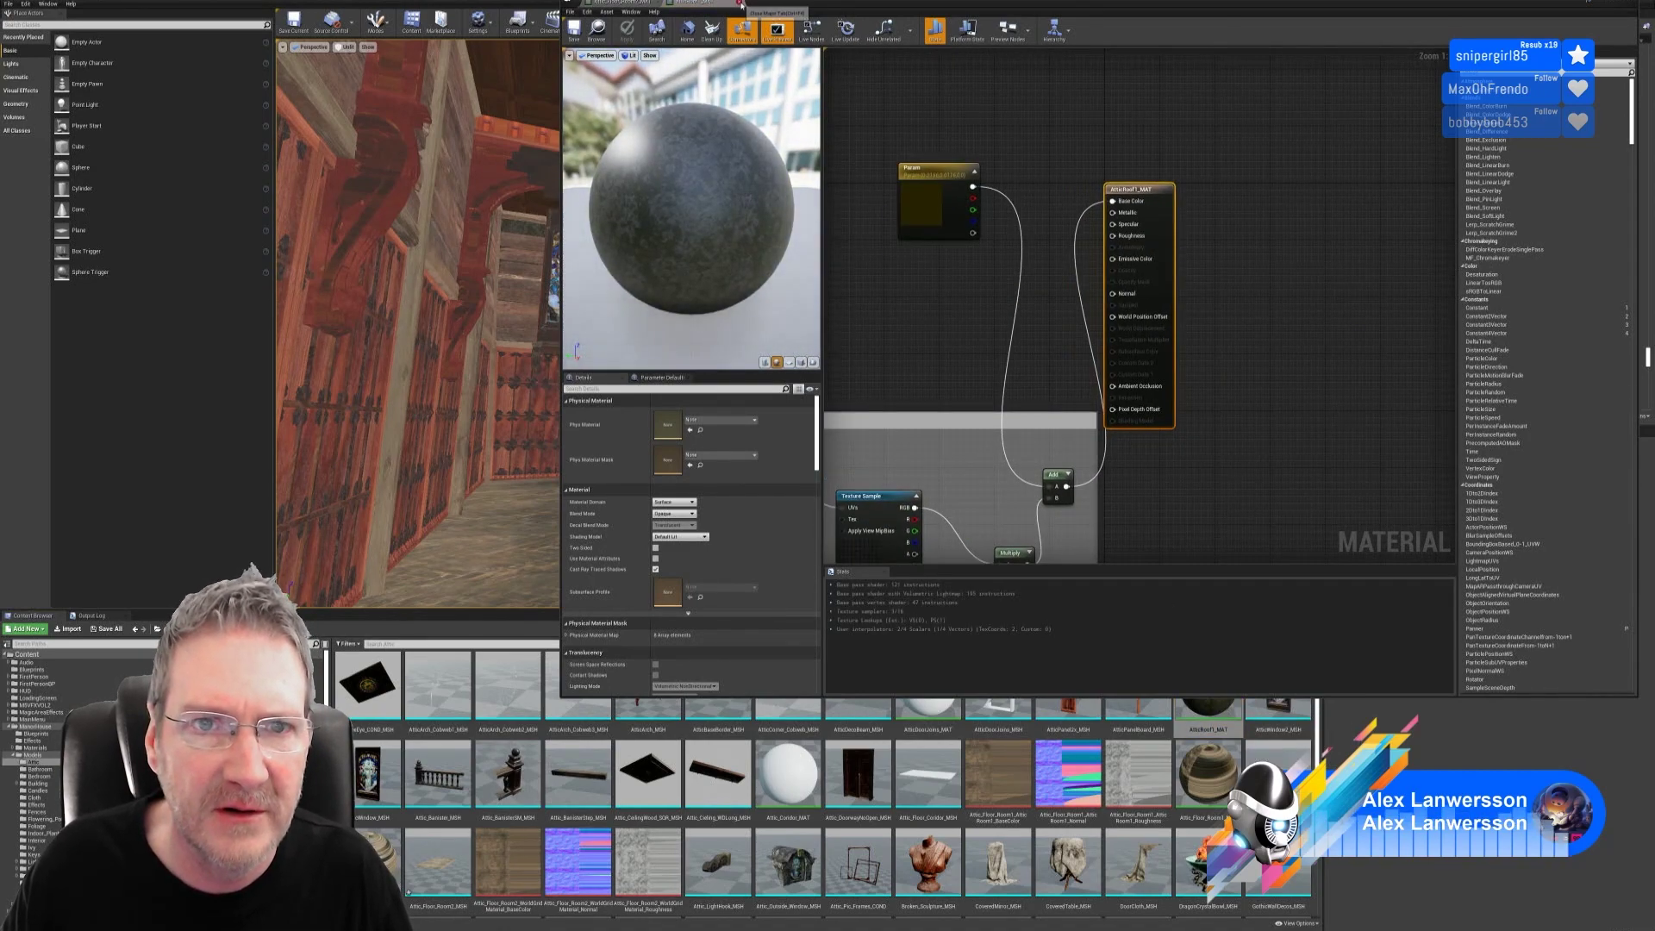
{"action": "double_click", "coordinate": [1204, 769]}
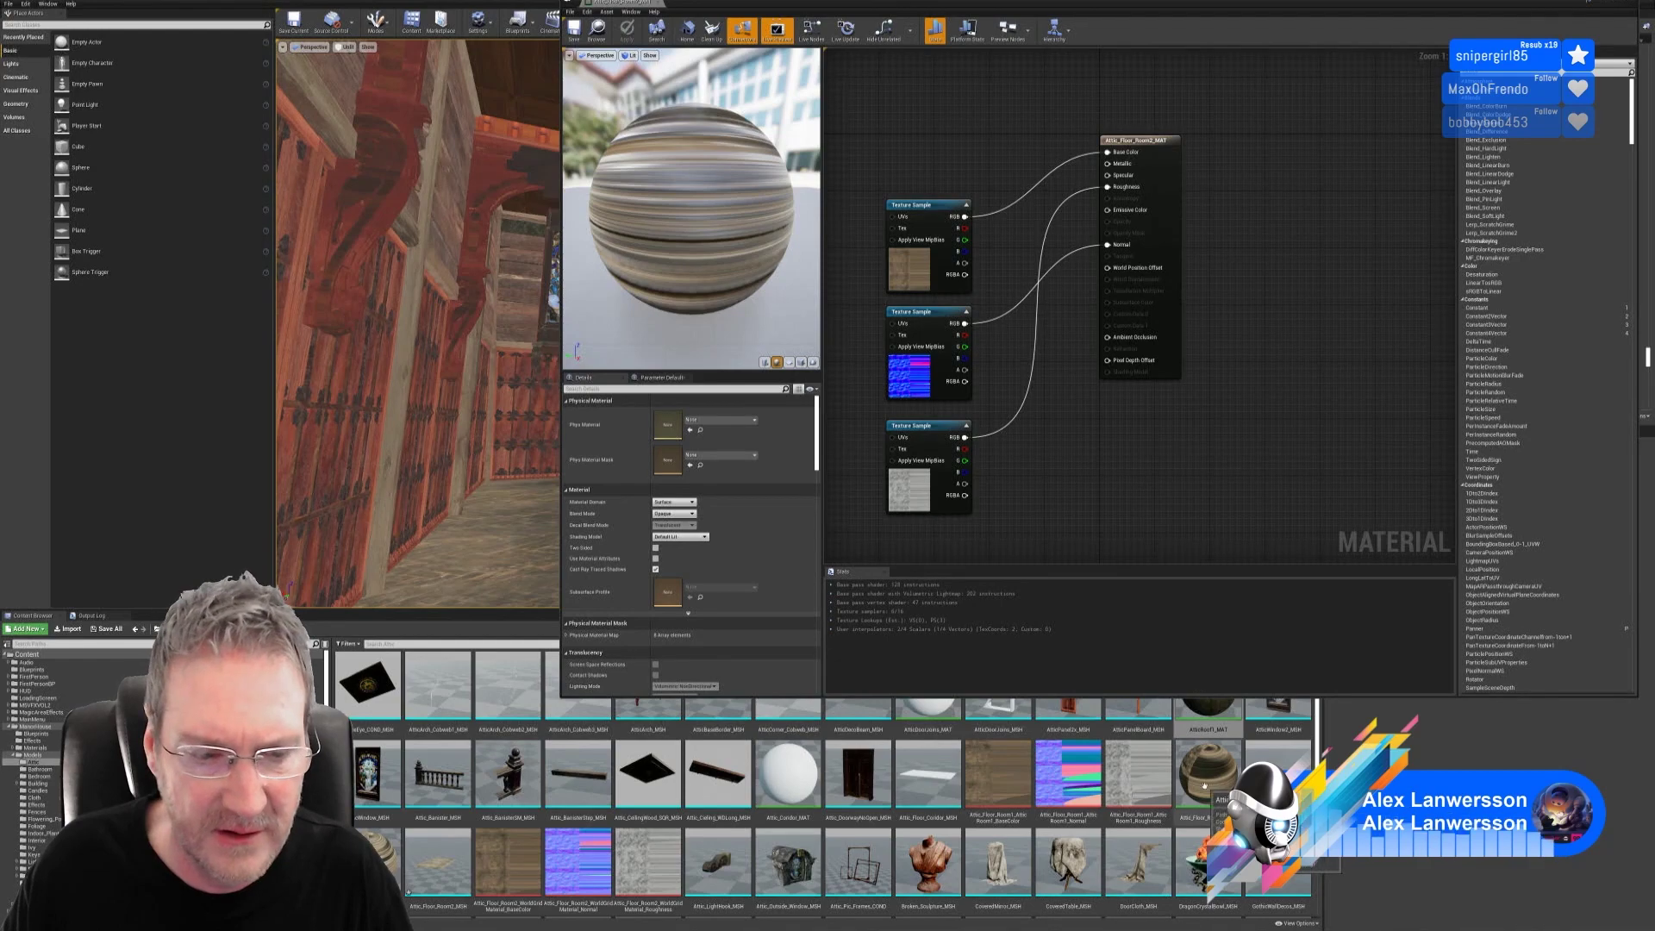
{"action": "double_click", "coordinate": [1204, 785]}
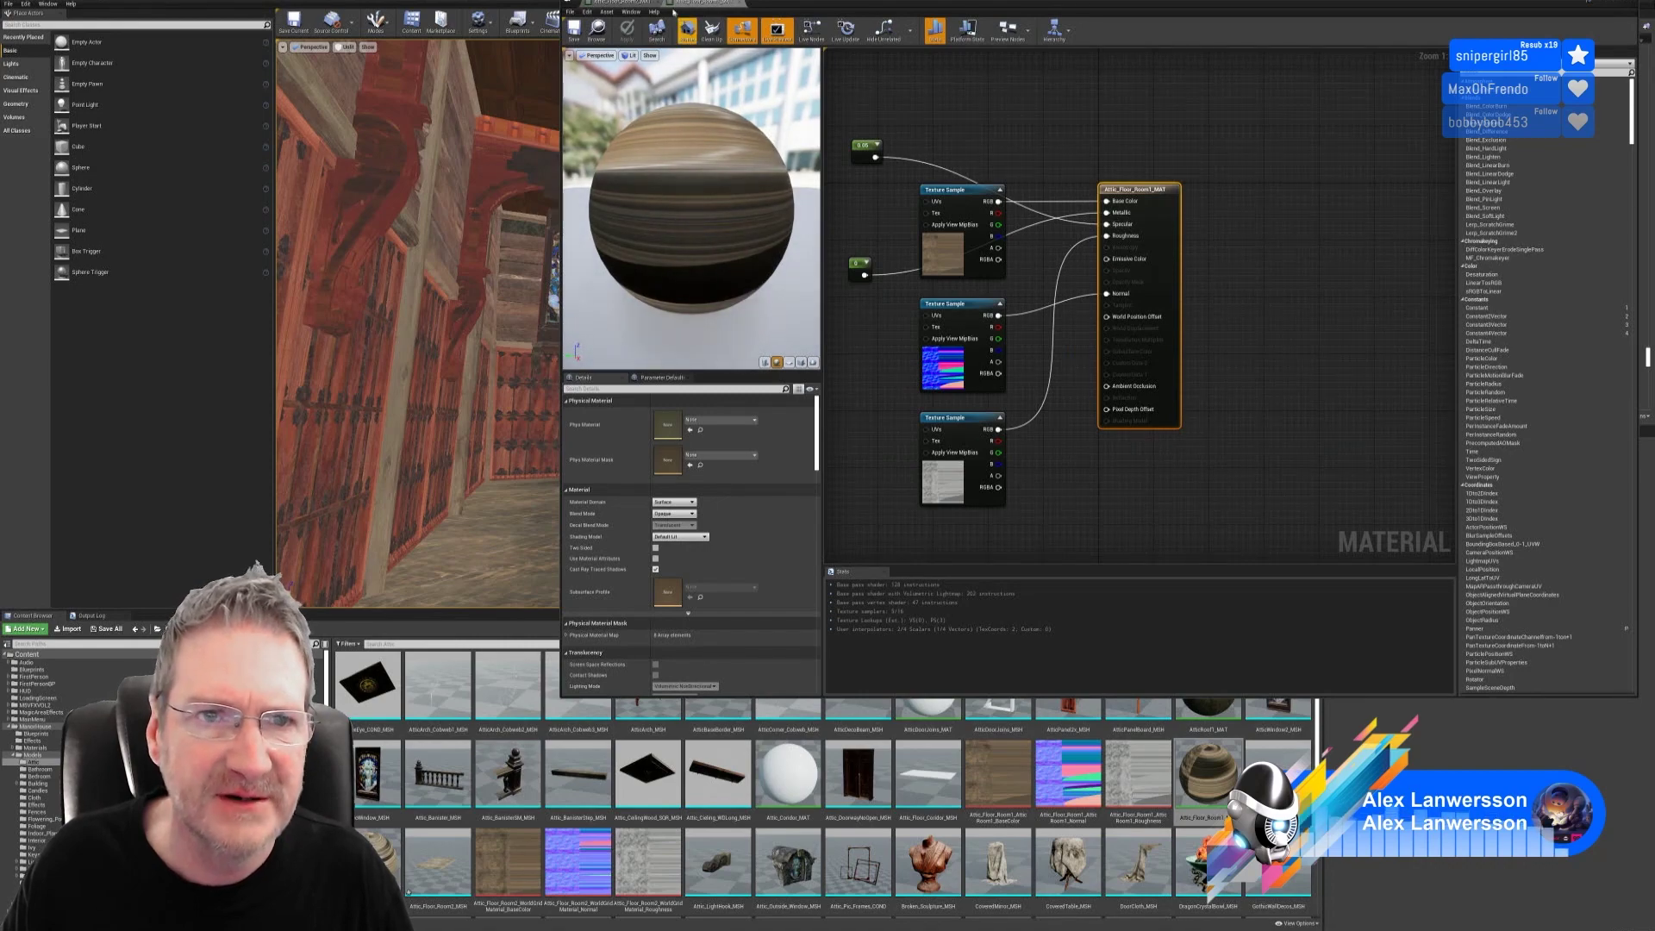
{"action": "left_click", "coordinate": [690, 3]}
Step: Add a constant with value 0 beside the texture samples and connect it to the material's Metallic input
{"action": "right_click_drag", "start_coordinate": [1110, 424], "coordinate": [1259, 434]}
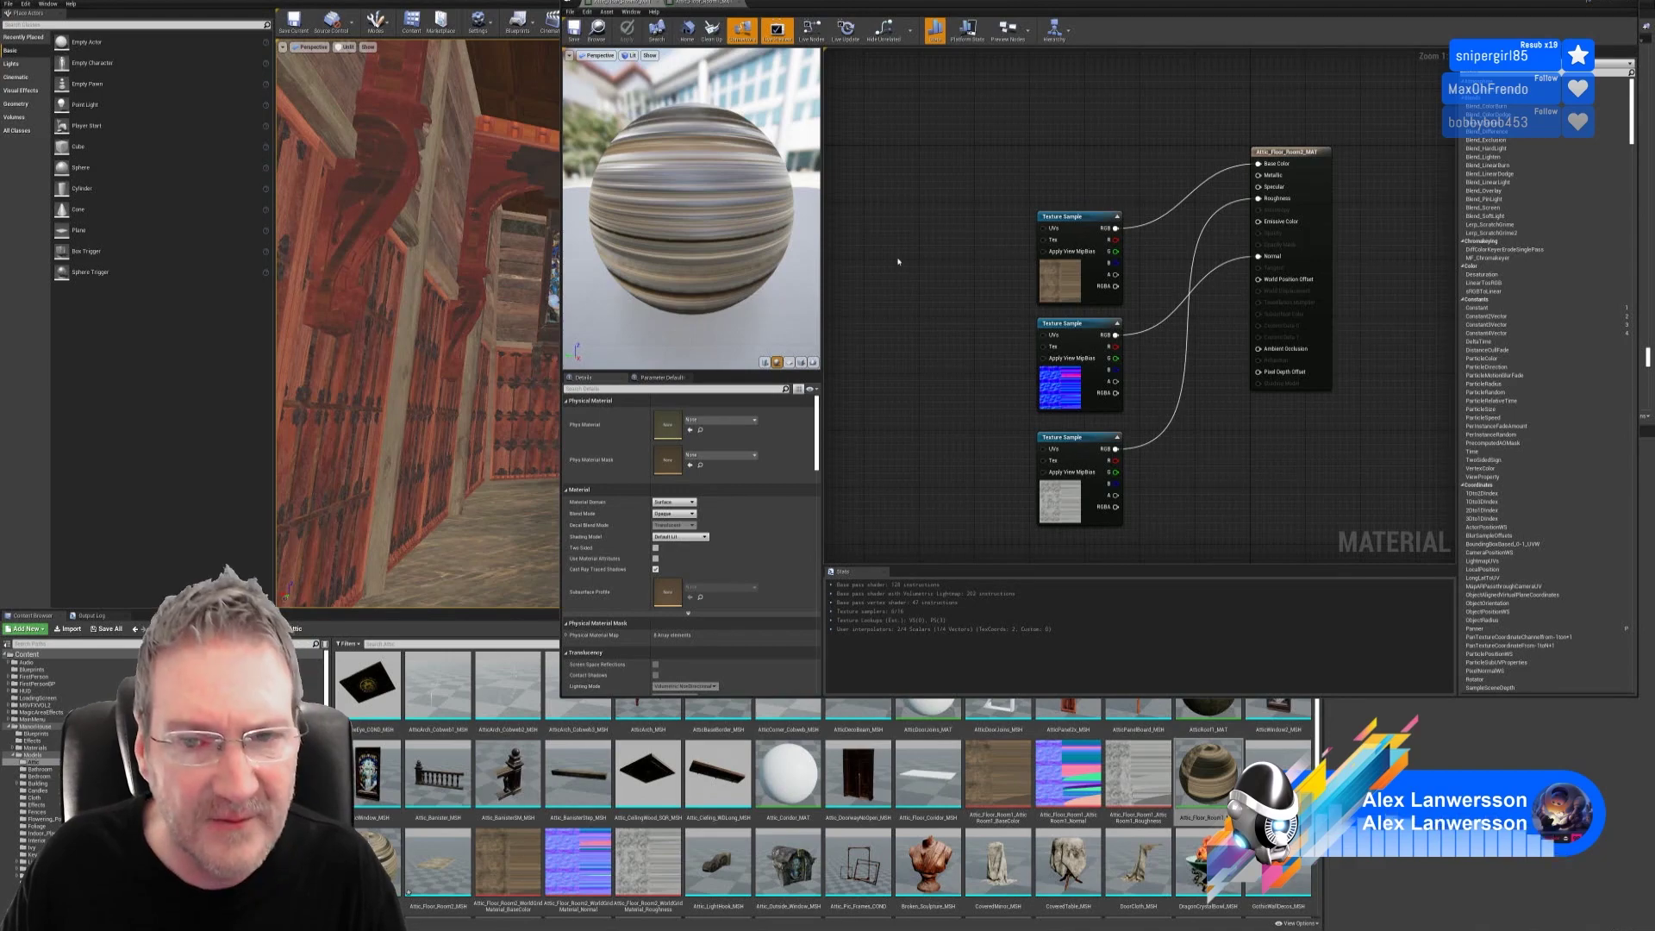
{"action": "left_click", "coordinate": [912, 275]}
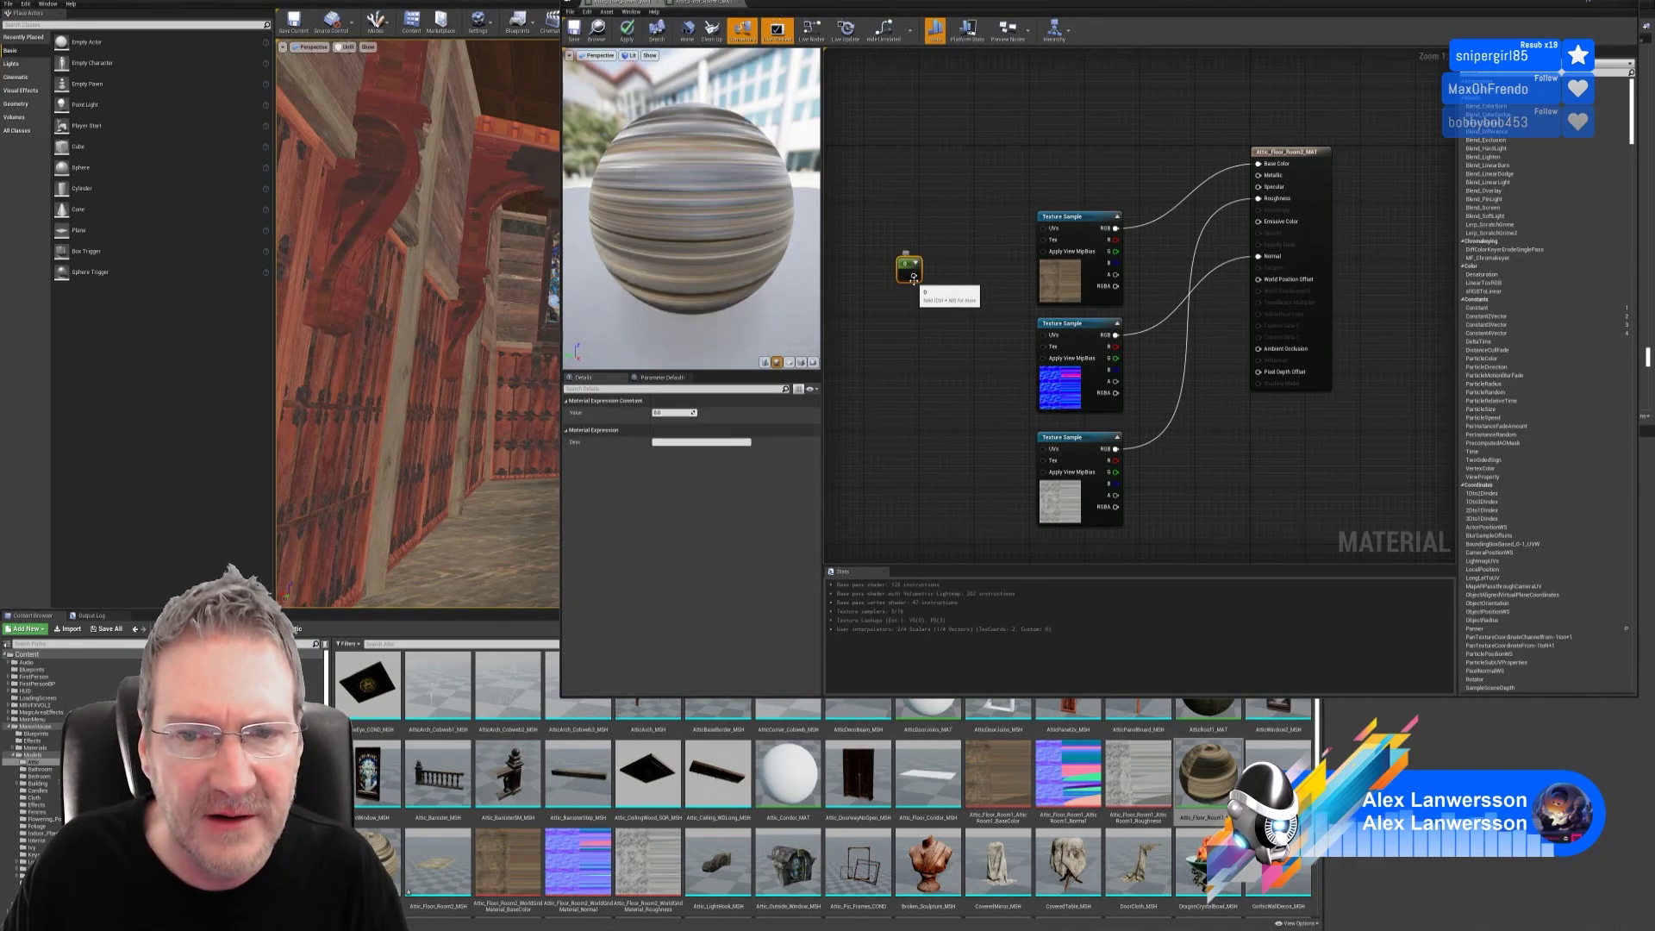
{"action": "left_click_drag", "start_coordinate": [912, 276], "coordinate": [1258, 175]}
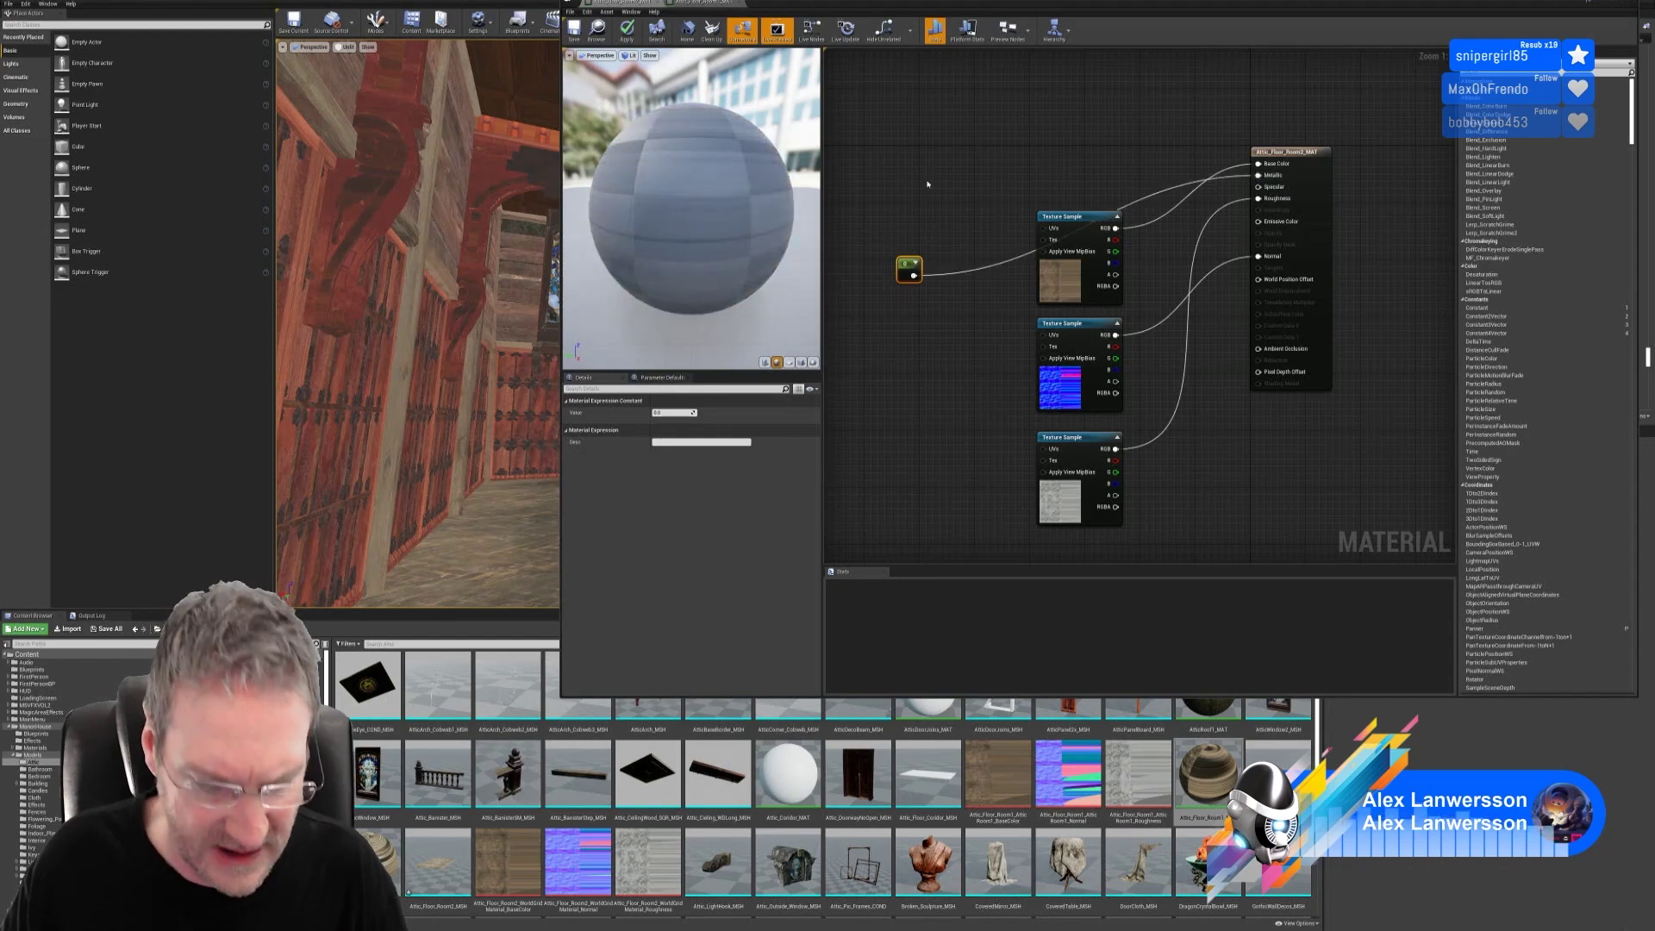
Step: Add a second constant set to 0.05, connect it to the Specular input, and apply and close the Room2 floor material
{"action": "left_click", "coordinate": [896, 181]}
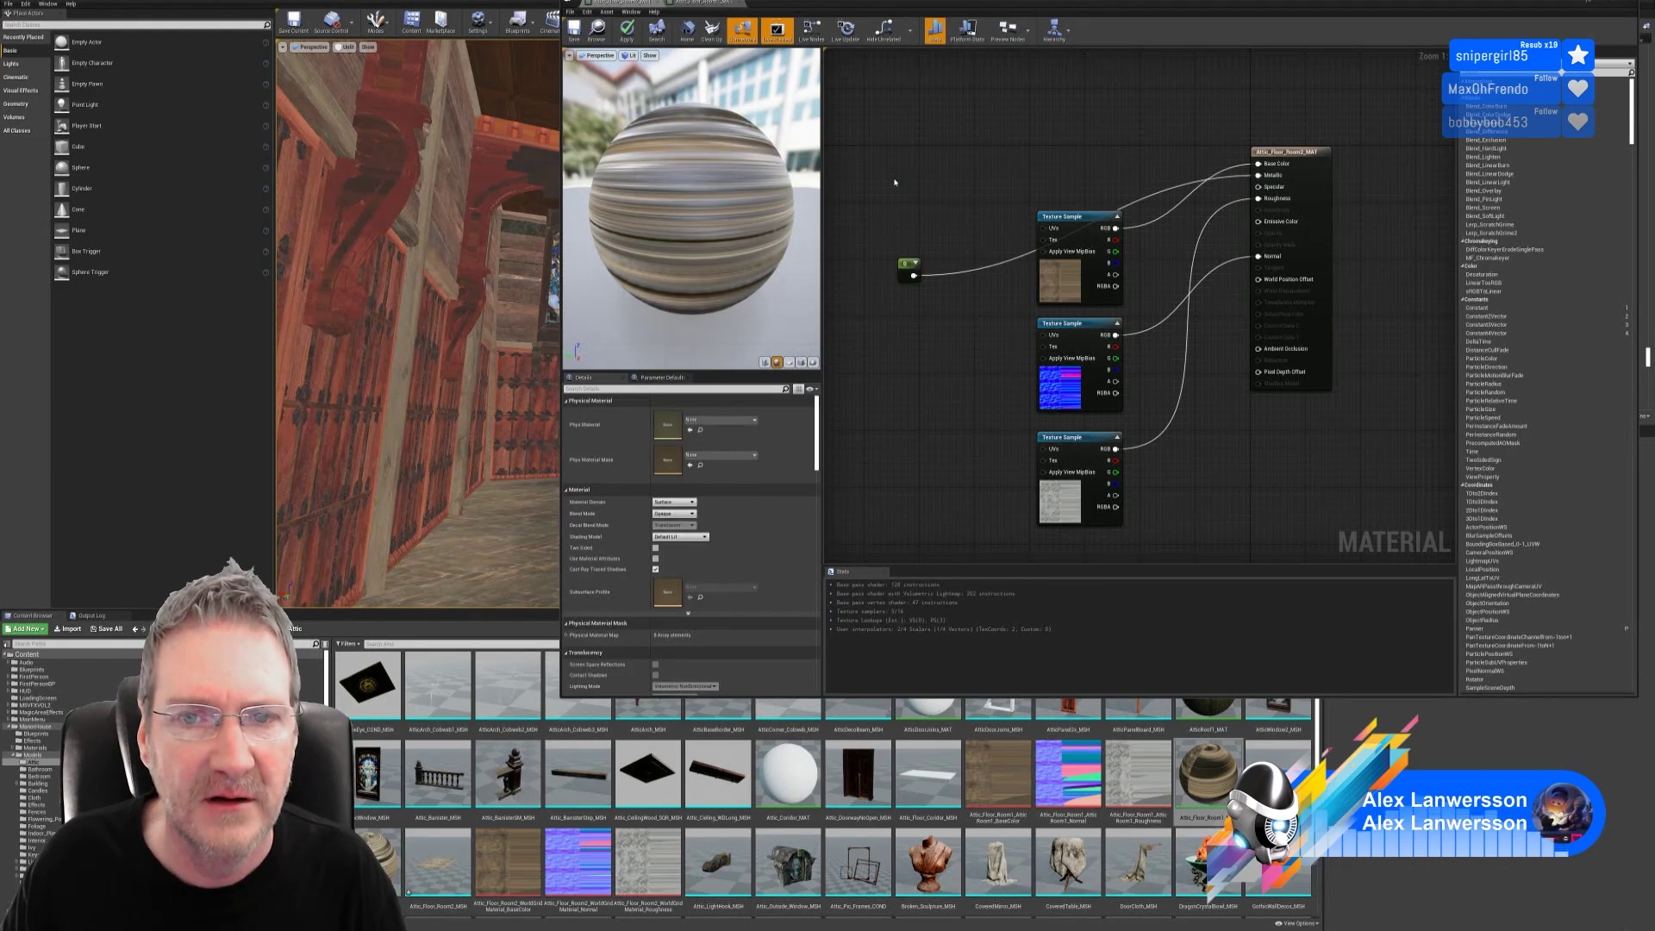
{"action": "left_click", "coordinate": [895, 179]}
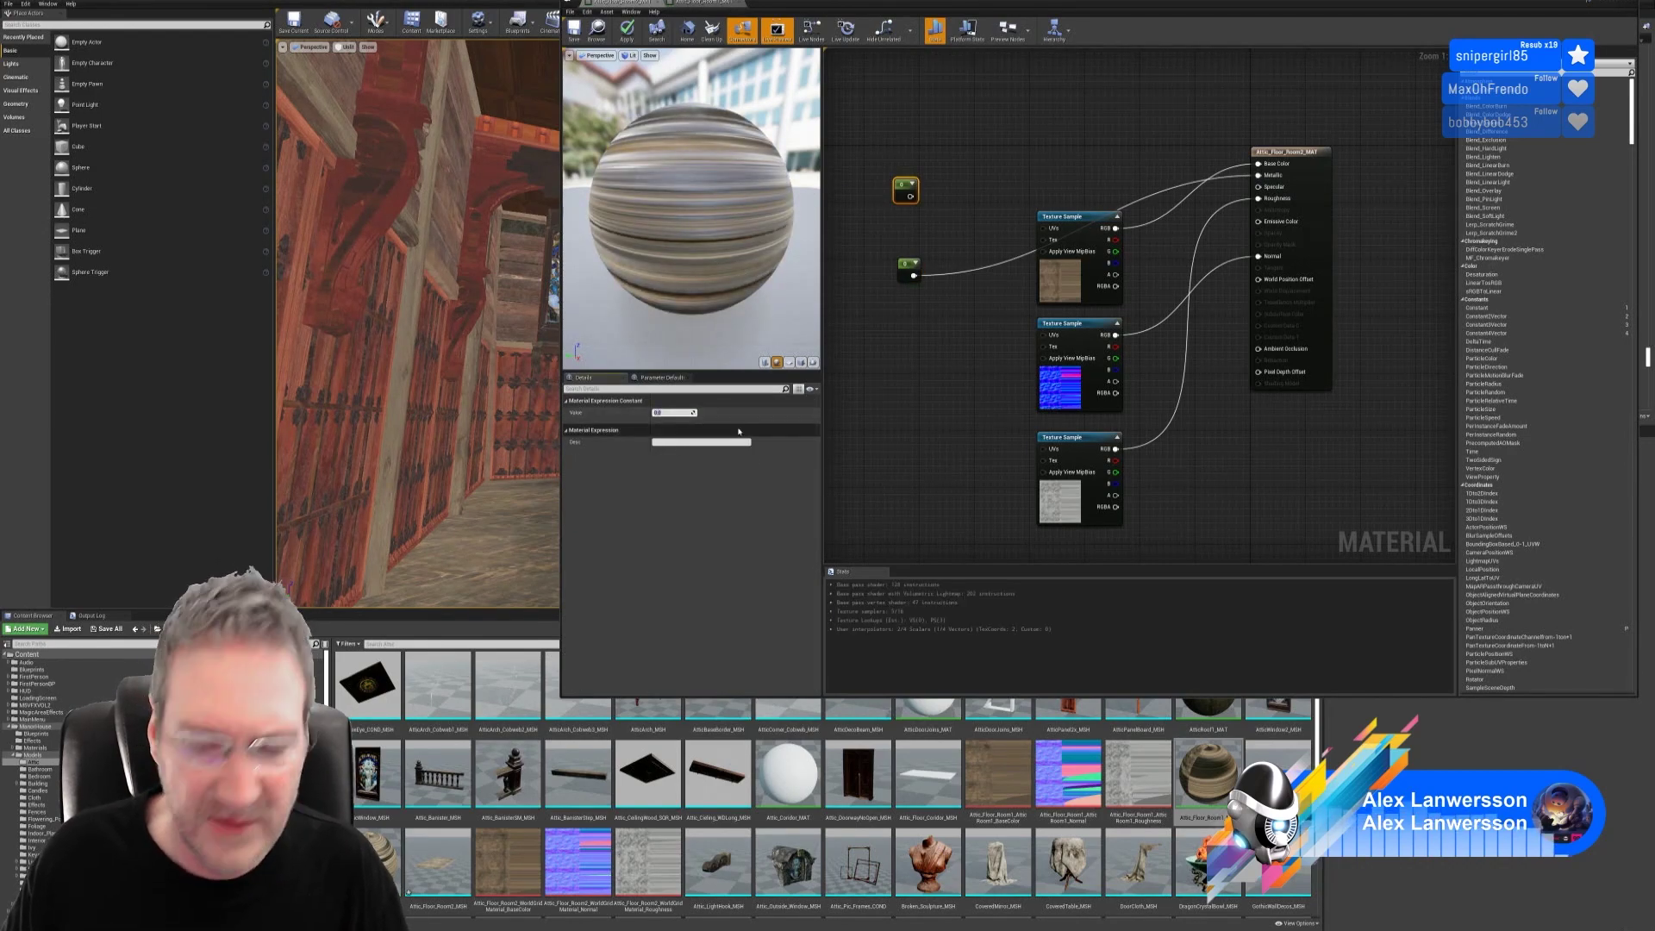
{"action": "type", "text": "0.05"}
{"action": "key", "text": "Return"}
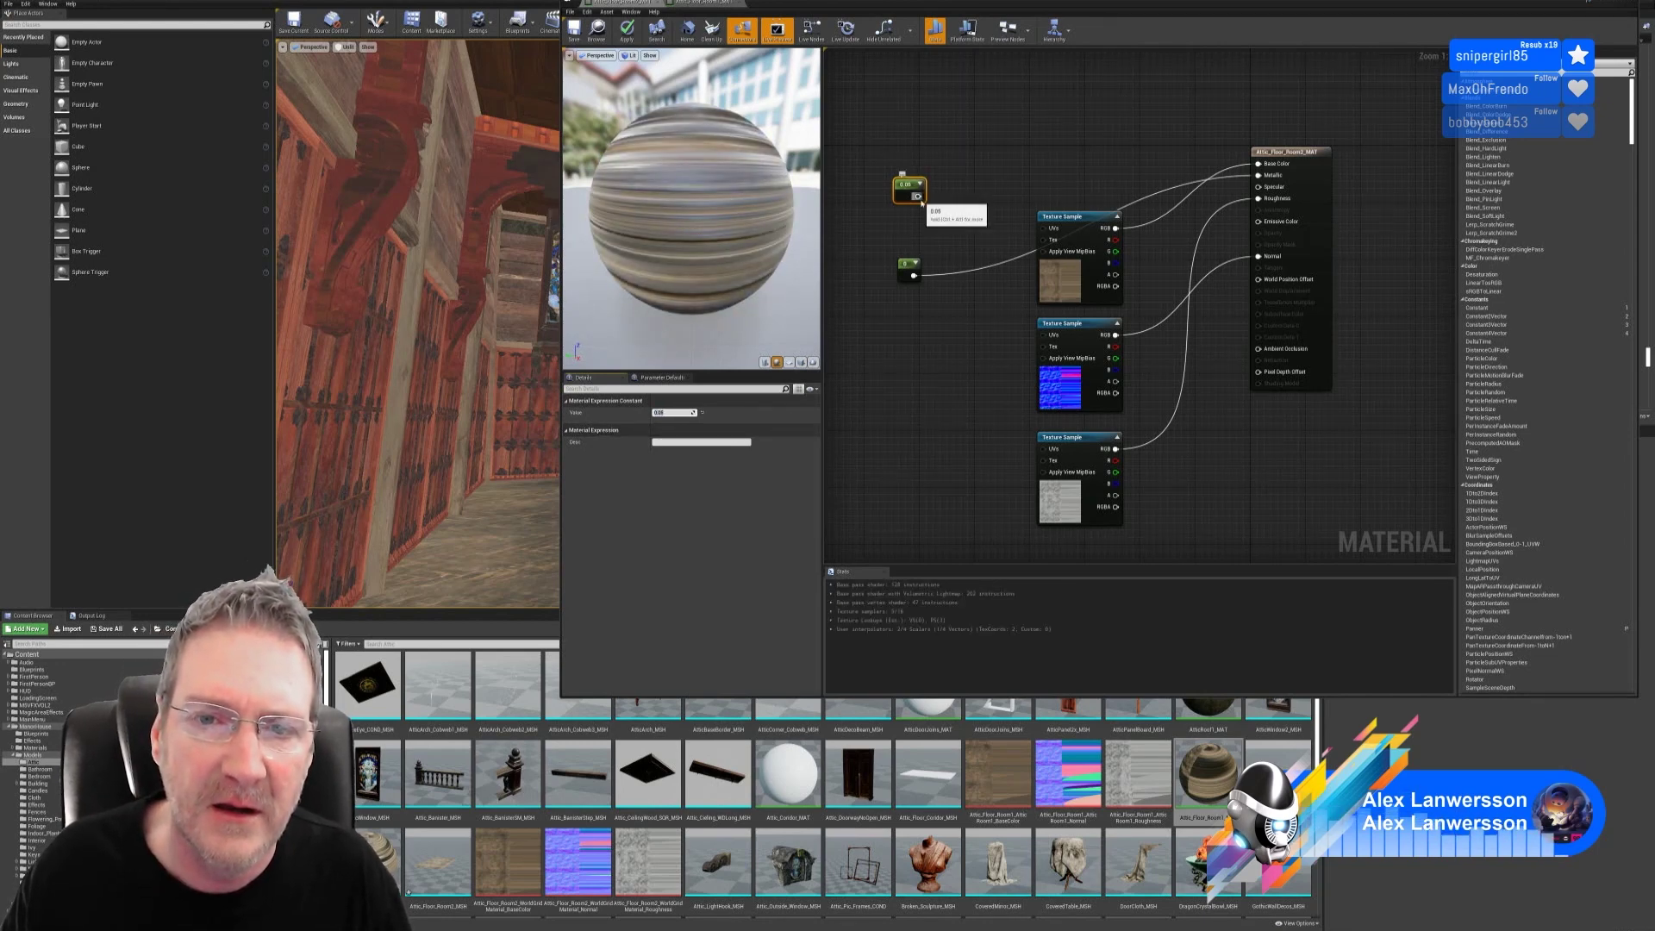
{"action": "left_click_drag", "start_coordinate": [920, 196], "coordinate": [1257, 195]}
{"action": "left_click", "coordinate": [1235, 226]}
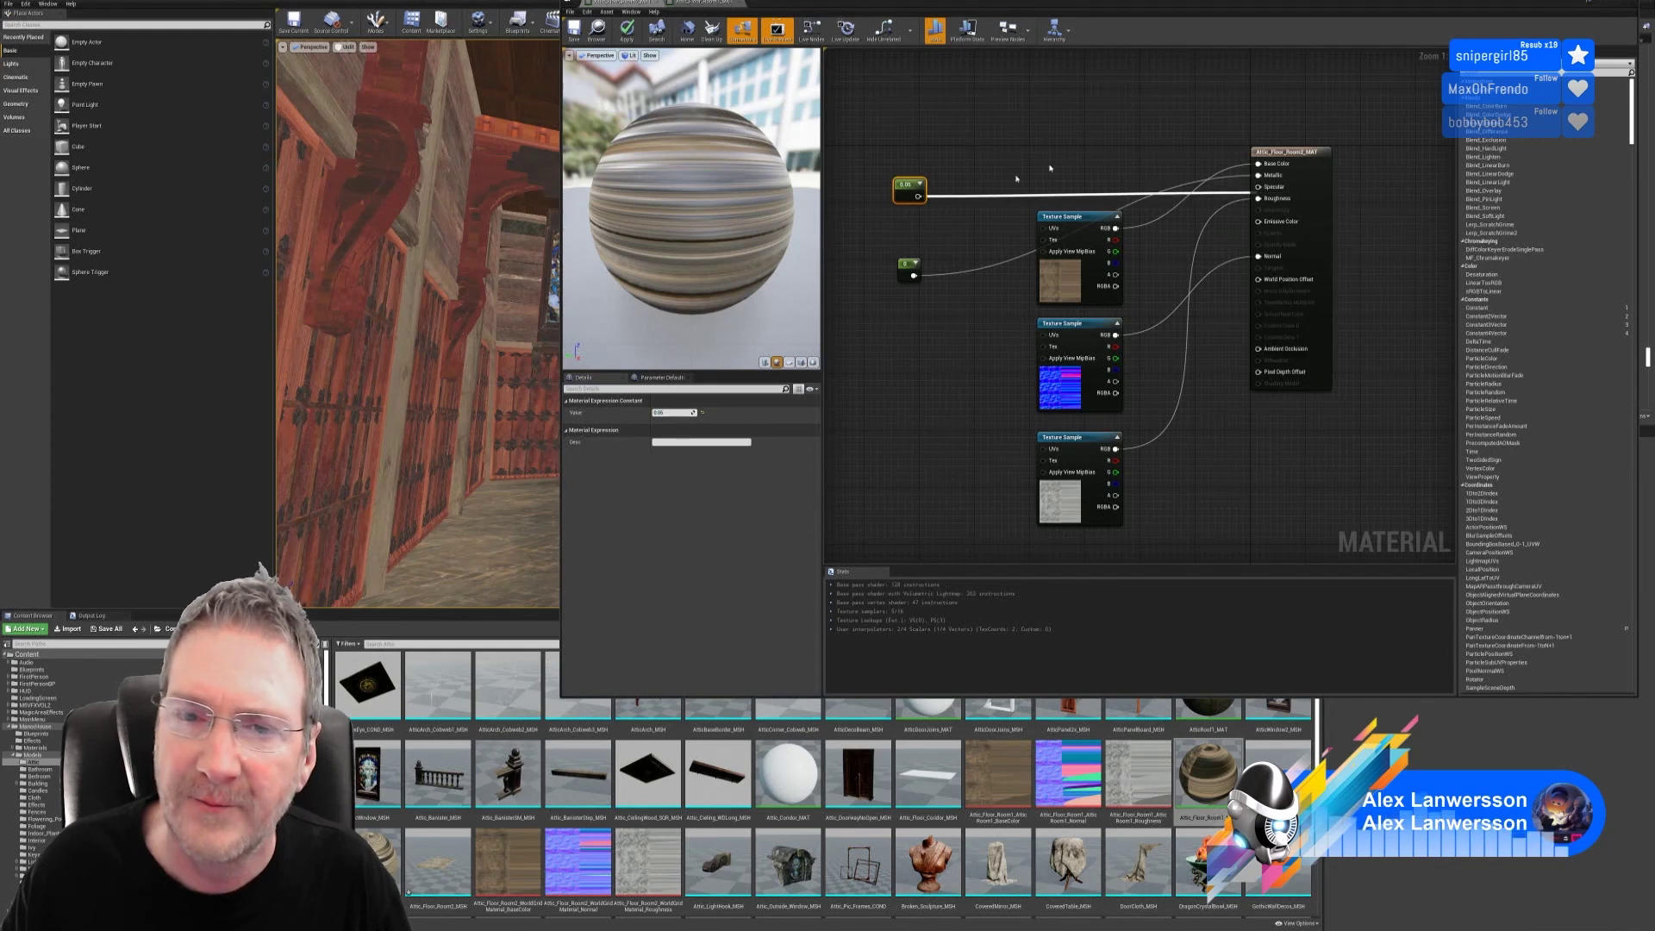
{"action": "left_click_drag", "start_coordinate": [918, 197], "coordinate": [1260, 187]}
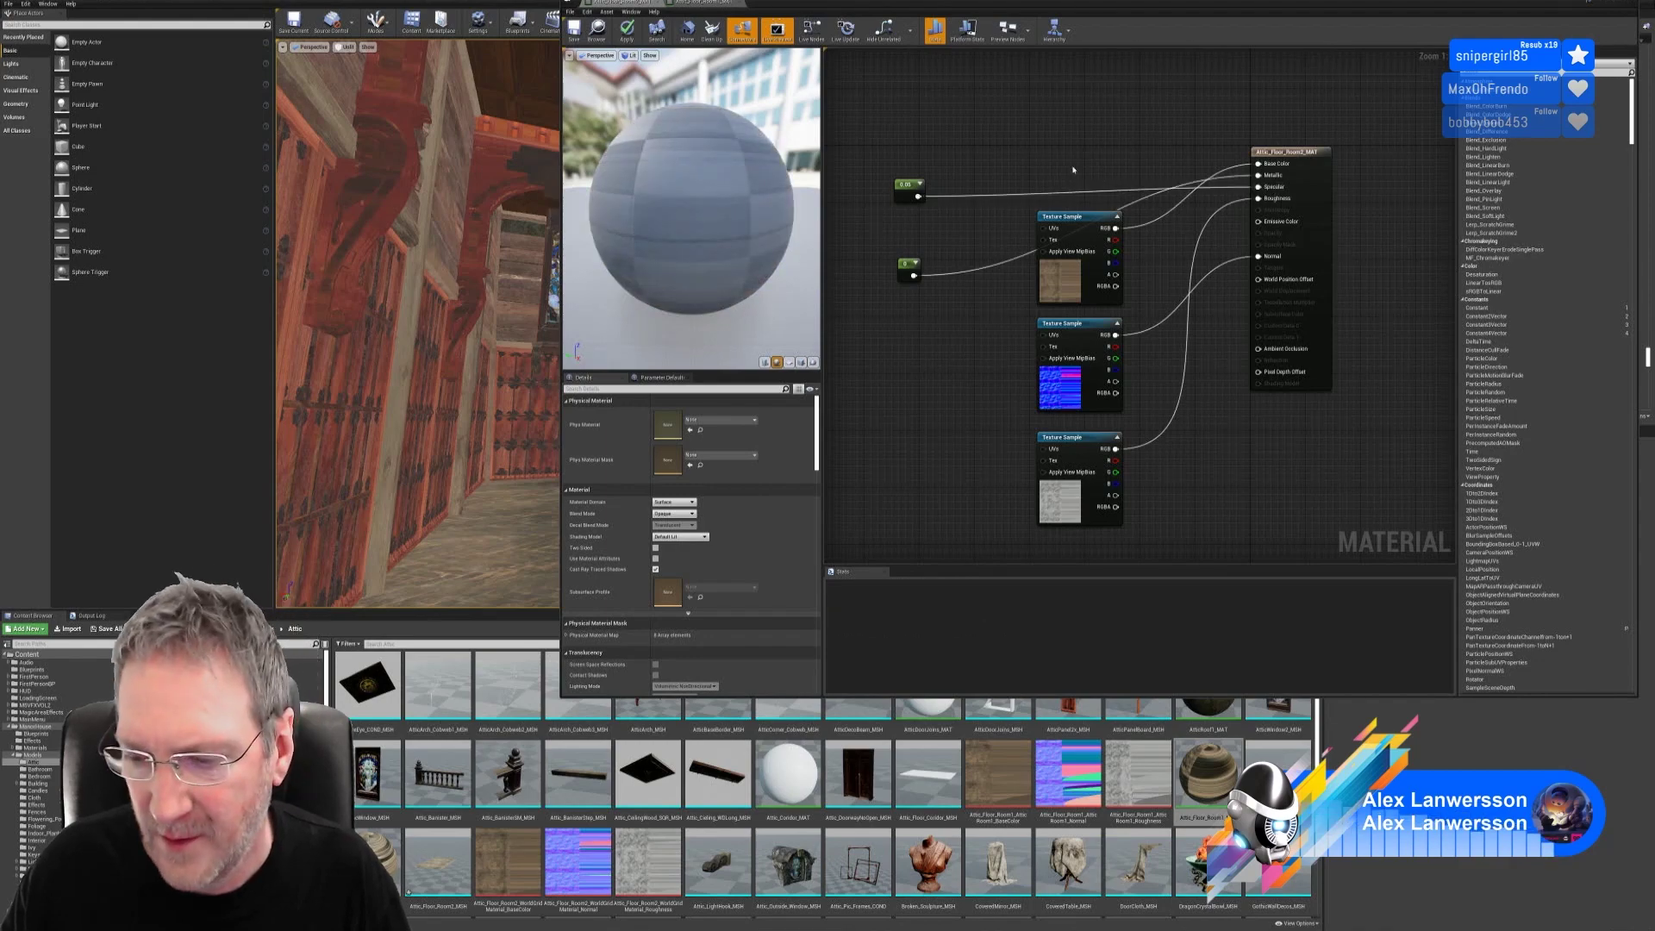
{"action": "left_click", "coordinate": [627, 29]}
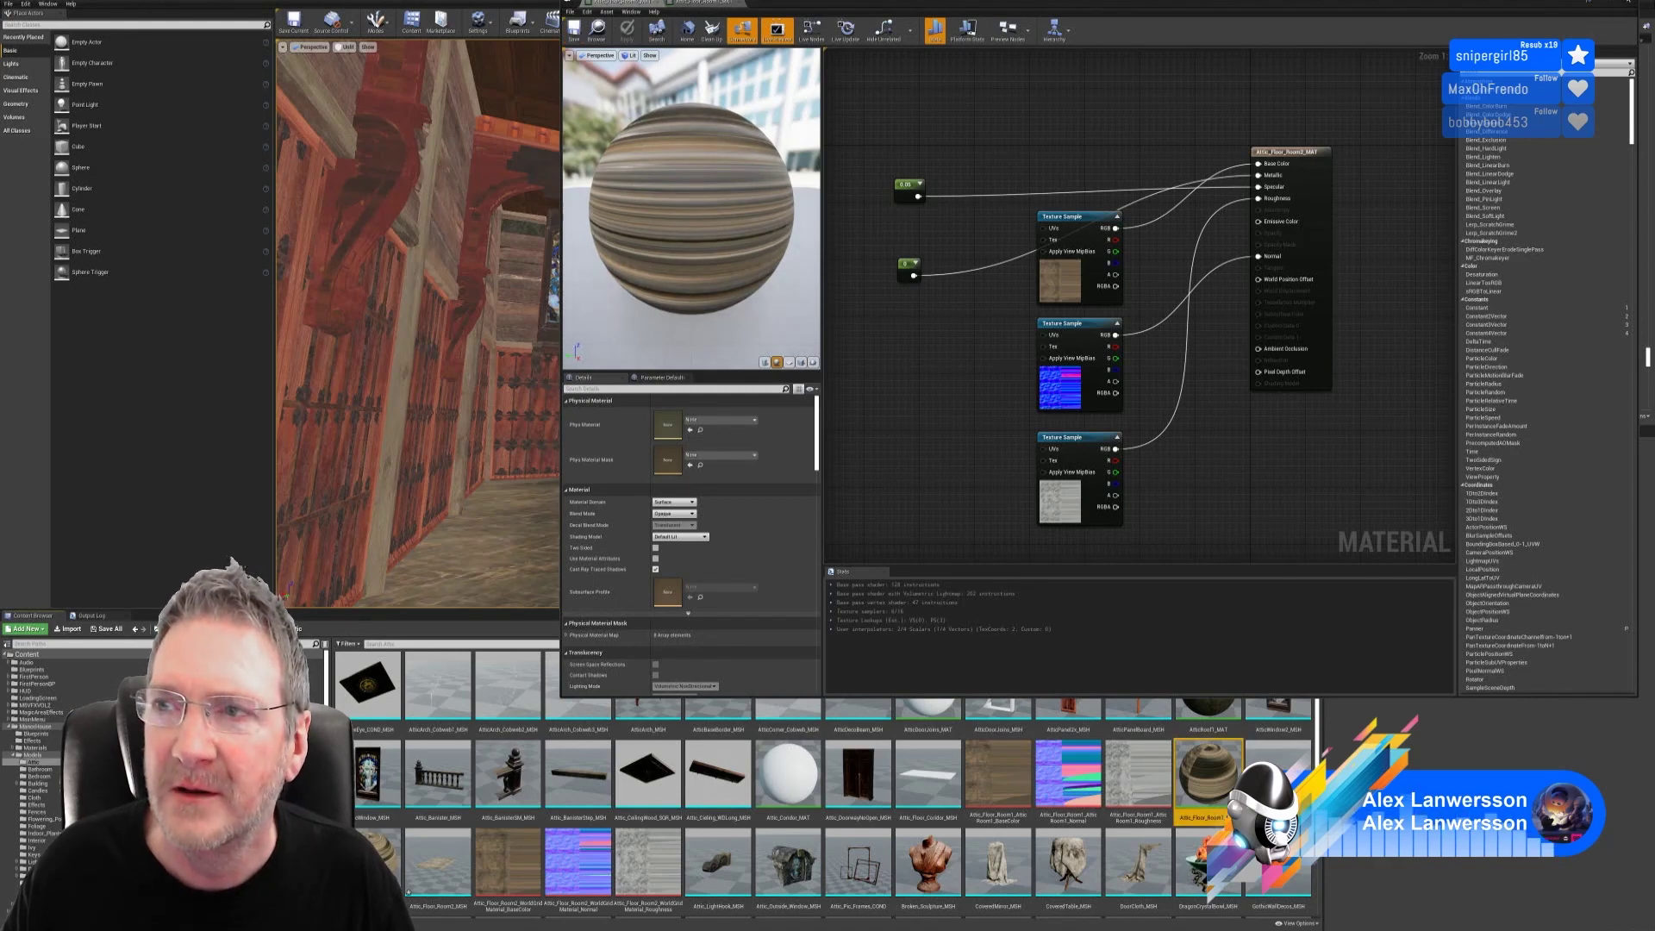
{"action": "left_click", "coordinate": [1628, 3]}
Step: Inspect the textured herringbone floor around the staircase, red walls and wooden partition in the attic level
{"action": "right_click_drag", "start_coordinate": [788, 473], "coordinate": [862, 526]}
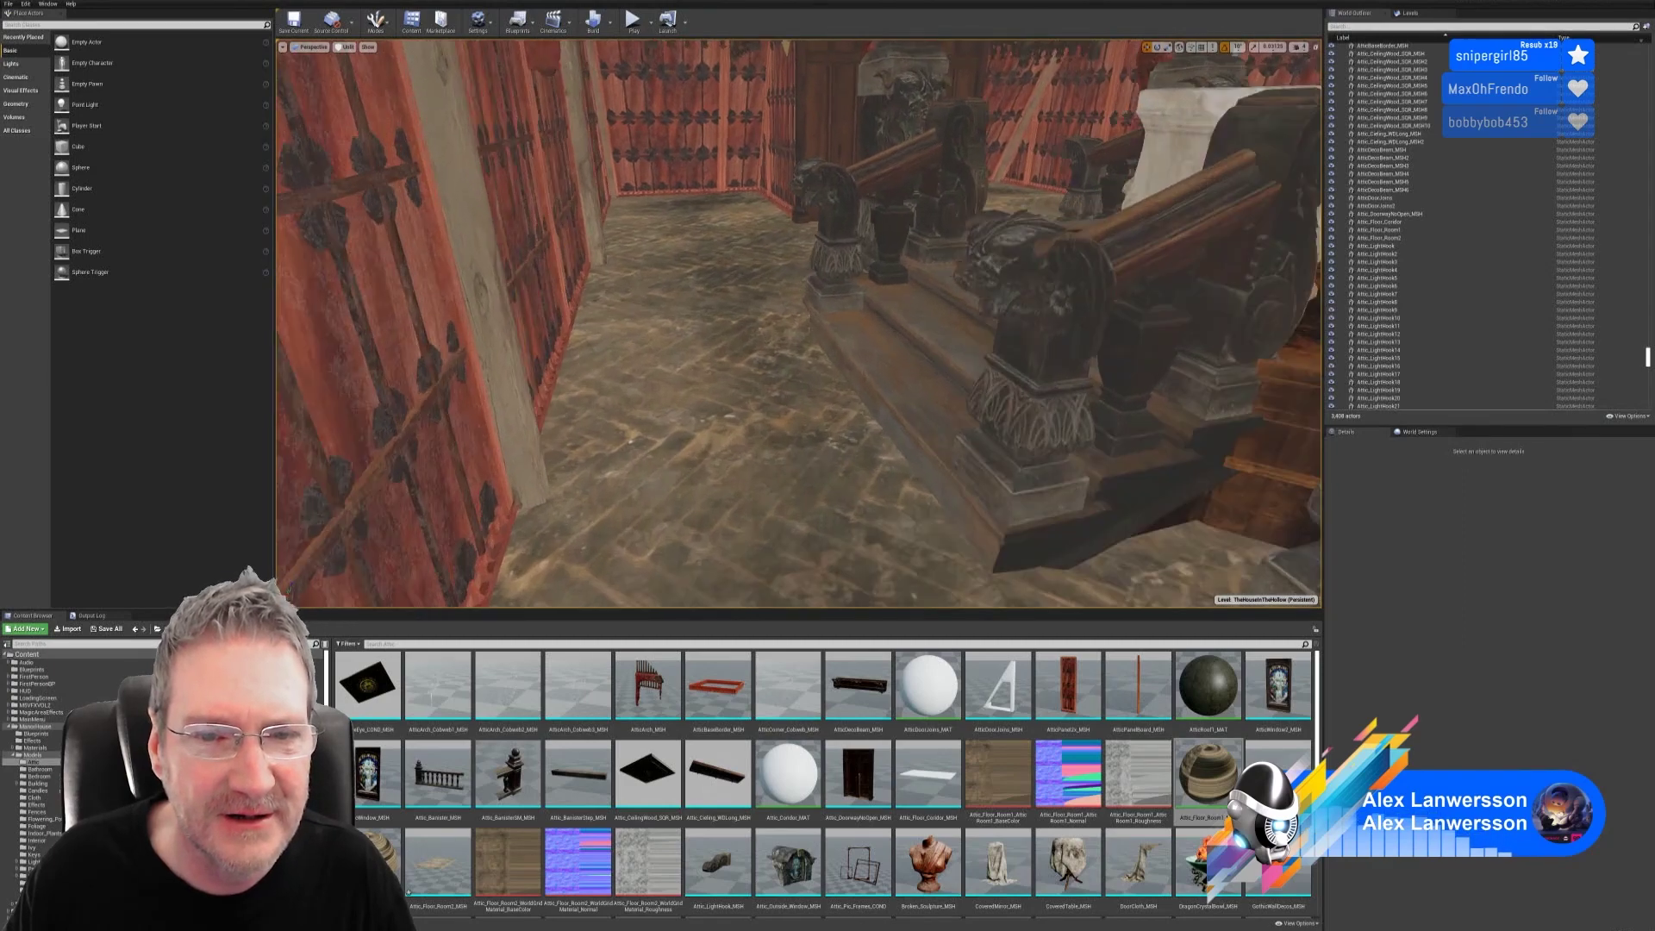
{"action": "mouse_move", "coordinate": [862, 526]}
{"action": "right_mouse_down"}
{"action": "mouse_move", "coordinate": [897, 526]}
{"action": "mouse_move", "coordinate": [845, 528]}
{"action": "mouse_move", "coordinate": [879, 543]}
{"action": "right_mouse_up"}
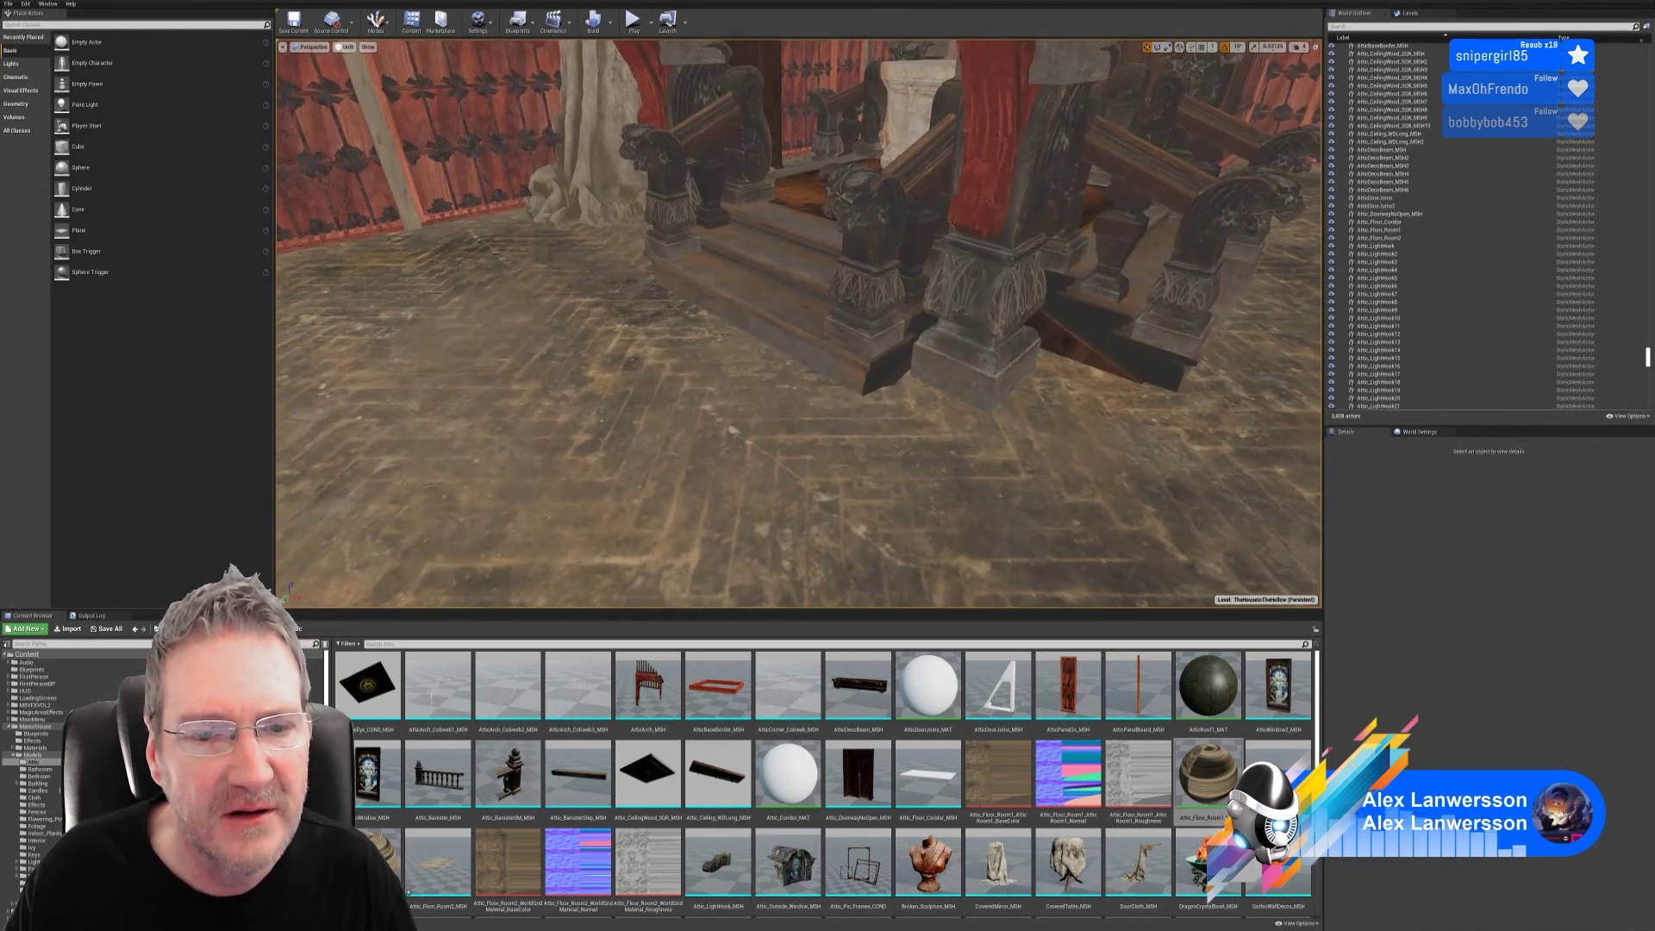
{"action": "right_click_drag", "start_coordinate": [879, 543], "coordinate": [1125, 573]}
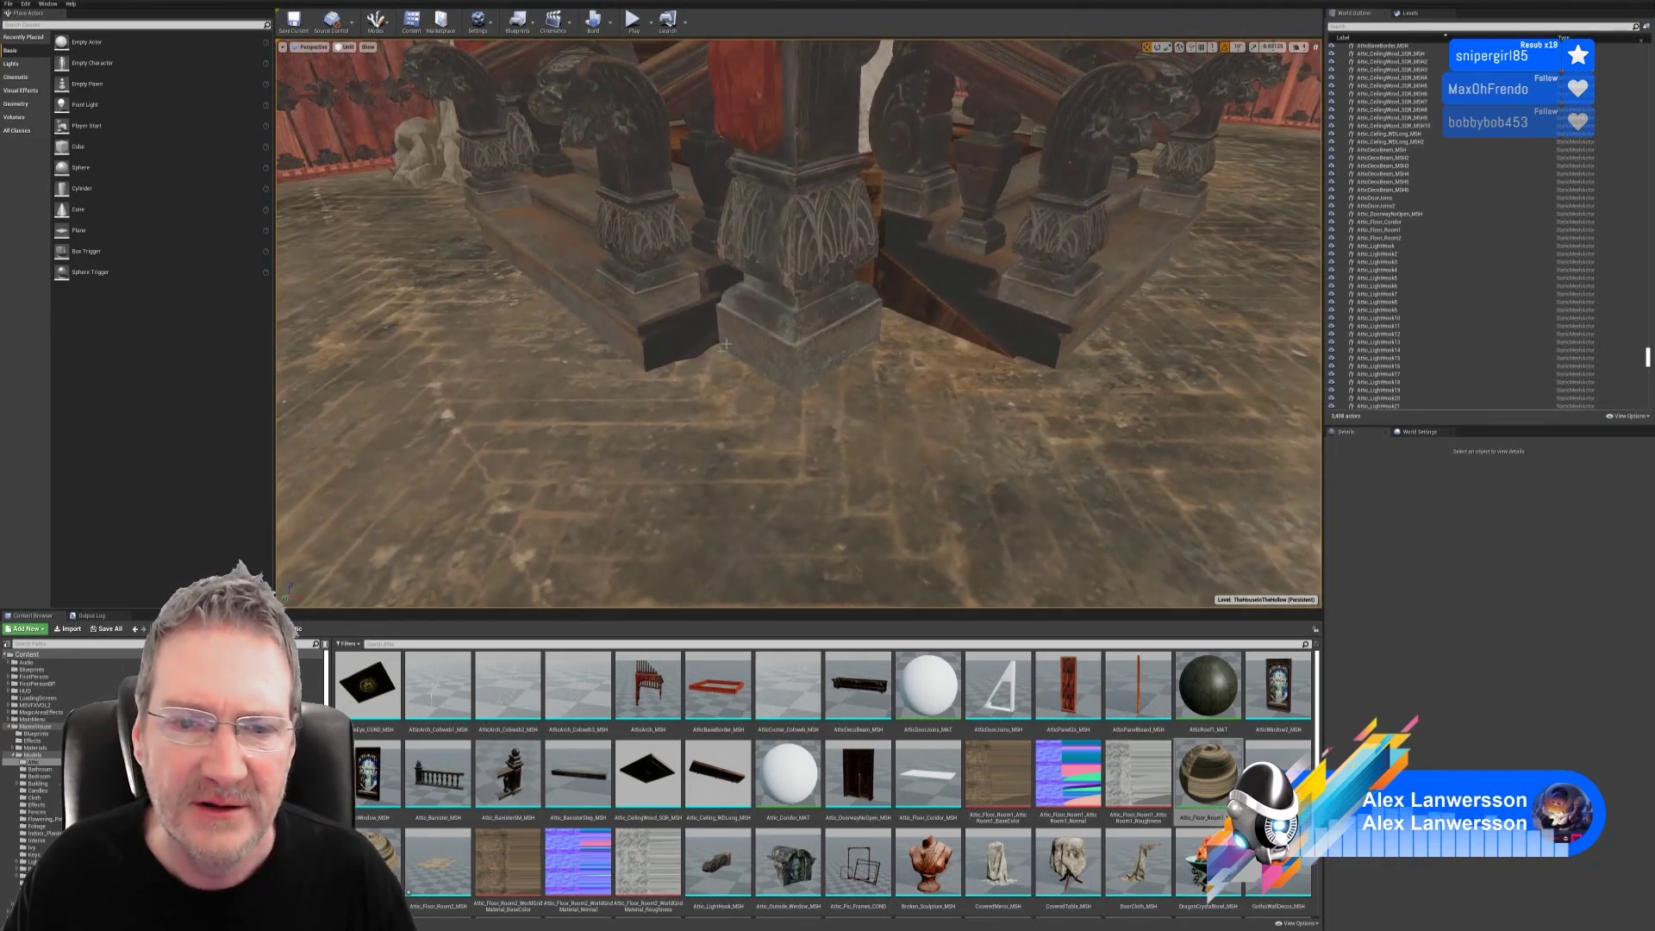
{"action": "right_click_drag", "start_coordinate": [799, 324], "coordinate": [845, 328]}
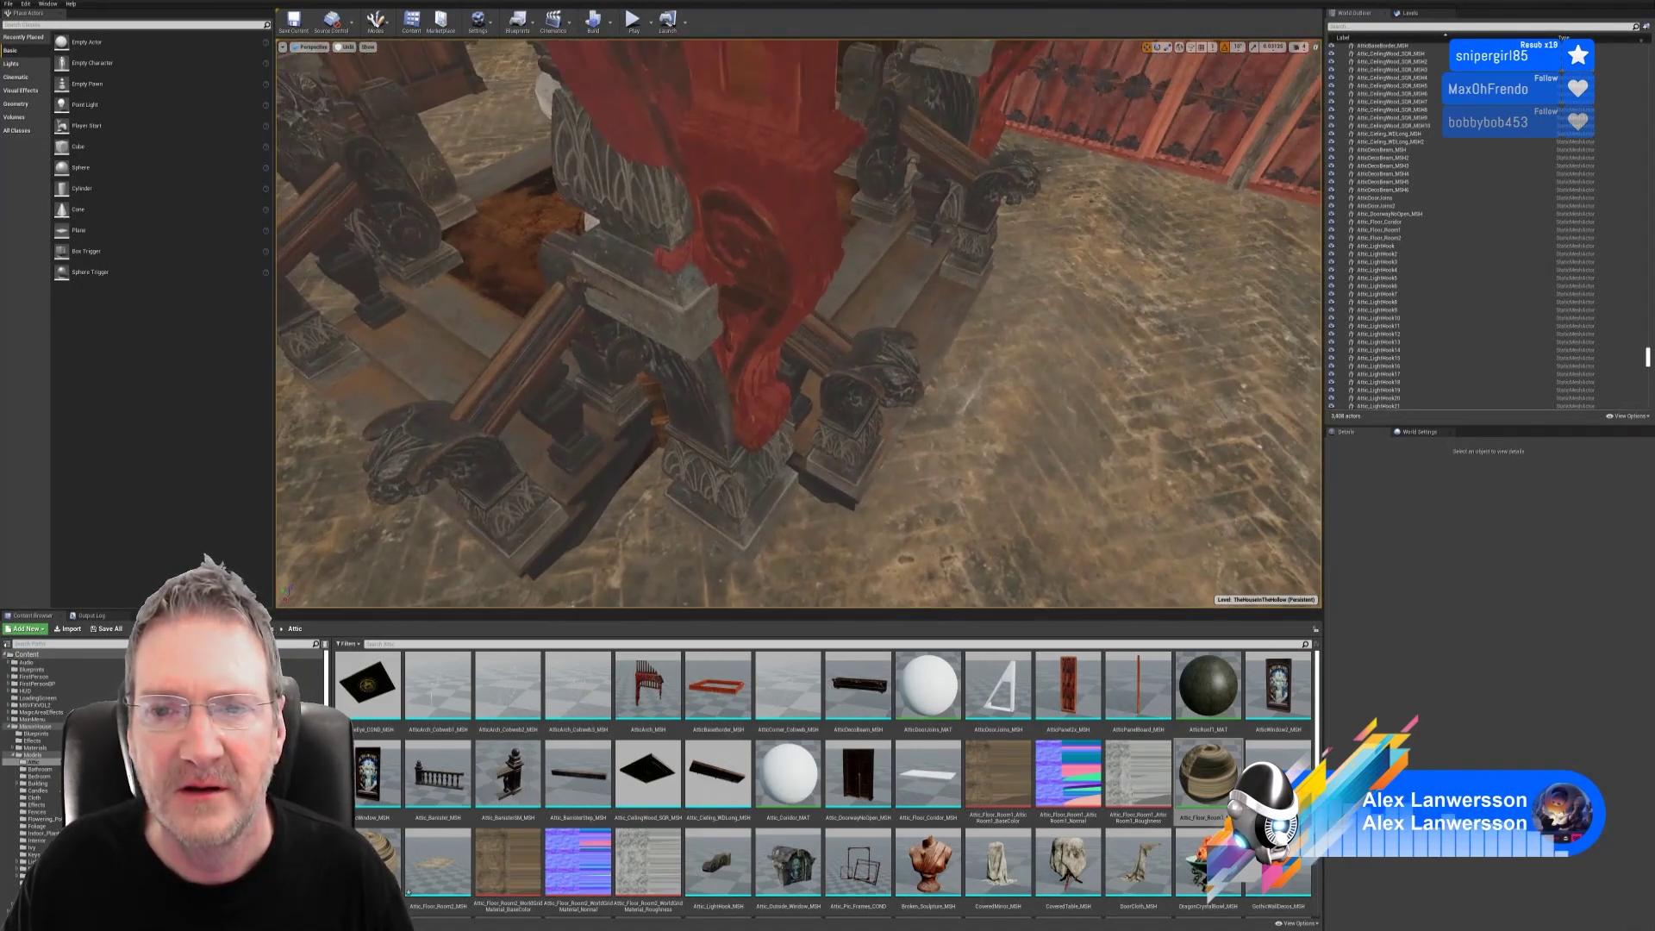
{"action": "right_click_drag", "start_coordinate": [845, 327], "coordinate": [776, 319]}
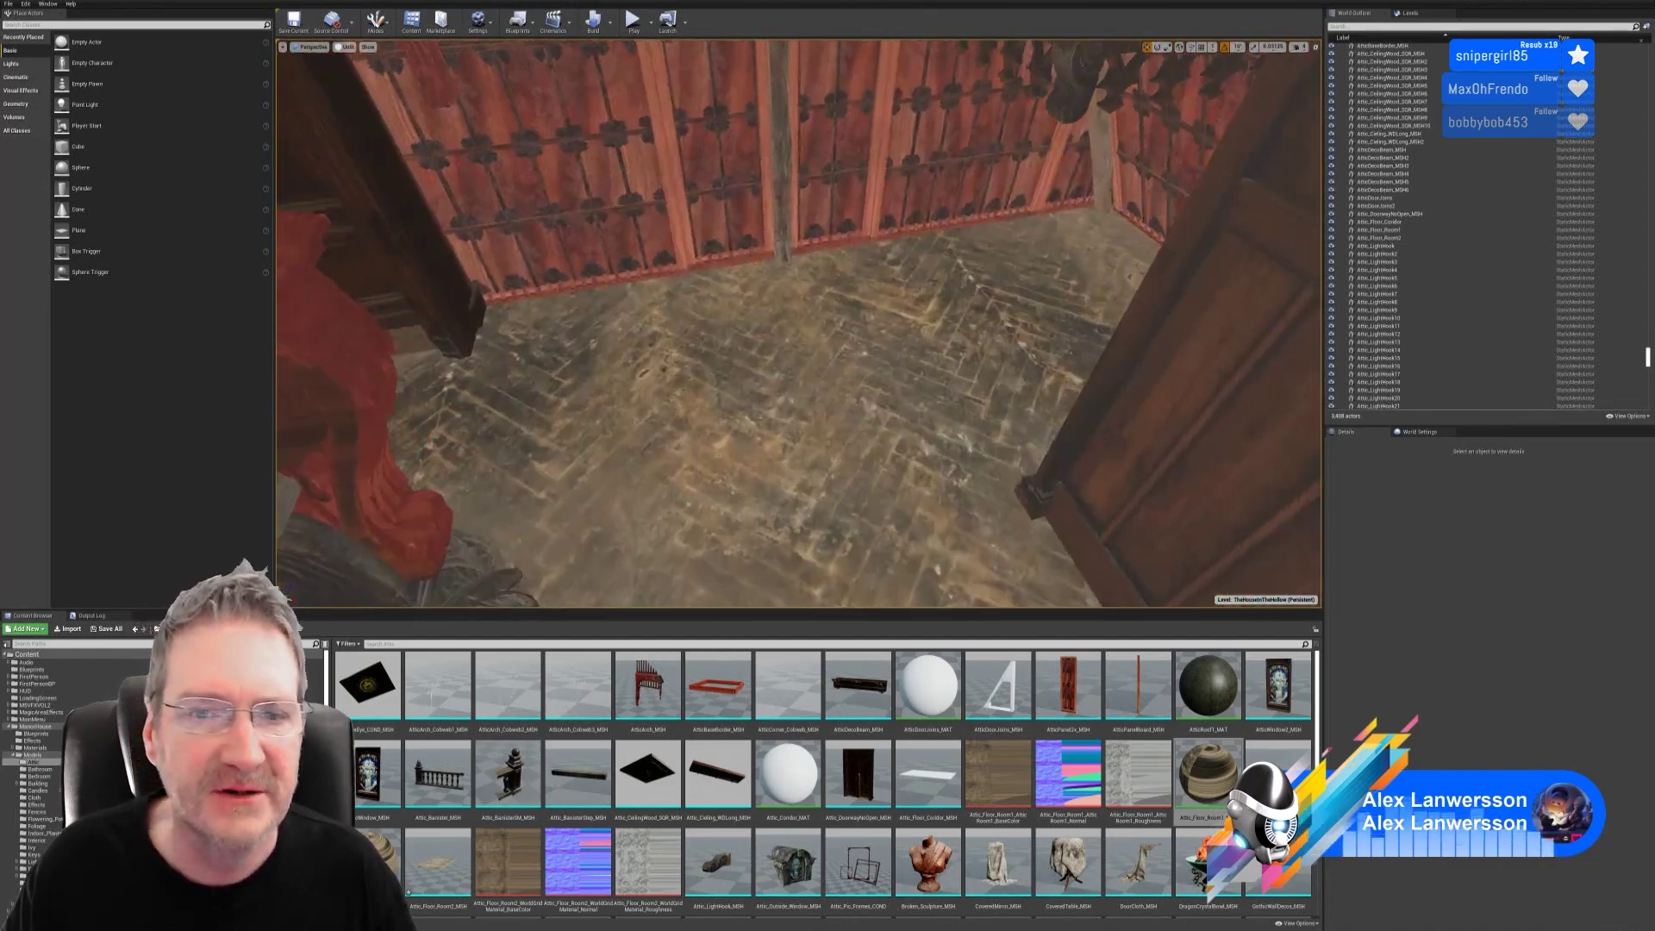
{"action": "right_click_drag", "start_coordinate": [776, 319], "coordinate": [677, 326]}
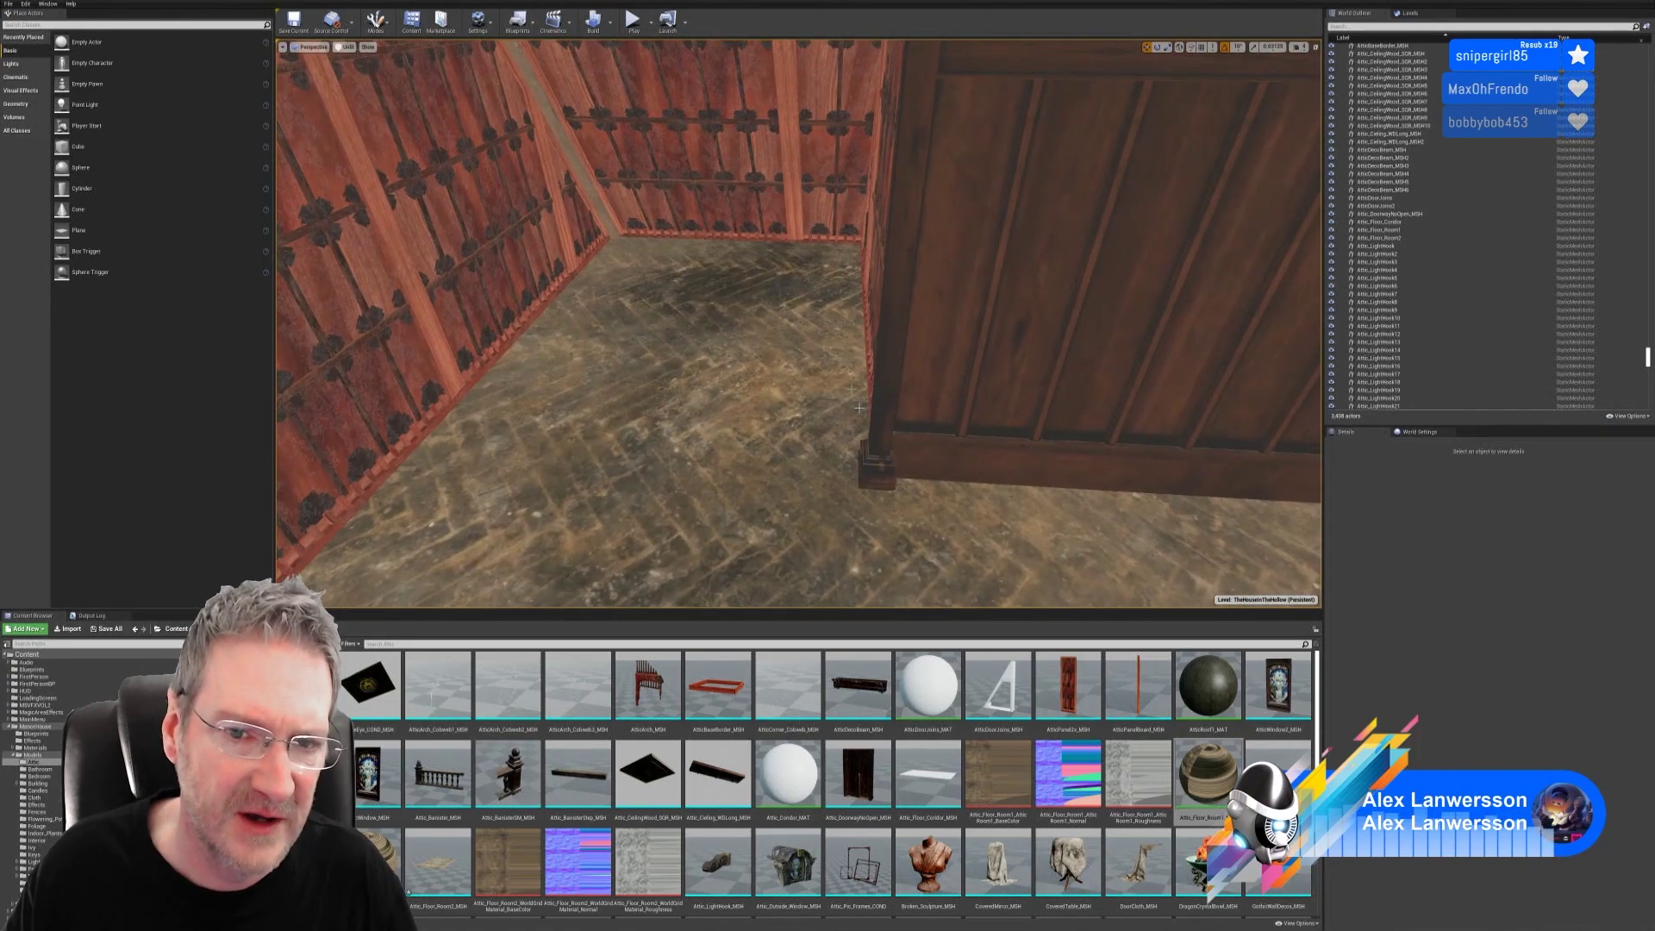
{"action": "right_click_drag", "start_coordinate": [781, 295], "coordinate": [750, 302]}
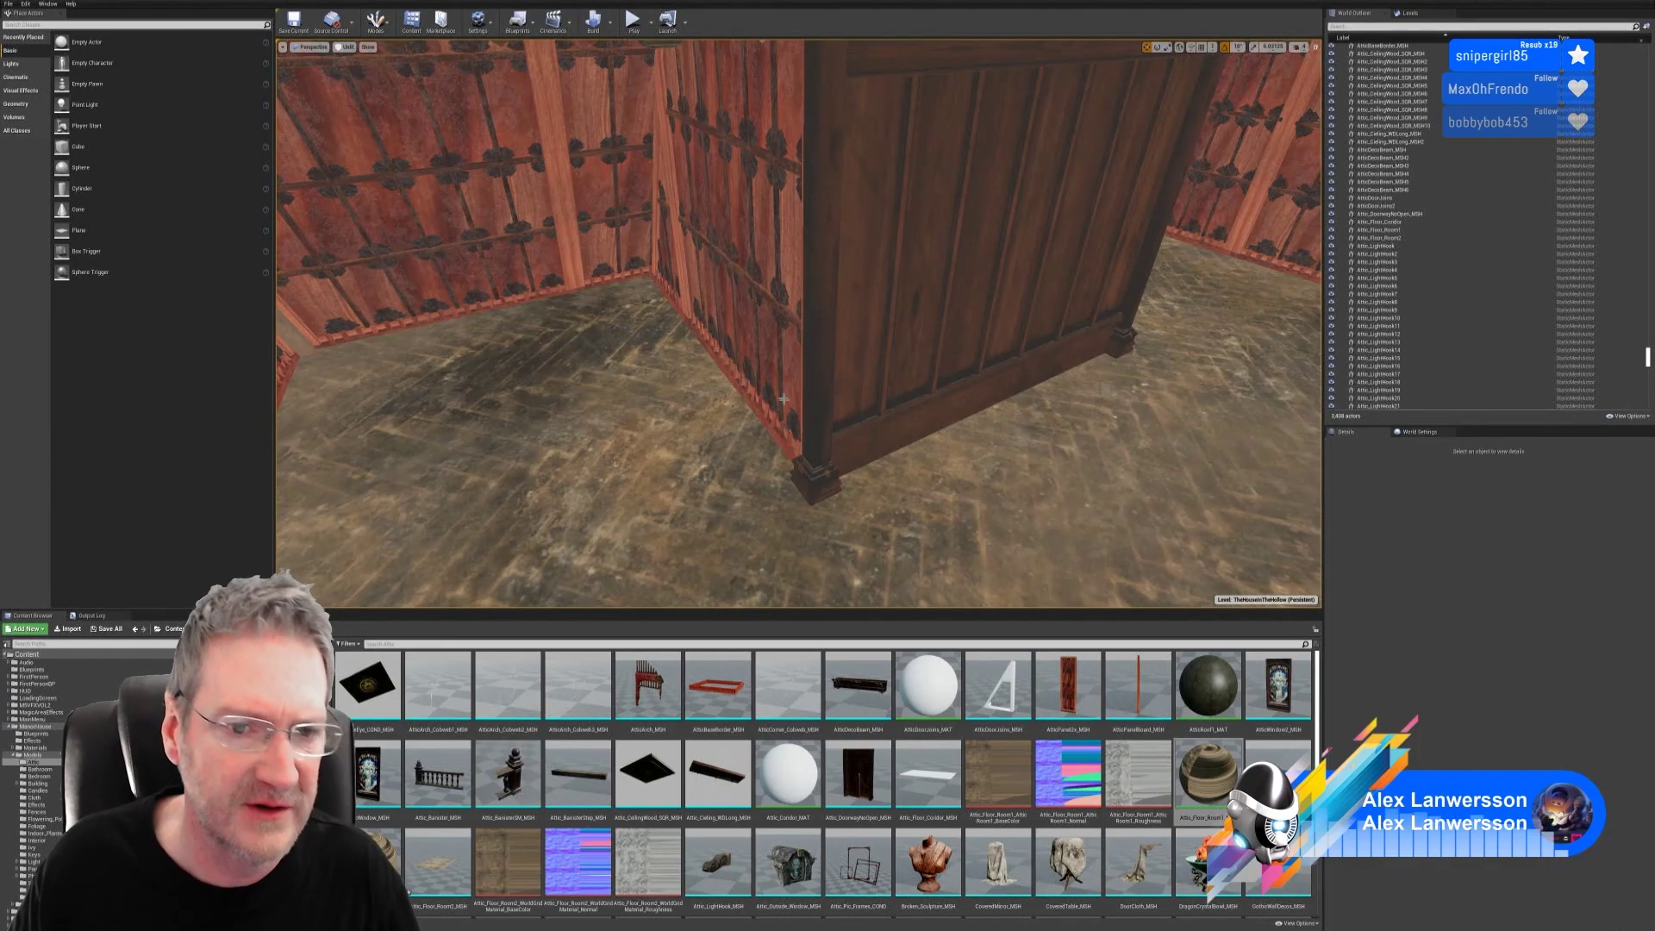
Step: Save all modified assets and the level in the project
{"action": "left_click", "coordinate": [8, 4]}
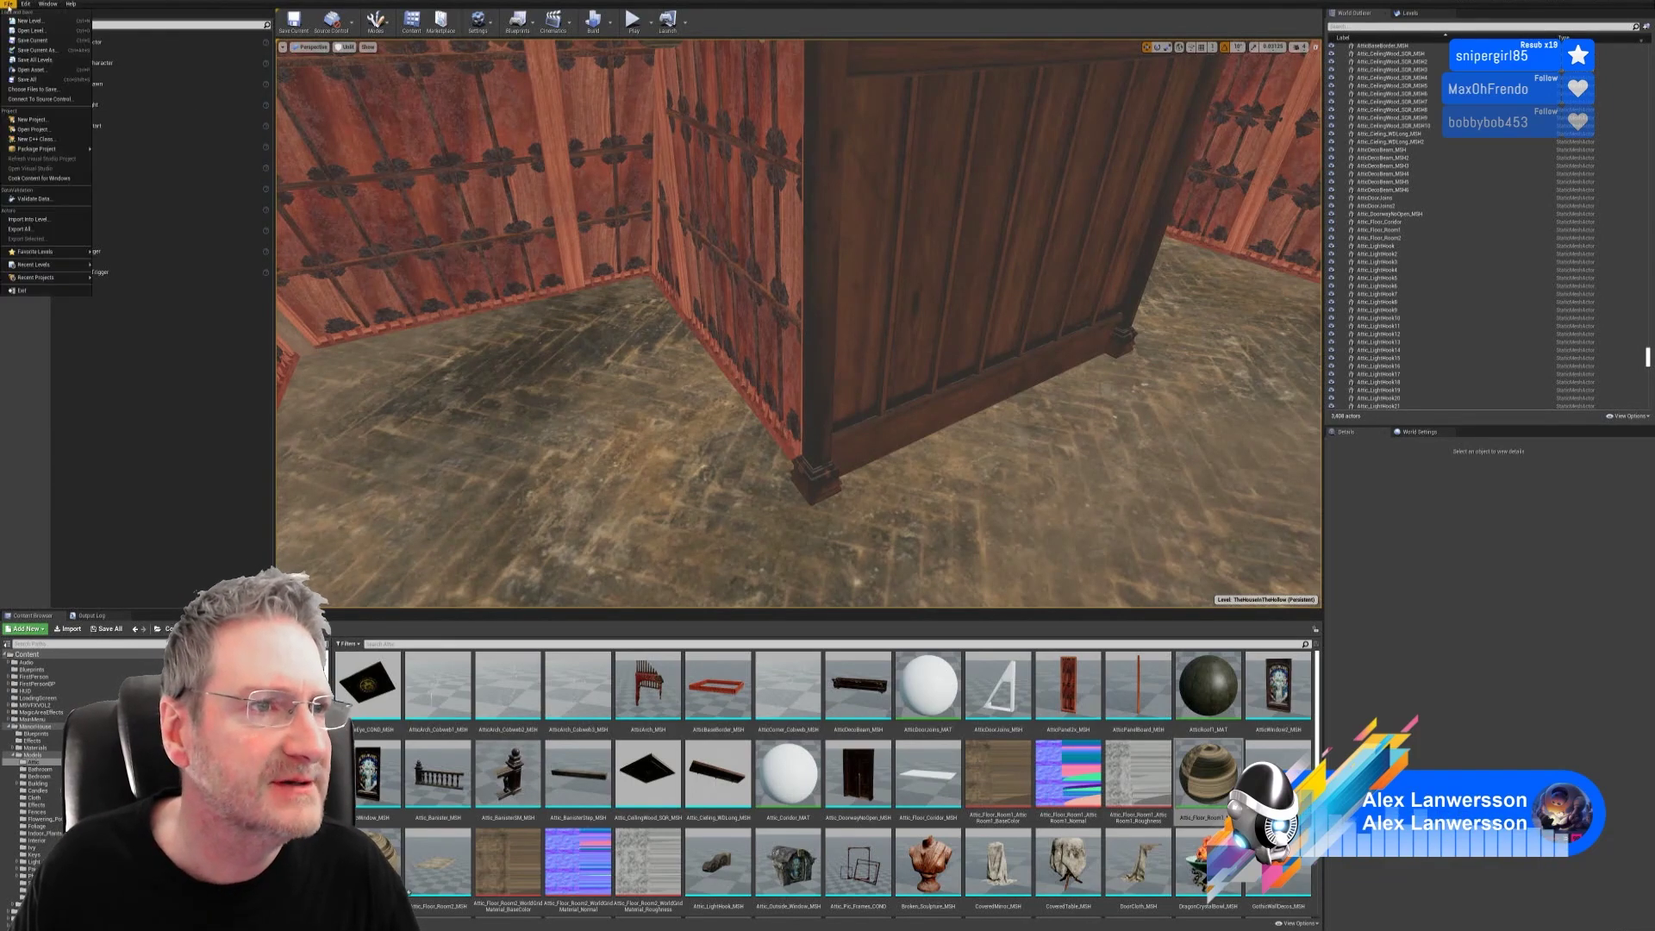
{"action": "left_click", "coordinate": [36, 82]}
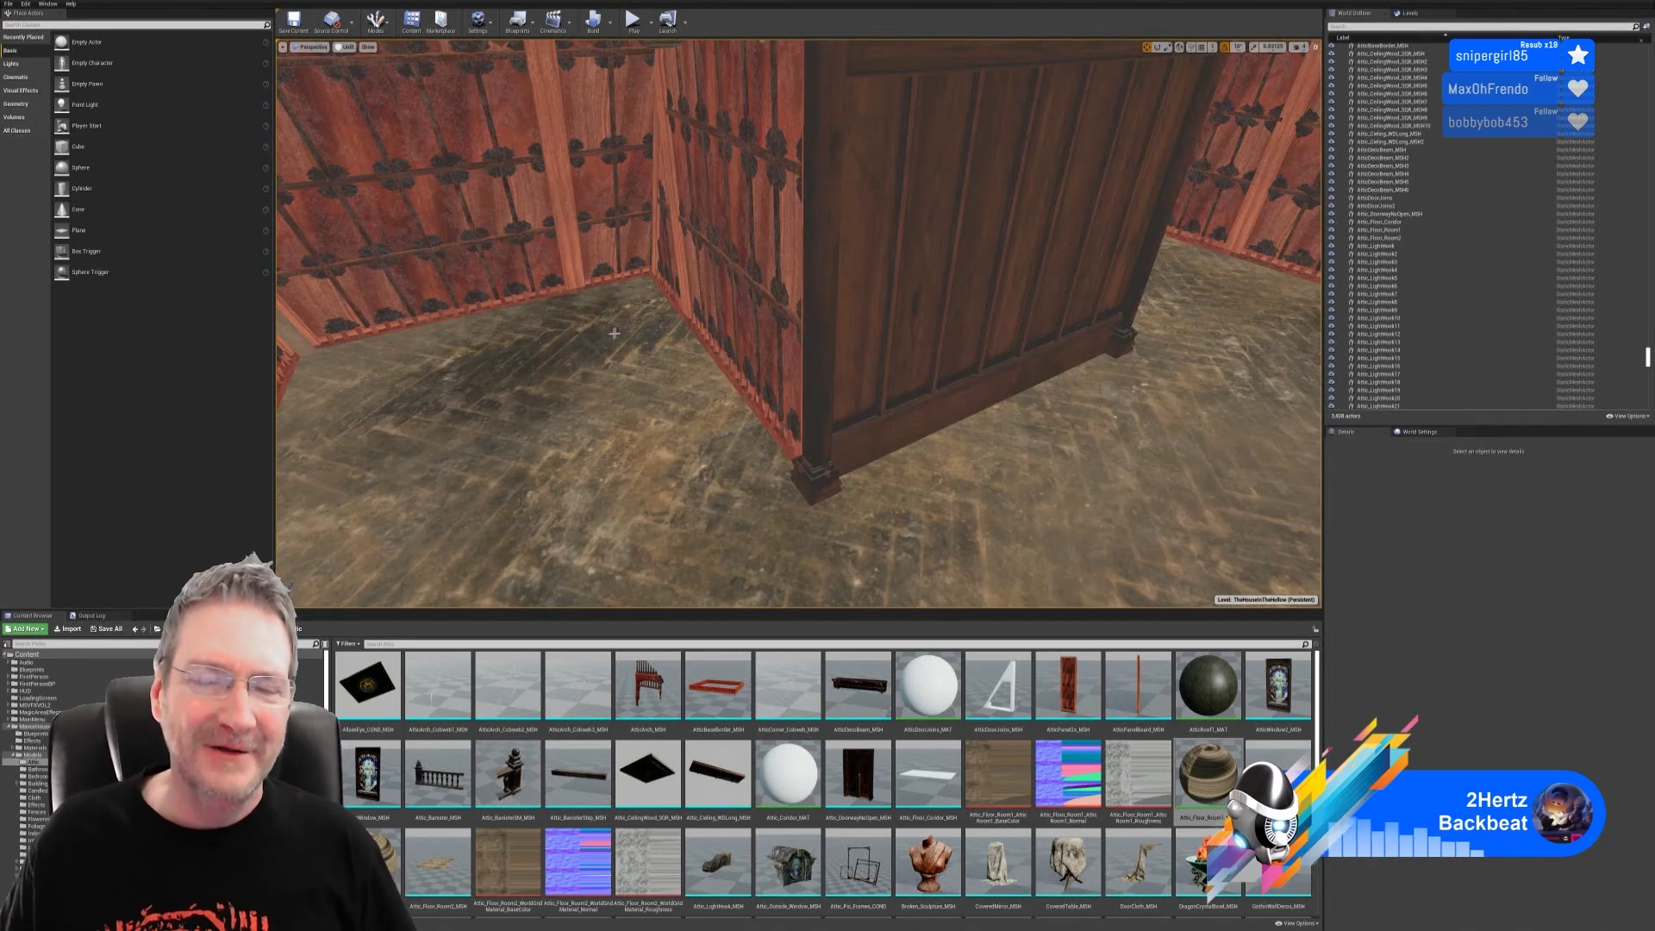
Step: Examine the Room 2 floor's texture detail and pattern beside the wooden partition and at the floor's outer edge beyond the walls
{"action": "mouse_move", "coordinate": [805, 365]}
{"action": "right_mouse_down"}
{"action": "mouse_move", "coordinate": [776, 371]}
{"action": "mouse_move", "coordinate": [957, 383]}
{"action": "mouse_move", "coordinate": [776, 375]}
{"action": "right_mouse_up"}
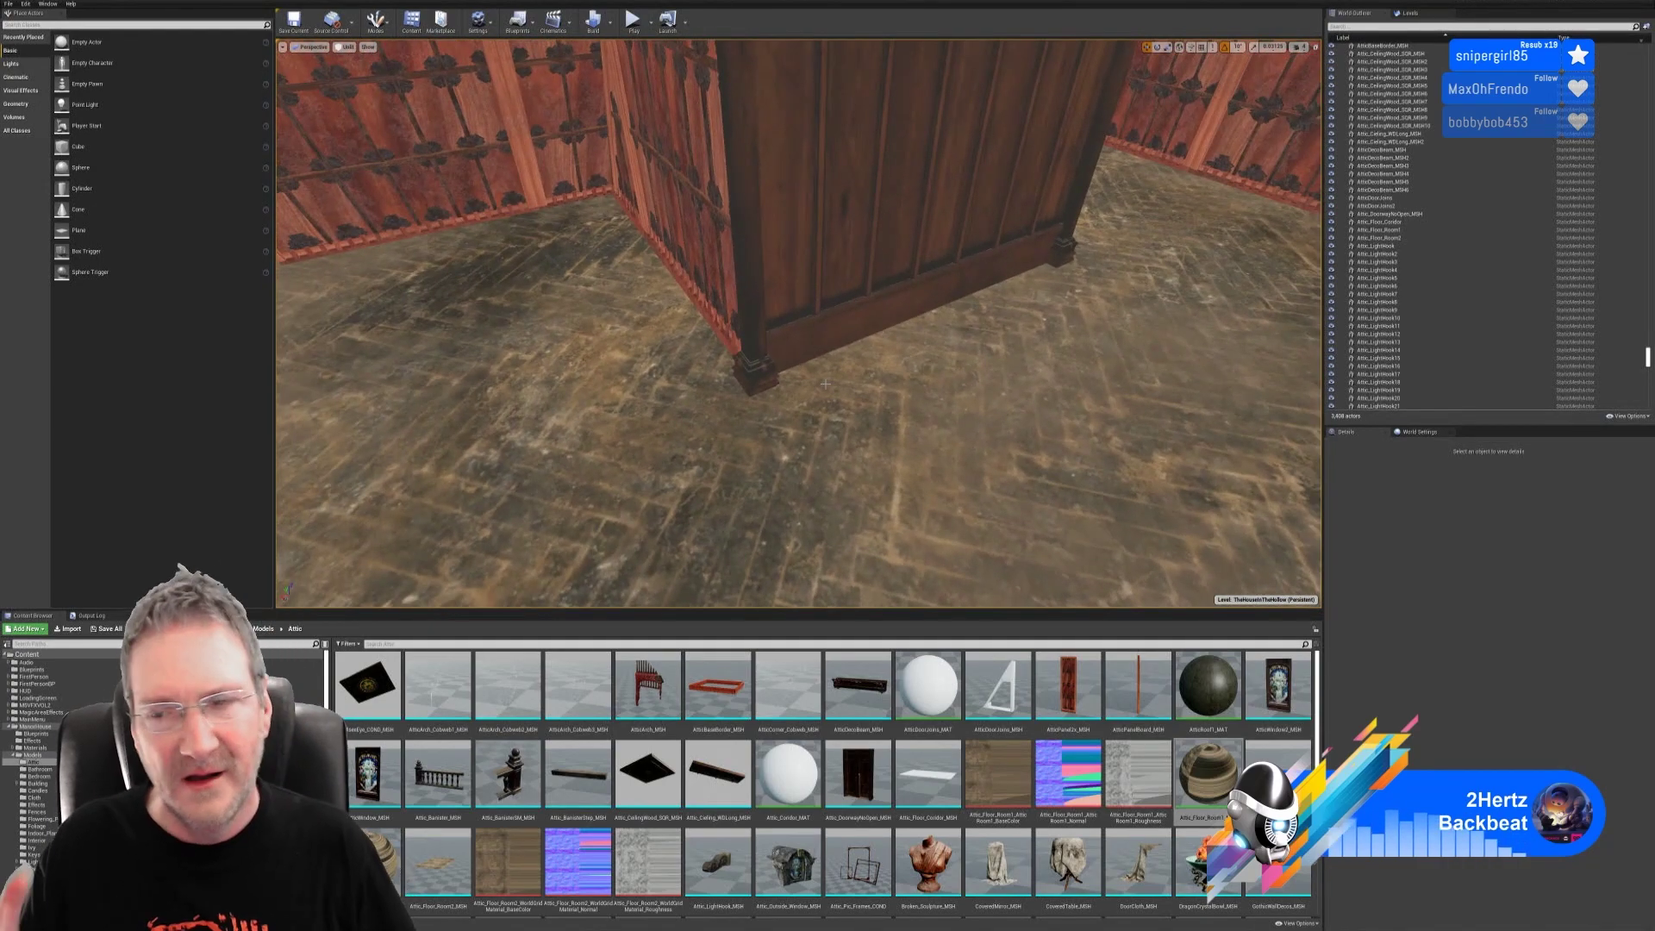
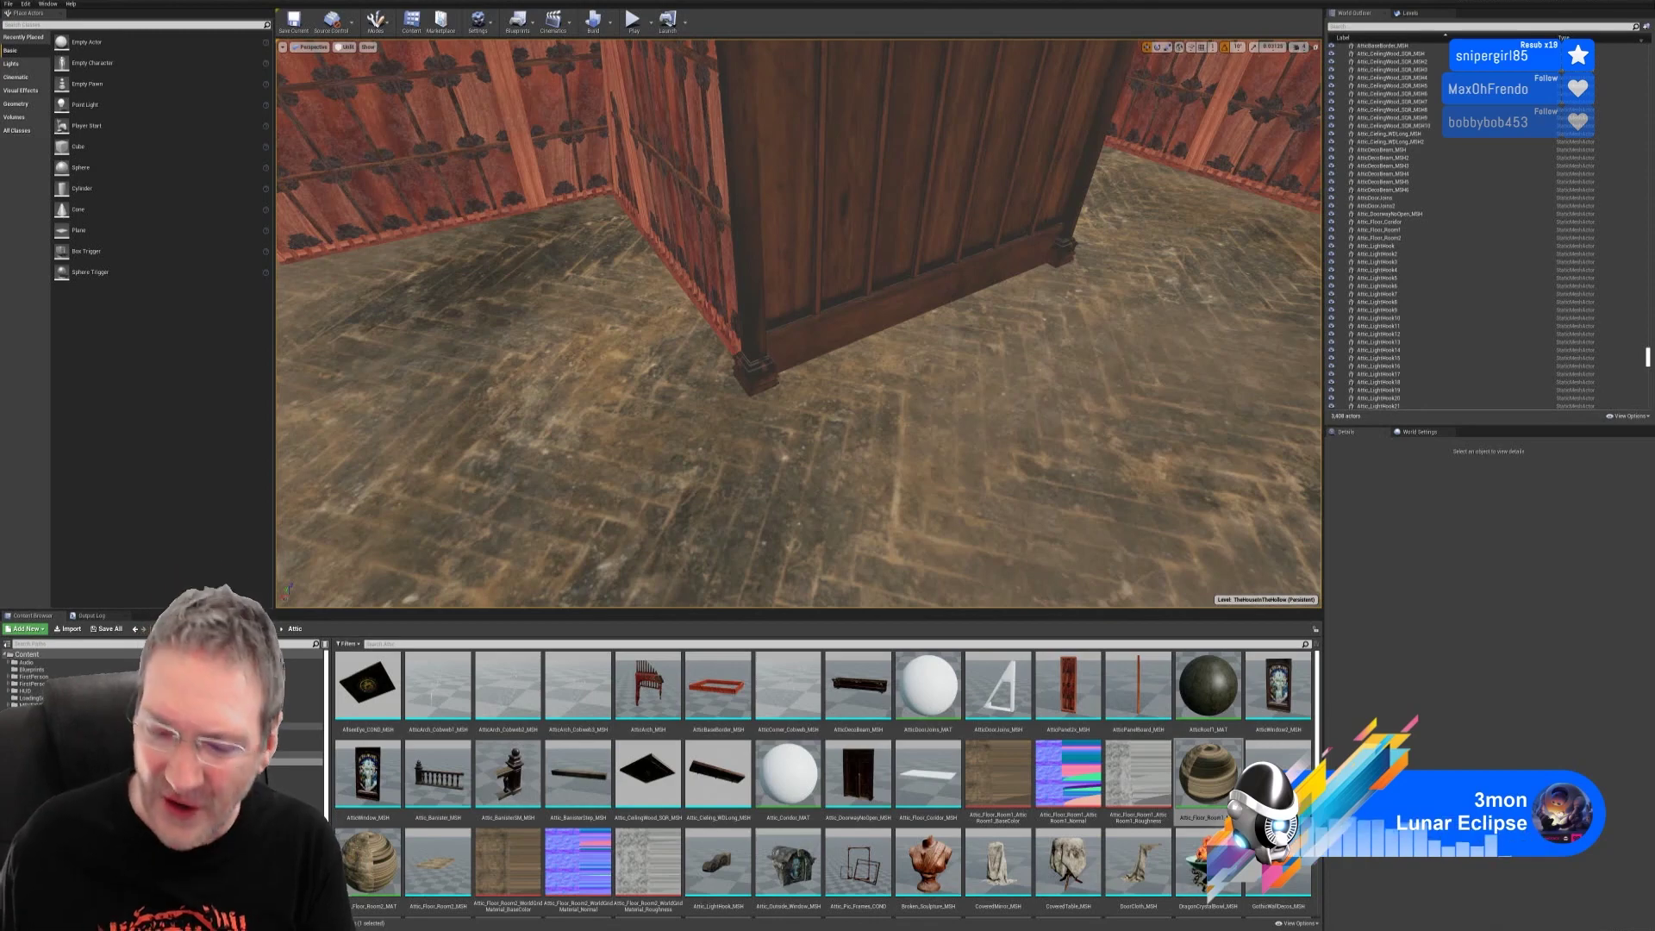
{"action": "right_click_drag", "start_coordinate": [798, 323], "coordinate": [632, 394]}
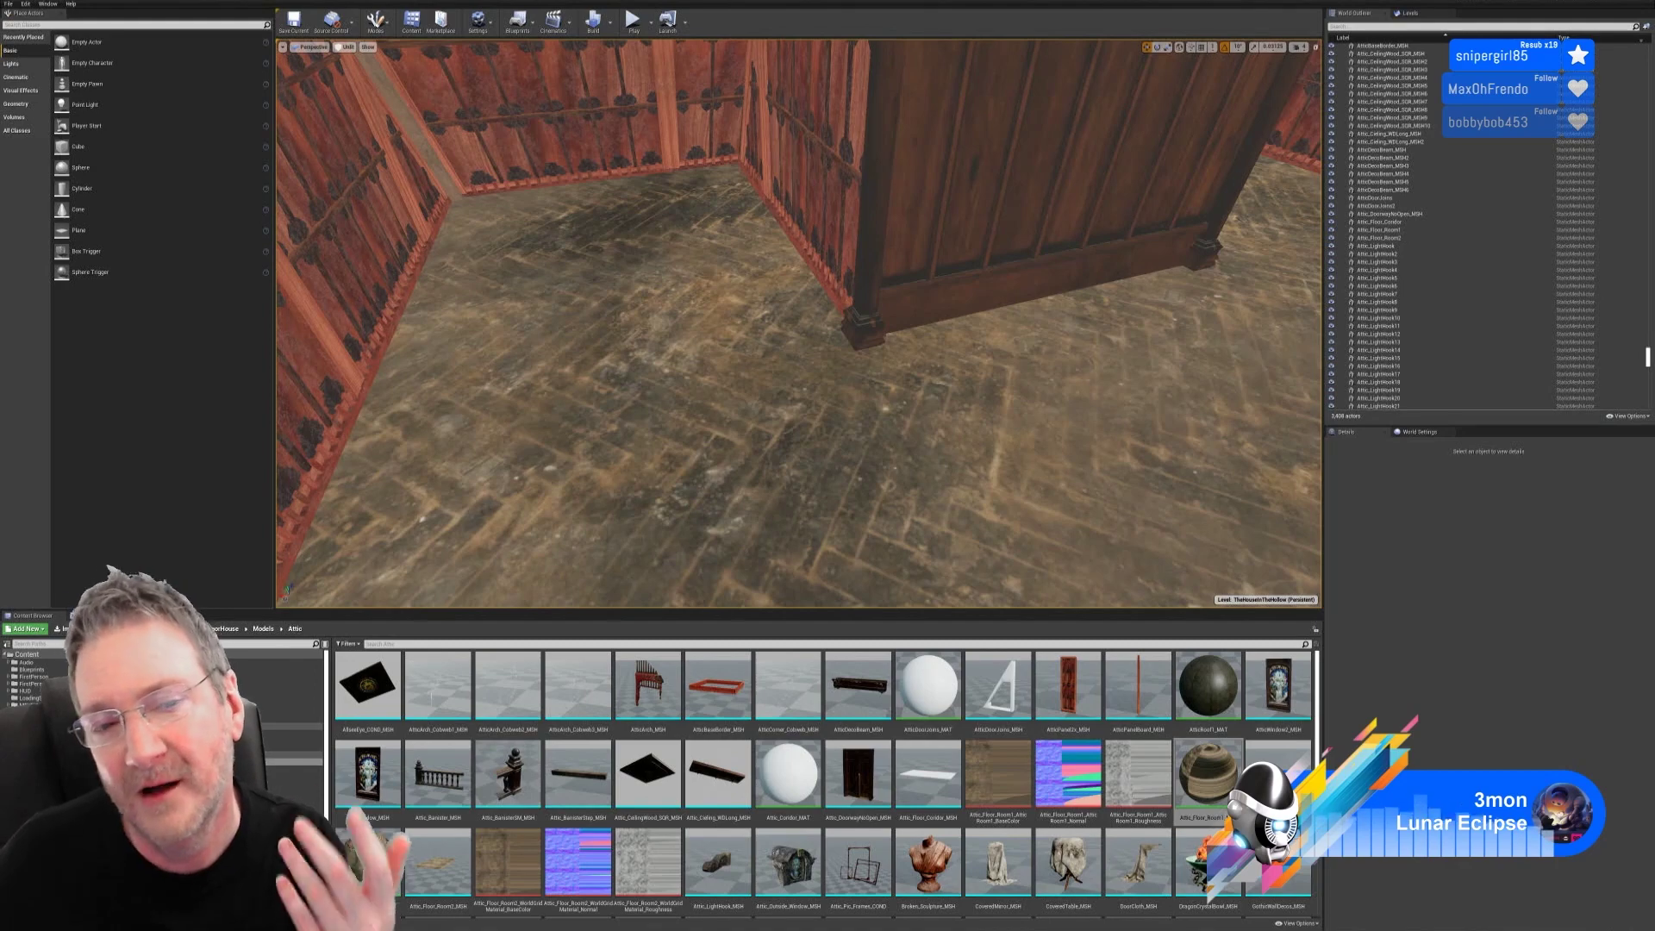
{"action": "mouse_move", "coordinate": [799, 324]}
{"action": "right_mouse_down"}
{"action": "mouse_move", "coordinate": [918, 319]}
{"action": "mouse_move", "coordinate": [776, 315]}
{"action": "right_mouse_up"}
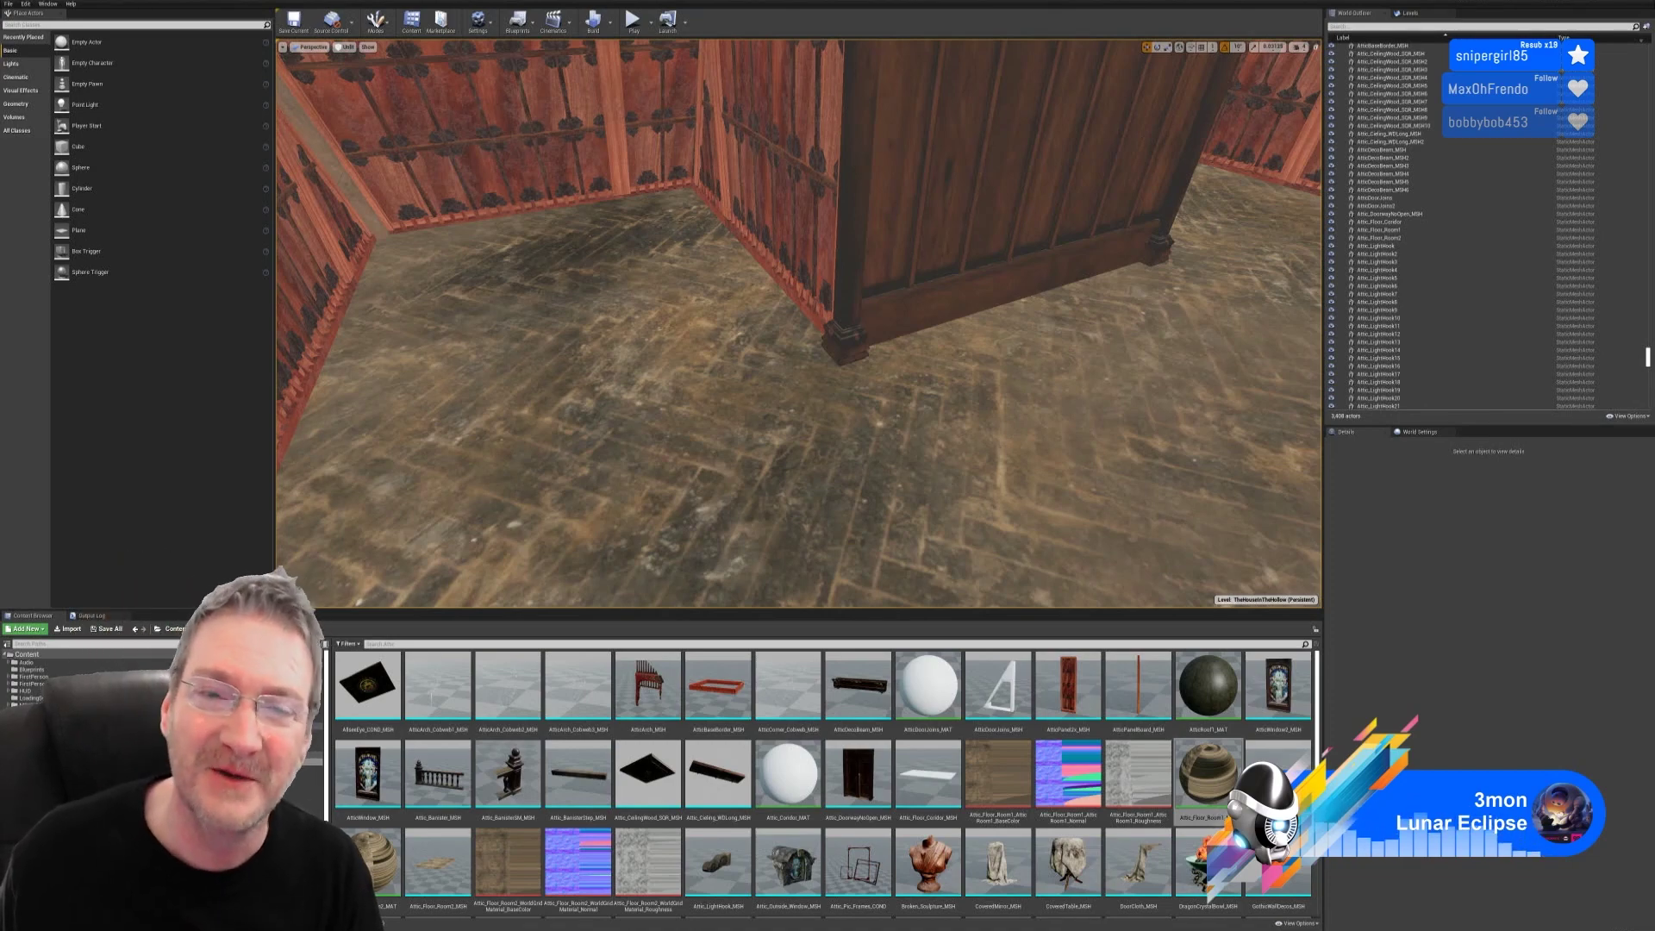
{"action": "right_click_drag", "start_coordinate": [924, 499], "coordinate": [867, 483]}
{"action": "right_click_drag", "start_coordinate": [799, 323], "coordinate": [768, 383]}
{"action": "key", "text": "w"}
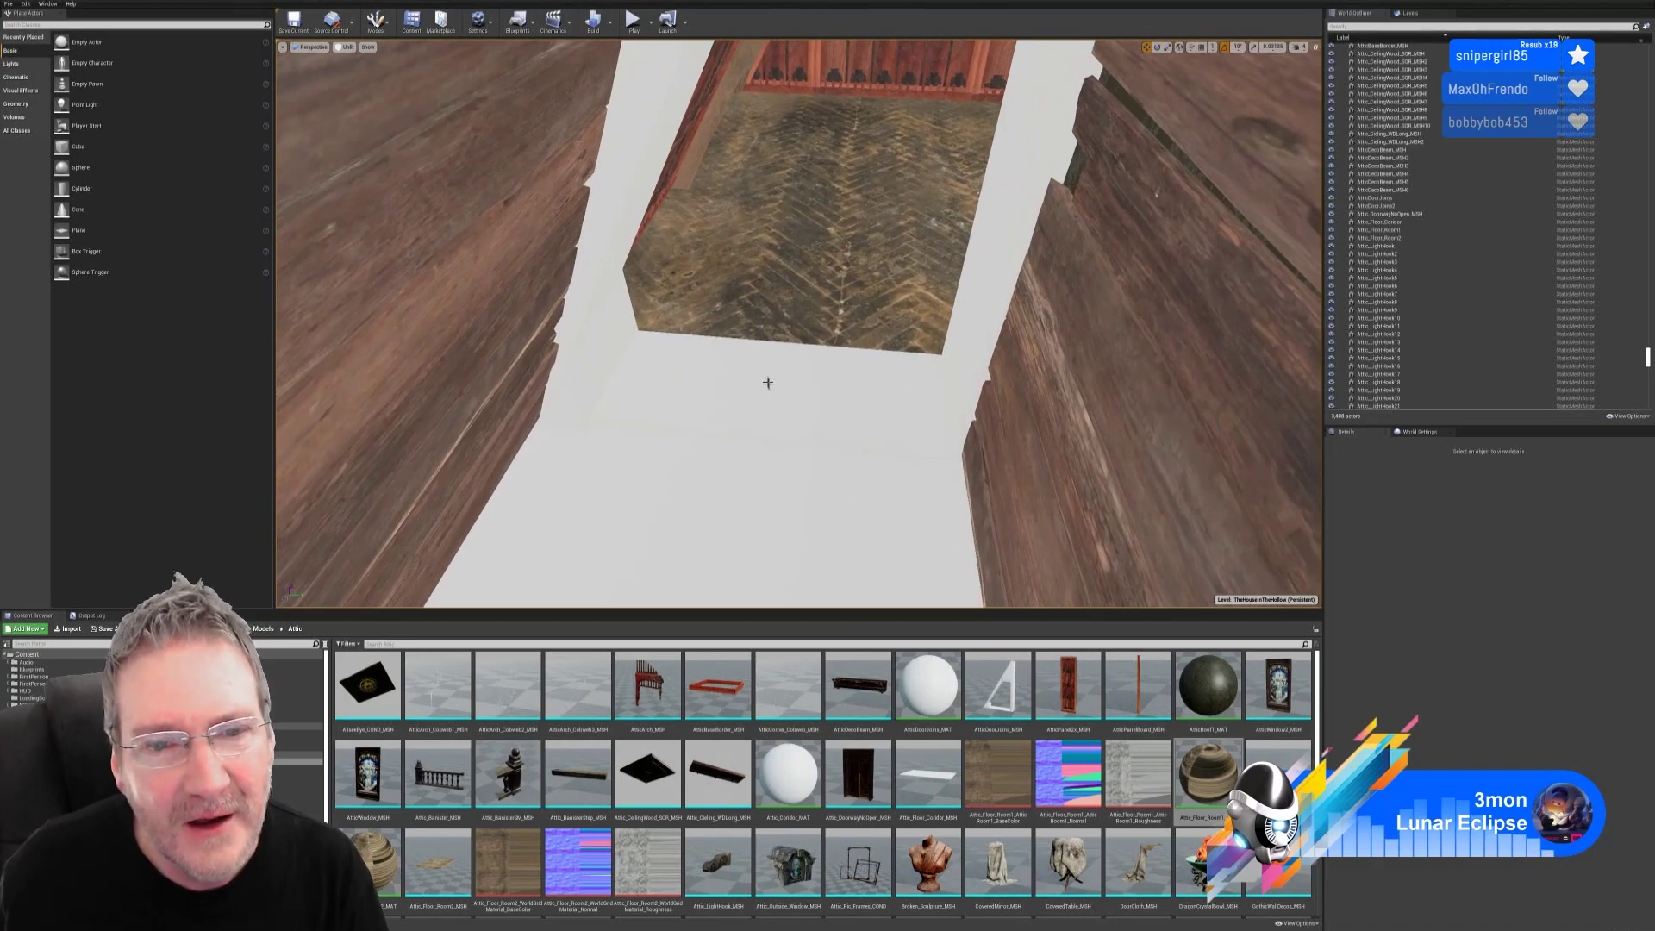
{"action": "scroll", "coordinate": [682, 334], "scroll_direction": "up", "scroll_amount": 5}
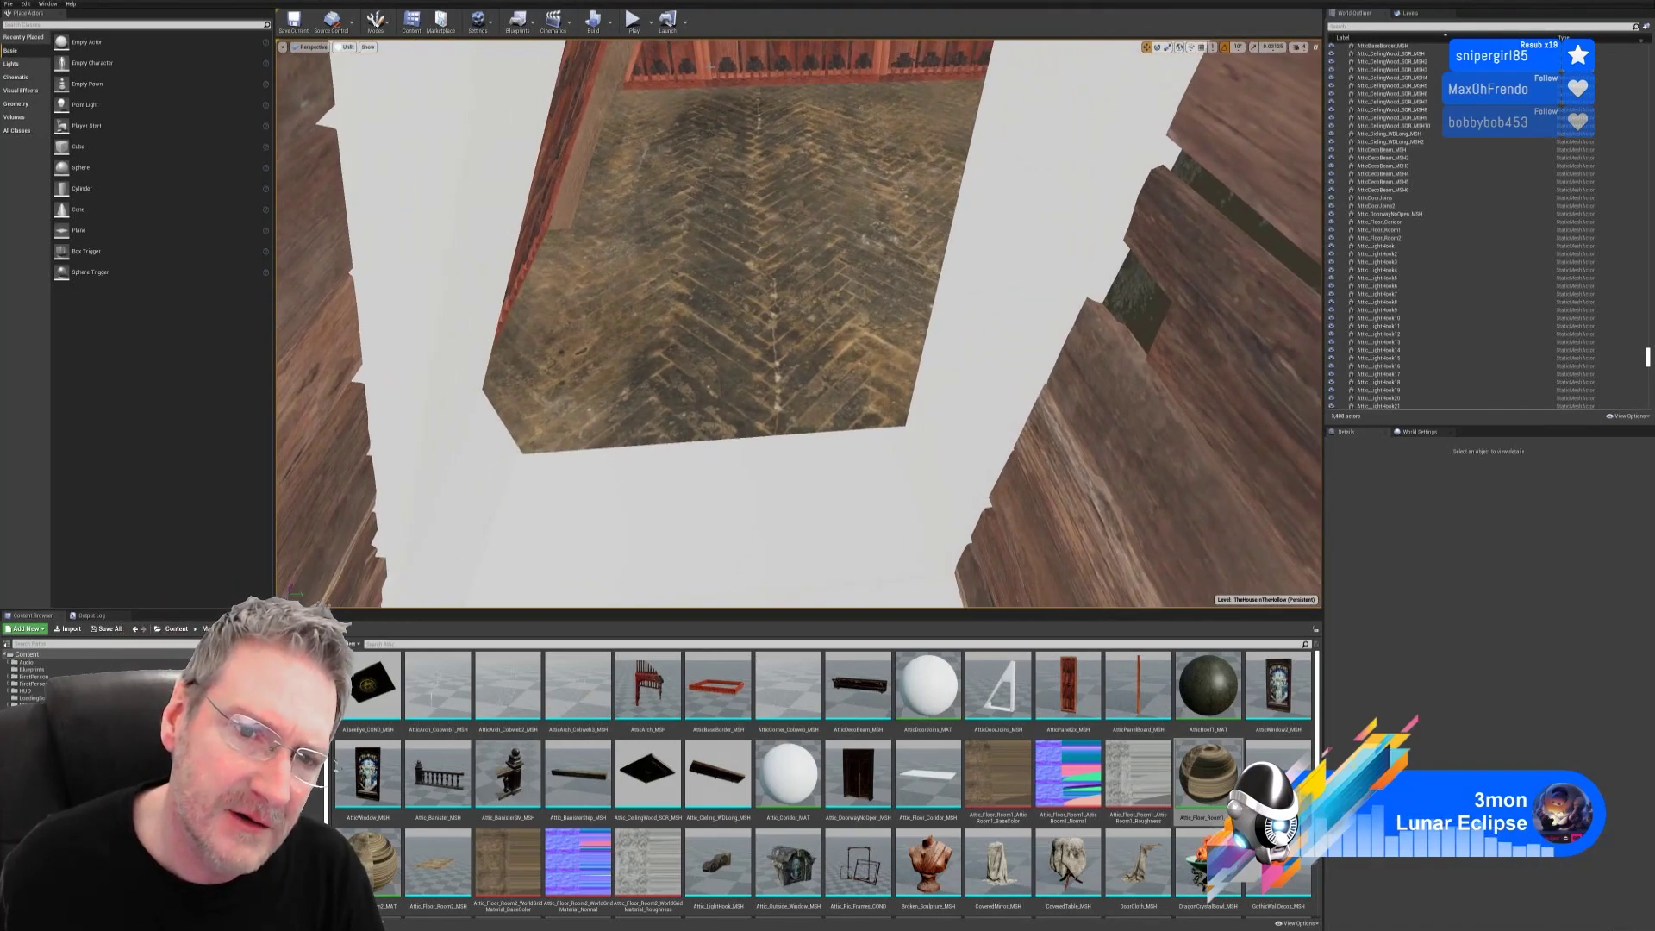
{"action": "right_click_drag", "start_coordinate": [777, 470], "coordinate": [1064, 405]}
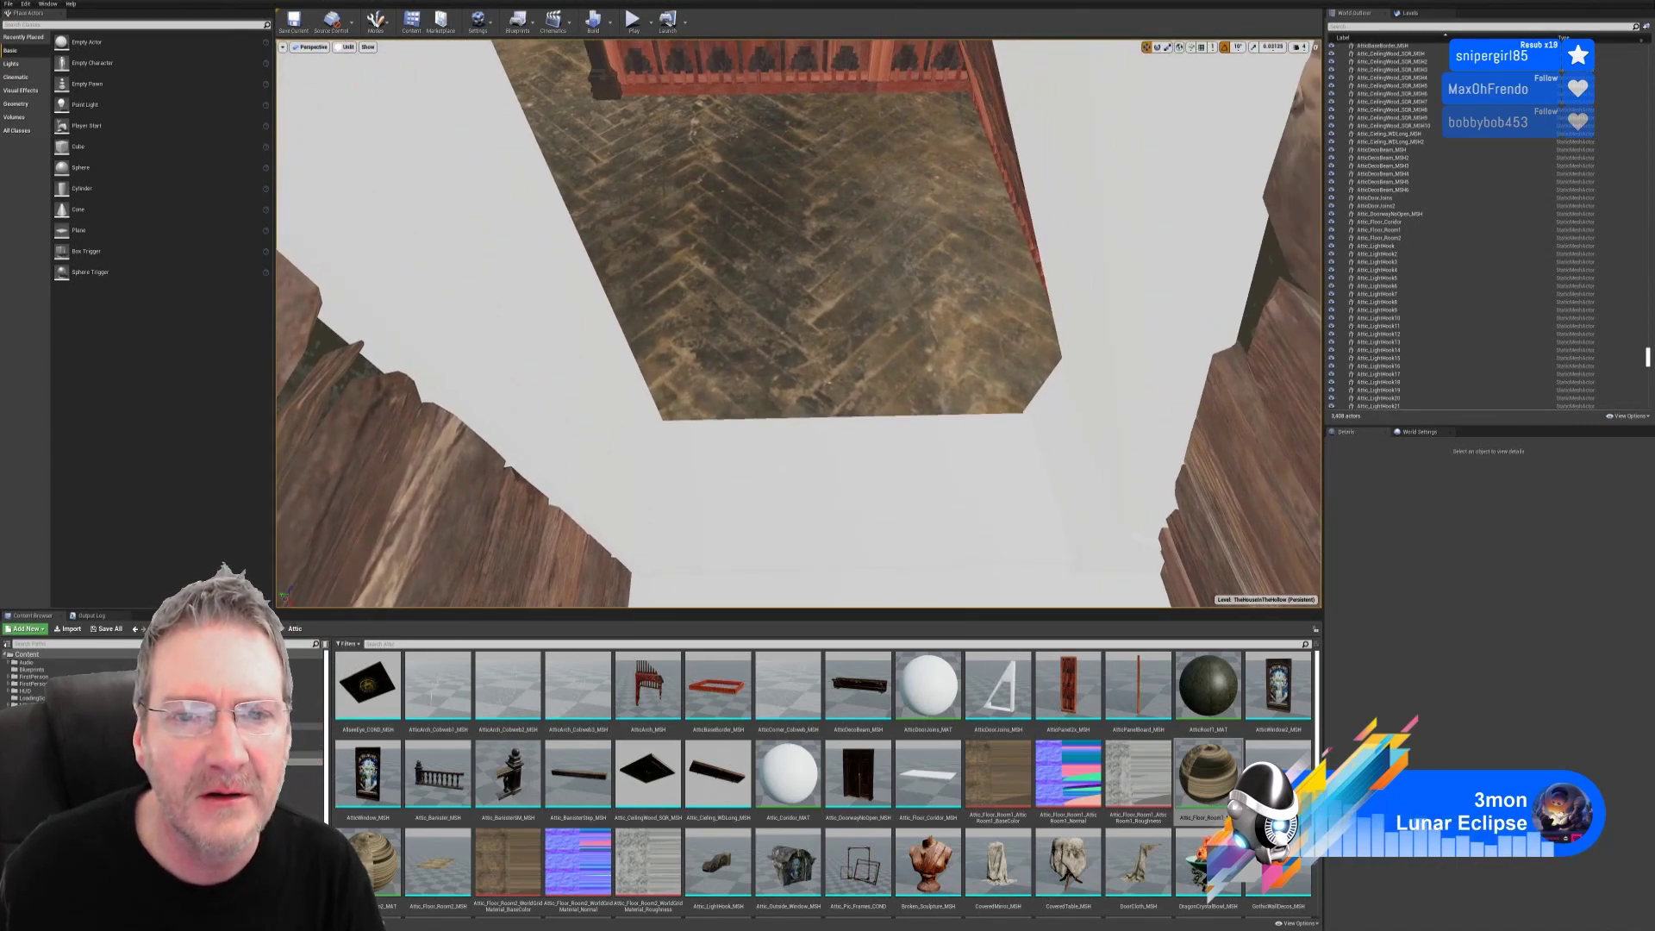
{"action": "mouse_move", "coordinate": [1065, 405]}
{"action": "right_mouse_down"}
{"action": "mouse_move", "coordinate": [1035, 345]}
{"action": "mouse_move", "coordinate": [1086, 345]}
{"action": "mouse_move", "coordinate": [1033, 339]}
{"action": "mouse_move", "coordinate": [1056, 375]}
{"action": "right_mouse_up"}
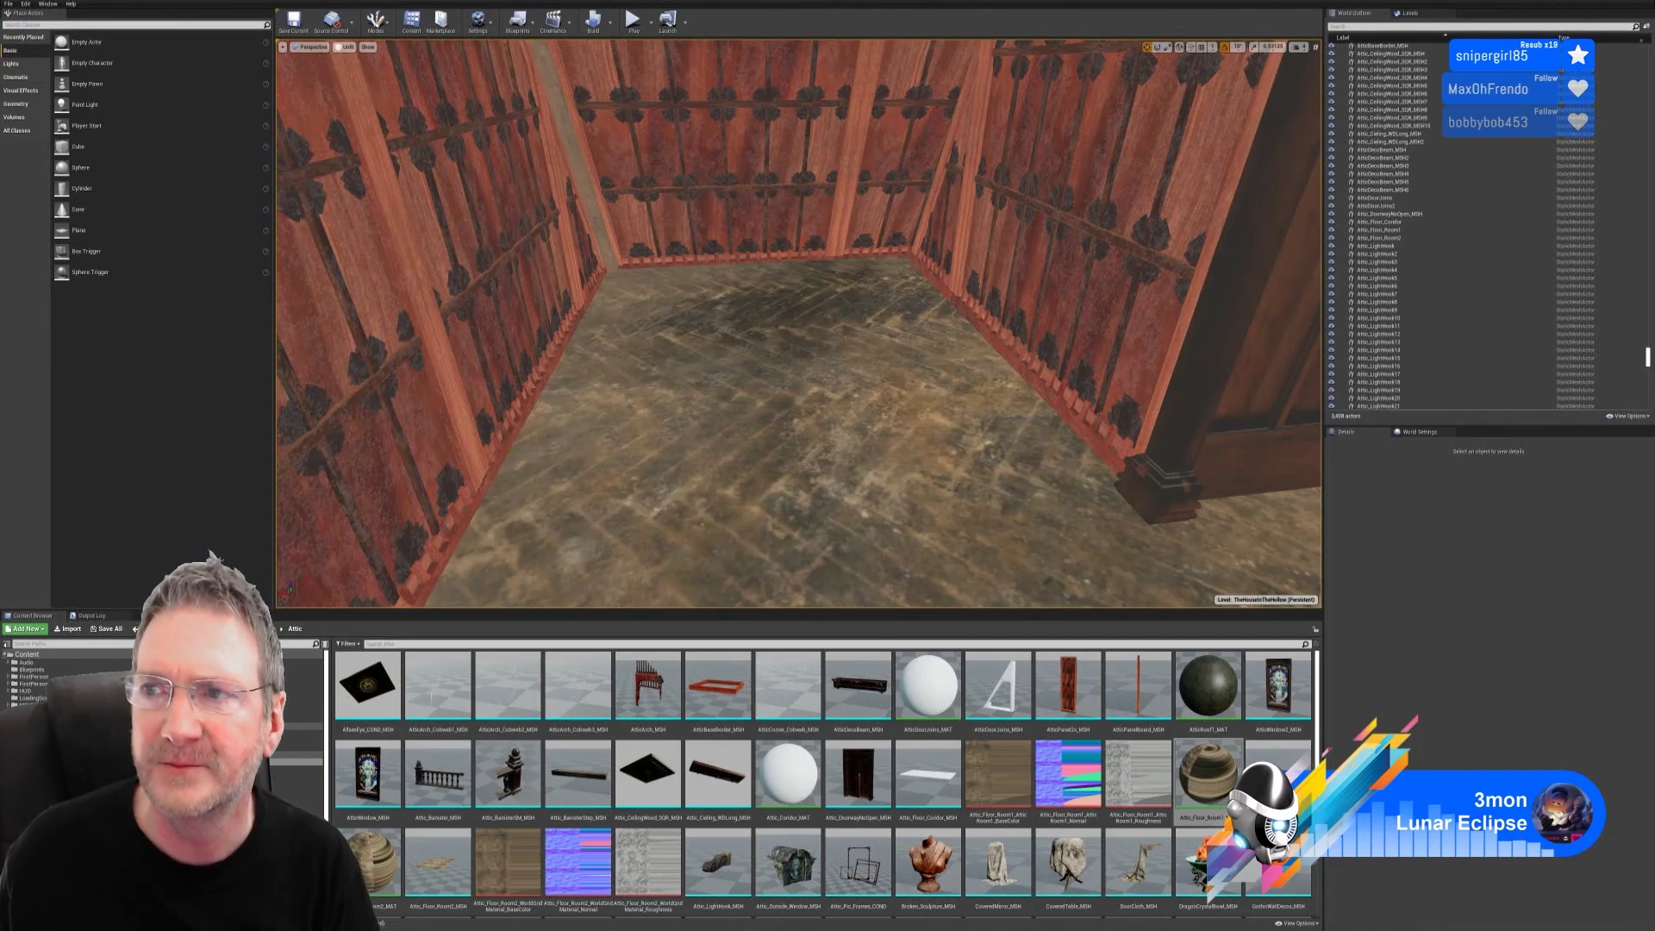
Step: Minimize the Unreal Editor and switch to the attic floor project in Substance Painter
{"action": "left_click", "coordinate": [1613, 5]}
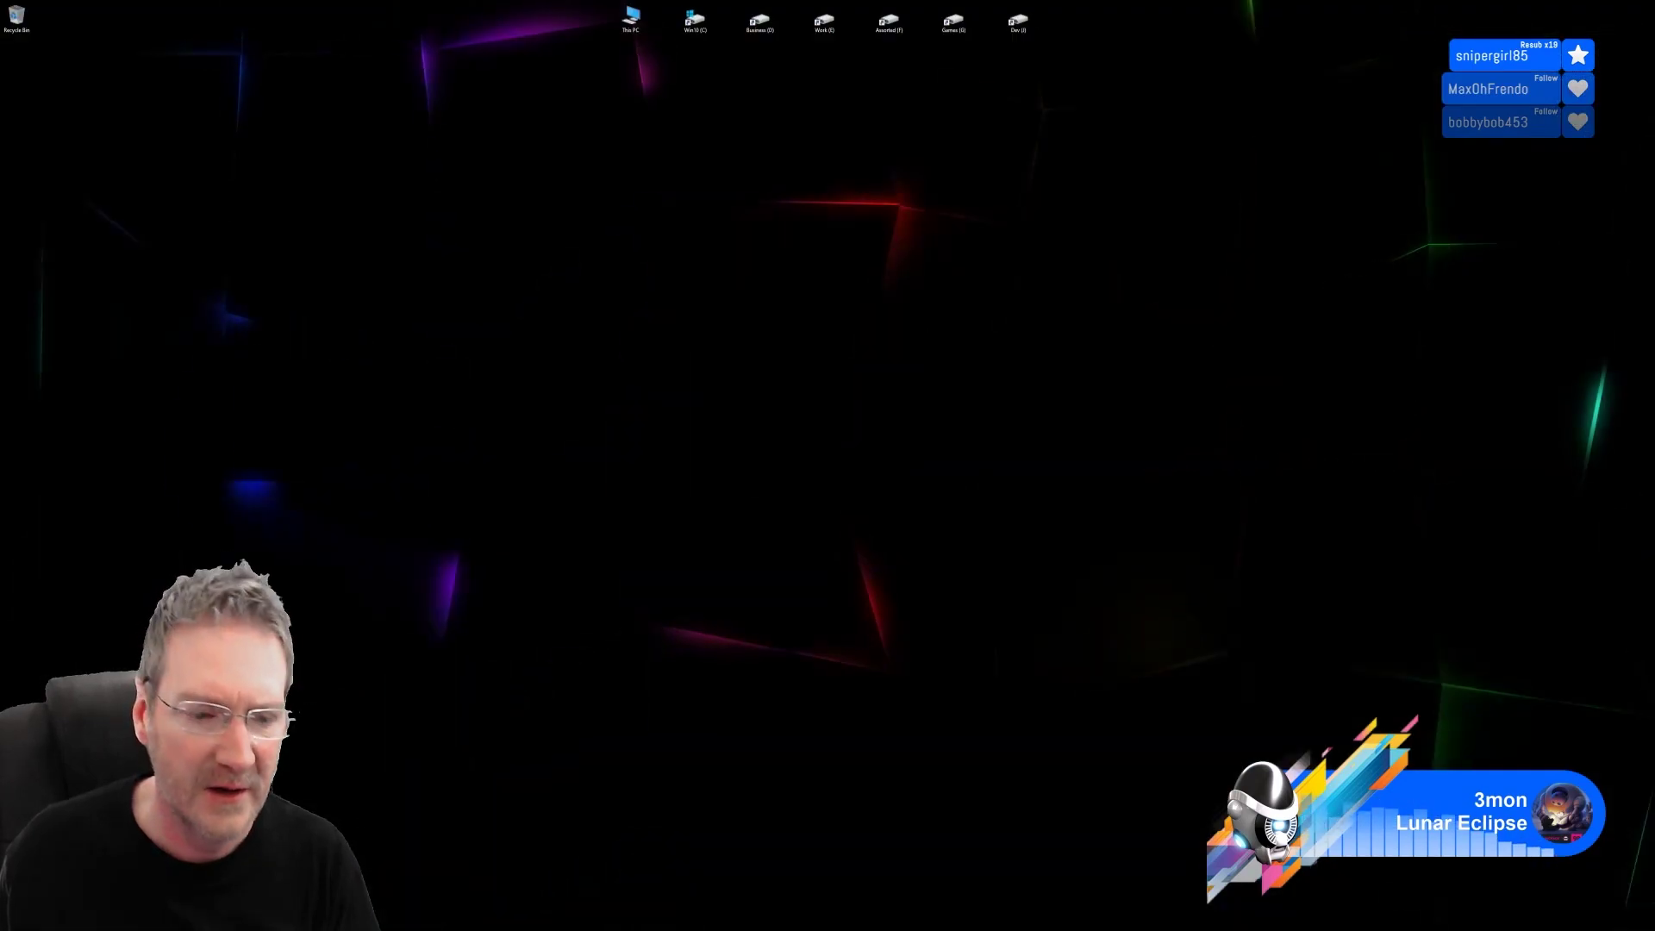
{"action": "key", "text": "alt+Tab"}
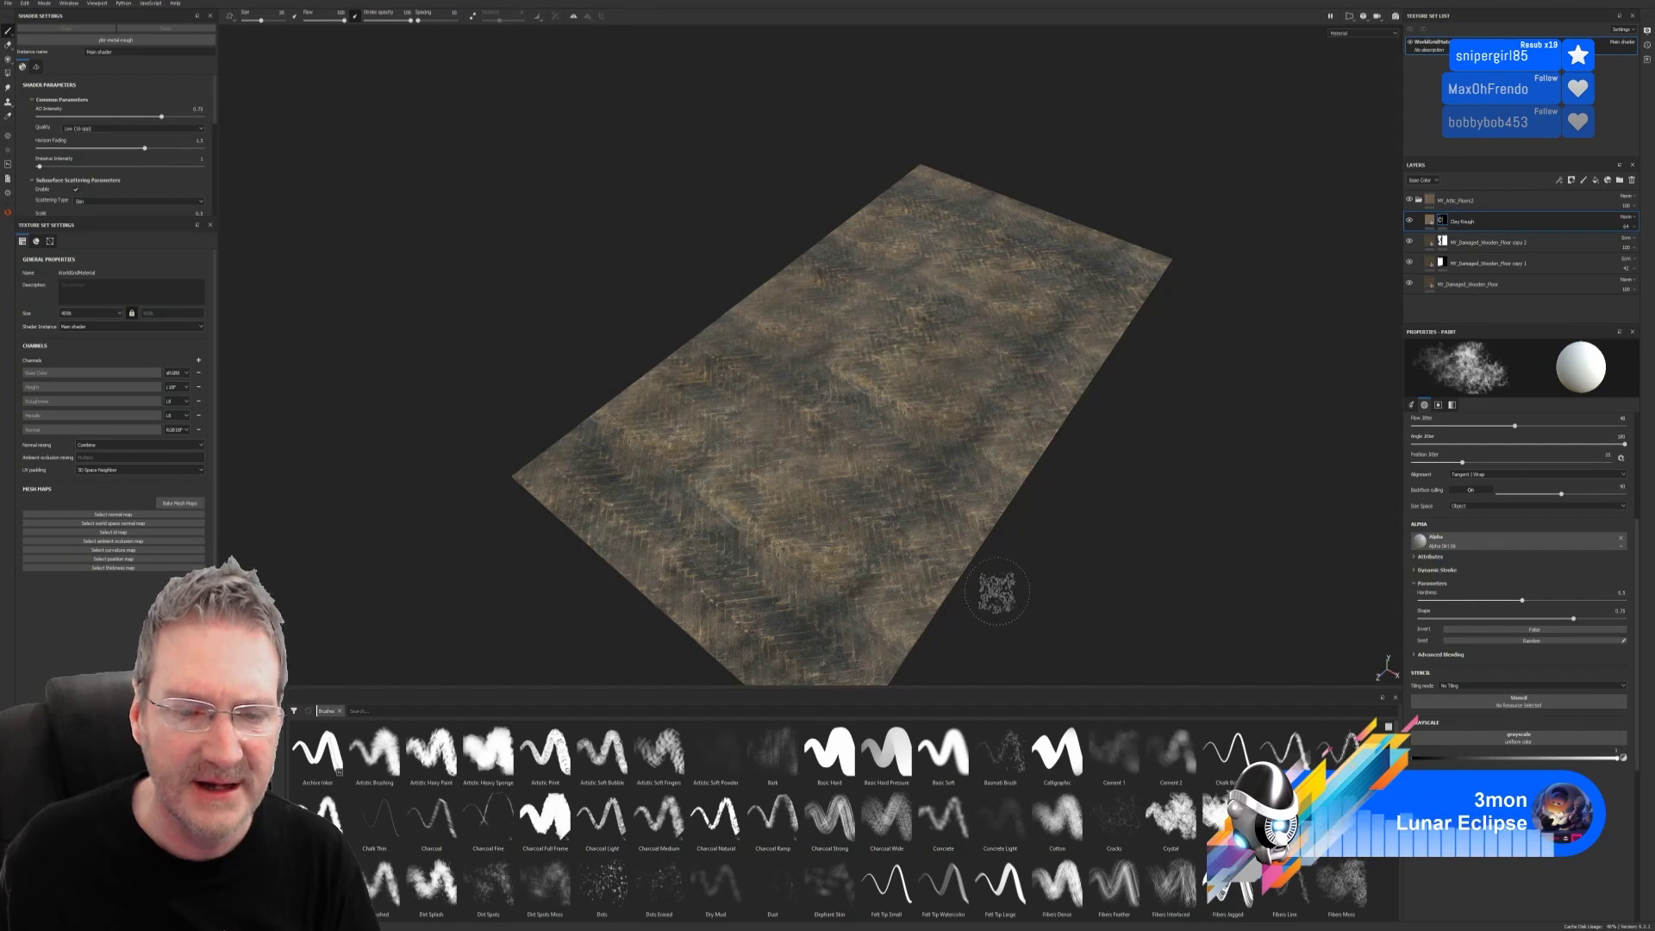
Step: Examine the herringbone floor's pattern, surface detail and dirt variation from several angles, including its near corners and edges
{"action": "mouse_move", "coordinate": [1041, 517]}
{"action": "right_mouse_down", "text": "alt"}
{"action": "mouse_move", "coordinate": [1012, 551]}
{"action": "mouse_move", "coordinate": [954, 517]}
{"action": "right_mouse_up", "text": "alt"}
{"action": "left_click_drag", "start_coordinate": [1049, 527], "coordinate": [957, 593], "text": "alt"}
{"action": "right_click_drag", "start_coordinate": [966, 593], "coordinate": [1093, 587], "text": "alt"}
{"action": "middle_click_drag", "start_coordinate": [866, 565], "coordinate": [991, 431], "text": "alt"}
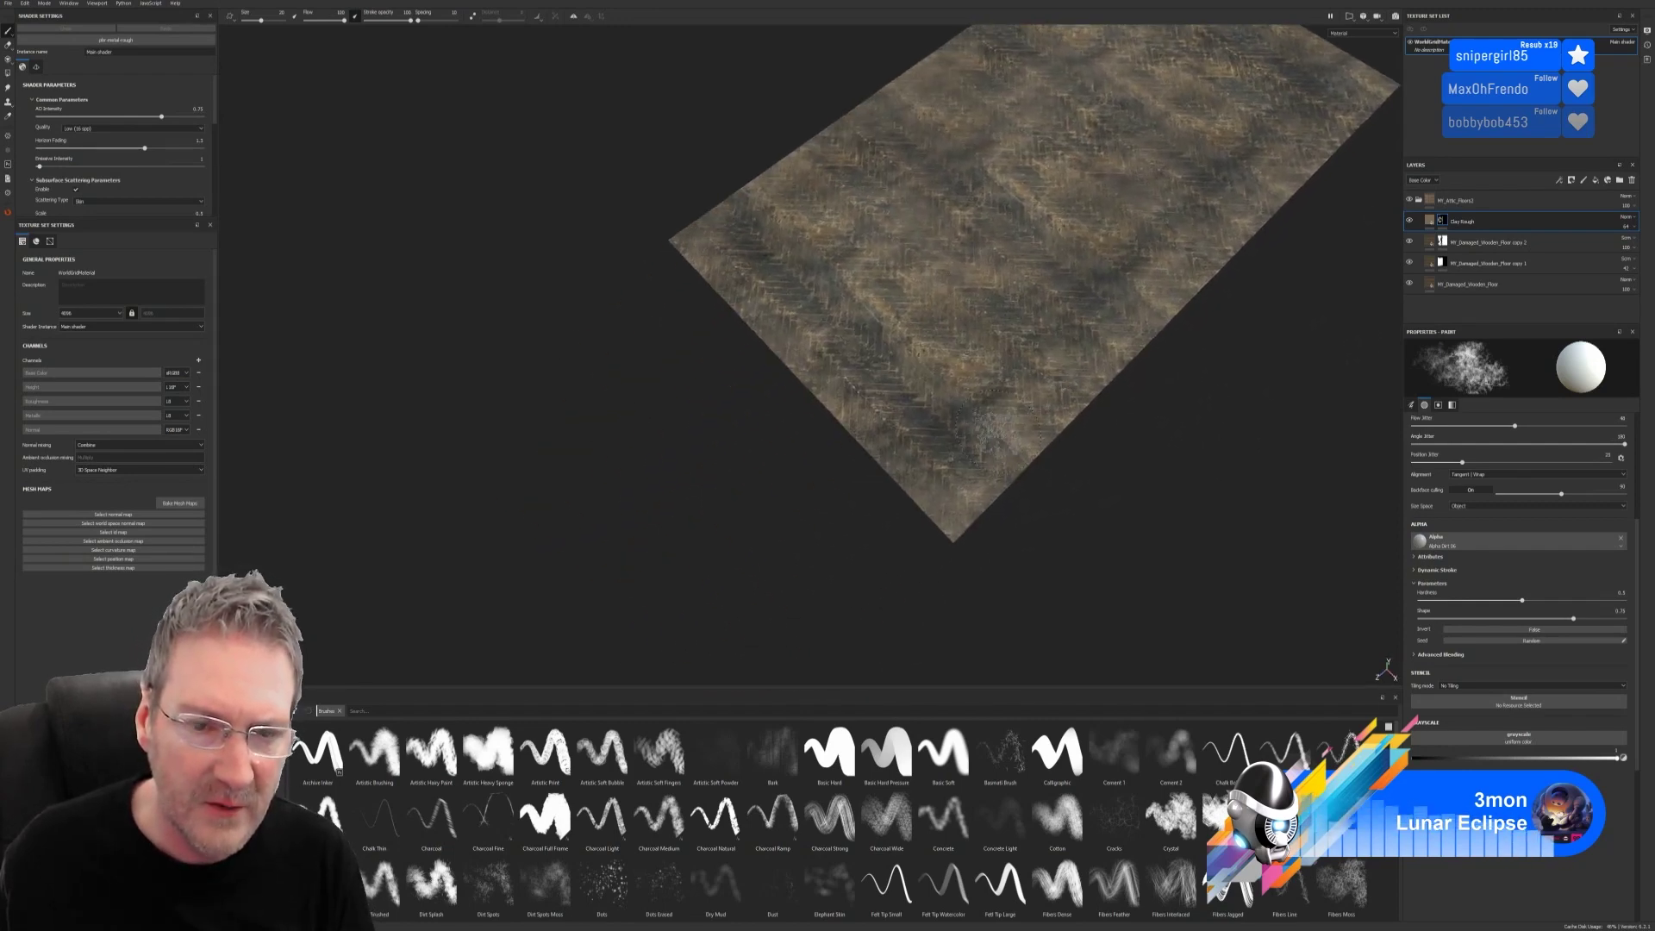
{"action": "left_click_drag", "start_coordinate": [974, 427], "coordinate": [1026, 504], "text": "alt"}
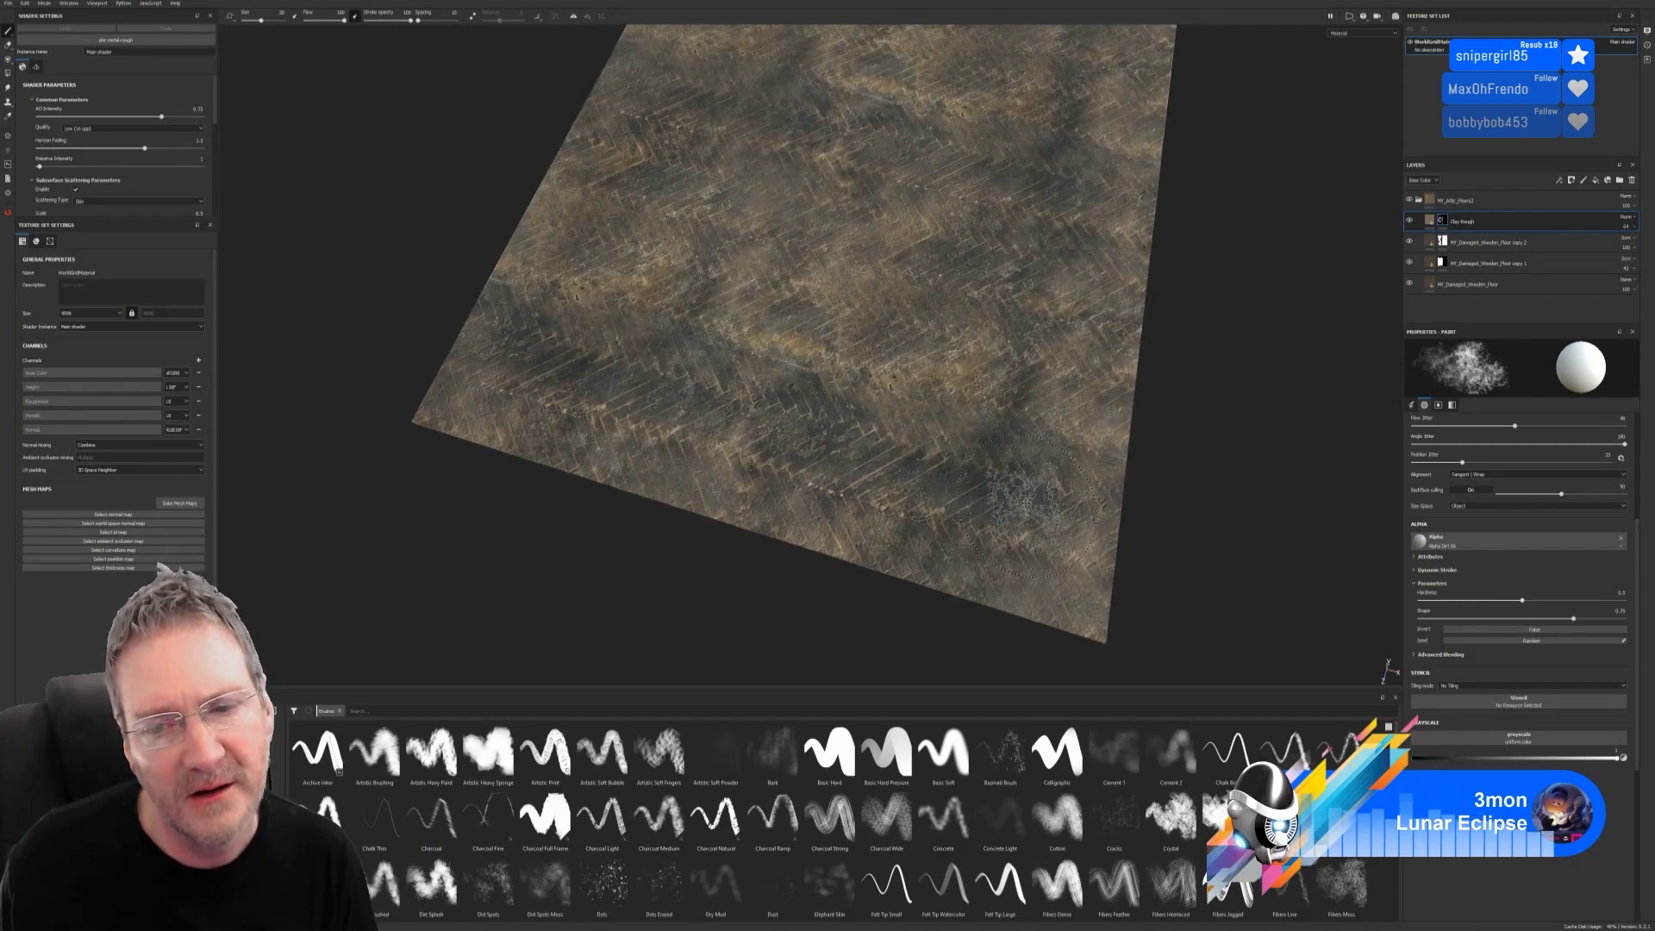
{"action": "middle_click_drag", "start_coordinate": [1026, 504], "coordinate": [1001, 473], "text": "alt"}
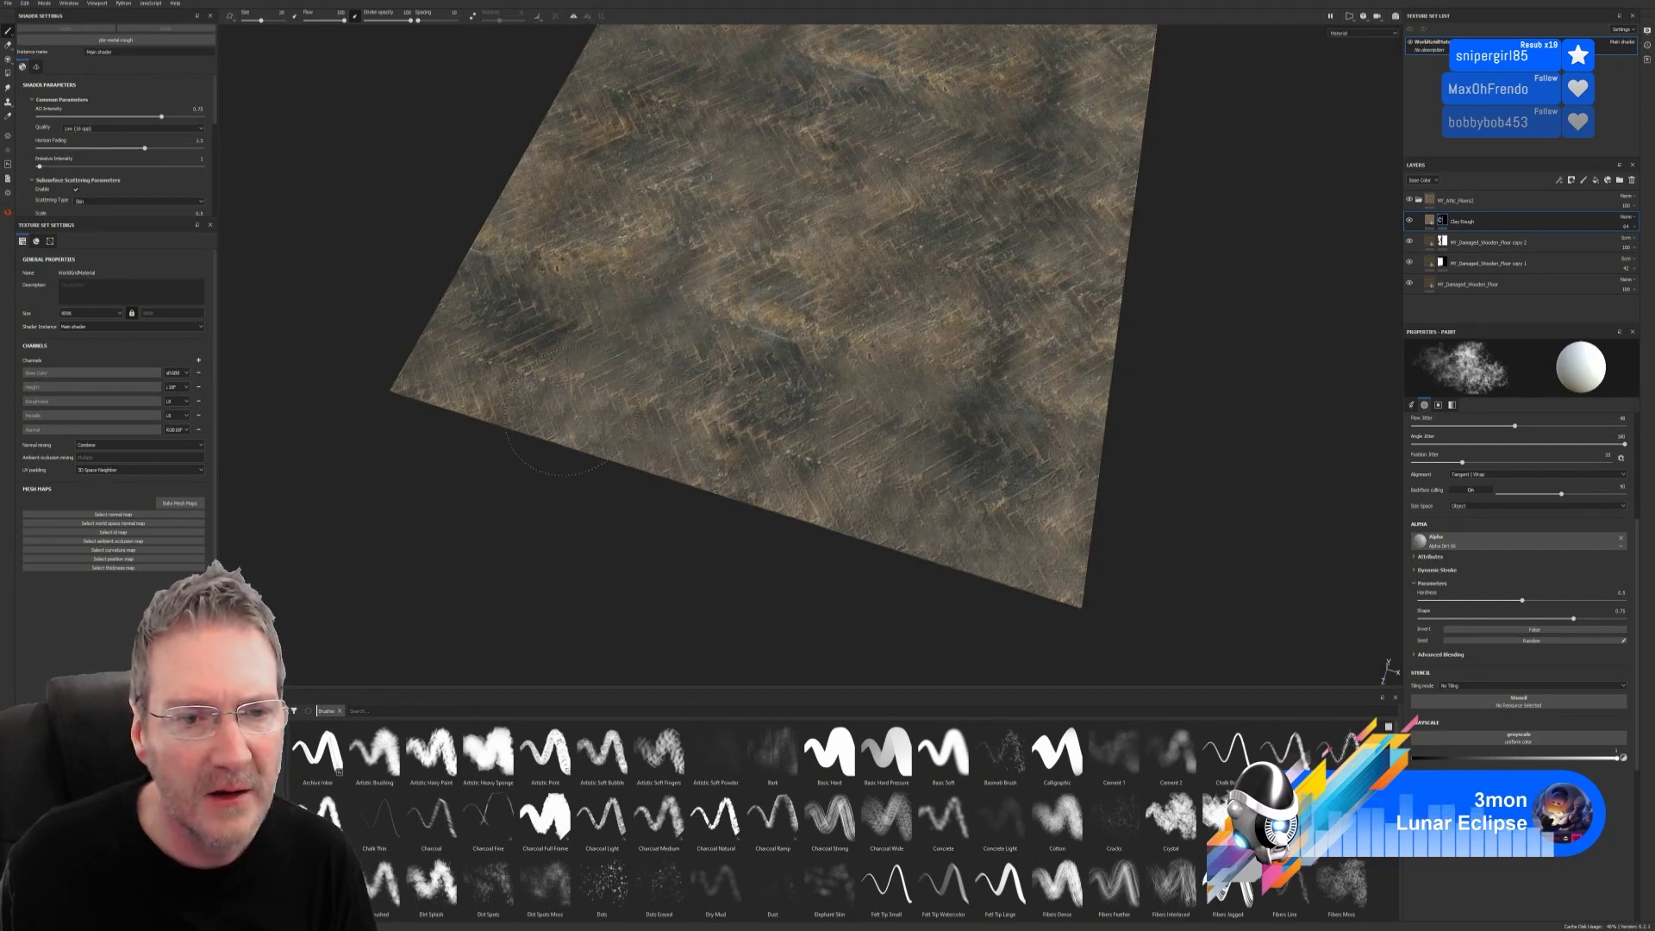
{"action": "left_click_drag", "start_coordinate": [1213, 501], "coordinate": [875, 436], "text": "alt"}
{"action": "left_click_drag", "start_coordinate": [946, 530], "coordinate": [958, 504], "text": "alt"}
{"action": "middle_click_drag", "start_coordinate": [958, 505], "coordinate": [842, 363], "text": "alt"}
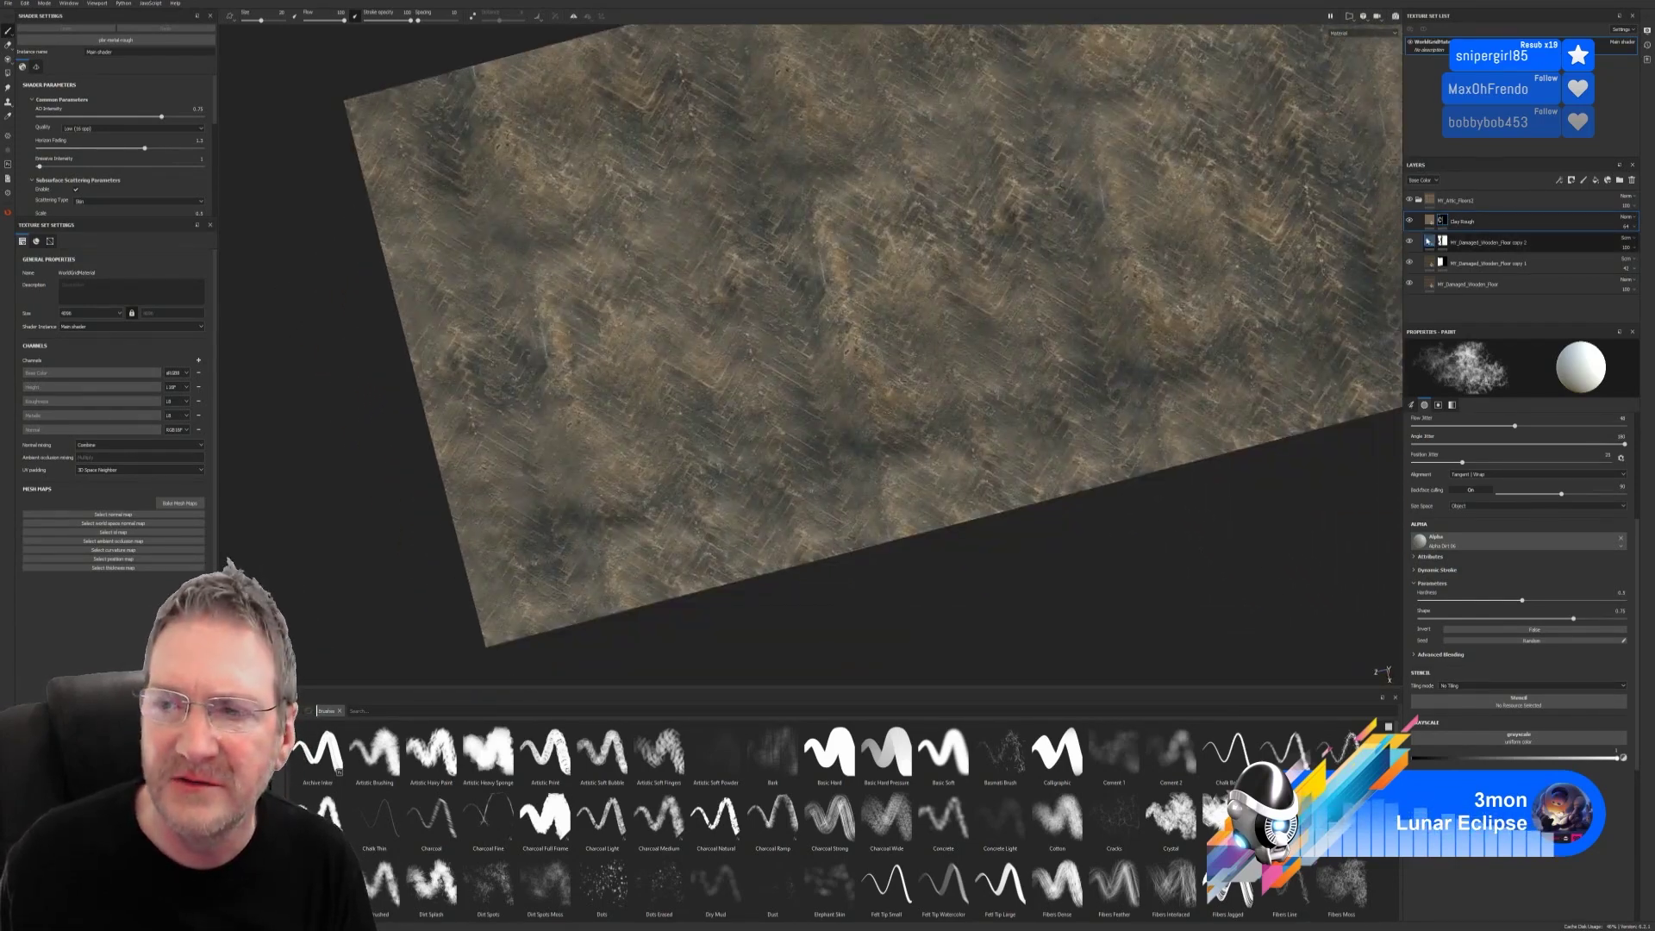
Step: Hide the three damaged wooden floor layers, set the brush grayscale to black and erase part of the top layer's mask near the centre patches
{"action": "left_click", "coordinate": [1411, 285]}
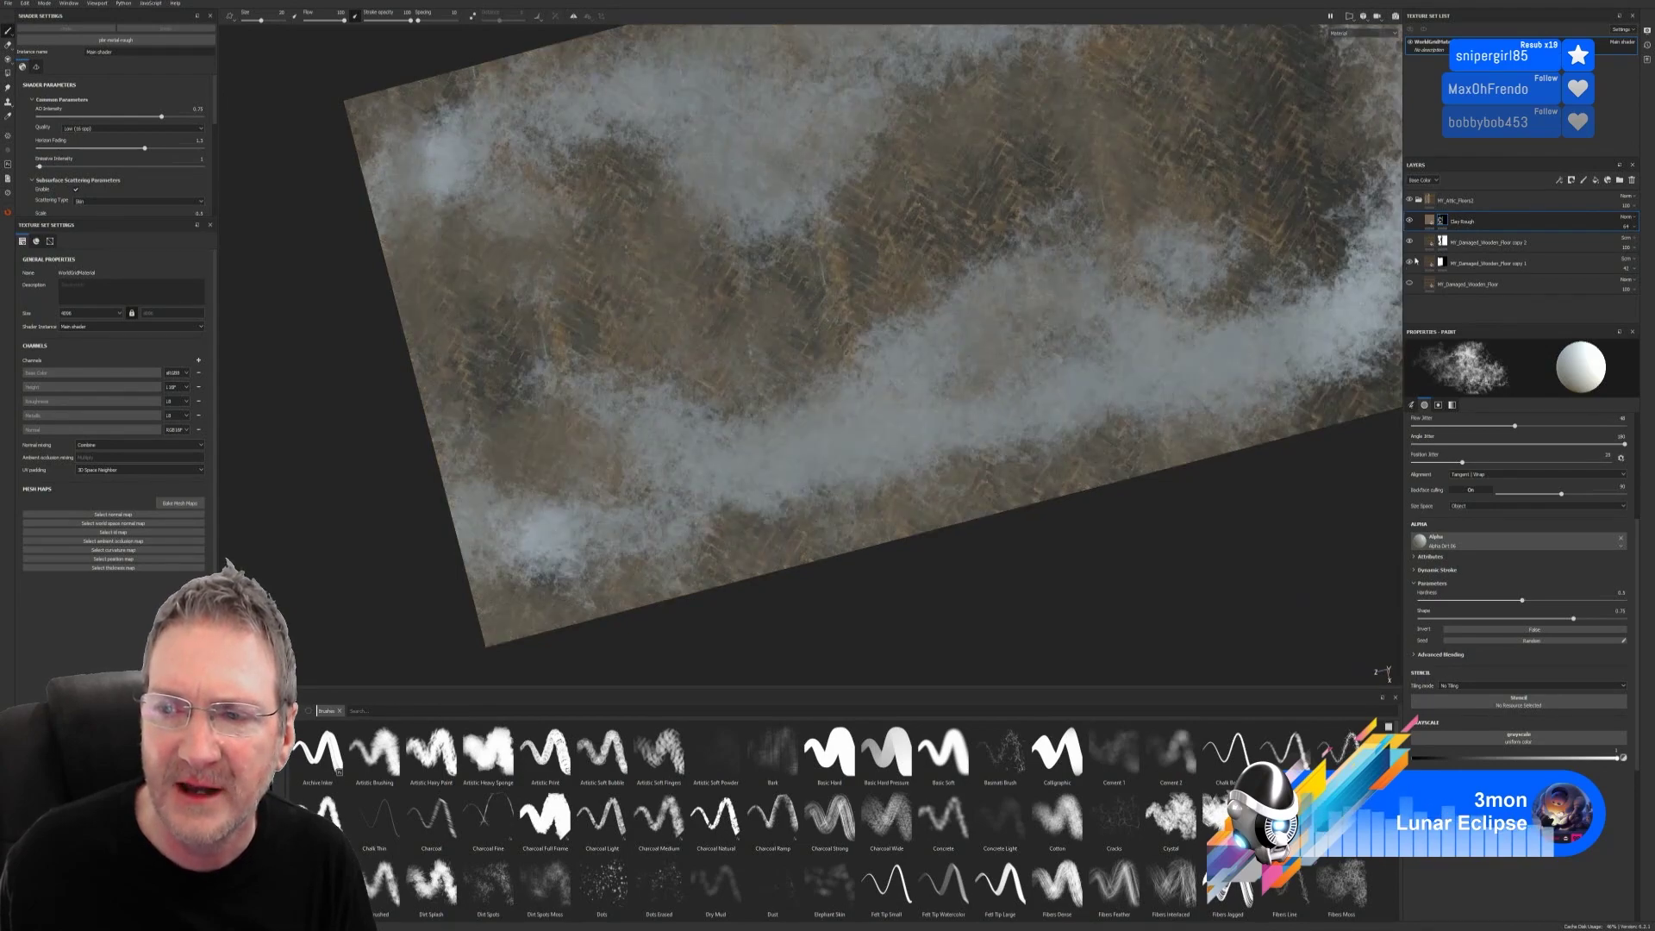
{"action": "left_click", "coordinate": [1410, 264]}
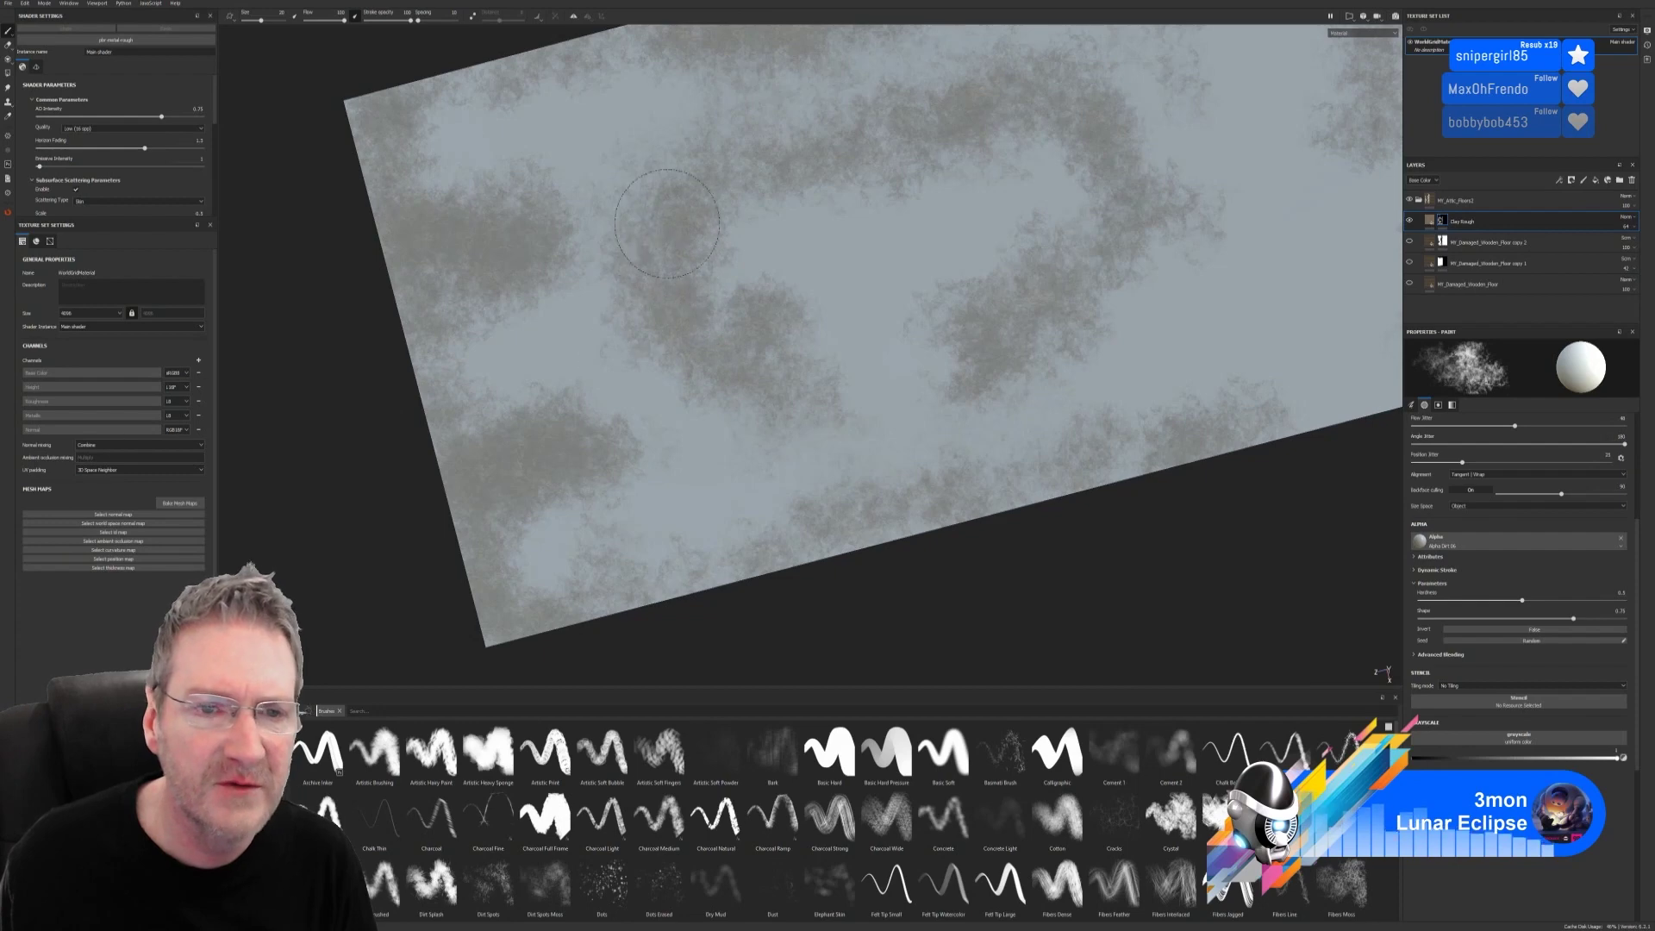
{"action": "left_click_drag", "start_coordinate": [1438, 759], "coordinate": [1412, 759]}
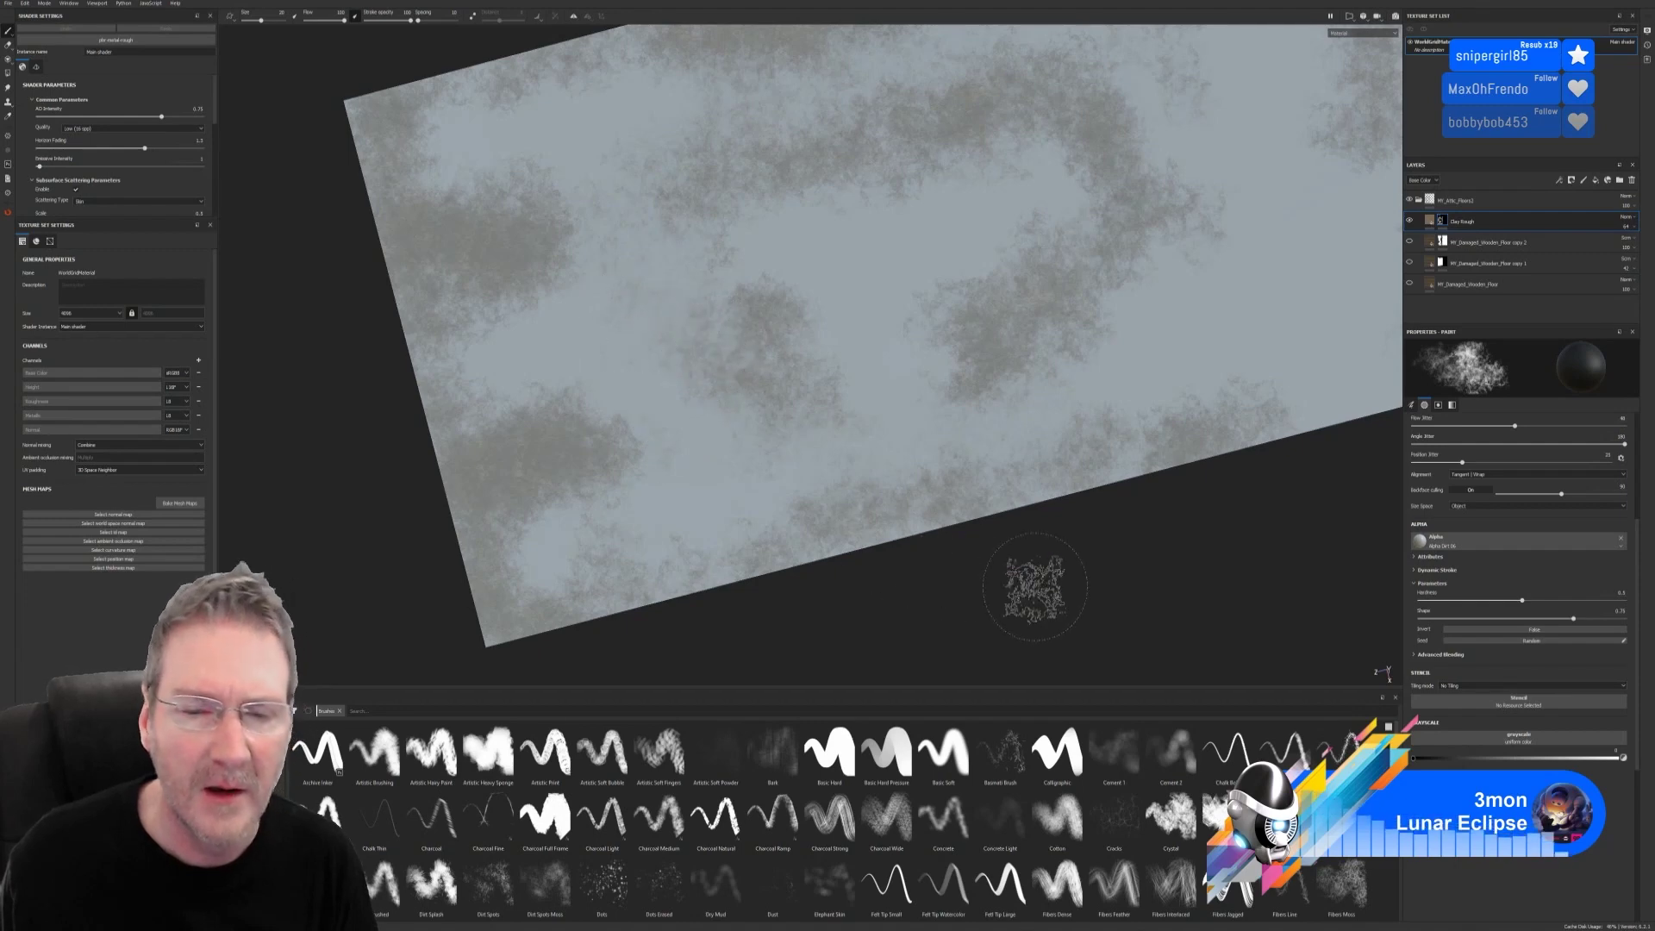
Step: Refine the top layer's mask across the floor, setting the brush grayscale to white to add rough patches near the far short edge
{"action": "scroll", "coordinate": [969, 515], "scroll_direction": "down", "scroll_amount": 1}
{"action": "left_click_drag", "start_coordinate": [968, 511], "coordinate": [1063, 511], "text": "alt"}
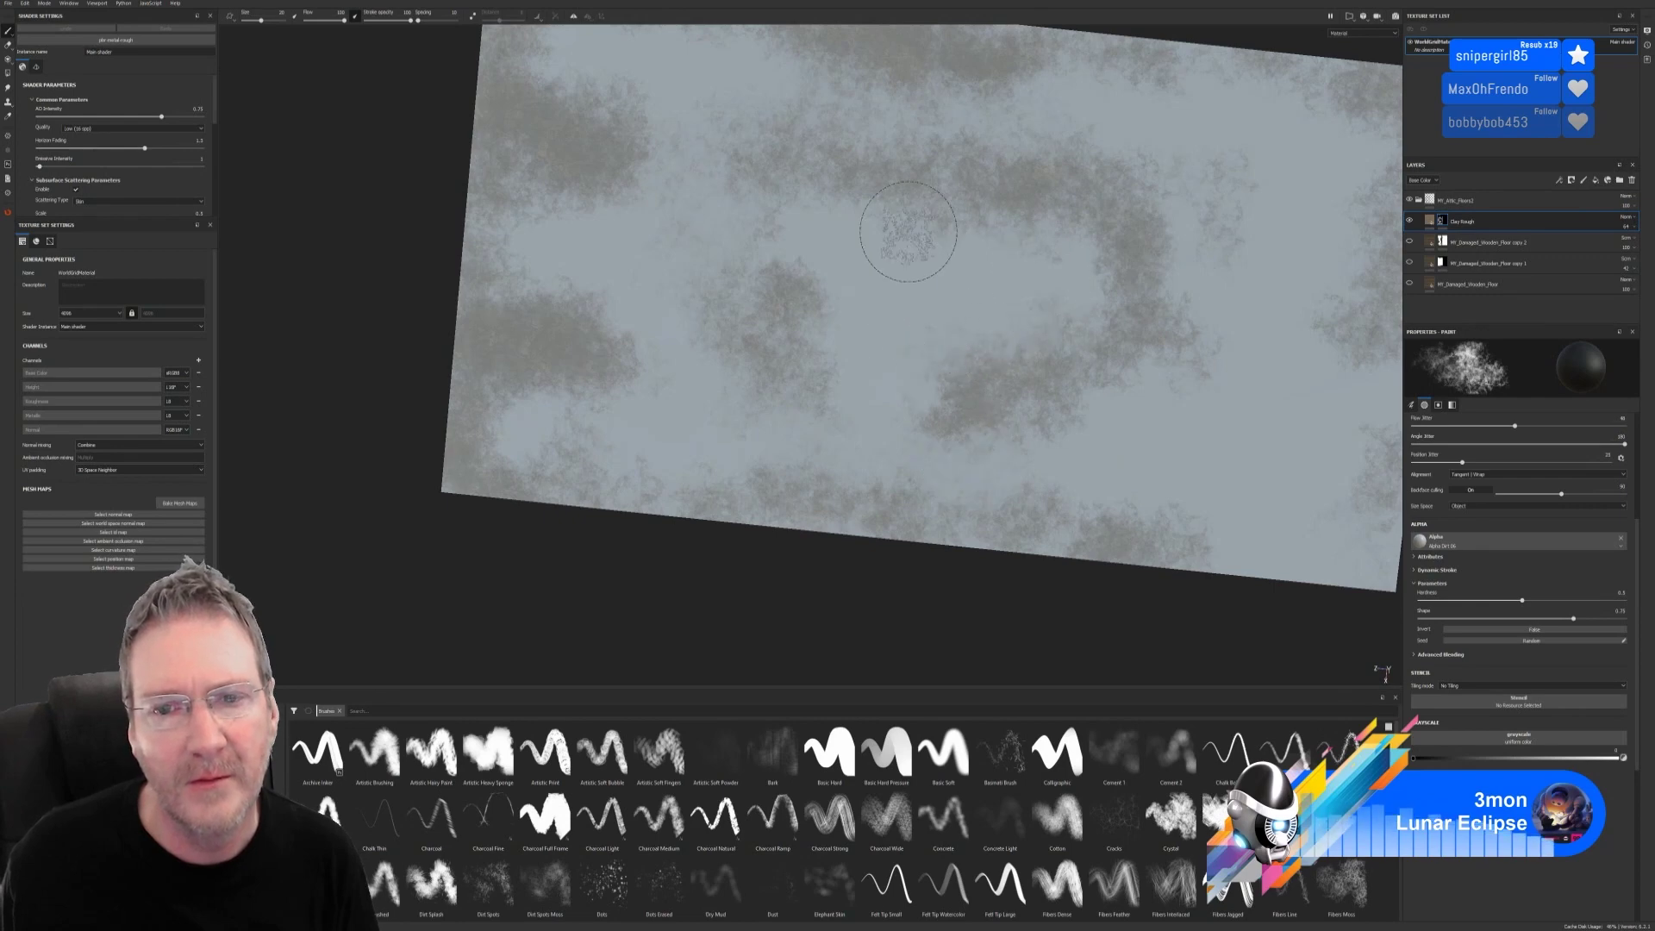
{"action": "mouse_move", "coordinate": [895, 389]}
{"action": "left_mouse_down", "text": "alt"}
{"action": "mouse_move", "coordinate": [843, 369]}
{"action": "mouse_move", "coordinate": [991, 370]}
{"action": "mouse_move", "coordinate": [586, 298]}
{"action": "left_mouse_up", "text": "alt"}
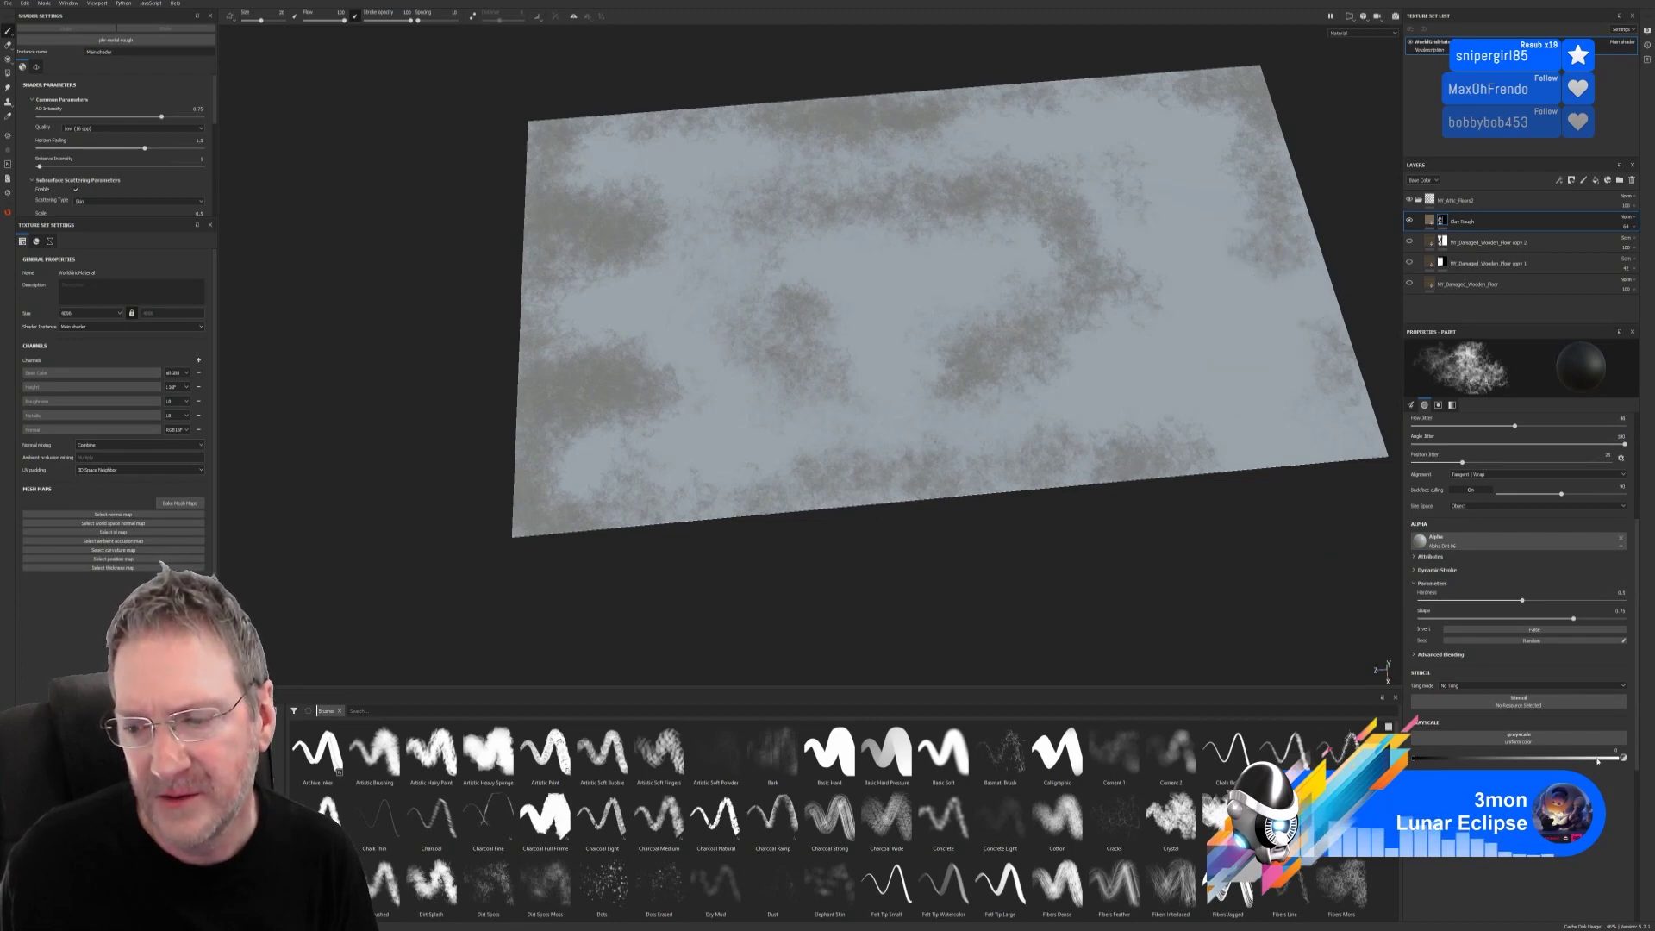
{"action": "left_click_drag", "start_coordinate": [1598, 760], "coordinate": [1631, 762]}
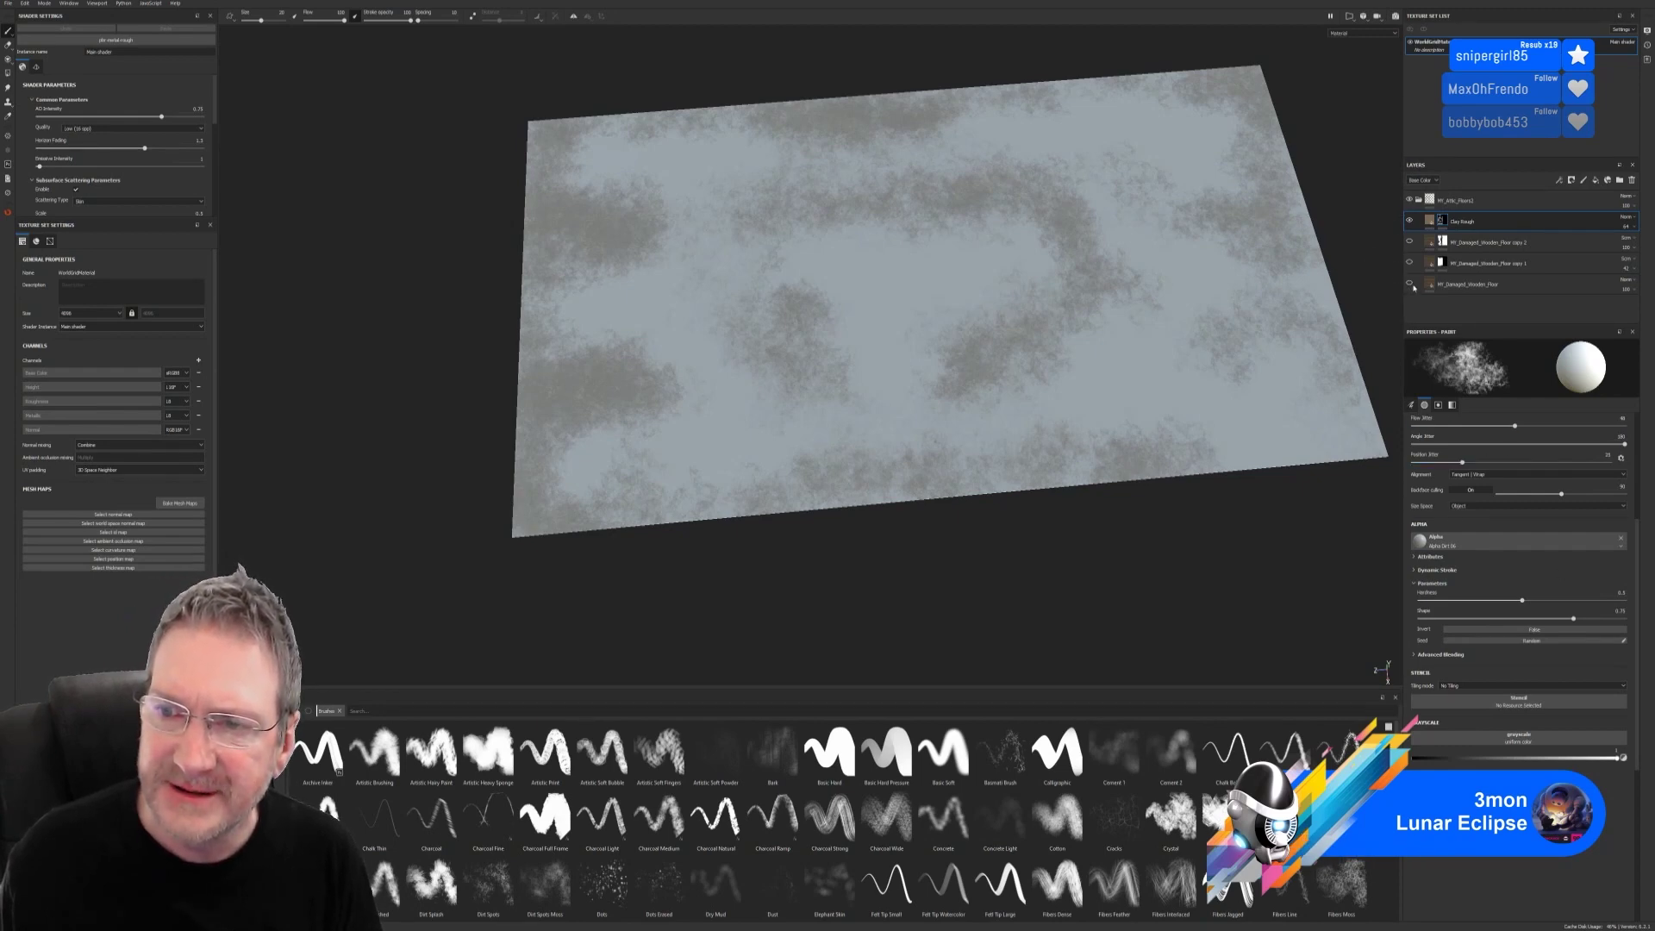
Step: Show the three damaged wooden floor layers again and check the combined floor surface from a low angle
{"action": "left_click", "coordinate": [1410, 284]}
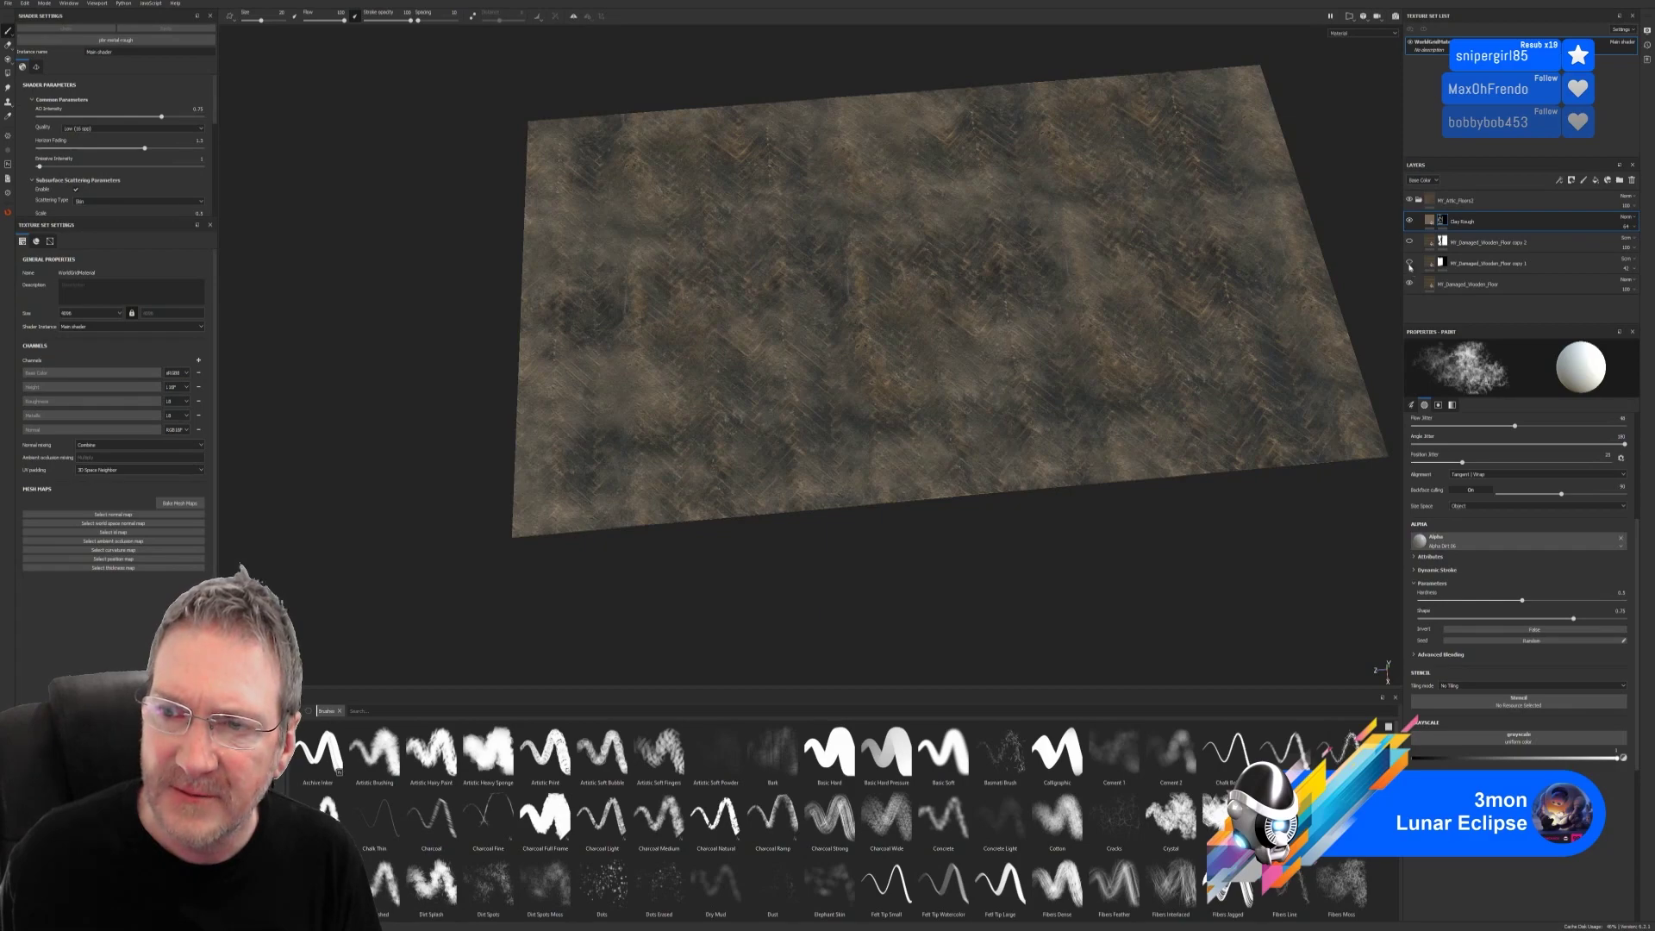
{"action": "left_click", "coordinate": [1410, 266]}
{"action": "left_click", "coordinate": [1410, 245]}
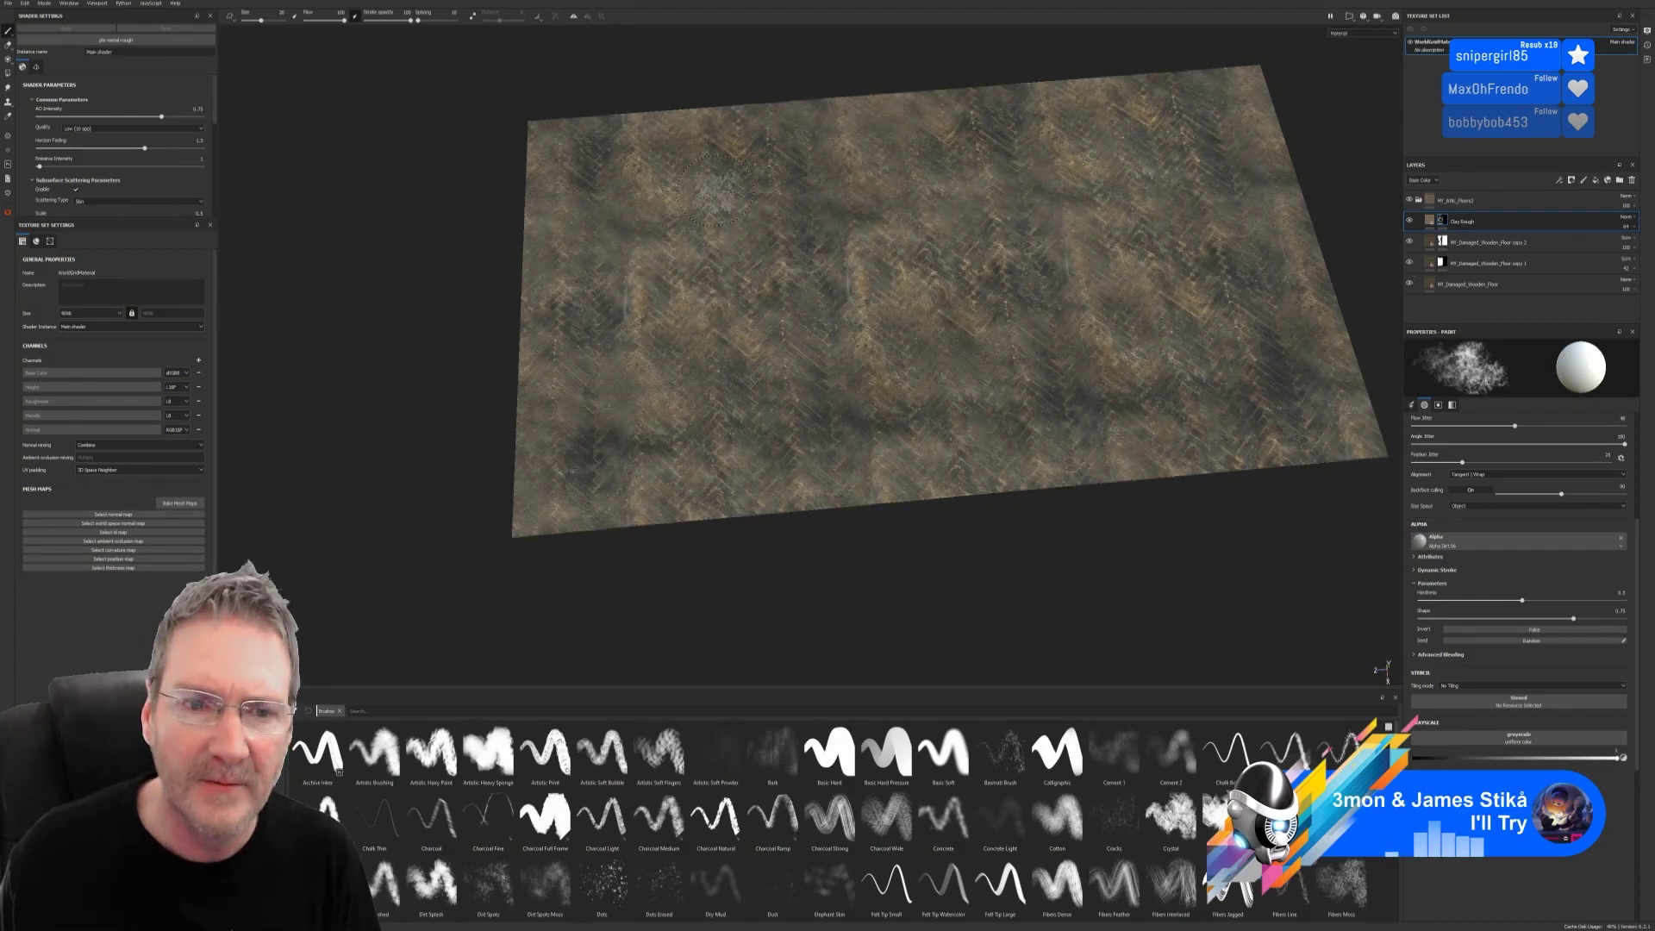
{"action": "left_click_drag", "start_coordinate": [711, 511], "coordinate": [1088, 397], "text": "alt"}
{"action": "scroll", "coordinate": [1011, 412], "scroll_direction": "up", "scroll_amount": 3}
Step: Export the Room 2 floor's texture maps again with the existing export settings and close the export window
{"action": "left_click", "coordinate": [8, 3]}
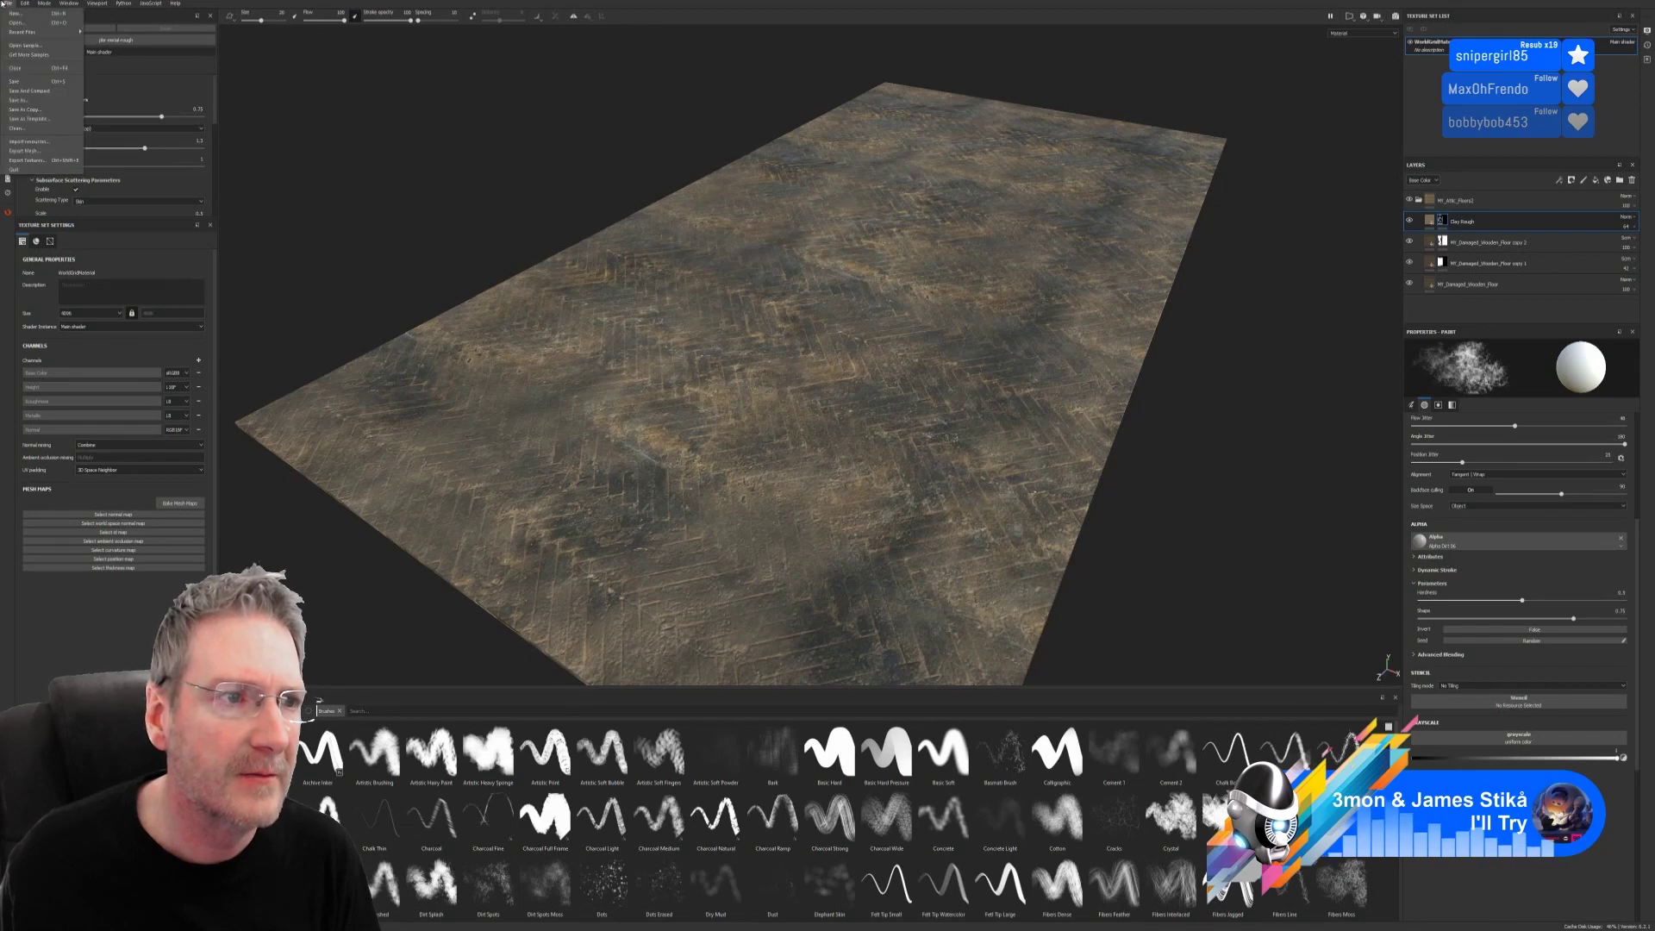
{"action": "left_click", "coordinate": [33, 160]}
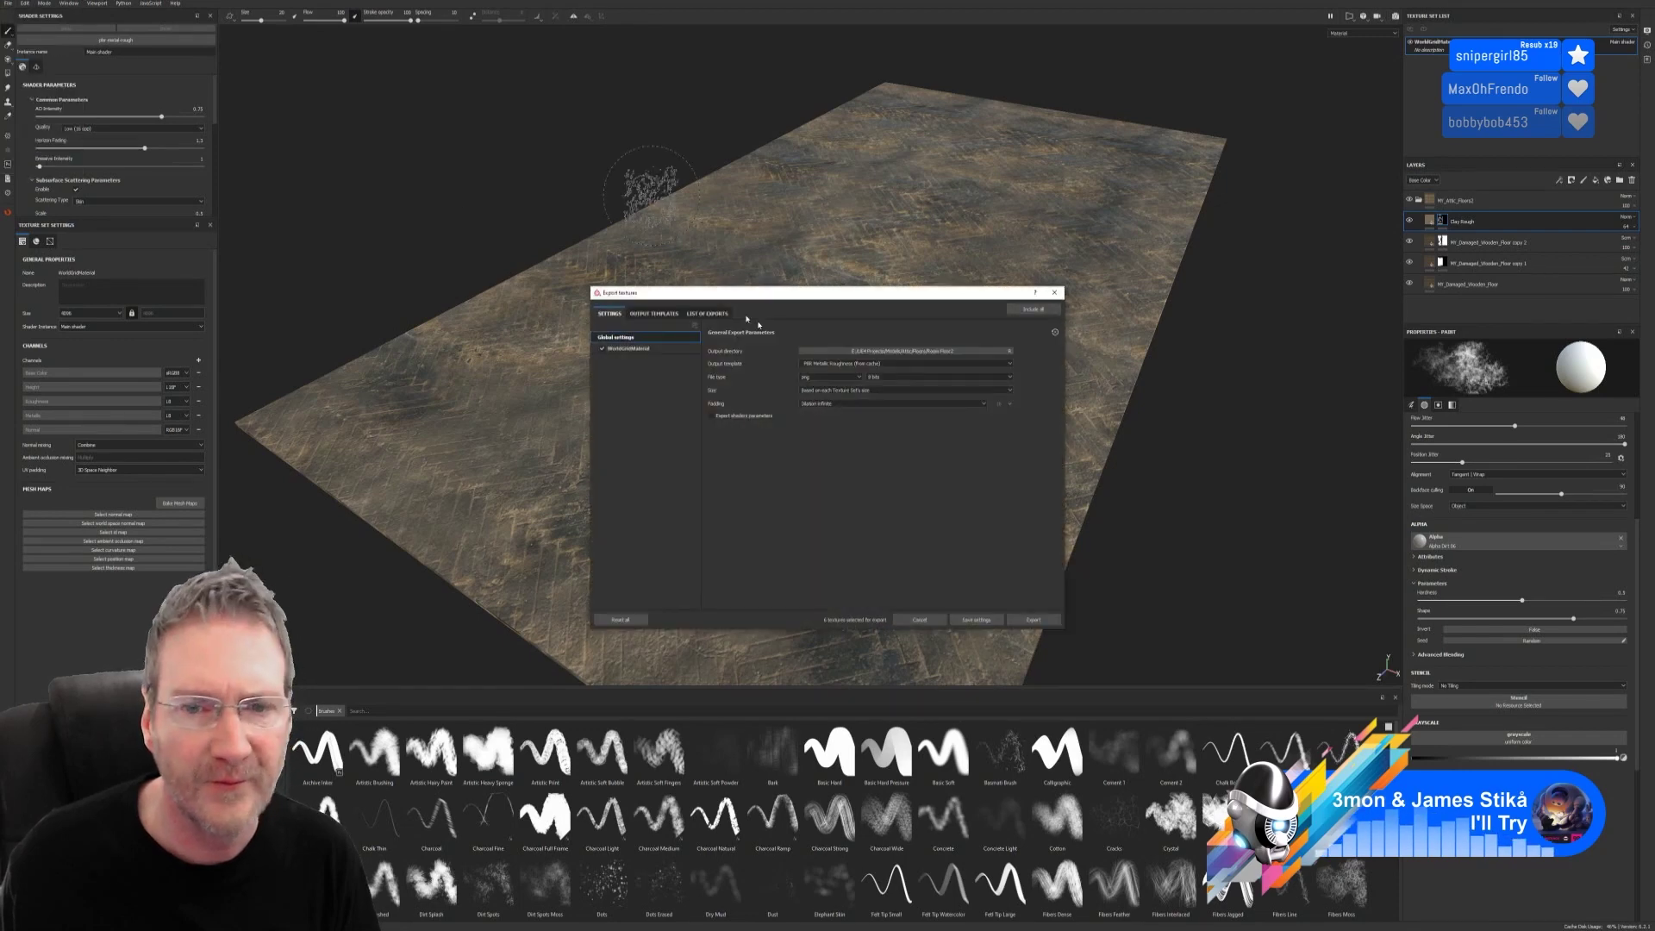
{"action": "left_click", "coordinate": [1034, 620]}
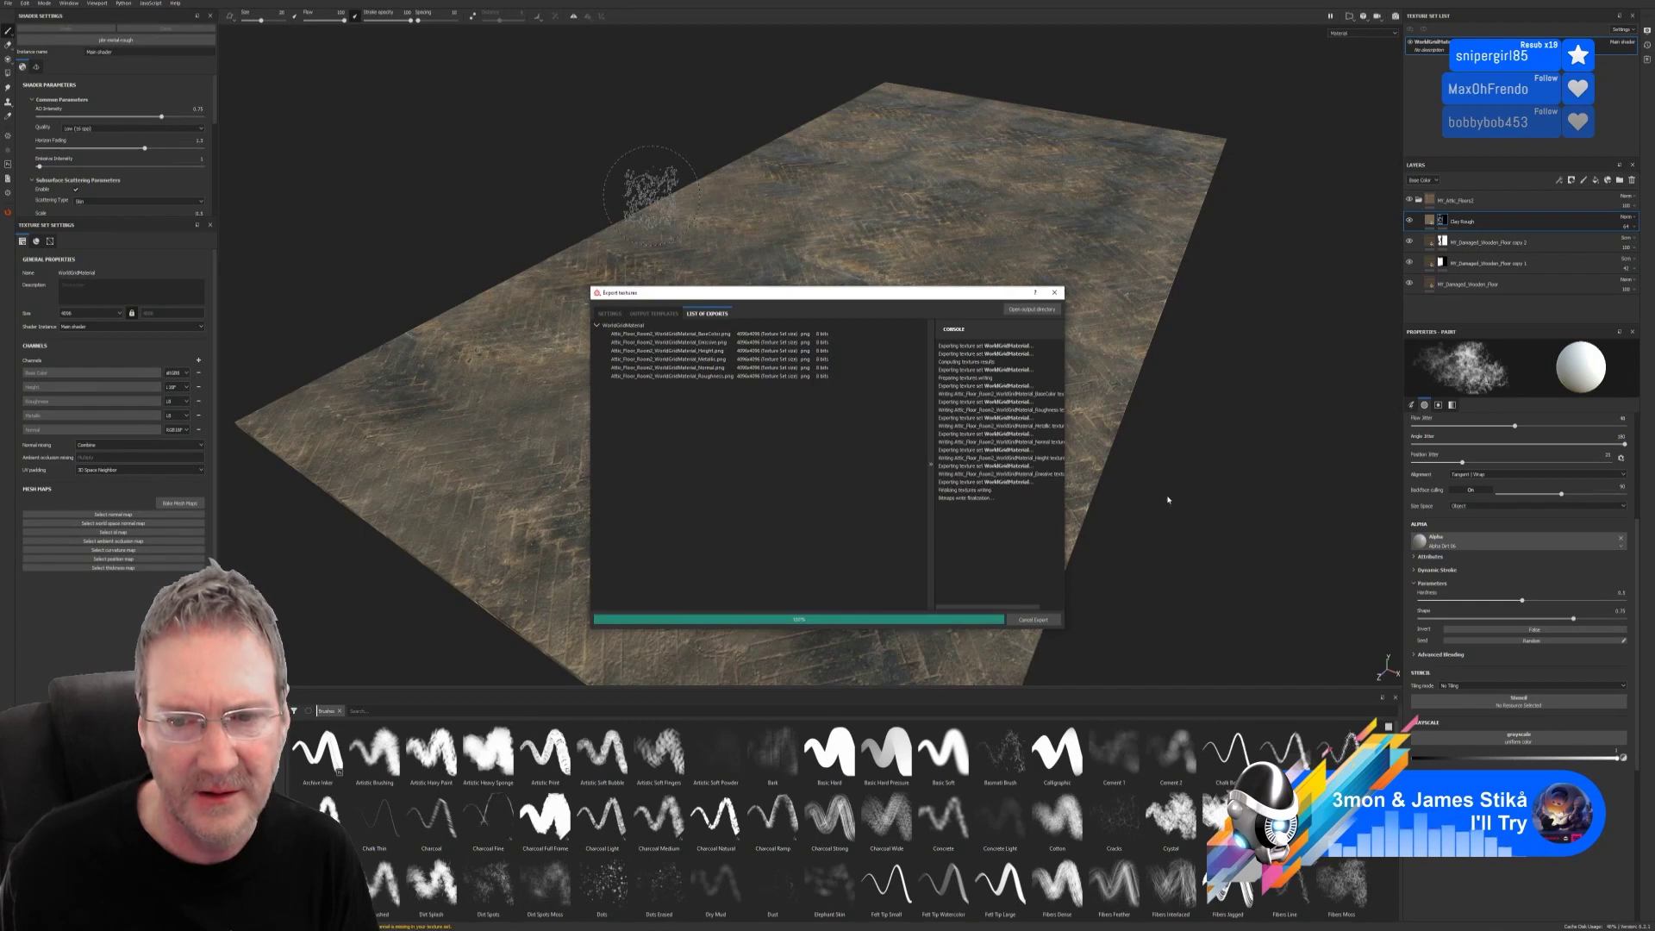
{"action": "left_click", "coordinate": [1054, 292]}
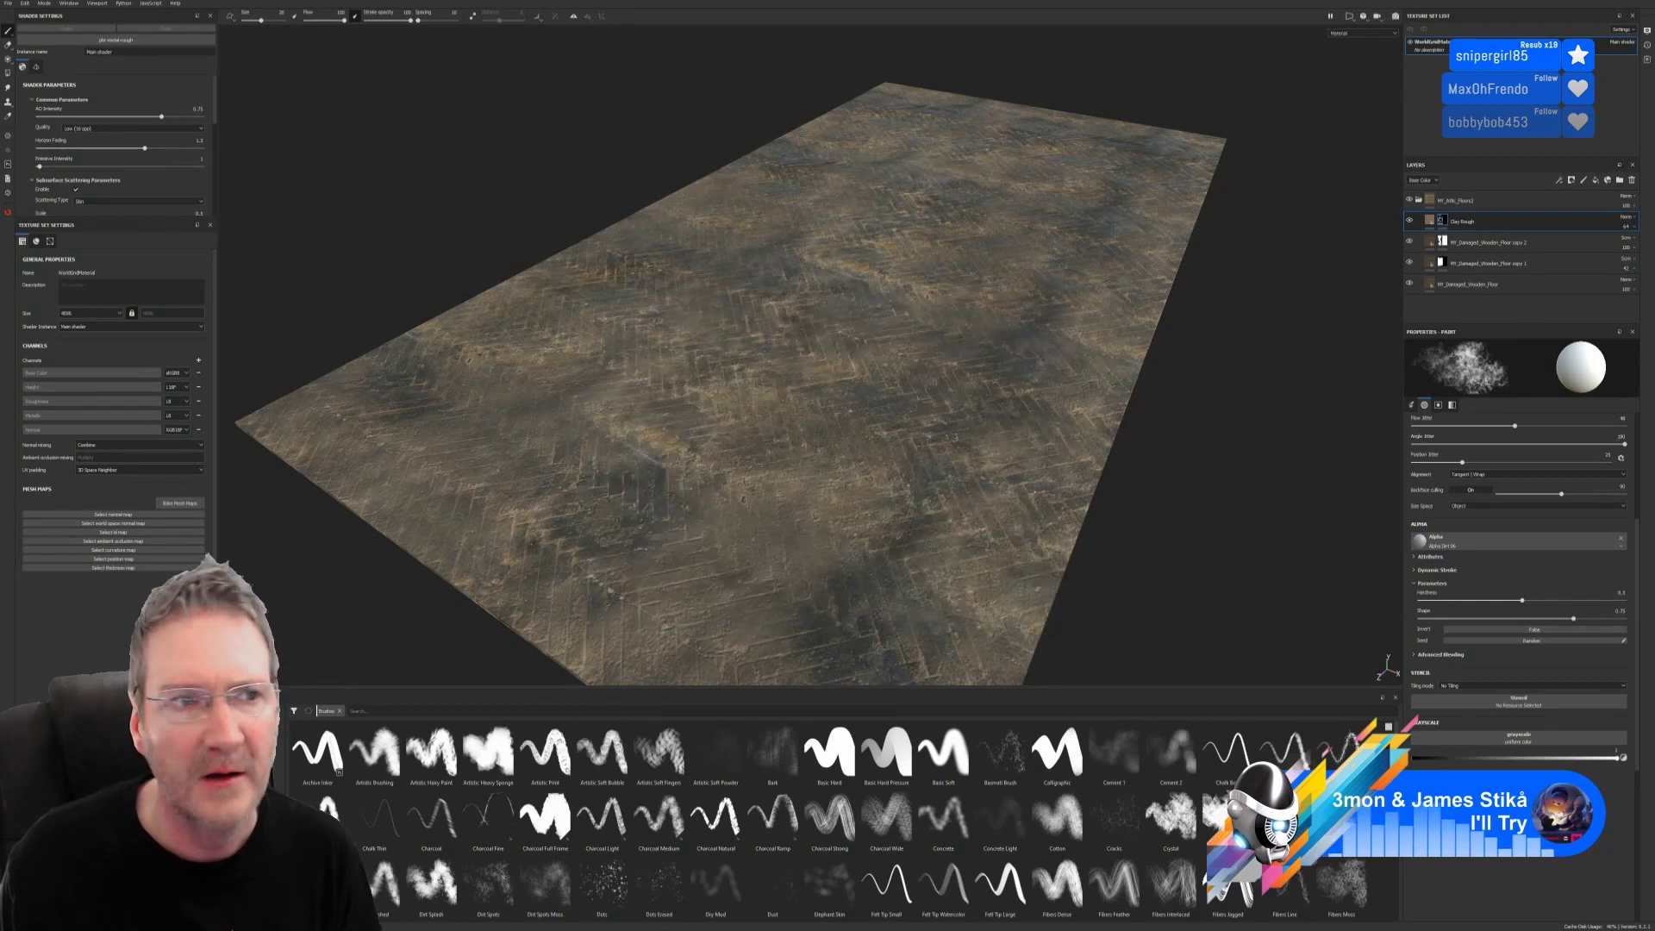
Step: Save the Substance Painter project, minimize it and switch to the Unreal Editor
{"action": "left_click", "coordinate": [9, 4]}
{"action": "left_click", "coordinate": [14, 81]}
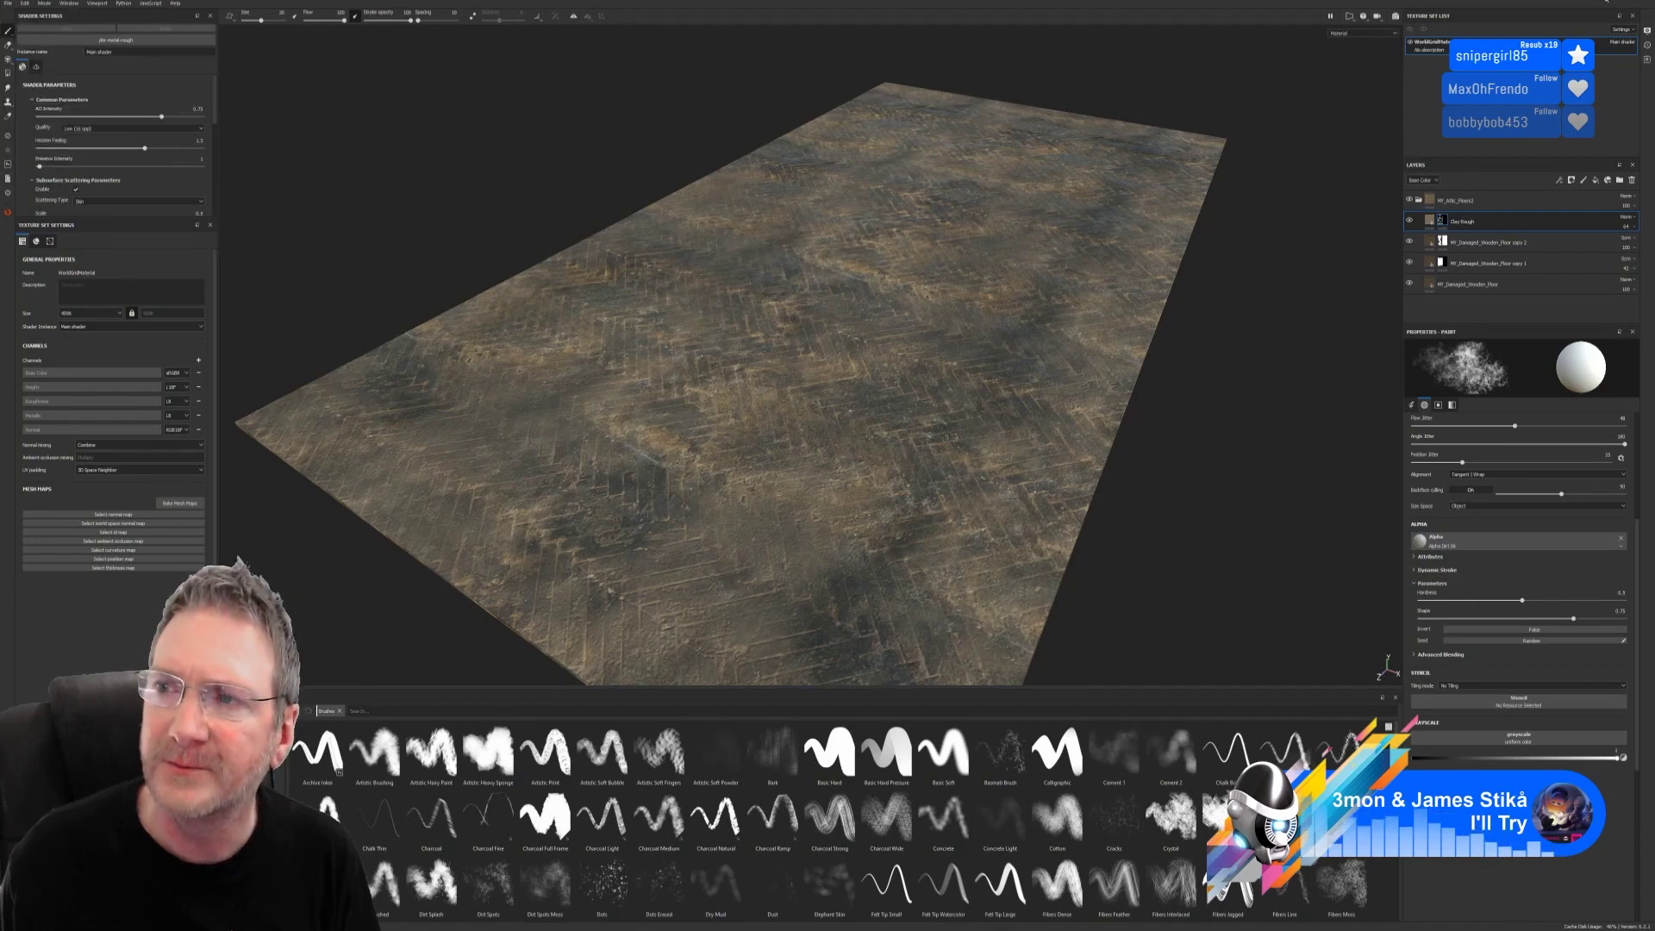
{"action": "left_click", "coordinate": [1607, 1]}
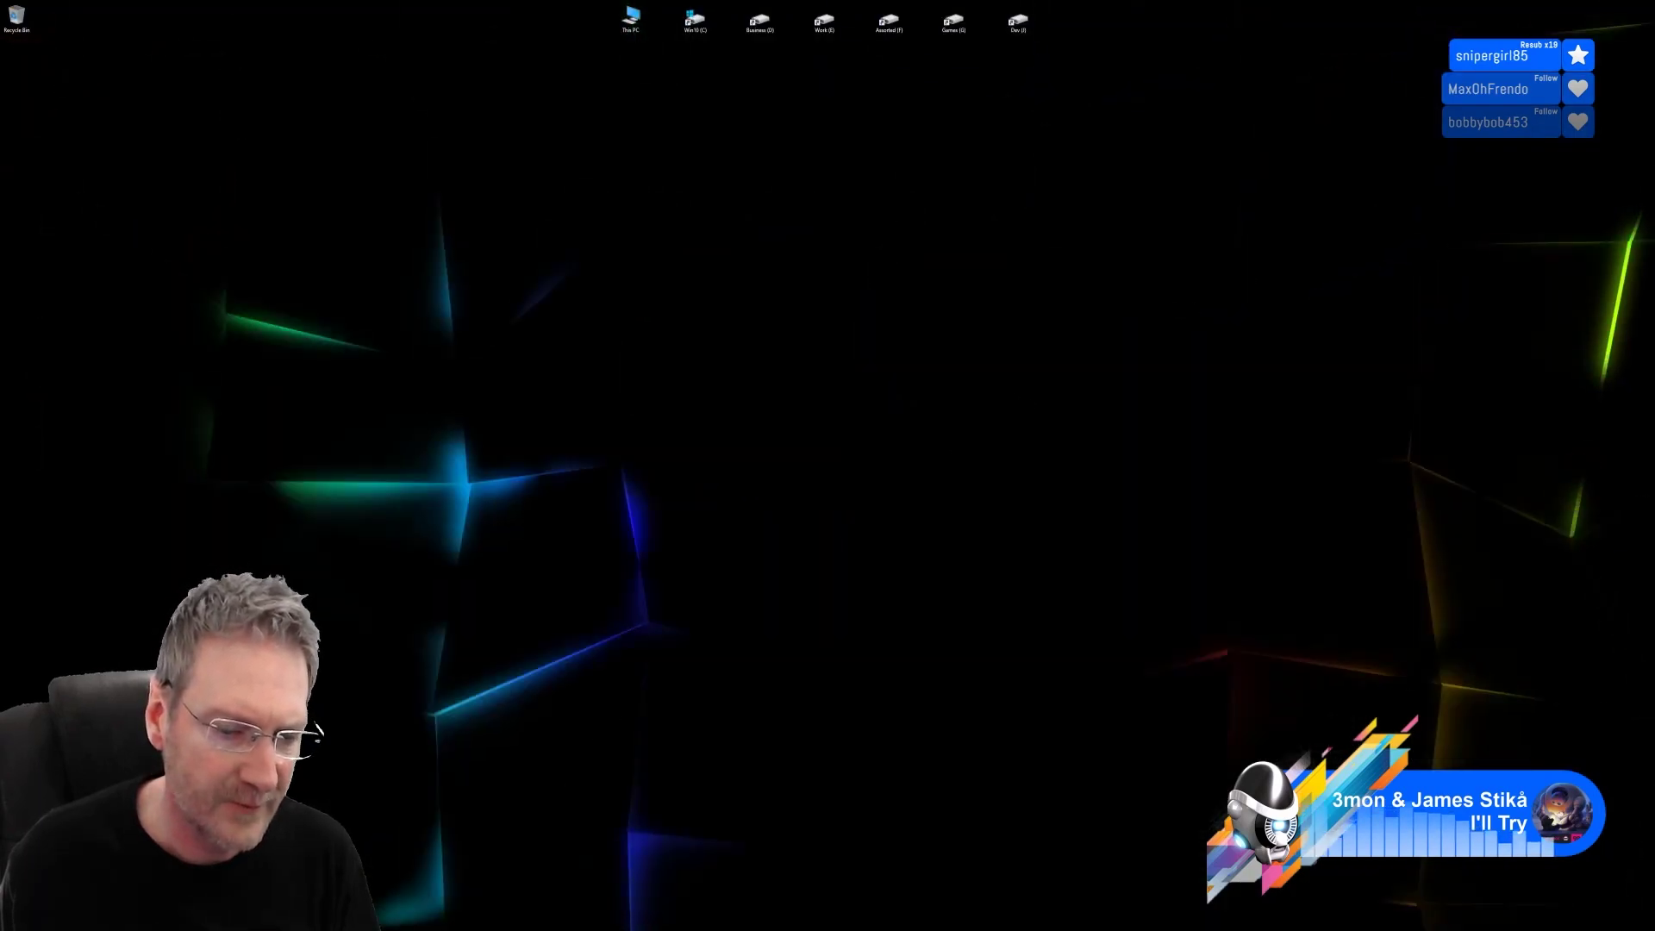
{"action": "key", "text": "alt+Tab"}
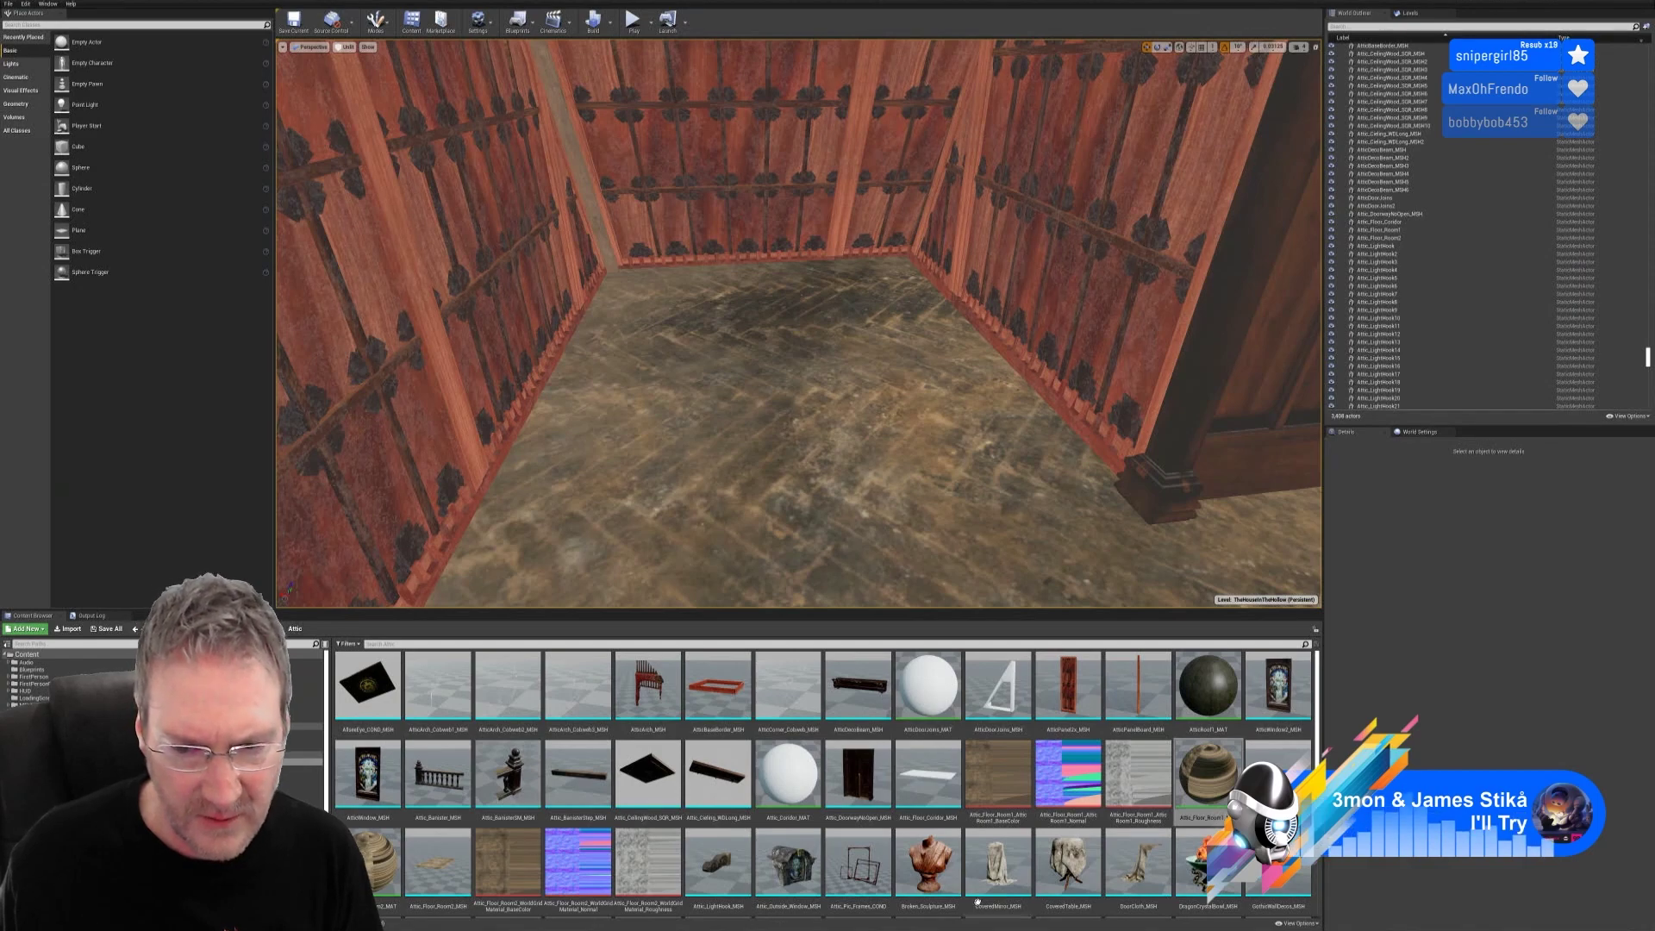
Step: Reimport the Attic_Floor_Room2 base color, normal and roughness textures from their source files
{"action": "right_click", "coordinate": [508, 862]}
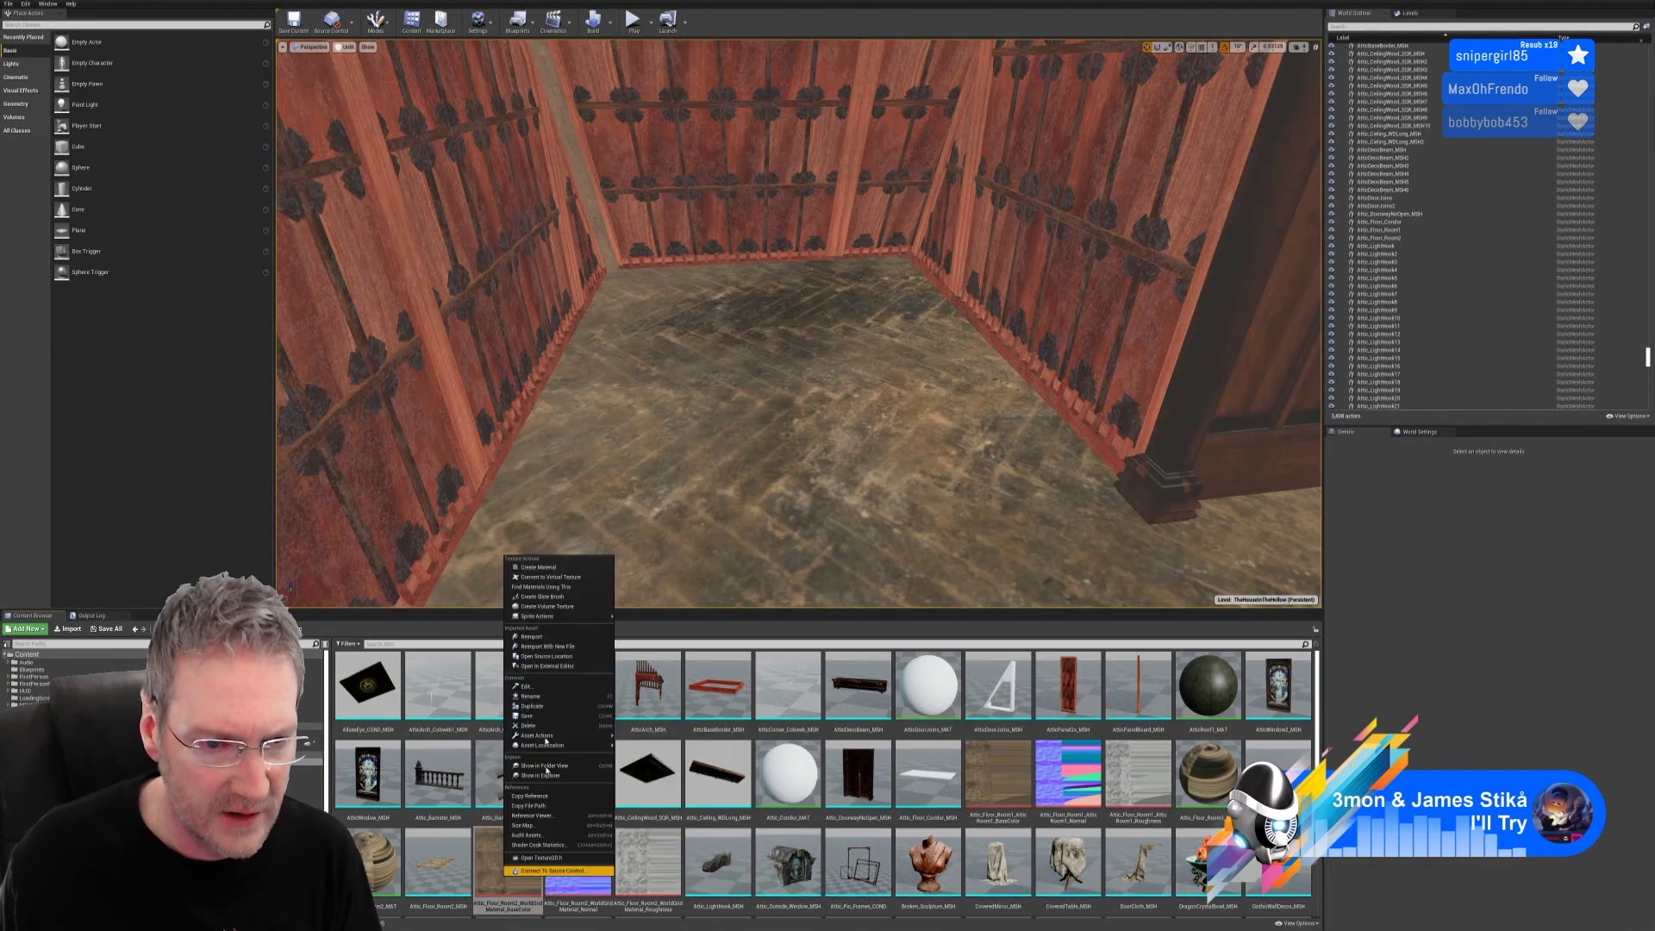
{"action": "left_click", "coordinate": [531, 637]}
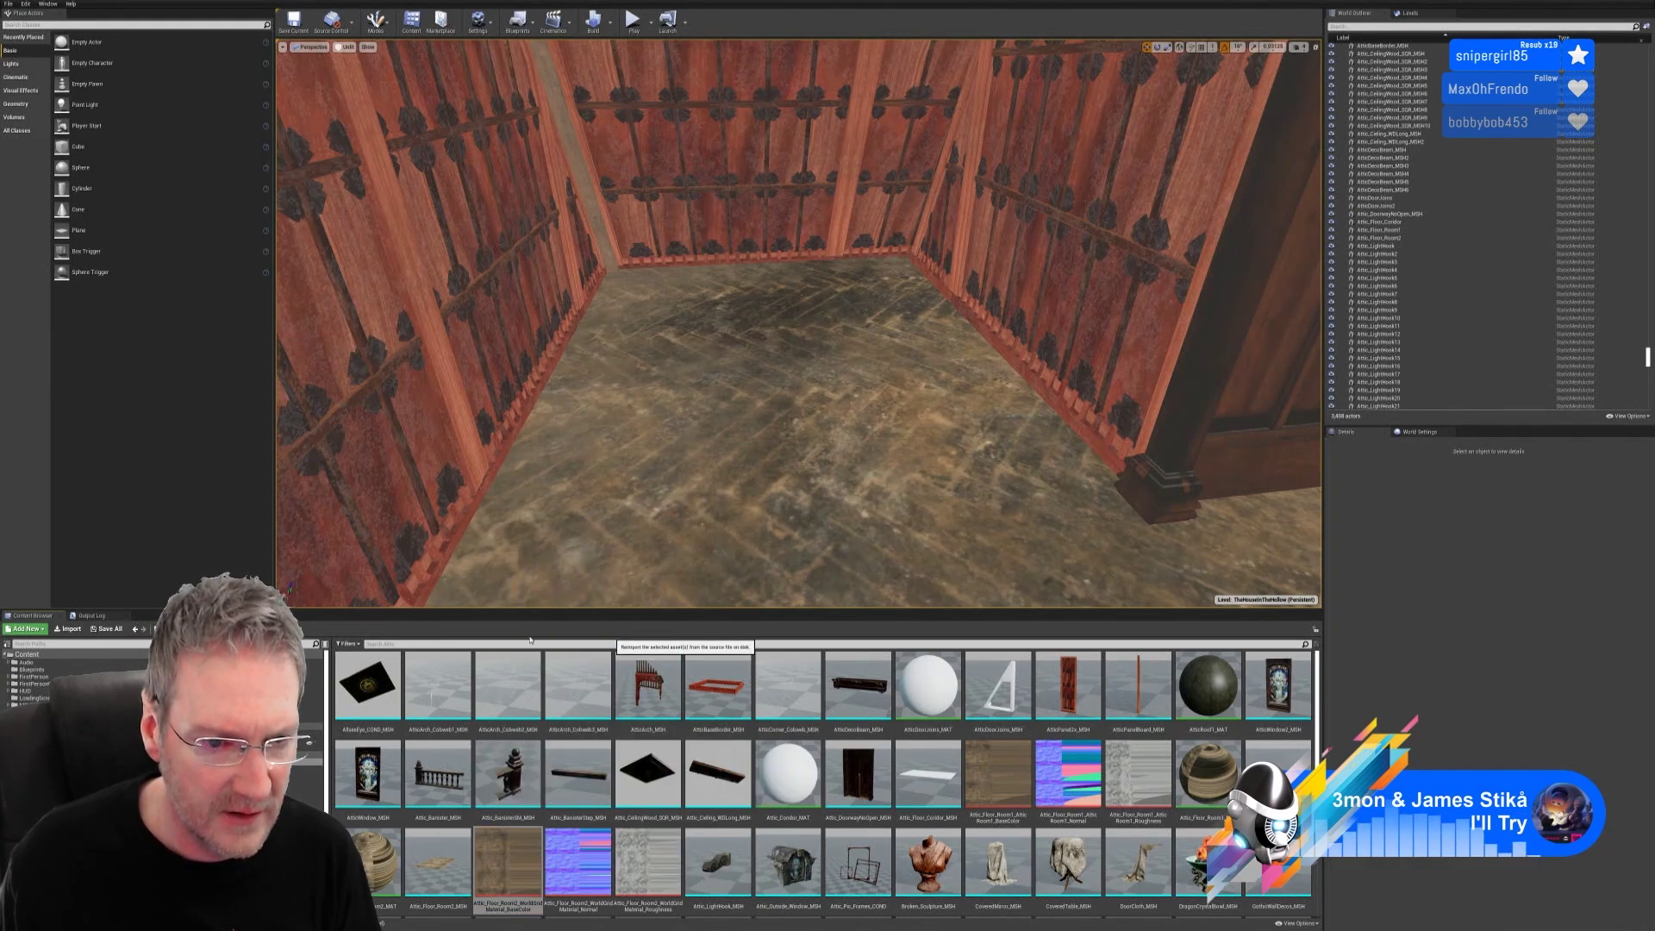
{"action": "right_click", "coordinate": [578, 854]}
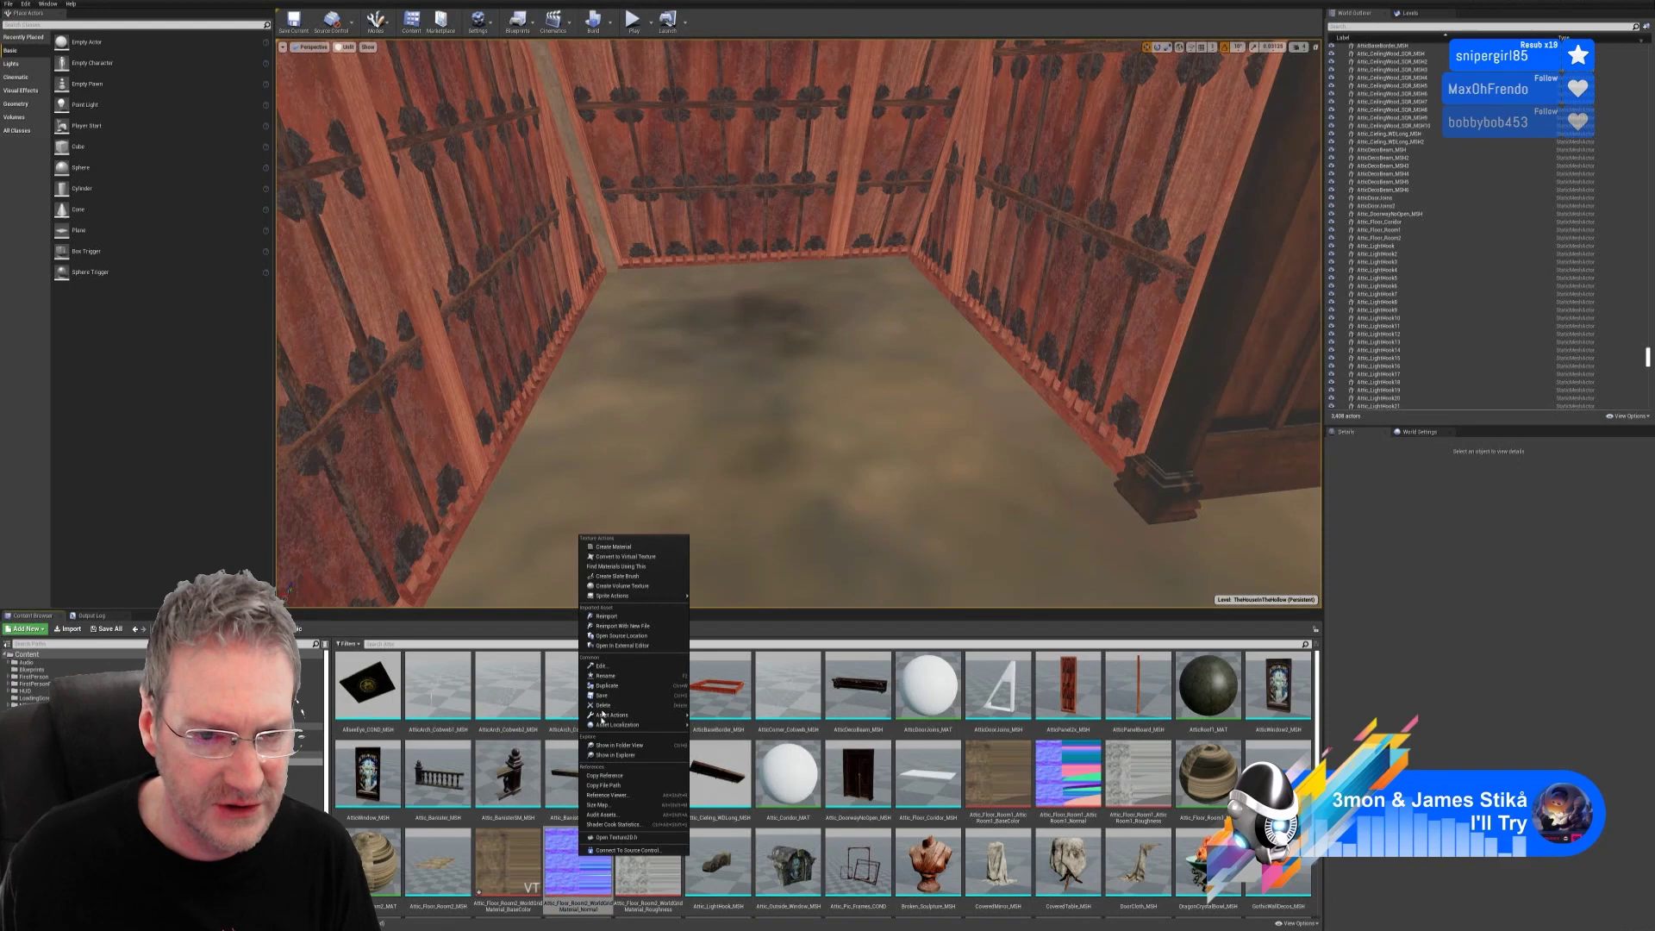
{"action": "left_click", "coordinate": [607, 617]}
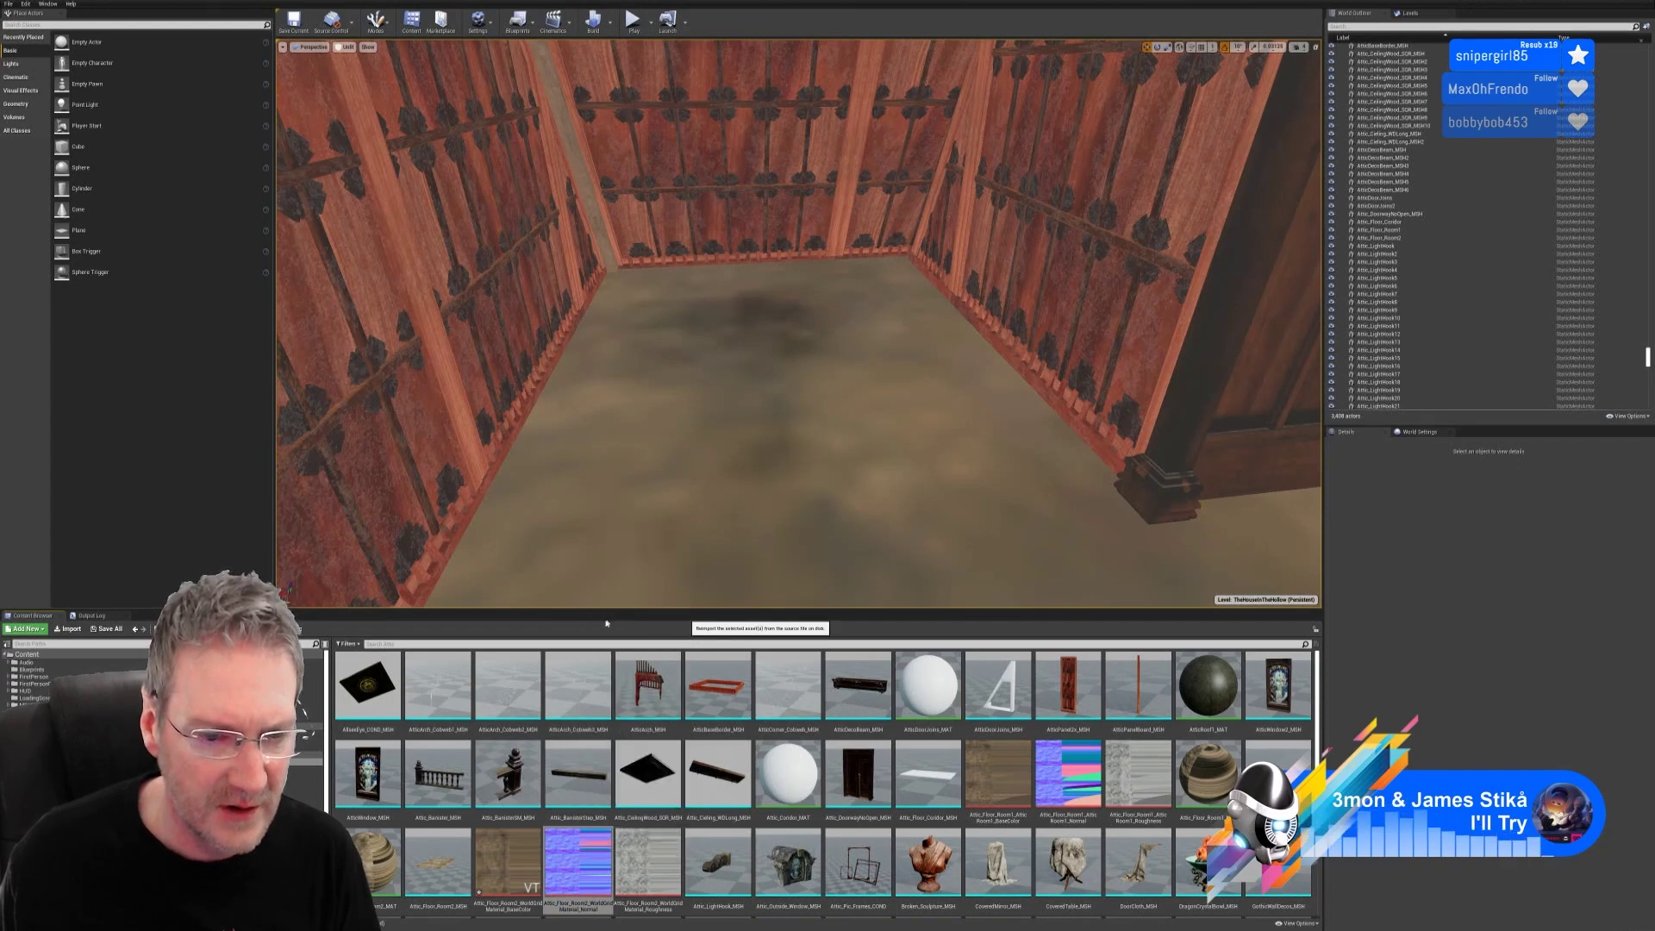
{"action": "left_click", "coordinate": [638, 871]}
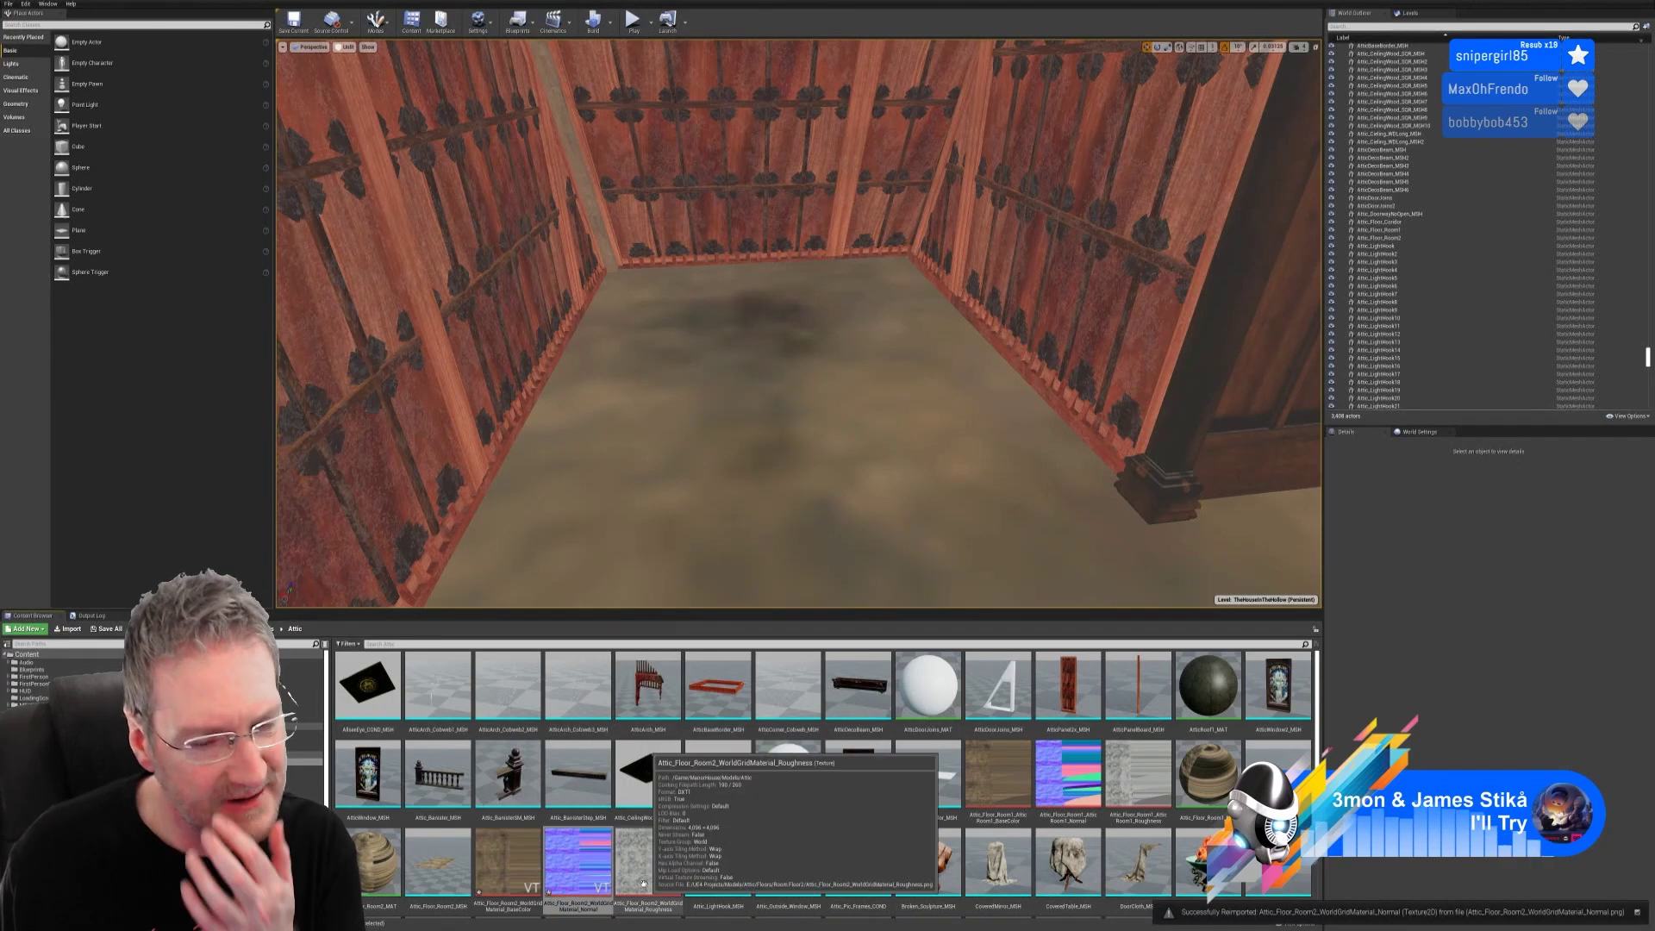
{"action": "right_click", "coordinate": [638, 873]}
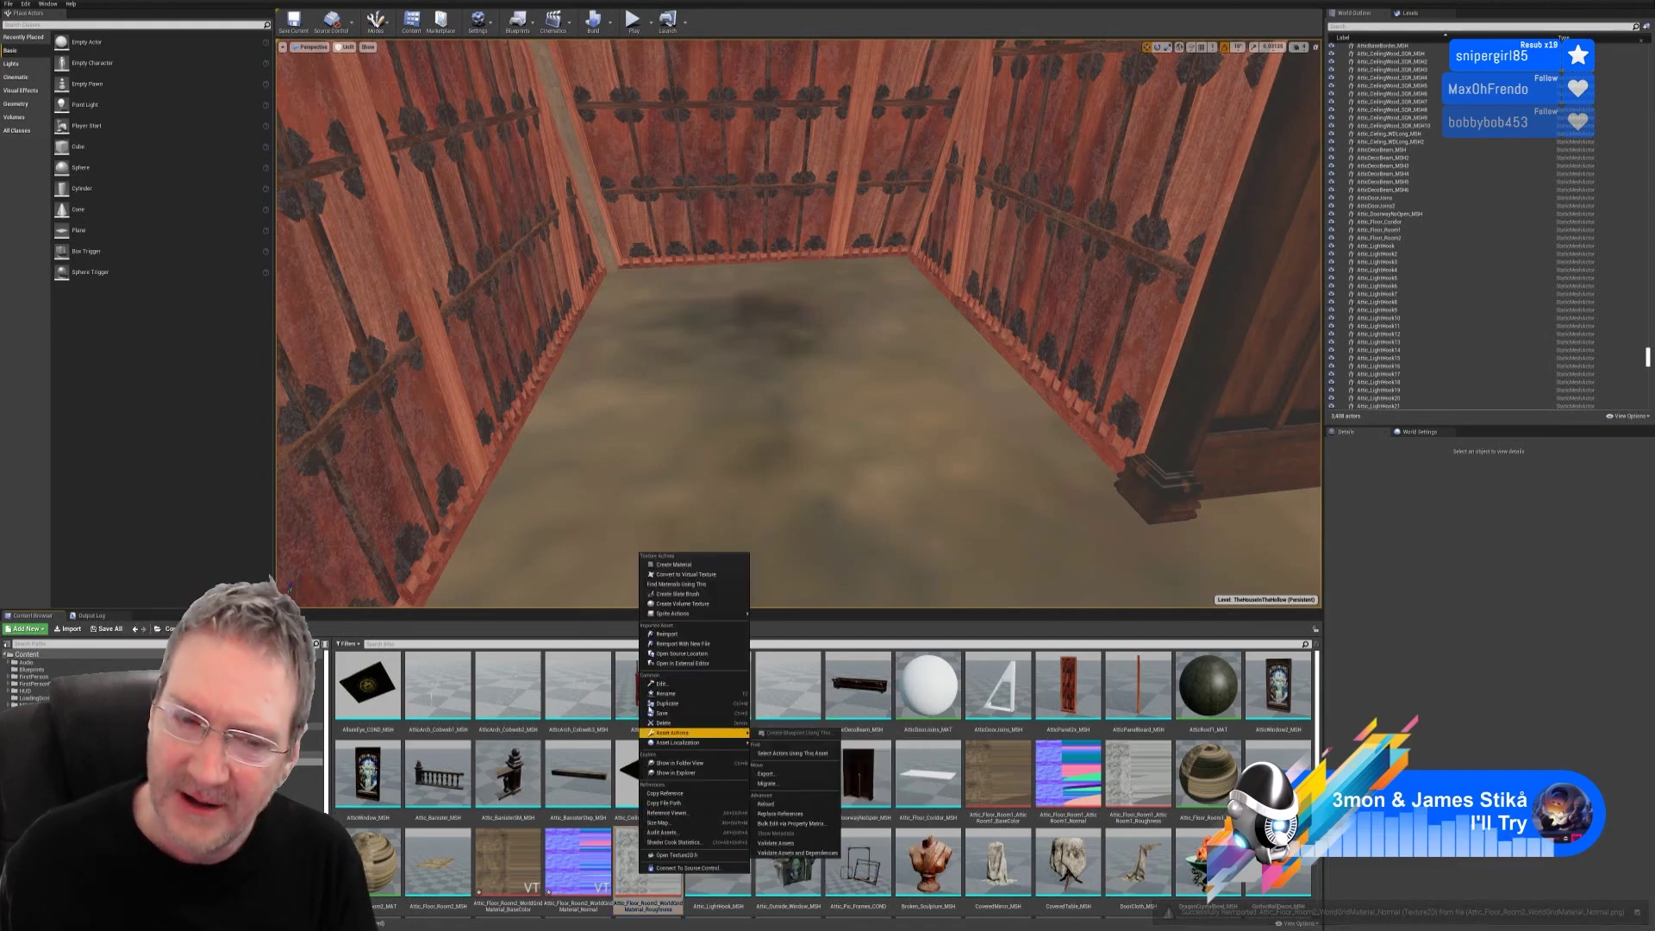
{"action": "left_click", "coordinate": [668, 635]}
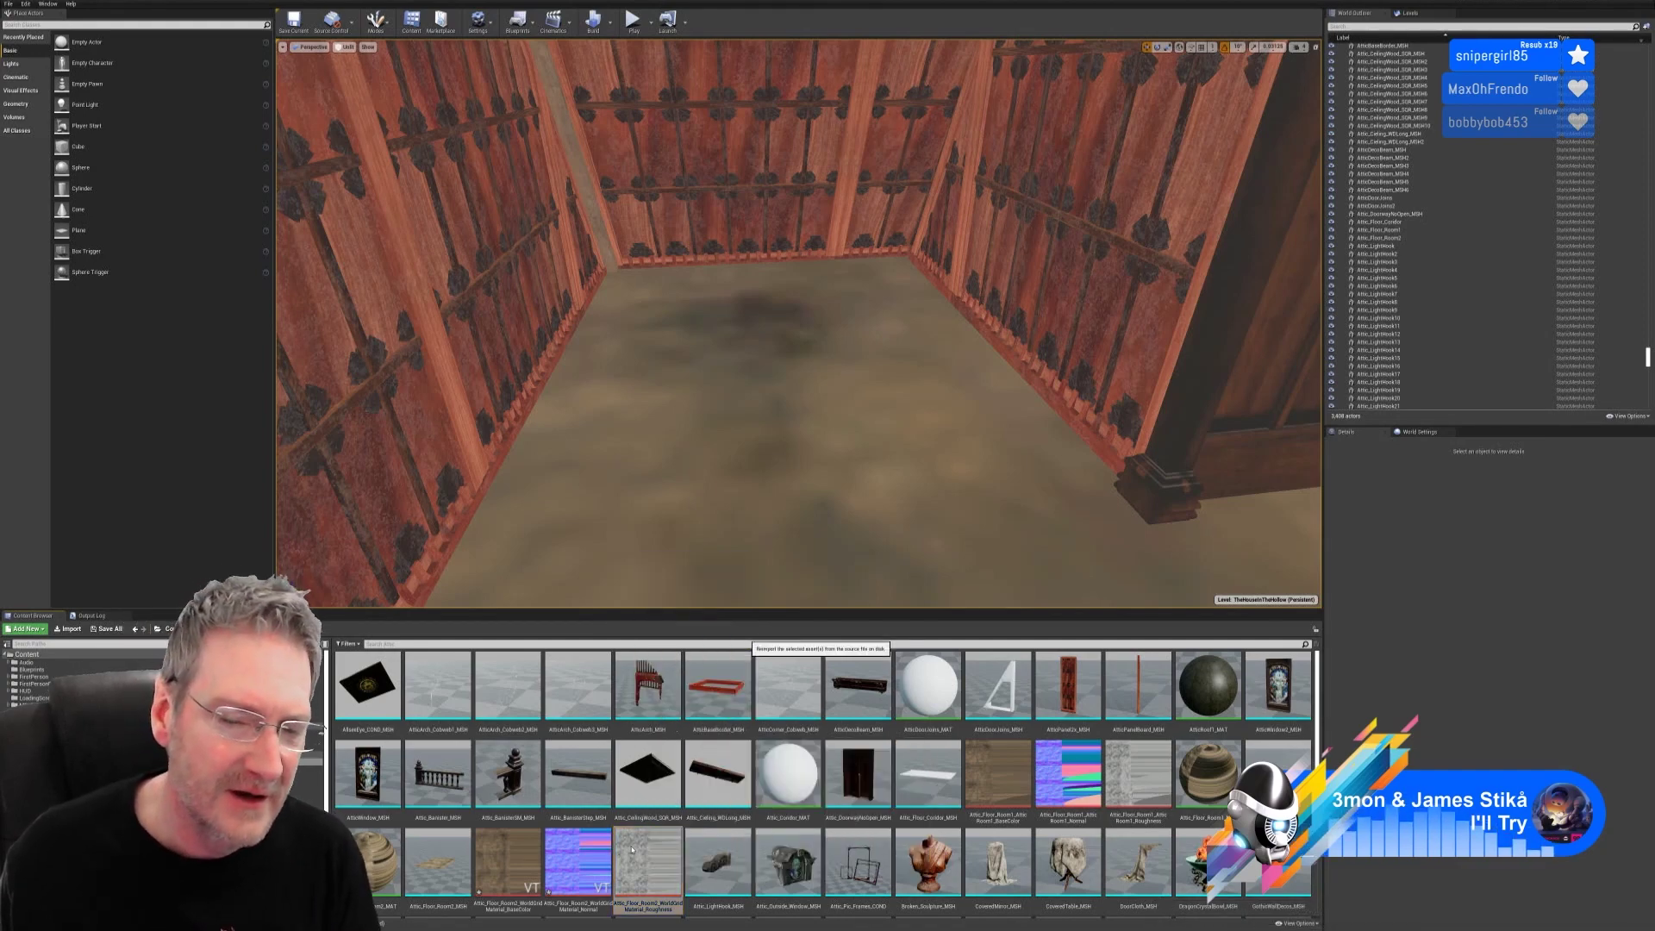
Step: Disable Virtual Texture Streaming on the Attic_Floor_Room2 base color texture, then save and close it
{"action": "double_click", "coordinate": [505, 858]}
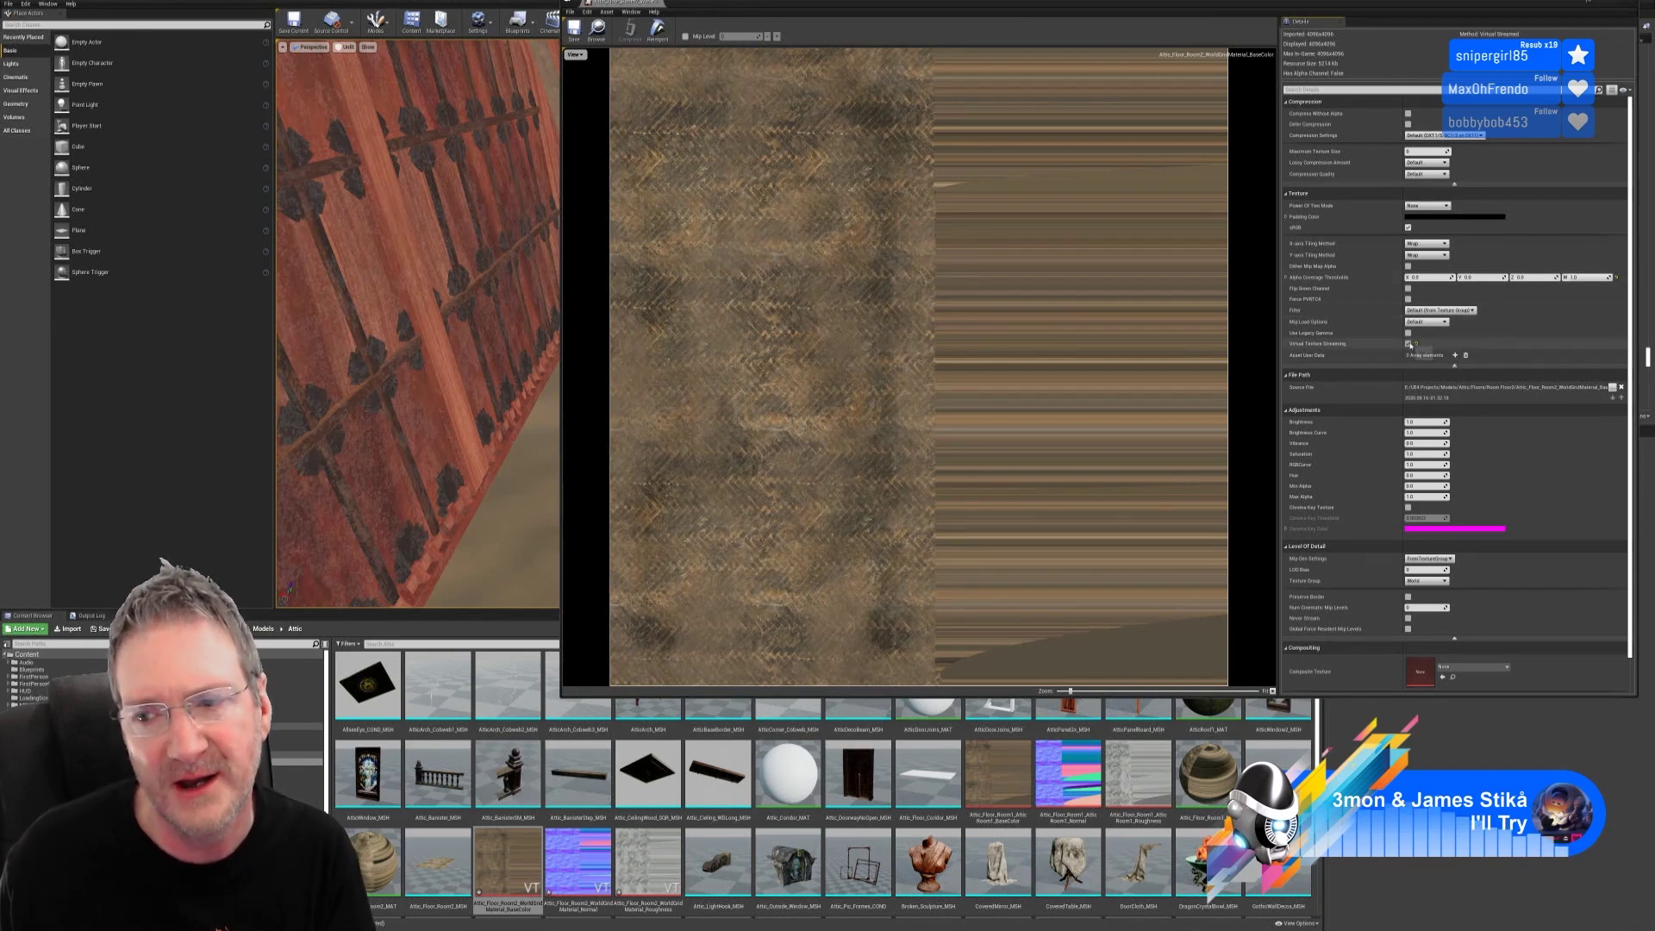
{"action": "left_click", "coordinate": [1408, 344]}
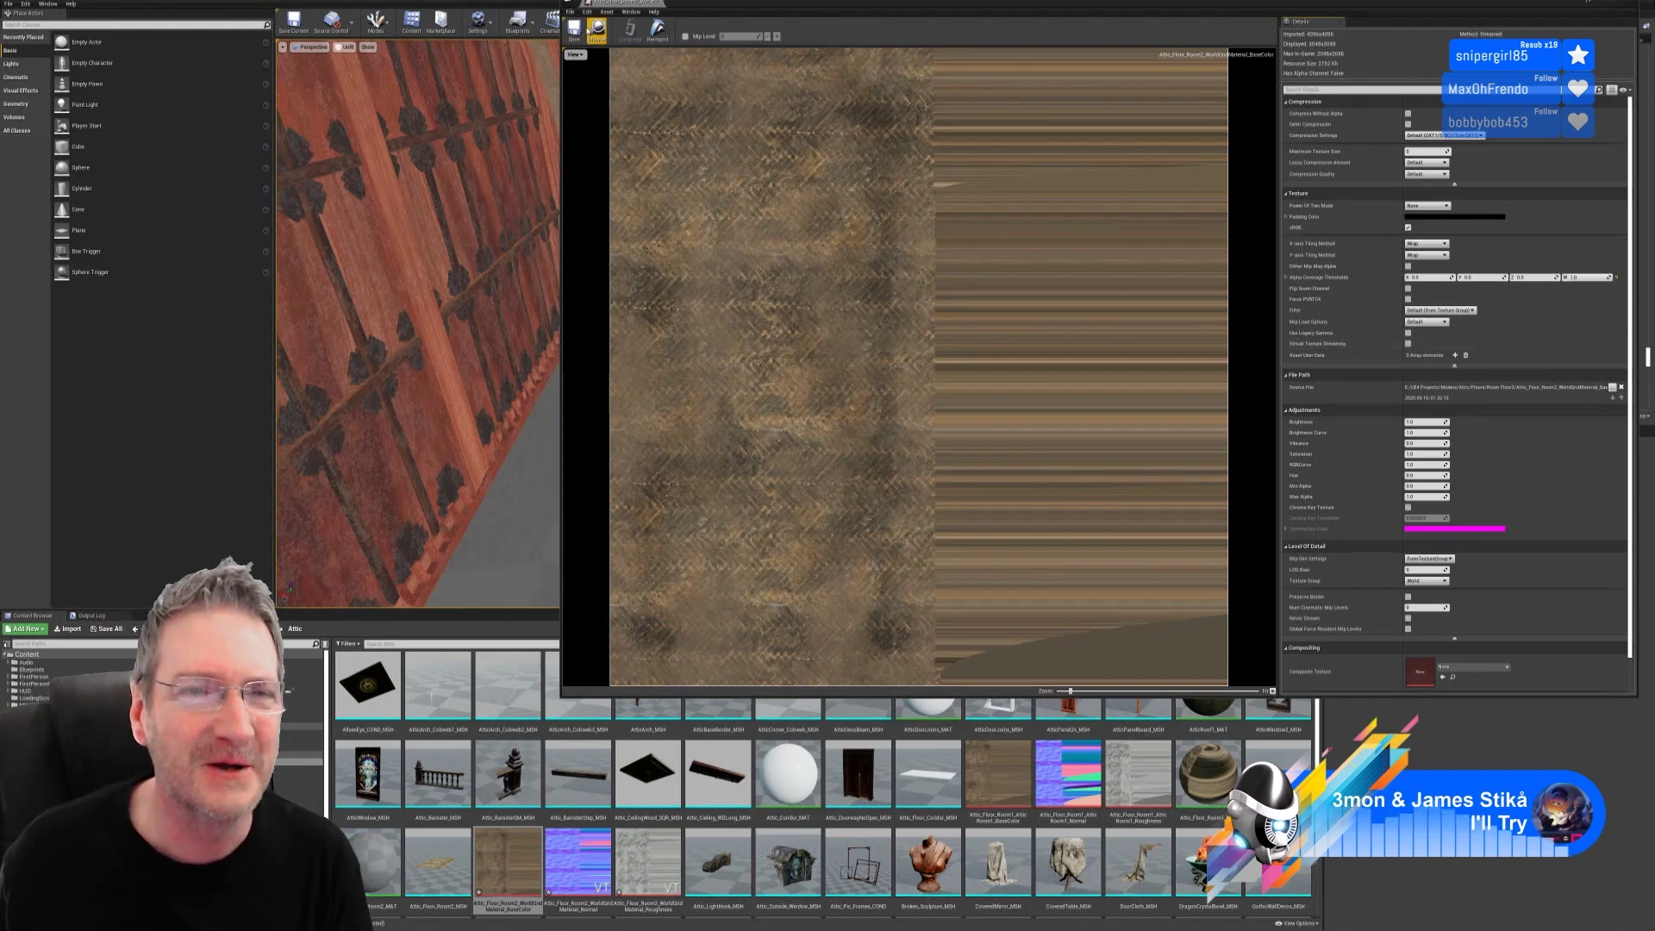
{"action": "left_click", "coordinate": [574, 34]}
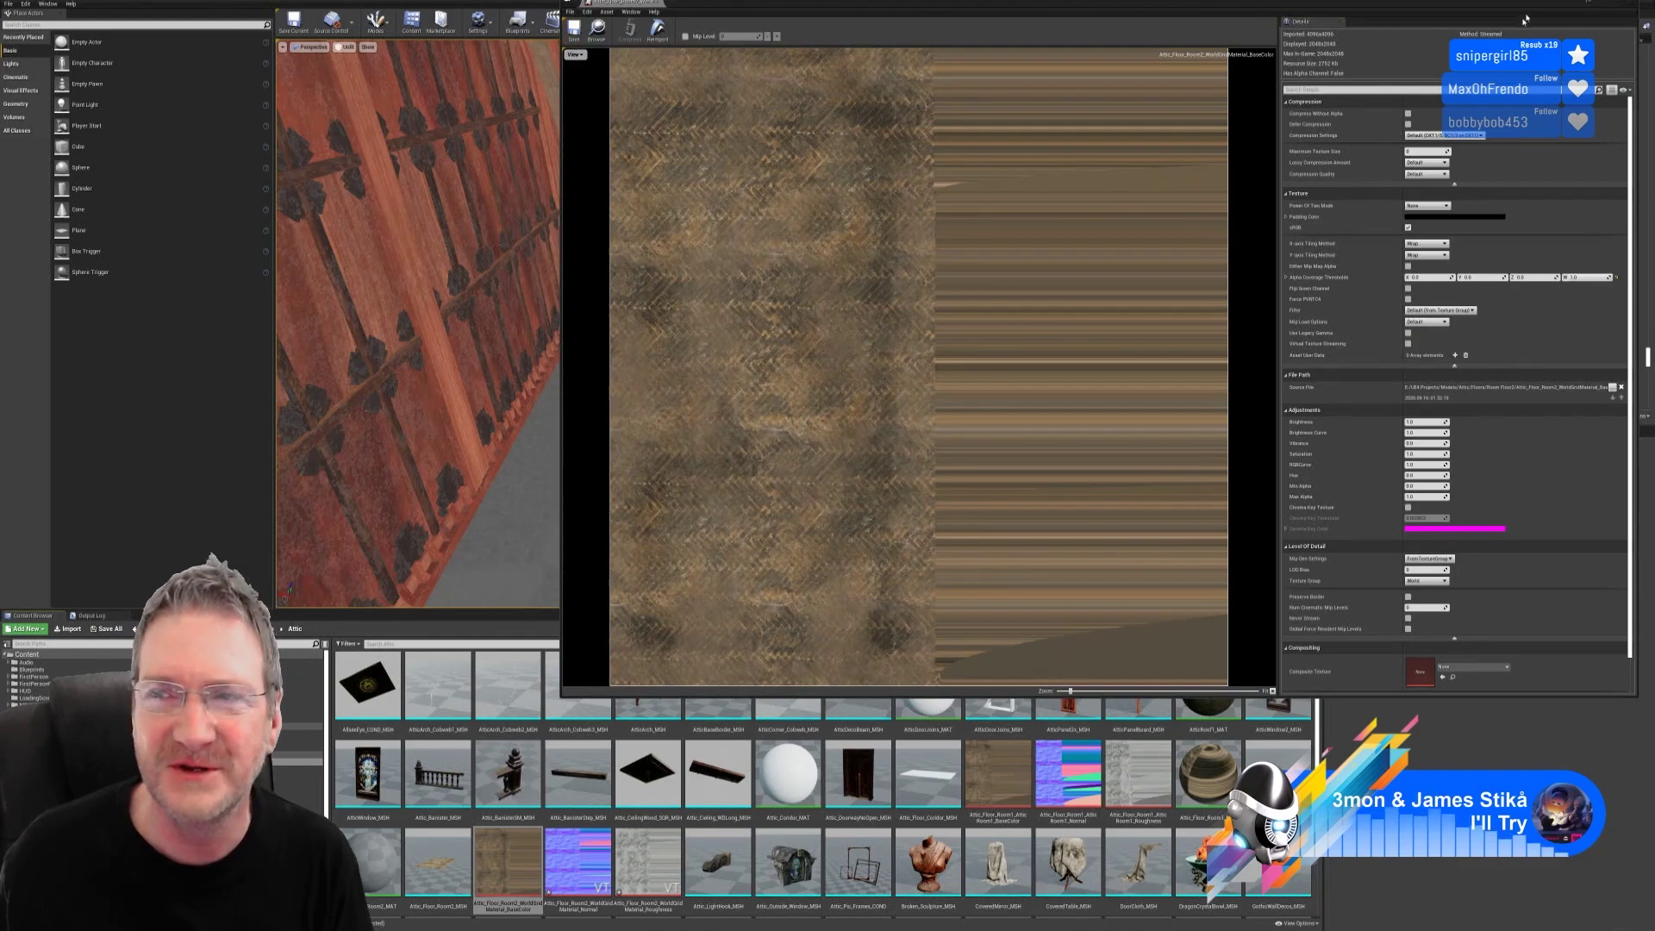
{"action": "left_click", "coordinate": [1628, 3]}
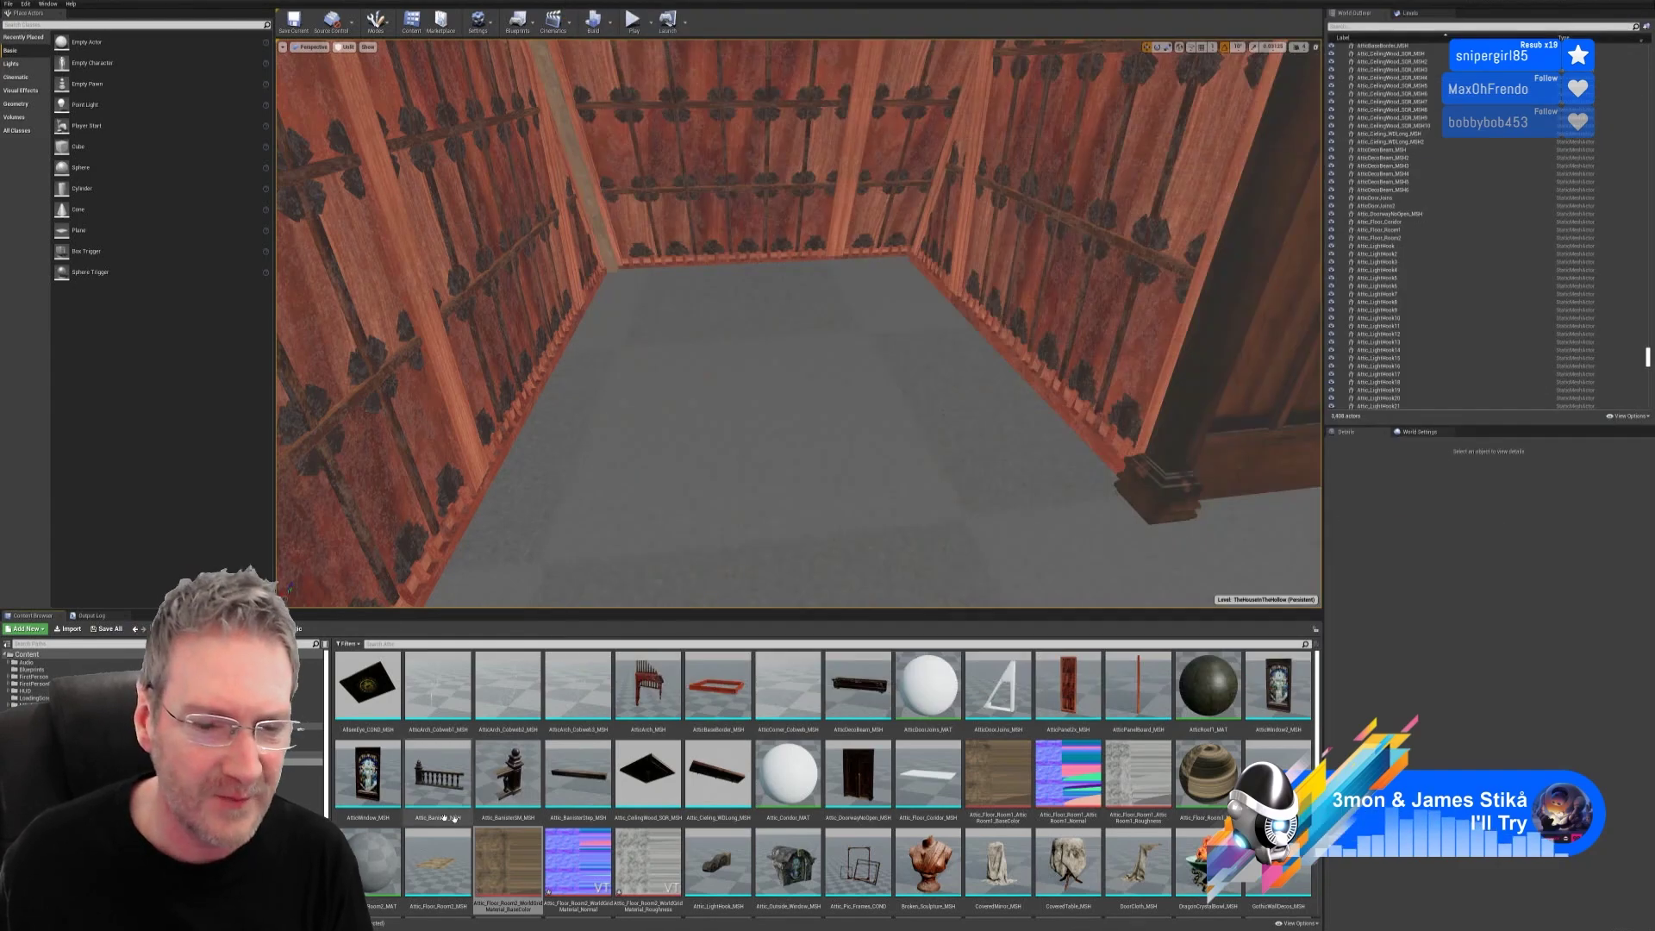
Step: Disable Virtual Texture Streaming on the Attic_Floor_Room2 normal texture, then save and close it
{"action": "double_click", "coordinate": [571, 867]}
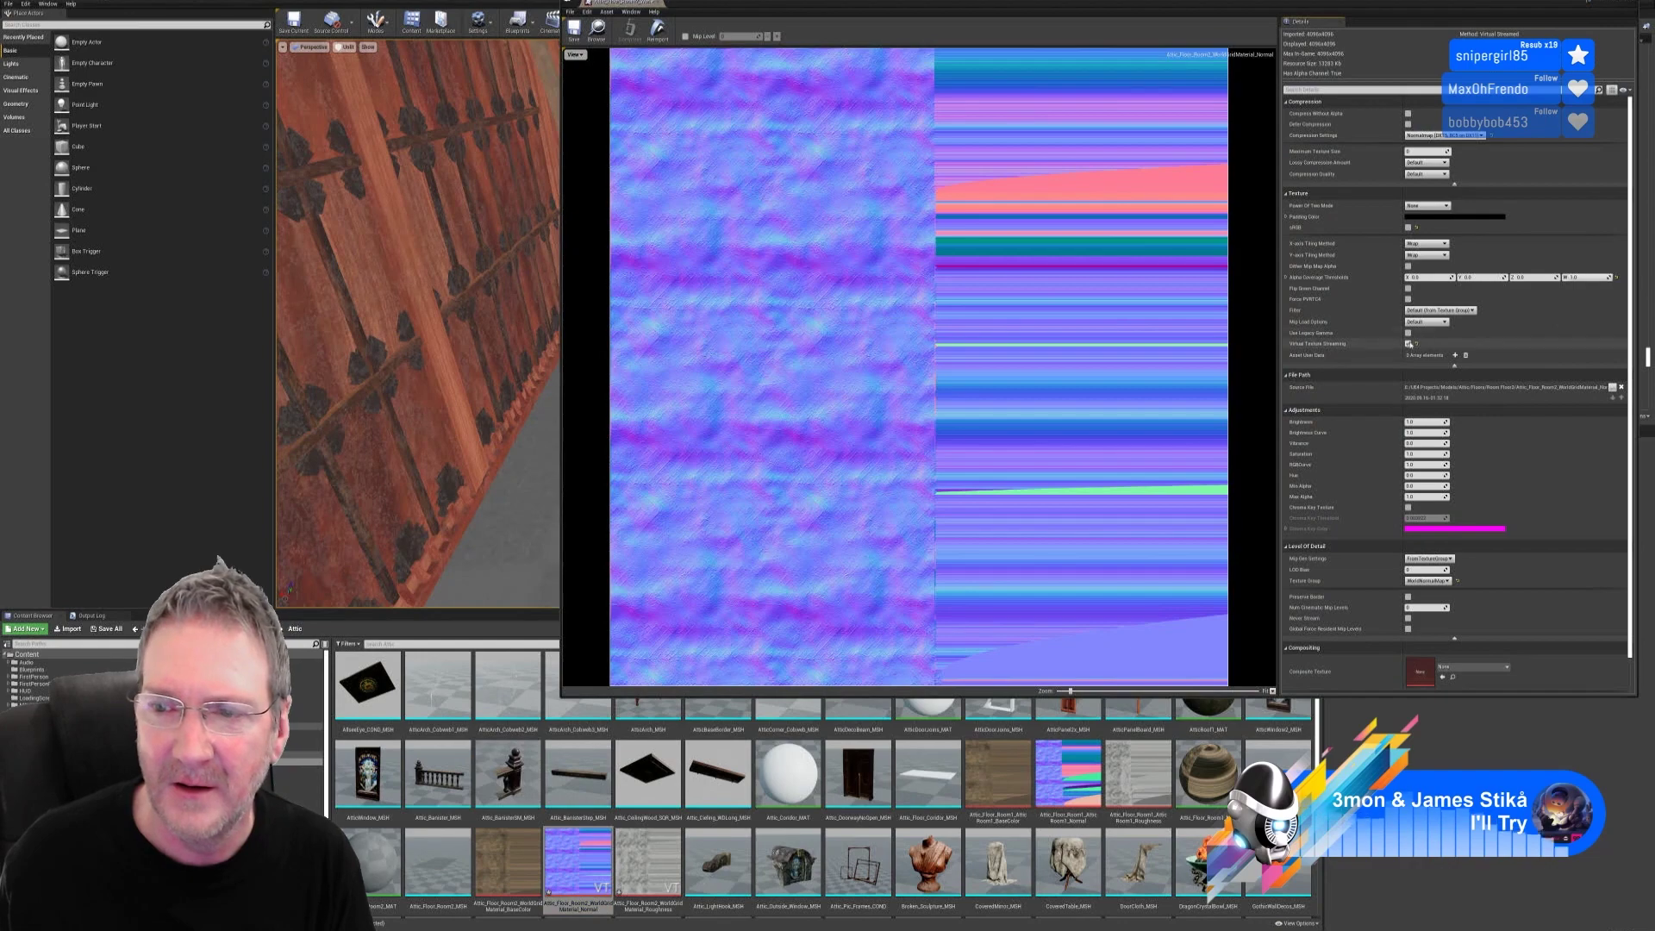
{"action": "left_click", "coordinate": [1408, 344]}
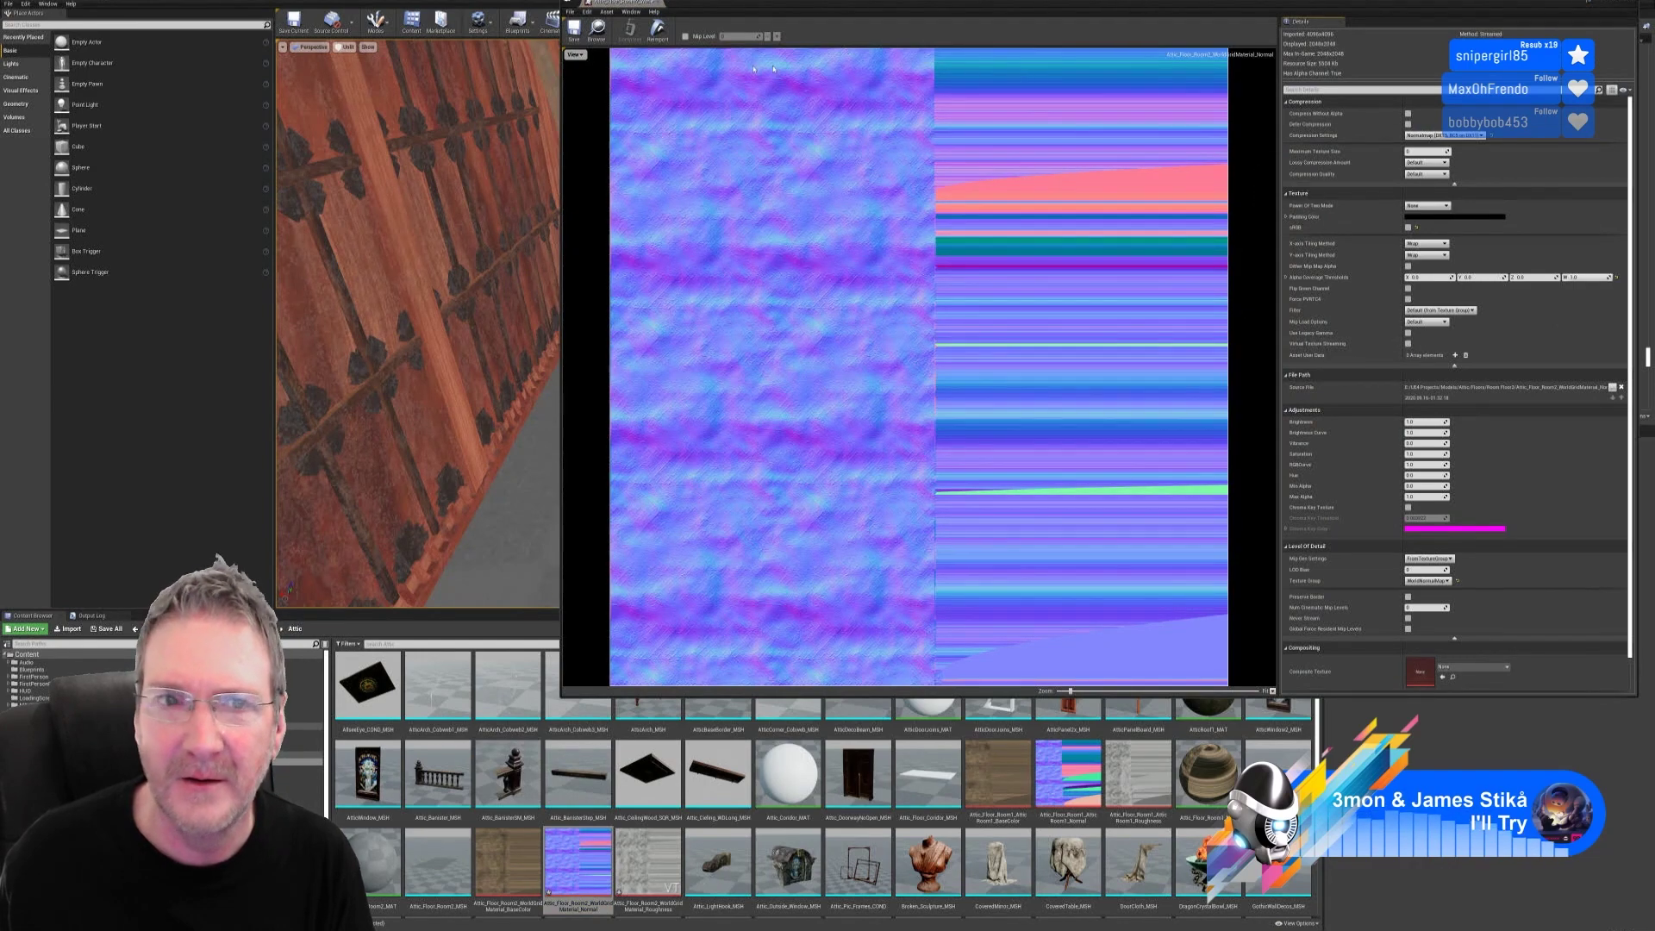
{"action": "left_click", "coordinate": [574, 32]}
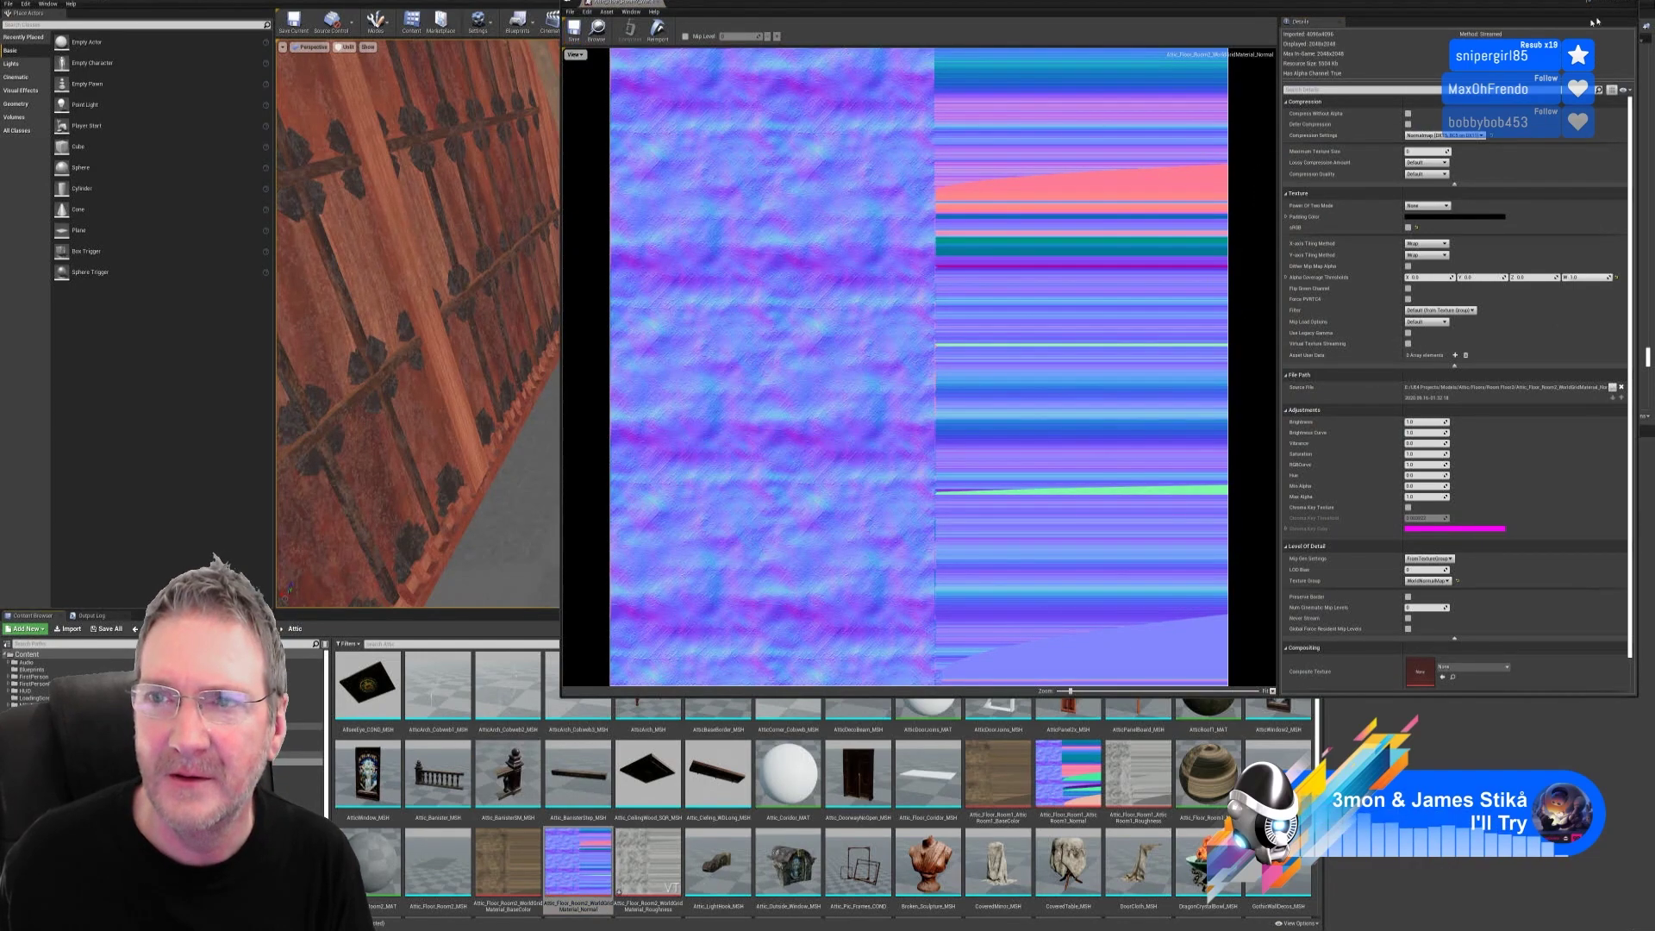
{"action": "left_click", "coordinate": [1626, 3]}
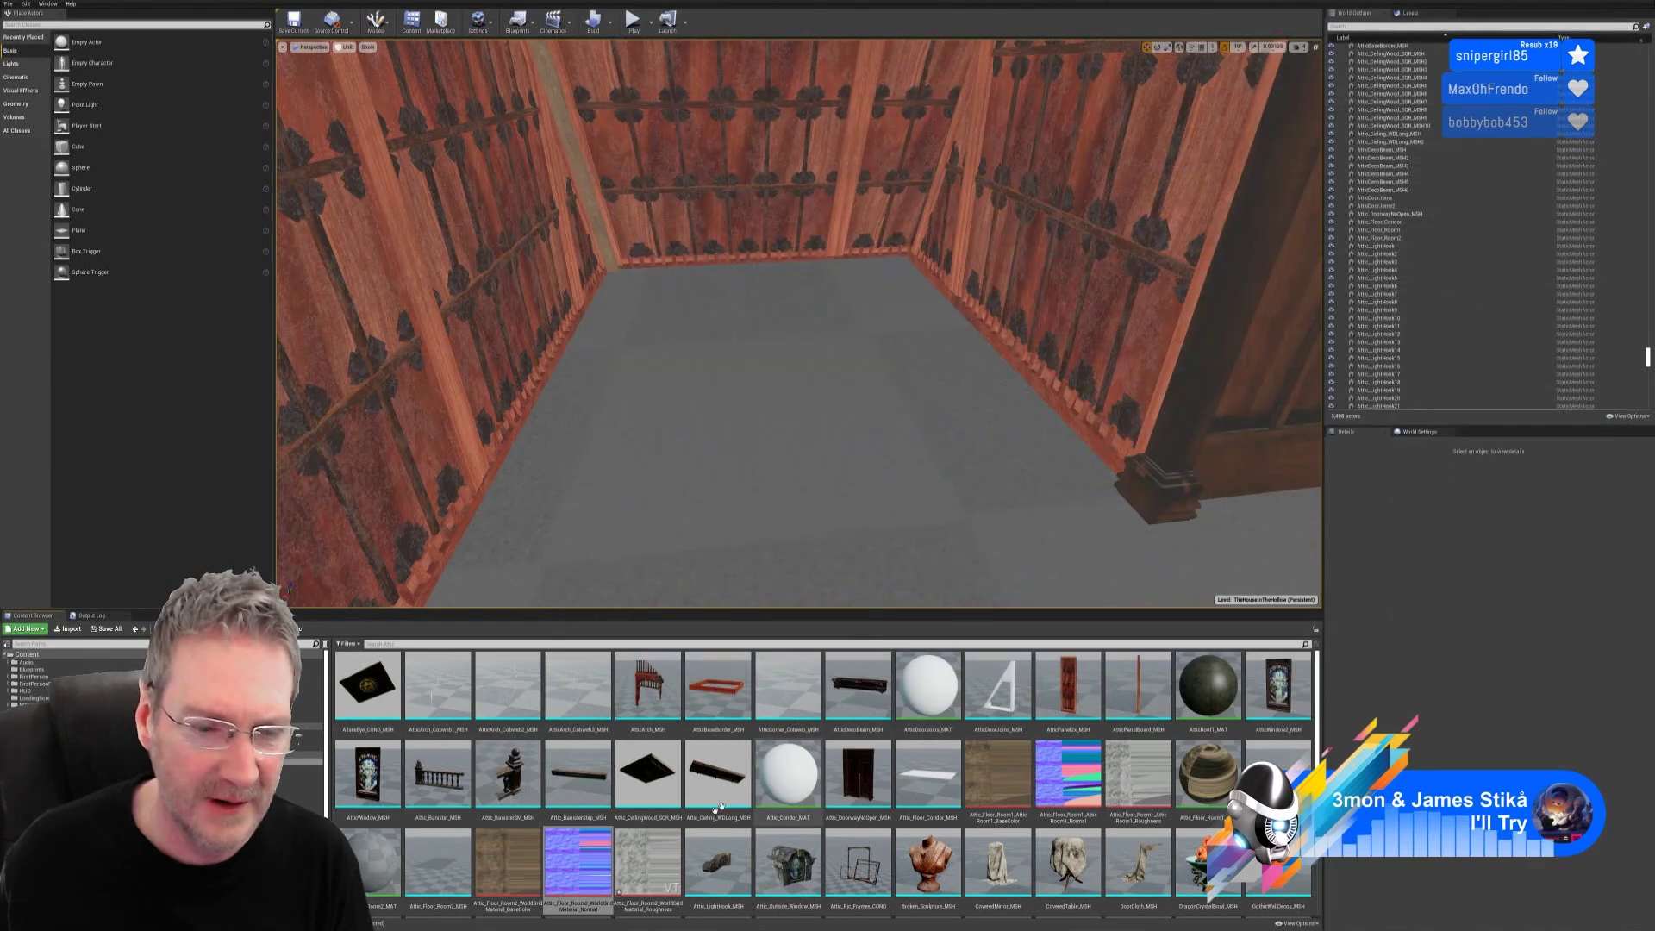
Step: Disable Virtual Texture Streaming on the Attic_Floor_Room2 roughness texture, then save and close it
{"action": "double_click", "coordinate": [634, 856]}
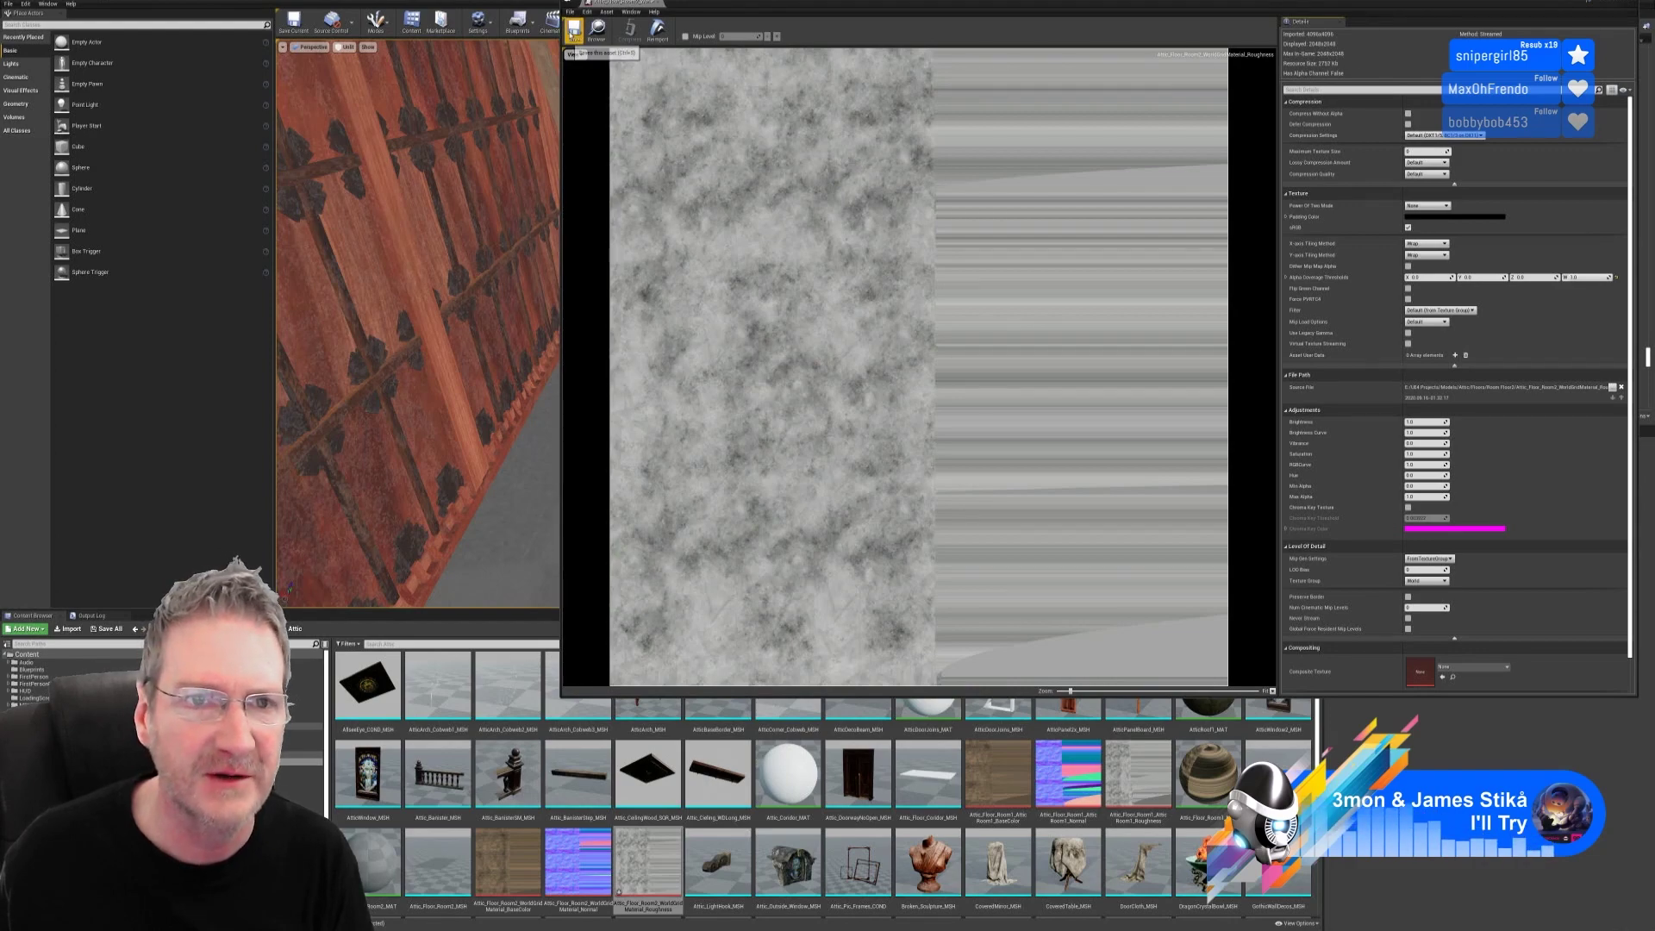
{"action": "left_click", "coordinate": [574, 34]}
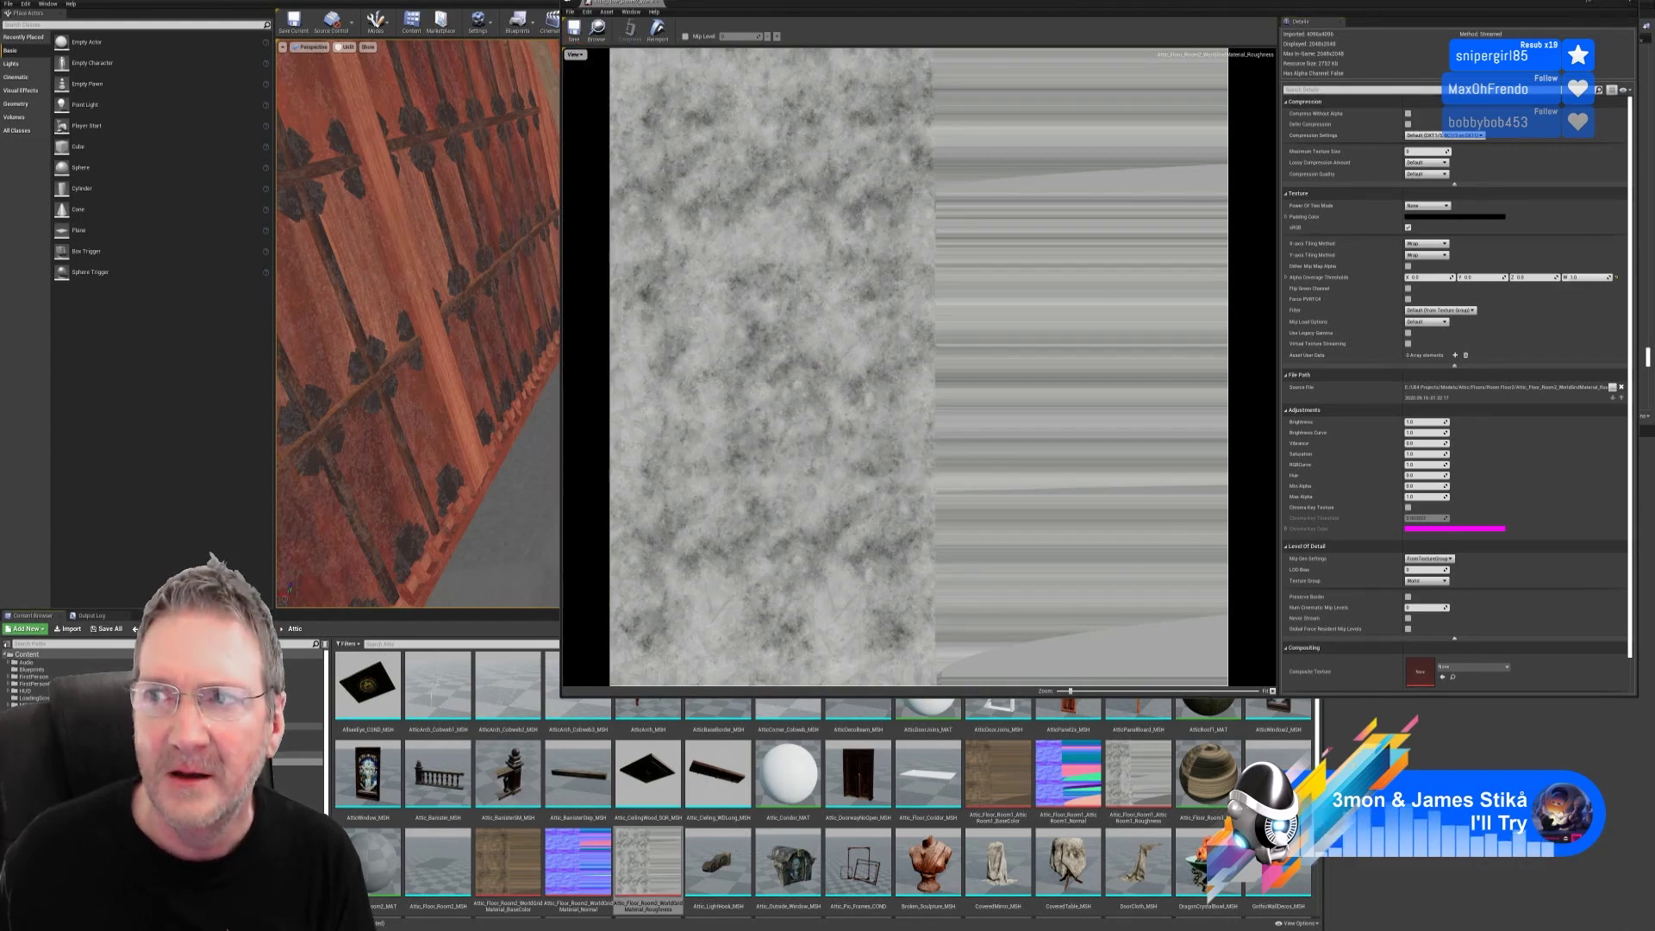
{"action": "left_click", "coordinate": [587, 716]}
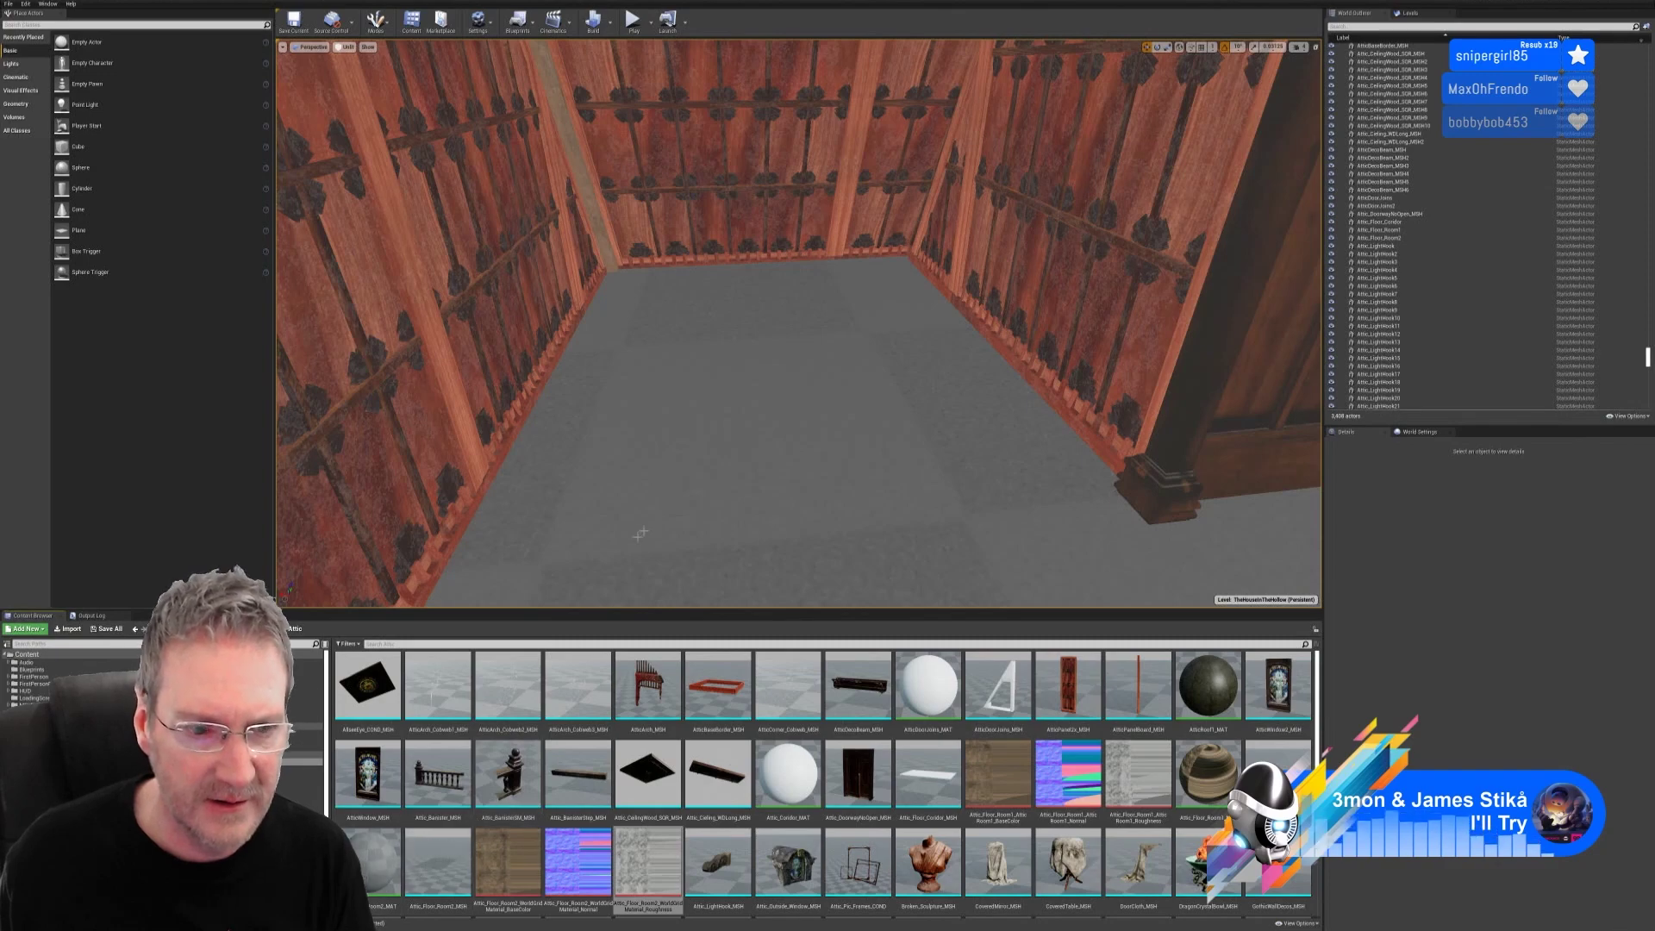
{"action": "double_click", "coordinate": [384, 862]}
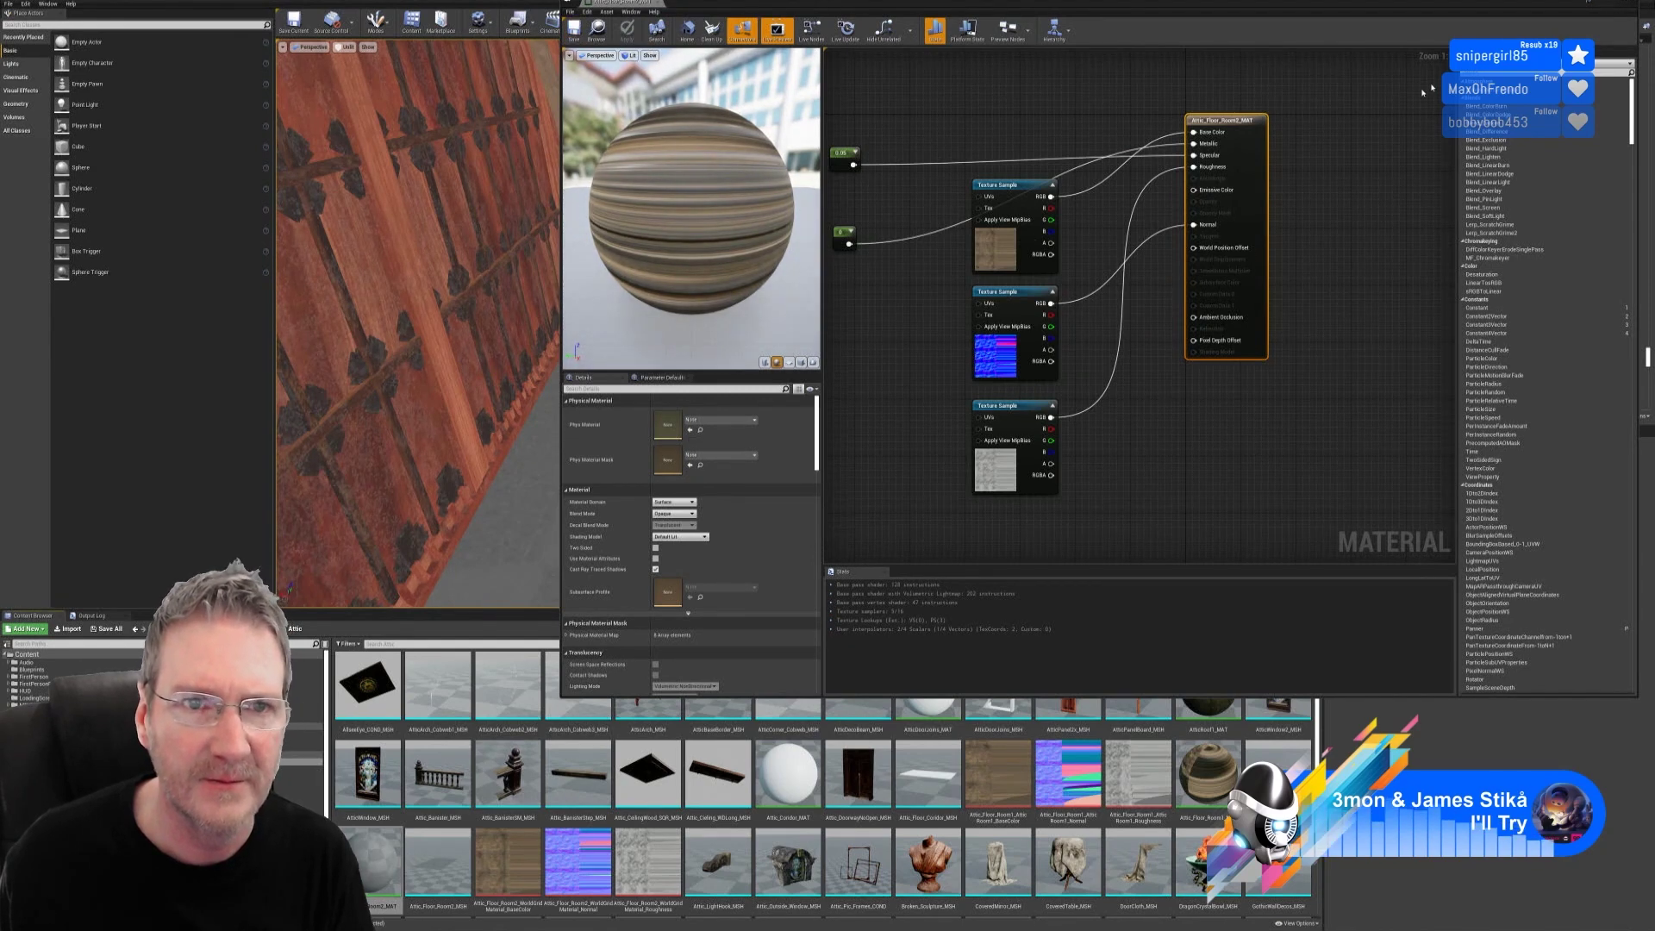
{"action": "left_click", "coordinate": [1636, 2]}
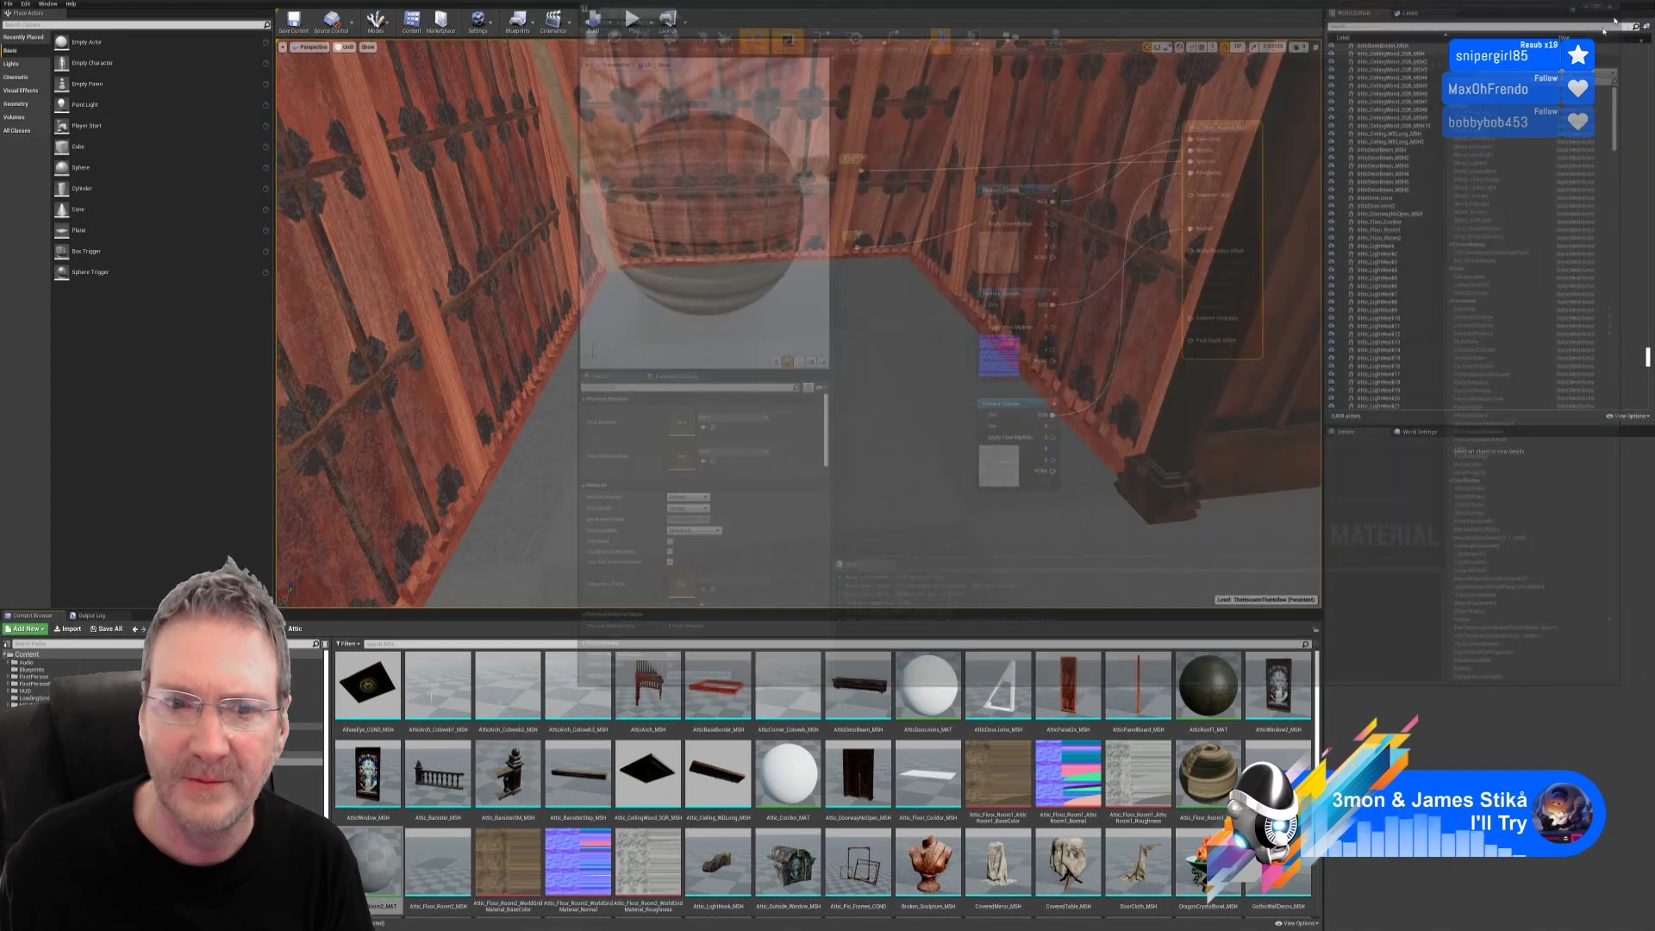
{"action": "right_click_drag", "start_coordinate": [824, 352], "coordinate": [819, 405]}
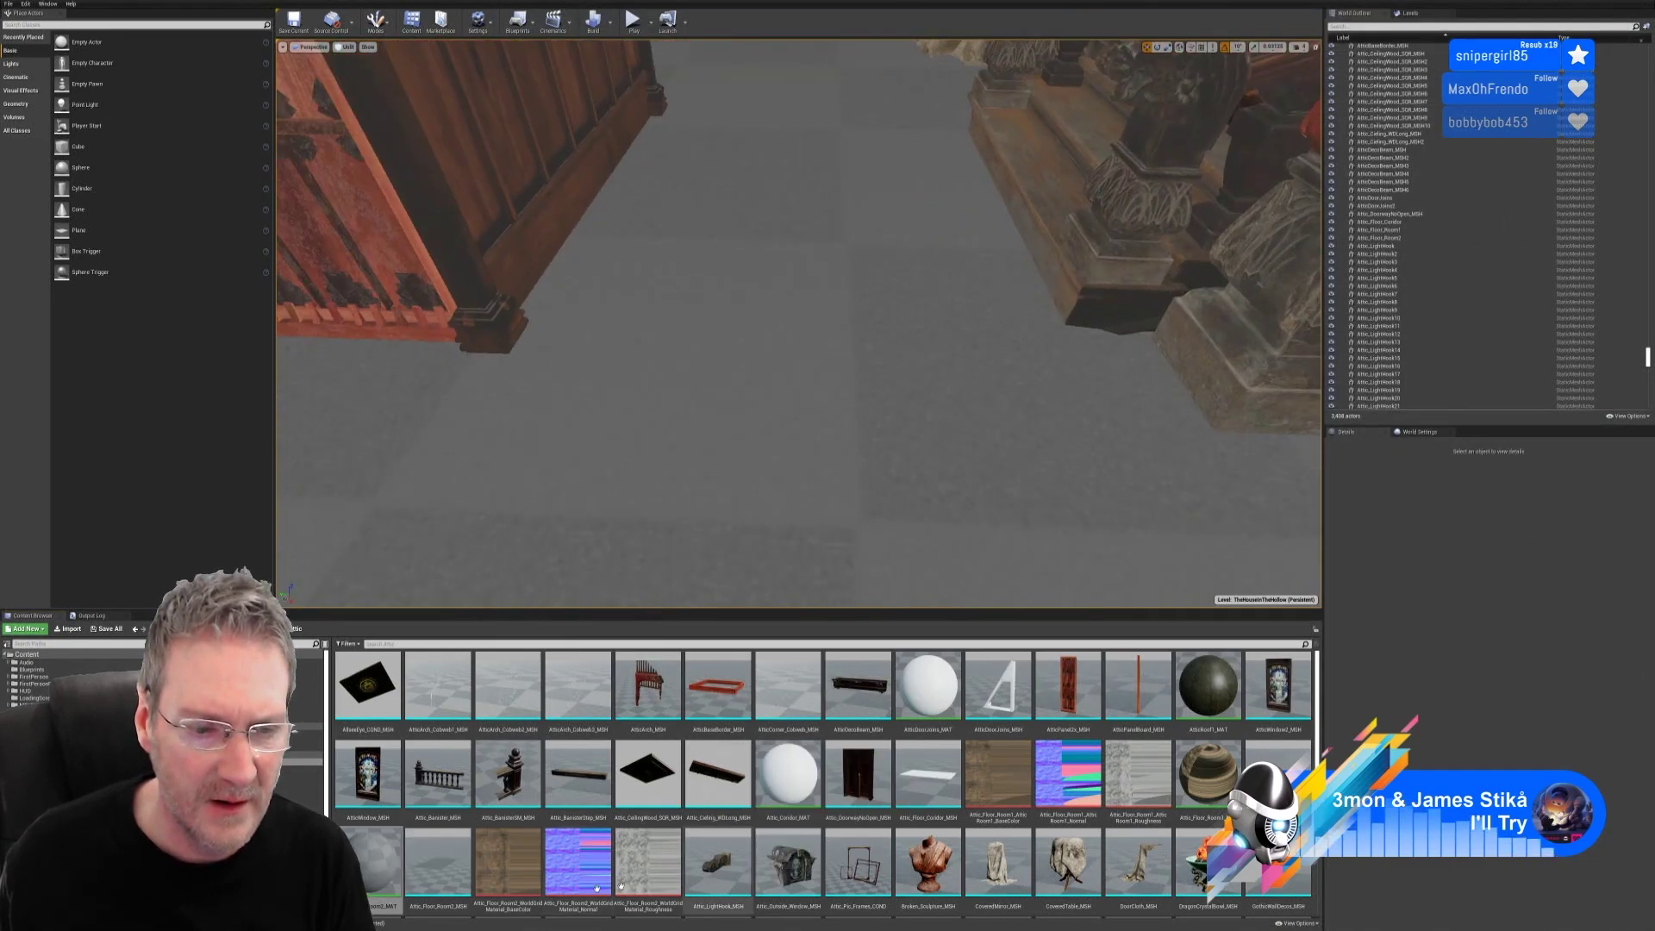
Step: Open the Attic_Floor_Room2_MAT material, nudge its result node, check the three texture samples, then apply the material and close it
{"action": "double_click", "coordinate": [370, 884]}
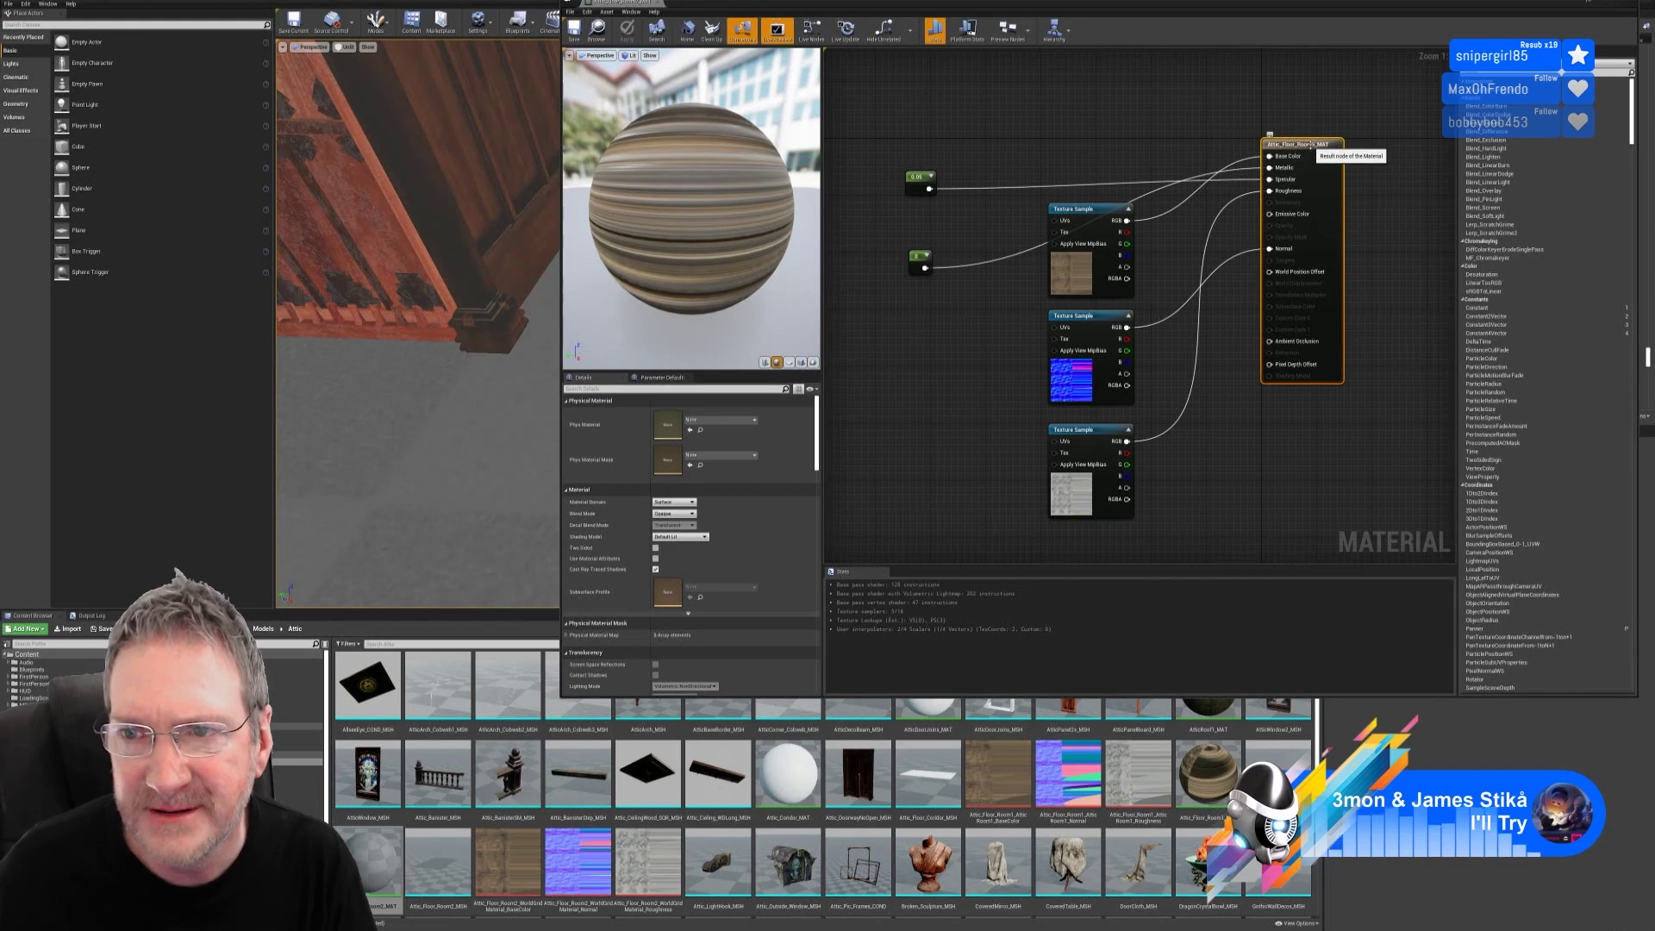
{"action": "left_click_drag", "start_coordinate": [1285, 144], "coordinate": [1299, 174]}
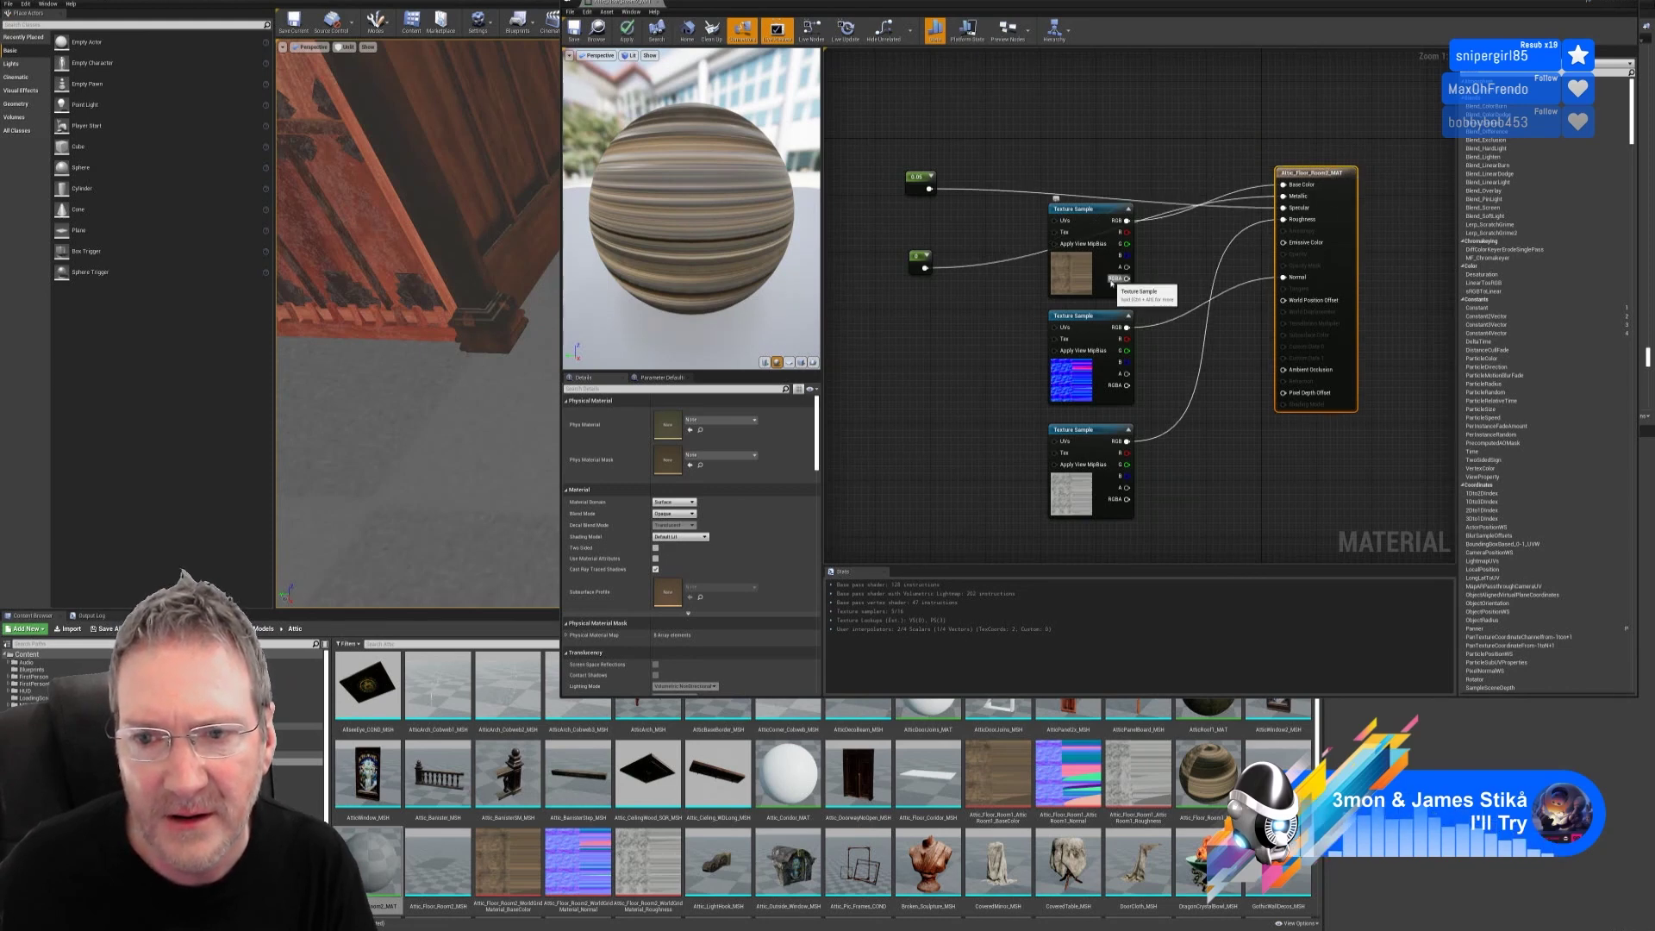
{"action": "left_click", "coordinate": [1101, 278]}
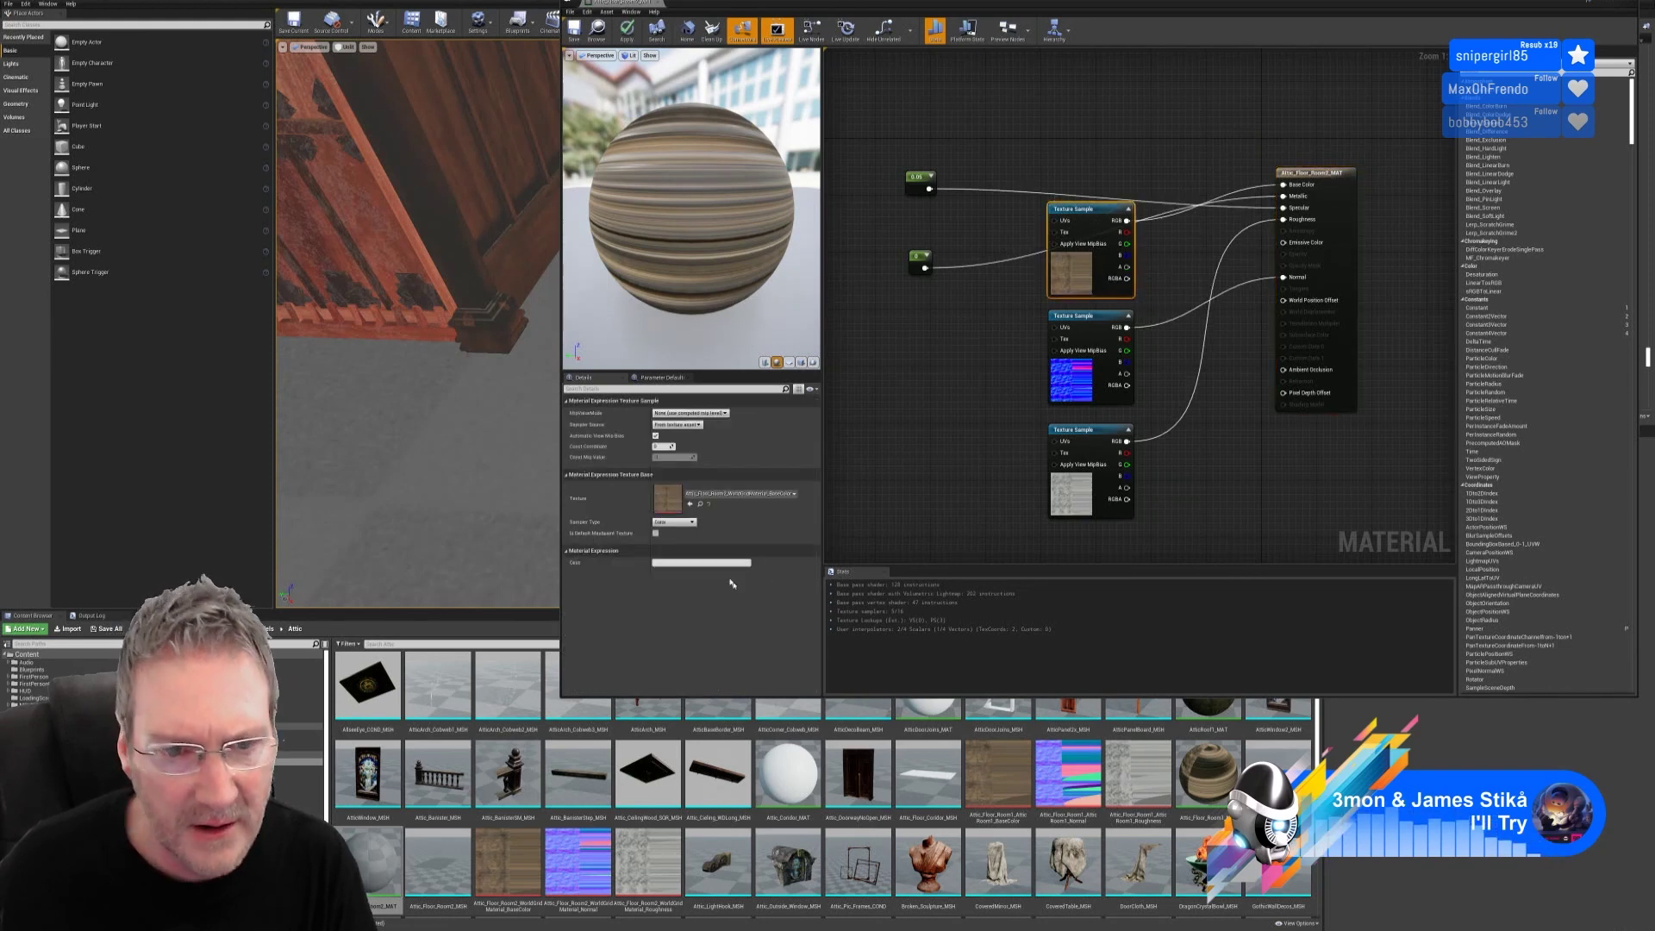
{"action": "left_click", "coordinate": [1078, 371]}
{"action": "left_click", "coordinate": [1083, 431]}
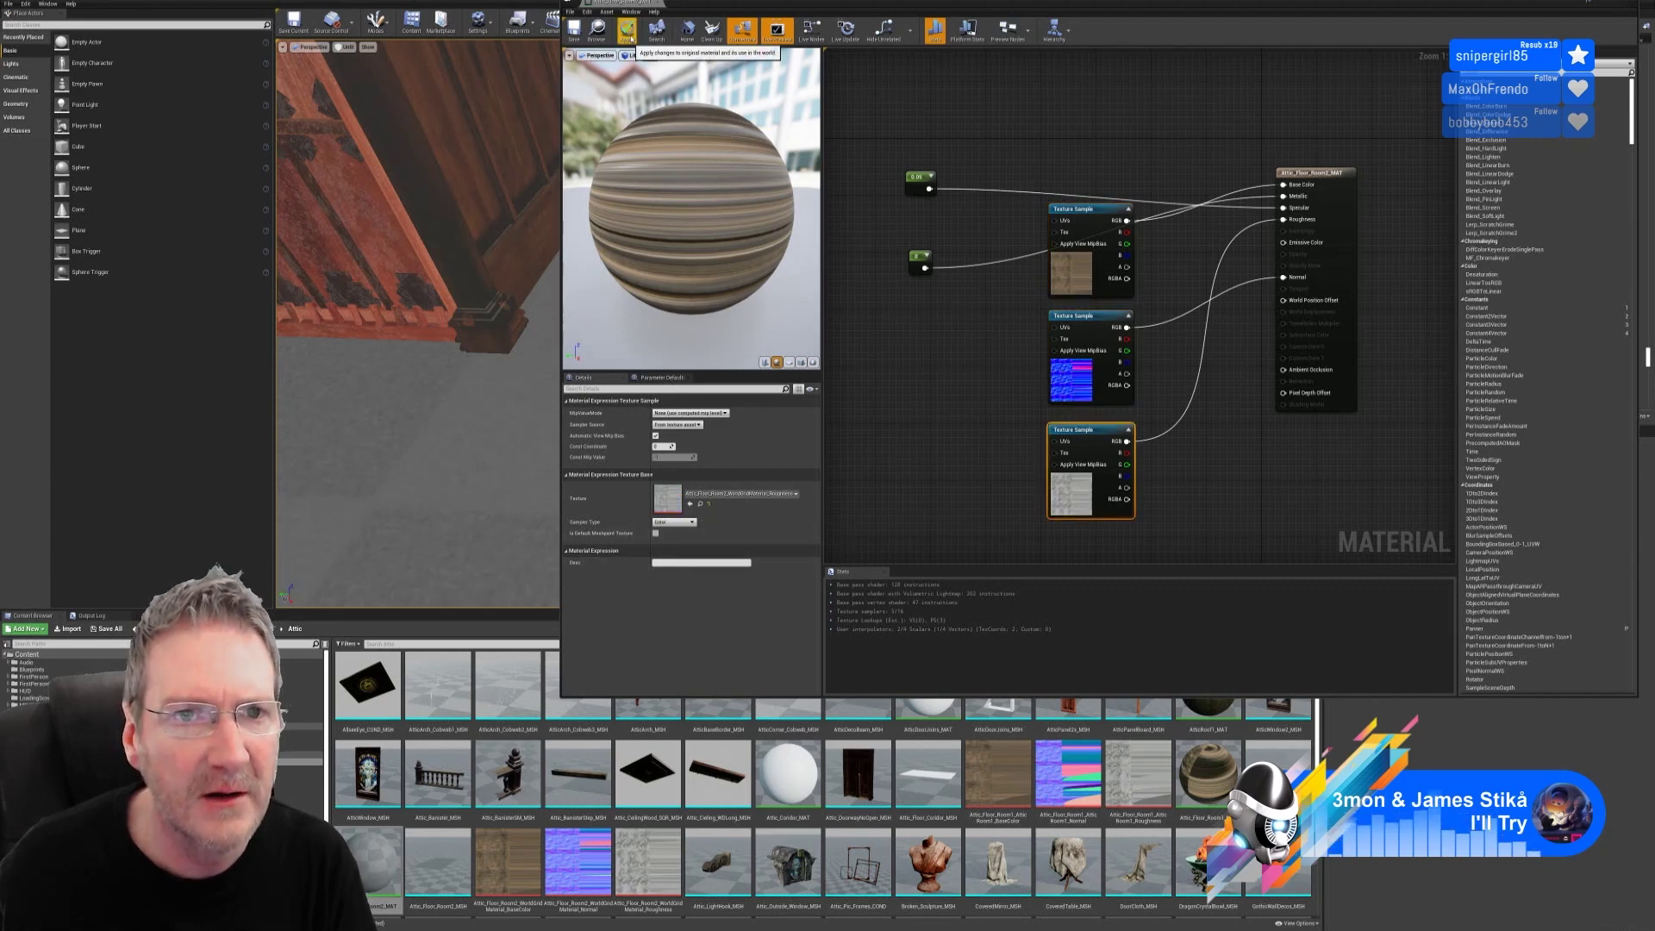
{"action": "left_click", "coordinate": [627, 30]}
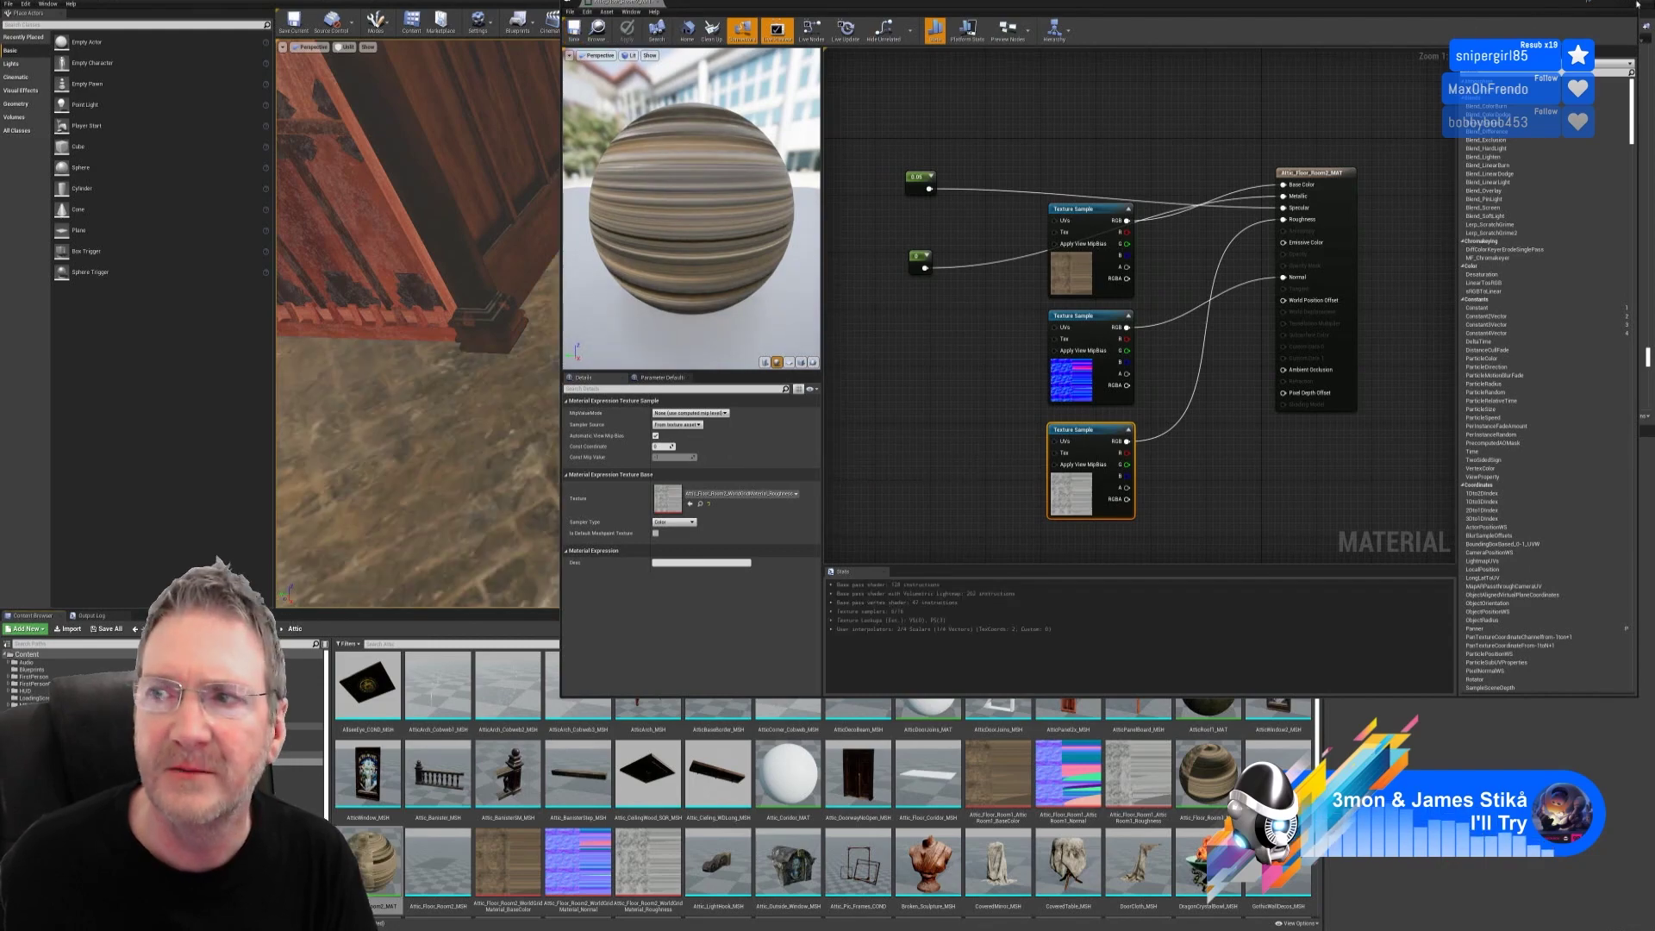
{"action": "left_click", "coordinate": [1625, 3]}
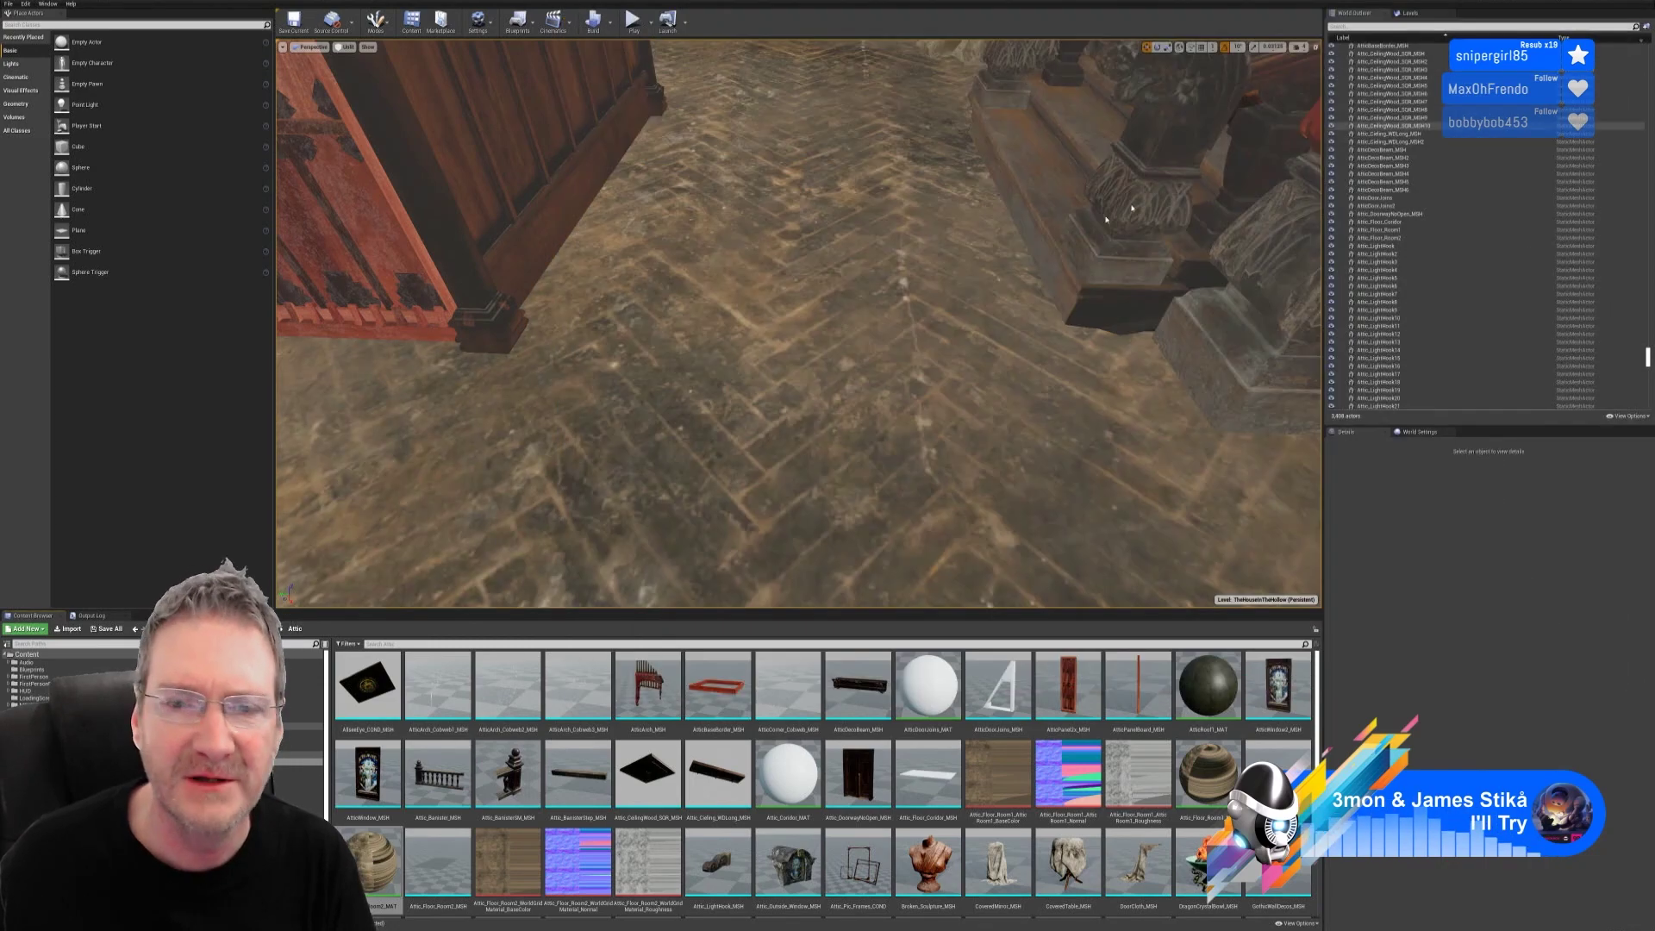
Step: Examine the herringbone floor throughout the attic room, including around the central staircase and along the walls
{"action": "right_click_drag", "start_coordinate": [848, 354], "coordinate": [756, 226]}
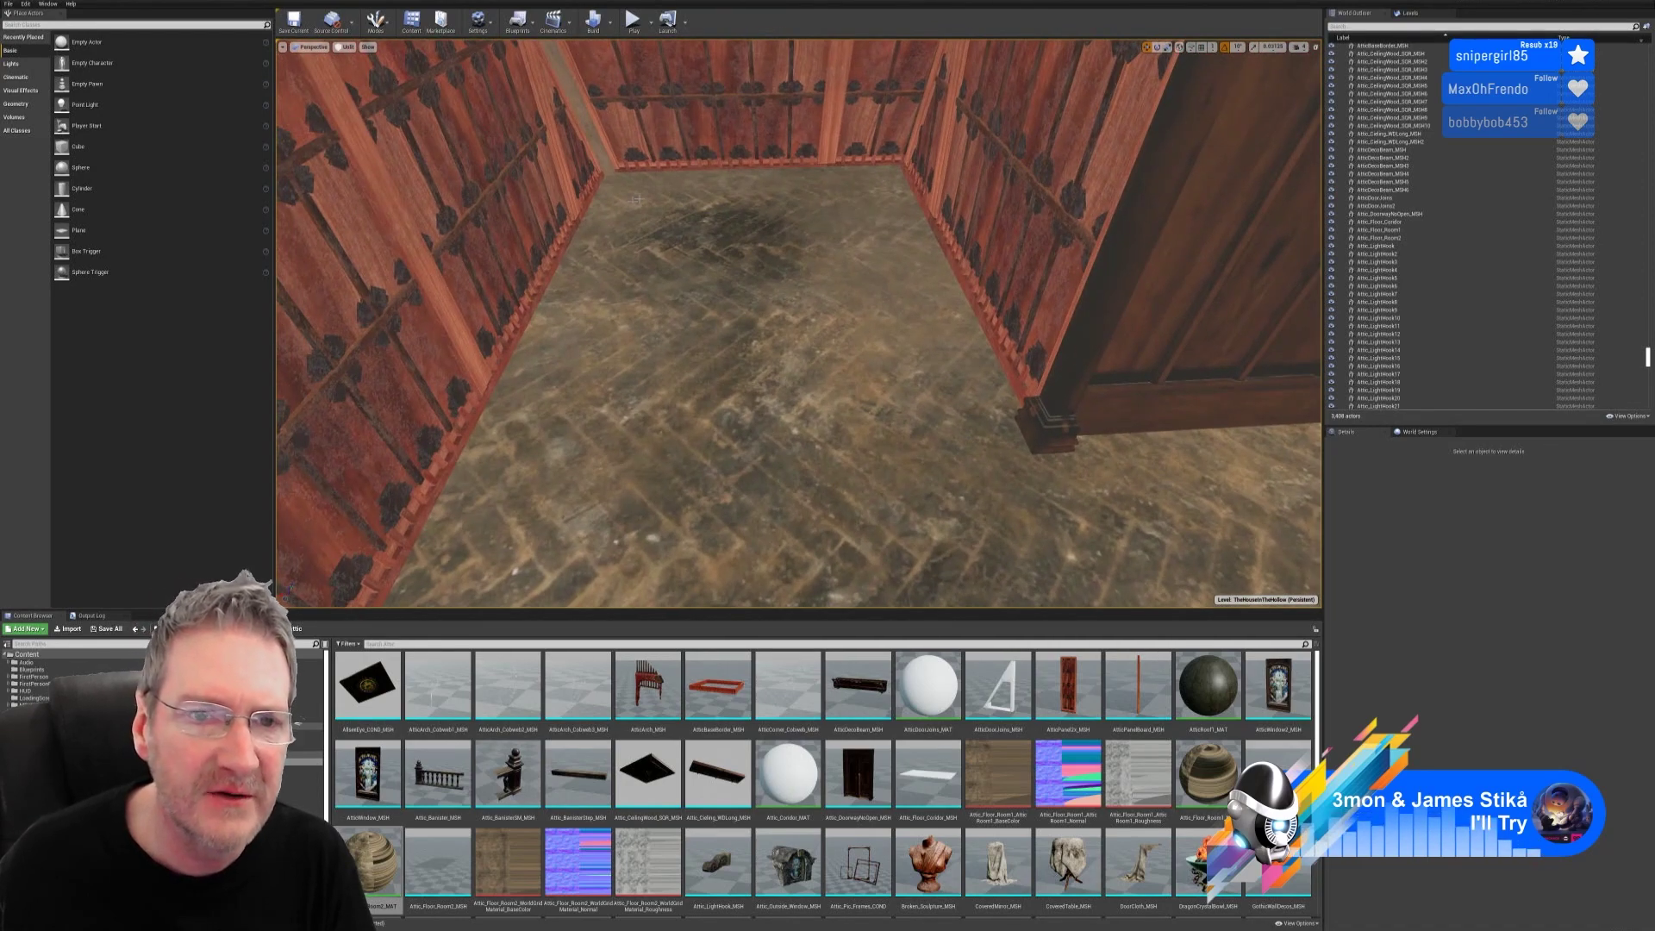
{"action": "right_click_drag", "start_coordinate": [928, 161], "coordinate": [992, 311]}
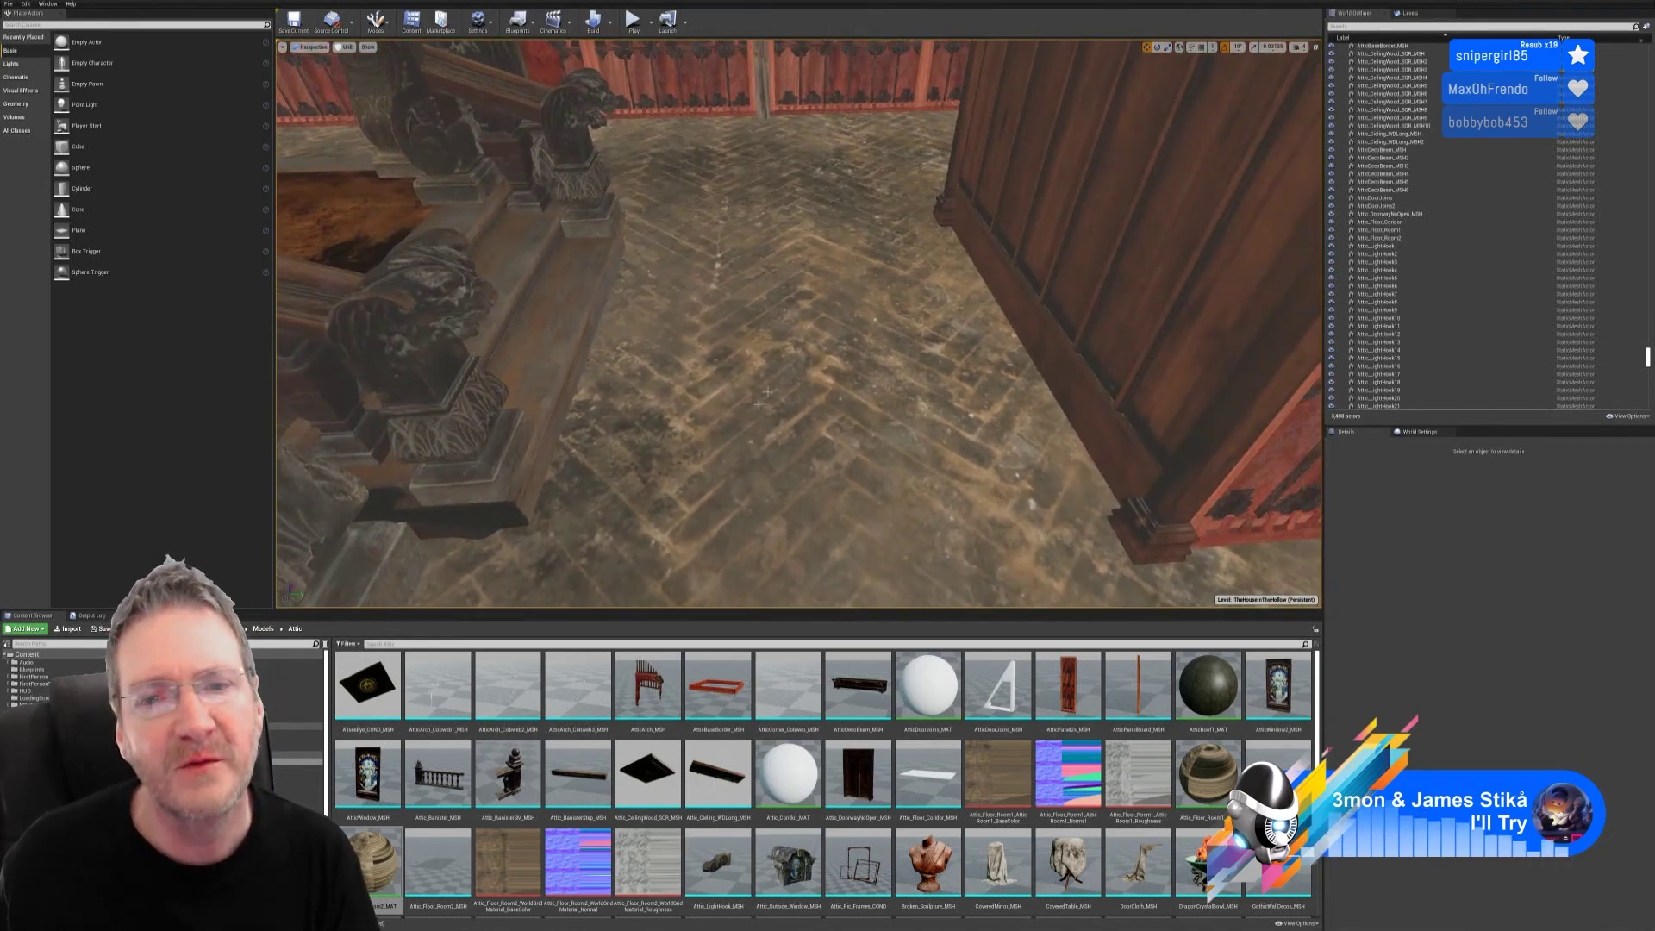
{"action": "right_click_drag", "start_coordinate": [728, 429], "coordinate": [621, 413]}
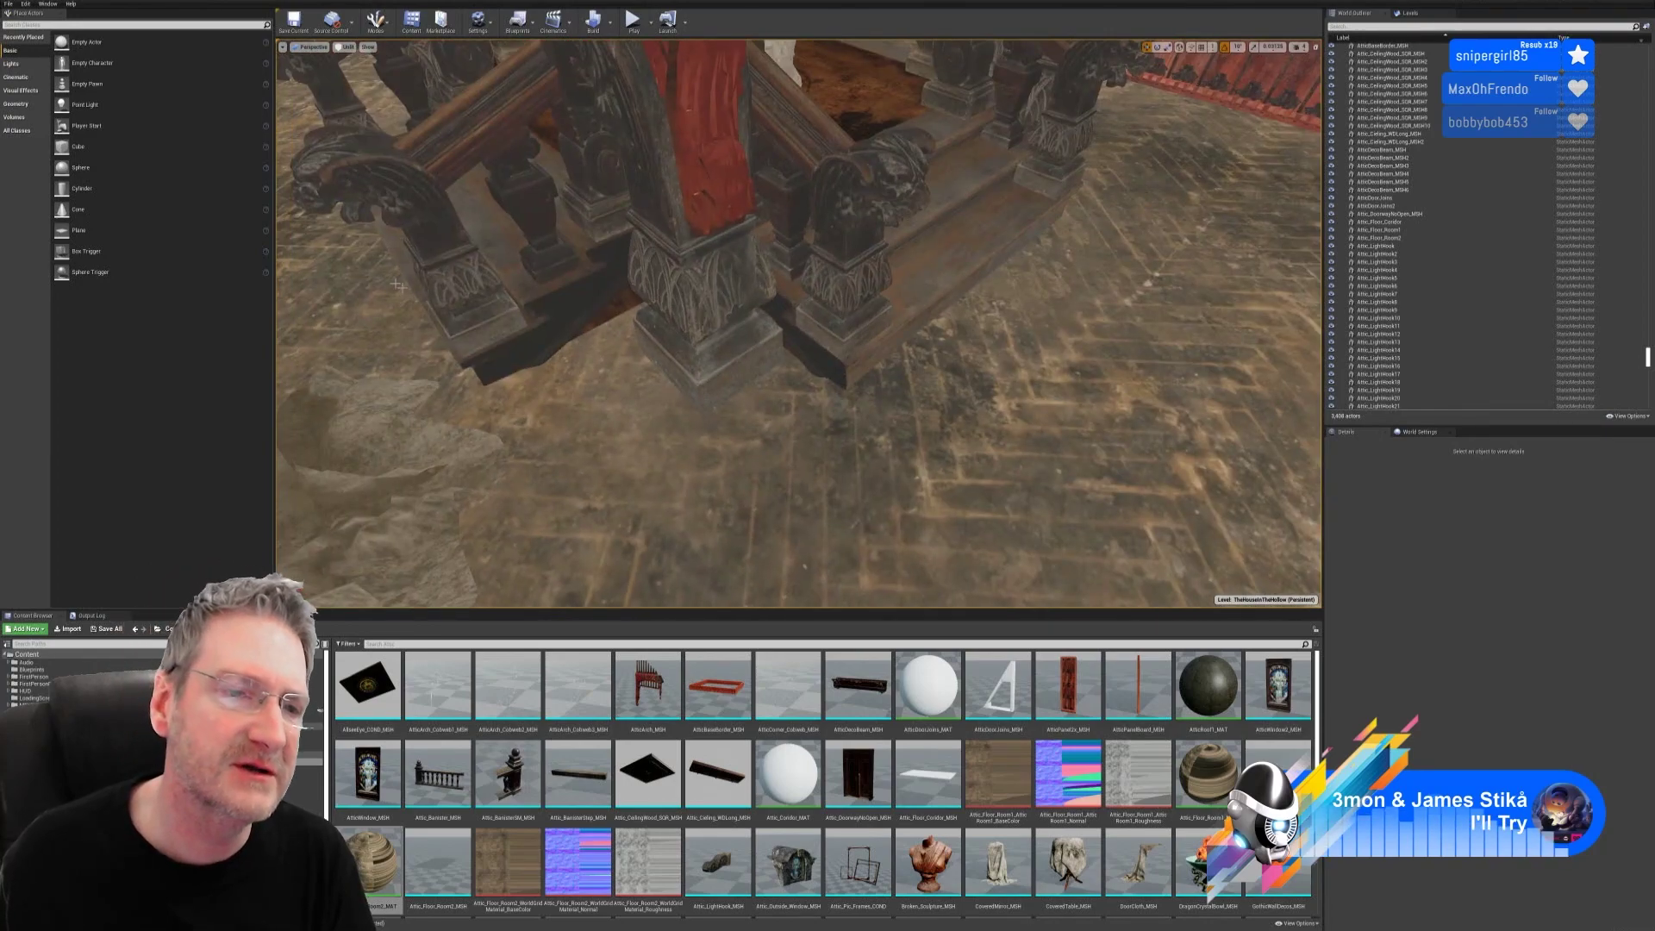
{"action": "right_click_drag", "start_coordinate": [798, 345], "coordinate": [655, 301]}
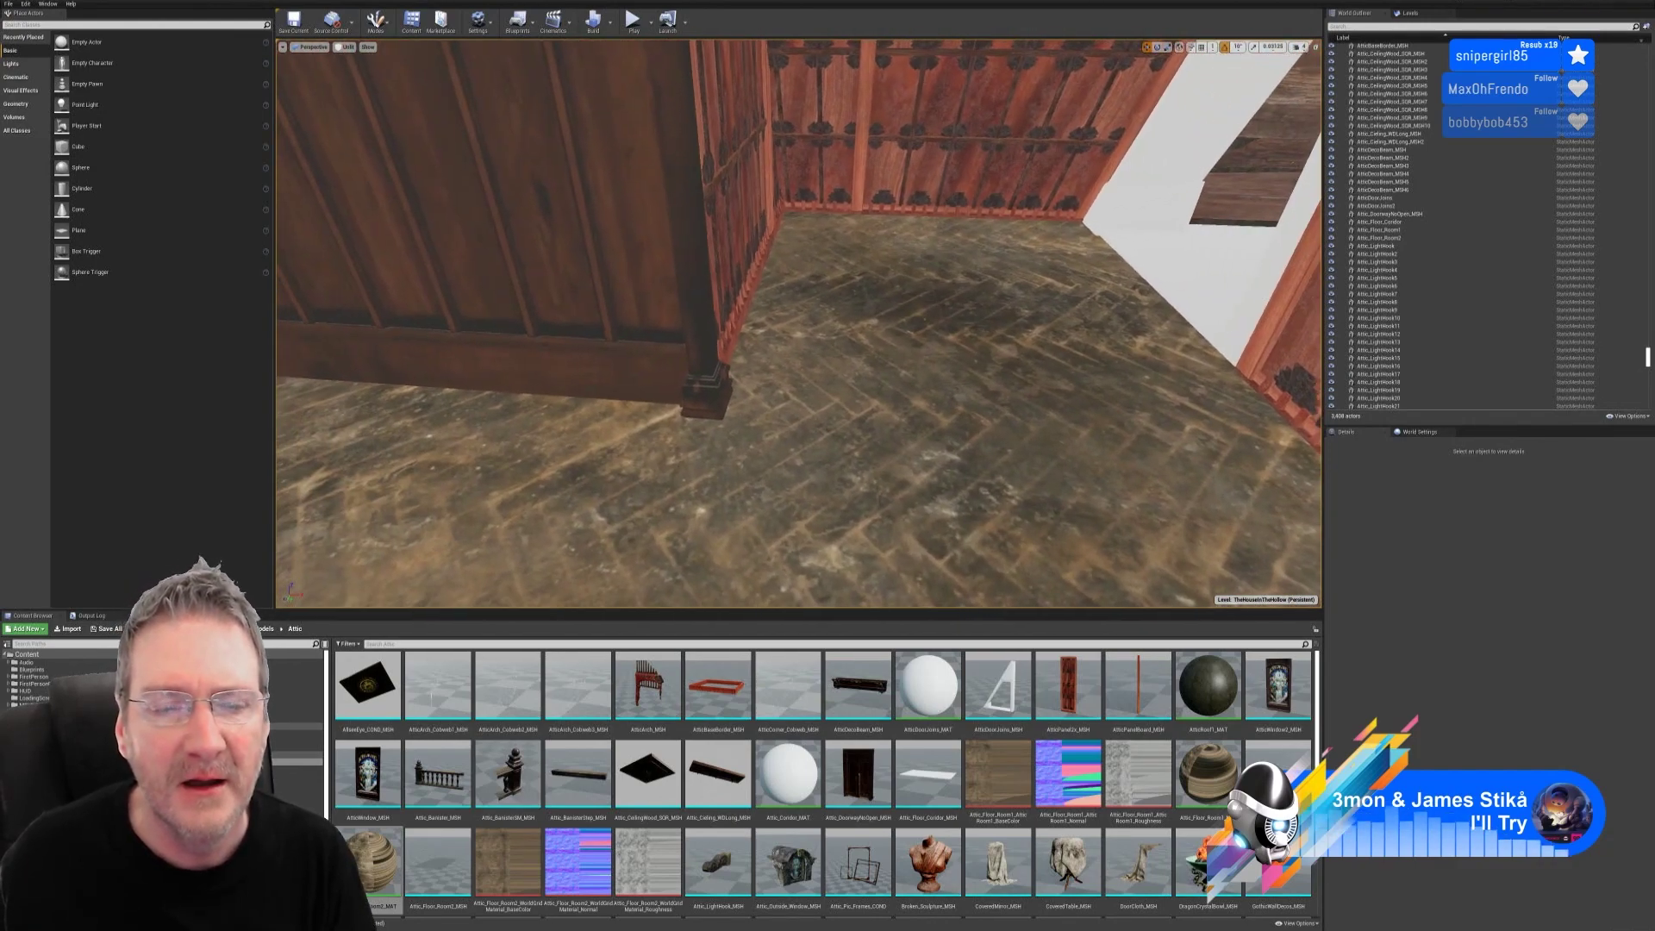
{"action": "right_click_drag", "start_coordinate": [798, 328], "coordinate": [759, 324]}
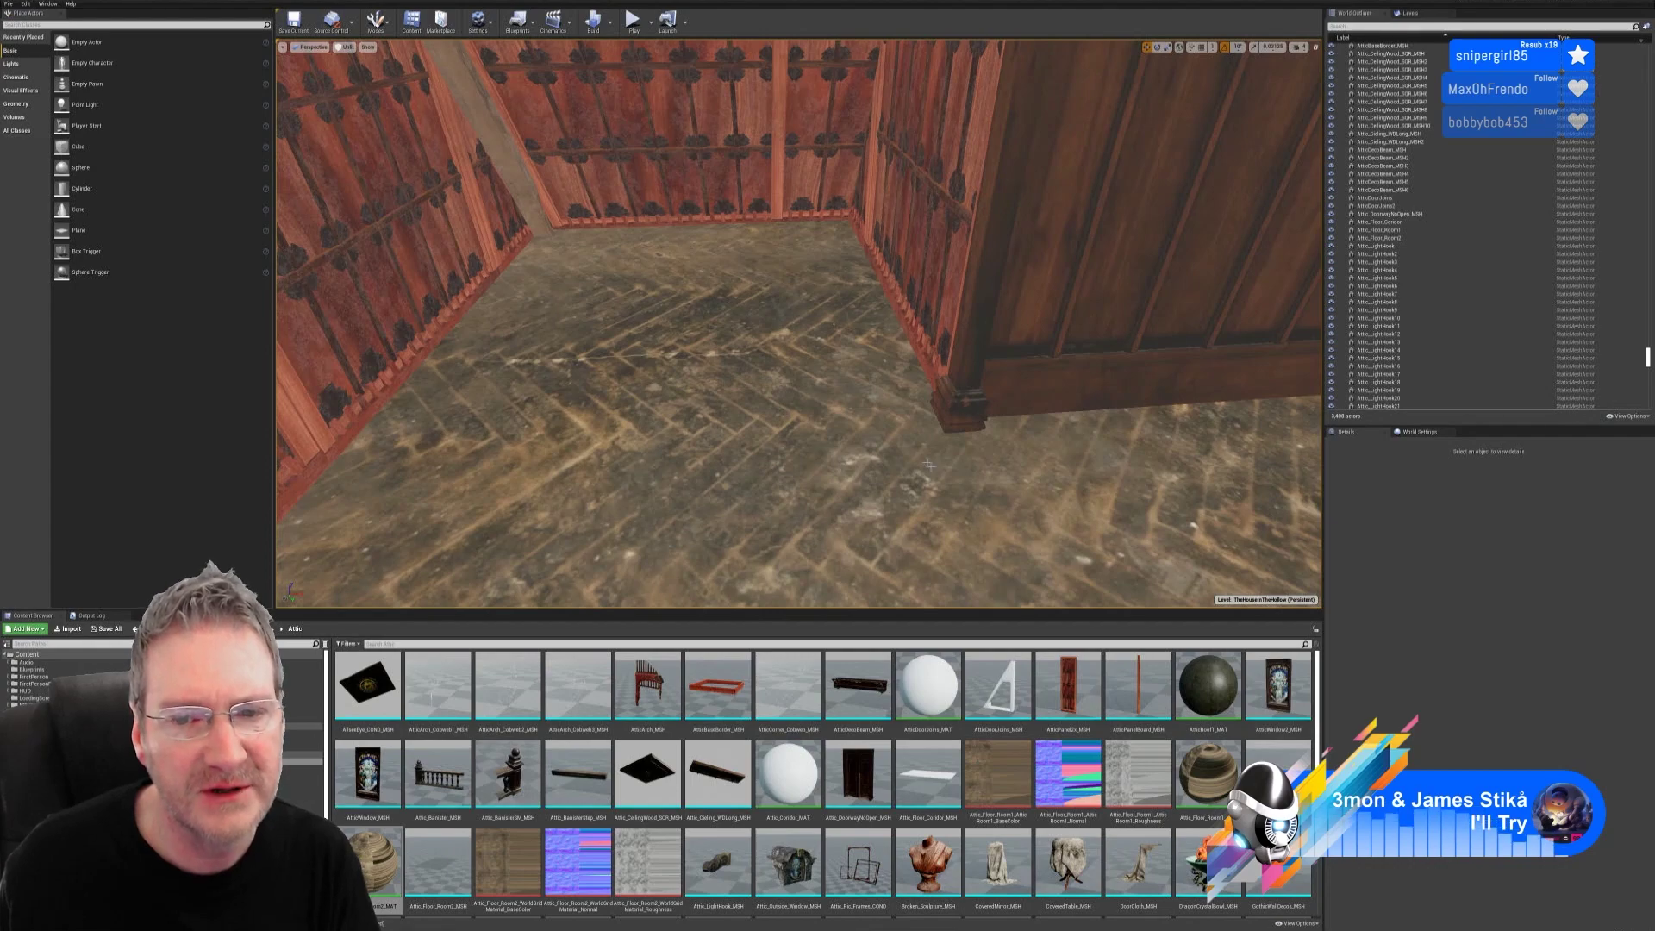
{"action": "right_click_drag", "start_coordinate": [759, 324], "coordinate": [897, 326]}
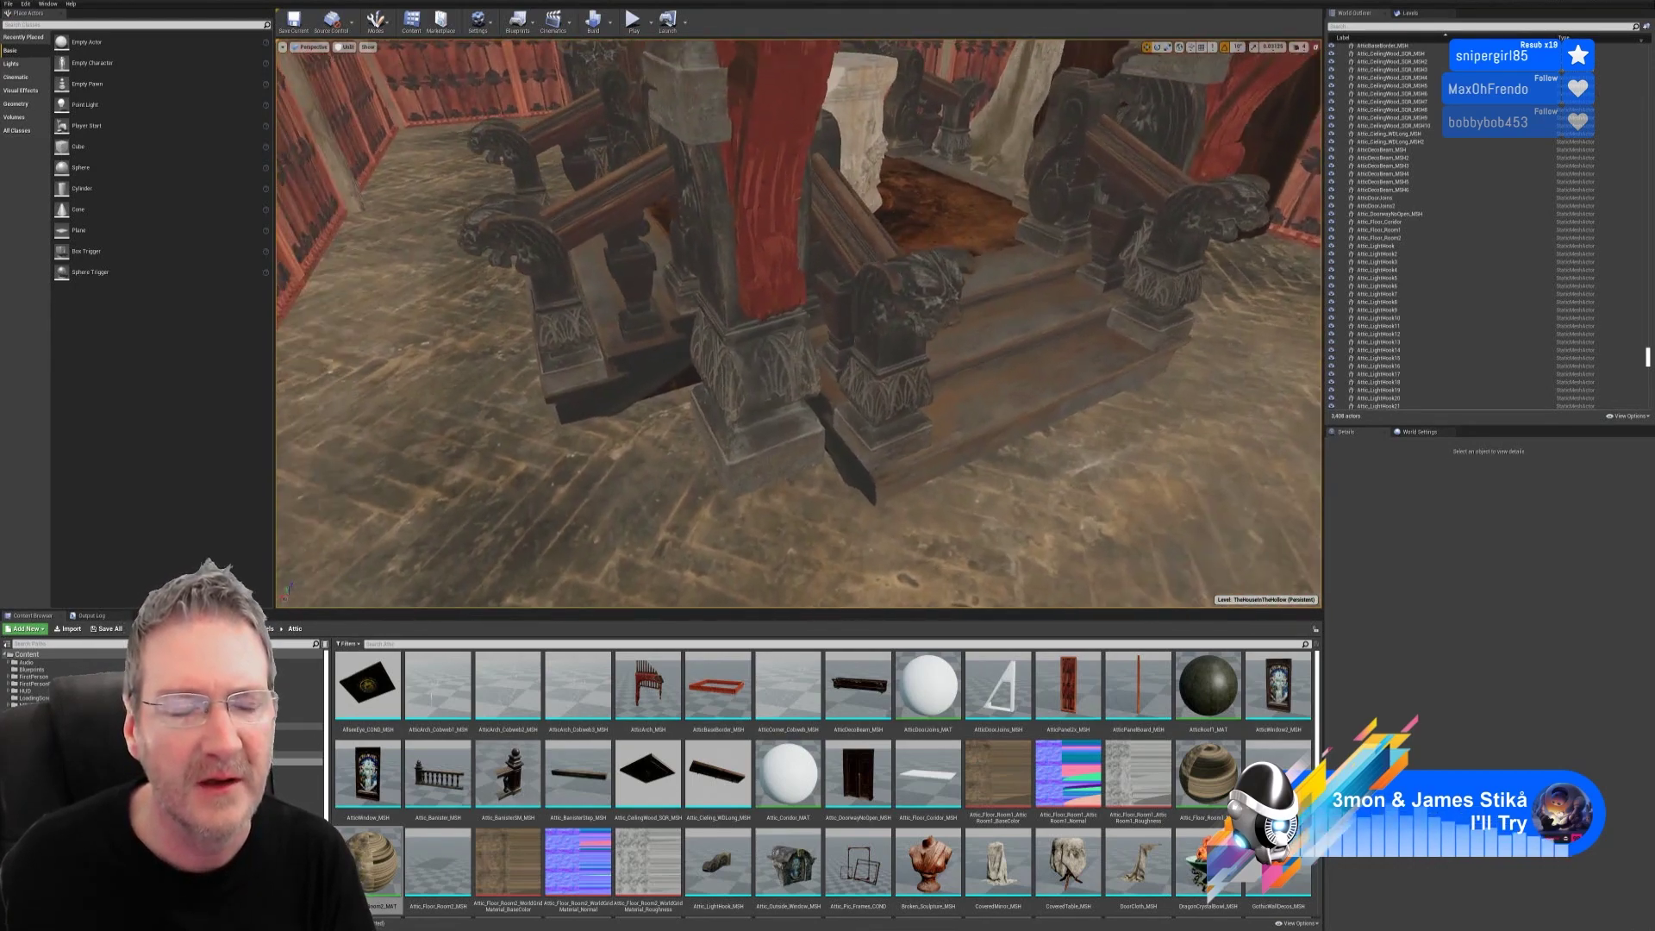
{"action": "right_click_drag", "start_coordinate": [799, 328], "coordinate": [750, 269]}
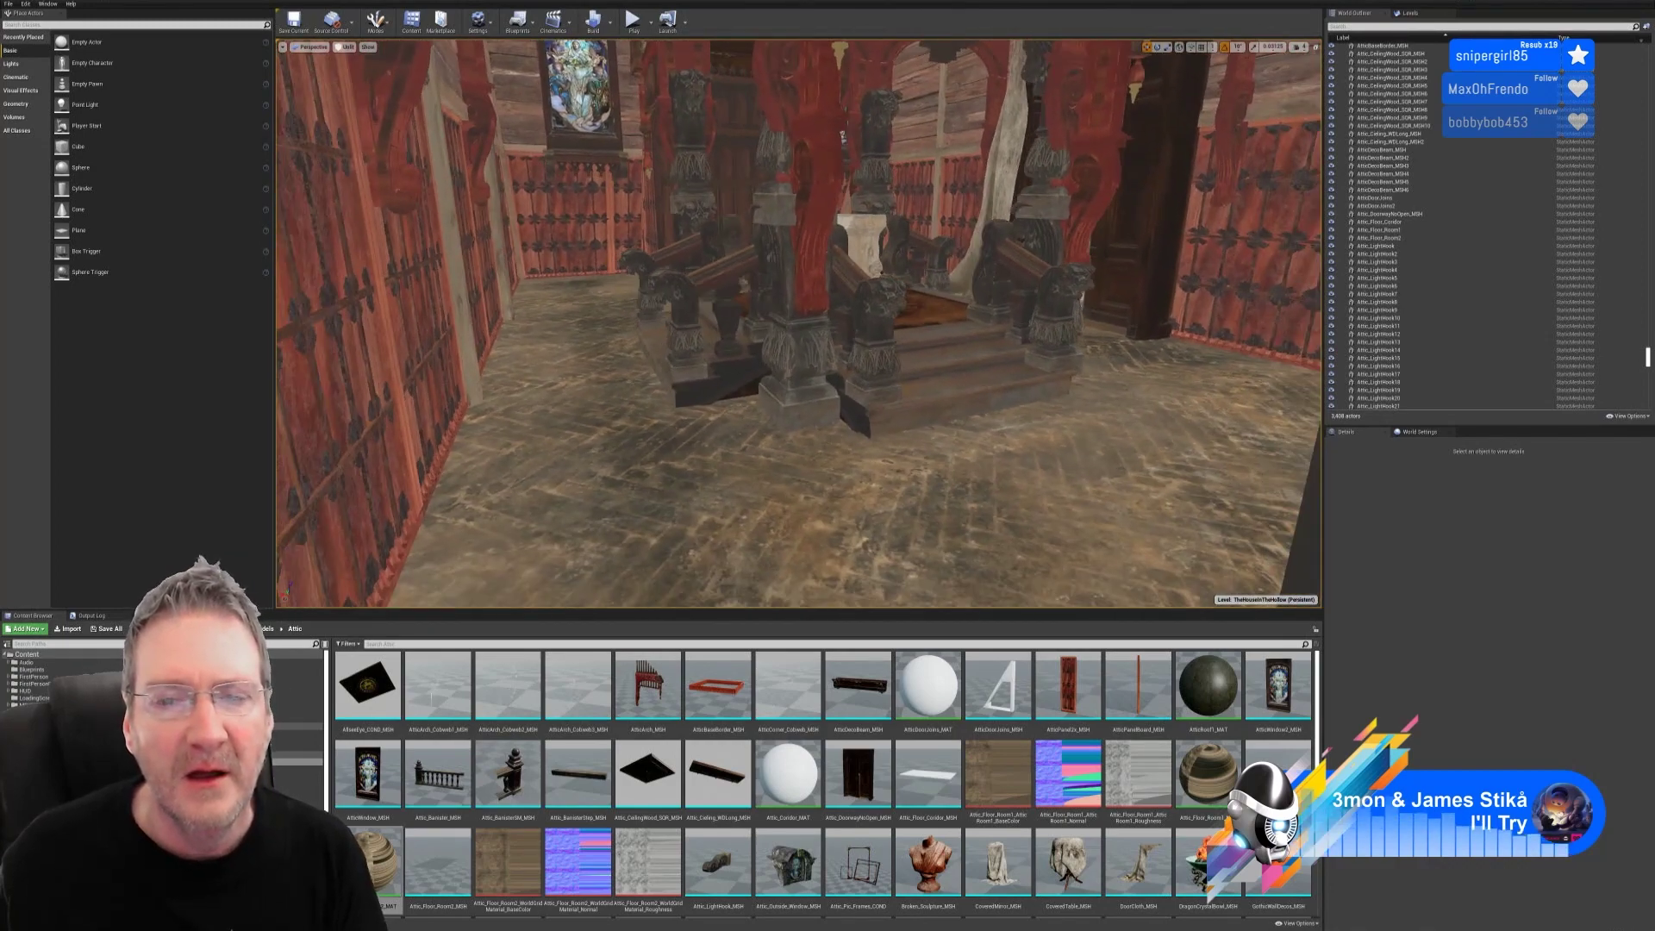
{"action": "right_click_drag", "start_coordinate": [946, 416], "coordinate": [991, 358]}
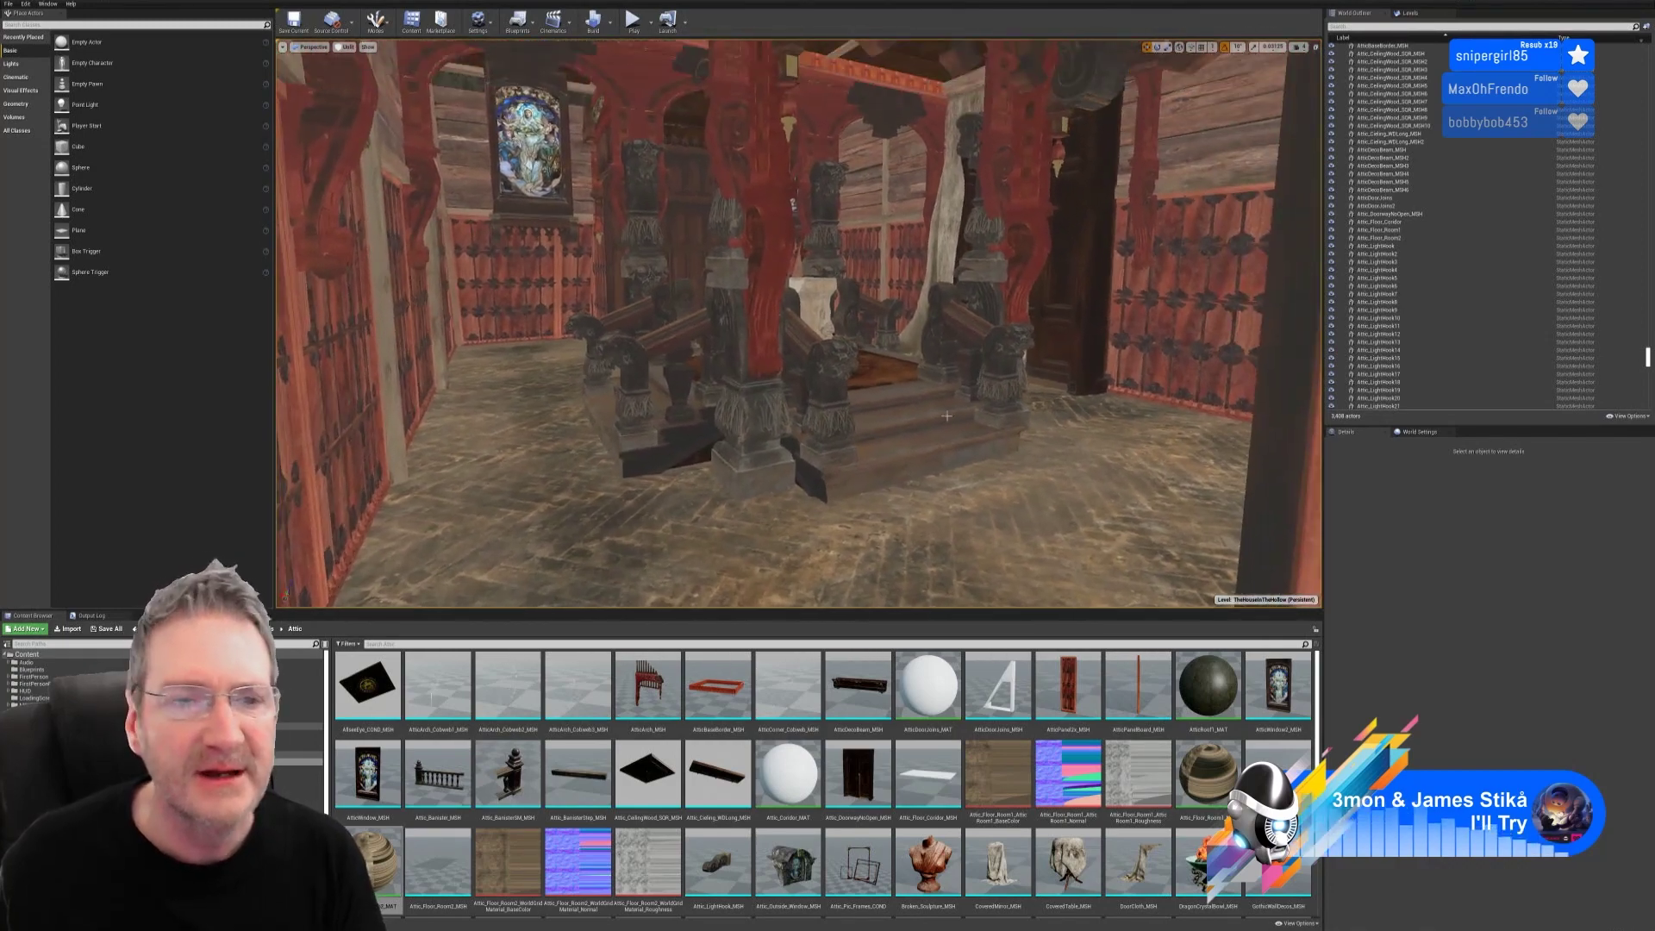
Step: Preview the attic room in the Lit view mode, then return the viewport to Unlit
{"action": "left_click", "coordinate": [352, 72]}
{"action": "right_click_drag", "start_coordinate": [799, 345], "coordinate": [842, 450]}
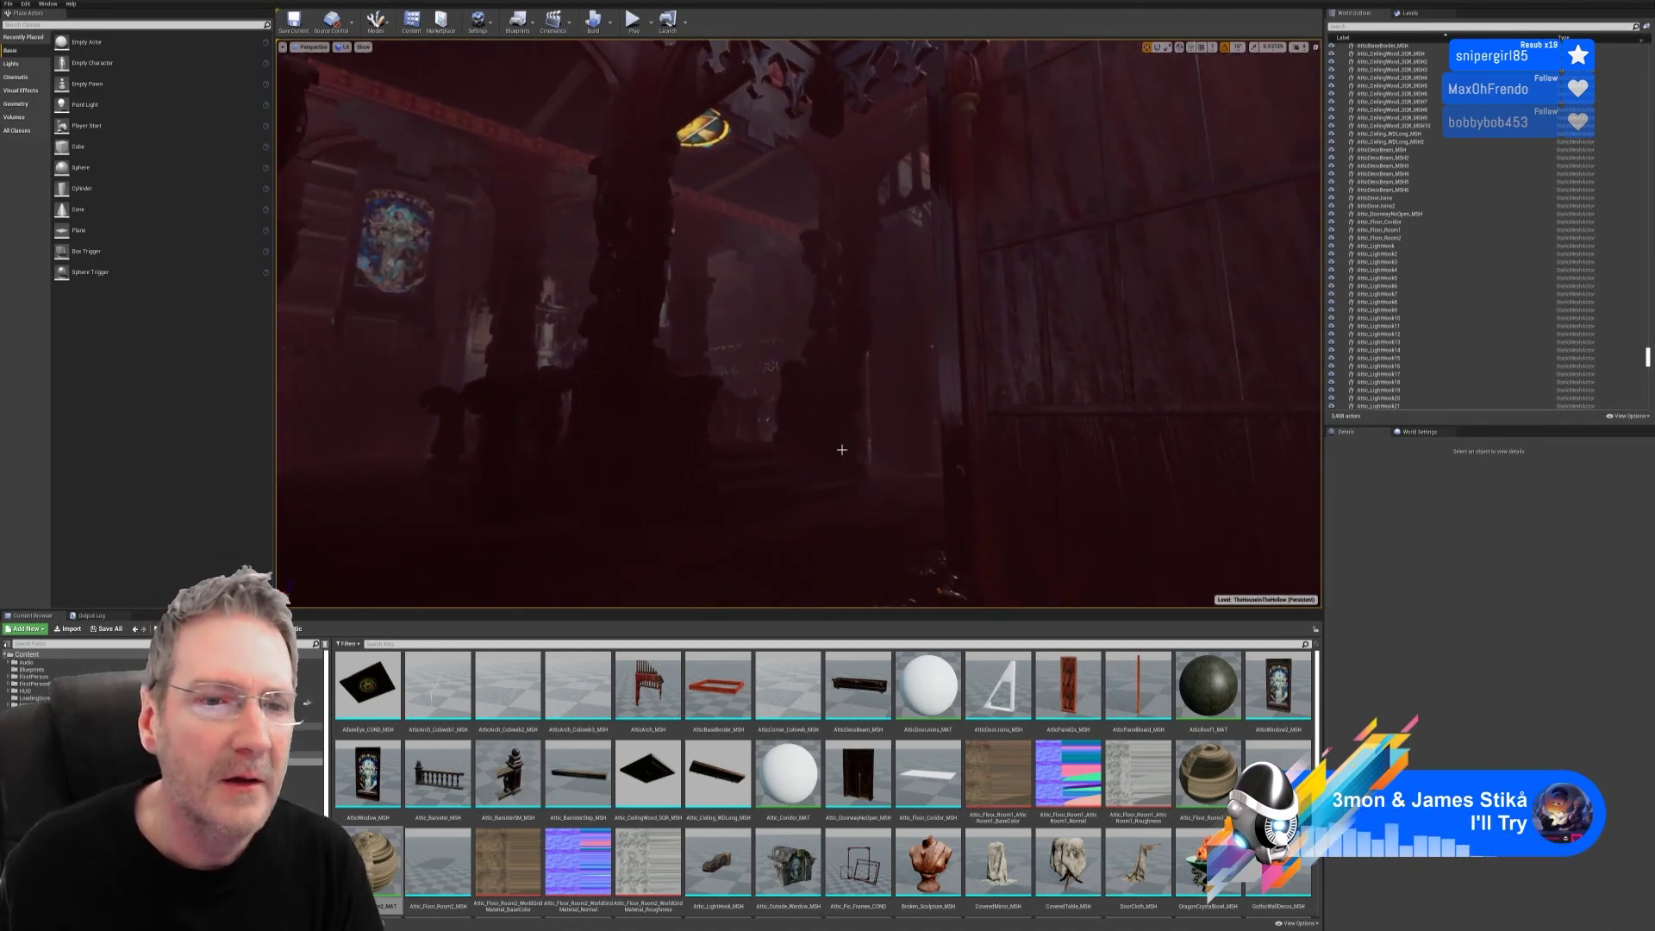
{"action": "right_click", "coordinate": [336, 70]}
{"action": "left_click", "coordinate": [240, 42]}
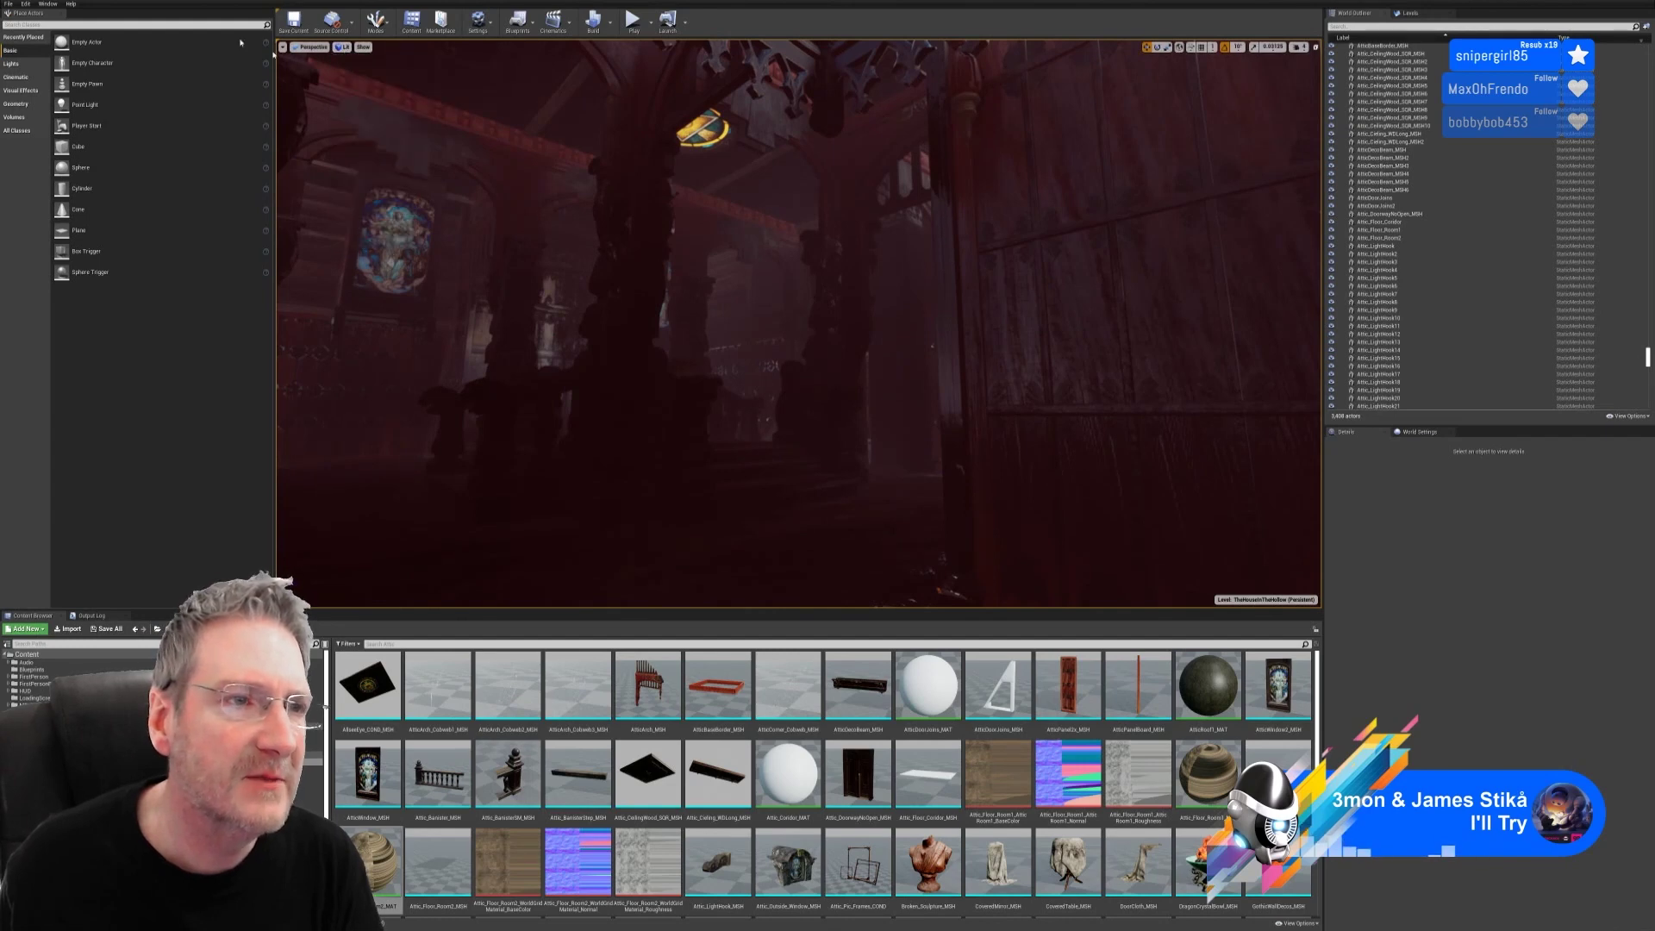
{"action": "left_click", "coordinate": [8, 4]}
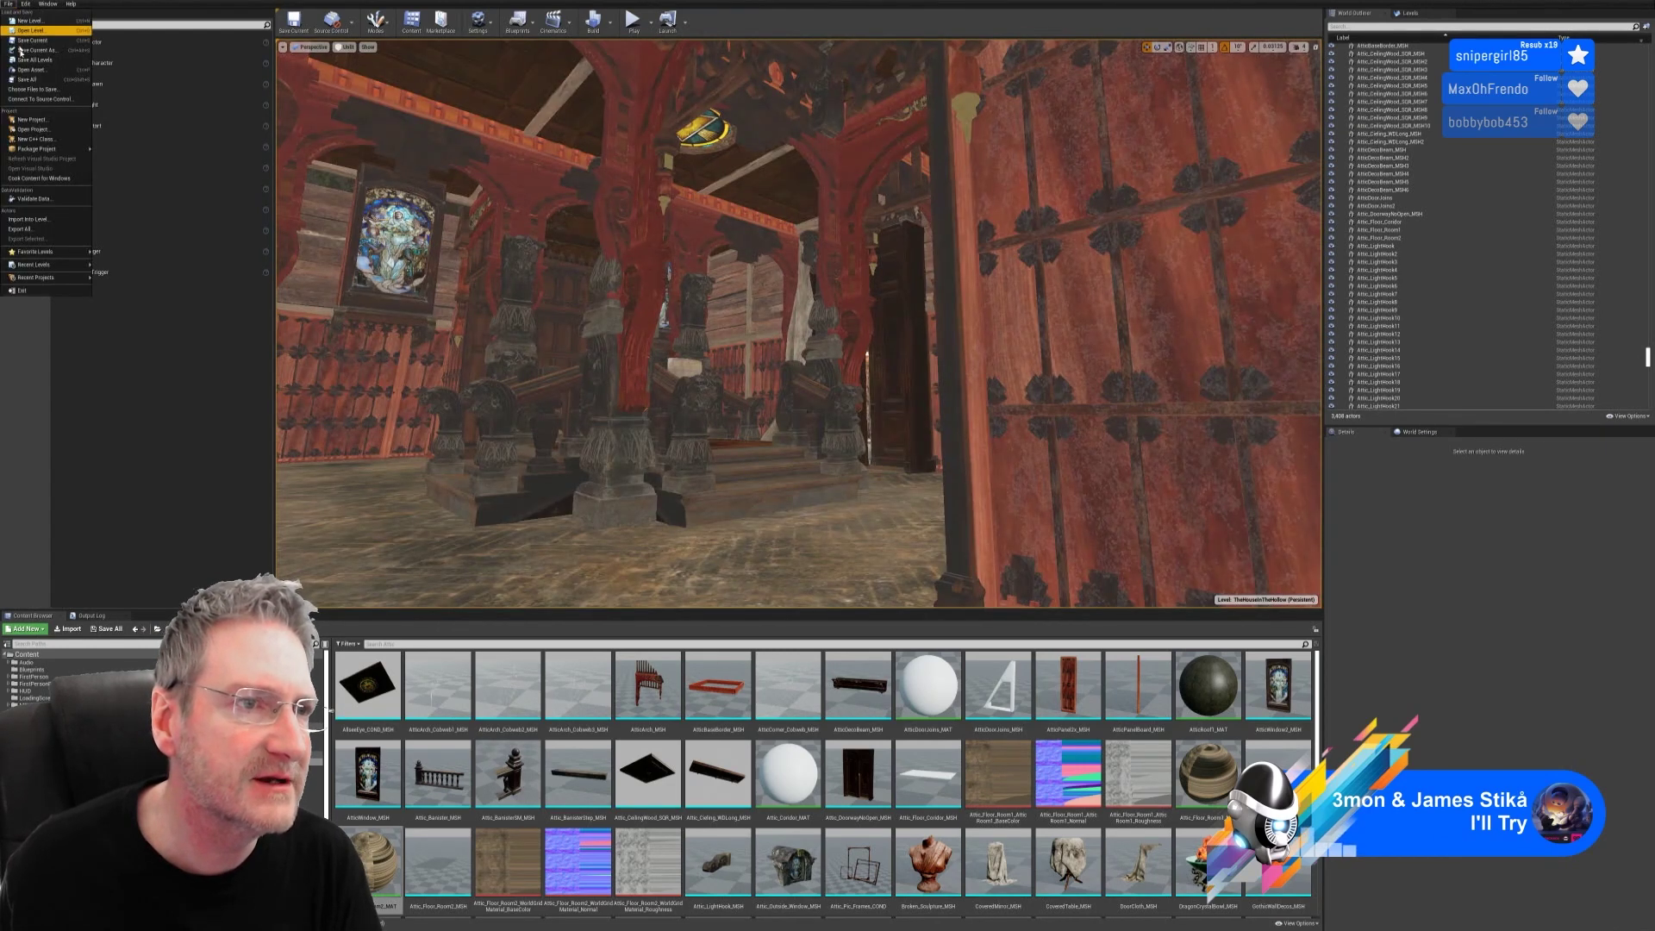
{"action": "key", "text": "Escape"}
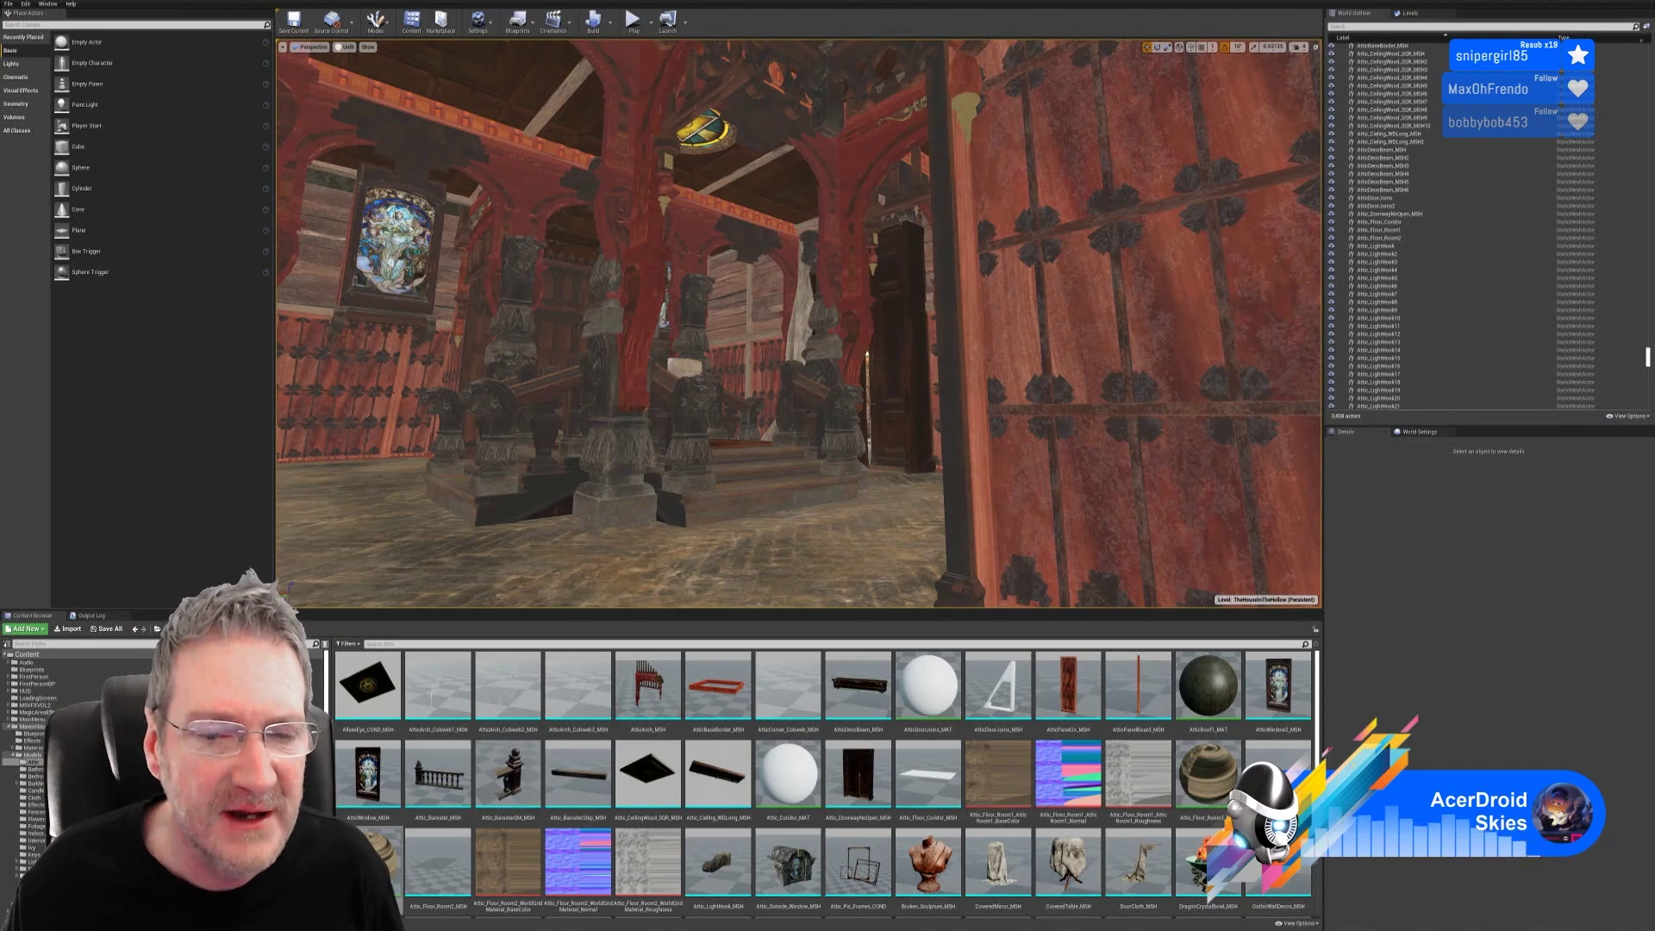
Step: Inspect the attic room's floor from the entrance and the white corridor floor adjoining it
{"action": "key", "text": "s"}
{"action": "right_click_drag", "start_coordinate": [783, 454], "coordinate": [741, 488]}
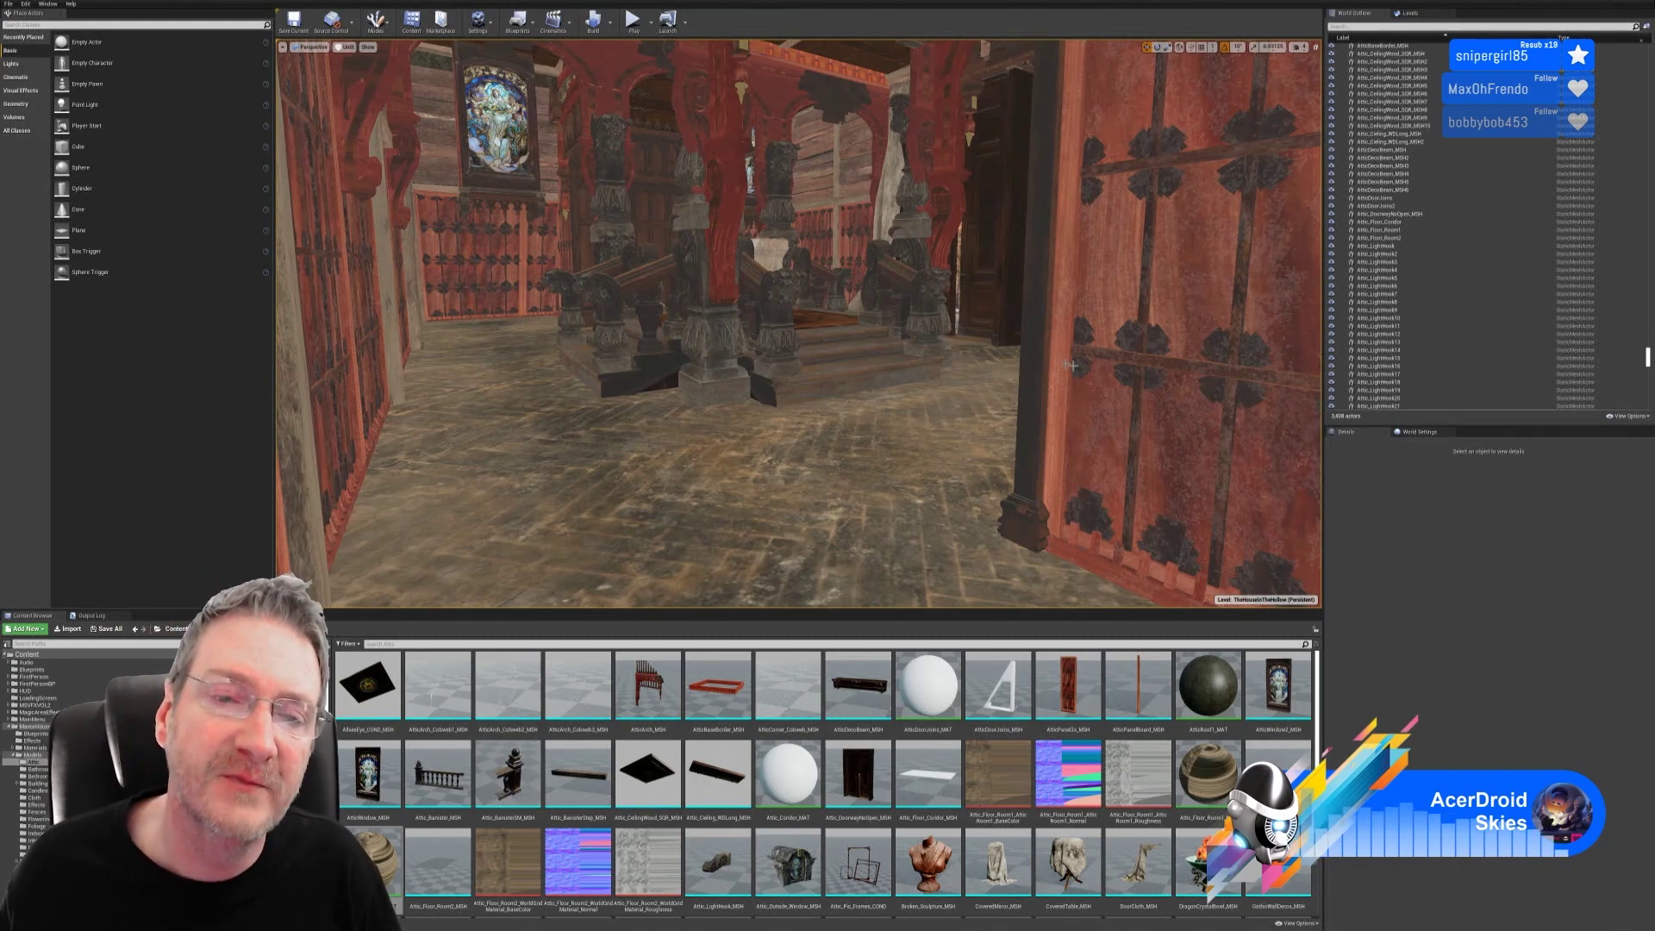
{"action": "right_click_drag", "start_coordinate": [798, 323], "coordinate": [984, 470]}
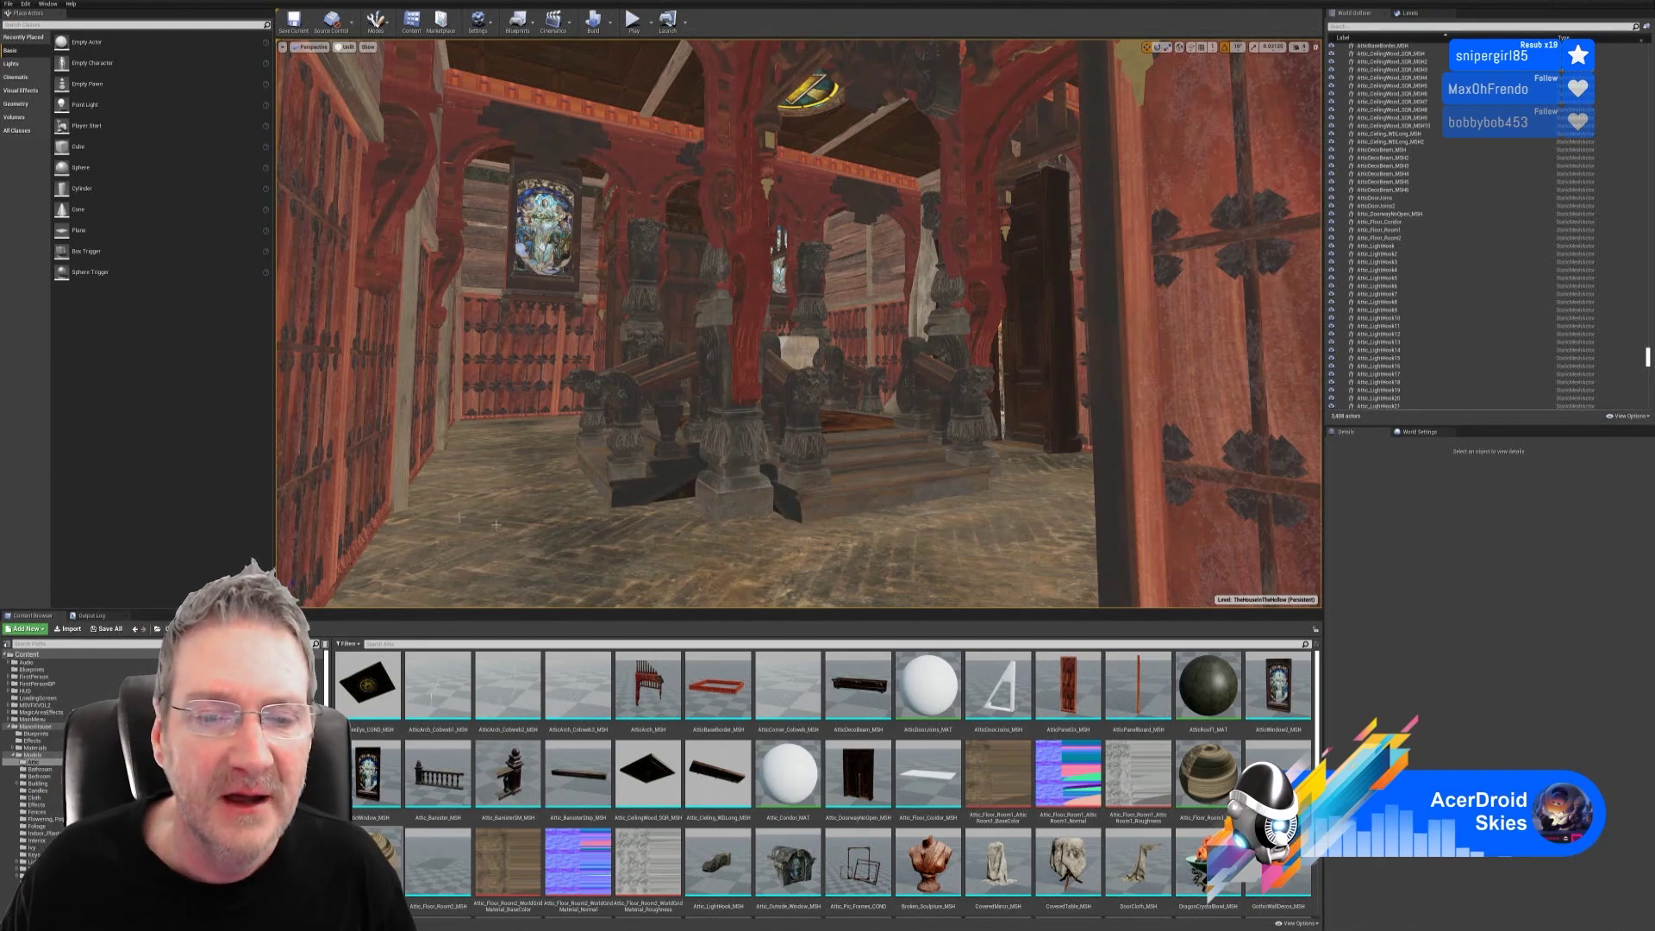
{"action": "right_click_drag", "start_coordinate": [798, 323], "coordinate": [764, 379]}
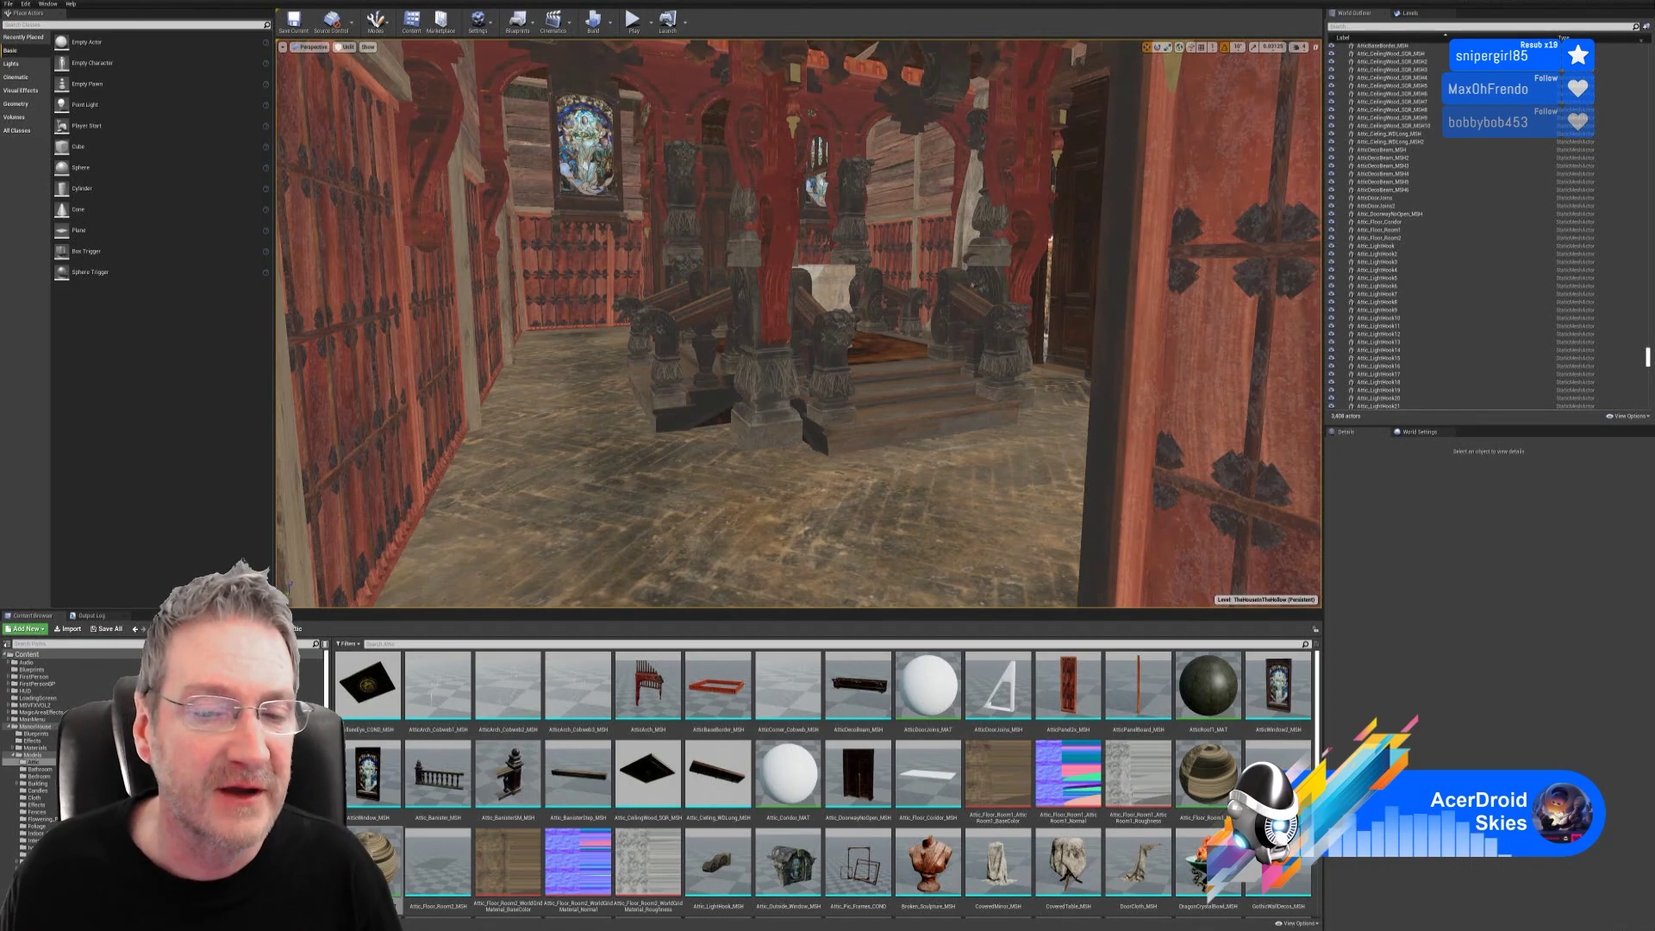
{"action": "right_click_drag", "start_coordinate": [764, 380], "coordinate": [763, 216]}
{"action": "right_click_drag", "start_coordinate": [736, 472], "coordinate": [808, 359]}
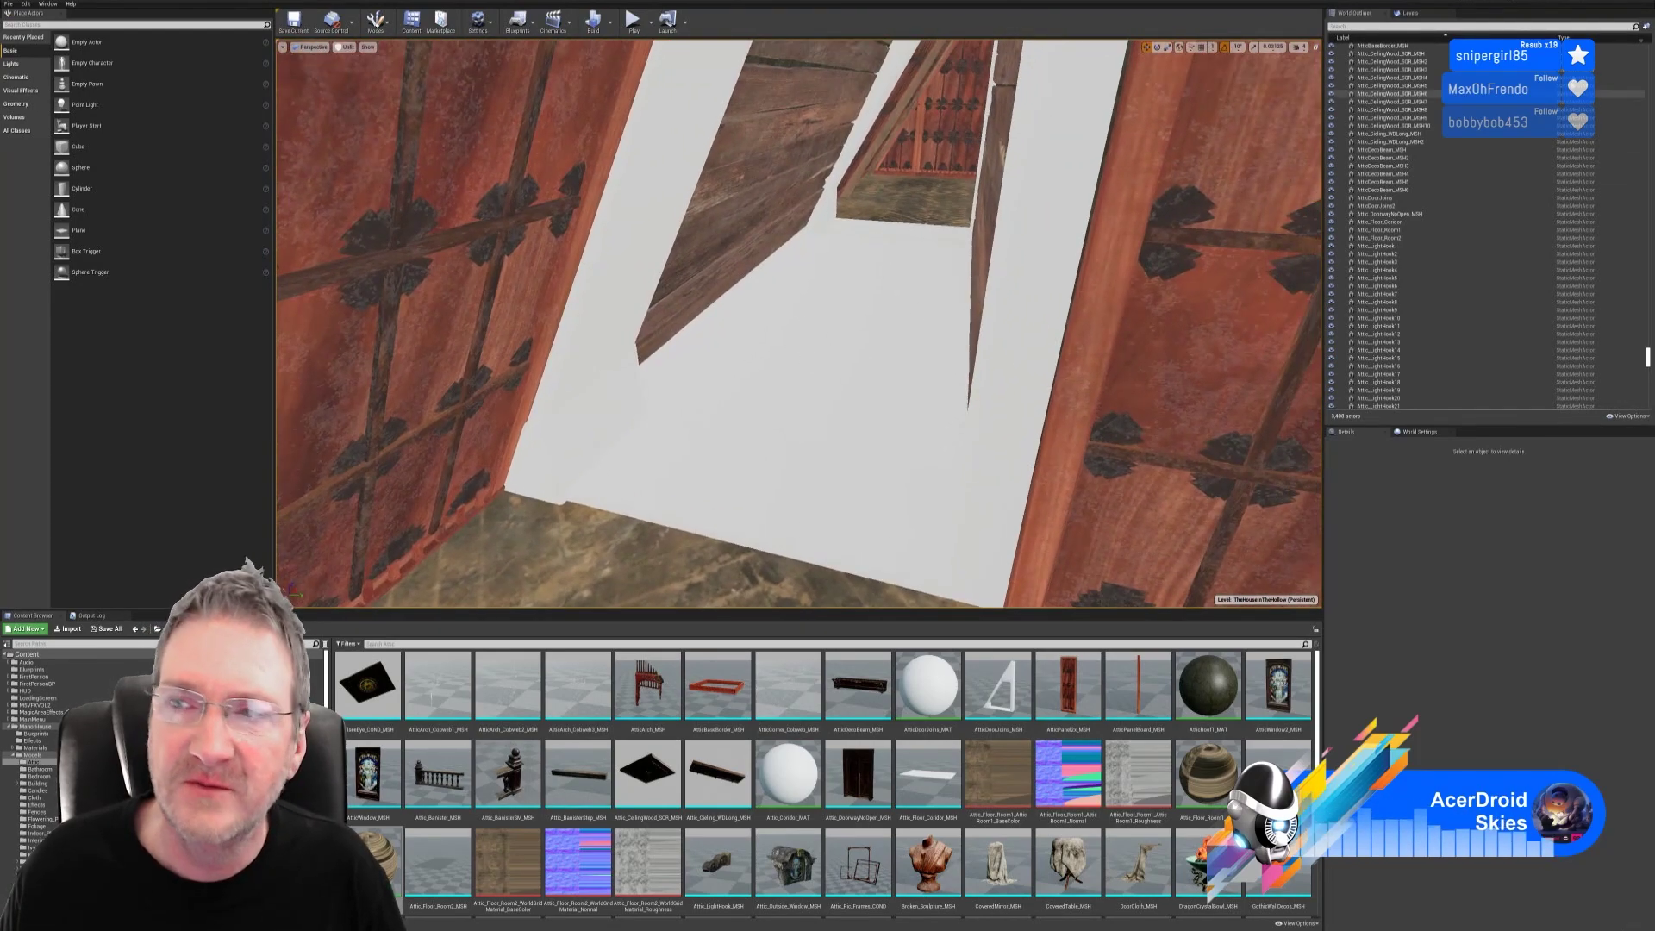
Step: Minimize the Unreal Editor, switch to Substance Painter and save the Room 2 floor project
{"action": "left_click", "coordinate": [1621, 4]}
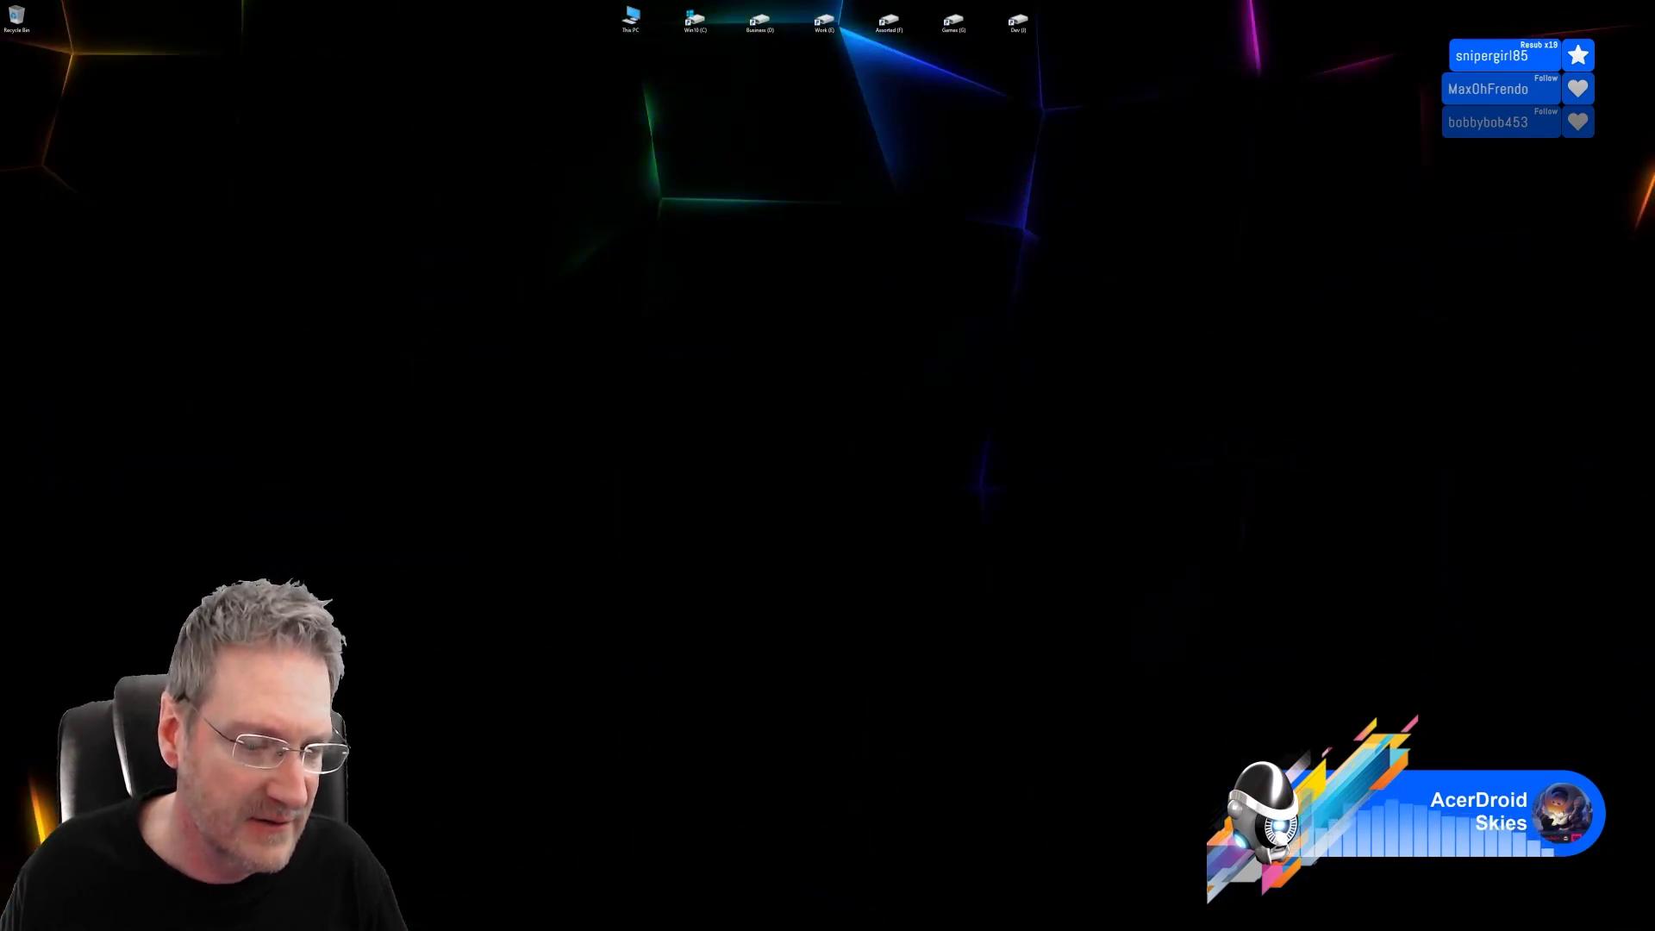
{"action": "key", "text": "alt+Tab"}
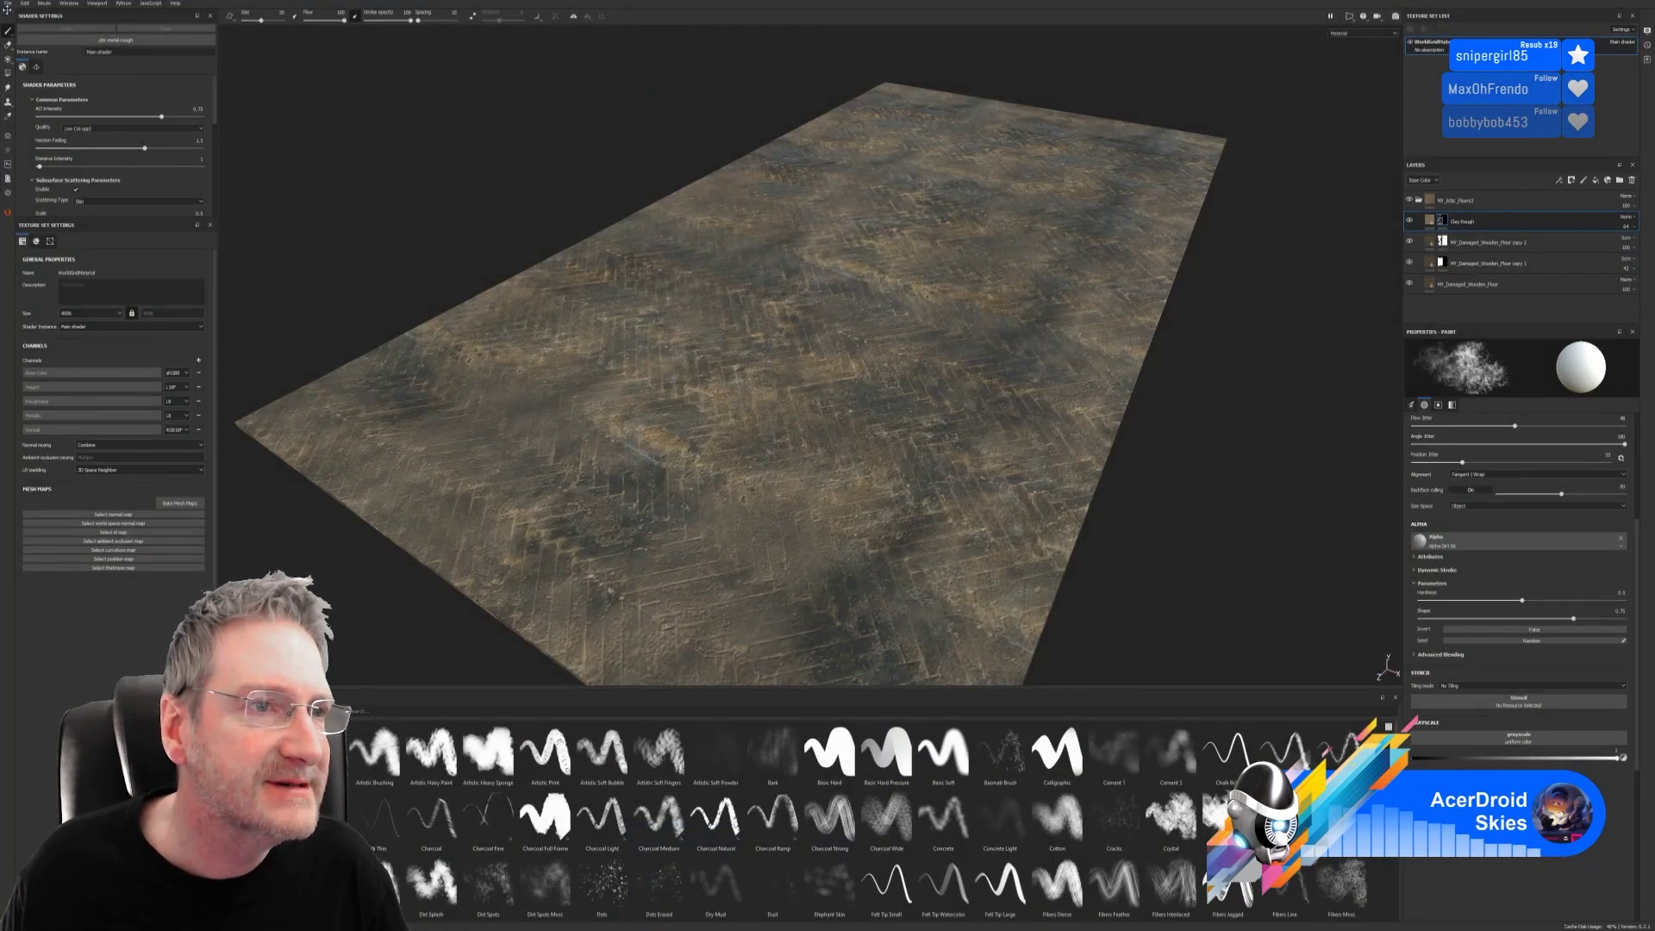
{"action": "left_click", "coordinate": [8, 3]}
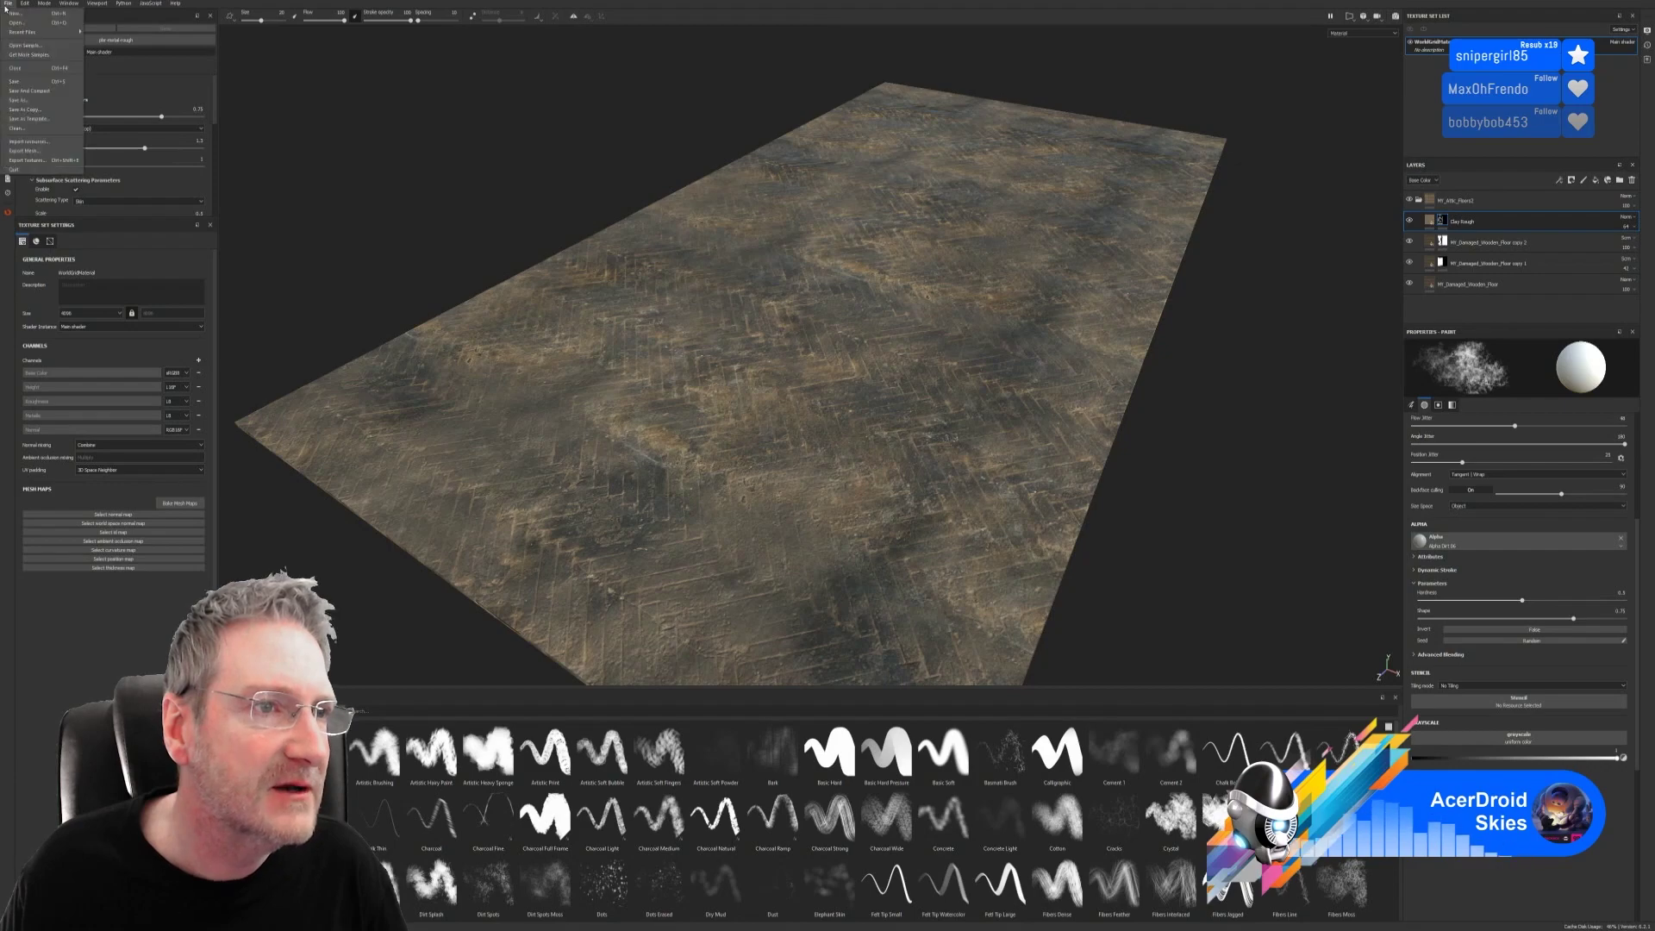
{"action": "left_click", "coordinate": [29, 84]}
Step: Create a new project from the Attic_Floor_Corridor FBX mesh and change its document resolution
{"action": "left_click", "coordinate": [8, 4]}
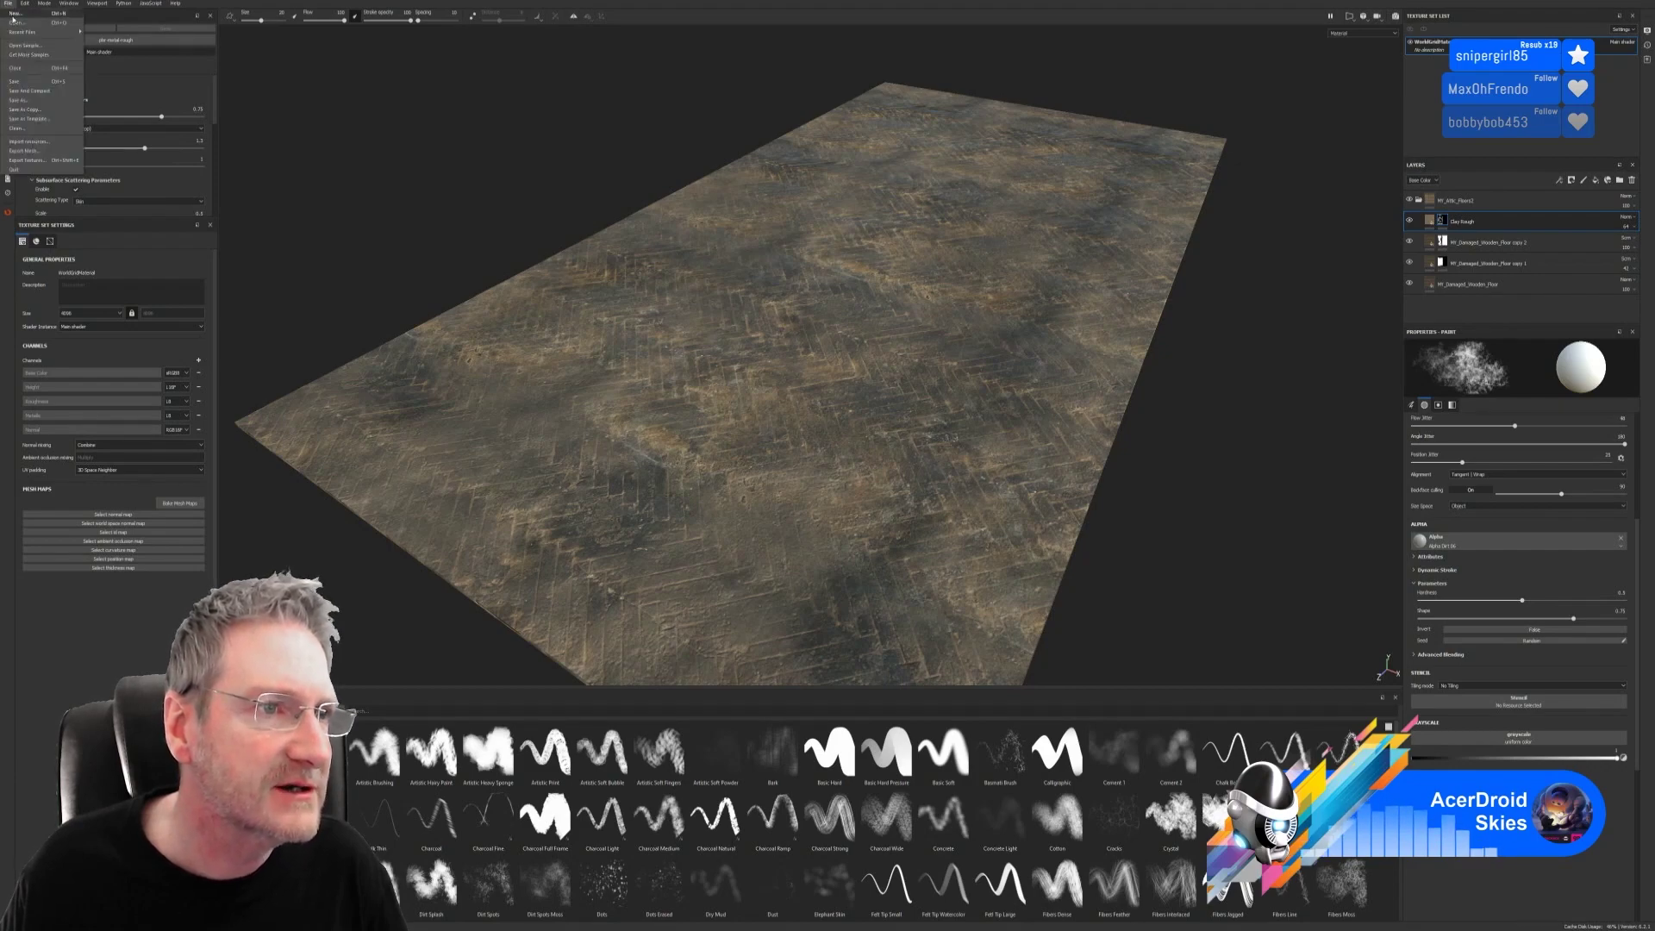
{"action": "left_click", "coordinate": [16, 13]}
{"action": "left_click", "coordinate": [914, 339]}
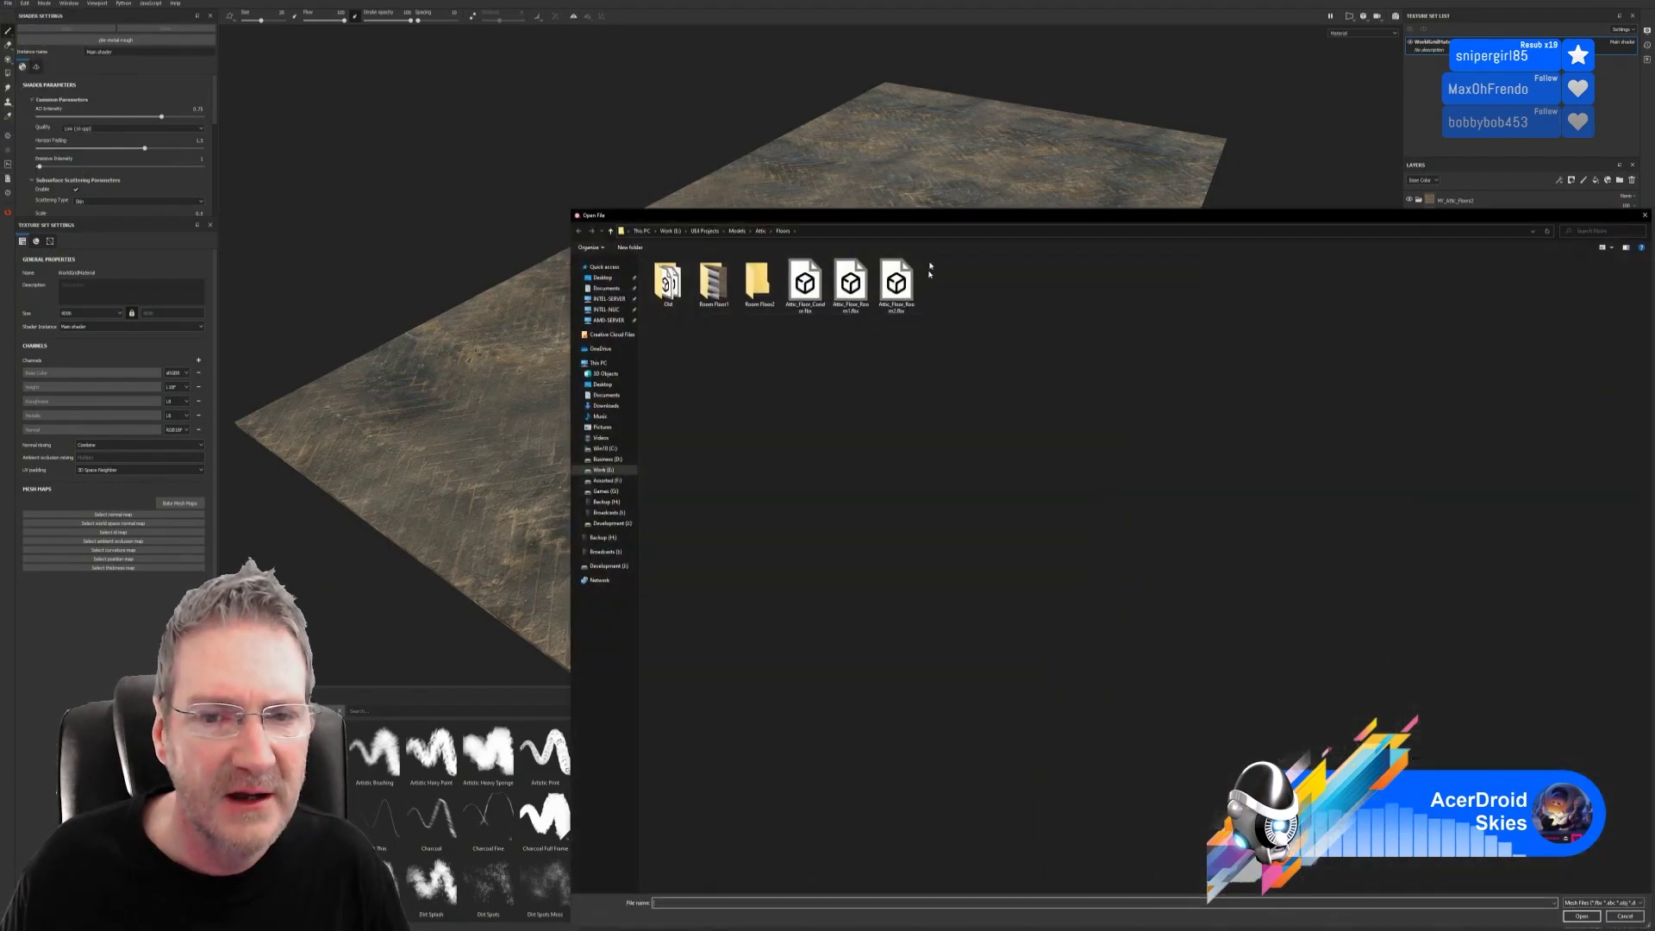
{"action": "left_click_drag", "start_coordinate": [909, 221], "coordinate": [738, 176]}
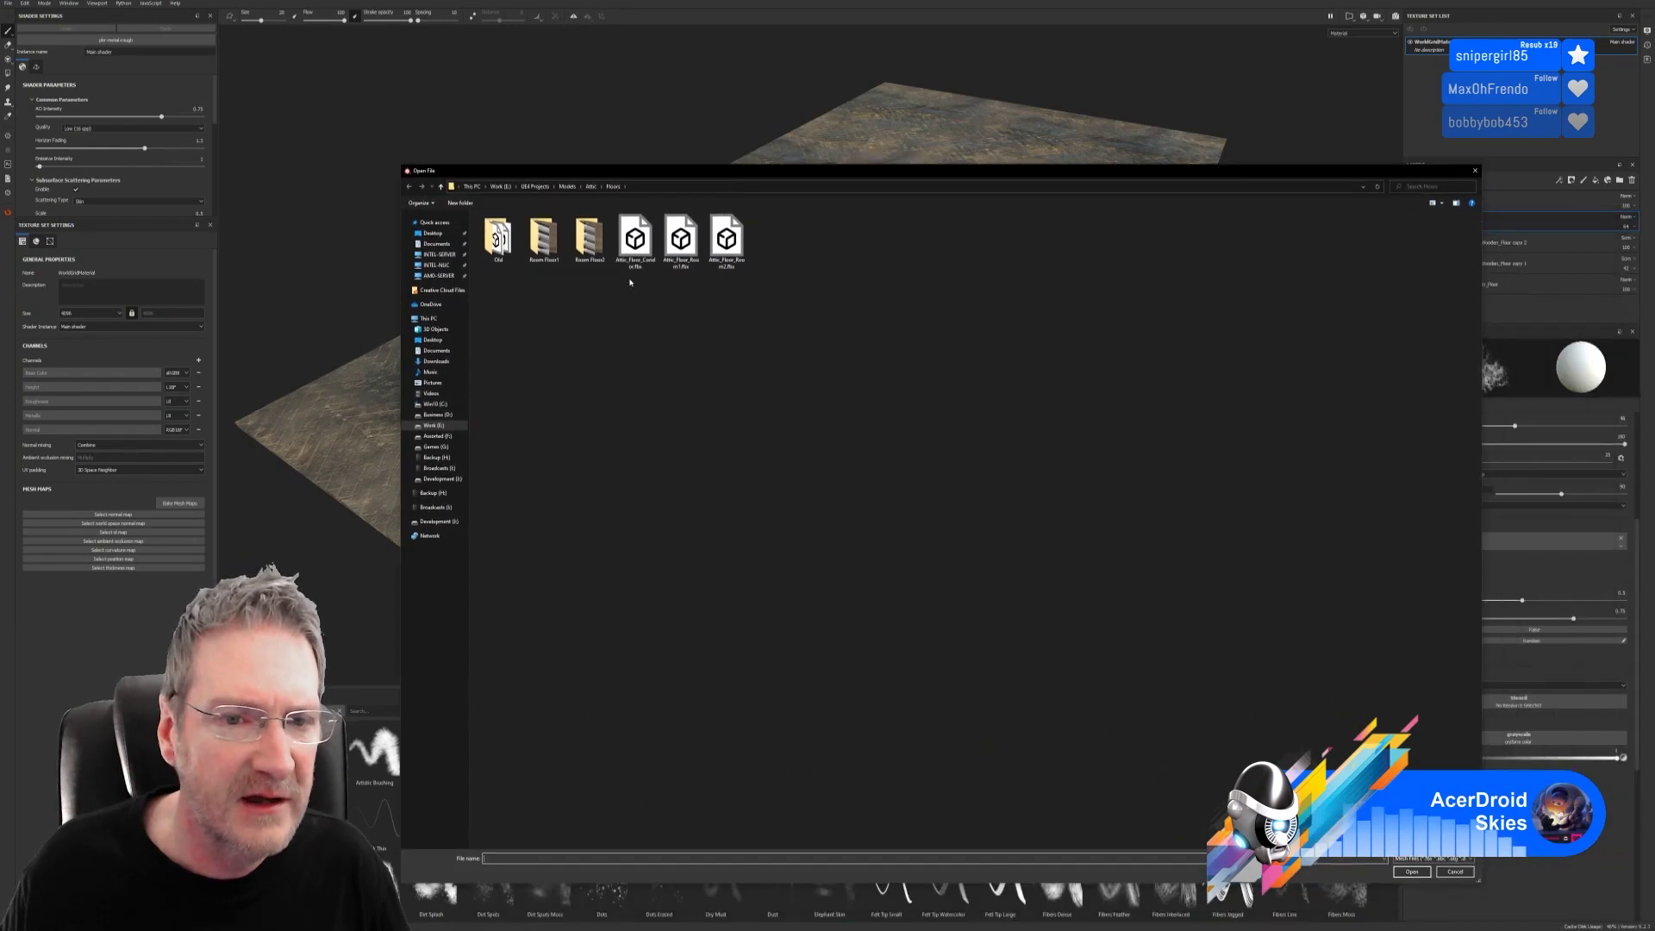
{"action": "double_click", "coordinate": [636, 241]}
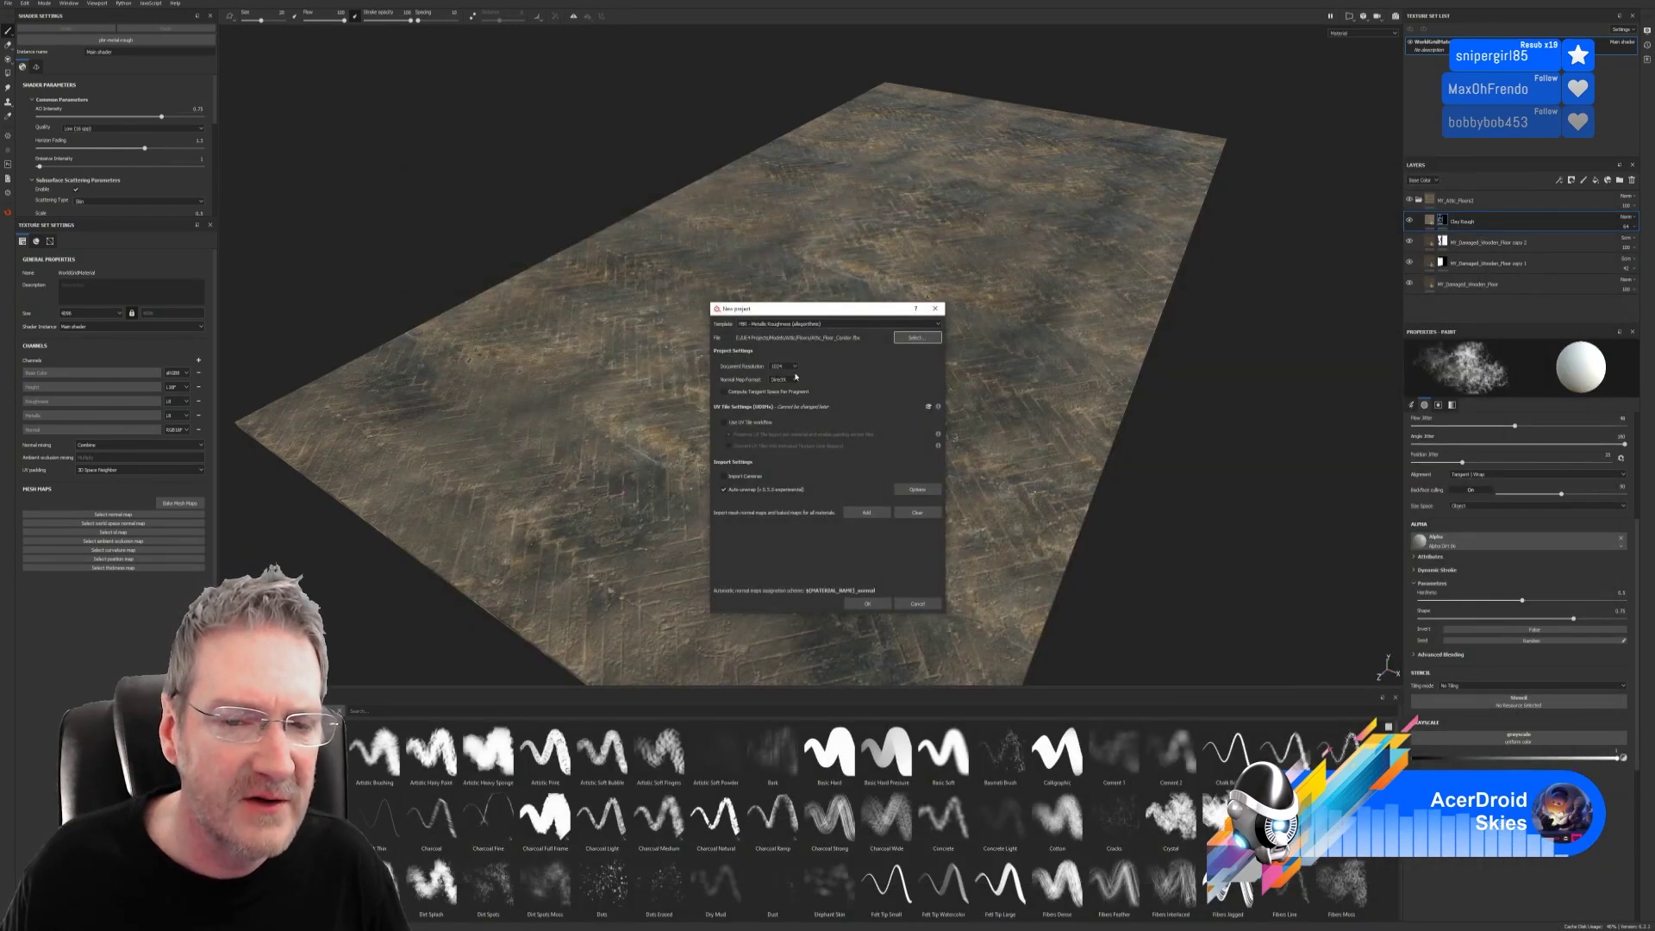
{"action": "left_click", "coordinate": [783, 366]}
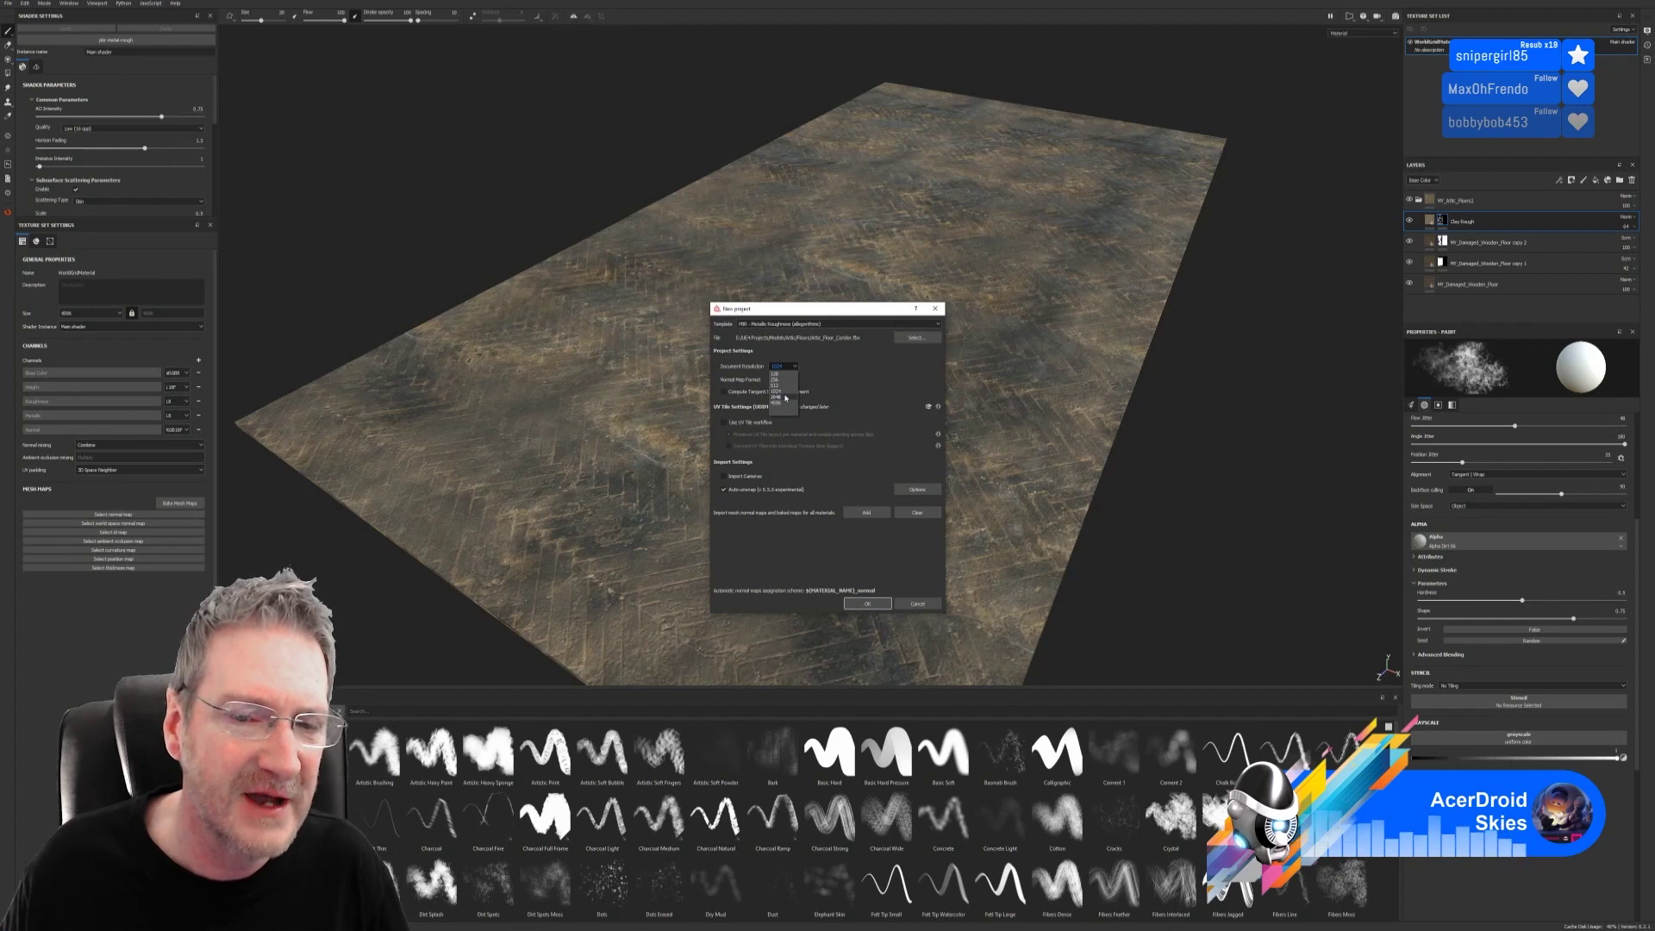
{"action": "left_click", "coordinate": [785, 397]}
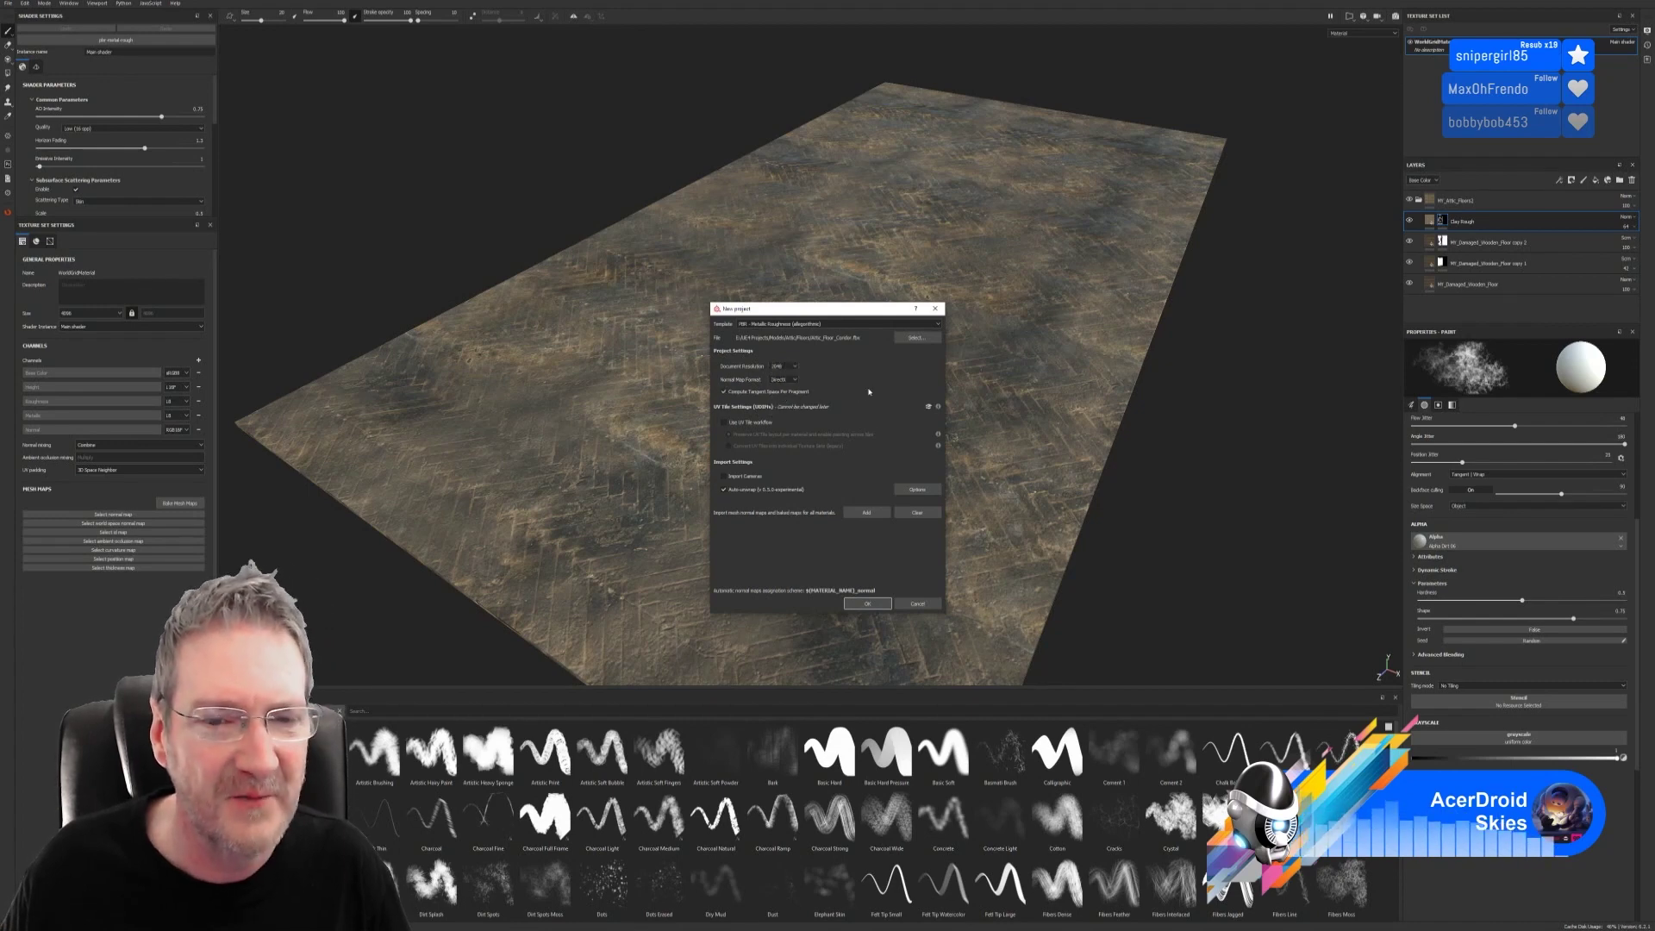
{"action": "left_click", "coordinate": [868, 605]}
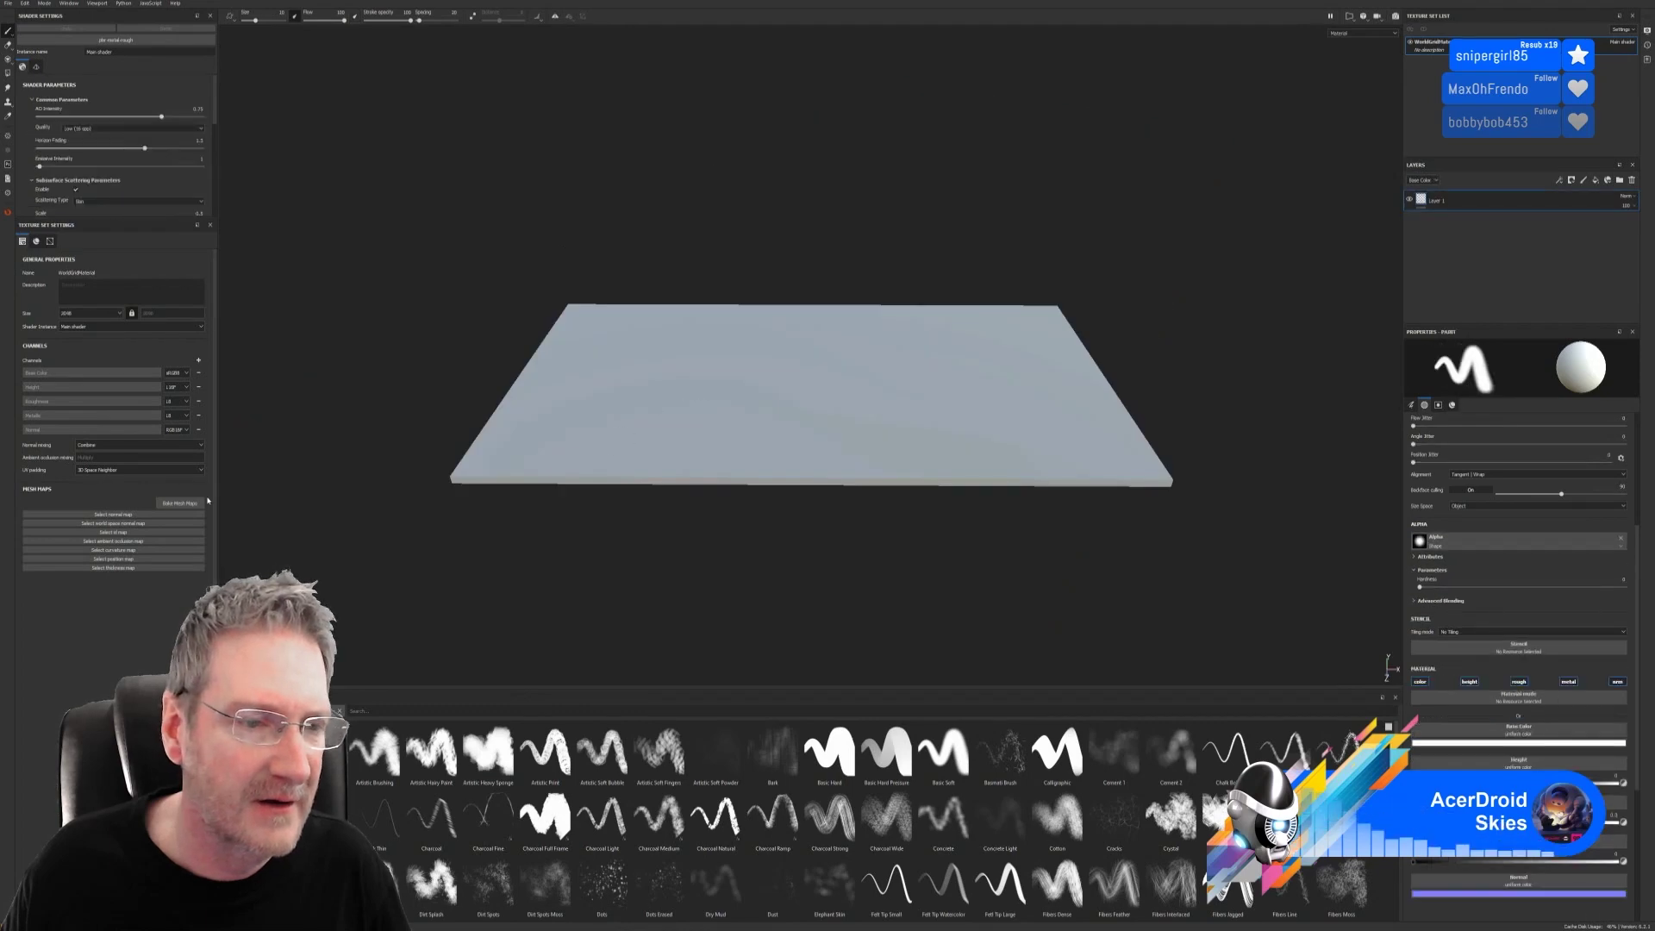
Step: Bake all mesh maps with a larger output size, using the low poly mesh as the high poly mesh
{"action": "left_click", "coordinate": [181, 506]}
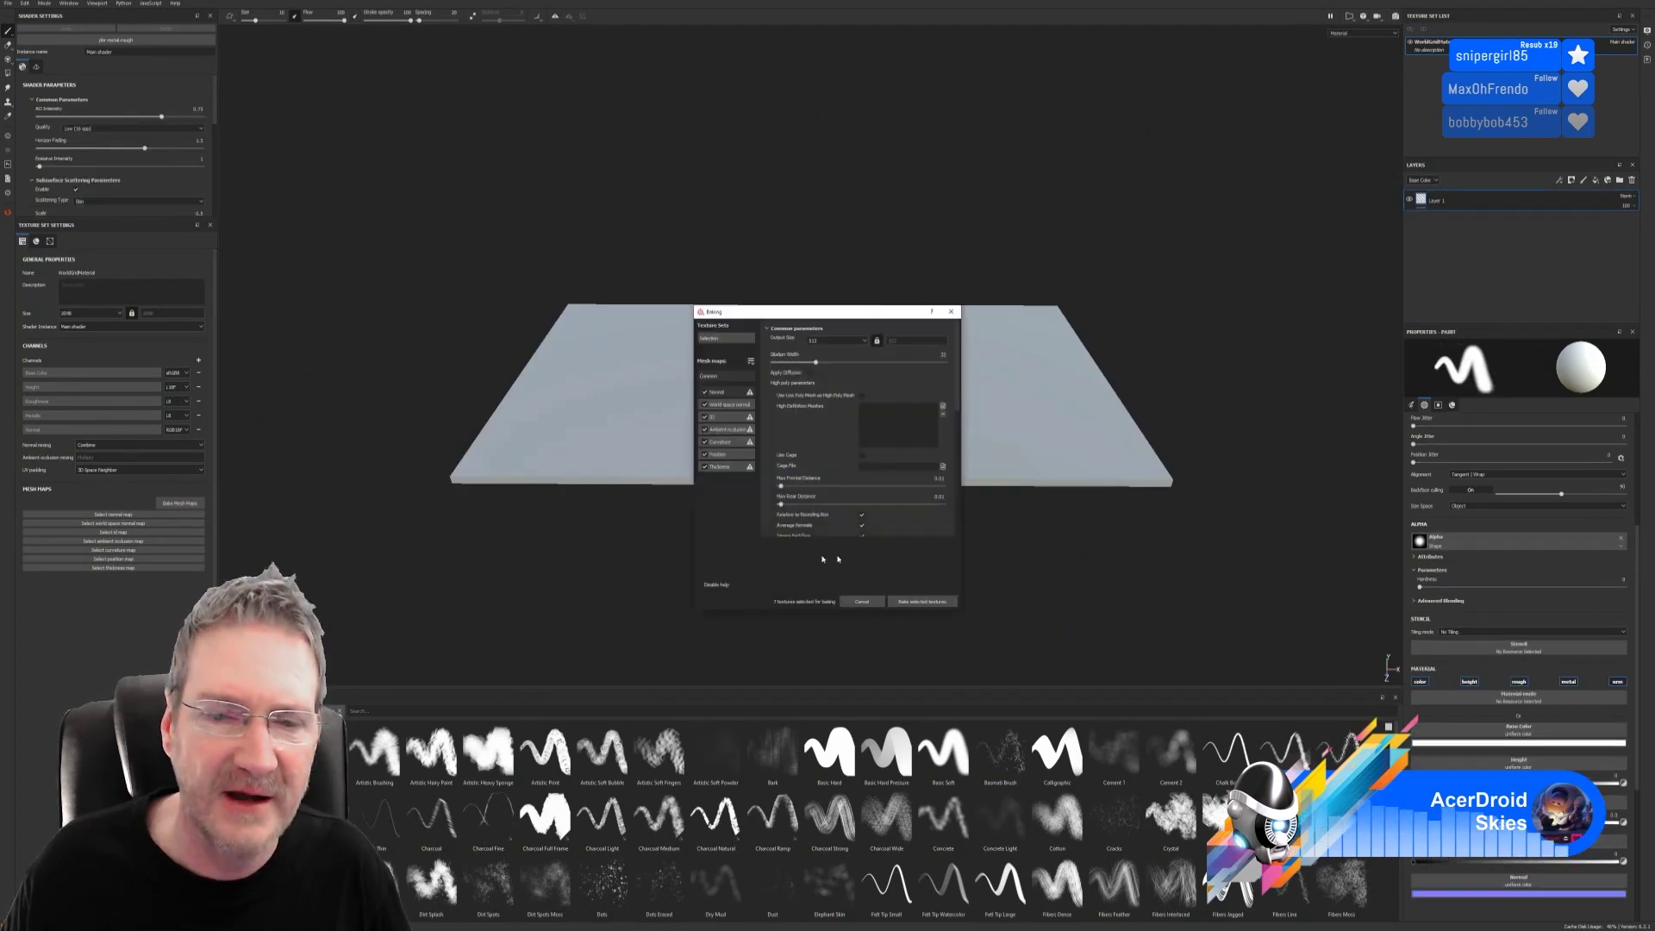
{"action": "left_click", "coordinate": [849, 343]}
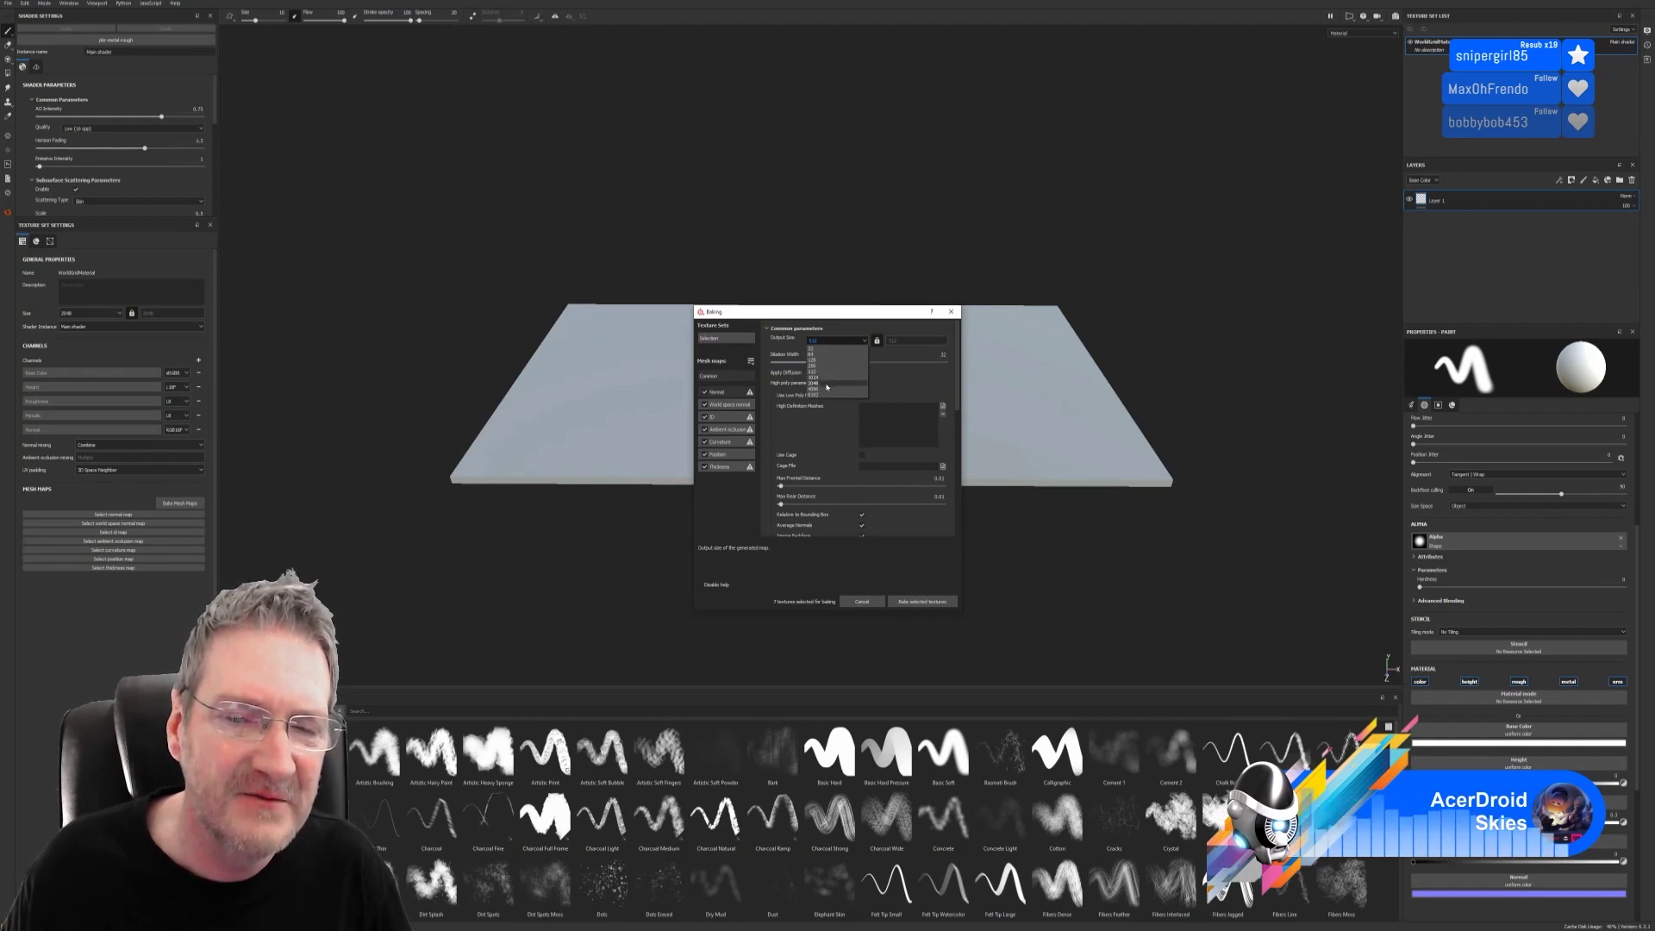
{"action": "left_click", "coordinate": [827, 387]}
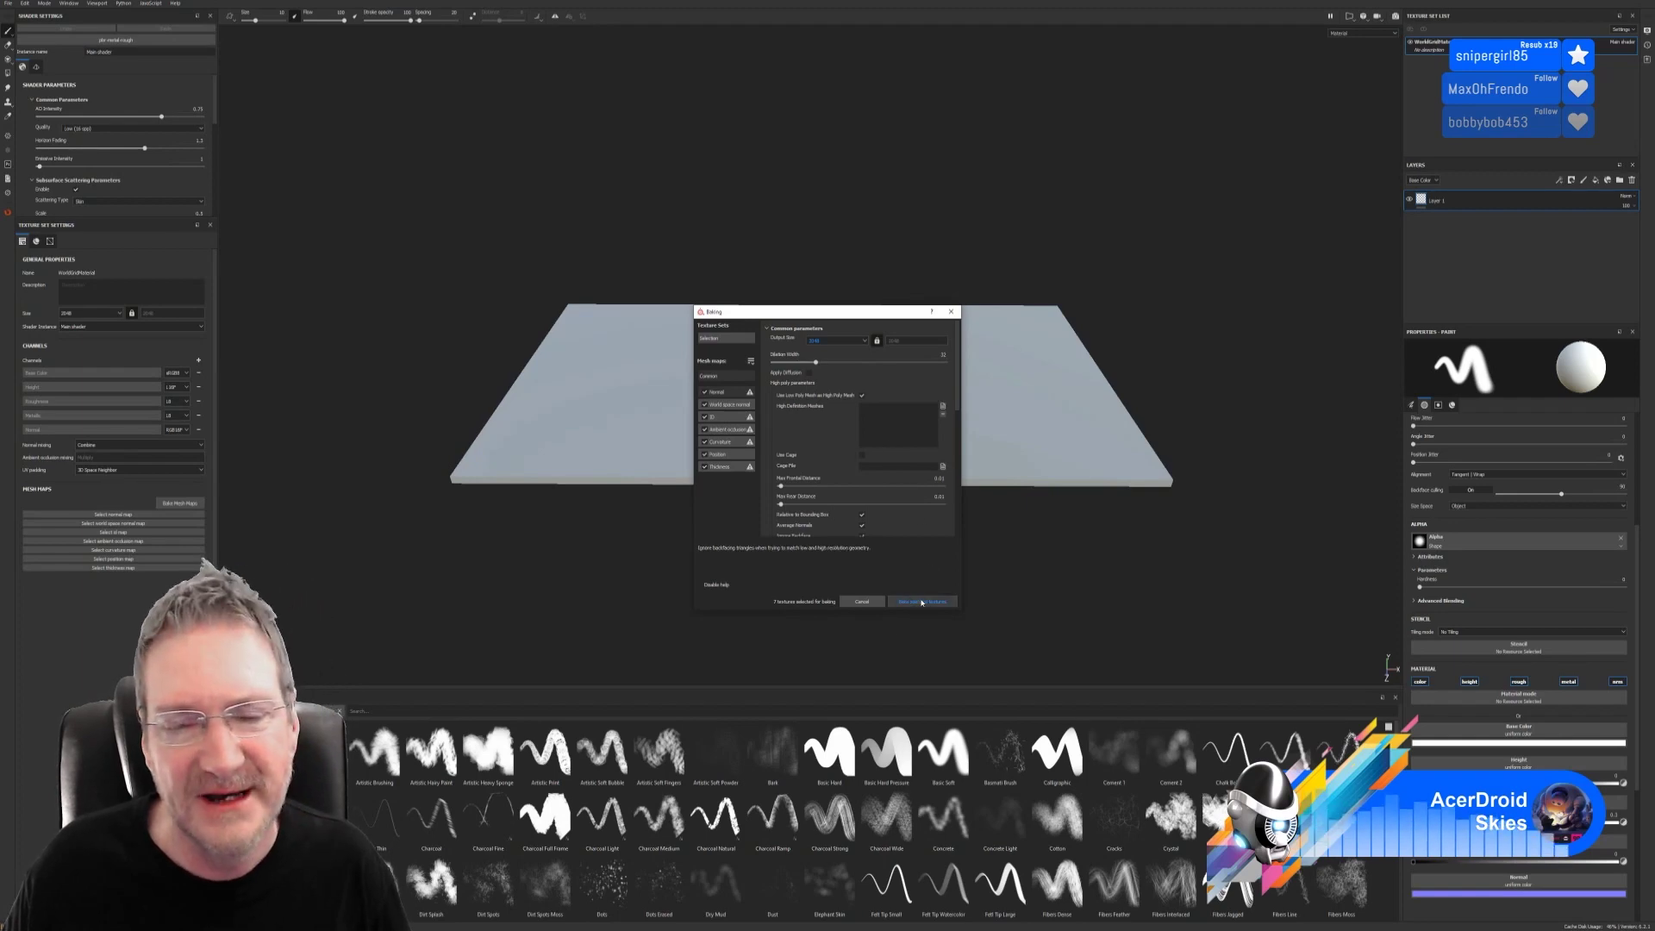
{"action": "left_click", "coordinate": [926, 603]}
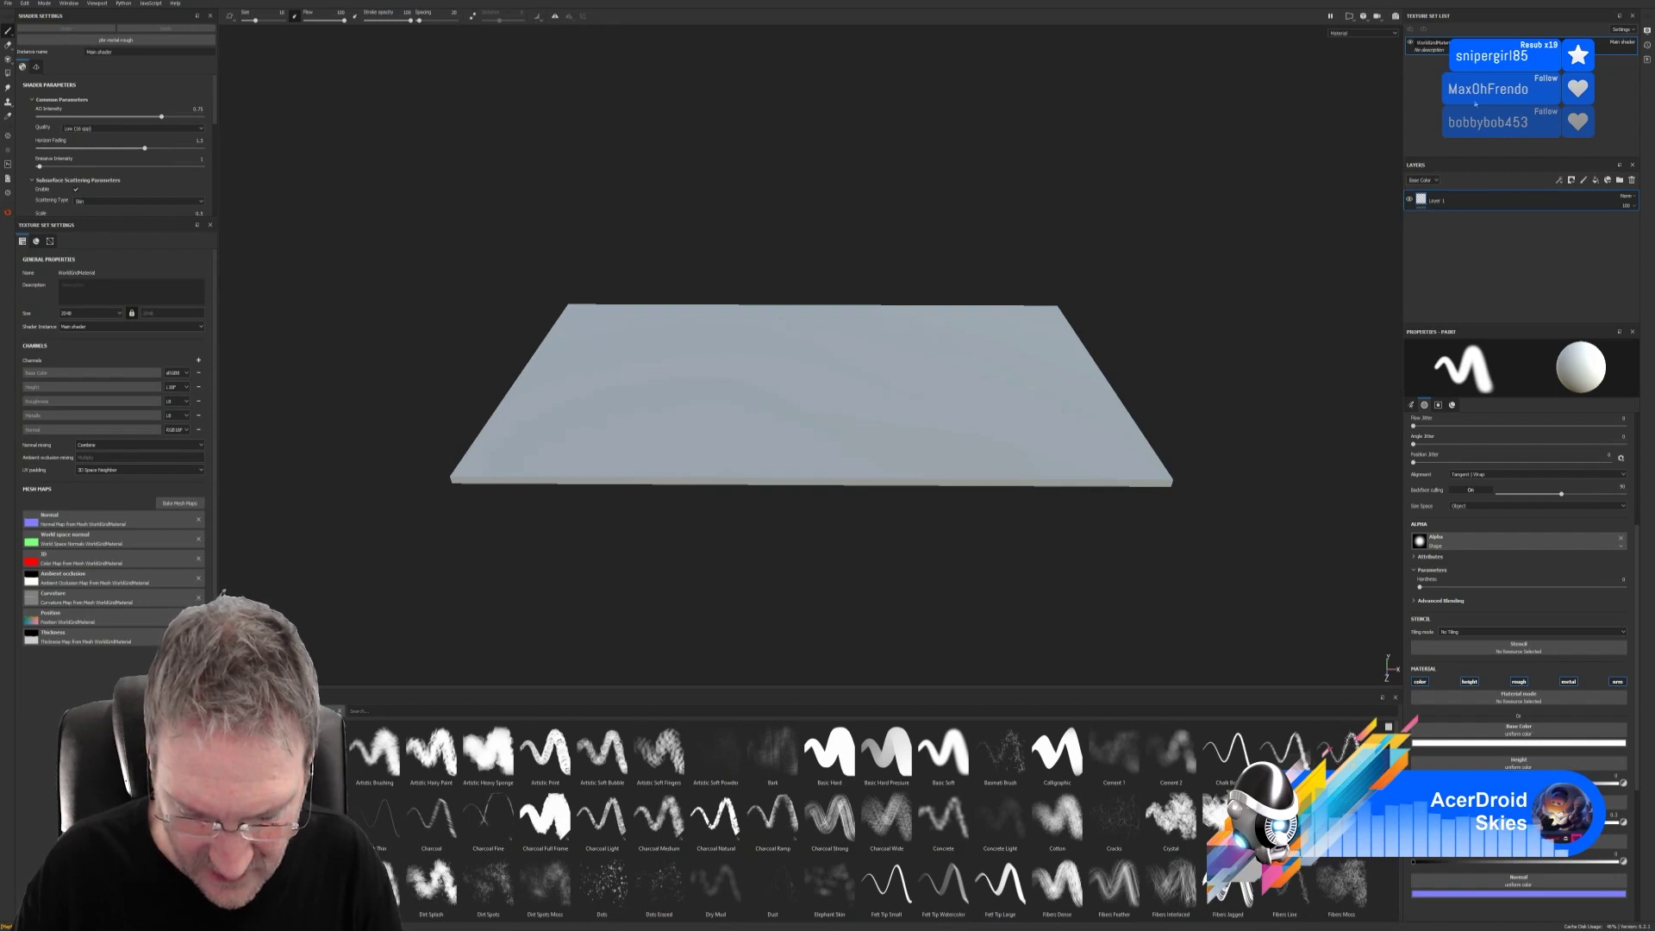
Step: Rename the texture set to AtticCorridorFloor
{"action": "key", "text": "Return"}
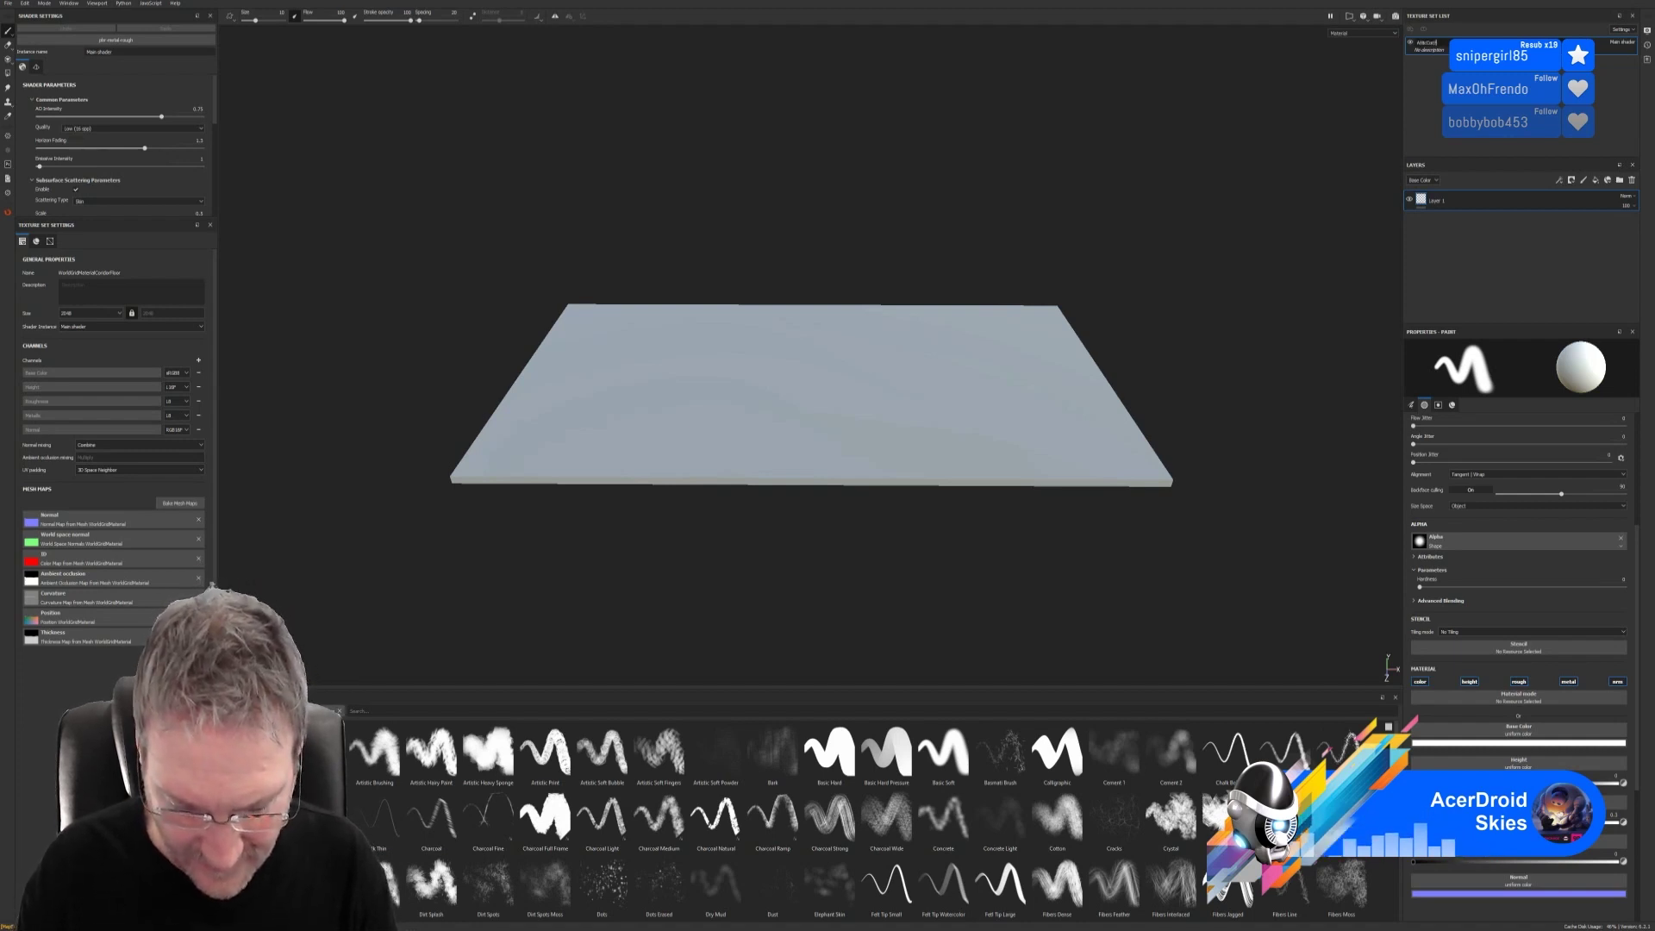
{"action": "type", "text": "orFloor"}
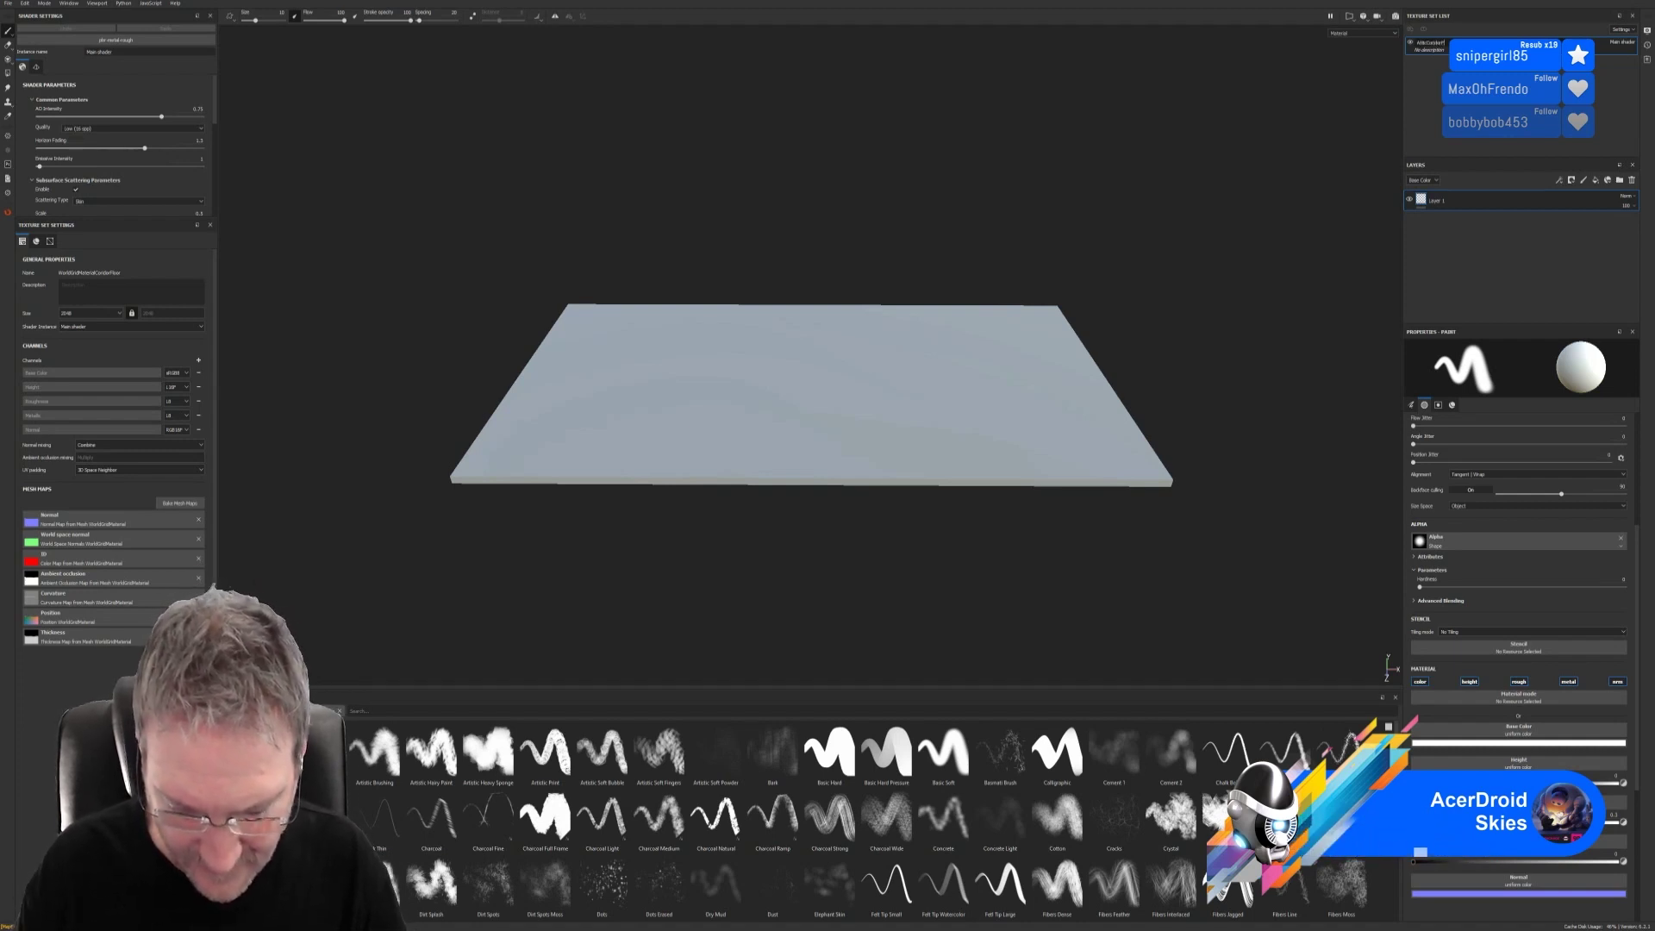
{"action": "key", "text": "Return"}
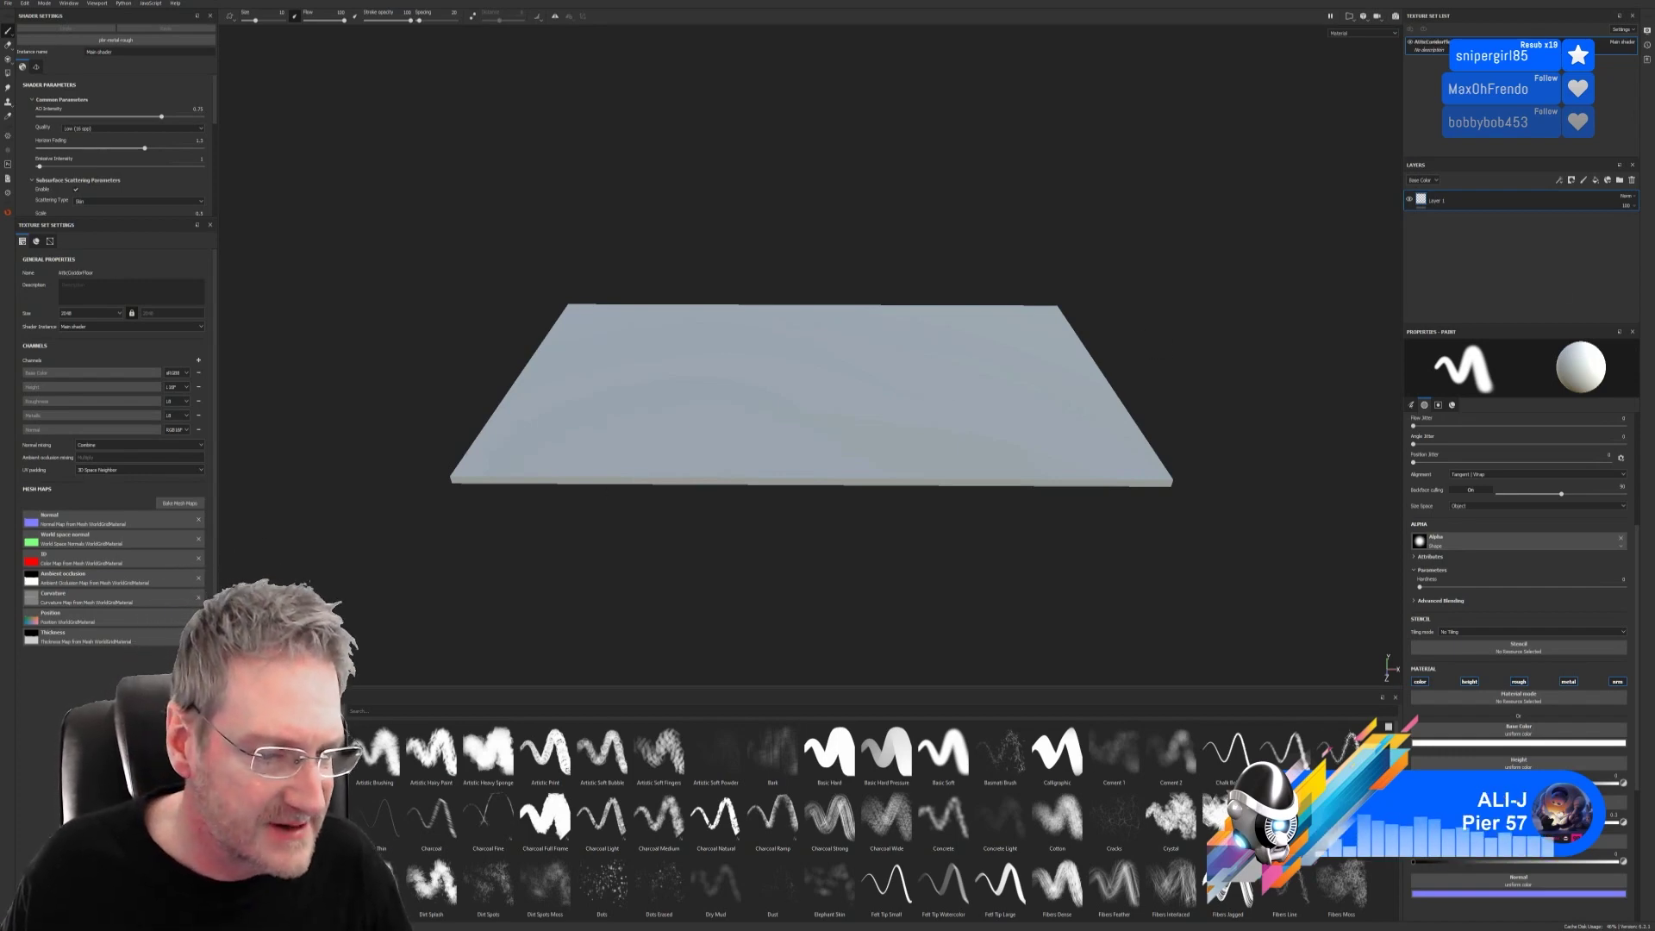
Step: Search the materials for "att", apply the attic floor smart material to the corridor mesh, and delete the default Layer 1
{"action": "left_click", "coordinate": [249, 862]}
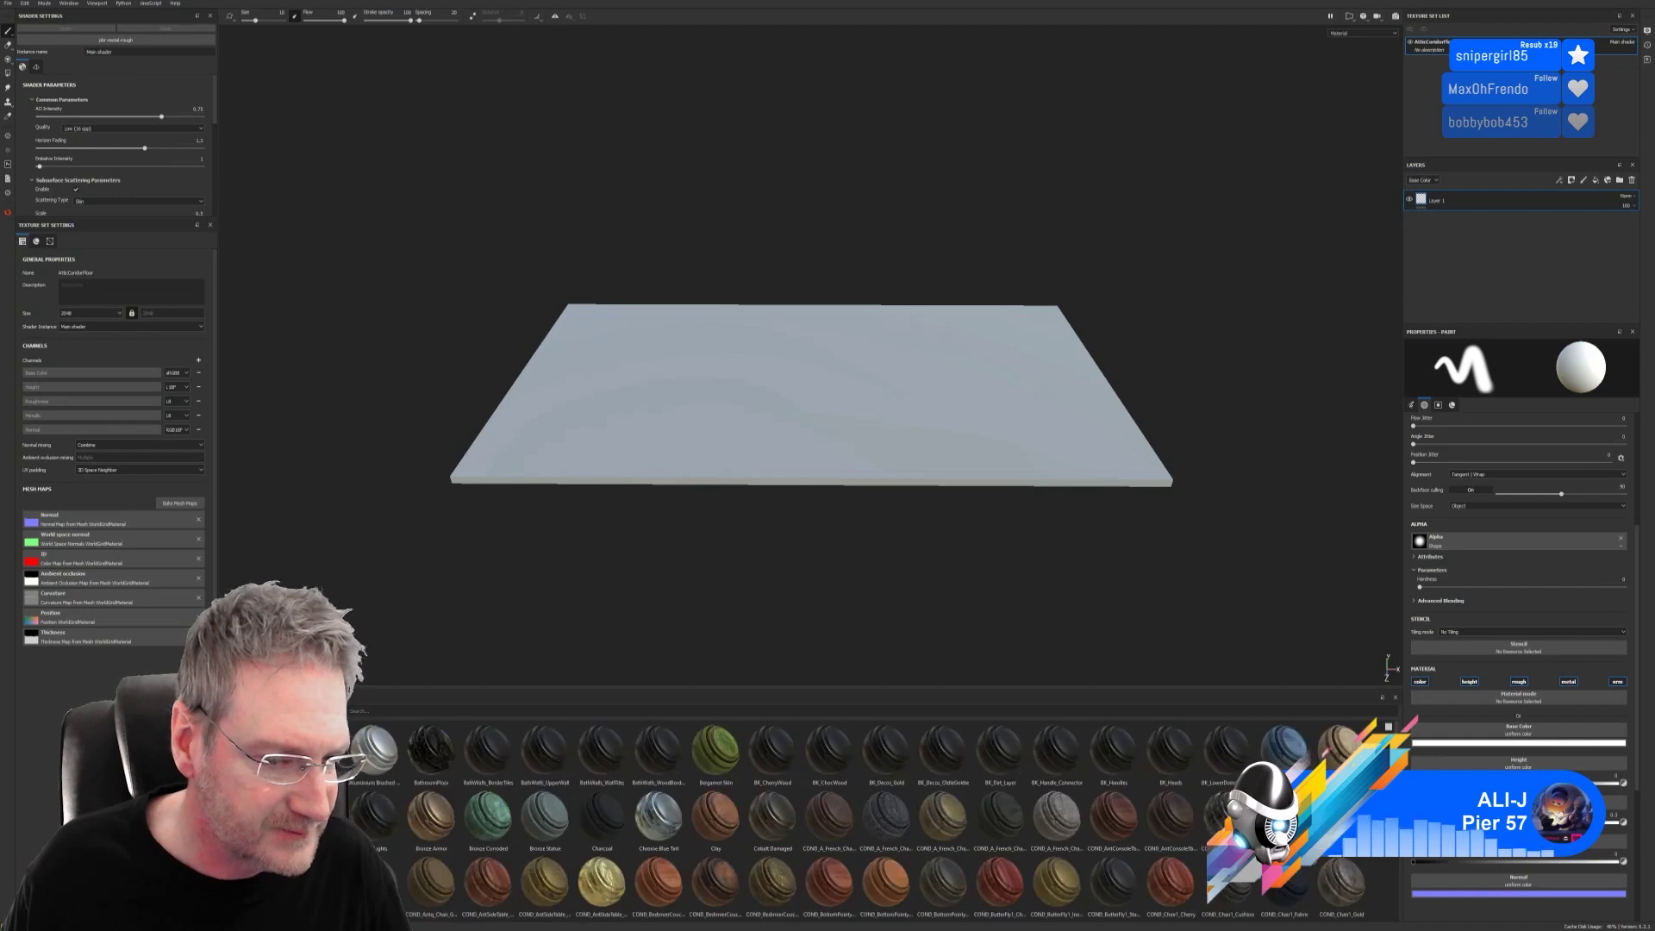
{"action": "left_click", "coordinate": [461, 702]}
{"action": "type", "text": "att"}
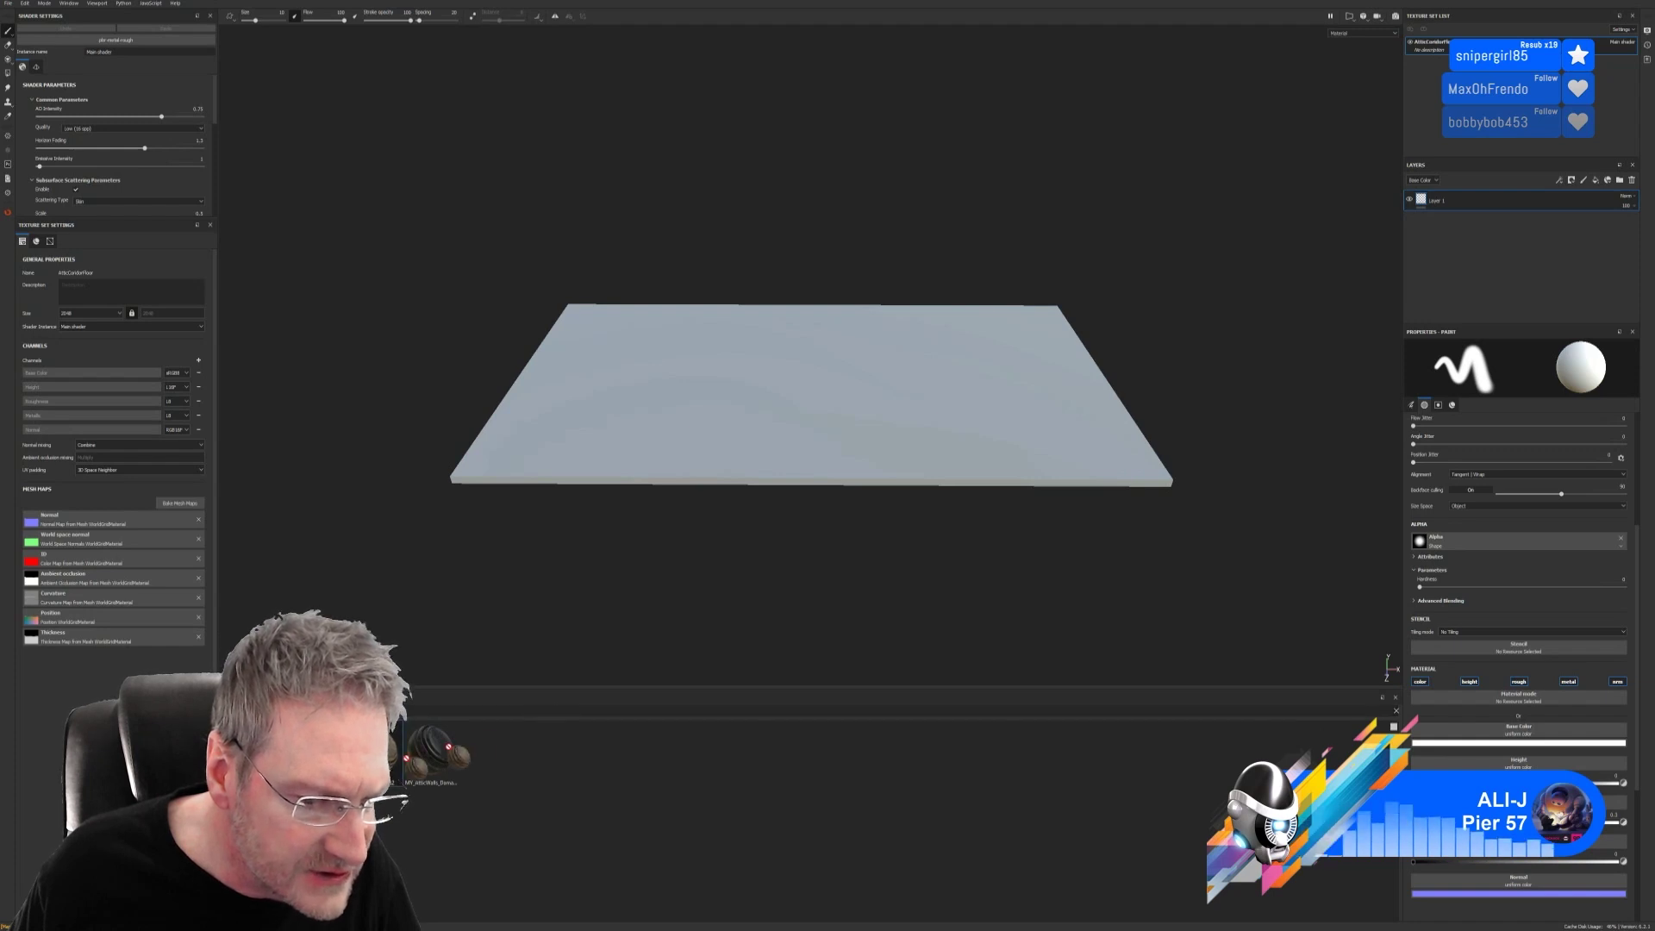
{"action": "left_click_drag", "start_coordinate": [374, 750], "coordinate": [965, 414]}
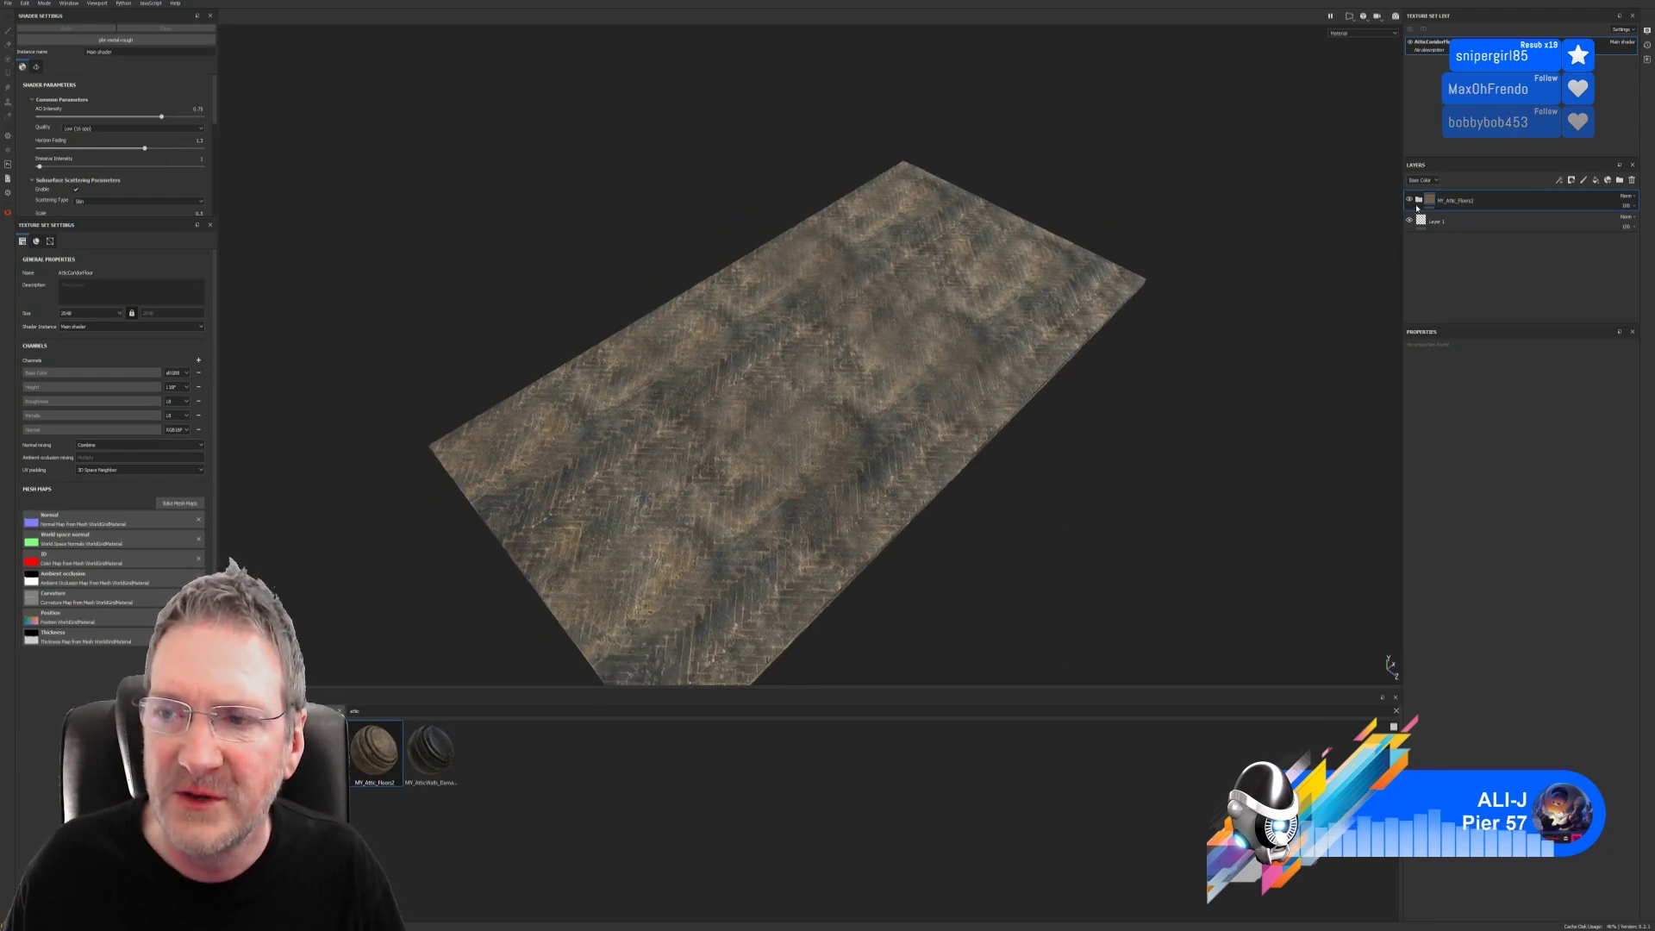
{"action": "left_click", "coordinate": [1463, 226]}
{"action": "key", "text": "Delete"}
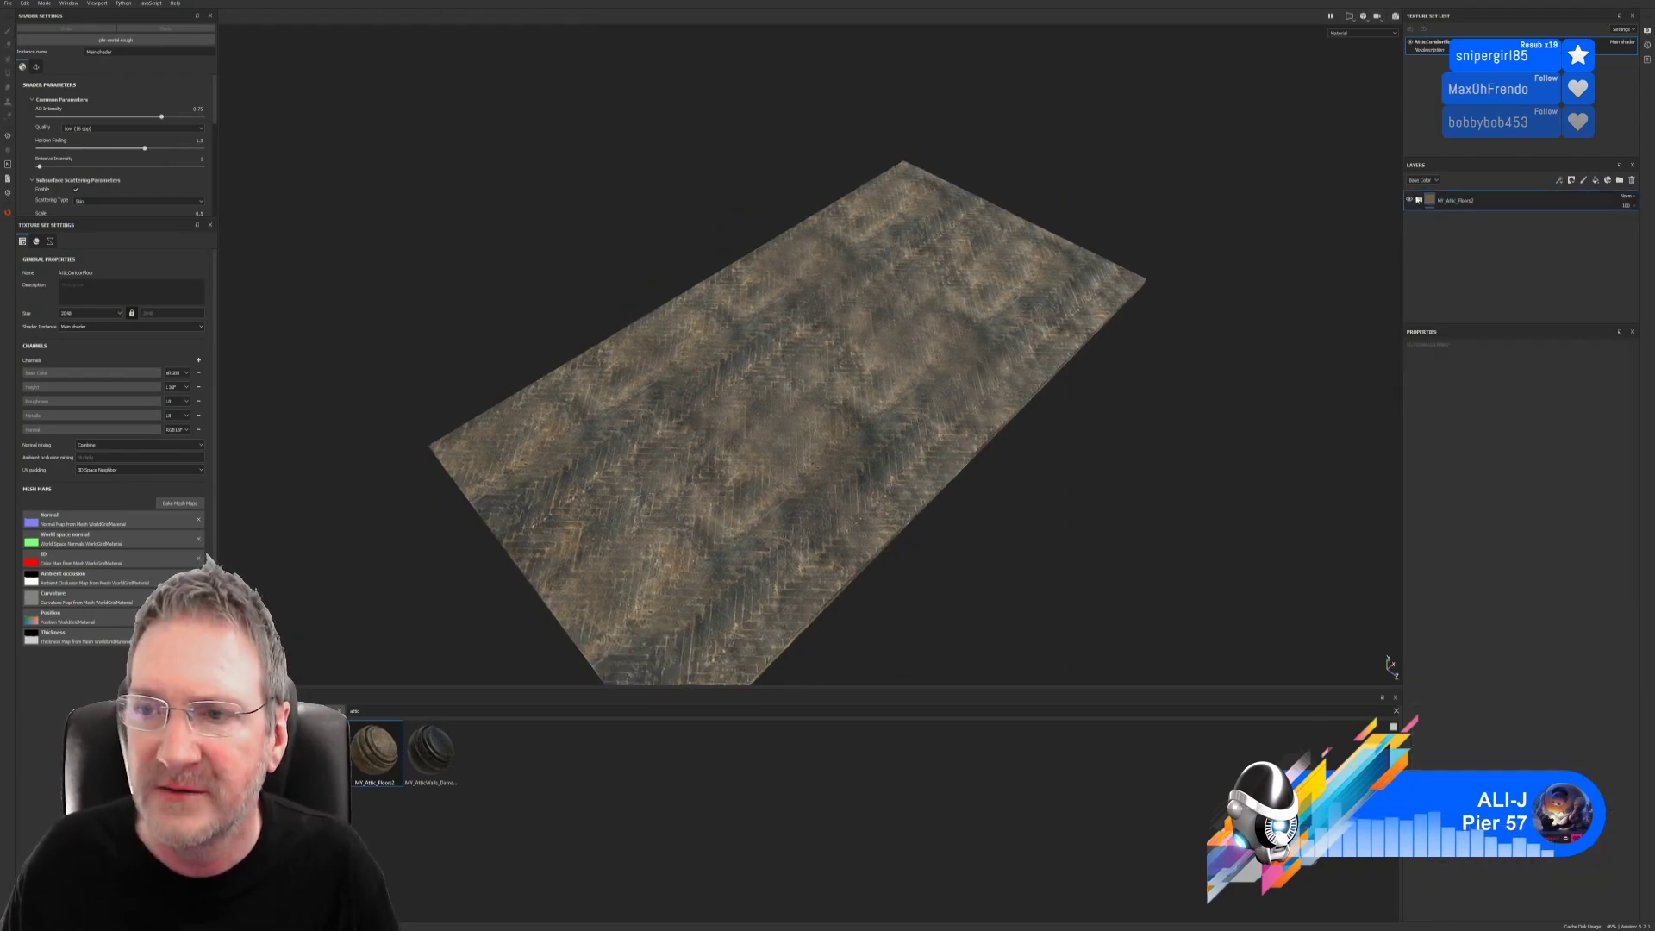
Step: Hide the three upper layers in the floor folder and set the base damaged wooden floor layer's UV scale to 1.46 by 1.38
{"action": "left_click", "coordinate": [1418, 200]}
{"action": "left_click", "coordinate": [1411, 221]}
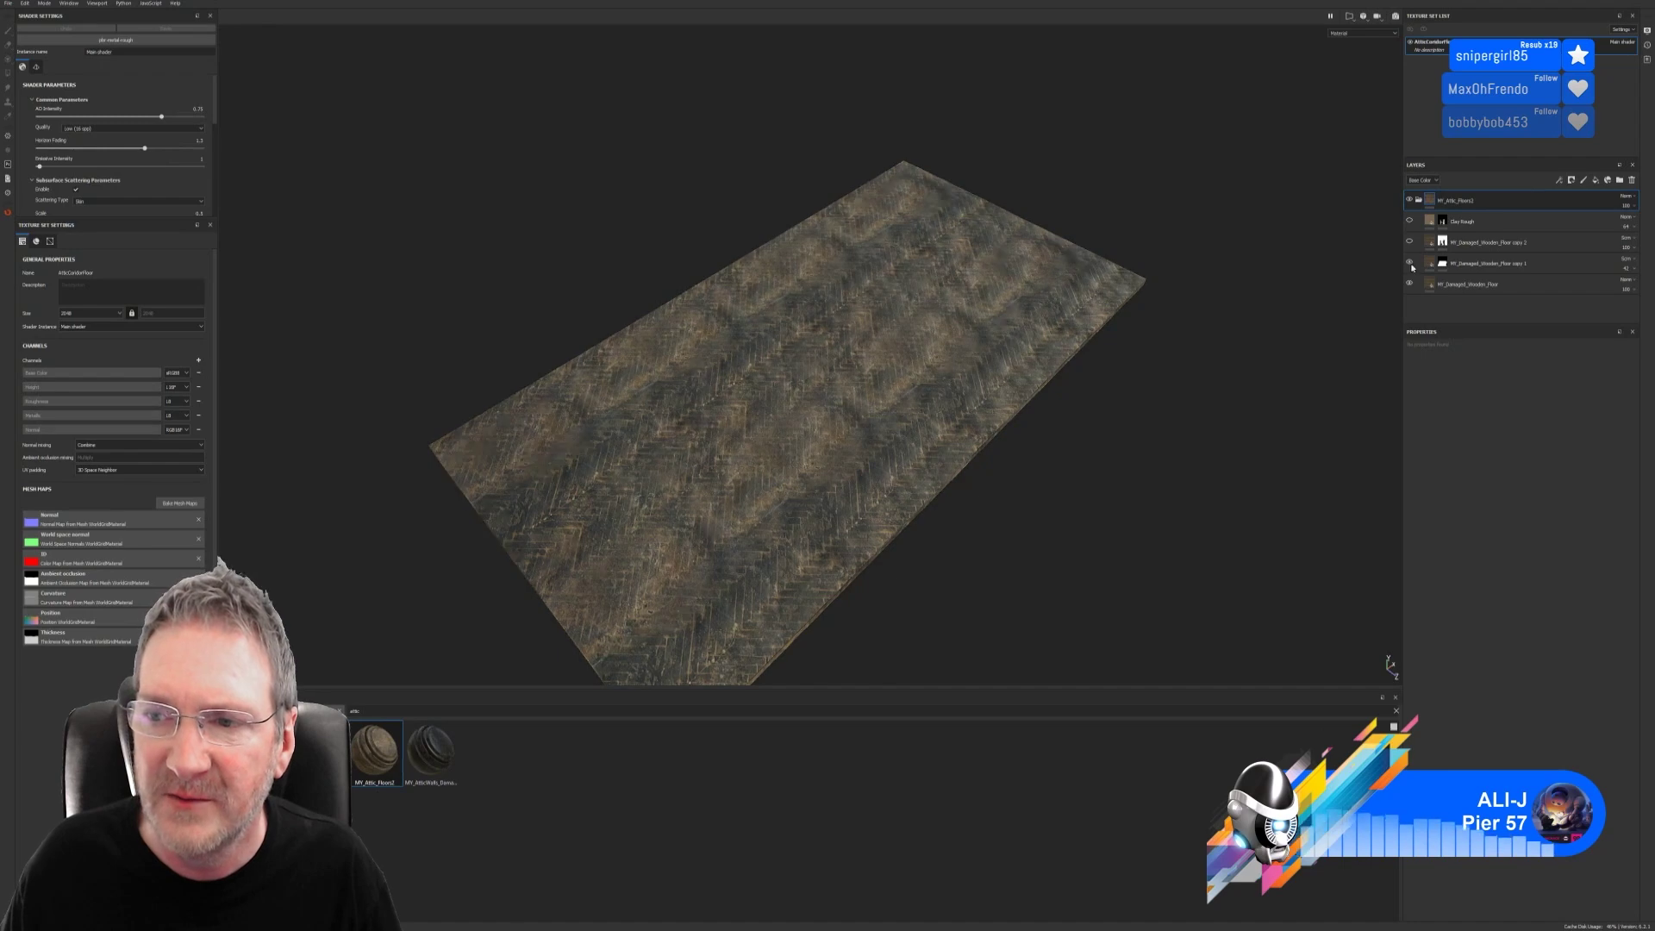
{"action": "left_click", "coordinate": [1430, 287]}
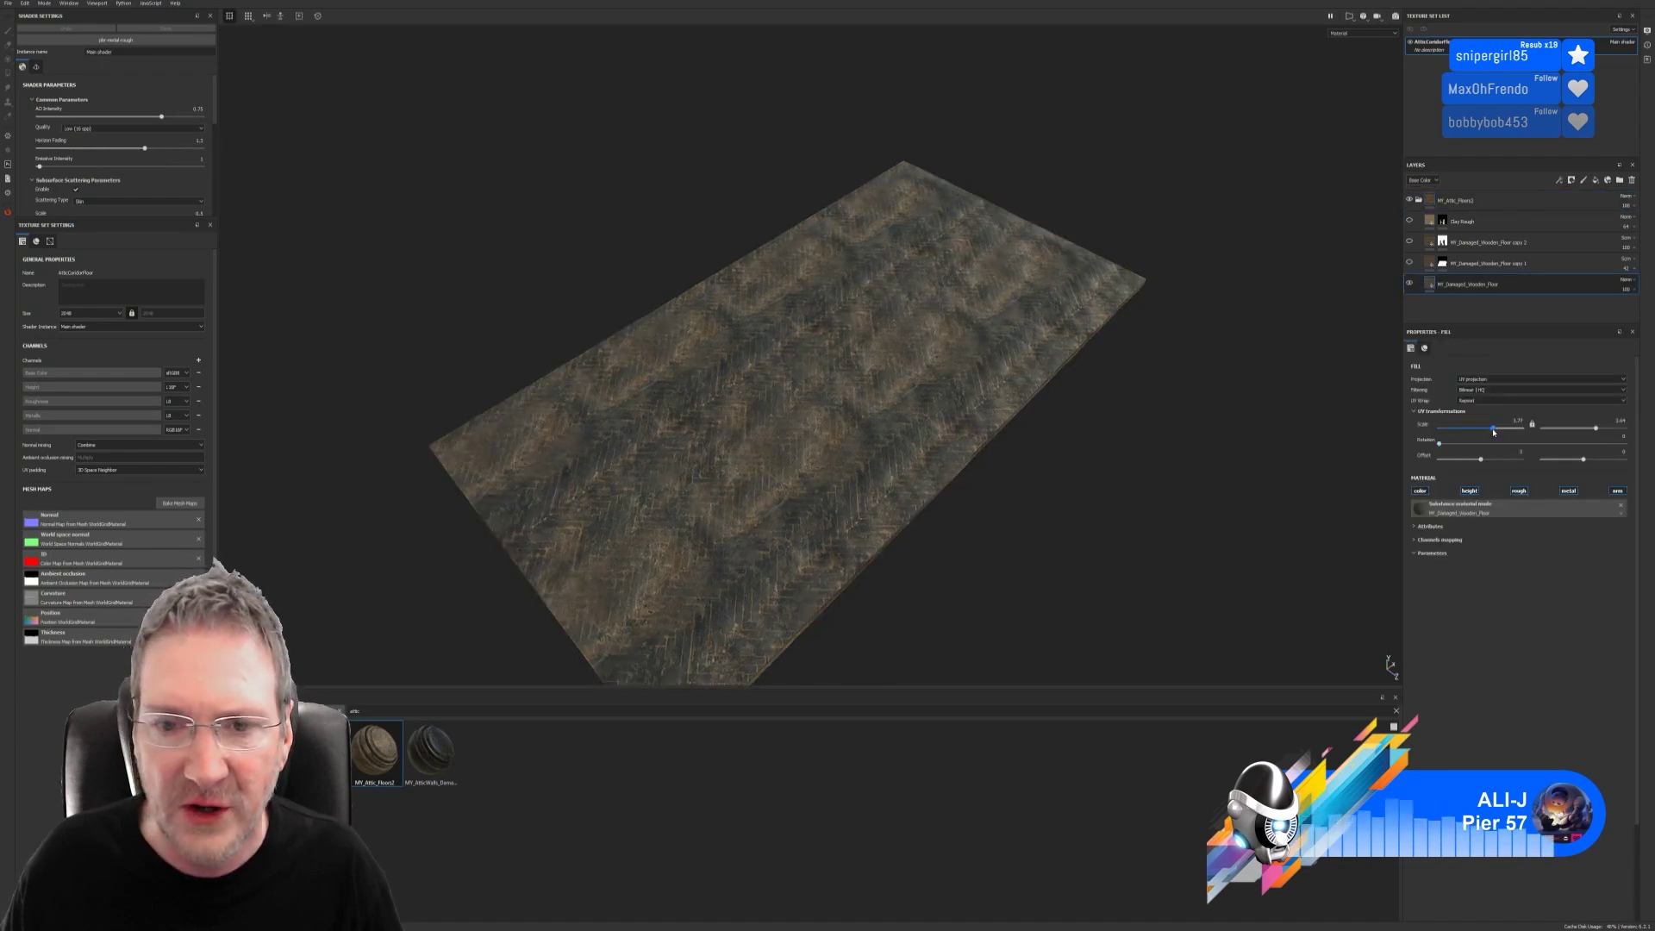
{"action": "left_click_drag", "start_coordinate": [1494, 432], "coordinate": [1490, 434]}
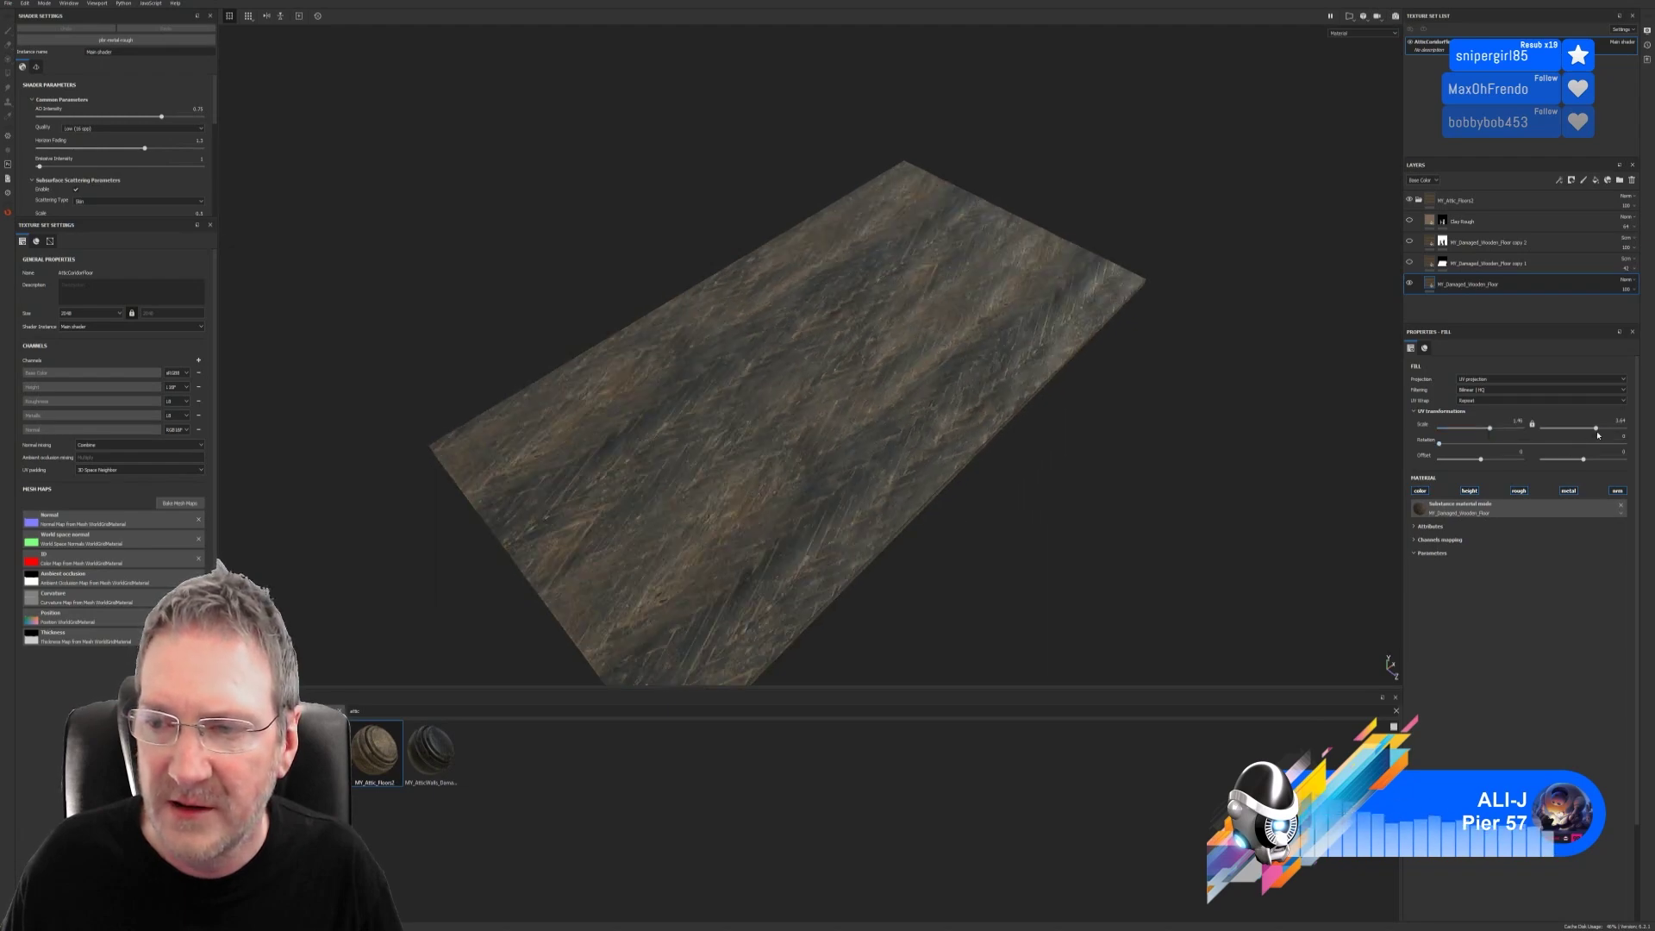
{"action": "left_click_drag", "start_coordinate": [1598, 435], "coordinate": [1594, 429]}
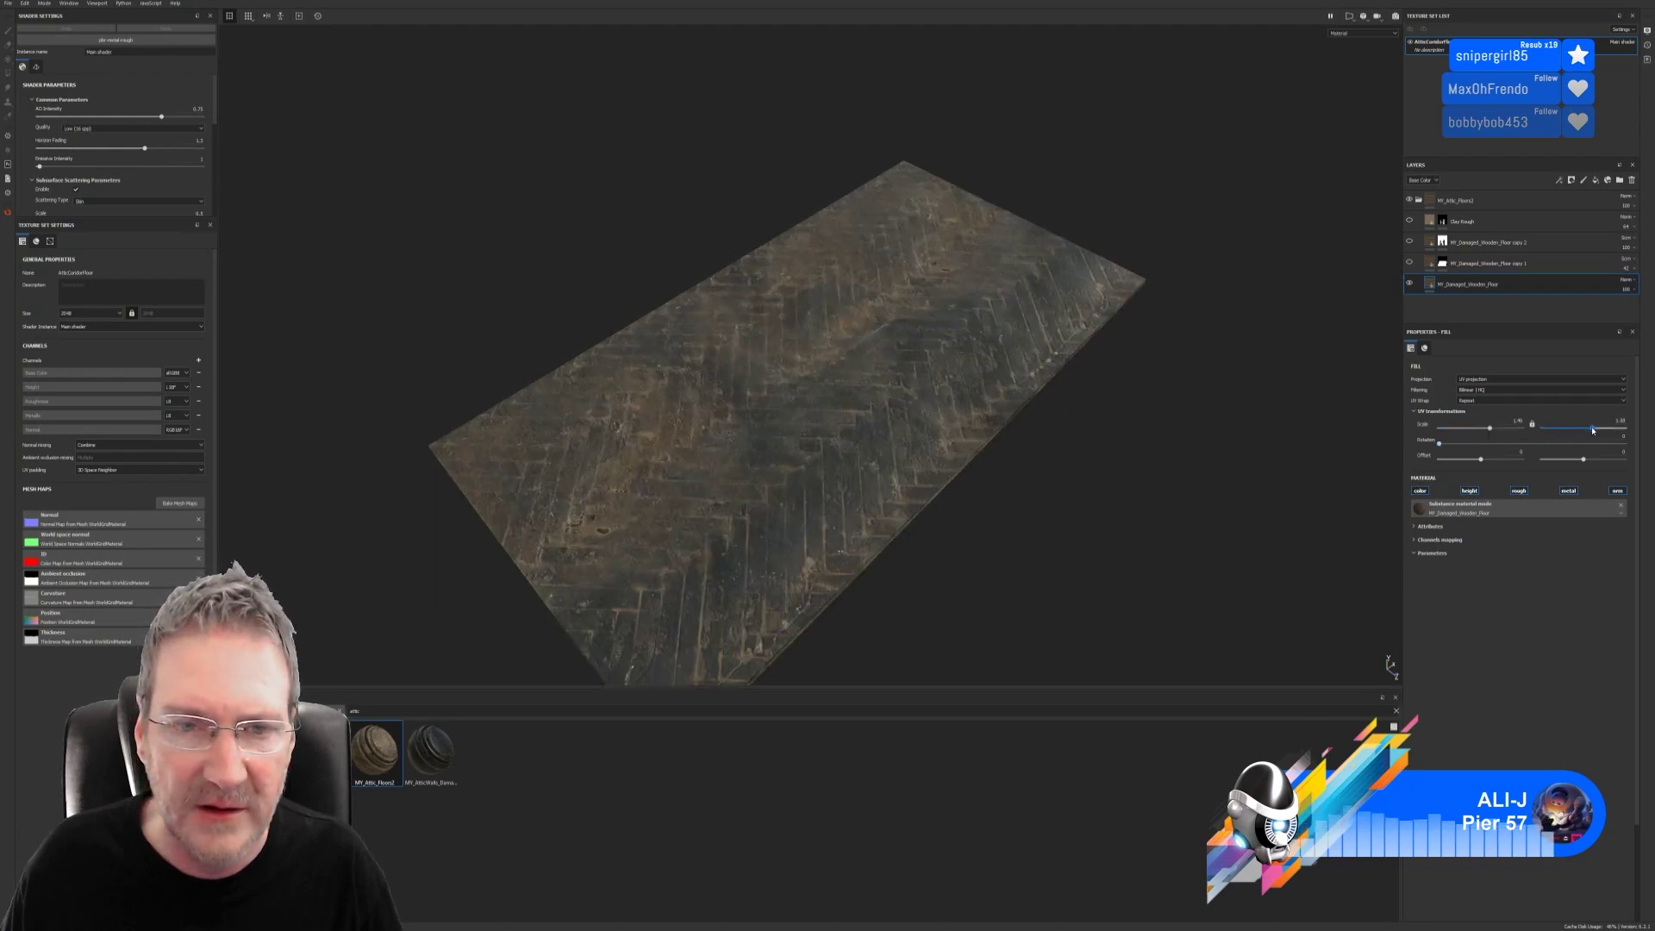
{"action": "left_click_drag", "start_coordinate": [1038, 546], "coordinate": [978, 389], "text": "alt"}
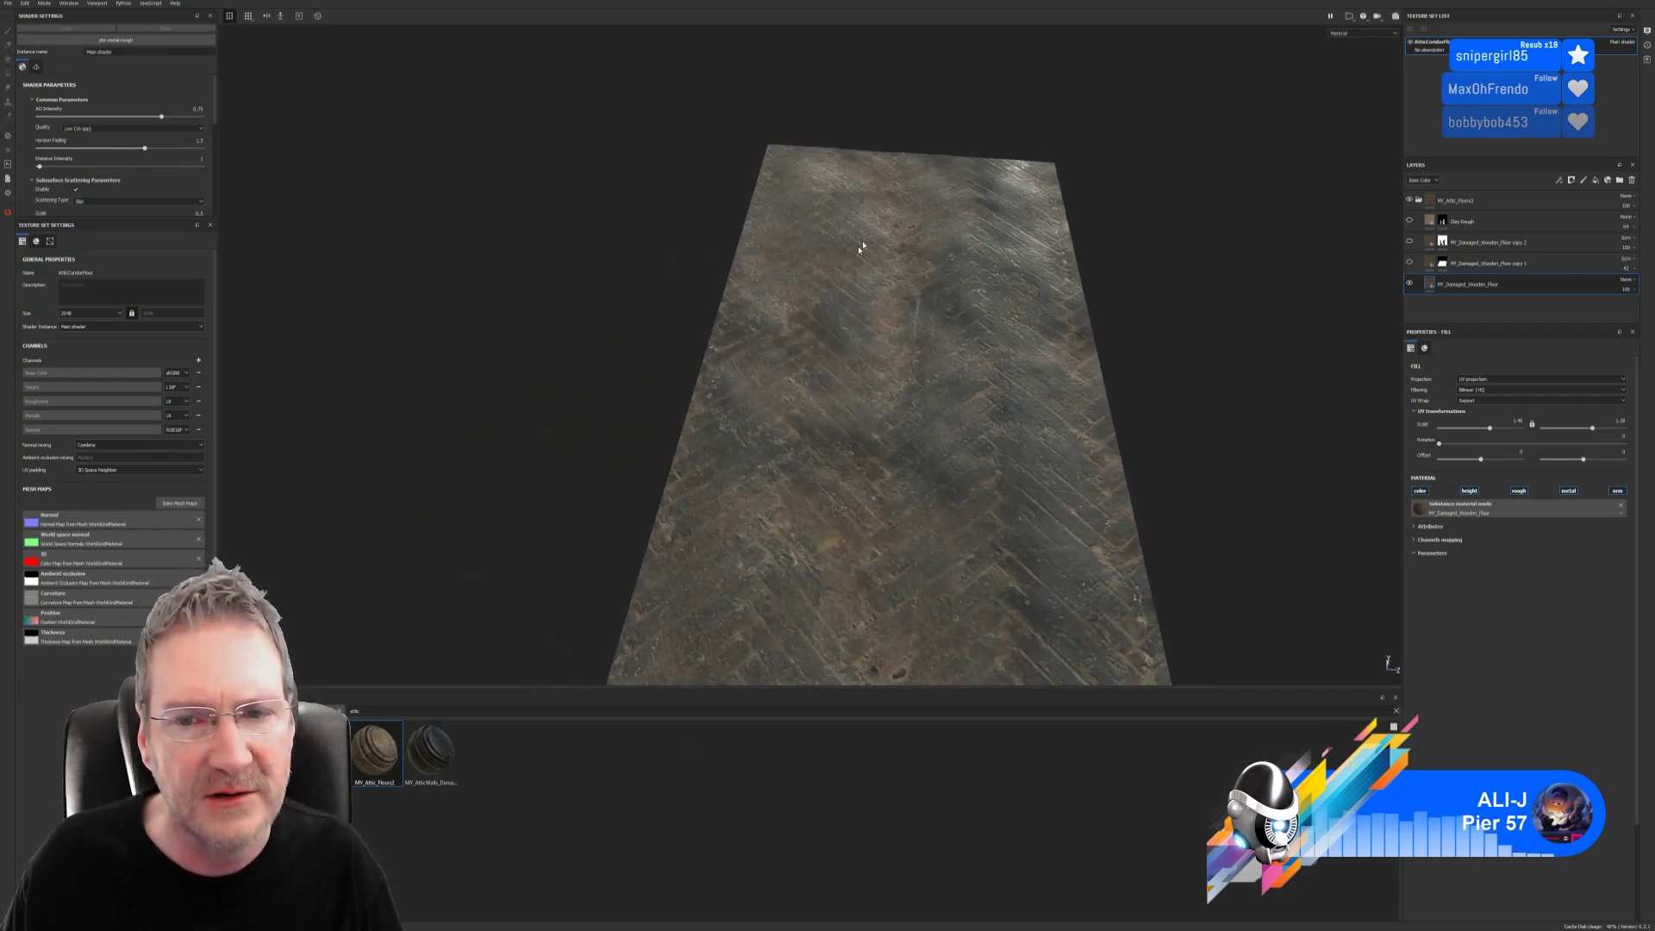
{"action": "left_click_drag", "start_coordinate": [1193, 528], "coordinate": [1072, 402], "text": "alt"}
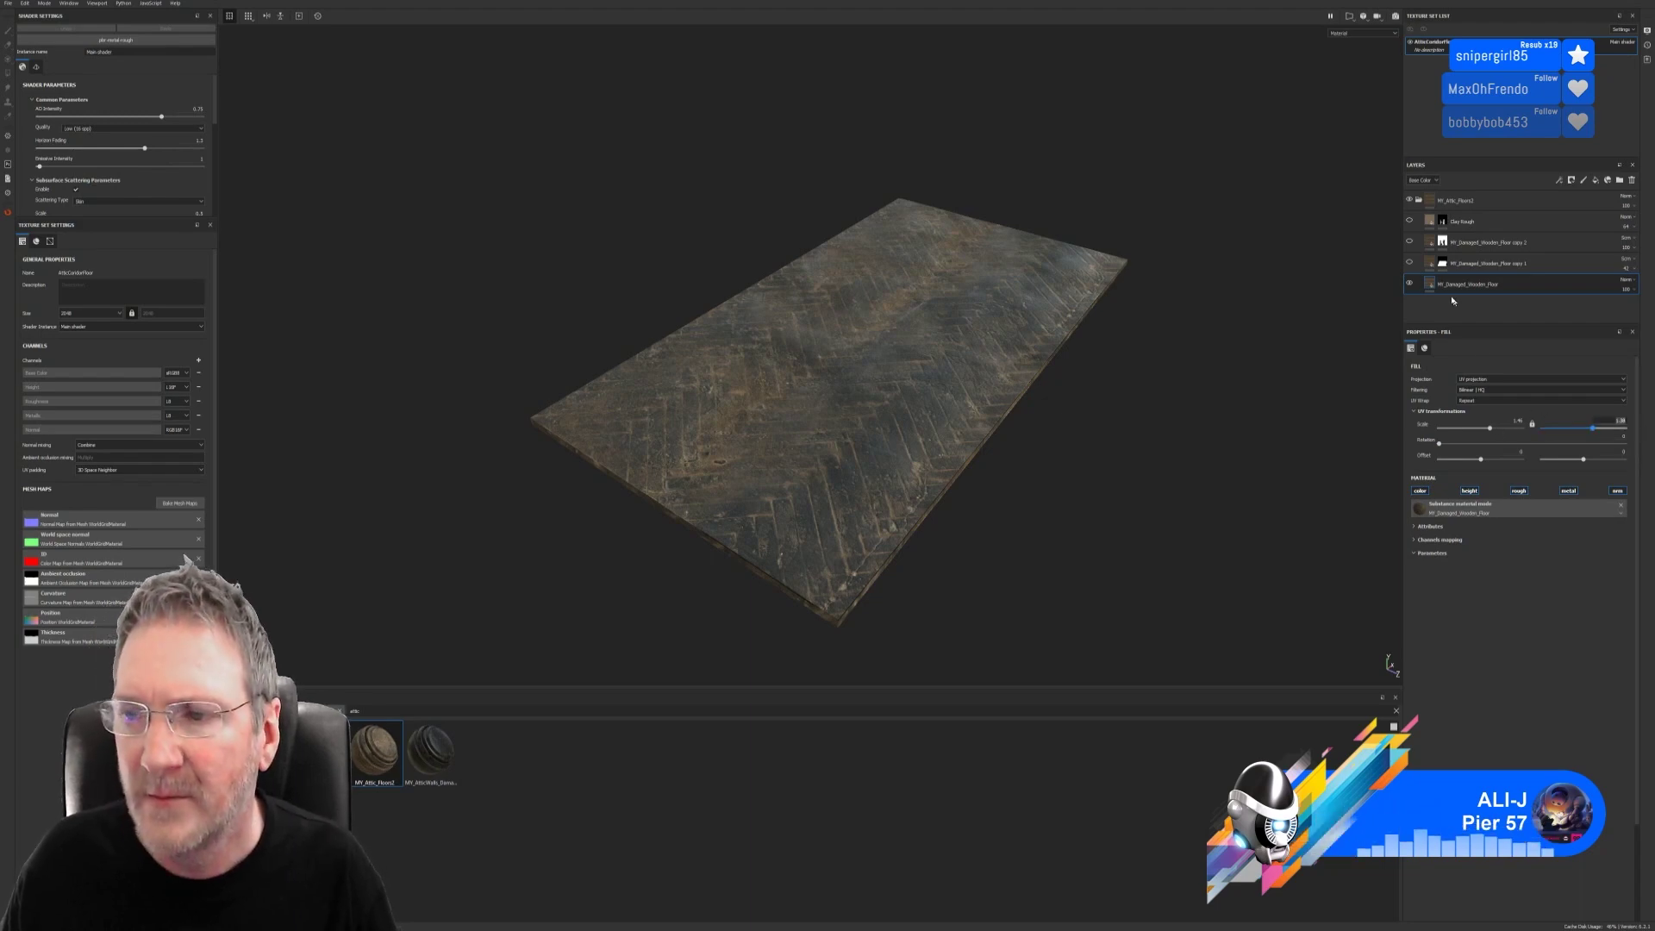
Step: Show the damaged wooden floor copy 1 layer and set its UV scale to 1.46 by 1.38
{"action": "left_click", "coordinate": [1410, 263]}
{"action": "left_click", "coordinate": [1483, 263]}
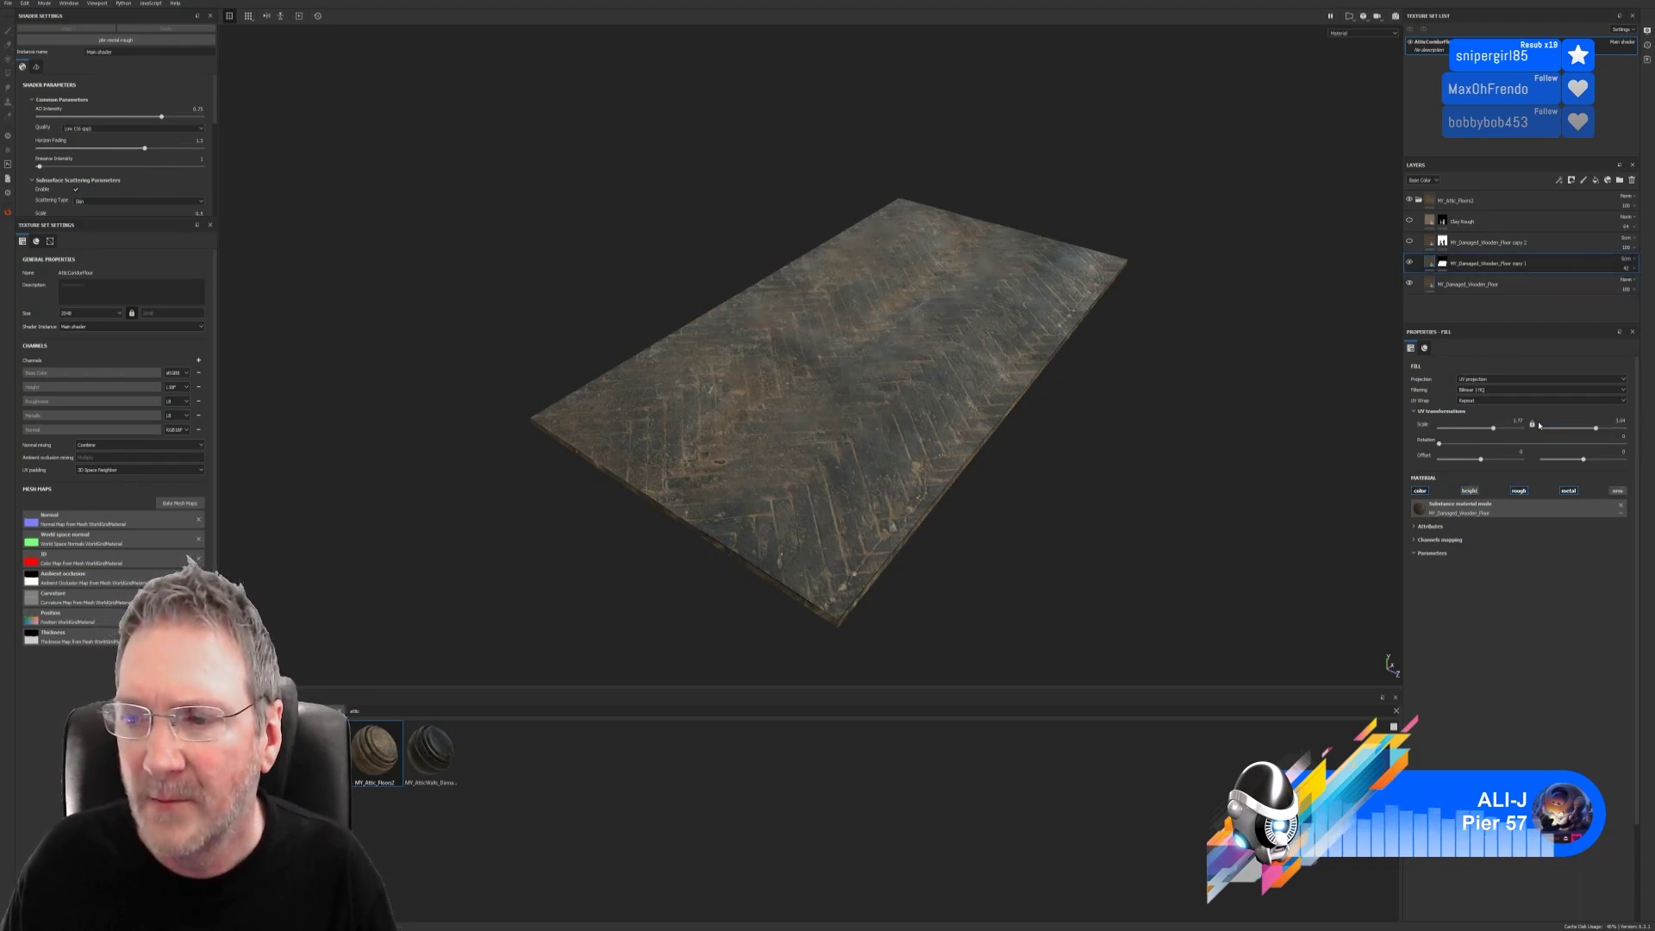
{"action": "left_click", "coordinate": [1514, 420]}
{"action": "type", "text": "1"}
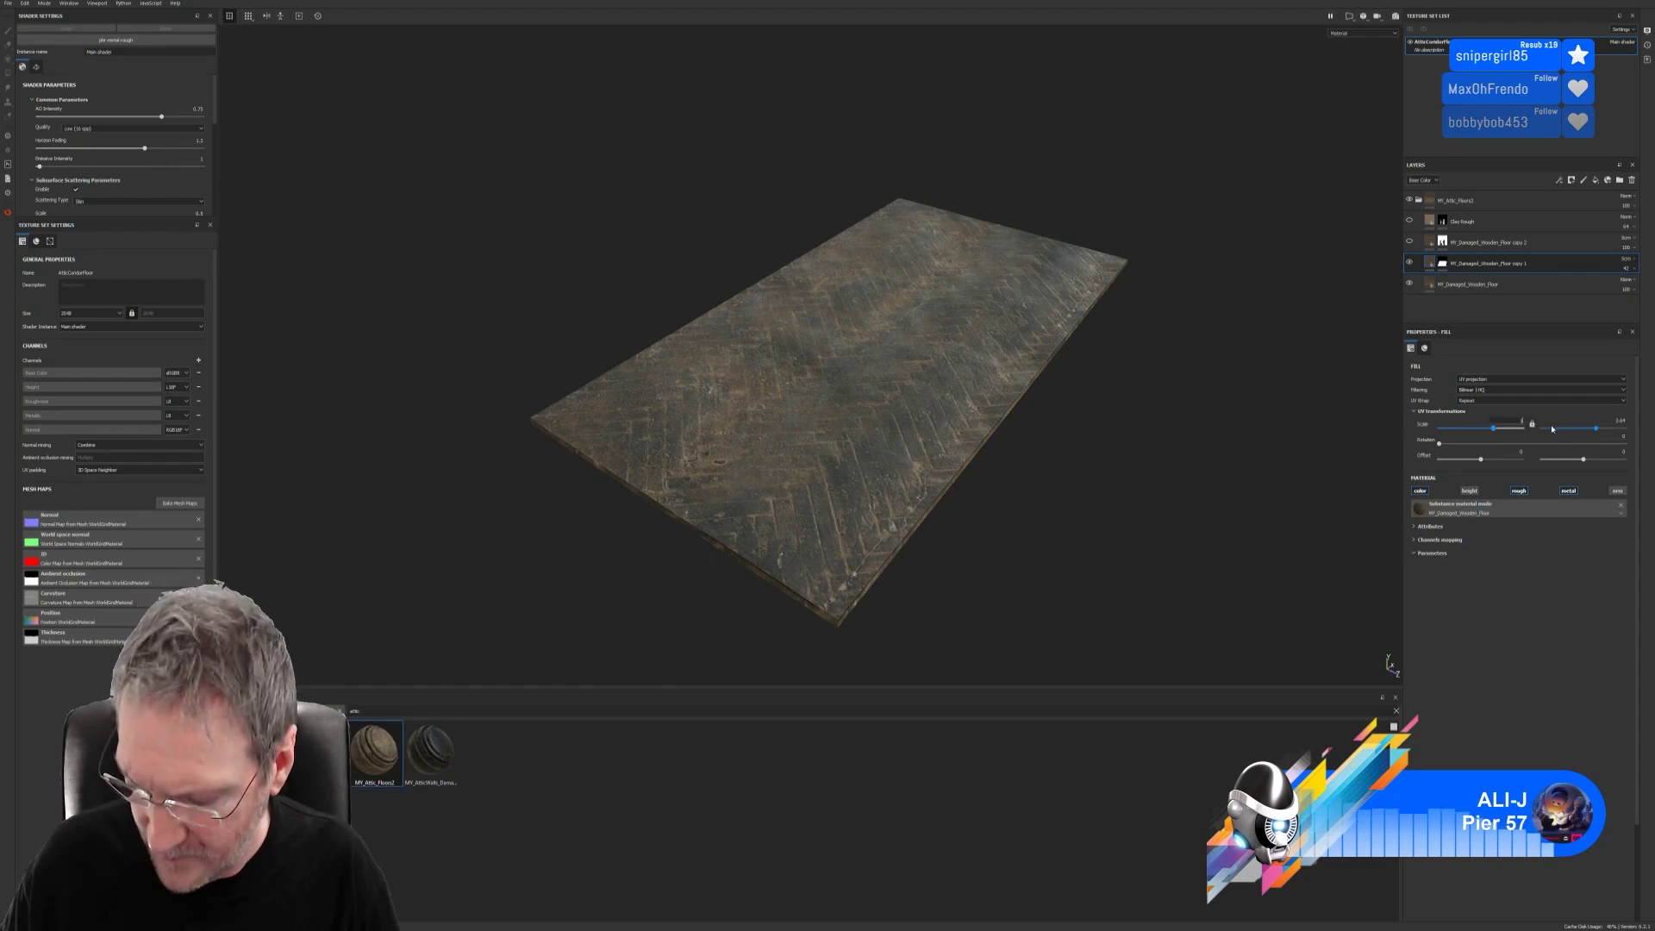
{"action": "type", "text": ".46"}
{"action": "key", "text": "Return"}
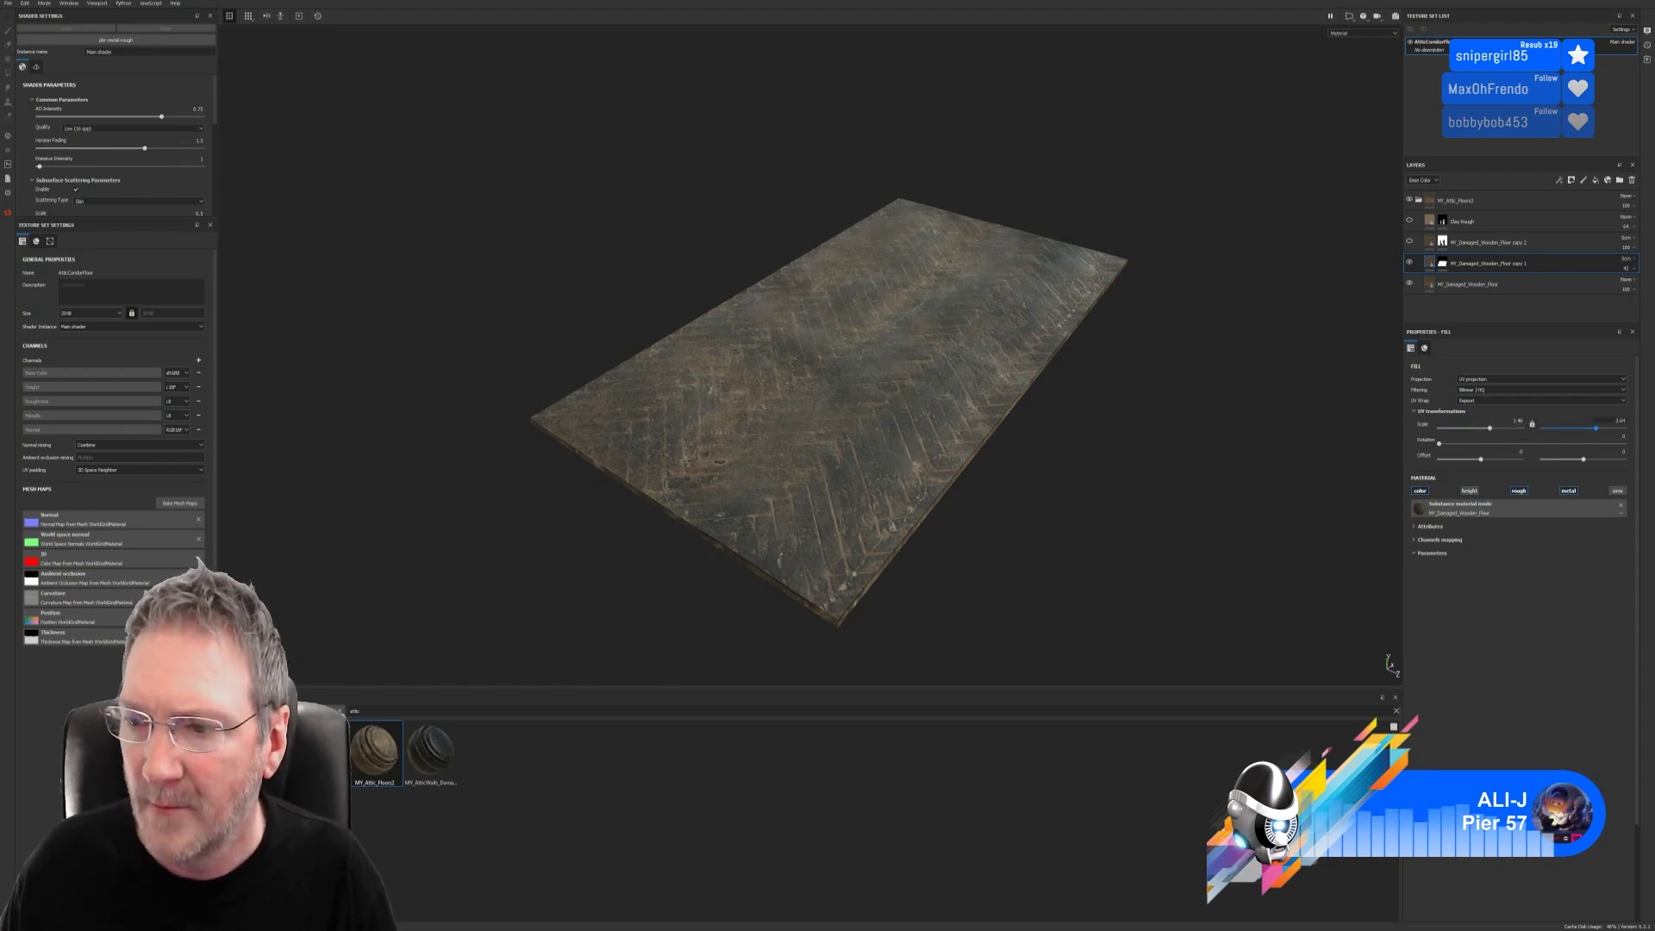
{"action": "left_click", "coordinate": [1621, 420]}
{"action": "type", "text": "1.38"}
{"action": "key", "text": "Return"}
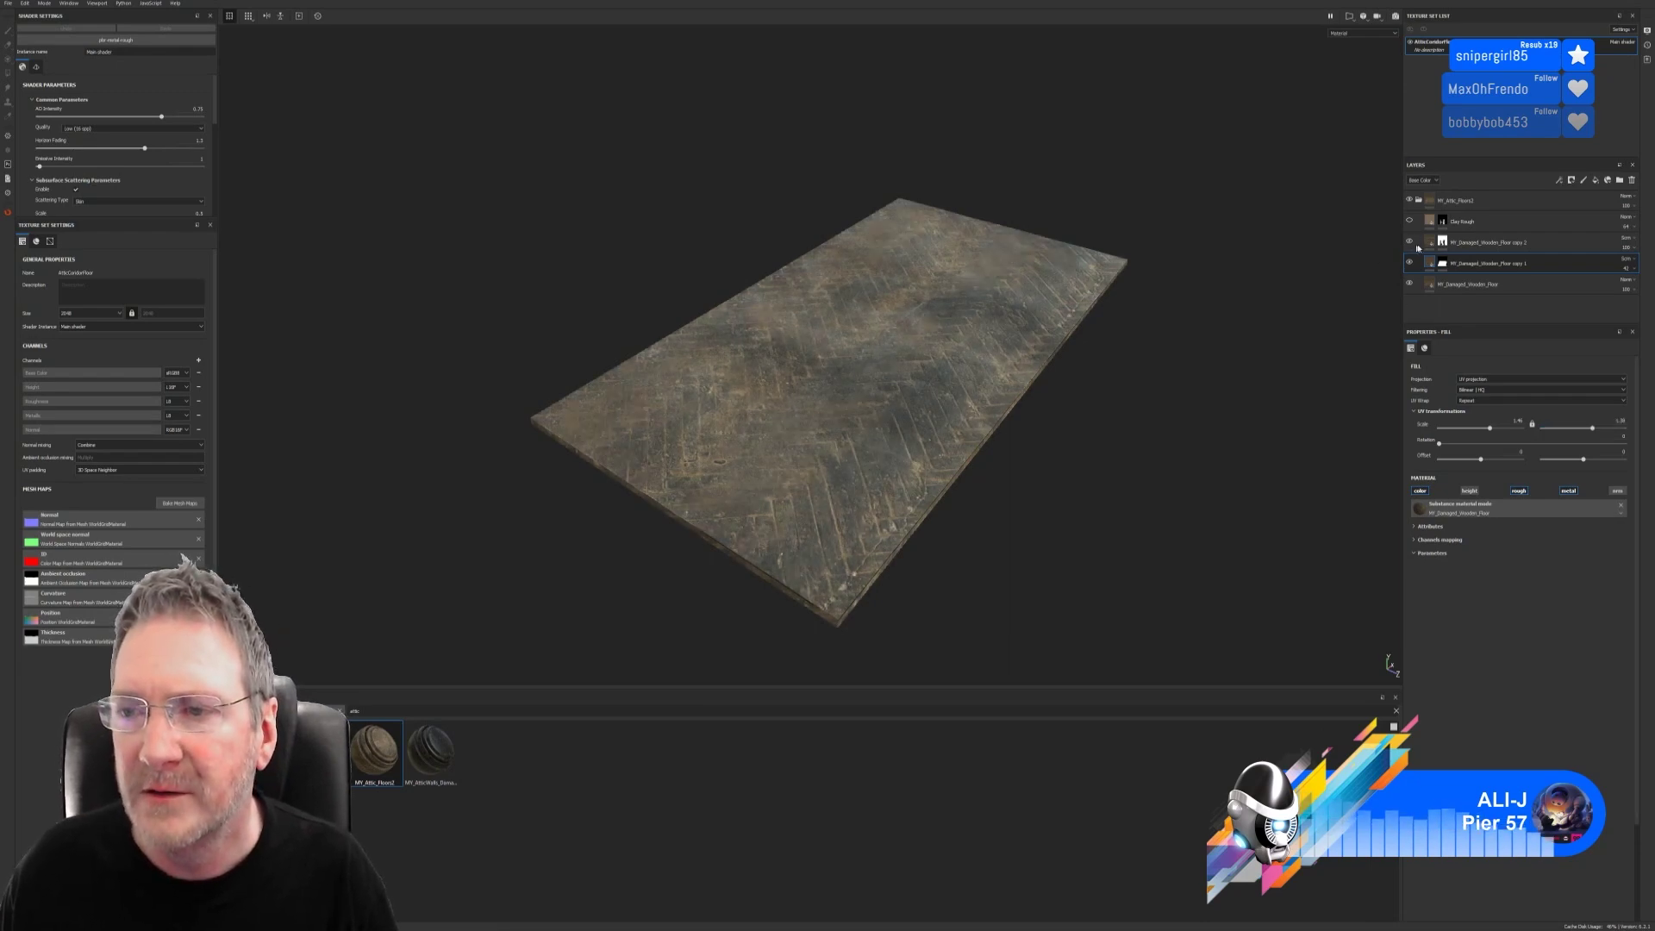
Step: Set the UV scale of the damaged wooden floor copy 2 layer to 1.46 by 1.38
{"action": "left_click", "coordinate": [1483, 242]}
{"action": "left_click", "coordinate": [1517, 421]}
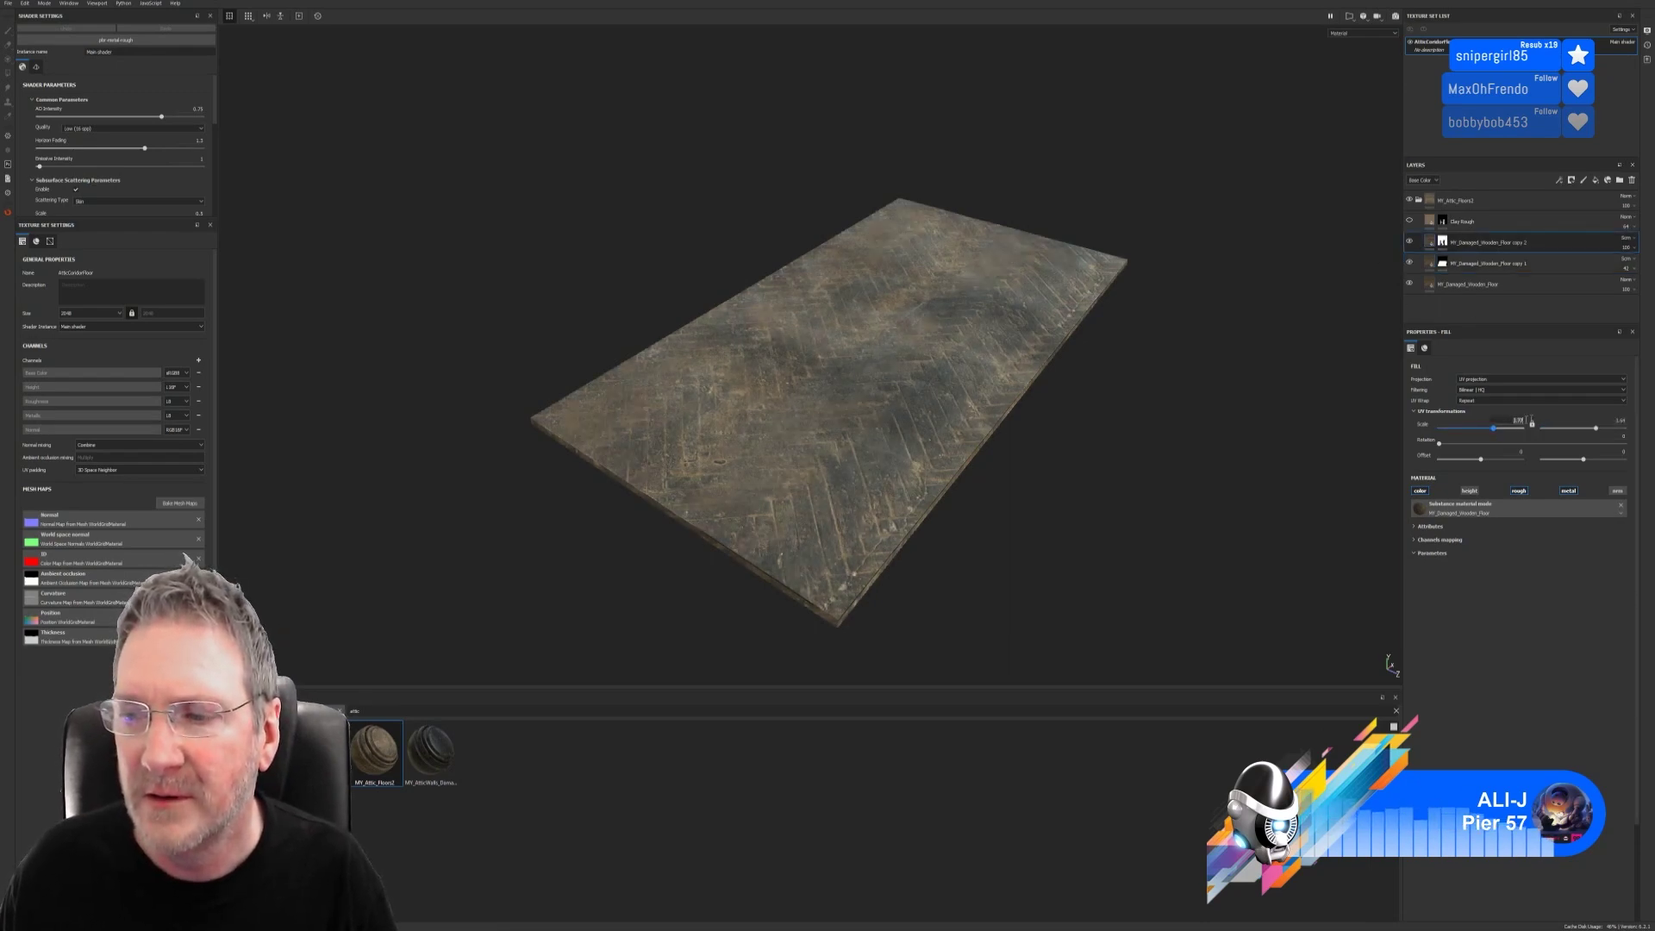
{"action": "type", "text": "1.46"}
{"action": "key", "text": "Return"}
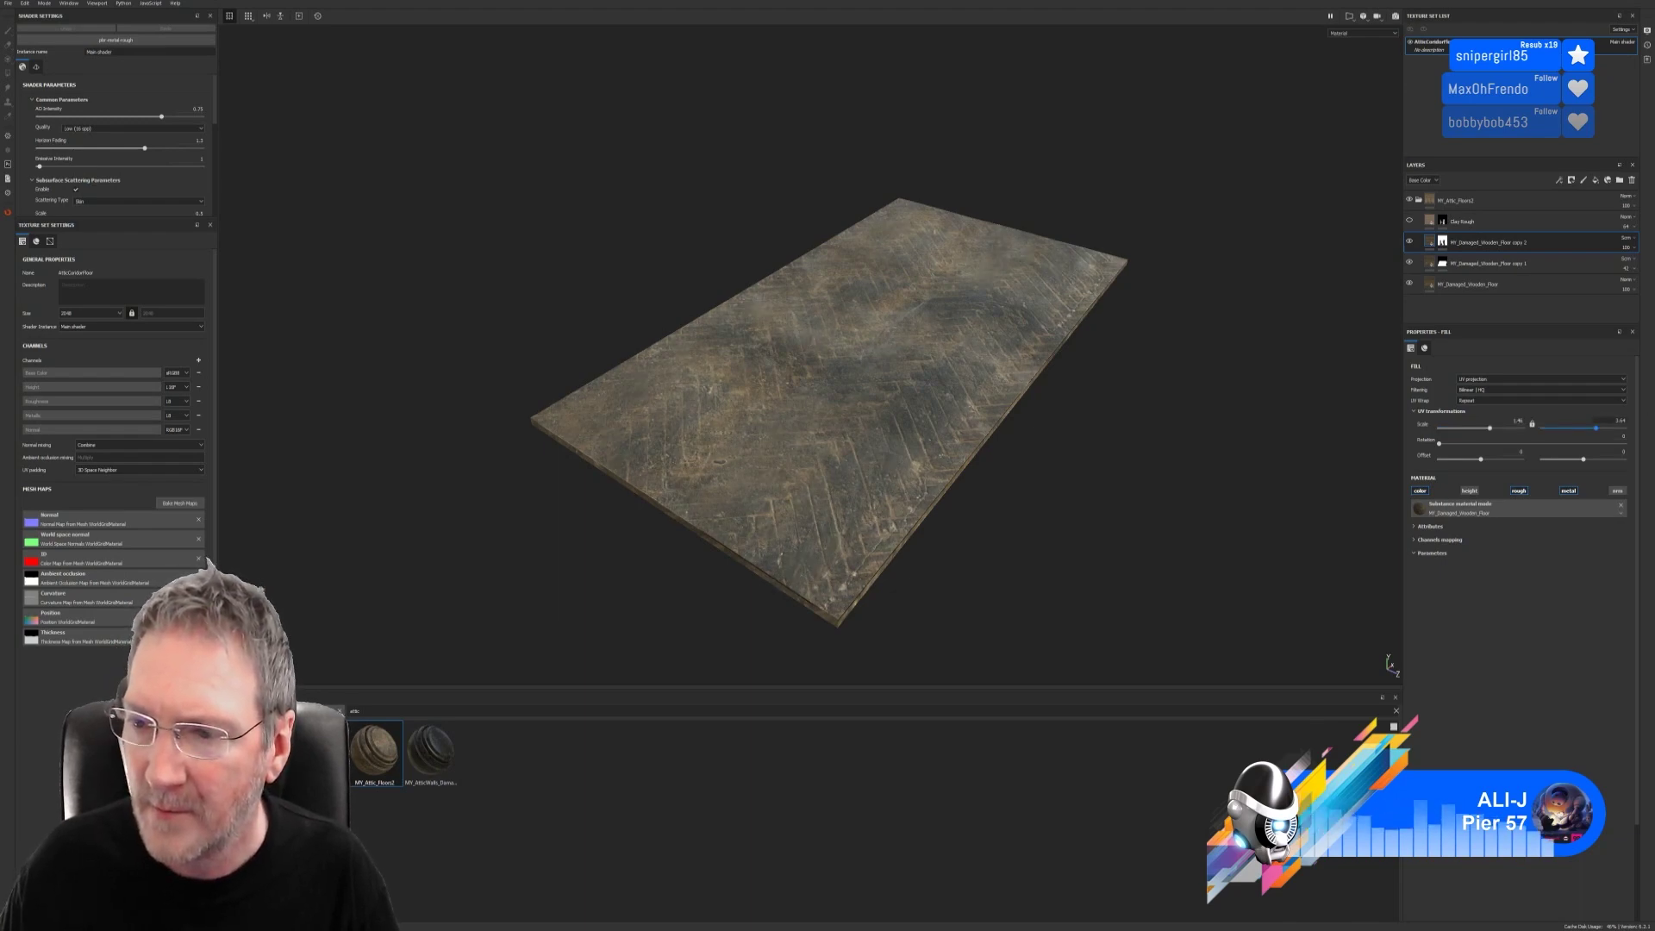
{"action": "left_click", "coordinate": [1620, 421]}
{"action": "type", "text": "1.38"}
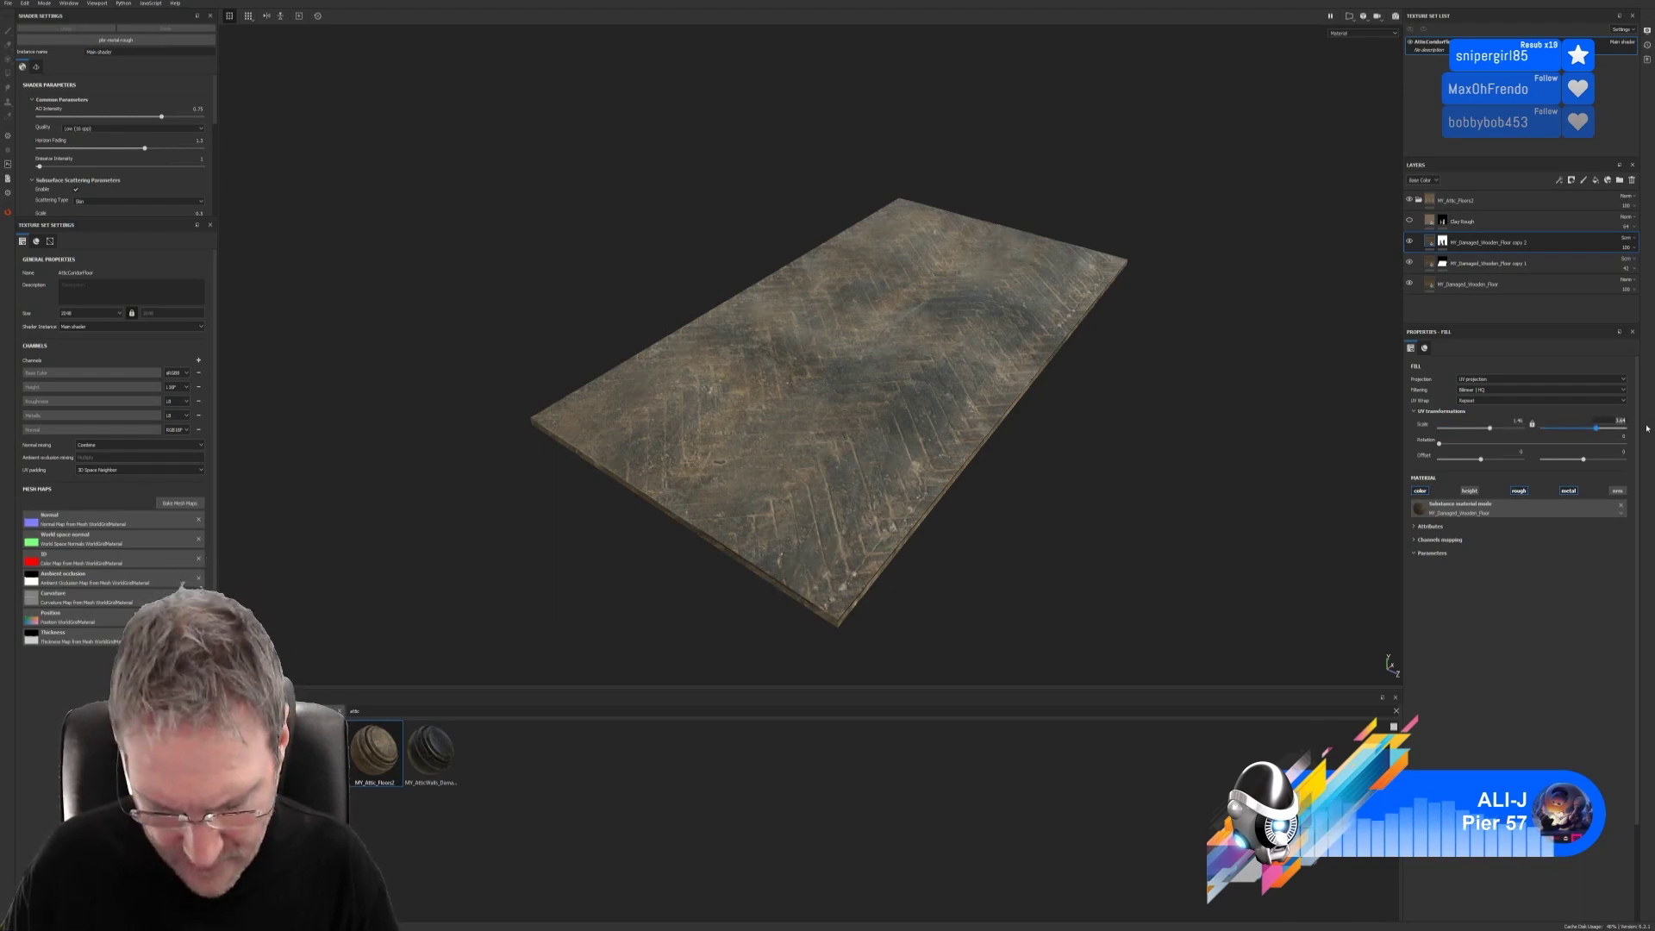
{"action": "key", "text": "Return"}
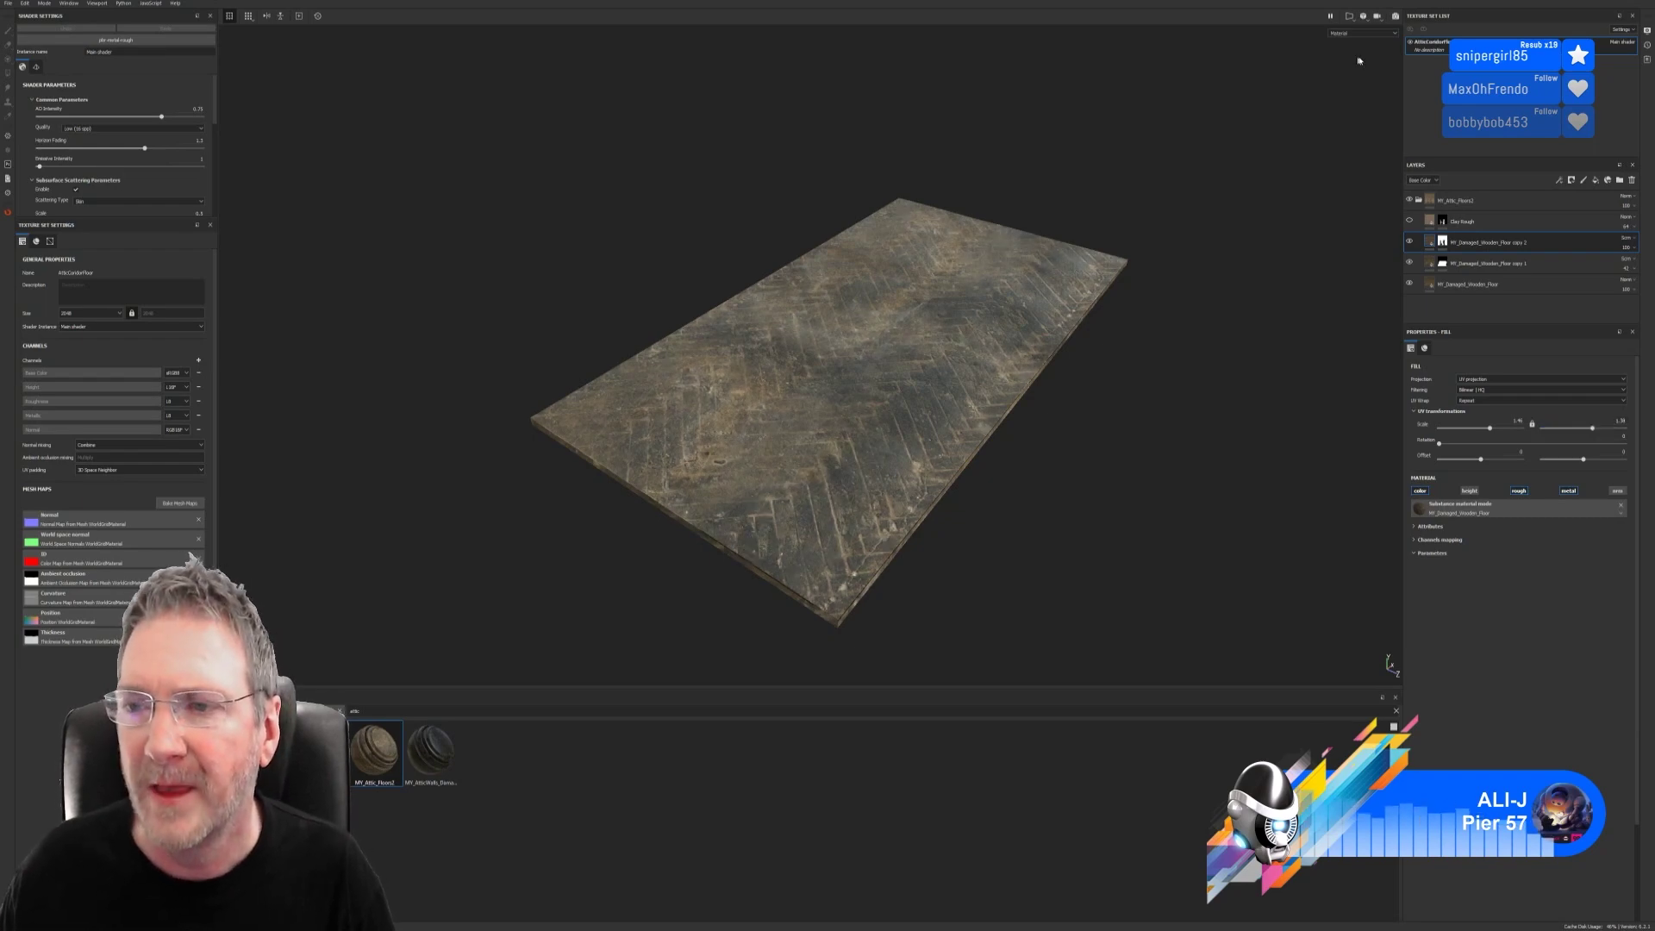
Step: Show the rough layer at the top of the floor folder and clear its mask
{"action": "left_click", "coordinate": [1410, 224]}
{"action": "key", "text": "f"}
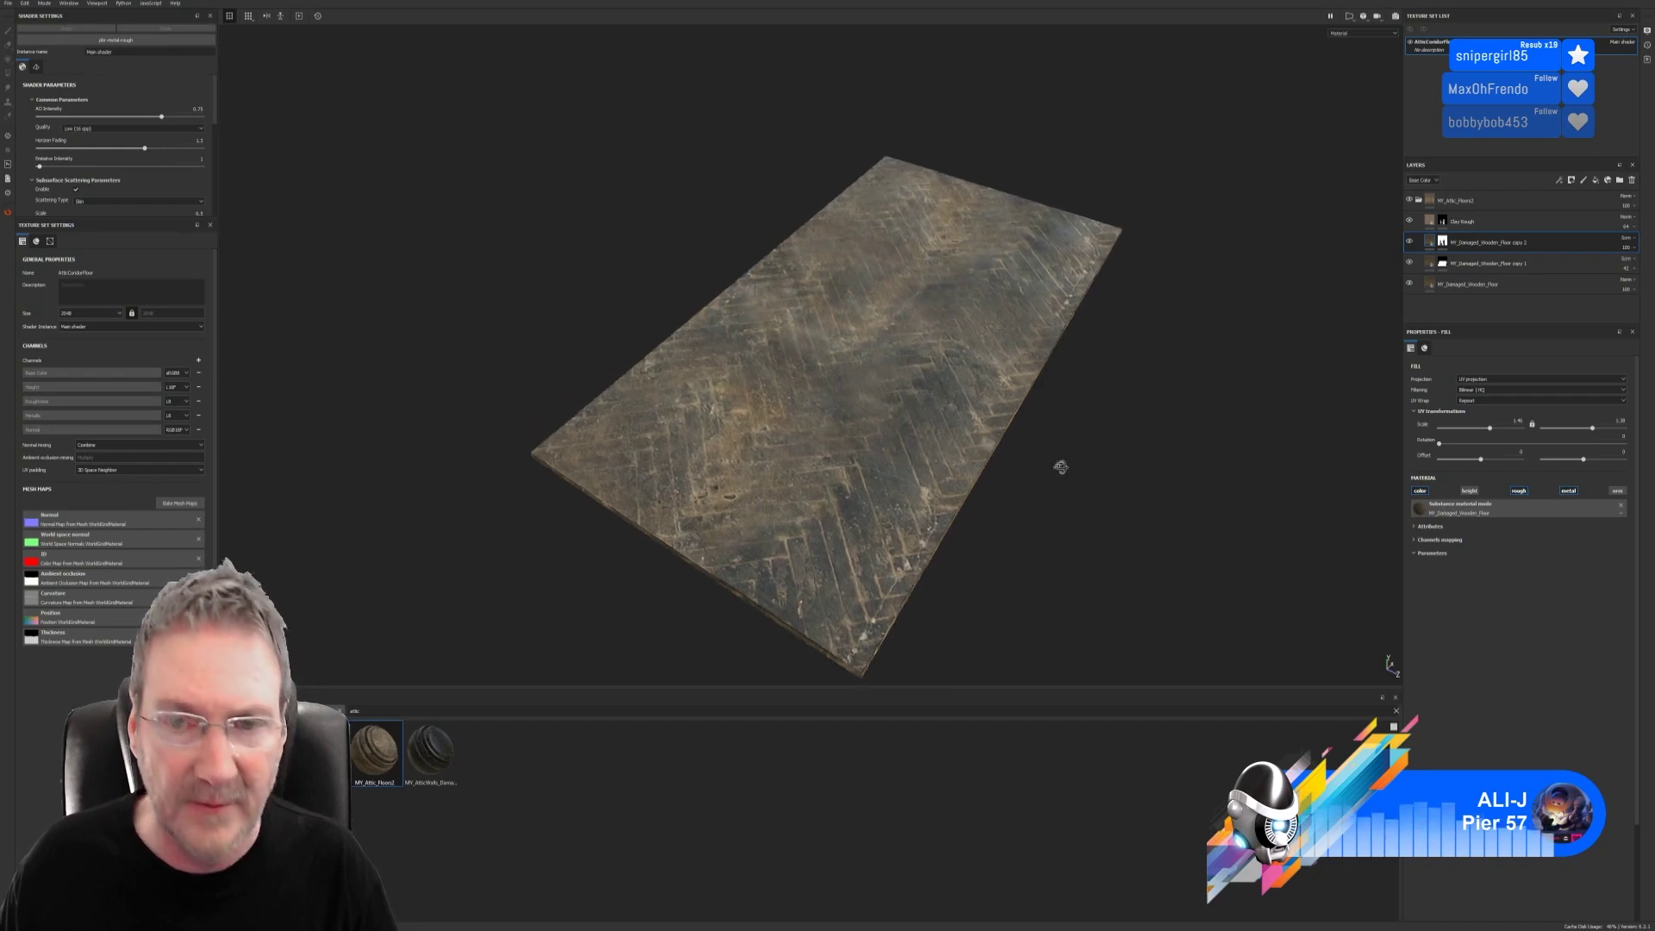
{"action": "right_click", "coordinate": [1446, 225]}
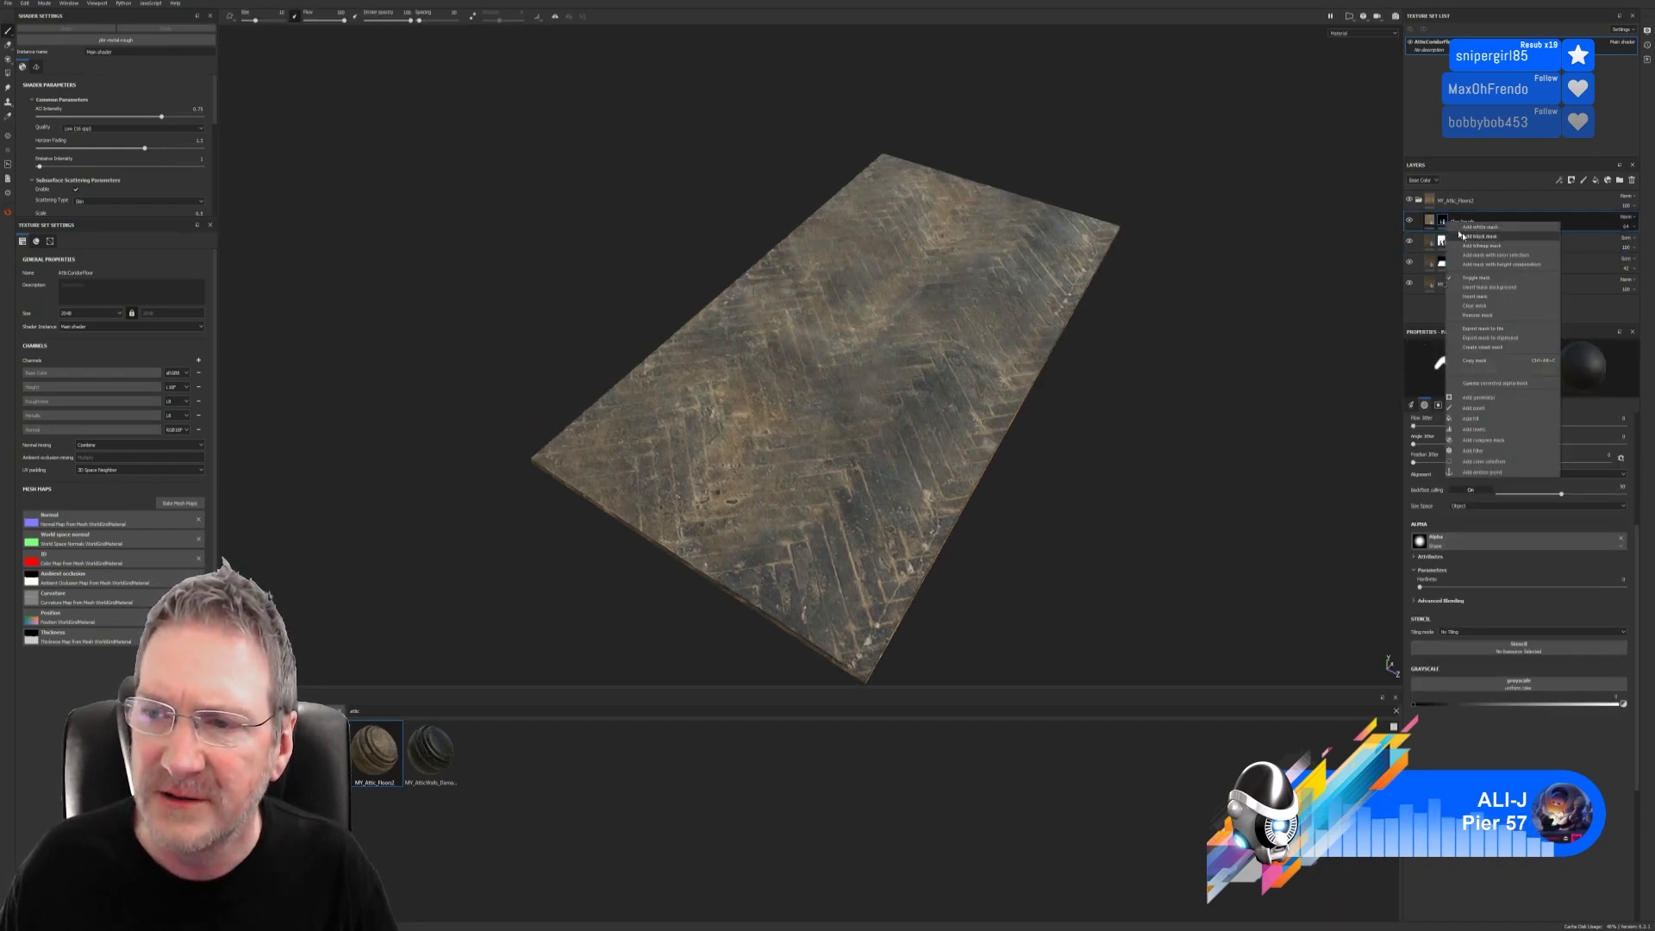
{"action": "left_click", "coordinate": [1480, 304]}
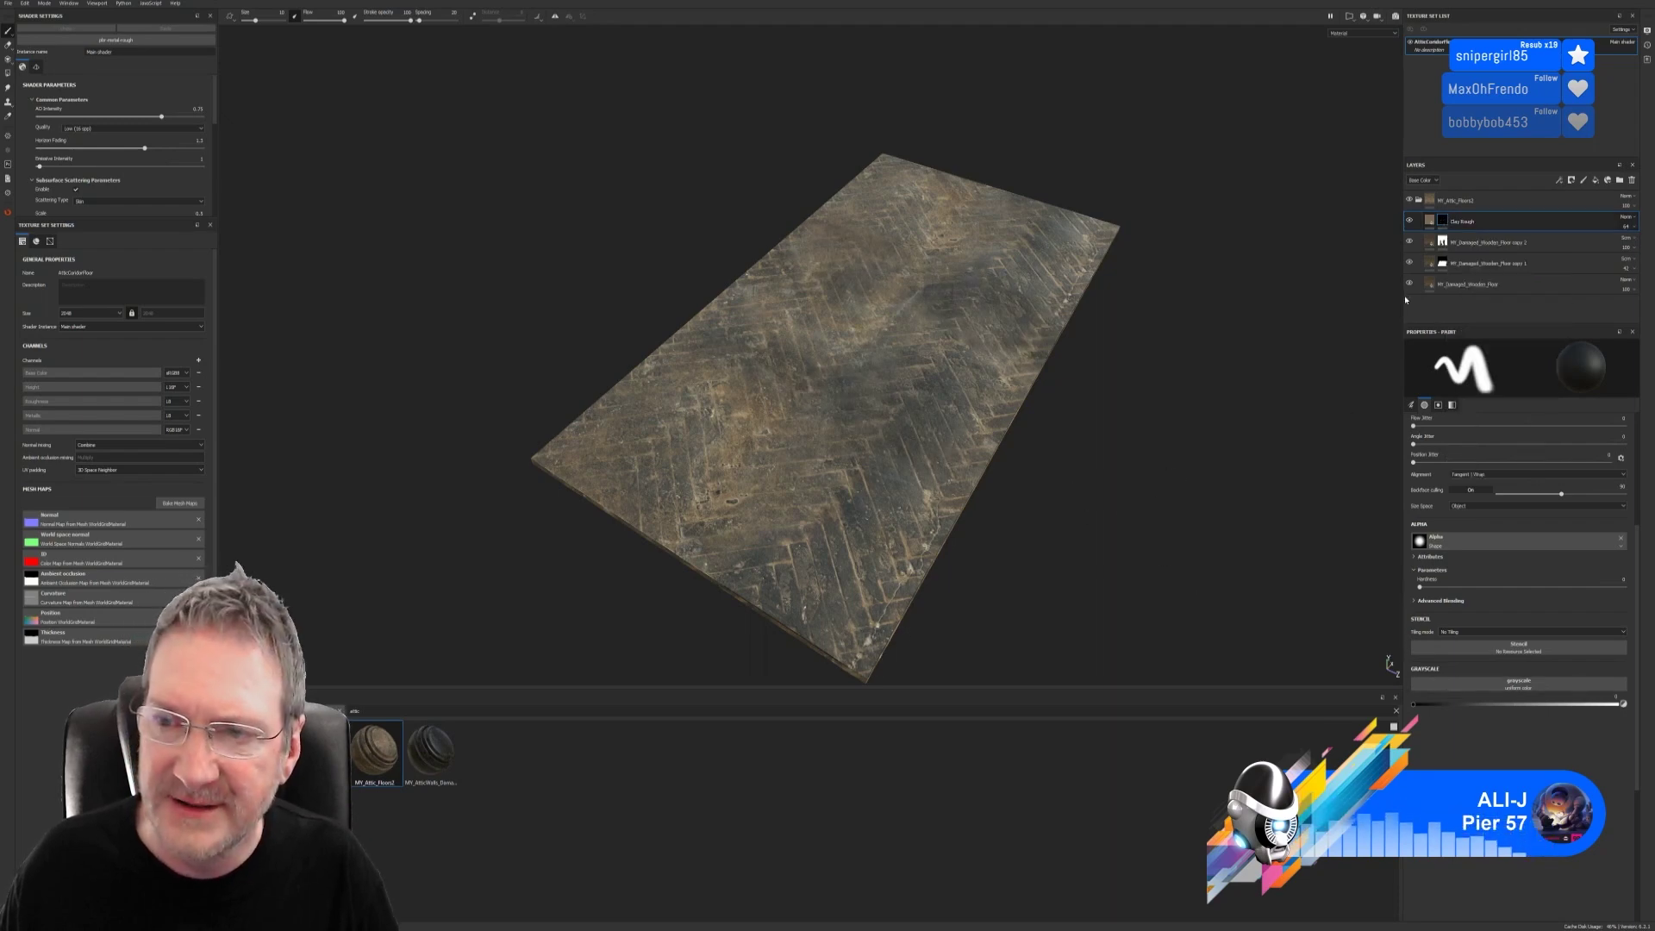
Step: Hide the three damaged wooden floor layers beneath the rough layer in the floor folder
{"action": "left_click", "coordinate": [1410, 263]}
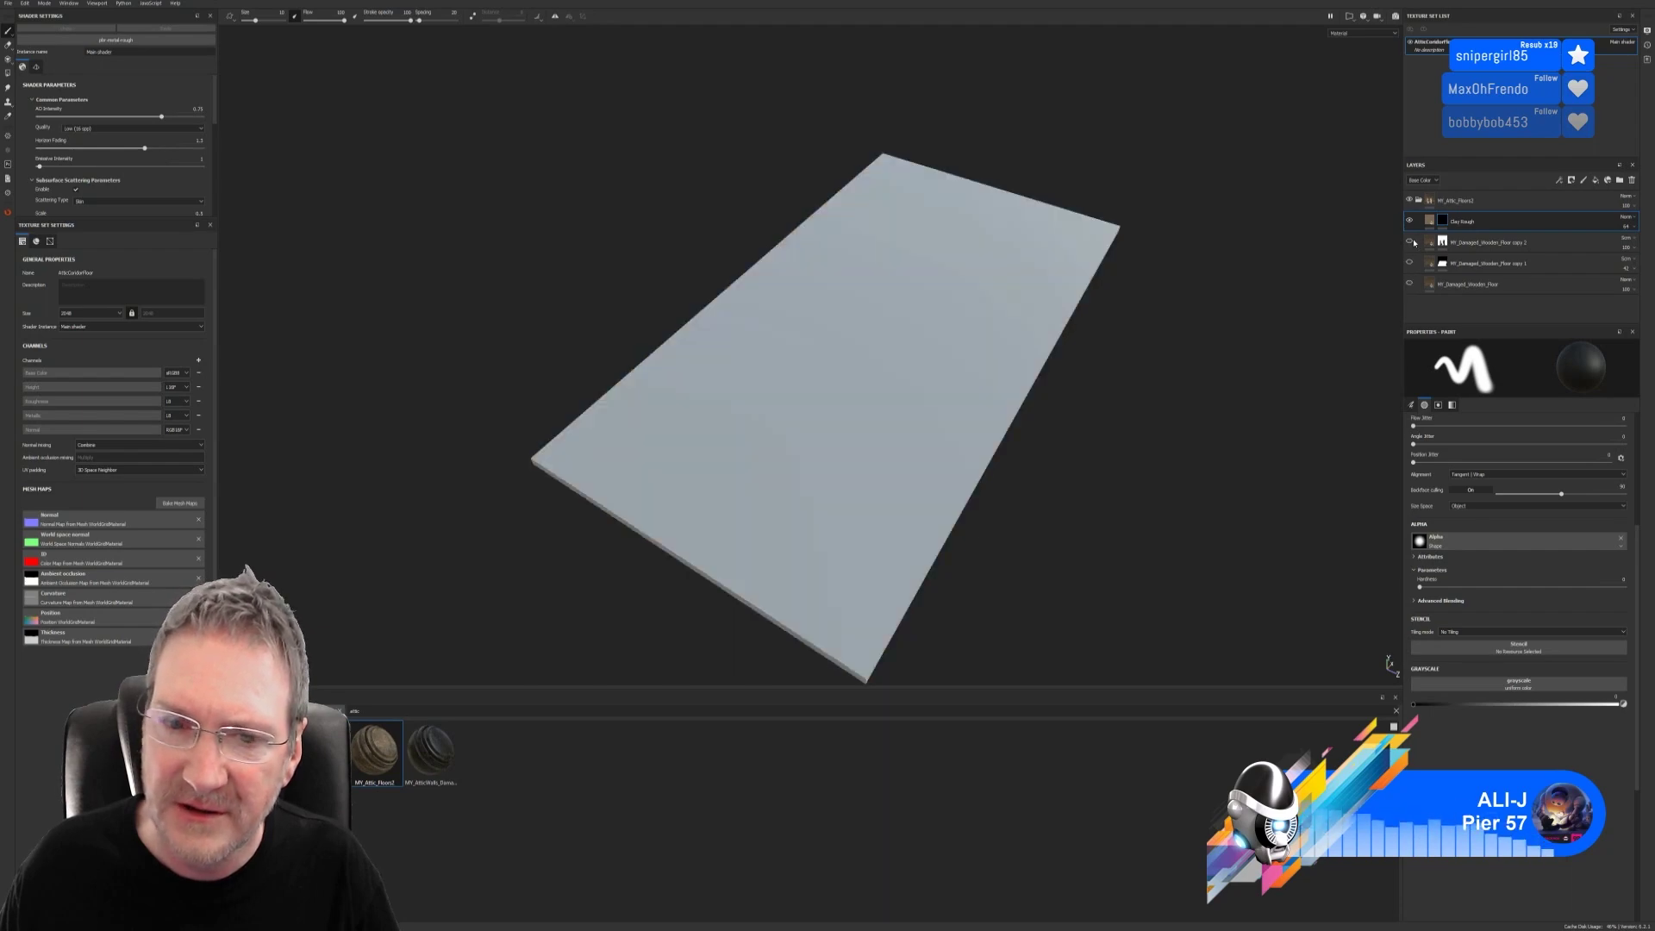
{"action": "left_click", "coordinate": [1409, 242]}
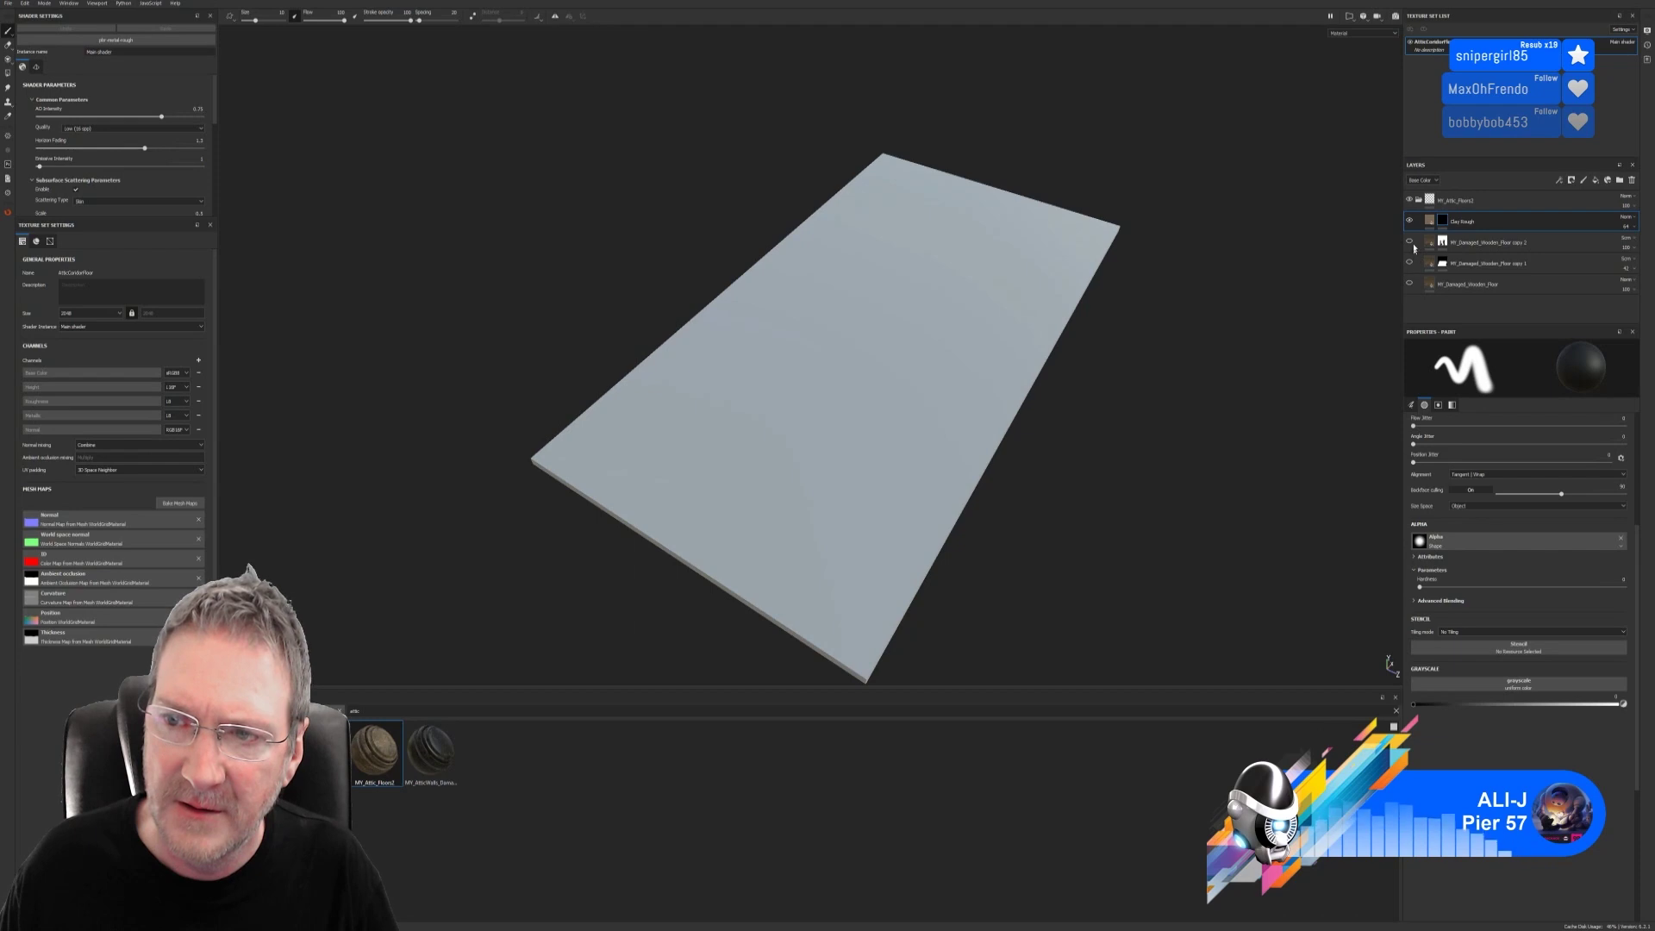
{"action": "left_click", "coordinate": [1411, 242]}
{"action": "left_click", "coordinate": [1410, 242]}
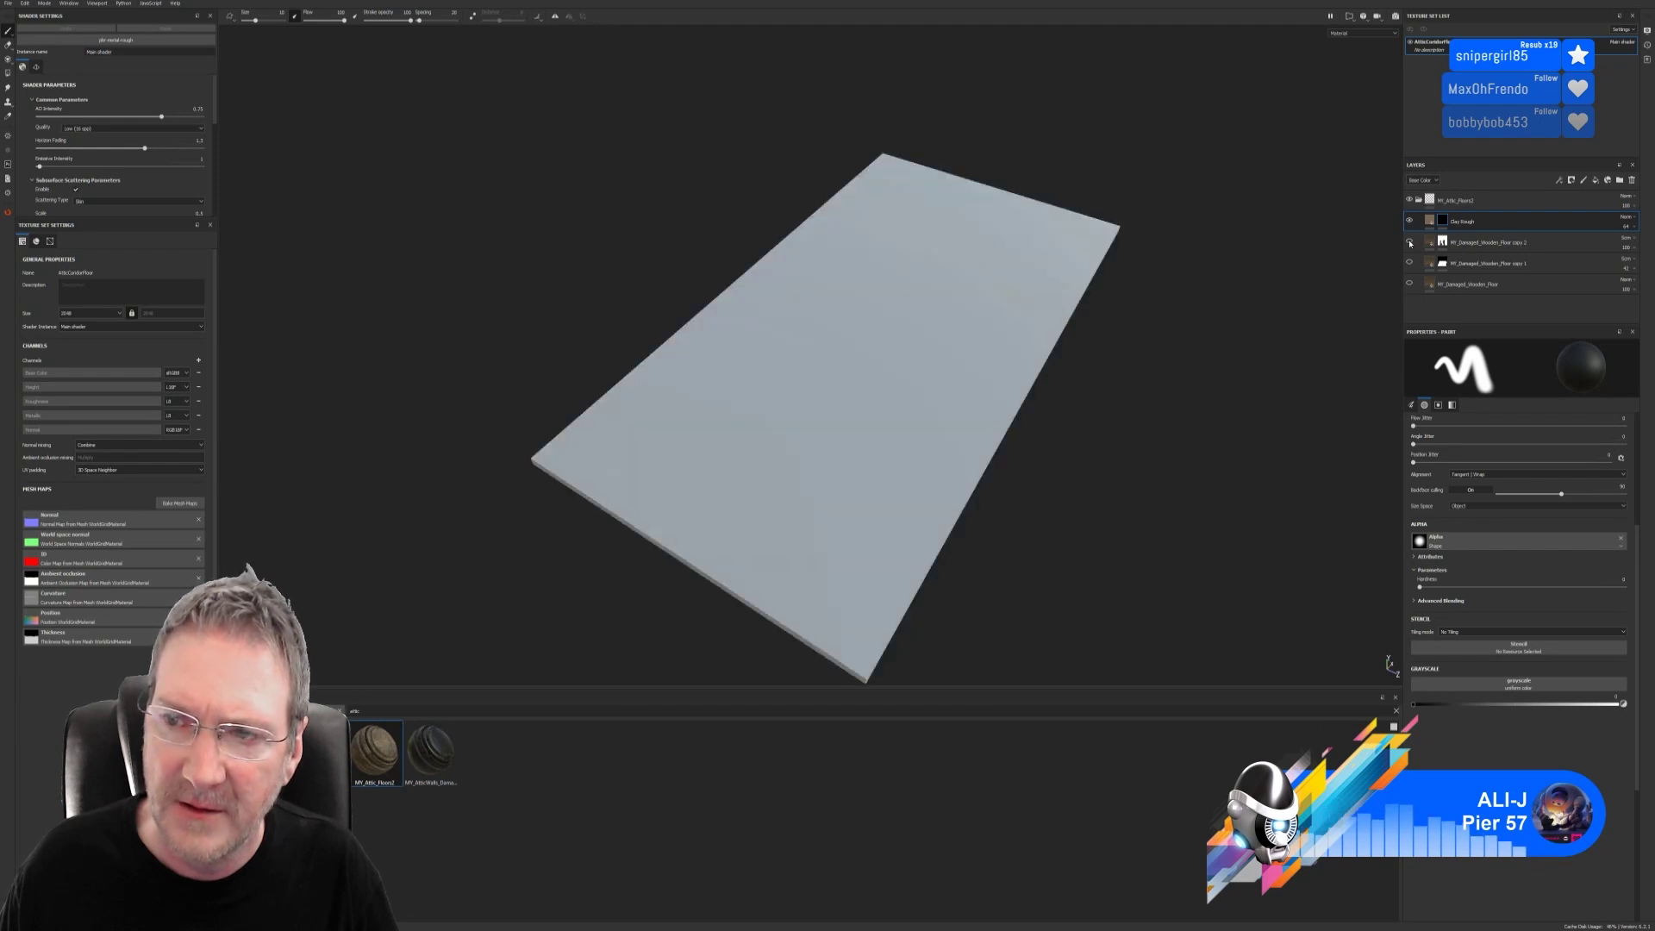
{"action": "left_click", "coordinate": [1410, 243]}
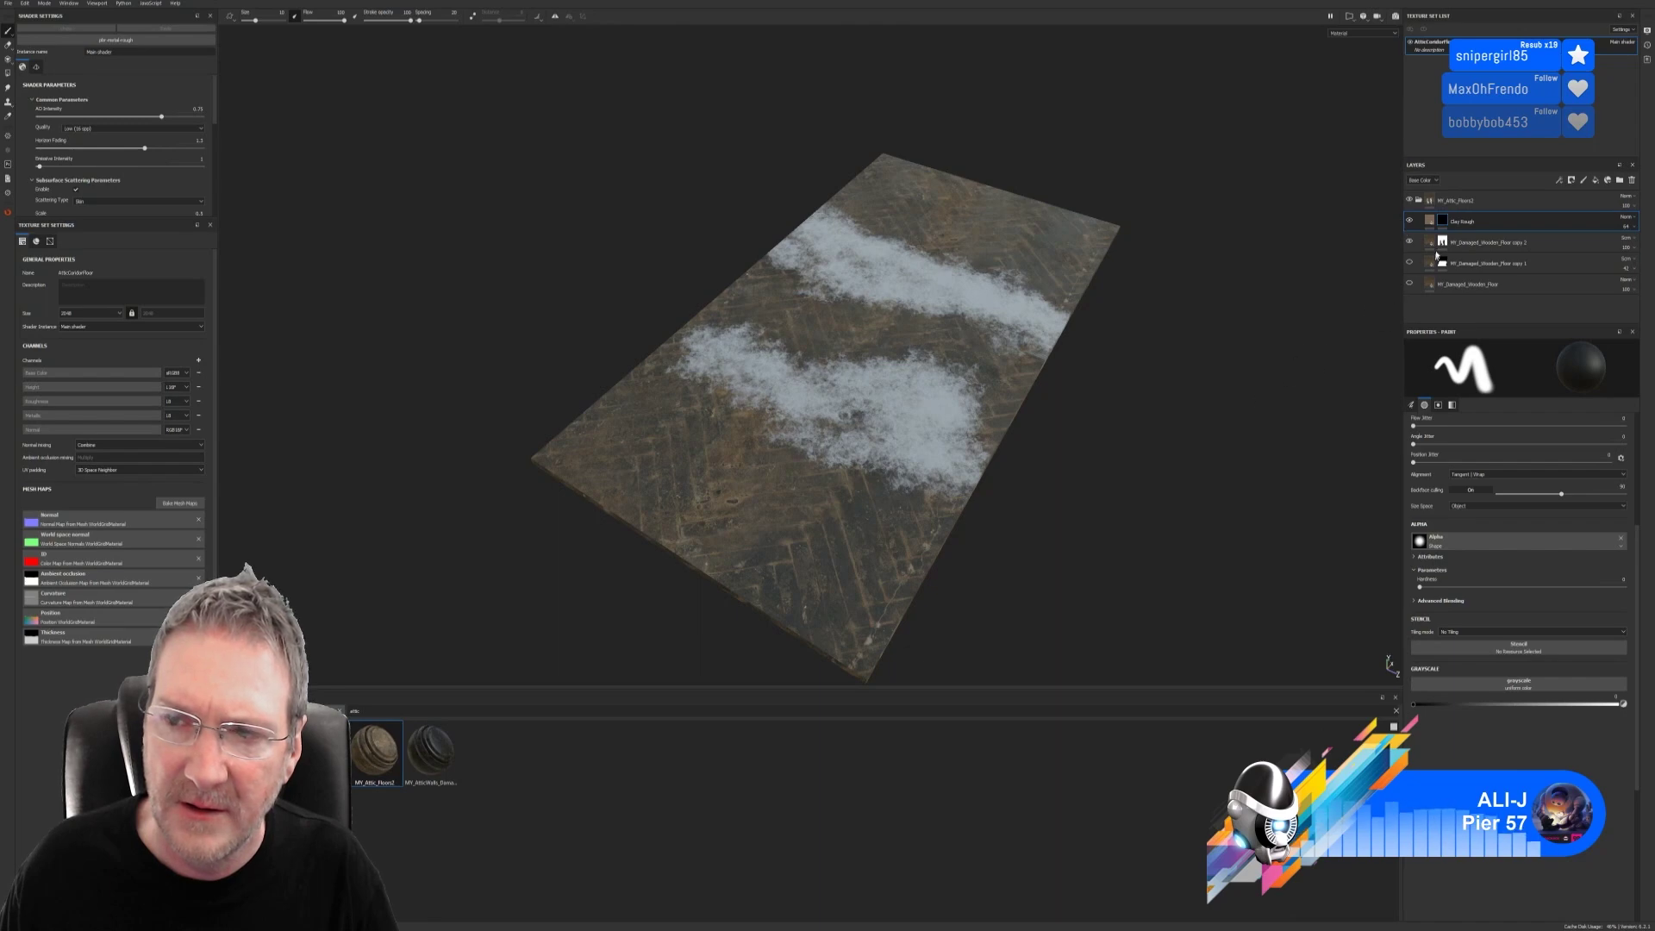
Step: Apply a fresh black mask to the rough layer at the top of the floor folder
{"action": "left_click", "coordinate": [1439, 223]}
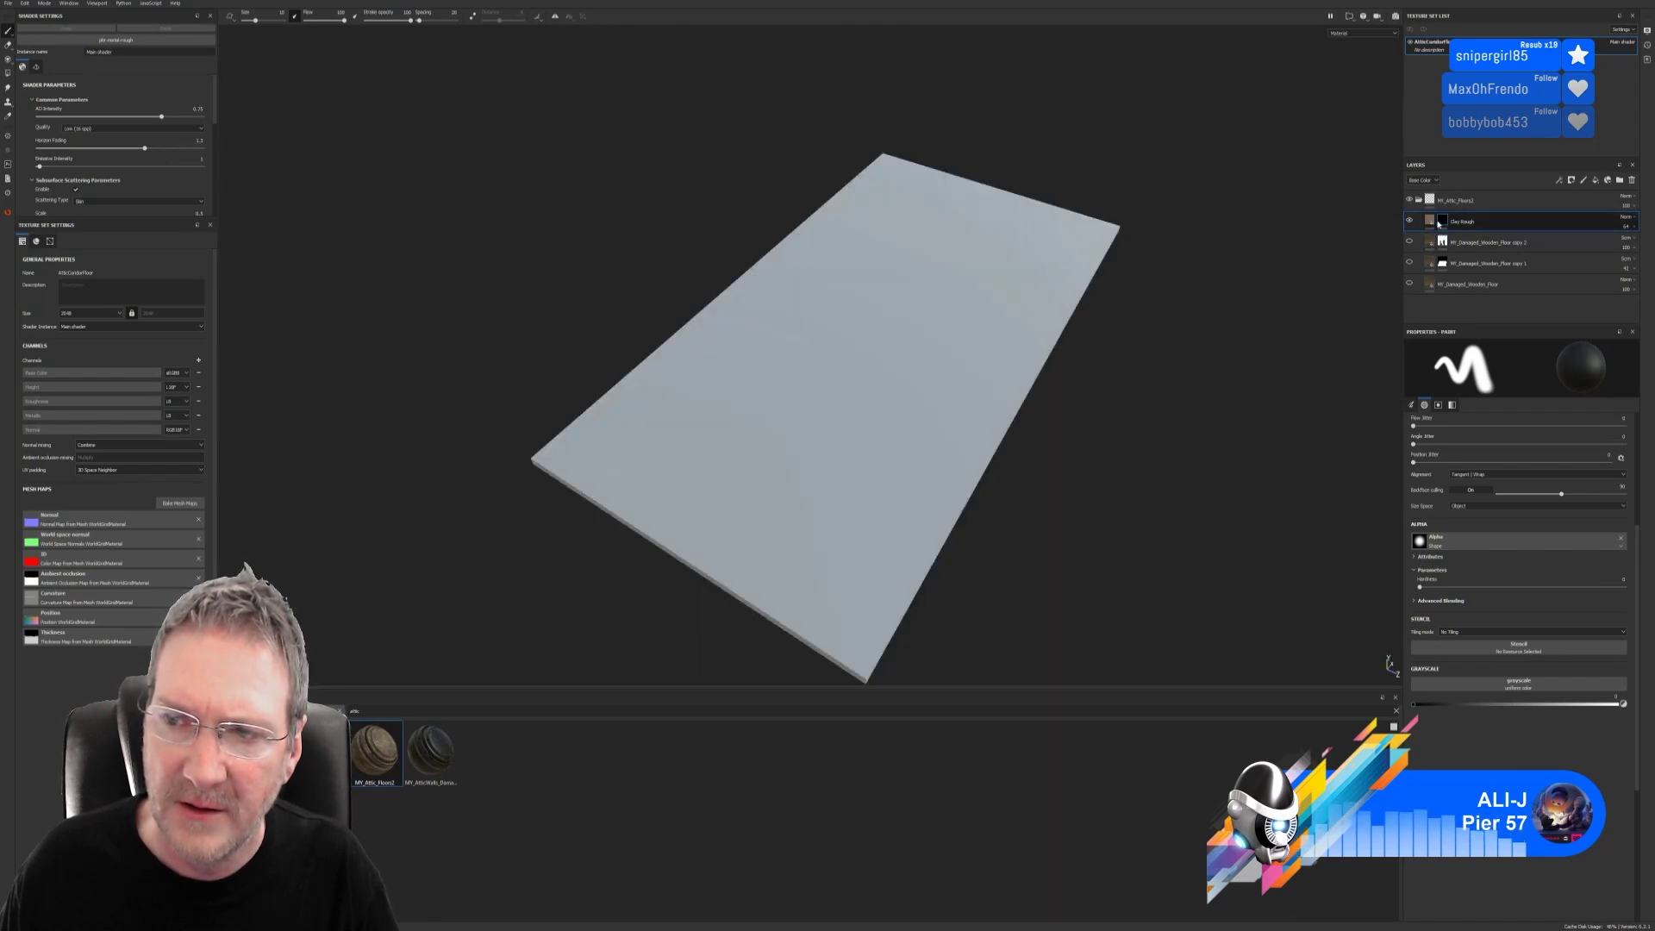
{"action": "right_click", "coordinate": [1443, 223]}
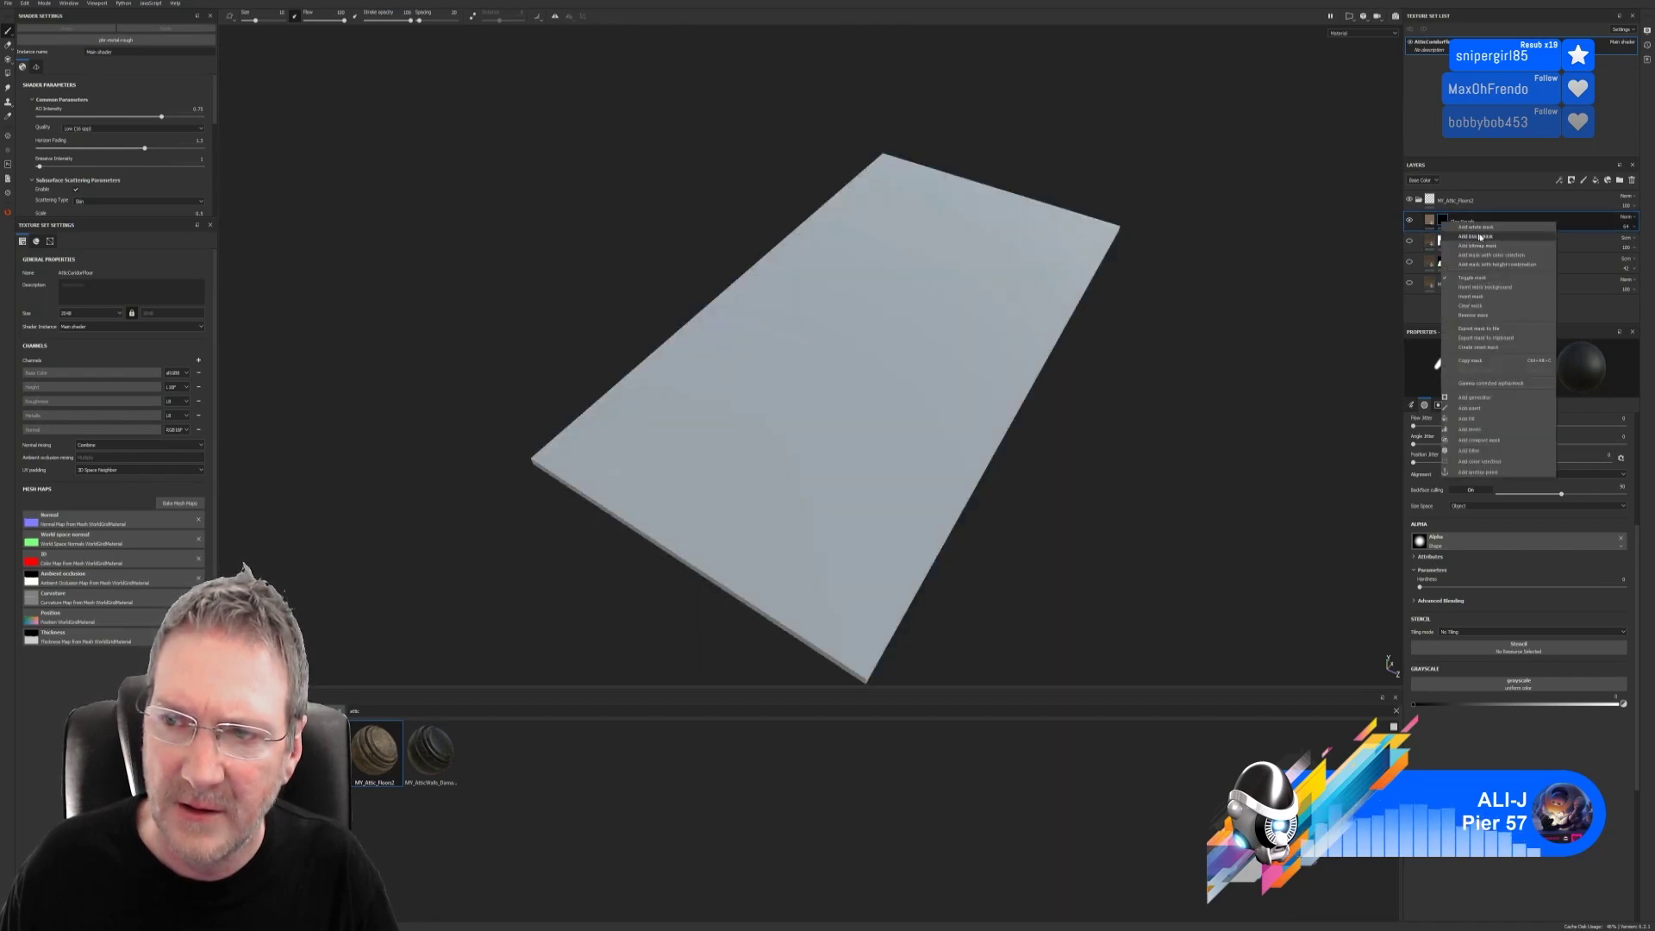
{"action": "left_click", "coordinate": [1474, 236]}
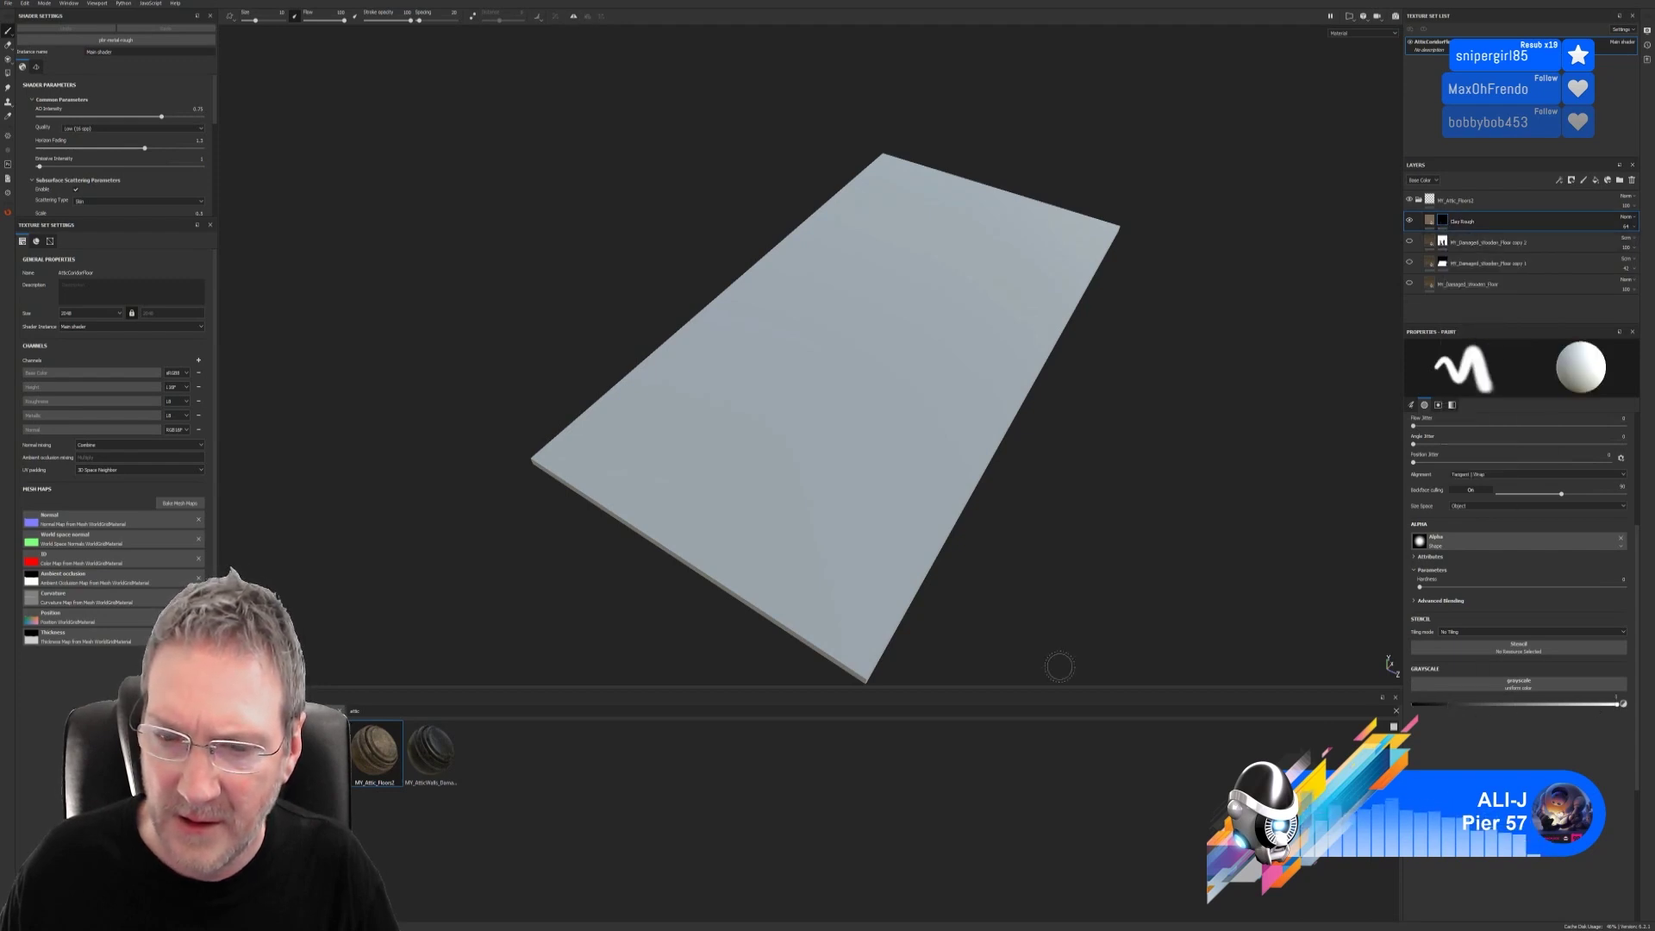
{"action": "mouse_move", "coordinate": [843, 662]}
{"action": "left_mouse_down"}
{"action": "mouse_move", "coordinate": [843, 644]}
{"action": "mouse_move", "coordinate": [892, 627]}
{"action": "left_mouse_up"}
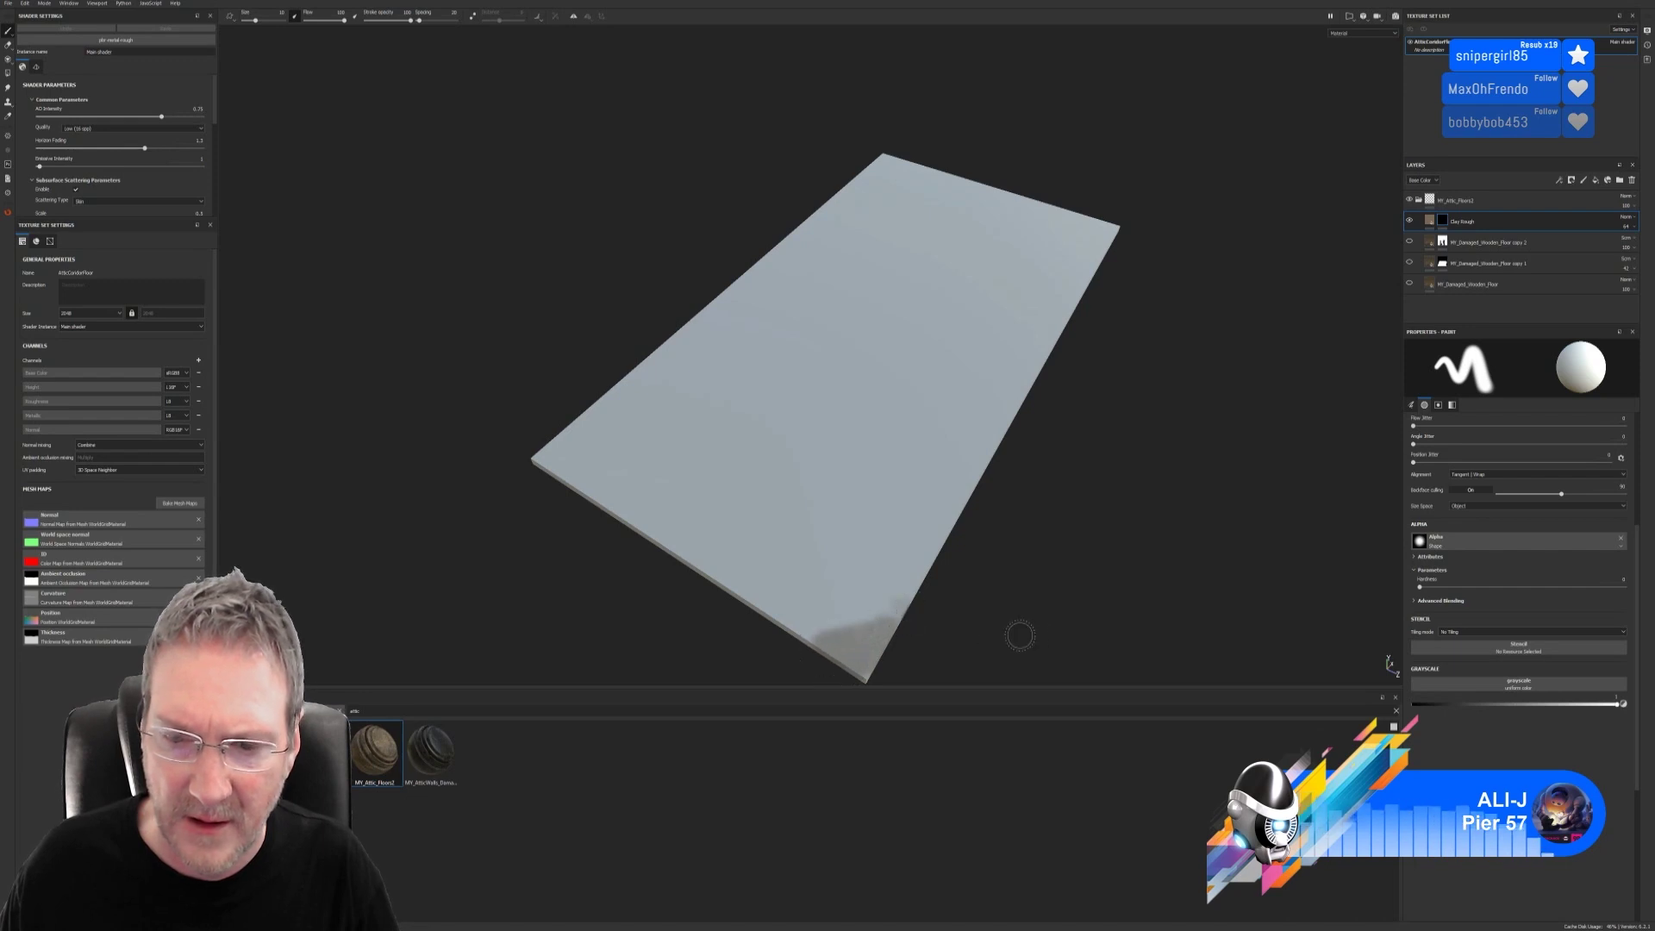
{"action": "key", "text": "ctrl"}
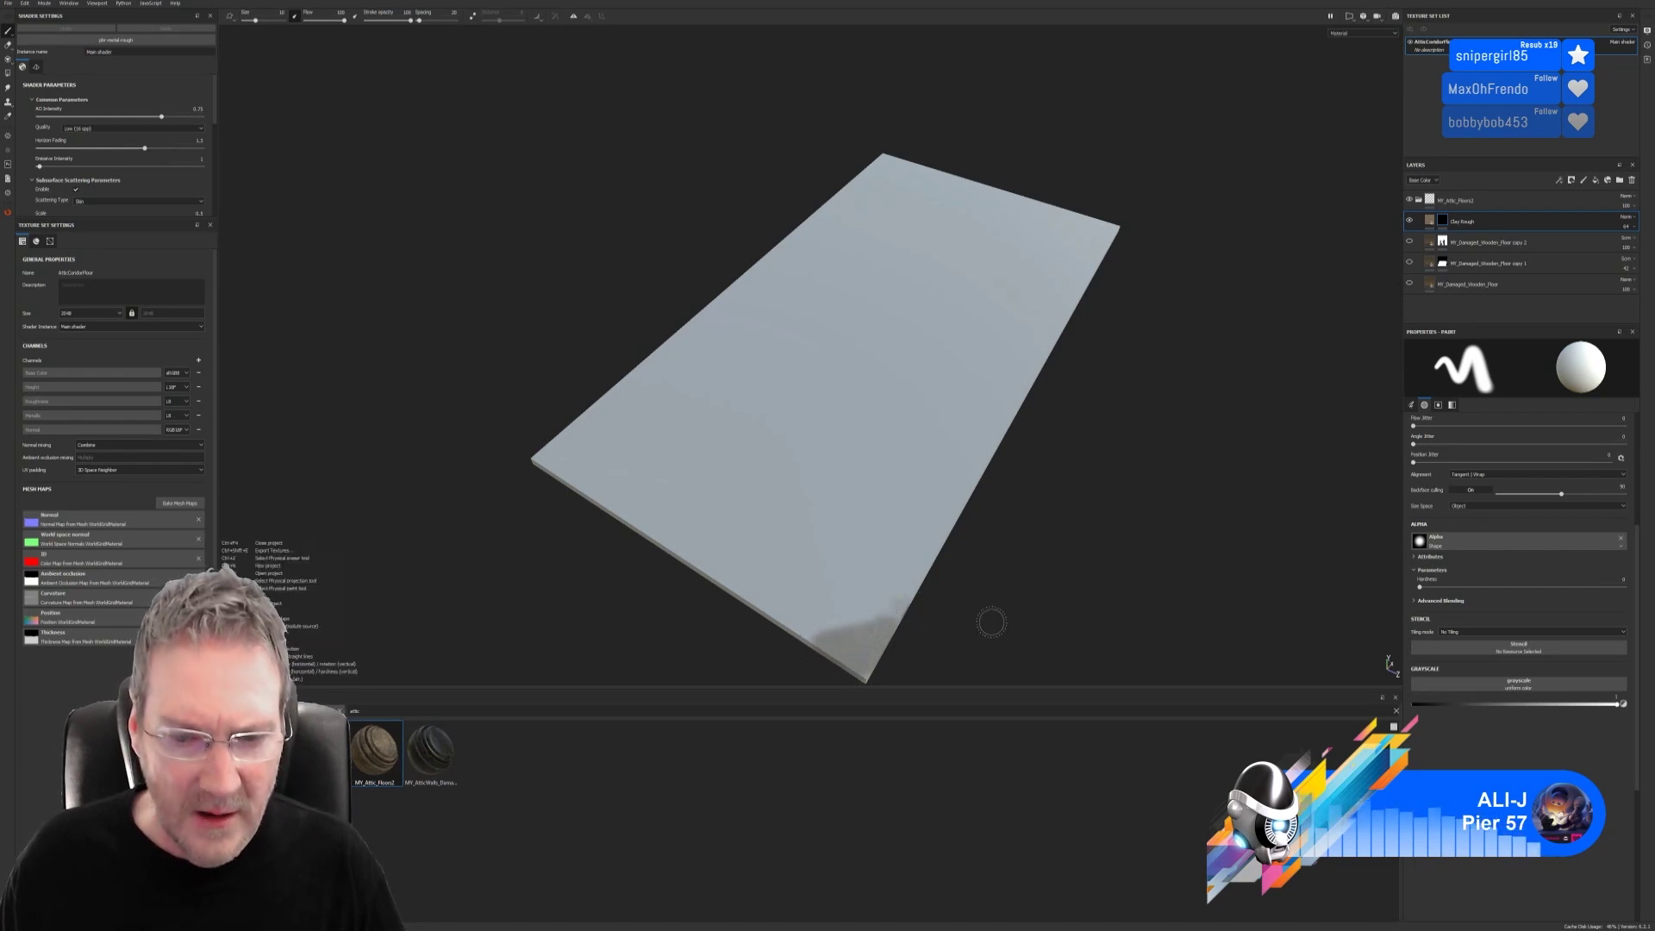
{"action": "key", "text": "ctrl+z"}
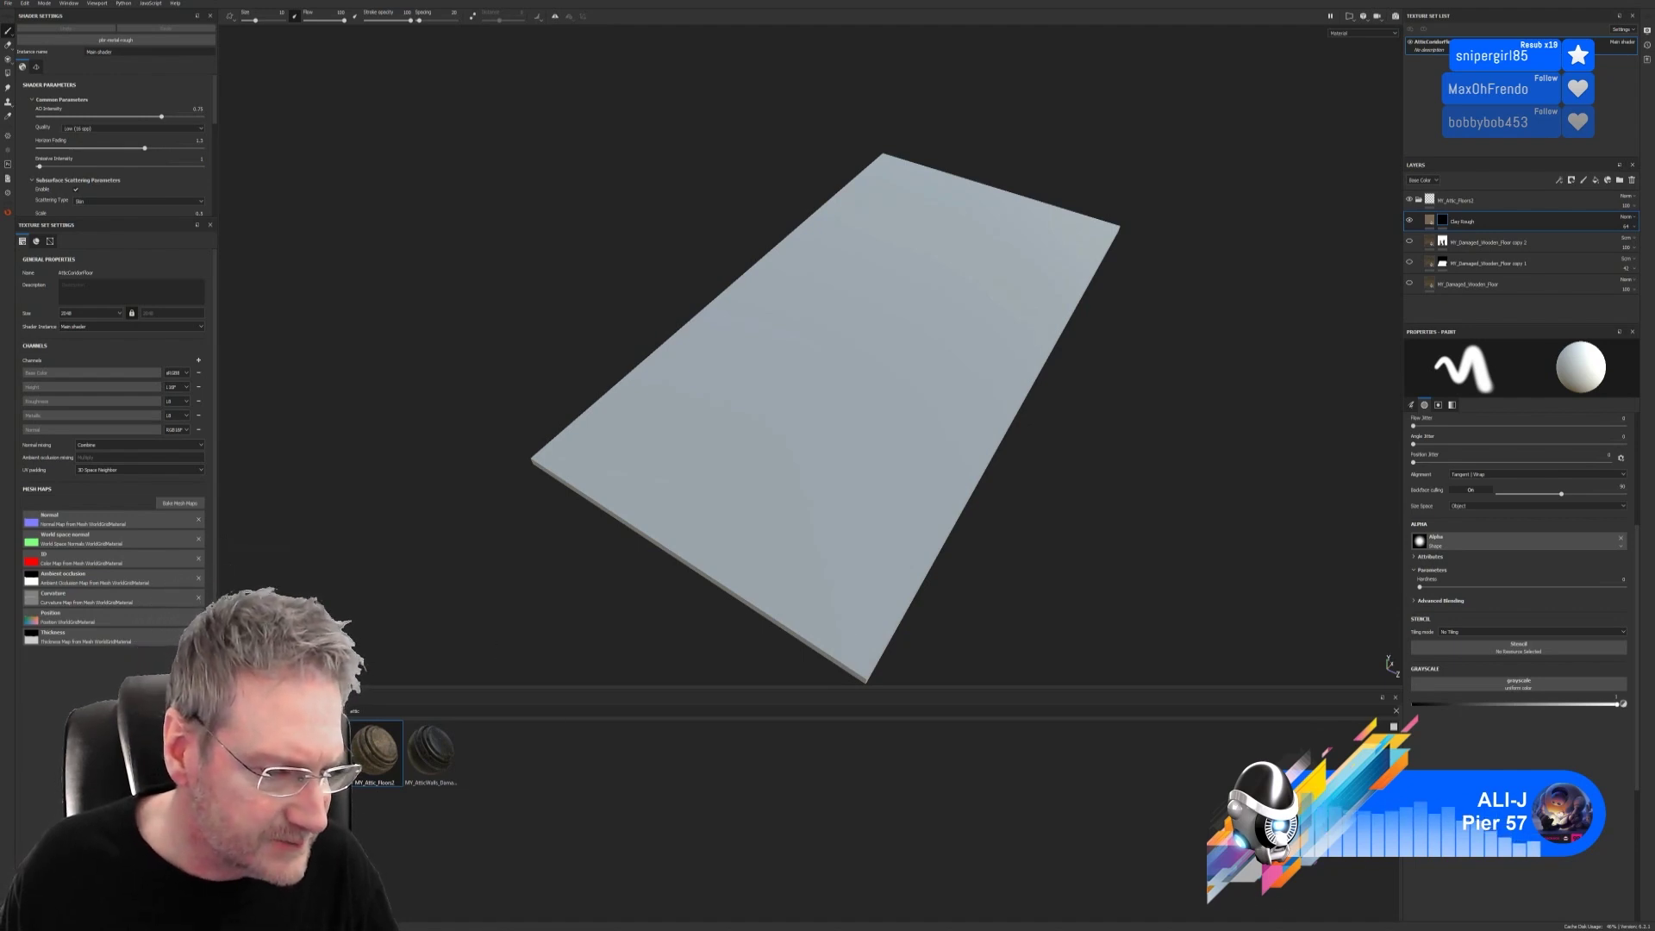
Step: Paint the rough layer's mask with a wispy dirt brush at the near corner and along one long edge of the floor
{"action": "left_click", "coordinate": [246, 826]}
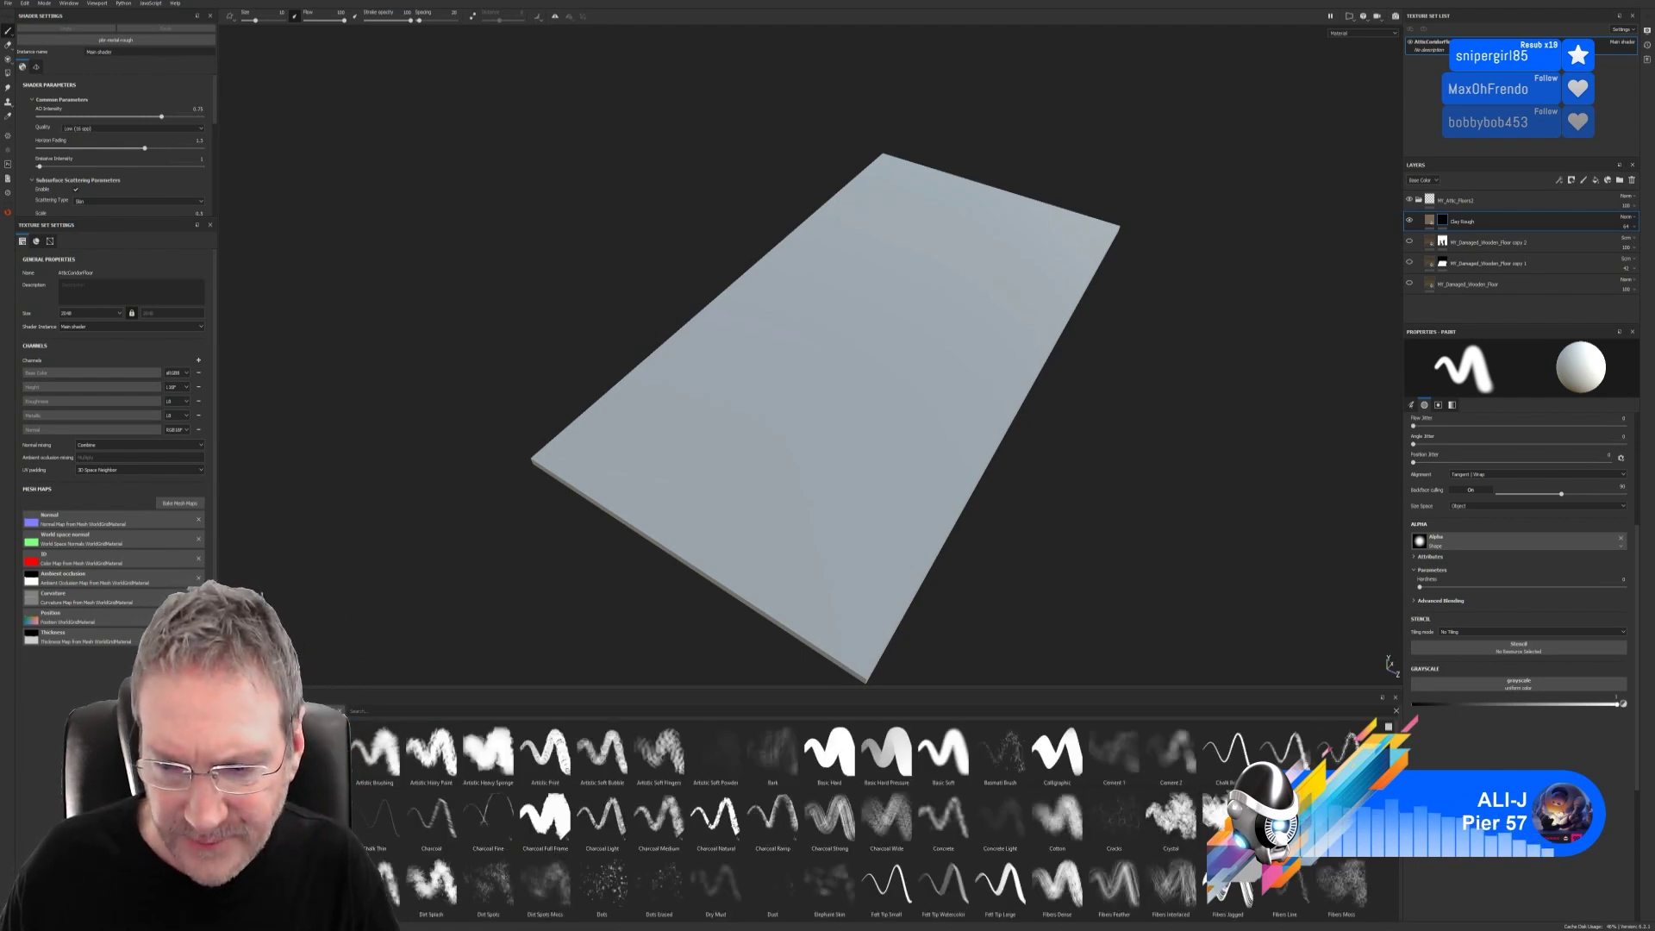
{"action": "left_click", "coordinate": [1285, 817]}
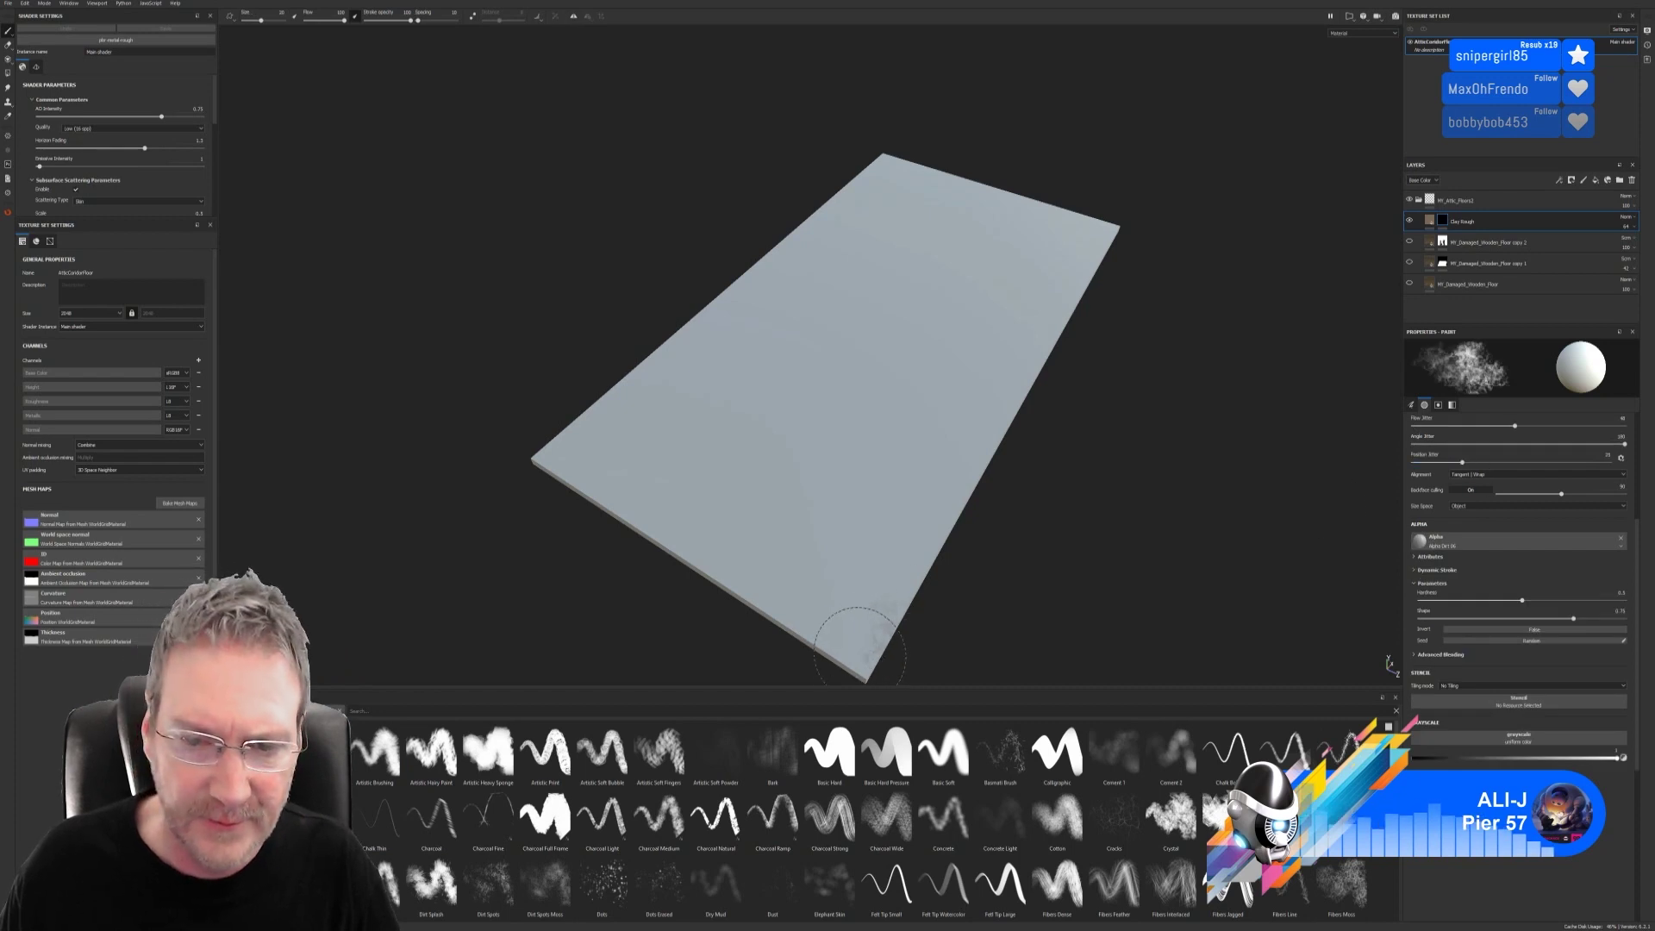
{"action": "mouse_move", "coordinate": [859, 653]}
{"action": "left_mouse_down"}
{"action": "mouse_move", "coordinate": [798, 636]}
{"action": "mouse_move", "coordinate": [869, 635]}
{"action": "left_mouse_up"}
{"action": "left_click_drag", "start_coordinate": [917, 582], "coordinate": [898, 612]}
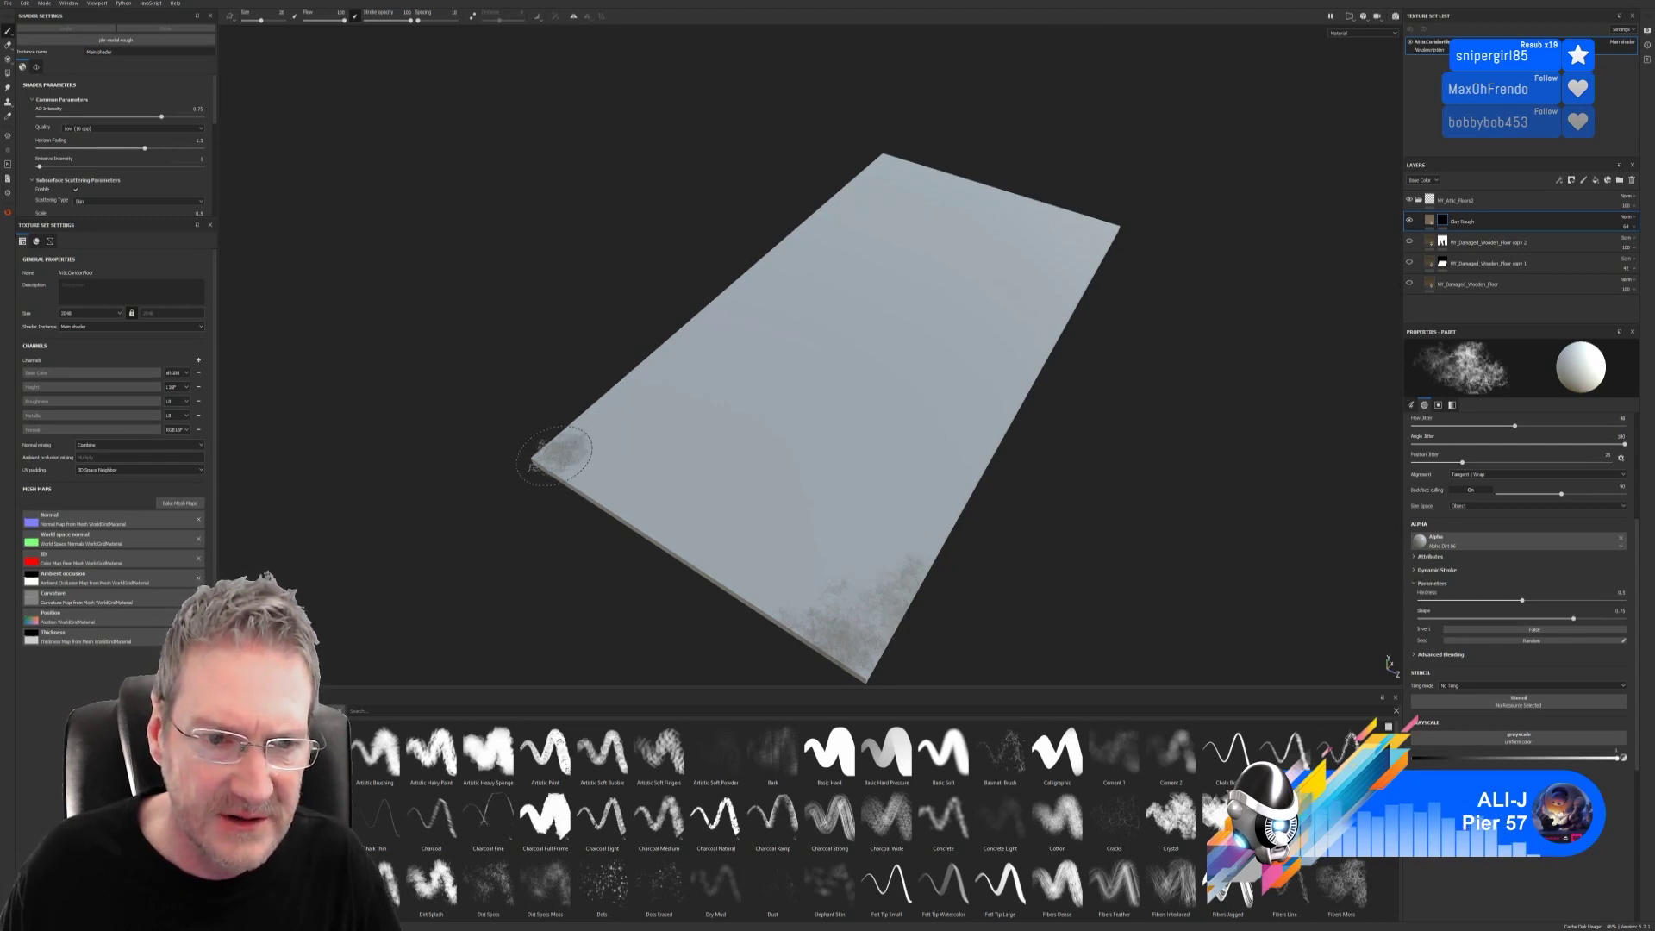
{"action": "mouse_move", "coordinate": [604, 394]}
{"action": "left_mouse_down"}
{"action": "mouse_move", "coordinate": [733, 328]}
{"action": "mouse_move", "coordinate": [822, 201]}
{"action": "mouse_move", "coordinate": [800, 235]}
{"action": "mouse_move", "coordinate": [863, 179]}
{"action": "left_mouse_up"}
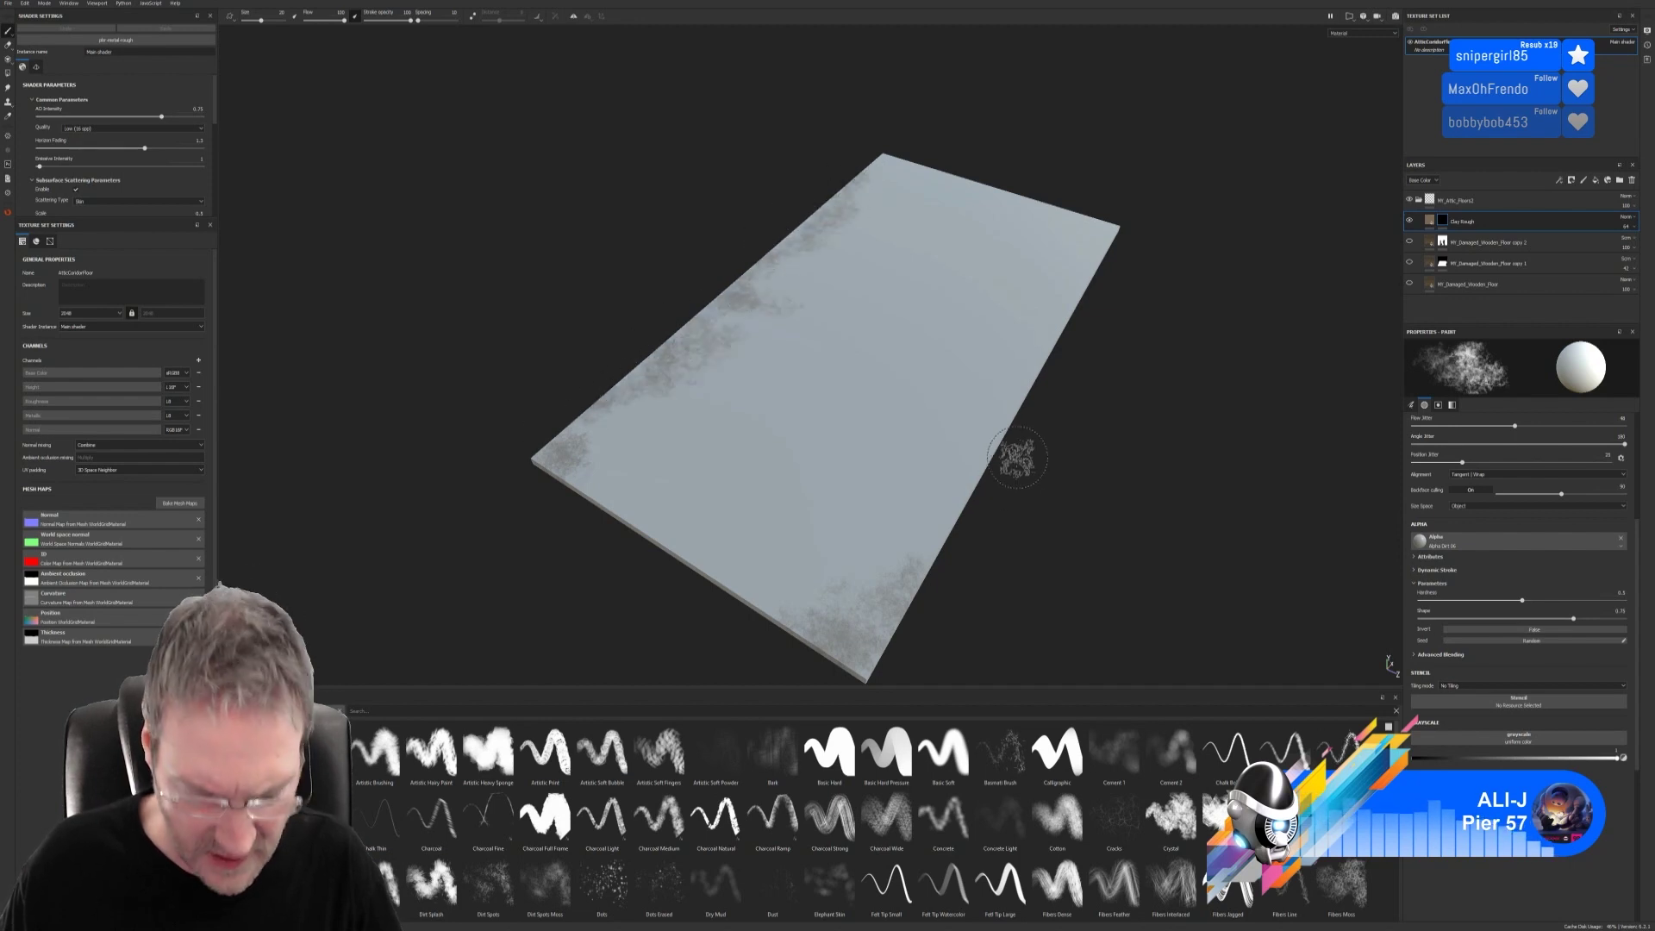
Step: Paint more irregular dirt patches into the rough layer's mask at the far end and along the opposite long edge
{"action": "mouse_move", "coordinate": [1012, 458]}
{"action": "left_mouse_down", "text": "alt"}
{"action": "mouse_move", "coordinate": [1213, 477]}
{"action": "mouse_move", "coordinate": [1136, 420]}
{"action": "left_mouse_up", "text": "alt"}
{"action": "middle_click_drag", "start_coordinate": [1137, 420], "coordinate": [1102, 396], "text": "alt"}
{"action": "left_click_drag", "start_coordinate": [653, 142], "coordinate": [731, 120]}
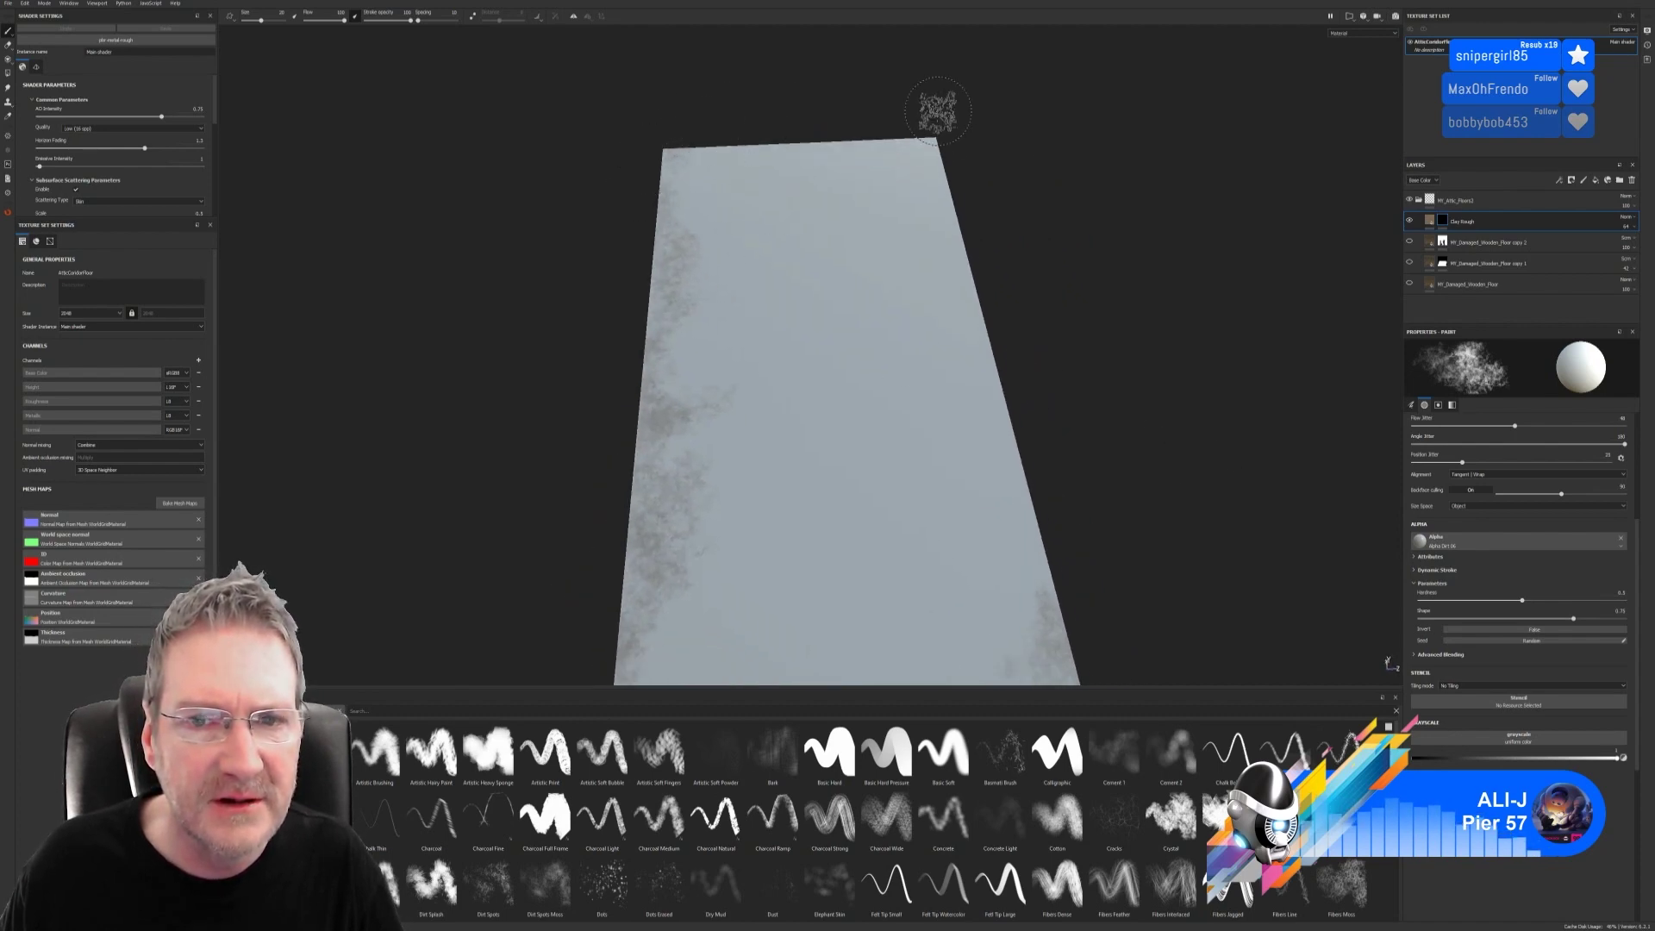
{"action": "left_click_drag", "start_coordinate": [1161, 222], "coordinate": [901, 338], "text": "alt"}
{"action": "middle_click_drag", "start_coordinate": [901, 339], "coordinate": [805, 436], "text": "alt"}
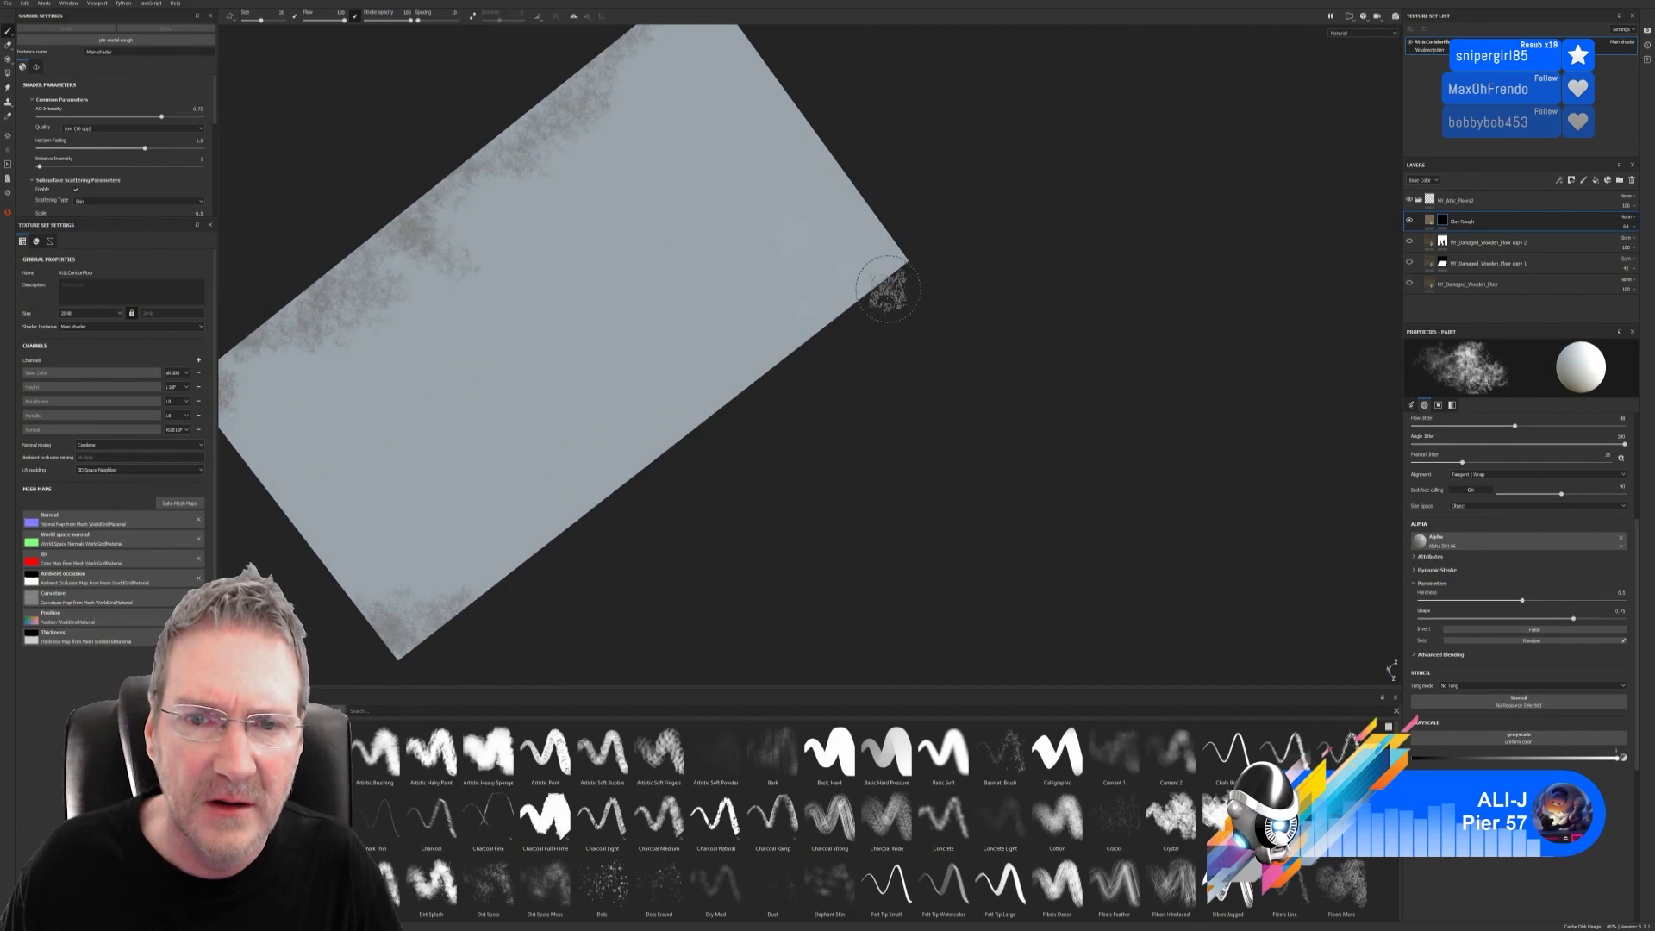
{"action": "mouse_move", "coordinate": [871, 204]}
{"action": "left_mouse_down"}
{"action": "mouse_move", "coordinate": [810, 343]}
{"action": "mouse_move", "coordinate": [541, 440]}
{"action": "mouse_move", "coordinate": [578, 500]}
{"action": "mouse_move", "coordinate": [489, 601]}
{"action": "mouse_move", "coordinate": [634, 432]}
{"action": "mouse_move", "coordinate": [590, 515]}
{"action": "left_mouse_up"}
{"action": "mouse_move", "coordinate": [517, 557]}
{"action": "left_mouse_down"}
{"action": "mouse_move", "coordinate": [546, 576]}
{"action": "mouse_move", "coordinate": [724, 405]}
{"action": "mouse_move", "coordinate": [668, 375]}
{"action": "mouse_move", "coordinate": [757, 368]}
{"action": "mouse_move", "coordinate": [690, 284]}
{"action": "mouse_move", "coordinate": [647, 422]}
{"action": "mouse_move", "coordinate": [424, 498]}
{"action": "mouse_move", "coordinate": [465, 573]}
{"action": "mouse_move", "coordinate": [474, 344]}
{"action": "mouse_move", "coordinate": [406, 272]}
{"action": "mouse_move", "coordinate": [552, 96]}
{"action": "left_mouse_up"}
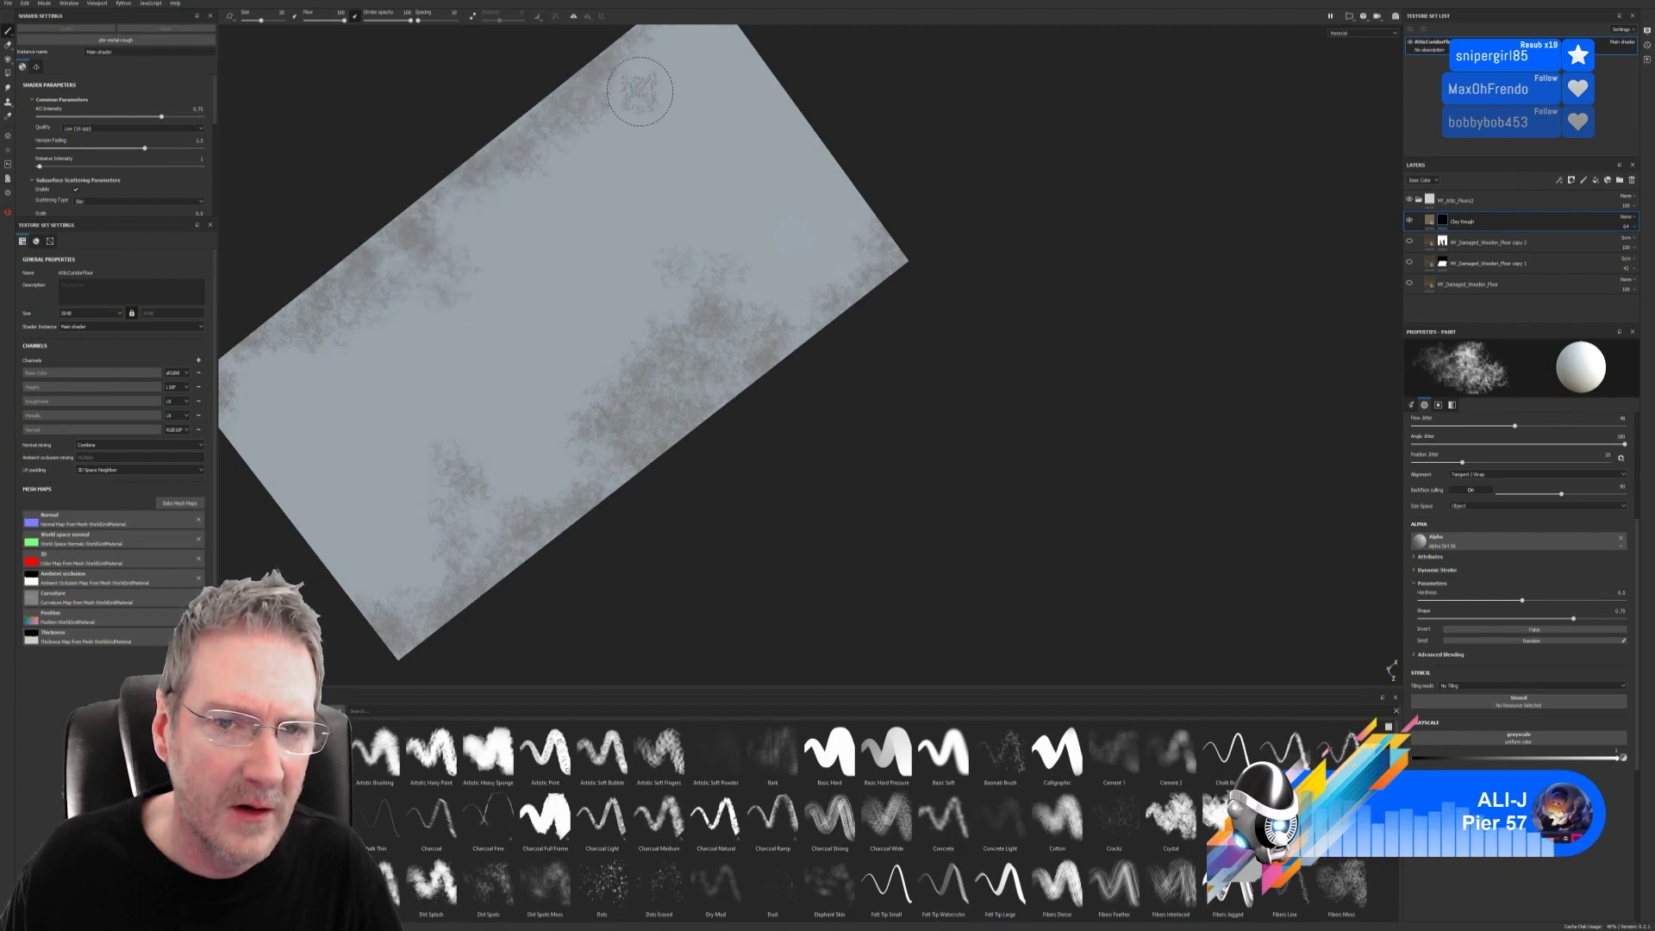
Step: Show the three damaged wooden floor layers beneath the rough layer again
{"action": "right_click_drag", "start_coordinate": [942, 331], "coordinate": [887, 337], "text": "alt"}
{"action": "middle_click_drag", "start_coordinate": [887, 337], "coordinate": [913, 409], "text": "alt"}
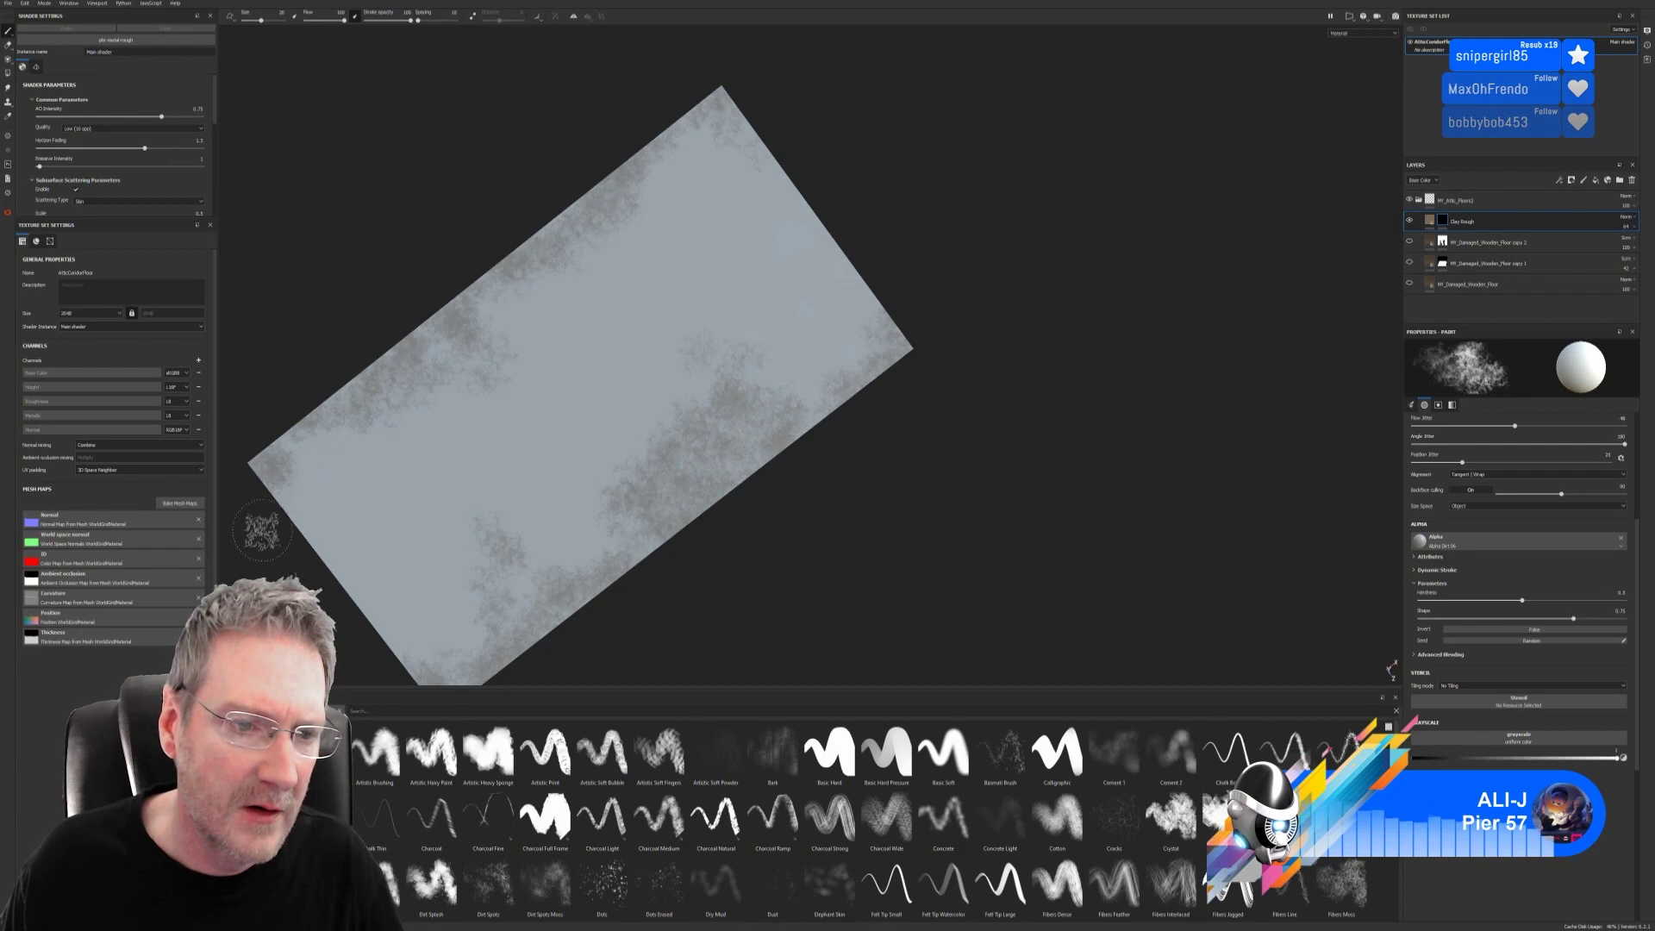
{"action": "right_click_drag", "start_coordinate": [759, 651], "coordinate": [872, 502], "text": "alt"}
{"action": "middle_click_drag", "start_coordinate": [872, 503], "coordinate": [542, 508], "text": "alt"}
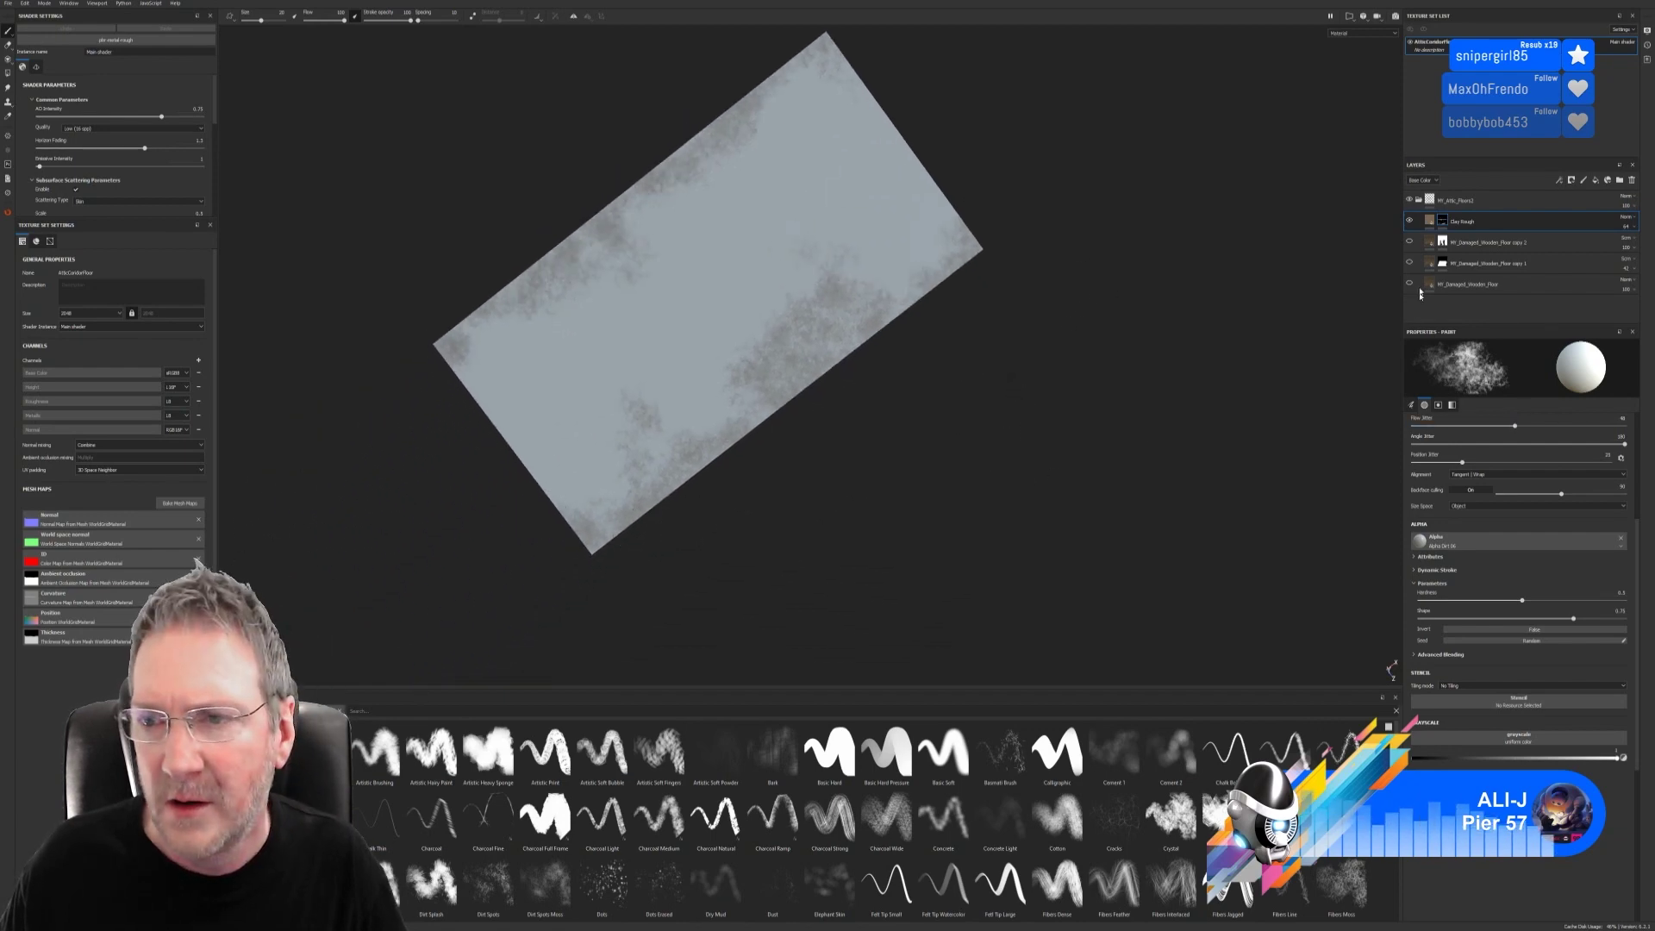
{"action": "left_click", "coordinate": [1409, 242]}
{"action": "left_click", "coordinate": [1411, 263]}
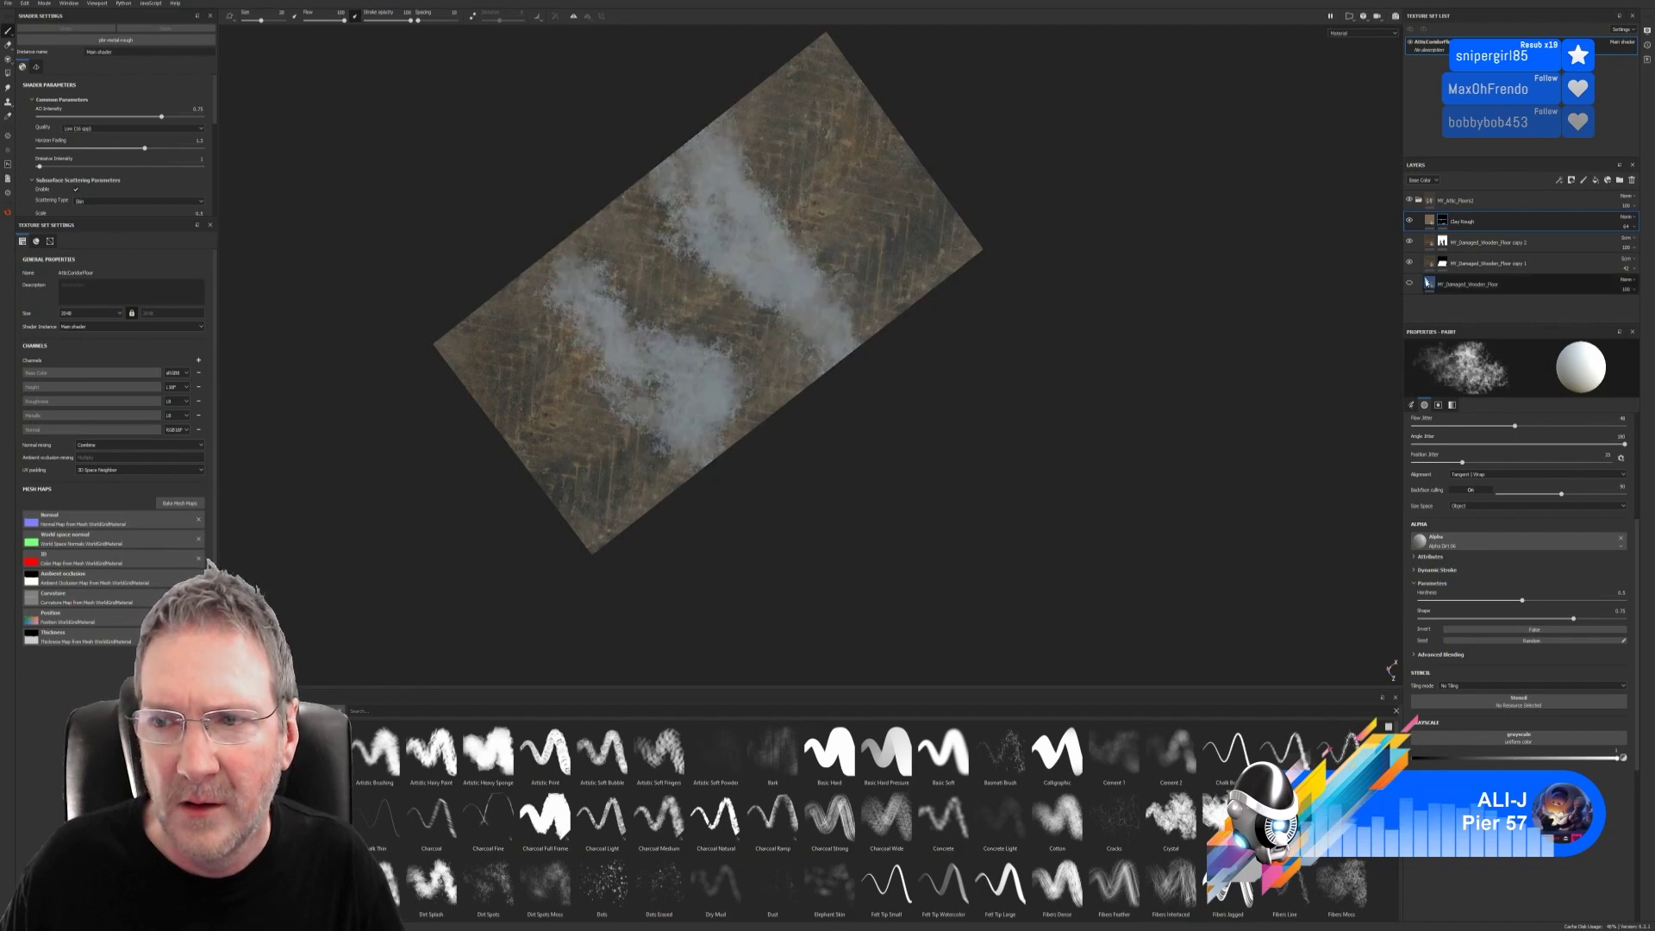
{"action": "left_click", "coordinate": [1411, 285]}
Step: Examine the combined floor texture up close and from several angles
{"action": "left_click_drag", "start_coordinate": [963, 448], "coordinate": [1017, 450], "text": "alt"}
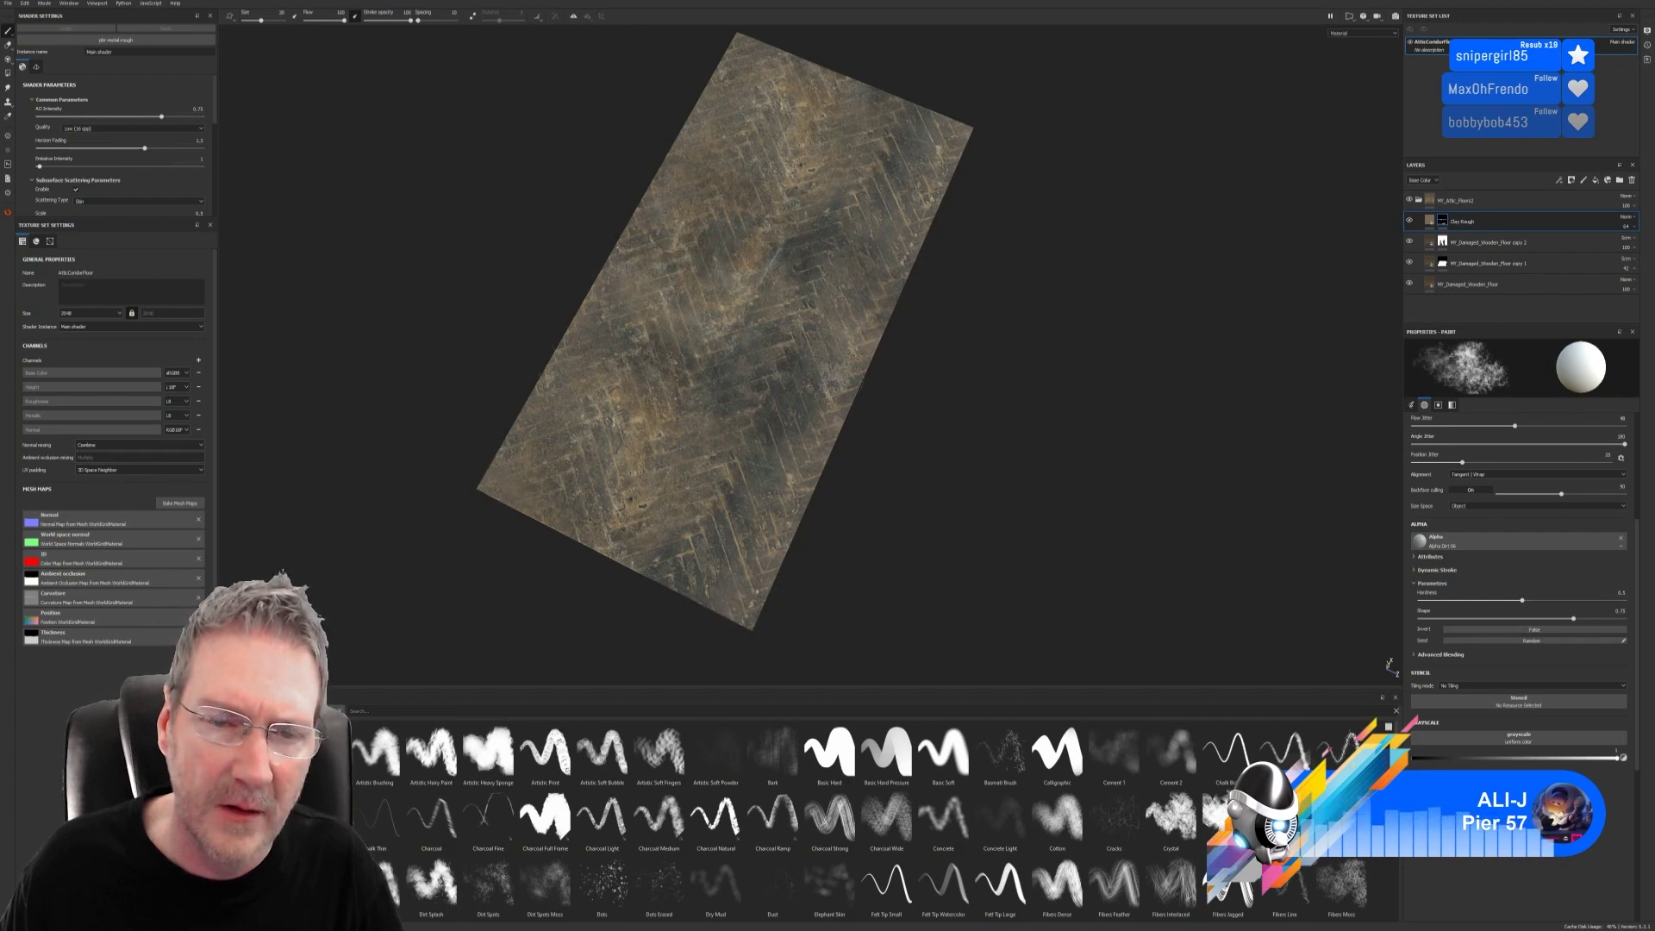
{"action": "left_click_drag", "start_coordinate": [1020, 442], "coordinate": [1027, 359], "text": "alt"}
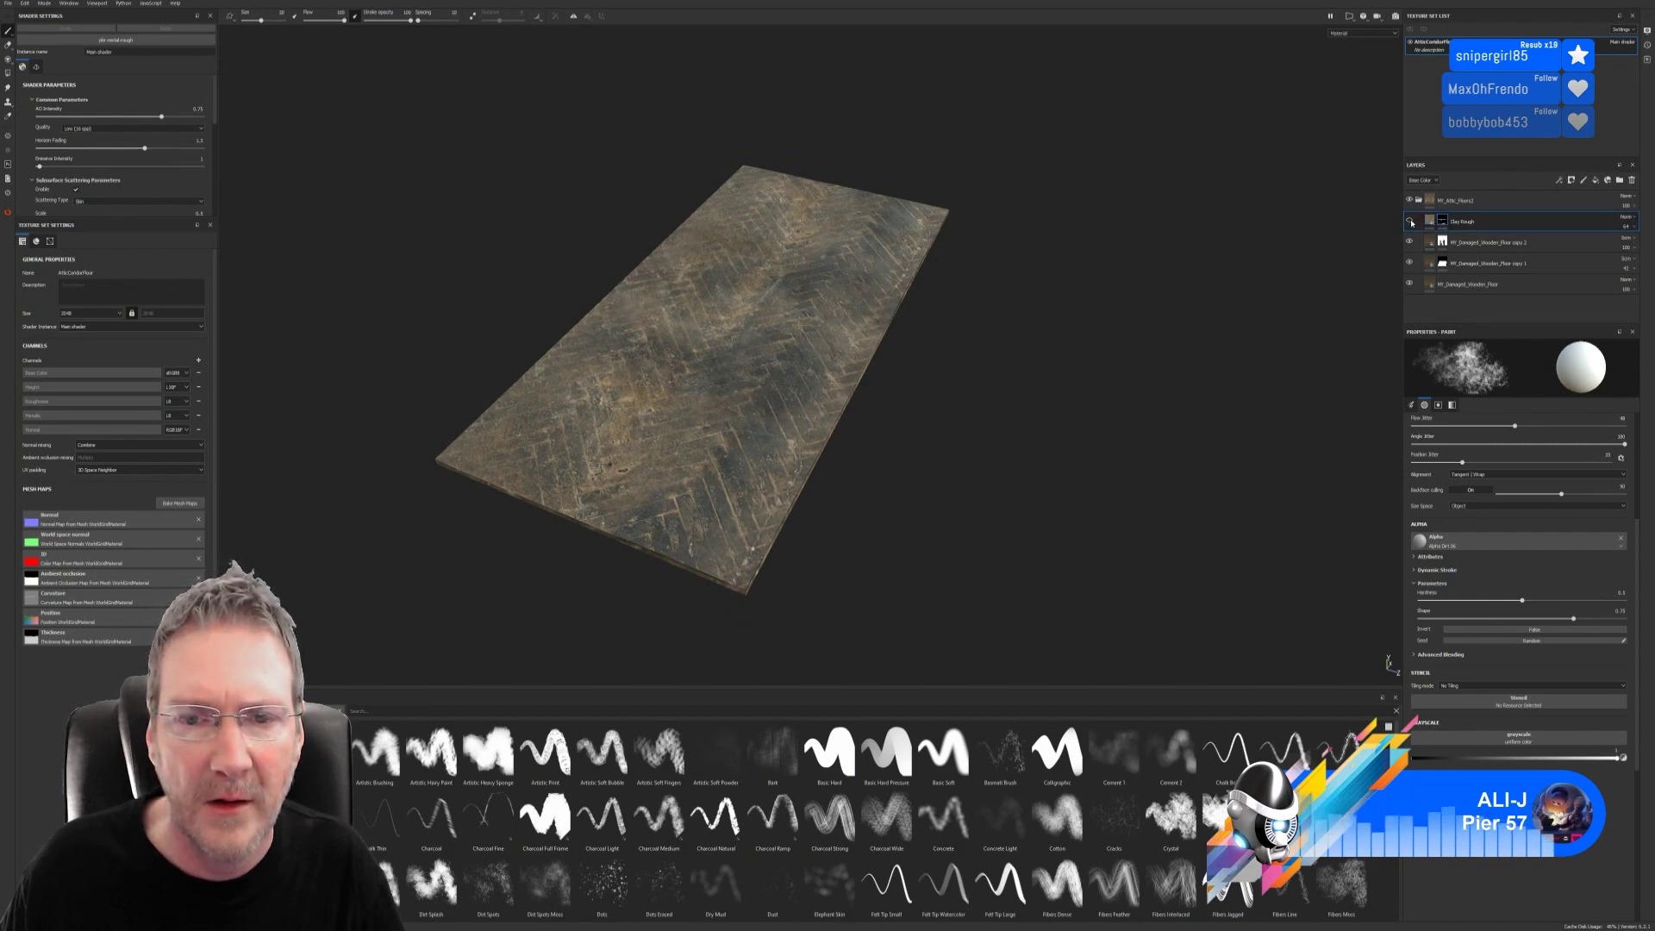
{"action": "left_click_drag", "start_coordinate": [1031, 281], "coordinate": [947, 296], "text": "alt"}
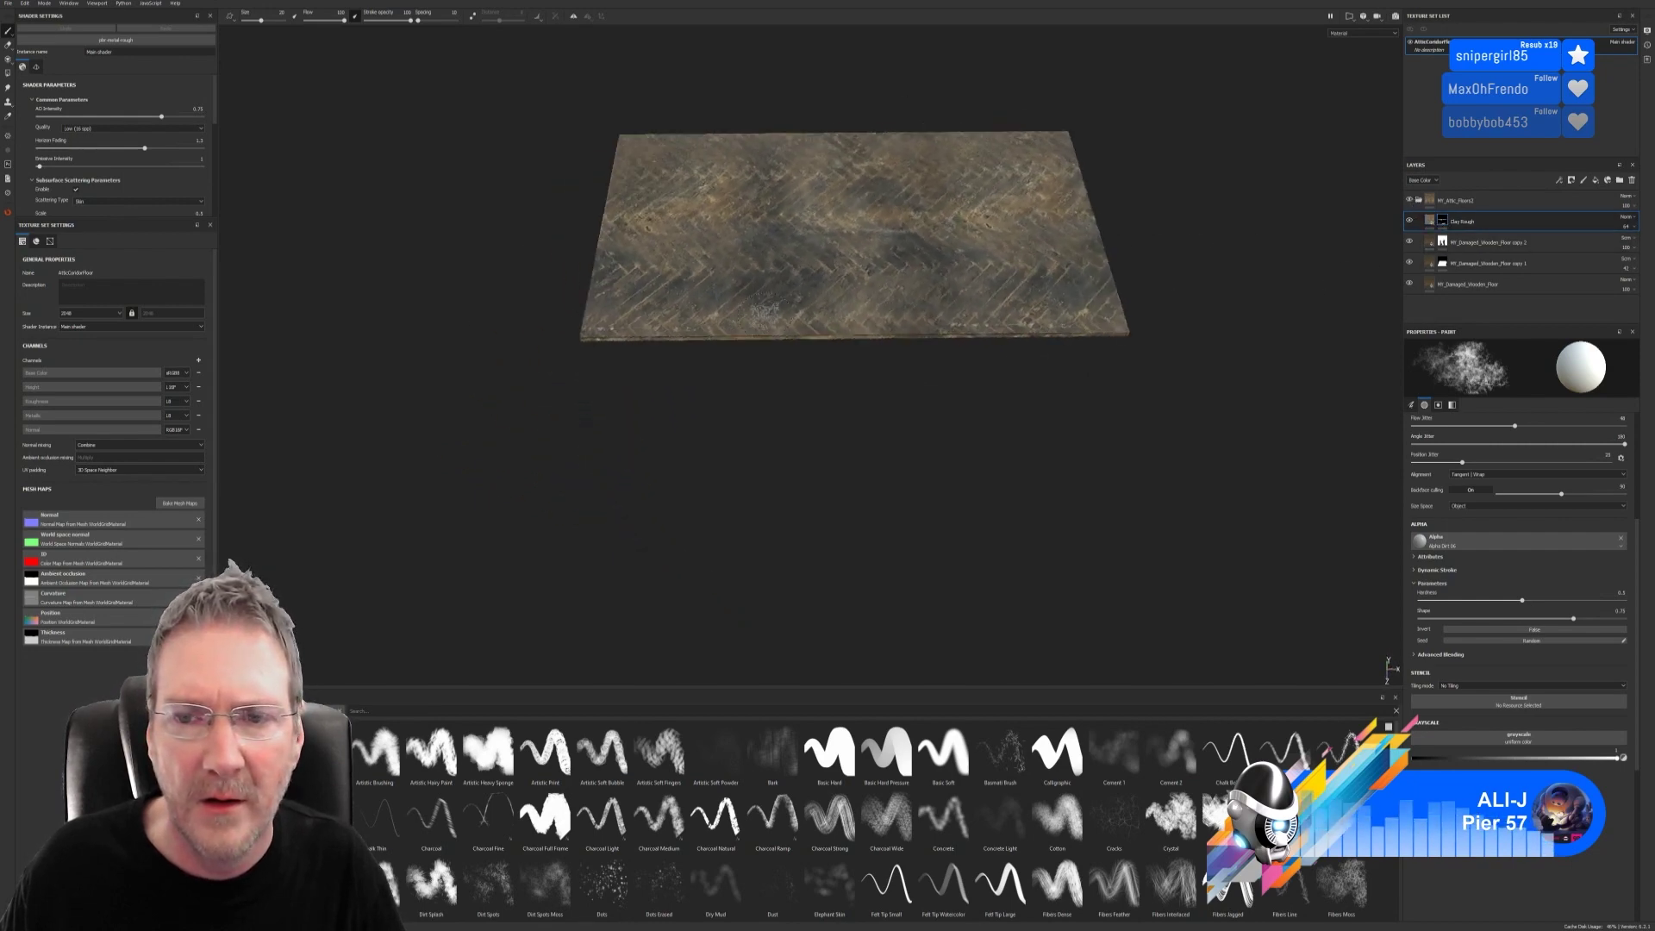
{"action": "middle_click_drag", "start_coordinate": [947, 297], "coordinate": [709, 357], "text": "alt"}
{"action": "right_click_drag", "start_coordinate": [772, 424], "coordinate": [1052, 412], "text": "alt"}
{"action": "mouse_move", "coordinate": [881, 462]}
{"action": "left_mouse_down", "text": "alt"}
{"action": "mouse_move", "coordinate": [899, 498]}
{"action": "mouse_move", "coordinate": [901, 469]}
{"action": "mouse_move", "coordinate": [1064, 429]}
{"action": "left_mouse_up", "text": "alt"}
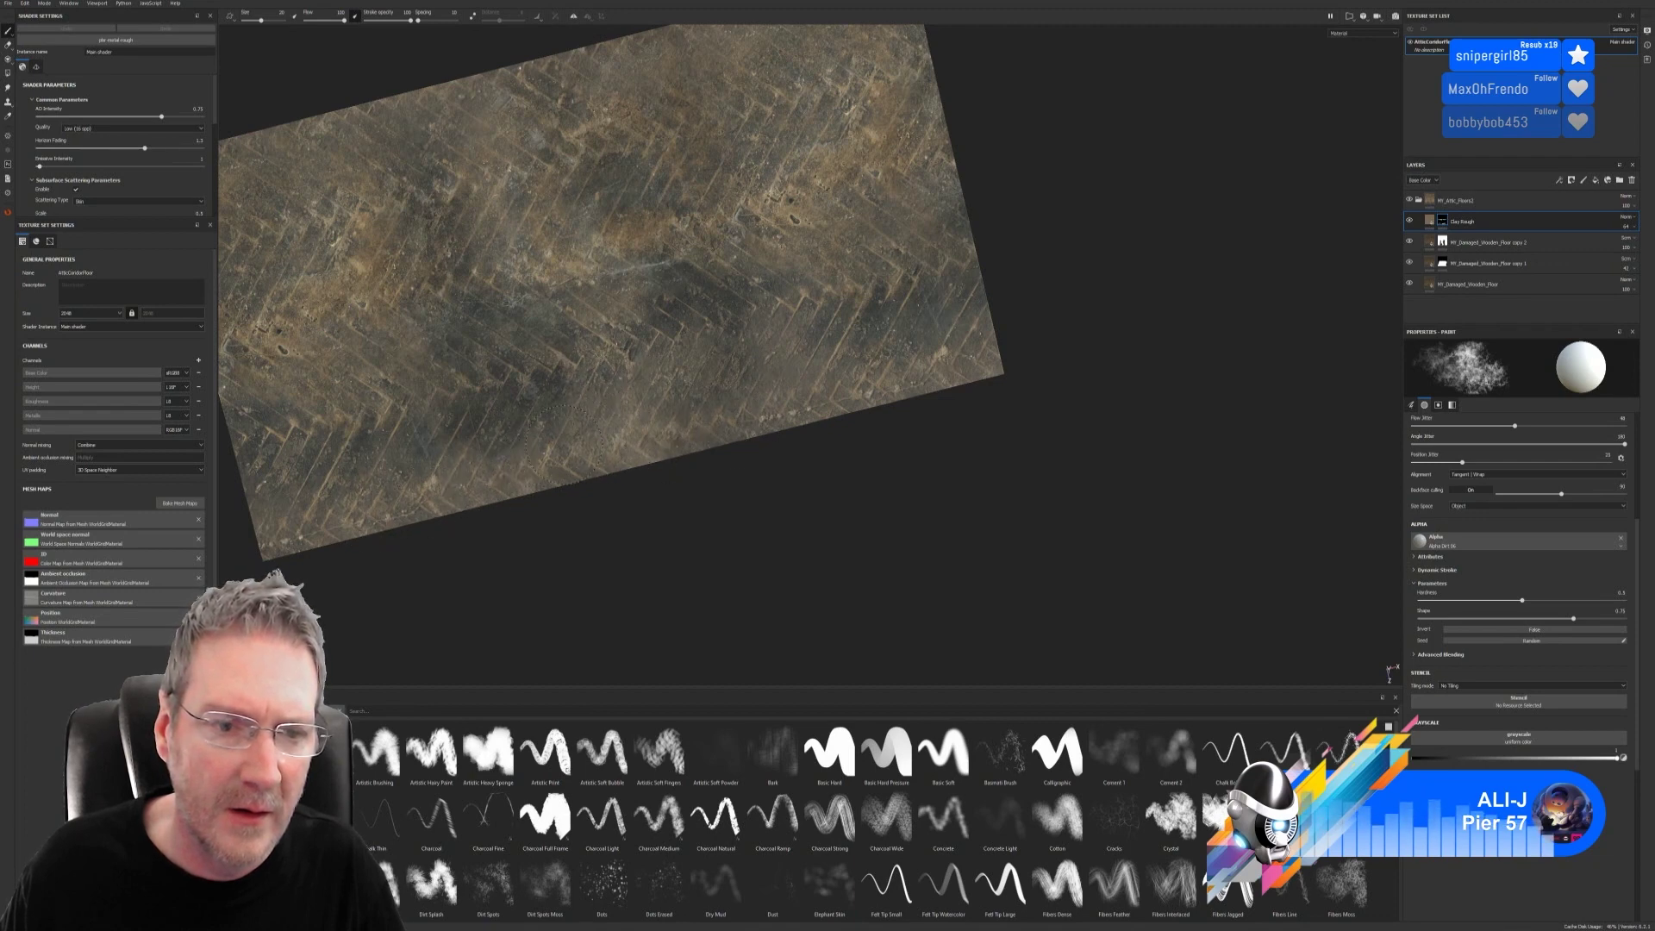
{"action": "right_click_drag", "start_coordinate": [825, 476], "coordinate": [565, 481], "text": "alt"}
{"action": "middle_click_drag", "start_coordinate": [563, 487], "coordinate": [619, 552], "text": "alt"}
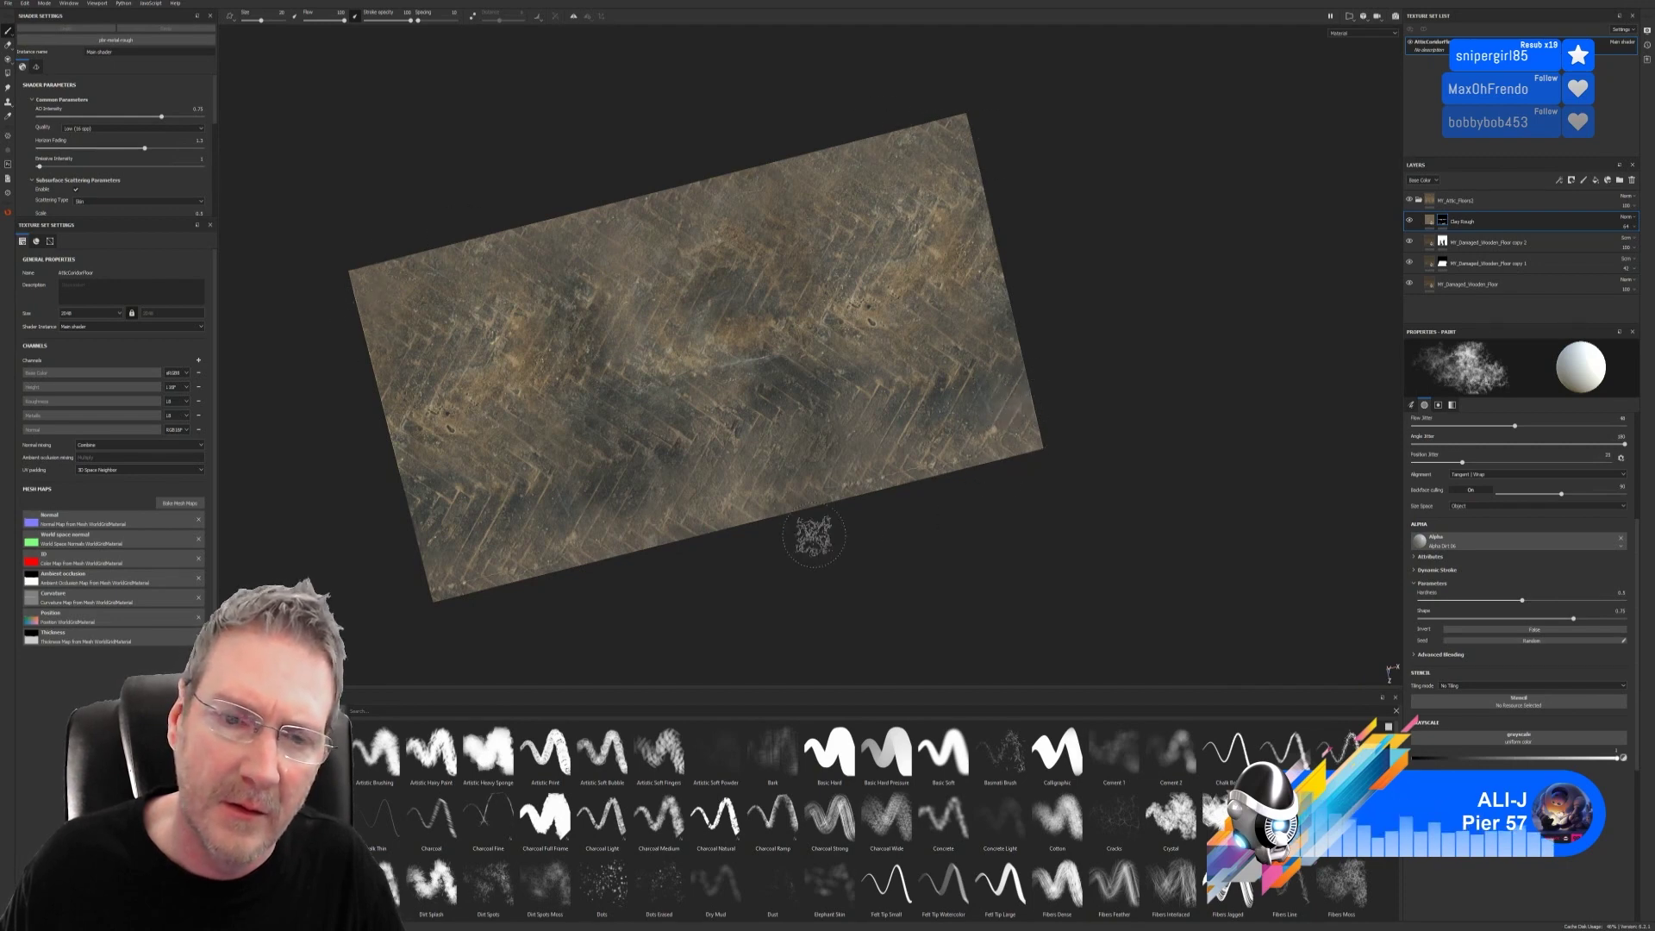
{"action": "mouse_move", "coordinate": [660, 600]}
{"action": "left_mouse_down", "text": "alt"}
{"action": "mouse_move", "coordinate": [580, 580]}
{"action": "mouse_move", "coordinate": [754, 483]}
{"action": "mouse_move", "coordinate": [1107, 410]}
{"action": "left_mouse_up", "text": "alt"}
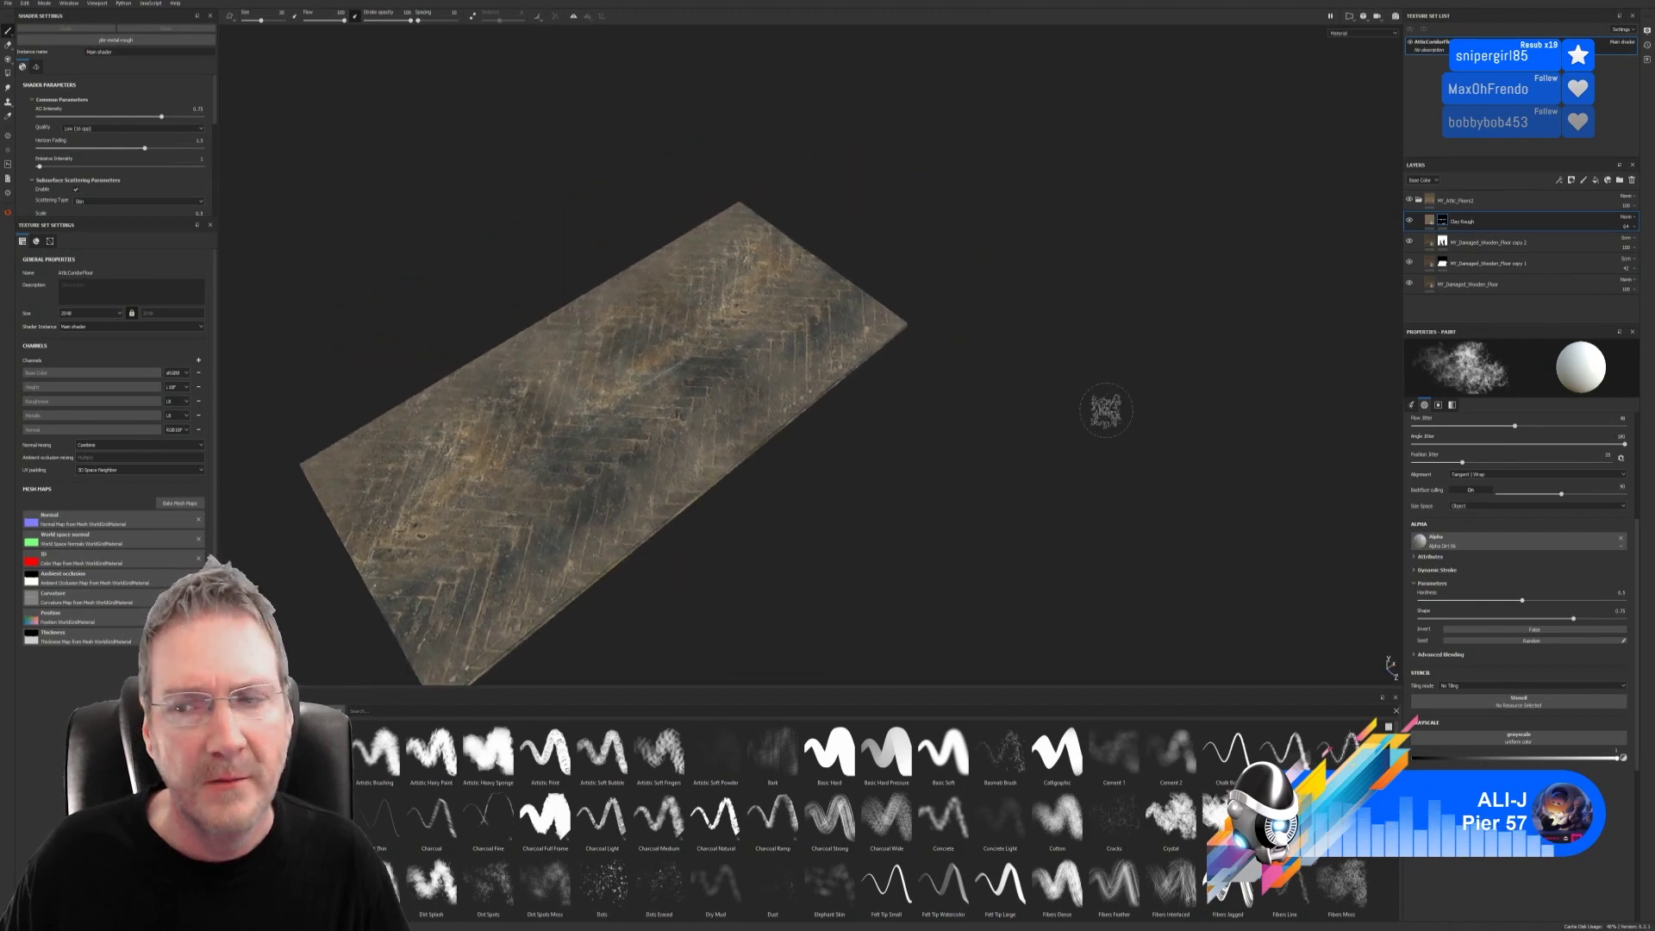
Step: Compare the floor with the rough layer hidden and shown, and check the blending along the edges
{"action": "left_click", "coordinate": [1411, 222]}
{"action": "left_click", "coordinate": [1410, 222]}
{"action": "mouse_move", "coordinate": [1252, 339]}
{"action": "left_mouse_down", "text": "alt"}
{"action": "mouse_move", "coordinate": [632, 577]}
{"action": "mouse_move", "coordinate": [908, 404]}
{"action": "mouse_move", "coordinate": [868, 414]}
{"action": "mouse_move", "coordinate": [914, 488]}
{"action": "left_mouse_up", "text": "alt"}
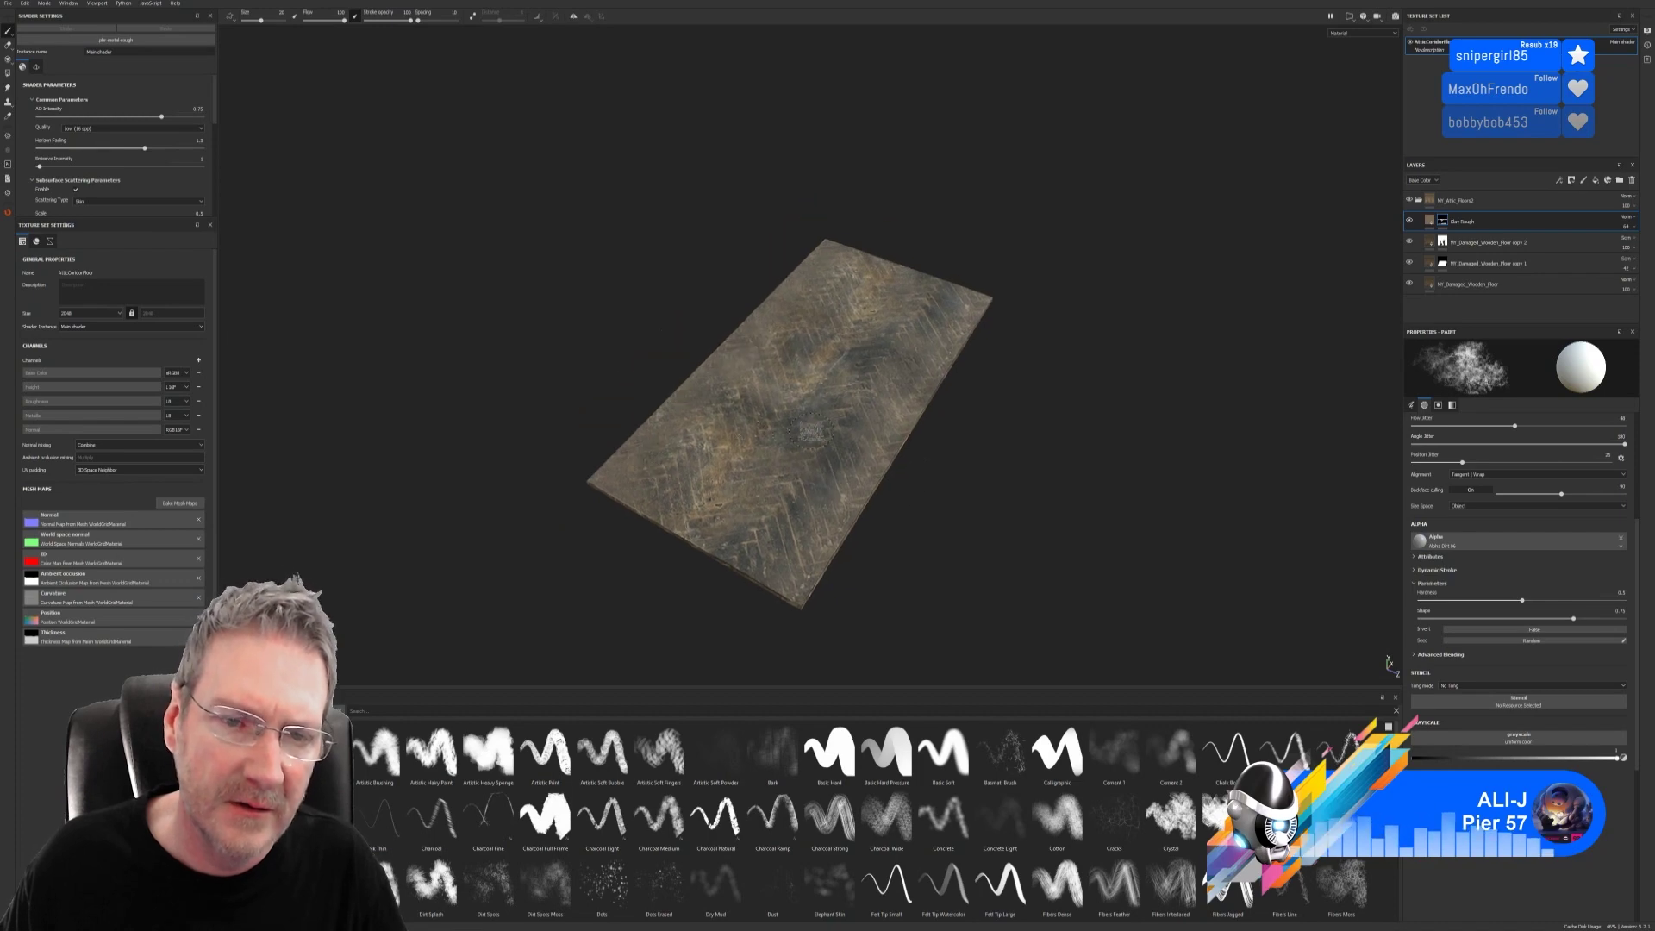
{"action": "scroll", "coordinate": [811, 431], "scroll_direction": "up", "scroll_amount": 3}
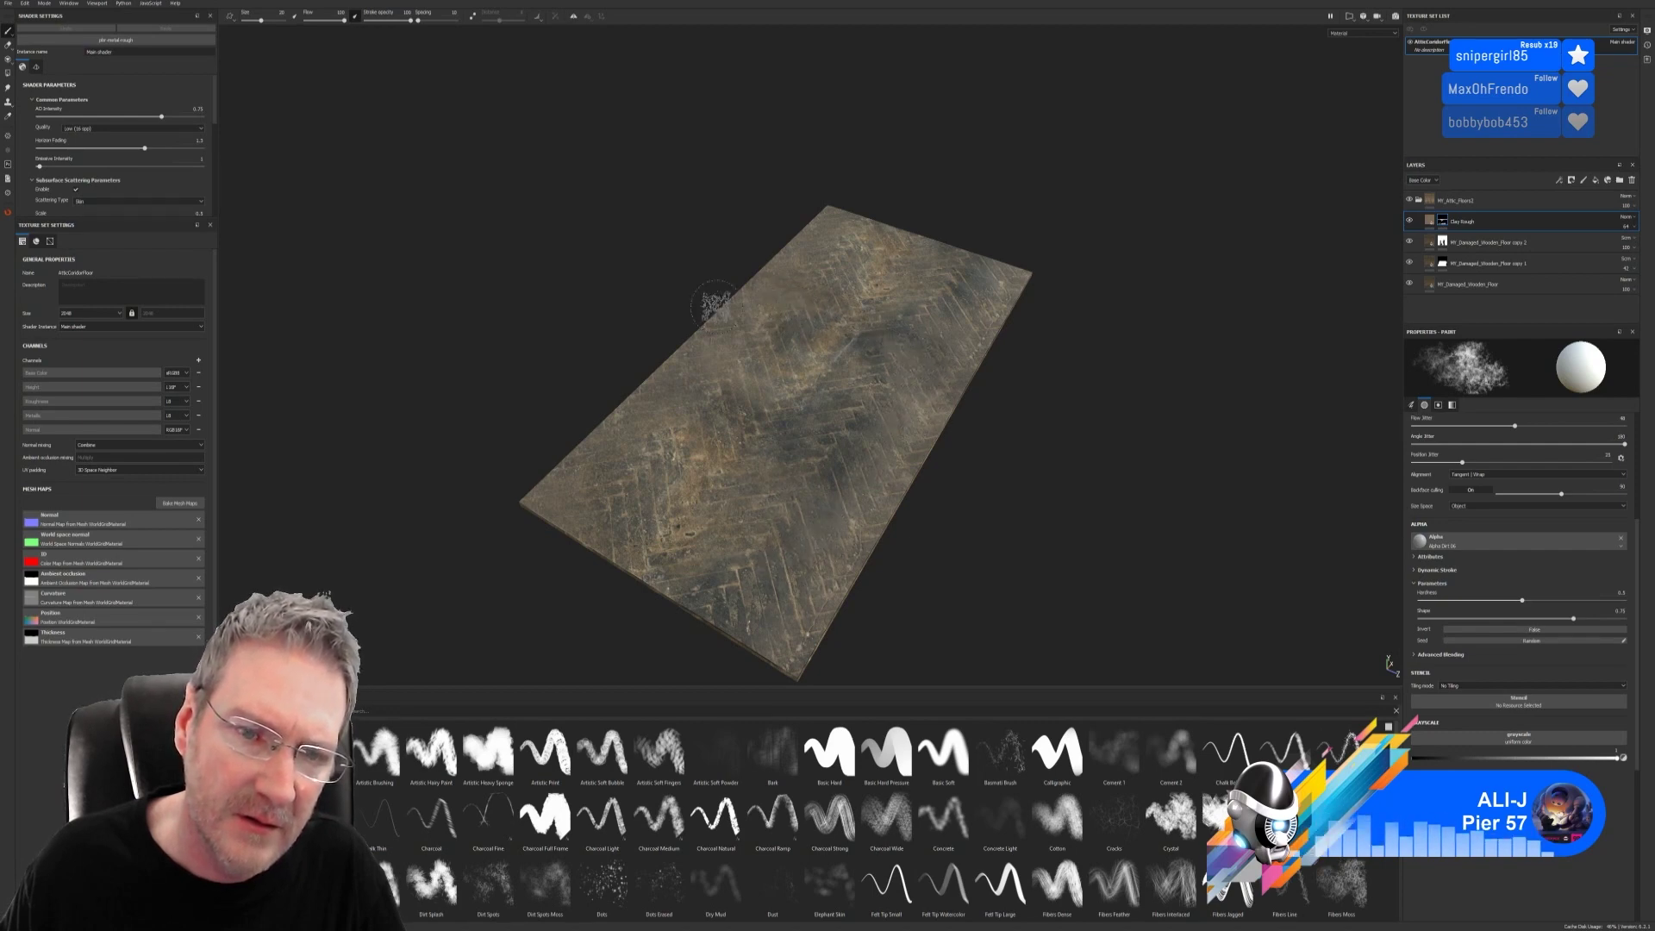
{"action": "left_click_drag", "start_coordinate": [867, 358], "coordinate": [737, 444], "text": "alt"}
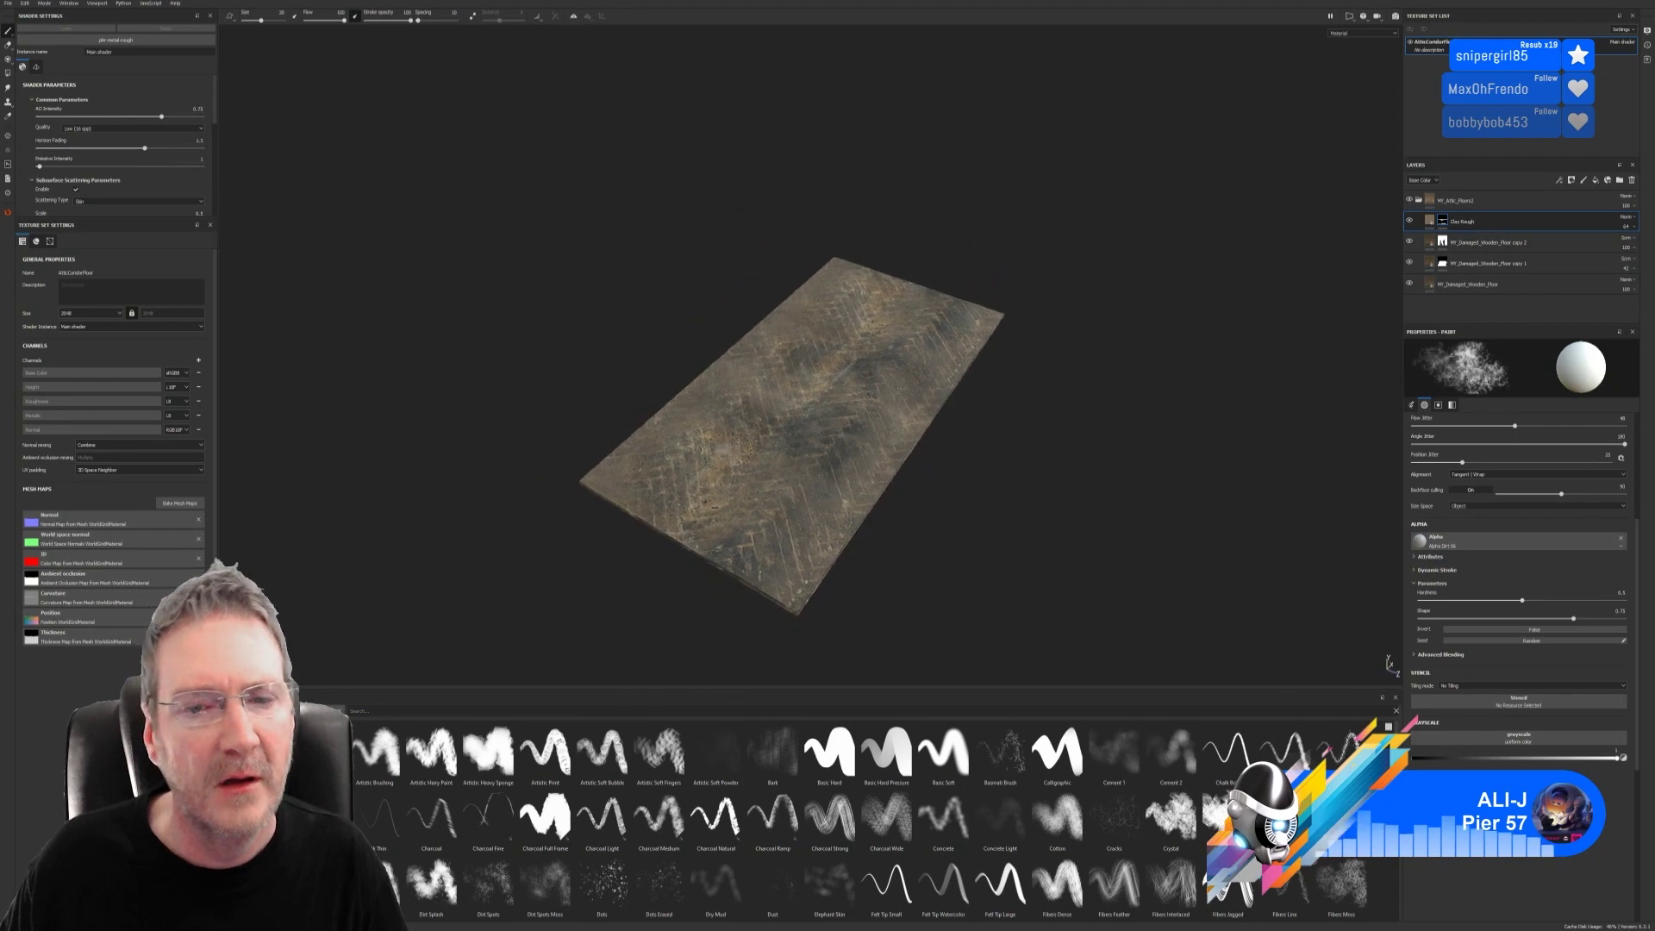
Step: Start exporting the textures and browse for the output directory to UE4 Projects > Models > Attic > Floors on the Work (E:) drive
{"action": "left_click", "coordinate": [12, 2]}
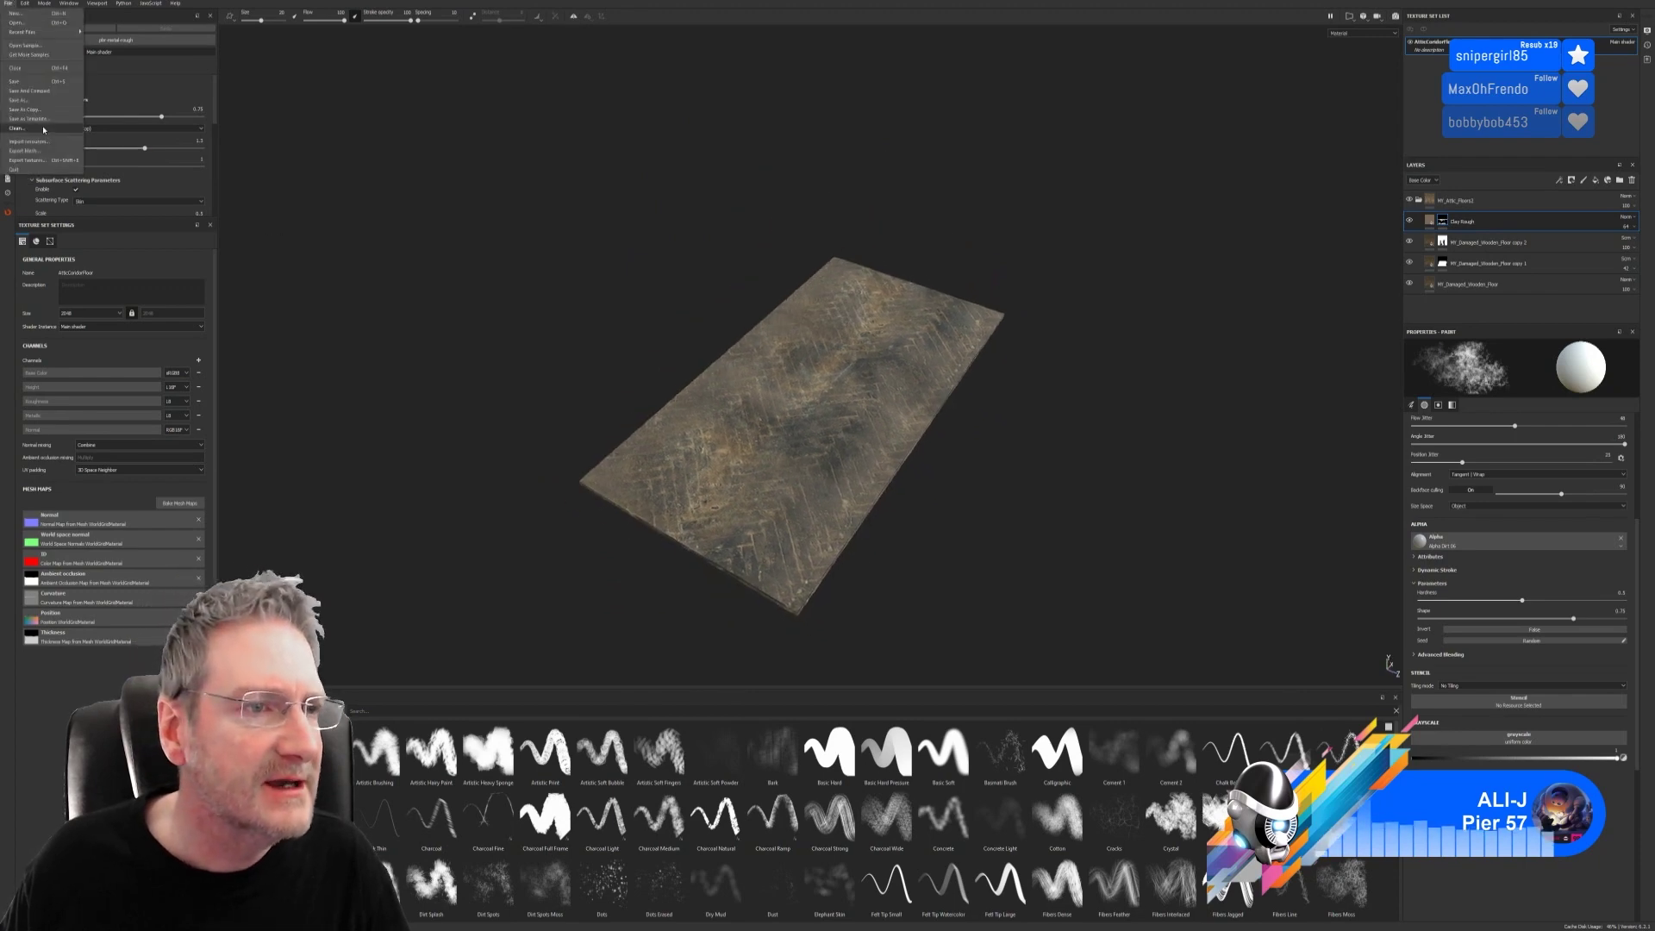
{"action": "left_click", "coordinate": [36, 161]}
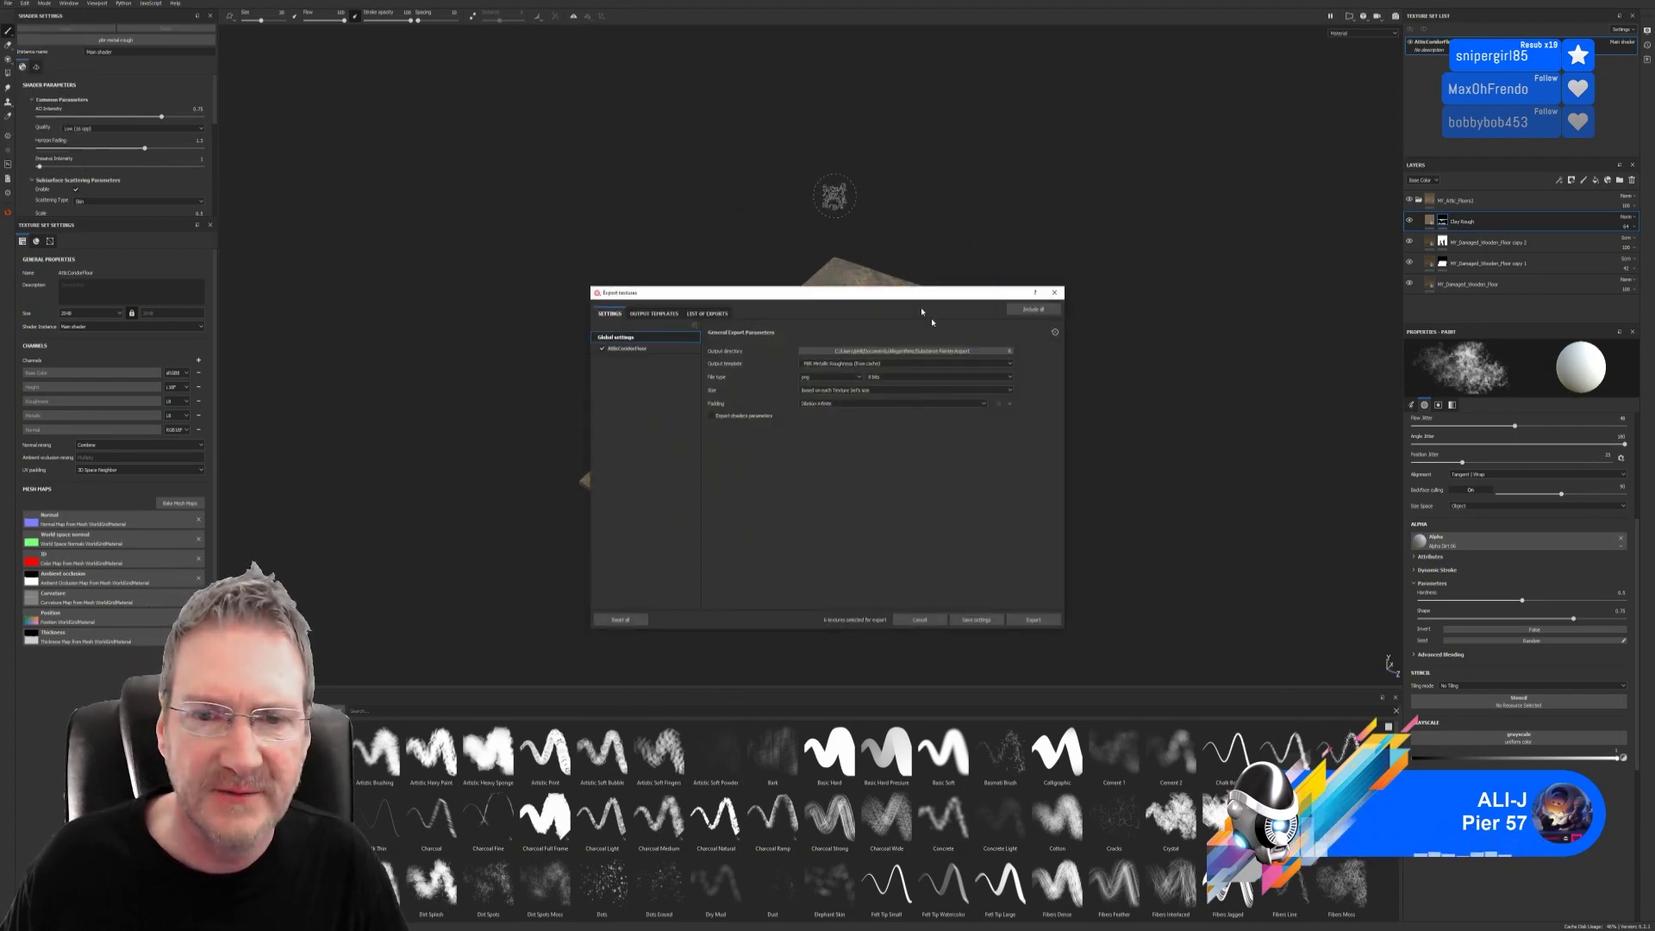
{"action": "left_click", "coordinate": [929, 351]}
{"action": "left_click_drag", "start_coordinate": [1069, 214], "coordinate": [886, 164]}
{"action": "left_click", "coordinate": [423, 415]}
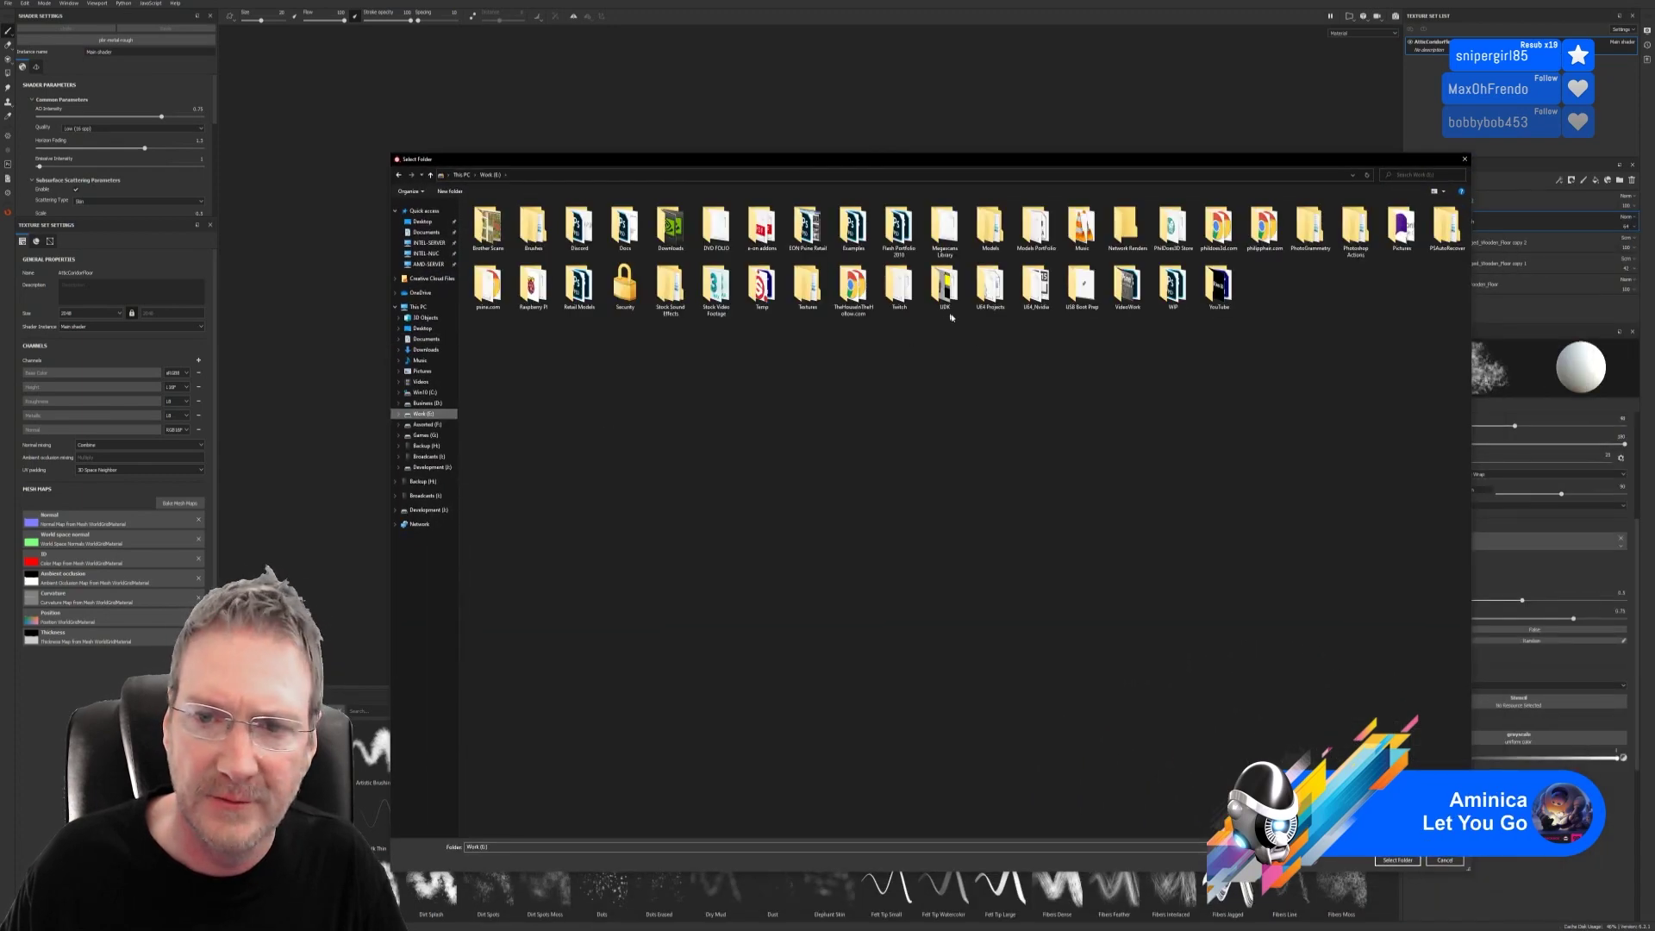
{"action": "double_click", "coordinate": [990, 284]}
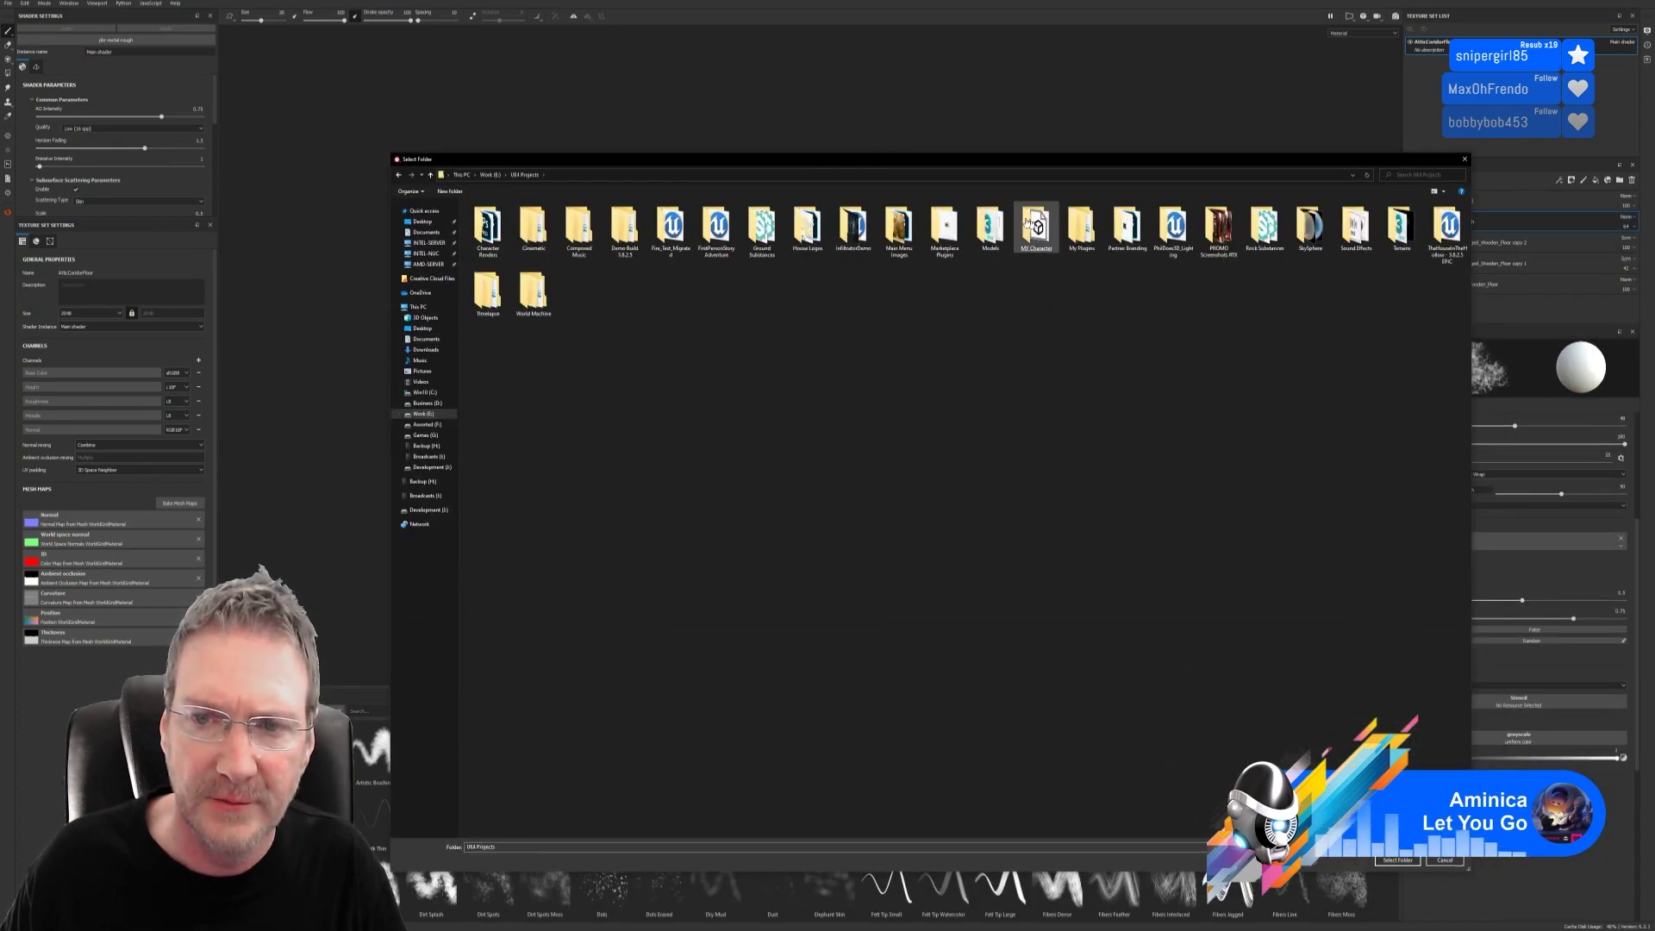
{"action": "double_click", "coordinate": [1034, 226]}
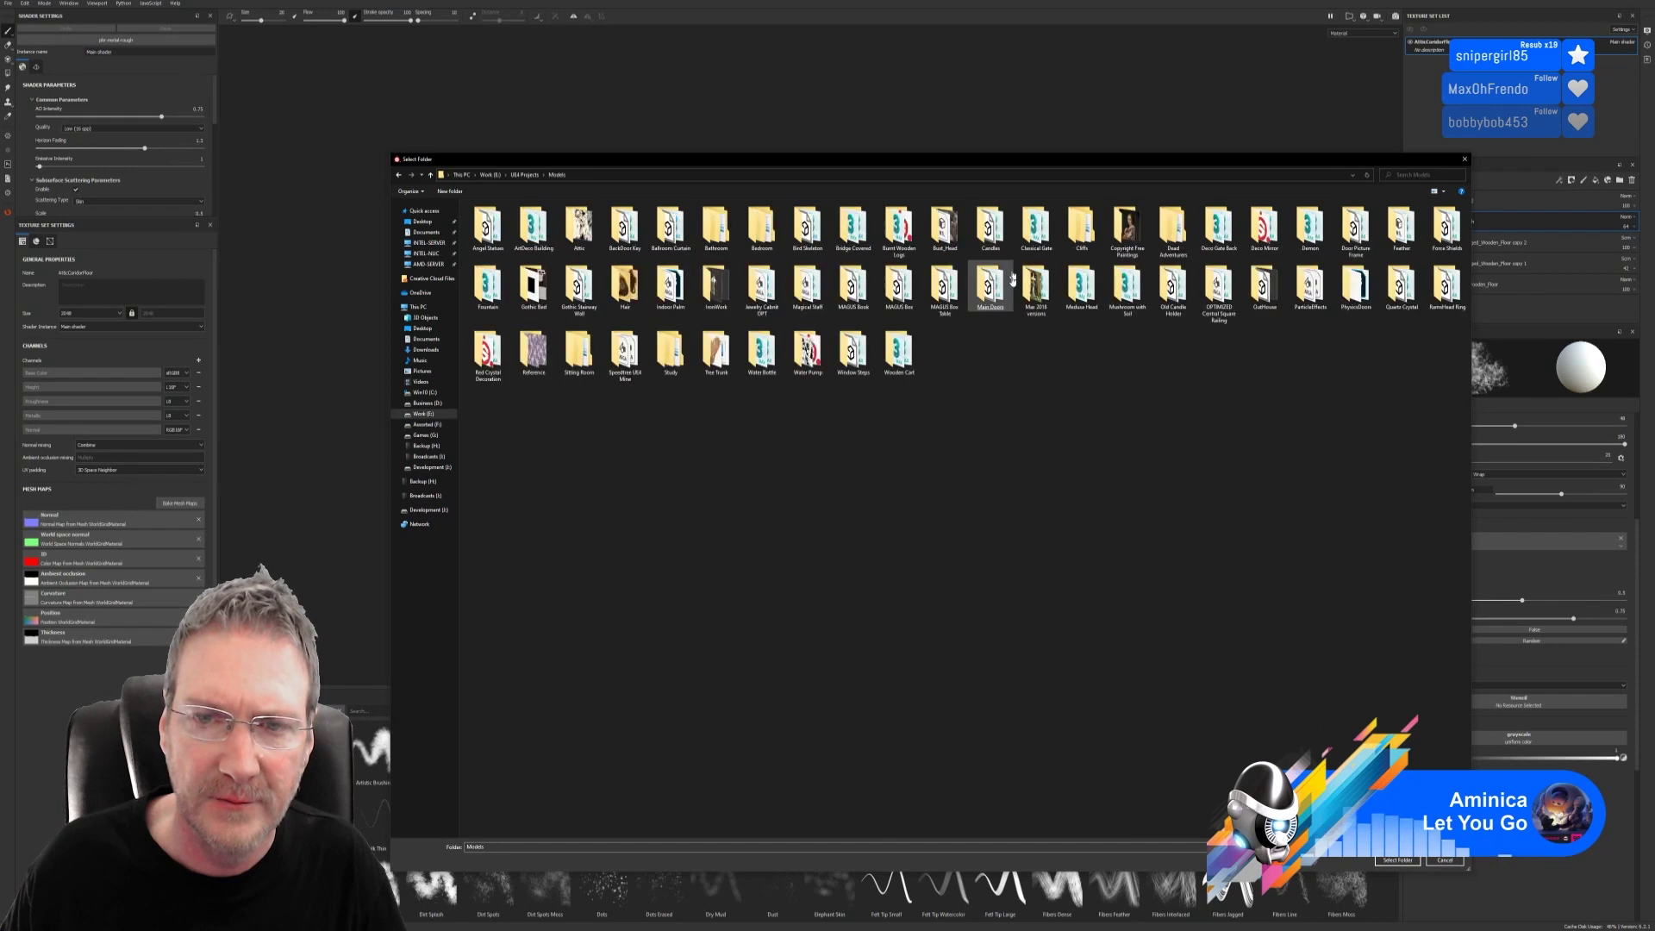
{"action": "double_click", "coordinate": [579, 226]}
{"action": "double_click", "coordinate": [945, 226]}
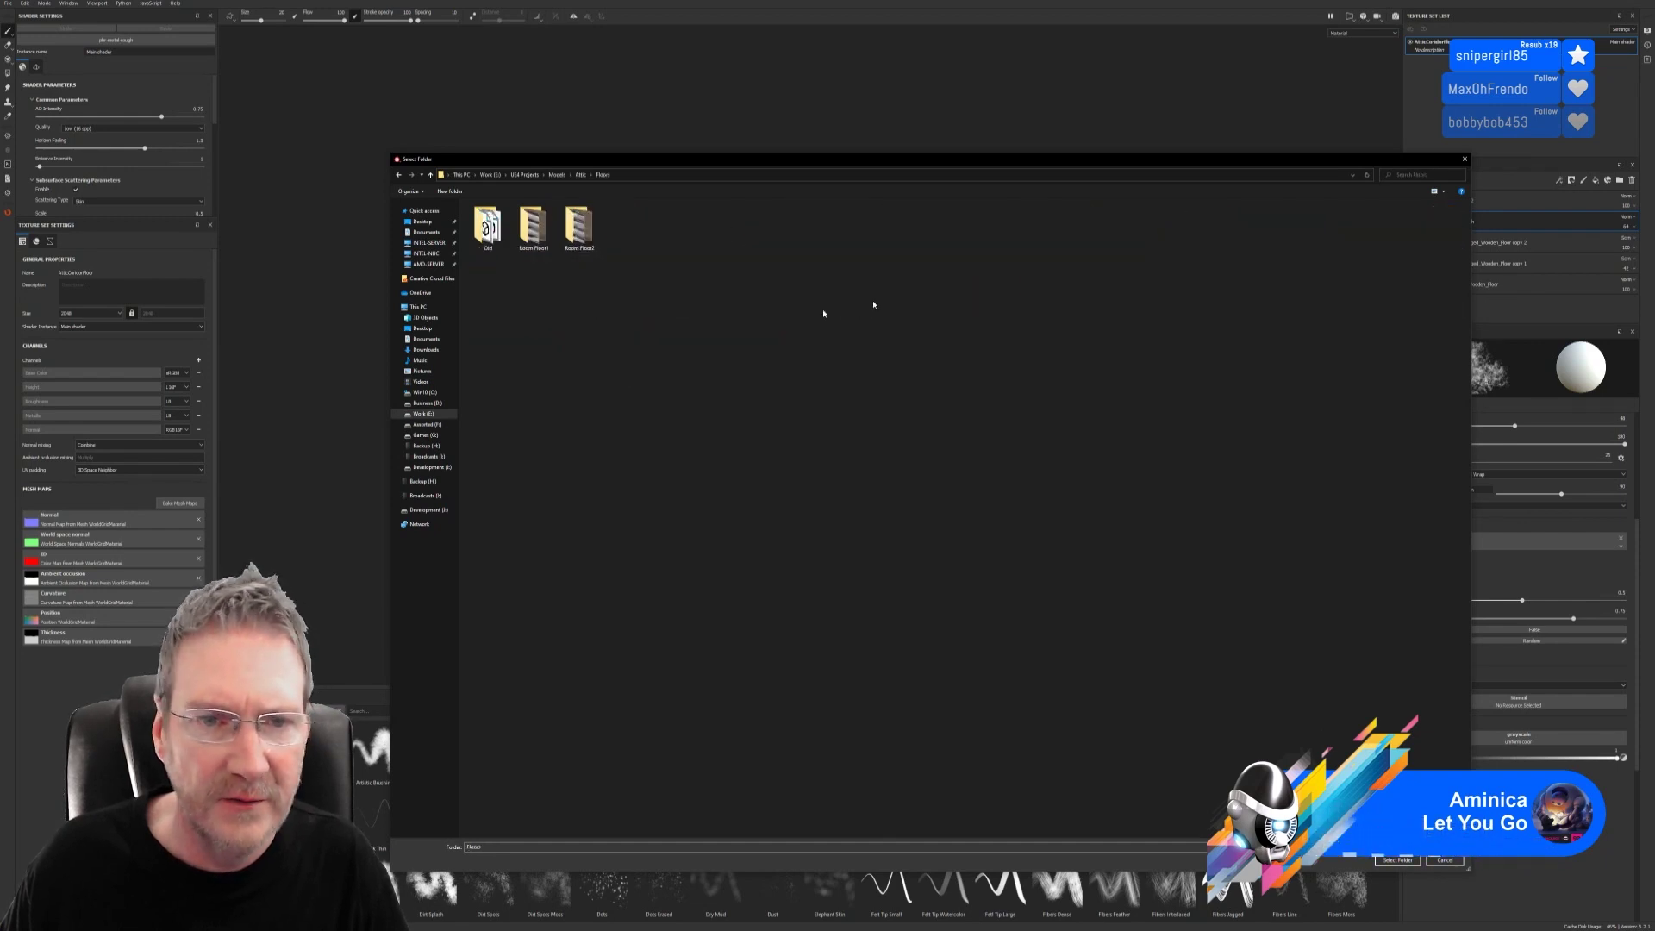
Step: Create a folder named Coridor inside Floors and choose it as the export's output directory
{"action": "right_click", "coordinate": [575, 301]}
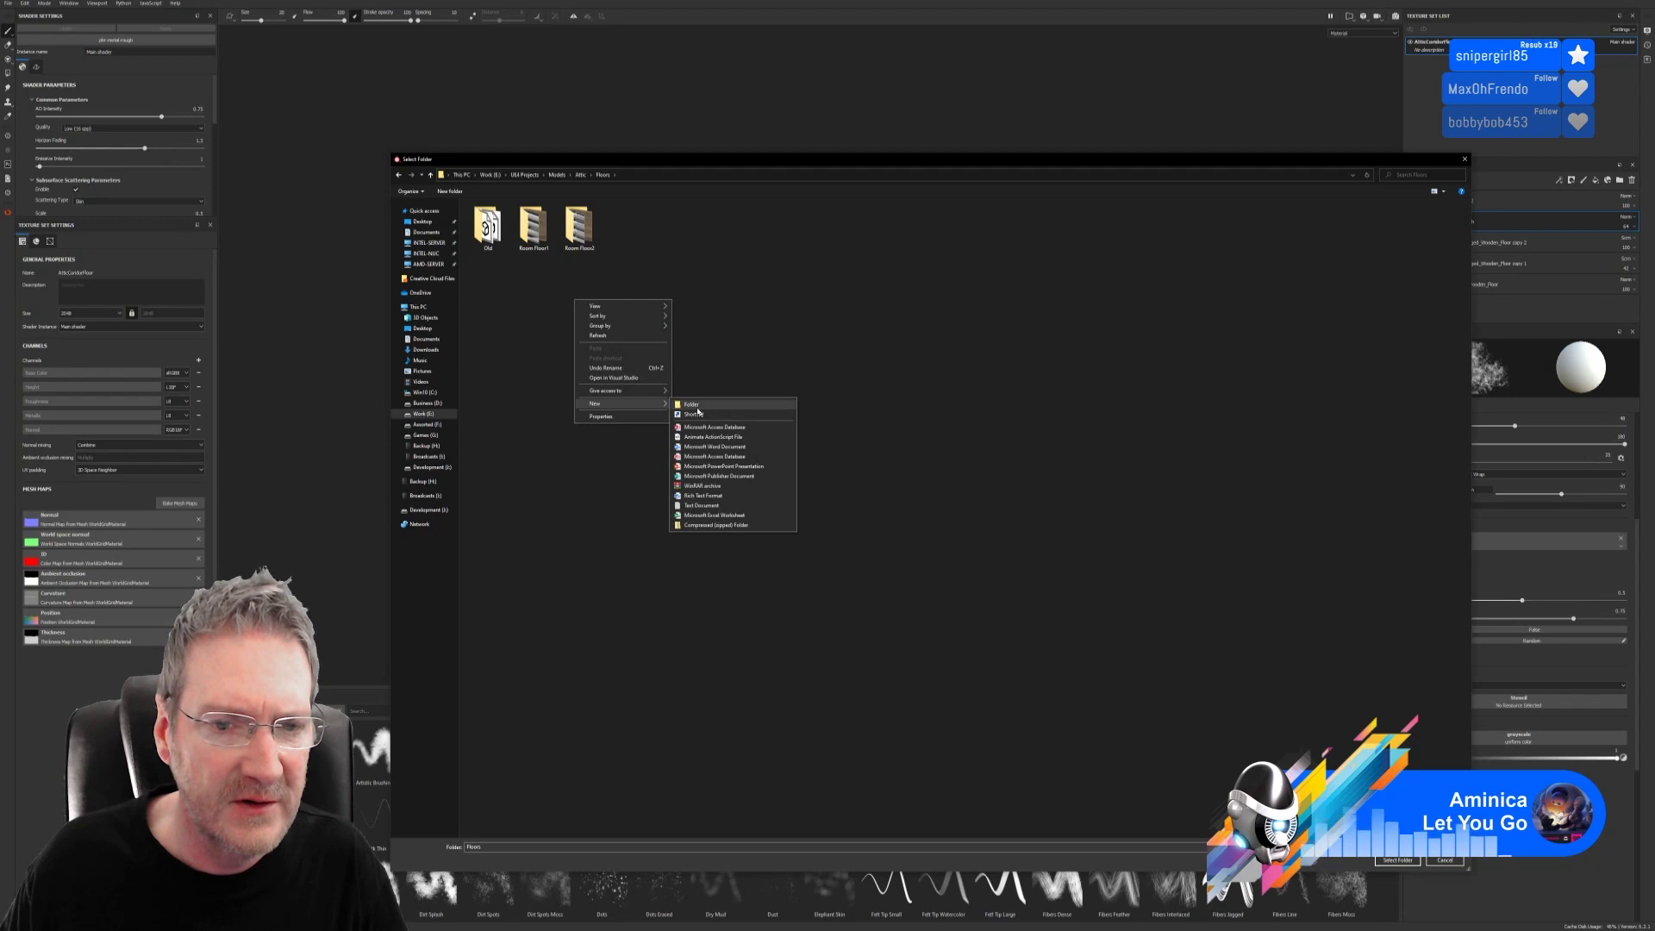
{"action": "left_click", "coordinate": [690, 403]}
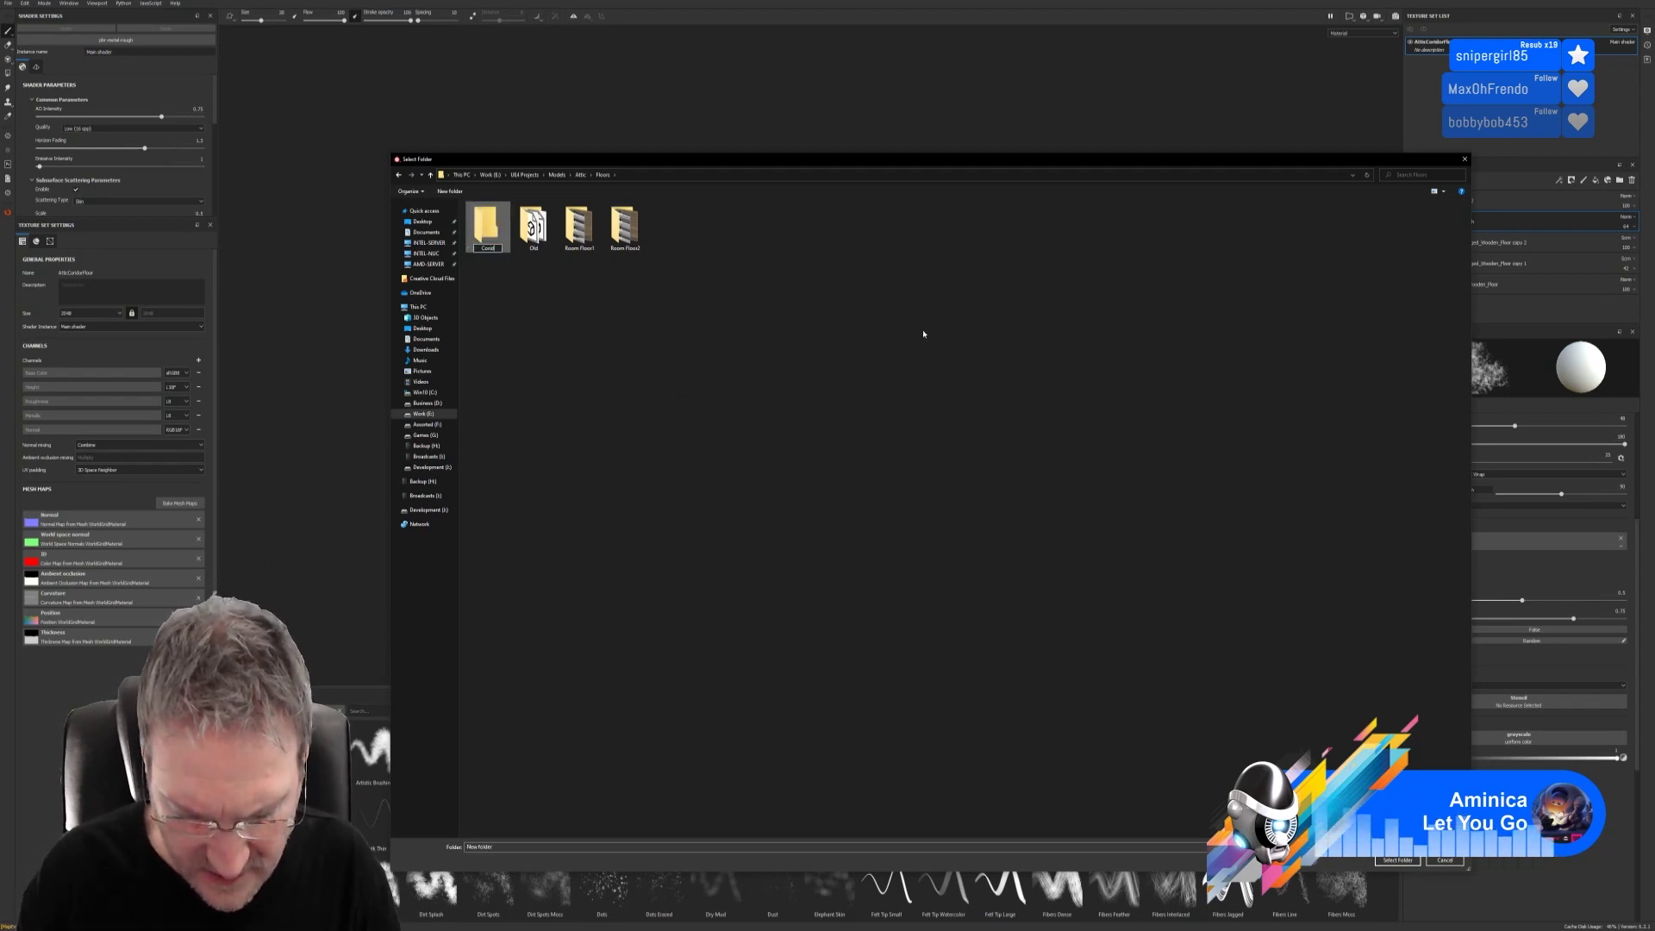
{"action": "key", "text": "Return"}
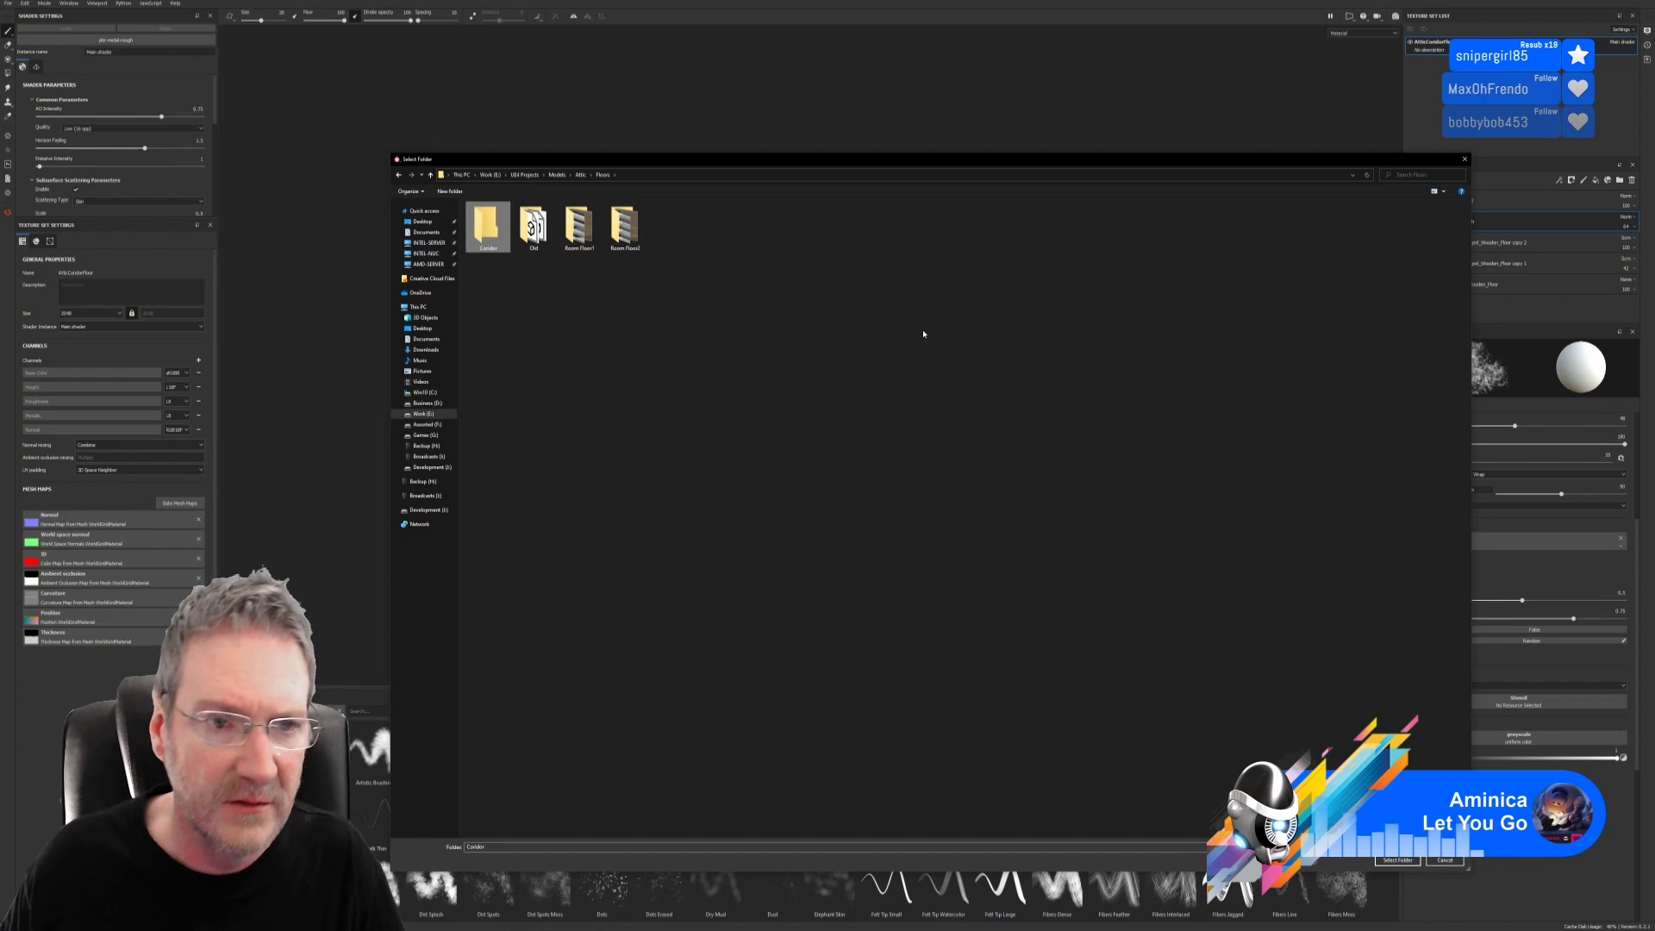
{"action": "double_click", "coordinate": [490, 233]}
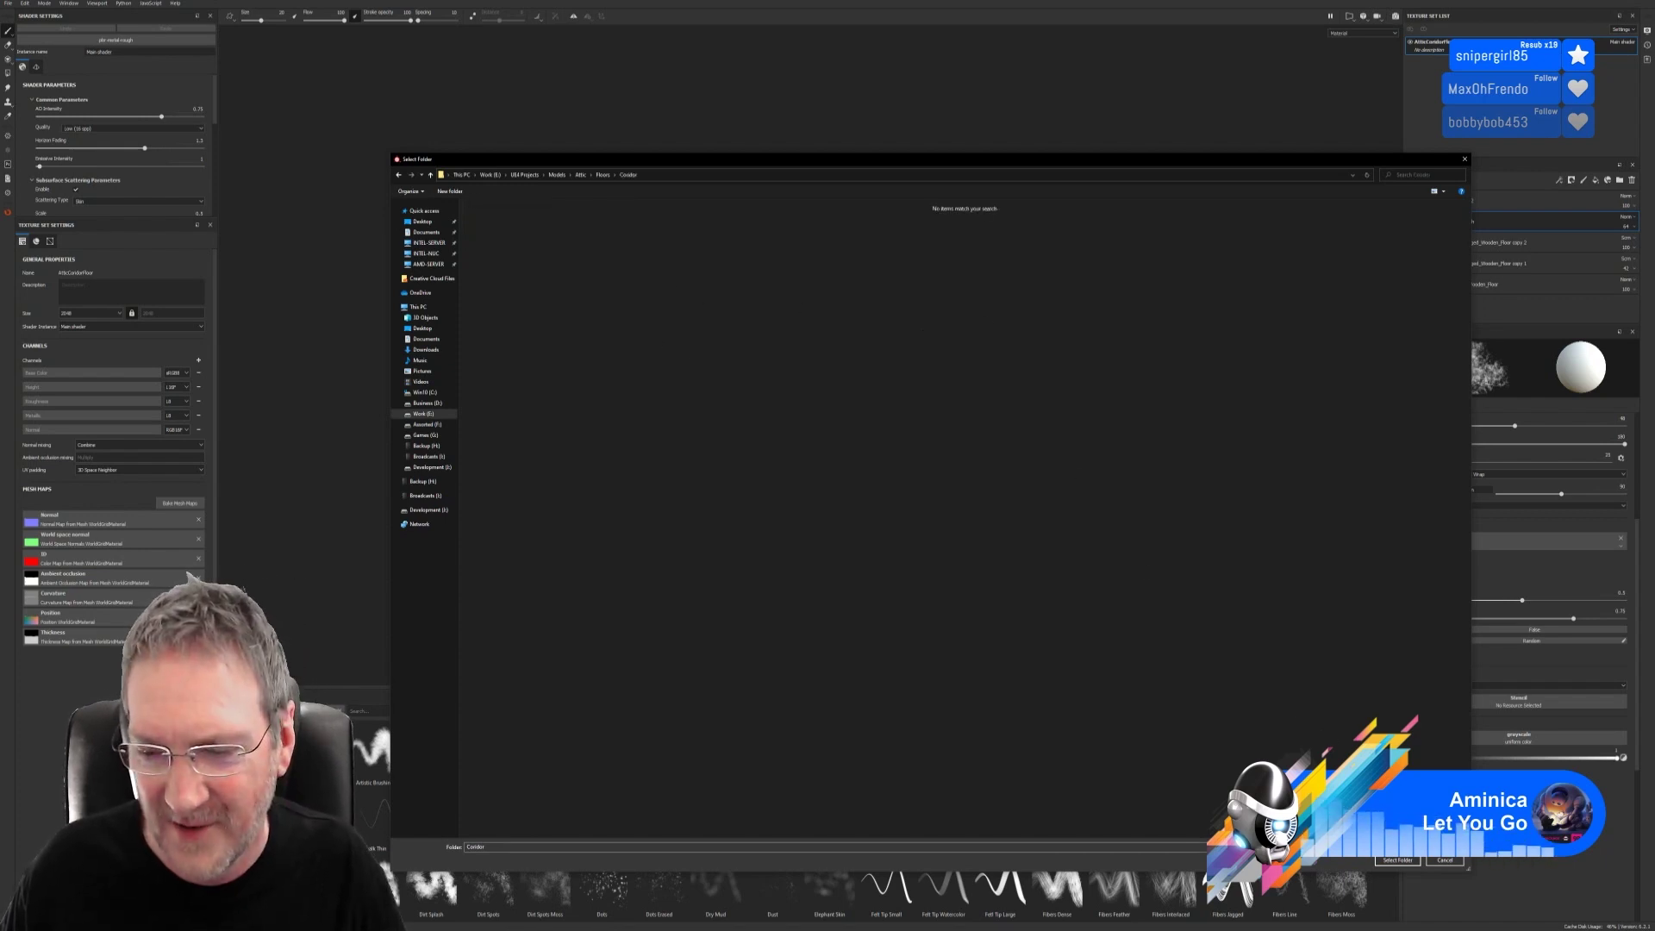
{"action": "left_click", "coordinate": [1389, 861]}
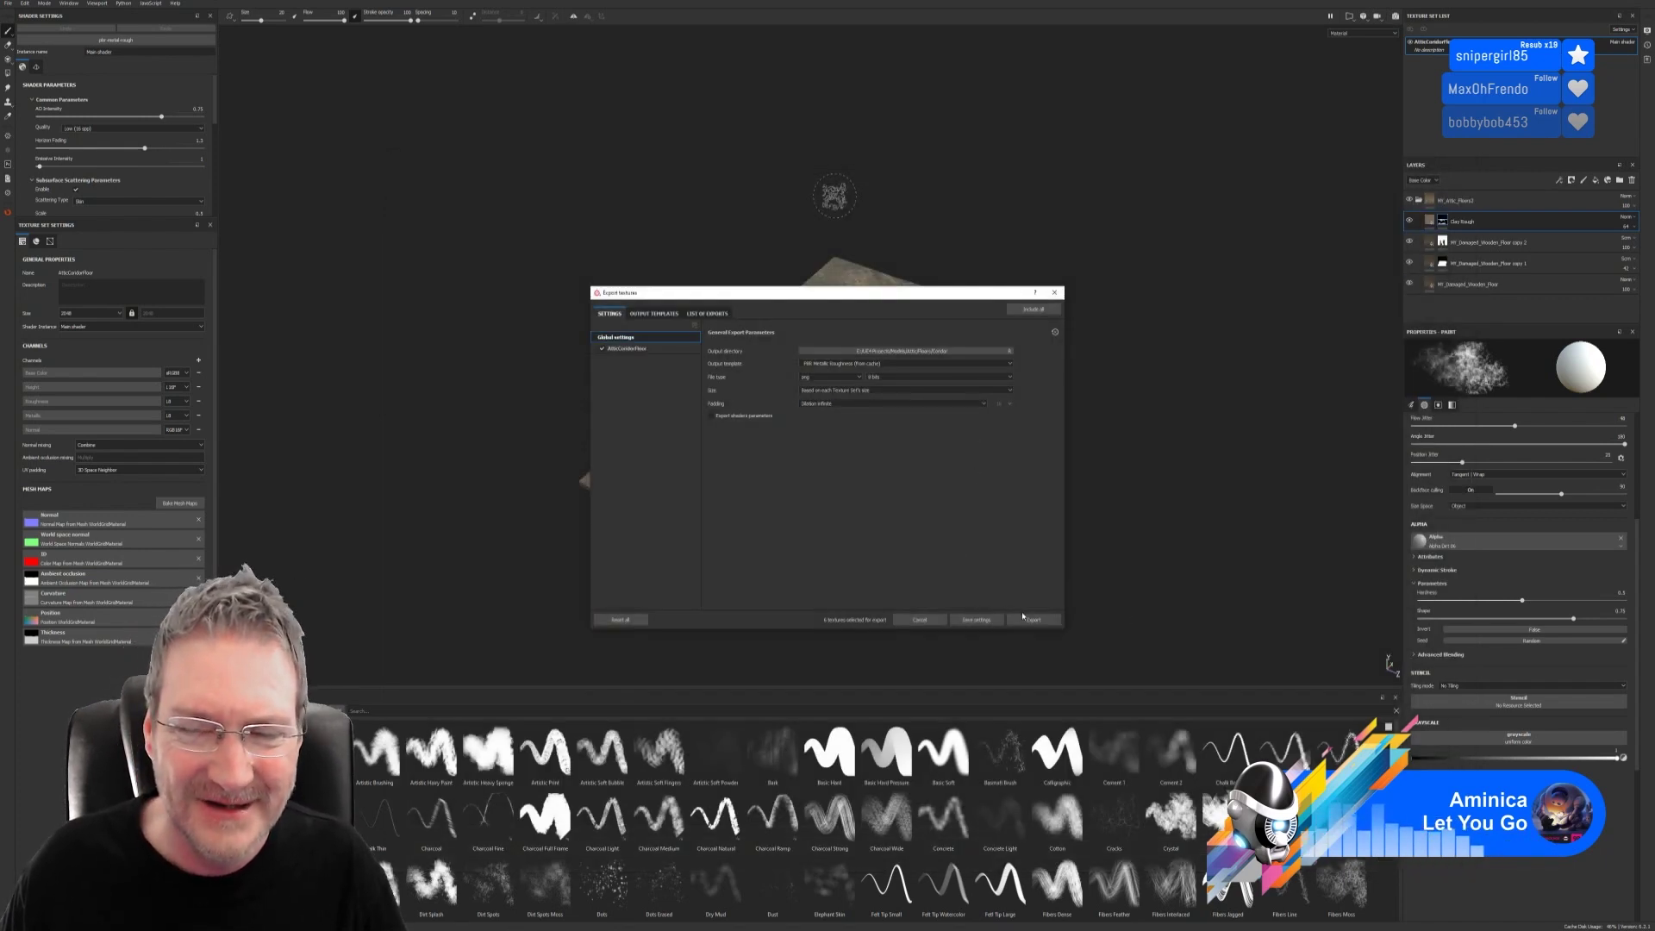
Step: Check the corridor floor texture set's output maps, export the textures and close the export dialog
{"action": "left_click", "coordinate": [640, 350]}
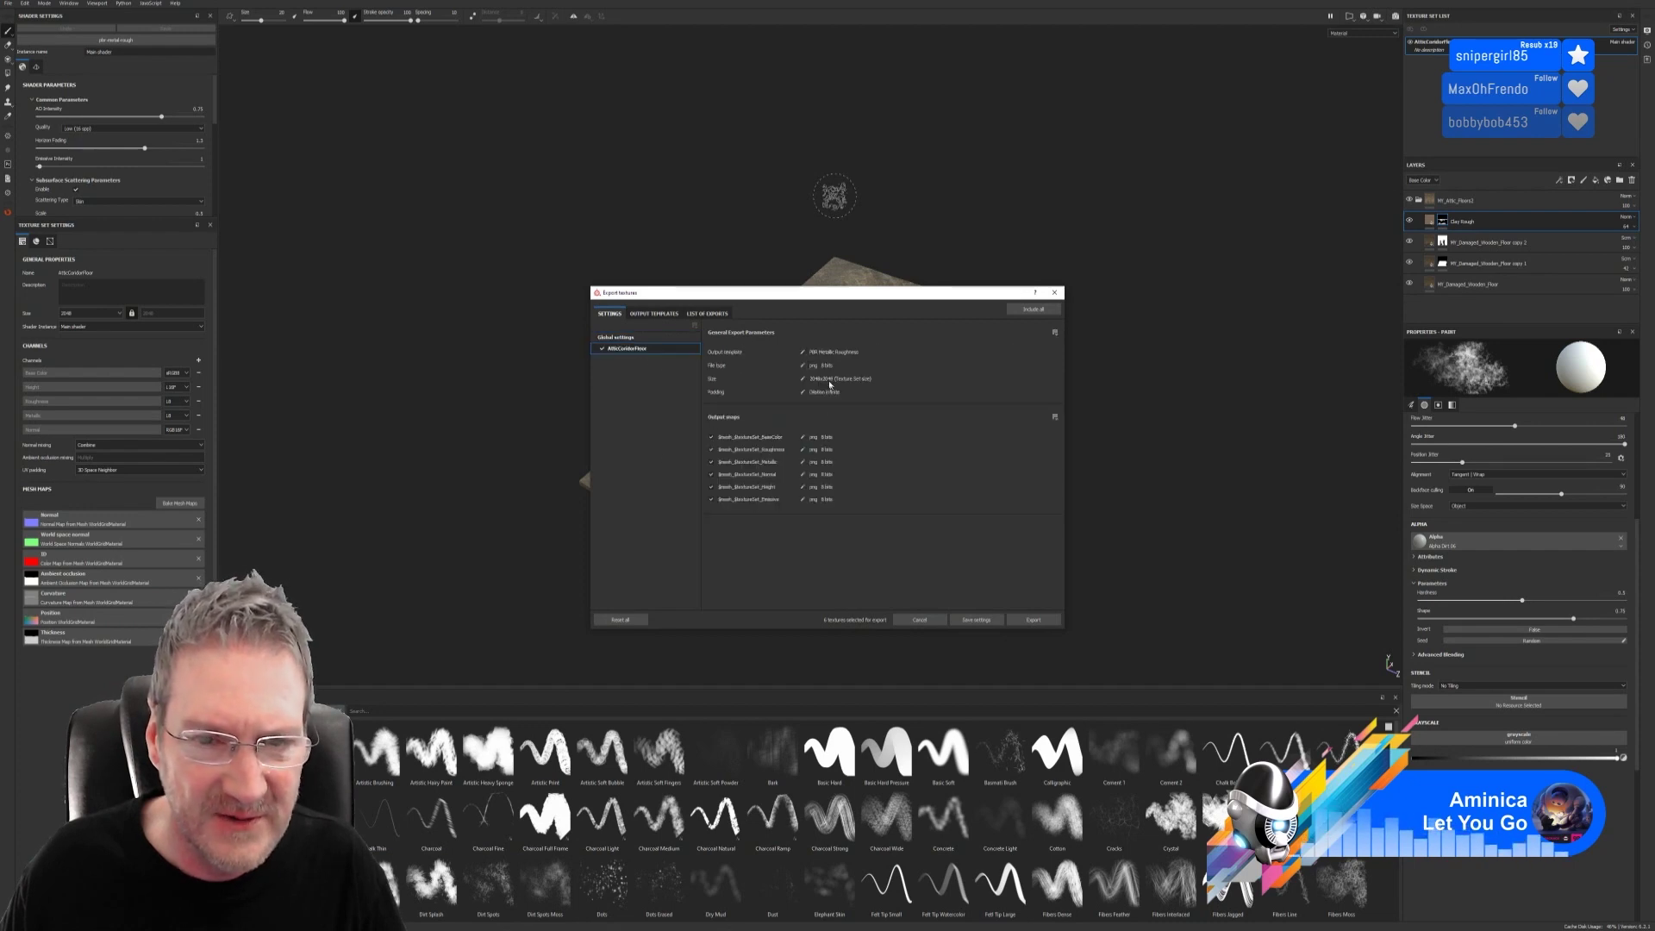
{"action": "left_click", "coordinate": [616, 337]}
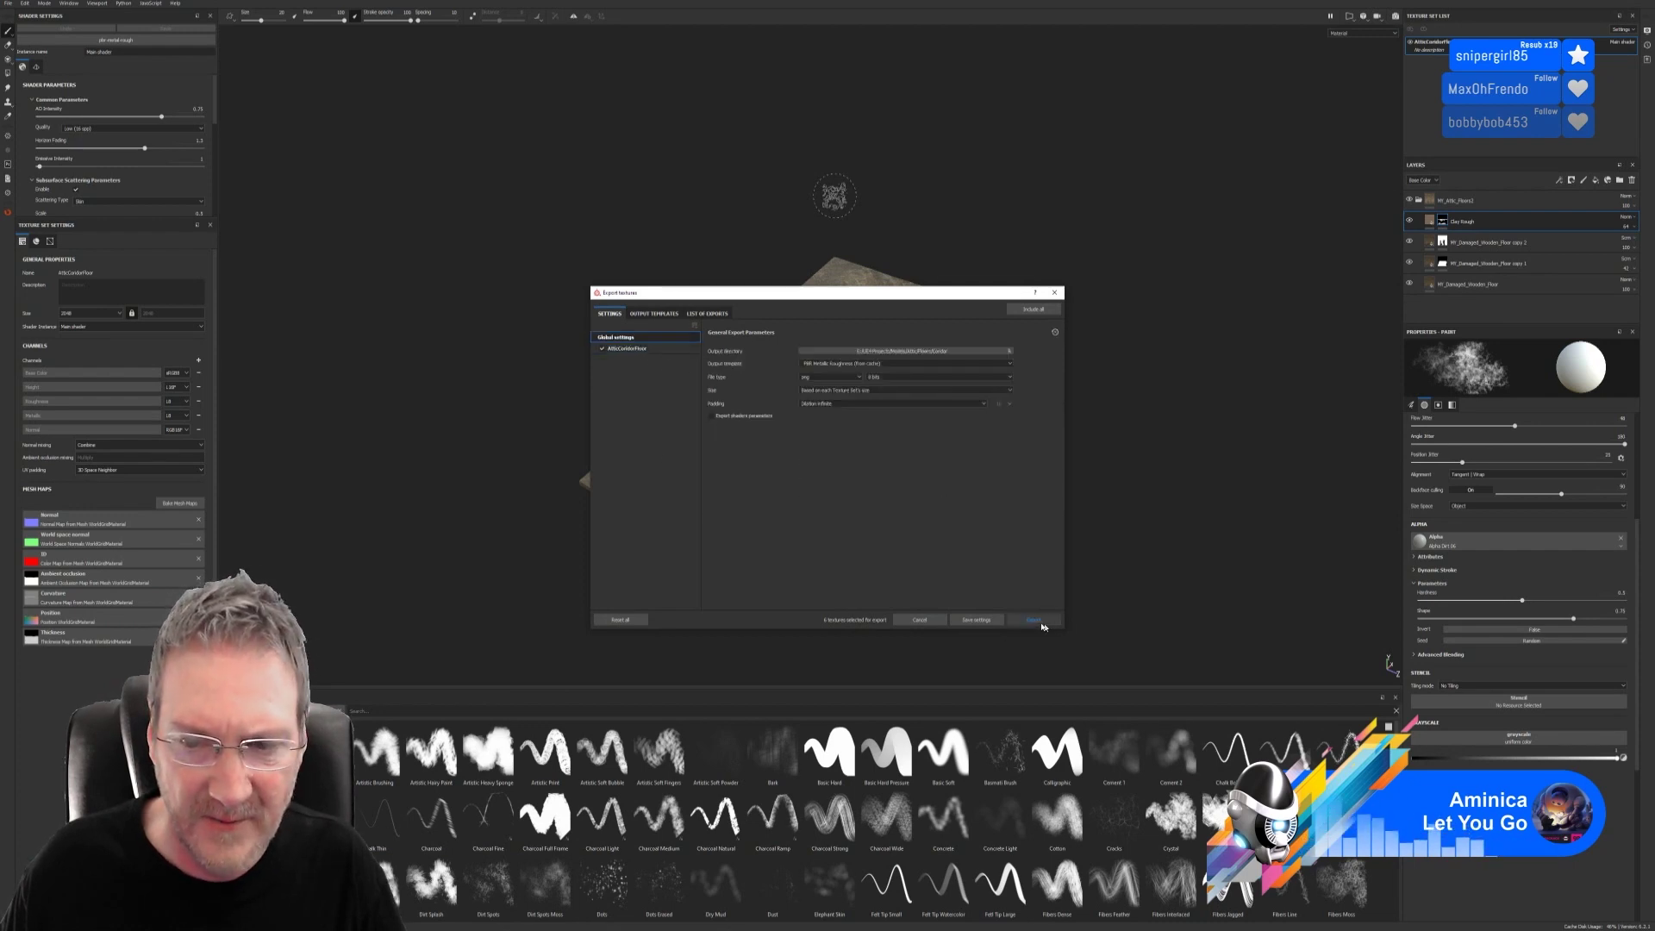
{"action": "left_click", "coordinate": [1041, 622]}
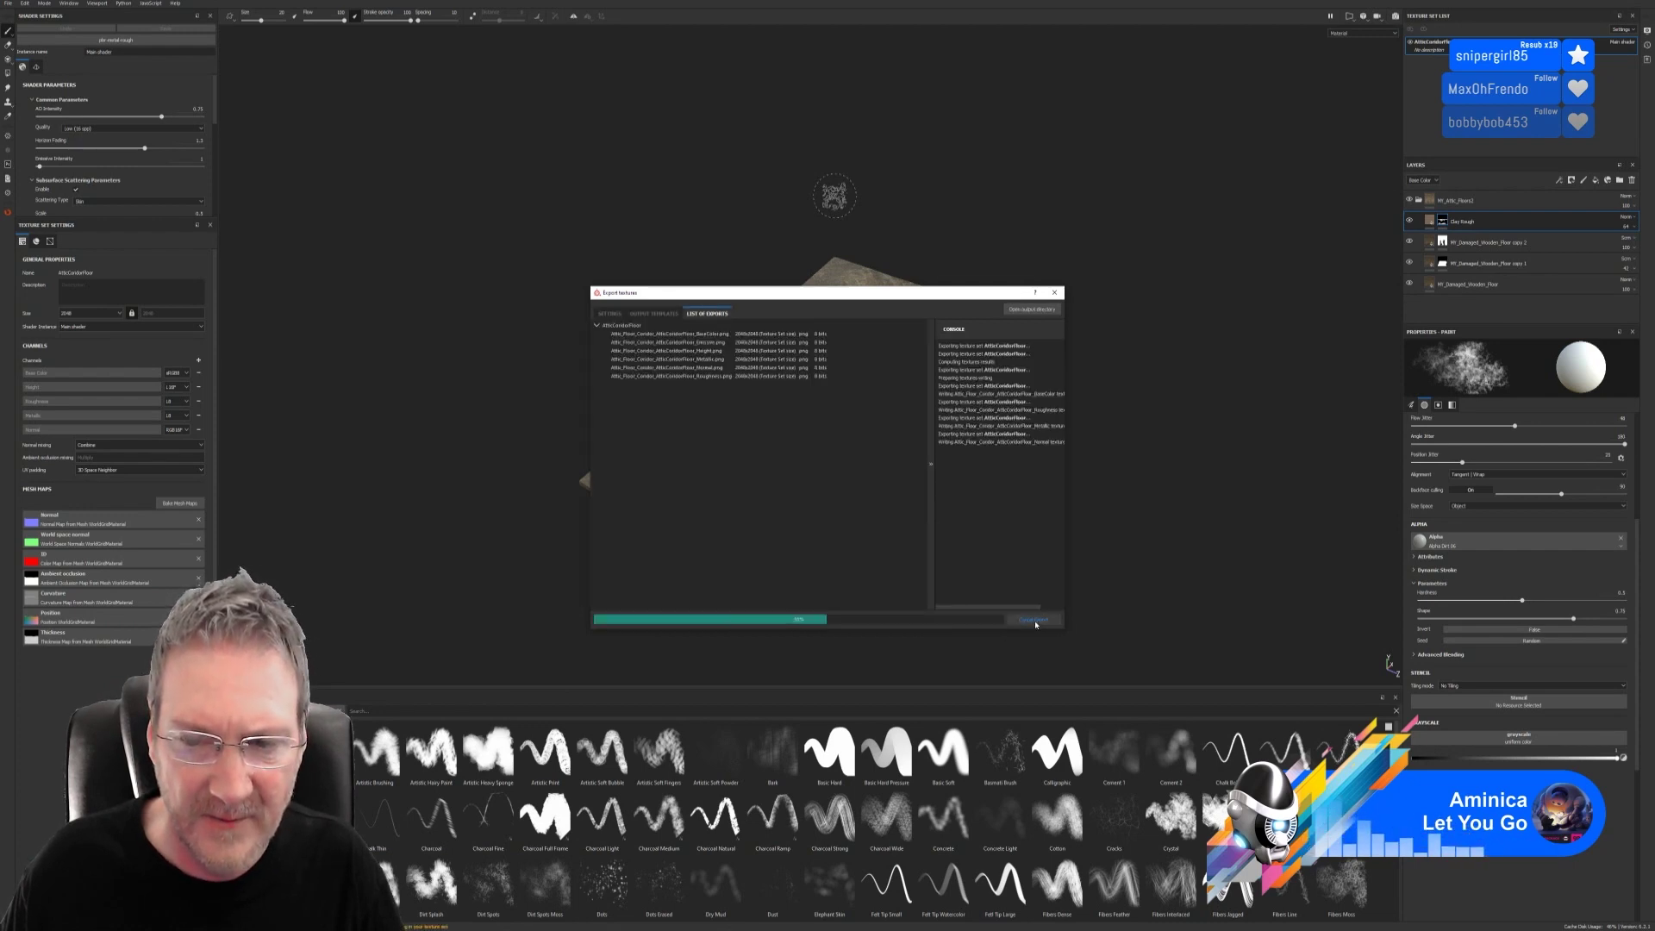
{"action": "left_click", "coordinate": [1055, 292]}
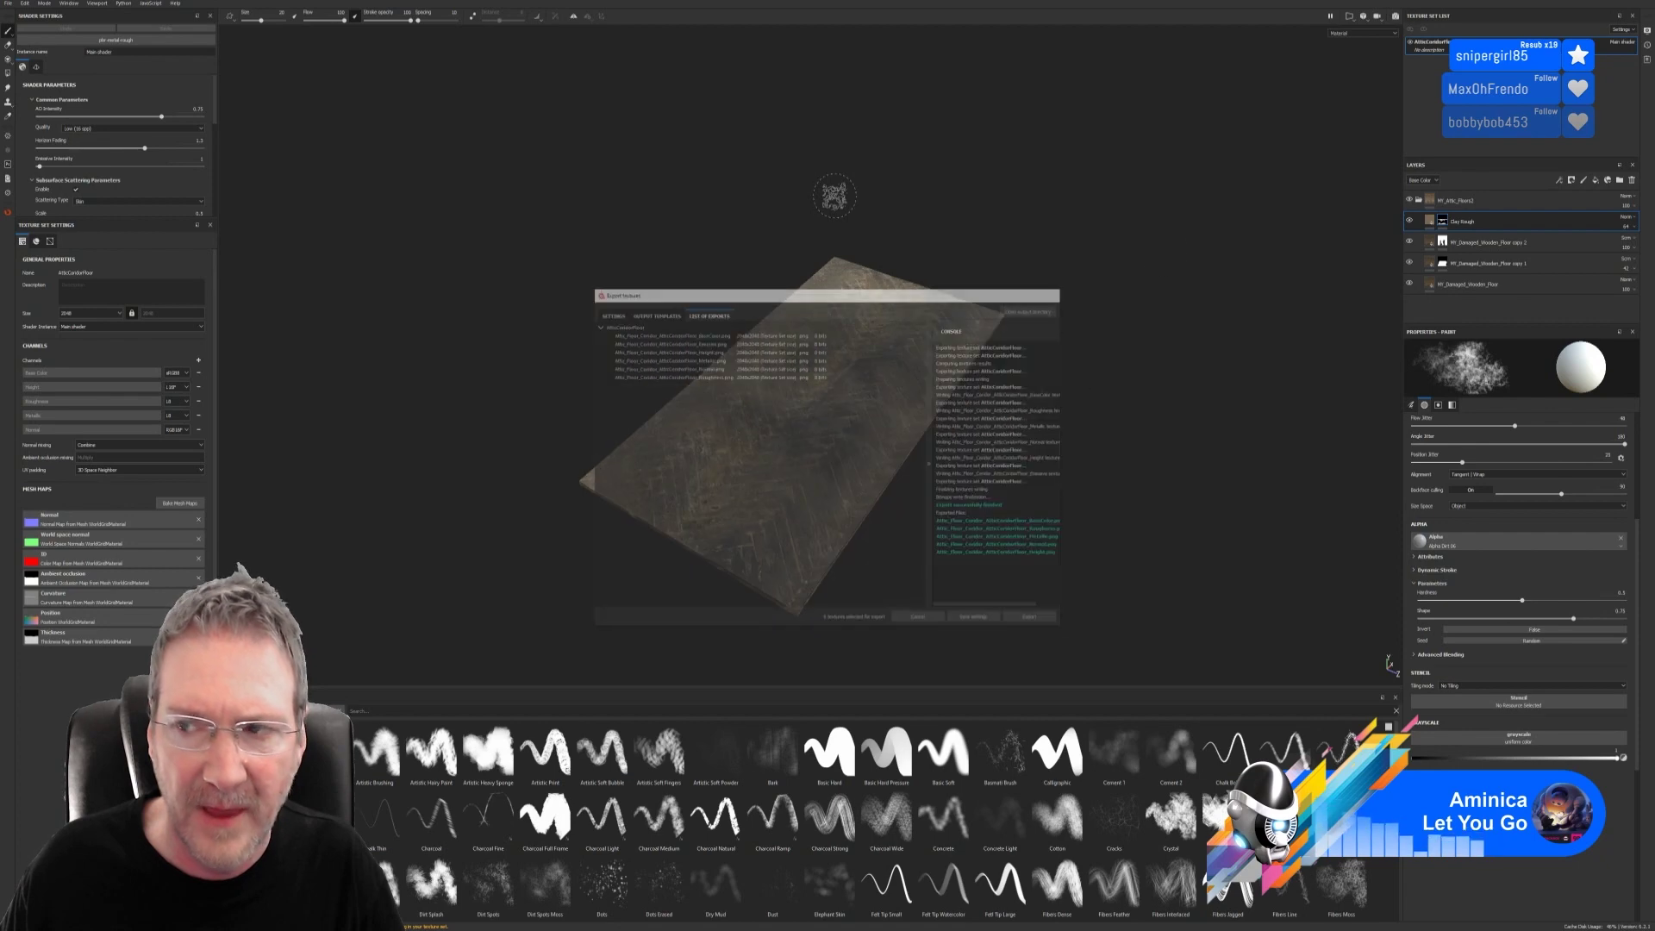
Step: Save the project as a file in the attic's Floors folder, outside the Coridor subfolder
{"action": "left_click", "coordinate": [8, 4]}
{"action": "left_click", "coordinate": [26, 110]}
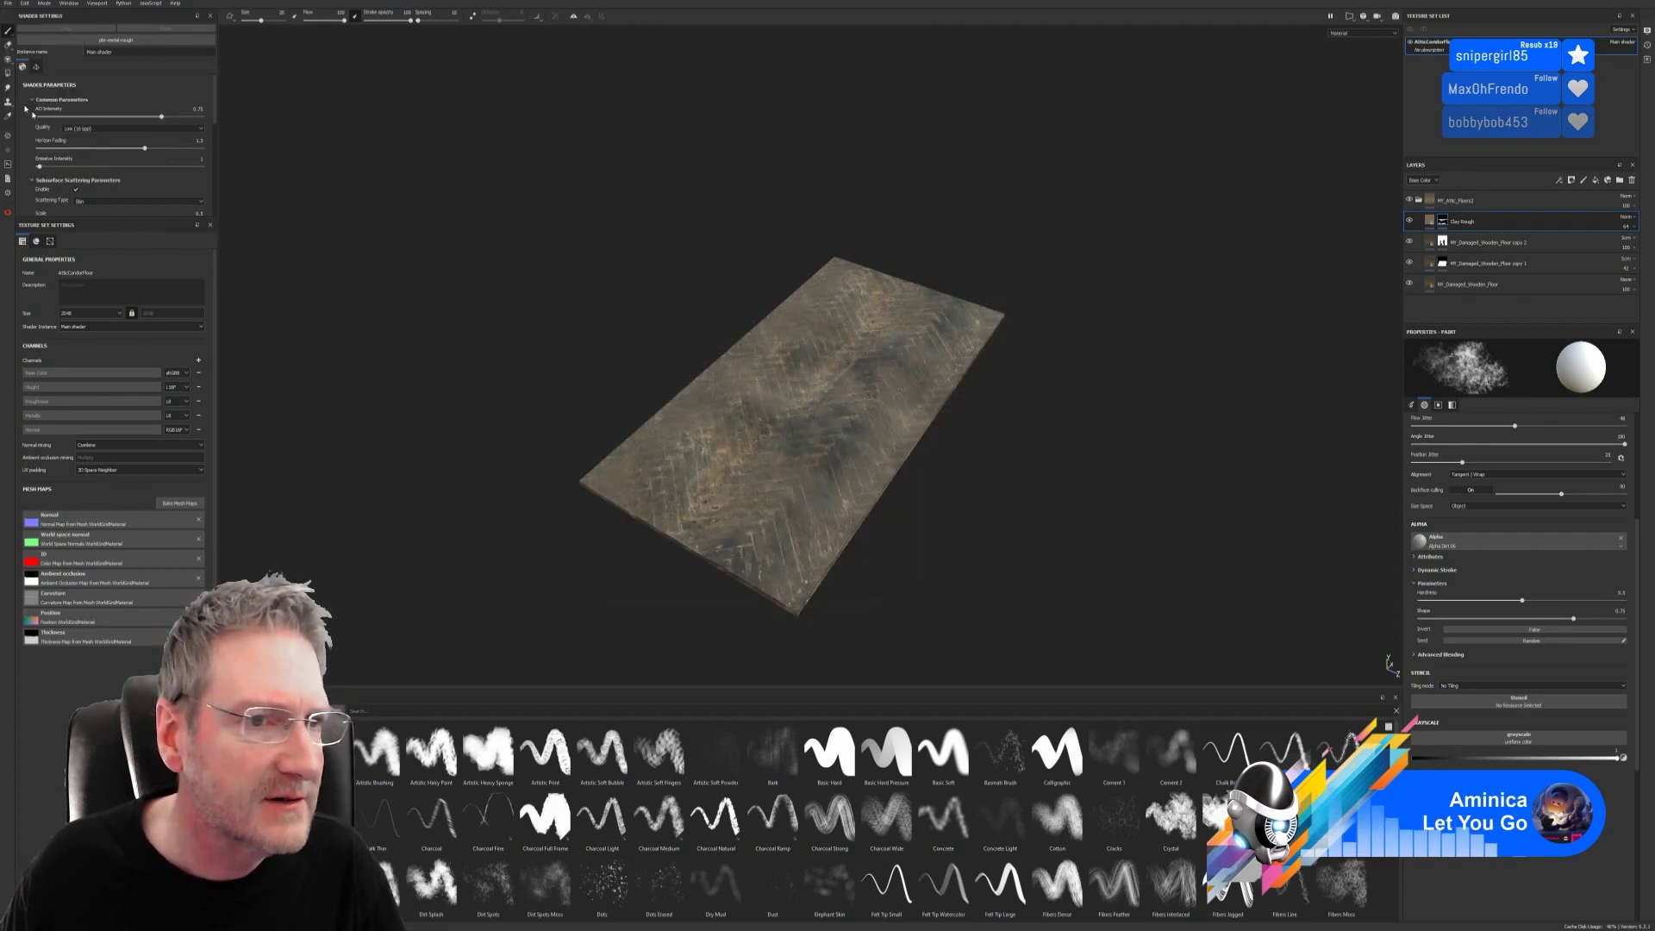
{"action": "type", "text": "C"}
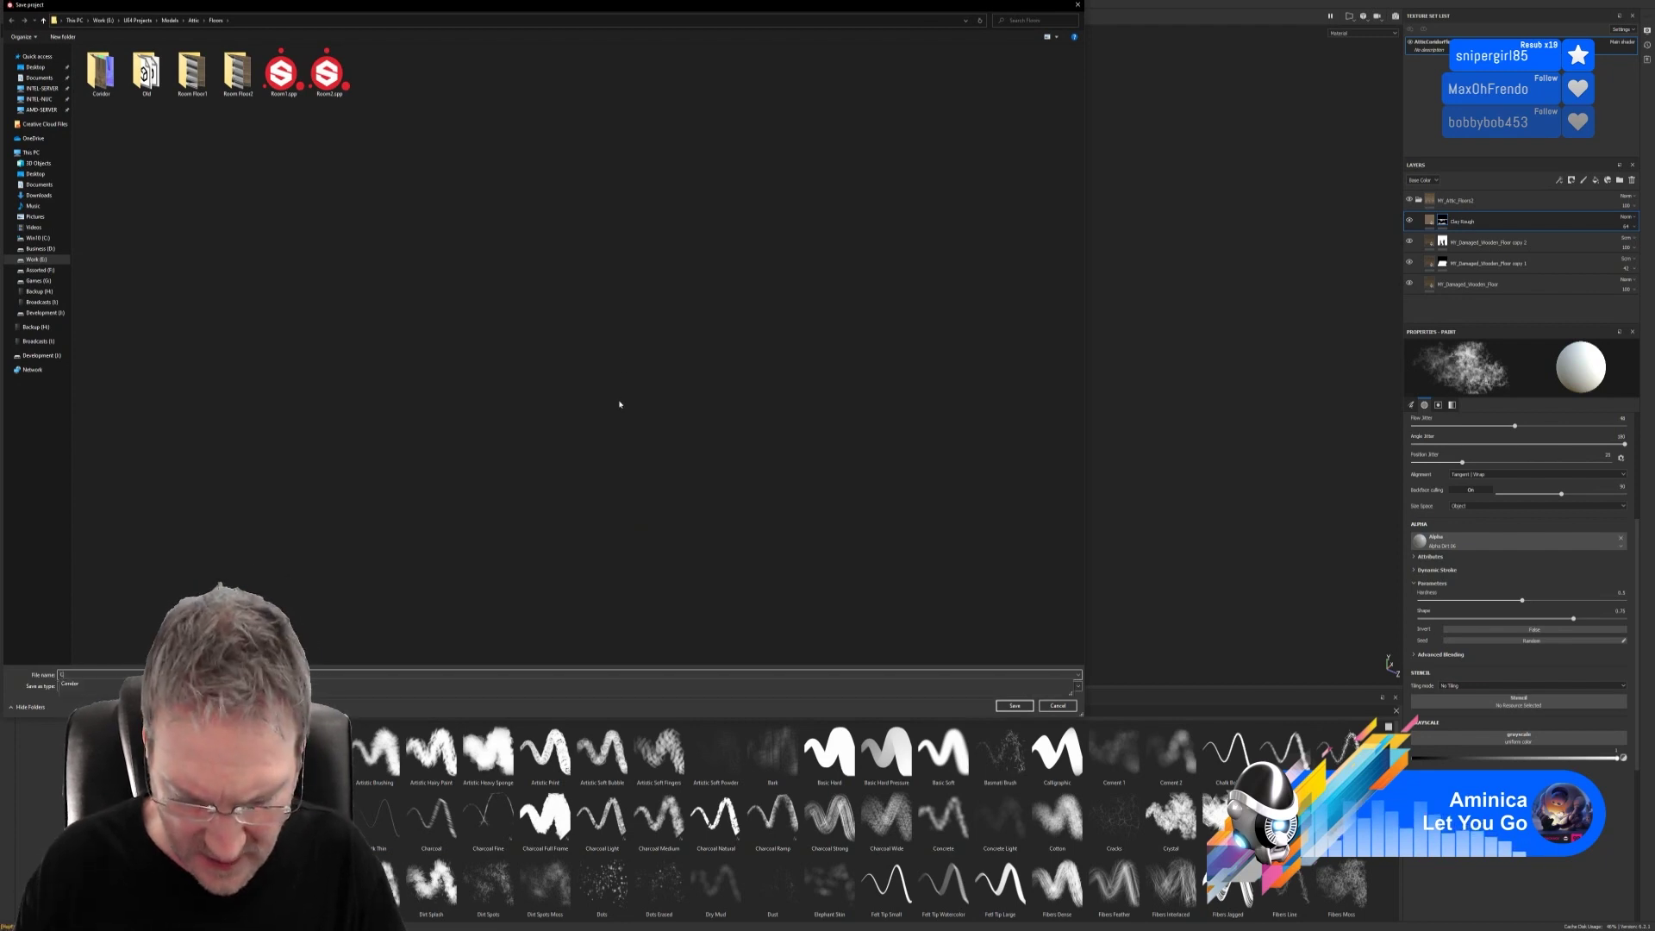
{"action": "type", "text": "oridor"}
{"action": "key", "text": "Return"}
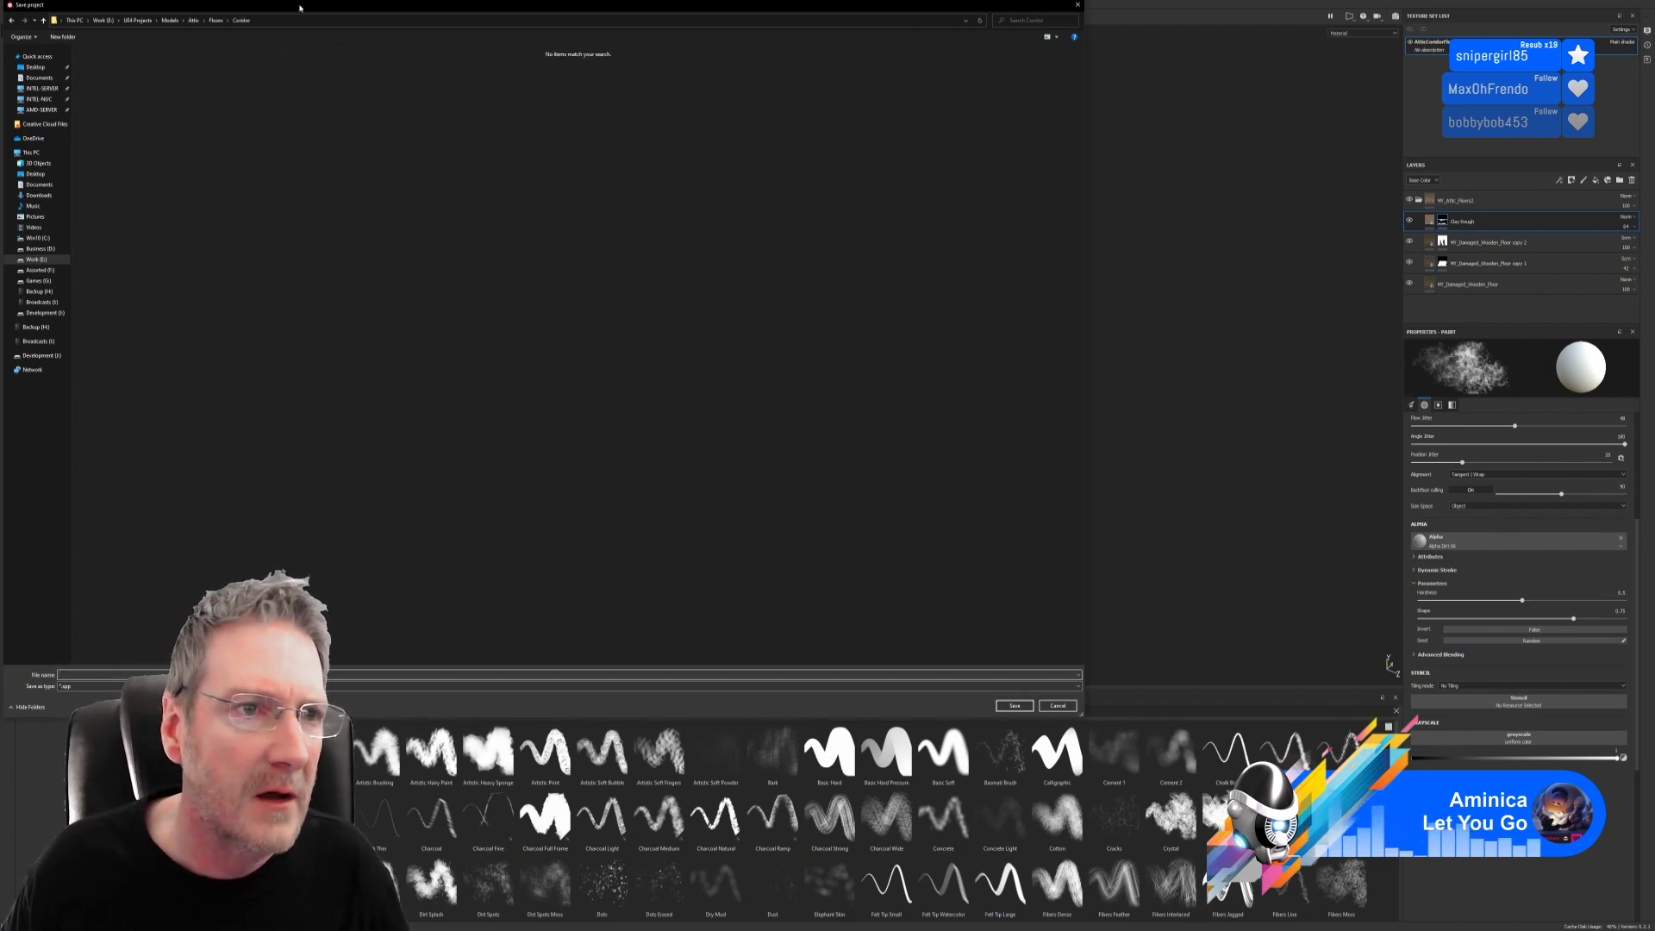
{"action": "left_click_drag", "start_coordinate": [299, 7], "coordinate": [462, 58]}
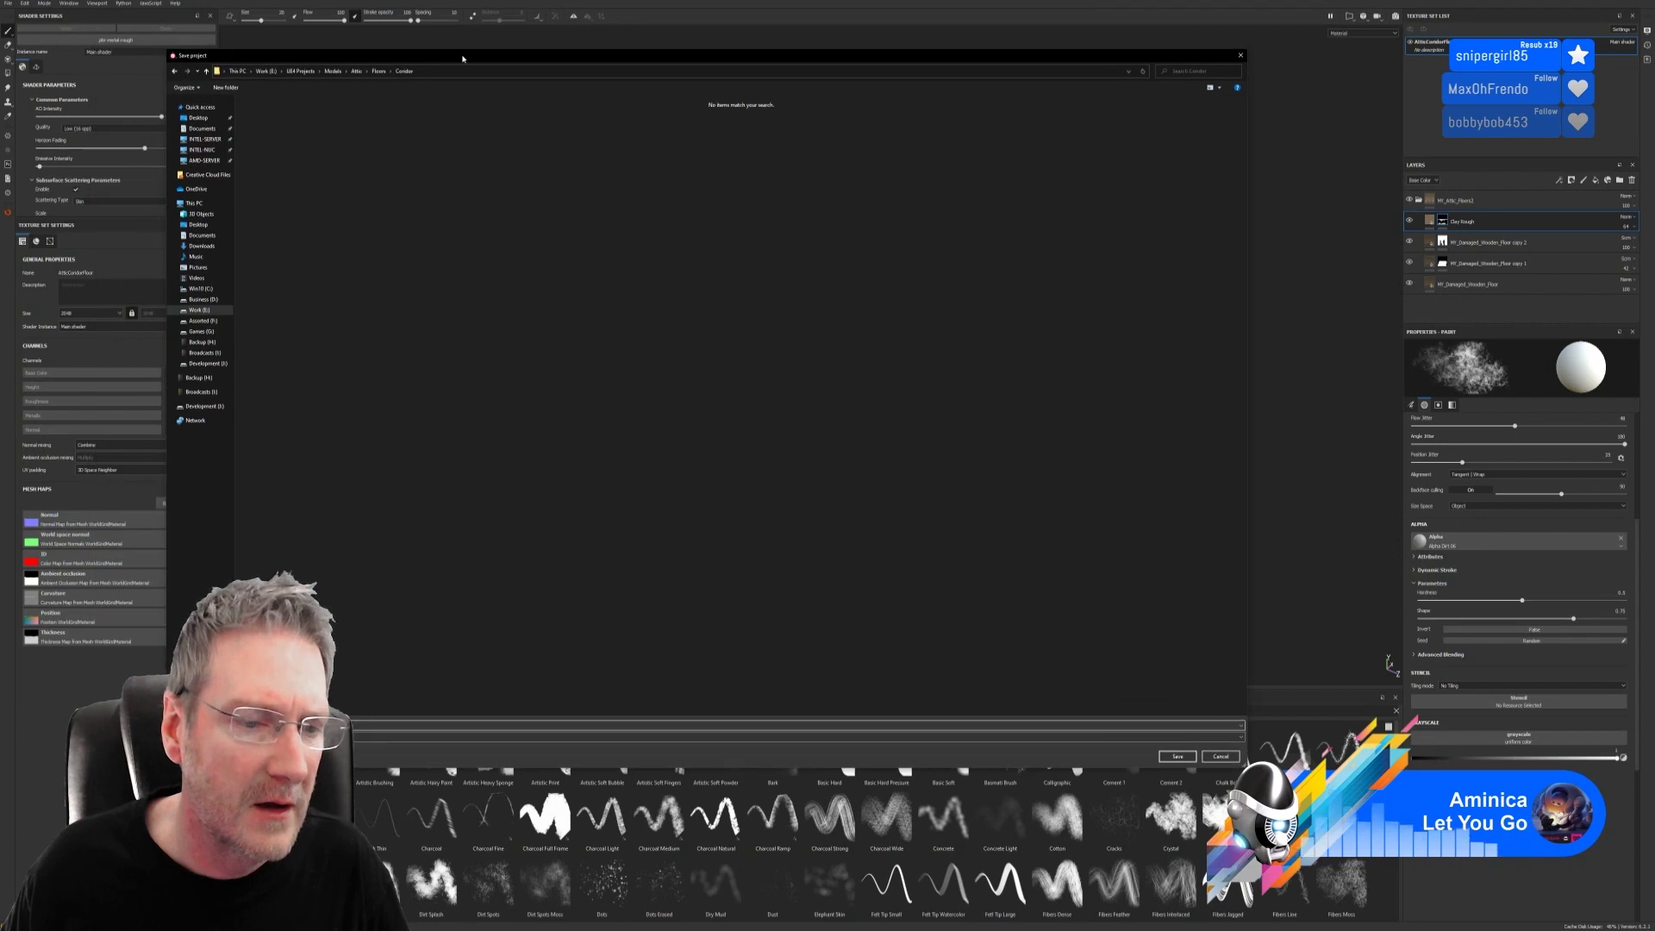
{"action": "left_click", "coordinate": [379, 72]}
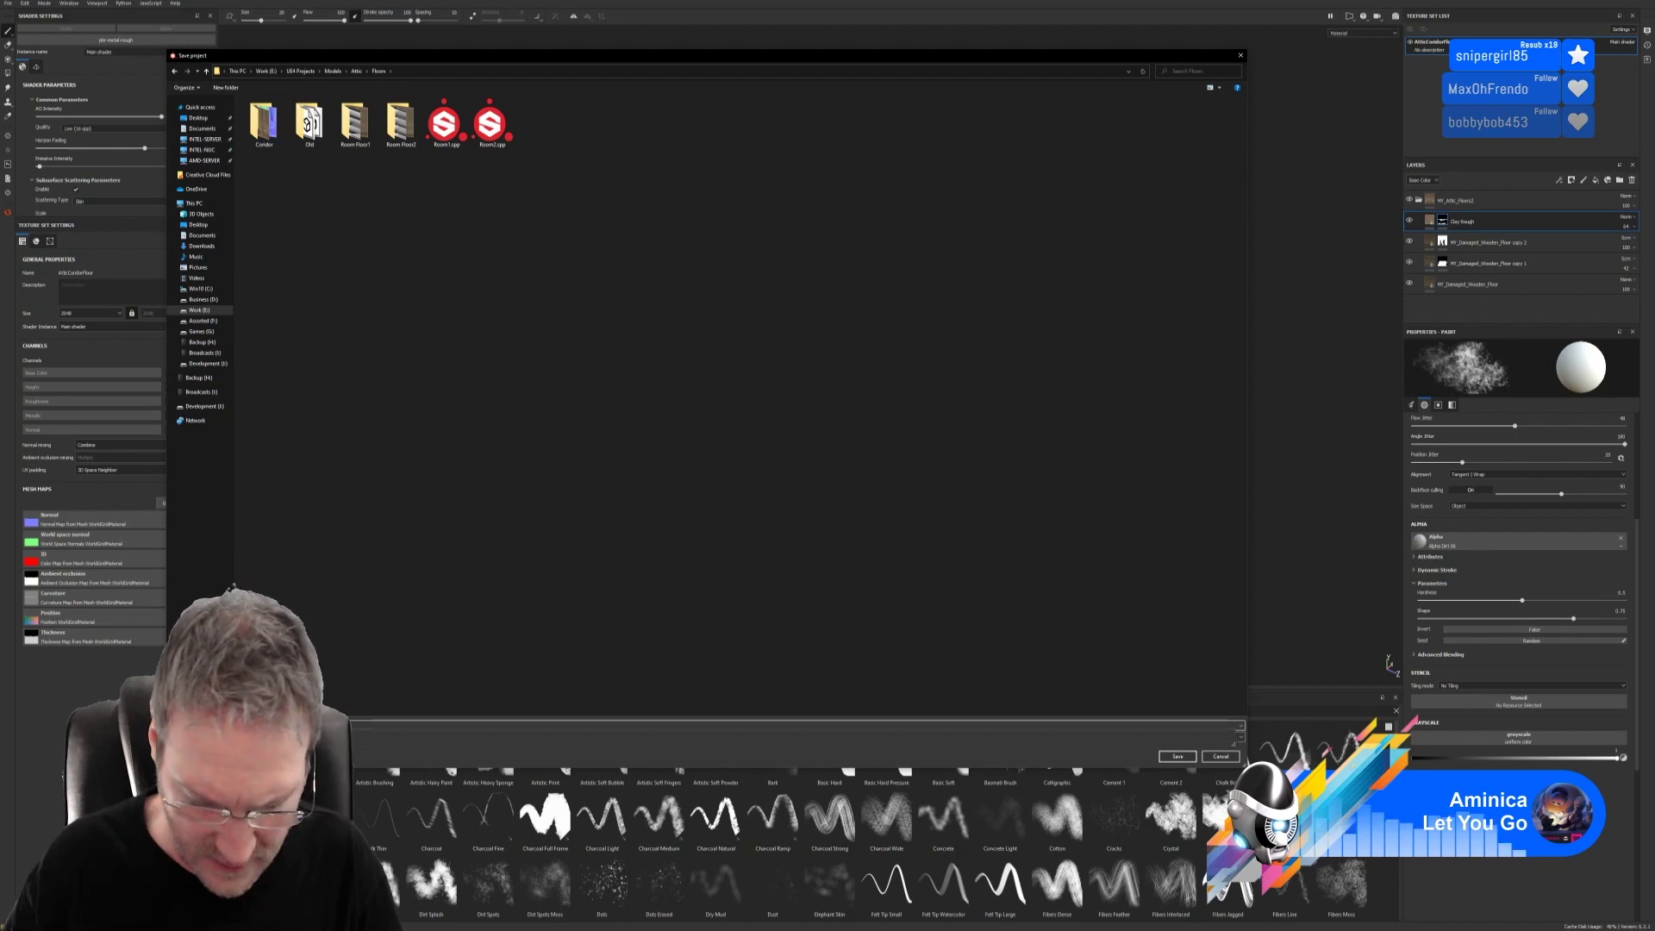
{"action": "key", "text": "Return"}
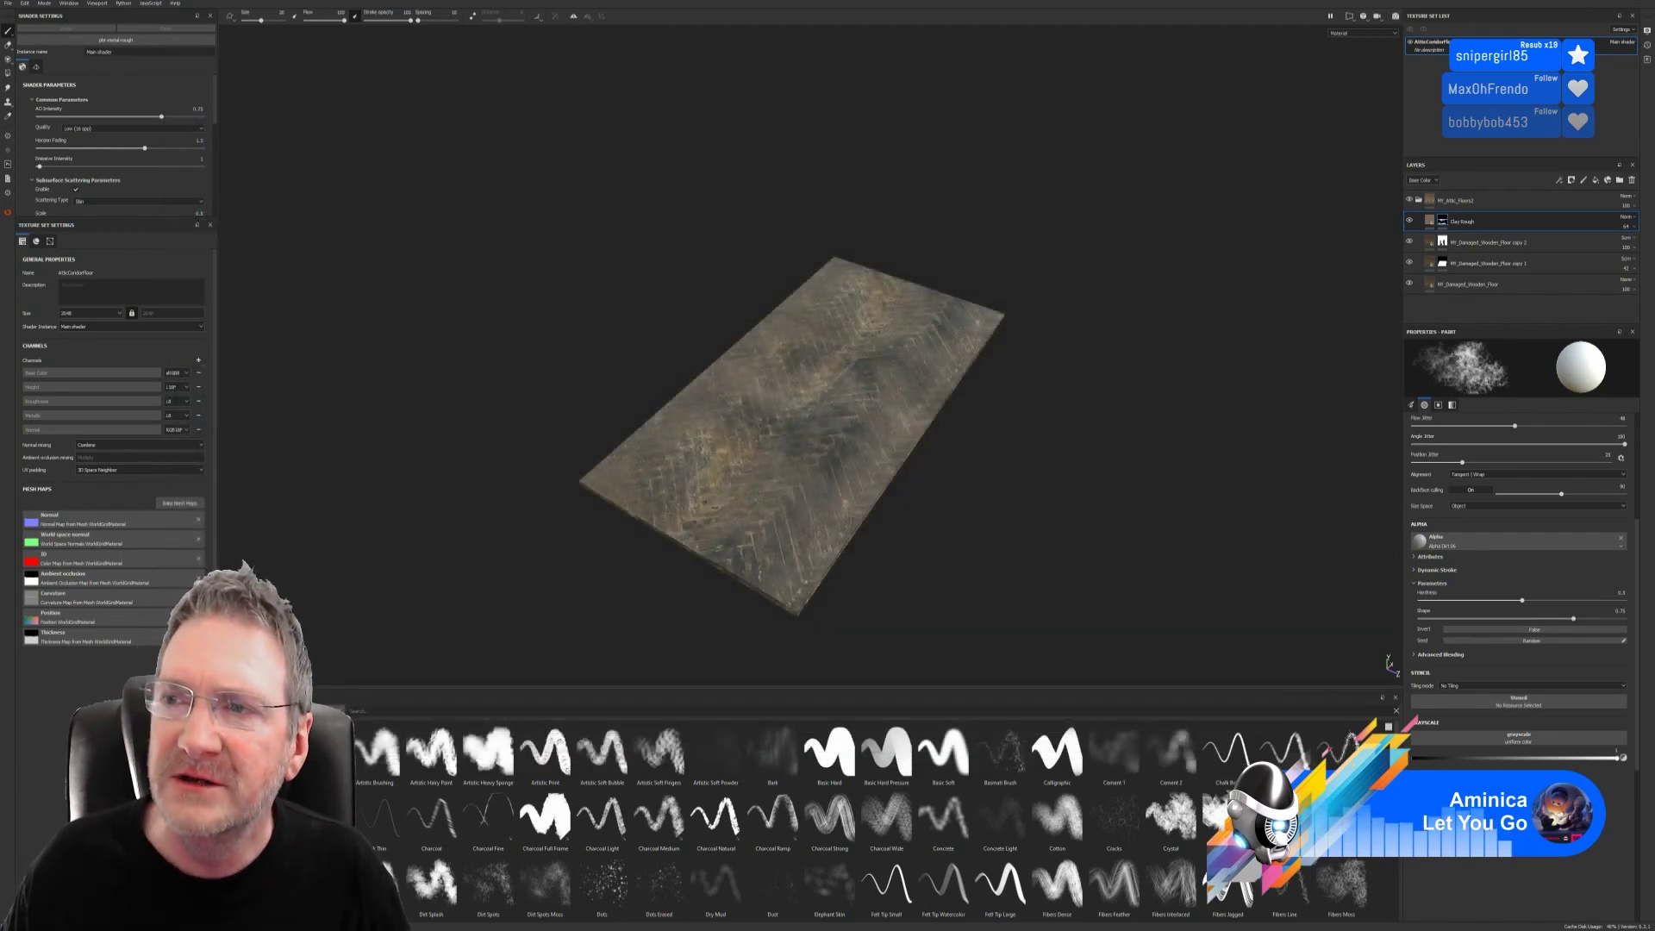
Step: Close Substance Painter, then in Unreal Editor open the Attic_Coridor_MAT material for editing
{"action": "key", "text": "alt+F4"}
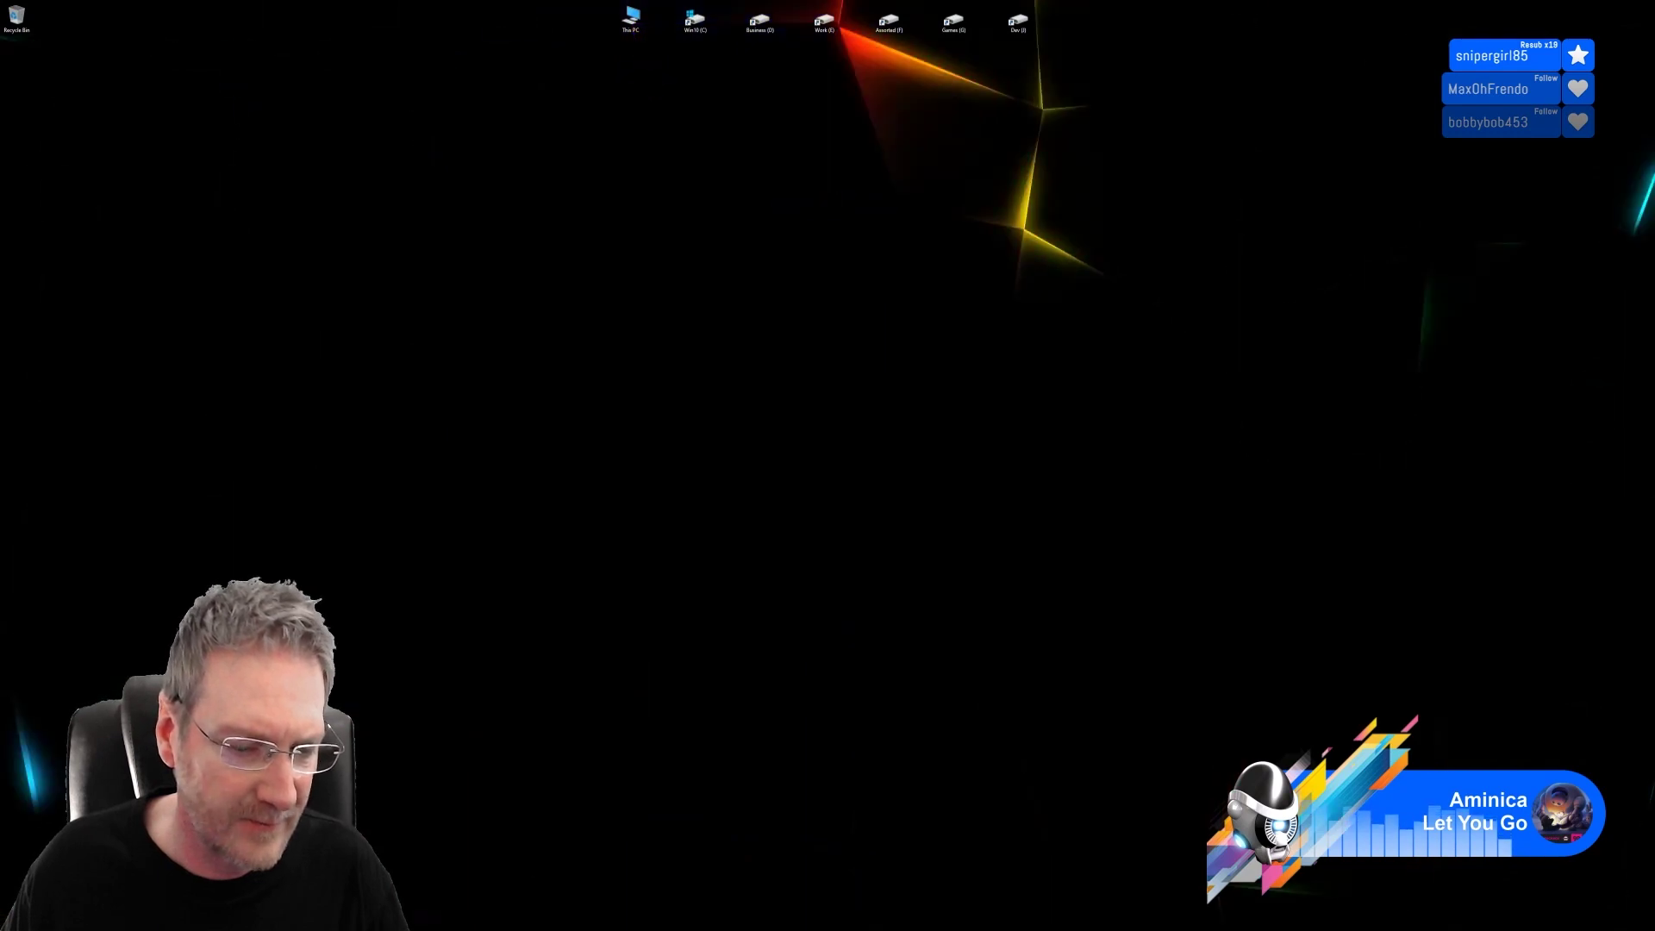
{"action": "key", "text": "alt+Tab"}
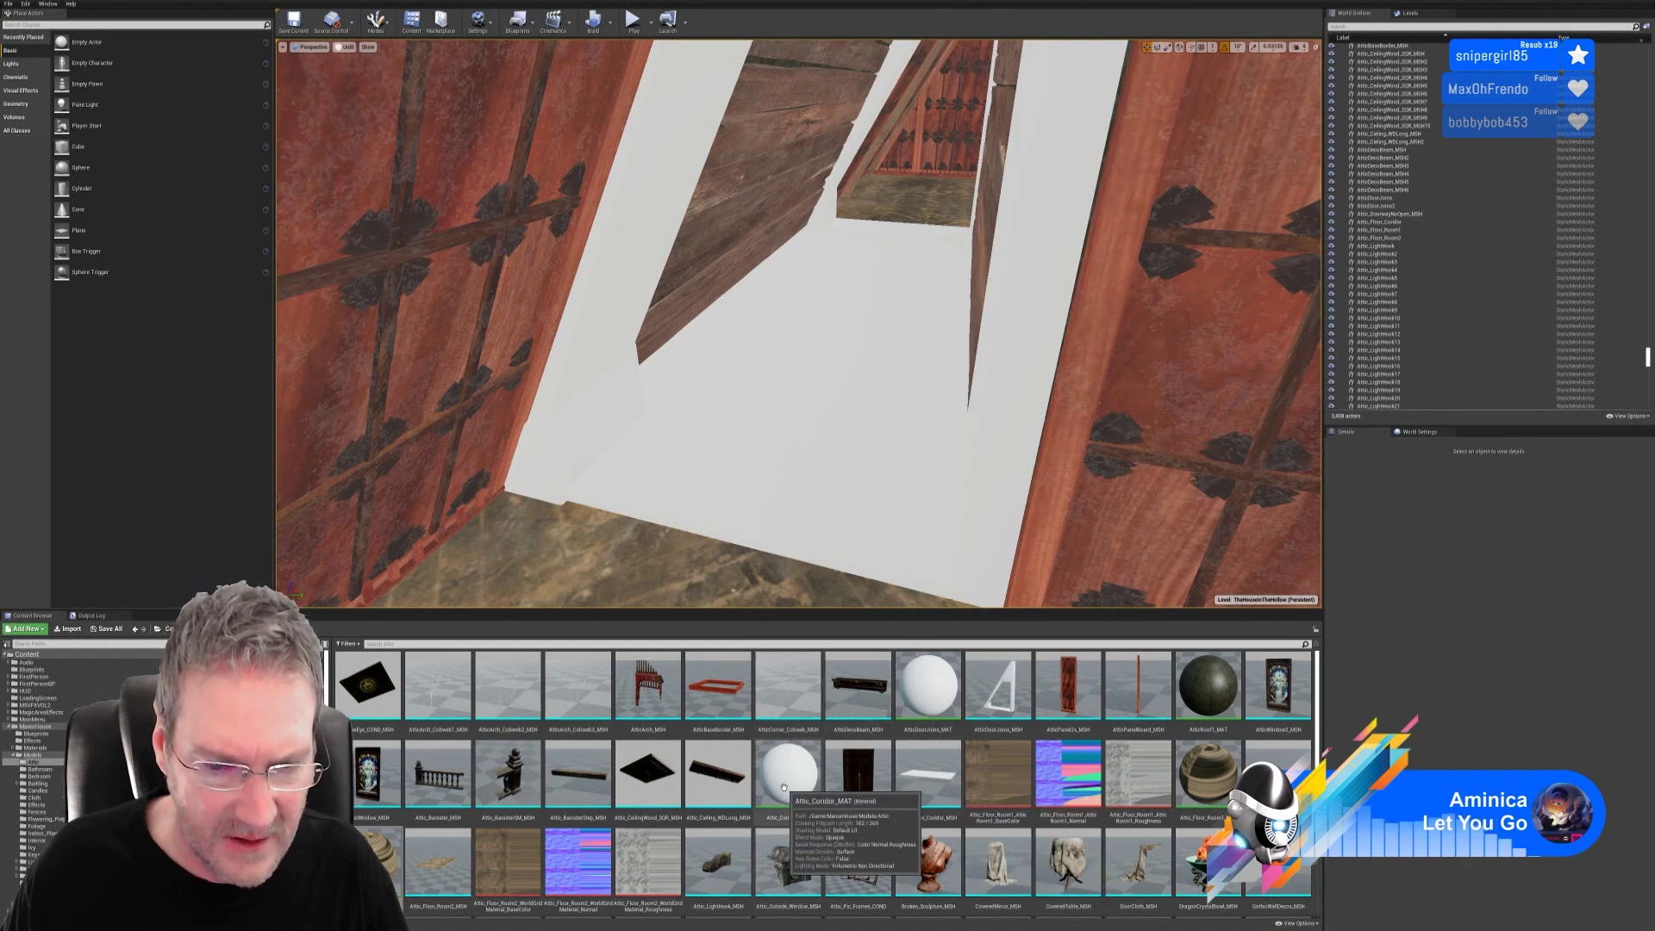
{"action": "double_click", "coordinate": [785, 810]}
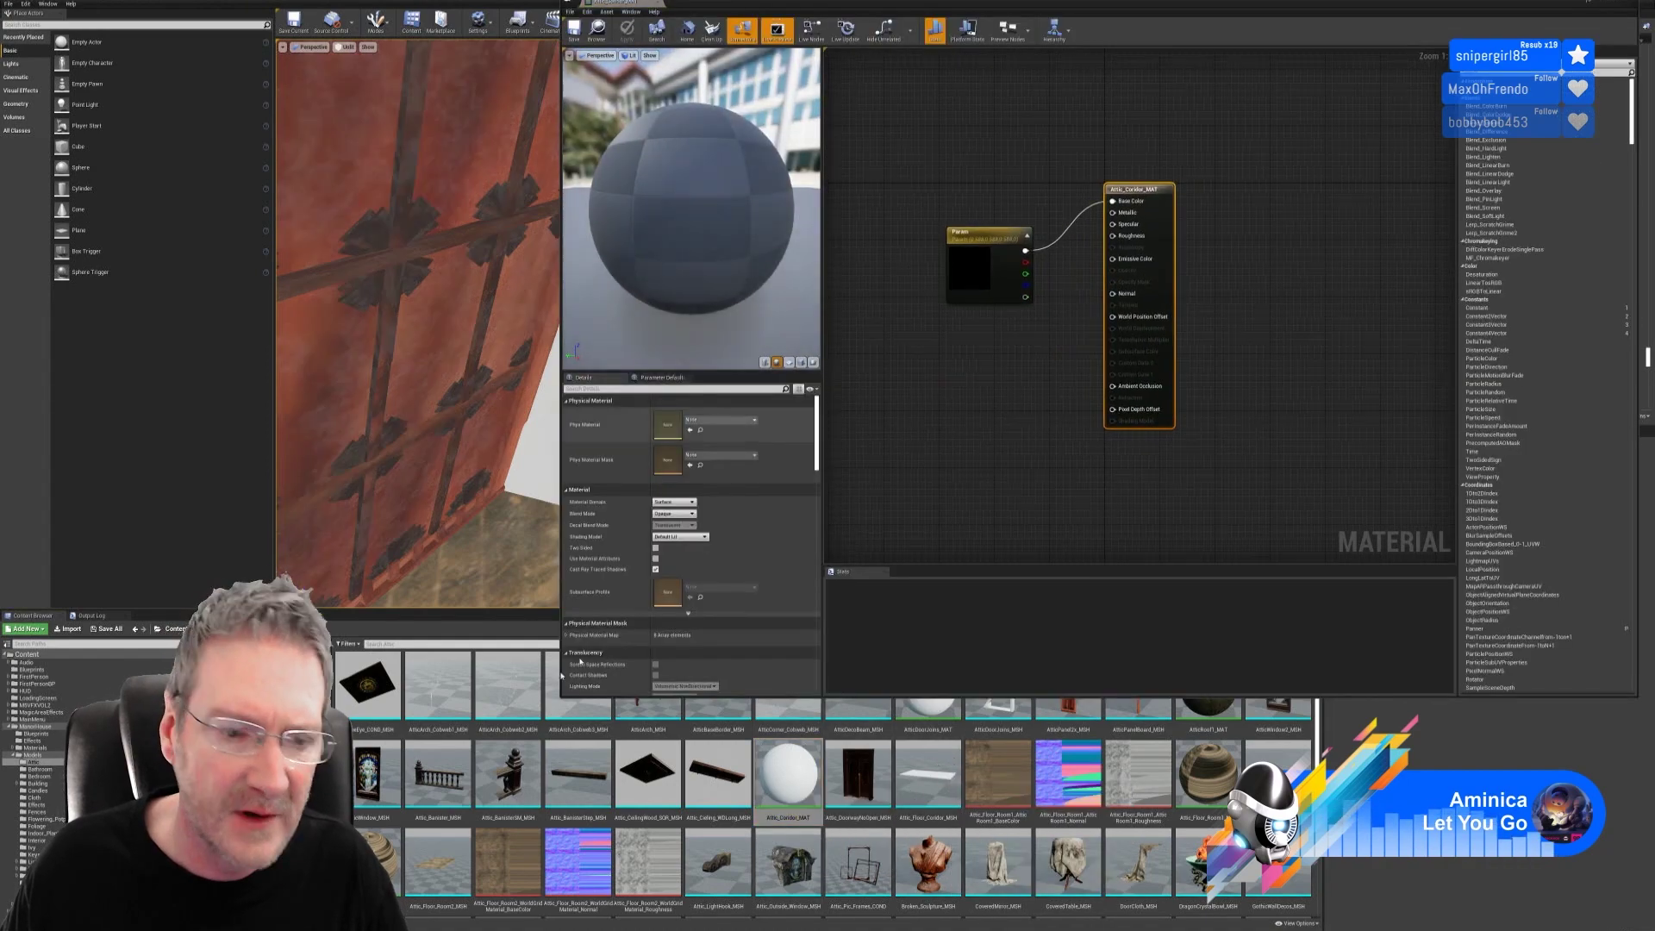
Step: Import the BaseColor, Normal and Roughness textures from the Floors > Coridor folder into the attic content folder
{"action": "left_click", "coordinate": [70, 629]}
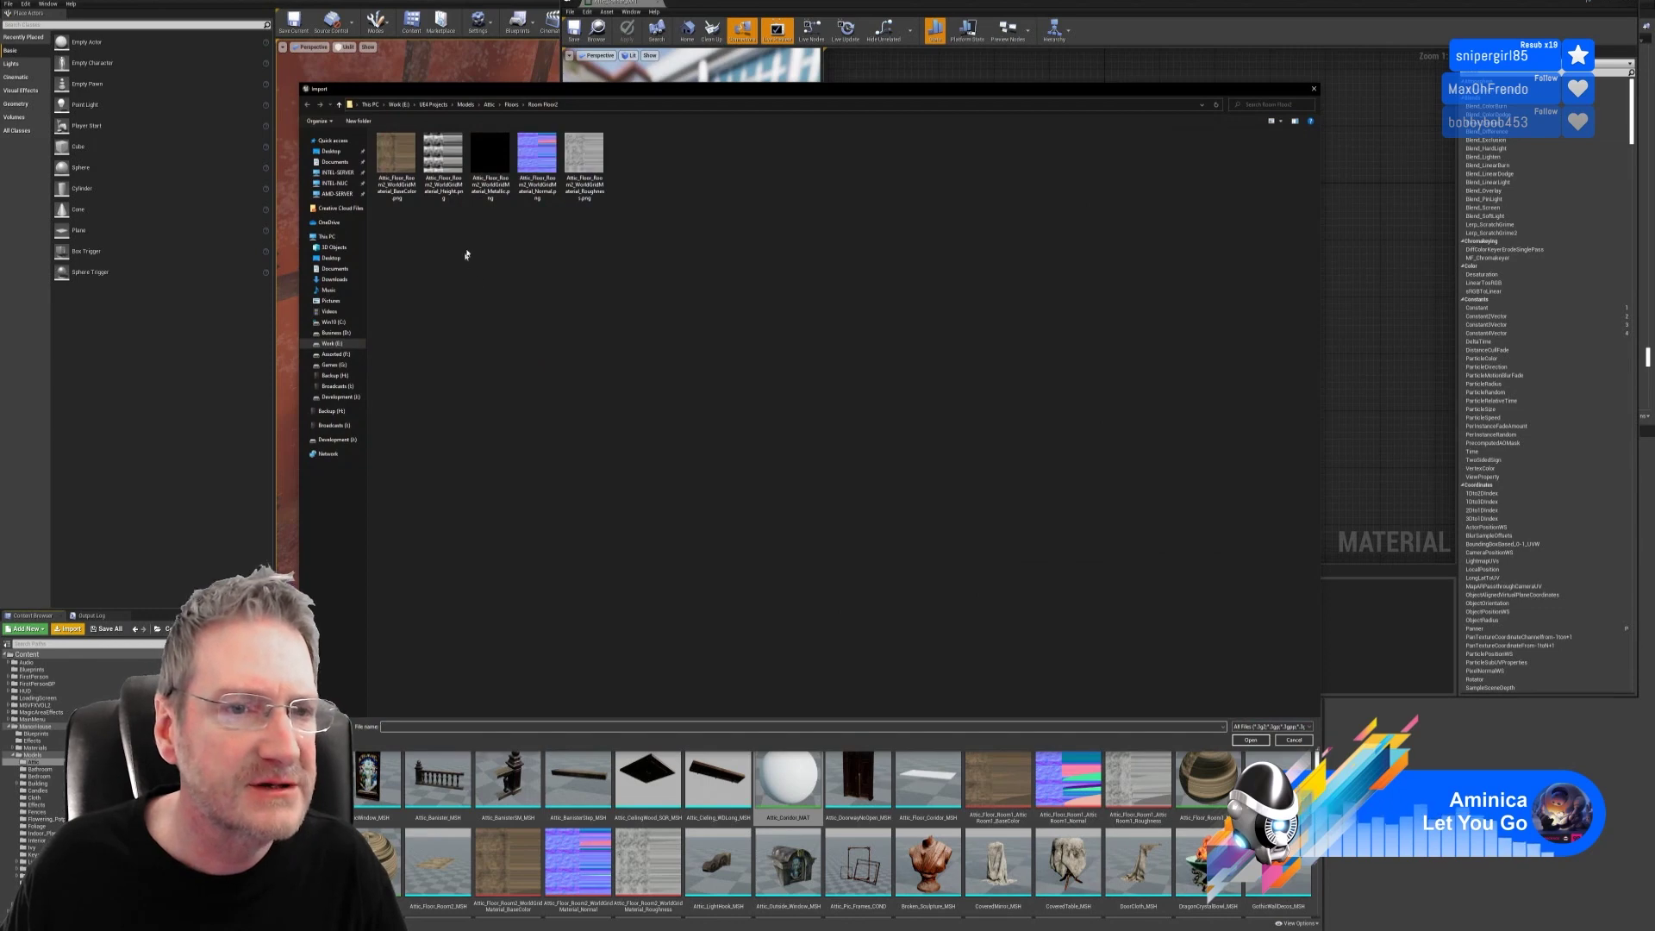
{"action": "left_click", "coordinate": [512, 105]}
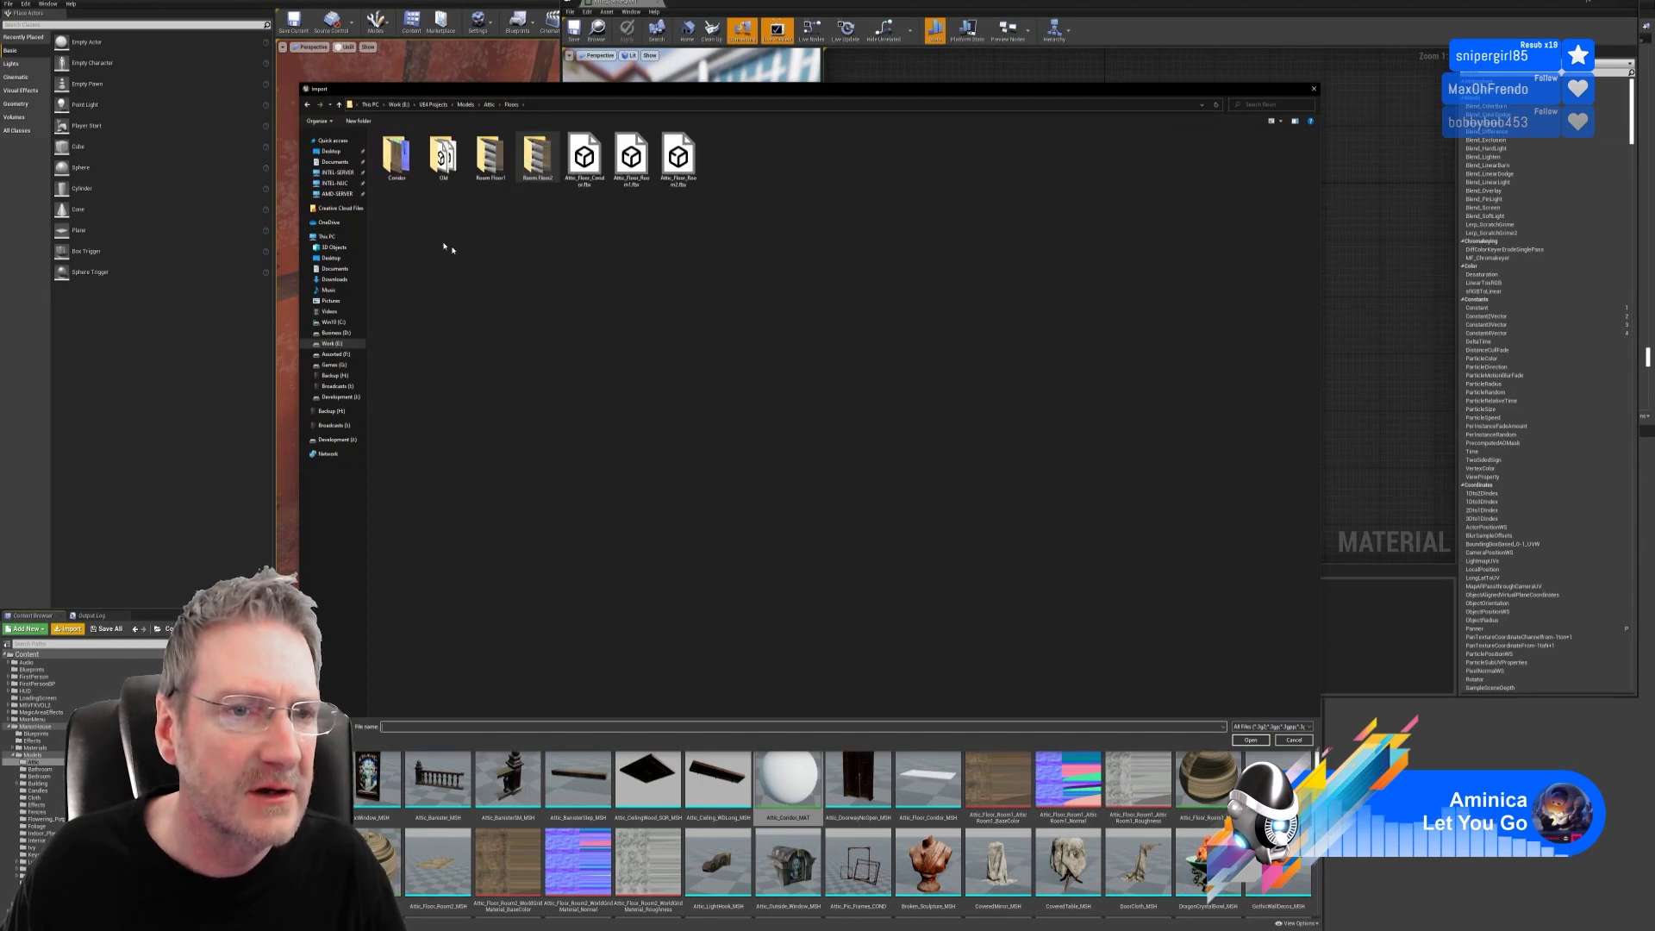
{"action": "double_click", "coordinate": [393, 157]}
{"action": "left_click", "coordinate": [388, 186]}
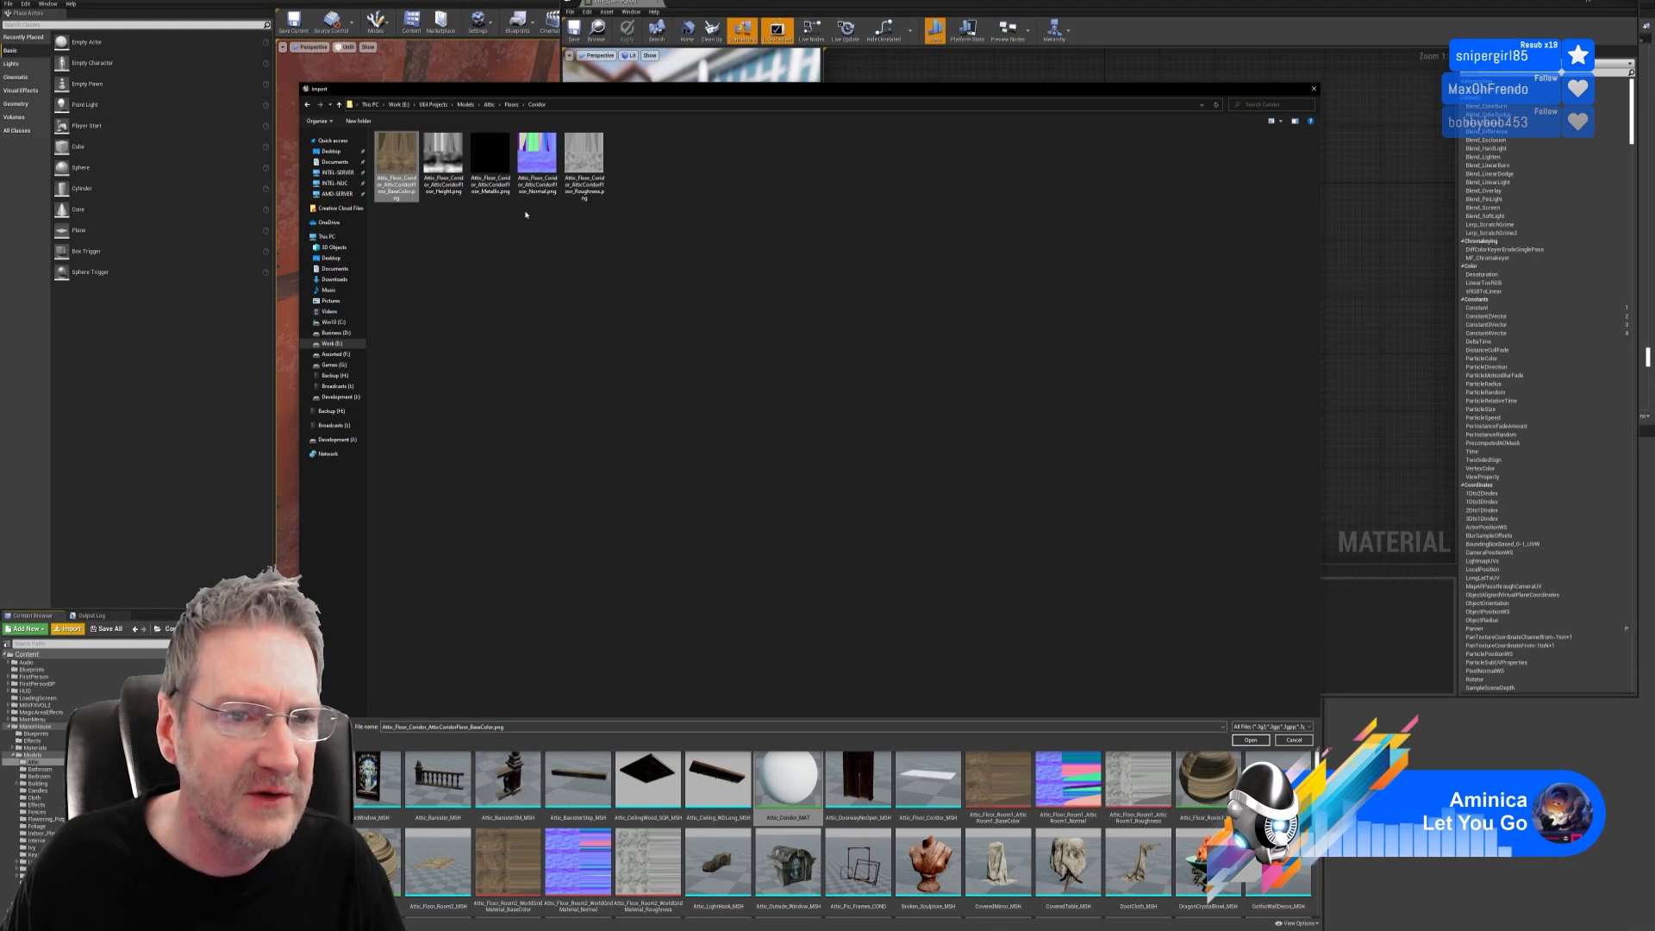
{"action": "left_click", "coordinate": [536, 168], "text": "ctrl"}
{"action": "left_click", "coordinate": [600, 182], "text": "ctrl"}
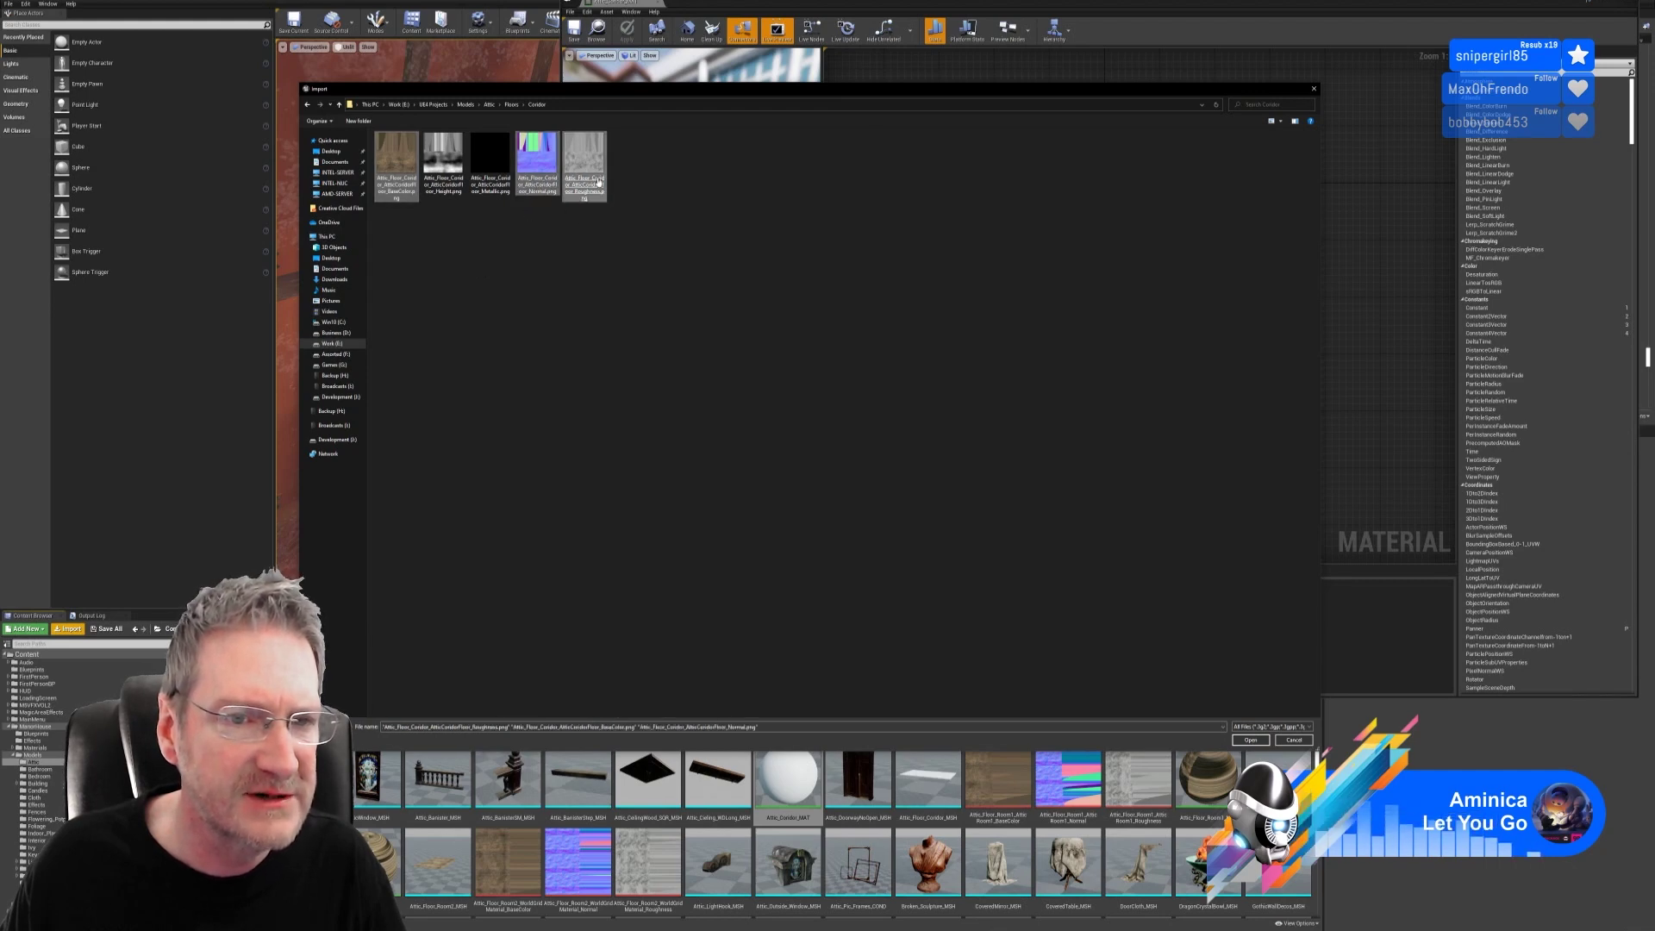
{"action": "left_click", "coordinate": [1250, 740]}
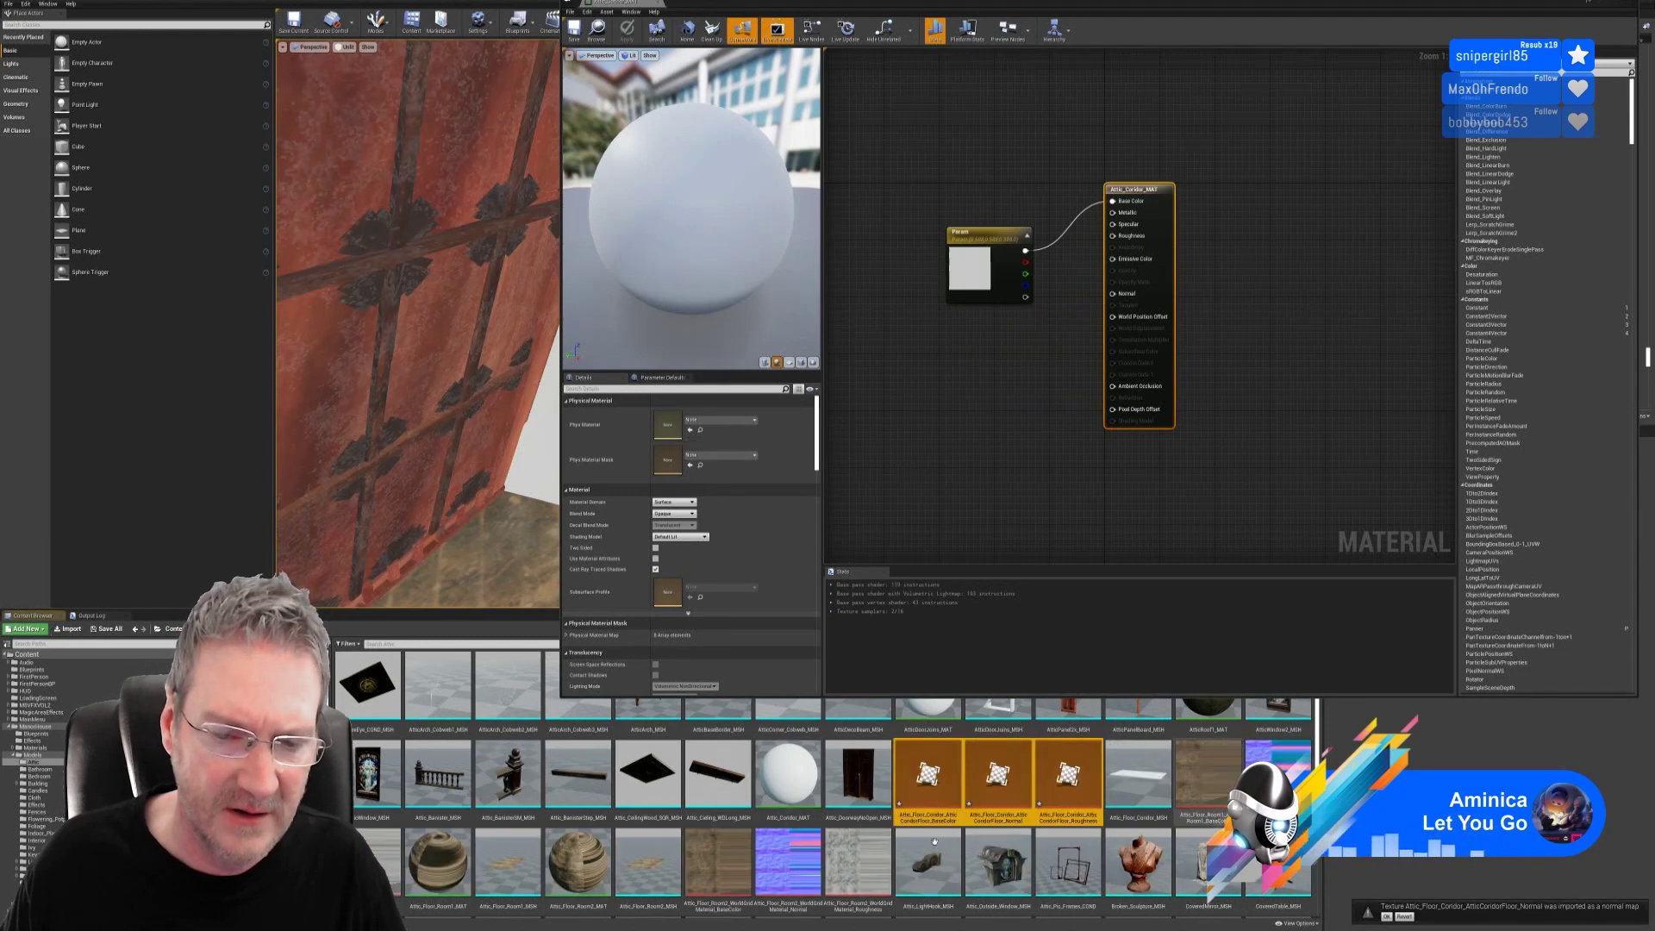
Step: Add the three imported corridor floor textures to the material graph and stack their nodes in a column below the Param node
{"action": "left_click_drag", "start_coordinate": [998, 776], "coordinate": [935, 425]}
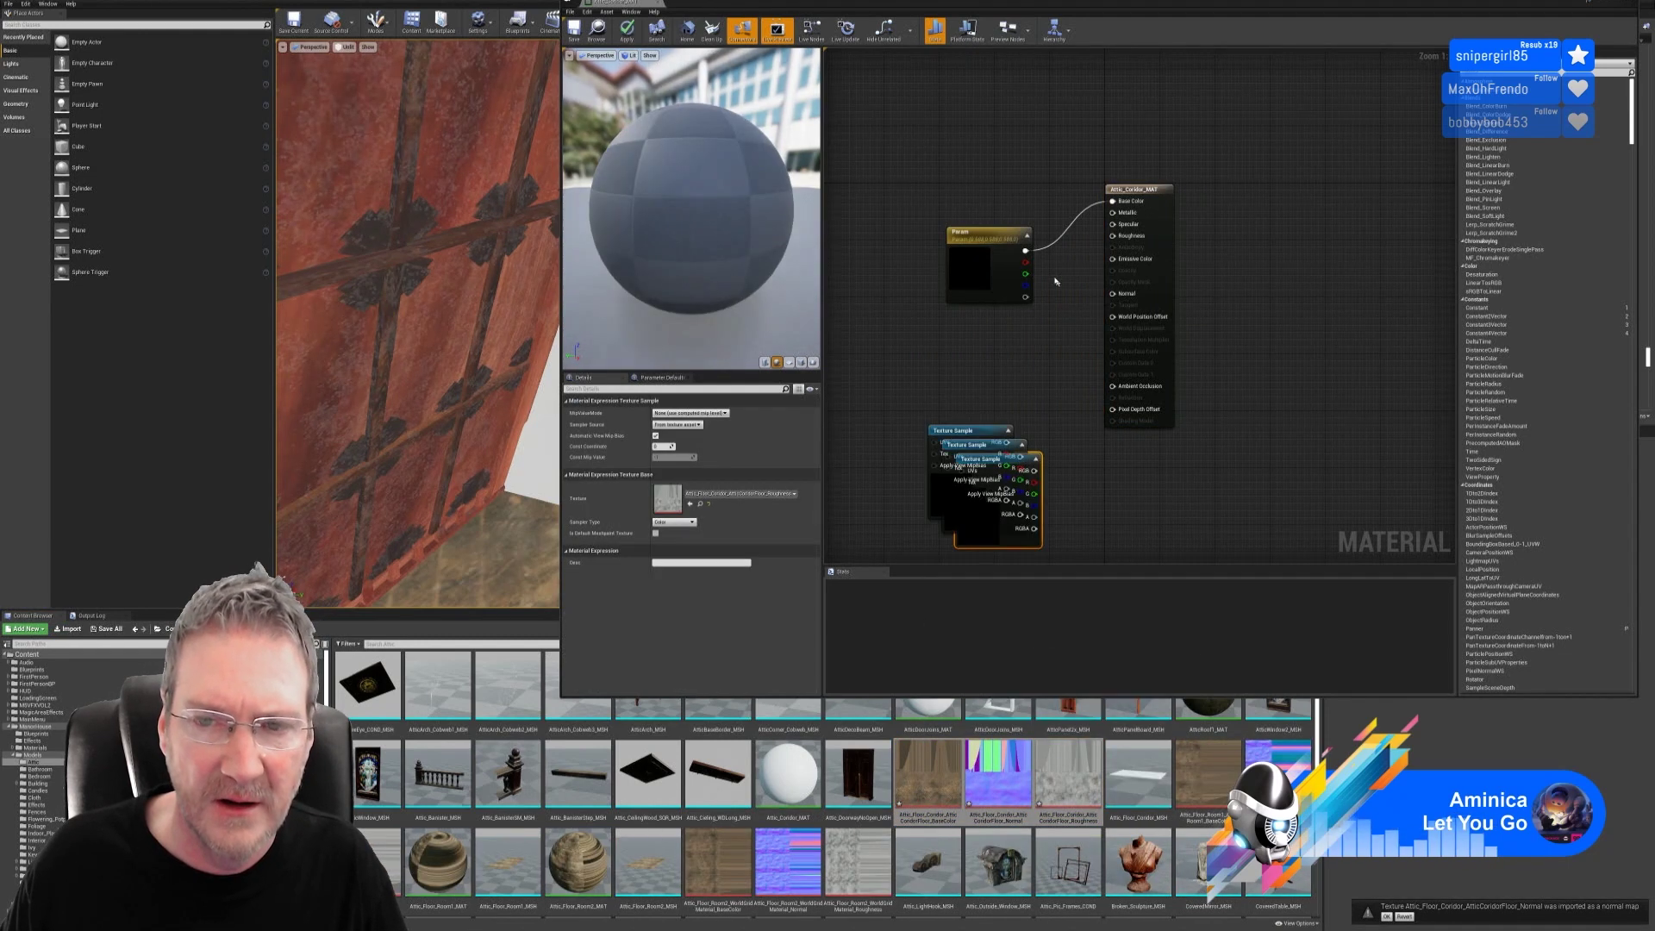
{"action": "left_click_drag", "start_coordinate": [988, 251], "coordinate": [1014, 127]}
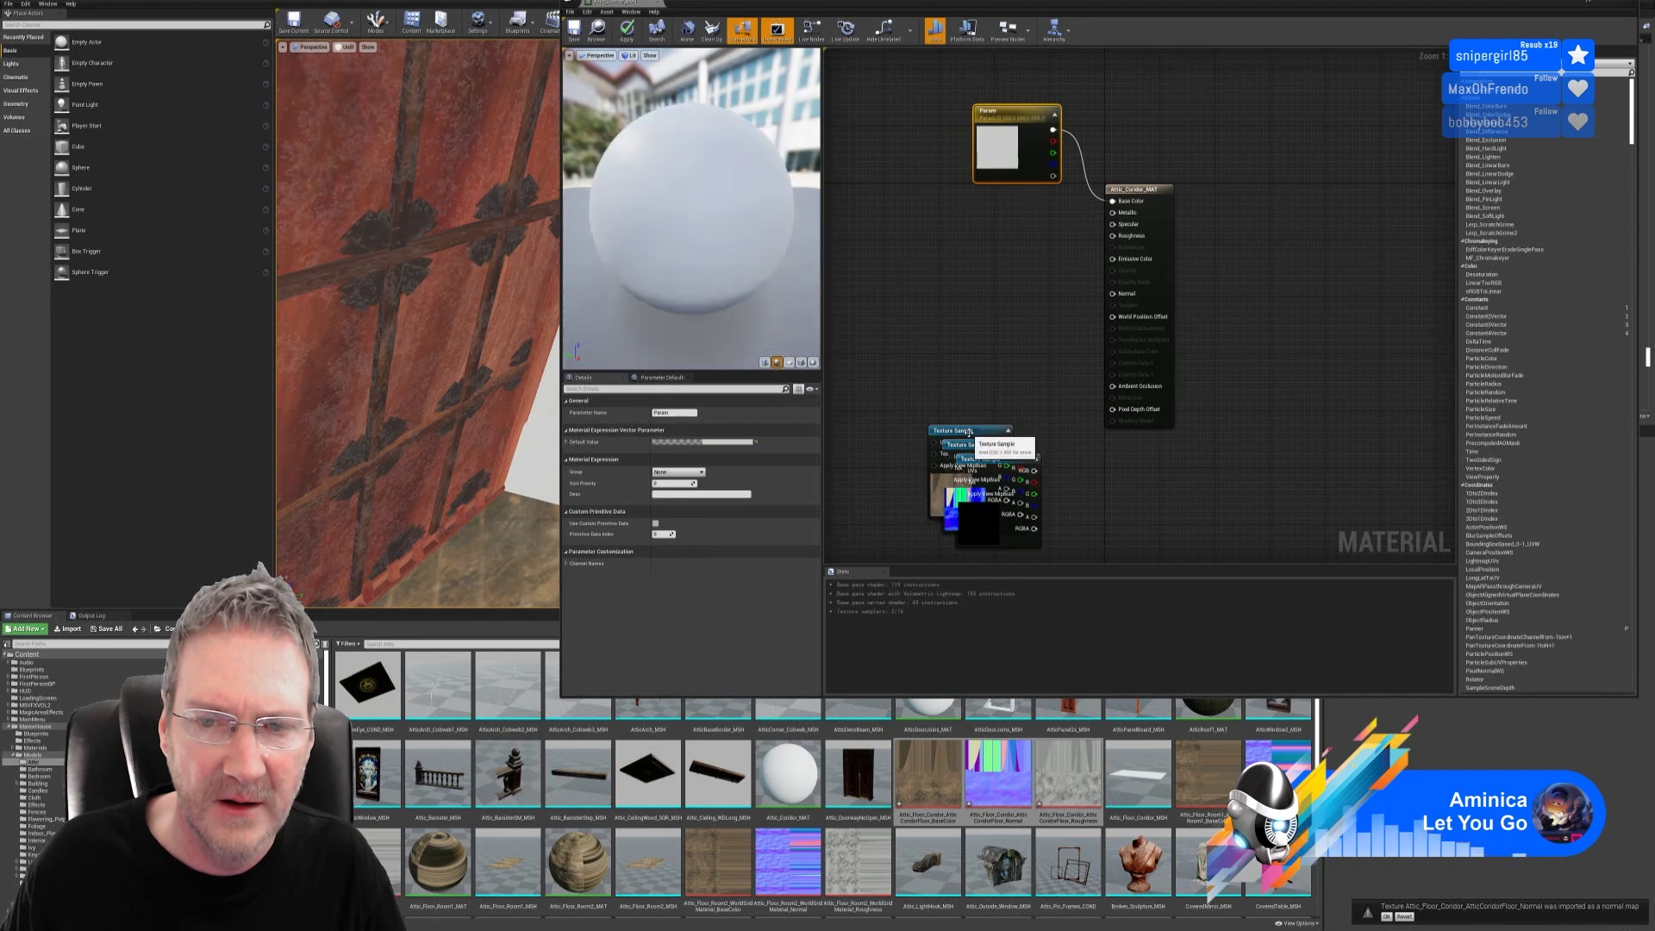
{"action": "left_click_drag", "start_coordinate": [981, 500], "coordinate": [990, 288]}
{"action": "left_click_drag", "start_coordinate": [983, 446], "coordinate": [979, 332]}
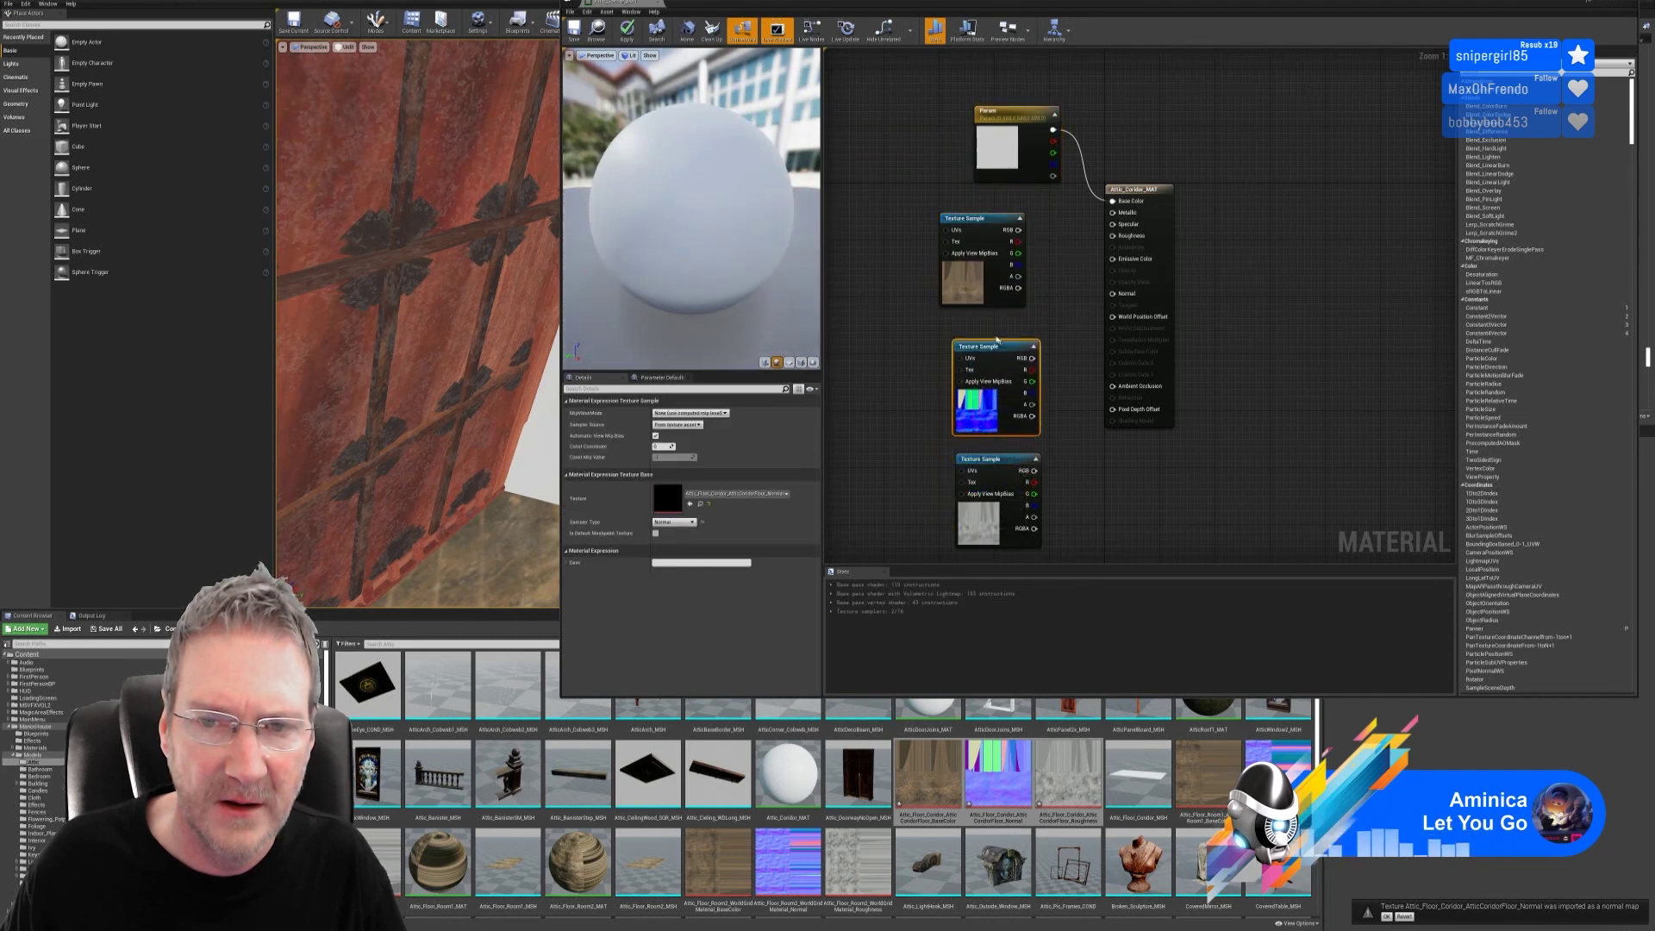
{"action": "left_click_drag", "start_coordinate": [995, 485], "coordinate": [995, 466]}
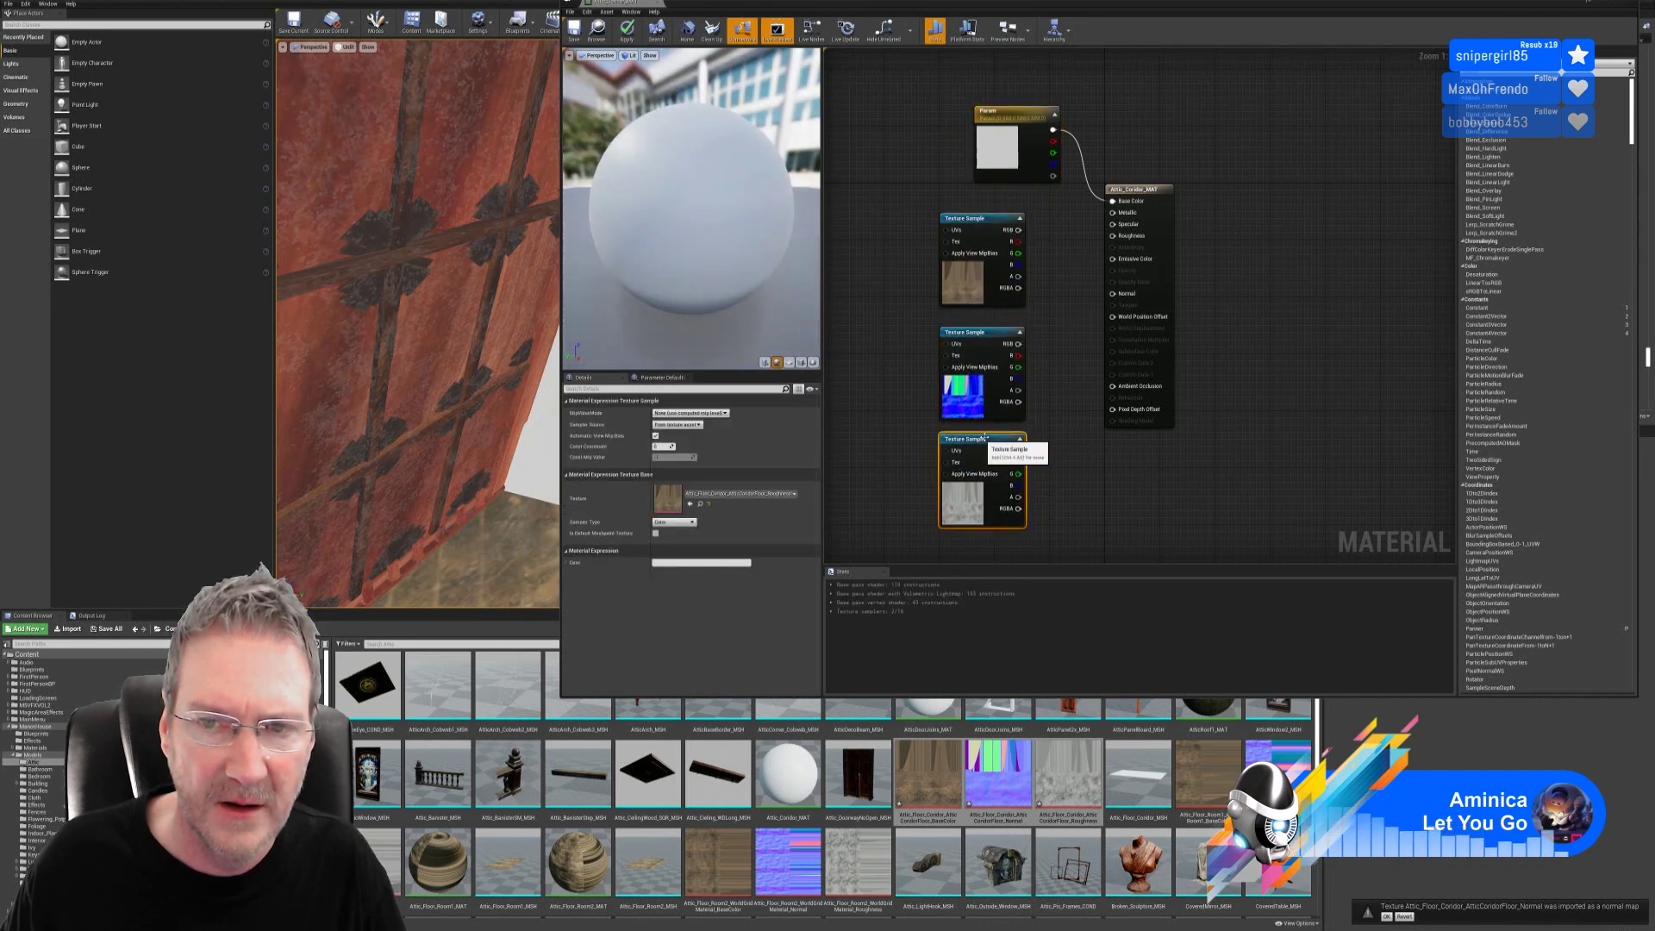
Step: Connect the three textures to the material's Base Color, Normal and Roughness inputs, and delete the unused Param node
{"action": "left_click_drag", "start_coordinate": [1019, 229], "coordinate": [1113, 201]}
{"action": "left_click_drag", "start_coordinate": [1020, 343], "coordinate": [1122, 297]}
{"action": "left_click_drag", "start_coordinate": [1019, 450], "coordinate": [1115, 236]}
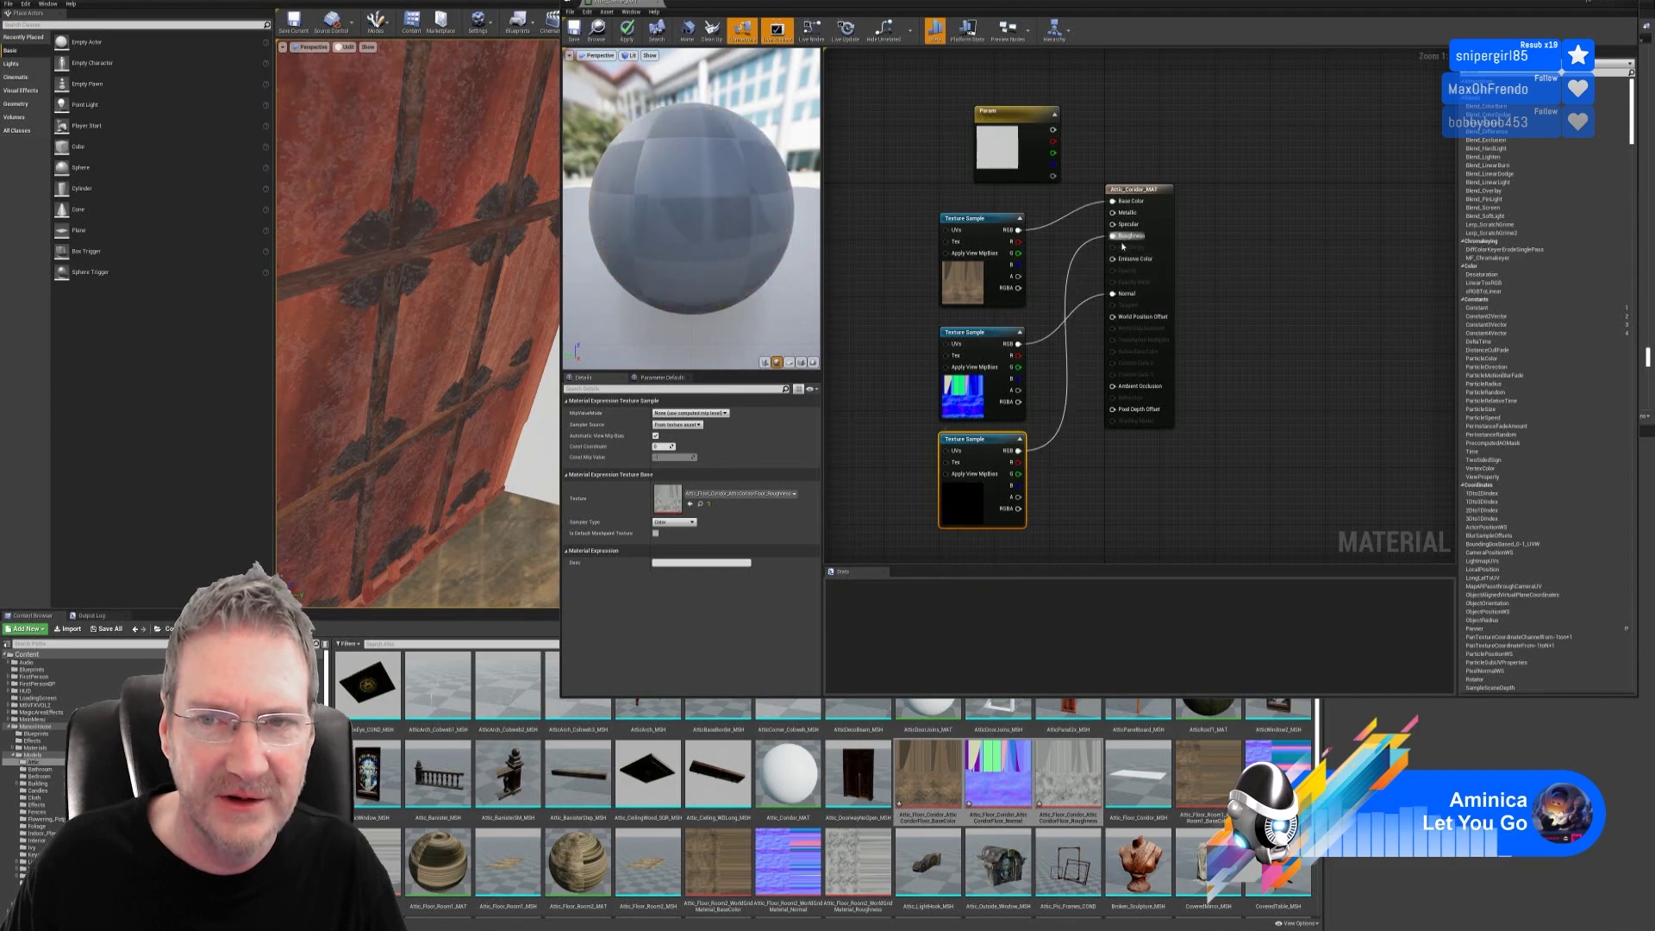
{"action": "left_click", "coordinate": [1032, 134]}
{"action": "key", "text": "Delete"}
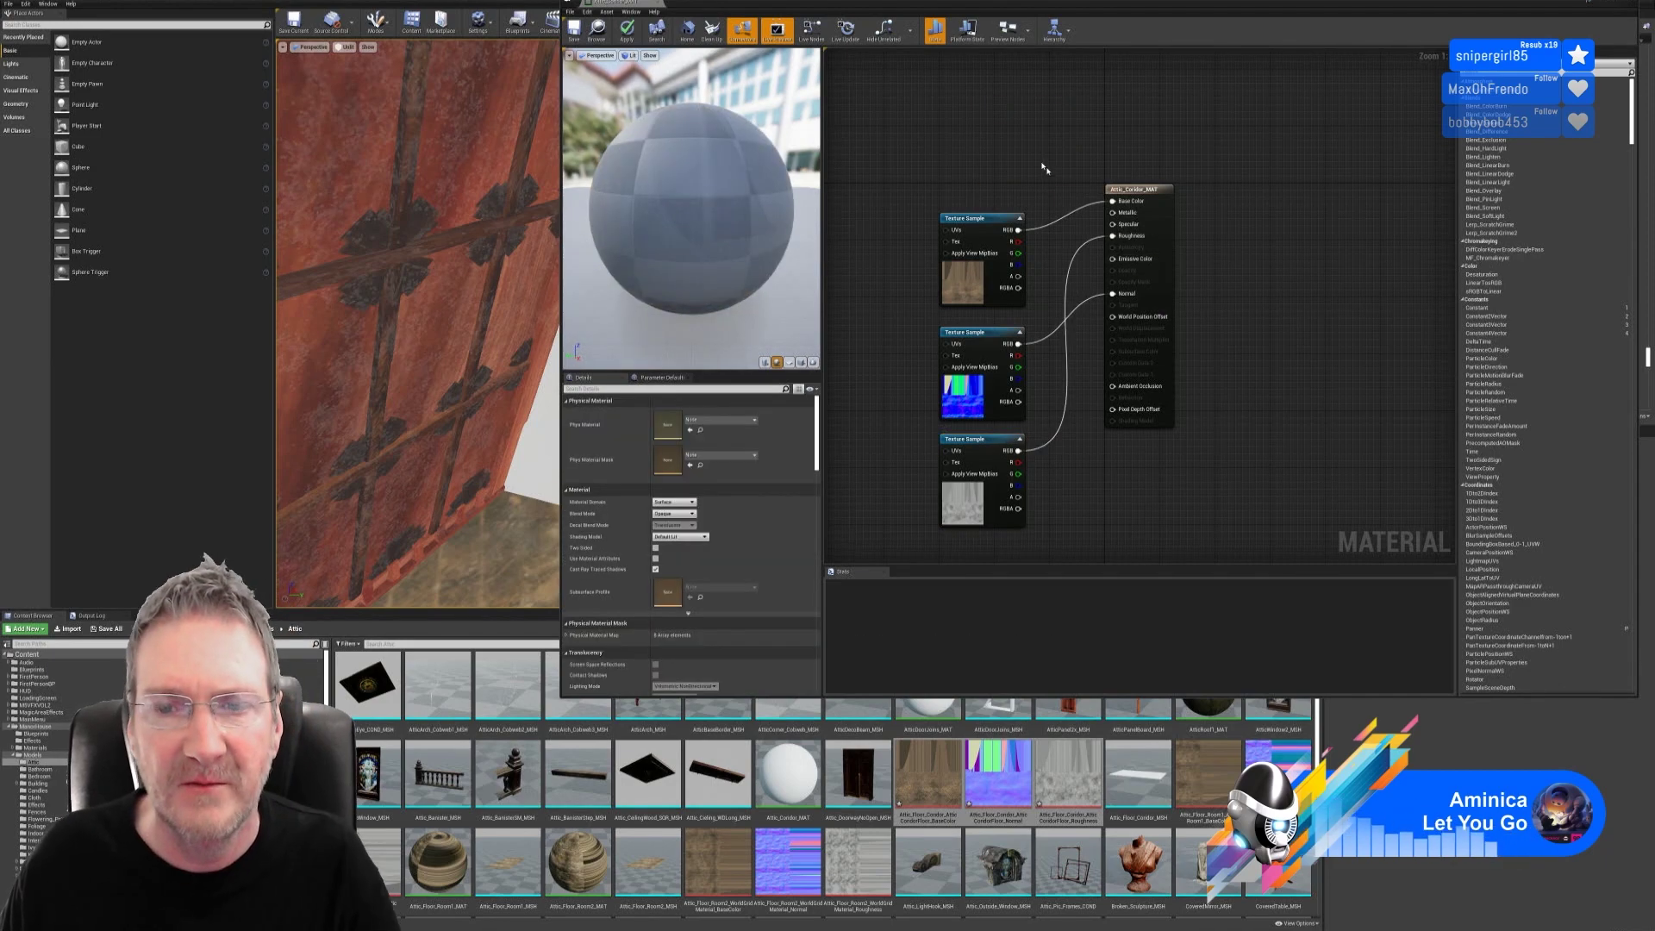
Step: Open the Attic_Floor_Room2_MAT material to examine how its constants are wired, and return to the corridor floor material
{"action": "right_click_drag", "start_coordinate": [1057, 147], "coordinate": [1095, 143]}
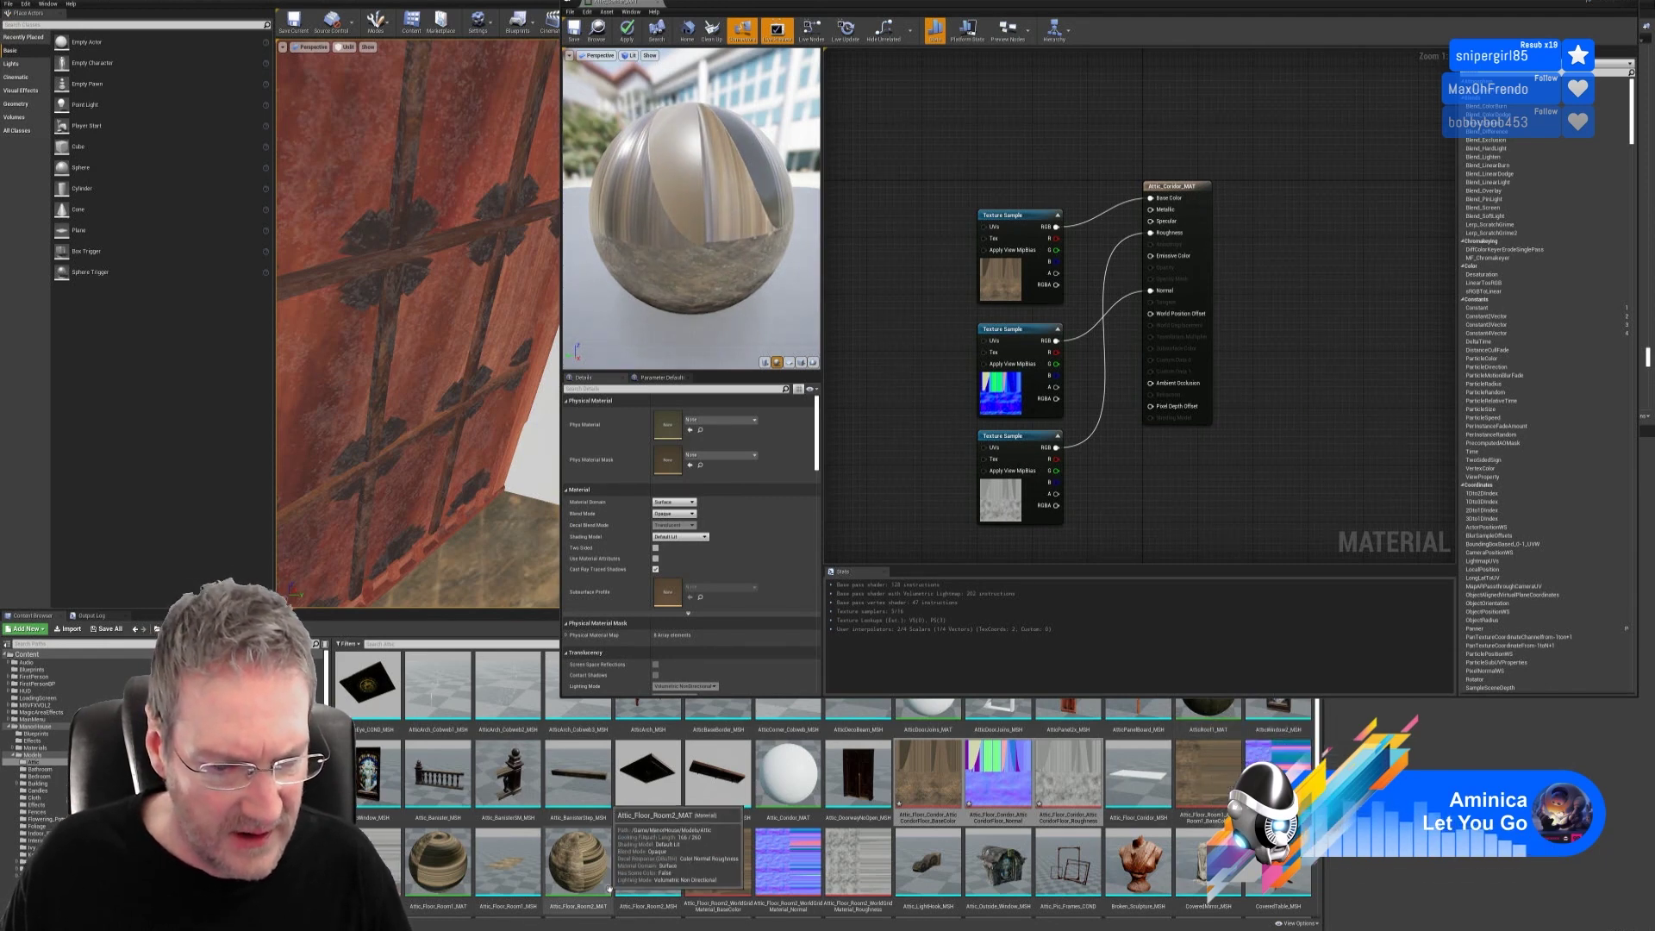
{"action": "double_click", "coordinate": [582, 866]}
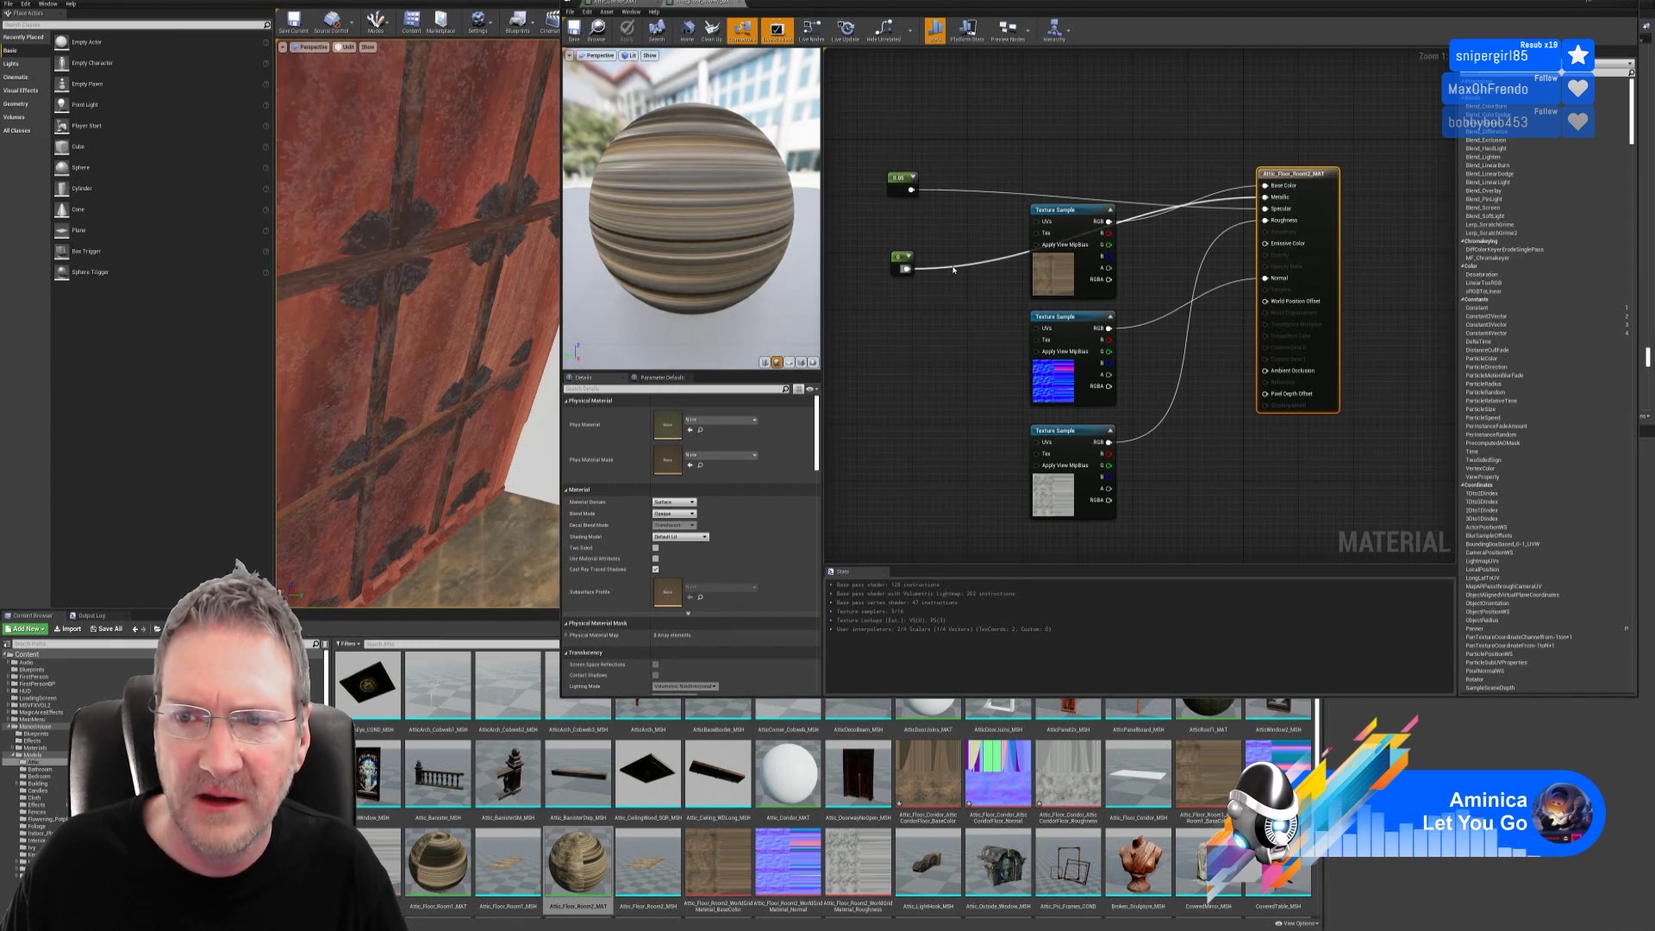
{"action": "left_click", "coordinate": [1009, 32]}
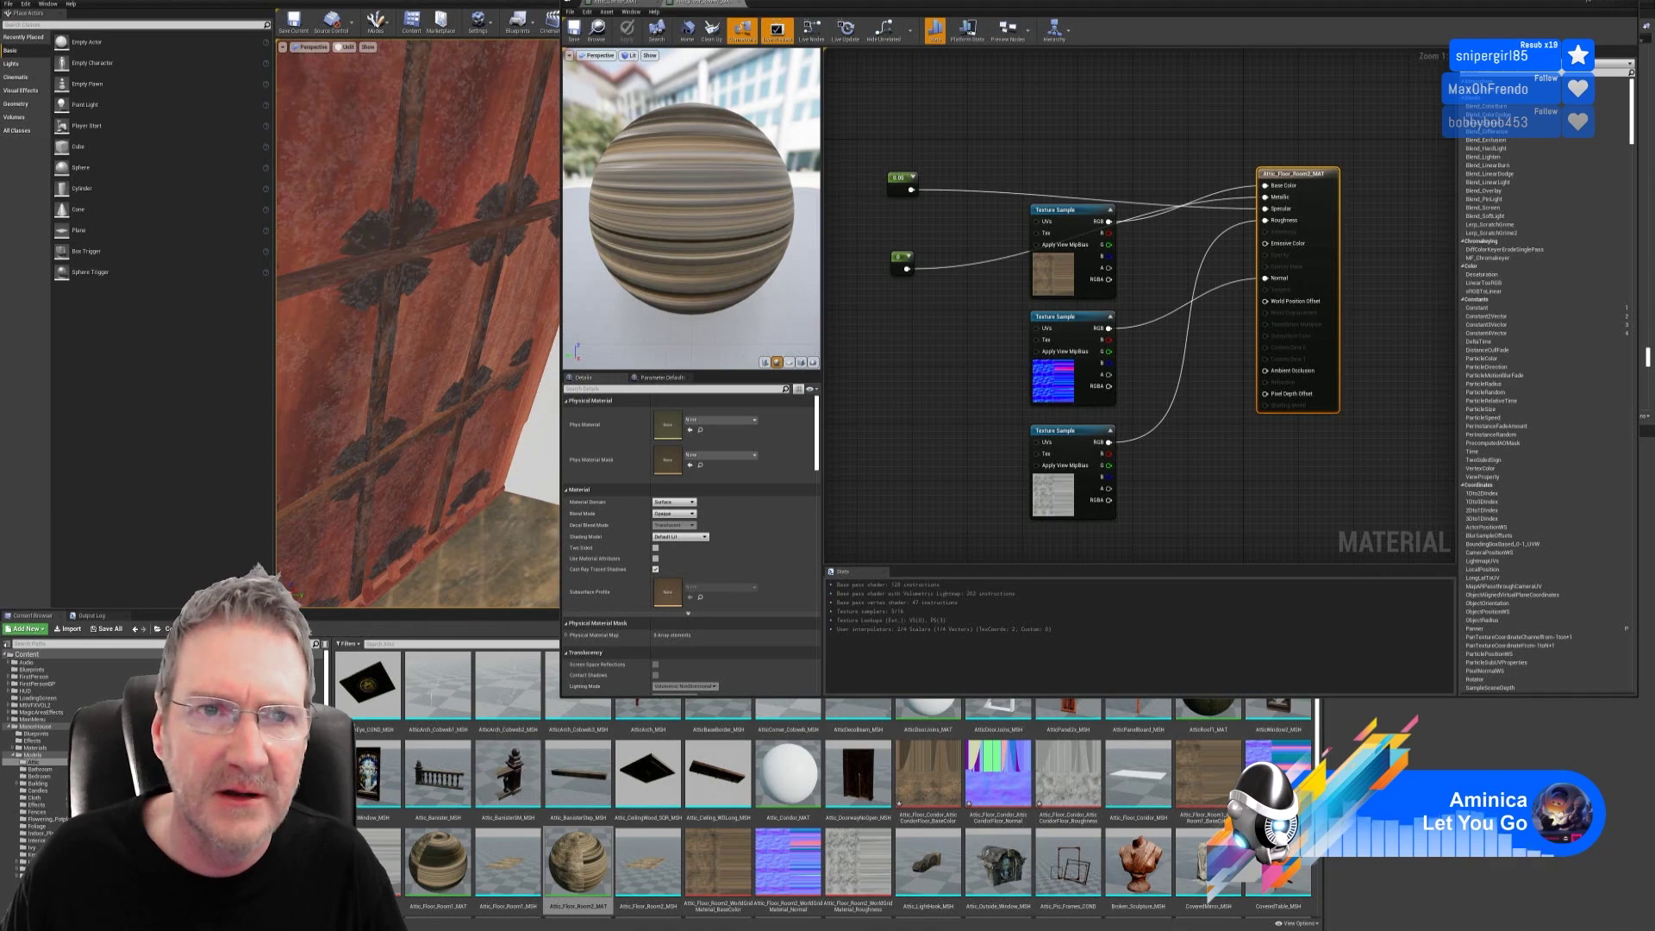
{"action": "left_click", "coordinate": [627, 2]}
Step: Add a constant of 0.05 to the corridor floor material graph and connect it to the Specular input
{"action": "right_click_drag", "start_coordinate": [912, 180], "coordinate": [988, 195]}
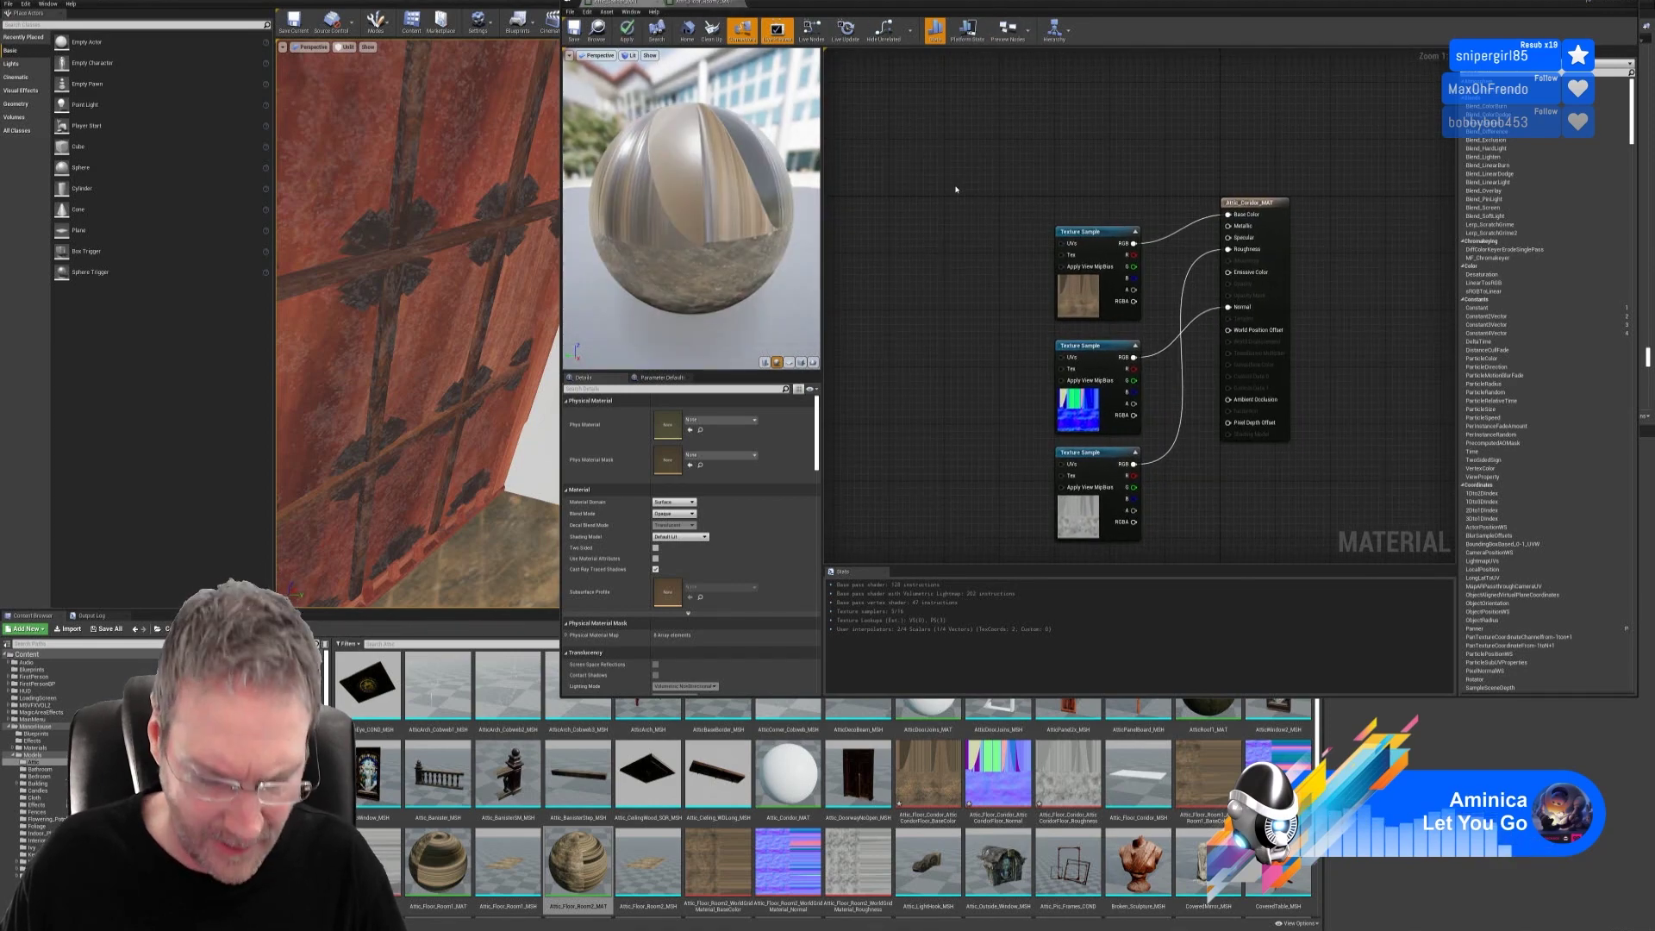
{"action": "left_click", "coordinate": [957, 190]}
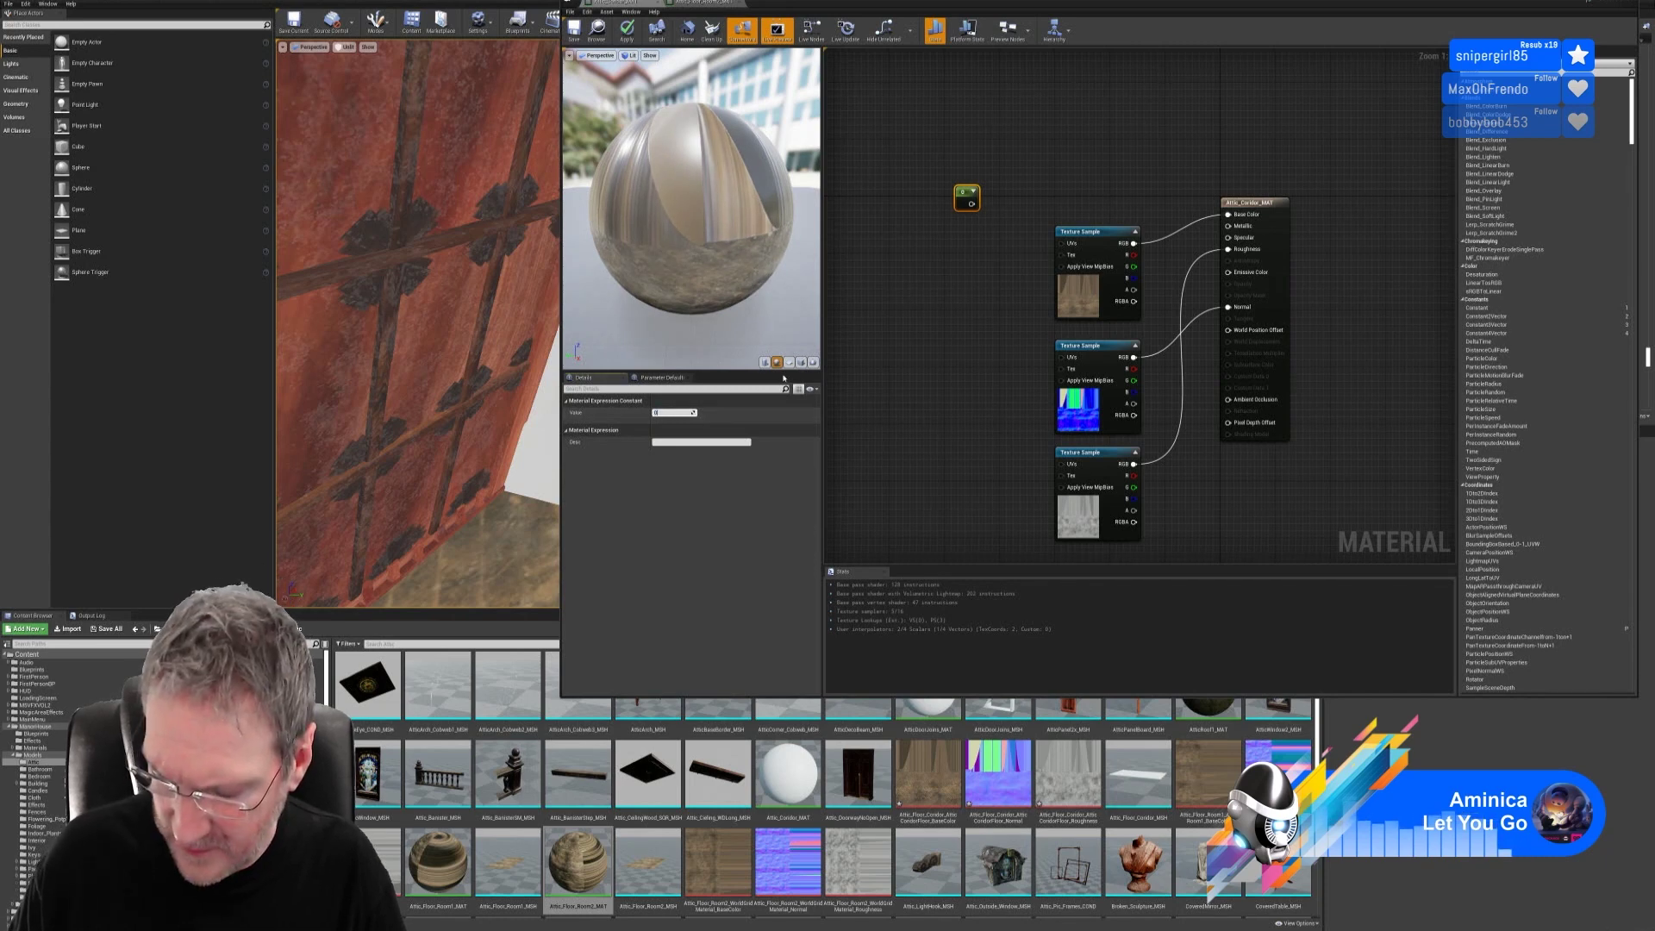
{"action": "type", "text": "0.05"}
{"action": "key", "text": "Return"}
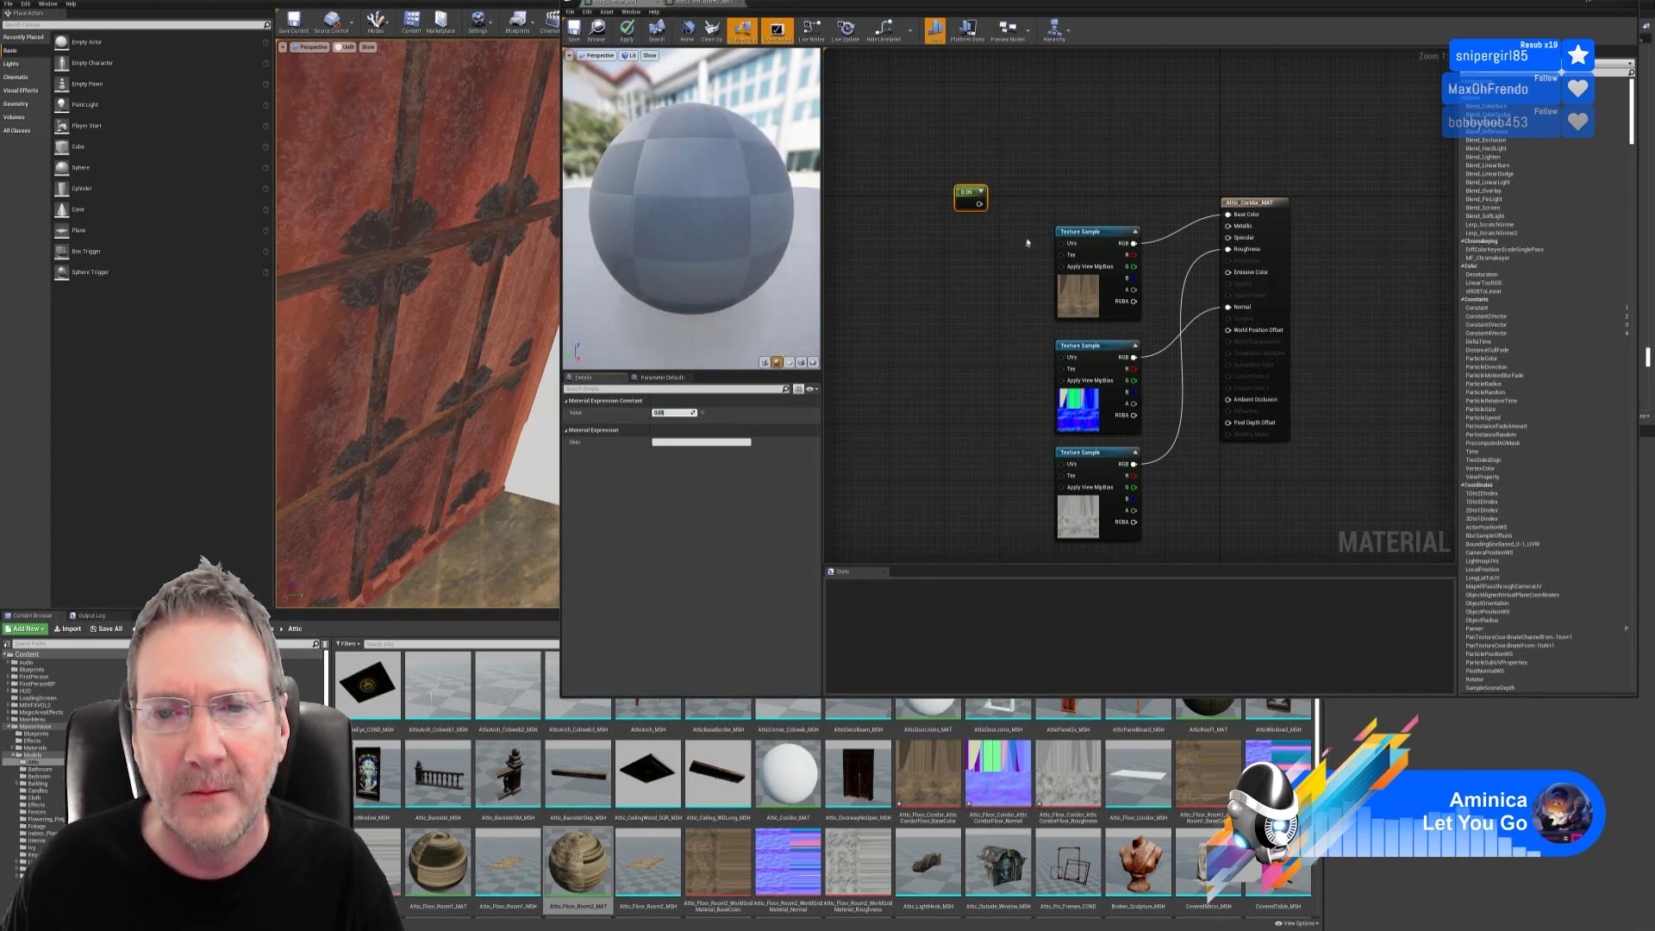
{"action": "left_click_drag", "start_coordinate": [981, 204], "coordinate": [1251, 244]}
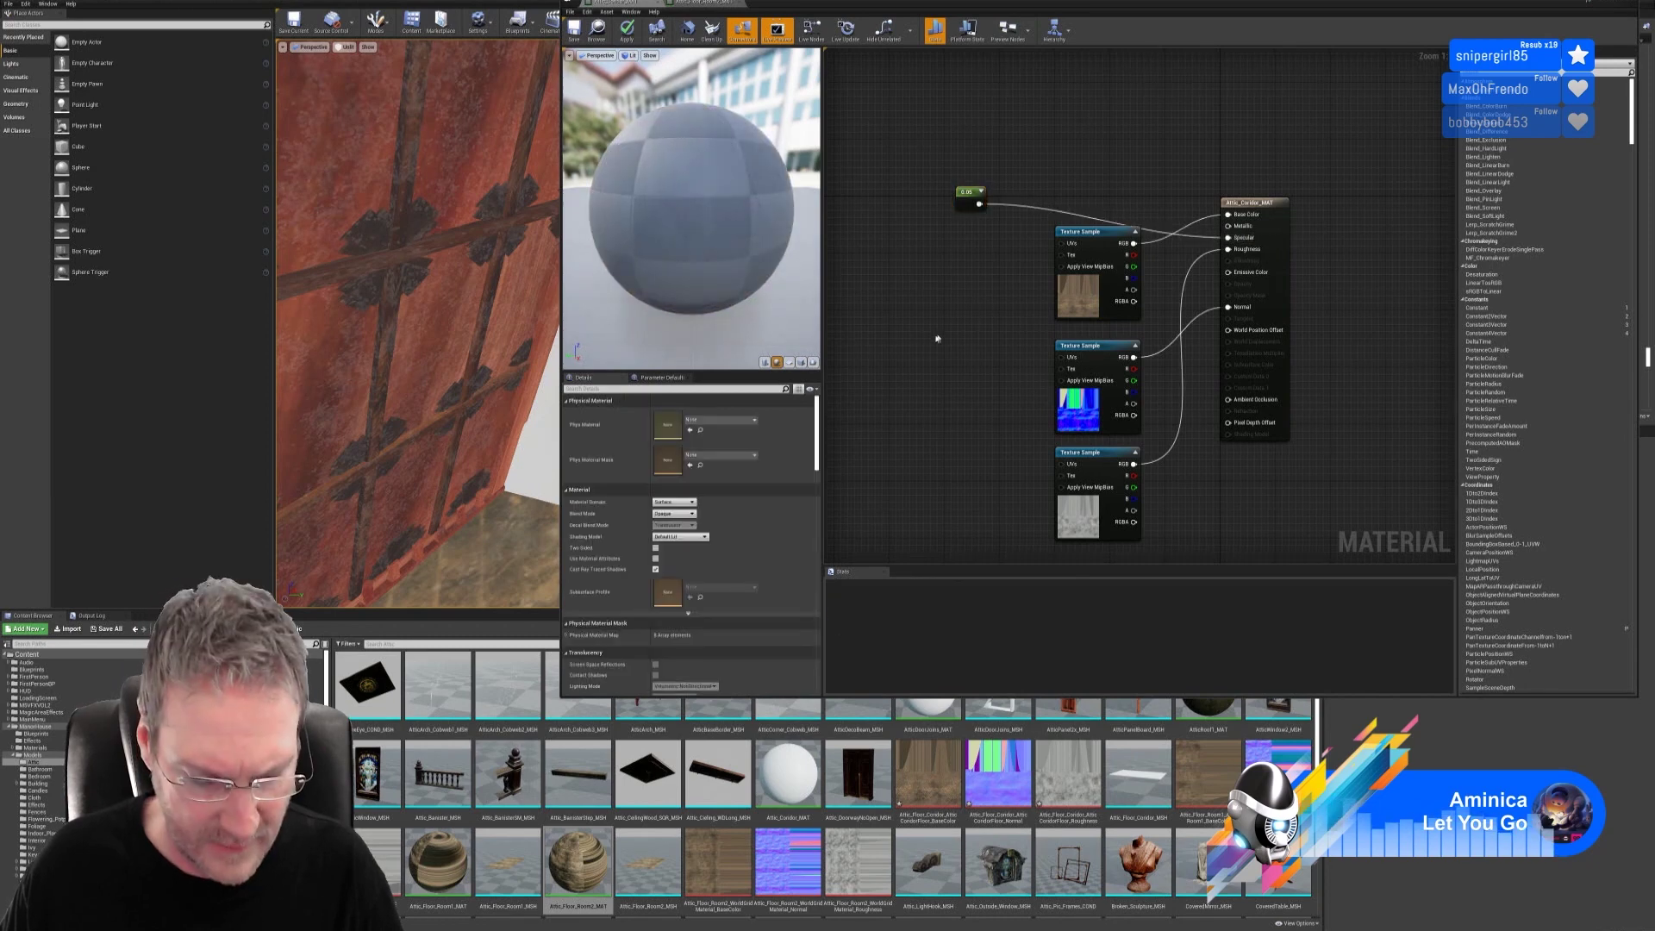
Step: Connect a new constant of 0 to the Metallic input, and apply the material changes before closing its editor
{"action": "left_click", "coordinate": [905, 352]}
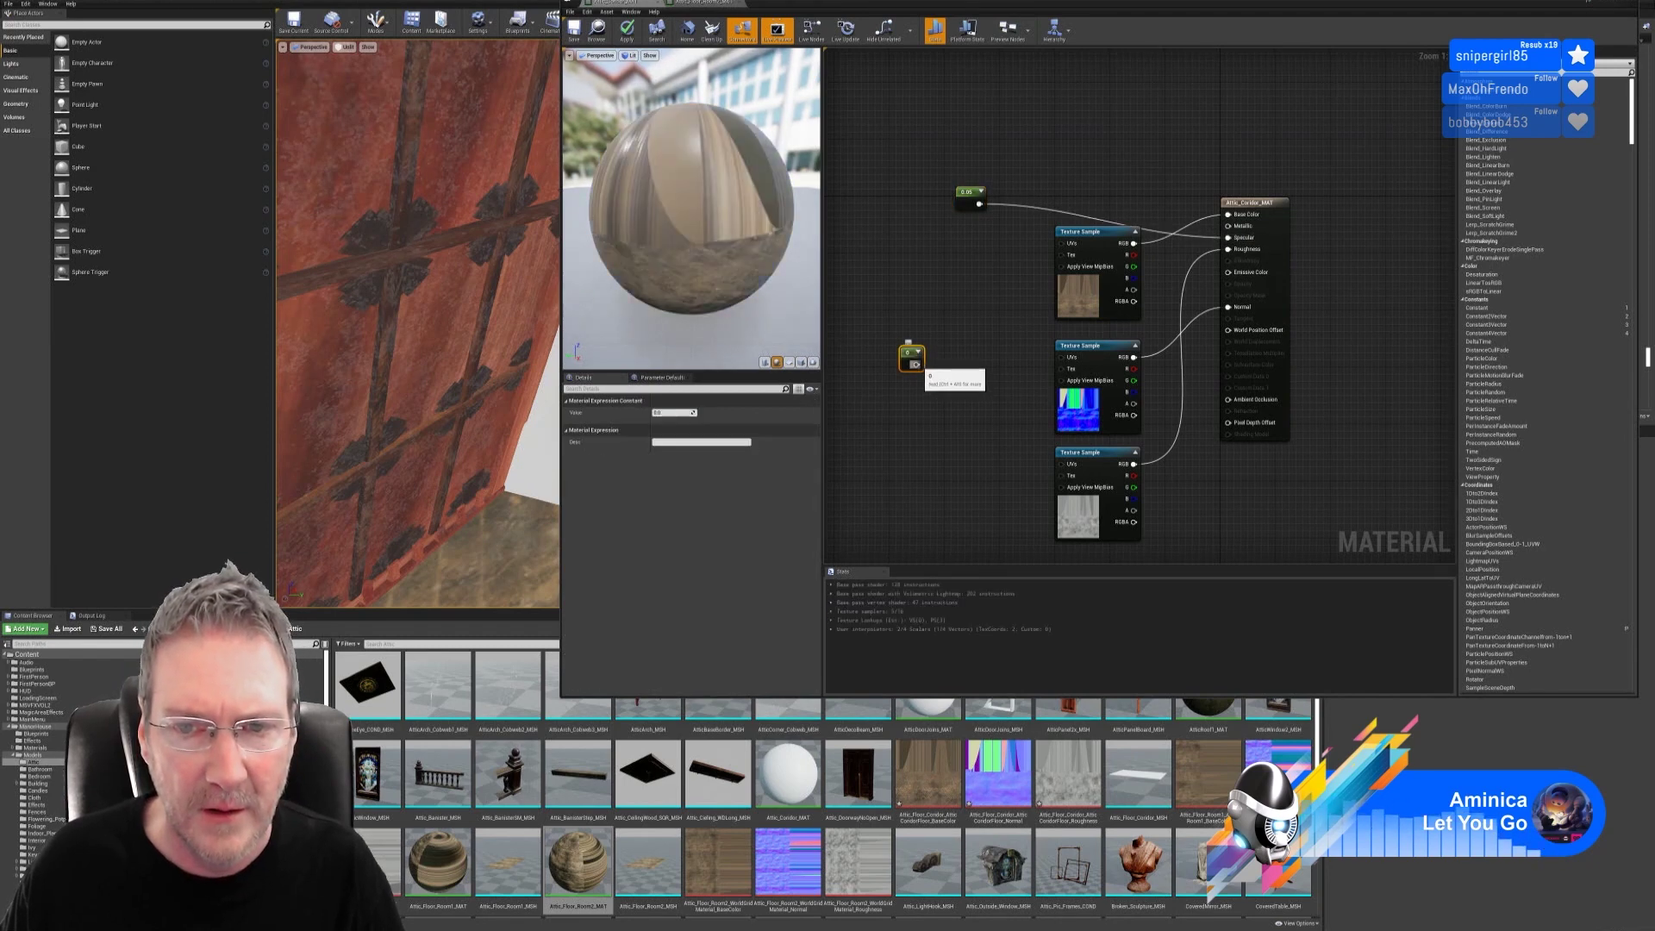
{"action": "left_click_drag", "start_coordinate": [917, 364], "coordinate": [1229, 227]}
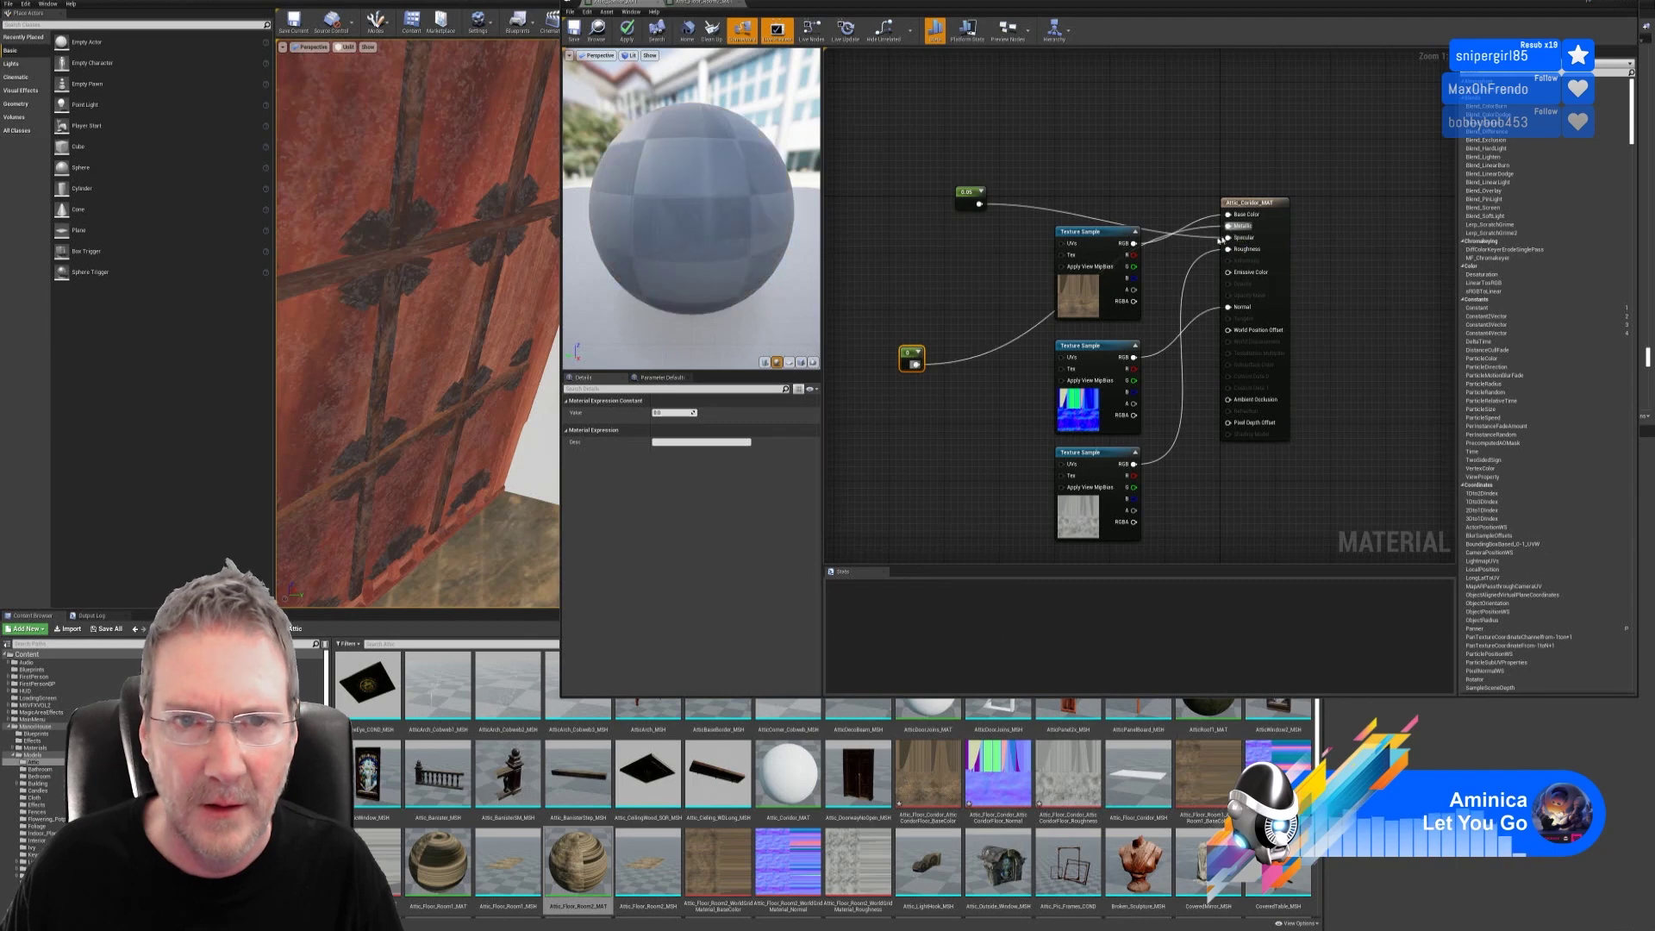
{"action": "left_click", "coordinate": [627, 33]}
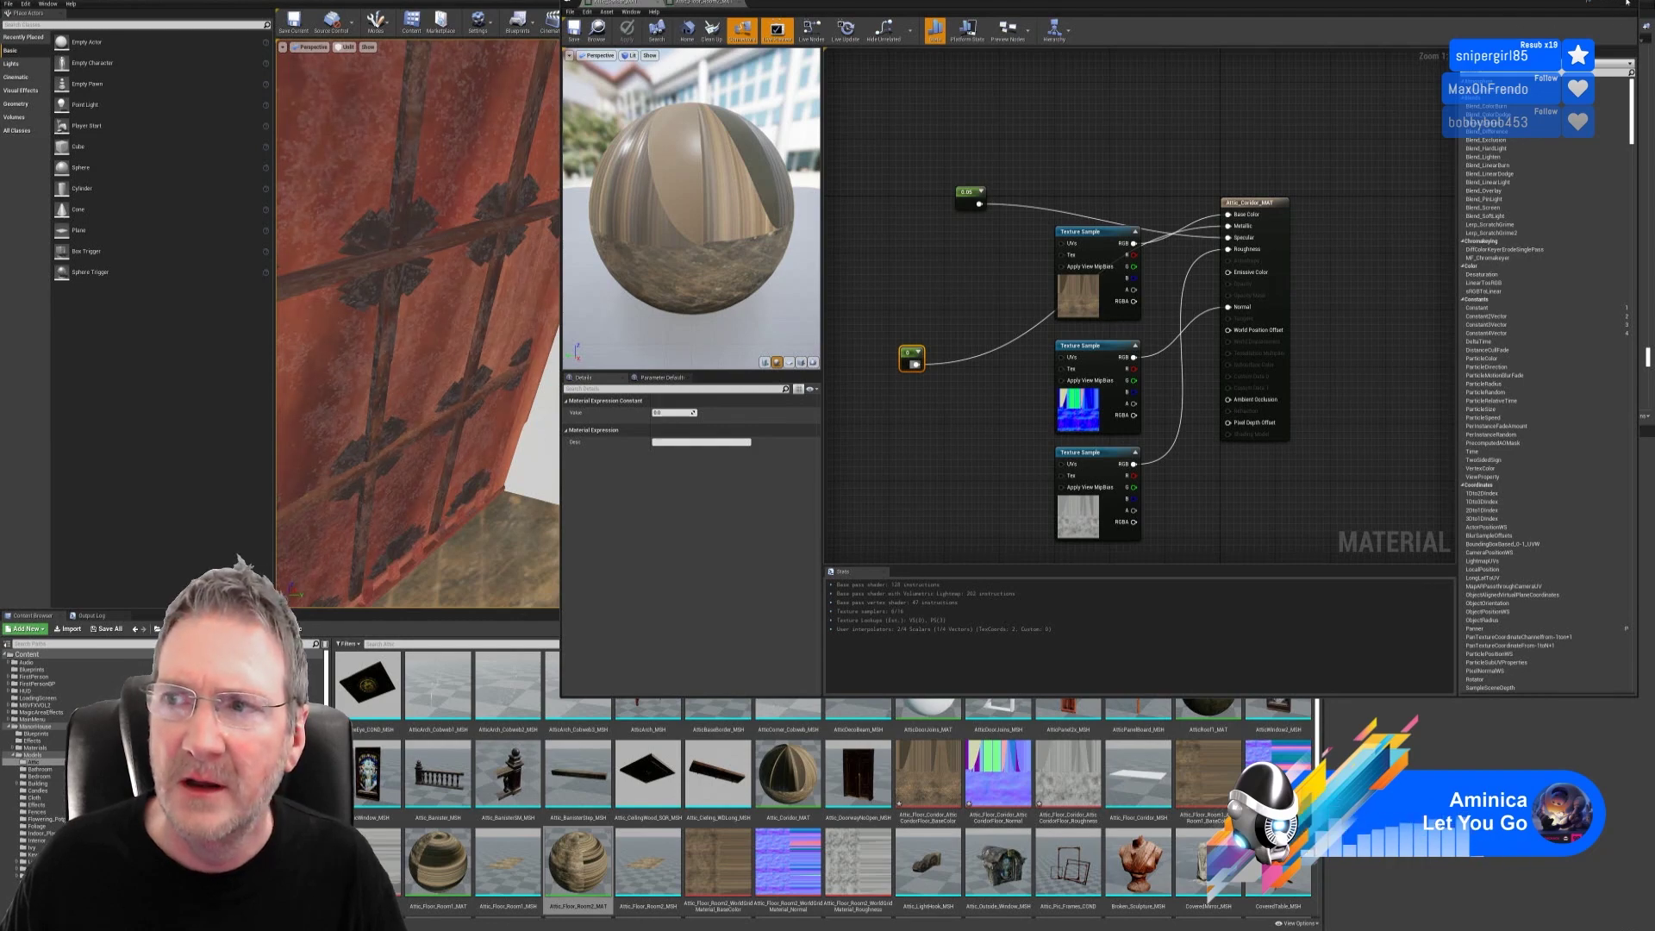
{"action": "left_click", "coordinate": [1627, 2]}
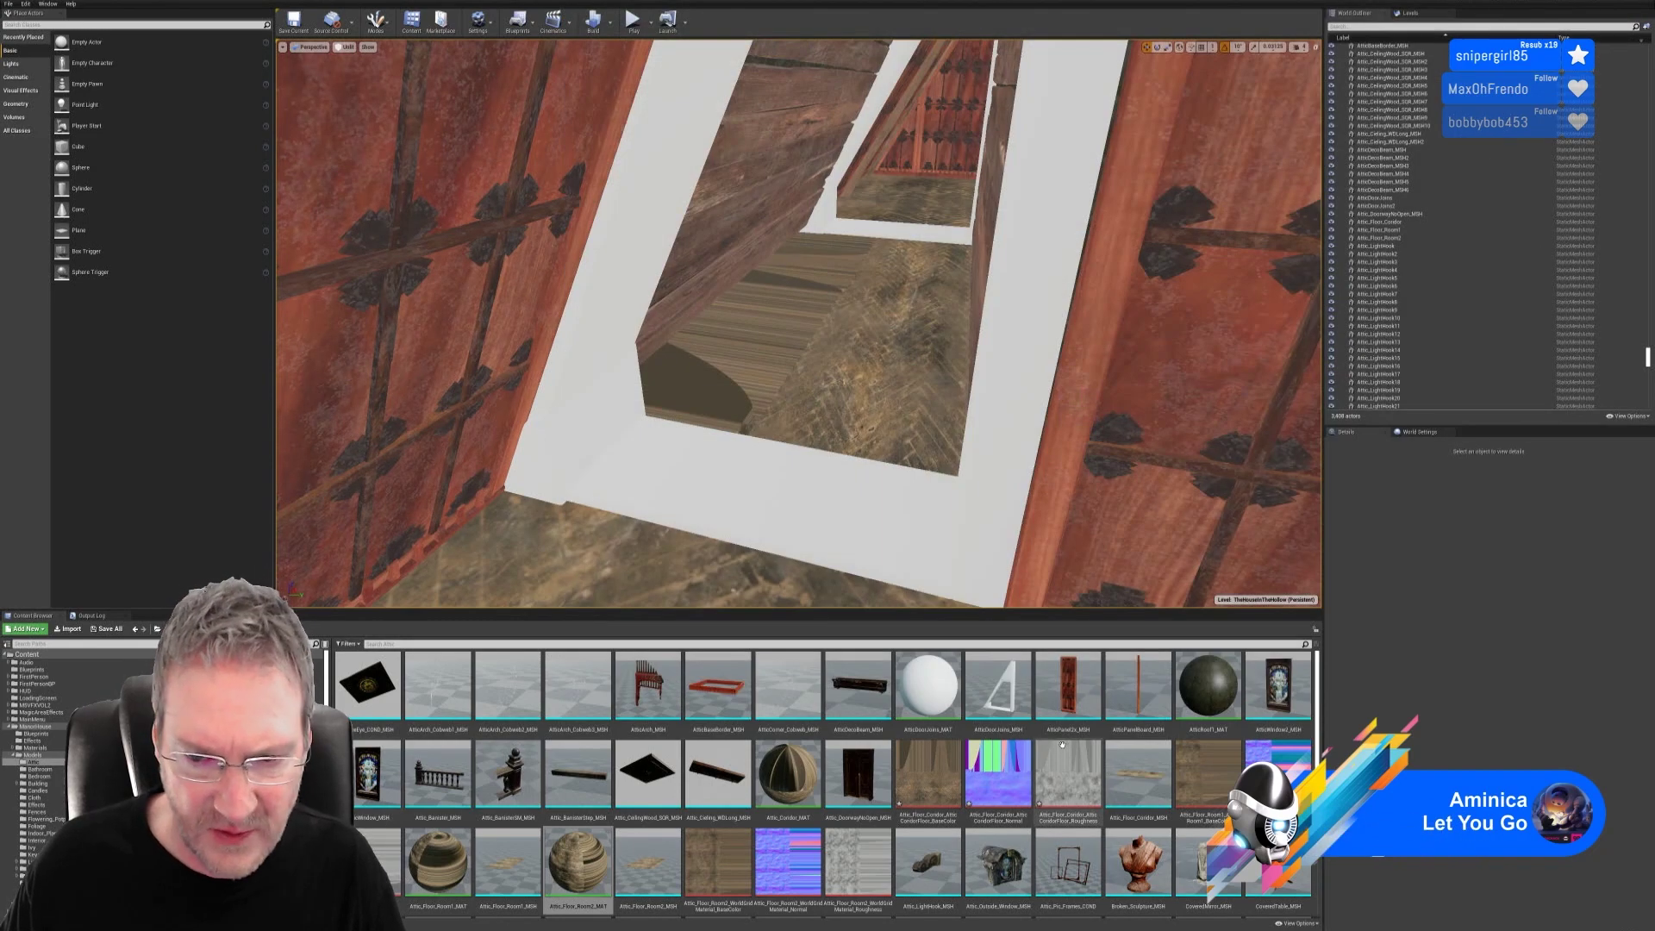
Step: Find the attic corridor floor static mesh in the attic content folder and reimport it from its source file
{"action": "scroll", "coordinate": [726, 785], "scroll_direction": "down", "scroll_amount": 1}
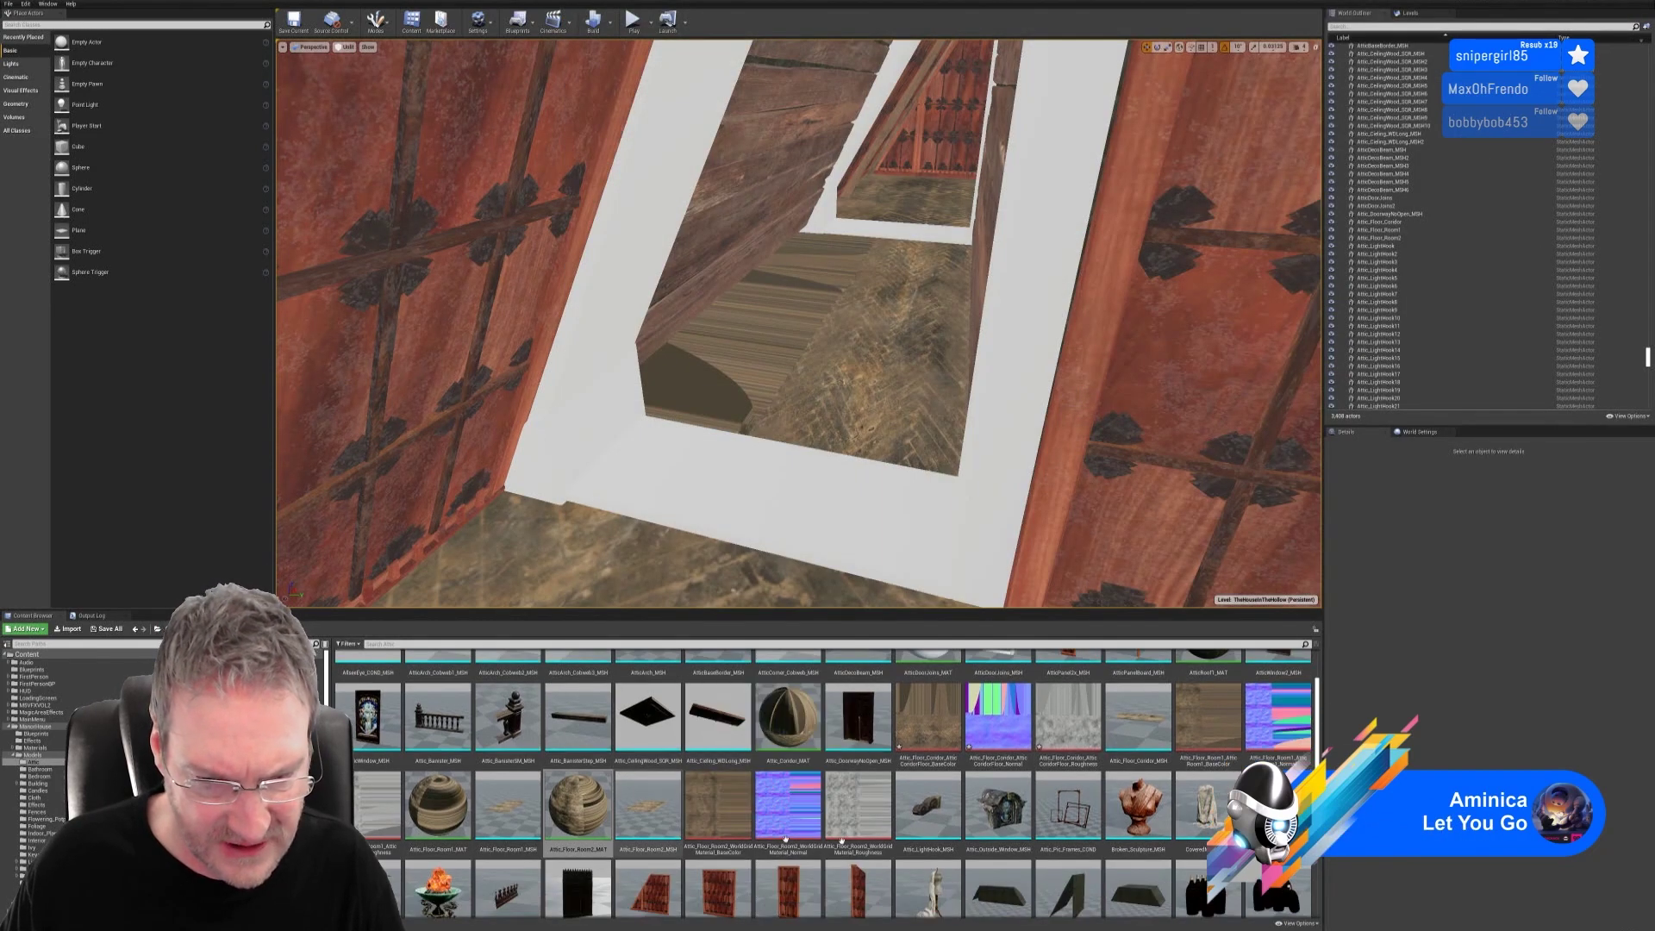
{"action": "scroll", "coordinate": [928, 827], "scroll_direction": "up", "scroll_amount": 1}
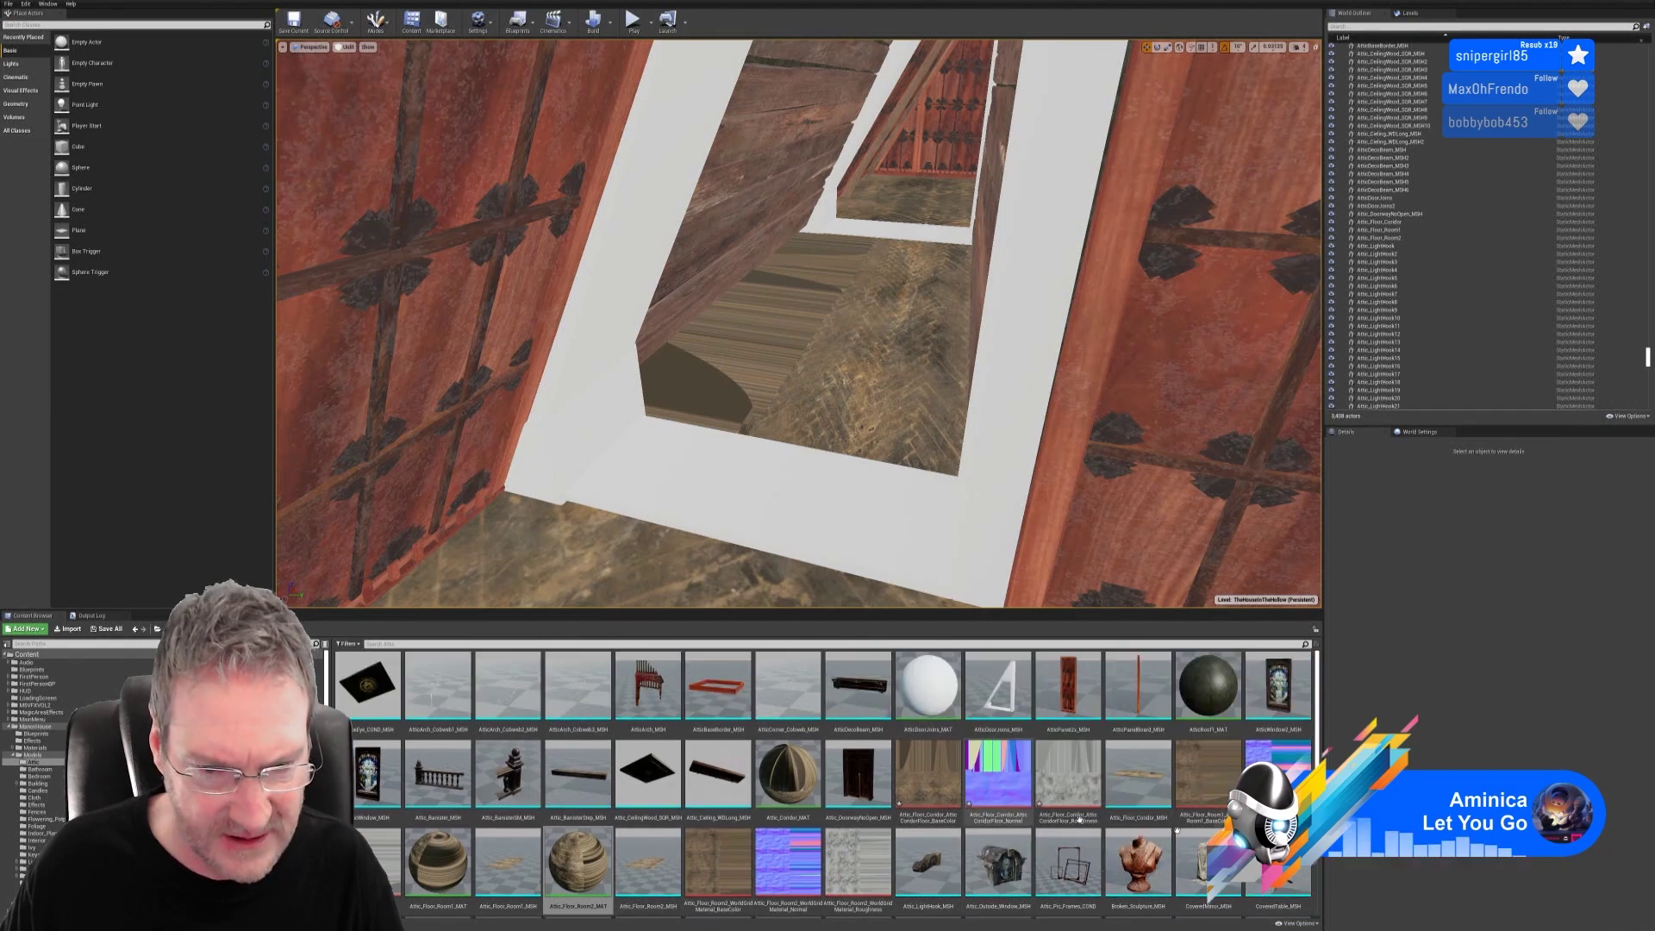
{"action": "scroll", "coordinate": [1004, 837], "scroll_direction": "down", "scroll_amount": 3}
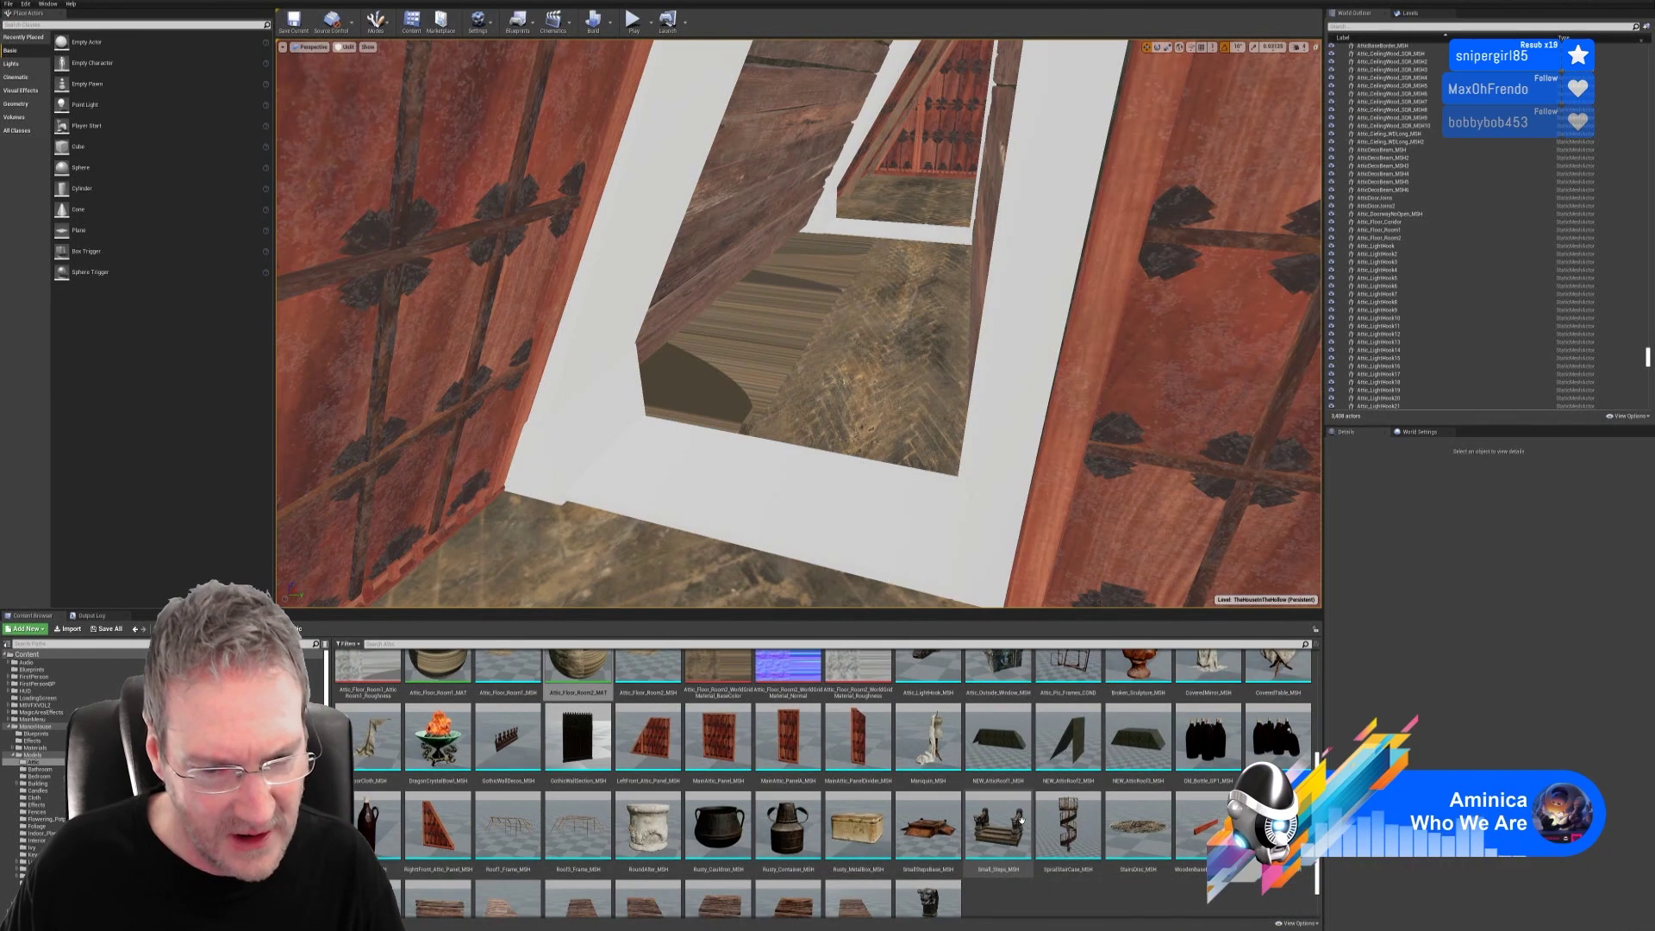
{"action": "scroll", "coordinate": [1023, 819], "scroll_direction": "up", "scroll_amount": 1}
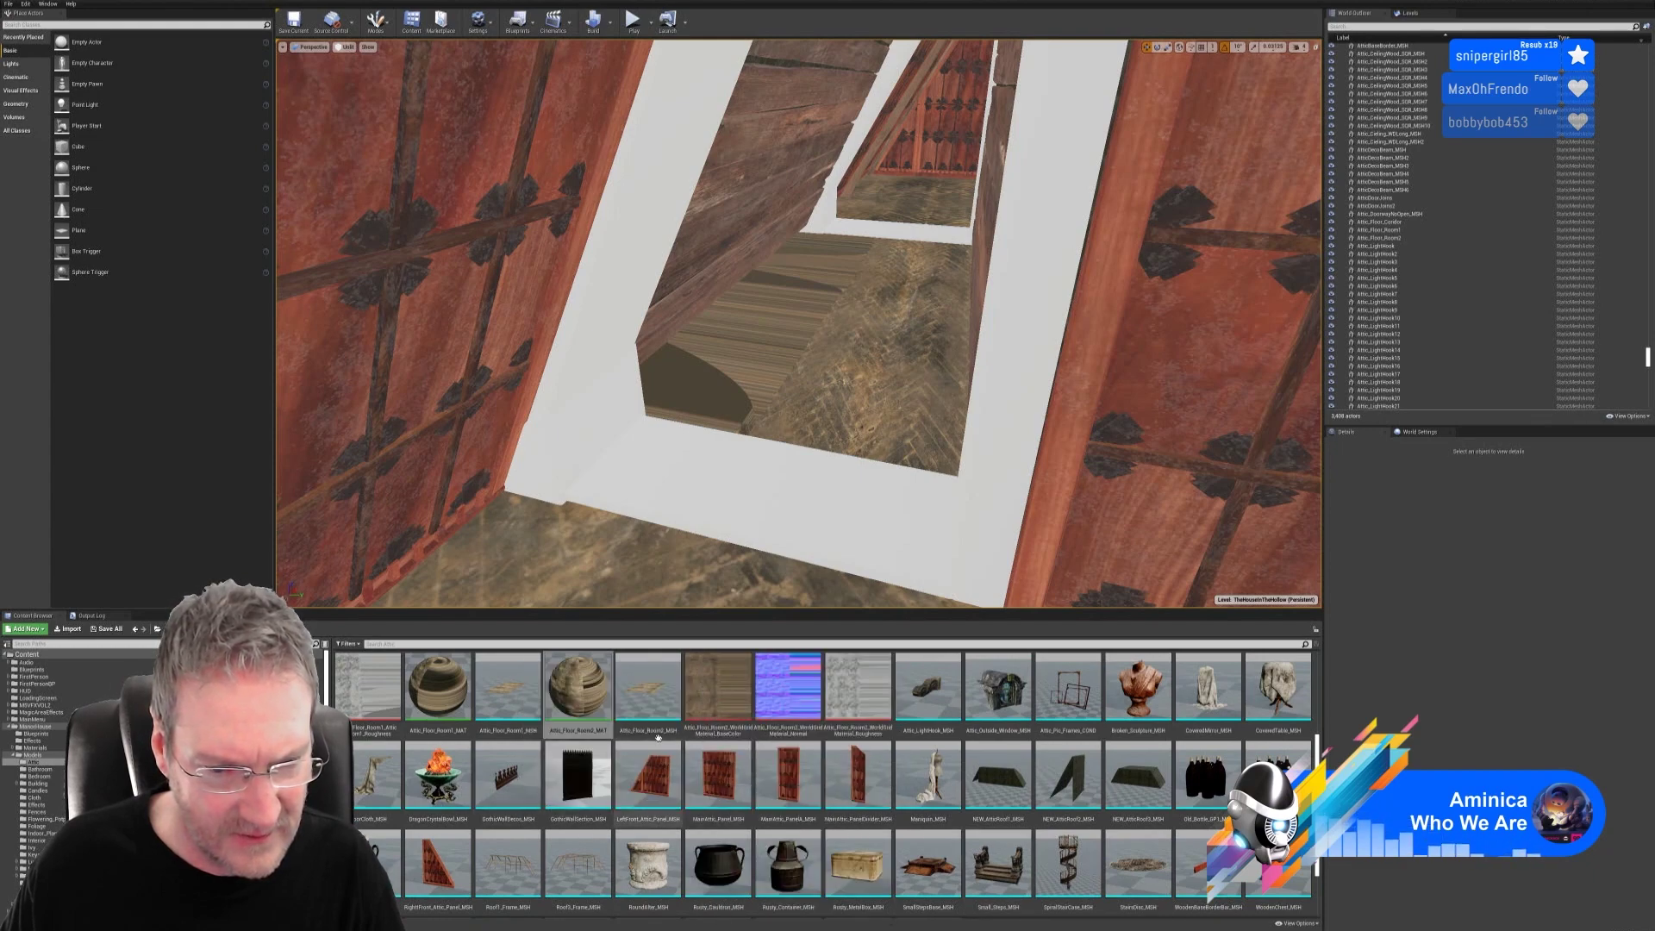
{"action": "scroll", "coordinate": [966, 819], "scroll_direction": "up", "scroll_amount": 1}
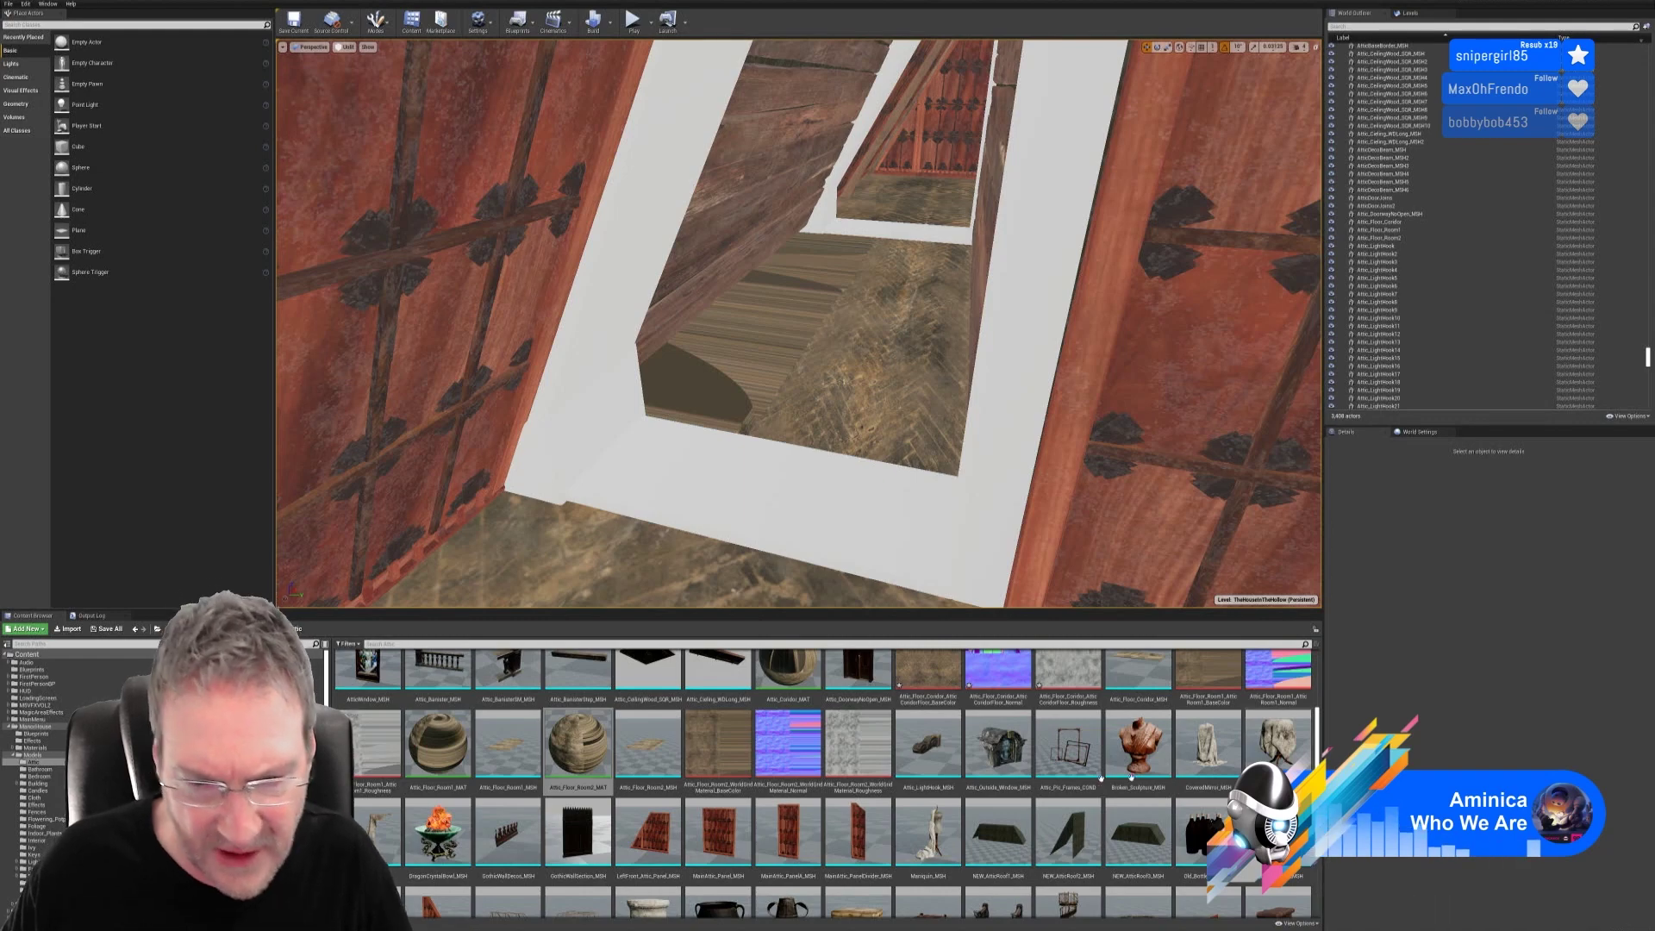
{"action": "scroll", "coordinate": [1250, 828], "scroll_direction": "down", "scroll_amount": 2}
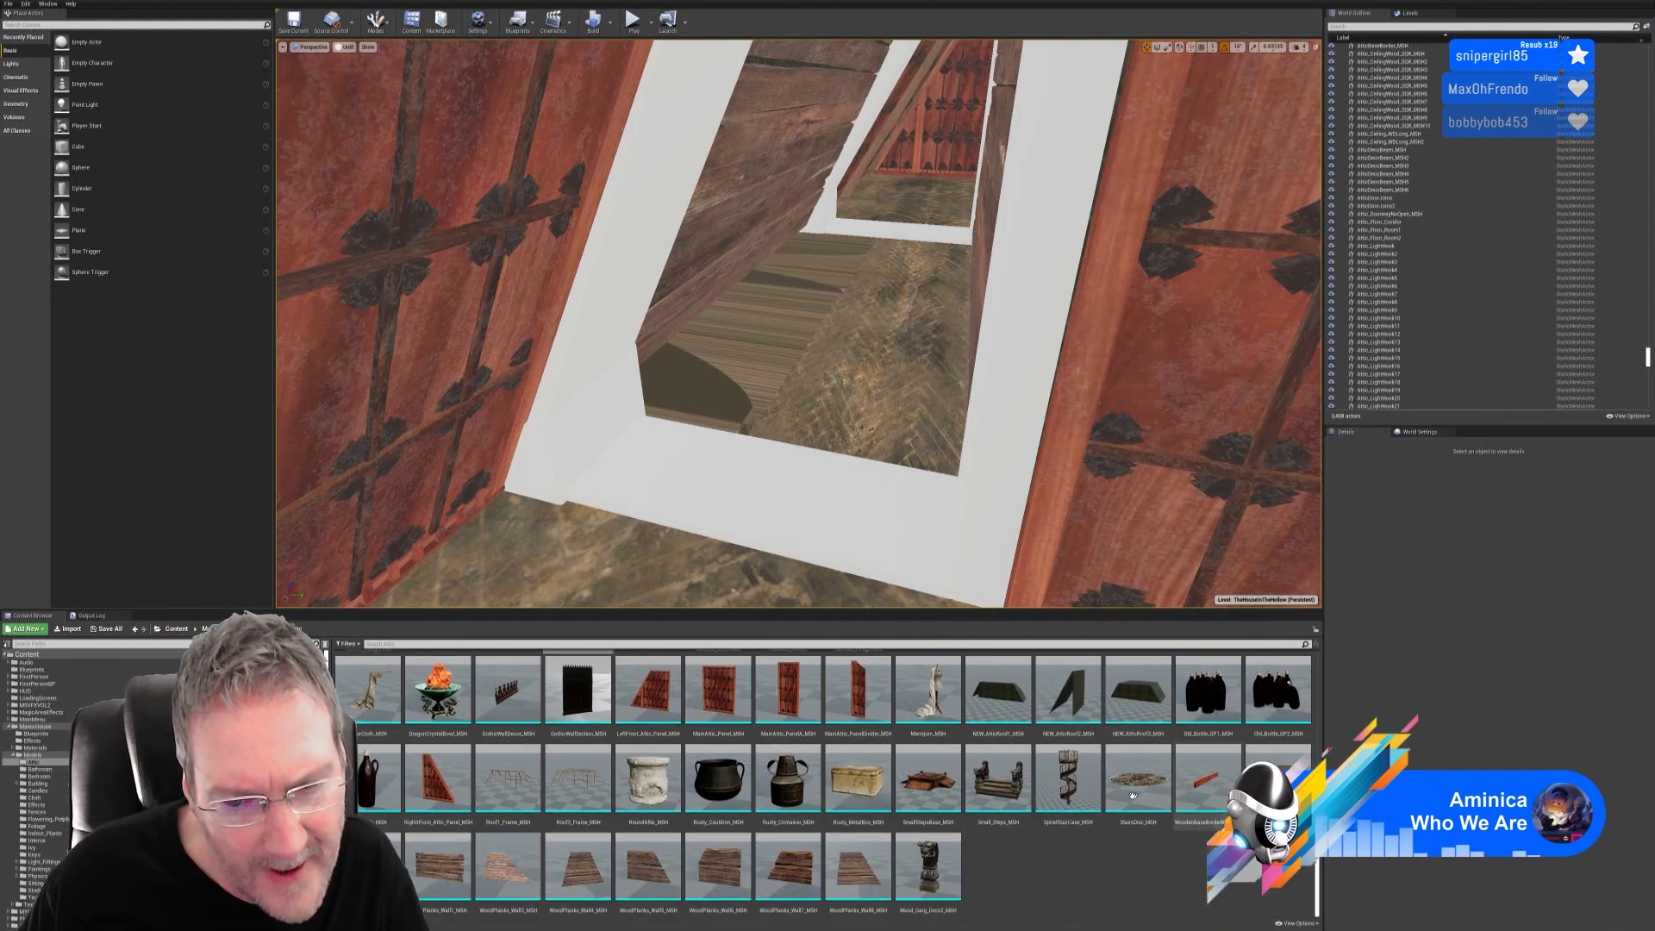
{"action": "scroll", "coordinate": [1098, 791], "scroll_direction": "up", "scroll_amount": 3}
{"action": "scroll", "coordinate": [1098, 792], "scroll_direction": "up", "scroll_amount": 2}
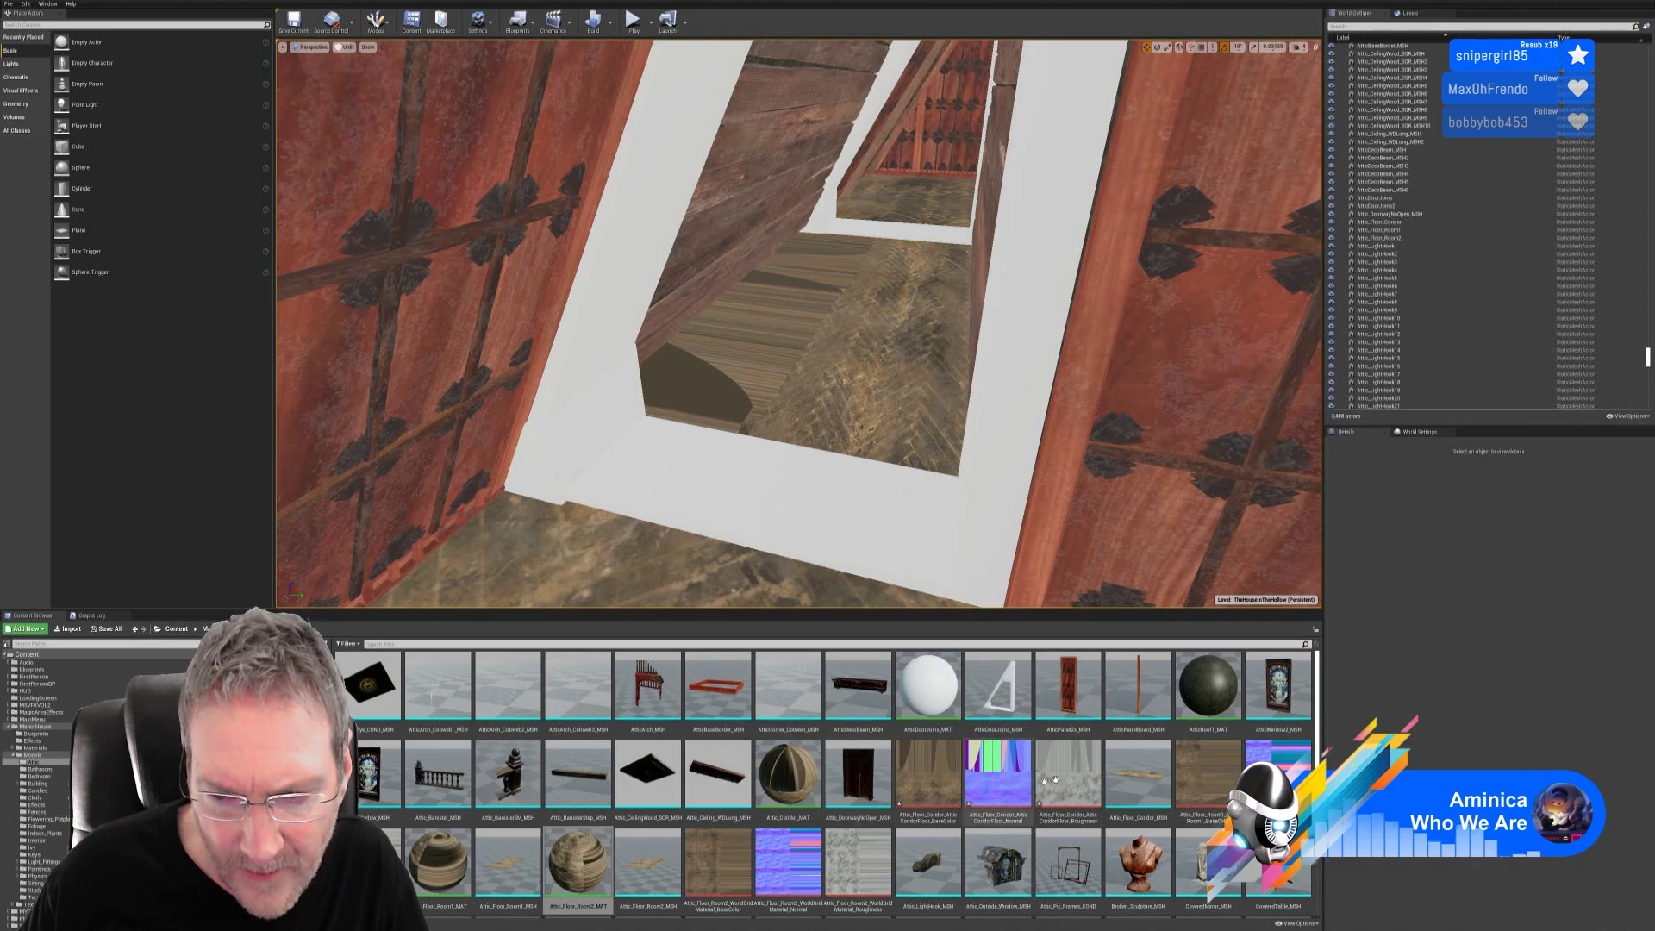
{"action": "right_click", "coordinate": [1145, 781]}
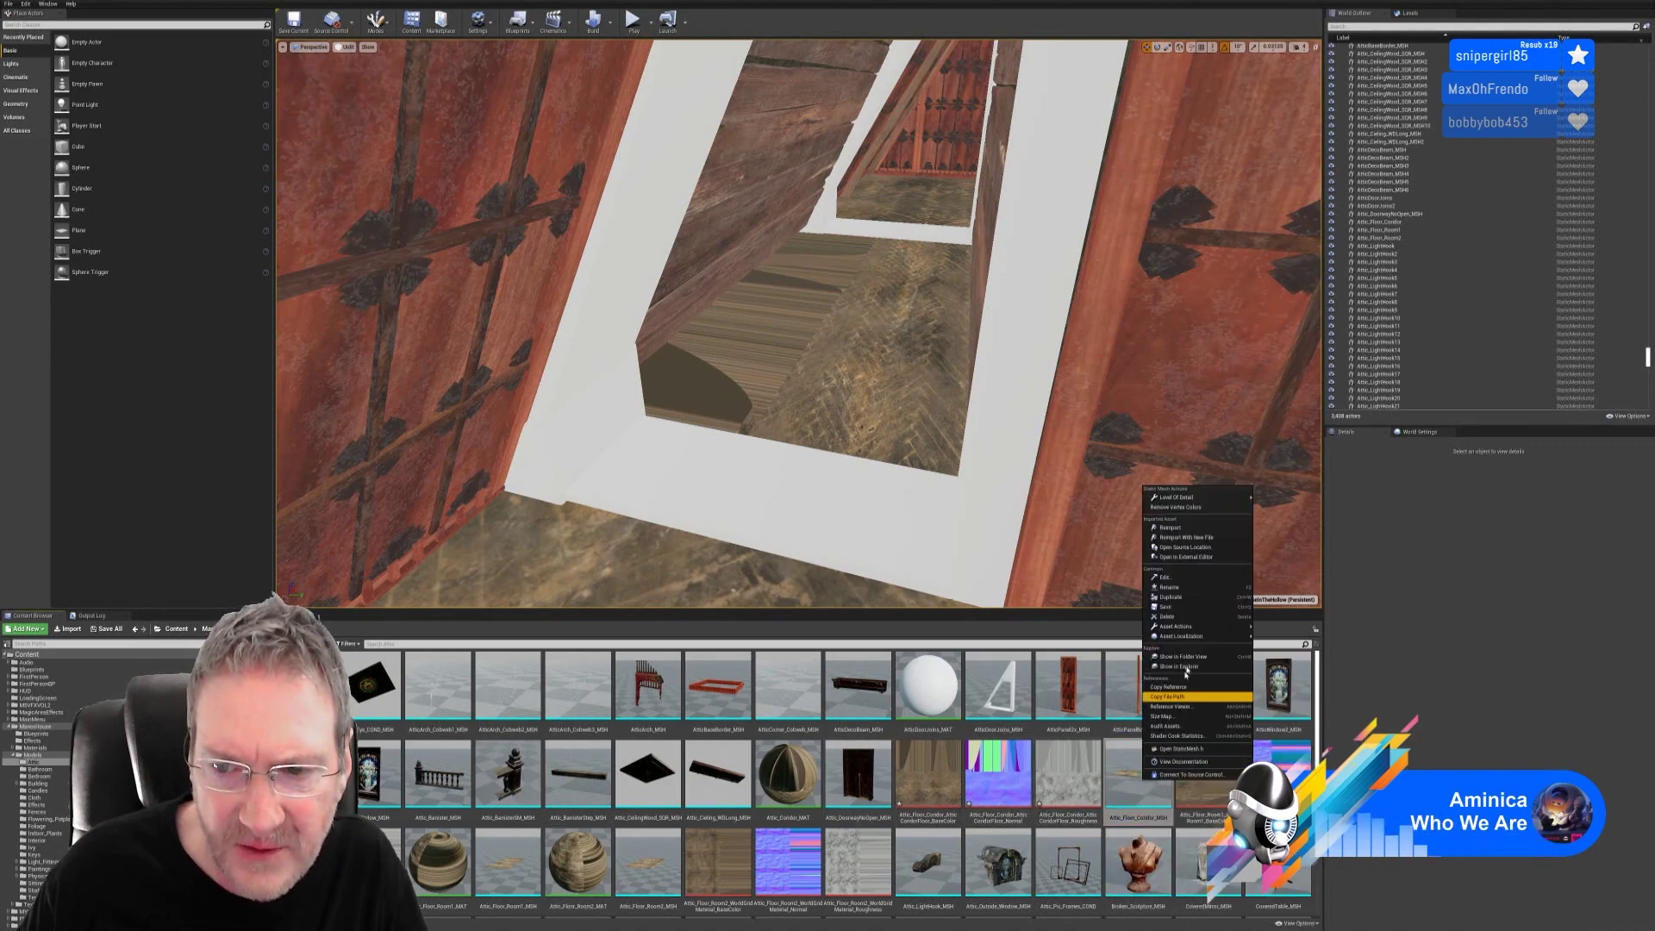
{"action": "left_click", "coordinate": [1171, 528]}
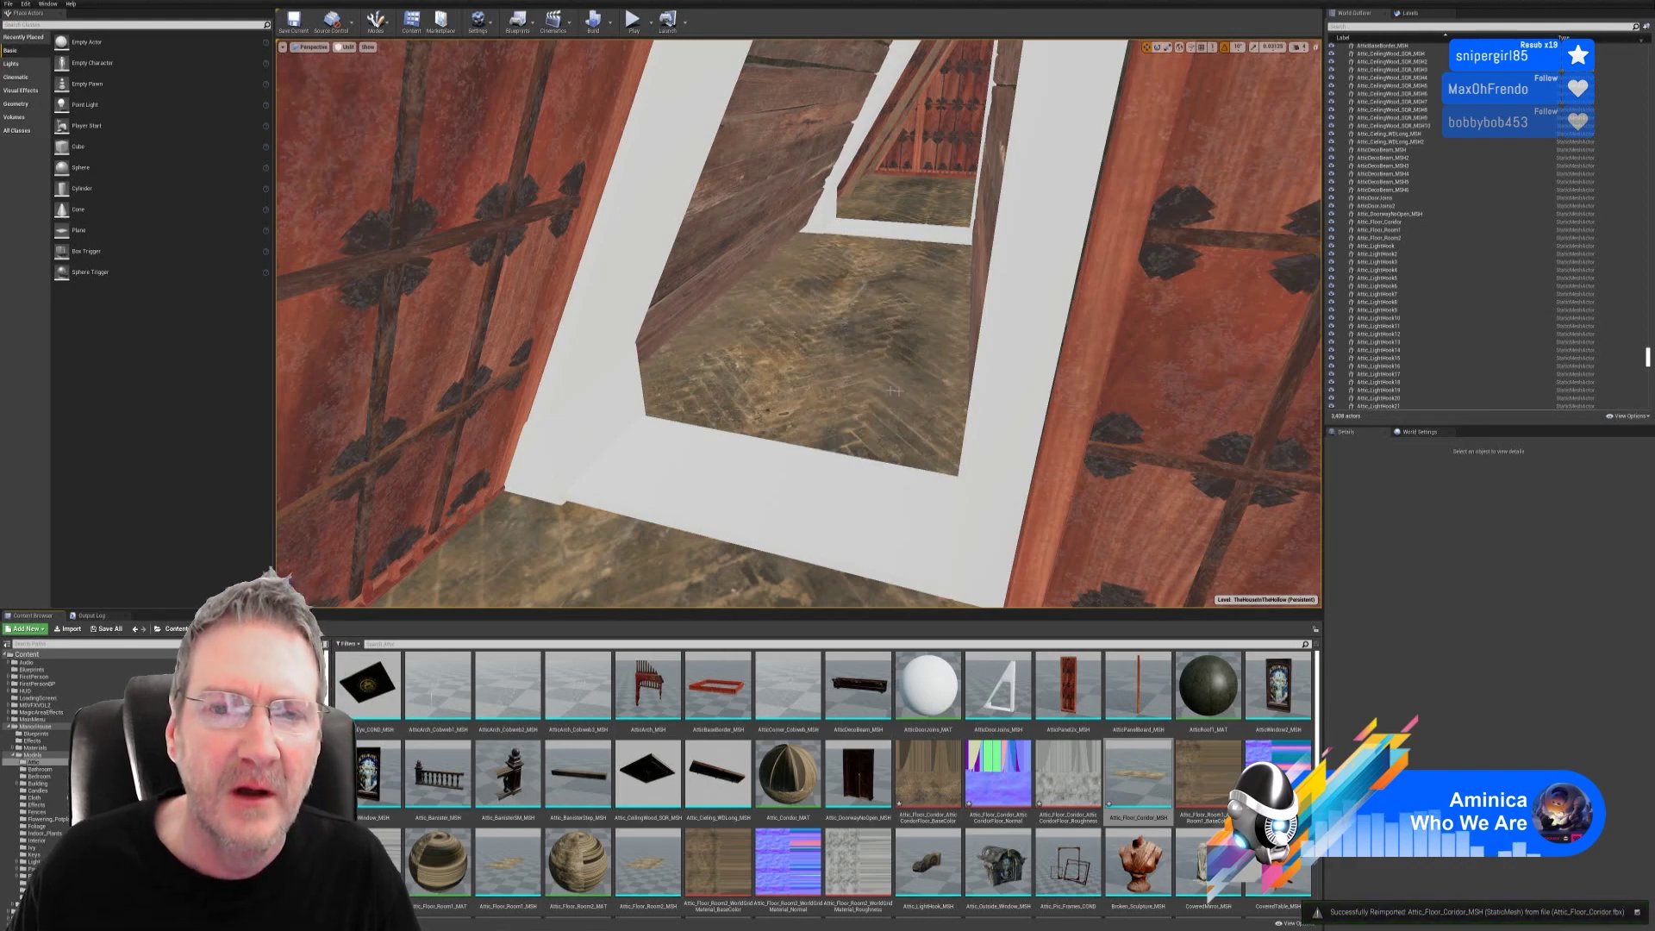
Step: Check the corridor floor in the level and save all modified levels and assets
{"action": "right_click_drag", "start_coordinate": [867, 392], "coordinate": [826, 405]}
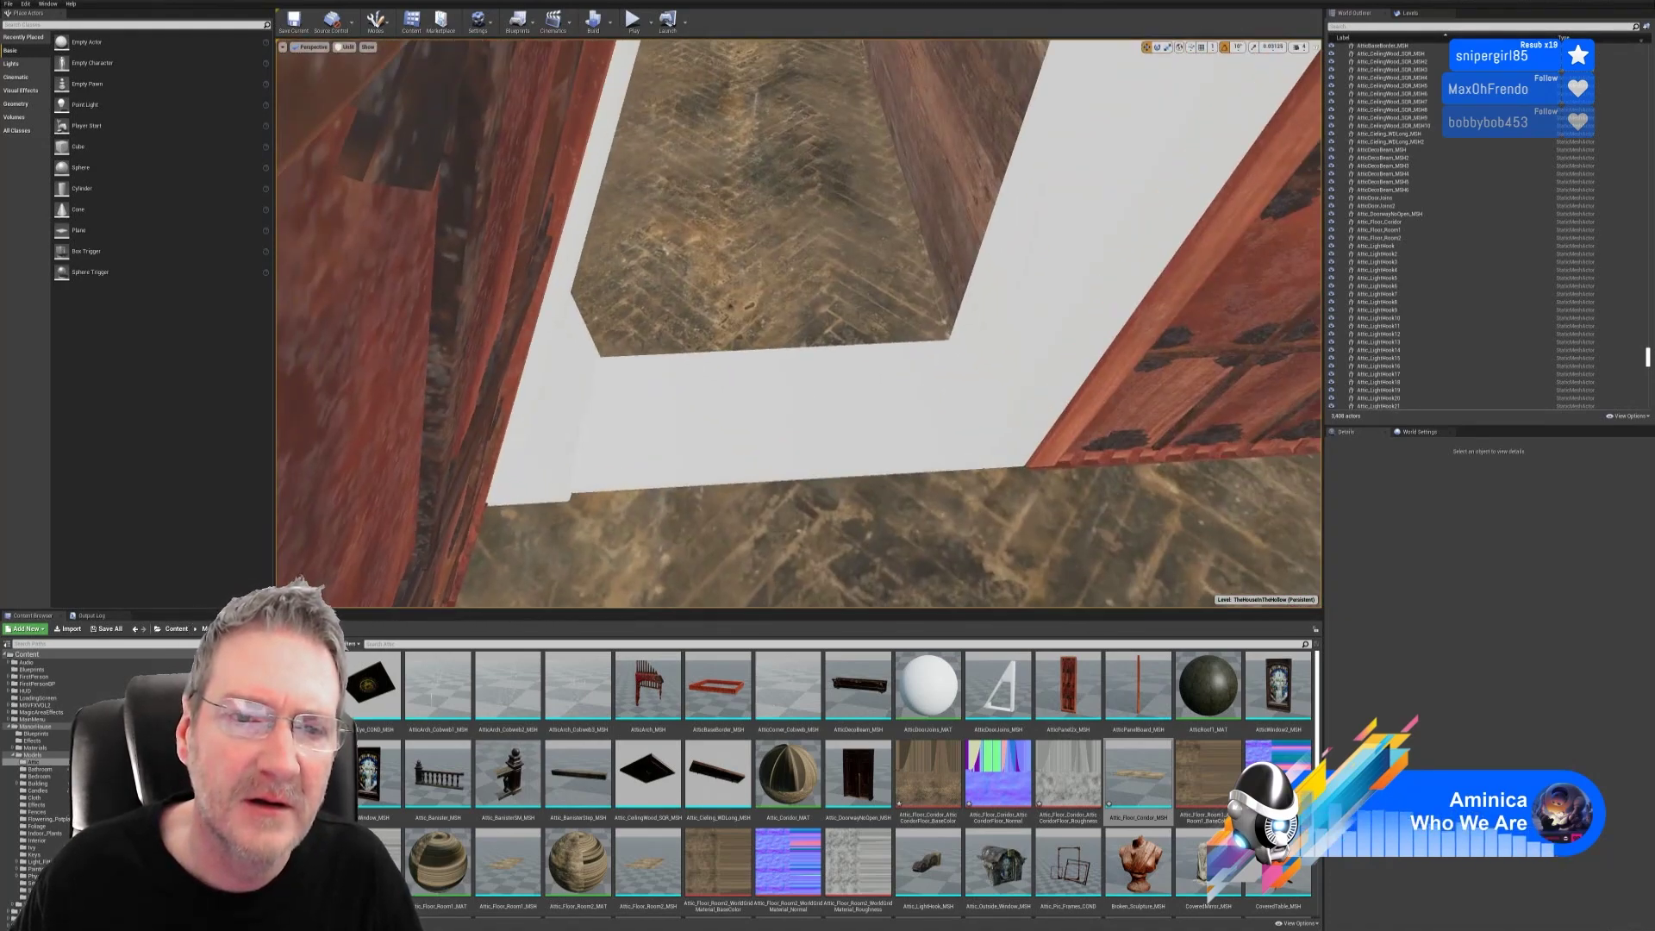
{"action": "right_click_drag", "start_coordinate": [799, 323], "coordinate": [794, 284]}
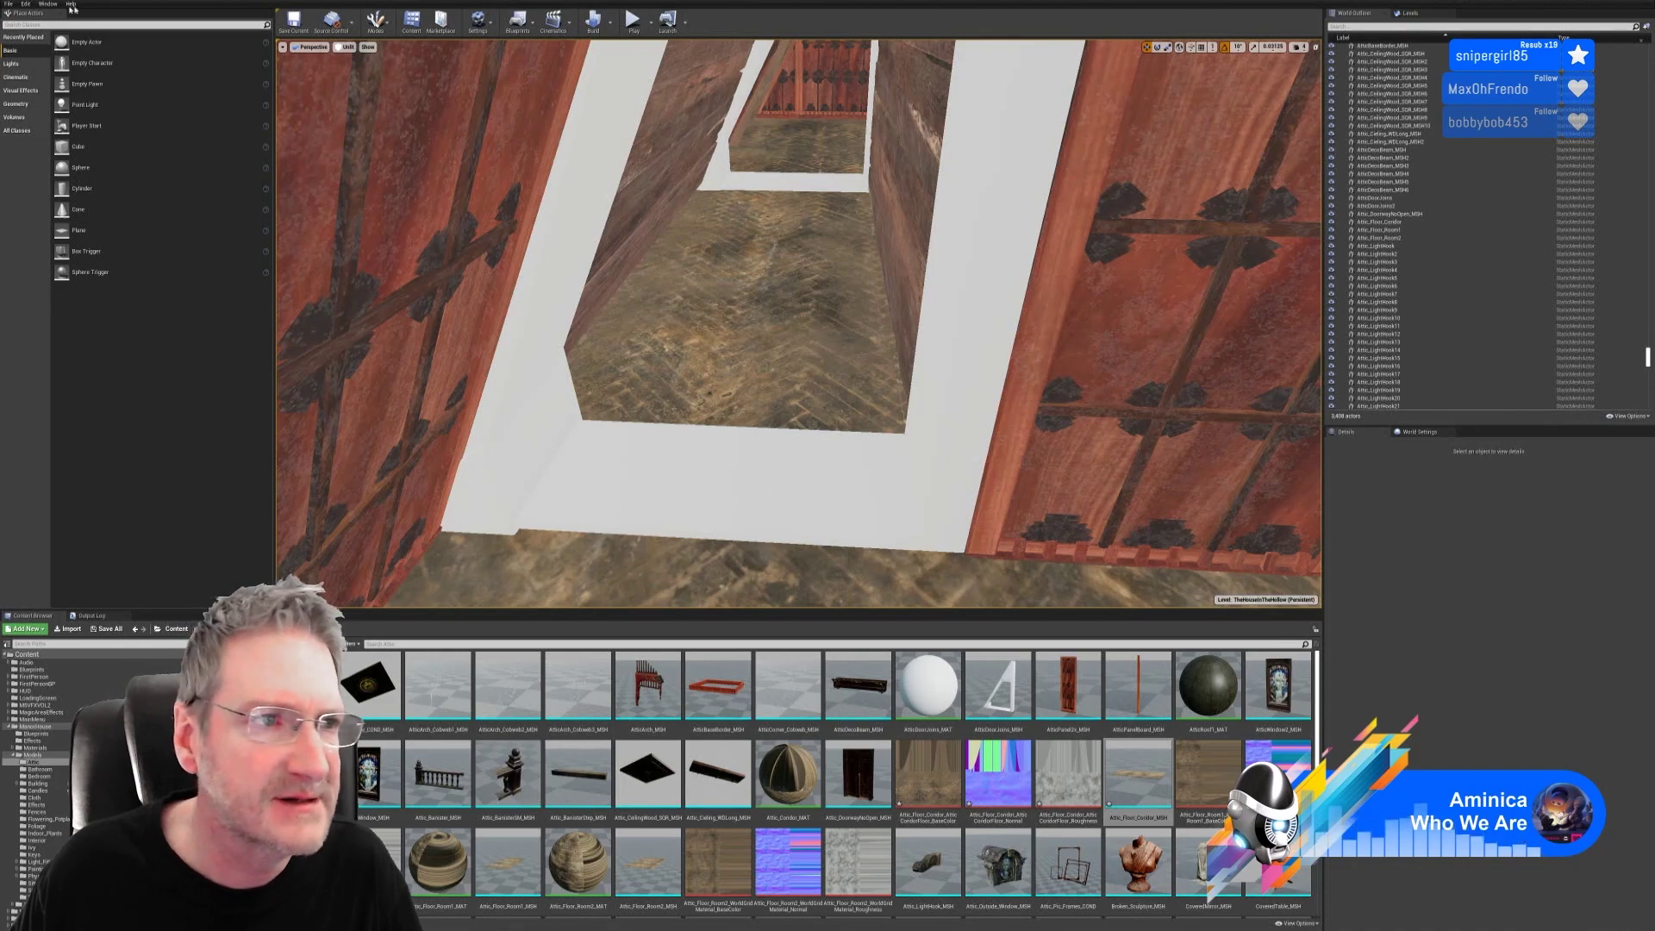
{"action": "left_click", "coordinate": [8, 5]}
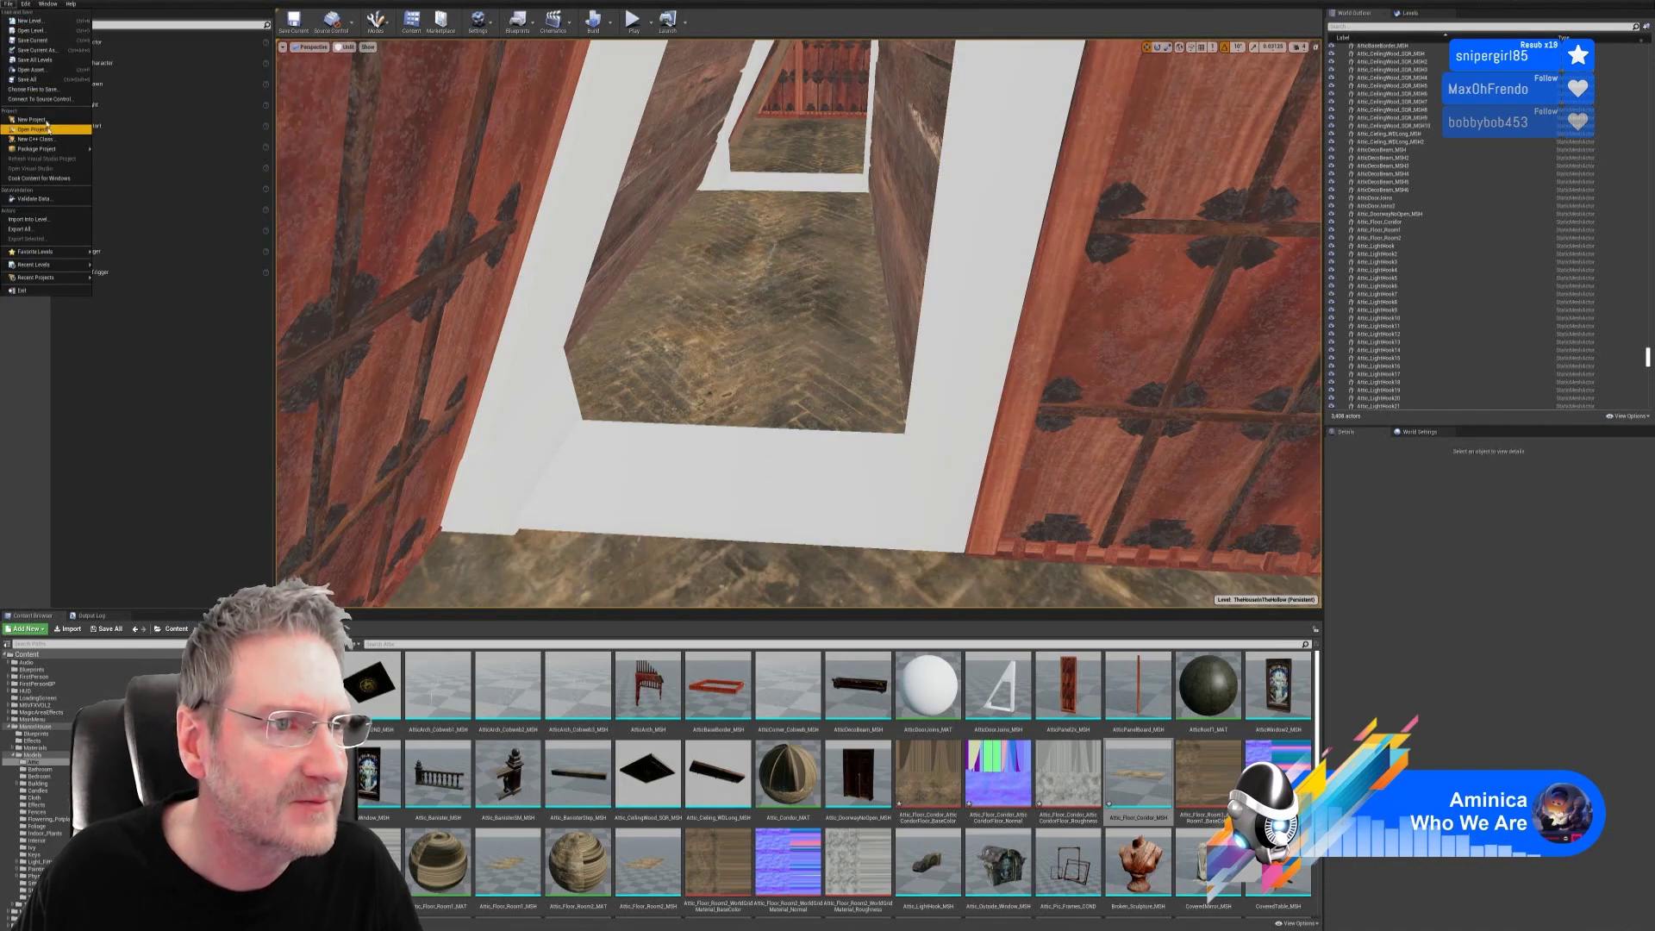
{"action": "left_click", "coordinate": [37, 81]}
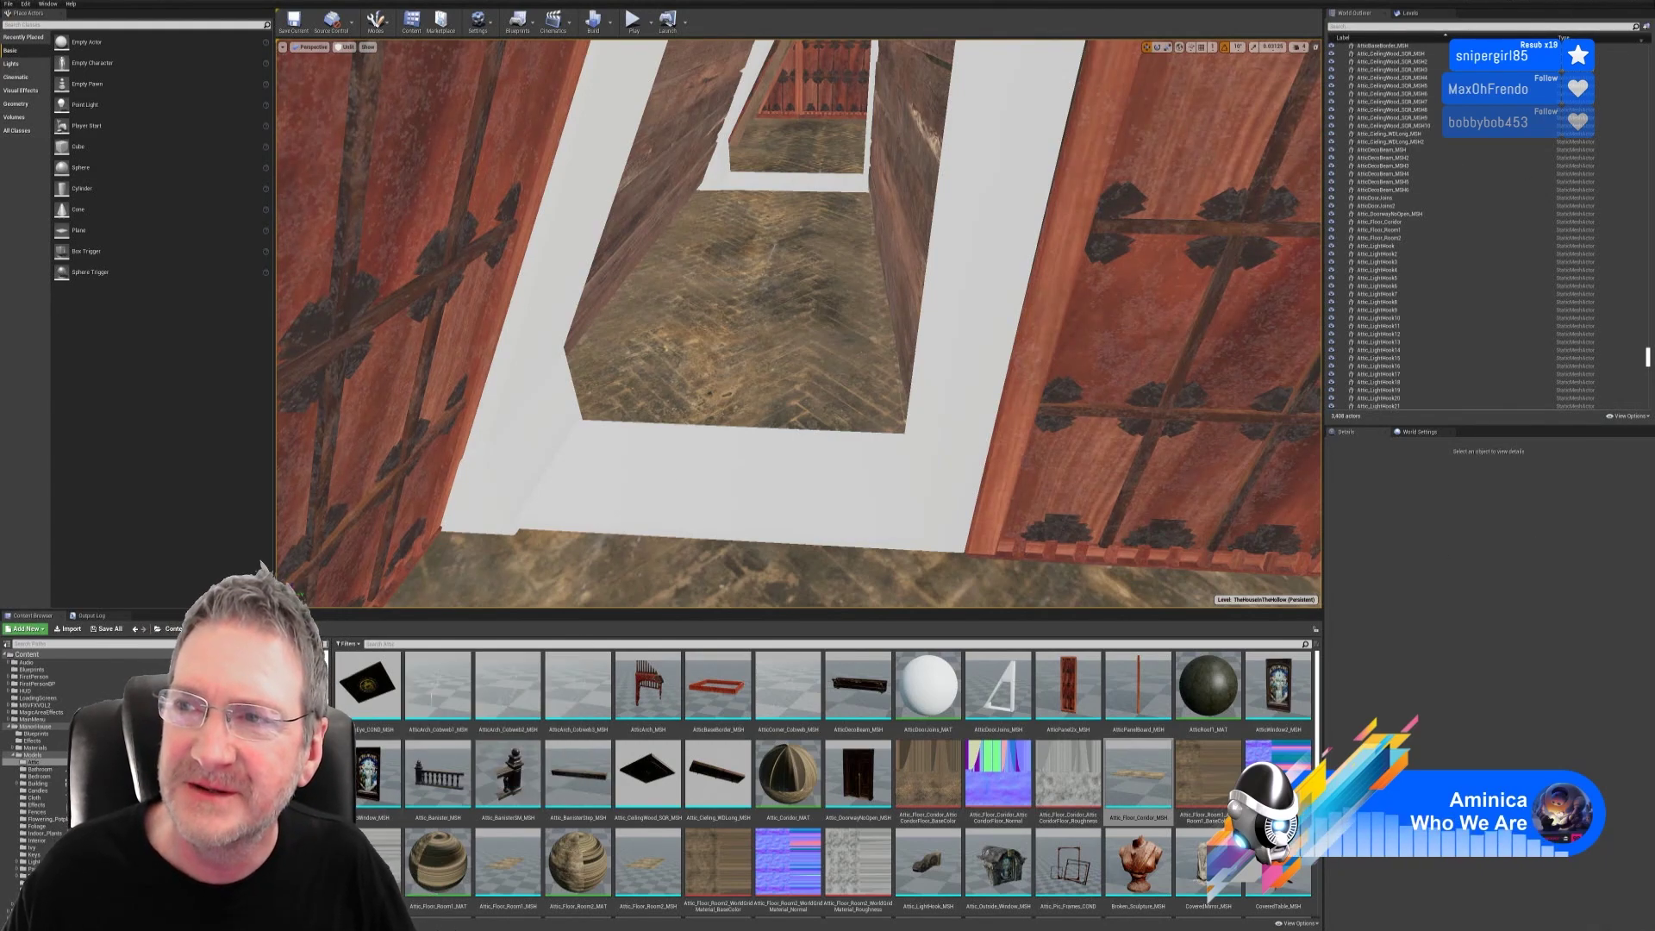
Step: Switch to Substance Painter and hide the three layers above the base Damaged Wooden Floor layer
{"action": "key", "text": "super+d"}
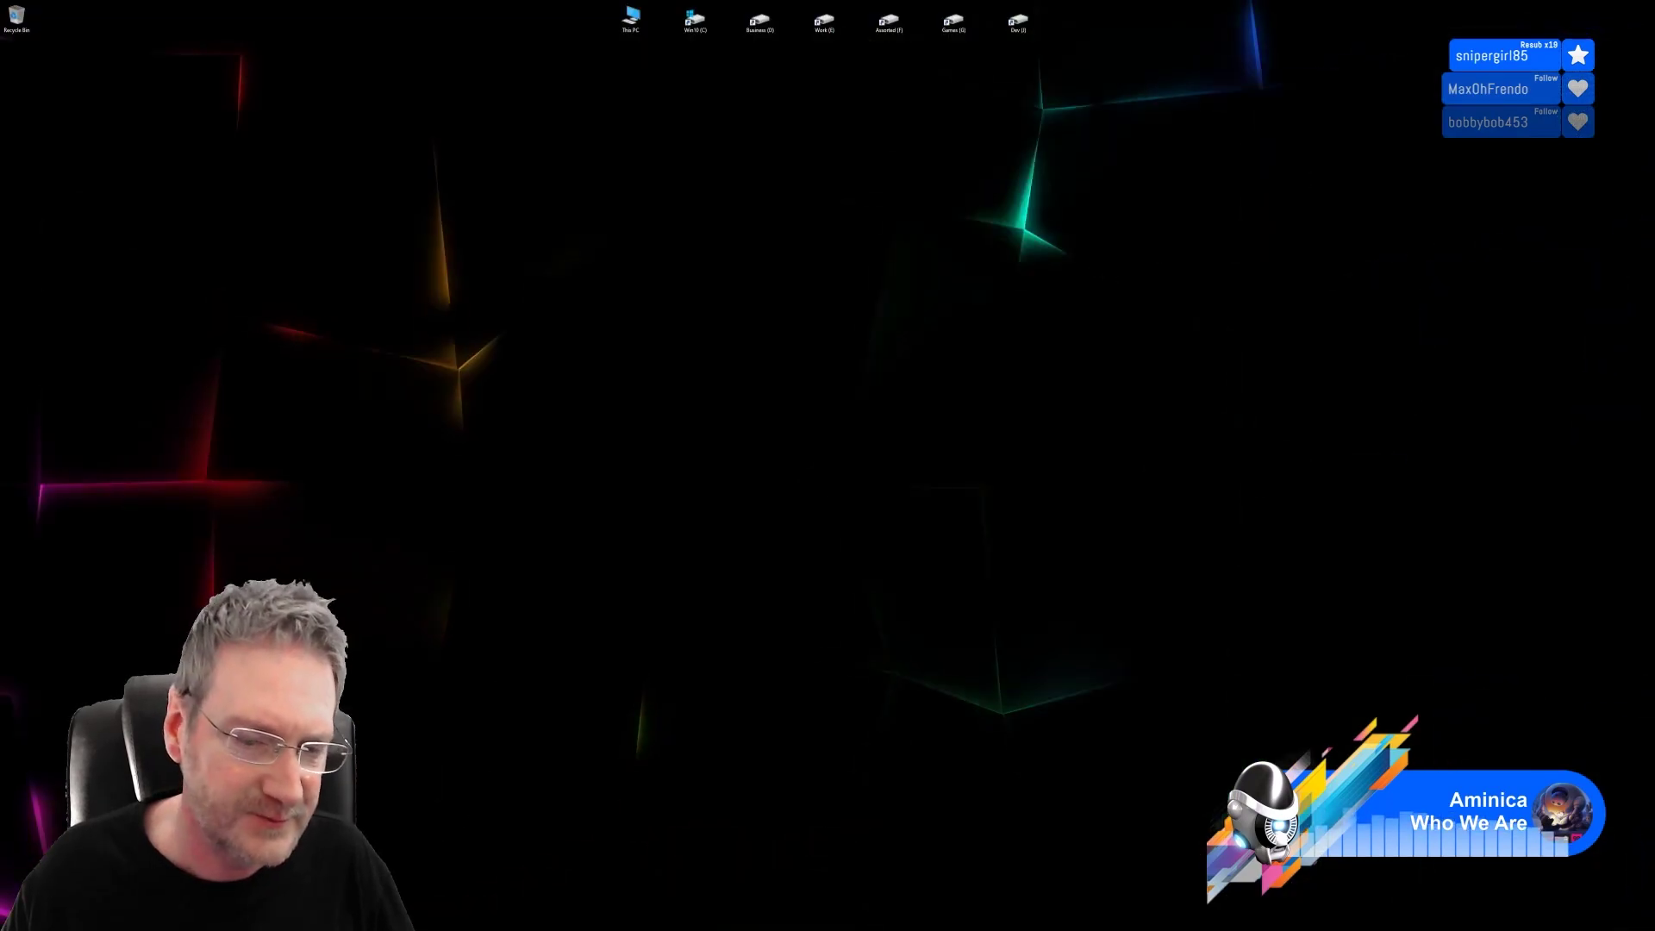
{"action": "key", "text": "alt+Tab"}
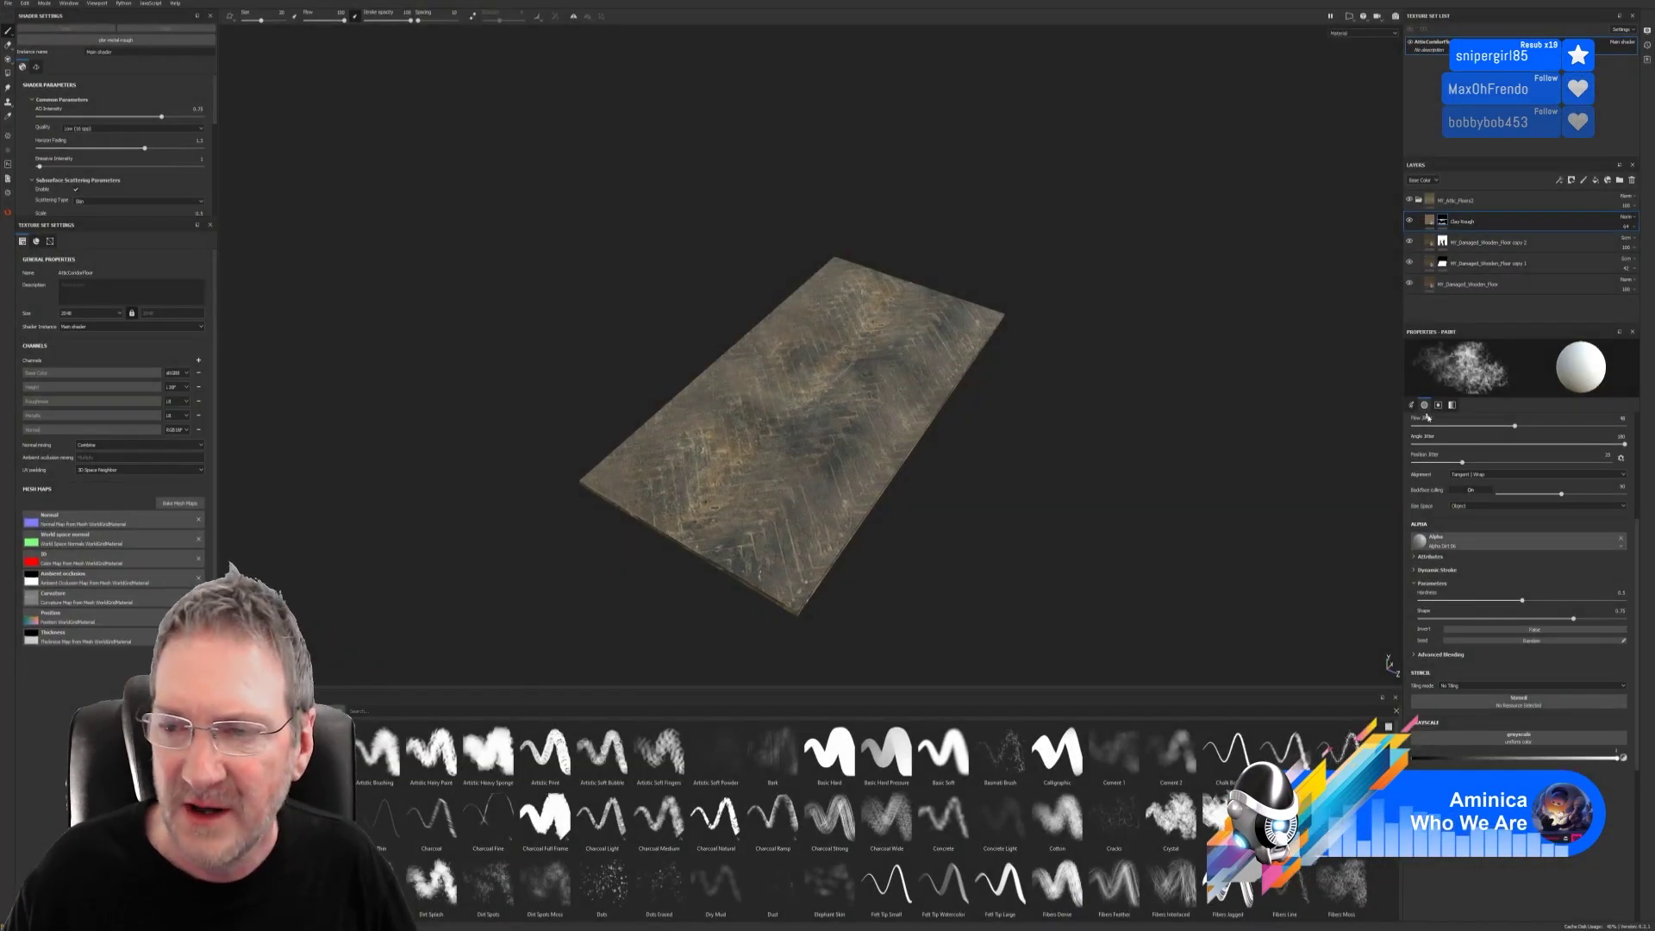
{"action": "left_click", "coordinate": [1409, 221]}
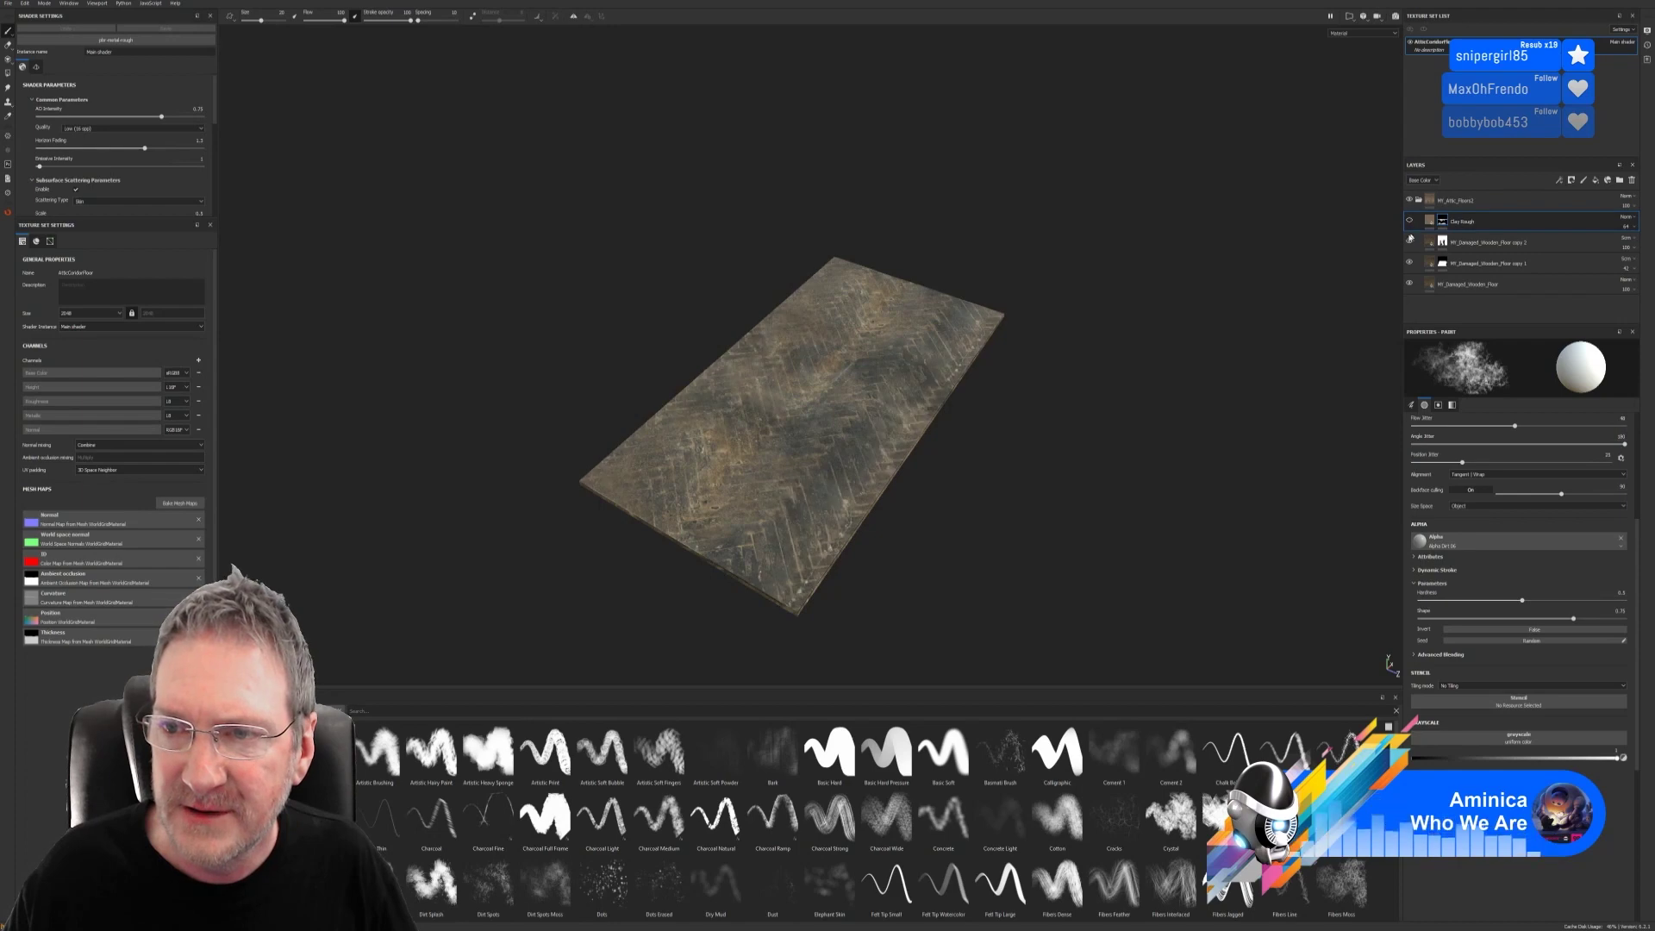
{"action": "left_click", "coordinate": [1411, 240]}
Step: Adjust the horizontal and vertical UV scale of the base Damaged Wooden Floor fill layer separately to resize its herringbone planks
{"action": "left_click", "coordinate": [1438, 290]}
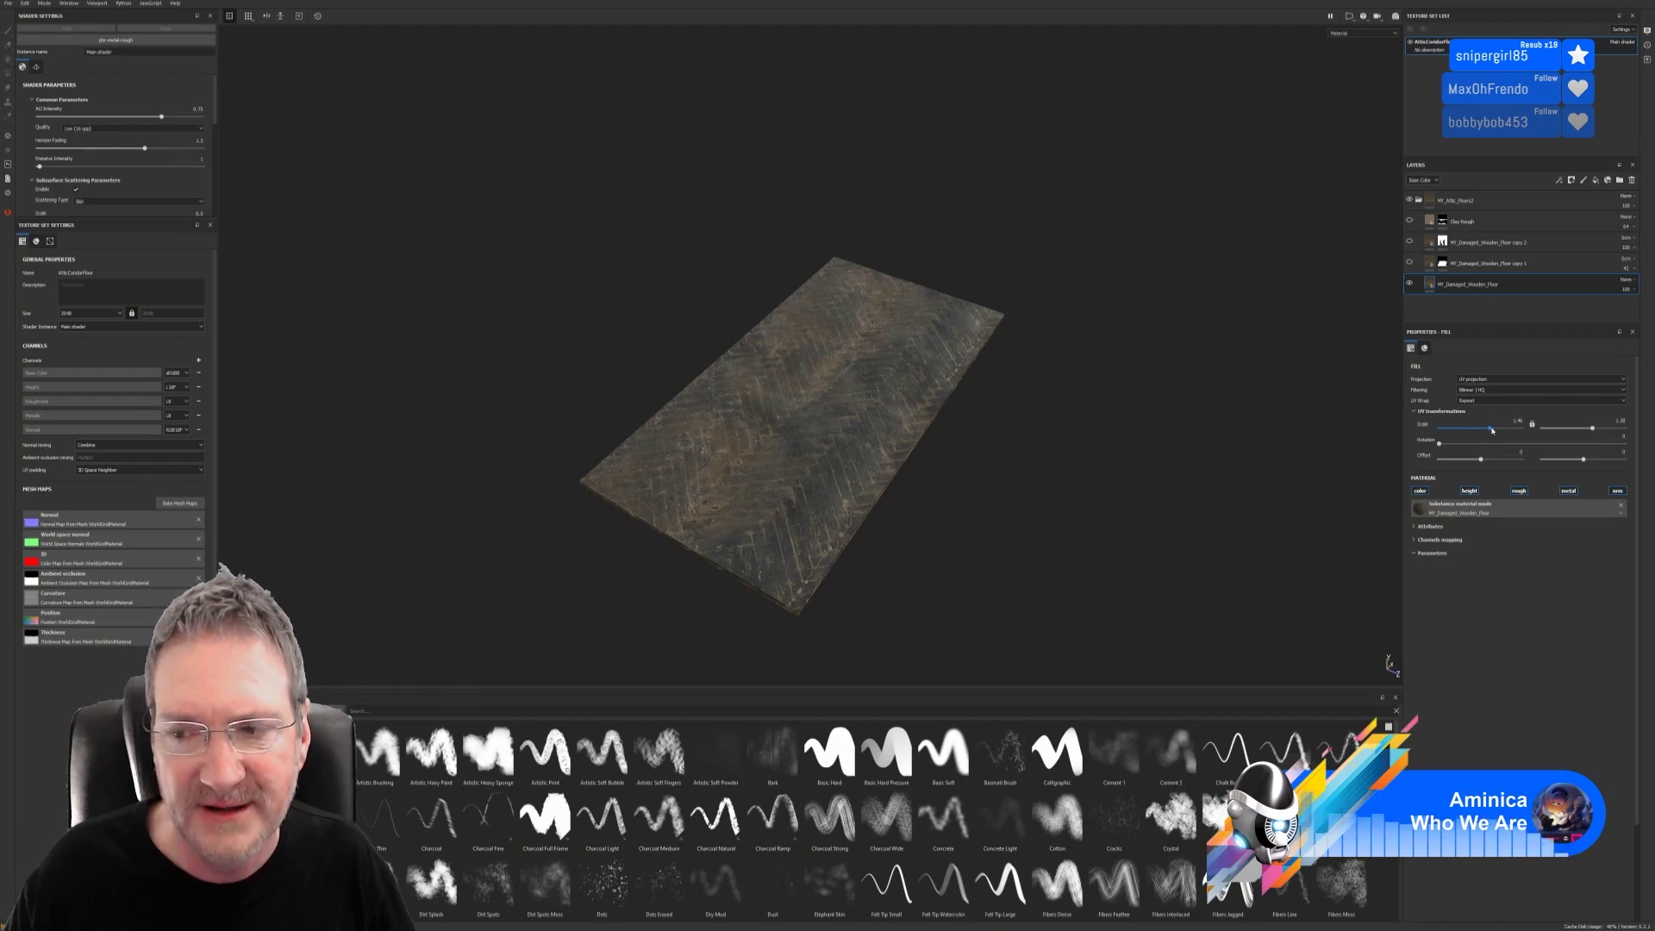
{"action": "left_click", "coordinate": [1493, 428]}
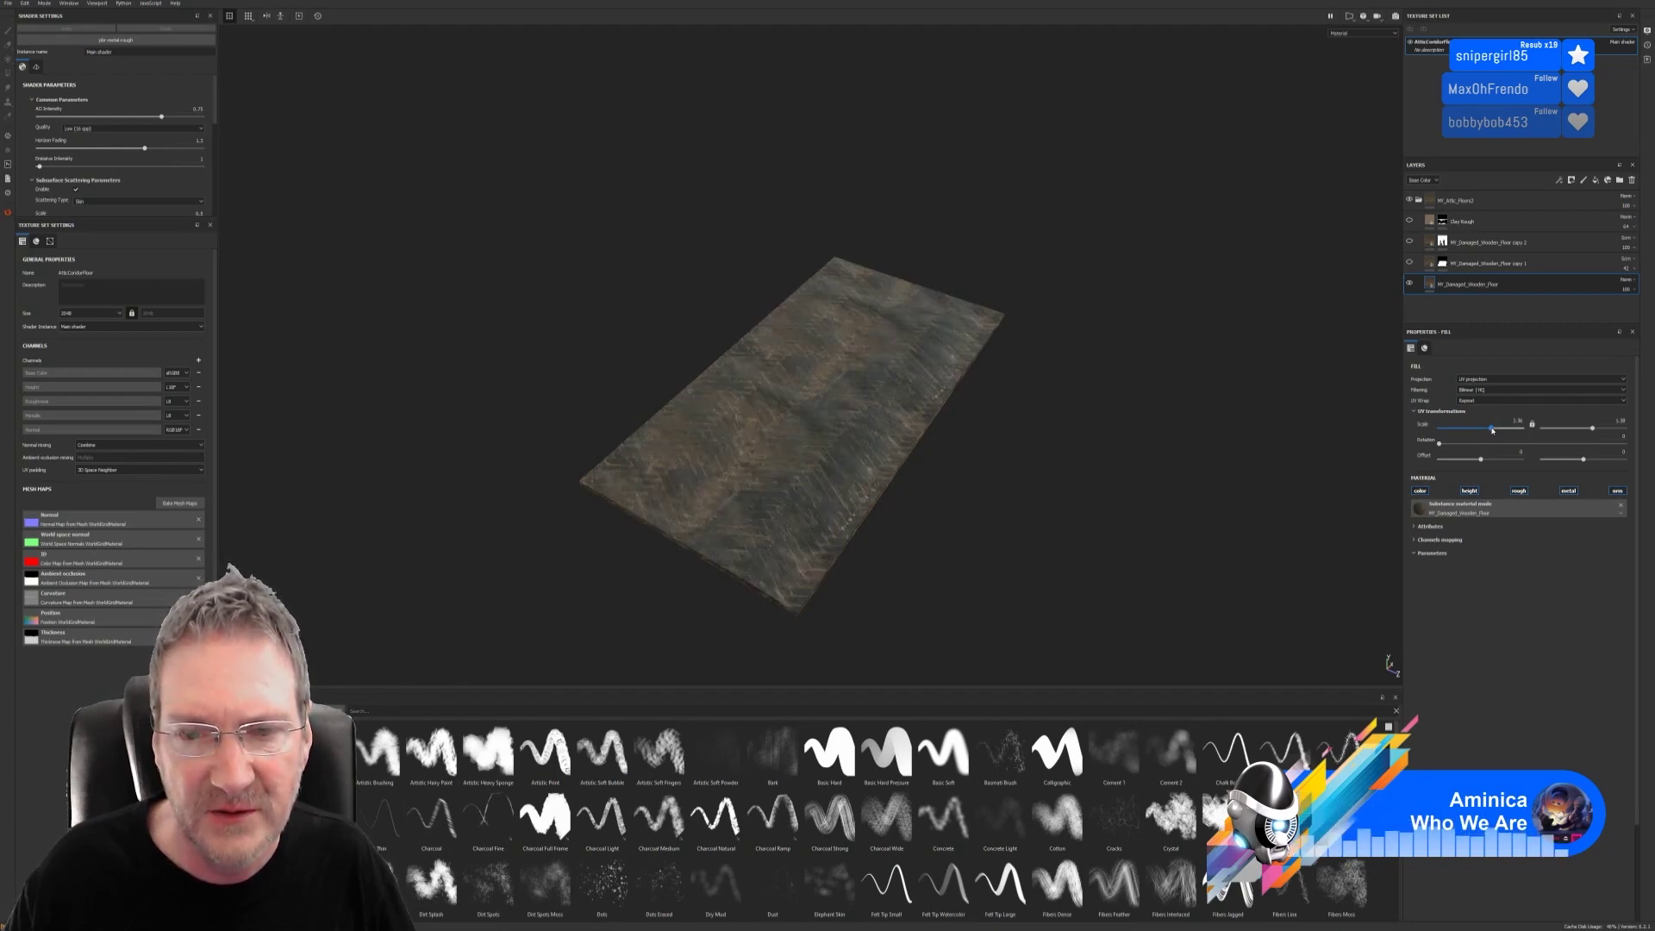
{"action": "left_click_drag", "start_coordinate": [1493, 428], "coordinate": [1487, 432]}
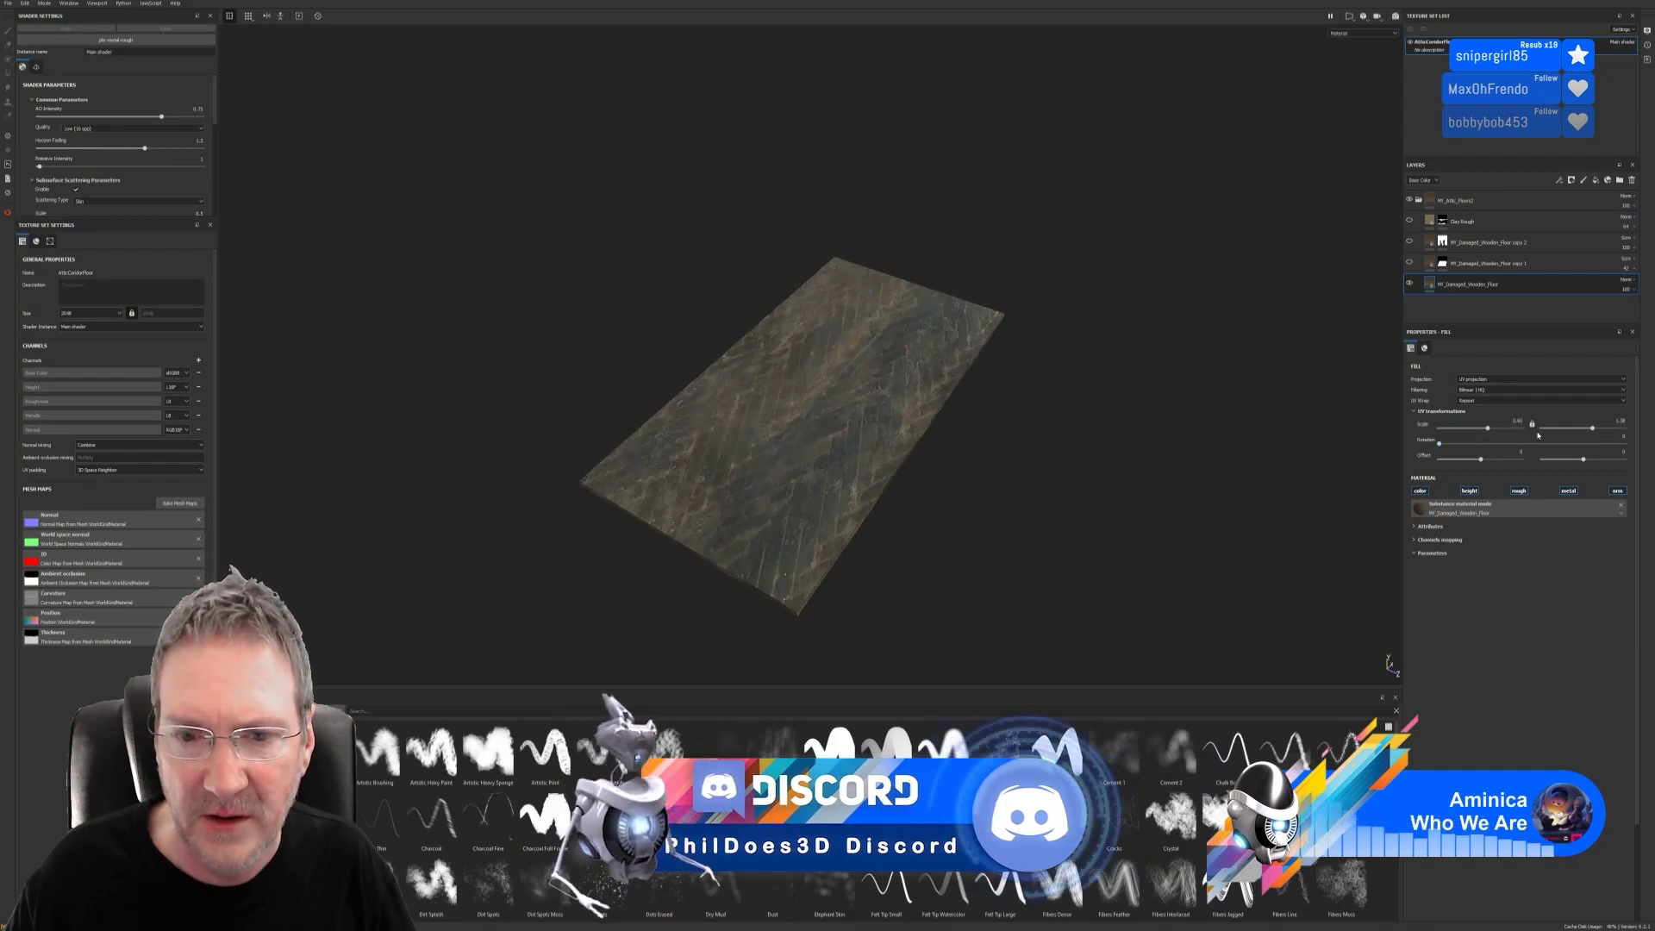
{"action": "left_click", "coordinate": [1593, 428]}
{"action": "left_click_drag", "start_coordinate": [1592, 429], "coordinate": [1592, 429]}
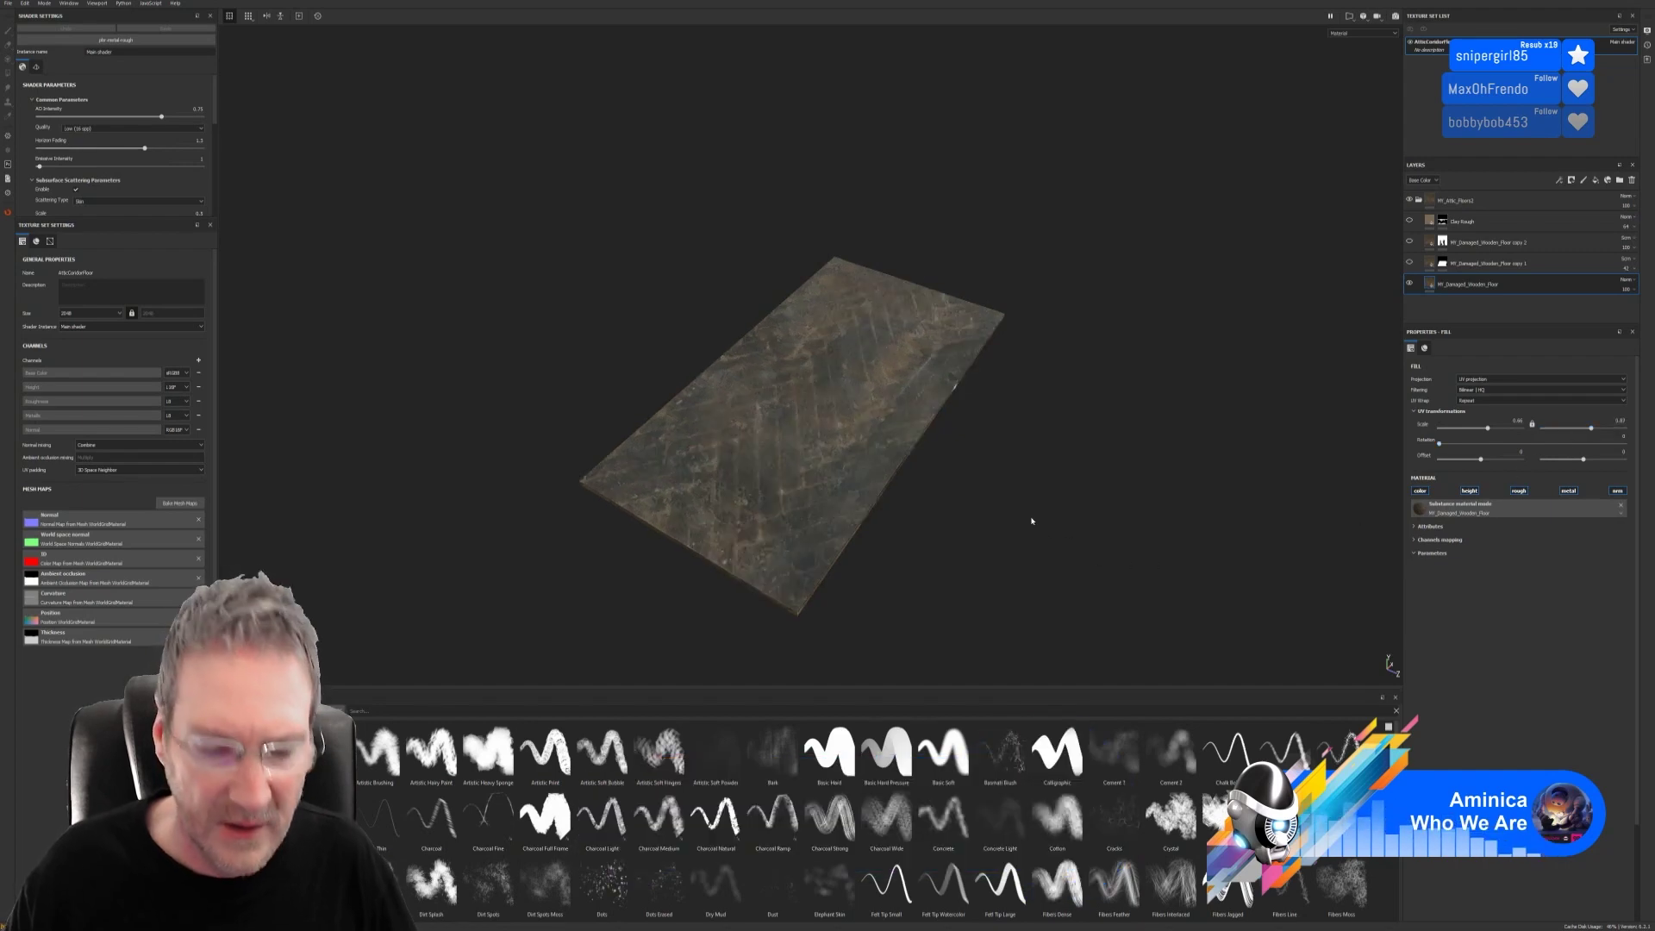
{"action": "left_click_drag", "start_coordinate": [1069, 426], "coordinate": [1028, 492], "text": "alt"}
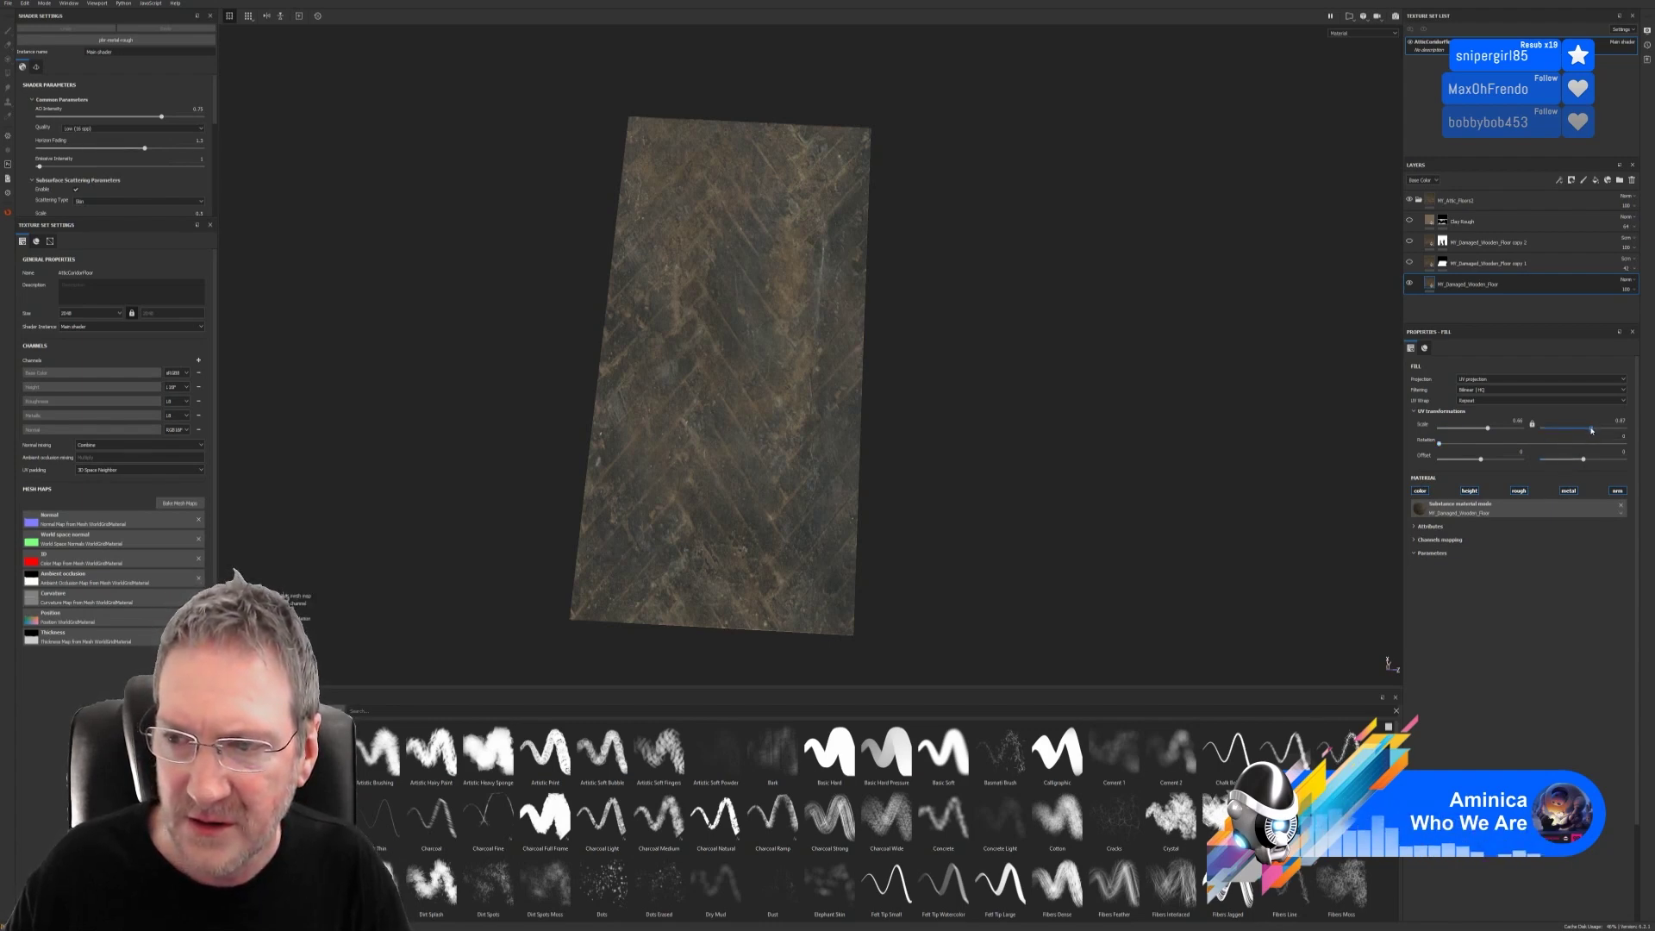
{"action": "left_click_drag", "start_coordinate": [1592, 430], "coordinate": [1598, 431]}
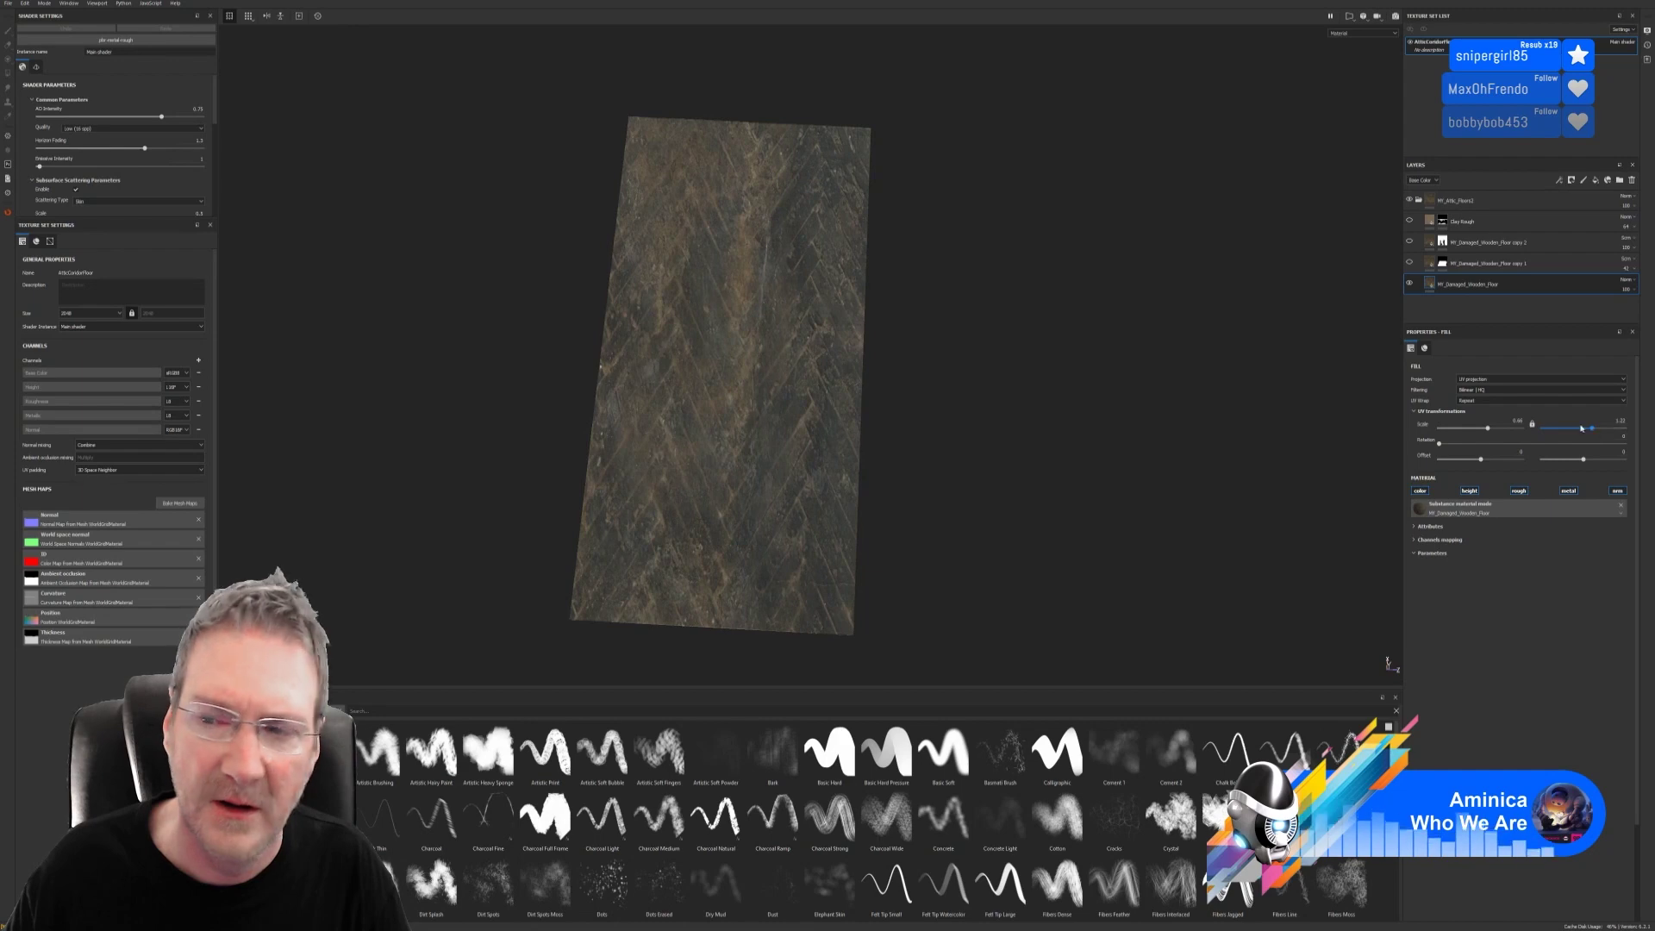
{"action": "left_click_drag", "start_coordinate": [1488, 433], "coordinate": [1493, 429]}
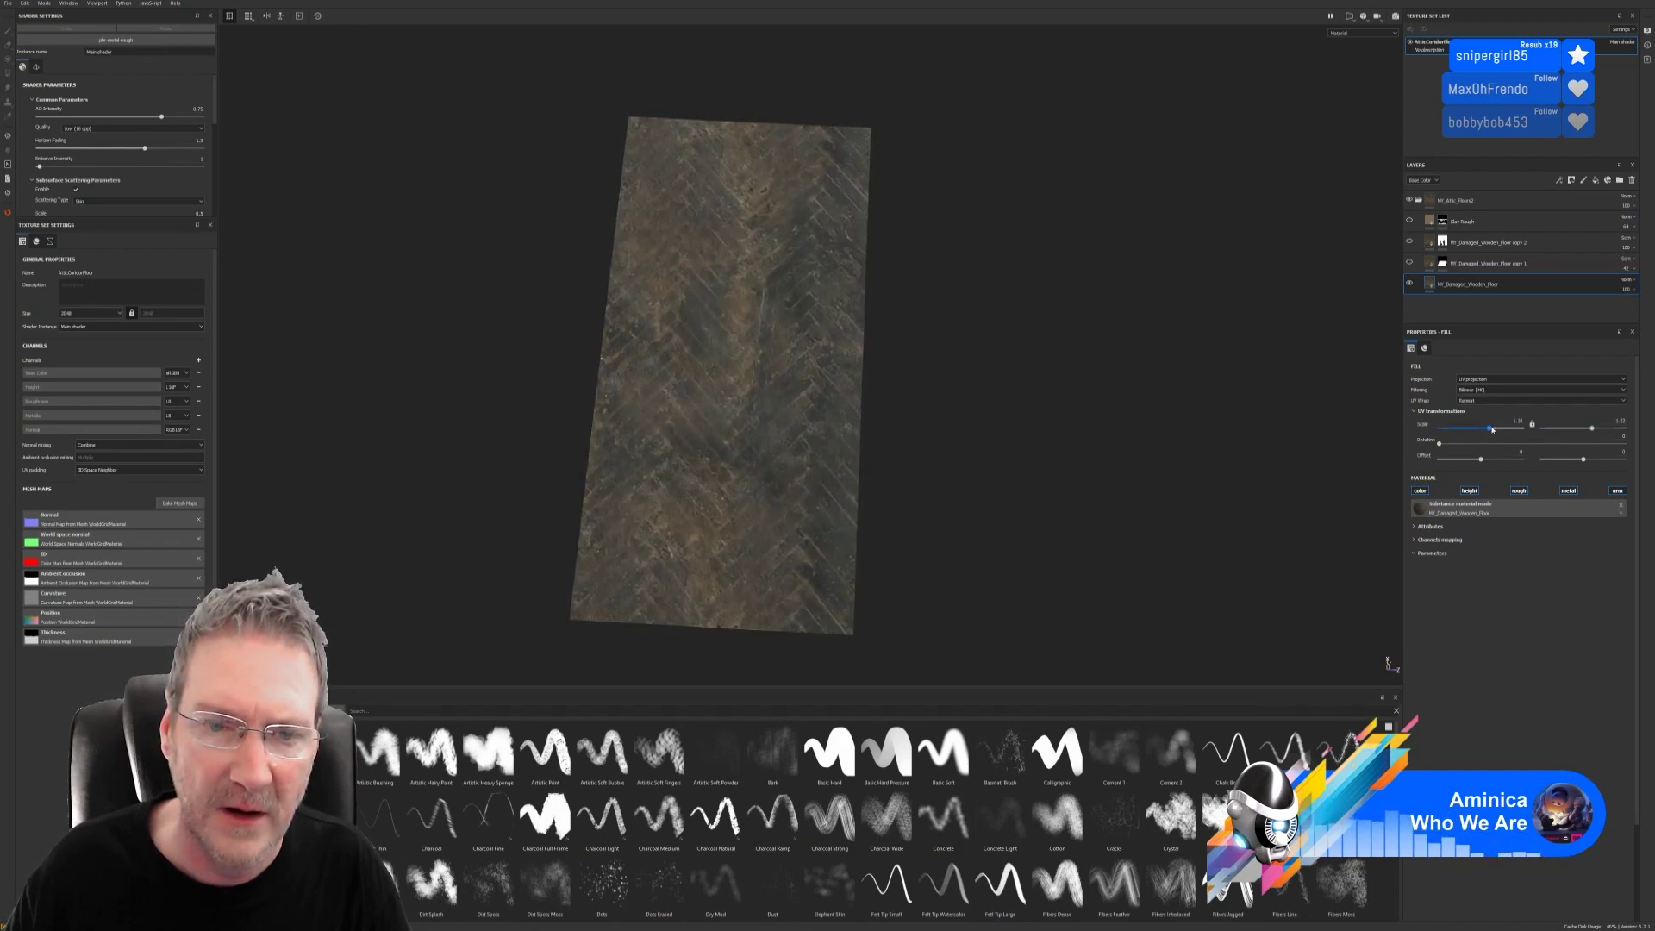
{"action": "left_click_drag", "start_coordinate": [1000, 459], "coordinate": [826, 314], "text": "alt"}
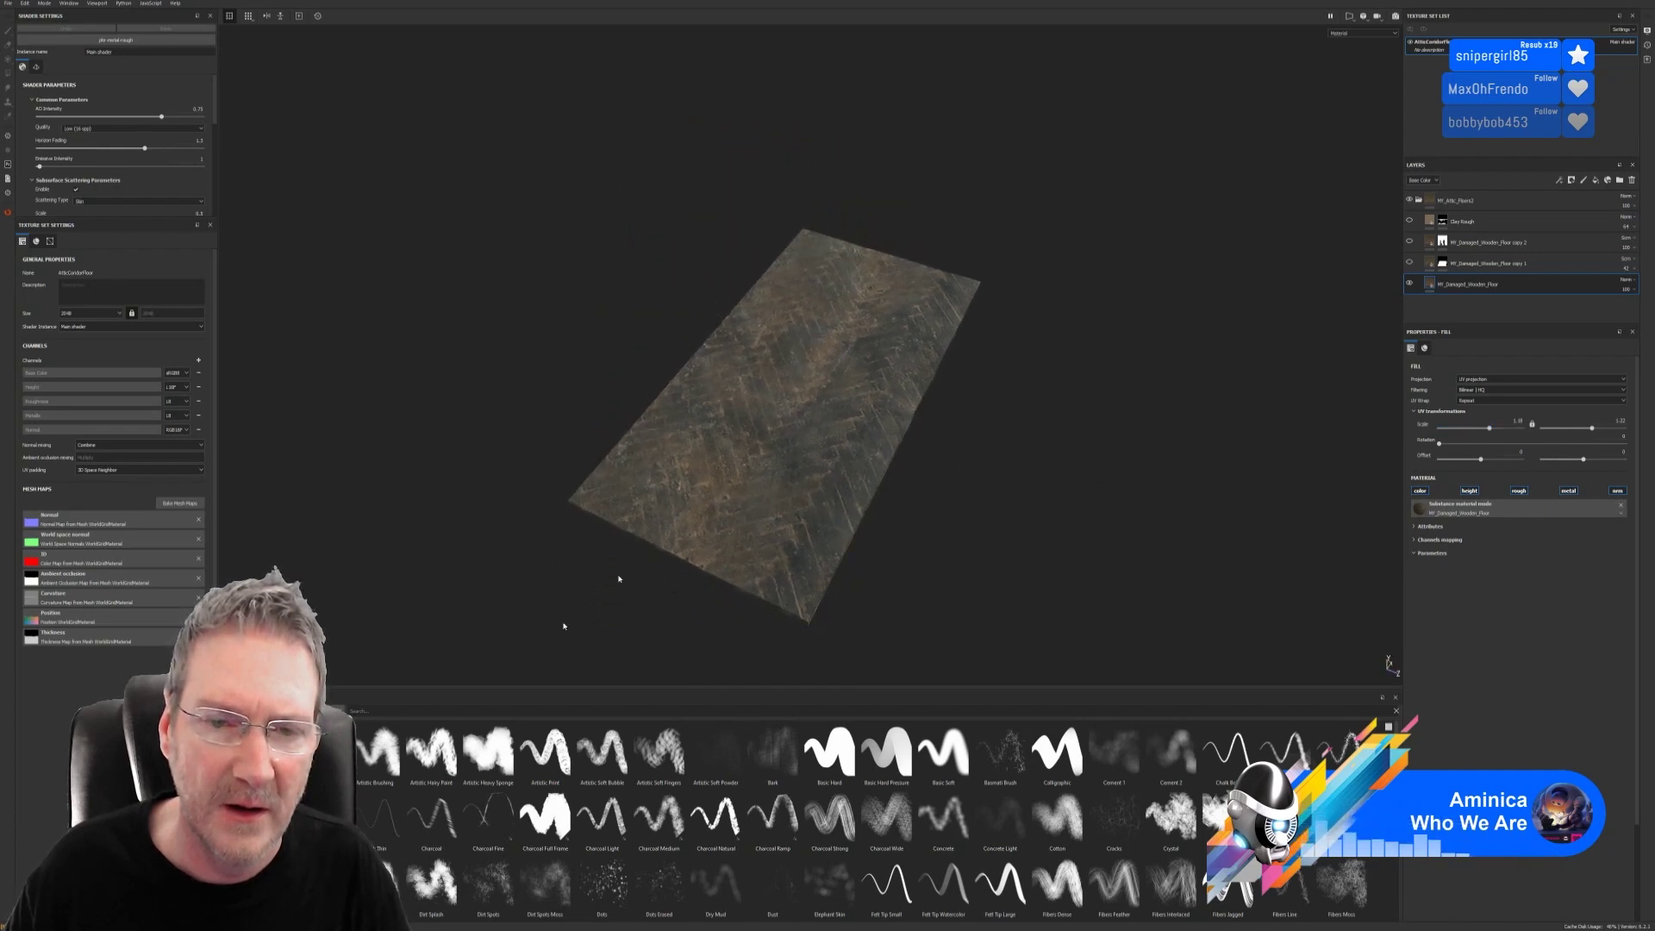
Step: Fine-tune the vertical UV scale of the base Damaged Wooden Floor fill layer, checking the herringbone planks on the floor mesh
{"action": "left_click_drag", "start_coordinate": [1014, 450], "coordinate": [1088, 497], "text": "alt"}
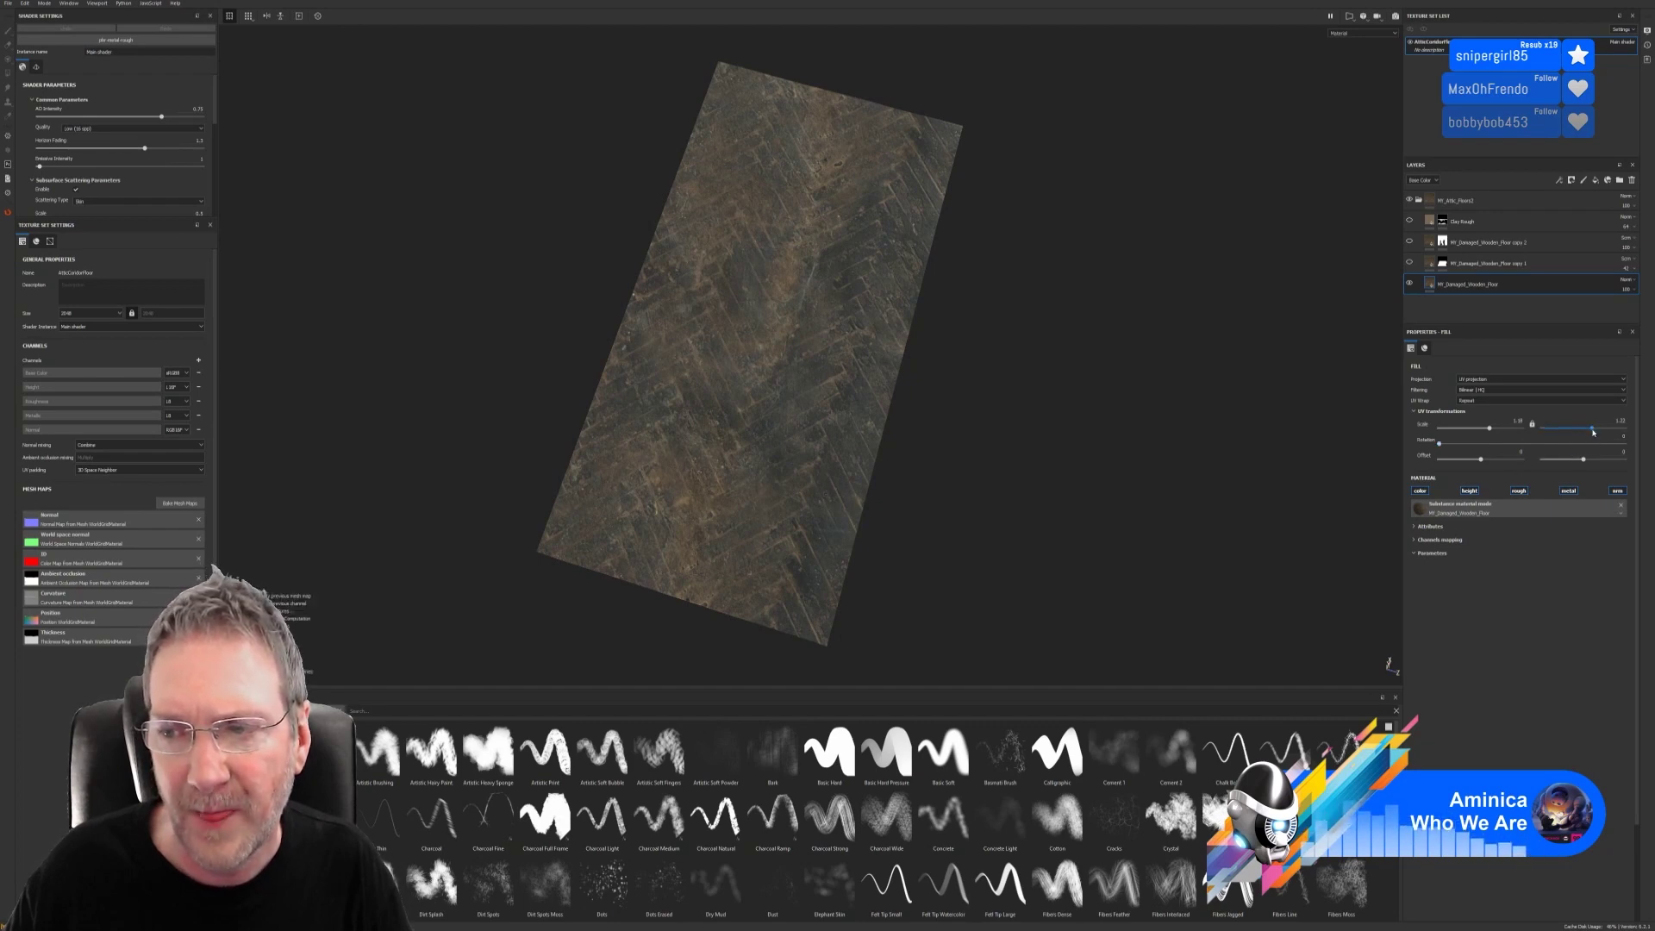
{"action": "left_click_drag", "start_coordinate": [1593, 432], "coordinate": [1585, 436]}
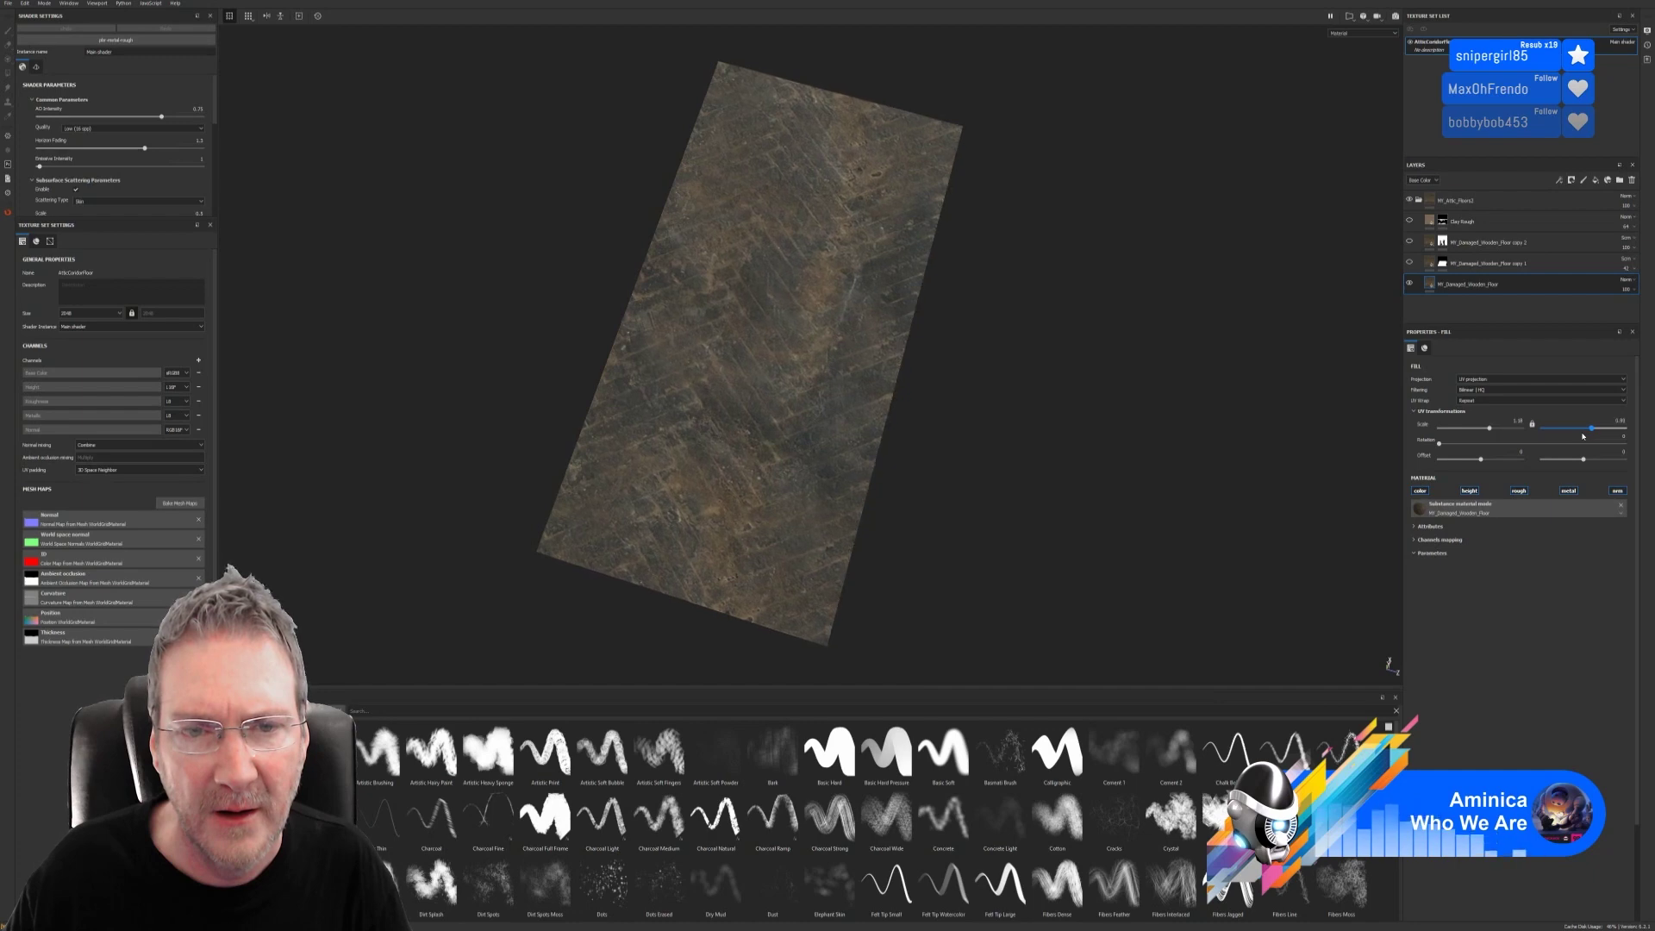
{"action": "left_click", "coordinate": [1571, 427]}
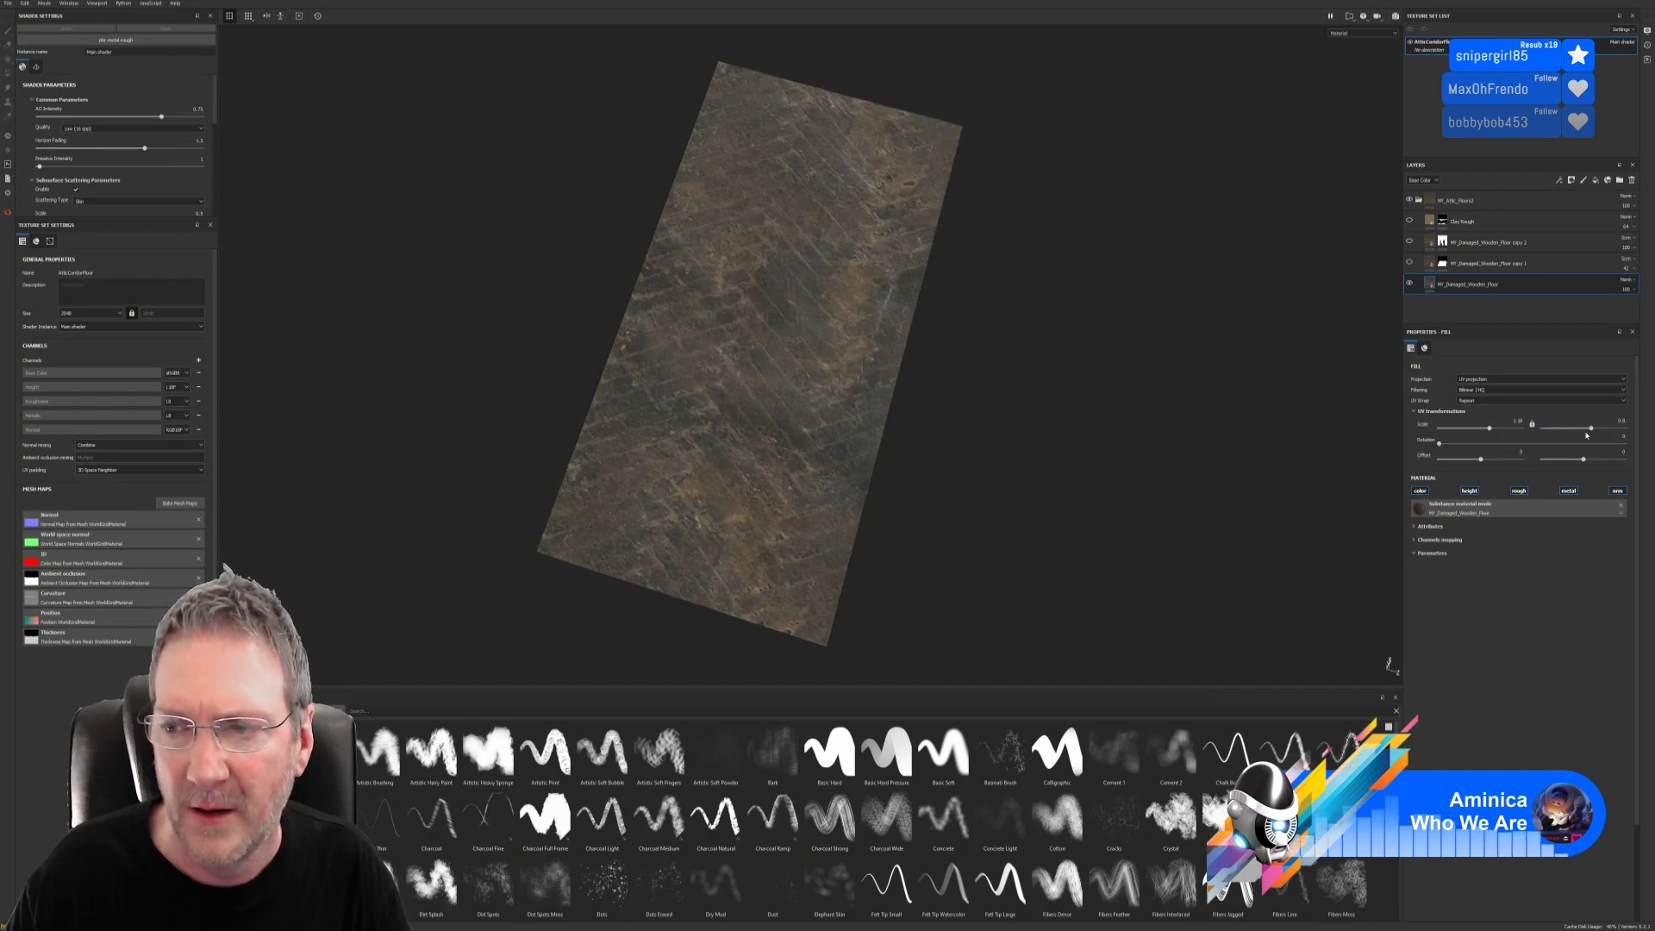
{"action": "left_click_drag", "start_coordinate": [1593, 432], "coordinate": [1591, 435]}
{"action": "left_click_drag", "start_coordinate": [1225, 475], "coordinate": [553, 279], "text": "alt"}
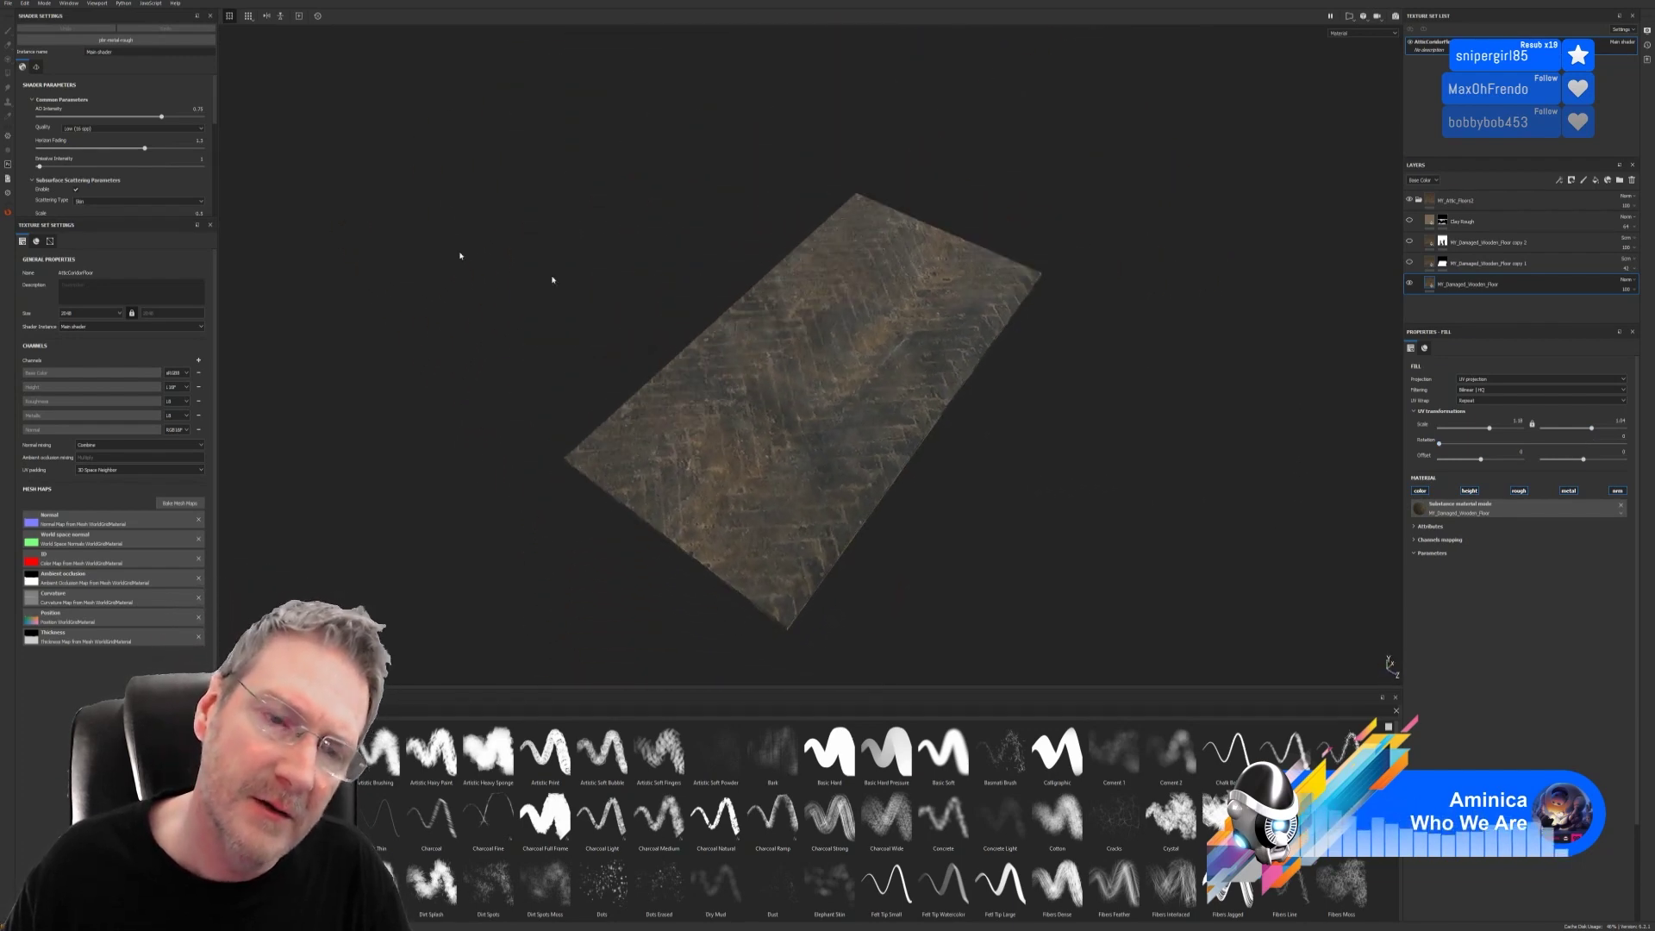
Step: Export the corridor floor's texture set as PNG files with the existing export settings
{"action": "left_click", "coordinate": [9, 3]}
{"action": "left_click", "coordinate": [83, 184]}
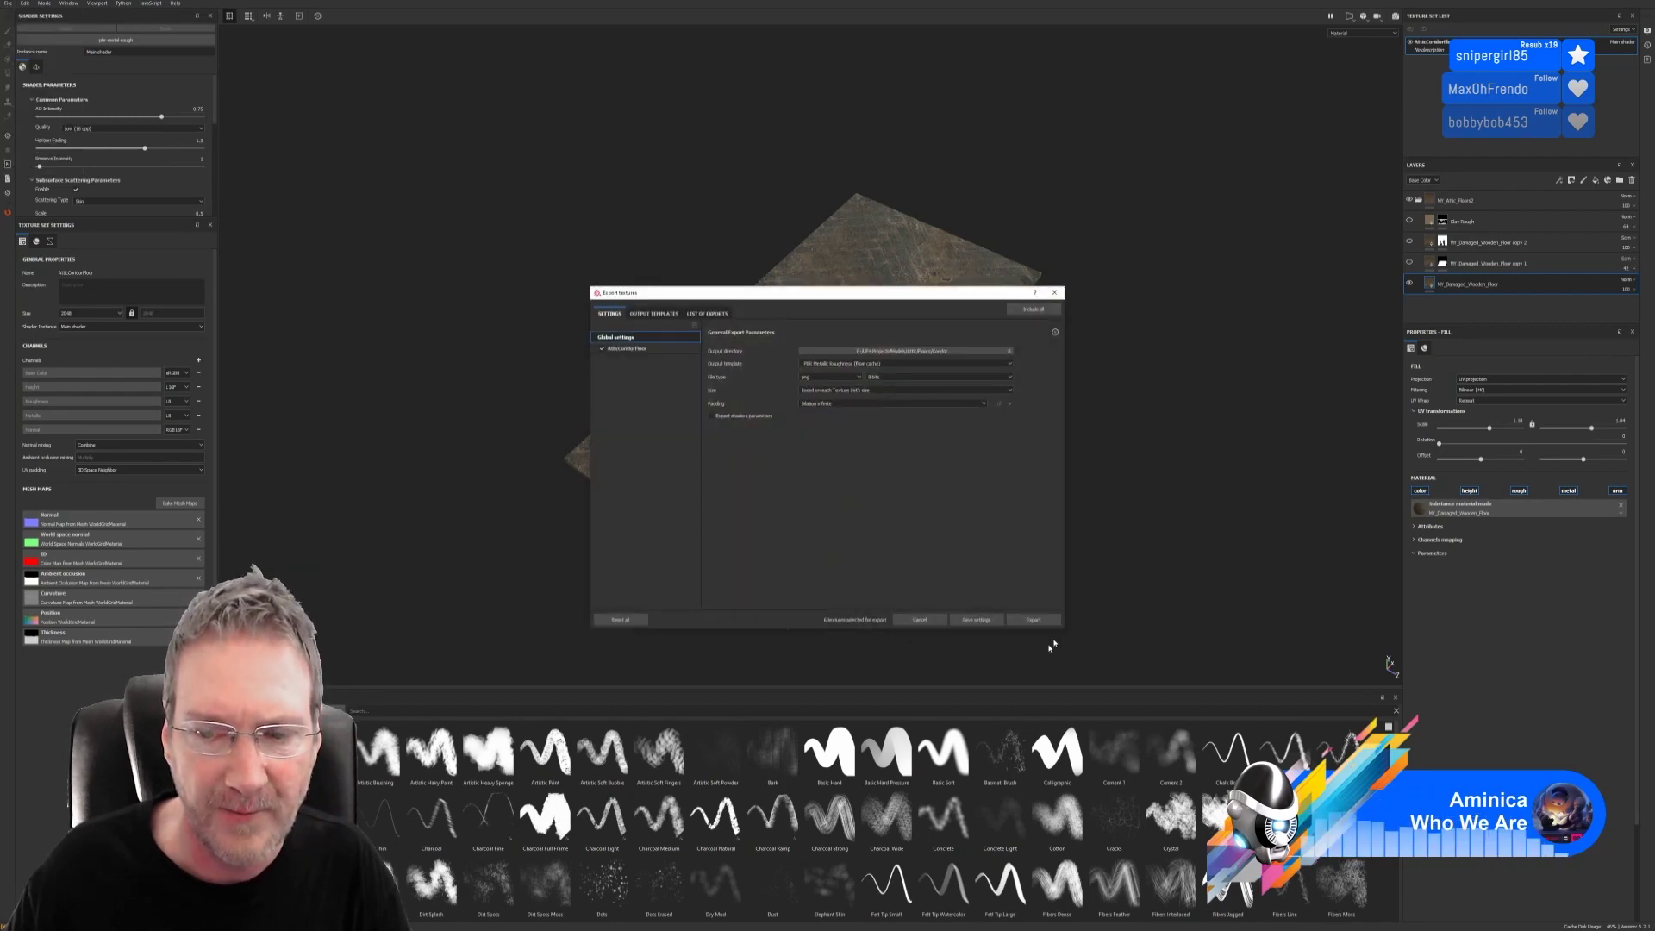
{"action": "left_click", "coordinate": [1036, 622]}
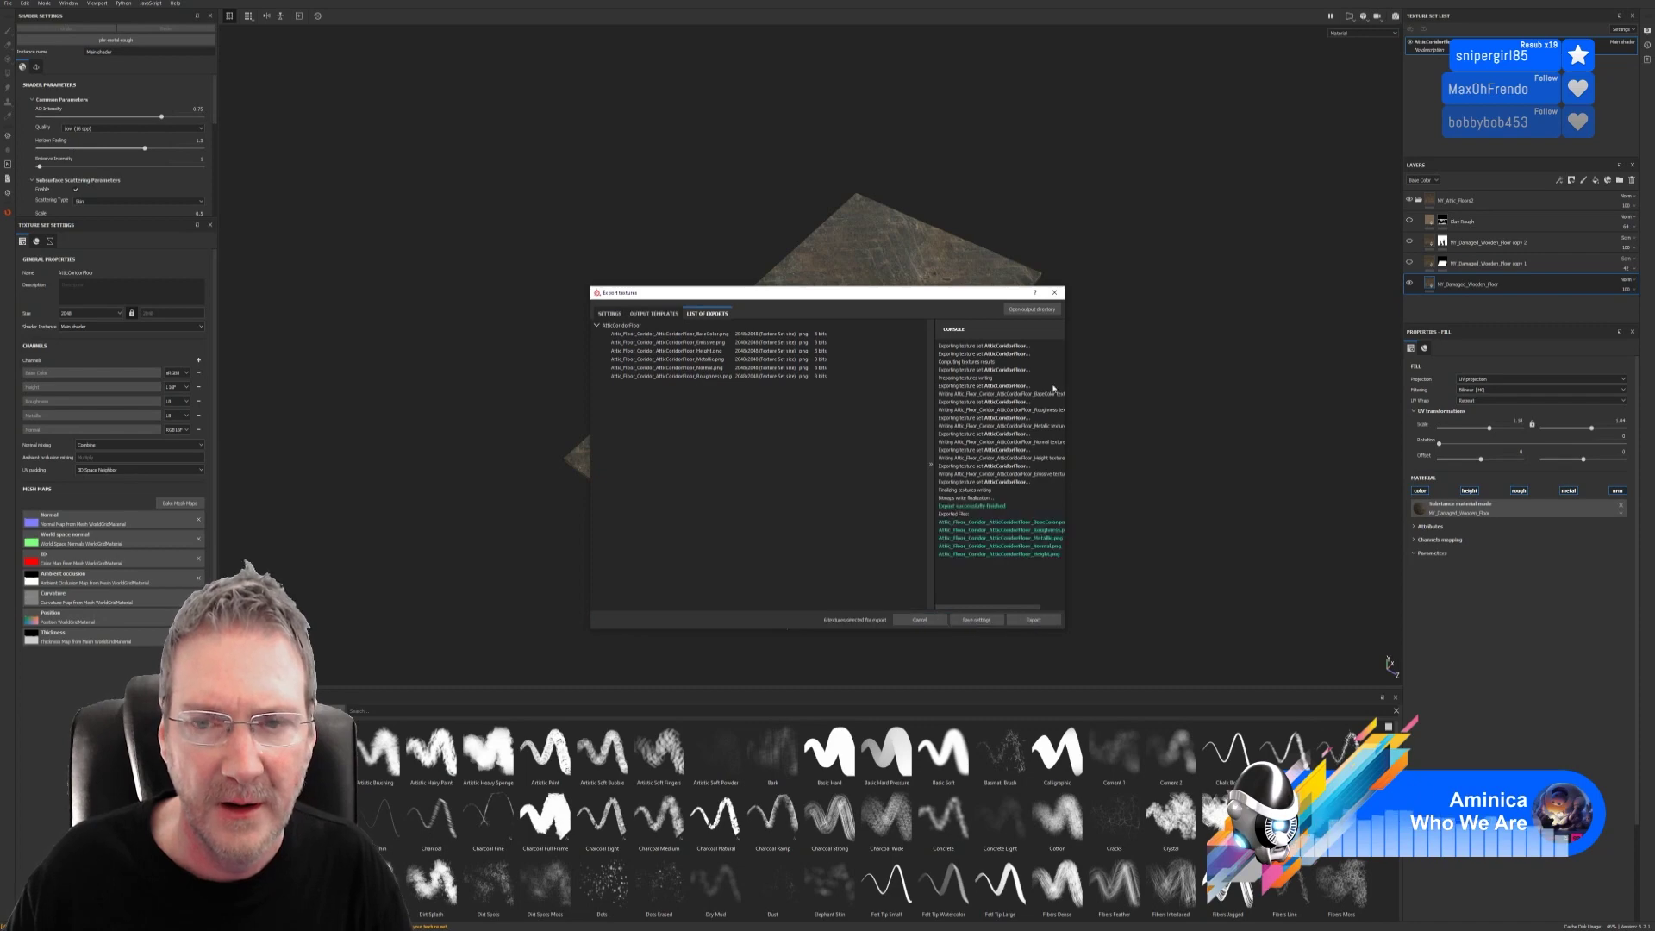
{"action": "left_click", "coordinate": [1054, 294]}
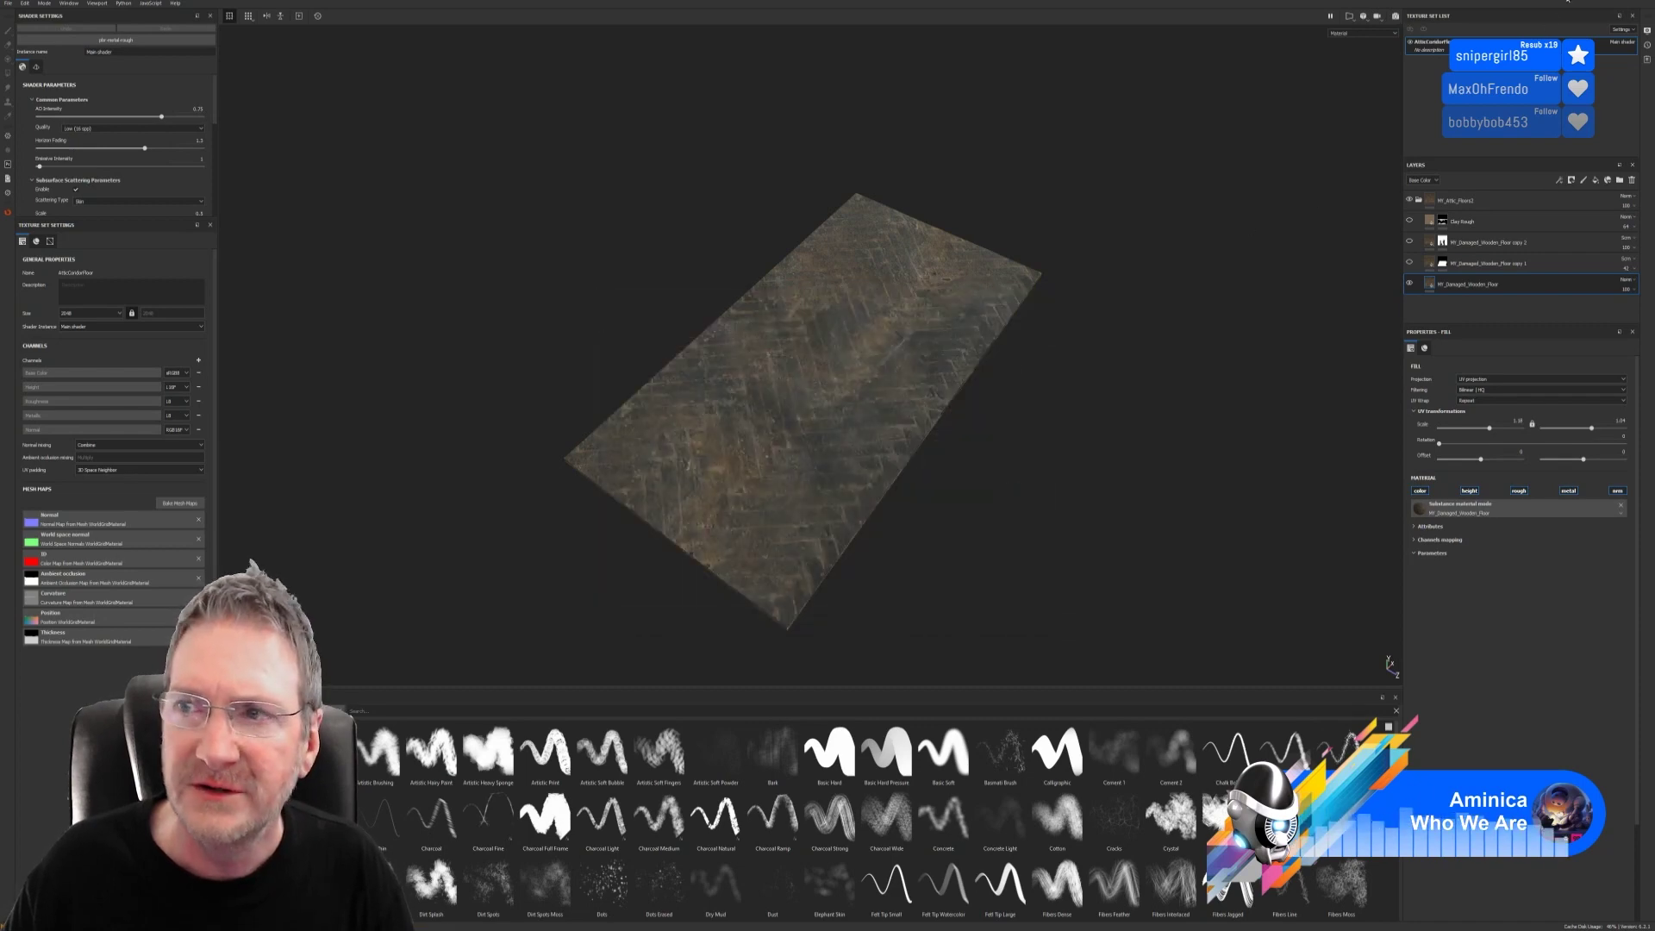
Step: Switch to Unreal Editor and reimport the attic corridor floor's BaseColor, Normal and Roughness textures from their source files
{"action": "left_click", "coordinate": [1609, 1]}
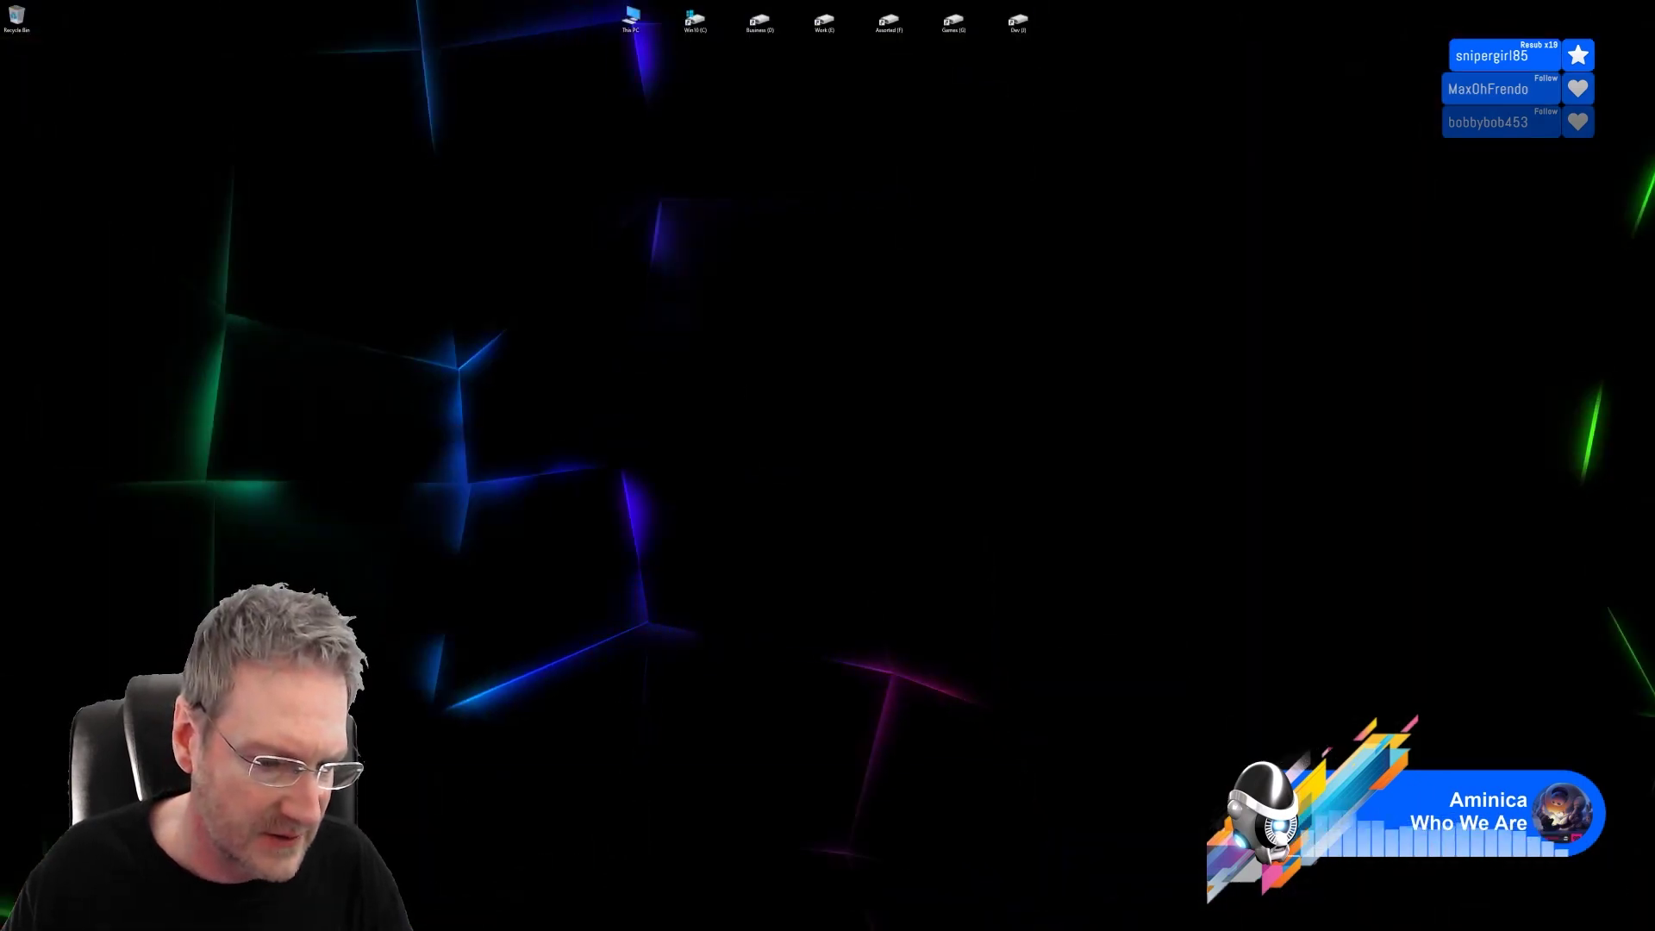
{"action": "left_click", "coordinate": [457, 929]}
{"action": "left_click", "coordinate": [718, 862]}
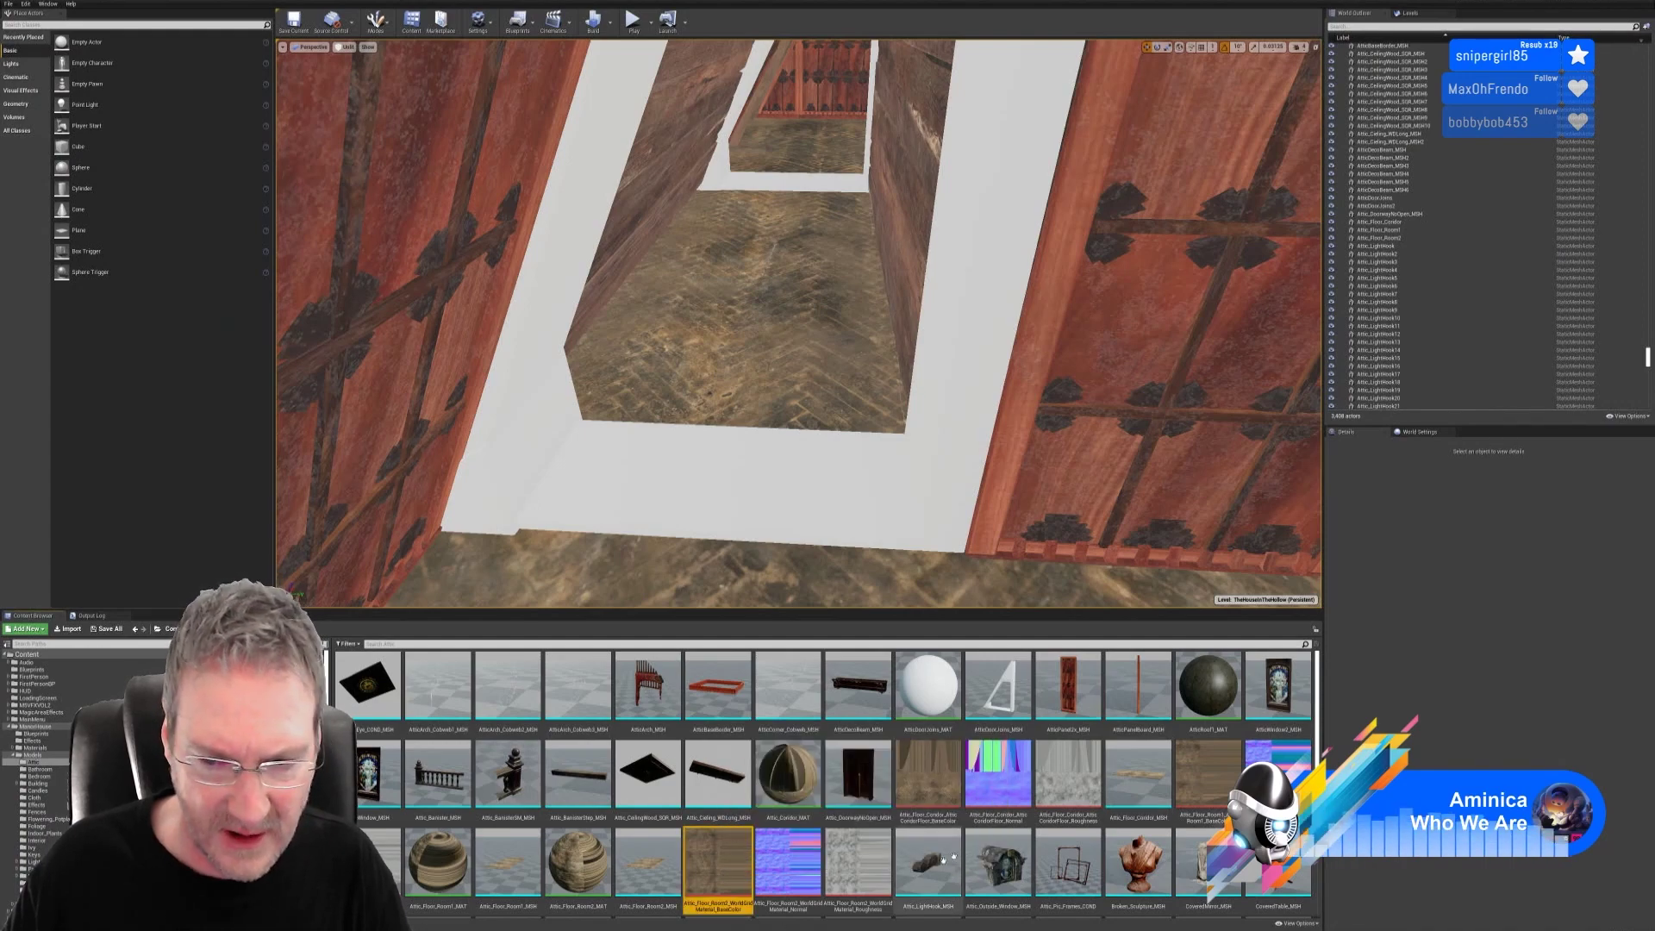
{"action": "right_click", "coordinate": [925, 781]}
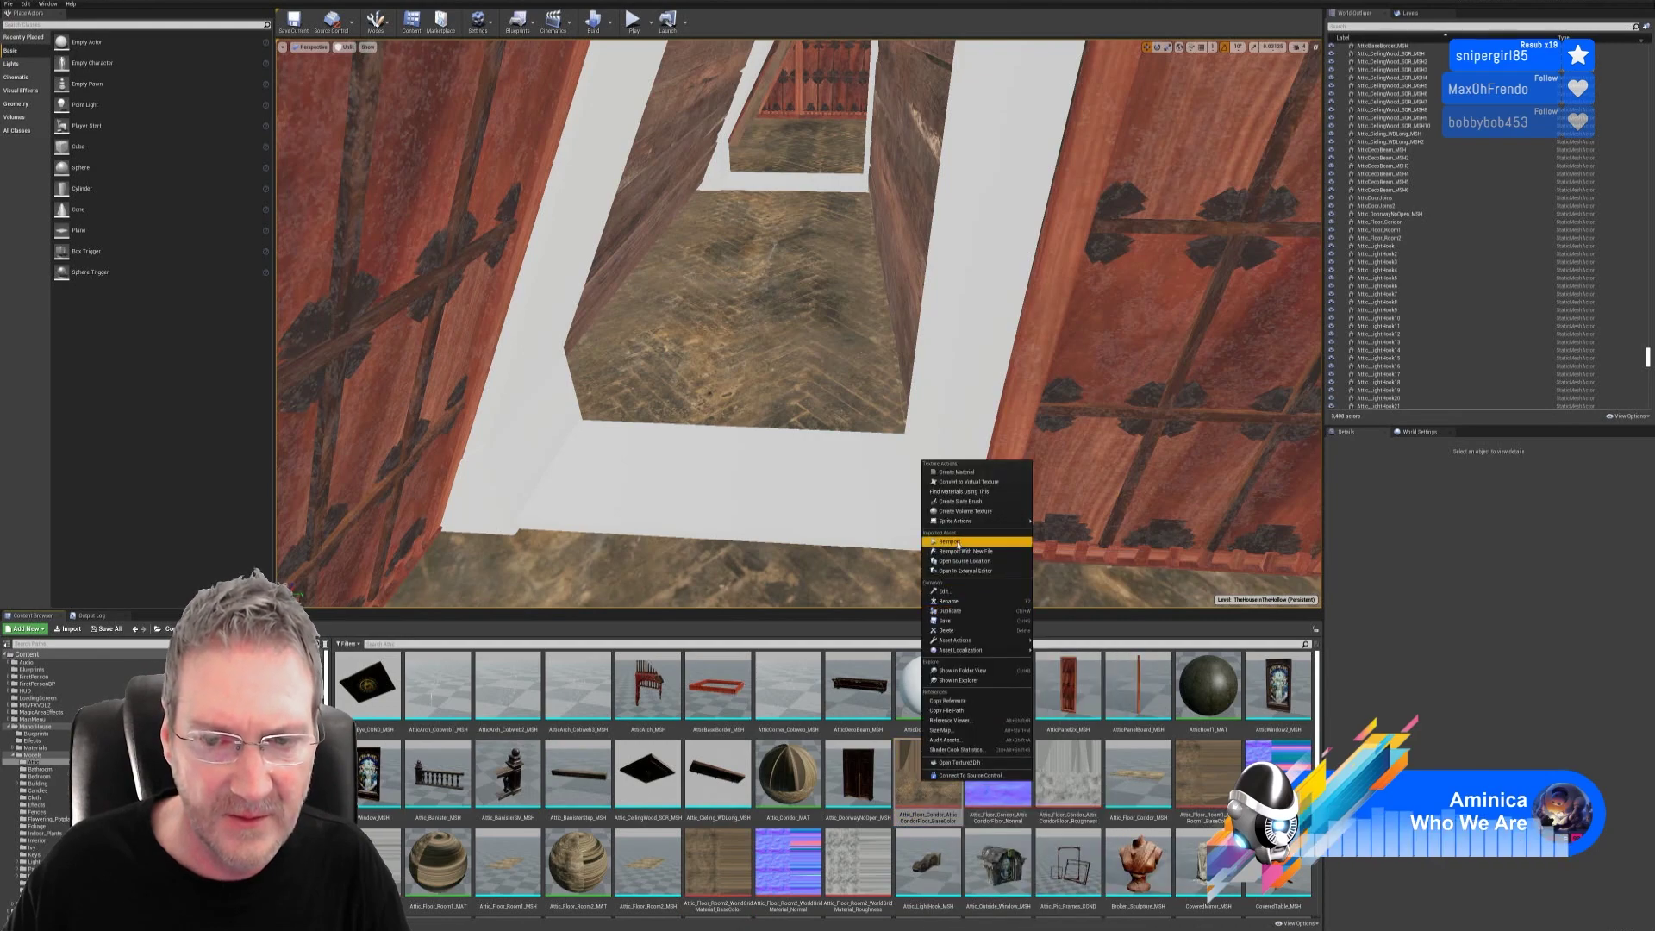
{"action": "left_click", "coordinate": [951, 542]}
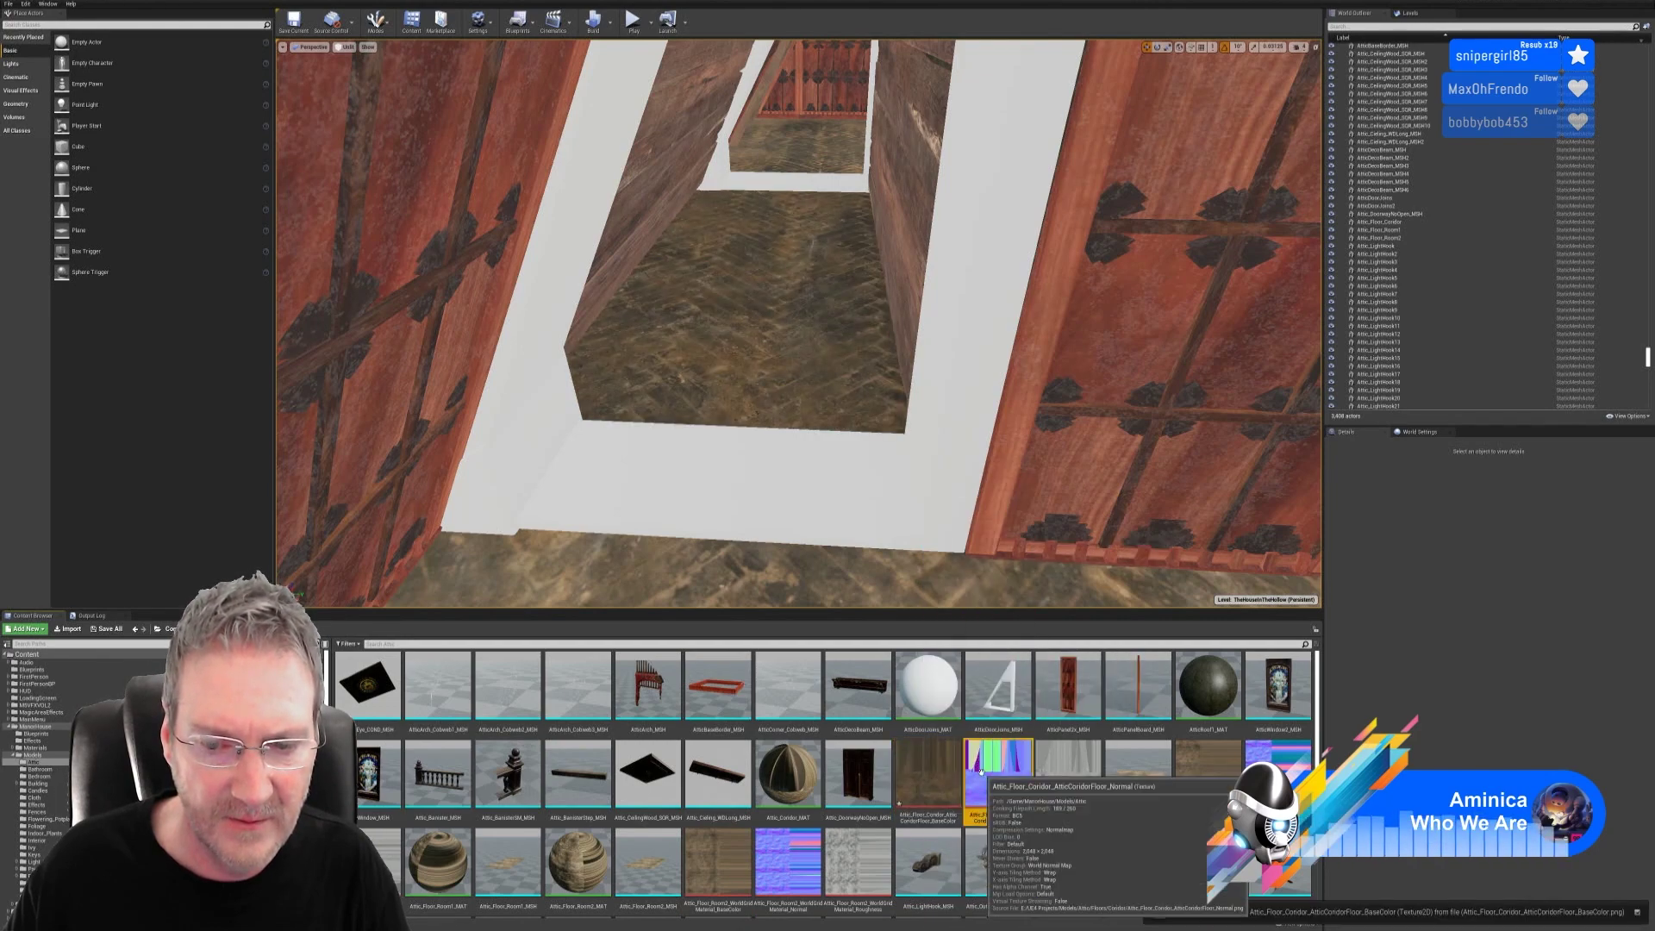
{"action": "right_click", "coordinate": [994, 780]}
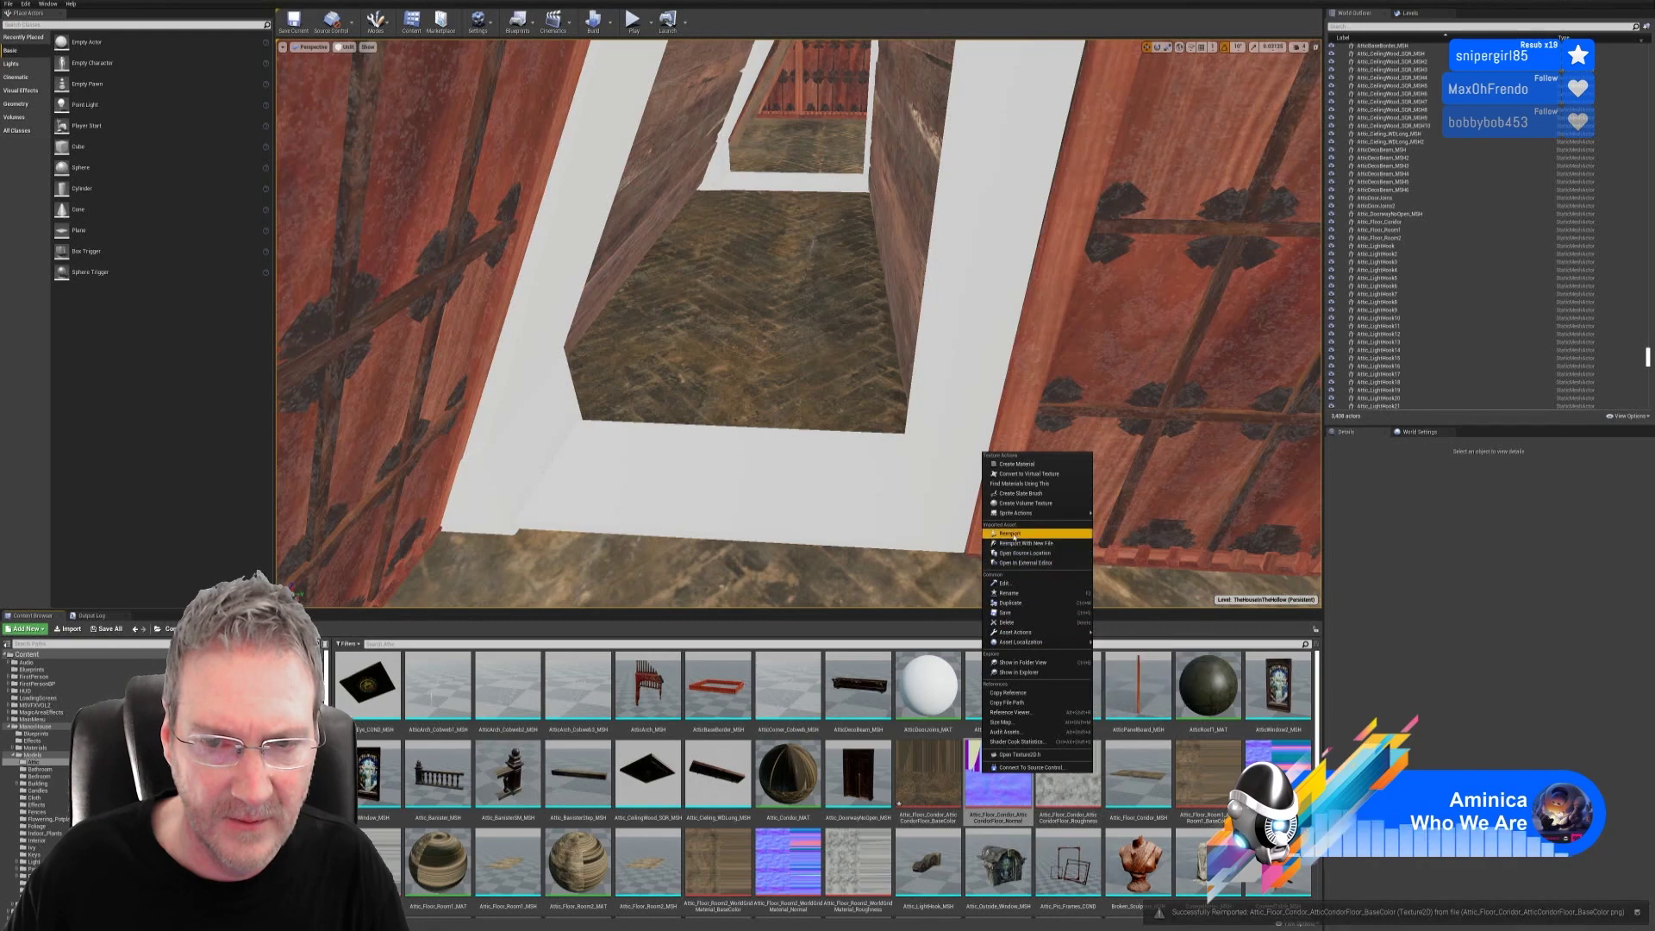
{"action": "left_click", "coordinate": [1010, 534]}
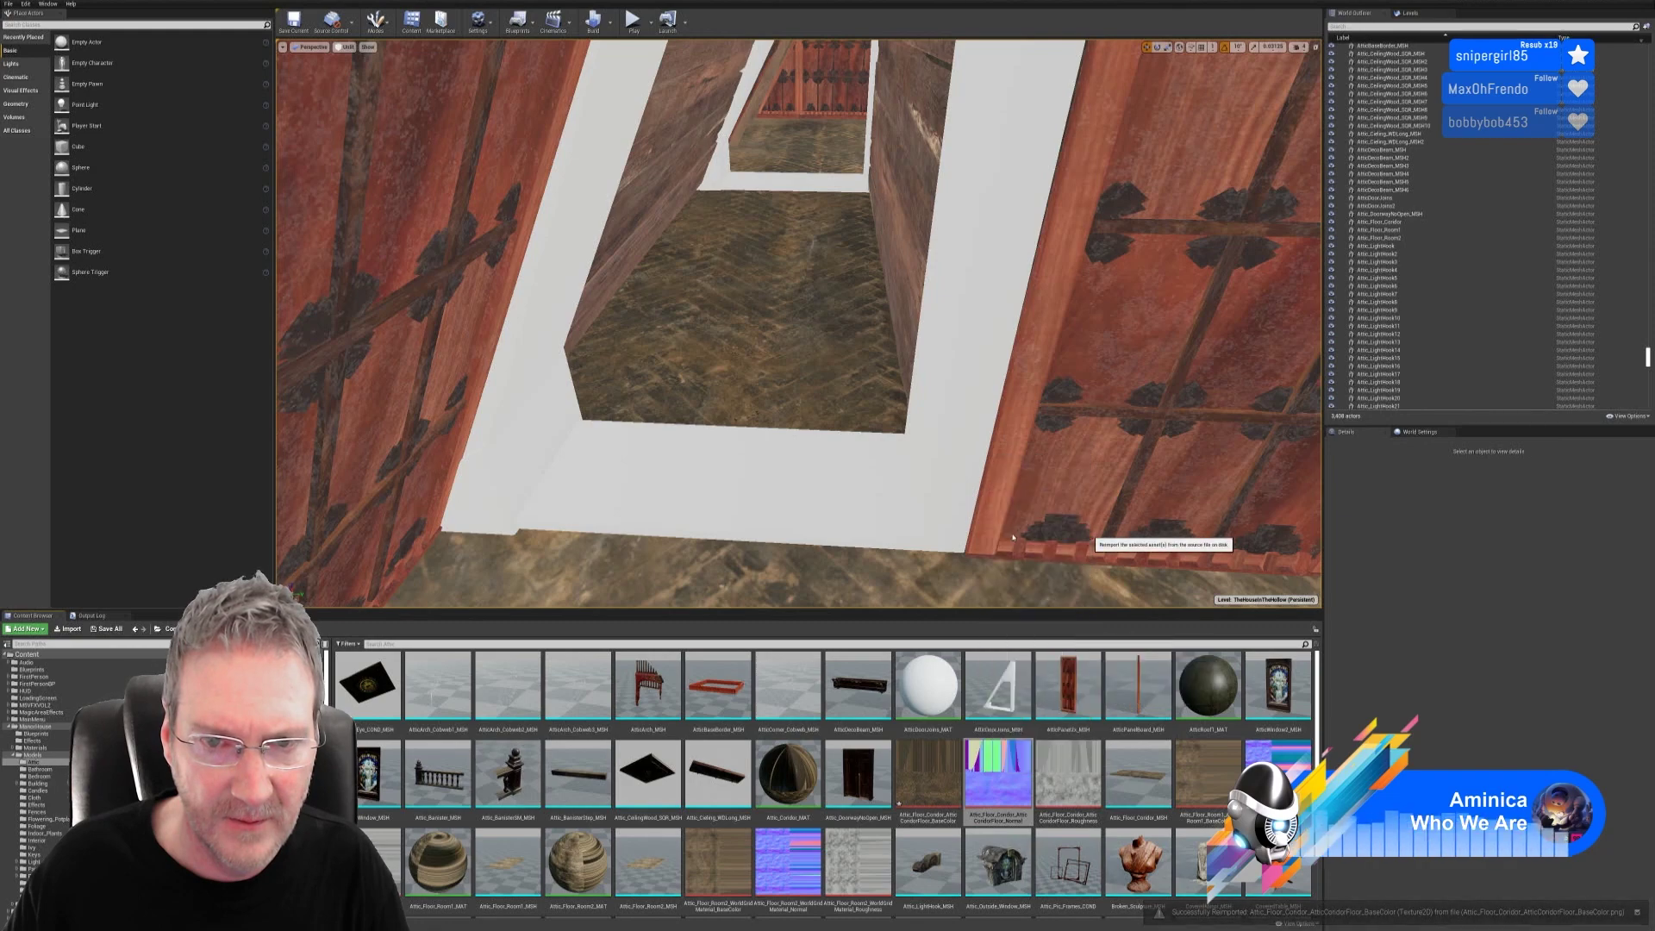
{"action": "right_click", "coordinate": [1069, 776]}
{"action": "left_click", "coordinate": [1099, 532]}
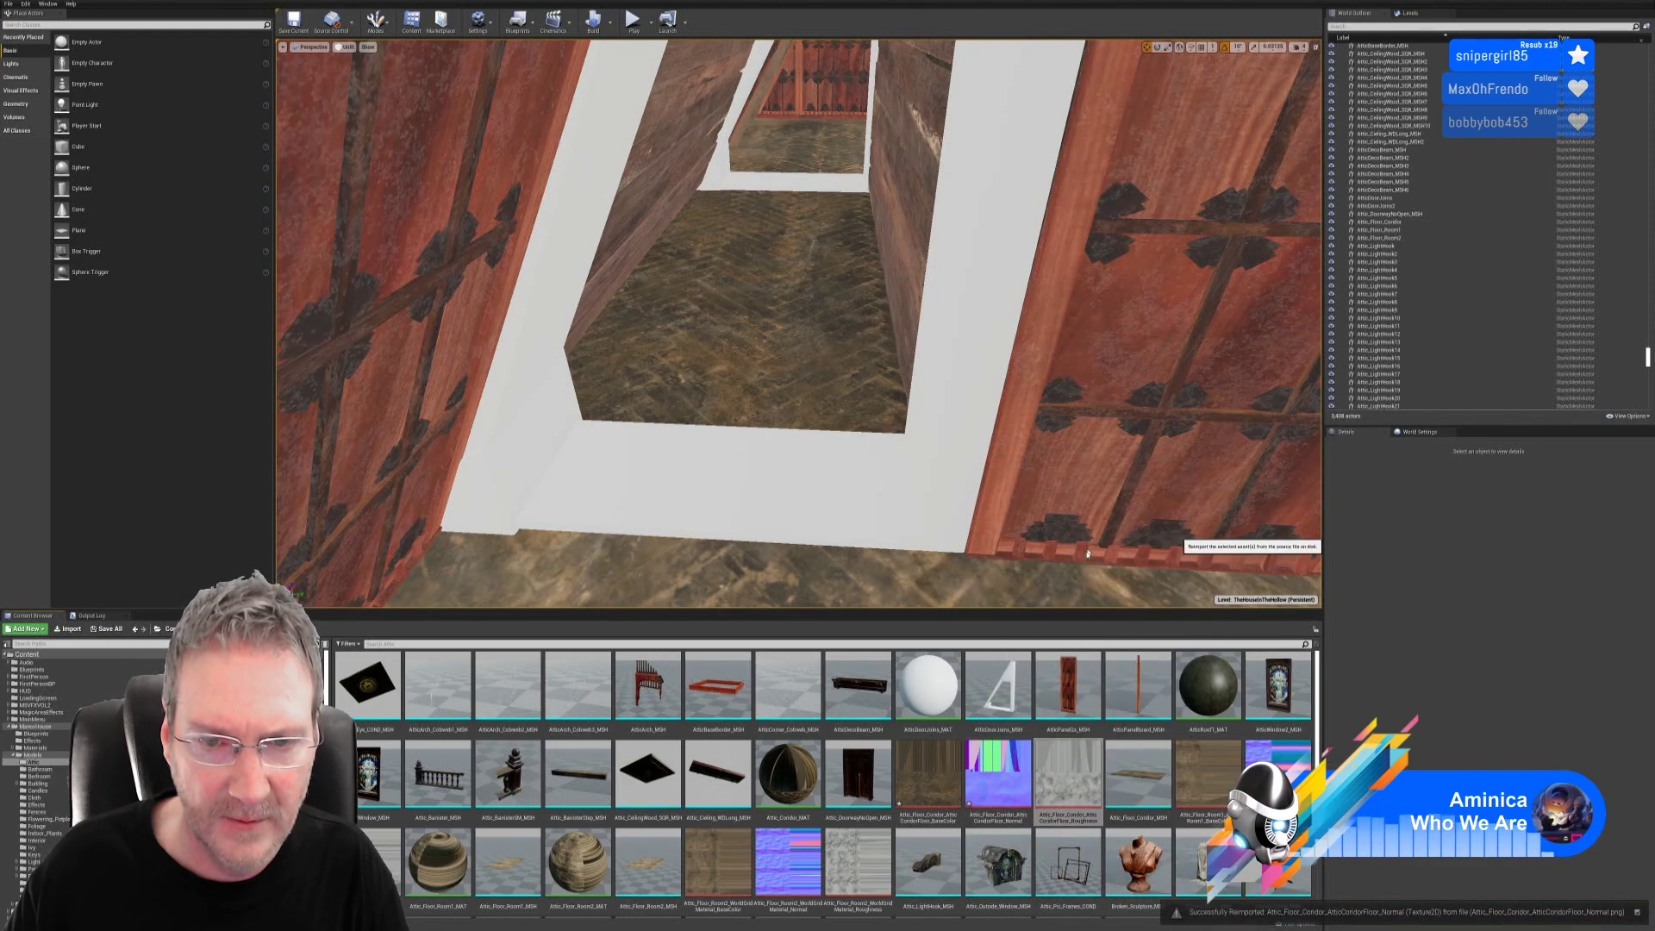
Step: Check the retextured corridor floor in the level and save all modified levels and assets
{"action": "right_click_drag", "start_coordinate": [908, 462], "coordinate": [953, 510]}
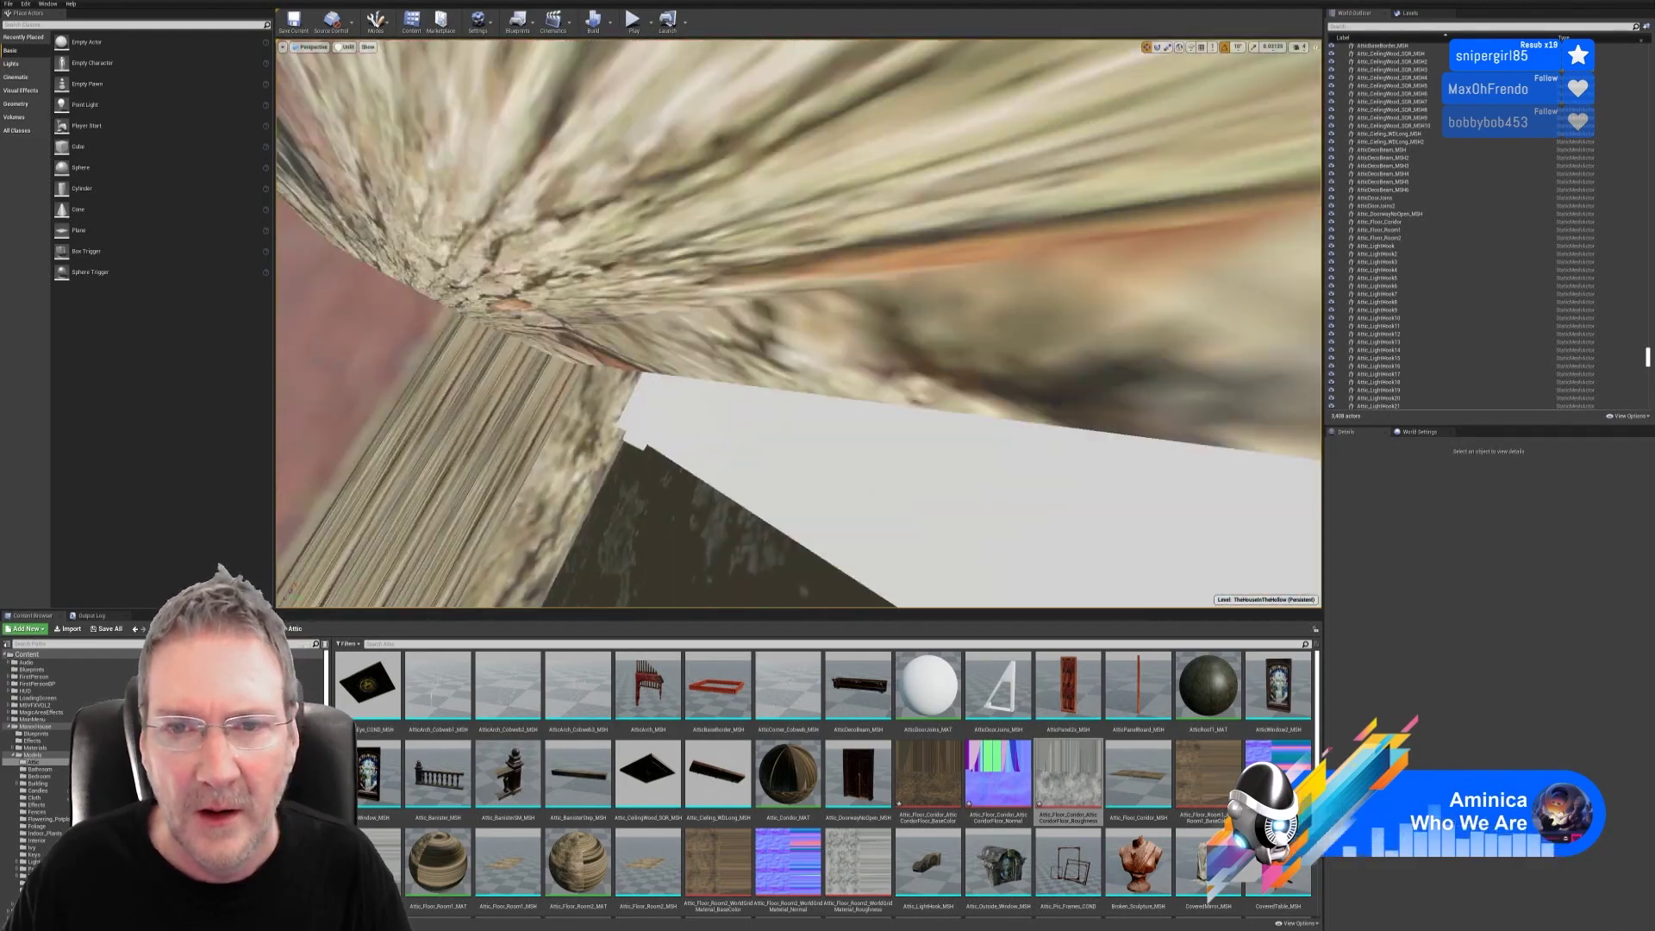
{"action": "right_click_drag", "start_coordinate": [953, 510], "coordinate": [931, 483]}
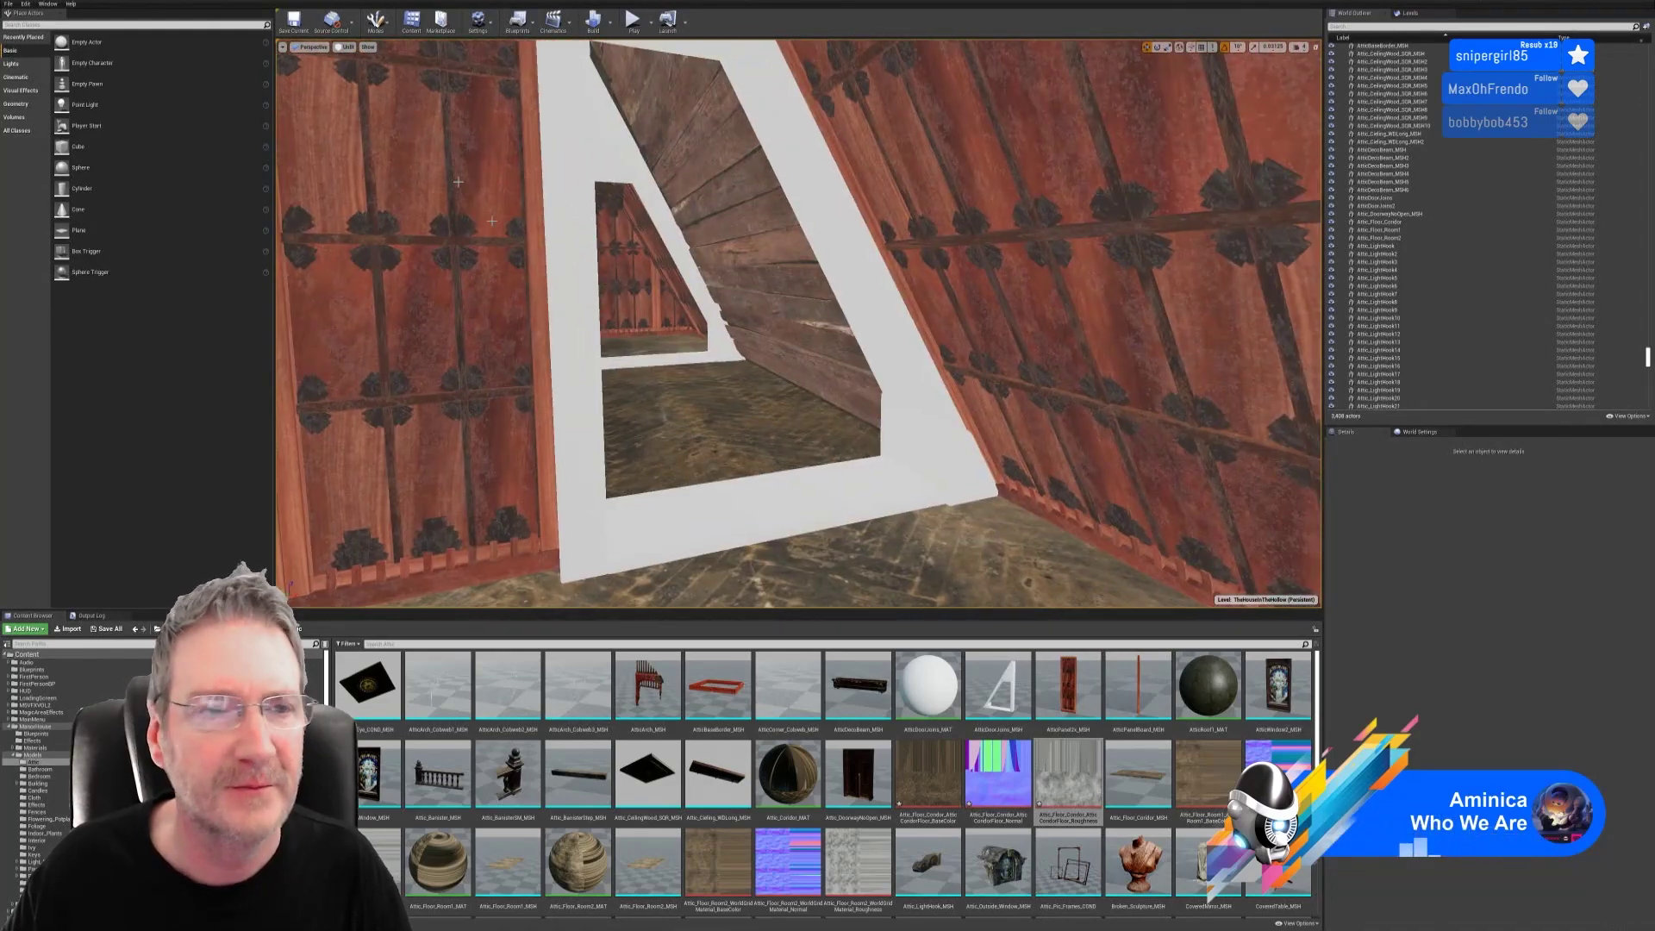
{"action": "left_click", "coordinate": [9, 3]}
{"action": "left_click", "coordinate": [28, 79]}
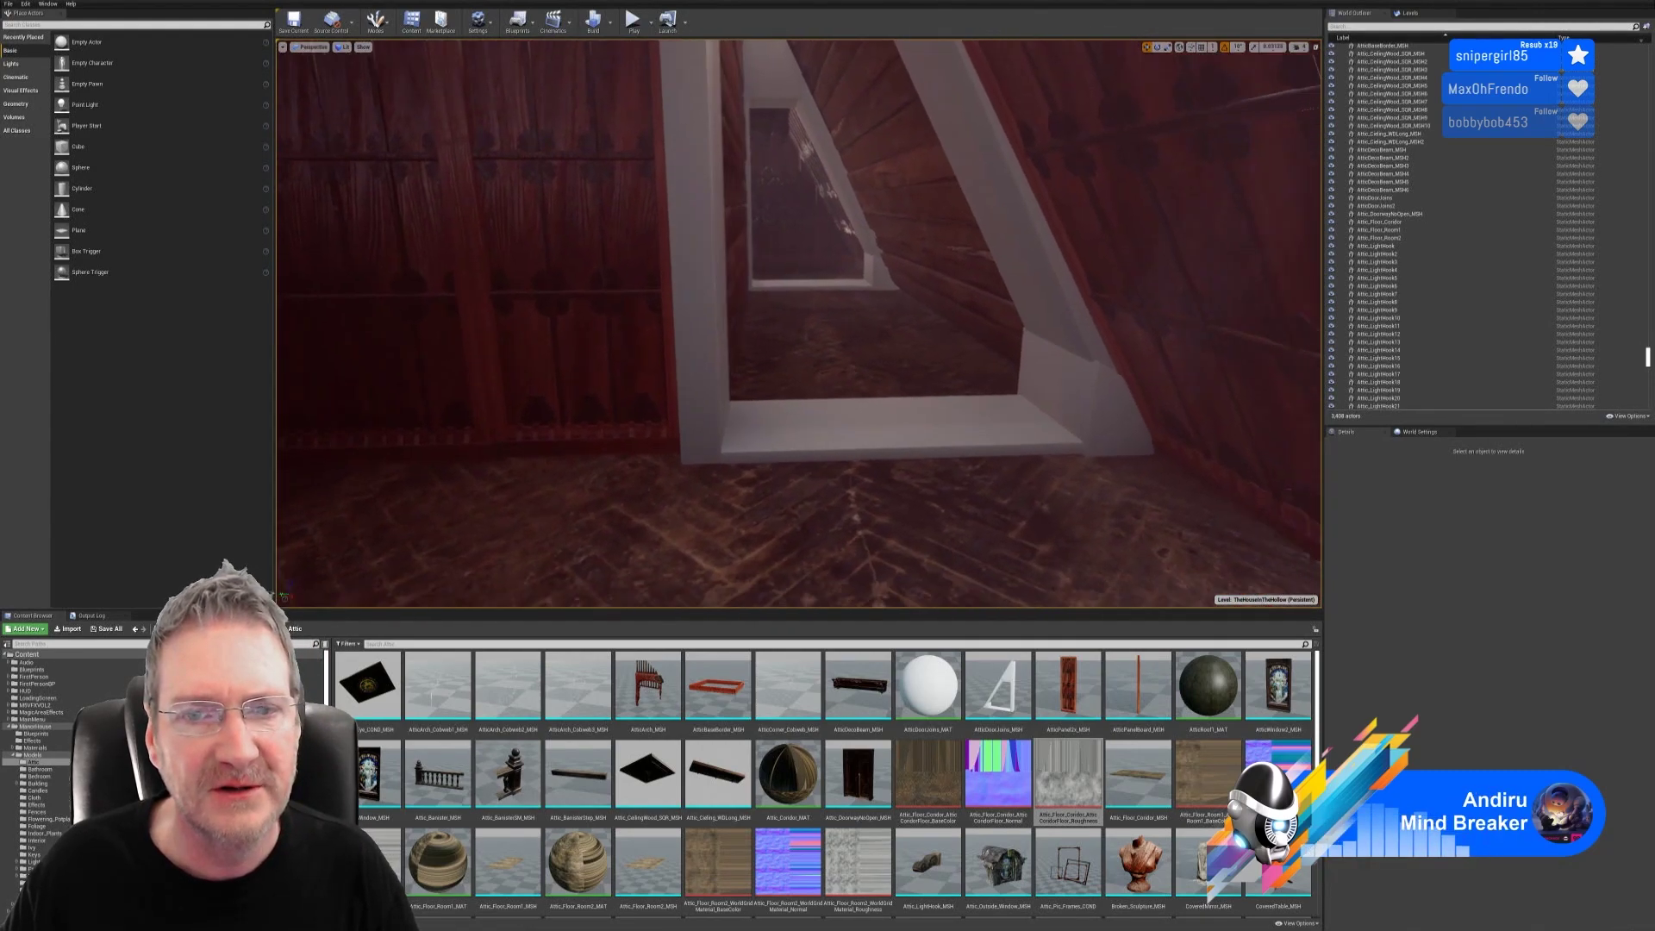
Step: Inspect the corridor entrance and floor in Lit shading, return the viewport to Unlit and compare the corridor floor with the adjoining room floor
{"action": "right_click_drag", "start_coordinate": [798, 323], "coordinate": [750, 336]}
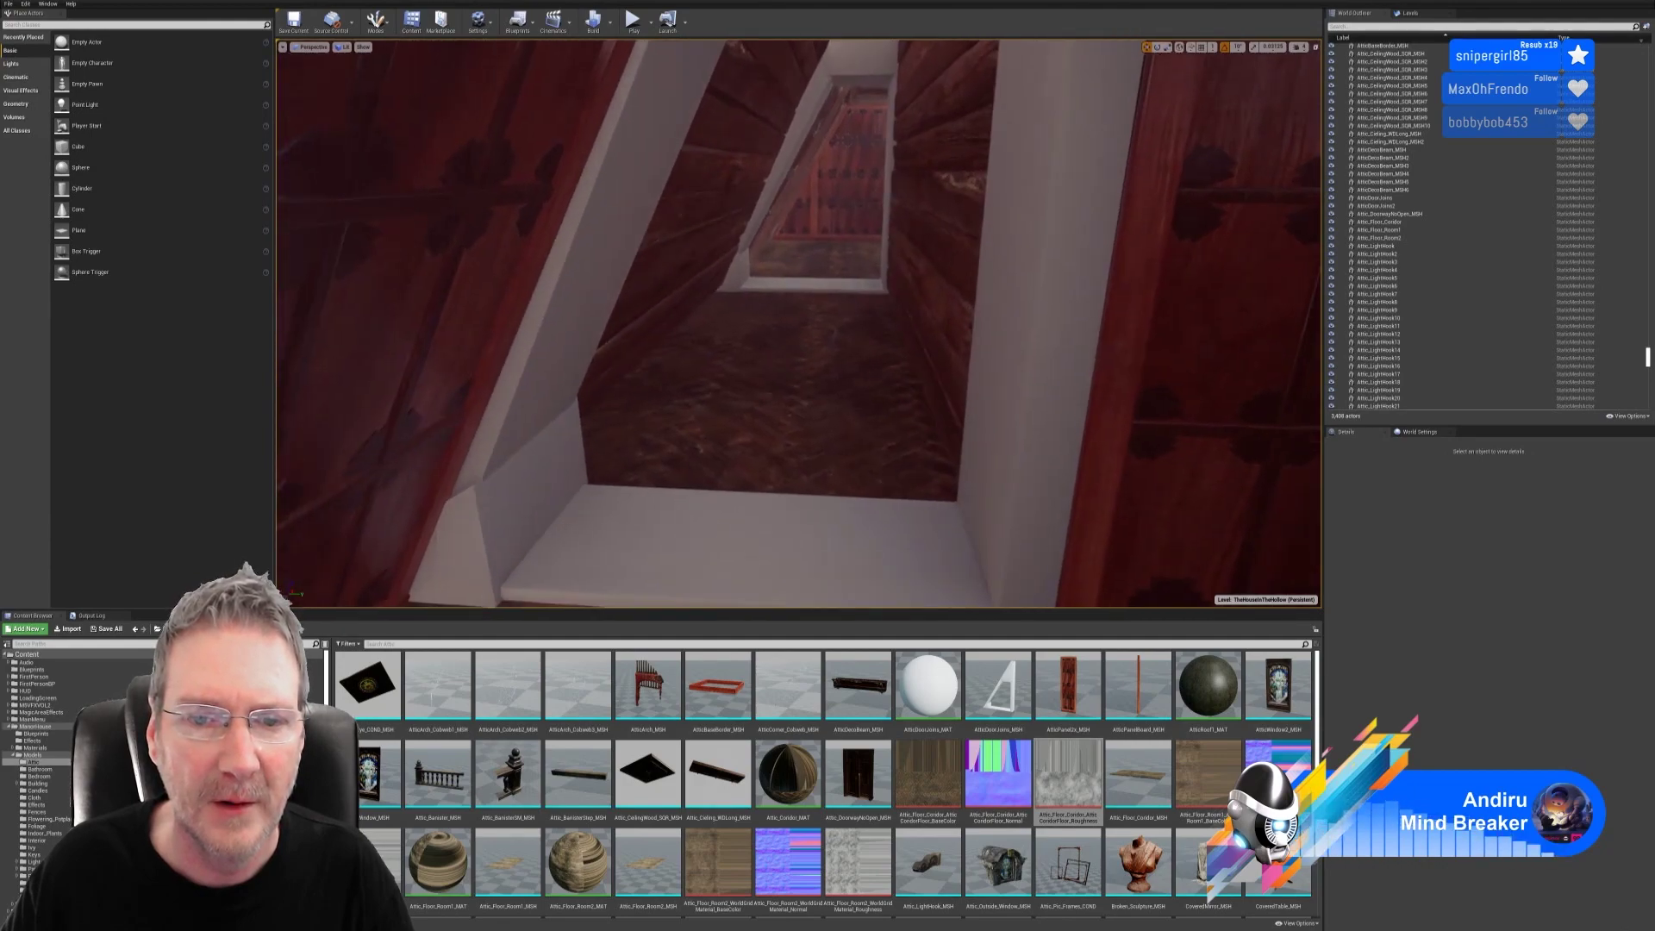
{"action": "right_click_drag", "start_coordinate": [798, 324], "coordinate": [958, 293]}
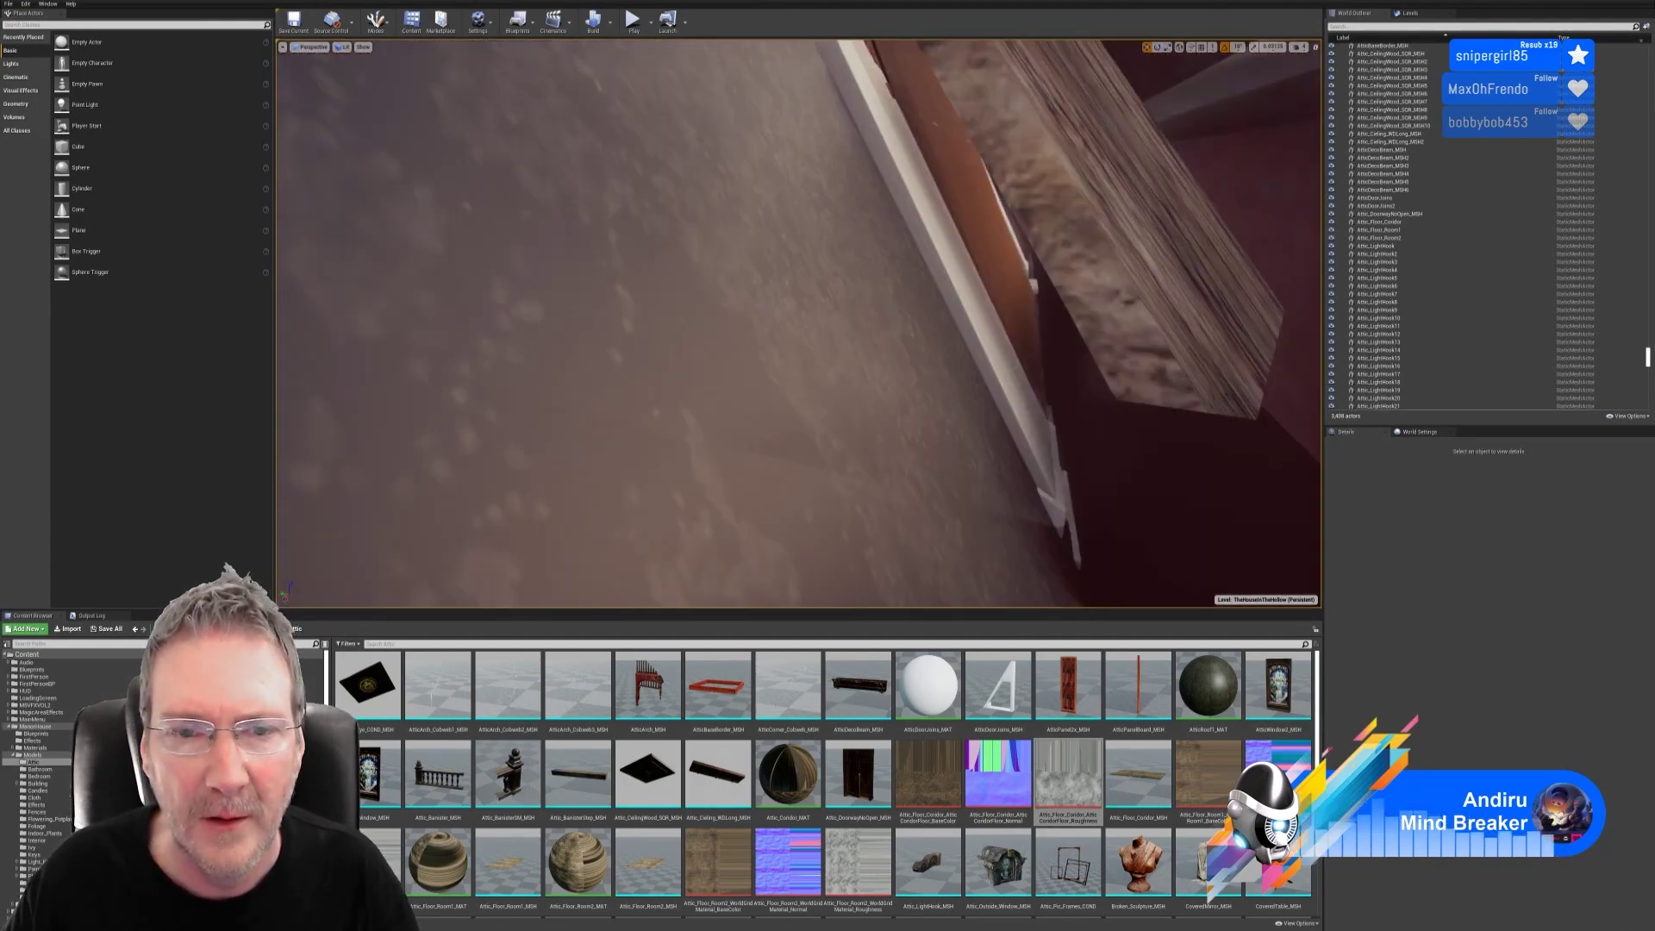
{"action": "right_click_drag", "start_coordinate": [798, 323], "coordinate": [733, 405]}
{"action": "mouse_move", "coordinate": [798, 323]}
{"action": "right_mouse_down"}
{"action": "mouse_move", "coordinate": [867, 345]}
{"action": "mouse_move", "coordinate": [850, 315]}
{"action": "mouse_move", "coordinate": [802, 345]}
{"action": "mouse_move", "coordinate": [768, 340]}
{"action": "mouse_move", "coordinate": [823, 336]}
{"action": "mouse_move", "coordinate": [786, 329]}
{"action": "right_mouse_up"}
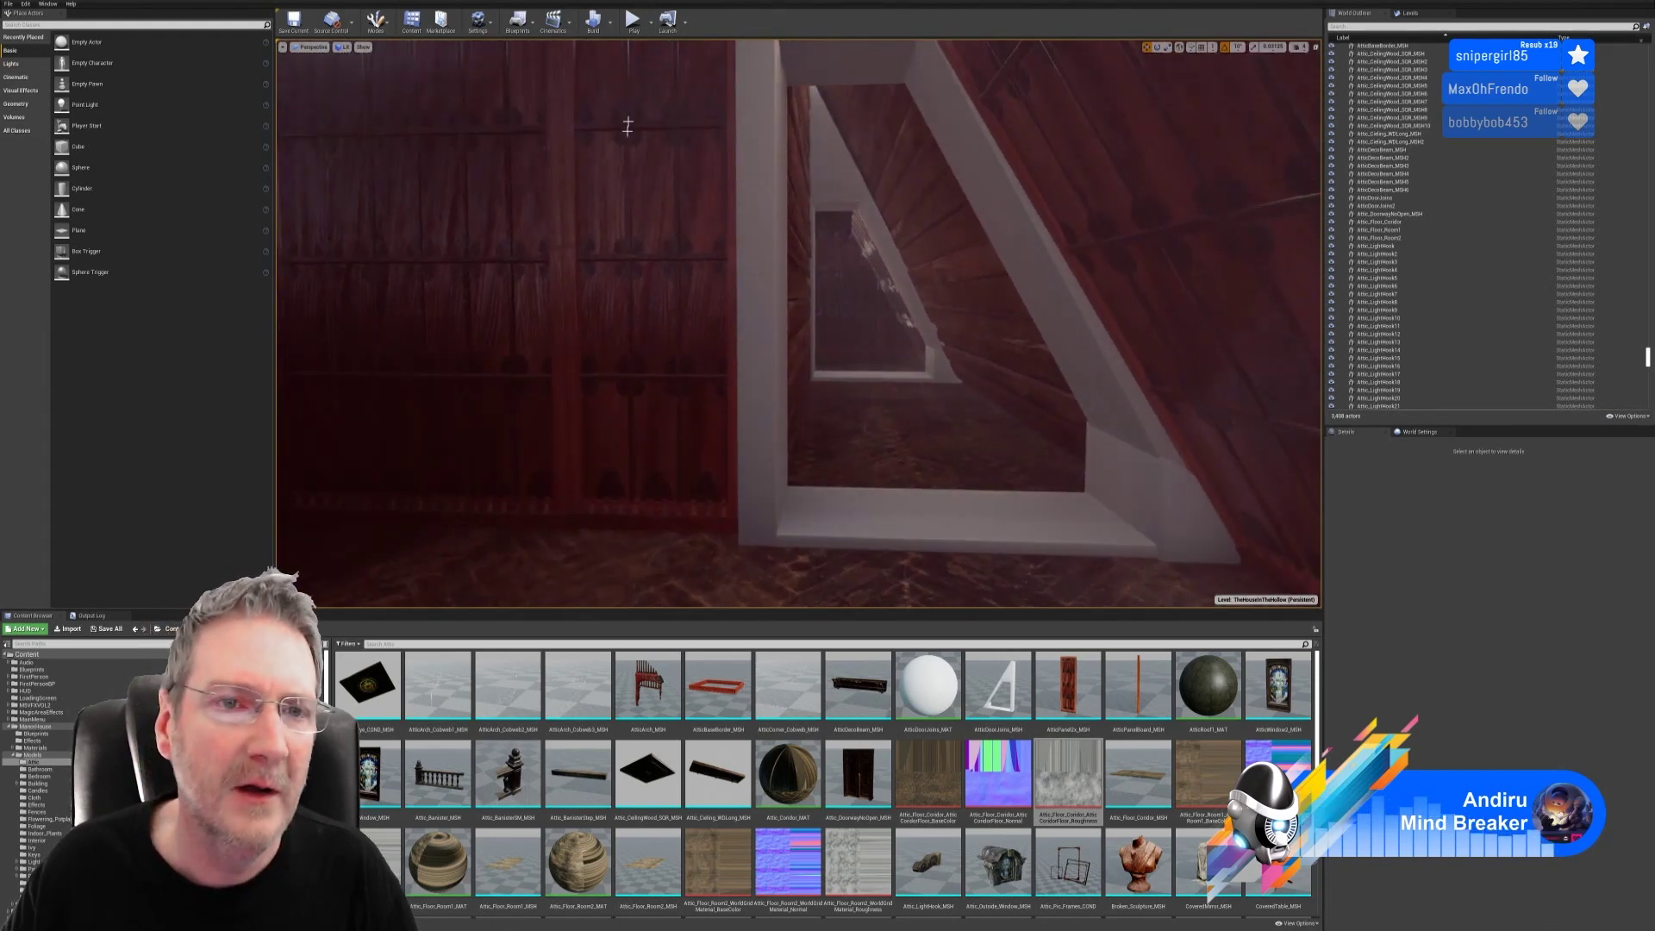
{"action": "left_click", "coordinate": [342, 47]}
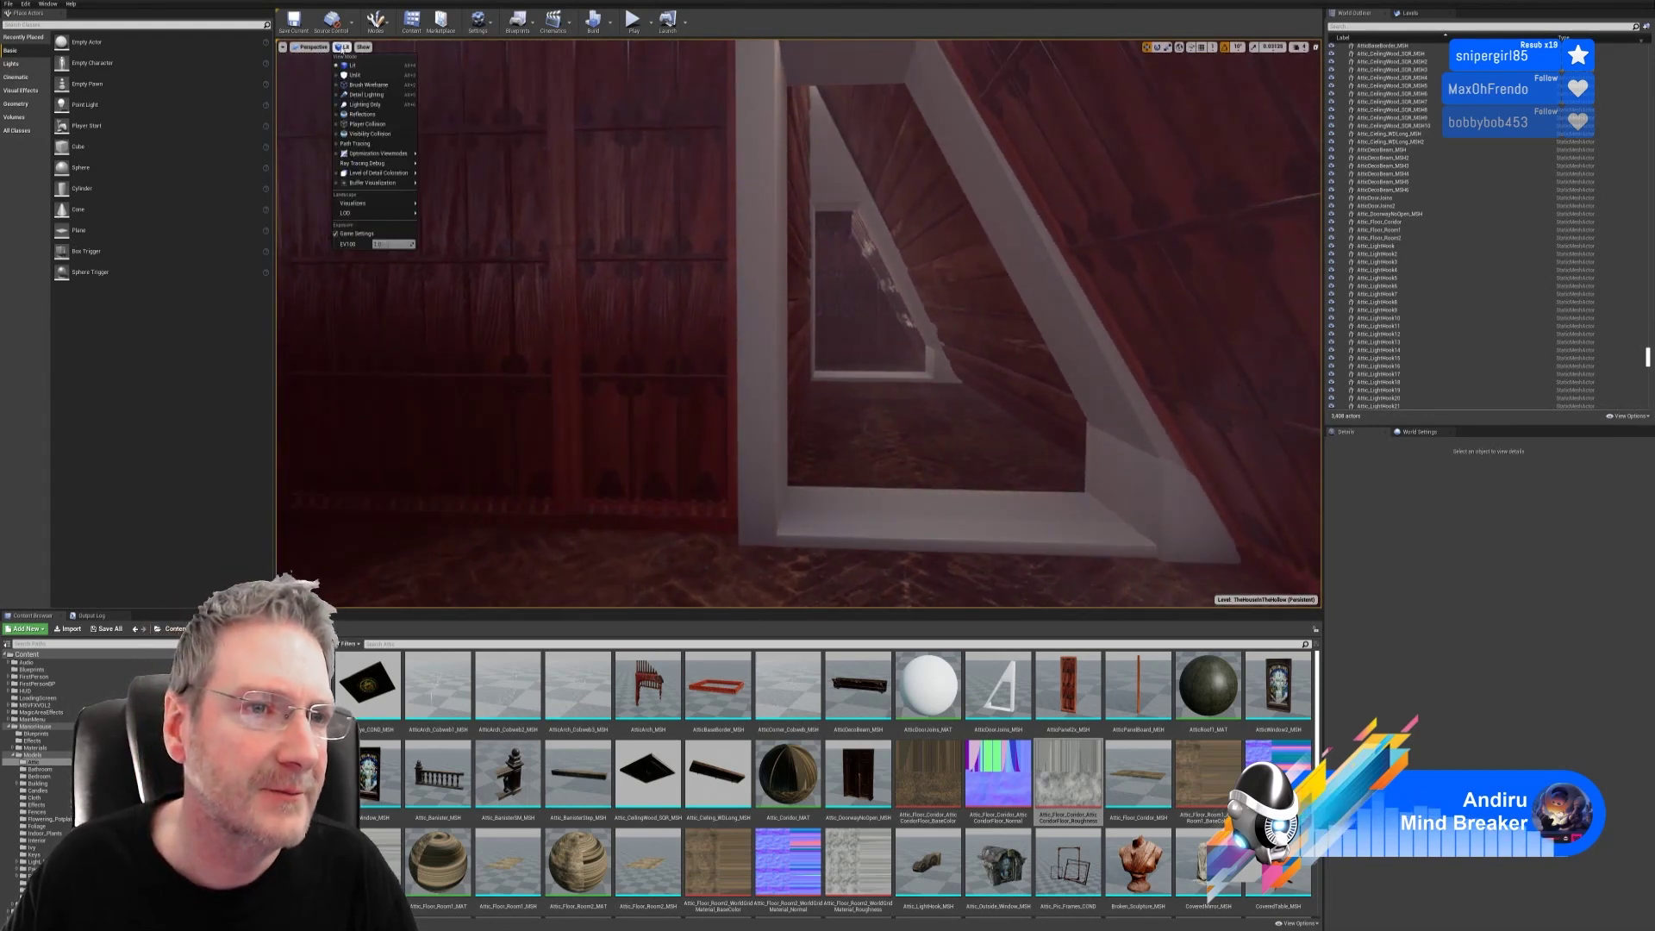
{"action": "left_click", "coordinate": [362, 71]}
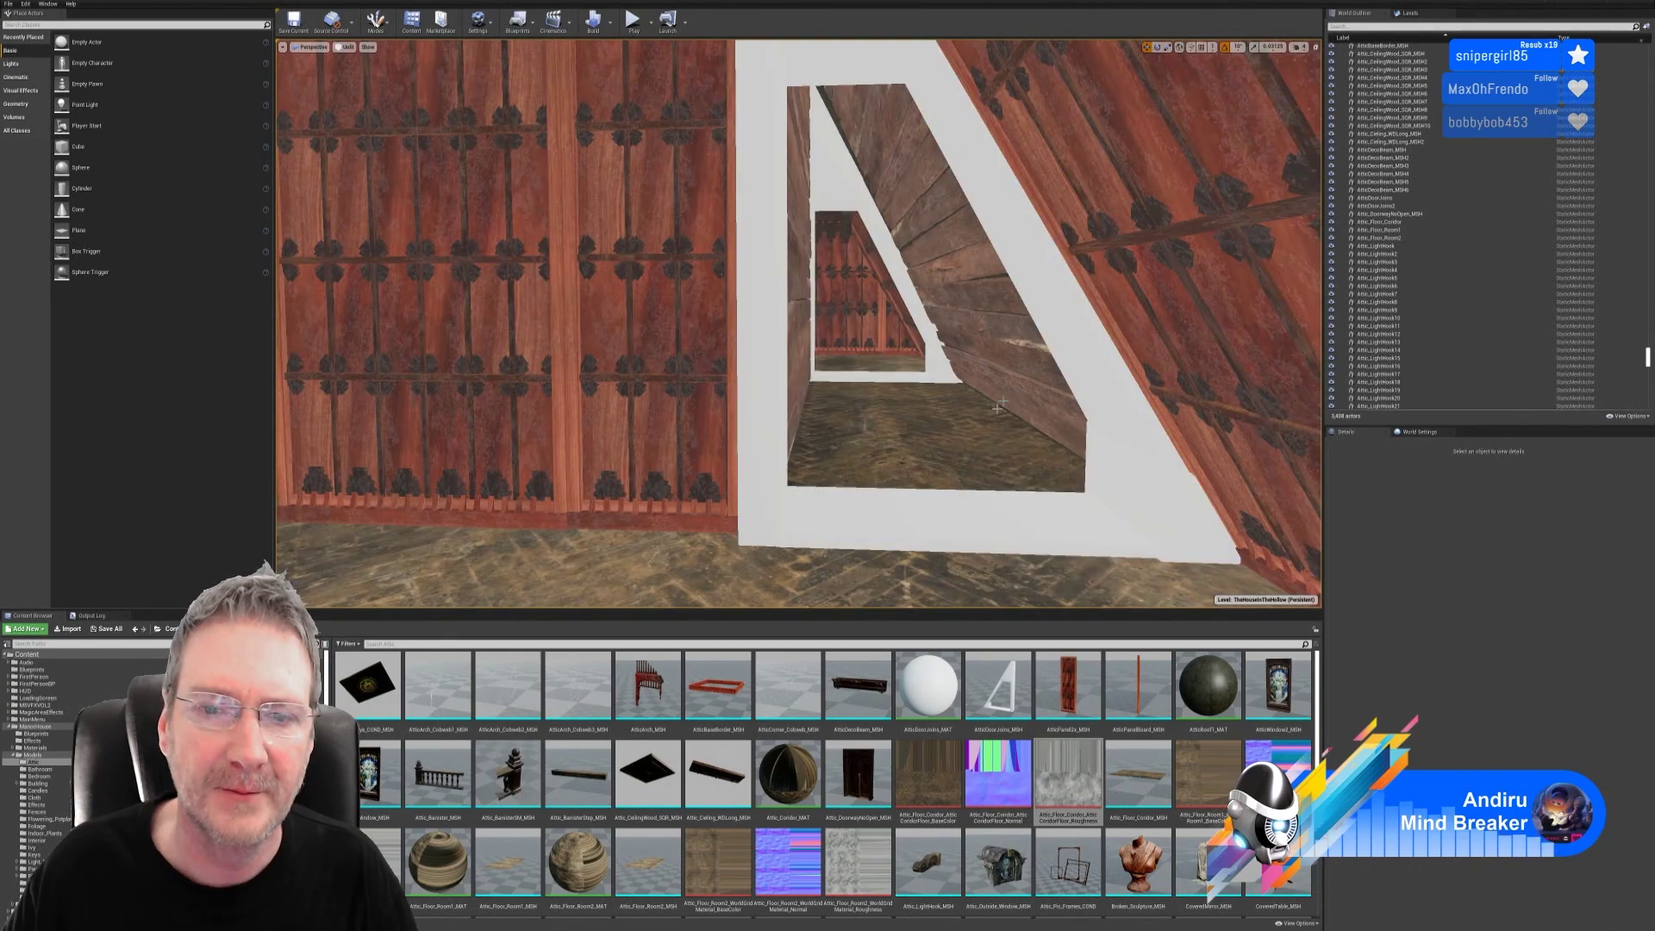
{"action": "right_click_drag", "start_coordinate": [998, 403], "coordinate": [863, 403]}
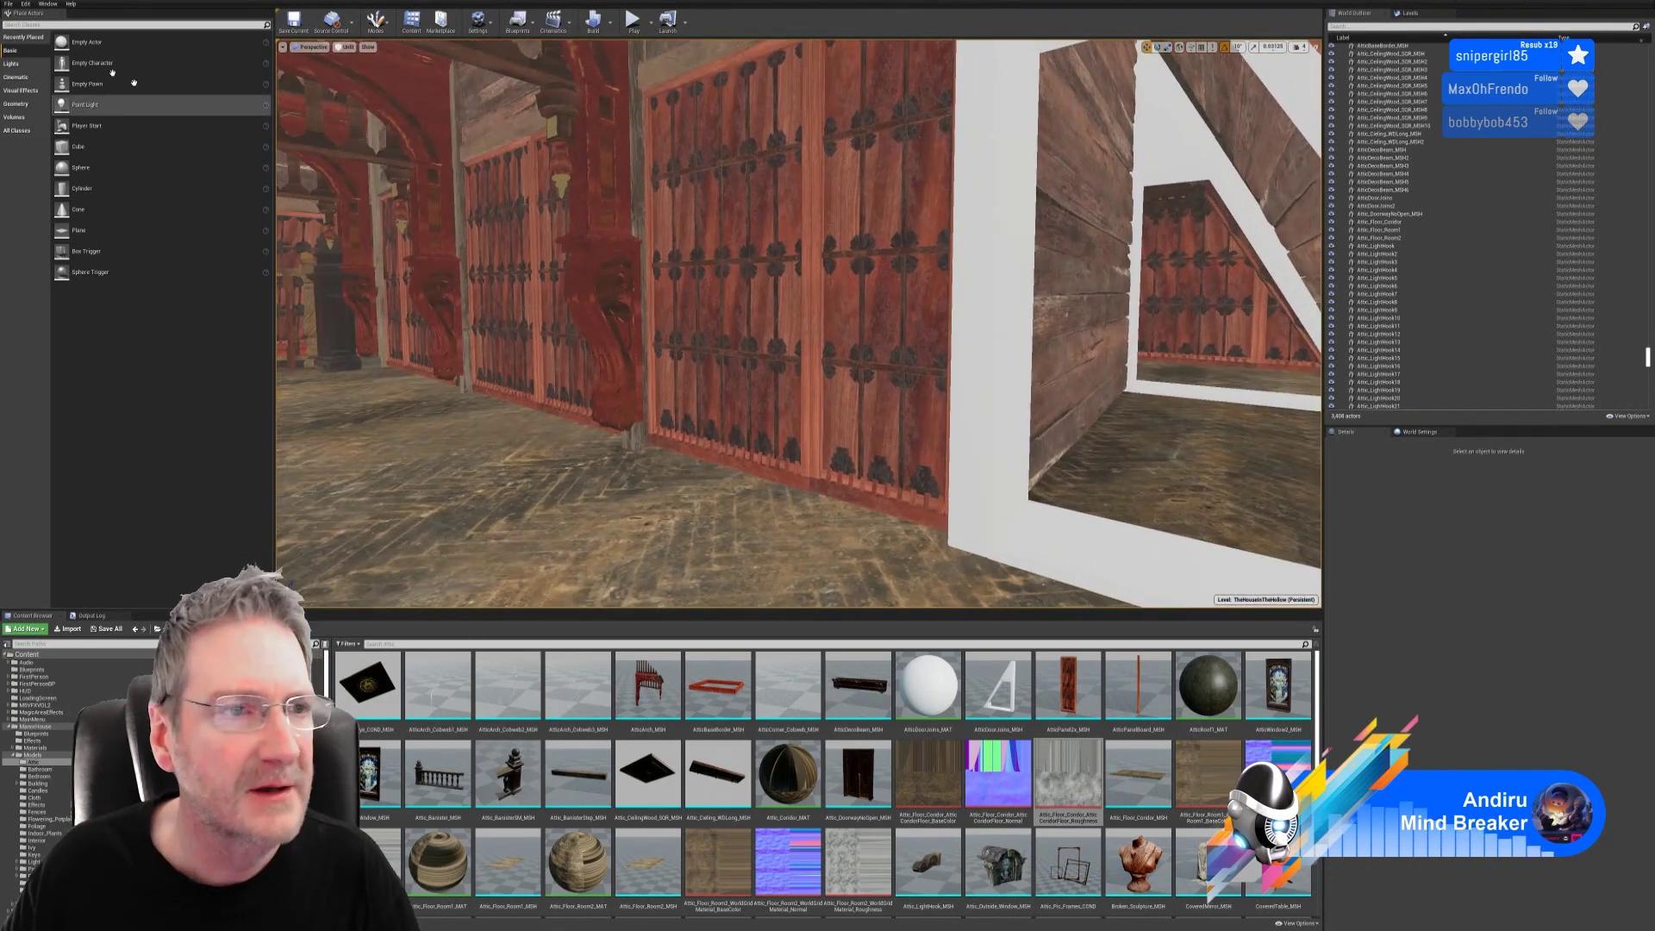
{"action": "left_click", "coordinate": [9, 4]}
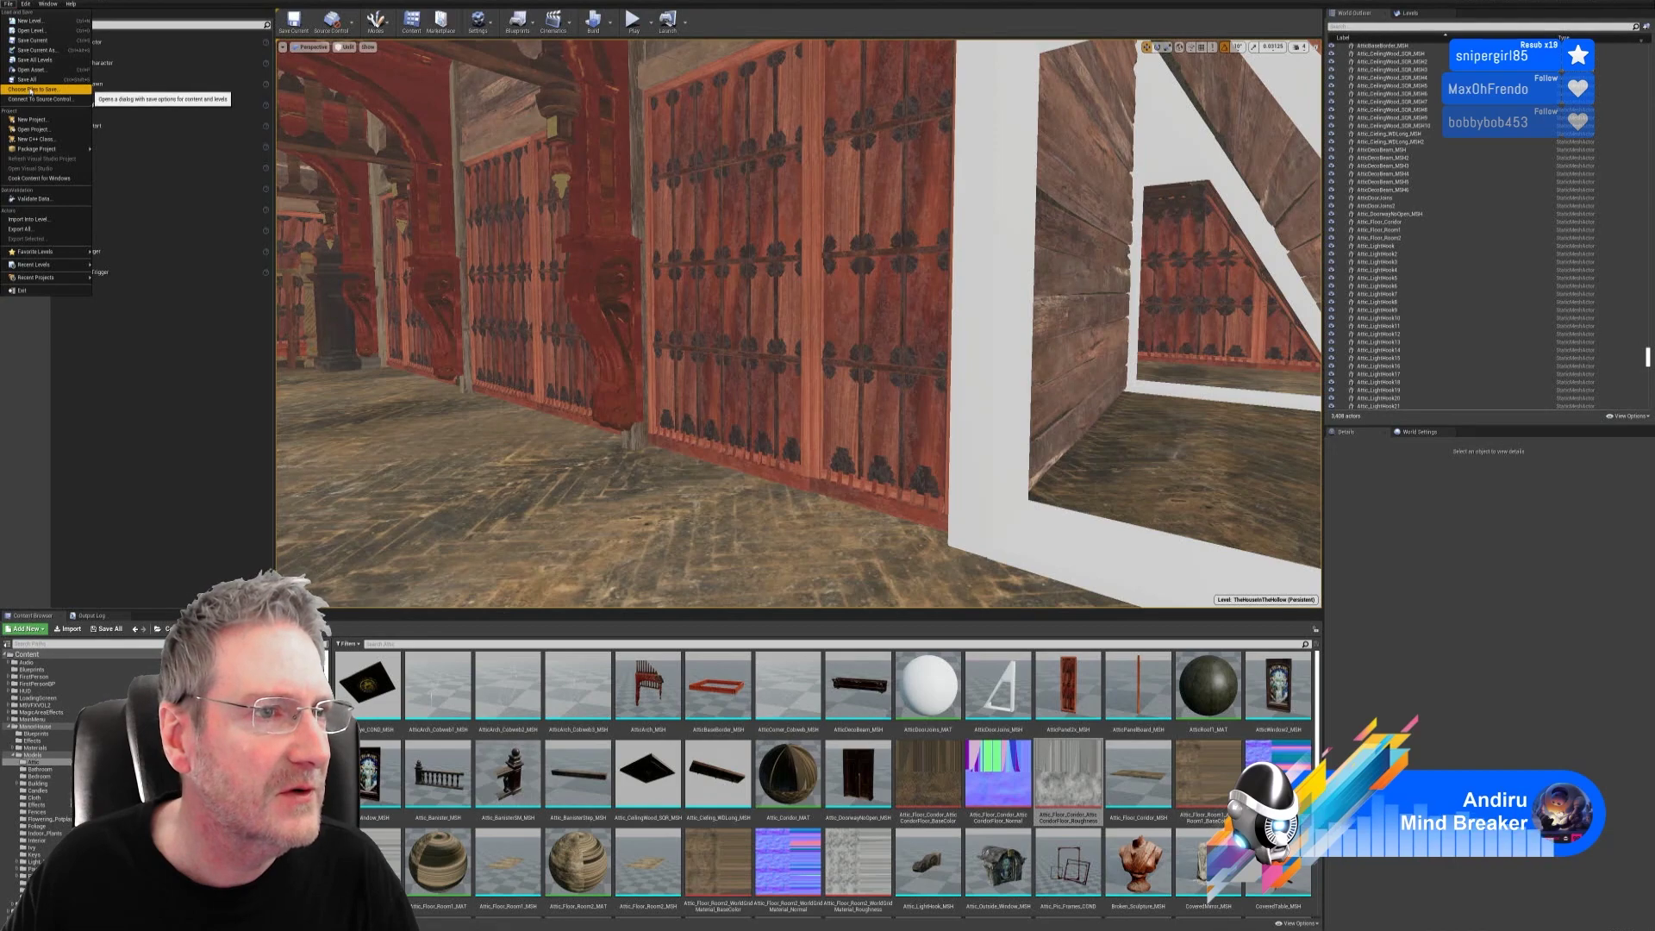
{"action": "key", "text": "Escape"}
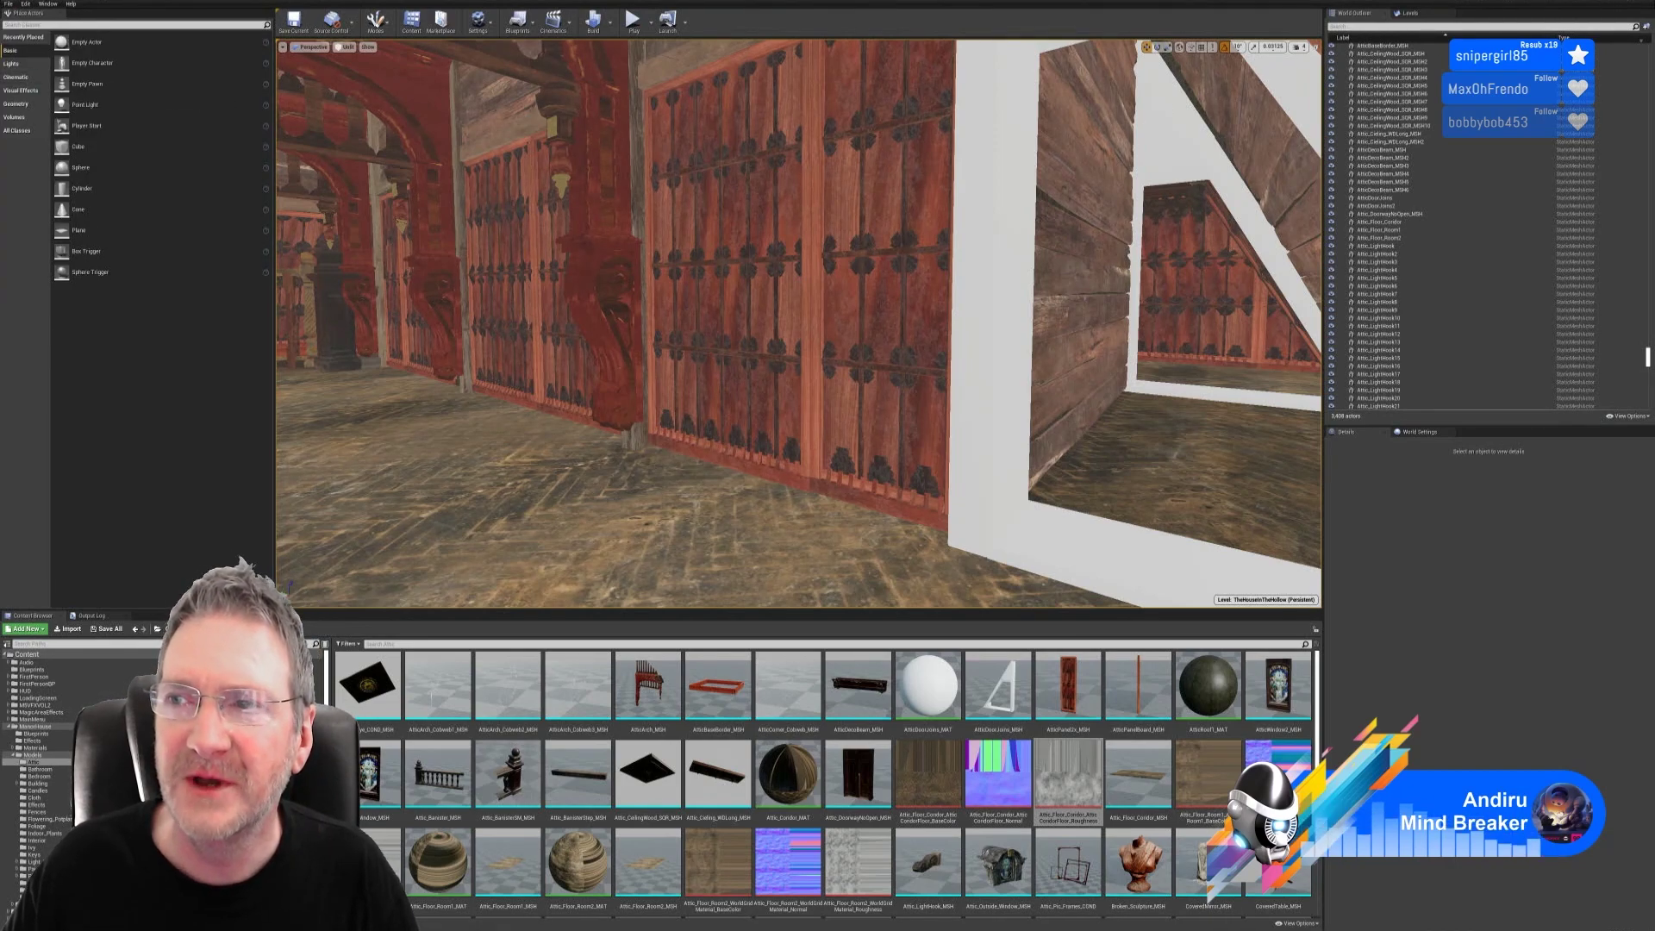
Step: Switch to Substance Painter and save the corridor floor project
{"action": "left_click", "coordinate": [1610, 2]}
{"action": "key", "text": "alt+Tab"}
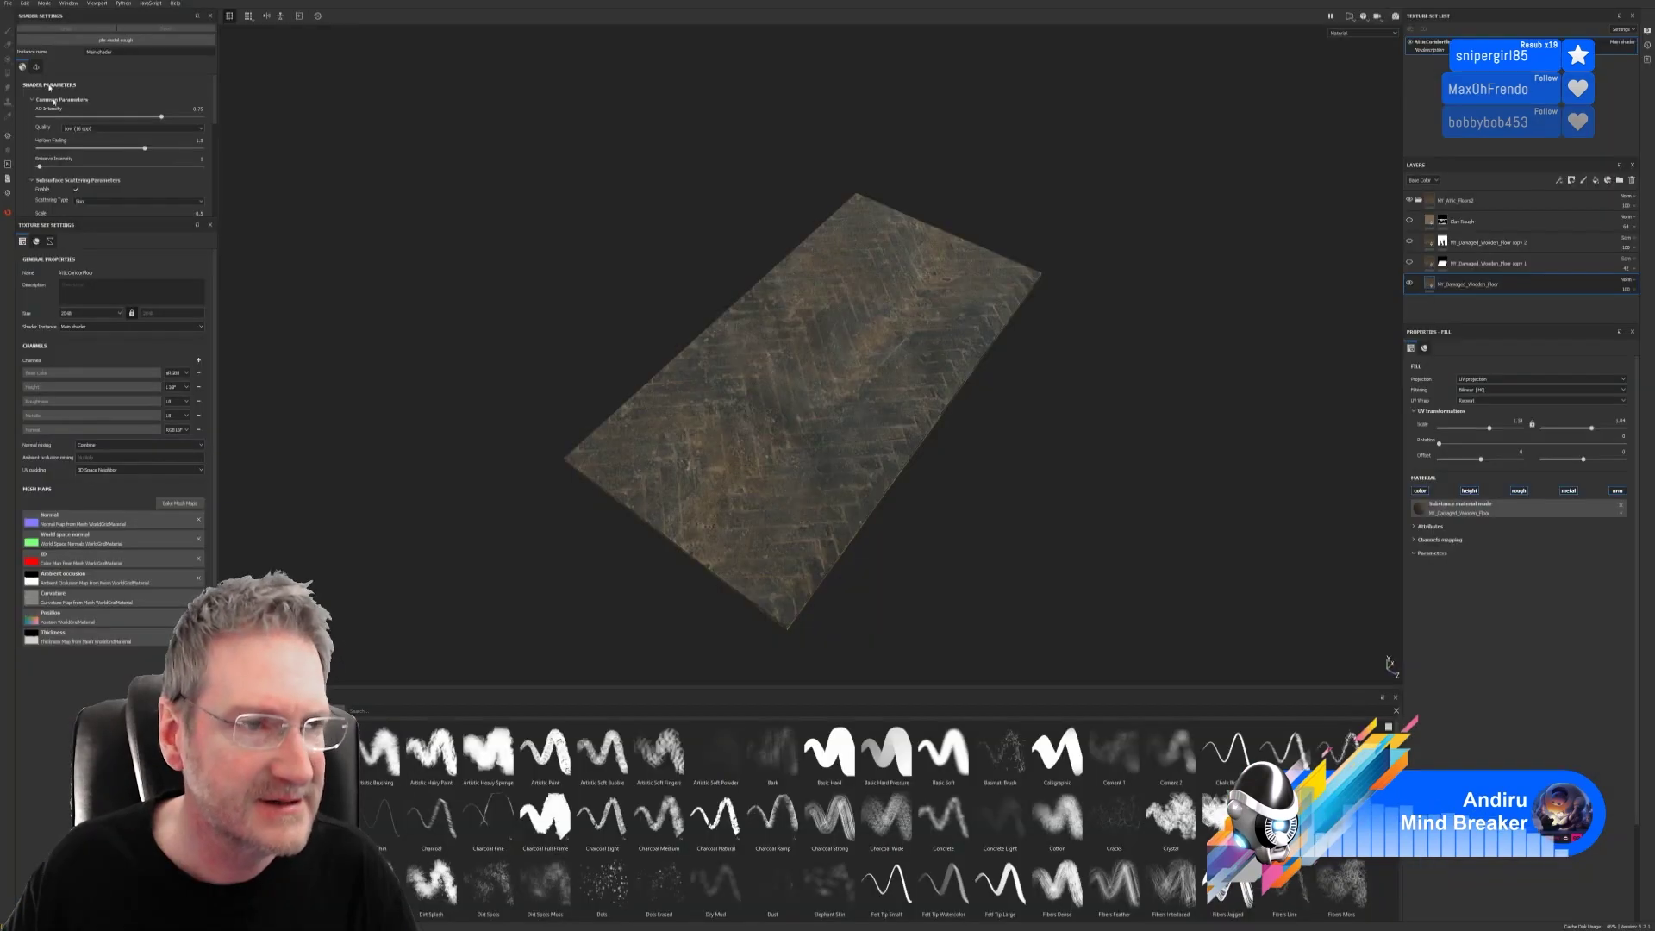
{"action": "left_click", "coordinate": [7, 4]}
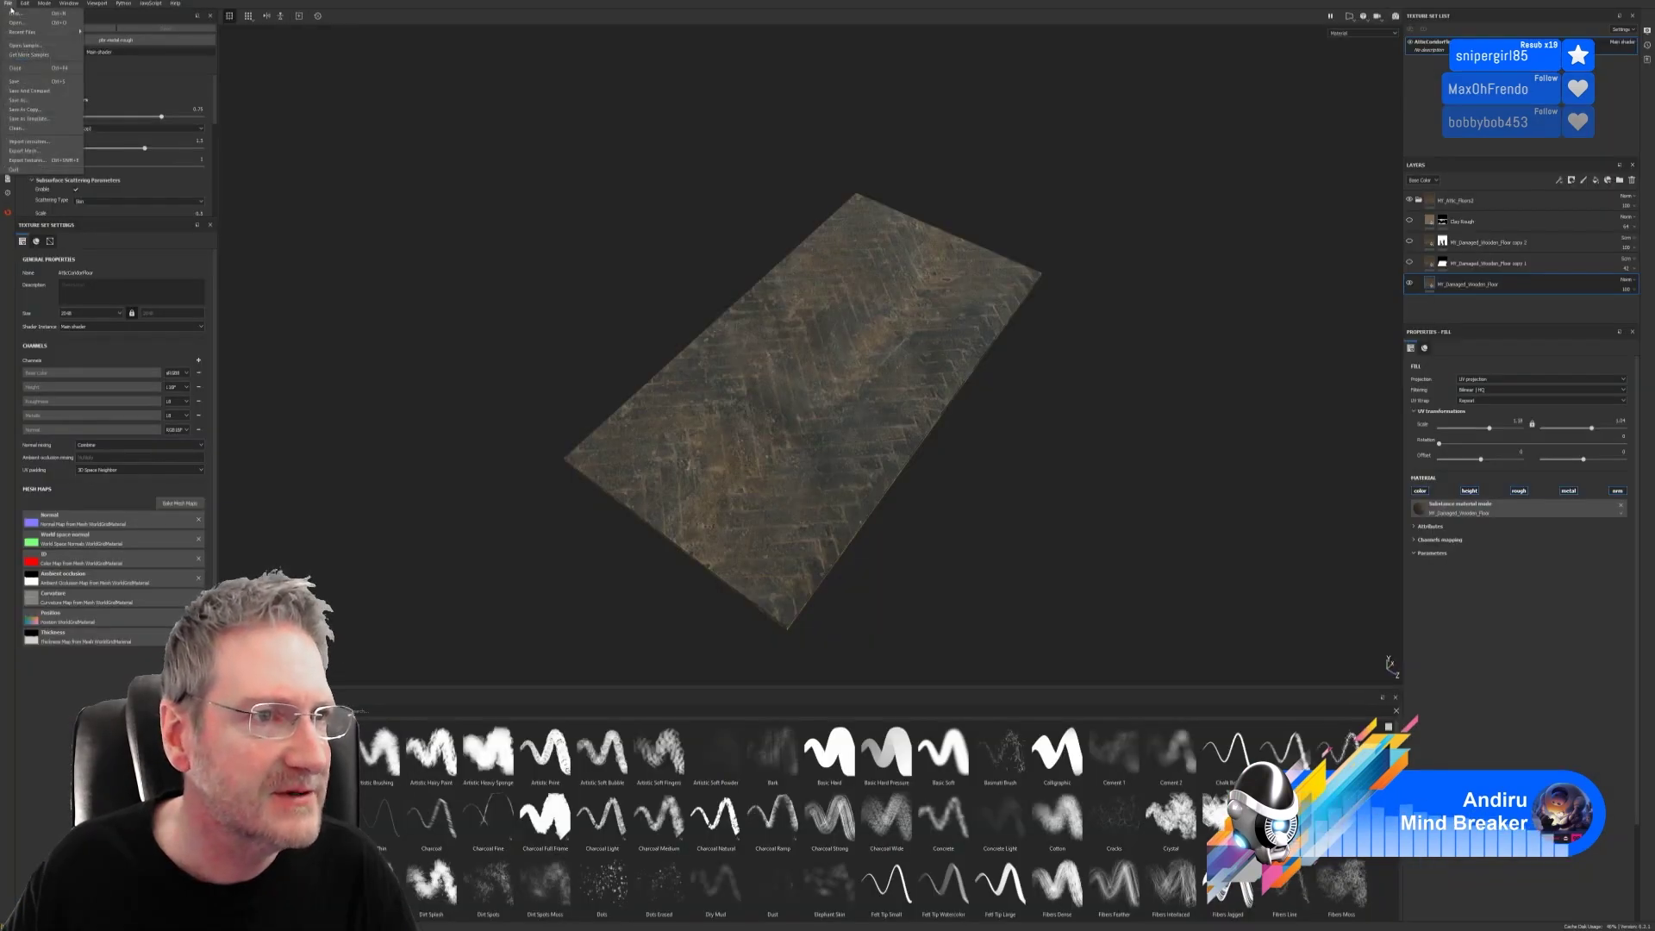
{"action": "left_click", "coordinate": [18, 82]}
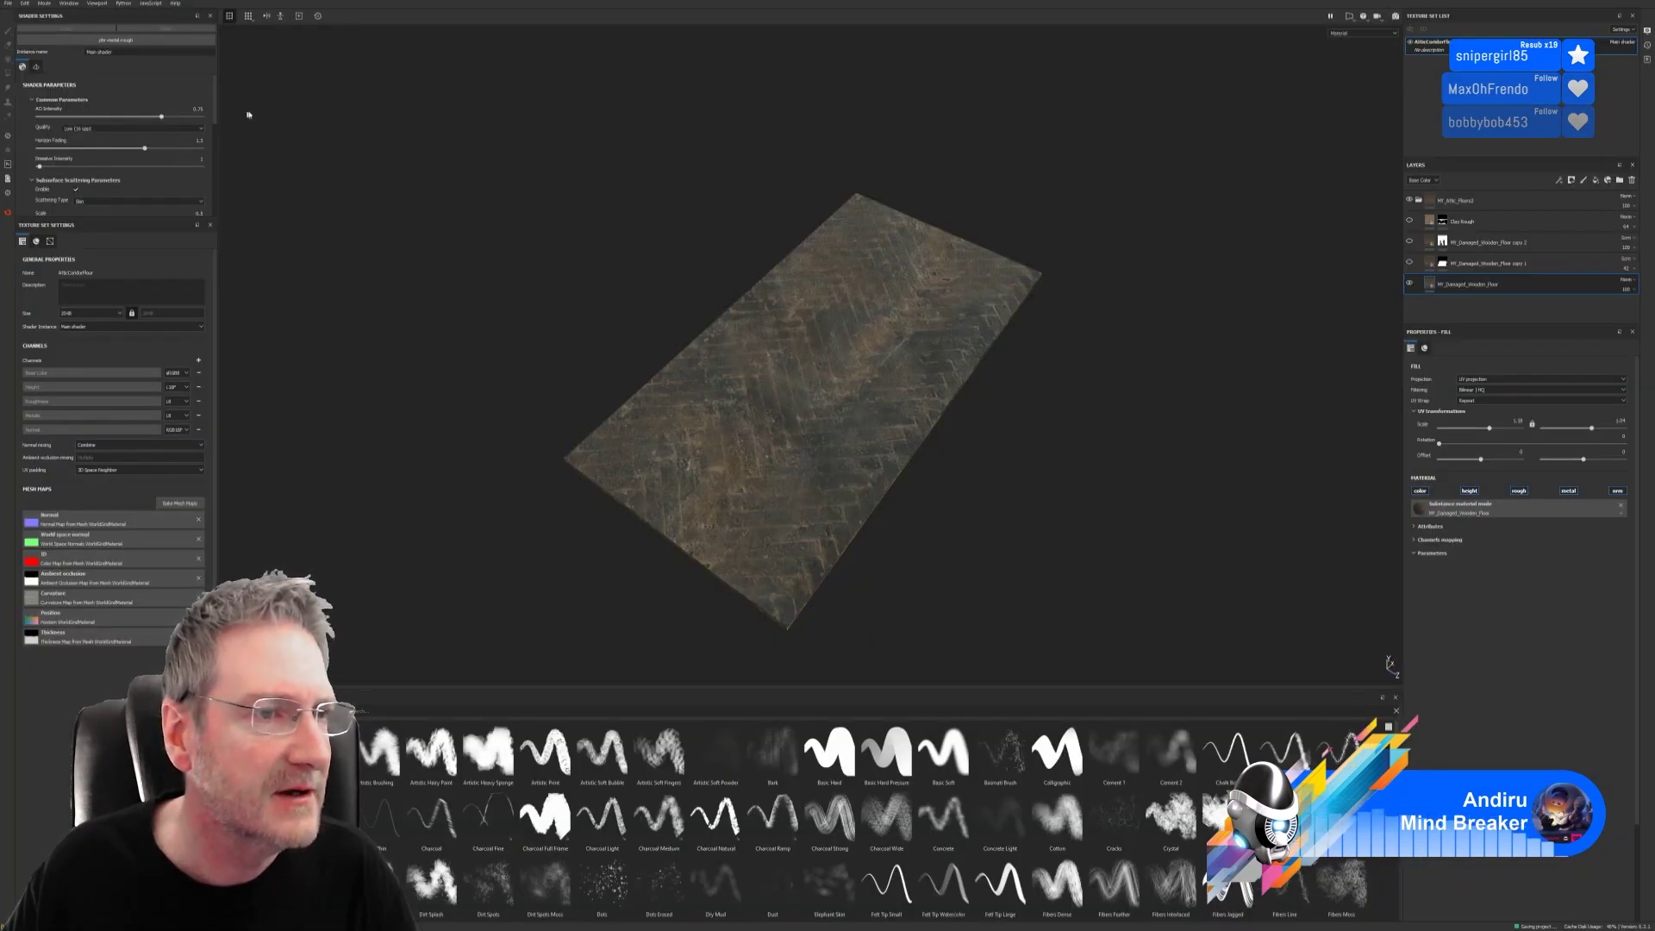
Step: Switch to Unreal Editor and examine the untextured white corridor door frame and the surrounding attic walls
{"action": "left_click", "coordinate": [1610, 1]}
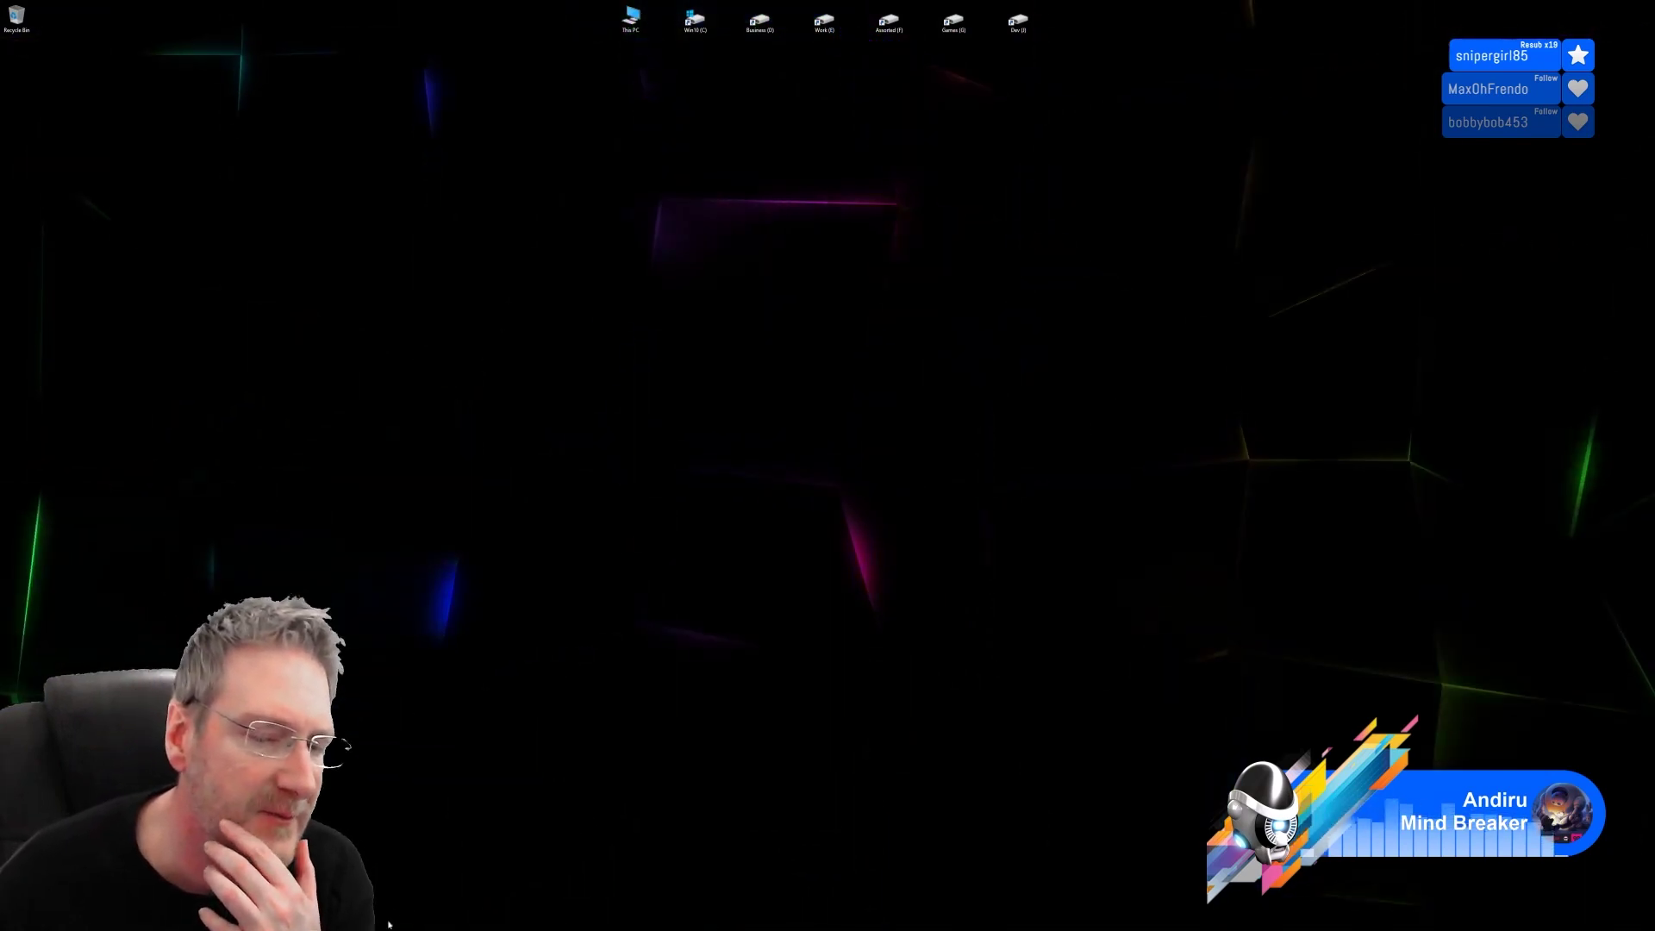
{"action": "key", "text": "alt+Tab"}
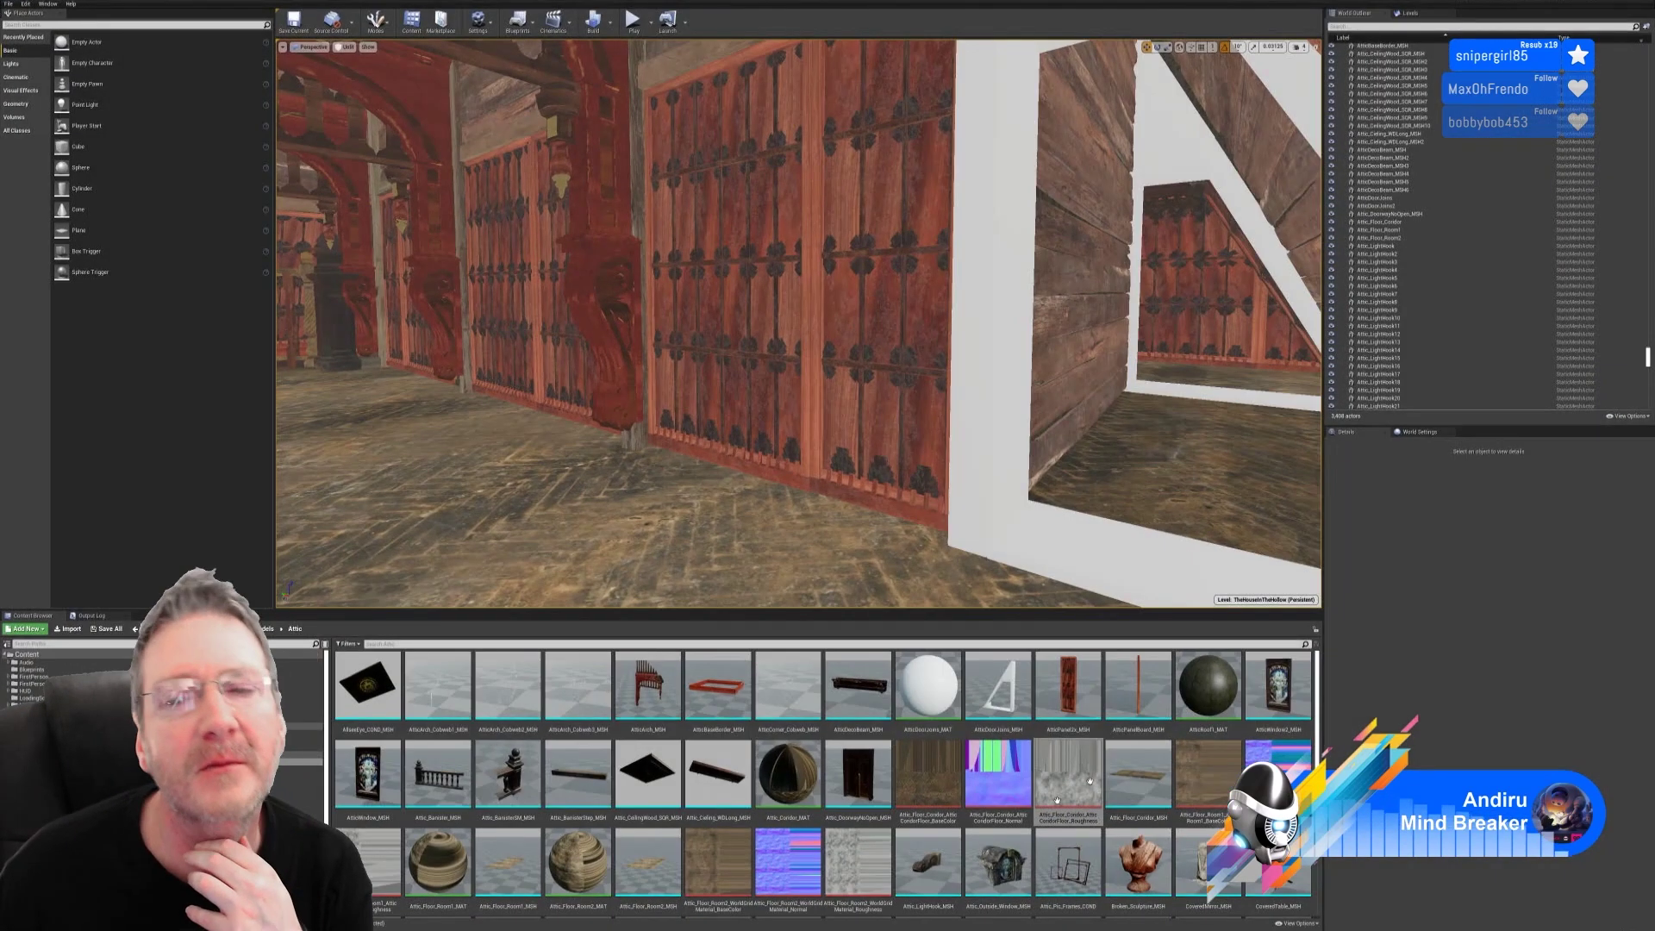
{"action": "right_click_drag", "start_coordinate": [1016, 385], "coordinate": [1018, 285]}
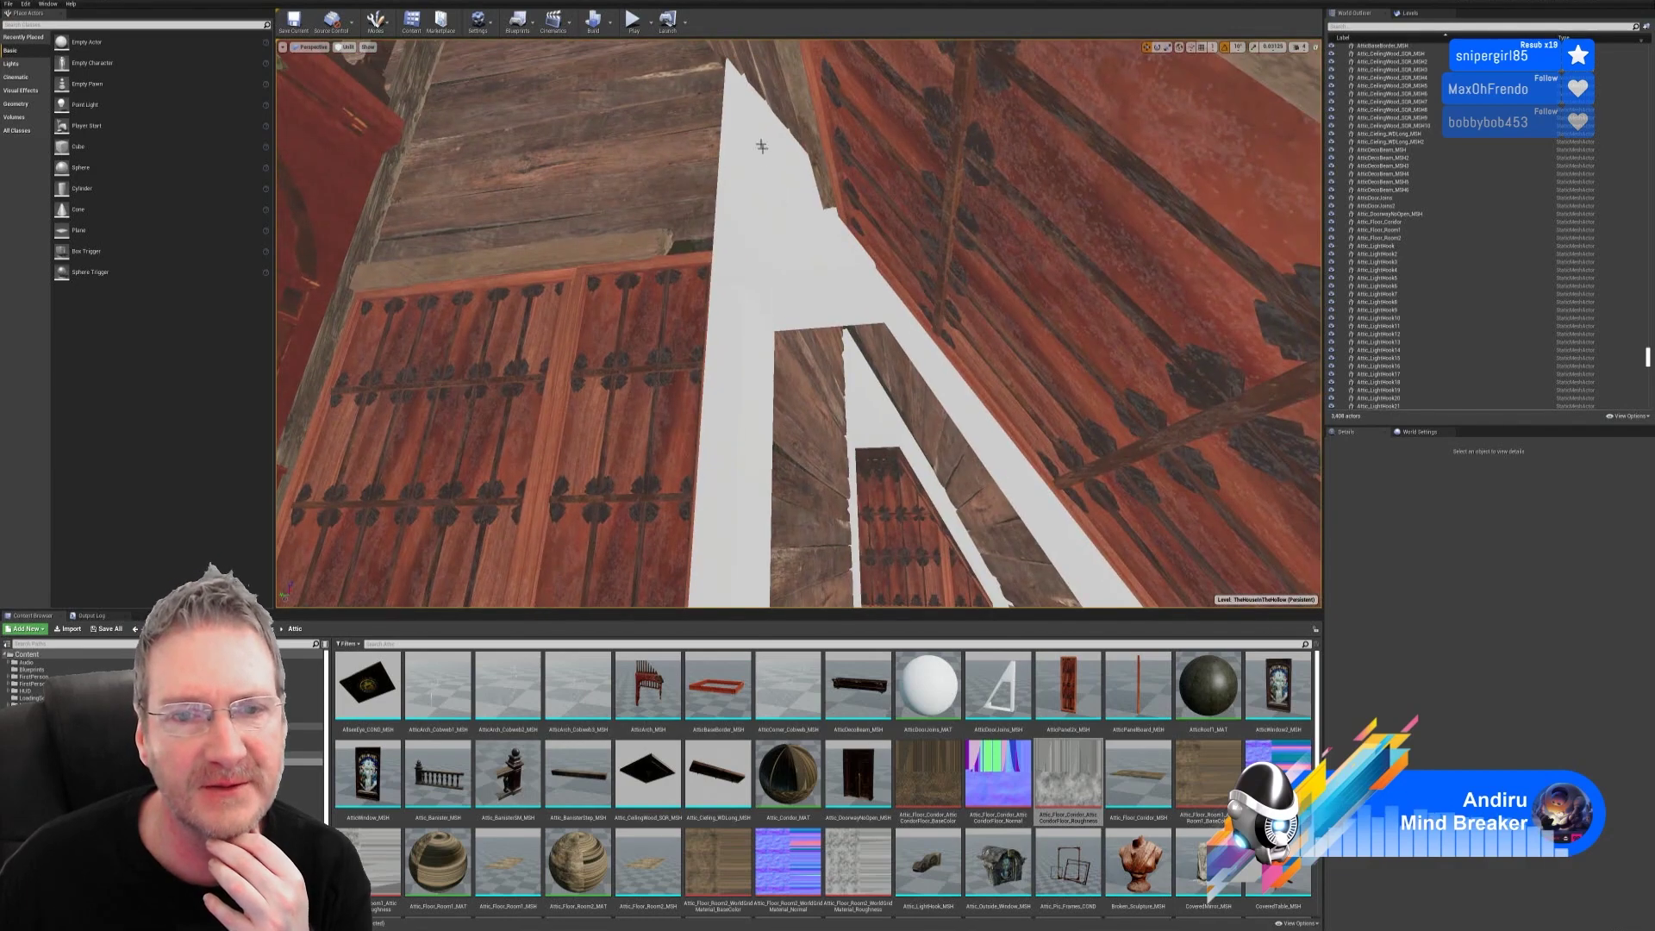
{"action": "right_click_drag", "start_coordinate": [731, 553], "coordinate": [730, 553]}
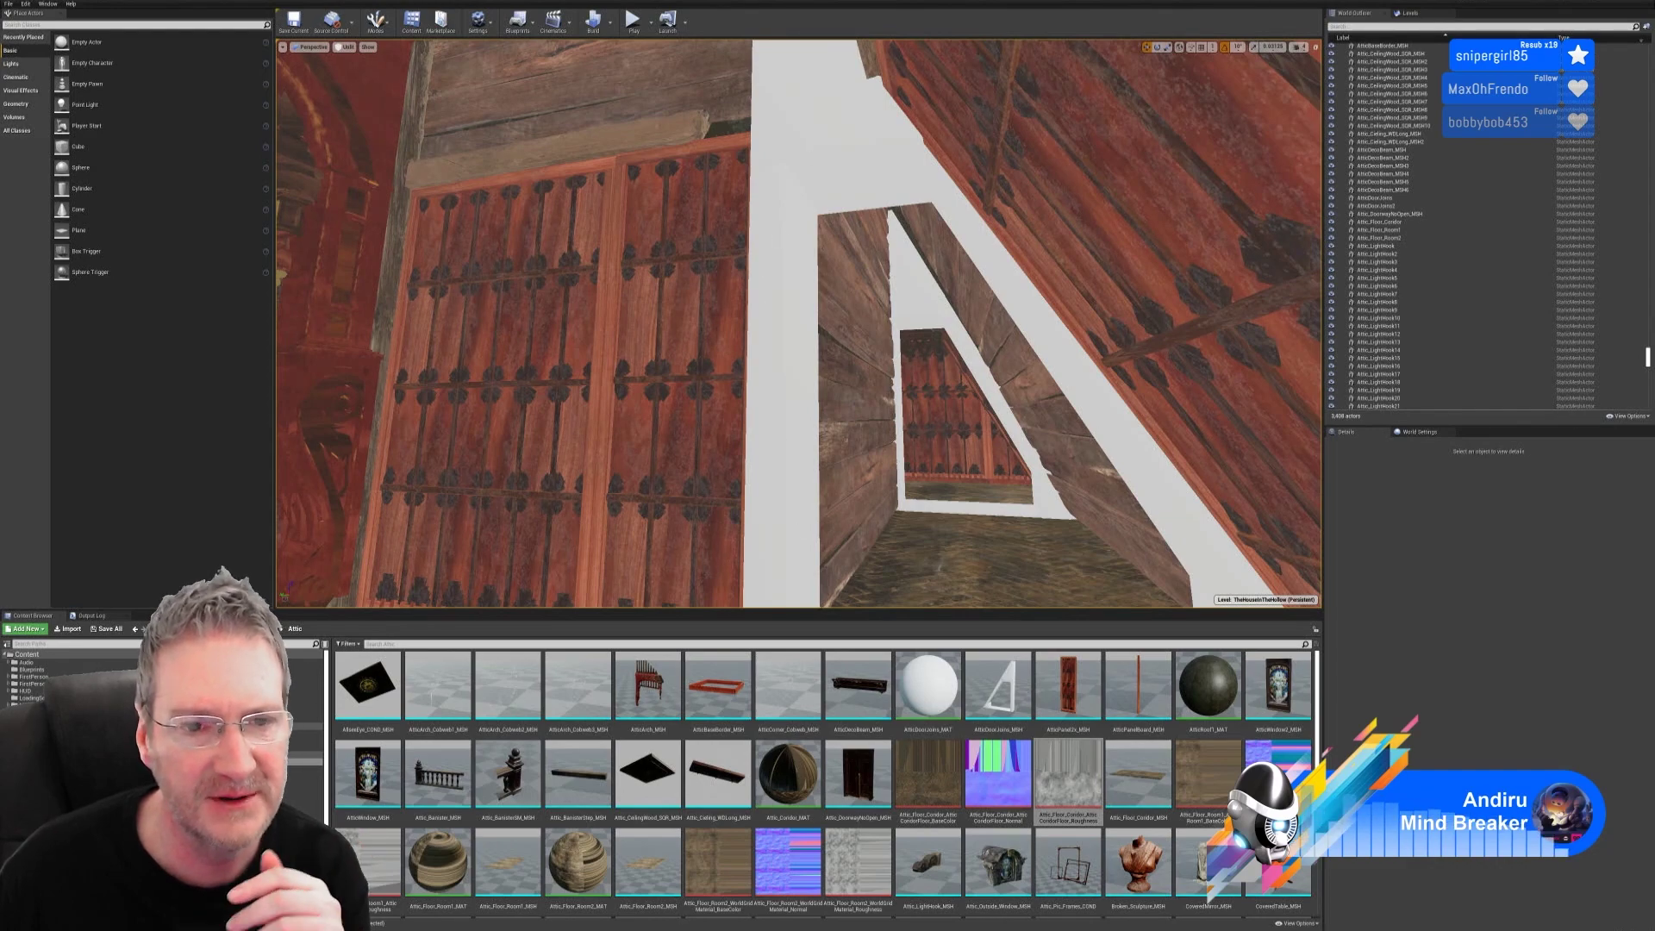
{"action": "right_click_drag", "start_coordinate": [731, 553], "coordinate": [730, 553]}
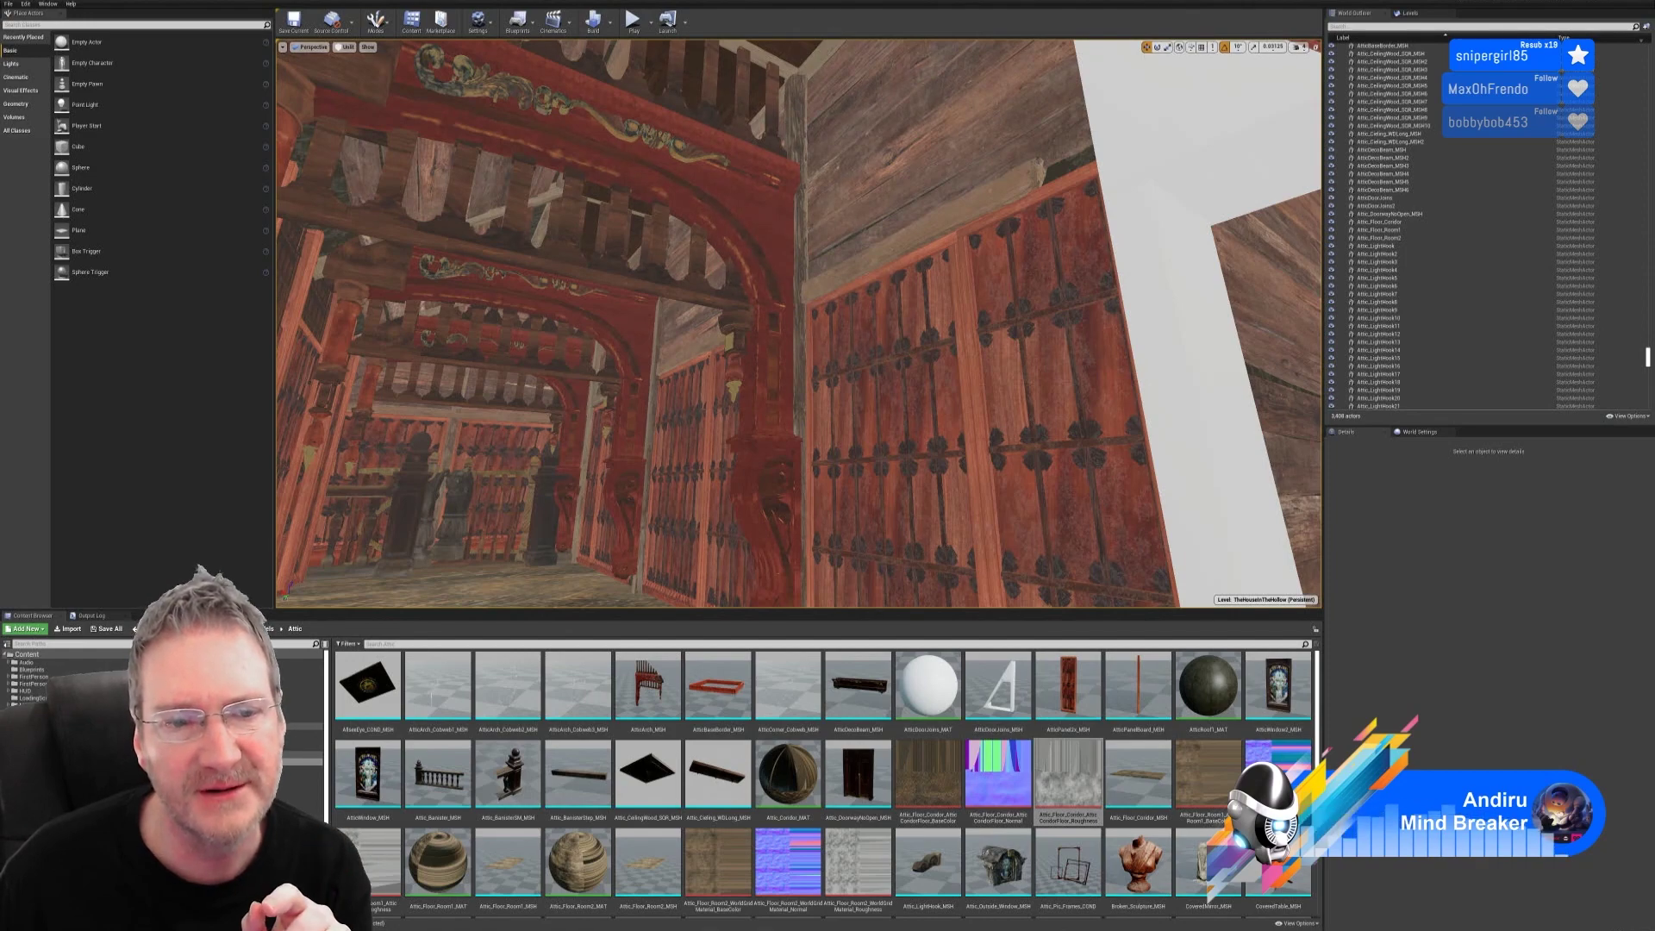
Step: Switch to the 3ds Max scene containing the attic floor planes
{"action": "left_click", "coordinate": [1628, 4]}
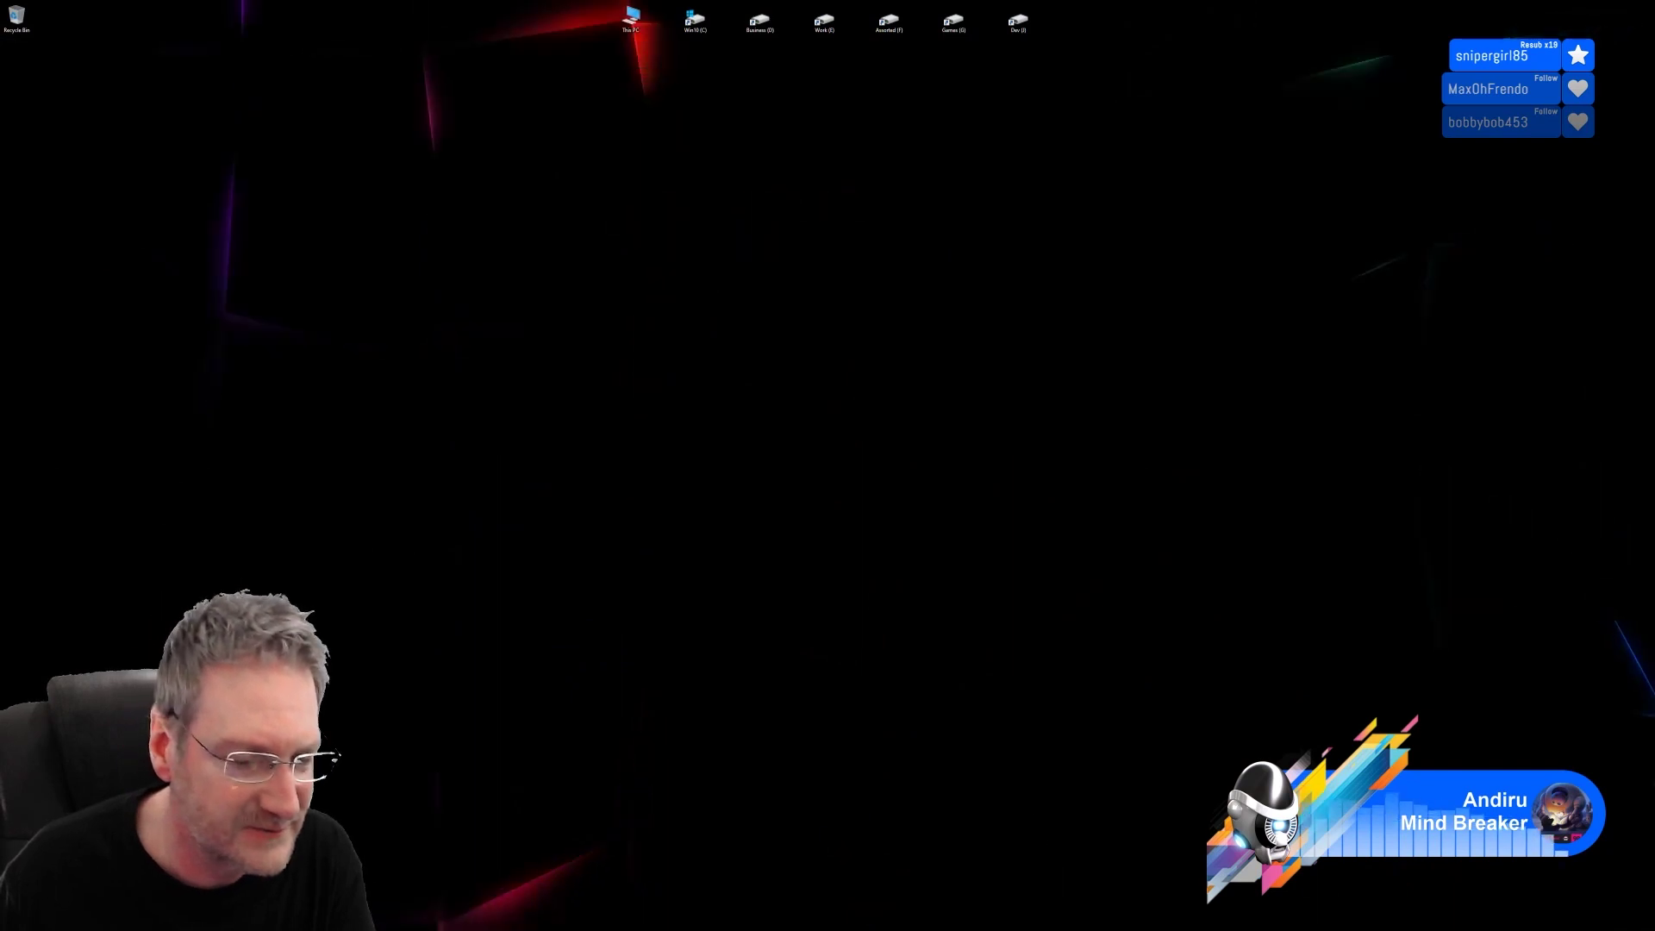
{"action": "left_click", "coordinate": [444, 921]}
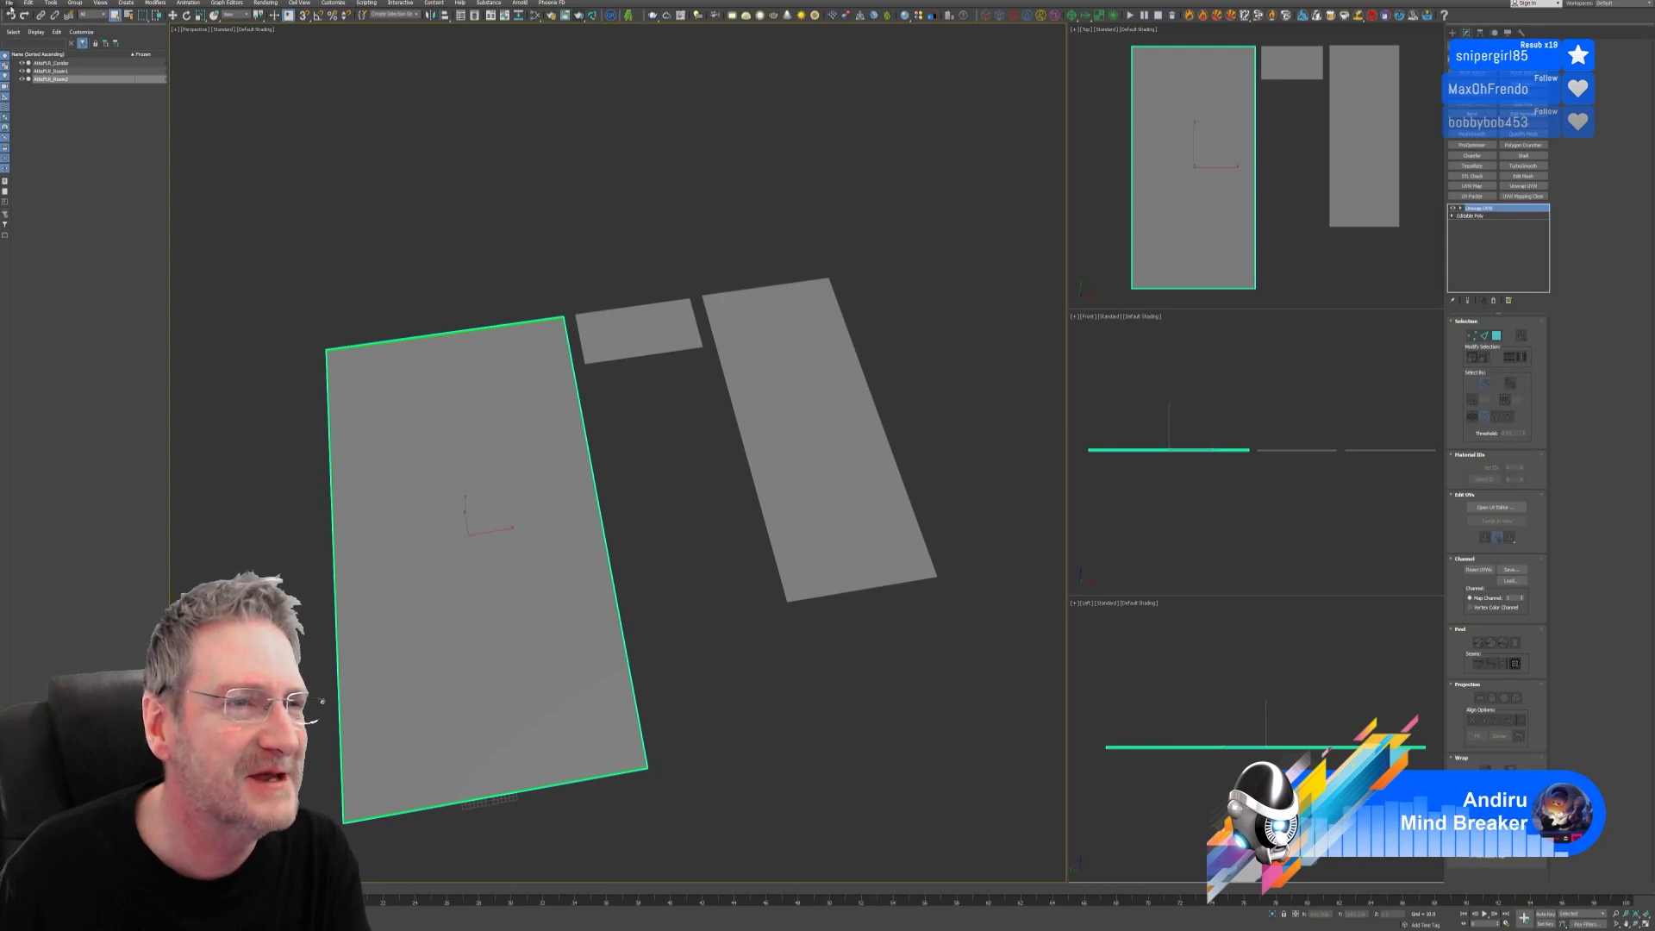
Step: Save the attic floor scene and open the recently used light bulb scene
{"action": "left_click", "coordinate": [9, 2]}
{"action": "left_click", "coordinate": [37, 74]}
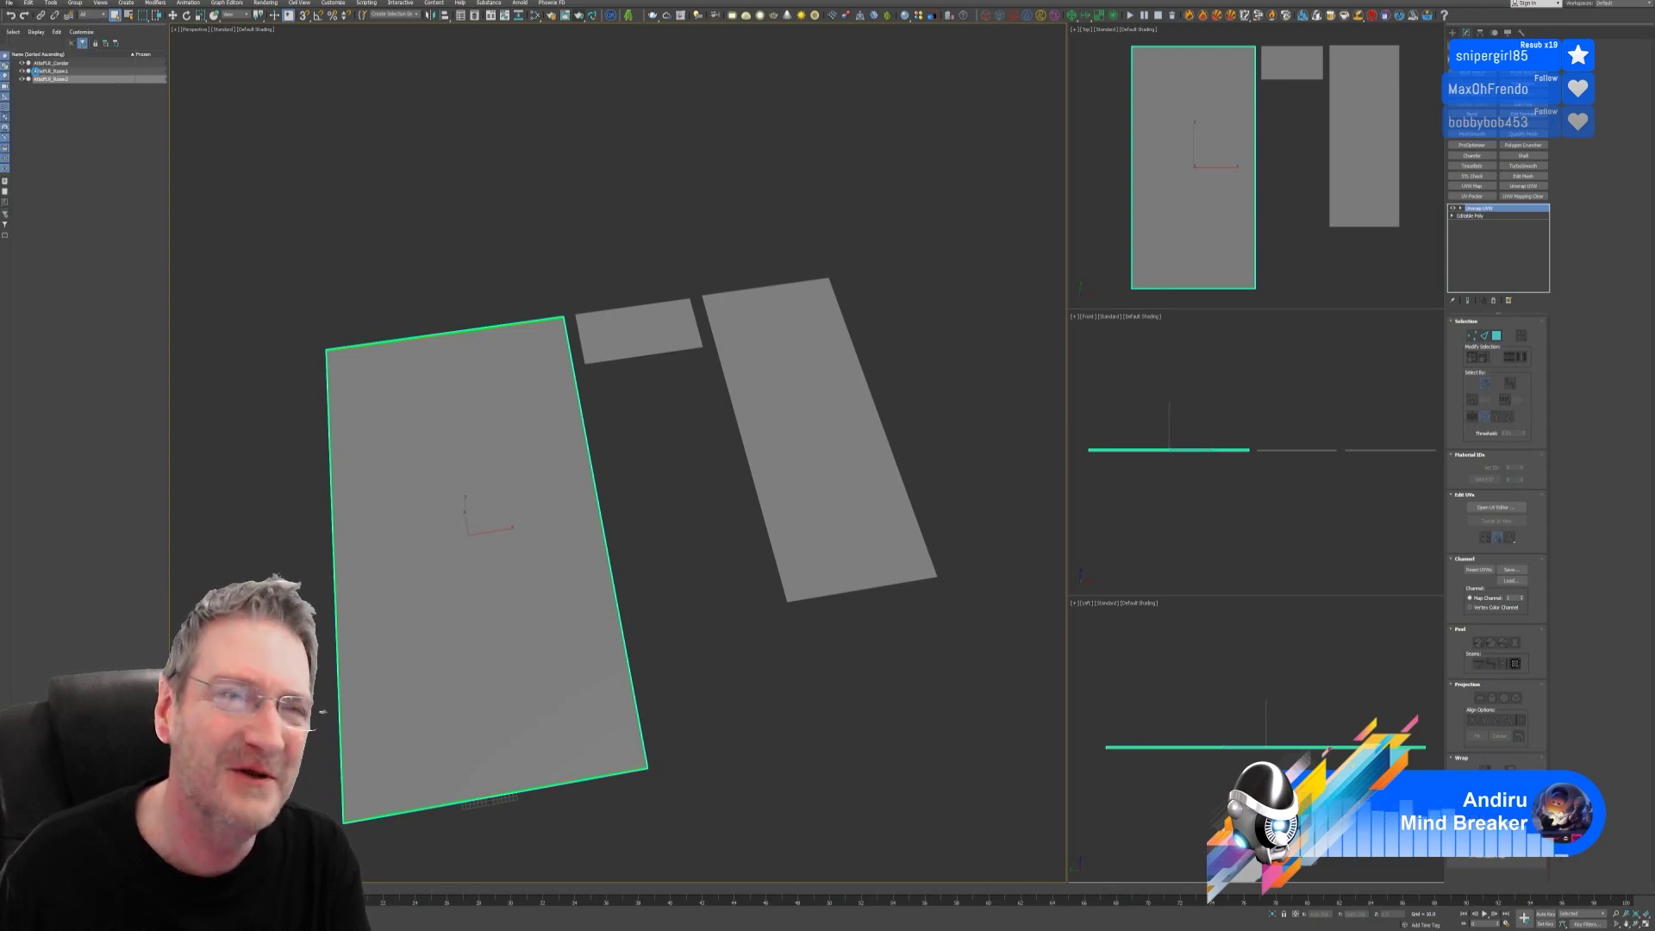
{"action": "left_click", "coordinate": [8, 3]}
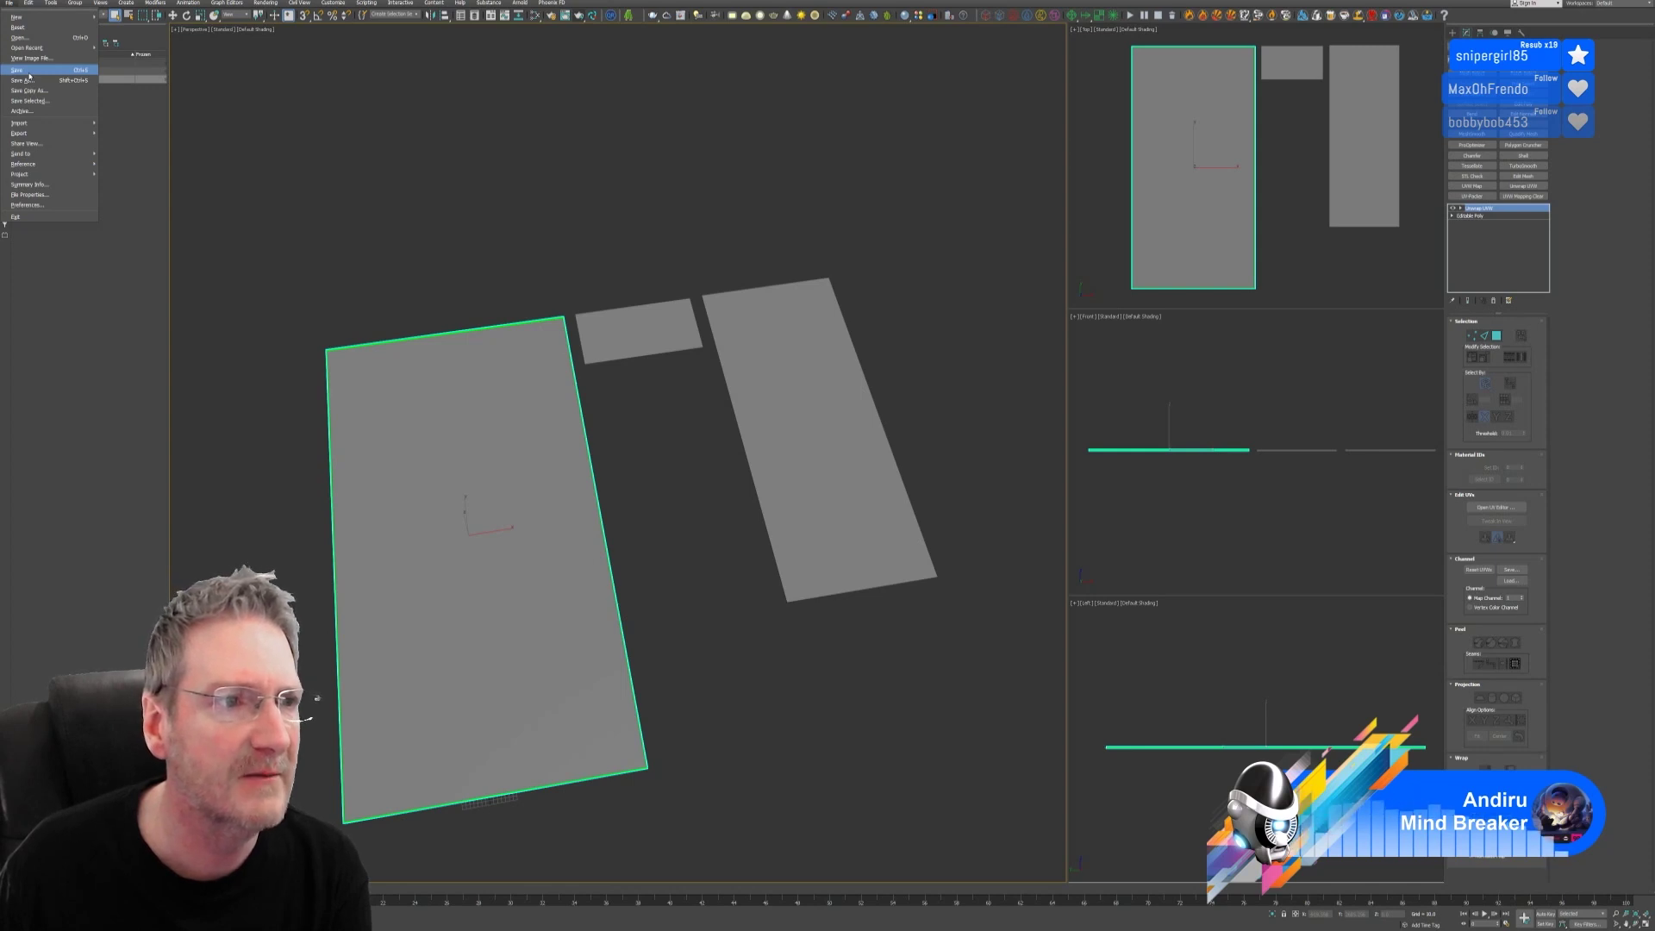
{"action": "mouse_move", "coordinate": [46, 48]}
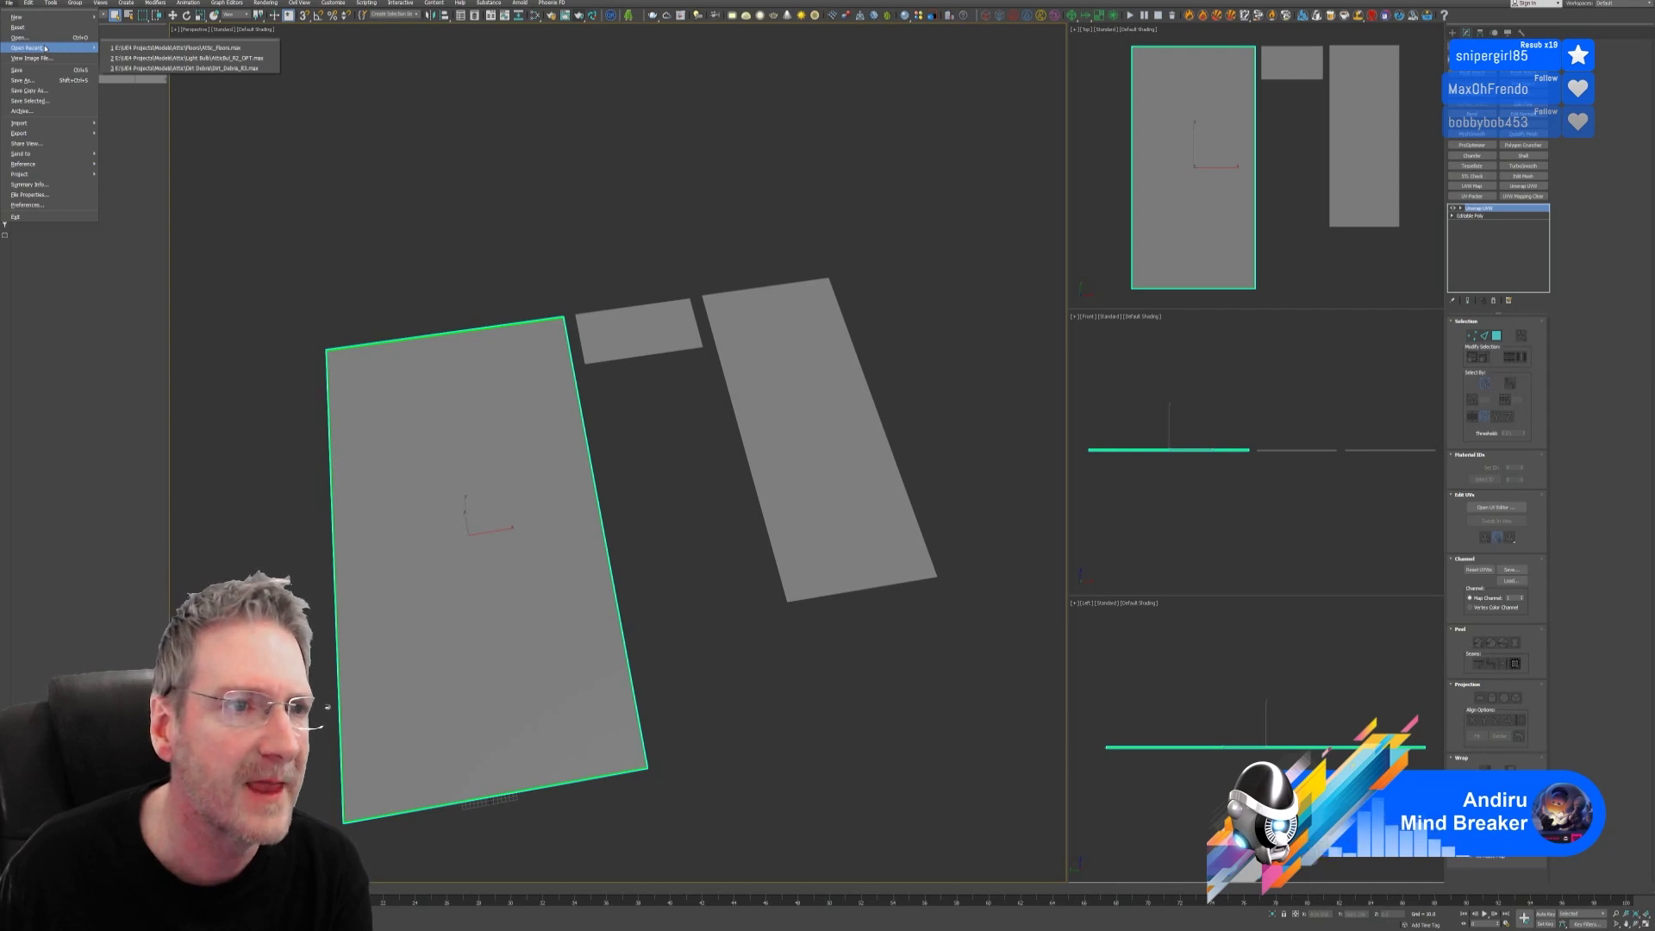
{"action": "left_click", "coordinate": [207, 58]}
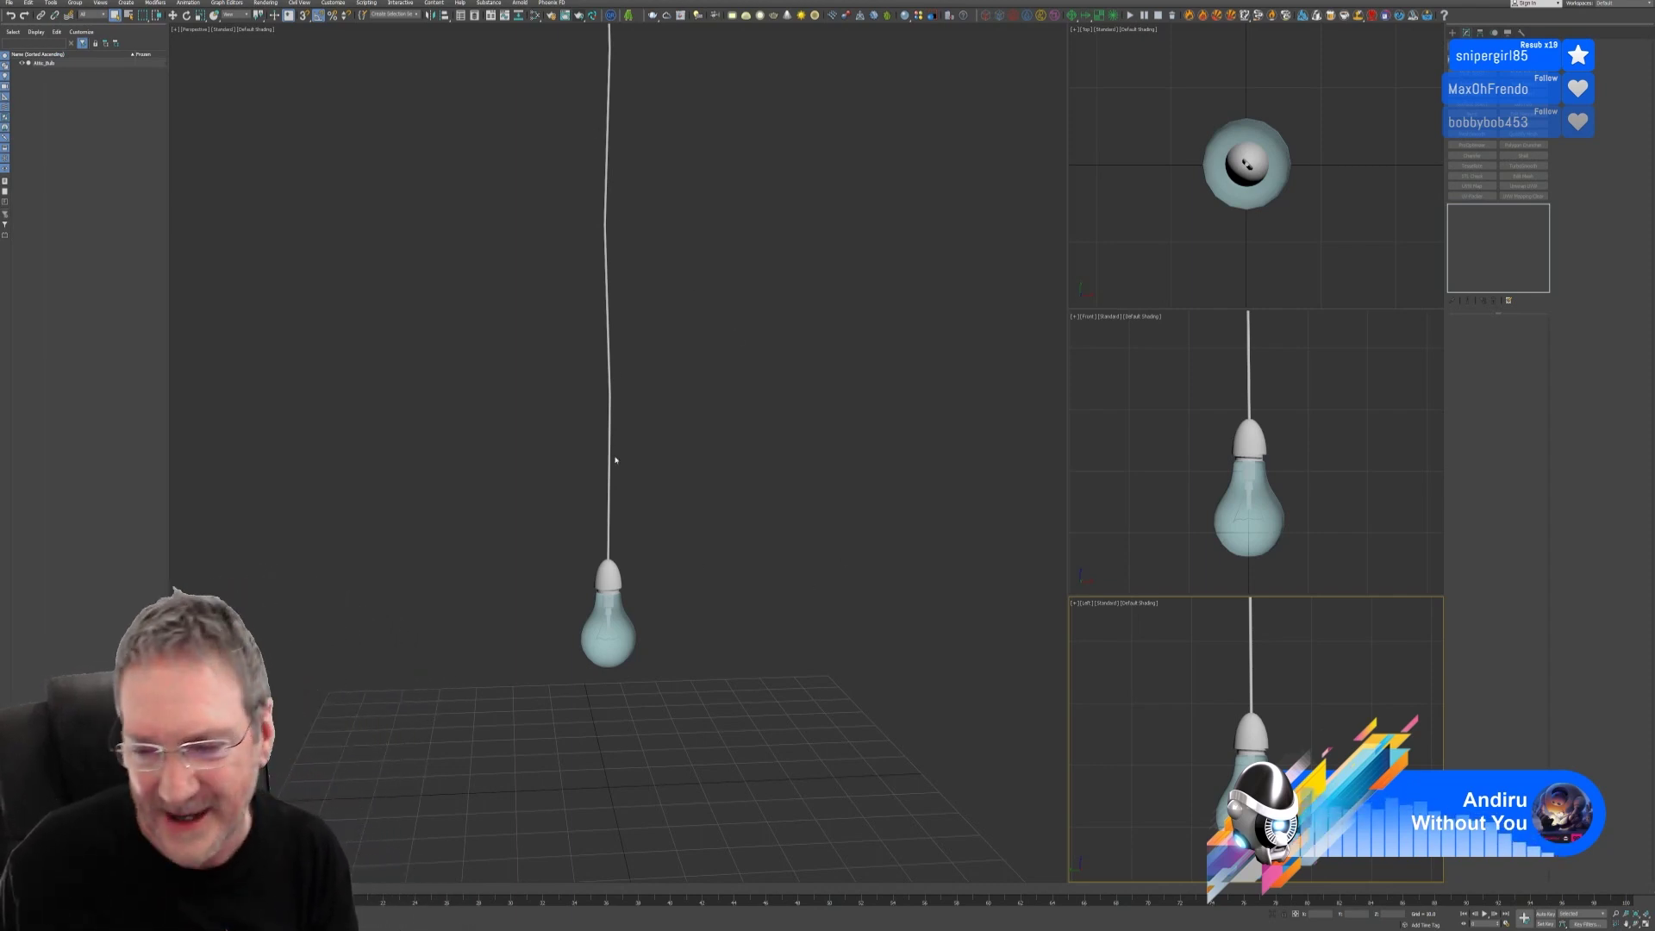
Step: Examine the hanging light bulb, its socket and the full length of its cord in the perspective view
{"action": "middle_click", "coordinate": [747, 399]}
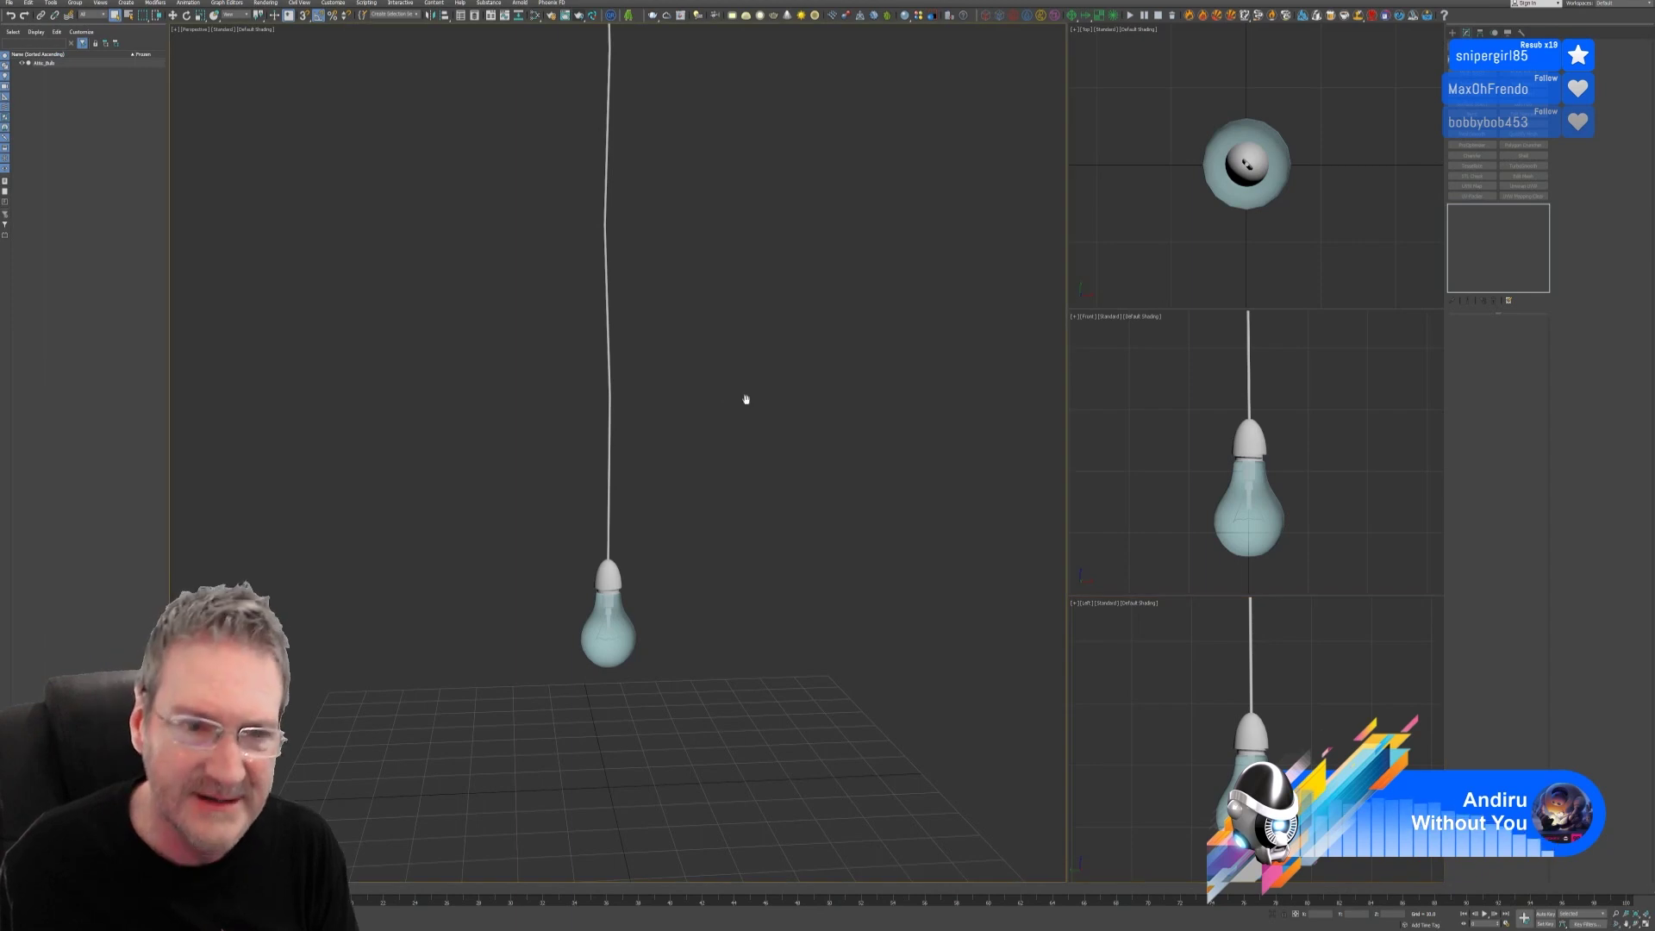
{"action": "scroll", "coordinate": [751, 413], "scroll_direction": "down", "scroll_amount": 3}
{"action": "scroll", "coordinate": [755, 434], "scroll_direction": "down", "scroll_amount": 3}
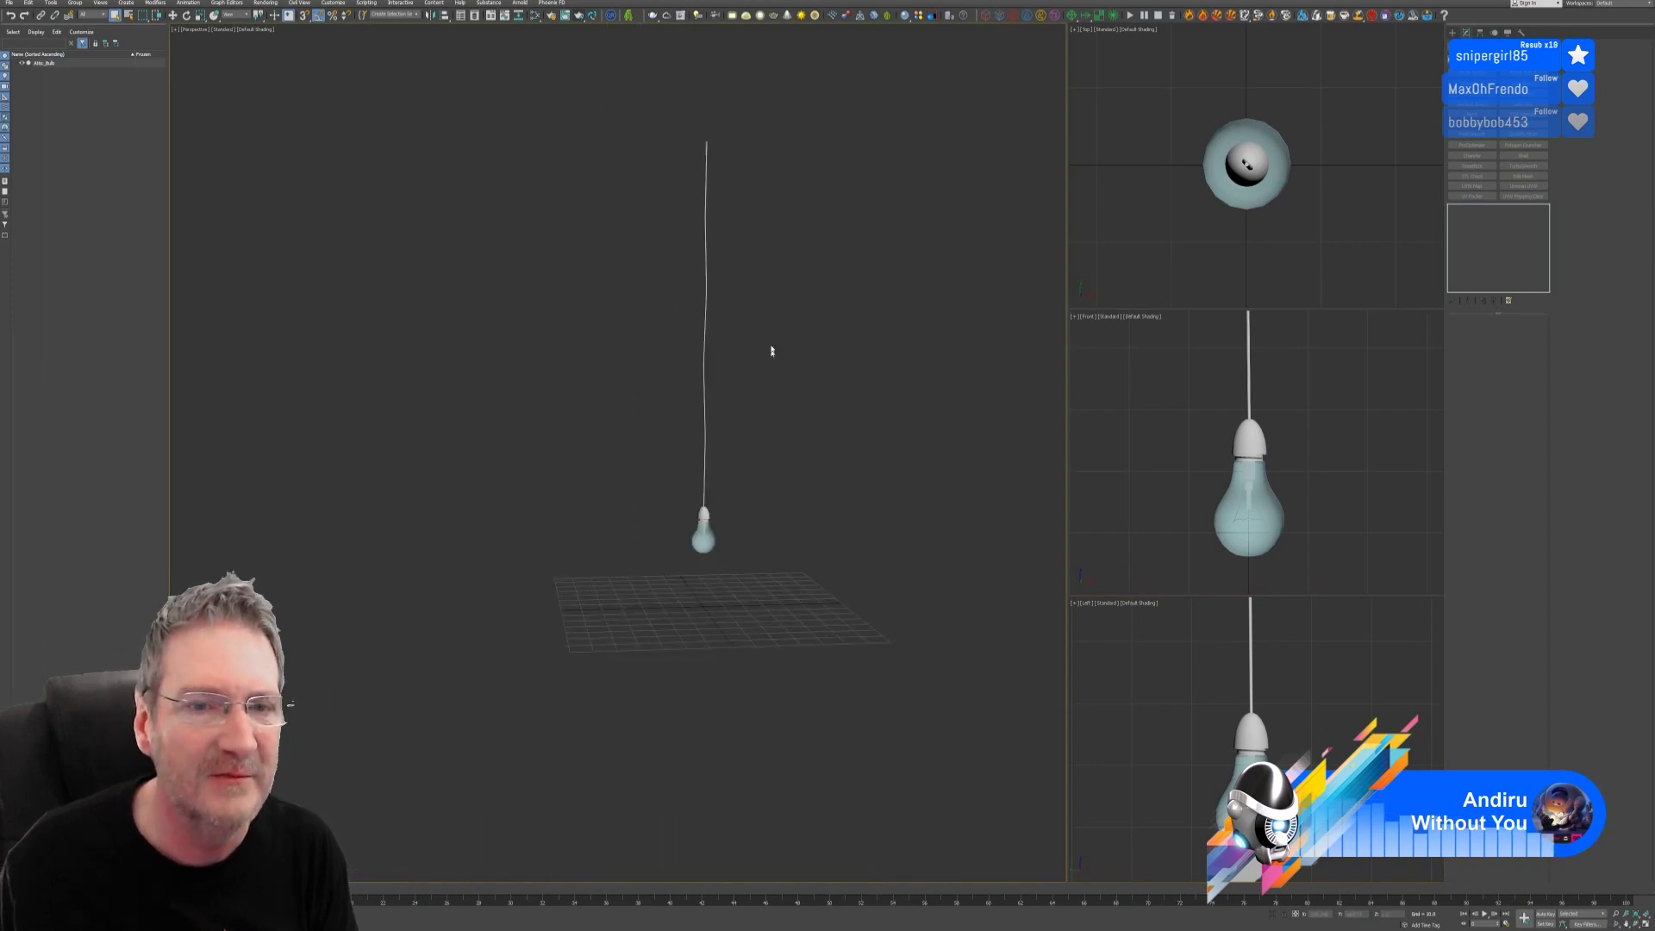
{"action": "middle_click_drag", "start_coordinate": [771, 346], "coordinate": [765, 349]}
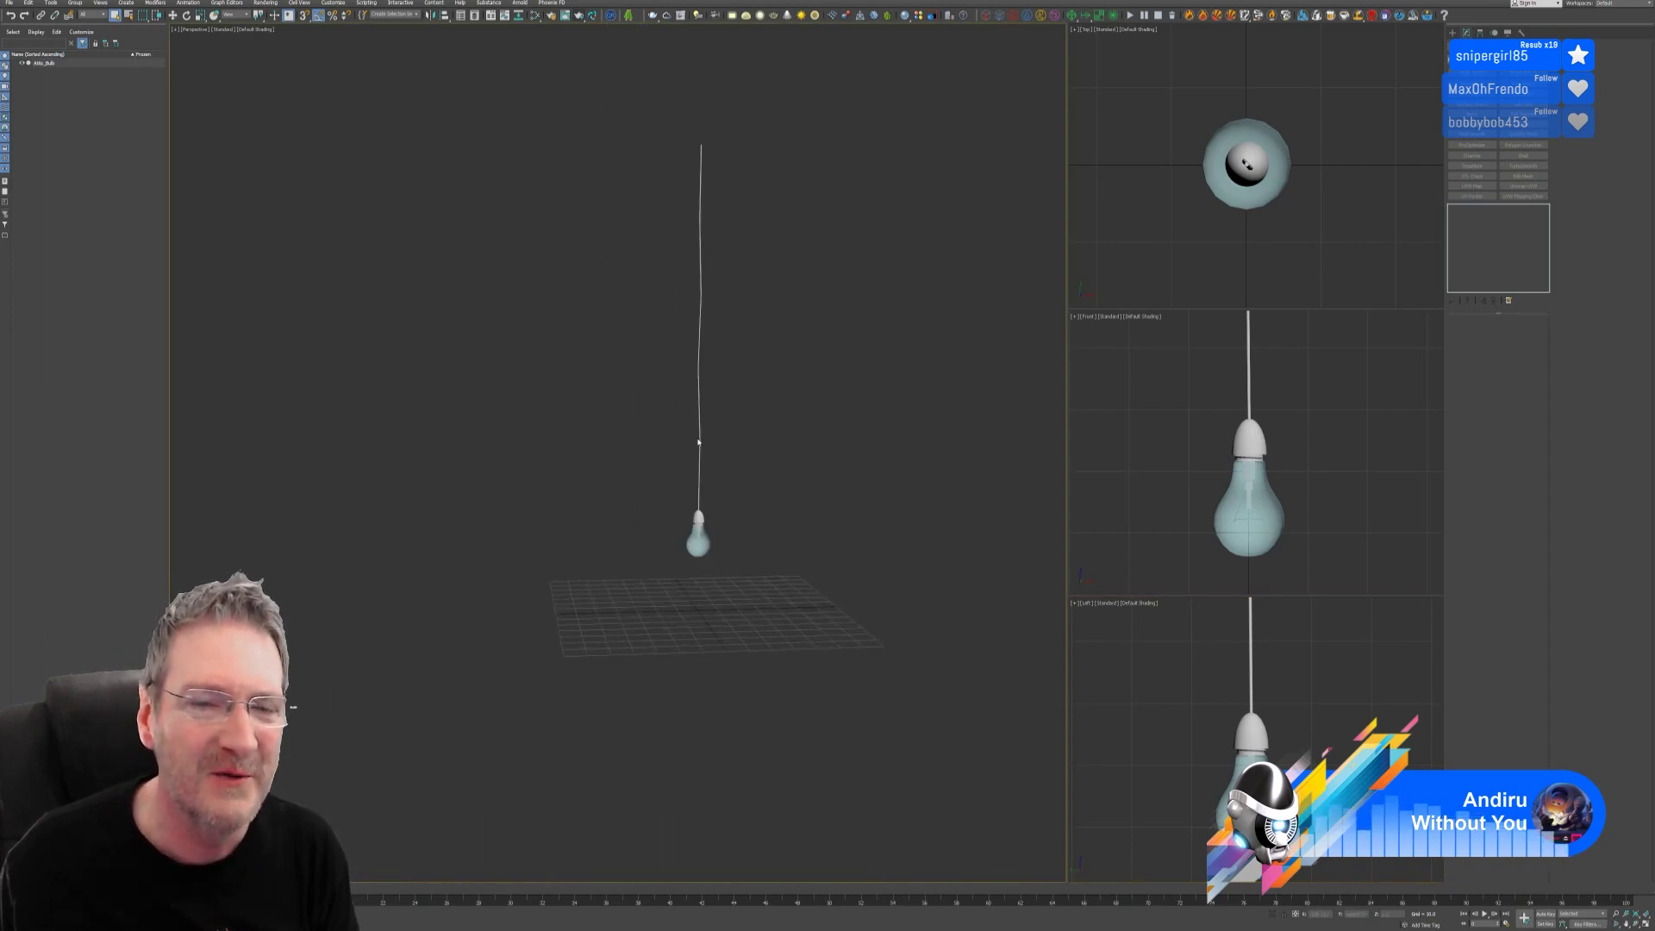
{"action": "scroll", "coordinate": [698, 442], "scroll_direction": "up", "scroll_amount": 2}
{"action": "scroll", "coordinate": [698, 442], "scroll_direction": "up", "scroll_amount": 2}
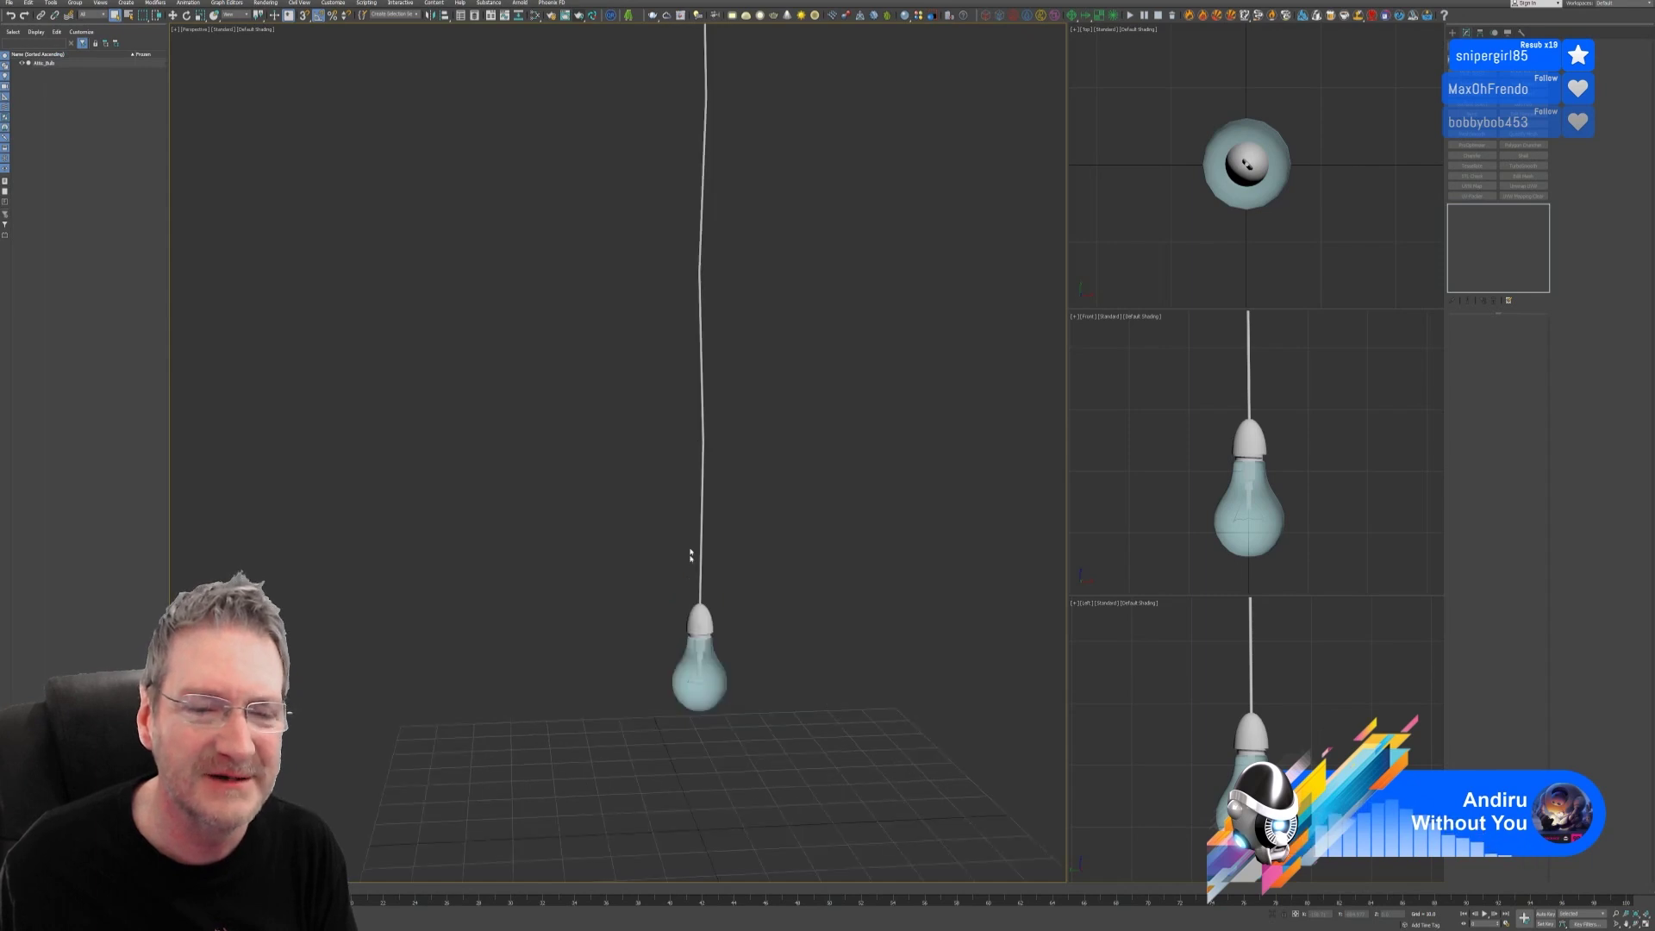
{"action": "left_click", "coordinate": [690, 693]}
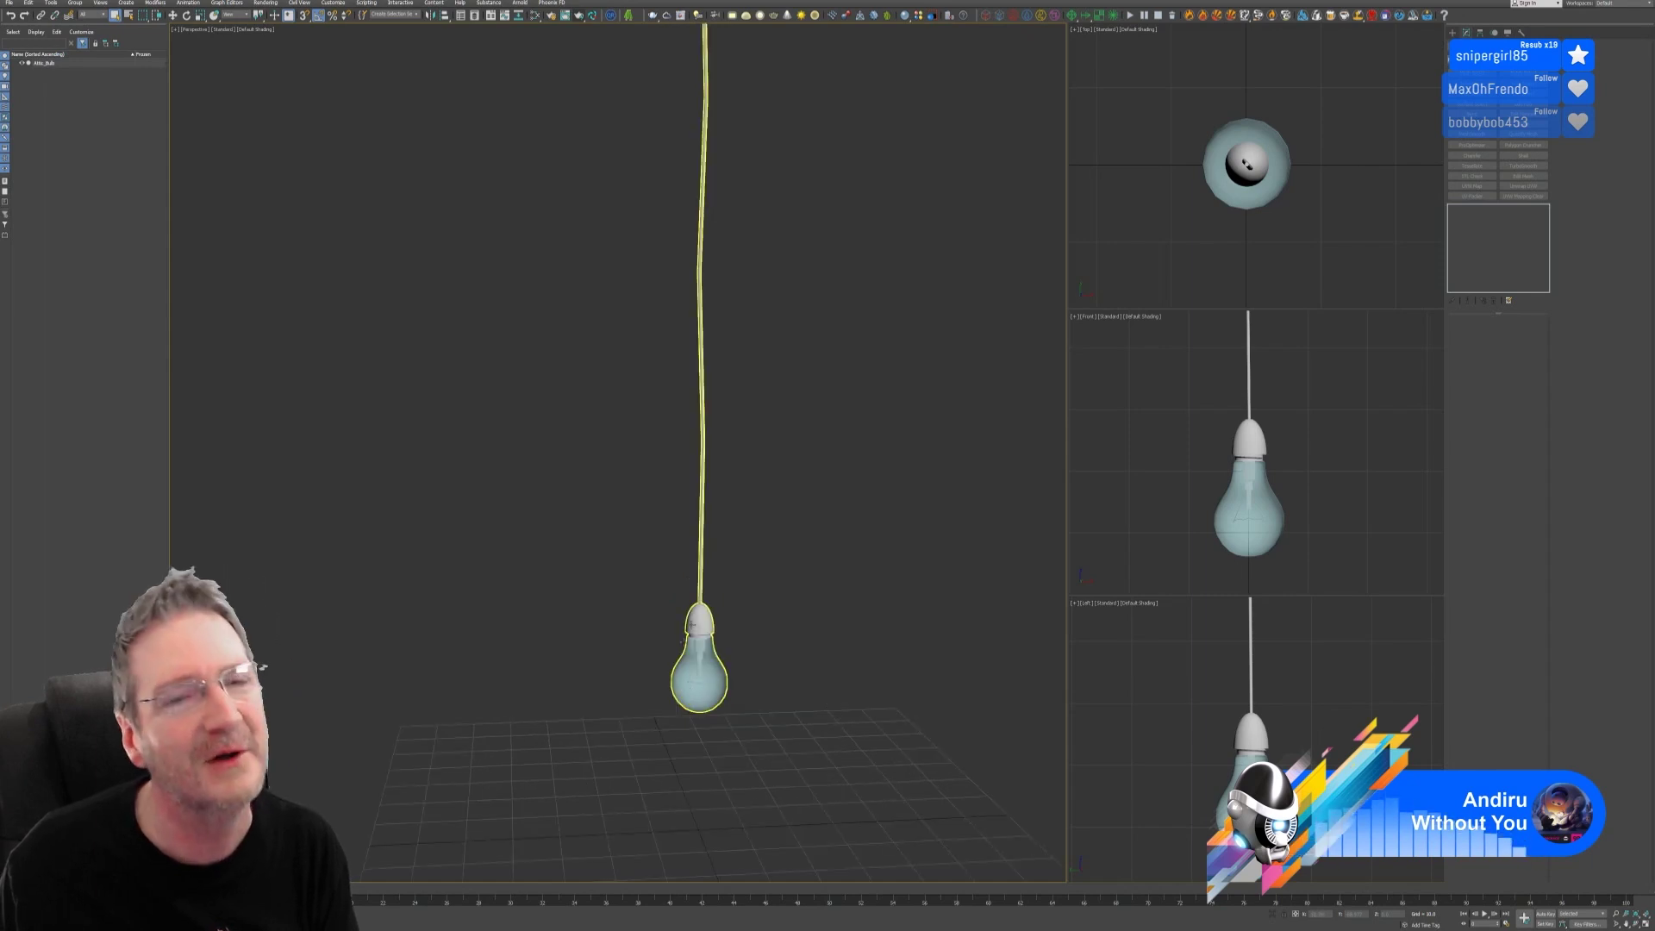
{"action": "left_click", "coordinate": [713, 555]}
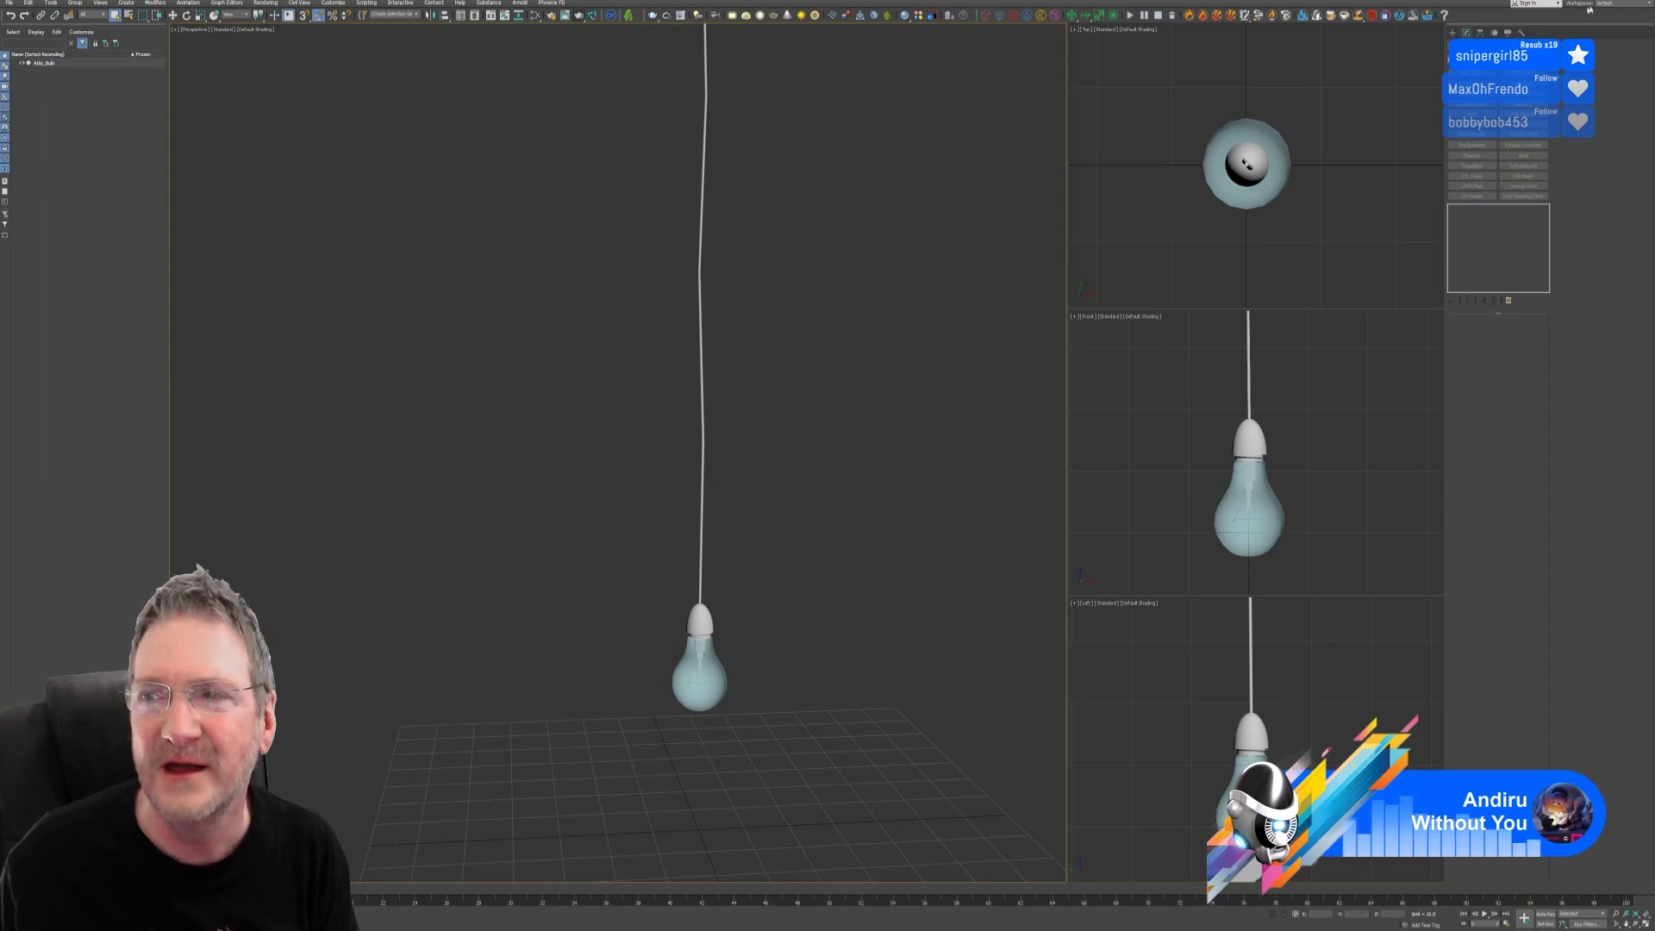
Step: Switch to Unreal Editor and view the attic corridor with its red panelled walls and wooden floor
{"action": "key", "text": "super+d"}
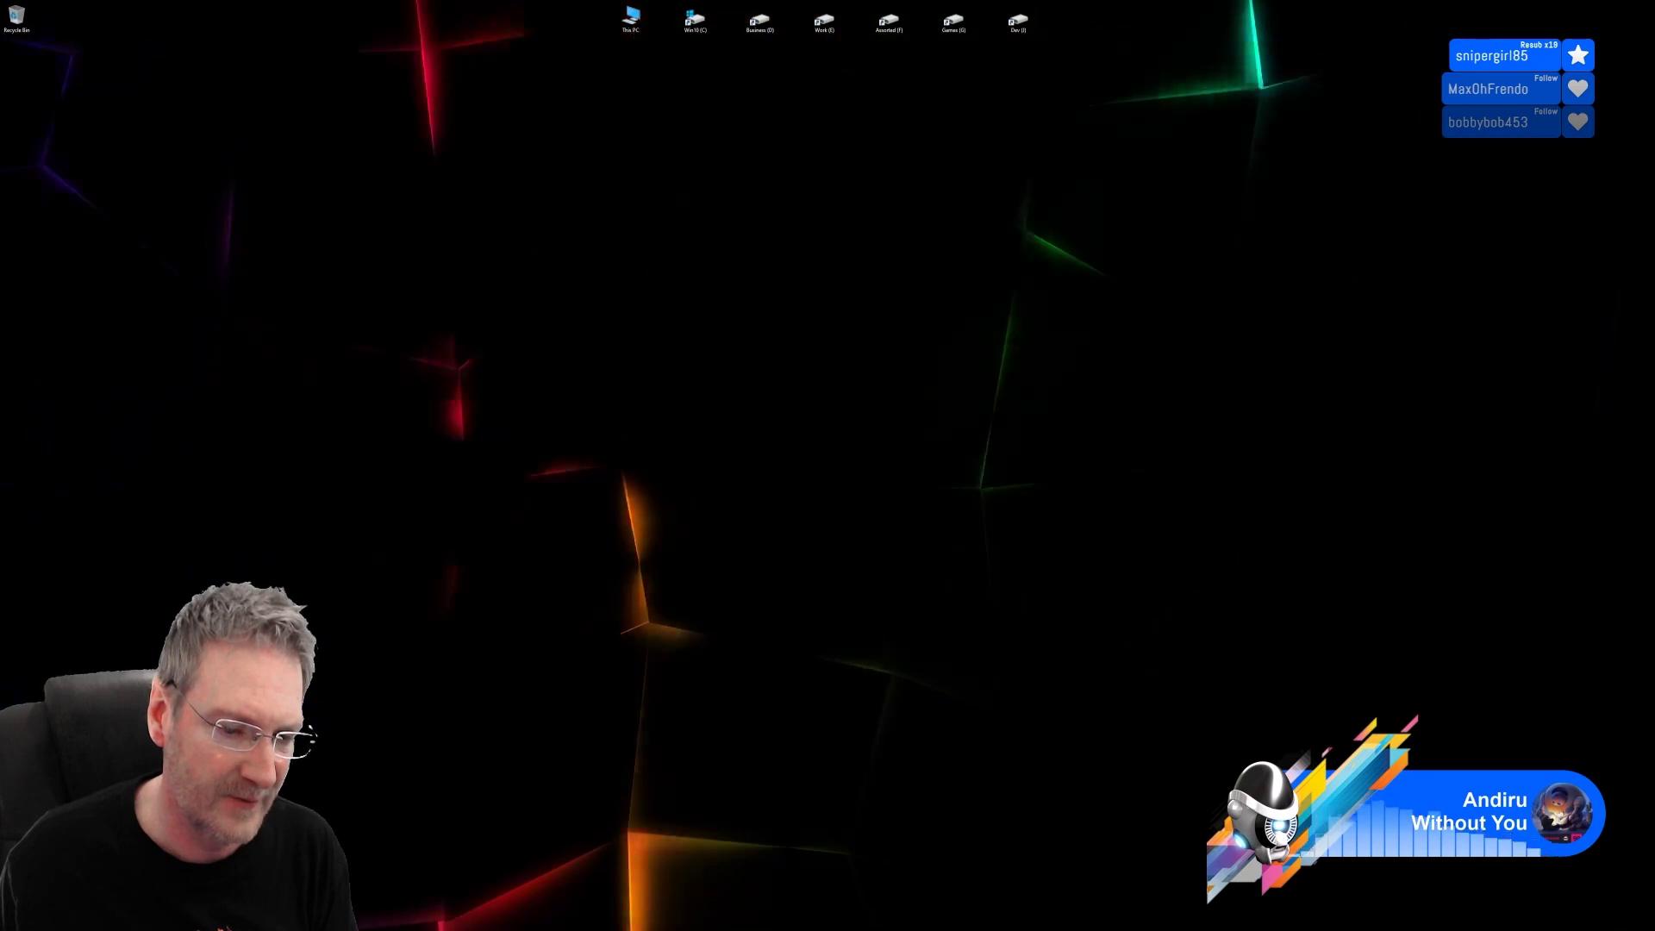
{"action": "key", "text": "alt+Tab"}
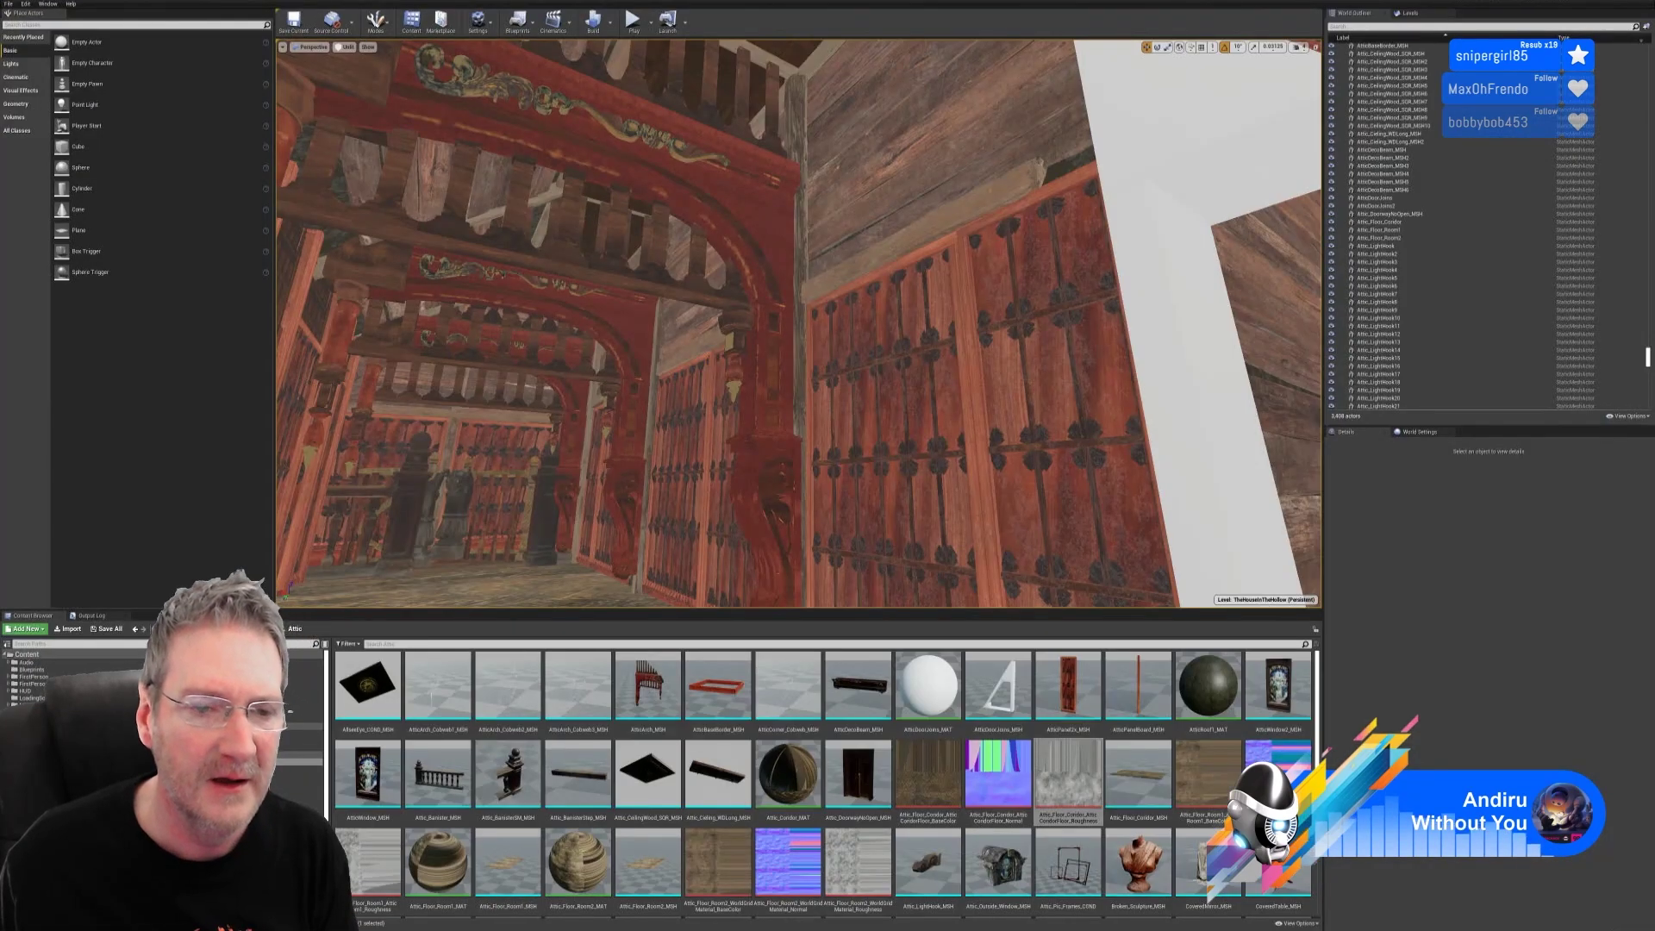
{"action": "mouse_move", "coordinate": [685, 489]}
{"action": "right_mouse_down"}
{"action": "mouse_move", "coordinate": [901, 565]}
{"action": "mouse_move", "coordinate": [672, 539]}
{"action": "mouse_move", "coordinate": [626, 491]}
{"action": "mouse_move", "coordinate": [617, 431]}
{"action": "mouse_move", "coordinate": [617, 534]}
{"action": "mouse_move", "coordinate": [538, 542]}
{"action": "mouse_move", "coordinate": [677, 464]}
{"action": "right_mouse_up"}
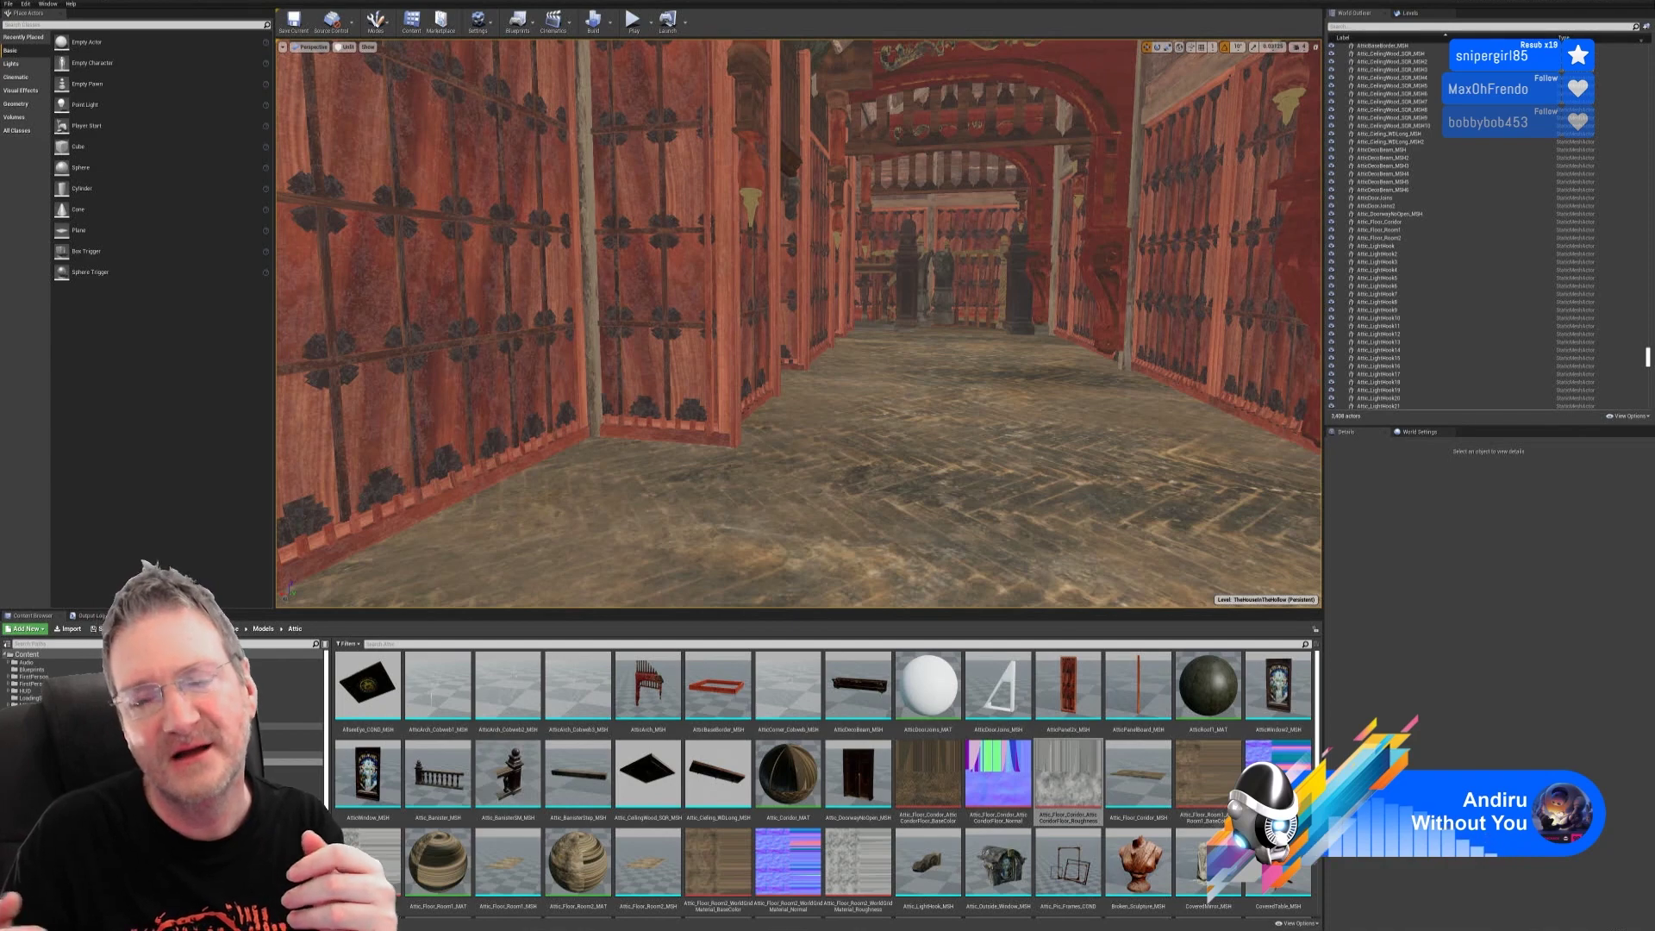
Step: Find the wooden crate mesh among the Attic assets, examine it up close in the mesh editor and close it
{"action": "scroll", "coordinate": [854, 850], "scroll_direction": "down", "scroll_amount": 5}
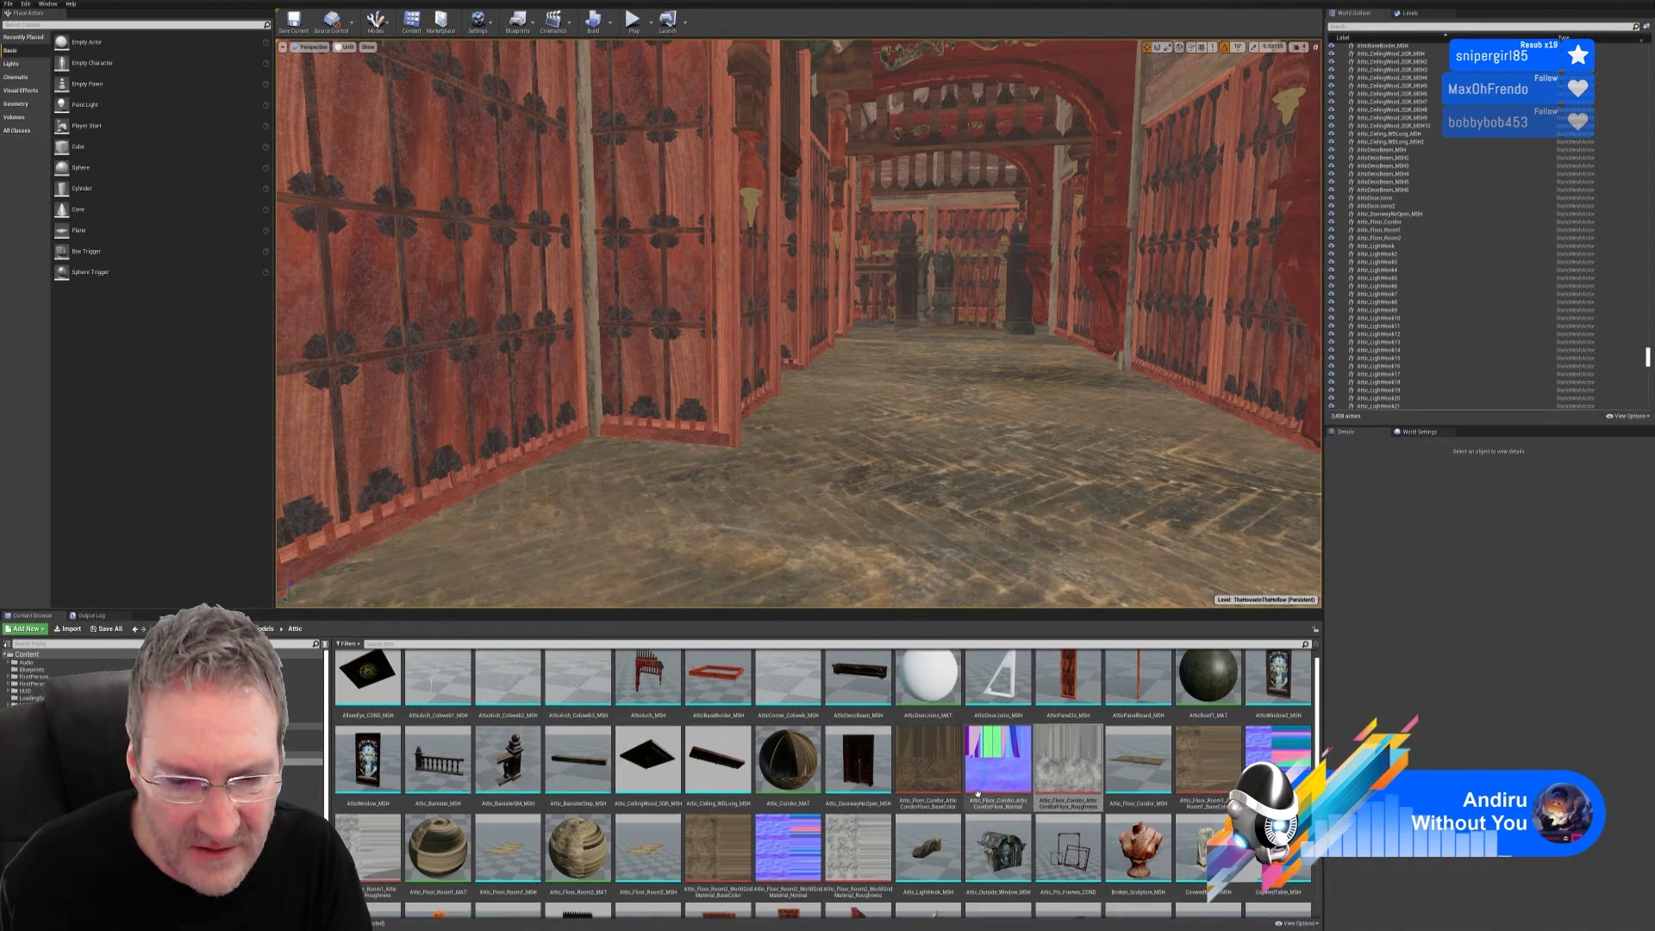
{"action": "scroll", "coordinate": [854, 850], "scroll_direction": "down", "scroll_amount": 2}
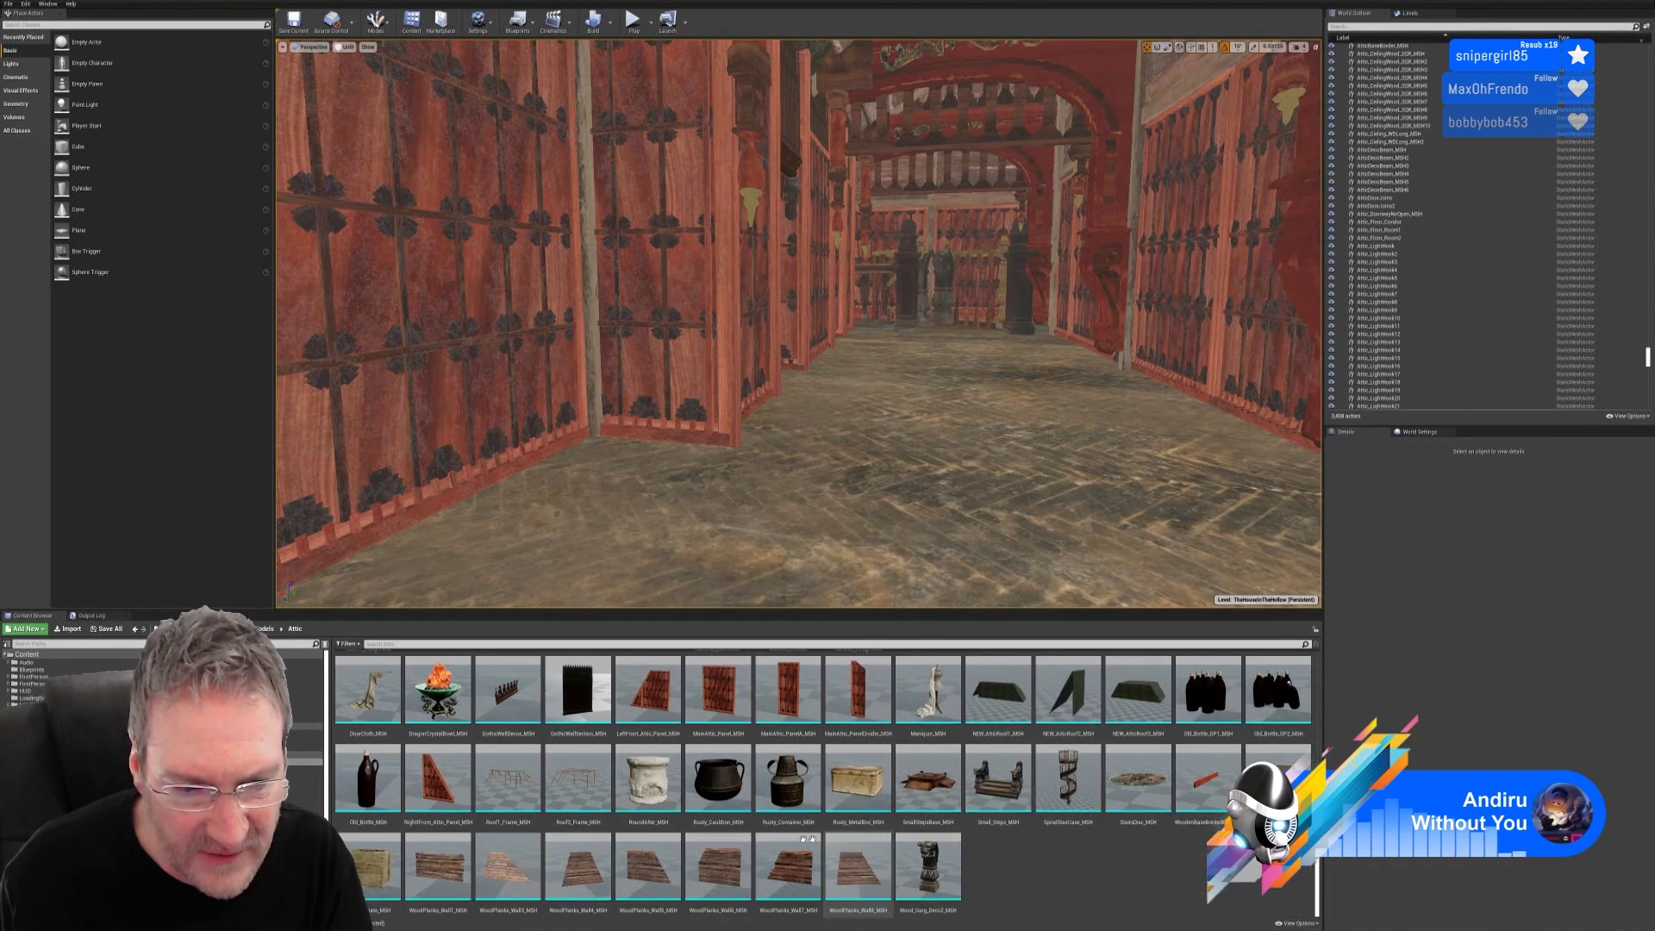
{"action": "double_click", "coordinate": [381, 880]}
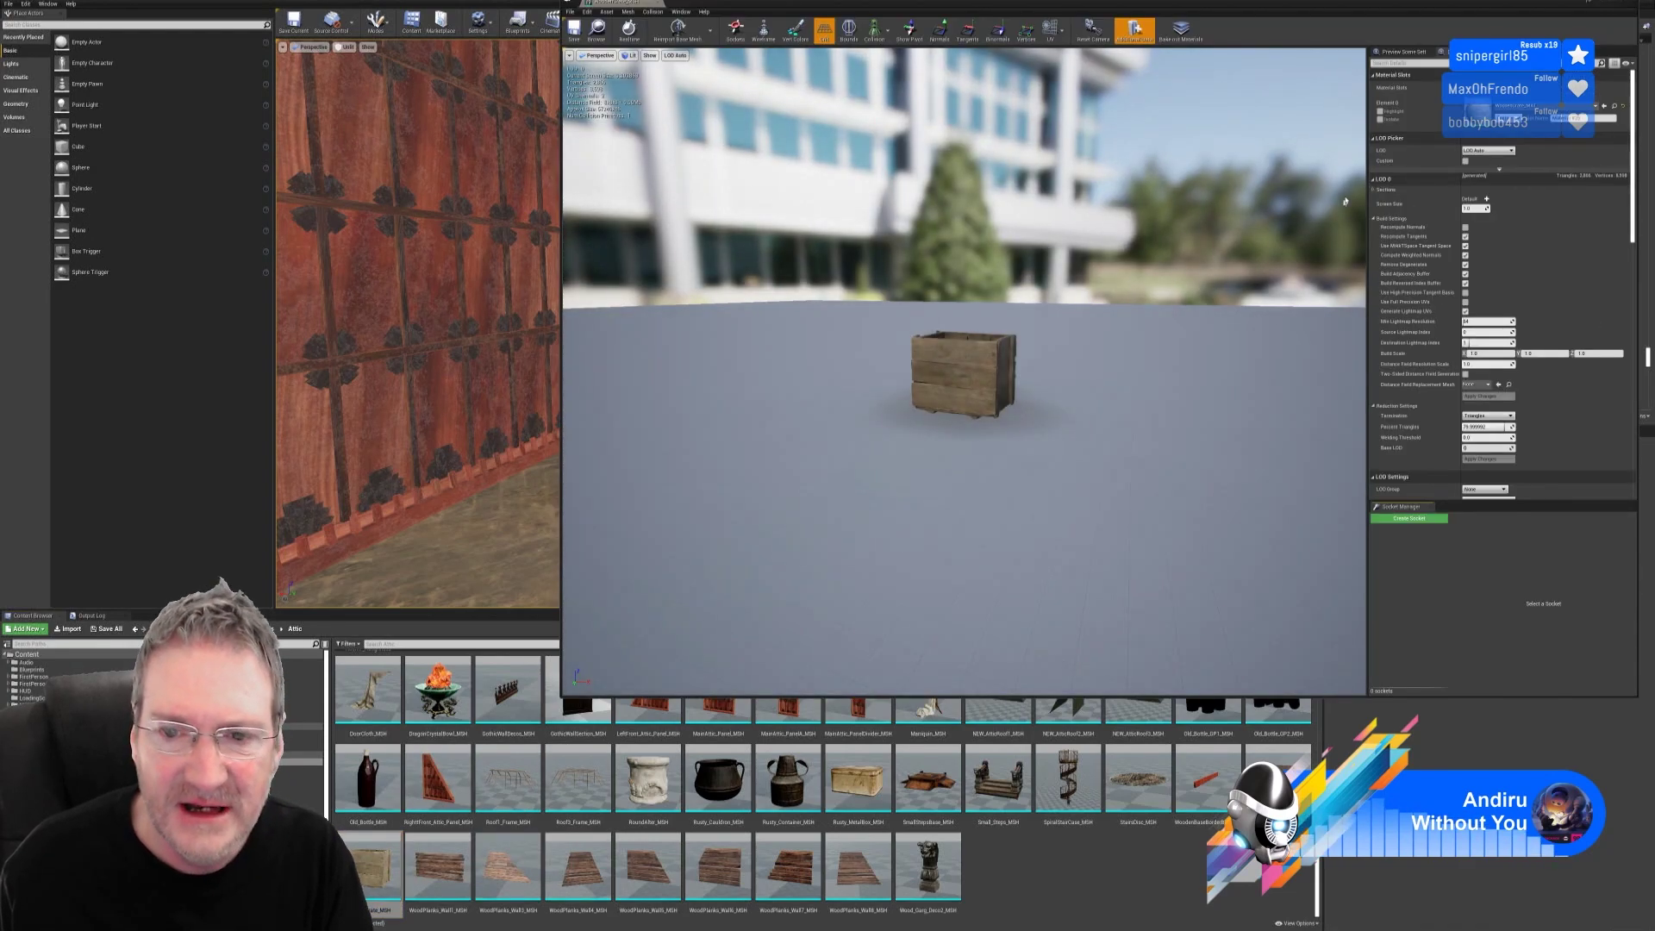
{"action": "left_click_drag", "start_coordinate": [1346, 202], "coordinate": [1354, 116]}
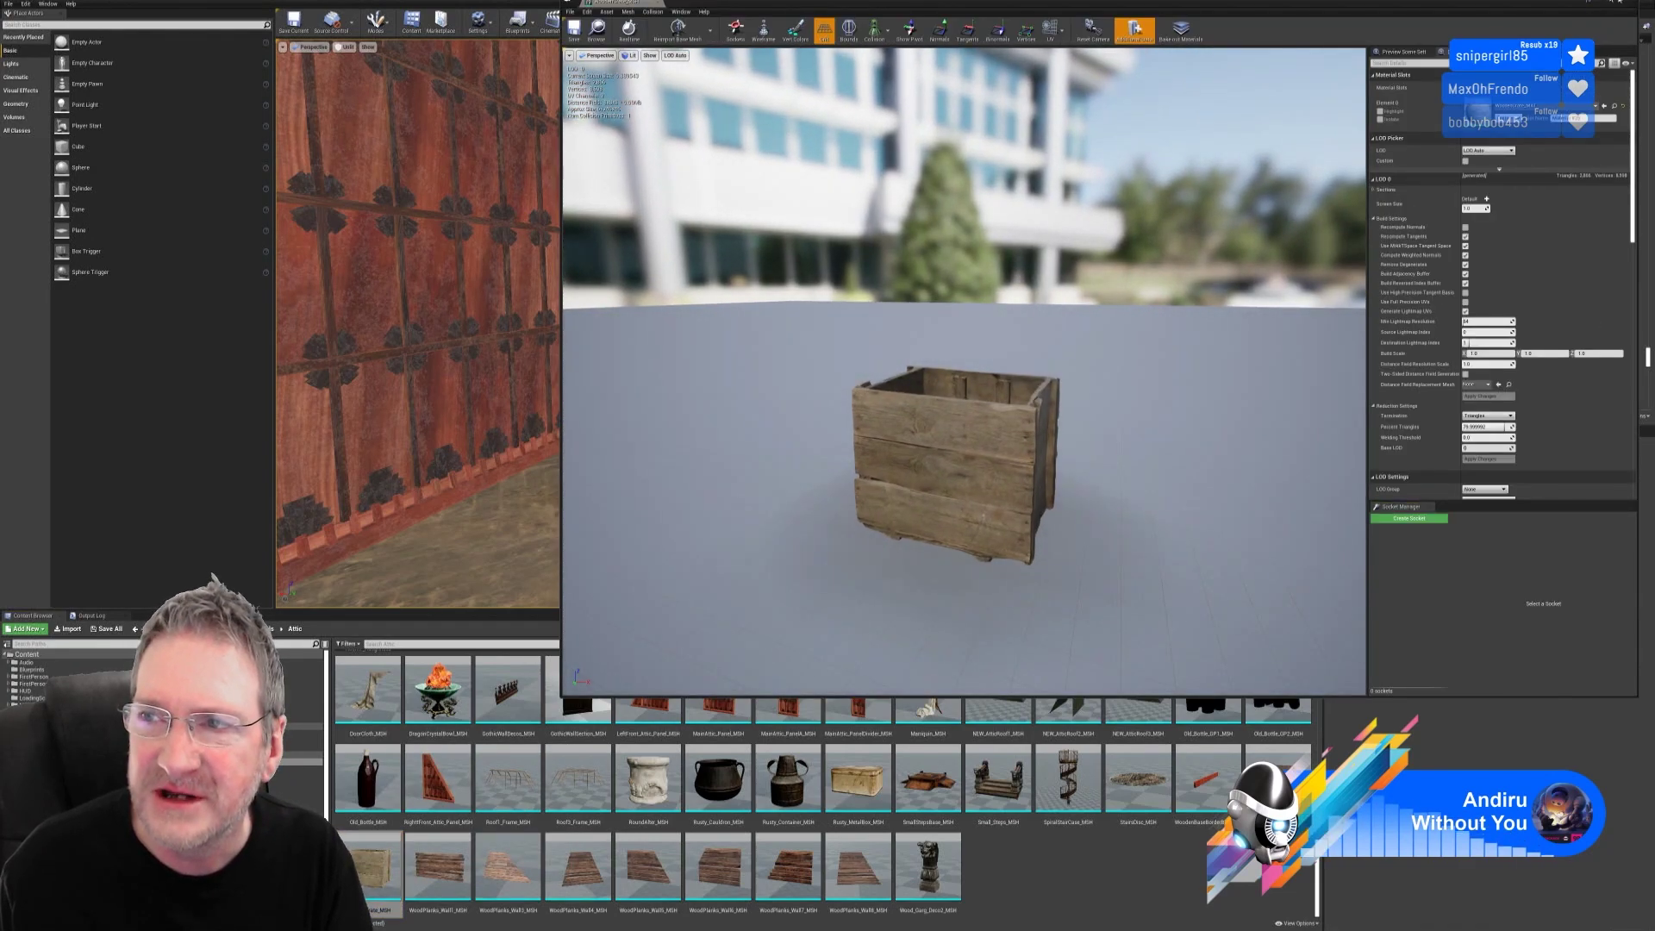
{"action": "left_click", "coordinate": [1615, 12]}
Step: Browse the Attic assets for the draped mannequin mesh, examine its fabric torso up close in the mesh editor and close it
{"action": "scroll", "coordinate": [1004, 828], "scroll_direction": "up", "scroll_amount": 4}
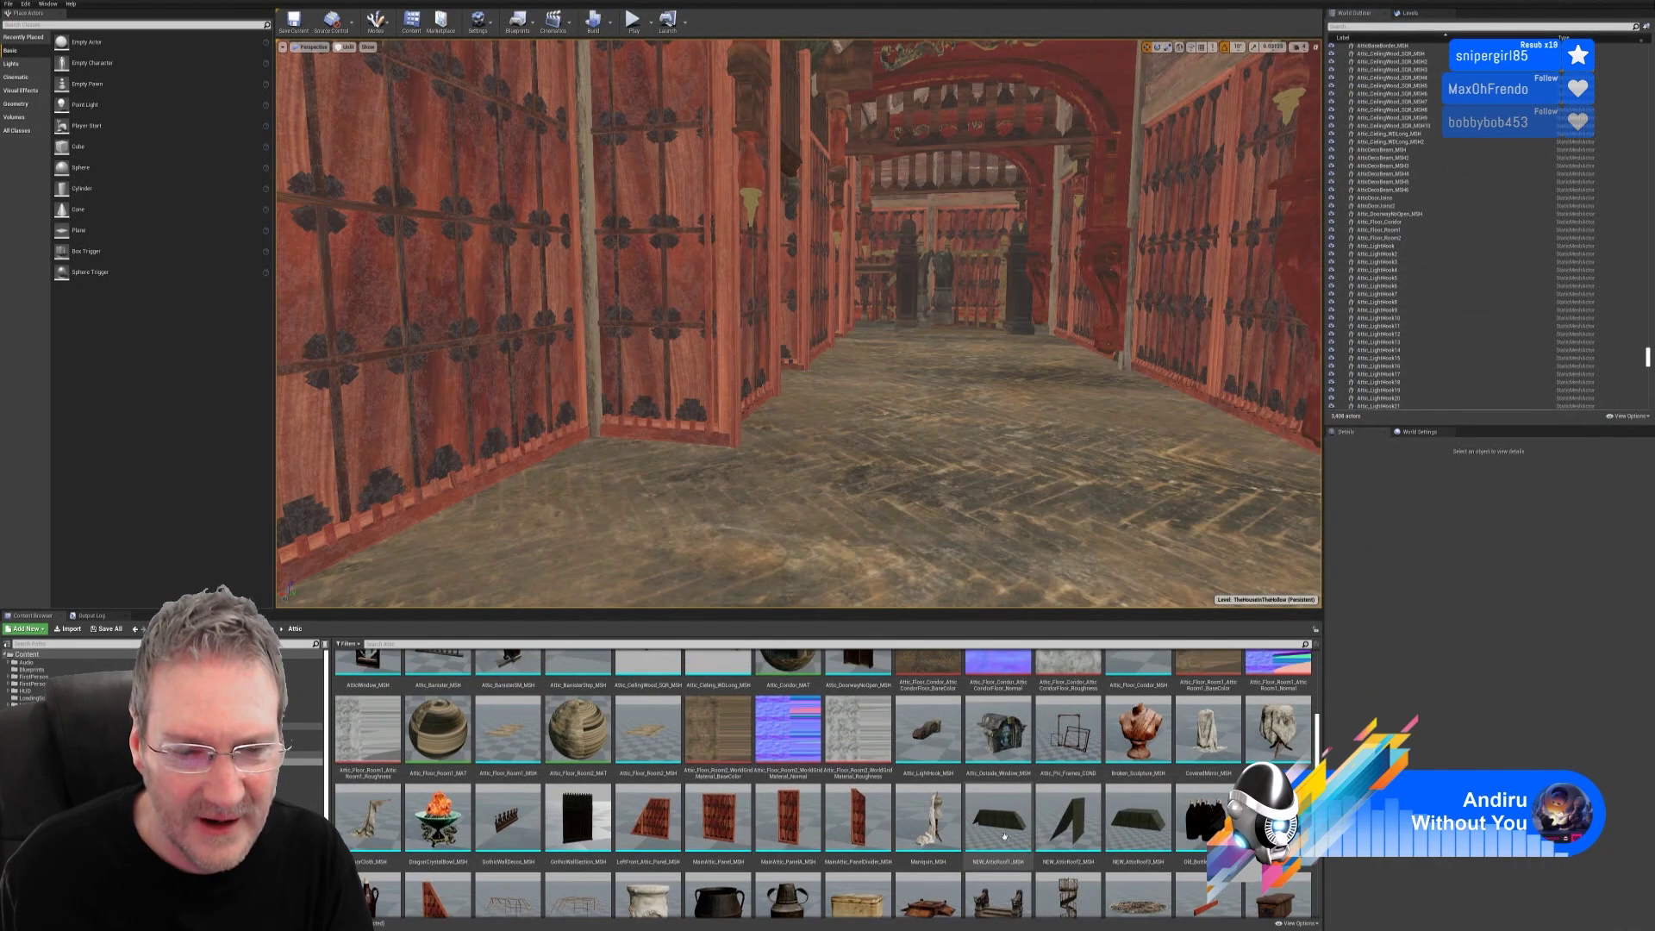
{"action": "scroll", "coordinate": [1004, 837], "scroll_direction": "up", "scroll_amount": 1}
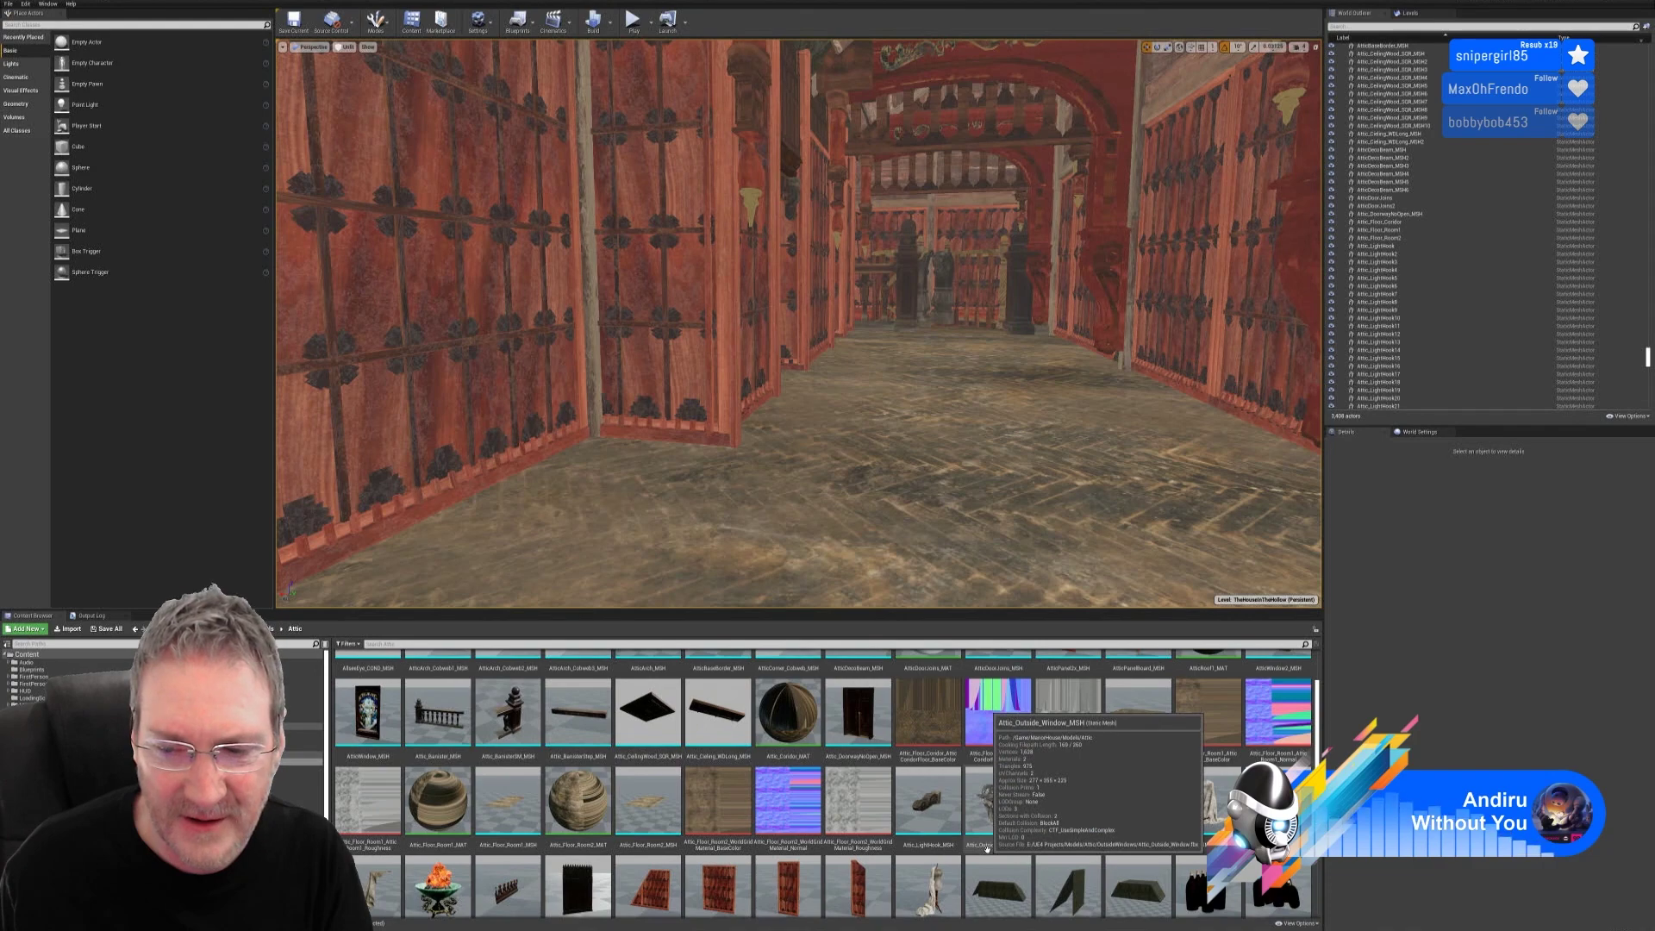
{"action": "scroll", "coordinate": [987, 849], "scroll_direction": "up", "scroll_amount": 1}
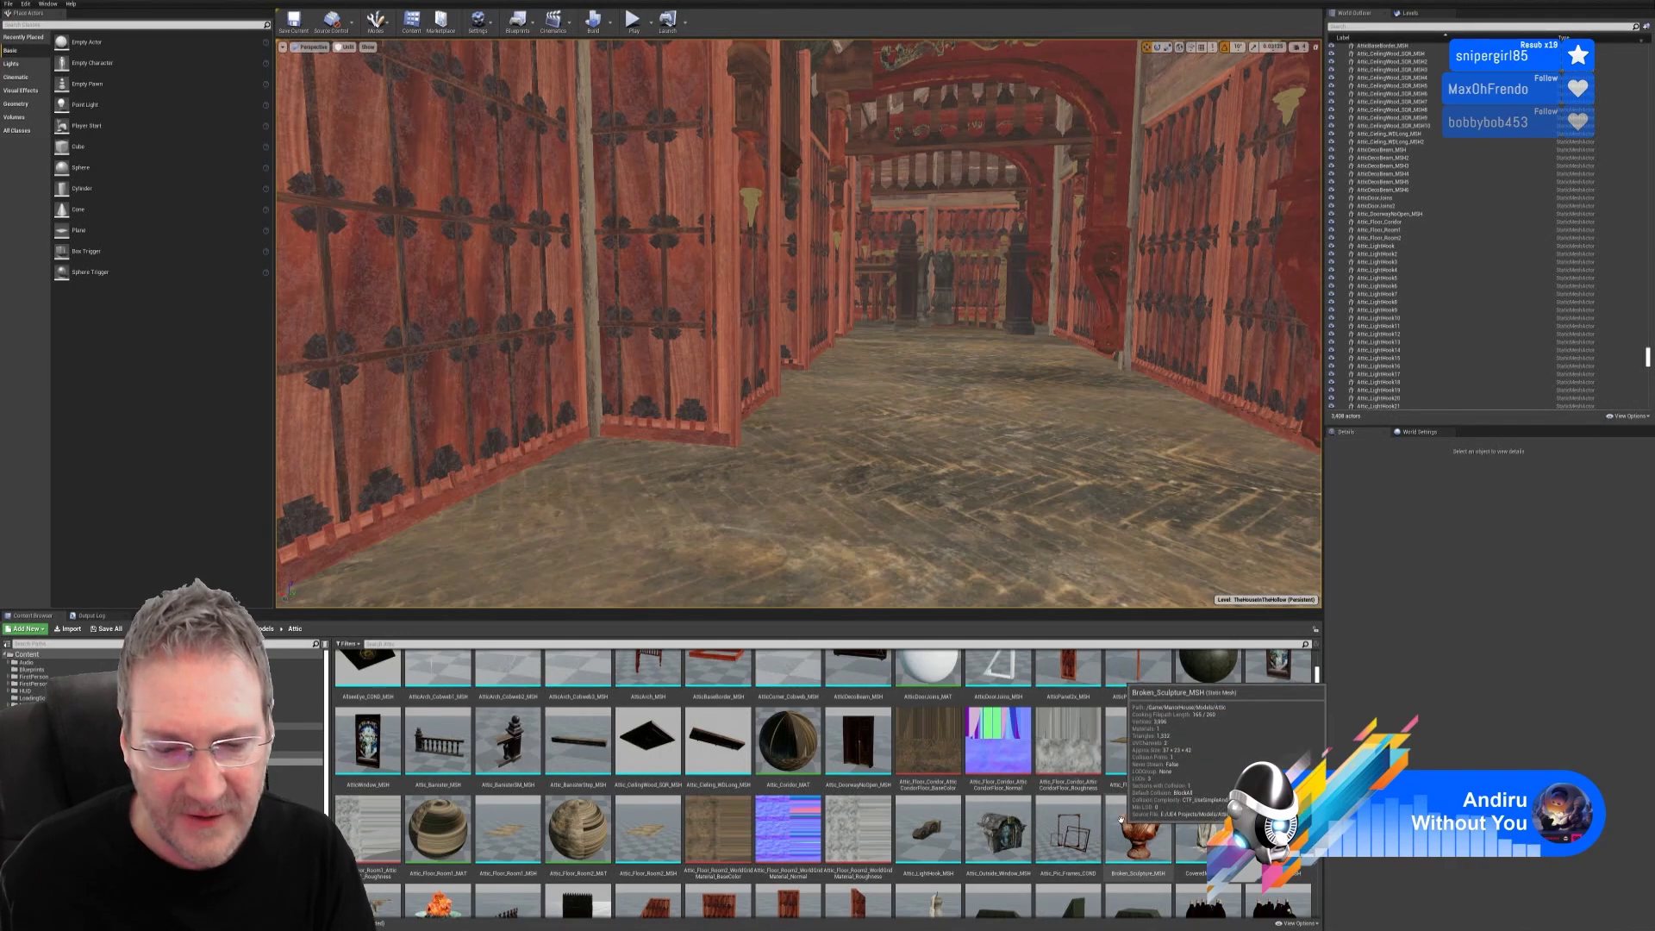
{"action": "scroll", "coordinate": [1123, 822], "scroll_direction": "down", "scroll_amount": 1}
{"action": "scroll", "coordinate": [1277, 840], "scroll_direction": "up", "scroll_amount": 1}
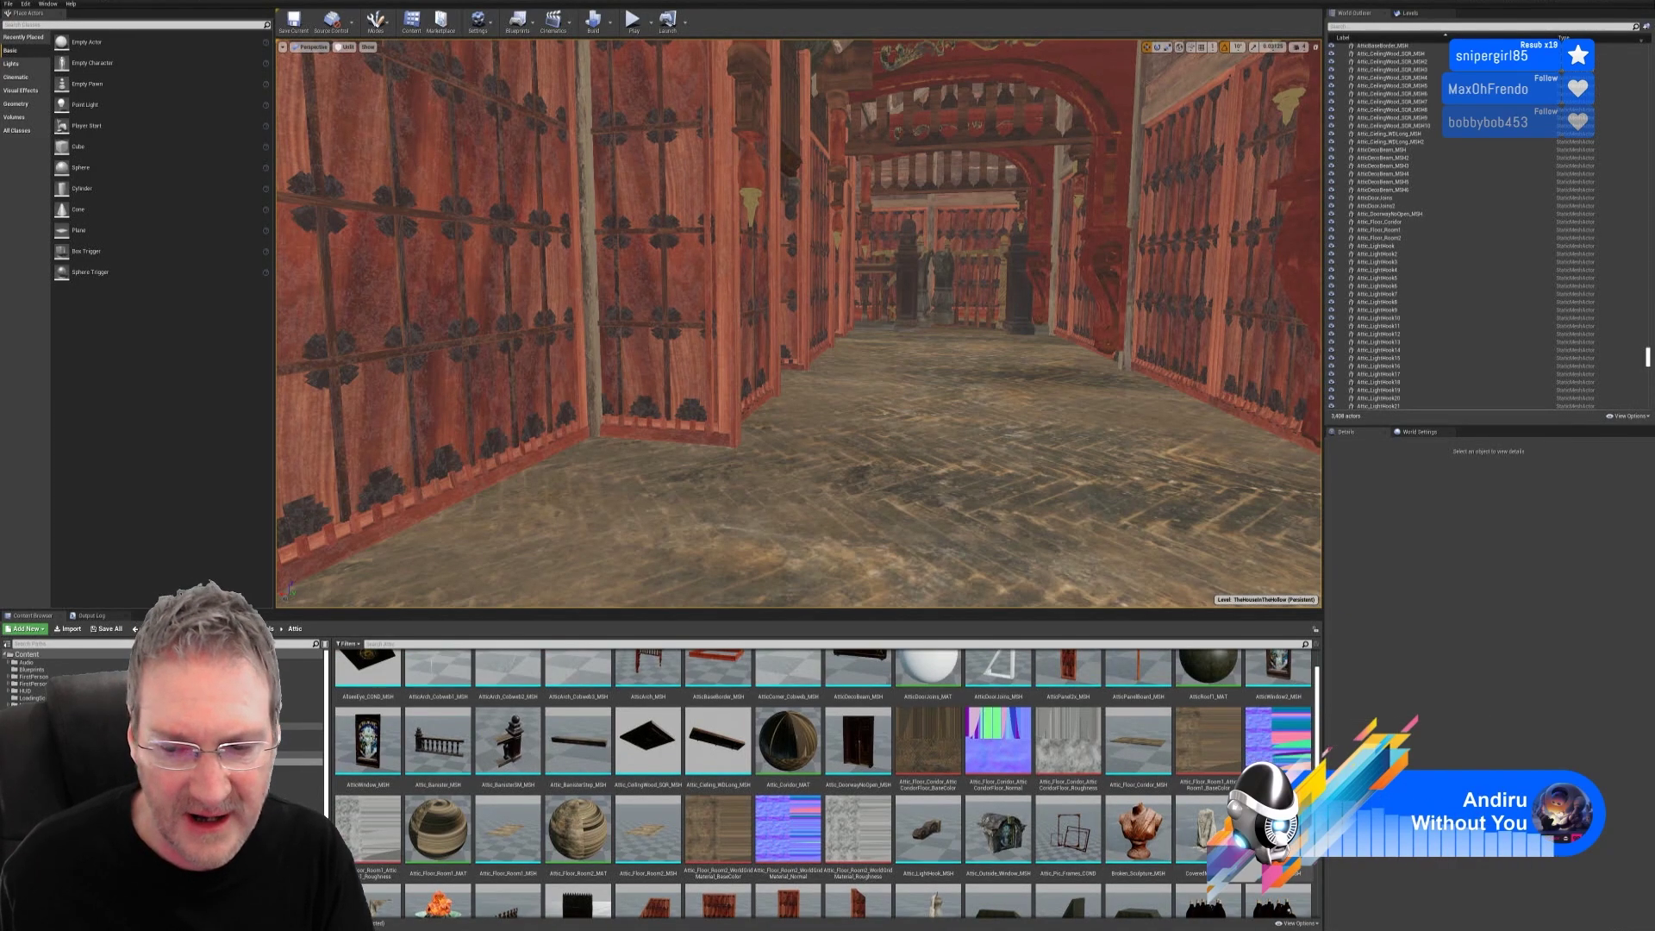
{"action": "scroll", "coordinate": [1190, 848], "scroll_direction": "down", "scroll_amount": 1}
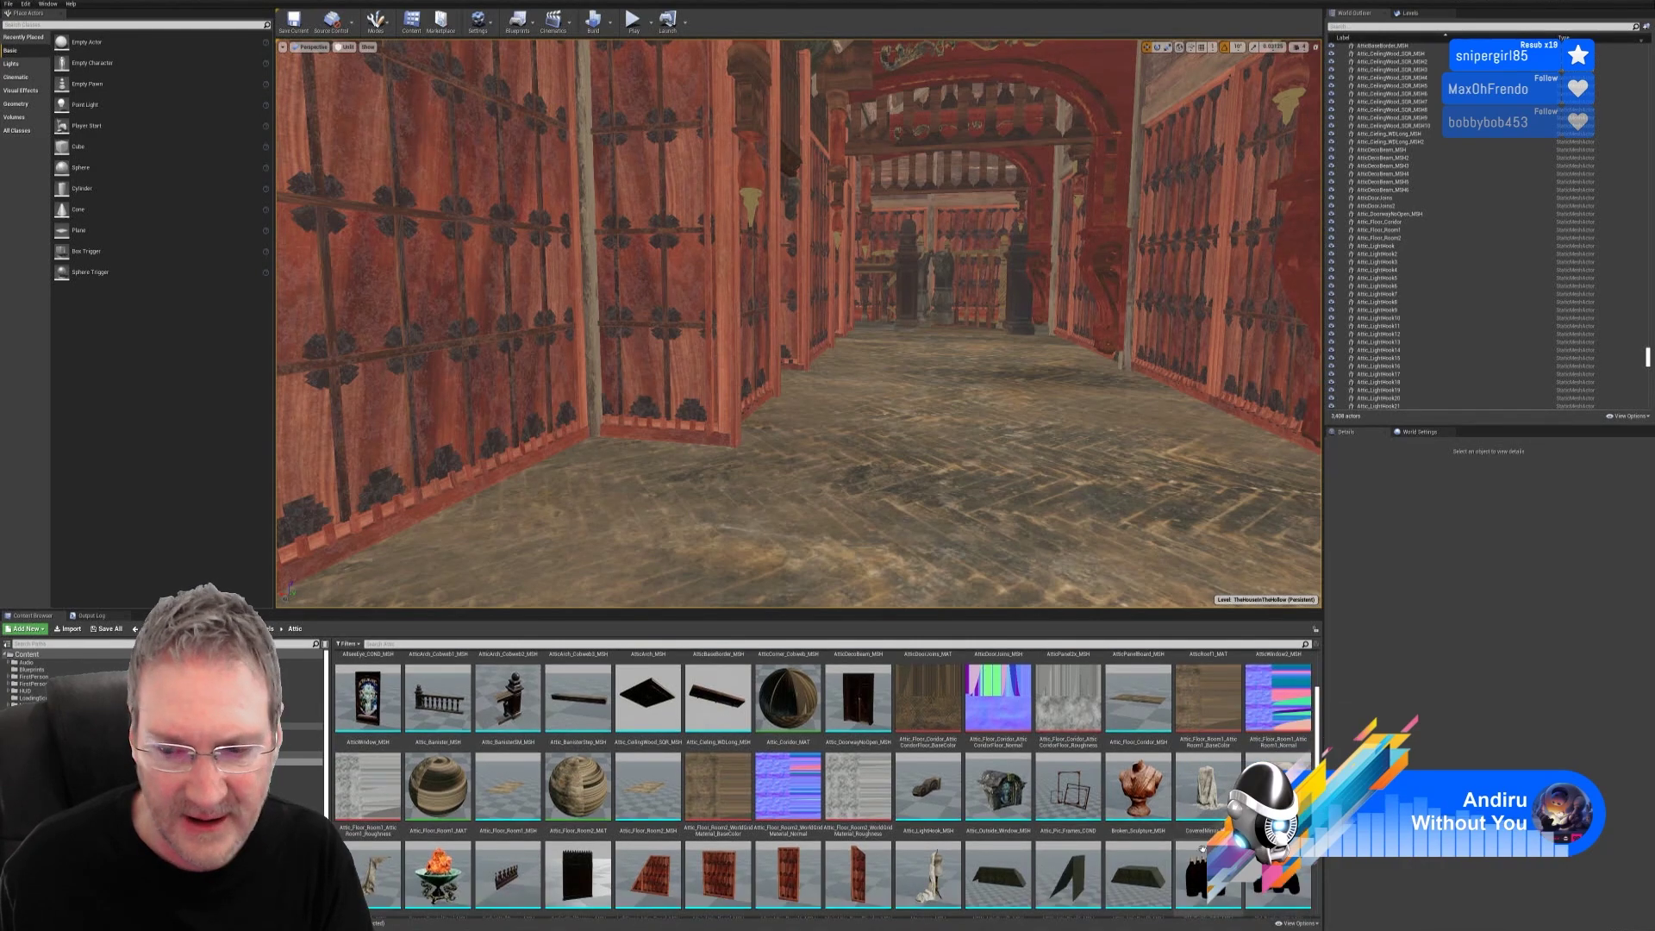
{"action": "mouse_move", "coordinate": [914, 806]}
{"action": "scroll", "coordinate": [914, 806], "scroll_direction": "down", "scroll_amount": 1}
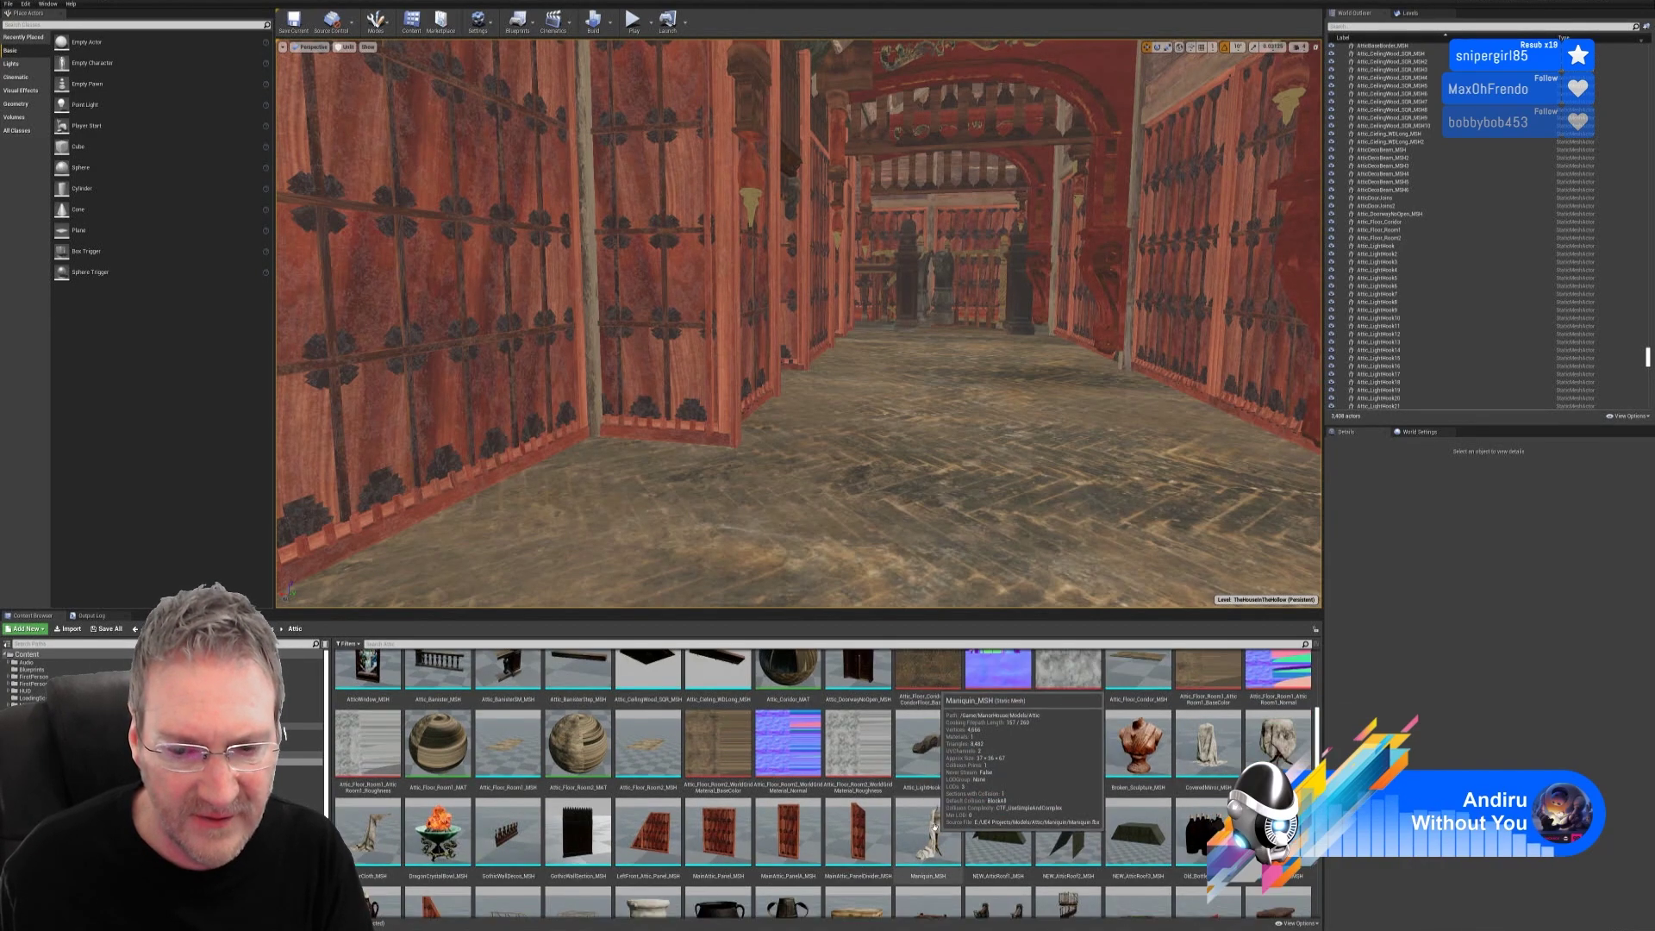
{"action": "double_click", "coordinate": [929, 829]}
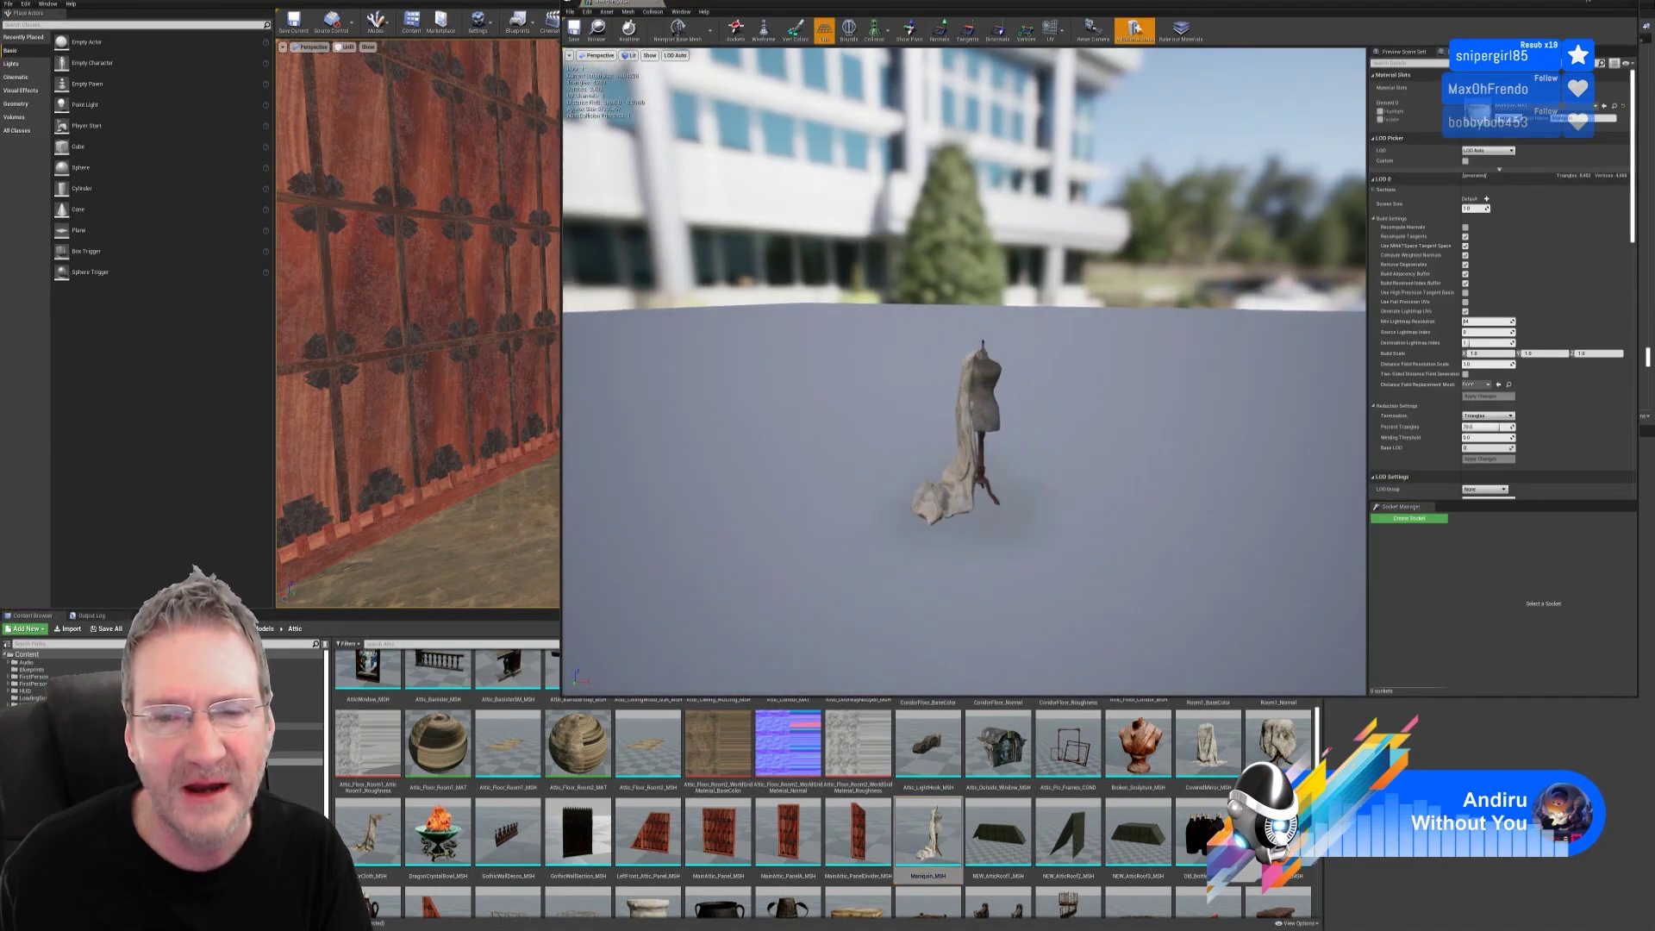
{"action": "left_click_drag", "start_coordinate": [963, 370], "coordinate": [1035, 373]}
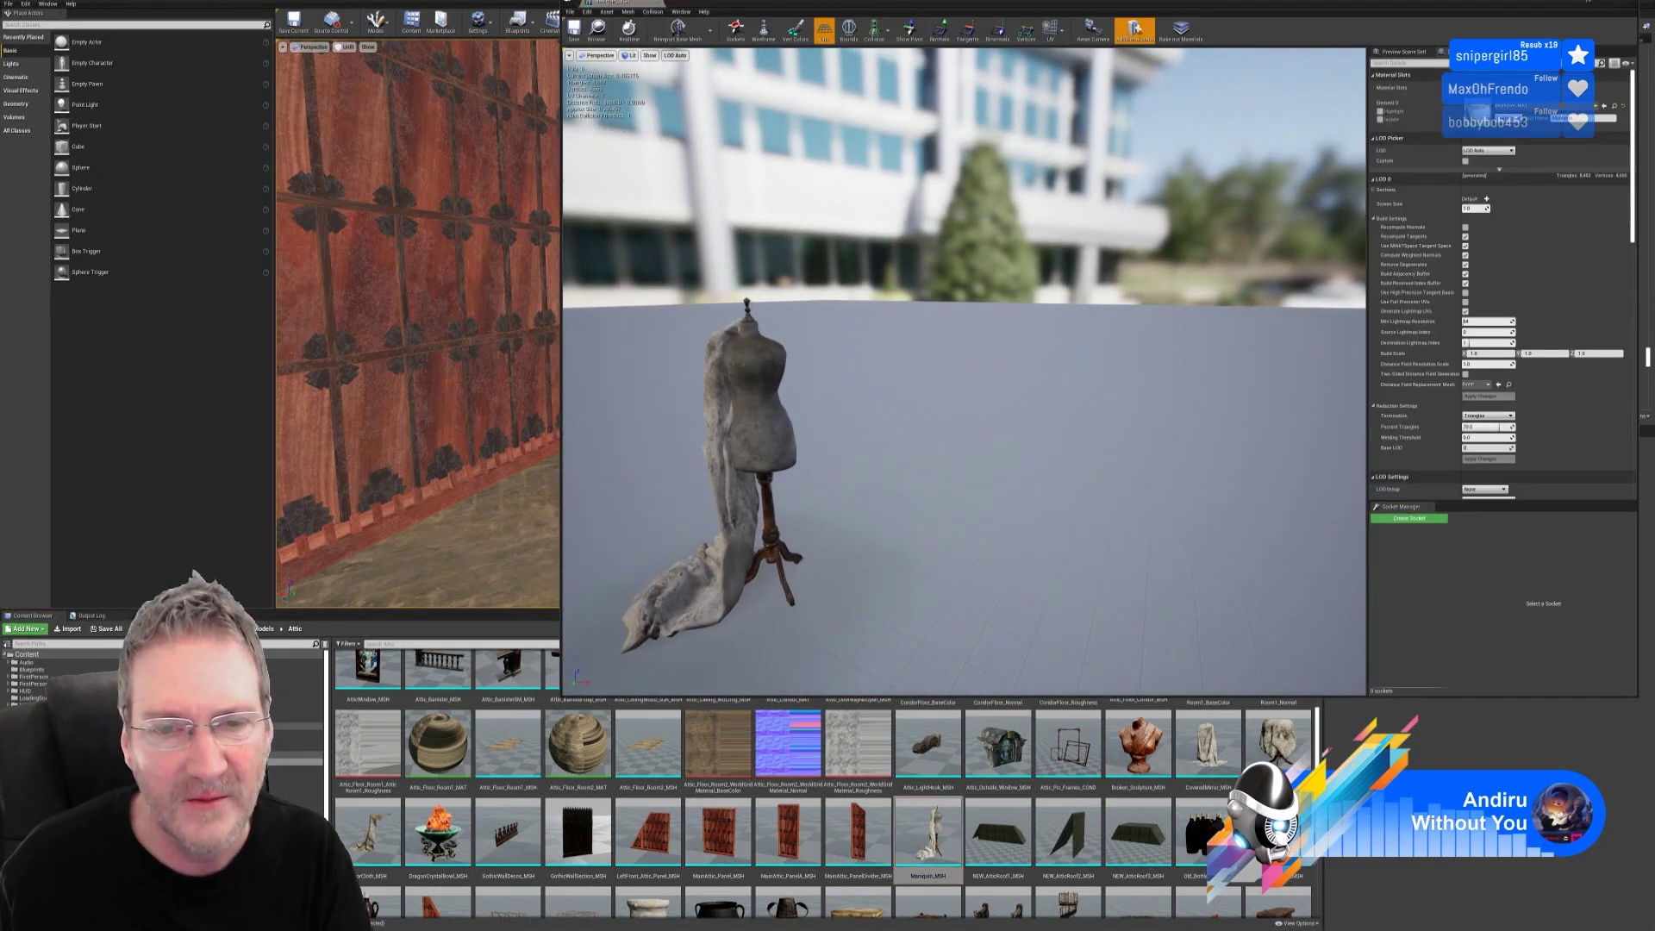
{"action": "right_click_drag", "start_coordinate": [1034, 372], "coordinate": [1062, 294]}
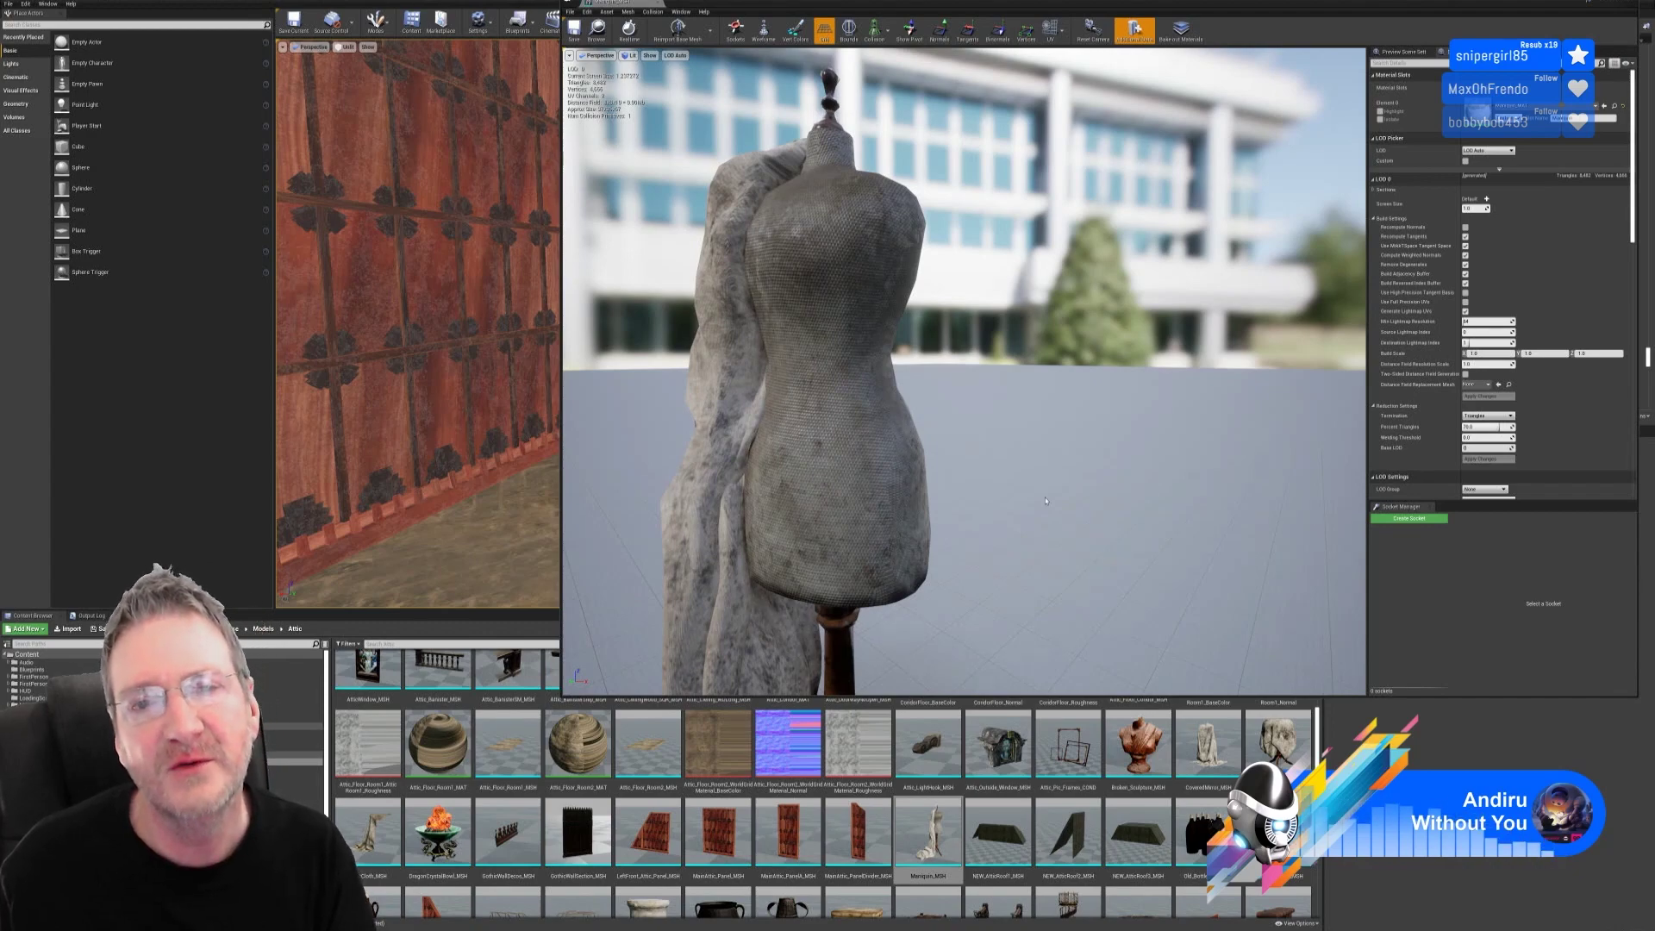
{"action": "left_click", "coordinate": [1630, 3]}
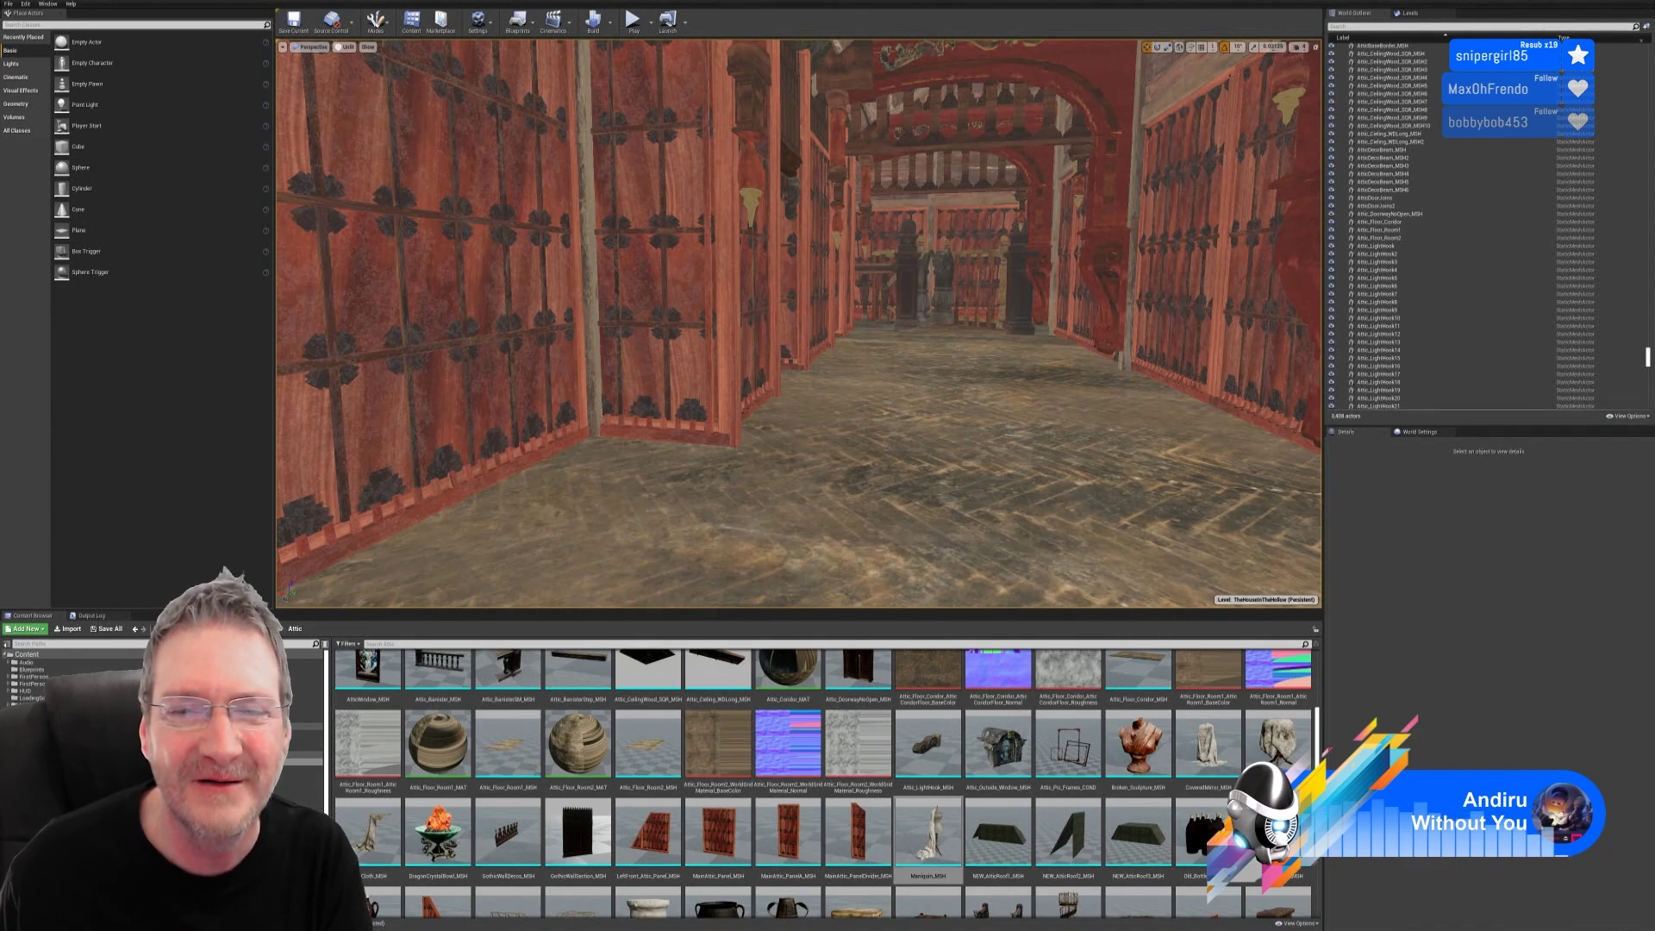
Step: Bring the attic room with the stained-glass window and carved staircase balustrades into view in the level
{"action": "right_click_drag", "start_coordinate": [888, 461], "coordinate": [1261, 470]}
{"action": "key", "text": "w"}
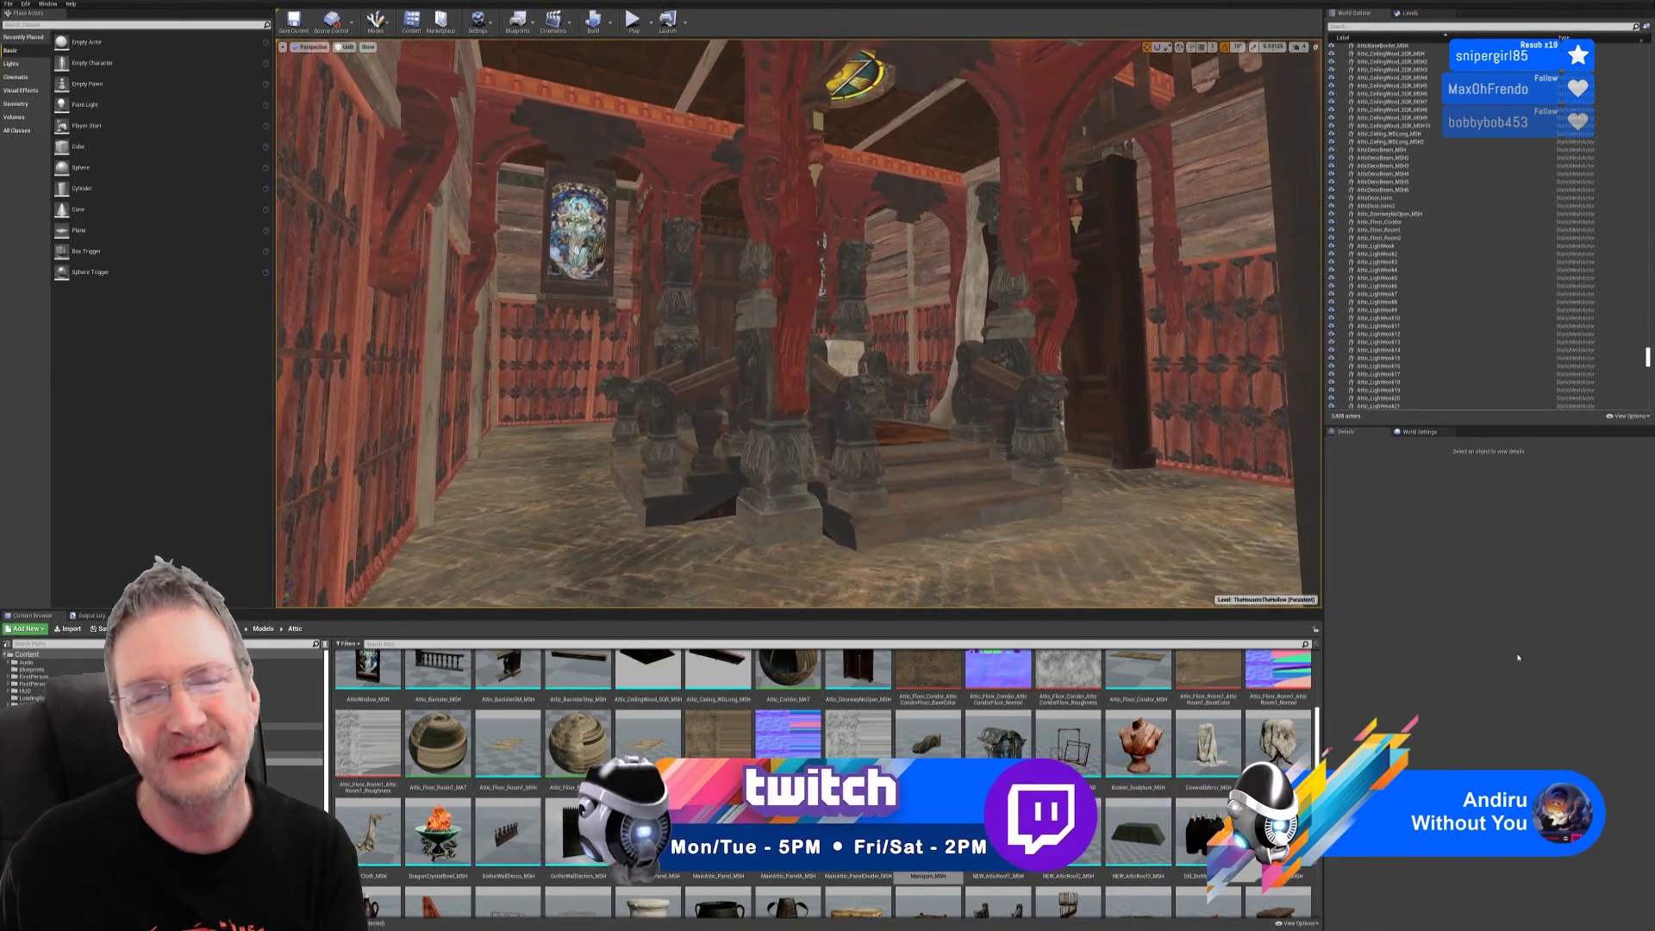